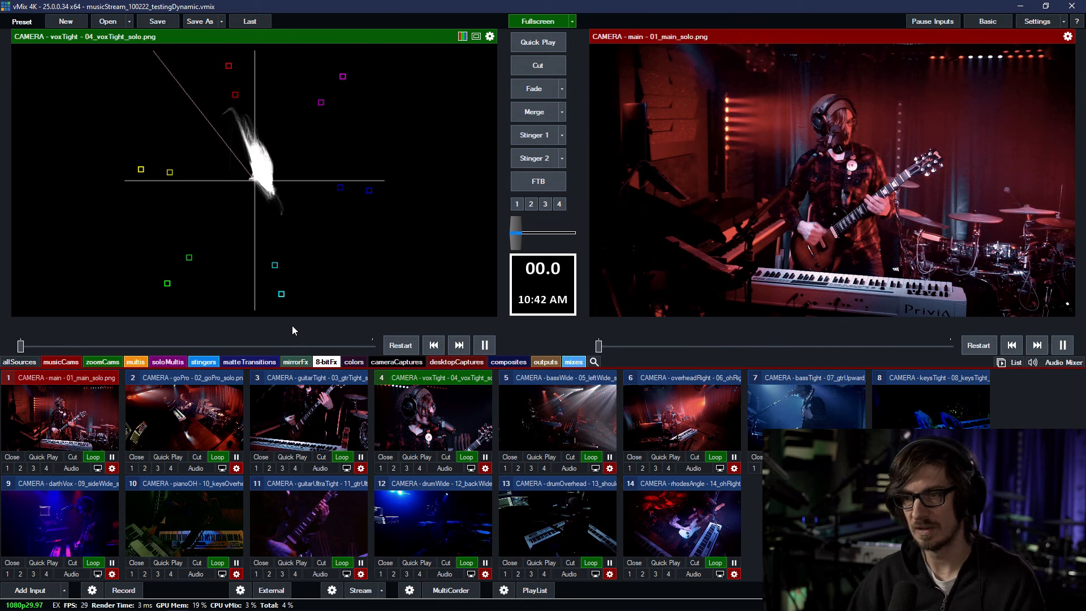
Step: Replace the still image in the audio1 desktop capture input with the camera source 03_gtrTightDeckLink3
{"action": "left_click", "coordinate": [411, 363]}
{"action": "left_click", "coordinate": [483, 363]}
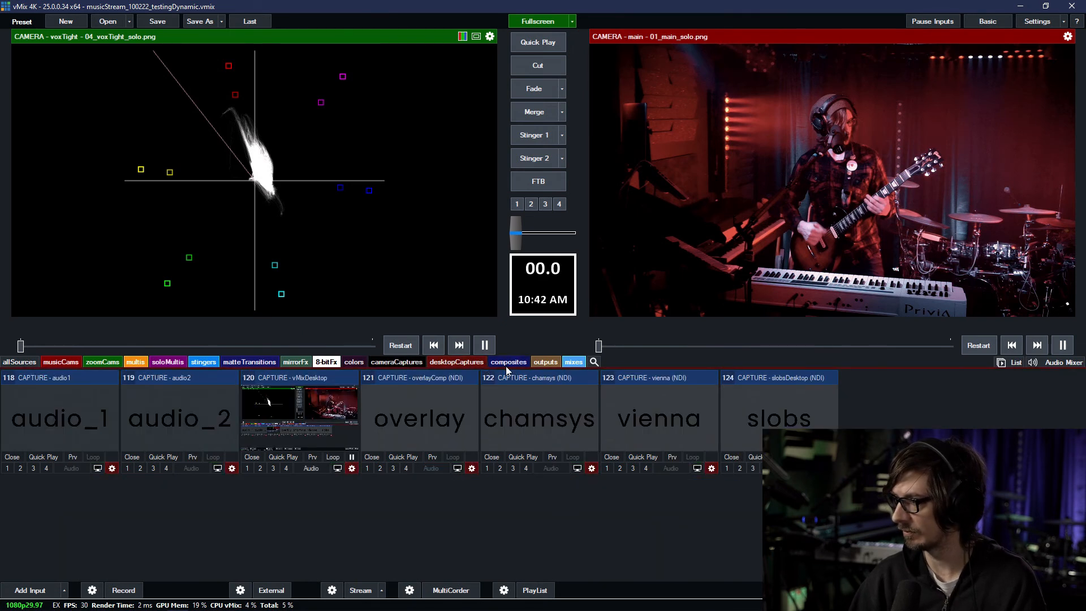
{"action": "left_click", "coordinate": [112, 468]}
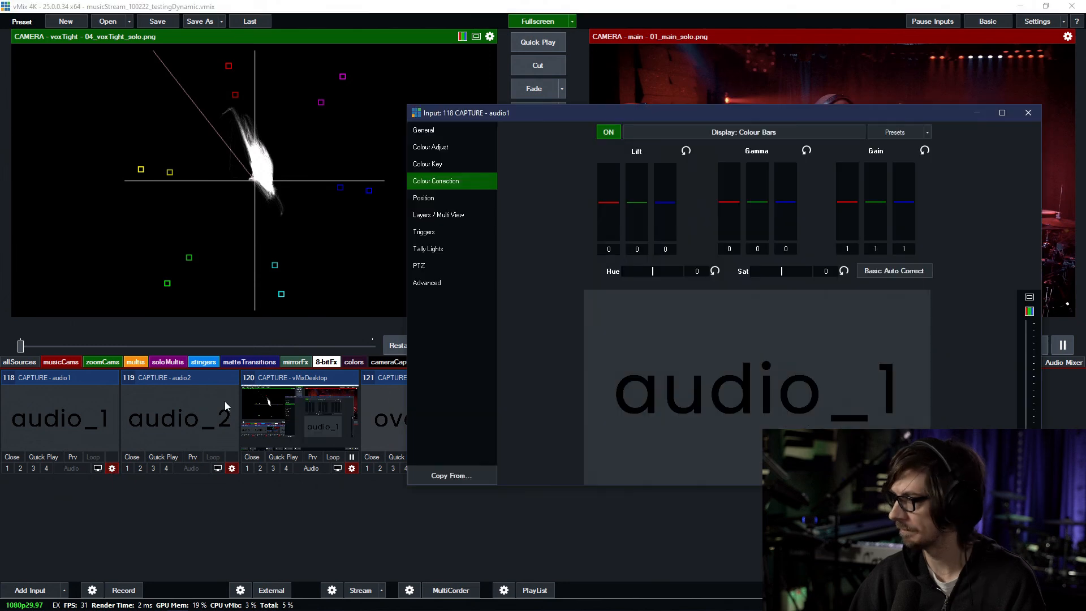
{"action": "left_click", "coordinate": [485, 131]}
{"action": "left_click", "coordinate": [979, 130]}
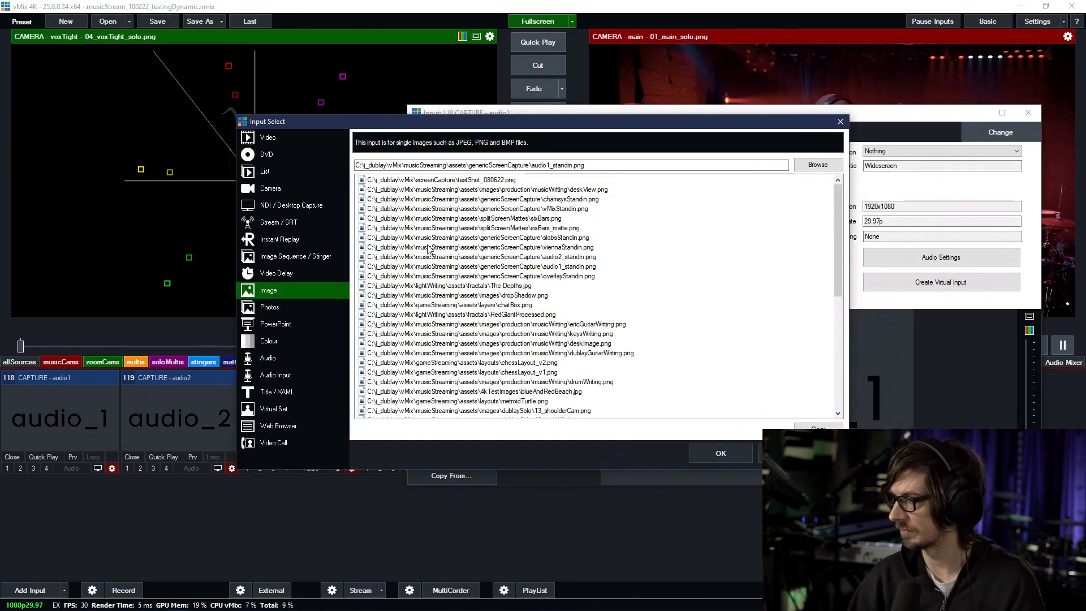
{"action": "left_click", "coordinate": [298, 206]}
{"action": "left_click", "coordinate": [302, 192]}
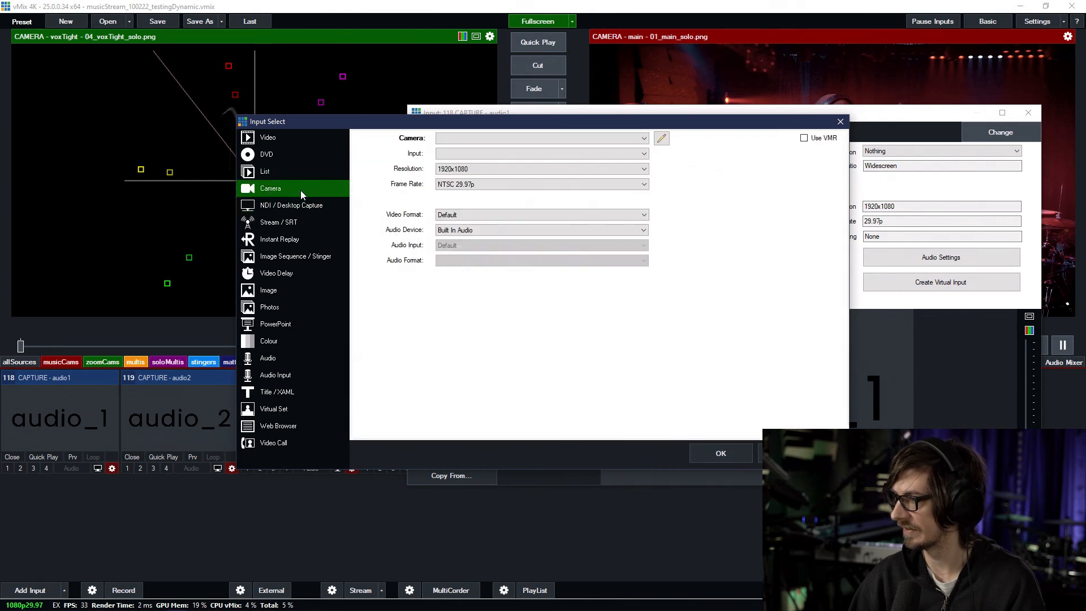
{"action": "left_click", "coordinate": [492, 139]}
{"action": "left_click", "coordinate": [471, 165]}
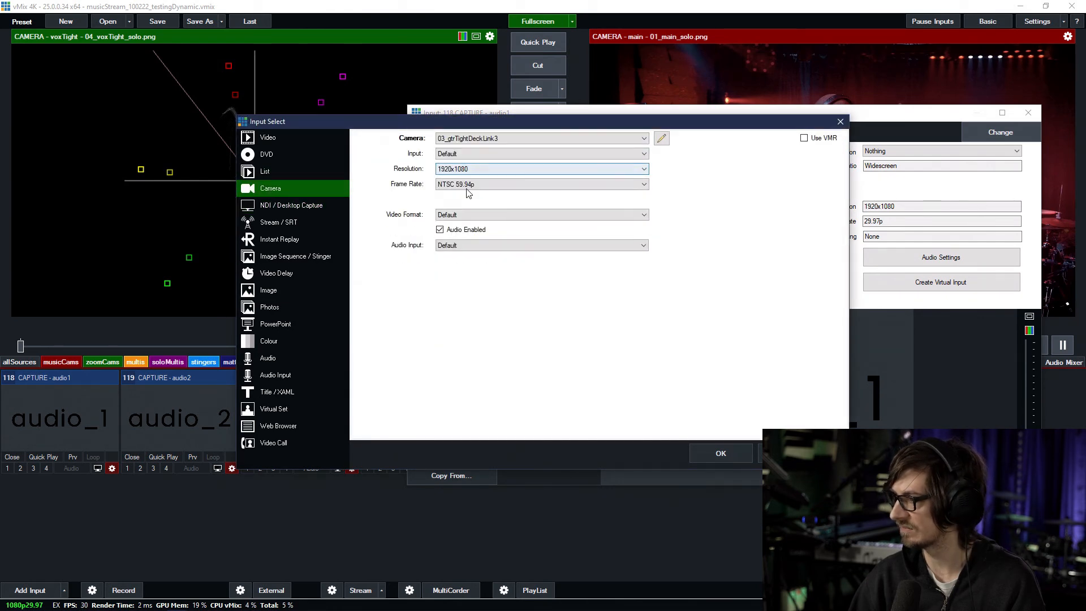
{"action": "left_click", "coordinate": [459, 230]}
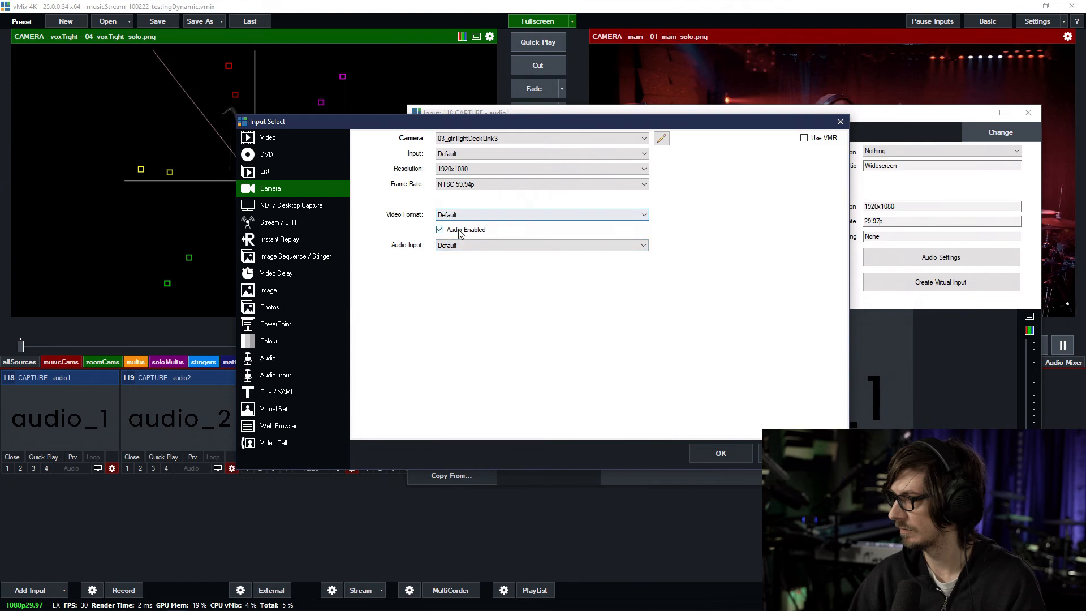
{"action": "left_click", "coordinate": [721, 454]}
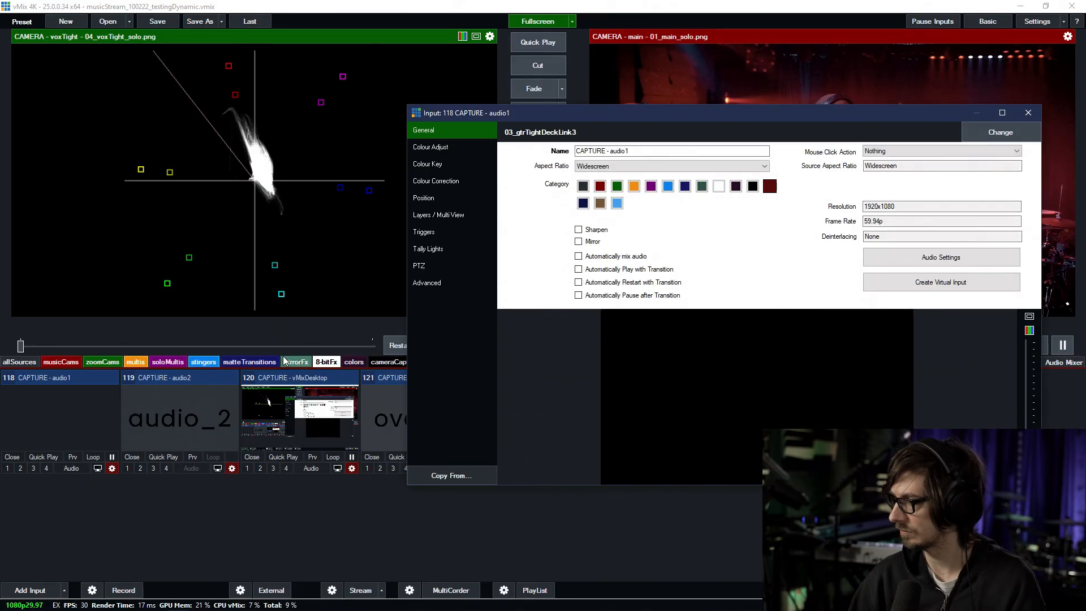
{"action": "left_click", "coordinate": [400, 346]}
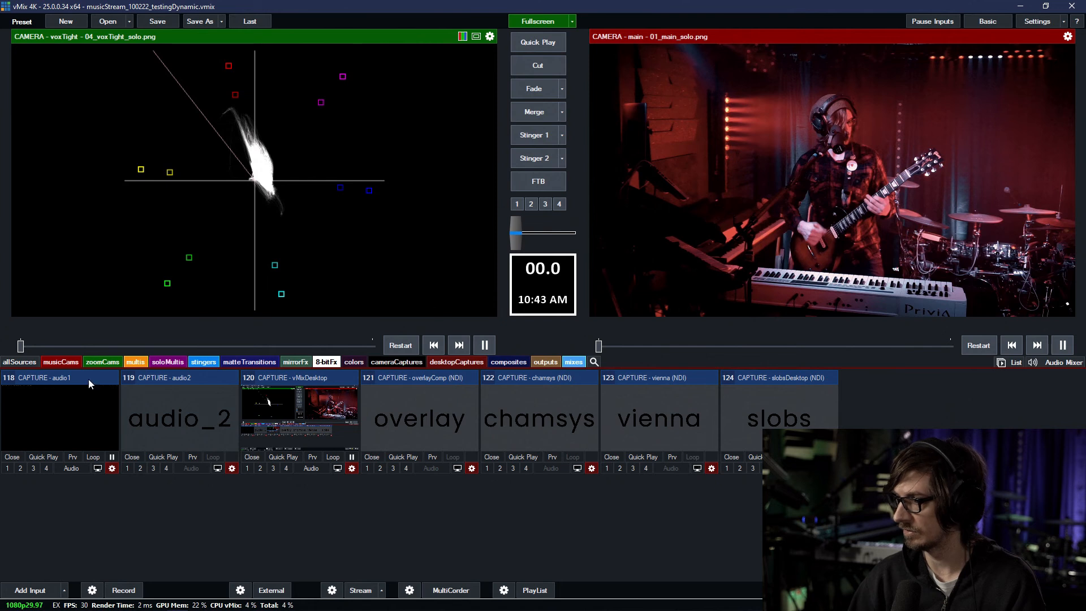
Step: Change the audio1 capture's camera source to 04_voxTightDeckLink4
{"action": "left_click", "coordinate": [112, 468]}
{"action": "left_click", "coordinate": [1000, 132]}
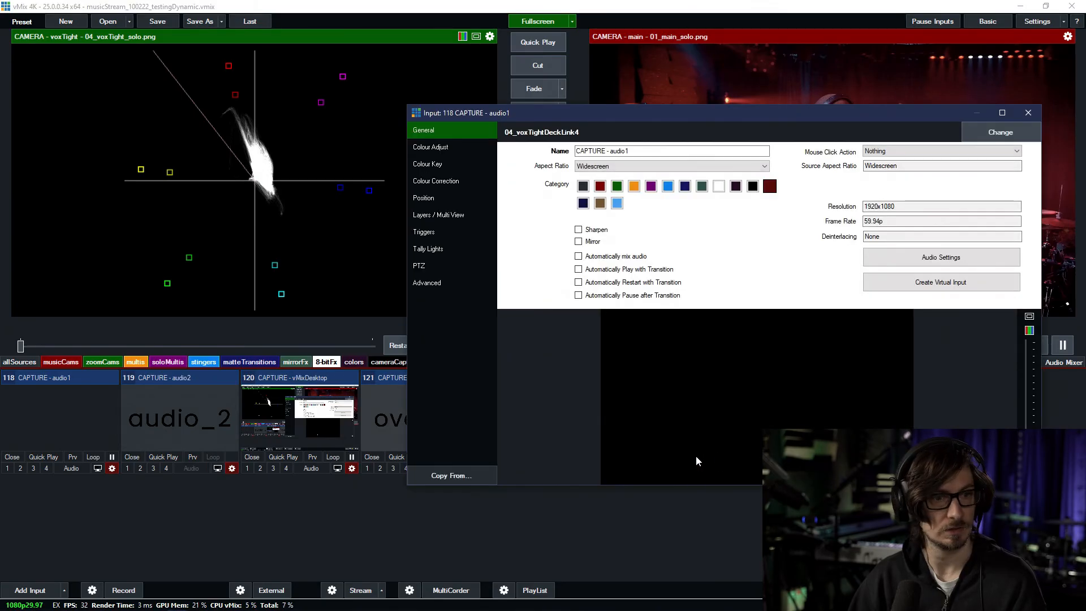
{"action": "left_click", "coordinate": [104, 365]}
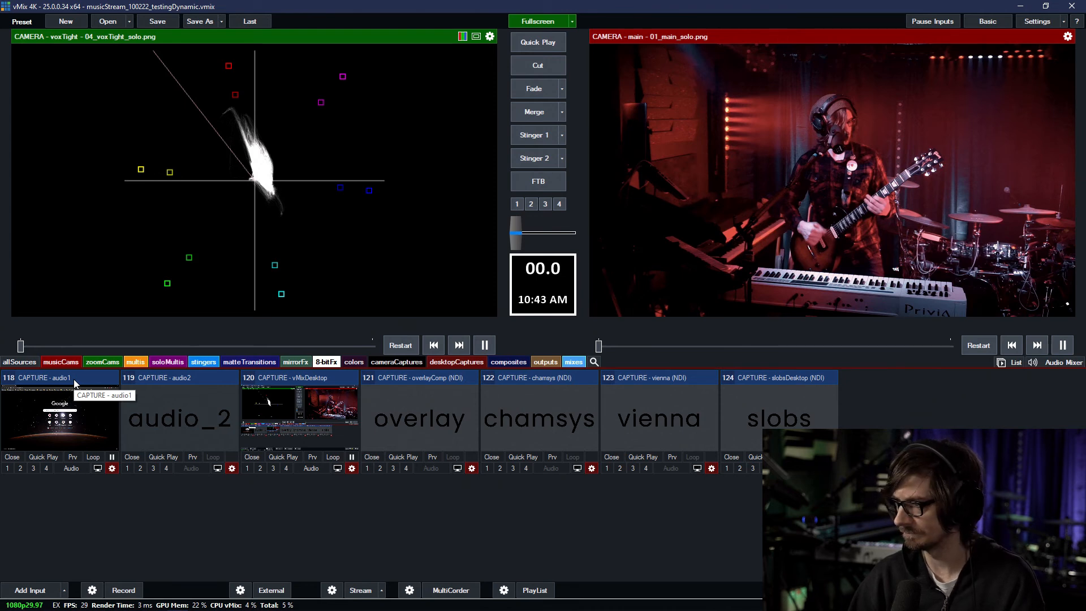
Step: Set the audio1 capture's camera source back to 03_gtrTightDeckLink3 and close its input settings
{"action": "left_click", "coordinate": [111, 468]}
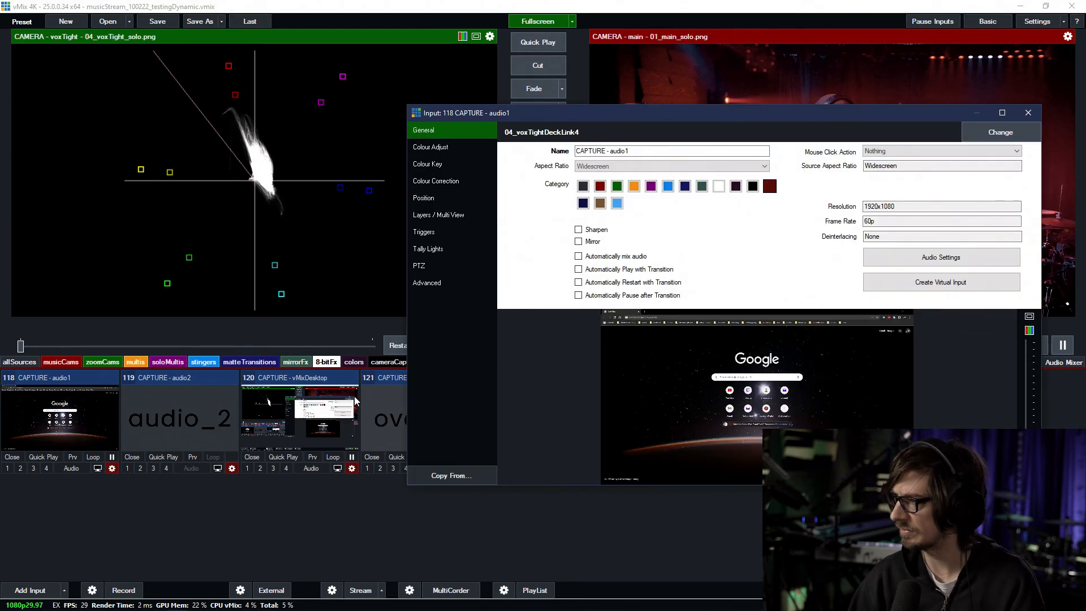
{"action": "left_click", "coordinate": [976, 133]}
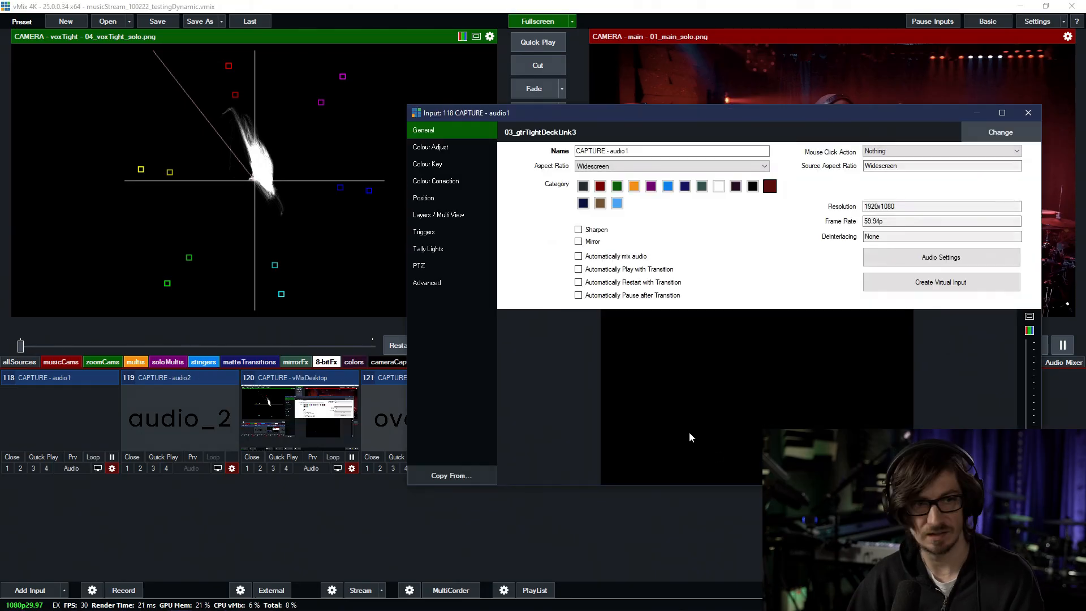
{"action": "key", "text": "Escape"}
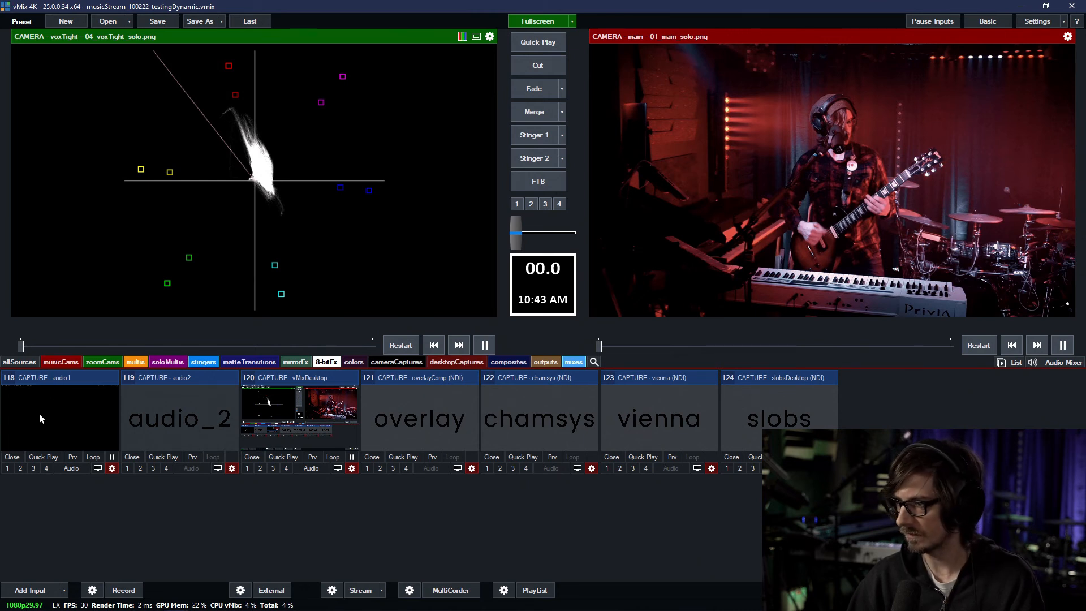
{"action": "left_click", "coordinate": [115, 469]}
{"action": "left_click", "coordinate": [275, 413]}
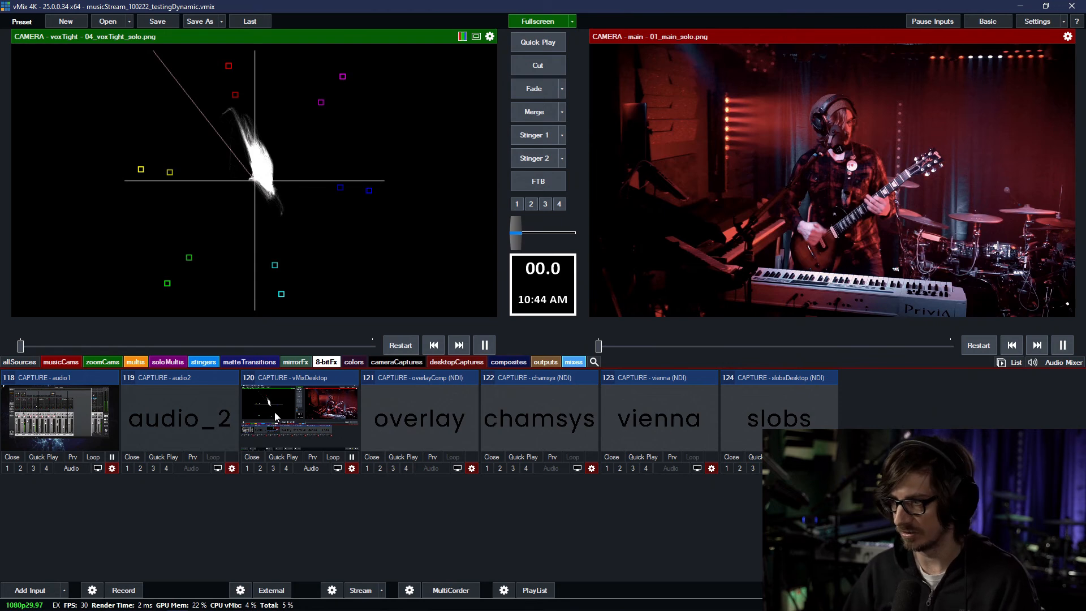
{"action": "left_click", "coordinate": [98, 467]}
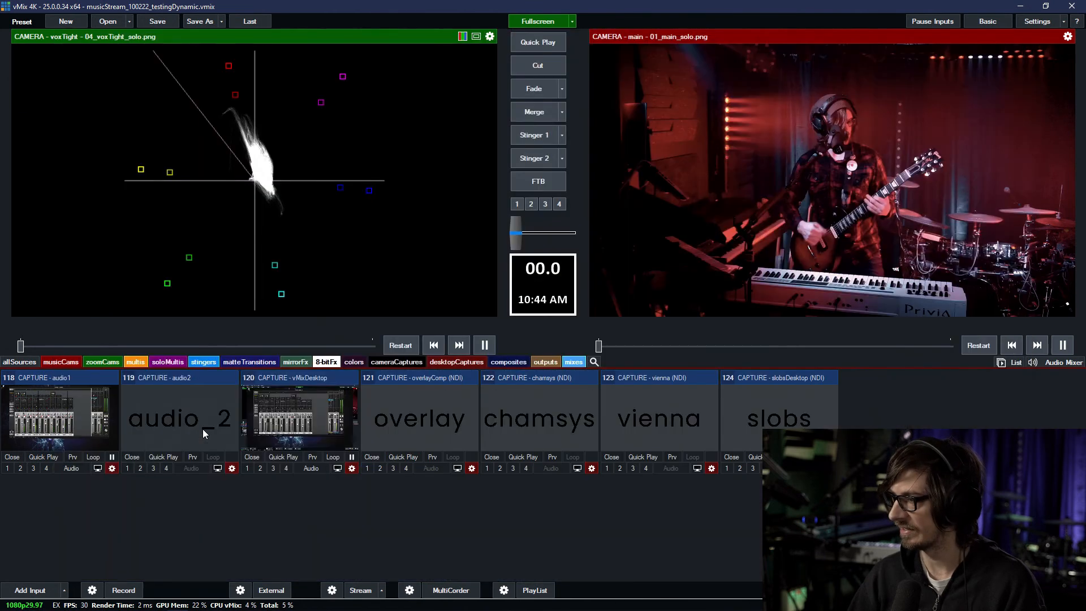
{"action": "left_click", "coordinate": [203, 429]}
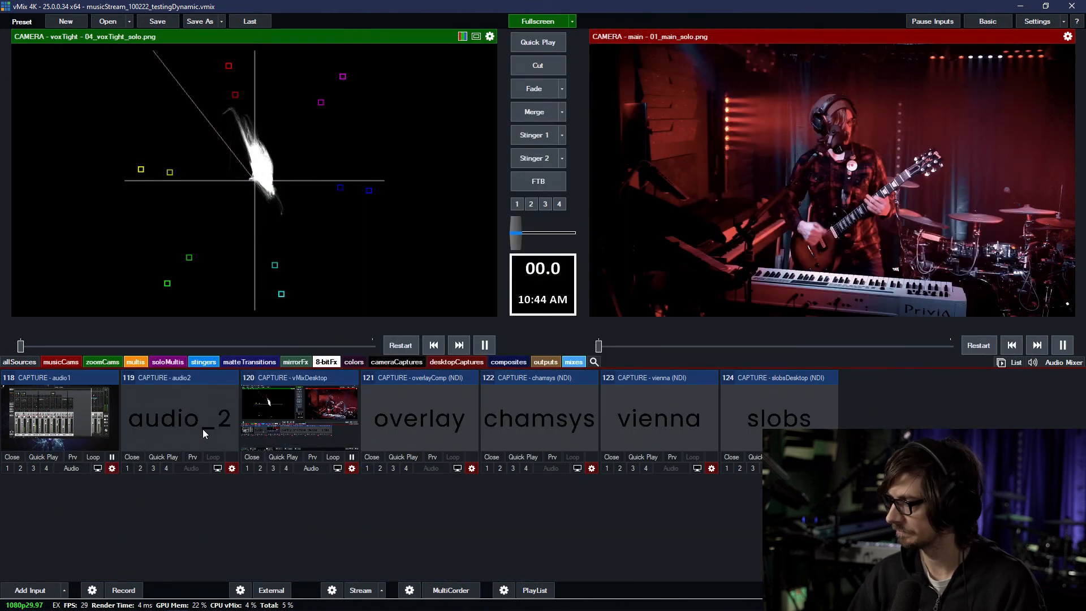
Step: Look through the inputs in the outputs, mixes, mirrorFx, 8-bitFx, colors and cameraCaptures categories
{"action": "left_click", "coordinate": [544, 362]}
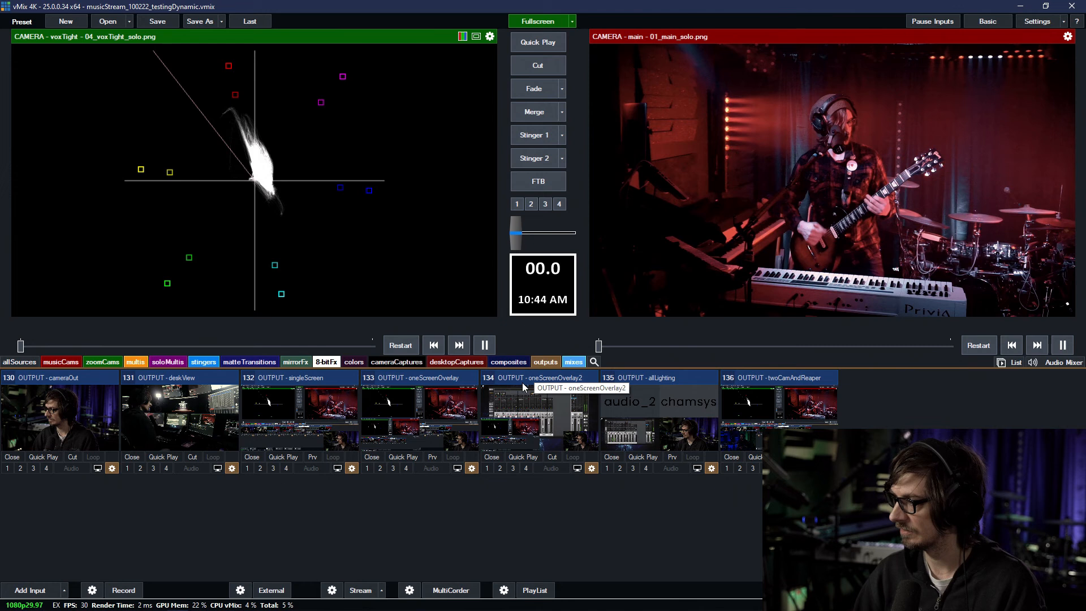
{"action": "left_click", "coordinate": [571, 362]}
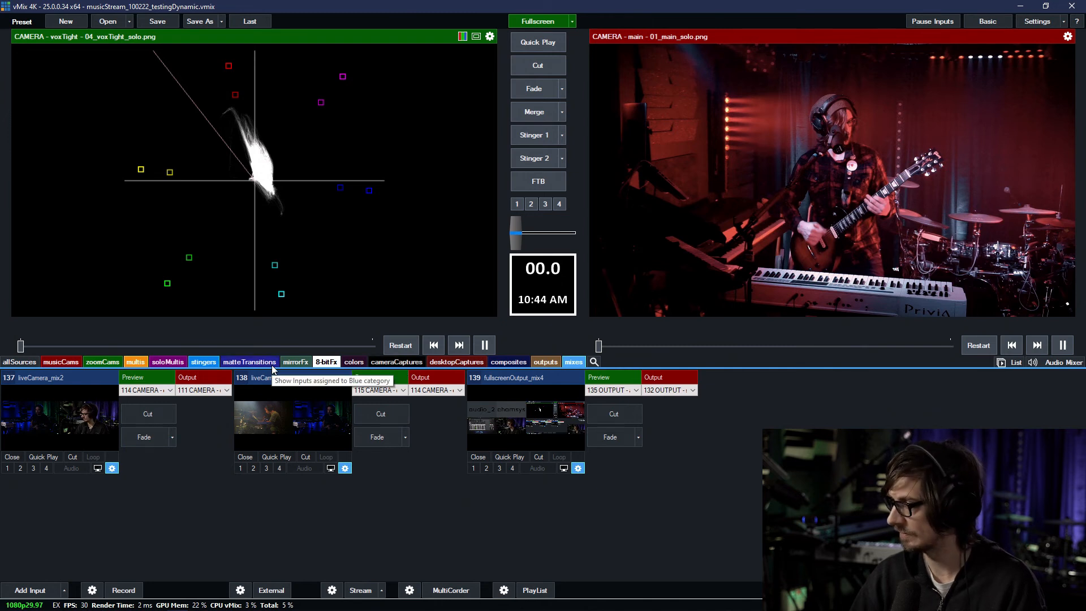
{"action": "left_click", "coordinate": [368, 362]}
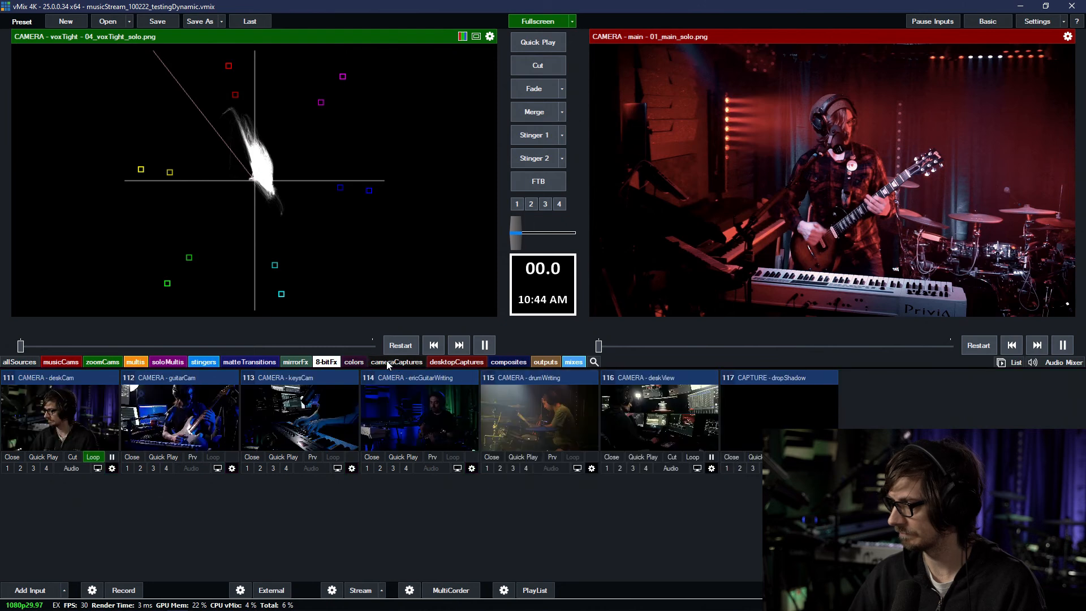
{"action": "left_click", "coordinate": [306, 362]}
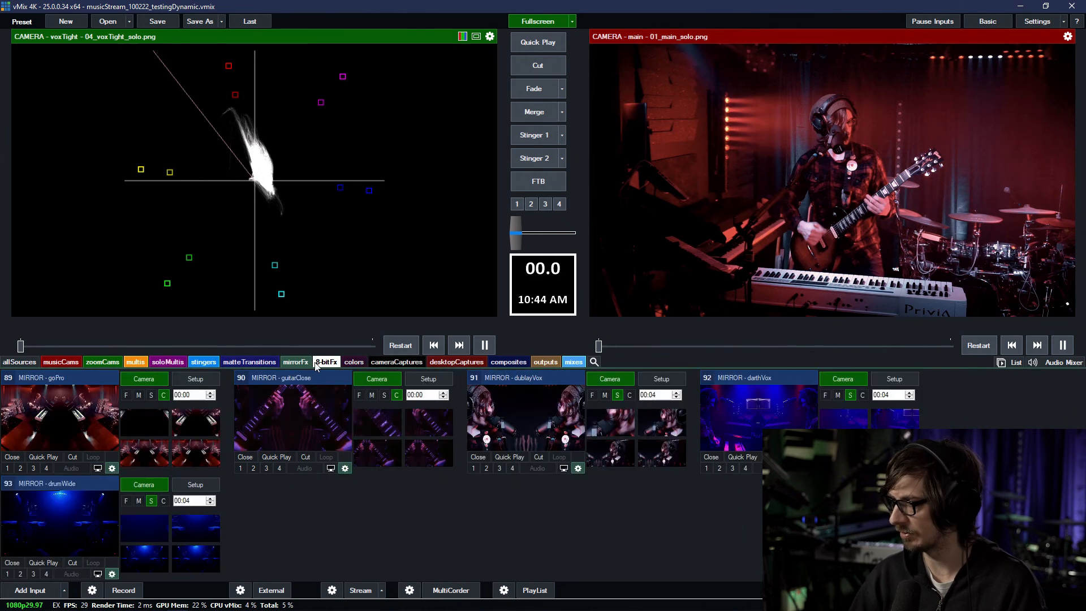
{"action": "left_click", "coordinate": [326, 362]}
{"action": "left_click", "coordinate": [353, 362]}
{"action": "left_click", "coordinate": [384, 362]}
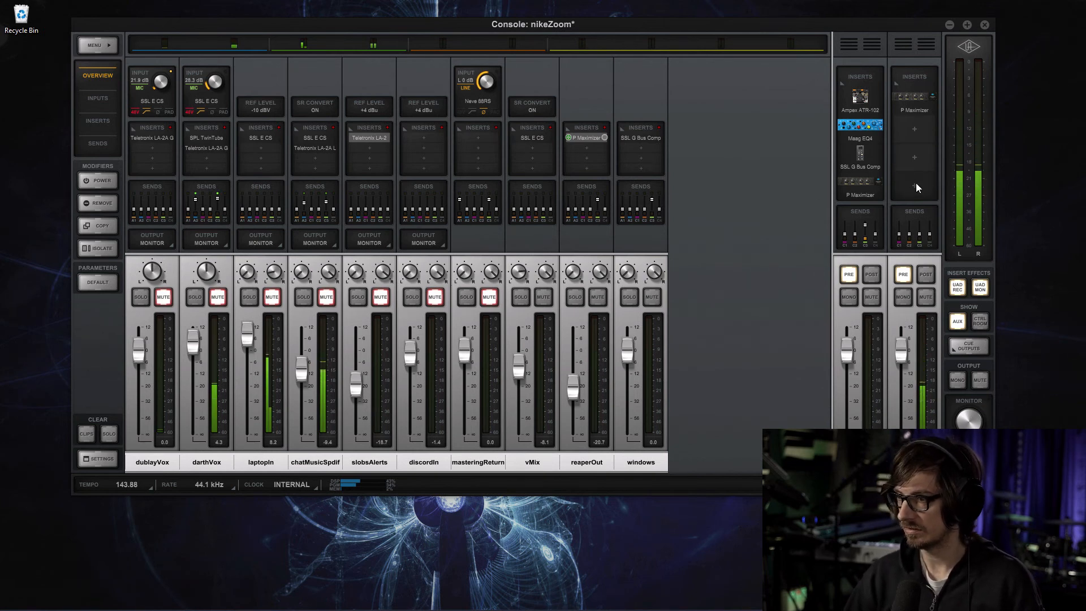
Step: In the Console audio mixer, turn the Cue 3 sends of the darthVox and chatMusicSpdif channels all the way down
{"action": "left_click", "coordinate": [205, 208]}
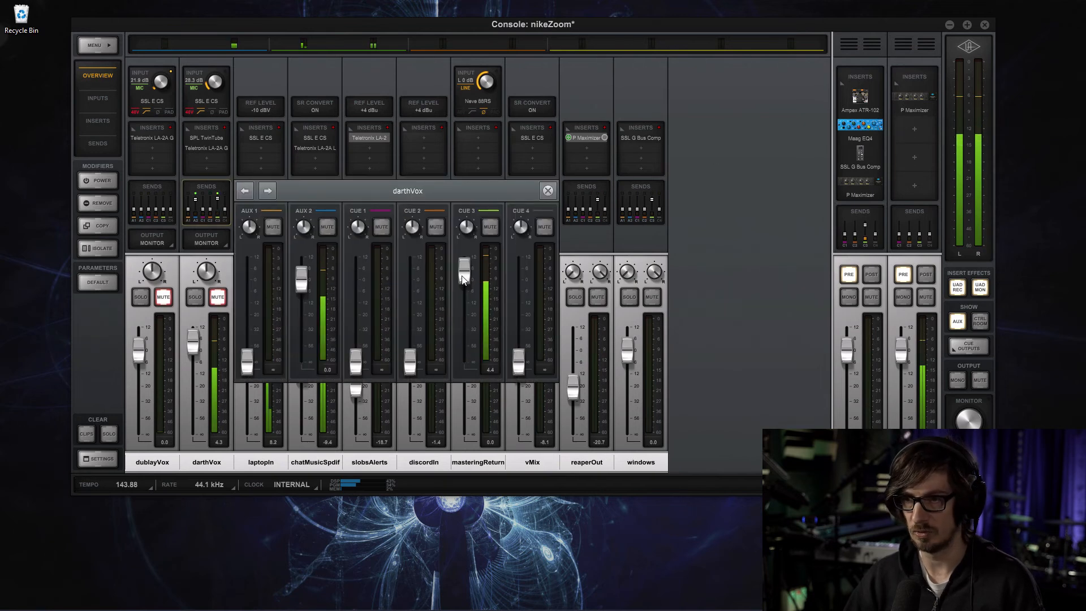
{"action": "left_click_drag", "start_coordinate": [463, 279], "coordinate": [464, 365]}
{"action": "left_click", "coordinate": [548, 191]}
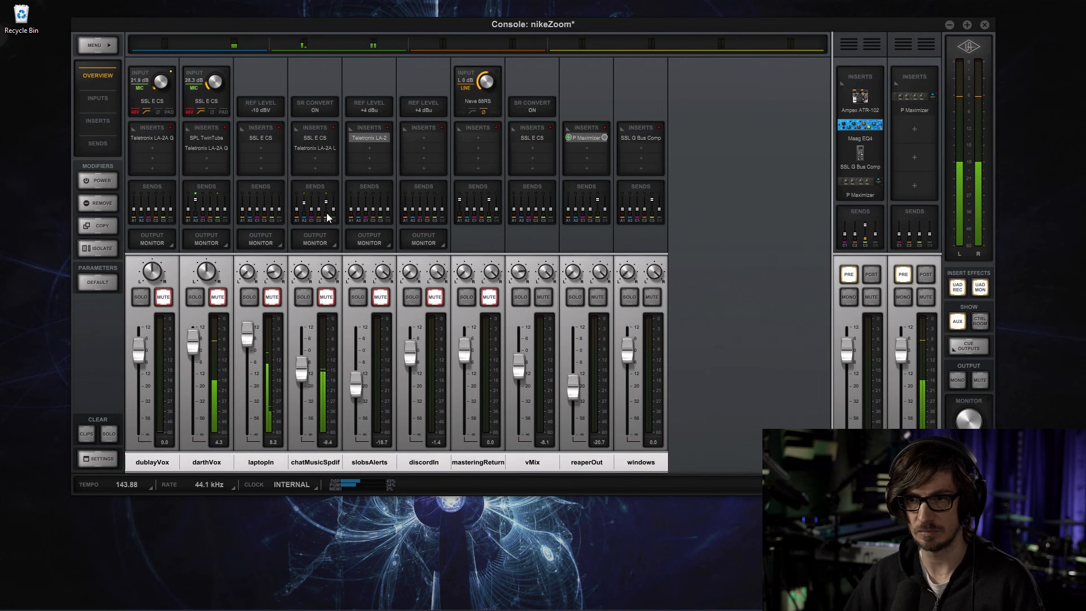
{"action": "left_click", "coordinate": [316, 204]}
{"action": "left_click_drag", "start_coordinate": [573, 288], "coordinate": [573, 338]}
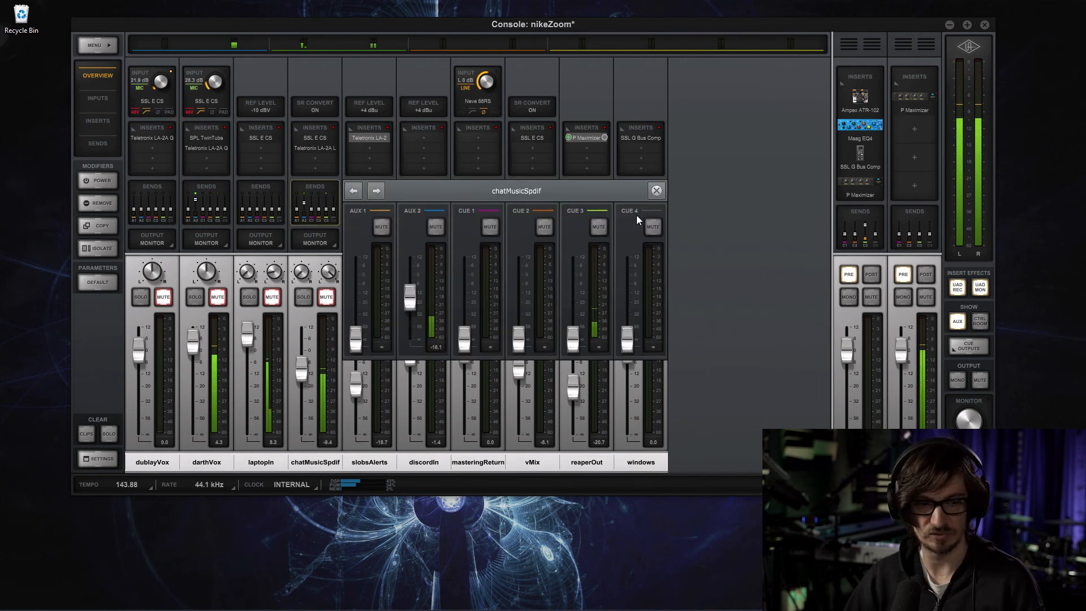
{"action": "left_click", "coordinate": [656, 190]}
Step: Adjust a cue send of the second aux channel and close its sends view
{"action": "left_click", "coordinate": [927, 242]}
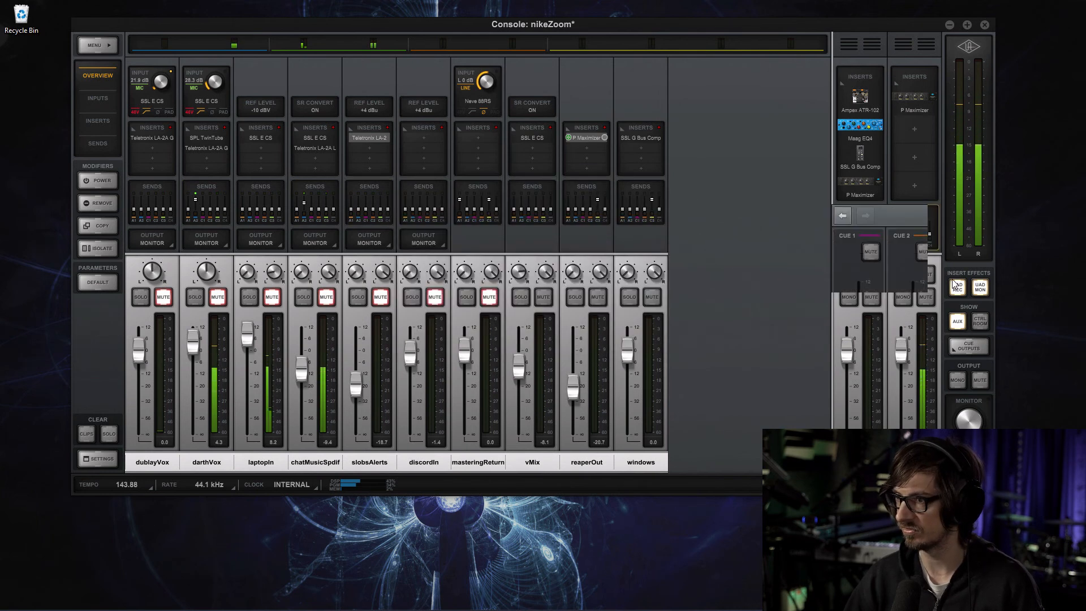
{"action": "double_click", "coordinate": [809, 351]}
{"action": "left_click", "coordinate": [876, 216]}
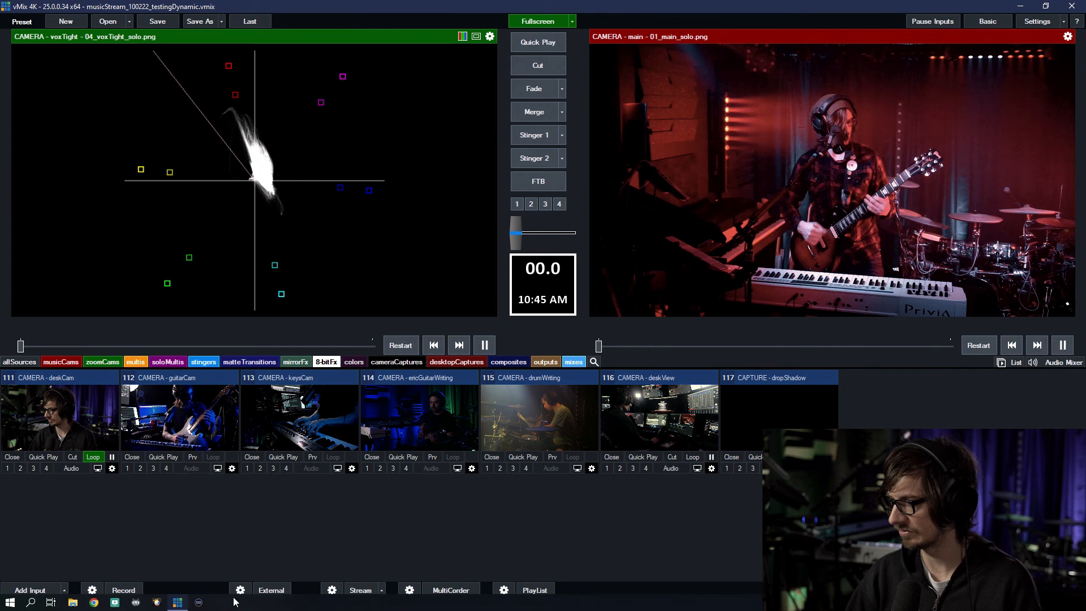
Step: Switch to the Stream Deck app to show the deskControl profile's dynamicInputs buttons and move its window aside
{"action": "left_click", "coordinate": [194, 604]}
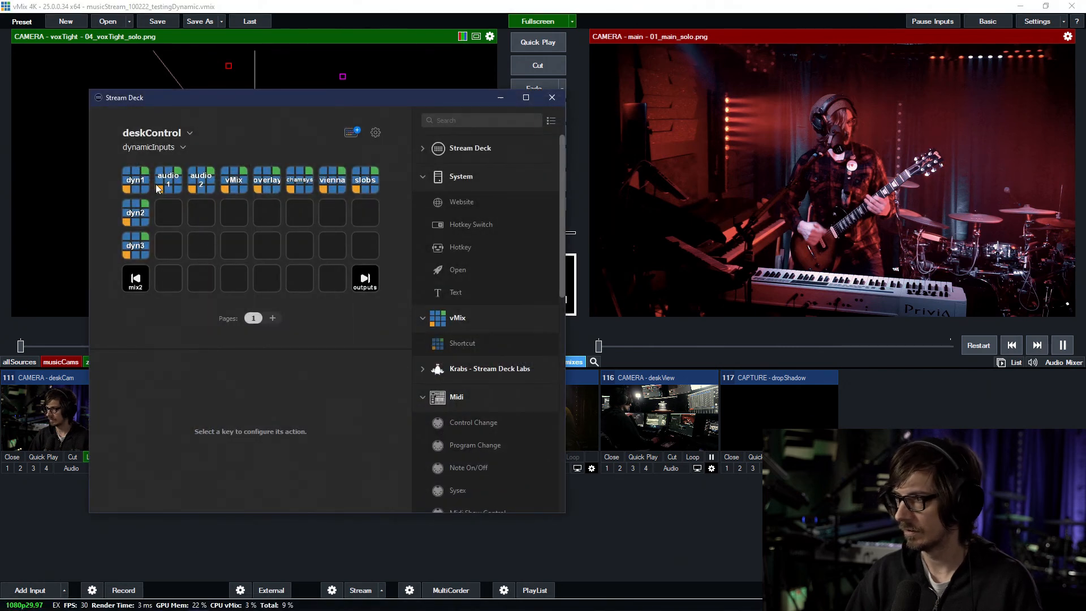
{"action": "left_click_drag", "start_coordinate": [185, 89], "coordinate": [337, 136]}
{"action": "left_click_drag", "start_coordinate": [482, 132], "coordinate": [263, 48]}
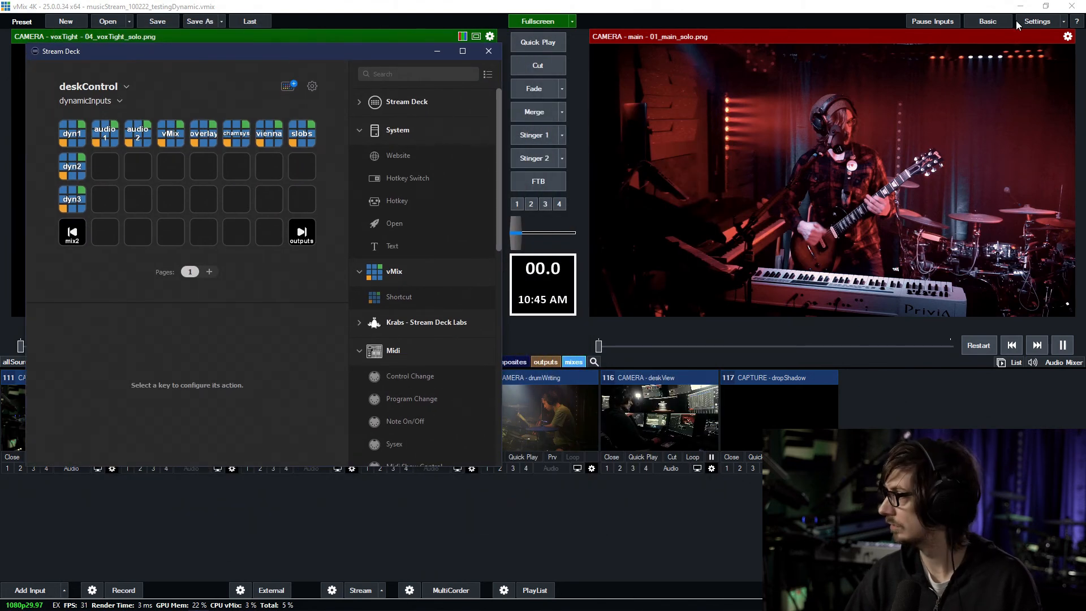
Step: Add a new activator in the vMix settings and assign StreamDeckButton 2B3E2 as its control
{"action": "left_click", "coordinate": [915, 78]}
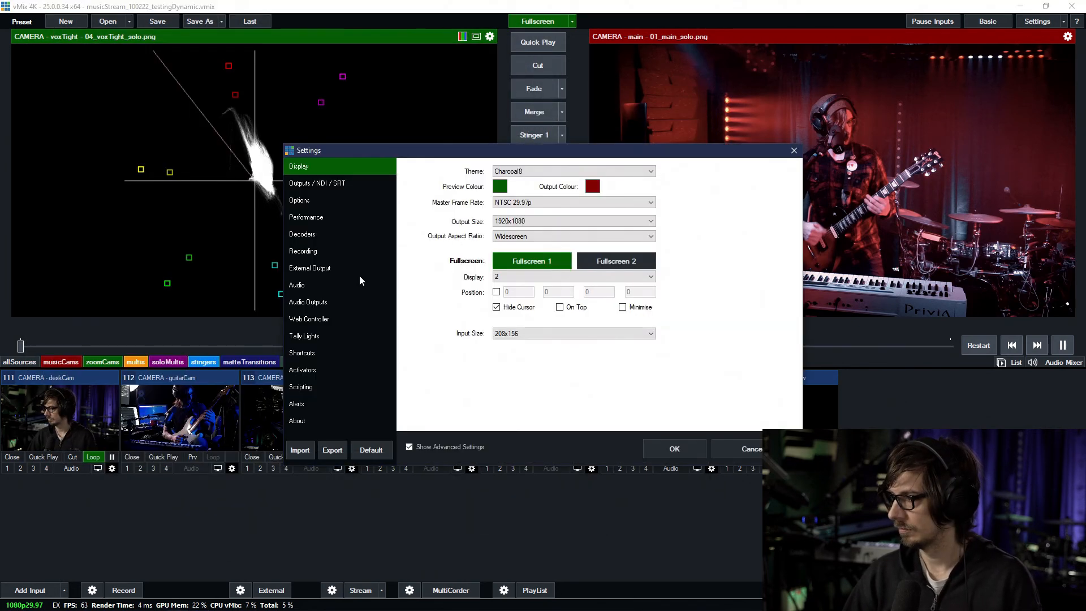
{"action": "left_click", "coordinate": [322, 370]}
{"action": "scroll", "coordinate": [476, 352], "scroll_direction": "down", "scroll_amount": 15}
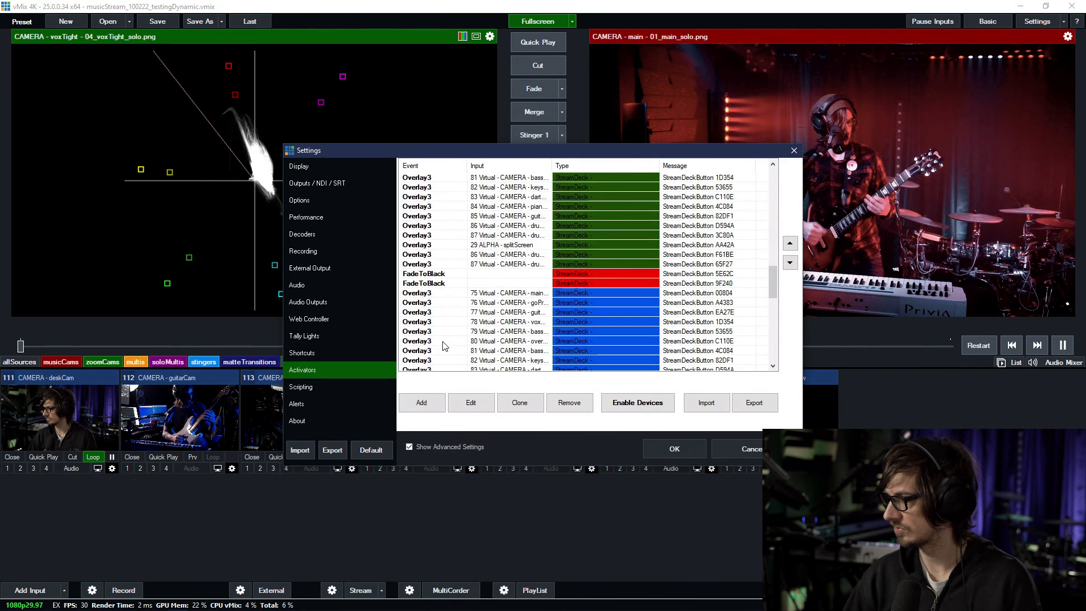
{"action": "left_click", "coordinate": [422, 403]}
{"action": "left_click", "coordinate": [651, 217]}
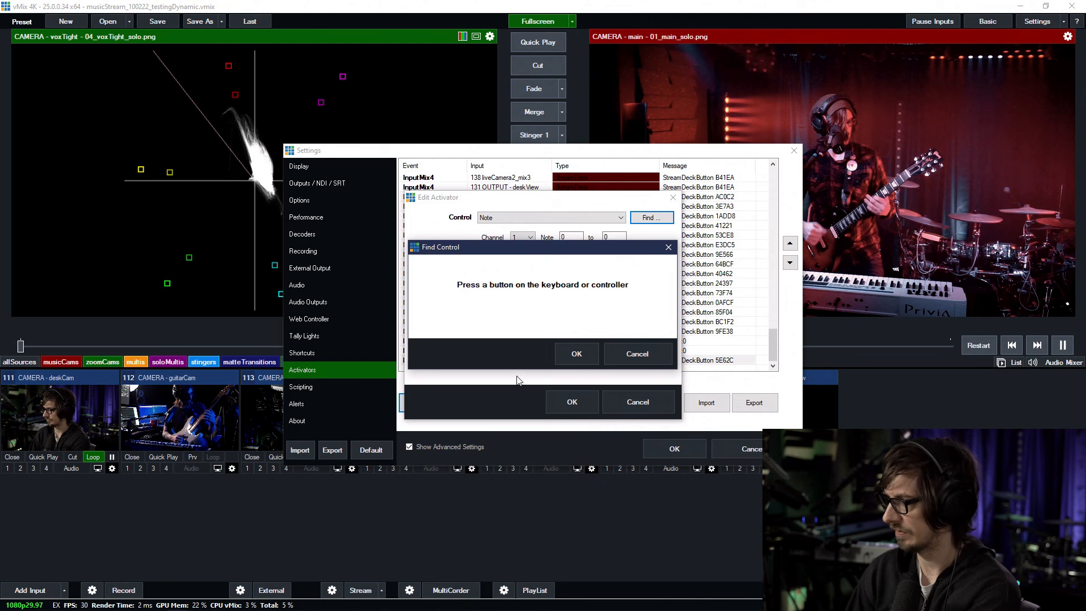
{"action": "left_click", "coordinate": [576, 358]}
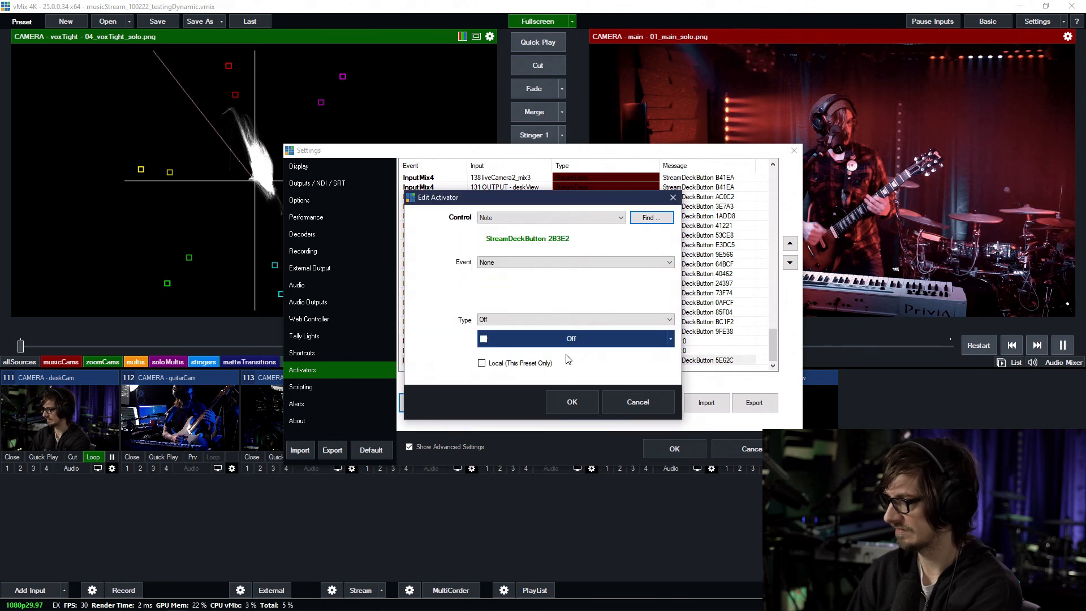
Step: Set the new activator's event to InputDynamic1 and its input to 118 CAPTURE - audio1
{"action": "left_click", "coordinate": [501, 262]}
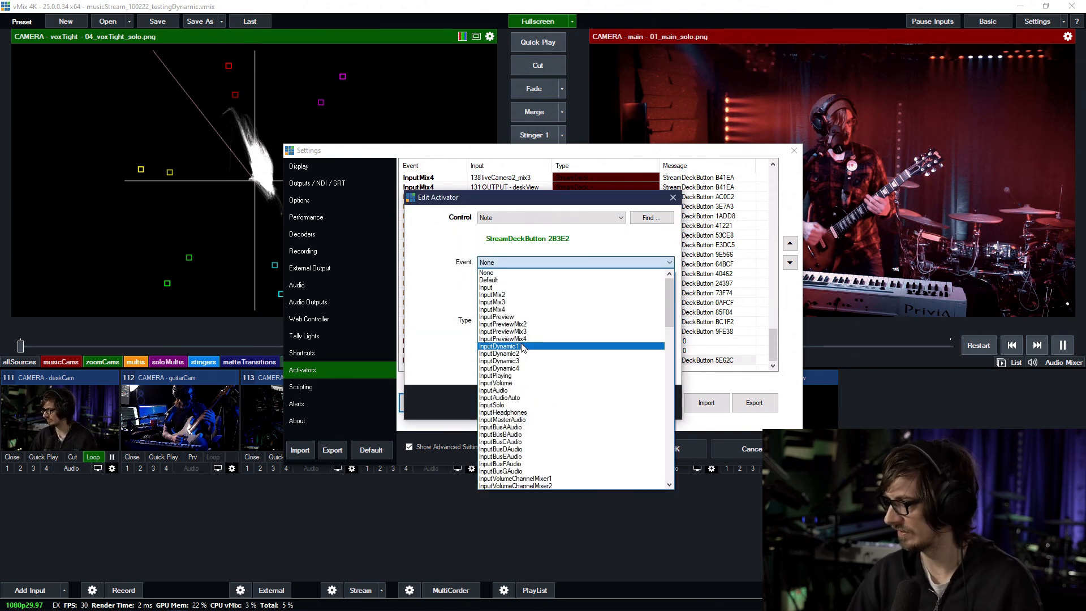
{"action": "left_click", "coordinate": [523, 347]}
{"action": "left_click", "coordinate": [510, 282]}
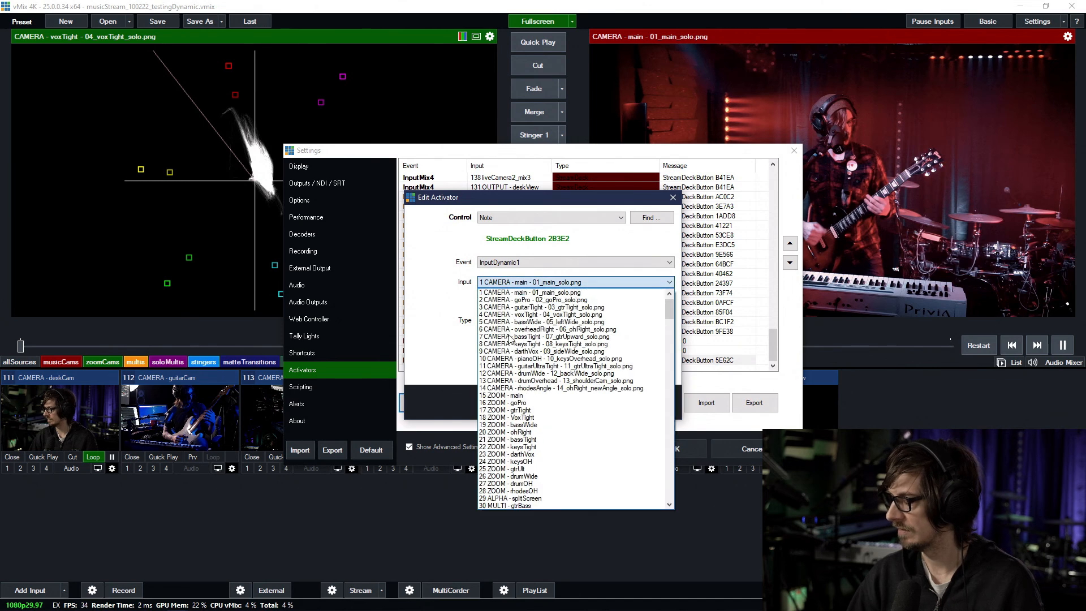
{"action": "scroll", "coordinate": [510, 430], "scroll_direction": "down", "scroll_amount": 16}
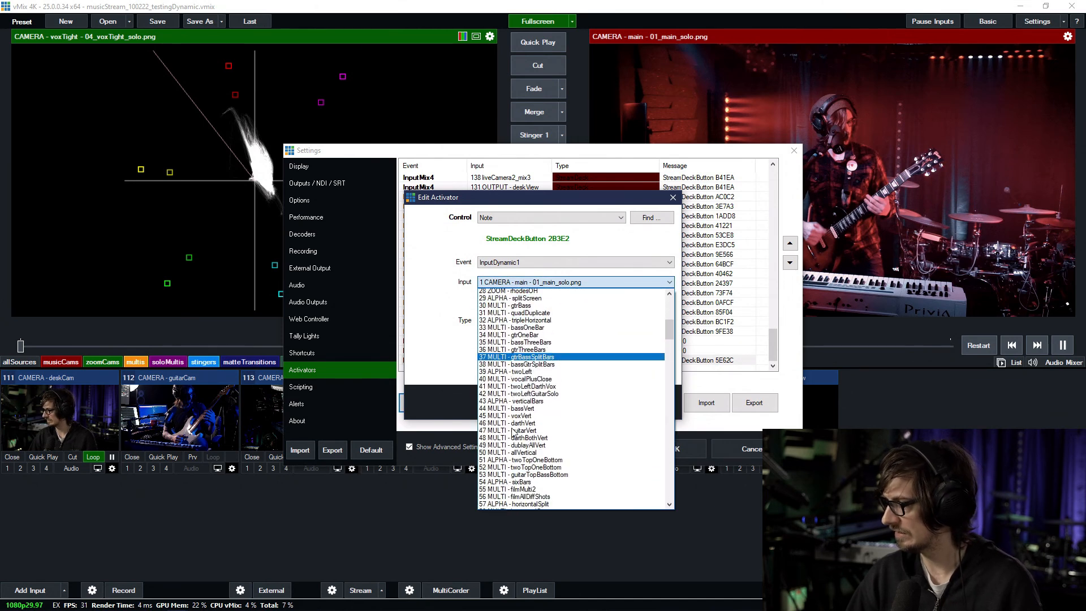
{"action": "scroll", "coordinate": [509, 444], "scroll_direction": "down", "scroll_amount": 8}
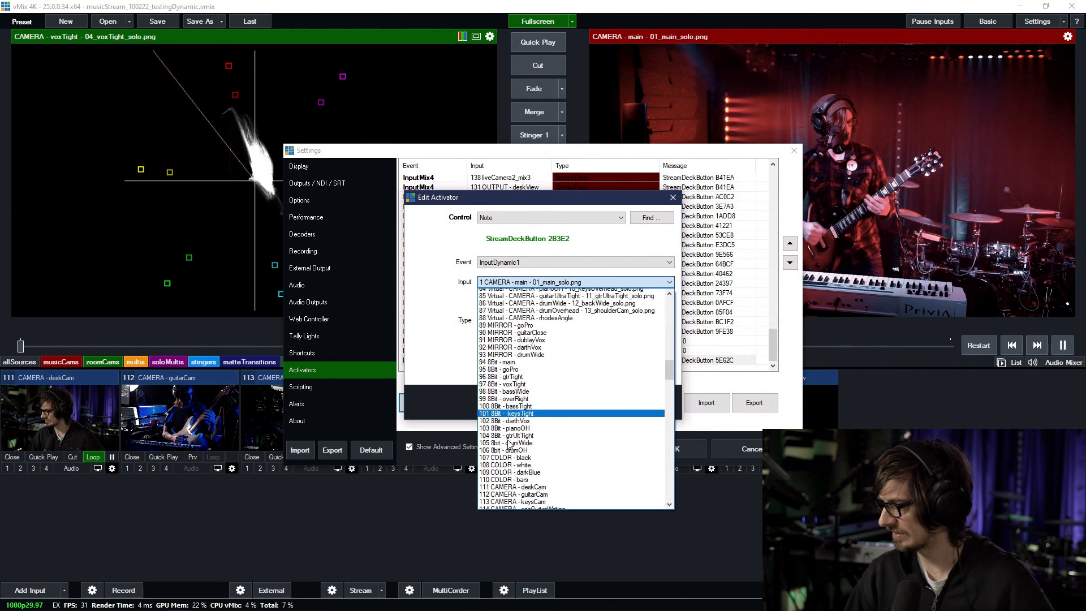
{"action": "scroll", "coordinate": [550, 448], "scroll_direction": "down", "scroll_amount": 2}
{"action": "left_click", "coordinate": [550, 448]}
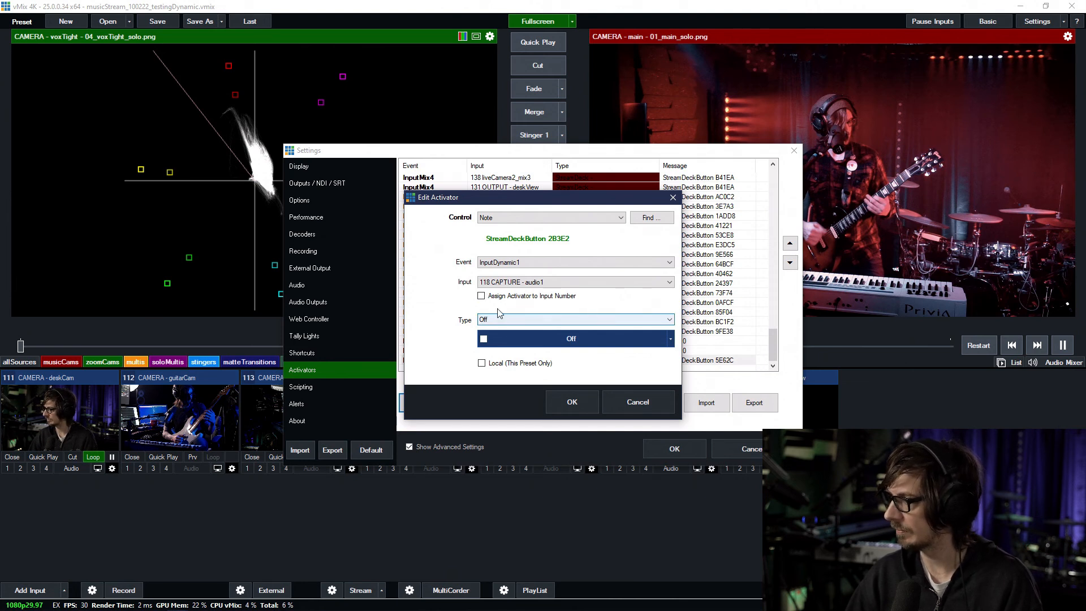
Step: Set the activator's type to StreamDeck with a dark red colour and save the activator
{"action": "left_click", "coordinate": [513, 320]}
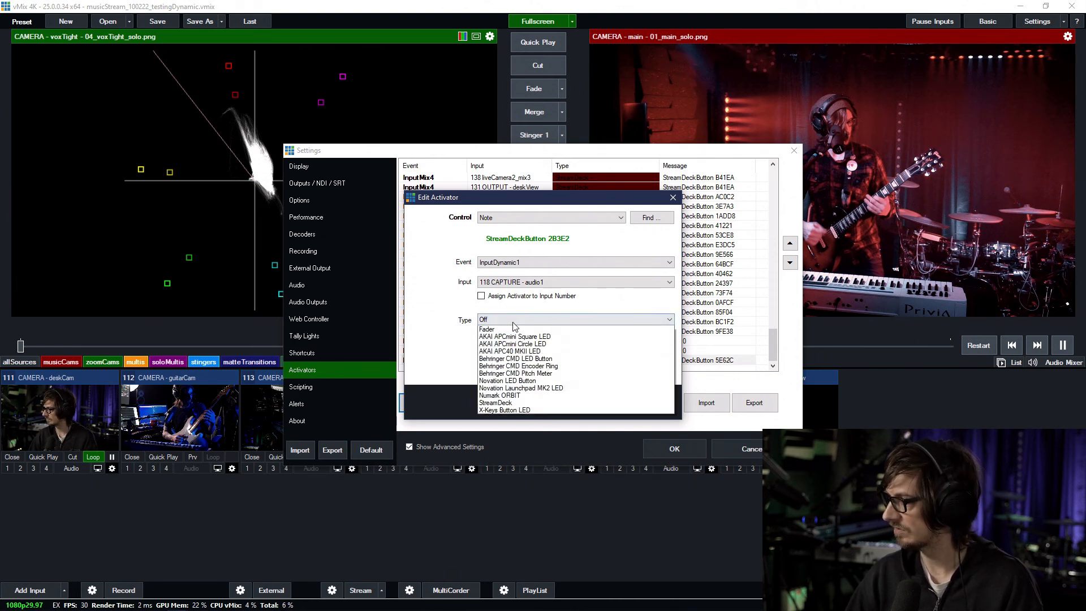
{"action": "left_click", "coordinate": [524, 419]}
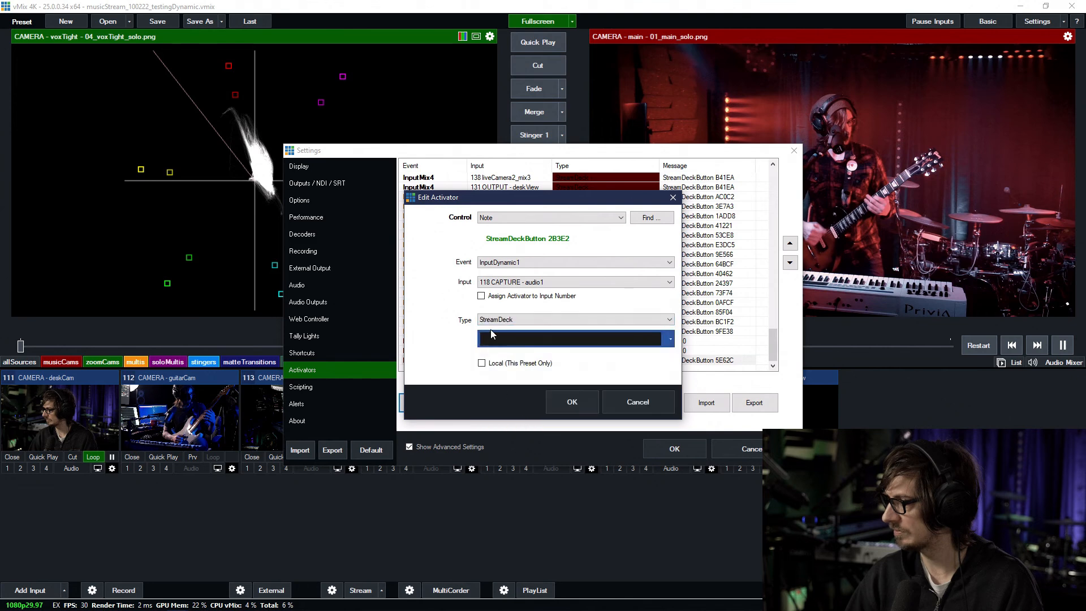
{"action": "left_click", "coordinate": [512, 339]}
{"action": "left_click", "coordinate": [663, 434]}
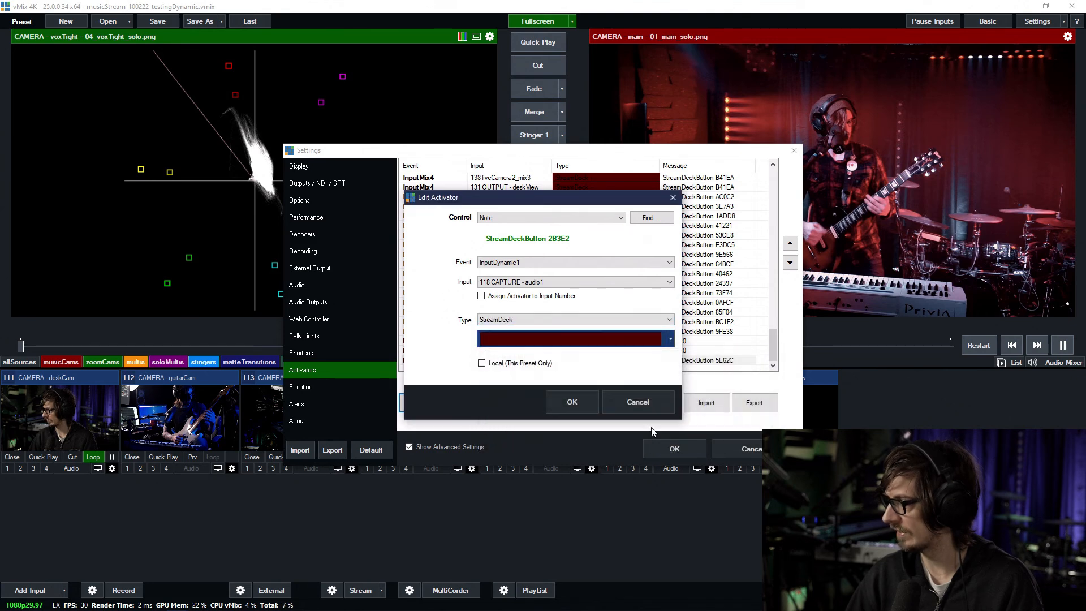
{"action": "left_click", "coordinate": [569, 401]}
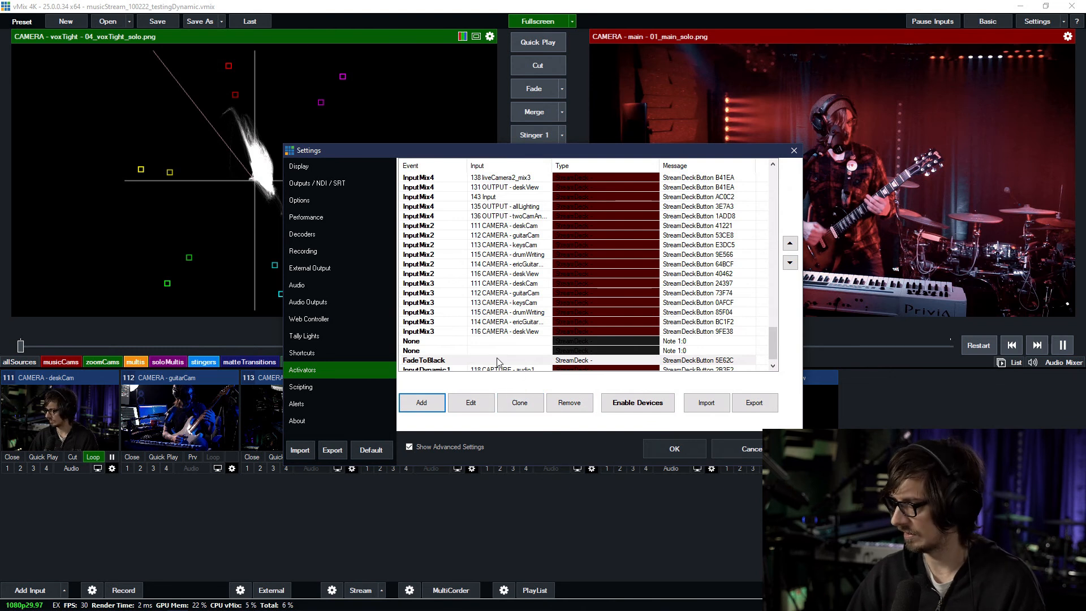
Step: Clone the InputDynamic1 activator for 118 CAPTURE - audio1 twice
{"action": "scroll", "coordinate": [483, 353], "scroll_direction": "down", "scroll_amount": 1}
{"action": "left_click", "coordinate": [456, 362]}
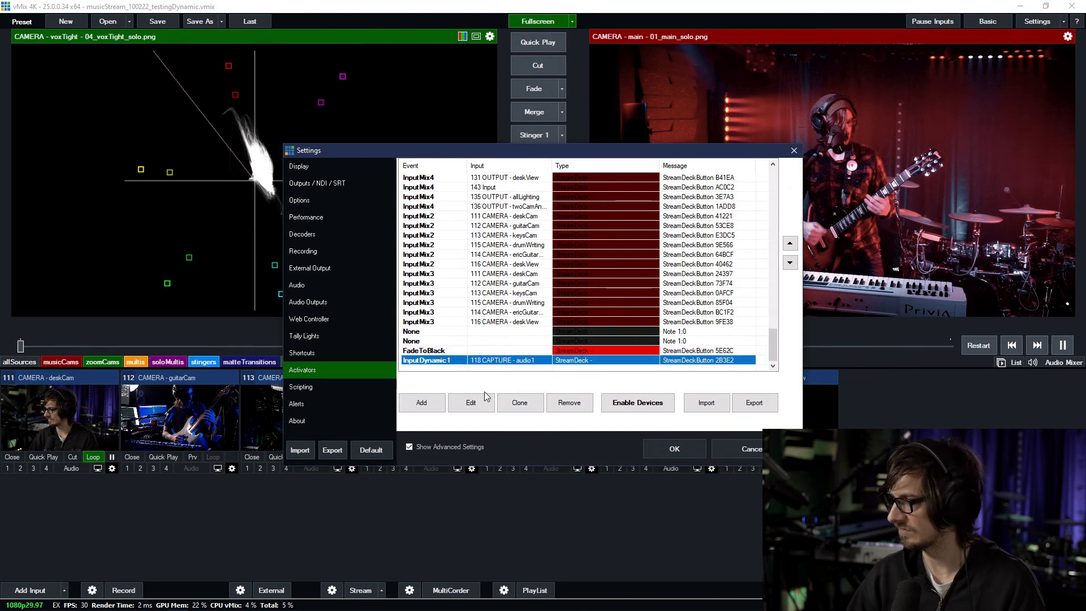
{"action": "left_click", "coordinate": [519, 402]}
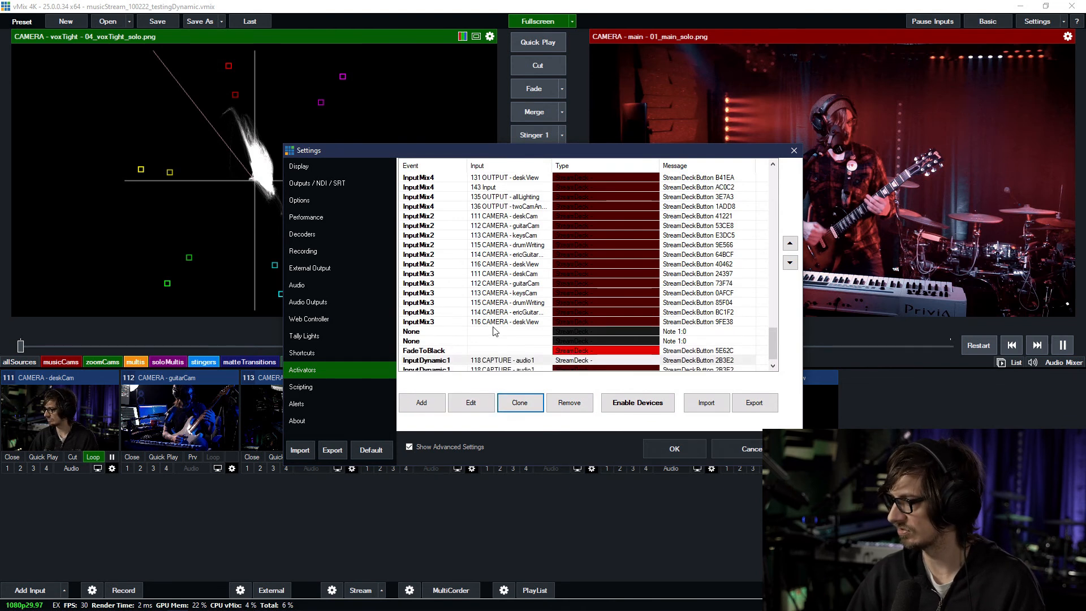
{"action": "left_click", "coordinate": [514, 402]}
Step: Assign the first clone to StreamDeckButton 15C65 and set its input to 119 CAPTURE - audio2
{"action": "double_click", "coordinate": [505, 359]}
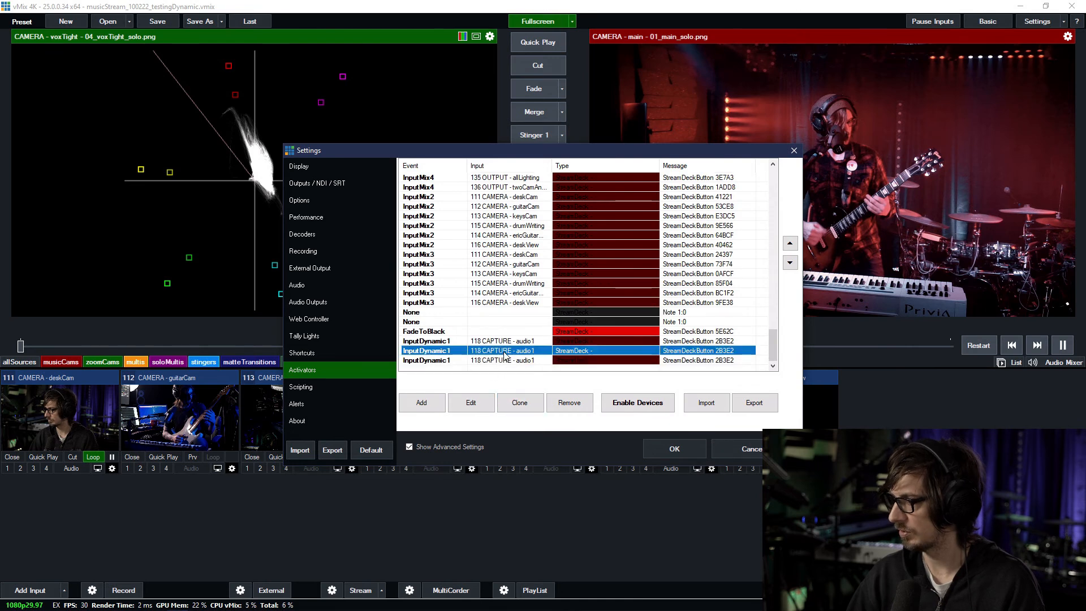
{"action": "left_click", "coordinate": [645, 217]}
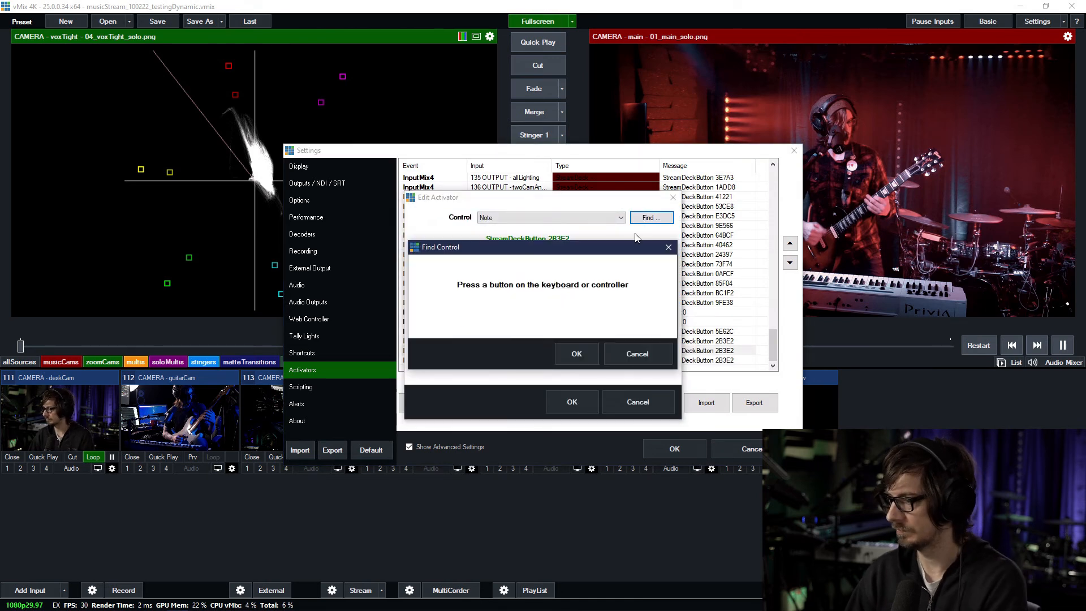
{"action": "left_click", "coordinate": [576, 355]}
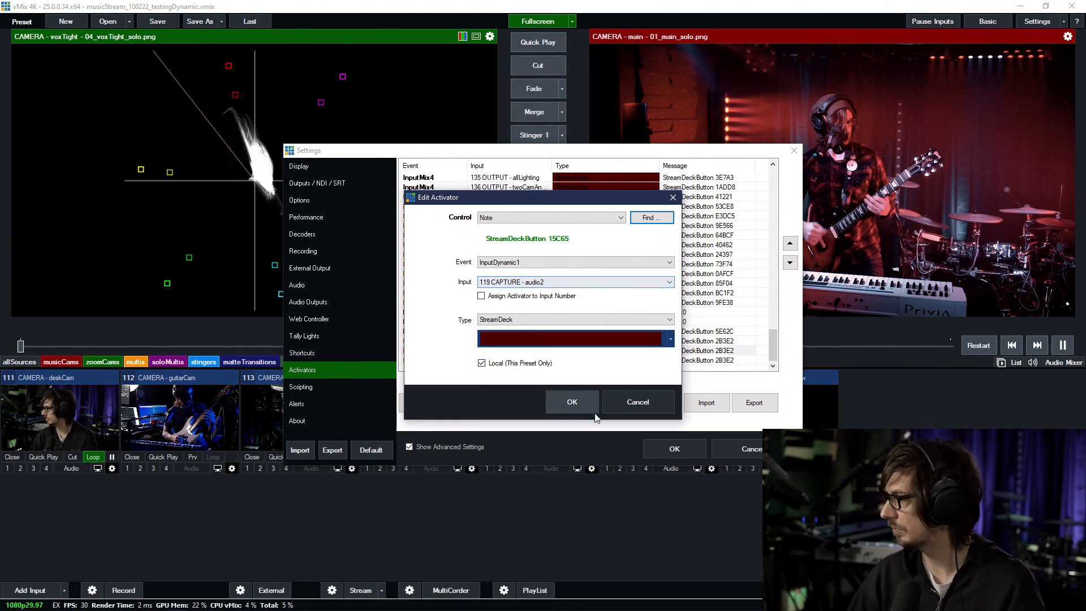
{"action": "left_click", "coordinate": [569, 406]}
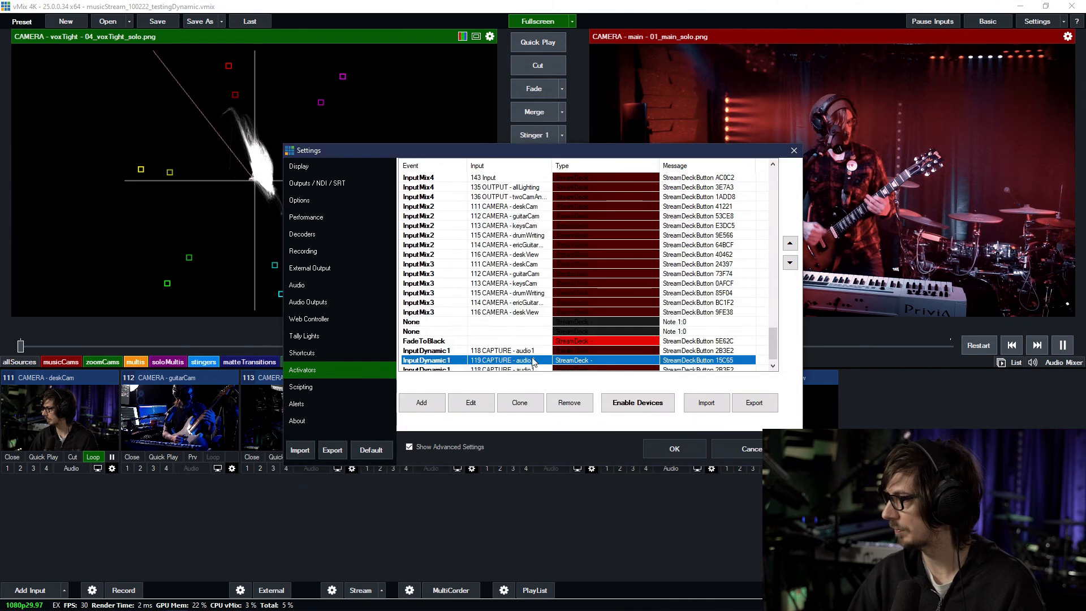
Step: Assign the second clone to StreamDeckButton FC708 and set its input to 120 CAPTURE - vMixDesktop
{"action": "double_click", "coordinate": [521, 361]}
{"action": "left_click", "coordinate": [651, 217]}
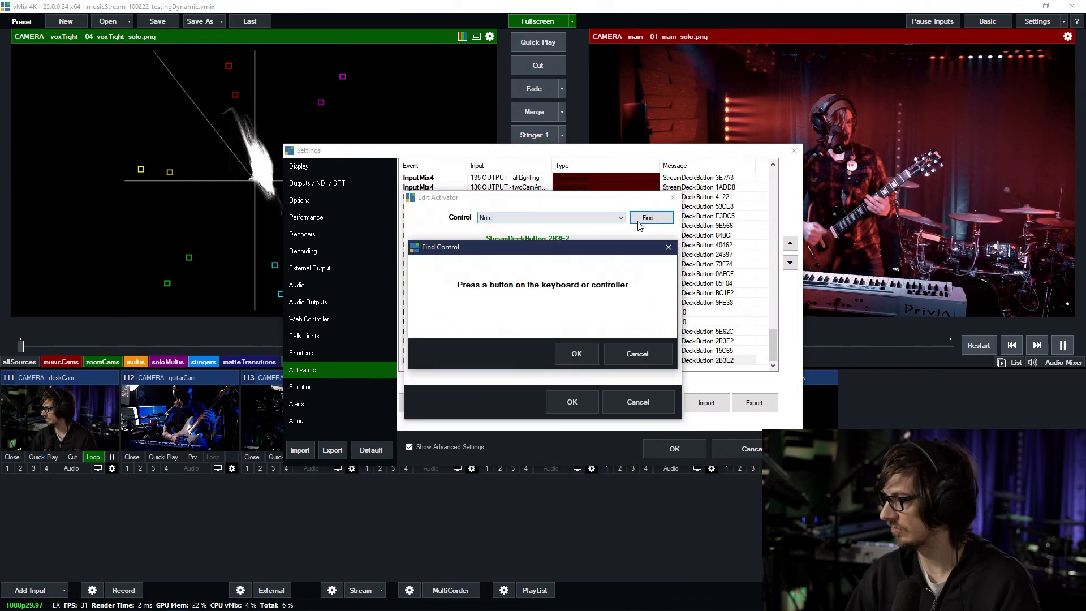
{"action": "left_click", "coordinate": [576, 355]}
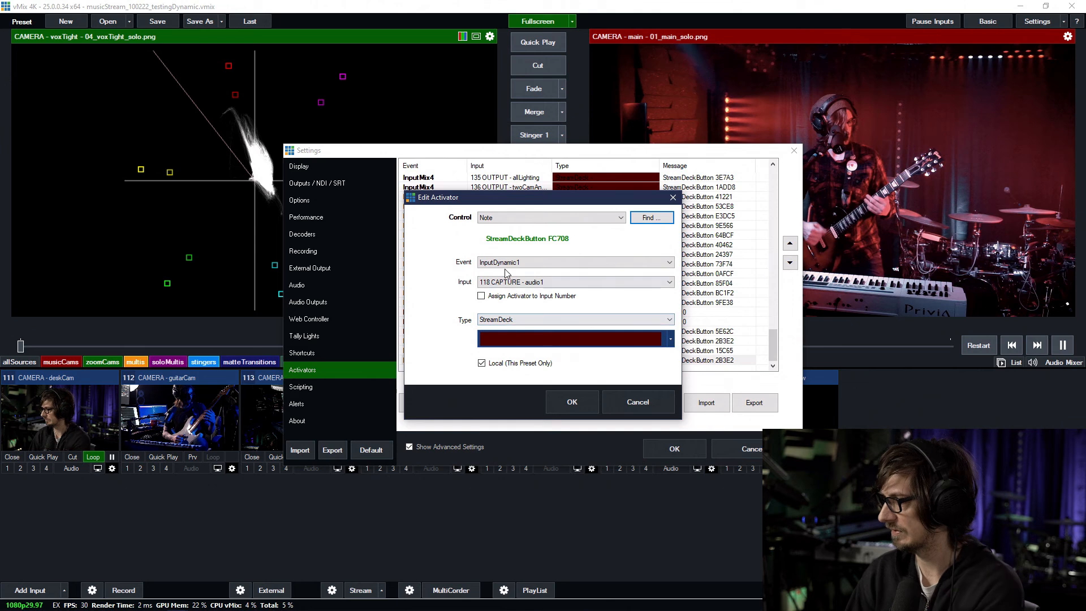
{"action": "scroll", "coordinate": [510, 289], "scroll_direction": "down", "scroll_amount": 3}
{"action": "scroll", "coordinate": [508, 288], "scroll_direction": "up", "scroll_amount": 1}
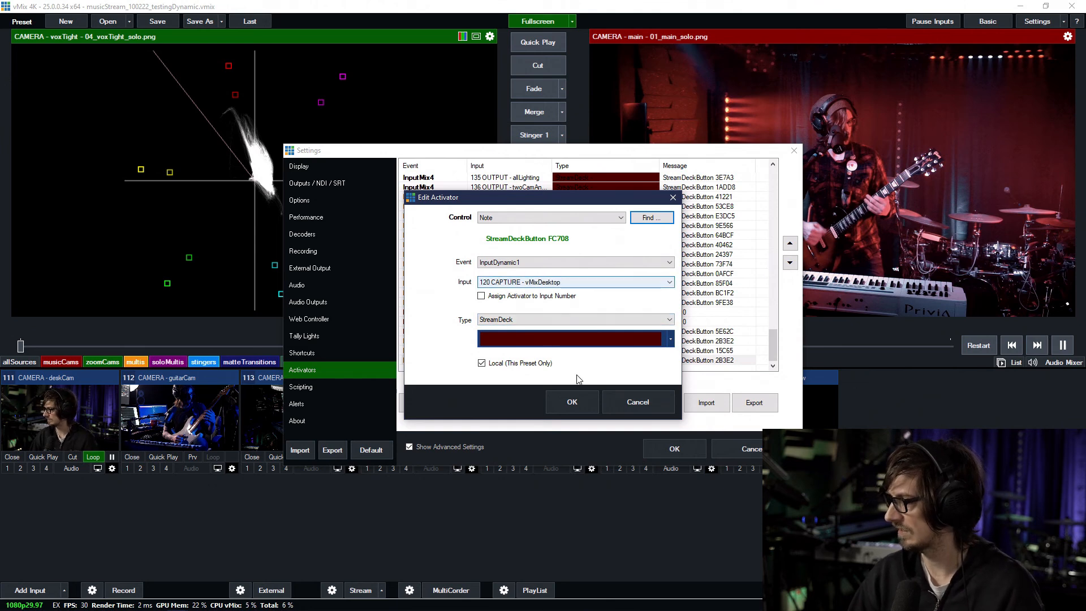
{"action": "left_click", "coordinate": [572, 402]}
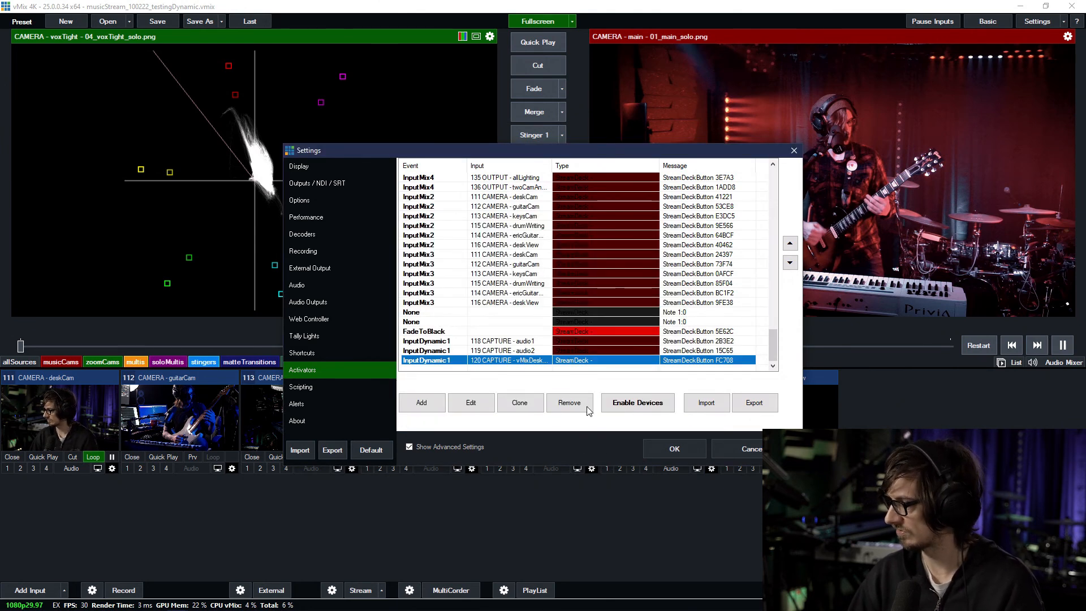
Step: Clone the InputDynamic1 activator for 120 CAPTURE - vMixDesktop four times
{"action": "left_click", "coordinate": [518, 401]}
{"action": "left_click", "coordinate": [518, 402]}
{"action": "left_click", "coordinate": [518, 401]}
{"action": "left_click", "coordinate": [518, 401]}
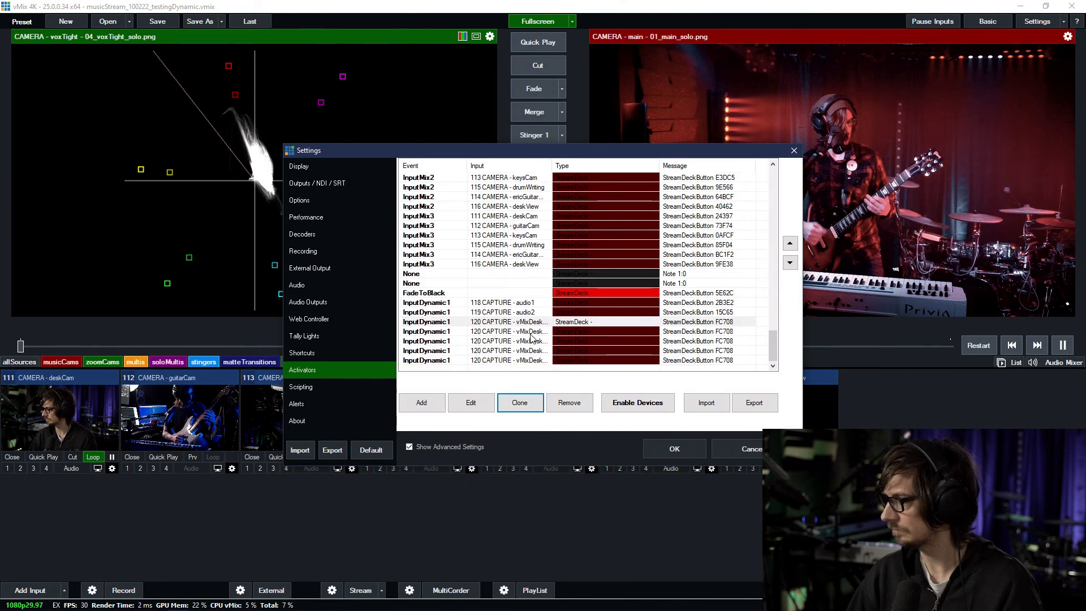
Step: Assign the first vMixDesktop clone to StreamDeckButton EF1AC and set its input to 121 CAPTURE - overlayComp (NDI)
{"action": "double_click", "coordinate": [530, 336]}
{"action": "left_click", "coordinate": [649, 219]}
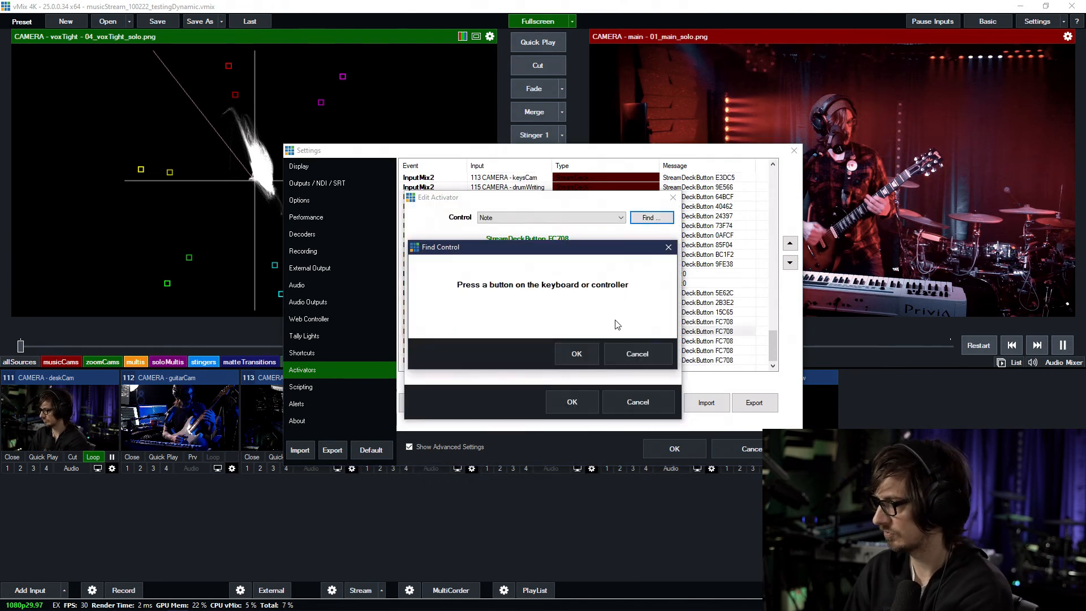
{"action": "left_click", "coordinate": [578, 361]}
{"action": "scroll", "coordinate": [528, 285], "scroll_direction": "down", "scroll_amount": 1}
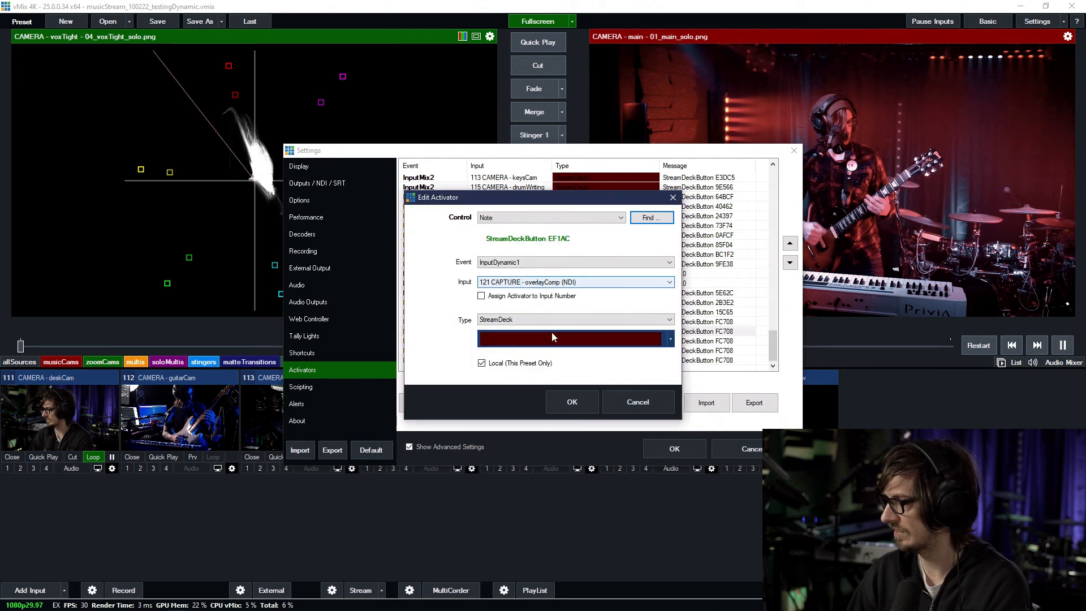
{"action": "left_click", "coordinate": [575, 398]}
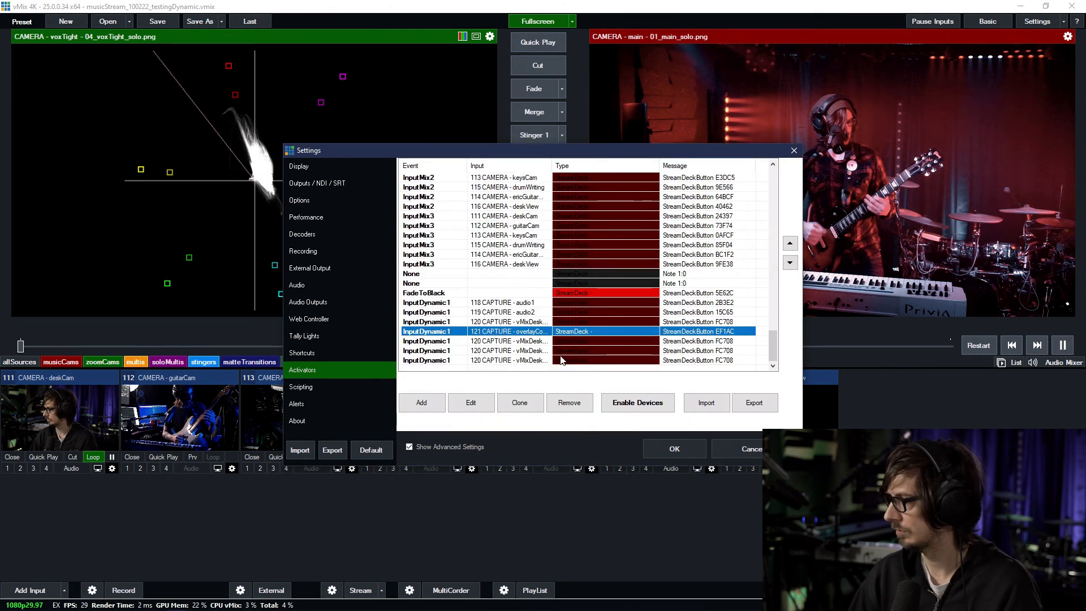
Step: Assign the next vMixDesktop clone to StreamDeckButton 0EFCE and set its input to the 122 CAPTURE - chamsys source
{"action": "double_click", "coordinate": [529, 343]}
{"action": "left_click", "coordinate": [640, 219]}
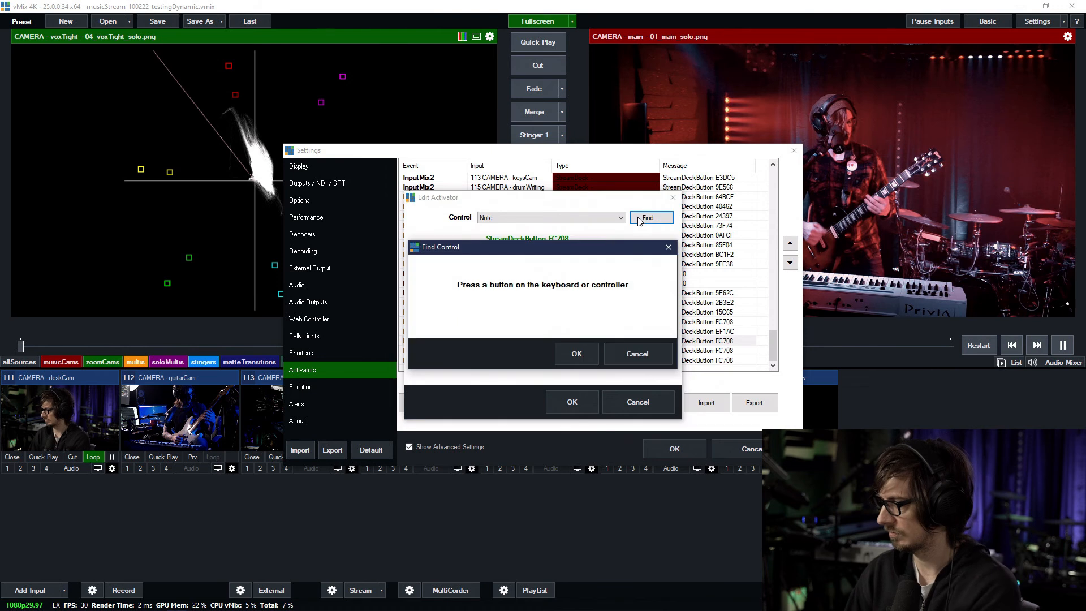
{"action": "left_click", "coordinate": [575, 354]}
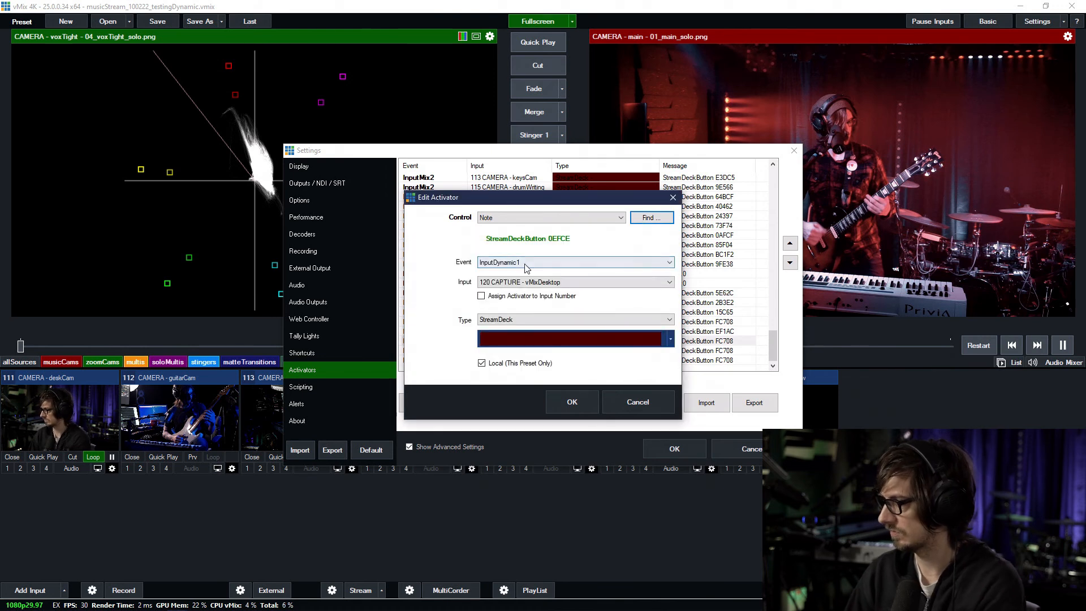
{"action": "scroll", "coordinate": [535, 285], "scroll_direction": "down", "scroll_amount": 1}
{"action": "scroll", "coordinate": [538, 281], "scroll_direction": "down", "scroll_amount": 1}
{"action": "left_click", "coordinate": [569, 400]}
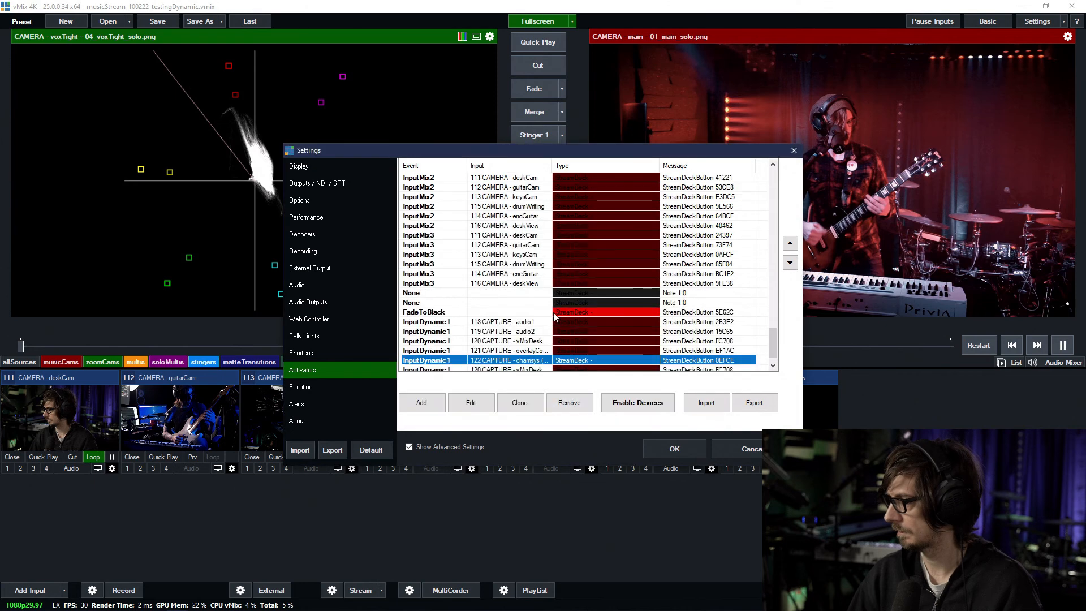
Step: Assign the next vMixDesktop clone to StreamDeckButton B9F56 and set its input to the 123 CAPTURE - vienna source
{"action": "double_click", "coordinate": [541, 353]}
{"action": "left_click", "coordinate": [652, 218]}
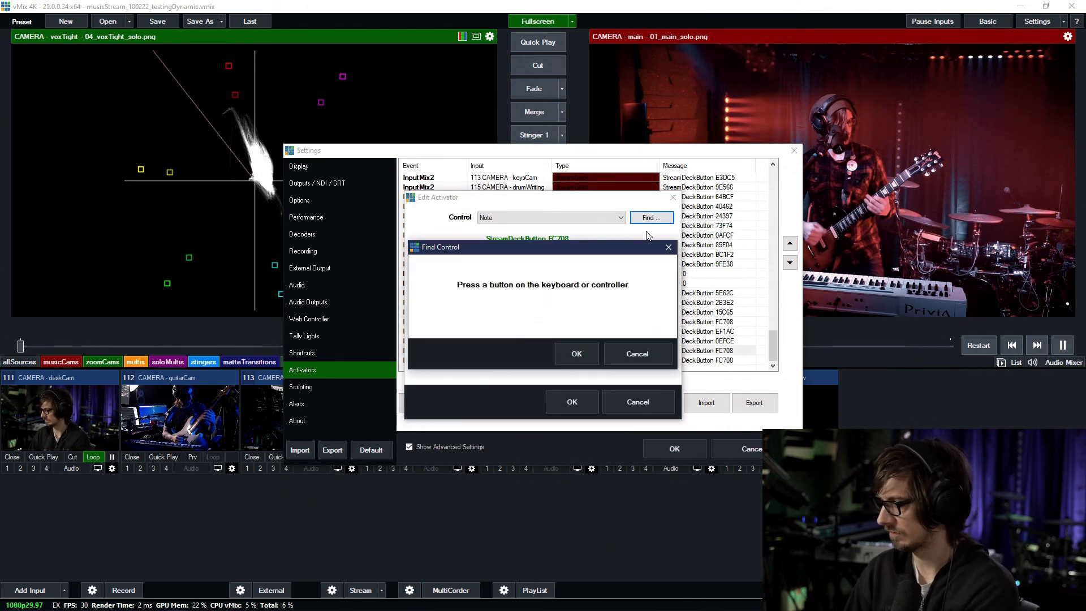
{"action": "left_click", "coordinate": [577, 353]}
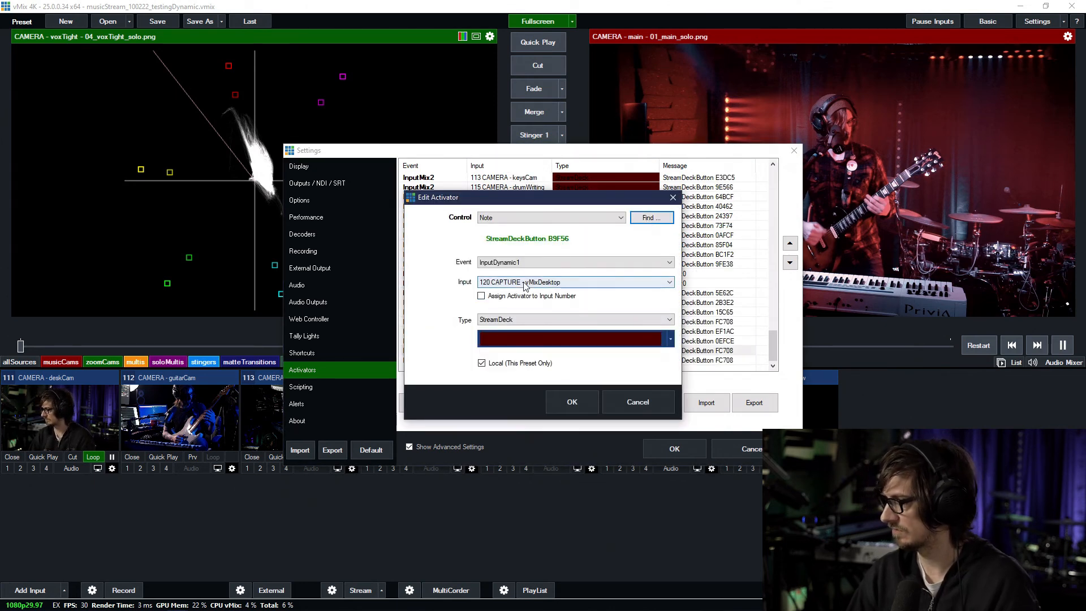
{"action": "scroll", "coordinate": [529, 284], "scroll_direction": "down", "scroll_amount": 2}
{"action": "scroll", "coordinate": [524, 288], "scroll_direction": "down", "scroll_amount": 1}
{"action": "left_click", "coordinate": [572, 402]}
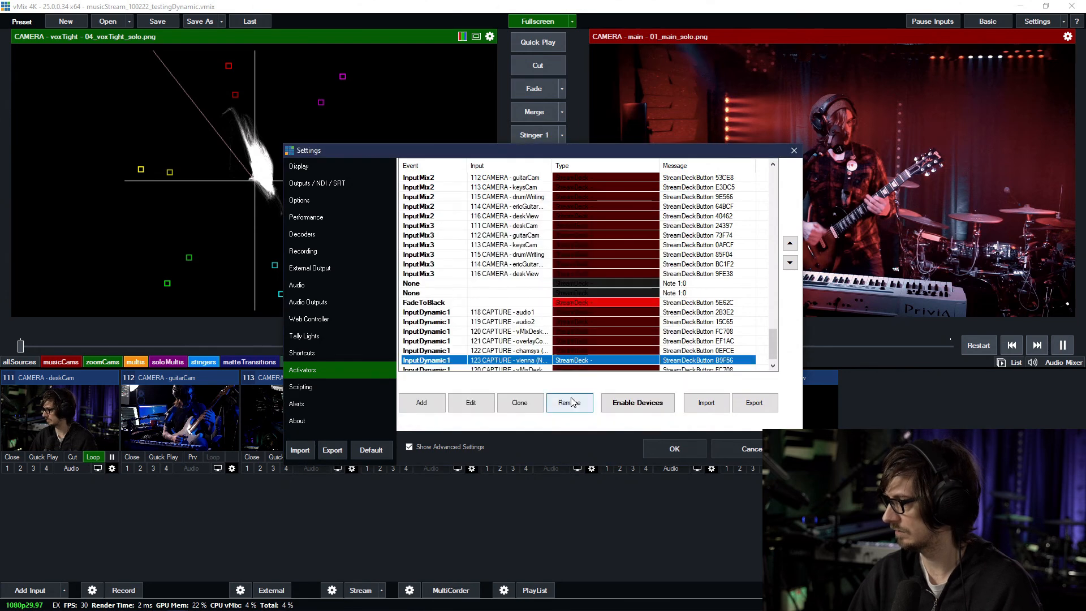
Step: Assign the last vMixDesktop clone to StreamDeckButton 7E08D and set its input to the 124 CAPTURE slobs desktop source
{"action": "double_click", "coordinate": [535, 361]}
{"action": "left_click", "coordinate": [652, 217]}
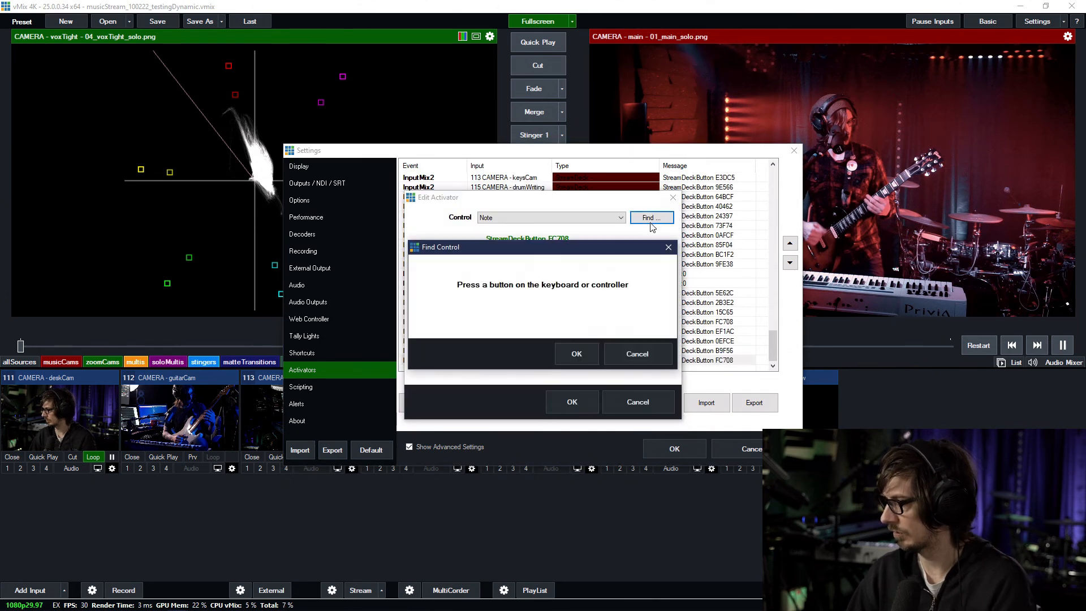
{"action": "left_click", "coordinate": [576, 354]}
{"action": "scroll", "coordinate": [527, 283], "scroll_direction": "down", "scroll_amount": 4}
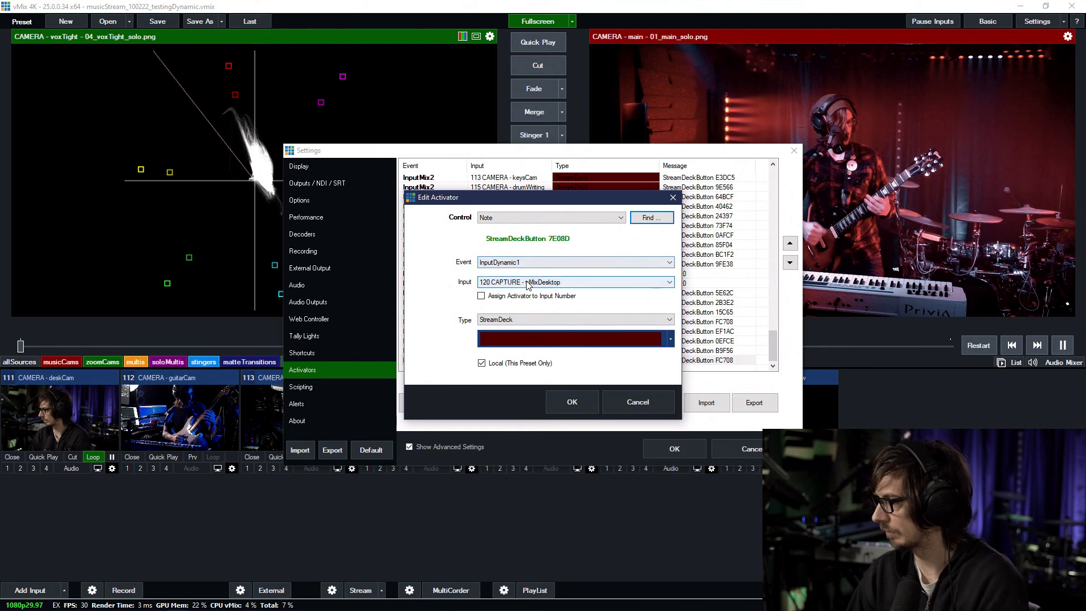
{"action": "left_click", "coordinate": [571, 402]}
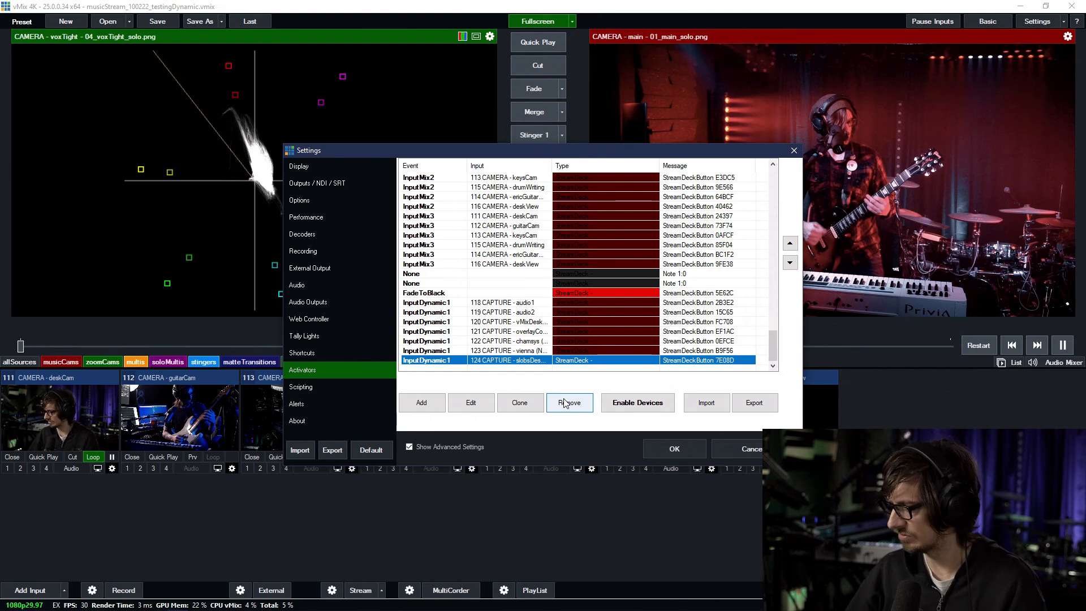
Step: Save the vMix settings and switch to the Stream Deck app to show the deskControl profile's dynamicInputs buttons
{"action": "left_click", "coordinate": [679, 447]}
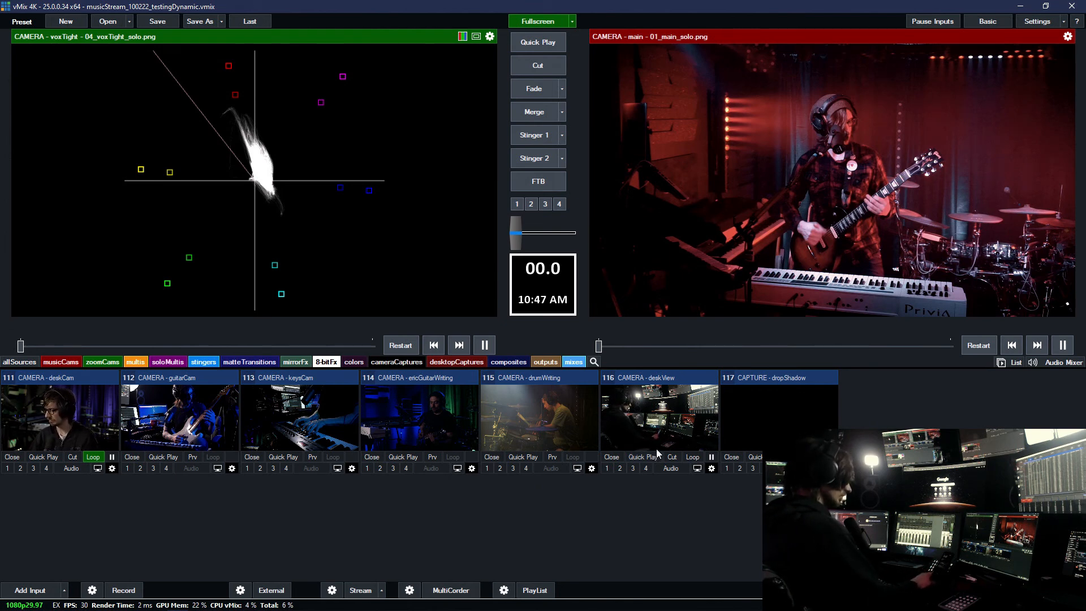
{"action": "mouse_move", "coordinate": [272, 610]}
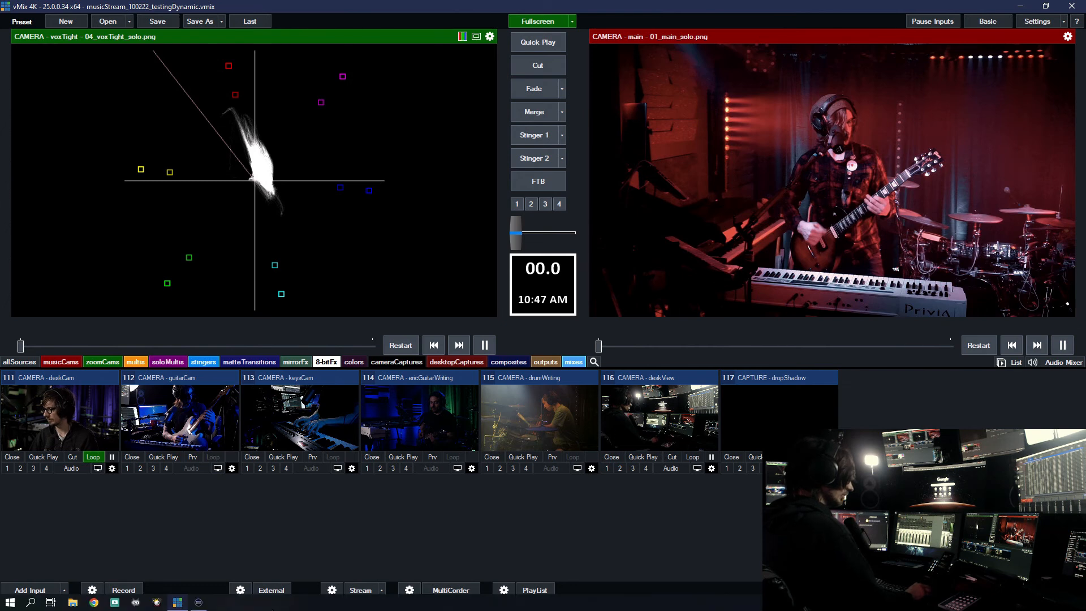
{"action": "left_click", "coordinate": [198, 602]}
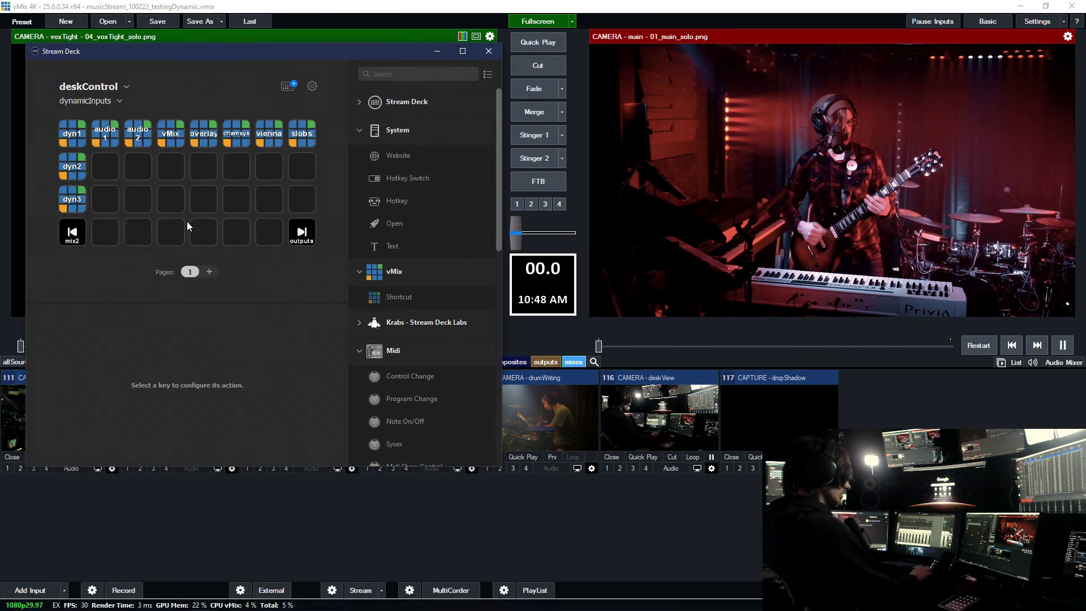
Step: Set the dyn1 key's icon to the animated sunset from the icon library's Animated GIF Pack and close the library
{"action": "left_click", "coordinate": [76, 145]}
{"action": "left_click", "coordinate": [92, 358]}
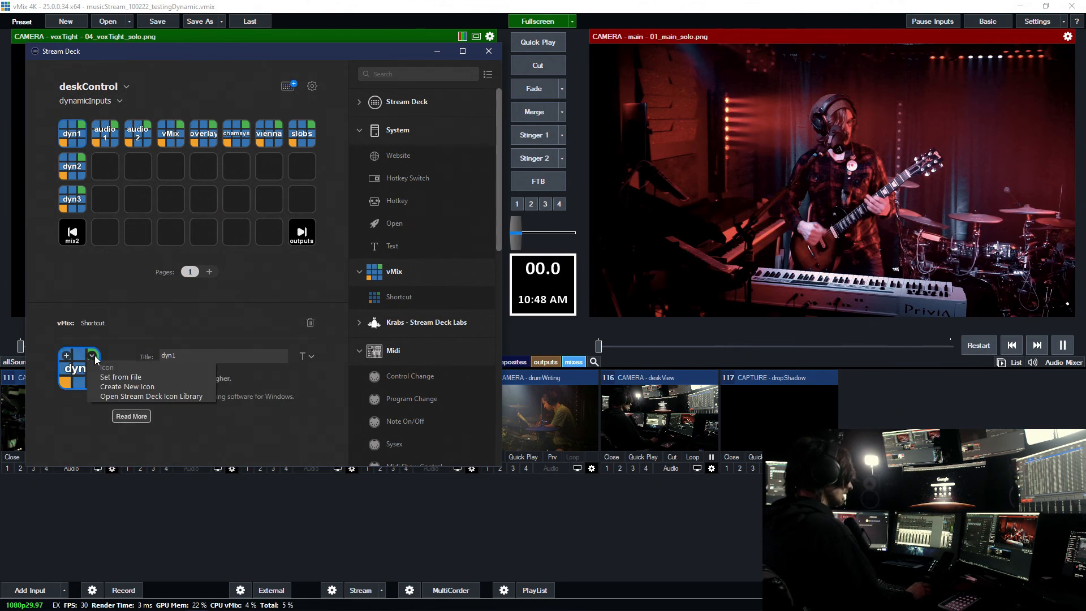
{"action": "left_click", "coordinate": [115, 395]}
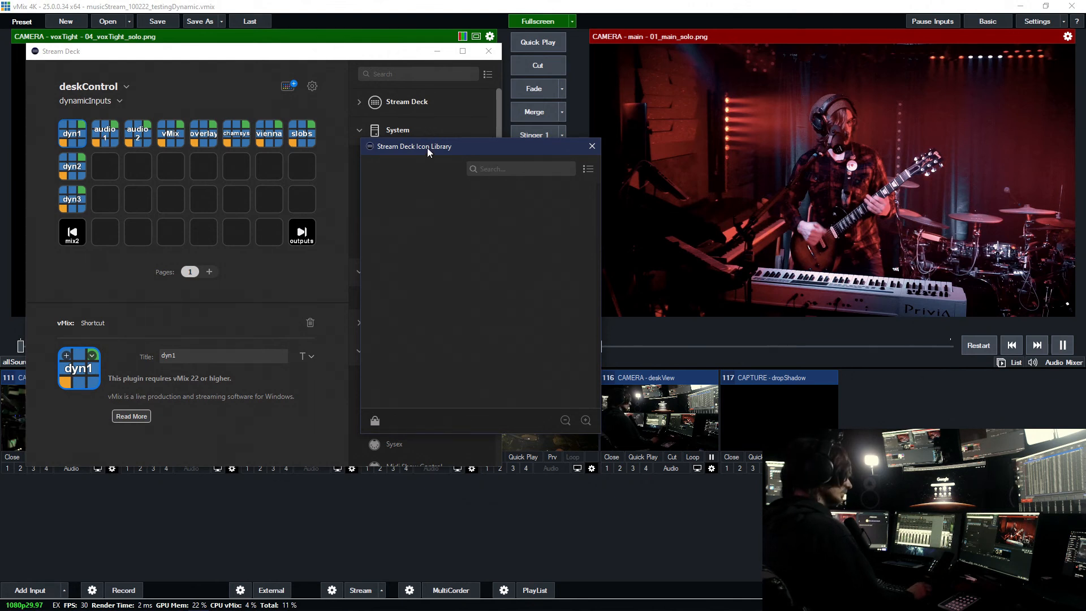
{"action": "left_click", "coordinate": [373, 277]}
{"action": "scroll", "coordinate": [381, 292], "scroll_direction": "down", "scroll_amount": 5}
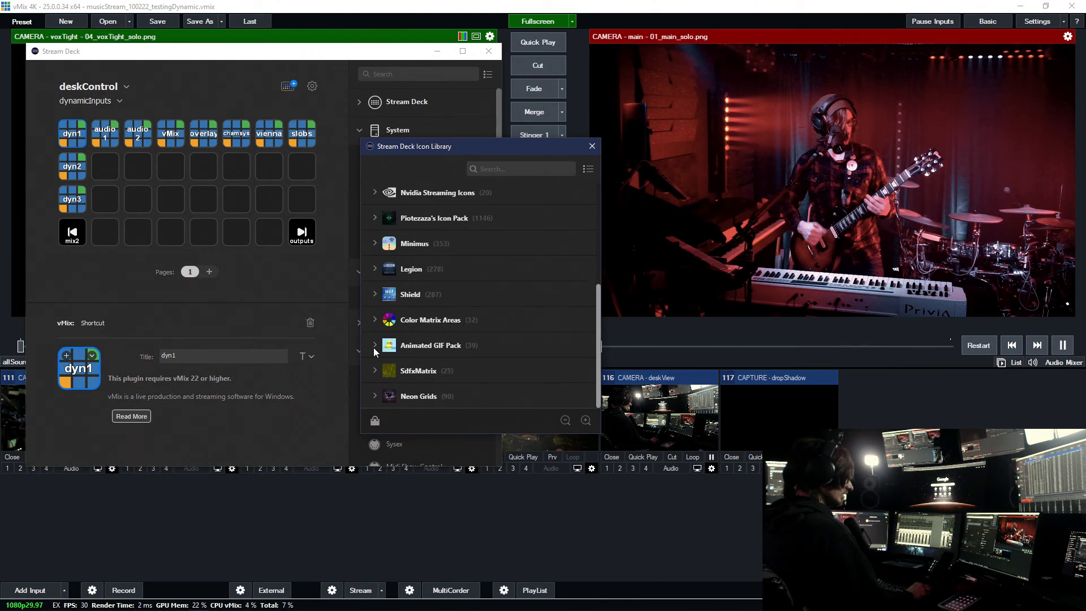
{"action": "left_click", "coordinate": [374, 349]}
{"action": "scroll", "coordinate": [385, 346], "scroll_direction": "down", "scroll_amount": 3}
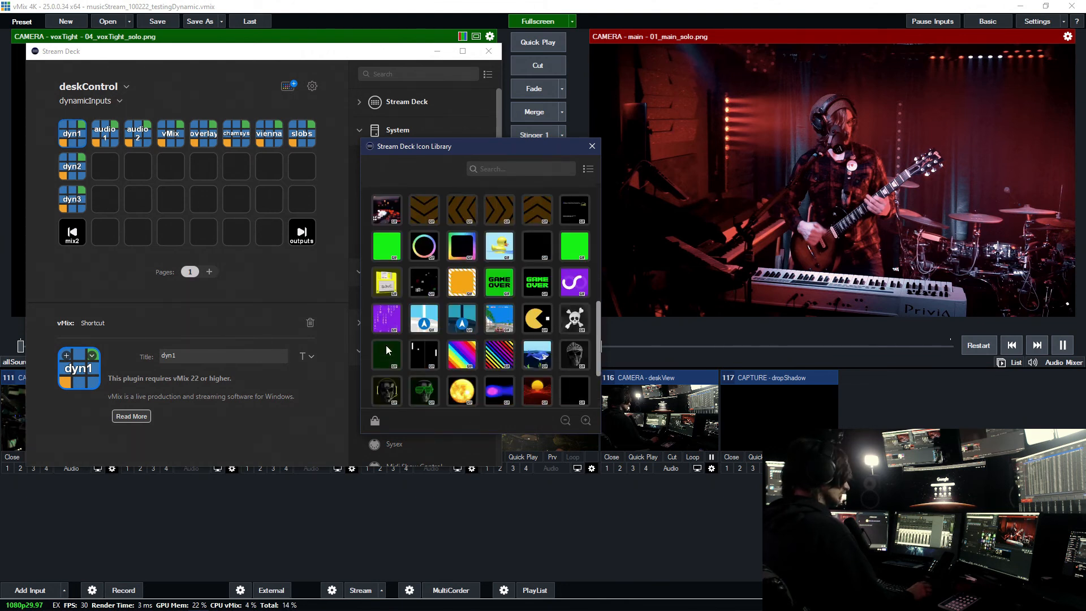
{"action": "scroll", "coordinate": [551, 328], "scroll_direction": "down", "scroll_amount": 1}
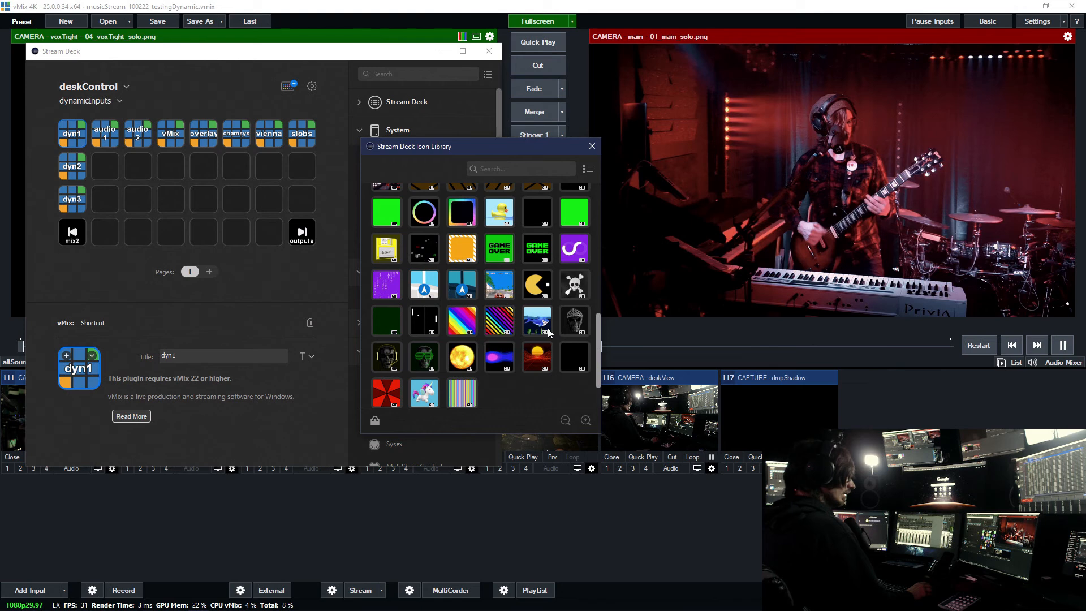
{"action": "left_click", "coordinate": [542, 362]}
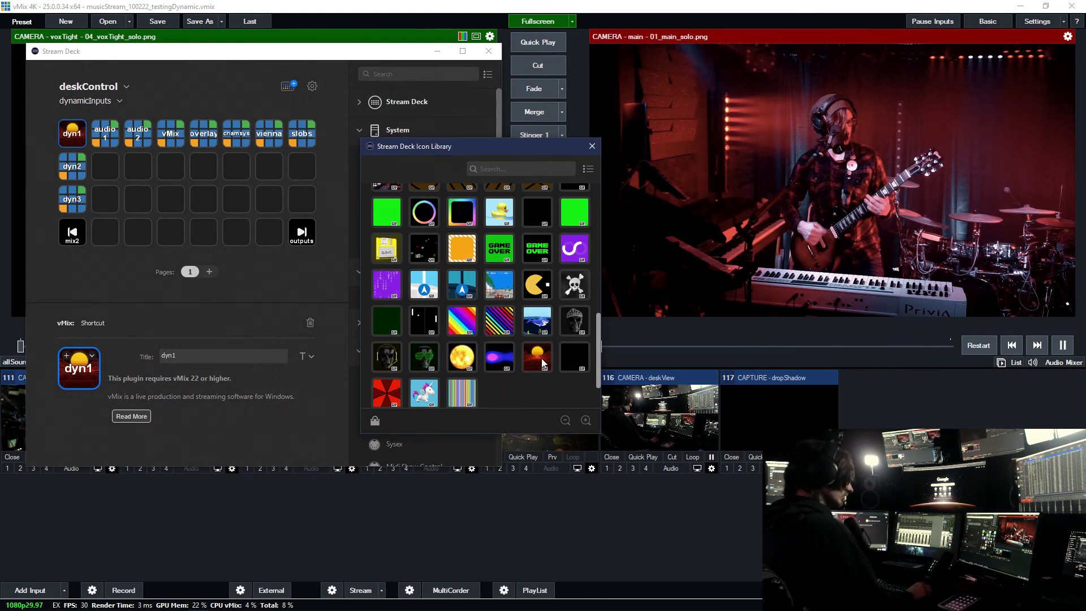
{"action": "left_click", "coordinate": [591, 146]}
Step: Set the dyn2 key's icon to the same sunset image from the Animated GIF Pack
{"action": "left_click", "coordinate": [72, 166]}
{"action": "left_click", "coordinate": [94, 357]}
{"action": "left_click", "coordinate": [124, 398]}
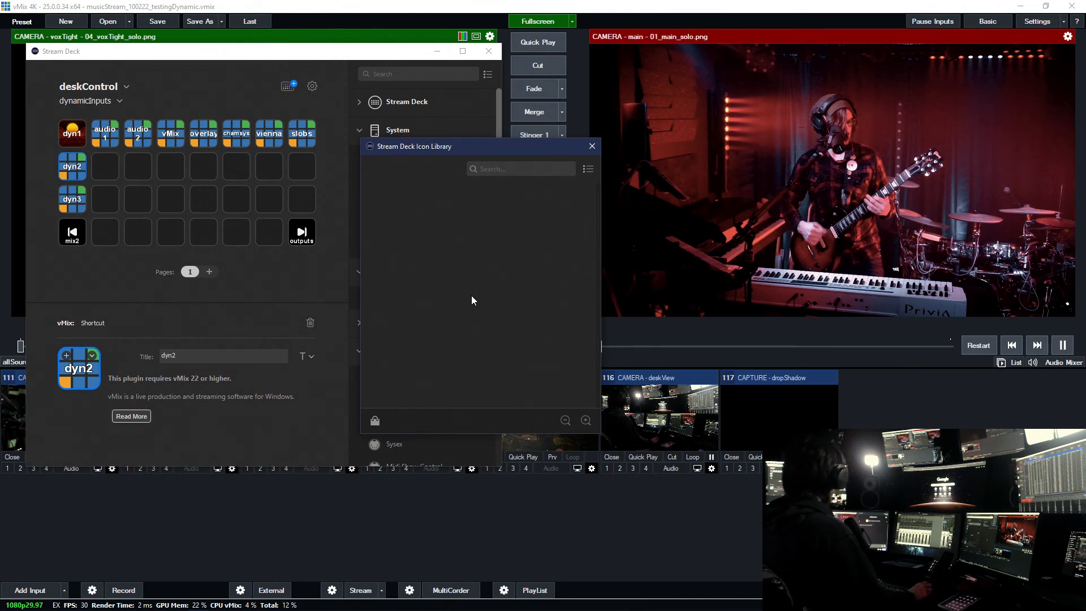
{"action": "scroll", "coordinate": [446, 301], "scroll_direction": "down", "scroll_amount": 6}
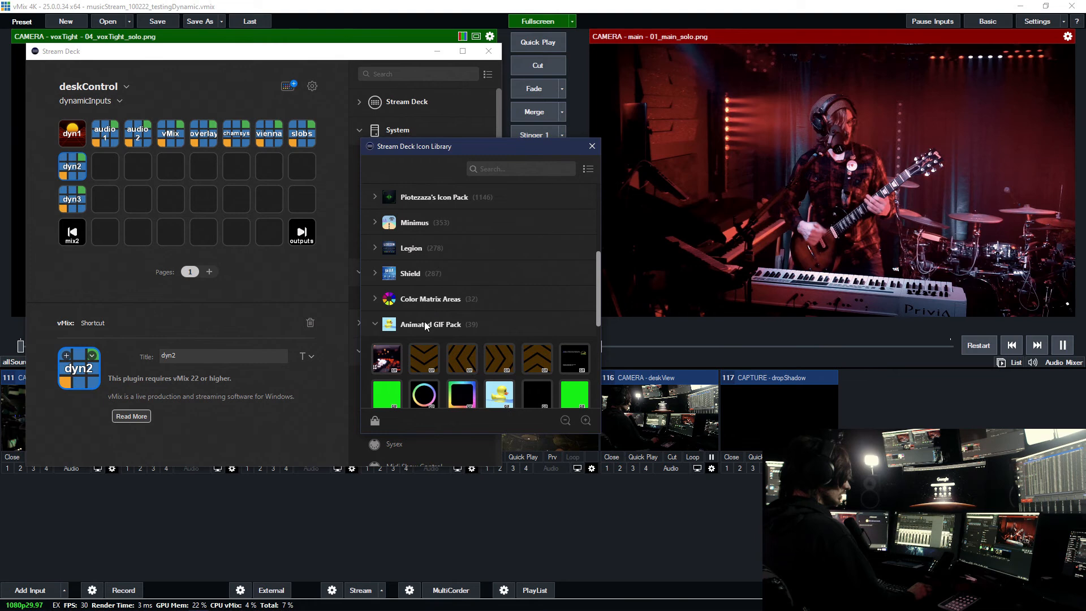
{"action": "scroll", "coordinate": [411, 358], "scroll_direction": "down", "scroll_amount": 3}
{"action": "scroll", "coordinate": [498, 362], "scroll_direction": "down", "scroll_amount": 2}
{"action": "left_click", "coordinate": [532, 337]}
Step: Give the dyn3 key the same sunset icon and close the icon library
{"action": "left_click", "coordinate": [83, 205]}
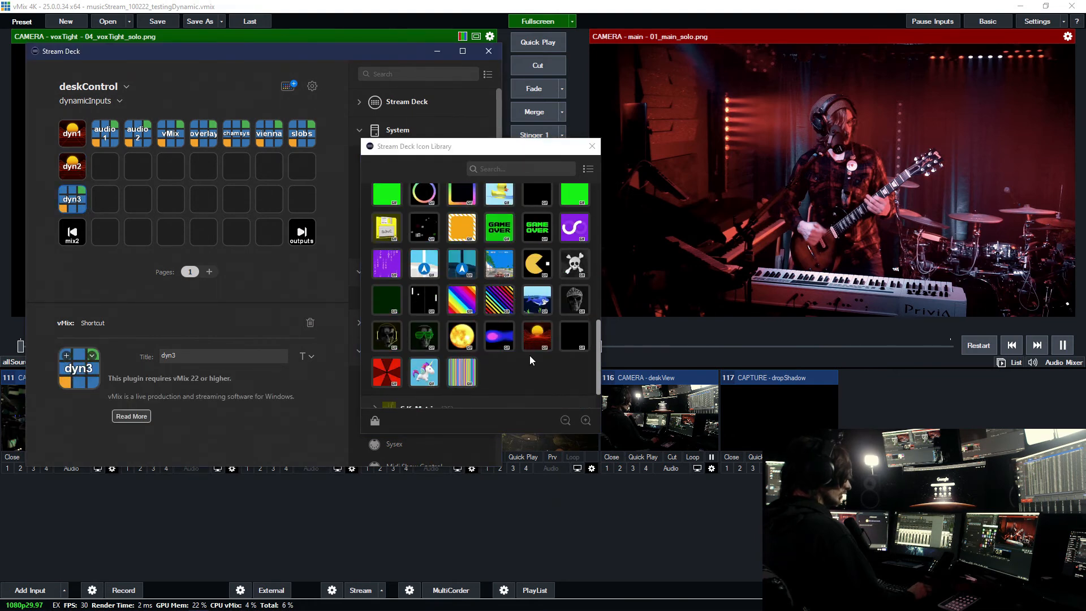
{"action": "left_click", "coordinate": [536, 330]}
{"action": "left_click", "coordinate": [592, 146]}
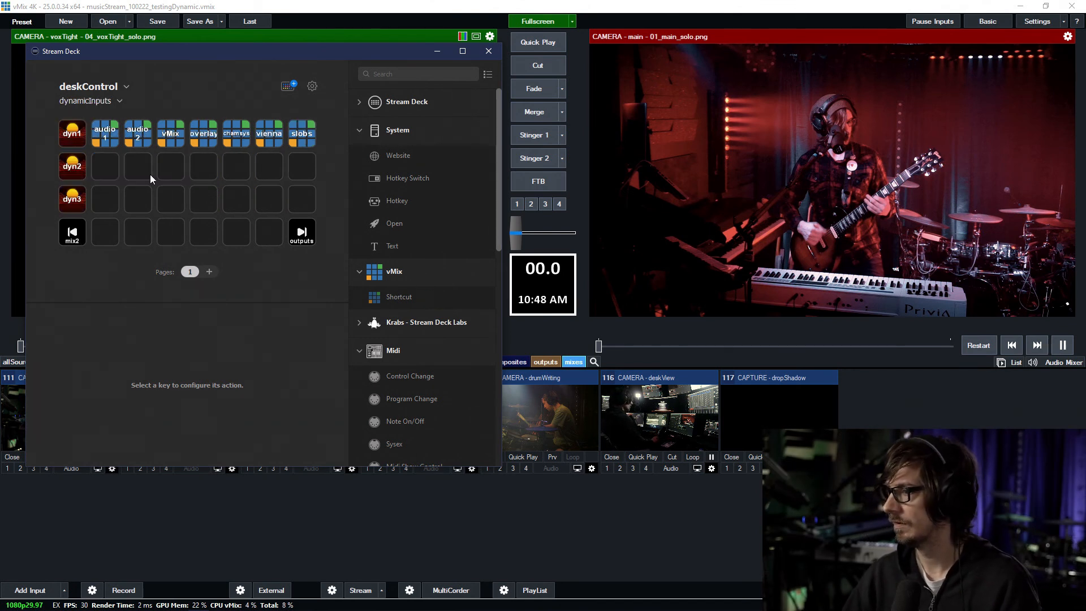
Step: Copy the audio 1 key into the empty slots beside dyn2 and dyn3
{"action": "left_click", "coordinate": [110, 145]}
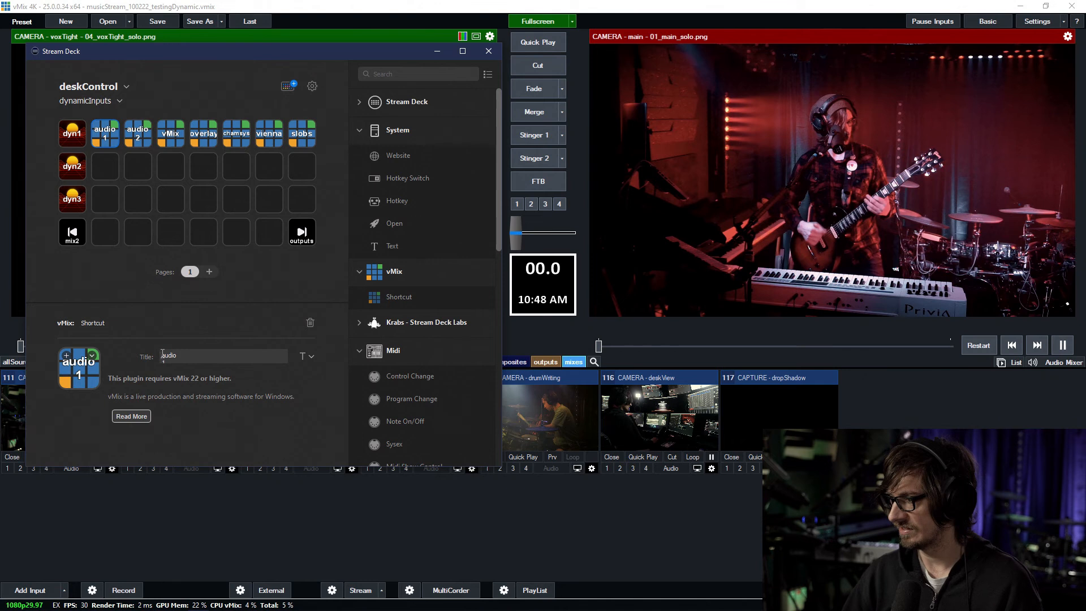
{"action": "key", "text": "ctrl+c"}
{"action": "left_click", "coordinate": [115, 166]}
{"action": "key", "text": "ctrl+v"}
{"action": "left_click", "coordinate": [103, 200]}
{"action": "key", "text": "ctrl+v"}
Step: Copy the audio 2 key into the two slots below it in the dyn2 and dyn3 rows
{"action": "left_click", "coordinate": [138, 139]}
{"action": "key", "text": "ctrl+c"}
{"action": "left_click", "coordinate": [138, 167]}
{"action": "key", "text": "ctrl+v"}
{"action": "left_click", "coordinate": [138, 198]}
{"action": "key", "text": "ctrl+v"}
Step: Duplicate the vMix key into the dyn2 and dyn3 rows directly below it
{"action": "left_click", "coordinate": [170, 142]}
{"action": "key", "text": "ctrl+c"}
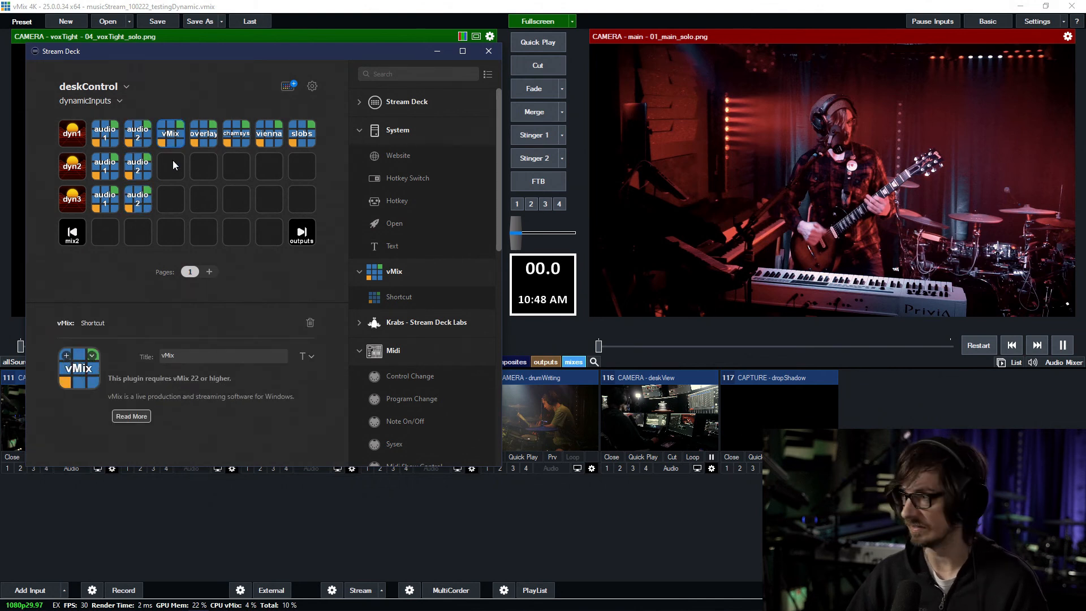
{"action": "left_click", "coordinate": [170, 166]}
{"action": "key", "text": "ctrl+v"}
{"action": "left_click", "coordinate": [168, 201]}
{"action": "key", "text": "ctrl+v"}
Step: Duplicate the overlay key into the dyn2 and dyn3 rows directly below it
{"action": "left_click", "coordinate": [203, 142]}
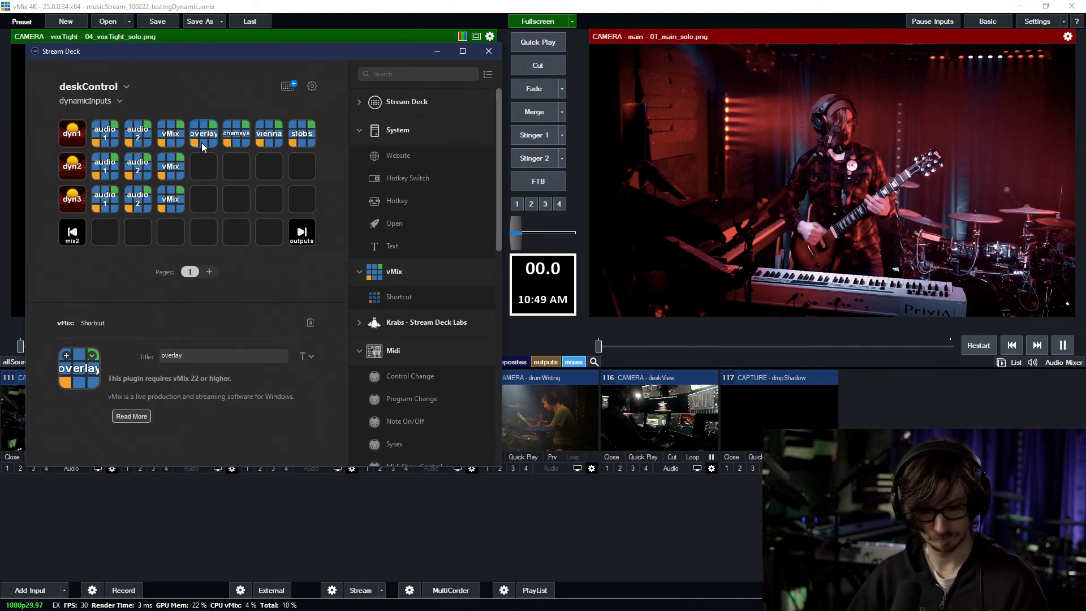
{"action": "key", "text": "ctrl+c"}
{"action": "left_click", "coordinate": [203, 166]}
{"action": "key", "text": "ctrl+v"}
{"action": "left_click", "coordinate": [205, 199]}
{"action": "key", "text": "ctrl+v"}
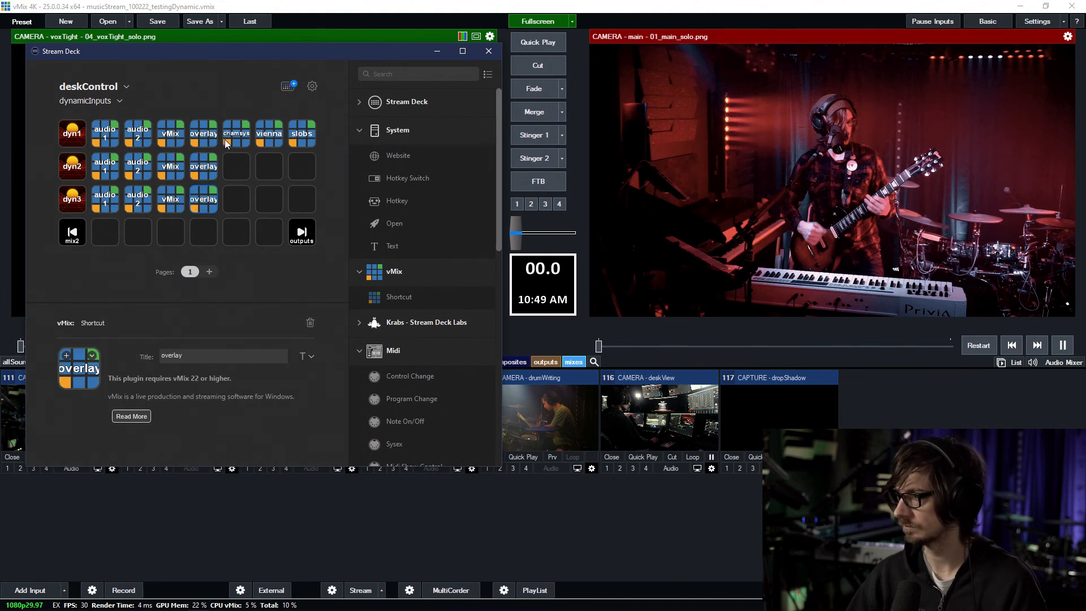
Step: Duplicate the chamsys key into the dyn2 and dyn3 rows directly below it
{"action": "left_click", "coordinate": [234, 143]}
{"action": "key", "text": "ctrl+c"}
{"action": "left_click", "coordinate": [238, 168]}
{"action": "key", "text": "ctrl+v"}
{"action": "left_click", "coordinate": [236, 200]}
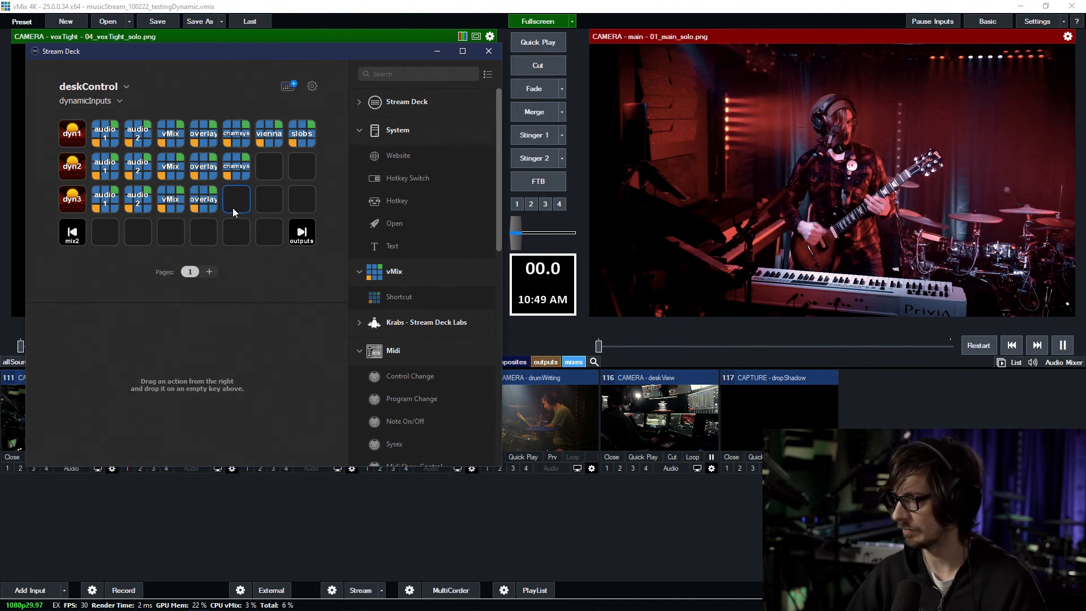
{"action": "key", "text": "ctrl+v"}
Step: Duplicate the vienna key into the dyn2 and dyn3 rows directly below it
{"action": "left_click", "coordinate": [263, 143]}
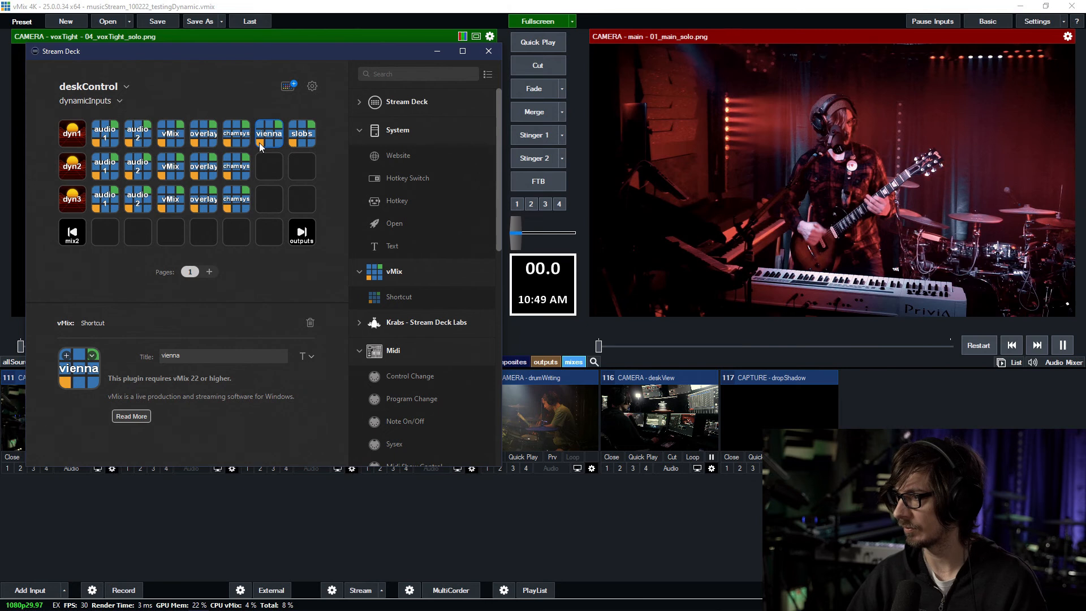
{"action": "left_click", "coordinate": [263, 165]}
{"action": "key", "text": "ctrl+v"}
{"action": "left_click", "coordinate": [271, 192]}
{"action": "key", "text": "ctrl+v"}
Step: Duplicate the slobs key into the dyn2 and dyn3 rows directly below it
{"action": "left_click", "coordinate": [294, 144]}
{"action": "key", "text": "ctrl+c"}
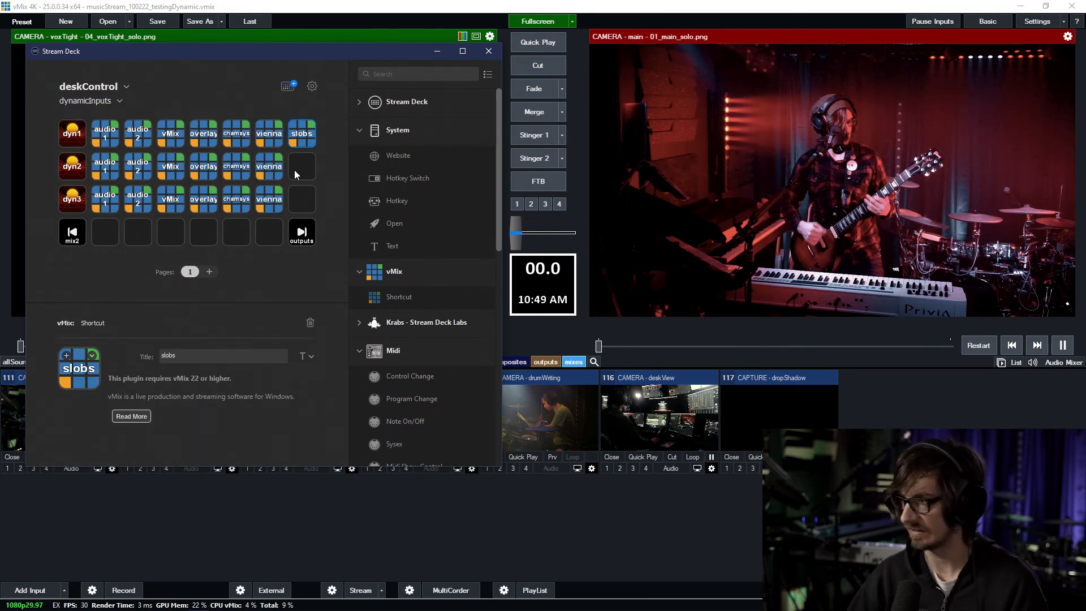
{"action": "left_click", "coordinate": [294, 170]}
{"action": "key", "text": "ctrl+v"}
{"action": "left_click", "coordinate": [303, 193]}
{"action": "key", "text": "ctrl+v"}
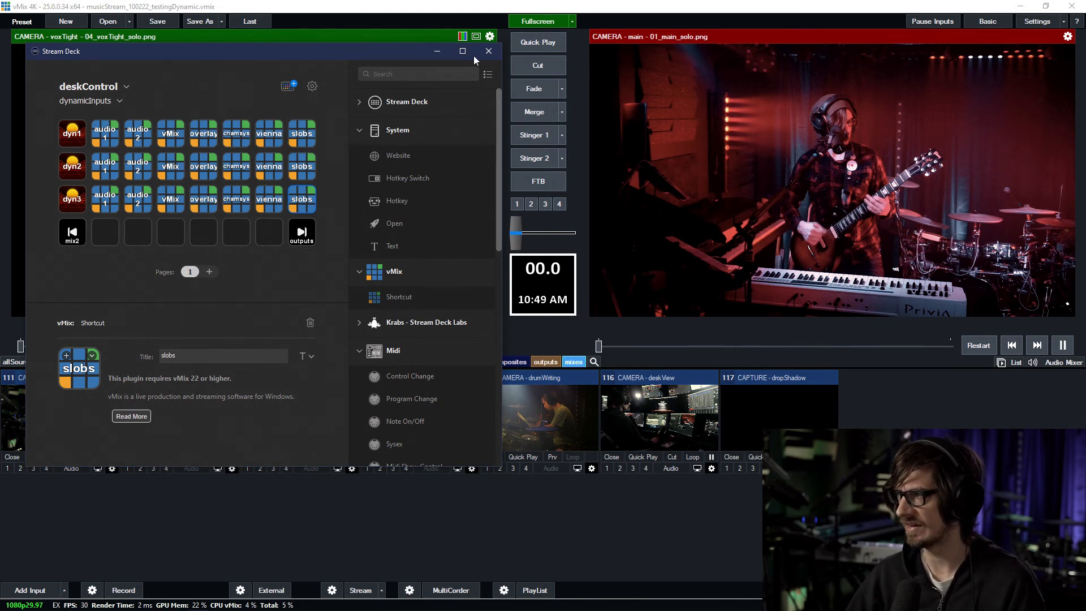
Step: Return to vMix and clone the seven InputDynamic1 activators for inputs 118 to 124 in the activator settings
{"action": "left_click", "coordinate": [489, 51]}
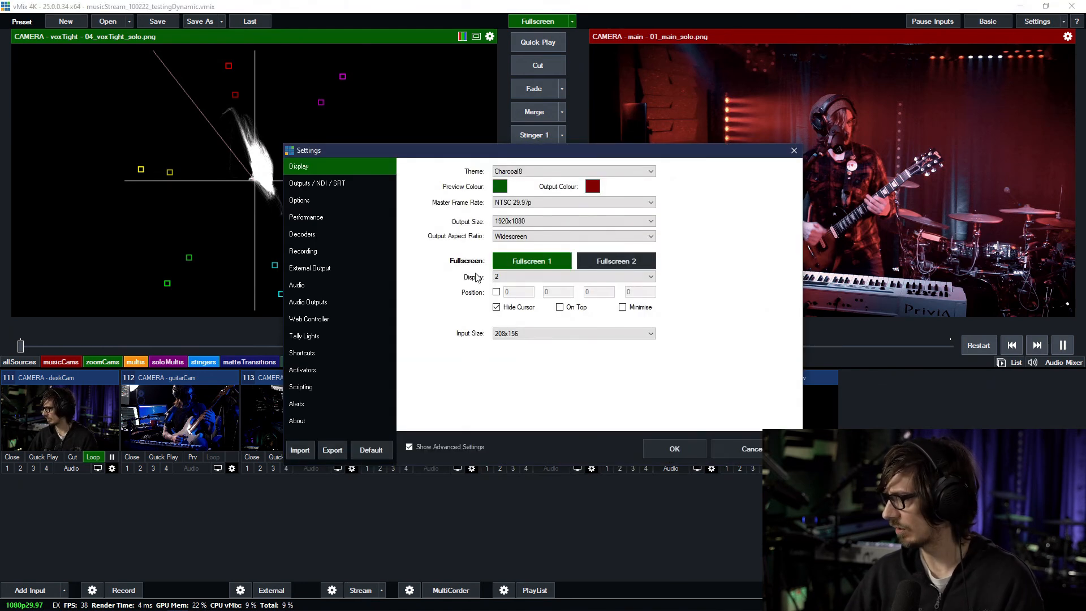
{"action": "left_click", "coordinate": [336, 369]}
{"action": "left_click_drag", "start_coordinate": [409, 153], "coordinate": [192, 72]}
{"action": "scroll", "coordinate": [561, 177], "scroll_direction": "down", "scroll_amount": 5}
{"action": "left_click_drag", "start_coordinate": [560, 176], "coordinate": [558, 287]}
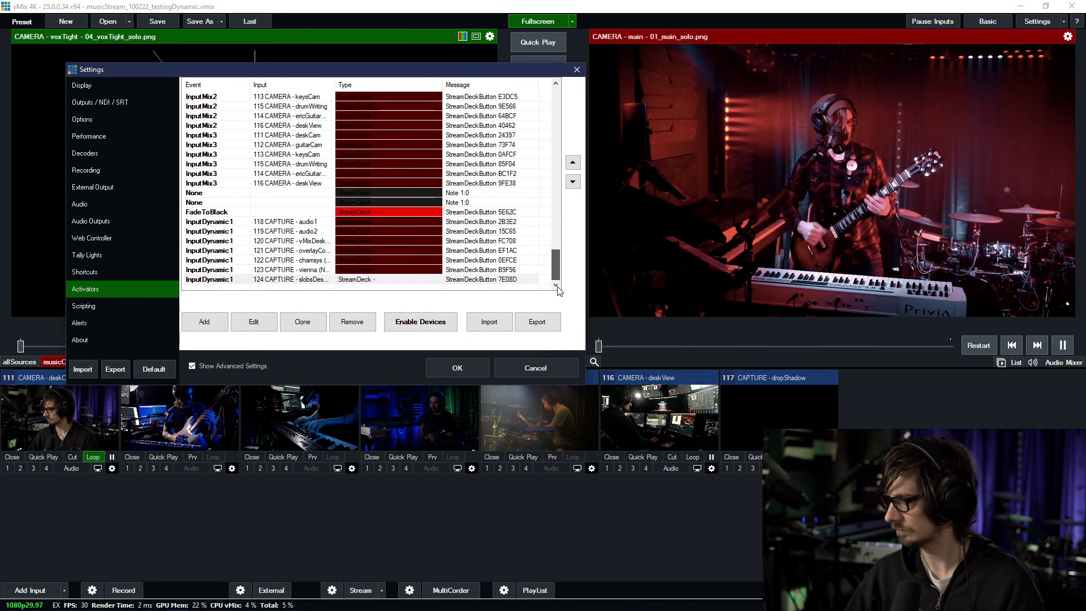
{"action": "left_click", "coordinate": [254, 222]}
{"action": "left_click", "coordinate": [222, 280], "text": "shift"}
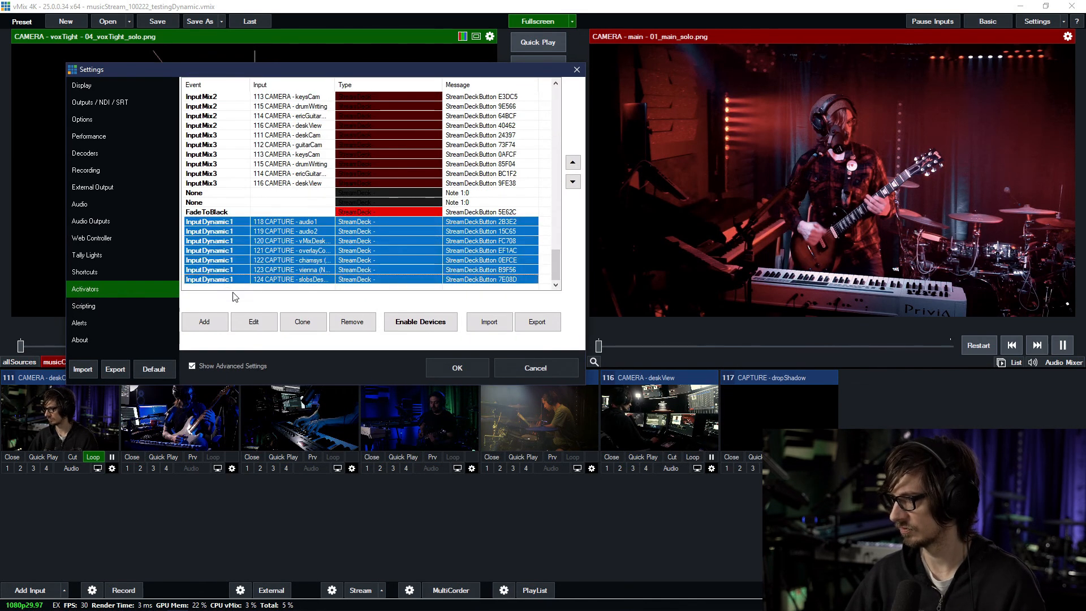
{"action": "left_click", "coordinate": [291, 327]}
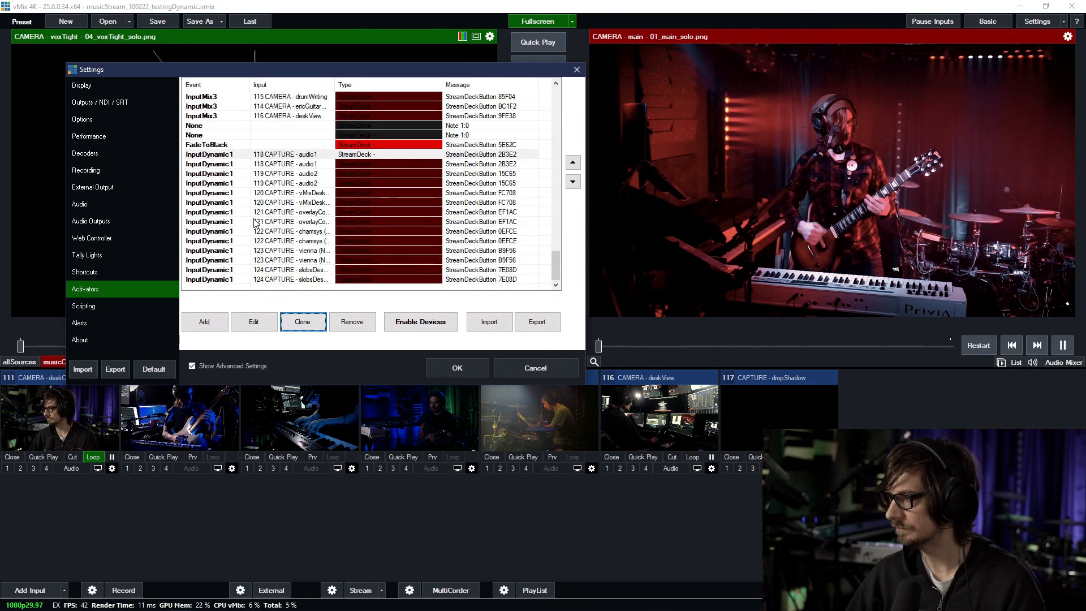
Step: Move the duplicate 118 CAPTURE - audio1 activator below the first 119 CAPTURE - audio2 activator
{"action": "double_click", "coordinate": [208, 164]}
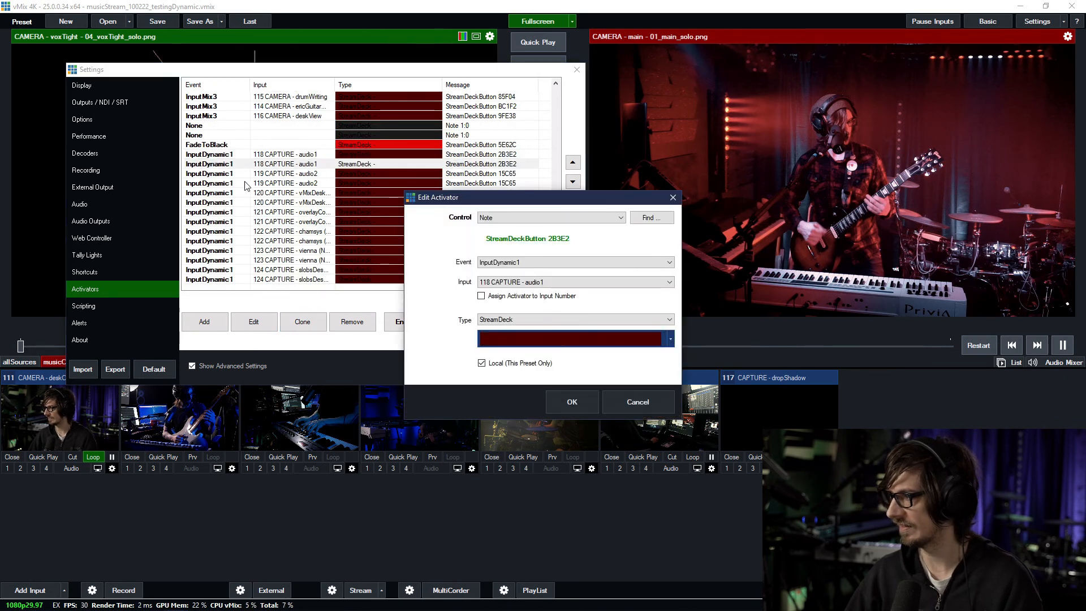
{"action": "left_click", "coordinate": [610, 400]}
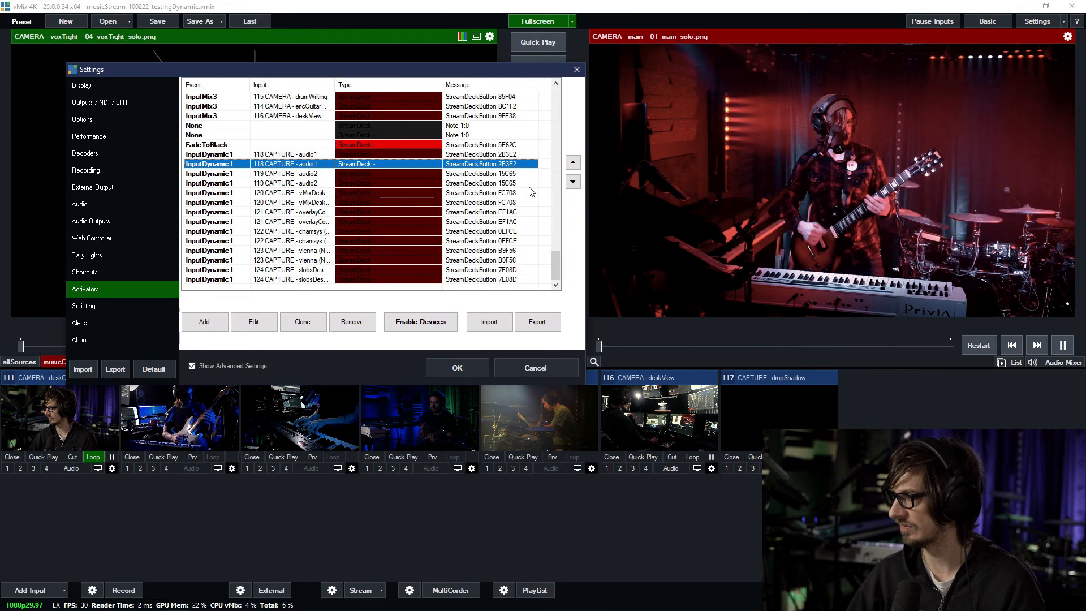
{"action": "left_click", "coordinate": [573, 181]}
{"action": "scroll", "coordinate": [396, 198], "scroll_direction": "down", "scroll_amount": 4}
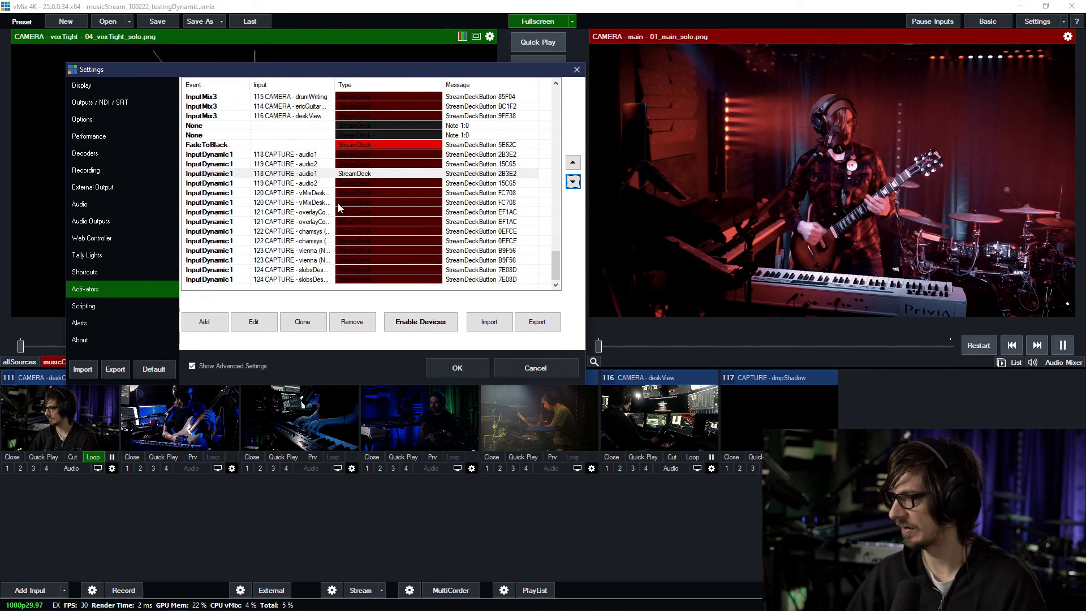
{"action": "left_click", "coordinate": [298, 174]}
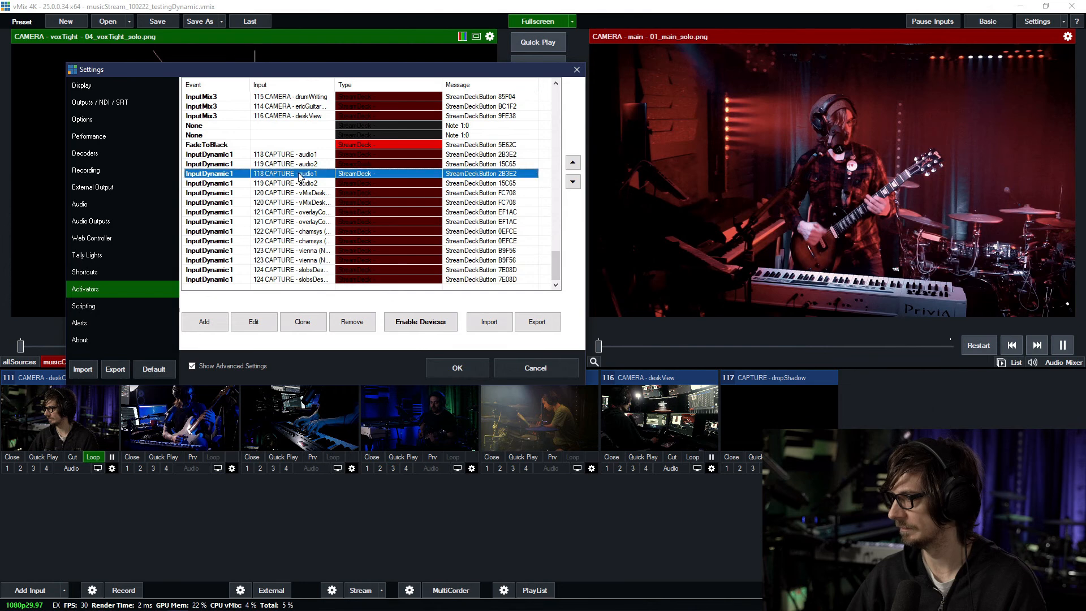
Step: Move the first 120 CAPTURE - vMixDesktop activator up two rows, directly below the first 119 CAPTURE - audio2 entry
{"action": "left_click", "coordinate": [314, 192]}
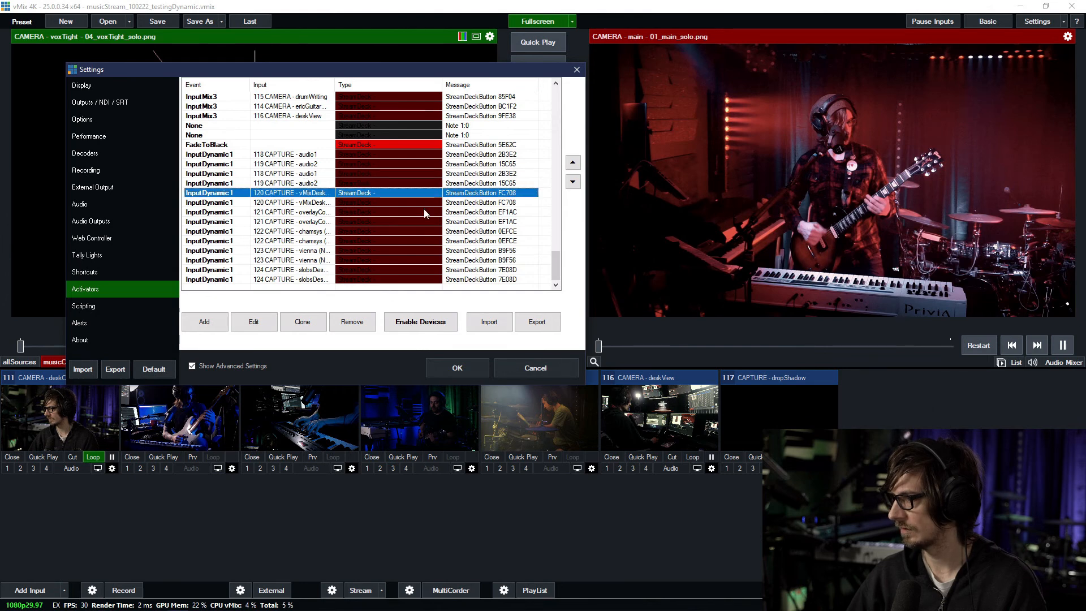
{"action": "left_click", "coordinate": [572, 163]}
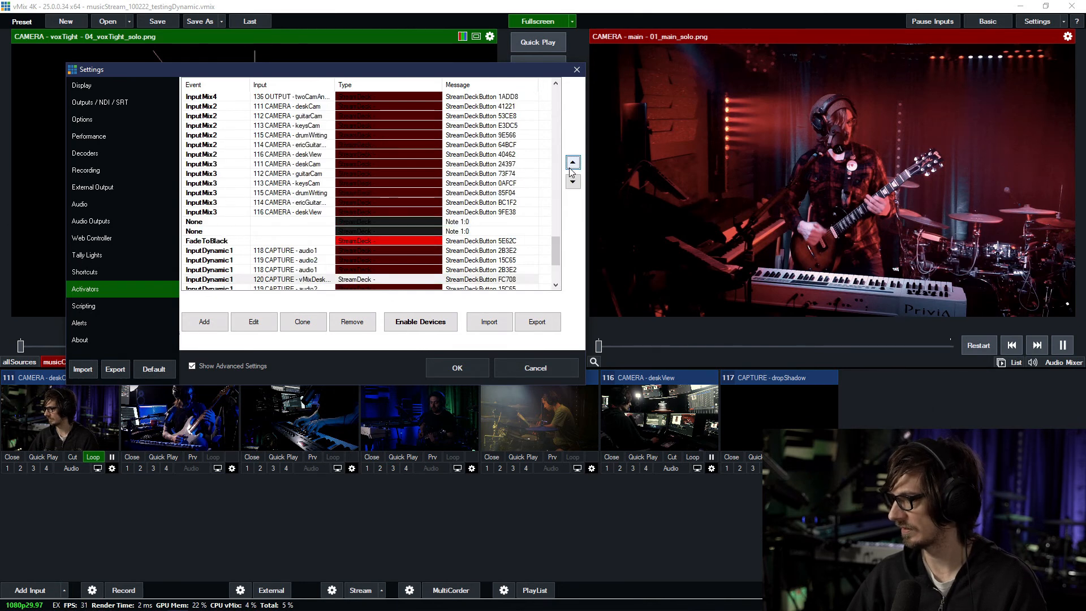
{"action": "left_click", "coordinate": [570, 168]}
{"action": "scroll", "coordinate": [423, 219], "scroll_direction": "down", "scroll_amount": 4}
Step: Move the first 121 CAPTURE - overlay activator up to directly below the first 120 CAPTURE - vMixDesktop entry
{"action": "left_click", "coordinate": [324, 213]}
{"action": "left_click", "coordinate": [573, 163]}
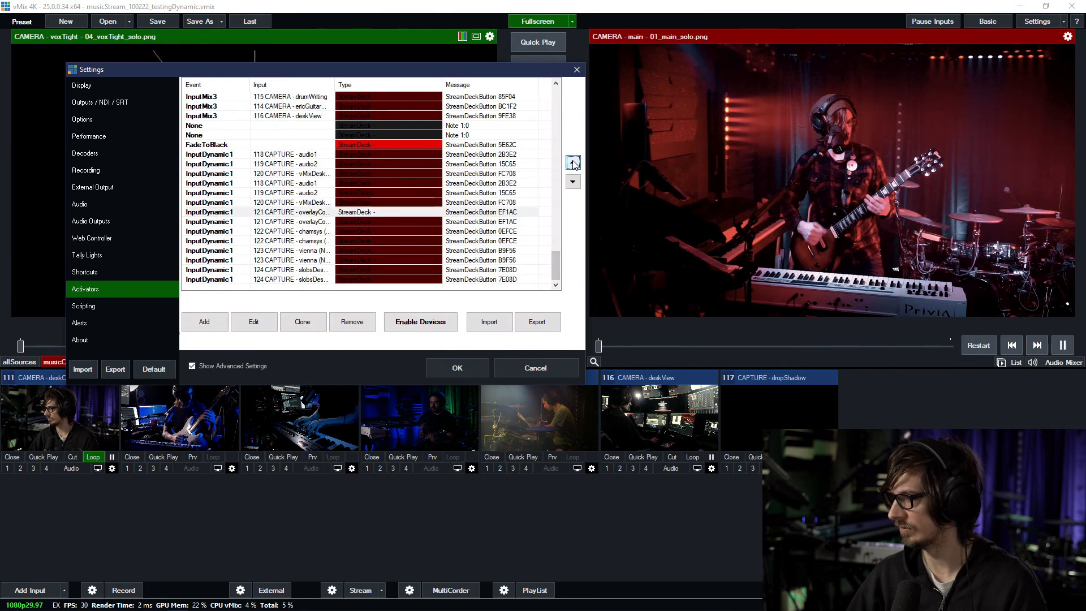
{"action": "left_click", "coordinate": [573, 163]}
{"action": "left_click", "coordinate": [573, 163]}
{"action": "scroll", "coordinate": [342, 237], "scroll_direction": "down", "scroll_amount": 3}
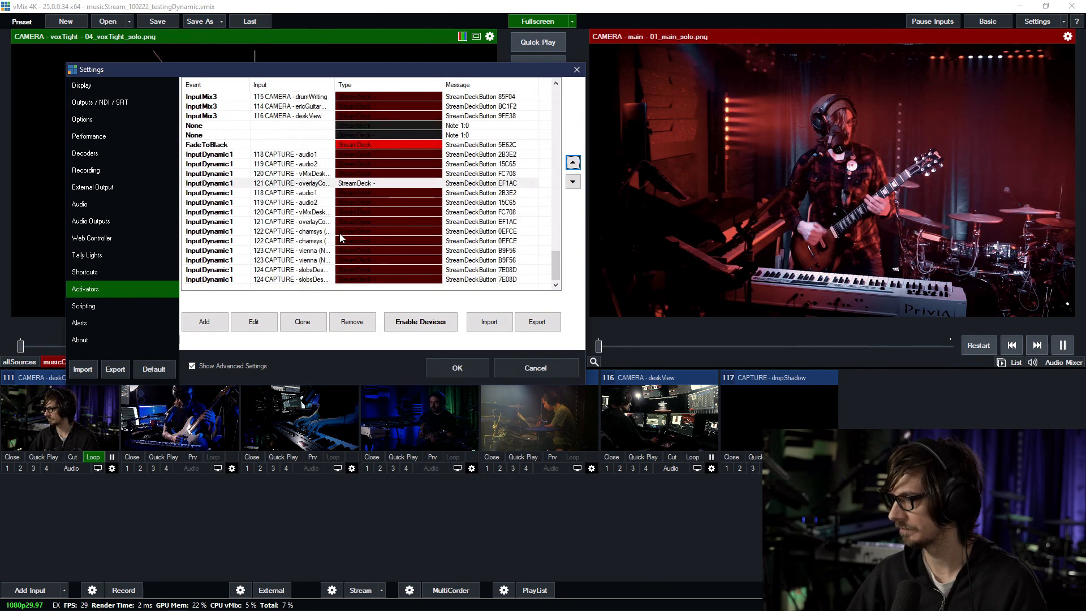
Step: Move the first 122 CAPTURE - chamsys activator up four rows, directly below the first 121 CAPTURE - overlay entry
{"action": "left_click", "coordinate": [317, 235]}
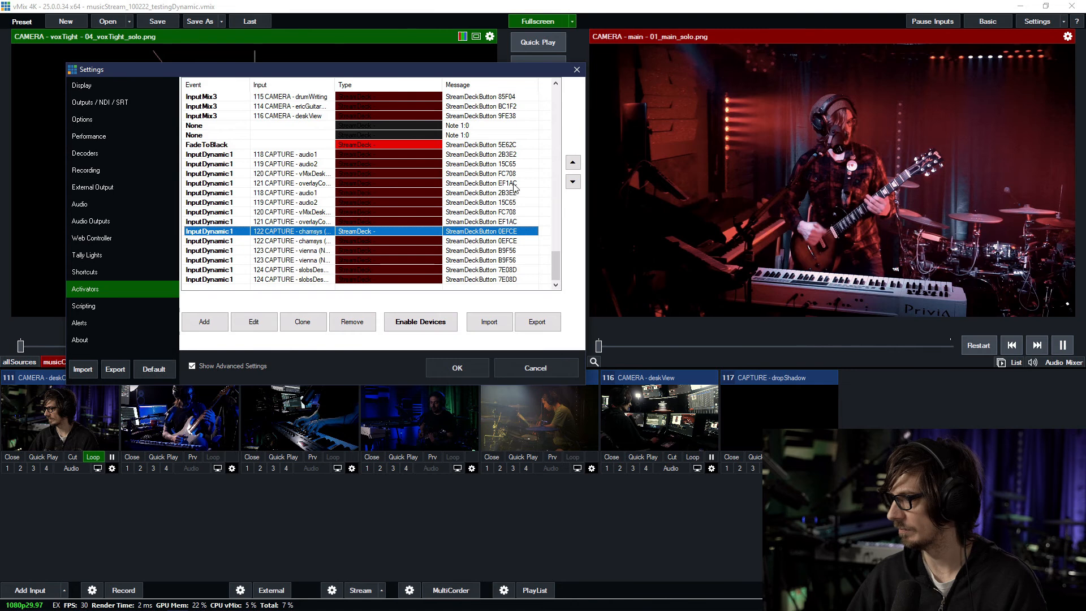
{"action": "left_click", "coordinate": [573, 163]}
{"action": "left_click", "coordinate": [573, 164]}
{"action": "left_click", "coordinate": [573, 163]}
{"action": "left_click", "coordinate": [573, 164]}
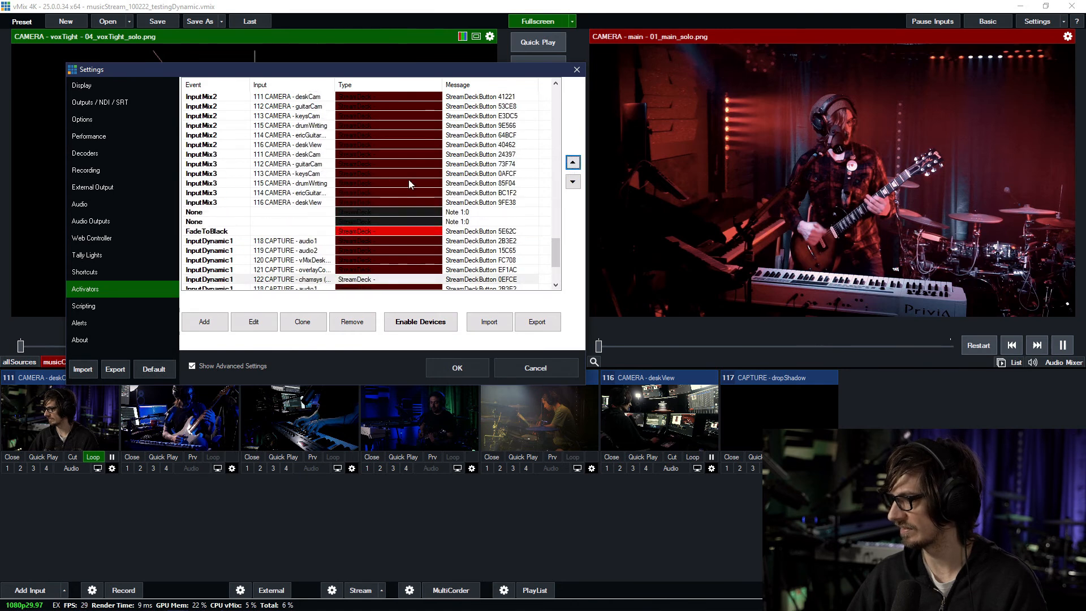
{"action": "scroll", "coordinate": [342, 245], "scroll_direction": "down", "scroll_amount": 3}
Step: Move the first 123 CAPTURE - vienna activator up five rows, directly below the first 122 CAPTURE - chamsys entry
{"action": "left_click", "coordinate": [322, 241]}
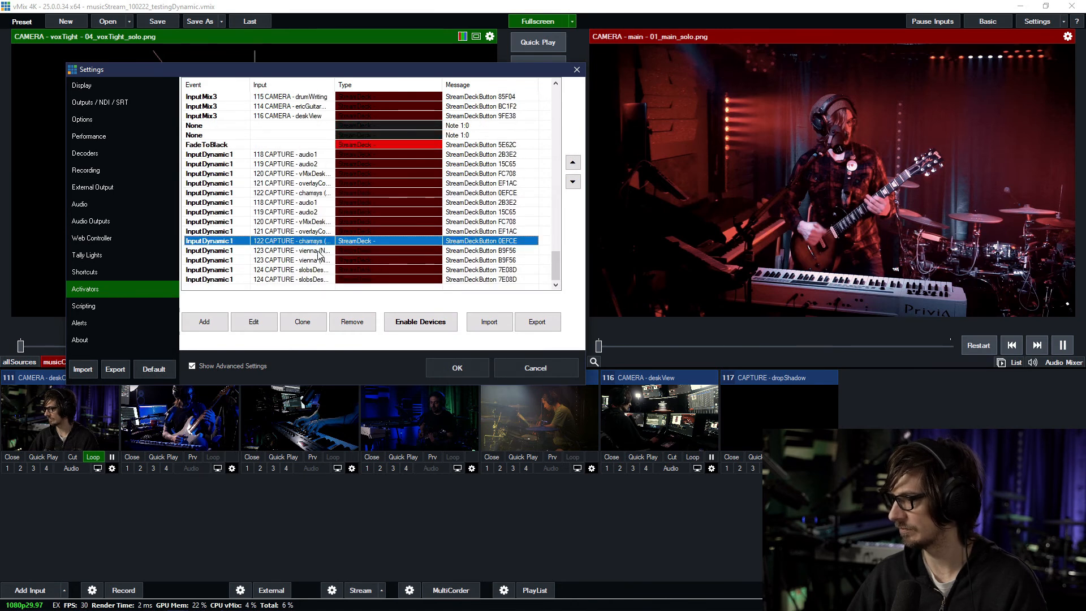
{"action": "left_click", "coordinate": [319, 252]}
{"action": "left_click", "coordinate": [573, 163]}
{"action": "left_click", "coordinate": [573, 163]}
{"action": "left_click", "coordinate": [573, 162]}
{"action": "left_click", "coordinate": [573, 163]}
{"action": "left_click", "coordinate": [573, 163]}
Step: Move the first 124 CAPTURE - slobs desktop activator up six rows to complete the first set, and select the duplicate 118 CAPTURE - audio1 activator
{"action": "left_click", "coordinate": [327, 272]}
{"action": "left_click", "coordinate": [573, 163]}
{"action": "left_click", "coordinate": [573, 164]}
{"action": "left_click", "coordinate": [572, 163]}
{"action": "left_click", "coordinate": [572, 164]}
{"action": "left_click", "coordinate": [572, 163]}
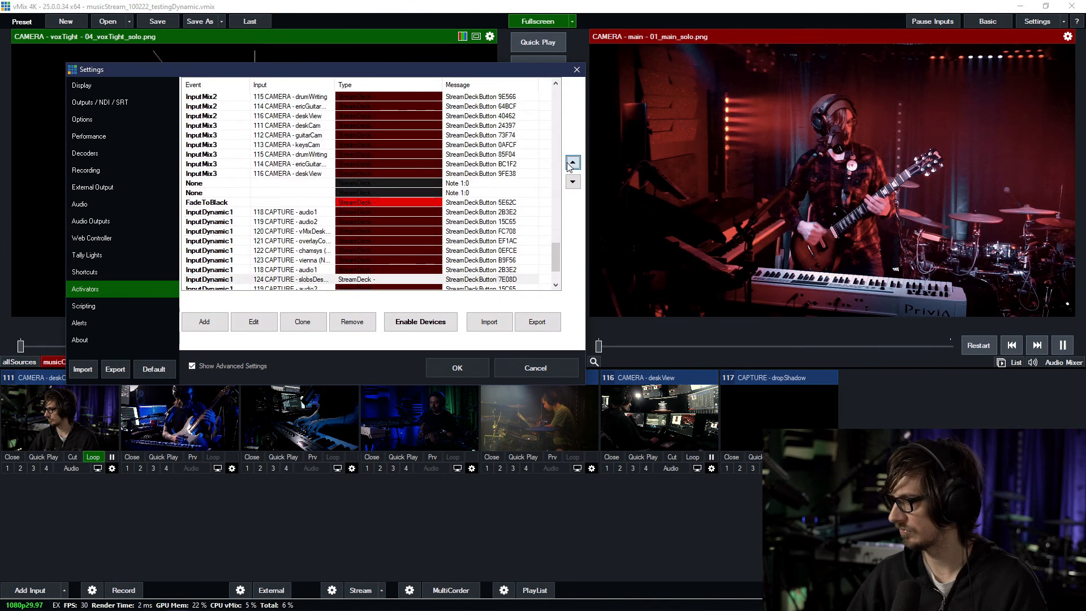
{"action": "left_click", "coordinate": [573, 163]}
{"action": "left_click", "coordinate": [327, 222]}
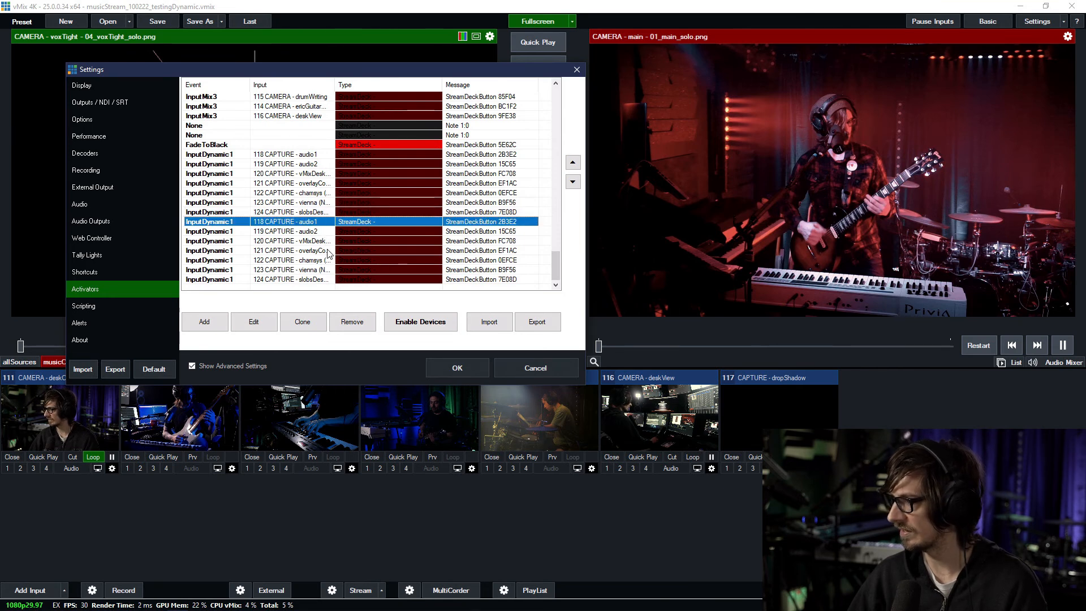
Step: Set the duplicate 118 CAPTURE - audio1 activator to the InputDynamic2 event and assign it to StreamDeckButton B2EFE
{"action": "double_click", "coordinate": [311, 226]}
{"action": "scroll", "coordinate": [500, 263], "scroll_direction": "down", "scroll_amount": 1}
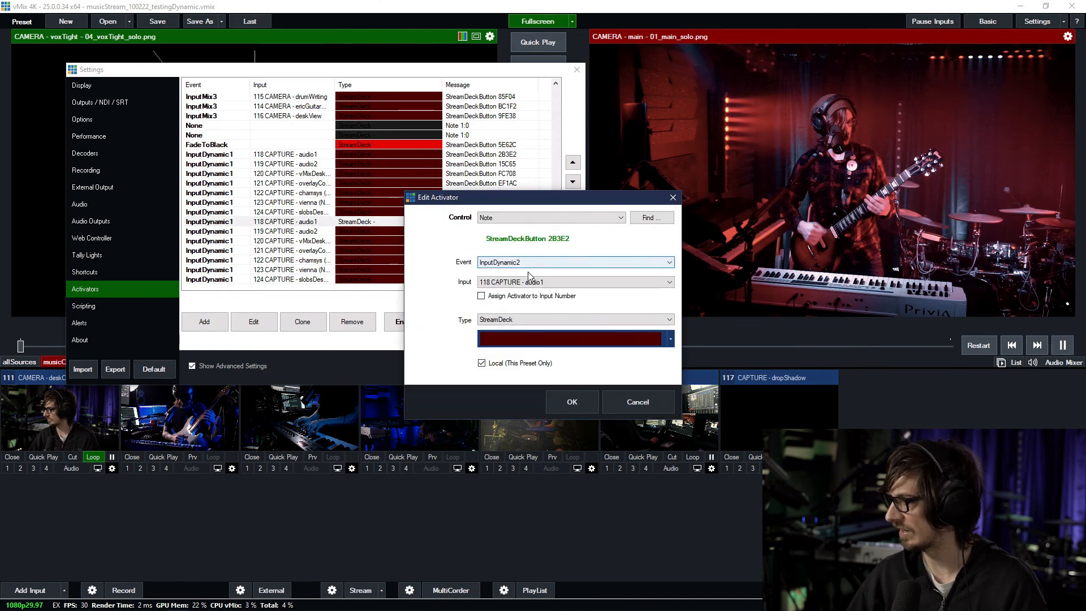
{"action": "left_click", "coordinate": [651, 218]}
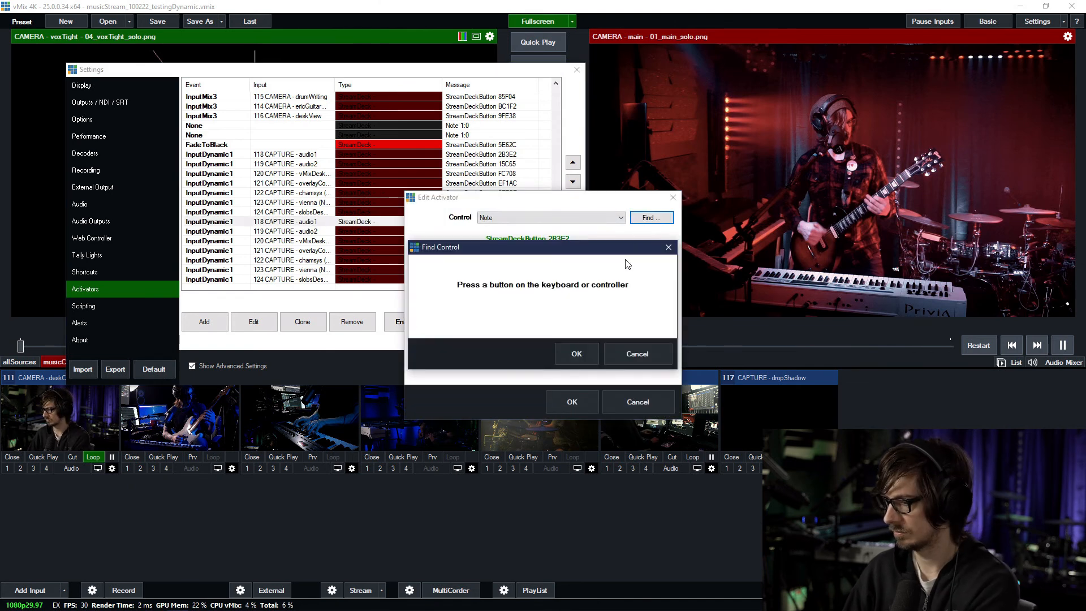
{"action": "left_click", "coordinate": [576, 358]}
{"action": "left_click", "coordinate": [564, 398]}
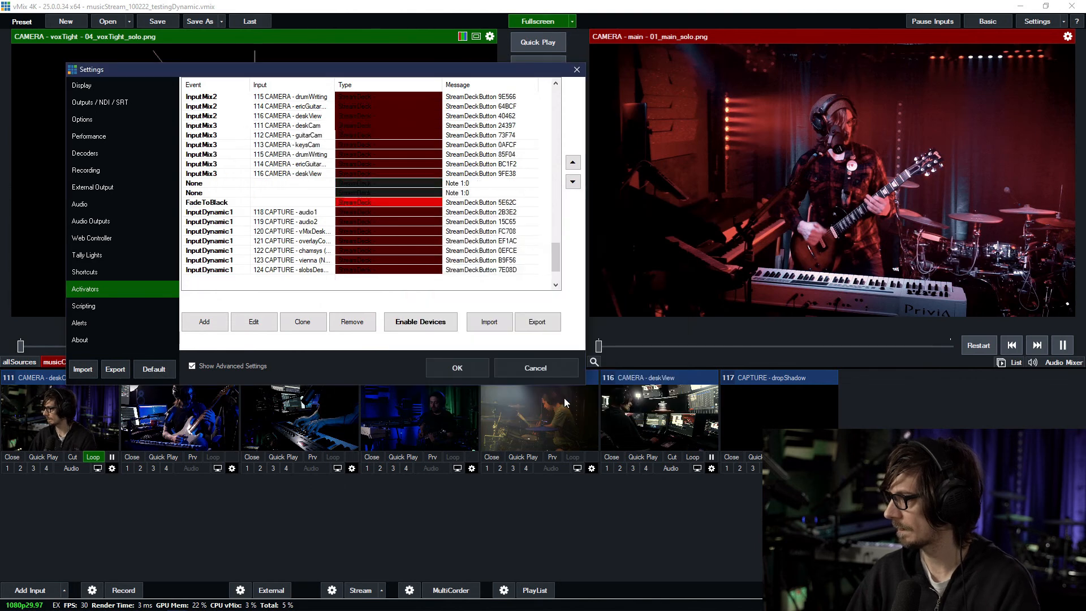
Step: Set the duplicate 119 CAPTURE - audio2 activator to the InputDynamic2 event and assign it to StreamDeckButton 48418
{"action": "scroll", "coordinate": [339, 272], "scroll_direction": "down", "scroll_amount": 2}
{"action": "double_click", "coordinate": [289, 231]}
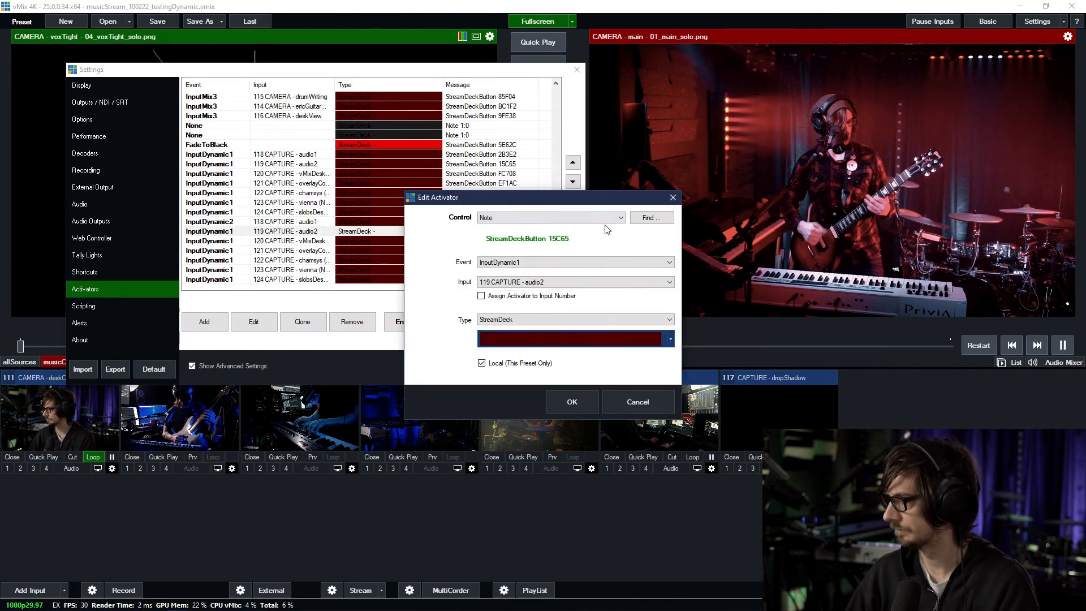
{"action": "left_click", "coordinate": [650, 218]}
{"action": "left_click", "coordinate": [577, 358]}
{"action": "scroll", "coordinate": [509, 262], "scroll_direction": "down", "scroll_amount": 1}
{"action": "left_click", "coordinate": [572, 401]}
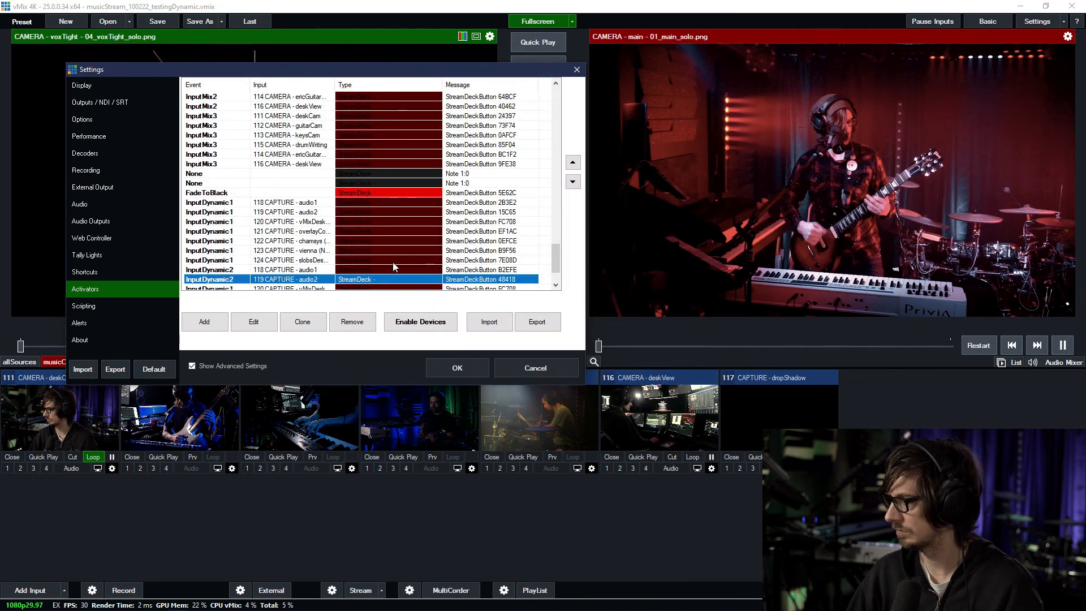
Step: Set the duplicate 120 CAPTURE - vMixDesktop activator to the InputDynamic2 event and assign it to StreamDeckButton CC6A8
{"action": "scroll", "coordinate": [394, 267], "scroll_direction": "down", "scroll_amount": 1}
{"action": "double_click", "coordinate": [364, 260]}
{"action": "left_click", "coordinate": [640, 217]}
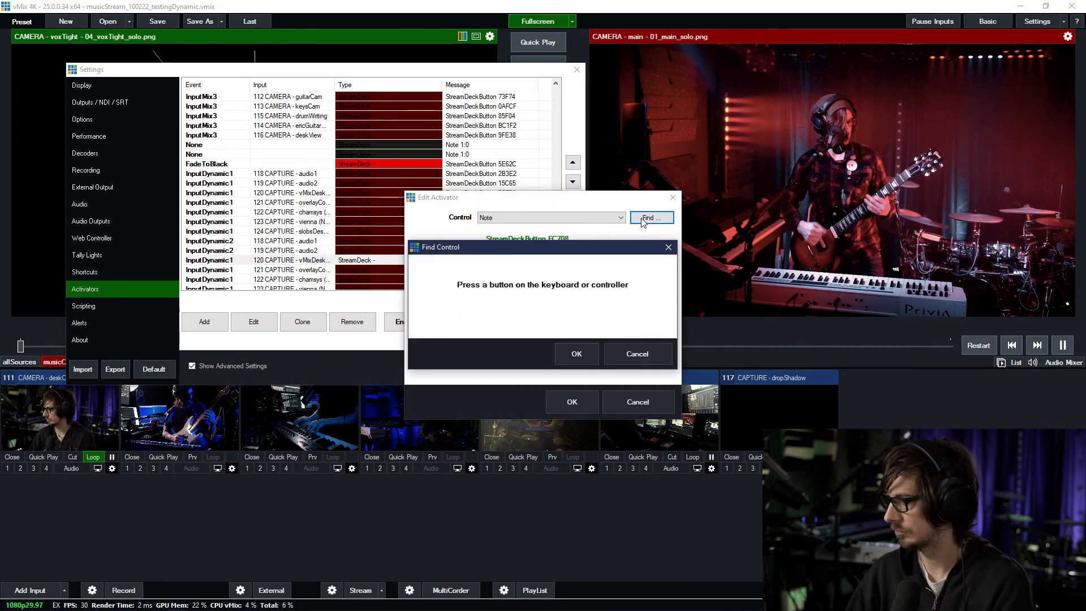
{"action": "left_click", "coordinate": [577, 356]}
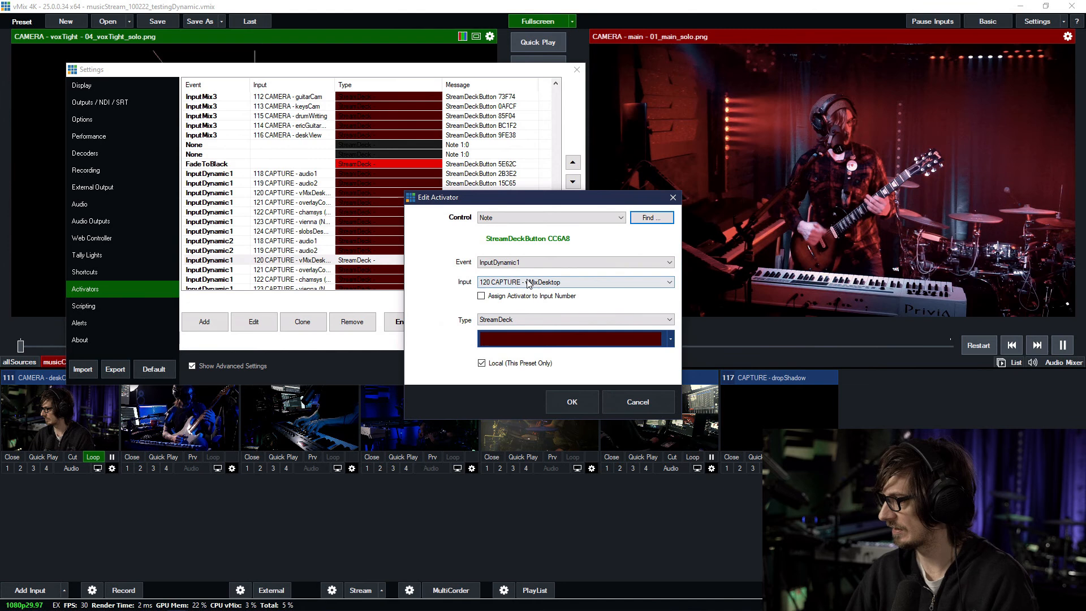
{"action": "scroll", "coordinate": [513, 263], "scroll_direction": "down", "scroll_amount": 1}
{"action": "left_click", "coordinate": [572, 401]}
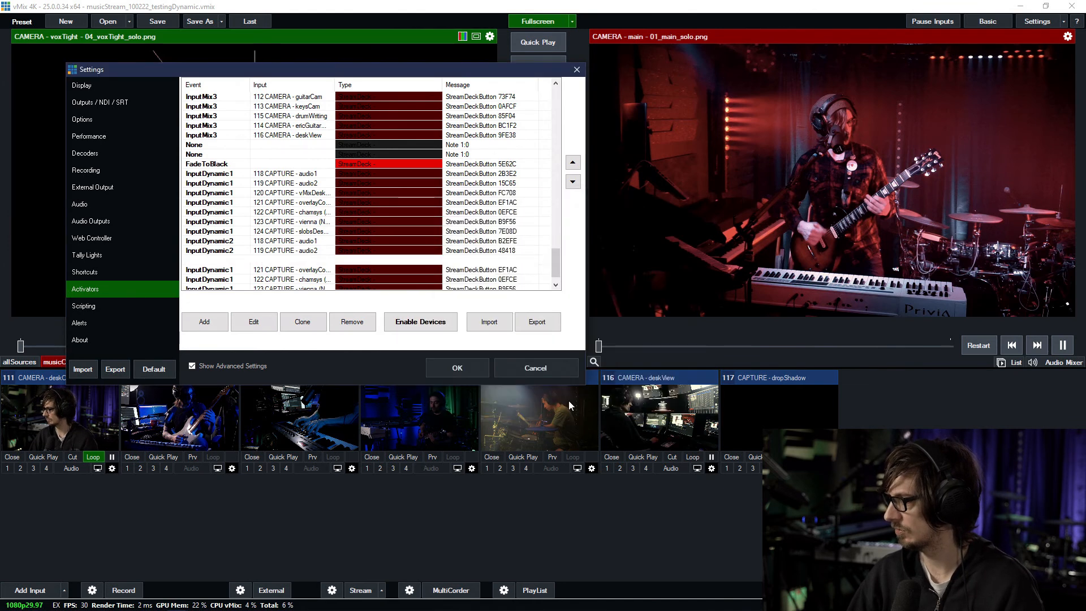
Step: Set the duplicate 121 CAPTURE - overlayComp (NDI) activator to the InputDynamic2 event and assign it to StreamDeckButton 76670
{"action": "key", "text": "Down"}
{"action": "key", "text": "Return"}
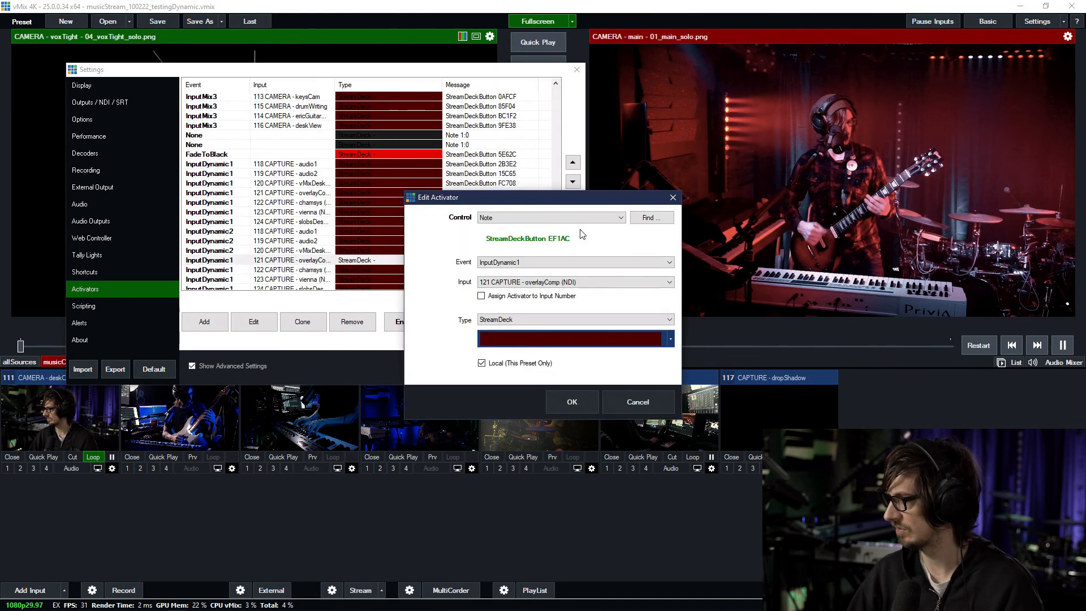
{"action": "left_click", "coordinate": [651, 218]}
{"action": "left_click", "coordinate": [581, 355]}
{"action": "scroll", "coordinate": [527, 262], "scroll_direction": "down", "scroll_amount": 1}
{"action": "left_click", "coordinate": [563, 401]}
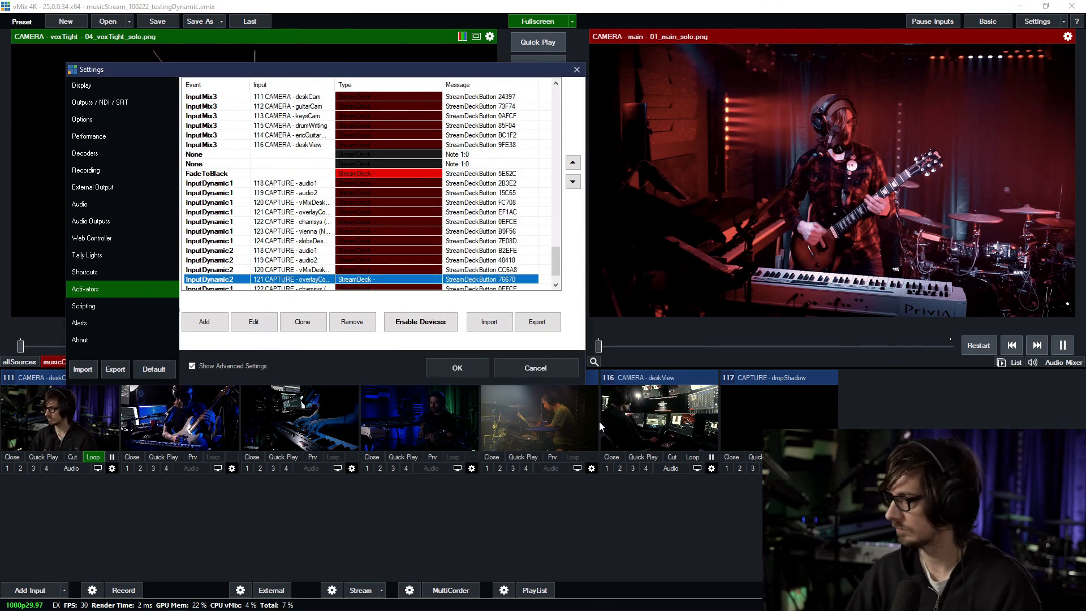
Step: Set the duplicate 122 CAPTURE - chamsys (NDI) activator to the InputDynamic2 event and assign it to StreamDeckButton C7BDF
{"action": "left_click", "coordinate": [335, 263]}
{"action": "double_click", "coordinate": [335, 263]}
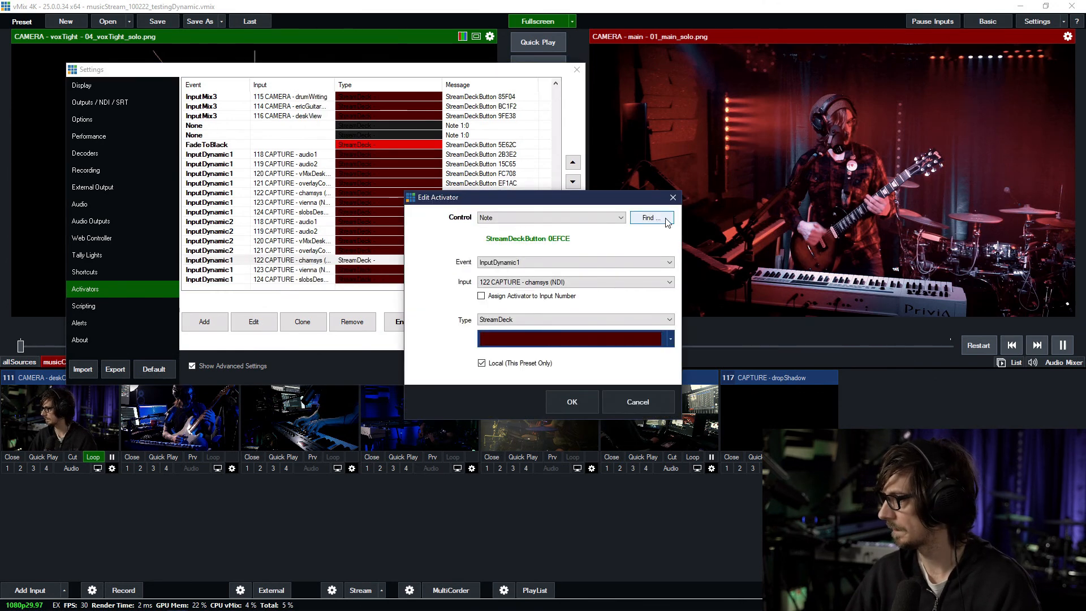
{"action": "left_click", "coordinate": [650, 217]}
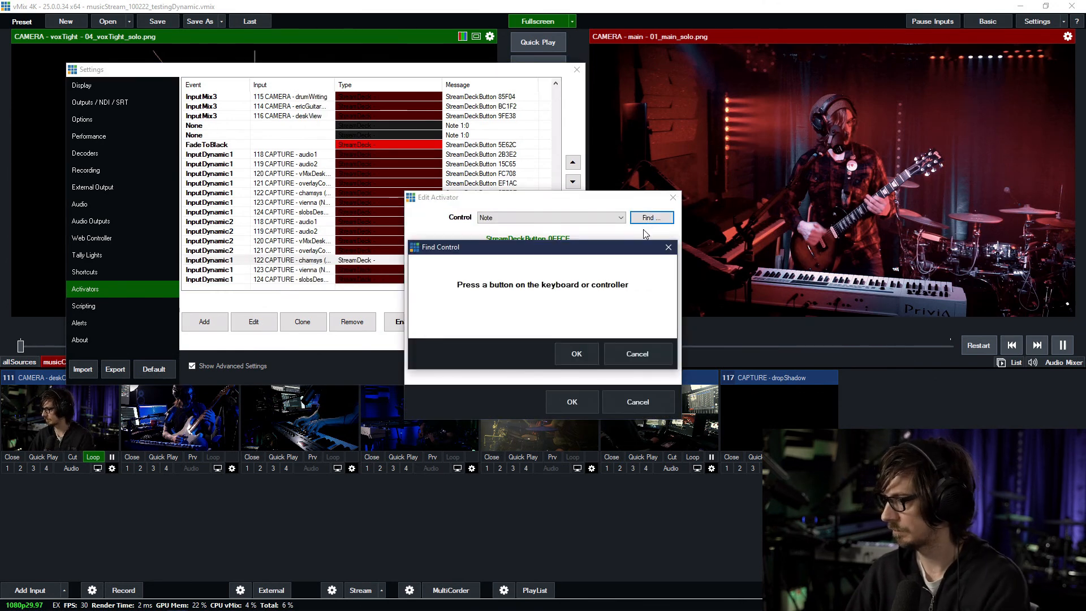
{"action": "left_click", "coordinate": [577, 354]}
{"action": "scroll", "coordinate": [531, 265], "scroll_direction": "down", "scroll_amount": 1}
{"action": "left_click", "coordinate": [571, 401]}
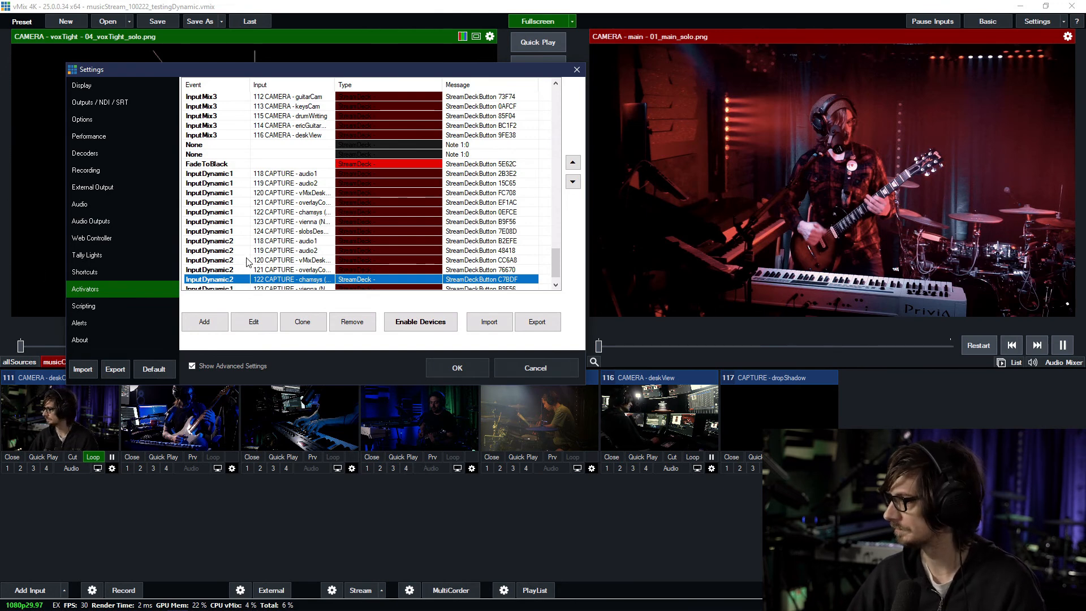
Step: Set the duplicate 123 CAPTURE - vienna (NDI) activator to the InputDynamic2 event and assign it to StreamDeckButton 63787
{"action": "scroll", "coordinate": [246, 261], "scroll_direction": "down", "scroll_amount": 1}
{"action": "double_click", "coordinate": [320, 272]}
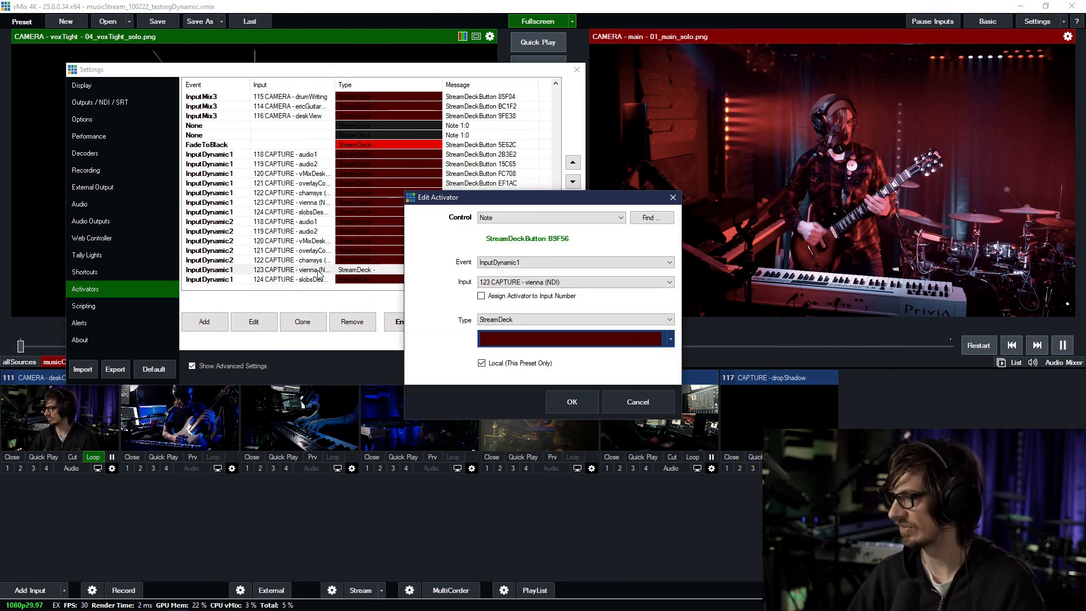
{"action": "left_click", "coordinate": [650, 218]}
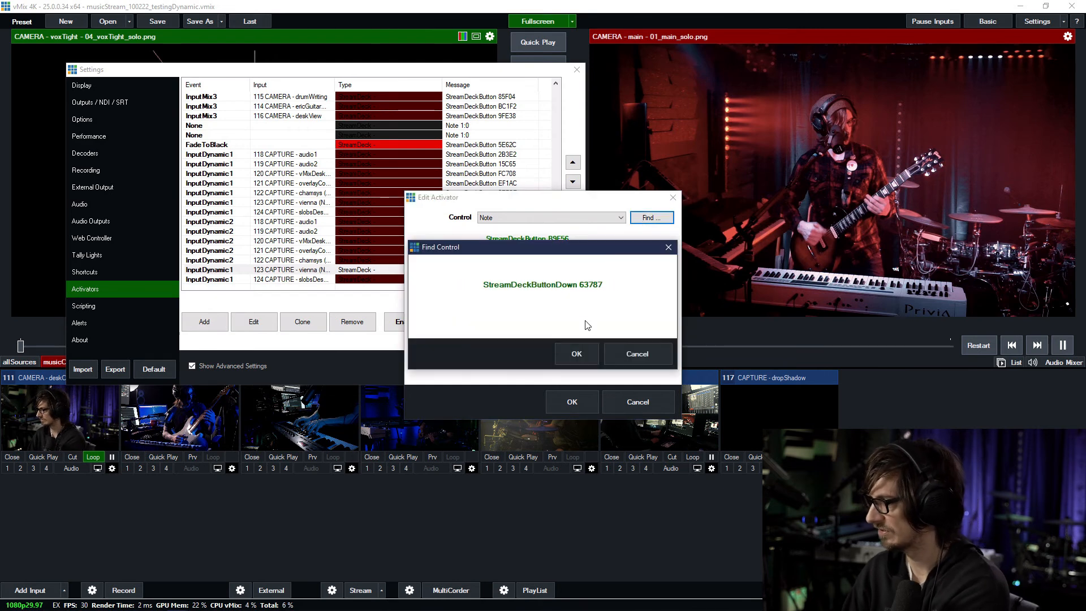
{"action": "left_click", "coordinate": [577, 351]}
{"action": "scroll", "coordinate": [515, 262], "scroll_direction": "down", "scroll_amount": 1}
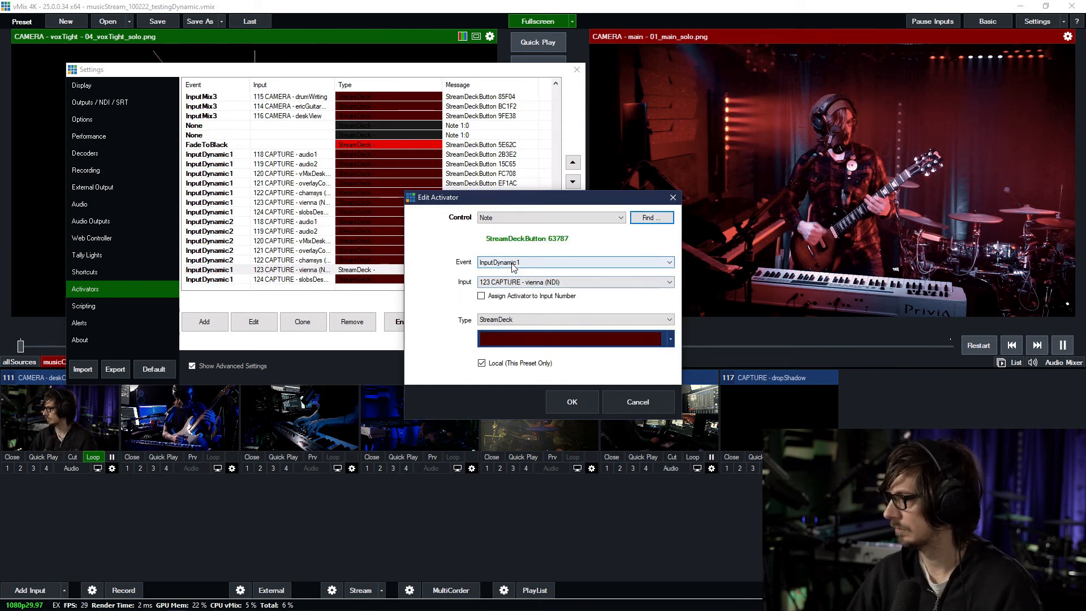
{"action": "left_click", "coordinate": [572, 402]}
Step: Set the duplicate 124 CAPTURE - slobsDesktop (NDI) activator to the InputDynamic2 event and assign it to StreamDeckButton ECEA9
{"action": "double_click", "coordinate": [293, 280]}
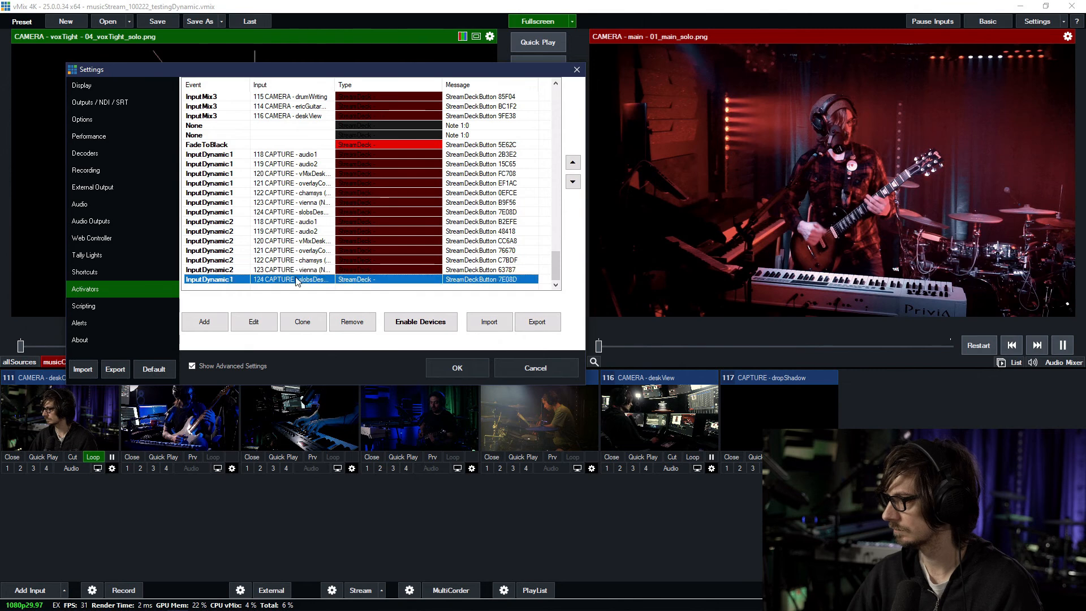
{"action": "left_click", "coordinate": [651, 218]}
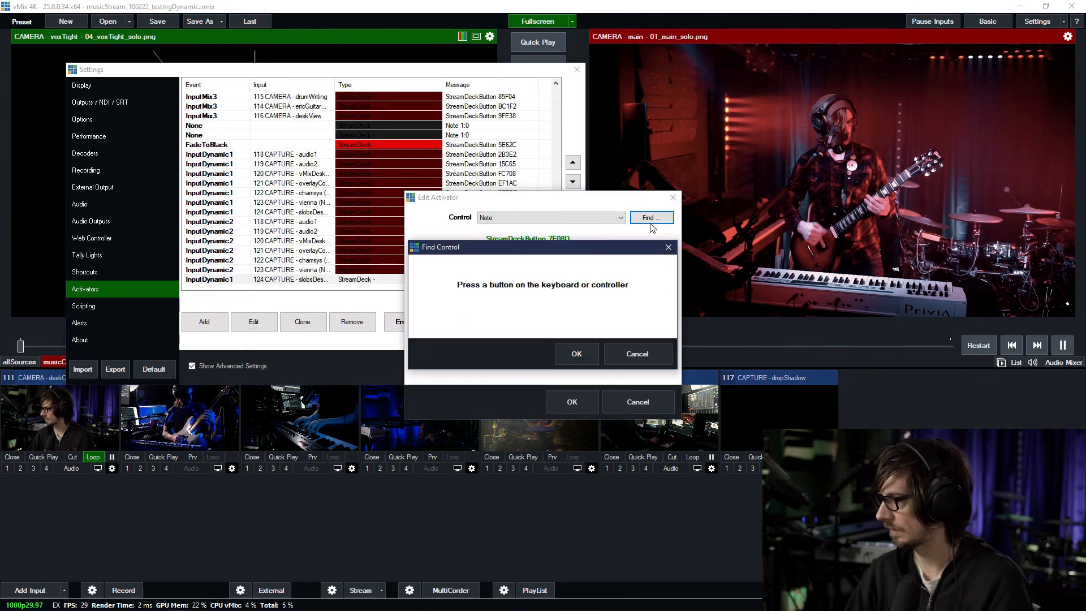
{"action": "left_click", "coordinate": [566, 357]}
{"action": "scroll", "coordinate": [522, 283], "scroll_direction": "down", "scroll_amount": 1}
{"action": "scroll", "coordinate": [522, 283], "scroll_direction": "up", "scroll_amount": 1}
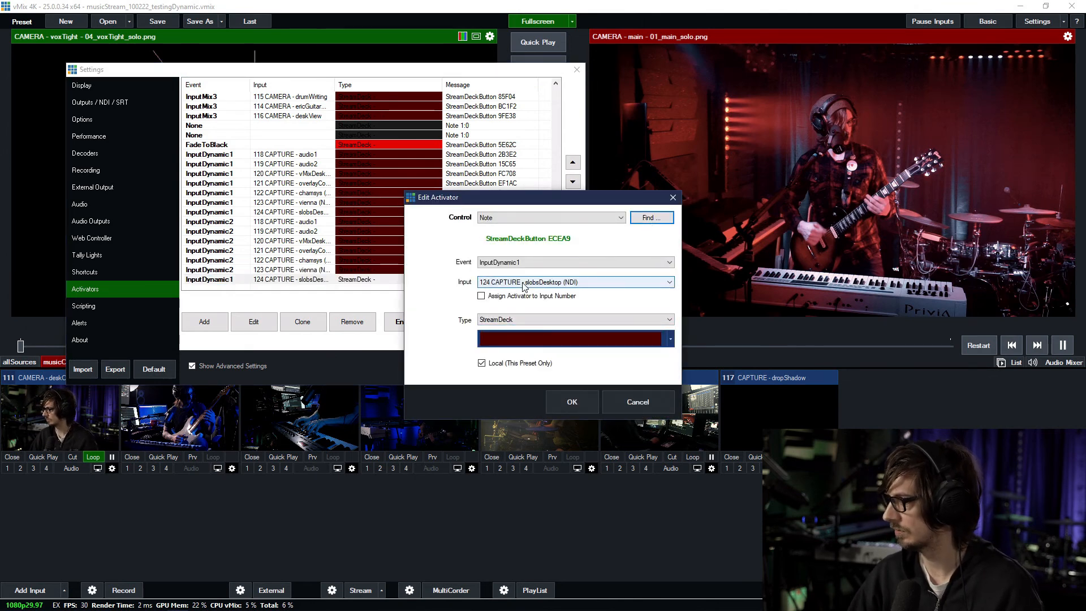
{"action": "scroll", "coordinate": [520, 263], "scroll_direction": "down", "scroll_amount": 1}
{"action": "left_click", "coordinate": [571, 402]}
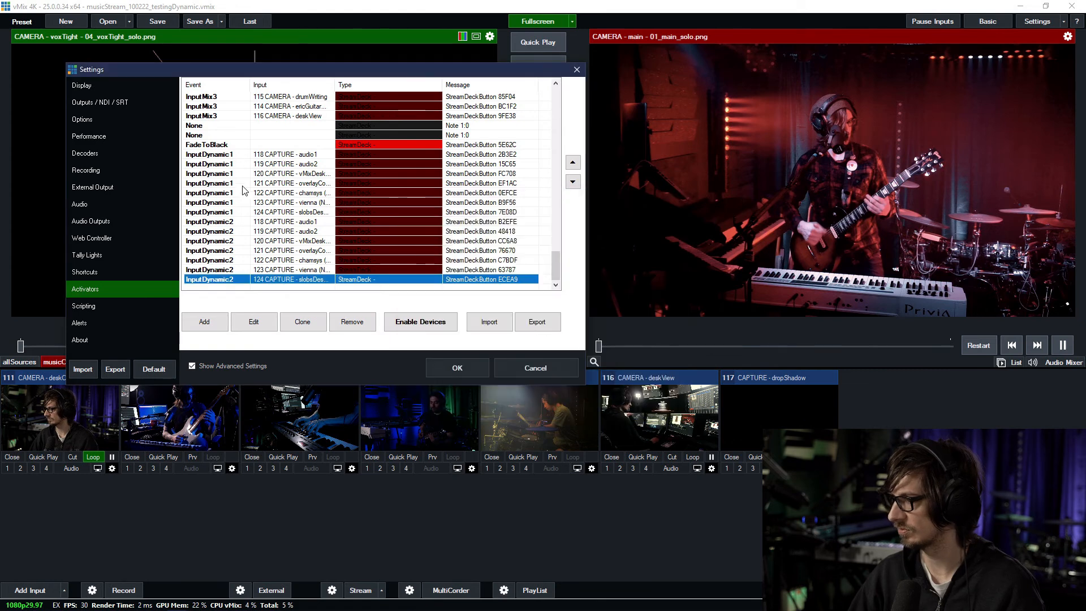
Step: Clone all seven InputDynamic2 activators, from 118 CAPTURE - audio1 through 124 CAPTURE - slobsDesktop
{"action": "left_click", "coordinate": [240, 223]}
{"action": "left_click", "coordinate": [247, 279], "text": "shift"}
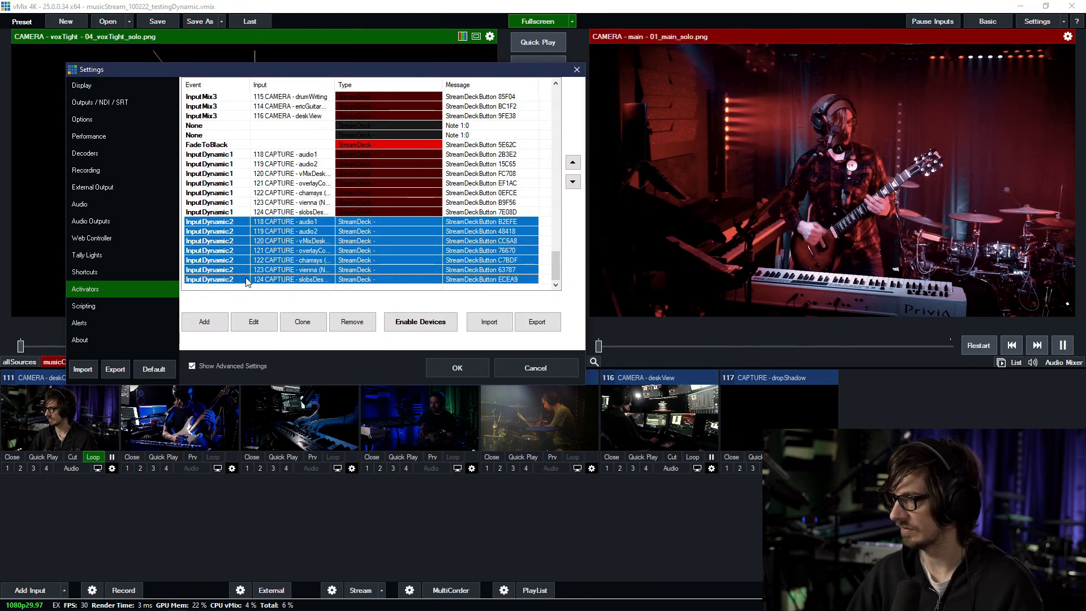
{"action": "left_click", "coordinate": [289, 320]}
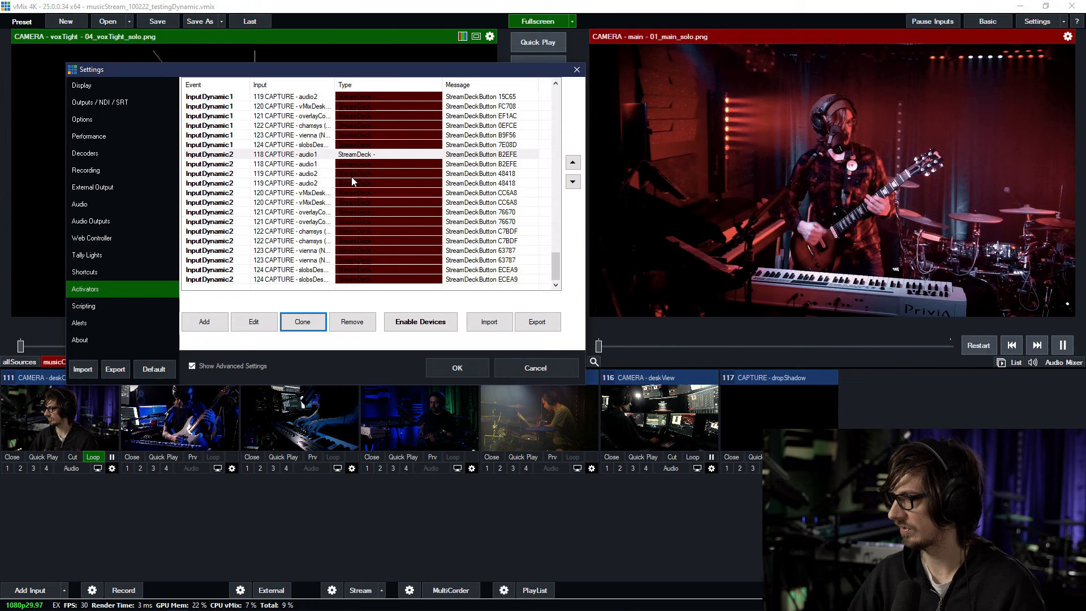
Step: Move the first InputDynamic2 119 CAPTURE - audio2 activator up one row, directly below the first 118 CAPTURE - audio1 entry
{"action": "left_click", "coordinate": [322, 165]}
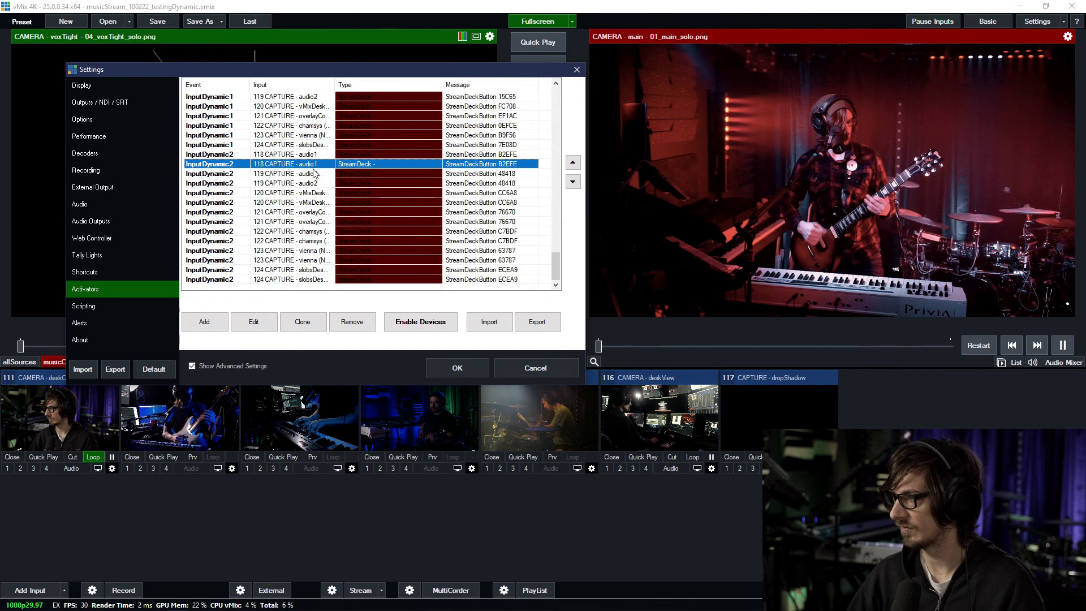
{"action": "left_click", "coordinate": [315, 173]}
{"action": "left_click", "coordinate": [573, 162]}
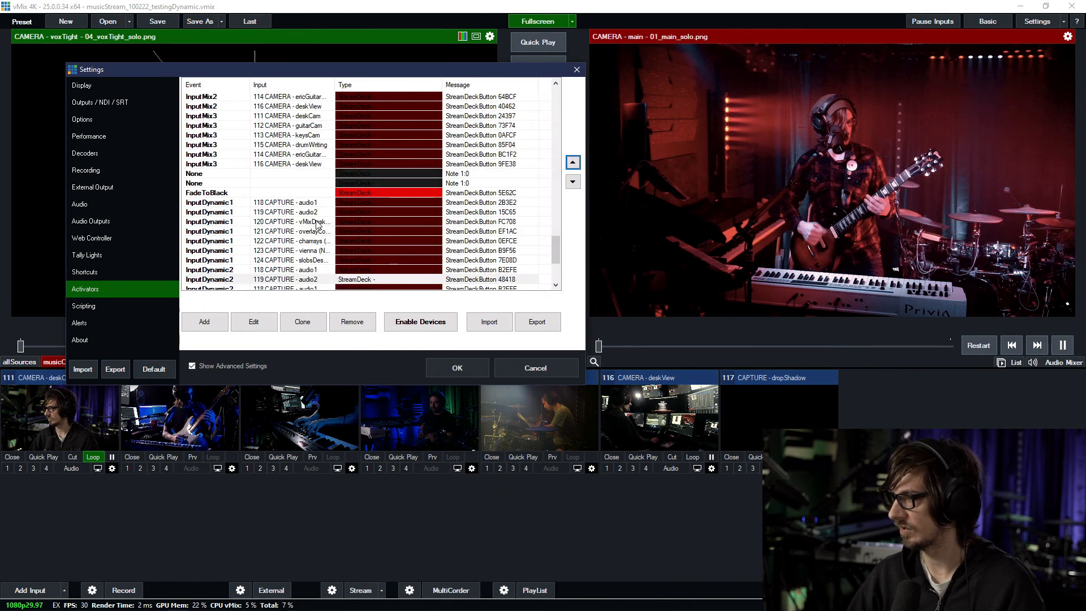
Step: Move the first InputDynamic2 120 CAPTURE - vMixDesktop activator up two rows, directly below the first 119 CAPTURE - audio2 entry
{"action": "scroll", "coordinate": [317, 225], "scroll_direction": "down", "scroll_amount": 4}
{"action": "left_click", "coordinate": [316, 192]}
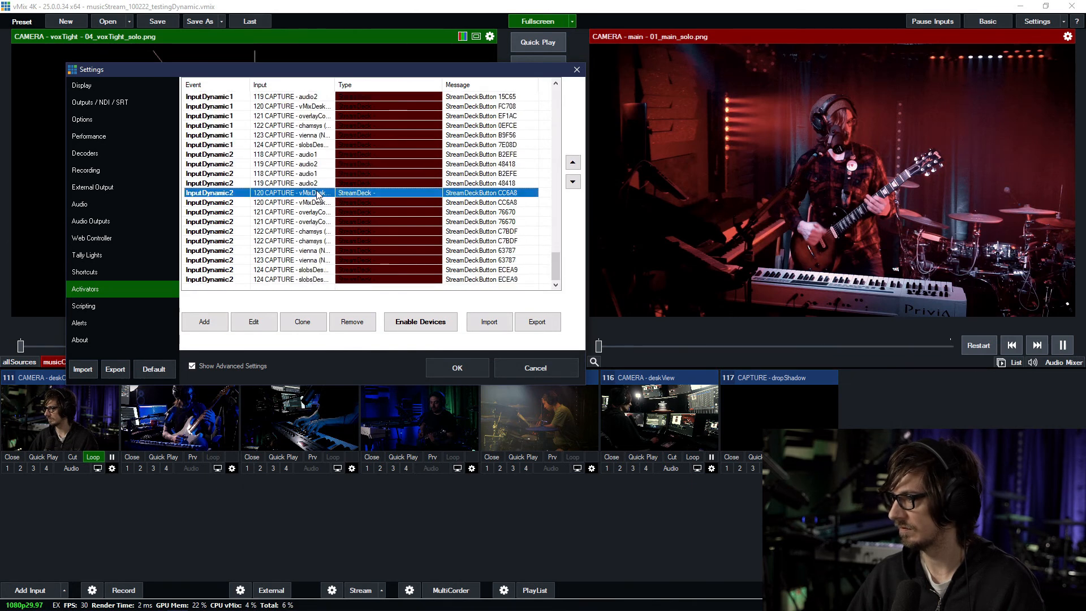
{"action": "left_click", "coordinate": [573, 163]}
{"action": "left_click", "coordinate": [572, 163]}
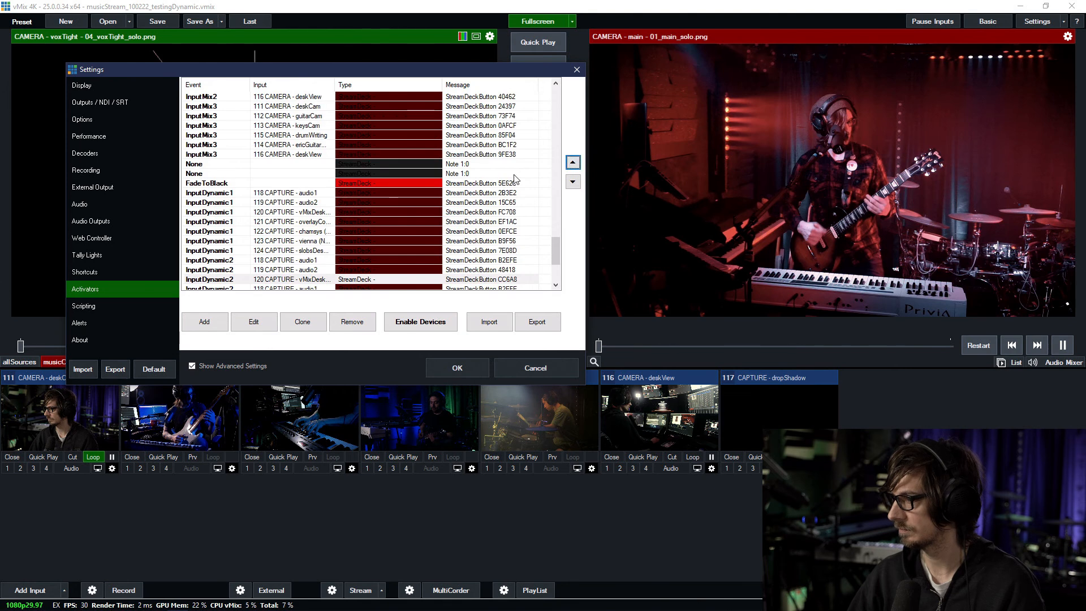
Step: Move the first InputDynamic2 121 CAPTURE - overlayComp activator up three rows, directly below the first 120 CAPTURE - vMixDesktop entry
{"action": "scroll", "coordinate": [516, 178], "scroll_direction": "down", "scroll_amount": 4}
{"action": "left_click", "coordinate": [326, 213]}
{"action": "left_click", "coordinate": [573, 163]}
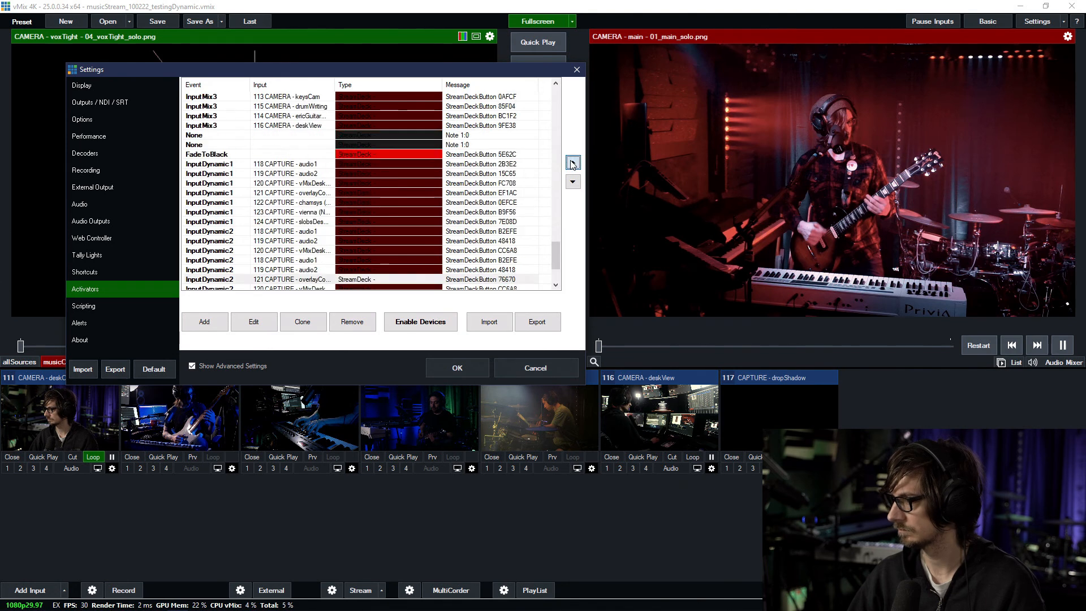
{"action": "left_click", "coordinate": [572, 163]}
{"action": "left_click", "coordinate": [572, 163]}
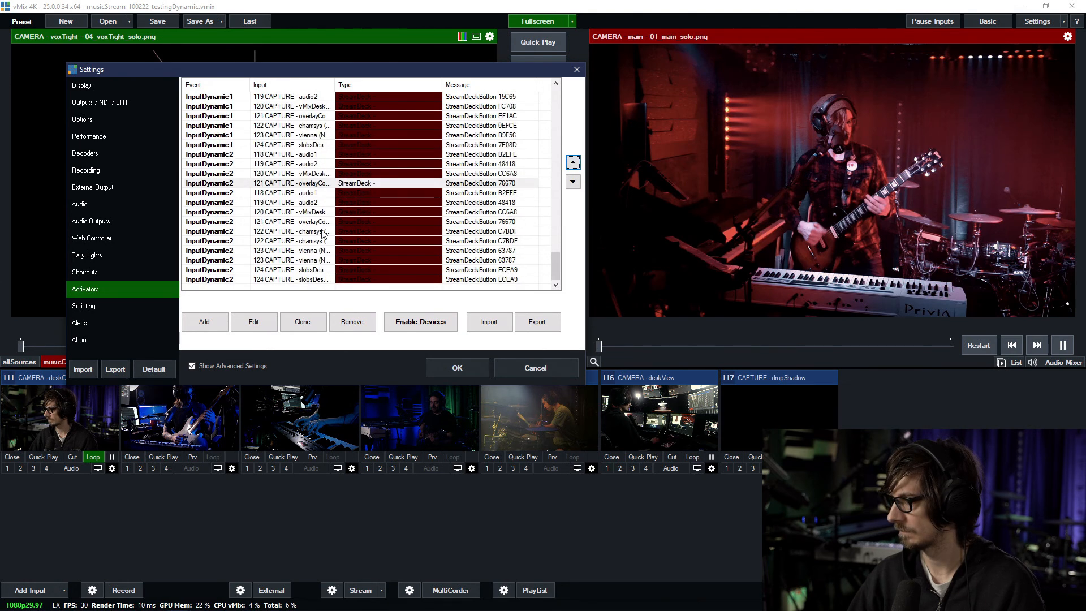
Step: Move the second InputDynamic2 121 CAPTURE - overlayComp activator up three rows, directly below the first 121 entry
{"action": "left_click", "coordinate": [321, 220]}
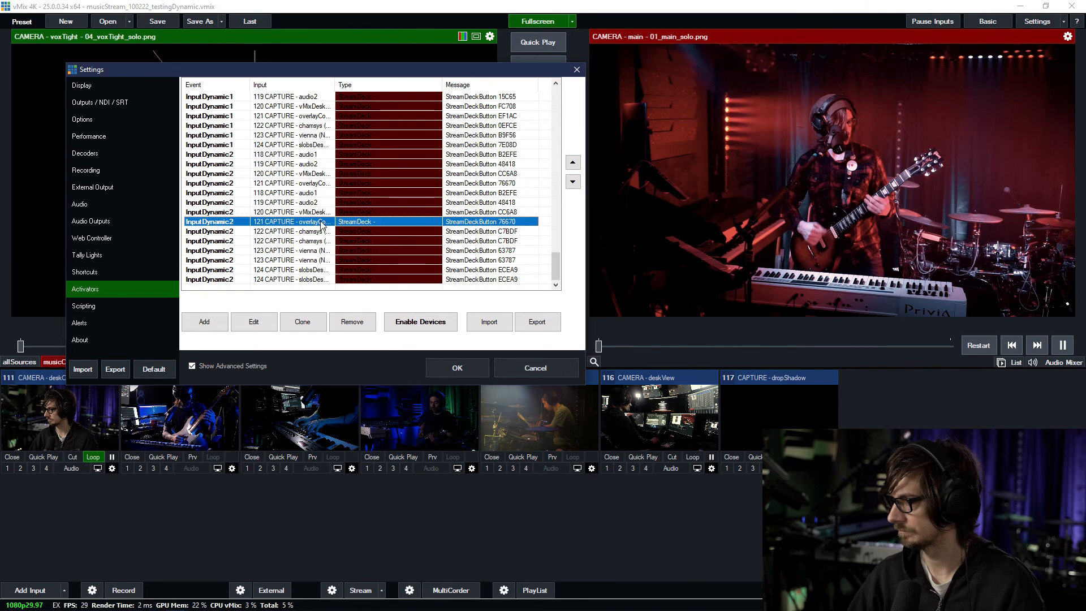
{"action": "left_click", "coordinate": [572, 163]}
{"action": "left_click", "coordinate": [573, 163]}
{"action": "left_click", "coordinate": [573, 163]}
{"action": "left_click", "coordinate": [573, 163]}
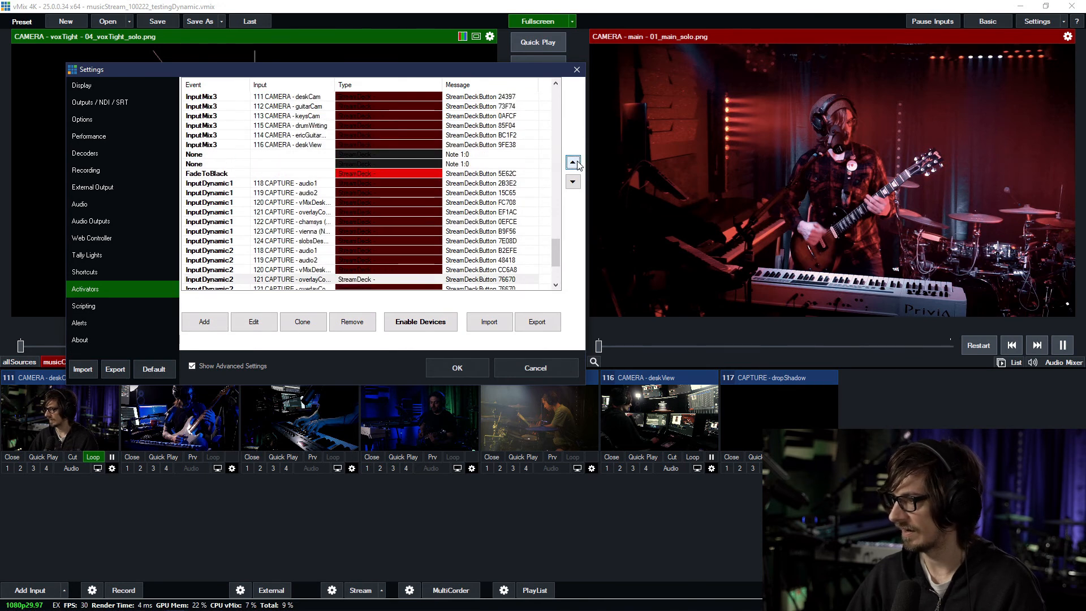
Step: Move the first InputDynamic2 122 CAPTURE - chamsys activator up four rows, between the two 121 CAPTURE - overlayComp entries
{"action": "scroll", "coordinate": [290, 237], "scroll_direction": "down", "scroll_amount": 3}
{"action": "left_click", "coordinate": [337, 253]}
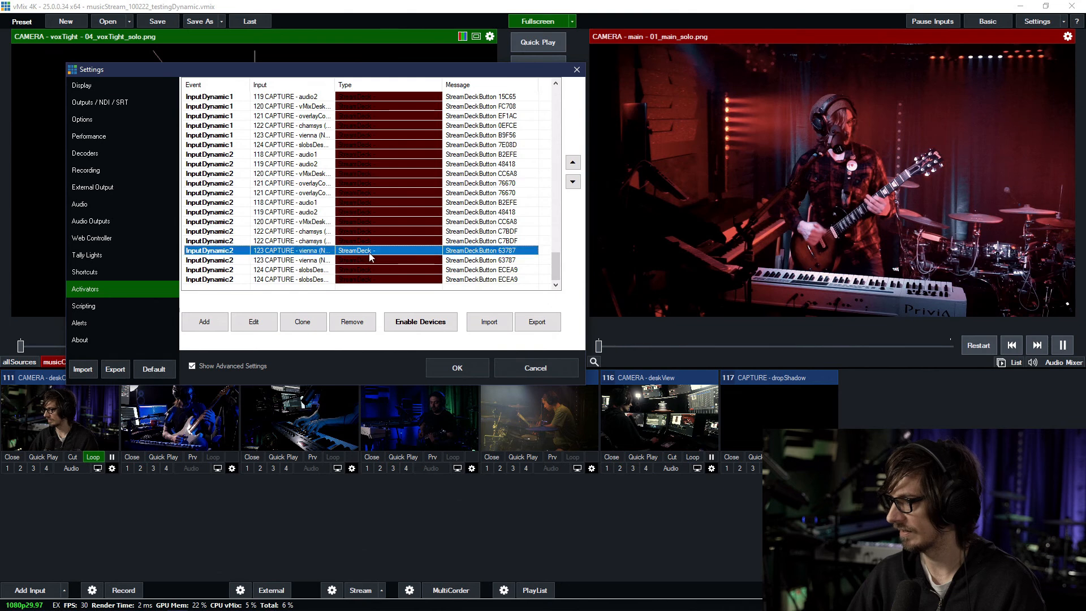
{"action": "left_click", "coordinate": [333, 232]}
{"action": "left_click", "coordinate": [572, 164]}
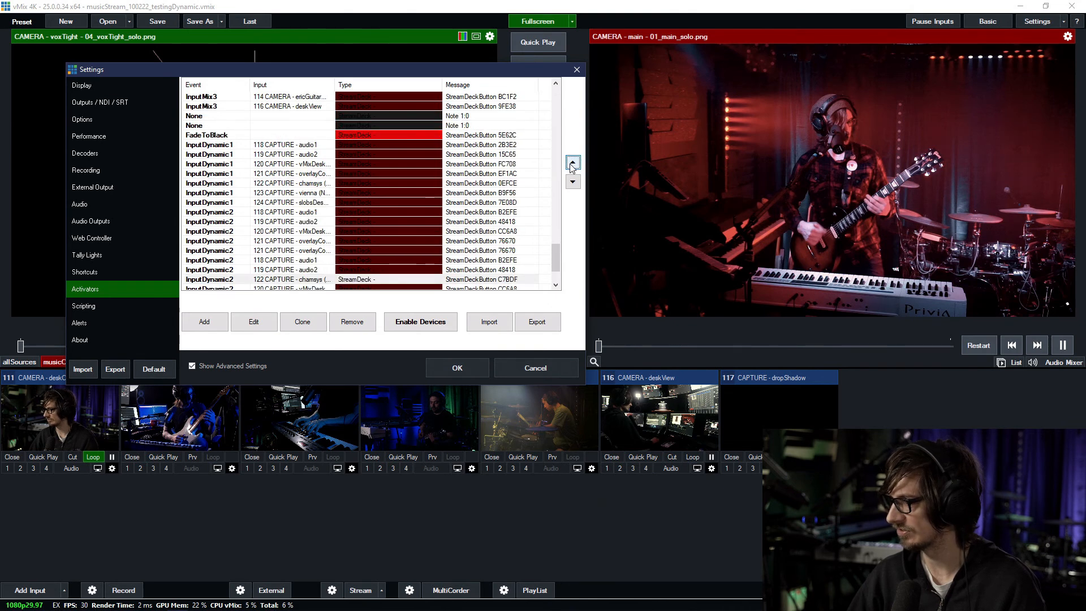
{"action": "left_click", "coordinate": [571, 164]}
{"action": "left_click", "coordinate": [572, 165]}
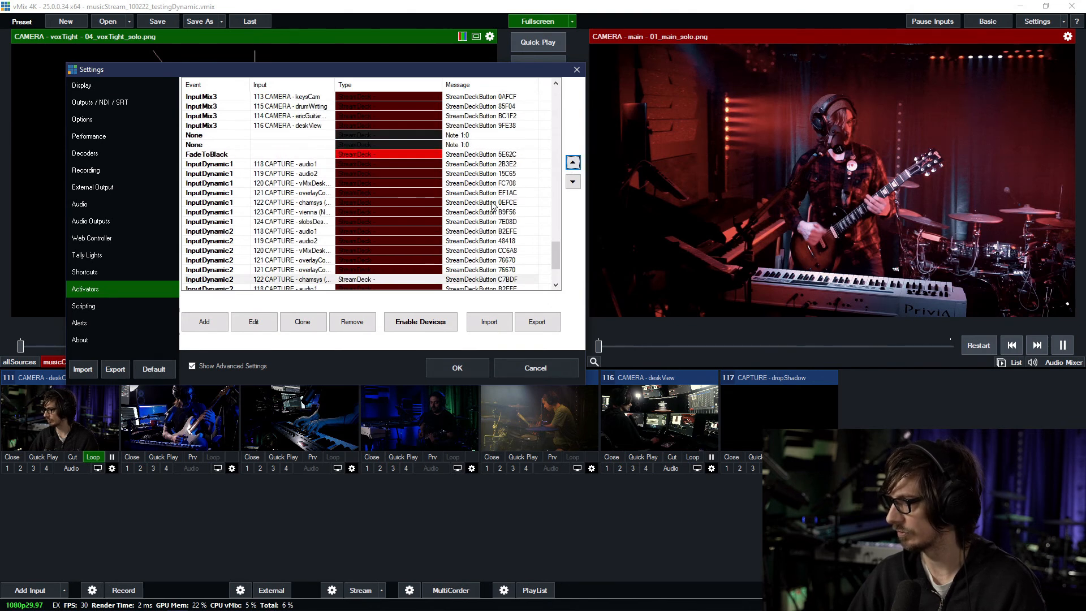
{"action": "left_click", "coordinate": [572, 165]}
{"action": "scroll", "coordinate": [362, 215], "scroll_direction": "down", "scroll_amount": 3}
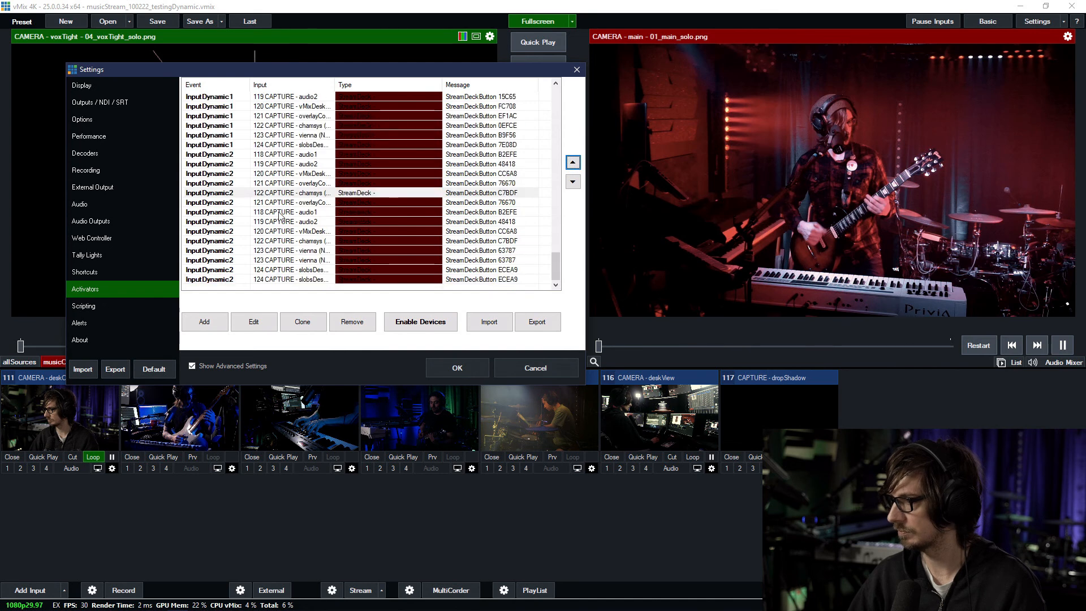
Step: Move the first InputDynamic2 123 CAPTURE - vienna activator up four rows, directly below the second 121 CAPTURE - overlayComp entry
{"action": "left_click", "coordinate": [321, 185]}
{"action": "left_click", "coordinate": [326, 202]}
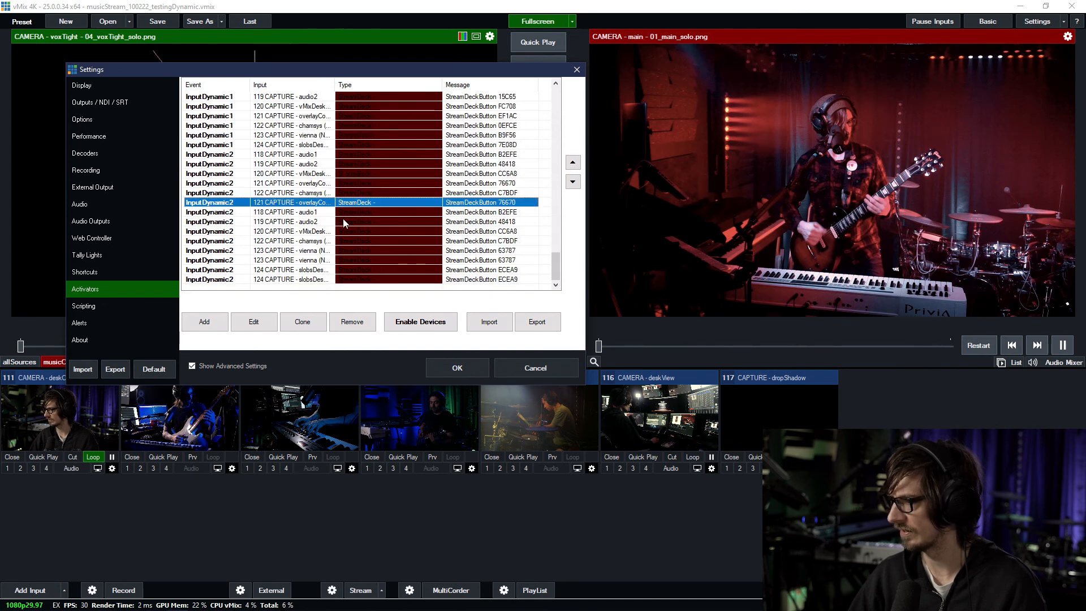
{"action": "left_click", "coordinate": [316, 242]}
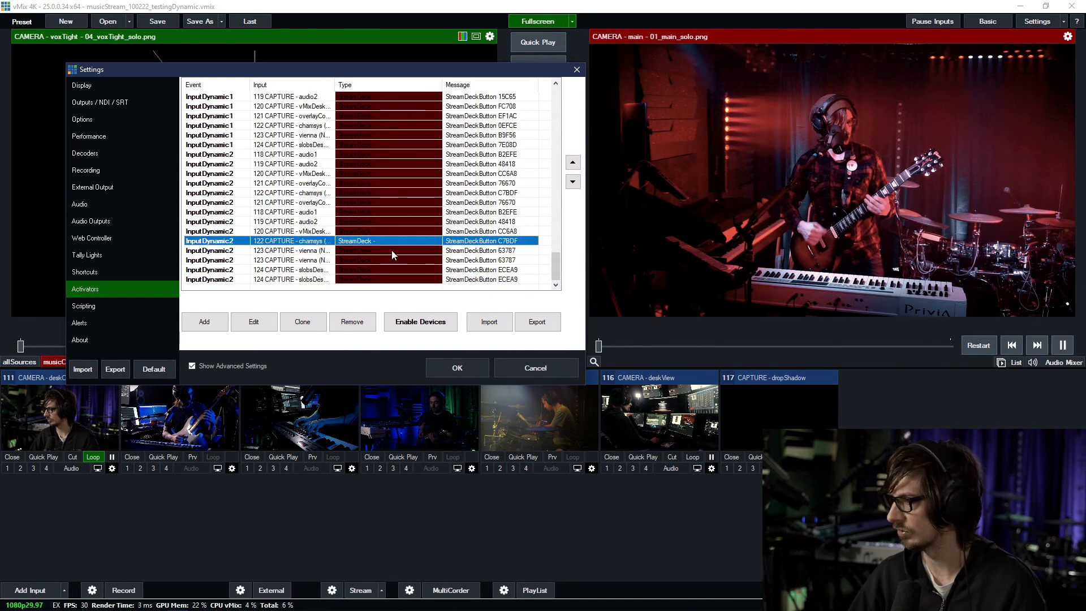
{"action": "left_click", "coordinate": [334, 253]}
{"action": "left_click", "coordinate": [573, 163]}
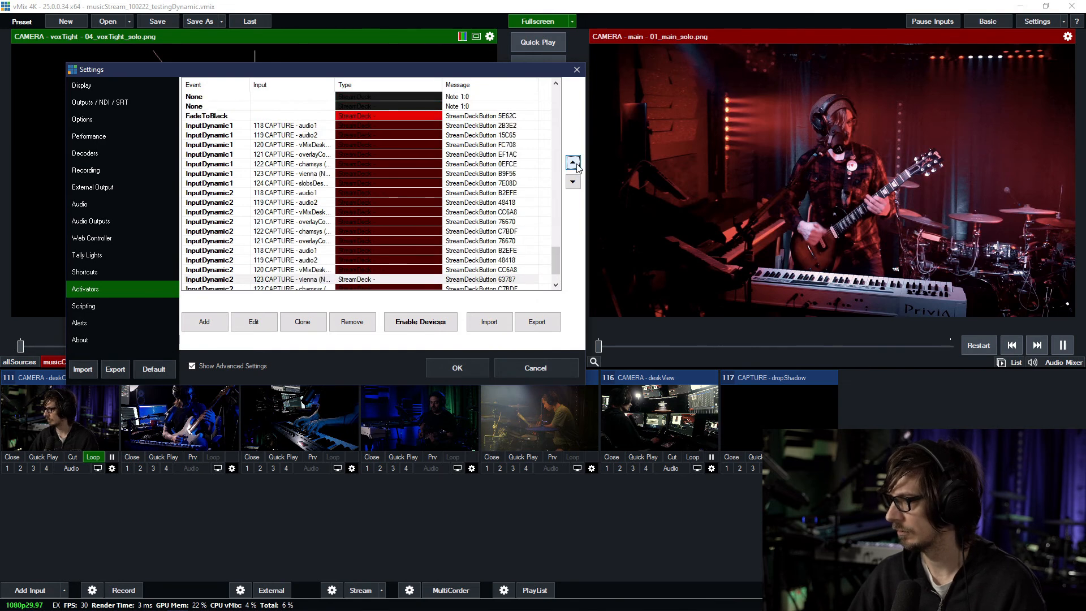
{"action": "left_click", "coordinate": [573, 163]}
{"action": "left_click", "coordinate": [573, 164]}
{"action": "left_click", "coordinate": [573, 164]}
Step: Move the first InputDynamic2 124 CAPTURE - slobsDesktop activator up five rows, directly below the first 123 CAPTURE - vienna entry
{"action": "scroll", "coordinate": [317, 260], "scroll_direction": "down", "scroll_amount": 2}
{"action": "left_click", "coordinate": [315, 270]}
{"action": "left_click", "coordinate": [573, 164]}
{"action": "left_click", "coordinate": [573, 163]}
{"action": "left_click", "coordinate": [573, 164]}
{"action": "left_click", "coordinate": [573, 163]}
{"action": "left_click", "coordinate": [573, 164]}
Step: Move the second InputDynamic2 121 CAPTURE - overlayComp activator down five rows, directly below the second 120 CAPTURE - vMixDesktop entry
{"action": "scroll", "coordinate": [533, 165], "scroll_direction": "down", "scroll_amount": 2}
{"action": "left_click", "coordinate": [323, 232]}
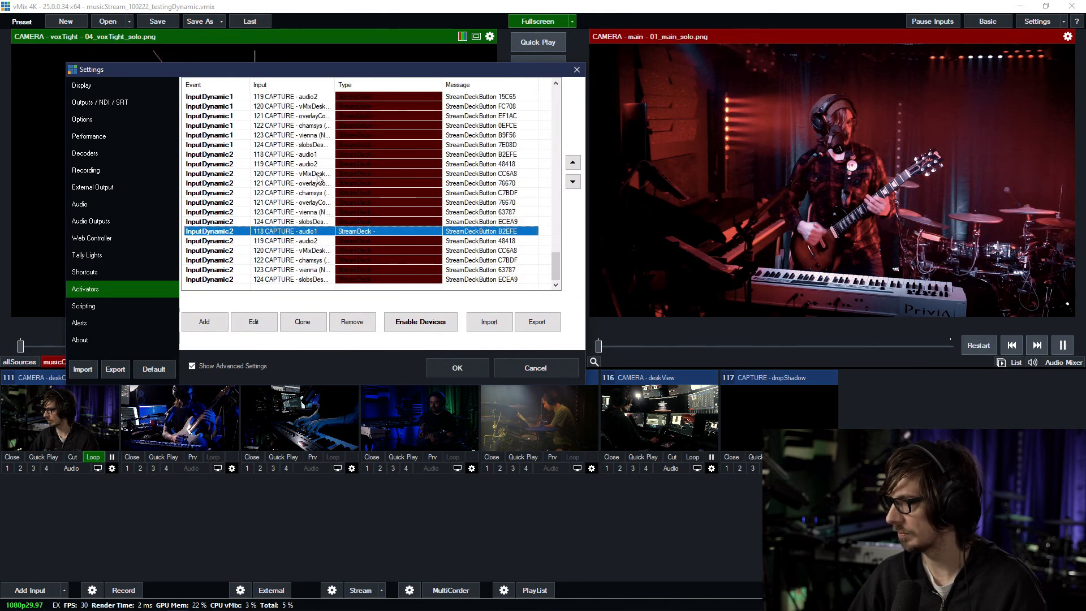
{"action": "left_click", "coordinate": [318, 174]}
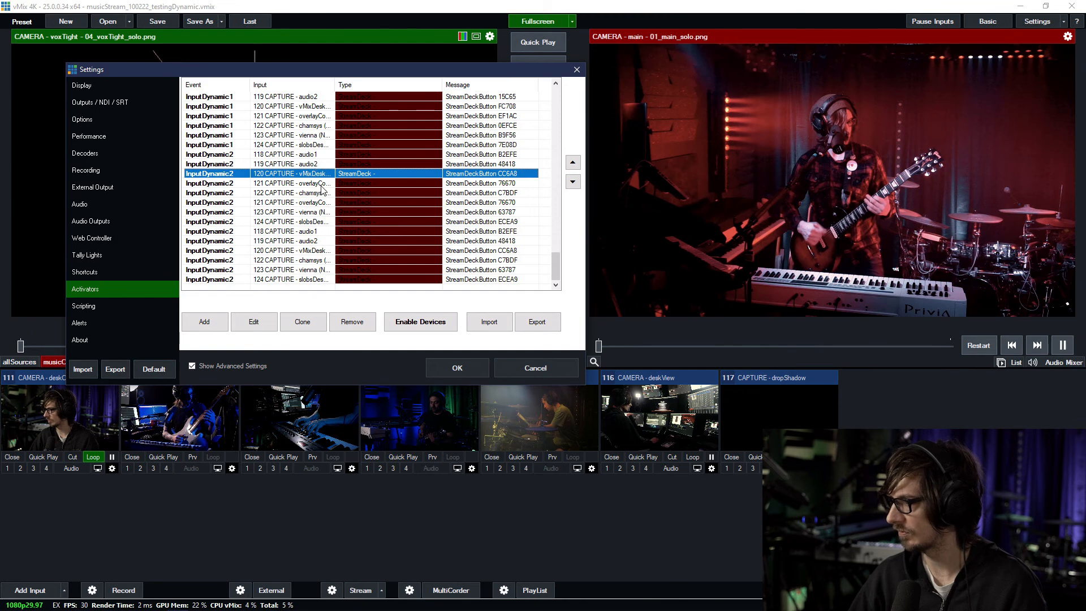
{"action": "left_click", "coordinate": [335, 202]}
{"action": "left_click", "coordinate": [573, 181]}
{"action": "left_click", "coordinate": [573, 181]}
{"action": "left_click", "coordinate": [573, 182]}
{"action": "left_click", "coordinate": [573, 181]}
{"action": "left_click", "coordinate": [573, 182]}
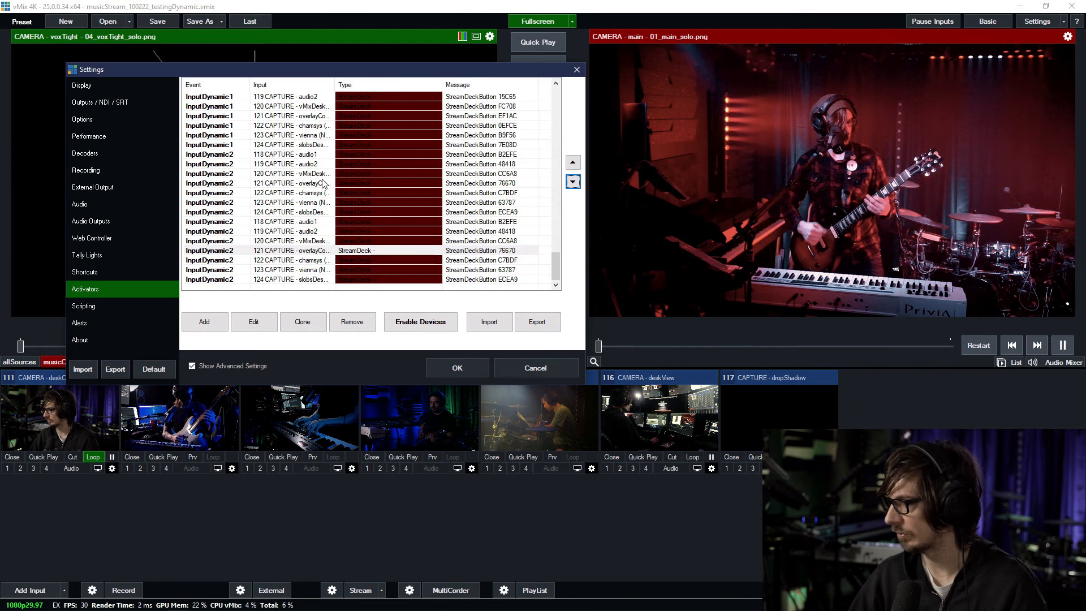
Step: Assign the second InputDynamic2 118 CAPTURE - audio1 activator to Stream Deck button 8210A and change its event to InputDynamic3
{"action": "left_click", "coordinate": [318, 223]}
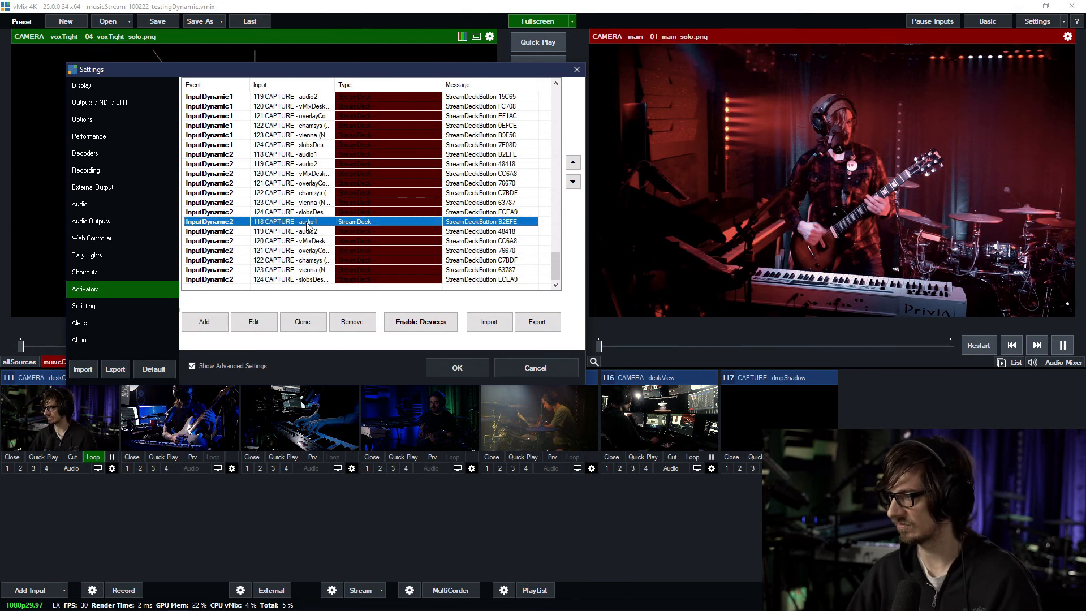
{"action": "double_click", "coordinate": [307, 226]}
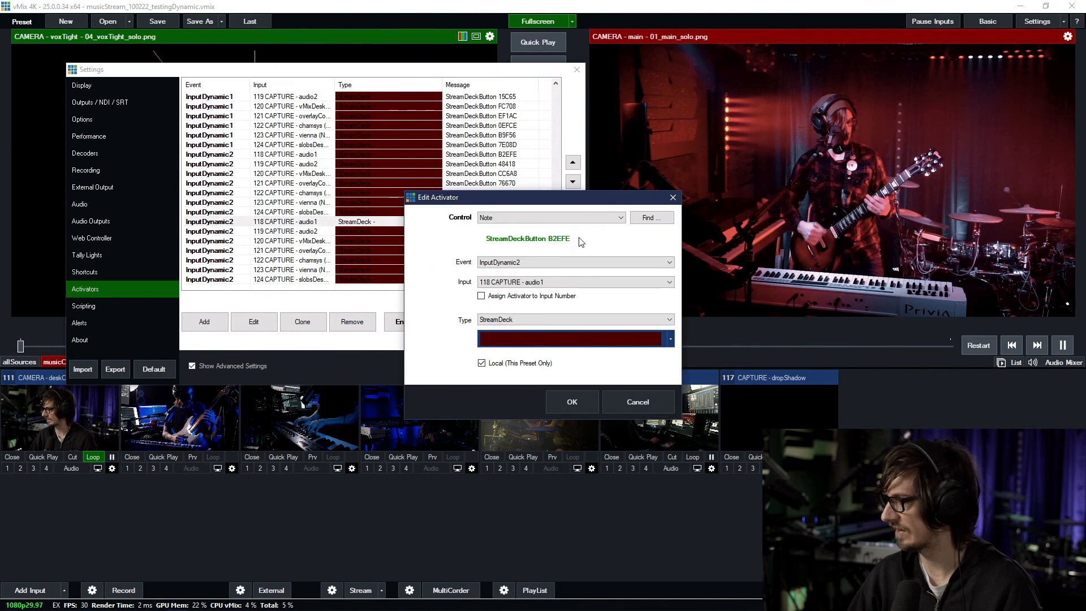
{"action": "left_click", "coordinate": [666, 219]}
{"action": "left_click", "coordinate": [566, 358]}
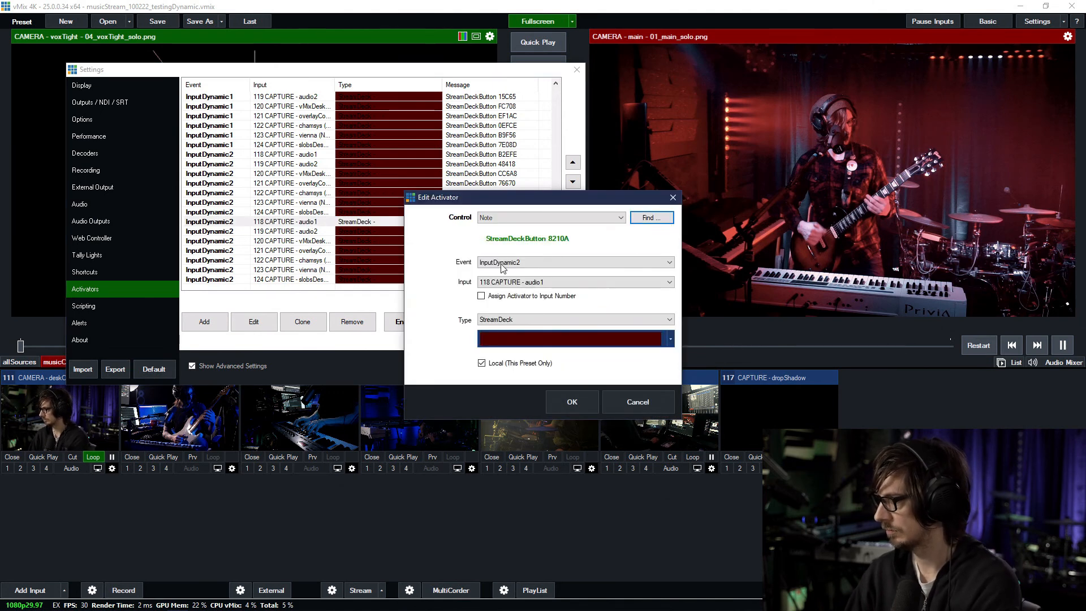
{"action": "scroll", "coordinate": [499, 261], "scroll_direction": "down", "scroll_amount": 1}
{"action": "left_click", "coordinate": [562, 408]}
Step: Assign the second InputDynamic2 119 CAPTURE - audio2 activator to Stream Deck button E3EE6 and change its event to InputDynamic3
{"action": "scroll", "coordinate": [365, 212], "scroll_direction": "down", "scroll_amount": 2}
{"action": "double_click", "coordinate": [306, 233]}
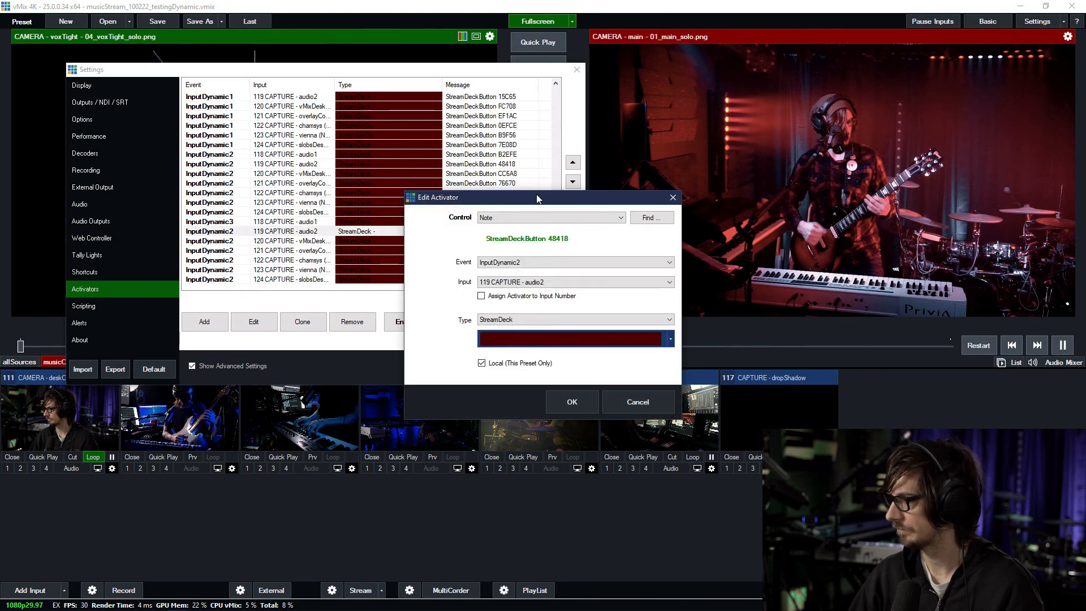
{"action": "left_click", "coordinate": [652, 218]}
{"action": "left_click", "coordinate": [568, 355]}
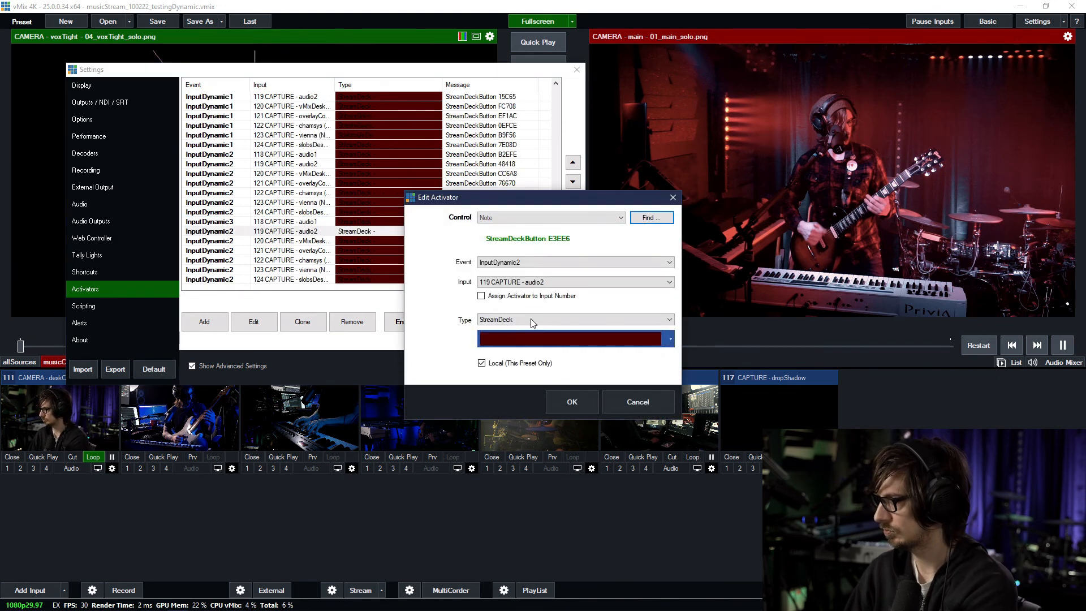
{"action": "scroll", "coordinate": [497, 262], "scroll_direction": "down", "scroll_amount": 1}
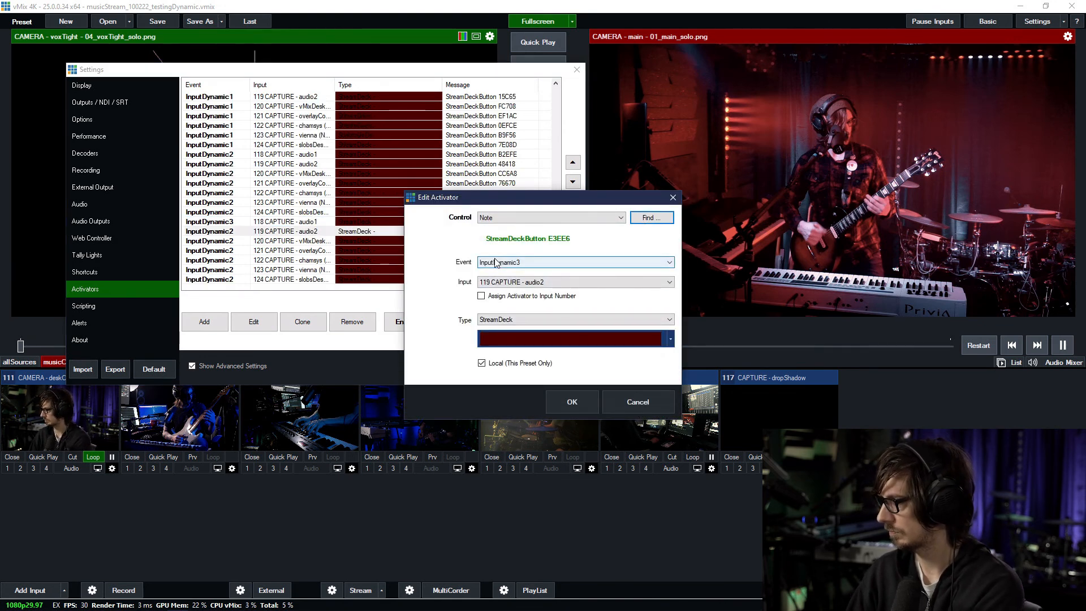
{"action": "left_click", "coordinate": [572, 403]}
Step: Assign the second InputDynamic2 120 CAPTURE - vMixDesktop activator to Stream Deck button 1C8FF and change its event to InputDynamic3
{"action": "double_click", "coordinate": [318, 241]}
{"action": "left_click", "coordinate": [639, 218]}
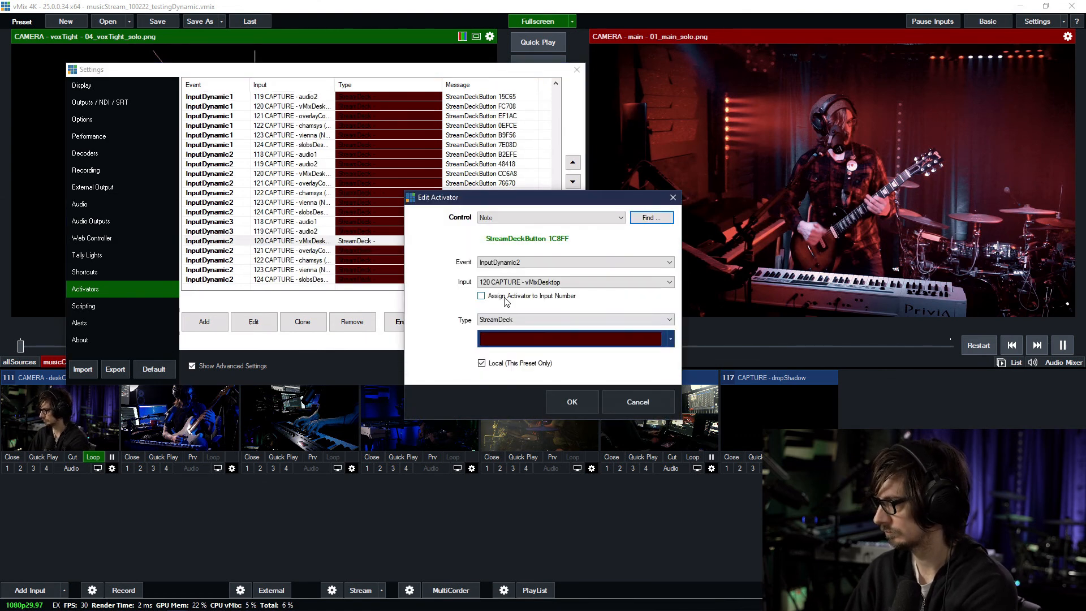
{"action": "scroll", "coordinate": [516, 268], "scroll_direction": "down", "scroll_amount": 1}
{"action": "left_click", "coordinate": [577, 401]}
Step: Assign the second InputDynamic2 121 CAPTURE - overlayComp activator to Stream Deck button 54A74 and change its event to InputDynamic3
{"action": "double_click", "coordinate": [420, 253]}
{"action": "left_click", "coordinate": [652, 219]}
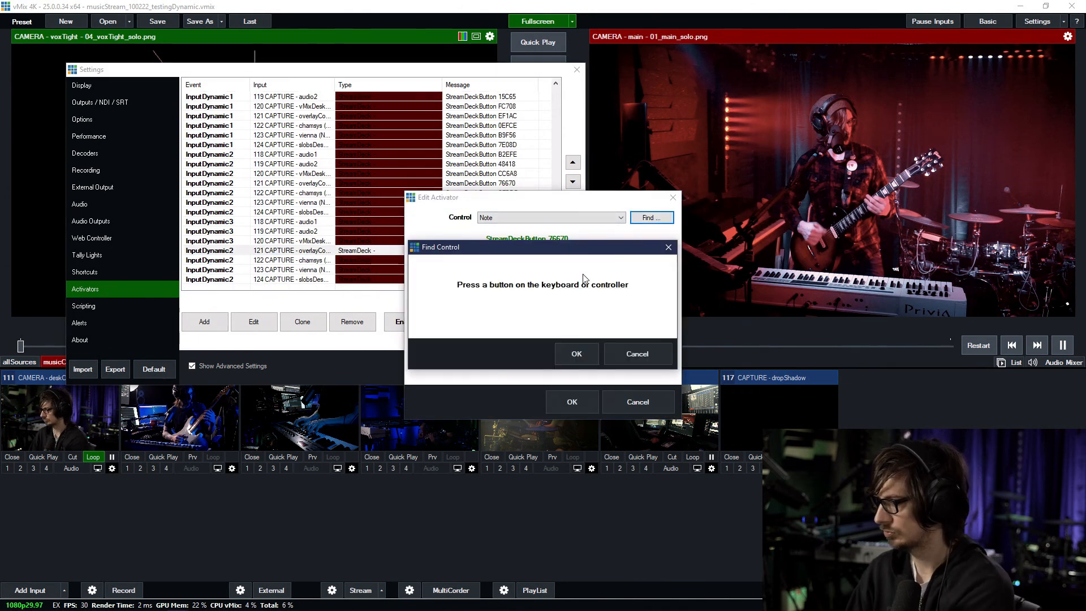
{"action": "scroll", "coordinate": [499, 268], "scroll_direction": "down", "scroll_amount": 1}
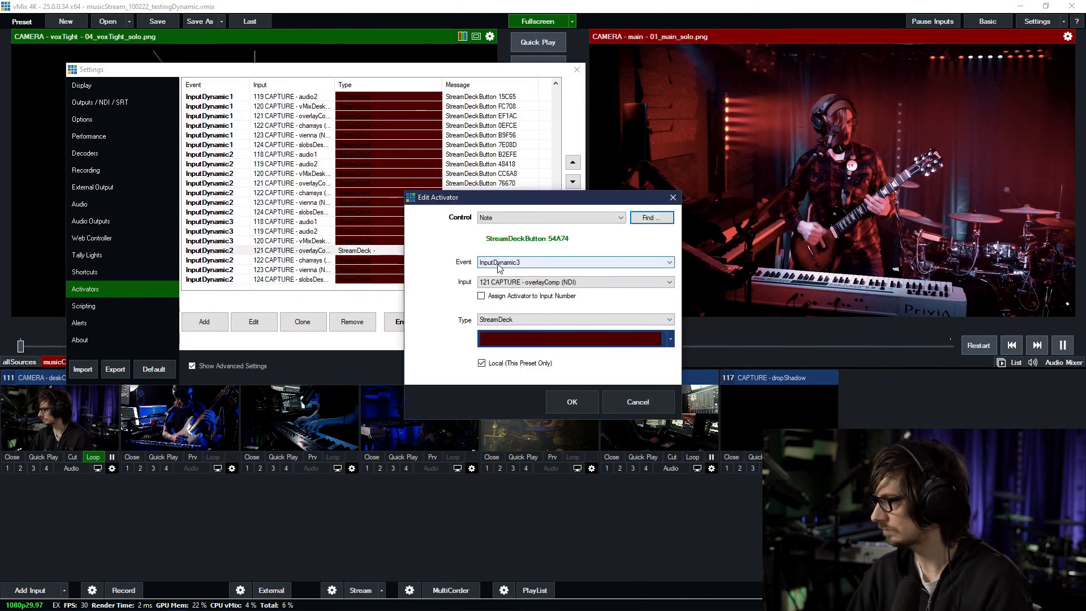
{"action": "left_click", "coordinate": [571, 396]}
Step: Assign the second InputDynamic2 122 CAPTURE - chamsys activator to Stream Deck button 563BC and change its event to InputDynamic3
{"action": "scroll", "coordinate": [282, 259], "scroll_direction": "down", "scroll_amount": 1}
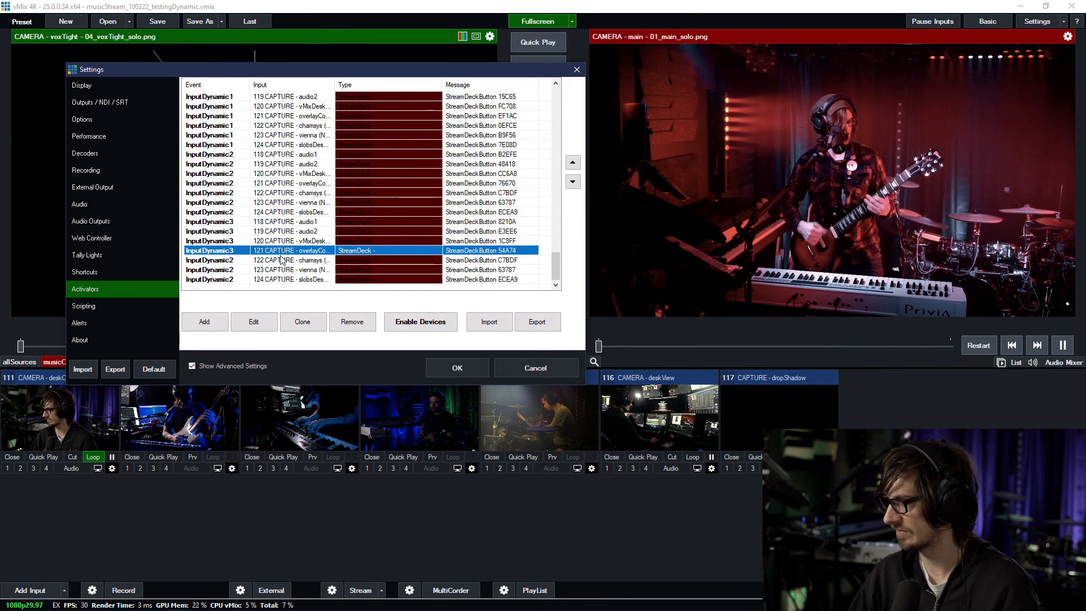
{"action": "double_click", "coordinate": [310, 261]}
{"action": "left_click", "coordinate": [651, 218]}
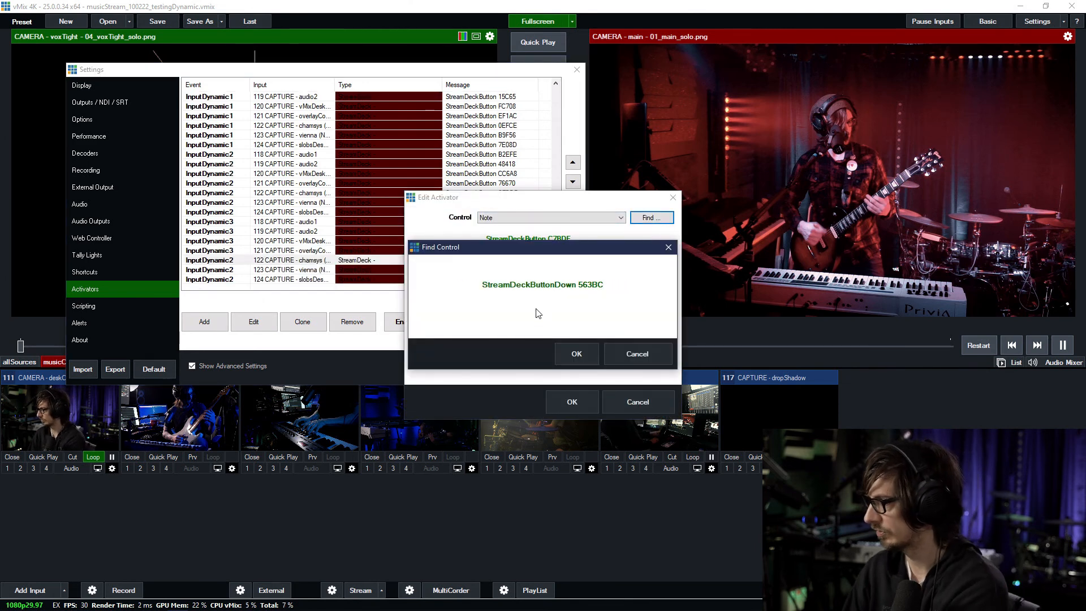
{"action": "left_click", "coordinate": [571, 354]}
{"action": "scroll", "coordinate": [527, 262], "scroll_direction": "down", "scroll_amount": 1}
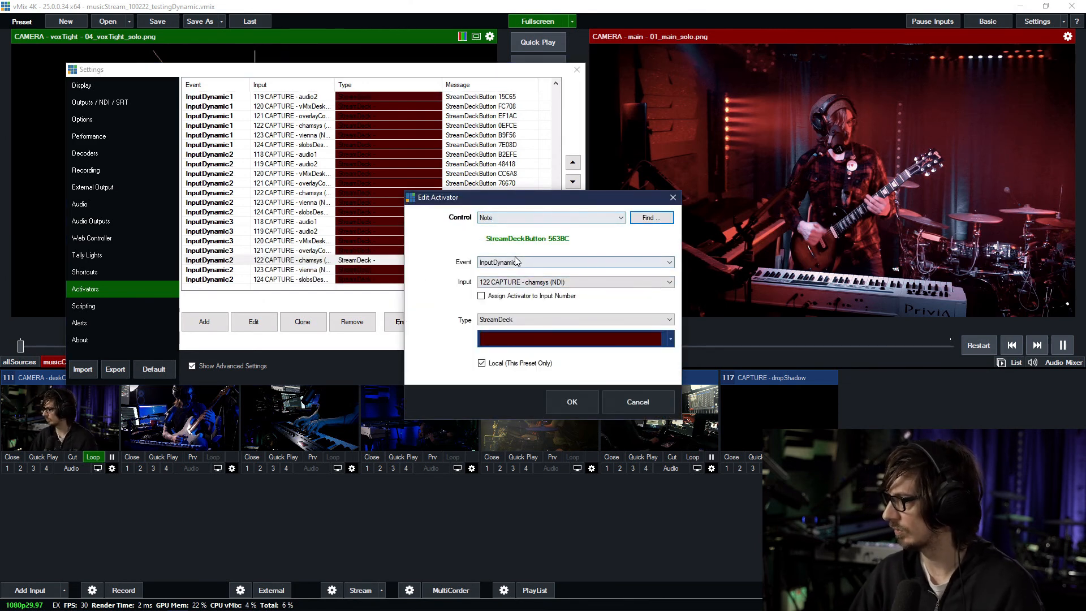
{"action": "left_click", "coordinate": [562, 395]}
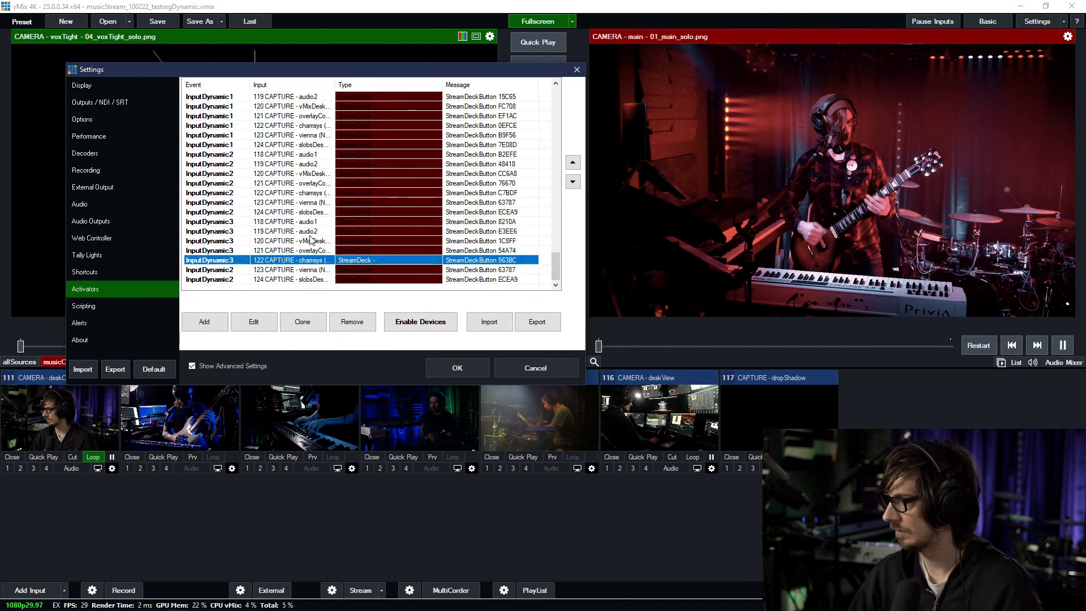
Step: Assign the second InputDynamic2 123 CAPTURE - vienna activator to Stream Deck button 4B0F7 and change its event to InputDynamic3
{"action": "double_click", "coordinate": [305, 272]}
{"action": "left_click", "coordinate": [651, 217]}
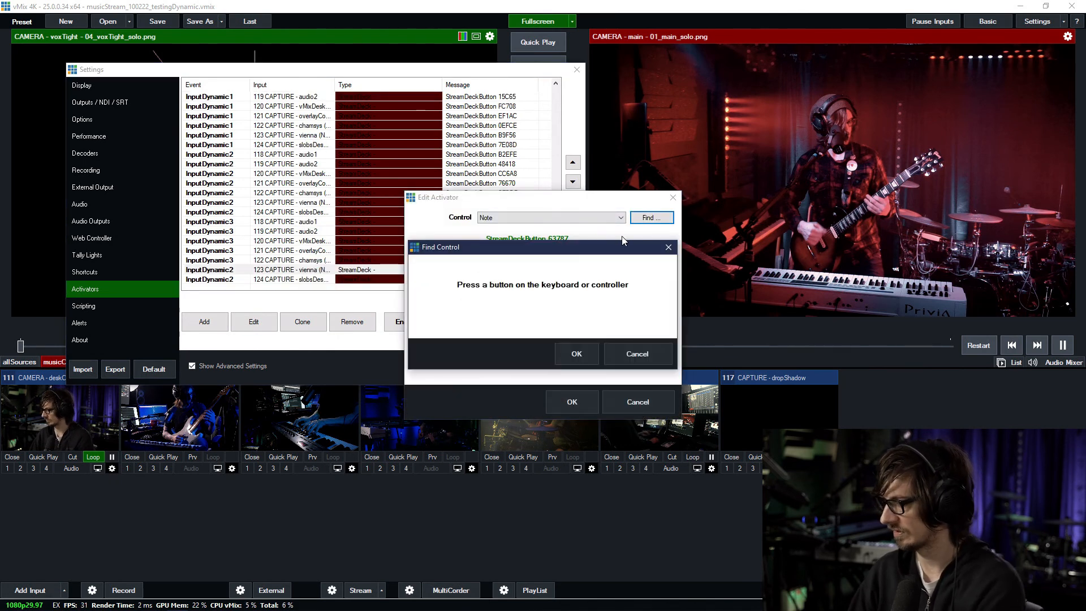
{"action": "left_click", "coordinate": [574, 351]}
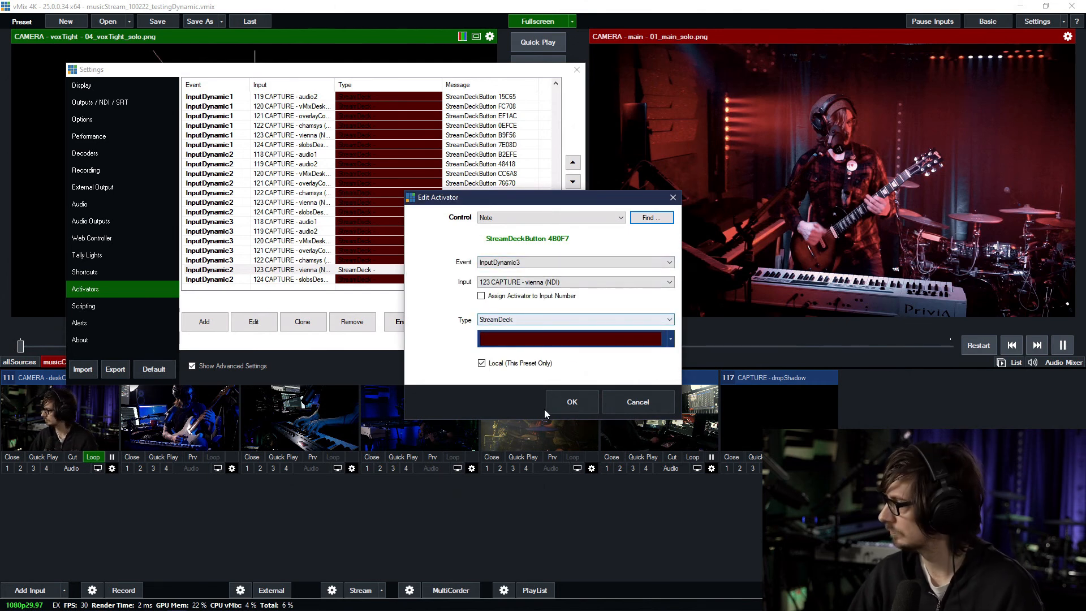
{"action": "left_click", "coordinate": [555, 396]}
Step: Assign the last 124 CAPTURE - slobsDesktop activator to Stream Deck button FD061 with event InputDynamic3, and save the settings
{"action": "double_click", "coordinate": [422, 280]}
{"action": "left_click", "coordinate": [651, 217]}
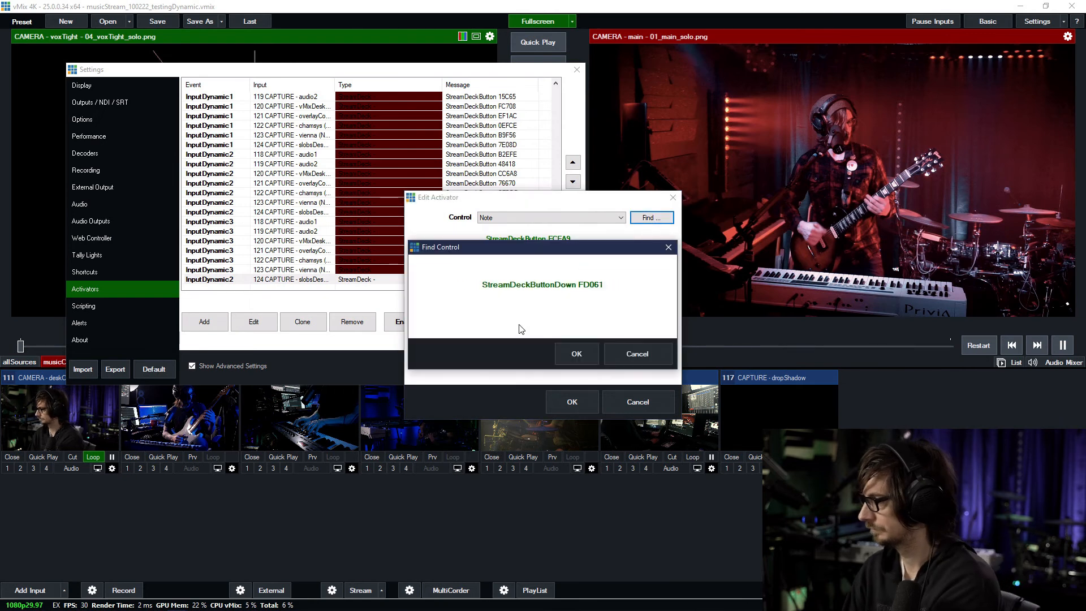
{"action": "left_click", "coordinate": [577, 354]}
{"action": "scroll", "coordinate": [519, 266], "scroll_direction": "down", "scroll_amount": 1}
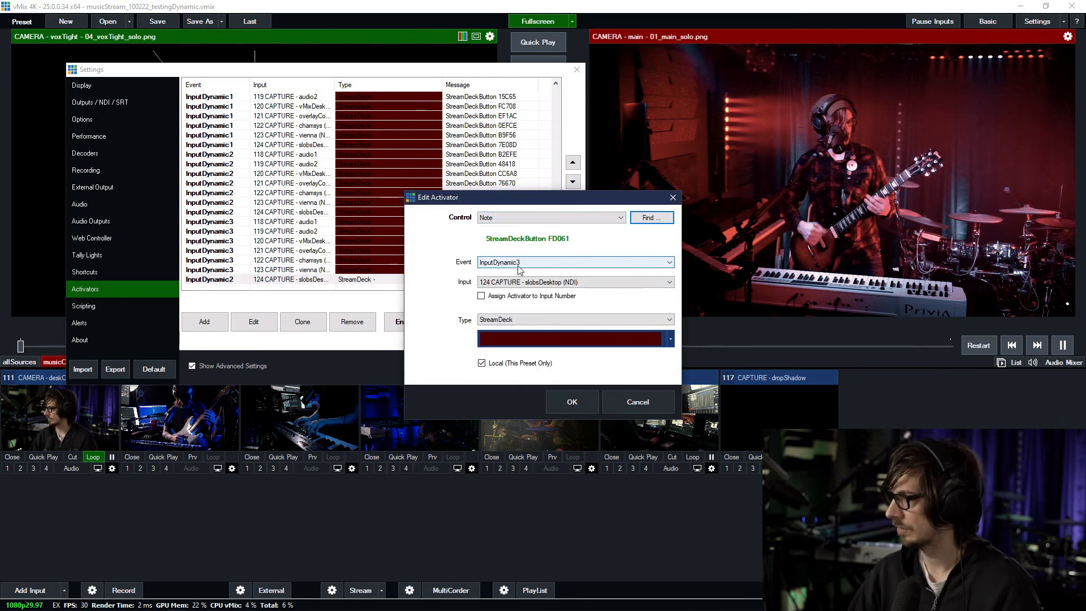
{"action": "left_click", "coordinate": [572, 402]}
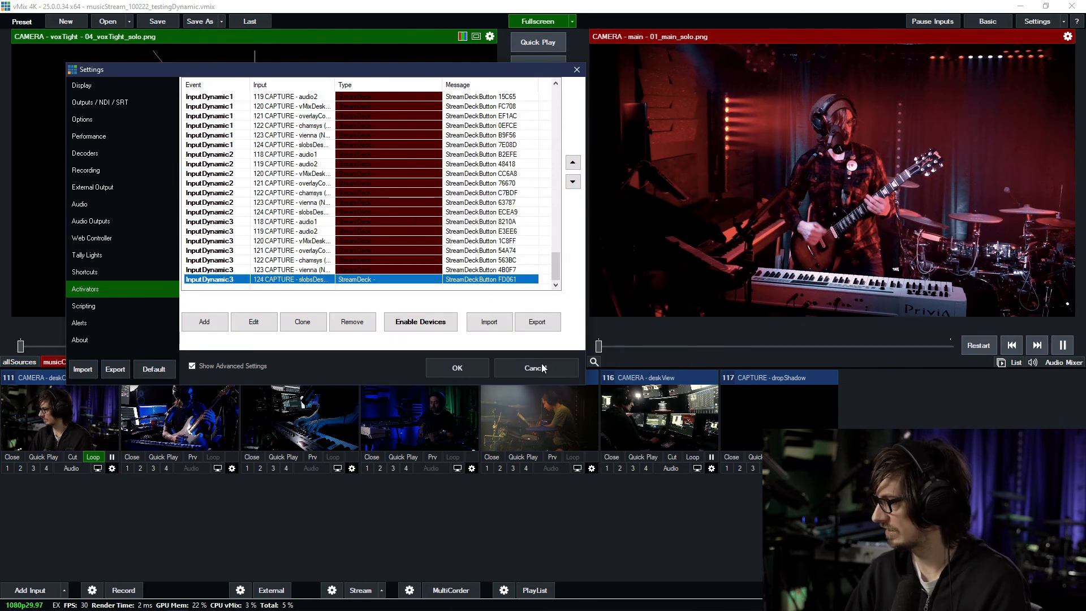
{"action": "left_click", "coordinate": [457, 368]}
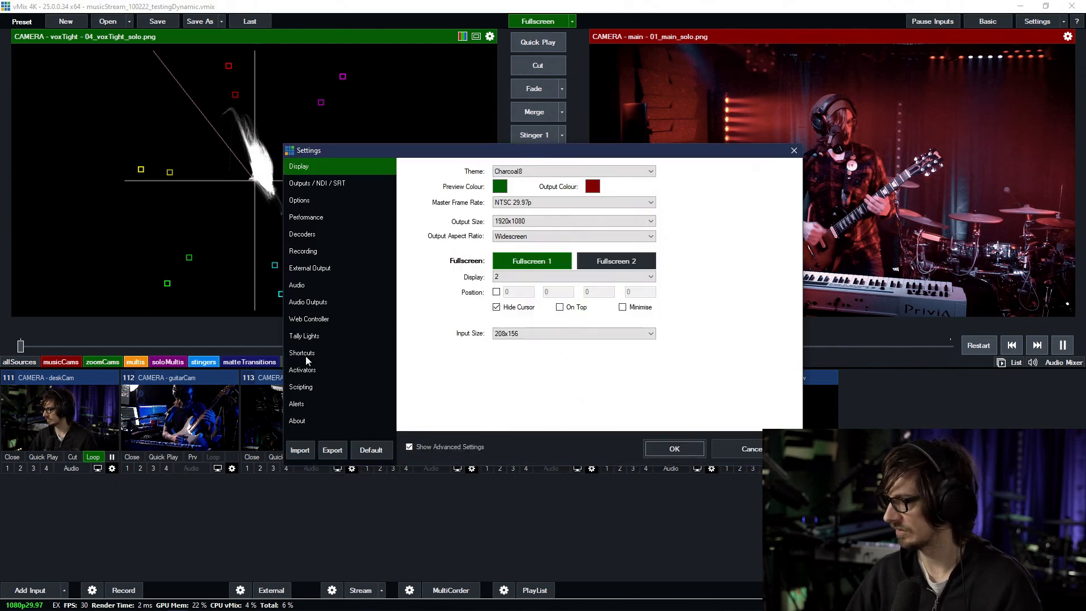
Step: Give the SetDynamicInput1 shortcut for CAPTURE - audio1 the title ad1_dyn1
{"action": "left_click", "coordinate": [306, 356]}
{"action": "left_click_drag", "start_coordinate": [384, 154], "coordinate": [215, 96]}
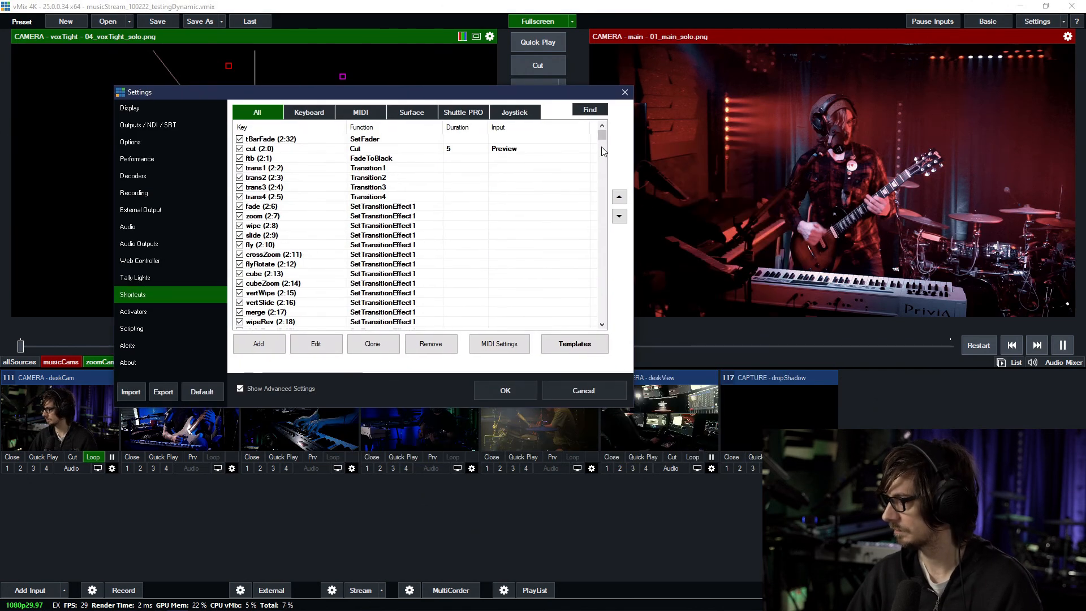
{"action": "scroll", "coordinate": [600, 223], "scroll_direction": "down", "scroll_amount": 15}
{"action": "left_click", "coordinate": [326, 264]}
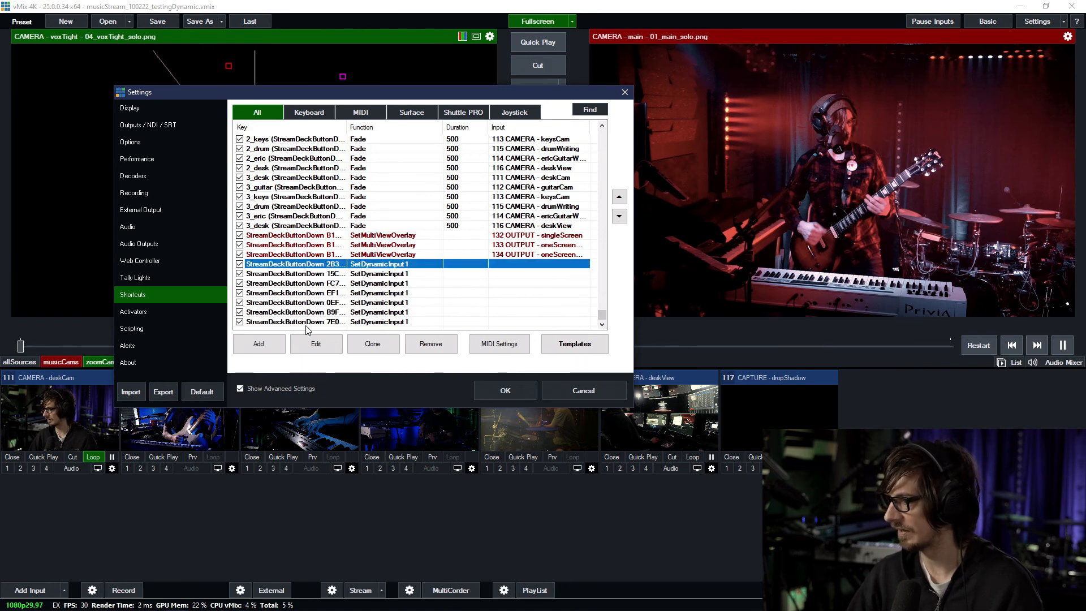
{"action": "left_click", "coordinate": [316, 343]}
{"action": "left_click", "coordinate": [543, 367]}
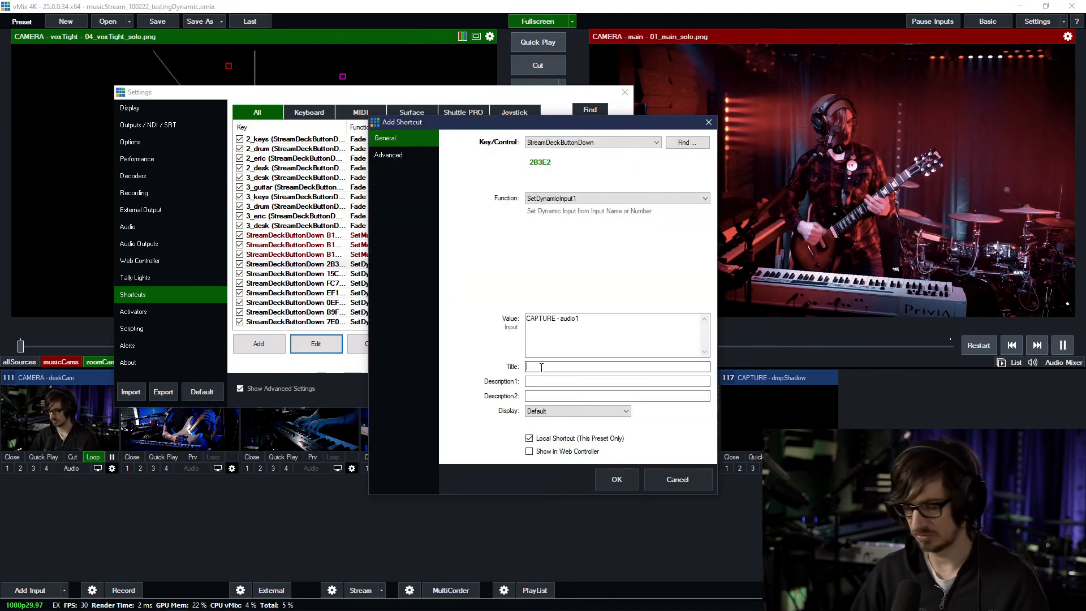
{"action": "type", "text": "dyn"}
{"action": "type", "text": "1"}
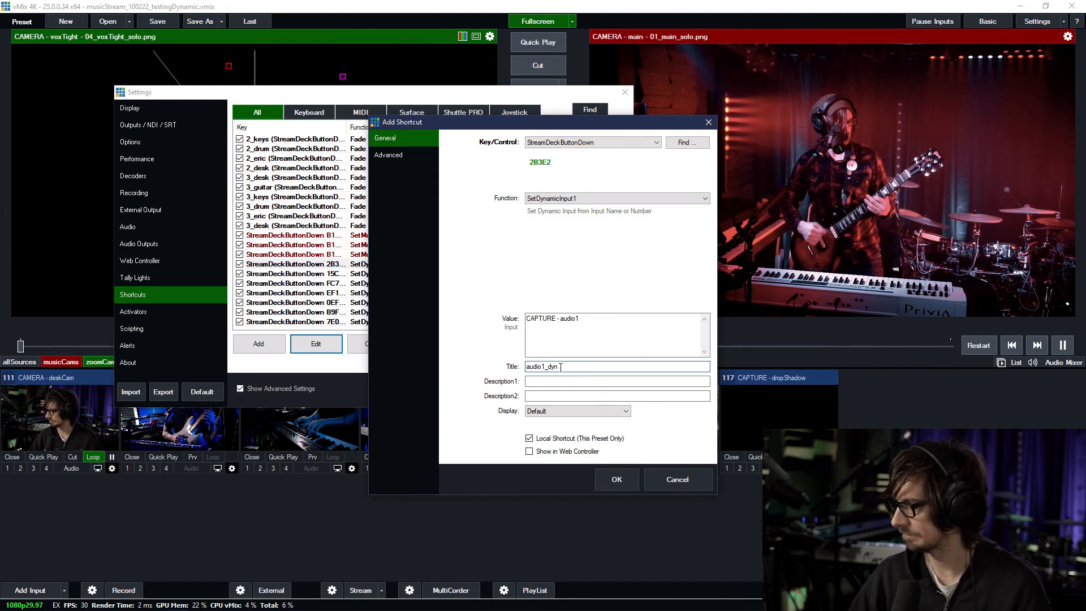
{"action": "left_click", "coordinate": [541, 366]}
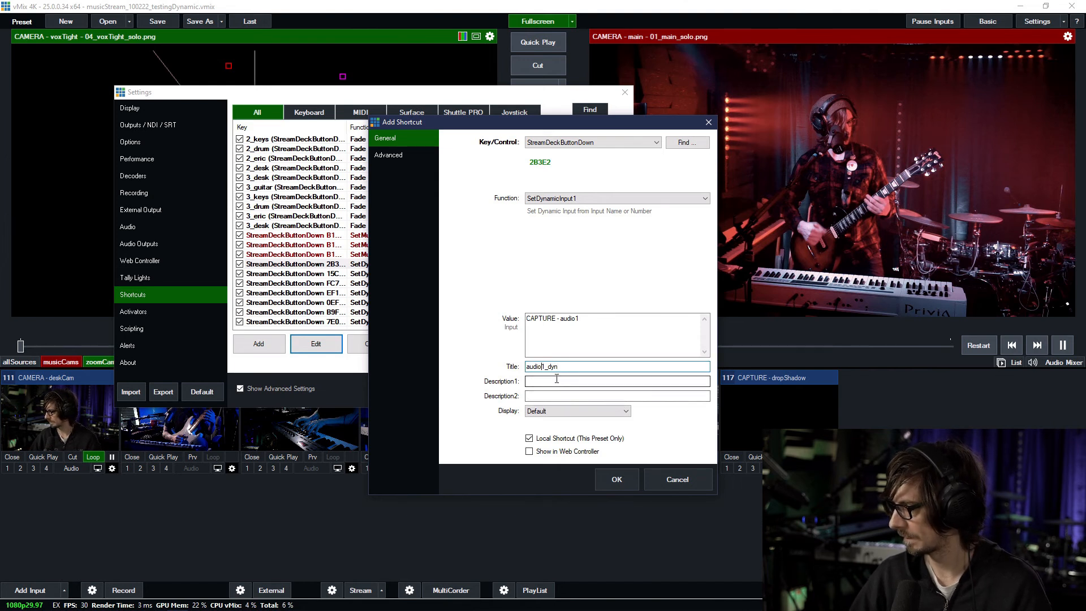
{"action": "key", "text": "BackSpace"}
{"action": "key", "text": "BackSpace"}
{"action": "key", "text": "BackSpace"}
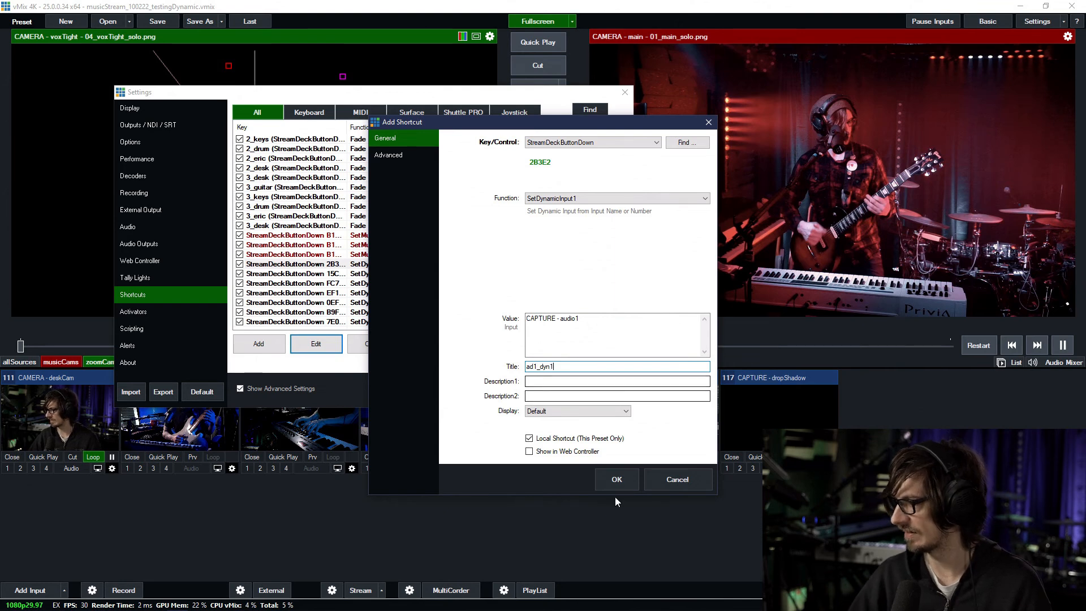
{"action": "left_click", "coordinate": [617, 480]}
Step: Give the SetDynamicInput1 shortcut for CAPTURE - audio2 the title ad2_dyn2
{"action": "double_click", "coordinate": [288, 274]}
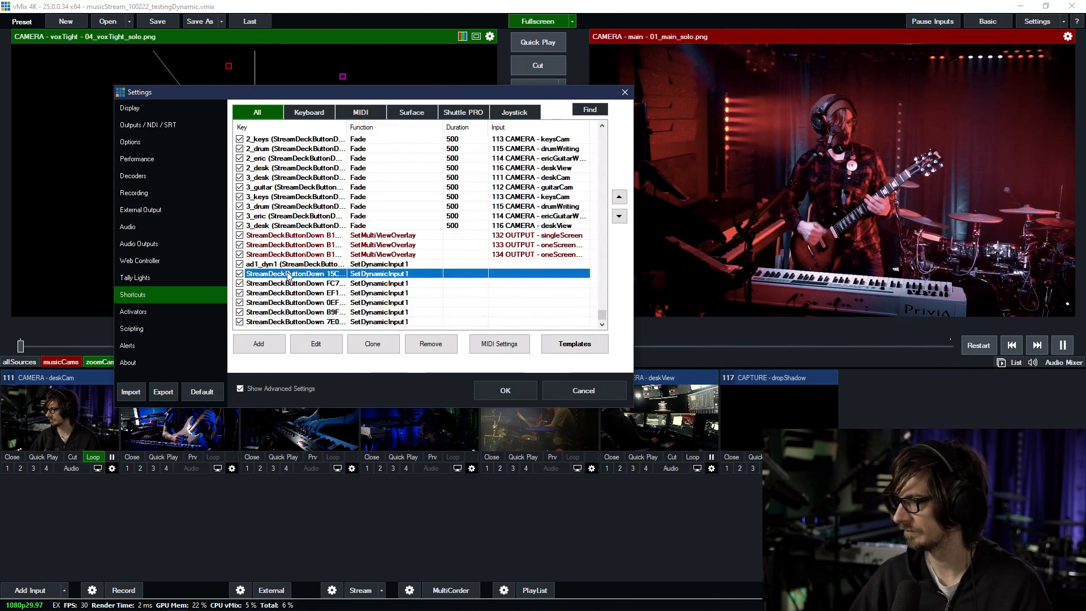
{"action": "left_click", "coordinate": [539, 367]}
{"action": "type", "text": "ad2_dyn"}
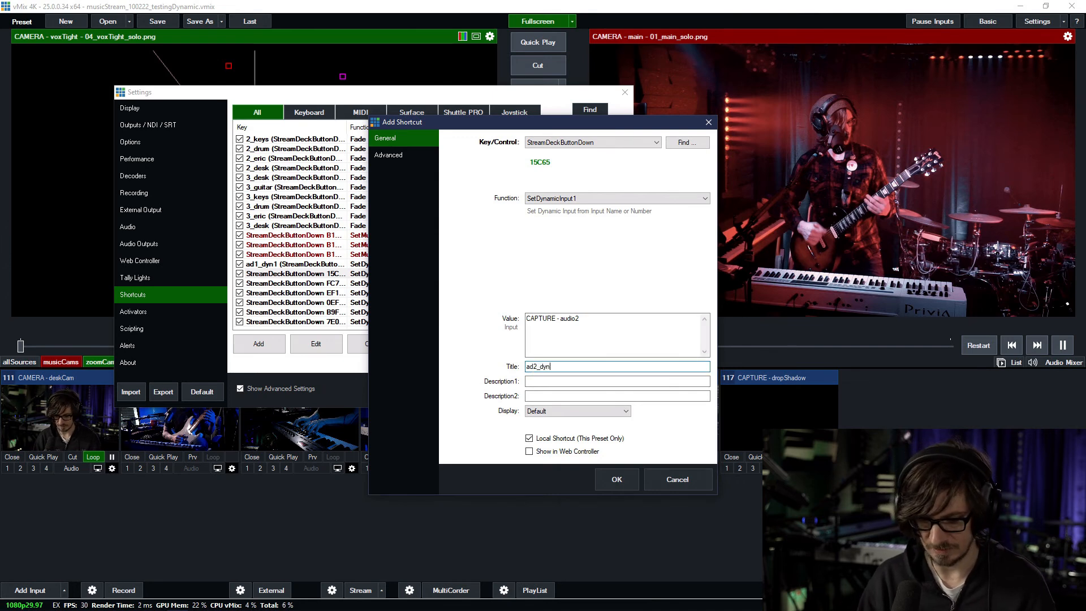
{"action": "type", "text": "2"}
{"action": "key", "text": "Return"}
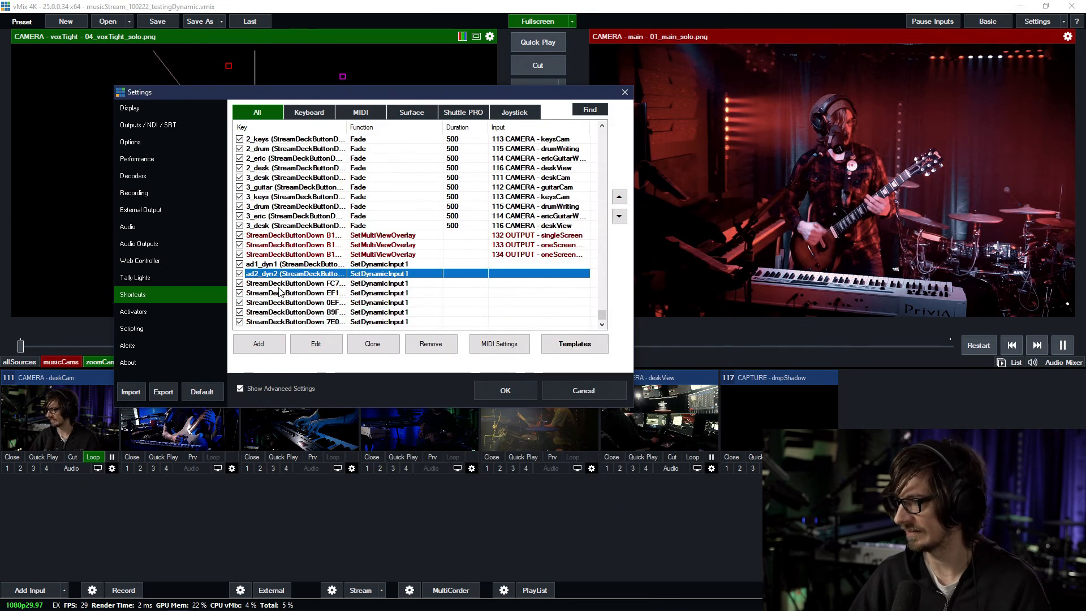
Step: Give the SetDynamicInput1 shortcut for CAPTURE - vMixDesktop the title vmix_dyn1
{"action": "double_click", "coordinate": [279, 285]}
{"action": "left_click", "coordinate": [543, 368]}
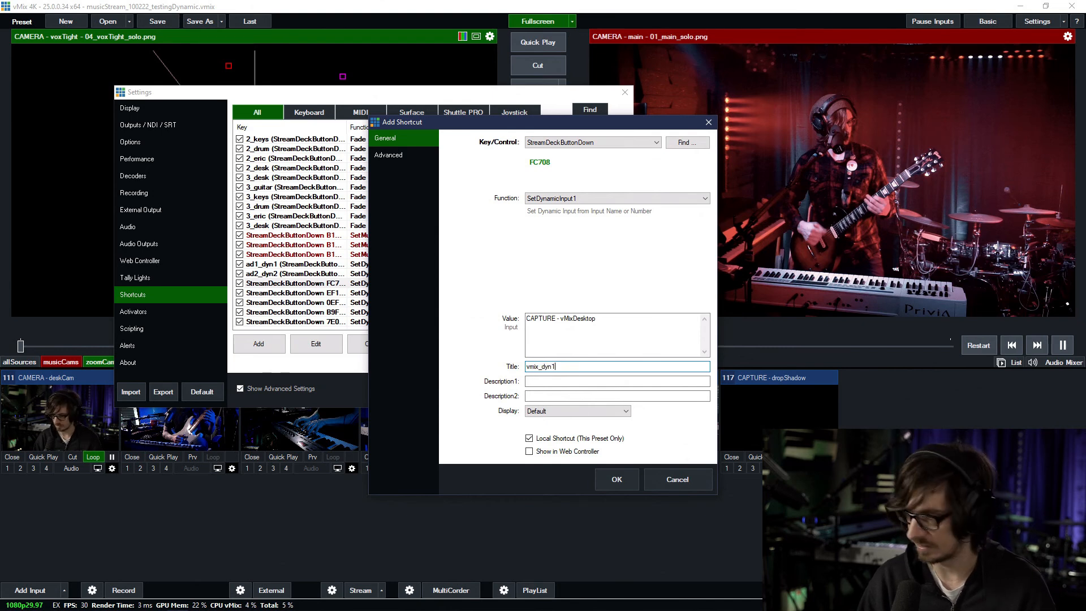
{"action": "key", "text": "Return"}
Step: Correct the title of the CAPTURE - audio2 shortcut to ad2_dyn1
{"action": "left_click", "coordinate": [266, 311]}
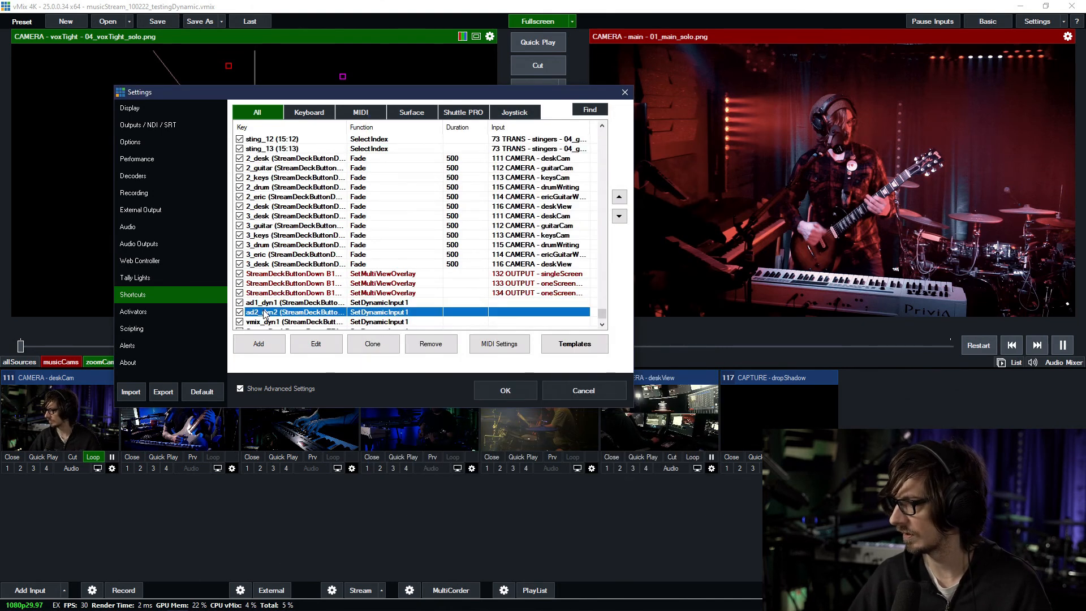
{"action": "left_click", "coordinate": [339, 343]}
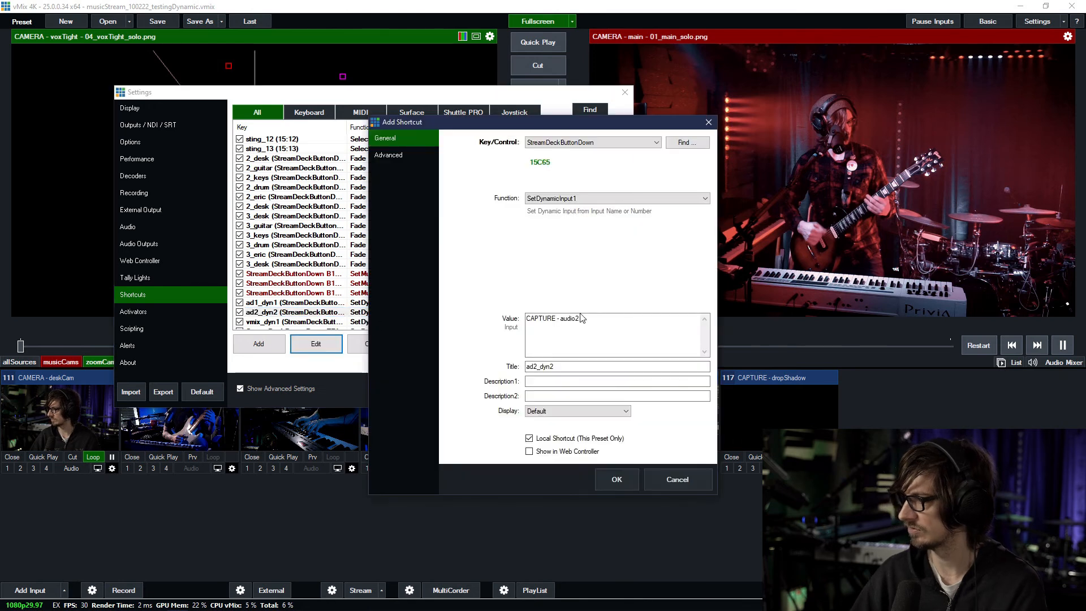
{"action": "left_click", "coordinate": [577, 367]}
{"action": "key", "text": "Return"}
Step: Give the SetDynamicInput1 shortcut for CAPTURE - overlayComp (NDI) the title over_dyn1
{"action": "scroll", "coordinate": [292, 226], "scroll_direction": "down", "scroll_amount": 2}
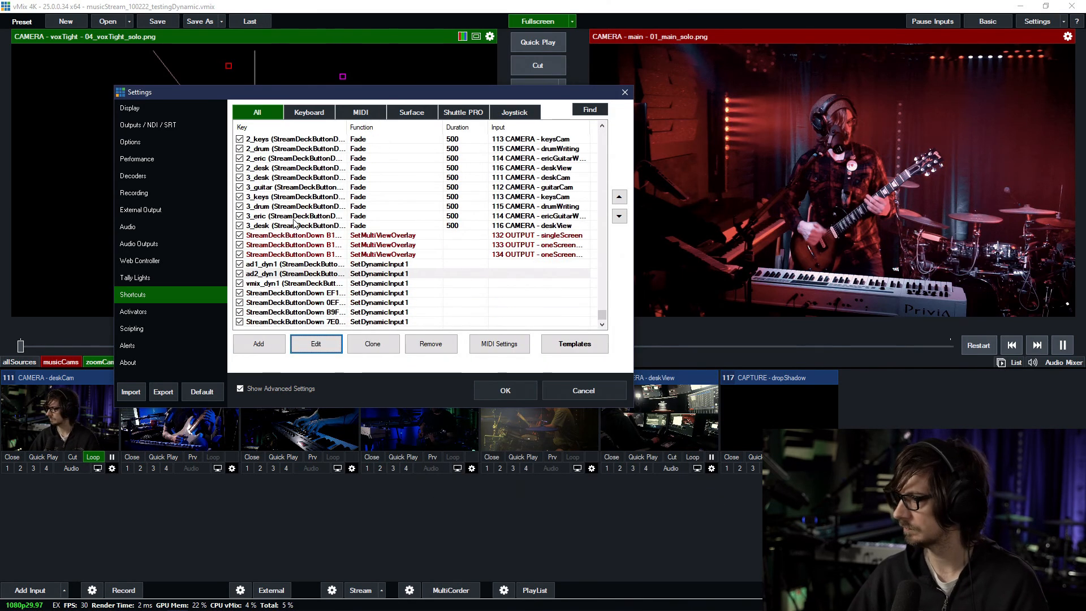
{"action": "left_click", "coordinate": [269, 295]}
{"action": "double_click", "coordinate": [269, 295]}
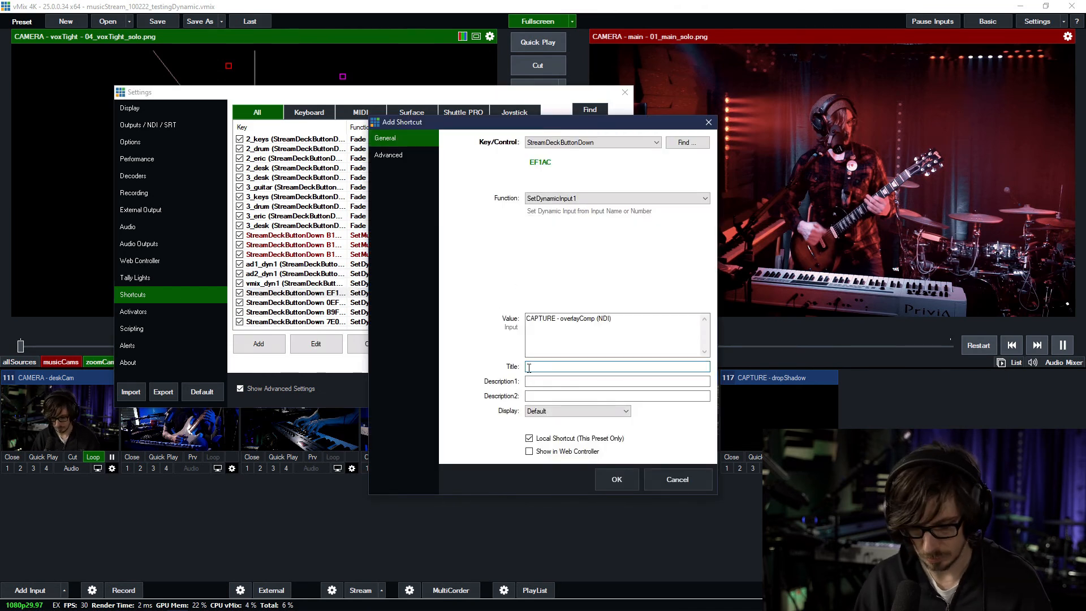
{"action": "type", "text": "over_dyn1"}
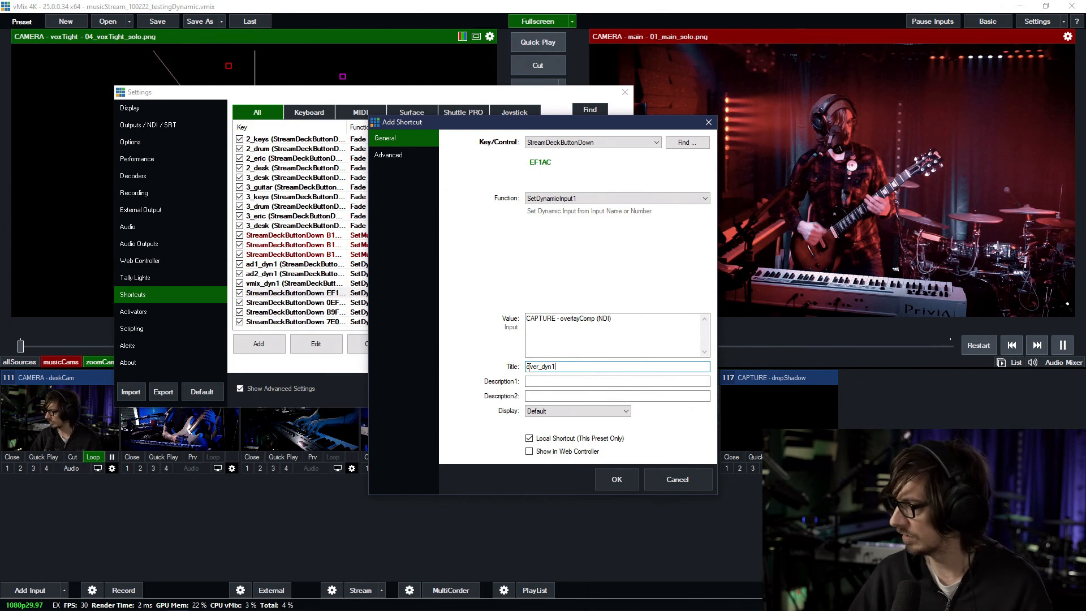
{"action": "left_click", "coordinate": [607, 479]}
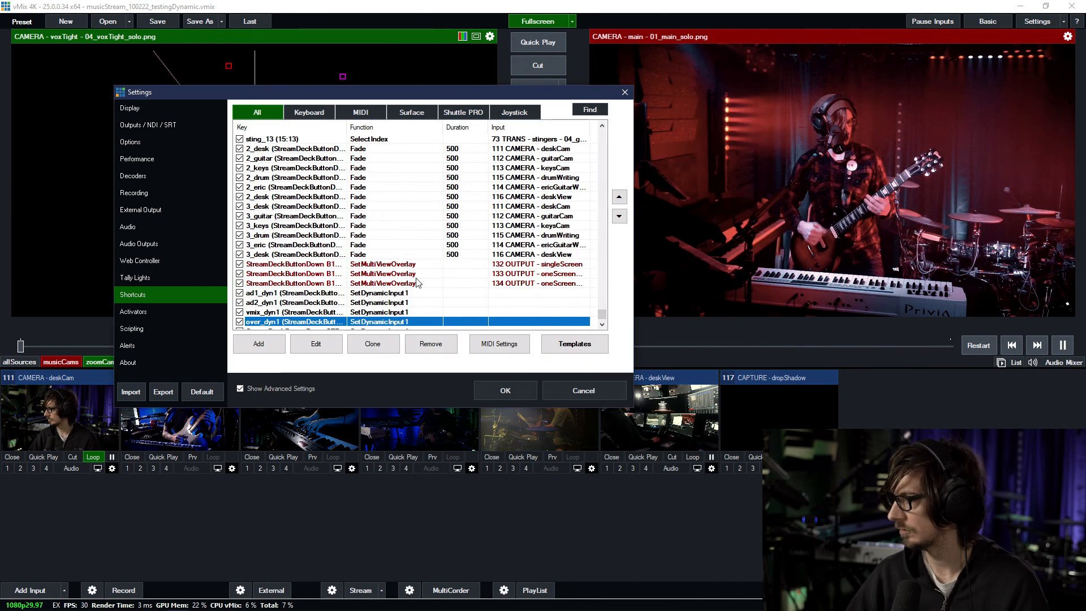
Step: Give the SetDynamicInput1 shortcut for CAPTURE - chamsys (NDI) the title cham_dyn1
{"action": "double_click", "coordinate": [309, 303]}
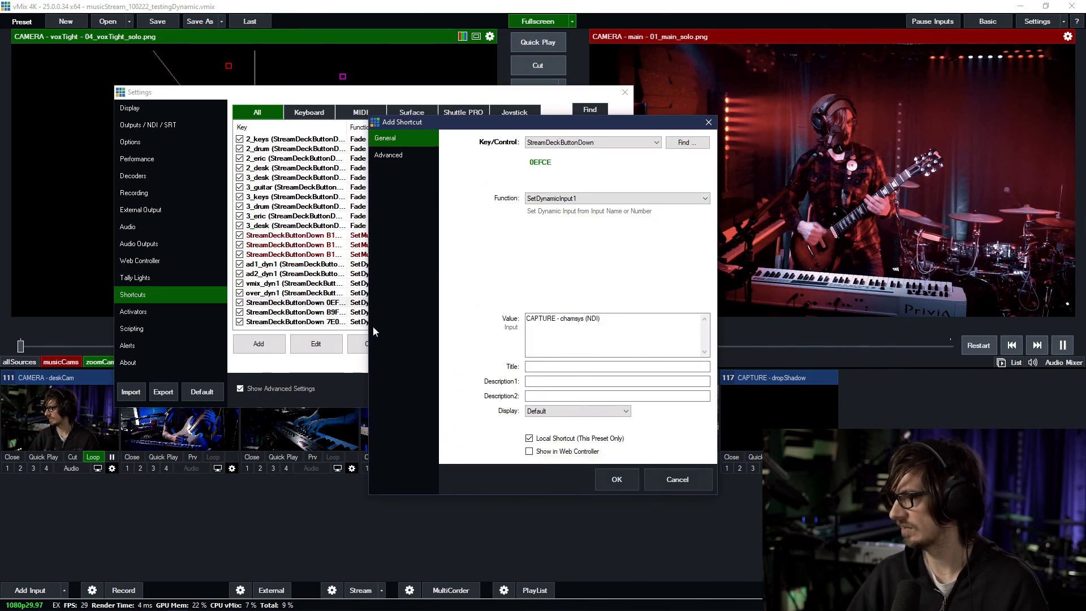
{"action": "left_click", "coordinate": [543, 367]}
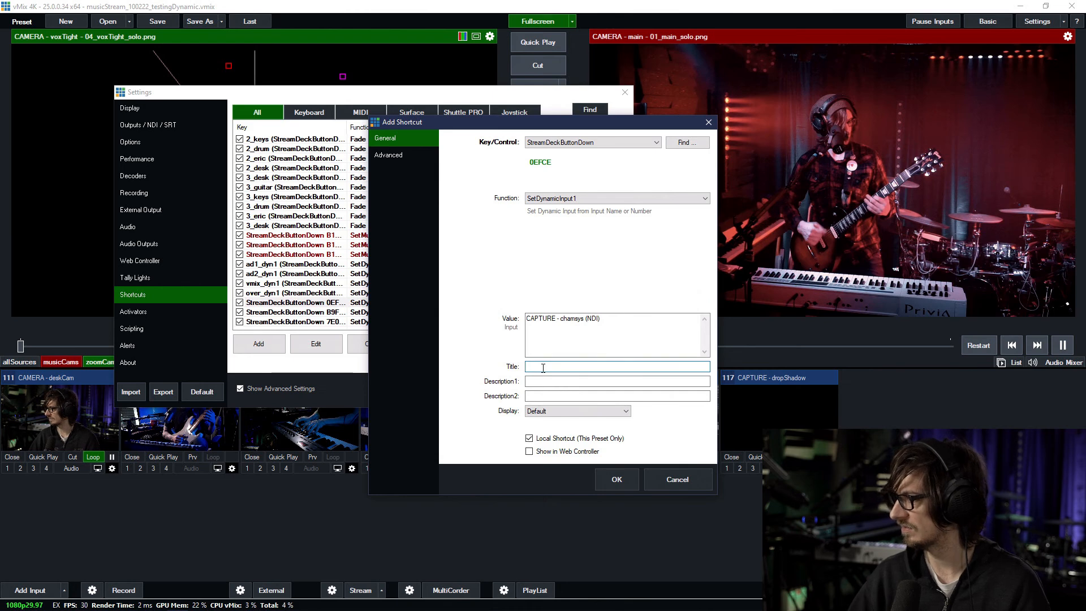
{"action": "type", "text": "cham_dyn1"}
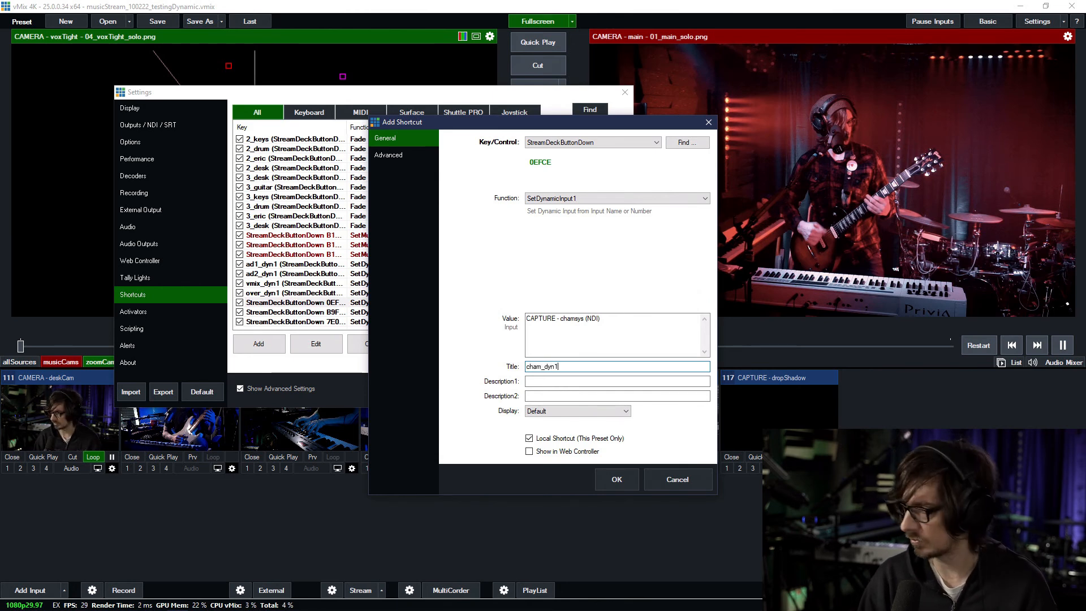
{"action": "key", "text": "Return"}
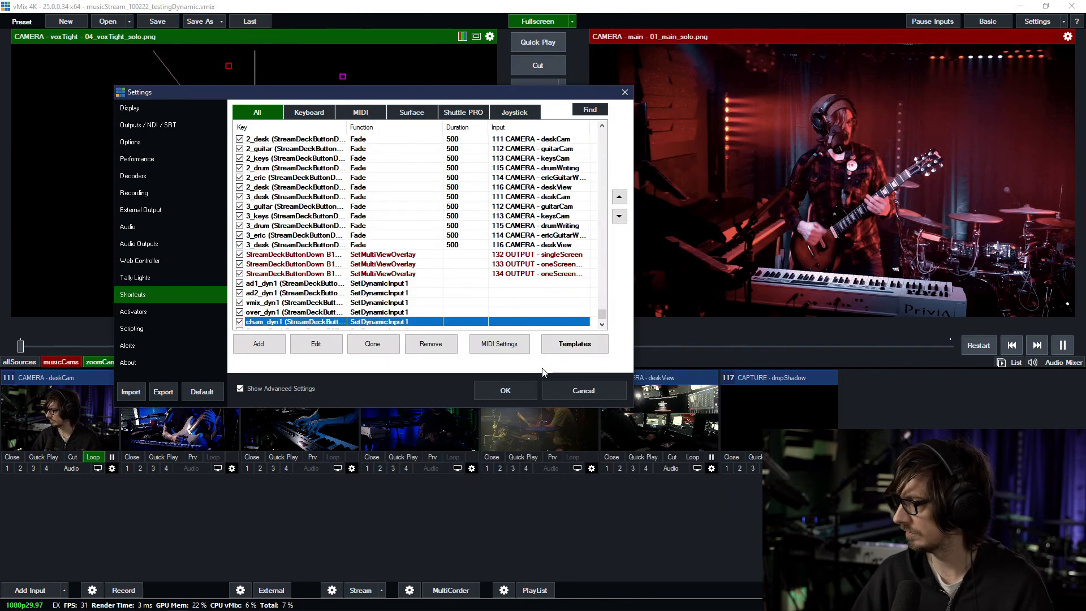
Step: Give the SetDynamicInput1 shortcut for CAPTURE - vienna (NDI) the title vien_dyn1
{"action": "left_click", "coordinate": [298, 313]}
{"action": "double_click", "coordinate": [298, 313]}
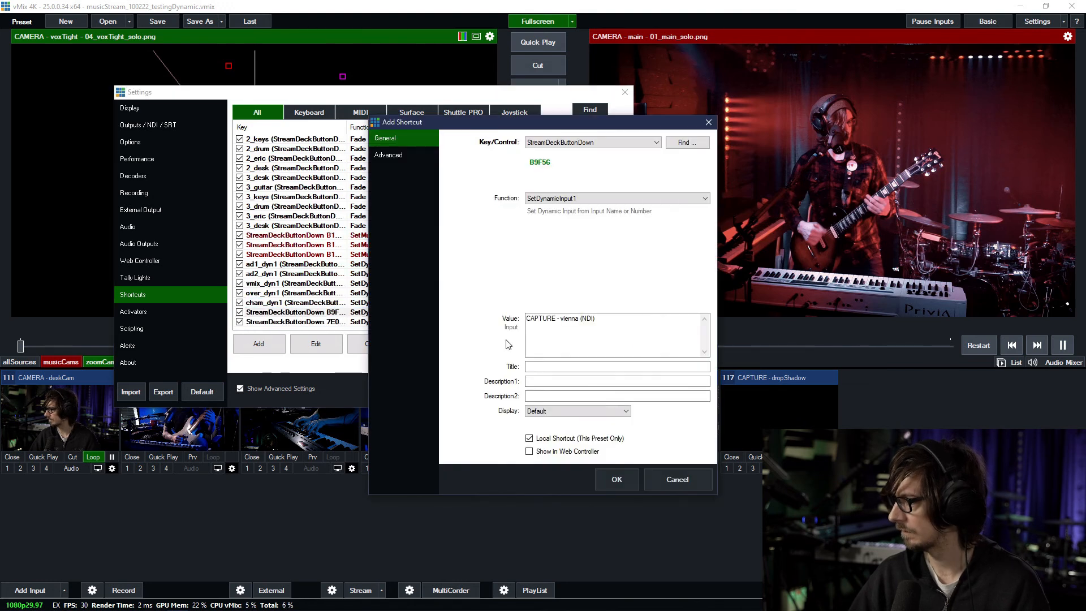
{"action": "left_click", "coordinate": [552, 367]}
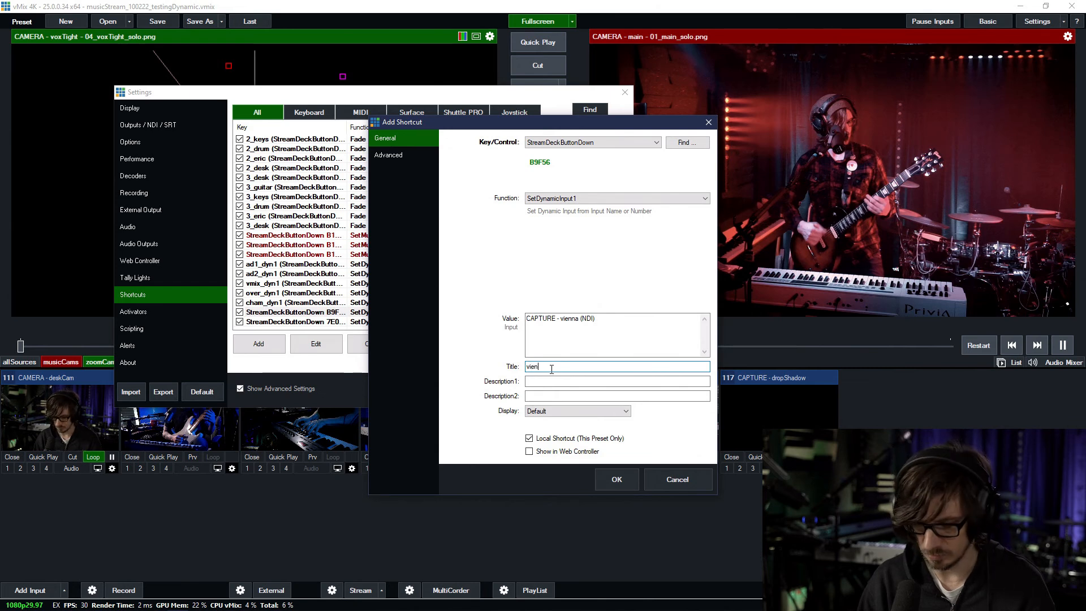
{"action": "type", "text": "vien_dyn1"}
{"action": "key", "text": "Return"}
Step: Give the SetDynamicInput1 shortcut for CAPTURE - slobsDesktop (NDI) the title slob_dyn1
{"action": "double_click", "coordinate": [274, 322]}
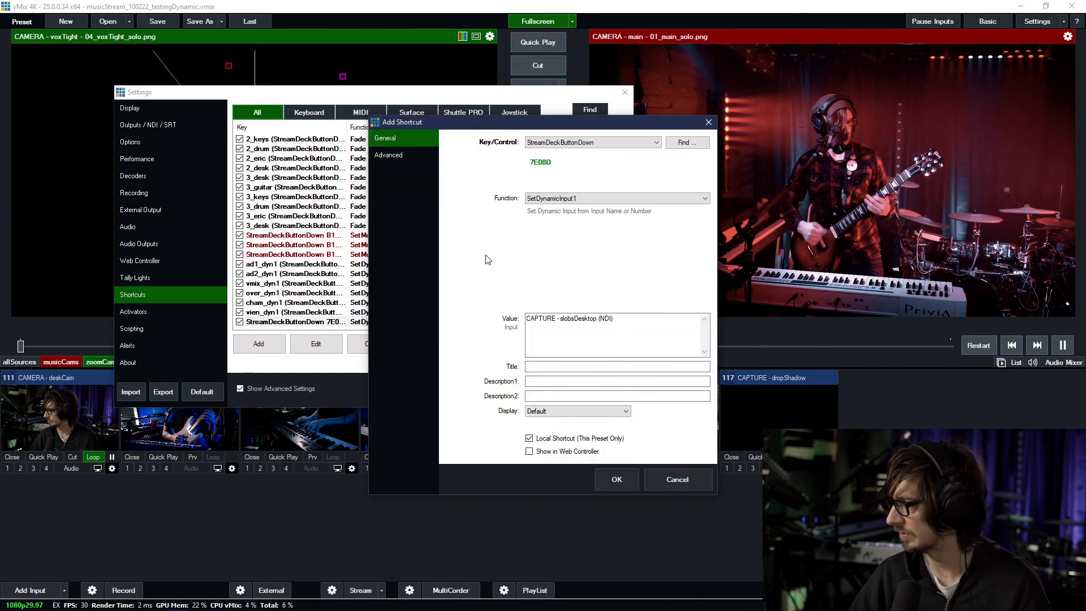
{"action": "left_click", "coordinate": [538, 367]}
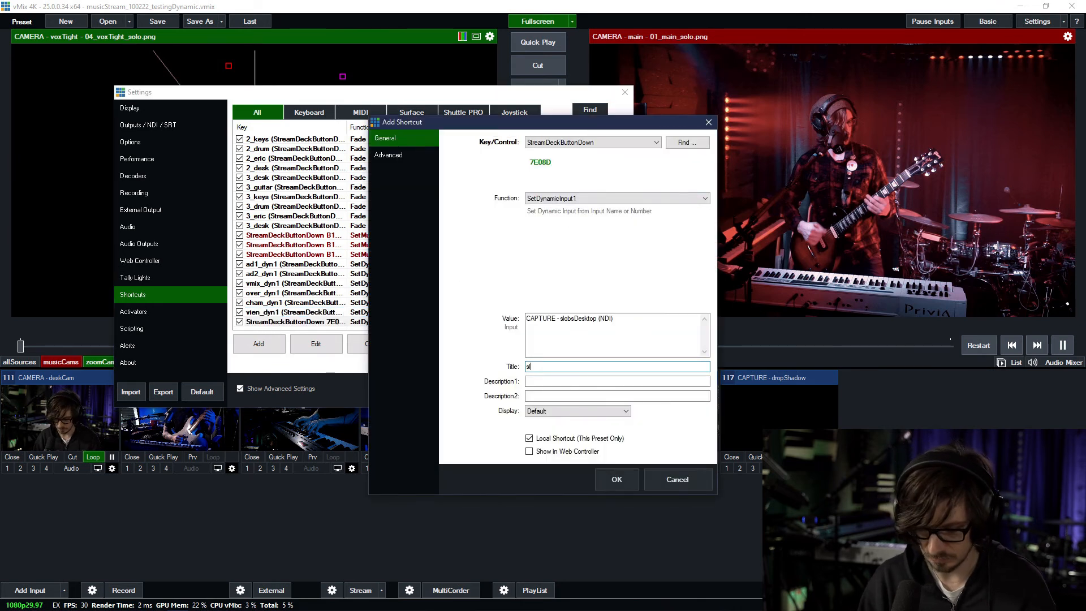
{"action": "type", "text": "slob_dyn1"}
{"action": "key", "text": "Return"}
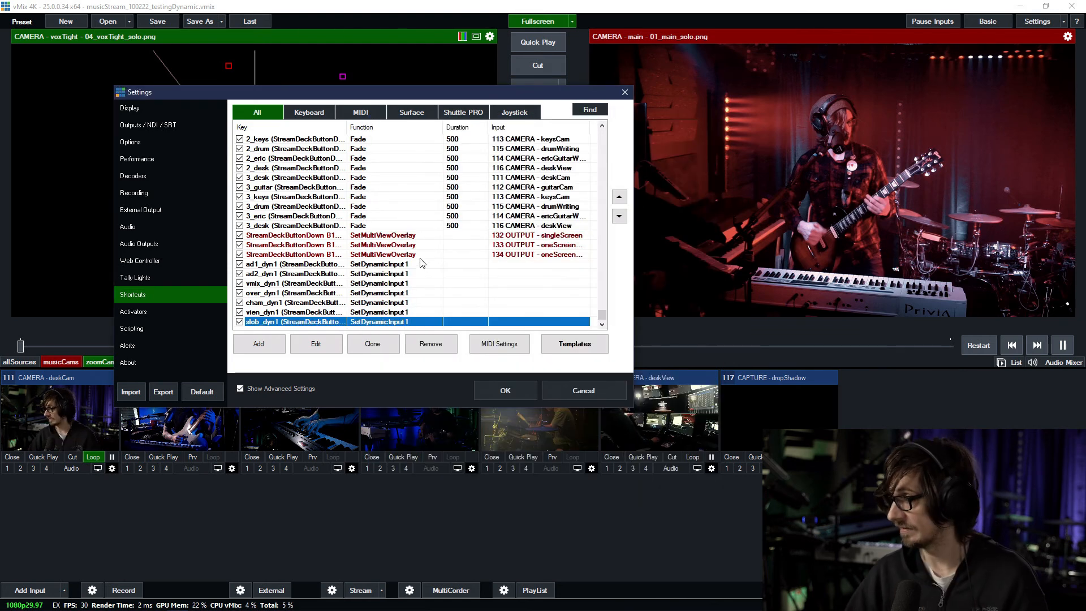
Step: Clone the seven SetDynamicInput1 shortcuts from ad1_dyn1 through slob_dyn1 together
{"action": "left_click", "coordinate": [334, 264]}
{"action": "left_click", "coordinate": [333, 322], "text": "shift"}
{"action": "left_click", "coordinate": [374, 344]}
Step: Move one ad2_dyn1 and one vmix_dyn1 shortcut up so they follow the first ad1_dyn1 in the list
{"action": "scroll", "coordinate": [322, 279], "scroll_direction": "up", "scroll_amount": 15}
{"action": "left_click_drag", "start_coordinate": [605, 141], "coordinate": [605, 332]}
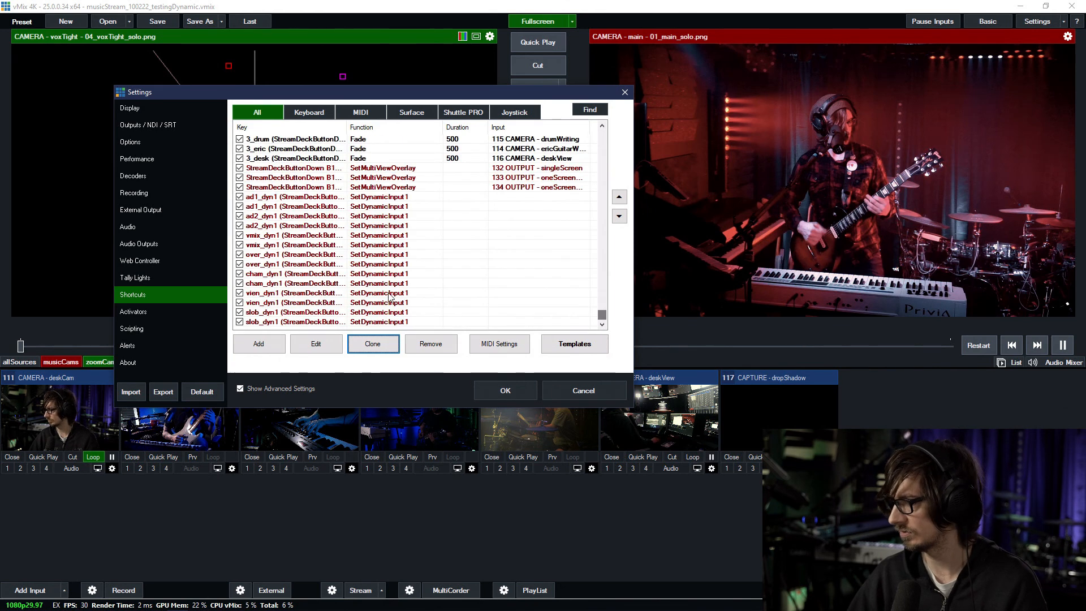
{"action": "left_click", "coordinate": [284, 210]}
{"action": "left_click", "coordinate": [619, 196]}
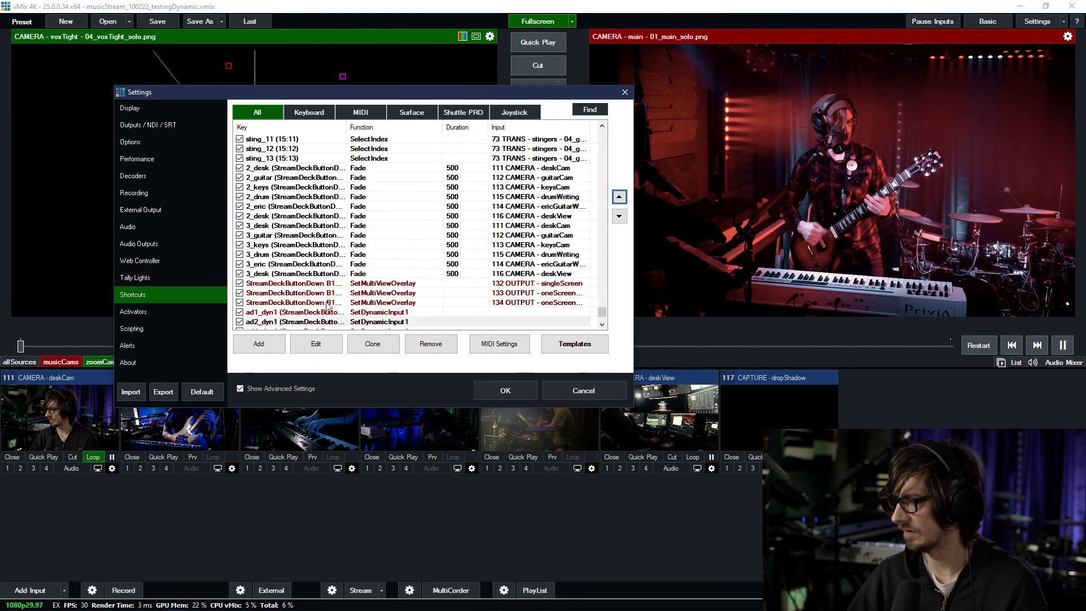
{"action": "scroll", "coordinate": [309, 317], "scroll_direction": "down", "scroll_amount": 1}
{"action": "left_click", "coordinate": [287, 313]}
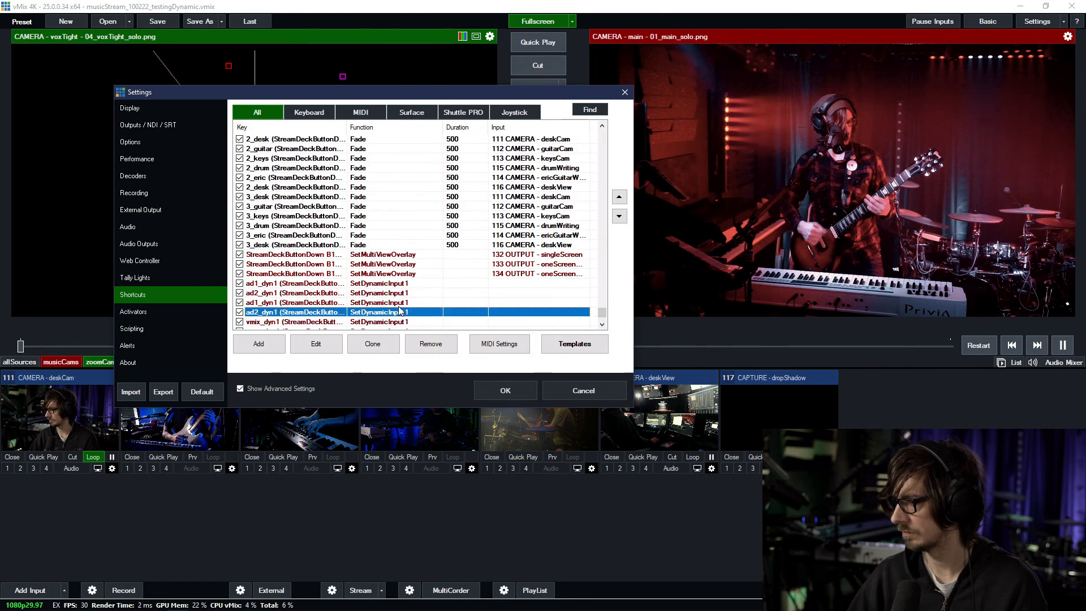
{"action": "scroll", "coordinate": [299, 300], "scroll_direction": "down", "scroll_amount": 1}
{"action": "left_click", "coordinate": [282, 294]}
{"action": "left_click", "coordinate": [620, 197]}
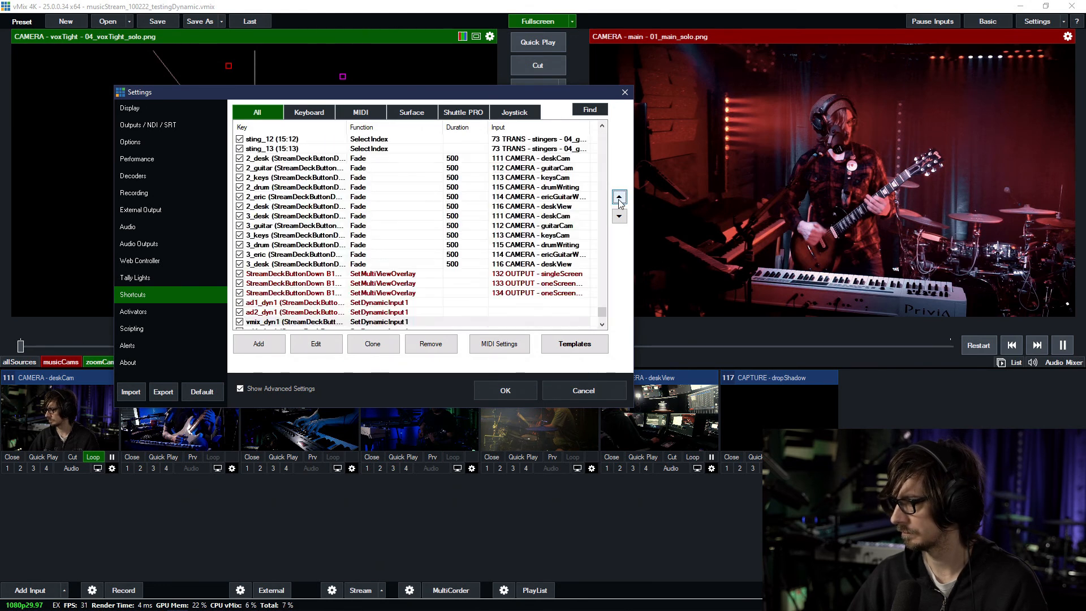
Step: Move one over_dyn1 and one cham_dyn1 shortcut up so they follow the first vmix_dyn1
{"action": "scroll", "coordinate": [283, 277], "scroll_direction": "down", "scroll_amount": 4}
{"action": "left_click", "coordinate": [281, 256]}
{"action": "left_click", "coordinate": [619, 197]}
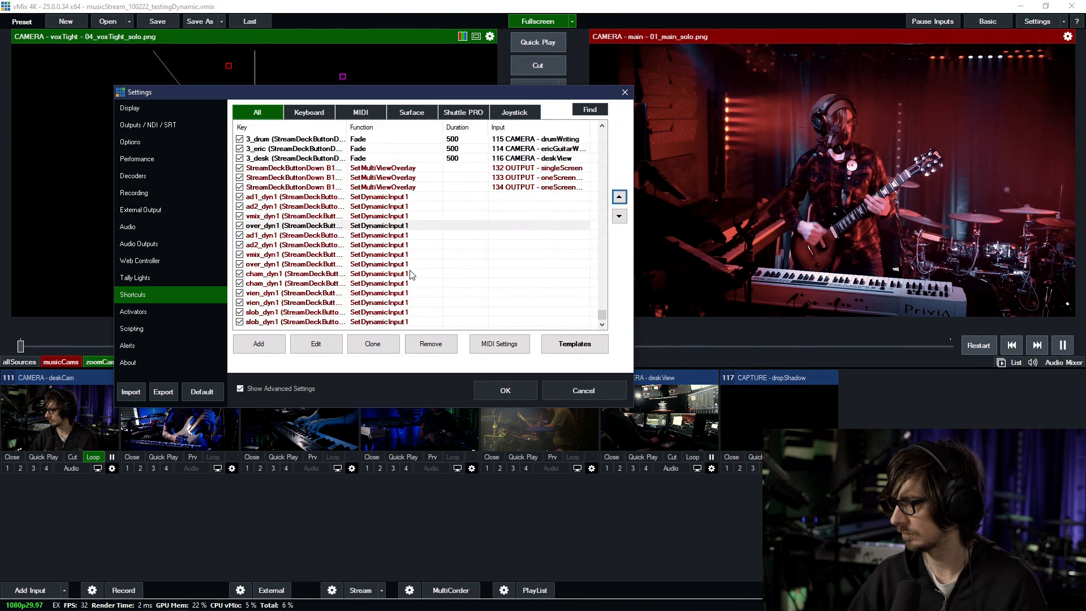
{"action": "left_click", "coordinate": [284, 275]}
{"action": "left_click", "coordinate": [619, 197]}
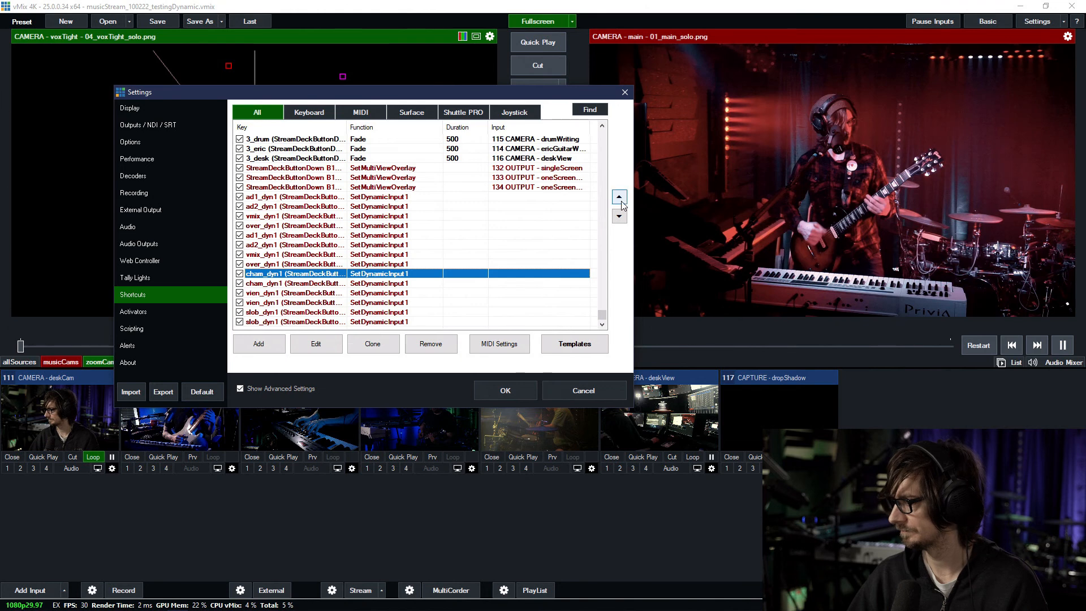
{"action": "left_click", "coordinate": [619, 197]}
{"action": "left_click", "coordinate": [619, 197]}
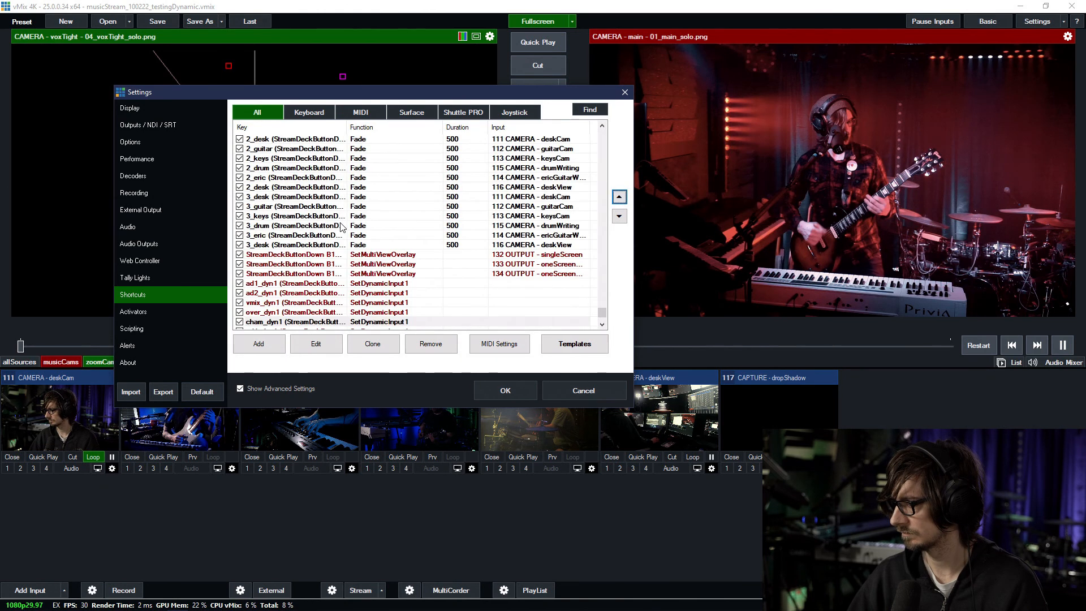
Step: Move one vien_dyn1 shortcut up directly below the first cham_dyn1
{"action": "scroll", "coordinate": [342, 232], "scroll_direction": "down", "scroll_amount": 3}
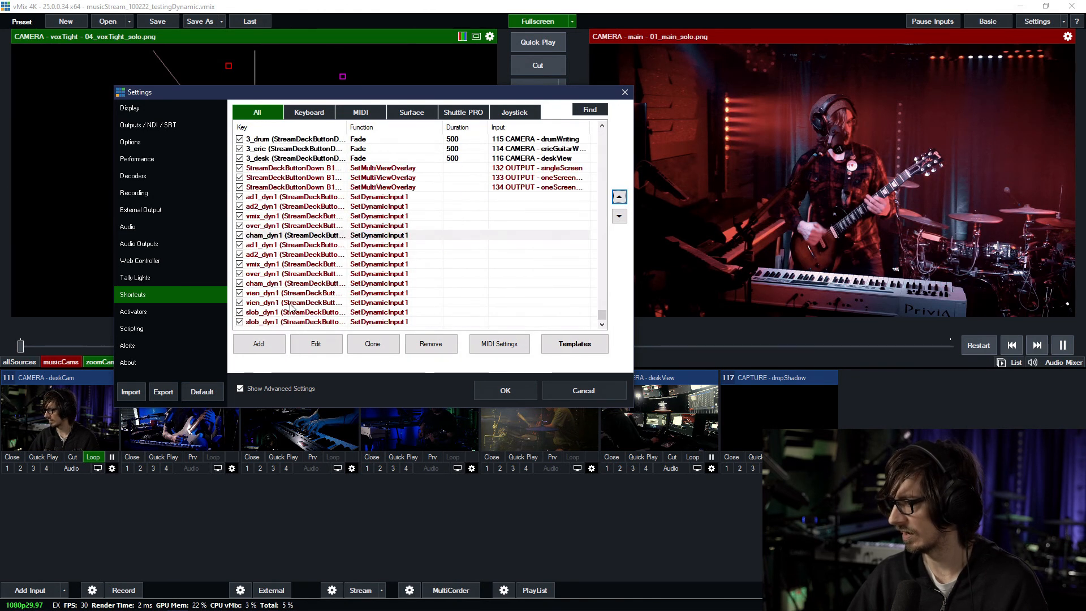
{"action": "left_click", "coordinate": [293, 293]}
{"action": "left_click", "coordinate": [619, 197]}
{"action": "left_click", "coordinate": [619, 197]}
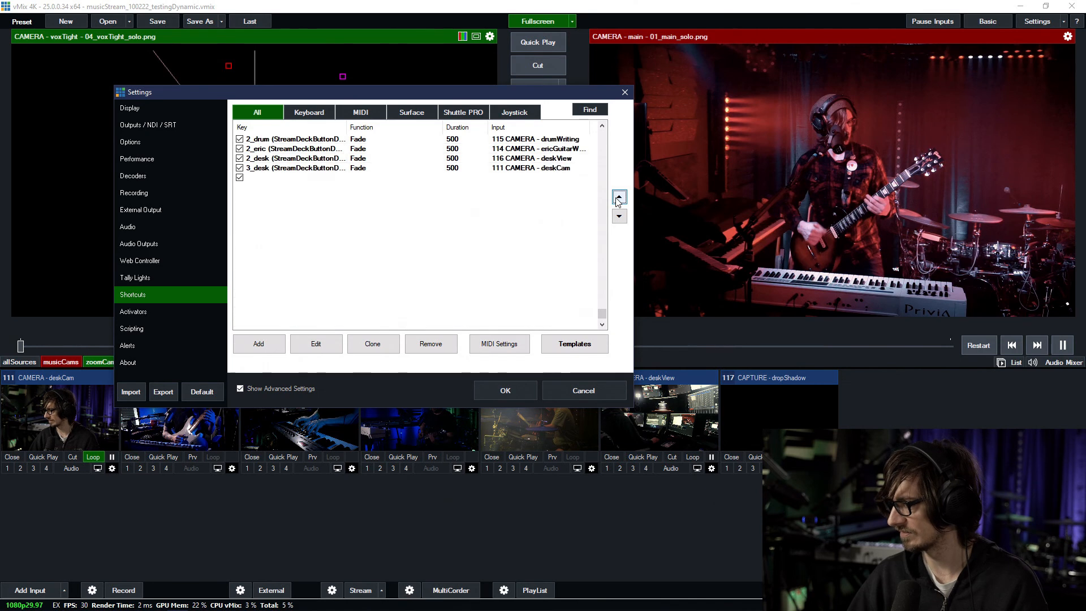
{"action": "left_click", "coordinate": [619, 197]}
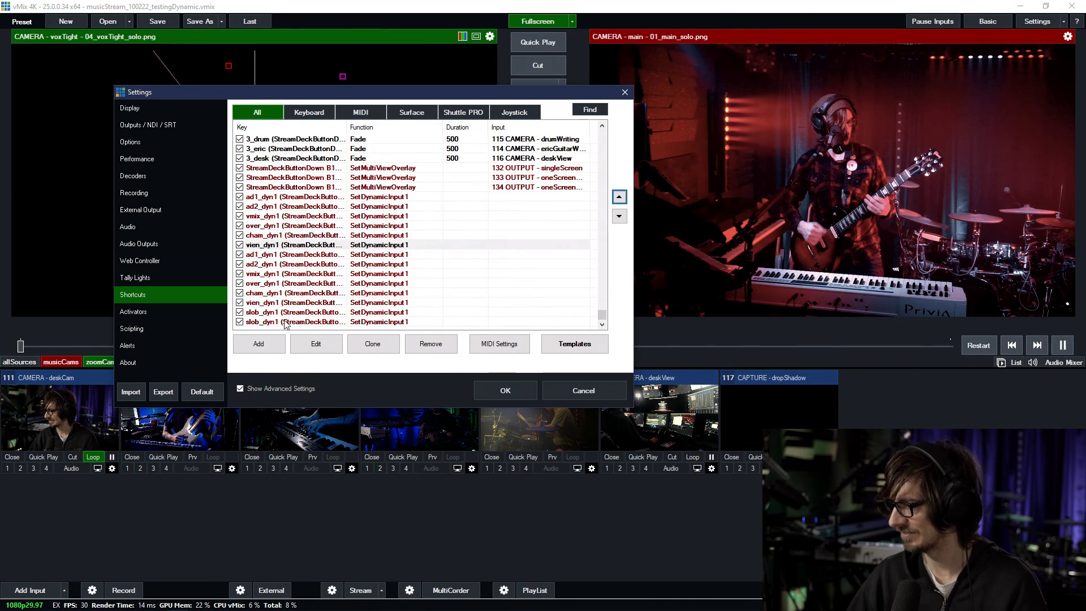
Step: Move one slob_dyn1 shortcut up directly below the first vien_dyn1, completing the first set of seven
{"action": "left_click", "coordinate": [298, 314]}
{"action": "left_click", "coordinate": [619, 198]}
{"action": "left_click", "coordinate": [619, 198]}
{"action": "left_click", "coordinate": [619, 198]}
{"action": "left_click", "coordinate": [619, 198]}
{"action": "left_click", "coordinate": [619, 198]}
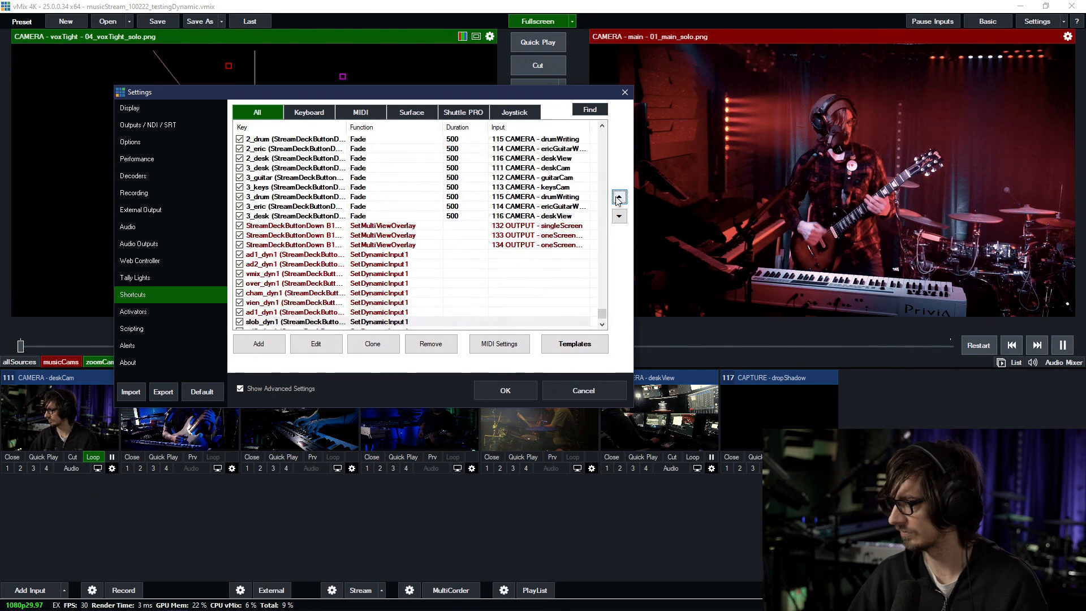
Step: Retitle the second ad1_dyn1 shortcut ad1_dyn2, assign it to Stream Deck button B2EFE and set its function to SetDynamicInput2
{"action": "double_click", "coordinate": [280, 264]}
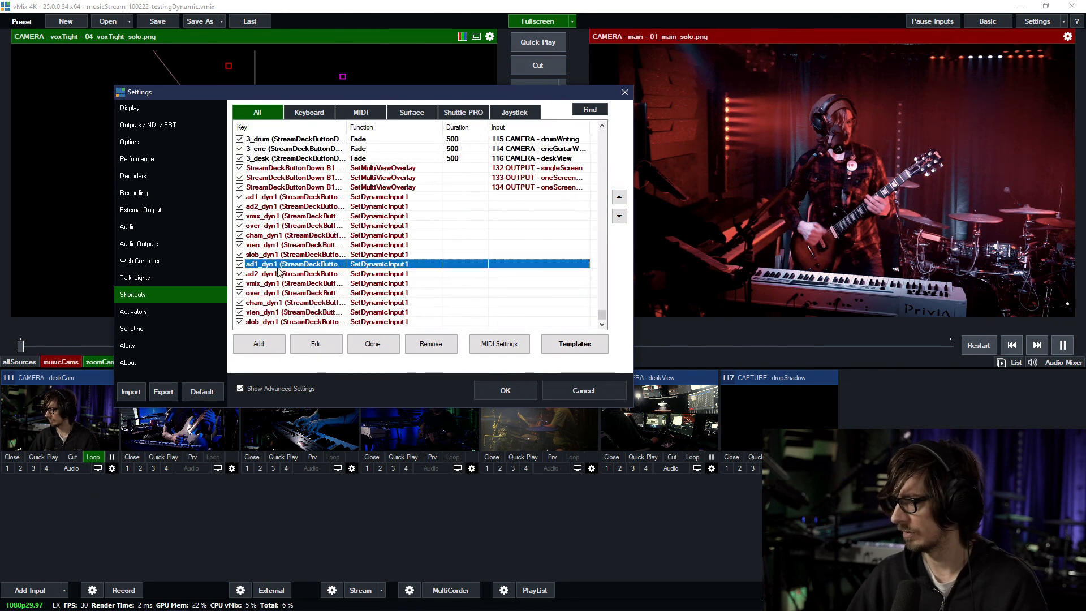
{"action": "left_click", "coordinate": [557, 367]}
{"action": "key", "text": "BackSpace"}
{"action": "type", "text": "2"}
{"action": "left_click", "coordinate": [687, 142]}
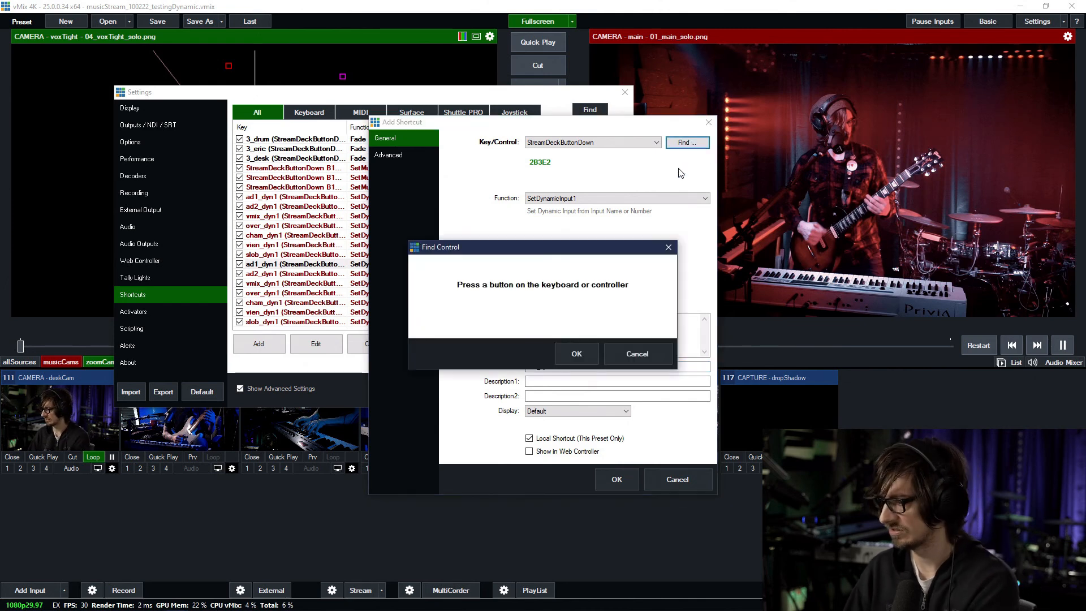
{"action": "left_click", "coordinate": [577, 354]}
{"action": "scroll", "coordinate": [574, 201], "scroll_direction": "down", "scroll_amount": 1}
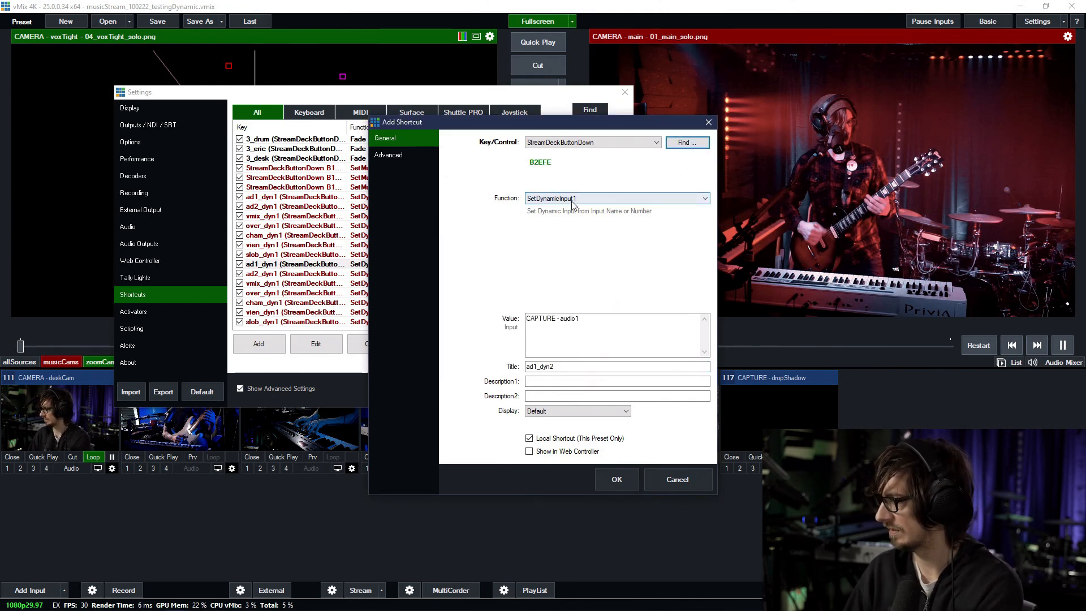
{"action": "left_click", "coordinate": [616, 480]}
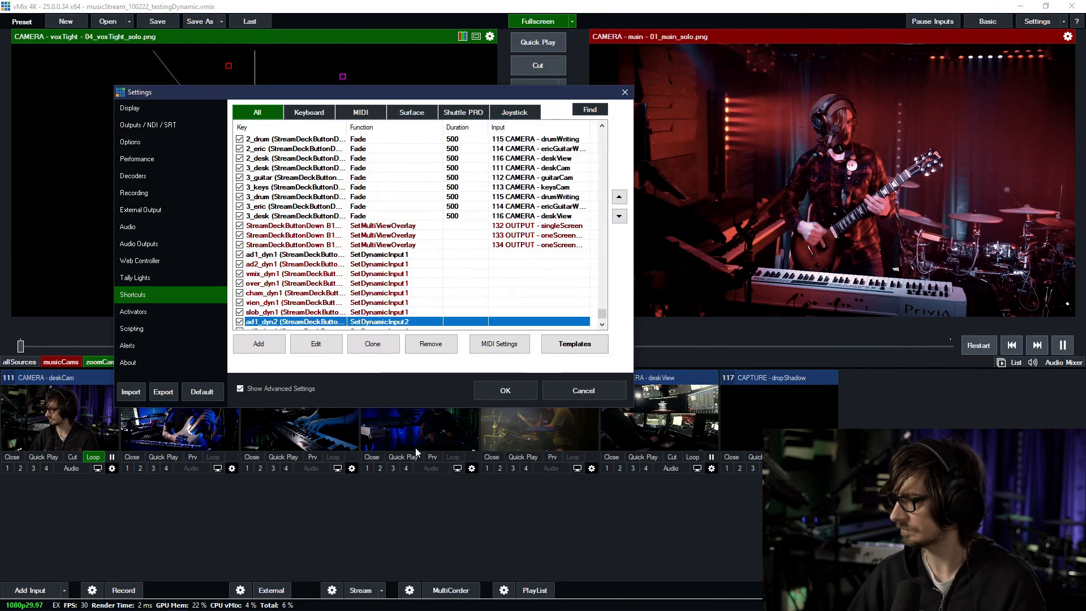
Step: Retitle the second vmix_dyn1 shortcut vmix_dyn2, set its function to SetDynamicInput2 and assign its new Stream Deck button
{"action": "scroll", "coordinate": [300, 282], "scroll_direction": "down", "scroll_amount": 2}
{"action": "double_click", "coordinate": [290, 283]}
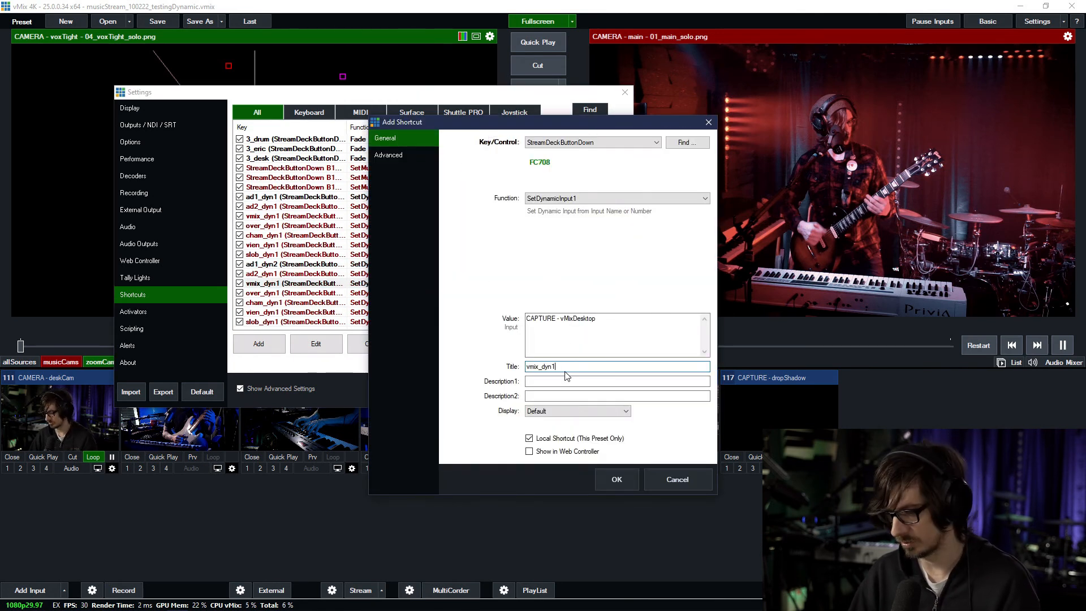
{"action": "scroll", "coordinate": [583, 199], "scroll_direction": "down", "scroll_amount": 1}
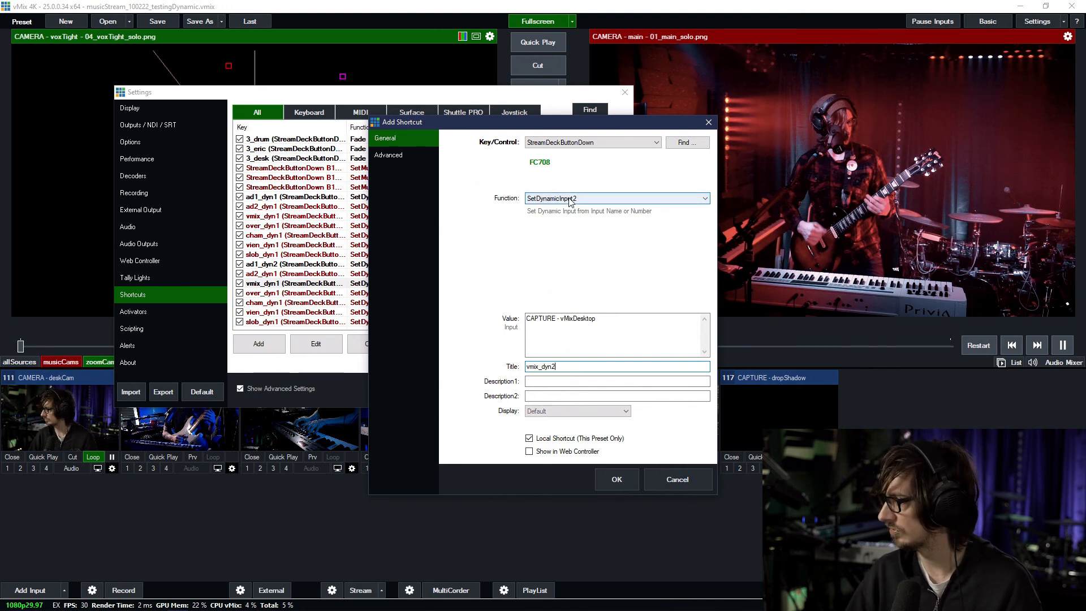
{"action": "left_click", "coordinate": [688, 142]}
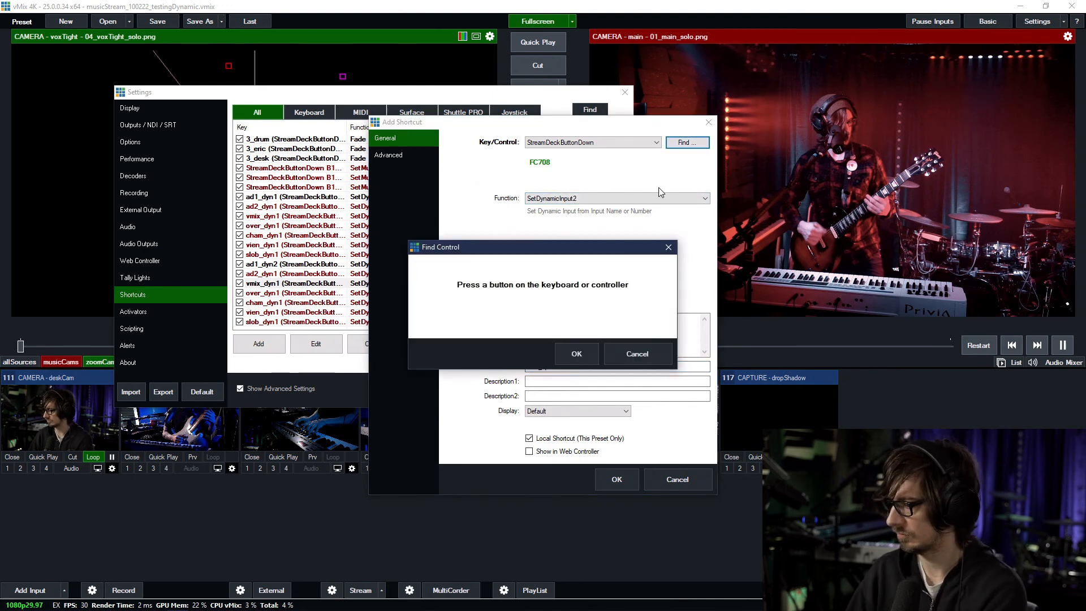
{"action": "left_click", "coordinate": [576, 353]}
{"action": "left_click", "coordinate": [611, 485]}
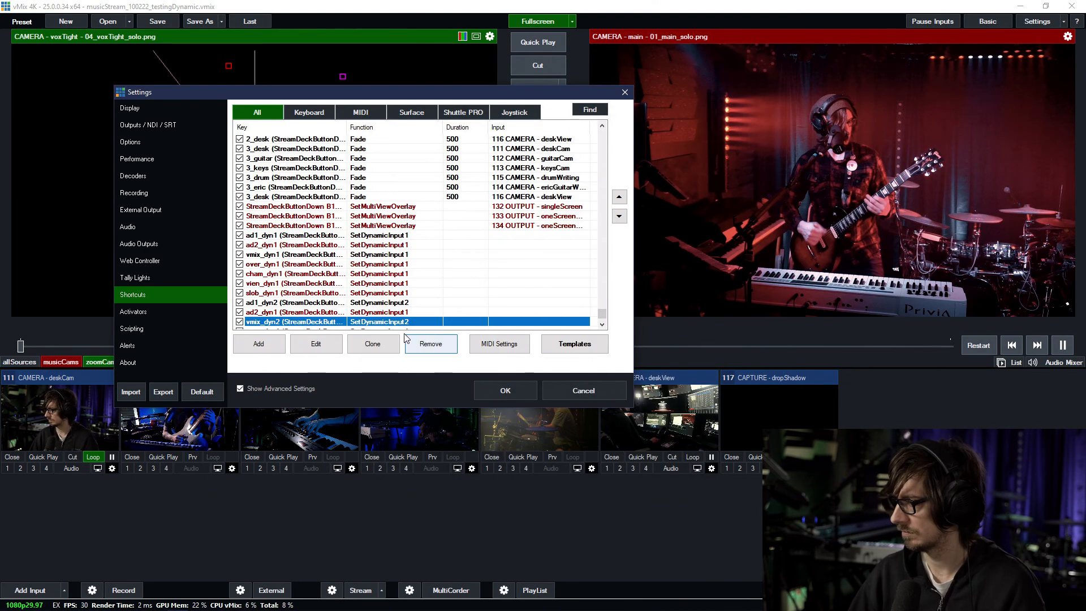
Step: Retitle the second ad2_dyn1 shortcut ad2_dyn2, assign it to Stream Deck button 48418 and set its function to SetDynamicInput2
{"action": "double_click", "coordinate": [303, 315]}
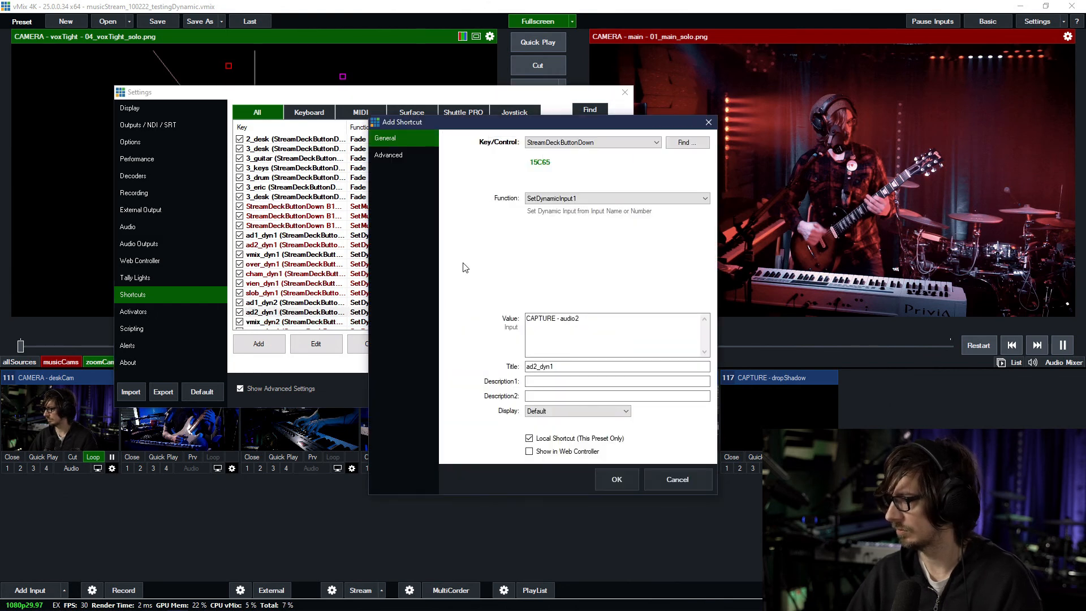
{"action": "left_click", "coordinate": [570, 366]}
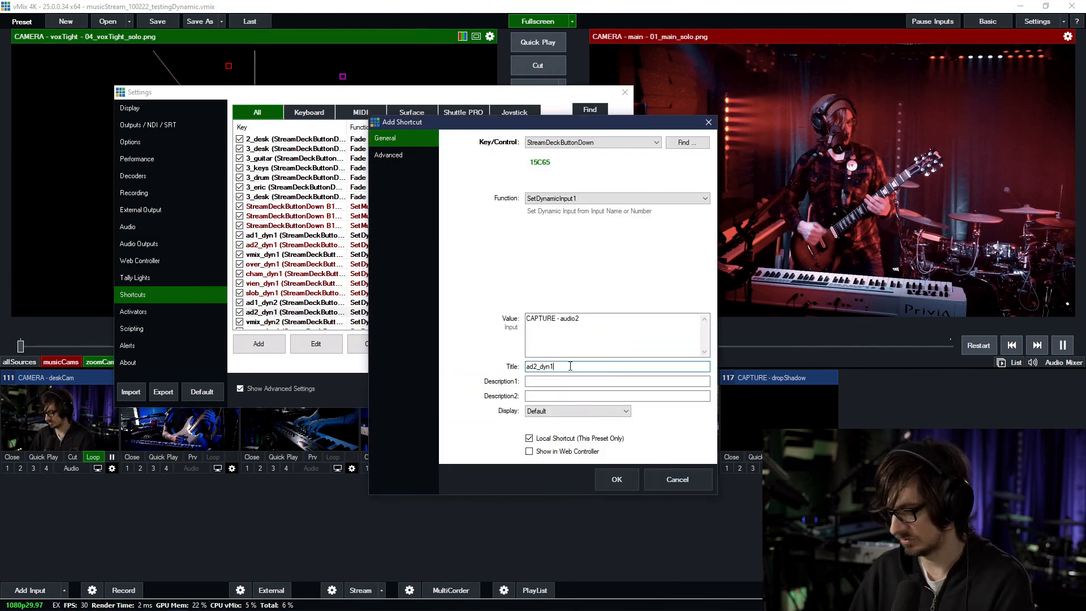
{"action": "left_click", "coordinate": [669, 145]}
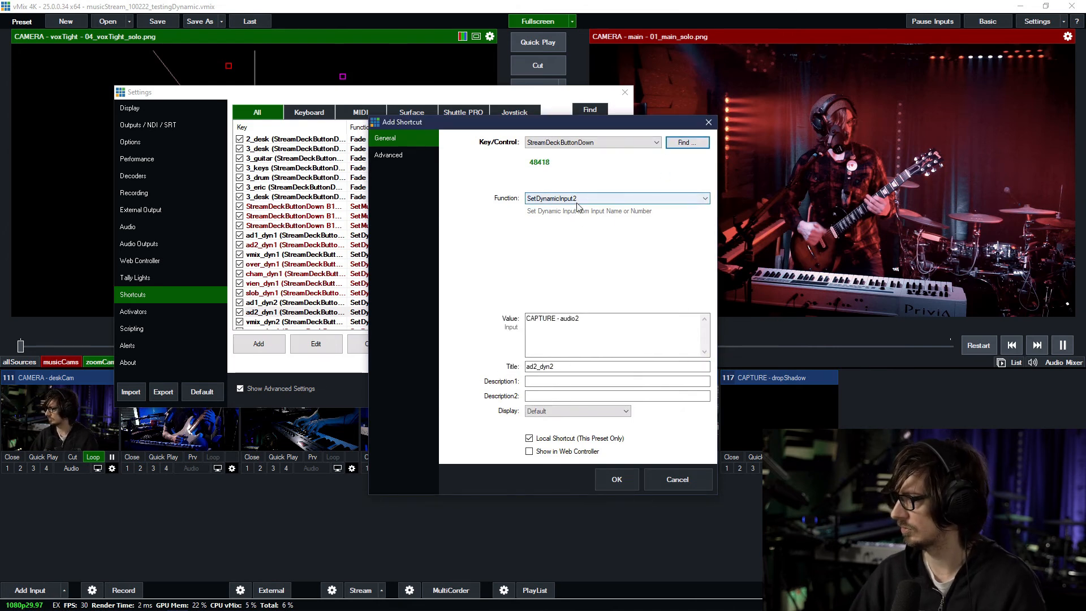
{"action": "left_click", "coordinate": [617, 479]}
Step: Retitle the second over_dyn1 shortcut over_dyn2, assign it to Stream Deck button 76670 and set its function to SetDynamicInput2
{"action": "scroll", "coordinate": [376, 280], "scroll_direction": "down", "scroll_amount": 2}
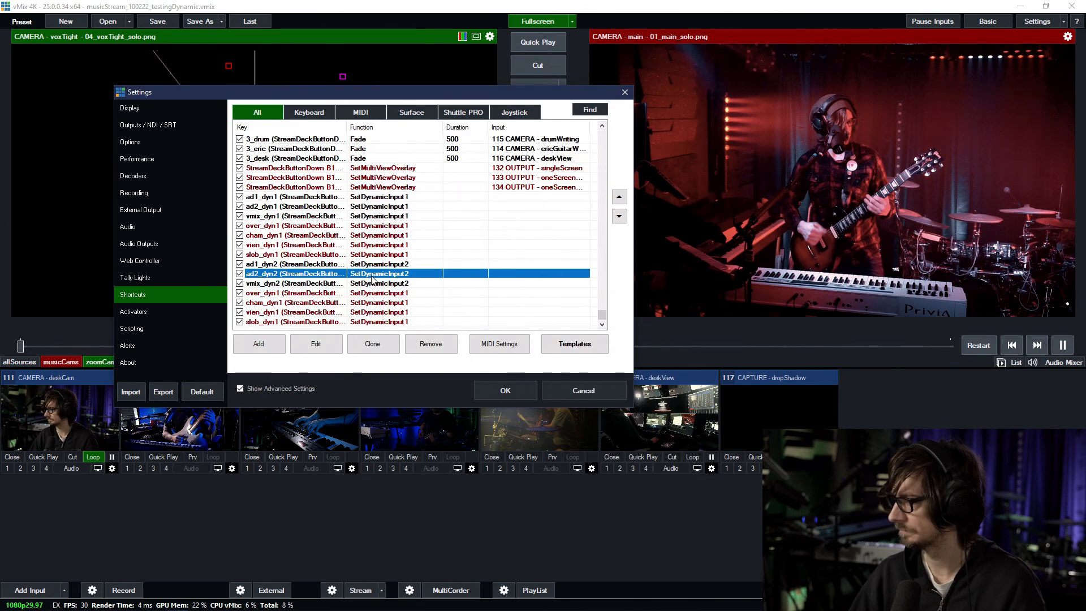
{"action": "double_click", "coordinate": [306, 295]}
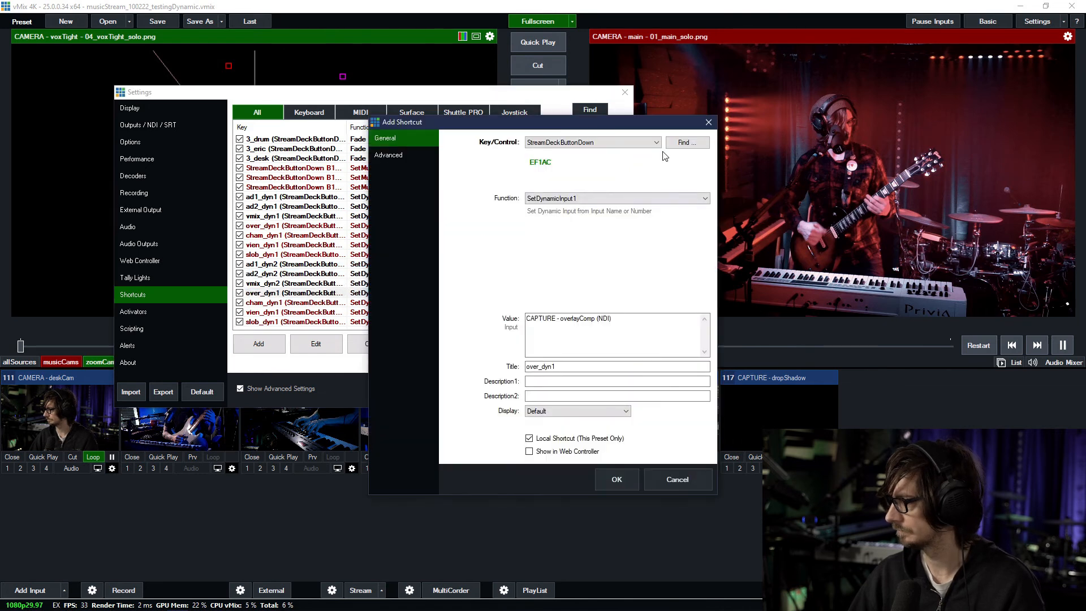
{"action": "left_click", "coordinate": [679, 144]}
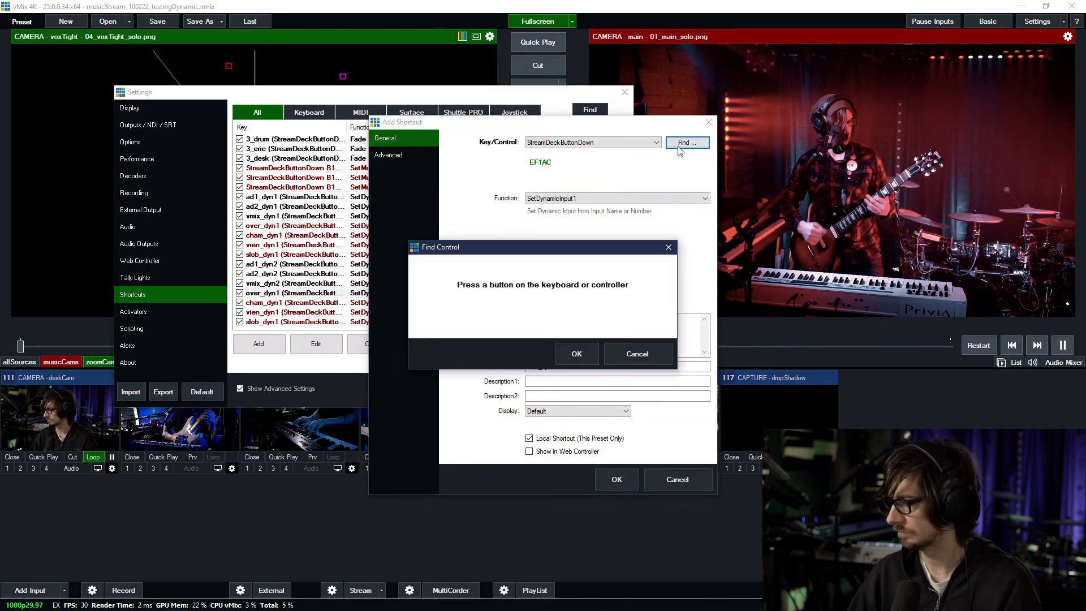
{"action": "left_click", "coordinate": [570, 359]}
{"action": "scroll", "coordinate": [550, 201], "scroll_direction": "down", "scroll_amount": 1}
{"action": "left_click", "coordinate": [565, 369]}
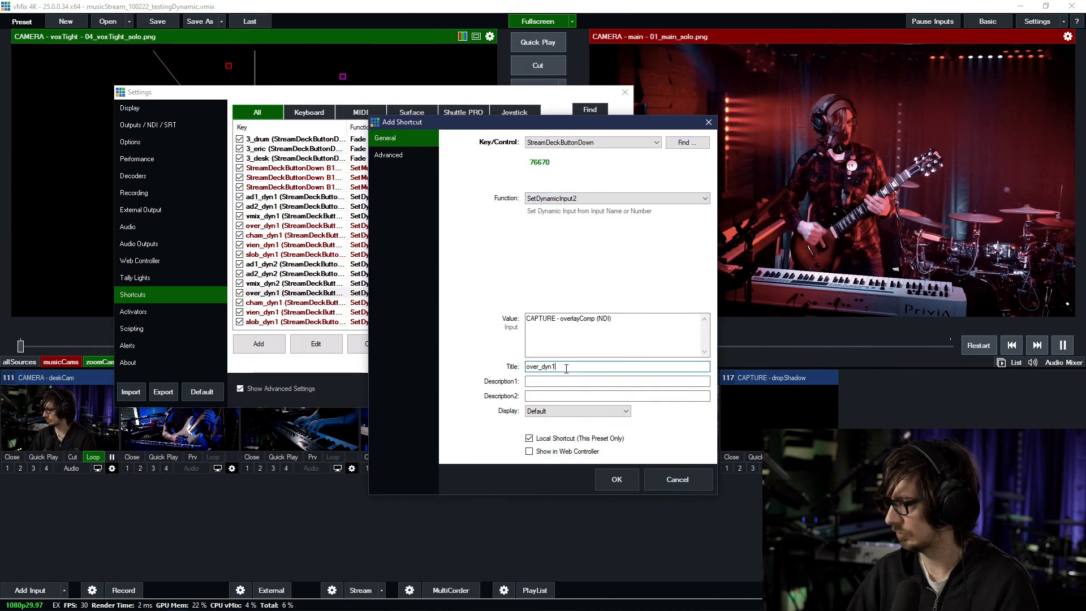
{"action": "left_click", "coordinate": [616, 478]}
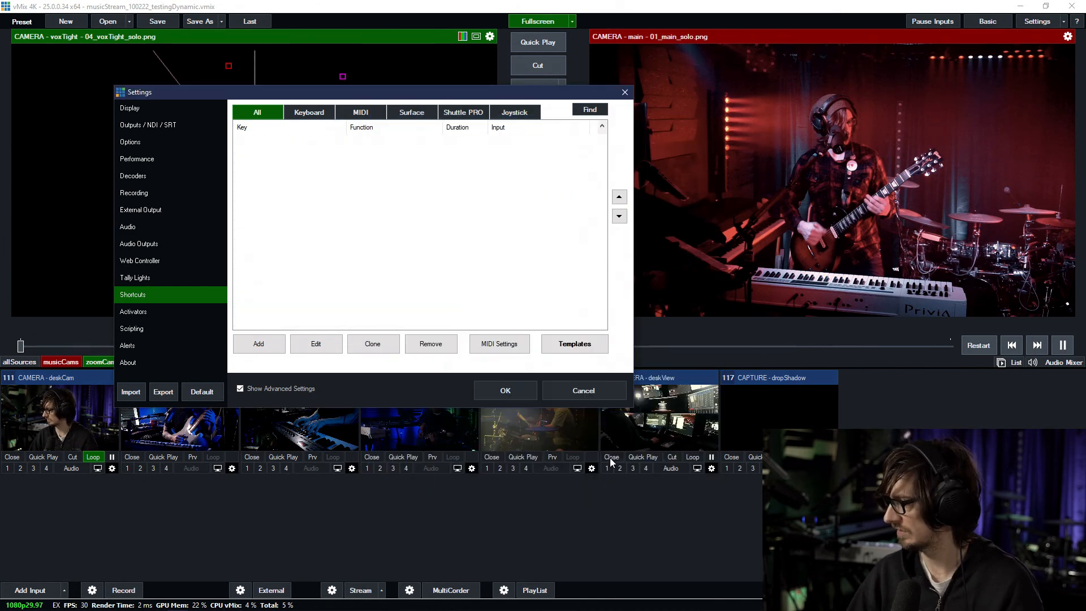
Step: Retitle the second cham_dyn1 shortcut cham_dyn2, assign it to Stream Deck button C7BDF and set its function to SetDynamicInput2
{"action": "double_click", "coordinate": [313, 305]}
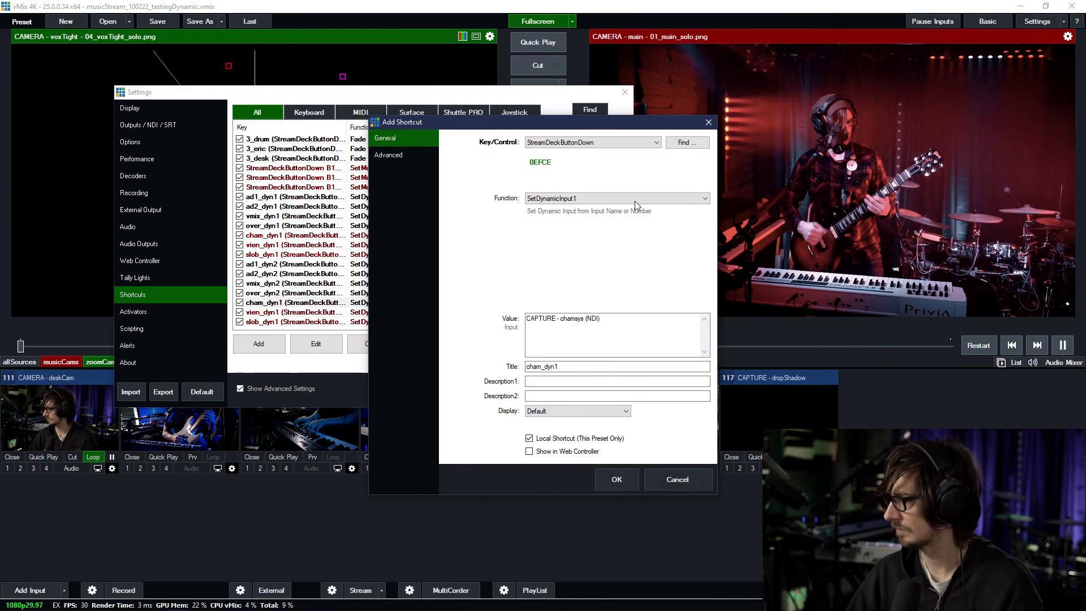
{"action": "left_click", "coordinate": [688, 142]}
{"action": "left_click", "coordinate": [576, 353]}
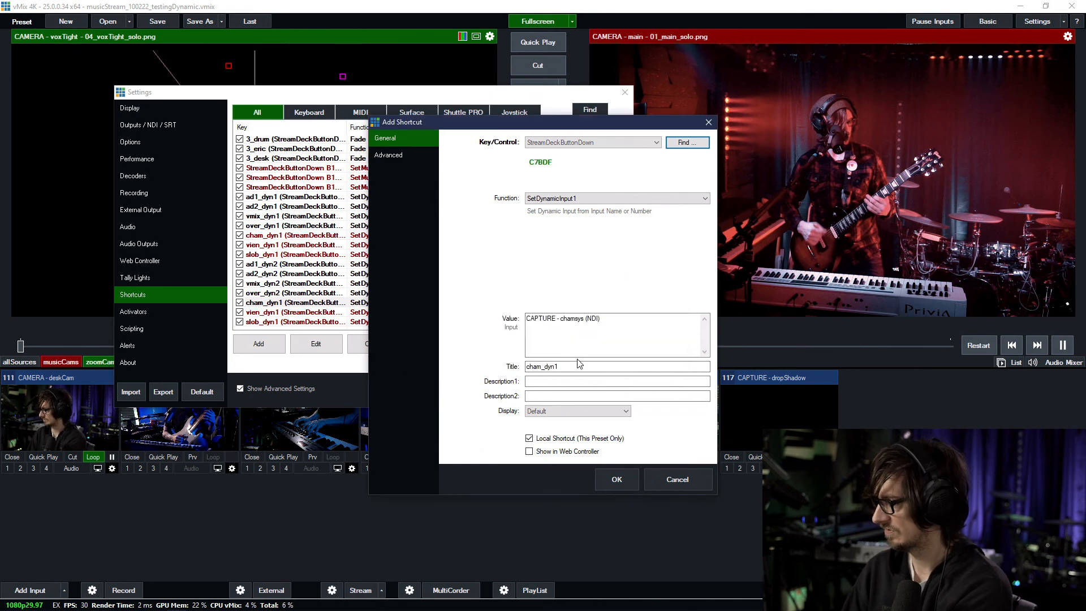
{"action": "scroll", "coordinate": [558, 199], "scroll_direction": "down", "scroll_amount": 1}
{"action": "left_click", "coordinate": [574, 369]}
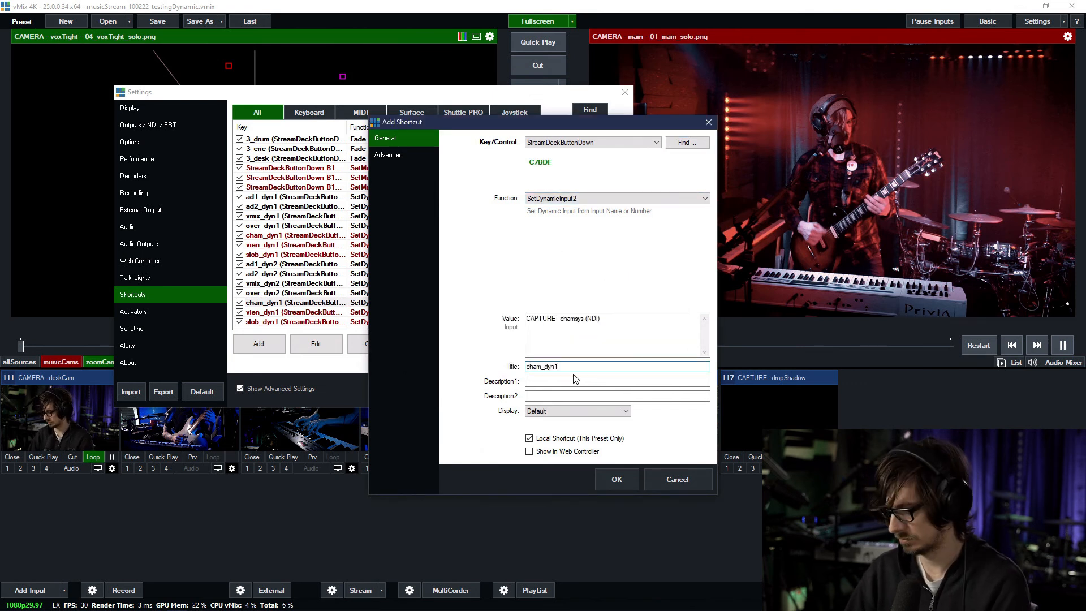
{"action": "type", "text": "2"}
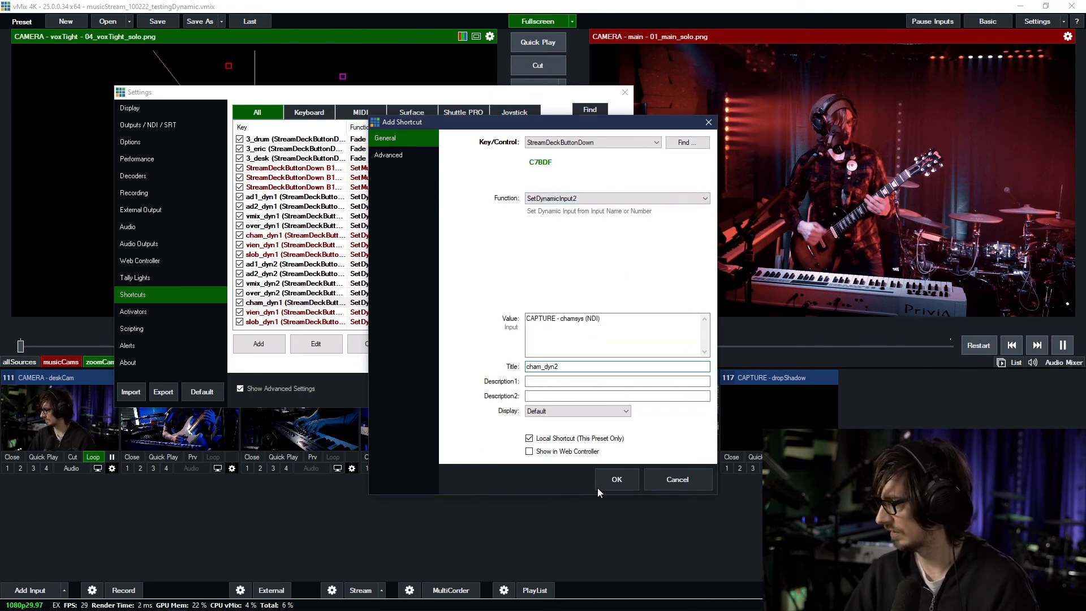
{"action": "left_click", "coordinate": [615, 480]}
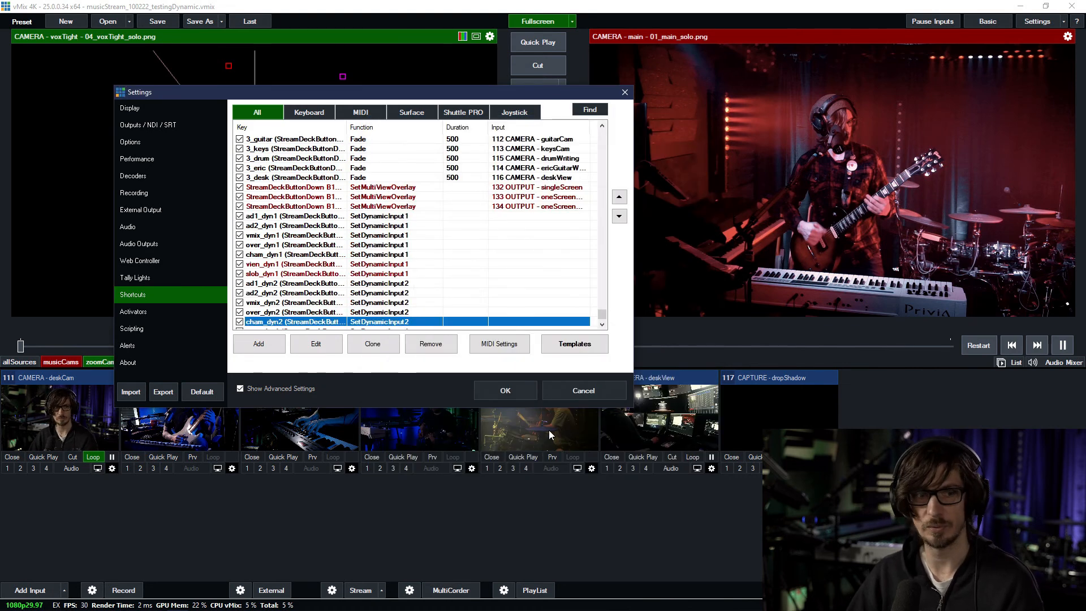
Step: Retitle the second vien_dyn1 shortcut vien_dyn2, assign it to Stream Deck button 63787 and set its function to SetDynamicInput2
{"action": "scroll", "coordinate": [363, 294], "scroll_direction": "down", "scroll_amount": 1}
{"action": "double_click", "coordinate": [291, 314]}
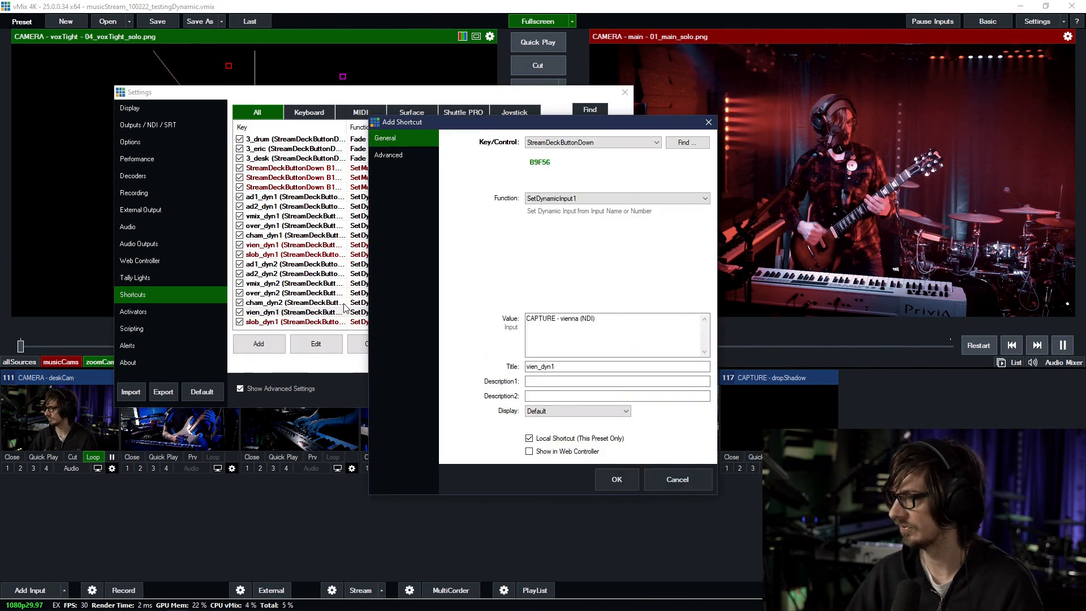
{"action": "left_click", "coordinate": [685, 143]}
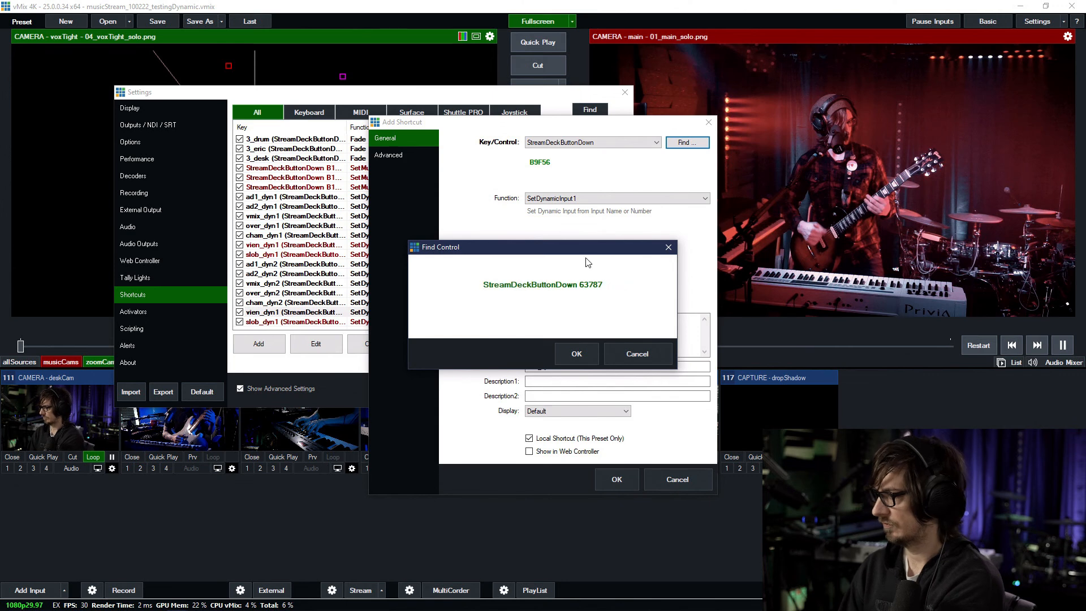
{"action": "left_click", "coordinate": [567, 360]}
{"action": "scroll", "coordinate": [575, 200], "scroll_direction": "down", "scroll_amount": 1}
{"action": "left_click", "coordinate": [586, 368]}
{"action": "key", "text": "BackSpace"}
{"action": "left_click", "coordinate": [613, 477]}
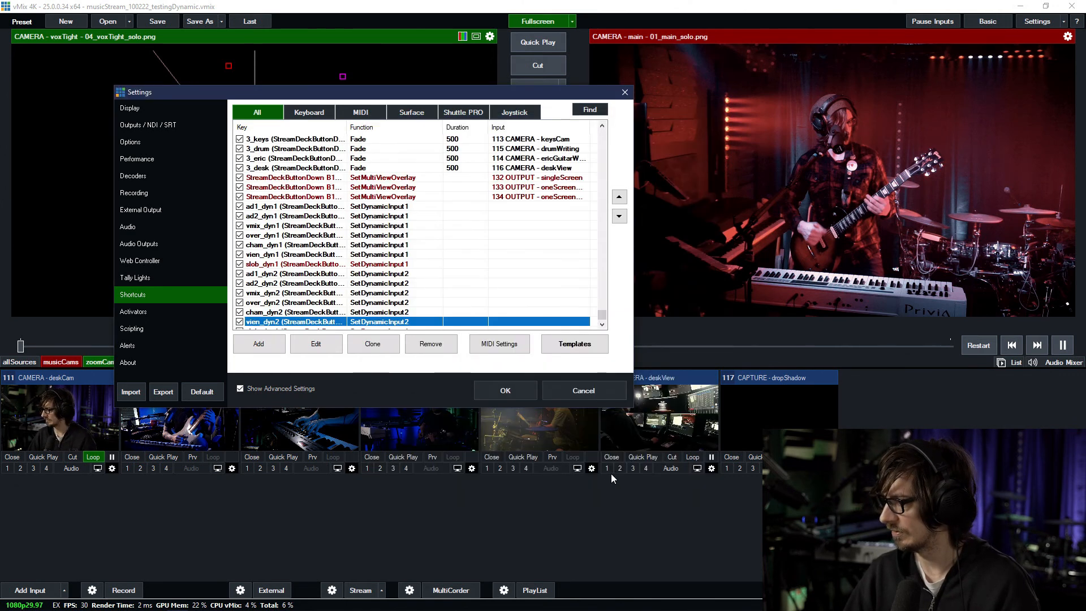
Step: Retitle the second slob_dyn1 shortcut slob_dyn2, assign it to Stream Deck button ECEA9 and set its function to SetDynamicInput2
{"action": "double_click", "coordinate": [293, 322]}
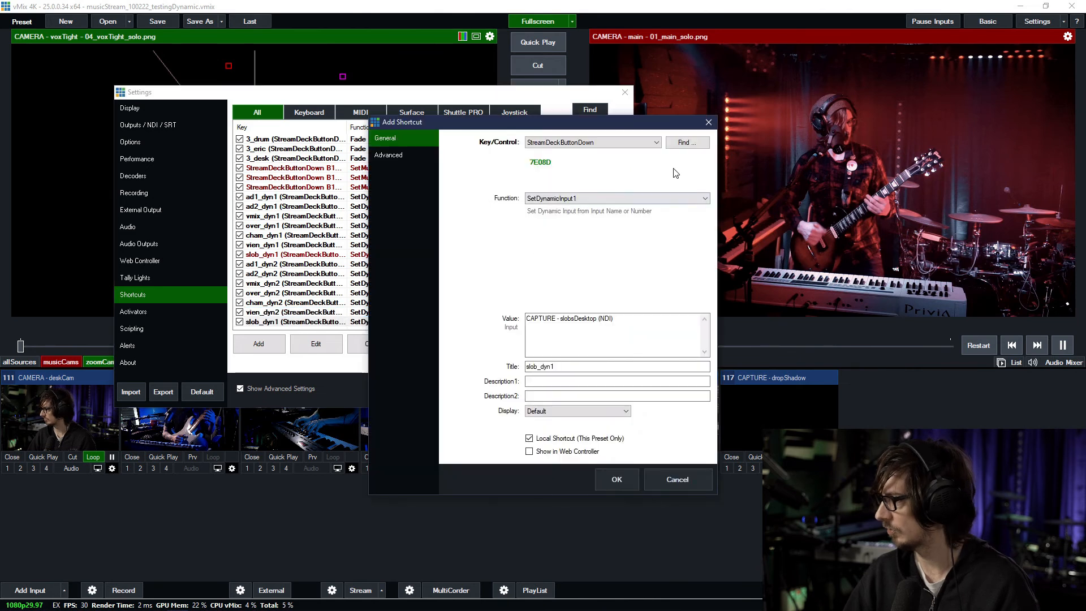
{"action": "left_click", "coordinate": [686, 143]}
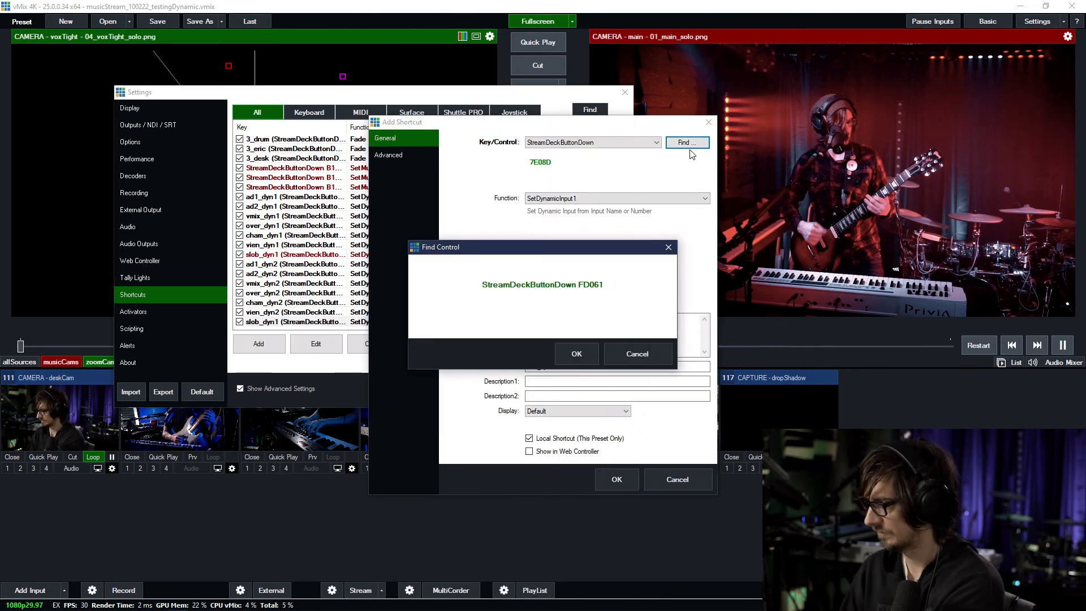
{"action": "left_click", "coordinate": [562, 355]}
{"action": "scroll", "coordinate": [573, 202], "scroll_direction": "down", "scroll_amount": 1}
{"action": "left_click", "coordinate": [580, 366]}
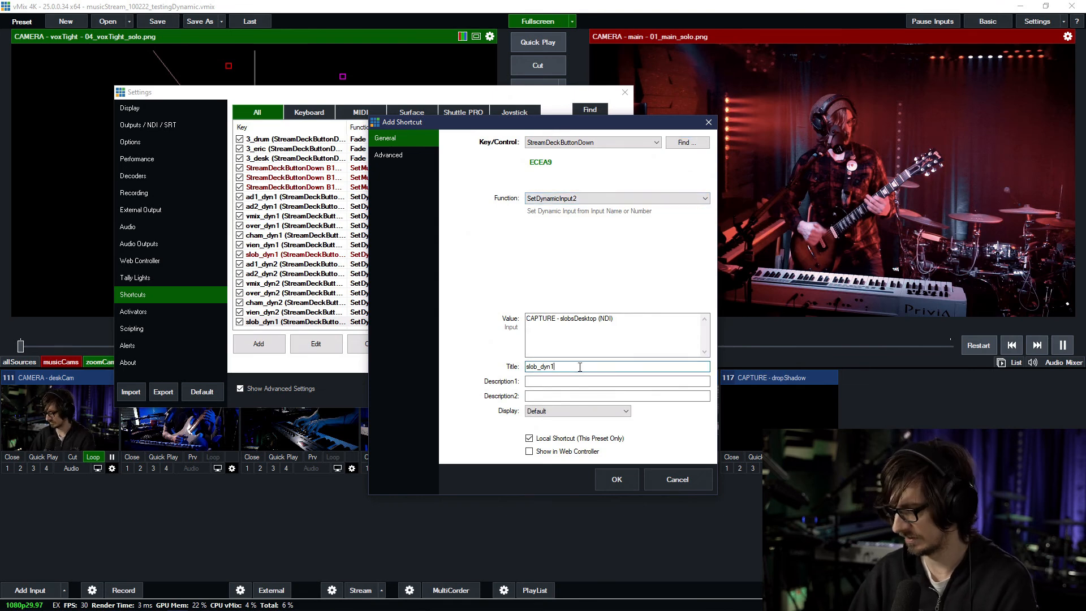
{"action": "type", "text": "2"}
{"action": "key", "text": "Return"}
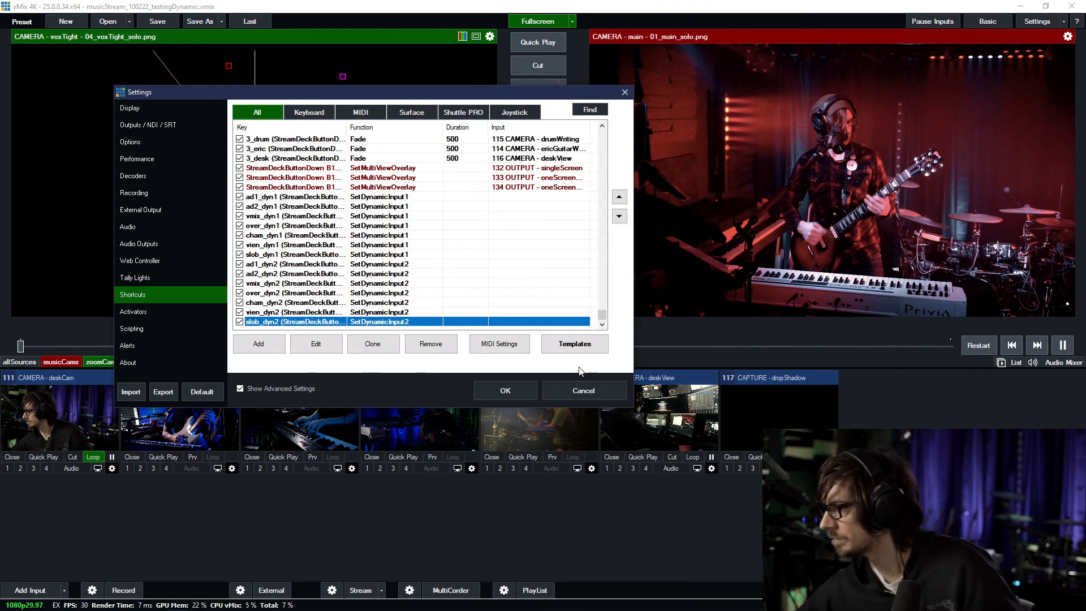
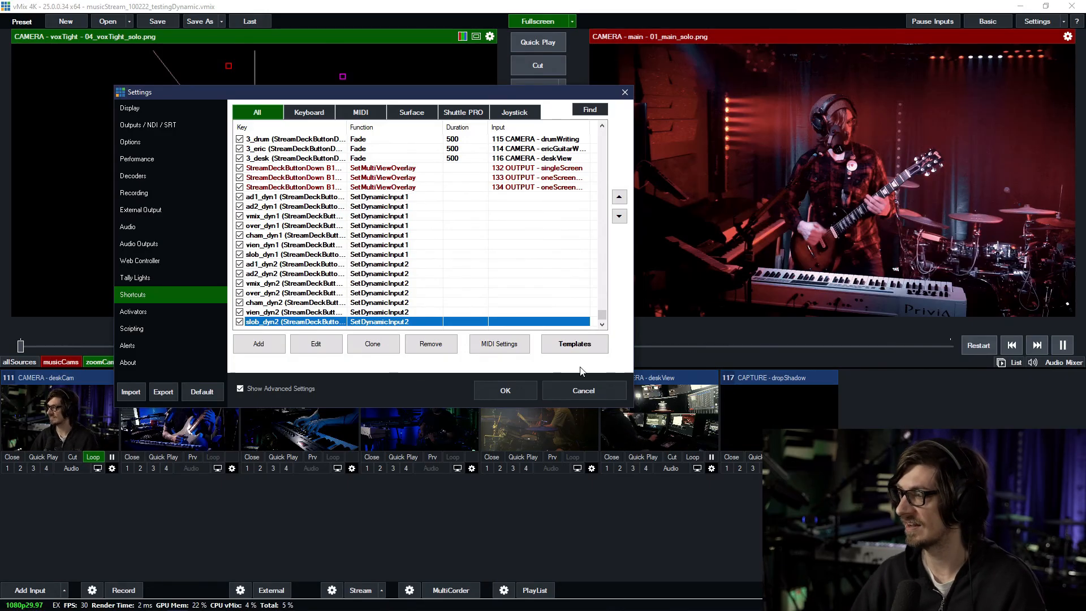
Step: Review the Stream Deck activators for the capture sources on InputDynamic1, InputDynamic2 and InputDynamic3
{"action": "left_click", "coordinate": [195, 312]}
{"action": "scroll", "coordinate": [593, 221], "scroll_direction": "down", "scroll_amount": 10}
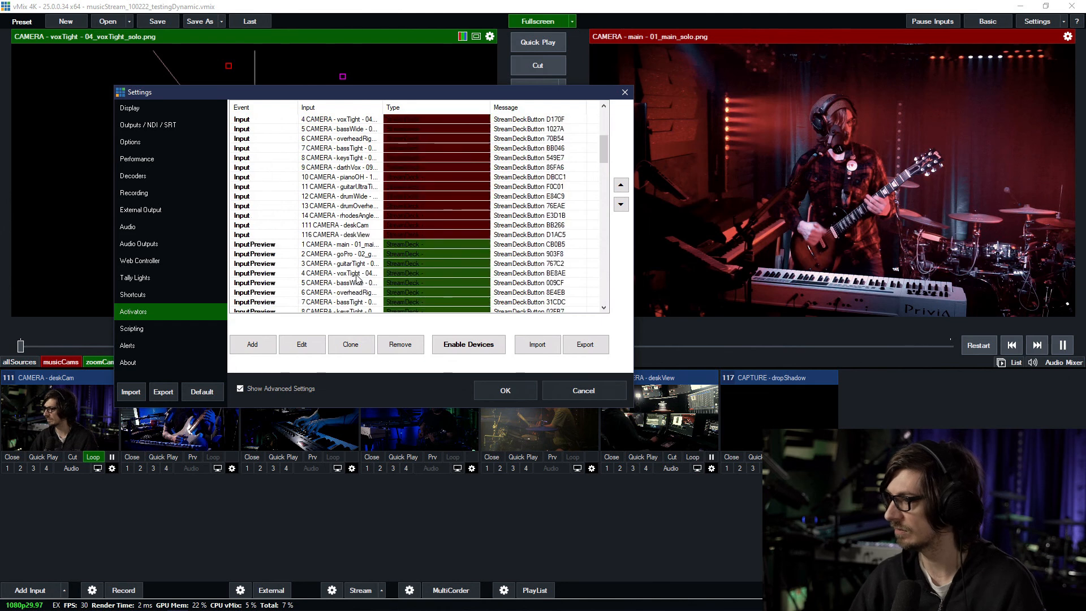
{"action": "scroll", "coordinate": [592, 221], "scroll_direction": "down", "scroll_amount": 10}
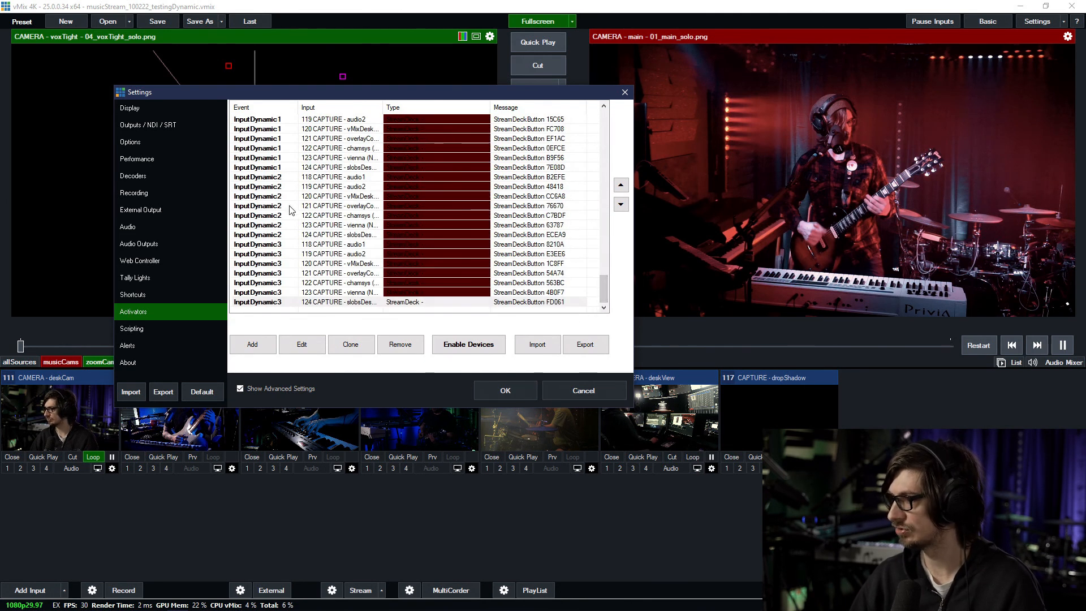
{"action": "left_click", "coordinate": [269, 131]}
{"action": "scroll", "coordinate": [326, 181], "scroll_direction": "up", "scroll_amount": 2}
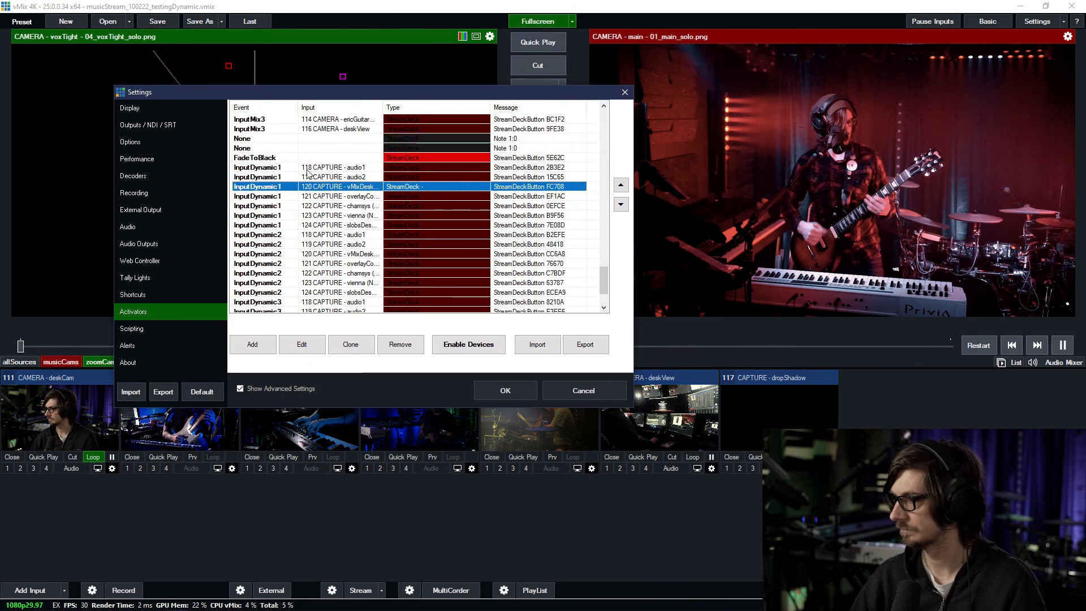
Step: Examine the full range of events, from inputs to replay cameras, offered for the InputDynamic1 activator of 118 CAPTURE - audio1
{"action": "left_click", "coordinate": [308, 169]}
{"action": "double_click", "coordinate": [330, 169]}
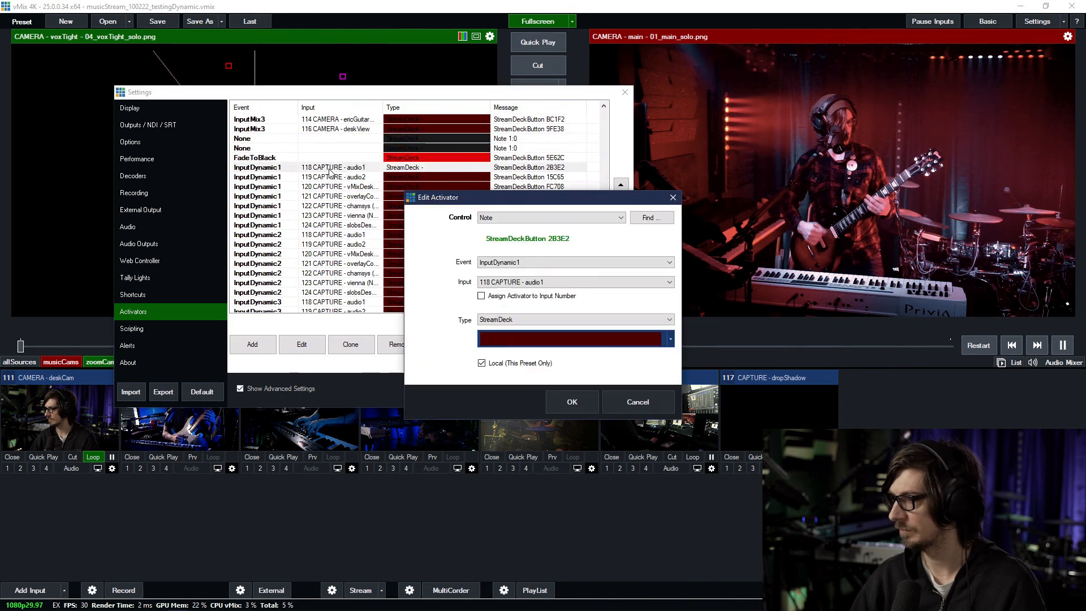
{"action": "left_click", "coordinate": [502, 263]}
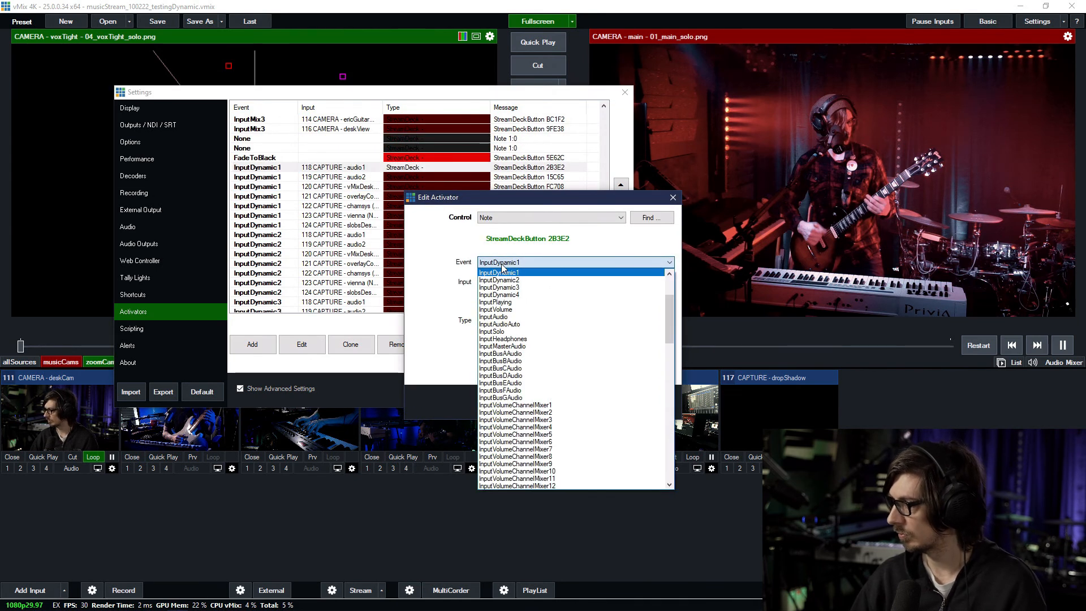
{"action": "scroll", "coordinate": [544, 295], "scroll_direction": "down", "scroll_amount": 1}
{"action": "scroll", "coordinate": [544, 295], "scroll_direction": "down", "scroll_amount": 8}
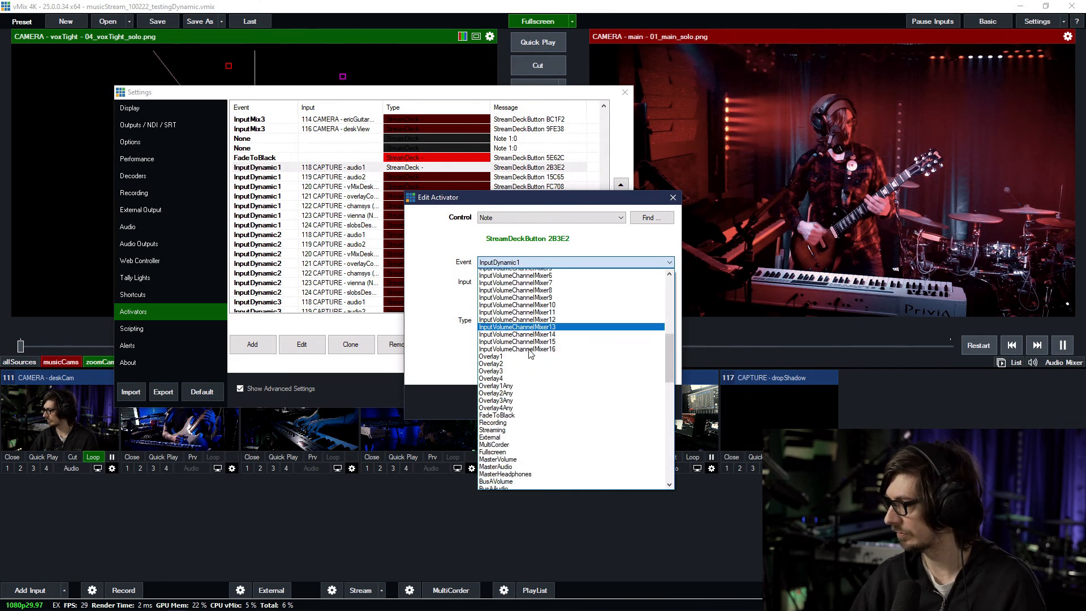
{"action": "scroll", "coordinate": [529, 348], "scroll_direction": "down", "scroll_amount": 5}
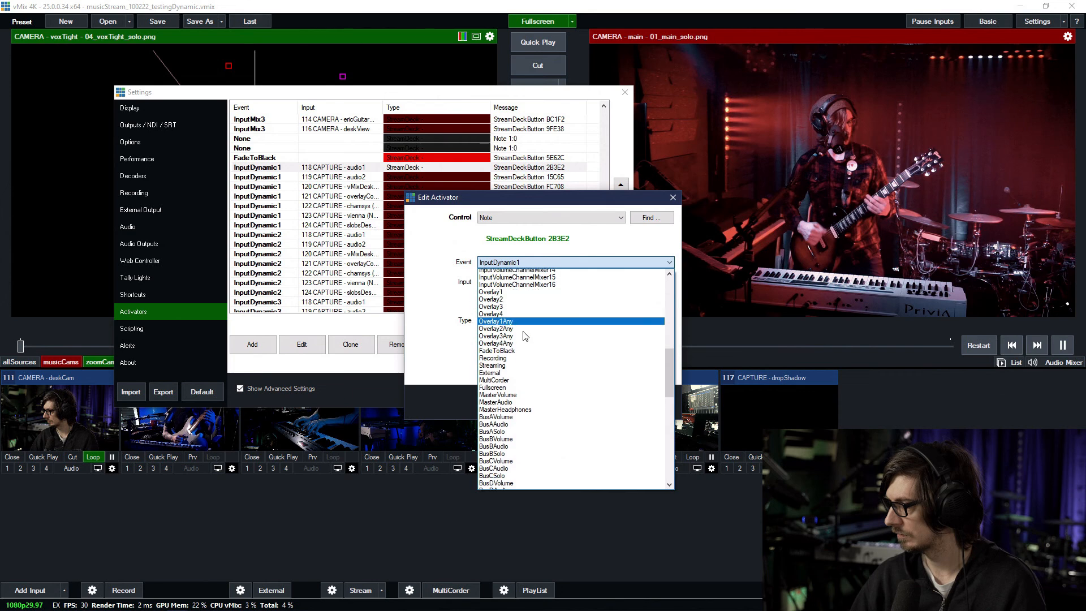
{"action": "scroll", "coordinate": [525, 336], "scroll_direction": "down", "scroll_amount": 15}
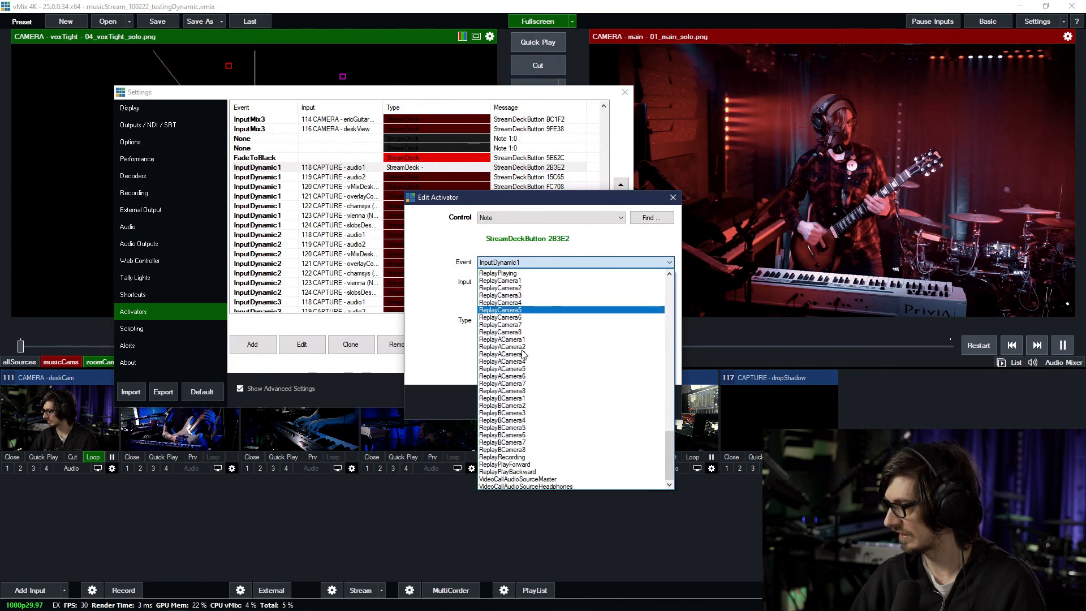
{"action": "scroll", "coordinate": [529, 401], "scroll_direction": "up", "scroll_amount": 20}
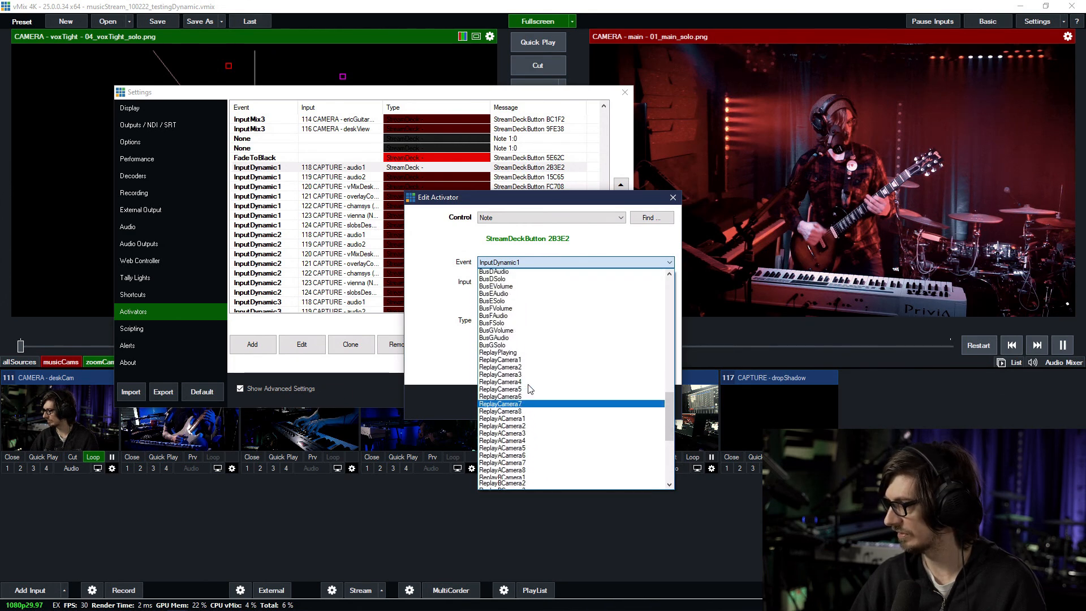
{"action": "scroll", "coordinate": [529, 390], "scroll_direction": "up", "scroll_amount": 1}
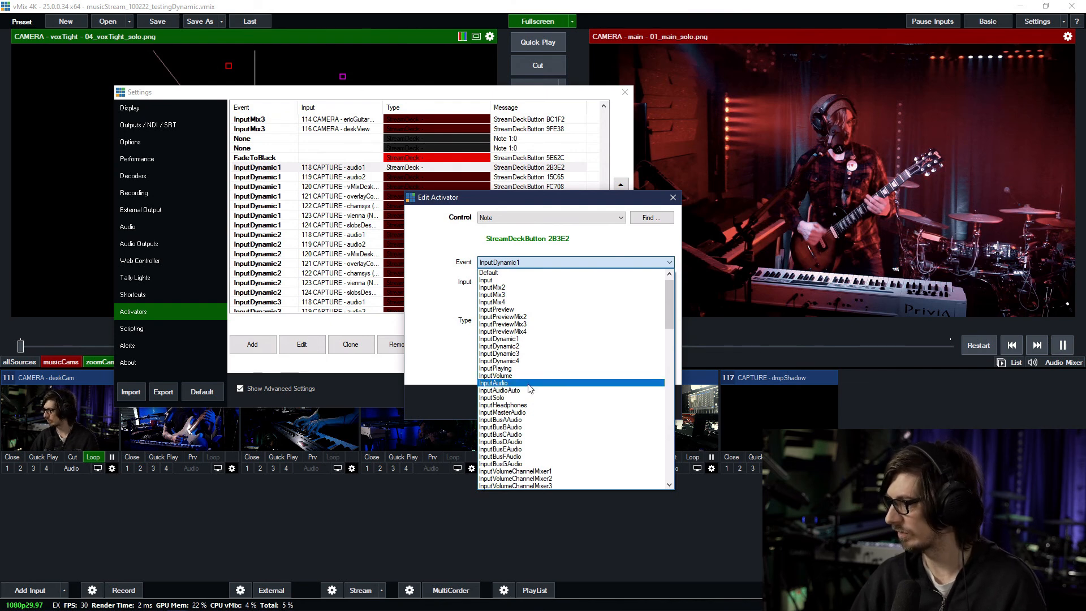
{"action": "left_click", "coordinate": [433, 276]}
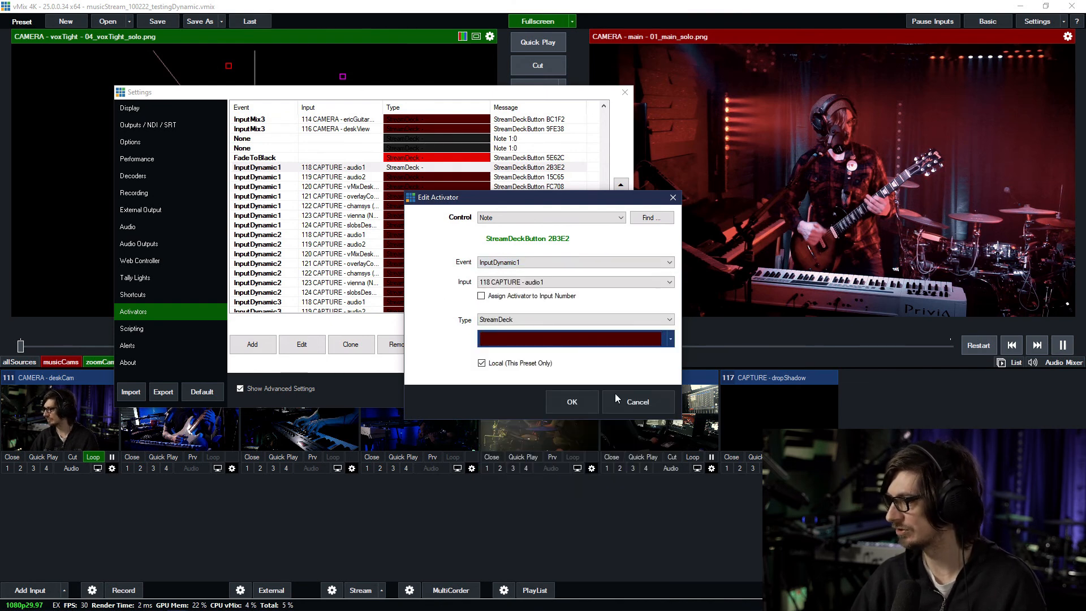
{"action": "left_click", "coordinate": [657, 405]}
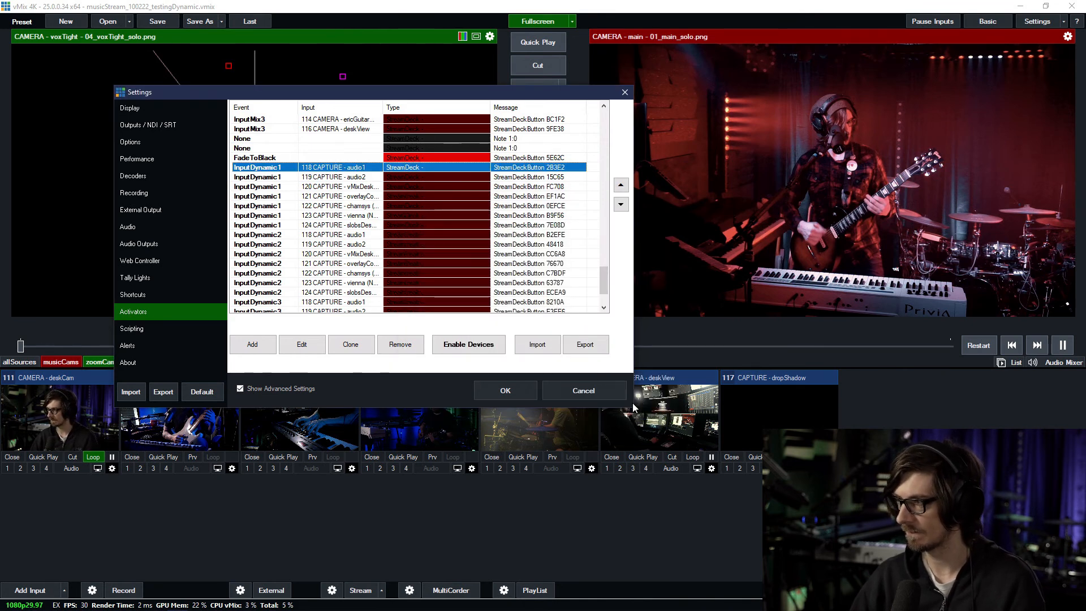
Step: Examine the input, mix, preview, overlay and output events available for the audio1 activator on InputDynamic1, leaving the editor without saving
{"action": "double_click", "coordinate": [272, 169]}
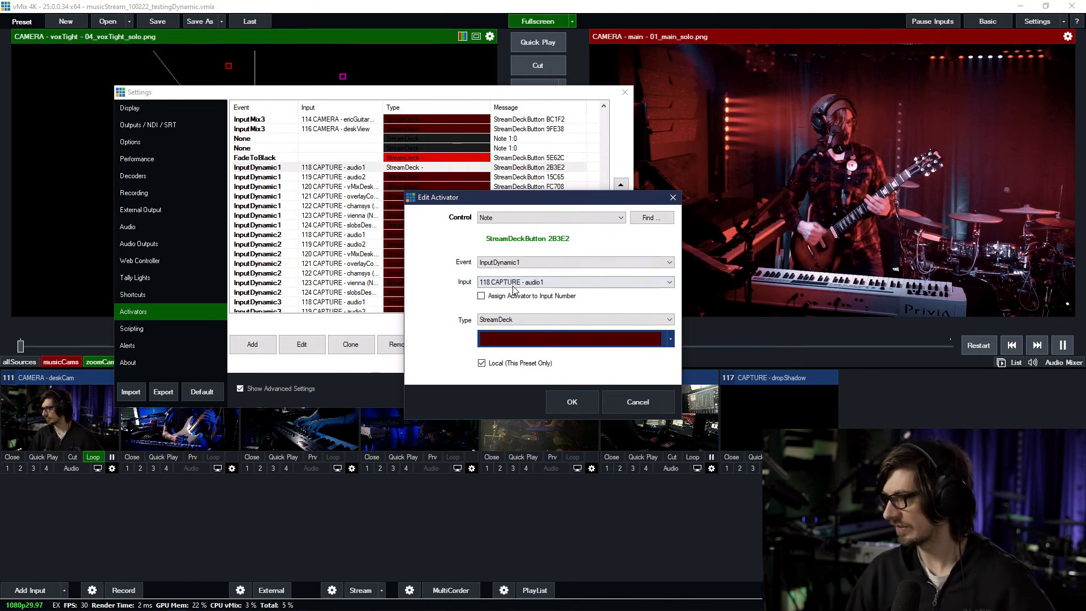
{"action": "left_click", "coordinate": [511, 264]}
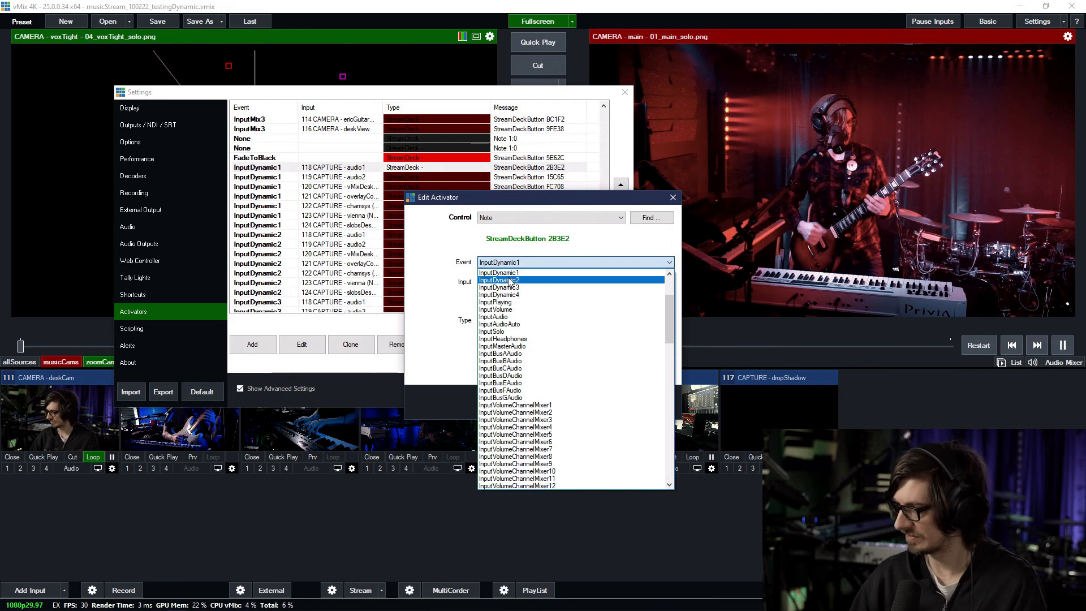
{"action": "scroll", "coordinate": [511, 281], "scroll_direction": "up", "scroll_amount": 1}
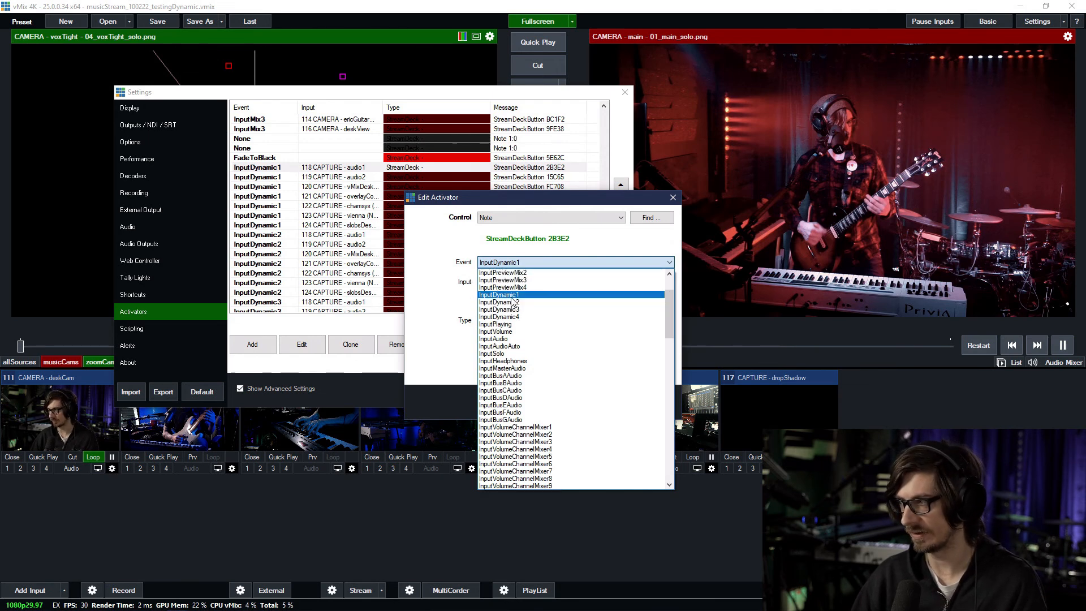
{"action": "scroll", "coordinate": [512, 301], "scroll_direction": "up", "scroll_amount": 1}
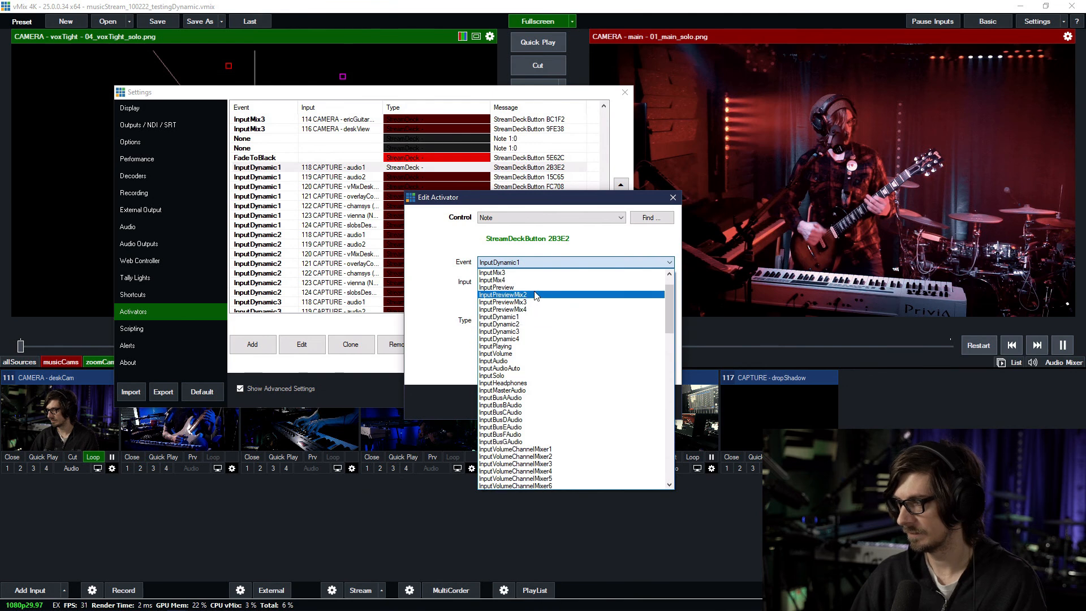
{"action": "scroll", "coordinate": [536, 296], "scroll_direction": "up", "scroll_amount": 1}
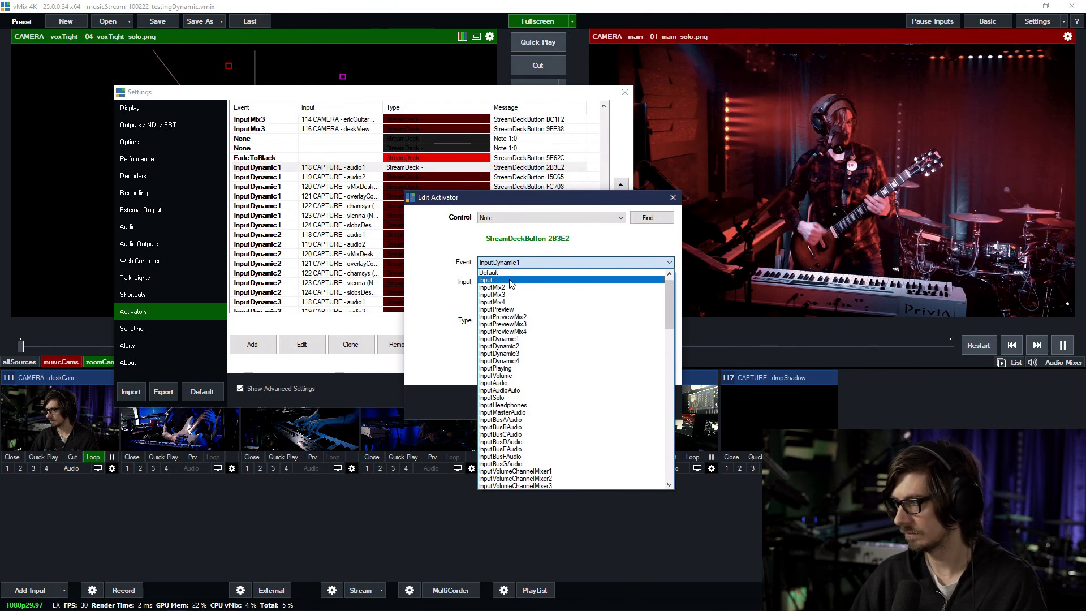
{"action": "left_click", "coordinate": [427, 292]}
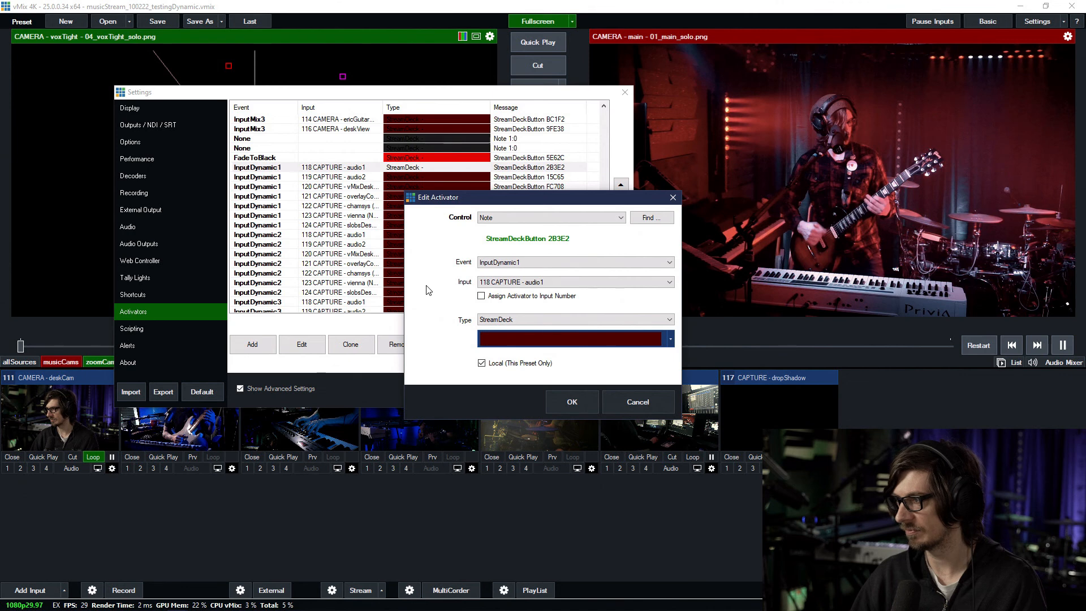
{"action": "left_click", "coordinate": [493, 263]}
{"action": "scroll", "coordinate": [529, 300], "scroll_direction": "up", "scroll_amount": 2}
{"action": "scroll", "coordinate": [526, 294], "scroll_direction": "up", "scroll_amount": 3}
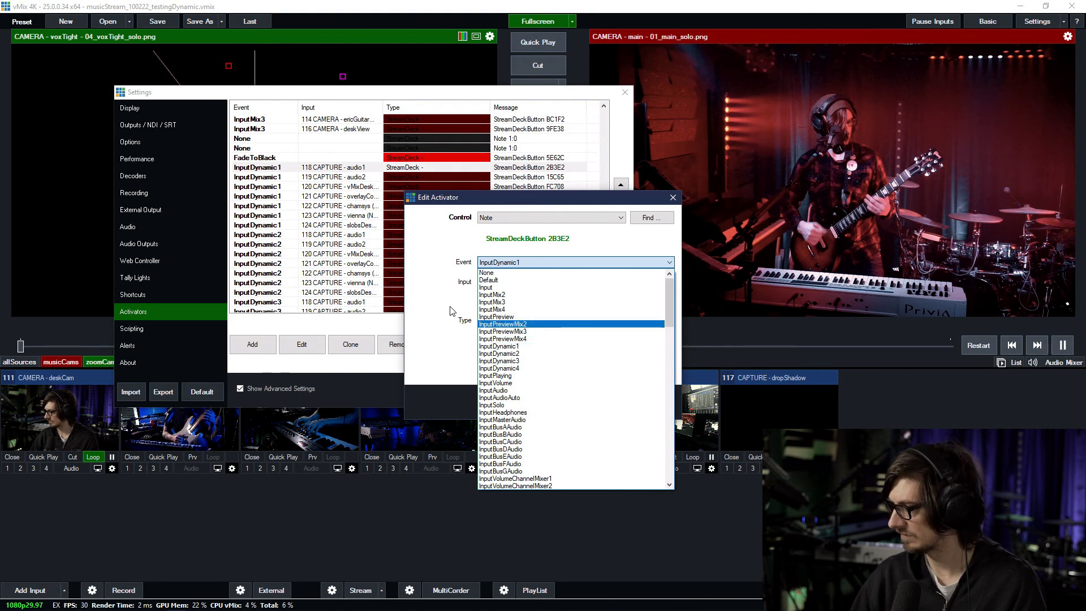
{"action": "scroll", "coordinate": [468, 319], "scroll_direction": "down", "scroll_amount": 15}
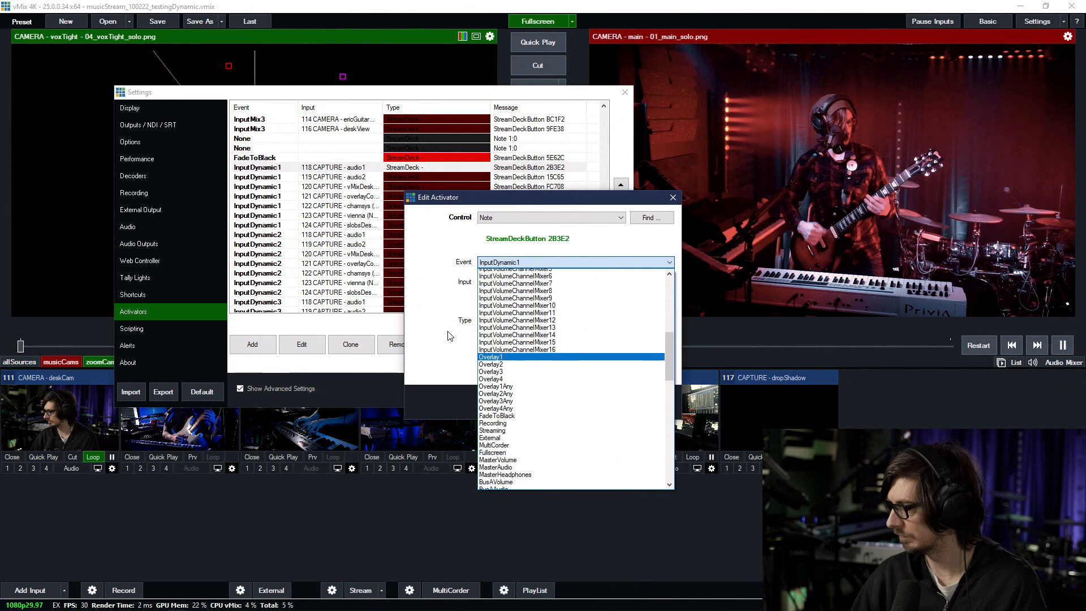
{"action": "scroll", "coordinate": [450, 335], "scroll_direction": "down", "scroll_amount": 1}
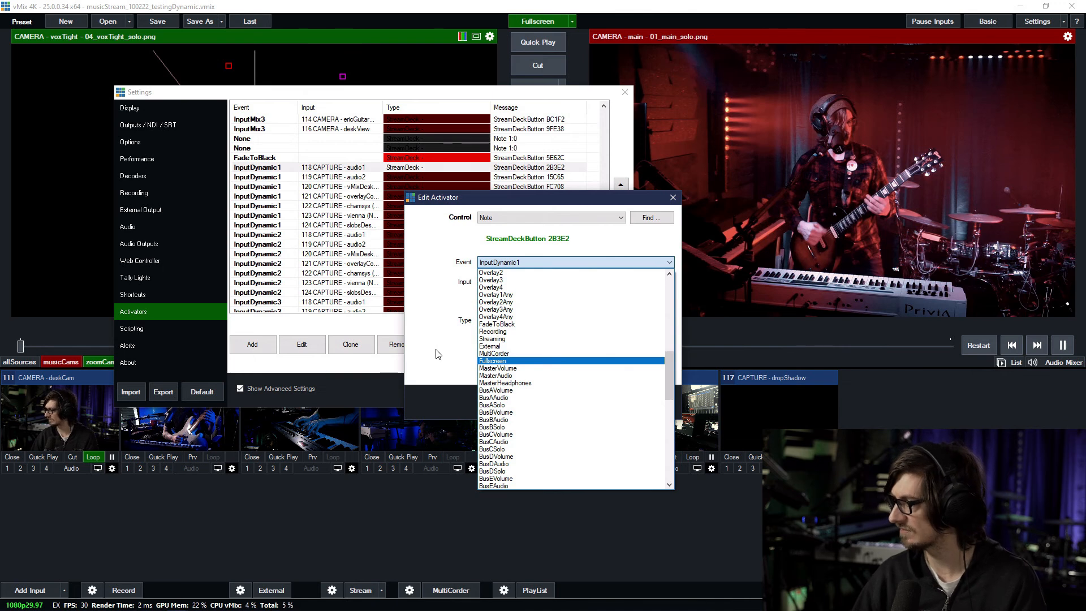
{"action": "left_click", "coordinate": [438, 354]}
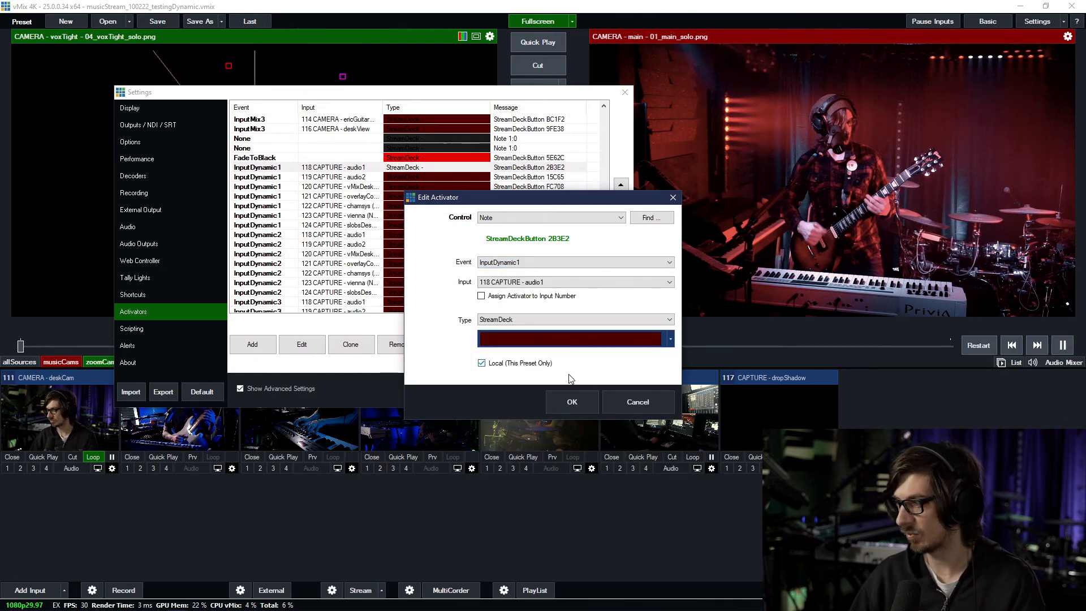
{"action": "left_click", "coordinate": [635, 403]}
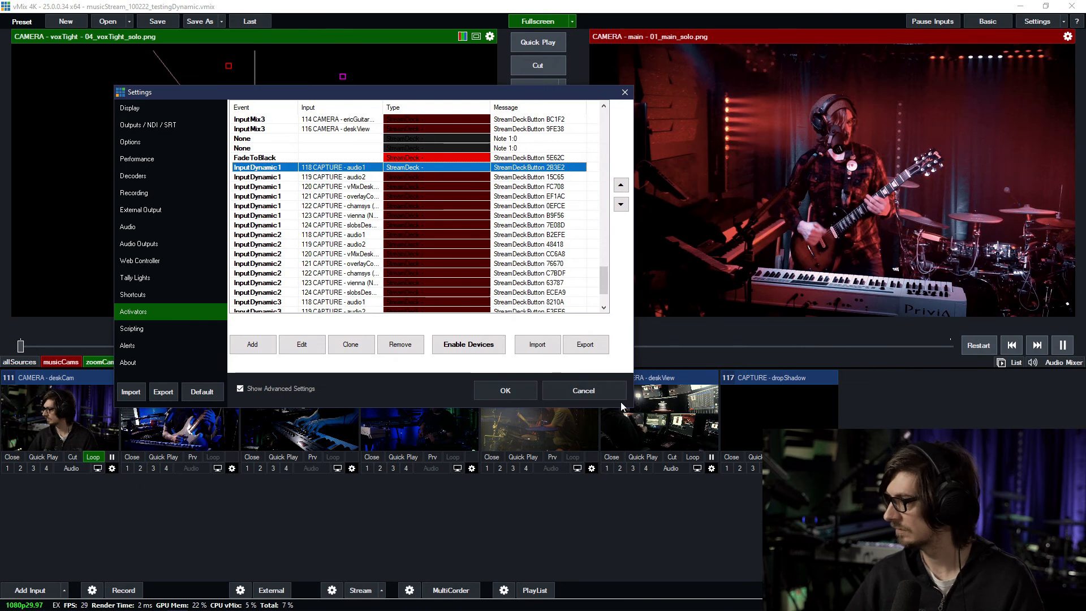
Step: Review the audio1 activator's settings, the InputDynamic activator list and the mix and preview event choices, and close the settings
{"action": "double_click", "coordinate": [329, 170]}
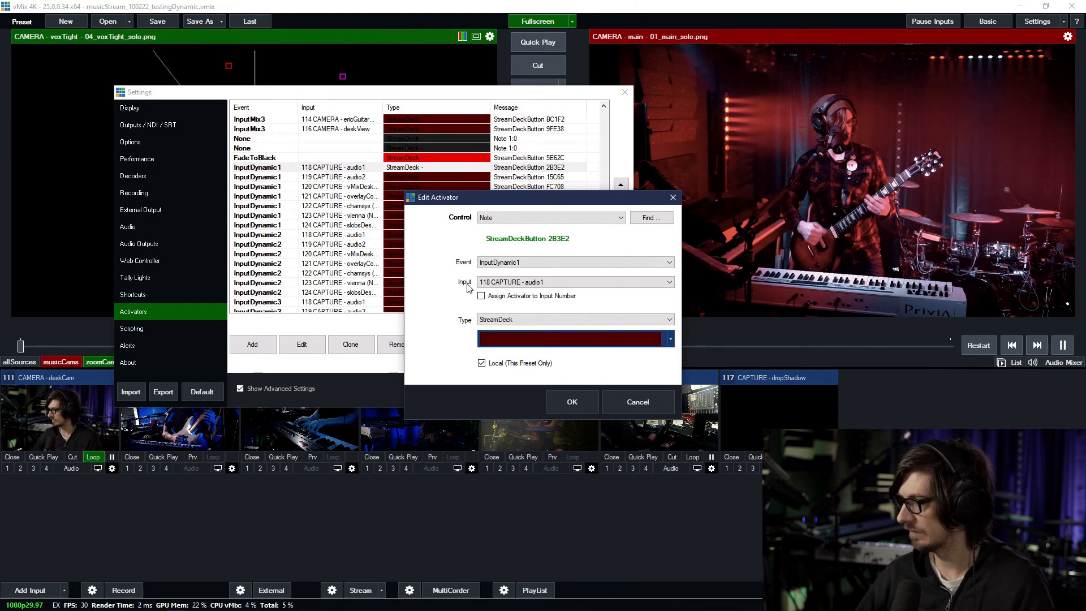
{"action": "left_click", "coordinate": [641, 408]}
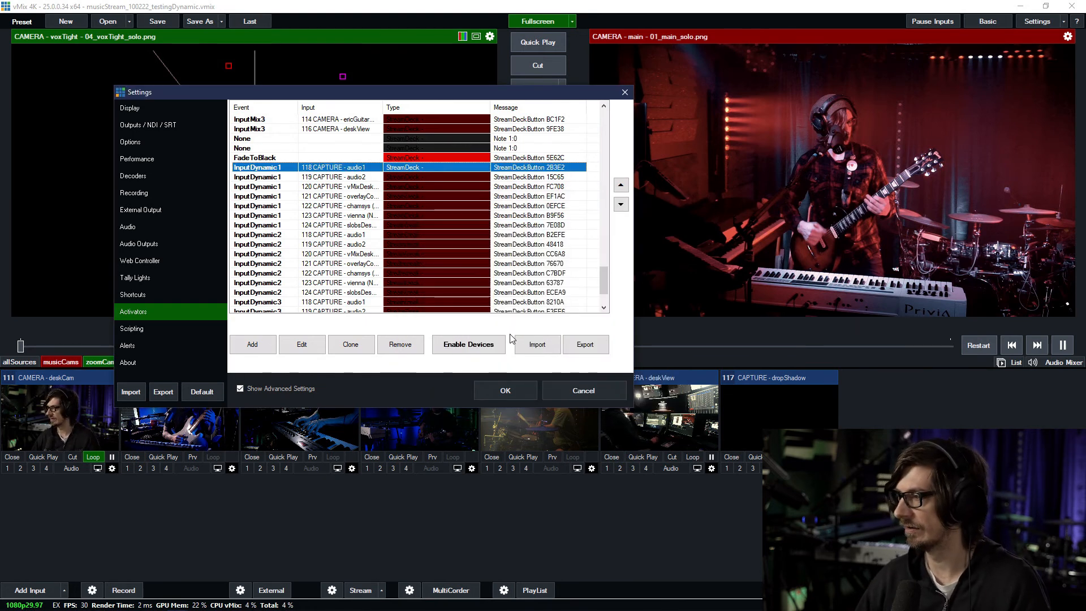
{"action": "scroll", "coordinate": [405, 232], "scroll_direction": "down", "scroll_amount": 2}
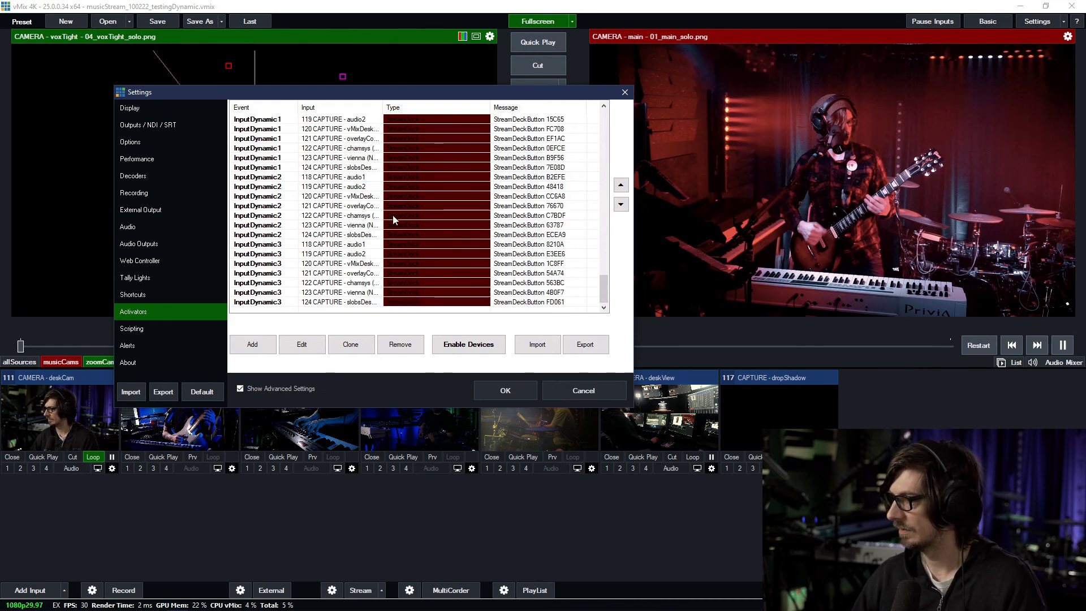
{"action": "scroll", "coordinate": [405, 232], "scroll_direction": "up", "scroll_amount": 2}
{"action": "double_click", "coordinate": [350, 139]}
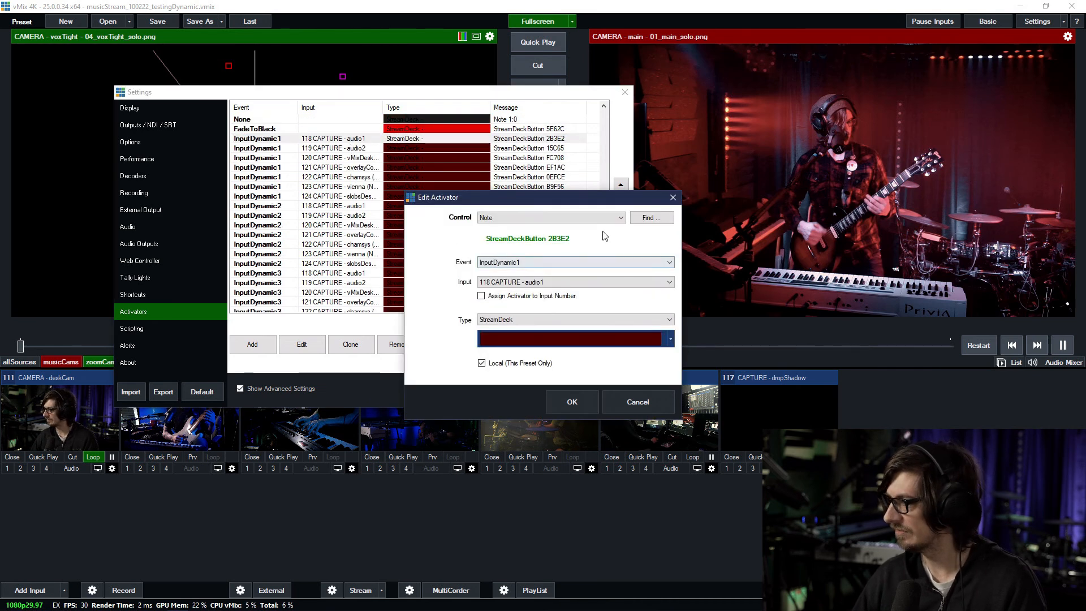
{"action": "left_click", "coordinate": [535, 263]}
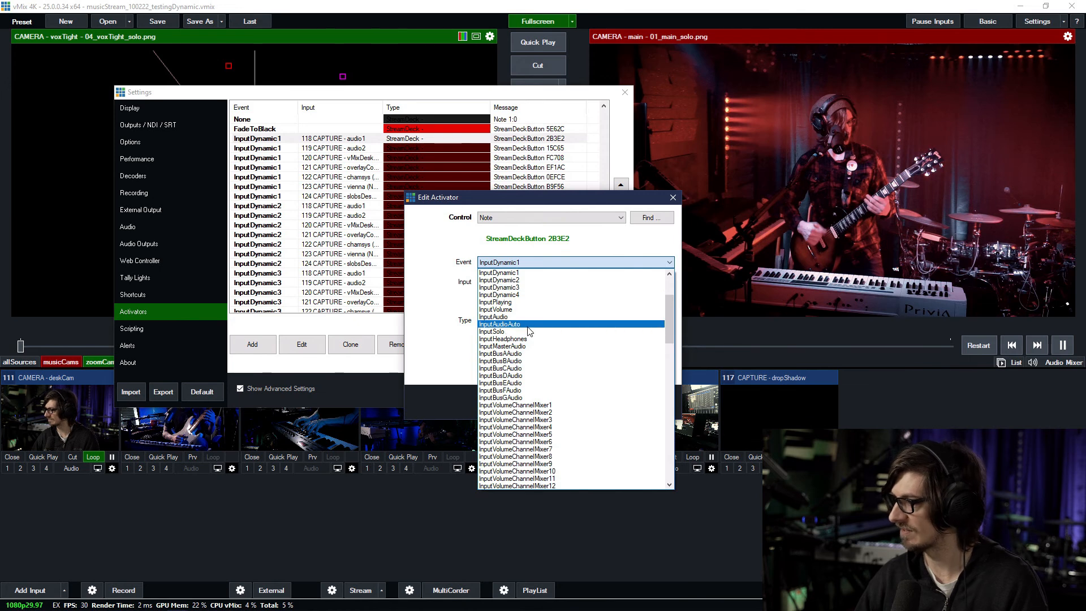
{"action": "scroll", "coordinate": [523, 305], "scroll_direction": "up", "scroll_amount": 3}
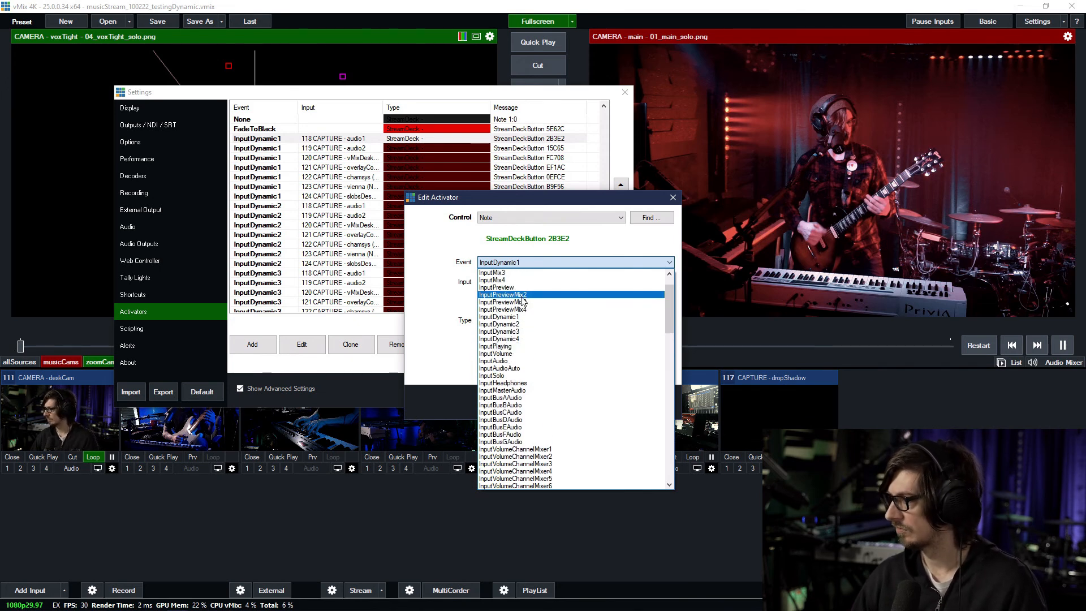
{"action": "scroll", "coordinate": [525, 306], "scroll_direction": "up", "scroll_amount": 2}
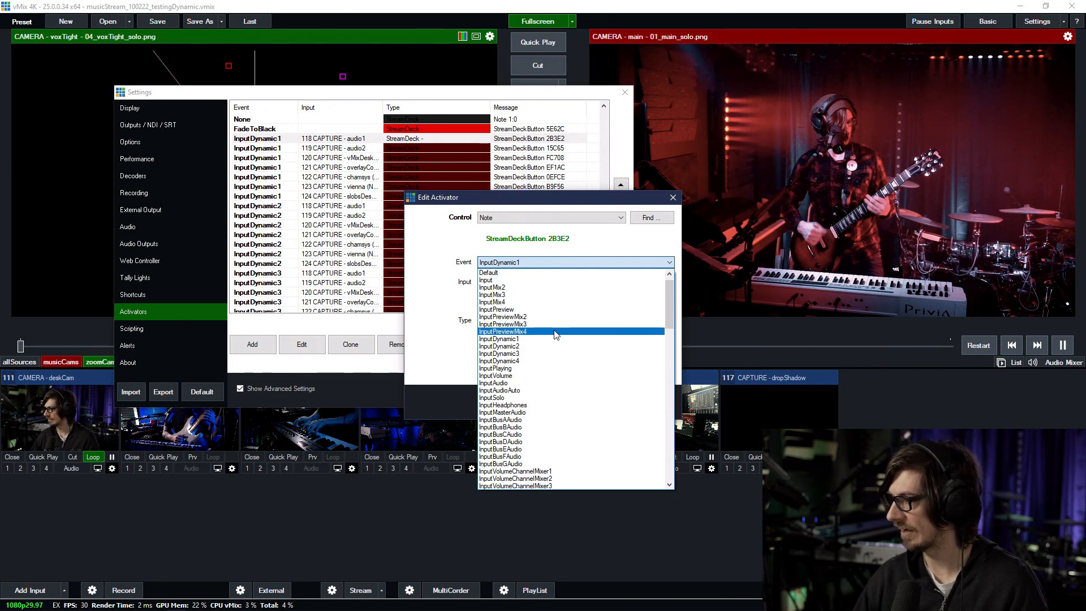
{"action": "left_click", "coordinate": [438, 321]}
{"action": "left_click", "coordinate": [672, 197]}
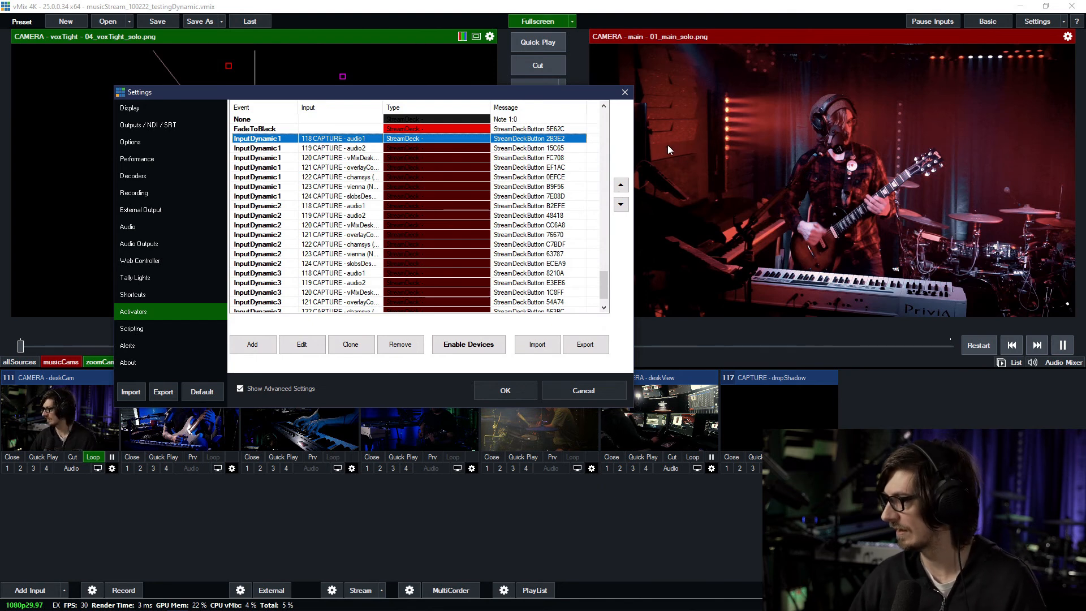
{"action": "left_click", "coordinate": [625, 91]}
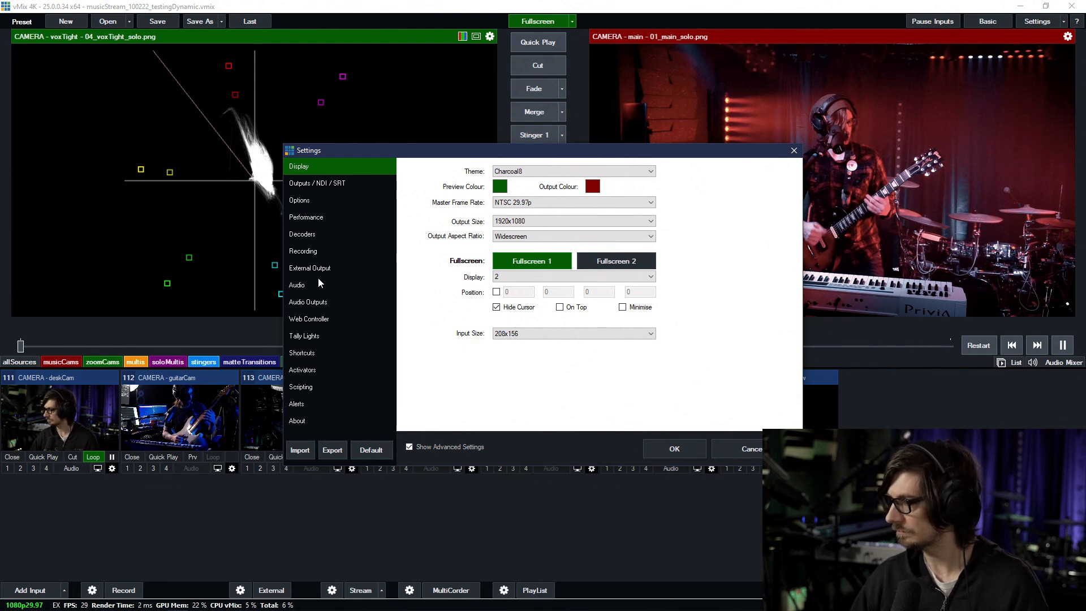
Step: Clone the seven SetDynamicInput2 shortcuts from ad1_dyn2 through slob_dyn2 in the shortcut settings
{"action": "left_click", "coordinate": [314, 354]}
{"action": "left_click_drag", "start_coordinate": [403, 144], "coordinate": [208, 78]}
{"action": "left_click_drag", "start_coordinate": [576, 130], "coordinate": [460, 321]}
{"action": "left_click", "coordinate": [264, 259]}
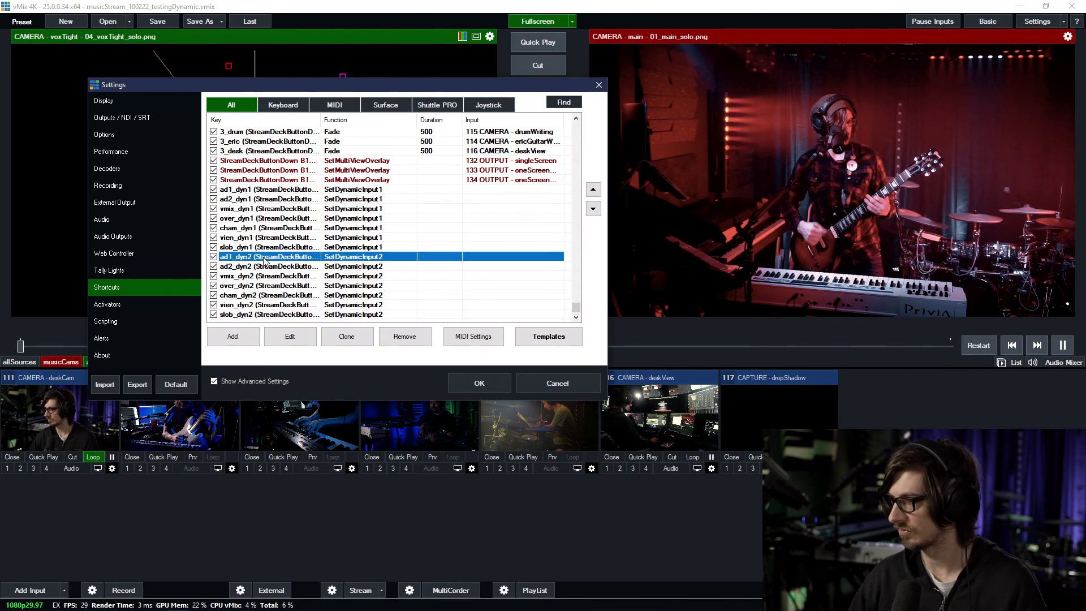
{"action": "left_click", "coordinate": [280, 315], "text": "shift"}
{"action": "left_click", "coordinate": [346, 337]}
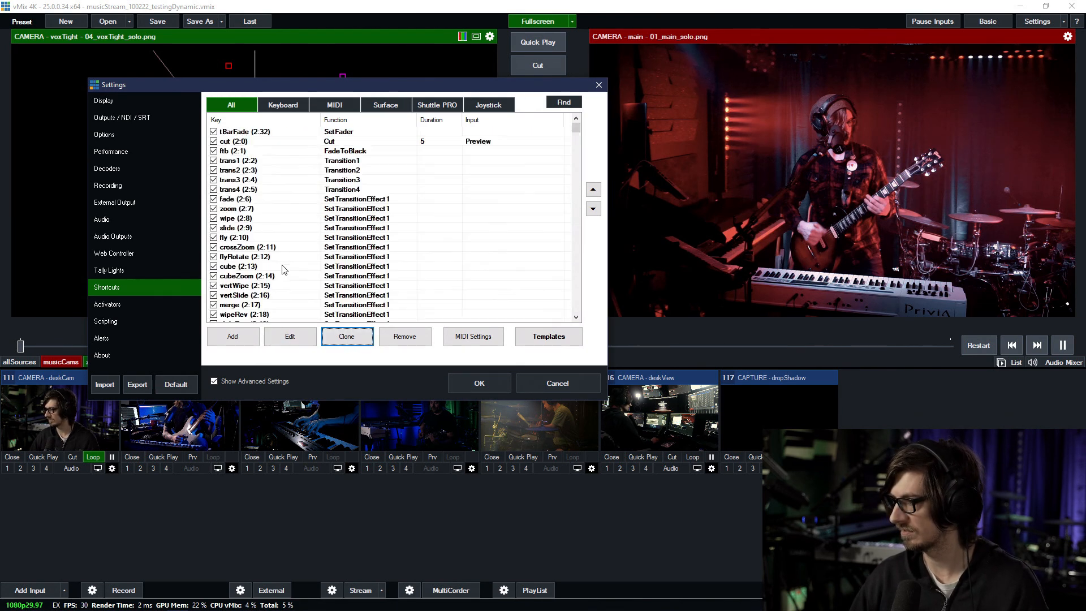
{"action": "left_click_drag", "start_coordinate": [576, 132], "coordinate": [399, 308]}
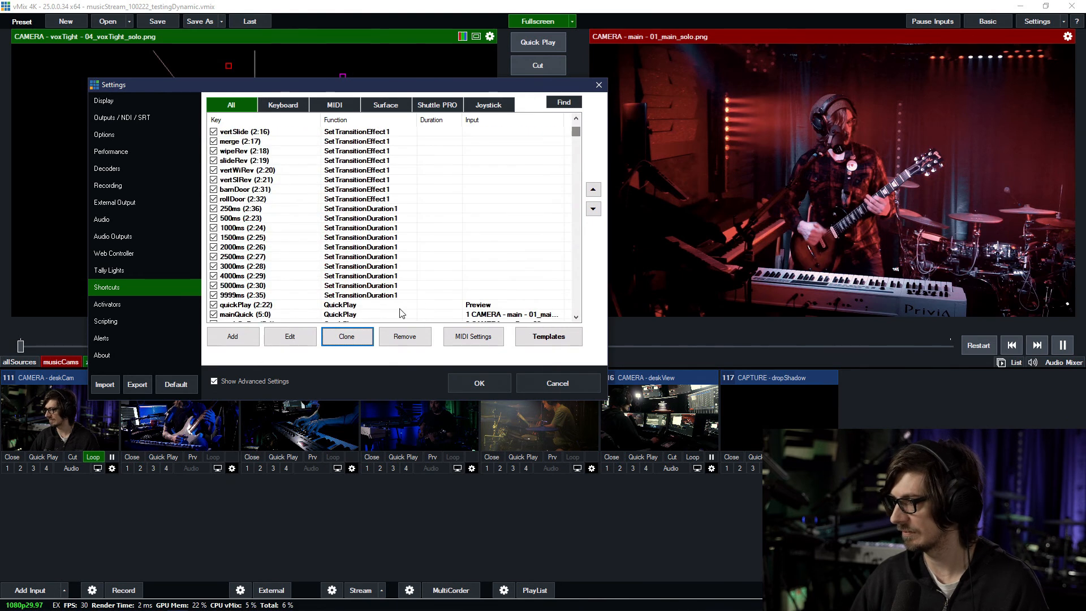
{"action": "mouse_move", "coordinate": [578, 134]}
{"action": "left_mouse_down"}
{"action": "mouse_move", "coordinate": [576, 312]}
{"action": "mouse_move", "coordinate": [547, 329]}
{"action": "left_mouse_up"}
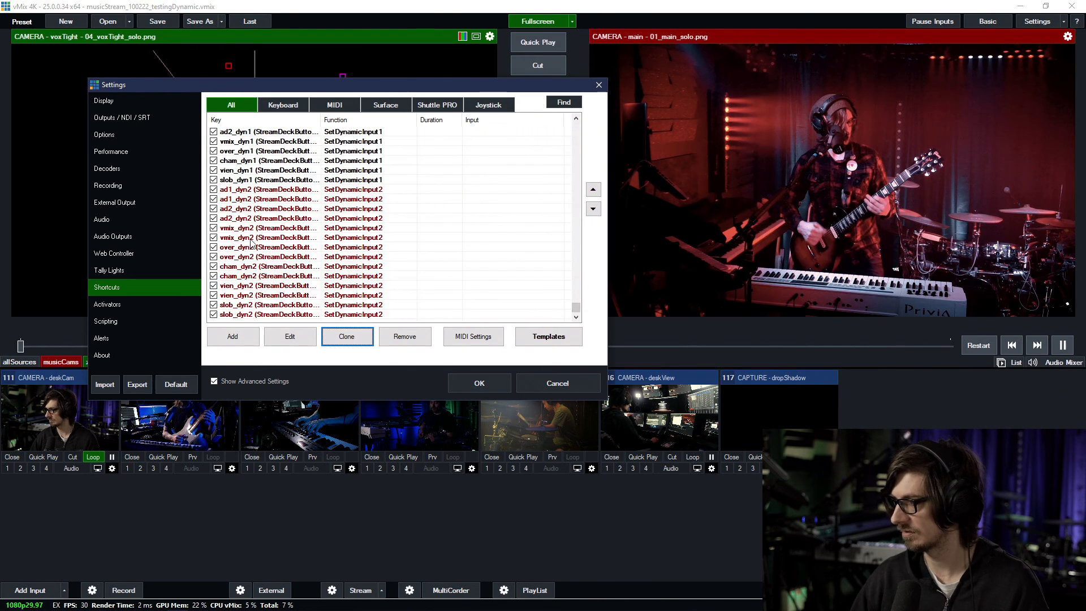
Step: Move one copy each of the ad2_dyn2 and vmix_dyn2 shortcuts up to follow the first ad1_dyn2 in sequence
{"action": "left_click", "coordinate": [247, 211]}
{"action": "left_click", "coordinate": [593, 189]}
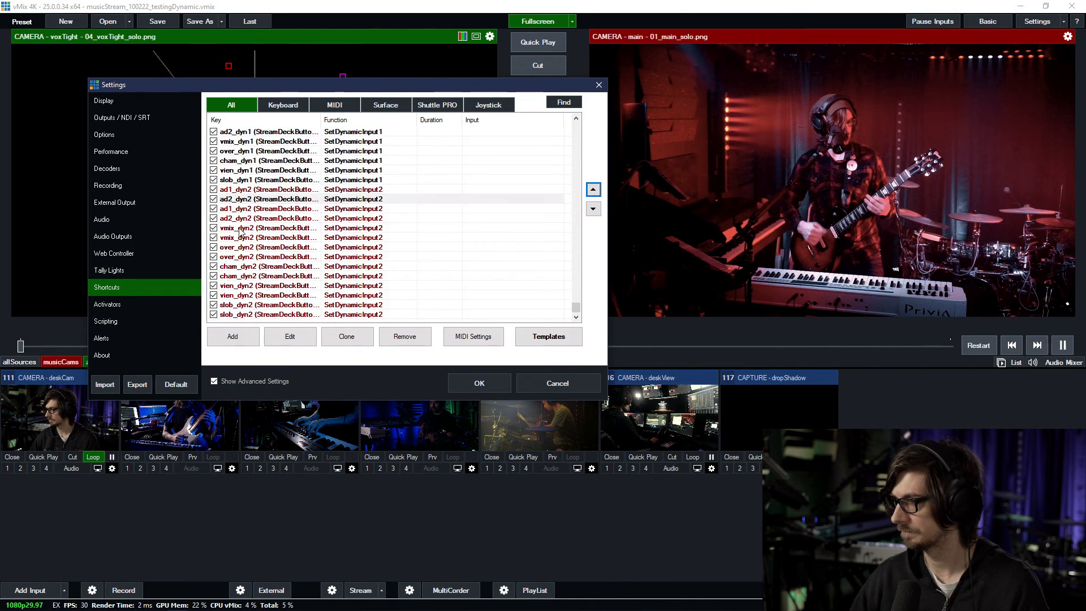
{"action": "left_click", "coordinate": [240, 229]}
{"action": "left_click", "coordinate": [593, 189]}
{"action": "left_click", "coordinate": [592, 188]}
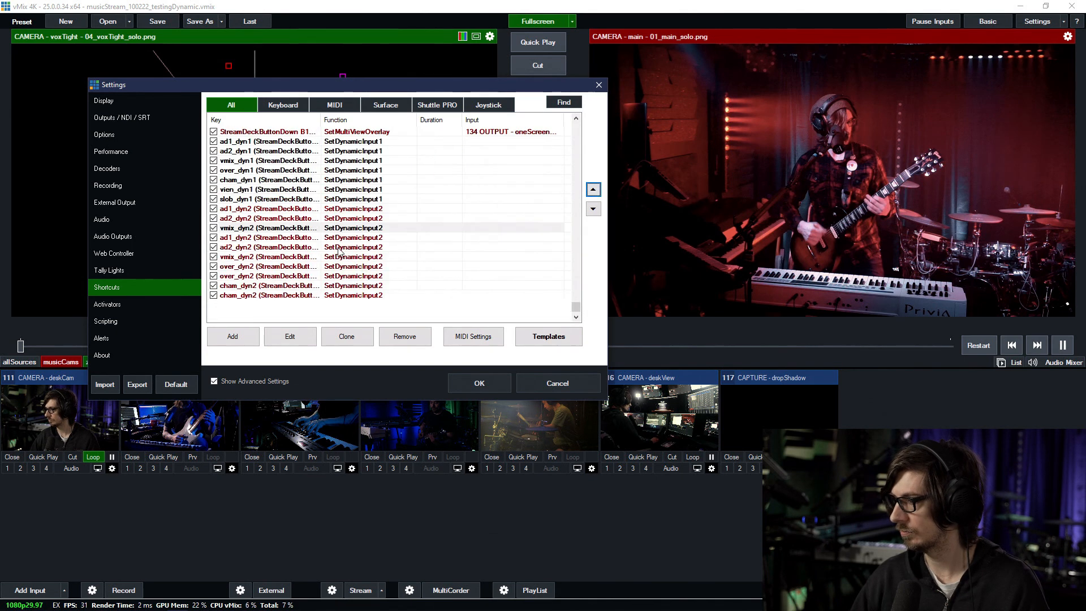
Step: Move one over_dyn2 shortcut up to directly below the first vmix_dyn2 shortcut
{"action": "left_click", "coordinate": [245, 247]}
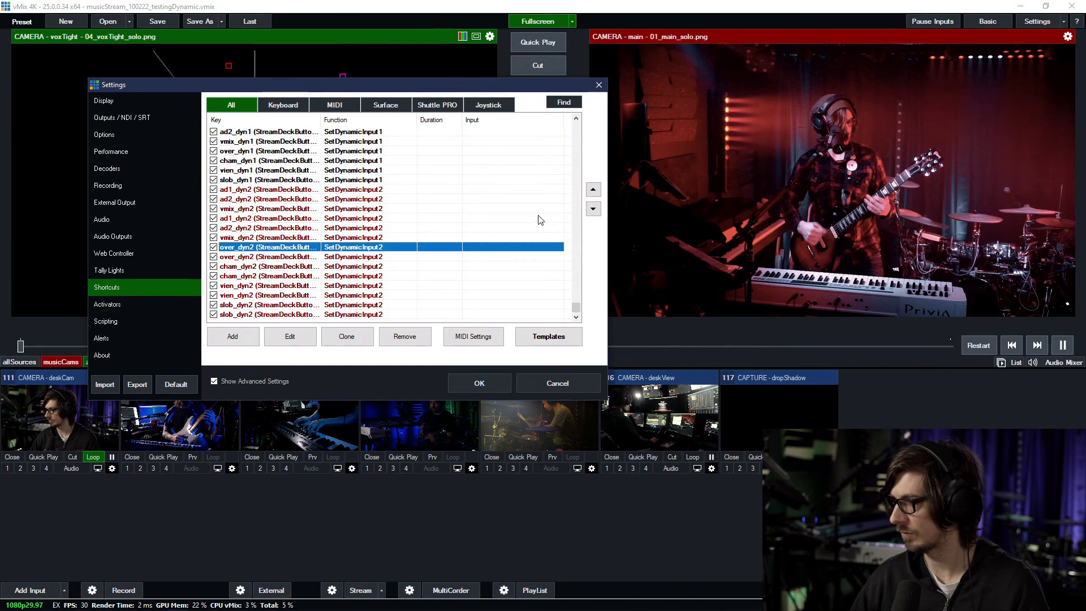
{"action": "left_click", "coordinate": [593, 189]}
{"action": "left_click", "coordinate": [593, 189]}
{"action": "left_click", "coordinate": [593, 188]}
{"action": "scroll", "coordinate": [402, 251], "scroll_direction": "down", "scroll_amount": 4}
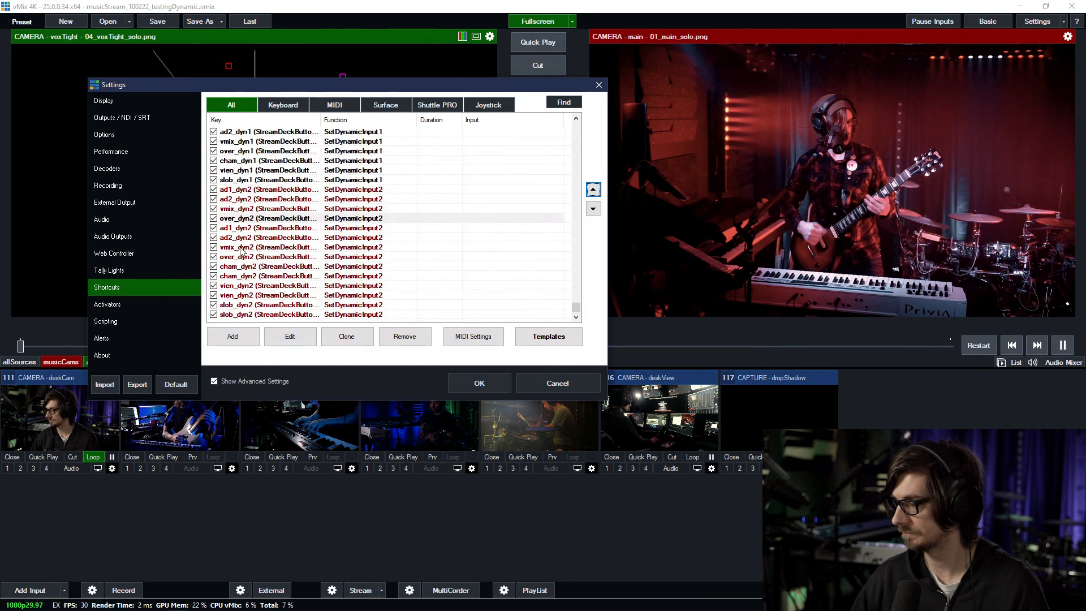
Step: Move one cham_dyn2 shortcut up to directly below the first over_dyn2 shortcut
{"action": "left_click", "coordinate": [251, 267]}
{"action": "left_click", "coordinate": [593, 189]}
{"action": "left_click", "coordinate": [593, 189]}
{"action": "left_click", "coordinate": [593, 189]}
{"action": "left_click", "coordinate": [593, 189]}
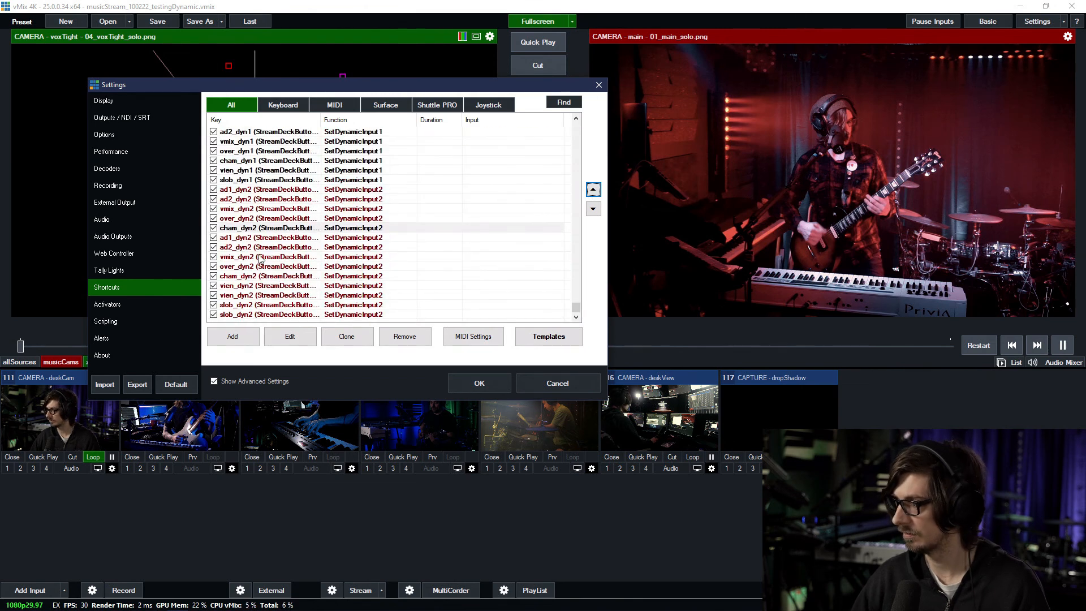
Step: Move one vien_dyn2 and one slob_dyn2 shortcut up below the first cham_dyn2, completing the first dyn2 set
{"action": "left_click", "coordinate": [242, 290]}
{"action": "left_click", "coordinate": [593, 188]}
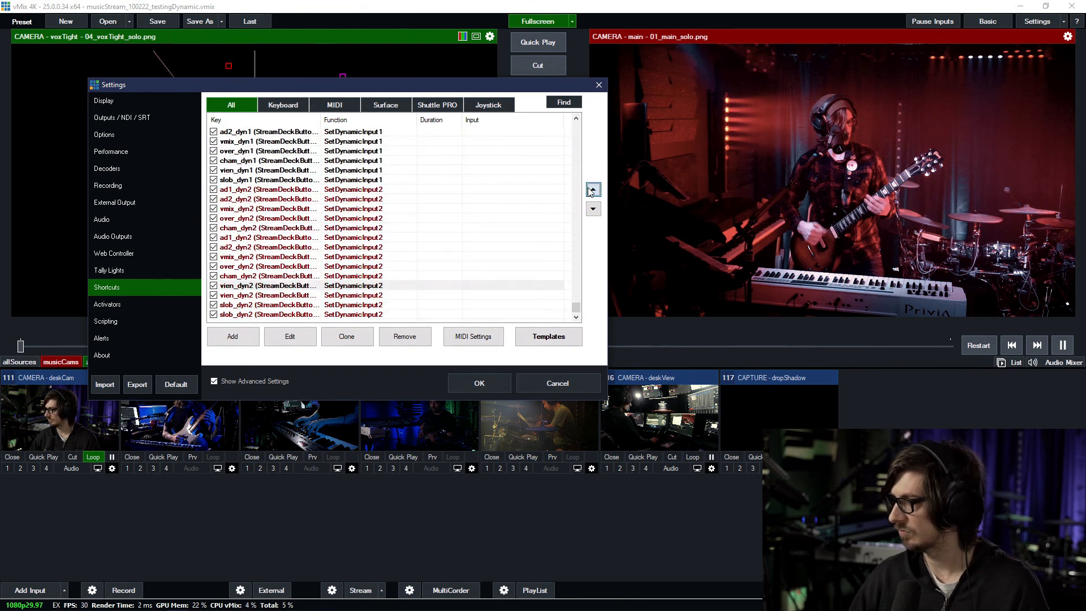
{"action": "left_click", "coordinate": [593, 189]}
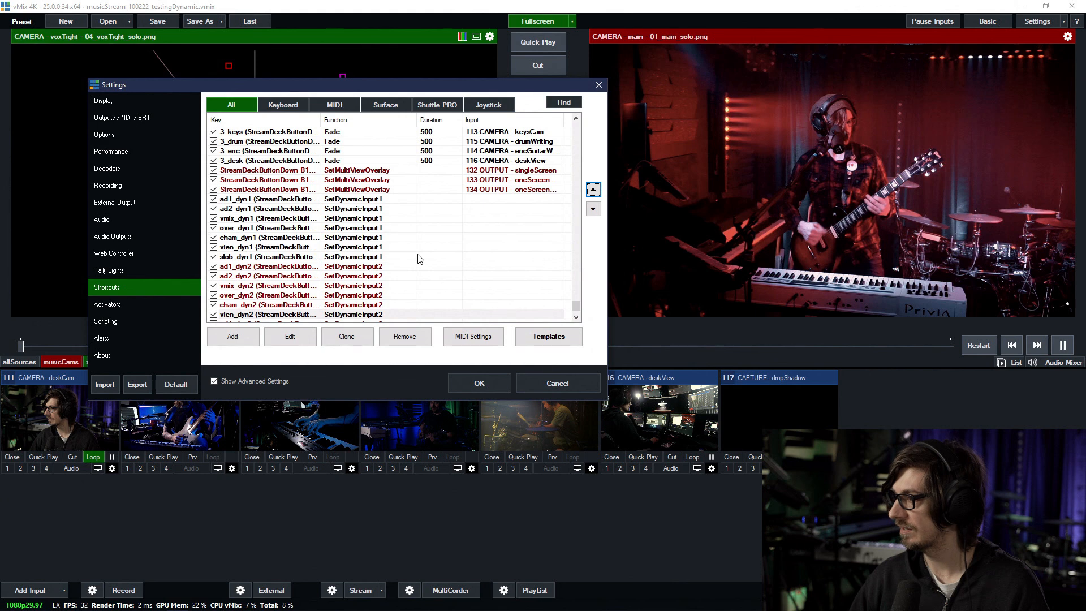
{"action": "left_click", "coordinate": [251, 306]}
{"action": "left_click", "coordinate": [593, 188]}
{"action": "left_click", "coordinate": [592, 189]}
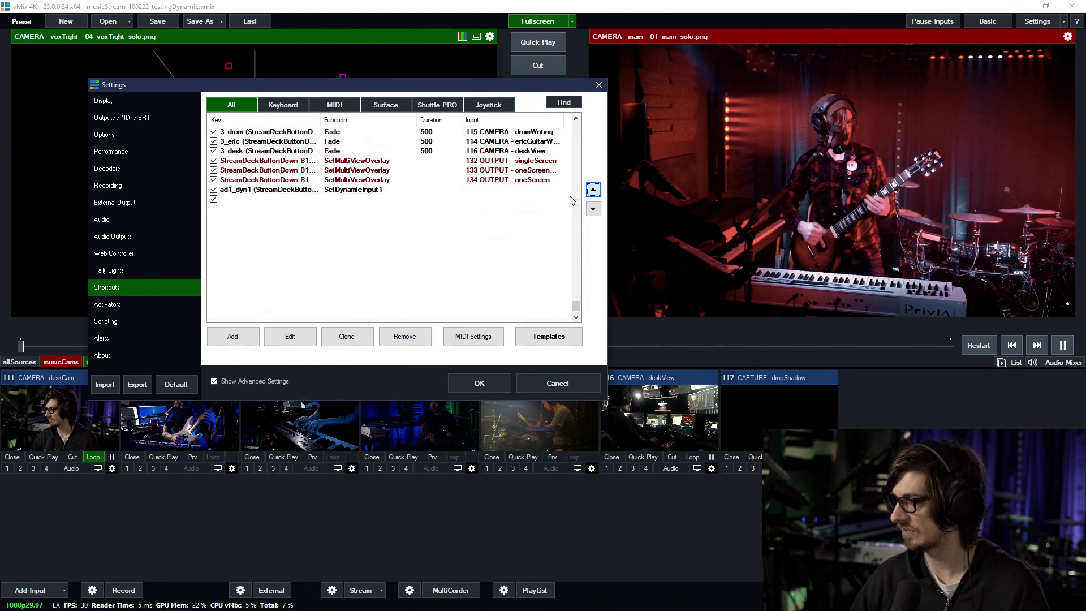
Step: Edit the second ad1_dyn2 shortcut to use Stream Deck button 8210A, function SetDynamicInput3 and title ad1_dyn3
{"action": "left_click", "coordinate": [264, 248]}
{"action": "left_click", "coordinate": [264, 256]}
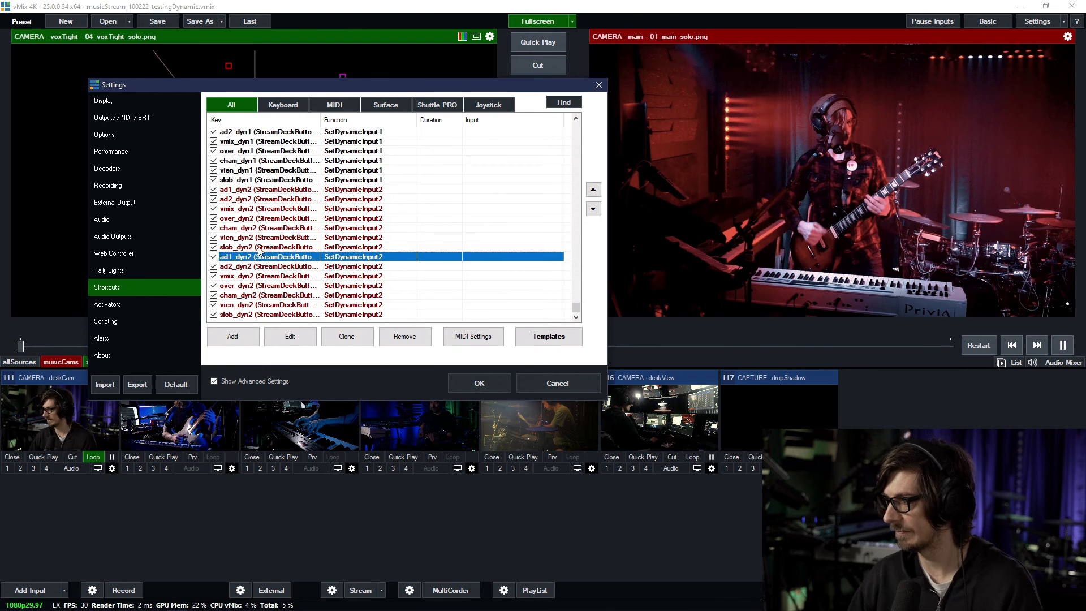
{"action": "double_click", "coordinate": [263, 256]}
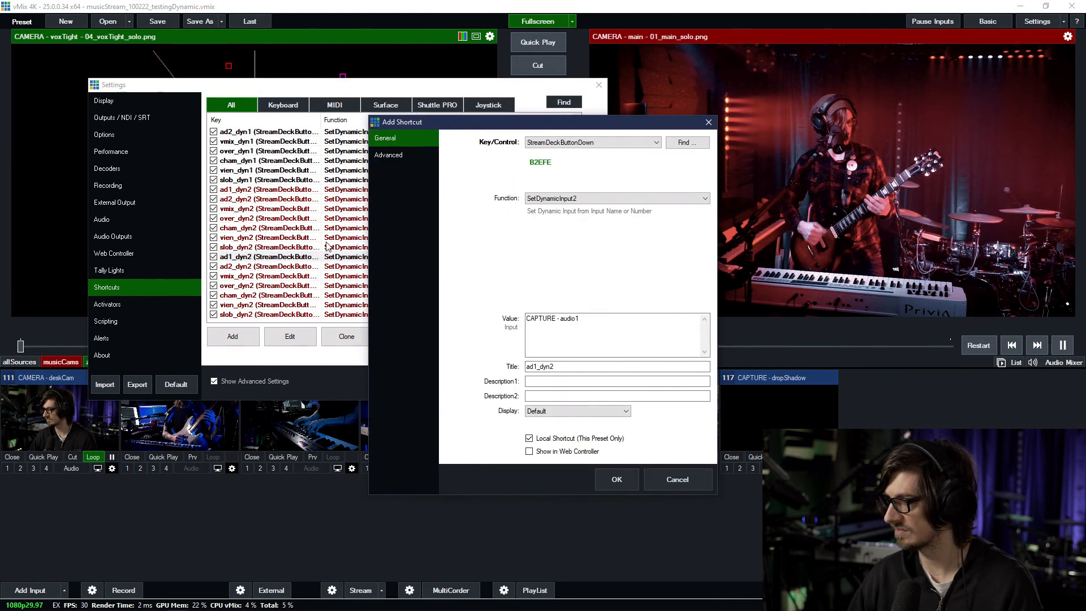
{"action": "left_click", "coordinate": [687, 142]}
{"action": "left_click", "coordinate": [576, 354]}
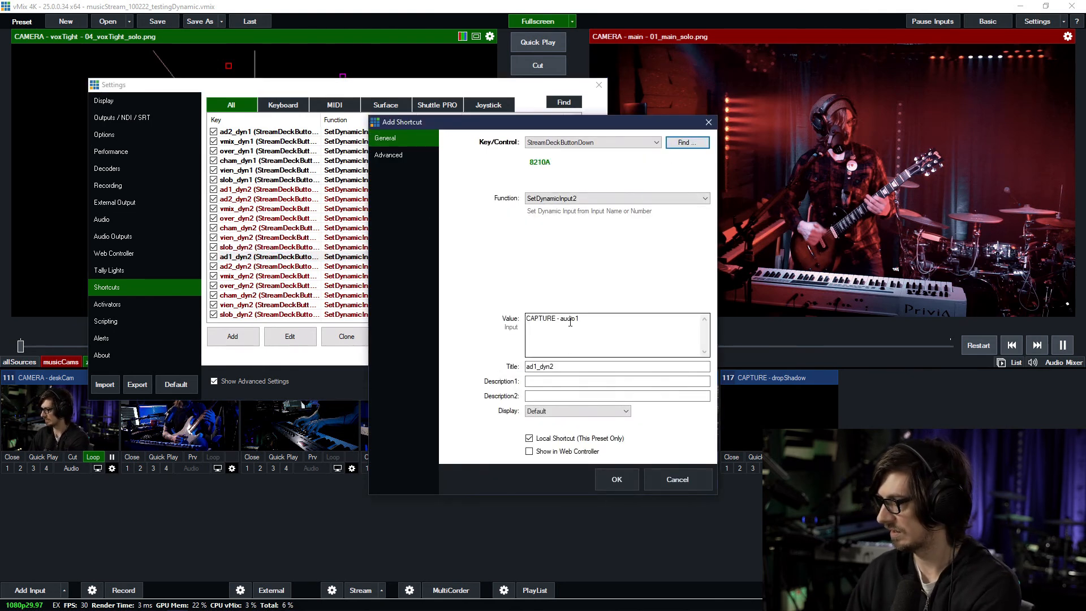
{"action": "left_click", "coordinate": [560, 368]}
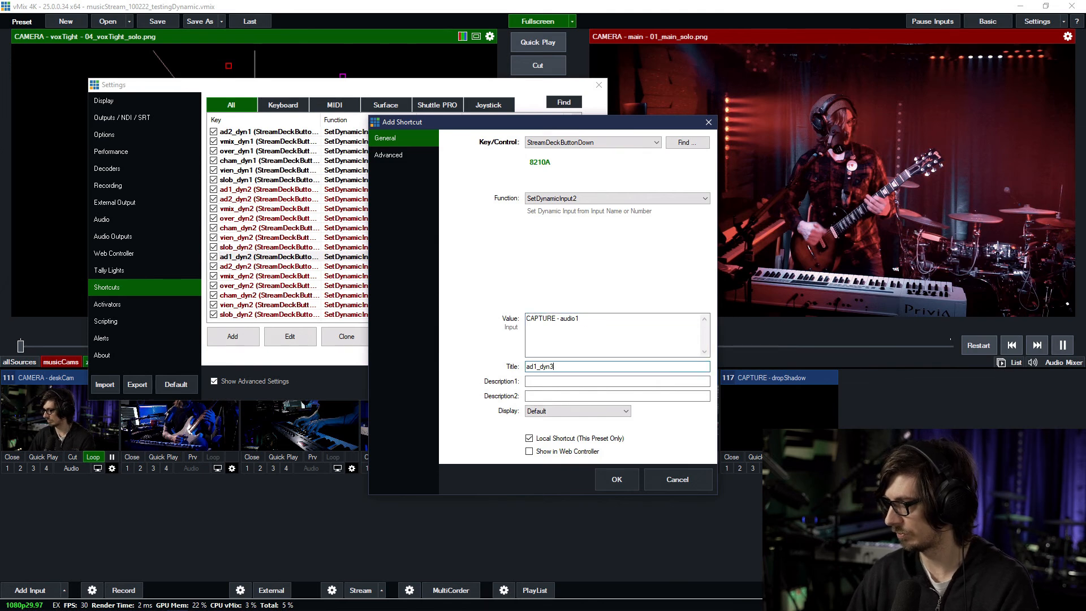
{"action": "scroll", "coordinate": [591, 203], "scroll_direction": "down", "scroll_amount": 1}
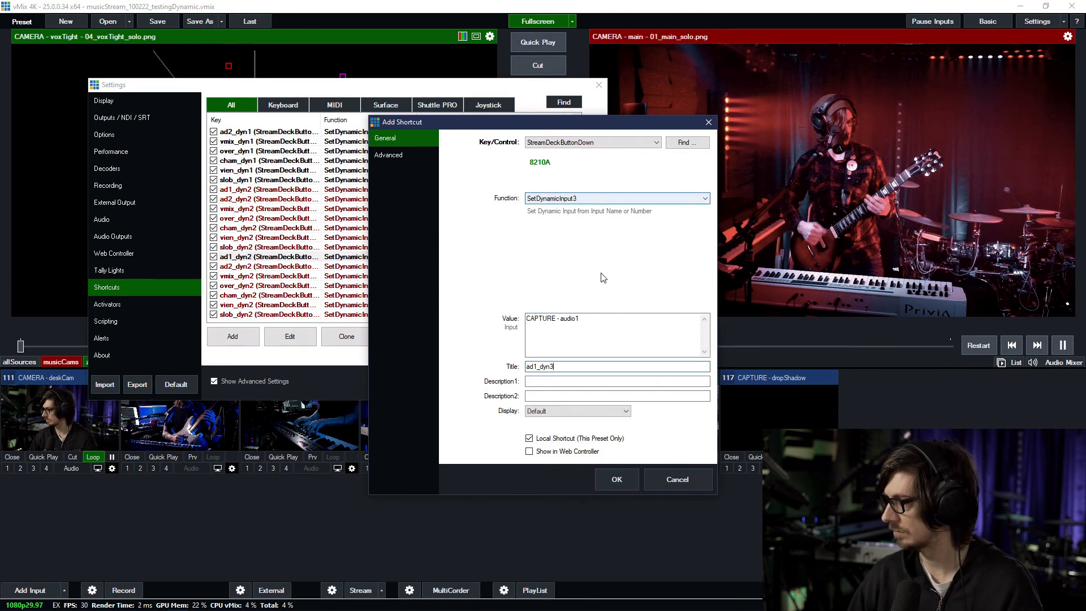
{"action": "left_click", "coordinate": [608, 481]}
Step: Edit the second ad2_dyn2 shortcut to use Stream Deck button E3EE6, function SetDynamicInput3 and title ad2_dyn3
{"action": "left_click", "coordinate": [268, 267]}
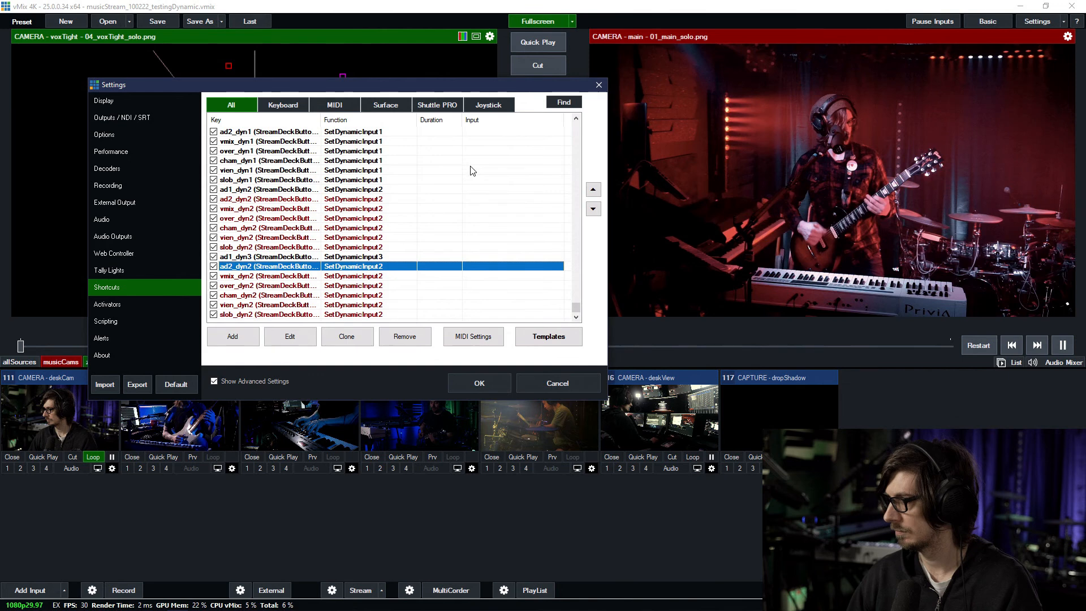
{"action": "left_click", "coordinate": [347, 336]}
{"action": "left_click", "coordinate": [687, 142]}
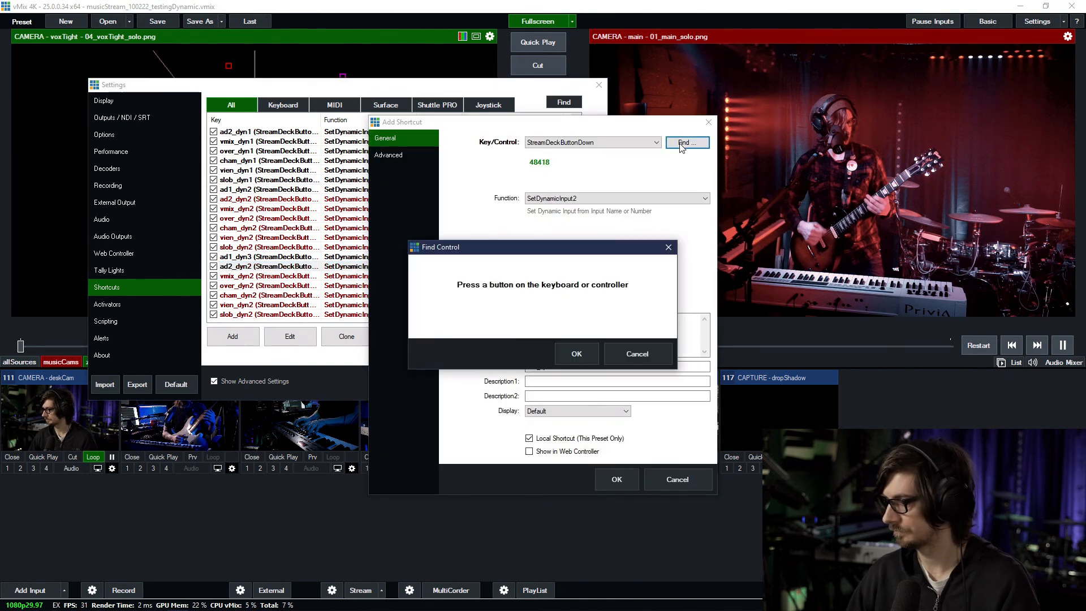
{"action": "left_click", "coordinate": [572, 358]}
{"action": "scroll", "coordinate": [600, 199], "scroll_direction": "down", "scroll_amount": 1}
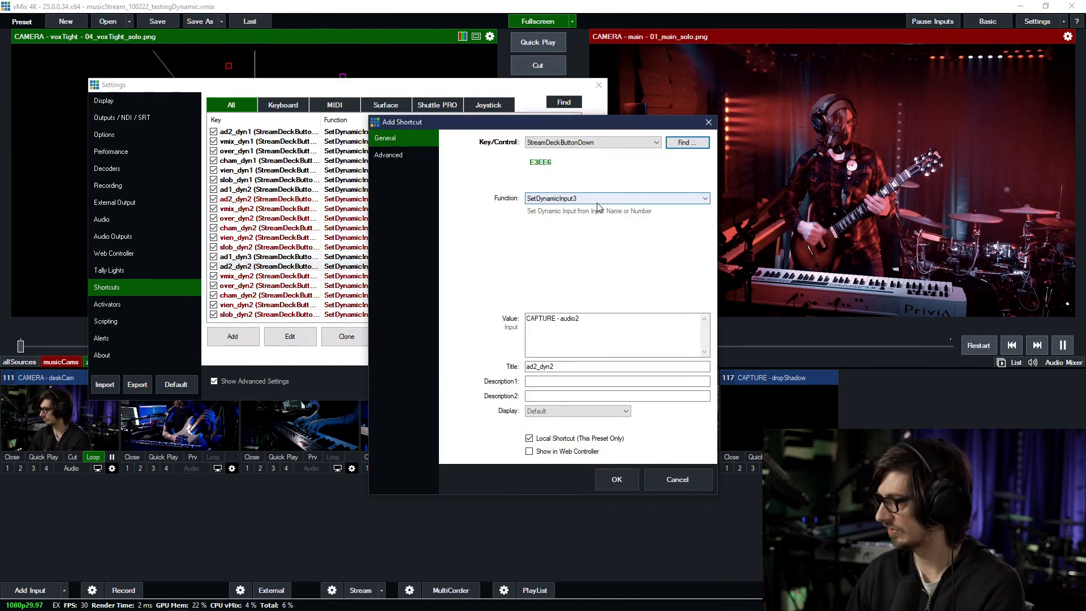
{"action": "left_click", "coordinate": [573, 366]}
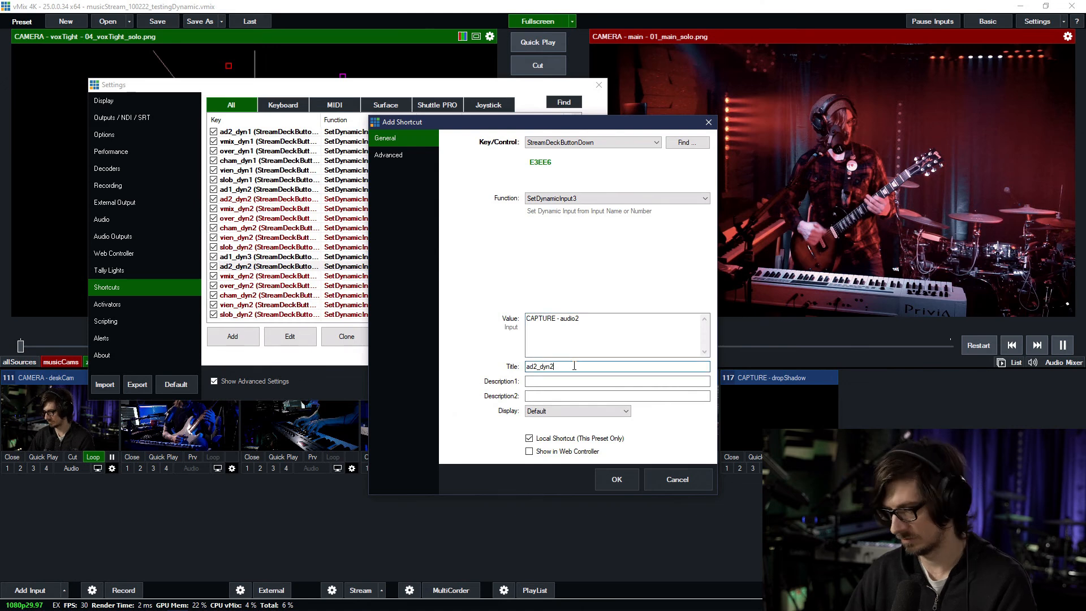
{"action": "left_click", "coordinate": [616, 479]}
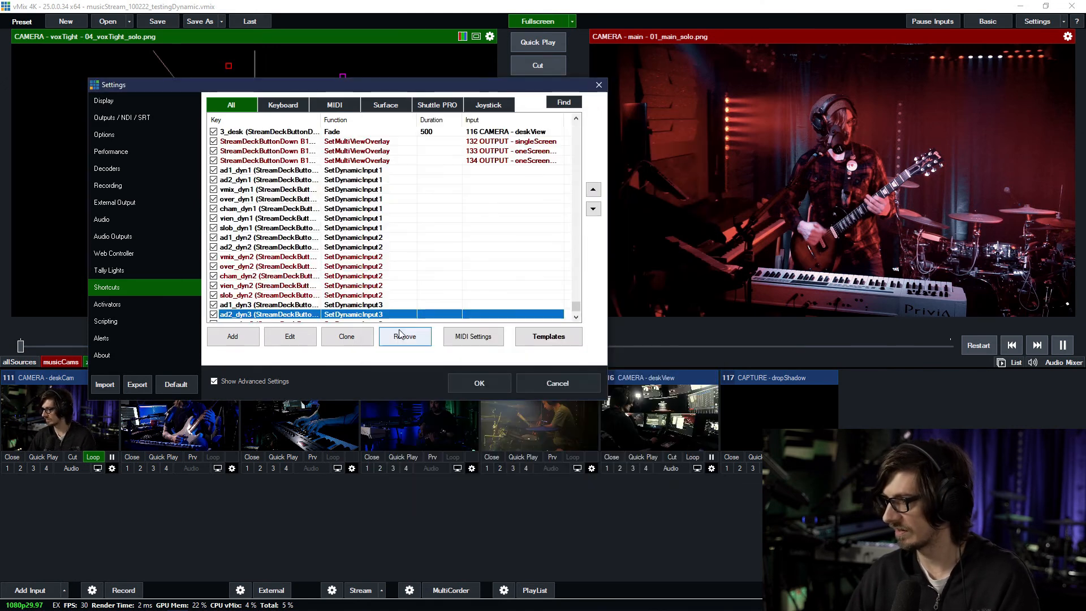
Step: Edit the second vmix_dyn2 shortcut to use Stream Deck button 1C8FF, function SetDynamicInput3 and title vmix_dyn3
{"action": "double_click", "coordinate": [255, 278]}
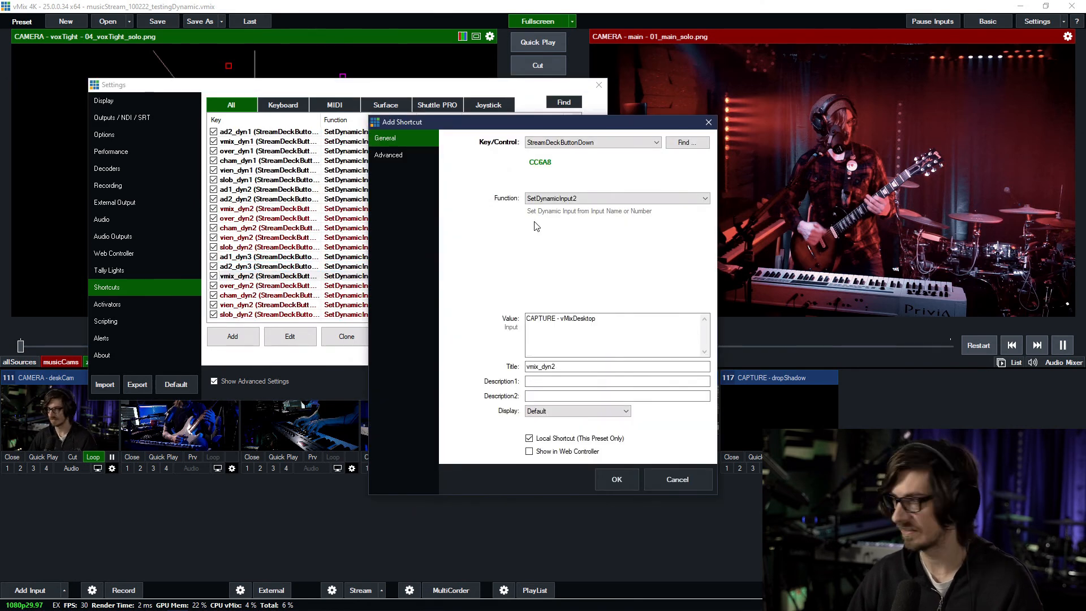
{"action": "left_click", "coordinate": [681, 143]}
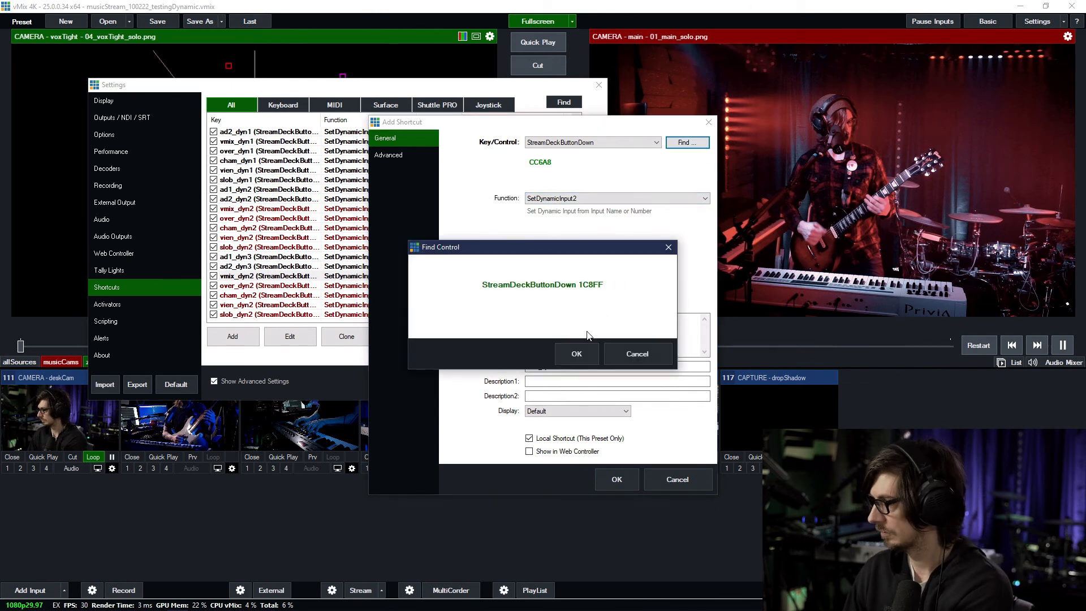
{"action": "left_click", "coordinate": [577, 354]}
{"action": "scroll", "coordinate": [553, 200], "scroll_direction": "down", "scroll_amount": 1}
{"action": "left_click", "coordinate": [578, 369]}
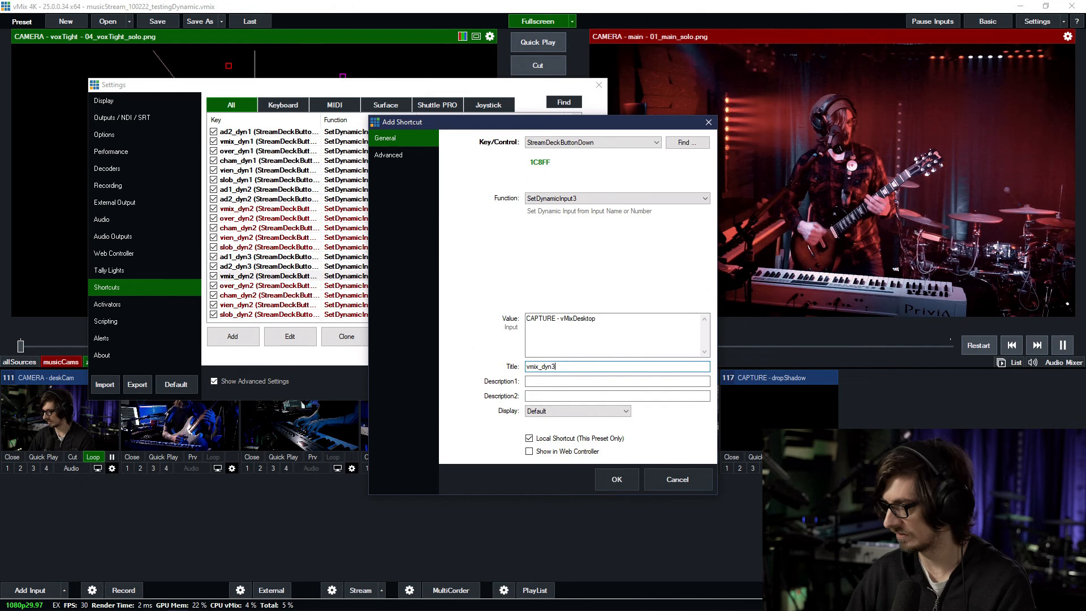
{"action": "left_click", "coordinate": [613, 479]}
Step: Edit the second over_dyn2 shortcut to use Stream Deck button 54A74, function SetDynamicInput3 and title over_dyn3
{"action": "scroll", "coordinate": [306, 262], "scroll_direction": "down", "scroll_amount": 2}
{"action": "left_click", "coordinate": [254, 288]}
{"action": "double_click", "coordinate": [253, 287]}
{"action": "left_click", "coordinate": [686, 143]}
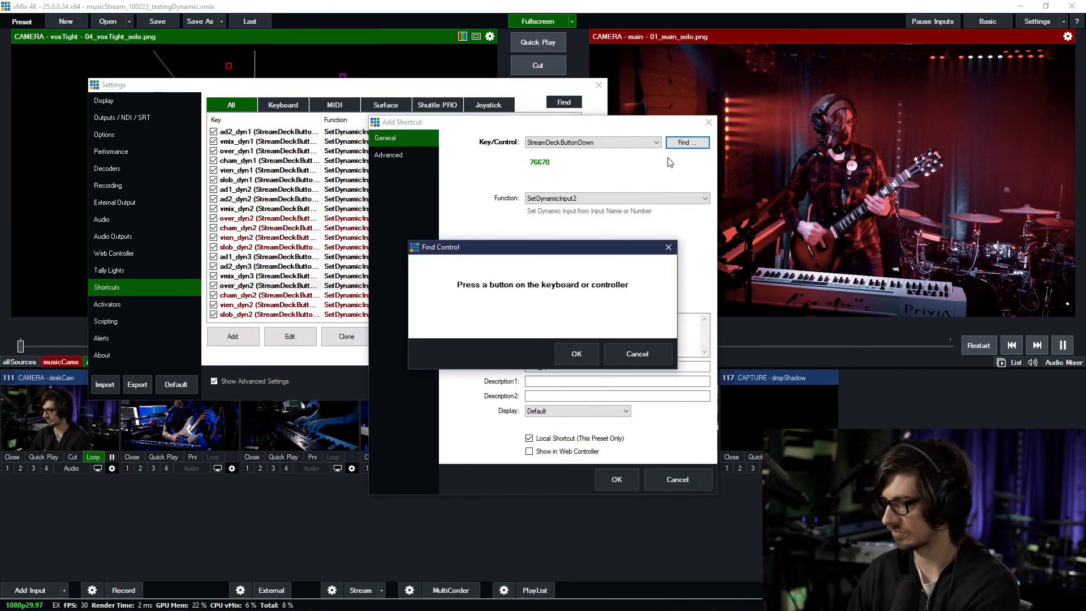
{"action": "left_click", "coordinate": [577, 353]}
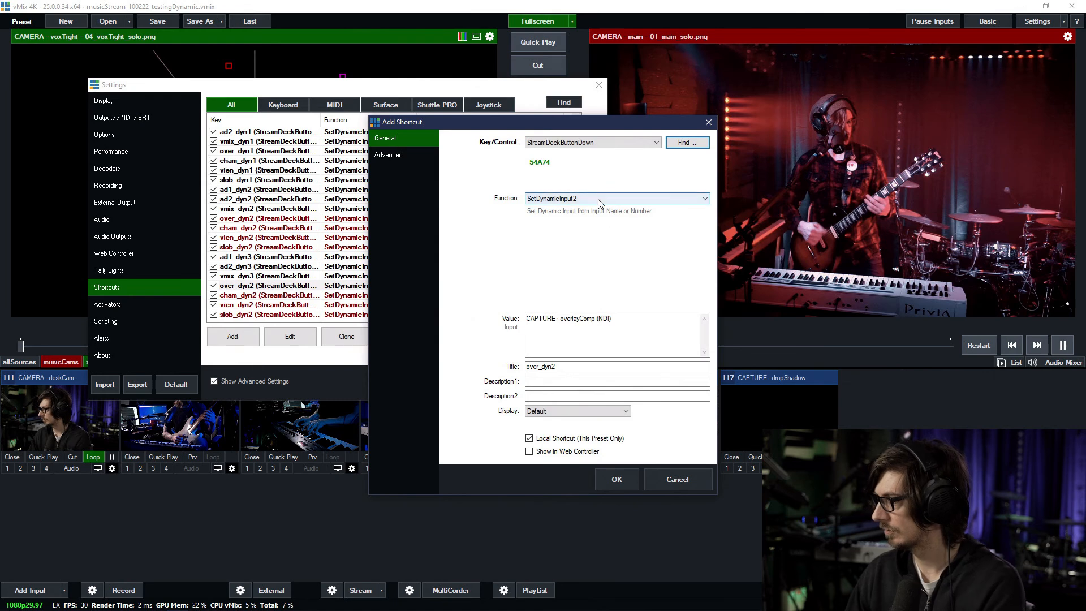
{"action": "left_click", "coordinate": [565, 367]}
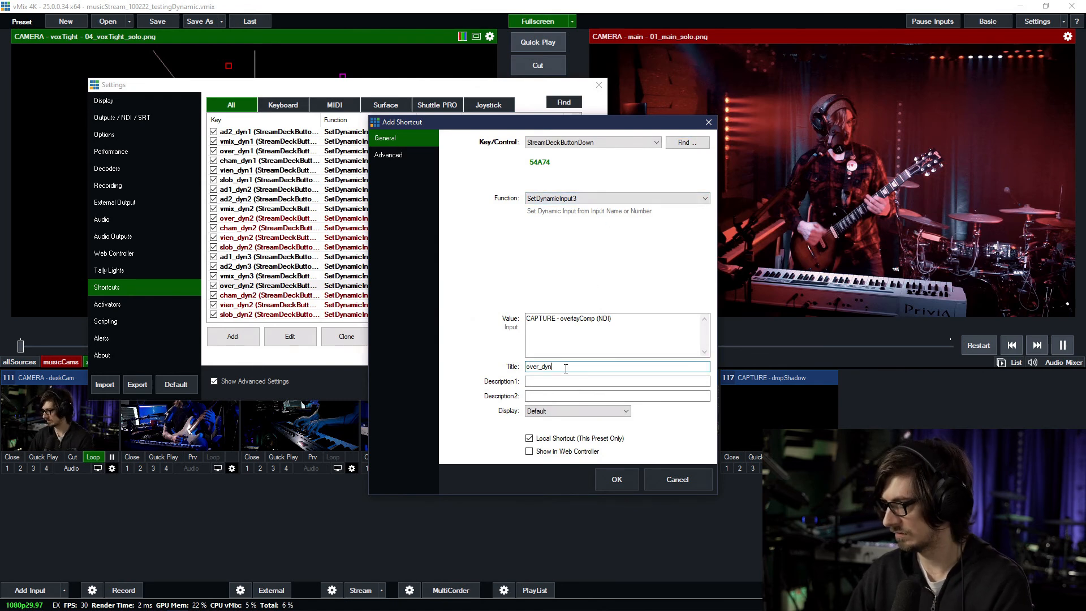
{"action": "type", "text": "3"}
{"action": "left_click", "coordinate": [616, 479]}
Step: Edit the second cham_dyn2 shortcut to use Stream Deck button 563BC, function SetDynamicInput3 and title cham_dyn3
{"action": "left_click", "coordinate": [272, 300]}
{"action": "double_click", "coordinate": [272, 300]}
{"action": "left_click", "coordinate": [687, 143]}
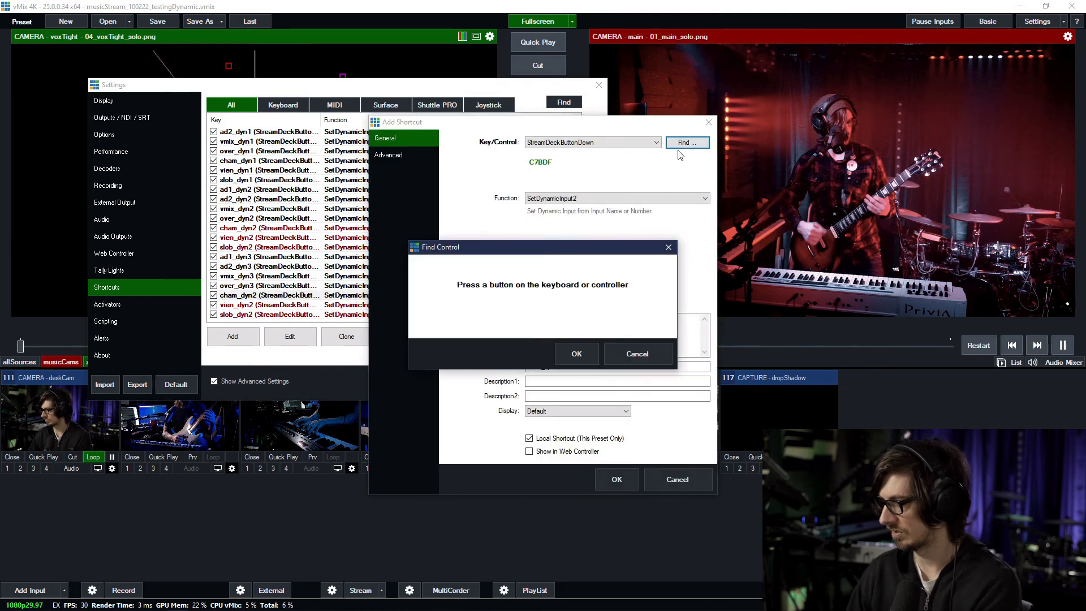
{"action": "left_click", "coordinate": [569, 342]}
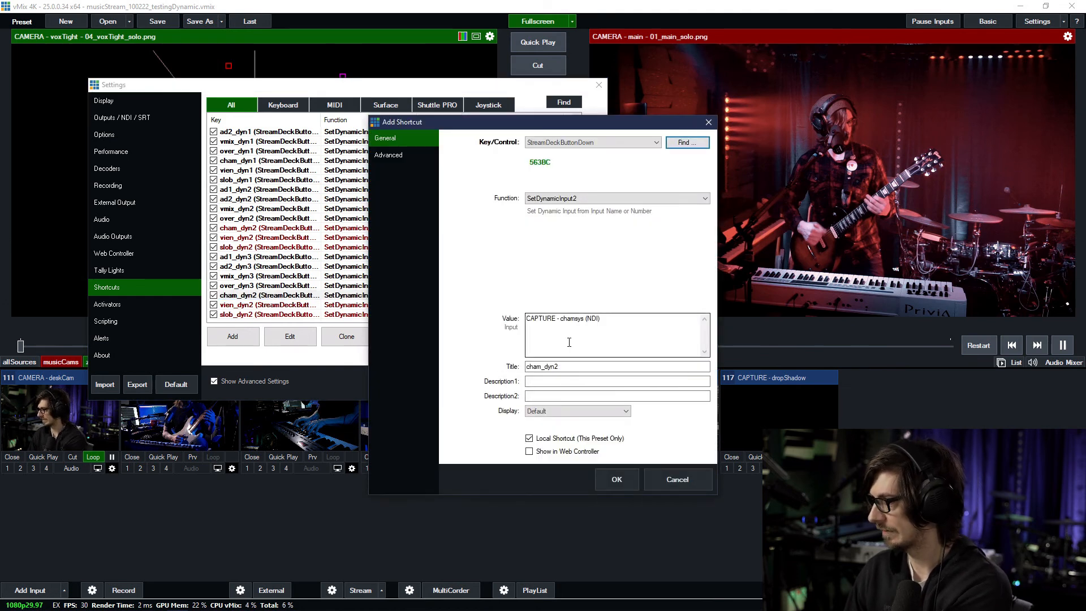
{"action": "left_click", "coordinate": [605, 200]}
{"action": "left_click", "coordinate": [602, 218]}
{"action": "left_click", "coordinate": [597, 367]}
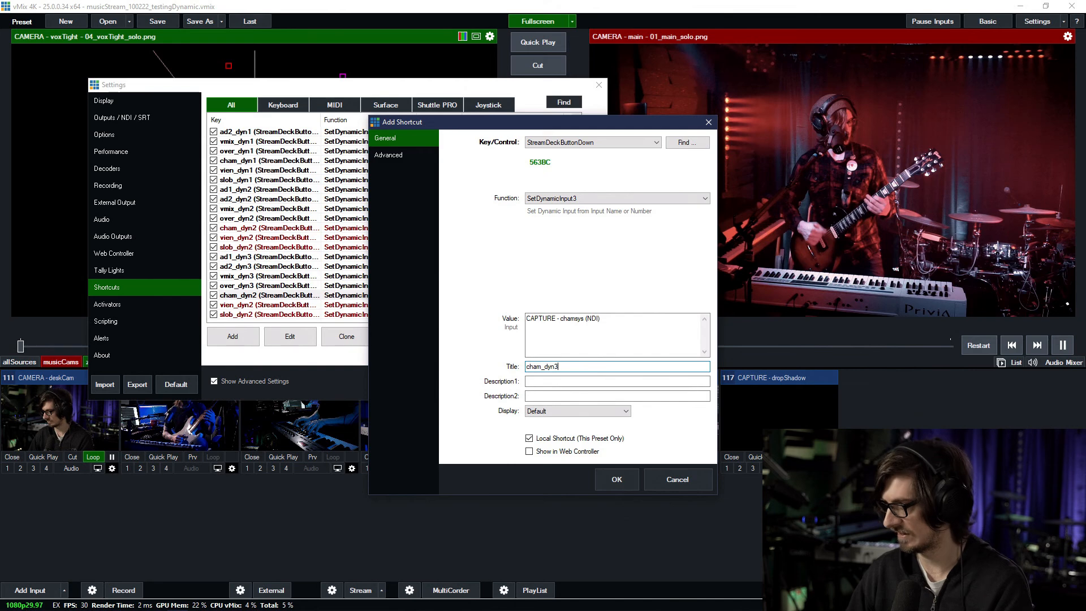
{"action": "left_click", "coordinate": [615, 480]}
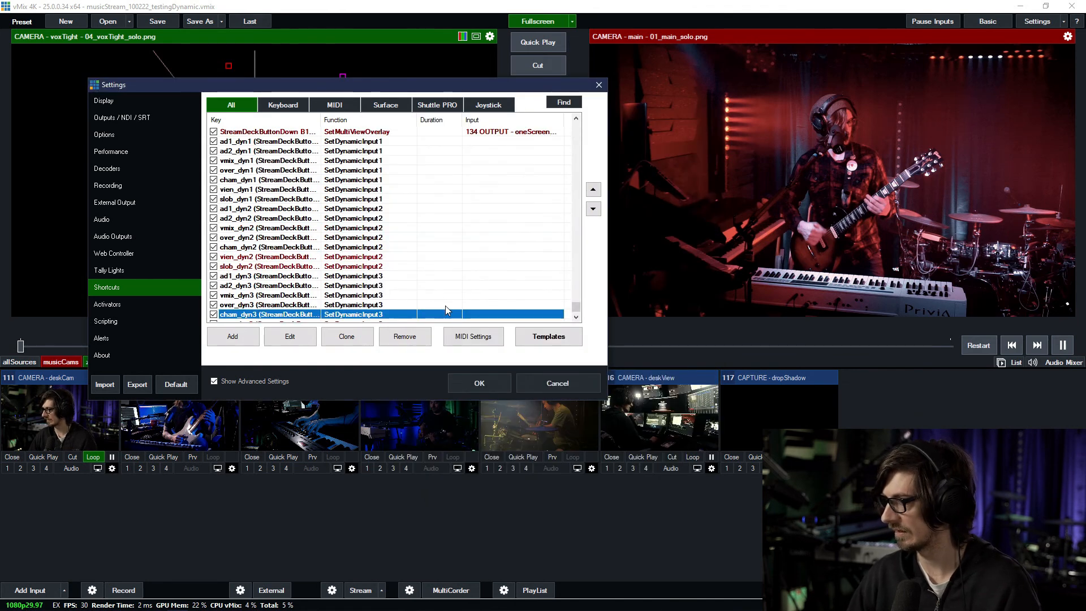
Step: Edit the second vien_dyn2 shortcut to use Stream Deck button 4B0F7, function SetDynamicInput3 and title vien_dyn3
{"action": "left_click", "coordinate": [220, 292]}
{"action": "double_click", "coordinate": [249, 306]}
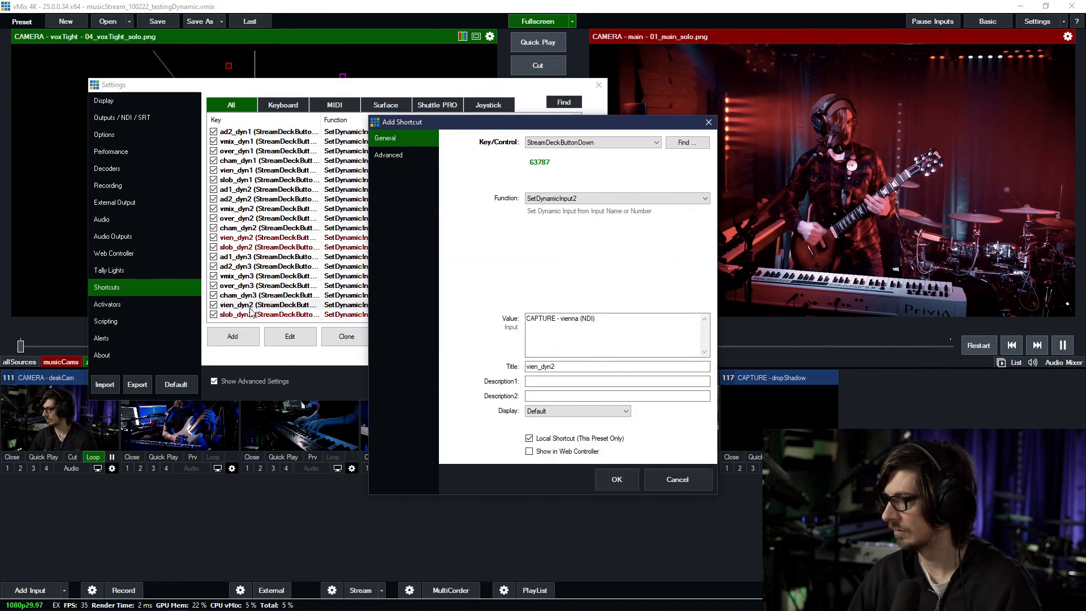
{"action": "left_click", "coordinate": [686, 143]}
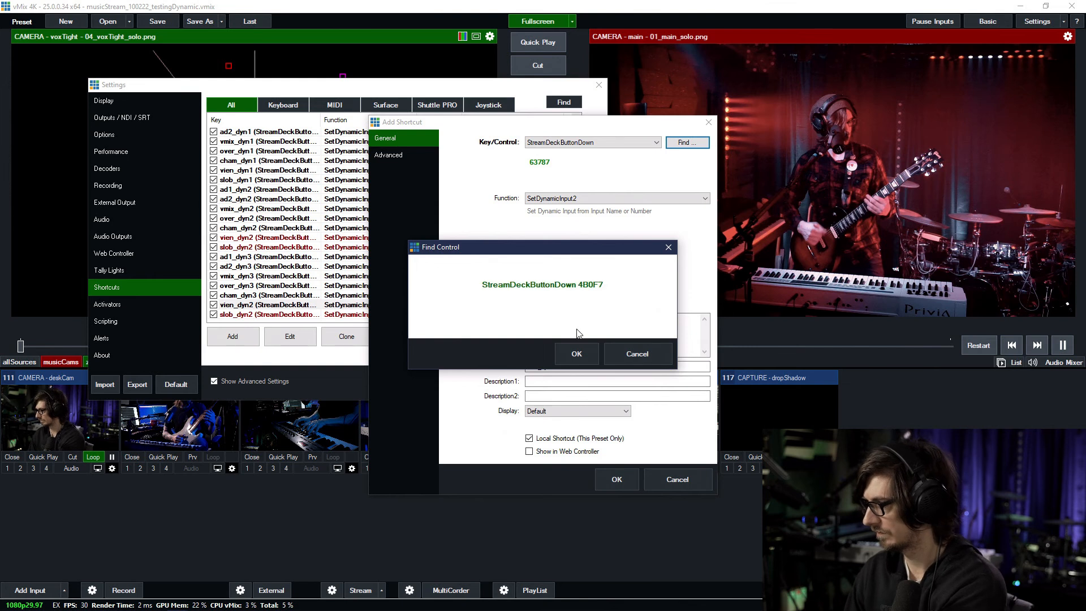
{"action": "left_click", "coordinate": [577, 353]}
{"action": "scroll", "coordinate": [580, 200], "scroll_direction": "down", "scroll_amount": 1}
{"action": "left_click", "coordinate": [579, 367]}
{"action": "type", "text": "3"}
{"action": "left_click", "coordinate": [616, 479]}
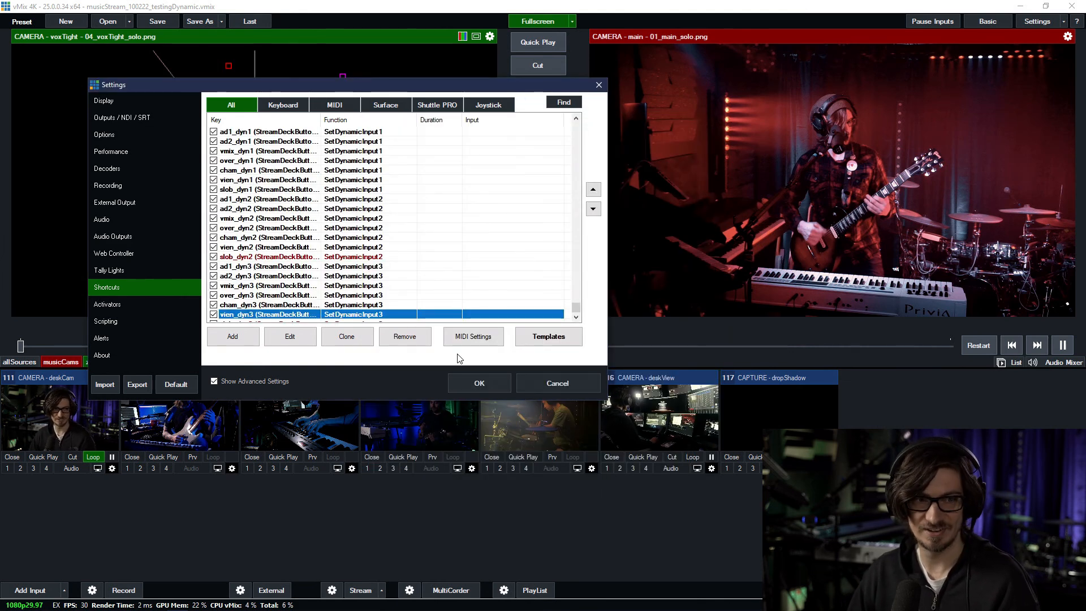
Step: Edit the second slob_dyn2 shortcut to use Stream Deck button FD061, function SetDynamicInput3 and title slob_dyn3
{"action": "scroll", "coordinate": [321, 284], "scroll_direction": "down", "scroll_amount": 1}
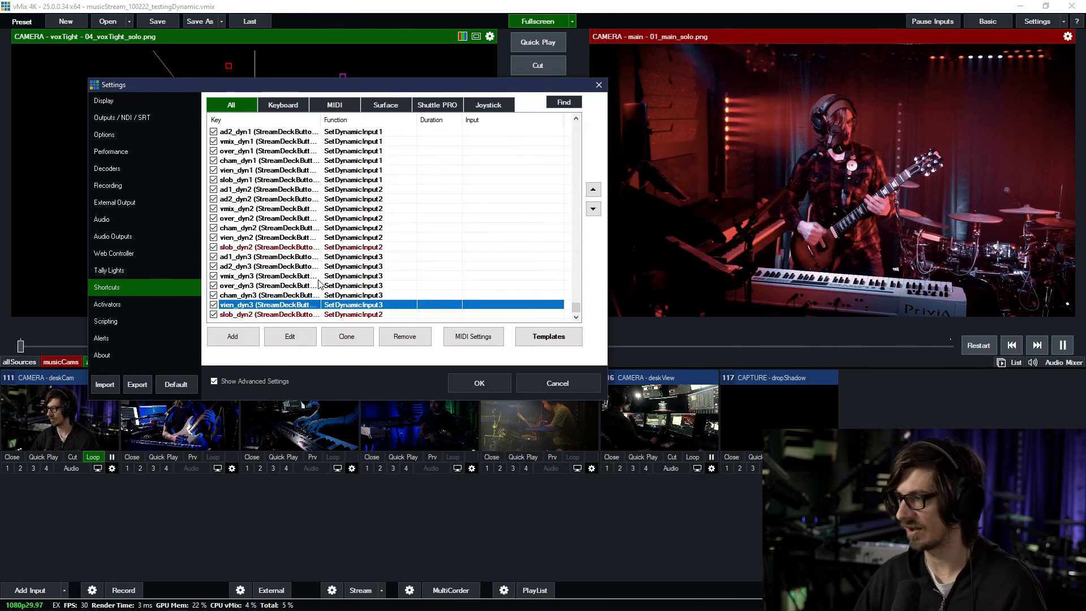
{"action": "double_click", "coordinate": [290, 315]}
{"action": "left_click", "coordinate": [687, 142]}
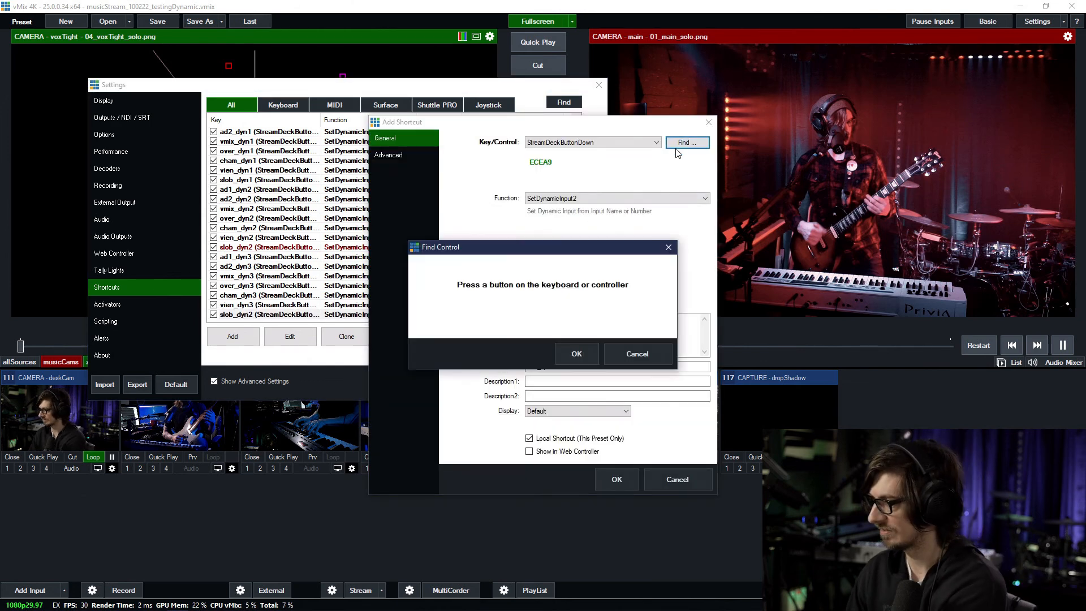
{"action": "left_click", "coordinate": [567, 351]}
{"action": "scroll", "coordinate": [574, 199], "scroll_direction": "down", "scroll_amount": 1}
{"action": "left_click", "coordinate": [564, 367]}
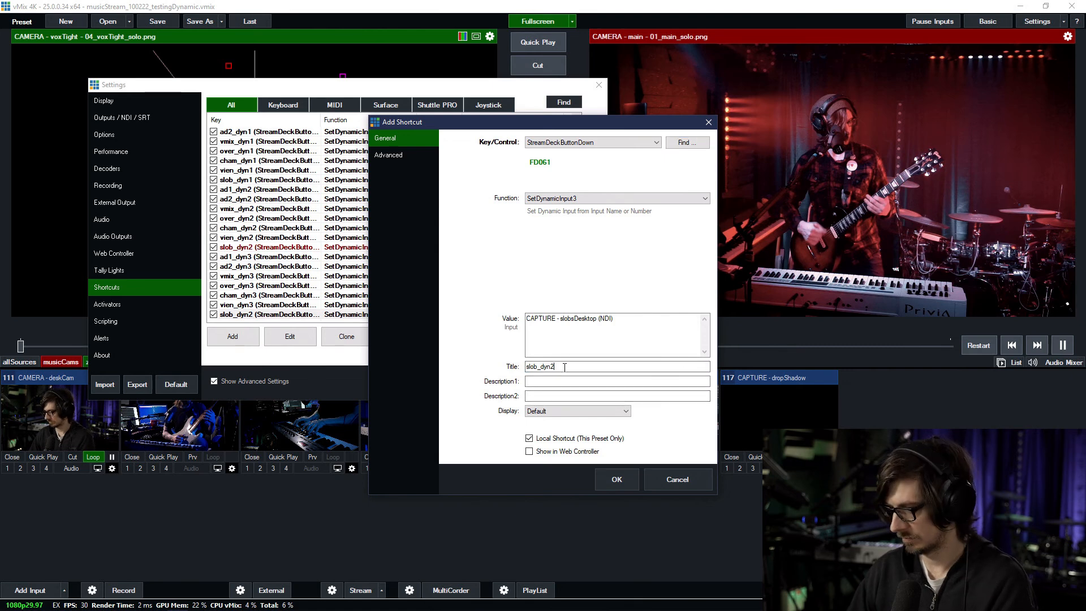
{"action": "type", "text": "3"}
{"action": "key", "text": "Return"}
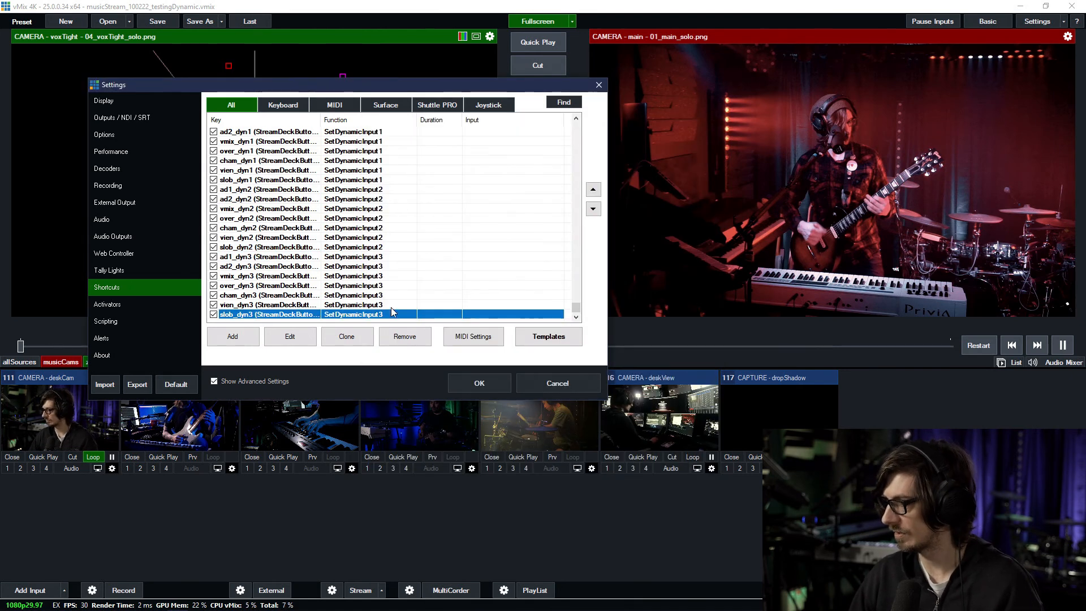
Step: Widen the Key column of the shortcut list to reveal the full Stream Deck button codes and save the settings
{"action": "left_click_drag", "start_coordinate": [321, 122], "coordinate": [374, 123]}
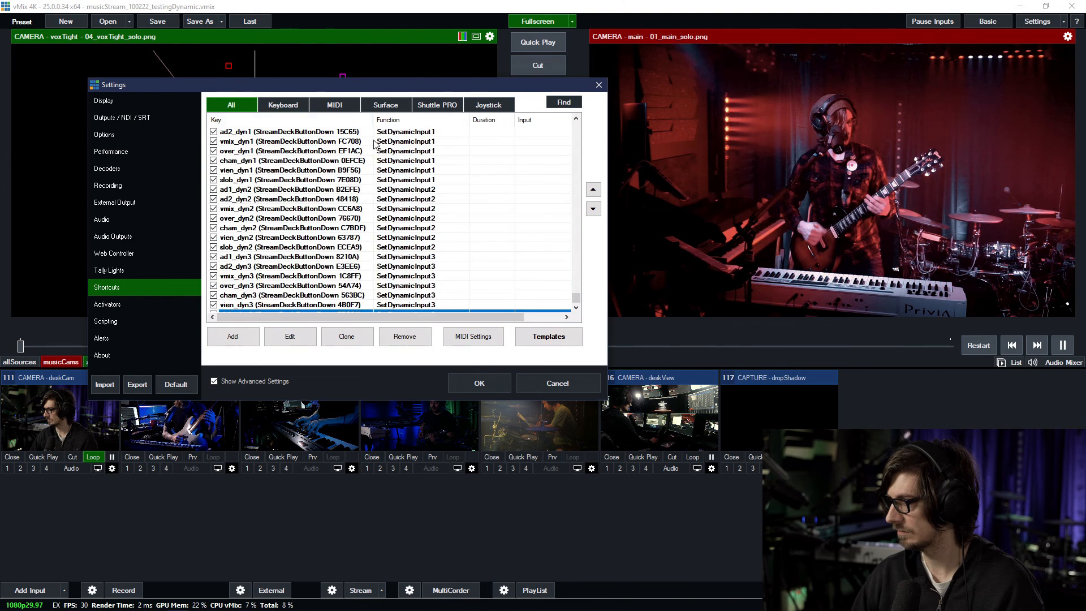
{"action": "left_click", "coordinate": [466, 385]}
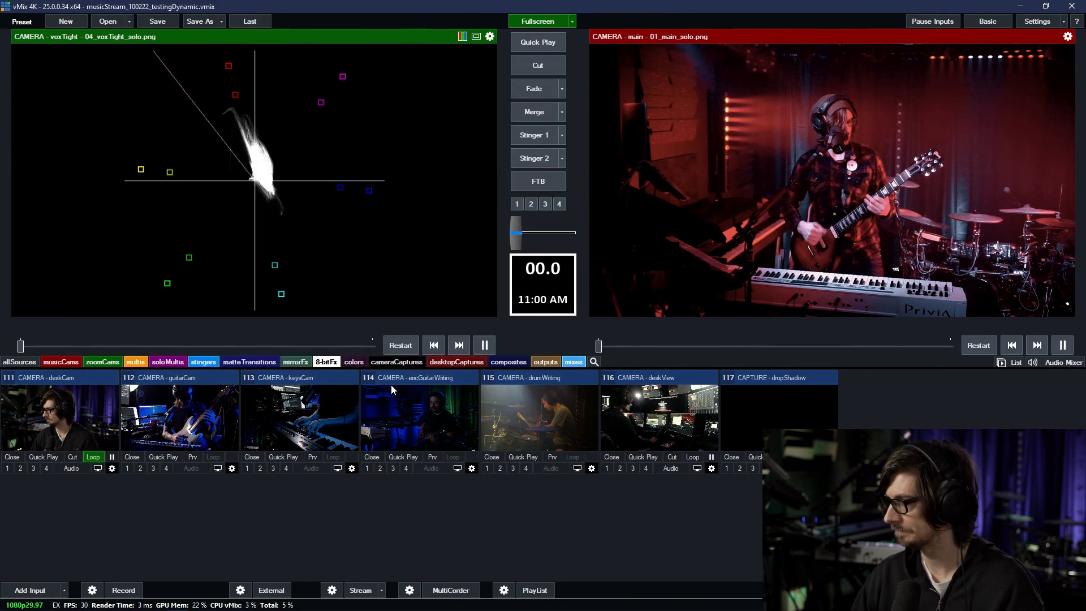
Step: Browse the desktop capture, composite and output inputs, and view the oneScreenOverlay2 output's composition
{"action": "left_click", "coordinate": [463, 364]}
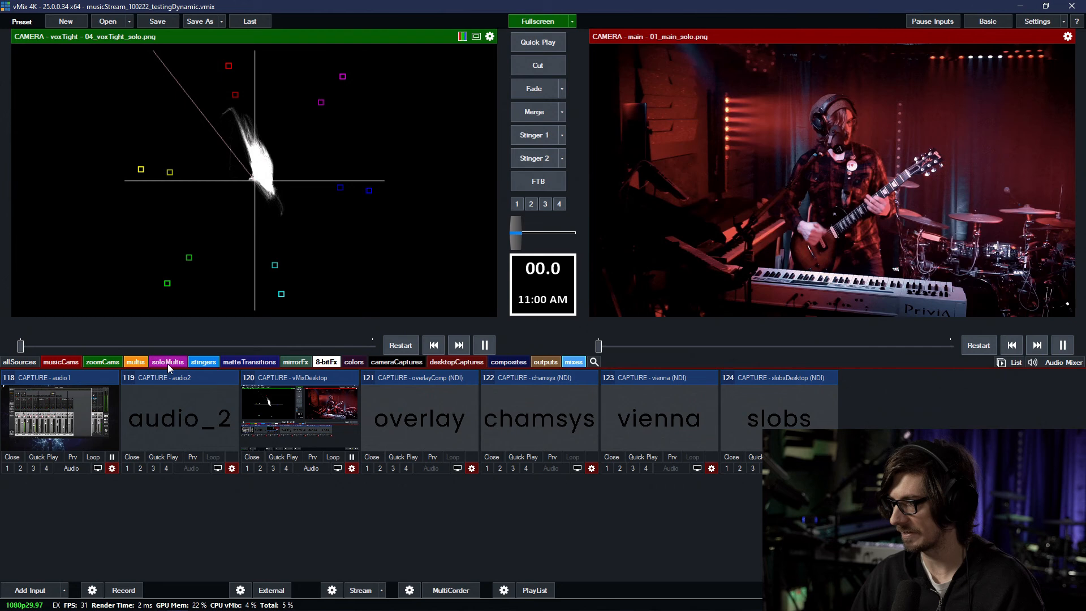
{"action": "left_click", "coordinate": [508, 362]}
{"action": "left_click", "coordinate": [539, 362]}
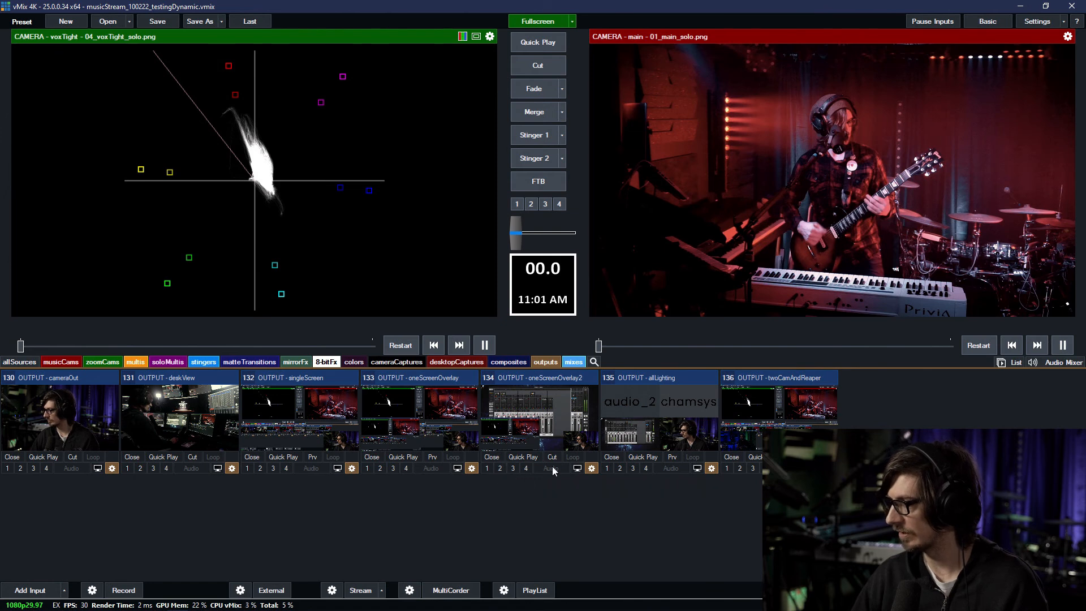
{"action": "left_click", "coordinate": [575, 469]}
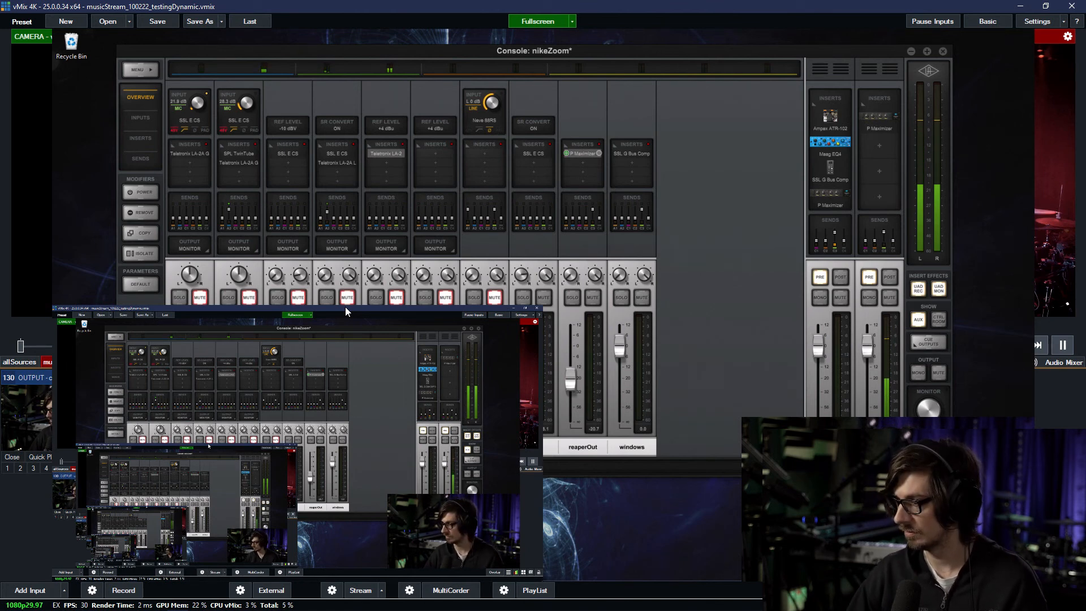
{"action": "left_click", "coordinate": [368, 127]}
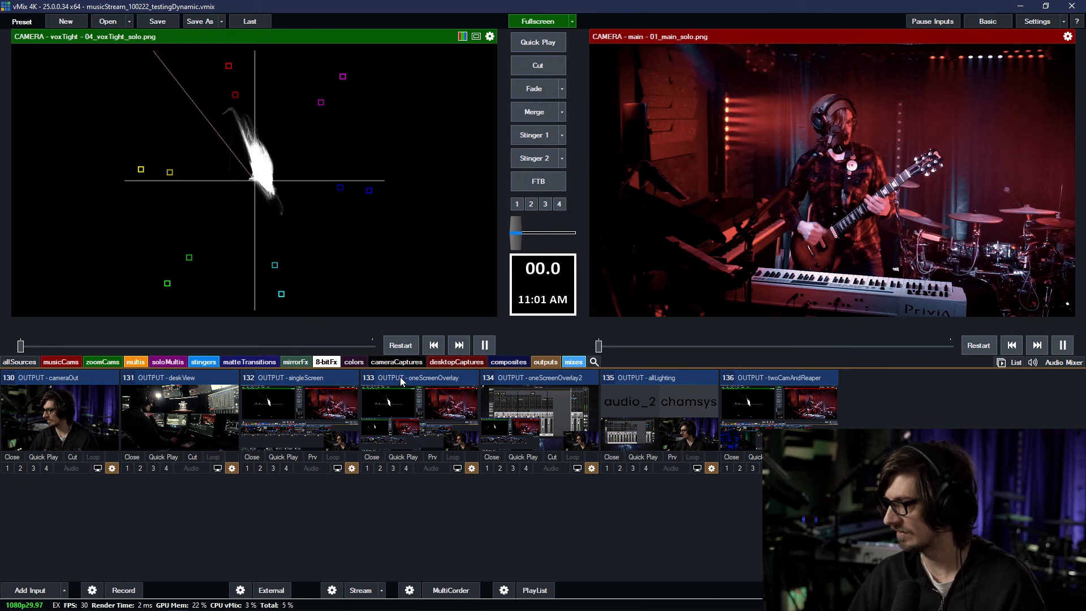
Step: Examine the layer sources of the oneScreenOverlay and singleScreen outputs, including the source choices for oneScreenOverlay's layer 2
{"action": "left_click", "coordinate": [471, 468]}
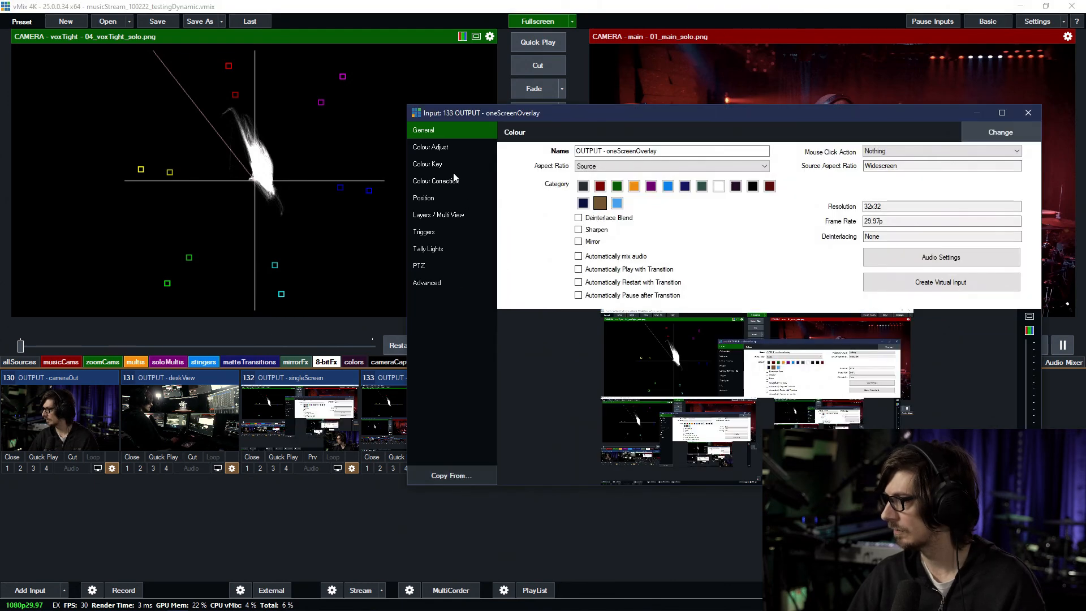
{"action": "left_click", "coordinate": [430, 232]}
{"action": "left_click", "coordinate": [442, 215]}
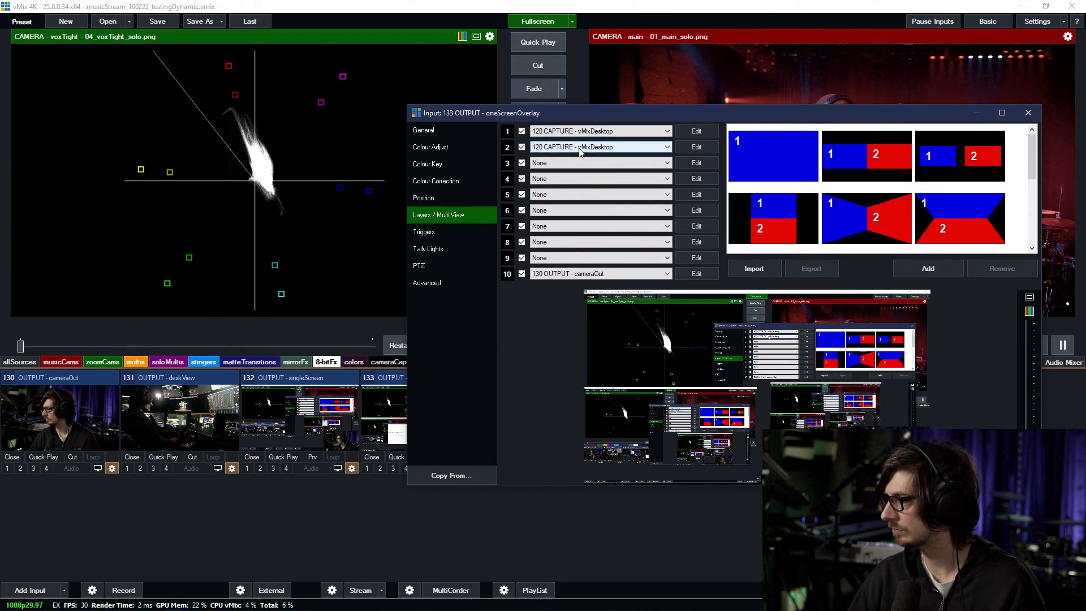
{"action": "left_click", "coordinate": [621, 148]}
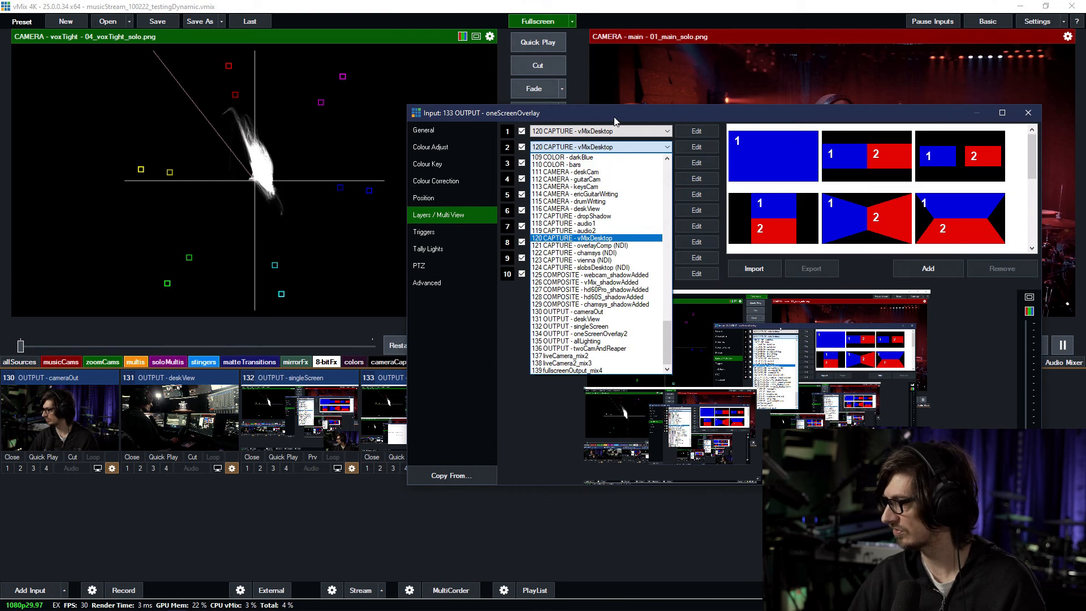
{"action": "left_click", "coordinate": [615, 121]}
{"action": "left_click", "coordinate": [1028, 113]}
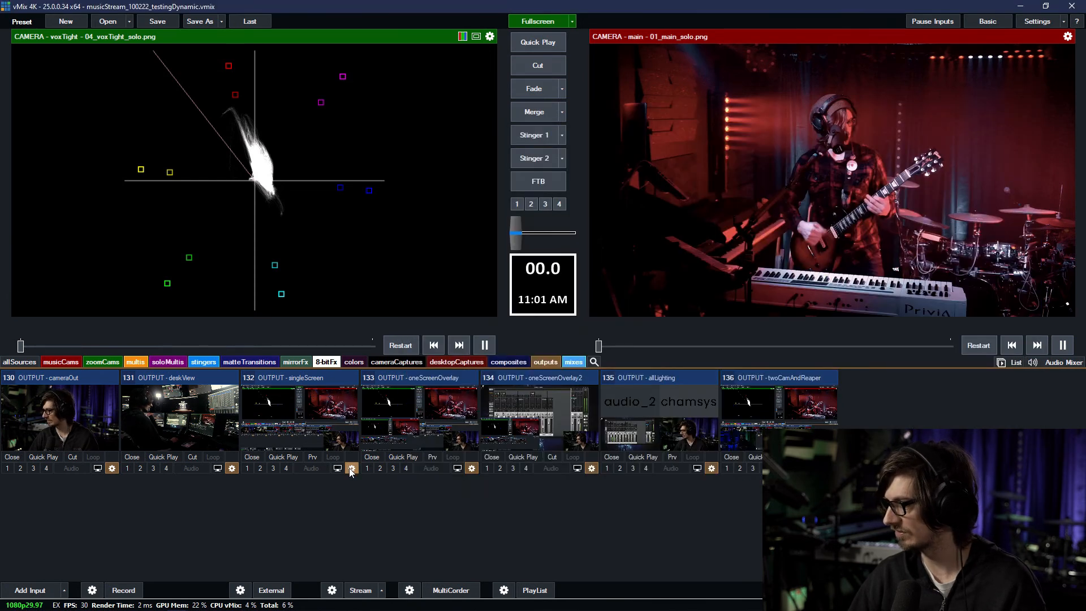
{"action": "left_click", "coordinate": [351, 468]}
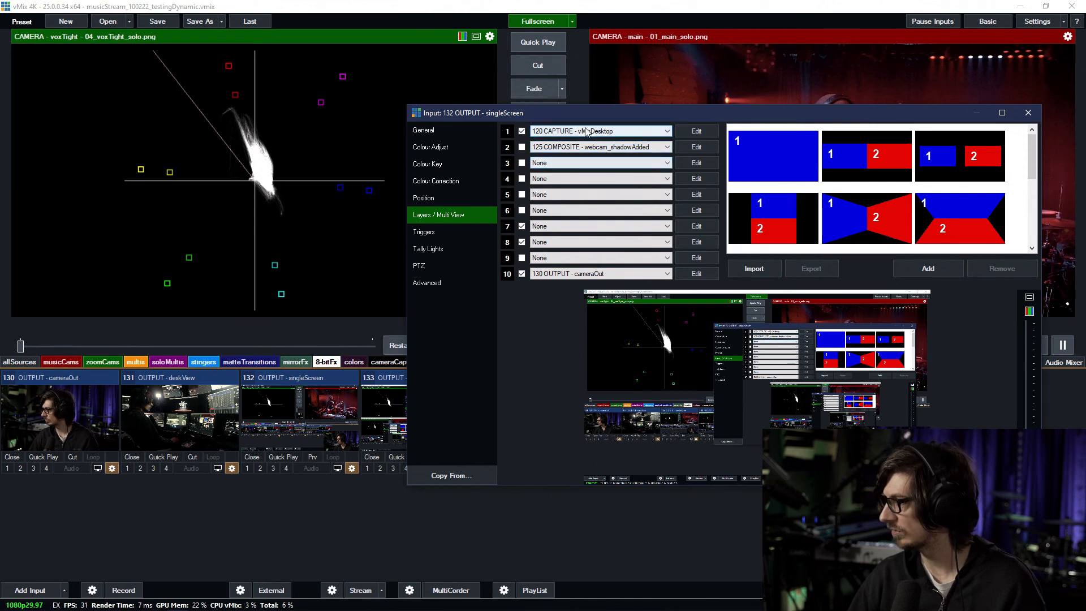
{"action": "left_click", "coordinate": [1027, 112]}
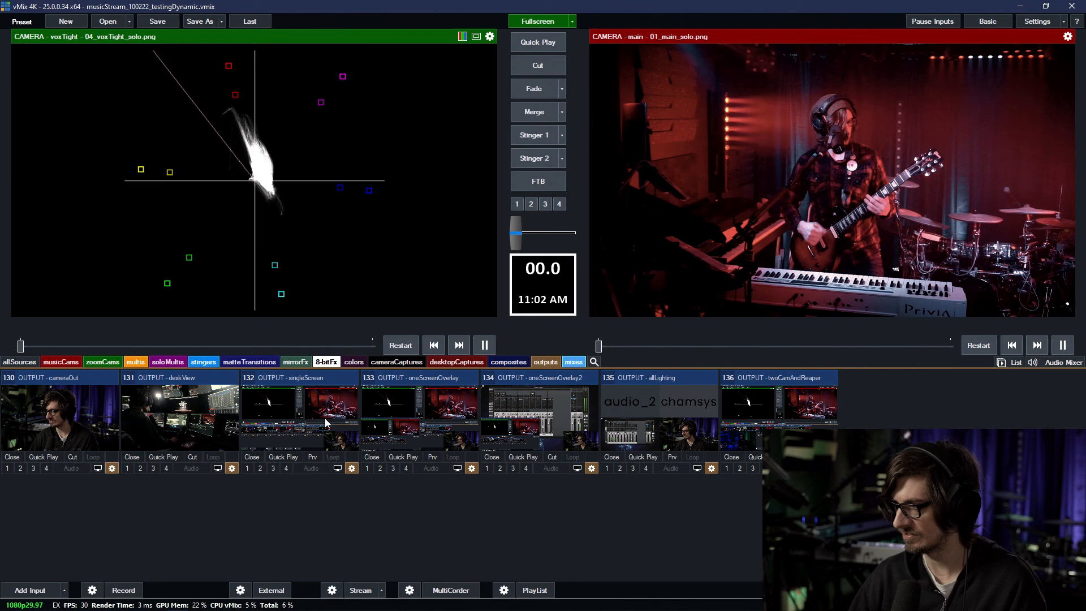
Step: Review the desktop capture and composite inputs, and inspect the function and value of the ad1_dyn1 shortcut
{"action": "left_click", "coordinate": [456, 362]}
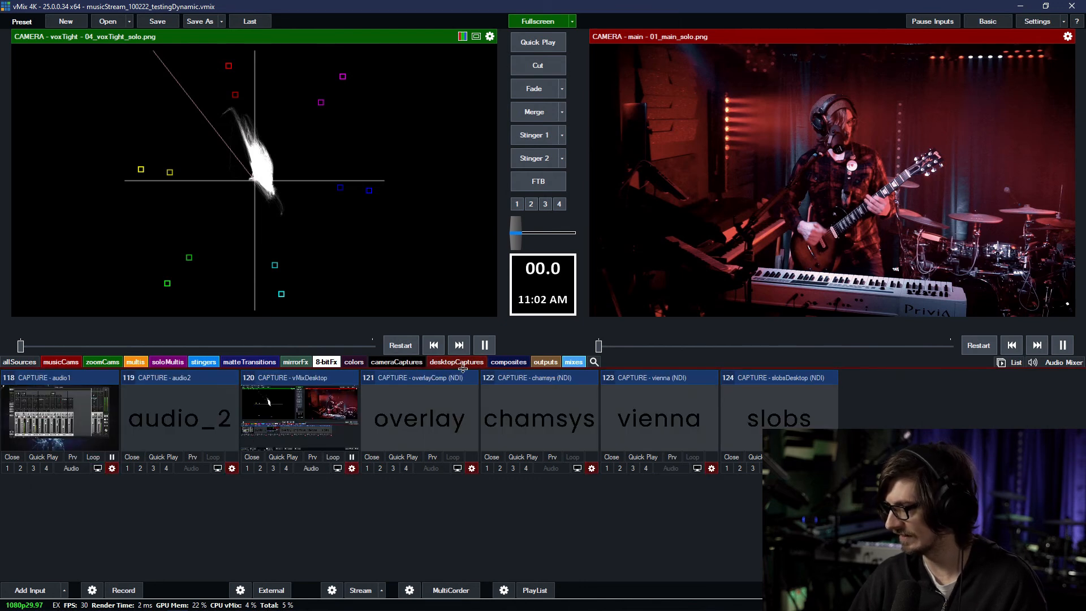
{"action": "left_click", "coordinate": [502, 360]}
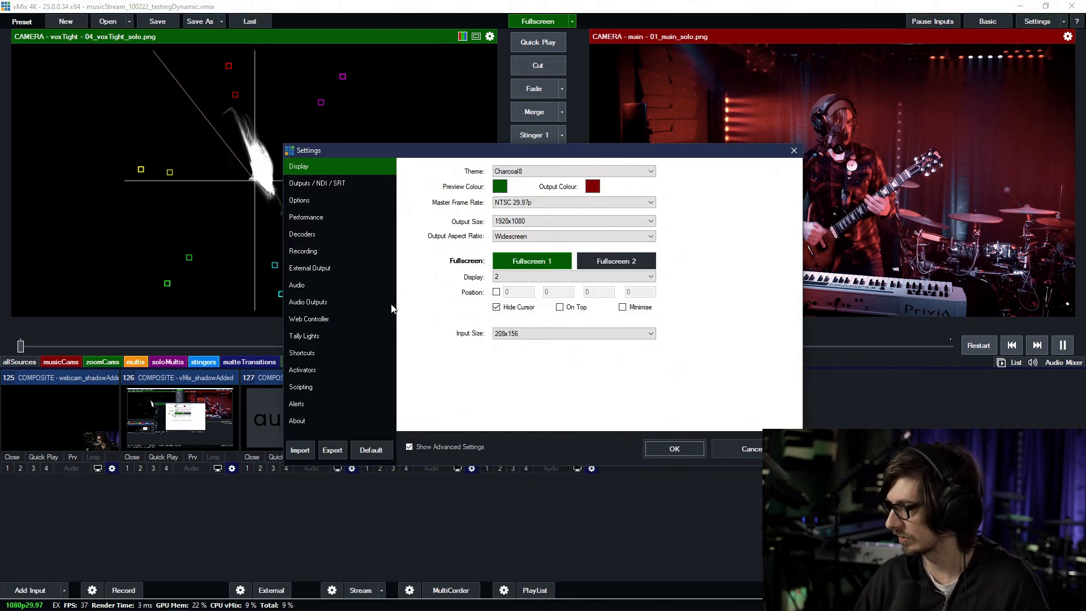
{"action": "left_click", "coordinate": [358, 353]}
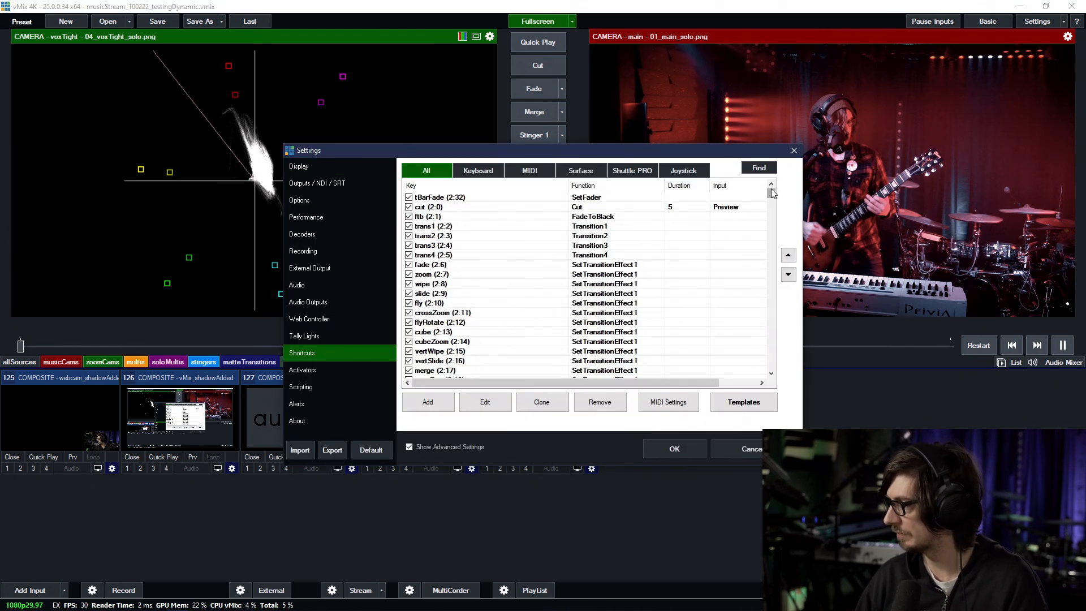
{"action": "left_click_drag", "start_coordinate": [772, 193], "coordinate": [771, 361]}
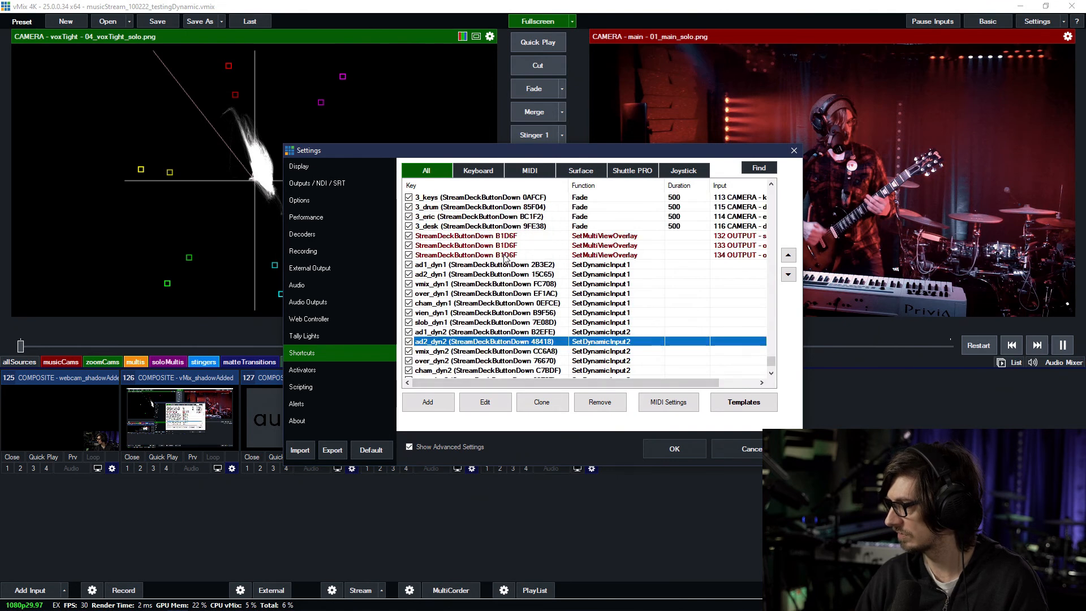
{"action": "double_click", "coordinate": [515, 266]}
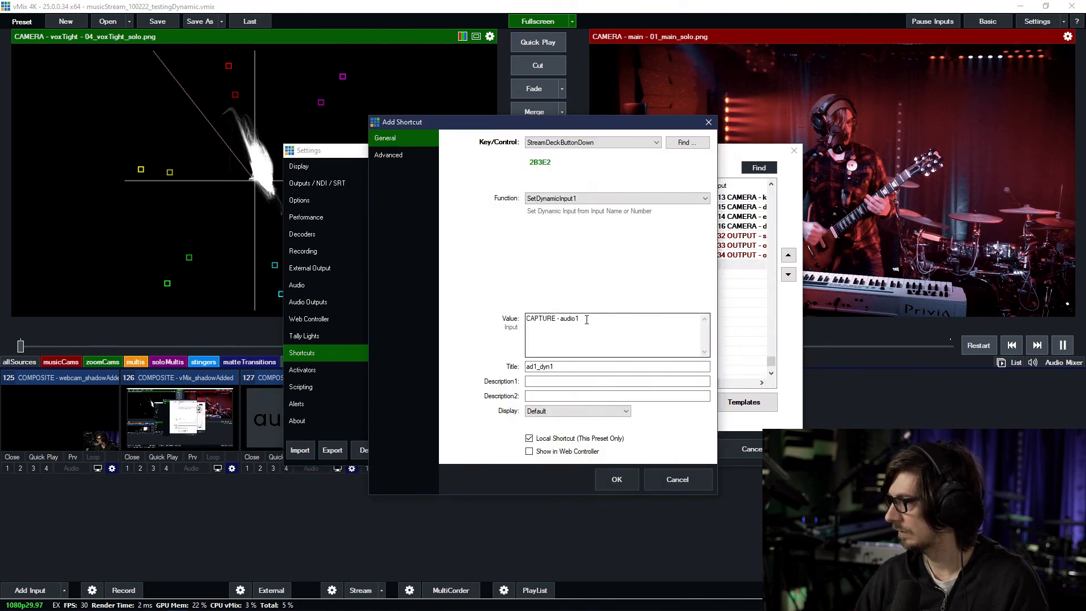
{"action": "left_click", "coordinate": [683, 483]}
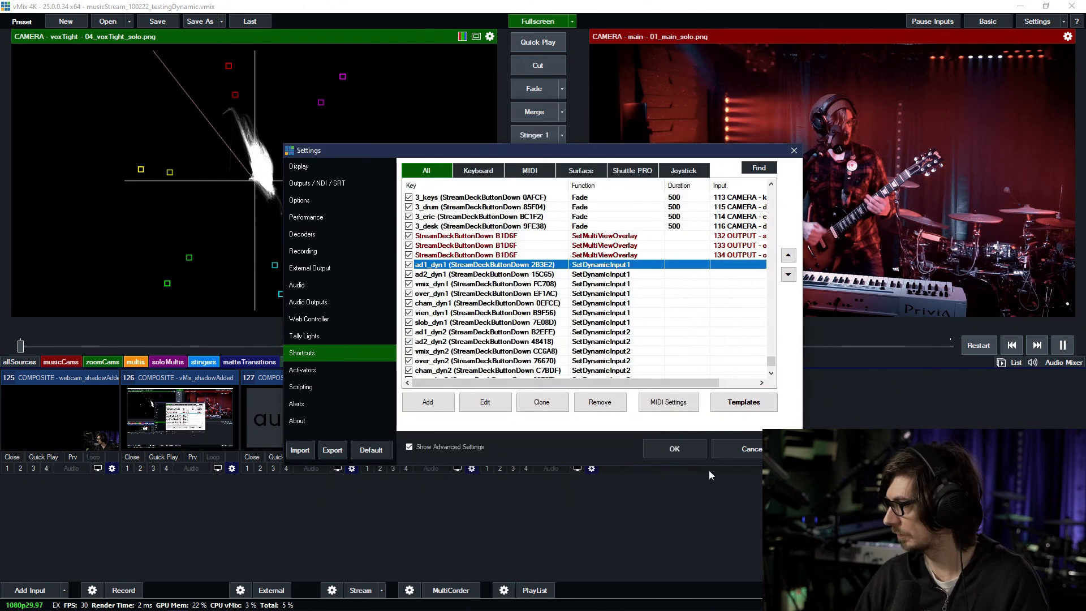
{"action": "left_click", "coordinate": [748, 449]}
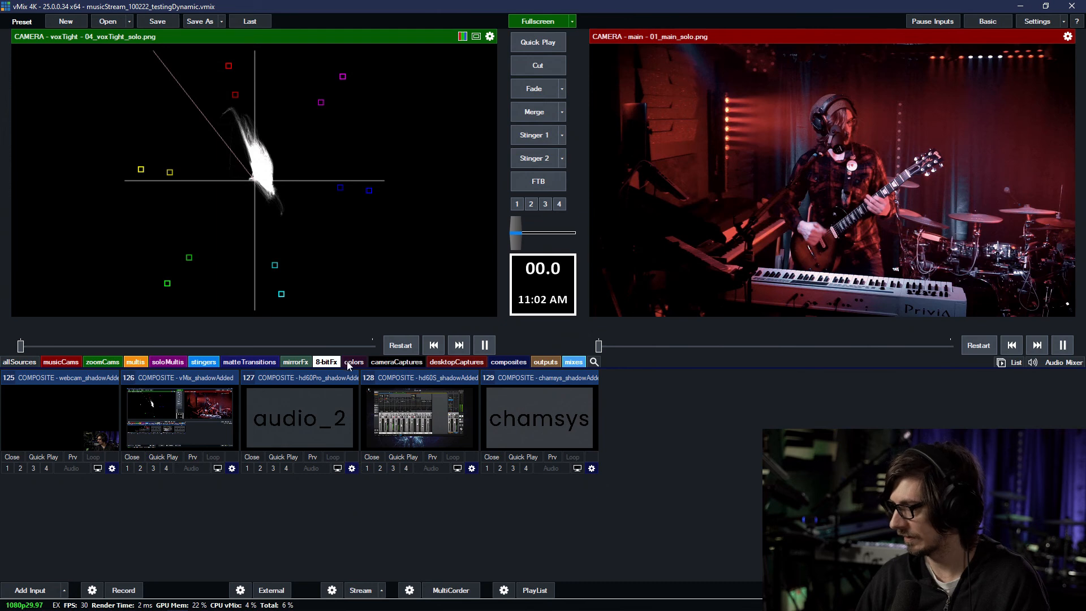
Step: Return to the output inputs and check the layer 1 source of the singleScreen output
{"action": "left_click", "coordinate": [396, 365]}
{"action": "left_click", "coordinate": [460, 365]}
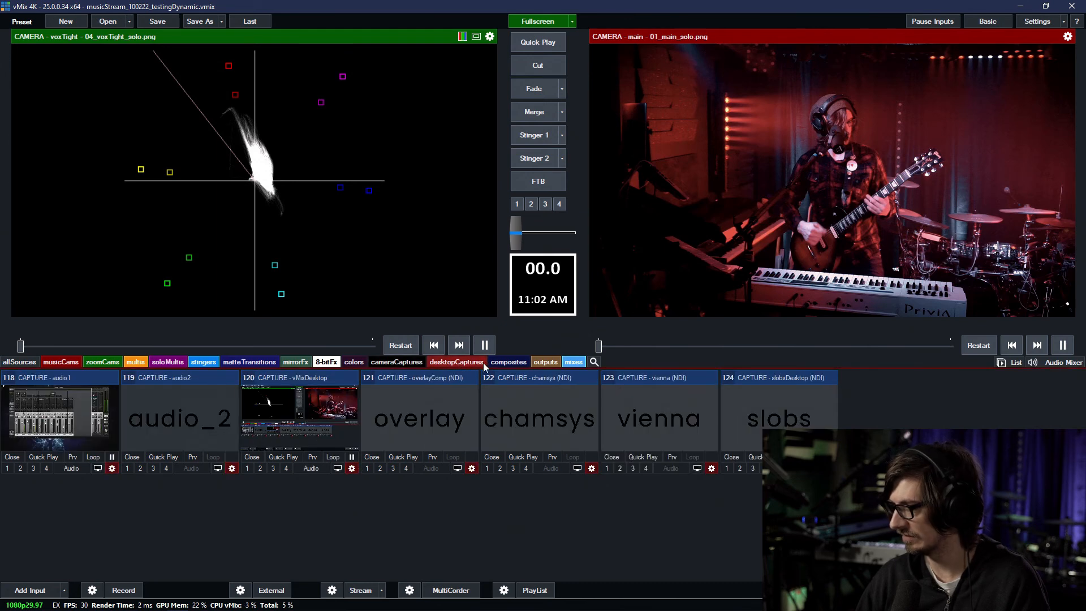
{"action": "left_click", "coordinate": [507, 362]}
{"action": "left_click", "coordinate": [544, 363]}
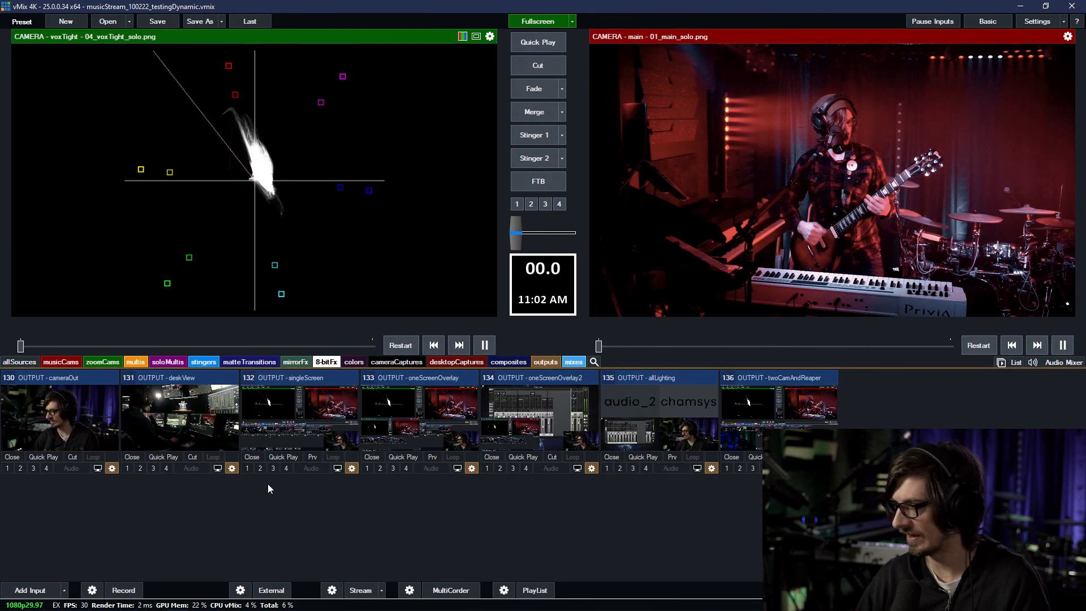
{"action": "left_click", "coordinate": [351, 469]}
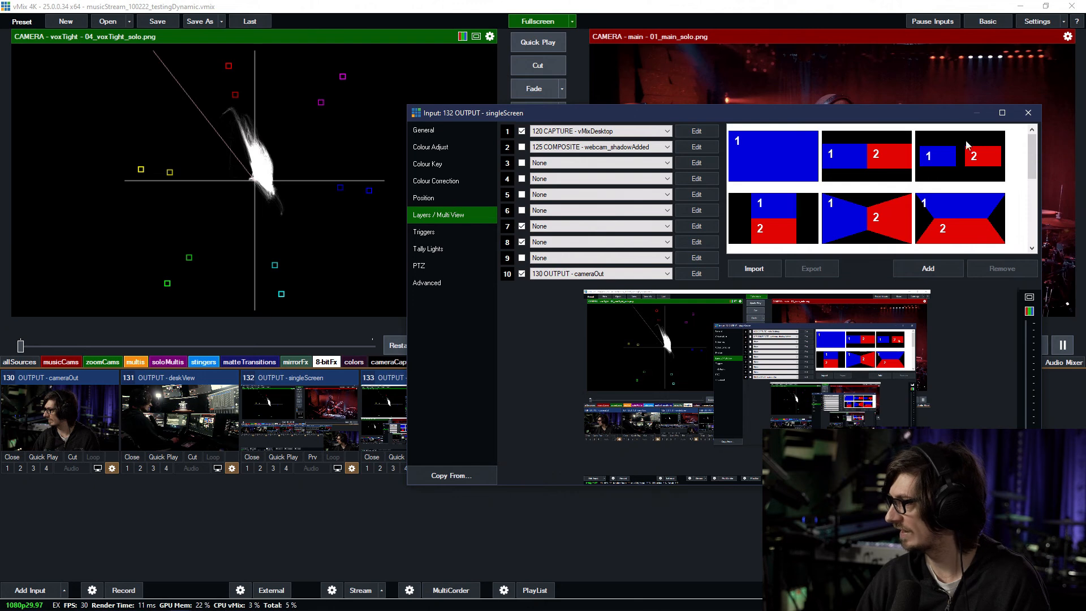
{"action": "left_click", "coordinate": [1028, 113]}
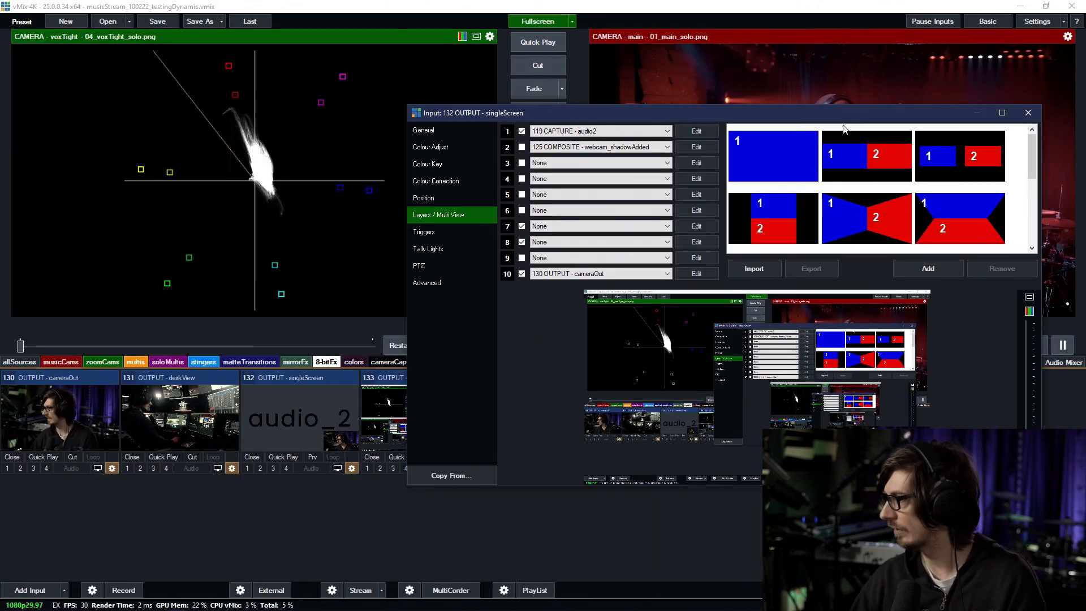
{"action": "left_click", "coordinate": [1027, 113]}
{"action": "left_click", "coordinate": [352, 470]}
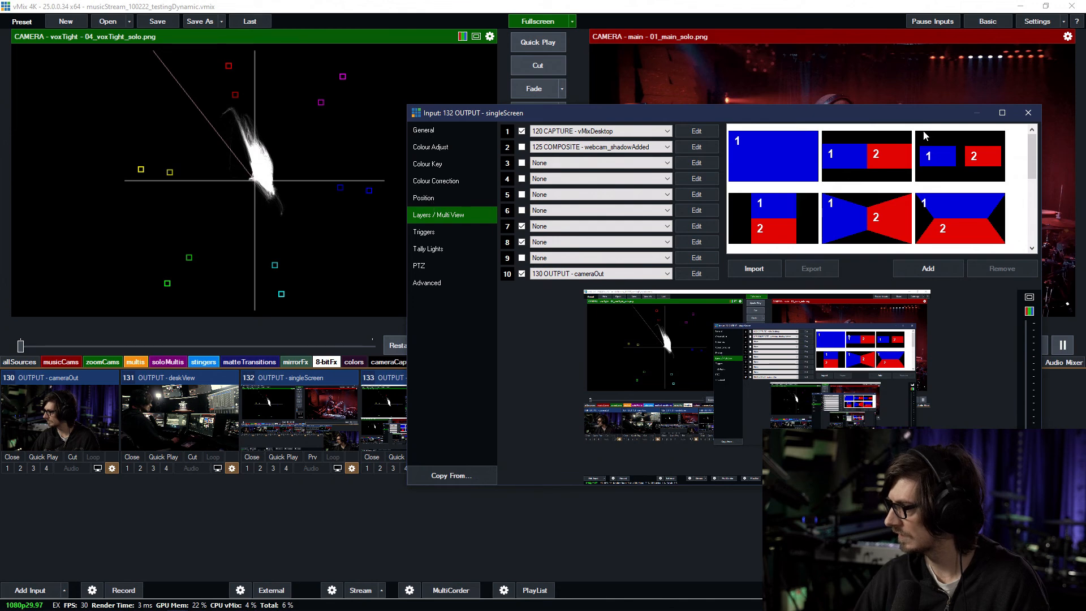
{"action": "left_click", "coordinate": [1029, 113]}
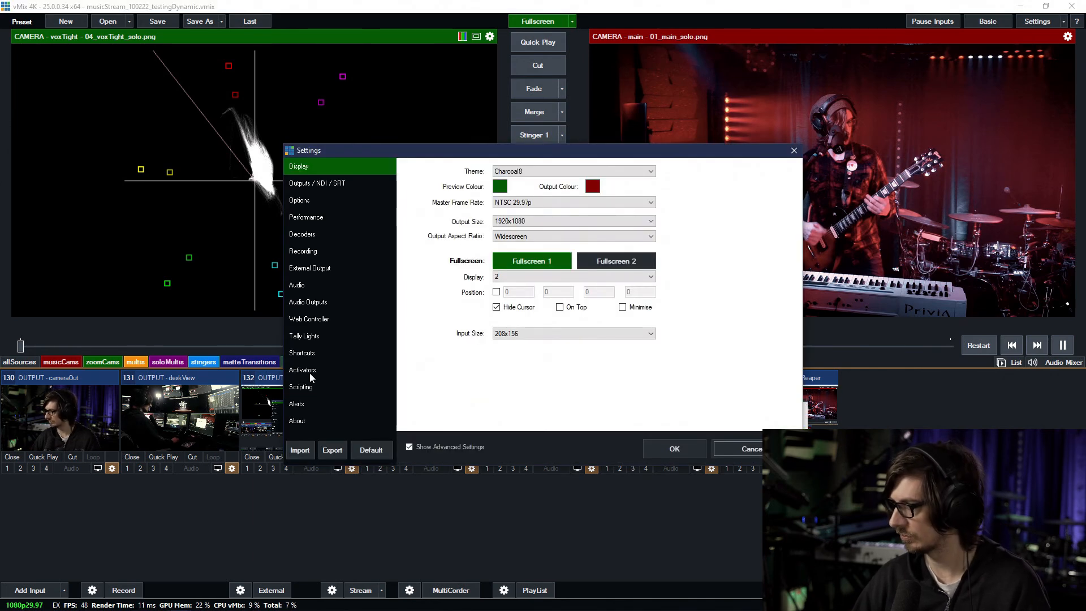
Step: Inspect the SetMultiViewOverlay shortcuts on Stream Deck button B1D6F for the singleScreen and oneScreenOverlay outputs
{"action": "left_click_drag", "start_coordinate": [773, 191], "coordinate": [771, 359]}
{"action": "left_click", "coordinate": [491, 325]}
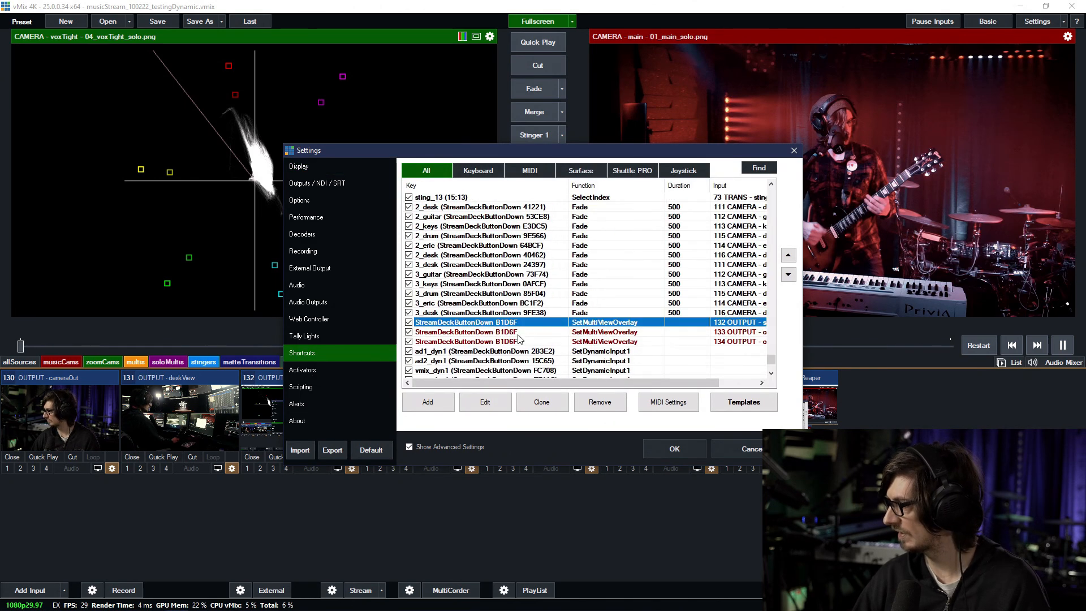
{"action": "left_click_drag", "start_coordinate": [575, 383], "coordinate": [484, 378]}
{"action": "double_click", "coordinate": [498, 323]}
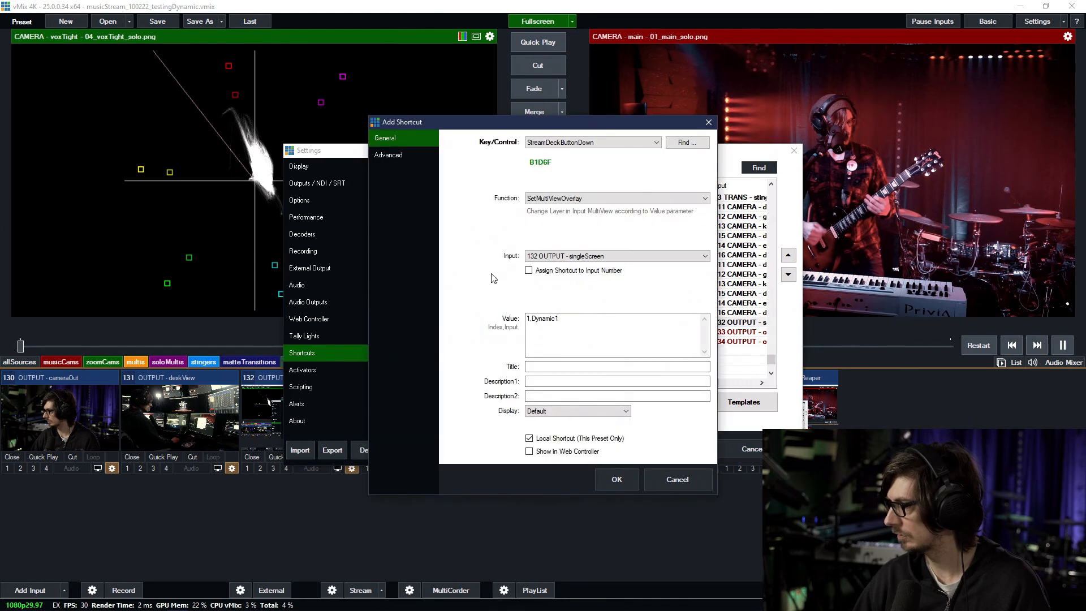
{"action": "left_click", "coordinate": [679, 479]}
{"action": "double_click", "coordinate": [469, 334]}
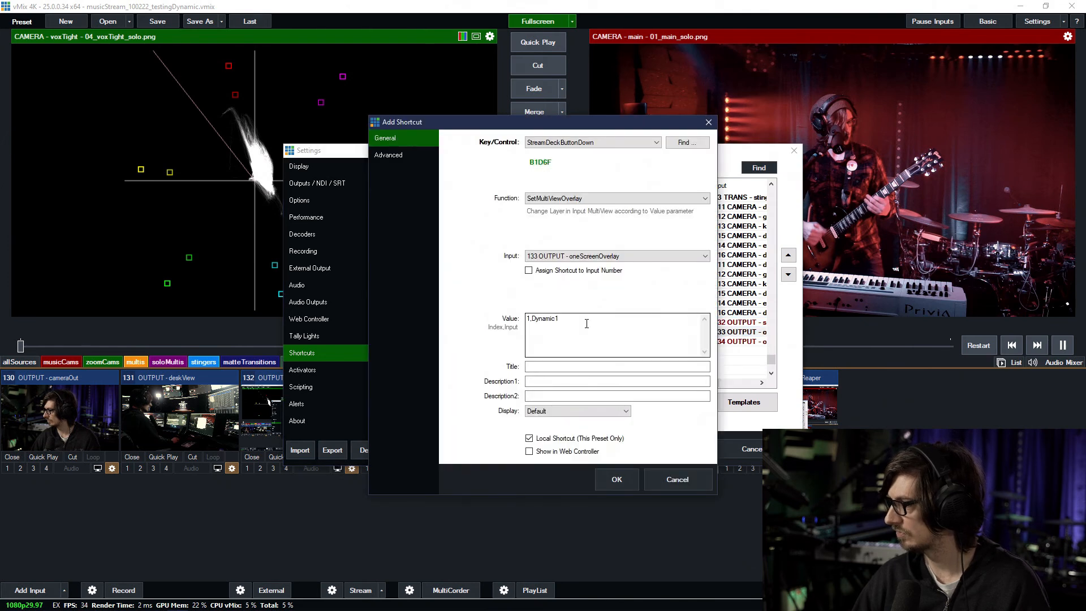
{"action": "left_click", "coordinate": [663, 479]}
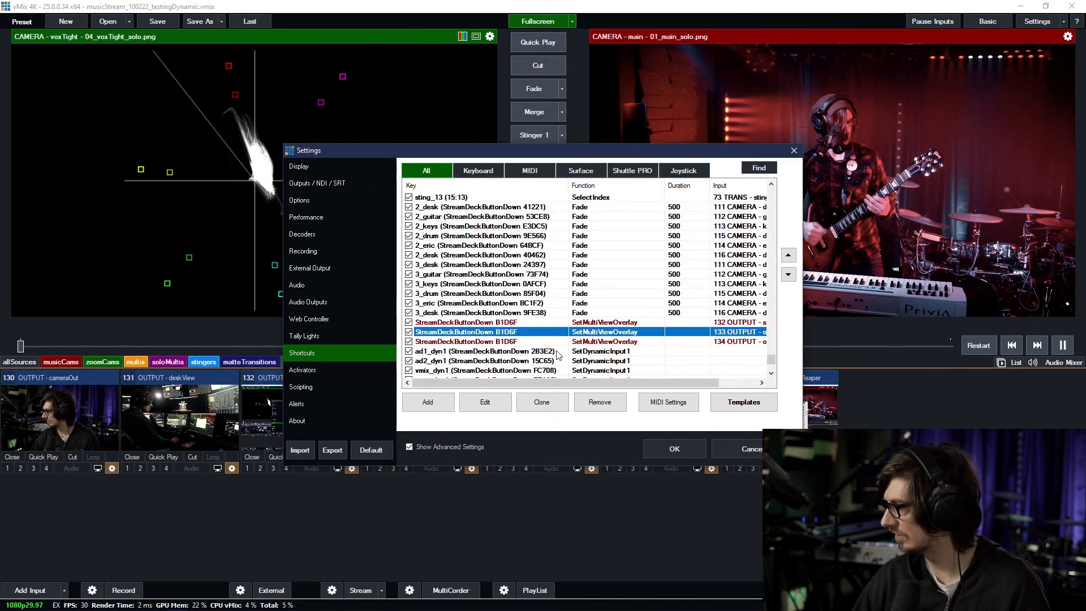
Step: Clone the SetMultiViewOverlay shortcut that targets the oneScreenOverlay2 output
{"action": "left_click_drag", "start_coordinate": [605, 385], "coordinate": [498, 346]}
{"action": "left_click", "coordinate": [496, 342]}
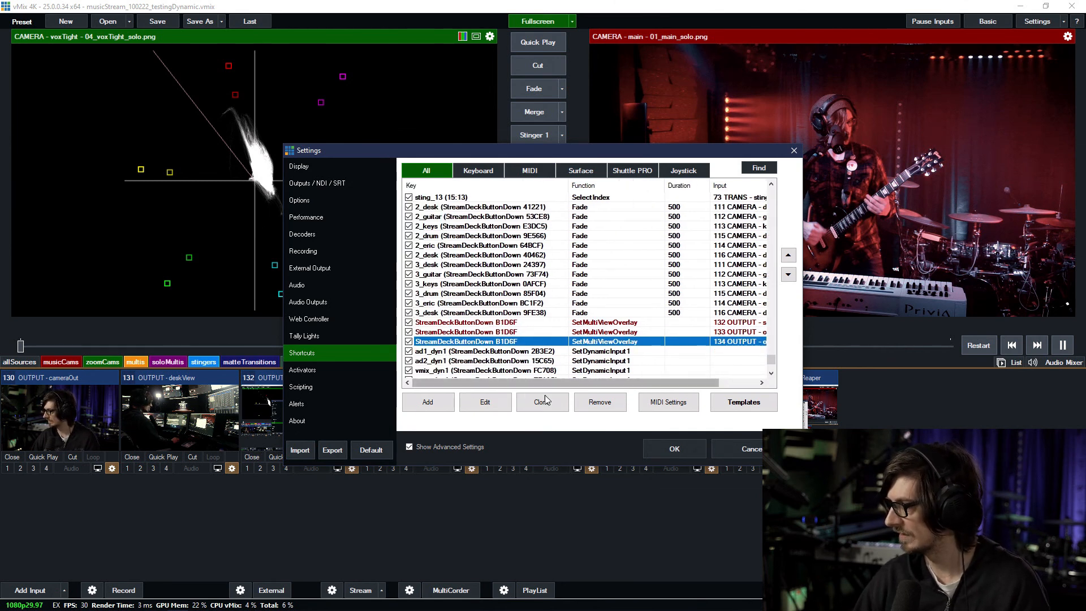
{"action": "mouse_move", "coordinate": [484, 152]}
{"action": "left_mouse_down"}
{"action": "mouse_move", "coordinate": [483, 110]}
{"action": "mouse_move", "coordinate": [247, 49]}
{"action": "left_mouse_up"}
{"action": "left_click", "coordinate": [304, 290]}
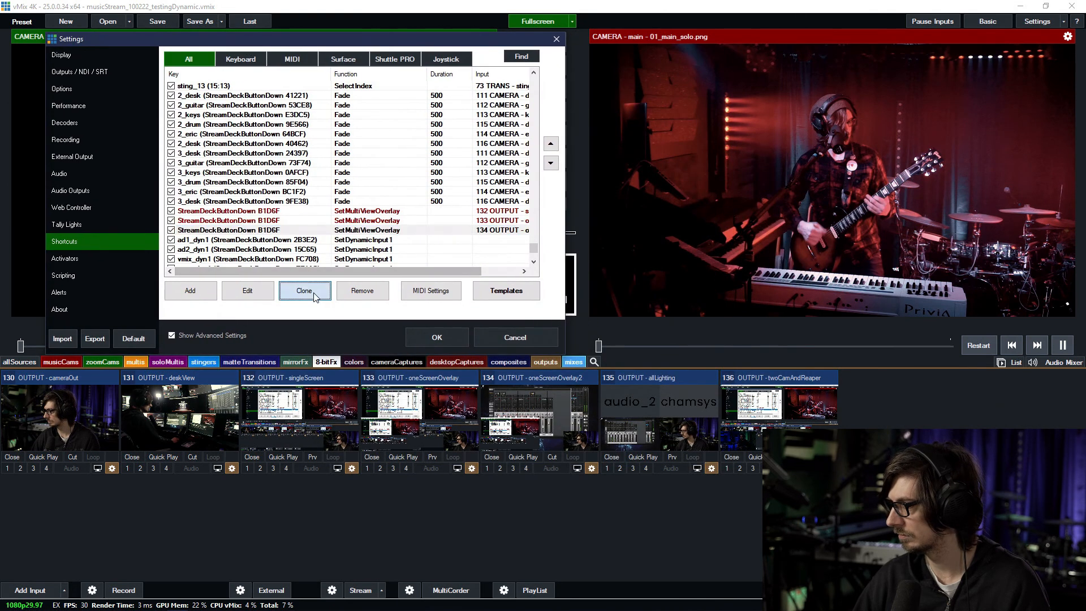
Step: Reassign the cloned SetMultiViewOverlay shortcut to Stream Deck button 4994A
{"action": "scroll", "coordinate": [277, 217], "scroll_direction": "down", "scroll_amount": 3}
{"action": "double_click", "coordinate": [271, 182]}
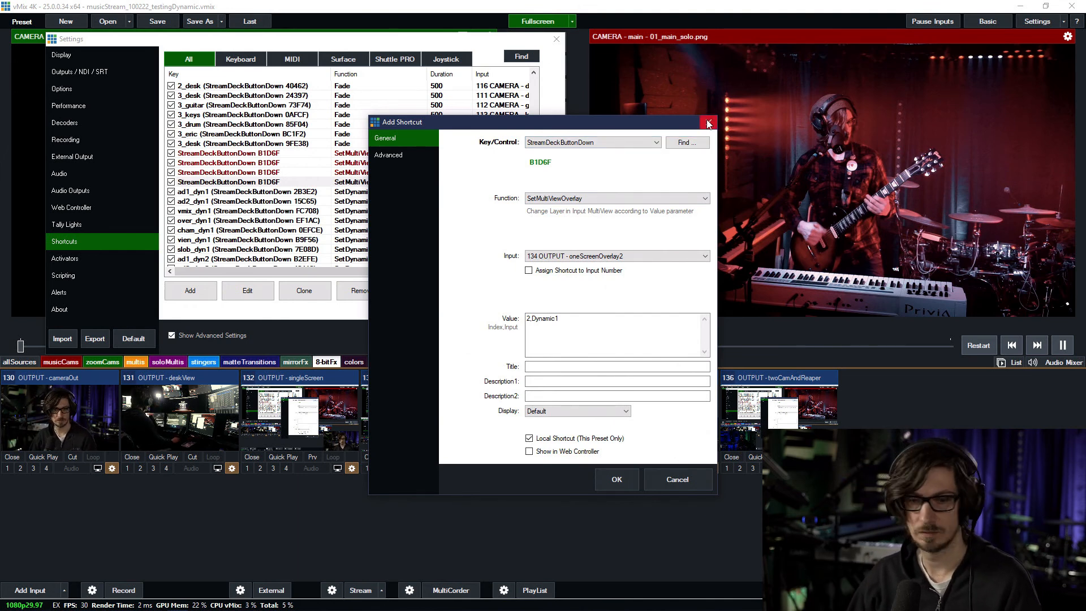
{"action": "left_click", "coordinate": [687, 142]}
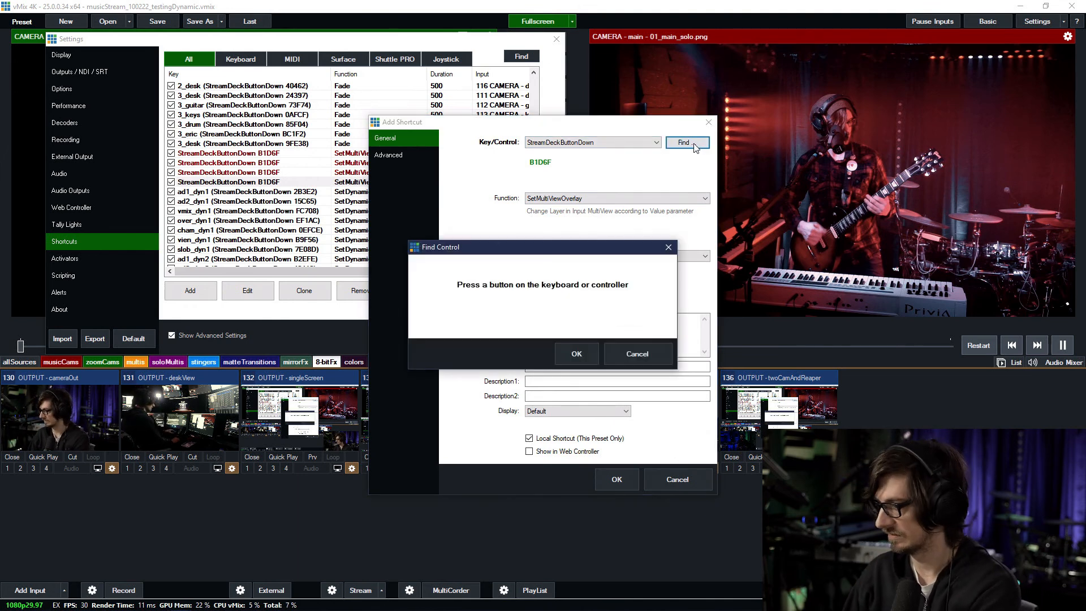
{"action": "left_click", "coordinate": [578, 346]}
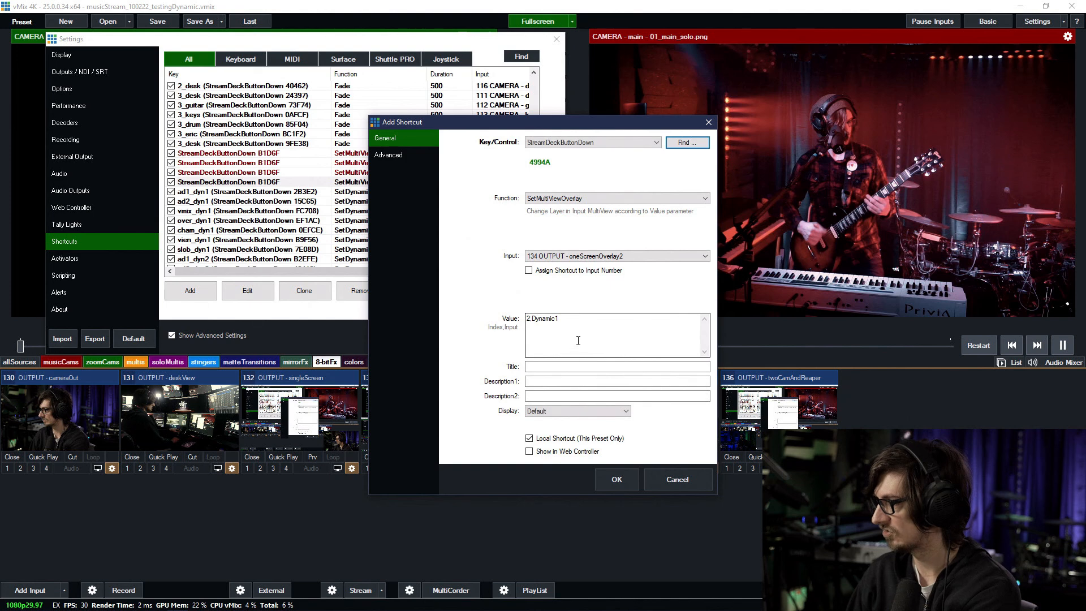
Step: Point the cloned shortcut at the oneScreenOverlay output with the value 2,Dynamic2 and save the shortcut settings
{"action": "left_click", "coordinate": [574, 257]}
{"action": "scroll", "coordinate": [600, 283], "scroll_direction": "up", "scroll_amount": 1}
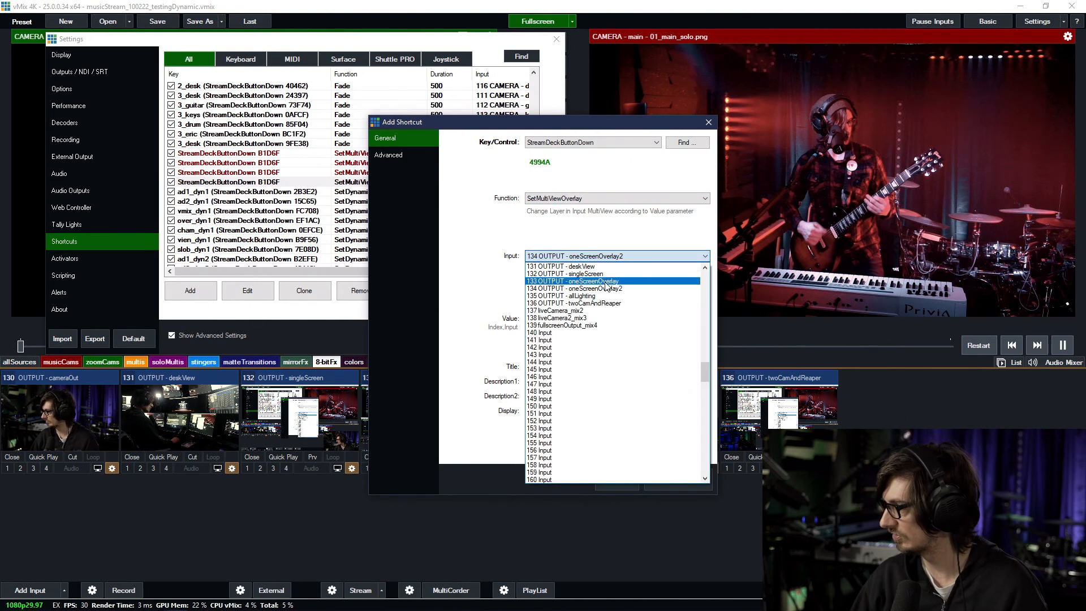
{"action": "left_click", "coordinate": [612, 281]}
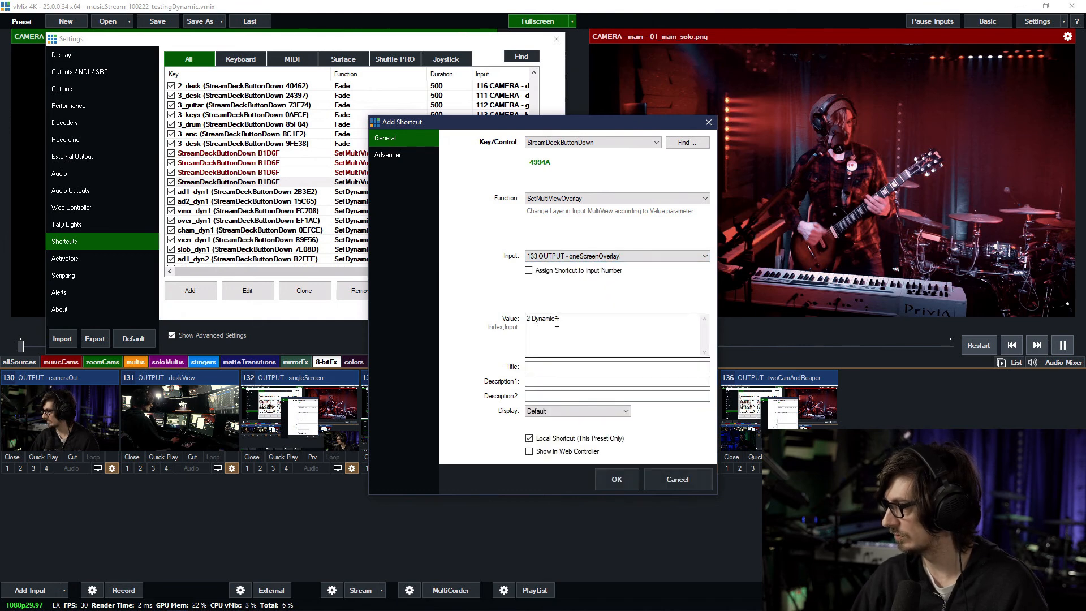
{"action": "type", "text": "2"}
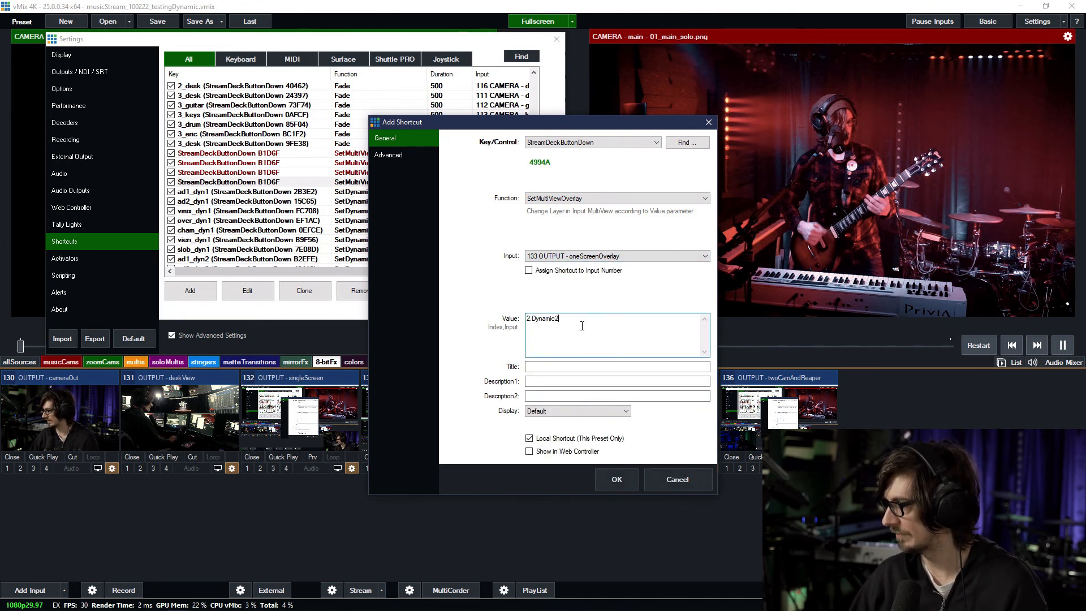
{"action": "left_click", "coordinate": [617, 479]}
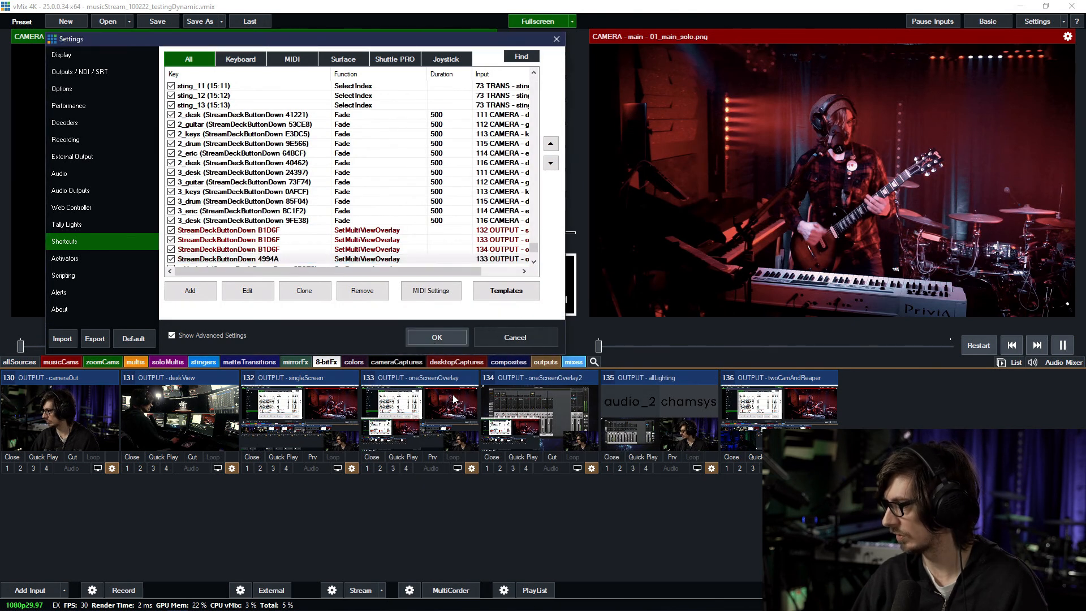
{"action": "left_click", "coordinate": [437, 337]}
Step: Check the layer sources of the oneScreenOverlay output
{"action": "left_click", "coordinate": [471, 467]}
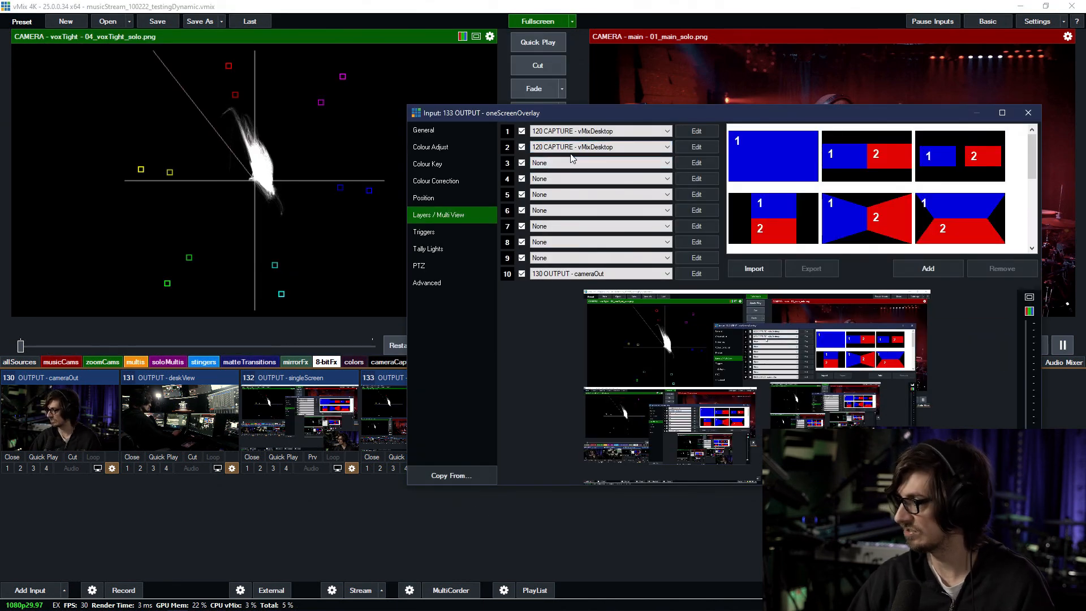
{"action": "left_click", "coordinate": [1028, 114]}
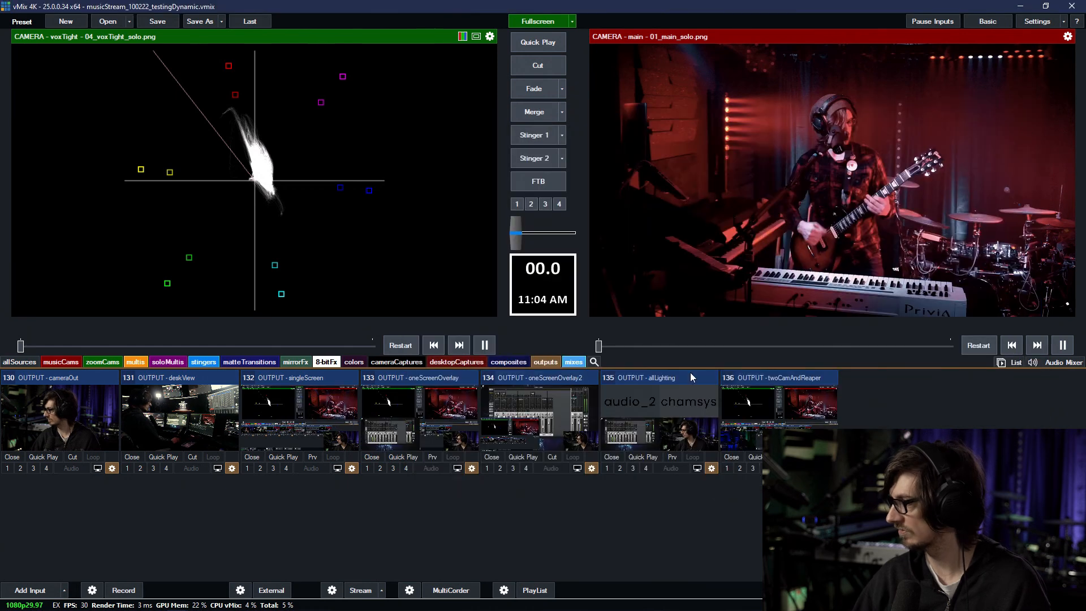
{"action": "left_click", "coordinate": [457, 469]}
{"action": "left_click", "coordinate": [457, 471]}
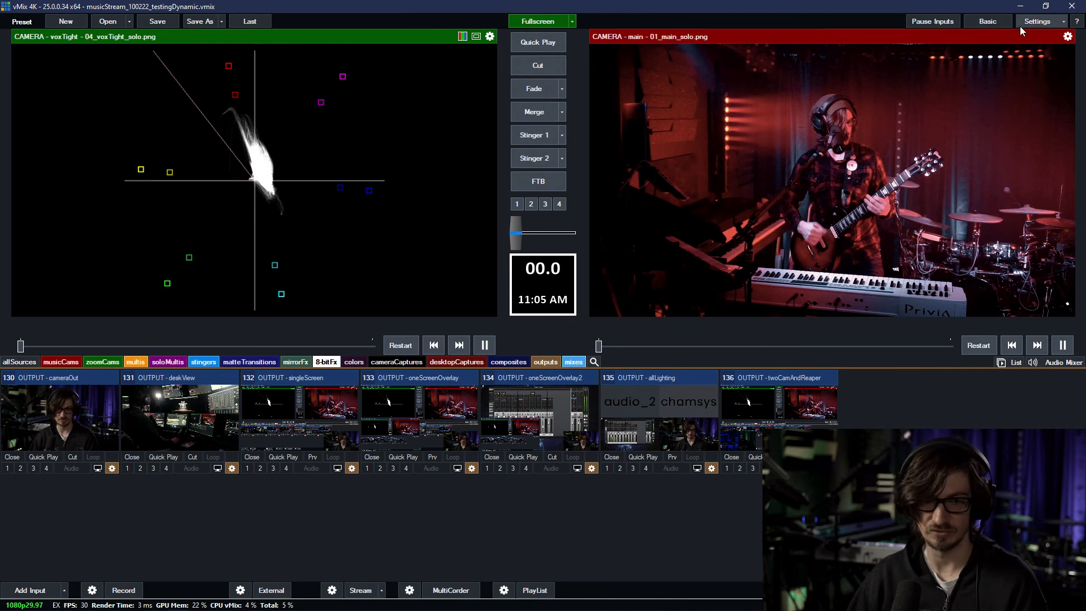
Step: Switch to the Stream Deck app and retitle the audio PC1 key as "single Screen" on two lines
{"action": "mouse_move", "coordinate": [234, 608]}
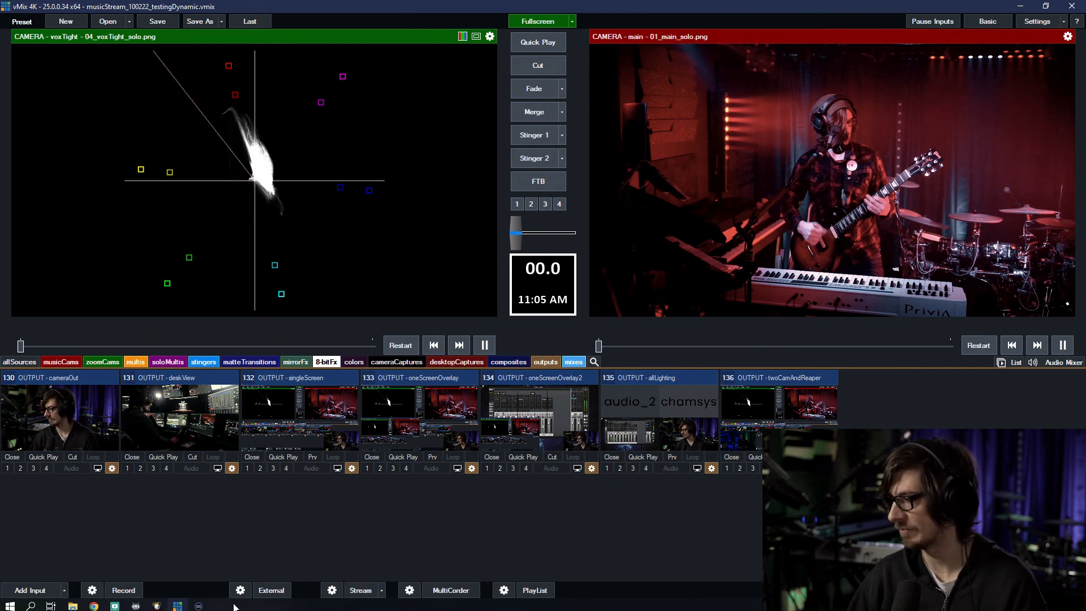
{"action": "left_click", "coordinate": [199, 603]}
{"action": "left_click_drag", "start_coordinate": [271, 50], "coordinate": [808, 26]}
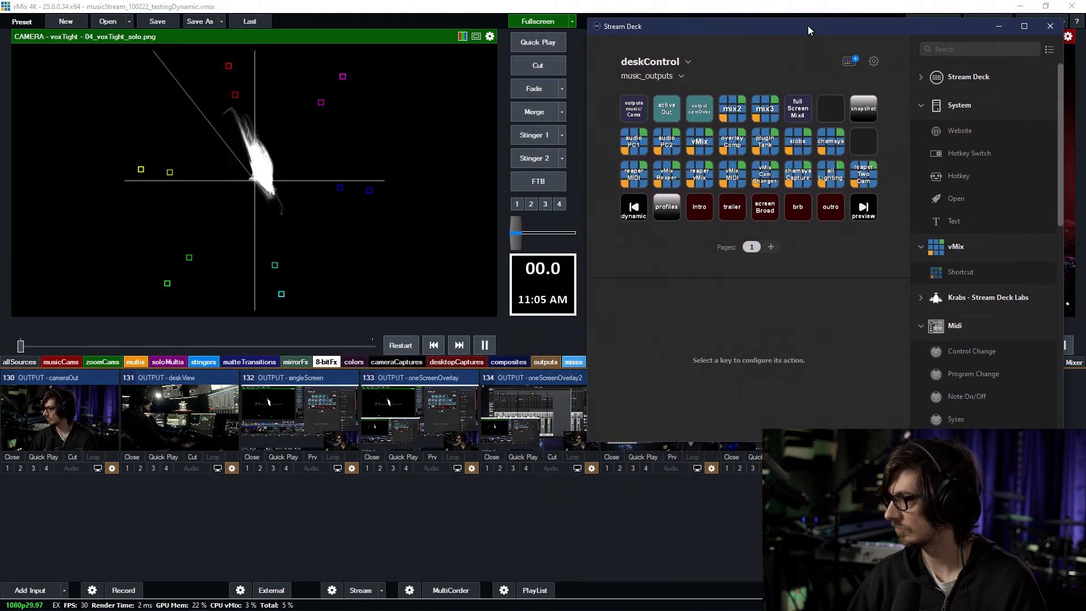
{"action": "left_click", "coordinate": [636, 144]}
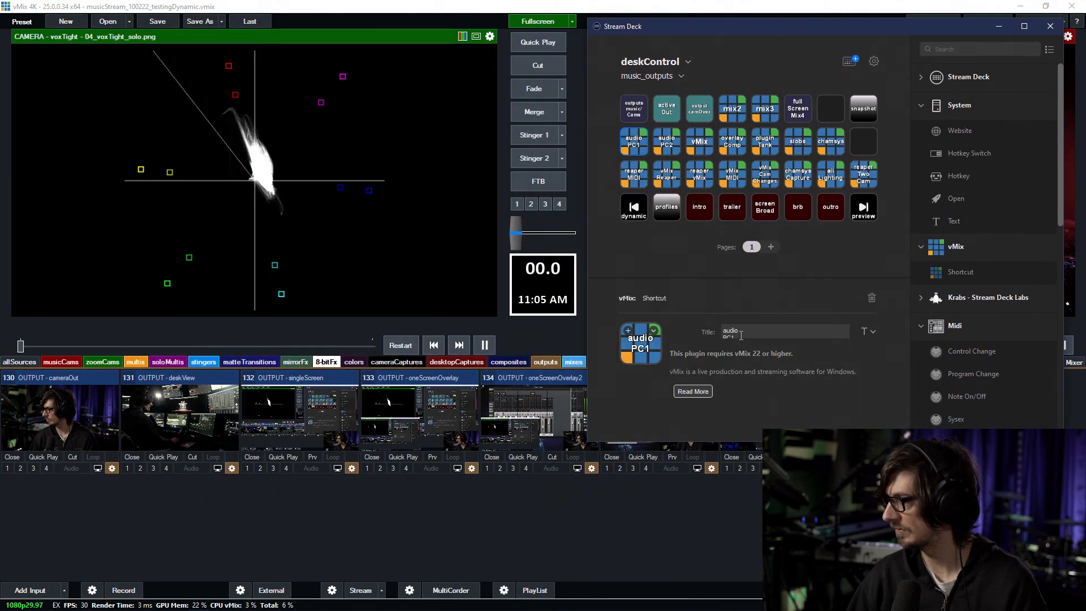
{"action": "type", "text": "single"}
{"action": "key", "text": "Return"}
{"action": "type", "text": "Screen"}
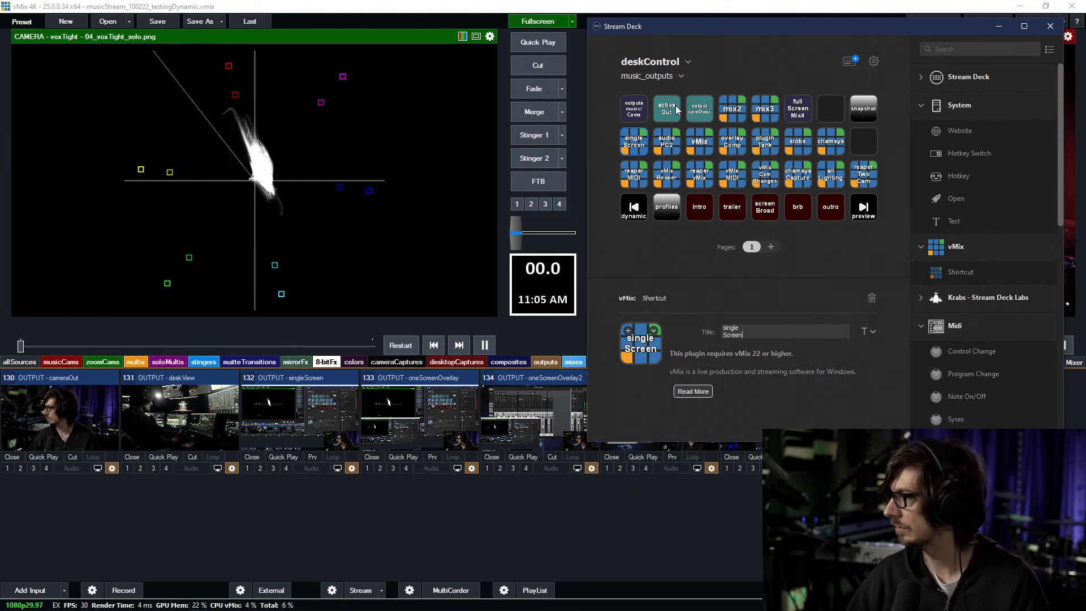
Step: Retitle the audio PC2 key as "one Screen Overlay" on three lines
{"action": "left_click", "coordinate": [667, 142]}
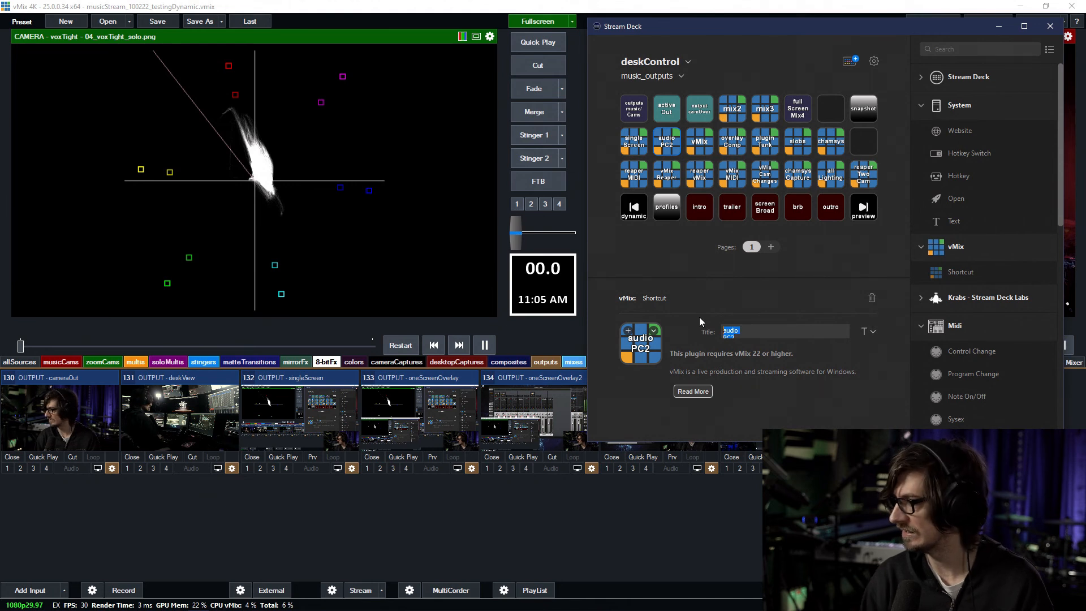
{"action": "type", "text": "oneS"}
{"action": "key", "text": "Return"}
{"action": "type", "text": "Screen"}
{"action": "key", "text": "Return"}
{"action": "type", "text": "Overlay"}
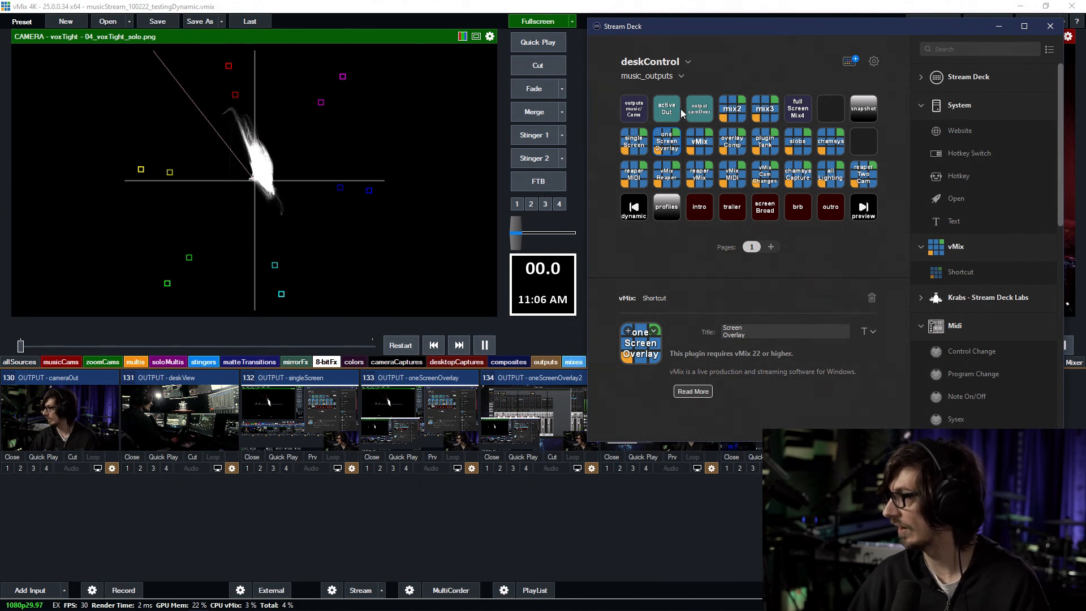
Step: Retitle the vMix key beside the one Screen Overlay key as "one Screen Overlay2" on three lines
{"action": "left_click", "coordinate": [699, 141]}
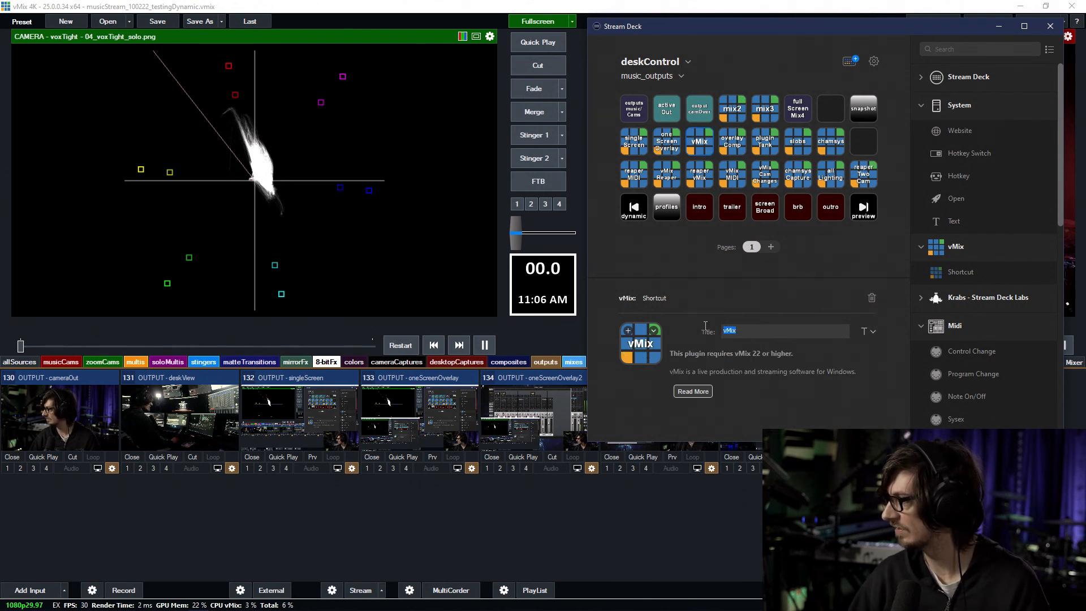
{"action": "left_click_drag", "start_coordinate": [720, 330], "coordinate": [692, 330]}
{"action": "key", "text": "BackSpace"}
{"action": "type", "text": "one"}
{"action": "key", "text": "Return"}
{"action": "type", "text": "Screen"}
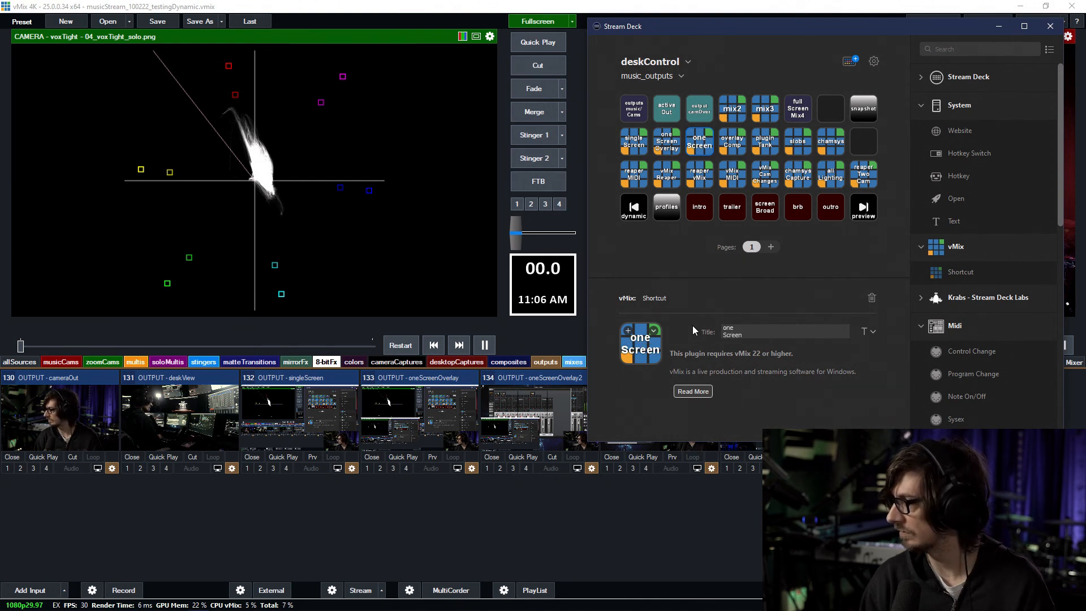
{"action": "key", "text": "Return"}
{"action": "type", "text": "Overlay2"}
Step: Reduce the title font size of the one Screen Overlay2 key to 12 pt
{"action": "left_click", "coordinate": [872, 332]}
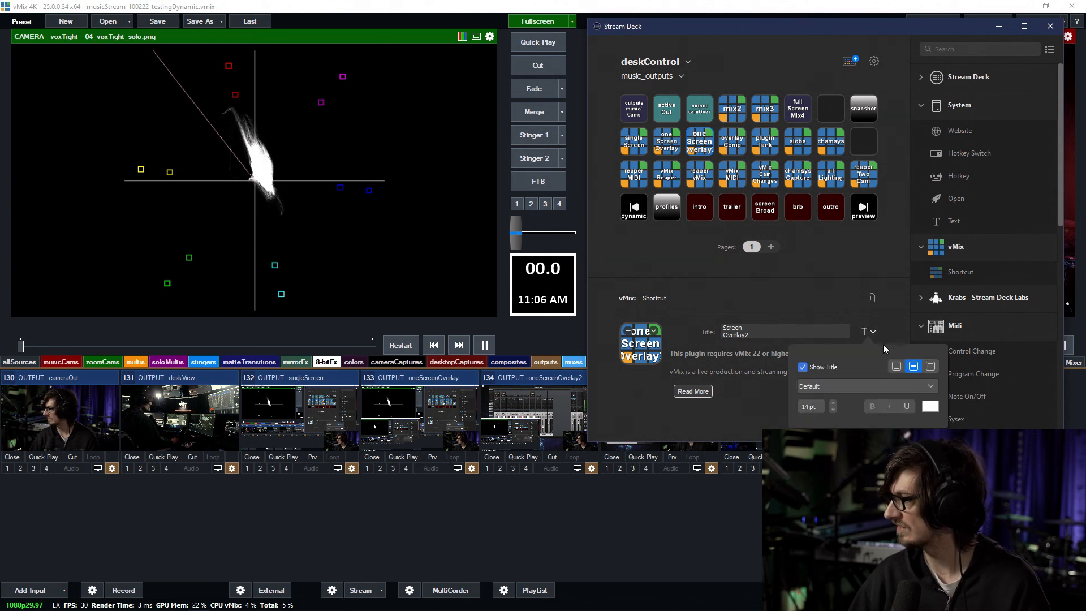
{"action": "left_click", "coordinate": [833, 411]}
{"action": "left_click", "coordinate": [833, 409]}
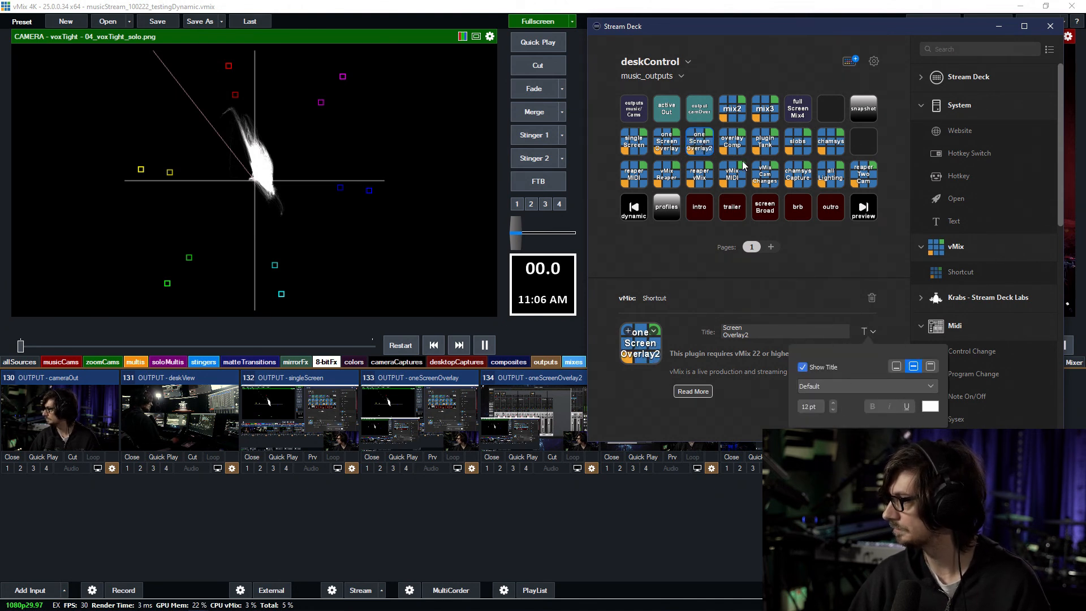
Step: Retitle the overlay Comp key as "all Lighting" on two lines
{"action": "left_click", "coordinate": [734, 142]}
{"action": "left_click_drag", "start_coordinate": [673, 26], "coordinate": [161, 44]}
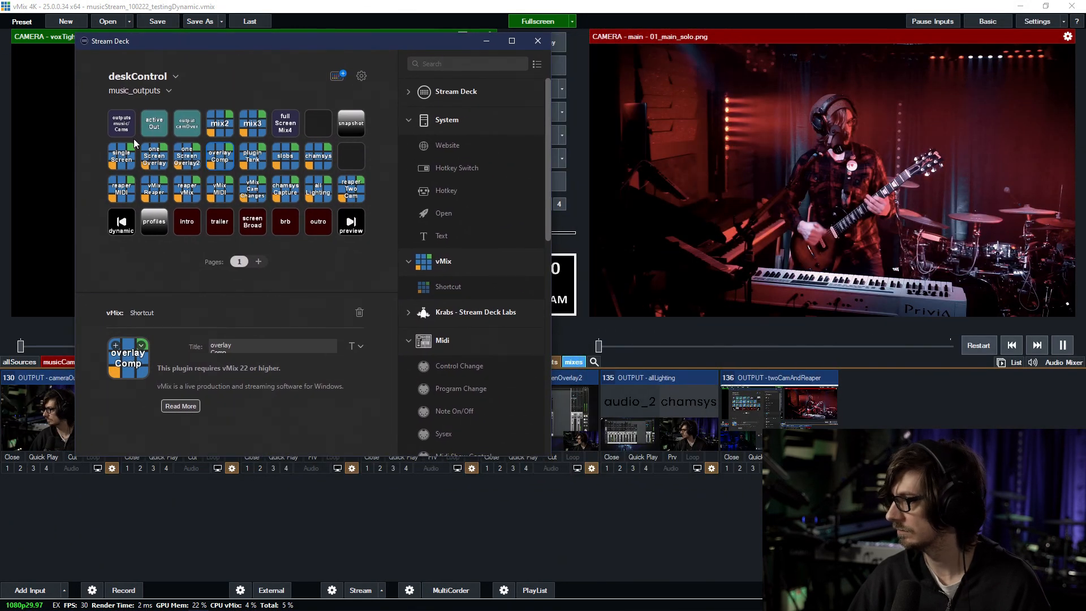
{"action": "left_click_drag", "start_coordinate": [240, 352], "coordinate": [142, 312]}
{"action": "type", "text": "all"}
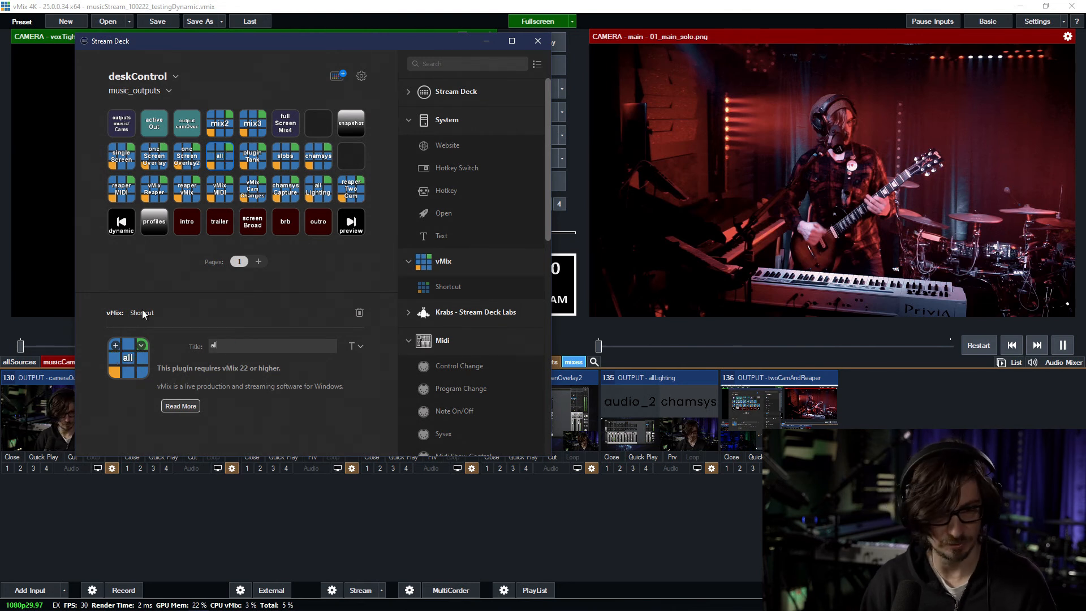
{"action": "key", "text": "Return"}
{"action": "type", "text": "Lighting"}
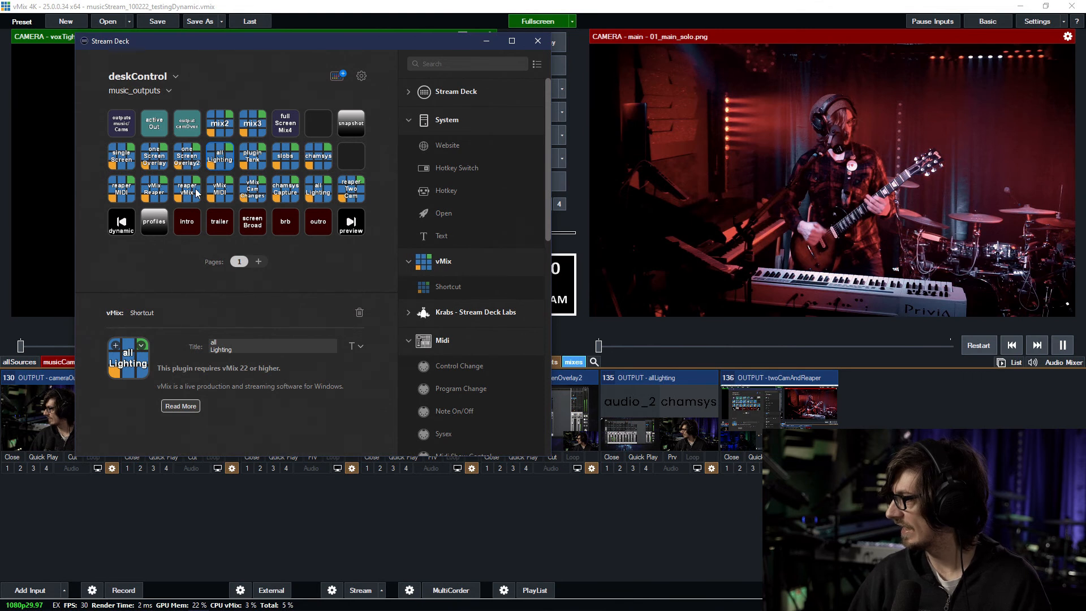
Step: Open the title of the plugin Tank key for editing
{"action": "left_click", "coordinate": [256, 164]}
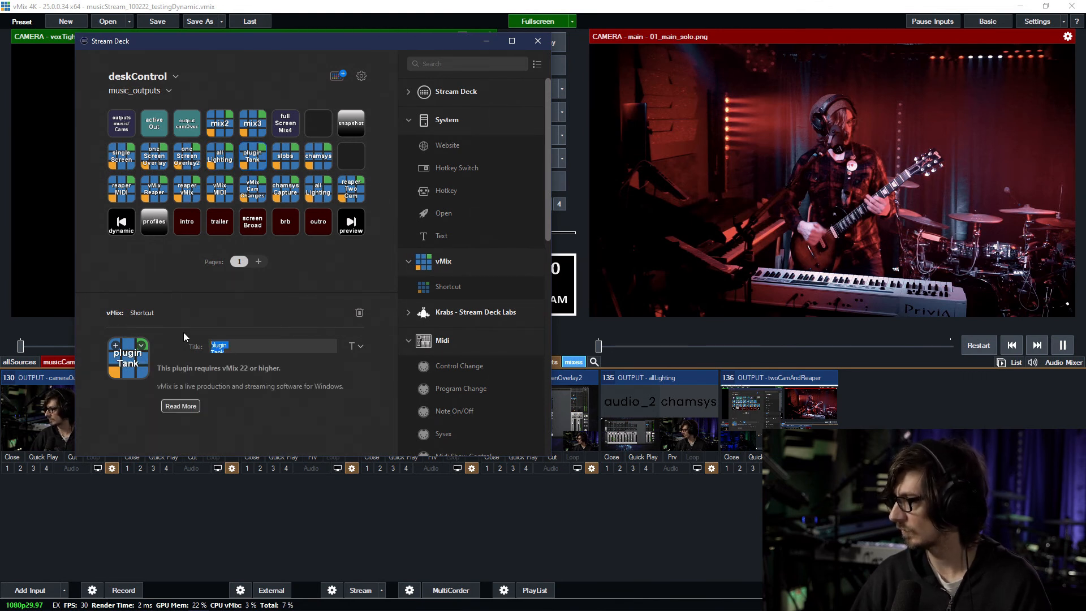
Step: Retitle the pluginTank Stream Deck key as "two Cam Reaper" on three lines and close the Stream Deck window
{"action": "type", "text": "two"}
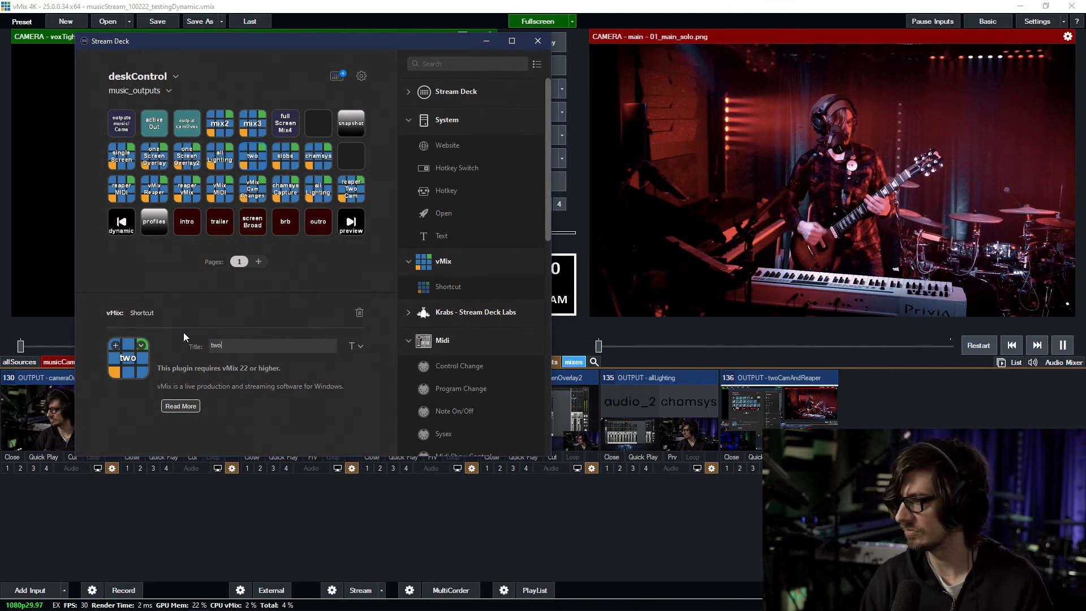
{"action": "key", "text": "Return"}
{"action": "type", "text": "Cam"}
{"action": "key", "text": "Return"}
{"action": "type", "text": "Reaper"}
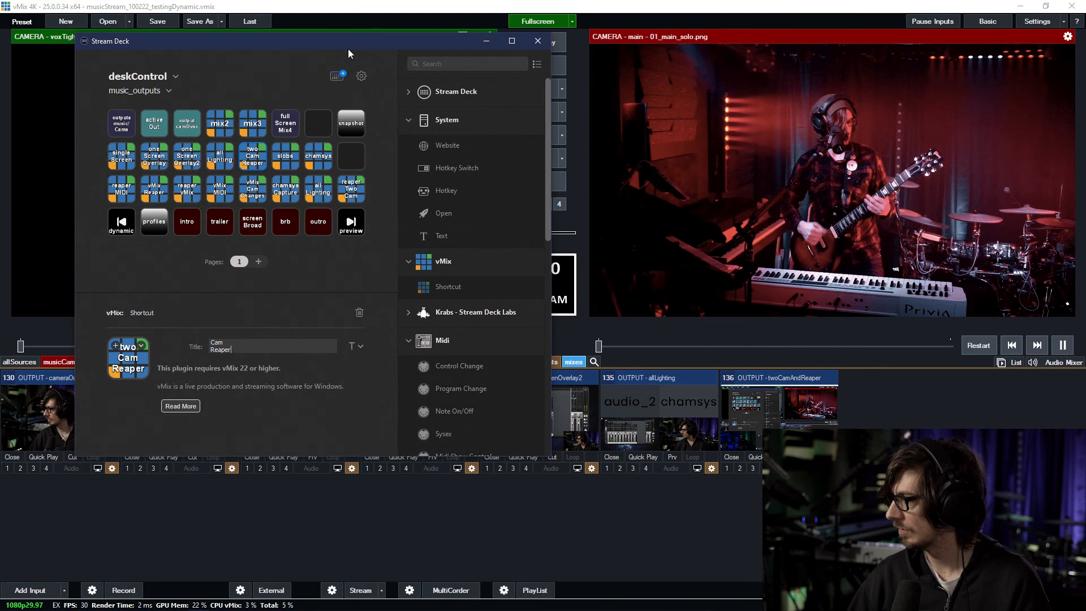
{"action": "left_click", "coordinate": [537, 41]}
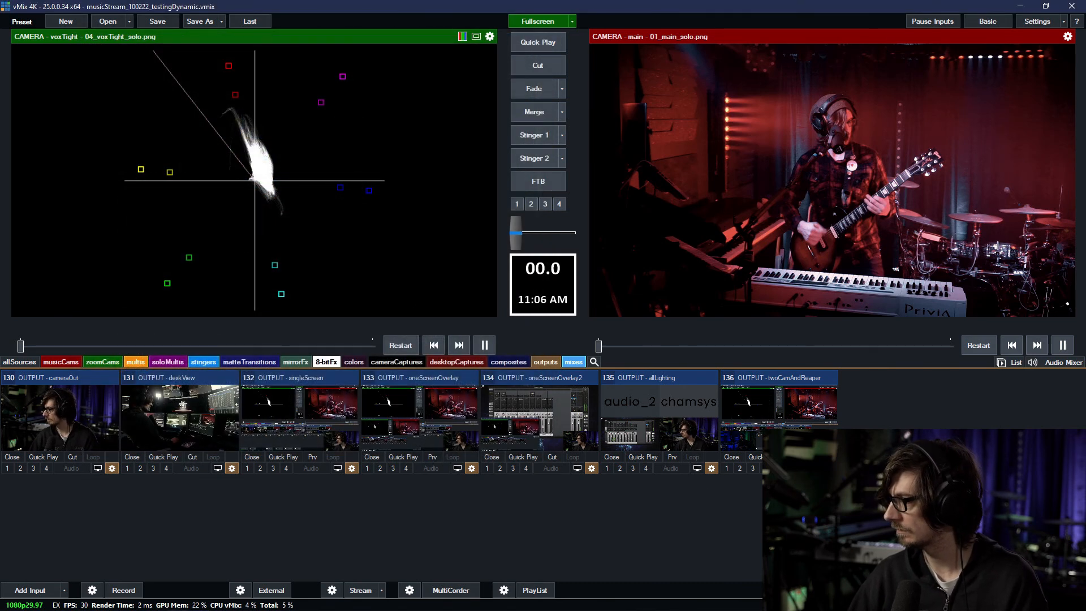
Step: Examine the layer assignments of input 136 OUTPUT - twoCamAndReaper
{"action": "left_click", "coordinate": [831, 468]}
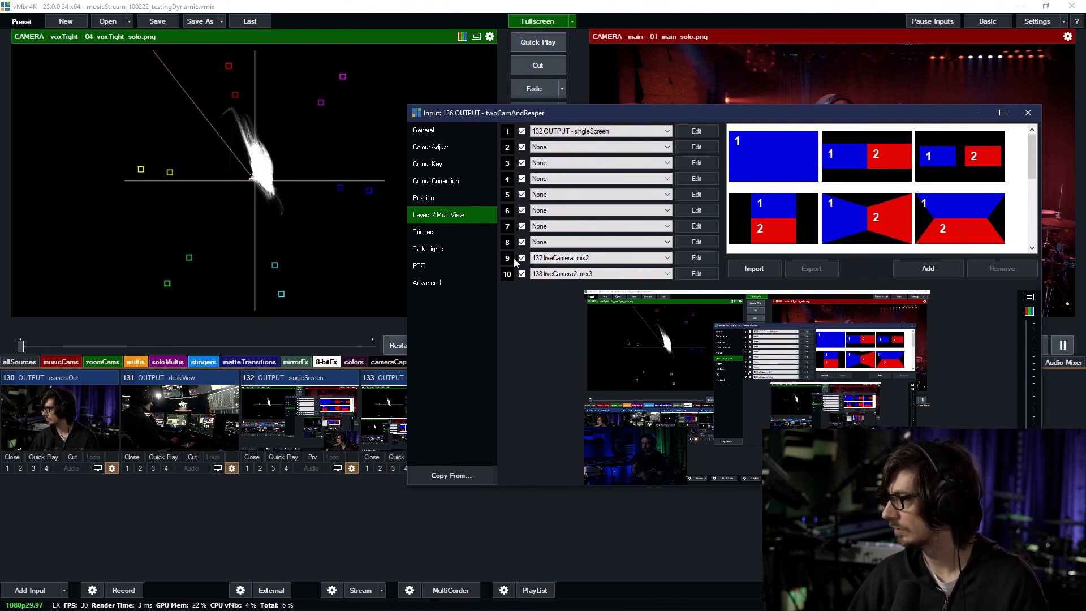
{"action": "left_click", "coordinate": [1028, 112]}
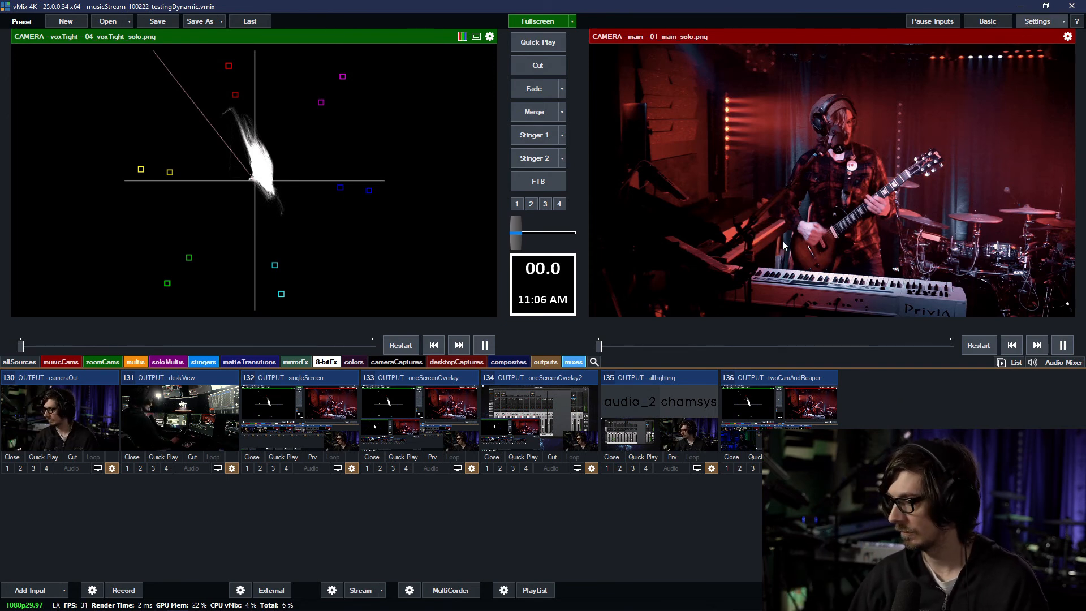
Step: Locate the audioPC2 shortcut by its Stream Deck key, assign it to 133 OUTPUT - oneScreenOverlay and title it oneOverlay
{"action": "left_click", "coordinate": [314, 355]}
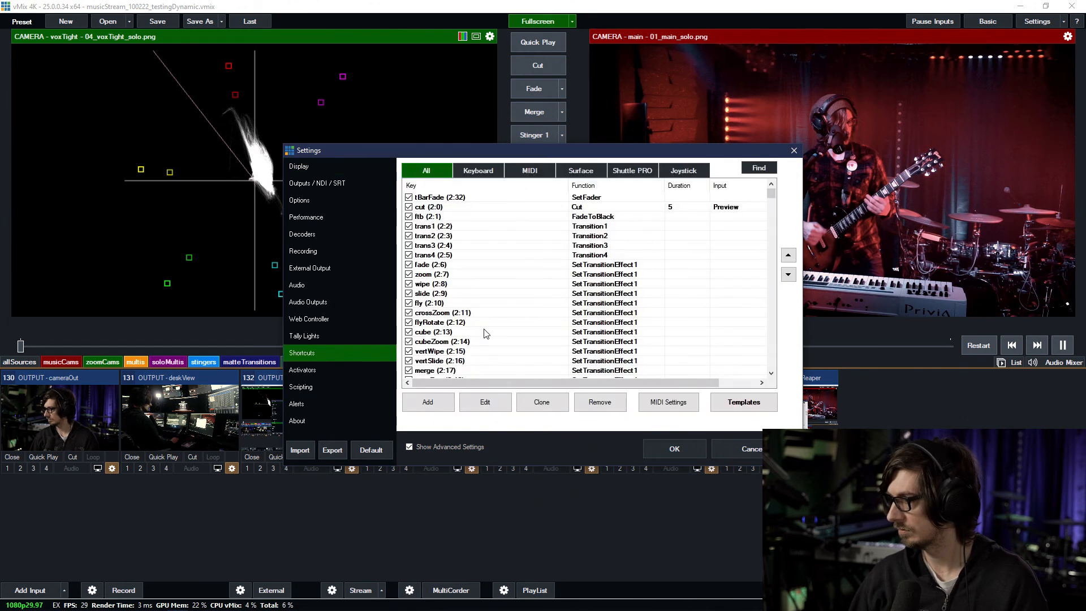
{"action": "left_click", "coordinate": [761, 168]}
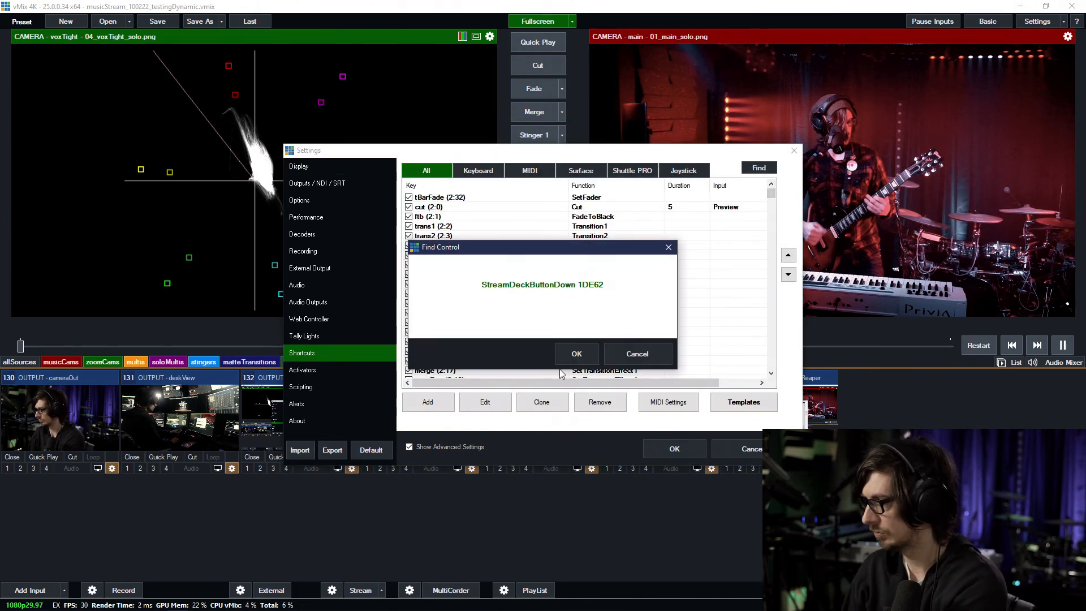
{"action": "left_click", "coordinate": [576, 354]}
{"action": "double_click", "coordinate": [491, 342]}
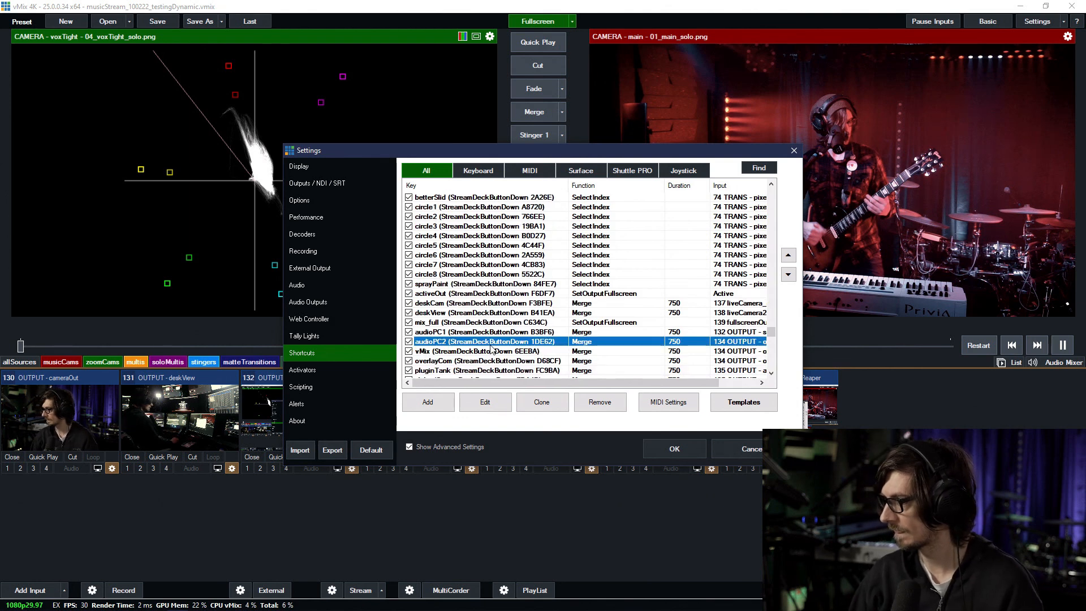
{"action": "left_click", "coordinate": [566, 256]}
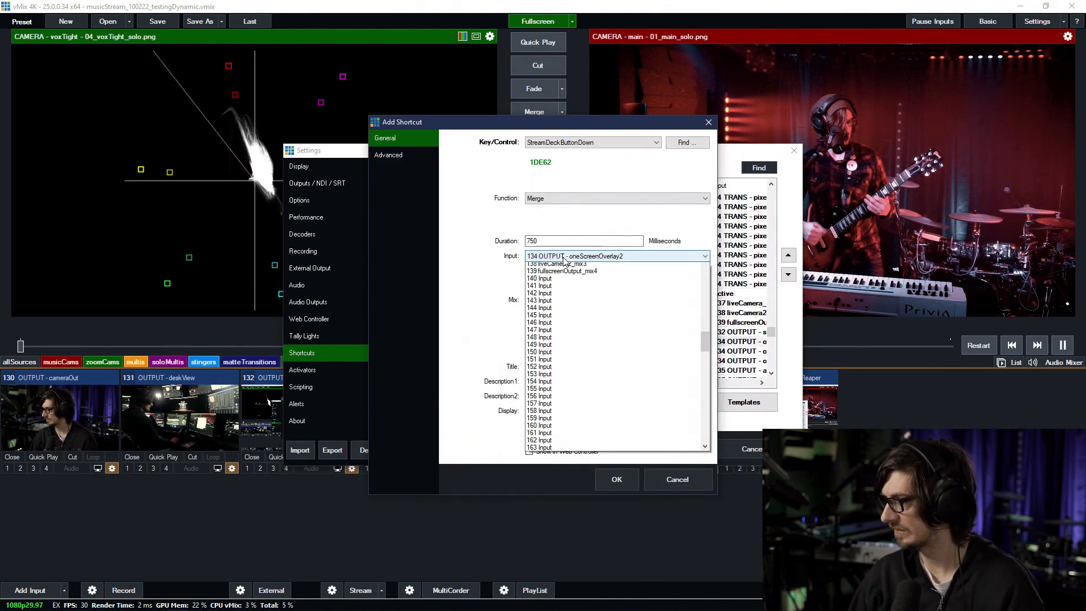
{"action": "scroll", "coordinate": [586, 283], "scroll_direction": "up", "scroll_amount": 2}
{"action": "left_click", "coordinate": [592, 281]}
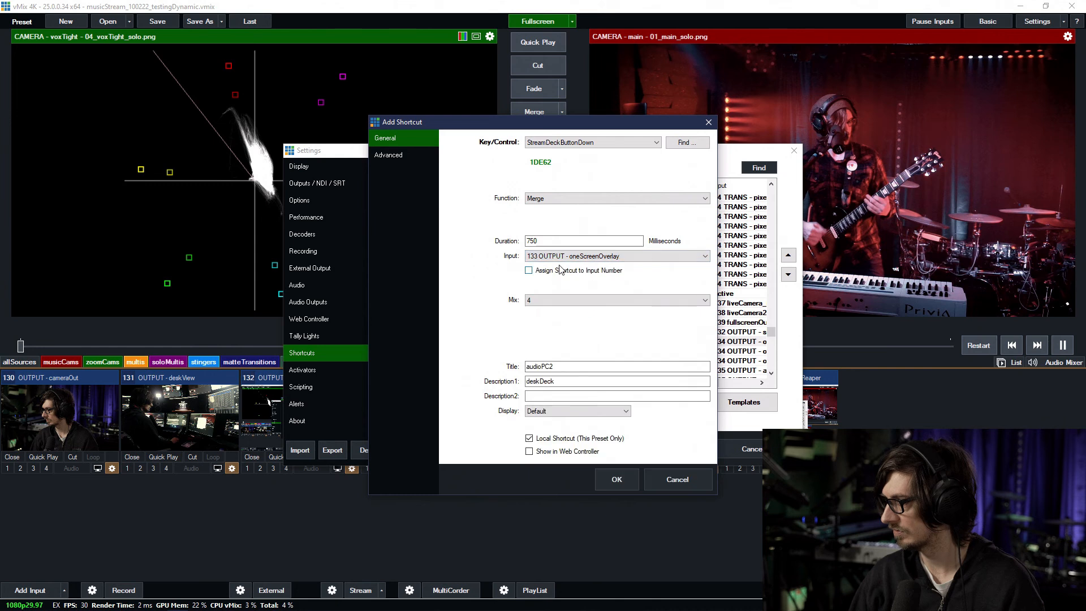
{"action": "double_click", "coordinate": [541, 367]}
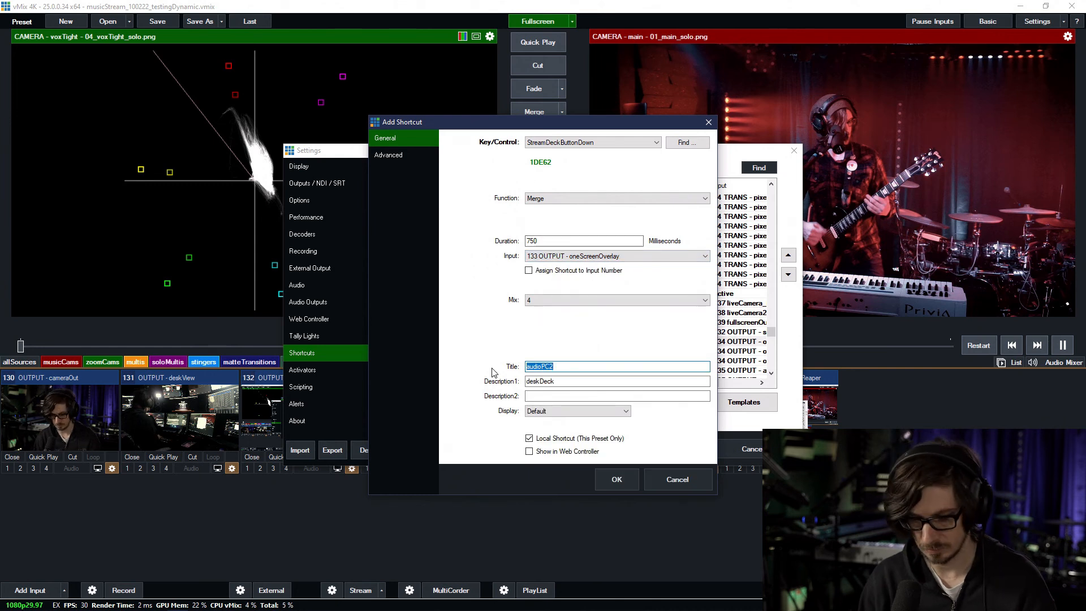
{"action": "type", "text": "oneOverlay"}
{"action": "left_click", "coordinate": [617, 479]}
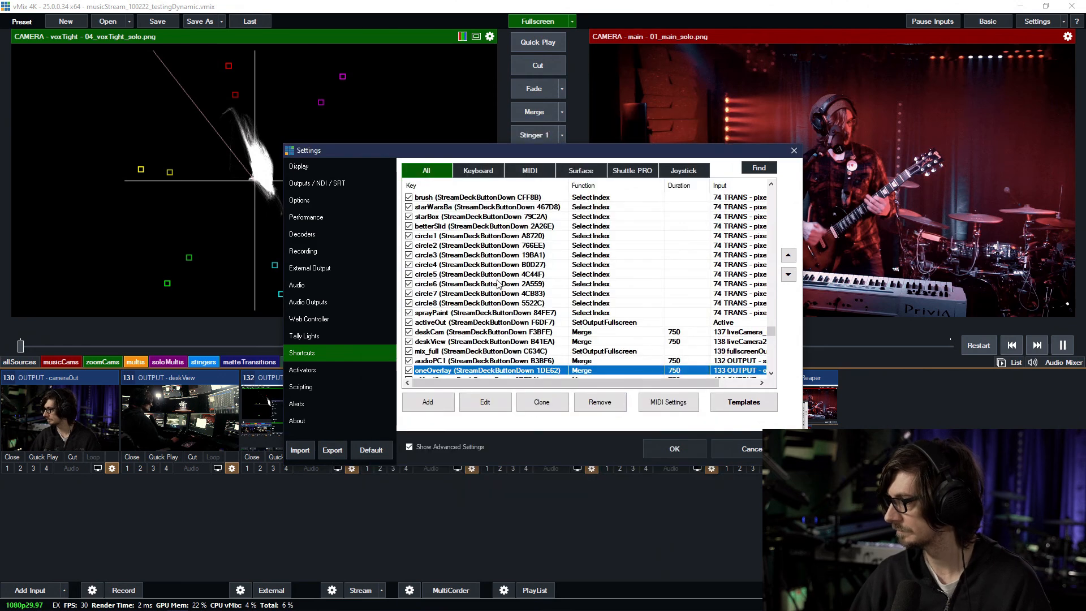
Step: Retitle the audioPC1 shortcut that merges to 132 OUTPUT - singleScreen as singleScre
{"action": "double_click", "coordinate": [437, 360]}
{"action": "double_click", "coordinate": [540, 366]}
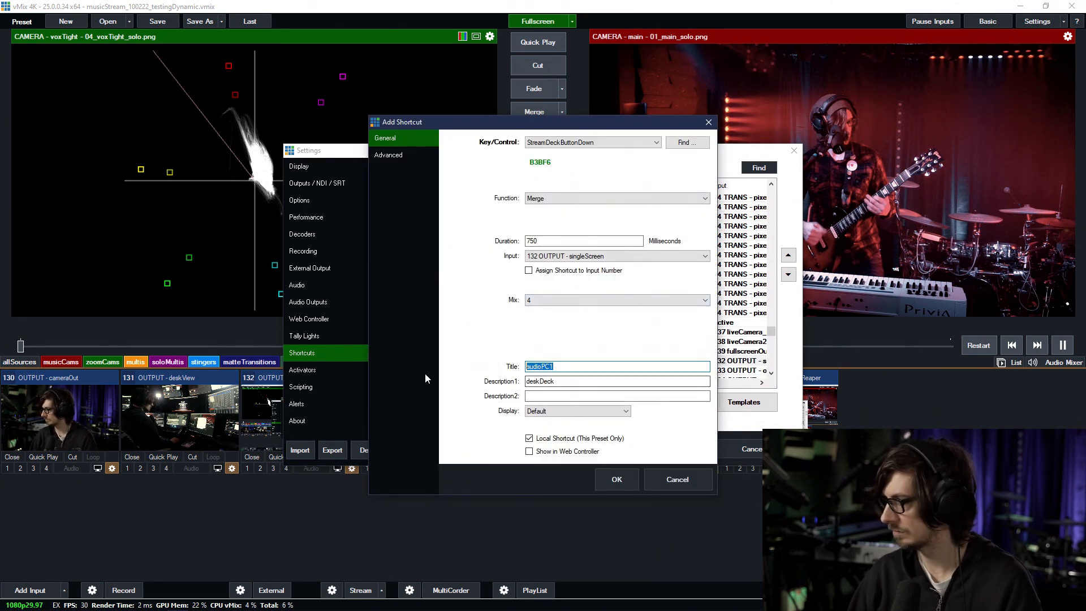
{"action": "type", "text": "singleSc"}
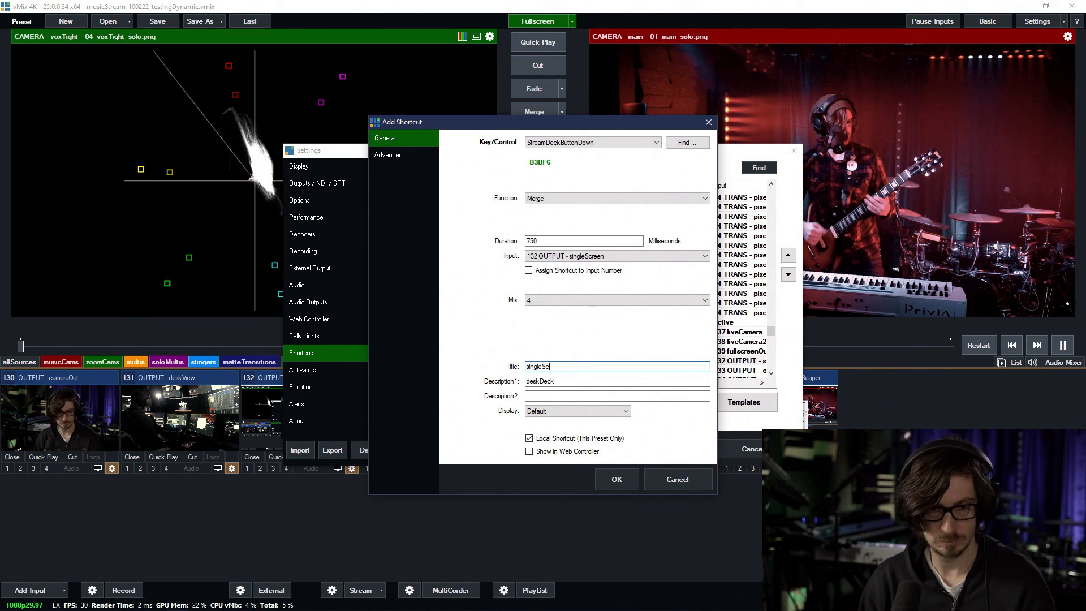
{"action": "type", "text": "re"}
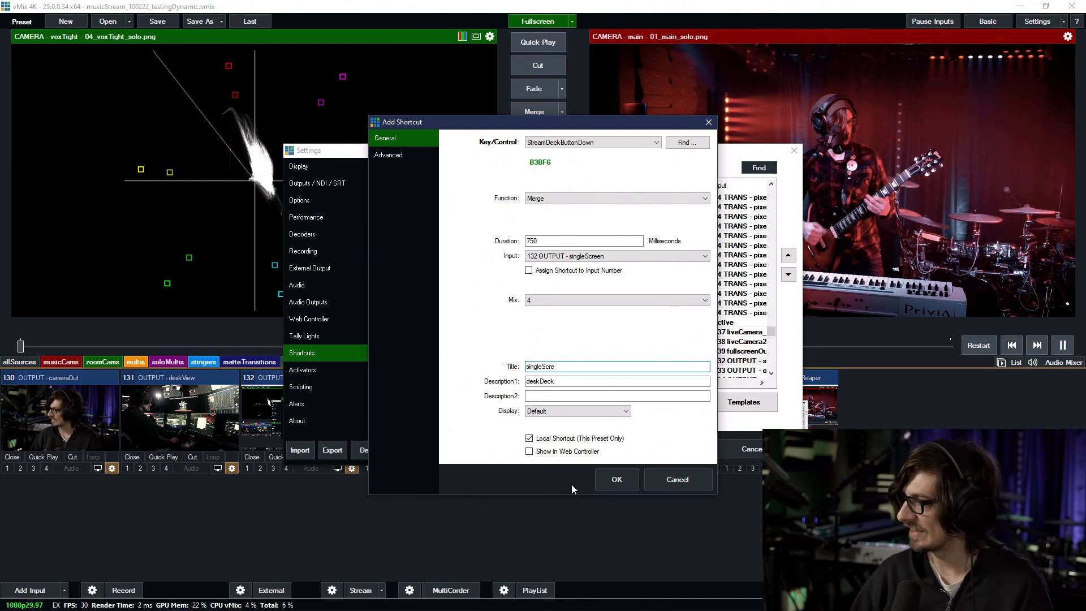
{"action": "left_click", "coordinate": [616, 481]}
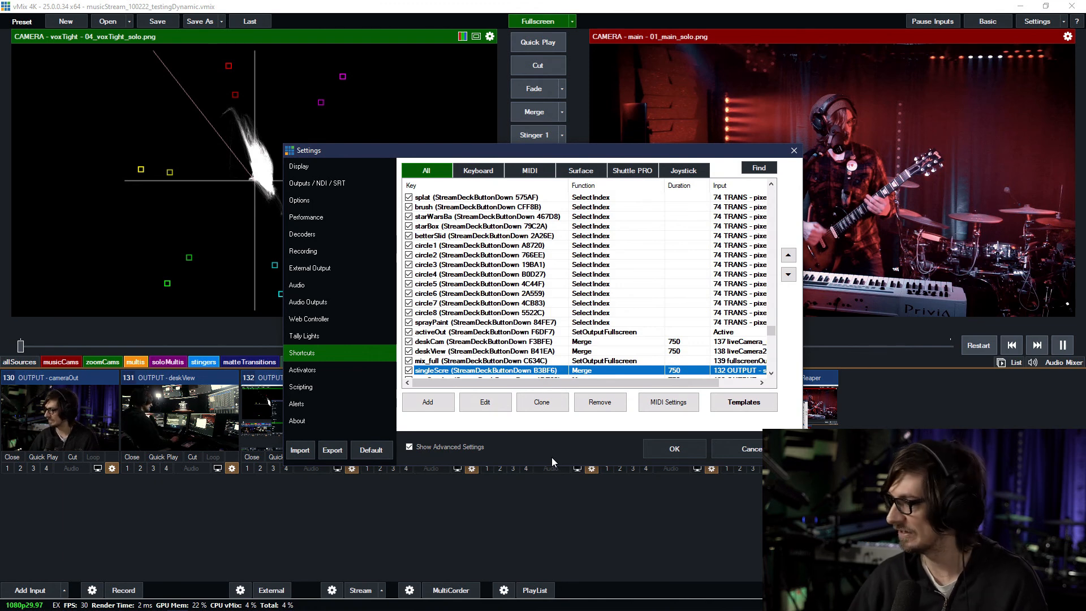
Step: Locate the deskDeck vMix shortcut for oneScreenOverlay2 by its Stream Deck key and retitle it 1Over2
{"action": "scroll", "coordinate": [435, 366], "scroll_direction": "down", "scroll_amount": 1}
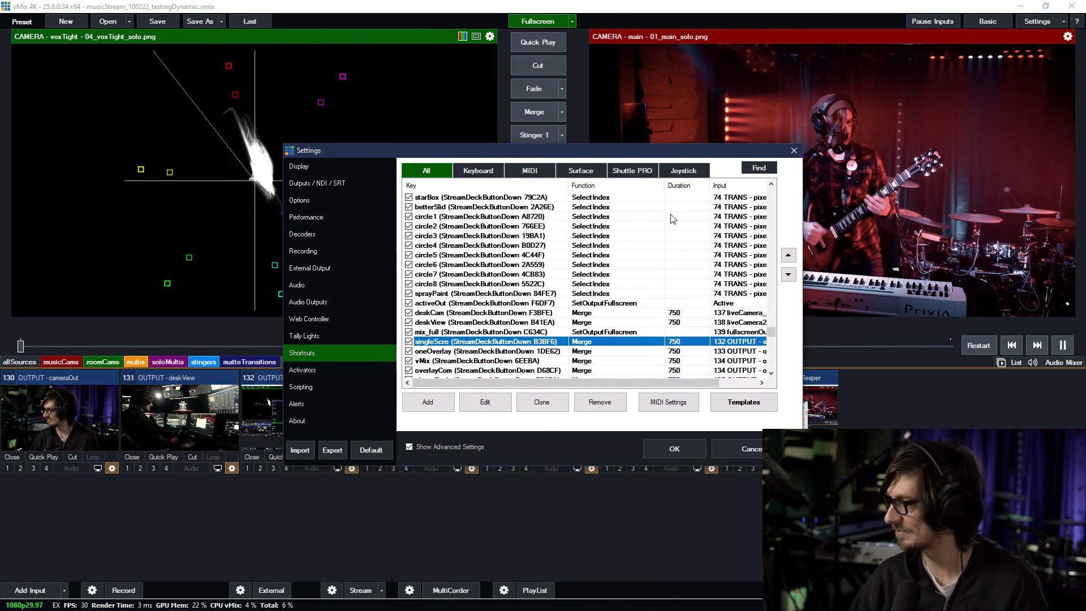
{"action": "left_click", "coordinate": [758, 168]}
{"action": "left_click", "coordinate": [578, 354]}
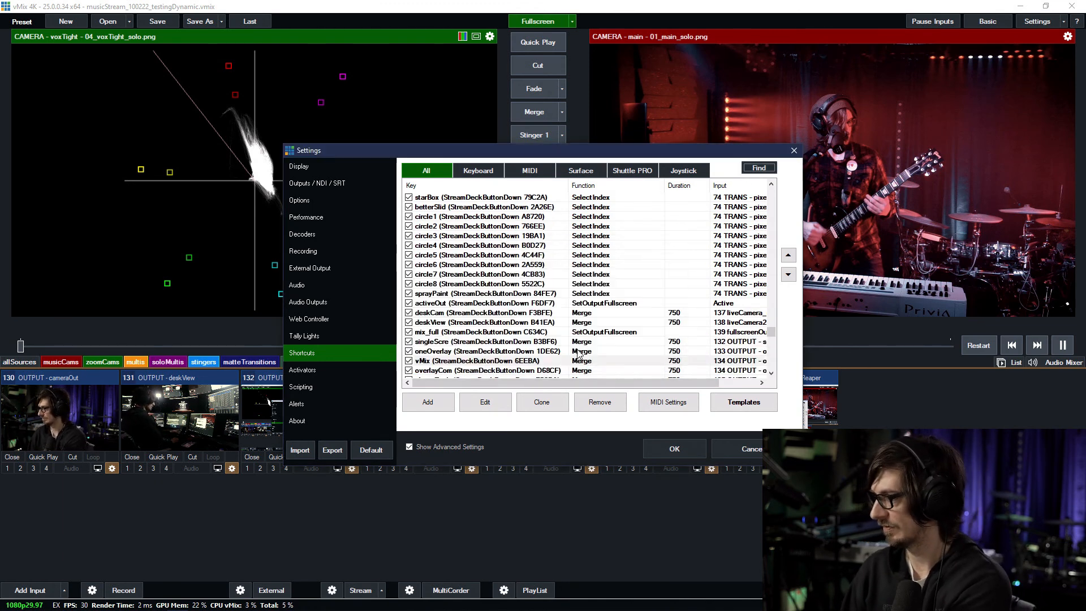
{"action": "scroll", "coordinate": [579, 354], "scroll_direction": "down", "scroll_amount": 1}
{"action": "double_click", "coordinate": [468, 334]}
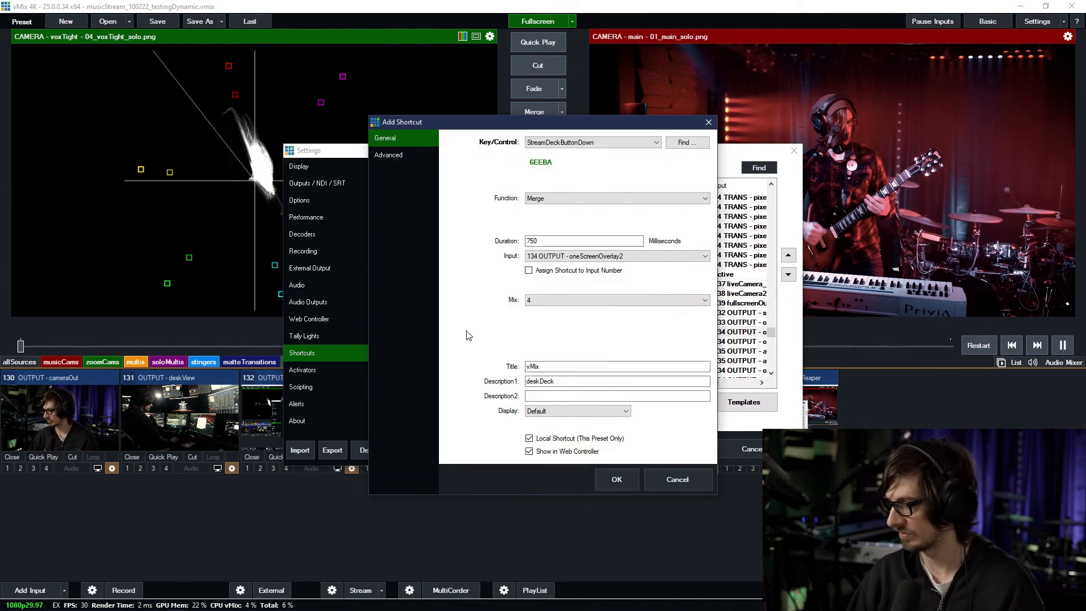
{"action": "left_click_drag", "start_coordinate": [560, 366], "coordinate": [476, 370]}
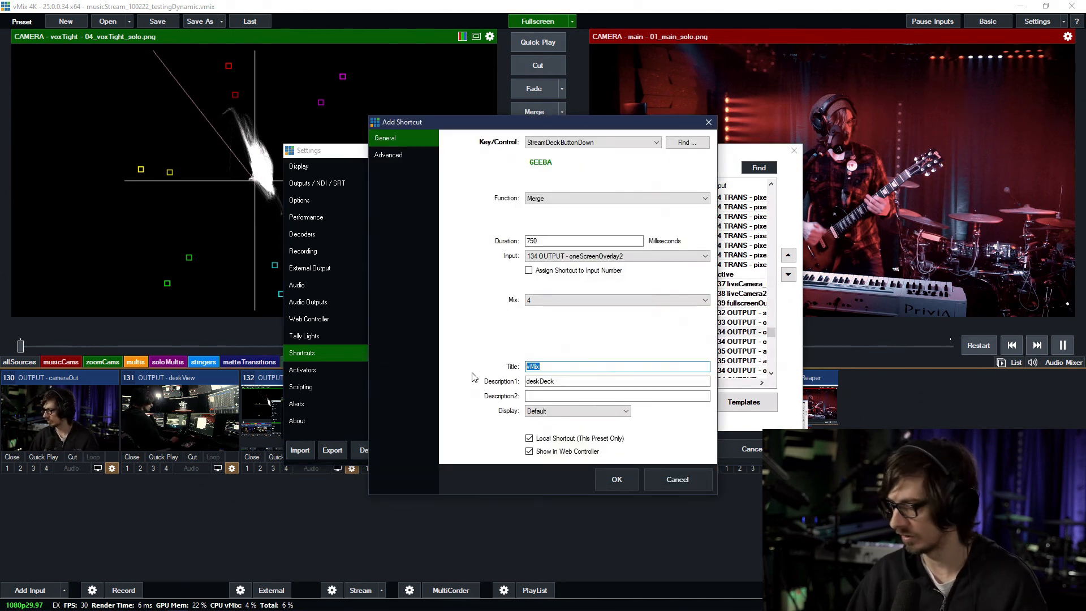
{"action": "type", "text": "o"}
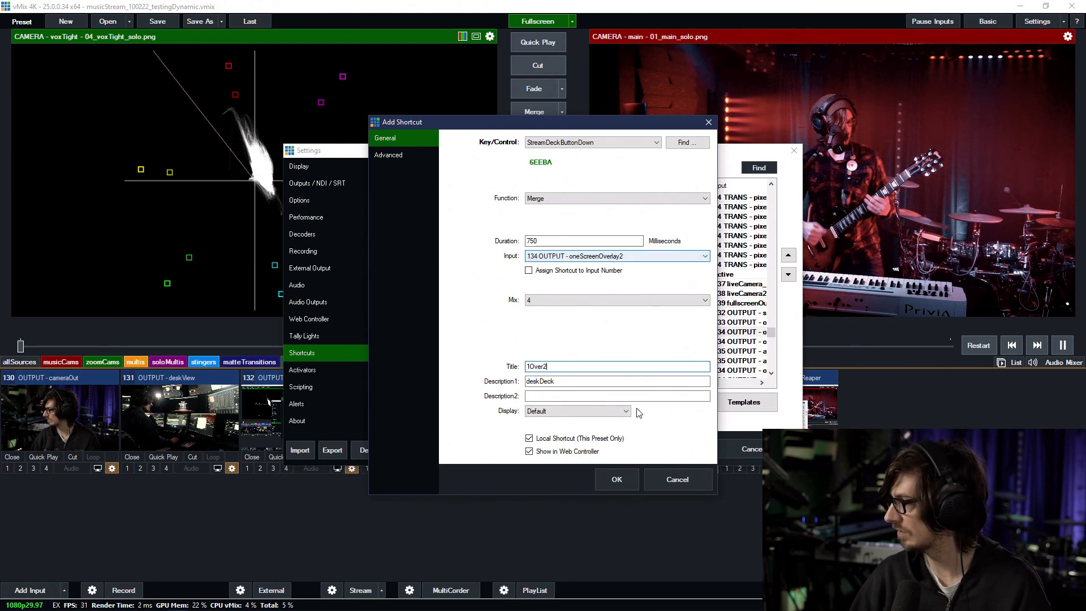
{"action": "left_click", "coordinate": [610, 478]}
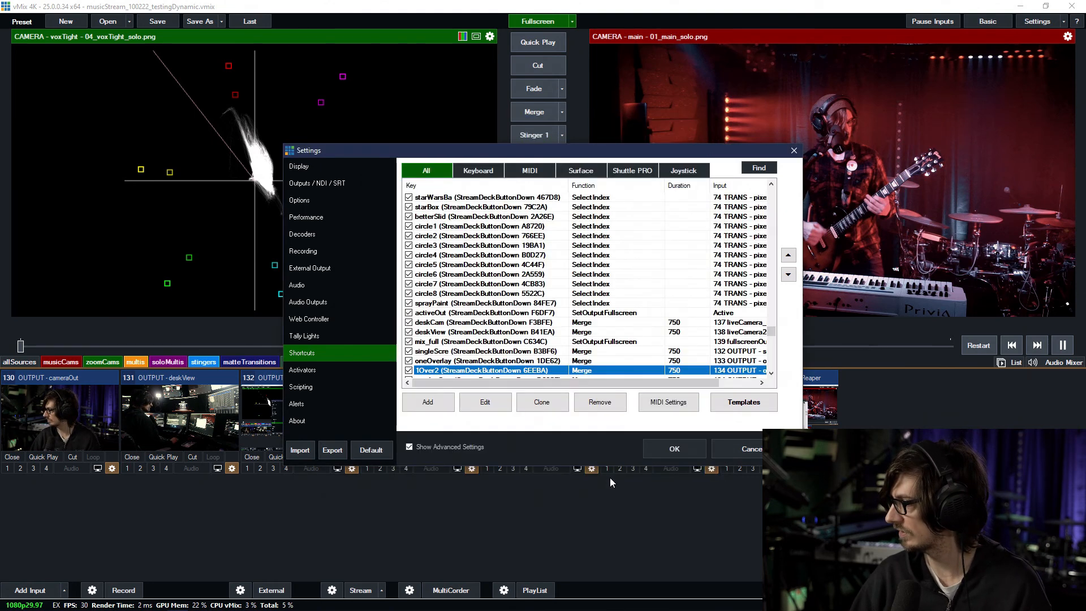
Step: Review the neighbouring Stream Deck merge shortcuts, including pluginTank and the settings of the keysDeck deskCam entry
{"action": "left_click", "coordinate": [485, 362]}
{"action": "key", "text": "Up"}
{"action": "key", "text": "Up"}
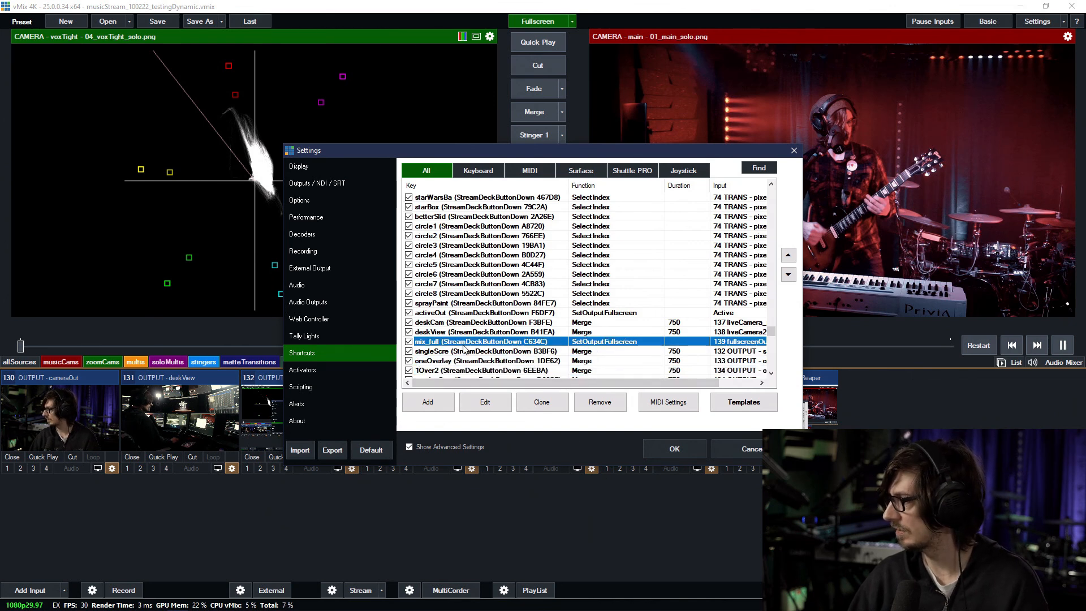
{"action": "scroll", "coordinate": [458, 342], "scroll_direction": "down", "scroll_amount": 1}
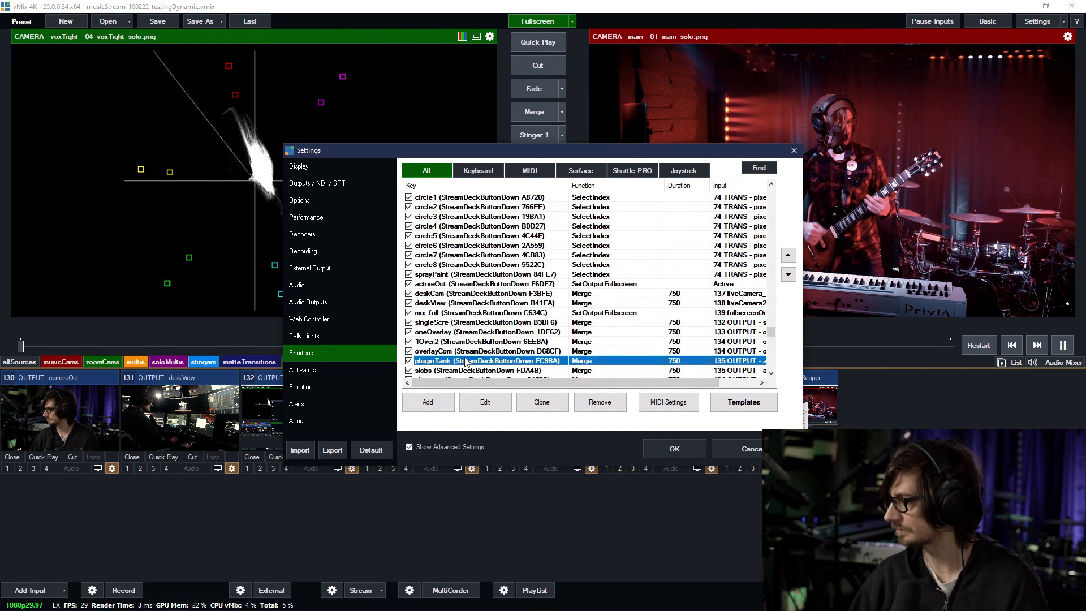
{"action": "left_click", "coordinate": [464, 361]}
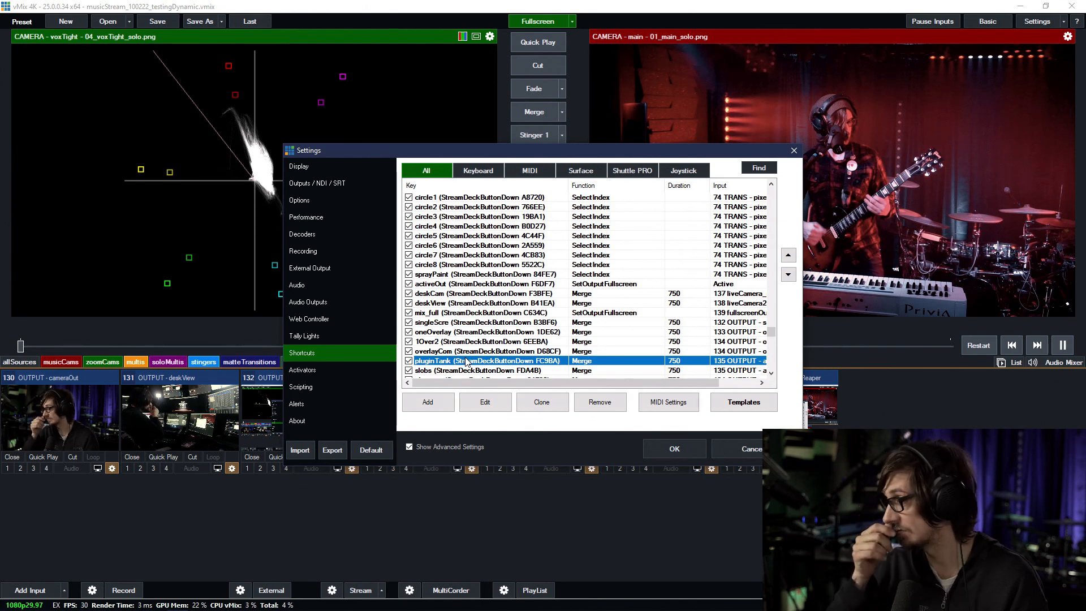
{"action": "scroll", "coordinate": [466, 362], "scroll_direction": "down", "scroll_amount": 3}
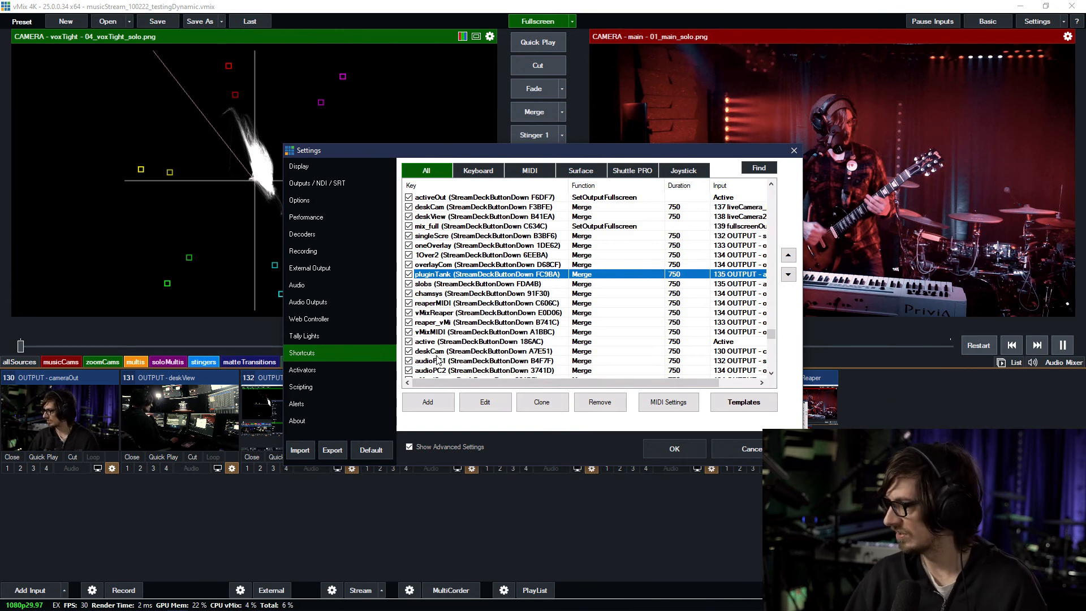
{"action": "scroll", "coordinate": [438, 361], "scroll_direction": "down", "scroll_amount": 1}
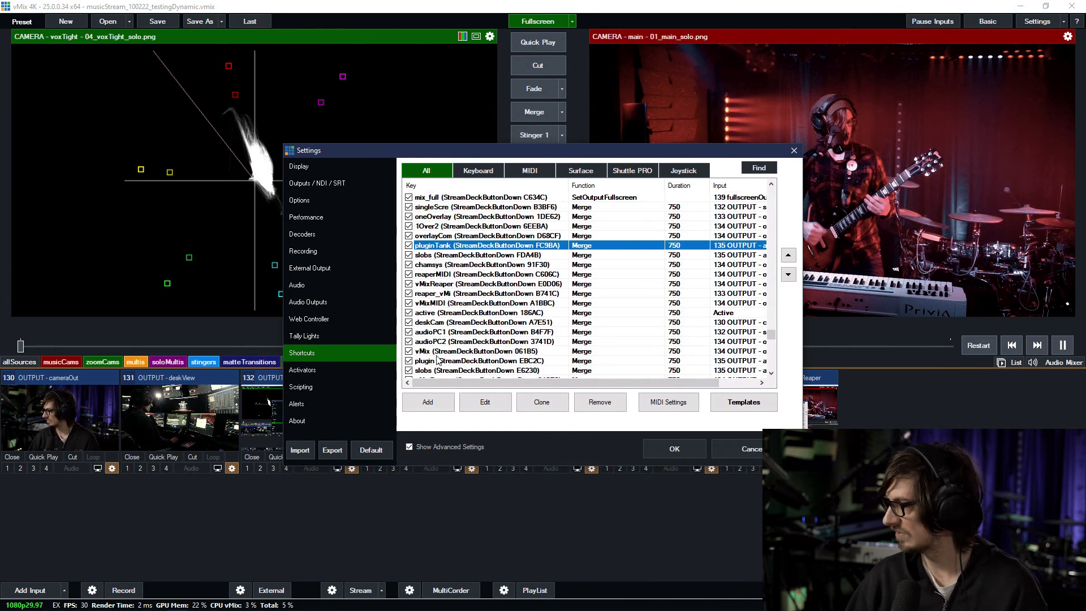
{"action": "left_click", "coordinate": [486, 326]}
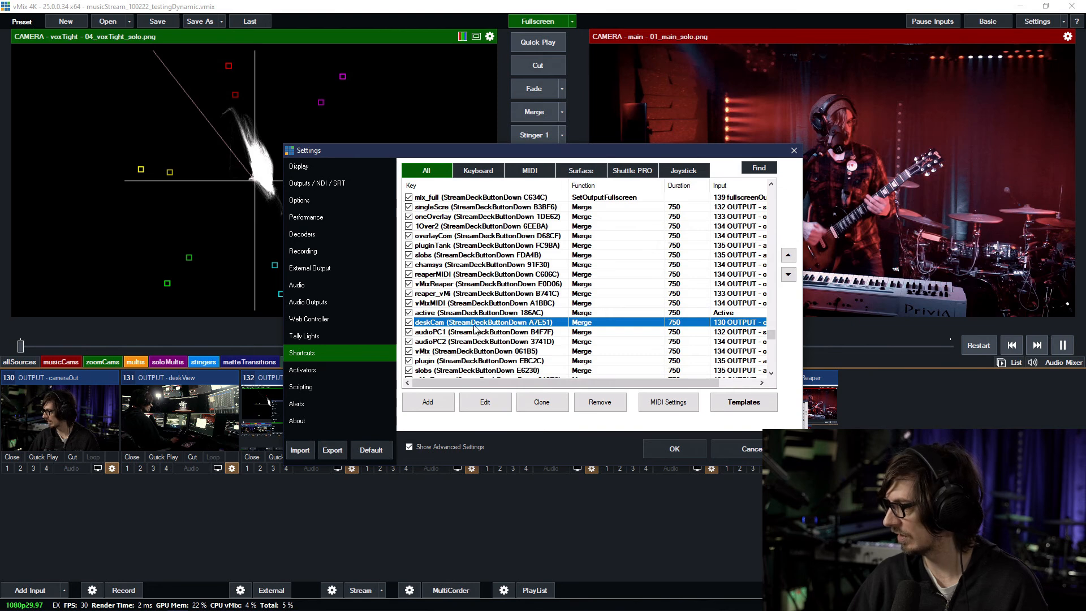
{"action": "double_click", "coordinate": [475, 326]}
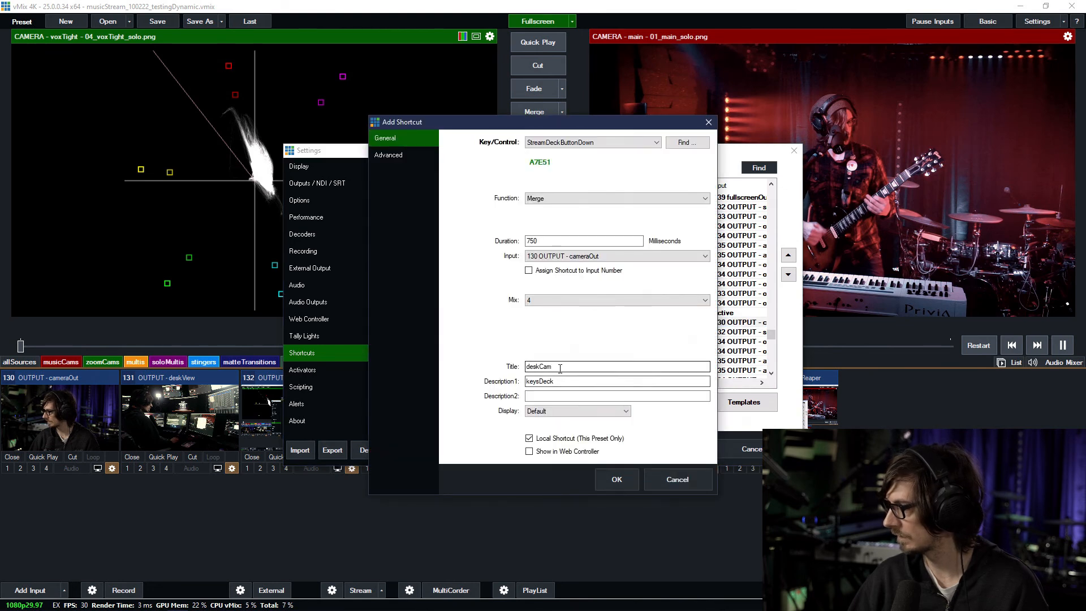
{"action": "left_click", "coordinate": [697, 483]}
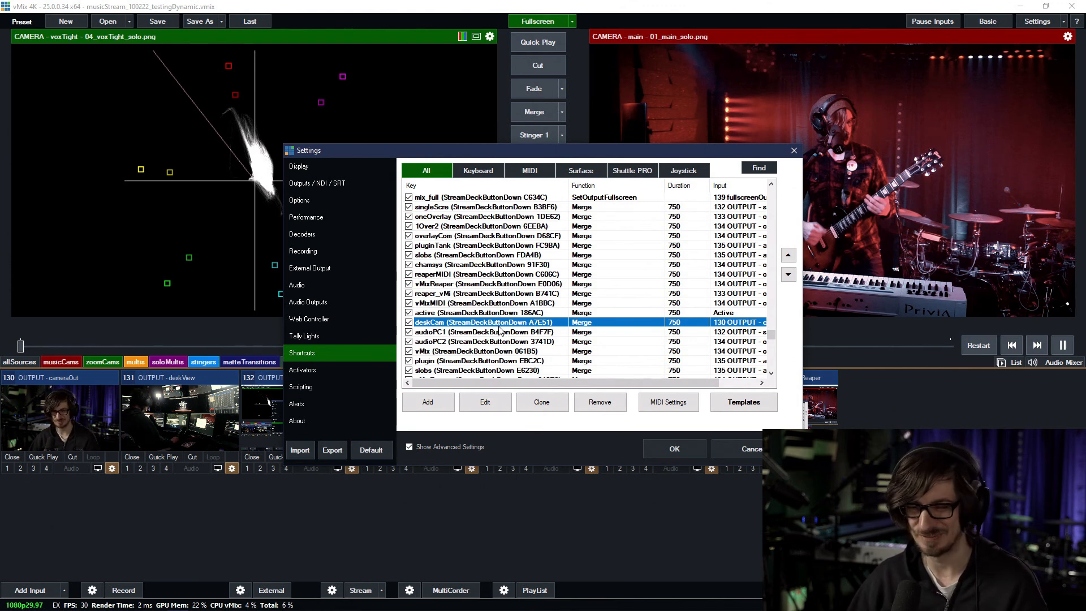
{"action": "left_click", "coordinate": [445, 256]}
{"action": "left_click", "coordinate": [445, 246]}
{"action": "scroll", "coordinate": [451, 261], "scroll_direction": "up", "scroll_amount": 1}
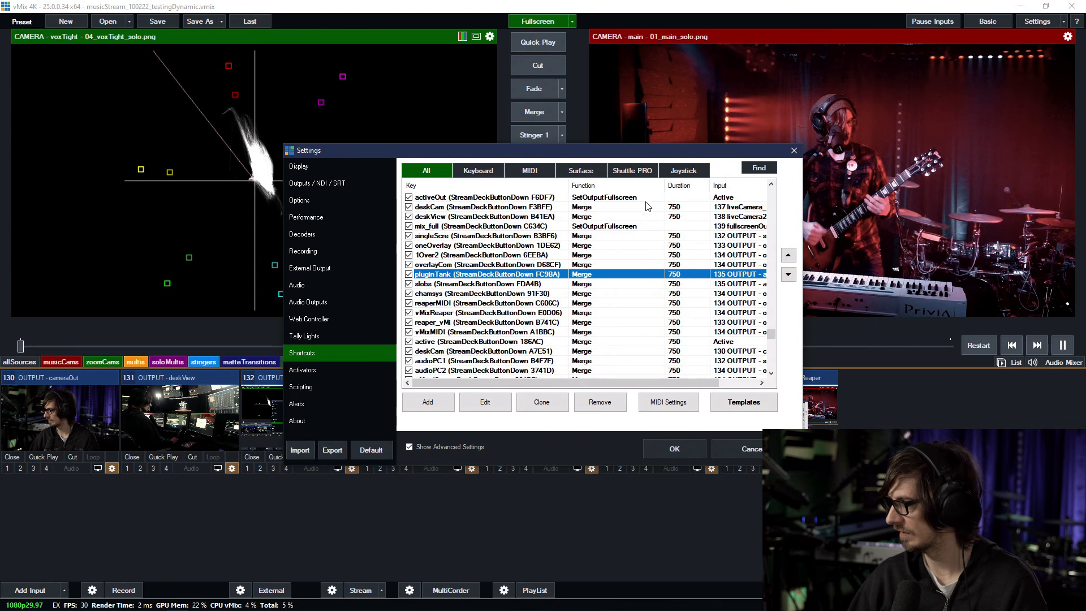
Step: Find the overlayCom shortcut by its Stream Deck key and check its settings without changing them
{"action": "left_click", "coordinate": [759, 168]}
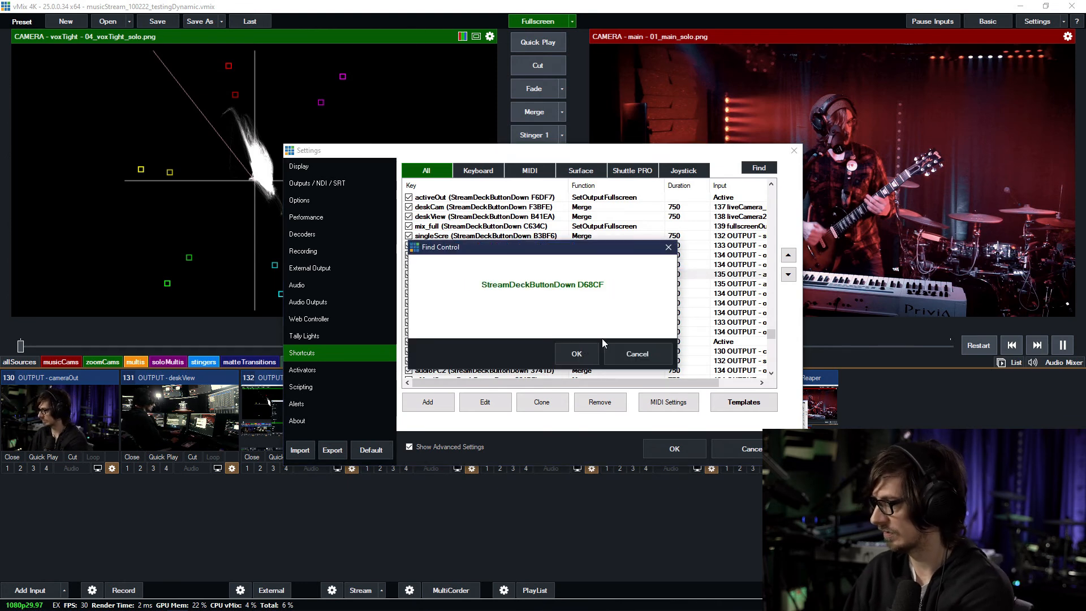
{"action": "left_click", "coordinate": [579, 353]}
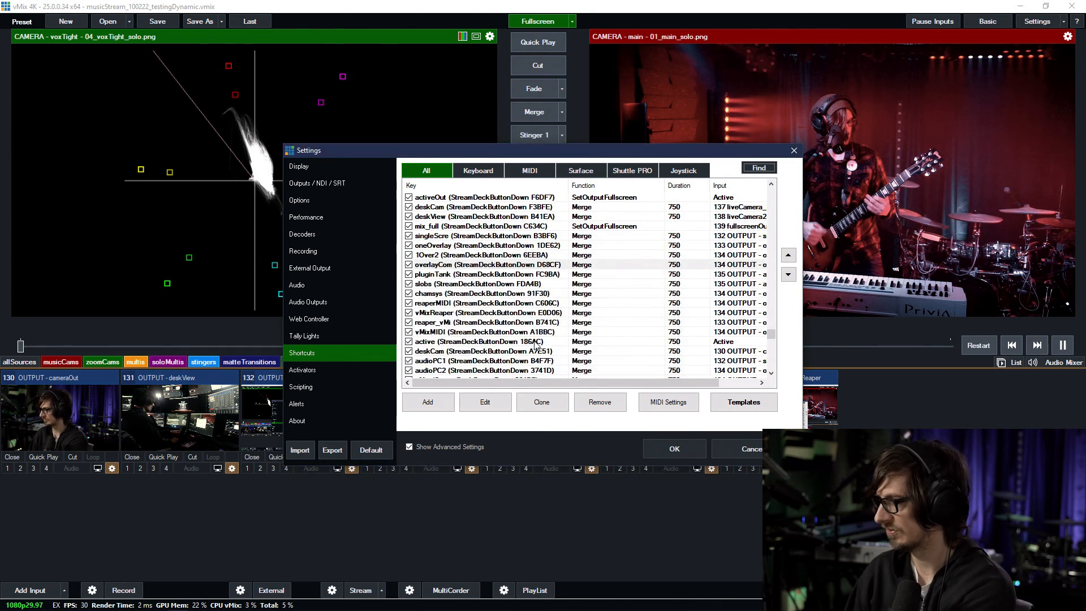
{"action": "double_click", "coordinate": [446, 265]}
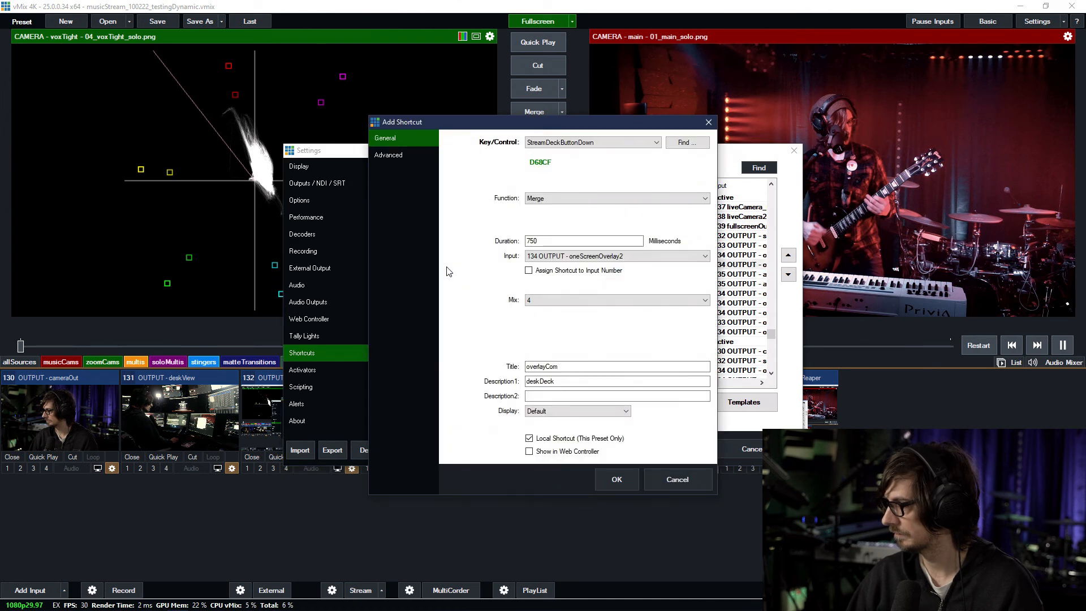
{"action": "left_click", "coordinate": [674, 479]}
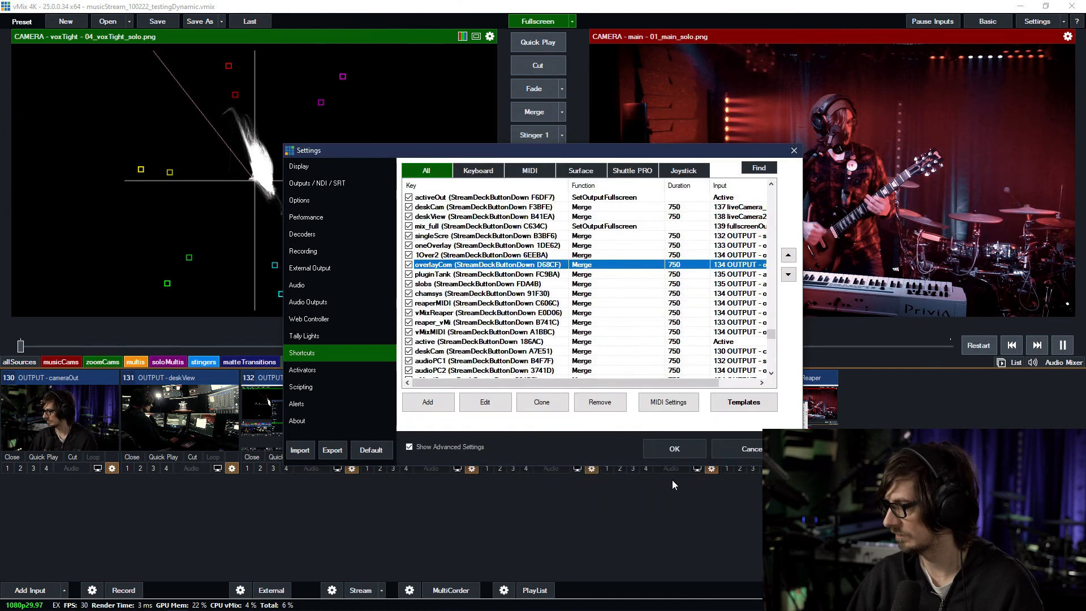
Step: Locate the overlayCom shortcut by its Stream Deck key, retitle it 4Up and set its input to 135 OUTPUT - allLighting
{"action": "left_click", "coordinate": [758, 168]}
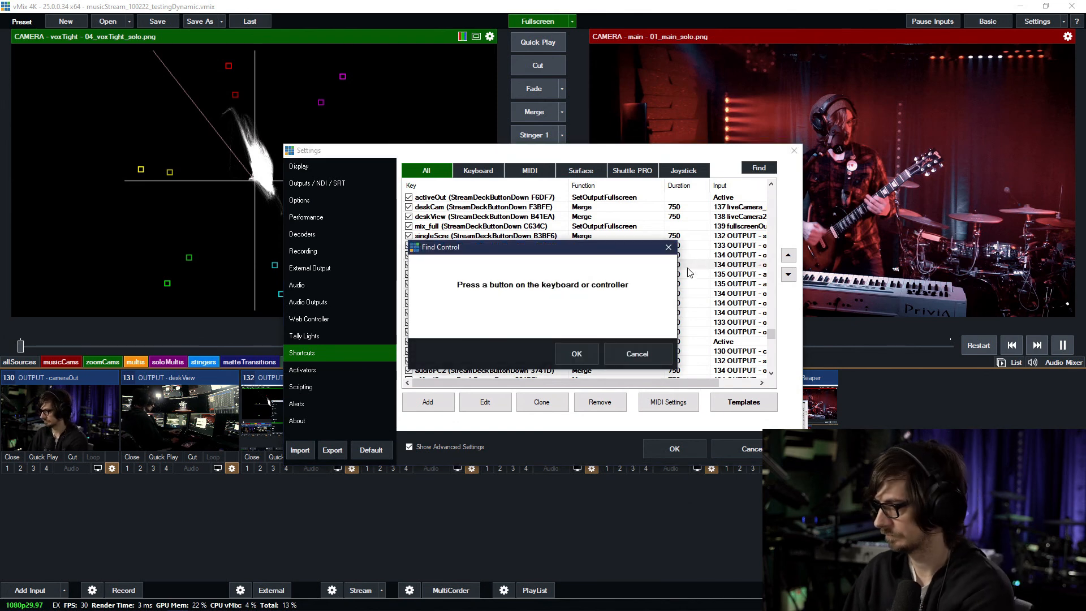
{"action": "left_click", "coordinate": [576, 354]}
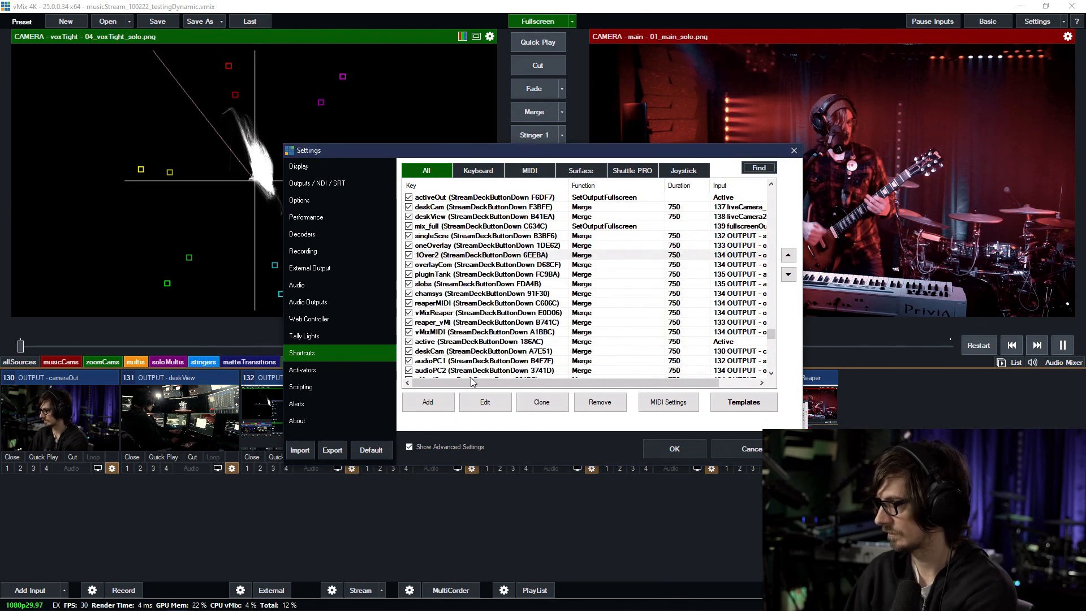
{"action": "left_click", "coordinate": [759, 168]}
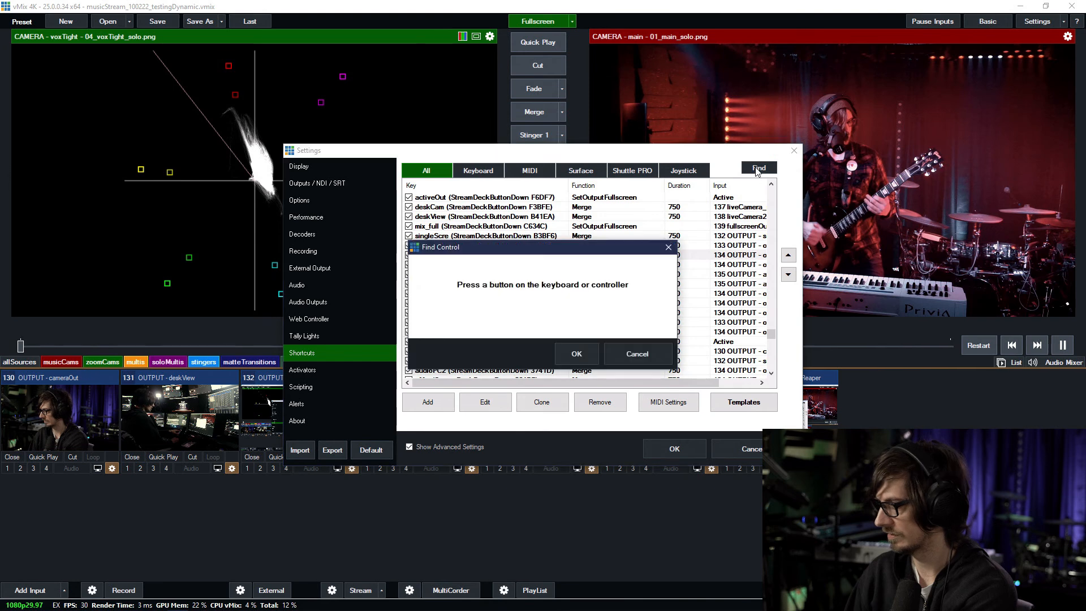
{"action": "left_click", "coordinate": [564, 351]}
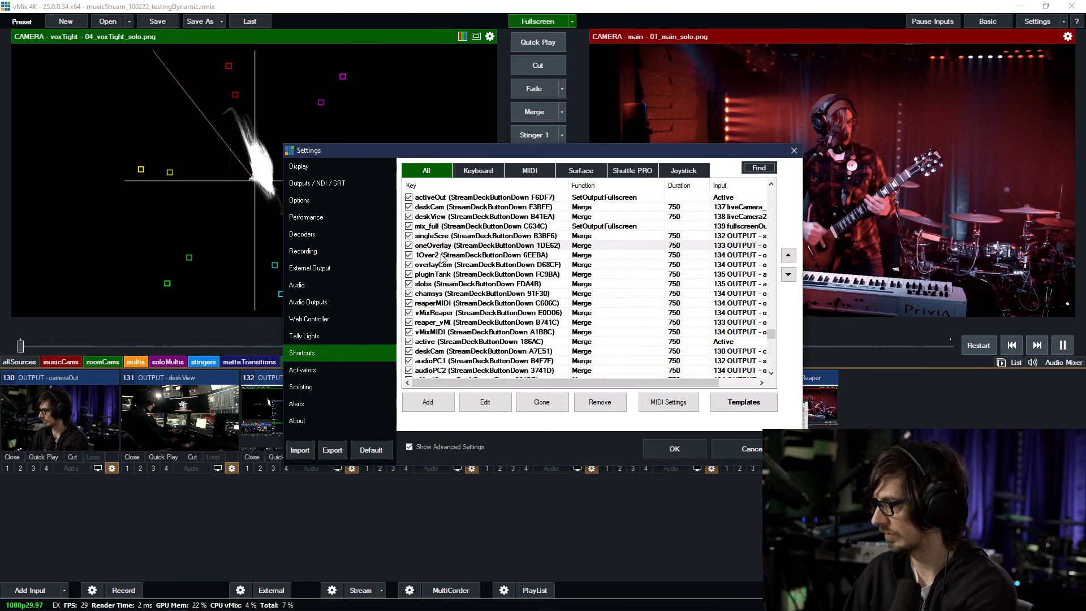
{"action": "double_click", "coordinate": [478, 264]}
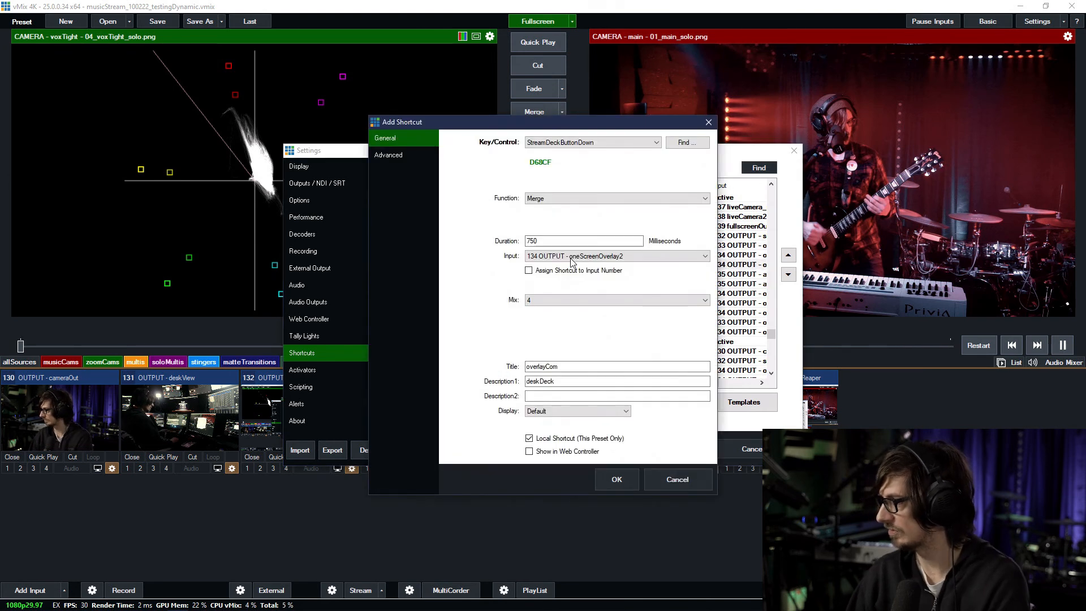
{"action": "left_click_drag", "start_coordinate": [574, 362], "coordinate": [509, 371]}
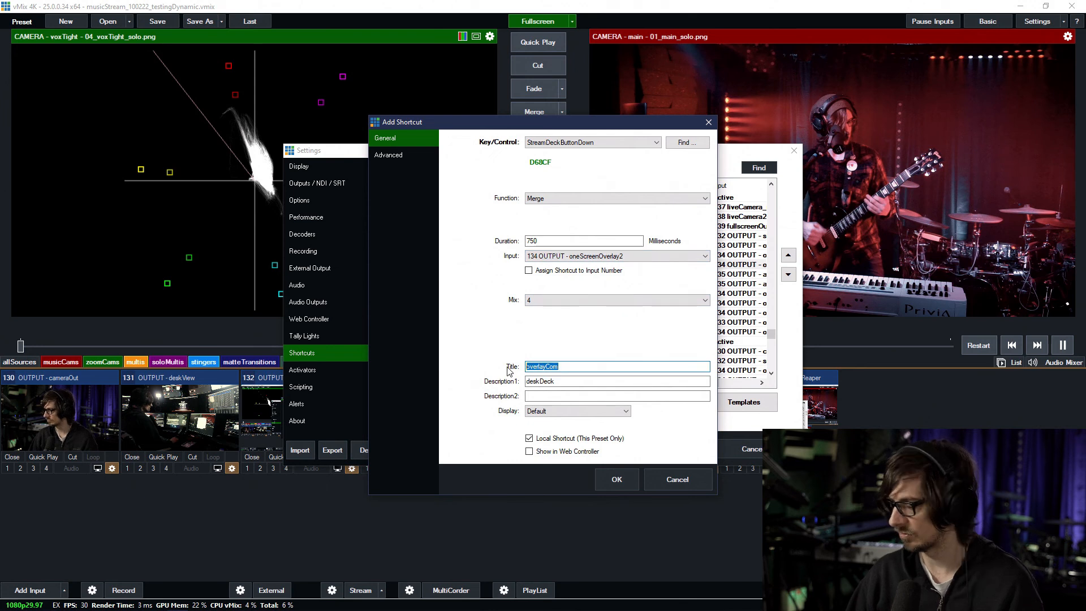
{"action": "type", "text": "4Up"}
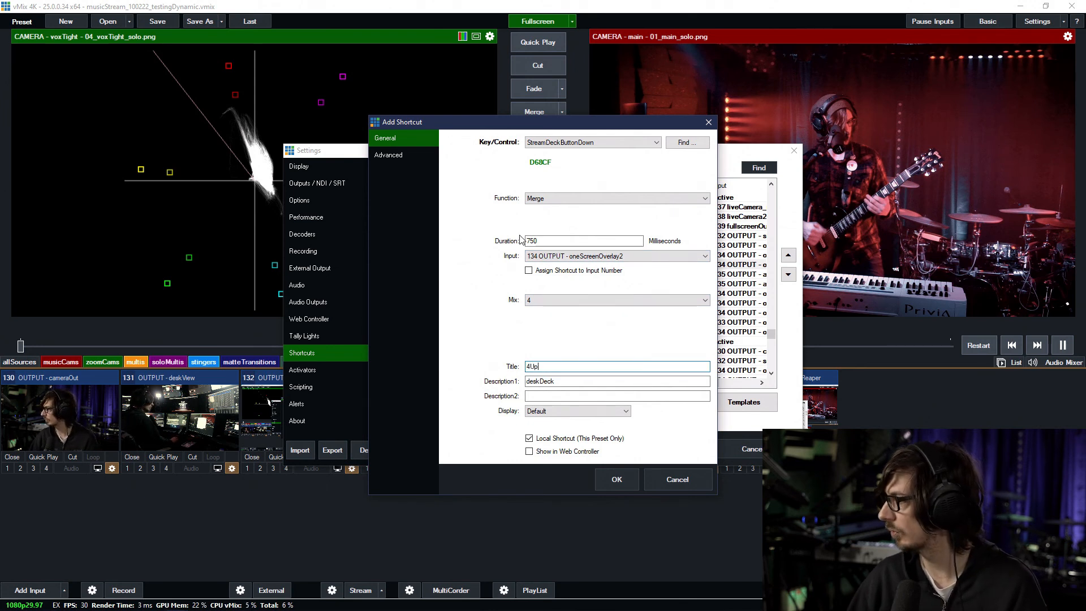
{"action": "left_click", "coordinate": [563, 257]}
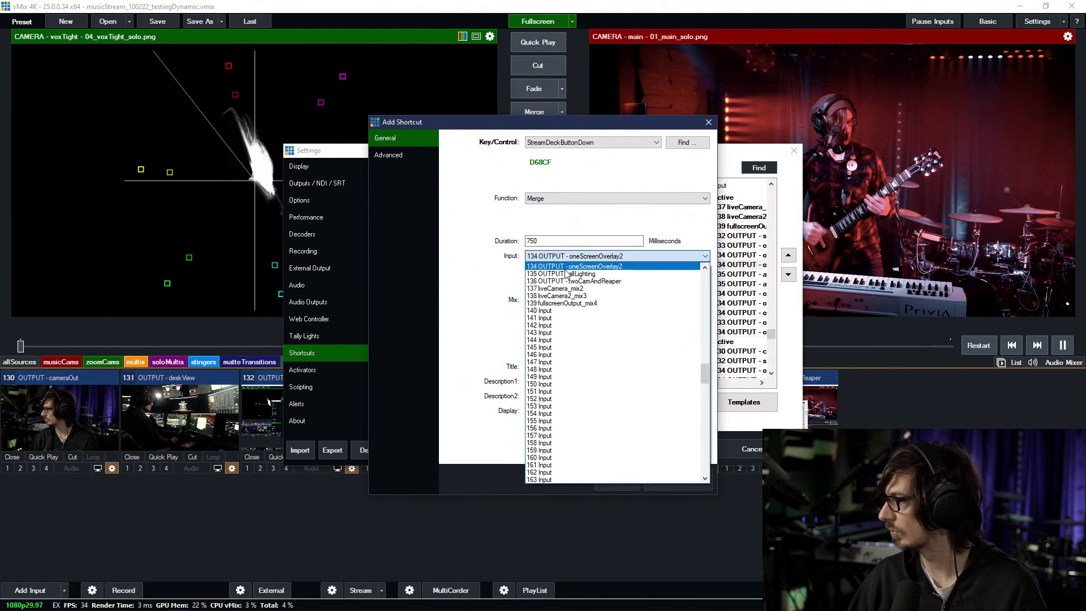
{"action": "left_click", "coordinate": [566, 274]}
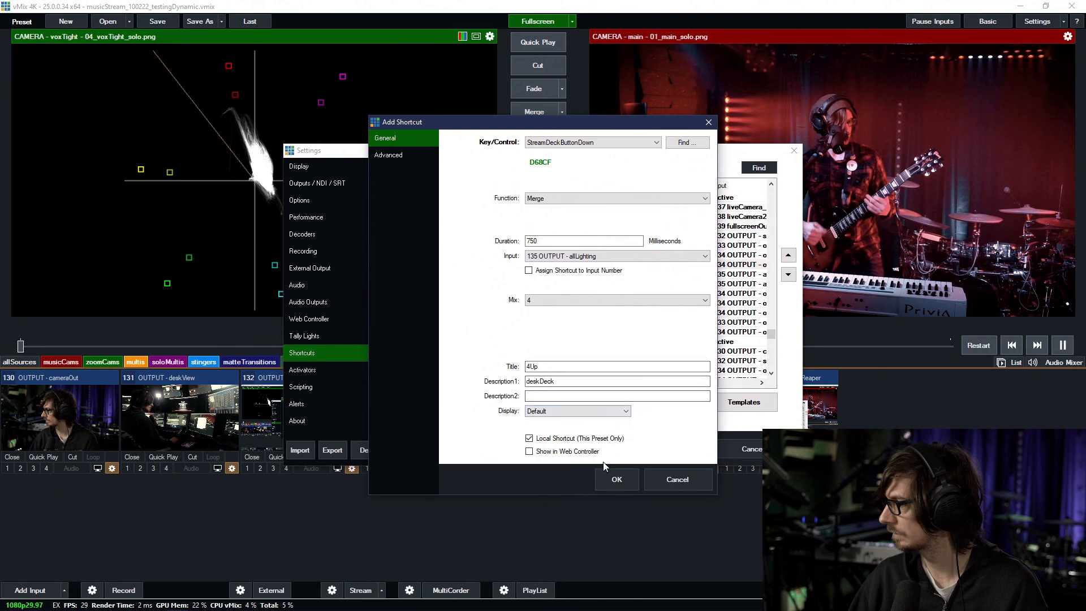
{"action": "left_click", "coordinate": [610, 476]}
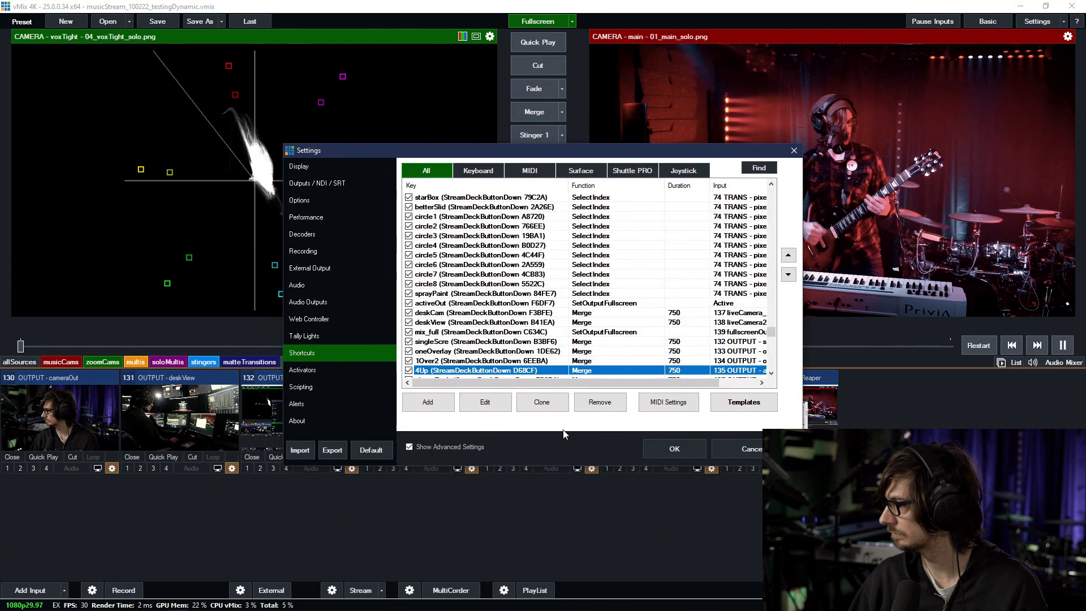
Step: Retitle the pluginTank shortcut as 2Cams and set its input to 136 OUTPUT - twoCamAndReaper
{"action": "scroll", "coordinate": [505, 343], "scroll_direction": "down", "scroll_amount": 1}
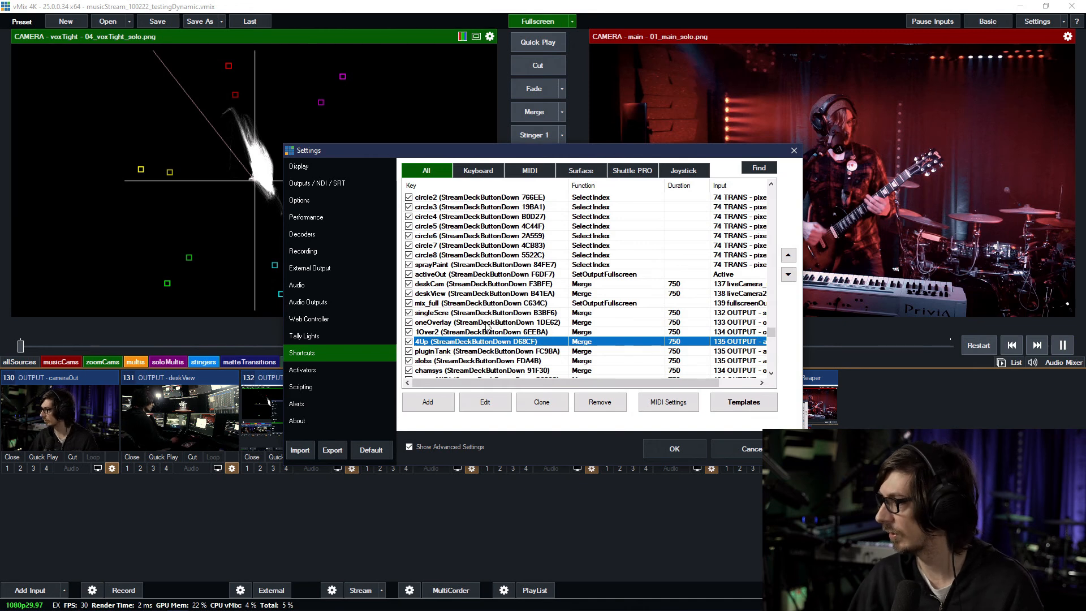
{"action": "left_click_drag", "start_coordinate": [453, 149], "coordinate": [245, 46]}
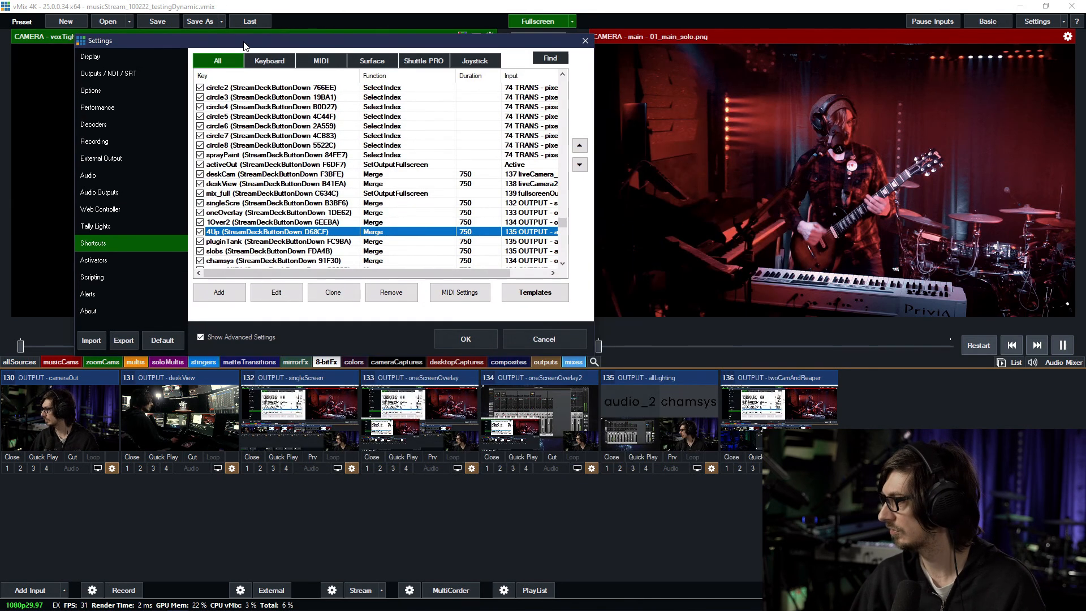
{"action": "double_click", "coordinate": [258, 241]}
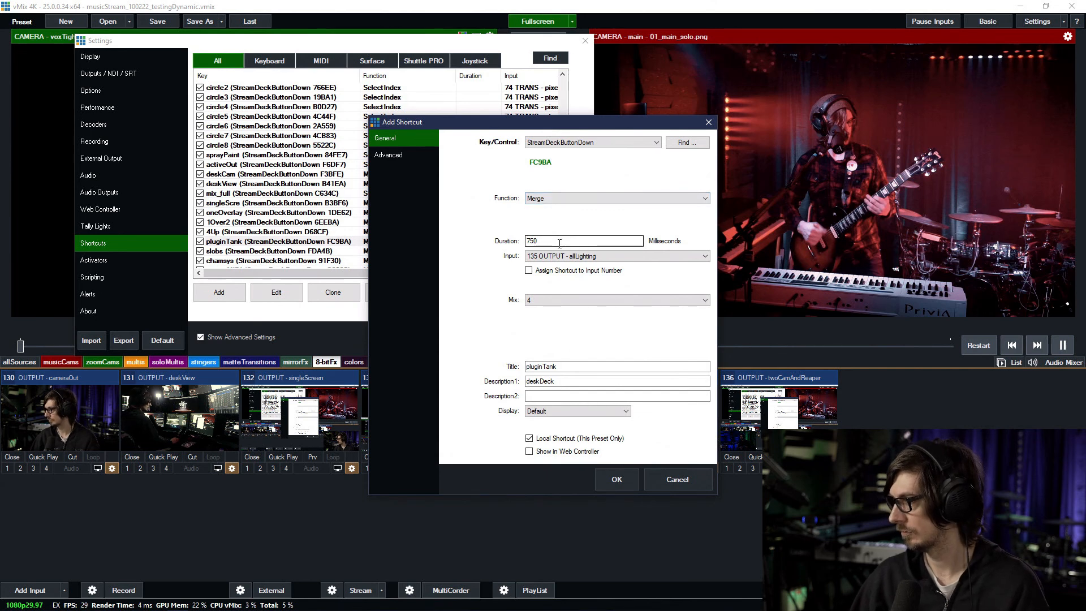
{"action": "double_click", "coordinate": [540, 367]}
{"action": "type", "text": "2Cams"}
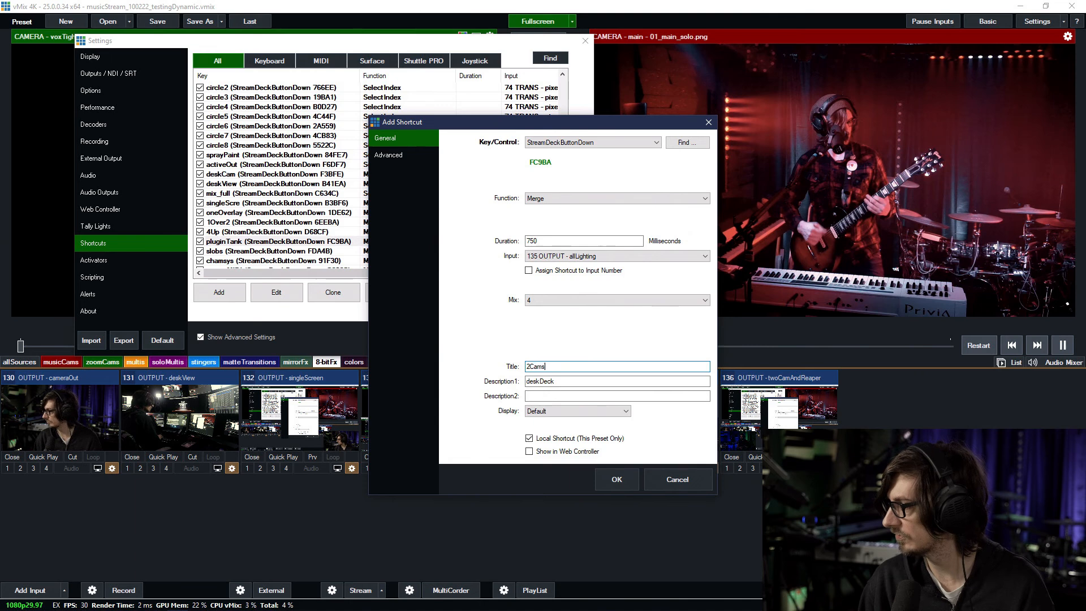
{"action": "scroll", "coordinate": [550, 257], "scroll_direction": "up", "scroll_amount": 5}
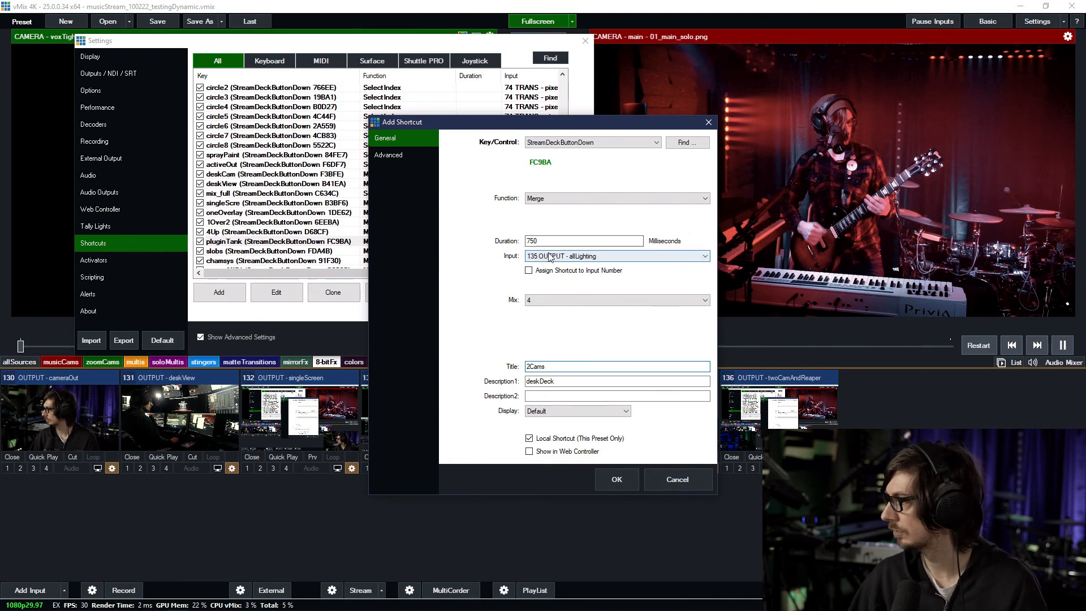
{"action": "left_click", "coordinate": [550, 257]}
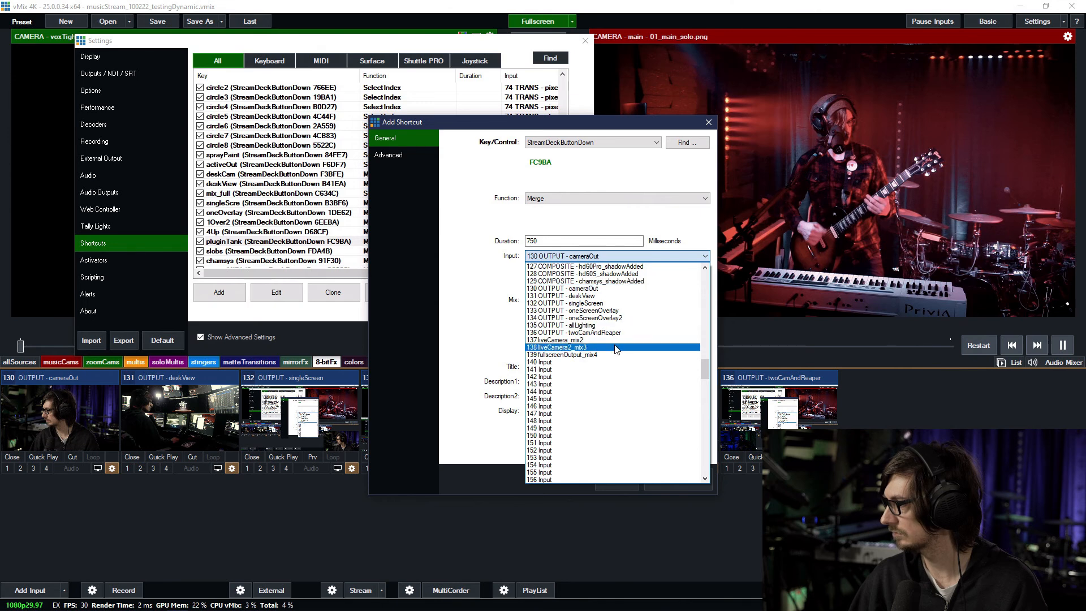
{"action": "scroll", "coordinate": [614, 351], "scroll_direction": "up", "scroll_amount": 4}
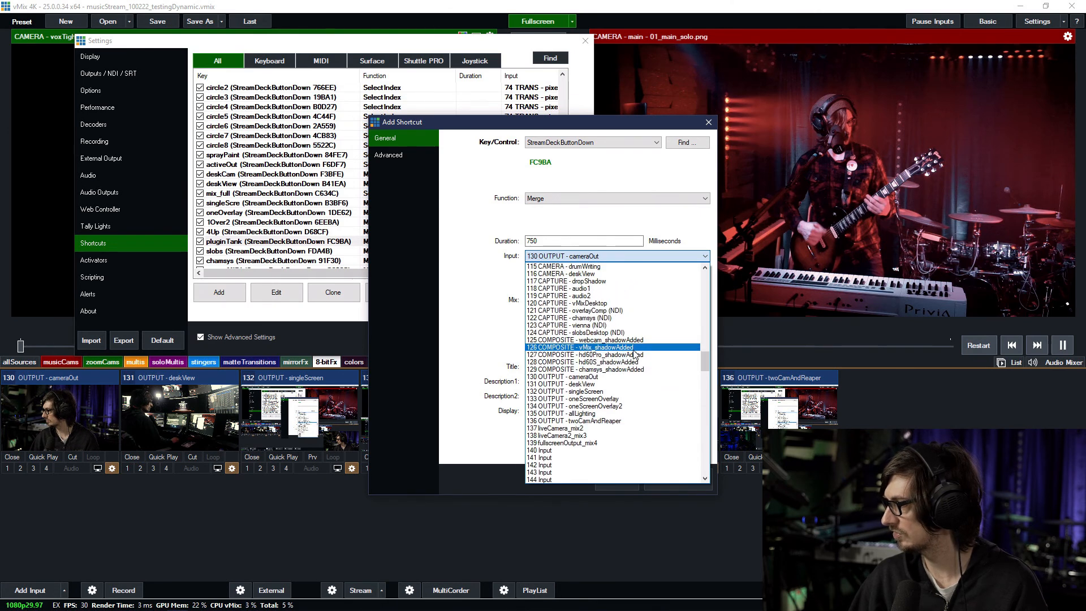
{"action": "left_click", "coordinate": [625, 421]}
{"action": "left_click", "coordinate": [617, 478]}
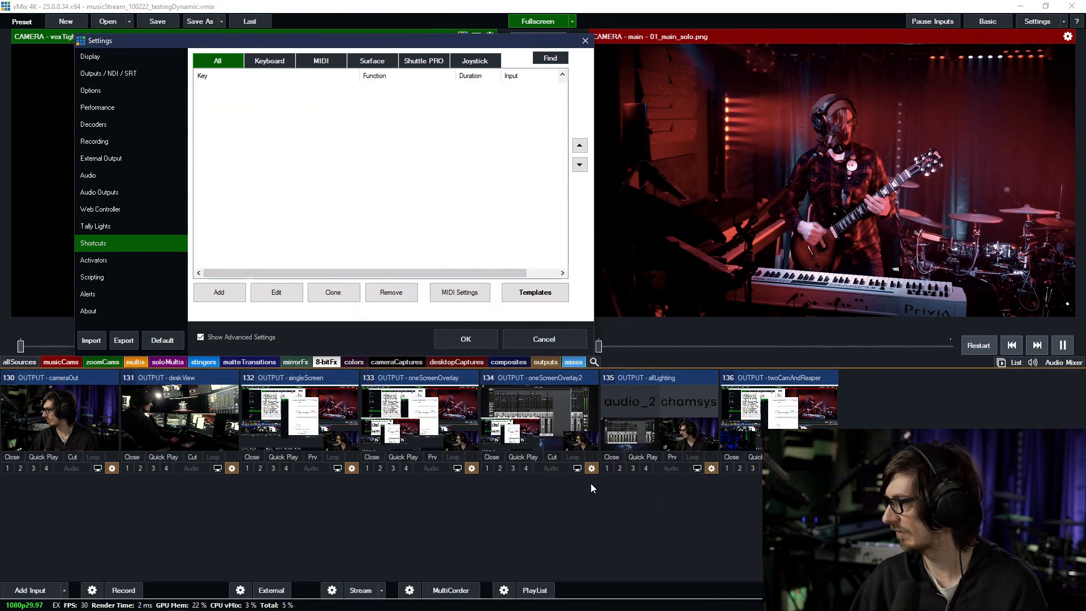
Step: Remove the six unused Merge shortcuts from slobs through vMixMIDI from the shortcut list
{"action": "scroll", "coordinate": [254, 244], "scroll_direction": "down", "scroll_amount": 3}
{"action": "left_click_drag", "start_coordinate": [249, 193], "coordinate": [265, 239]}
{"action": "left_click", "coordinate": [271, 234], "text": "shift"}
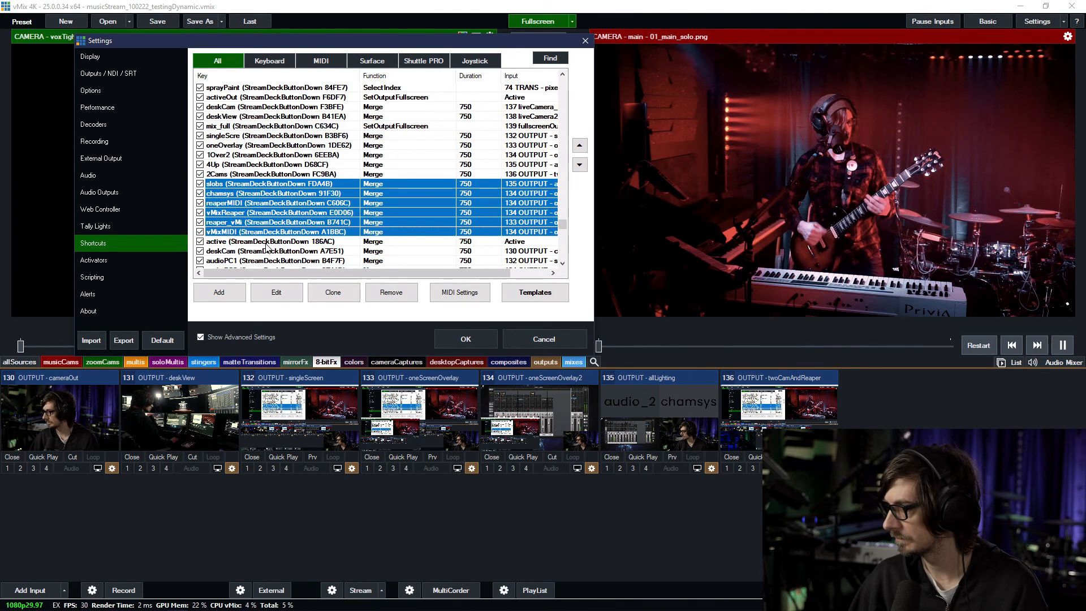
{"action": "left_click", "coordinate": [390, 292]}
{"action": "left_click", "coordinate": [524, 349]}
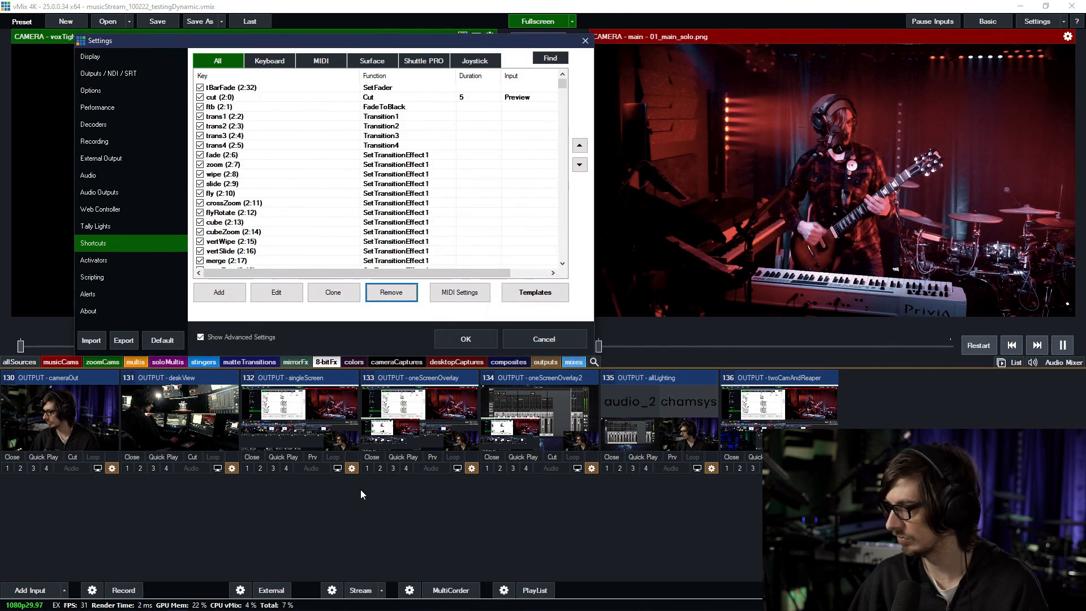
Step: In Stream Deck, delete the reaper Two Cam, third-row all Lighting and chamsys Capture keys from the music_outputs profile
{"action": "left_click", "coordinate": [199, 602]}
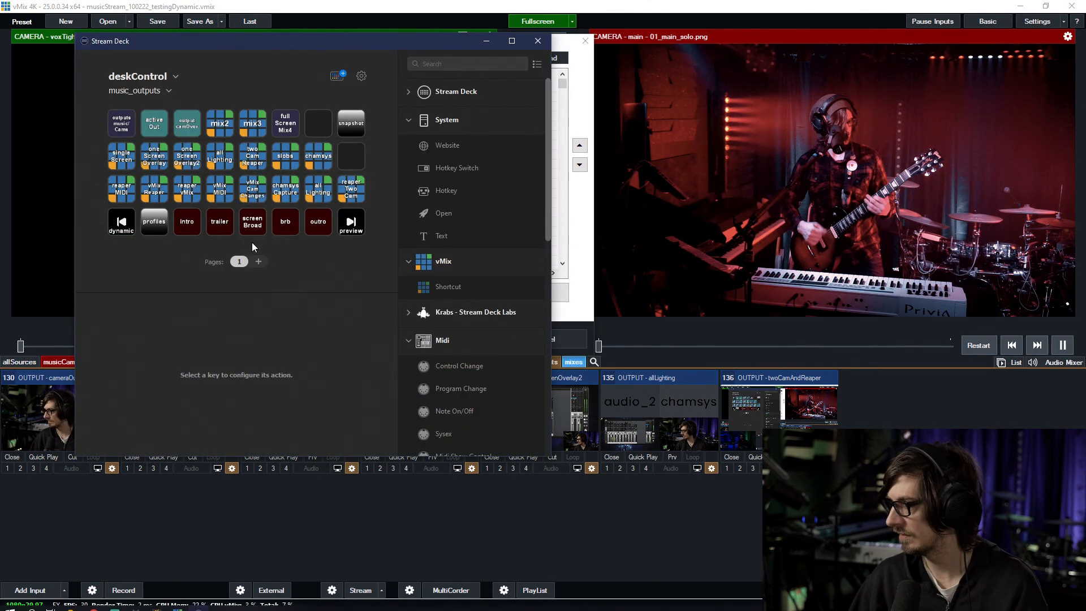
{"action": "left_click", "coordinate": [346, 196]}
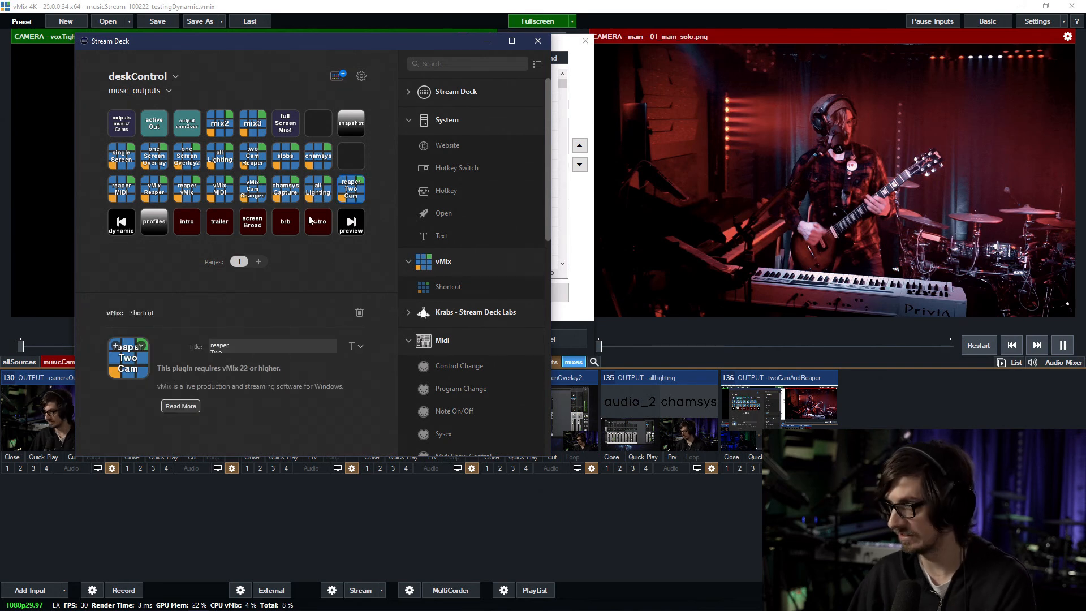
{"action": "key", "text": "Delete"}
{"action": "left_click", "coordinate": [328, 279]}
{"action": "left_click", "coordinate": [319, 190]}
{"action": "key", "text": "Delete"}
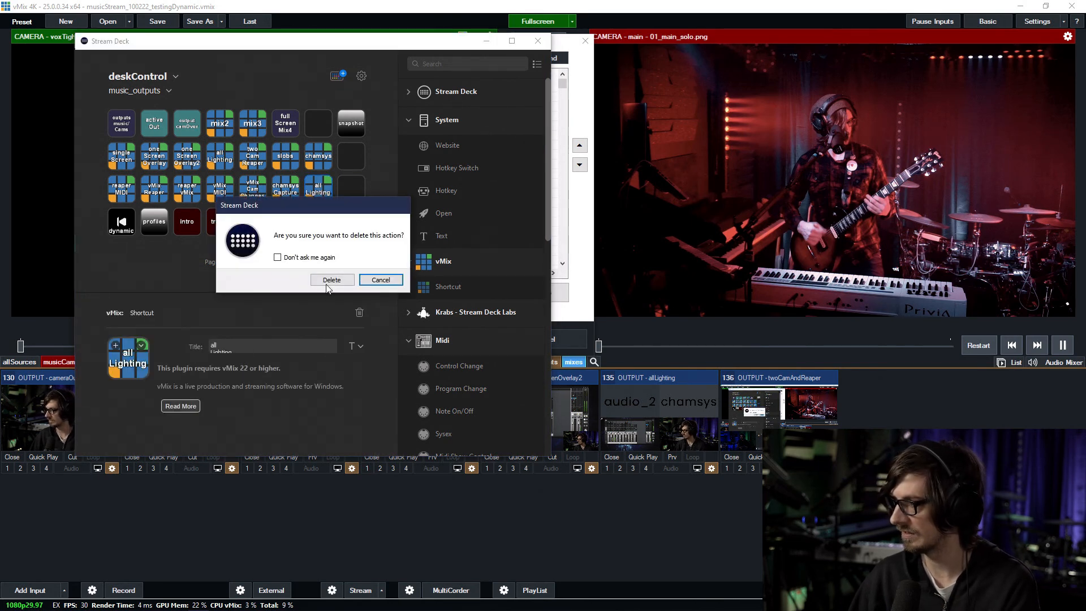
{"action": "left_click", "coordinate": [329, 279]}
{"action": "left_click", "coordinate": [287, 195]}
{"action": "key", "text": "Delete"}
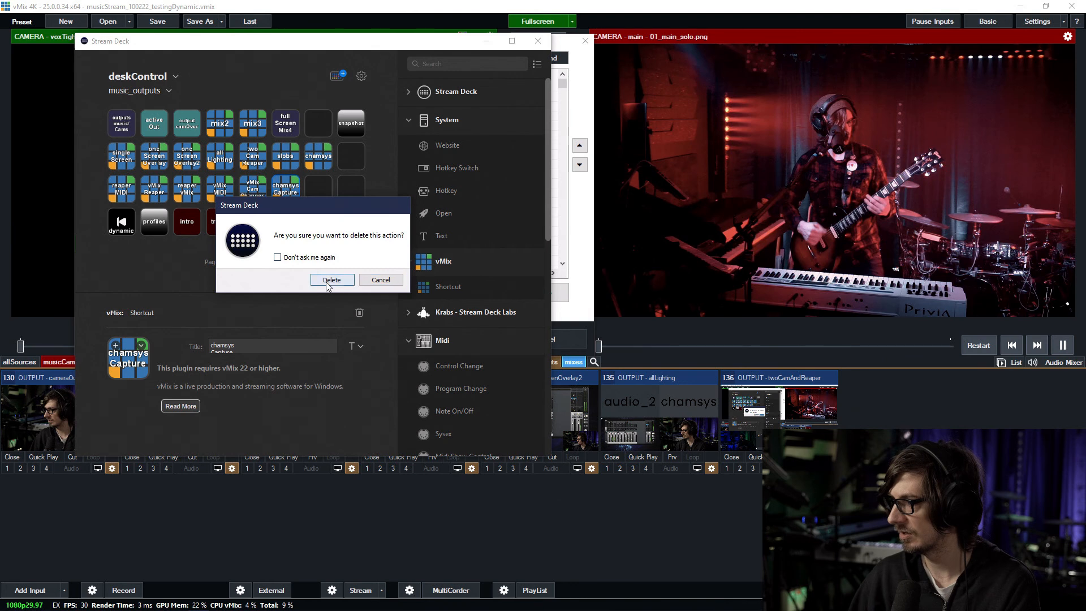
{"action": "left_click", "coordinate": [331, 279]}
Step: Delete the vMix Cam Changes, vMix MIDI and reaper vMix keys from the third row
{"action": "left_click", "coordinate": [256, 197]}
{"action": "key", "text": "Delete"}
{"action": "left_click", "coordinate": [331, 279]}
{"action": "left_click", "coordinate": [219, 190]}
{"action": "key", "text": "Delete"}
{"action": "left_click", "coordinate": [328, 279]}
{"action": "left_click", "coordinate": [186, 189]}
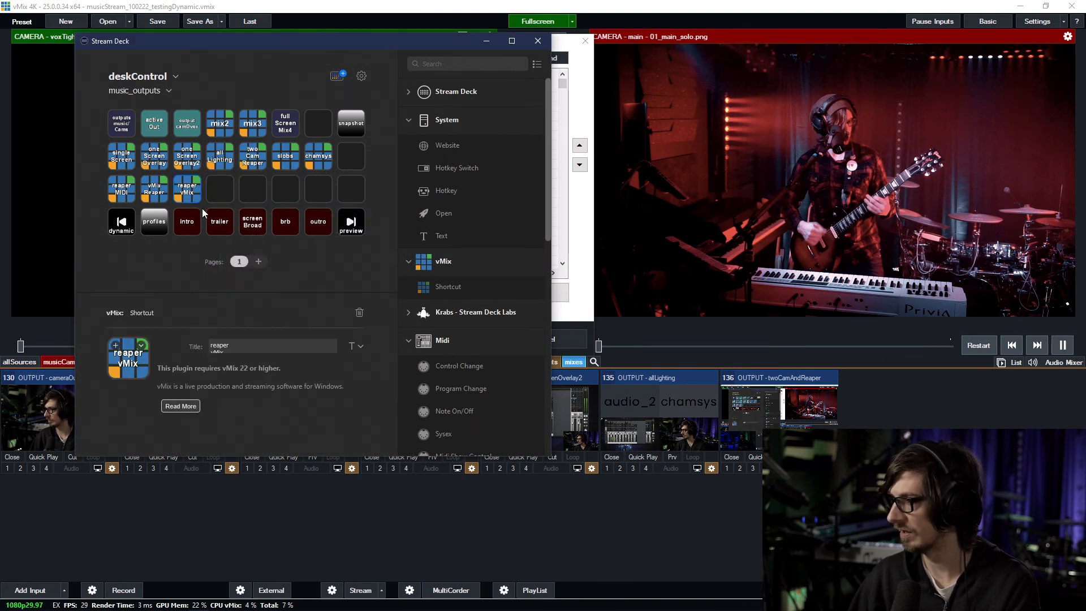
{"action": "key", "text": "Delete"}
{"action": "left_click", "coordinate": [331, 279]}
Step: Delete the chamsys and slobs keys from the second row
{"action": "left_click", "coordinate": [318, 155]}
{"action": "key", "text": "Delete"}
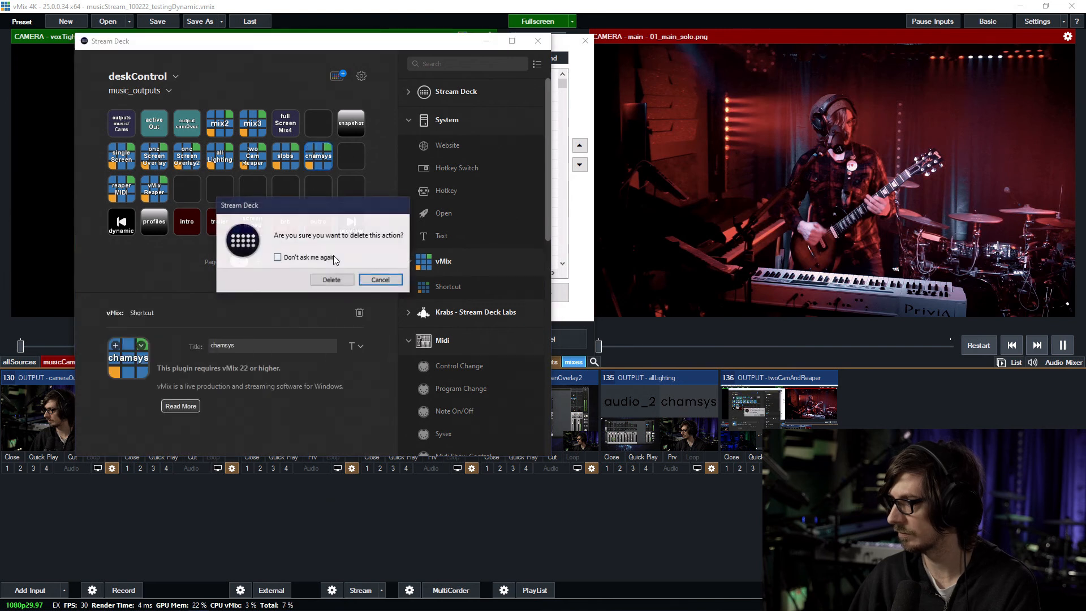
{"action": "left_click", "coordinate": [331, 280]}
{"action": "left_click", "coordinate": [292, 163]}
{"action": "key", "text": "Delete"}
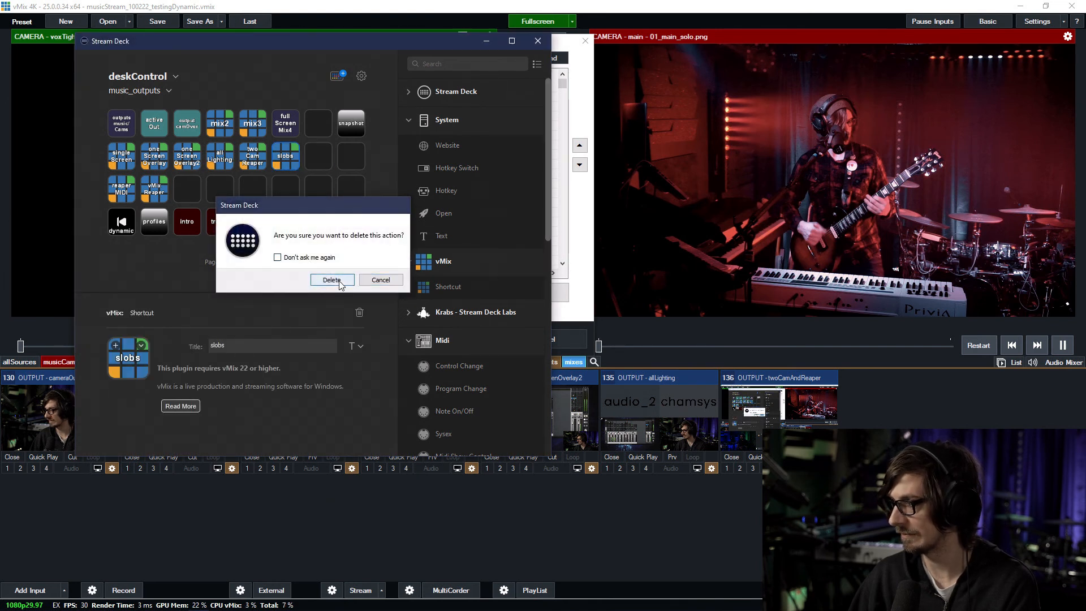
{"action": "left_click", "coordinate": [331, 279]}
Step: Delete the vMix Reaper and reaper MIDI keys, then return to vMix and save the shortcut settings
{"action": "left_click", "coordinate": [154, 189]}
{"action": "key", "text": "Delete"}
{"action": "left_click", "coordinate": [330, 280]}
{"action": "left_click", "coordinate": [121, 189]}
{"action": "key", "text": "Delete"}
{"action": "left_click", "coordinate": [332, 279]}
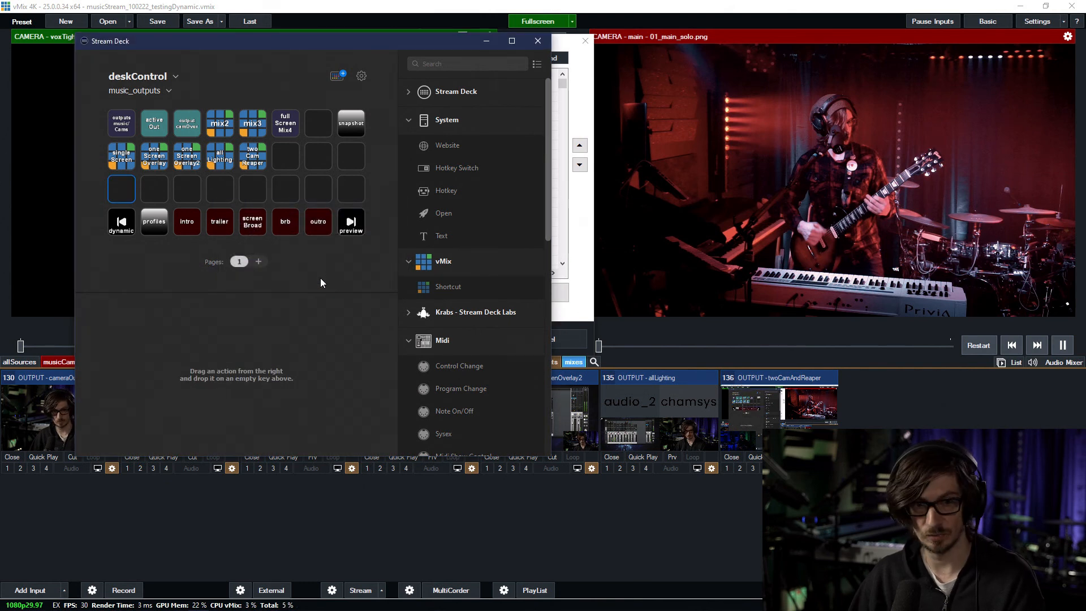
{"action": "left_click", "coordinate": [542, 43]}
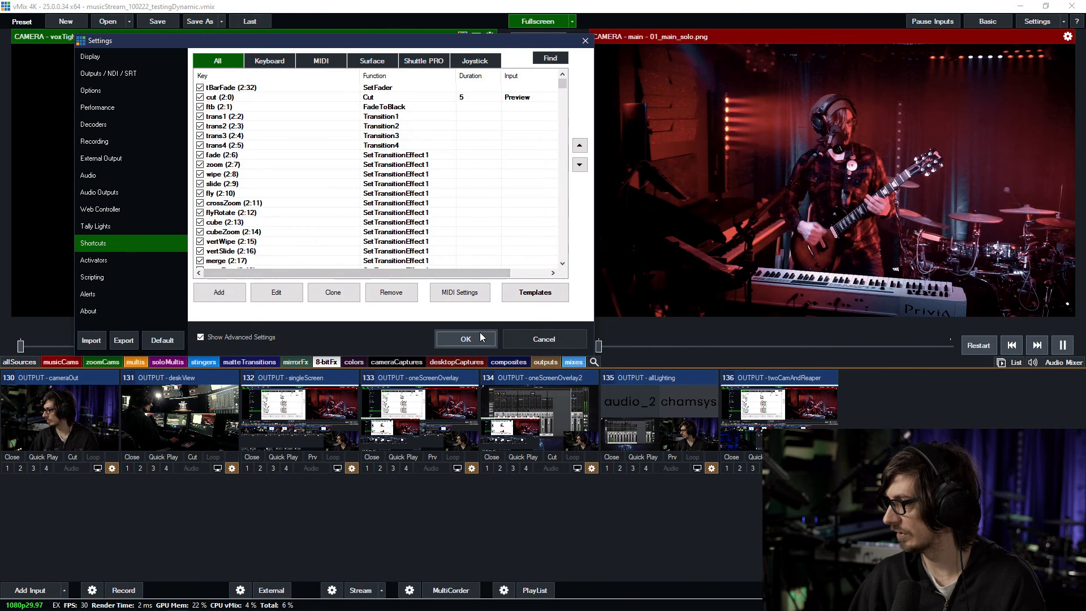
{"action": "left_click", "coordinate": [461, 337]}
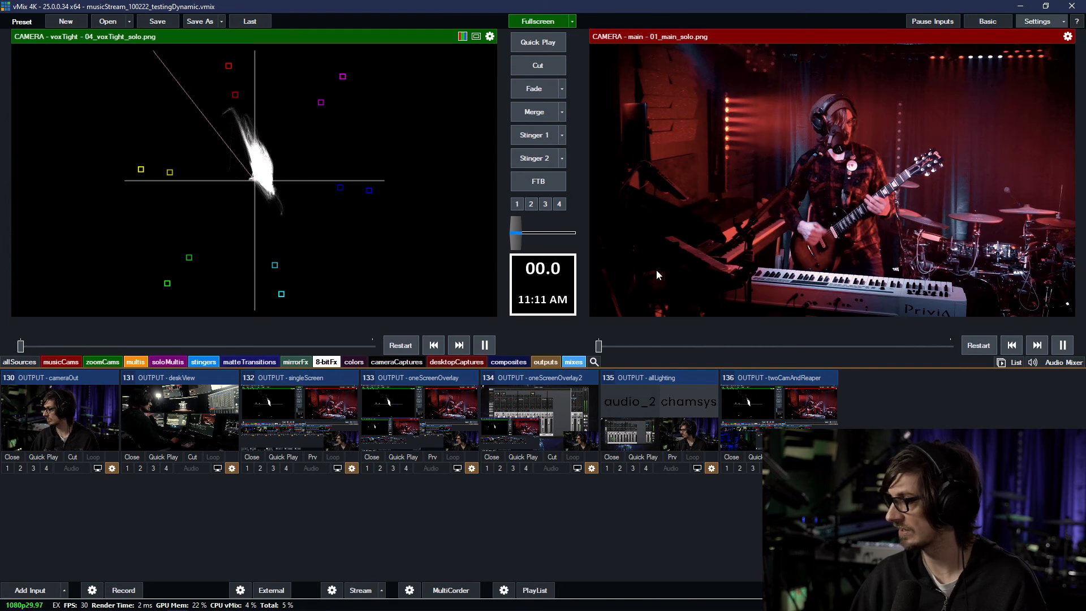
Step: Inspect the layer assignments of input 133 OUTPUT - oneScreenOverlay without changing them
{"action": "left_click", "coordinate": [760, 448]}
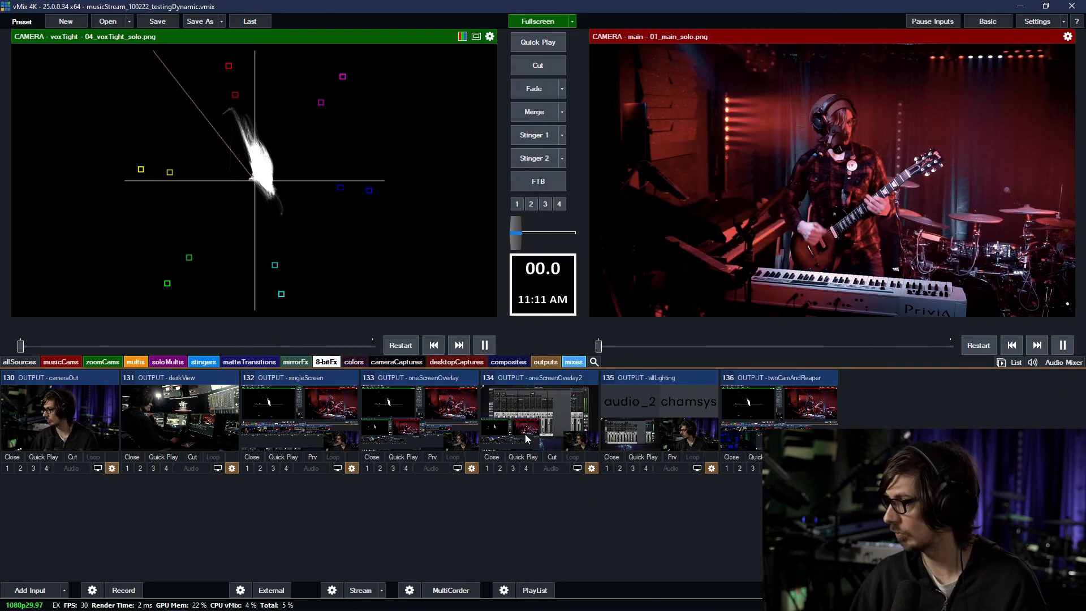
{"action": "left_click", "coordinate": [472, 468]}
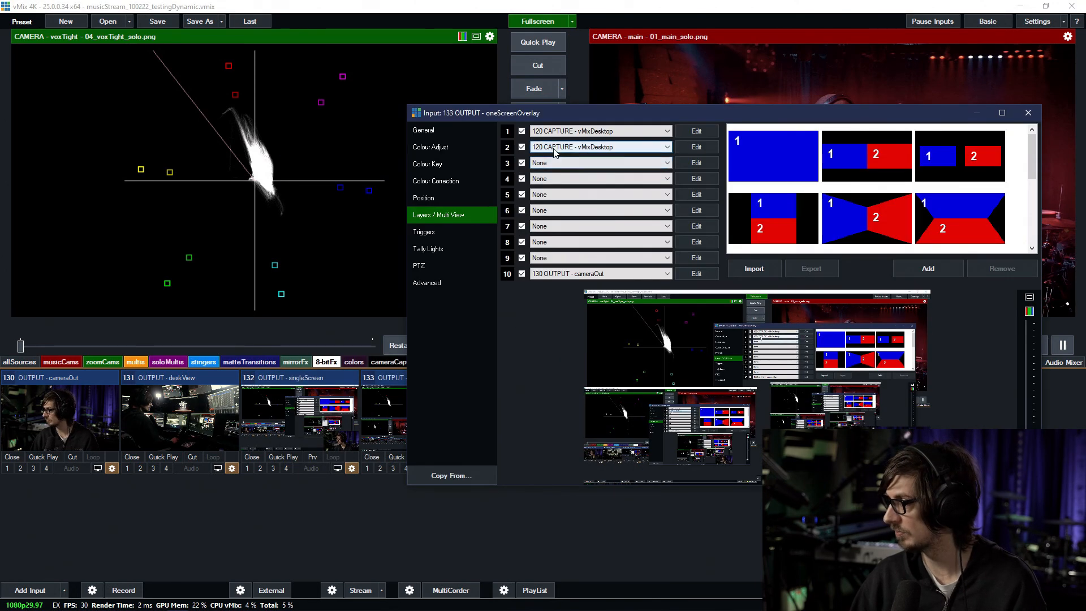
{"action": "left_click", "coordinate": [1028, 112]}
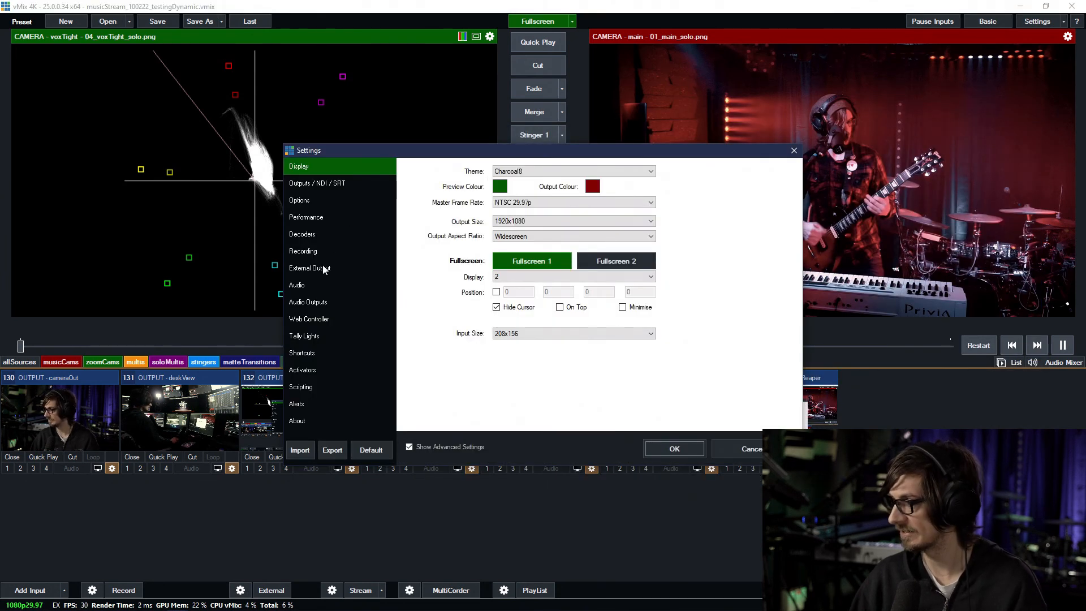
Step: Check the value of the 4994A SetMultiViewOverlay shortcut for 133 OUTPUT - oneScreenOverlay in the shortcut settings
{"action": "left_click", "coordinate": [295, 353]}
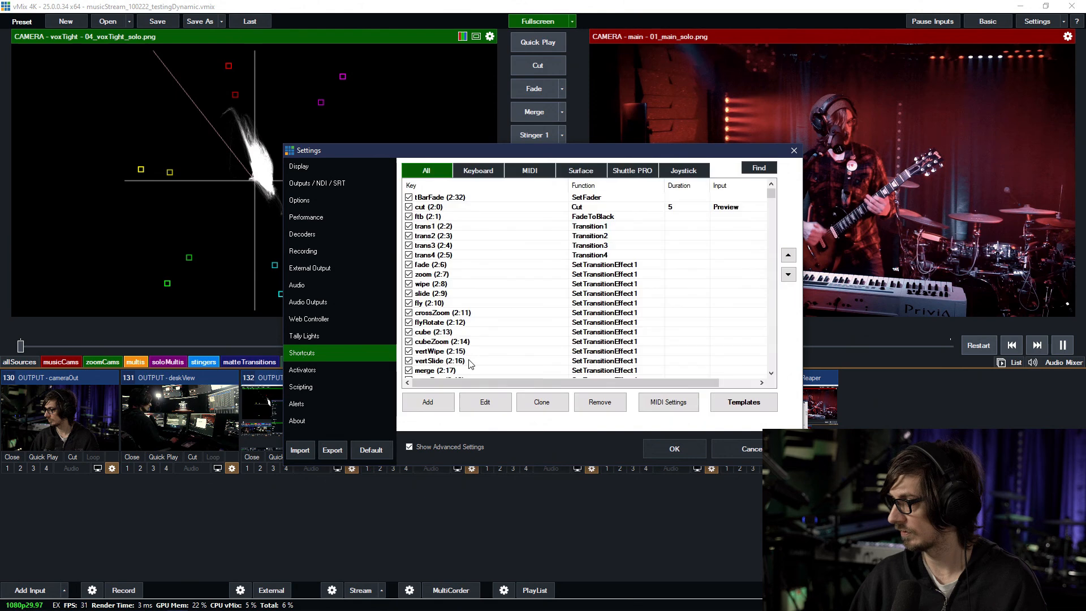
{"action": "left_click_drag", "start_coordinate": [771, 195], "coordinate": [769, 386]}
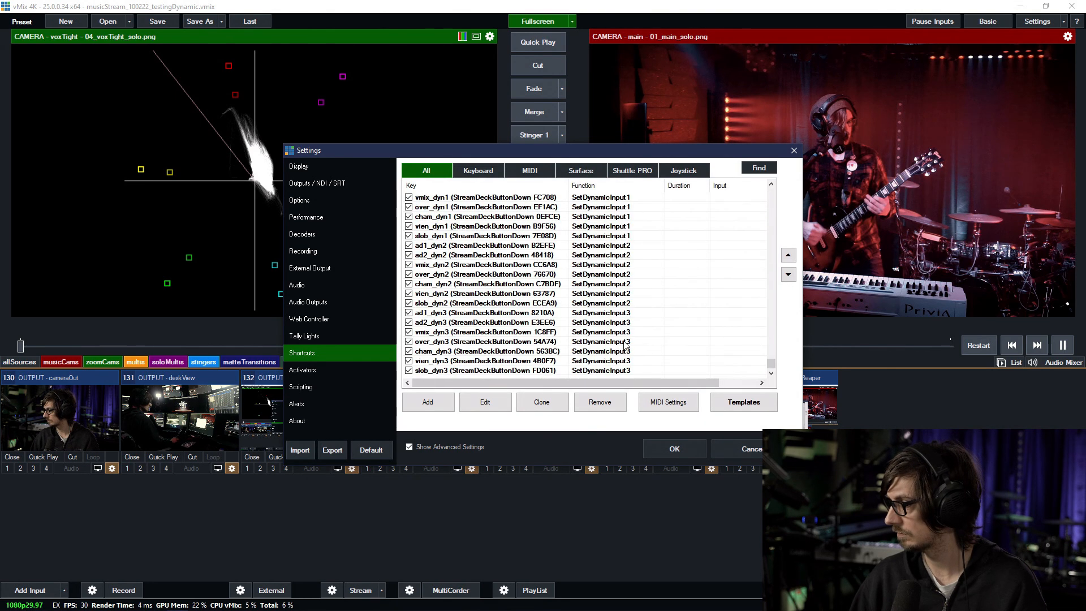
{"action": "scroll", "coordinate": [606, 332], "scroll_direction": "up", "scroll_amount": 3}
{"action": "left_click", "coordinate": [583, 257]}
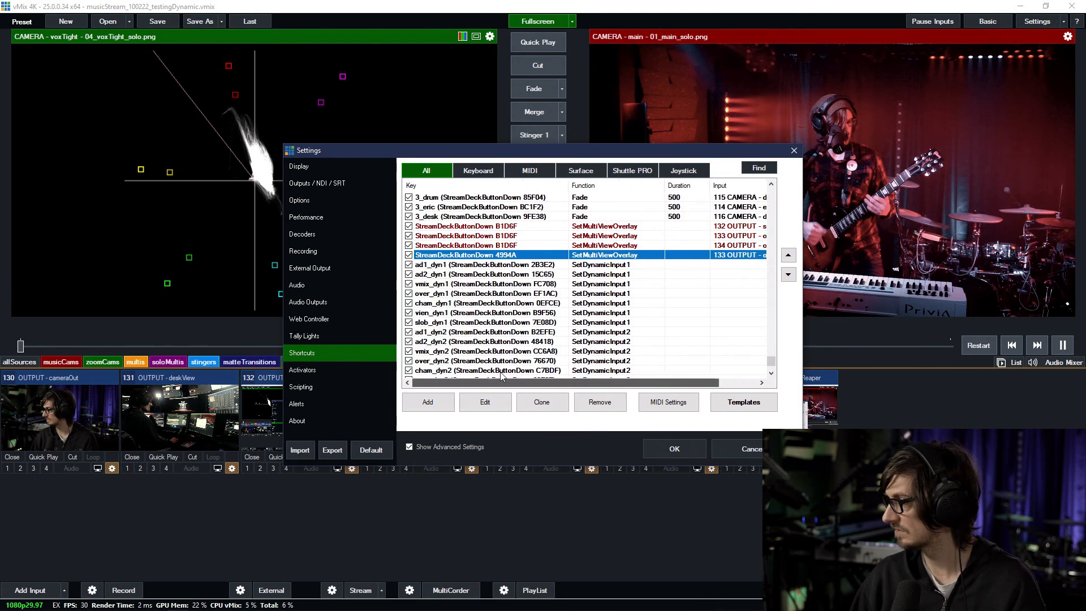
{"action": "double_click", "coordinate": [468, 259]}
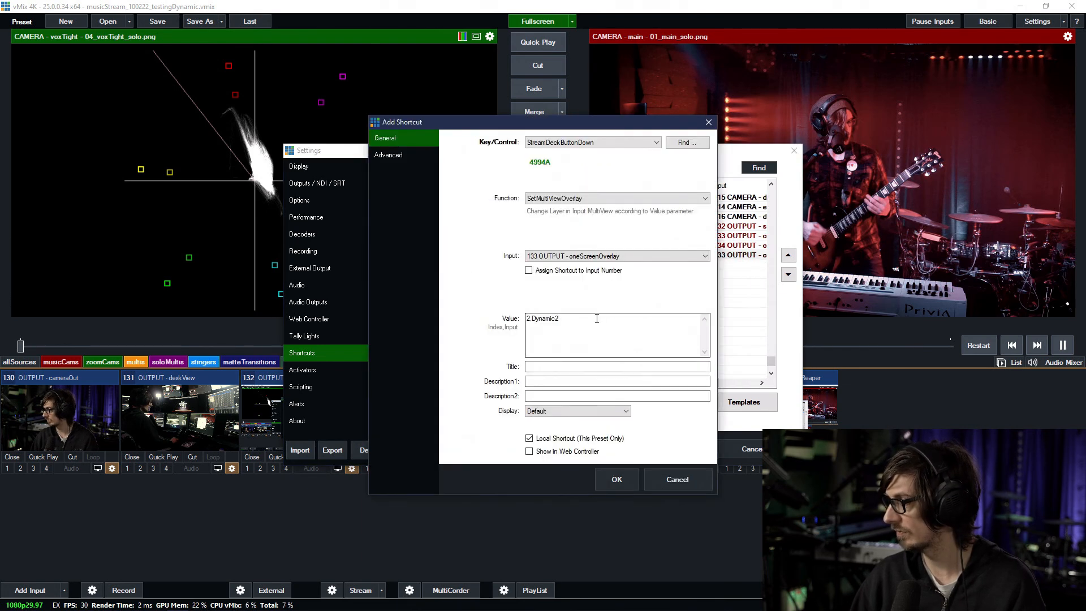
{"action": "left_click", "coordinate": [621, 477]}
Step: Clone the 4994A shortcut and assign the copy to 134 OUTPUT - oneScreenOverlay2 with value 2,Dynamic1
{"action": "scroll", "coordinate": [472, 336], "scroll_direction": "down", "scroll_amount": 2}
{"action": "left_click", "coordinate": [541, 401]}
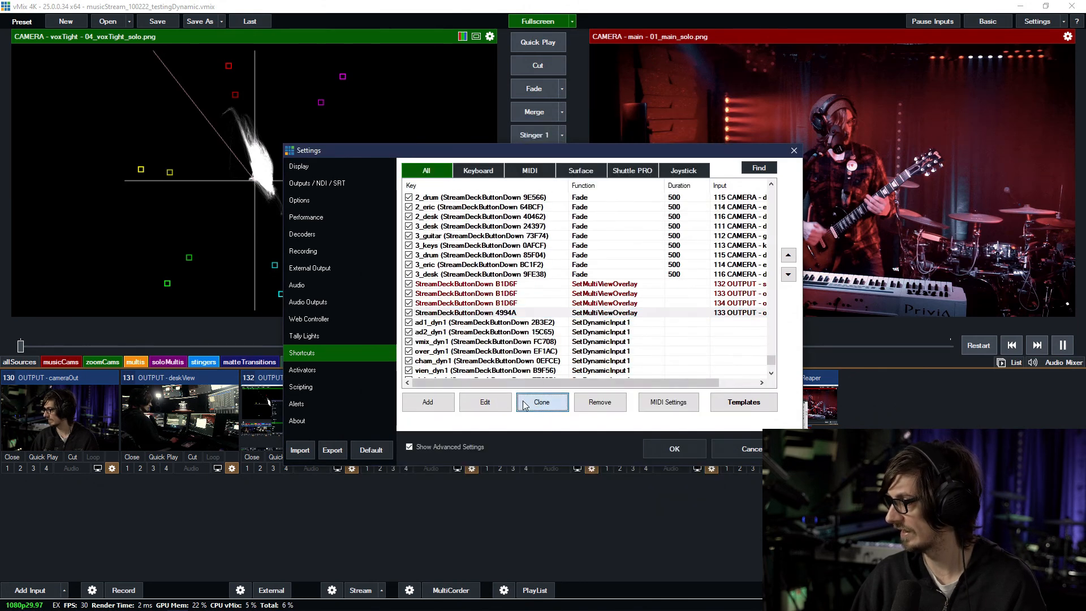
{"action": "double_click", "coordinate": [496, 324]}
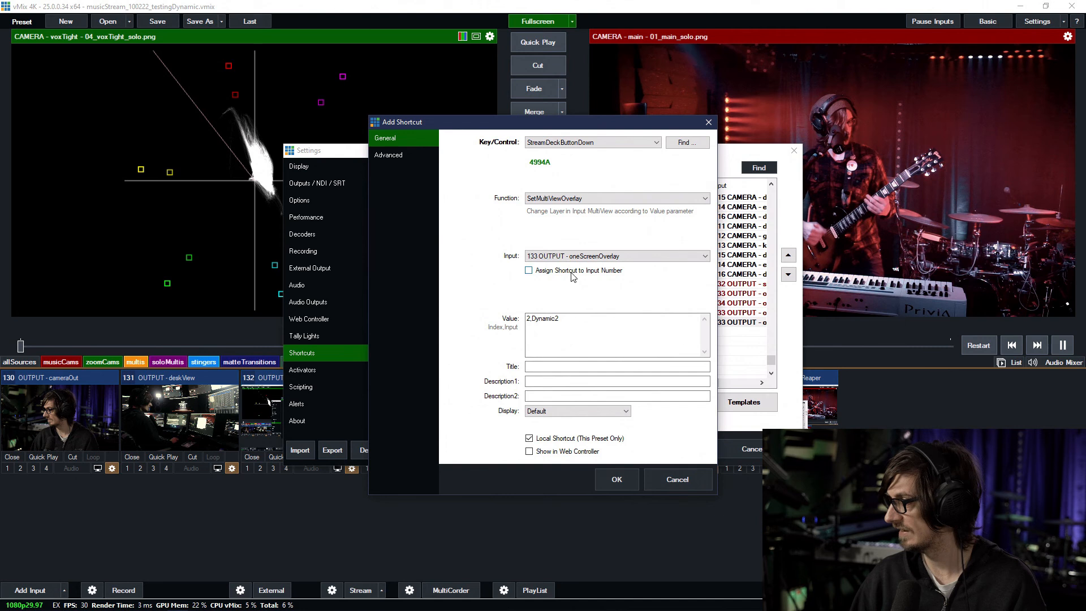
{"action": "left_click", "coordinate": [569, 256]}
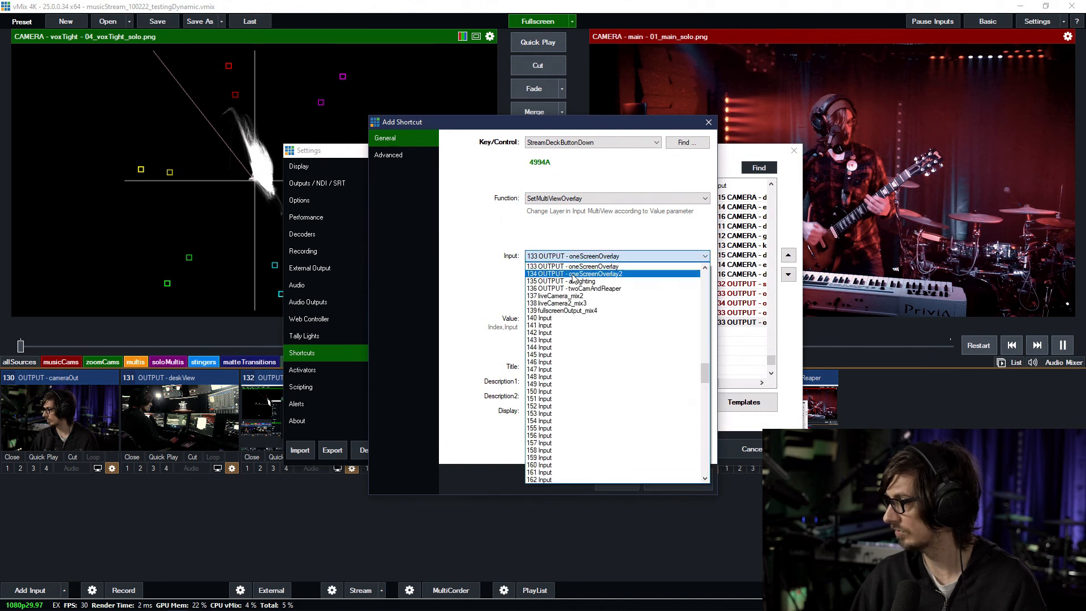
{"action": "left_click", "coordinate": [573, 274]}
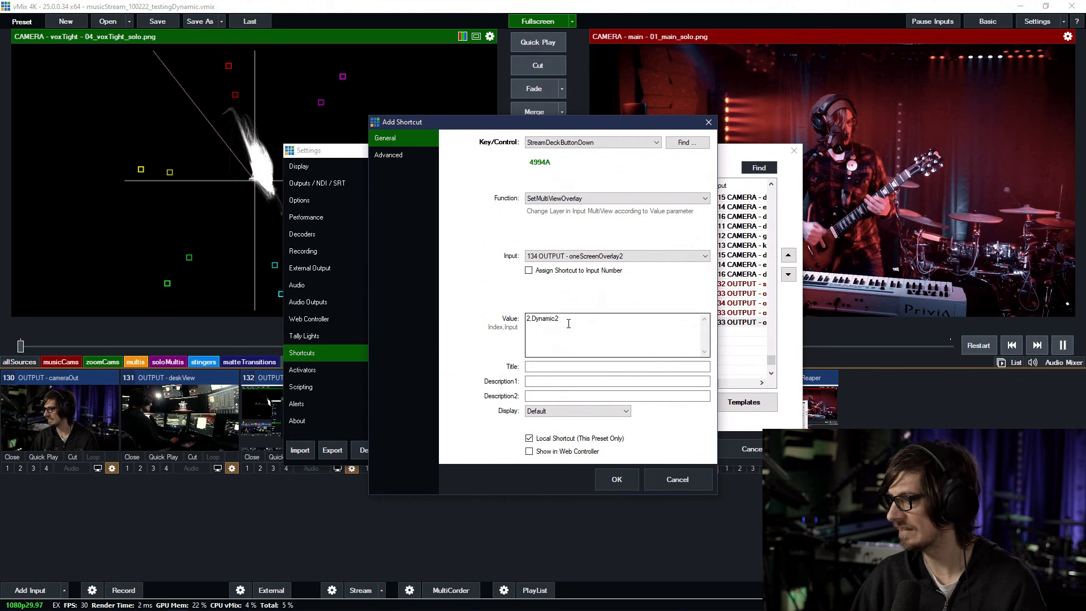
{"action": "left_click", "coordinate": [574, 319]}
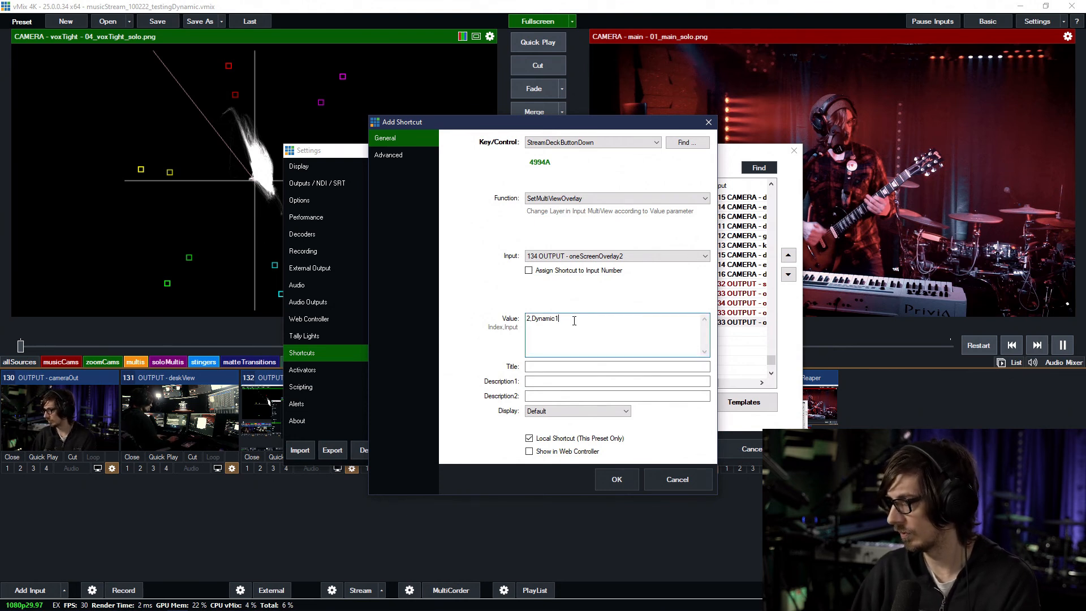
{"action": "left_click", "coordinate": [616, 479]}
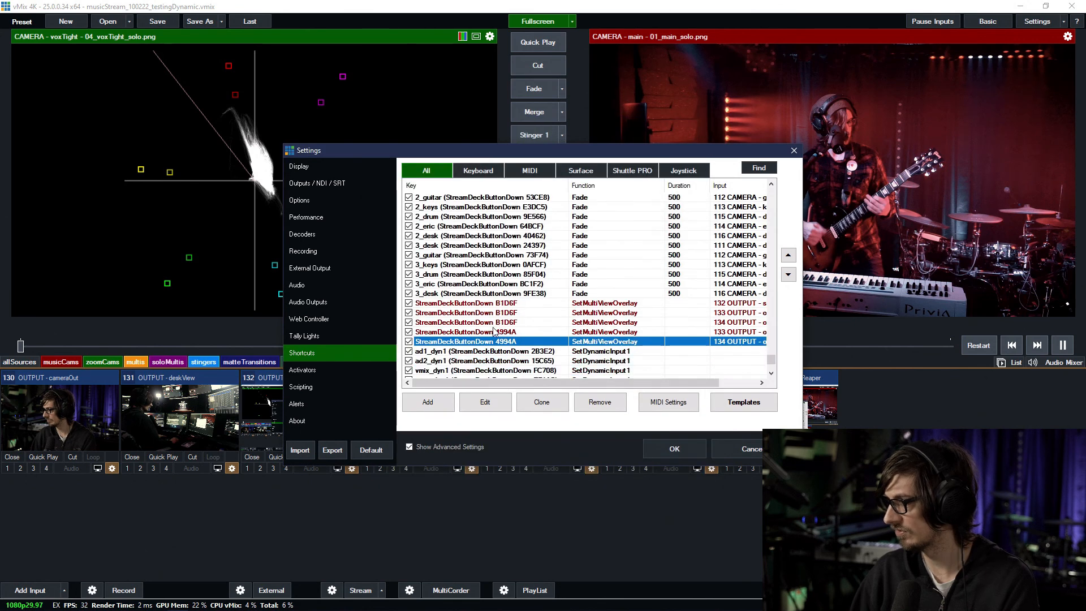
Step: Check the value of the B1D6F shortcut for 134 OUTPUT - oneScreenOverlay2
{"action": "left_click", "coordinate": [606, 313]}
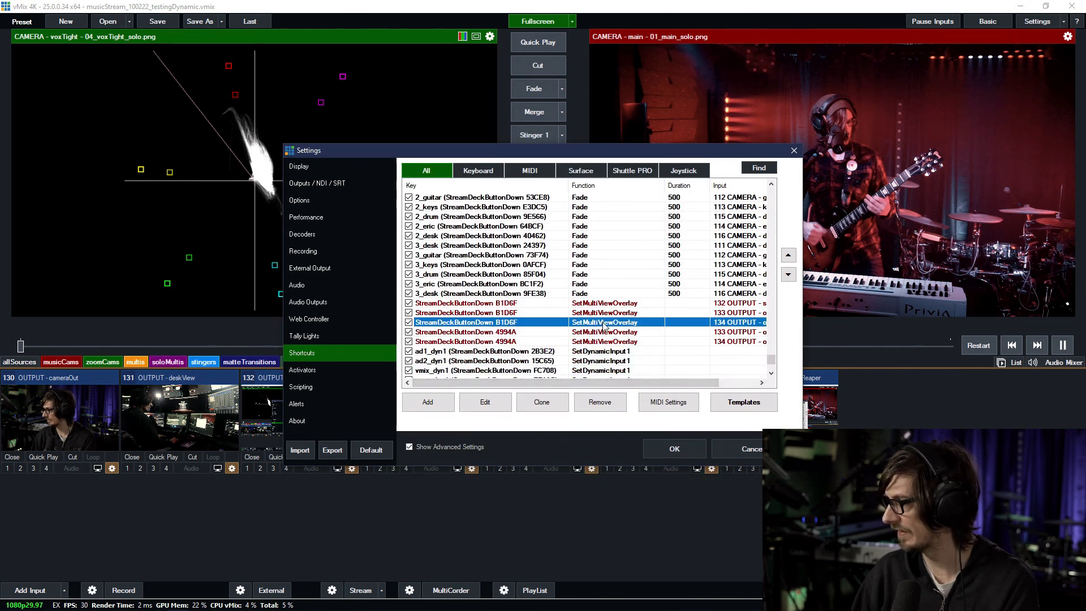
{"action": "double_click", "coordinate": [601, 323]}
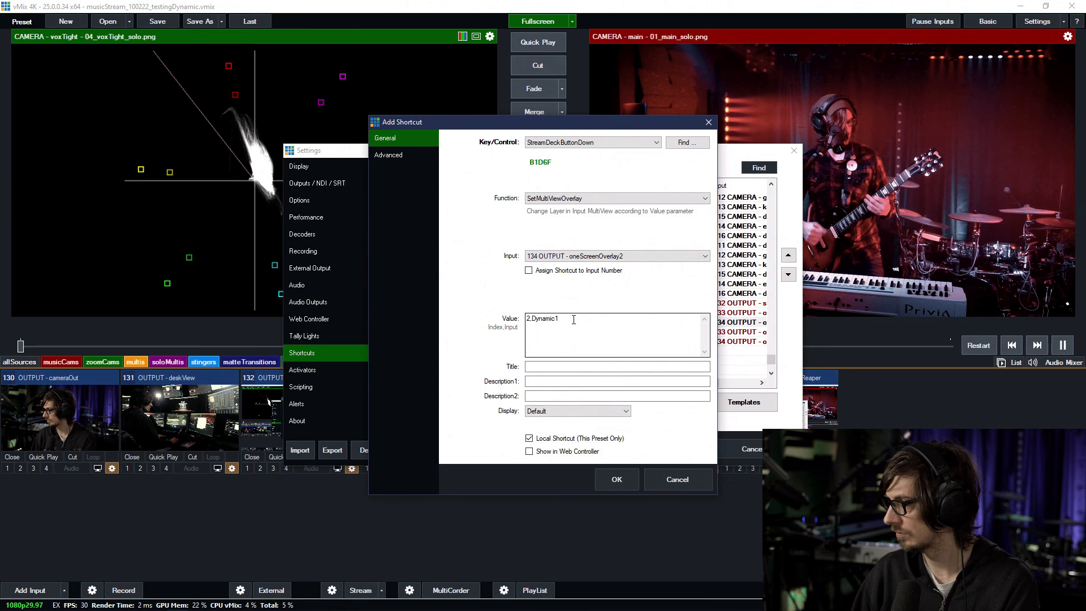
{"action": "left_click", "coordinate": [616, 477]}
Step: Set the layer index to 1 in the 4994A shortcut for 134 OUTPUT - oneScreenOverlay2 and save the settings
{"action": "scroll", "coordinate": [513, 361], "scroll_direction": "down", "scroll_amount": 1}
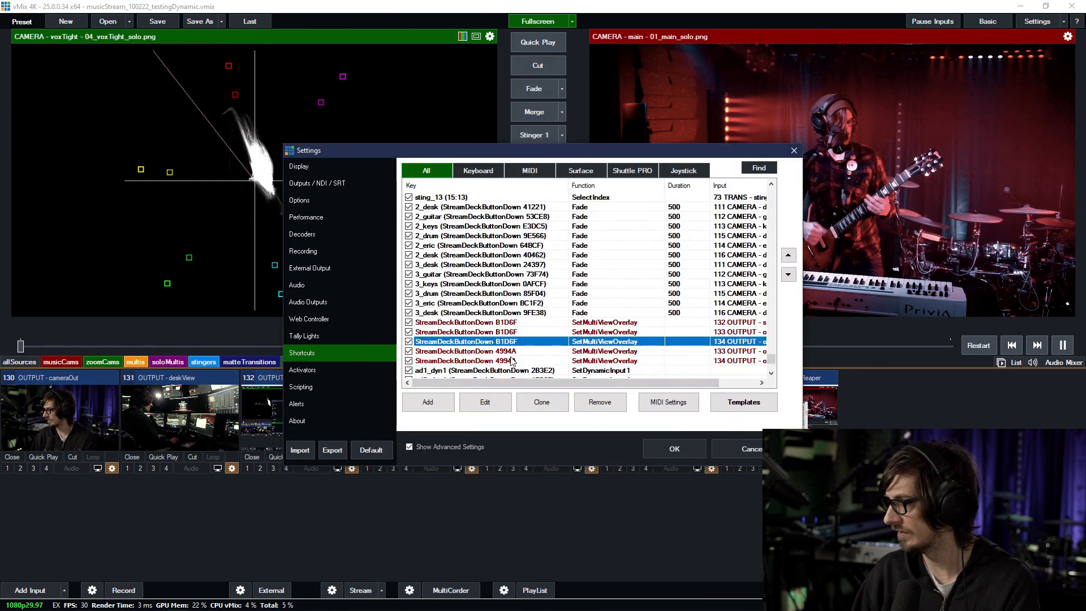
{"action": "double_click", "coordinate": [502, 361]}
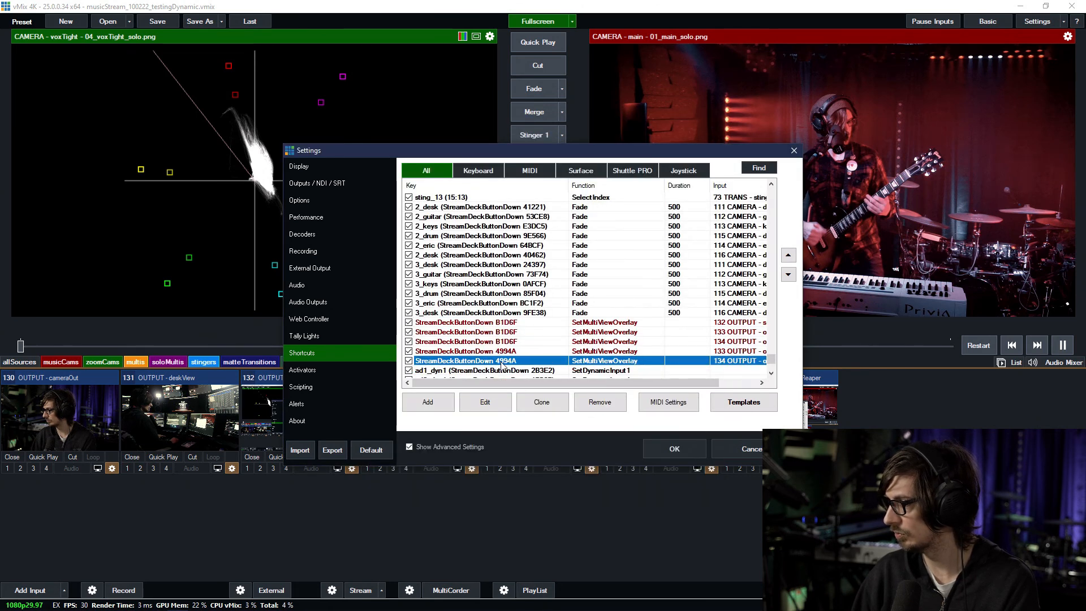
{"action": "left_click", "coordinate": [532, 321]}
{"action": "key", "text": "BackSpace"}
{"action": "key", "text": "BackSpace"}
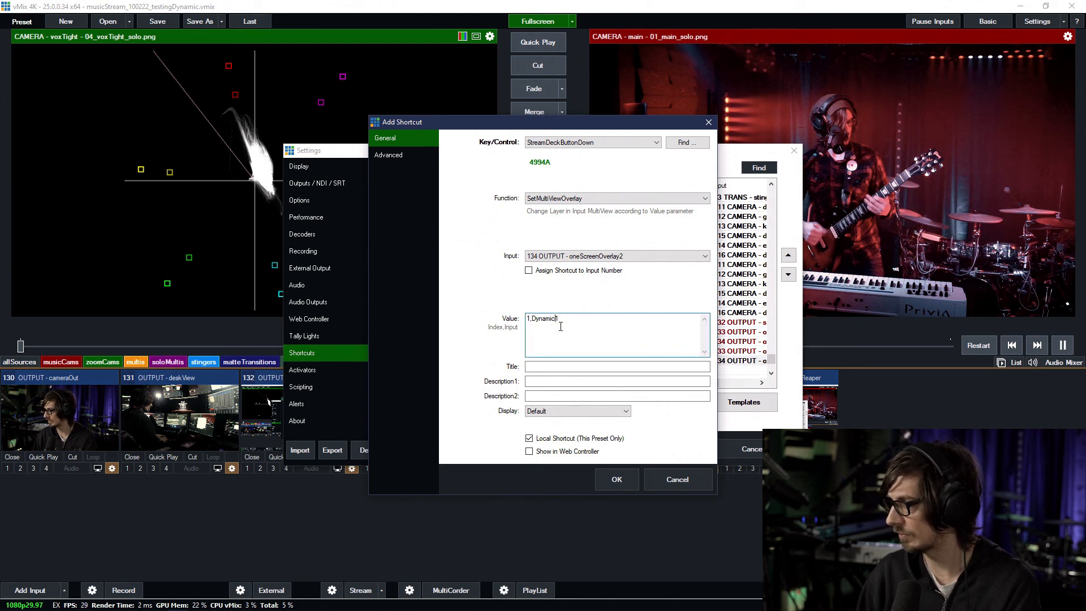
{"action": "type", "text": "1,"}
{"action": "left_click", "coordinate": [601, 483]}
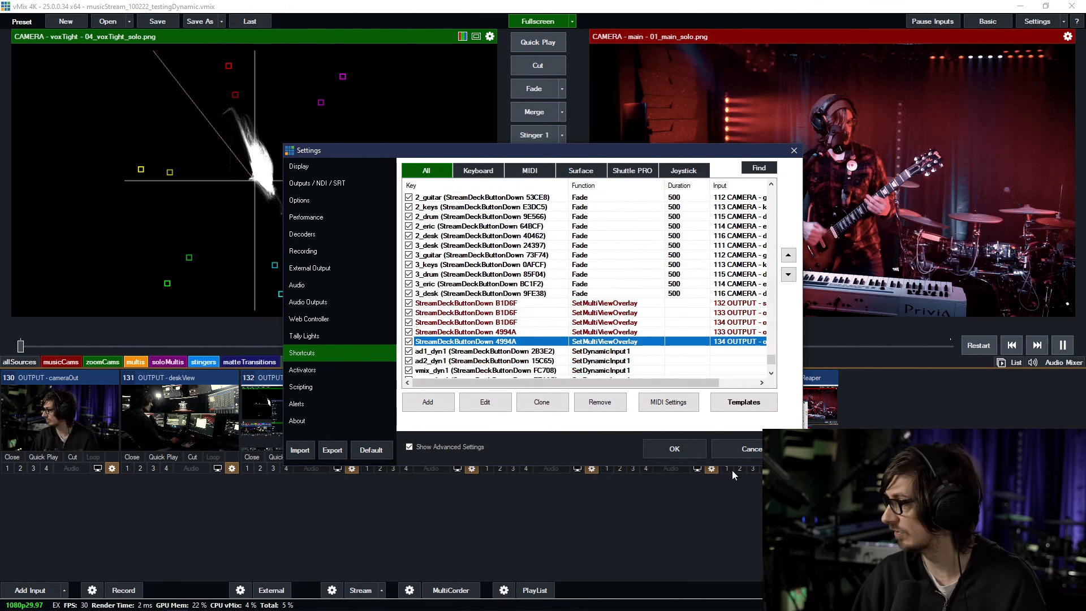
{"action": "left_click", "coordinate": [674, 450]}
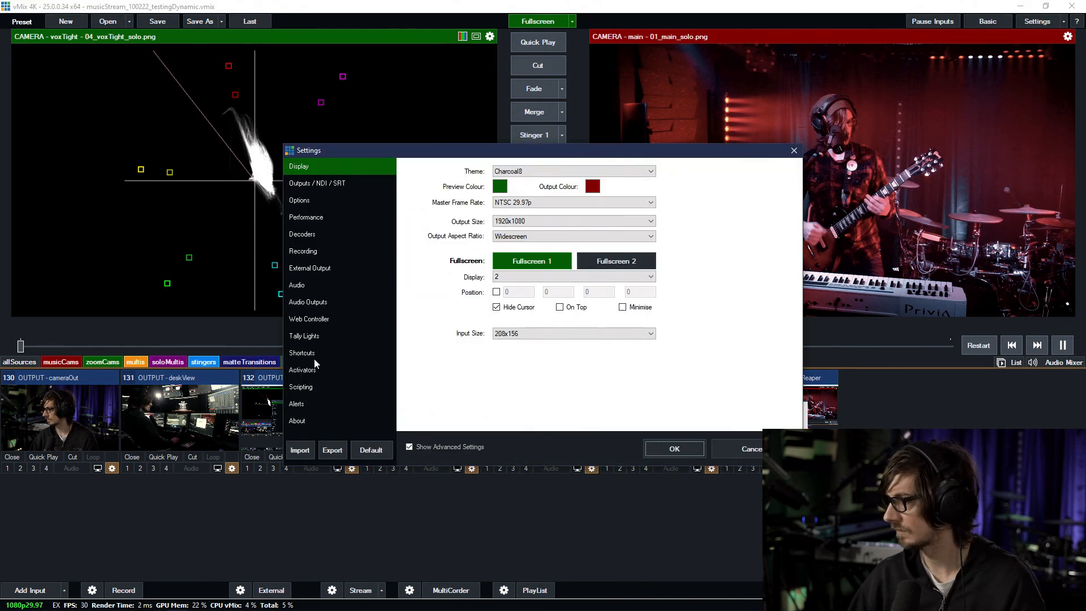
Step: Clone the B1D6F shortcut for input 134 and assign the copy to 135 OUTPUT - allLighting with value 1,Dynamic1
{"action": "left_click", "coordinate": [308, 354]}
{"action": "left_click_drag", "start_coordinate": [771, 195], "coordinate": [778, 371]}
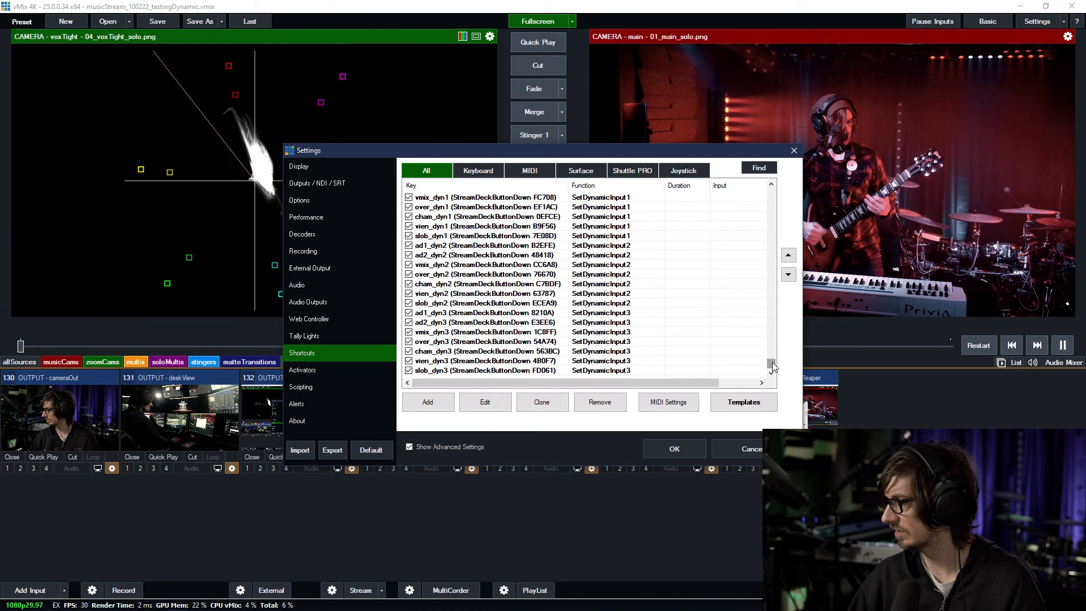
{"action": "scroll", "coordinate": [477, 301], "scroll_direction": "up", "scroll_amount": 6}
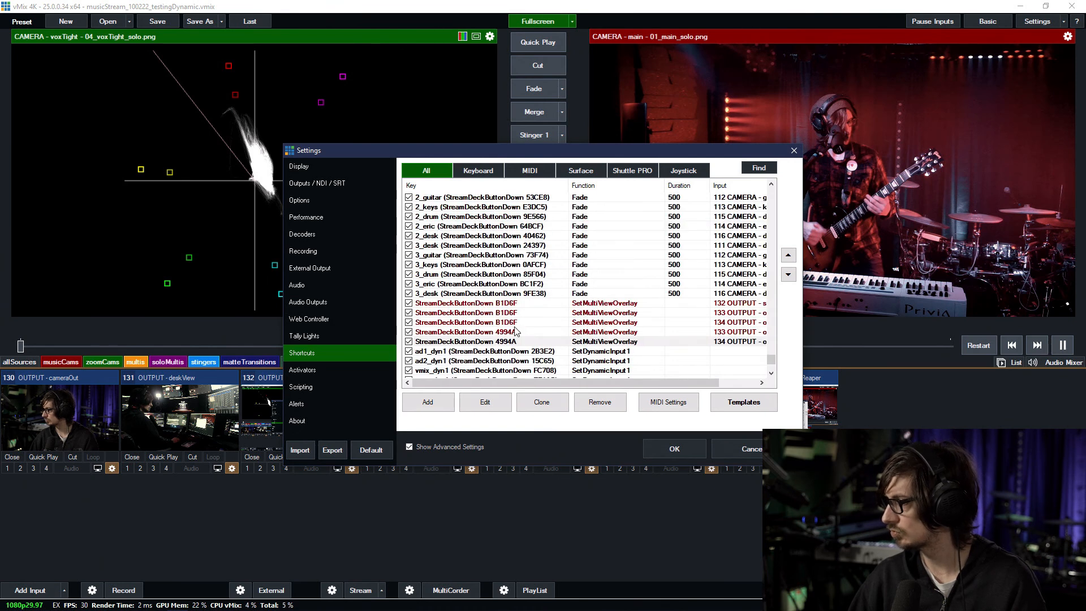
{"action": "left_click", "coordinate": [554, 325]}
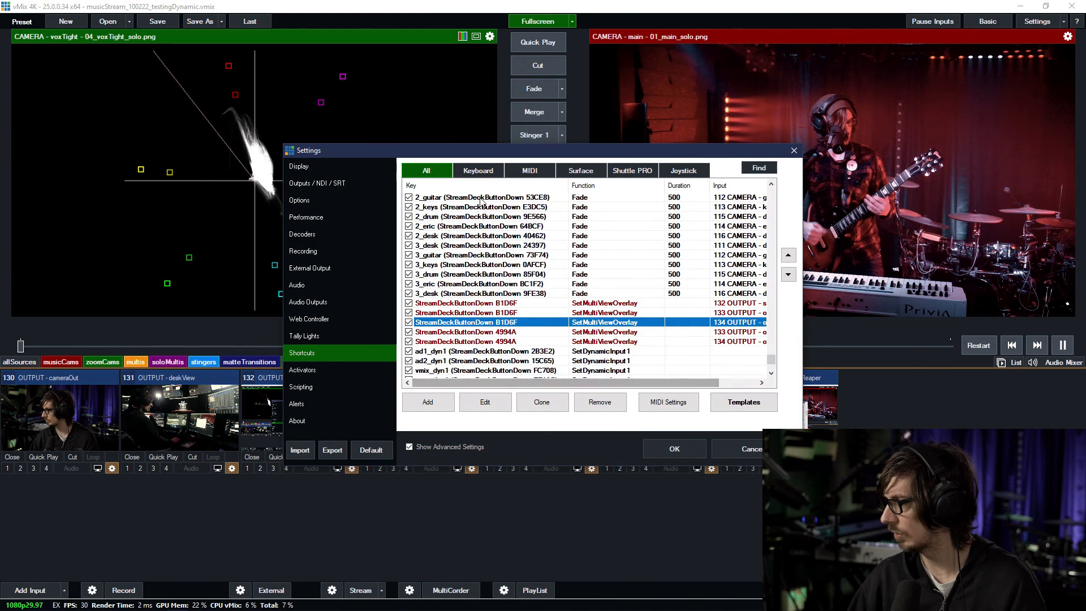
{"action": "left_click_drag", "start_coordinate": [437, 153], "coordinate": [371, 85]}
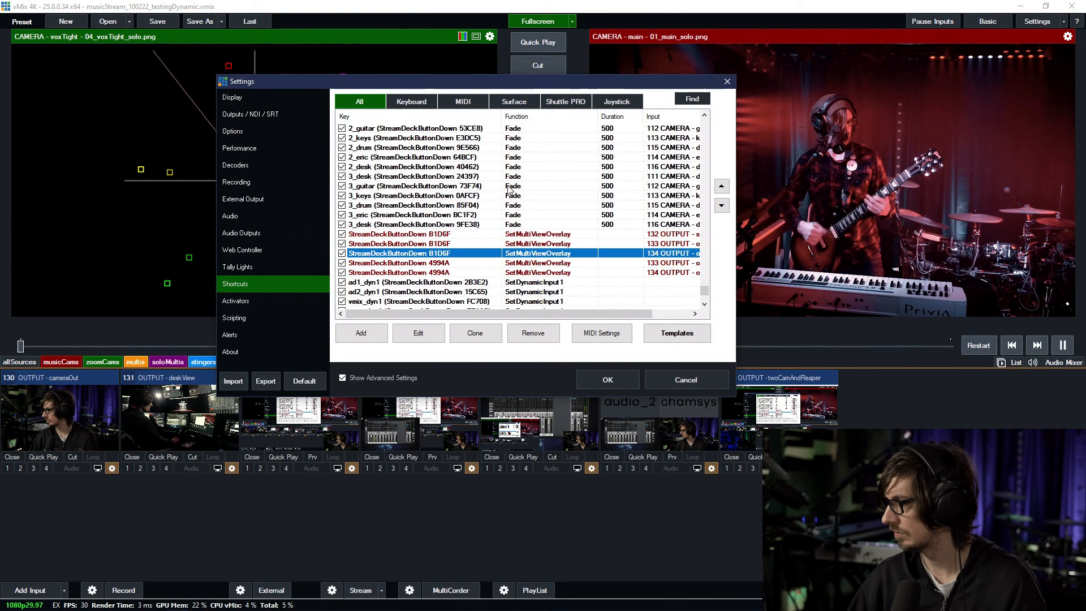
{"action": "left_click_drag", "start_coordinate": [339, 82], "coordinate": [238, 41]}
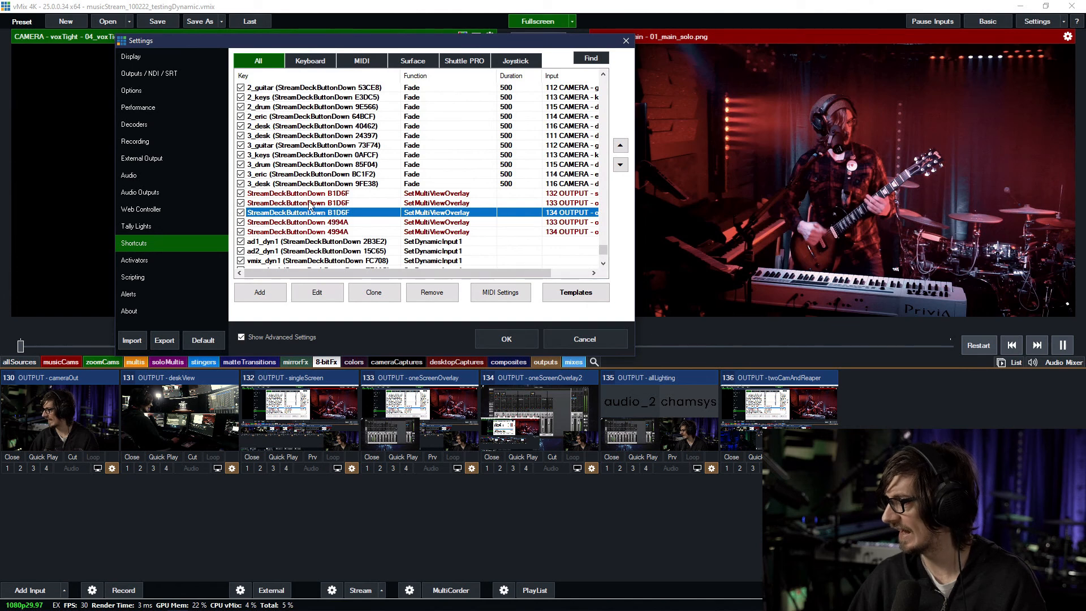
{"action": "left_click", "coordinate": [372, 292]}
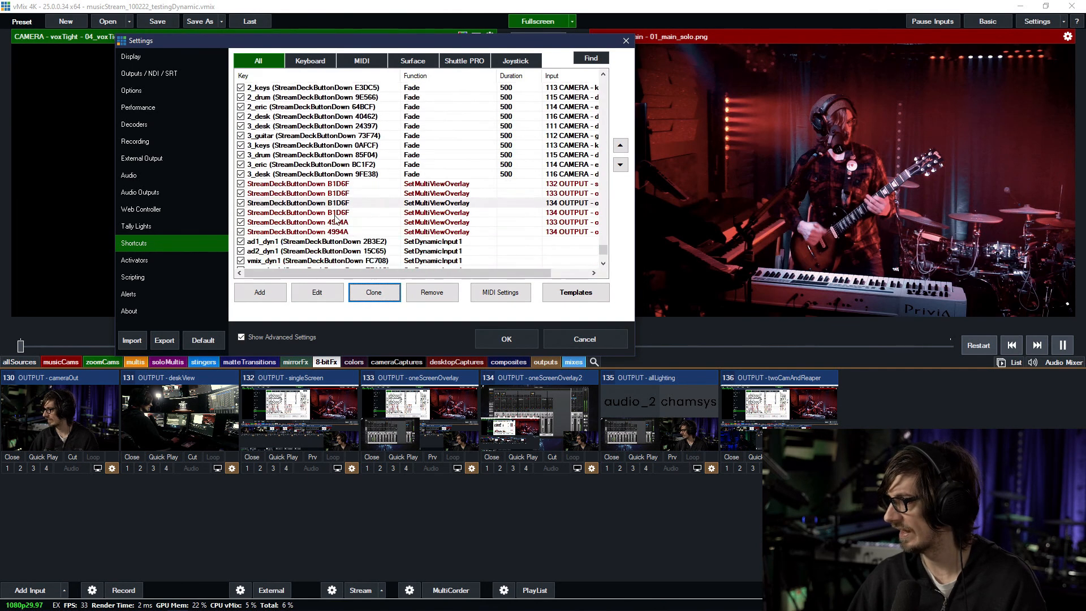
{"action": "double_click", "coordinate": [337, 211]}
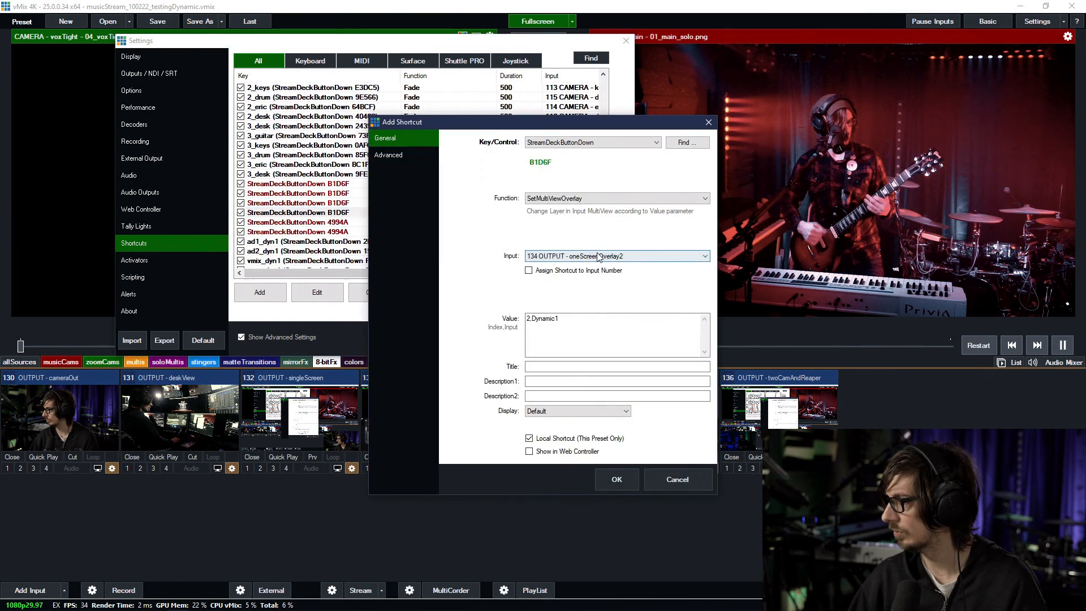
{"action": "left_click", "coordinate": [542, 321]}
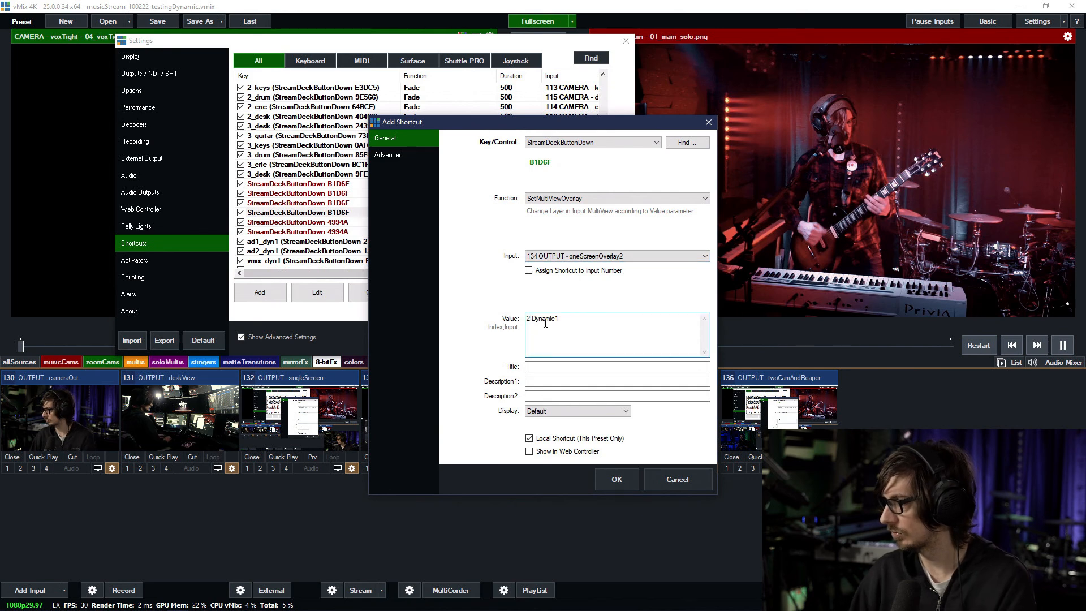
{"action": "left_click", "coordinate": [569, 256]}
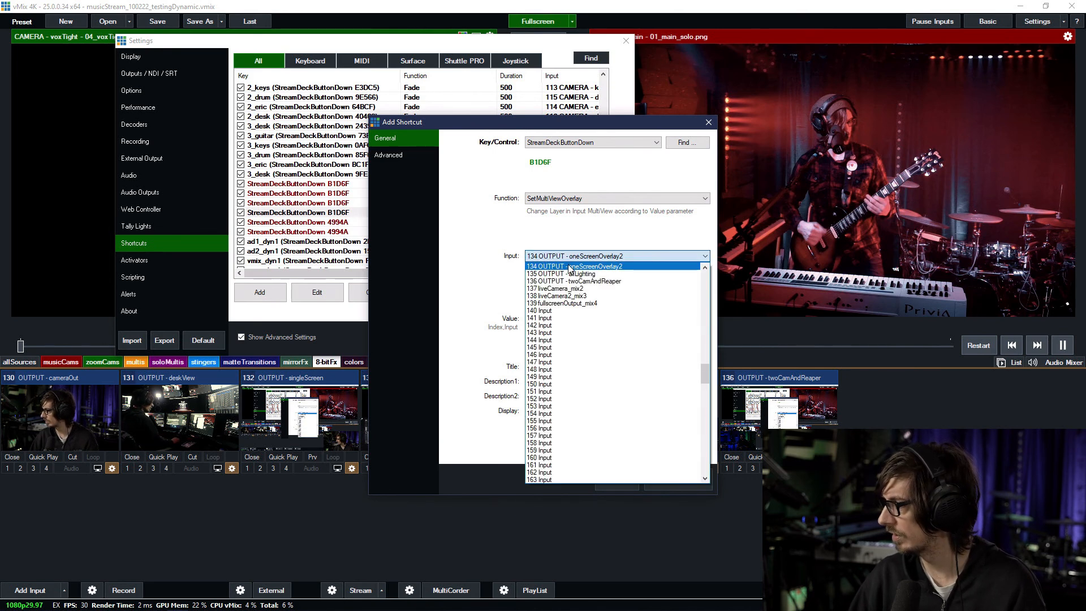
{"action": "left_click", "coordinate": [570, 274]}
{"action": "left_click", "coordinate": [617, 479]}
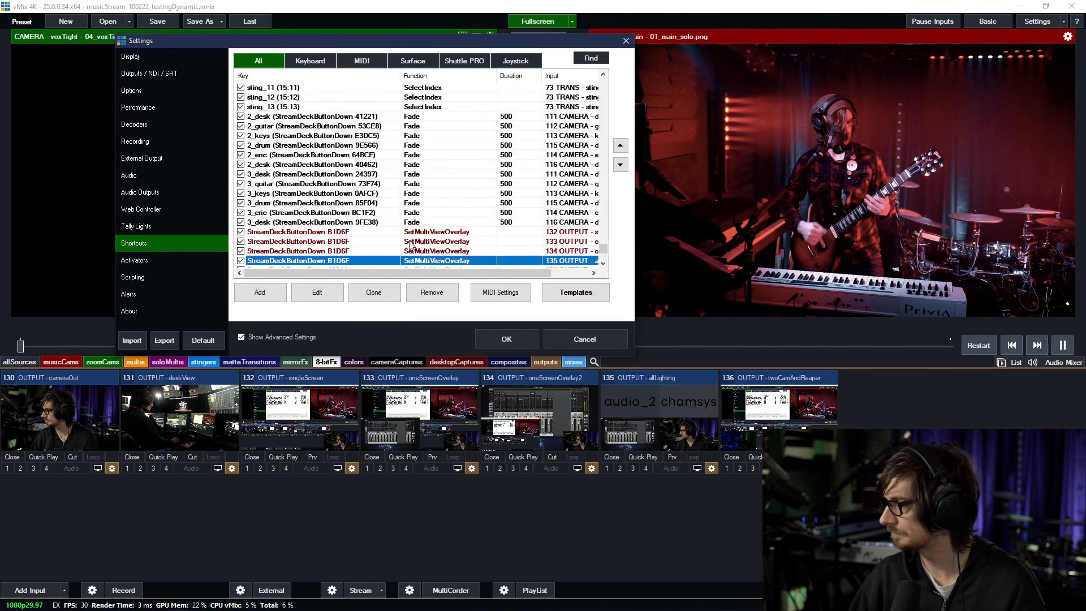
Step: Clone the new B1D6F shortcut, assign the copy to 136 OUTPUT - twoCamAndReaper, and save the settings
{"action": "left_click", "coordinate": [374, 292]}
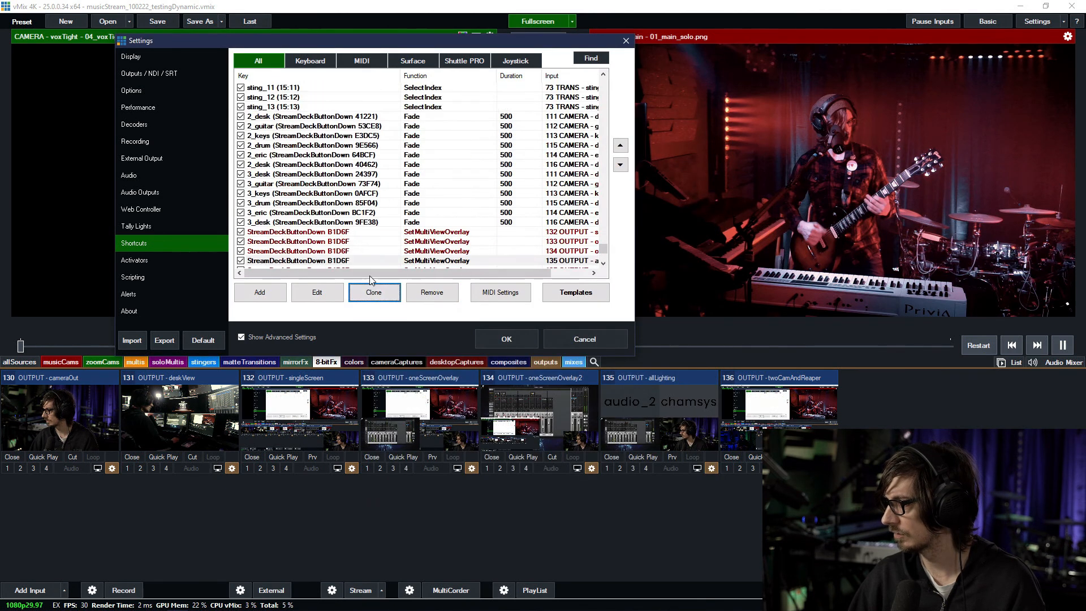
{"action": "double_click", "coordinate": [333, 185]}
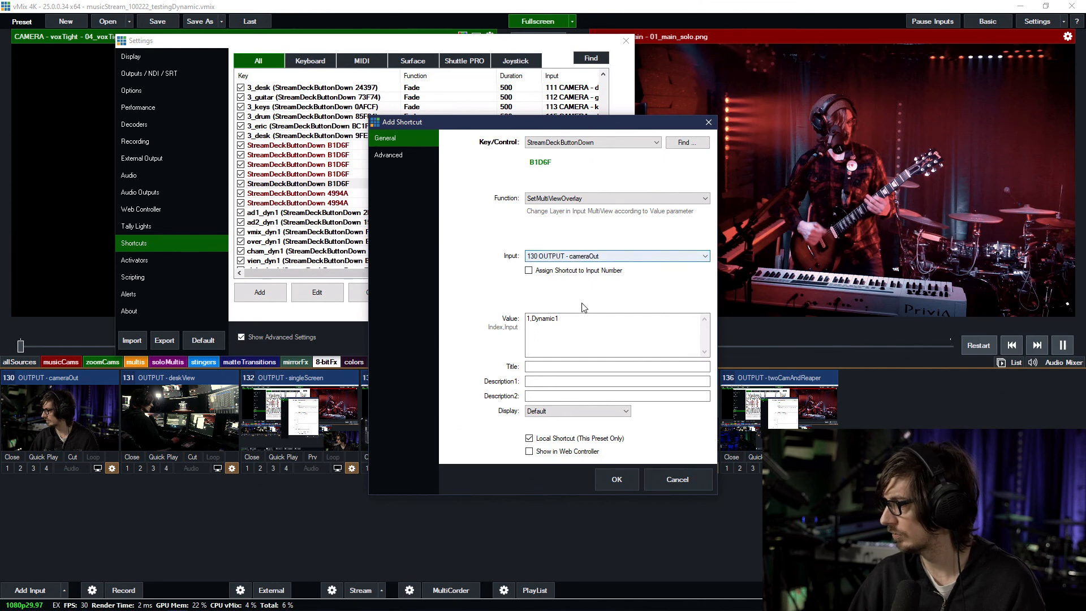
{"action": "left_click", "coordinate": [564, 258]}
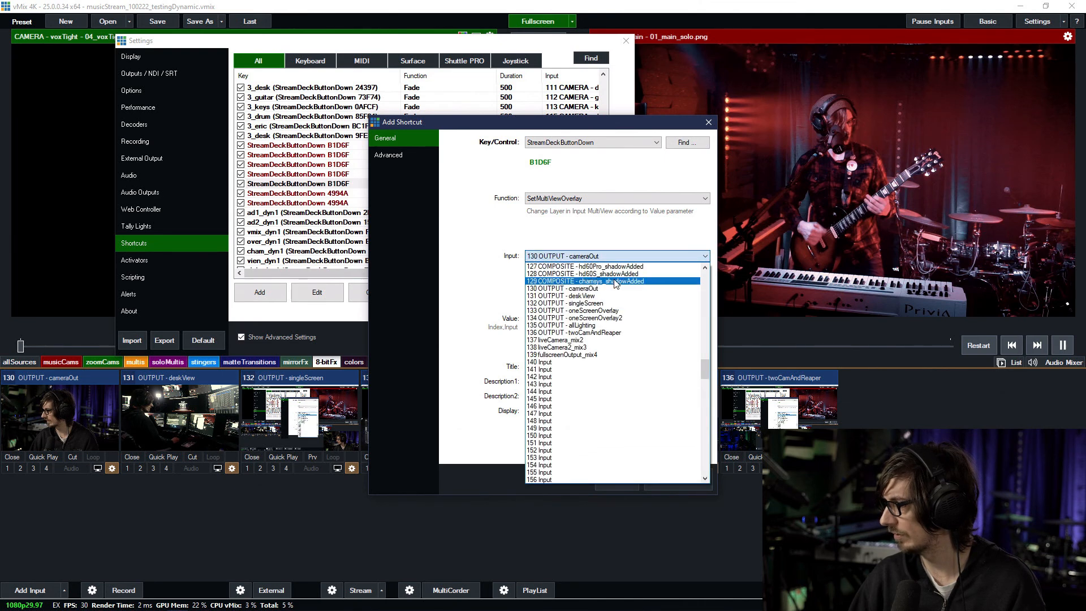
{"action": "left_click", "coordinate": [625, 335]}
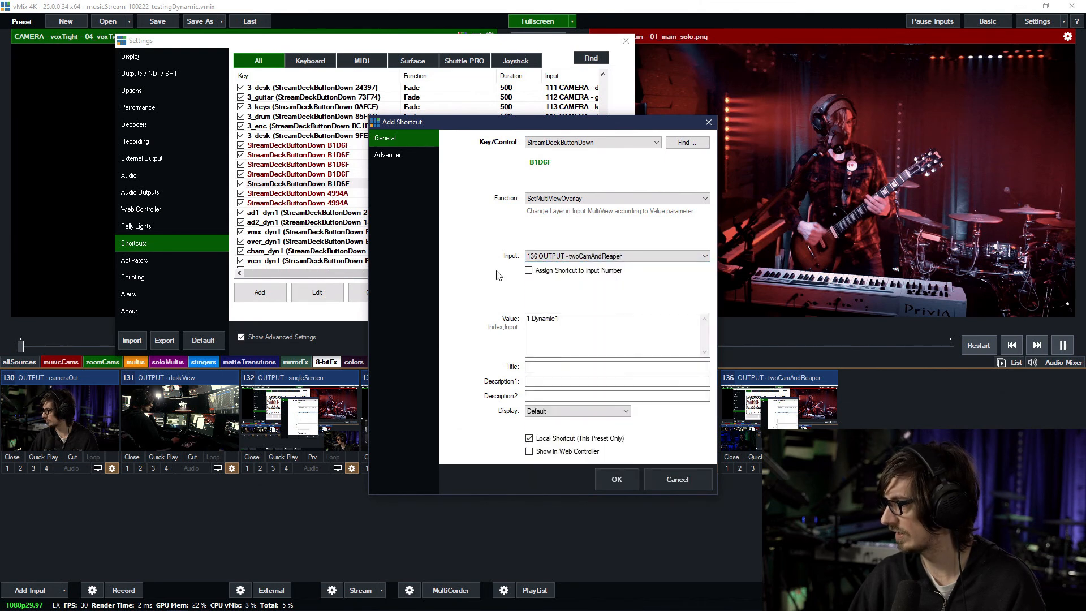
{"action": "left_click", "coordinate": [608, 479]}
{"action": "left_click", "coordinate": [513, 335]}
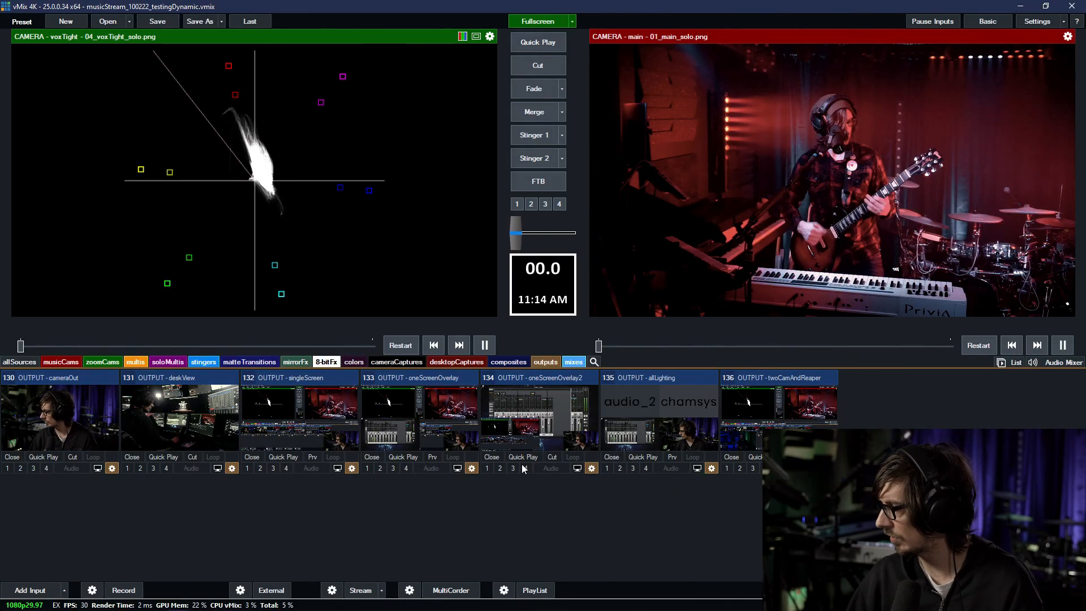
Step: Inspect the layers of input 135 OUTPUT - allLighting, toggling layer 4 off and back on to identify its position
{"action": "left_click", "coordinate": [711, 468]}
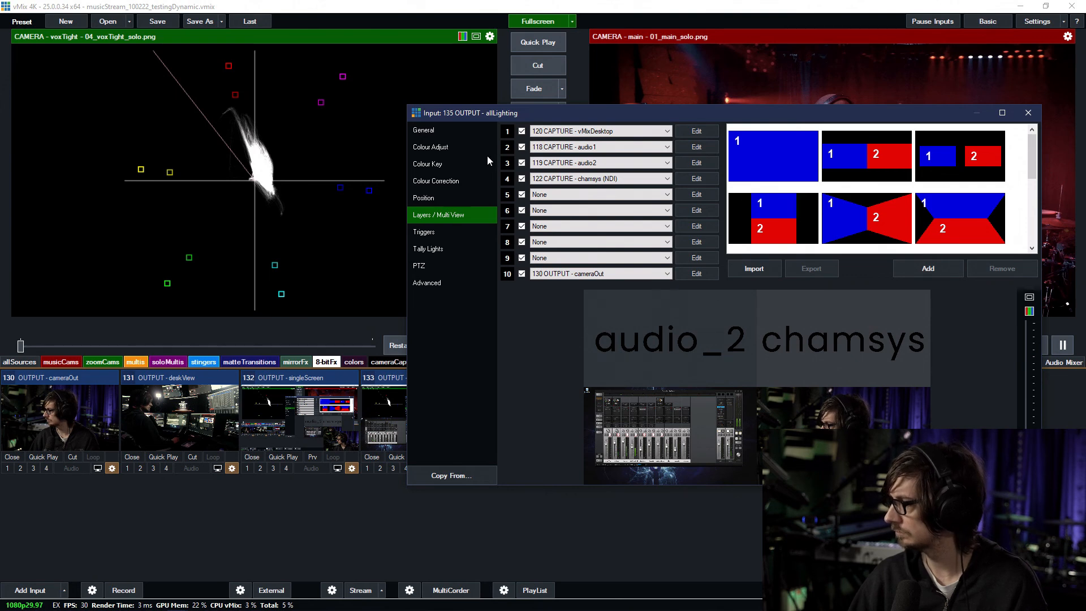
{"action": "left_click_drag", "start_coordinate": [529, 114], "coordinate": [212, 72]}
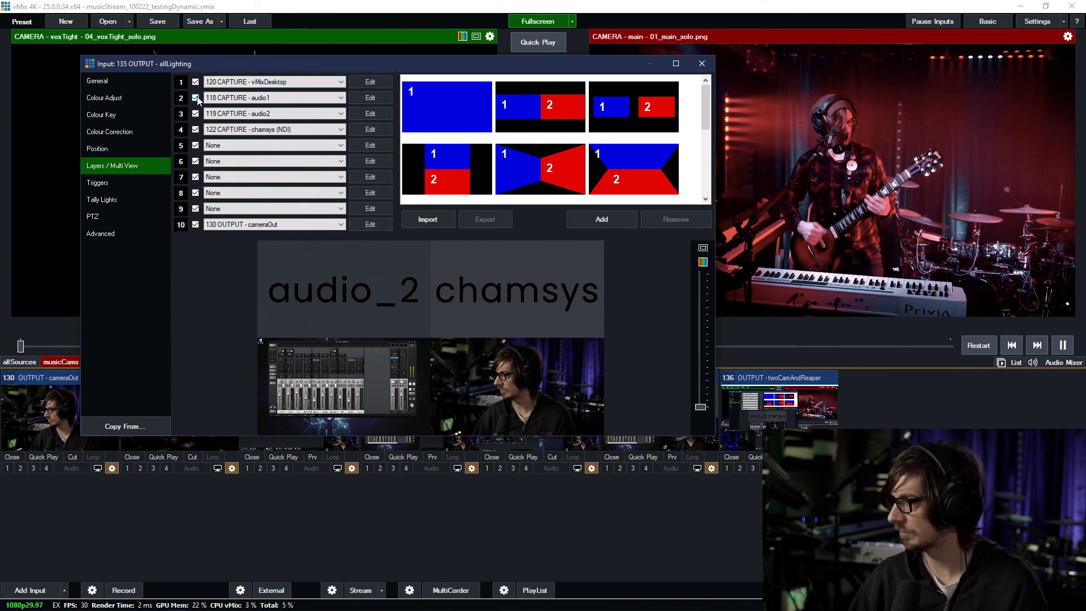
{"action": "left_click", "coordinate": [196, 130]}
{"action": "left_click", "coordinate": [196, 129]}
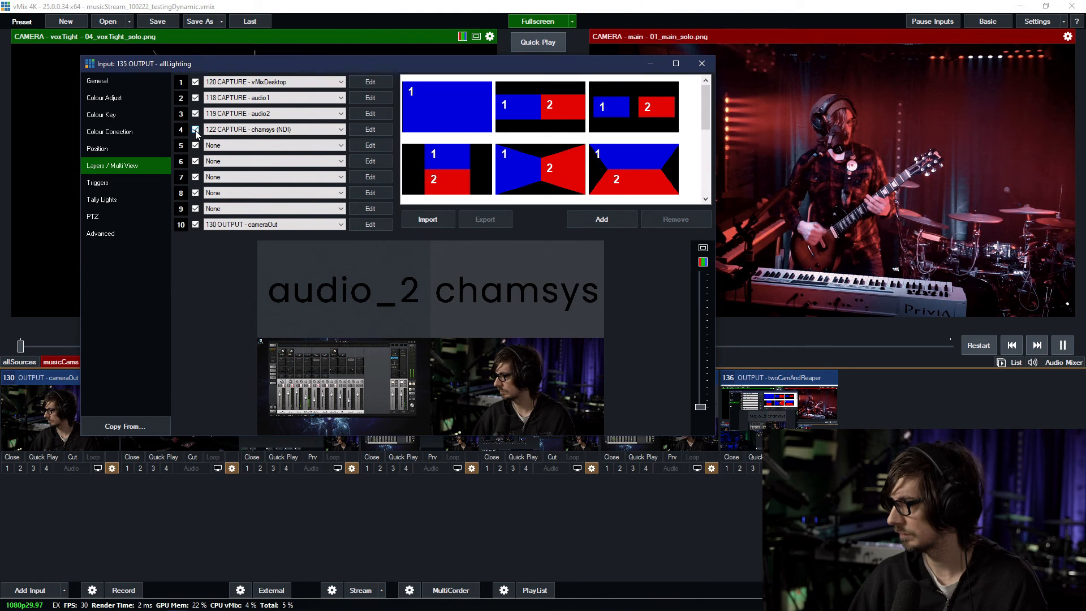
Step: Toggle layers 10 and 4 of input 135 OUTPUT - allLighting off and back on to identify their positions
{"action": "left_click", "coordinate": [196, 225]}
{"action": "left_click", "coordinate": [196, 225]}
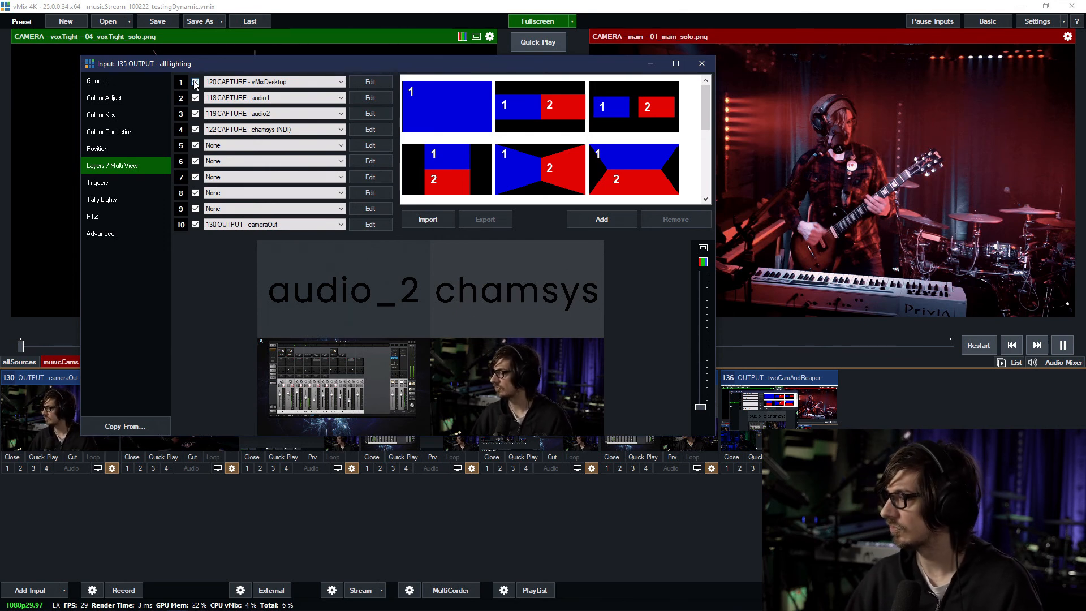
{"action": "left_click", "coordinate": [195, 130]}
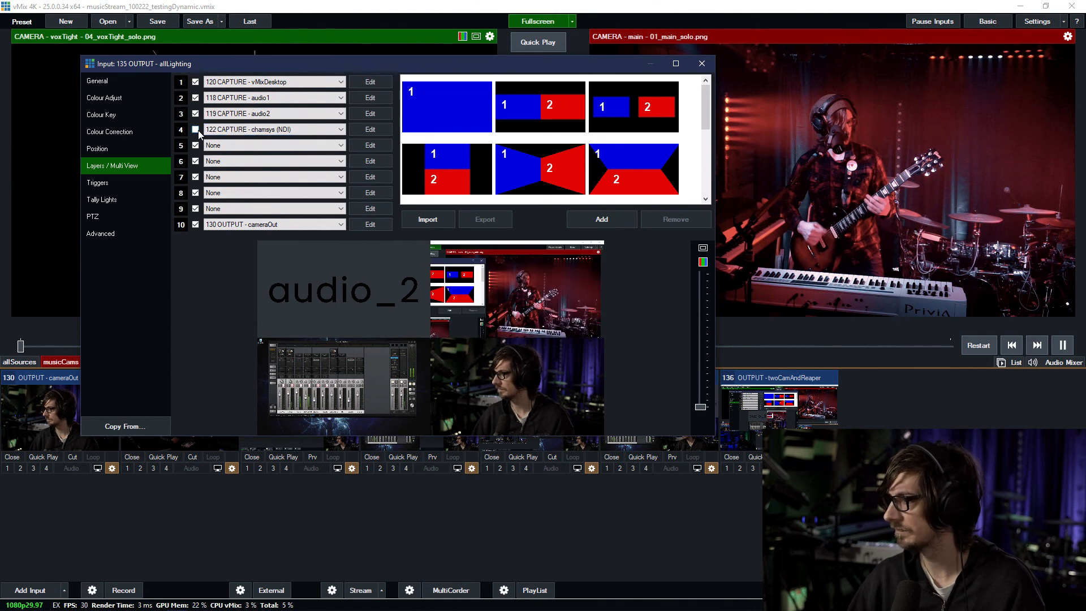
{"action": "left_click", "coordinate": [195, 130]}
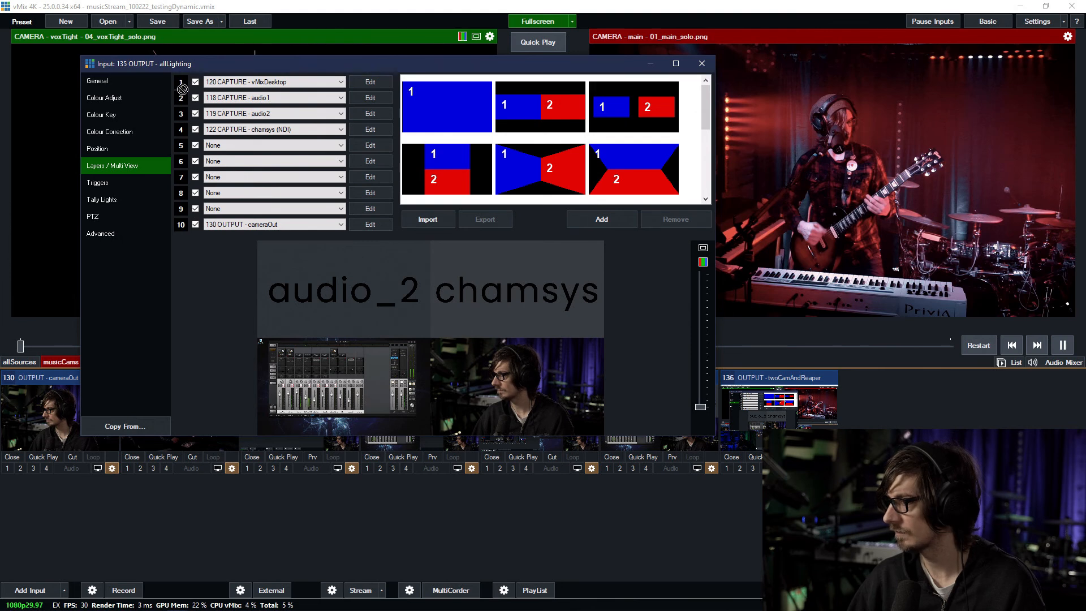
Step: Reorder the layers of 135 OUTPUT - allLighting to audio1, audio2 and vMixDesktop in layers 1 to 3, and turn off layer 4
{"action": "left_click_drag", "start_coordinate": [183, 89], "coordinate": [188, 101]}
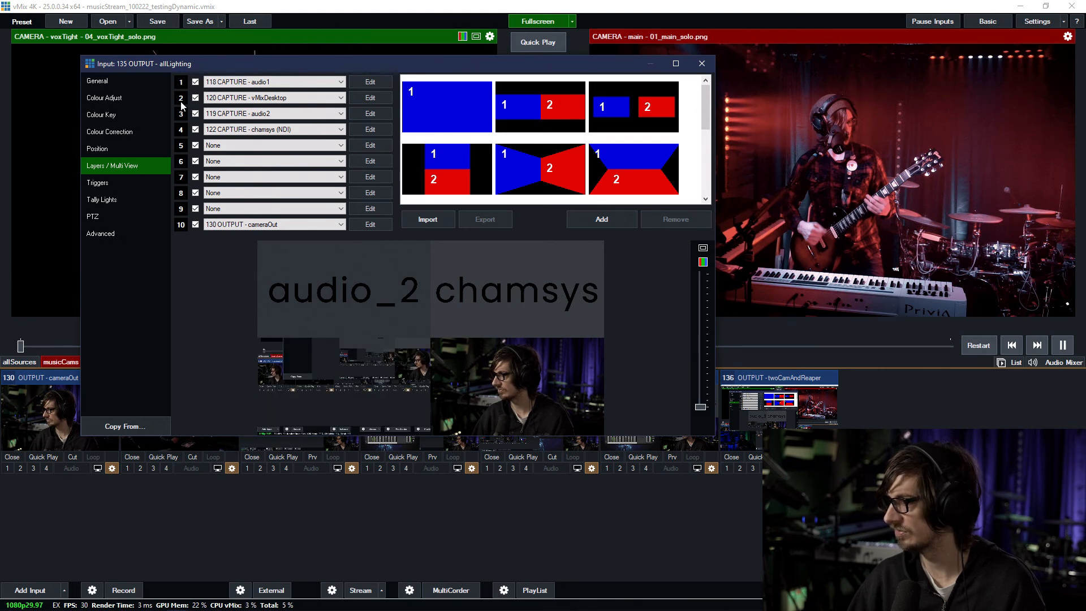
{"action": "left_click_drag", "start_coordinate": [180, 114], "coordinate": [178, 101]}
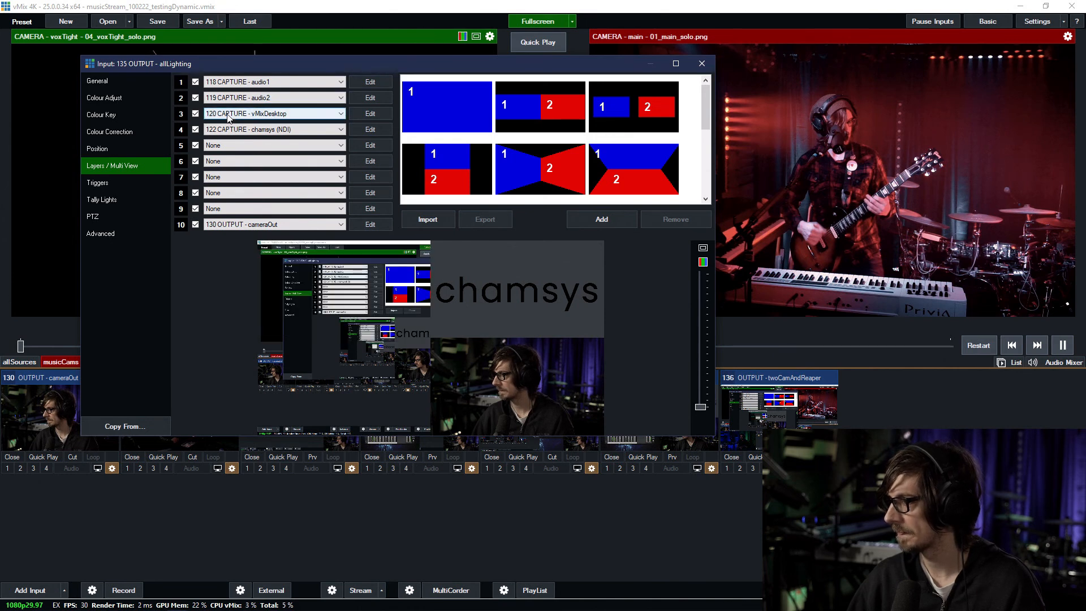
{"action": "left_click", "coordinate": [195, 130]}
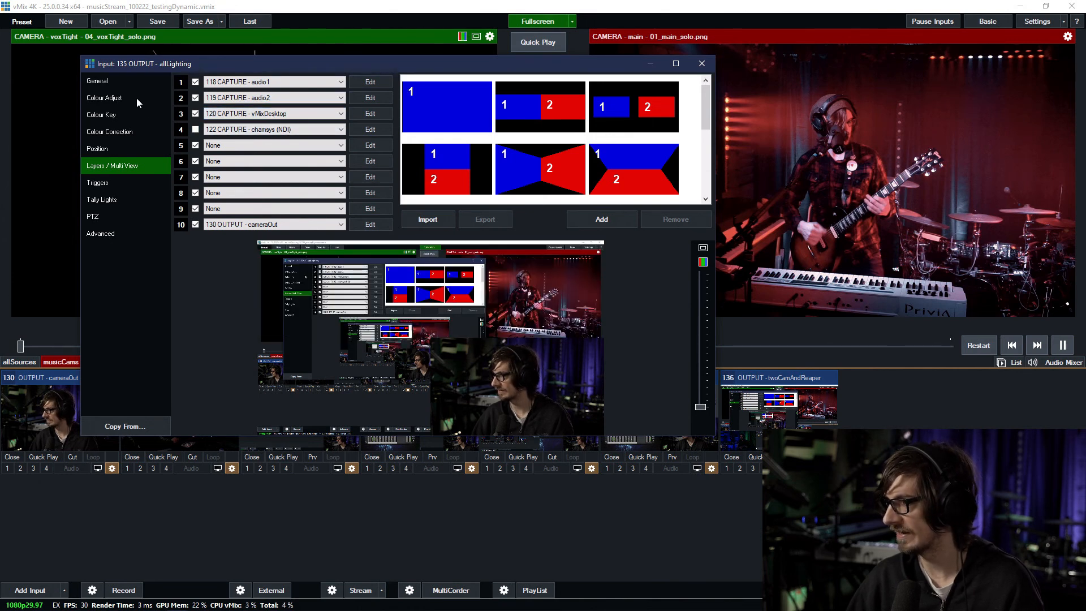
Step: Check layer 1's position settings, and toggle layer 3 to identify what it shows
{"action": "left_click", "coordinate": [107, 149]}
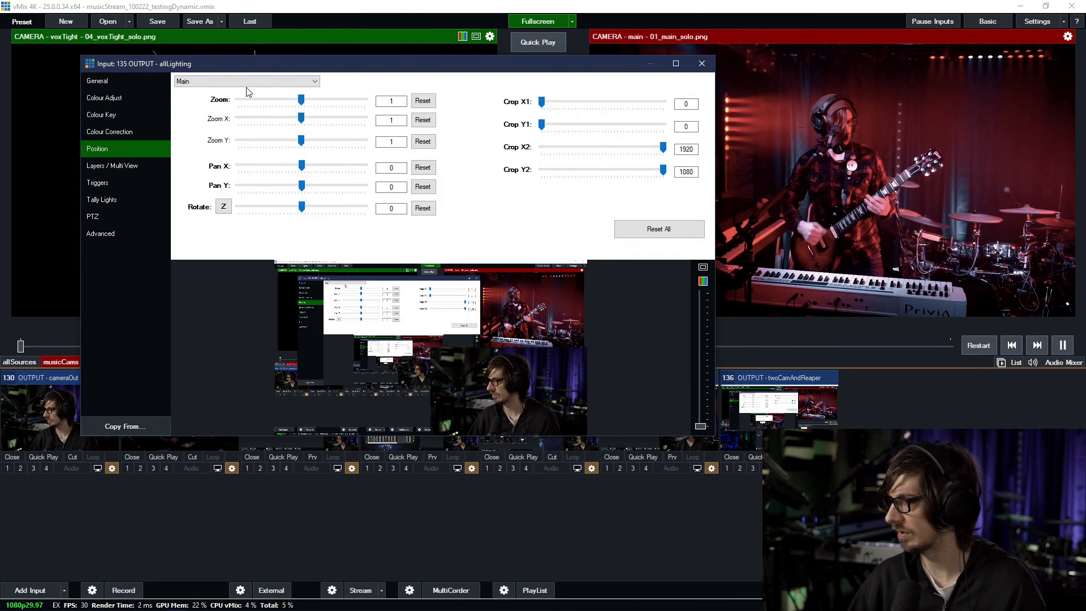
{"action": "scroll", "coordinate": [247, 85], "scroll_direction": "down", "scroll_amount": 1}
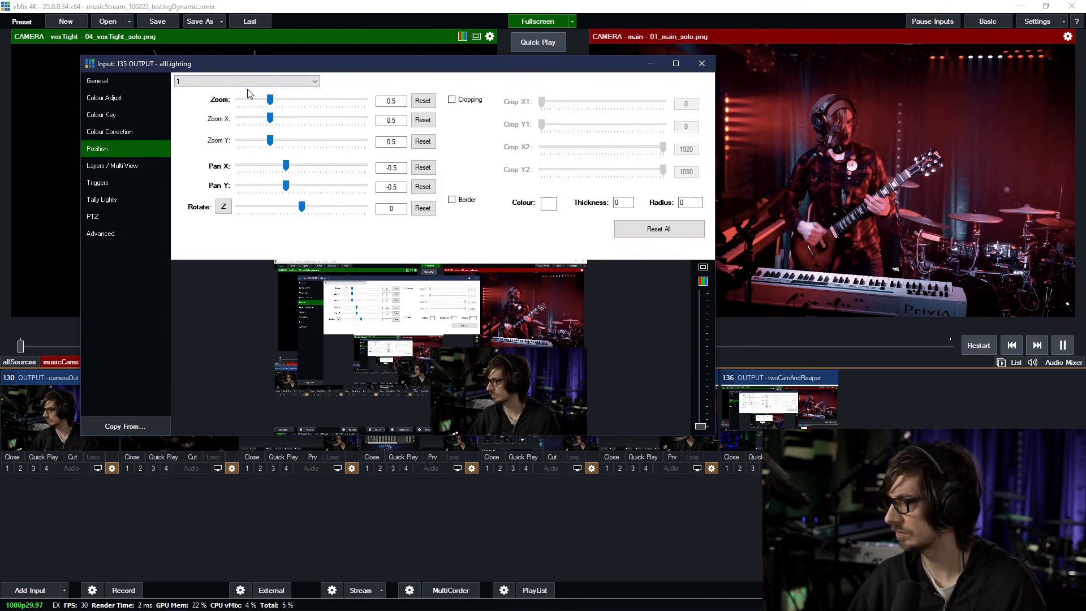
{"action": "left_click", "coordinate": [151, 160]}
{"action": "left_click", "coordinate": [195, 113]}
{"action": "left_click", "coordinate": [196, 113]}
Step: Set layer 3 of 135 OUTPUT - allLighting to zoom .5, Pan X .5 and Pan Y .5, and close the input settings
{"action": "left_click", "coordinate": [128, 147]}
{"action": "scroll", "coordinate": [258, 85], "scroll_direction": "down", "scroll_amount": 2}
{"action": "key", "text": "Tab"}
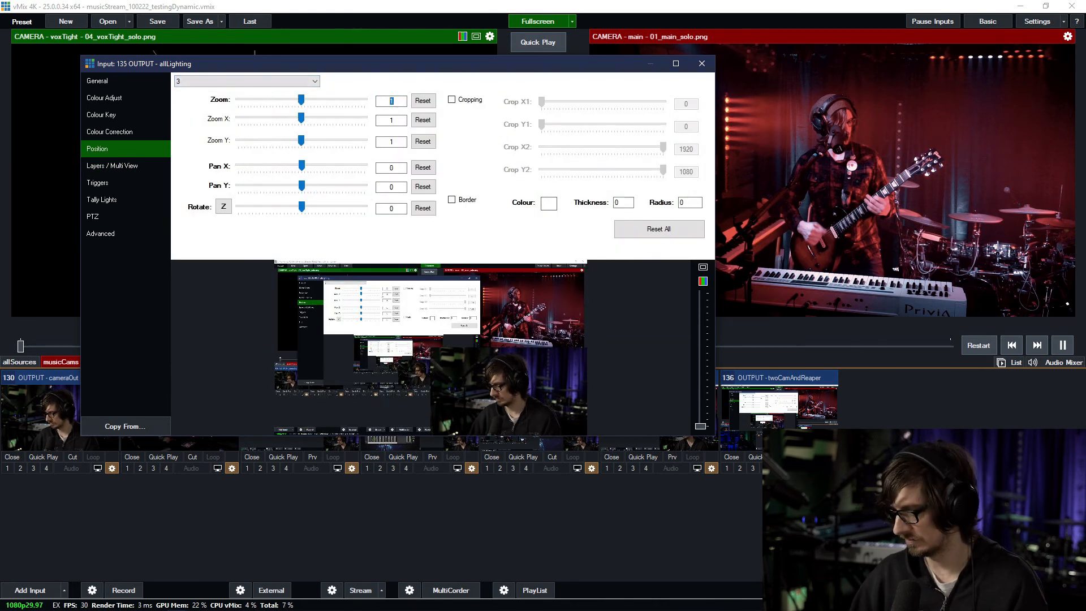
{"action": "type", "text": ".5"}
{"action": "key", "text": "Tab"}
{"action": "key", "text": "Tab"}
{"action": "key", "text": "Tab"}
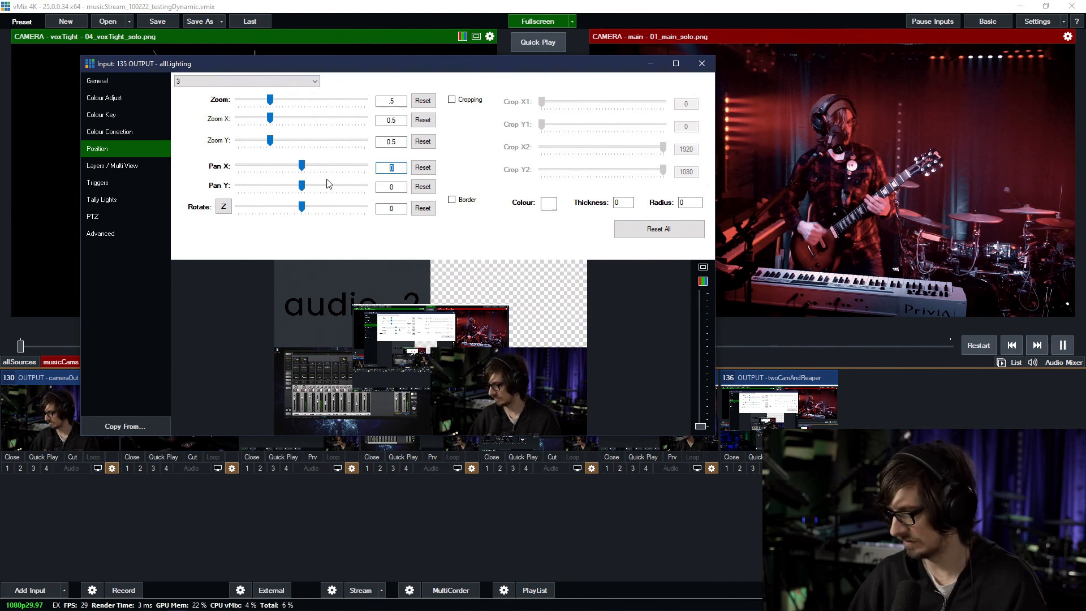
{"action": "type", "text": ".5"}
{"action": "key", "text": "Tab"}
{"action": "type", "text": ".5"}
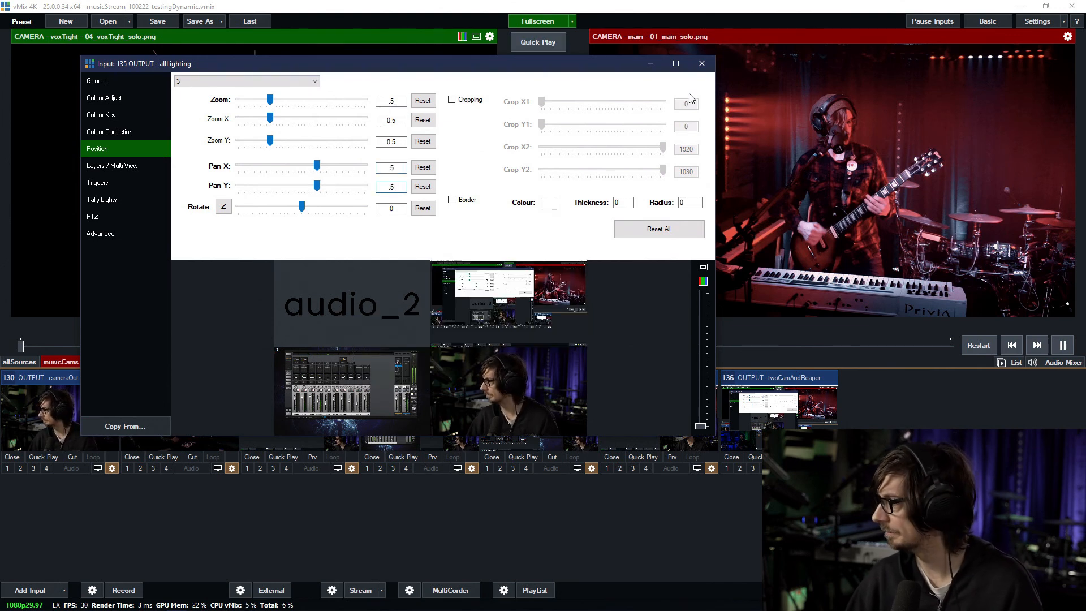
{"action": "left_click", "coordinate": [701, 64]}
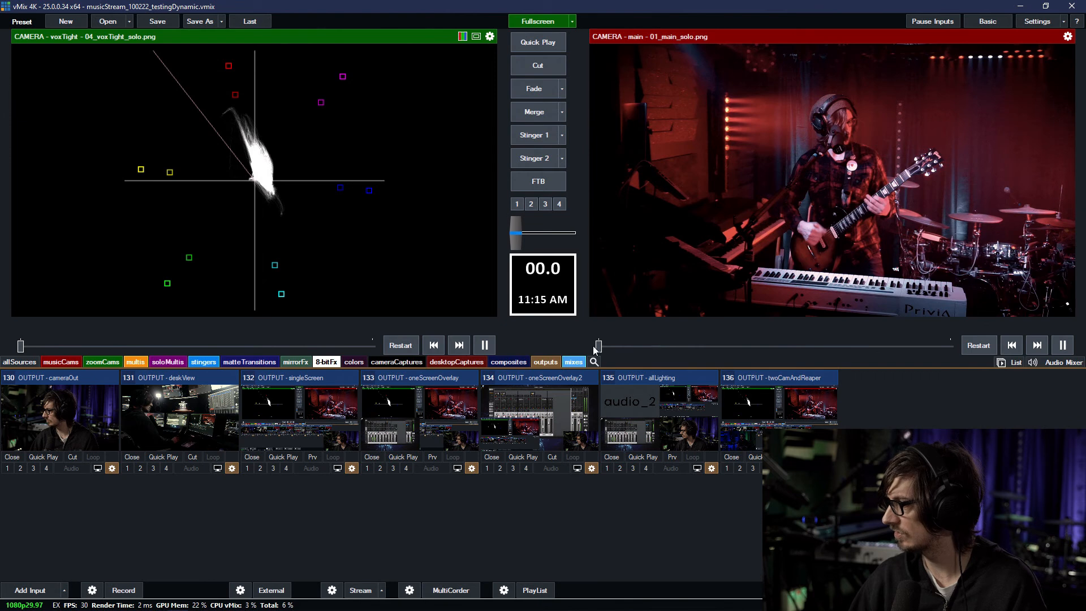
Step: Open the shortcut settings, select the 4994A shortcut for input 134, and resize the list columns to show the full input names
{"action": "left_click", "coordinate": [1024, 25]}
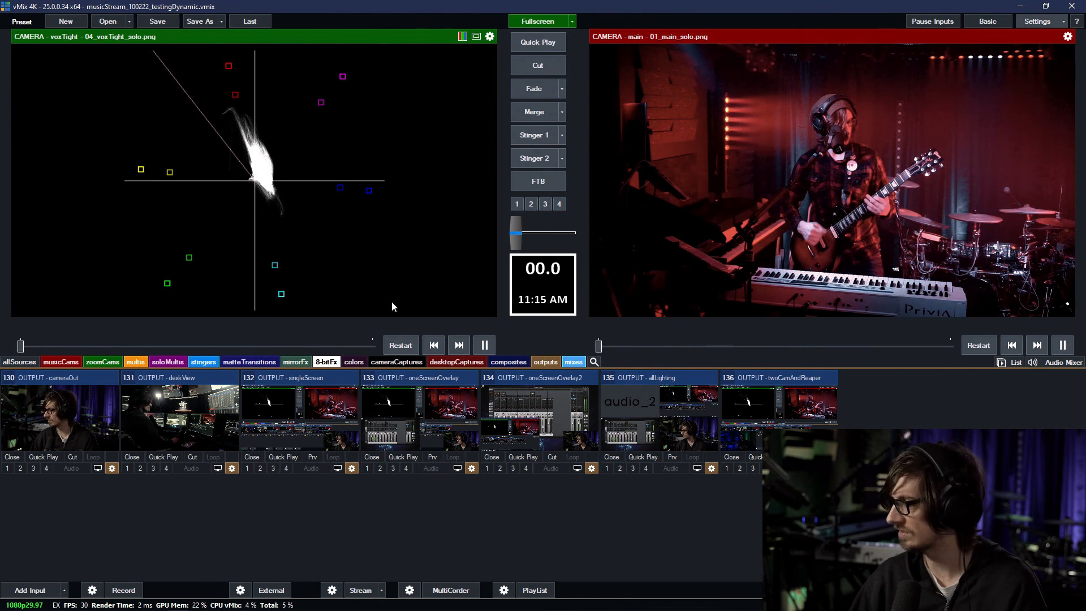
{"action": "left_click", "coordinate": [311, 353]}
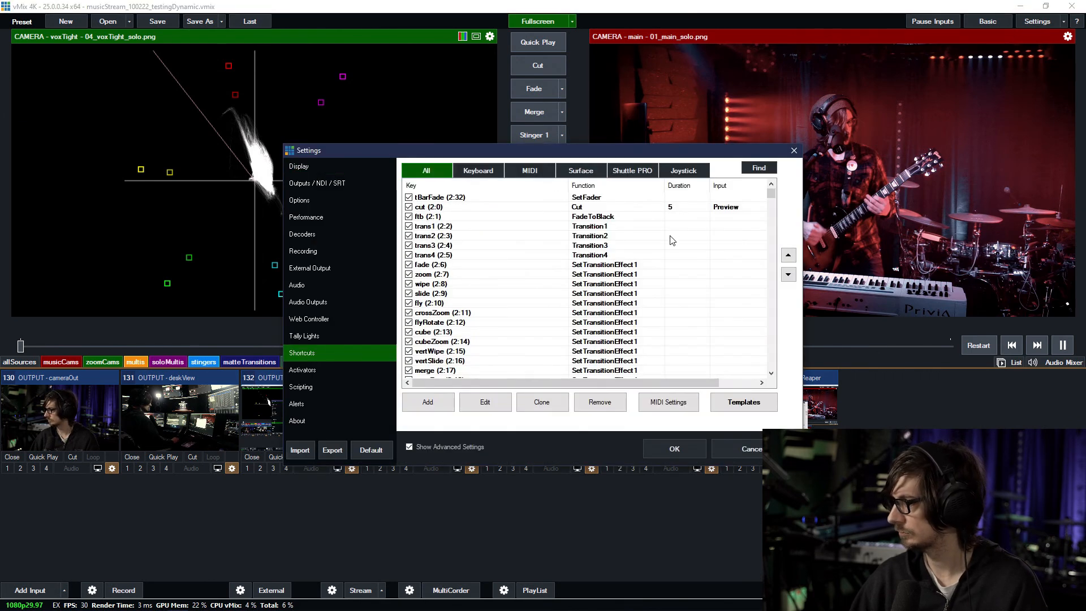
{"action": "left_click_drag", "start_coordinate": [775, 191], "coordinate": [775, 367]}
{"action": "scroll", "coordinate": [595, 310], "scroll_direction": "up", "scroll_amount": 4}
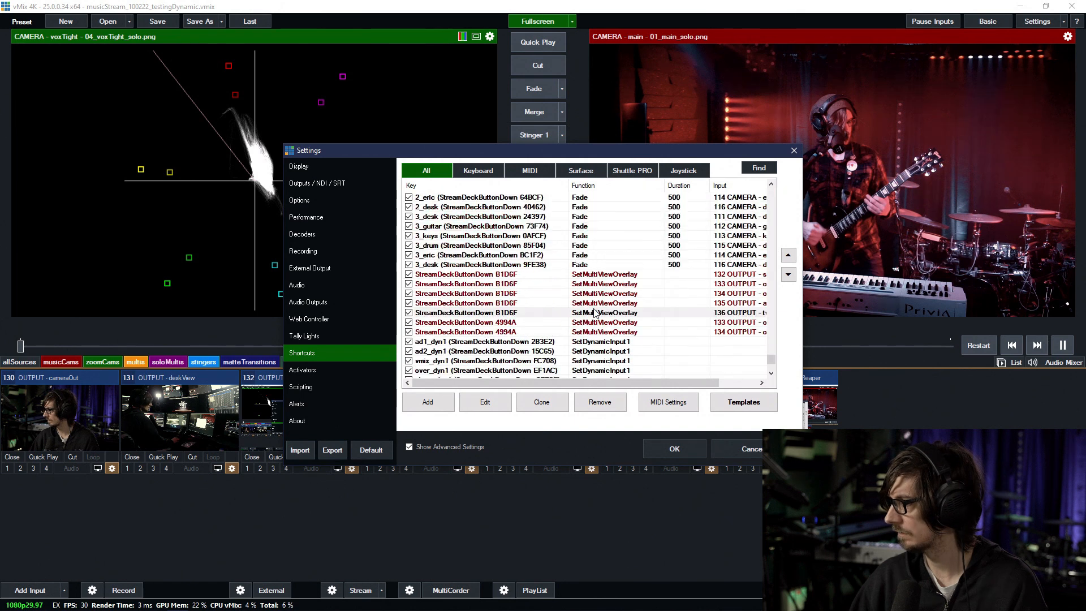
{"action": "left_click", "coordinate": [495, 332]}
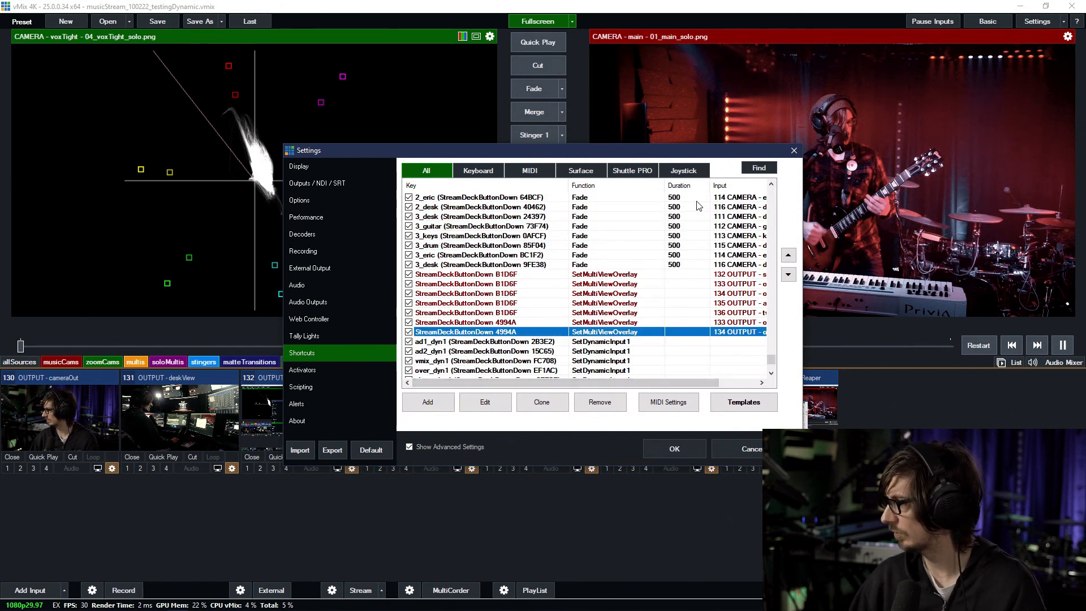
{"action": "left_click_drag", "start_coordinate": [710, 185], "coordinate": [646, 191]}
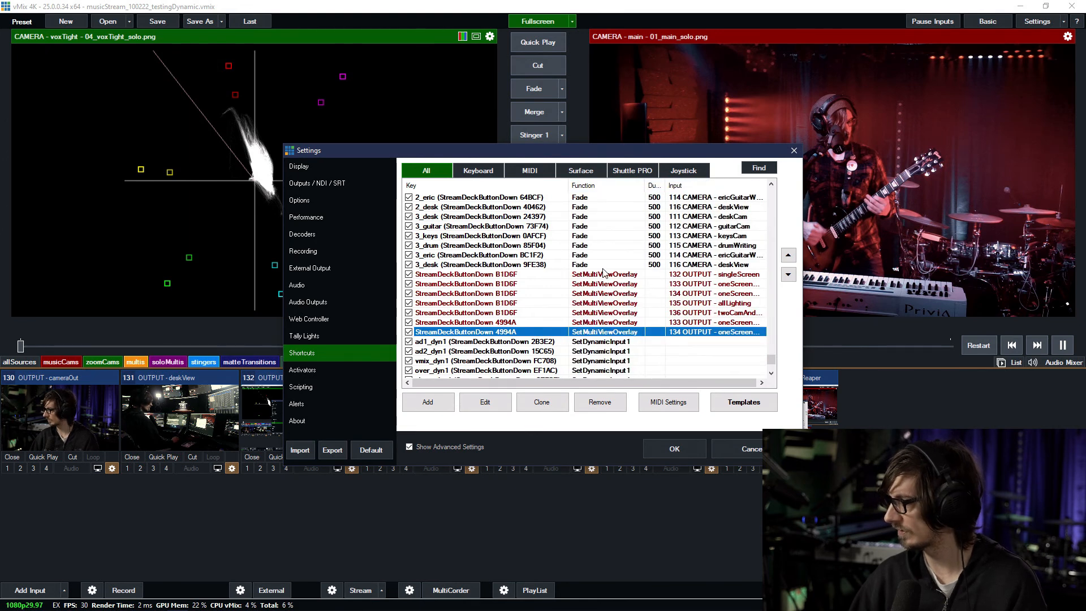
{"action": "left_click_drag", "start_coordinate": [570, 191], "coordinate": [533, 191]}
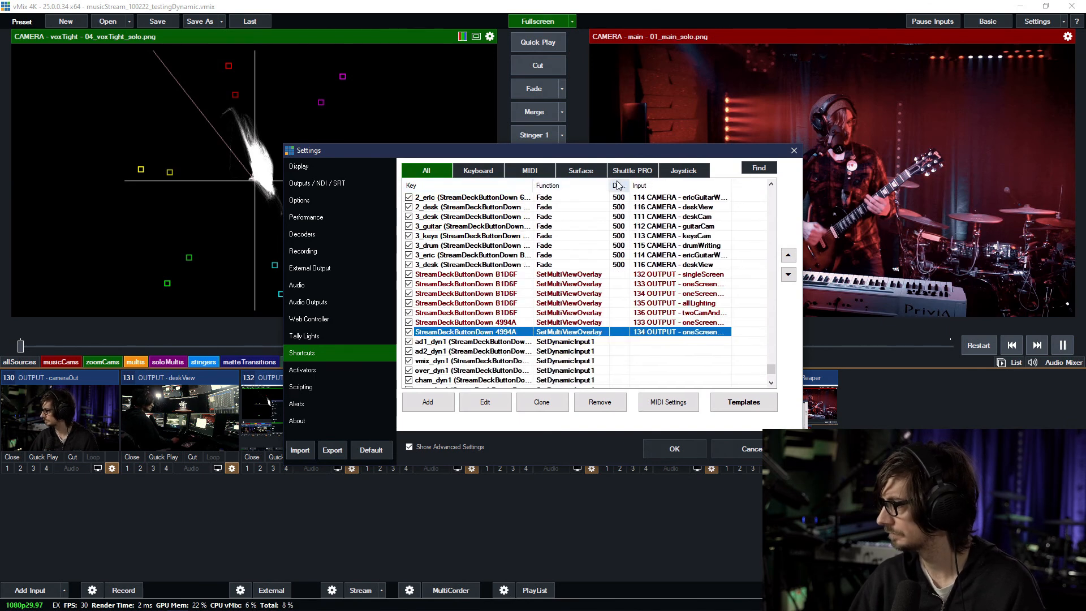
{"action": "left_click_drag", "start_coordinate": [629, 185], "coordinate": [642, 185]}
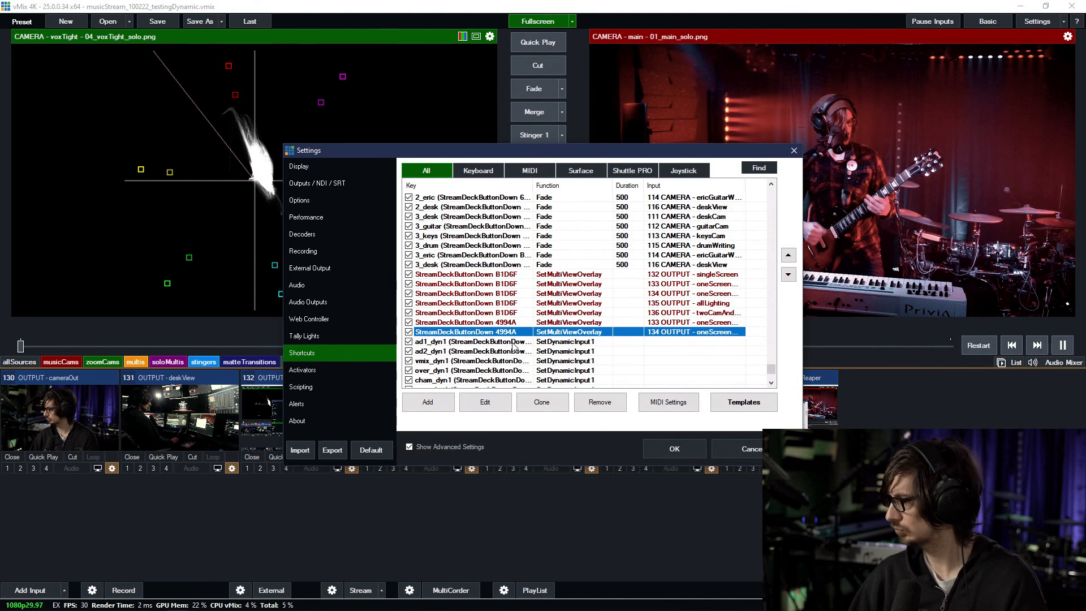
{"action": "left_click_drag", "start_coordinate": [745, 186], "coordinate": [764, 191]}
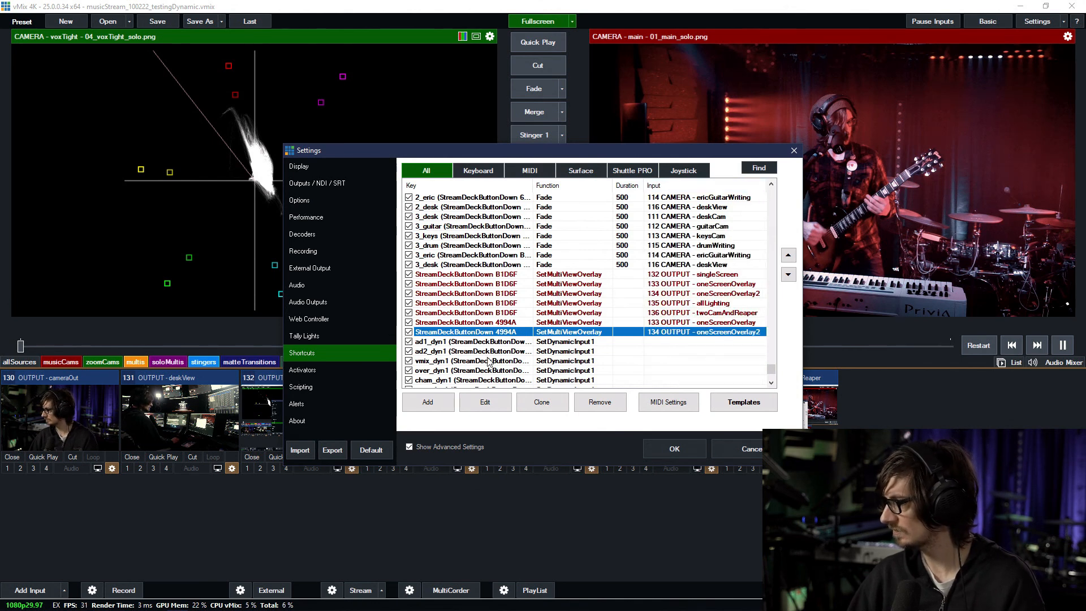
Step: Clone the 4994A shortcut for input 134 twice, and assign one copy to 135 OUTPUT - allLighting with value 2,Dynamic2
{"action": "left_click", "coordinate": [541, 402]}
{"action": "left_click", "coordinate": [541, 402]}
{"action": "double_click", "coordinate": [691, 360]}
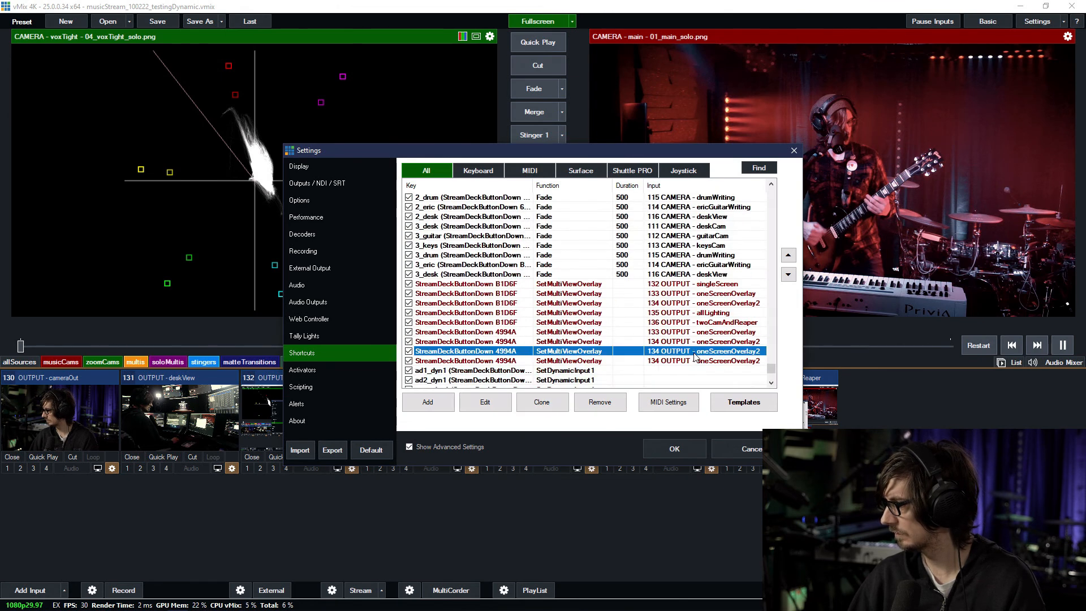
{"action": "left_click", "coordinate": [594, 256]}
{"action": "left_click", "coordinate": [599, 276]}
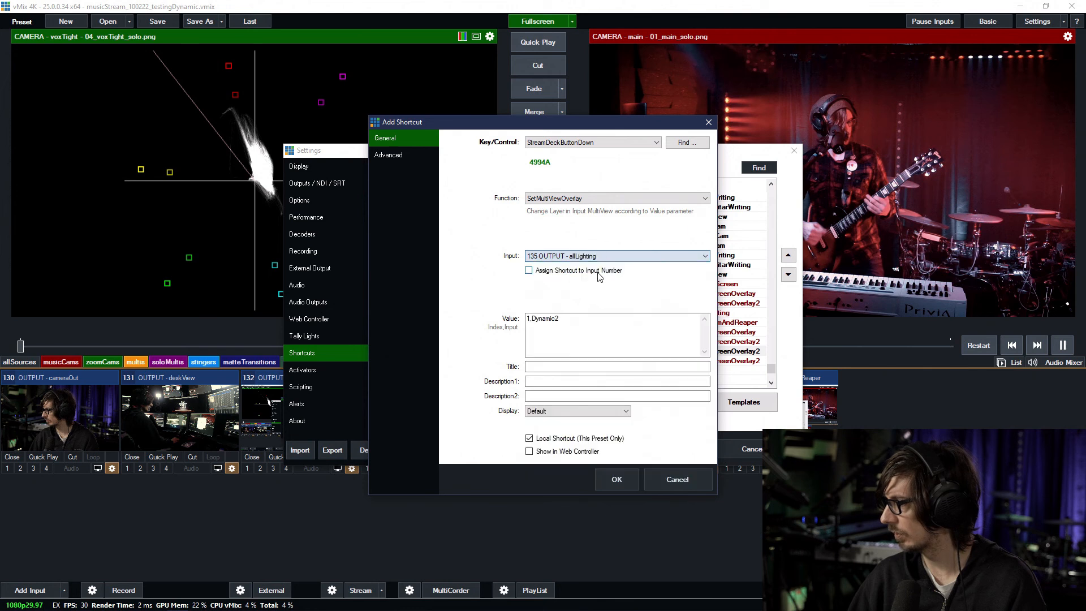
{"action": "left_click", "coordinate": [572, 318]}
{"action": "left_click", "coordinate": [530, 321]}
{"action": "key", "text": "BackSpace"}
{"action": "type", "text": "2"}
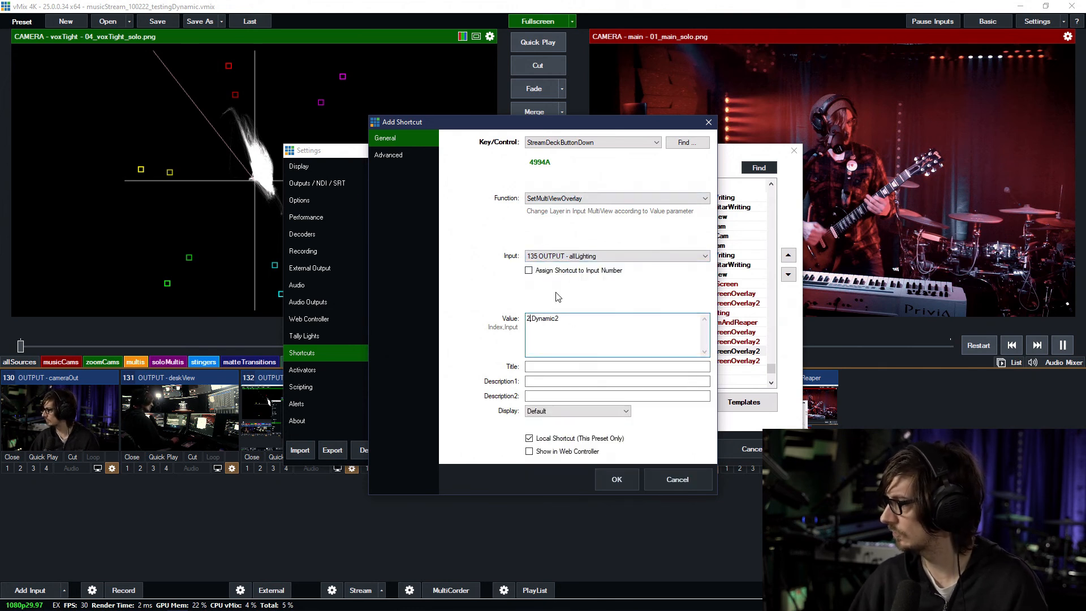
{"action": "left_click", "coordinate": [604, 479]}
Step: Assign the other 4994A copy to 136 OUTPUT - twoCamAndReaper with value 2,Dynamic2
{"action": "scroll", "coordinate": [509, 356], "scroll_direction": "down", "scroll_amount": 2}
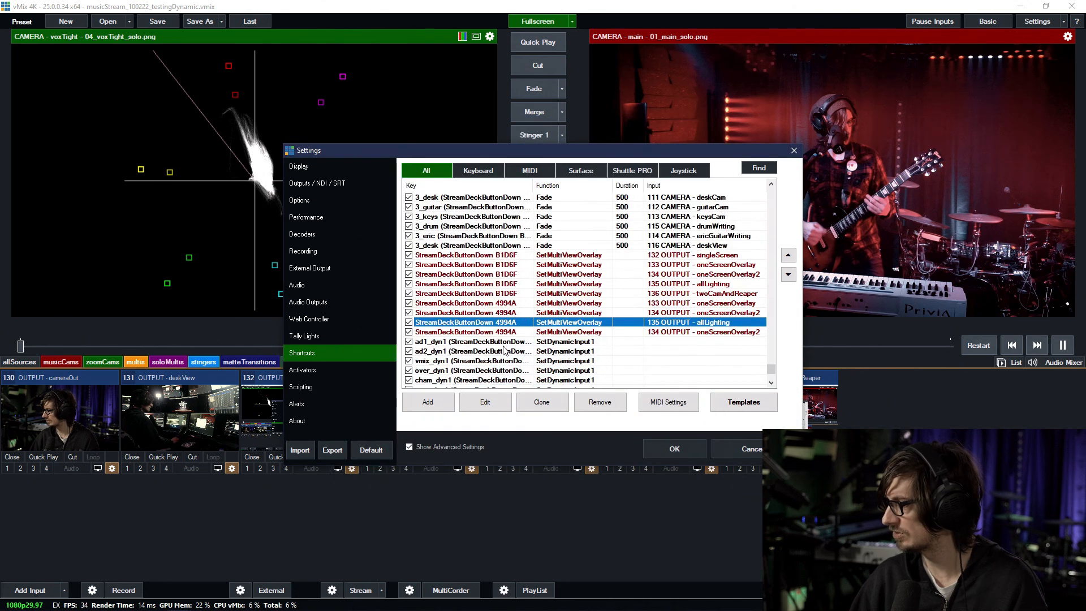
{"action": "double_click", "coordinate": [489, 332]}
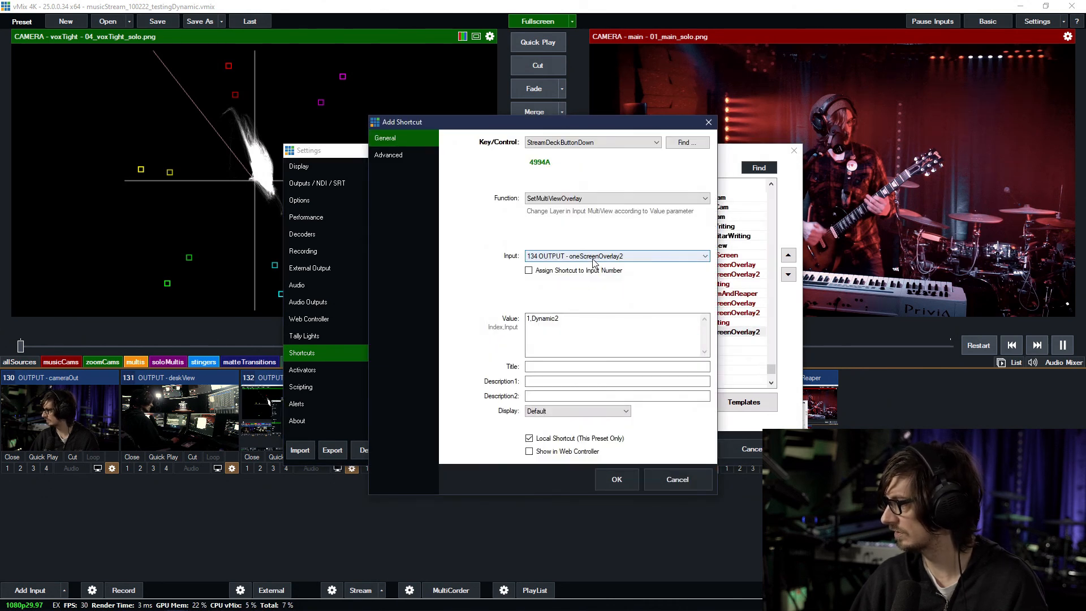
{"action": "left_click", "coordinate": [594, 261]}
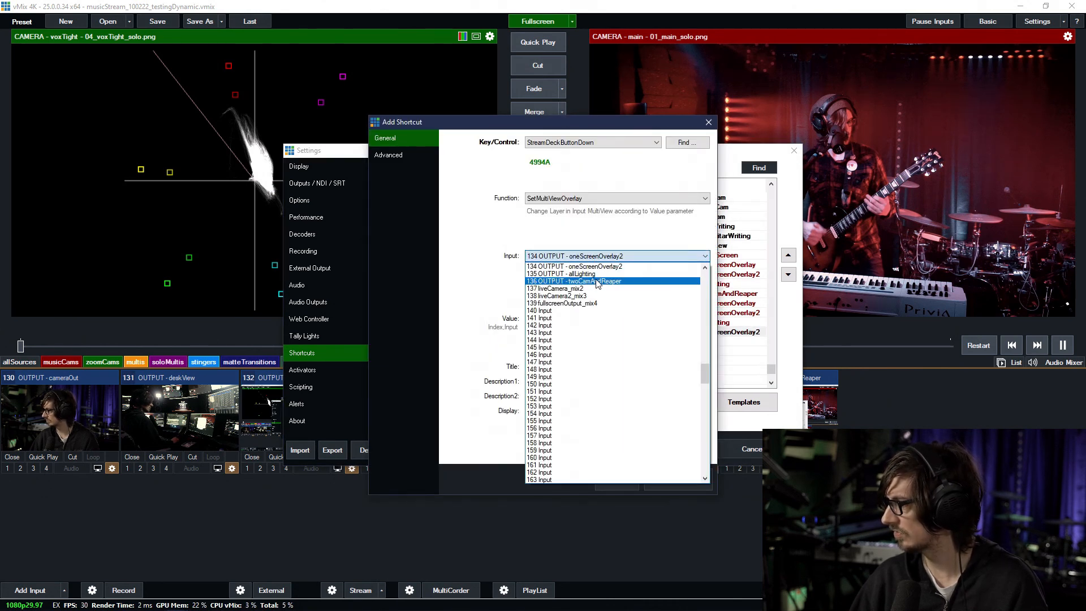
{"action": "left_click", "coordinate": [597, 281]}
{"action": "key", "text": "BackSpace"}
{"action": "type", "text": "2,Dynamic2"}
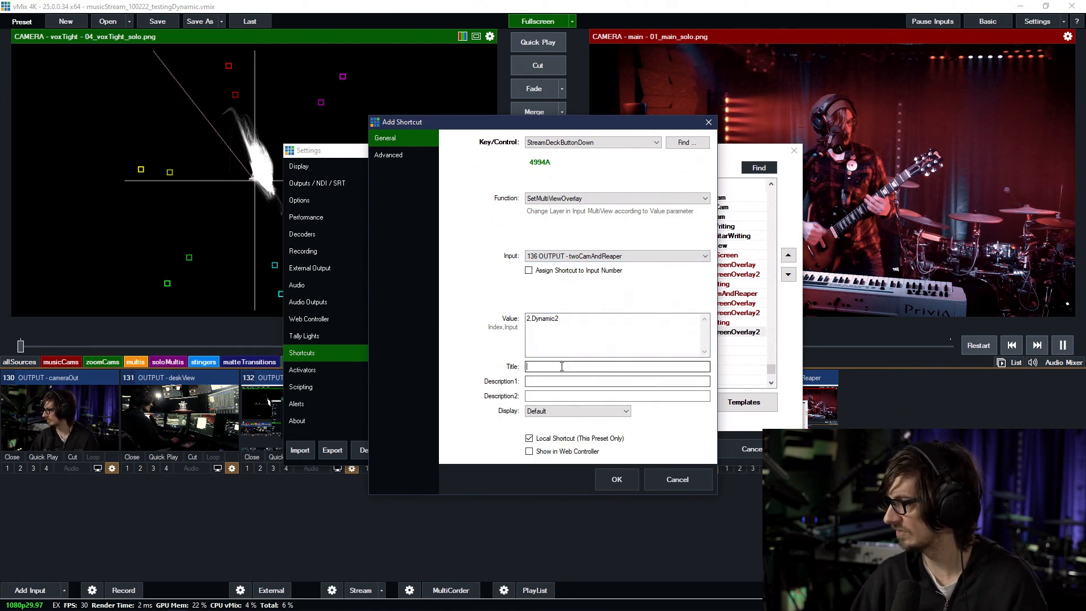
{"action": "left_click", "coordinate": [616, 479]}
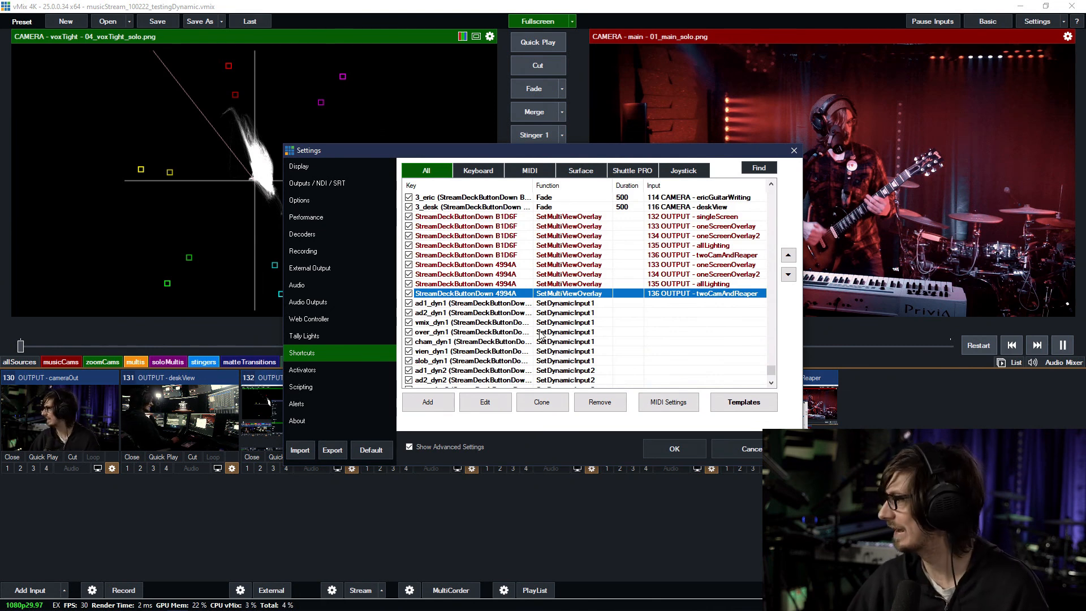
Step: Title the B1D6F shortcut for 132 OUTPUT - singleScreen as 1Screen_1
{"action": "double_click", "coordinate": [498, 218]}
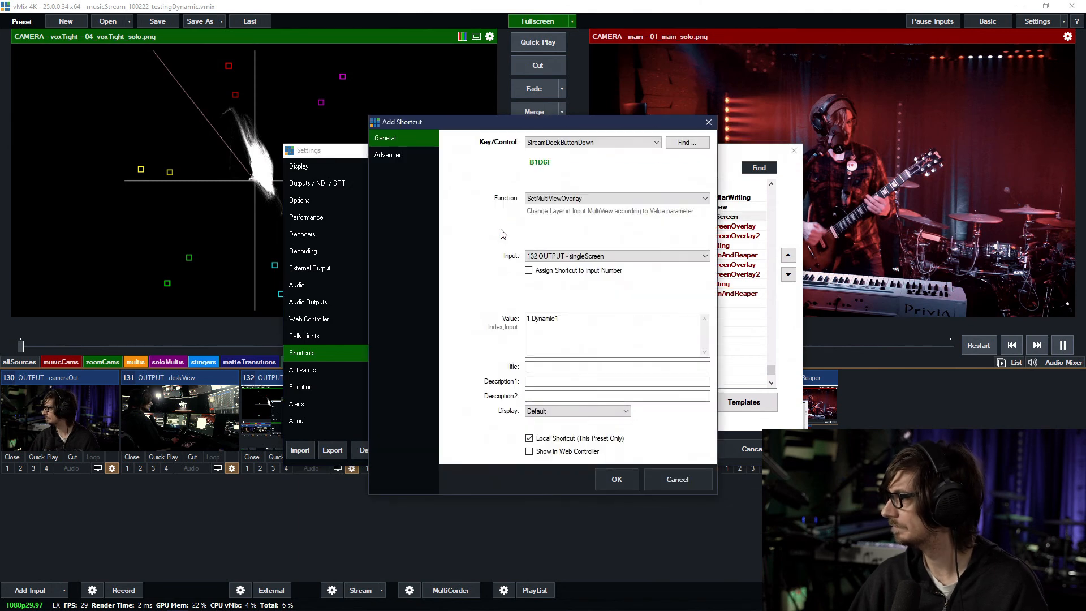
{"action": "left_click", "coordinate": [548, 365]}
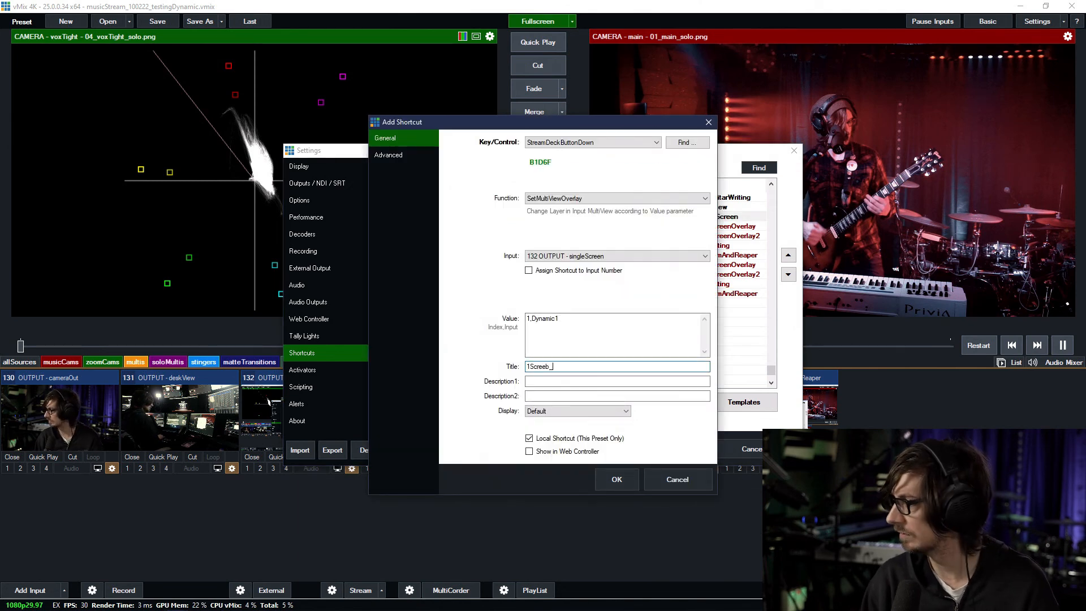
{"action": "type", "text": "1Screen-1"}
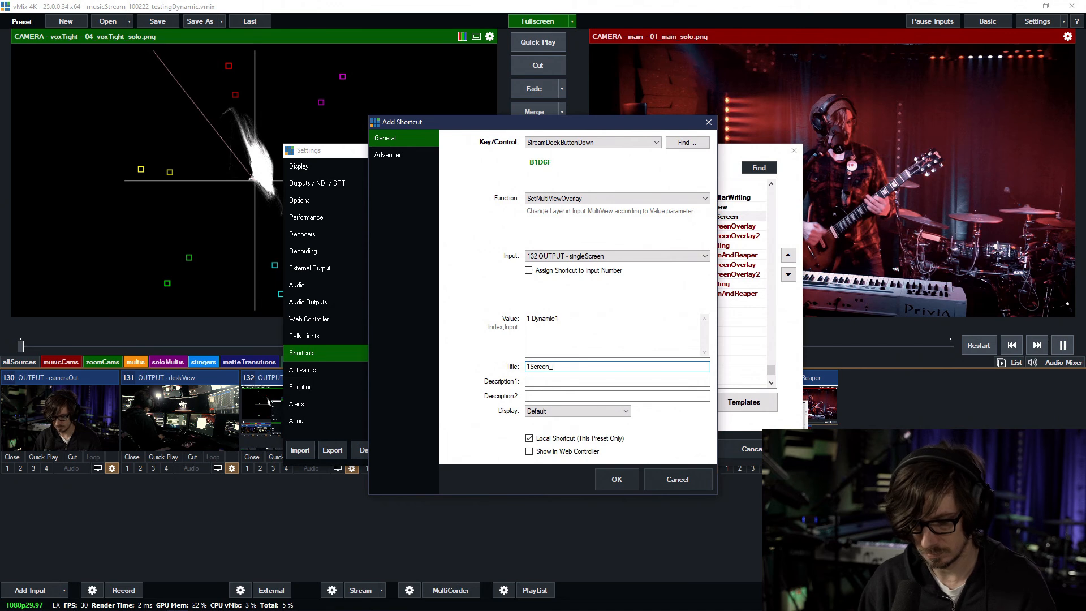
{"action": "type", "text": "1"}
{"action": "left_click", "coordinate": [616, 478]}
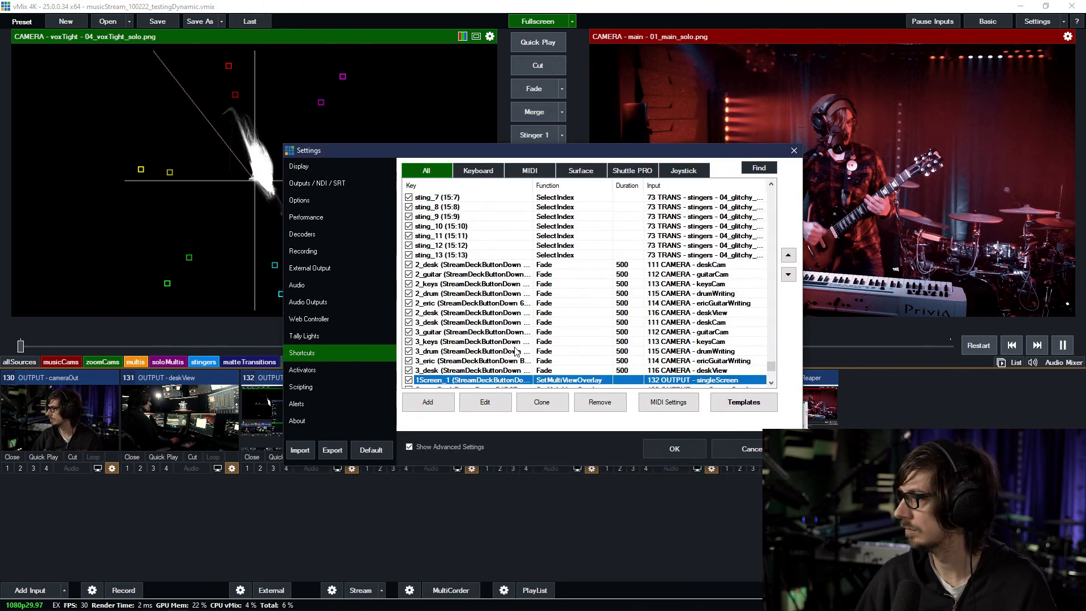
Step: Title the B1D6F shortcut for 133 OUTPUT - oneScreenOverlay as over1_1
{"action": "scroll", "coordinate": [516, 351], "scroll_direction": "down", "scroll_amount": 1}
{"action": "double_click", "coordinate": [456, 362]}
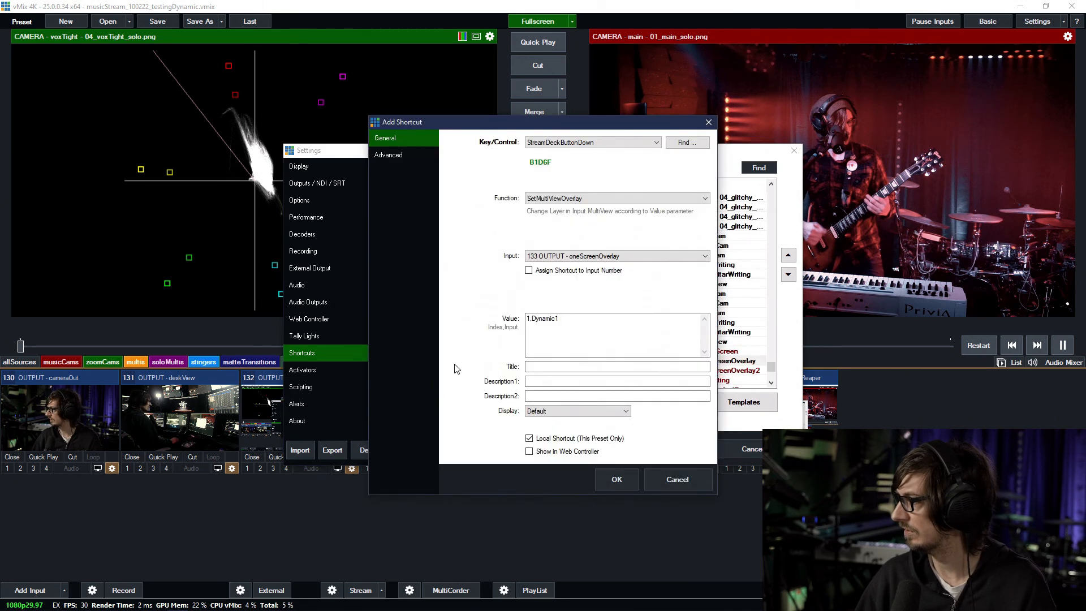
{"action": "left_click", "coordinate": [540, 369]}
{"action": "type", "text": "over1_"}
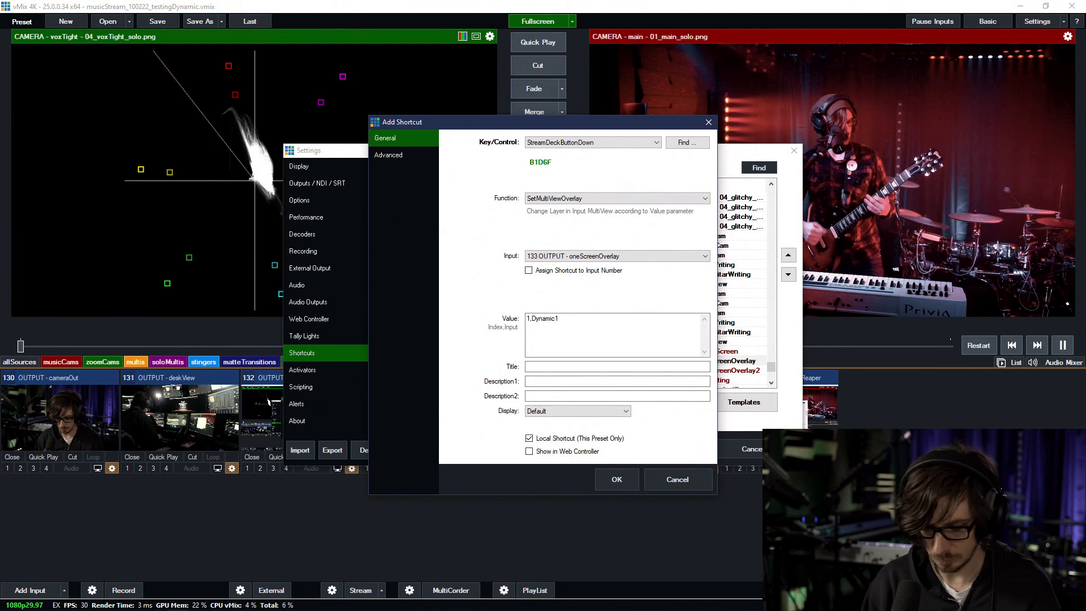
{"action": "type", "text": "1"}
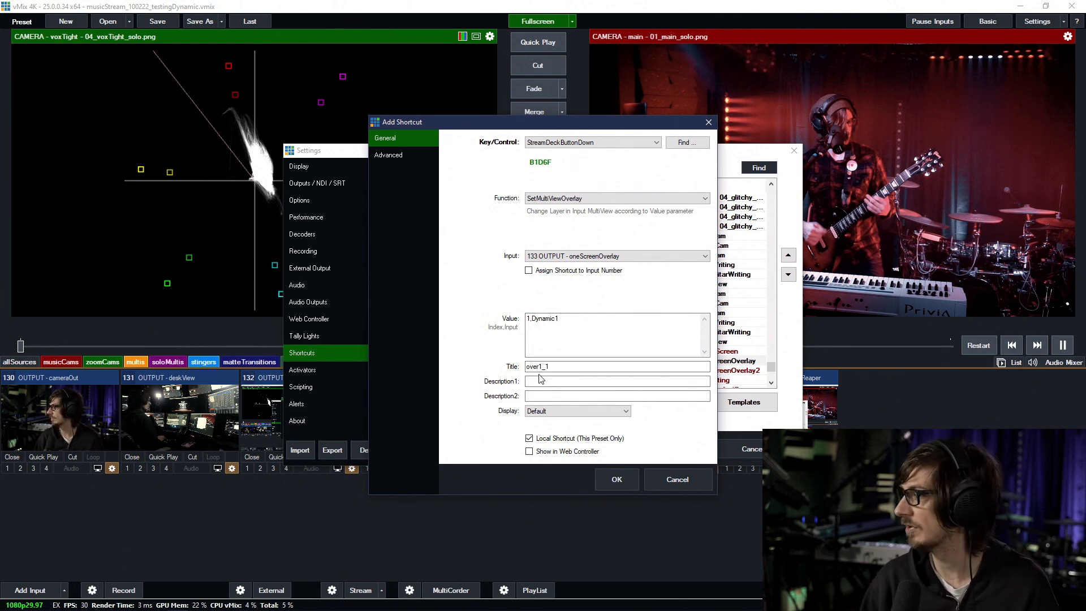
{"action": "key", "text": "Return"}
Step: Title the B1D6F shortcut for 134 OUTPUT - oneScreenOverlay2 as over2_1
{"action": "scroll", "coordinate": [481, 334], "scroll_direction": "down", "scroll_amount": 1}
{"action": "left_click", "coordinate": [431, 360]}
{"action": "double_click", "coordinate": [431, 363]}
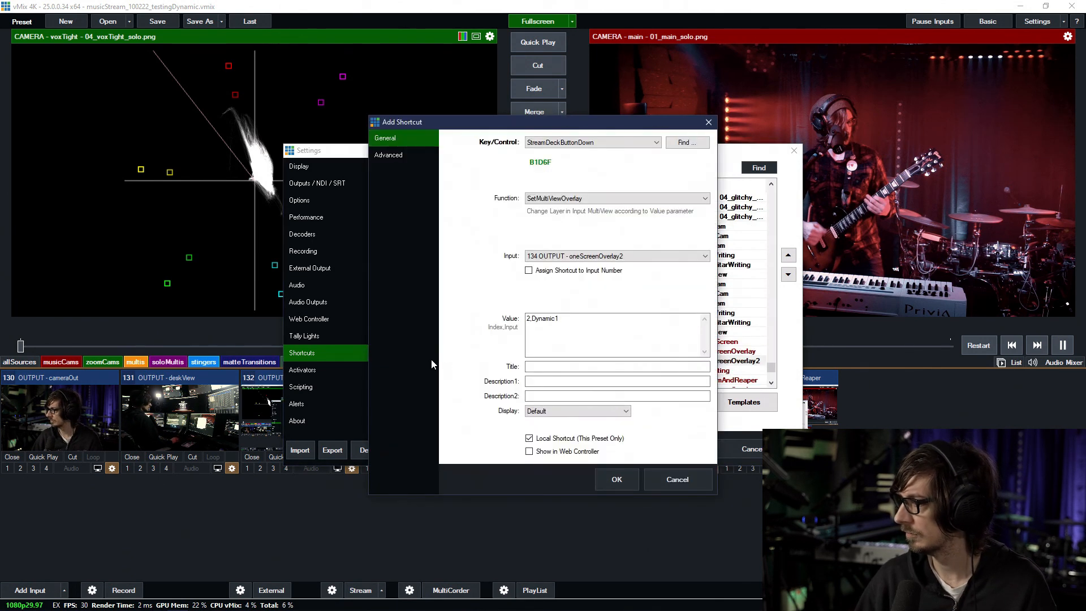
{"action": "left_click", "coordinate": [539, 370]}
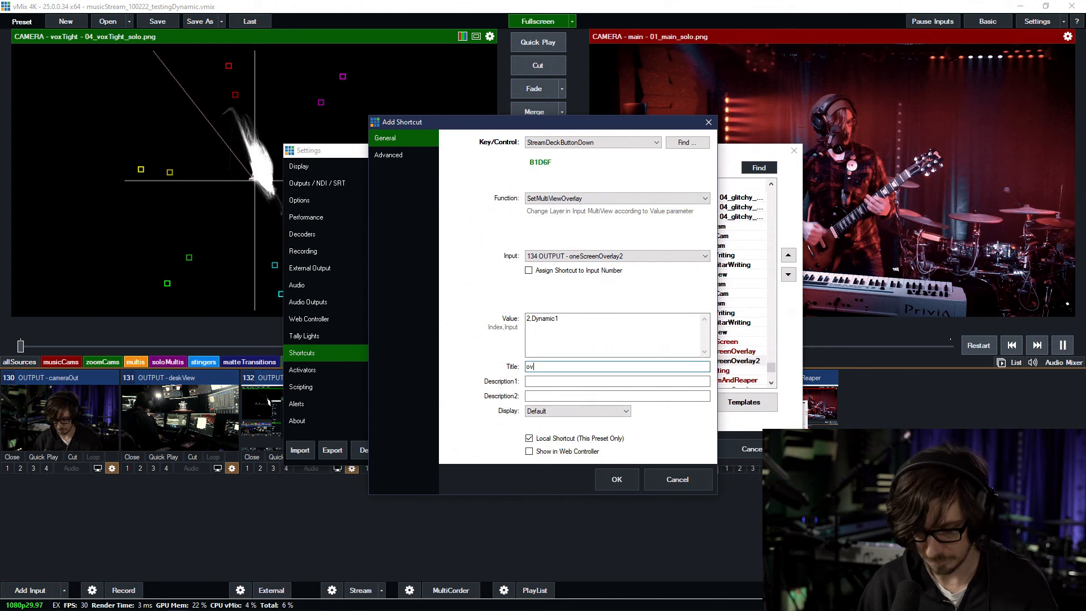
{"action": "type", "text": "over2_1"}
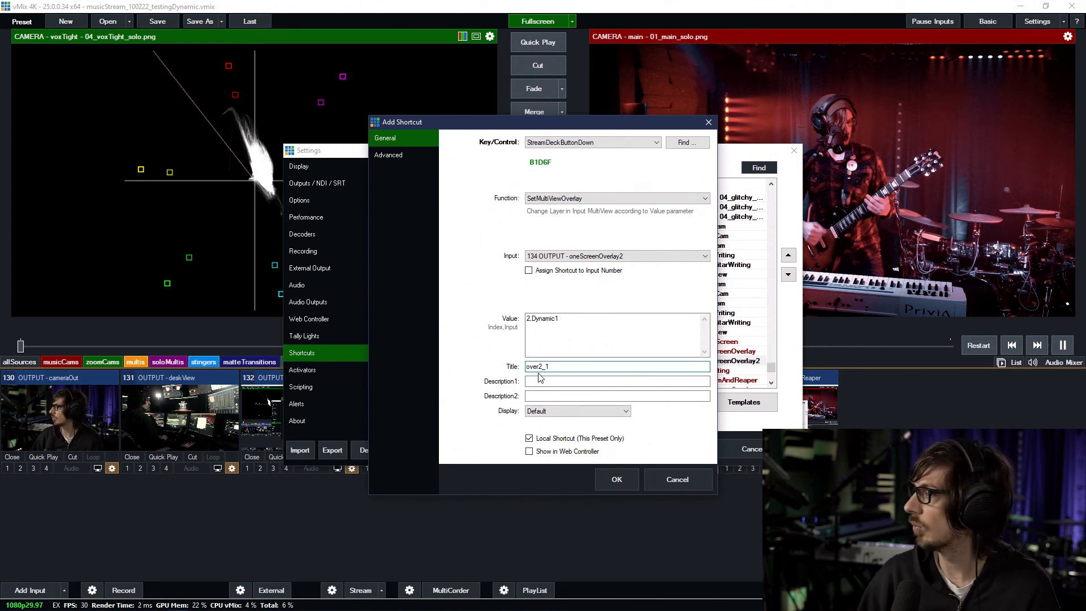
{"action": "key", "text": "Return"}
Step: Title the B1D6F shortcut for 135 OUTPUT - allLighting as 3up_1
{"action": "scroll", "coordinate": [449, 370], "scroll_direction": "down", "scroll_amount": 1}
{"action": "double_click", "coordinate": [448, 365]}
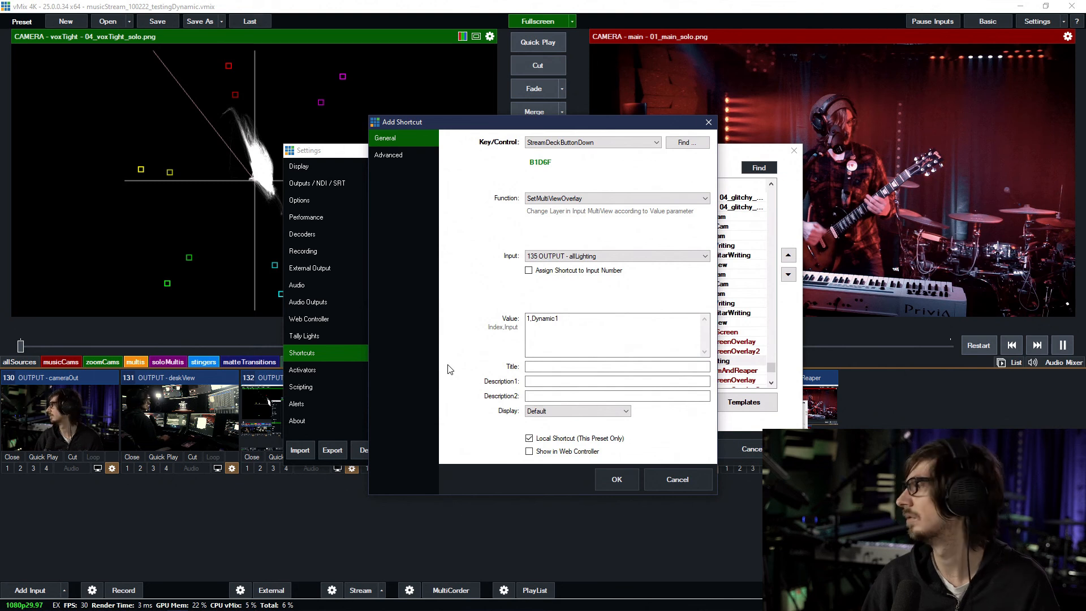
{"action": "left_click", "coordinate": [543, 365]}
{"action": "type", "text": "3"}
{"action": "type", "text": "up_dy1"}
{"action": "key", "text": "Return"}
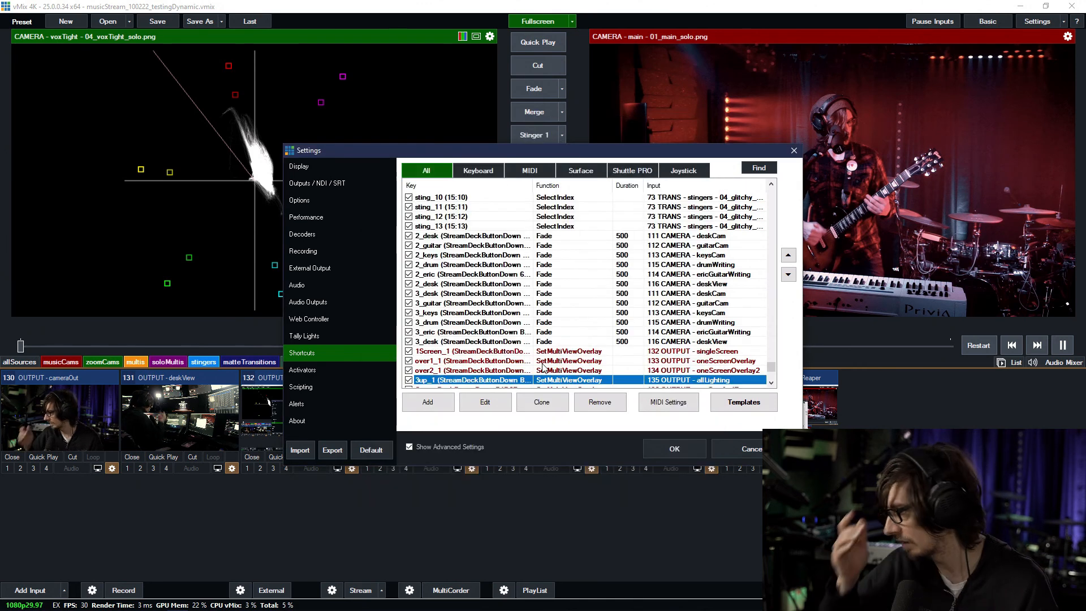
Step: Examine the 3up_1 and ad2_dyn2 shortcuts to compare their functions and values, and close the settings
{"action": "scroll", "coordinate": [544, 358], "scroll_direction": "down", "scroll_amount": 3}
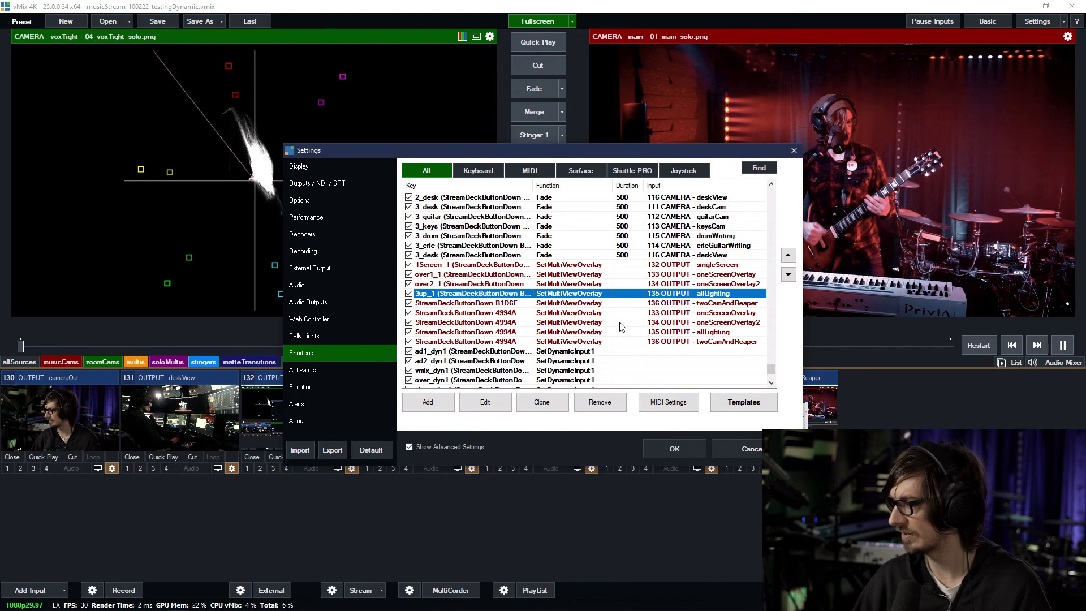
{"action": "double_click", "coordinate": [509, 293]}
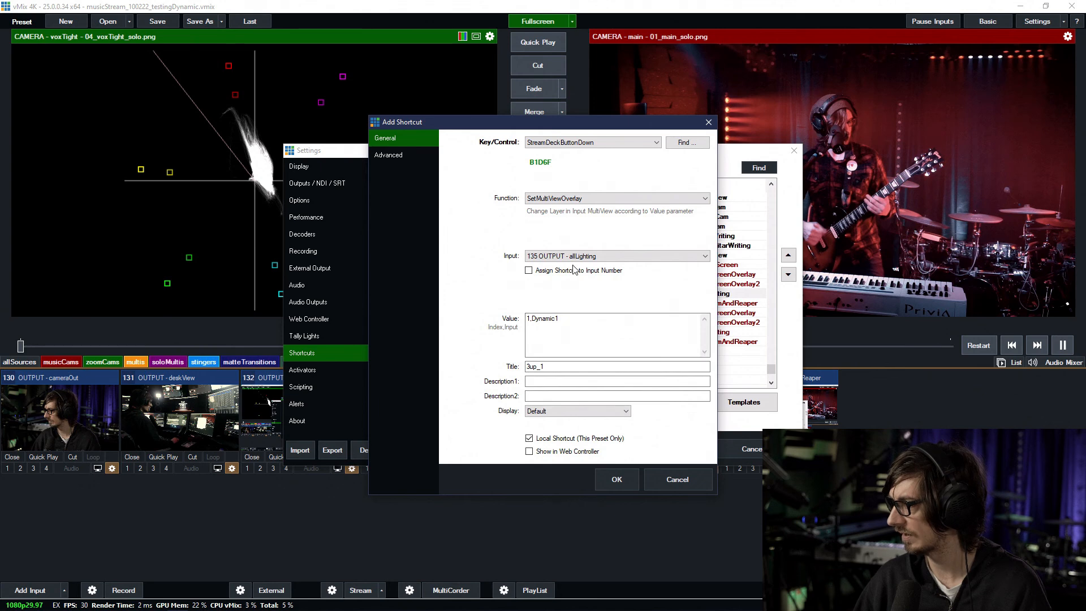
{"action": "left_click", "coordinate": [668, 478]}
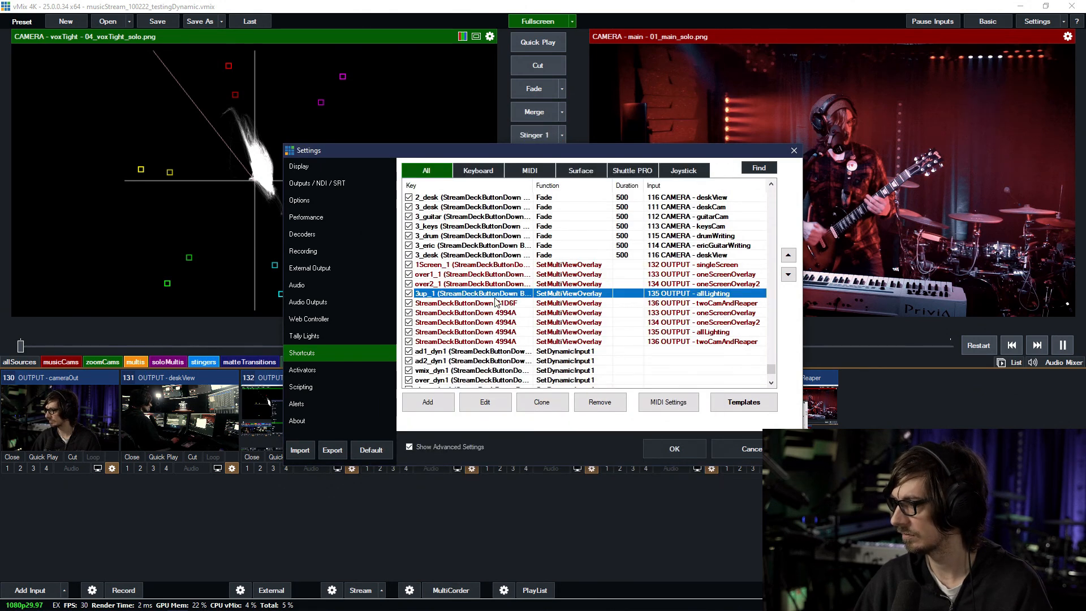
{"action": "scroll", "coordinate": [494, 304], "scroll_direction": "down", "scroll_amount": 2}
{"action": "double_click", "coordinate": [496, 371]}
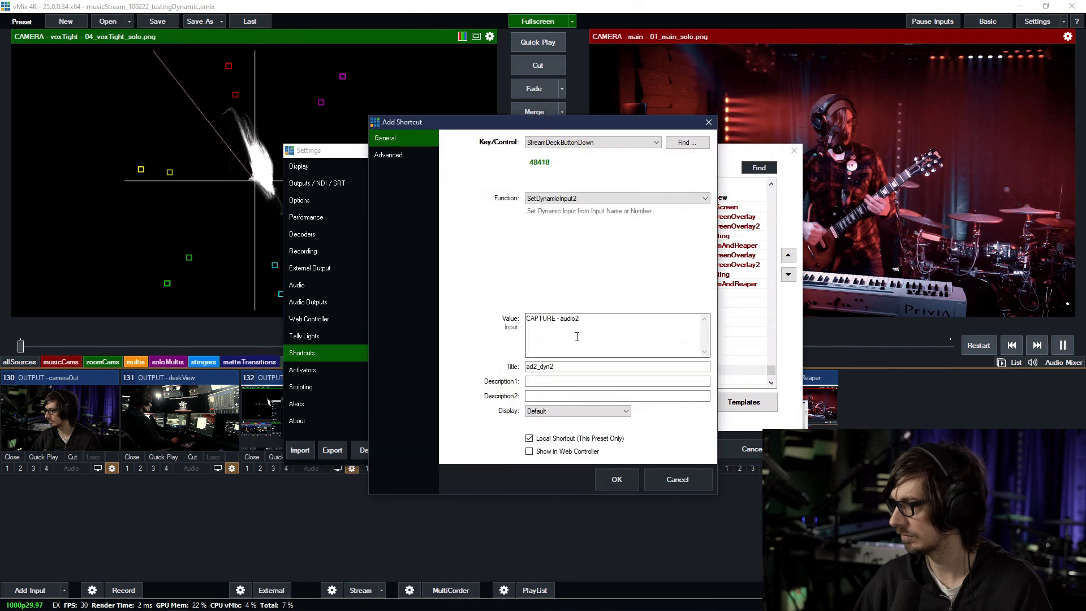
{"action": "left_click", "coordinate": [663, 475]}
{"action": "scroll", "coordinate": [521, 338], "scroll_direction": "down", "scroll_amount": 4}
{"action": "left_click", "coordinate": [733, 449]}
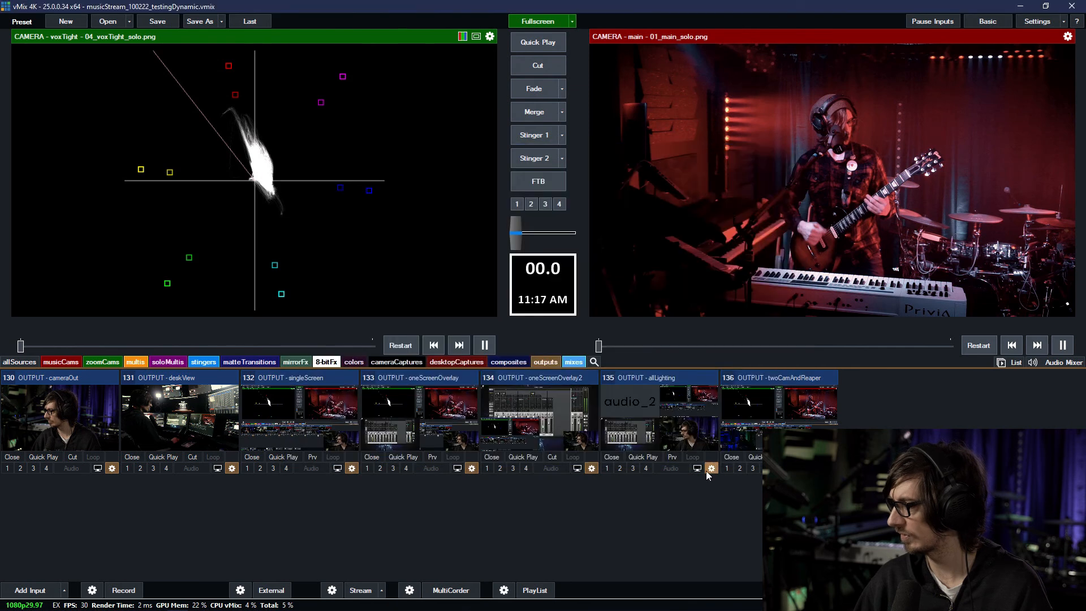
Step: Rename input 135 from the allLighting output to OUTPUT - 3up
{"action": "left_click", "coordinate": [710, 470]}
{"action": "left_click", "coordinate": [97, 81]}
{"action": "left_click_drag", "start_coordinate": [309, 102], "coordinate": [281, 105]}
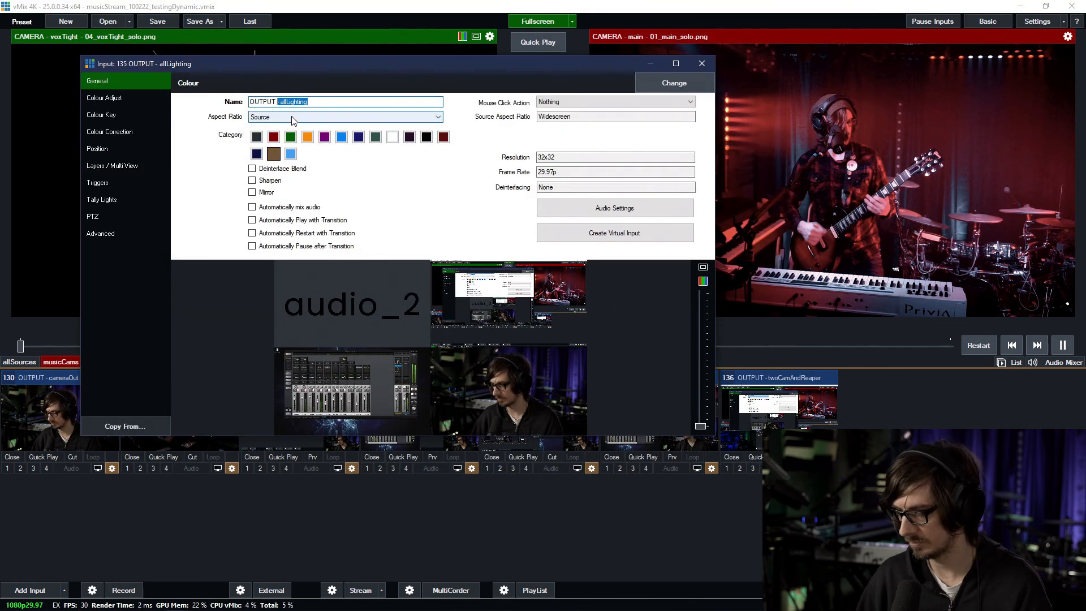
{"action": "key", "text": "Right"}
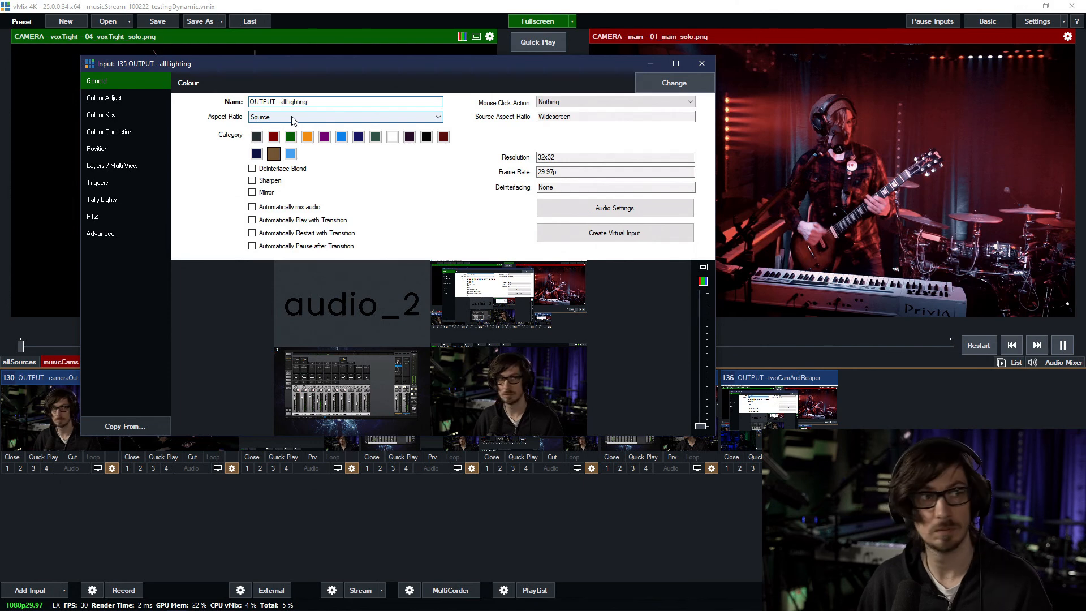
{"action": "key", "text": "ctrl+shift+Left"}
{"action": "type", "text": "3up"}
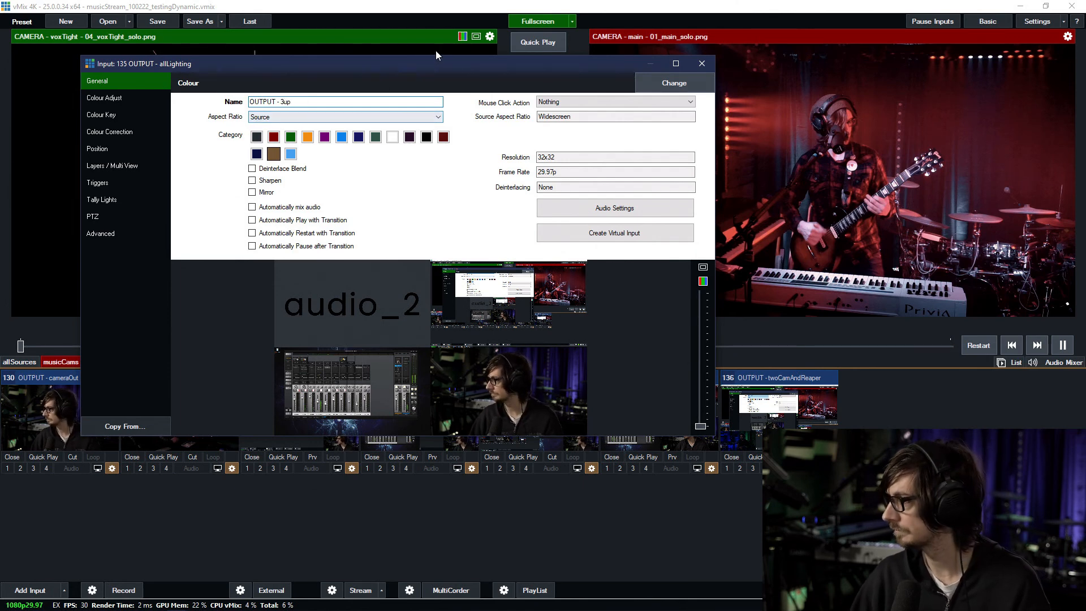
{"action": "left_click", "coordinate": [709, 65]}
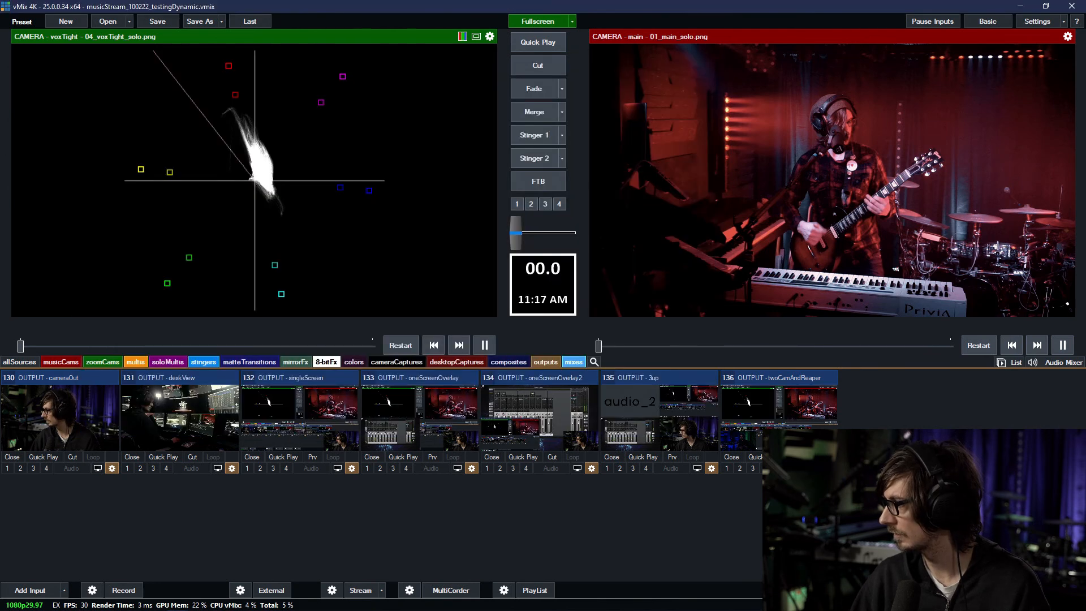
Step: Rename input 136 to OUTPUT - twoCam
{"action": "left_click", "coordinate": [832, 468]}
{"action": "left_click_drag", "start_coordinate": [302, 107], "coordinate": [358, 113]}
{"action": "key", "text": "BackSpace"}
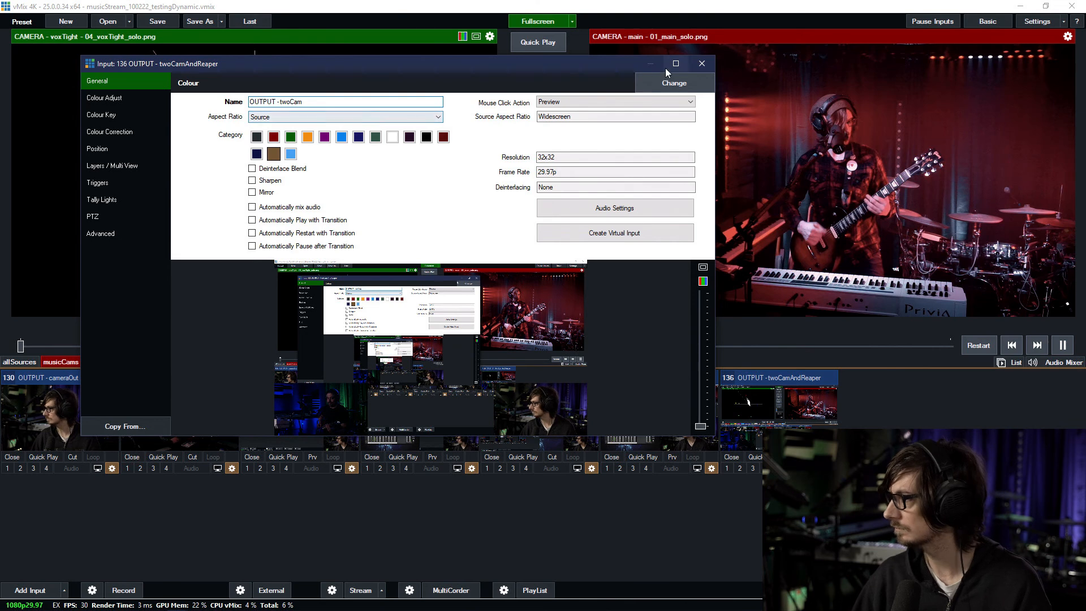
{"action": "left_click", "coordinate": [701, 63]}
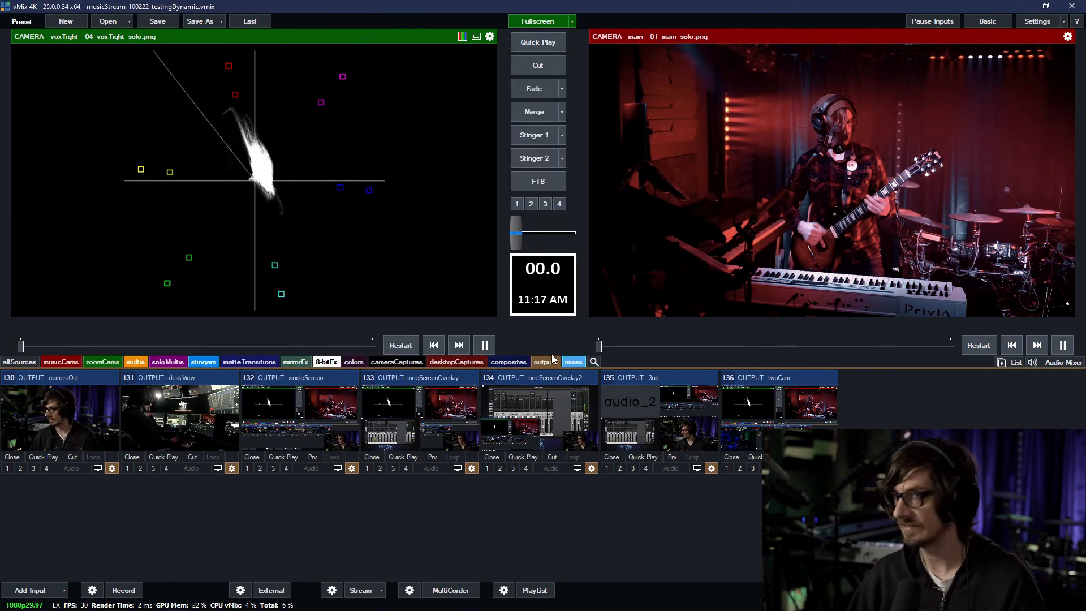
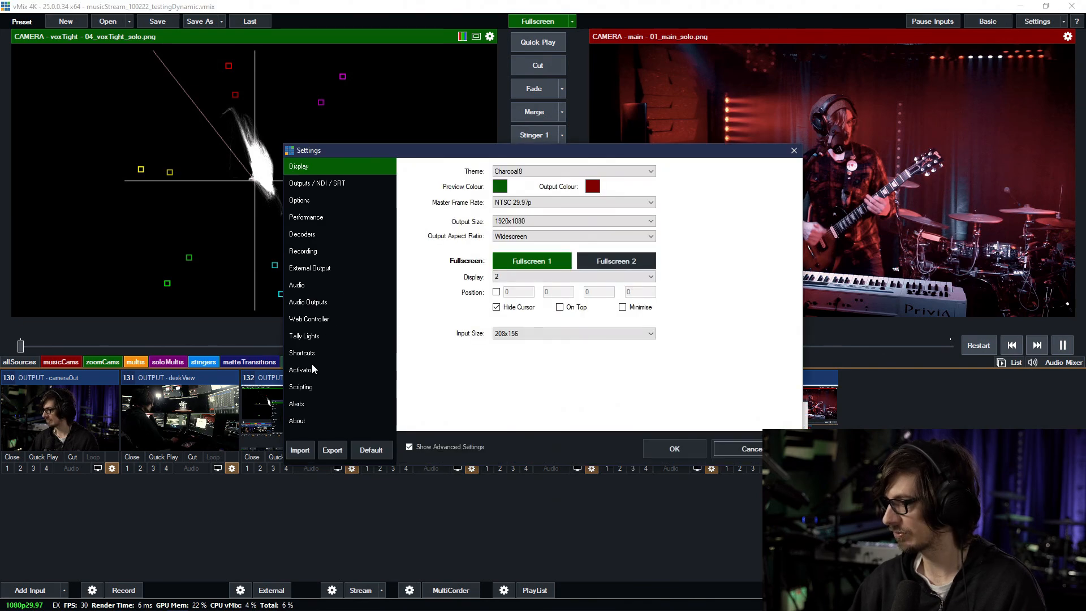
Step: Review the layer shortcuts in the shortcut list, checking the B1D6F and 4994A shortcuts for 135 OUTPUT - 3up
{"action": "left_click", "coordinate": [306, 353]}
{"action": "scroll", "coordinate": [583, 283], "scroll_direction": "down", "scroll_amount": 5}
{"action": "left_click_drag", "start_coordinate": [771, 198], "coordinate": [769, 277]}
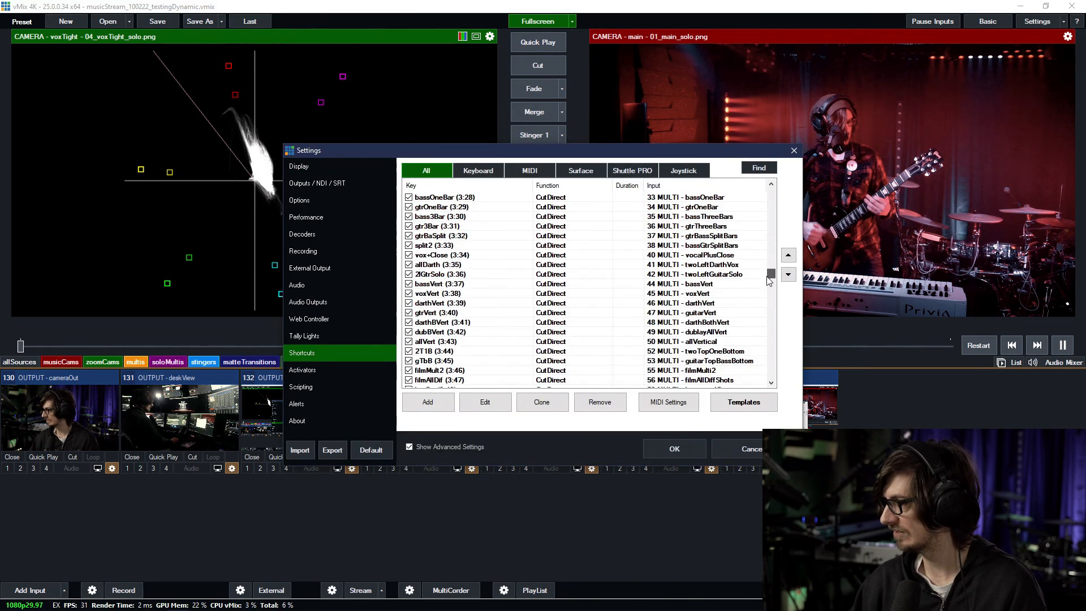
{"action": "scroll", "coordinate": [769, 282], "scroll_direction": "down", "scroll_amount": 15}
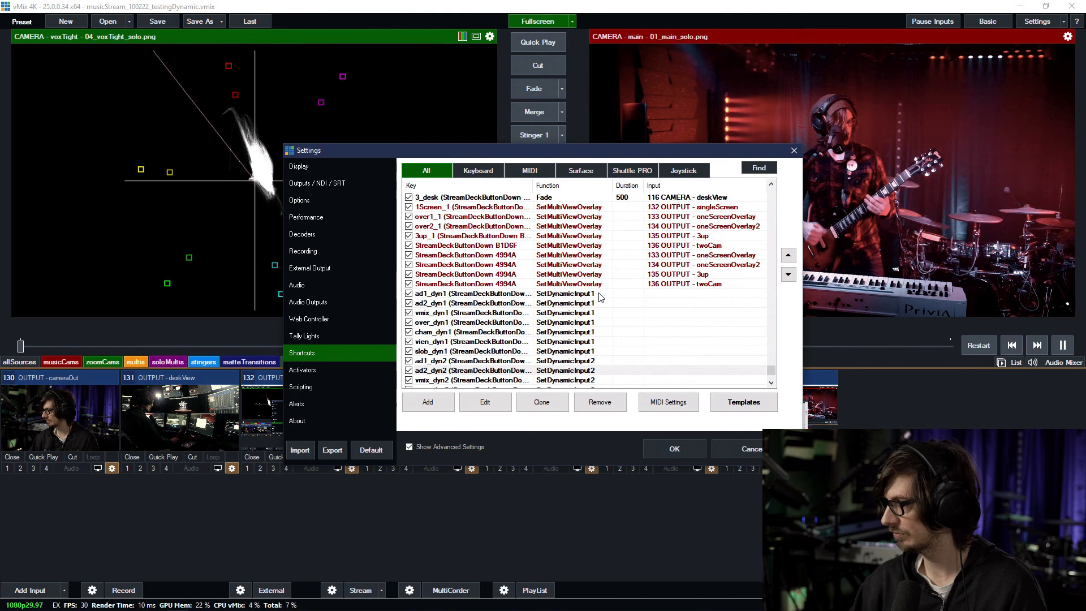
{"action": "left_click", "coordinate": [728, 444]}
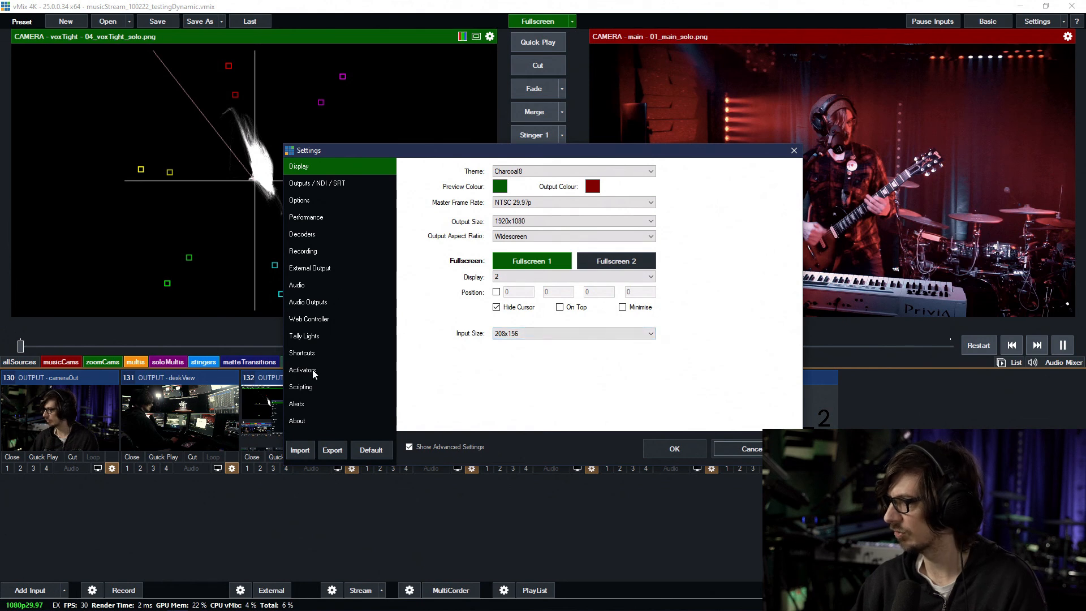
{"action": "left_click", "coordinate": [302, 353]}
{"action": "left_click_drag", "start_coordinate": [771, 195], "coordinate": [768, 386]}
{"action": "scroll", "coordinate": [449, 308], "scroll_direction": "up", "scroll_amount": 1}
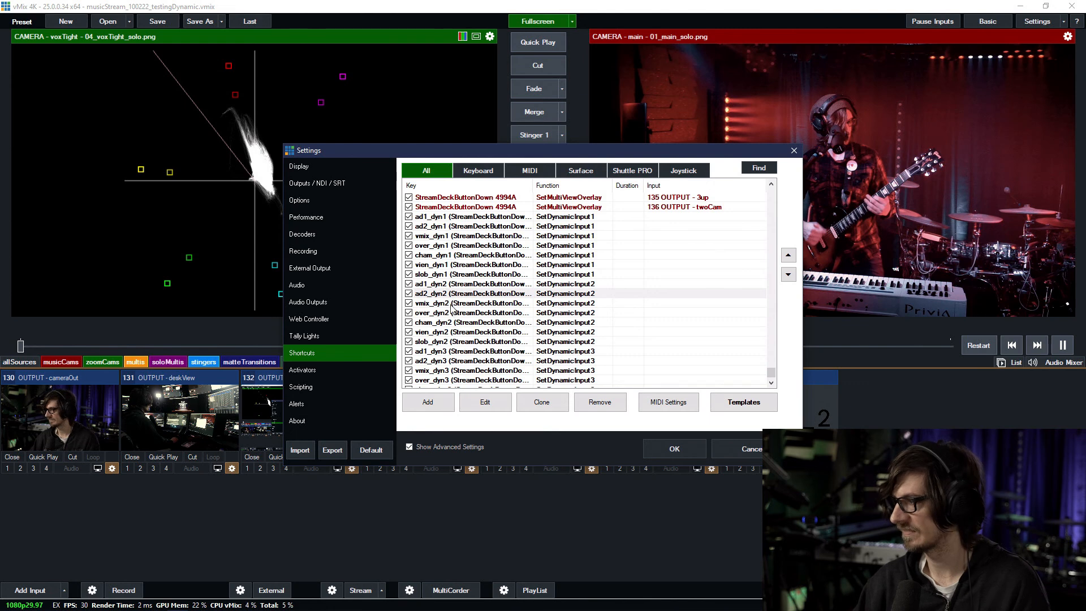
{"action": "scroll", "coordinate": [487, 287], "scroll_direction": "up", "scroll_amount": 3}
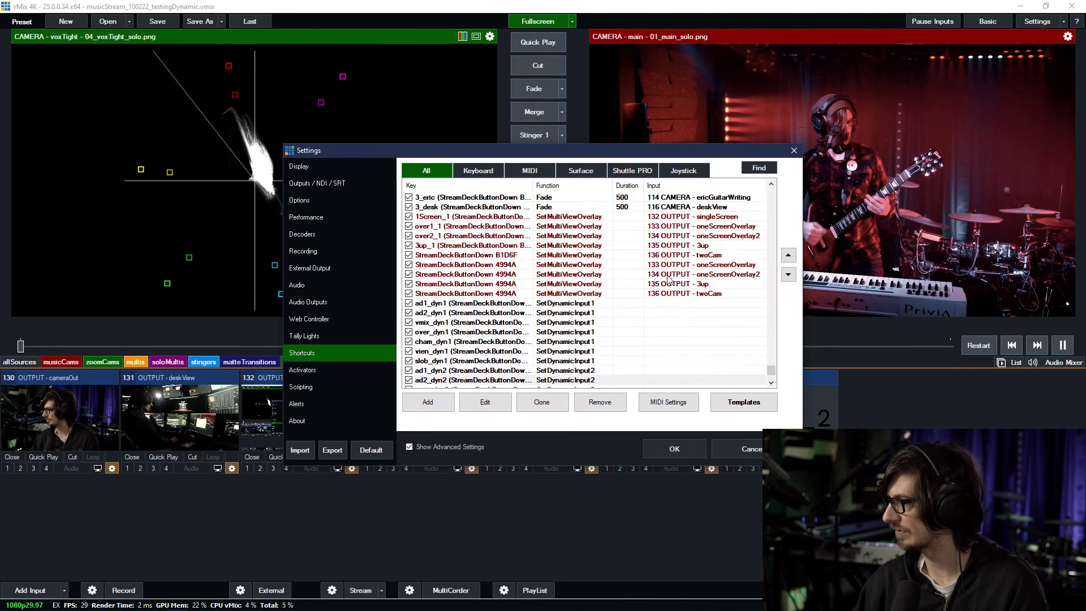
{"action": "double_click", "coordinate": [669, 247]}
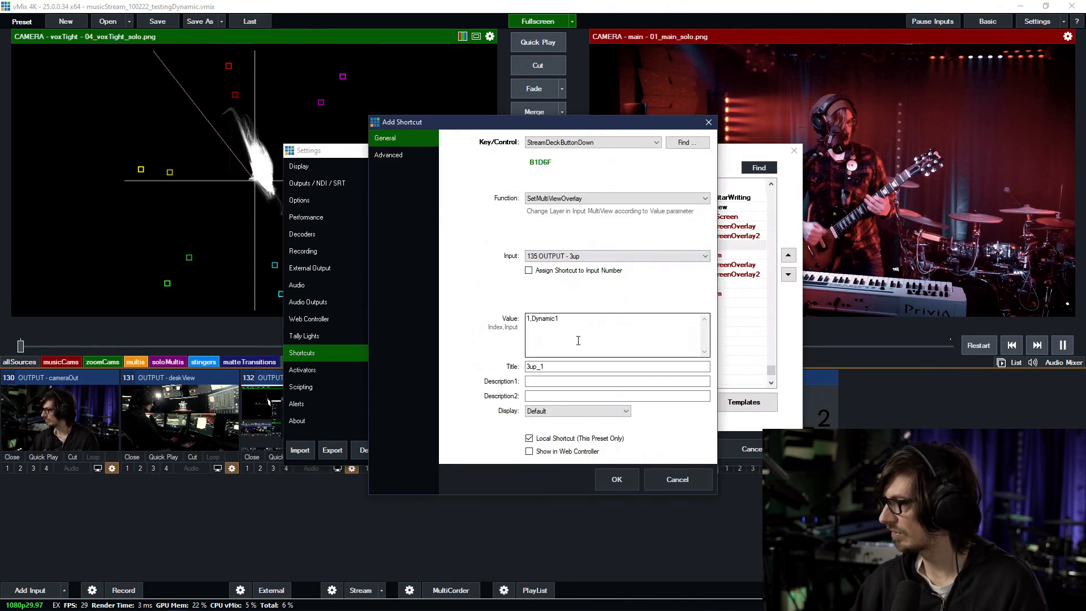
{"action": "left_click", "coordinate": [666, 477]}
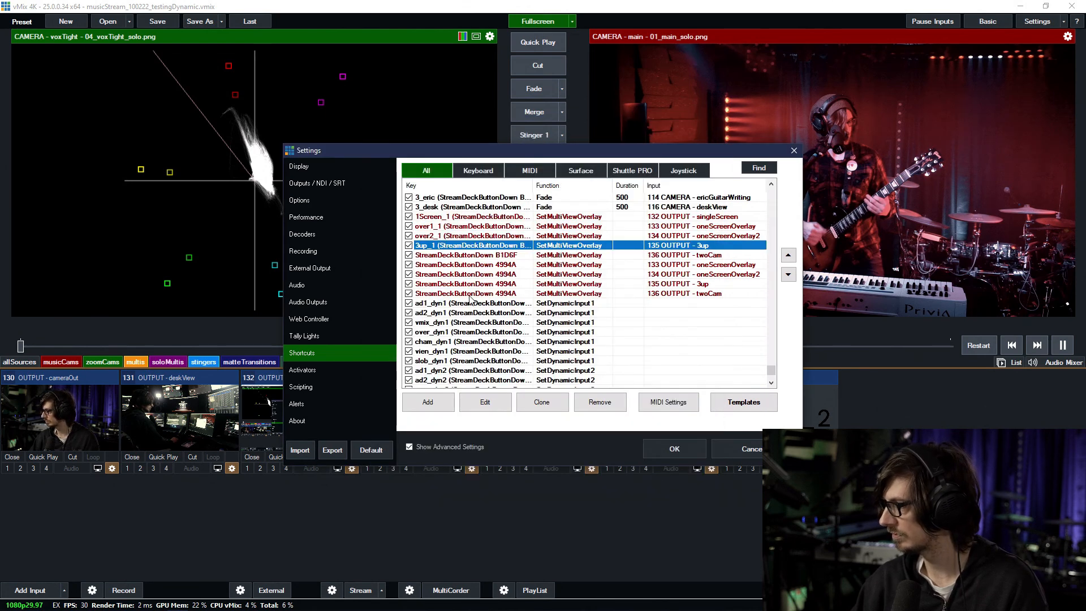
{"action": "double_click", "coordinate": [691, 284]}
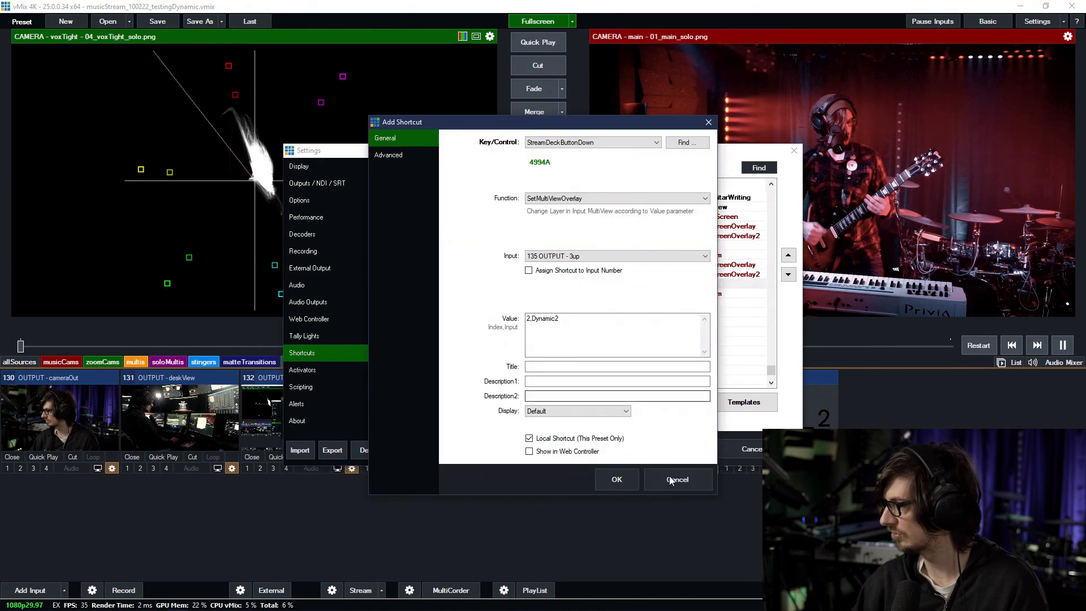
{"action": "left_click", "coordinate": [673, 478]}
{"action": "left_click", "coordinate": [722, 451]}
Step: Examine the layer assignments of 135 OUTPUT - 3up while the dynamic inputs are switched, and close its input settings
{"action": "left_click", "coordinate": [711, 468]}
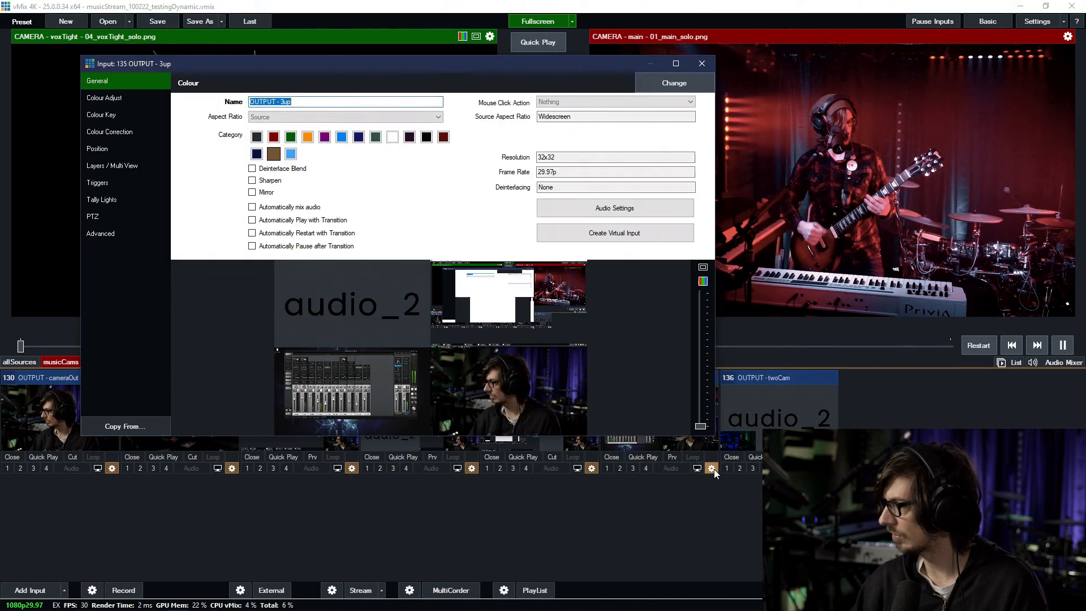
{"action": "left_click", "coordinate": [128, 150]}
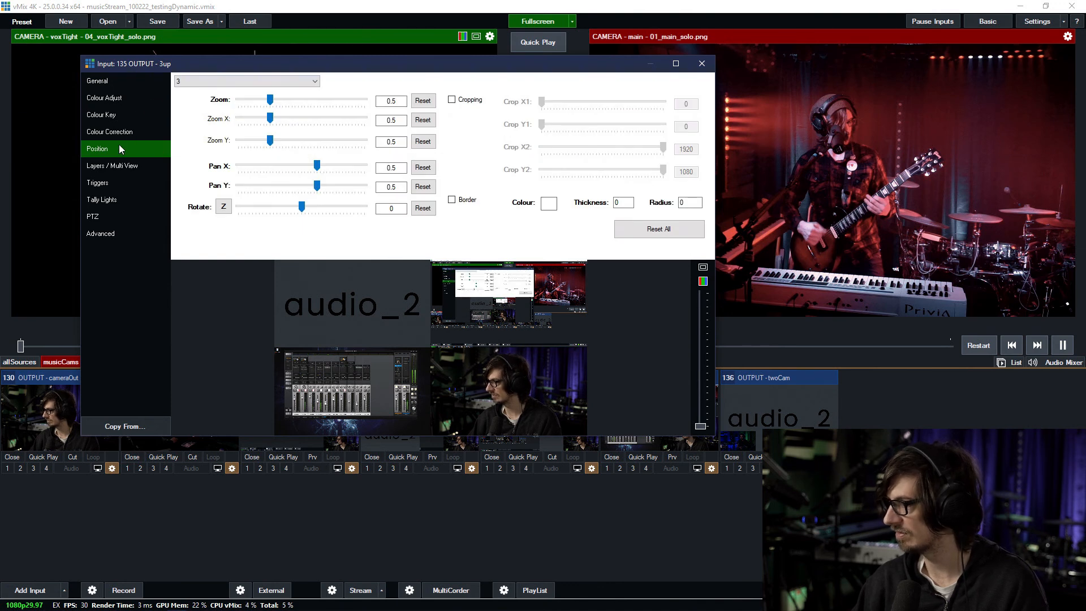
{"action": "left_click", "coordinate": [121, 182]}
{"action": "left_click", "coordinate": [130, 165]}
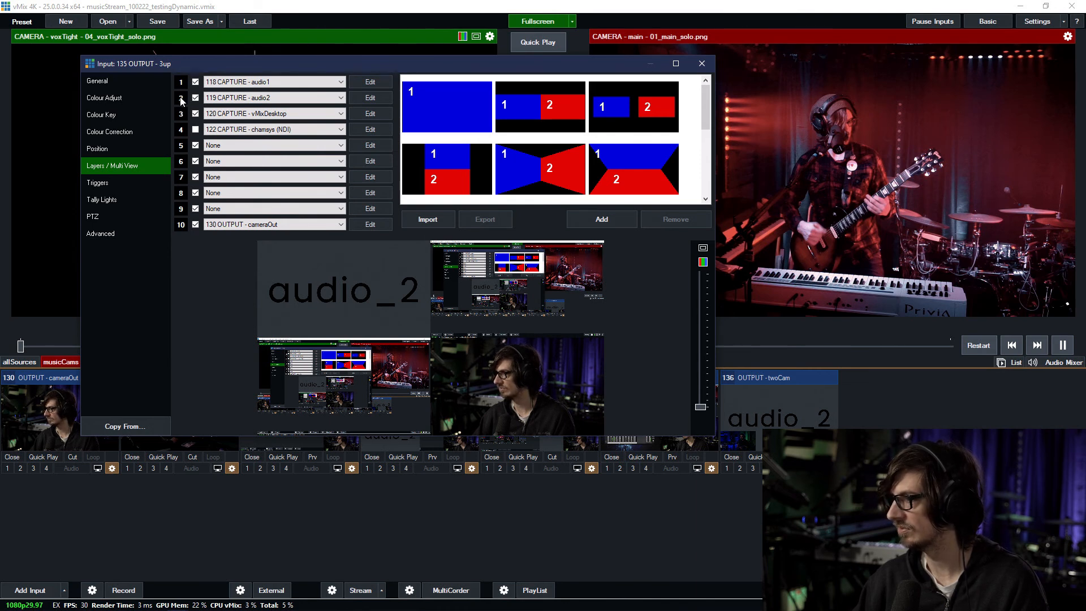
{"action": "left_click_drag", "start_coordinate": [180, 98], "coordinate": [174, 89]}
{"action": "left_click_drag", "start_coordinate": [179, 88], "coordinate": [186, 102]}
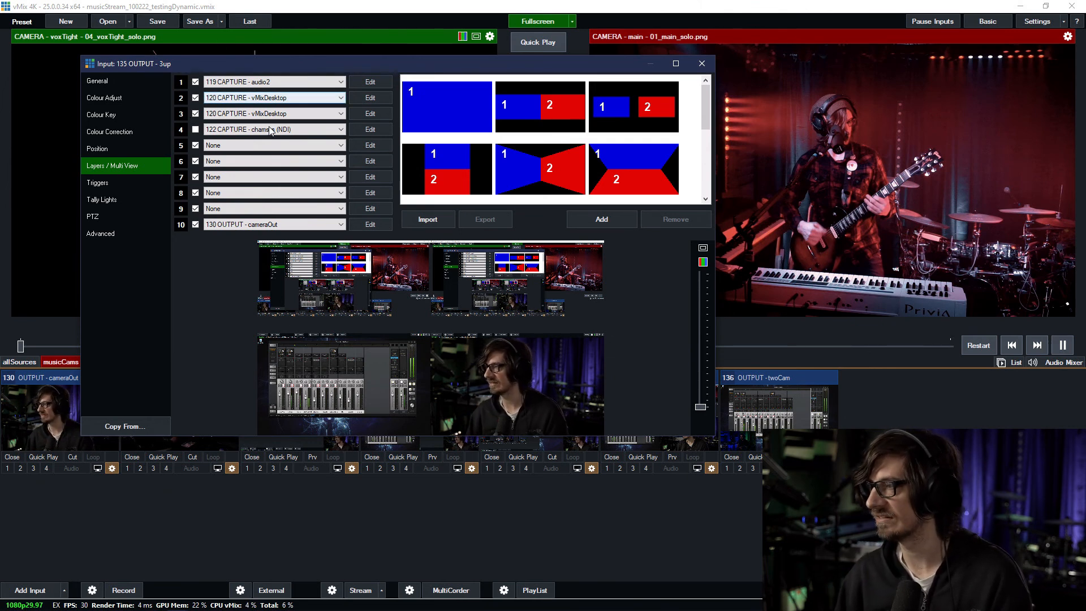
{"action": "left_click", "coordinate": [702, 63]}
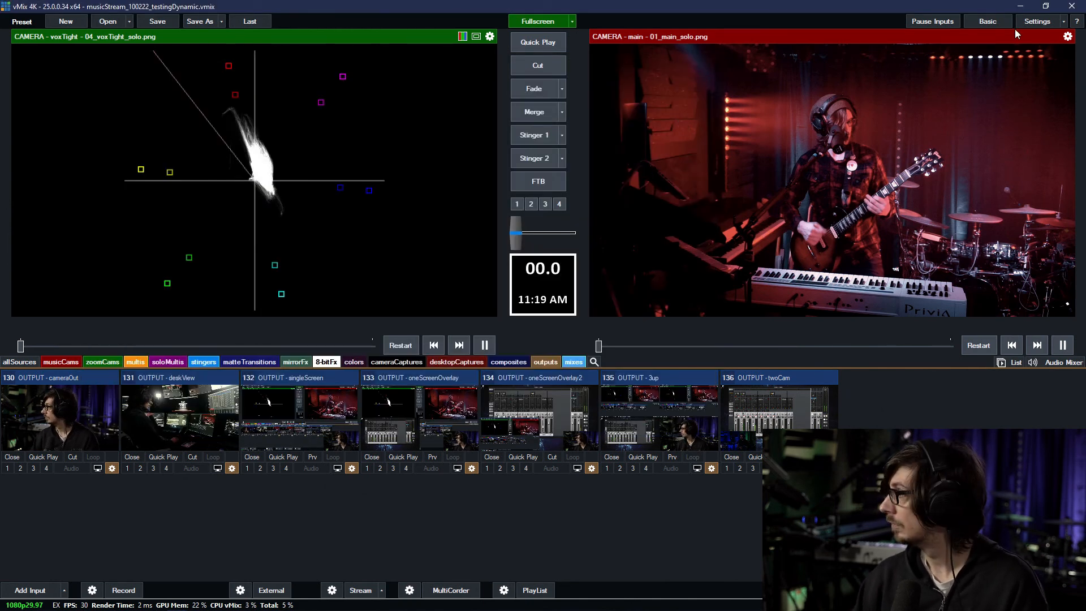
Step: Clone the 4994A layer shortcut for 136 OUTPUT - twoCam and assign the copy to Stream Deck button 266CA
{"action": "left_click", "coordinate": [1037, 21]}
{"action": "left_click_drag", "start_coordinate": [463, 156], "coordinate": [216, 42]}
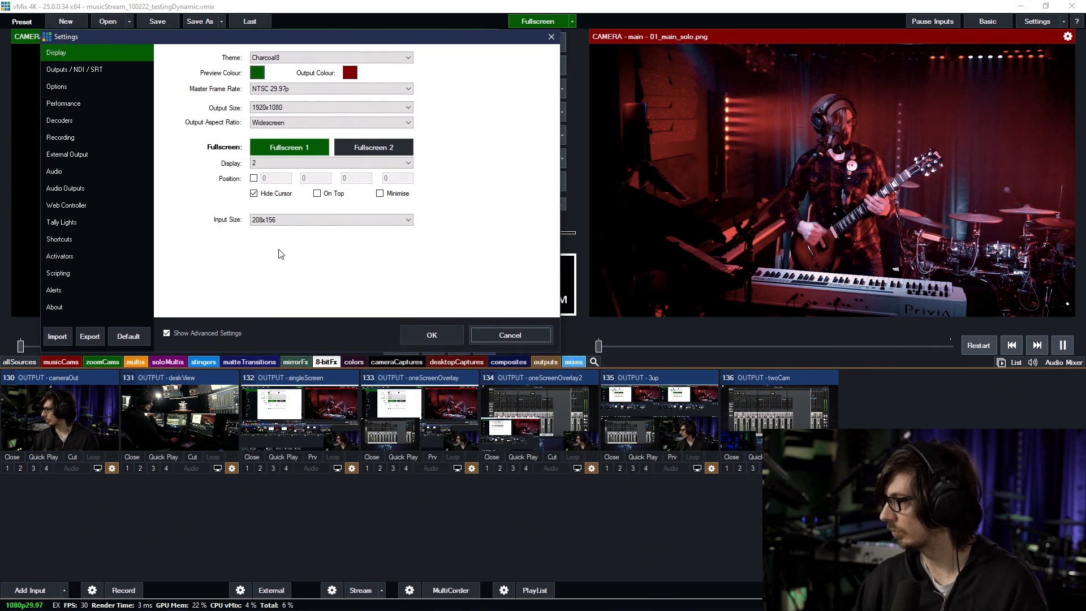
{"action": "left_click", "coordinate": [93, 239]}
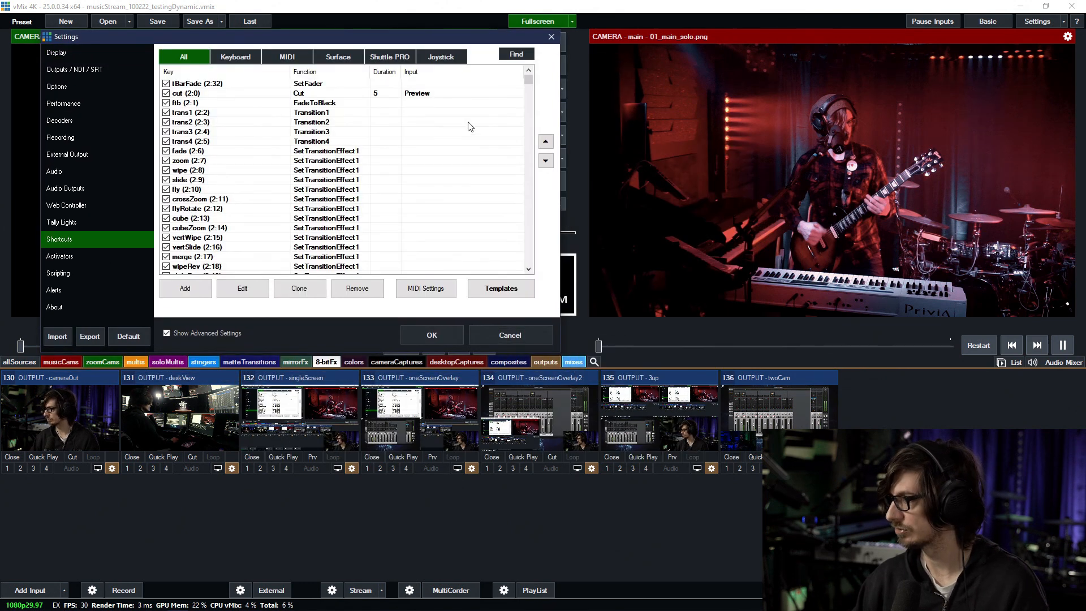
{"action": "left_click_drag", "start_coordinate": [527, 85], "coordinate": [514, 249]}
{"action": "scroll", "coordinate": [417, 211], "scroll_direction": "down", "scroll_amount": 13}
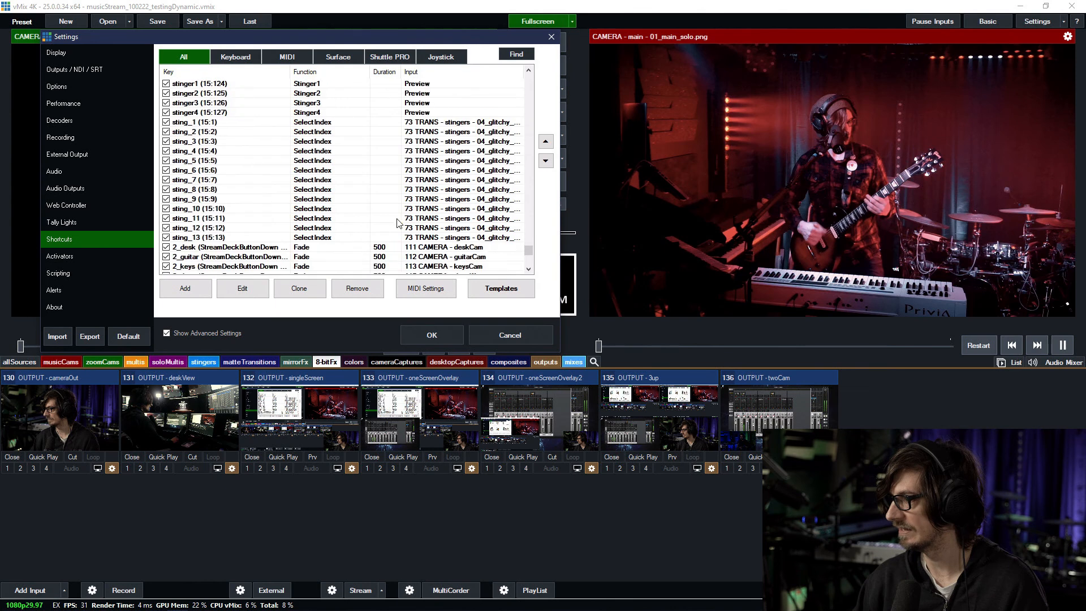
{"action": "left_click", "coordinate": [295, 290]}
{"action": "double_click", "coordinate": [244, 190]}
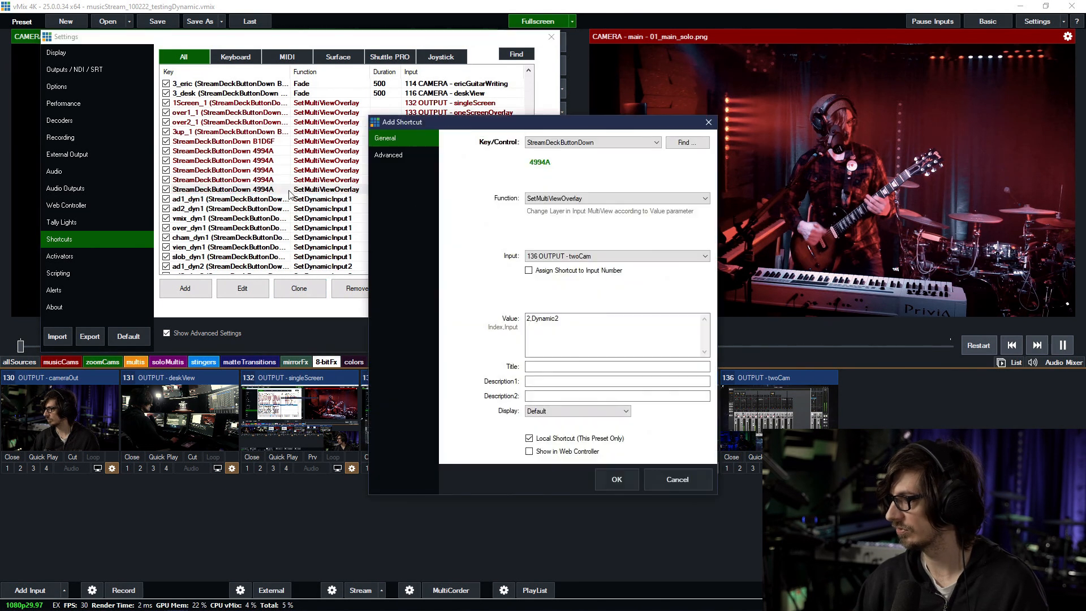
{"action": "left_click", "coordinate": [682, 143]}
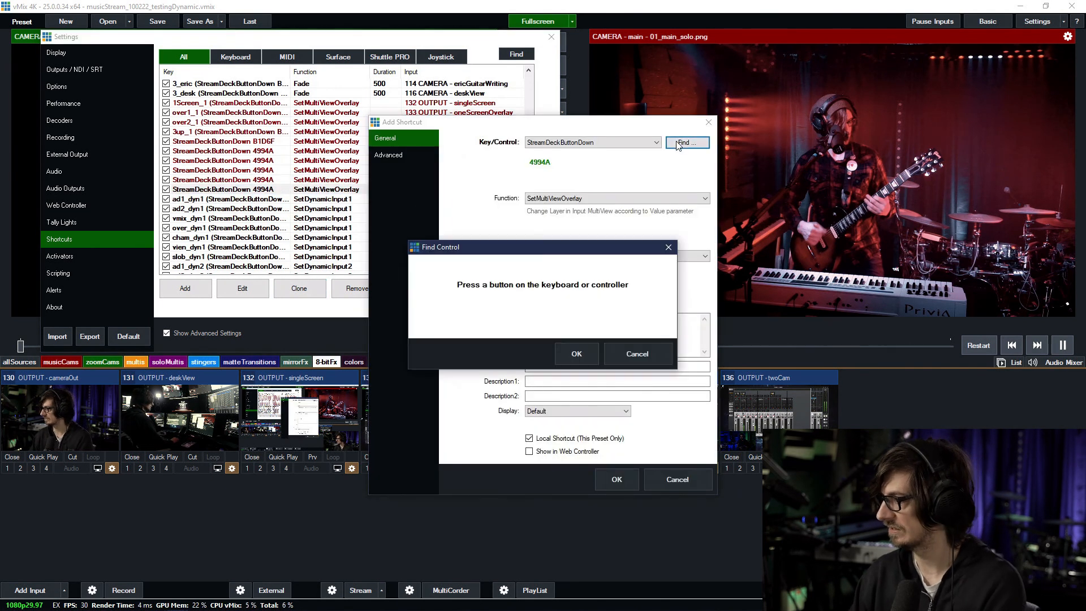
{"action": "left_click", "coordinate": [580, 356]}
Step: Set the cloned shortcut's value to 3,Dynamic3 and its title to 3up_3, and save the settings
{"action": "left_click", "coordinate": [570, 318]}
{"action": "key", "text": "BackSpace"}
{"action": "type", "text": "3,Dynamic3"}
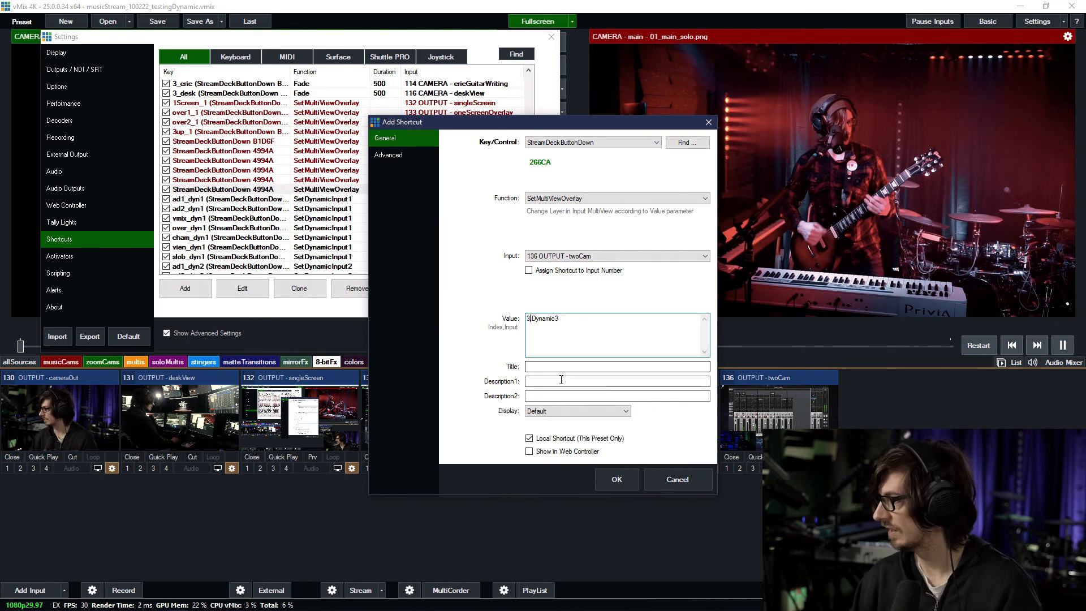
{"action": "left_click", "coordinate": [548, 366]}
{"action": "type", "text": "3up_3"}
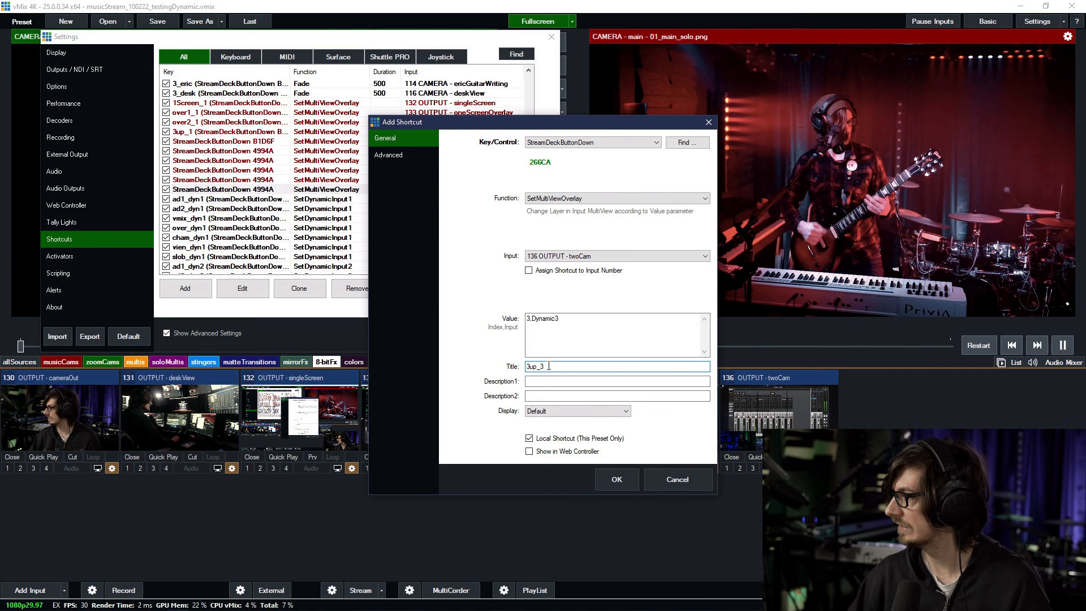
{"action": "left_click", "coordinate": [618, 478]}
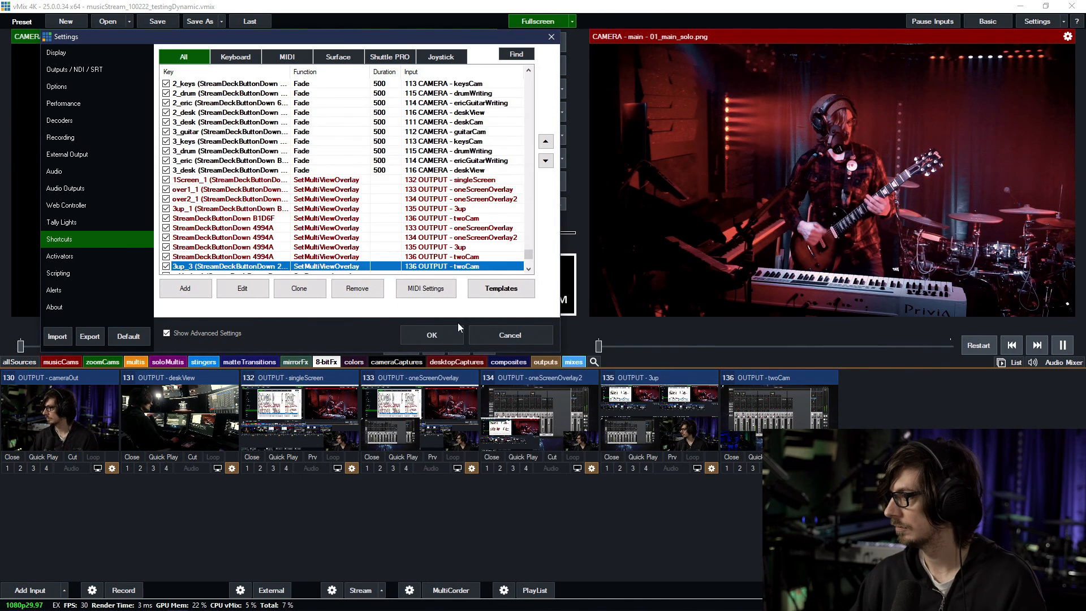
{"action": "left_click", "coordinate": [433, 336]}
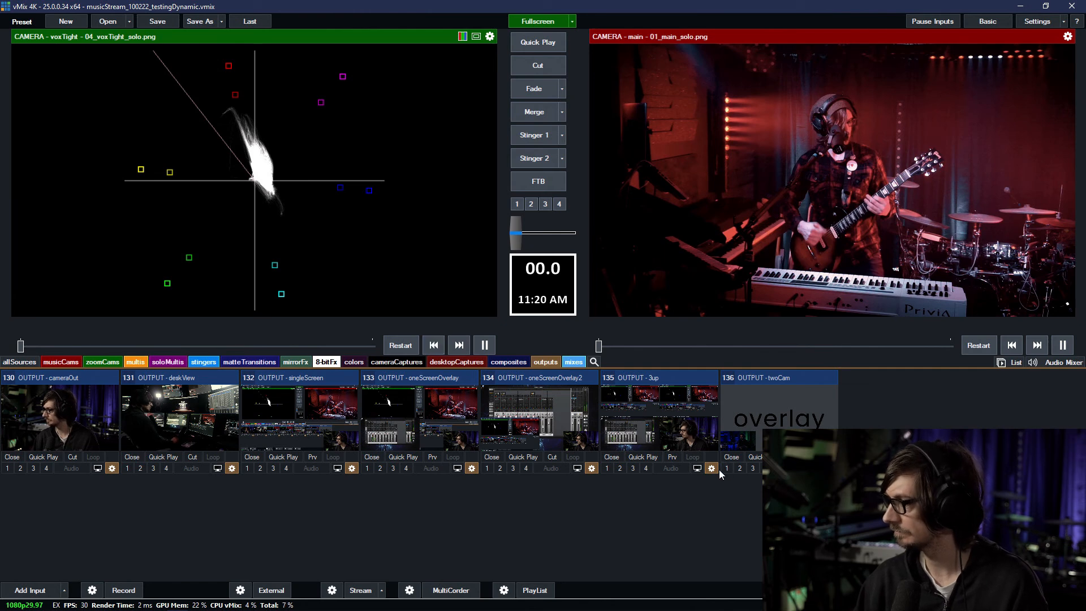
Step: Change the input of the 3up_3 shortcut to 135 OUTPUT - 3up and save the settings
{"action": "left_click", "coordinate": [1030, 22]}
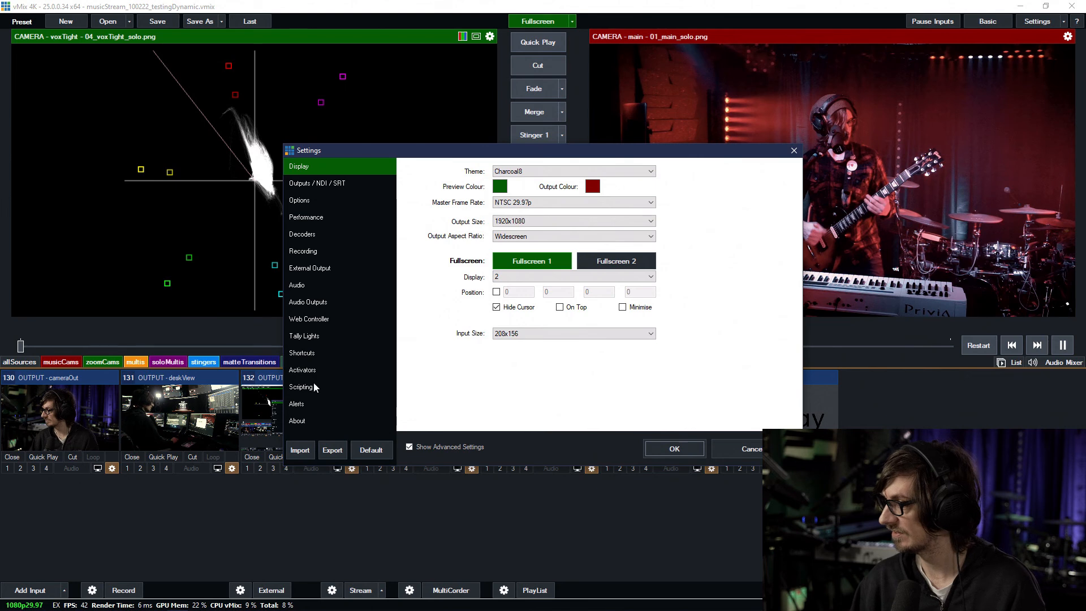
{"action": "left_click", "coordinate": [309, 354]}
{"action": "scroll", "coordinate": [769, 276], "scroll_direction": "down", "scroll_amount": 5}
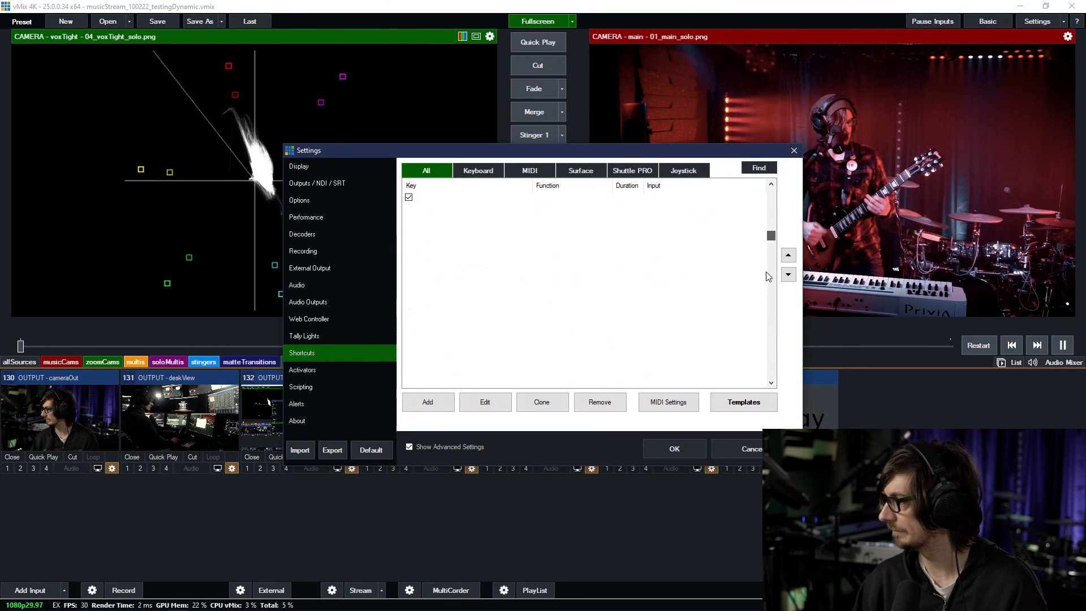
{"action": "scroll", "coordinate": [769, 276], "scroll_direction": "down", "scroll_amount": 5}
{"action": "double_click", "coordinate": [490, 352]}
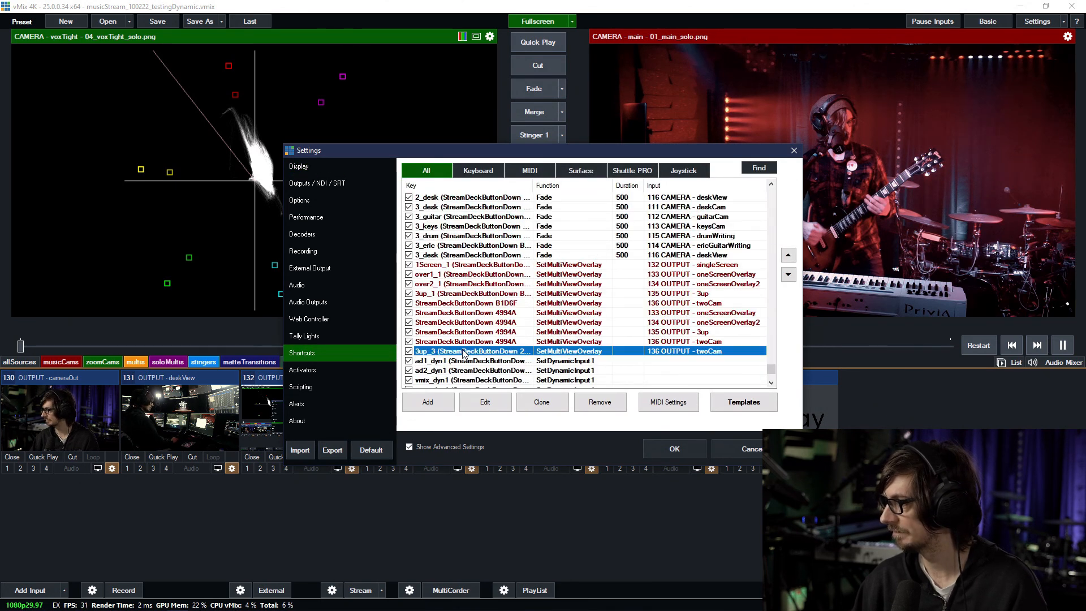
{"action": "left_click", "coordinate": [549, 256]}
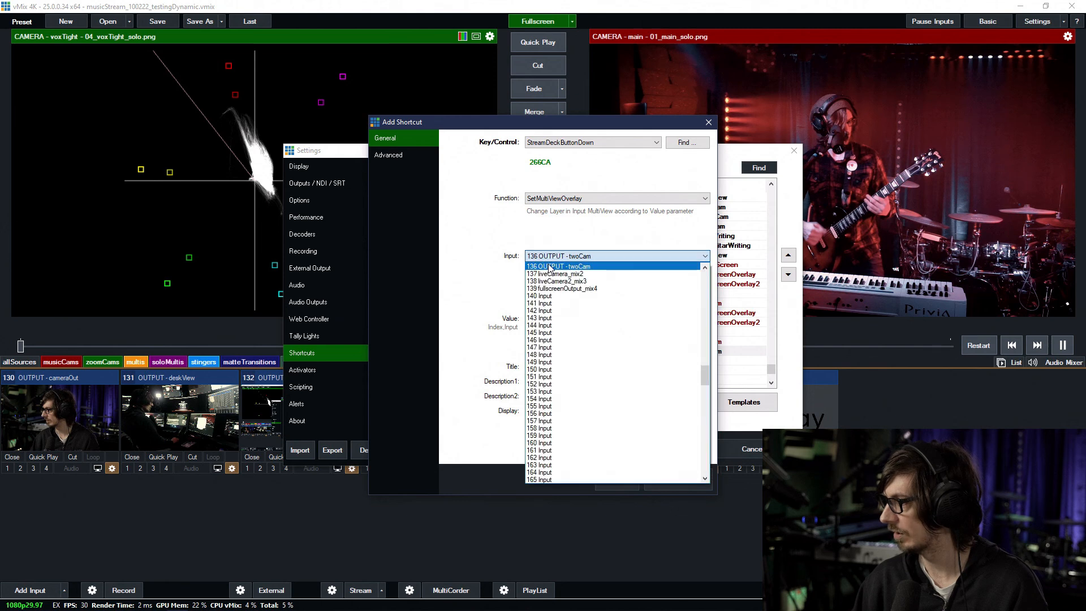
{"action": "scroll", "coordinate": [552, 273], "scroll_direction": "up", "scroll_amount": 1}
{"action": "left_click", "coordinate": [569, 281]}
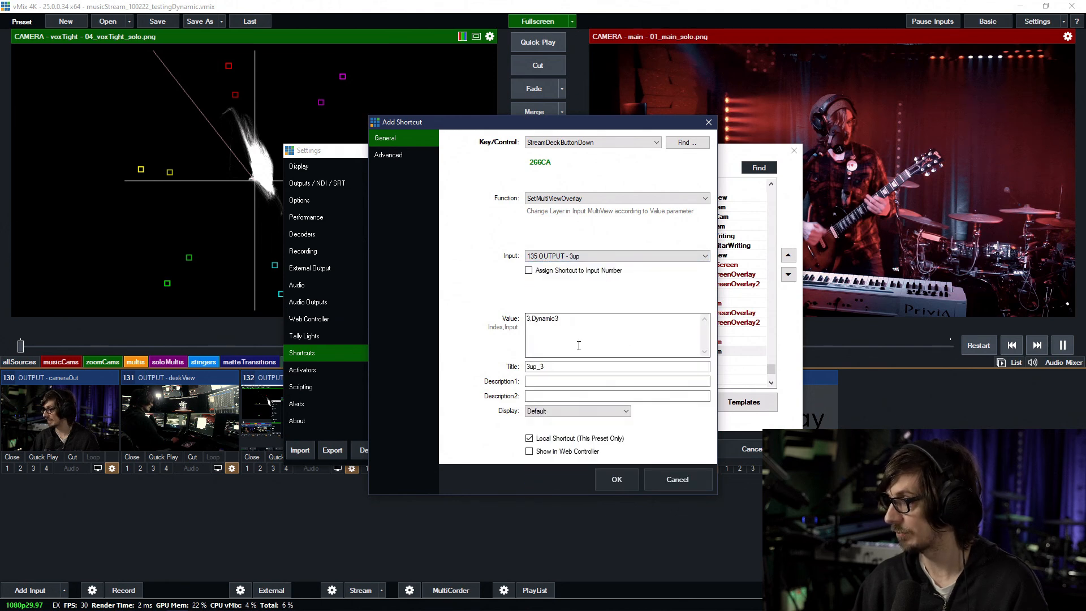
{"action": "left_click", "coordinate": [616, 480]}
{"action": "left_click", "coordinate": [655, 448]}
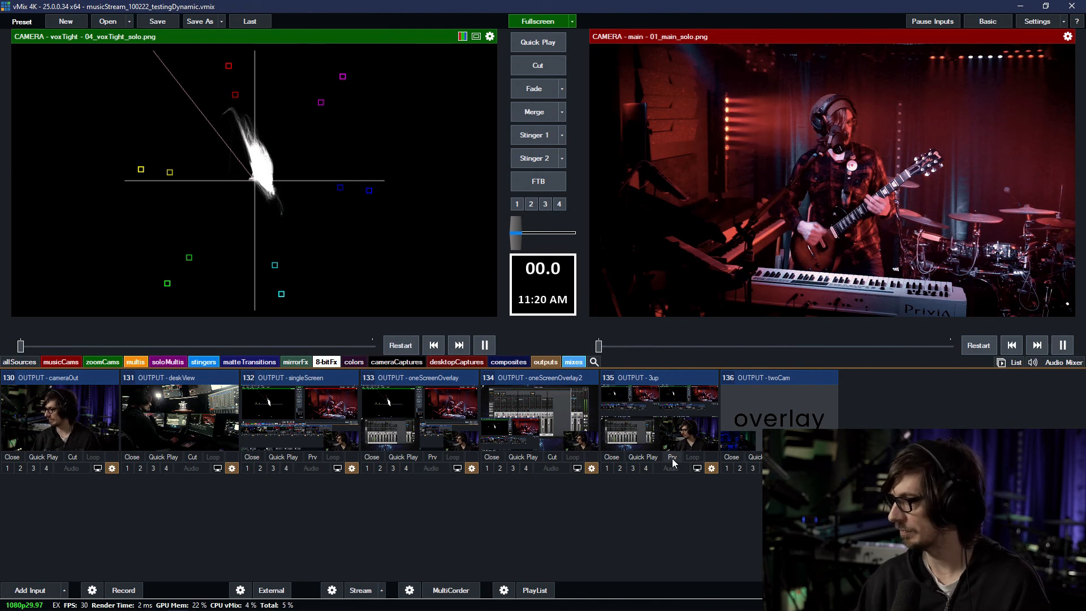
Step: Switch to the Stream Deck app and shorten the two Cam Reaper key's title to two Cam
{"action": "left_click", "coordinate": [694, 471]}
{"action": "left_click", "coordinate": [351, 298]}
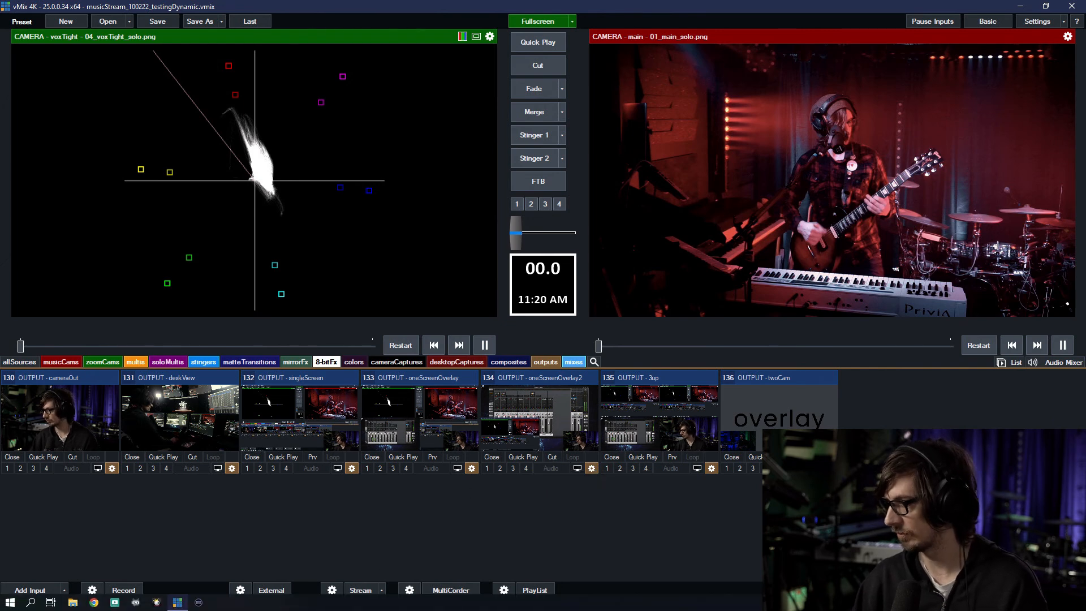
{"action": "left_click", "coordinate": [178, 603]}
{"action": "left_click", "coordinate": [179, 603]}
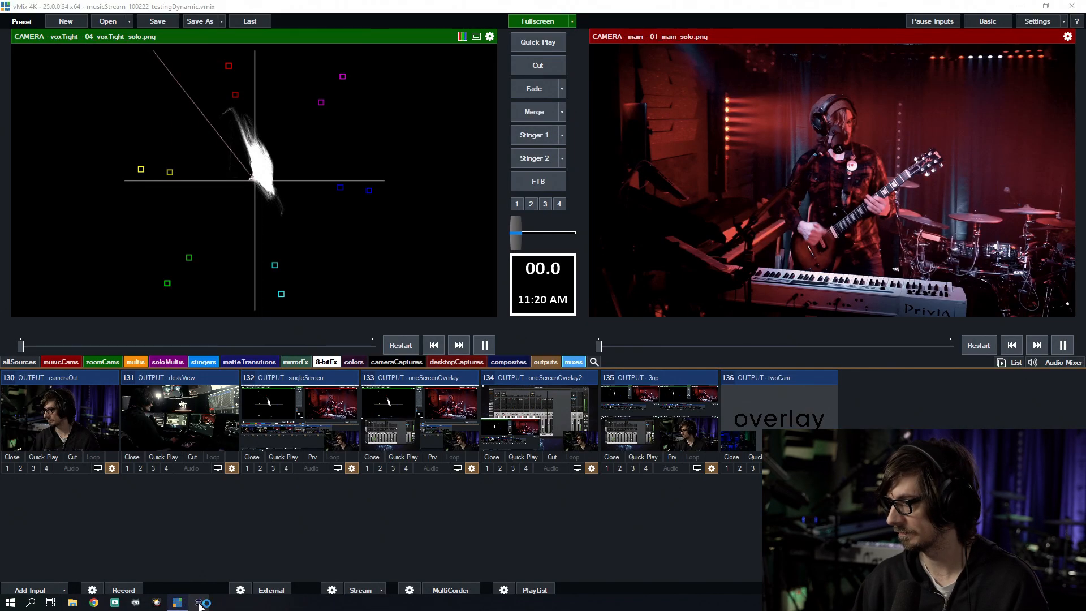
{"action": "left_click", "coordinate": [198, 603]}
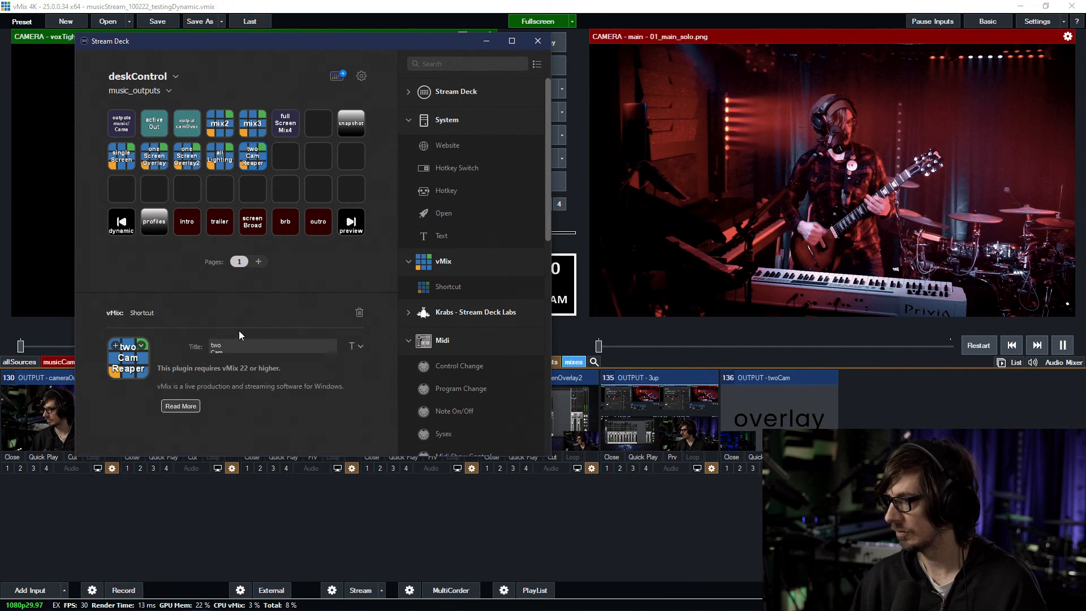
{"action": "left_click", "coordinate": [239, 346]}
{"action": "key", "text": "BackSpace"}
{"action": "key", "text": "BackSpace"}
{"action": "key", "text": "BackSpace"}
{"action": "key", "text": "BackSpace"}
{"action": "key", "text": "BackSpace"}
{"action": "key", "text": "BackSpace"}
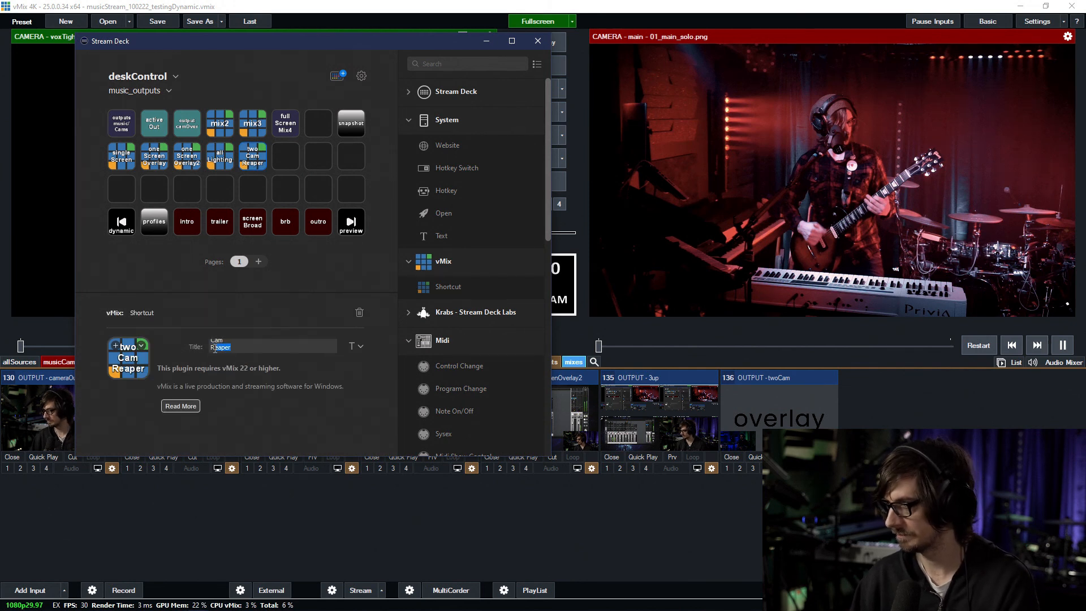
{"action": "key", "text": "BackSpace"}
Step: Retitle the all Lighting key on the music_outputs page as 3up
{"action": "left_click", "coordinate": [215, 164]}
{"action": "left_click", "coordinate": [236, 355]}
{"action": "key", "text": "ctrl+a"}
{"action": "type", "text": "3up"}
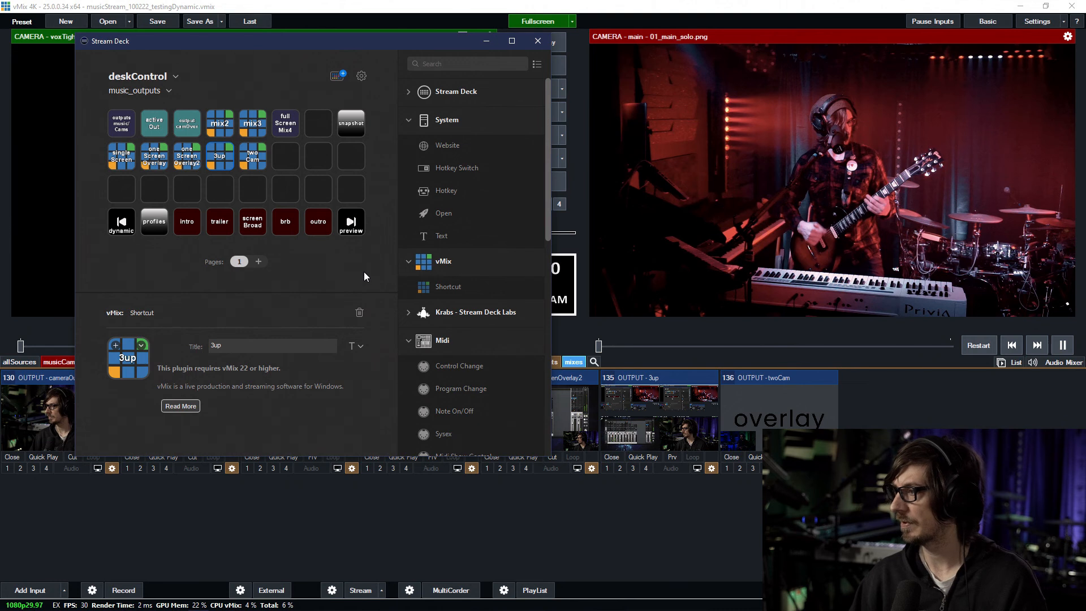
Step: Adjust the 3up key's title size and set the two Cam key's title size to 12 pt
{"action": "left_click", "coordinate": [356, 346]}
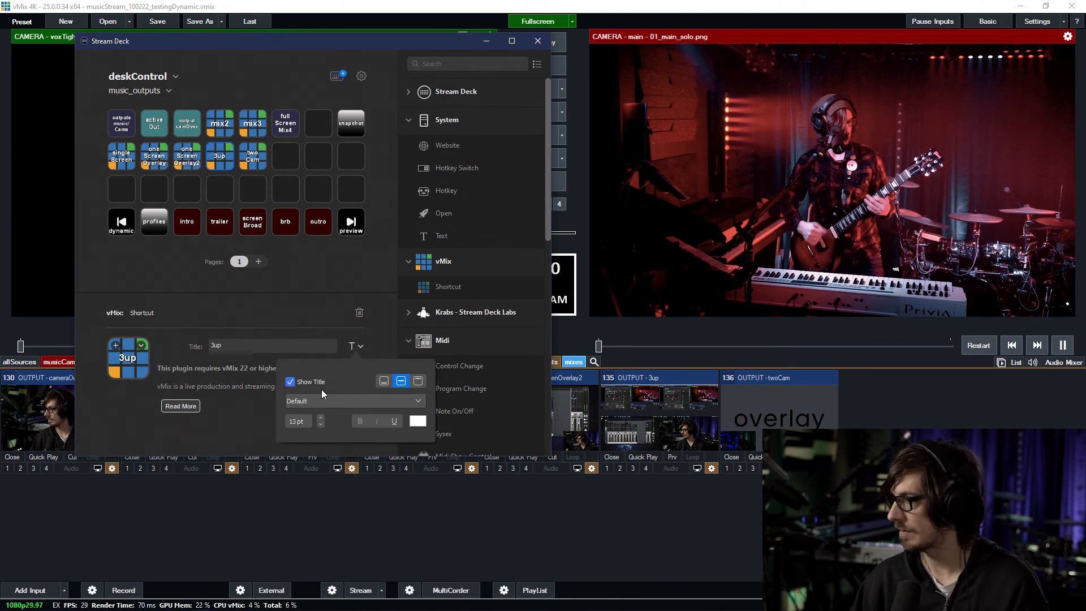
{"action": "left_click", "coordinate": [252, 157]}
{"action": "left_click", "coordinate": [358, 348]}
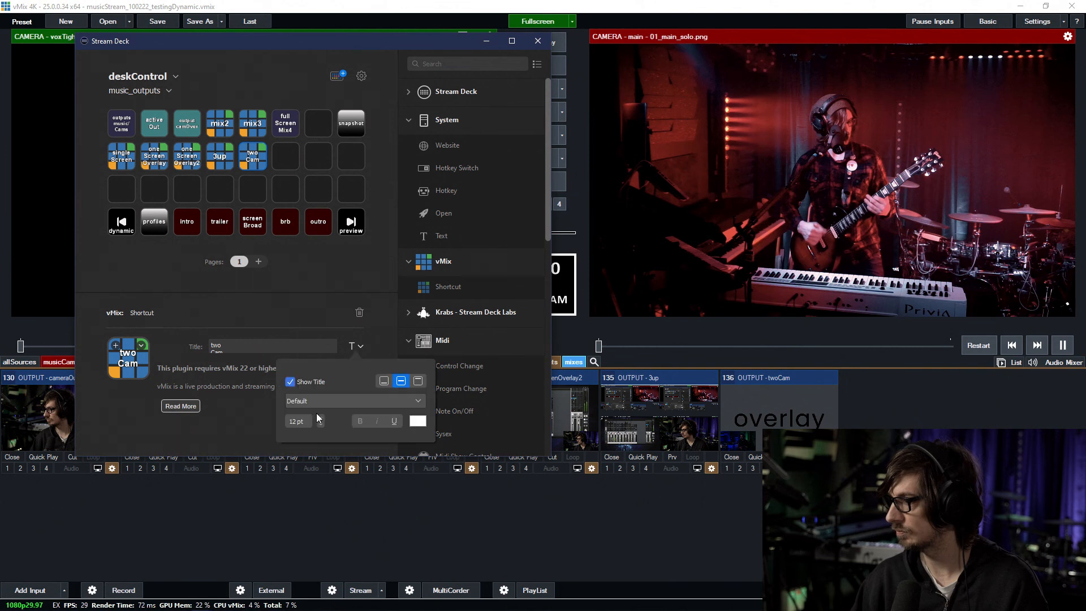
{"action": "left_click", "coordinate": [262, 263]}
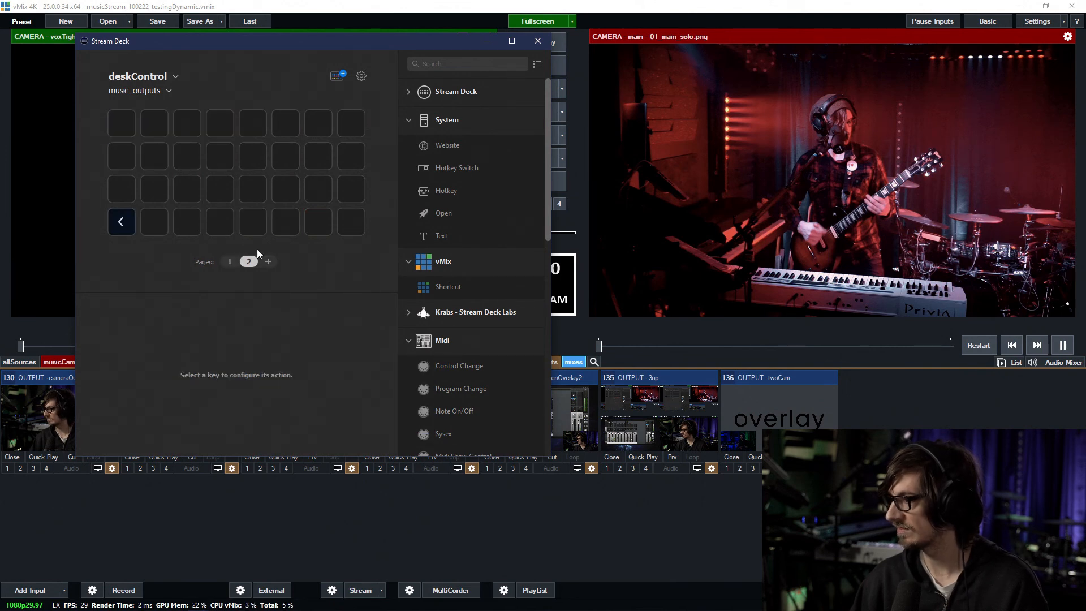
{"action": "left_click", "coordinate": [229, 261]}
{"action": "right_click", "coordinate": [249, 263]}
{"action": "left_click", "coordinate": [282, 283]}
{"action": "left_click", "coordinate": [341, 278]}
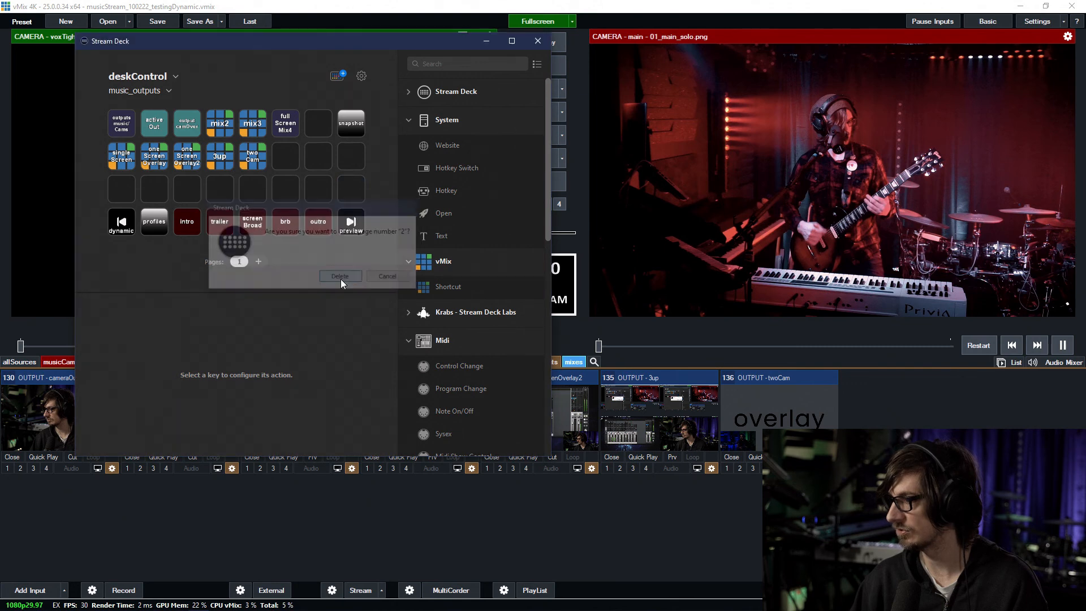
Step: Close Stream Deck and, in the vMix layer settings of 135 OUTPUT - 3up, swap layers 1 and 4
{"action": "left_click", "coordinate": [542, 49]}
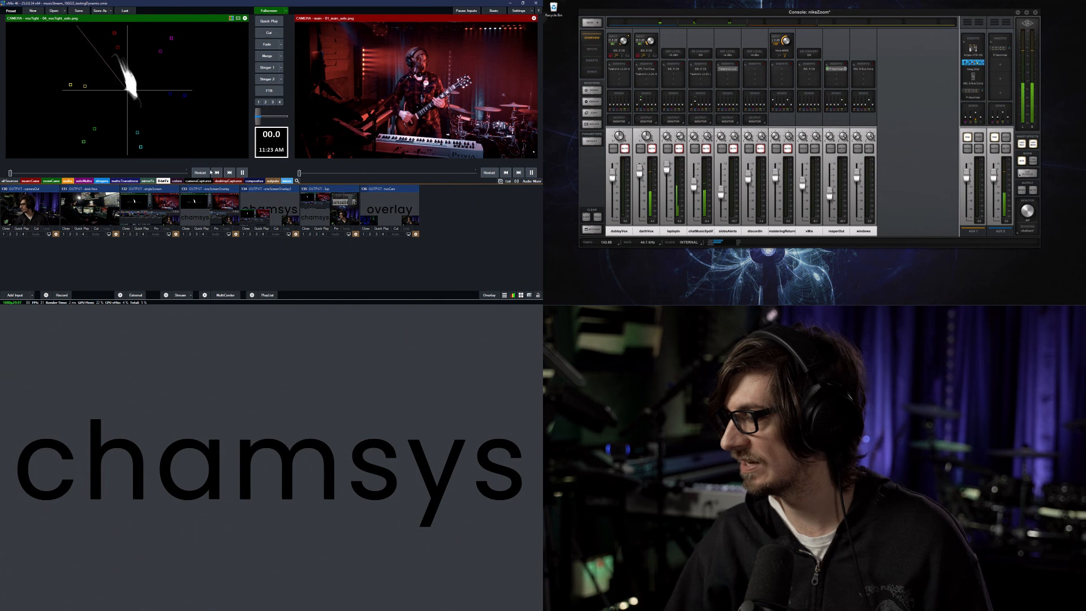
{"action": "left_click", "coordinate": [356, 234]}
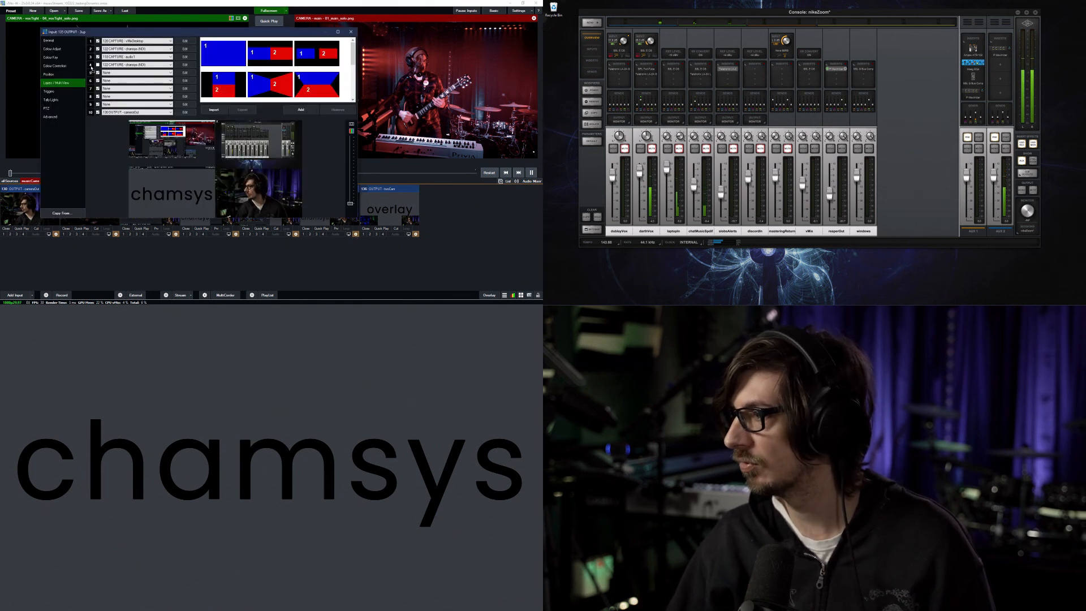
{"action": "left_click_drag", "start_coordinate": [90, 66], "coordinate": [91, 66]}
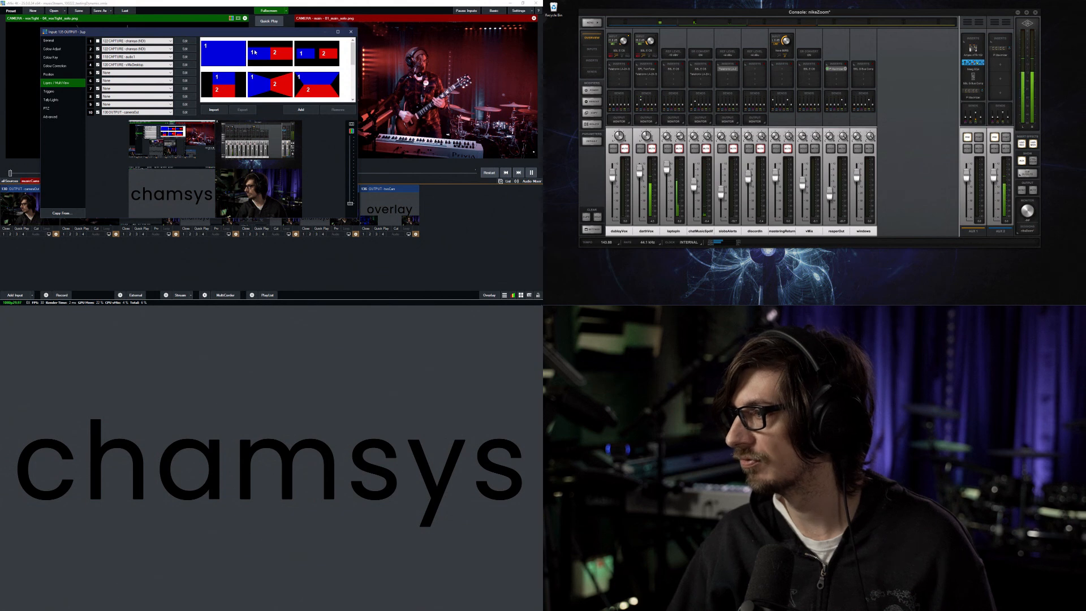
{"action": "left_click", "coordinate": [350, 32]}
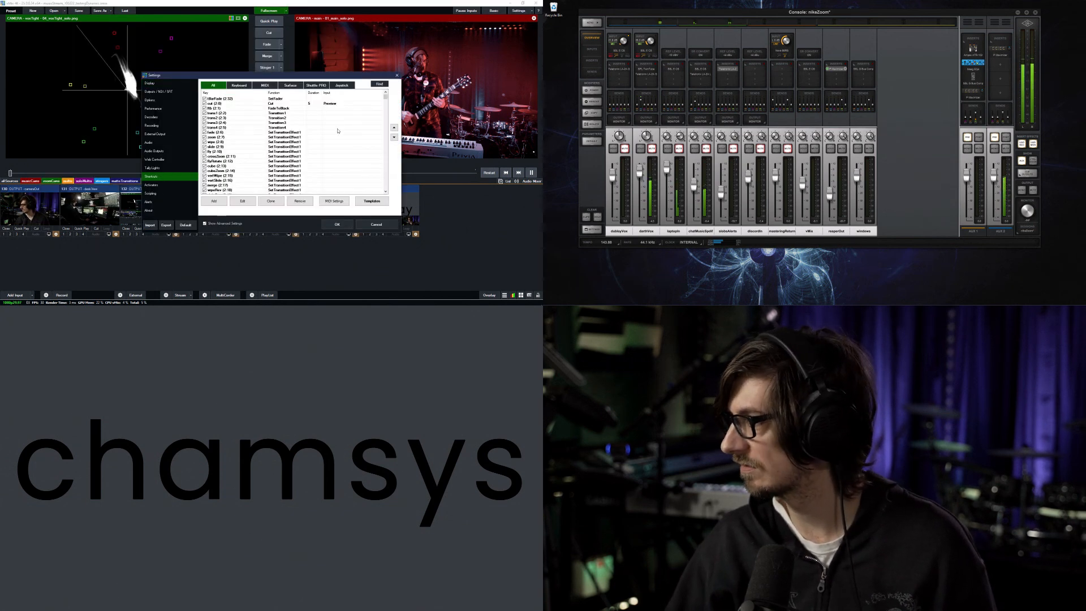
Step: Set the value of the 3up_1 shortcut to 4,Dynamic1 and save the settings
{"action": "scroll", "coordinate": [359, 114], "scroll_direction": "down", "scroll_amount": 10}
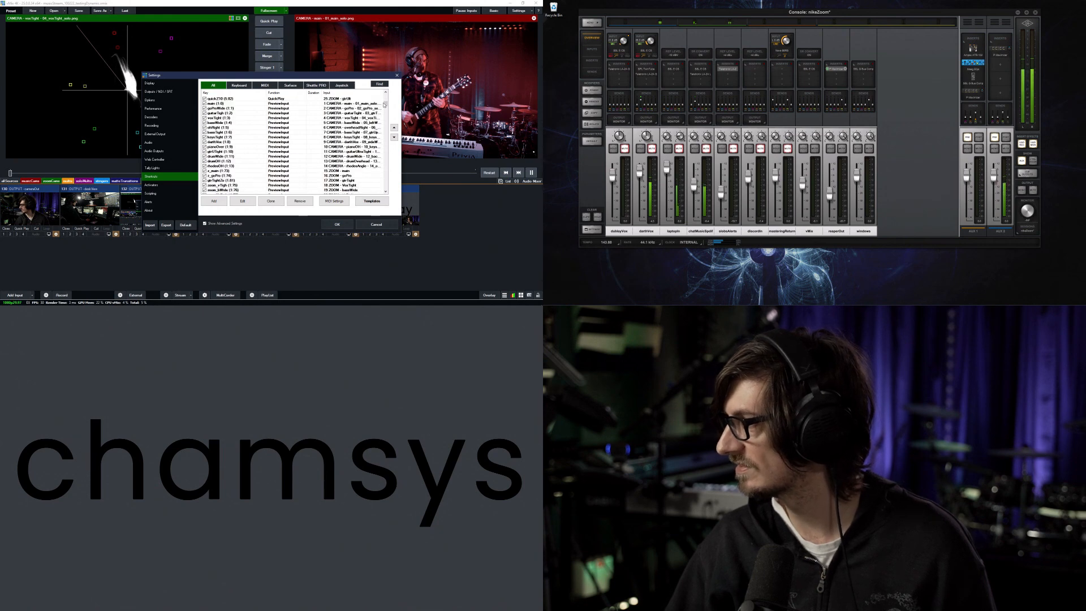
{"action": "scroll", "coordinate": [230, 167], "scroll_direction": "down", "scroll_amount": 15}
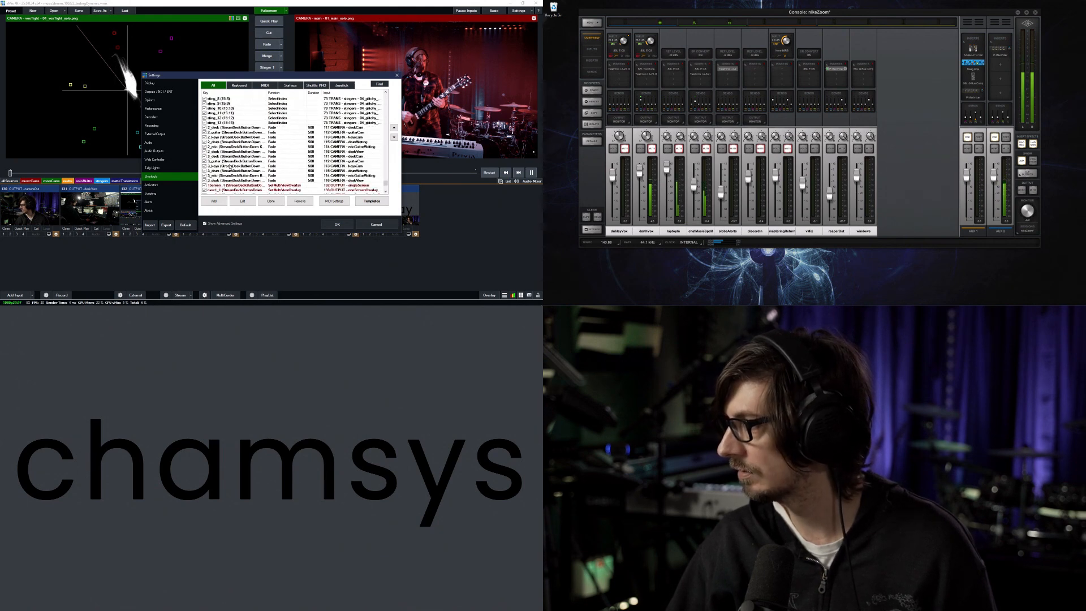
{"action": "scroll", "coordinate": [230, 170], "scroll_direction": "down", "scroll_amount": 6}
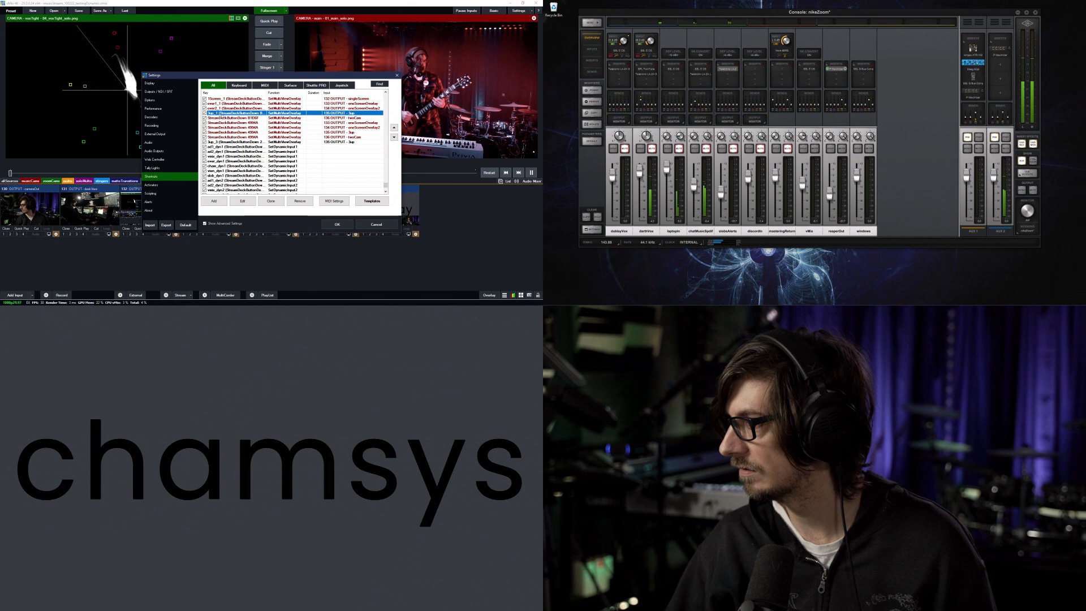
{"action": "double_click", "coordinate": [223, 114]}
{"action": "left_click", "coordinate": [265, 160]}
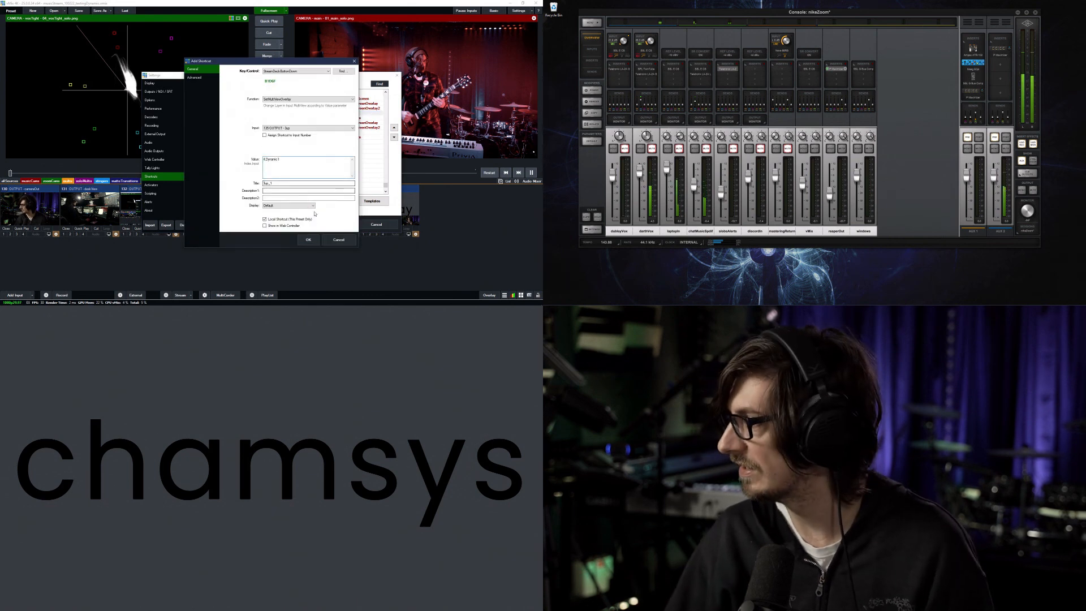
{"action": "left_click", "coordinate": [308, 239]}
{"action": "left_click", "coordinate": [335, 224]}
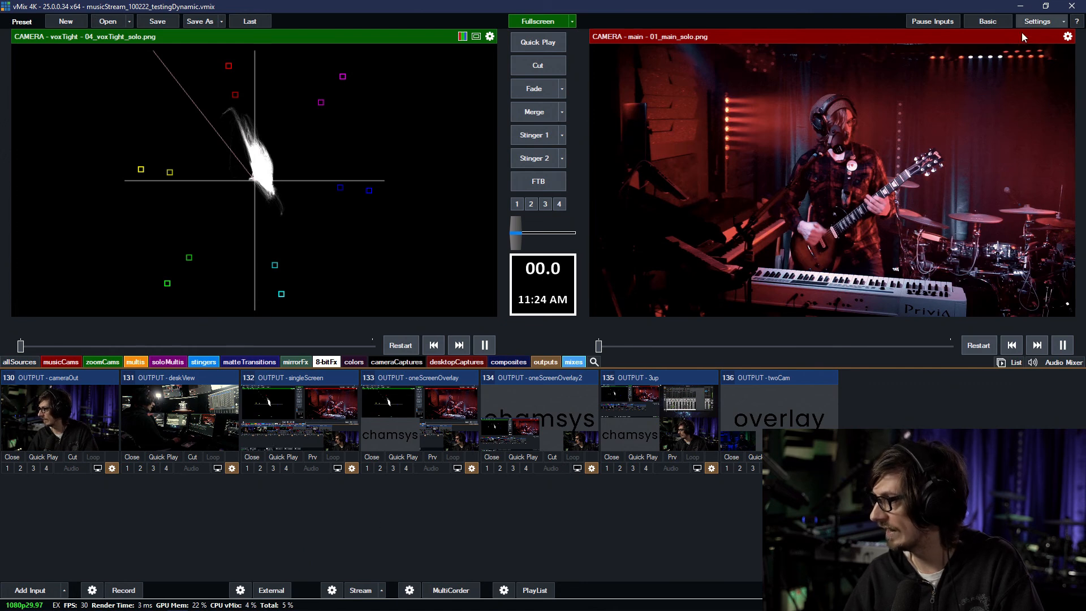
{"action": "left_click", "coordinate": [305, 370]}
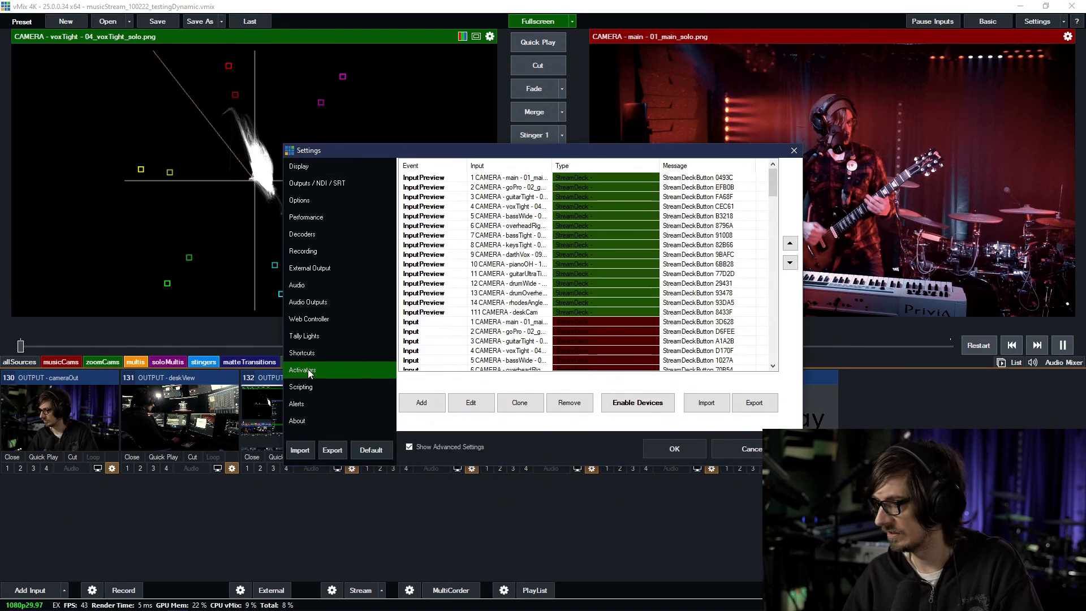
{"action": "left_click_drag", "start_coordinate": [773, 186], "coordinate": [751, 345]}
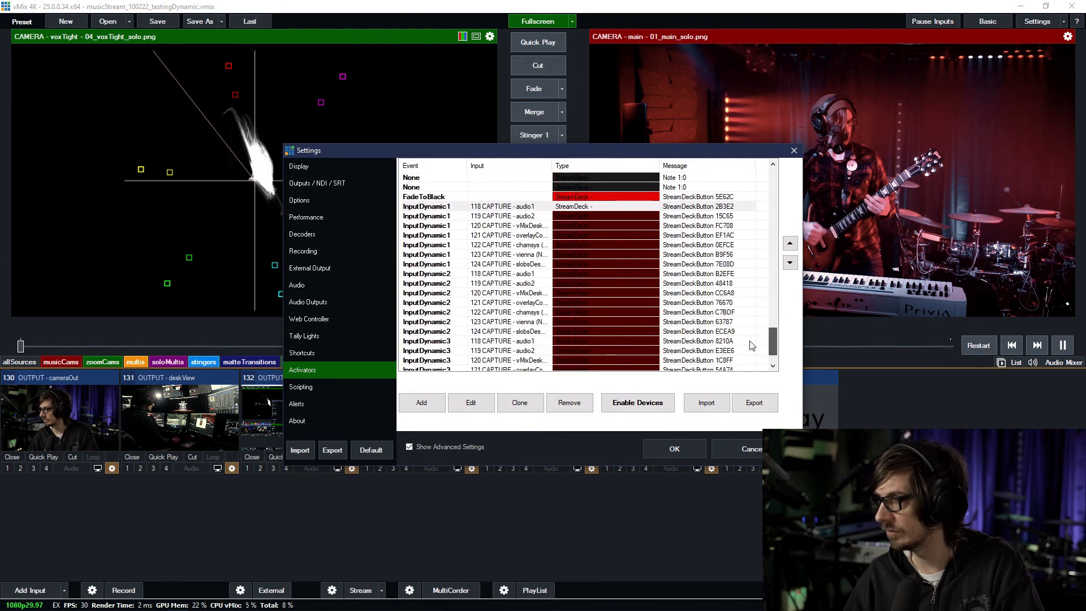
{"action": "left_click", "coordinate": [747, 449]}
Step: Save a new copy of the preset as musicStream_101222.vmix in the musicStreaming folder
{"action": "left_click", "coordinate": [201, 23]}
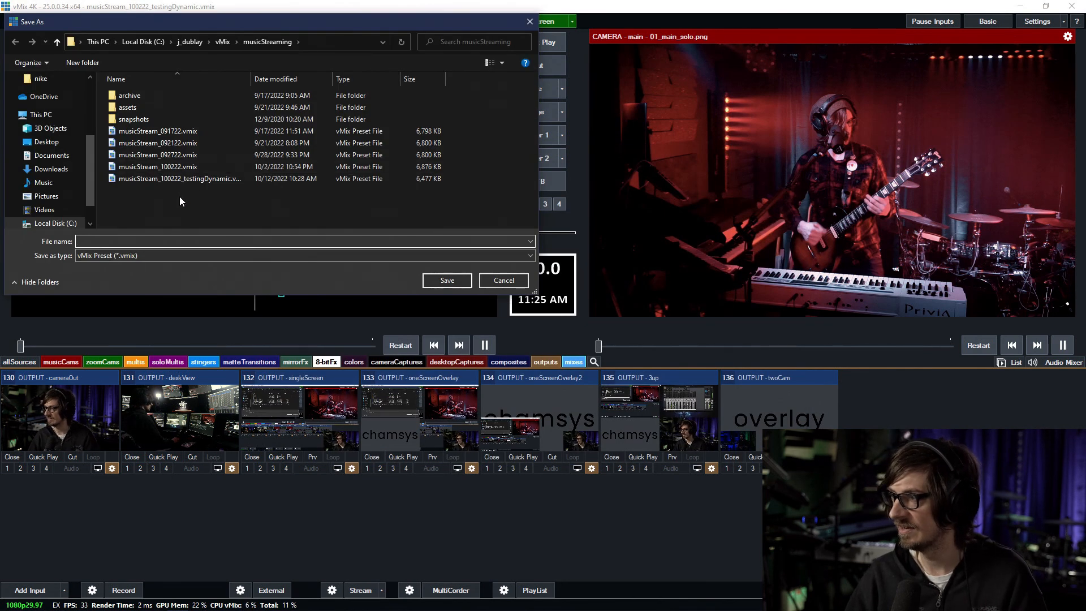
{"action": "left_click", "coordinate": [175, 178]}
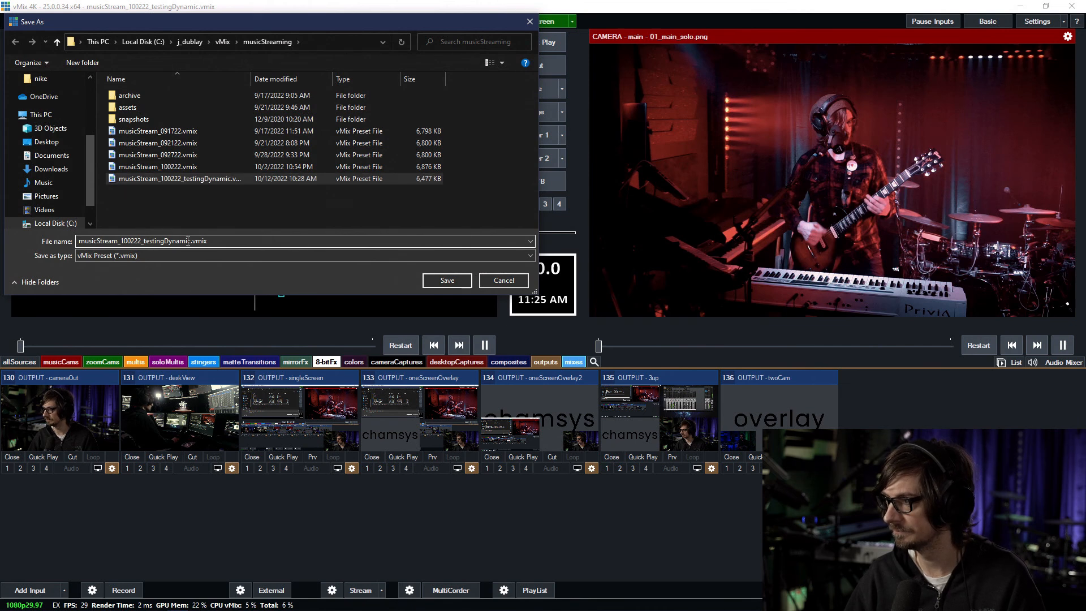
{"action": "key", "text": "Delete"}
{"action": "key", "text": "Delete"}
{"action": "key", "text": "BackSpace"}
{"action": "key", "text": "BackSpace"}
{"action": "key", "text": "BackSpace"}
{"action": "key", "text": "BackSpace"}
{"action": "key", "text": "BackSpace"}
{"action": "key", "text": "BackSpace"}
{"action": "key", "text": "BackSpace"}
{"action": "key", "text": "BackSpace"}
{"action": "key", "text": "BackSpace"}
{"action": "key", "text": "BackSpace"}
{"action": "key", "text": "BackSpace"}
{"action": "key", "text": "BackSpace"}
{"action": "key", "text": "BackSpace"}
{"action": "key", "text": "BackSpace"}
{"action": "key", "text": "BackSpace"}
{"action": "key", "text": "BackSpace"}
{"action": "key", "text": "BackSpace"}
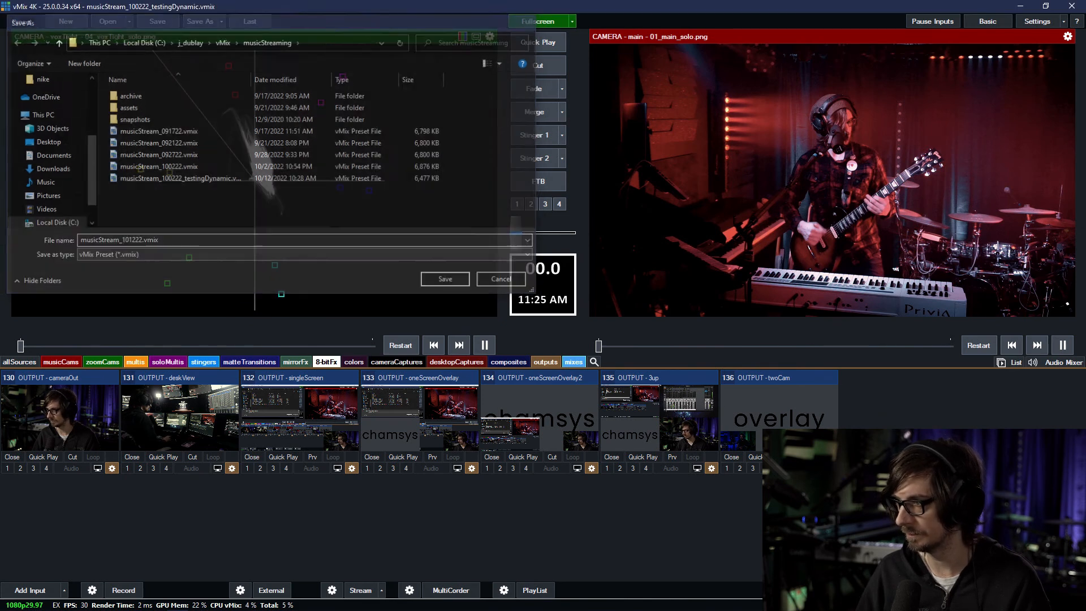
{"action": "key", "text": "Return"}
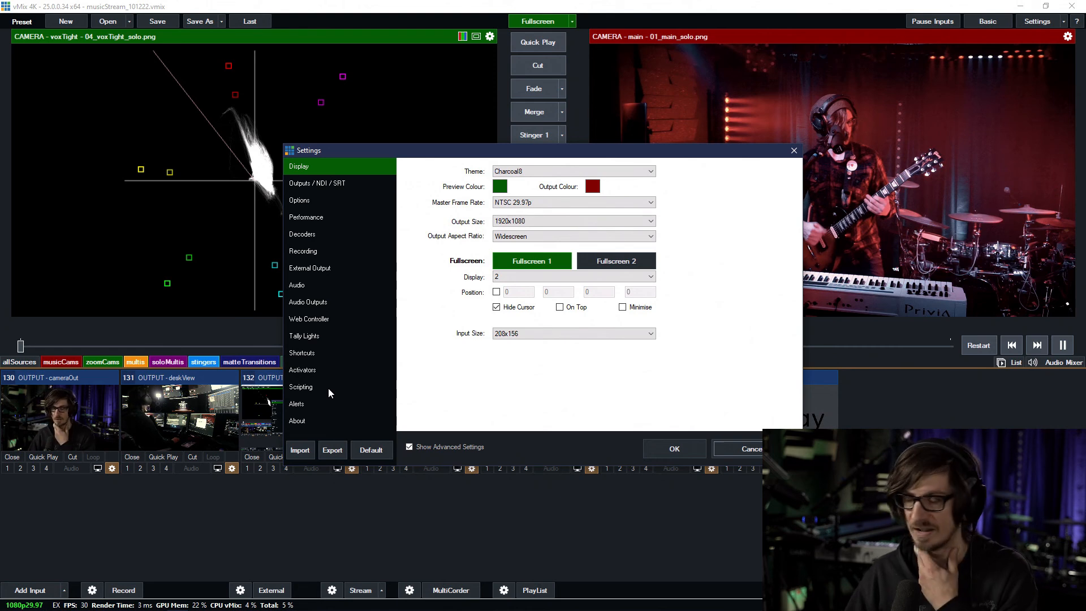
Step: Examine the InputMix4, InputMix2 and InputMix3 entries in the vMix activator list, then close the settings without changes
{"action": "left_click", "coordinate": [321, 369]}
{"action": "scroll", "coordinate": [462, 362], "scroll_direction": "down", "scroll_amount": 10}
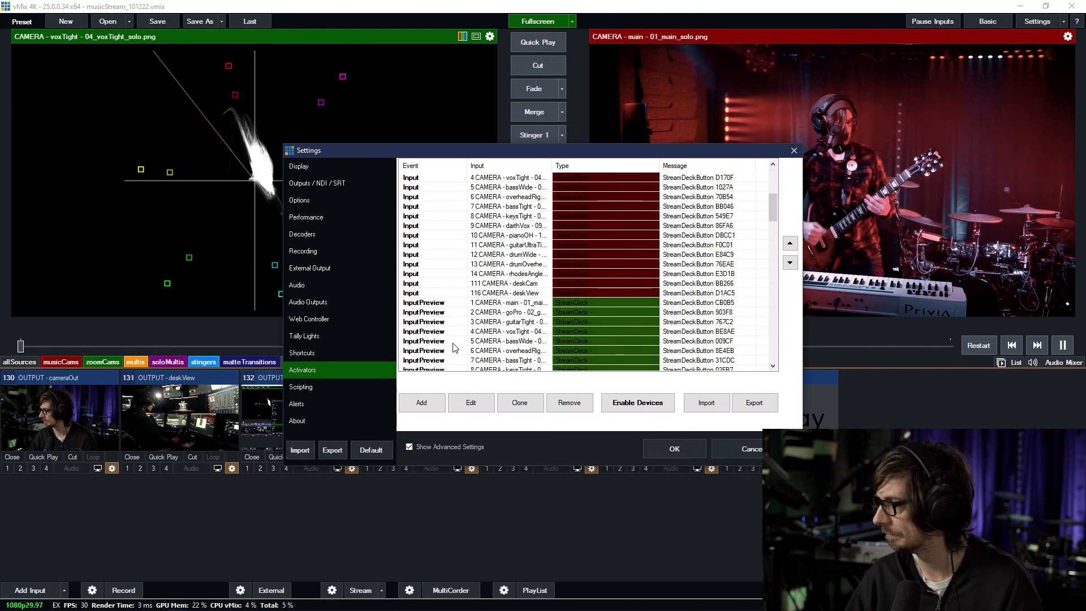
{"action": "scroll", "coordinate": [463, 362], "scroll_direction": "down", "scroll_amount": 10}
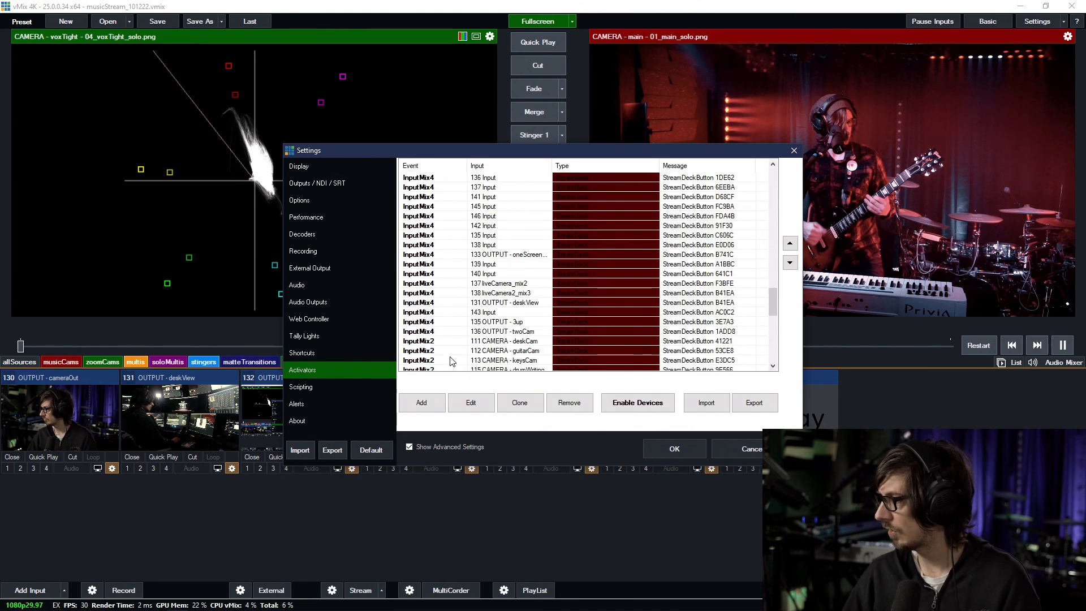
{"action": "scroll", "coordinate": [417, 314], "scroll_direction": "down", "scroll_amount": 1}
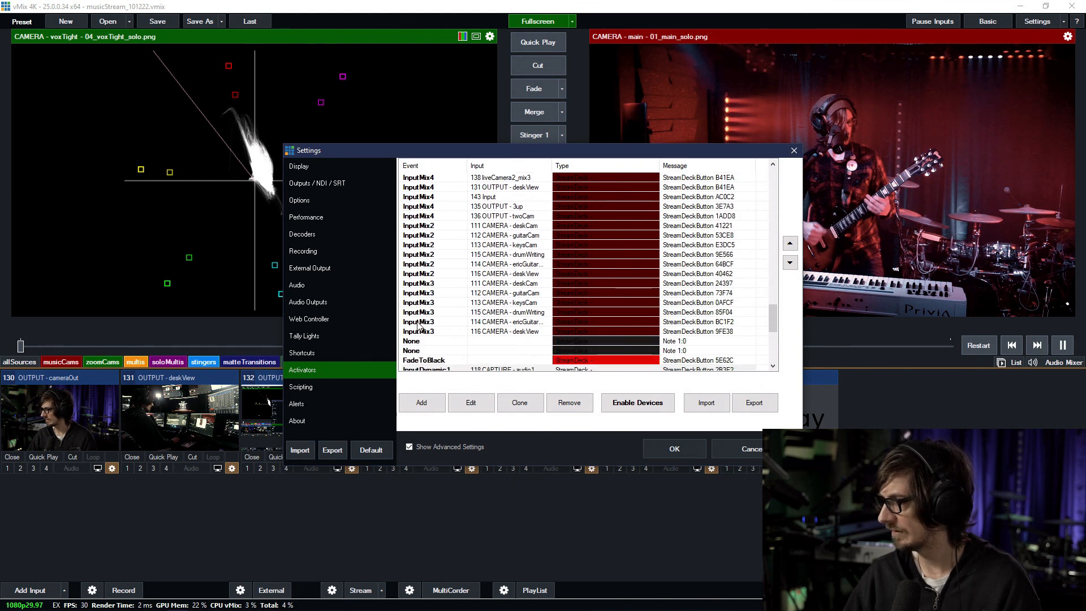
{"action": "scroll", "coordinate": [419, 326], "scroll_direction": "up", "scroll_amount": 5}
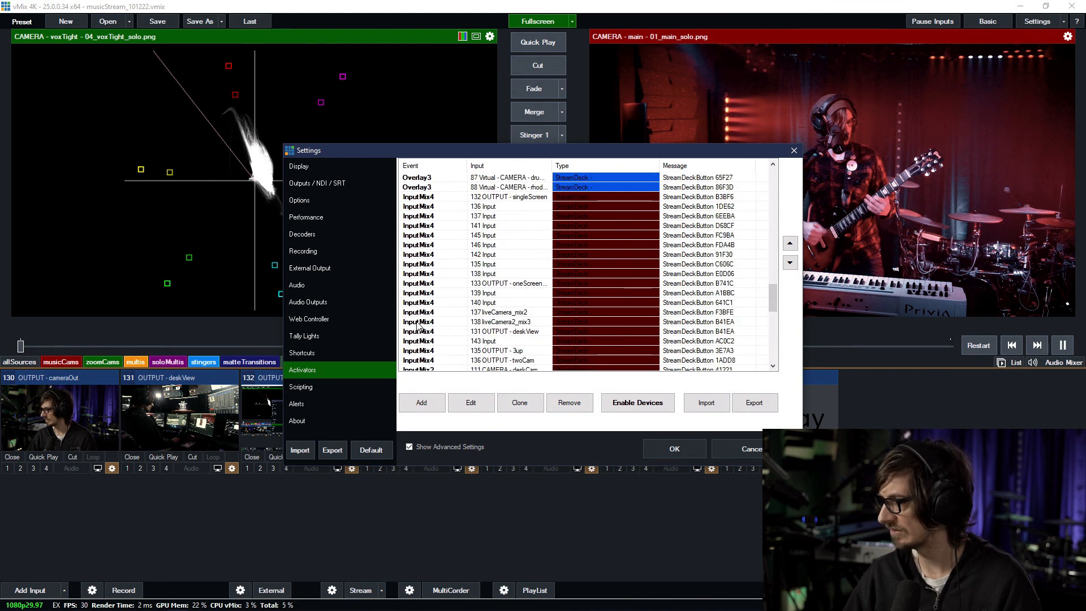
{"action": "left_click", "coordinate": [508, 208]}
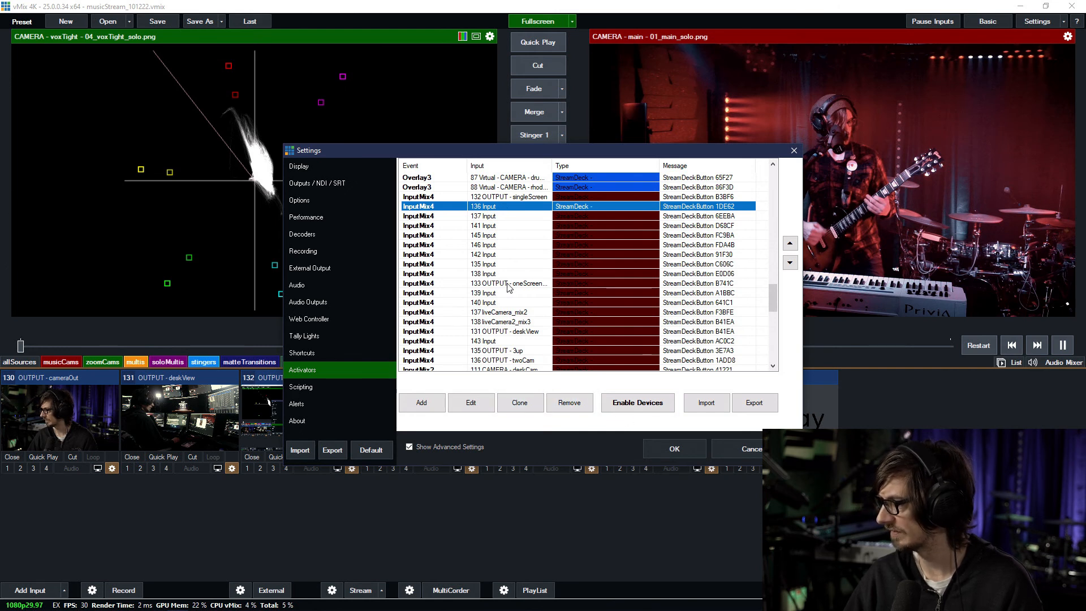
{"action": "scroll", "coordinate": [497, 320], "scroll_direction": "down", "scroll_amount": 5}
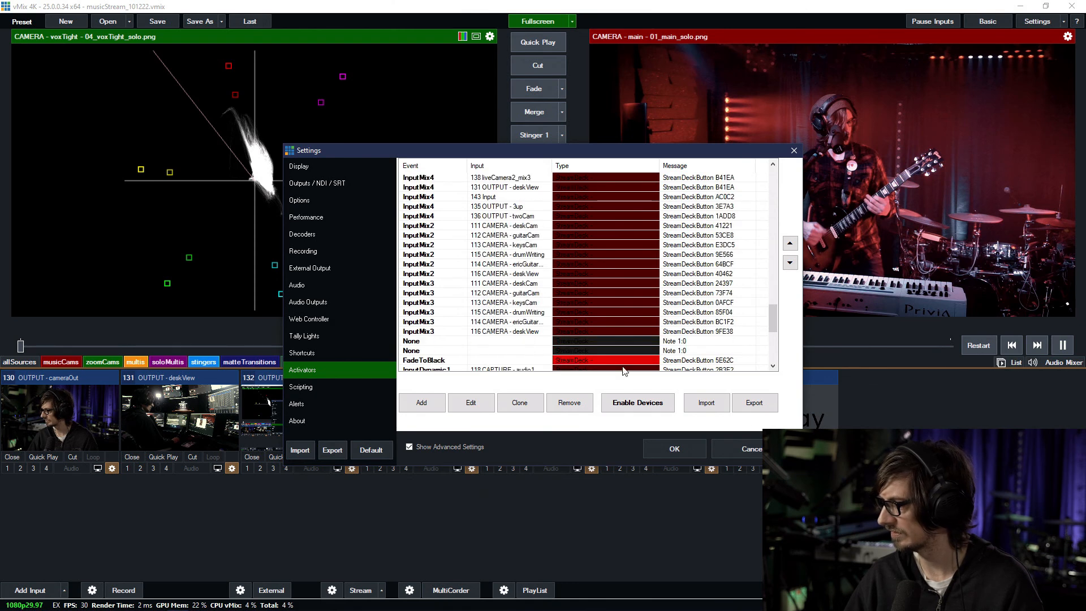
{"action": "left_click", "coordinate": [750, 450]}
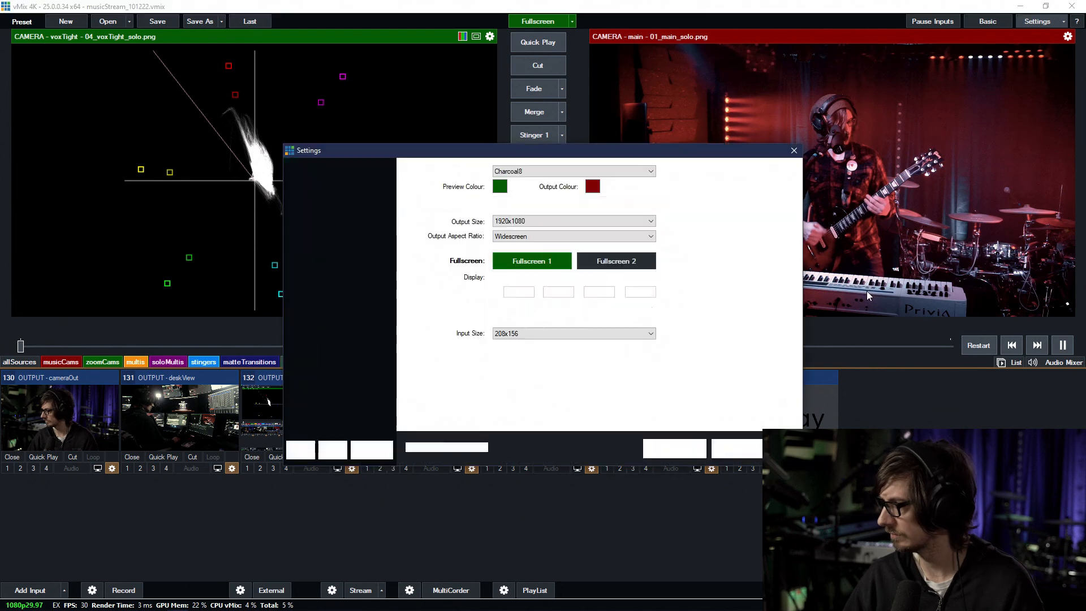
Step: Find the shortcut behind the single Screen Stream Deck key and check its function, input and mix settings
{"action": "left_click", "coordinate": [318, 353]}
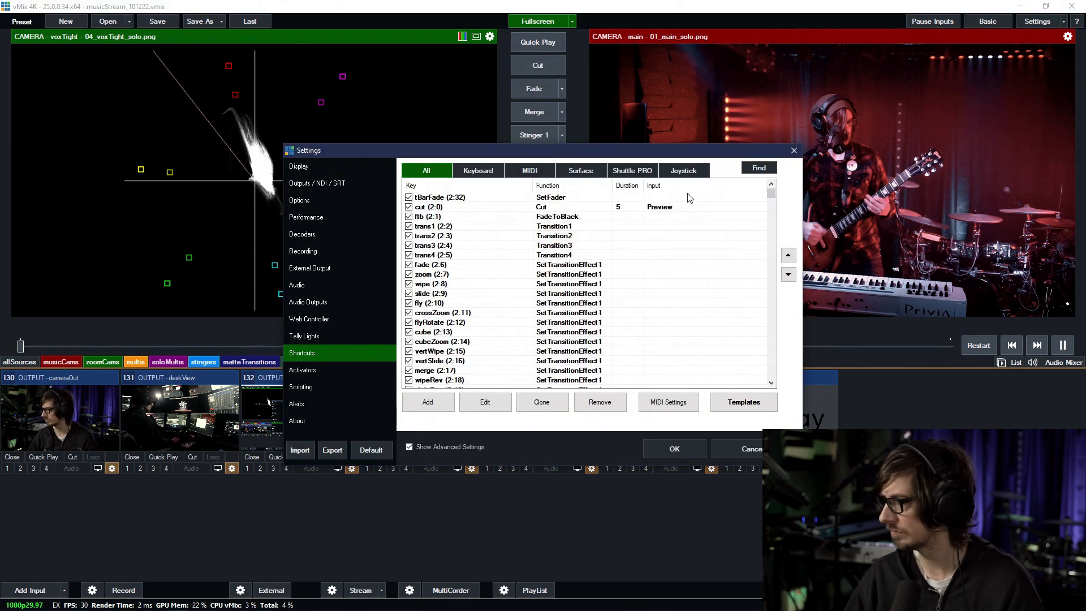
{"action": "left_click", "coordinate": [758, 168]}
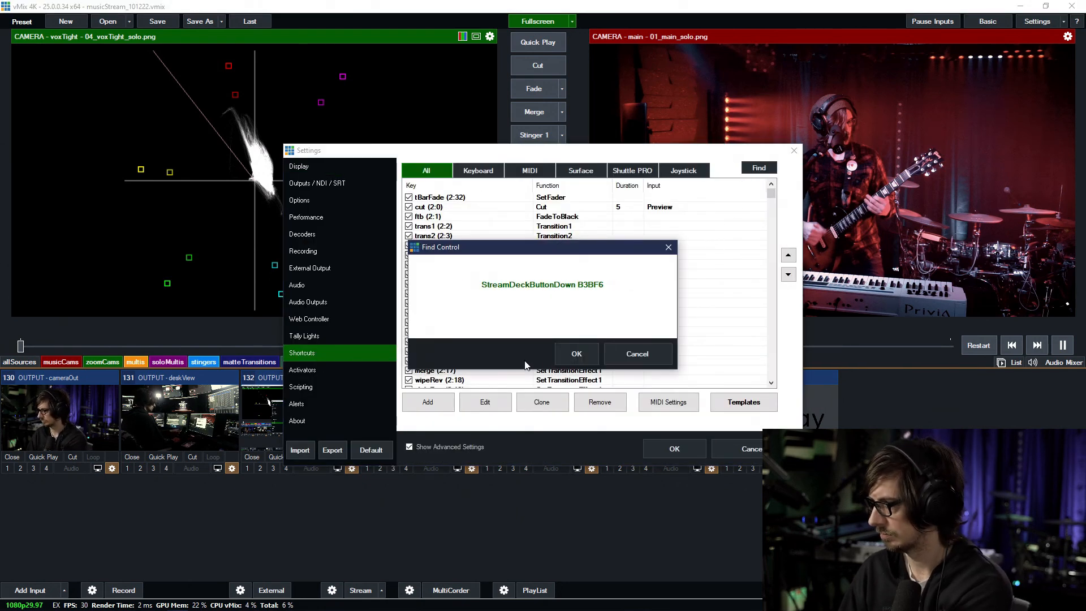
{"action": "left_click", "coordinate": [566, 356]}
{"action": "double_click", "coordinate": [527, 380]}
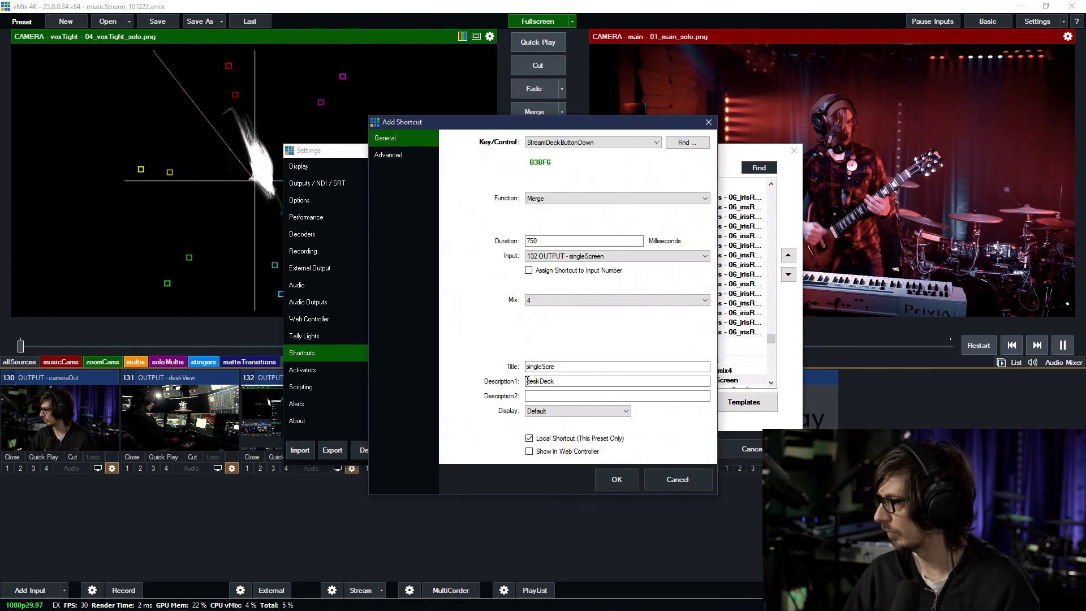
{"action": "left_click", "coordinate": [672, 480]}
Step: Compare the InputMix4 activators with the keys on the music_outputs page of the Stream Deck app
{"action": "left_click", "coordinate": [360, 374]}
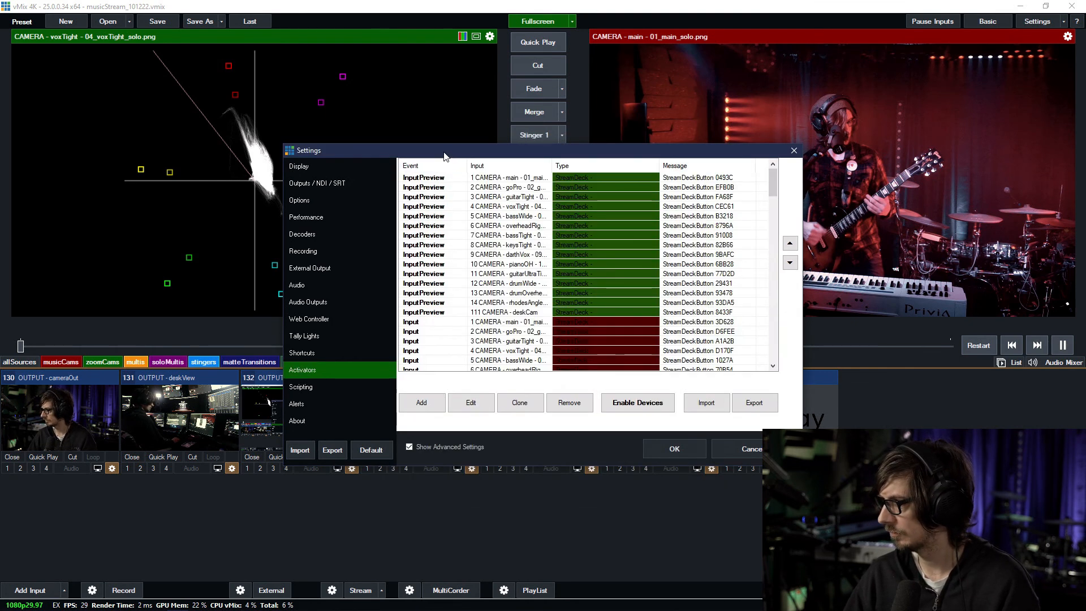
{"action": "left_click_drag", "start_coordinate": [443, 151], "coordinate": [258, 78]}
{"action": "scroll", "coordinate": [388, 256], "scroll_direction": "down", "scroll_amount": 15}
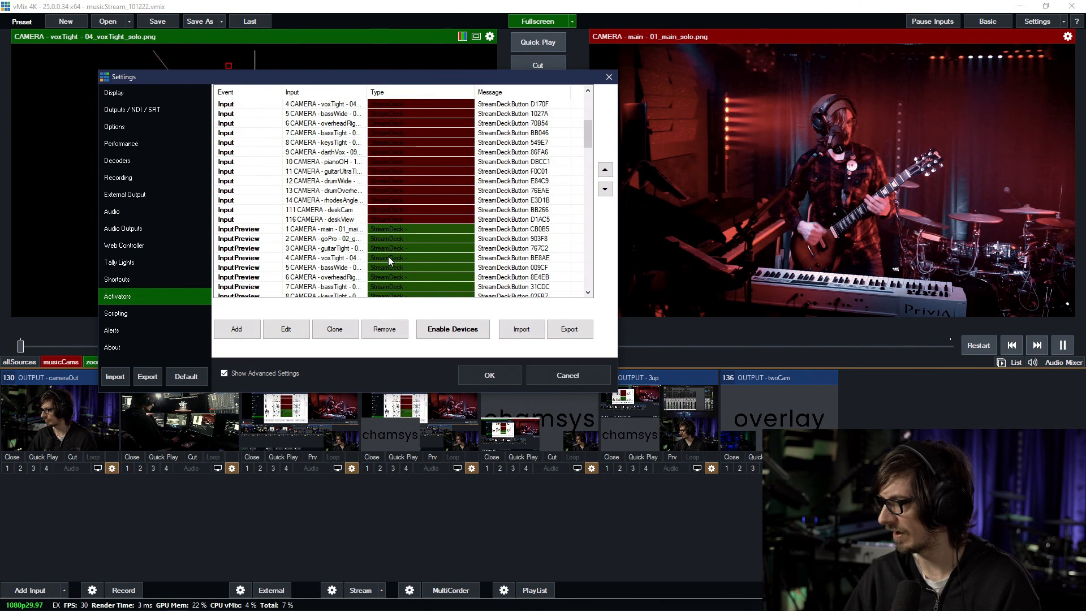
{"action": "scroll", "coordinate": [377, 266], "scroll_direction": "down", "scroll_amount": 8}
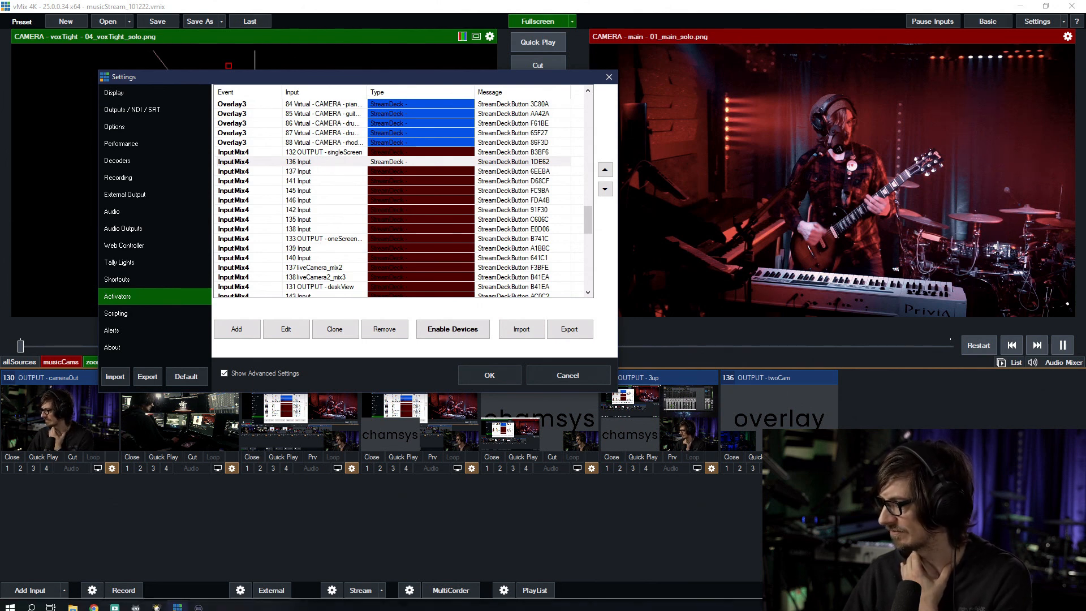
{"action": "left_click", "coordinate": [199, 602]}
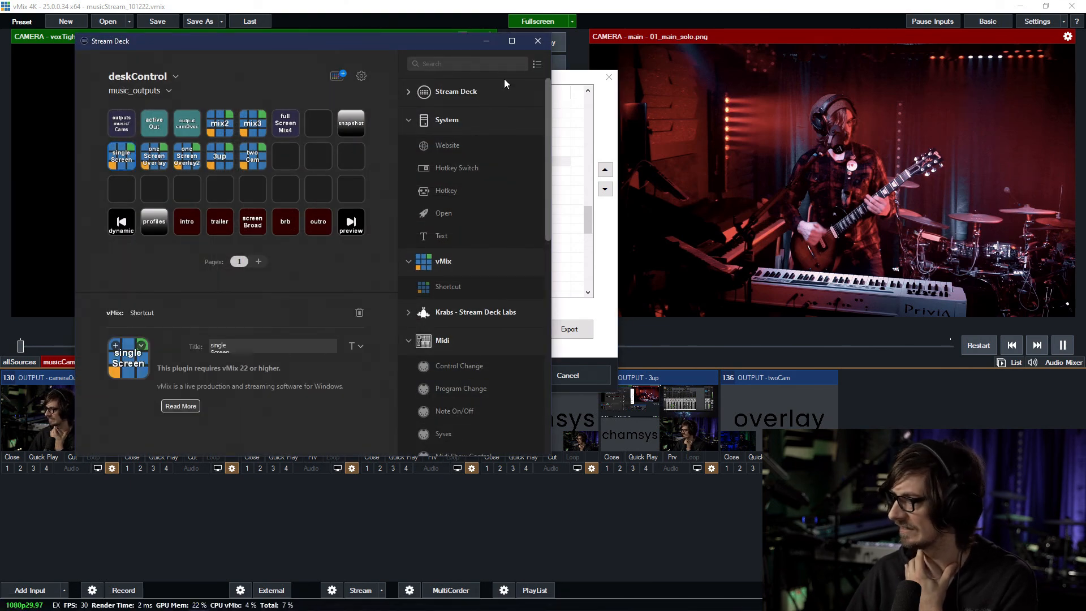
{"action": "left_click", "coordinate": [537, 41]}
{"action": "scroll", "coordinate": [478, 211], "scroll_direction": "down", "scroll_amount": 1}
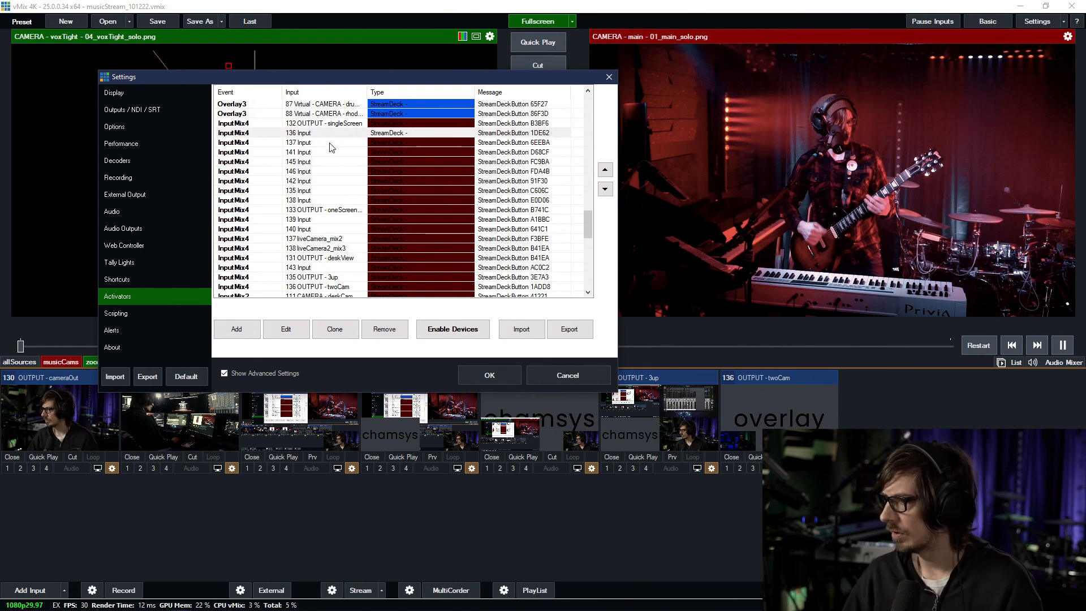
Step: Remove the eight leftover InputMix4 activators from 136 Input (button 1DE62) through 138 Input (button E0D06)
{"action": "left_click_drag", "start_coordinate": [332, 80], "coordinate": [675, 41]}
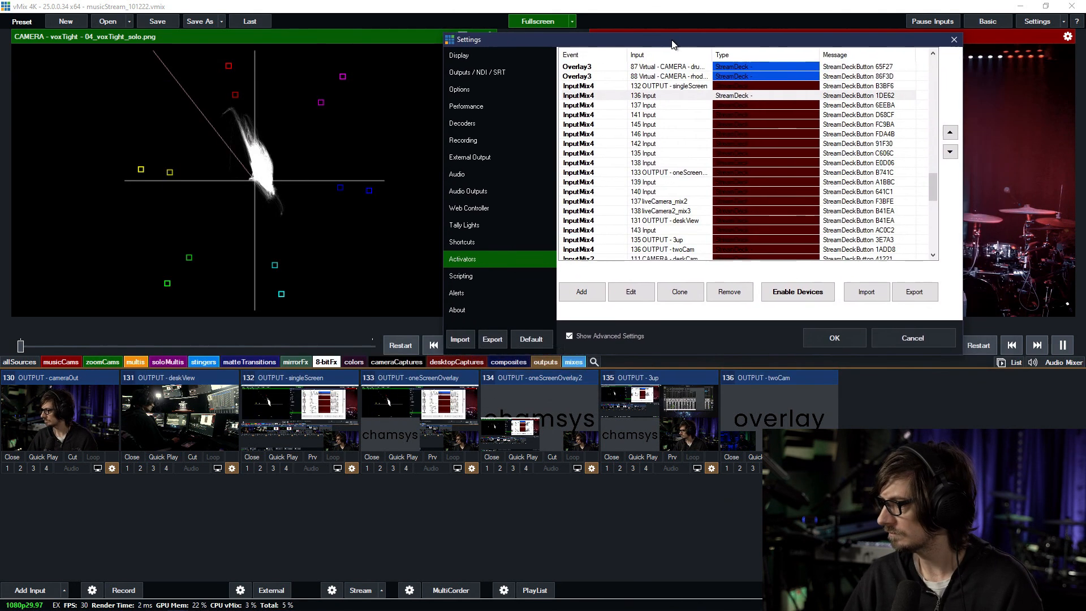
{"action": "left_click", "coordinate": [662, 161], "text": "shift"}
{"action": "left_click", "coordinate": [658, 151]}
{"action": "left_click", "coordinate": [652, 93]}
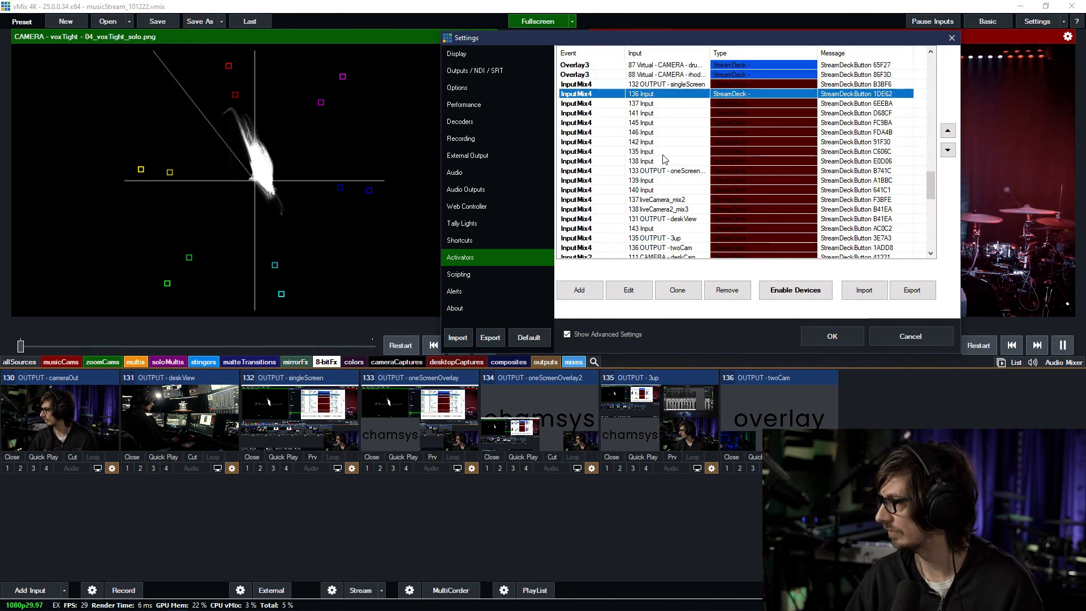
{"action": "left_click", "coordinate": [664, 162], "text": "shift"}
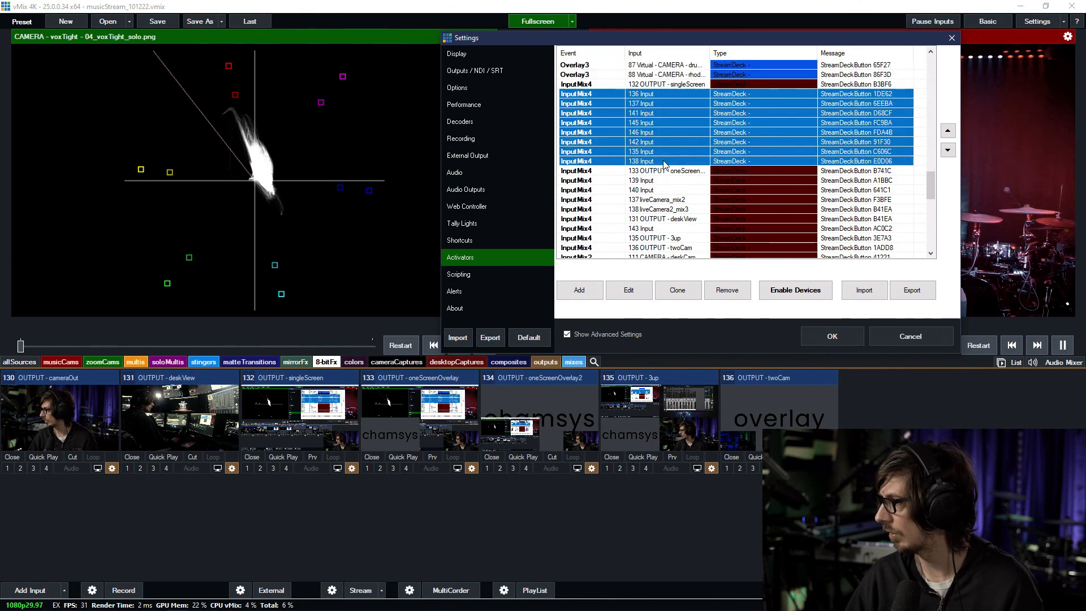
{"action": "left_click", "coordinate": [734, 289]}
{"action": "left_click", "coordinate": [525, 349]}
Step: Remove the leftover InputMix4 activators for 139 Input and 140 Input
{"action": "scroll", "coordinate": [672, 218], "scroll_direction": "up", "scroll_amount": 5}
{"action": "scroll", "coordinate": [672, 218], "scroll_direction": "down", "scroll_amount": 5}
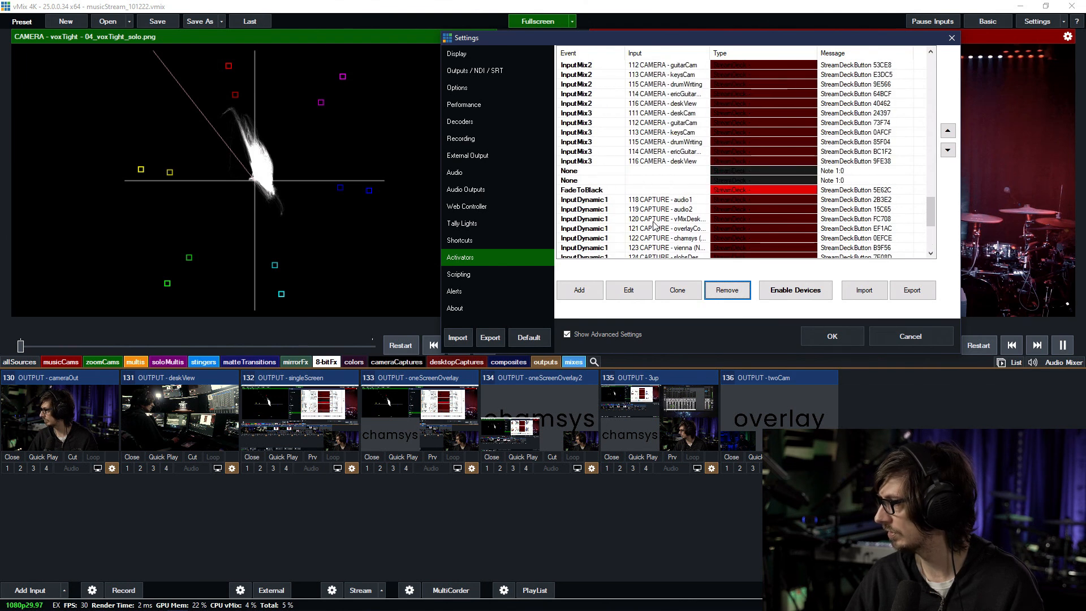
{"action": "scroll", "coordinate": [656, 224], "scroll_direction": "up", "scroll_amount": 3}
{"action": "scroll", "coordinate": [655, 225], "scroll_direction": "down", "scroll_amount": 8}
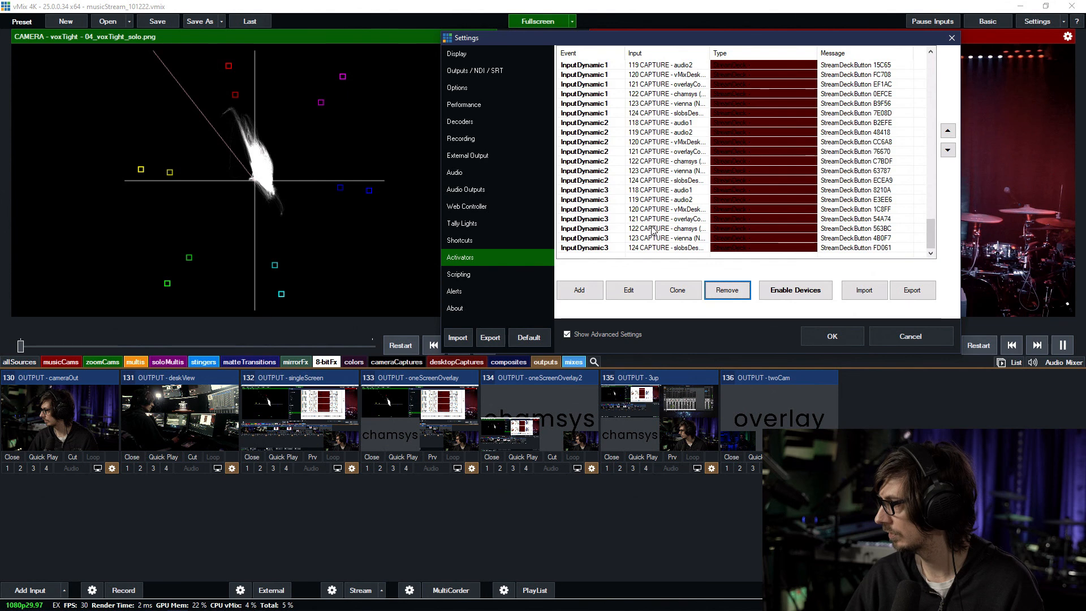
{"action": "scroll", "coordinate": [654, 229], "scroll_direction": "up", "scroll_amount": 10}
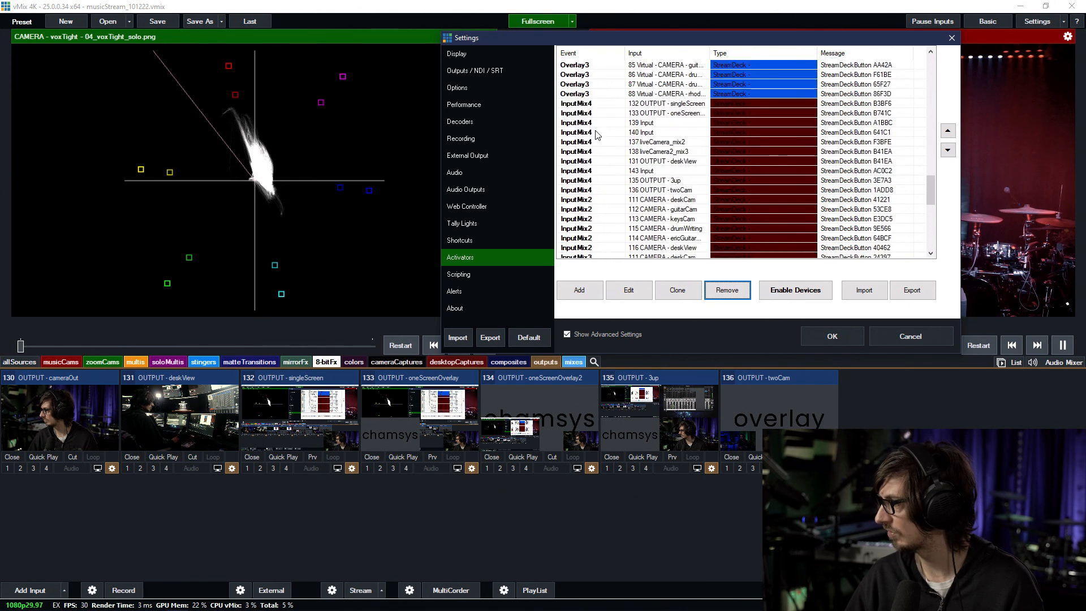
{"action": "left_click", "coordinate": [647, 123]}
{"action": "left_click", "coordinate": [651, 133], "text": "shift"}
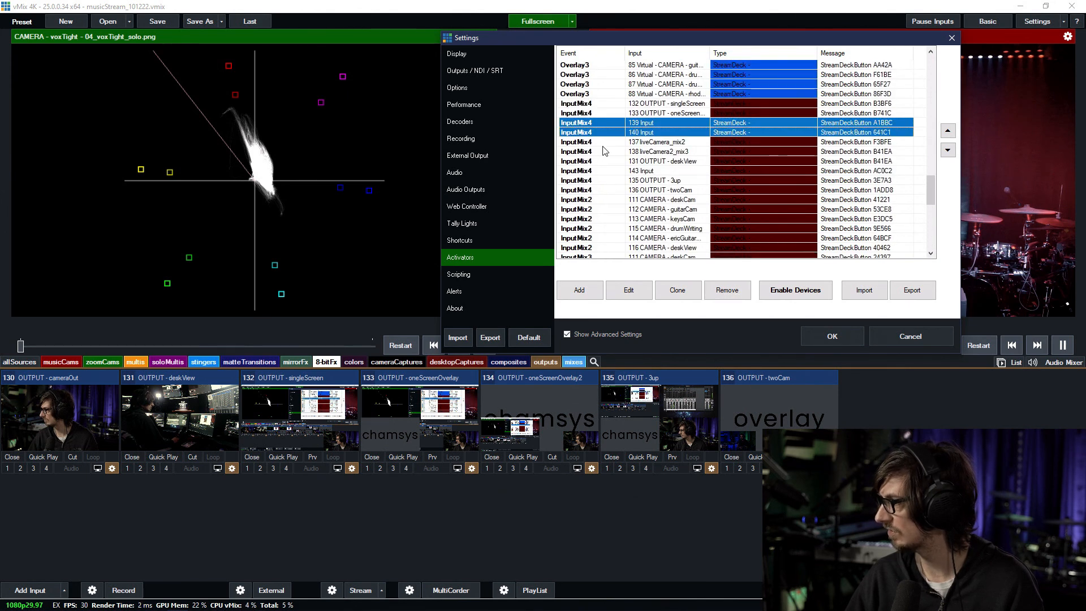
{"action": "left_click", "coordinate": [727, 289]}
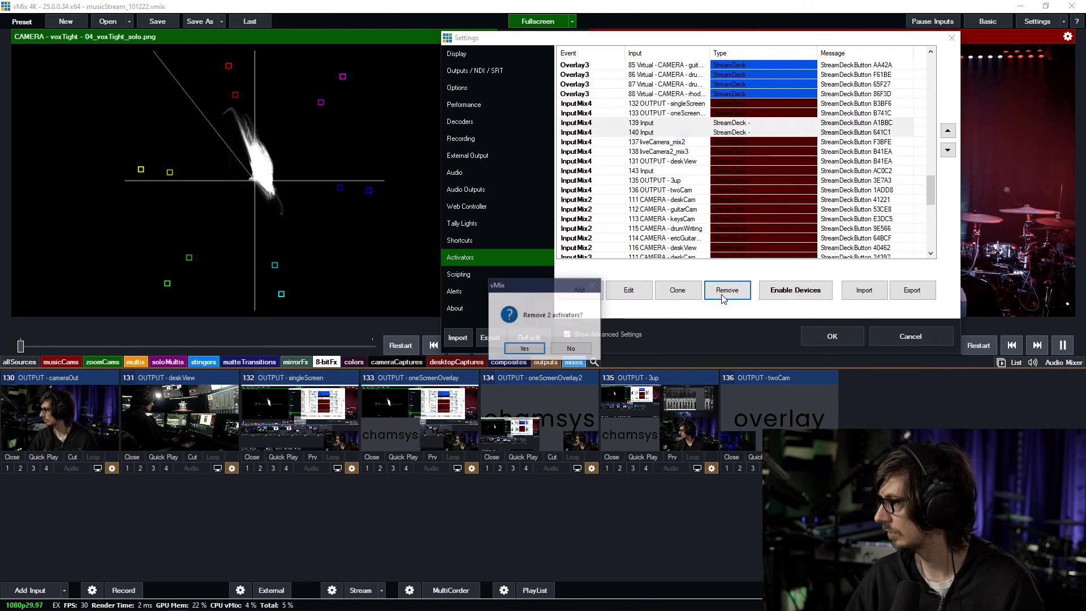
{"action": "left_click", "coordinate": [526, 353]}
Step: Remove the leftover InputMix4 activator for 143 Input
{"action": "scroll", "coordinate": [638, 172], "scroll_direction": "down", "scroll_amount": 15}
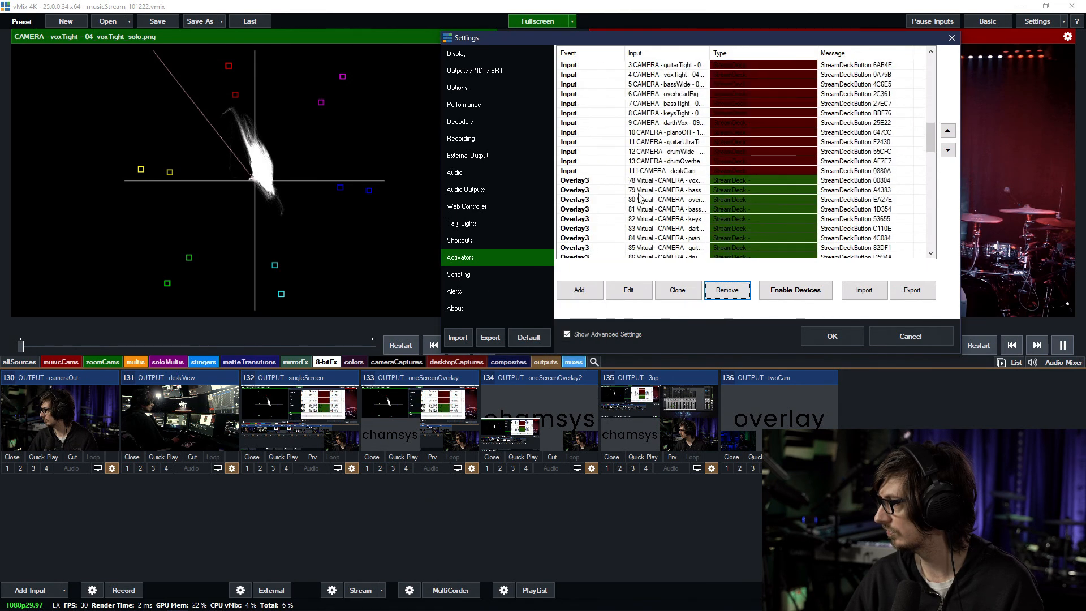
{"action": "scroll", "coordinate": [622, 186], "scroll_direction": "up", "scroll_amount": 2}
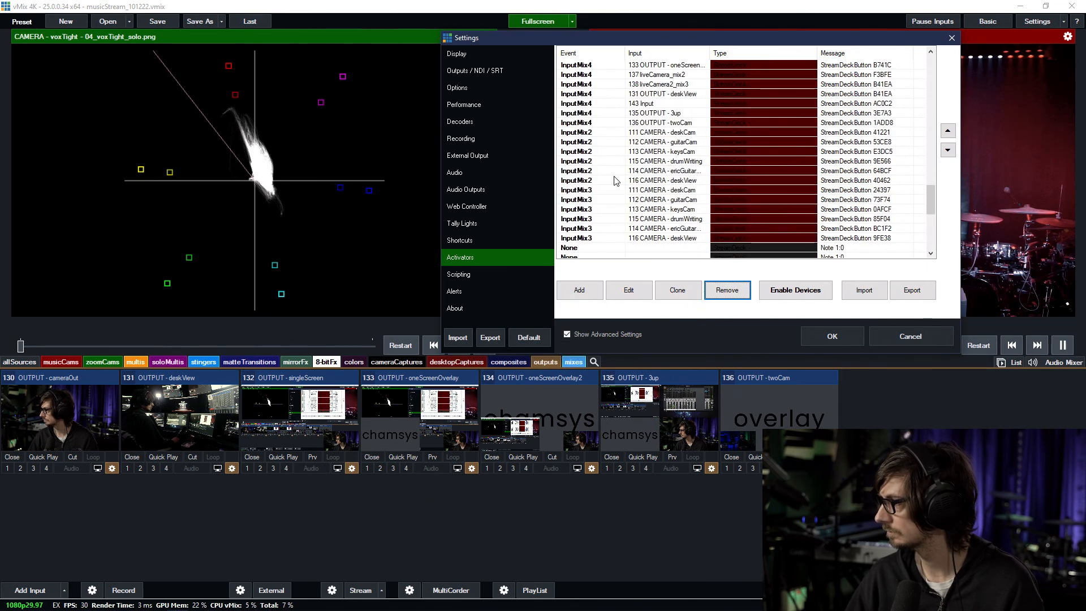
{"action": "left_click", "coordinate": [667, 134]}
{"action": "left_click", "coordinate": [712, 299]}
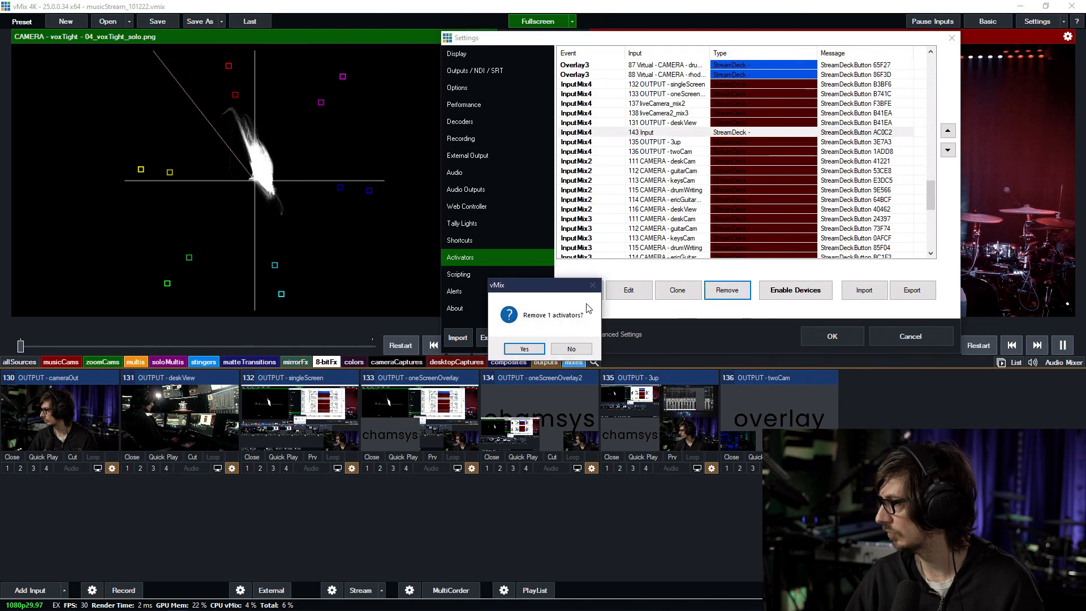
{"action": "left_click", "coordinate": [521, 350]}
Step: Relearn the Stream Deck control of the InputMix4 activator for 132 OUTPUT - singleScreen as button B3BF6
{"action": "scroll", "coordinate": [658, 233], "scroll_direction": "down", "scroll_amount": 9}
{"action": "scroll", "coordinate": [658, 233], "scroll_direction": "down", "scroll_amount": 10}
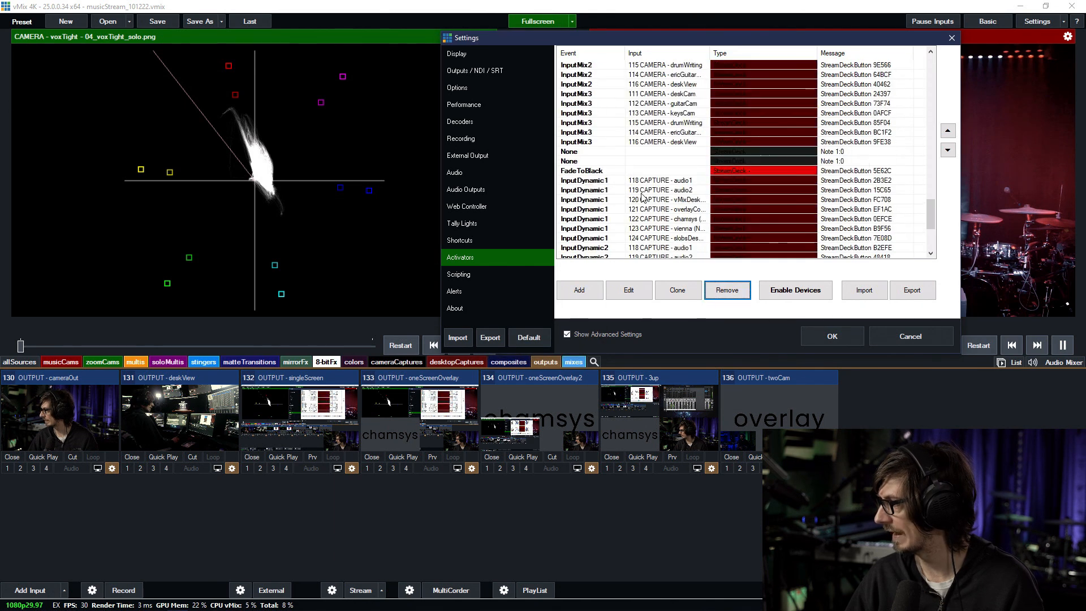
{"action": "scroll", "coordinate": [638, 189], "scroll_direction": "up", "scroll_amount": 3}
{"action": "double_click", "coordinate": [674, 143]}
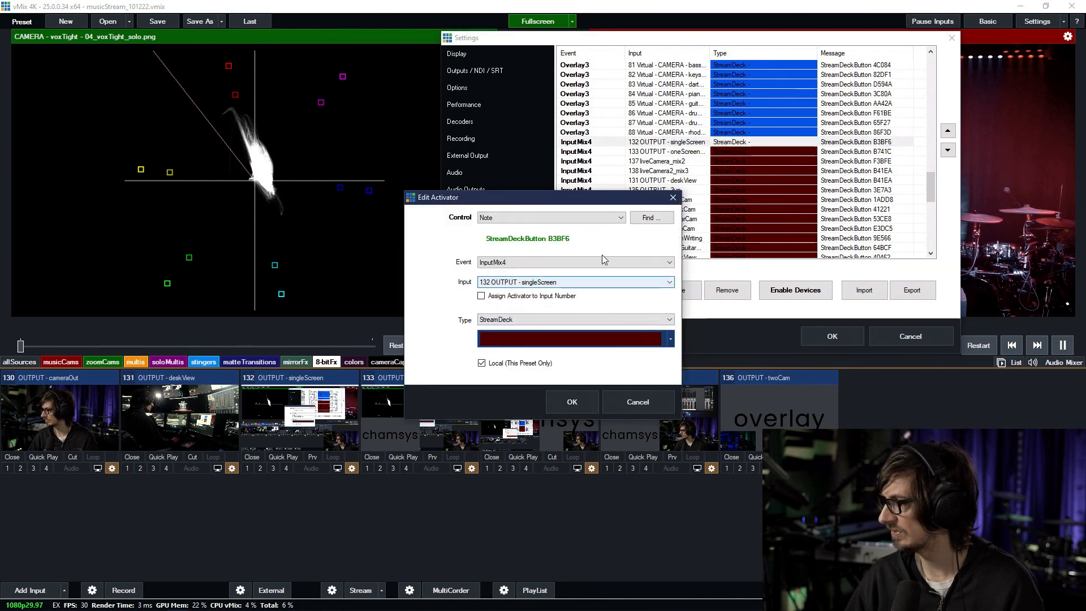
{"action": "left_click", "coordinate": [652, 217]}
{"action": "left_click", "coordinate": [575, 350]}
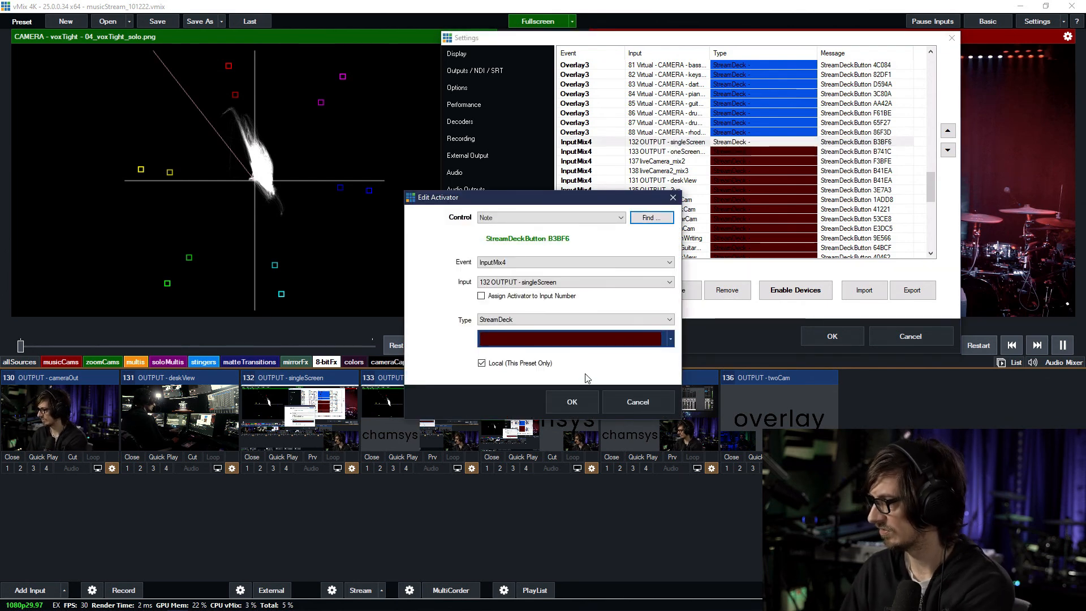
{"action": "left_click", "coordinate": [582, 402]}
Step: Reassign the InputMix4 activator for 133 OUTPUT - oneScreenOverlay to Stream Deck button 1DE62
{"action": "double_click", "coordinate": [598, 229]}
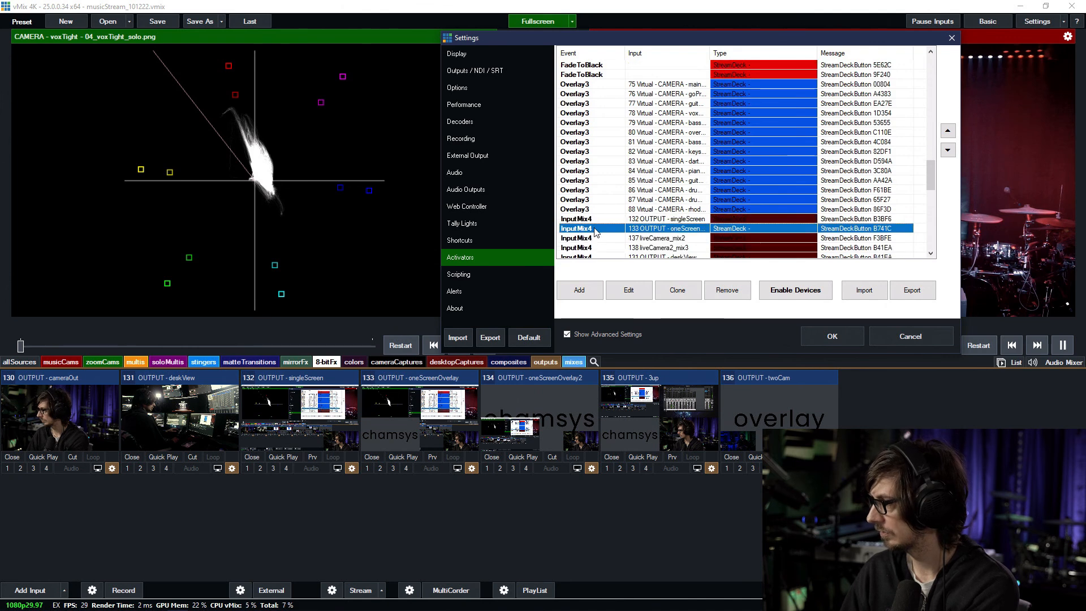
{"action": "left_click", "coordinate": [650, 217]}
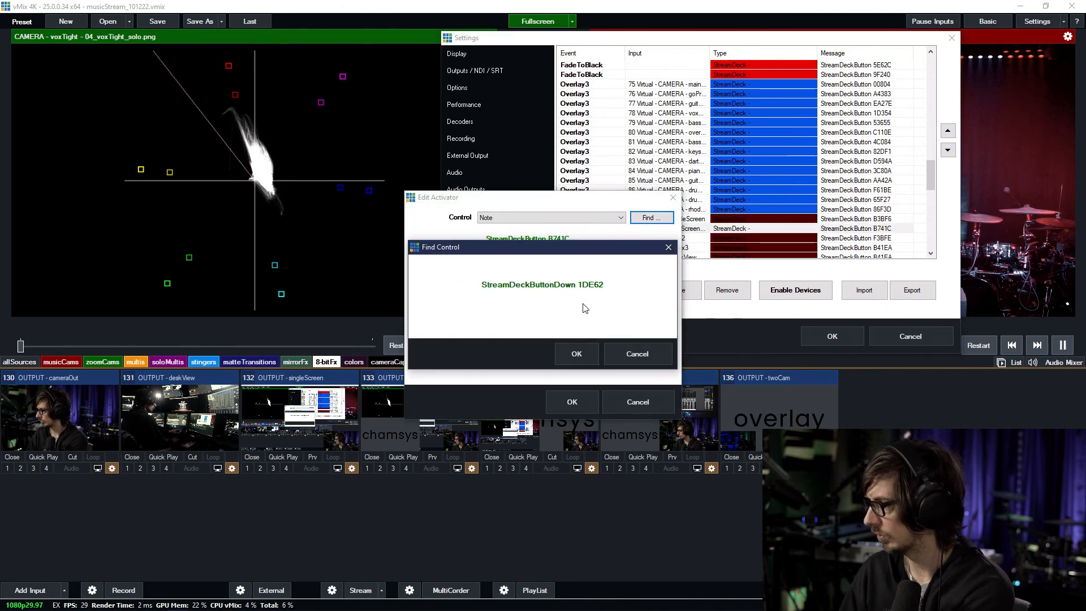
{"action": "left_click", "coordinate": [576, 353]}
{"action": "left_click", "coordinate": [575, 282]}
{"action": "left_click", "coordinate": [560, 287]}
{"action": "left_click", "coordinate": [563, 394]}
{"action": "scroll", "coordinate": [679, 223], "scroll_direction": "down", "scroll_amount": 1}
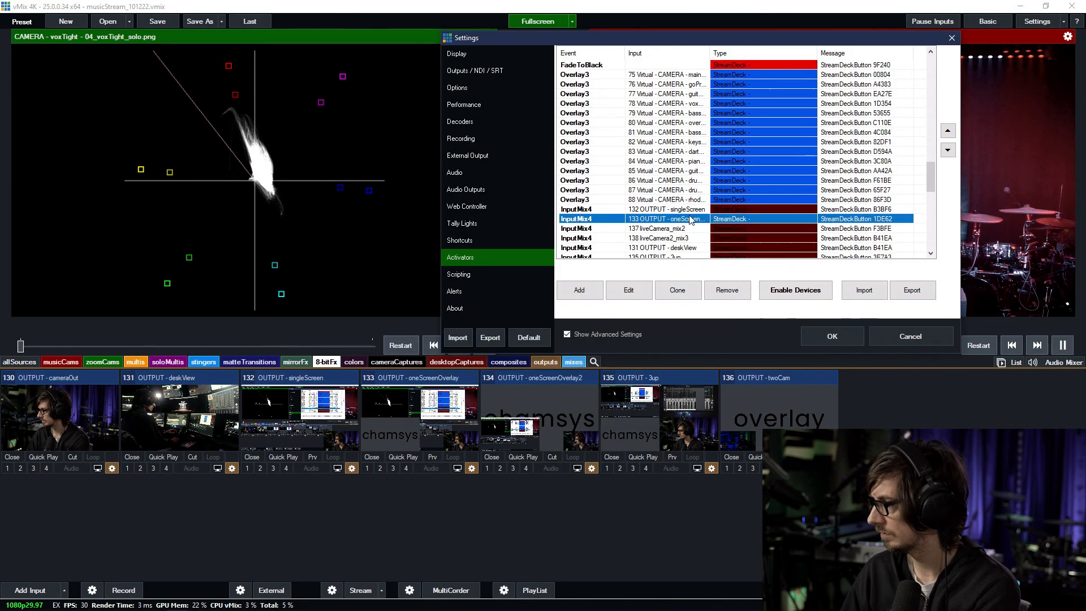
{"action": "scroll", "coordinate": [674, 233], "scroll_direction": "down", "scroll_amount": 2}
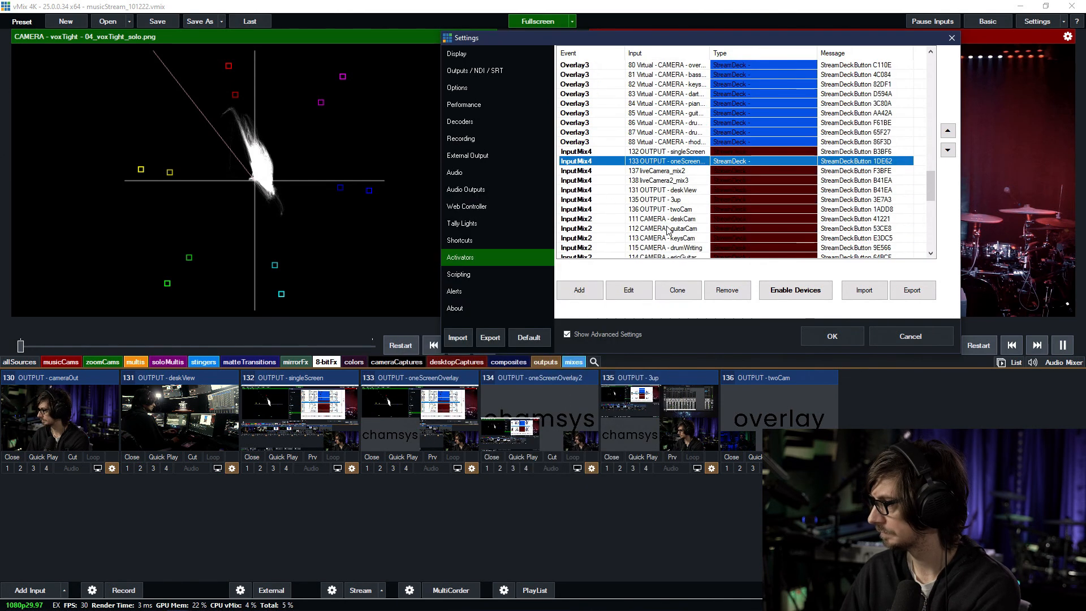
{"action": "double_click", "coordinate": [656, 171]}
{"action": "left_click", "coordinate": [650, 217]}
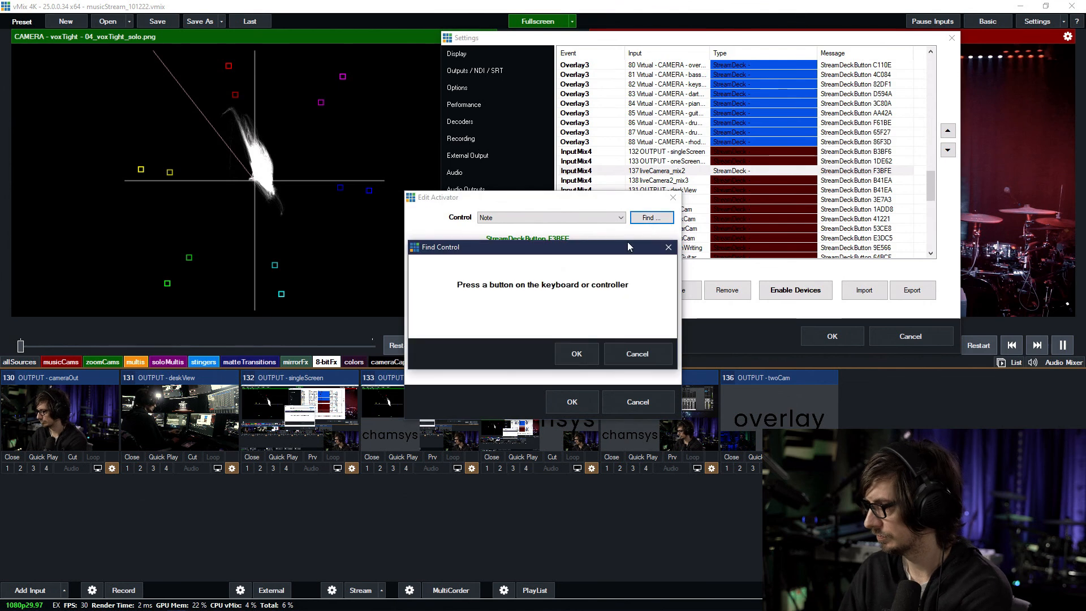
{"action": "left_click", "coordinate": [577, 353]}
{"action": "left_click", "coordinate": [545, 282]}
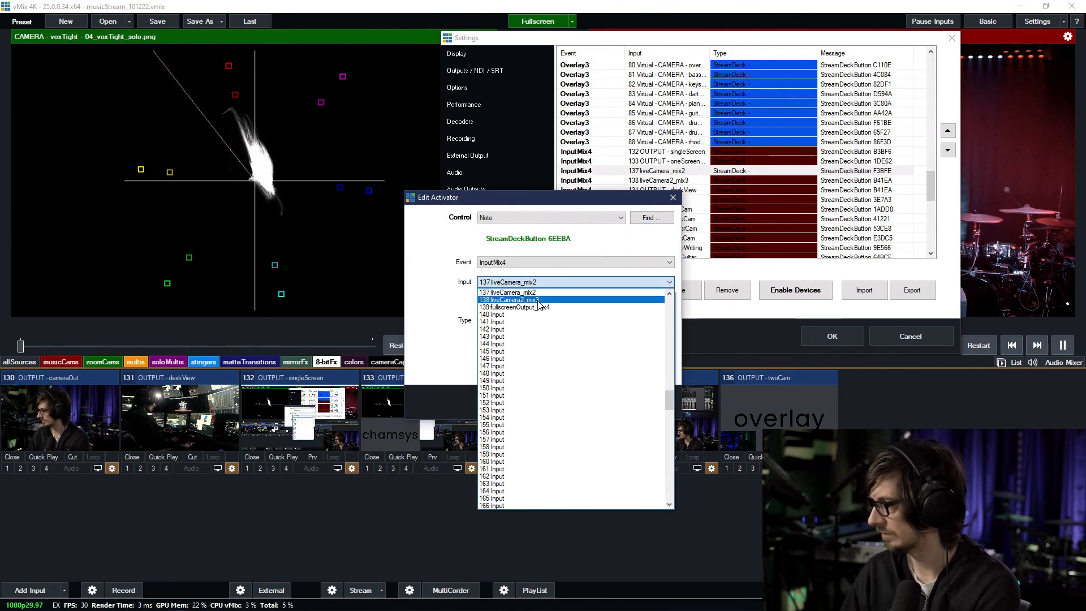
{"action": "scroll", "coordinate": [540, 306], "scroll_direction": "up", "scroll_amount": 3}
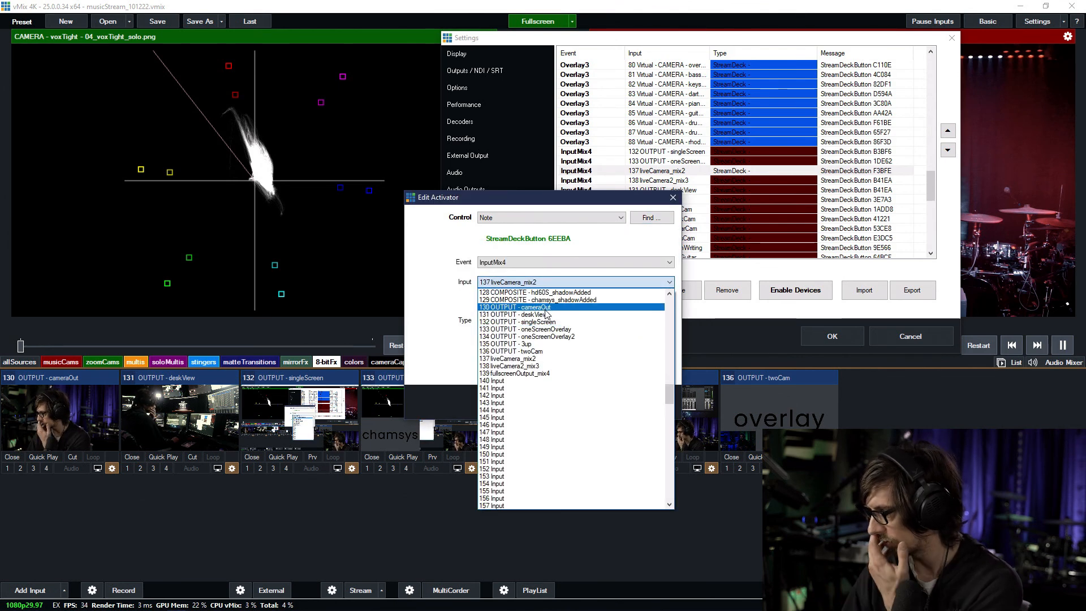
{"action": "left_click", "coordinate": [646, 206]}
{"action": "left_click", "coordinate": [673, 198]}
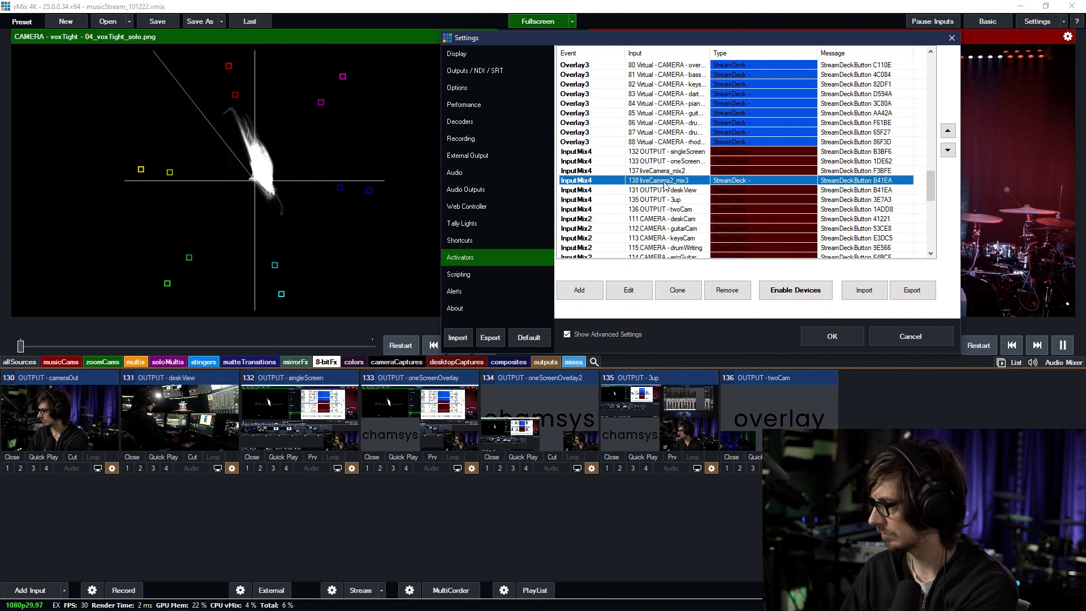
Step: Relearn the Stream Deck control of the InputMix4 activator for 137 liveCamera_mix2 as button F3BFE
{"action": "left_click", "coordinate": [670, 185]}
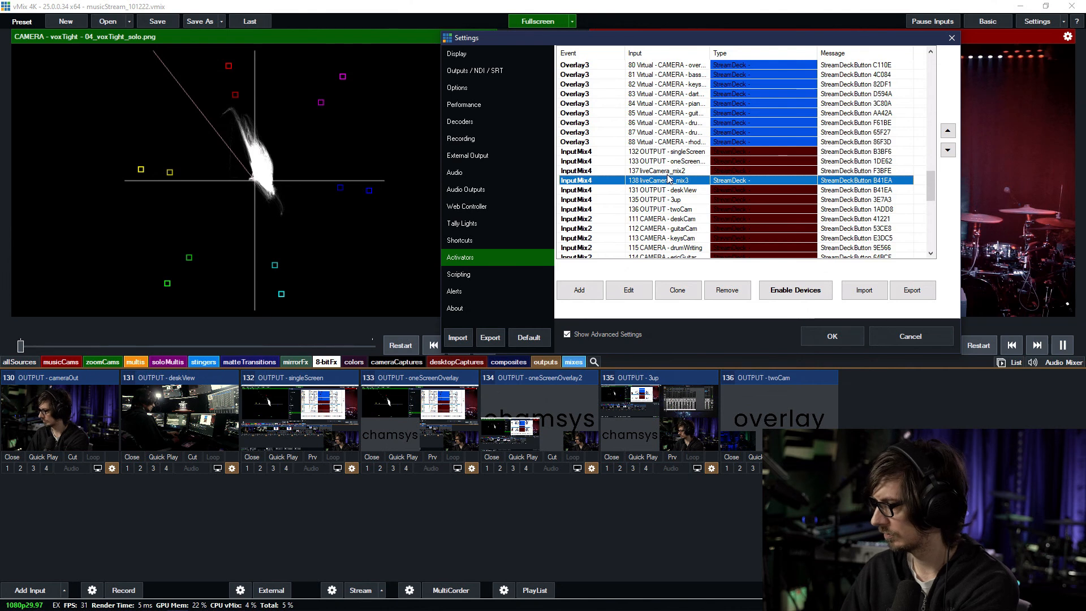
{"action": "double_click", "coordinate": [669, 171]}
{"action": "left_click", "coordinate": [652, 218]}
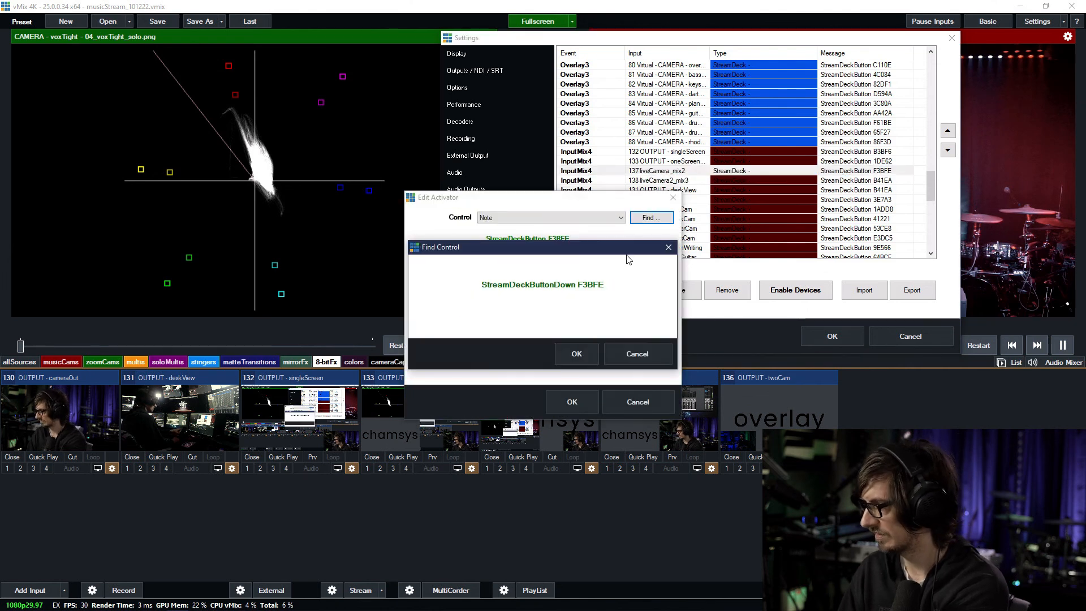
{"action": "left_click", "coordinate": [577, 353]}
{"action": "left_click", "coordinate": [572, 401]}
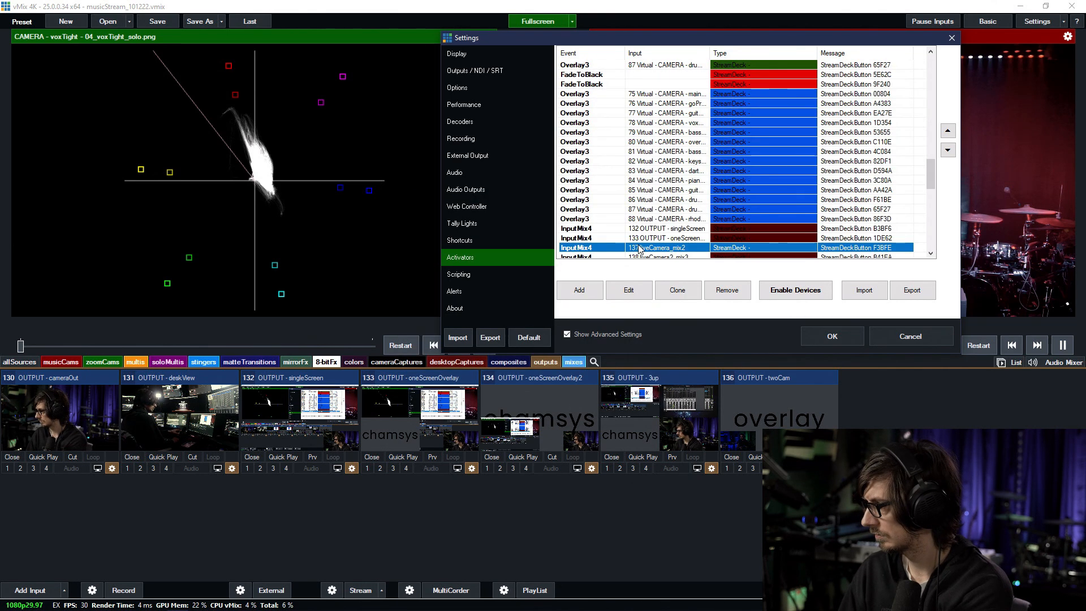
Step: Check which Stream Deck button belongs to the InputMix4 activator for 138 liveCamera2_mix3, leaving its settings unsaved
{"action": "double_click", "coordinate": [657, 255]}
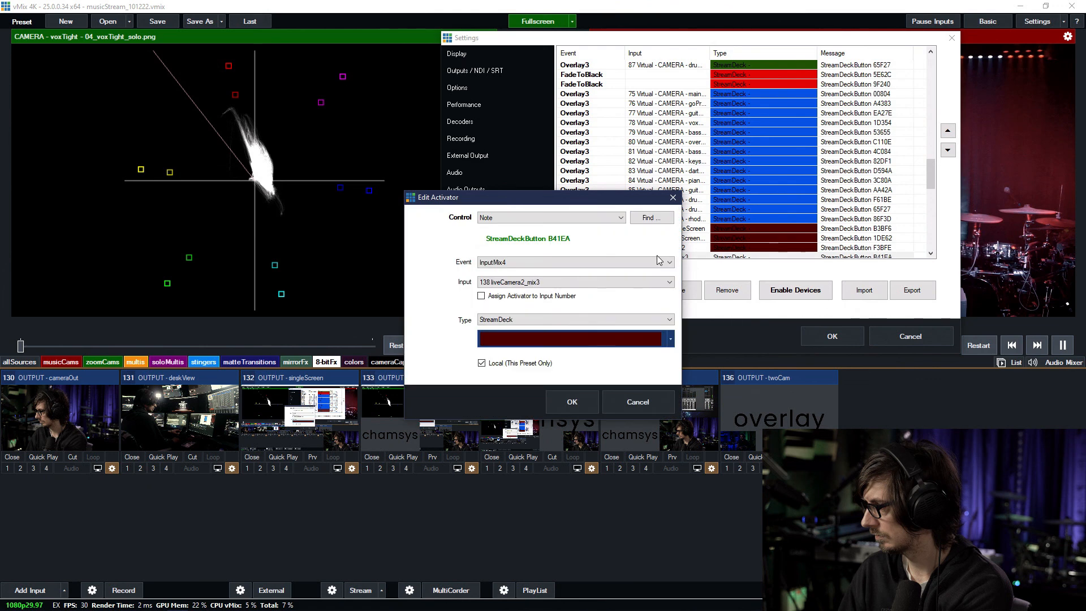
{"action": "left_click", "coordinate": [656, 218]}
{"action": "left_click", "coordinate": [586, 354]}
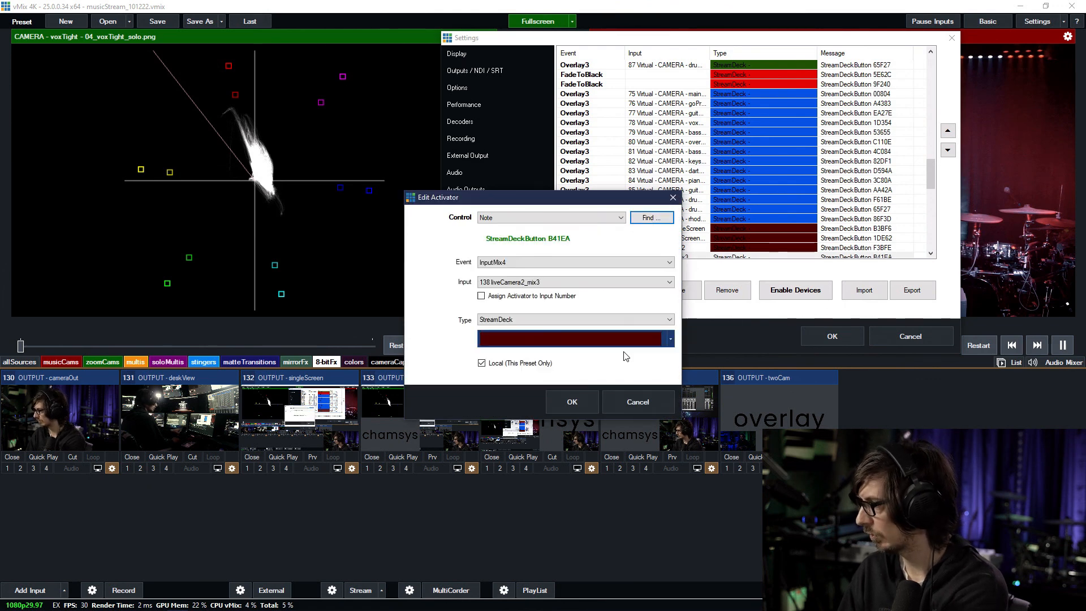
{"action": "left_click", "coordinate": [645, 403]}
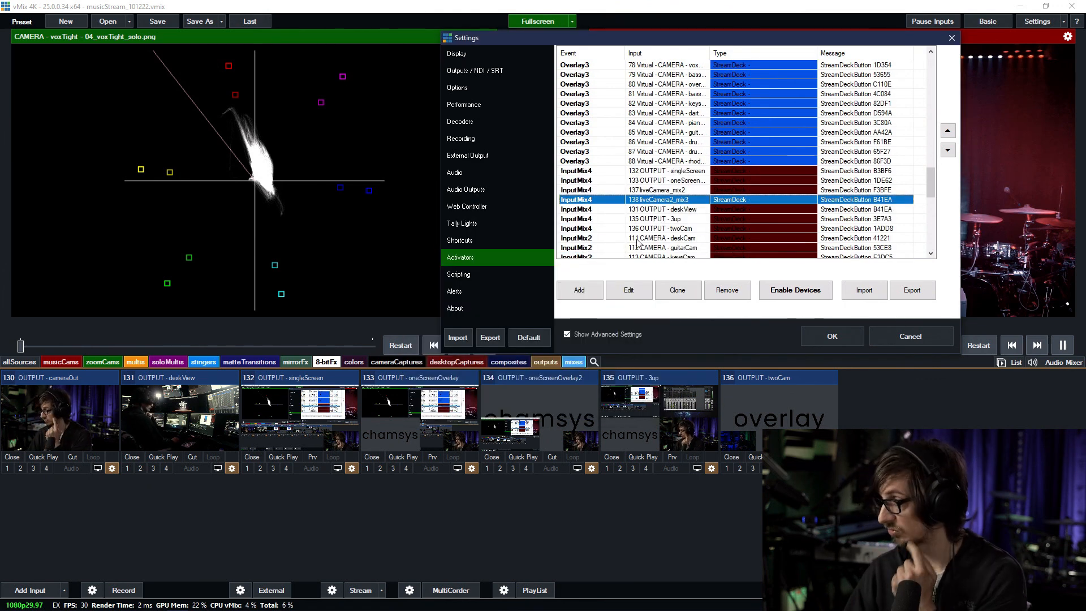
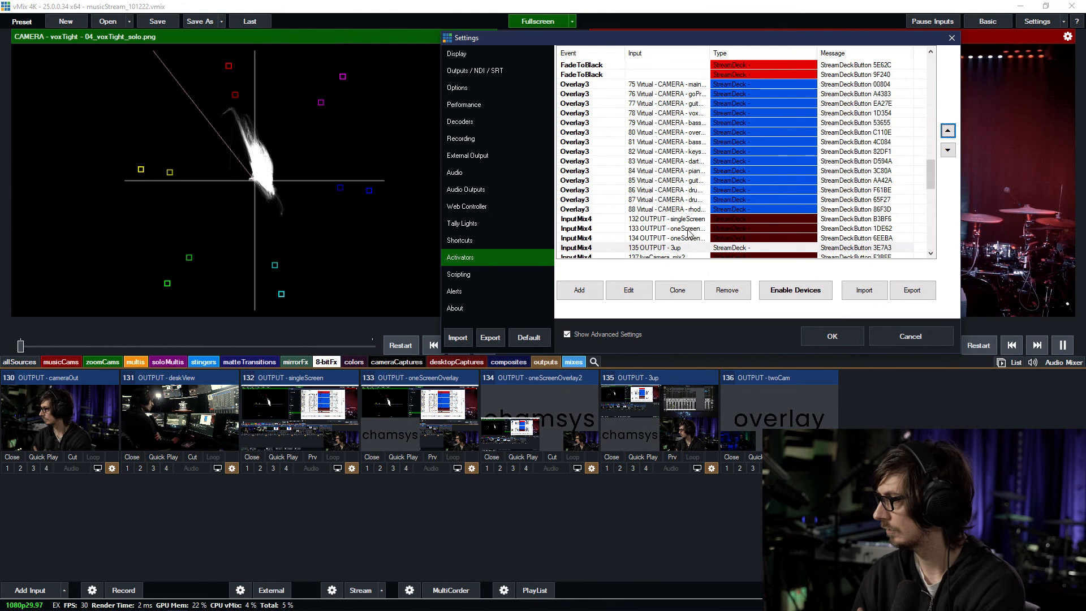
Step: Check the settings of the InputMix4 activator for 134 OUTPUT - oneScreenOverlay2
{"action": "left_click", "coordinate": [643, 409]}
{"action": "double_click", "coordinate": [677, 237]}
{"action": "left_click", "coordinate": [645, 403]}
Step: Move the InputMix4 activator for 136 OUTPUT - twoCam up to directly below 135 OUTPUT - 3up
{"action": "scroll", "coordinate": [677, 199], "scroll_direction": "down", "scroll_amount": 3}
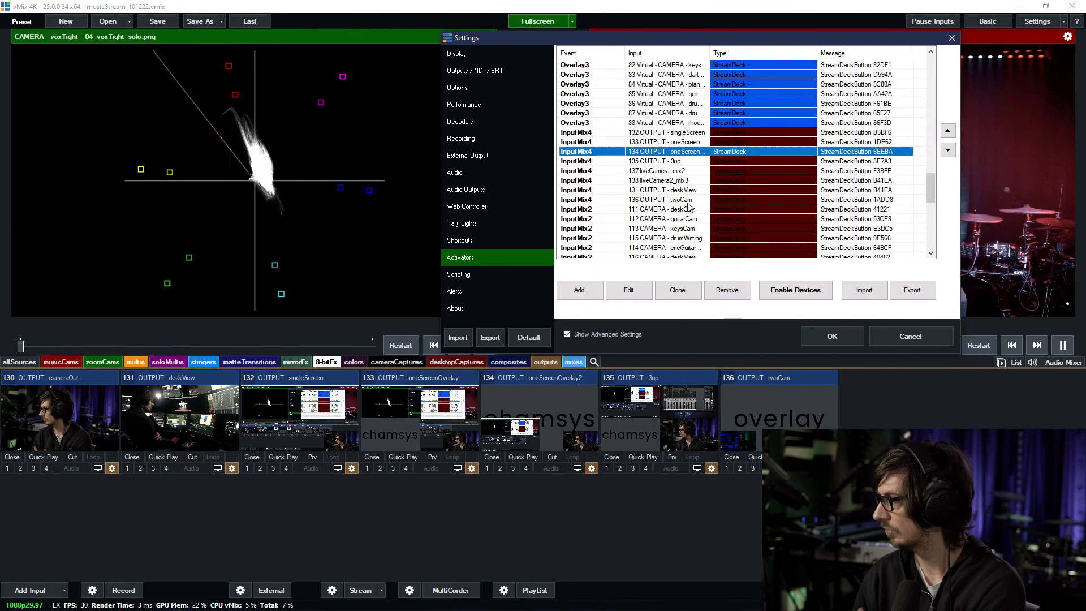
{"action": "left_click", "coordinate": [677, 181]}
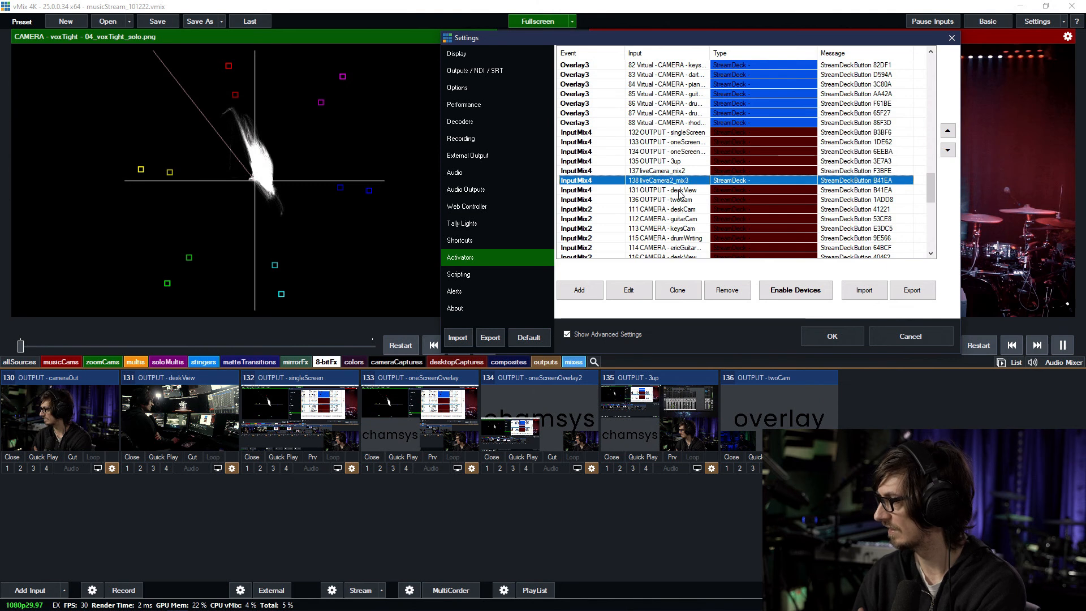
{"action": "left_click", "coordinate": [679, 162]}
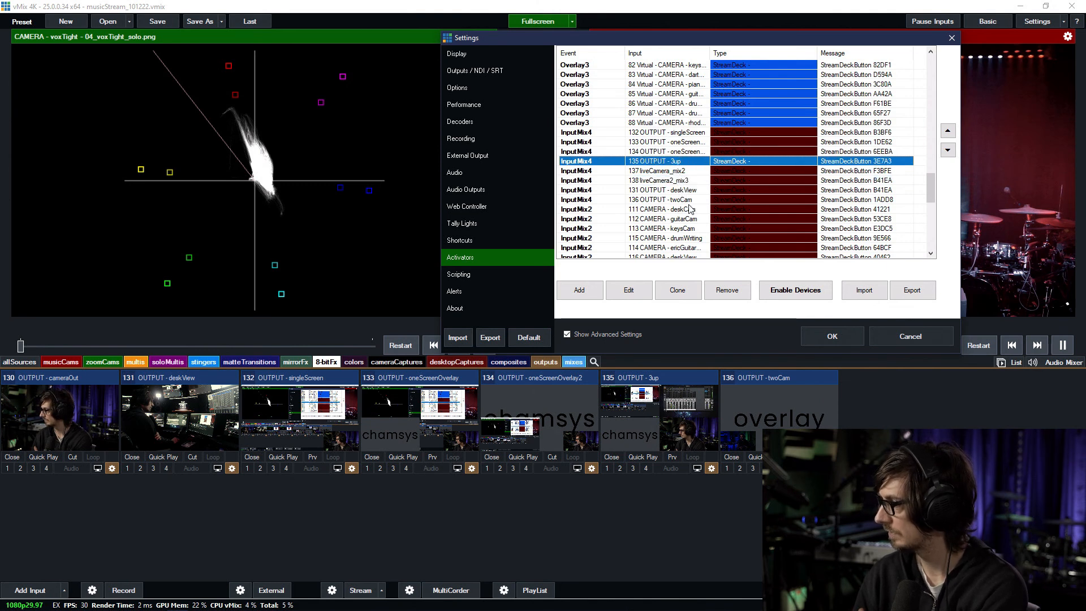
{"action": "left_click", "coordinate": [688, 200]}
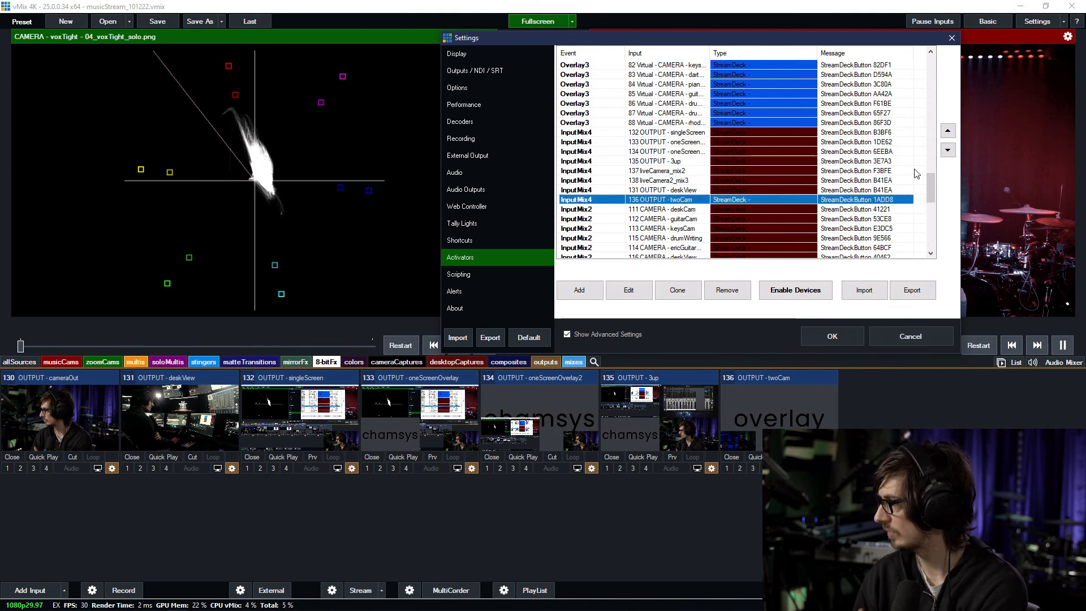
{"action": "left_click", "coordinate": [948, 132]}
{"action": "left_click", "coordinate": [948, 131]}
{"action": "left_click", "coordinate": [948, 131]}
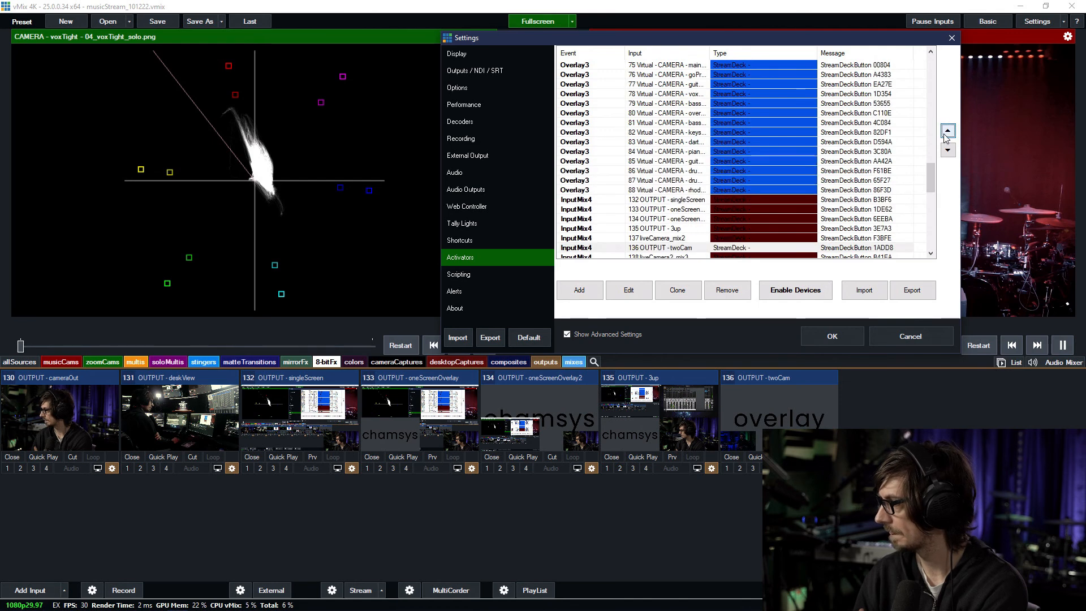
Step: Reassign the InputMix4 activator for 135 OUTPUT - 3up to Stream Deck button D68CF
{"action": "left_click", "coordinate": [686, 180]}
{"action": "double_click", "coordinate": [686, 181]}
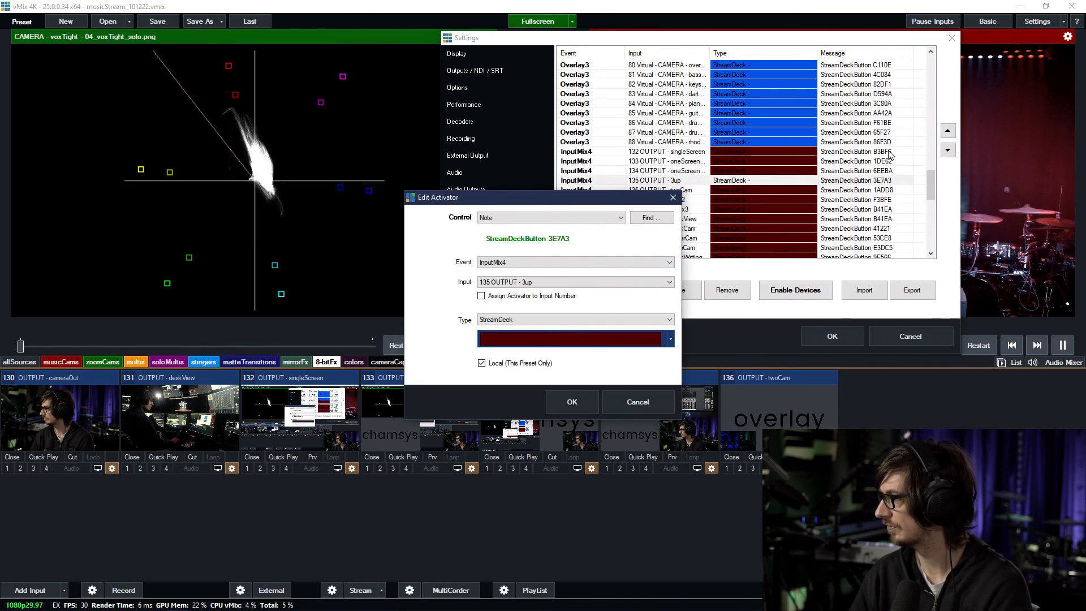
{"action": "left_click", "coordinate": [650, 218]}
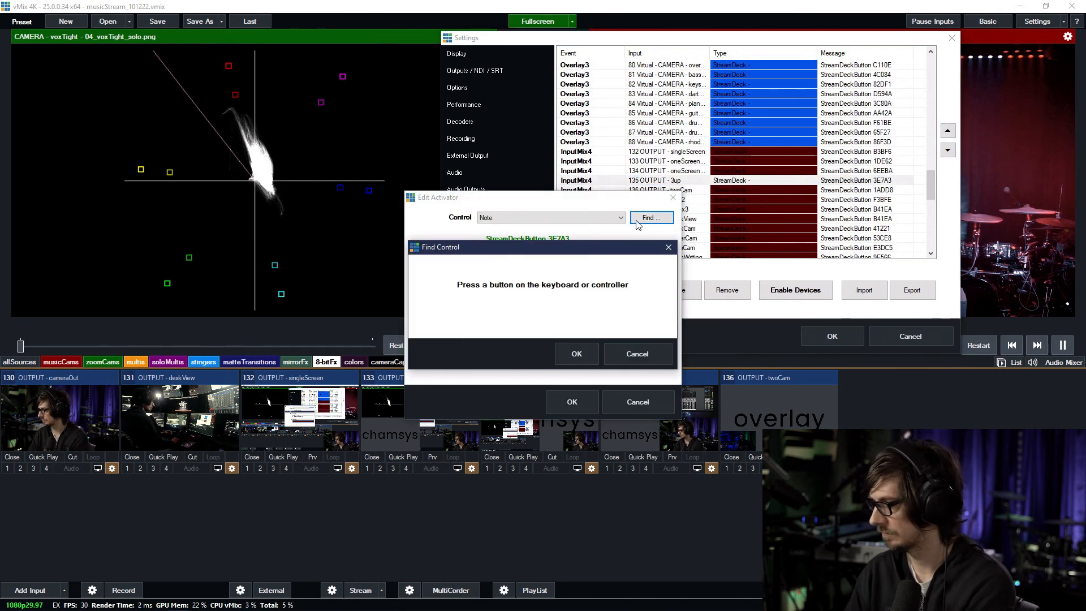
{"action": "left_click", "coordinate": [576, 353]}
{"action": "left_click", "coordinate": [565, 403]}
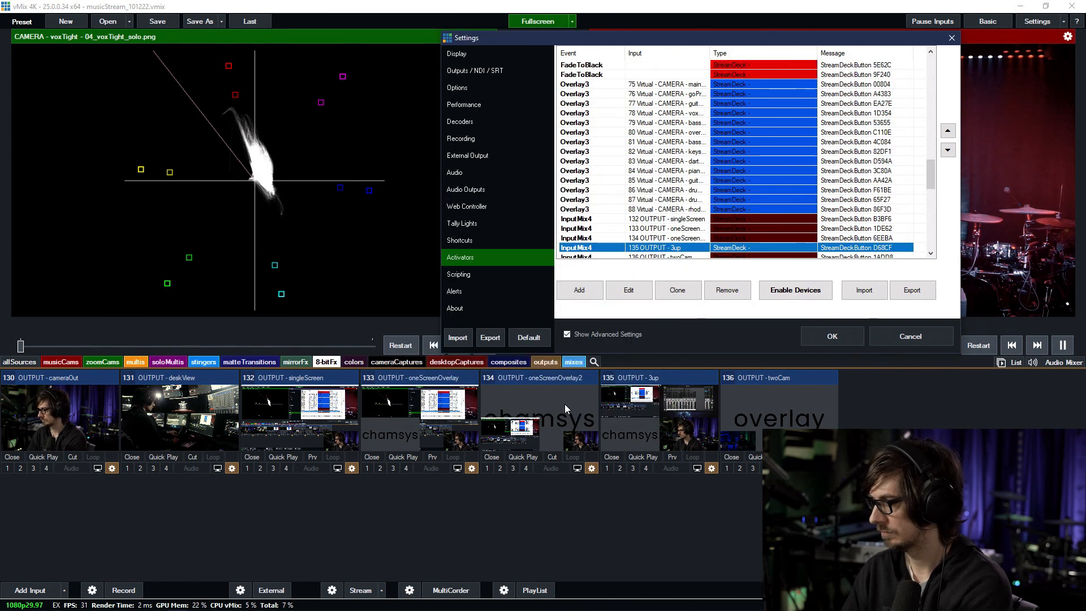
Step: Reassign the InputMix4 activator for 136 OUTPUT - twoCam to Stream Deck button FC9BA
{"action": "scroll", "coordinate": [673, 228], "scroll_direction": "down", "scroll_amount": 1}
{"action": "double_click", "coordinate": [673, 228]}
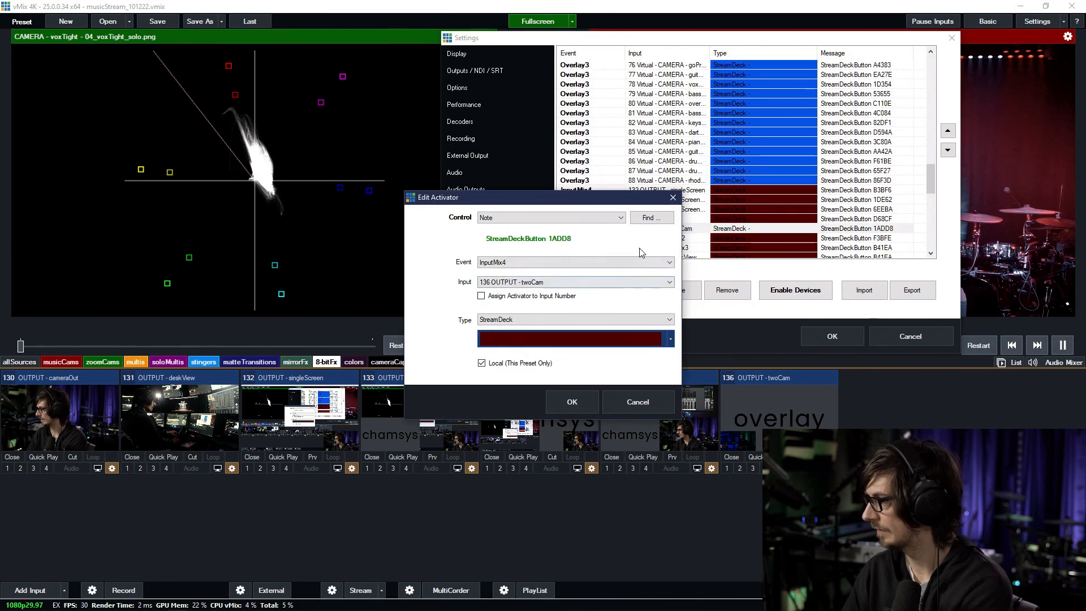
{"action": "left_click", "coordinate": [649, 218]}
{"action": "left_click", "coordinate": [578, 354]}
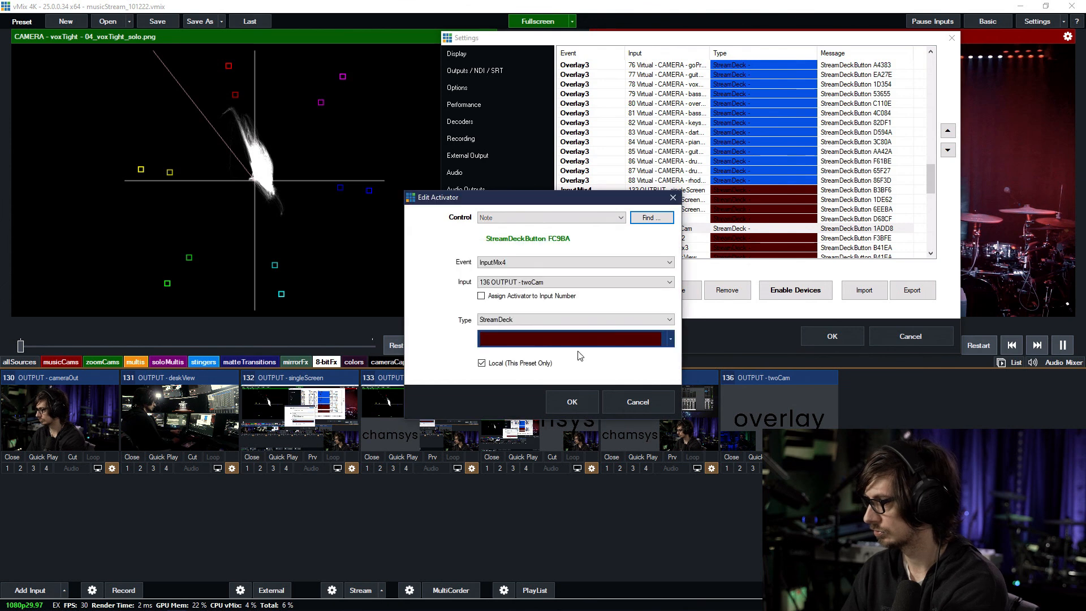
{"action": "left_click", "coordinate": [572, 402]}
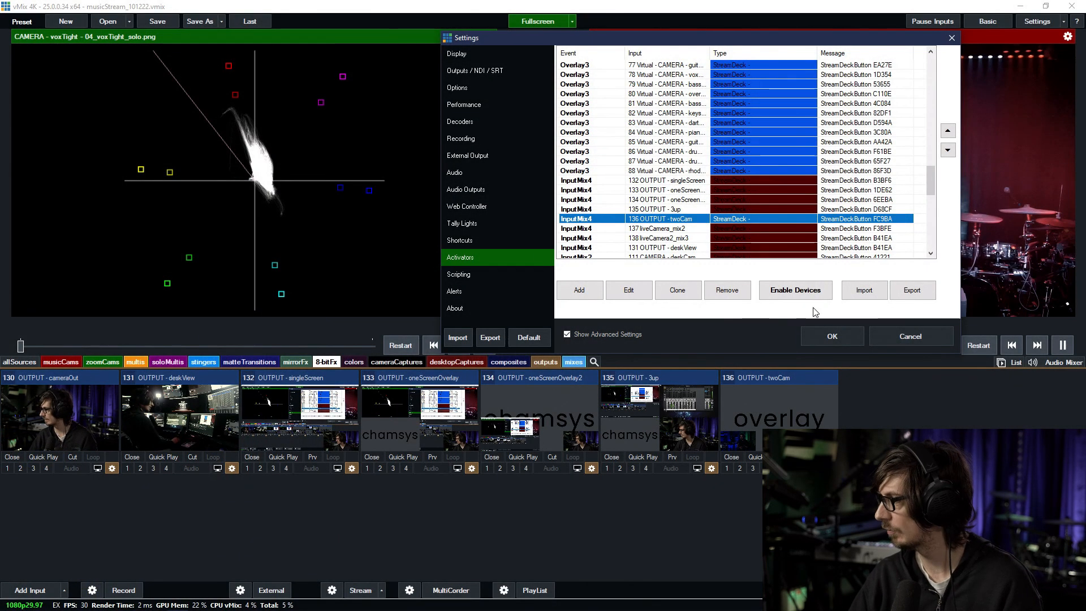
Step: Review the SetMultiViewOverlay shortcuts and check the settings of the B1D6F shortcut for 136 OUTPUT - twoCam
{"action": "left_click", "coordinate": [473, 240]}
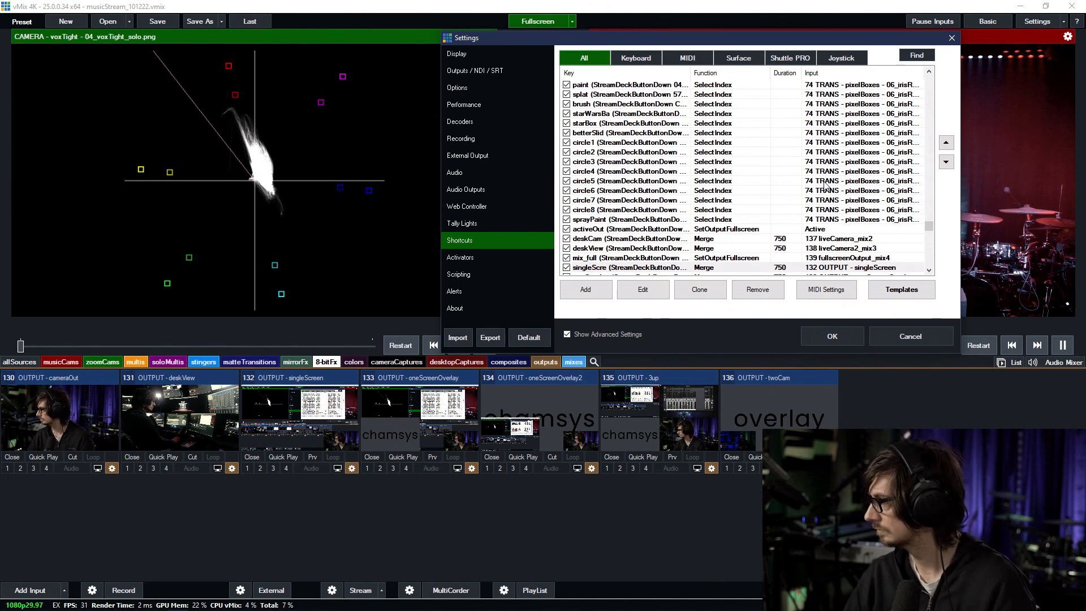
{"action": "scroll", "coordinate": [930, 235], "scroll_direction": "down", "scroll_amount": 4}
{"action": "left_click_drag", "start_coordinate": [930, 235], "coordinate": [930, 269]}
{"action": "scroll", "coordinate": [752, 215], "scroll_direction": "up", "scroll_amount": 6}
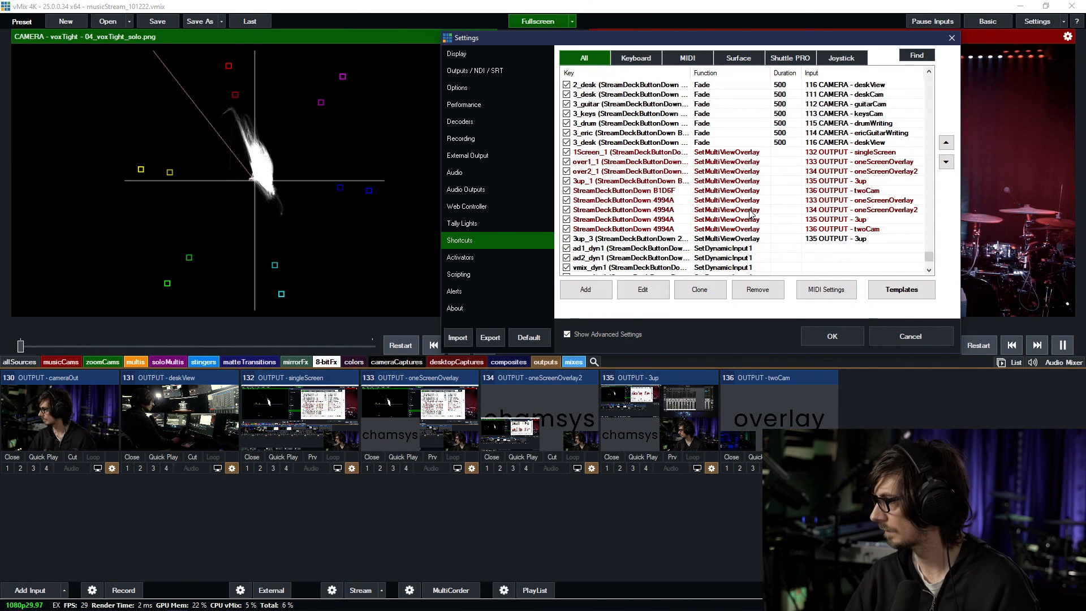
{"action": "left_click", "coordinate": [746, 229]}
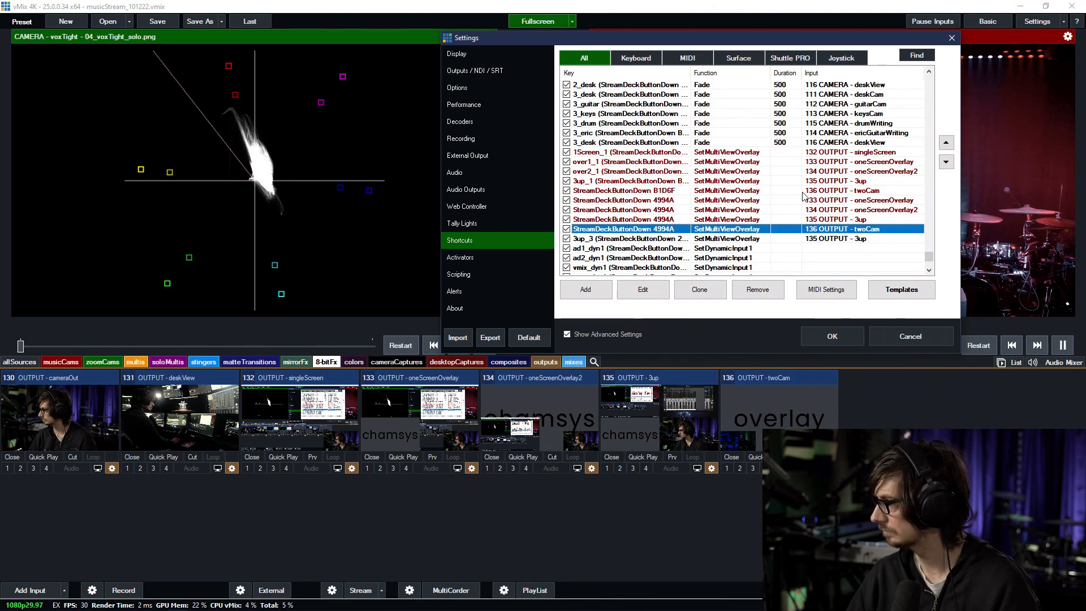
{"action": "left_click", "coordinate": [626, 191]}
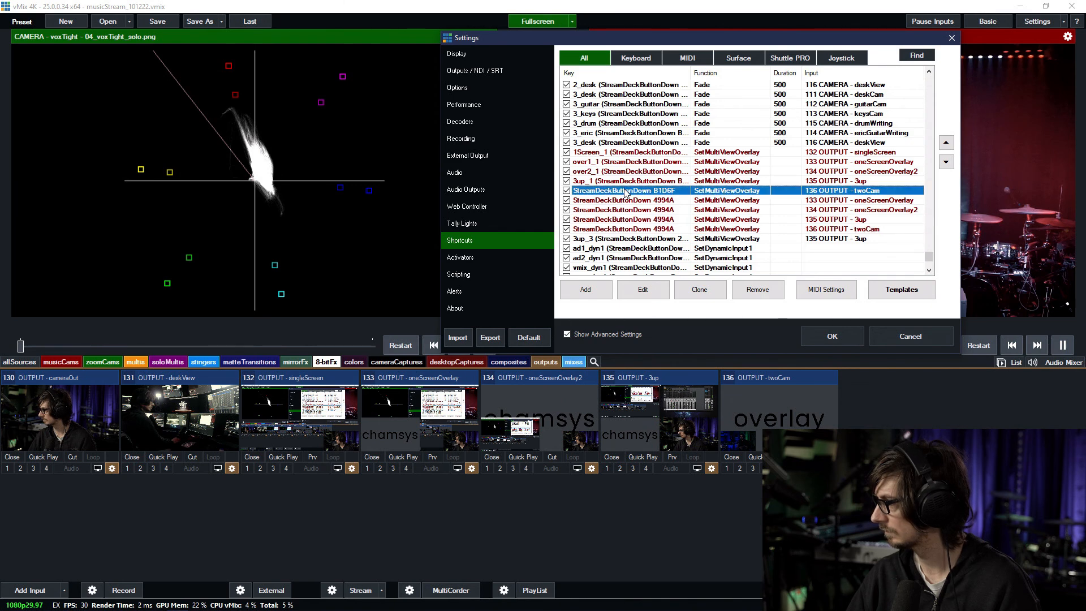
{"action": "double_click", "coordinate": [626, 191]}
{"action": "left_click", "coordinate": [553, 325]}
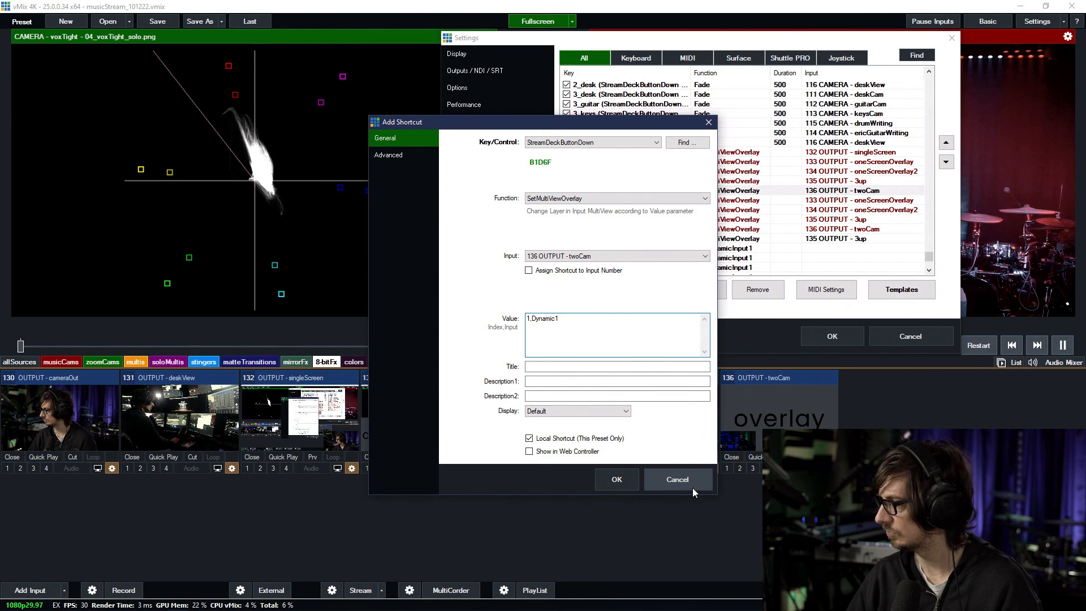
{"action": "left_click", "coordinate": [677, 480]}
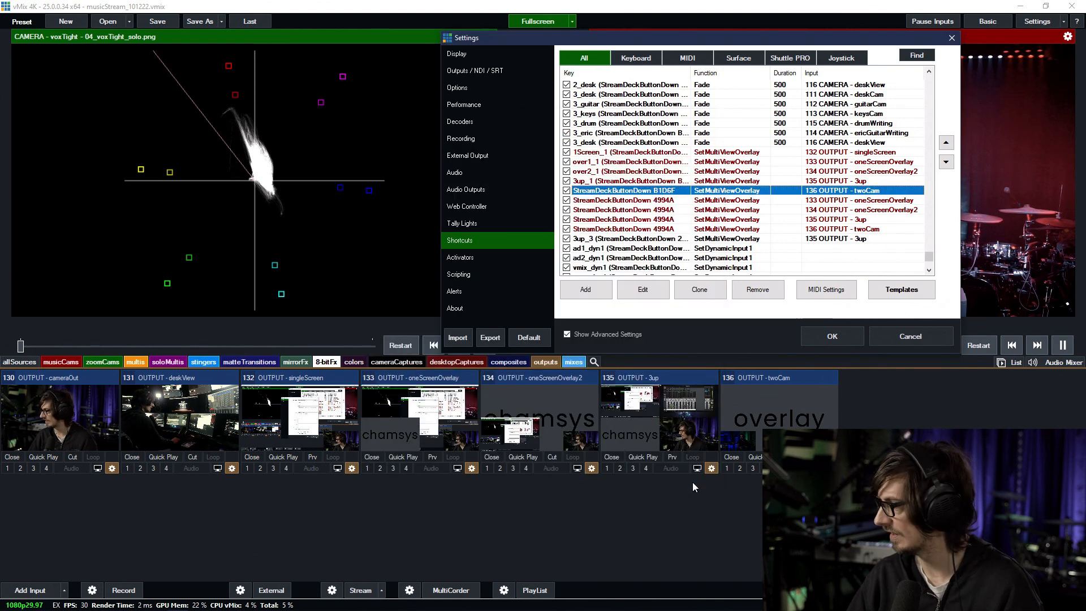
Step: Disable layers 2 and 3 of 136 OUTPUT - twoCam and set both layer sources to None
{"action": "left_click", "coordinate": [843, 336]}
{"action": "left_click", "coordinate": [832, 468]}
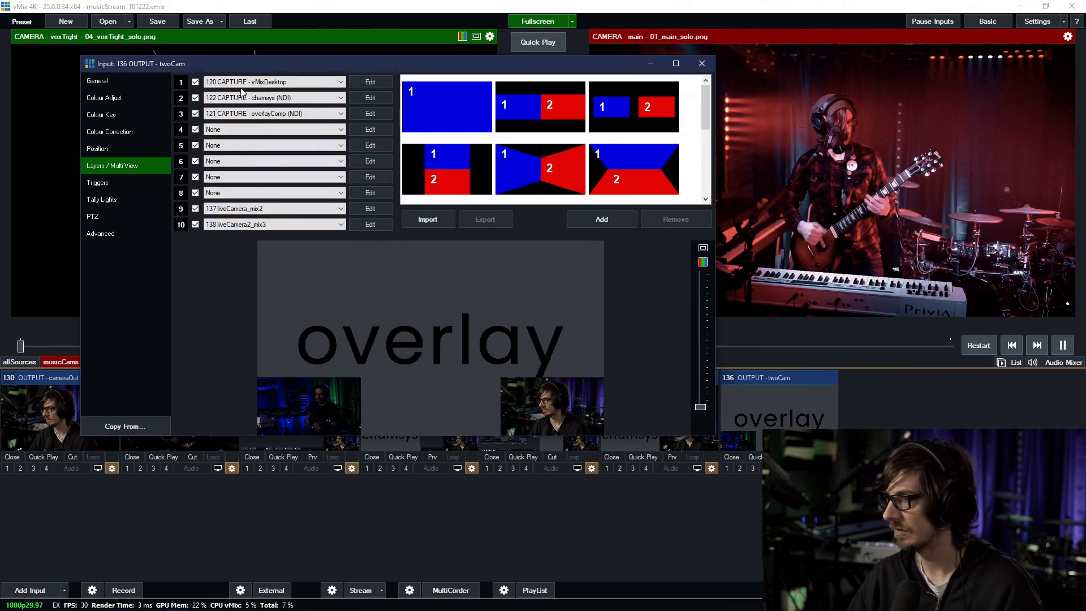
{"action": "left_click", "coordinate": [195, 113]}
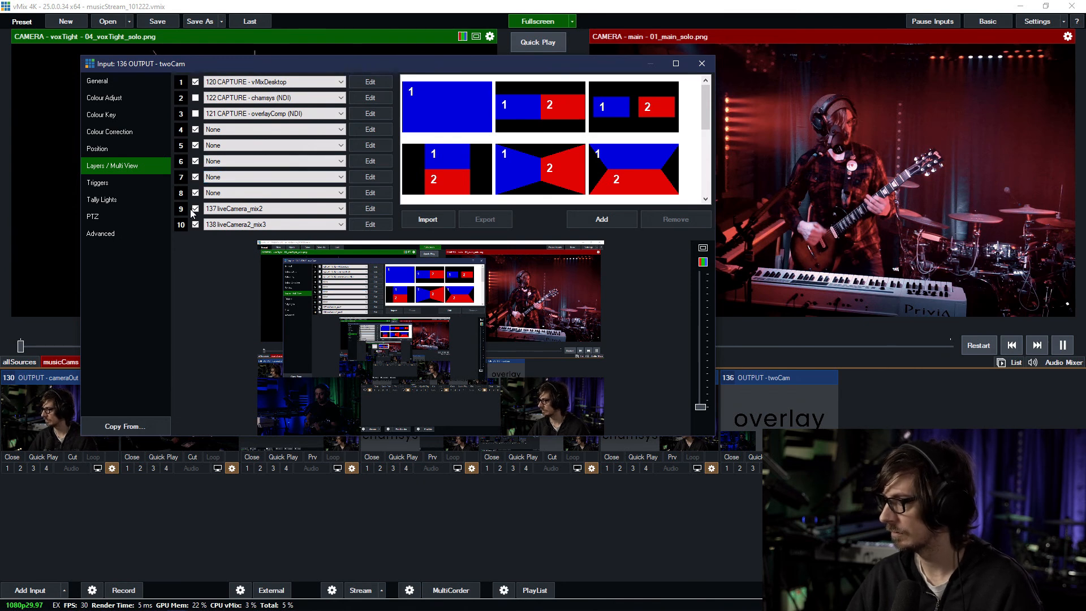
{"action": "left_click", "coordinate": [339, 113]}
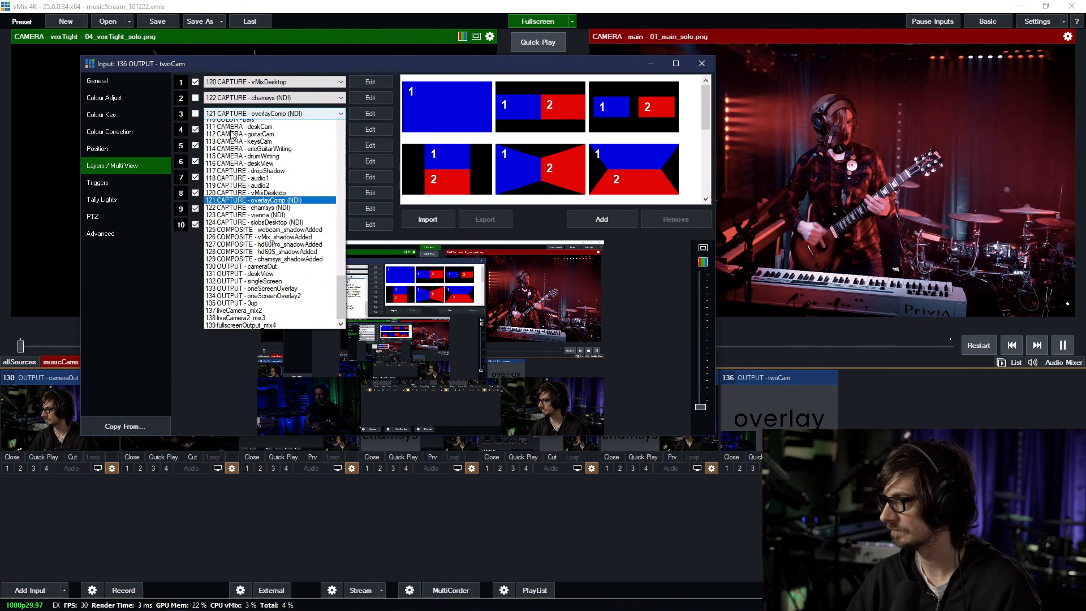
{"action": "left_click_drag", "start_coordinate": [342, 307], "coordinate": [342, 135]}
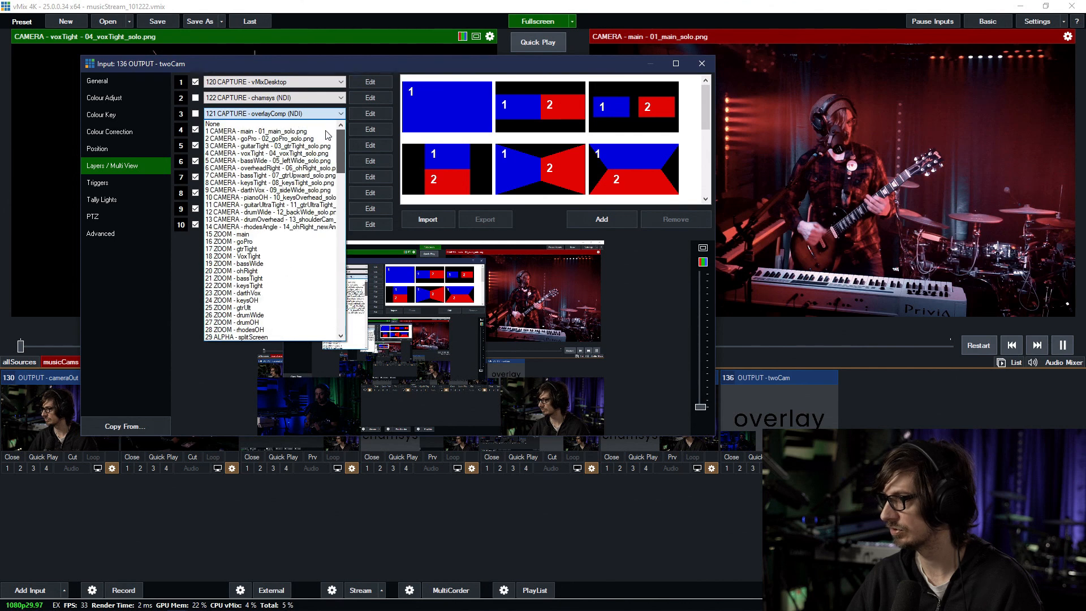
{"action": "left_click", "coordinate": [292, 124]}
{"action": "left_click", "coordinate": [285, 100]}
{"action": "left_click_drag", "start_coordinate": [341, 293], "coordinate": [342, 116]}
{"action": "left_click", "coordinate": [272, 108]}
{"action": "left_click", "coordinate": [702, 64]}
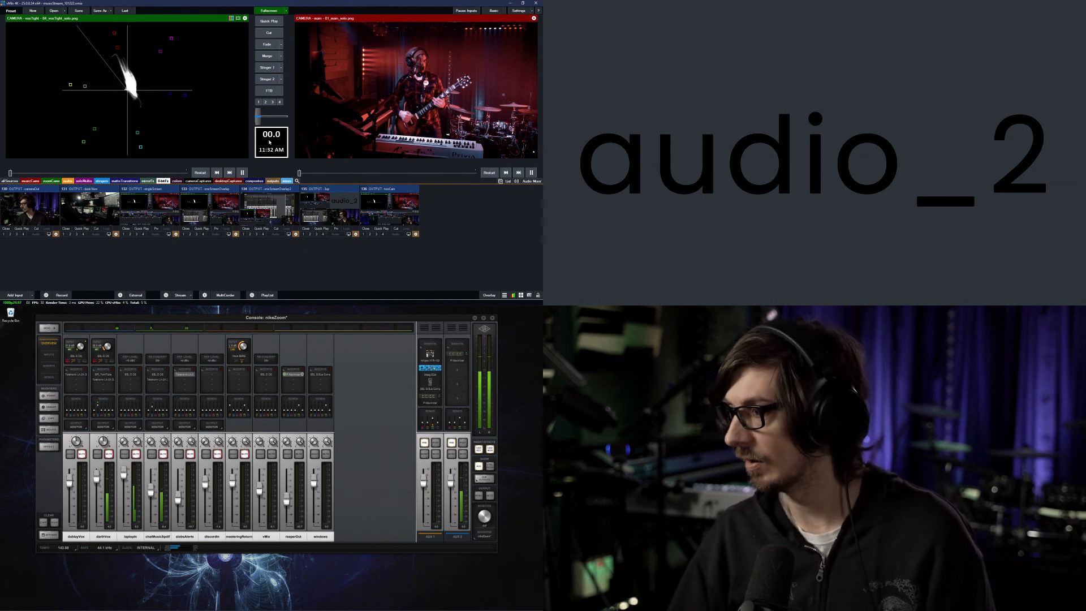
Step: Replace the stand-in image of 119 CAPTURE - audio2 with the 04_voxTight DeckLink camera source
{"action": "left_click", "coordinate": [197, 182]}
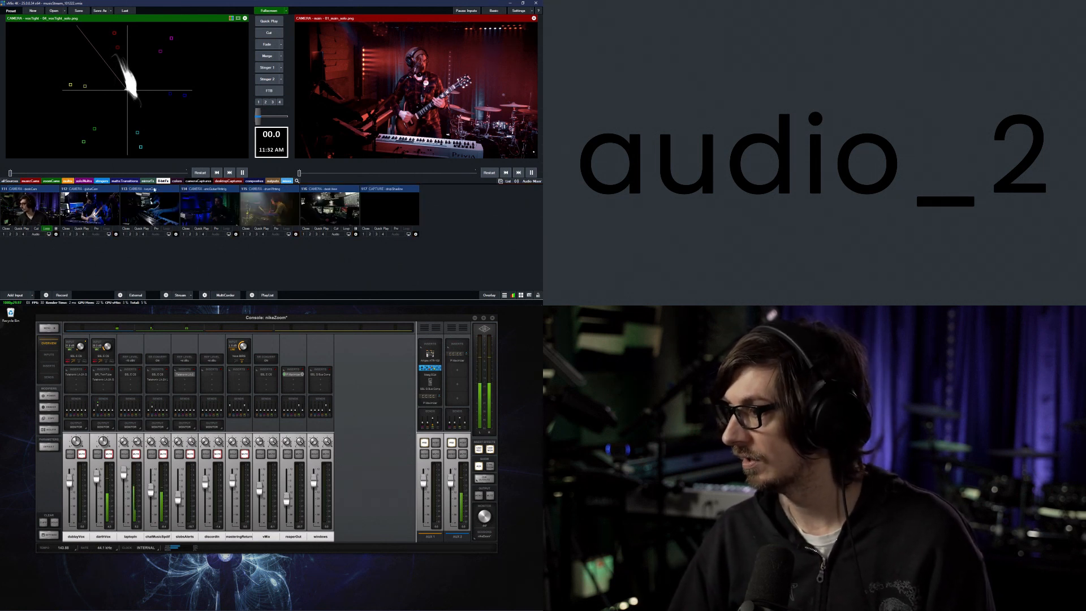
{"action": "left_click", "coordinate": [178, 182]}
{"action": "left_click", "coordinate": [192, 182]}
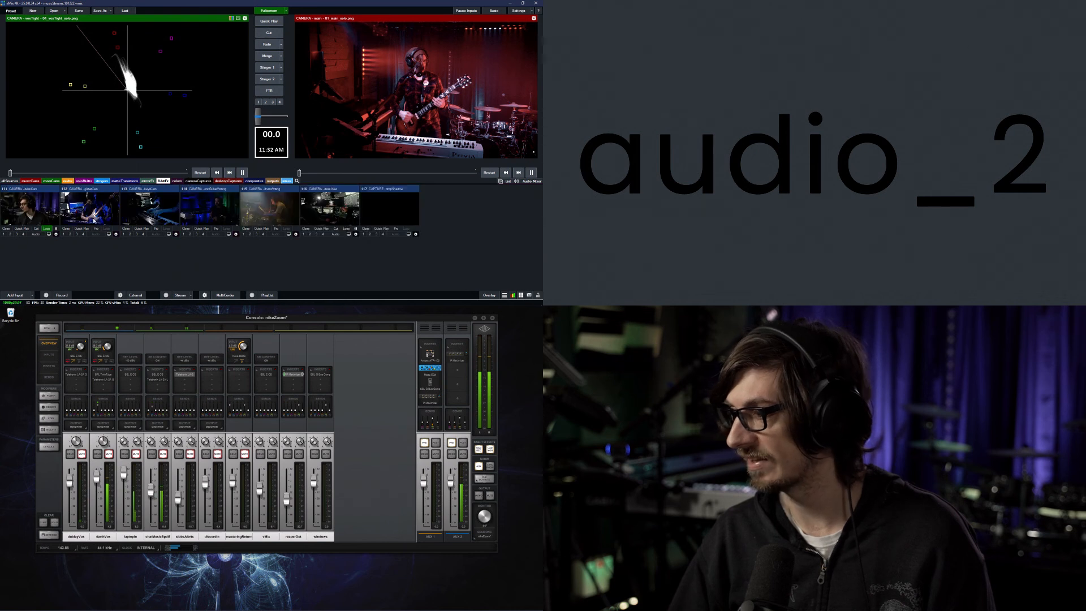
{"action": "left_click", "coordinate": [223, 181]}
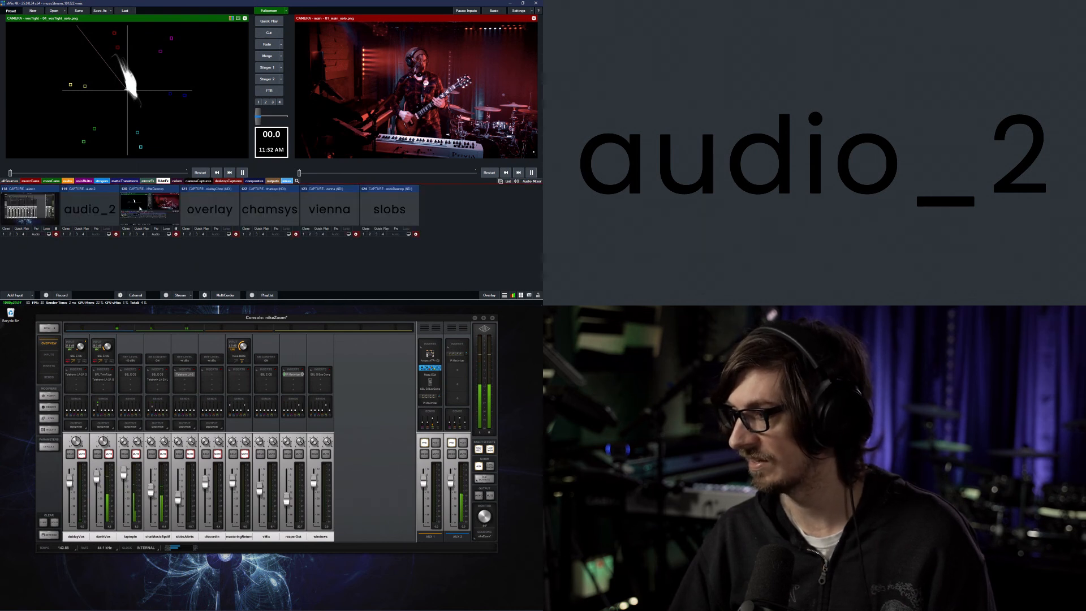
{"action": "left_click", "coordinate": [116, 234]}
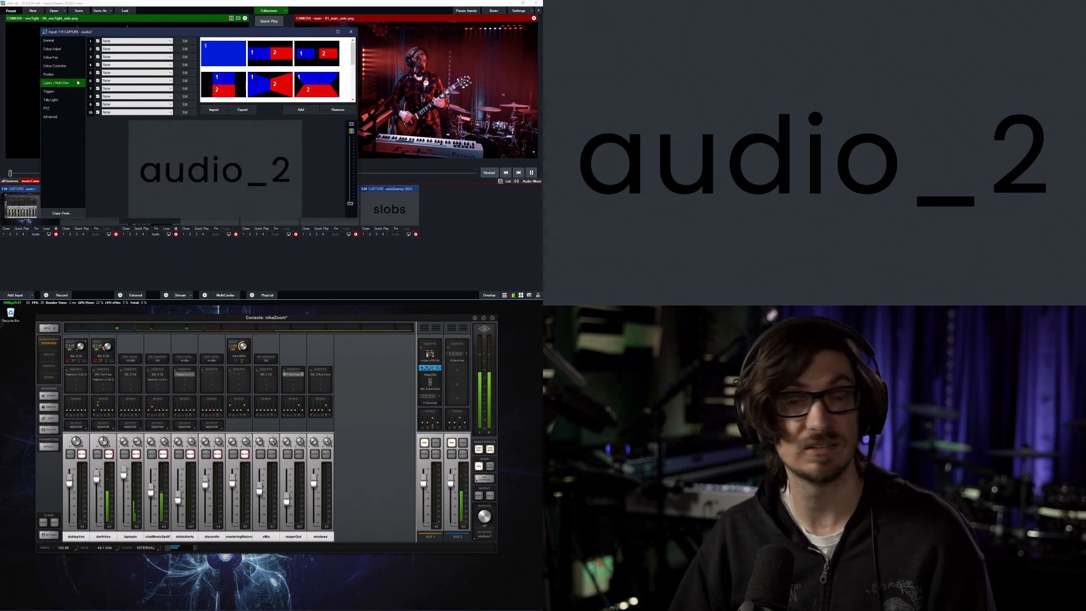
{"action": "left_click", "coordinate": [57, 40]}
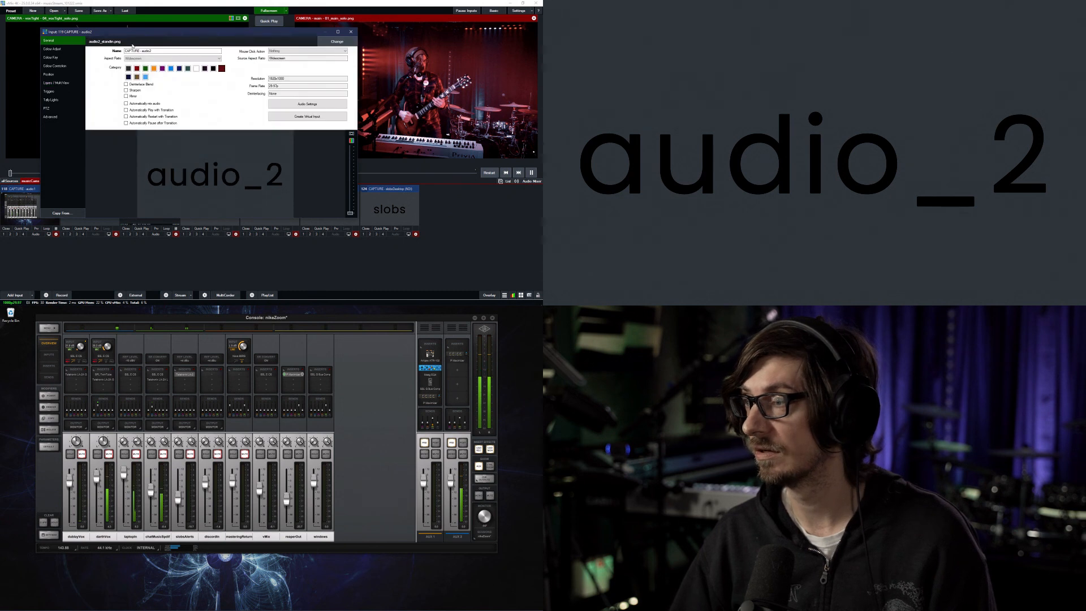
{"action": "left_click", "coordinate": [336, 41]}
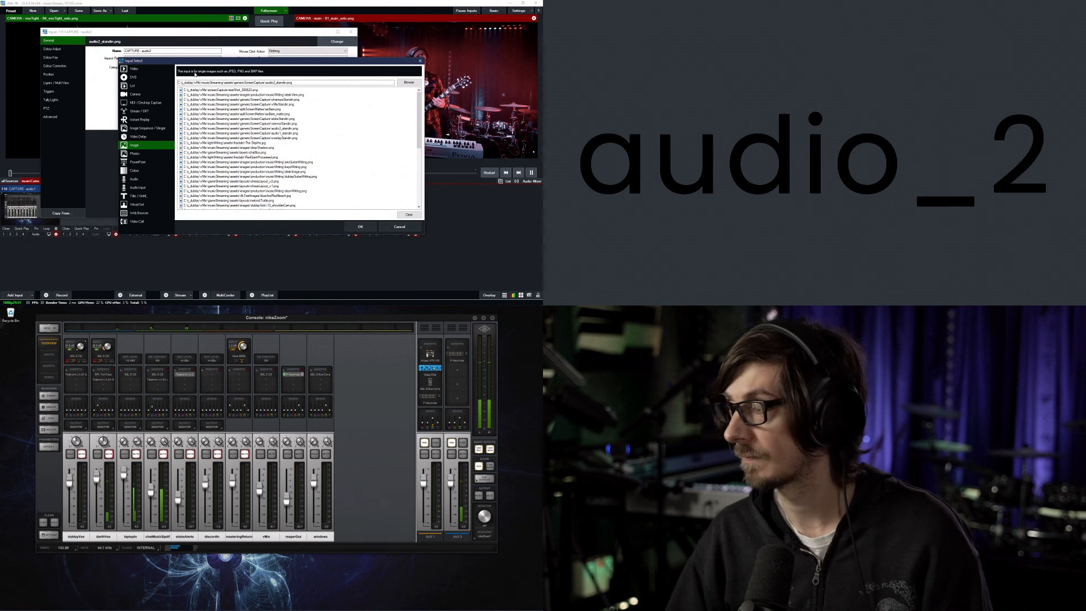
{"action": "left_click", "coordinate": [136, 94]}
{"action": "left_click", "coordinate": [307, 70]}
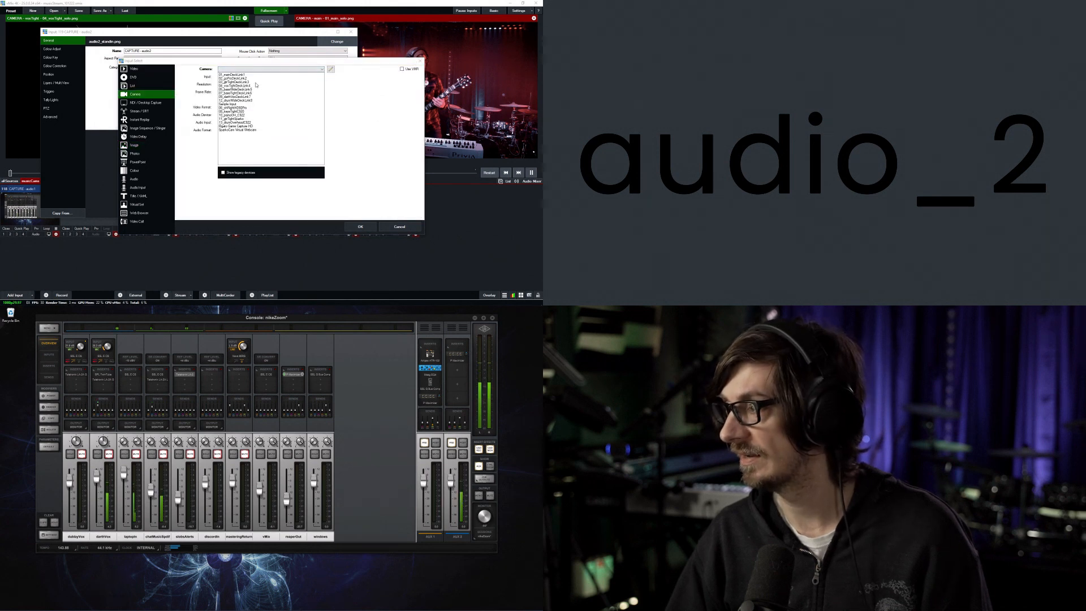
{"action": "left_click", "coordinate": [235, 85]}
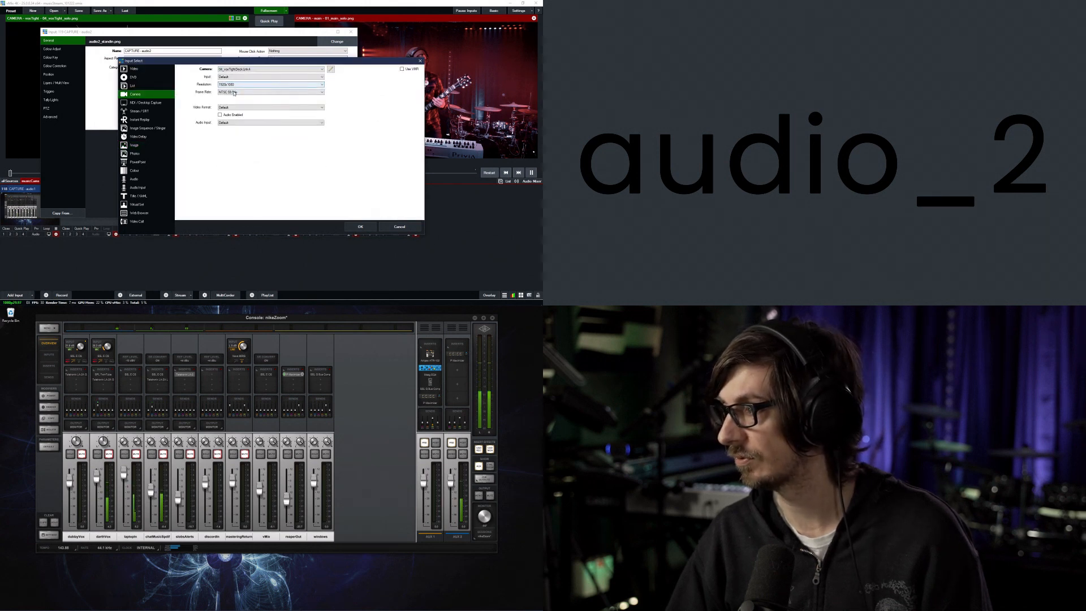
{"action": "left_click", "coordinate": [238, 124]}
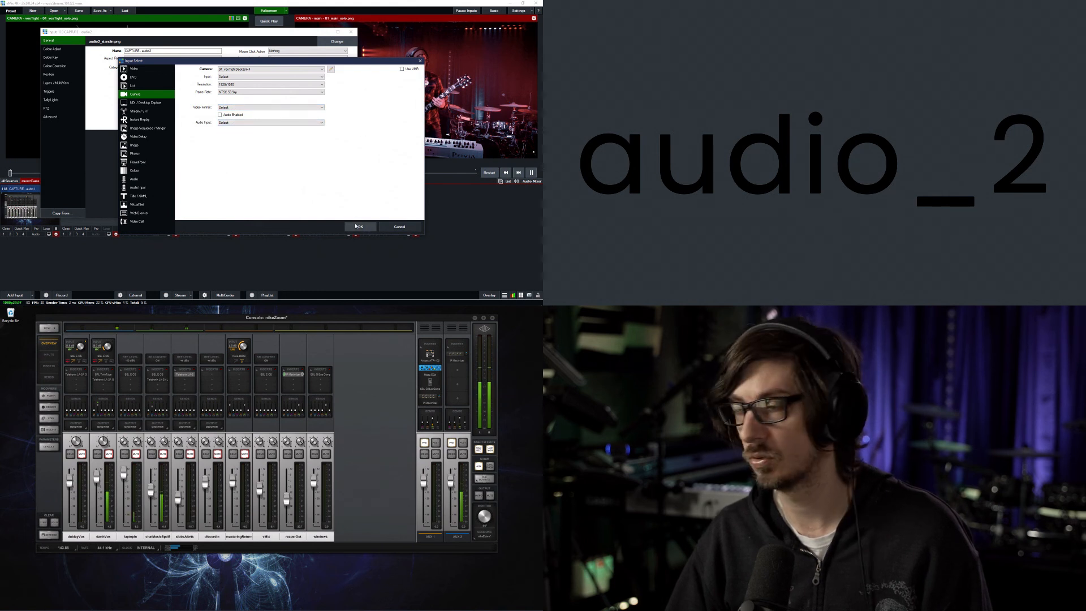
{"action": "left_click", "coordinate": [358, 227]}
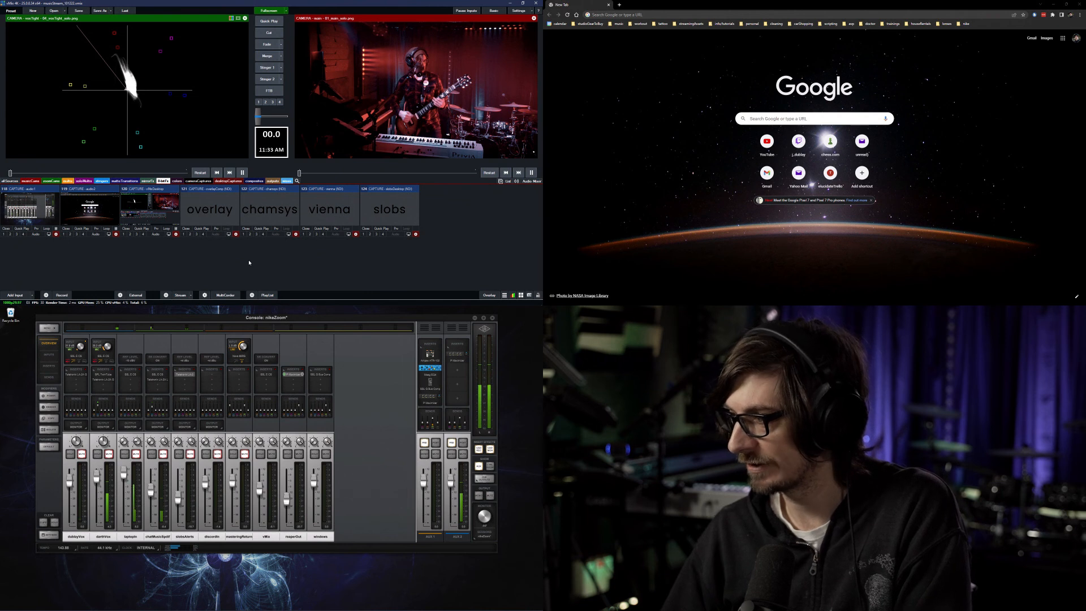
{"action": "left_click", "coordinate": [295, 234]}
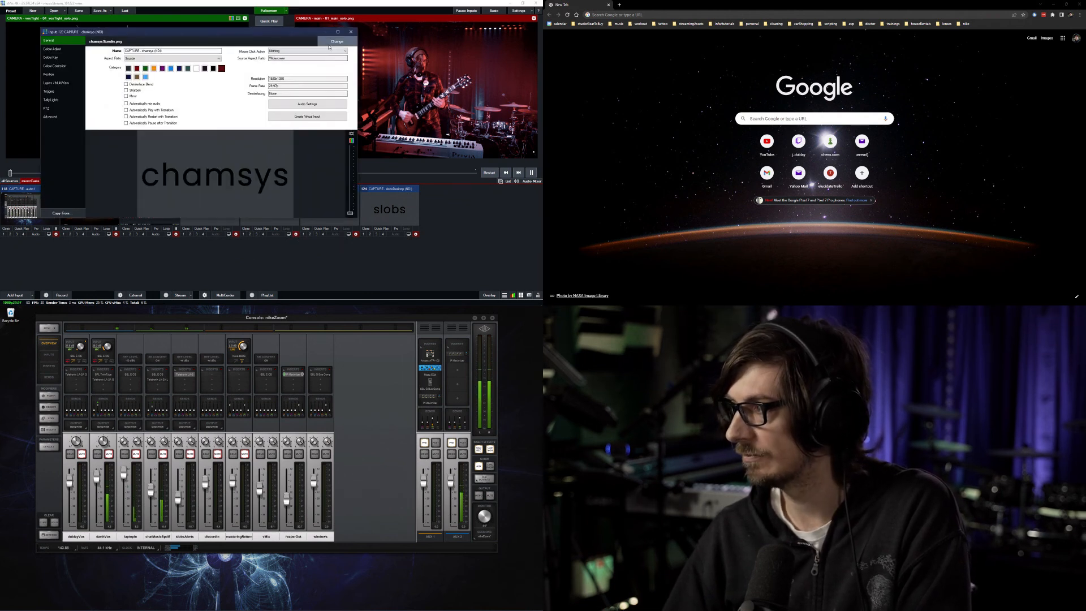
{"action": "left_click", "coordinate": [388, 228]}
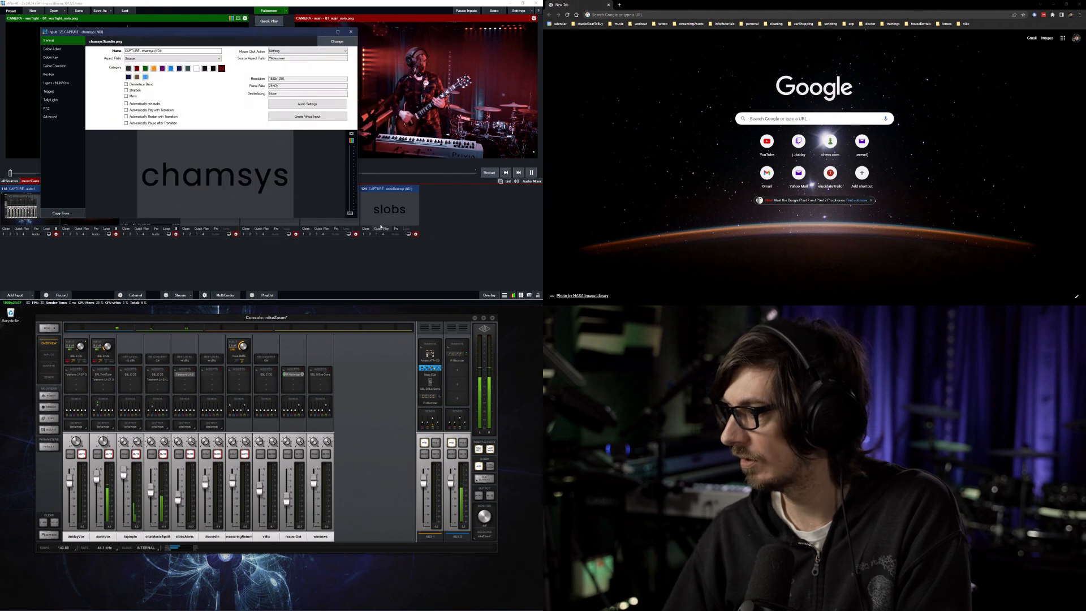
{"action": "left_click", "coordinate": [351, 33]}
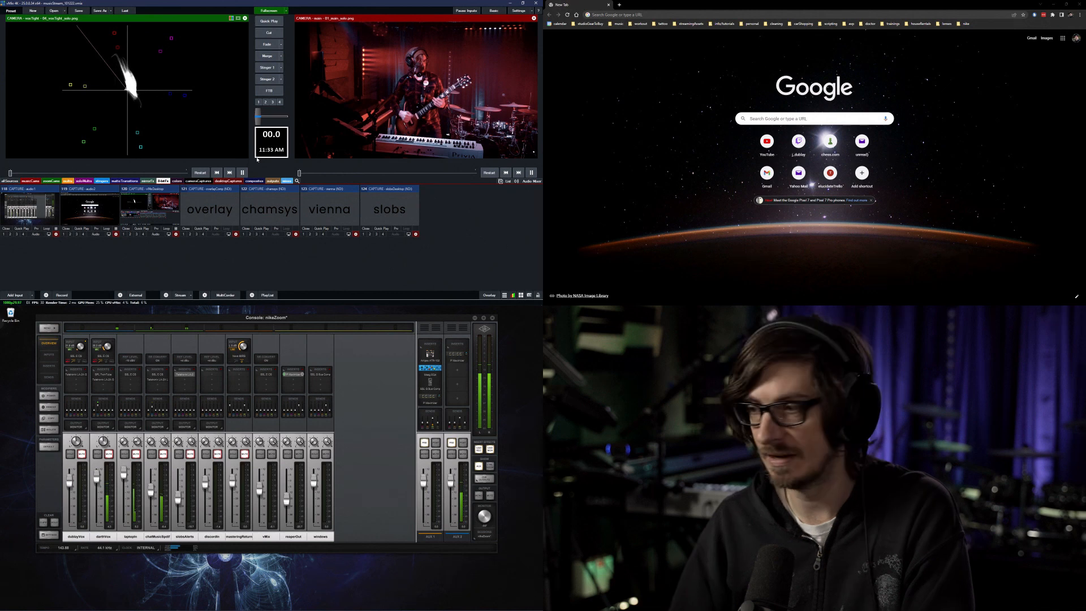
Step: Show the inputs in the outputs category, followed by those in the mixes category
{"action": "left_click", "coordinate": [268, 181]}
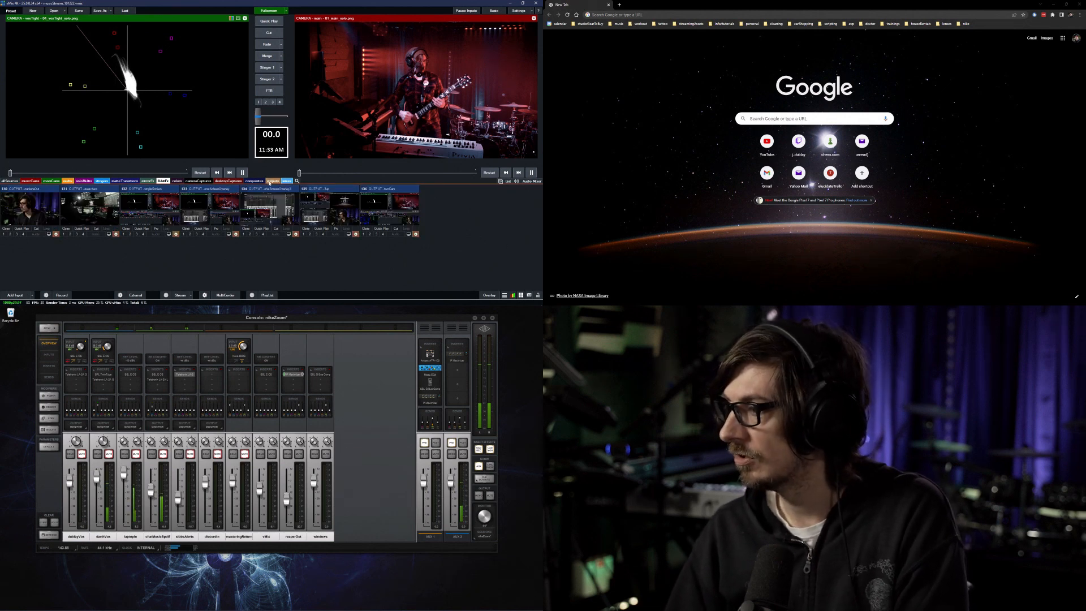
{"action": "left_click", "coordinate": [287, 181]}
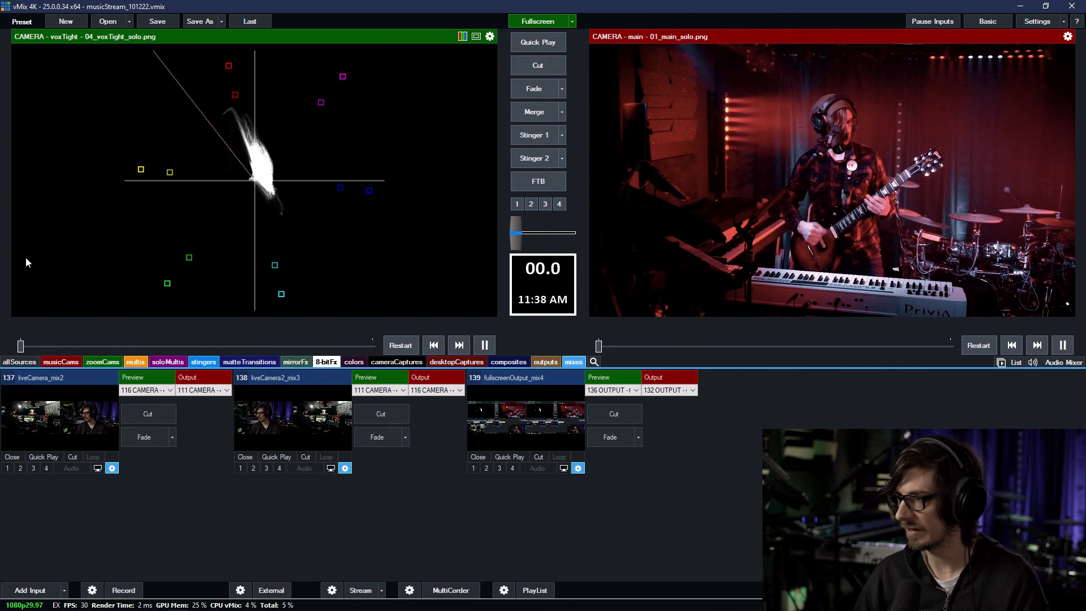
Step: Start a new activator and set its event to Fullscreen
{"action": "left_click", "coordinate": [1037, 21]}
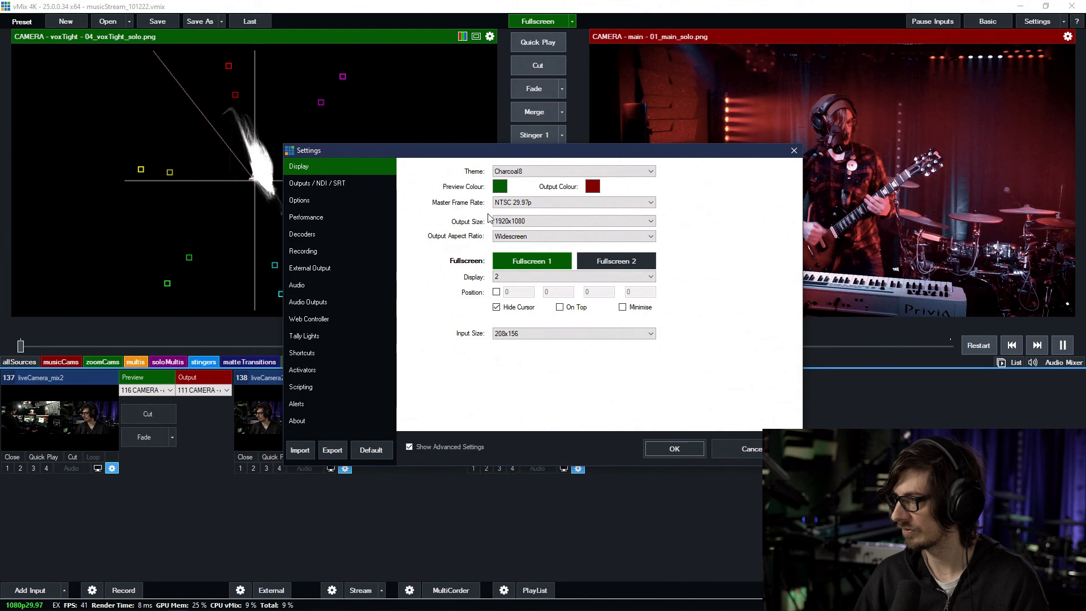
{"action": "left_click", "coordinate": [312, 369]}
{"action": "scroll", "coordinate": [566, 254], "scroll_direction": "down", "scroll_amount": 5}
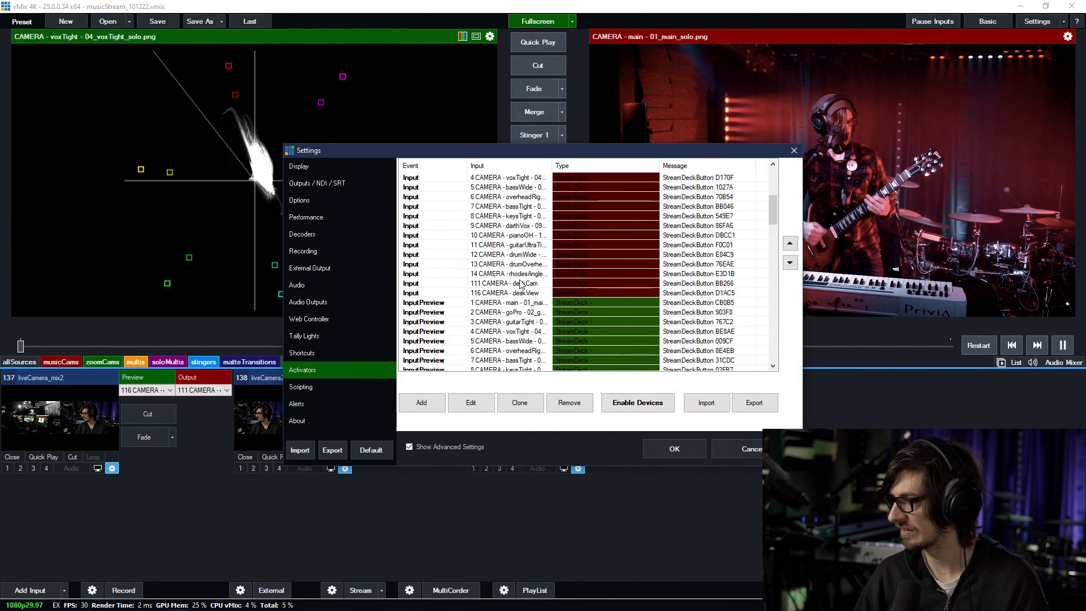
{"action": "scroll", "coordinate": [758, 272], "scroll_direction": "down", "scroll_amount": 10}
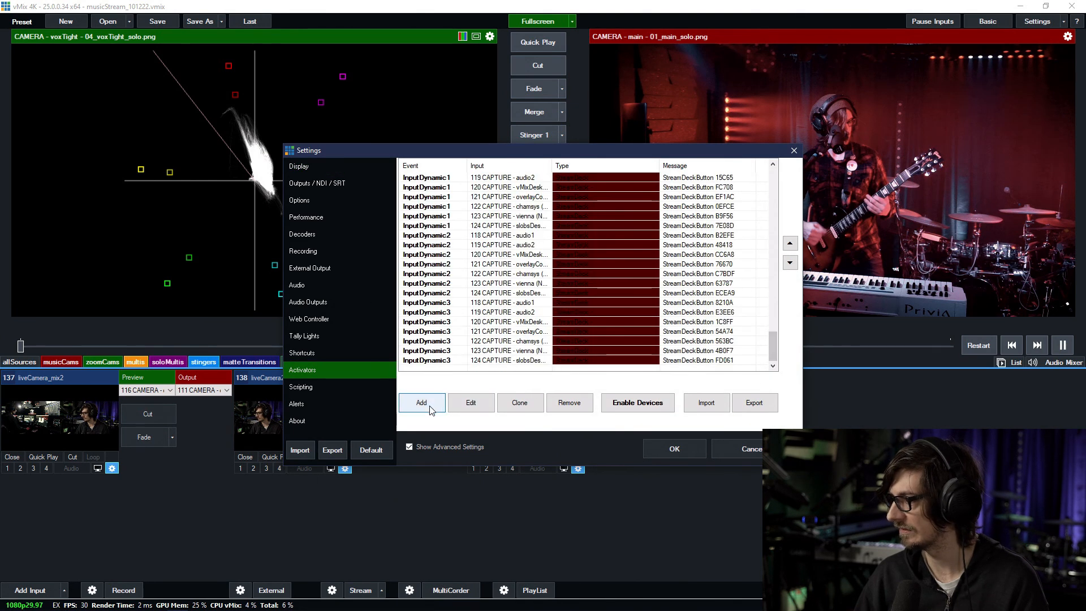
{"action": "left_click", "coordinate": [423, 404]}
{"action": "left_click", "coordinate": [571, 264]}
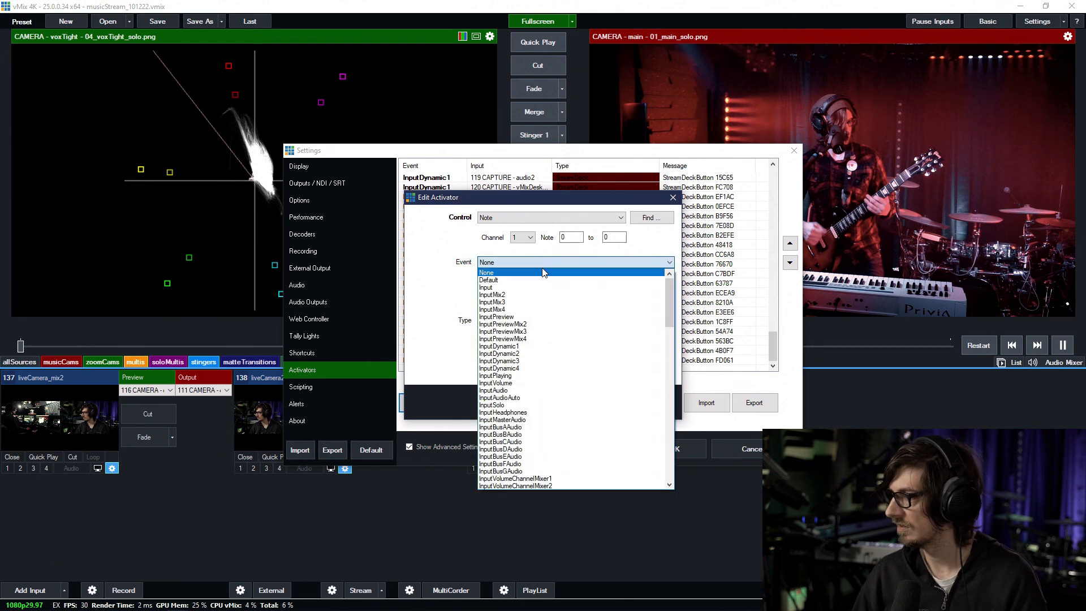
{"action": "scroll", "coordinate": [542, 290], "scroll_direction": "down", "scroll_amount": 9}
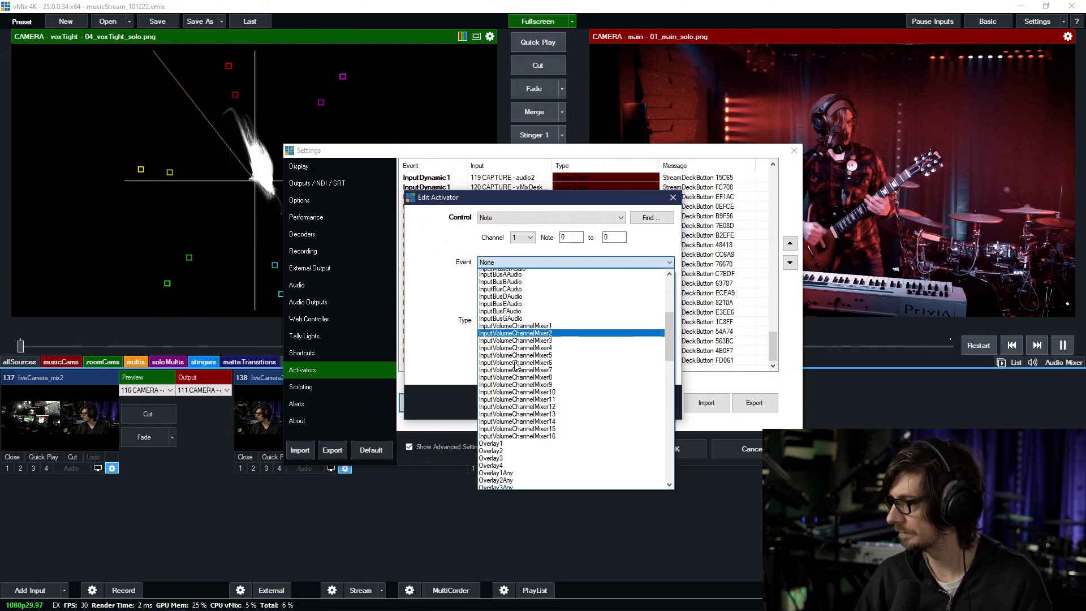
{"action": "scroll", "coordinate": [535, 419], "scroll_direction": "down", "scroll_amount": 2}
{"action": "scroll", "coordinate": [537, 421], "scroll_direction": "down", "scroll_amount": 1}
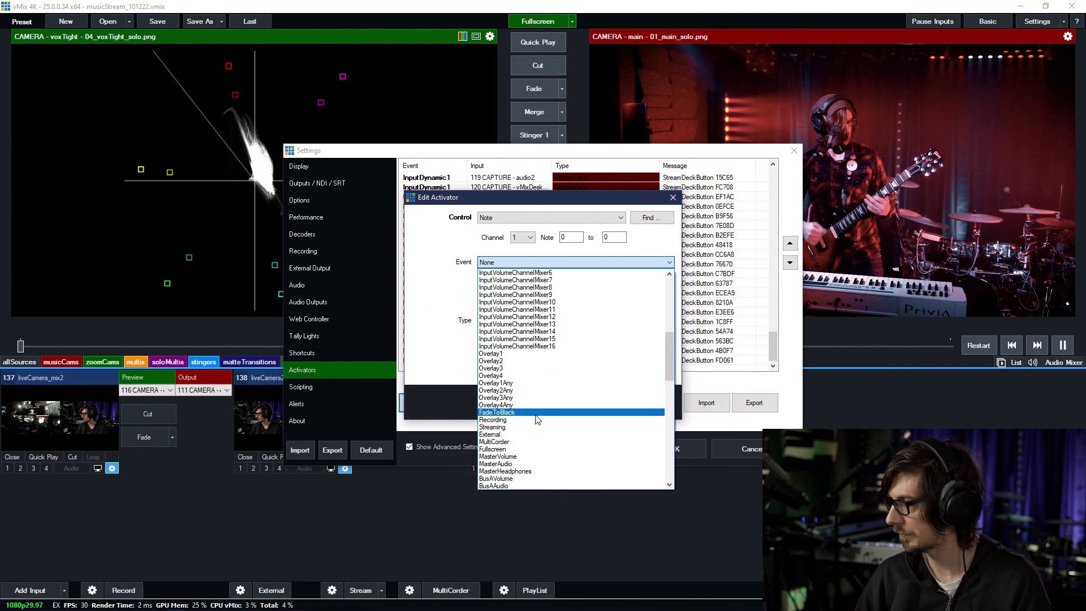
{"action": "left_click", "coordinate": [511, 449]}
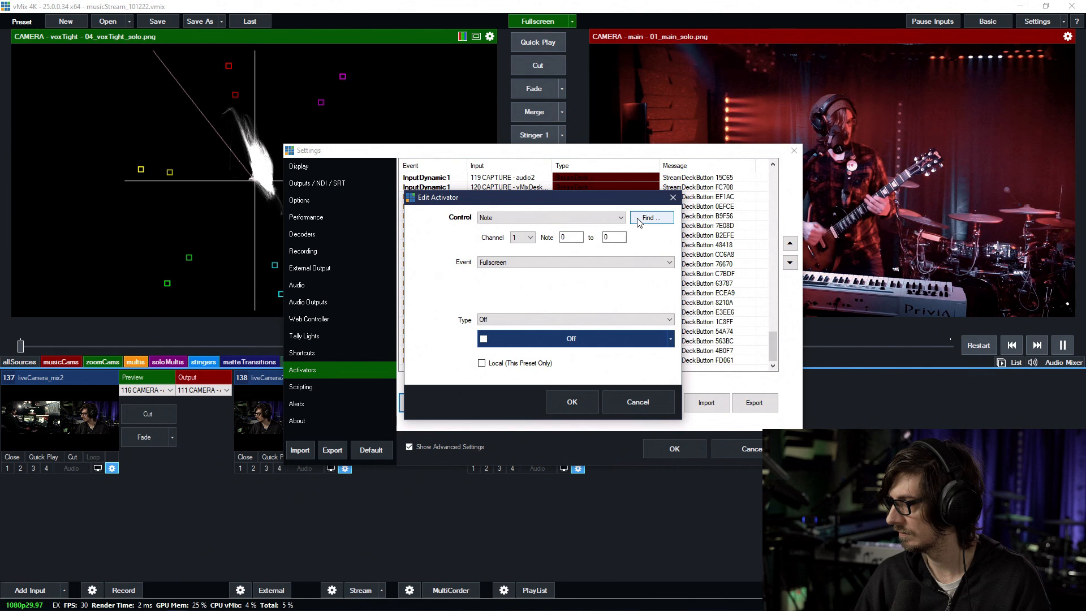
Step: Set the new activator's type to StreamDeck and try to detect its control with Find
{"action": "left_click", "coordinate": [511, 320]}
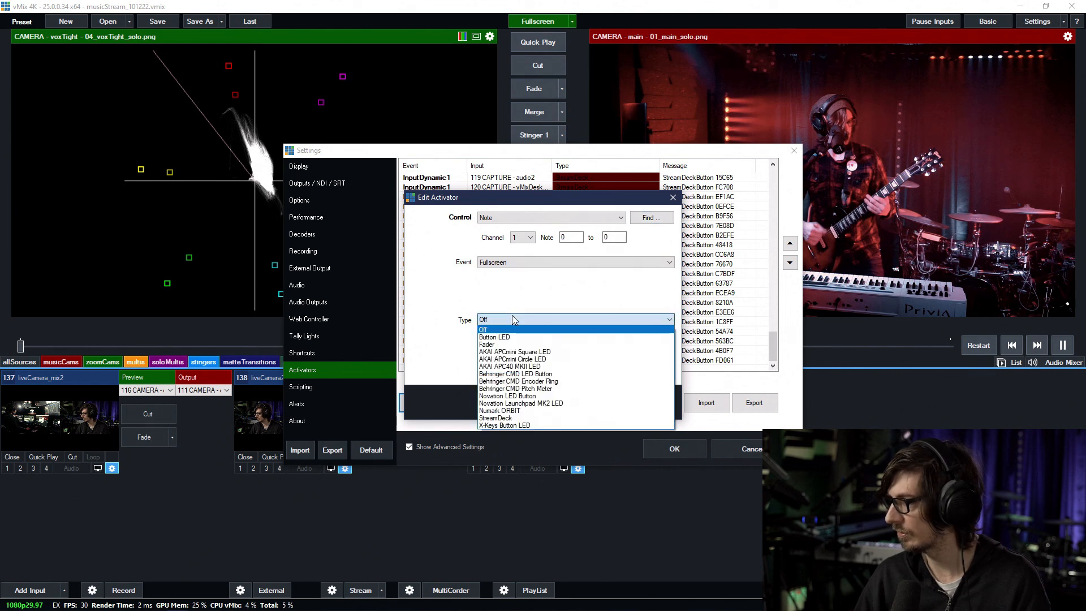
{"action": "left_click", "coordinate": [521, 418]}
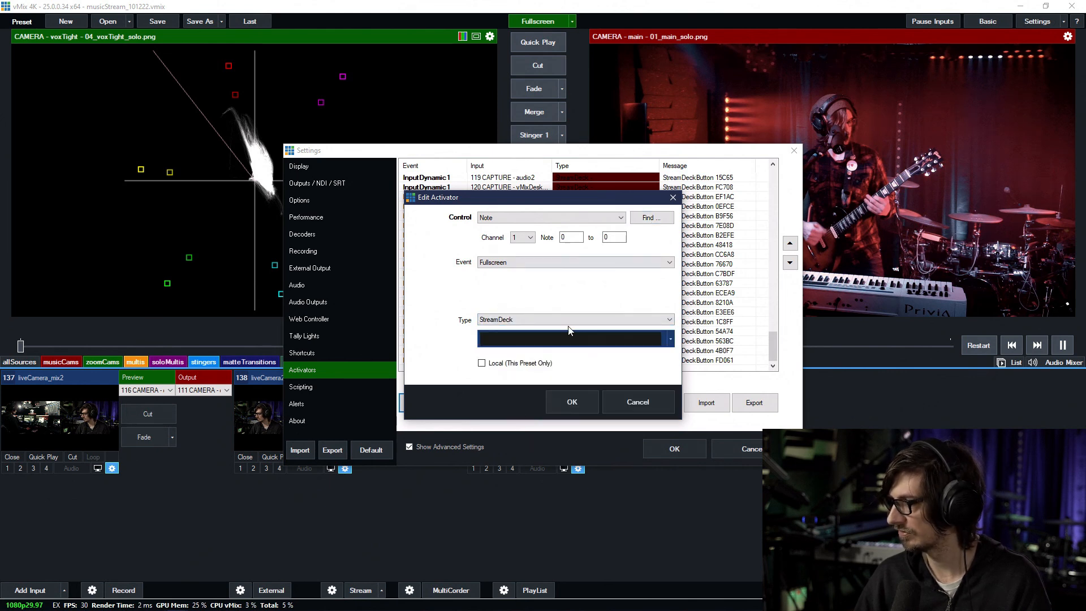
{"action": "left_click", "coordinate": [583, 219]}
{"action": "left_click", "coordinate": [648, 219]}
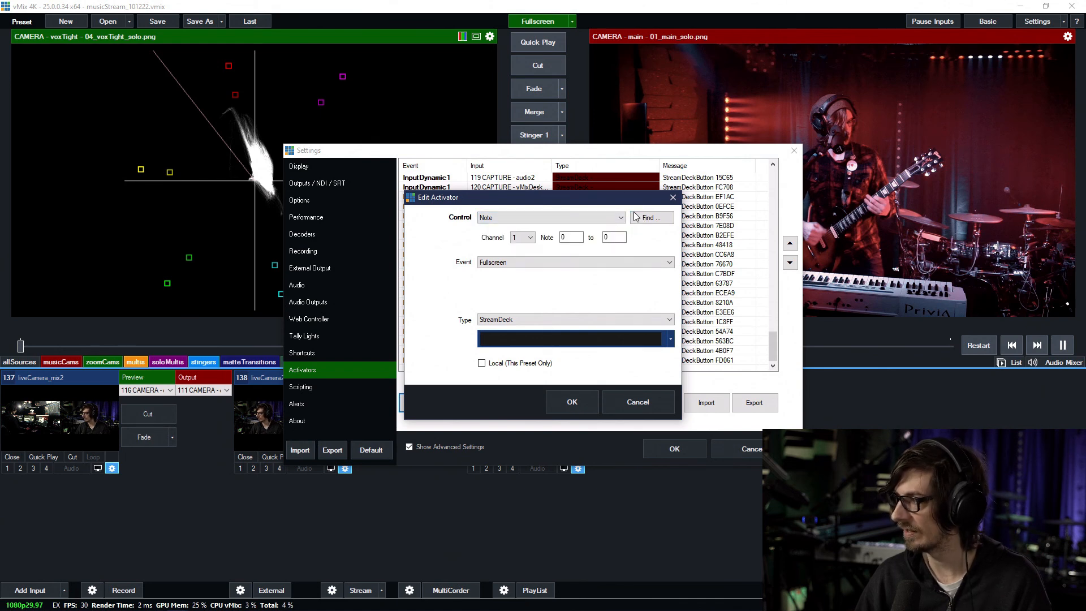
{"action": "left_click", "coordinate": [648, 218]}
{"action": "left_click", "coordinate": [628, 357]}
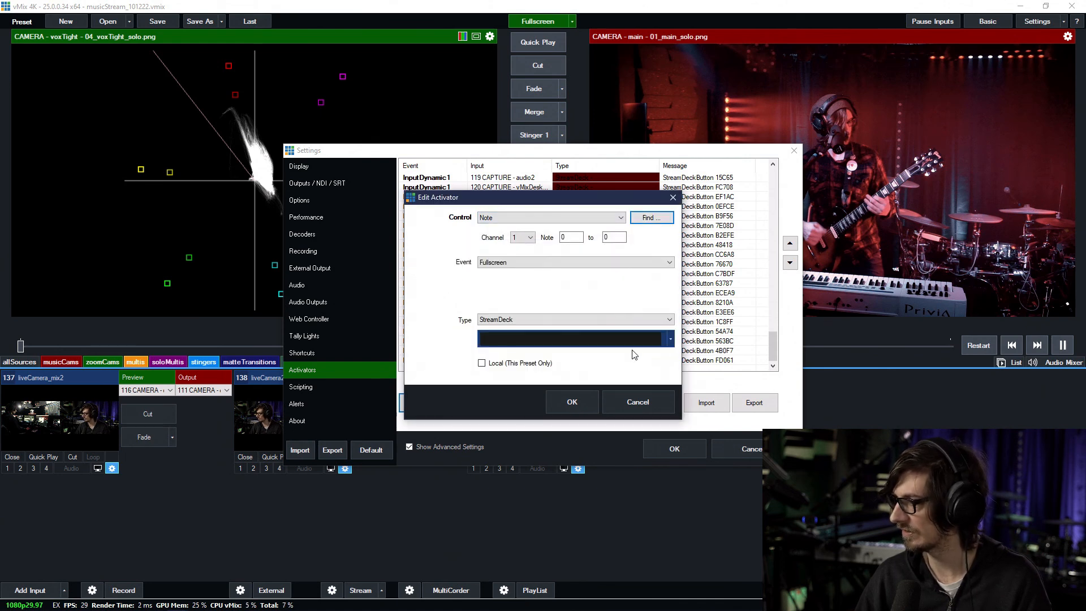
Step: Look through the available activator events for alternatives and choose Fullscreen again
{"action": "left_click", "coordinate": [540, 262]}
{"action": "scroll", "coordinate": [527, 396], "scroll_direction": "down", "scroll_amount": 4}
{"action": "scroll", "coordinate": [527, 400], "scroll_direction": "down", "scroll_amount": 8}
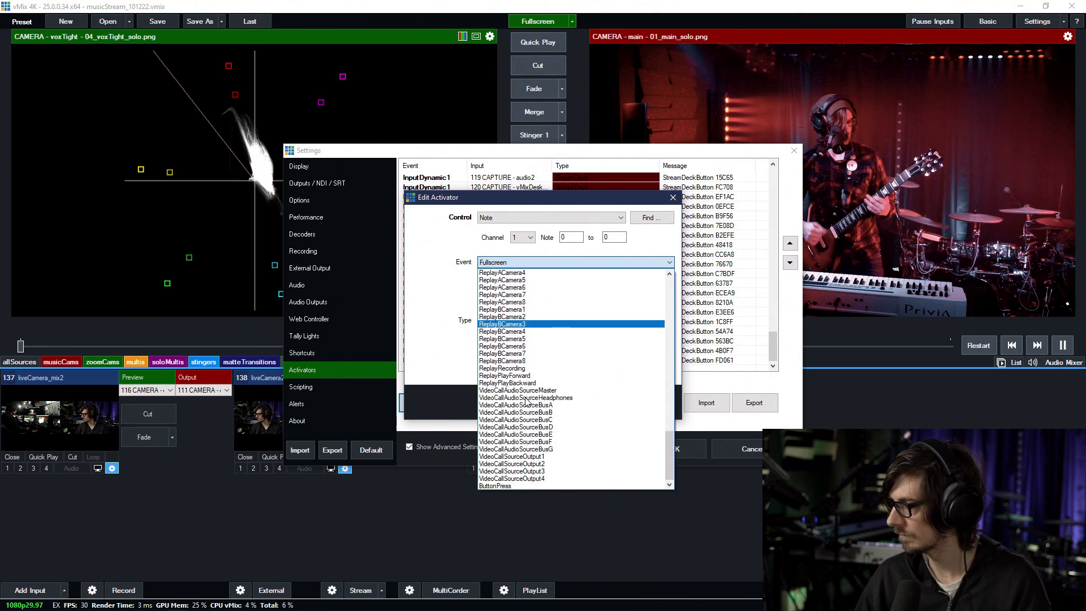
{"action": "scroll", "coordinate": [521, 407], "scroll_direction": "up", "scroll_amount": 11}
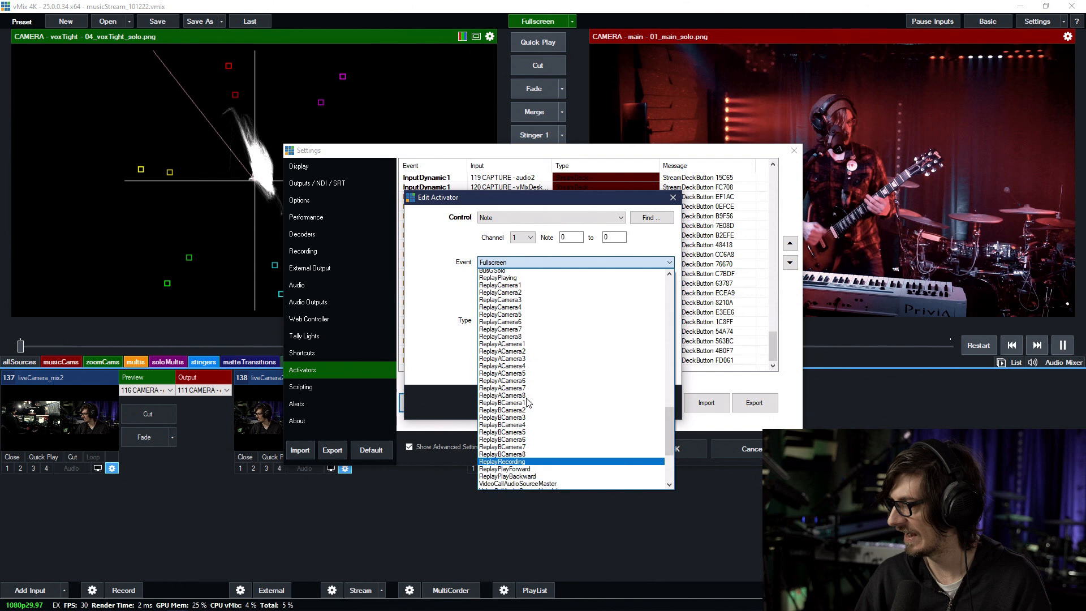
{"action": "scroll", "coordinate": [526, 374], "scroll_direction": "up", "scroll_amount": 5}
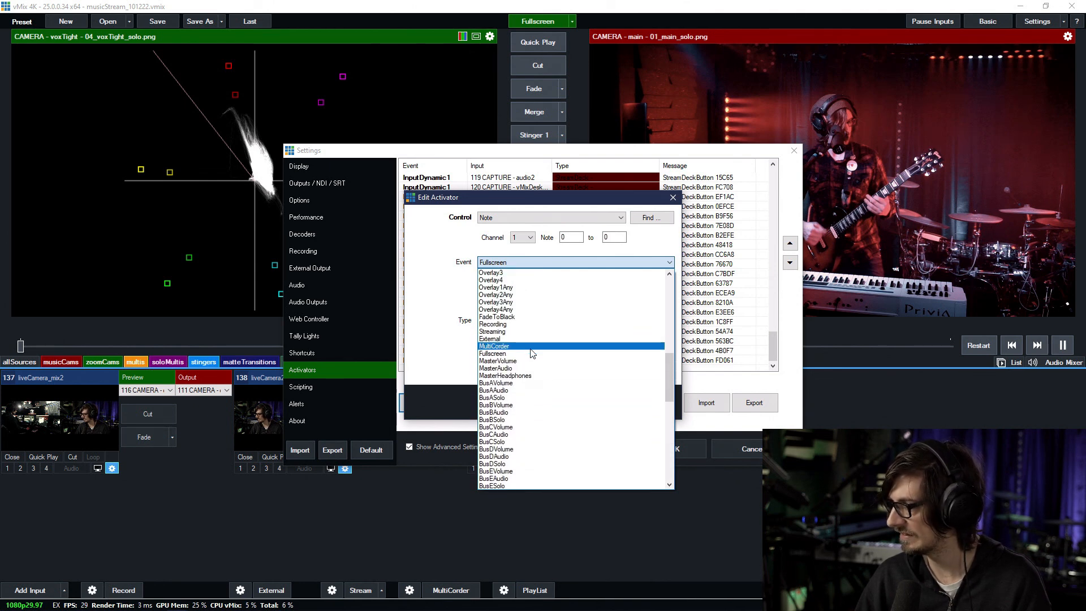
{"action": "left_click", "coordinate": [533, 354]}
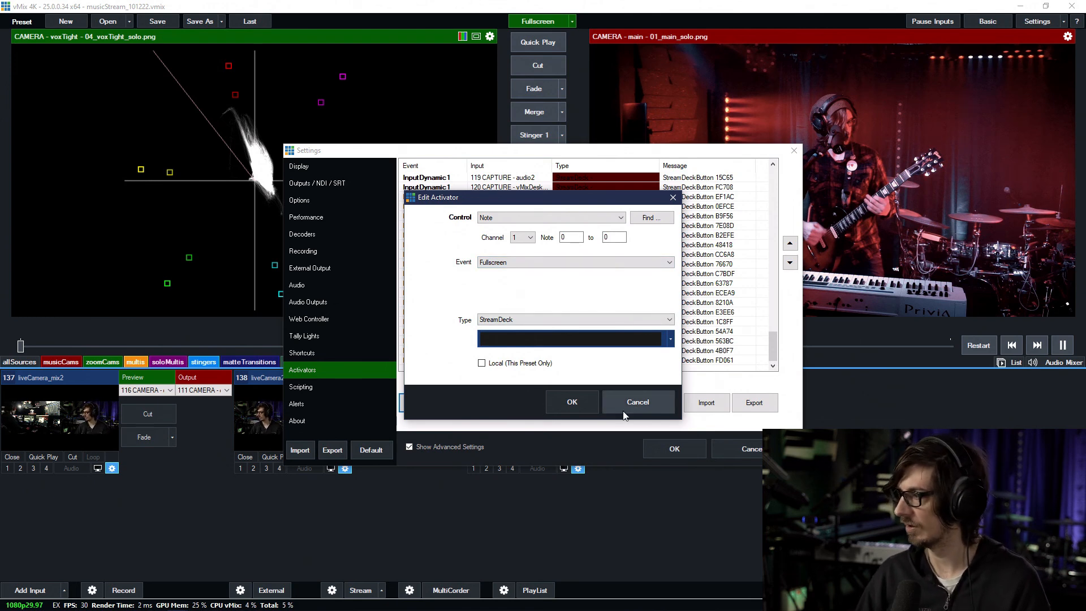
Step: Discard the new Fullscreen activator and look through the existing activators, including the None and FadeToBlack entries
{"action": "left_click", "coordinate": [637, 401]}
{"action": "scroll", "coordinate": [501, 310], "scroll_direction": "up", "scroll_amount": 5}
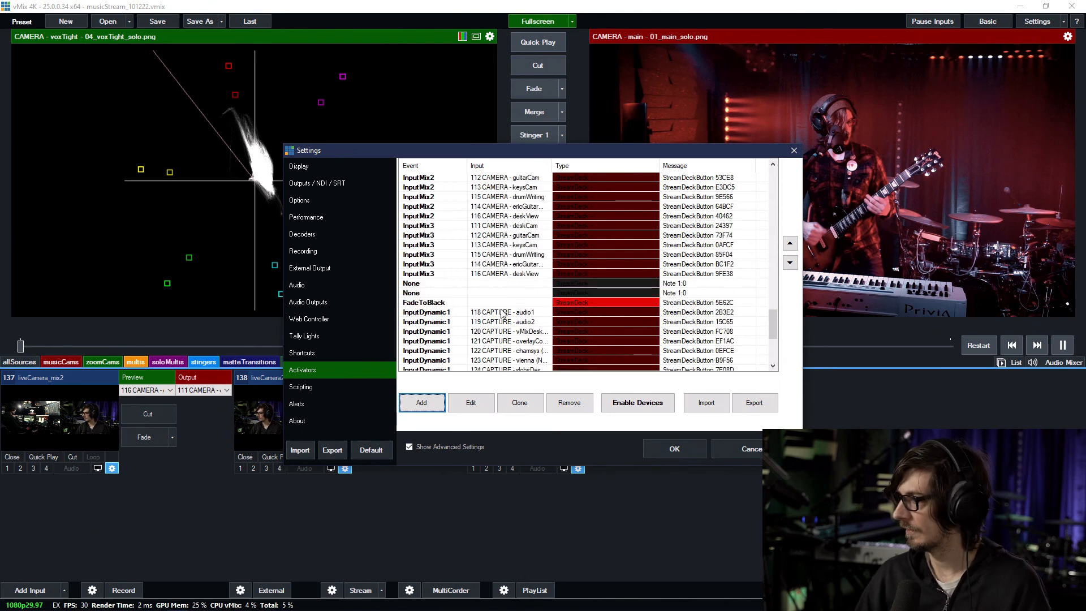
{"action": "left_click", "coordinate": [436, 300]}
{"action": "left_click", "coordinate": [436, 294]}
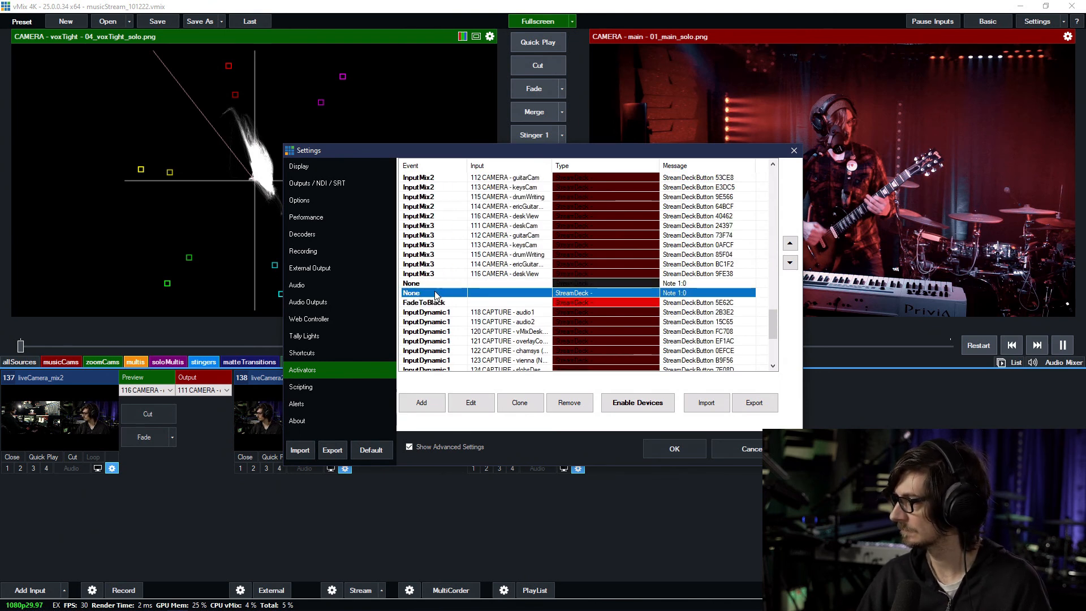
{"action": "left_click", "coordinate": [437, 285]}
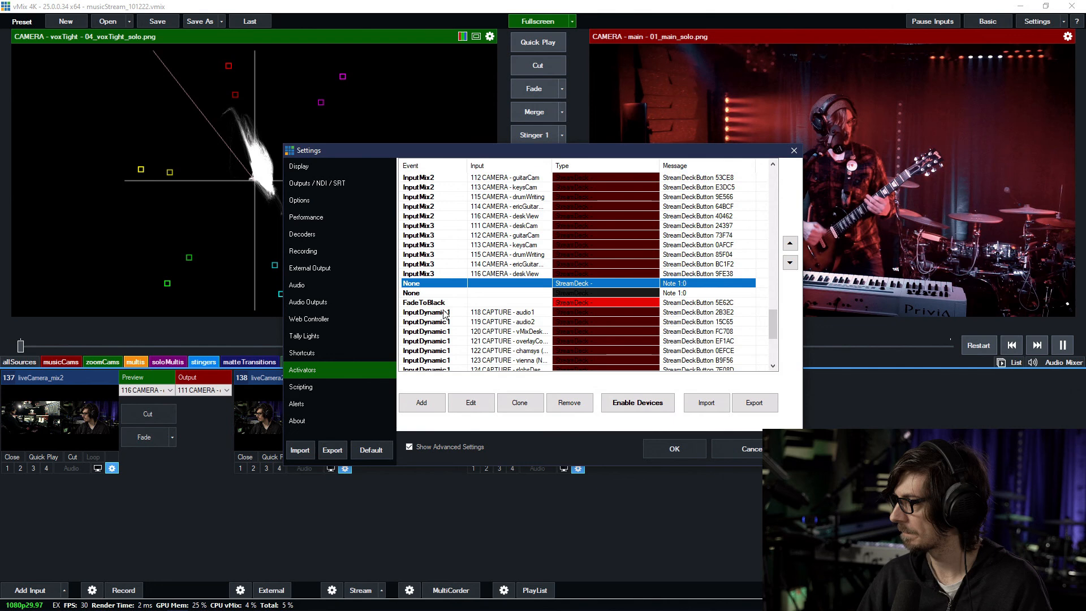
{"action": "scroll", "coordinate": [444, 314], "scroll_direction": "up", "scroll_amount": 4}
{"action": "scroll", "coordinate": [444, 314], "scroll_direction": "down", "scroll_amount": 4}
{"action": "left_click", "coordinate": [451, 293]}
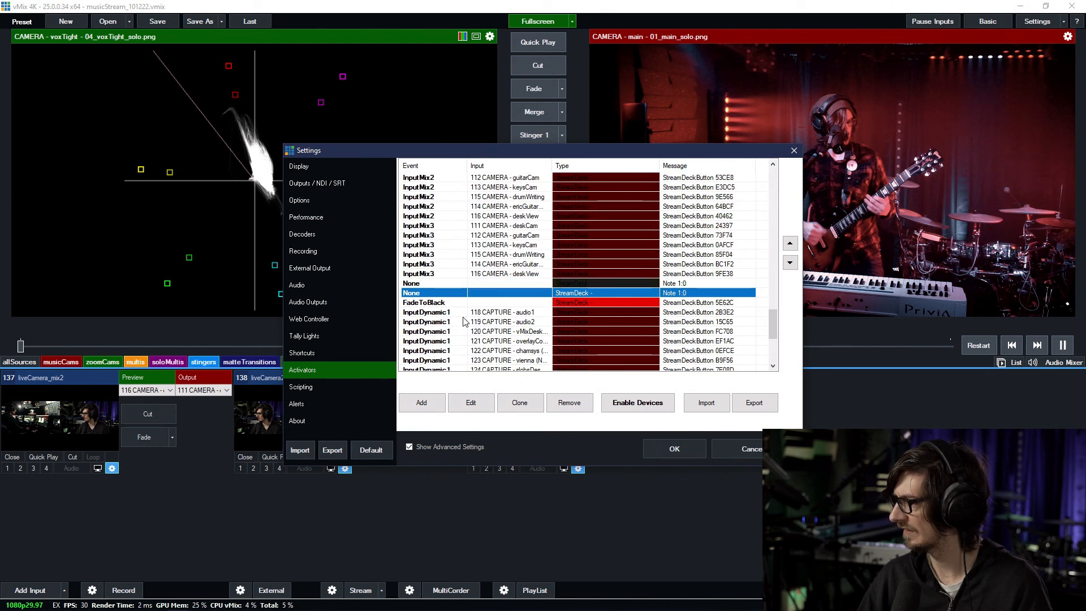
{"action": "scroll", "coordinate": [463, 322], "scroll_direction": "up", "scroll_amount": 10}
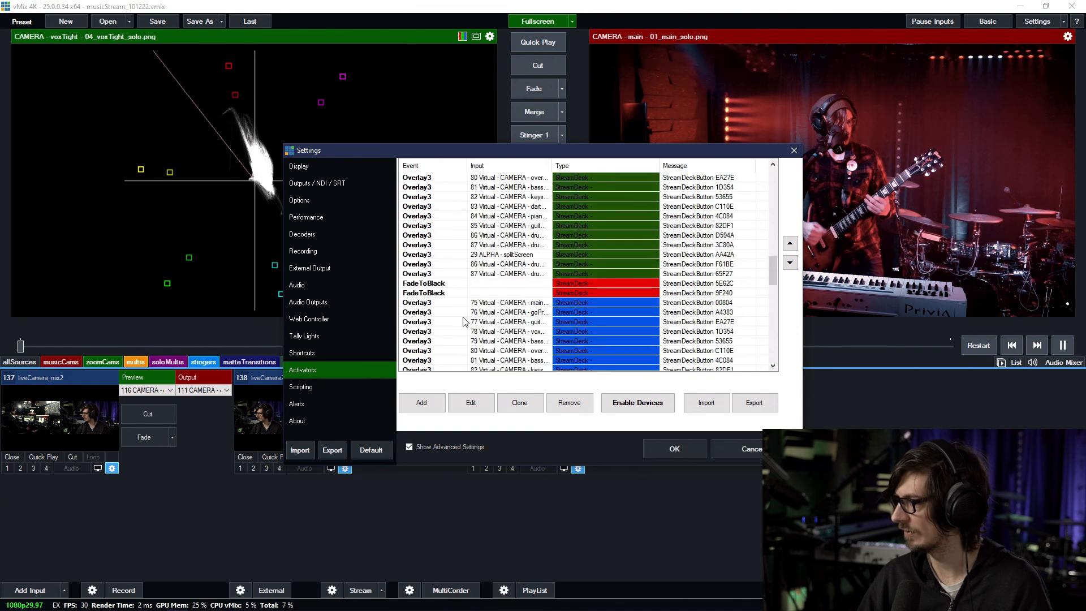
{"action": "scroll", "coordinate": [463, 323], "scroll_direction": "down", "scroll_amount": 10}
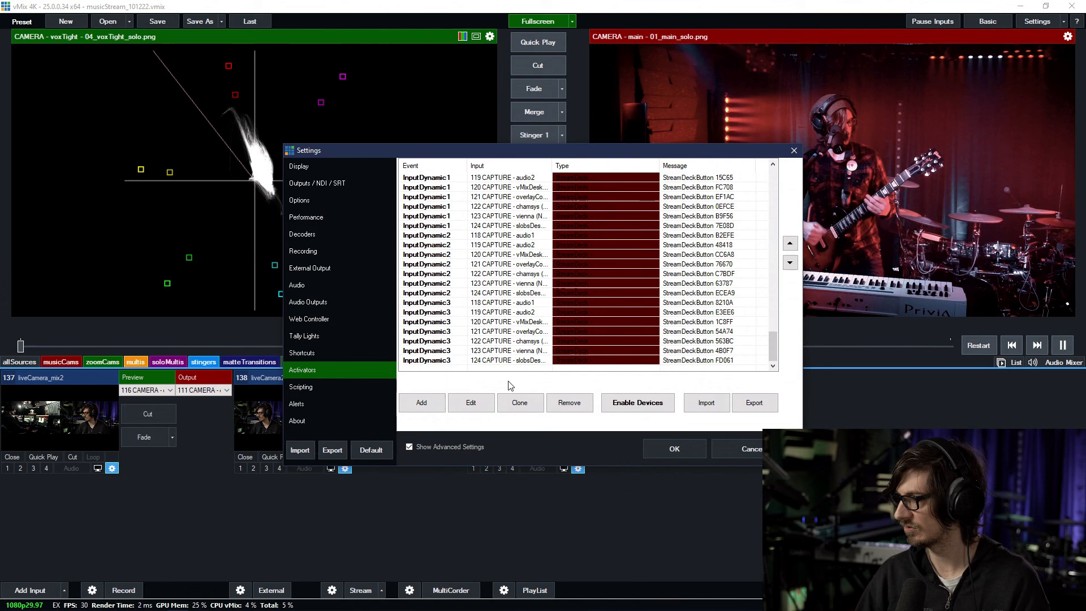
Step: Show the list of all shortcuts and accept the settings to close them
{"action": "left_click", "coordinate": [362, 387]}
{"action": "left_click", "coordinate": [362, 353]}
{"action": "left_click_drag", "start_coordinate": [771, 196], "coordinate": [746, 185]}
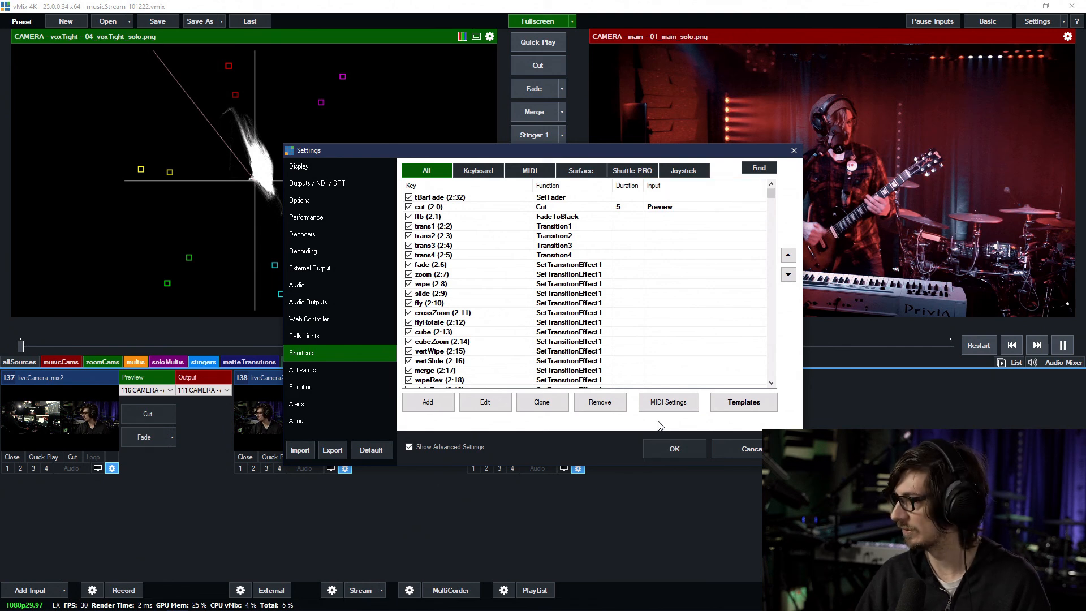
{"action": "left_click", "coordinate": [674, 450]}
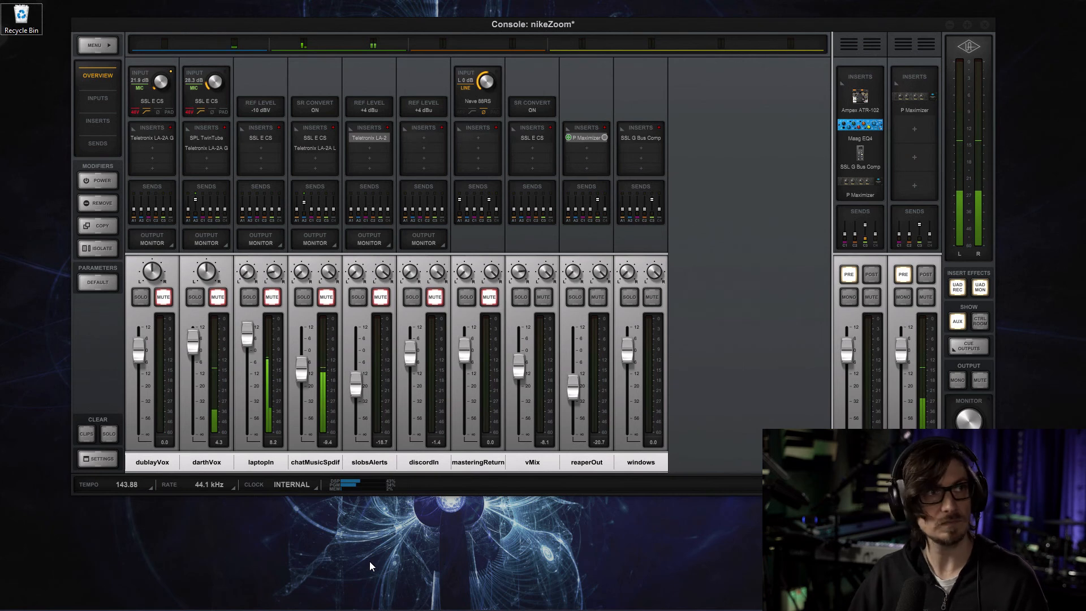
Step: In the UA Console, view the sends of the chatMusicSpdif channel and close them again
{"action": "mouse_move", "coordinate": [344, 609]}
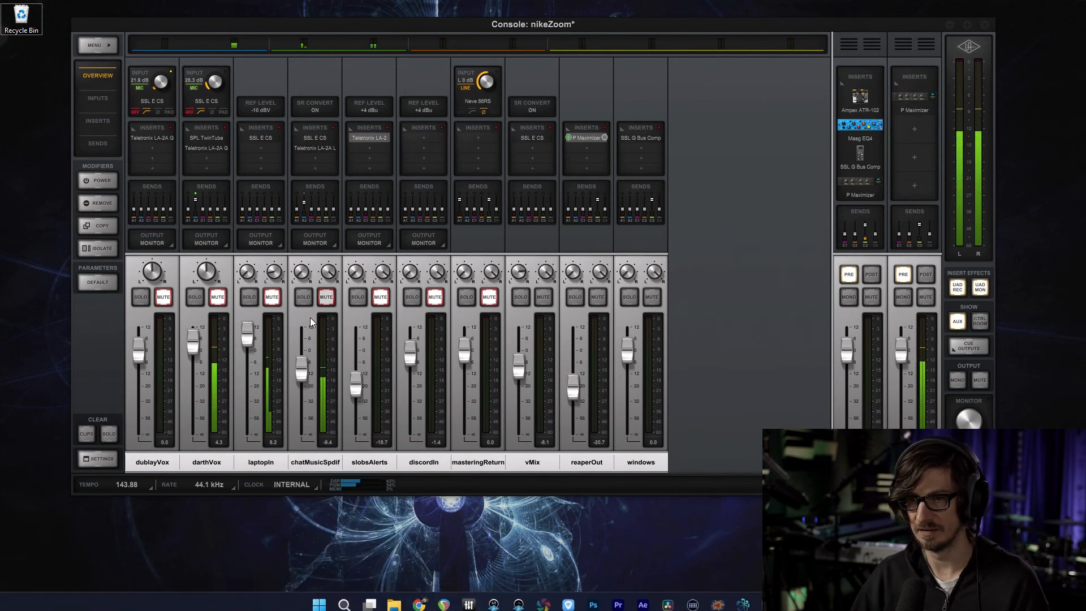
{"action": "mouse_move", "coordinate": [313, 212]}
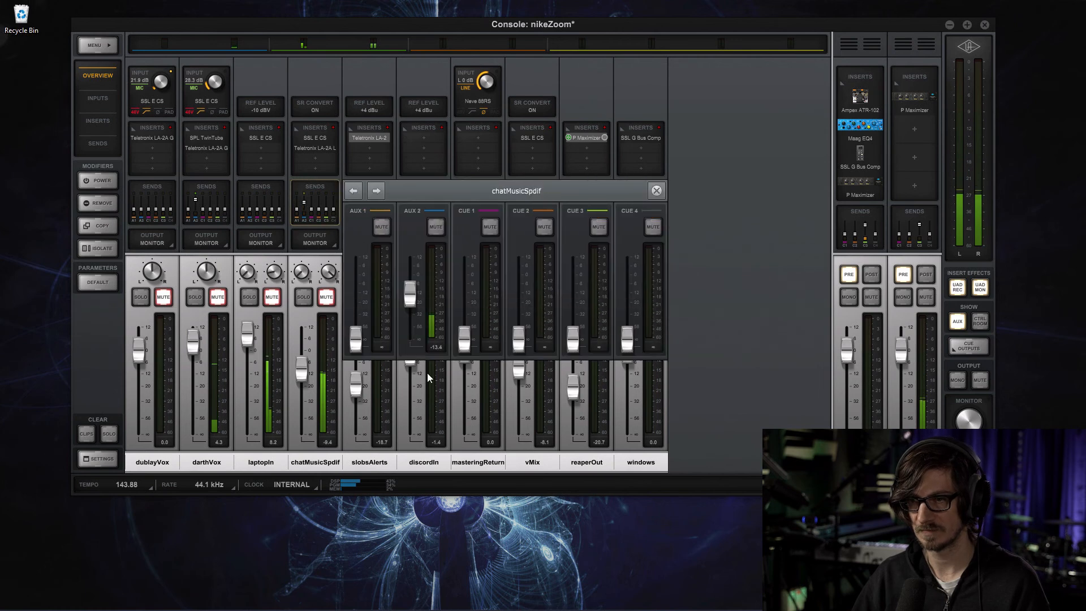
{"action": "left_click", "coordinate": [448, 508]}
Step: Switch to Adobe Premiere Pro and open the recent project replicvte_likeAStone
{"action": "mouse_move", "coordinate": [423, 608]}
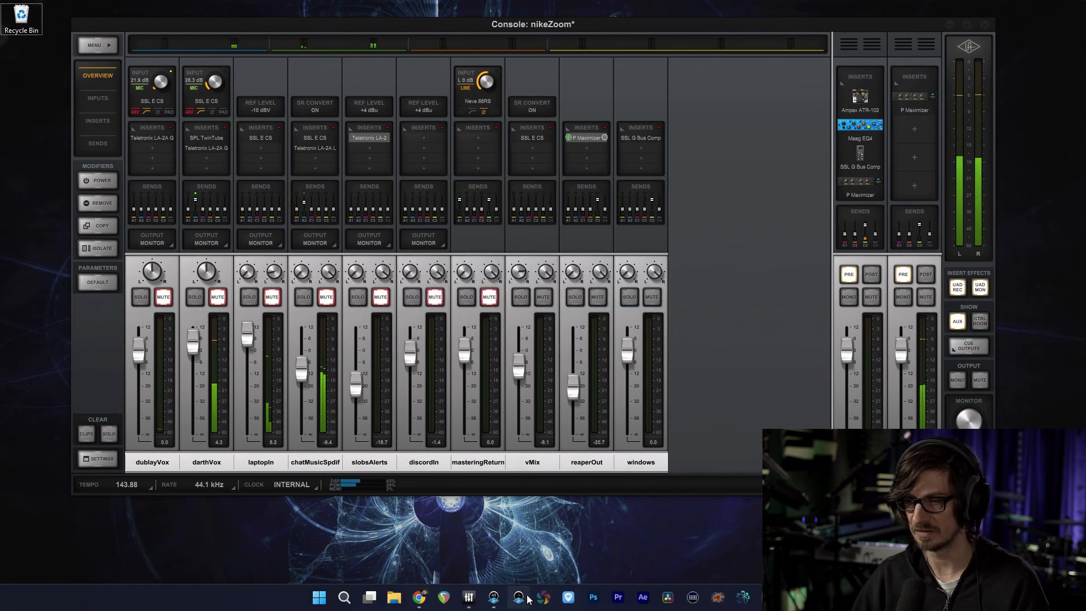
{"action": "left_click", "coordinate": [618, 598]}
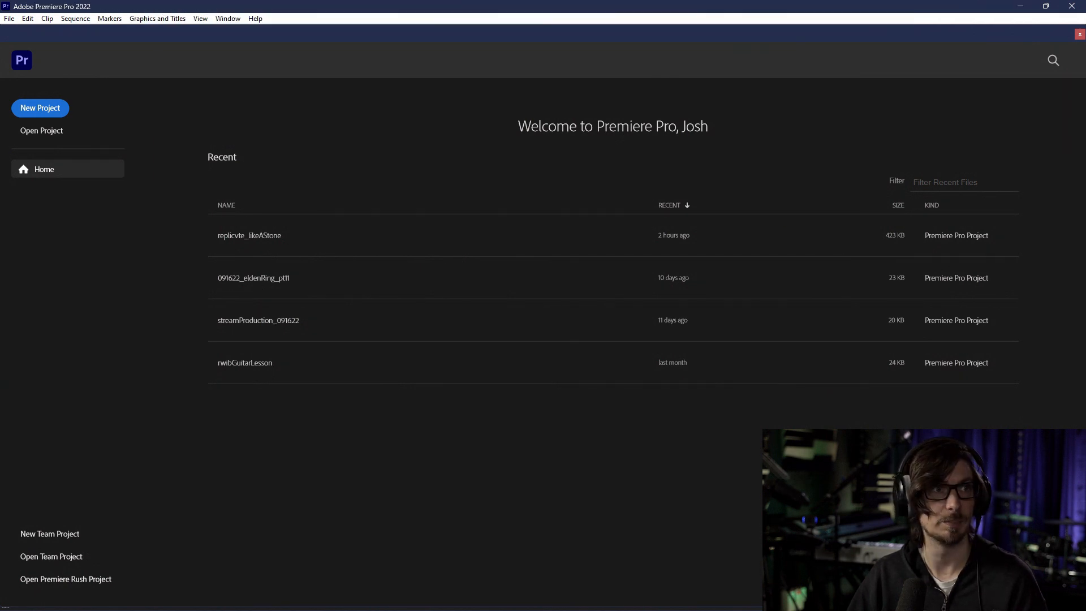
{"action": "key", "text": "alt+Tab"}
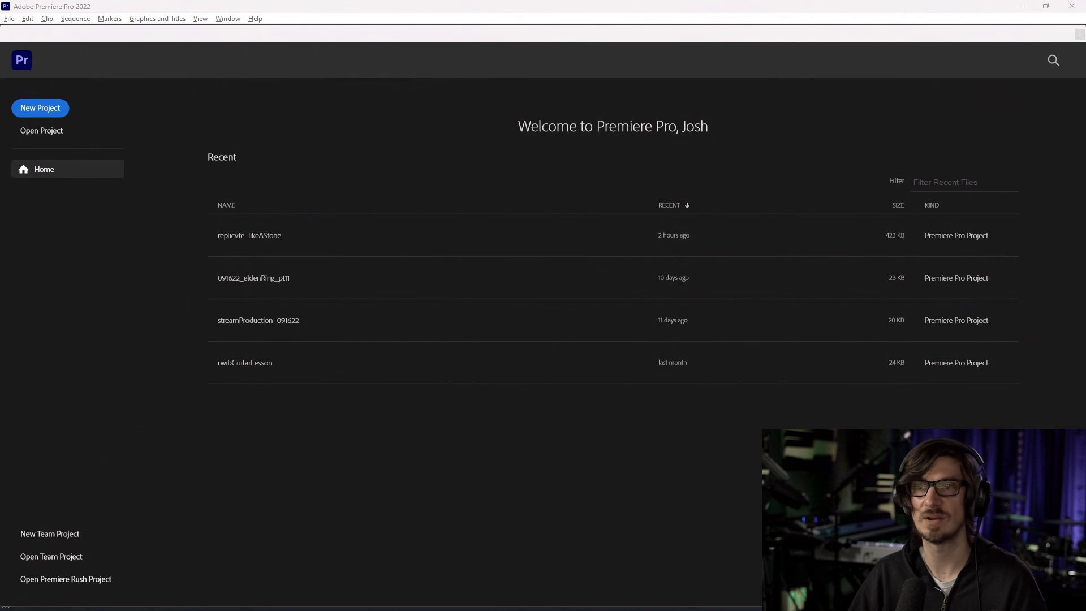
{"action": "left_click", "coordinate": [274, 232]}
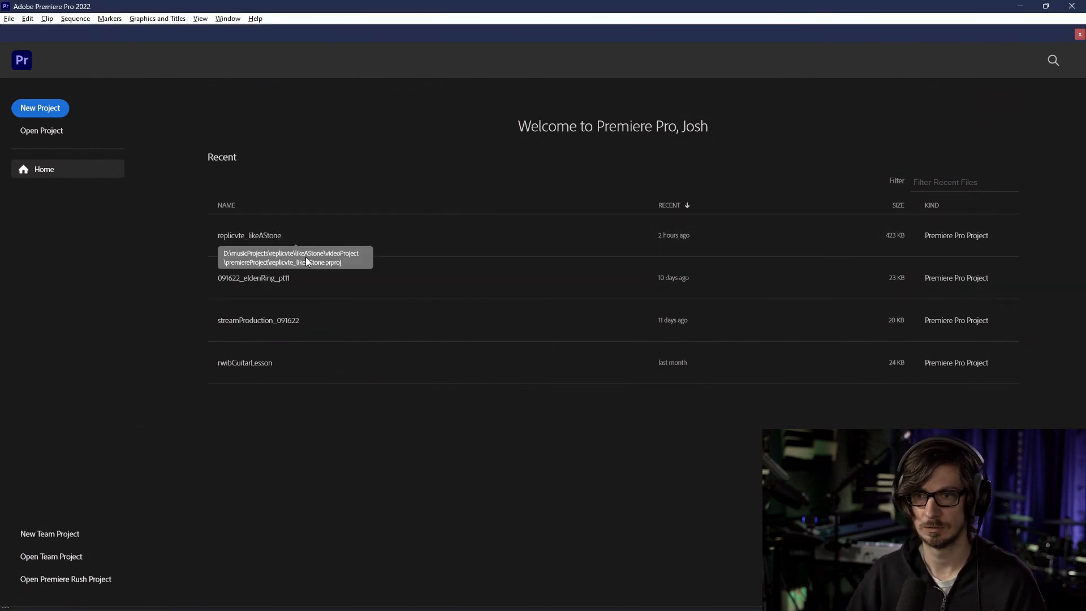
{"action": "left_click", "coordinate": [242, 237]}
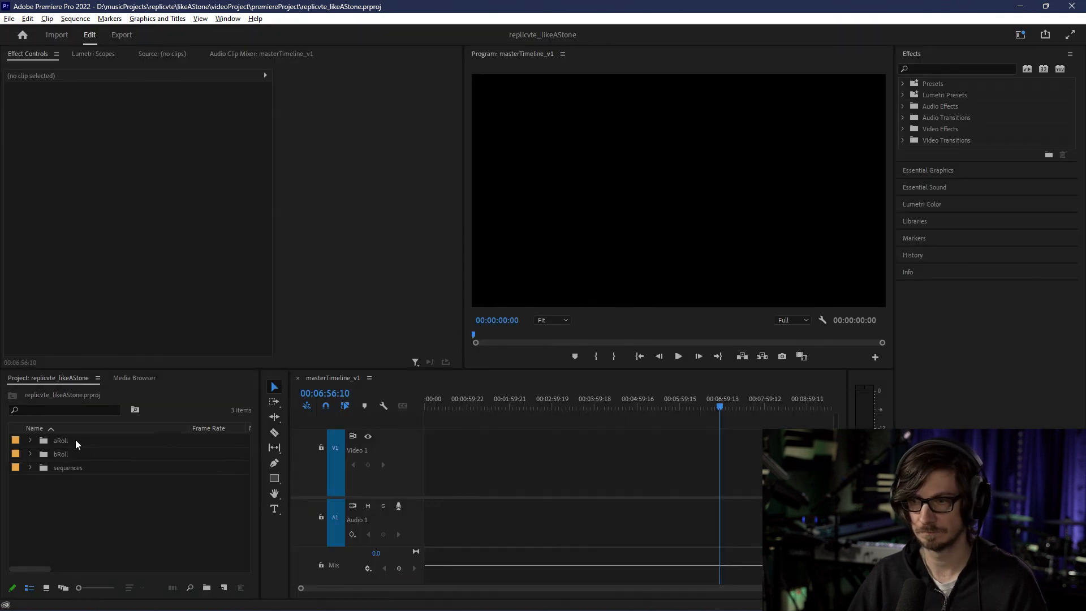
Step: Close the masterTimeline_v1 sequence and expand the sequences, _editing and selects bins to list the selects sequences
{"action": "left_click", "coordinate": [30, 468]}
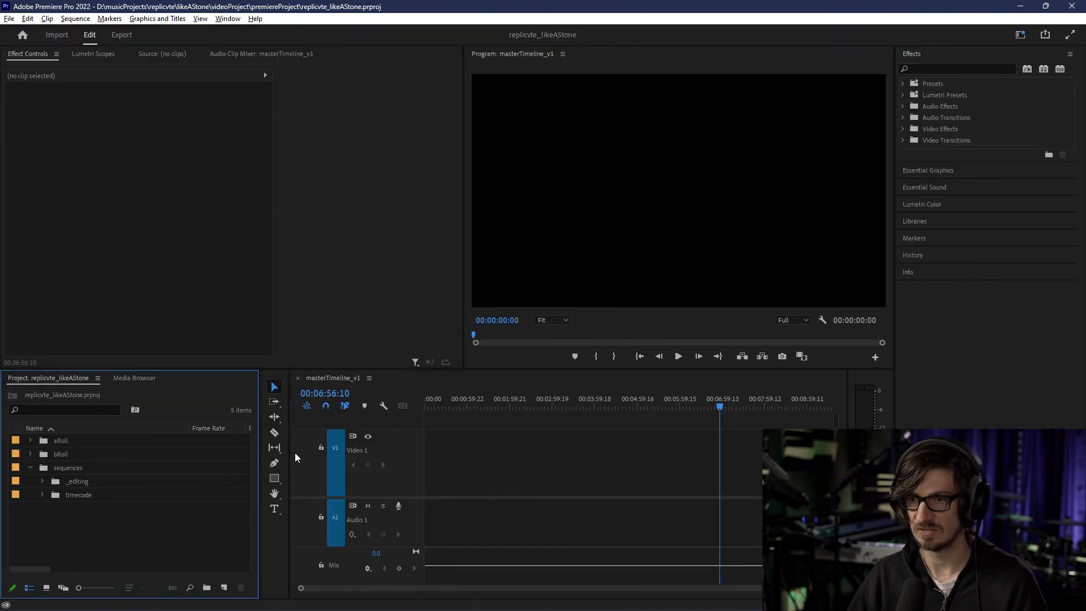
{"action": "left_click", "coordinate": [298, 377]}
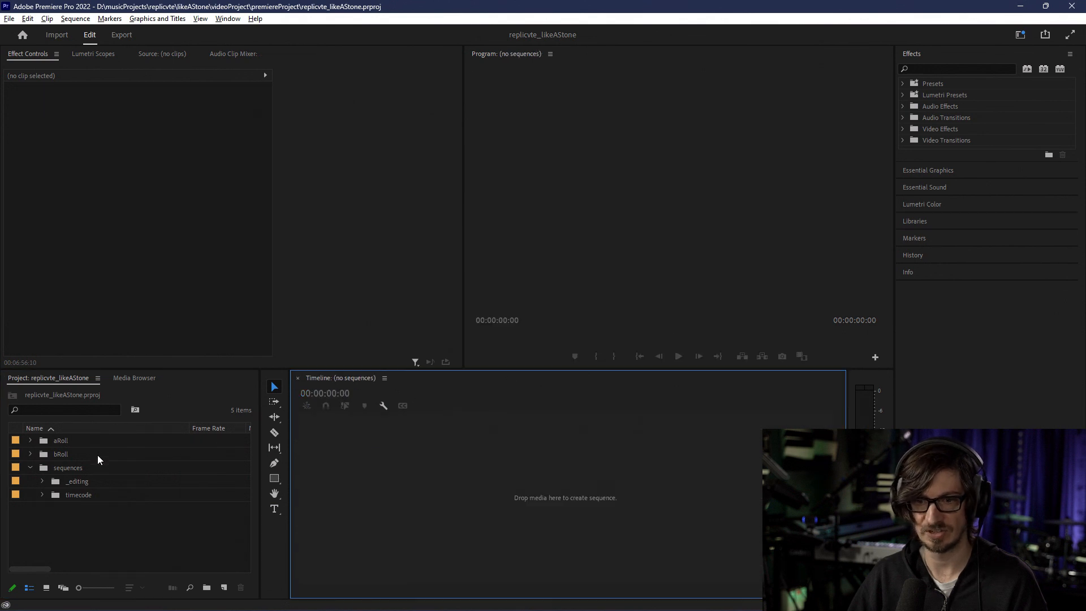
{"action": "left_click", "coordinate": [43, 482]}
{"action": "scroll", "coordinate": [53, 485], "scroll_direction": "down", "scroll_amount": 2}
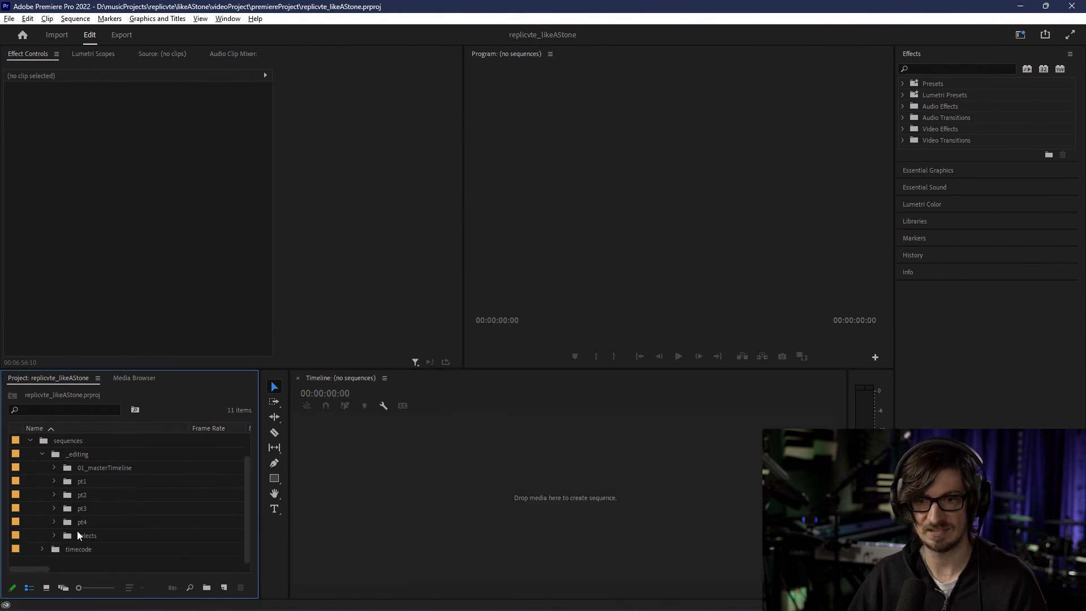
{"action": "left_click", "coordinate": [54, 535]}
{"action": "scroll", "coordinate": [86, 484], "scroll_direction": "down", "scroll_amount": 3}
{"action": "scroll", "coordinate": [74, 477], "scroll_direction": "up", "scroll_amount": 3}
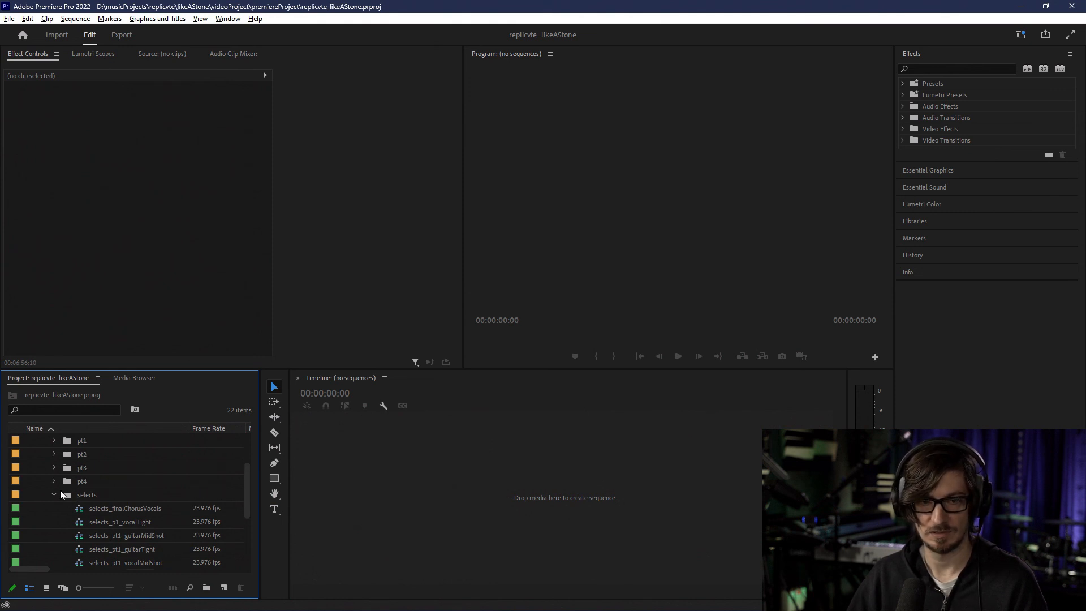
{"action": "scroll", "coordinate": [60, 497], "scroll_direction": "down", "scroll_amount": 1}
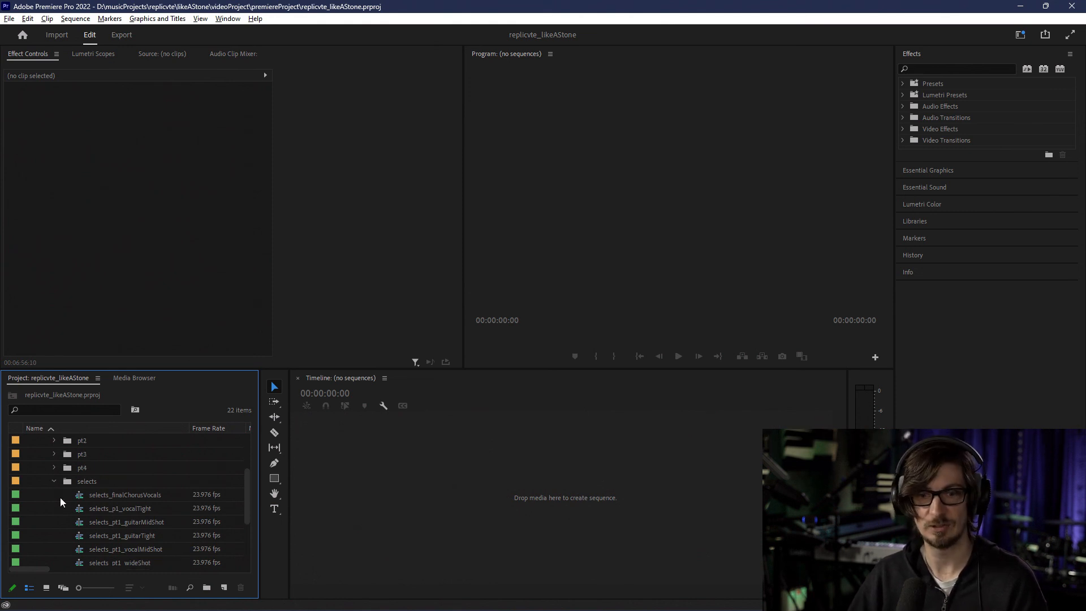
{"action": "scroll", "coordinate": [79, 496], "scroll_direction": "down", "scroll_amount": 1}
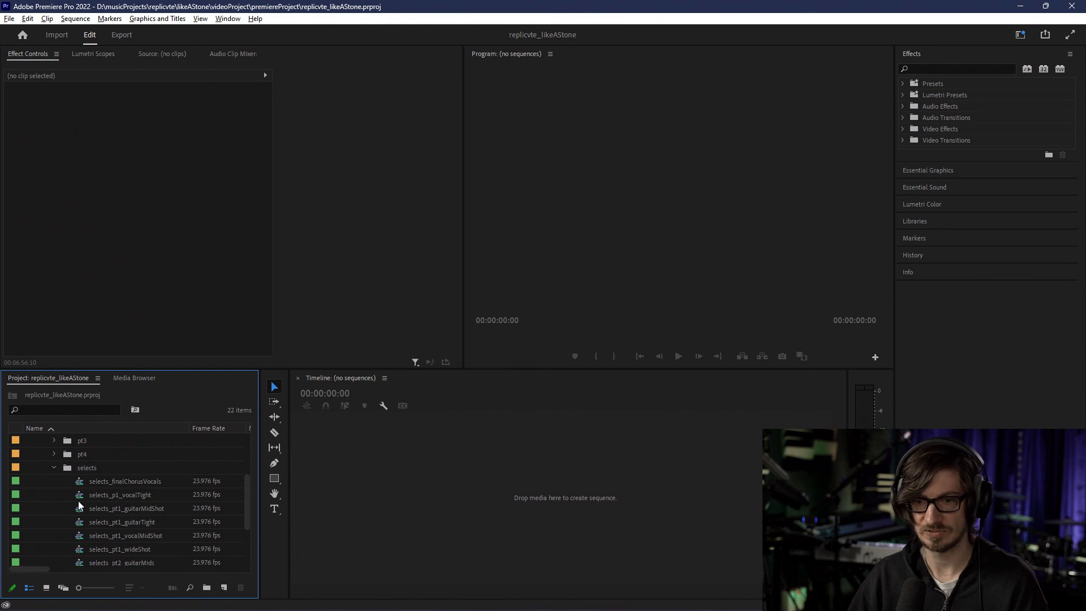
Step: Open the selects_p1_vocalTight sequence in the timeline and close it again
{"action": "double_click", "coordinate": [80, 496]}
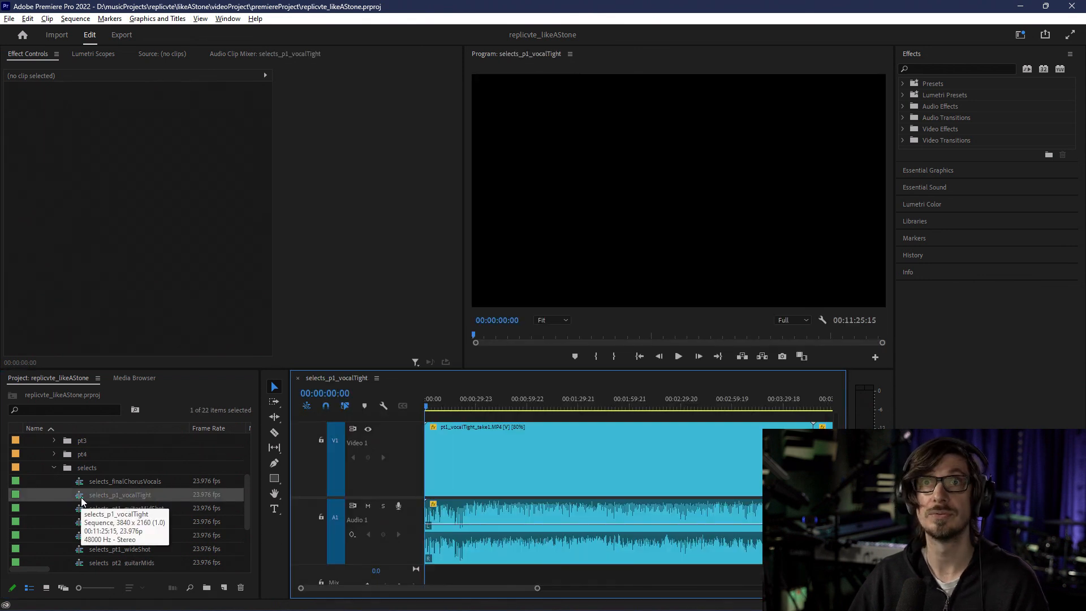
{"action": "left_click", "coordinate": [297, 378]}
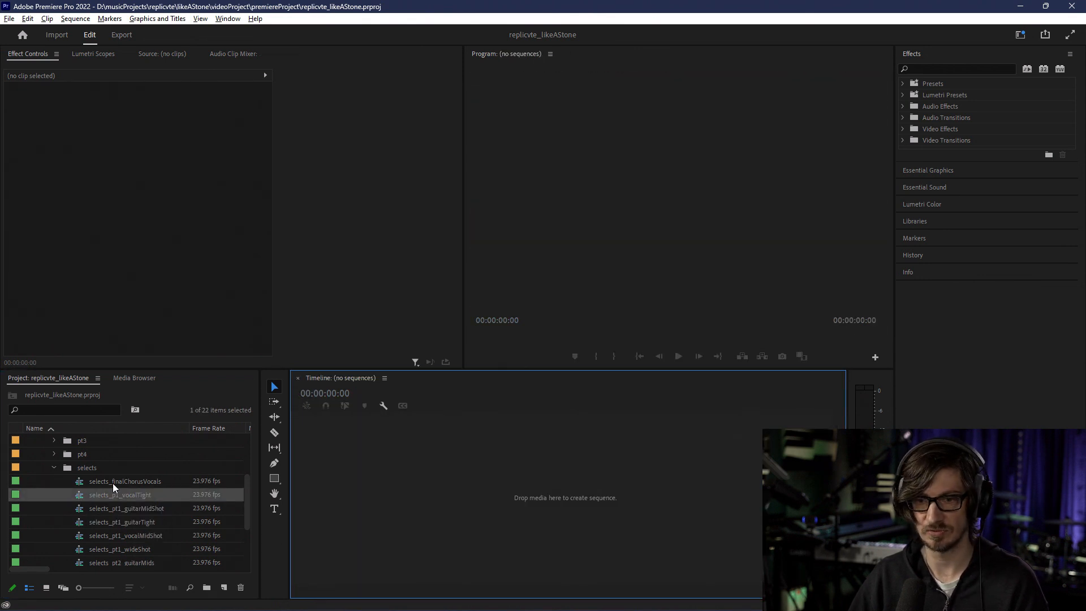
Step: Open the selects_pt1_guitarMidShot sequence and enlarge its video and audio tracks in the timeline
{"action": "double_click", "coordinate": [82, 509]}
{"action": "scroll", "coordinate": [79, 506], "scroll_direction": "down", "scroll_amount": 1}
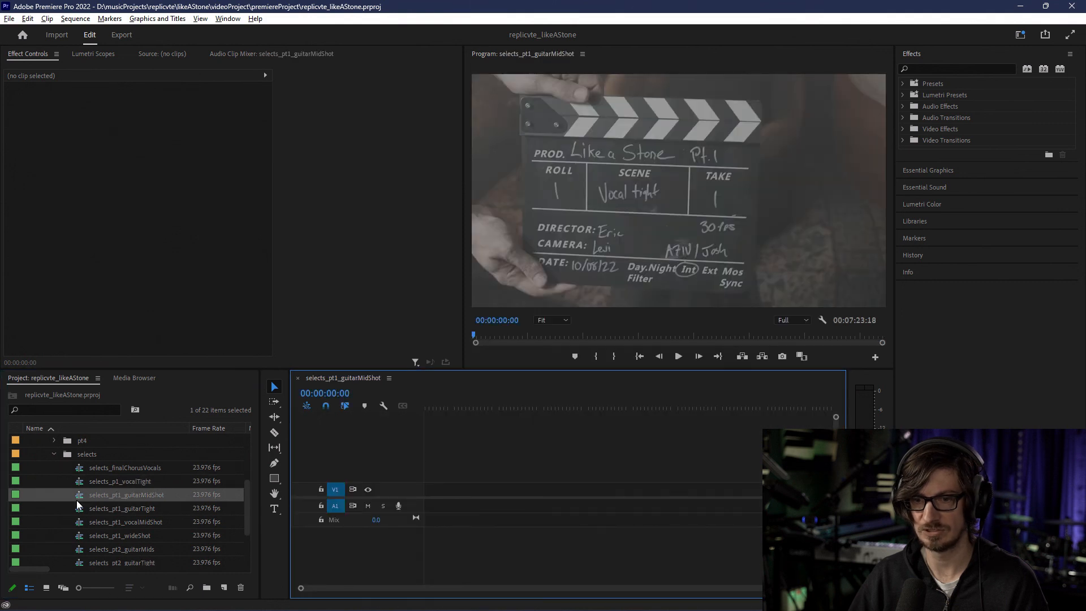
{"action": "scroll", "coordinate": [77, 505], "scroll_direction": "down", "scroll_amount": 1}
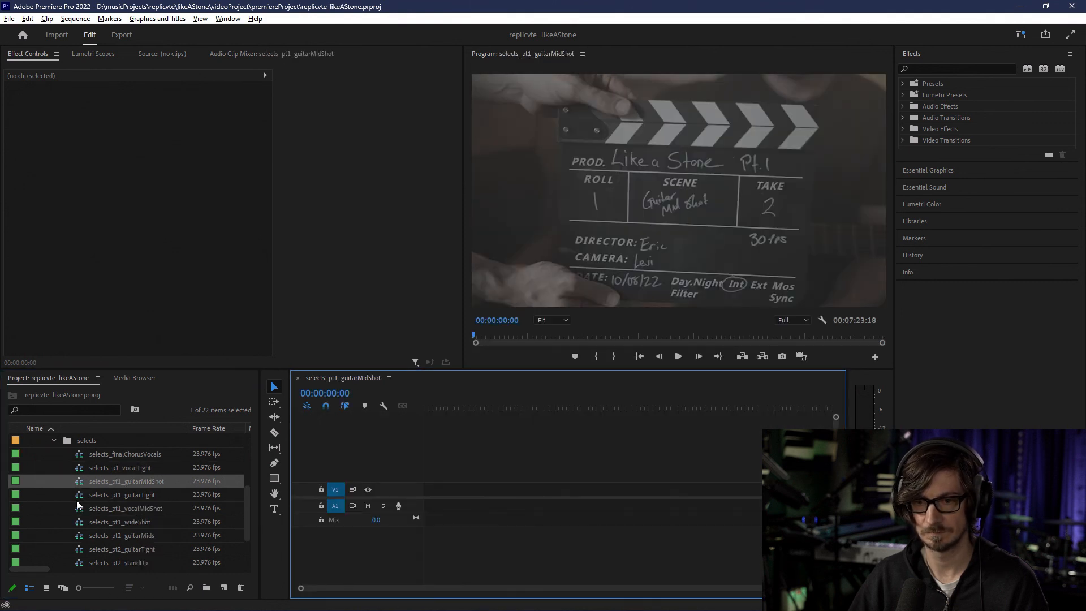
{"action": "scroll", "coordinate": [78, 504], "scroll_direction": "up", "scroll_amount": 1}
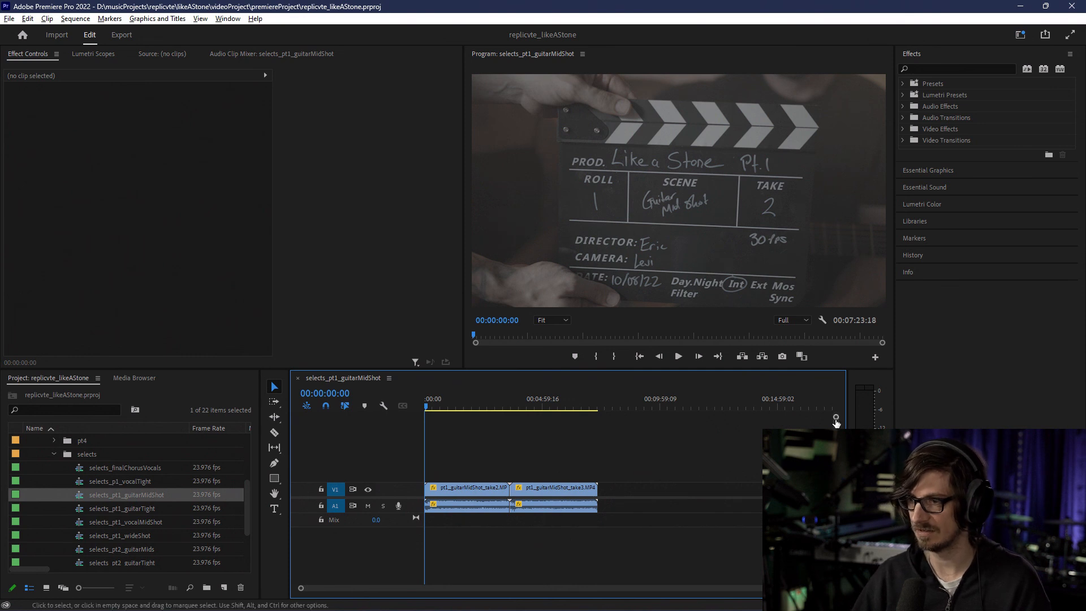
{"action": "left_click_drag", "start_coordinate": [836, 418], "coordinate": [836, 451]}
{"action": "left_click_drag", "start_coordinate": [836, 503], "coordinate": [836, 537]}
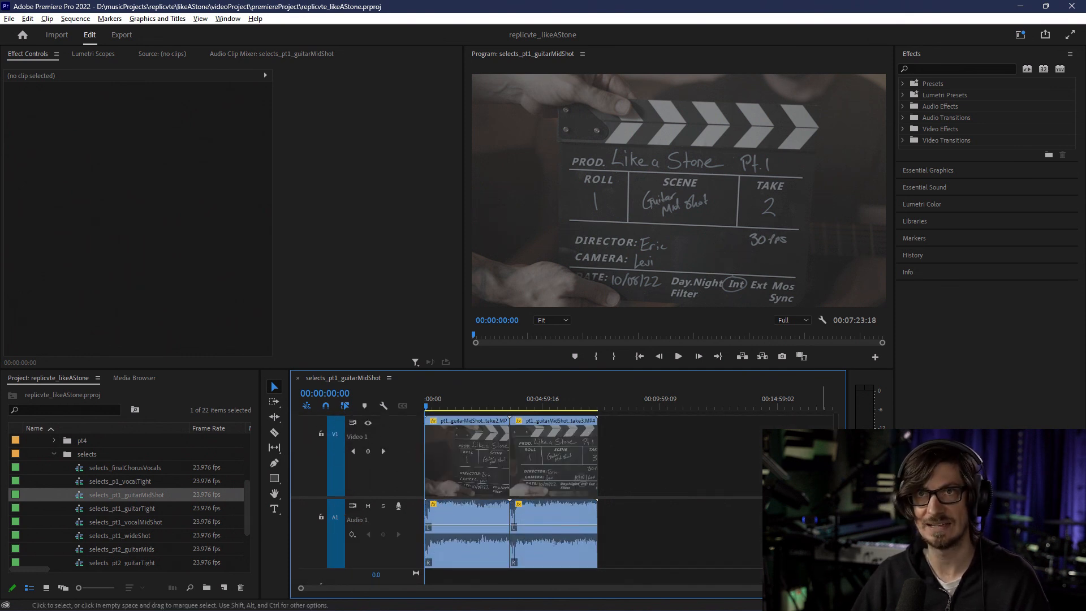
Step: Create a bin from the selects_finalChorusVocals sequence and give the bin the copied name selects_finalChorusVocals
{"action": "left_click", "coordinate": [124, 469]}
{"action": "right_click", "coordinate": [126, 474]}
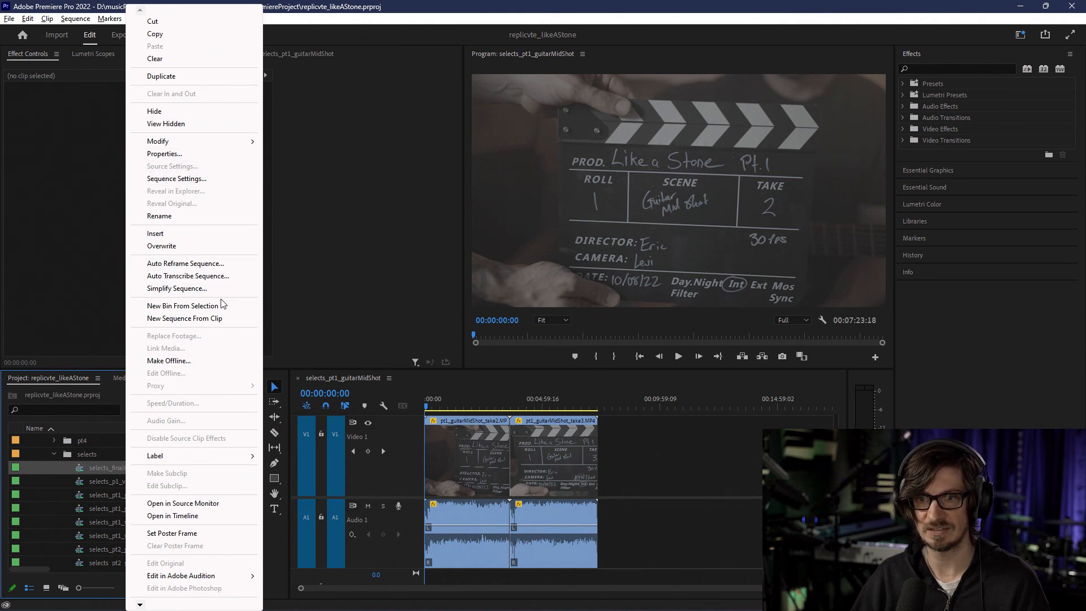
{"action": "left_click", "coordinate": [183, 306]}
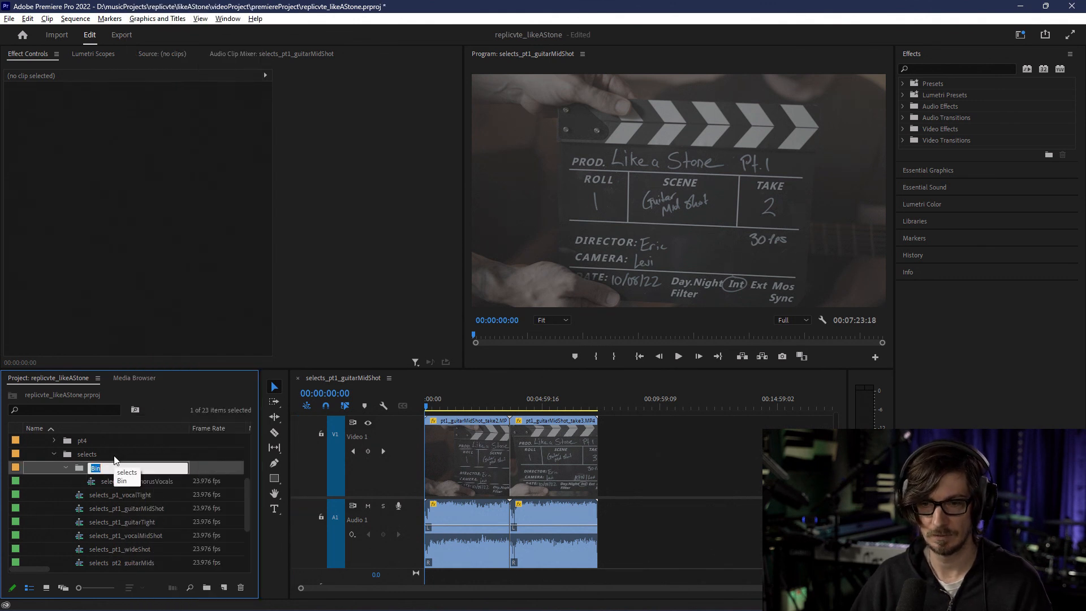
{"action": "left_click", "coordinate": [120, 482]}
{"action": "left_click", "coordinate": [113, 482]}
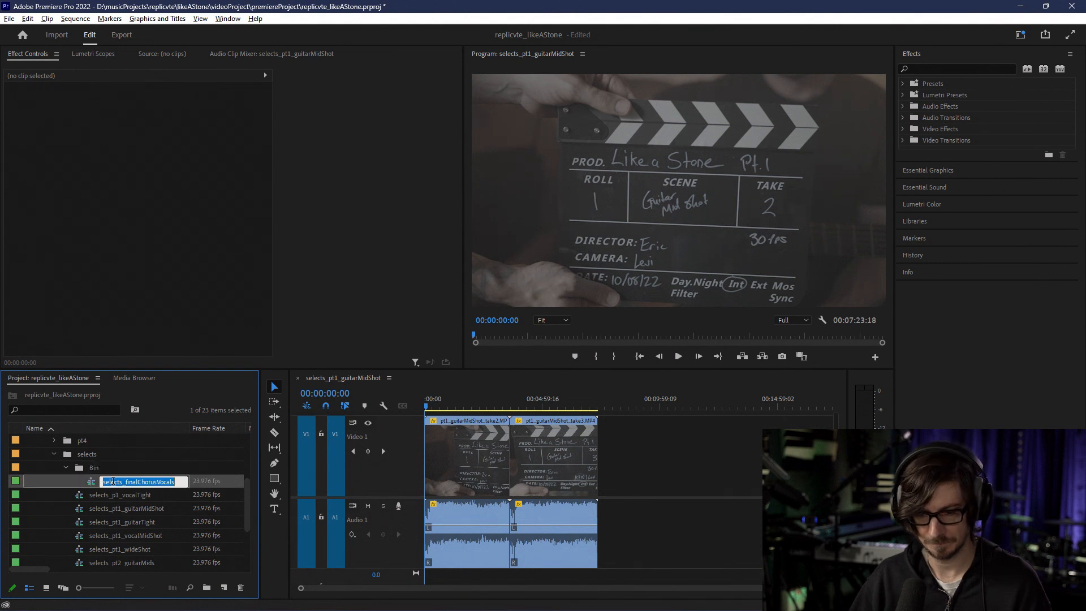
{"action": "key", "text": "ctrl+c"}
{"action": "left_click", "coordinate": [95, 469]}
{"action": "left_click", "coordinate": [95, 470]}
{"action": "key", "text": "ctrl+v"}
{"action": "key", "text": "Return"}
Step: Create a bin from the selects_p1_vocalTight sequence and name the bin selects_p1_vocalTight
{"action": "left_click", "coordinate": [114, 500]}
{"action": "right_click", "coordinate": [114, 499]}
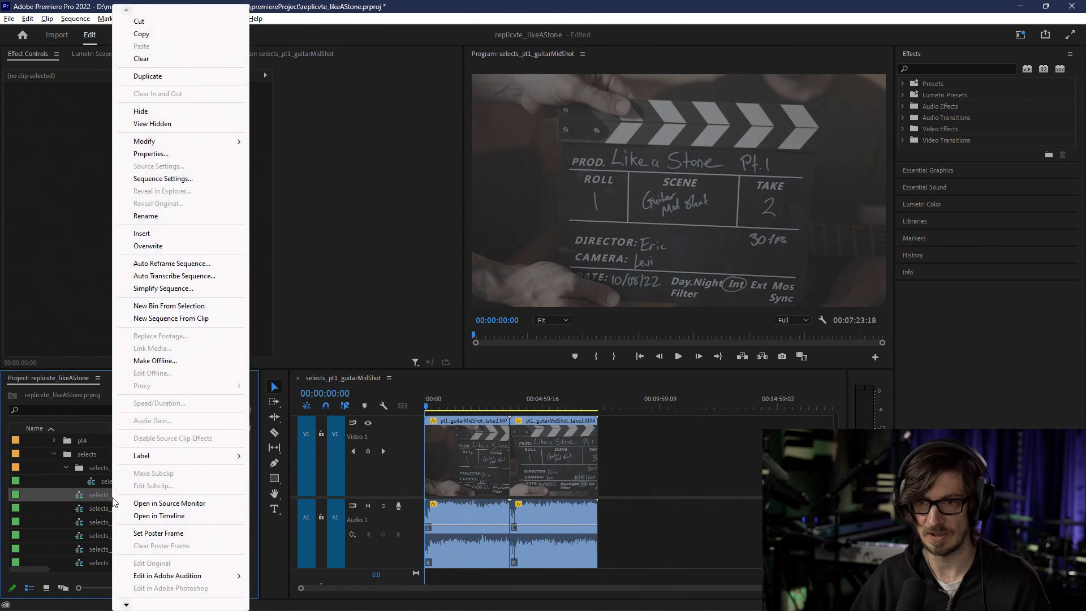
{"action": "left_click", "coordinate": [164, 306]}
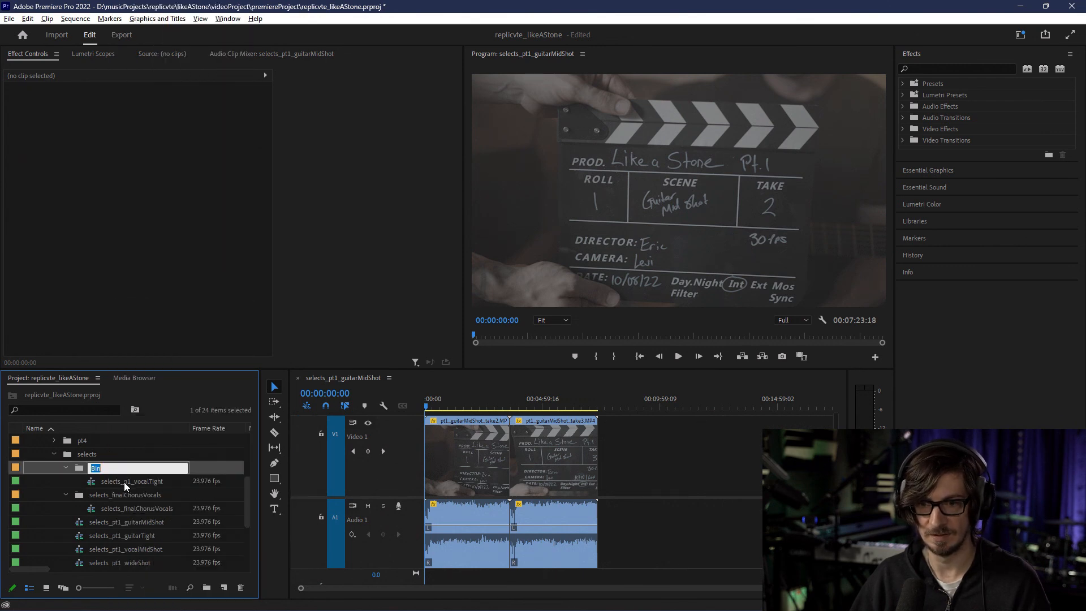
{"action": "left_click", "coordinate": [123, 482]}
{"action": "left_click", "coordinate": [136, 480]}
{"action": "left_click", "coordinate": [103, 467]}
{"action": "left_click", "coordinate": [92, 467]}
{"action": "key", "text": "ctrl+v"}
{"action": "left_click", "coordinate": [114, 497]}
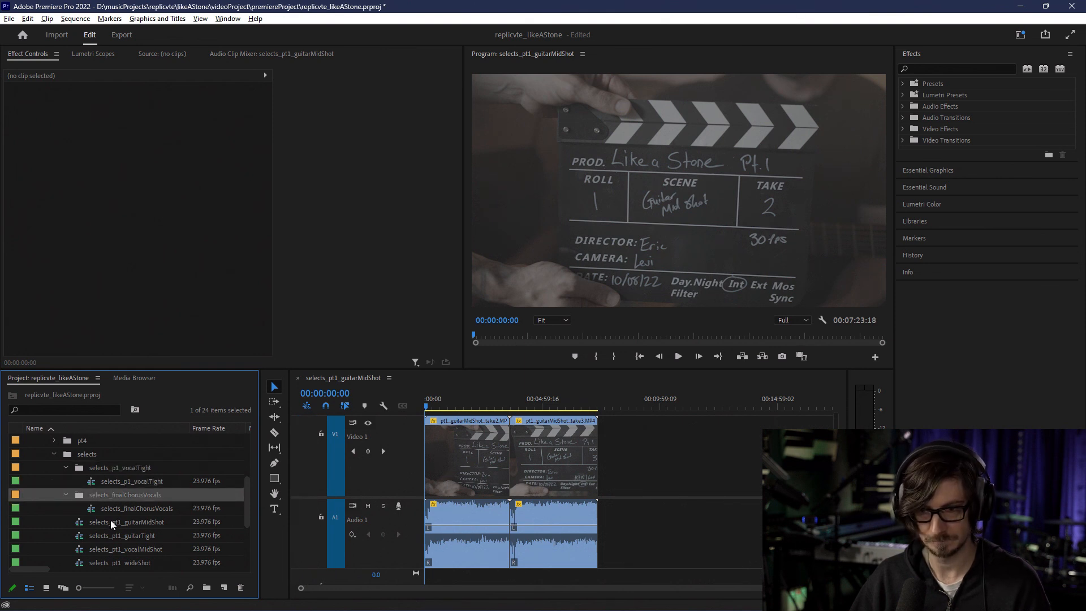
Step: Create a bin from the selects_pt1_guitarMidShot sequence and give the bin the copied name selects_pt1_guitarMidShot
{"action": "left_click", "coordinate": [111, 520]}
{"action": "left_click", "coordinate": [113, 523]}
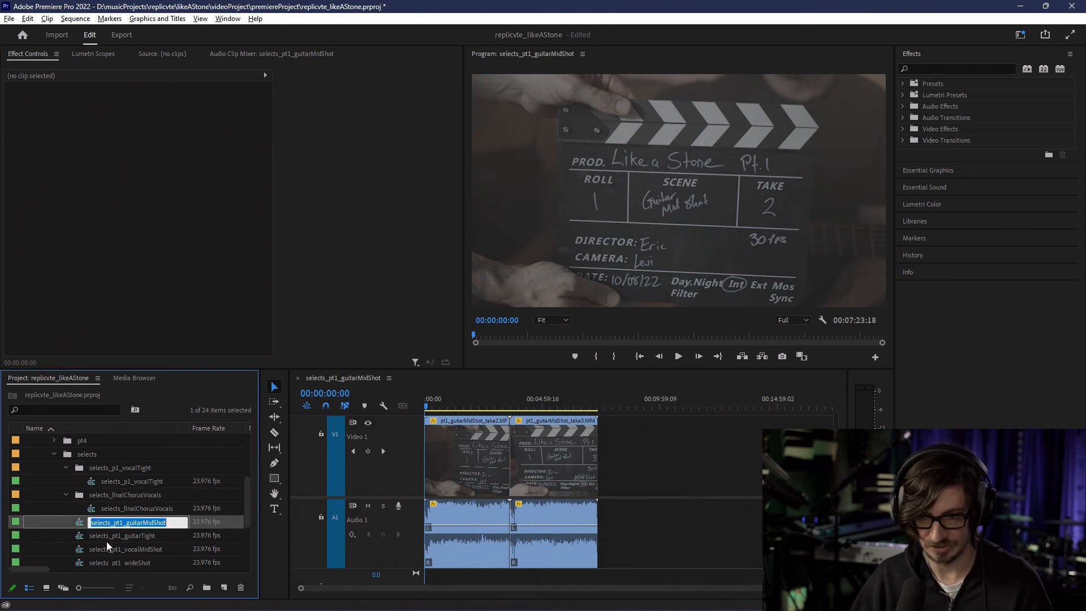
{"action": "right_click", "coordinate": [104, 524]}
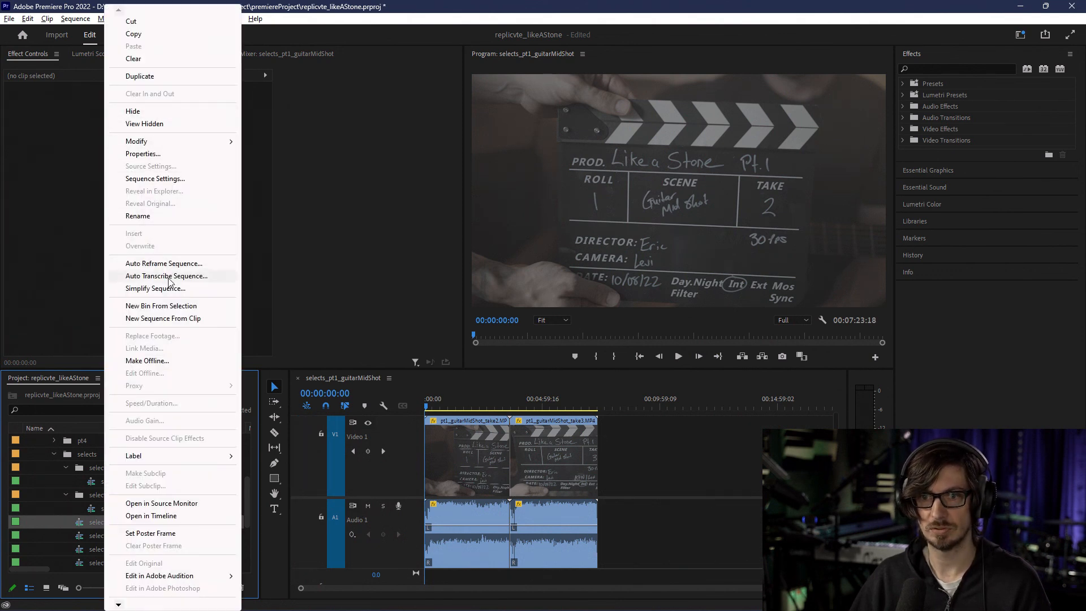
{"action": "left_click", "coordinate": [170, 306]}
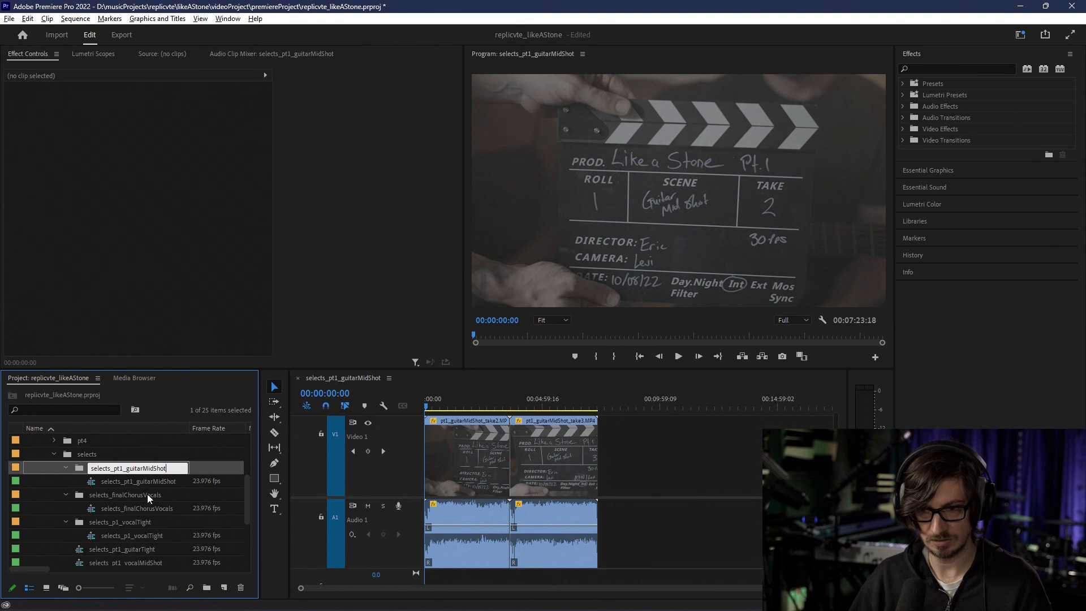
{"action": "left_click", "coordinate": [139, 481]}
Step: Collapse the selects_finalChorusVocals, selects_p1_vocalTight and selects_pt1_guitarMidShot bins inside the selects bin
{"action": "left_click", "coordinate": [65, 495]}
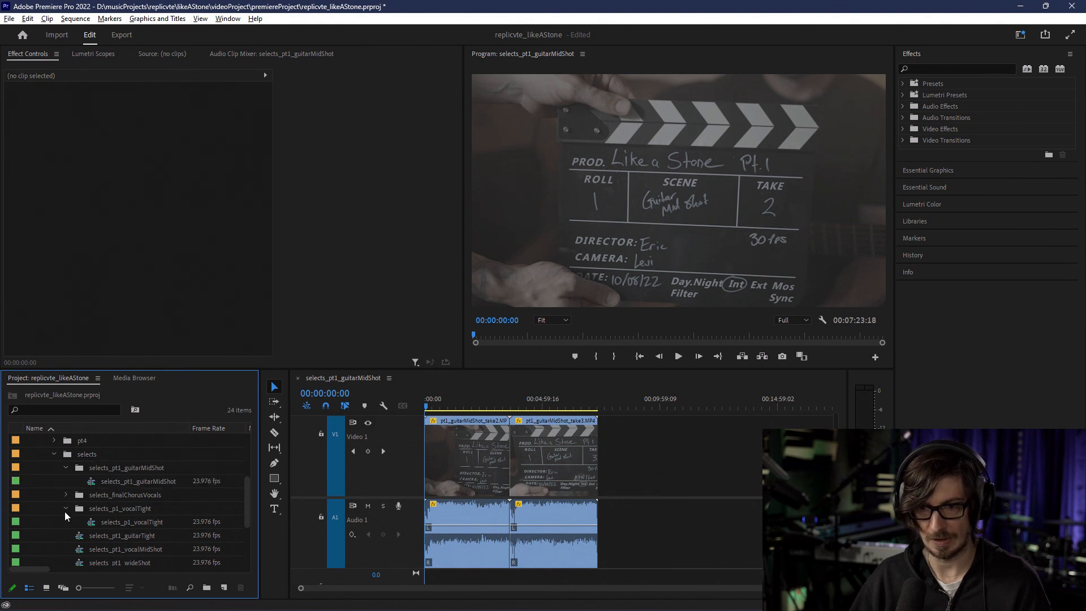
{"action": "left_click", "coordinate": [66, 508]}
{"action": "left_click", "coordinate": [67, 468]}
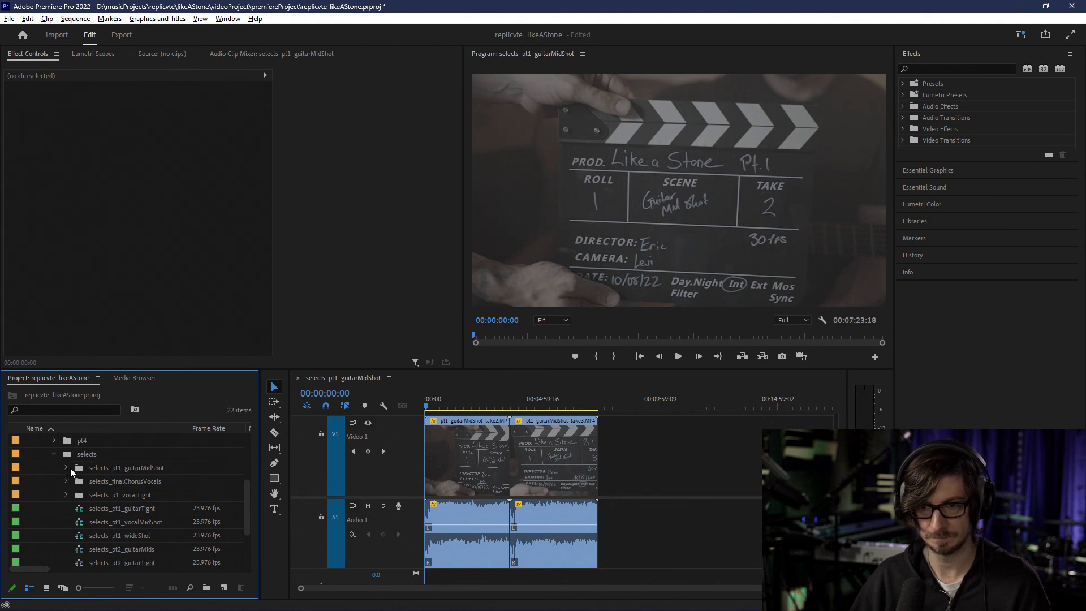
Step: Create a bin from the selects_pt1_guitarTight sequence, name it selects_pt1_guitarTight with the copied name, and collapse it
{"action": "scroll", "coordinate": [70, 467], "scroll_direction": "down", "scroll_amount": 1}
{"action": "left_click", "coordinate": [107, 500]}
{"action": "left_click", "coordinate": [115, 496]}
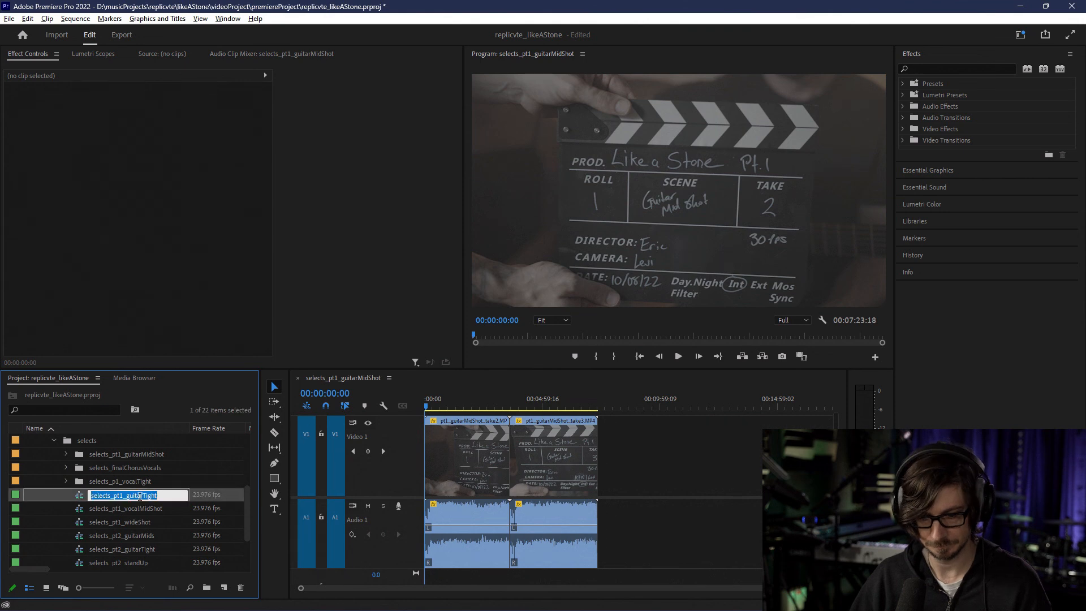
{"action": "right_click", "coordinate": [101, 495]}
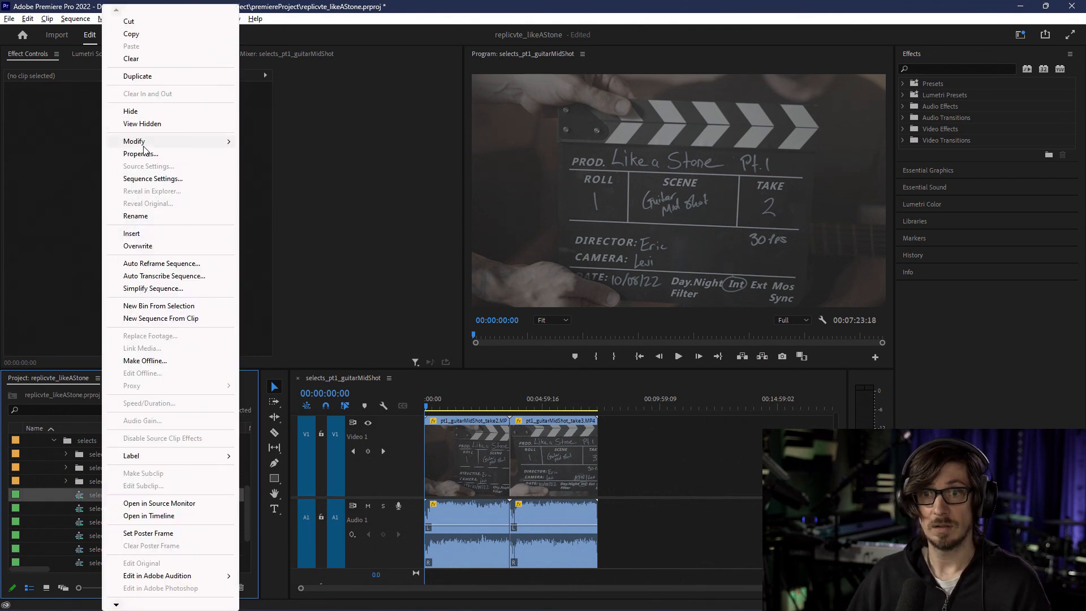
{"action": "mouse_move", "coordinate": [144, 146]}
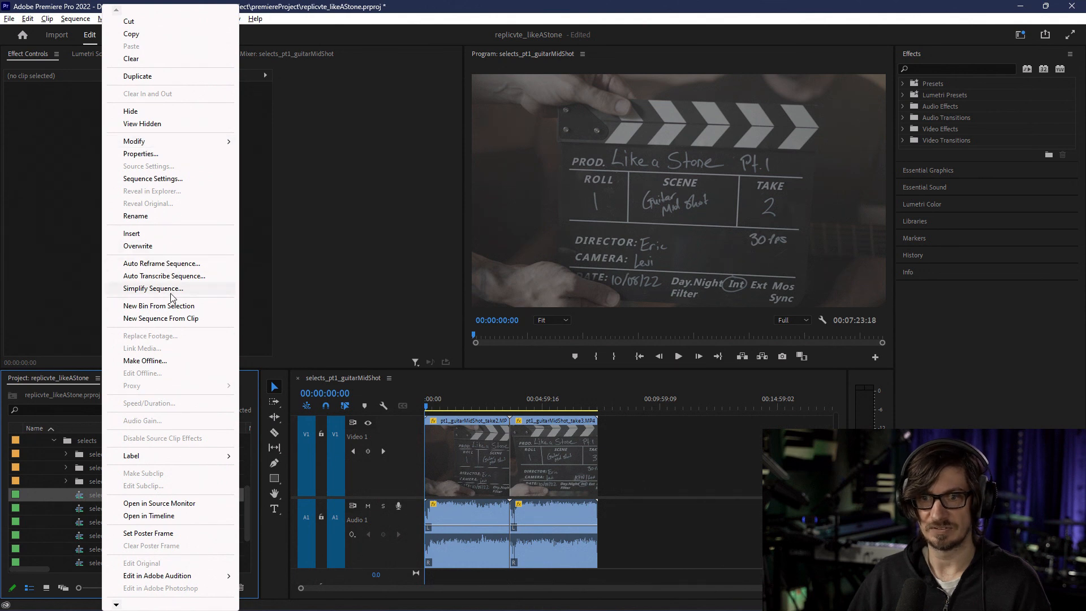
{"action": "left_click", "coordinate": [169, 305]}
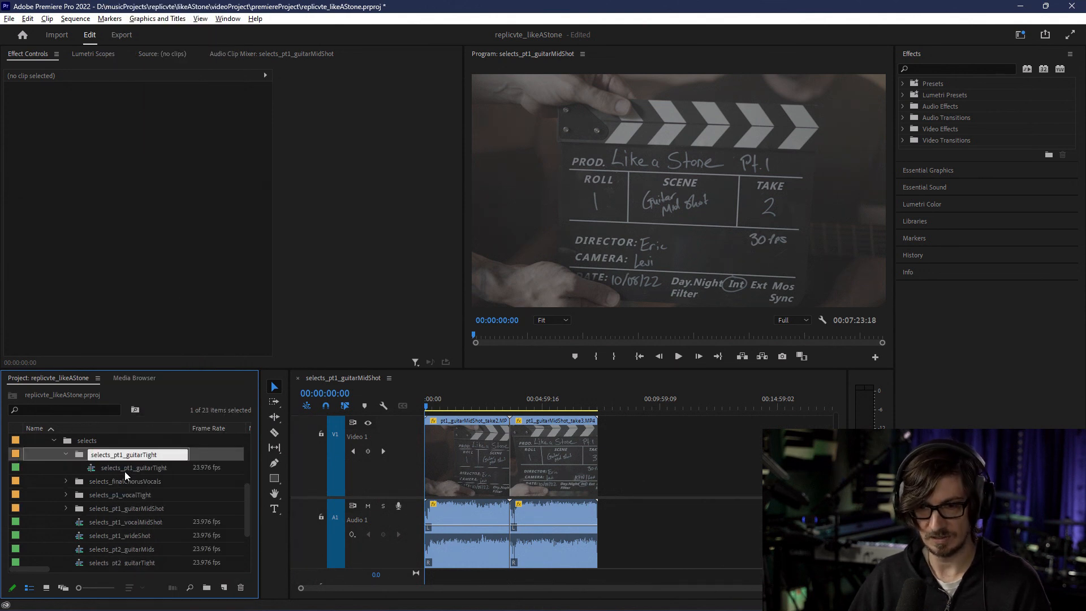
{"action": "key", "text": "Return"}
{"action": "left_click", "coordinate": [66, 454]}
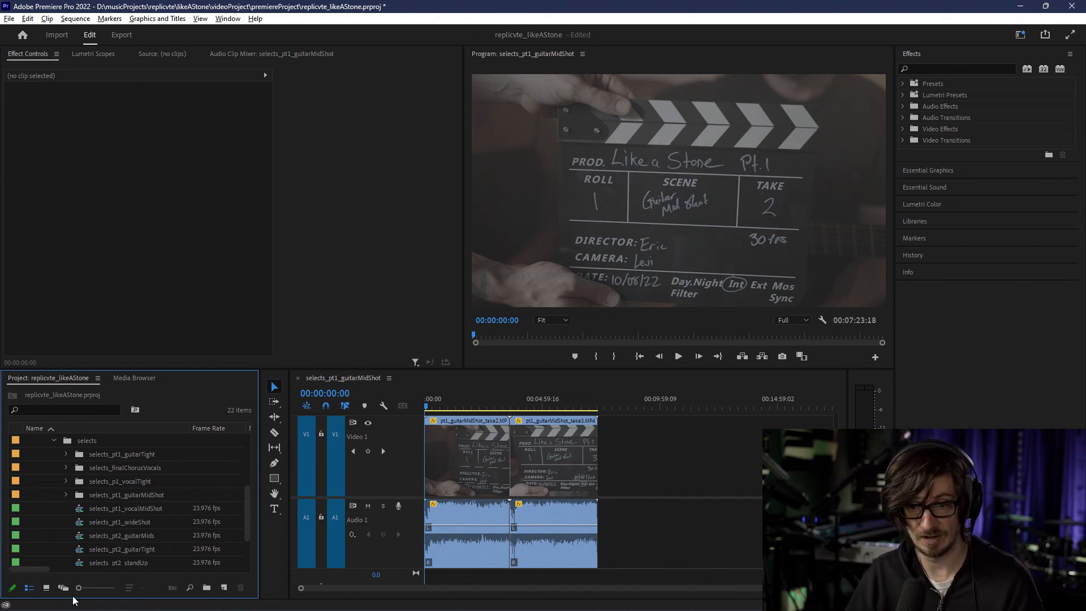
Step: Switch to the Stream Deck app, delete the Overlays hotkey from the premiere profile and select the emptied key
{"action": "mouse_move", "coordinate": [292, 602]}
{"action": "left_click", "coordinate": [693, 597]}
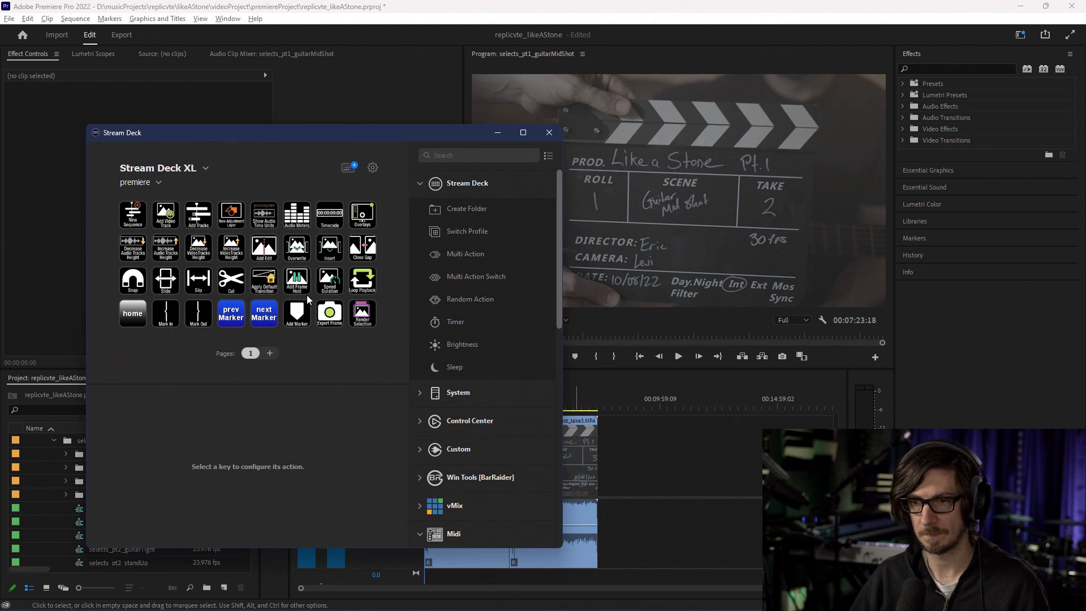
{"action": "left_click", "coordinate": [357, 215]}
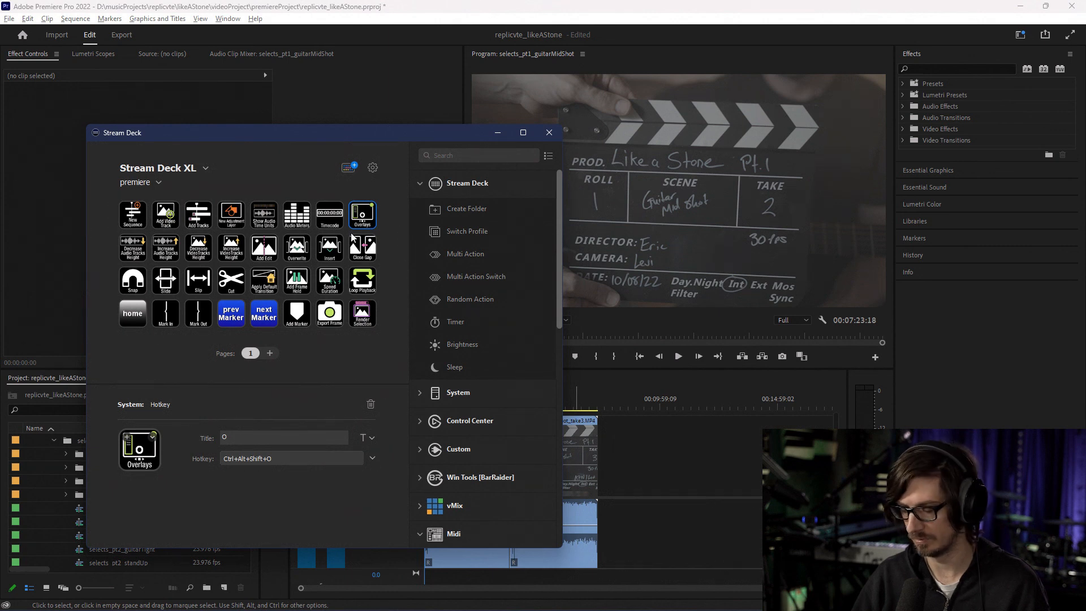
{"action": "key", "text": "Delete"}
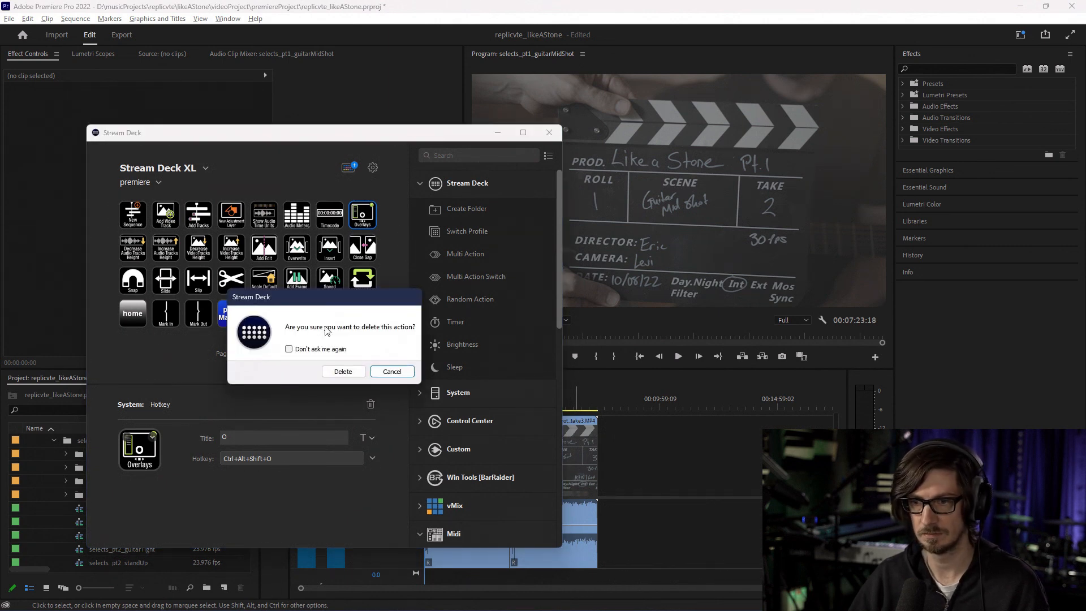
{"action": "left_click", "coordinate": [339, 370]}
{"action": "left_click_drag", "start_coordinate": [327, 213], "coordinate": [330, 228]}
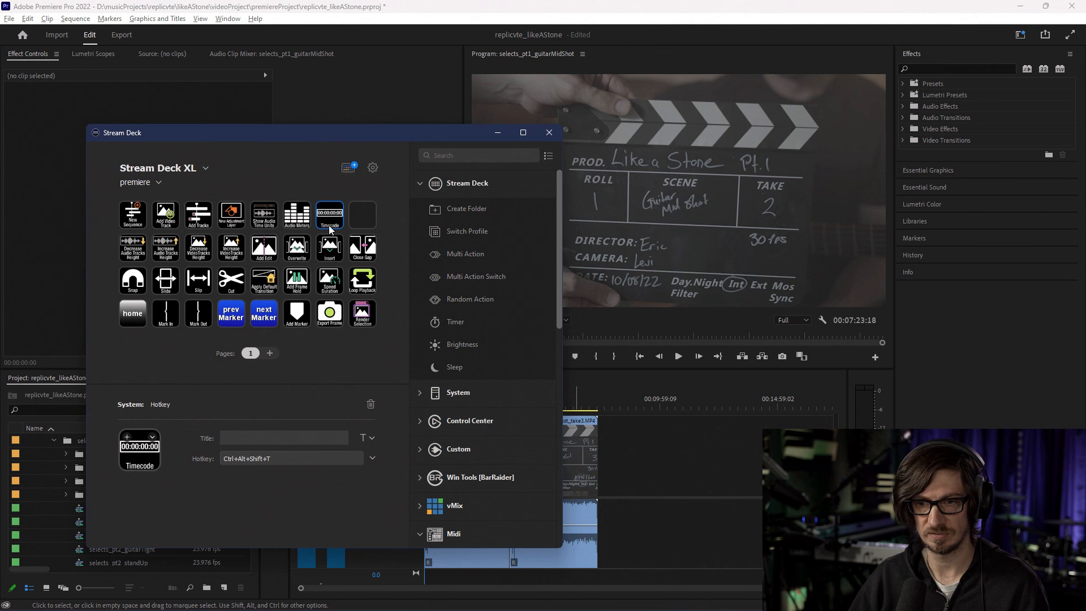
{"action": "left_click", "coordinate": [358, 225]}
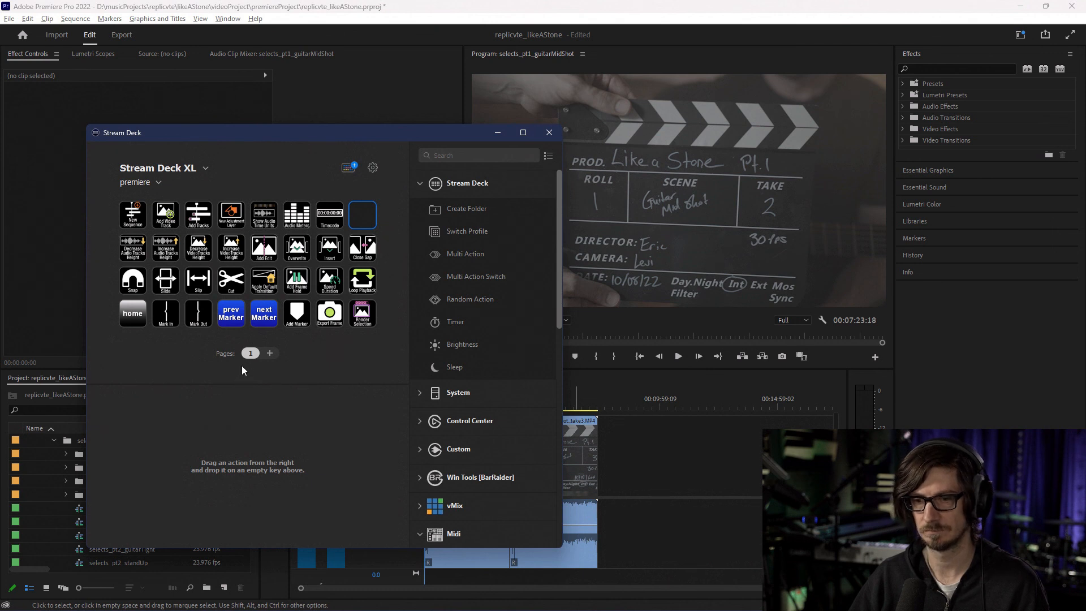
Step: Add a System Hotkey action to the empty key of the premiere profile and assign it Ctrl+Alt+Shift+B
{"action": "right_click", "coordinate": [374, 223]}
{"action": "left_click", "coordinate": [360, 203]}
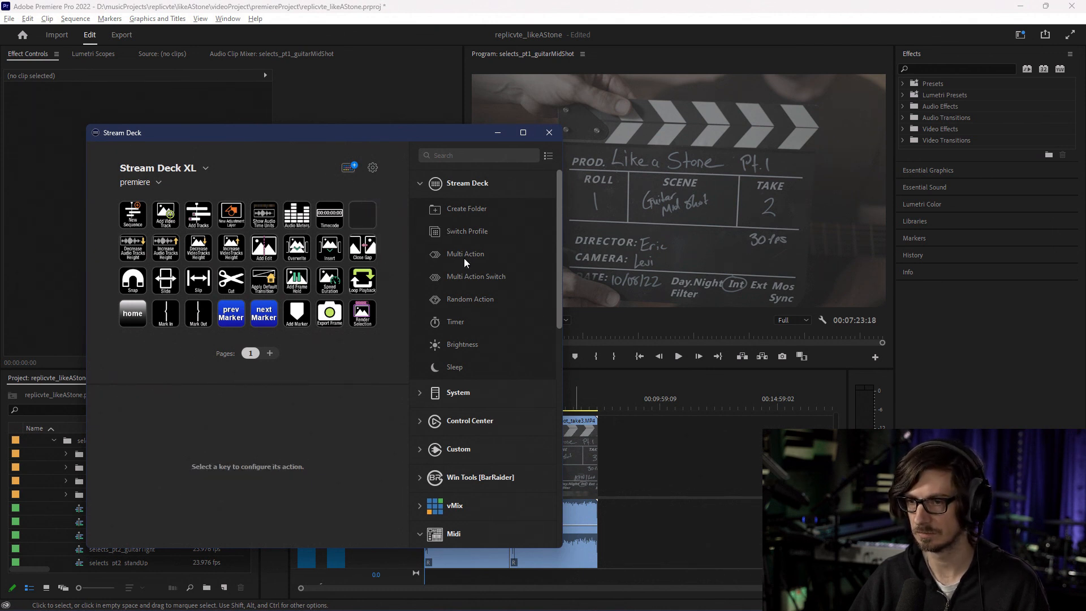
{"action": "left_click", "coordinate": [421, 183]}
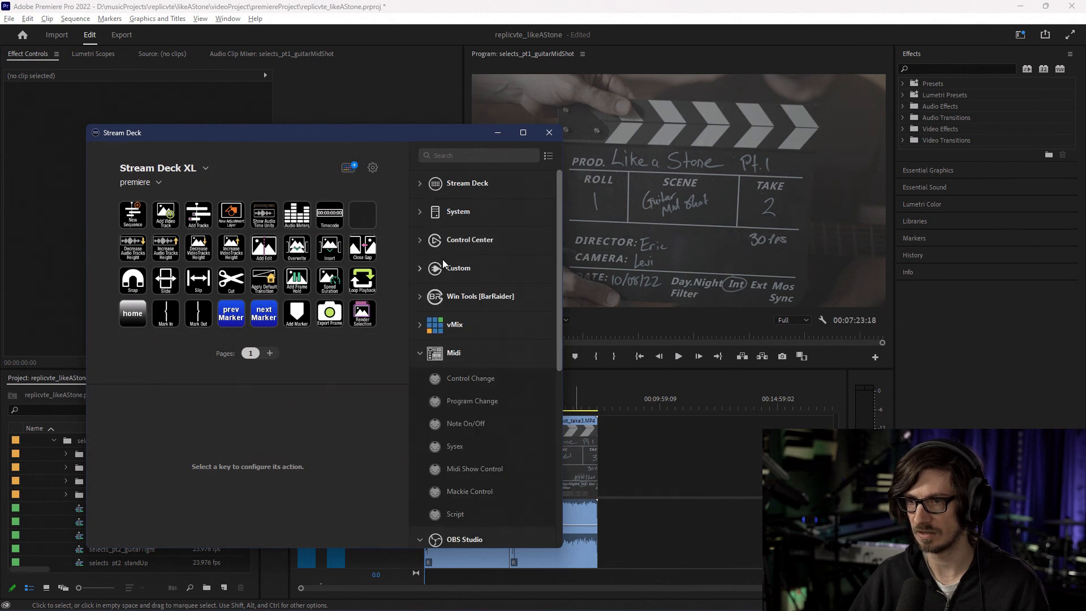
{"action": "left_click", "coordinate": [425, 214]}
{"action": "left_click_drag", "start_coordinate": [450, 280], "coordinate": [362, 215]}
{"action": "left_click", "coordinate": [253, 461]}
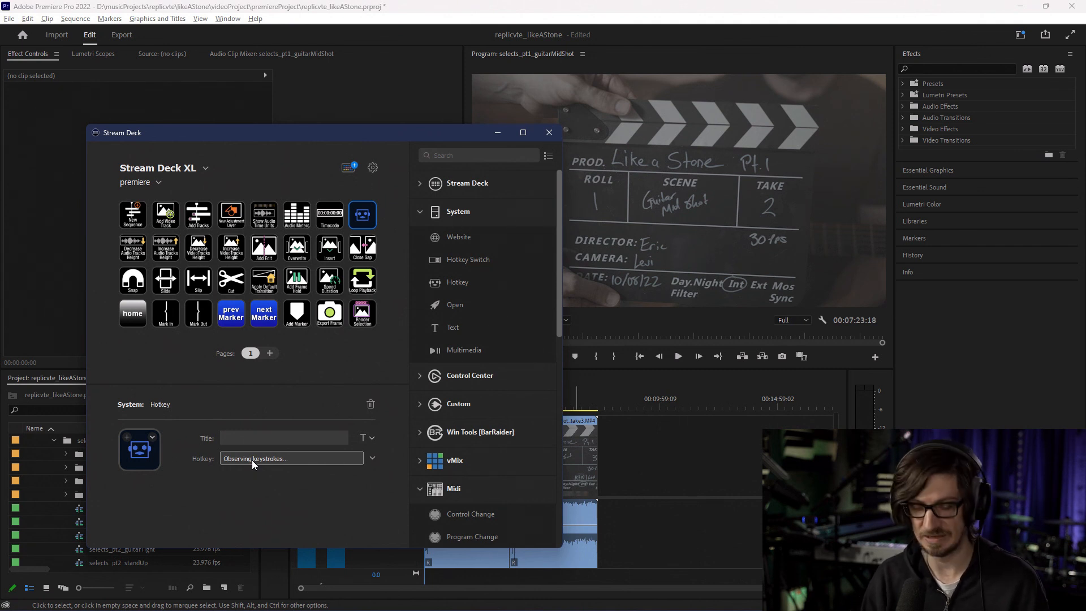
{"action": "key", "text": "ctrl+alt+shift+b"}
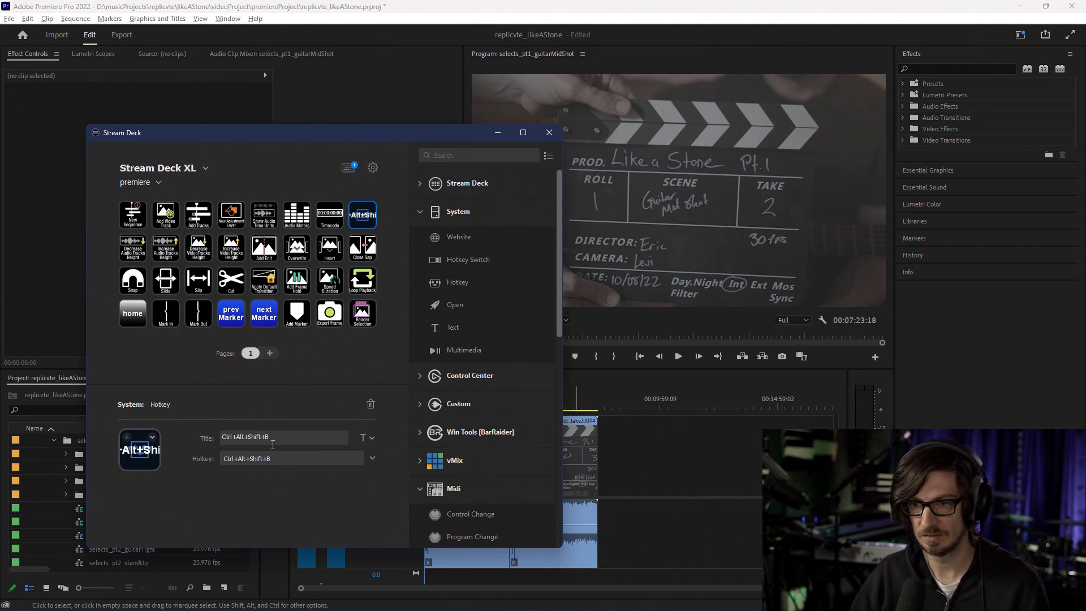
Step: Replace the hotkey's title with "new Bin From Select", one word per line
{"action": "left_click_drag", "start_coordinate": [273, 445], "coordinate": [177, 440]}
{"action": "key", "text": "BackSpace"}
{"action": "type", "text": "new"}
{"action": "key", "text": "Return"}
{"action": "type", "text": "Bin"}
{"action": "key", "text": "Return"}
{"action": "type", "text": "From"}
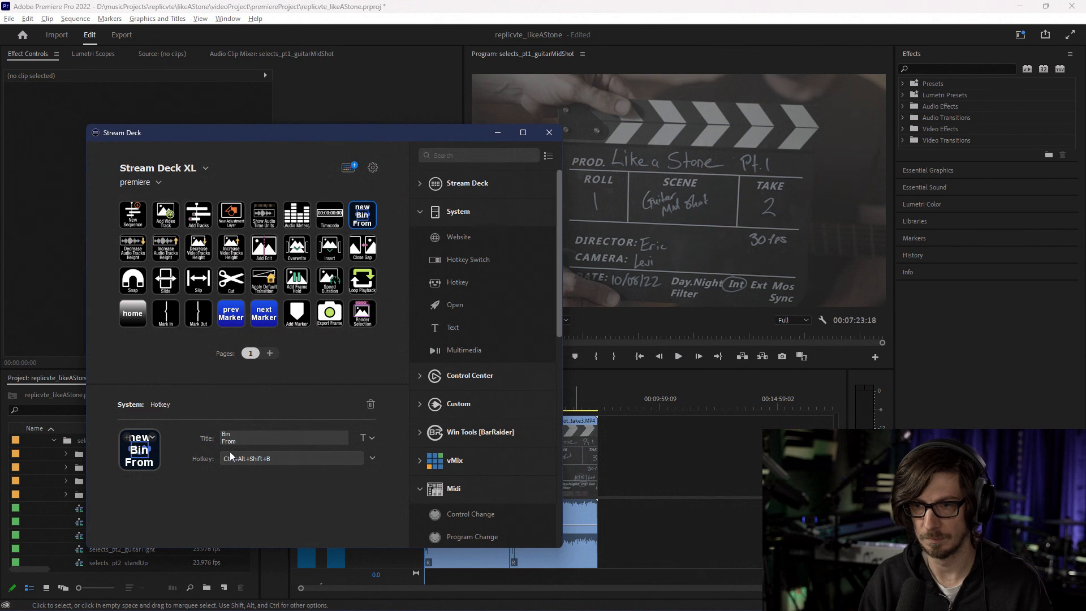
{"action": "key", "text": "Return"}
{"action": "type", "text": "Select"}
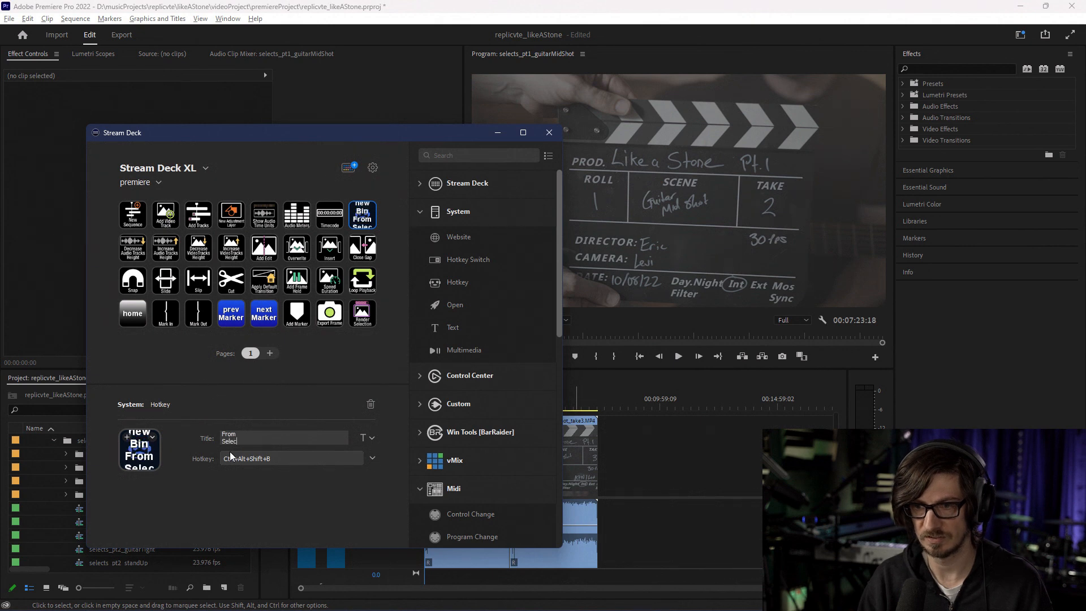
Step: Reduce the key title's font size by two steps so all four lines fit
{"action": "left_click", "coordinate": [363, 438]}
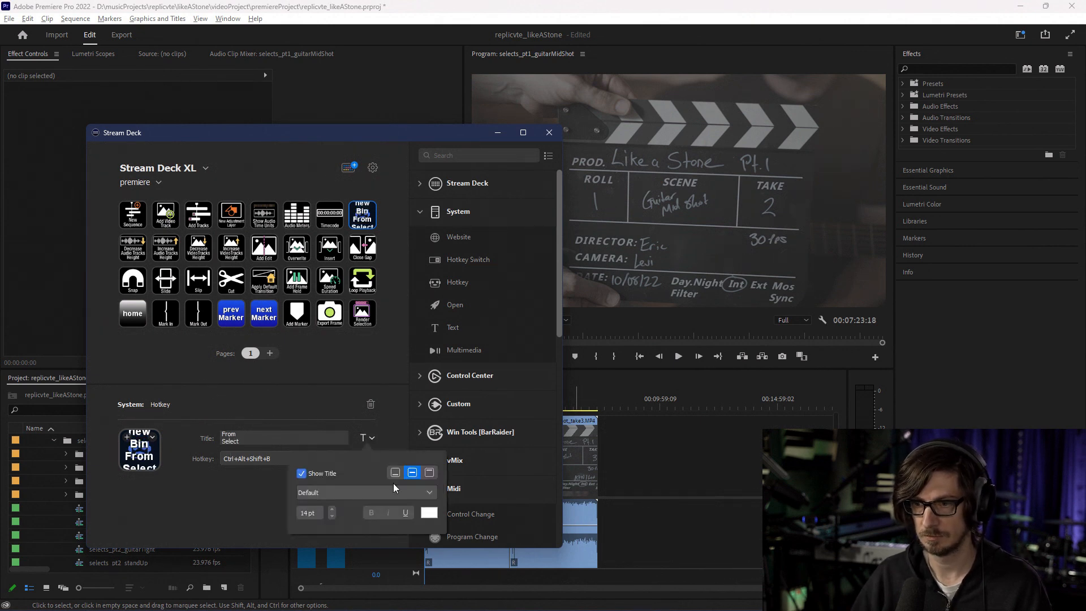
{"action": "left_click", "coordinate": [331, 516]}
{"action": "left_click", "coordinate": [331, 516]}
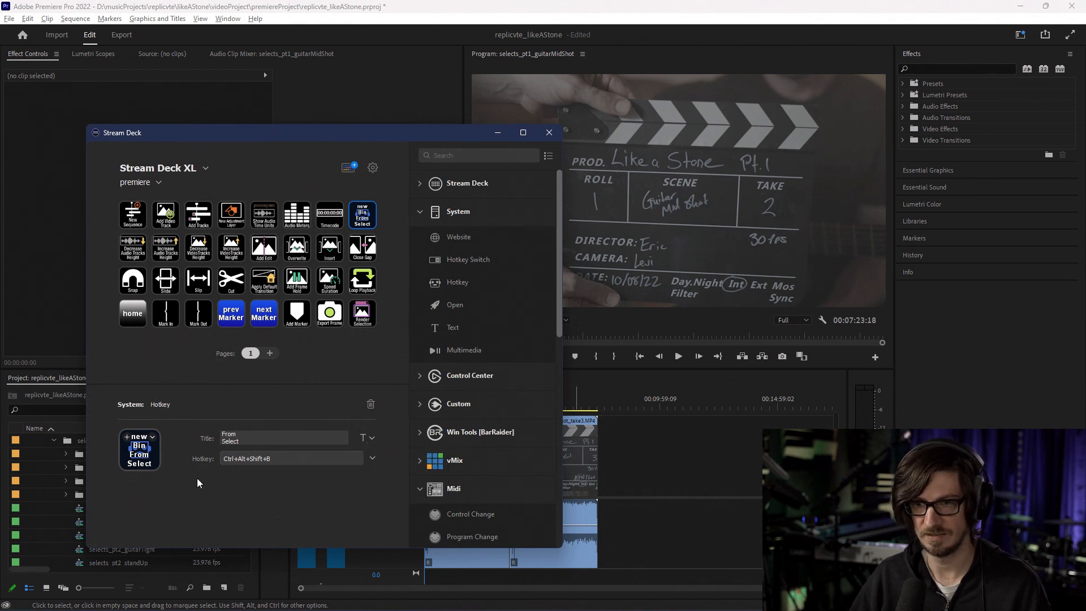
Step: Open the icon library for the new key, expand the Premiere Pro Icon Pack and move the library window aside
{"action": "left_click", "coordinate": [153, 441]}
{"action": "left_click", "coordinate": [170, 466]}
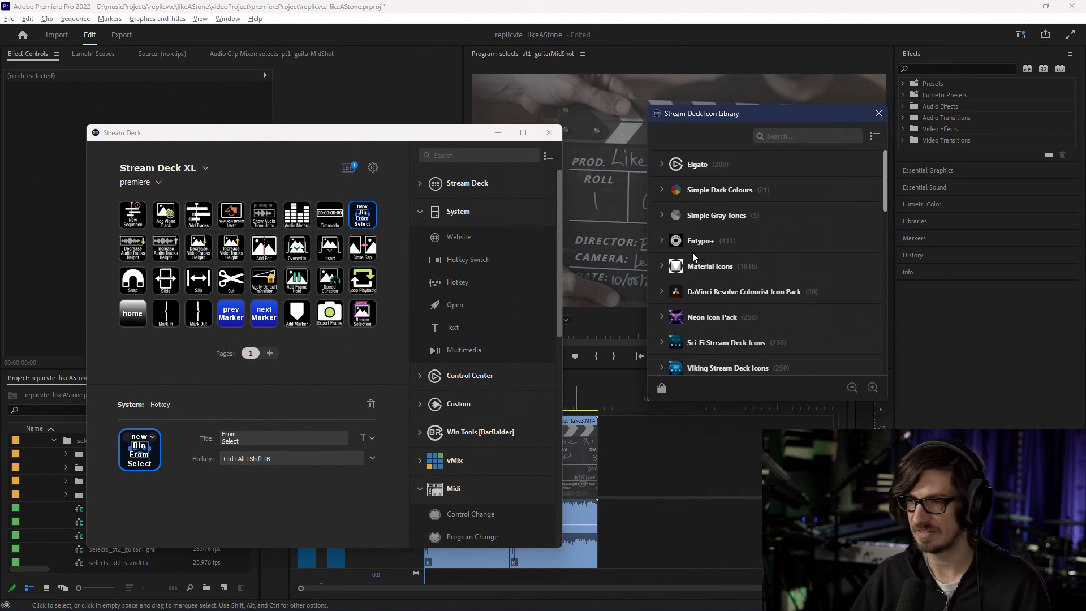
{"action": "scroll", "coordinate": [703, 258], "scroll_direction": "down", "scroll_amount": 5}
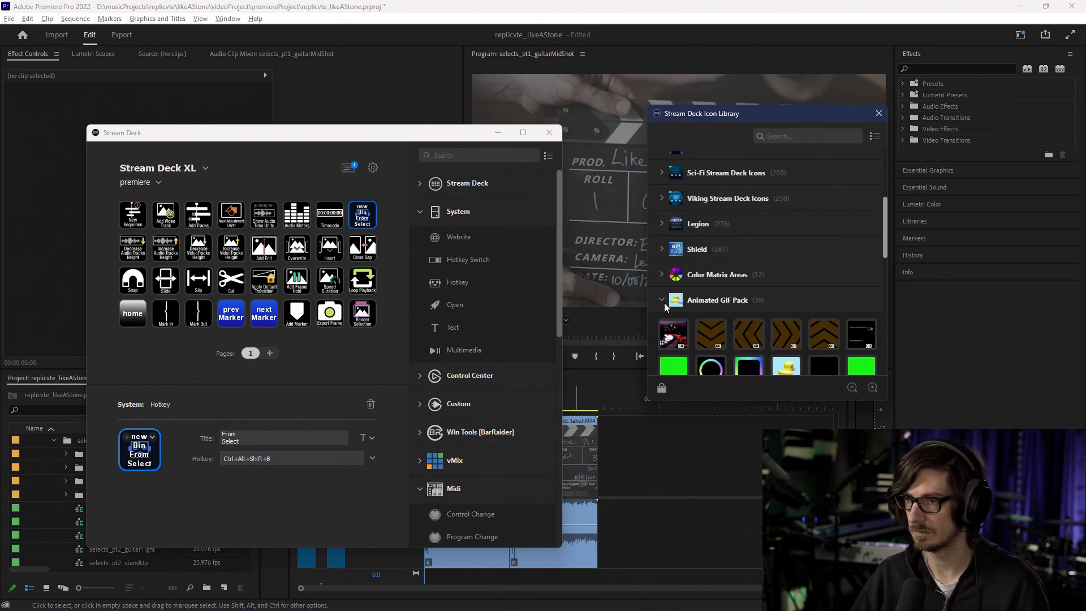
{"action": "scroll", "coordinate": [677, 303], "scroll_direction": "down", "scroll_amount": 5}
{"action": "left_click", "coordinate": [697, 352]}
{"action": "scroll", "coordinate": [699, 334], "scroll_direction": "down", "scroll_amount": 4}
{"action": "left_click_drag", "start_coordinate": [713, 116], "coordinate": [129, 48]}
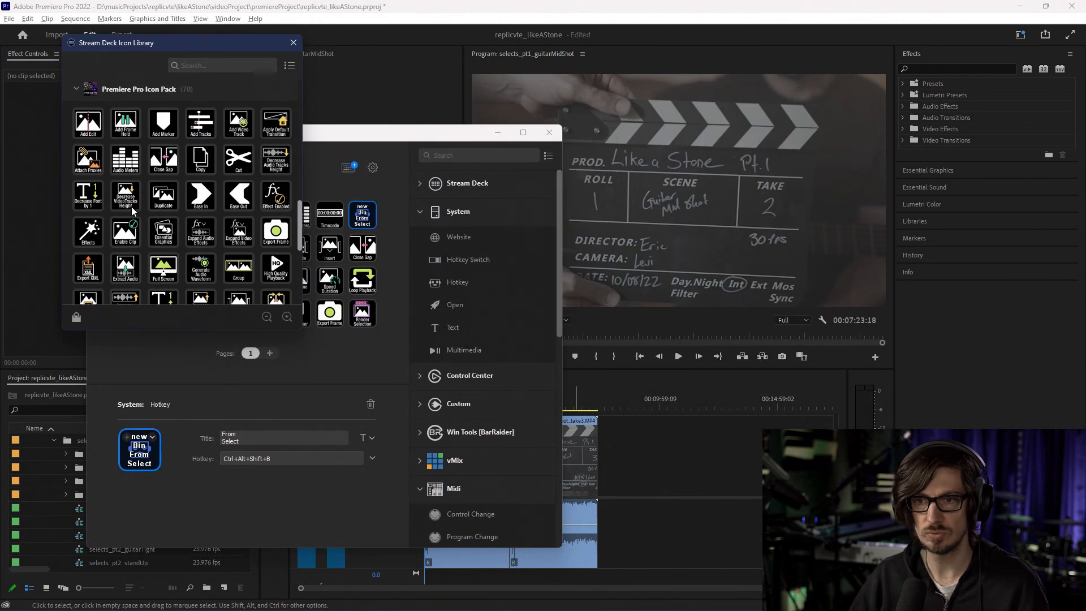
Step: Look through the Premiere Pro Icon Pack for an icon that suits a new bin from selection
{"action": "scroll", "coordinate": [133, 212], "scroll_direction": "down", "scroll_amount": 7}
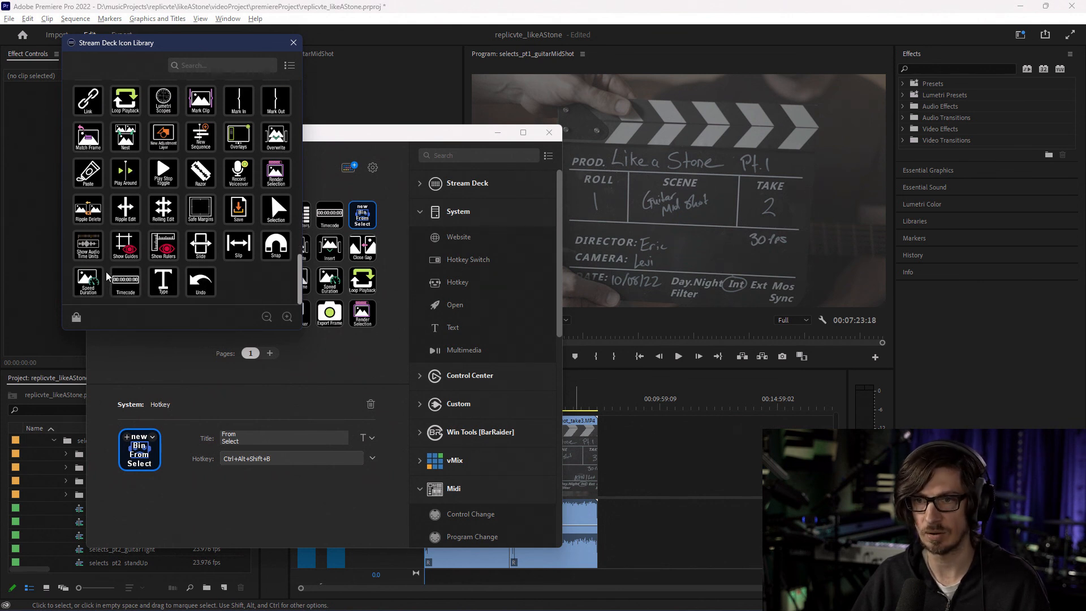
{"action": "scroll", "coordinate": [108, 276], "scroll_direction": "up", "scroll_amount": 1}
{"action": "scroll", "coordinate": [131, 210], "scroll_direction": "up", "scroll_amount": 1}
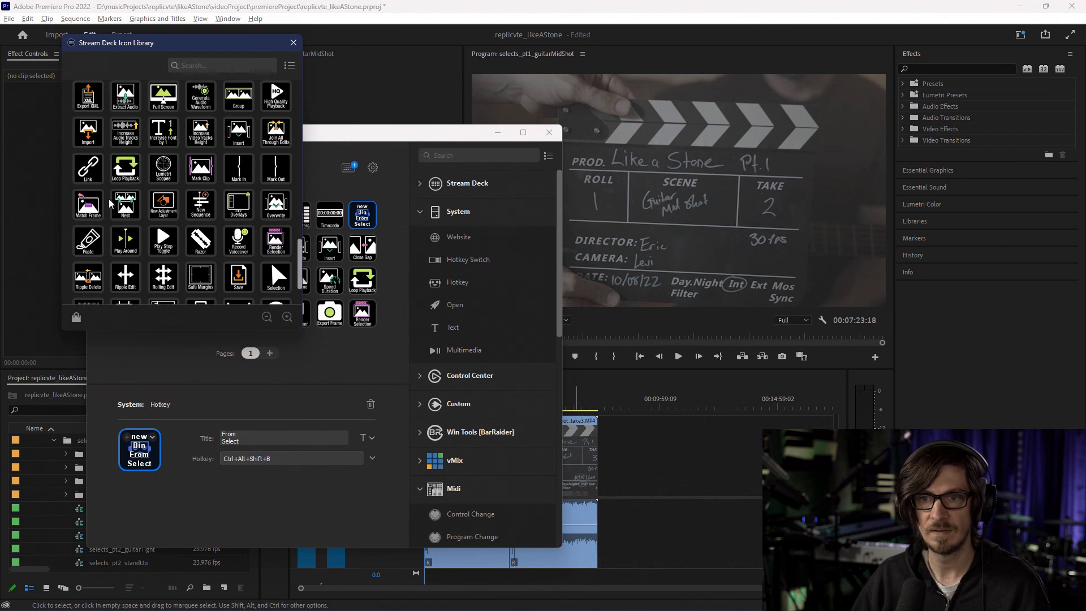
{"action": "scroll", "coordinate": [83, 186], "scroll_direction": "up", "scroll_amount": 1}
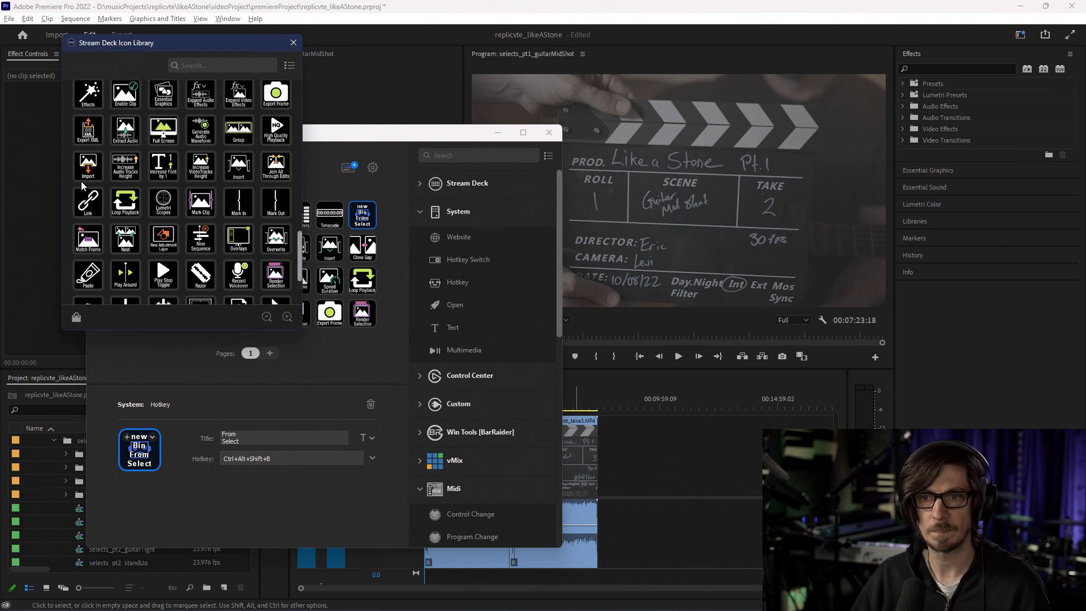
{"action": "scroll", "coordinate": [83, 186], "scroll_direction": "up", "scroll_amount": 2}
{"action": "scroll", "coordinate": [82, 186], "scroll_direction": "up", "scroll_amount": 2}
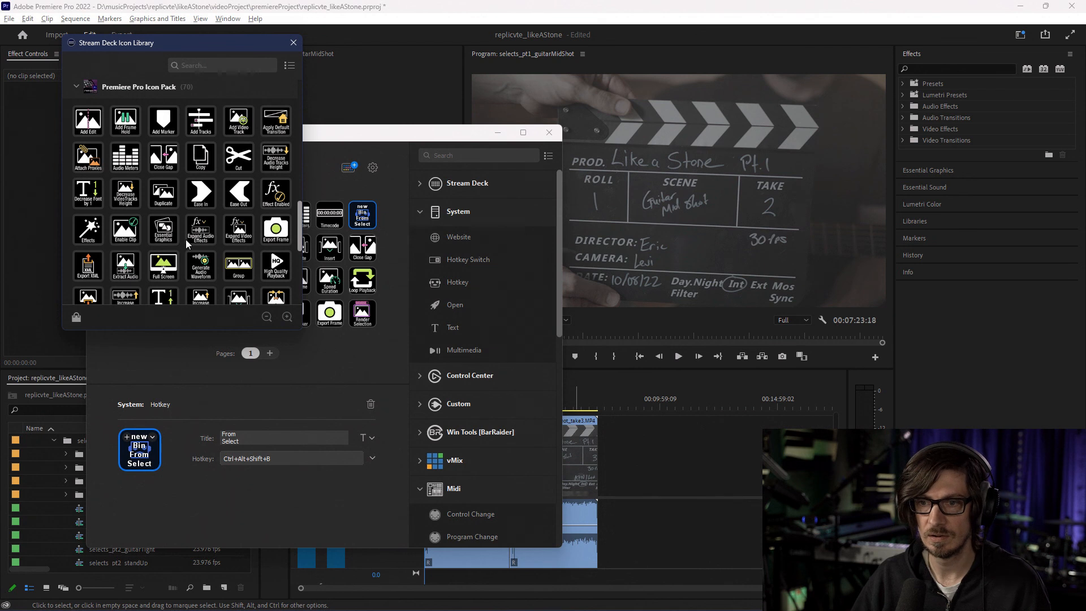
{"action": "scroll", "coordinate": [216, 265], "scroll_direction": "down", "scroll_amount": 1}
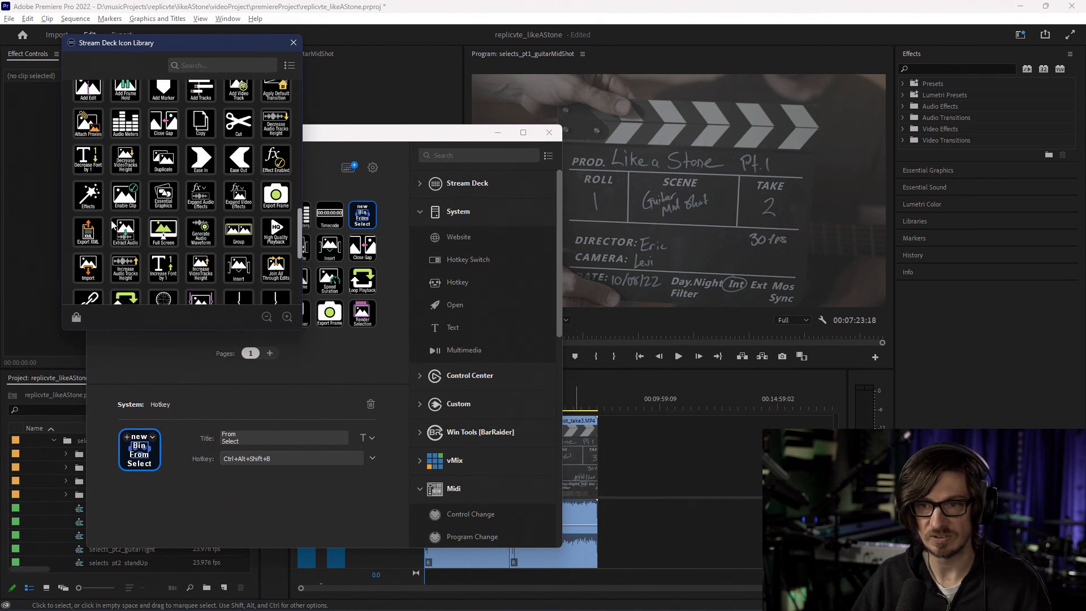
{"action": "scroll", "coordinate": [103, 228], "scroll_direction": "down", "scroll_amount": 1}
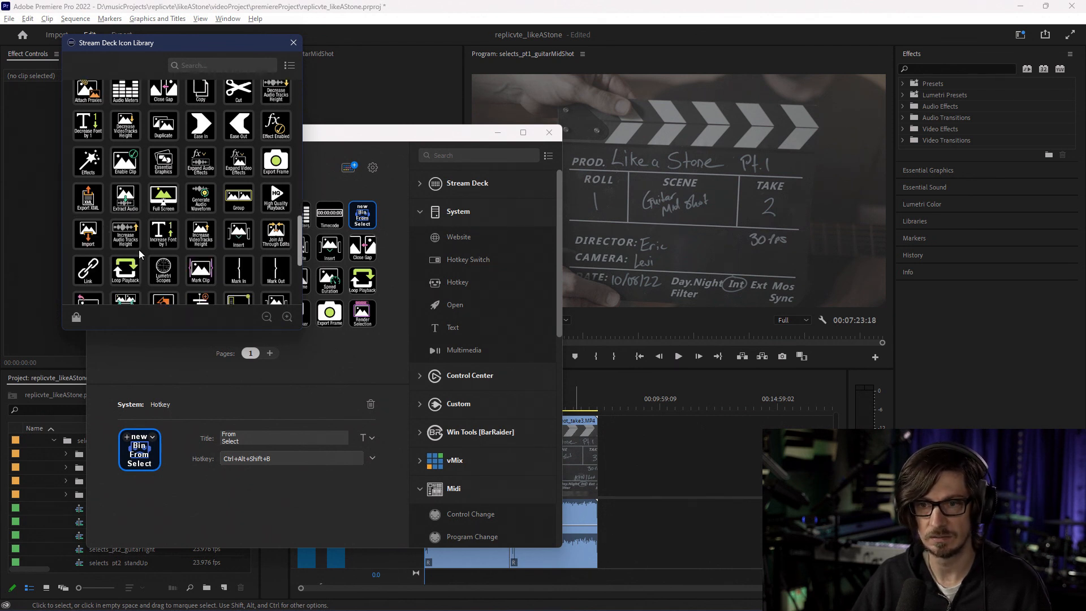
{"action": "scroll", "coordinate": [142, 255], "scroll_direction": "down", "scroll_amount": 1}
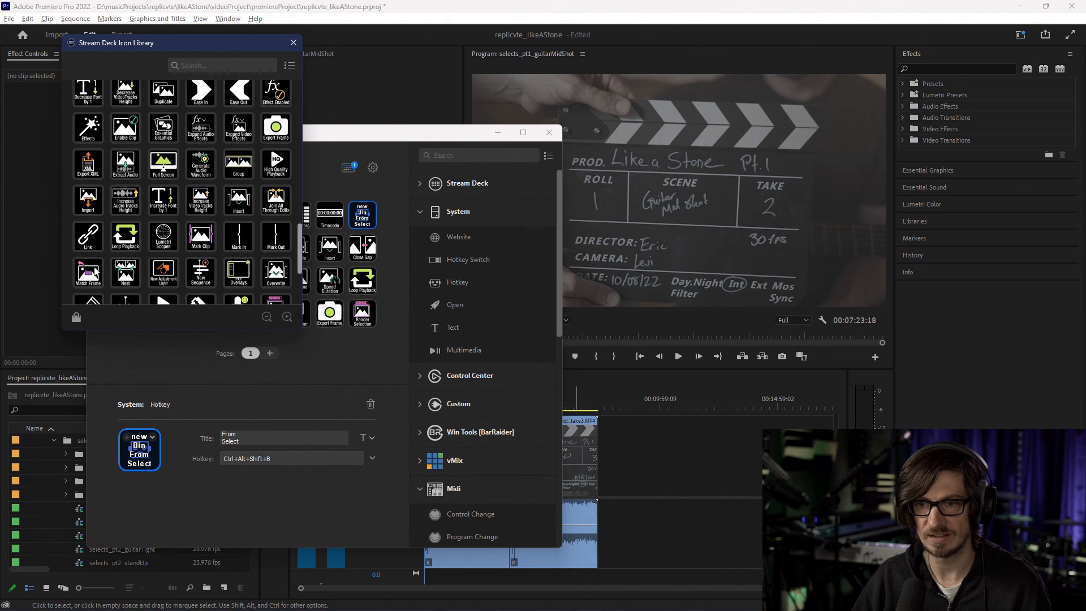
{"action": "scroll", "coordinate": [95, 272], "scroll_direction": "down", "scroll_amount": 1}
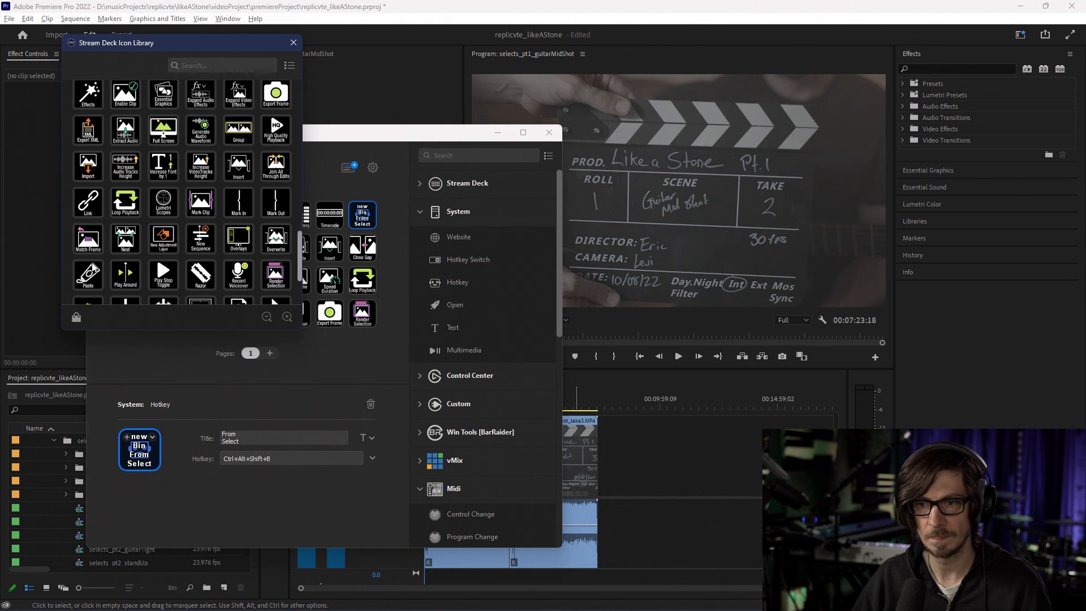
{"action": "scroll", "coordinate": [95, 268], "scroll_direction": "down", "scroll_amount": 1}
{"action": "scroll", "coordinate": [94, 268], "scroll_direction": "down", "scroll_amount": 1}
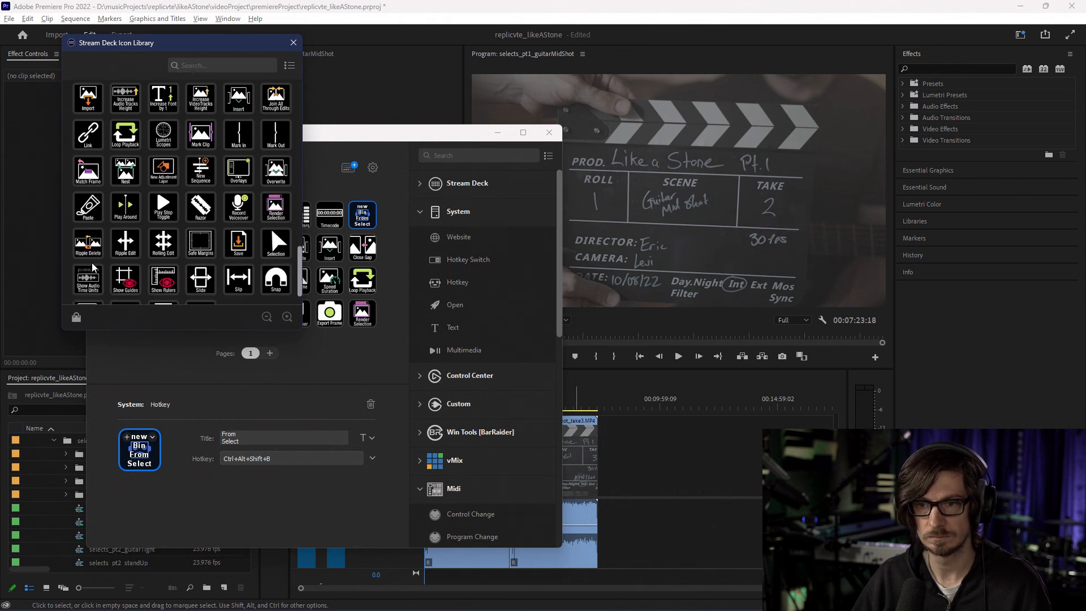
{"action": "scroll", "coordinate": [95, 268], "scroll_direction": "down", "scroll_amount": 1}
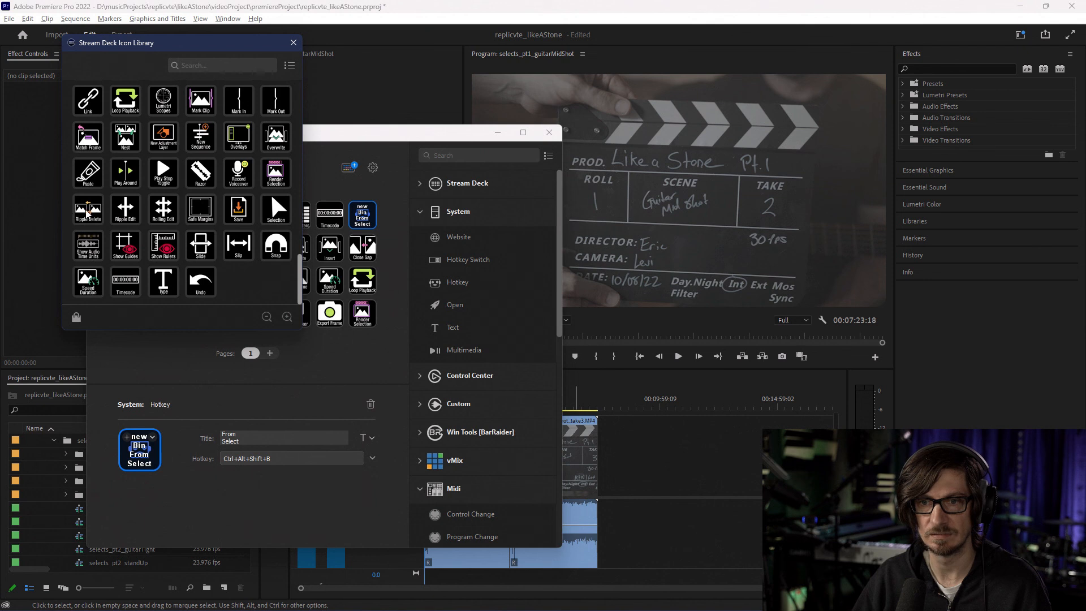
{"action": "scroll", "coordinate": [80, 212], "scroll_direction": "up", "scroll_amount": 1}
{"action": "scroll", "coordinate": [79, 213], "scroll_direction": "up", "scroll_amount": 1}
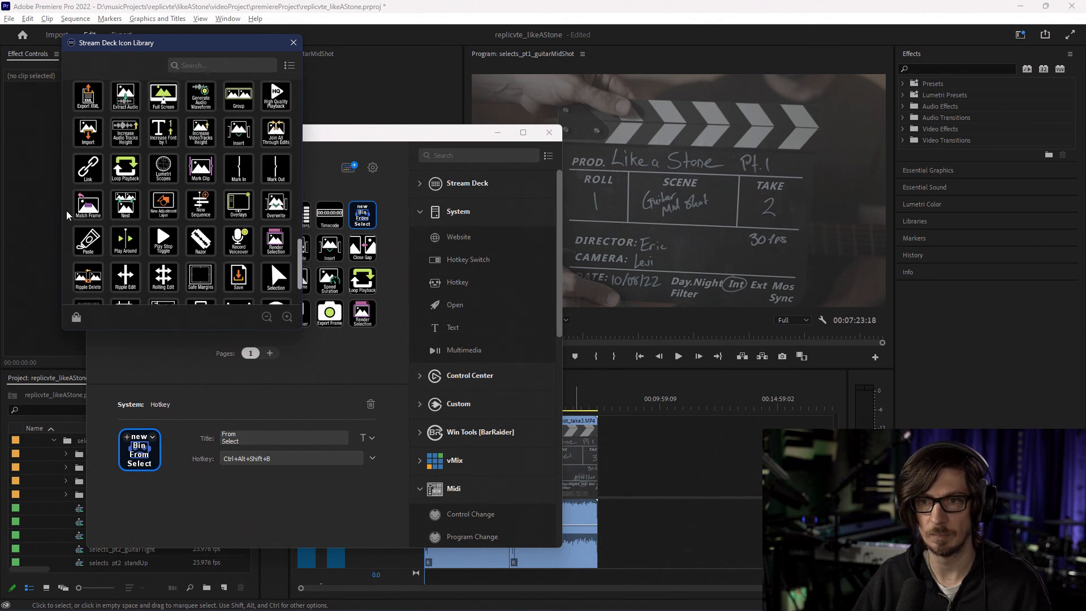
{"action": "scroll", "coordinate": [73, 217], "scroll_direction": "up", "scroll_amount": 1}
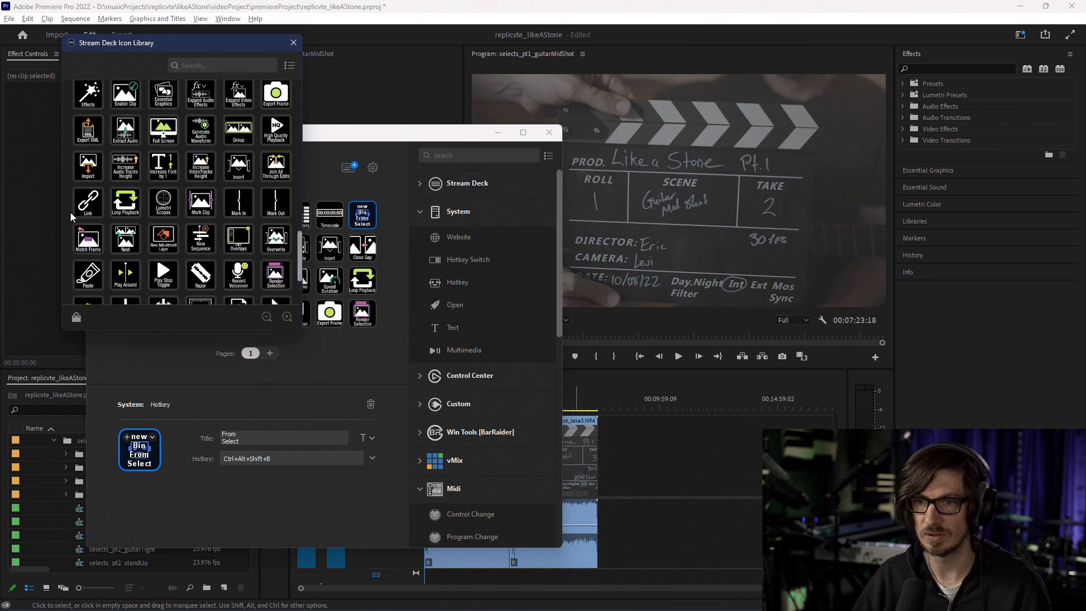
{"action": "scroll", "coordinate": [72, 217], "scroll_direction": "up", "scroll_amount": 1}
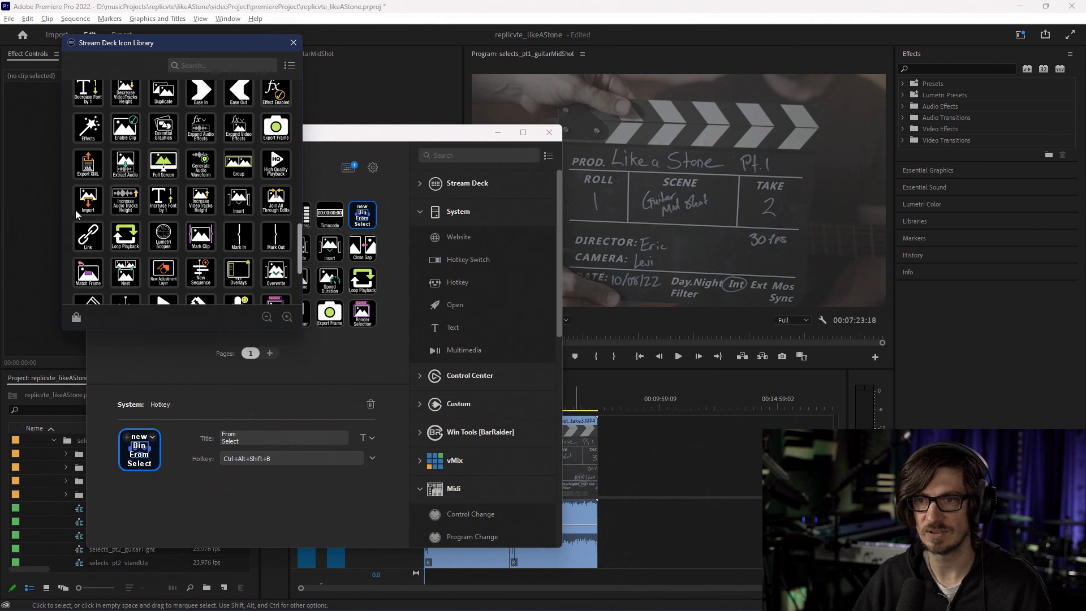
{"action": "scroll", "coordinate": [78, 212], "scroll_direction": "up", "scroll_amount": 1}
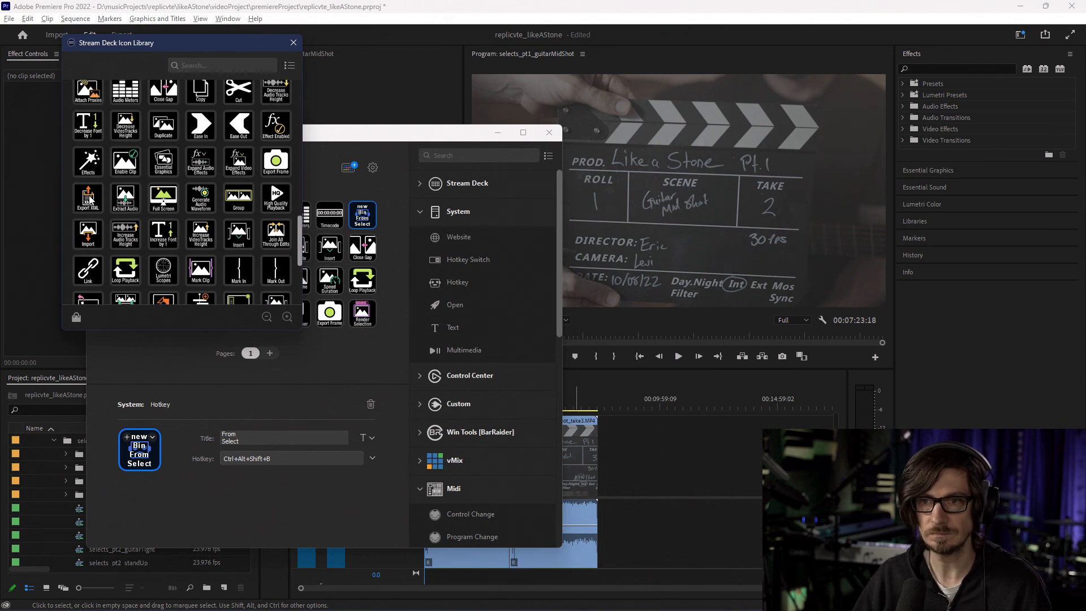
{"action": "scroll", "coordinate": [91, 200], "scroll_direction": "up", "scroll_amount": 1}
{"action": "scroll", "coordinate": [88, 198], "scroll_direction": "up", "scroll_amount": 1}
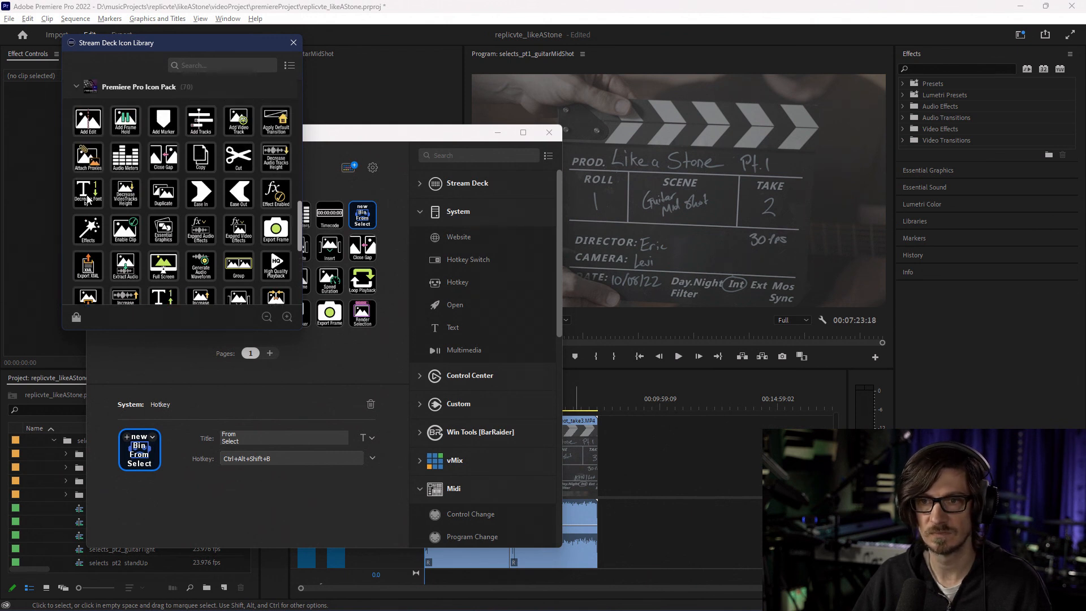
Step: Give the key the plain grid icon from the Neon Grids pack and close the icon library
{"action": "left_click", "coordinate": [76, 88]}
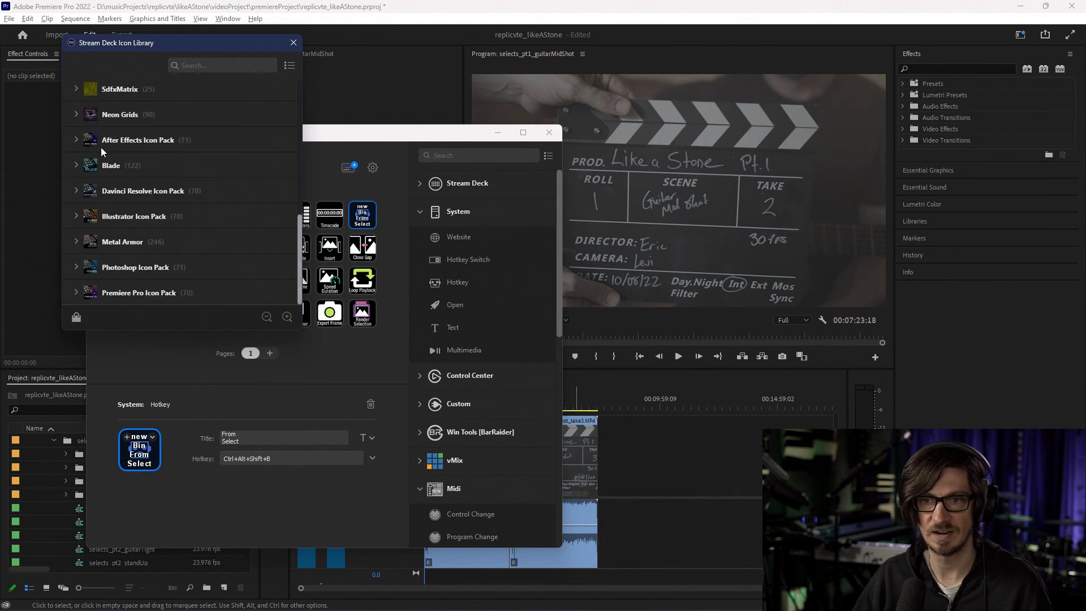
{"action": "scroll", "coordinate": [103, 203], "scroll_direction": "up", "scroll_amount": 2}
{"action": "scroll", "coordinate": [104, 203], "scroll_direction": "up", "scroll_amount": 2}
{"action": "scroll", "coordinate": [94, 218], "scroll_direction": "down", "scroll_amount": 2}
{"action": "left_click", "coordinate": [77, 250]}
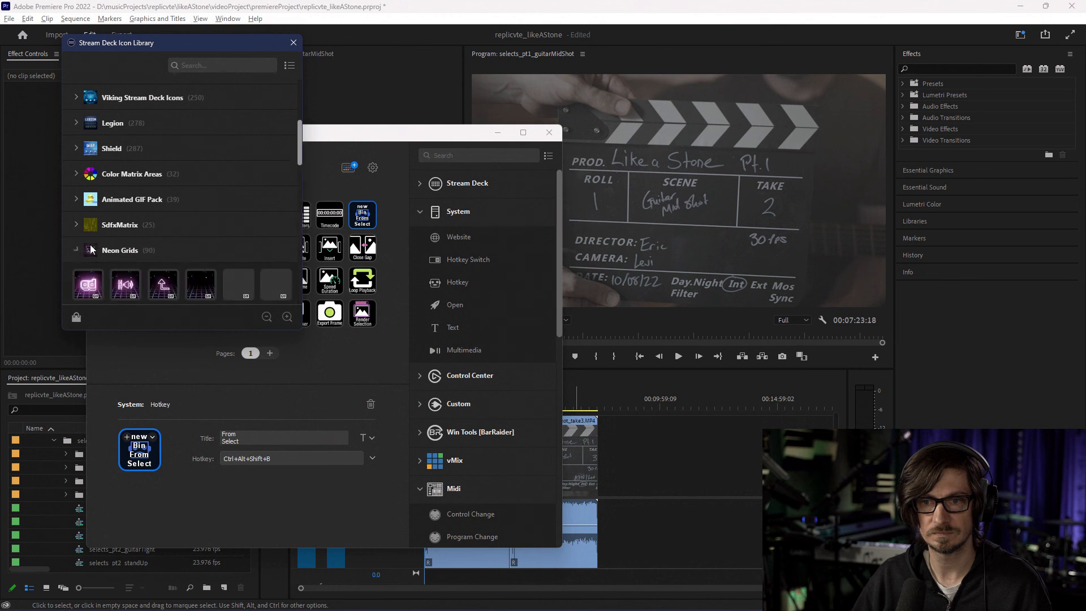
{"action": "scroll", "coordinate": [170, 215], "scroll_direction": "down", "scroll_amount": 2}
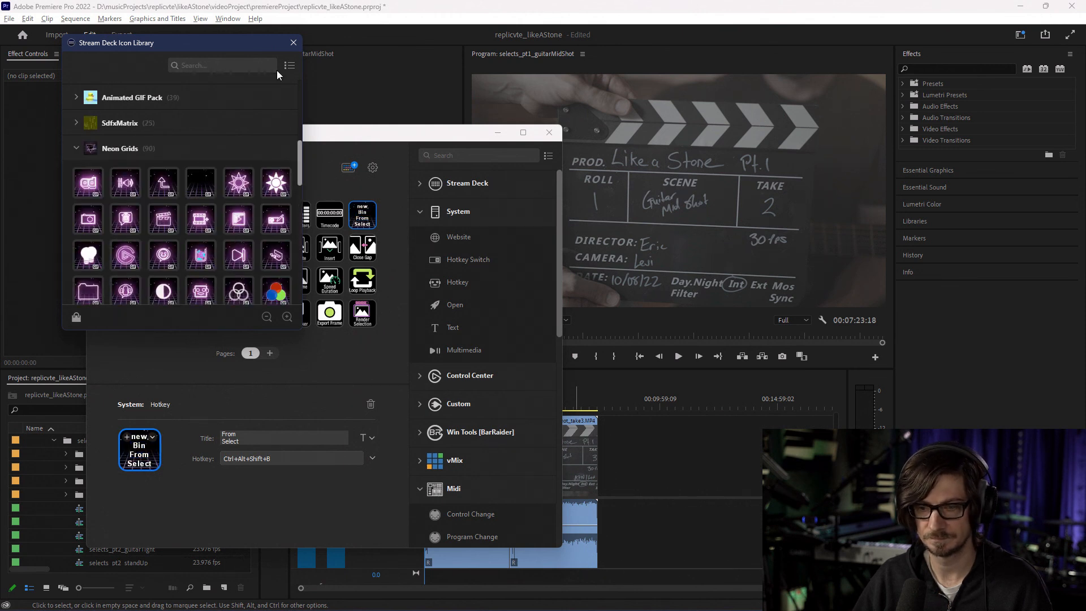
{"action": "left_click", "coordinate": [293, 43]}
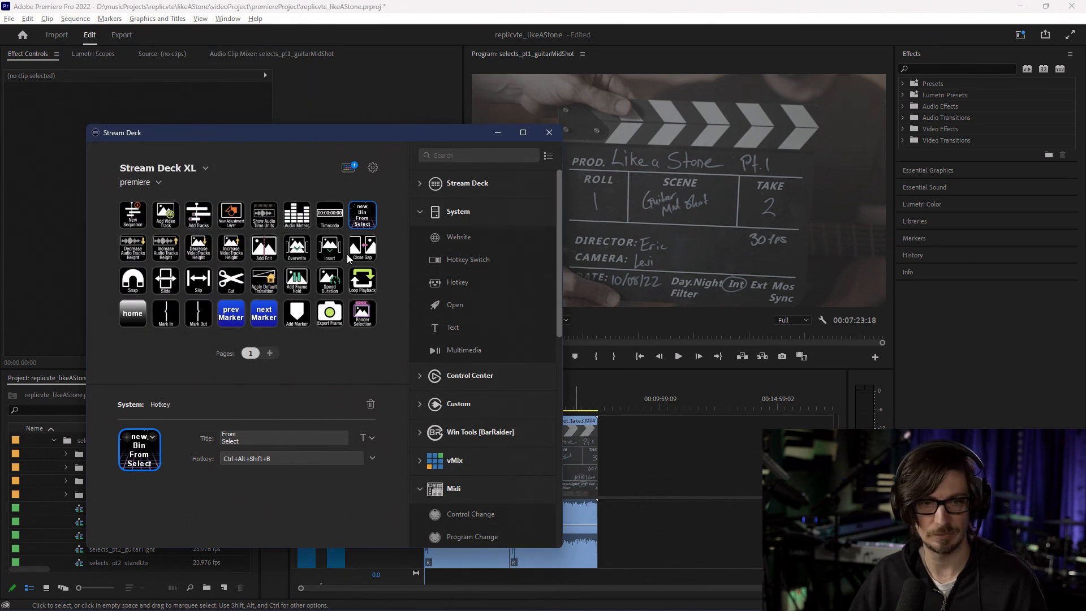
Step: Close the Stream Deck window and open the keyboard shortcut settings in Premiere Pro
{"action": "left_click", "coordinate": [548, 132]}
{"action": "left_click", "coordinate": [29, 19]}
{"action": "mouse_move", "coordinate": [74, 412]}
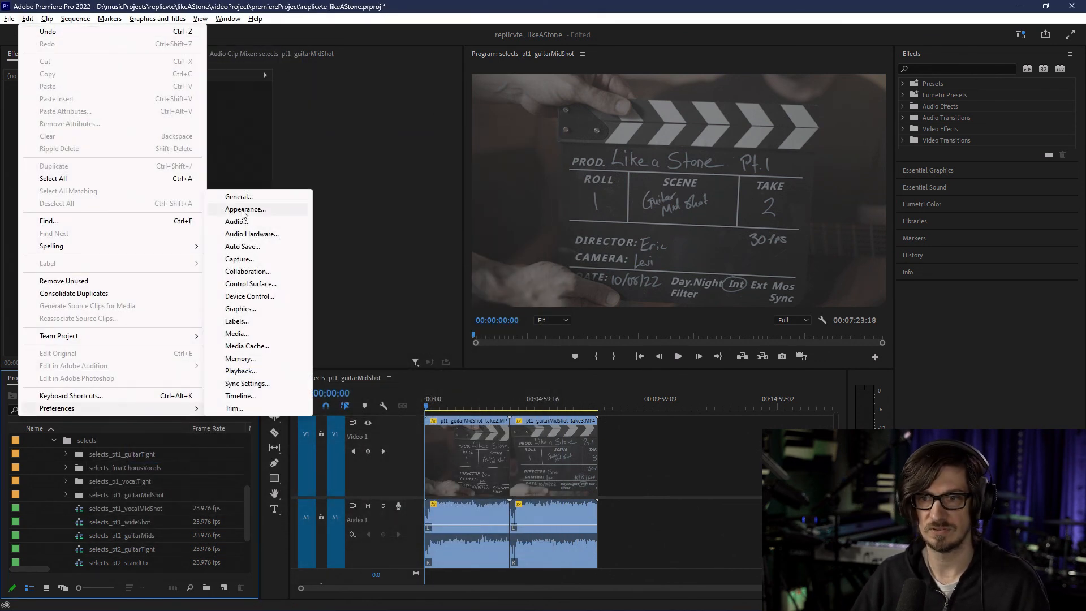
{"action": "left_click", "coordinate": [120, 394]}
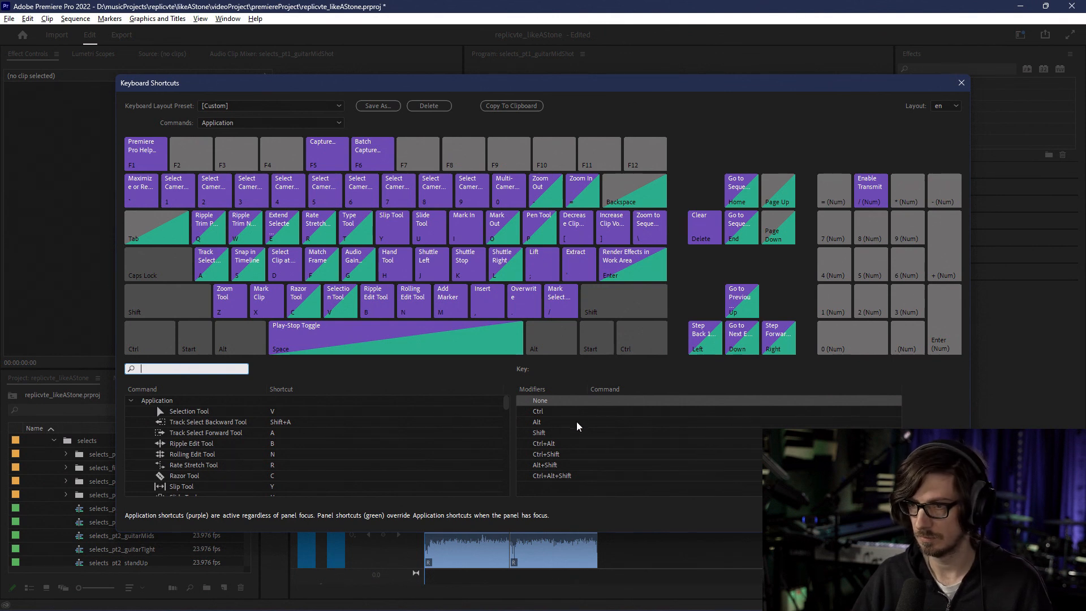
Step: Check which commands are assigned to the B key with each modifier combination, and close the shortcut settings
{"action": "left_click", "coordinate": [555, 413]}
{"action": "left_click", "coordinate": [546, 413]}
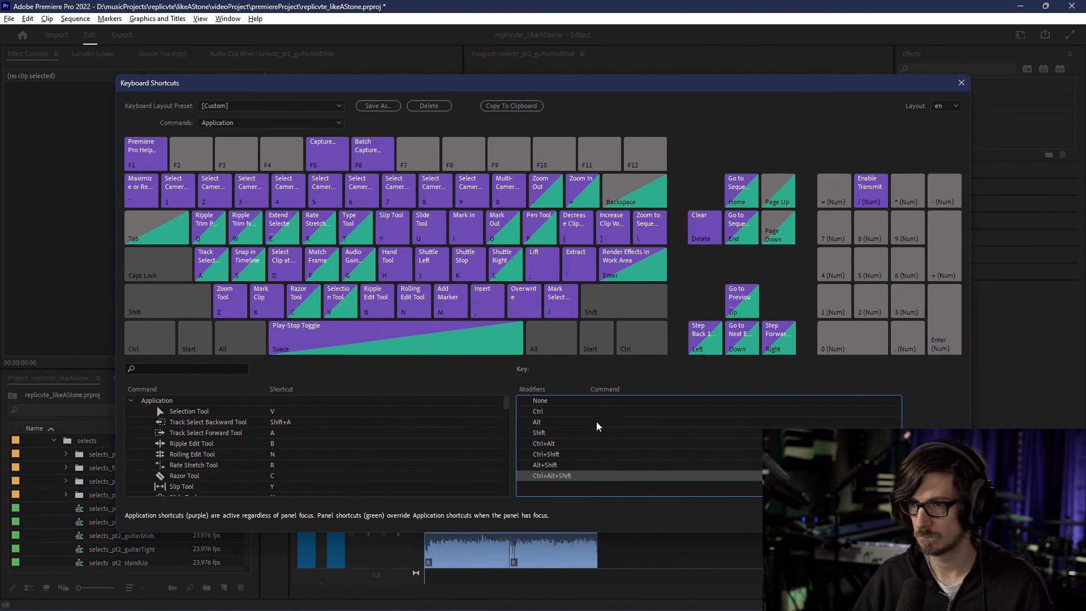
{"action": "key", "text": "b"}
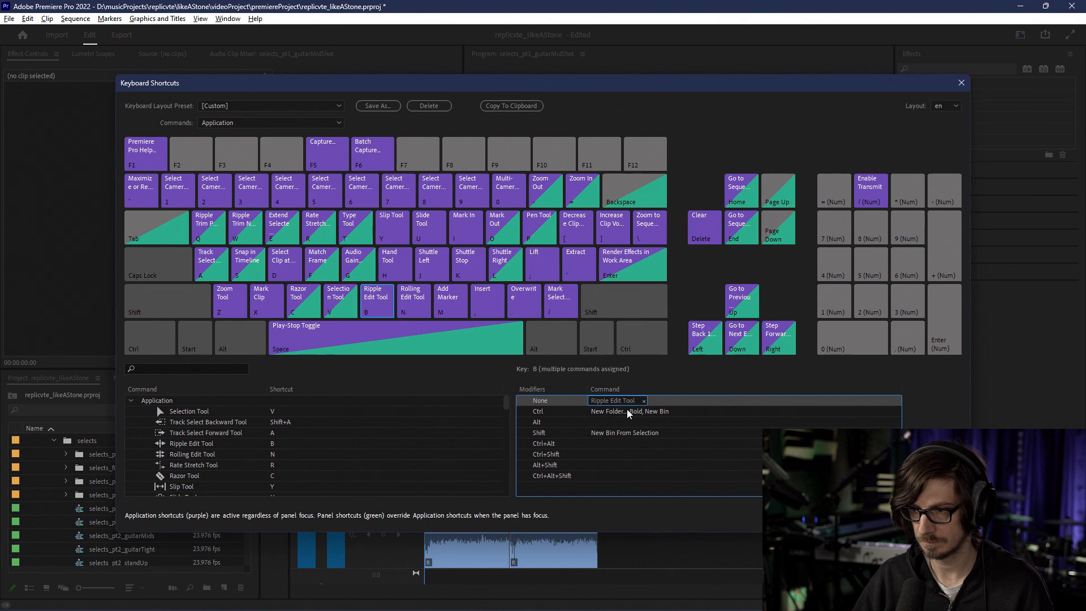
{"action": "key", "text": "Escape"}
{"action": "left_click", "coordinate": [939, 516]}
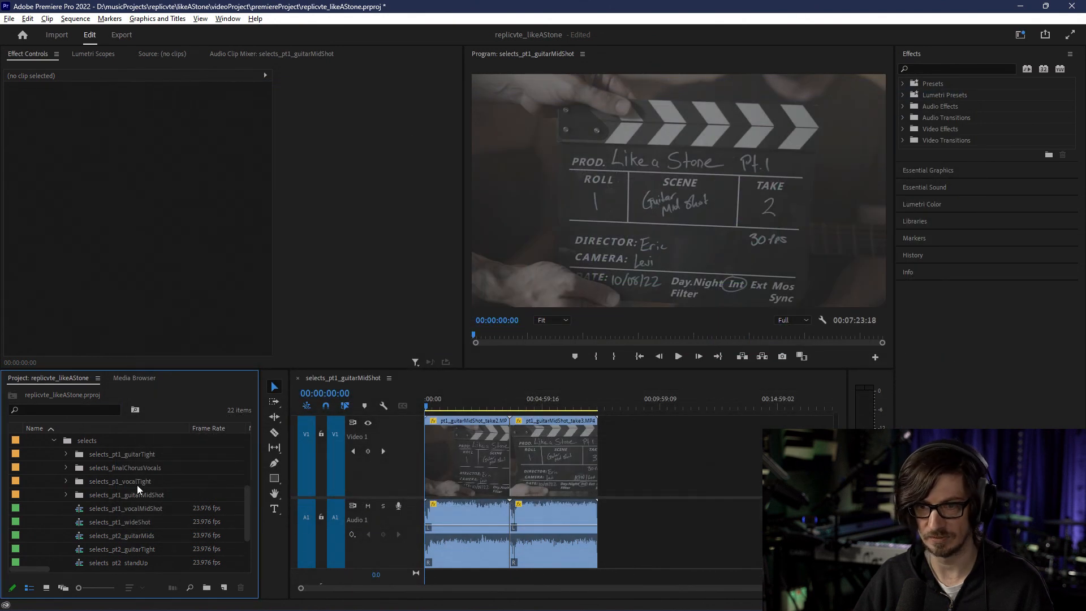
Step: Put the selects_pt1_vocalMidShot sequence in a new bin from selection and name the bin selects_pt1_vocalMidShot
{"action": "left_click", "coordinate": [122, 509]}
{"action": "key", "text": "ctrl+b"}
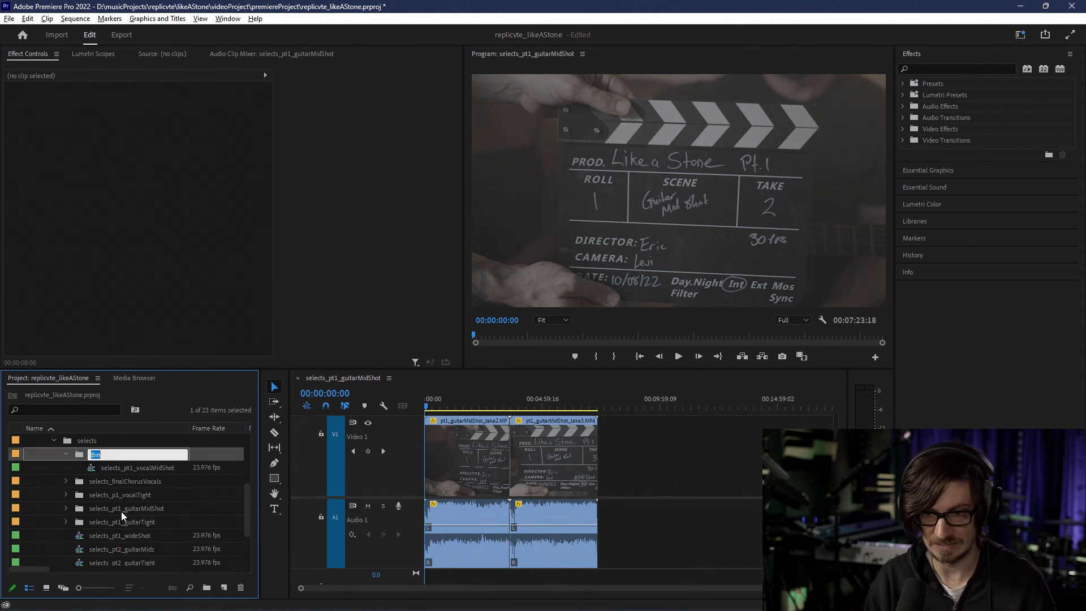
{"action": "left_click", "coordinate": [125, 466]}
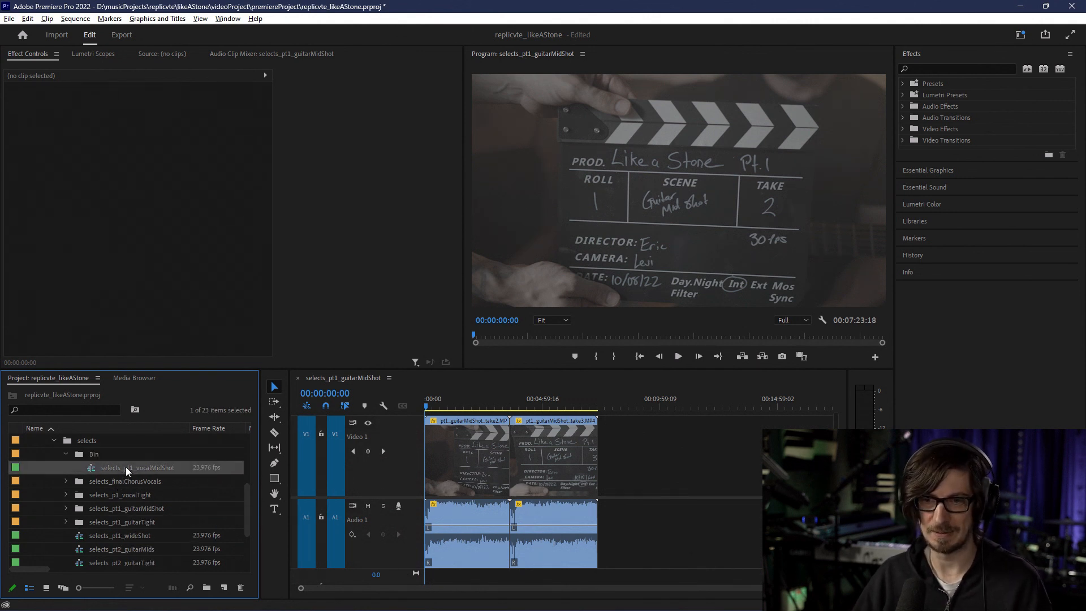
{"action": "left_click", "coordinate": [126, 469]}
{"action": "key", "text": "ctrl+c"}
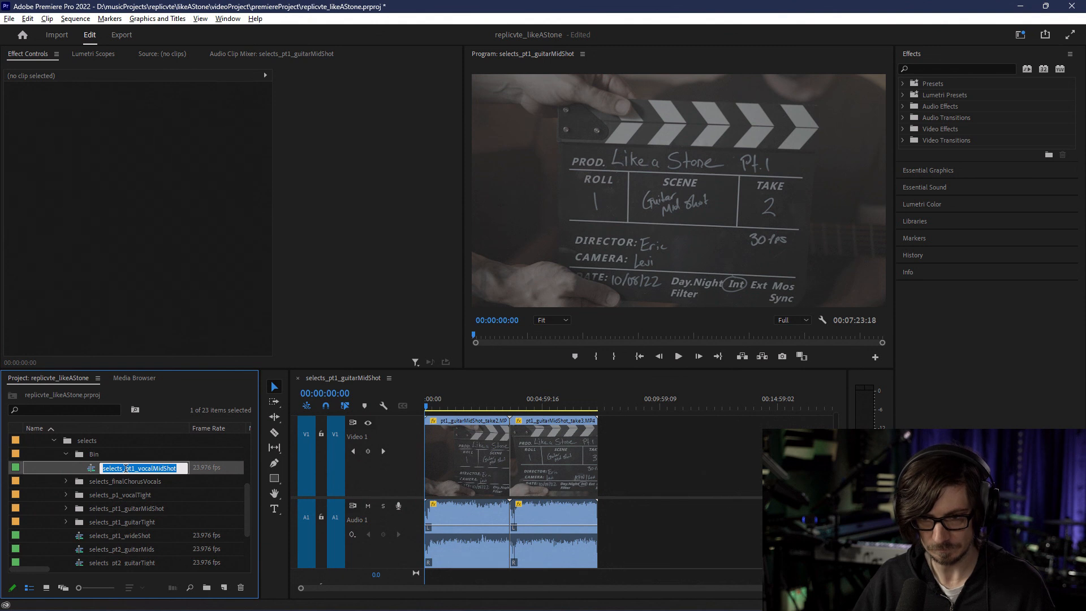
{"action": "left_click", "coordinate": [97, 453]}
{"action": "left_click", "coordinate": [98, 453]}
{"action": "key", "text": "ctrl+v"}
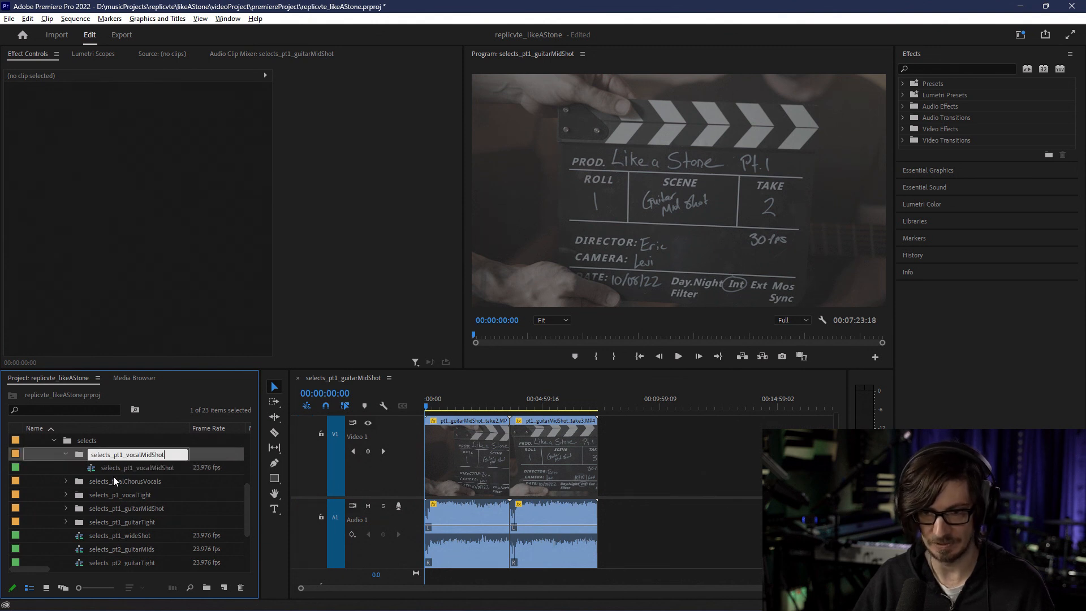
{"action": "left_click", "coordinate": [114, 477]}
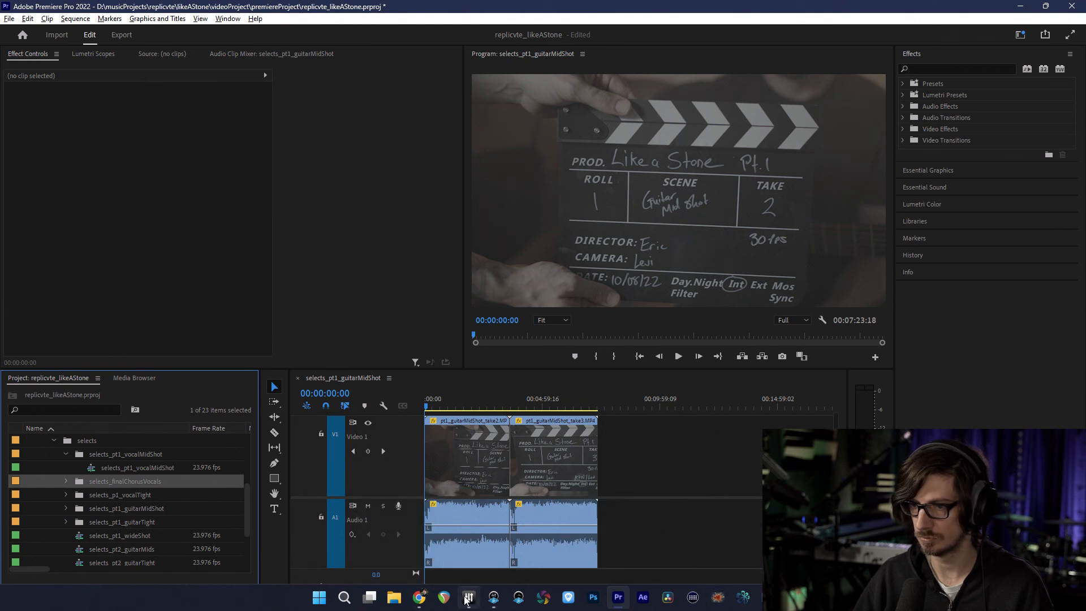
Step: Switch to Stream Deck, set the New Bin From Select key's hotkey to Shift+B, and close the window
{"action": "left_click", "coordinate": [693, 599]}
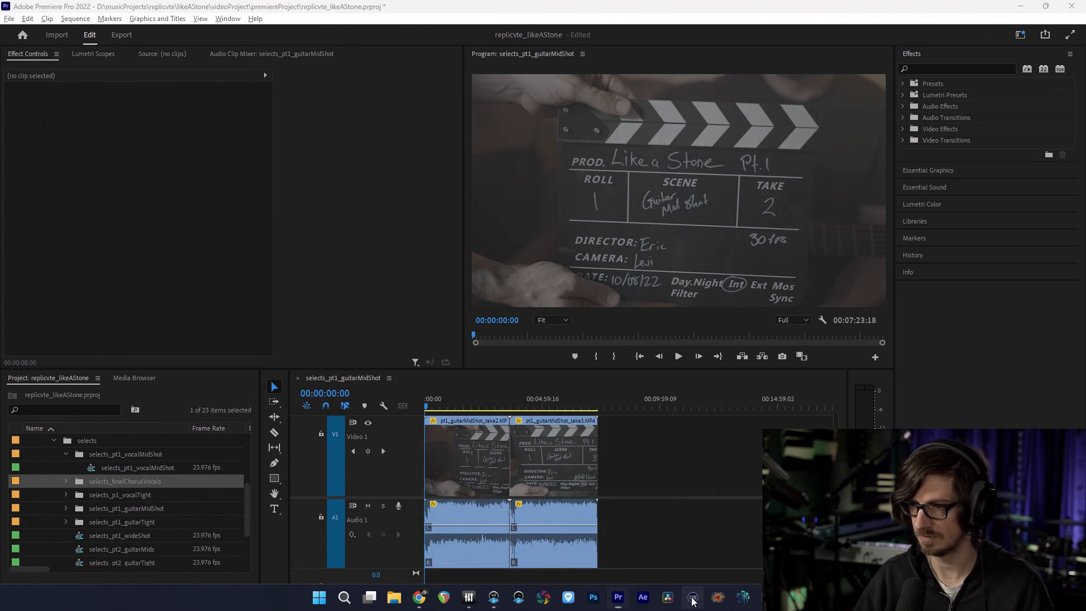
{"action": "left_click", "coordinate": [365, 218]}
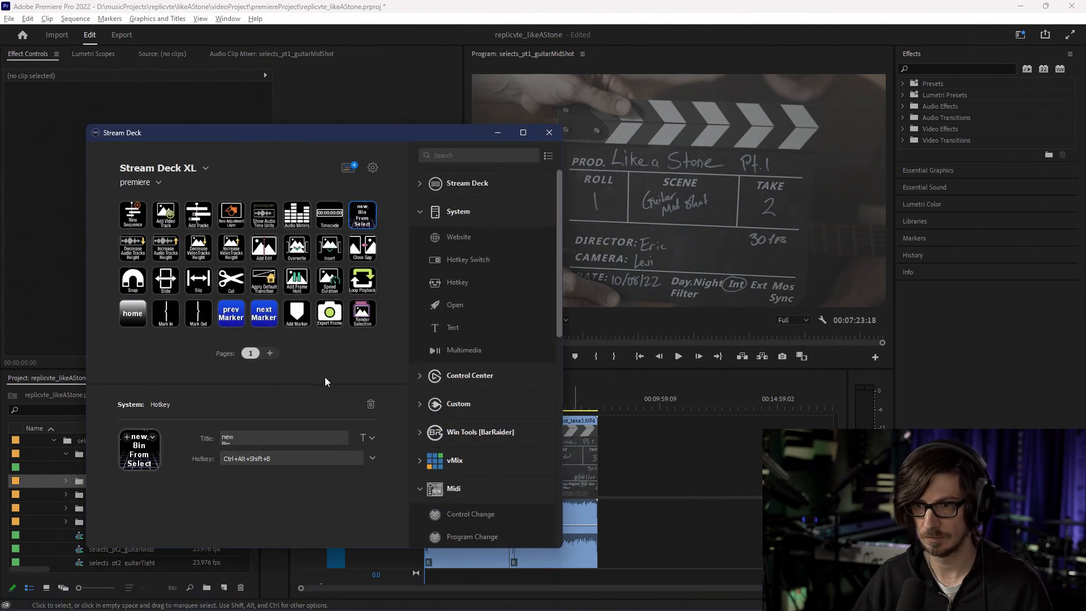
{"action": "left_click", "coordinate": [283, 457]}
{"action": "key", "text": "shift"}
{"action": "key", "text": "shift+b"}
{"action": "left_click", "coordinate": [545, 136]}
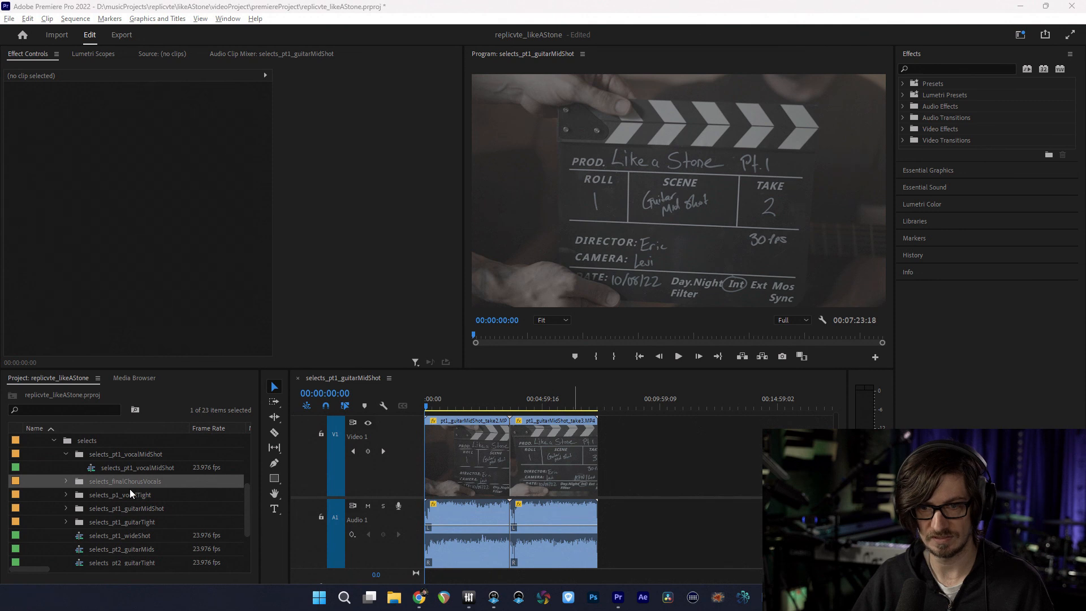
Step: Collapse the selects_pt1_vocalMidShot bin and put the selects_pt1_wideShot sequence in a new bin named selects_pt1_wideShot
{"action": "scroll", "coordinate": [130, 494], "scroll_direction": "down", "scroll_amount": 1}
{"action": "left_click", "coordinate": [66, 441]}
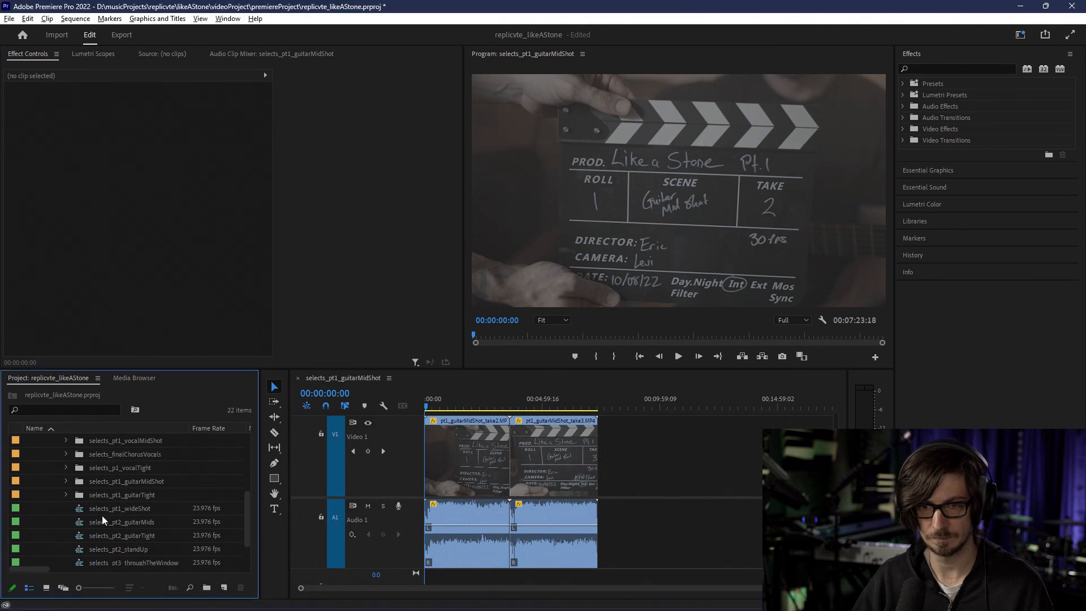
{"action": "left_click", "coordinate": [109, 509]}
{"action": "left_click", "coordinate": [112, 508]}
{"action": "key", "text": "ctrl+c"}
{"action": "key", "text": "Escape"}
{"action": "key", "text": "ctrl+b"}
{"action": "key", "text": "ctrl+v"}
Step: Put the selects_pt2_guitarMids sequence in a new bin and try to give the bin the sequence's name
{"action": "left_click", "coordinate": [110, 537]}
{"action": "left_click", "coordinate": [91, 536]}
{"action": "key", "text": "ctrl+c"}
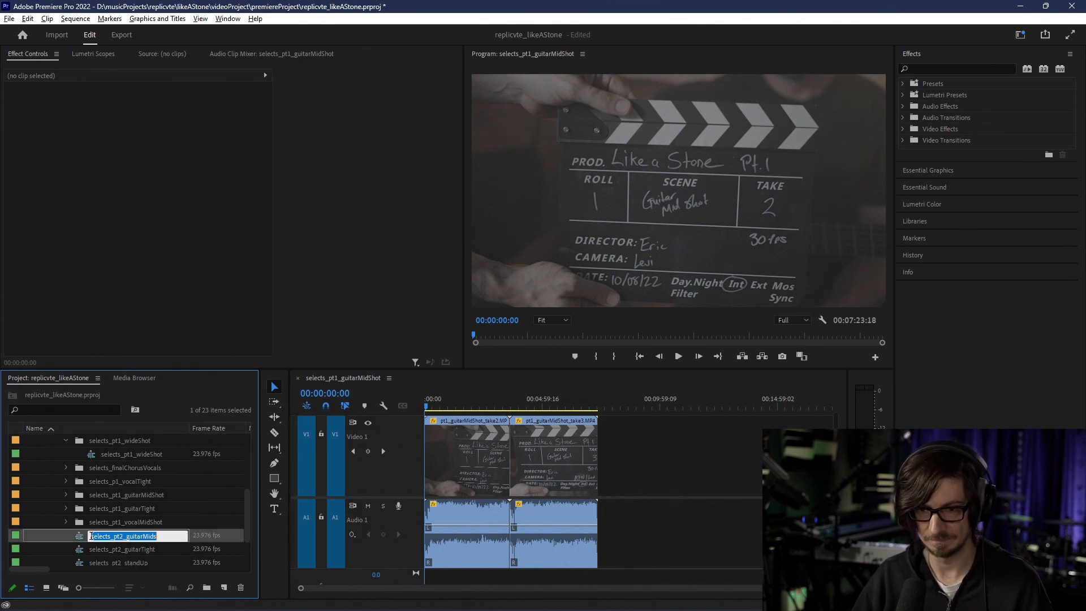
{"action": "key", "text": "Escape"}
{"action": "key", "text": "ctrl+b"}
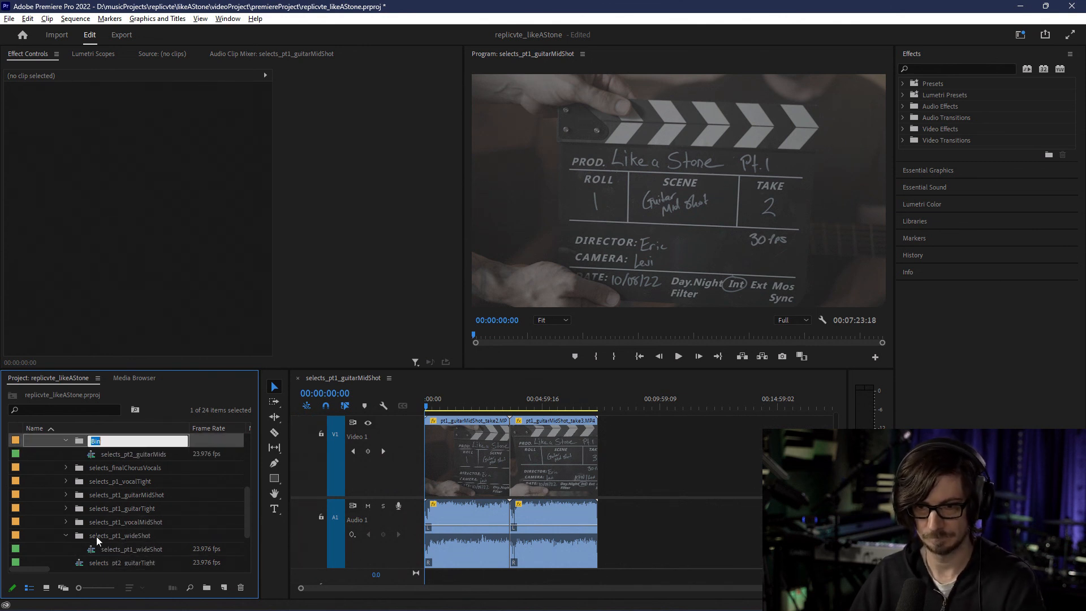
{"action": "key", "text": "ctrl+v"}
{"action": "key", "text": "Return"}
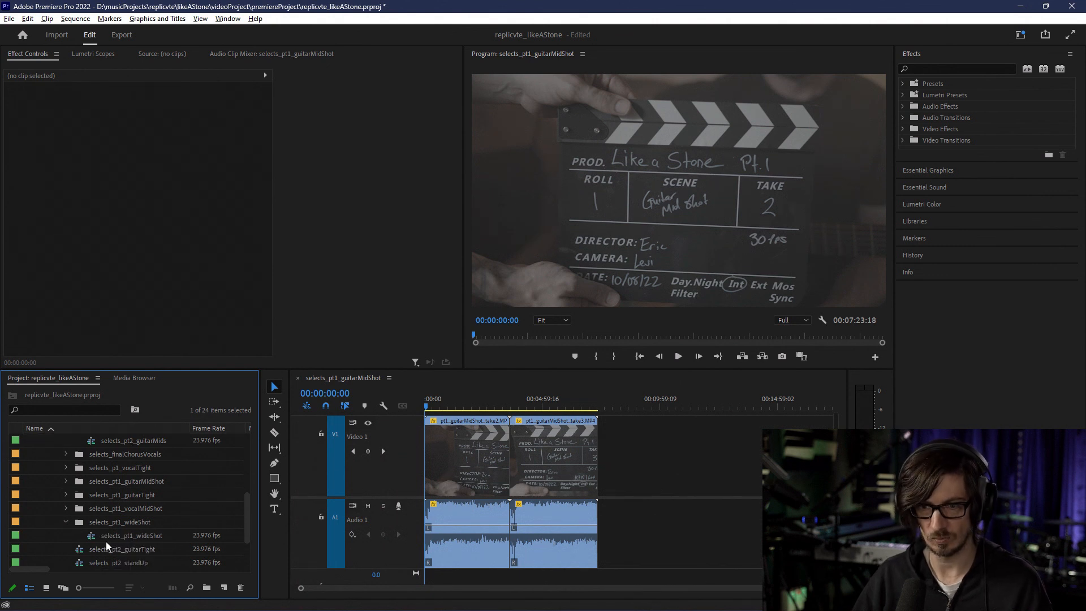
Step: Put the selects_pt2_guitarTight sequence in a new bin named selects_pt2_guitarTight and collapse the two newest bins
{"action": "left_click", "coordinate": [101, 550]}
{"action": "left_click", "coordinate": [103, 548]}
{"action": "key", "text": "ctrl+c"}
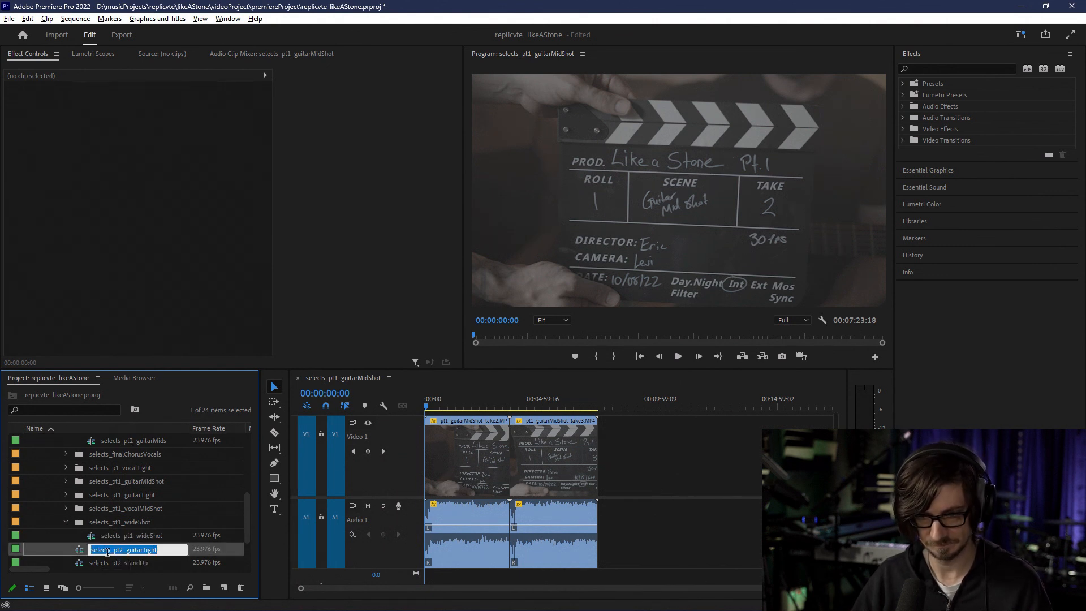
{"action": "key", "text": "Escape"}
{"action": "key", "text": "ctrl+b"}
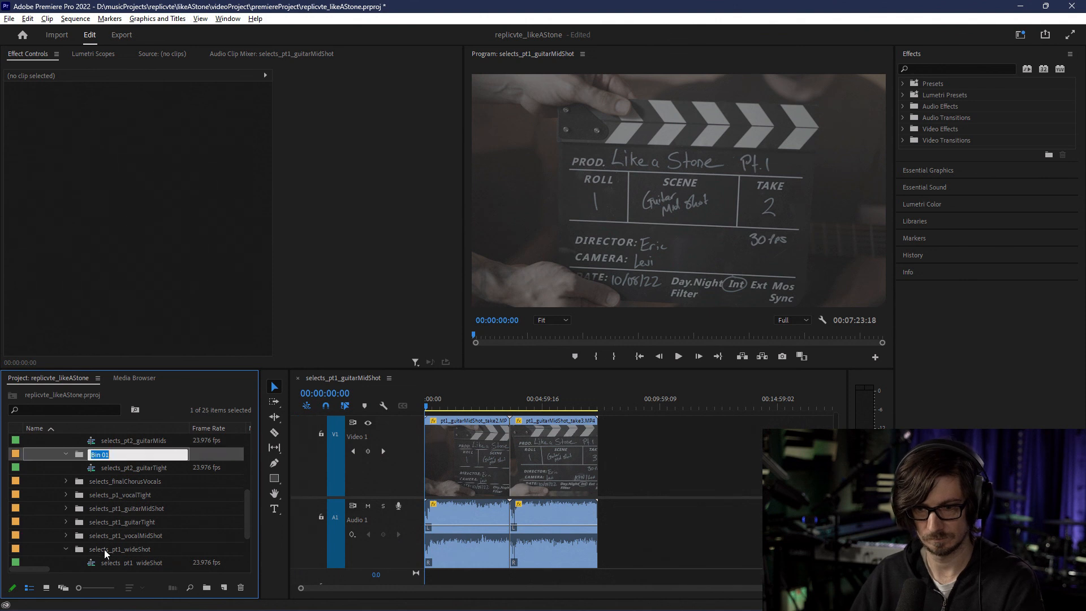
{"action": "key", "text": "ctrl+v"}
{"action": "scroll", "coordinate": [97, 499], "scroll_direction": "up", "scroll_amount": 3}
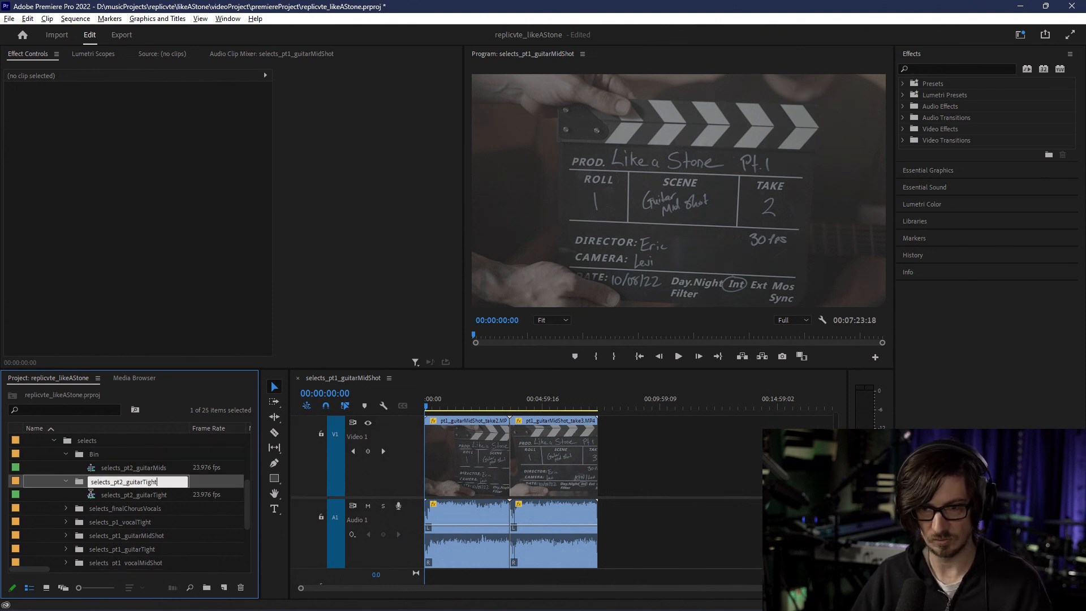
{"action": "left_click", "coordinate": [65, 469]}
{"action": "left_click", "coordinate": [66, 481]}
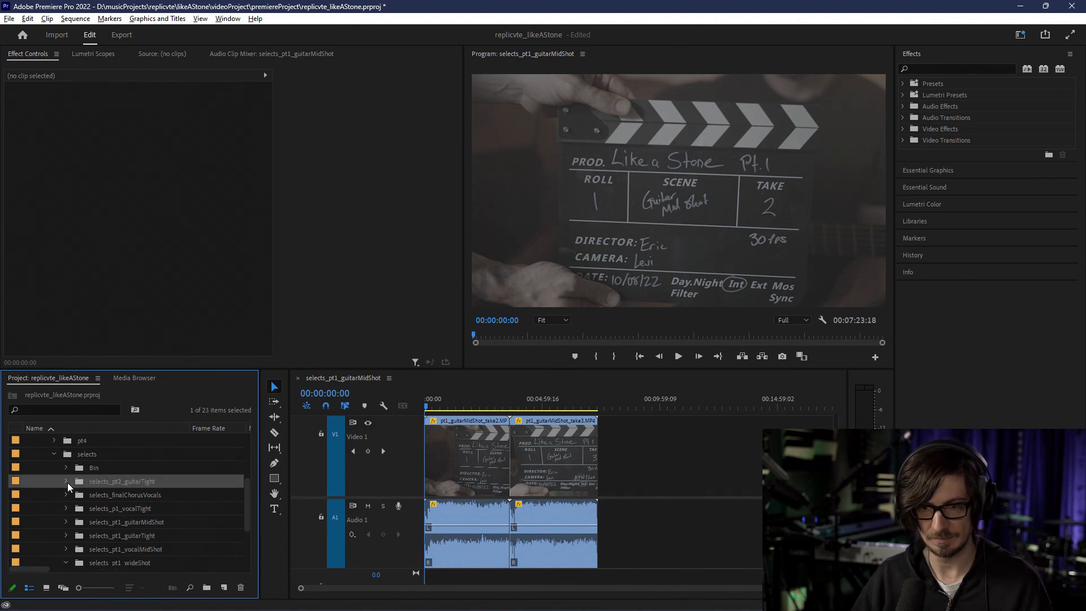
Step: Rename the bin holding the selects_pt2_guitarMids sequence to selects_pt2_guitarMids and collapse it
{"action": "left_click", "coordinate": [87, 469]}
{"action": "left_click", "coordinate": [66, 468]}
{"action": "left_click", "coordinate": [119, 485]}
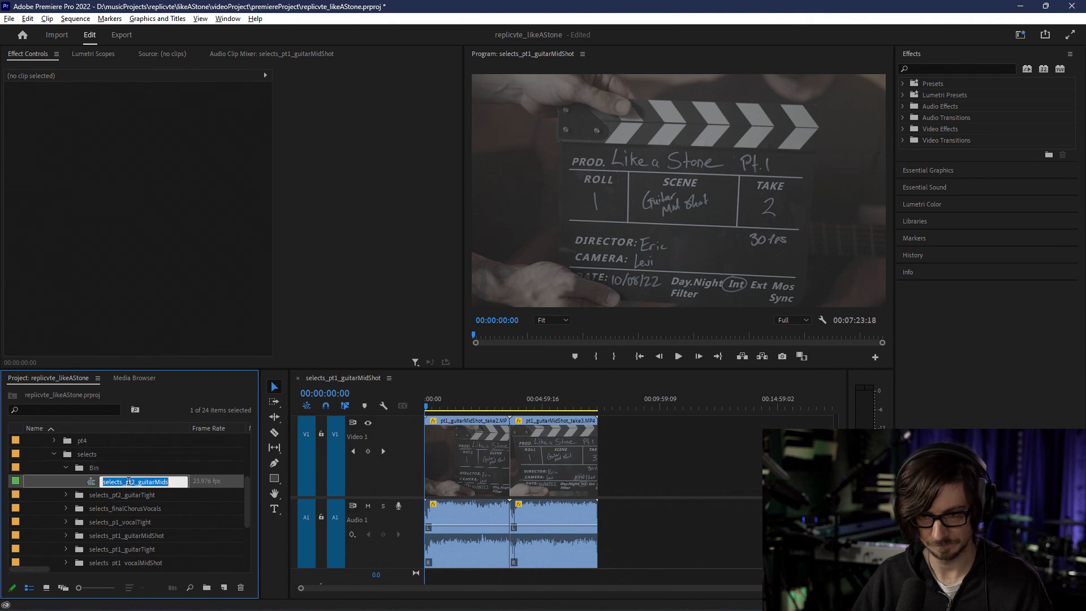
{"action": "left_click", "coordinate": [90, 468]}
{"action": "left_click", "coordinate": [99, 467]}
{"action": "type", "text": "selects_pt2_guitarMids"}
{"action": "left_click", "coordinate": [107, 508]}
{"action": "left_click", "coordinate": [66, 469]}
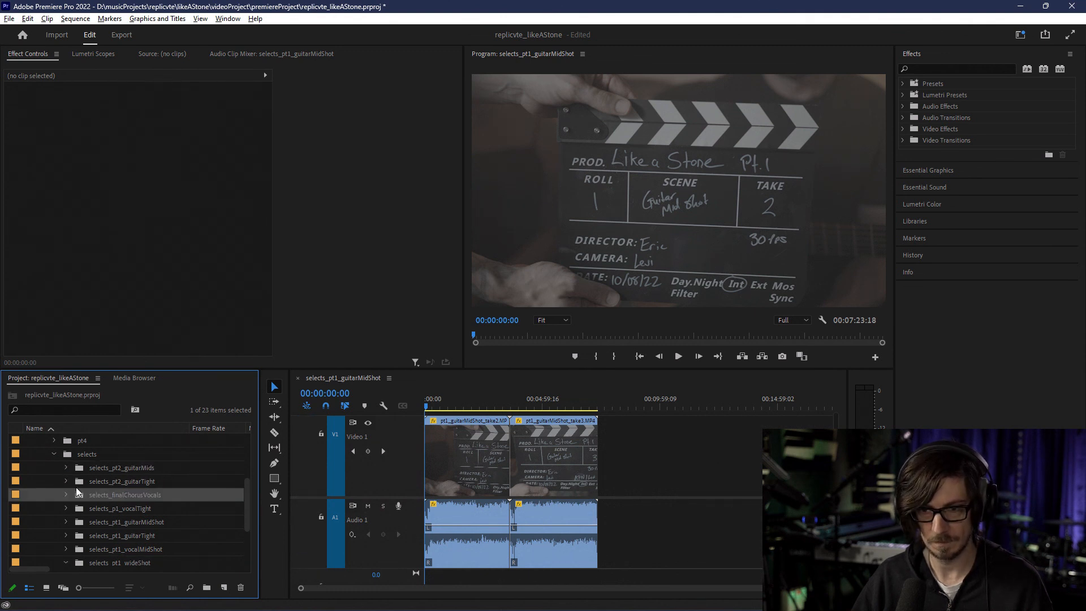
Step: Collapse the selects_pt1_wideShot bin and put the selects_pt2_standUp sequence in a new bin named selects_pt2_standUp
{"action": "scroll", "coordinate": [76, 487], "scroll_direction": "down", "scroll_amount": 3}
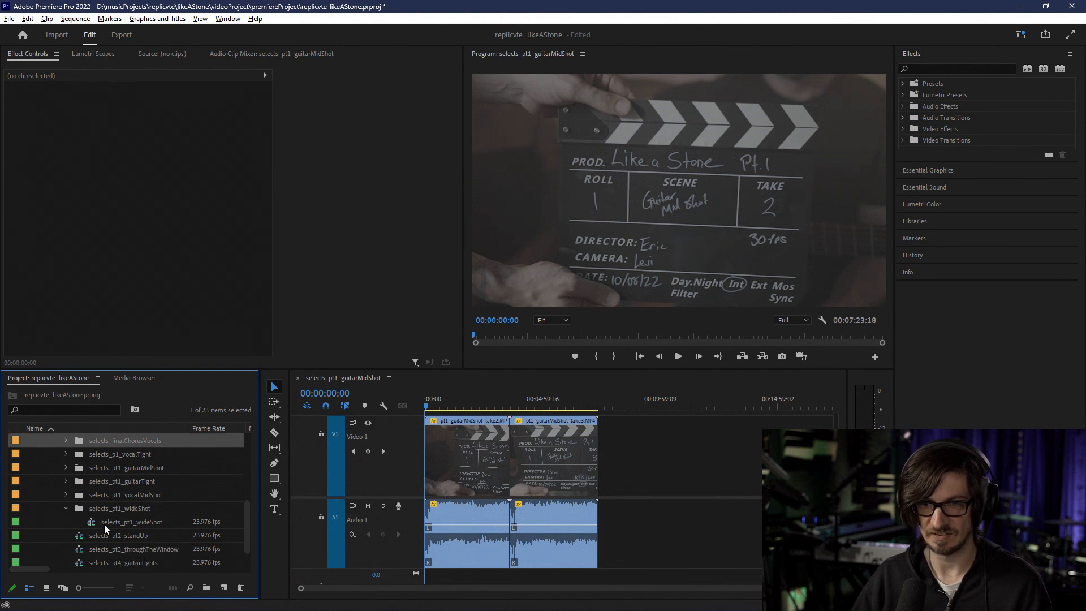
{"action": "left_click", "coordinate": [65, 508]}
{"action": "left_click", "coordinate": [101, 522]}
{"action": "left_click", "coordinate": [103, 522]}
{"action": "key", "text": "ctrl+c"}
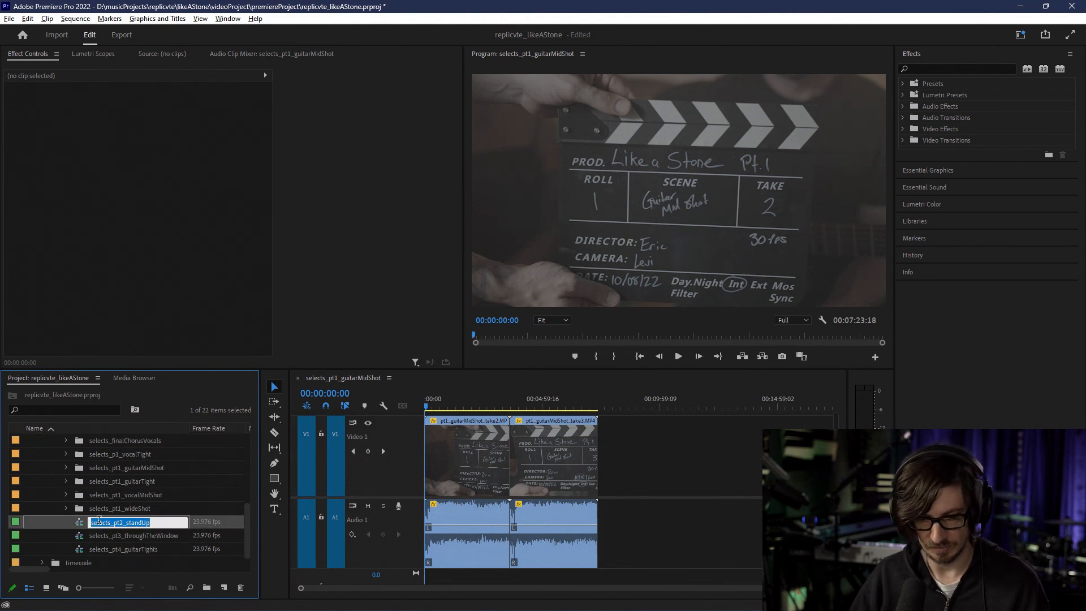
{"action": "left_click", "coordinate": [96, 541]}
{"action": "left_click", "coordinate": [95, 523]}
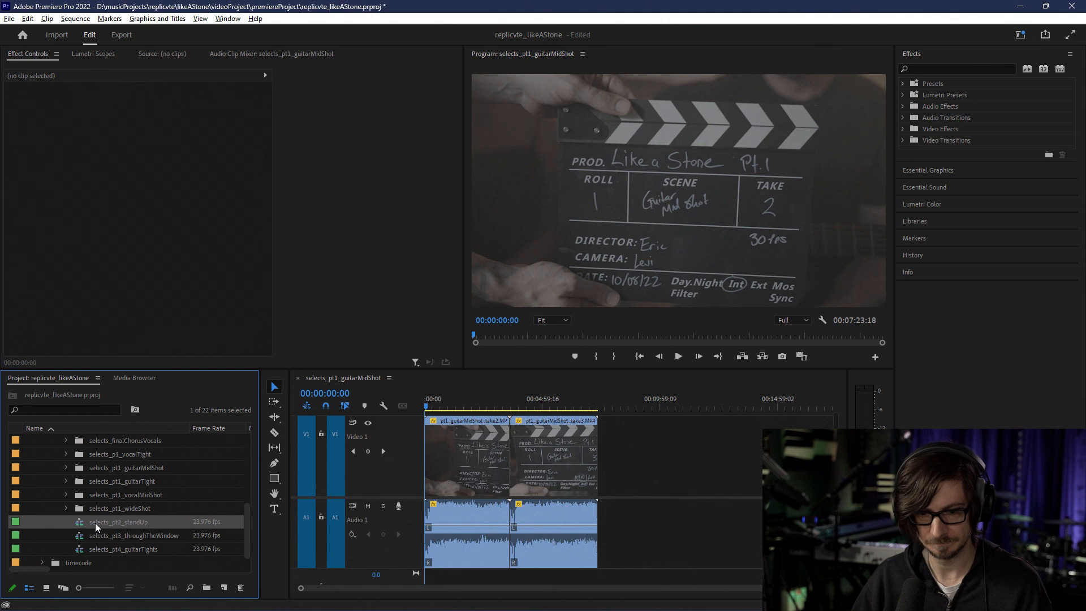
{"action": "key", "text": "ctrl+b"}
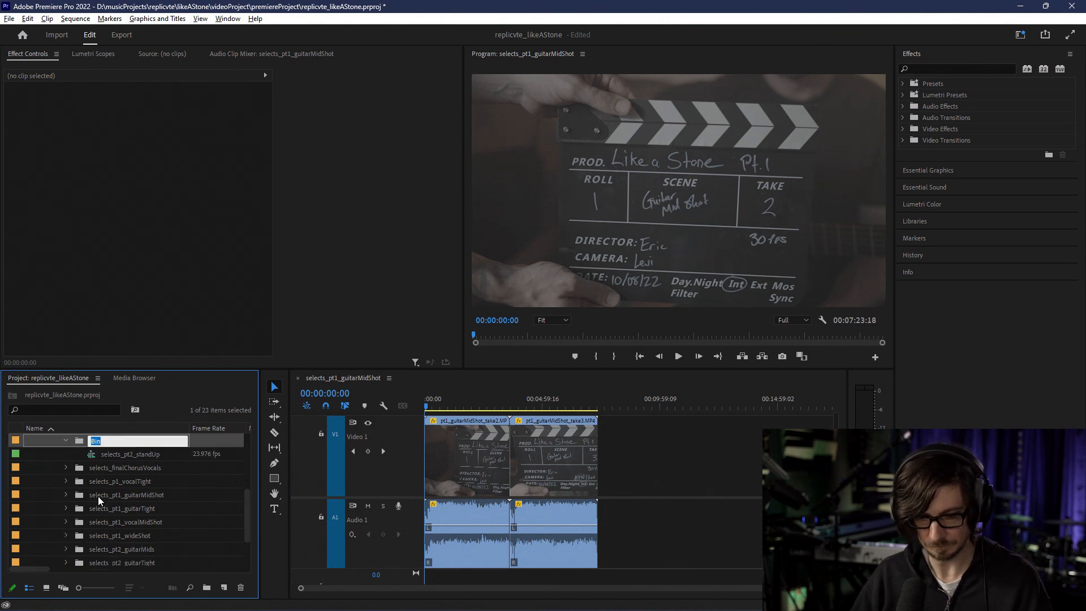
{"action": "key", "text": "ctrl+v"}
{"action": "left_click", "coordinate": [97, 527]}
Step: Put the selects_pt3_throughTheWindow sequence in a new bin named selects_pt3_throughTheWindow and collapse the bin
{"action": "scroll", "coordinate": [98, 532], "scroll_direction": "down", "scroll_amount": 3}
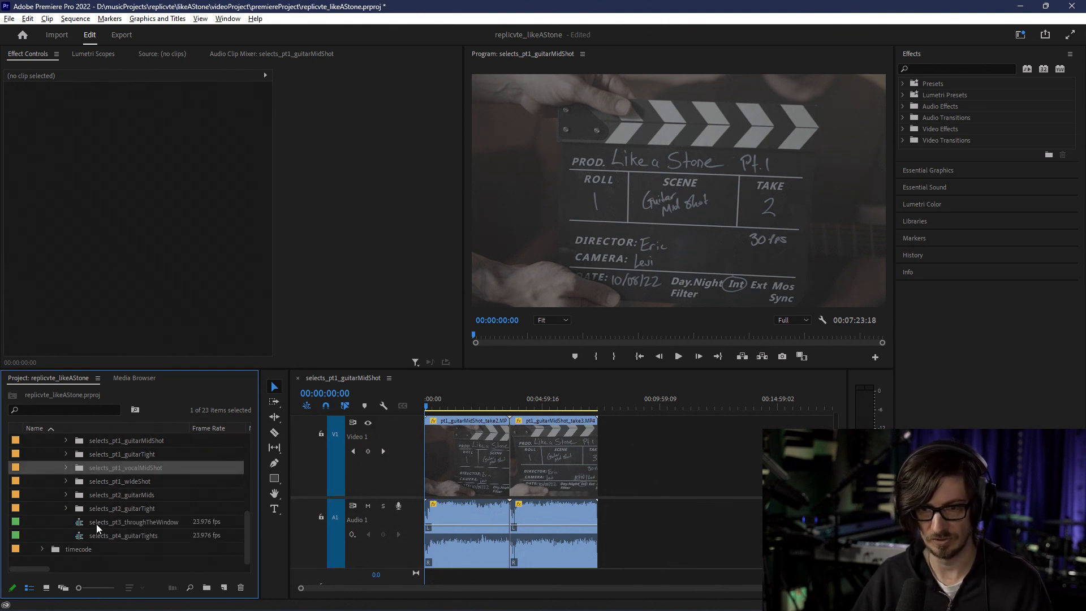
{"action": "left_click", "coordinate": [96, 524]}
{"action": "left_click", "coordinate": [96, 523]}
{"action": "key", "text": "ctrl+c"}
{"action": "left_click", "coordinate": [95, 539]}
{"action": "left_click", "coordinate": [82, 522]}
{"action": "key", "text": "ctrl+b"}
{"action": "key", "text": "ctrl+v"}
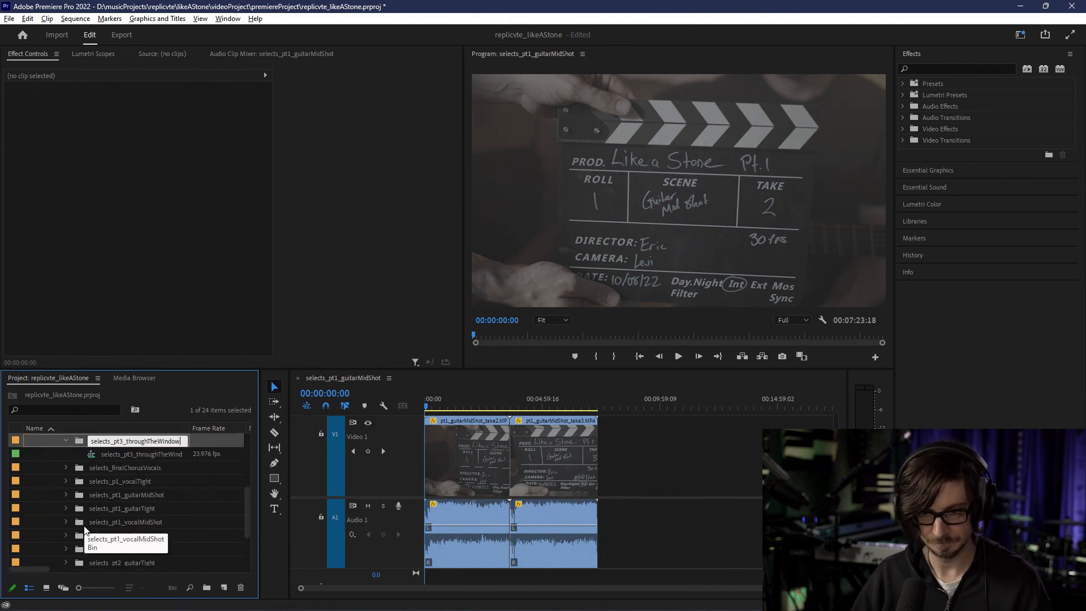
{"action": "key", "text": "Return"}
{"action": "left_click", "coordinate": [65, 441]}
Step: Put the selects_pt4_guitarTights sequence in a new bin and name the bin selects_pt4_guitarTights
{"action": "scroll", "coordinate": [76, 503], "scroll_direction": "down", "scroll_amount": 2}
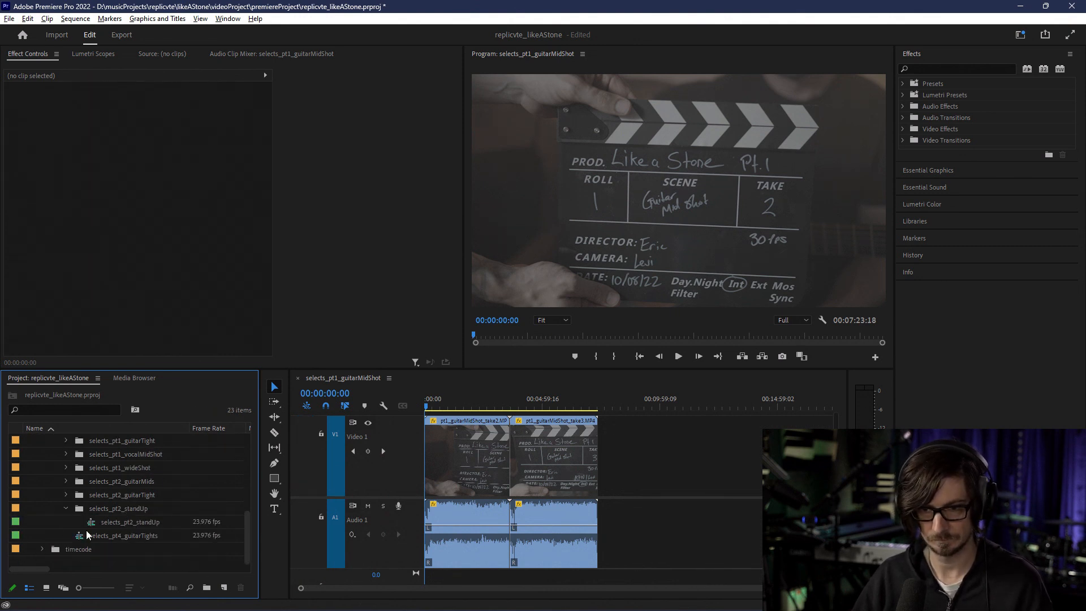
{"action": "left_click", "coordinate": [93, 537]}
{"action": "left_click", "coordinate": [96, 534]}
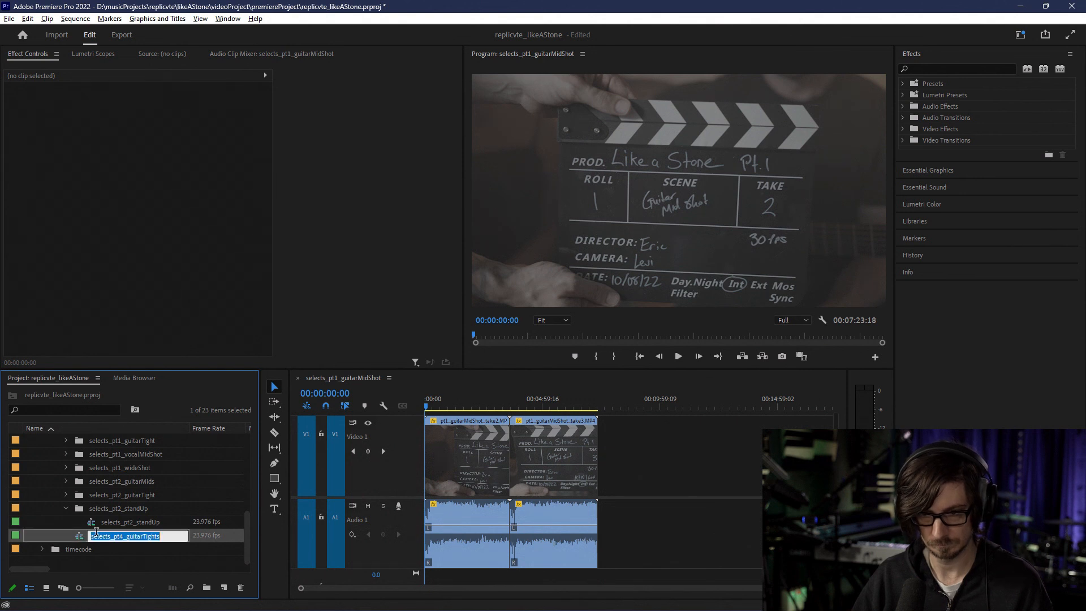
{"action": "key", "text": "Return"}
{"action": "left_click", "coordinate": [100, 540]}
{"action": "key", "text": "ctrl+c"}
{"action": "left_click", "coordinate": [97, 525]}
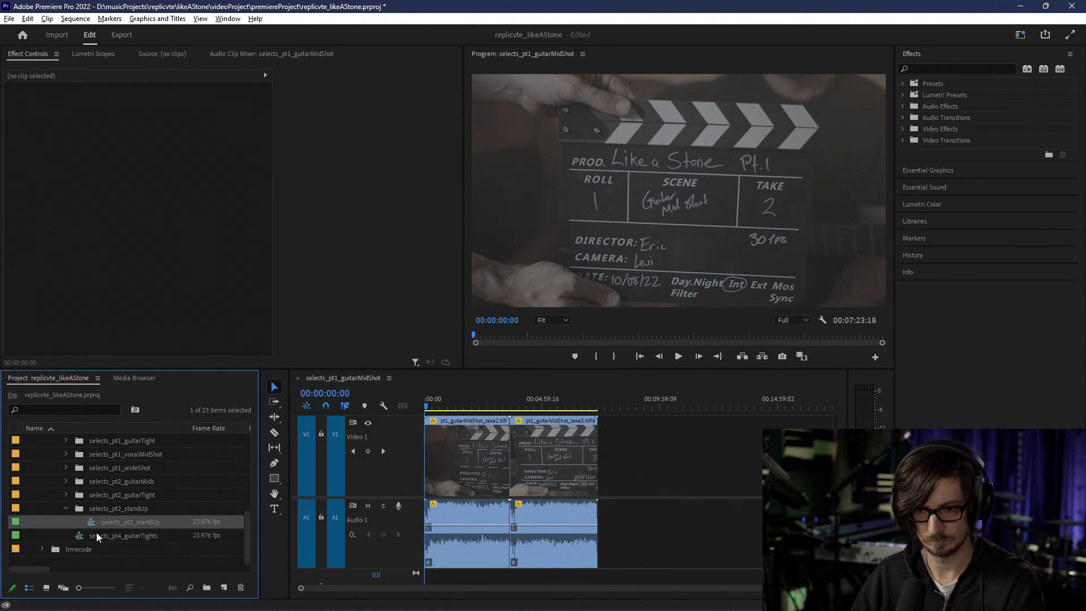
{"action": "left_click", "coordinate": [97, 534]}
{"action": "key", "text": "ctrl+b"}
{"action": "key", "text": "ctrl+v"}
{"action": "left_click", "coordinate": [110, 492]}
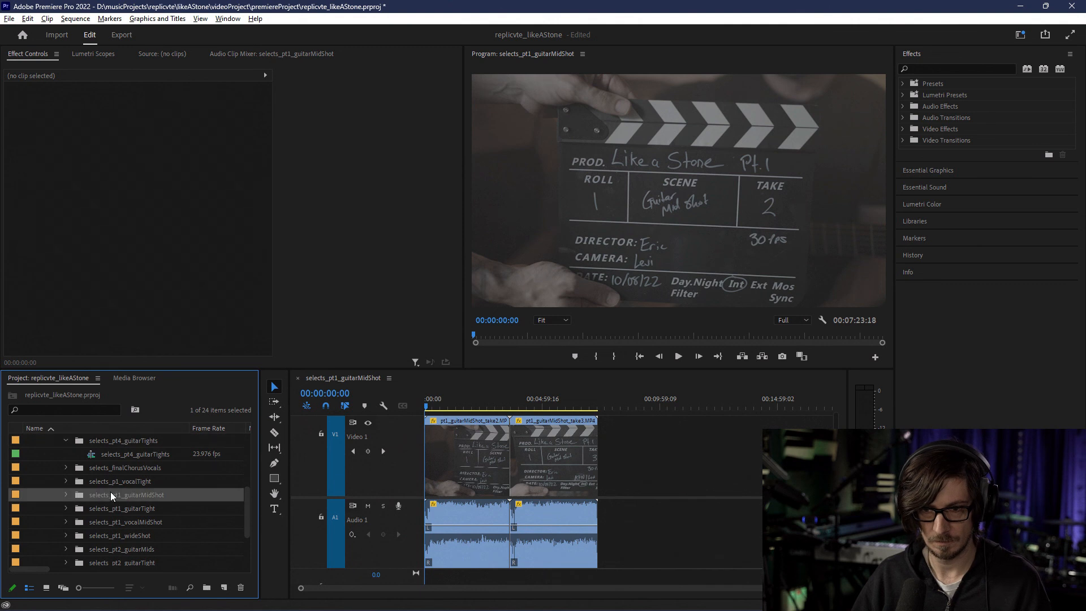
Step: Collapse the selects_pt4_guitarTights and selects_pt2_standUp bins, and re-sort the project items by name
{"action": "left_click", "coordinate": [66, 440]}
{"action": "scroll", "coordinate": [72, 505], "scroll_direction": "down", "scroll_amount": 2}
{"action": "left_click", "coordinate": [67, 508]}
{"action": "scroll", "coordinate": [103, 522], "scroll_direction": "up", "scroll_amount": 2}
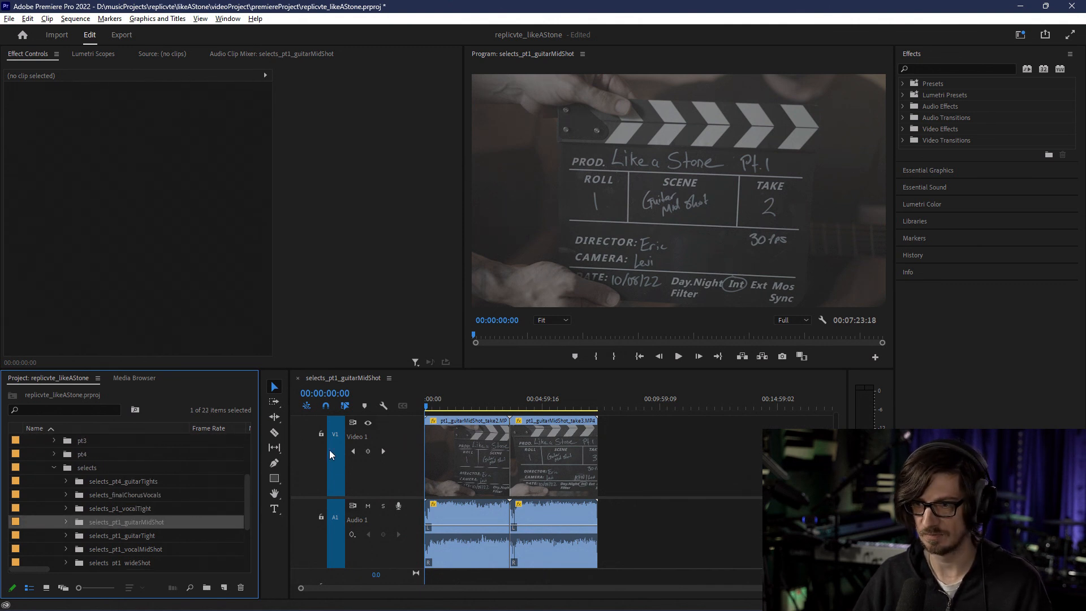
{"action": "left_click", "coordinate": [59, 429]}
{"action": "left_click", "coordinate": [56, 427]}
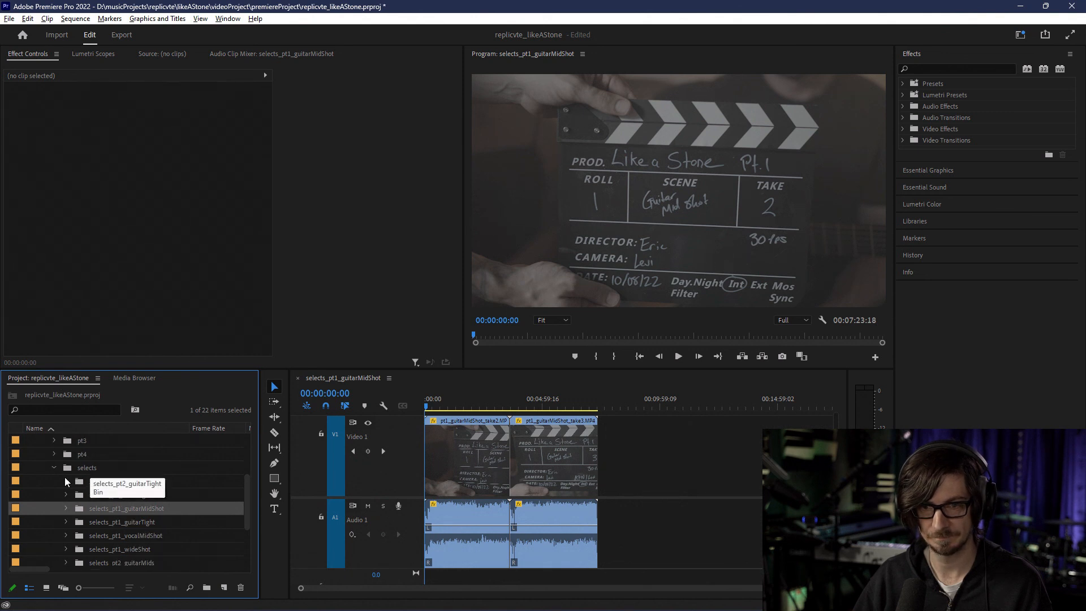
Step: Expand the selects_pt1_guitarMidShot bin and rename its sequence to selects_pt1_guitarMidShot_v1
{"action": "scroll", "coordinate": [64, 480], "scroll_direction": "down", "scroll_amount": 1}
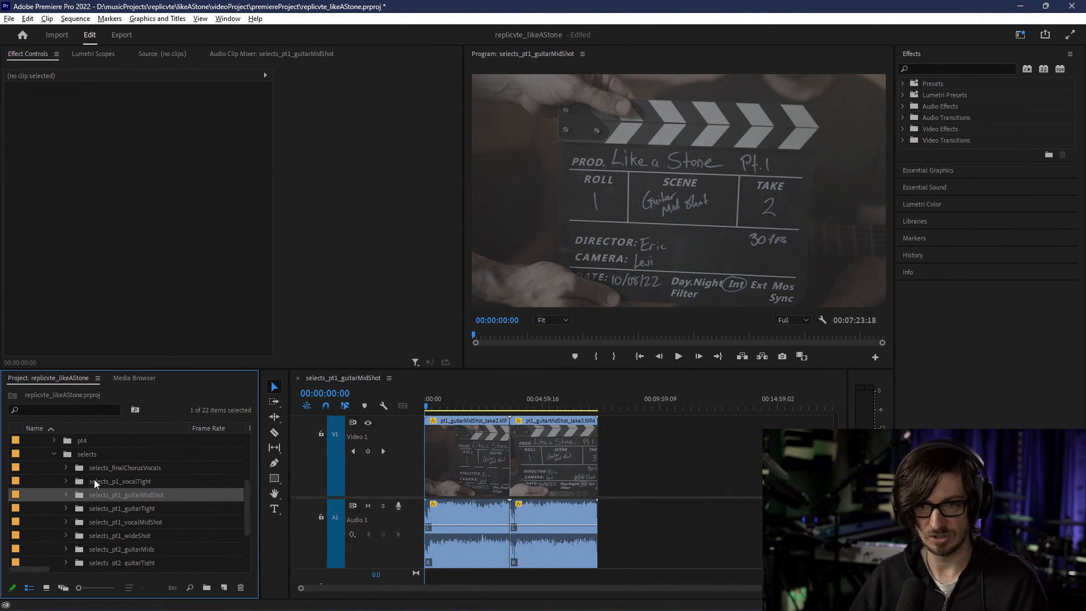
{"action": "left_click", "coordinate": [126, 496]}
{"action": "left_click", "coordinate": [65, 495]}
{"action": "scroll", "coordinate": [73, 503], "scroll_direction": "down", "scroll_amount": 1}
{"action": "left_click", "coordinate": [168, 496]}
{"action": "left_click", "coordinate": [168, 495]}
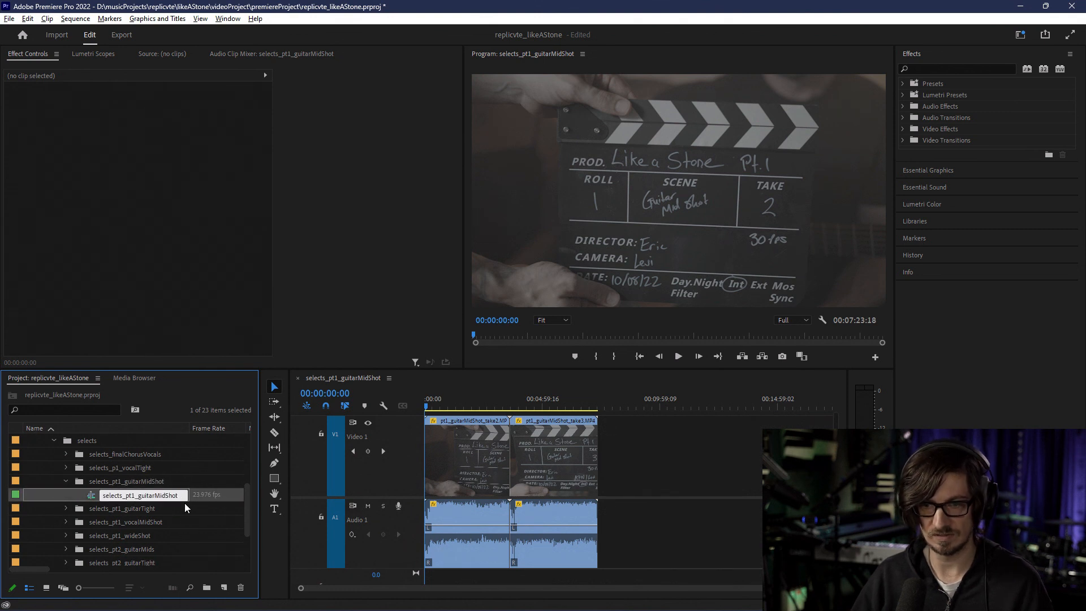
{"action": "type", "text": "_v1"}
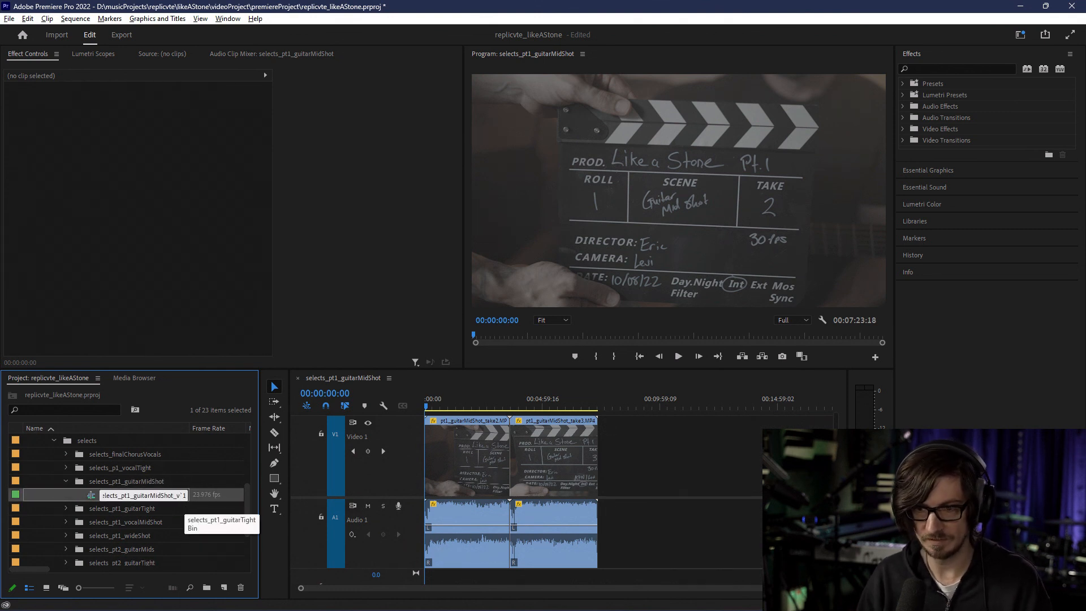
{"action": "key", "text": "Return"}
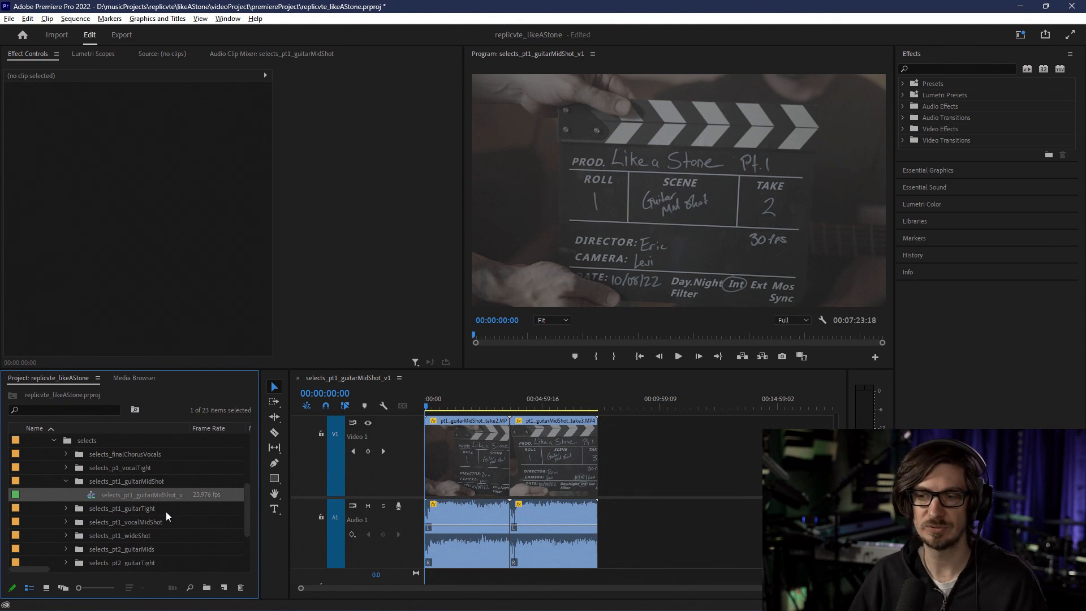
Step: Reduce the height of the V1 video track in the timeline
{"action": "left_click", "coordinate": [795, 487]}
{"action": "left_click_drag", "start_coordinate": [835, 432], "coordinate": [837, 429]}
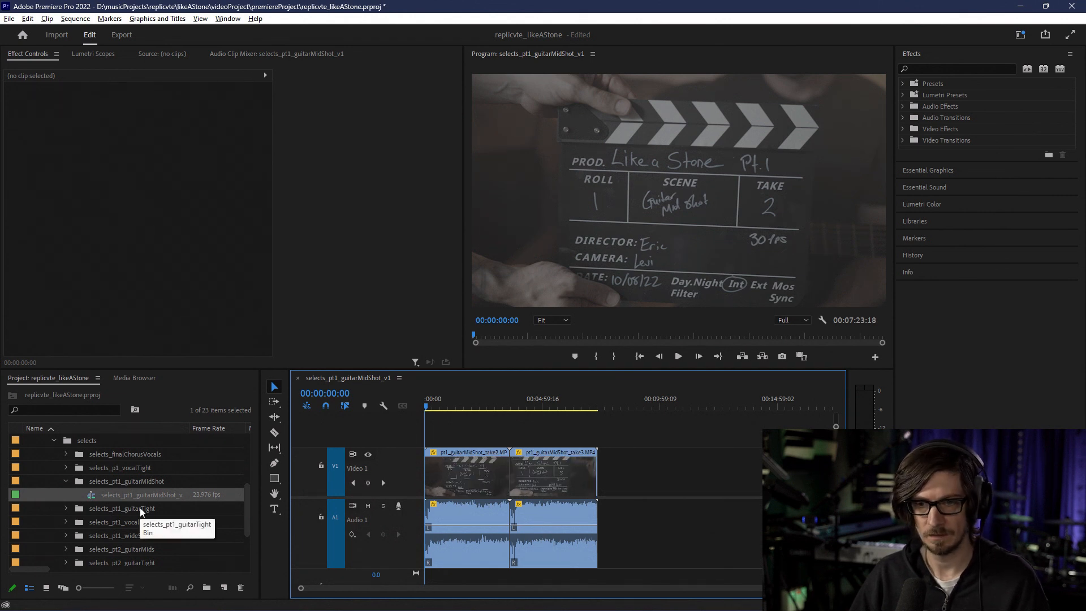
Step: Collapse the selects_pt1_guitarMidShot bin inside the selects bin
{"action": "left_click", "coordinate": [54, 441]}
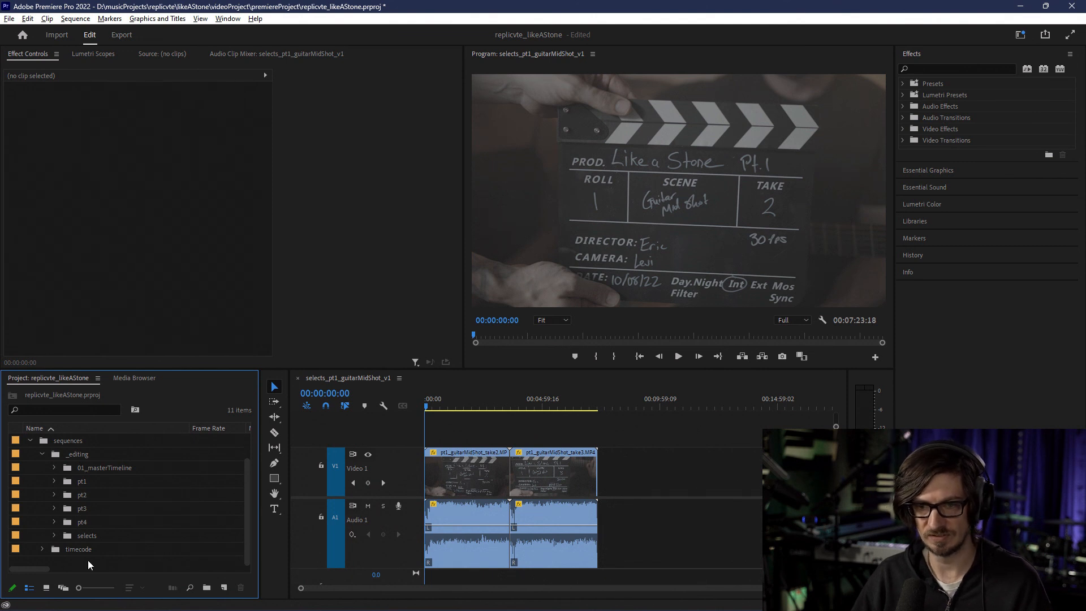
{"action": "scroll", "coordinate": [33, 481], "scroll_direction": "up", "scroll_amount": 2}
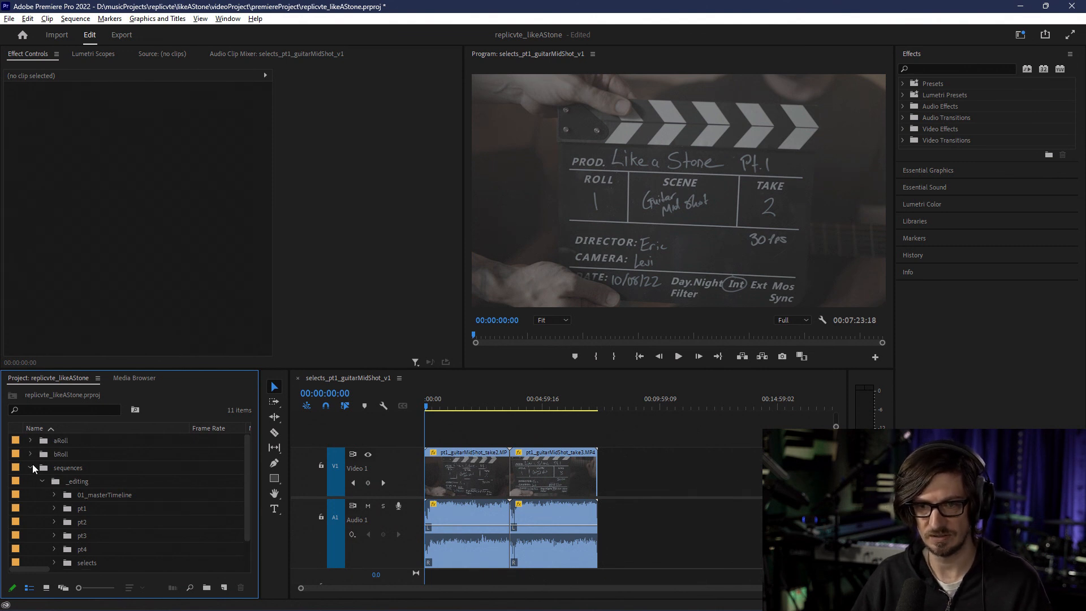
{"action": "scroll", "coordinate": [39, 490], "scroll_direction": "down", "scroll_amount": 2}
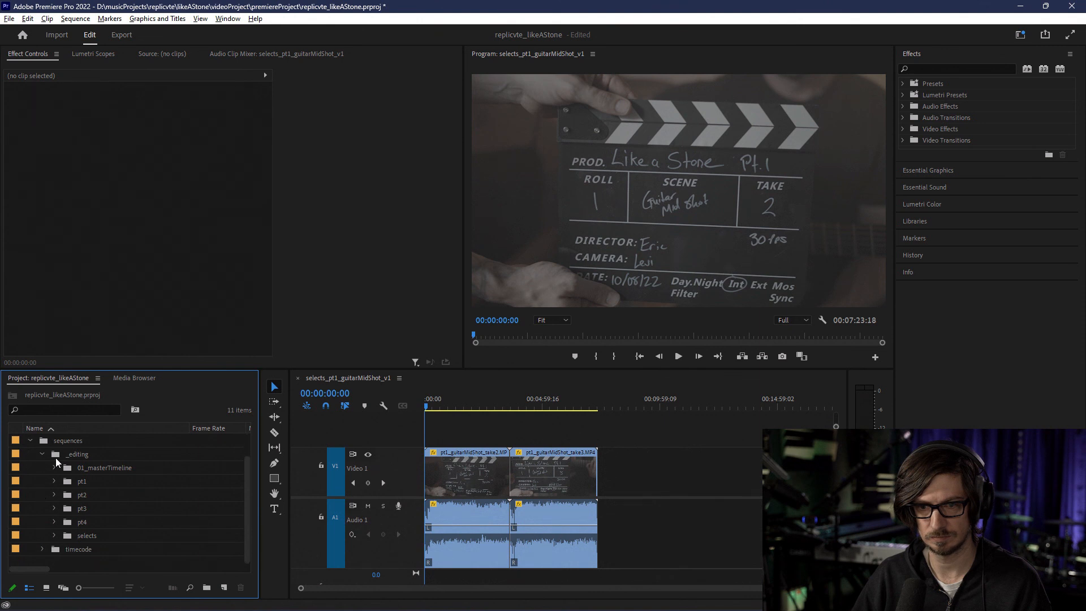
{"action": "left_click", "coordinate": [53, 535]}
{"action": "scroll", "coordinate": [71, 528], "scroll_direction": "down", "scroll_amount": 3}
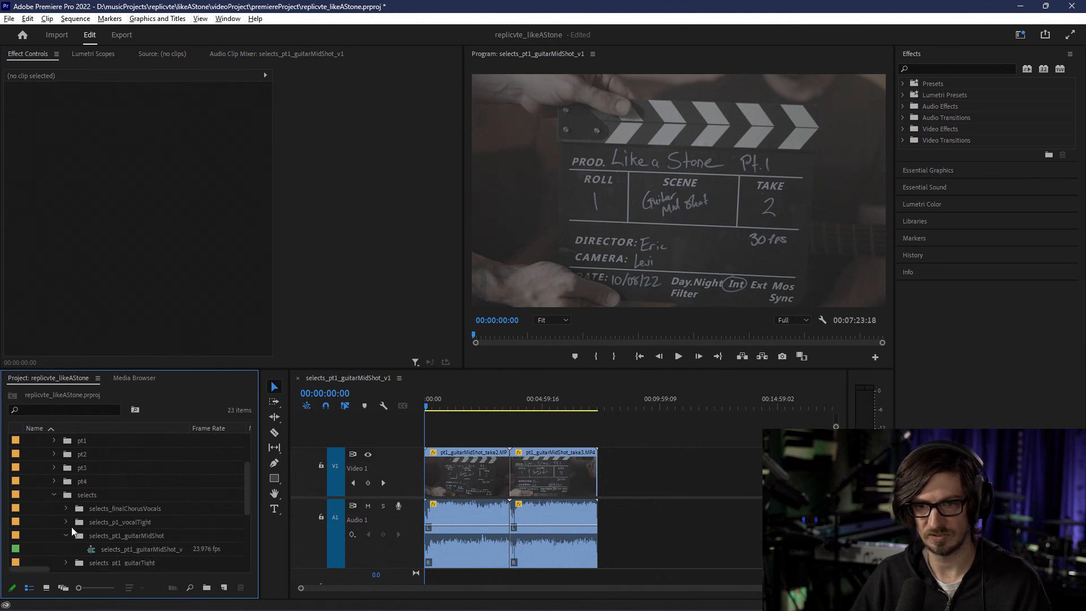
{"action": "left_click", "coordinate": [67, 536]}
Step: Create a new bin inside the selects bin and name it _adjustmentLayers
{"action": "right_click", "coordinate": [92, 497]}
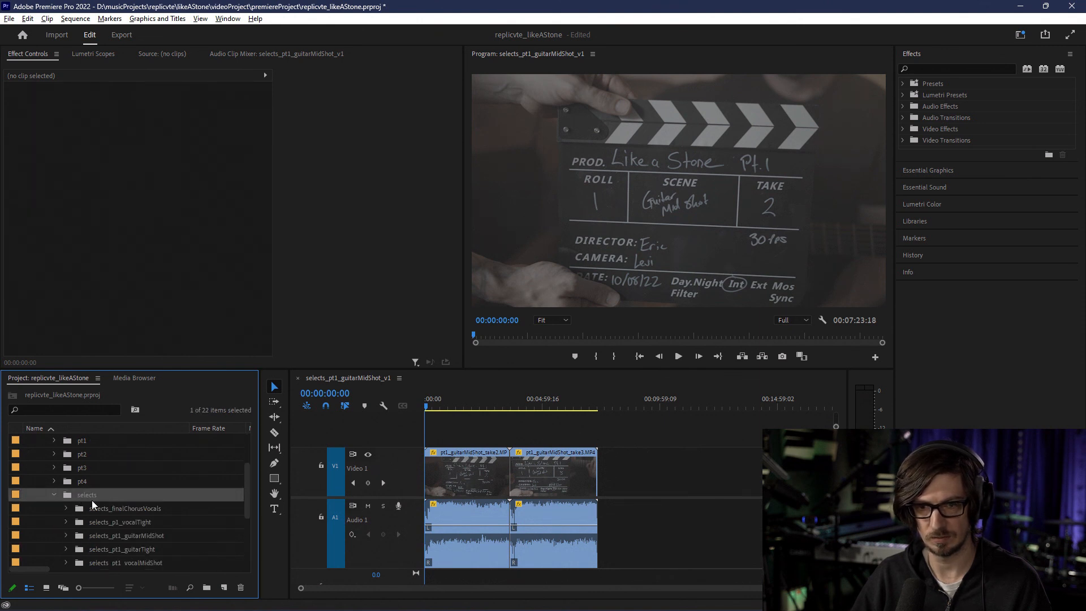
{"action": "left_click", "coordinate": [128, 250]}
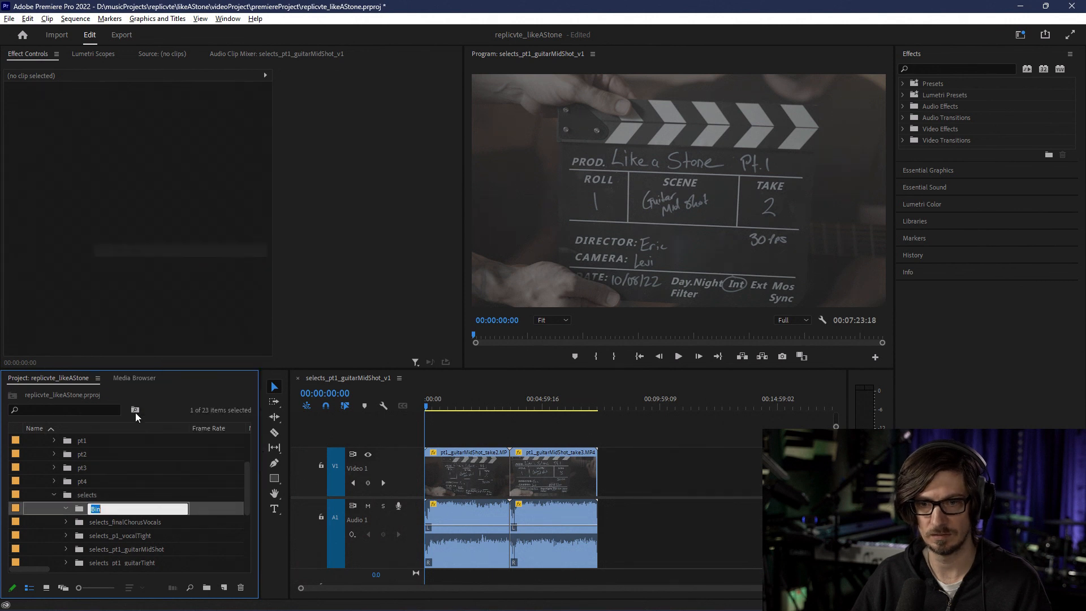
{"action": "type", "text": "_adjustmentLayers"}
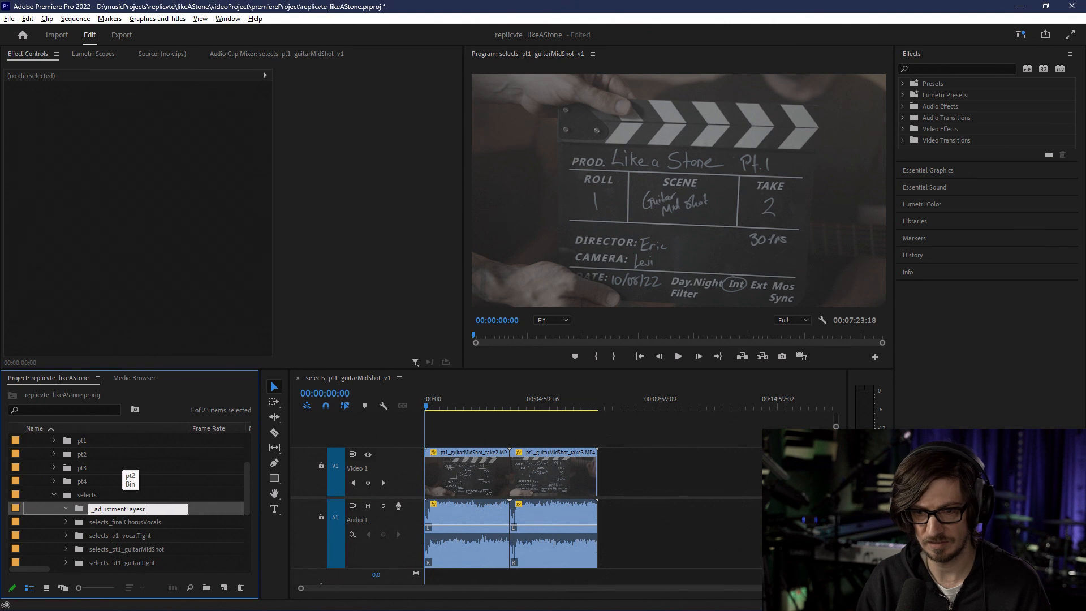
{"action": "type", "text": "rs"}
{"action": "key", "text": "Tab"}
Step: Create a 3840 x 2160, 23.976 fps adjustment layer in the _adjustmentLayers bin and name it timecode
{"action": "left_click", "coordinate": [109, 510]}
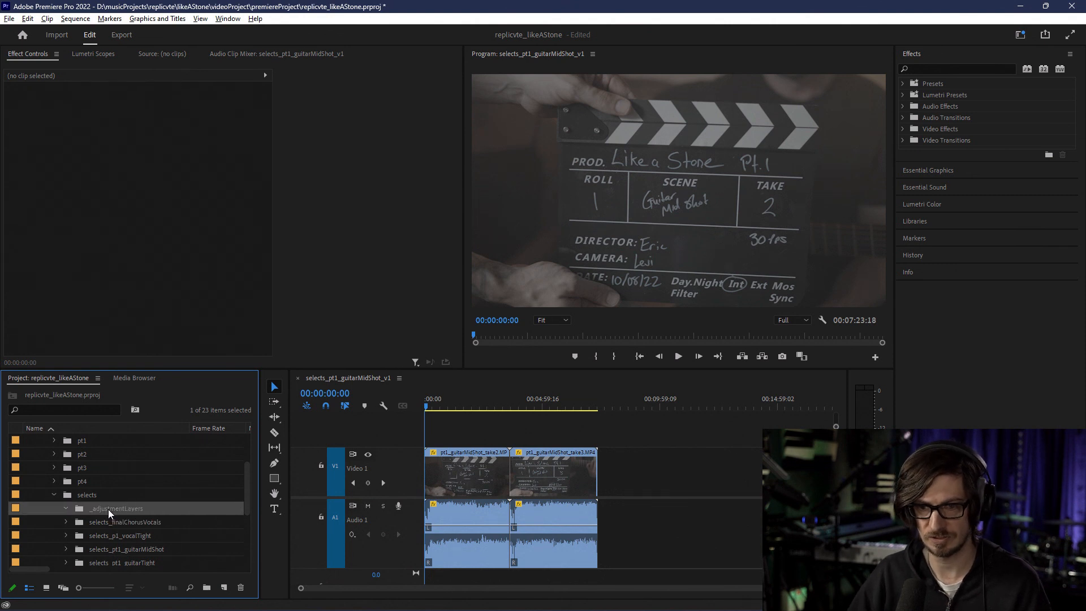
{"action": "right_click", "coordinate": [61, 506]}
{"action": "mouse_move", "coordinate": [109, 329]}
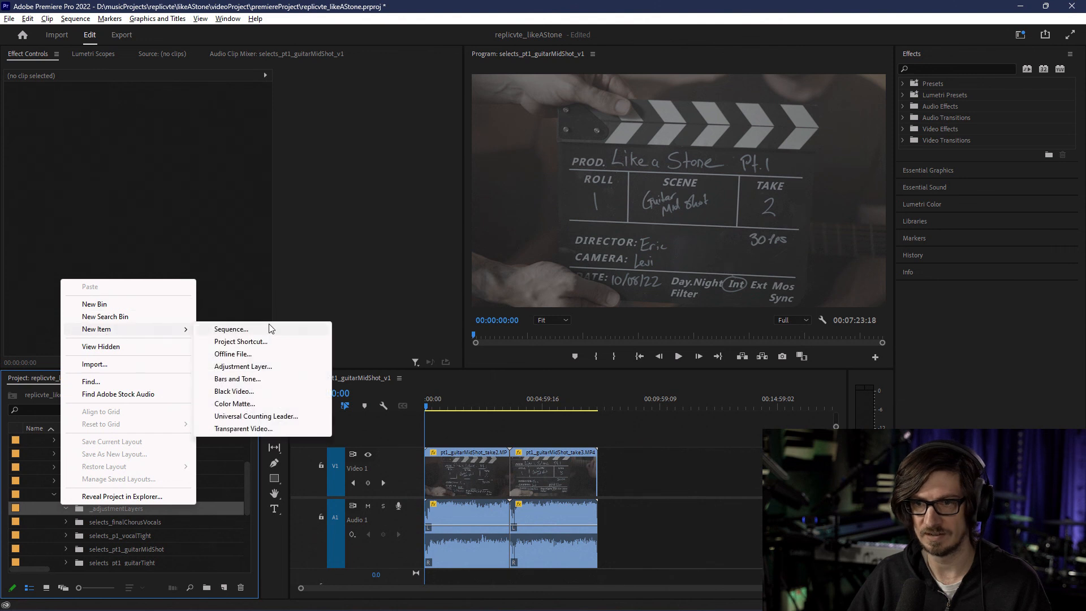
{"action": "left_click", "coordinate": [283, 366]}
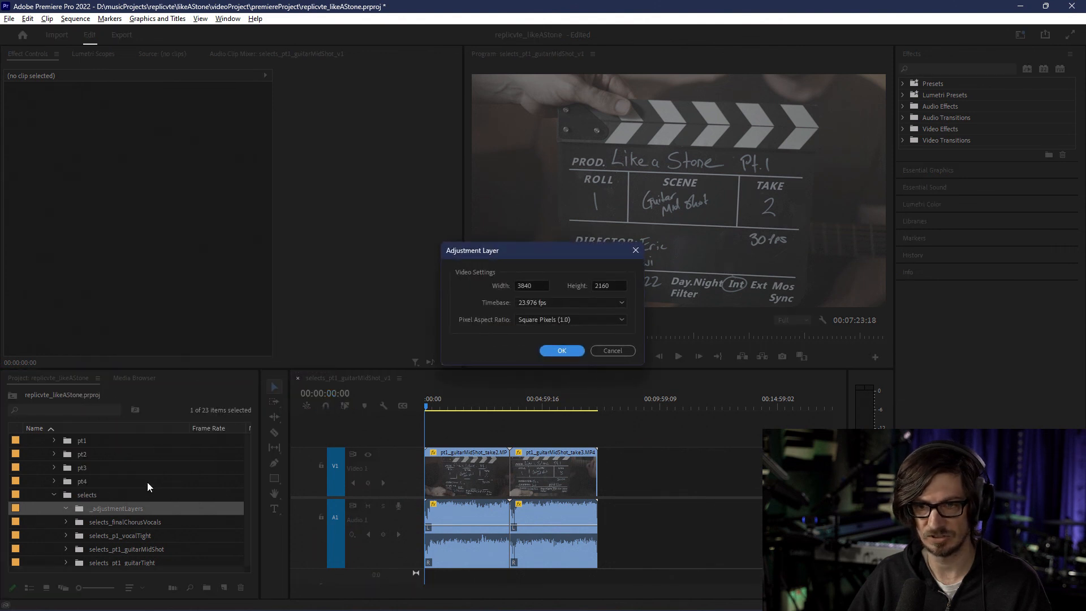
{"action": "left_click", "coordinate": [562, 351]}
{"action": "left_click", "coordinate": [103, 525]}
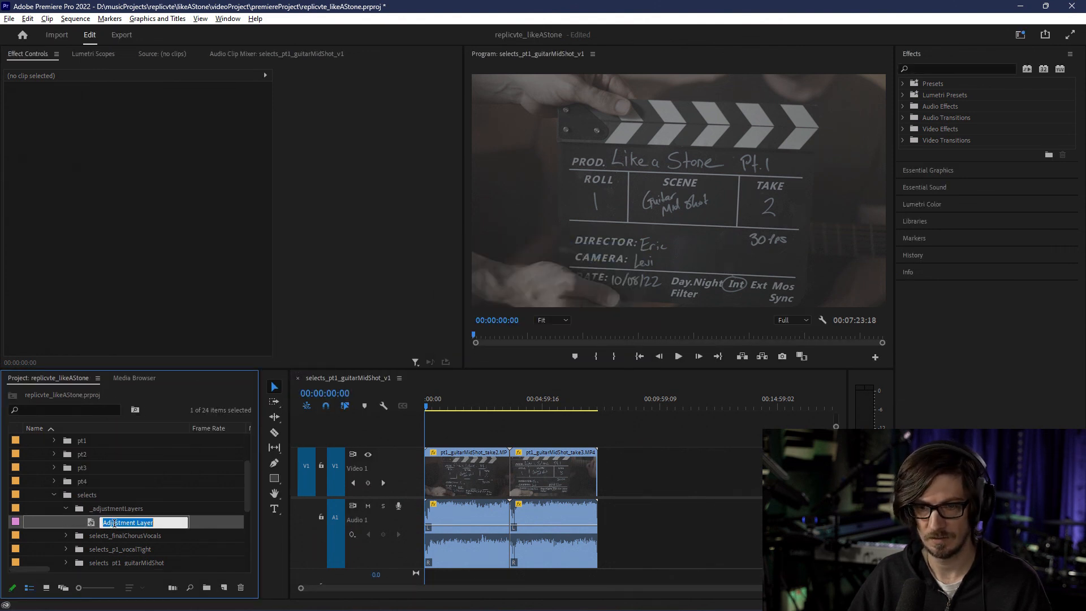
{"action": "type", "text": "timecode"}
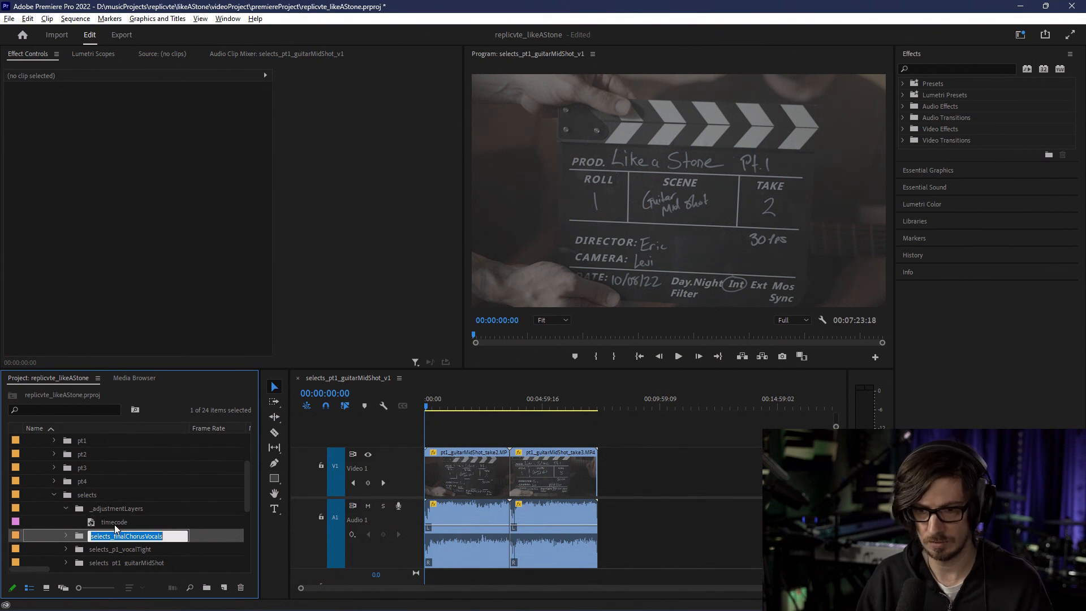
{"action": "key", "text": "Return"}
Step: Place the timecode adjustment layer on V2 above both guitarMidShot clips, and save the project
{"action": "left_click_drag", "start_coordinate": [109, 522], "coordinate": [598, 438]}
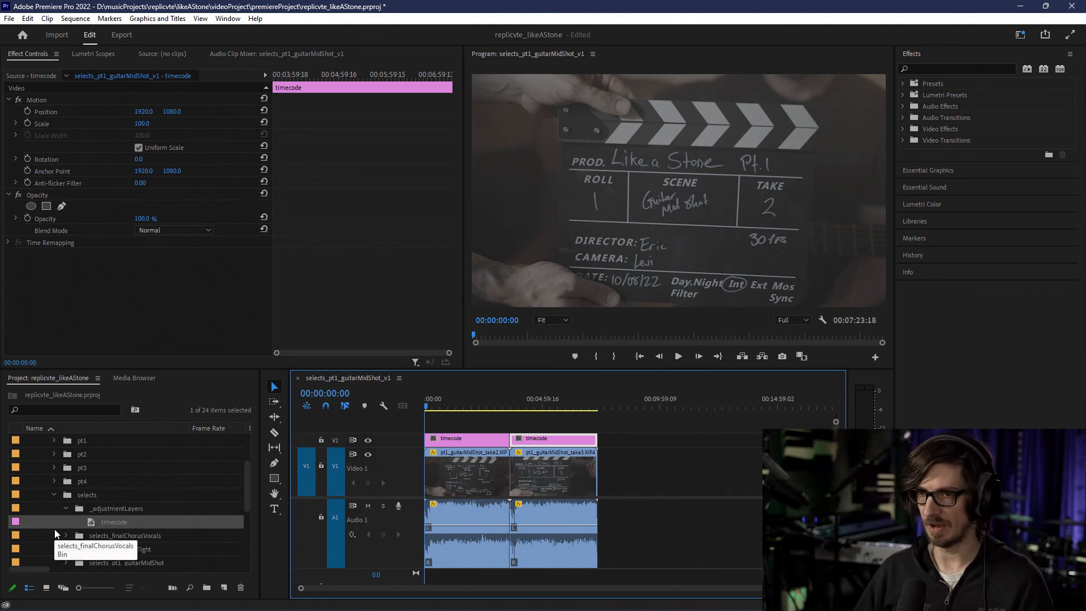
{"action": "key", "text": "ctrl+s"}
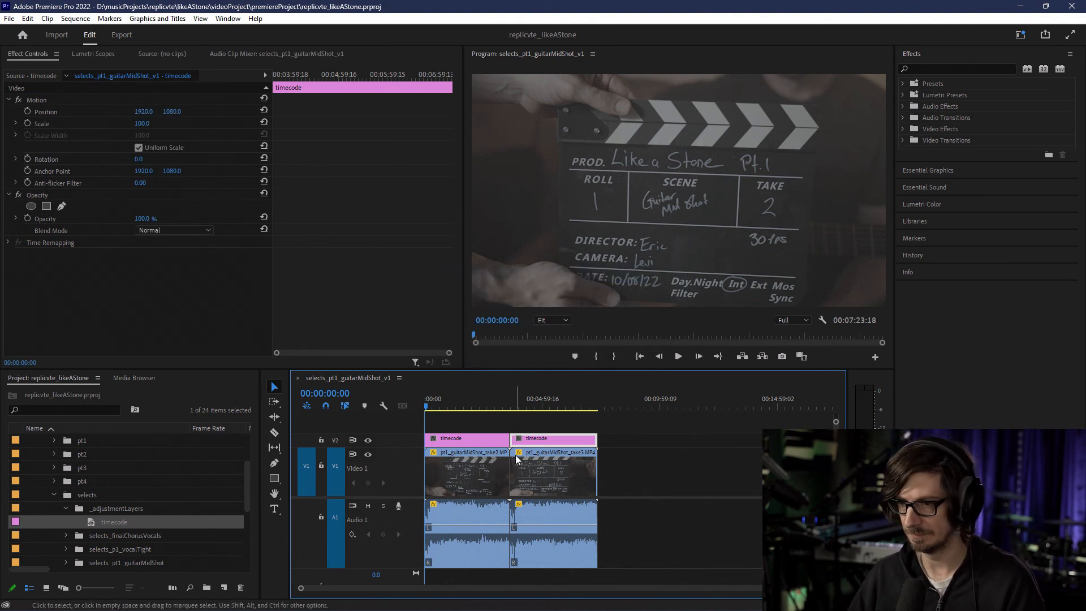
Step: Move the playhead to the cut between the take2 and take3 clips and mute the Audio 1 track
{"action": "left_click", "coordinate": [513, 403]}
{"action": "key", "text": "equal"}
{"action": "key", "text": "equal"}
{"action": "key", "text": "equal"}
{"action": "key", "text": "equal"}
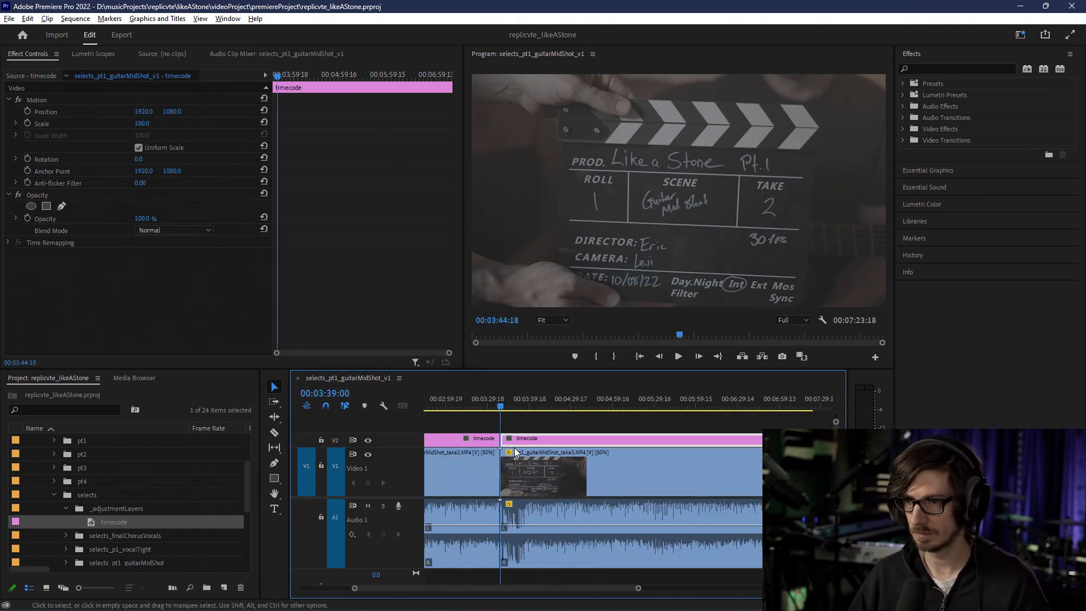
{"action": "scroll", "coordinate": [511, 460], "scroll_direction": "up", "scroll_amount": 4}
{"action": "left_click_drag", "start_coordinate": [446, 588], "coordinate": [437, 587]}
{"action": "key", "text": "Up"}
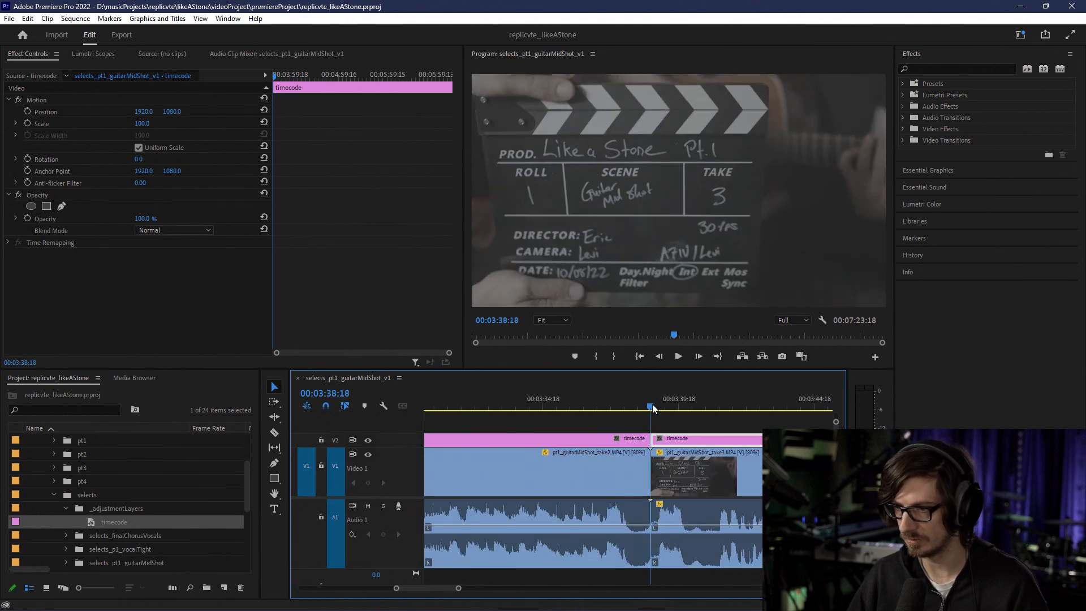
{"action": "scroll", "coordinate": [673, 447], "scroll_direction": "up", "scroll_amount": 4}
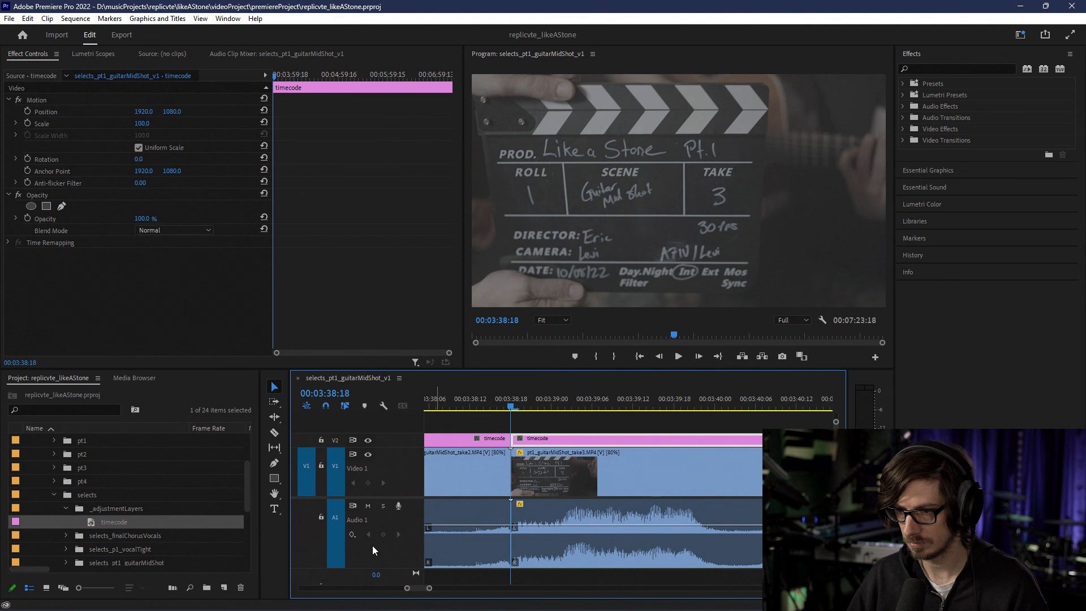
{"action": "scroll", "coordinate": [504, 515], "scroll_direction": "down", "scroll_amount": 5}
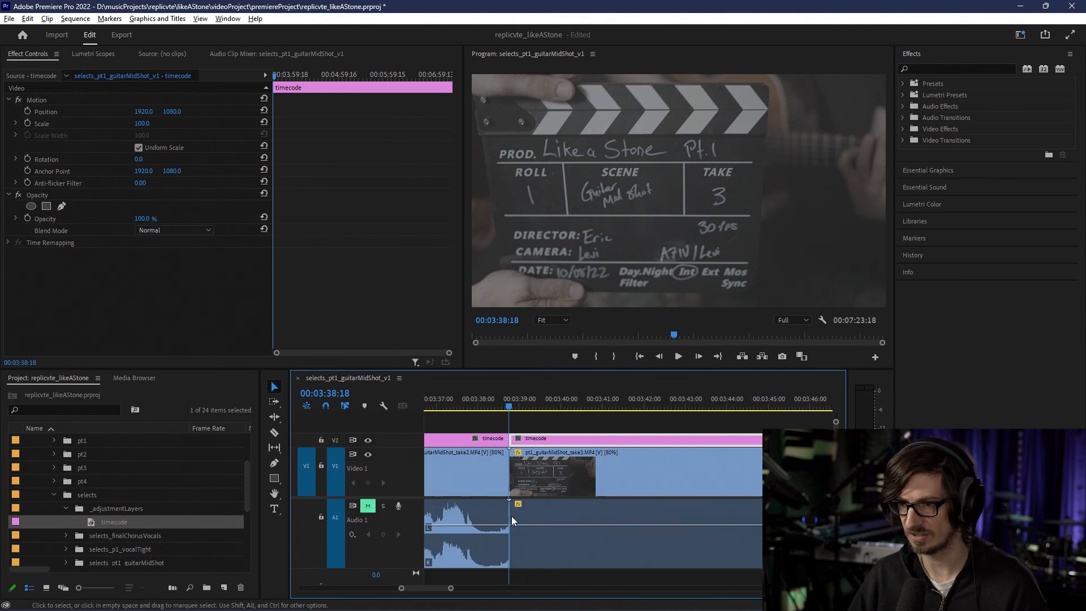
{"action": "scroll", "coordinate": [509, 513], "scroll_direction": "down", "scroll_amount": 5}
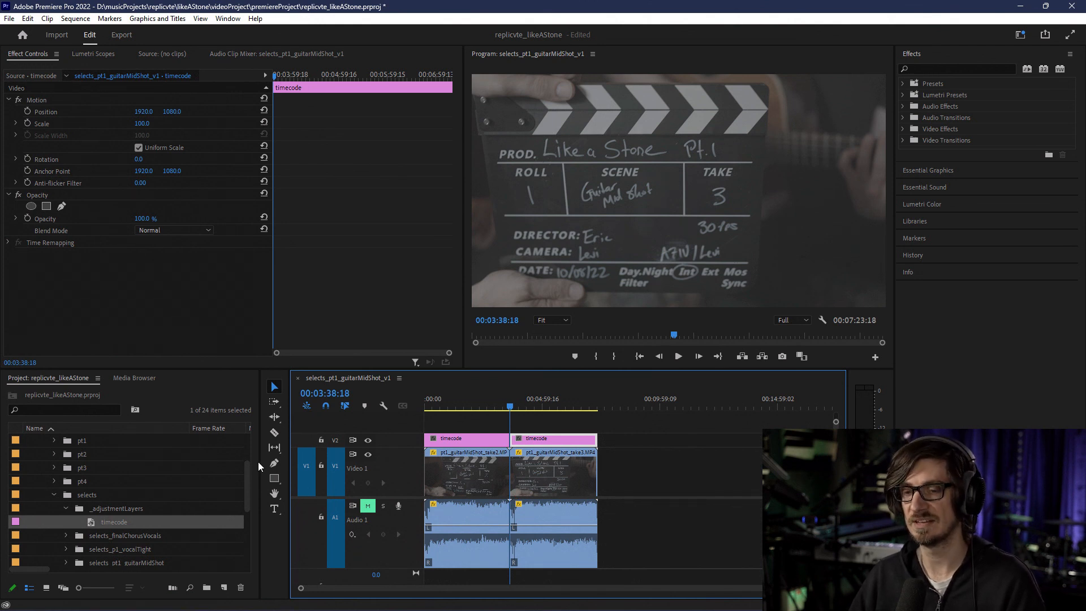
Step: Check the contents of the selects bin and leave the bin collapsed
{"action": "left_click", "coordinate": [53, 496]}
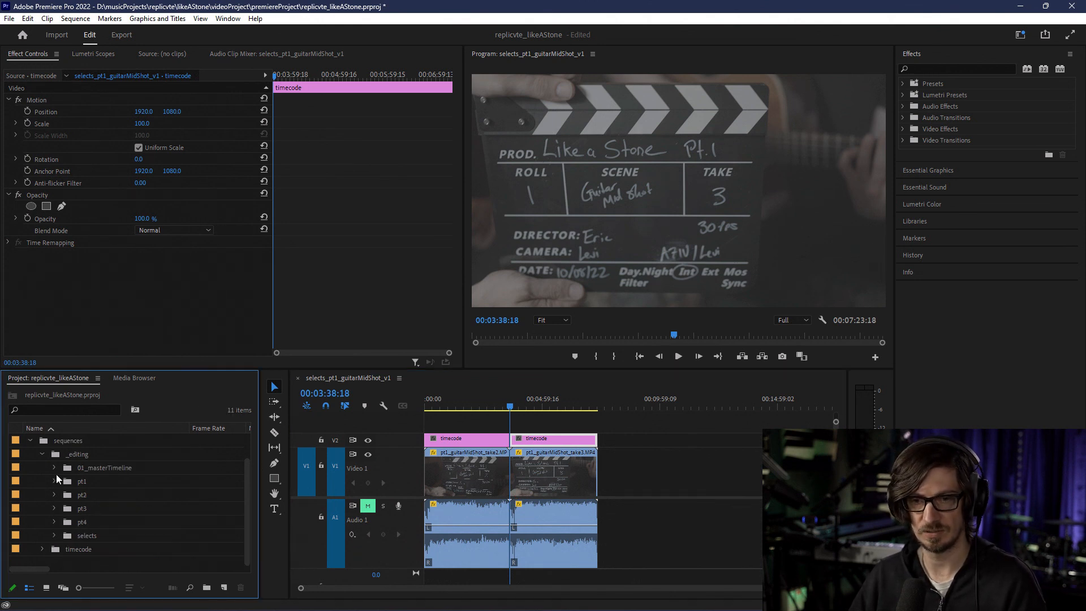
{"action": "left_click", "coordinate": [53, 535]}
{"action": "scroll", "coordinate": [55, 509], "scroll_direction": "down", "scroll_amount": 4}
{"action": "scroll", "coordinate": [57, 486], "scroll_direction": "up", "scroll_amount": 3}
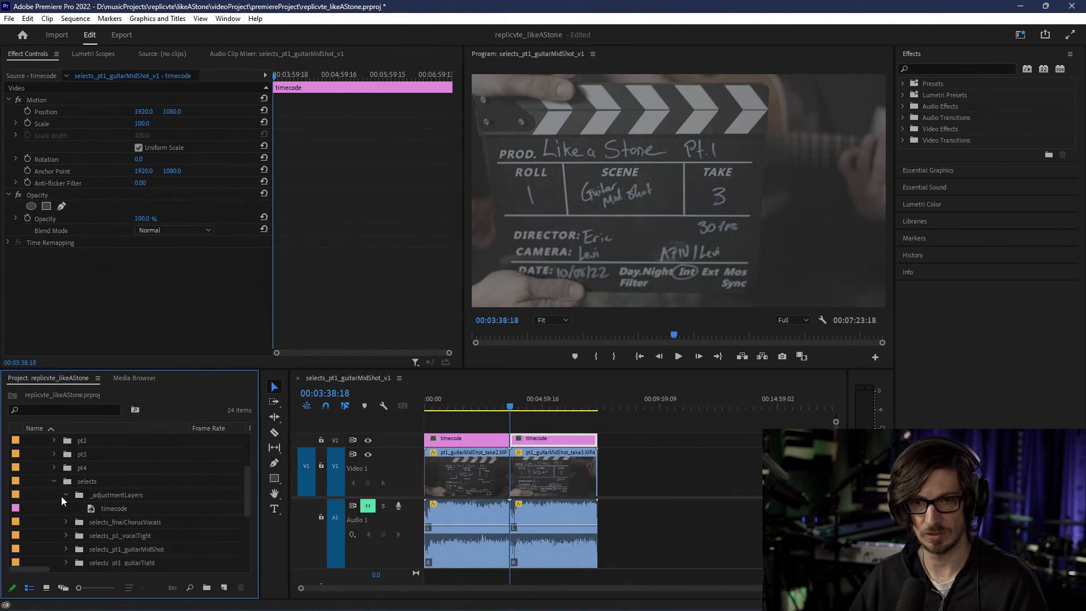
{"action": "left_click", "coordinate": [54, 482]}
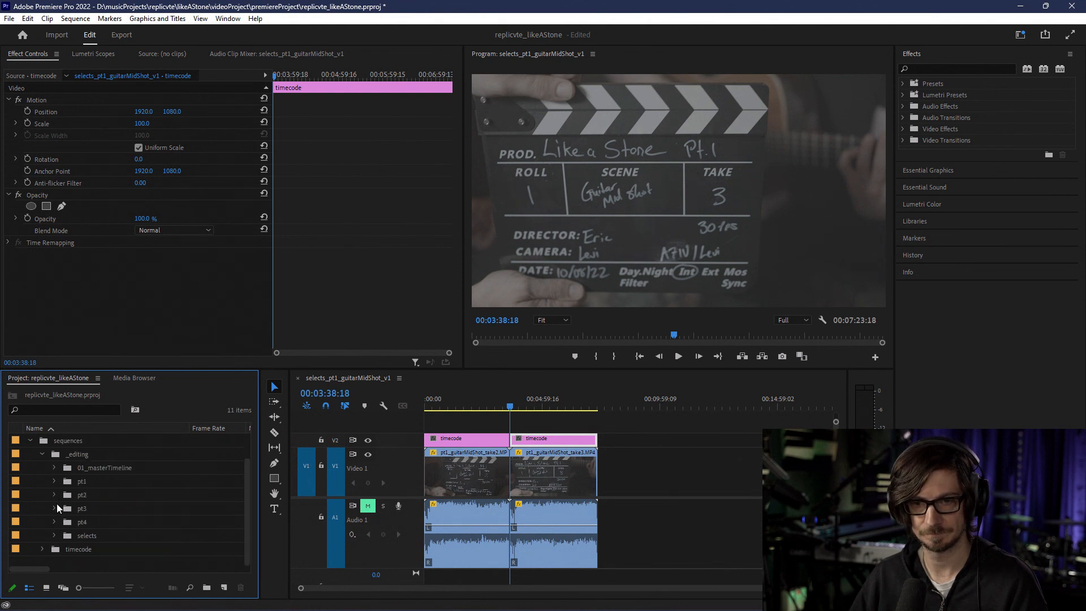
Step: Expand the timecode and nested bins, inspect the timecode_pt1_guitarMidShot sequence in the timeline, and close it
{"action": "left_click", "coordinate": [43, 548]}
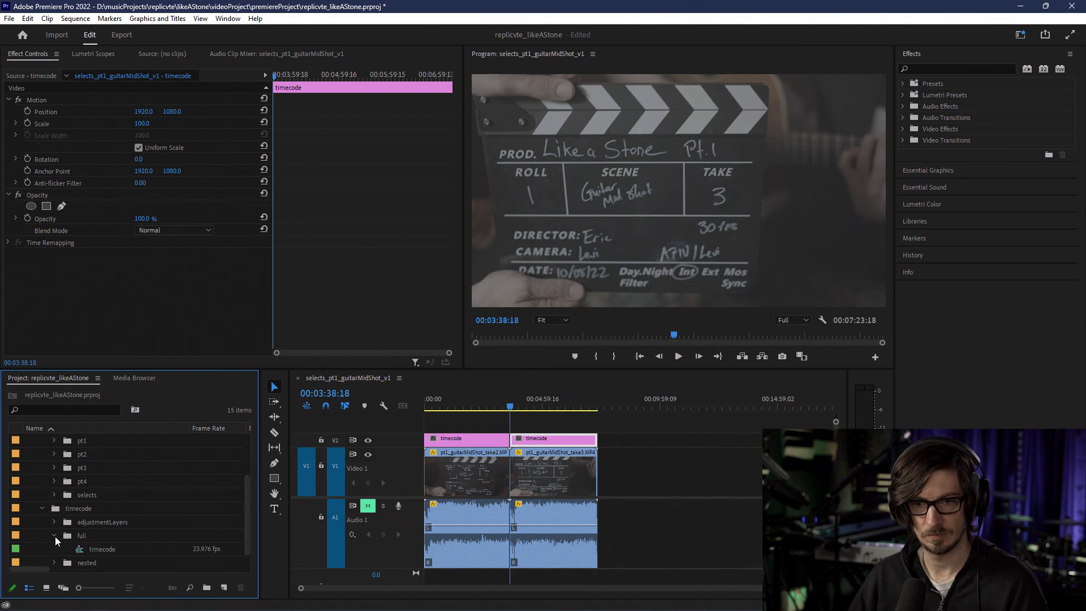
{"action": "left_click", "coordinate": [54, 549]}
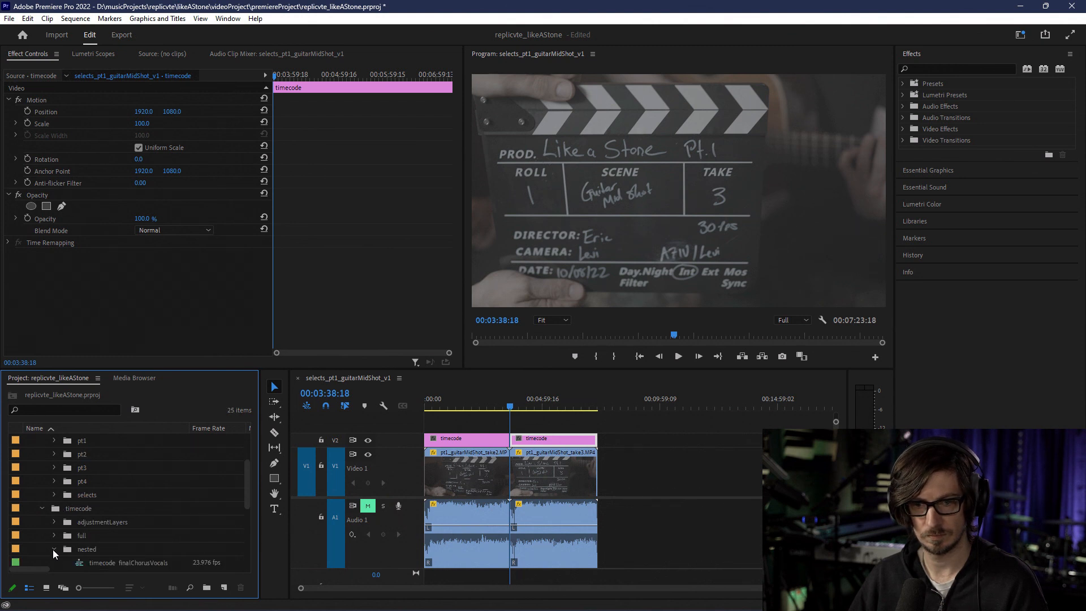
{"action": "left_click", "coordinate": [53, 468]}
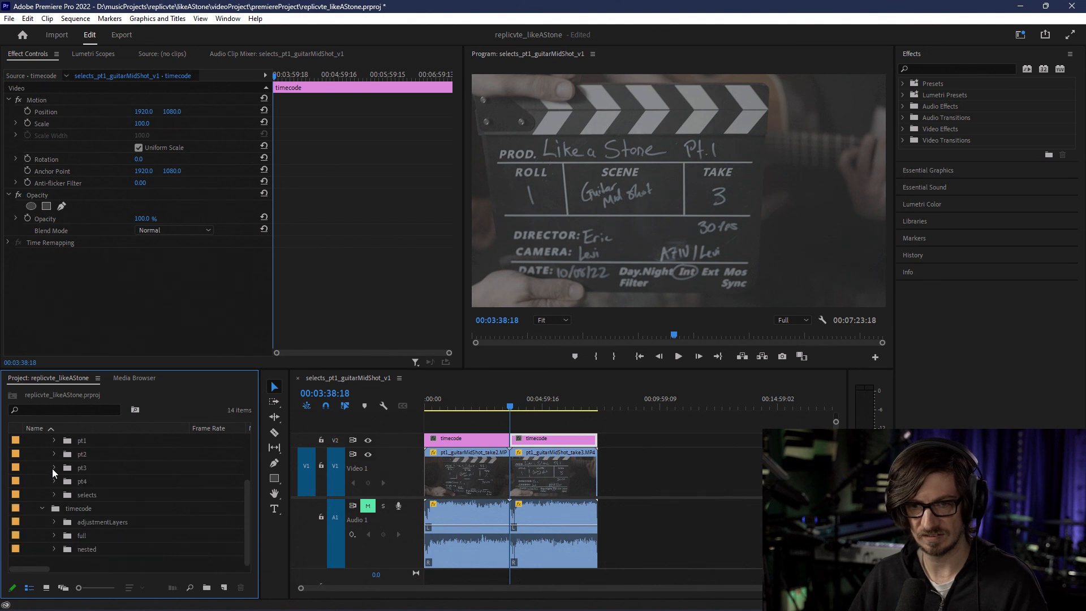
{"action": "left_click", "coordinate": [54, 548]}
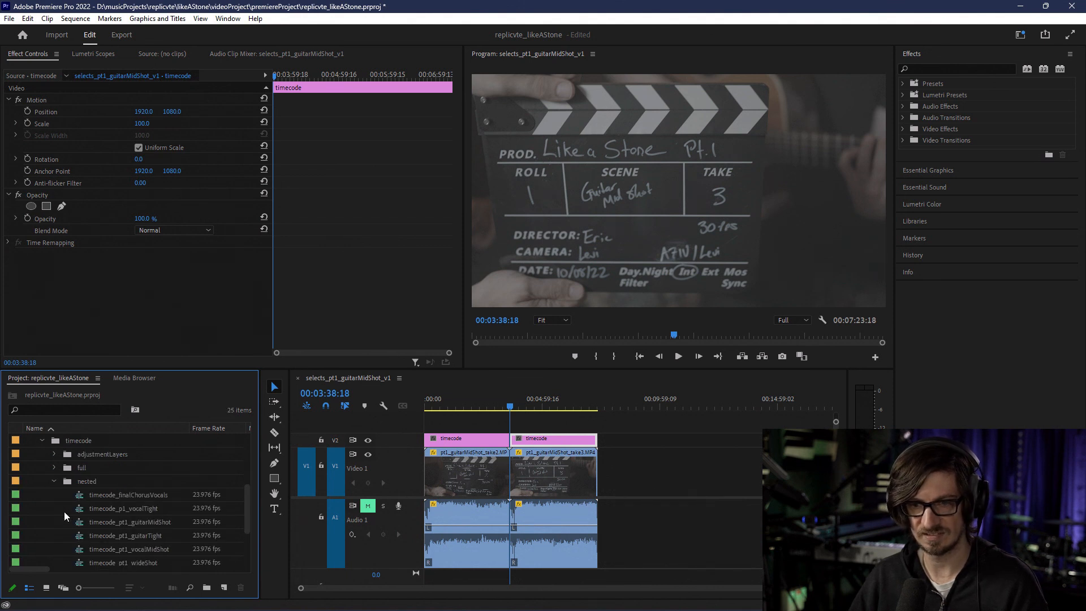
{"action": "double_click", "coordinate": [121, 524]}
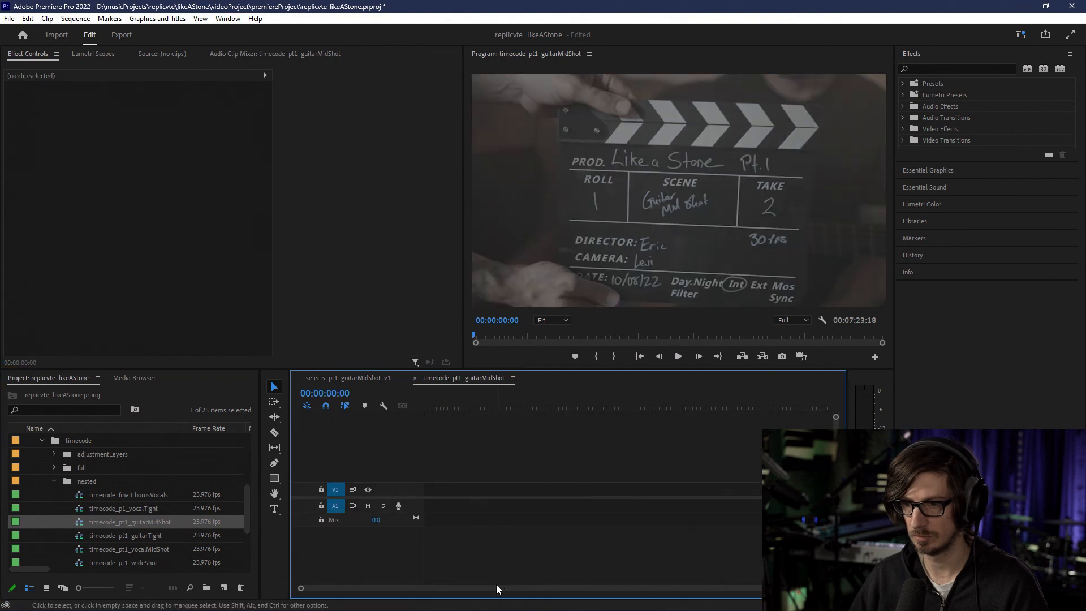
{"action": "left_click", "coordinate": [414, 378]}
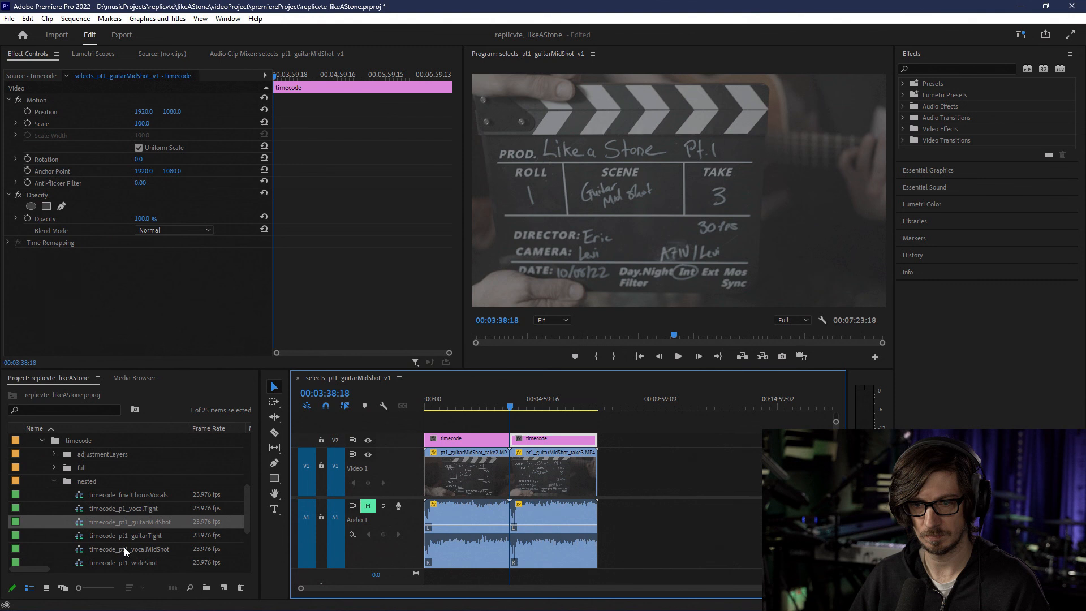
Step: Open the timecode sequence from the full bin and mute its Audio 1 track
{"action": "left_click", "coordinate": [53, 481]}
{"action": "left_click", "coordinate": [53, 535]}
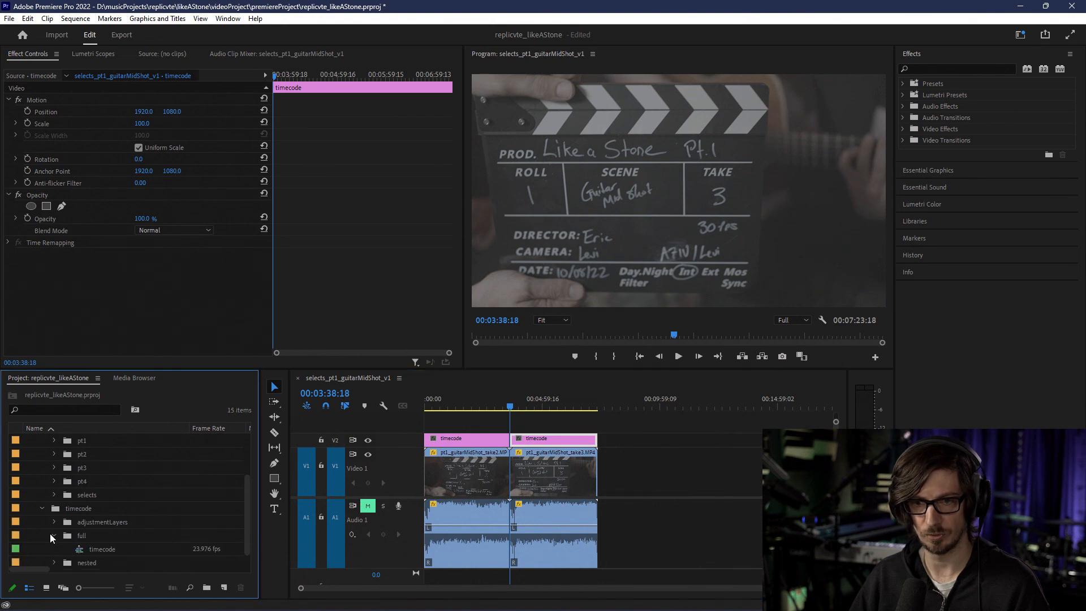
{"action": "double_click", "coordinate": [97, 549]}
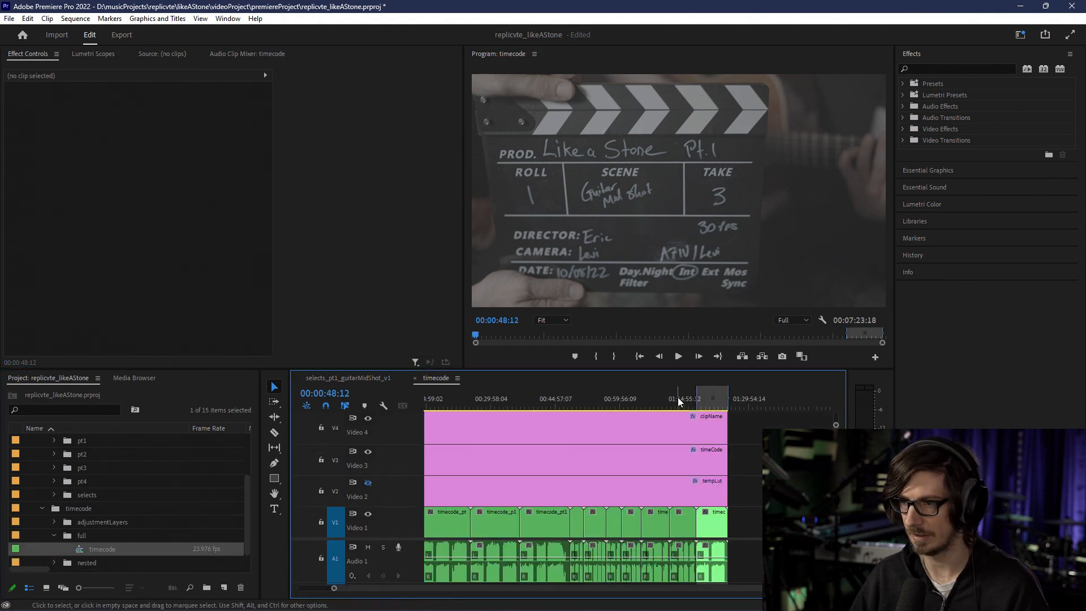
{"action": "left_click", "coordinate": [367, 547]}
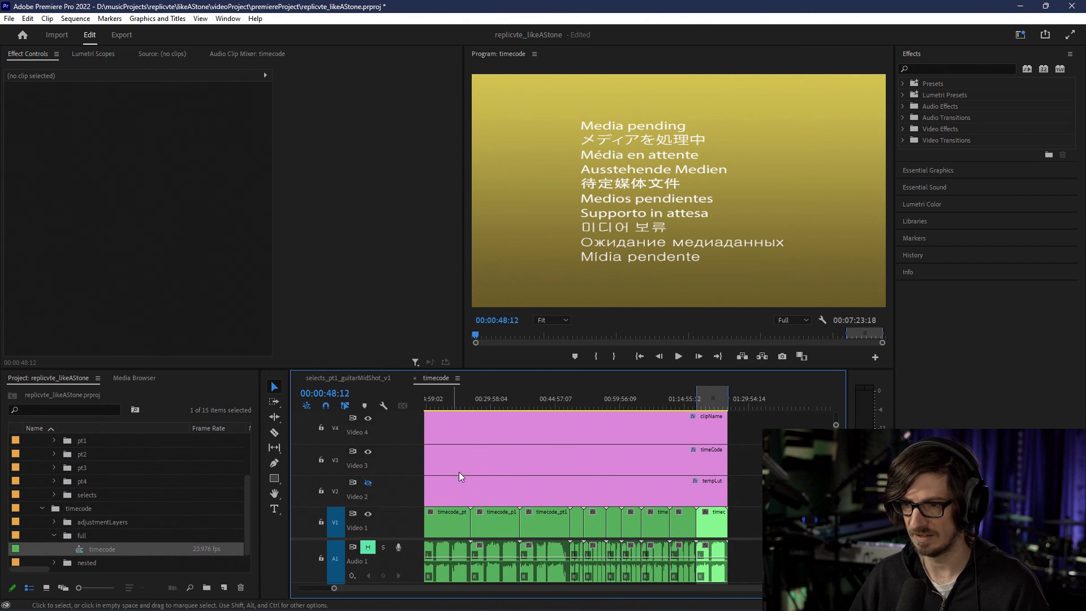
Step: Move the playhead into the timecode_pt1_guitarMidShot clip of the timecode sequence, to about 01:21:28:10
{"action": "left_click", "coordinate": [495, 391]}
{"action": "key", "text": "="}
{"action": "key", "text": "="}
{"action": "key", "text": "="}
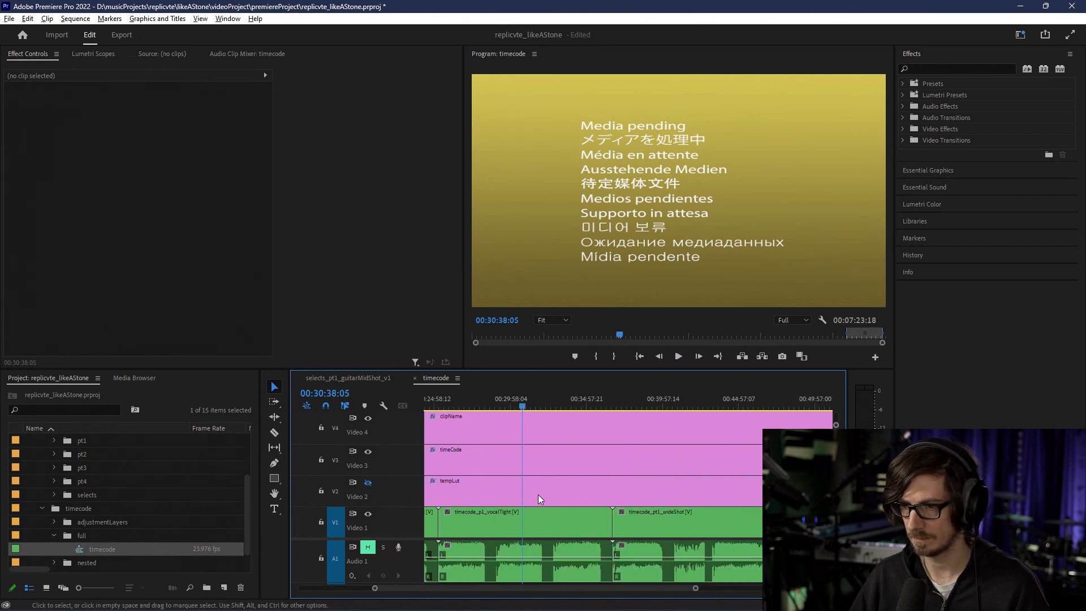
{"action": "left_click_drag", "start_coordinate": [619, 588], "coordinate": [769, 591]}
{"action": "left_click", "coordinate": [565, 401]}
{"action": "left_click_drag", "start_coordinate": [563, 405], "coordinate": [619, 413]}
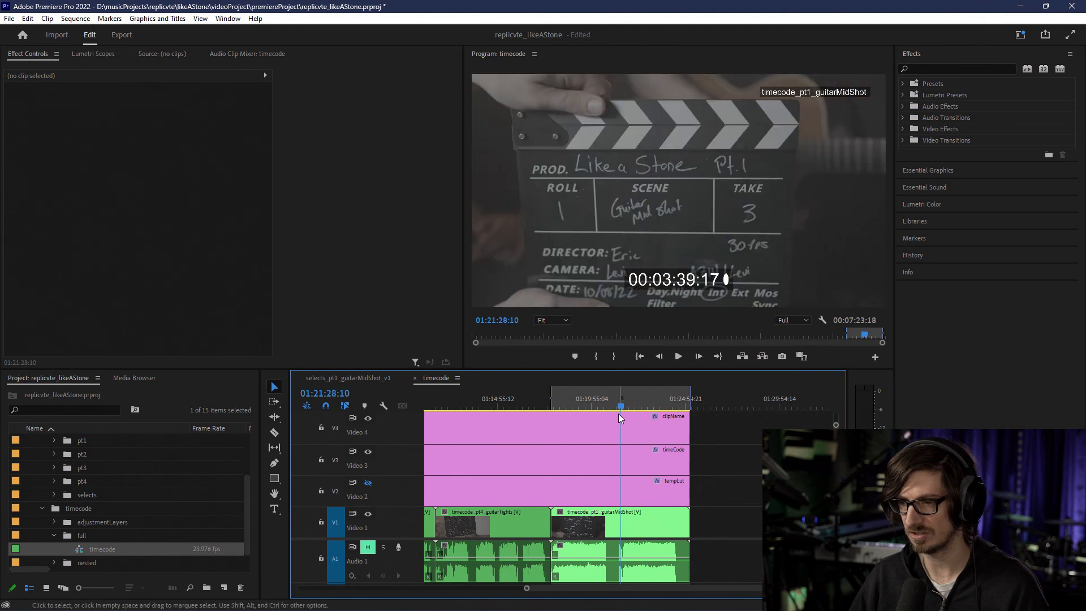
Step: Move the playhead to the first frame of the take 3 slate in the timecode sequence, at 01:21:25:15
{"action": "scroll", "coordinate": [617, 458], "scroll_direction": "up", "scroll_amount": 4}
{"action": "scroll", "coordinate": [617, 461], "scroll_direction": "up", "scroll_amount": 4}
{"action": "left_click_drag", "start_coordinate": [659, 402], "coordinate": [647, 406]}
{"action": "key", "text": "Right"}
{"action": "key", "text": "Right"}
{"action": "key", "text": "Right"}
{"action": "key", "text": "Right"}
{"action": "key", "text": "Right"}
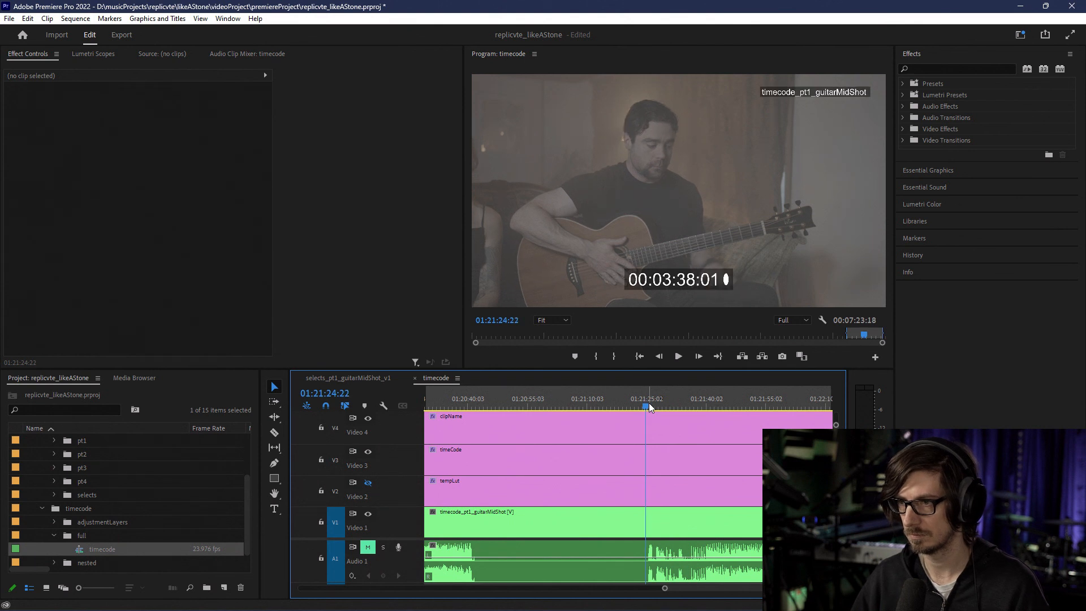
{"action": "key", "text": "Right"}
{"action": "key", "text": "Right"}
{"action": "key", "text": "Right"}
{"action": "key", "text": "Right"}
{"action": "key", "text": "Right"}
{"action": "key", "text": "Right"}
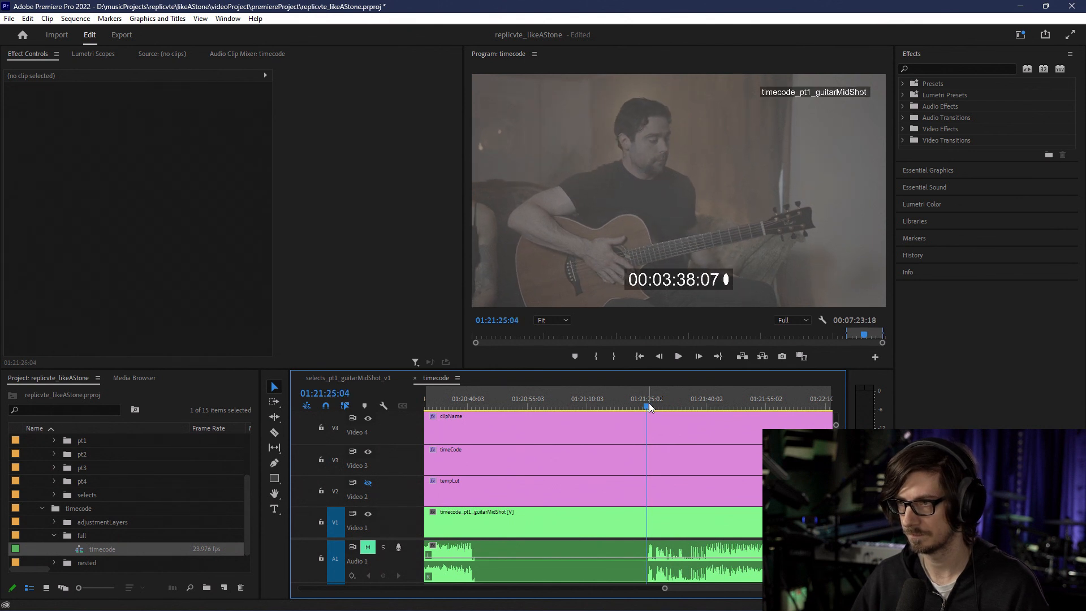
{"action": "key", "text": "Right"}
{"action": "key", "text": "Right"}
{"action": "key", "text": "Right"}
{"action": "key", "text": "Right"}
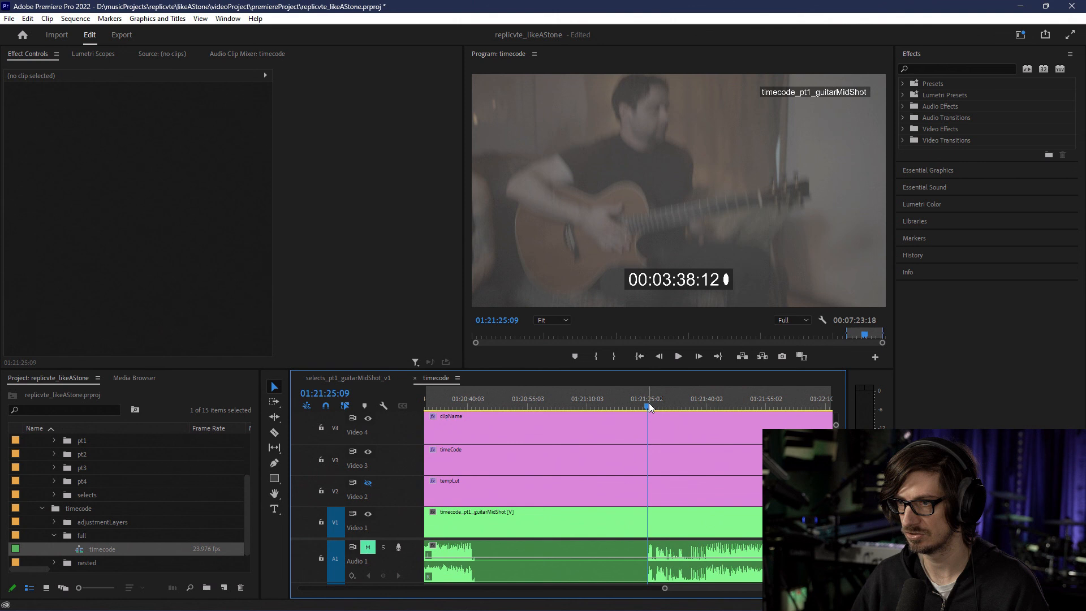
{"action": "key", "text": "Right"}
{"action": "key", "text": "Right"}
{"action": "key", "text": "Right"}
{"action": "key", "text": "Right"}
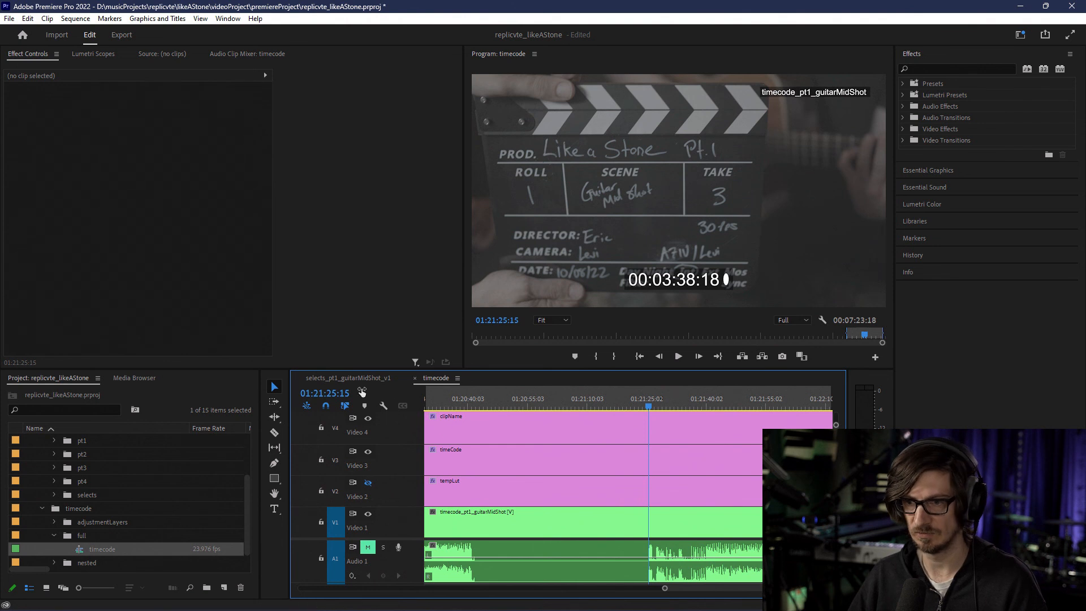
Step: Apply the Timecode video effect to the timecode adjustment layer above take 3 in selects_pt1_guitarMidShot_v1
{"action": "left_click", "coordinate": [349, 379]}
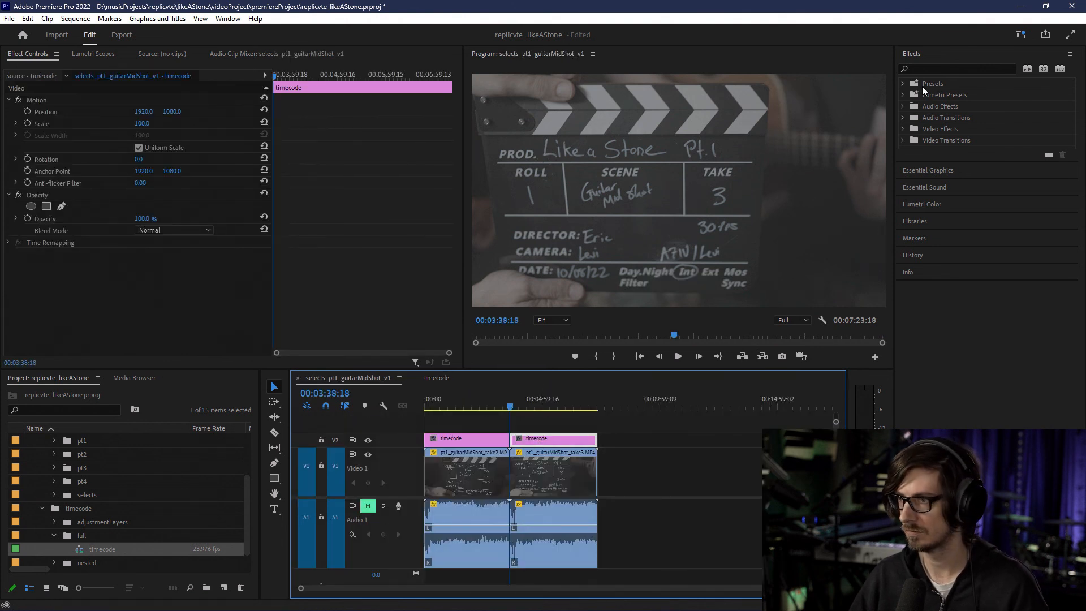
{"action": "left_click", "coordinate": [934, 69]}
{"action": "type", "text": "timec"}
{"action": "left_click_drag", "start_coordinate": [955, 151], "coordinate": [526, 438]}
Step: Set the Timecode effect's time display to 24 and its source track to Video 1
{"action": "scroll", "coordinate": [87, 289], "scroll_direction": "down", "scroll_amount": 1}
{"action": "left_click", "coordinate": [161, 326]}
{"action": "left_click", "coordinate": [168, 344]}
{"action": "scroll", "coordinate": [87, 312], "scroll_direction": "down", "scroll_amount": 2}
{"action": "scroll", "coordinate": [86, 316], "scroll_direction": "down", "scroll_amount": 1}
{"action": "left_click", "coordinate": [162, 325]}
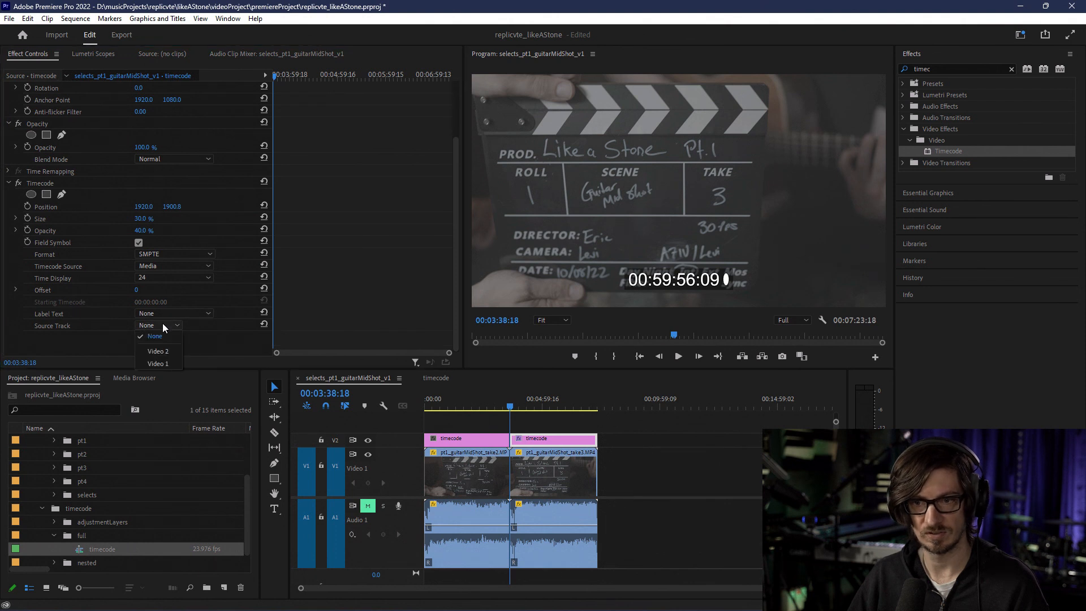
{"action": "left_click", "coordinate": [163, 363]}
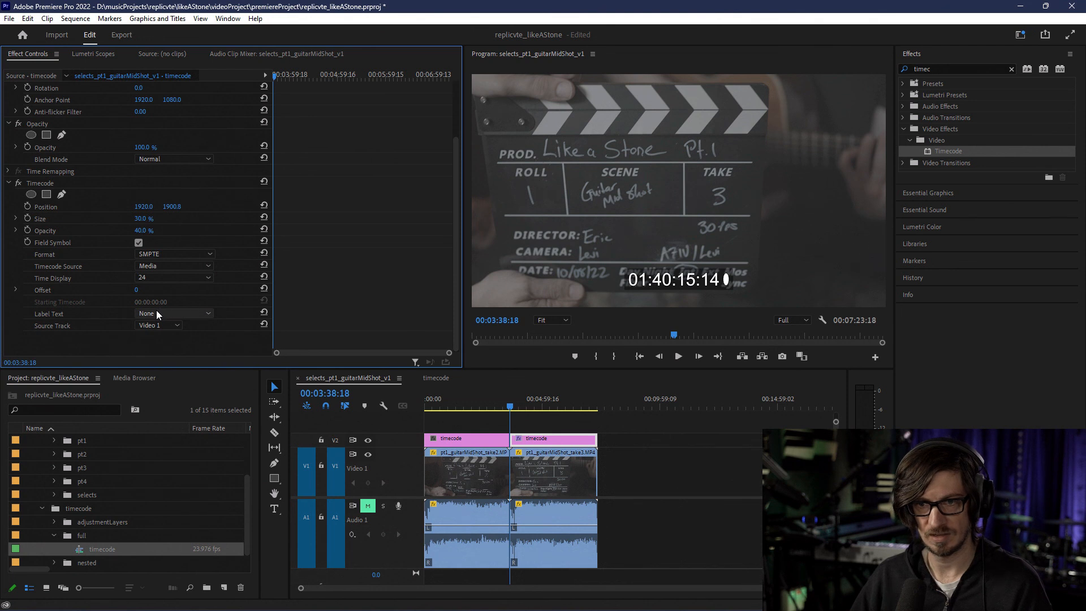
Step: Expand the Timecode effect's Offset setting and try adjusting it with the slider
{"action": "left_click", "coordinate": [16, 290]}
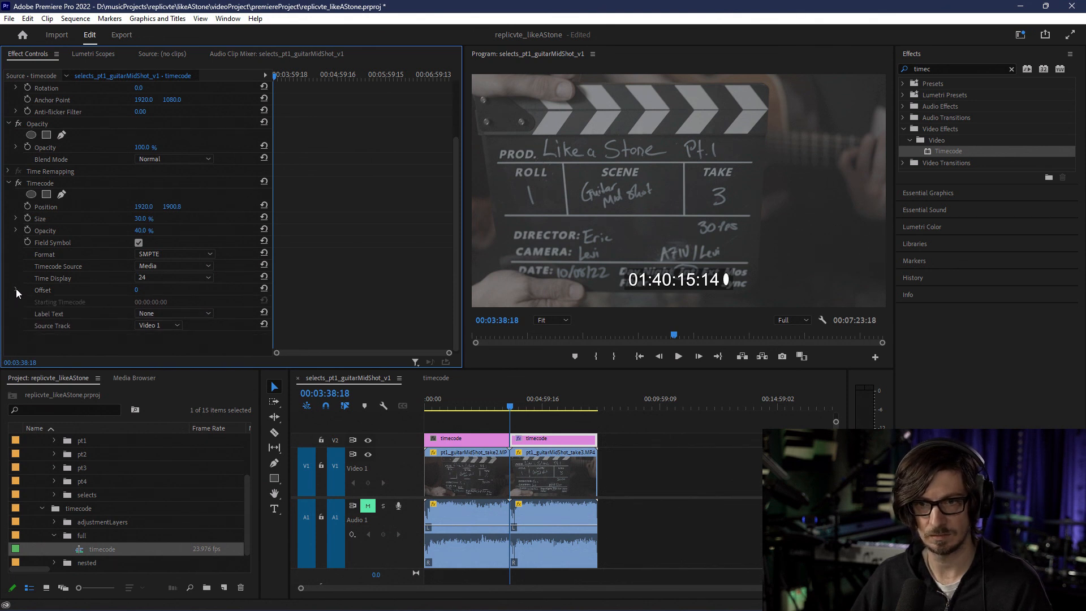
{"action": "mouse_move", "coordinate": [137, 309]}
{"action": "left_mouse_down"}
{"action": "mouse_move", "coordinate": [256, 305]}
{"action": "mouse_move", "coordinate": [55, 298]}
{"action": "mouse_move", "coordinate": [203, 305]}
{"action": "mouse_move", "coordinate": [125, 302]}
{"action": "mouse_move", "coordinate": [136, 302]}
{"action": "left_mouse_up"}
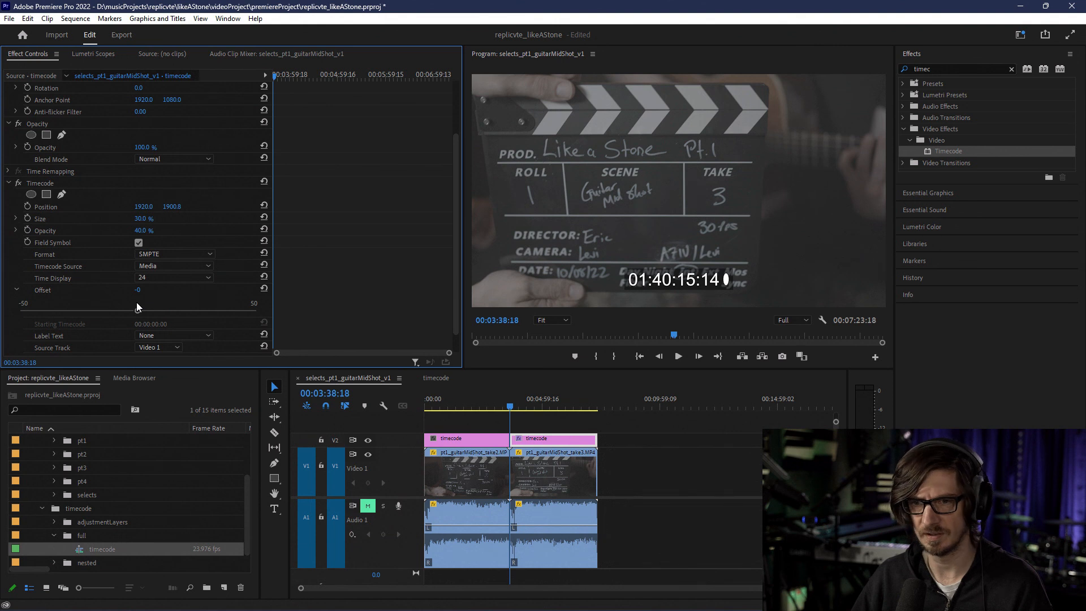
{"action": "scroll", "coordinate": [220, 279], "scroll_direction": "down", "scroll_amount": 1}
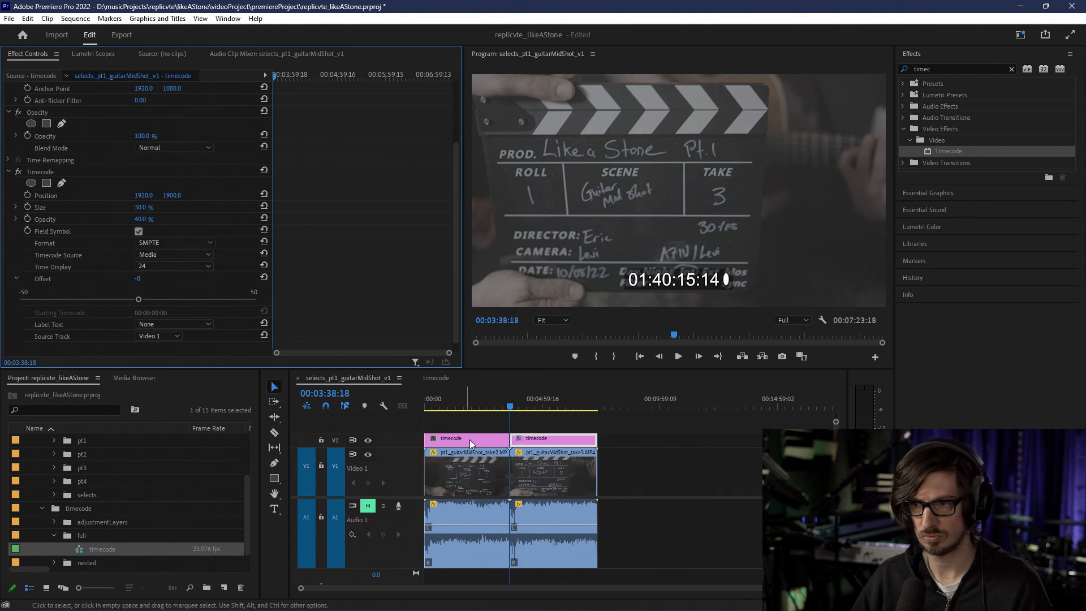
Step: Scrub through take 3 to check the timecode overlay on the adjustment layer
{"action": "mouse_move", "coordinate": [511, 408]}
{"action": "left_mouse_down"}
{"action": "mouse_move", "coordinate": [485, 408]}
{"action": "mouse_move", "coordinate": [513, 408]}
{"action": "left_mouse_up"}
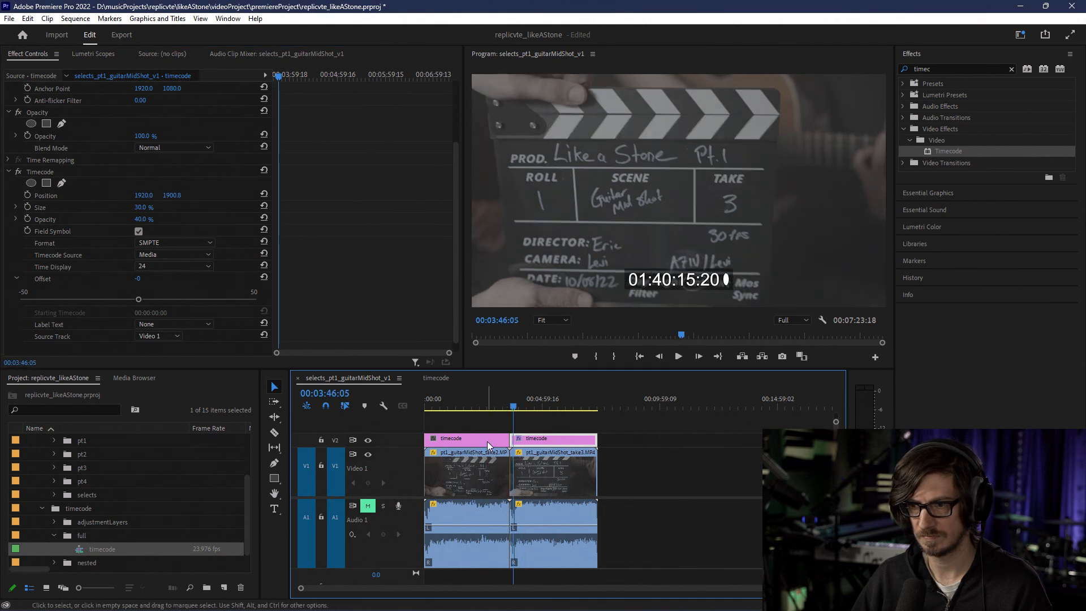
{"action": "left_click", "coordinate": [532, 467]}
{"action": "left_click", "coordinate": [537, 437]}
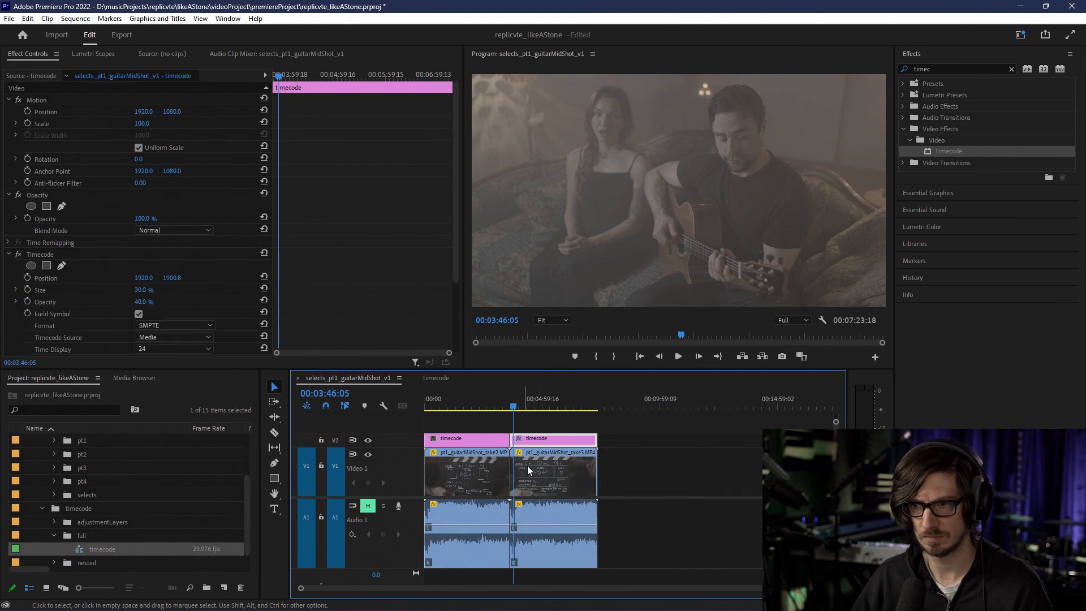
{"action": "left_click_drag", "start_coordinate": [512, 405], "coordinate": [532, 405]}
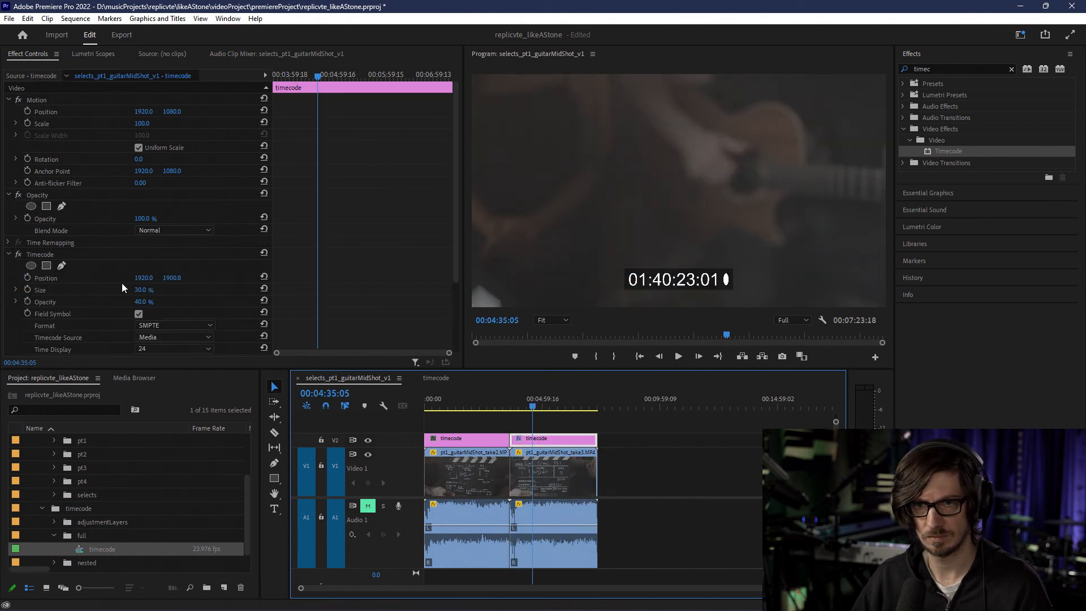
Step: Turn the Timecode effect on the take 3 adjustment layer off and back on to compare the picture
{"action": "left_click", "coordinate": [8, 256]}
{"action": "left_click", "coordinate": [8, 256]}
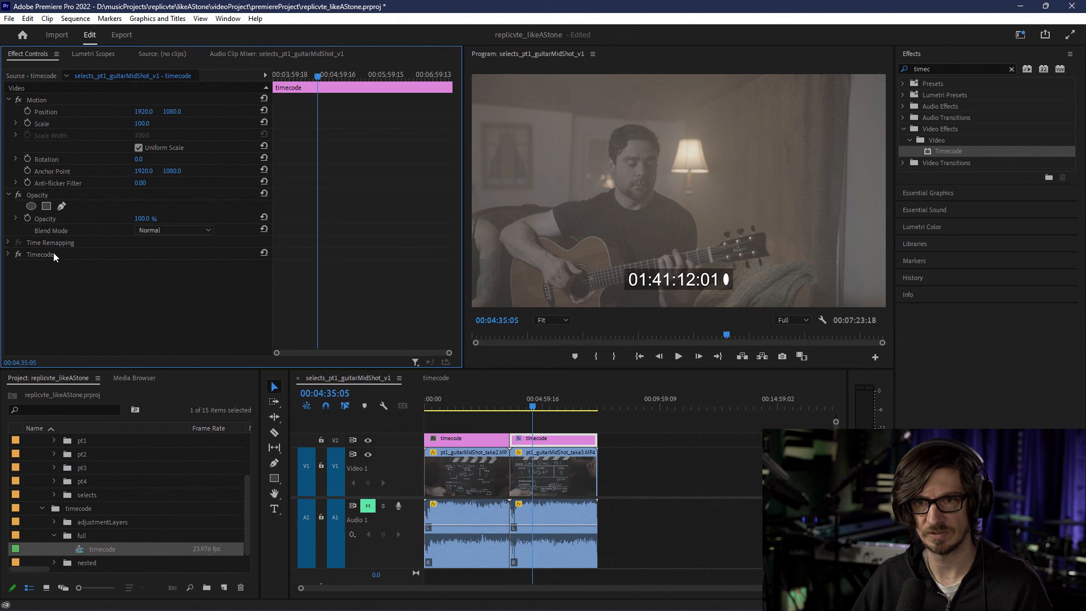
{"action": "left_click", "coordinate": [26, 256]}
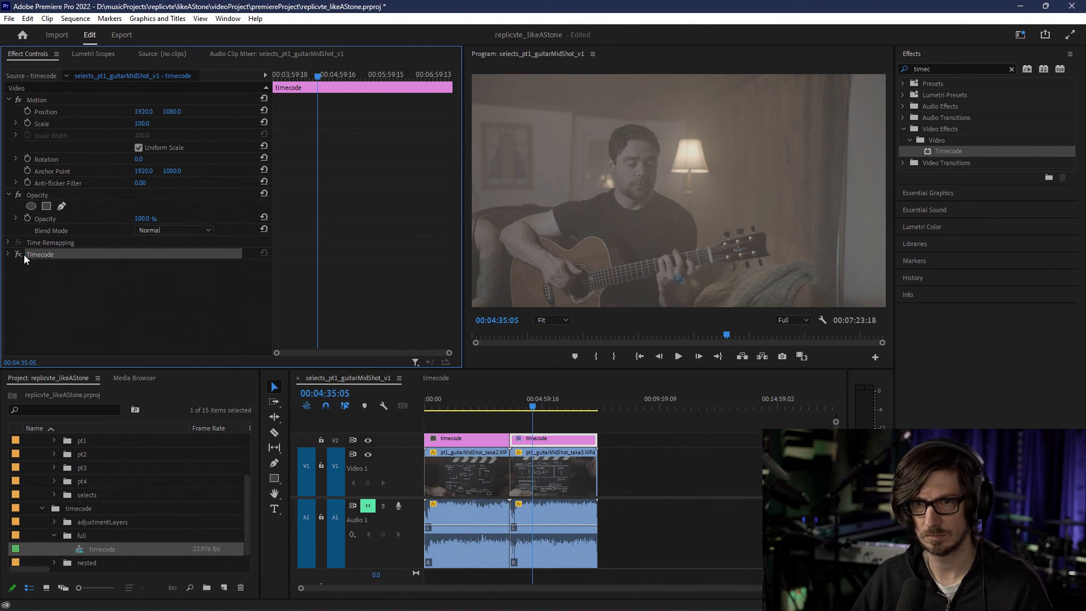
{"action": "left_click", "coordinate": [547, 480]}
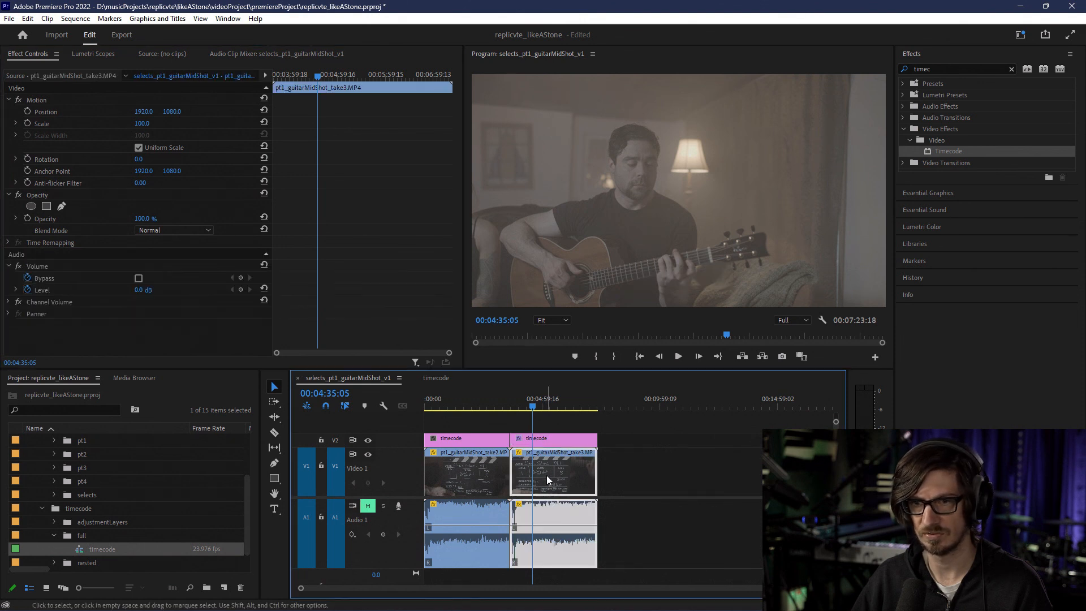
{"action": "left_click", "coordinate": [538, 439]}
{"action": "left_click", "coordinate": [20, 255]}
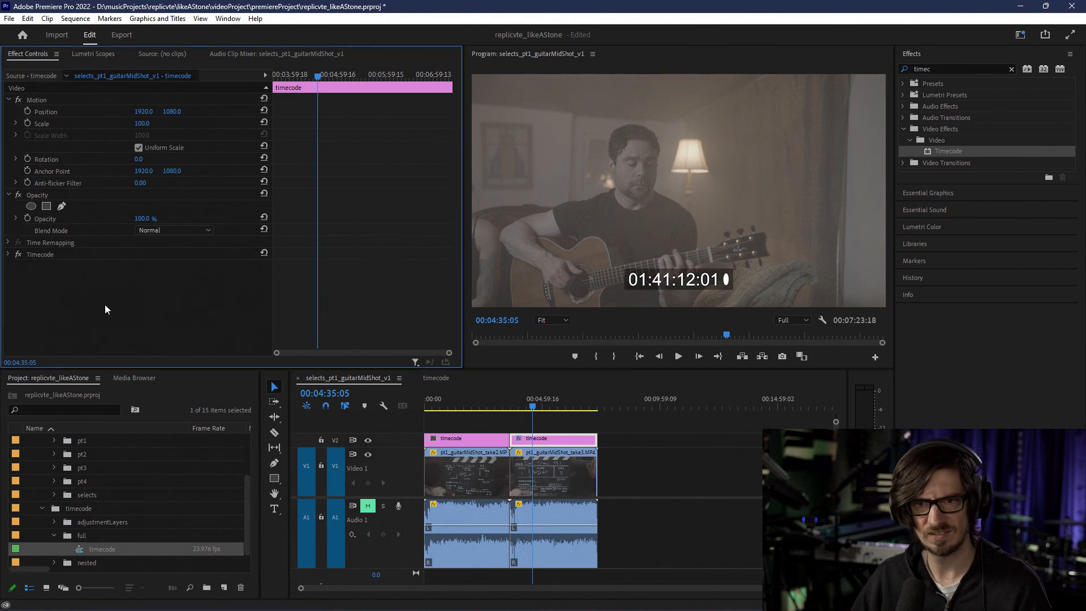
Step: Return the playhead to the start of take 3 and try Clip as the Timecode effect's timecode source
{"action": "left_click", "coordinate": [531, 410]}
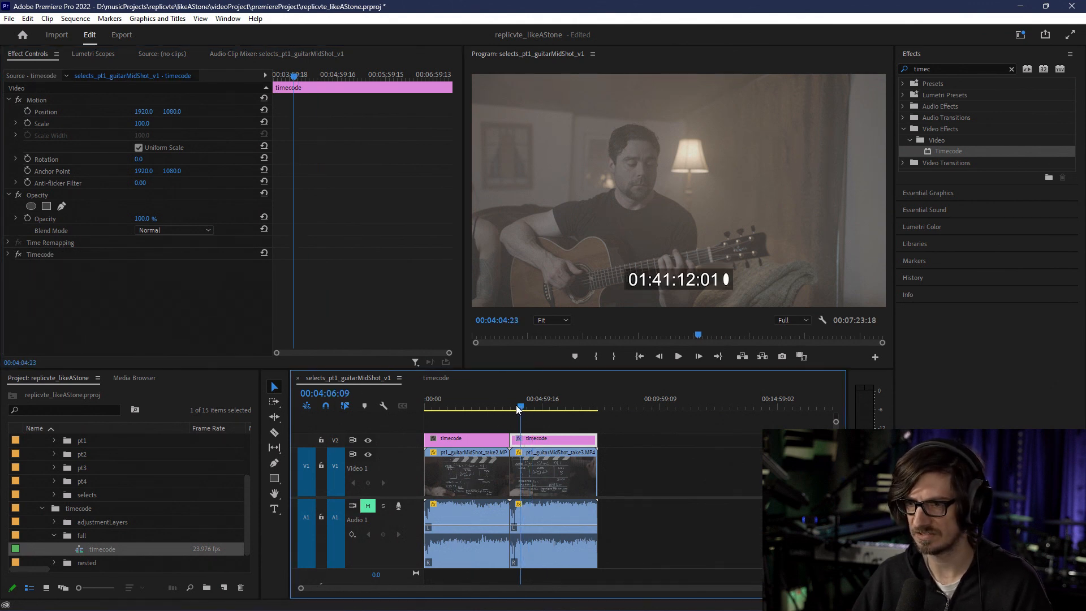
{"action": "key", "text": "Up"}
{"action": "left_click", "coordinate": [8, 255]}
{"action": "scroll", "coordinate": [118, 318], "scroll_direction": "down", "scroll_amount": 1}
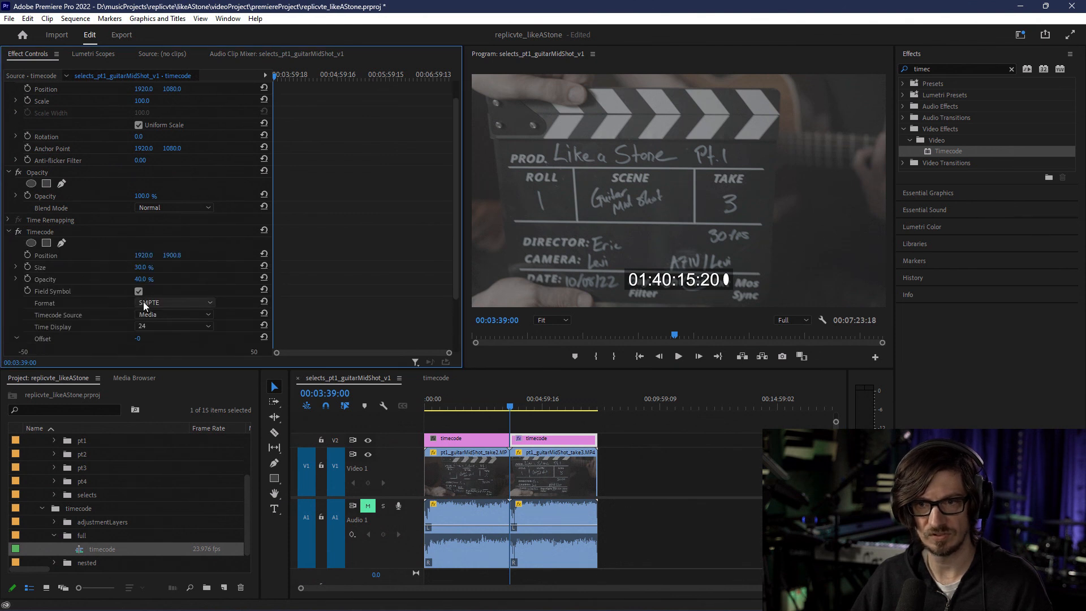
{"action": "left_click", "coordinate": [183, 317]}
{"action": "left_click", "coordinate": [172, 326]}
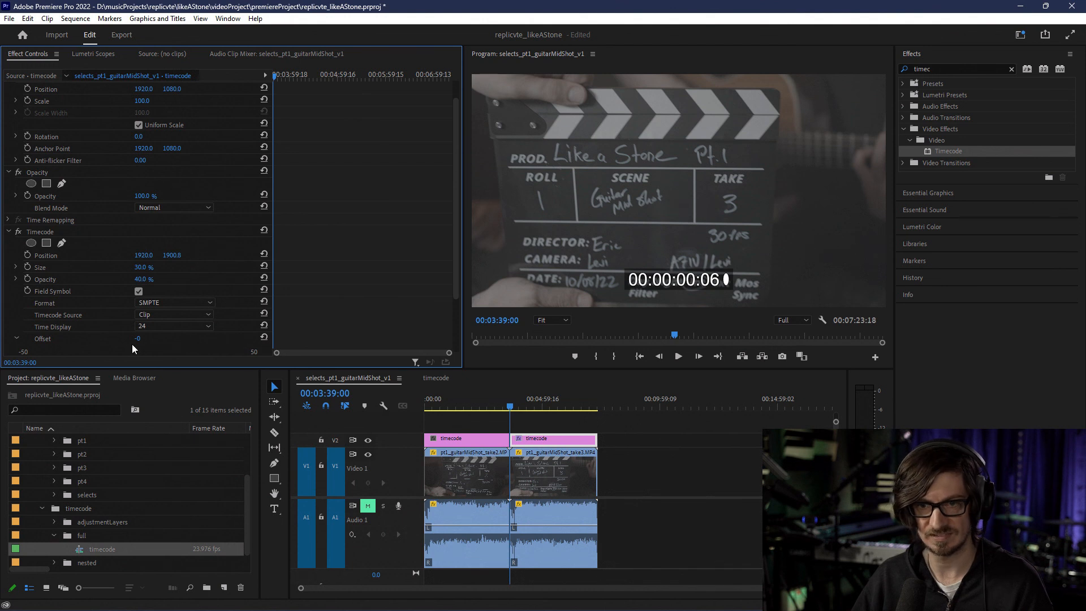
{"action": "scroll", "coordinate": [177, 344], "scroll_direction": "down", "scroll_amount": 2}
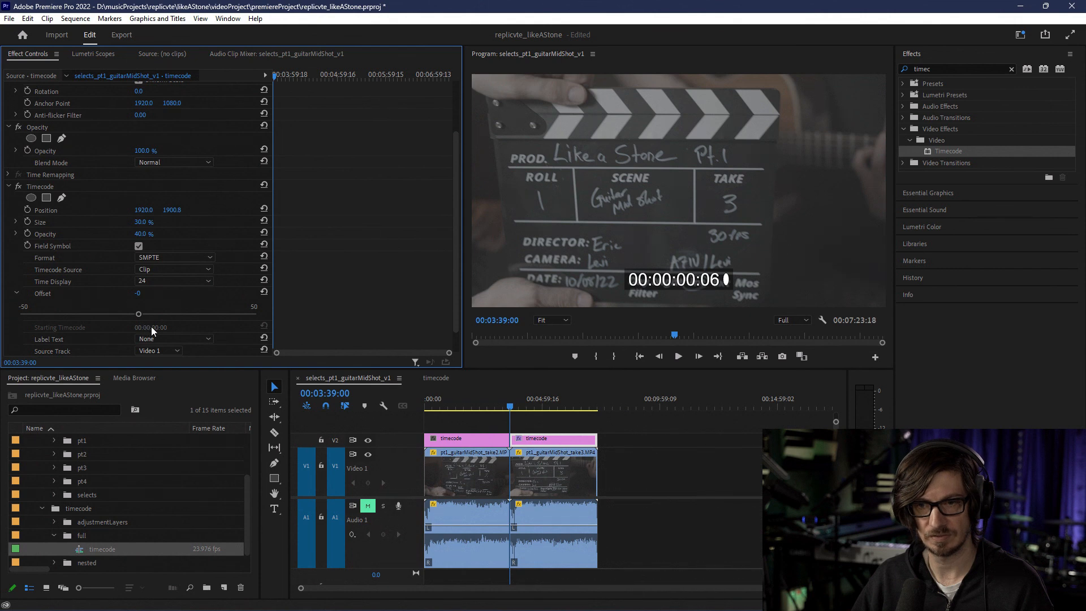
{"action": "scroll", "coordinate": [151, 327], "scroll_direction": "down", "scroll_amount": 1}
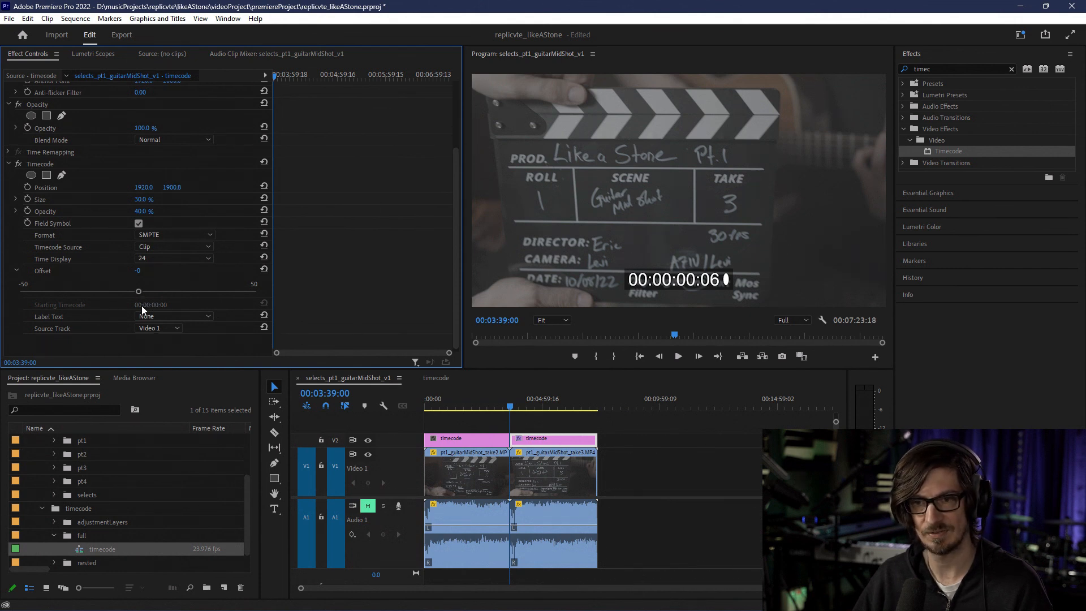
Step: Check the Format and Time Display options of the Timecode effect and set its timecode source to Generate
{"action": "left_click", "coordinate": [158, 236]}
{"action": "left_click", "coordinate": [158, 237]}
{"action": "left_click", "coordinate": [148, 259]}
{"action": "left_click", "coordinate": [148, 259]}
{"action": "left_click", "coordinate": [151, 248]}
{"action": "left_click", "coordinate": [170, 283]}
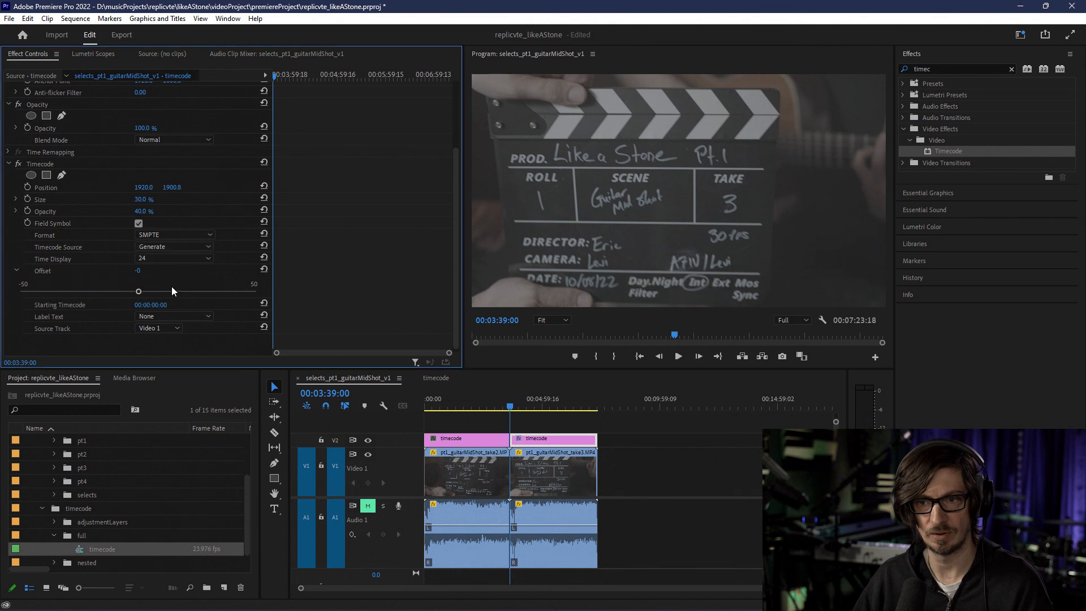
Step: Look up take 3's first-frame timecode in the timecode sequence and set the Timecode effect's starting timecode to 00:03:38:18
{"action": "left_click", "coordinate": [159, 304]}
{"action": "left_click", "coordinate": [160, 304]}
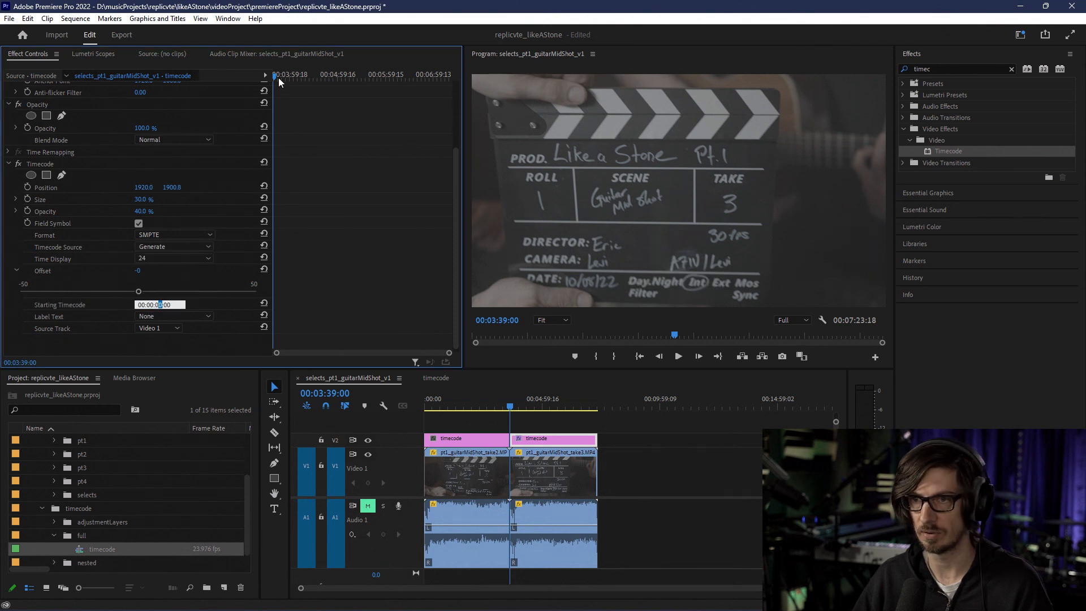
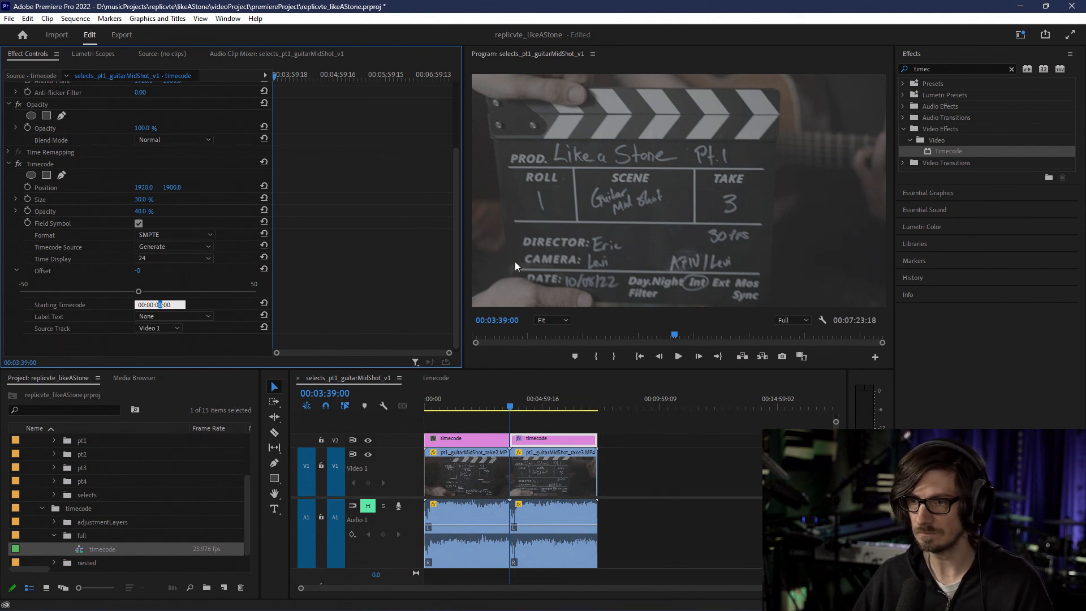
{"action": "left_click", "coordinate": [437, 377]}
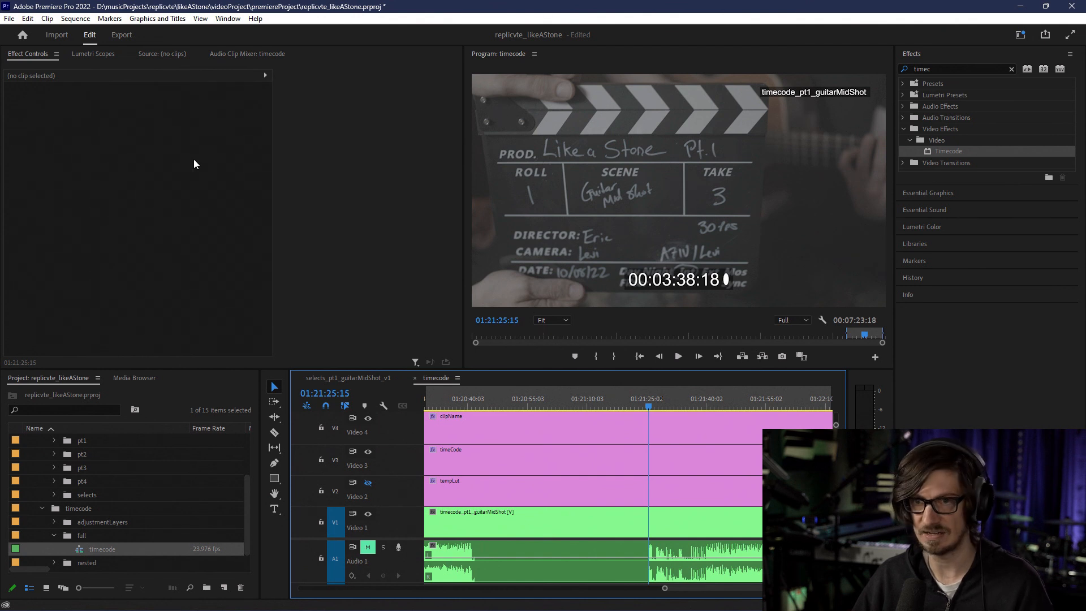
{"action": "left_click", "coordinate": [333, 379]}
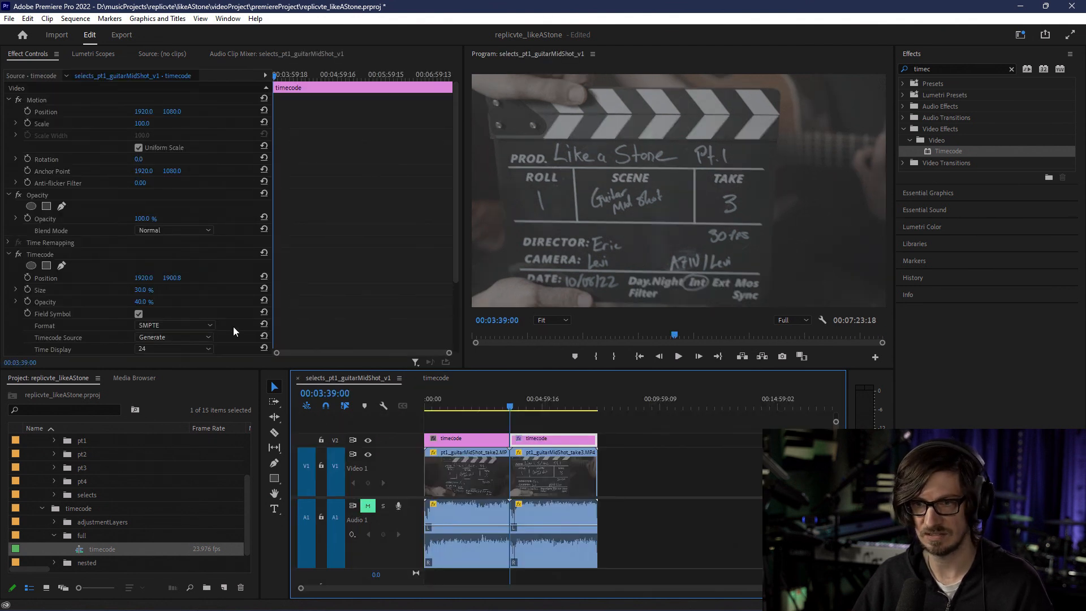
{"action": "scroll", "coordinate": [234, 327], "scroll_direction": "down", "scroll_amount": 3}
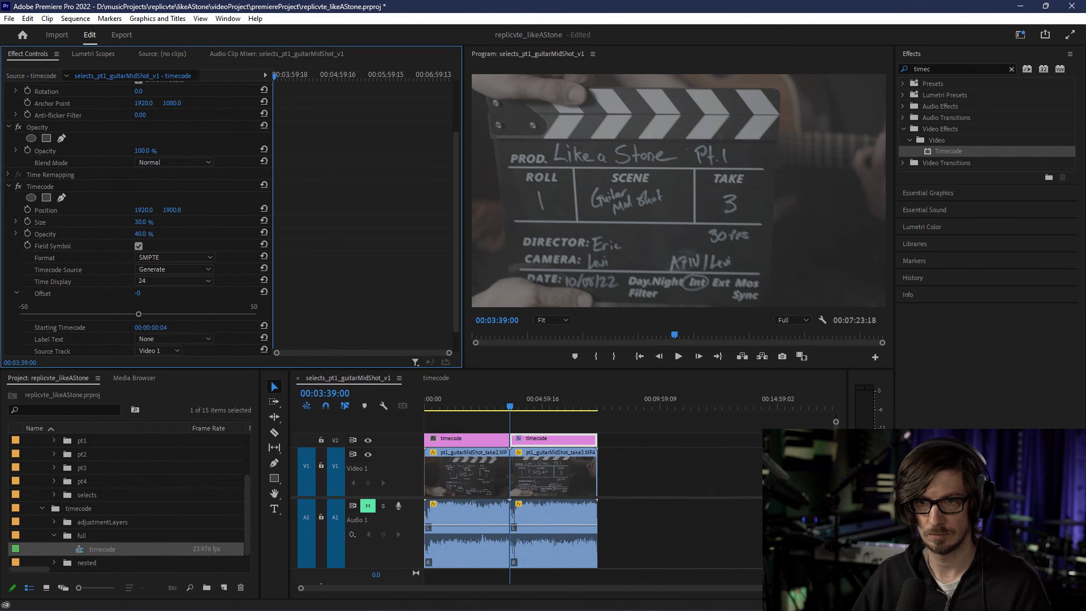
{"action": "left_click", "coordinate": [165, 327]}
{"action": "key", "text": "Left"}
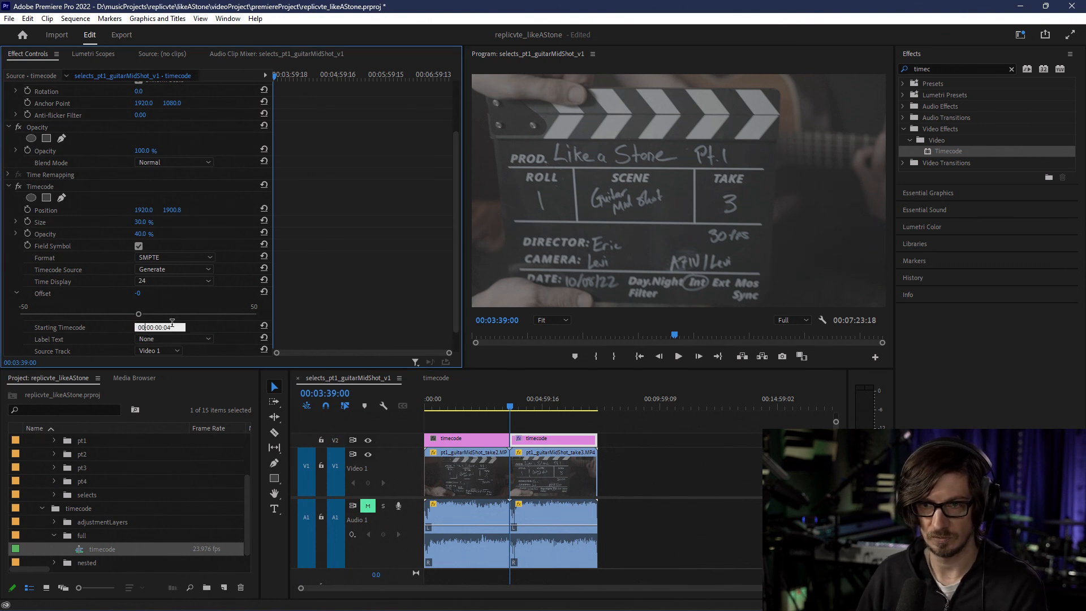
{"action": "type", "text": "3:38:"}
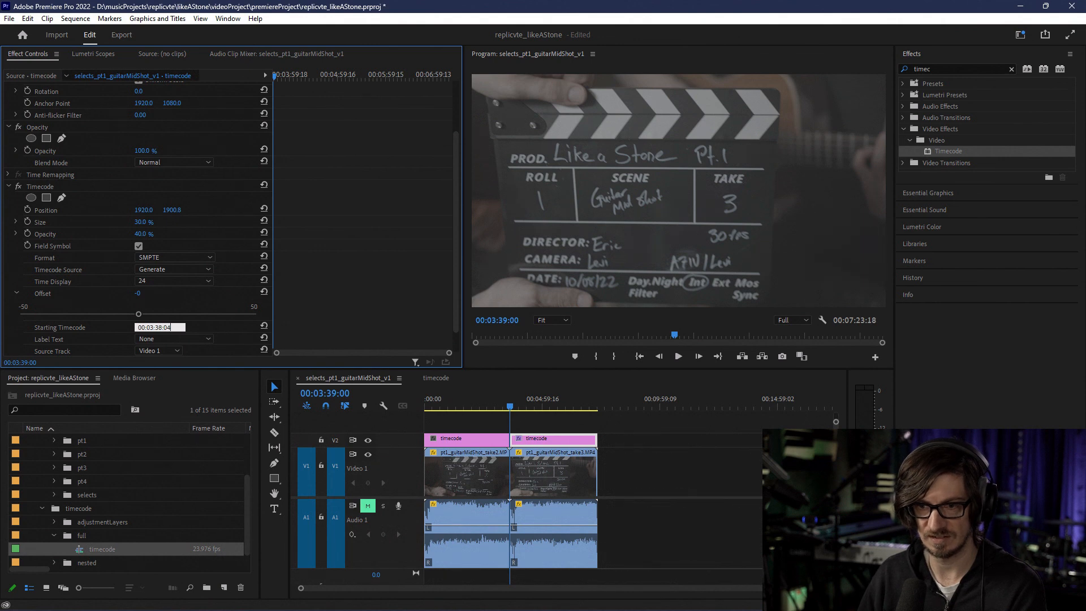
{"action": "type", "text": "18"}
{"action": "key", "text": "Return"}
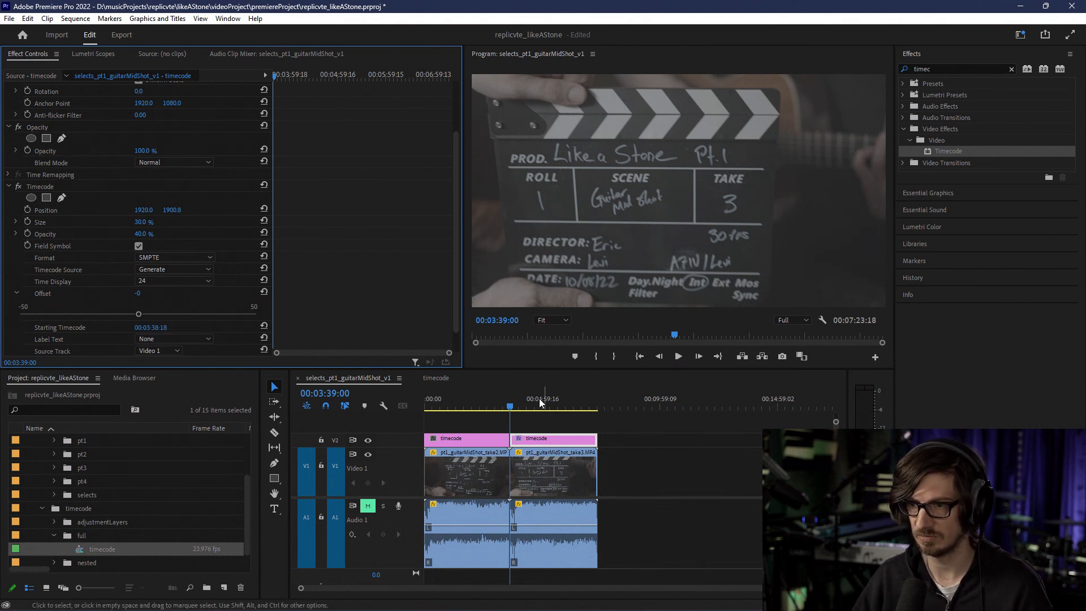
Step: Step frame by frame across the start of take 3 in the selects sequence to check the generated timecode
{"action": "left_click", "coordinate": [511, 409]}
{"action": "key", "text": "Right"}
{"action": "key", "text": "Right"}
{"action": "key", "text": "Right"}
{"action": "key", "text": "Right"}
{"action": "key", "text": "Right"}
{"action": "key", "text": "Right"}
{"action": "key", "text": "Right"}
{"action": "key", "text": "Right"}
{"action": "key", "text": "Right"}
{"action": "key", "text": "Right"}
{"action": "key", "text": "Right"}
{"action": "key", "text": "Right"}
{"action": "key", "text": "Right"}
{"action": "key", "text": "Right"}
{"action": "key", "text": "Right"}
{"action": "key", "text": "Right"}
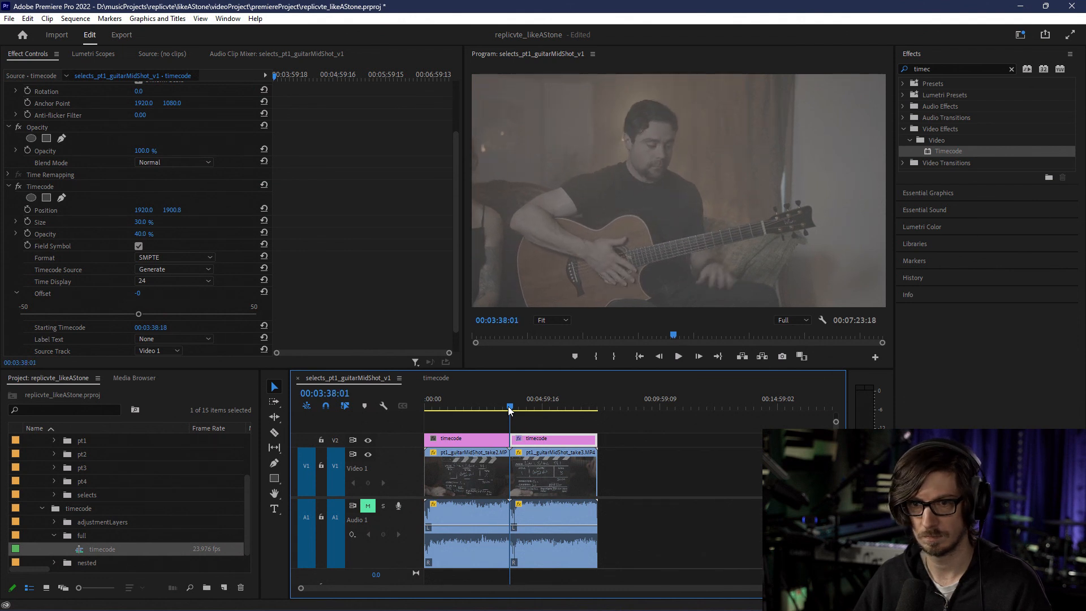
{"action": "key", "text": "Right"}
{"action": "key", "text": "Right"}
{"action": "key", "text": "Right"}
{"action": "key", "text": "Right"}
{"action": "key", "text": "Right"}
{"action": "key", "text": "Right"}
{"action": "key", "text": "Right"}
{"action": "key", "text": "Right"}
{"action": "key", "text": "Right"}
{"action": "key", "text": "Right"}
{"action": "key", "text": "Right"}
{"action": "key", "text": "Right"}
{"action": "key", "text": "Right"}
{"action": "key", "text": "Right"}
{"action": "key", "text": "Right"}
{"action": "key", "text": "Right"}
{"action": "key", "text": "Right"}
{"action": "key", "text": "Right"}
{"action": "key", "text": "Right"}
{"action": "key", "text": "Right"}
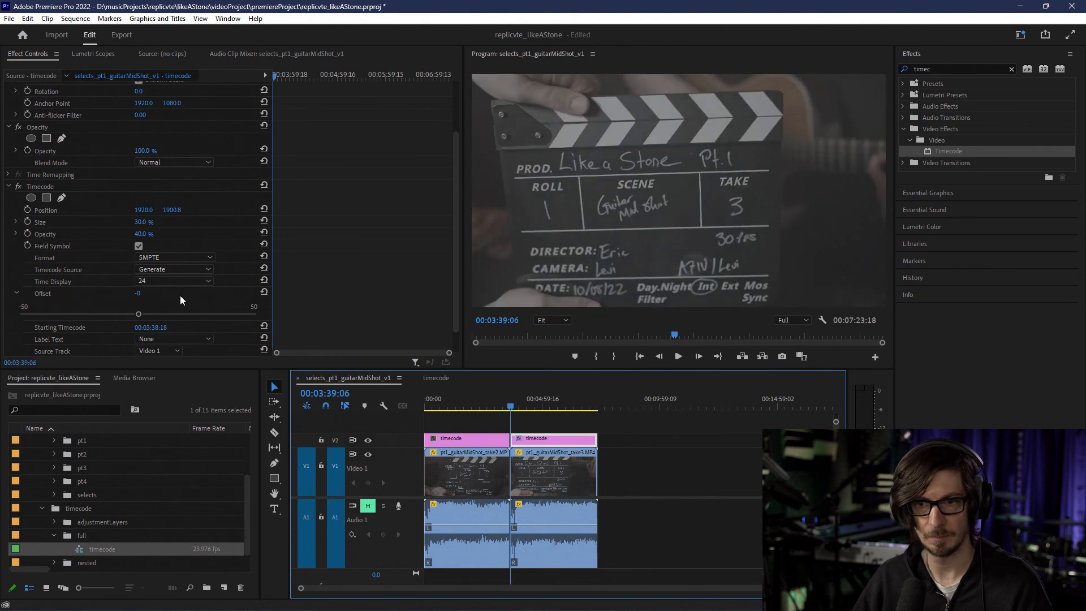
Step: Set the Timecode effect's source track to None and move the playhead just before take 3, to 00:03:37:14
{"action": "scroll", "coordinate": [195, 295], "scroll_direction": "down", "scroll_amount": 1}
{"action": "left_click", "coordinate": [155, 340]}
{"action": "left_click", "coordinate": [164, 351]}
{"action": "left_click_drag", "start_coordinate": [511, 407], "coordinate": [509, 408]}
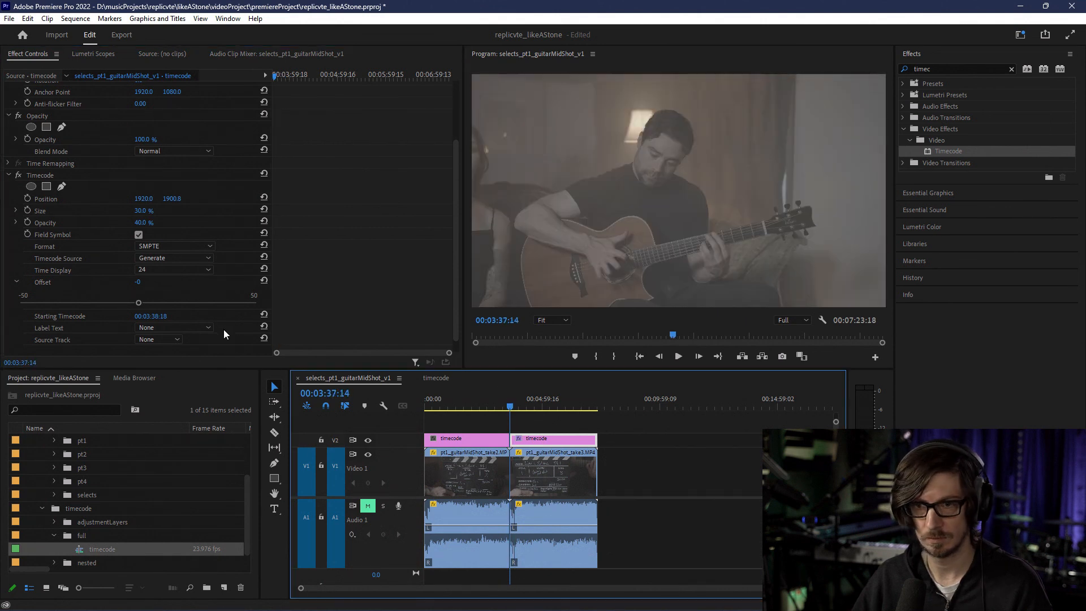
{"action": "scroll", "coordinate": [226, 333], "scroll_direction": "down", "scroll_amount": 1}
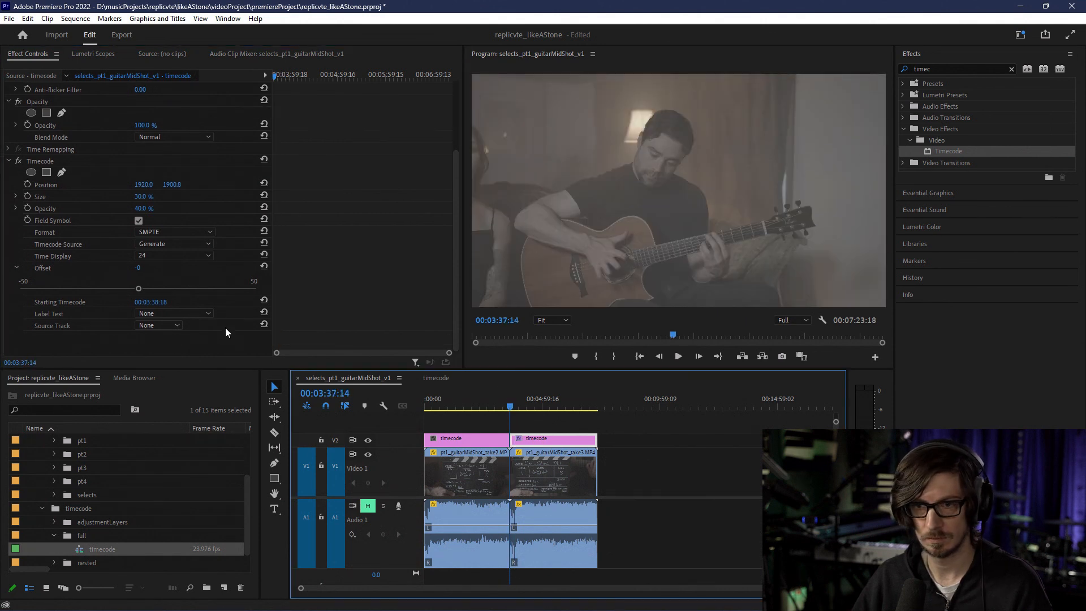
Step: Check the Timecode effect's label and source track options, and scrub around take 3's start to its first frame, checking the generated timecode
{"action": "left_click", "coordinate": [161, 313]}
{"action": "left_click", "coordinate": [169, 323]}
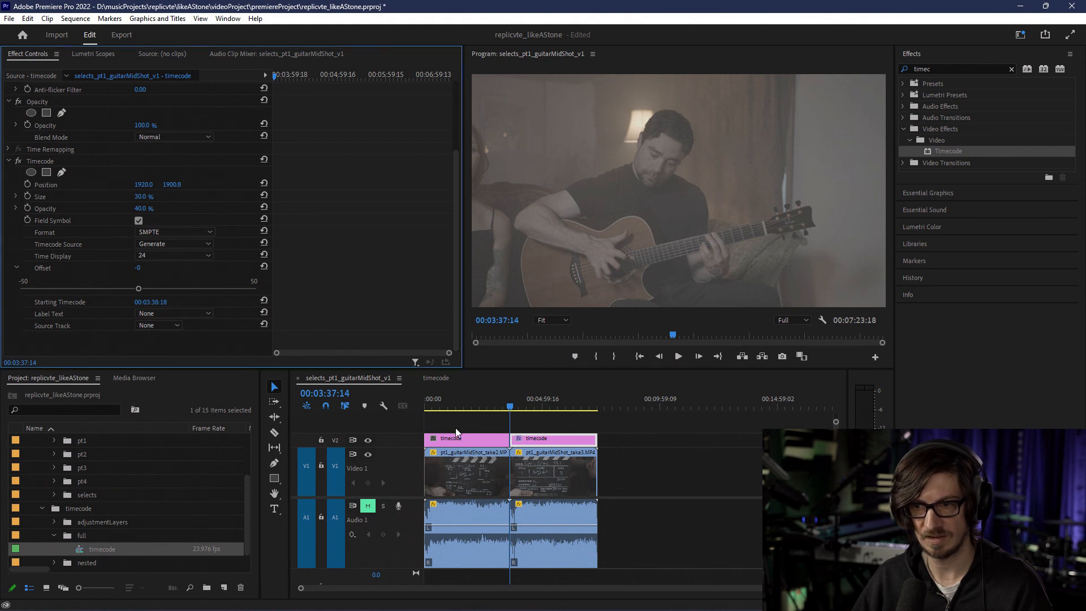
{"action": "mouse_move", "coordinate": [515, 407]}
{"action": "left_mouse_down"}
{"action": "mouse_move", "coordinate": [539, 407]}
{"action": "mouse_move", "coordinate": [524, 408]}
{"action": "left_mouse_up"}
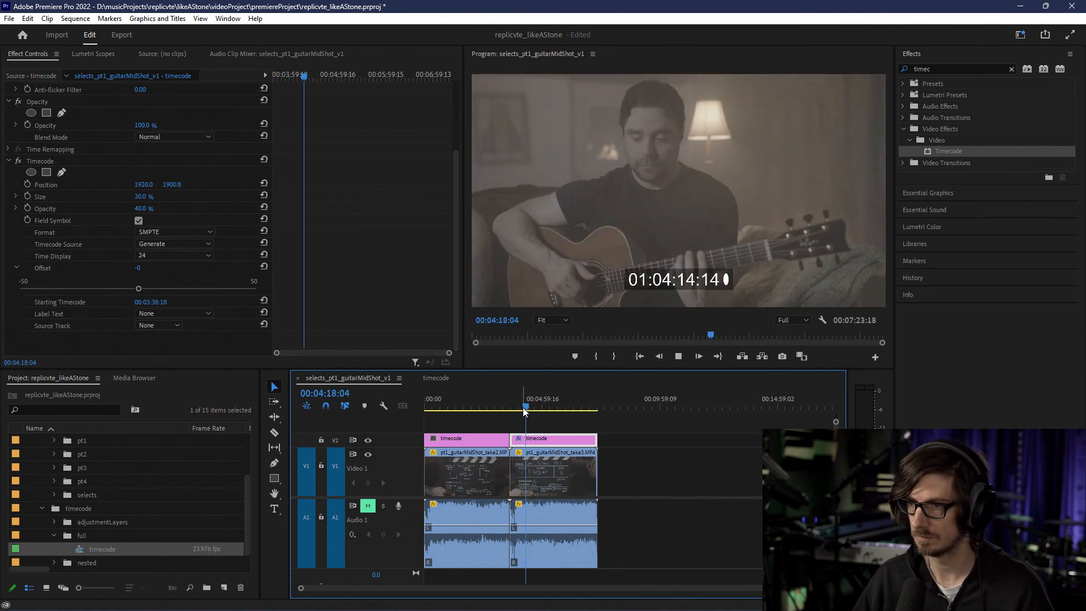
{"action": "key", "text": "space"}
{"action": "left_click_drag", "start_coordinate": [525, 407], "coordinate": [512, 408]}
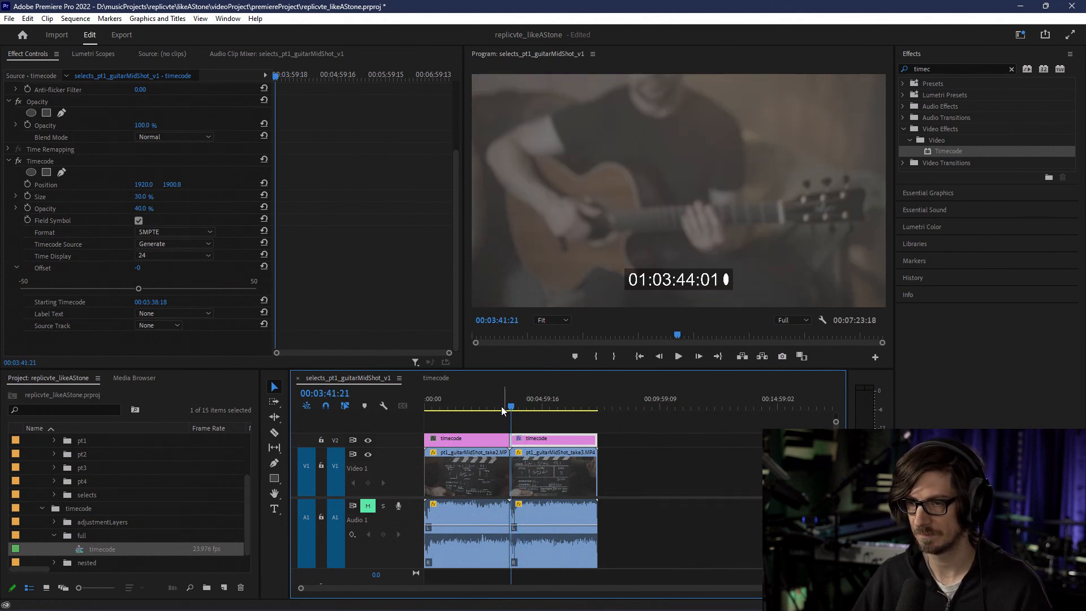
{"action": "scroll", "coordinate": [498, 469], "scroll_direction": "up", "scroll_amount": 5}
{"action": "left_click_drag", "start_coordinate": [755, 407], "coordinate": [728, 408]}
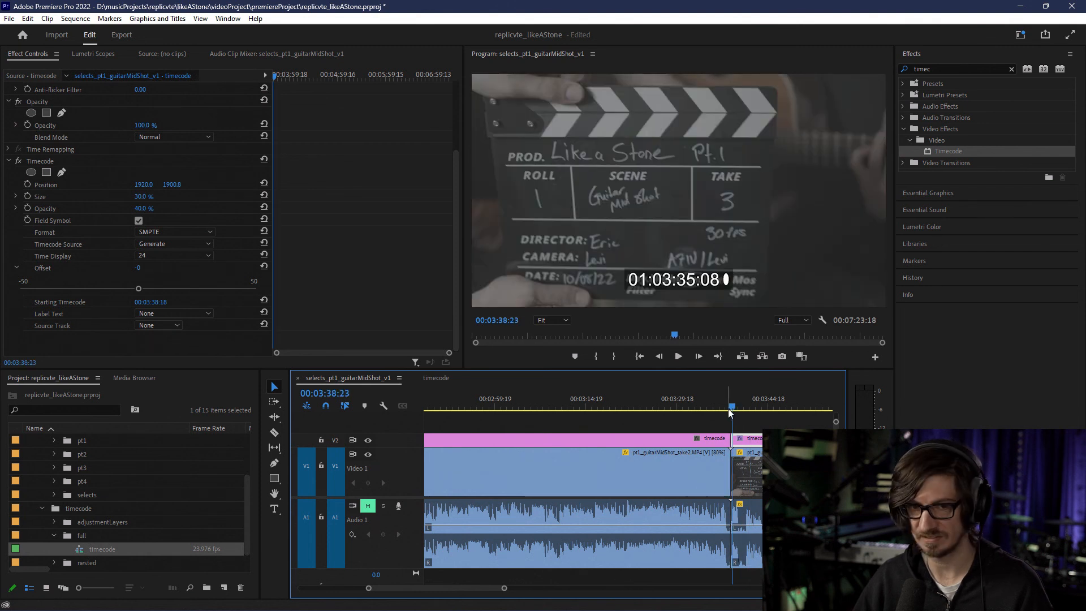
{"action": "key", "text": "Left"}
{"action": "key", "text": "Left"}
{"action": "key", "text": "Left"}
{"action": "key", "text": "Left"}
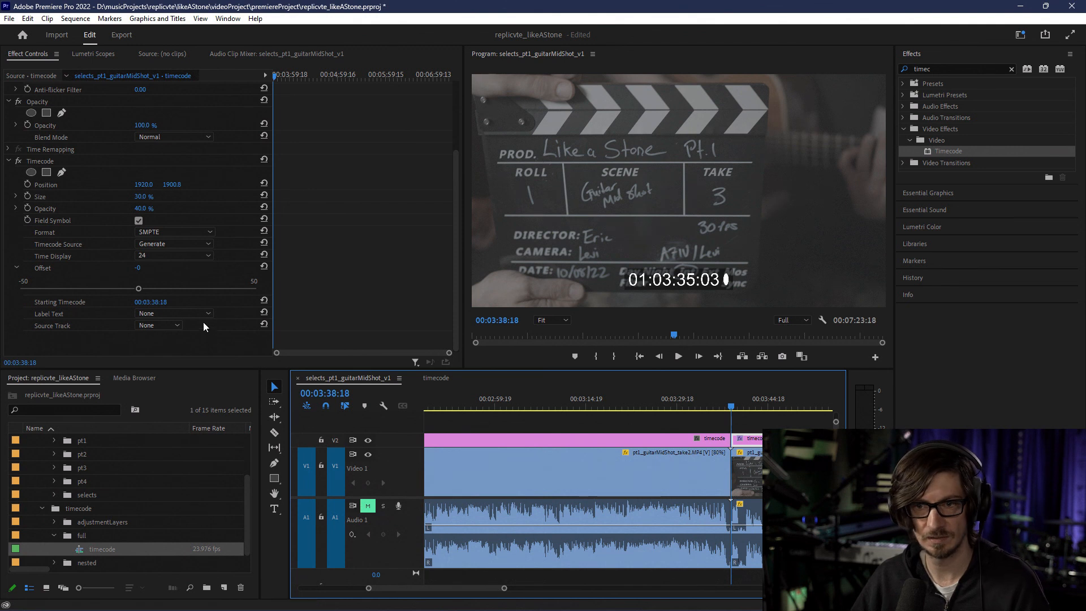
Step: Set the starting timecode on take 3's adjustment layer to 00:00:00:00 and check the timecode at the take's start
{"action": "left_click", "coordinate": [152, 304]}
{"action": "type", "text": "0"}
{"action": "key", "text": "Return"}
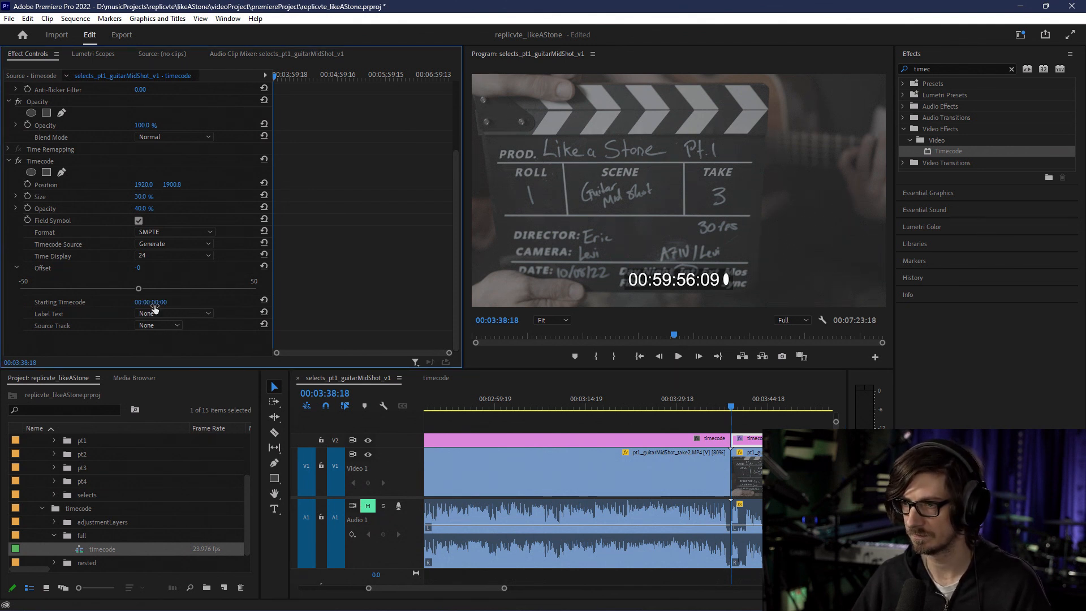
{"action": "left_click_drag", "start_coordinate": [732, 408], "coordinate": [732, 408]}
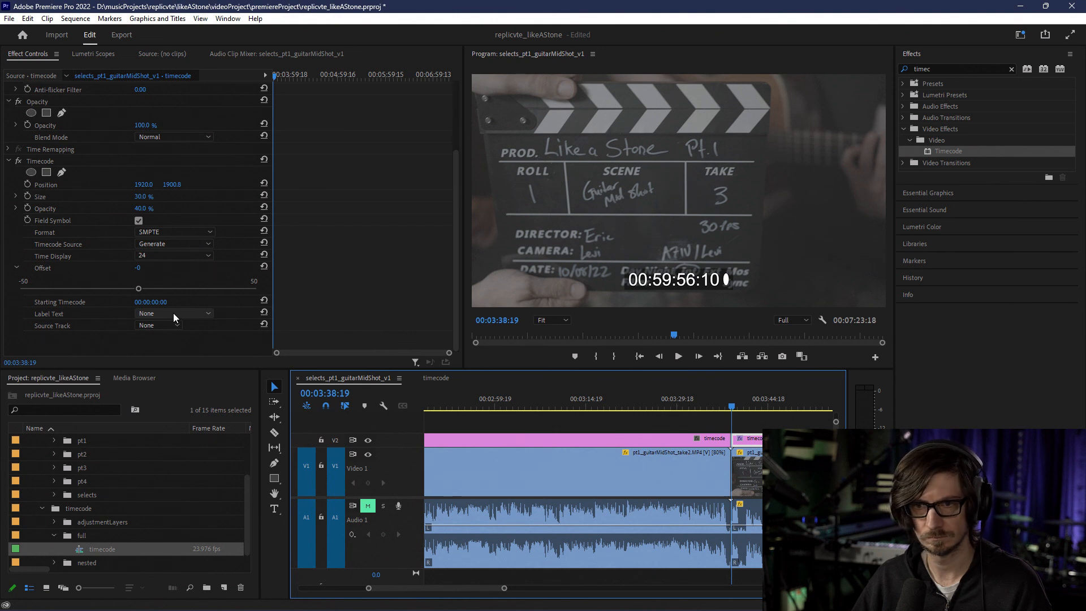
Step: Try Media as the Timecode effect's source, switch back to Generate, and restore the time display to 24
{"action": "left_click", "coordinate": [160, 230]}
{"action": "left_click", "coordinate": [181, 243]}
{"action": "left_click", "coordinate": [176, 243]}
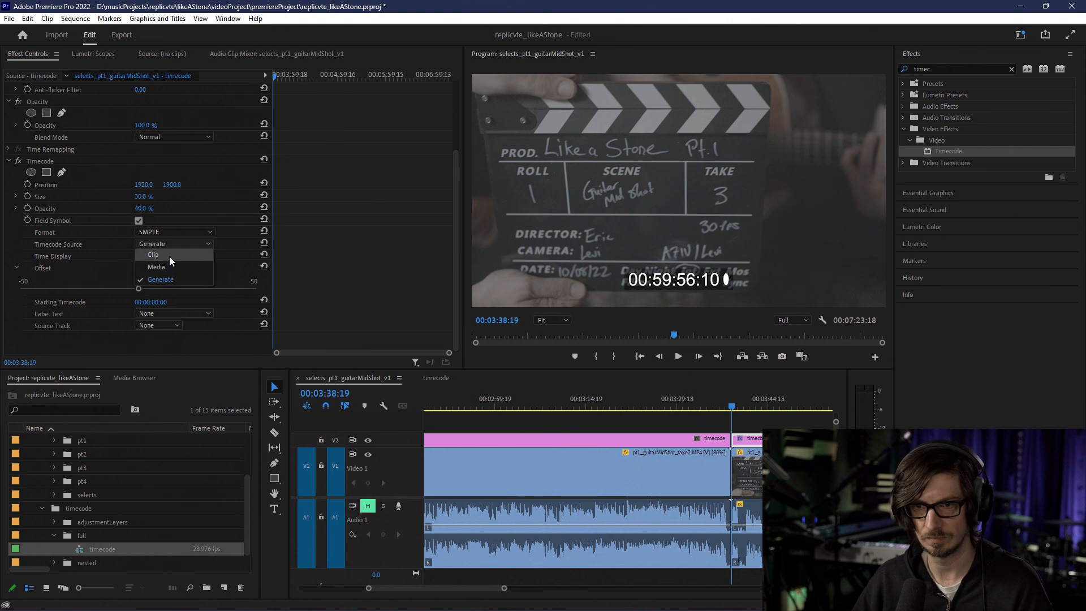
{"action": "left_click", "coordinate": [169, 264]}
{"action": "left_click", "coordinate": [171, 247]}
{"action": "left_click", "coordinate": [167, 275]}
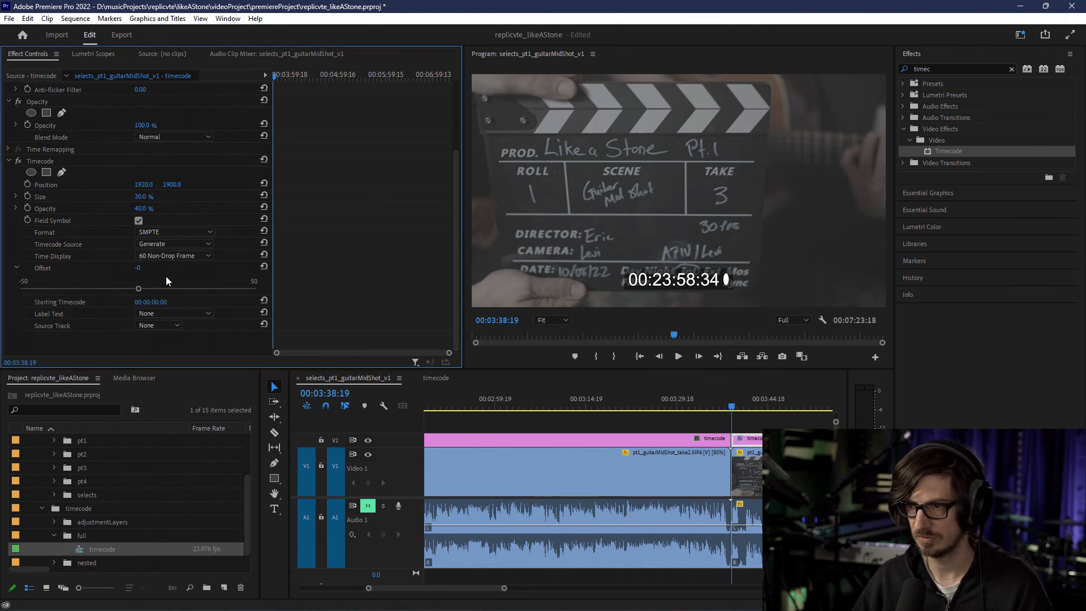
{"action": "left_click", "coordinate": [161, 254]}
{"action": "left_click", "coordinate": [170, 270]}
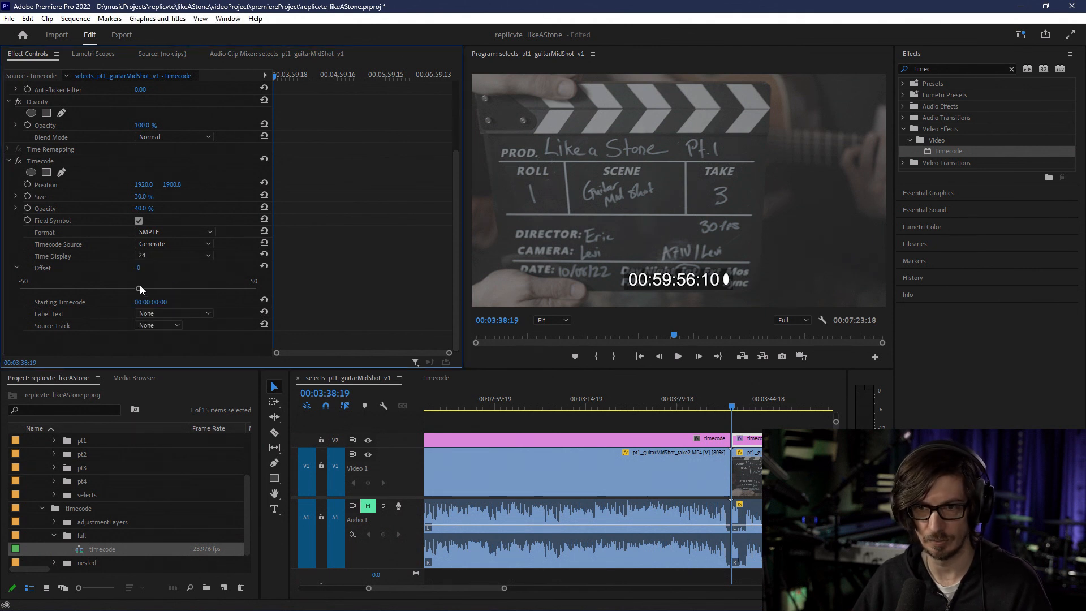
Step: Try a timecode offset of -11 frames and reset the offset to 0
{"action": "left_click_drag", "start_coordinate": [140, 290], "coordinate": [111, 290]}
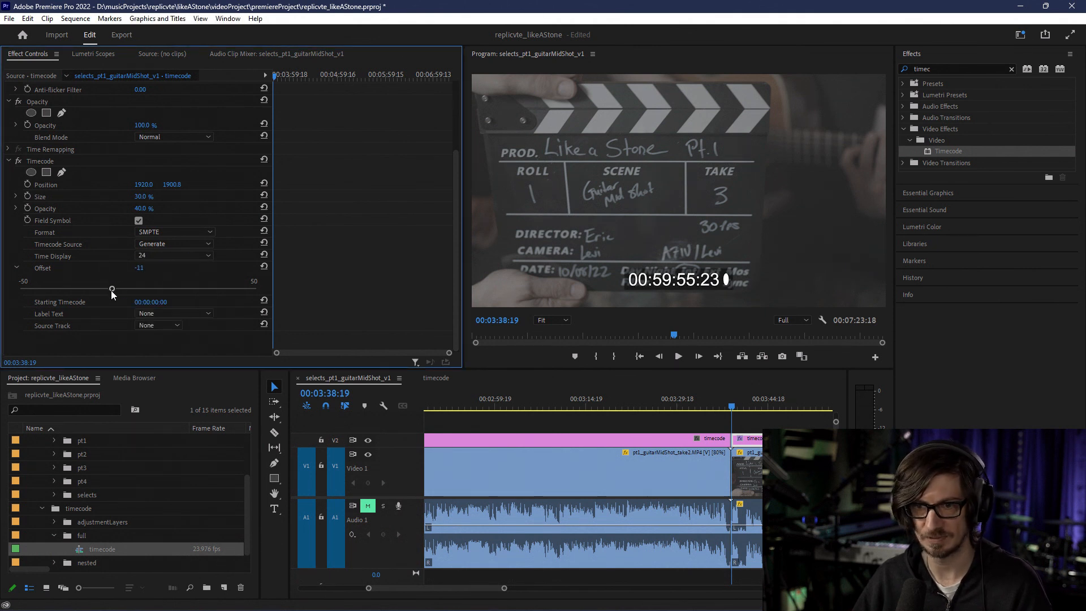
{"action": "left_click", "coordinate": [137, 268]}
{"action": "type", "text": "0"}
{"action": "key", "text": "Return"}
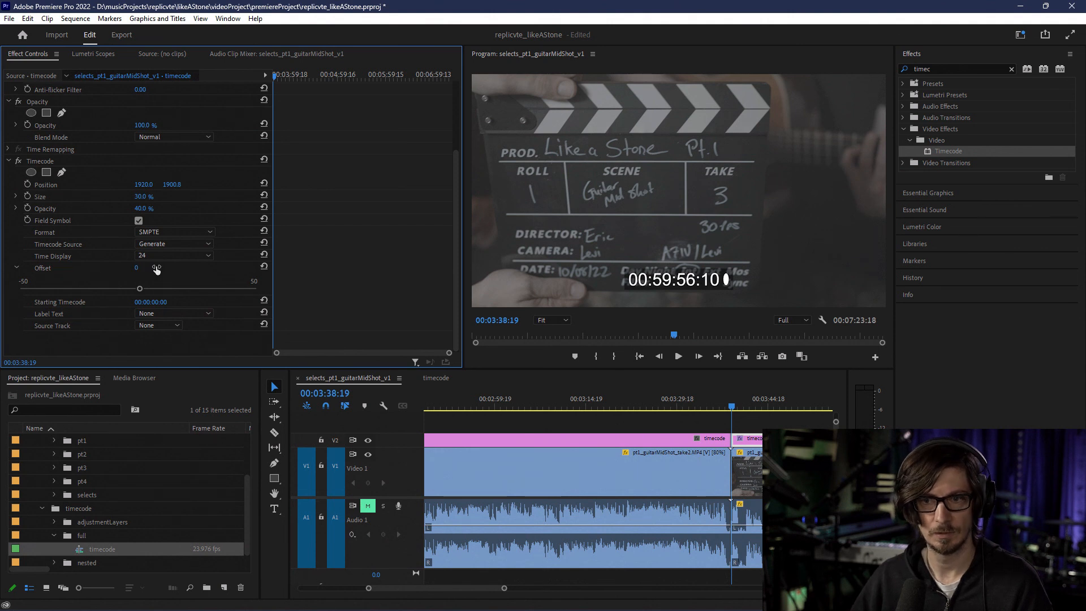
Step: Try Video 1 as the Timecode effect's source track and return it to None
{"action": "left_click", "coordinate": [162, 322]}
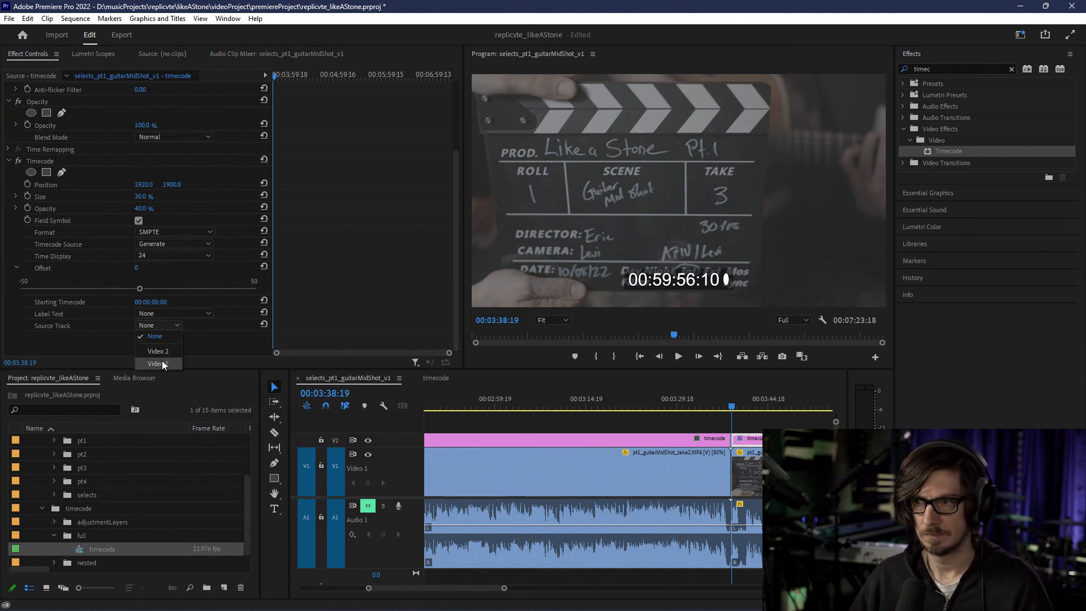
{"action": "left_click", "coordinate": [161, 361]}
{"action": "left_click", "coordinate": [157, 326]}
{"action": "left_click", "coordinate": [158, 341]}
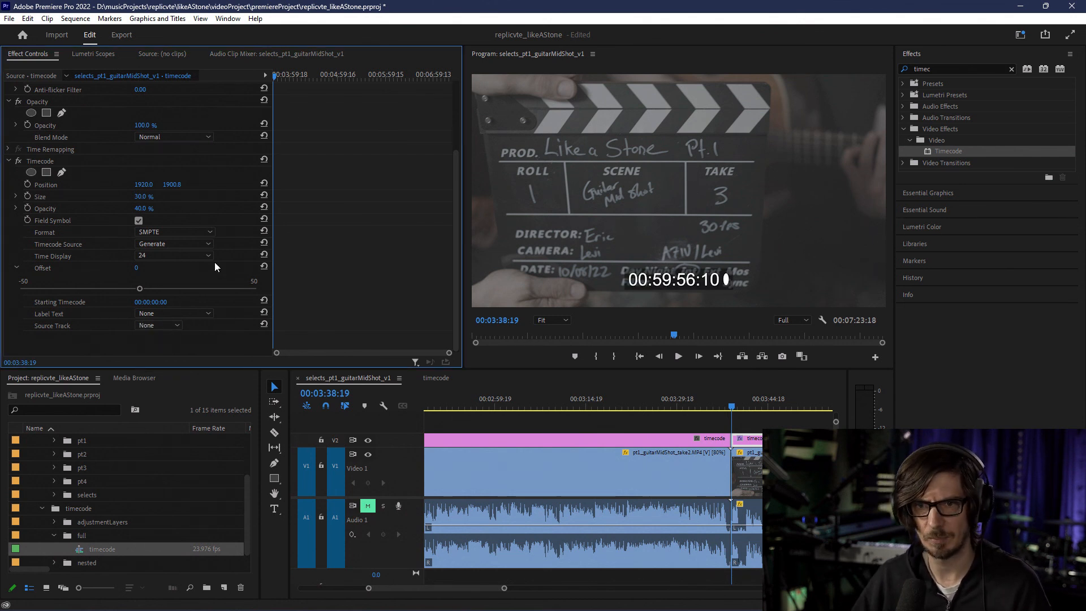
Step: Scrub across the cut into take 3 and its slate to compare the generated timecode with the sequence time
{"action": "left_click", "coordinate": [731, 409]}
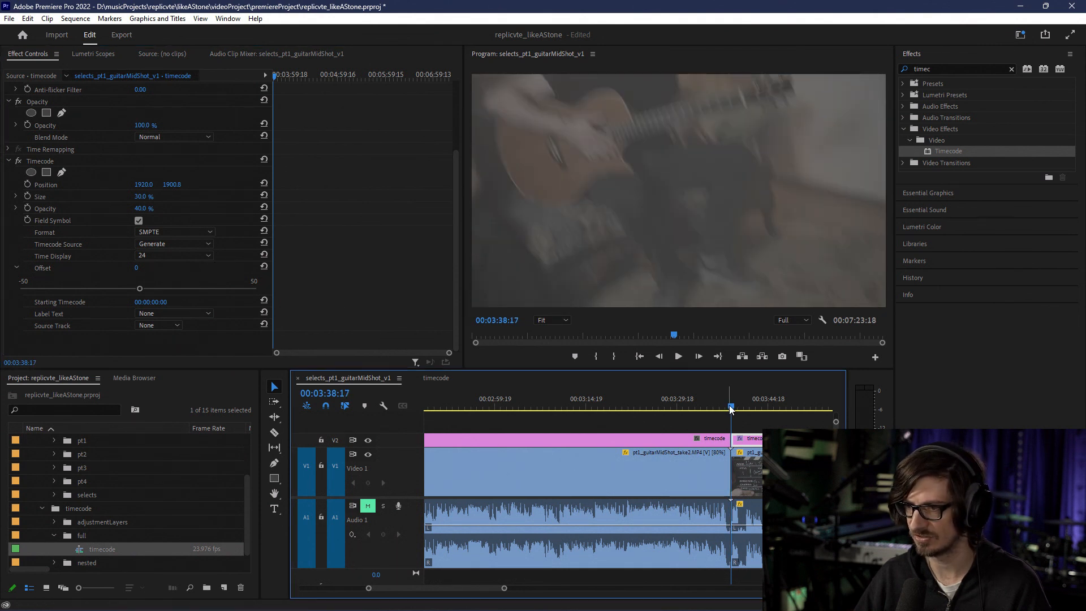
{"action": "left_click_drag", "start_coordinate": [729, 407], "coordinate": [730, 406]}
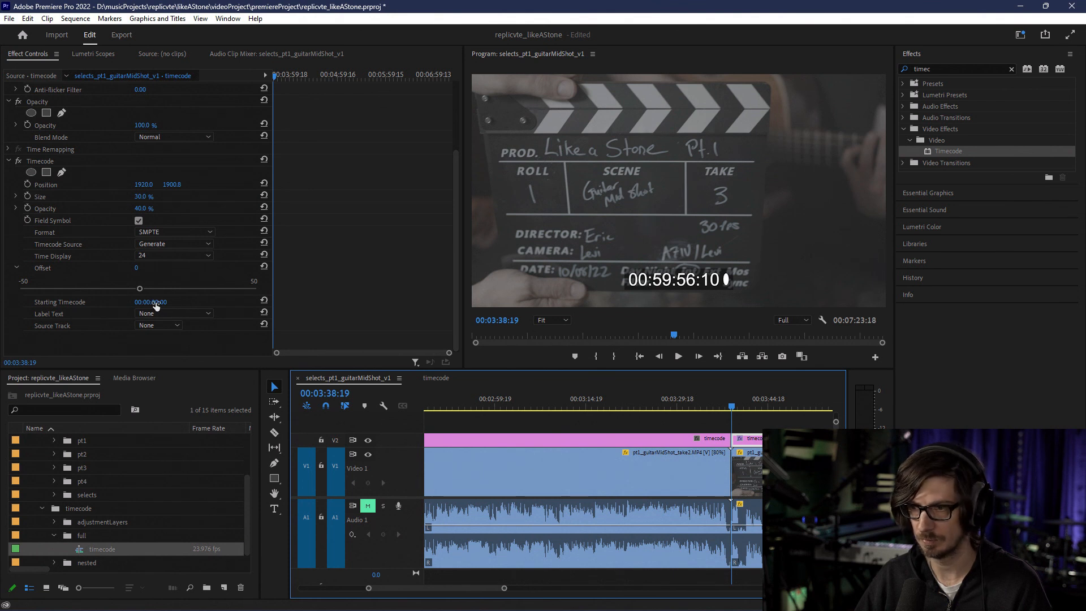
{"action": "left_click_drag", "start_coordinate": [735, 408], "coordinate": [762, 409]}
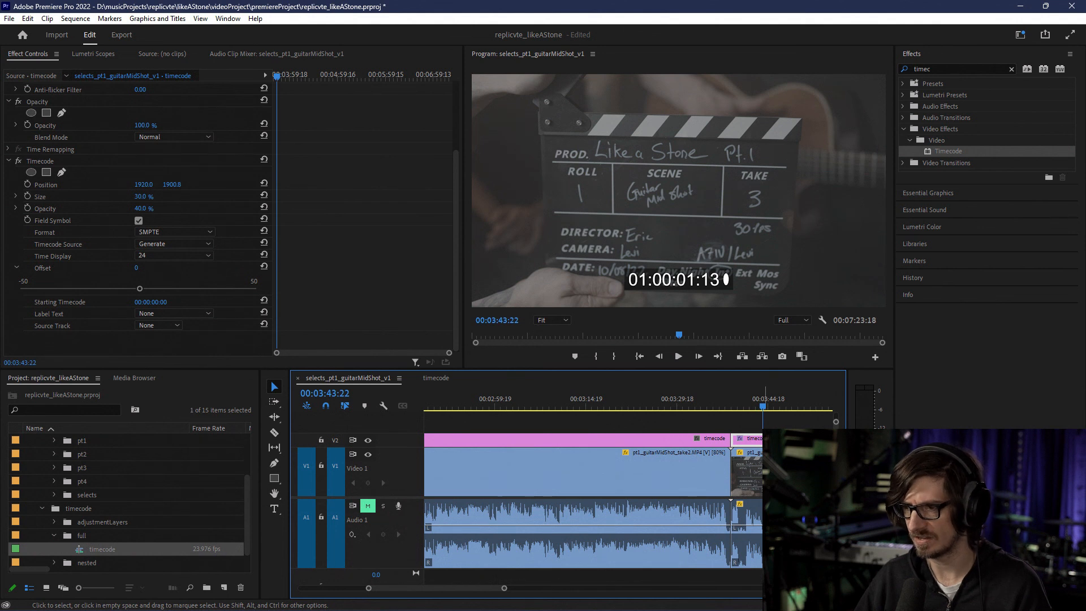
Step: Delete take 3's timecode adjustment layer and extend take 2's adjustment layer to the end of take 3
{"action": "key", "text": "Delete"}
{"action": "key", "text": "minus"}
{"action": "key", "text": "minus"}
{"action": "key", "text": "minus"}
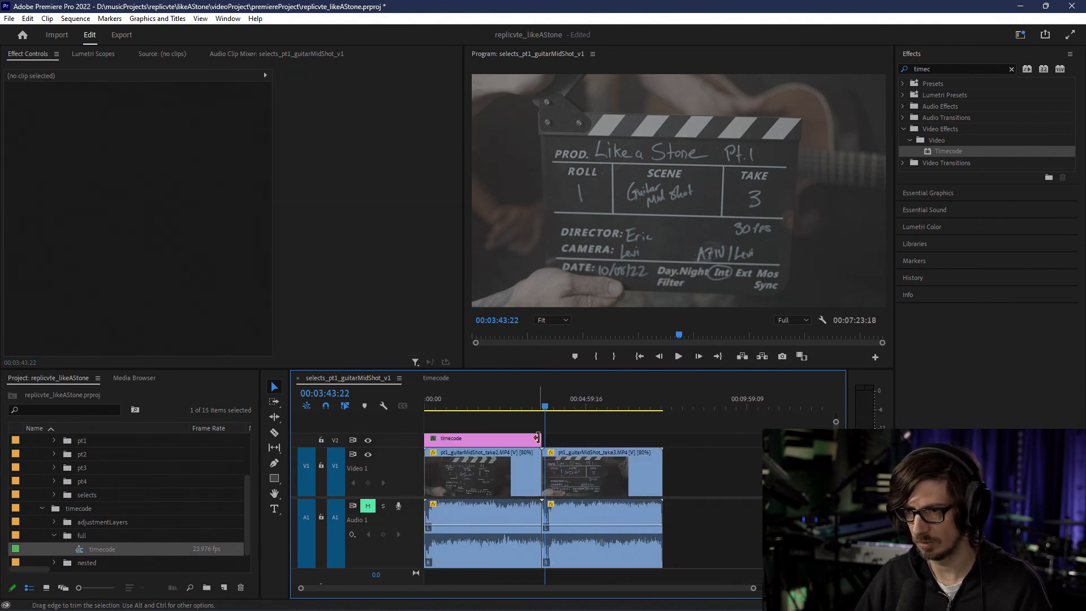
{"action": "left_click_drag", "start_coordinate": [542, 439], "coordinate": [662, 451]}
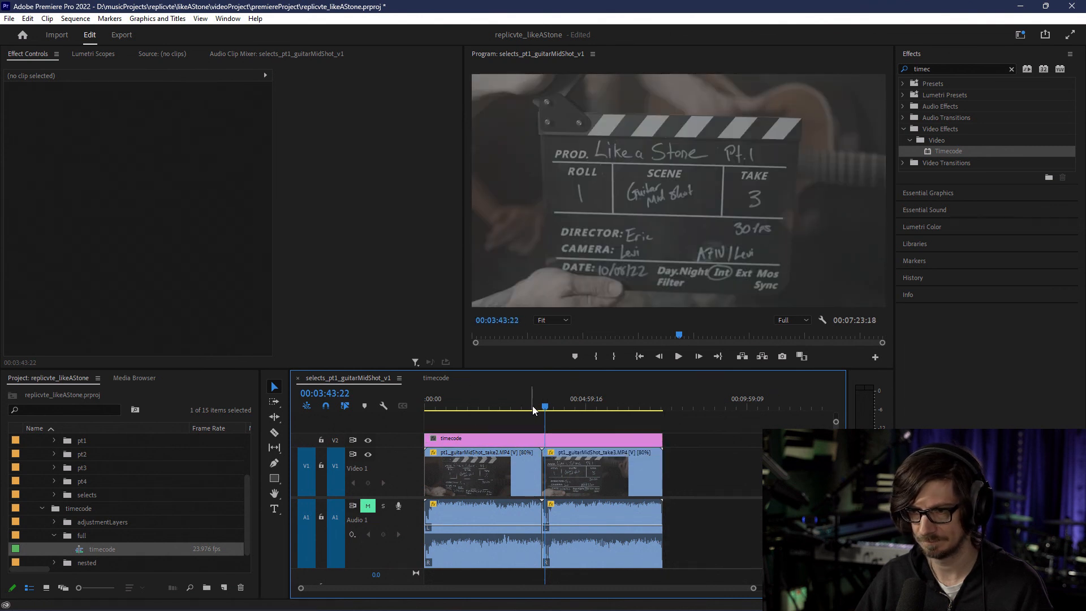
Step: Apply the Timecode effect to the extended timecode adjustment layer, with the playhead at 00:02:43:21 in take 2
{"action": "left_click_drag", "start_coordinate": [543, 410], "coordinate": [511, 408]}
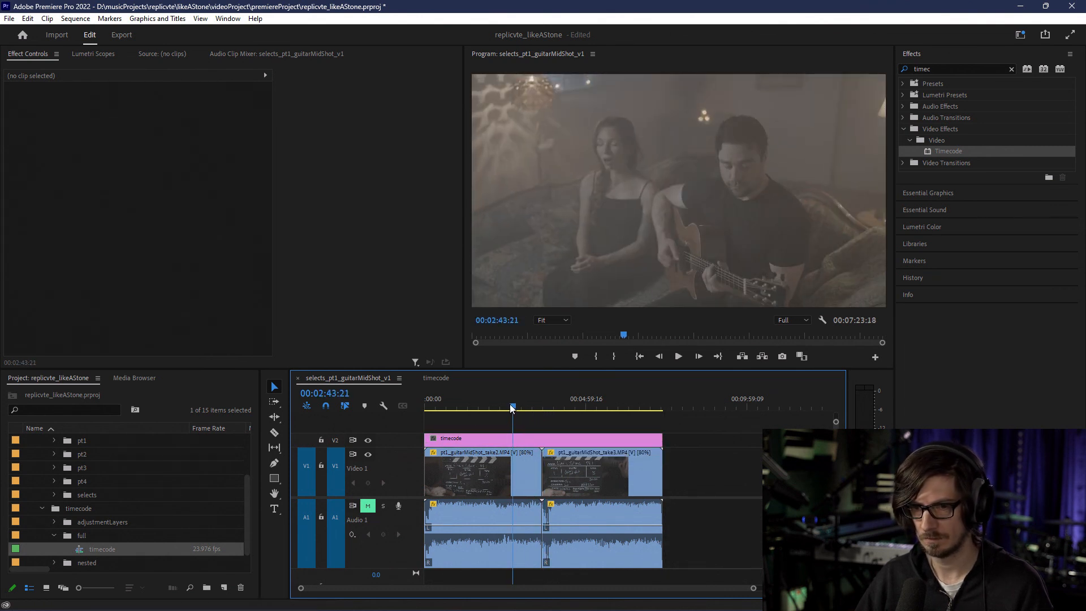
{"action": "left_click", "coordinate": [497, 441]}
{"action": "left_click", "coordinate": [931, 154]}
{"action": "left_click_drag", "start_coordinate": [930, 154], "coordinate": [453, 440]}
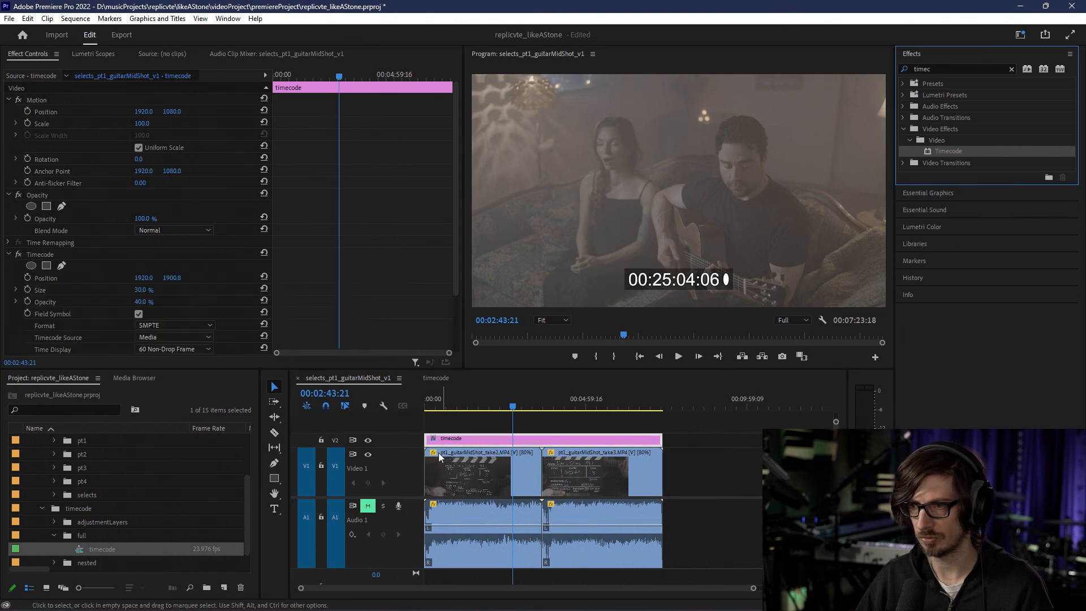
Step: Set the Timecode effect's time display to 24 and source track to Video 1, and check the timecode across both takes
{"action": "left_click", "coordinate": [161, 326]}
{"action": "left_click", "coordinate": [161, 327]}
{"action": "left_click", "coordinate": [192, 348]}
{"action": "left_click", "coordinate": [182, 360]}
{"action": "scroll", "coordinate": [204, 339], "scroll_direction": "down", "scroll_amount": 3}
{"action": "left_click", "coordinate": [165, 328]}
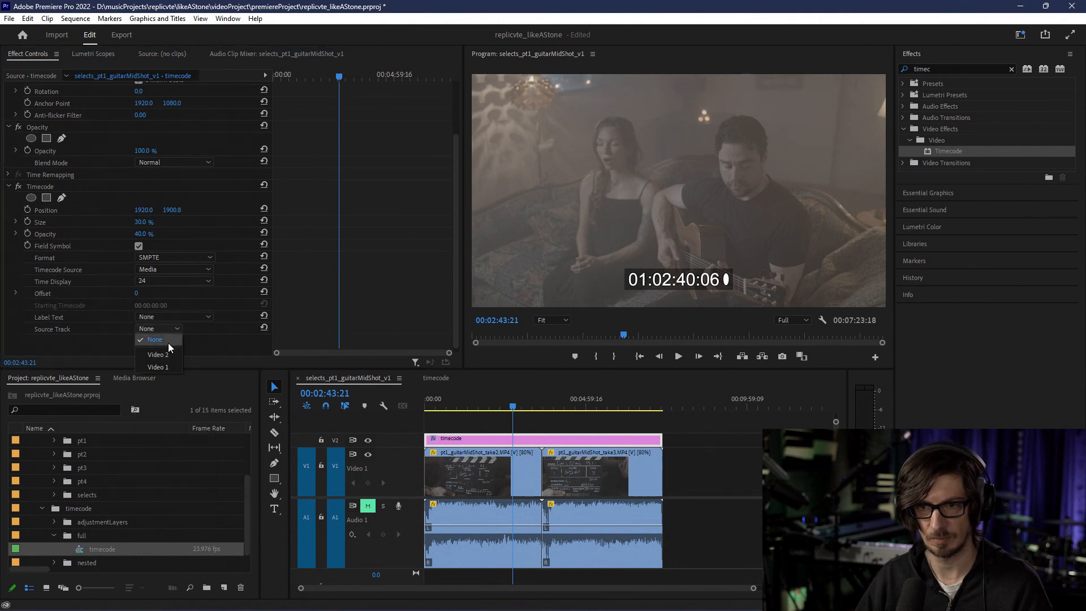
{"action": "left_click", "coordinate": [170, 368]}
{"action": "left_click_drag", "start_coordinate": [513, 406], "coordinate": [540, 408]}
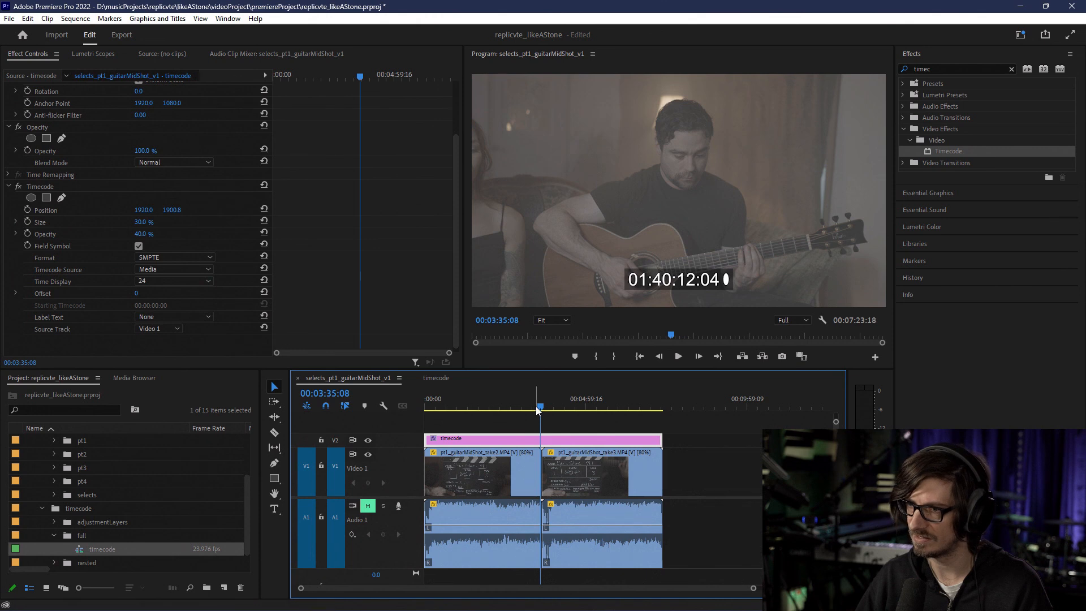
{"action": "left_click_drag", "start_coordinate": [542, 408], "coordinate": [570, 409]}
Step: Look through the clips in the full timecode sequence, from timecode_pt1_guitarMidShot back to timecode_pt1_wideShot, to compare their timecodes
{"action": "left_click", "coordinate": [436, 378]}
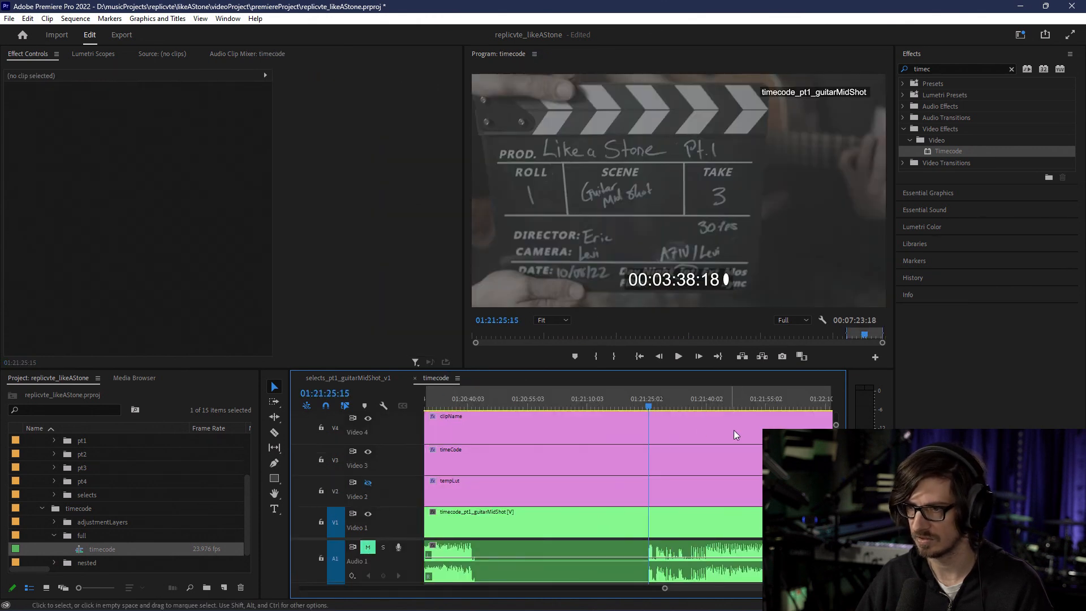
{"action": "mouse_move", "coordinate": [640, 409]}
{"action": "left_mouse_down"}
{"action": "mouse_move", "coordinate": [520, 412]}
{"action": "mouse_move", "coordinate": [660, 409]}
{"action": "left_mouse_up"}
{"action": "scroll", "coordinate": [614, 462], "scroll_direction": "down", "scroll_amount": 8}
{"action": "left_click", "coordinate": [481, 393]}
{"action": "left_click_drag", "start_coordinate": [482, 392], "coordinate": [483, 393]}
{"action": "scroll", "coordinate": [513, 493], "scroll_direction": "down", "scroll_amount": 5}
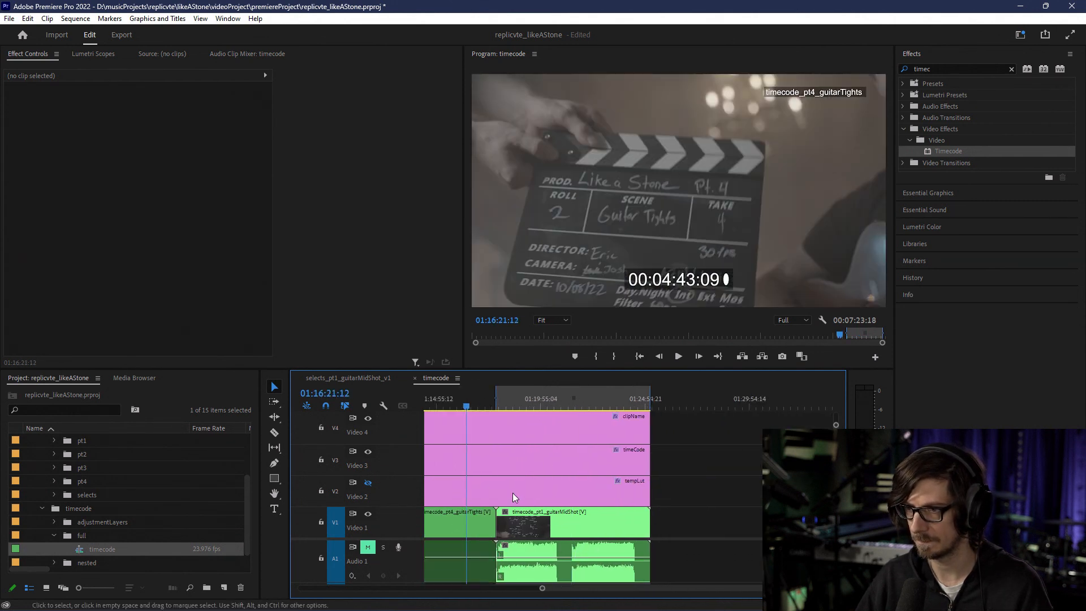
{"action": "scroll", "coordinate": [516, 492], "scroll_direction": "up", "scroll_amount": 12}
{"action": "scroll", "coordinate": [557, 494], "scroll_direction": "down", "scroll_amount": 5}
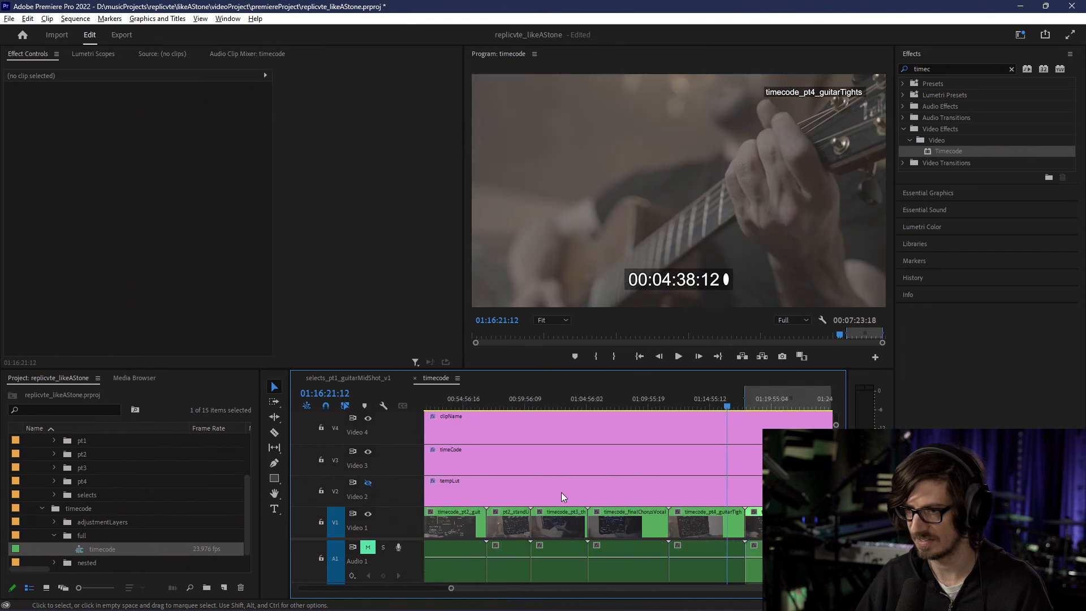
{"action": "left_click", "coordinate": [447, 402]}
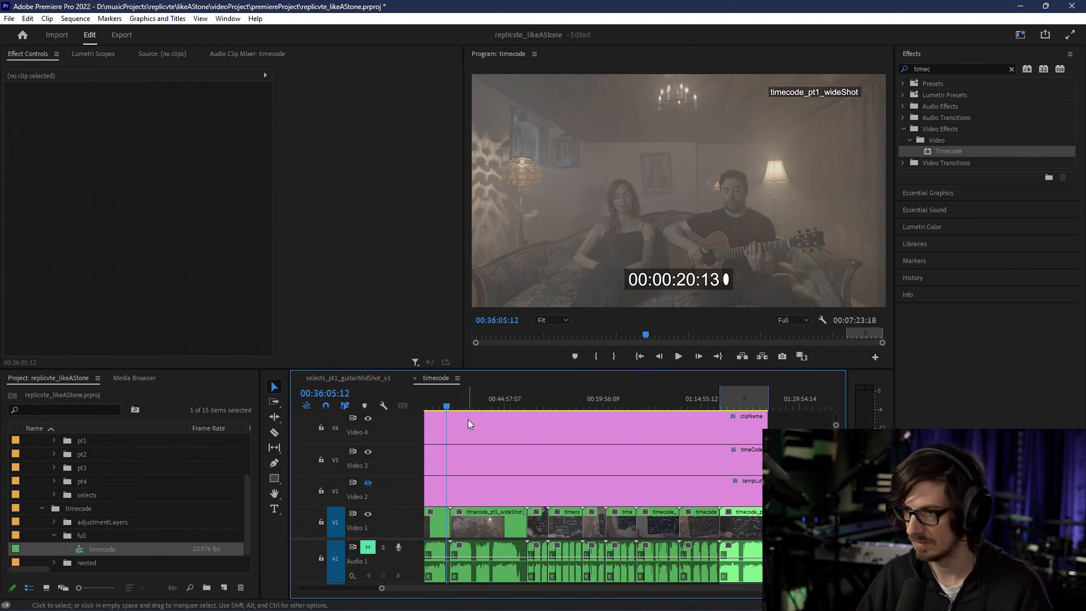
Step: Examine the Timecode effect settings on the timeCode adjustment layer of the full timecode sequence
{"action": "left_click", "coordinate": [447, 470]}
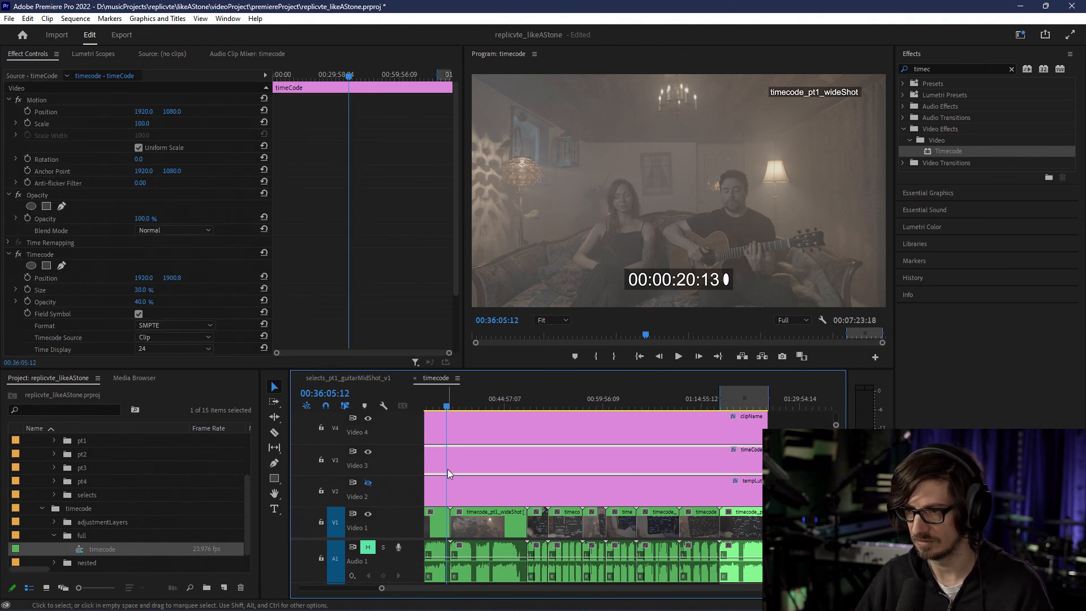
{"action": "scroll", "coordinate": [201, 308], "scroll_direction": "down", "scroll_amount": 1}
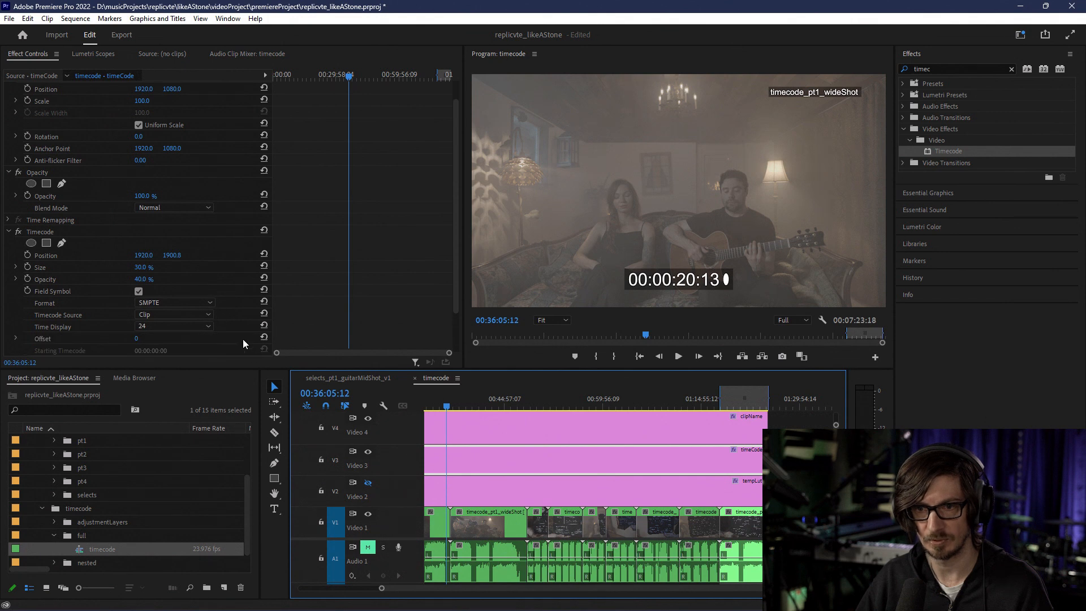
{"action": "scroll", "coordinate": [229, 346], "scroll_direction": "down", "scroll_amount": 2}
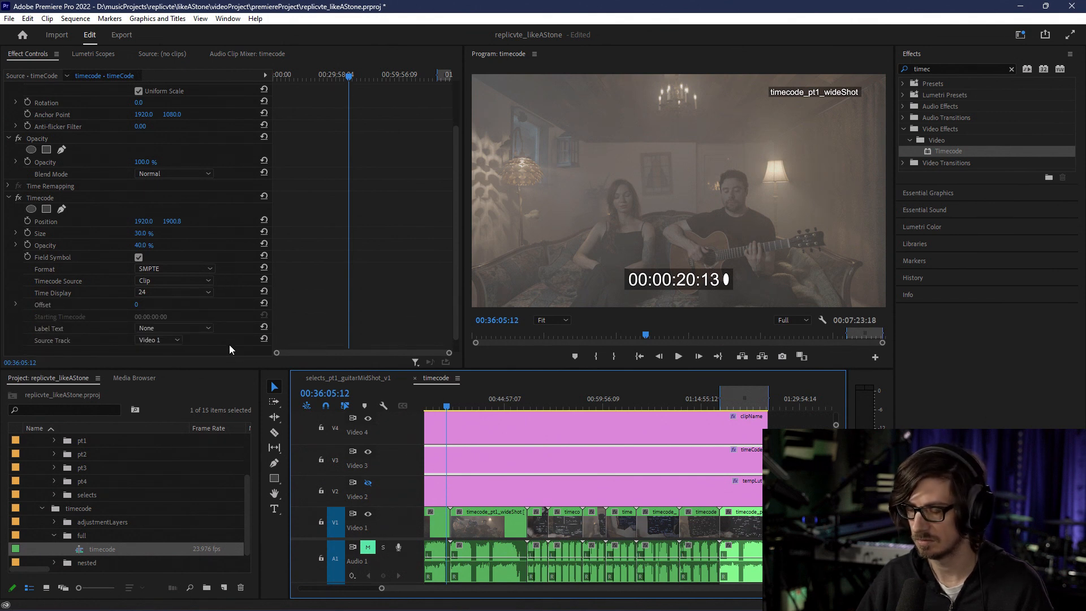
{"action": "left_click_drag", "start_coordinate": [475, 588], "coordinate": [348, 588]}
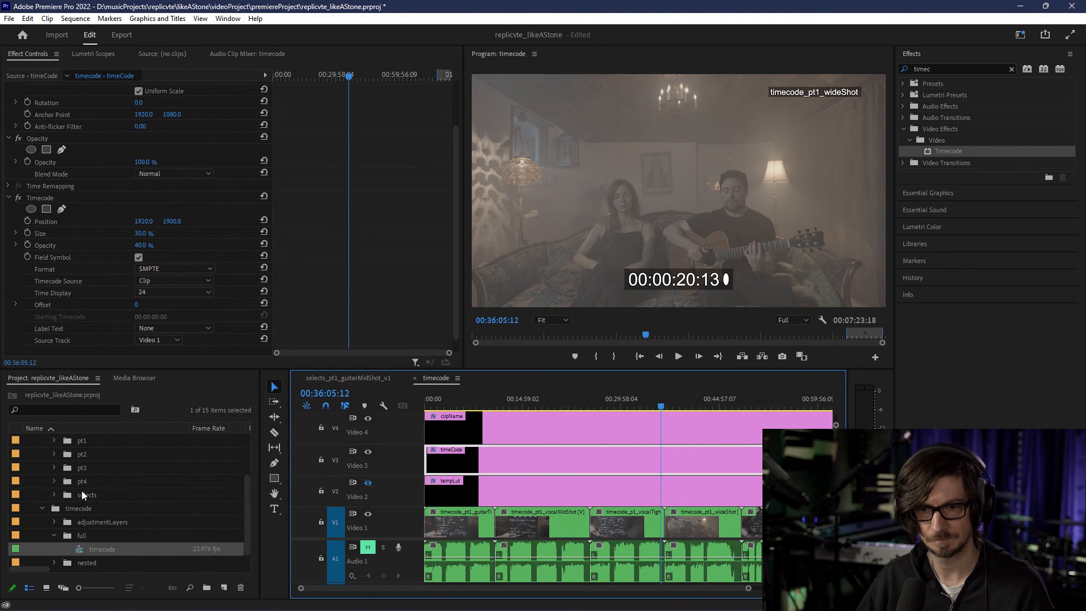
{"action": "scroll", "coordinate": [83, 492], "scroll_direction": "down", "scroll_amount": 1}
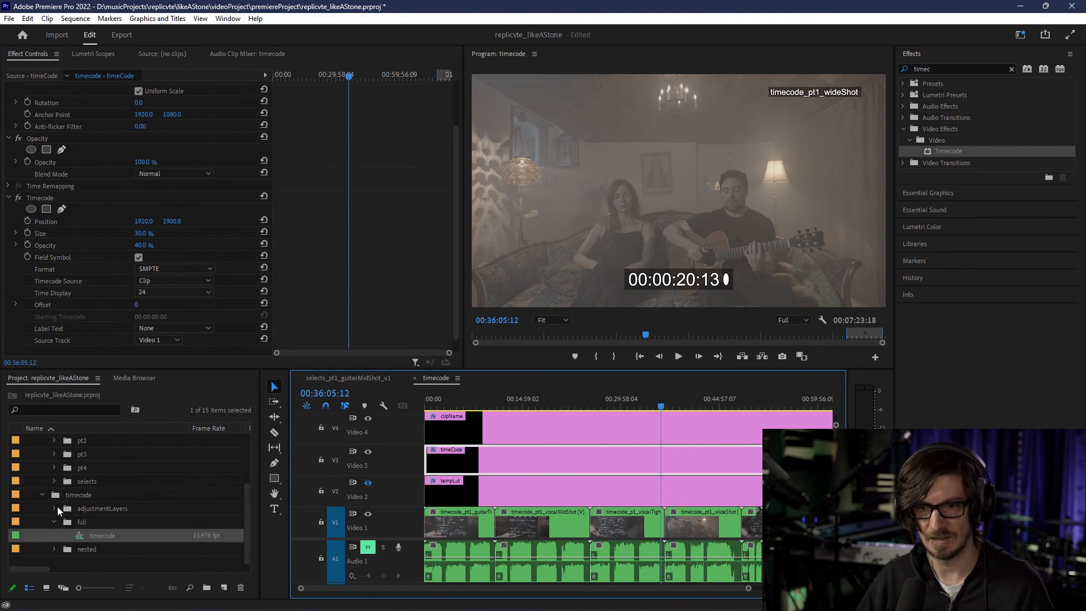
Step: Return to the selects_pt1_guitarMidShot_v1 sequence and check the timecode at its first frame
{"action": "left_click", "coordinate": [338, 378]}
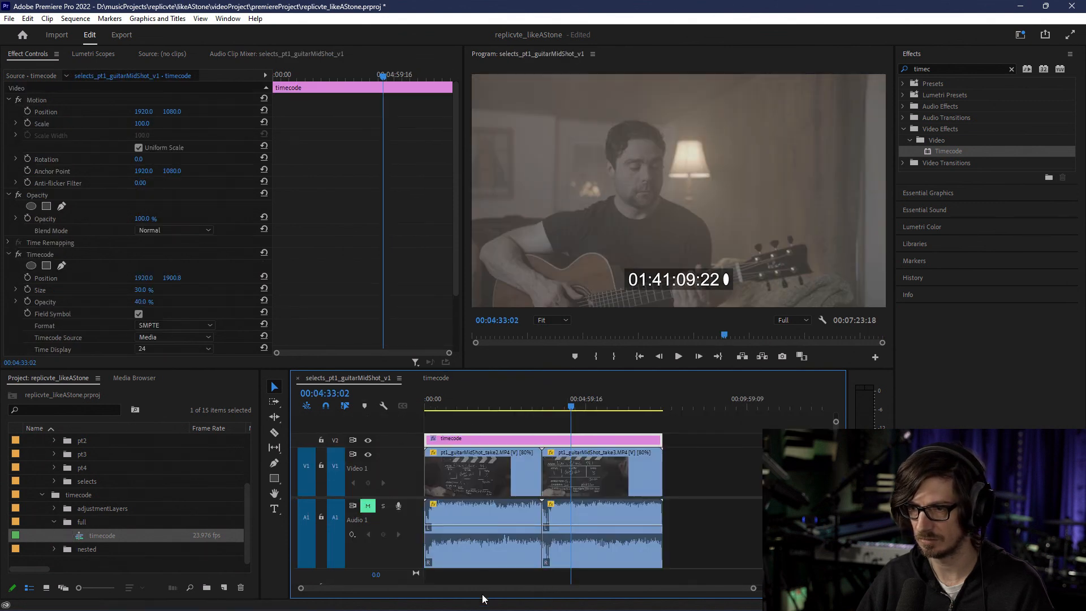
{"action": "left_click", "coordinate": [443, 407]}
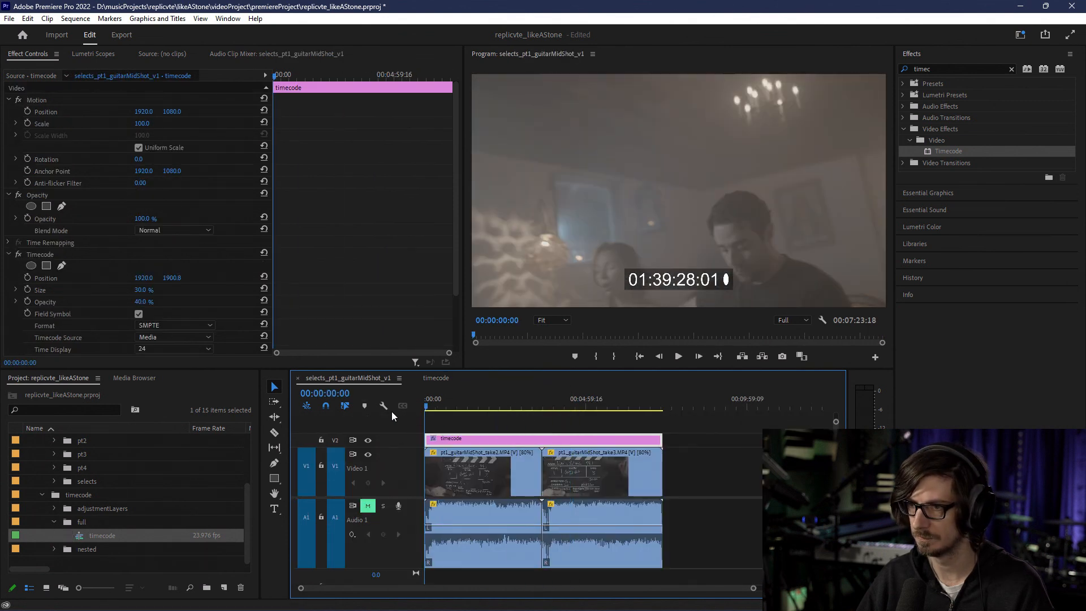
{"action": "key", "text": "Home"}
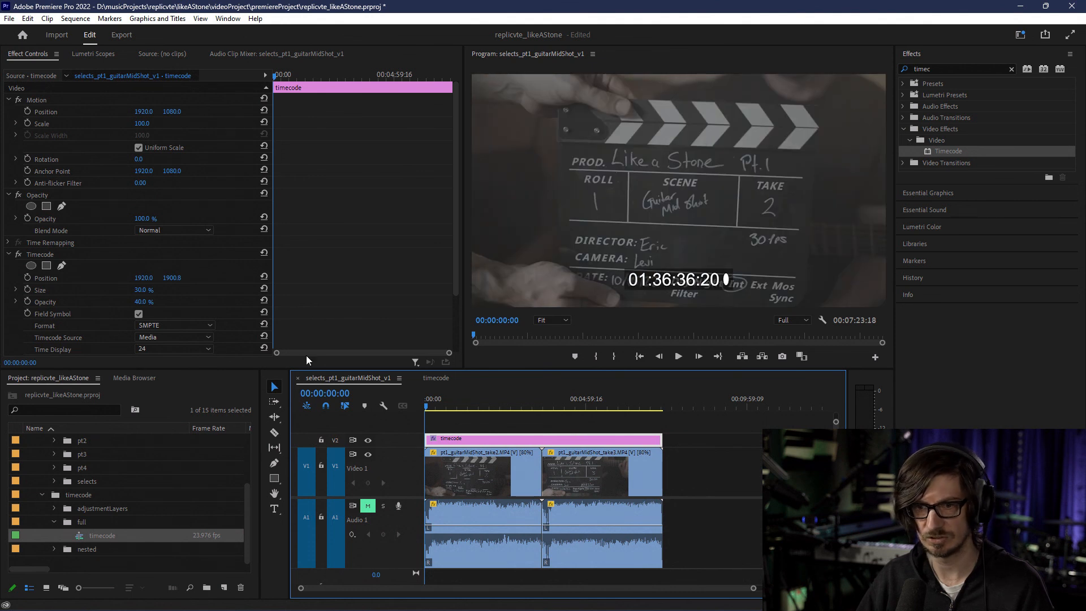
Step: Set the adjustment layer's Timecode source to Clip and check the timecode across both takes
{"action": "scroll", "coordinate": [226, 309], "scroll_direction": "down", "scroll_amount": 3}
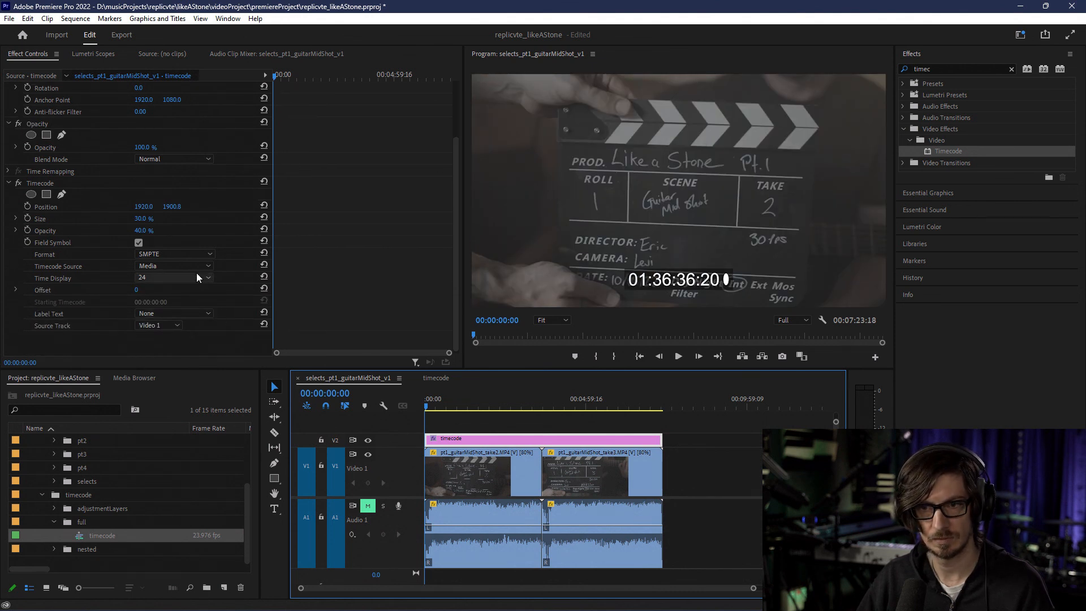
{"action": "left_click", "coordinate": [194, 255]}
{"action": "left_click", "coordinate": [192, 266]}
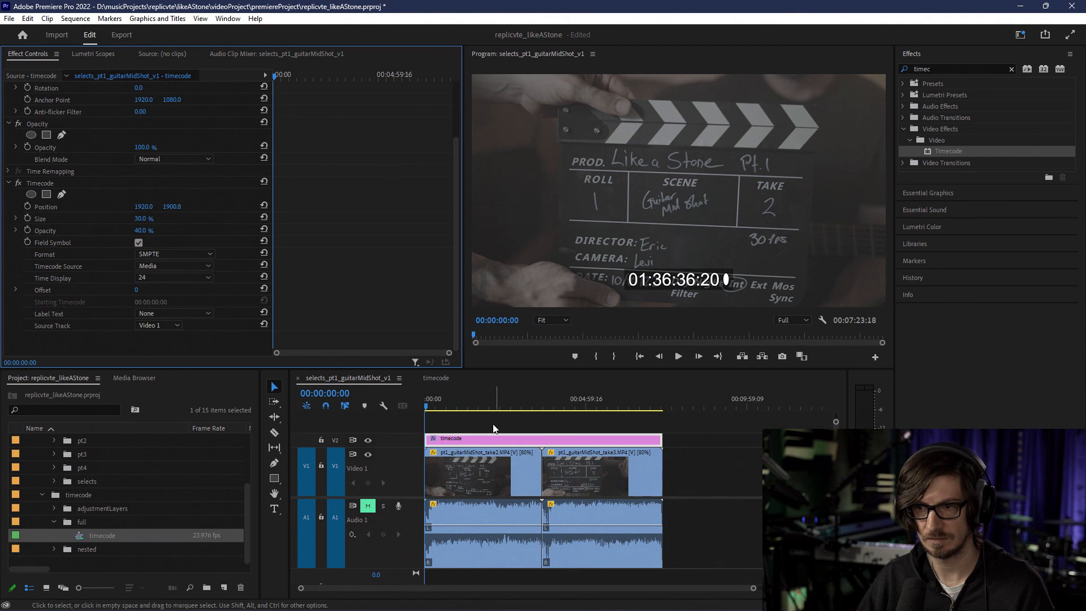
{"action": "left_click", "coordinate": [481, 439]}
{"action": "key", "text": "backslash"}
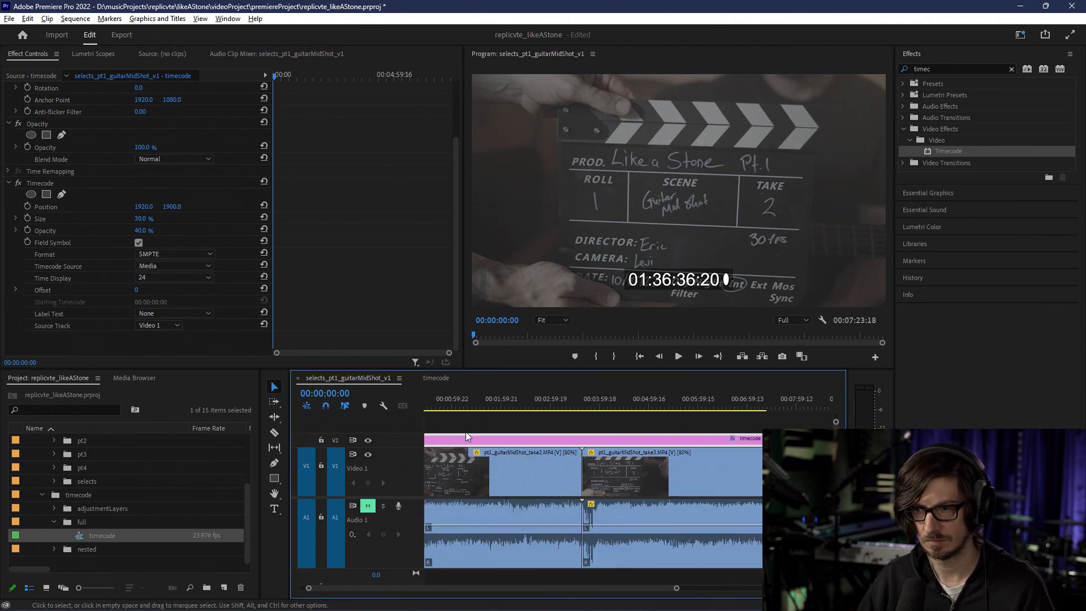
{"action": "scroll", "coordinate": [468, 438], "scroll_direction": "down", "scroll_amount": 2}
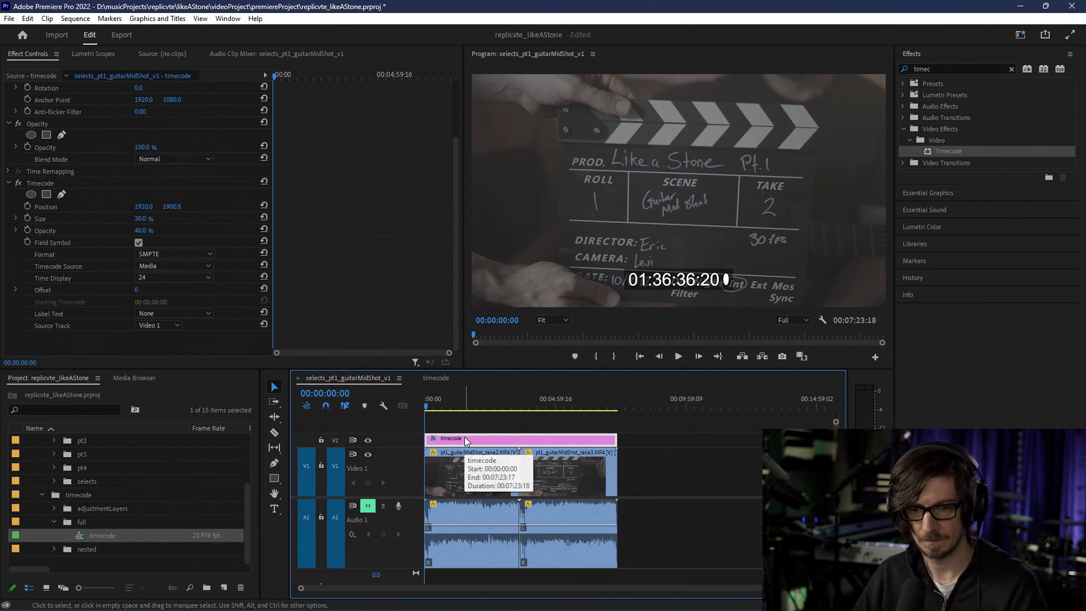
{"action": "key", "text": "ctrl+equal"}
{"action": "key", "text": "ctrl+equal"}
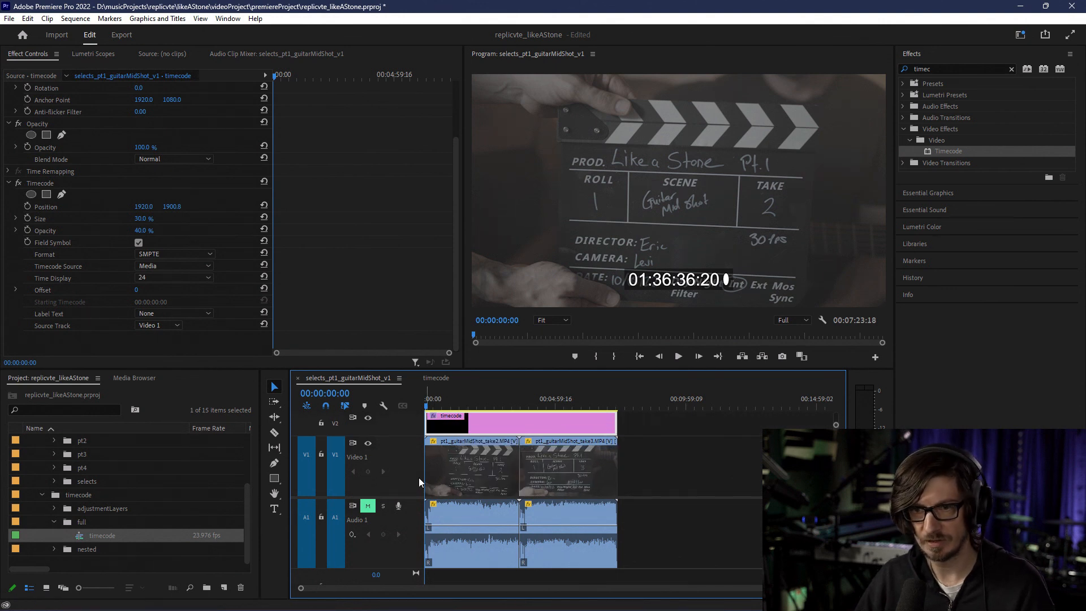
{"action": "left_click", "coordinate": [169, 266]}
{"action": "left_click", "coordinate": [169, 277]}
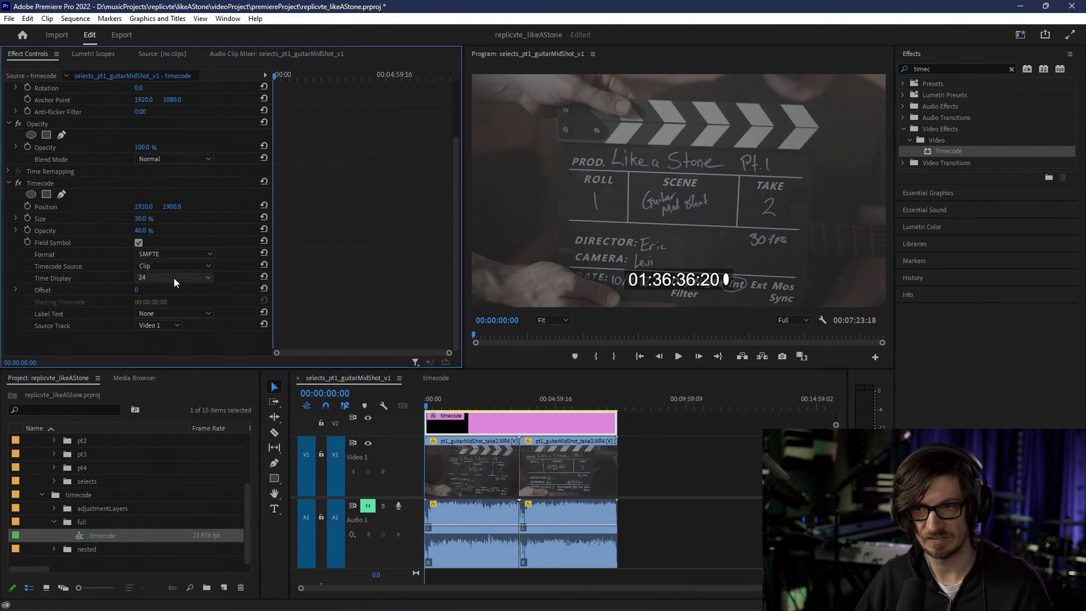
{"action": "left_click_drag", "start_coordinate": [428, 406], "coordinate": [533, 405]}
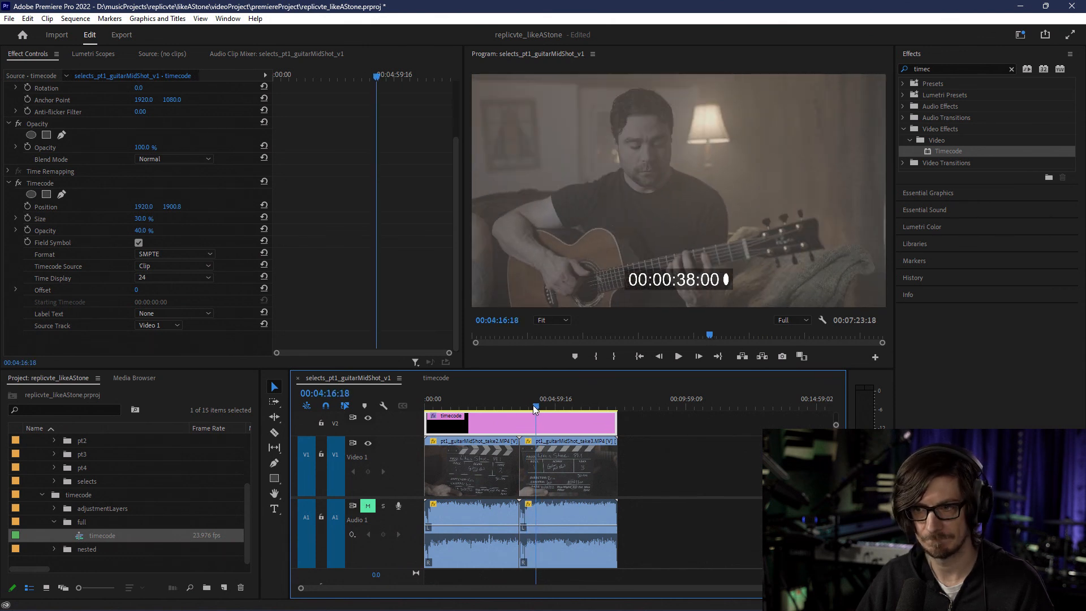
{"action": "left_click_drag", "start_coordinate": [533, 405], "coordinate": [530, 404]}
Step: Set the Timecode source to Generate and its source track to None, and check the timecode at the first frame
{"action": "left_click", "coordinate": [162, 267]}
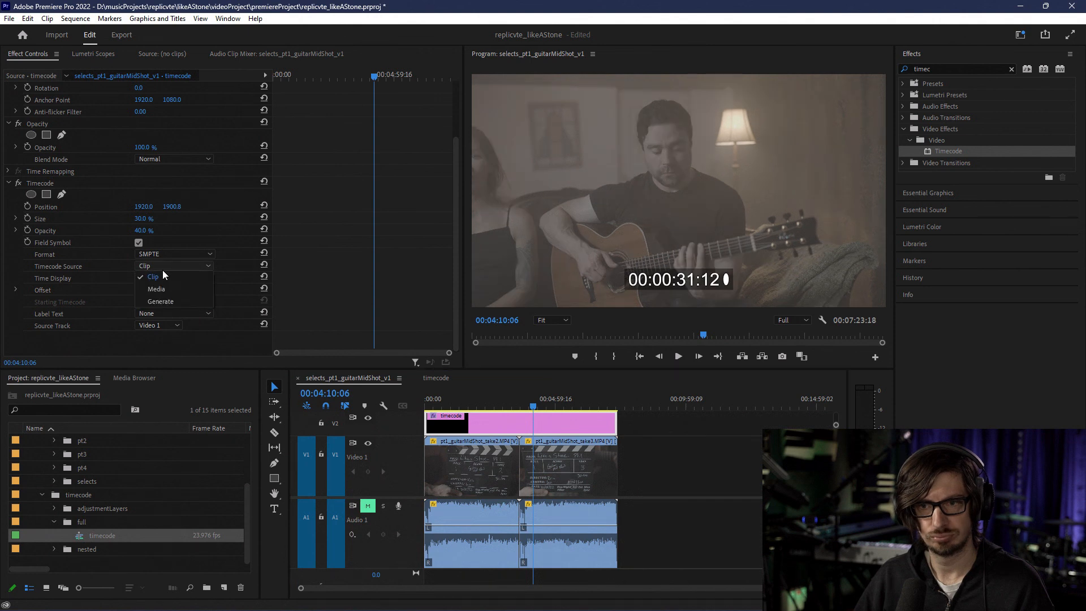
{"action": "left_click", "coordinate": [172, 302]}
{"action": "left_click", "coordinate": [161, 326]}
{"action": "left_click", "coordinate": [163, 331]}
{"action": "left_click_drag", "start_coordinate": [533, 406], "coordinate": [424, 403]}
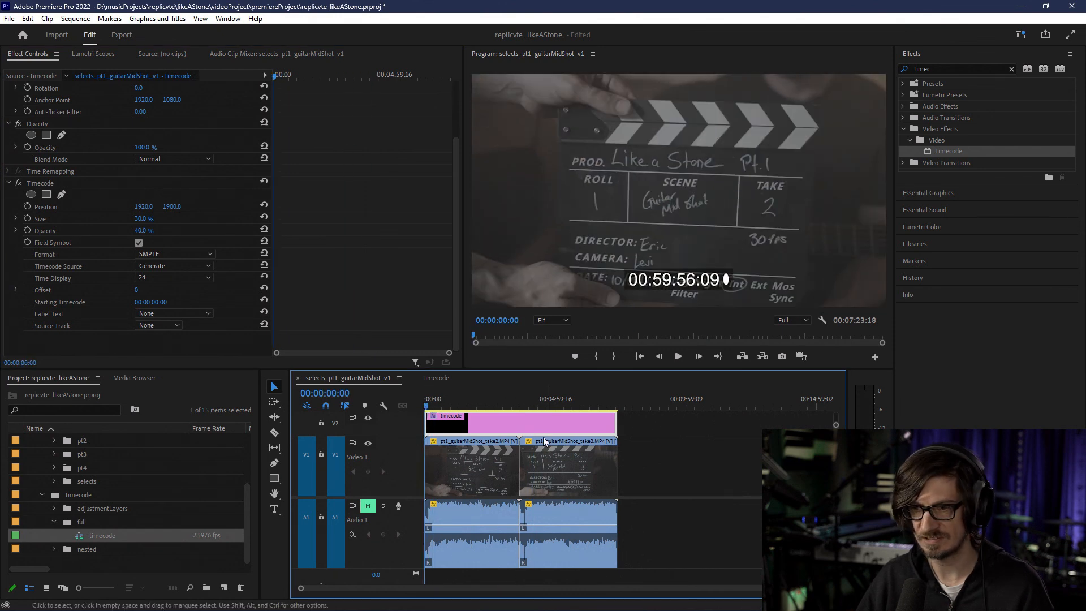
Step: Delete the Timecode effect from the timecode adjustment layer above the takes
{"action": "scroll", "coordinate": [478, 468], "scroll_direction": "up", "scroll_amount": 7}
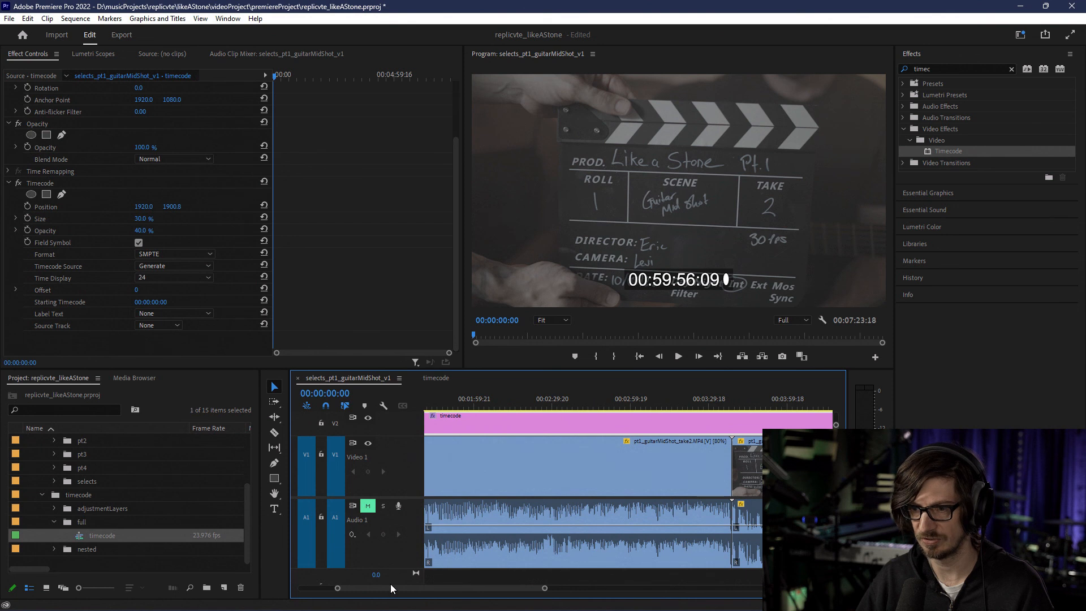
{"action": "left_click_drag", "start_coordinate": [358, 590], "coordinate": [321, 590]}
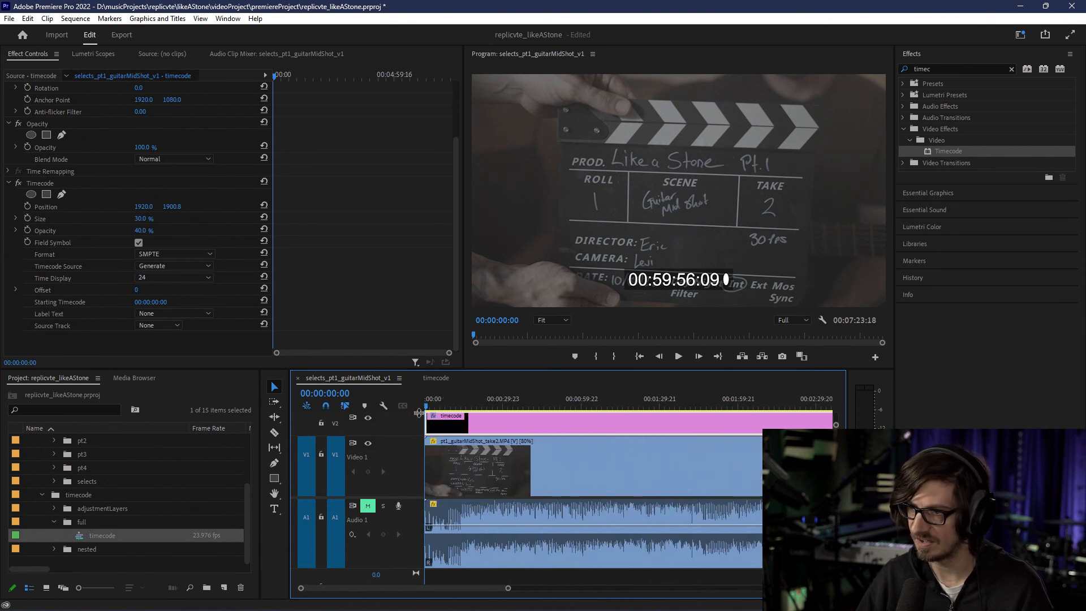
{"action": "scroll", "coordinate": [493, 446], "scroll_direction": "up", "scroll_amount": 6}
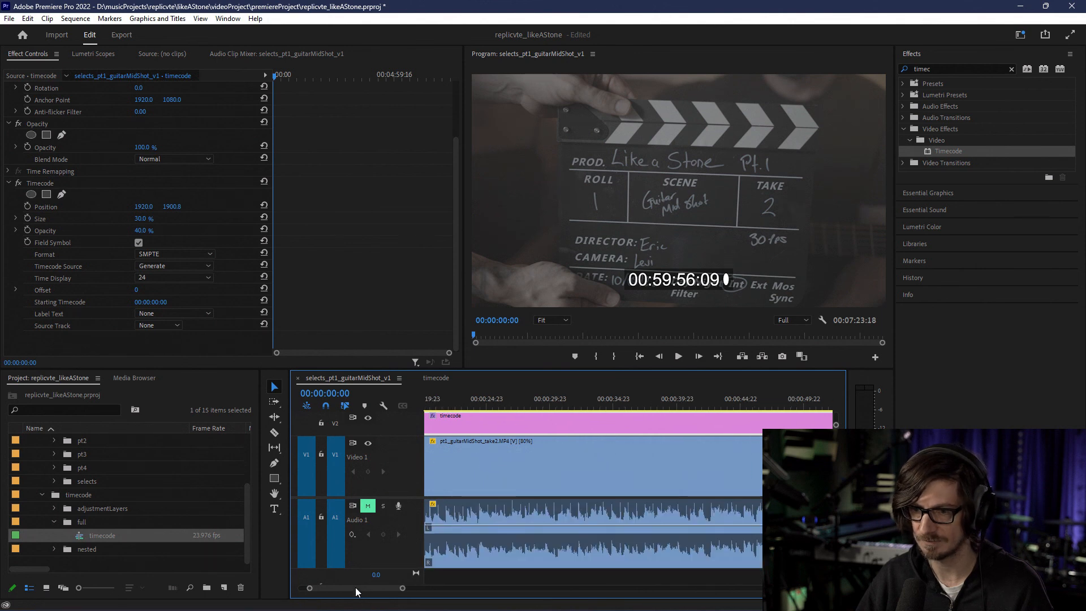
{"action": "left_click_drag", "start_coordinate": [357, 592], "coordinate": [331, 591]}
{"action": "mouse_move", "coordinate": [425, 403]}
{"action": "left_mouse_down"}
{"action": "mouse_move", "coordinate": [441, 404]}
{"action": "mouse_move", "coordinate": [409, 404]}
{"action": "left_mouse_up"}
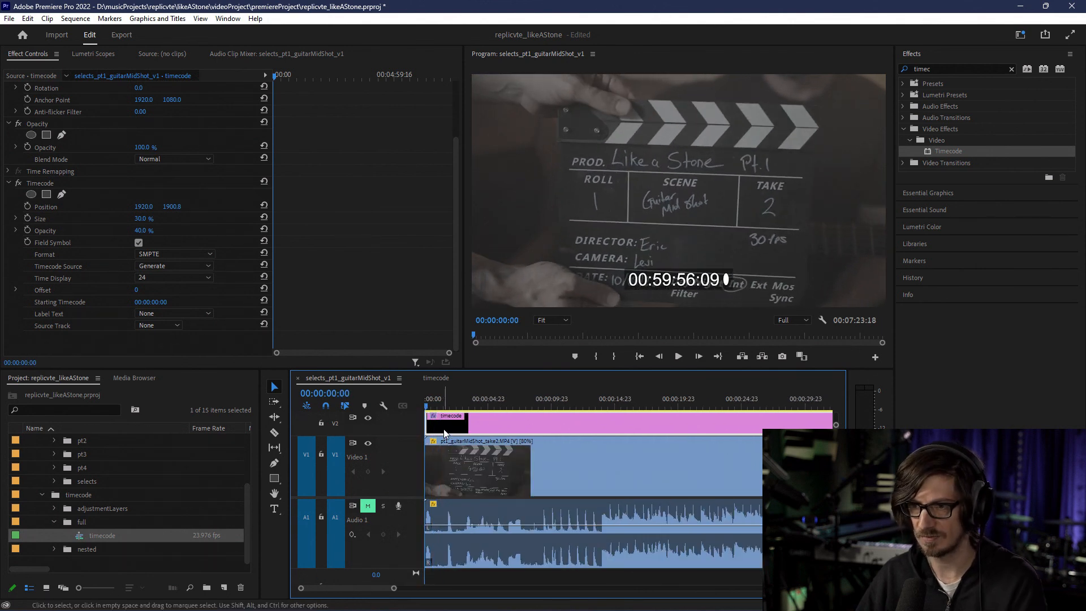
{"action": "left_click", "coordinate": [43, 182]}
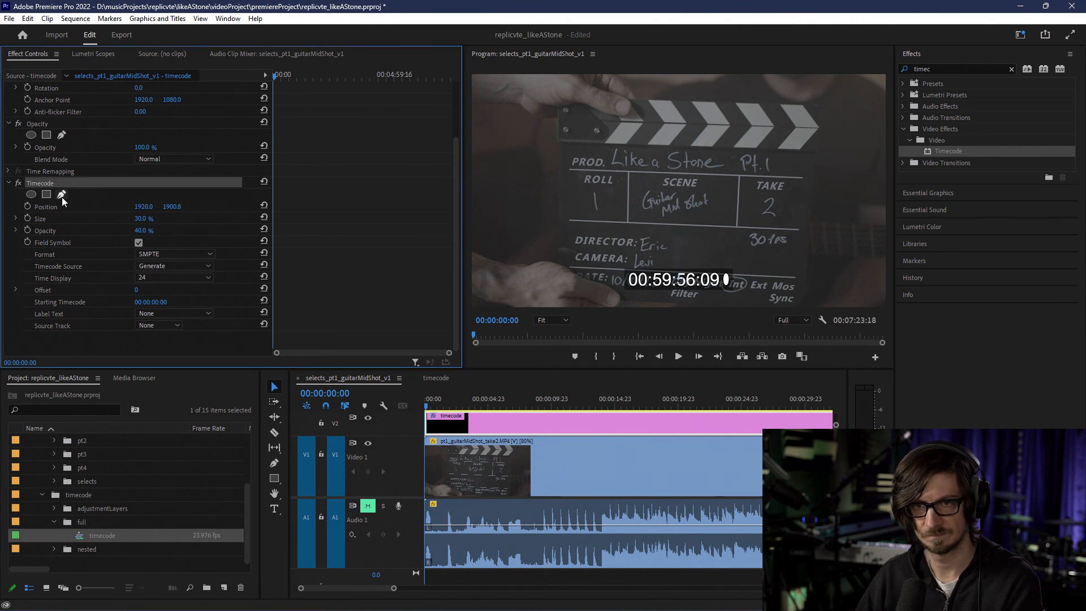
{"action": "key", "text": "Delete"}
Step: Try to extend the start of the timecode adjustment layer to an earlier point
{"action": "left_click", "coordinate": [431, 421]}
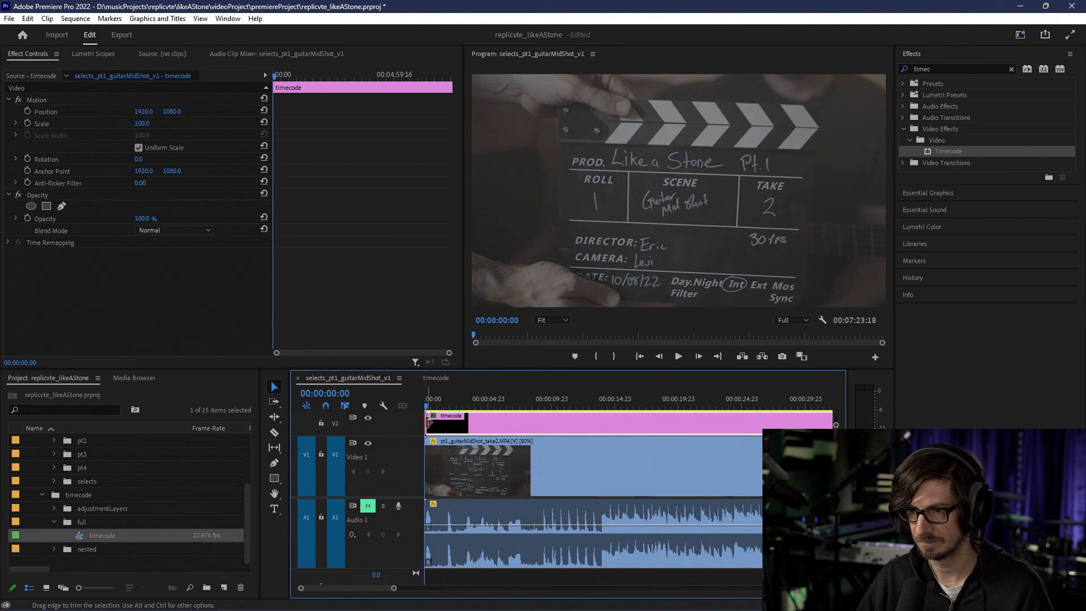
{"action": "left_click_drag", "start_coordinate": [433, 422], "coordinate": [392, 421]}
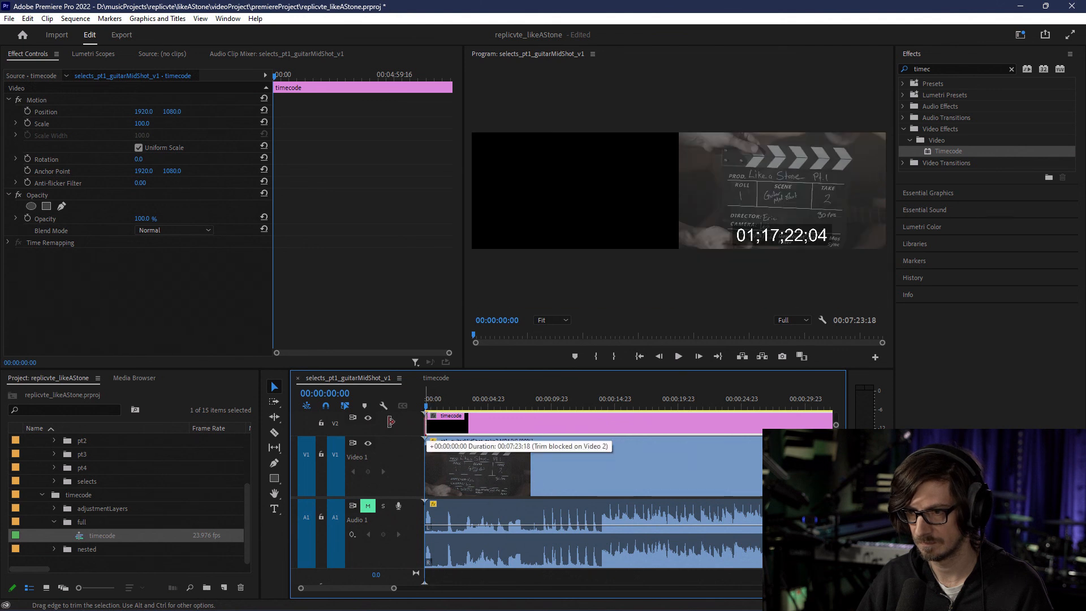
{"action": "left_click_drag", "start_coordinate": [392, 422], "coordinate": [388, 422]}
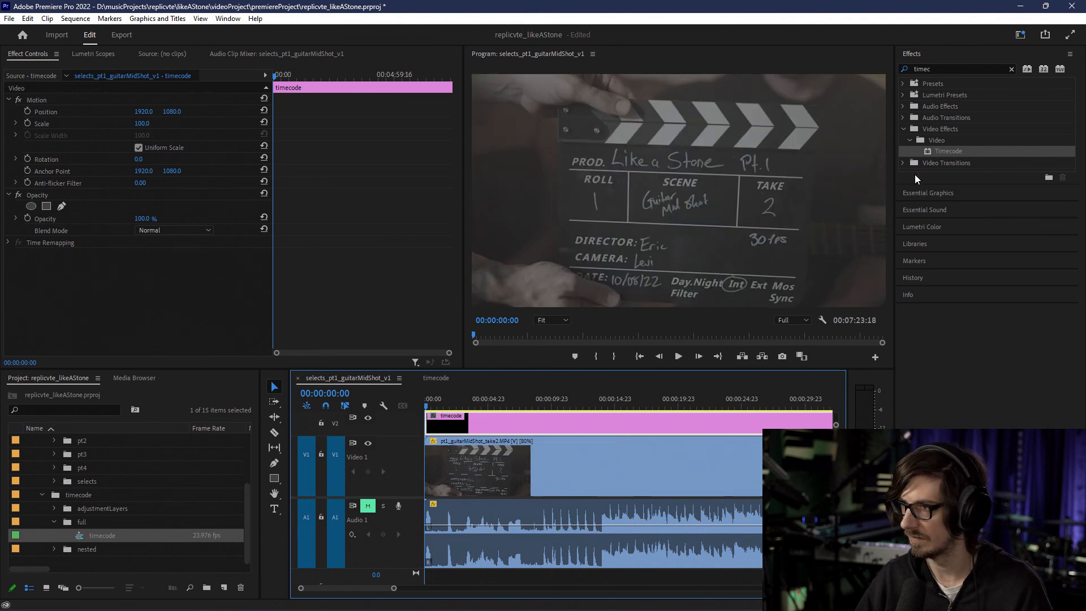
Step: Apply a fresh Timecode effect to the adjustment layer with time display 24 and timecode source Generate
{"action": "left_click_drag", "start_coordinate": [935, 152], "coordinate": [477, 418]}
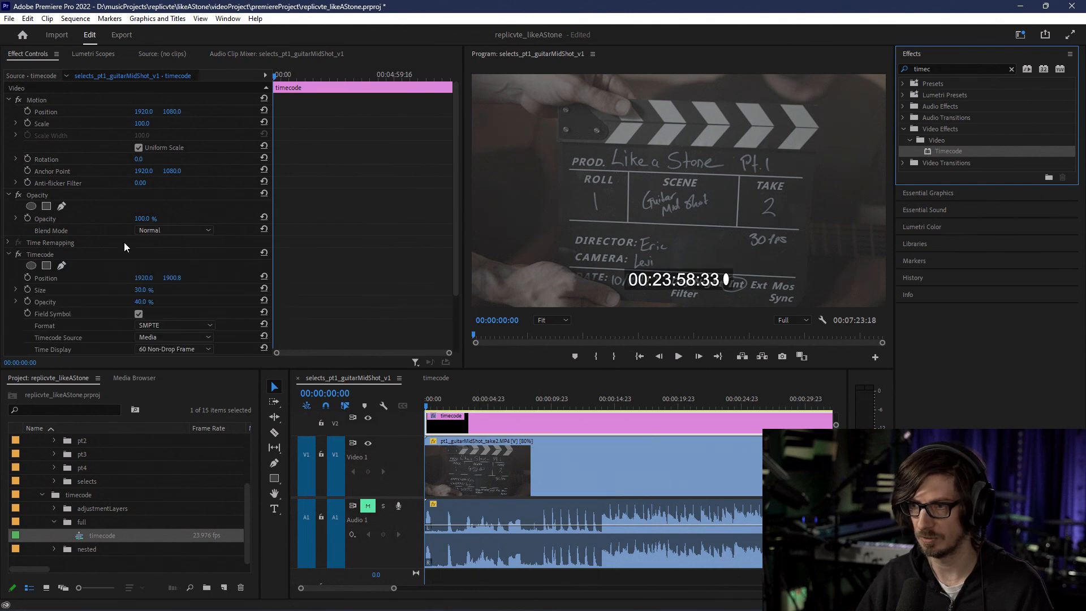
{"action": "scroll", "coordinate": [130, 285], "scroll_direction": "down", "scroll_amount": 2}
{"action": "left_click", "coordinate": [161, 318]}
{"action": "left_click", "coordinate": [166, 326]}
{"action": "scroll", "coordinate": [84, 290], "scroll_direction": "down", "scroll_amount": 1}
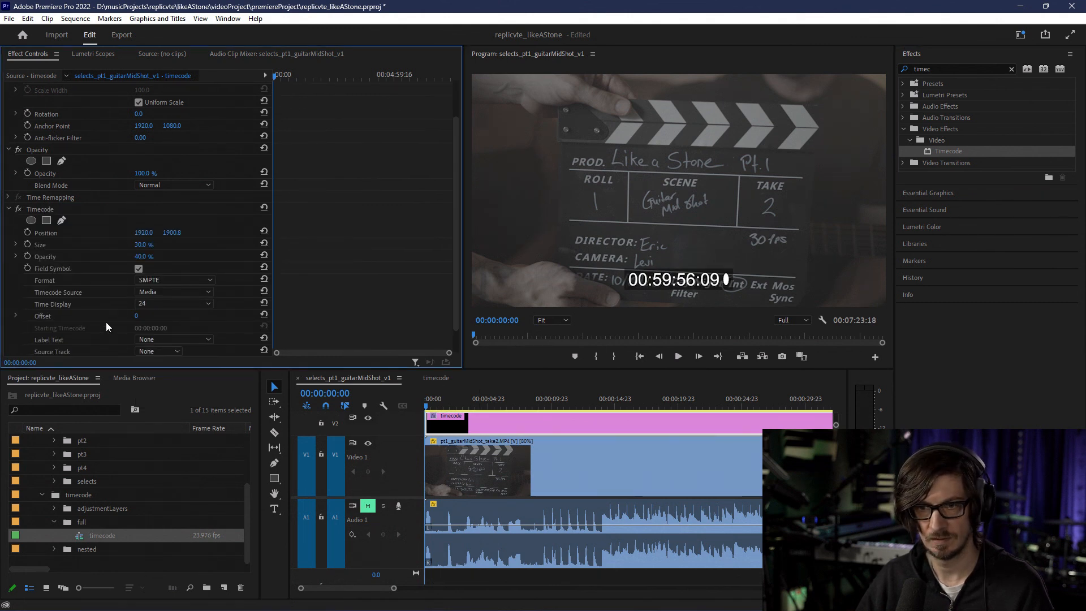
{"action": "scroll", "coordinate": [80, 307], "scroll_direction": "down", "scroll_amount": 2}
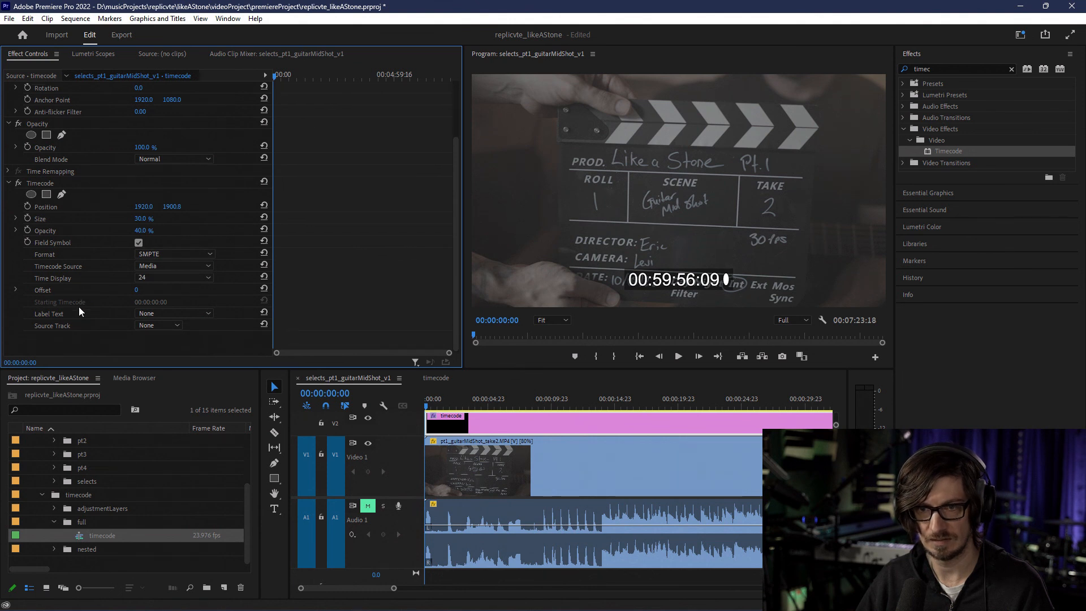
{"action": "left_click", "coordinate": [146, 266]}
{"action": "left_click", "coordinate": [157, 304]}
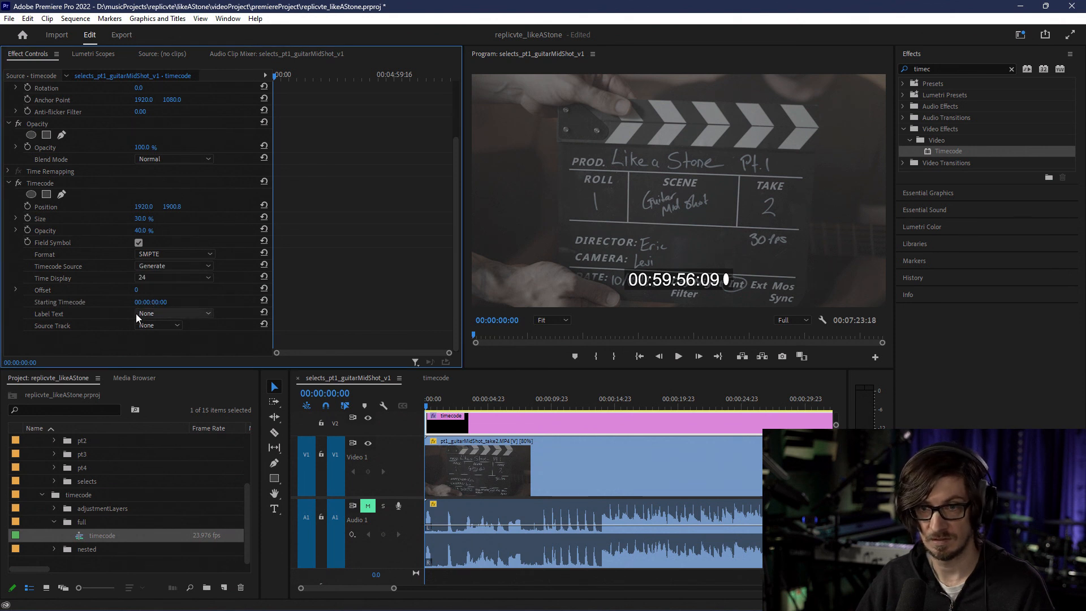
Step: Set the Timecode effect's offset to 87
{"action": "left_click", "coordinate": [136, 289]}
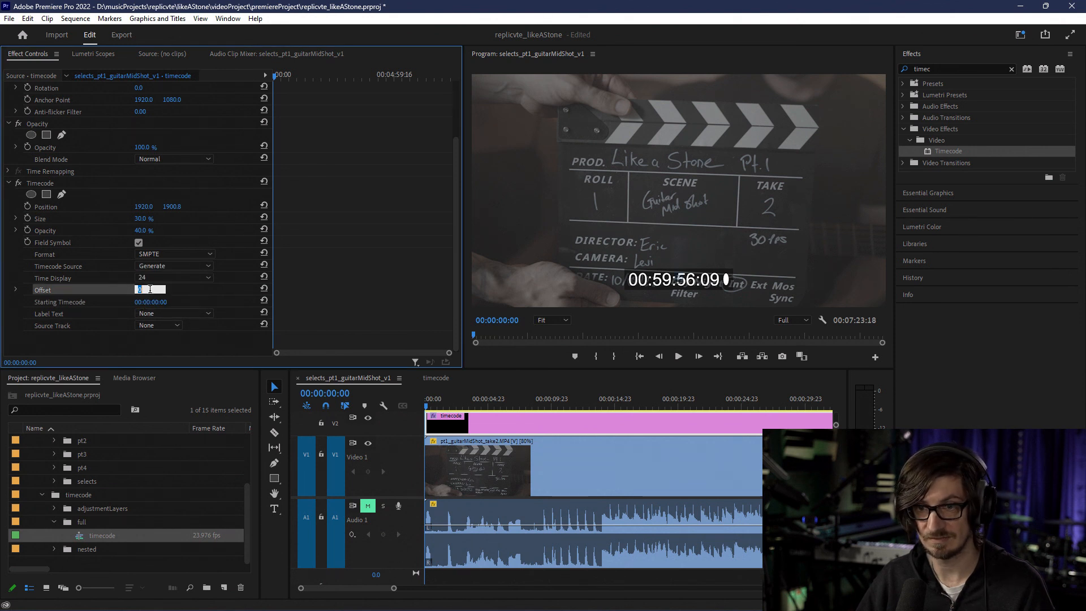
{"action": "left_click", "coordinate": [88, 290]}
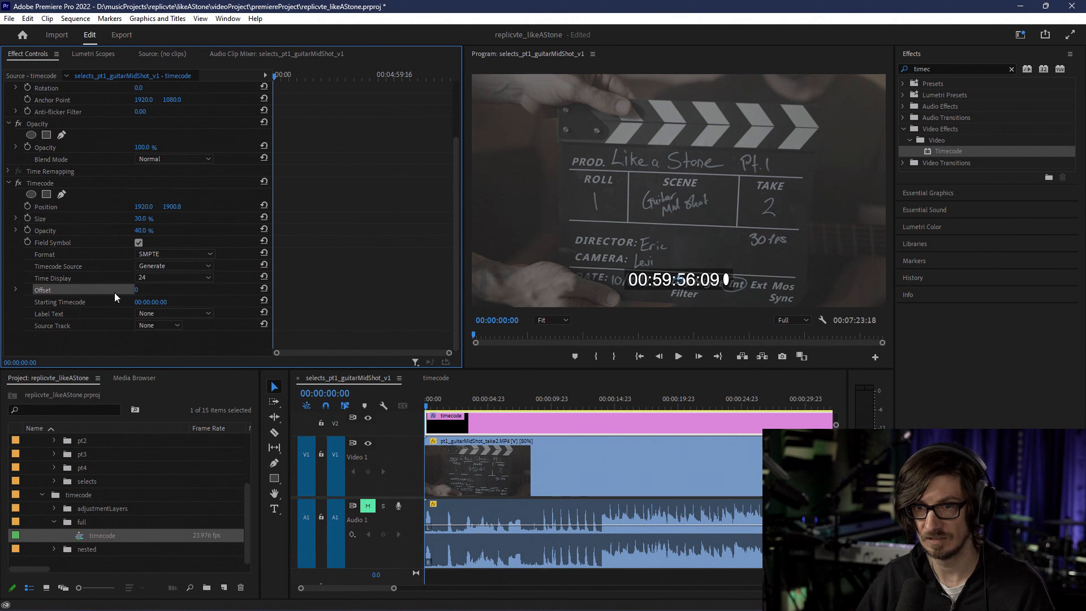
{"action": "mouse_move", "coordinate": [137, 292]}
{"action": "left_mouse_down"}
{"action": "mouse_move", "coordinate": [214, 292]}
{"action": "mouse_move", "coordinate": [148, 291]}
{"action": "left_mouse_up"}
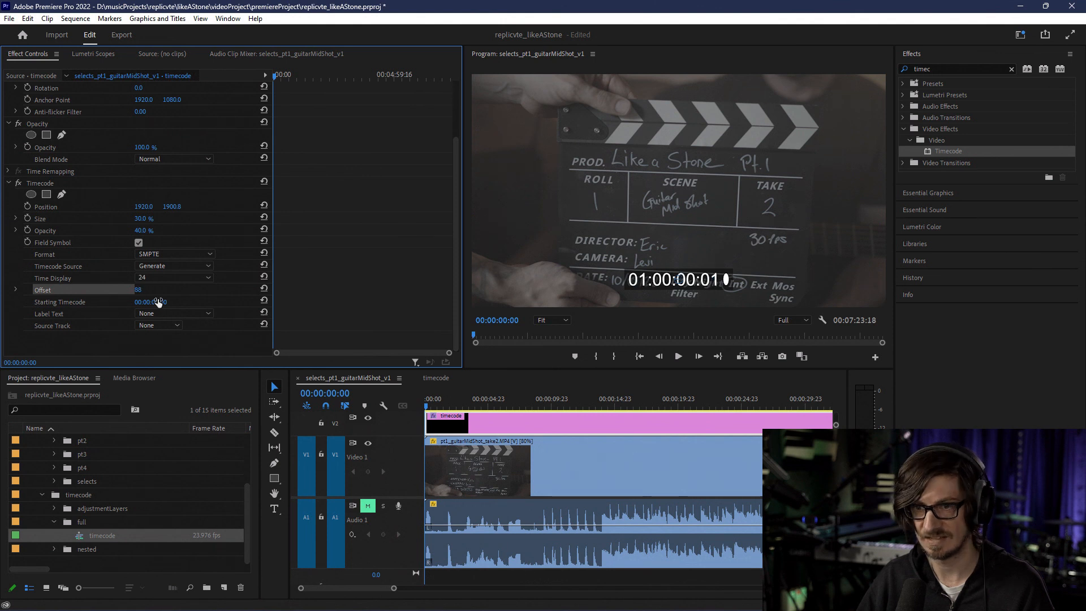
{"action": "left_click", "coordinate": [139, 290]}
{"action": "type", "text": "87"}
{"action": "key", "text": "Return"}
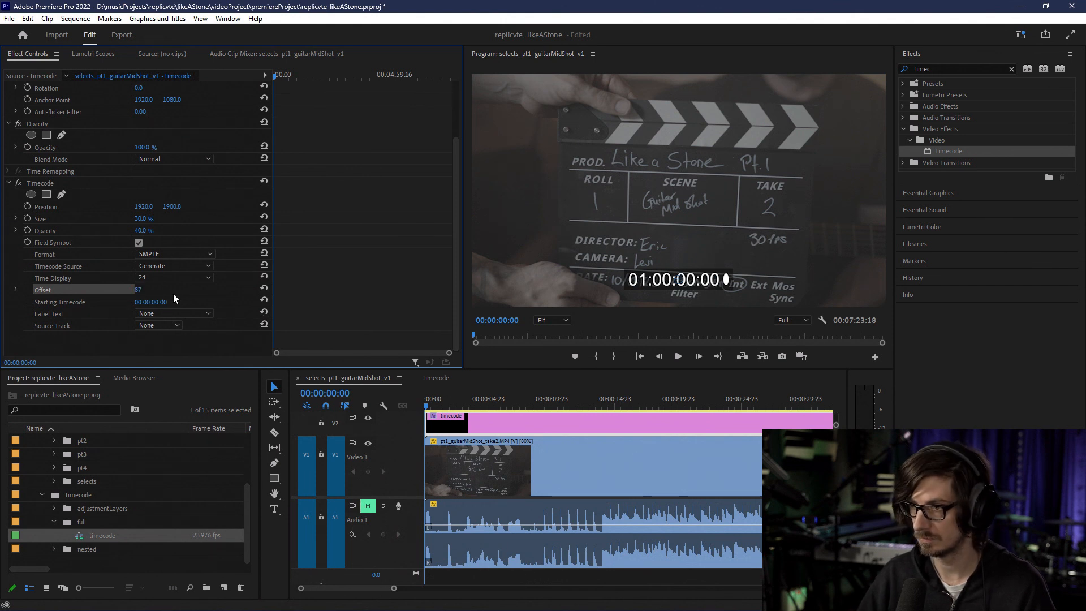
Step: Check the generated timecode through take 2, up to its end where take 3 begins
{"action": "left_click_drag", "start_coordinate": [423, 408], "coordinate": [735, 408]}
{"action": "scroll", "coordinate": [688, 467], "scroll_direction": "down", "scroll_amount": 10}
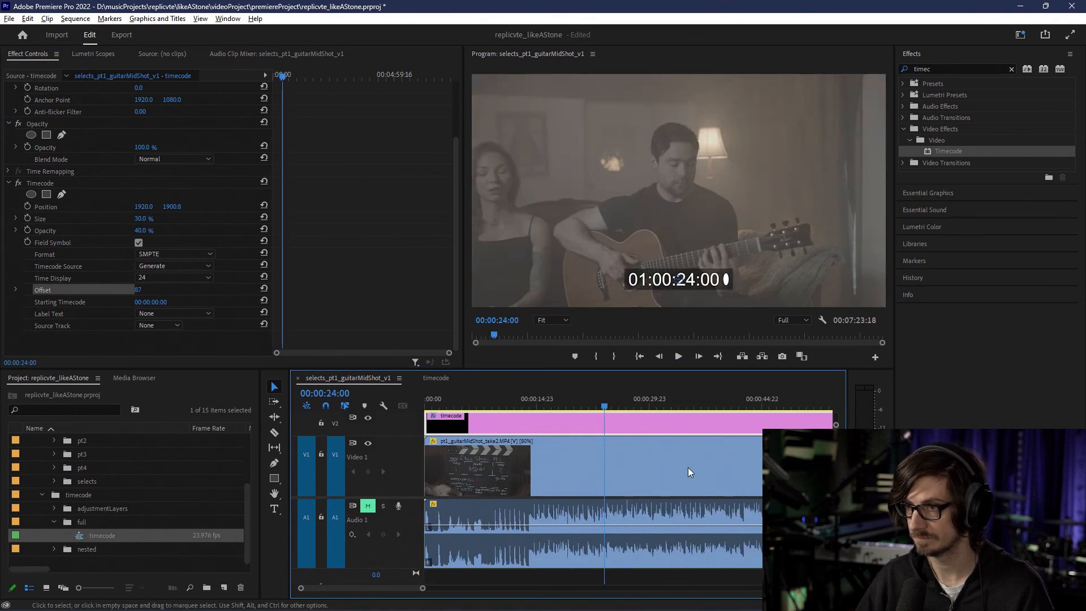
{"action": "left_click_drag", "start_coordinate": [678, 407], "coordinate": [698, 406]}
{"action": "scroll", "coordinate": [701, 475], "scroll_direction": "up", "scroll_amount": 3}
{"action": "scroll", "coordinate": [695, 474], "scroll_direction": "up", "scroll_amount": 8}
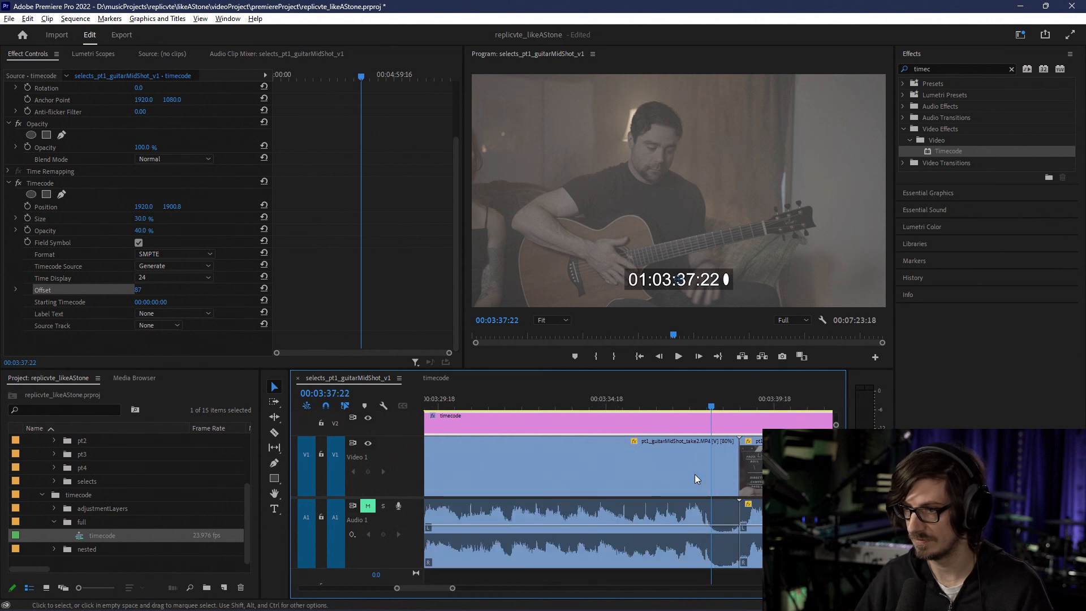
{"action": "left_click_drag", "start_coordinate": [724, 405], "coordinate": [746, 406]}
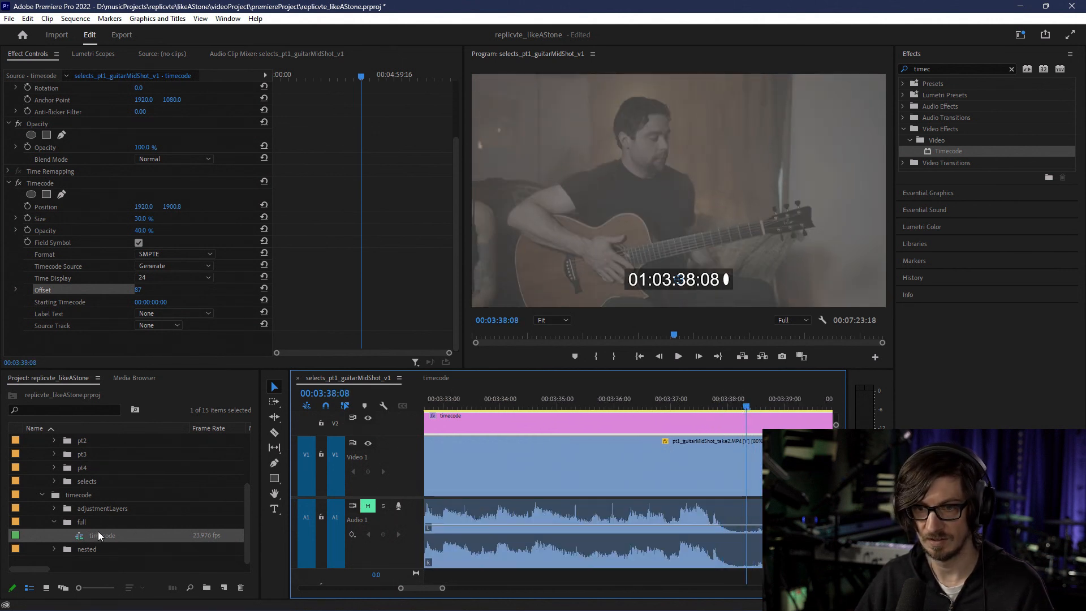
Step: Collapse the timecode bin and expand the selects bin down to the contents of selects_pt1_guitarMidShot
{"action": "left_click", "coordinate": [42, 495]}
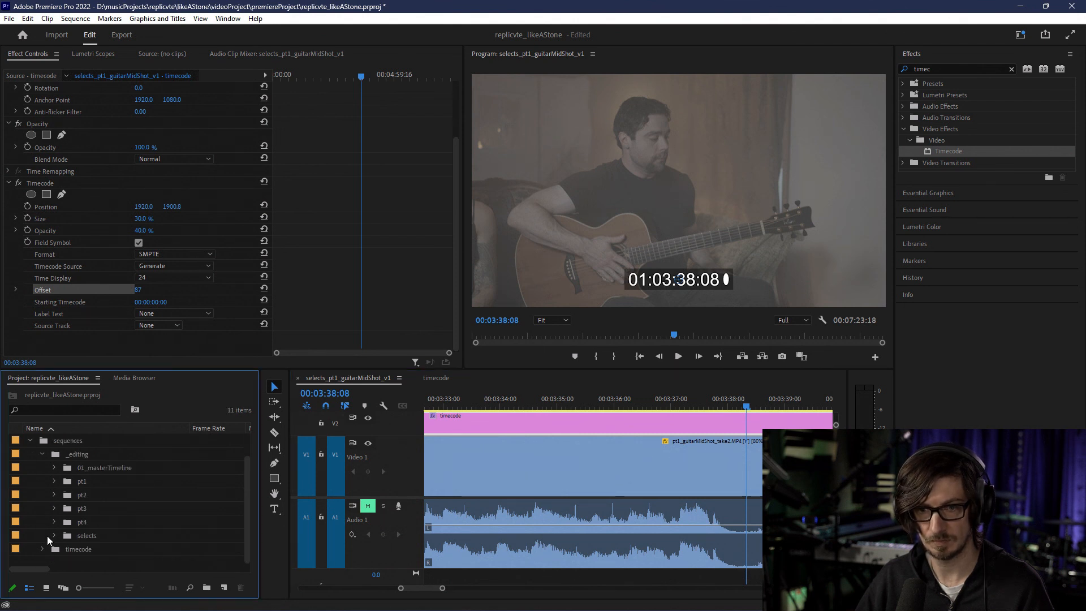
{"action": "left_click", "coordinate": [53, 535]}
{"action": "scroll", "coordinate": [63, 520], "scroll_direction": "down", "scroll_amount": 3}
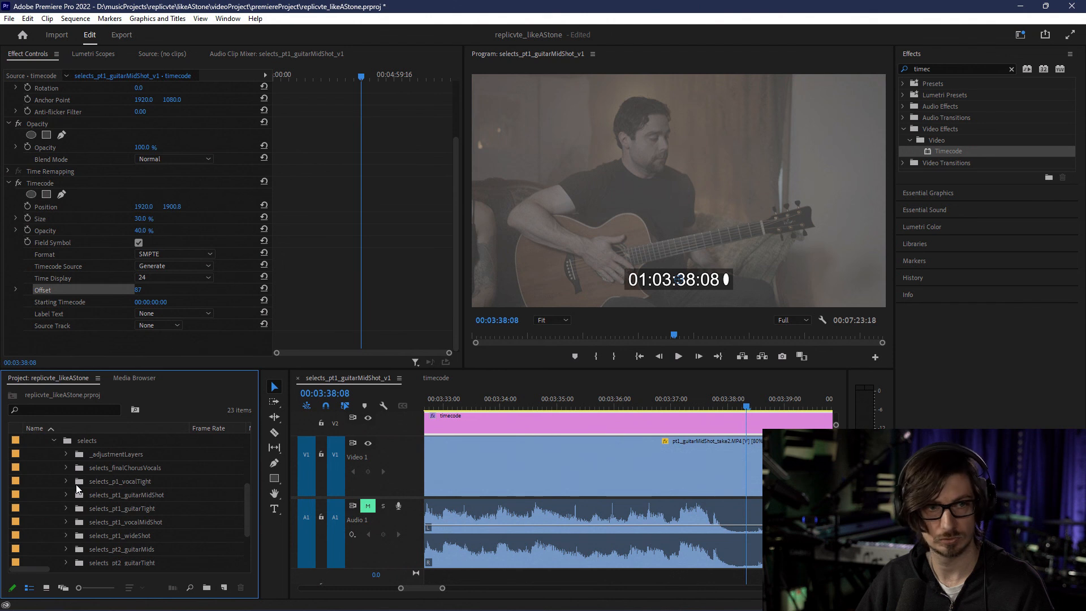
{"action": "left_click", "coordinate": [66, 494]}
{"action": "scroll", "coordinate": [67, 493], "scroll_direction": "down", "scroll_amount": 1}
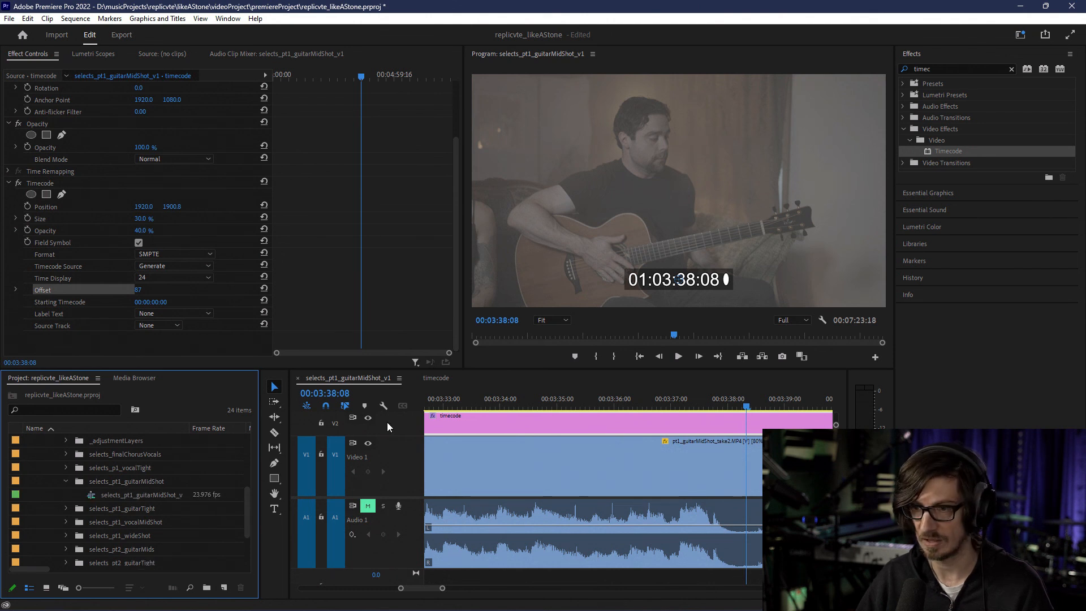
Step: Bring up the take 3 slate in selects_pt1_guitarMidShot_v1 and the matching point of timecode_pt1_guitarMidShot in the timecode sequence to compare them
{"action": "left_click_drag", "start_coordinate": [752, 408], "coordinate": [771, 406]}
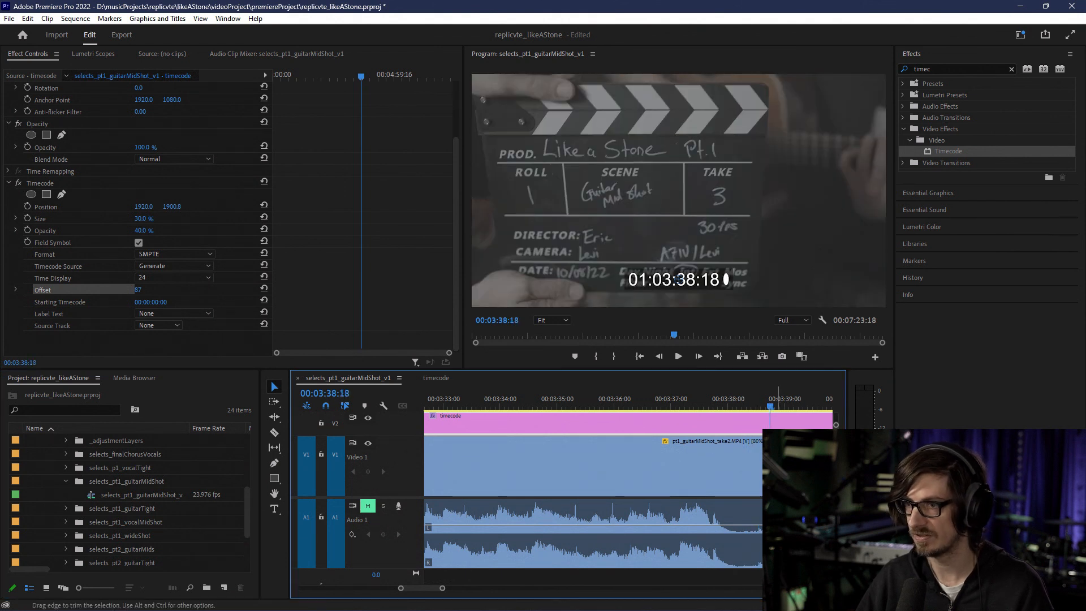
{"action": "left_click", "coordinate": [436, 378]}
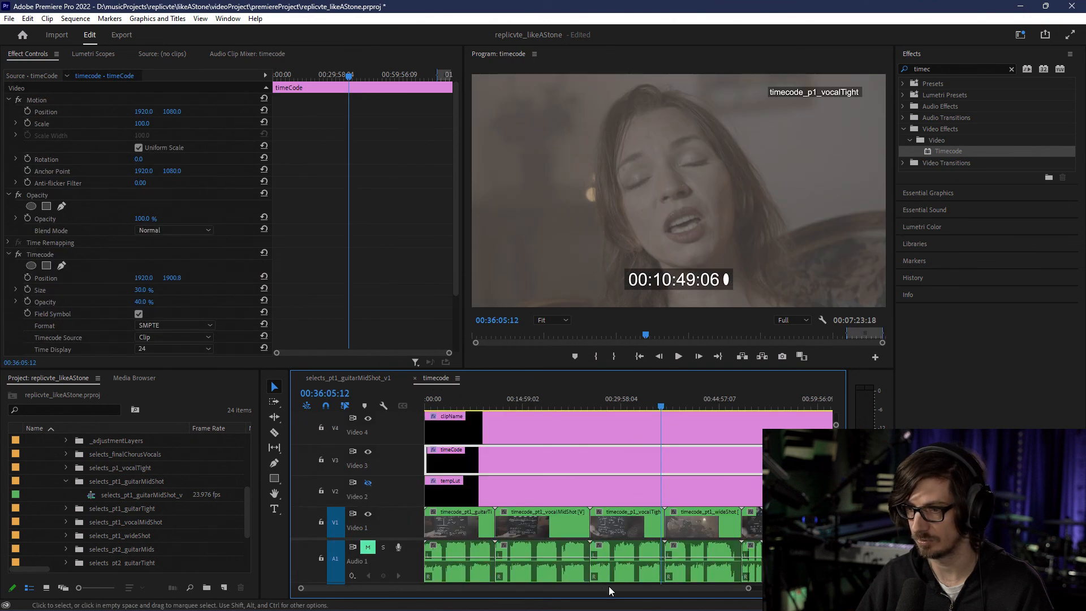
{"action": "key", "text": "backslash"}
{"action": "left_click", "coordinate": [780, 406]}
{"action": "left_click_drag", "start_coordinate": [780, 407], "coordinate": [781, 406]}
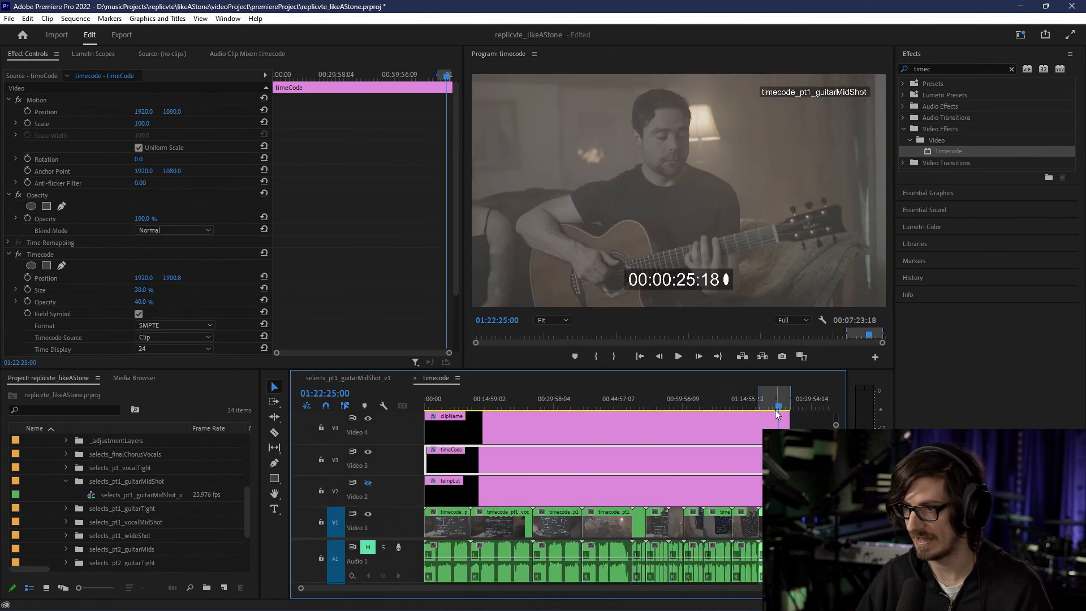
{"action": "scroll", "coordinate": [746, 444], "scroll_direction": "up", "scroll_amount": 7}
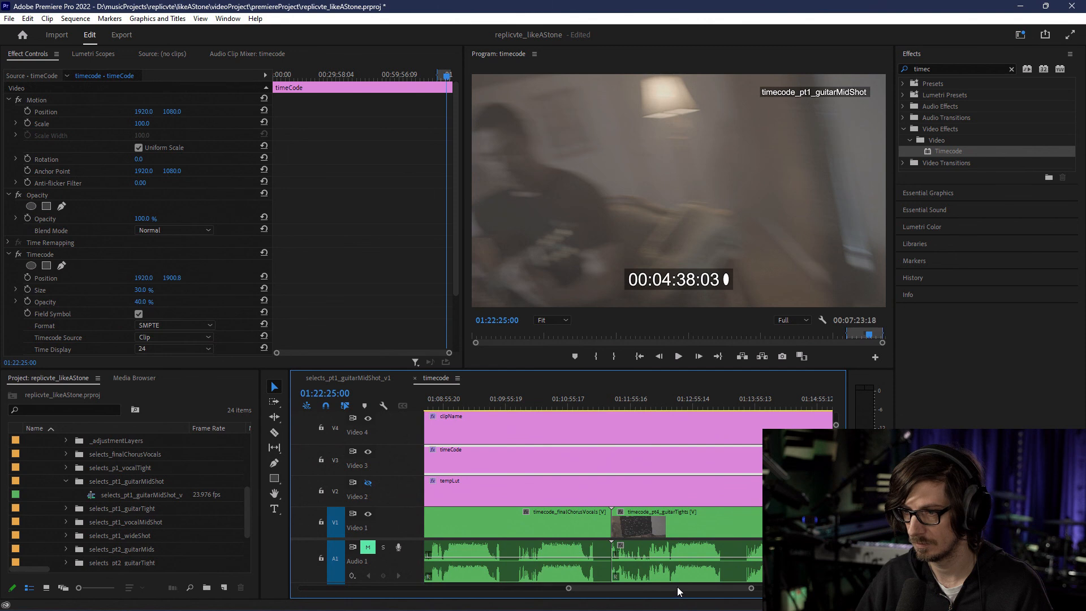
{"action": "left_click_drag", "start_coordinate": [671, 589], "coordinate": [711, 588]}
{"action": "left_click_drag", "start_coordinate": [628, 405], "coordinate": [582, 405]}
Step: Examine the timecode frame by frame around the end of take 2 and the start of take 3 in the timecode sequence
{"action": "key", "text": "Left"}
{"action": "key", "text": "Left"}
{"action": "key", "text": "Left"}
{"action": "key", "text": "Left"}
{"action": "key", "text": "Left"}
{"action": "key", "text": "Left"}
{"action": "key", "text": "Left"}
{"action": "key", "text": "Left"}
{"action": "key", "text": "Left"}
{"action": "key", "text": "Left"}
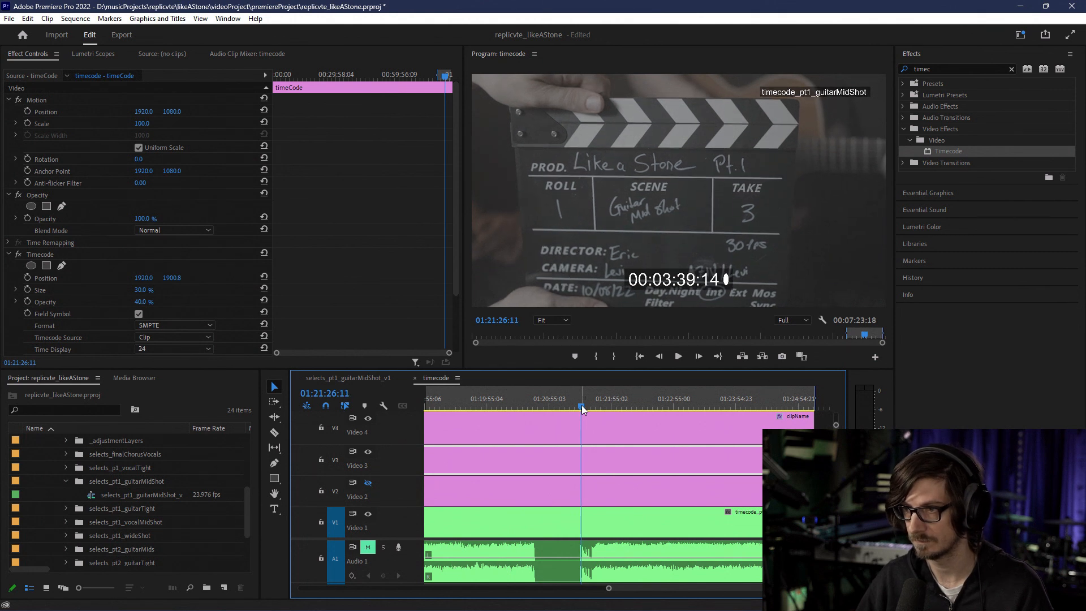
{"action": "key", "text": "Left"}
{"action": "key", "text": "Left"}
{"action": "key", "text": "Left"}
{"action": "key", "text": "Left"}
{"action": "key", "text": "Left"}
{"action": "key", "text": "Left"}
{"action": "key", "text": "Left"}
{"action": "key", "text": "Left"}
{"action": "key", "text": "Left"}
{"action": "key", "text": "Left"}
{"action": "key", "text": "Left"}
{"action": "key", "text": "Left"}
{"action": "key", "text": "Left"}
{"action": "key", "text": "Left"}
{"action": "key", "text": "Left"}
{"action": "key", "text": "Left"}
{"action": "key", "text": "Left"}
{"action": "key", "text": "Left"}
{"action": "key", "text": "Left"}
{"action": "key", "text": "Left"}
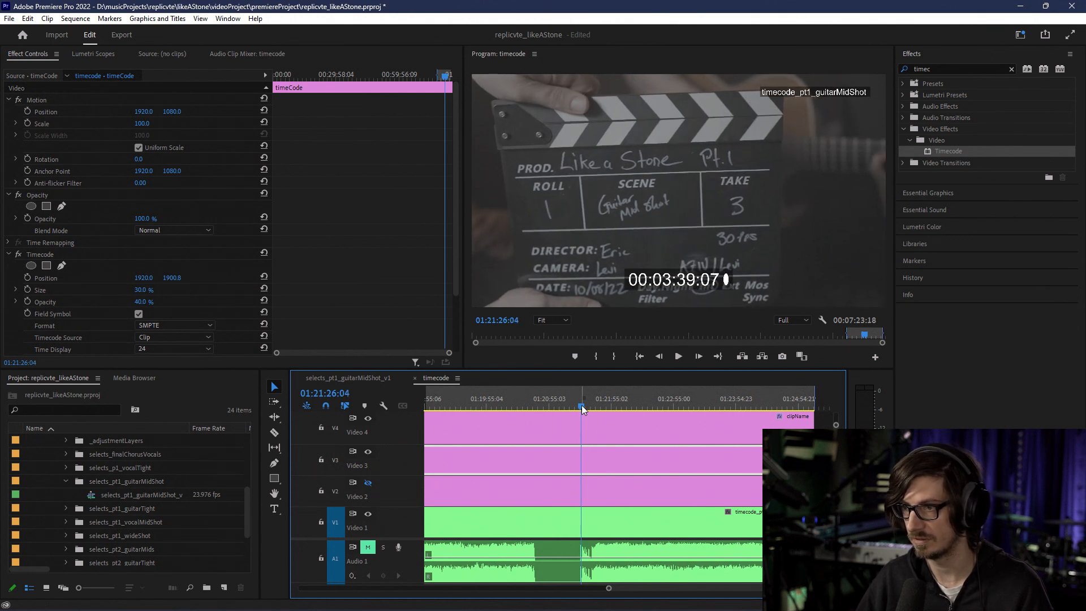
{"action": "key", "text": "Right"}
{"action": "key", "text": "Right"}
{"action": "key", "text": "Right"}
{"action": "key", "text": "Right"}
{"action": "key", "text": "Right"}
{"action": "key", "text": "Right"}
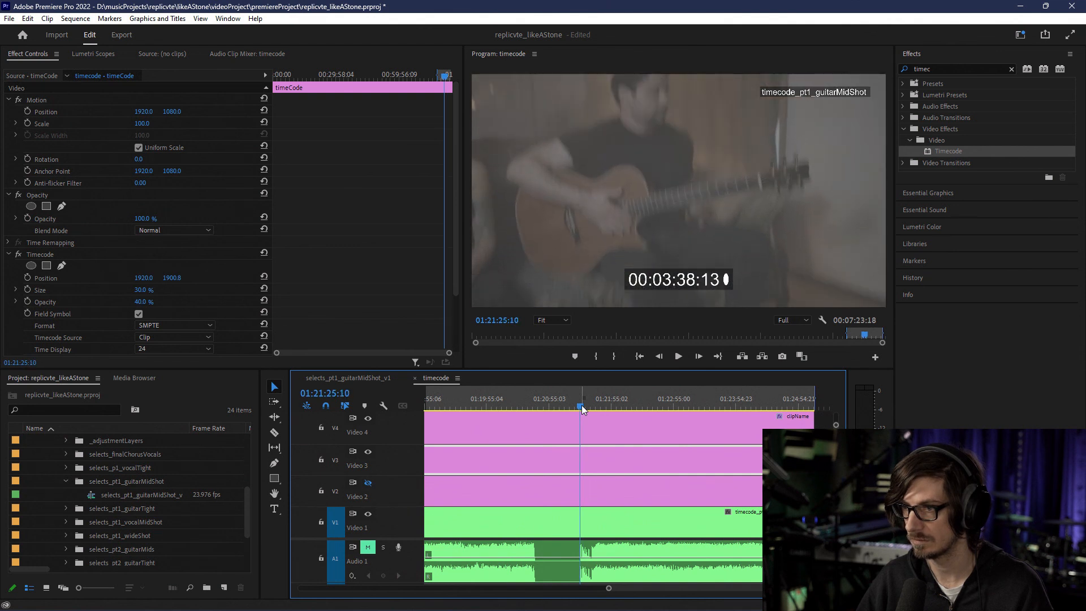
{"action": "key", "text": "Right"}
{"action": "key", "text": "Right"}
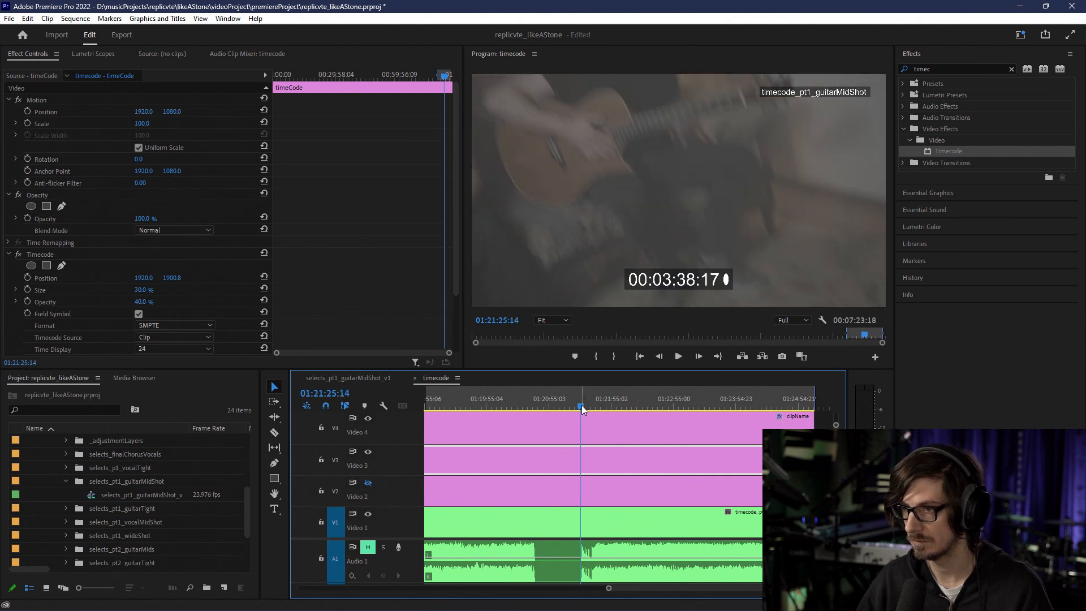
Step: Return to selects_pt1_guitarMidShot_v1 and go to the early part of take 2, around 27 seconds
{"action": "left_click", "coordinate": [340, 379]}
{"action": "left_click", "coordinate": [341, 380]}
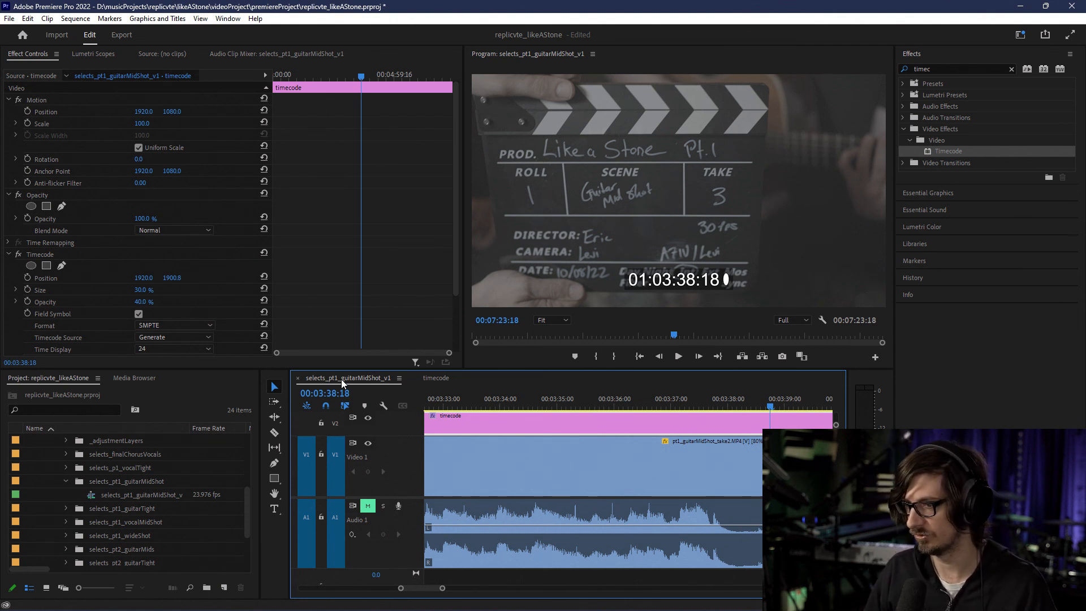
{"action": "scroll", "coordinate": [593, 494], "scroll_direction": "down", "scroll_amount": 5}
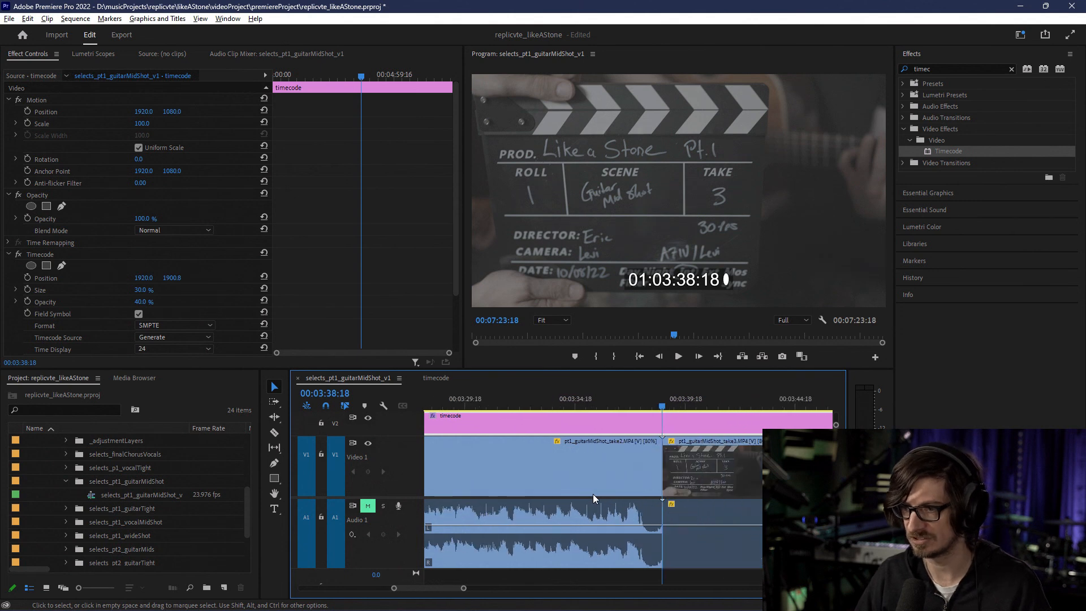
{"action": "scroll", "coordinate": [593, 494], "scroll_direction": "down", "scroll_amount": 8}
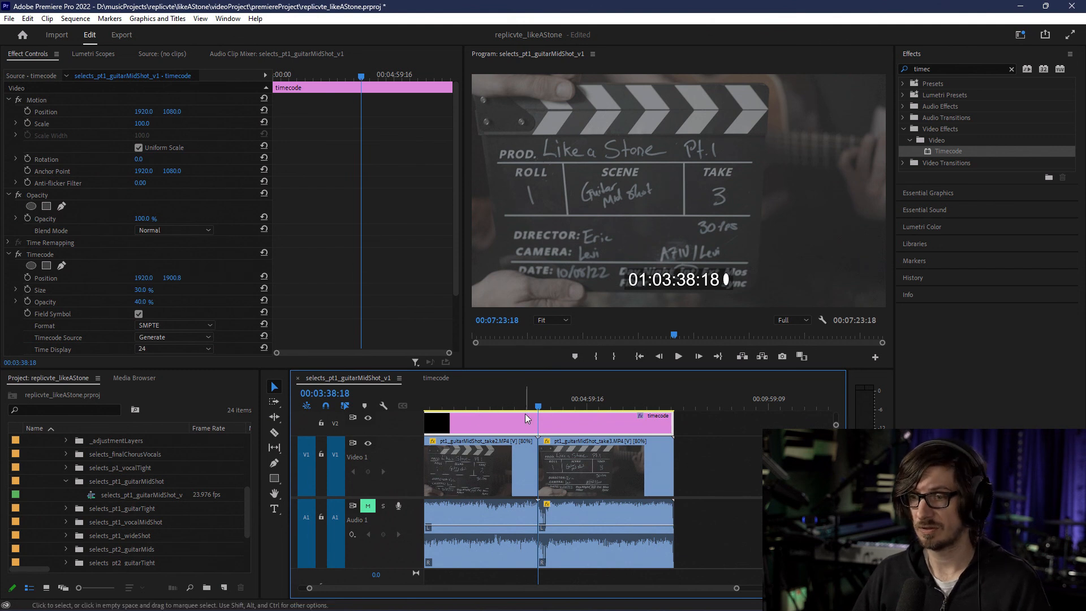
{"action": "mouse_move", "coordinate": [538, 407]}
{"action": "left_mouse_down"}
{"action": "mouse_move", "coordinate": [398, 406]}
{"action": "mouse_move", "coordinate": [526, 406]}
{"action": "left_mouse_up"}
{"action": "scroll", "coordinate": [481, 454], "scroll_direction": "up", "scroll_amount": 5}
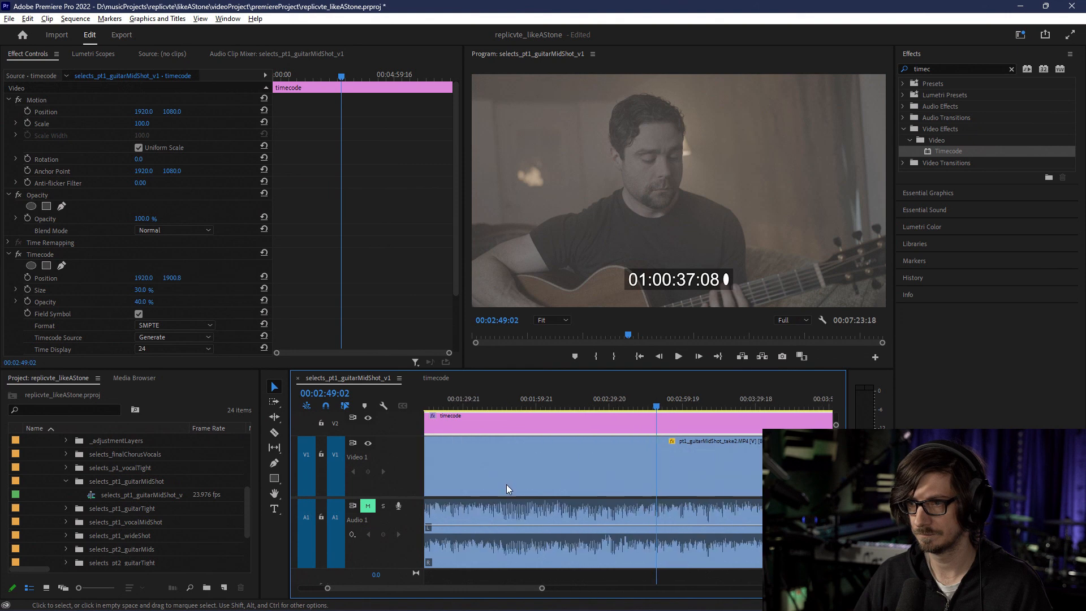
{"action": "left_click_drag", "start_coordinate": [464, 588], "coordinate": [367, 585]}
{"action": "mouse_move", "coordinate": [522, 406]}
{"action": "left_mouse_down"}
{"action": "mouse_move", "coordinate": [505, 396]}
{"action": "mouse_move", "coordinate": [558, 406]}
{"action": "mouse_move", "coordinate": [539, 407]}
{"action": "left_mouse_up"}
Step: Examine take 2 backward frame by frame to about 00:00:25:12, comparing its generated timecode with the timecode sequence
{"action": "key", "text": "Left"}
{"action": "key", "text": "Left"}
{"action": "key", "text": "Left"}
{"action": "key", "text": "Left"}
{"action": "key", "text": "Left"}
{"action": "key", "text": "Left"}
{"action": "key", "text": "Left"}
{"action": "key", "text": "Left"}
{"action": "key", "text": "Left"}
{"action": "key", "text": "Left"}
{"action": "key", "text": "Left"}
{"action": "key", "text": "Left"}
{"action": "key", "text": "Left"}
{"action": "key", "text": "Left"}
{"action": "key", "text": "Left"}
{"action": "key", "text": "Left"}
{"action": "key", "text": "Left"}
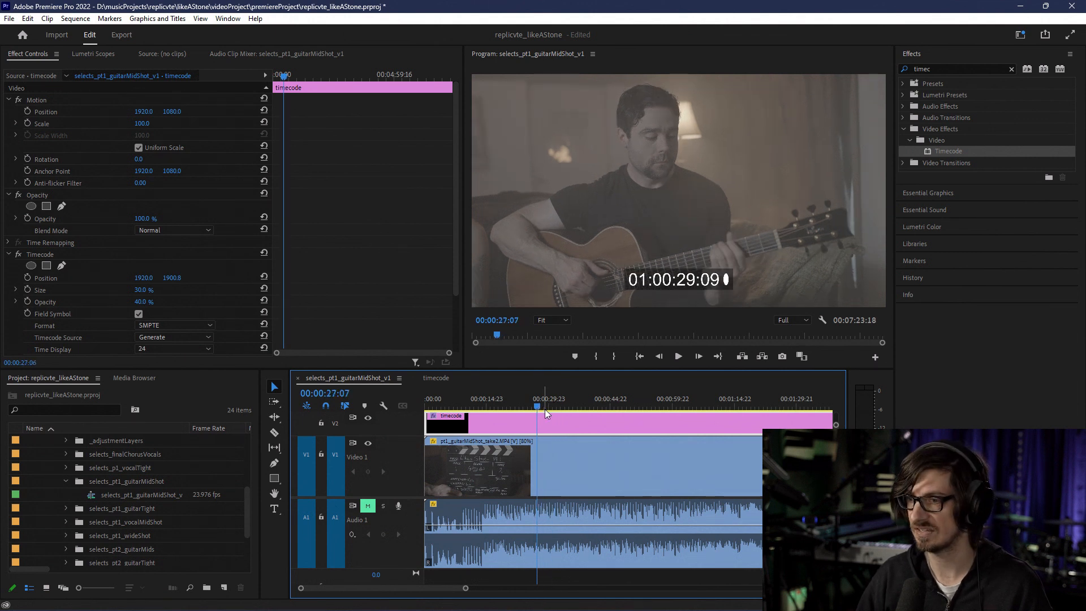
{"action": "key", "text": "Left"}
{"action": "key", "text": "Left"}
{"action": "key", "text": "Left"}
{"action": "key", "text": "Left"}
{"action": "key", "text": "Left"}
{"action": "key", "text": "Left"}
{"action": "key", "text": "Left"}
{"action": "key", "text": "Left"}
{"action": "key", "text": "Left"}
{"action": "key", "text": "Left"}
{"action": "key", "text": "Left"}
{"action": "key", "text": "Left"}
{"action": "key", "text": "Left"}
{"action": "key", "text": "Left"}
{"action": "key", "text": "Left"}
{"action": "key", "text": "Left"}
{"action": "key", "text": "Left"}
{"action": "key", "text": "Left"}
{"action": "key", "text": "Left"}
{"action": "key", "text": "Left"}
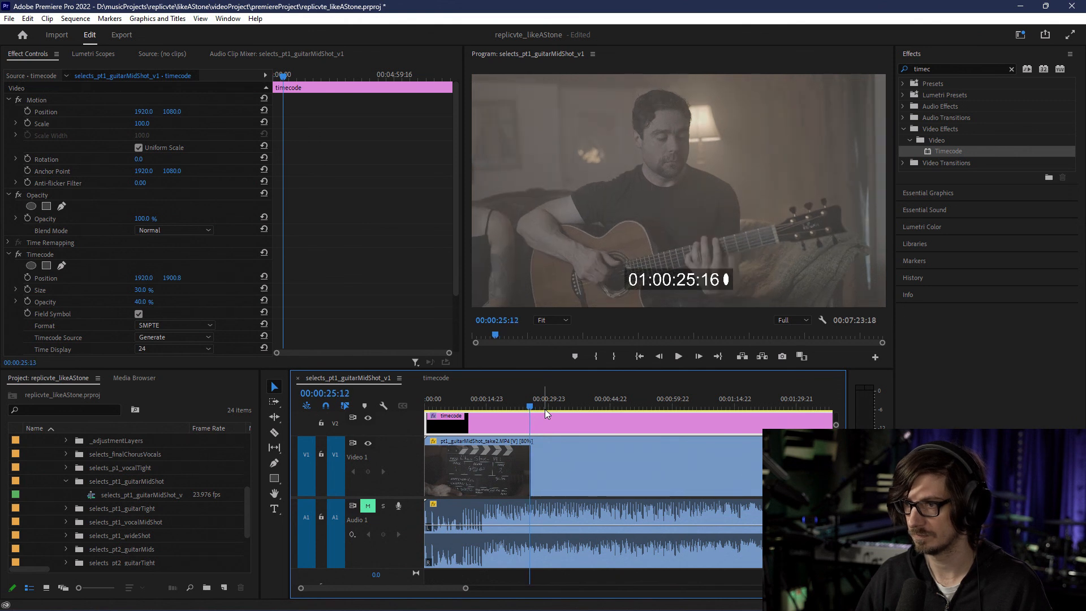
{"action": "key", "text": "Right"}
Step: Set the playback resolution to 1/2 and select the take 2 clip with the playhead at 00:00:26:00
{"action": "left_click", "coordinate": [779, 323]}
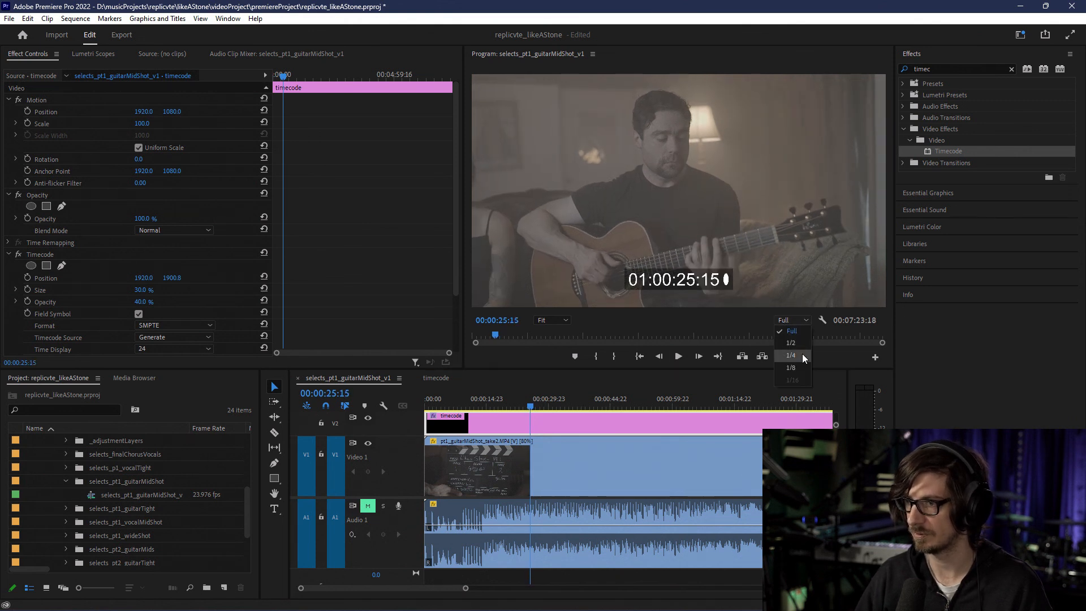
{"action": "left_click", "coordinate": [801, 347]}
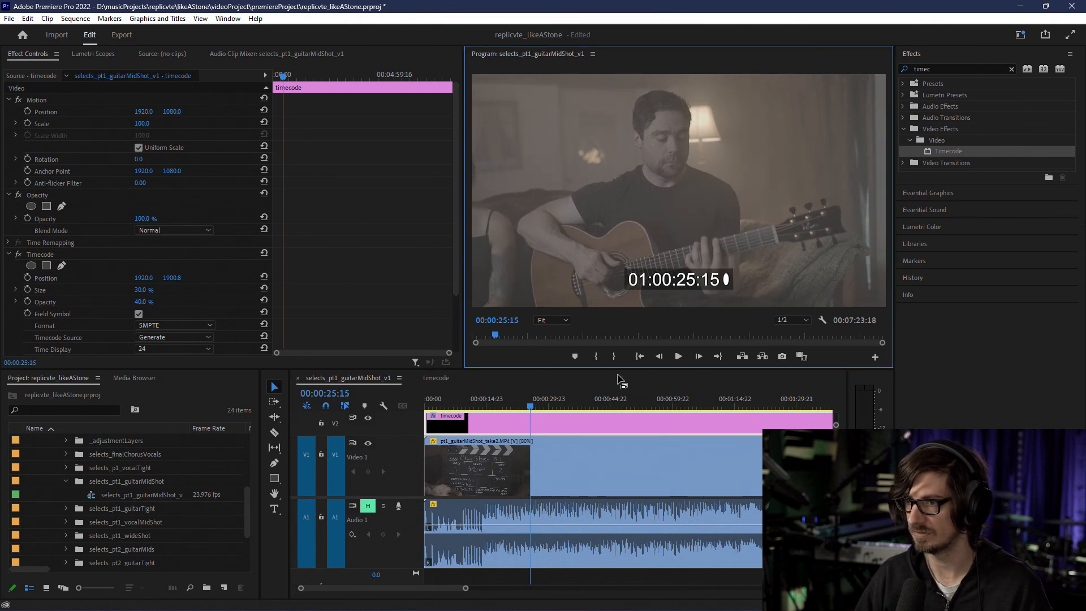
{"action": "left_click", "coordinate": [531, 404]}
{"action": "key", "text": "Left"}
{"action": "key", "text": "Left"}
{"action": "key", "text": "Left"}
{"action": "key", "text": "Left"}
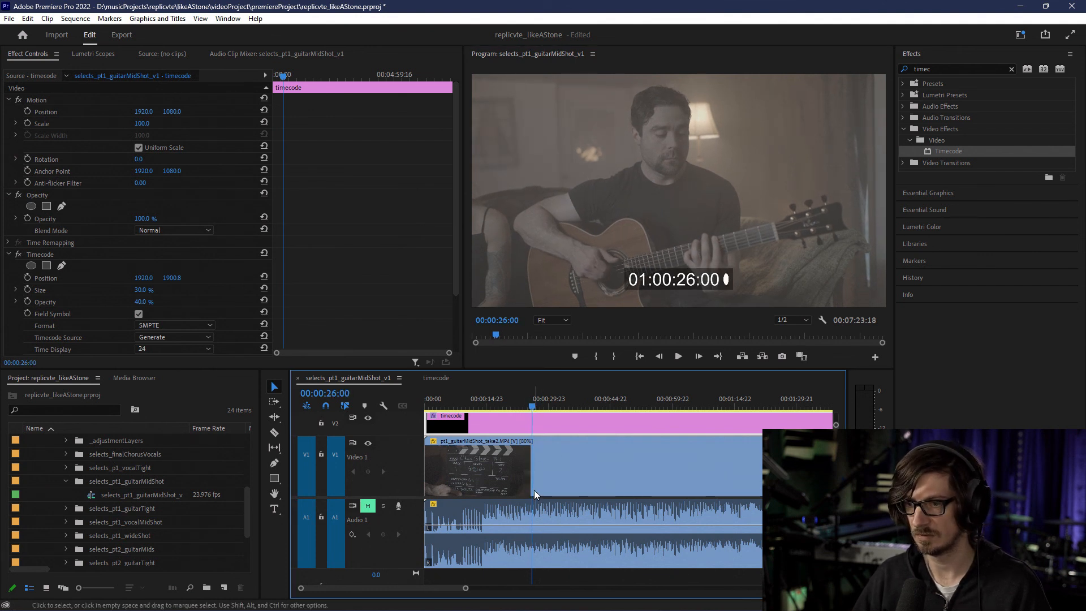
{"action": "left_click", "coordinate": [532, 490]}
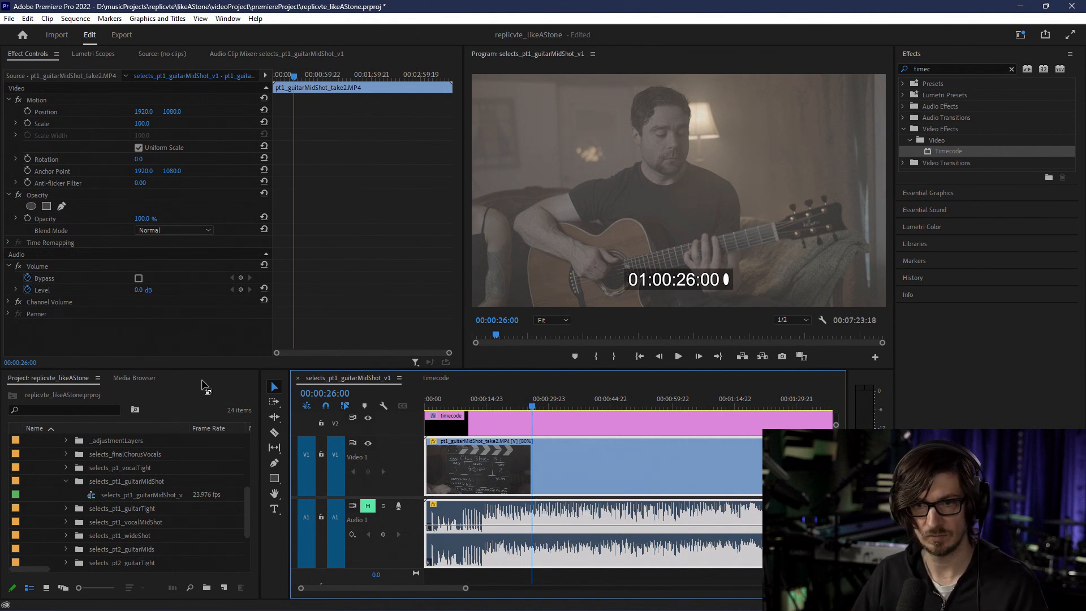
Step: Switch to the Editing workspace and dock the Markers panel between Effect Controls and the Program monitor
{"action": "left_click", "coordinate": [1020, 35]}
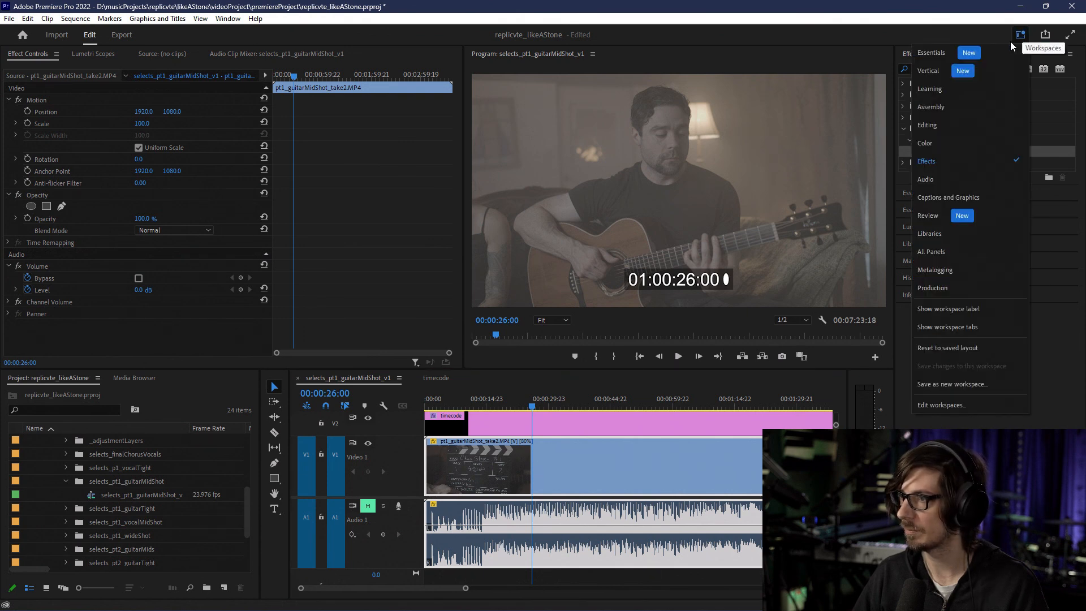
{"action": "left_click", "coordinate": [962, 127]}
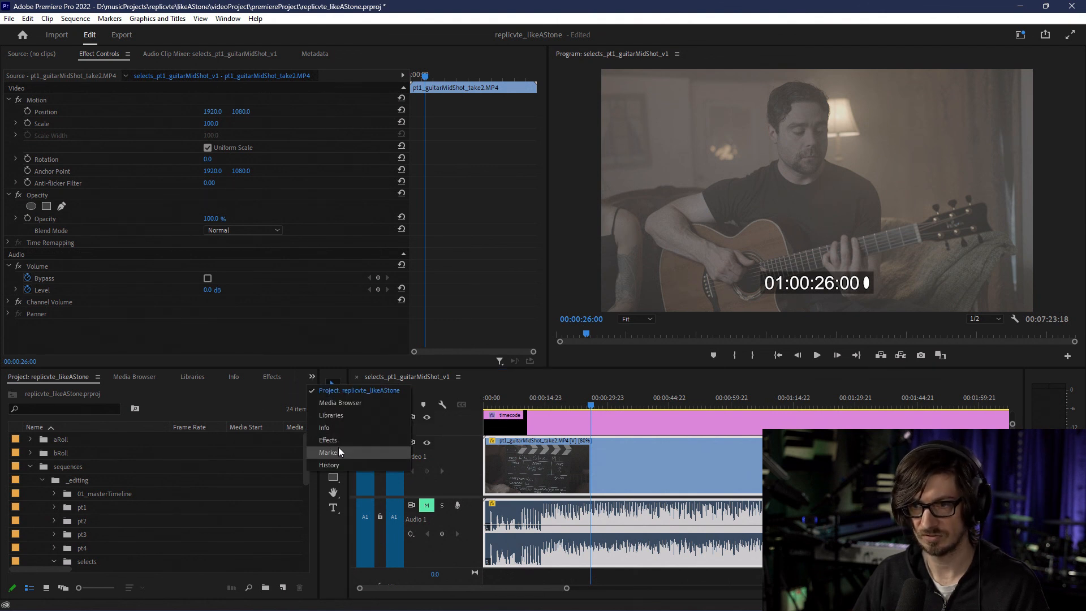
{"action": "left_click", "coordinate": [202, 413]}
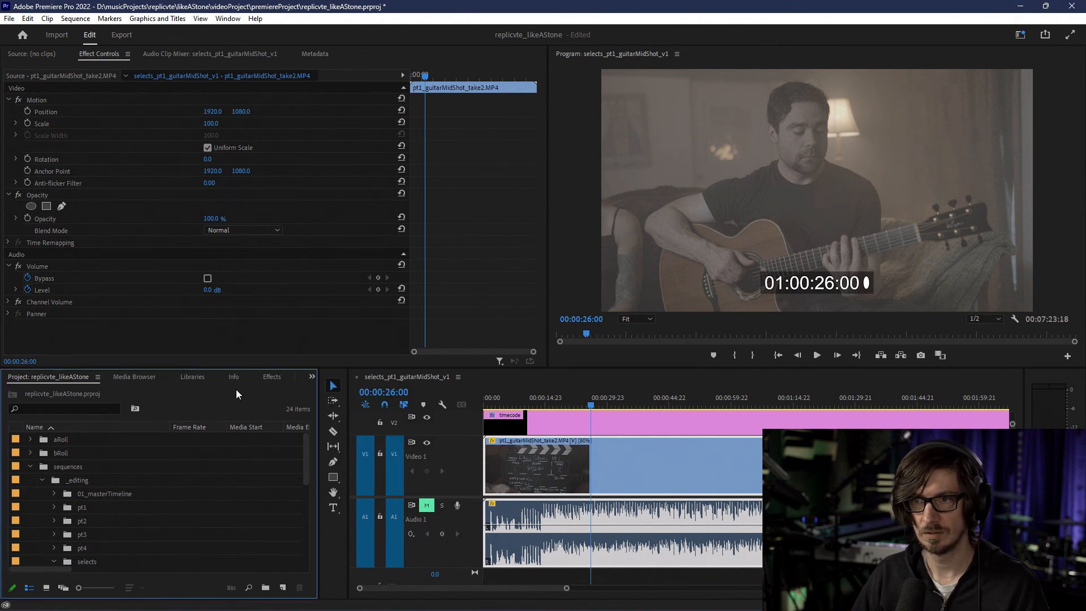
{"action": "left_click", "coordinate": [312, 377]}
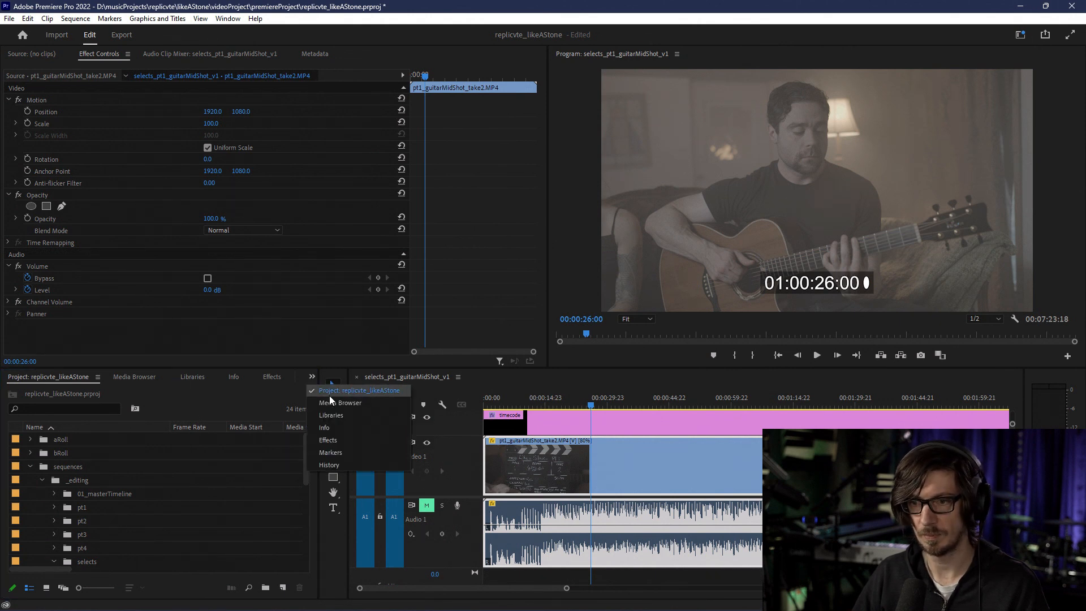
{"action": "left_click", "coordinate": [331, 460]}
{"action": "left_click_drag", "start_coordinate": [248, 376], "coordinate": [530, 170]}
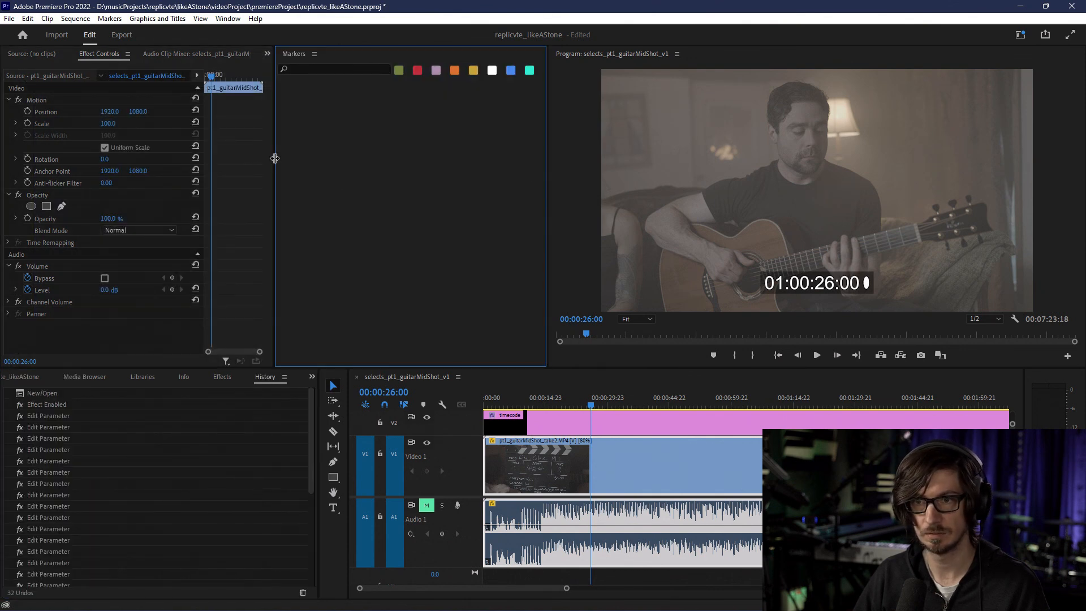
Step: Resize the layout to give the timeline and the Effect Controls and Markers area more width, narrowing the Program monitor
{"action": "left_click_drag", "start_coordinate": [274, 159], "coordinate": [319, 165]}
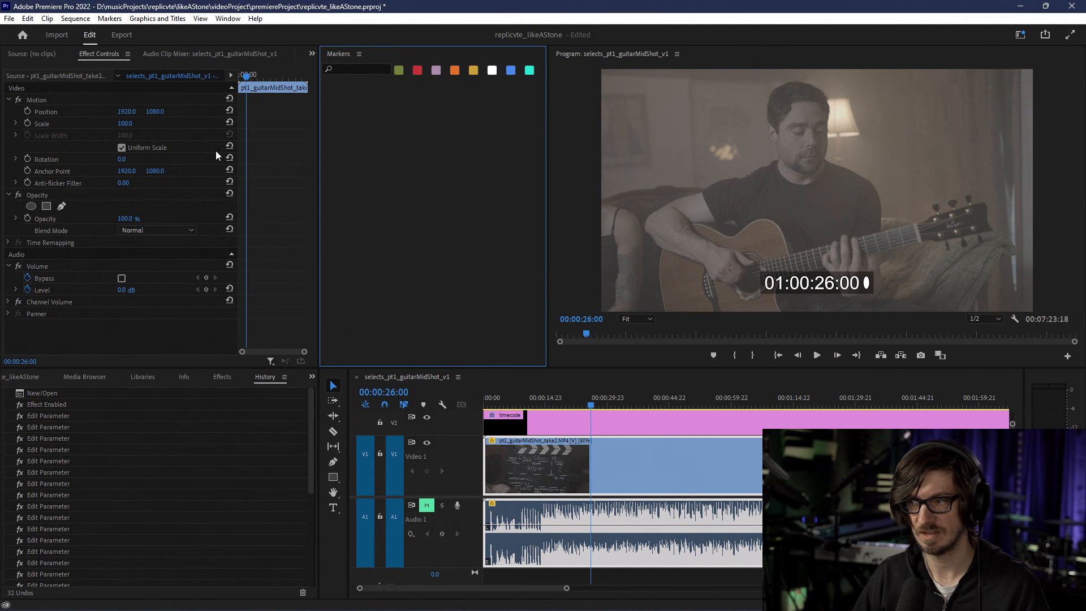
{"action": "left_click_drag", "start_coordinate": [1024, 416], "coordinate": [1048, 417]}
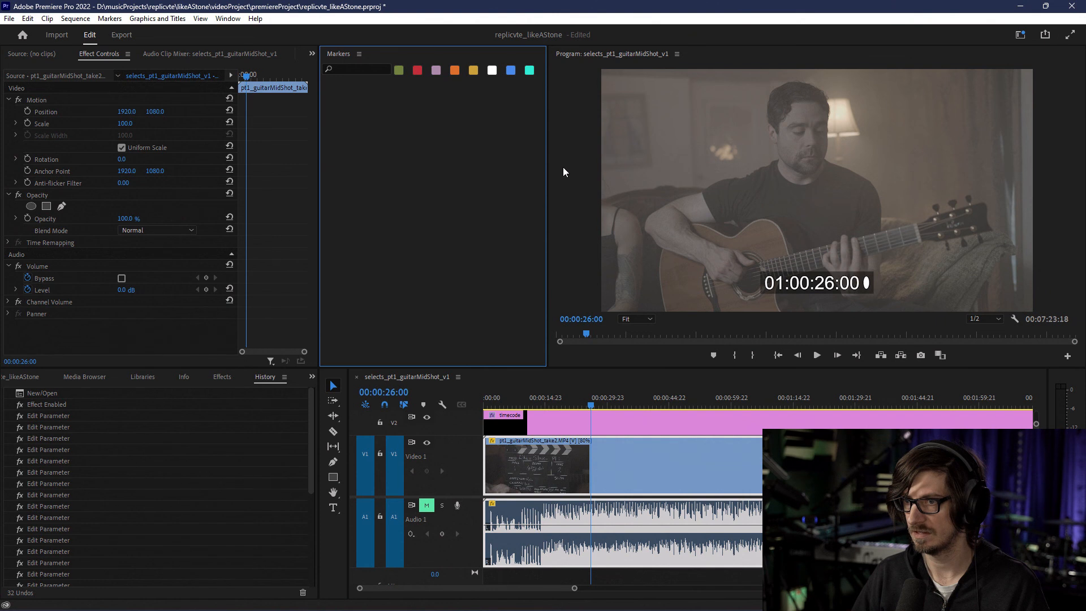
{"action": "left_click_drag", "start_coordinate": [548, 166], "coordinate": [637, 171]}
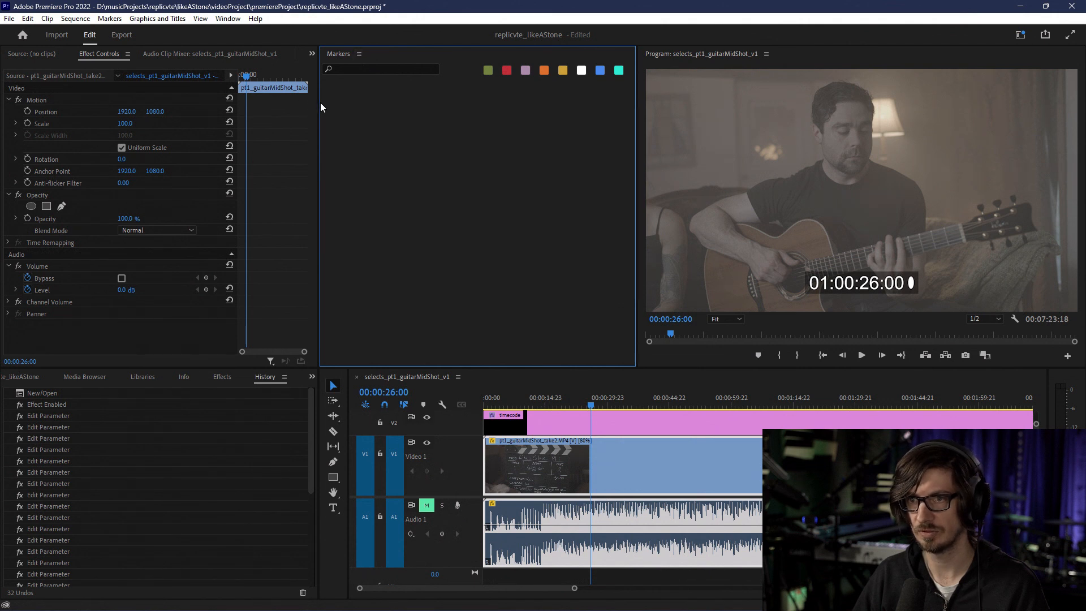
{"action": "left_click_drag", "start_coordinate": [320, 109], "coordinate": [413, 114]}
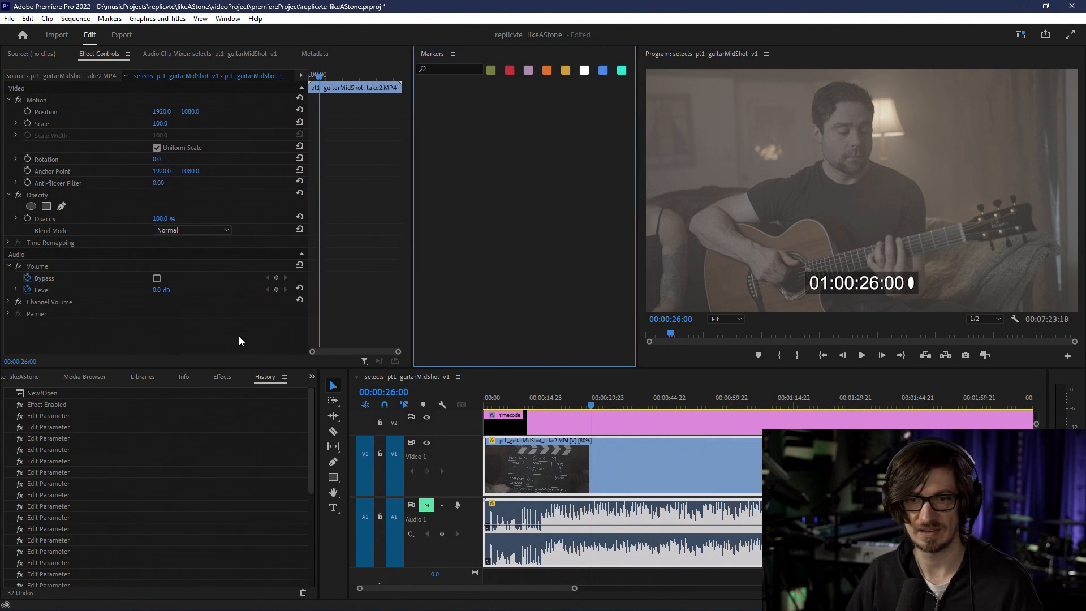
Step: Return to the project bins and select the sequence inside the selects_pt1_guitarMidShot bin
{"action": "left_click", "coordinate": [221, 377]}
{"action": "left_click", "coordinate": [183, 377]}
{"action": "left_click", "coordinate": [151, 375]}
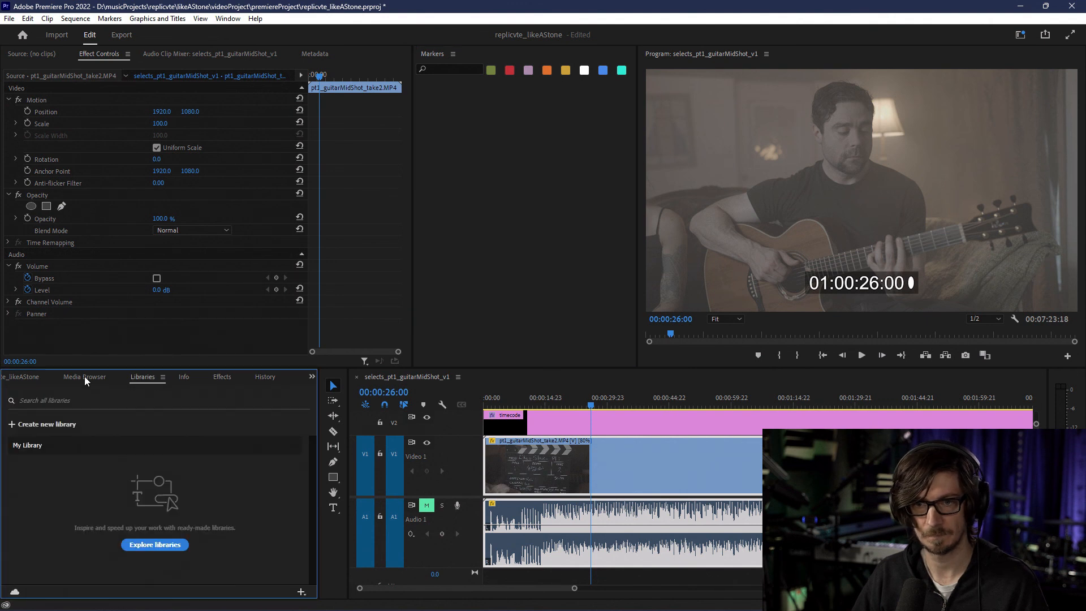
{"action": "left_click", "coordinate": [84, 375]}
{"action": "left_click", "coordinate": [41, 378]}
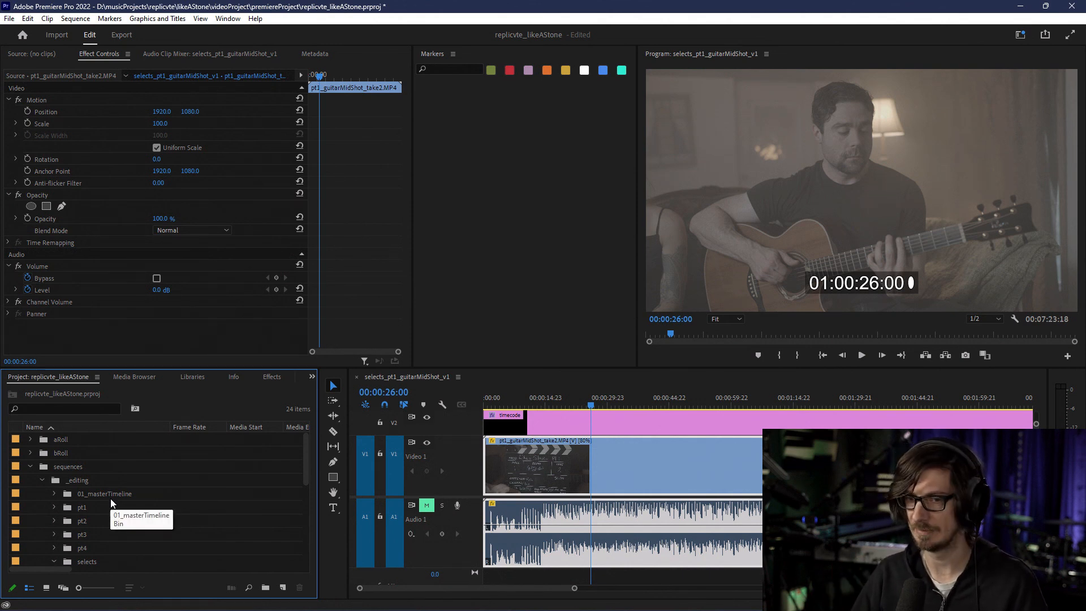
{"action": "scroll", "coordinate": [85, 504], "scroll_direction": "down", "scroll_amount": 5}
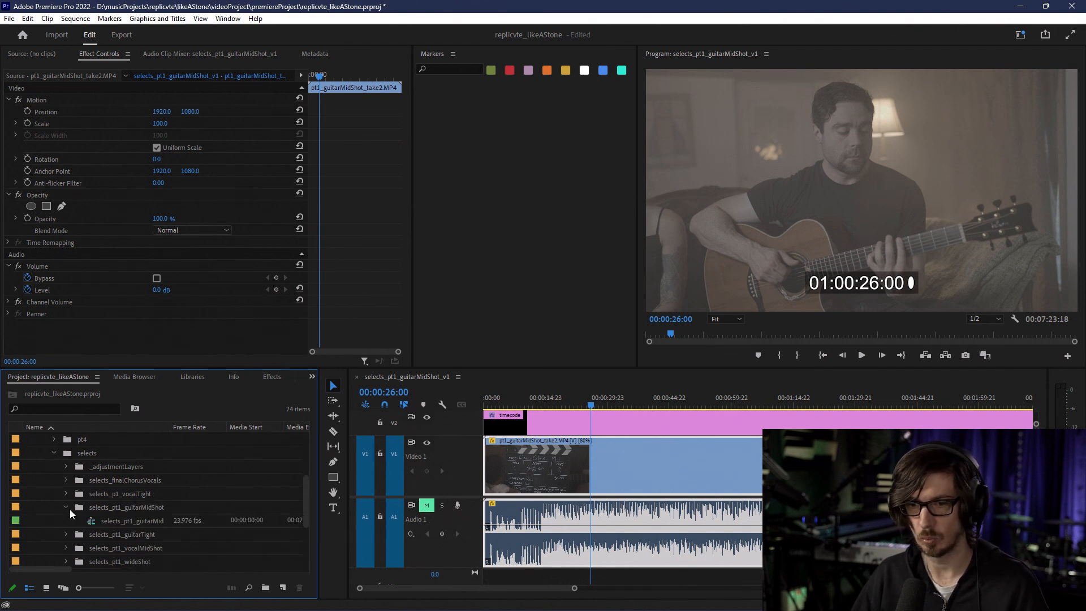
{"action": "left_click", "coordinate": [155, 520]}
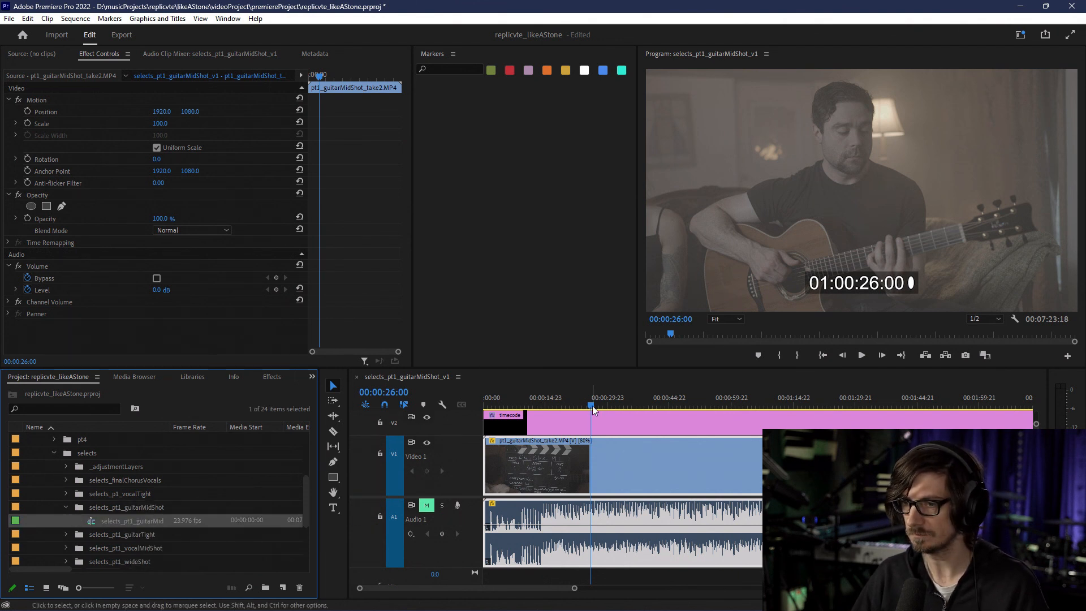
Step: Add a clip marker to pt1_guitarMidShot_take2.MP4 at 00:00:26:00 and examine its placement up close
{"action": "left_click", "coordinate": [589, 473]}
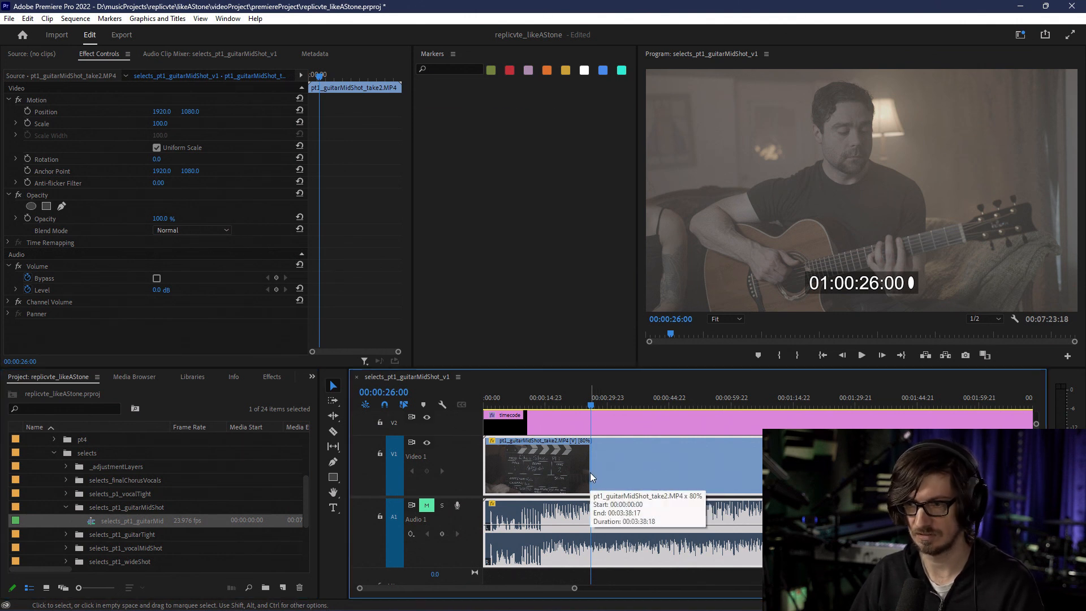
{"action": "key", "text": "m"}
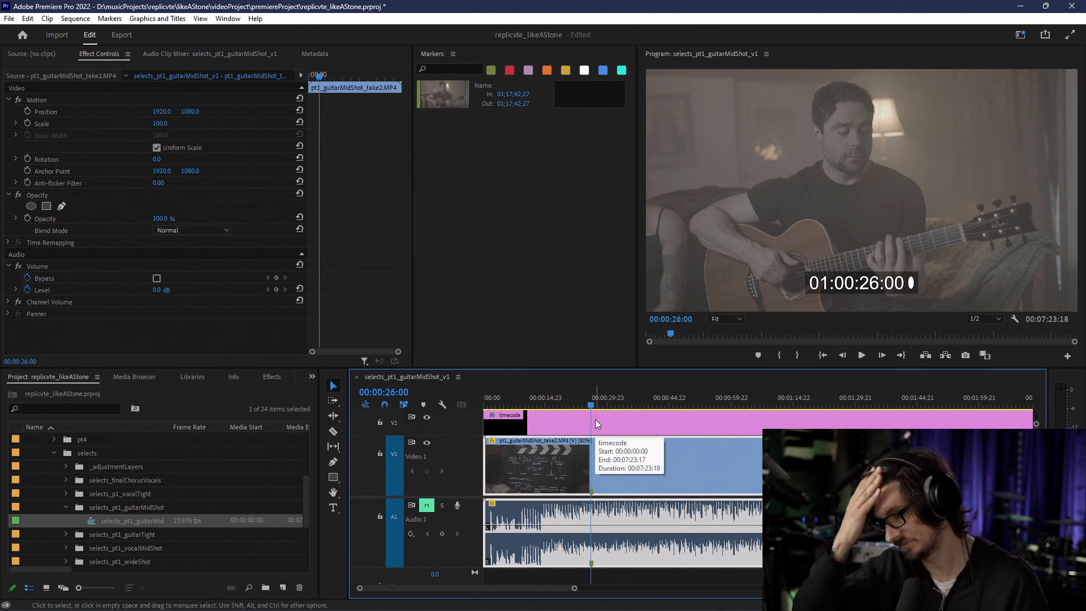
{"action": "scroll", "coordinate": [595, 420], "scroll_direction": "up", "scroll_amount": 6}
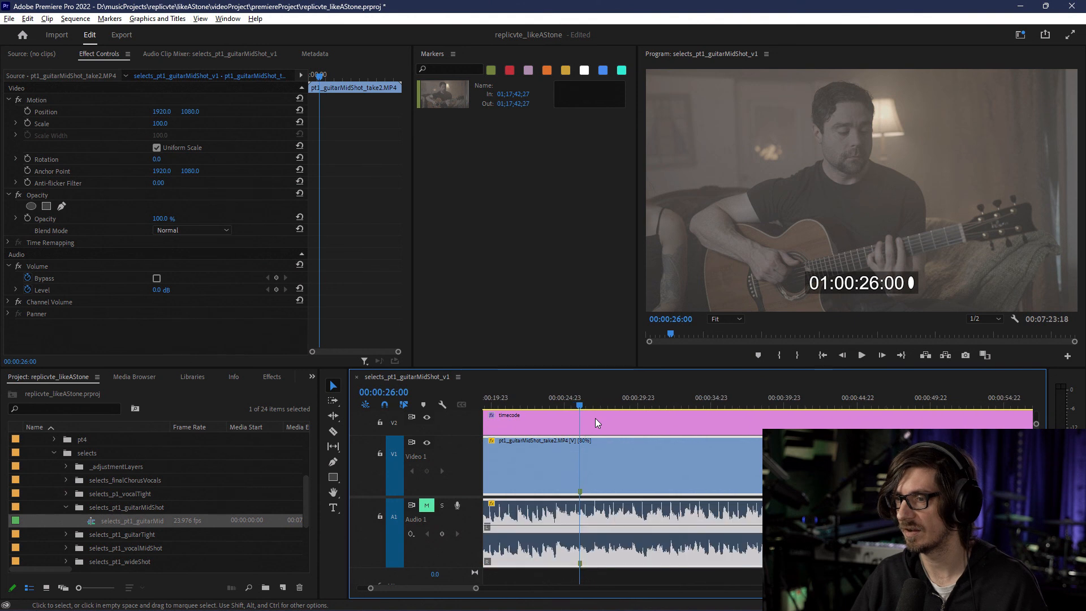
{"action": "scroll", "coordinate": [552, 416], "scroll_direction": "up", "scroll_amount": 5}
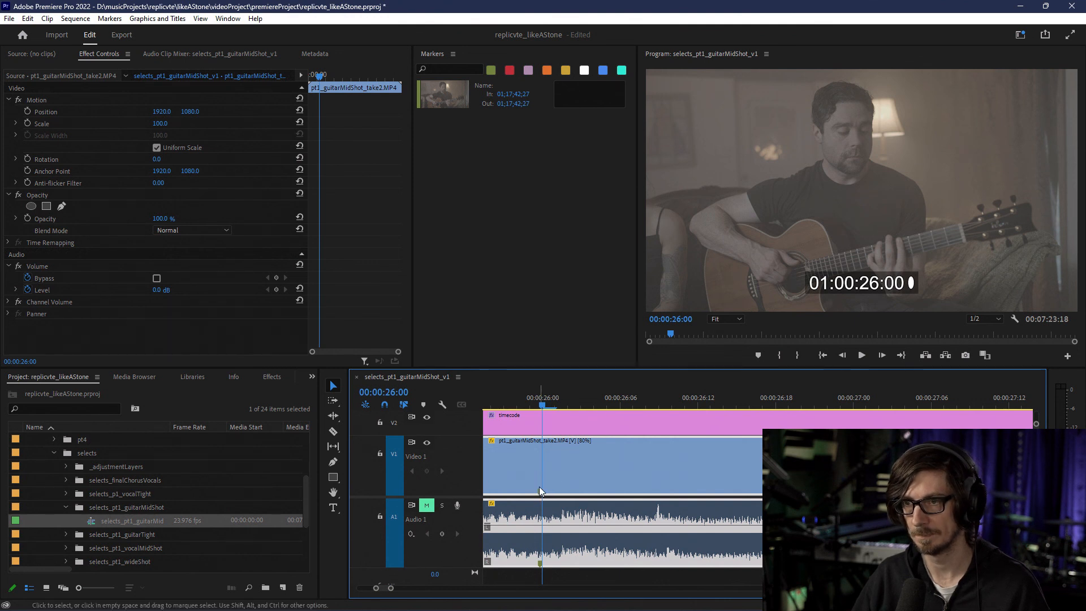
Step: Filter the marker list to show red and green markers
{"action": "left_click", "coordinate": [496, 178]}
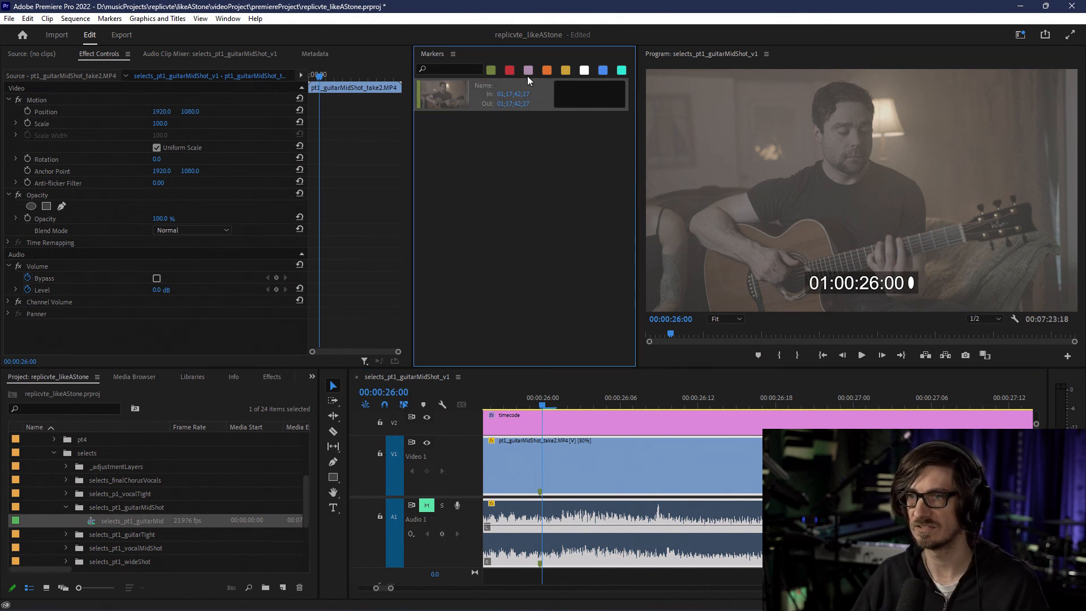
{"action": "left_click", "coordinate": [510, 70]}
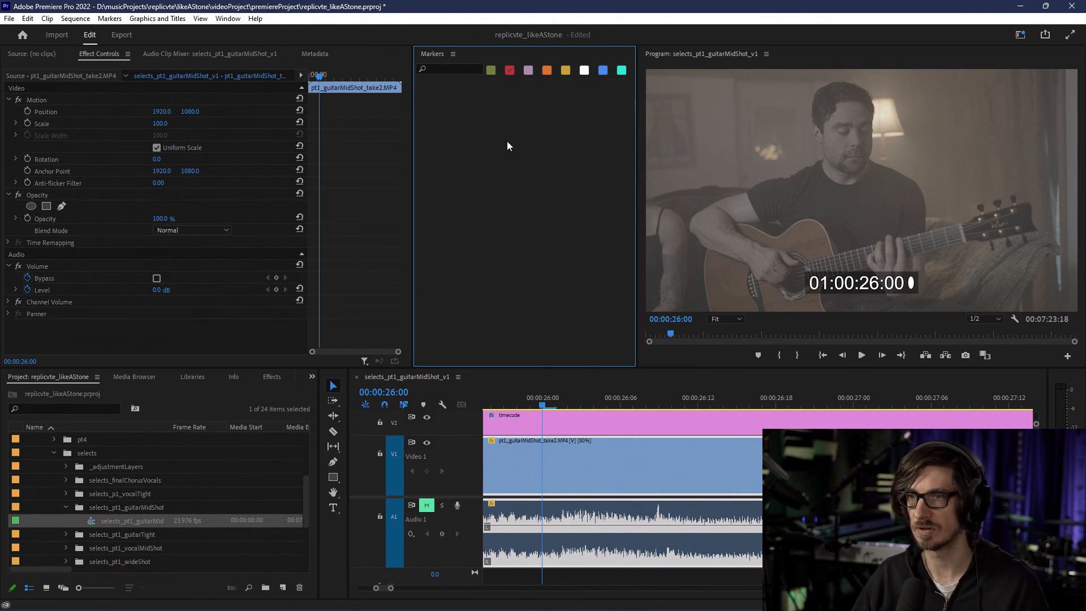
{"action": "left_click", "coordinate": [490, 70]}
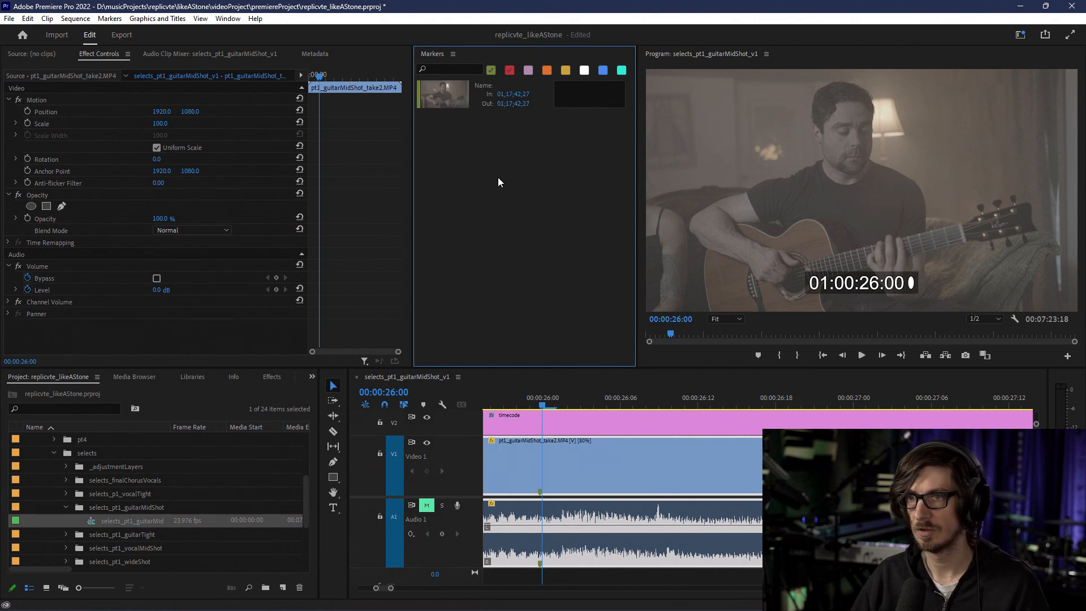
Step: Open pt1_guitarMidShot_take2.MP4 in the Source monitor to view its marker, and return to Effect Controls
{"action": "double_click", "coordinate": [540, 492]}
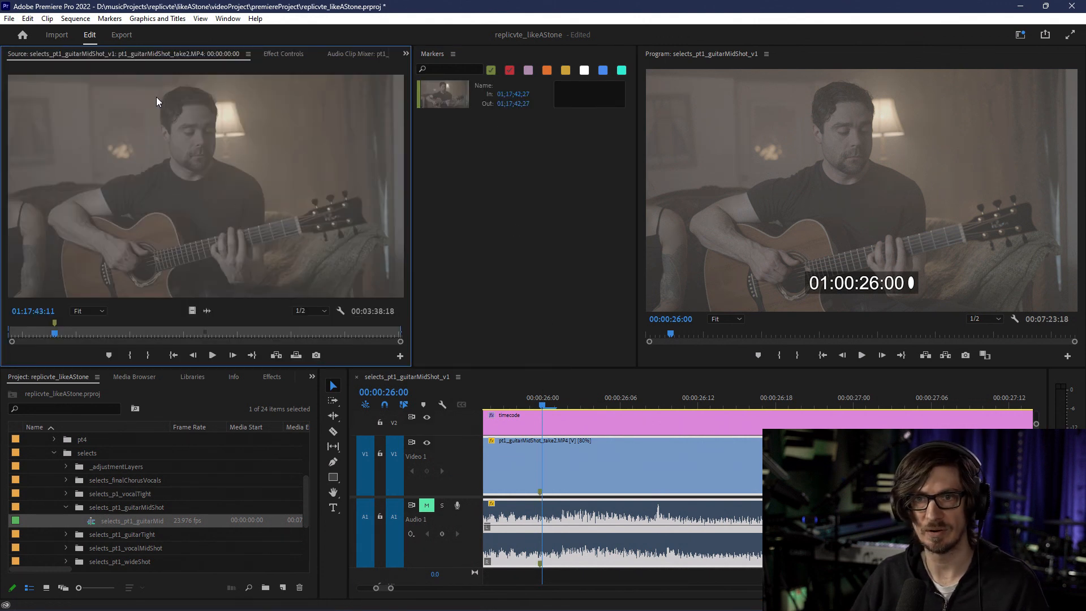
{"action": "left_click", "coordinate": [275, 57]}
{"action": "left_click", "coordinate": [294, 57]}
{"action": "left_click", "coordinate": [184, 55]}
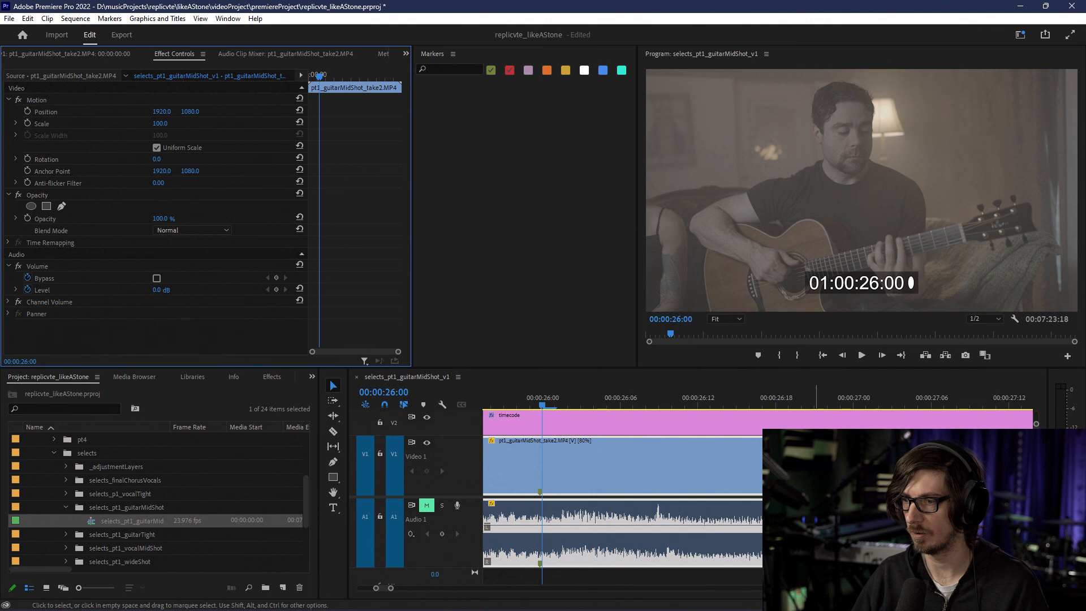
Step: Scrub through pt1_guitarMidShot_take2.MP4 past the green marker as far as 00:00:35:19, and return the playhead to 00:00:26:04
{"action": "left_click", "coordinate": [596, 401]}
{"action": "left_click_drag", "start_coordinate": [596, 399], "coordinate": [998, 407]}
{"action": "key", "text": "minus"}
{"action": "key", "text": "minus"}
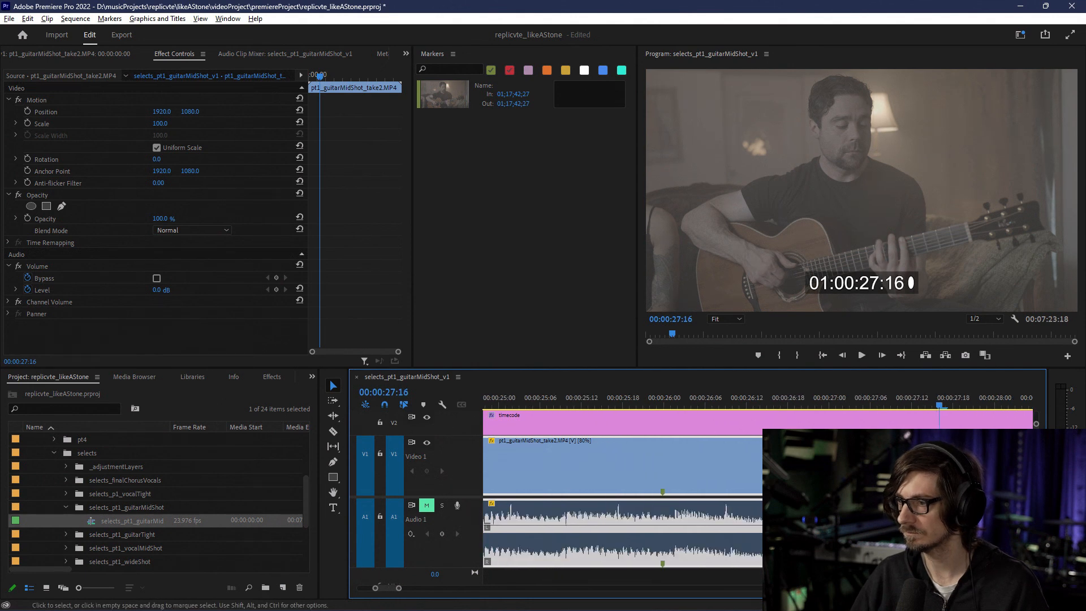
{"action": "left_click_drag", "start_coordinate": [921, 403], "coordinate": [1025, 407]}
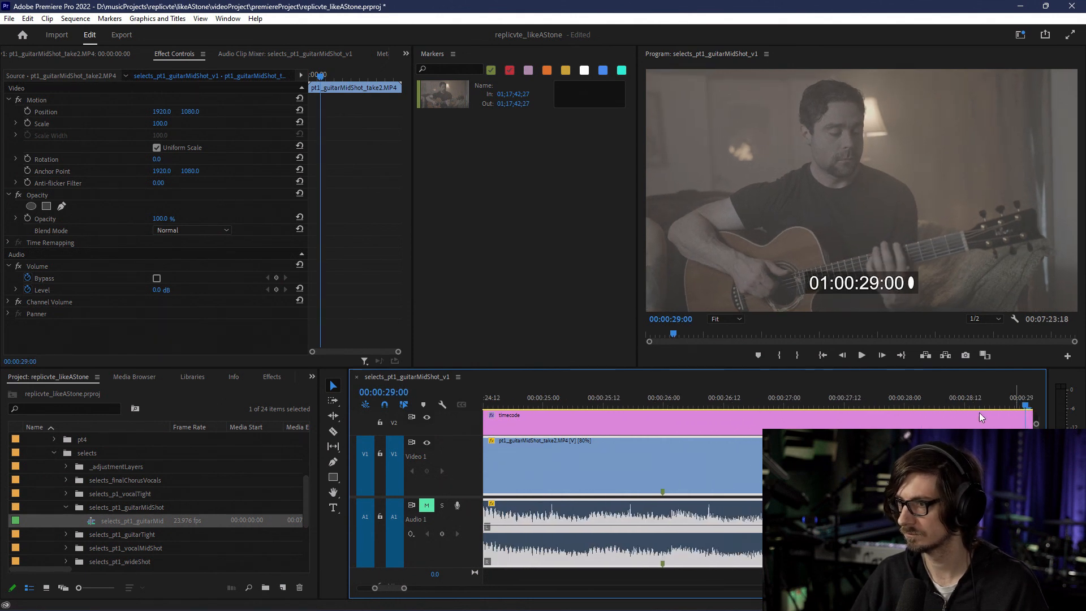
{"action": "scroll", "coordinate": [758, 489], "scroll_direction": "down", "scroll_amount": 5}
{"action": "left_click_drag", "start_coordinate": [781, 402], "coordinate": [1017, 398]}
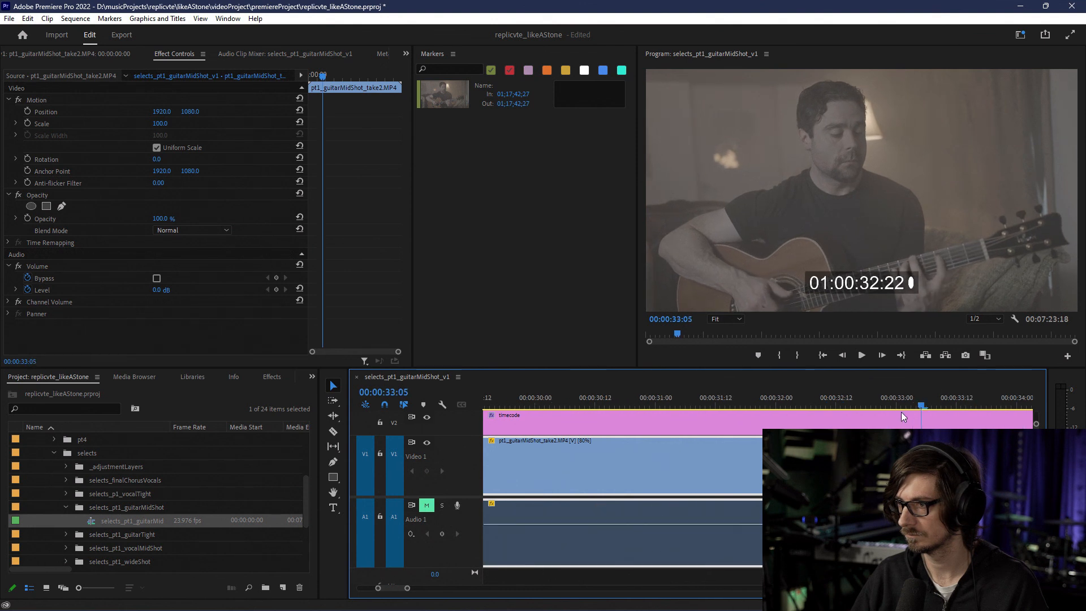
{"action": "scroll", "coordinate": [823, 422], "scroll_direction": "down", "scroll_amount": 4}
{"action": "left_click_drag", "start_coordinate": [536, 407], "coordinate": [840, 409]}
{"action": "scroll", "coordinate": [731, 531], "scroll_direction": "down", "scroll_amount": 2}
{"action": "scroll", "coordinate": [684, 472], "scroll_direction": "down", "scroll_amount": 6}
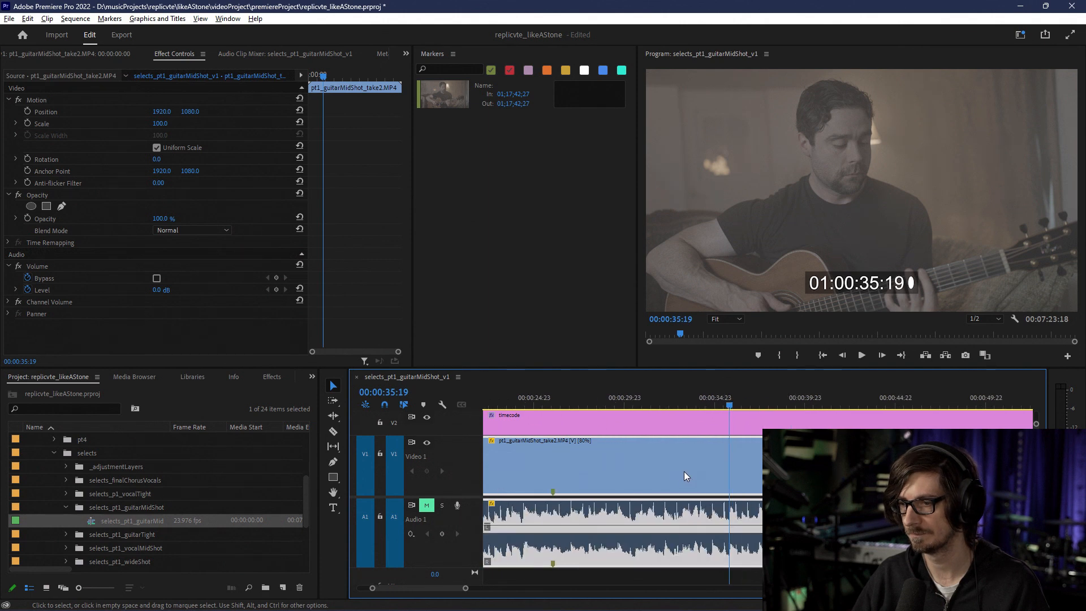
{"action": "scroll", "coordinate": [680, 472], "scroll_direction": "down", "scroll_amount": 3}
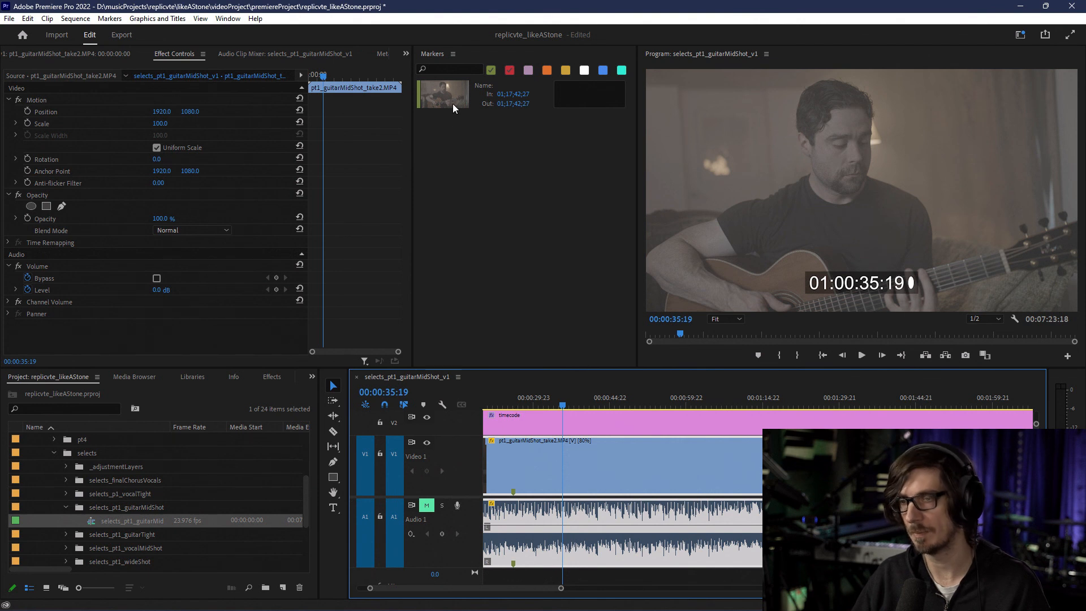
{"action": "left_click_drag", "start_coordinate": [562, 406], "coordinate": [513, 435]}
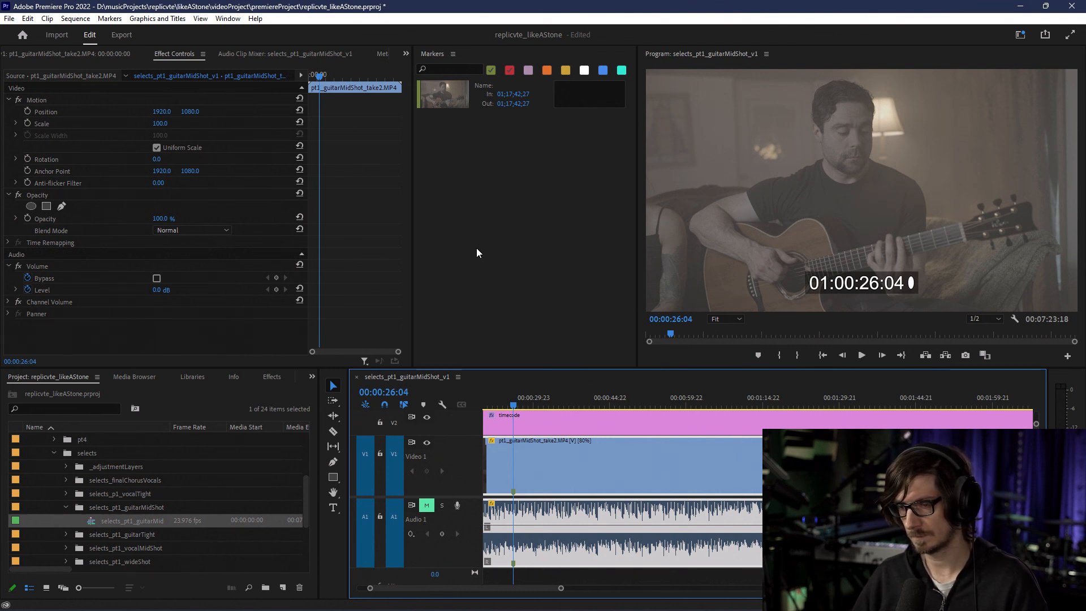
Step: Select the timecode adjustment layer and examine its Timecode effect settings and its extent over the takes
{"action": "left_click", "coordinate": [511, 422]}
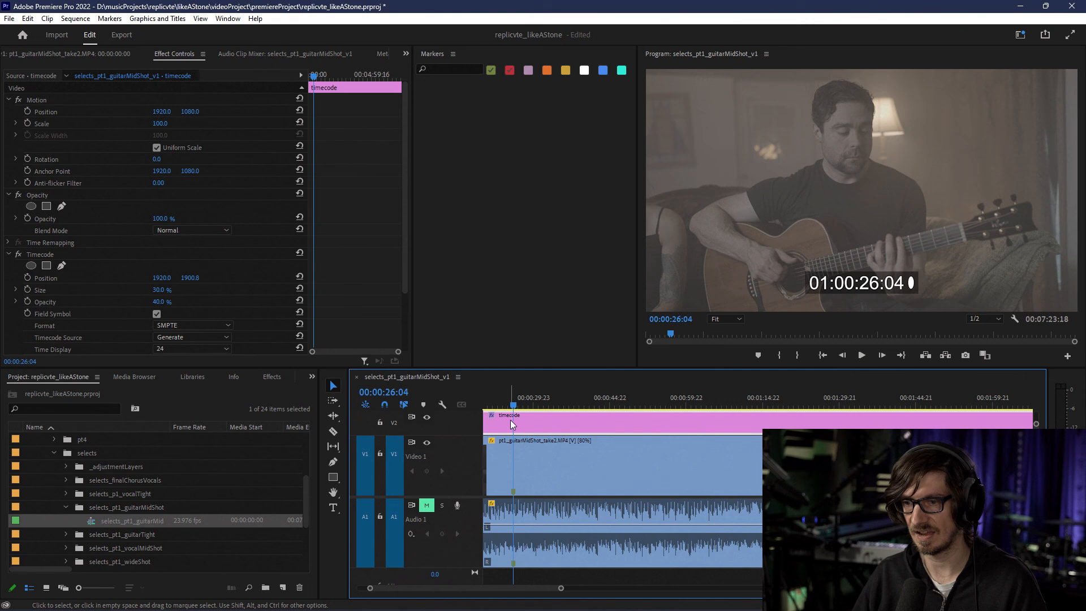
{"action": "right_click", "coordinate": [511, 421]}
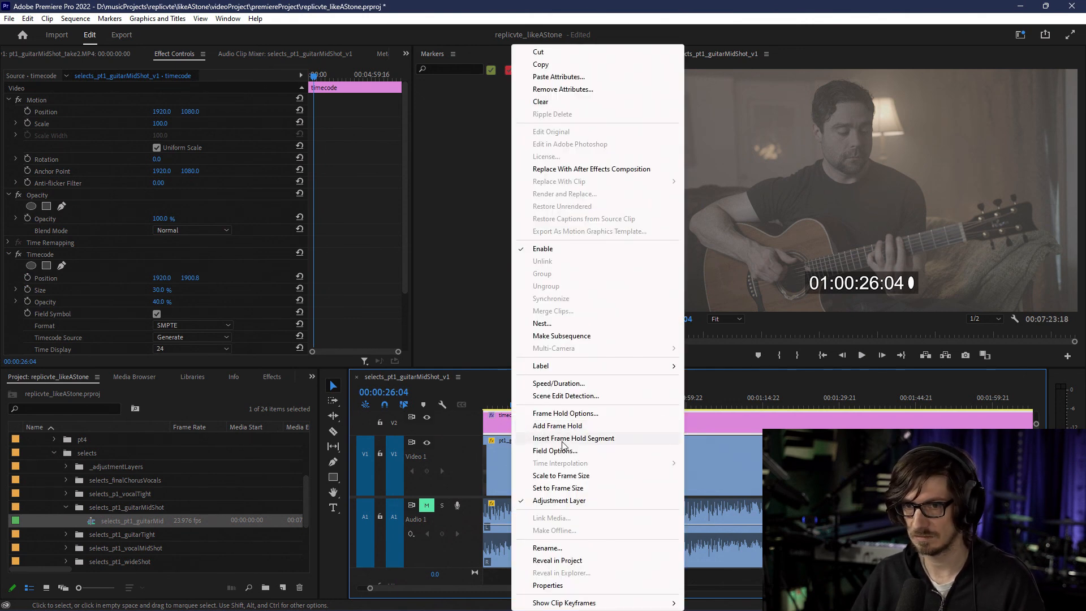
{"action": "left_click", "coordinate": [37, 255]}
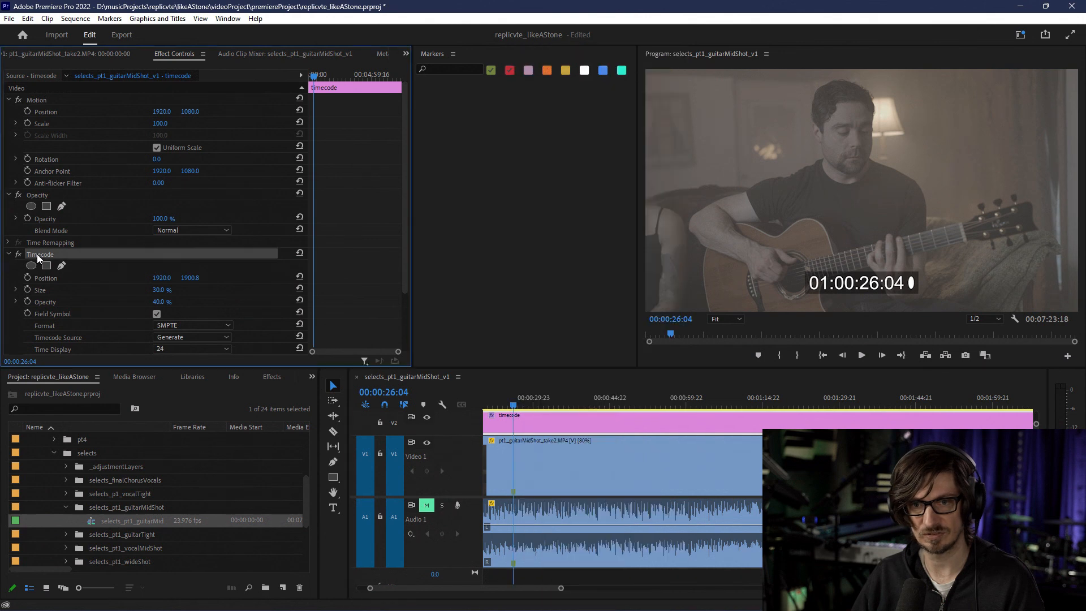
{"action": "scroll", "coordinate": [52, 260], "scroll_direction": "down", "scroll_amount": 2}
{"action": "scroll", "coordinate": [55, 261], "scroll_direction": "down", "scroll_amount": 2}
{"action": "scroll", "coordinate": [59, 264], "scroll_direction": "up", "scroll_amount": 1}
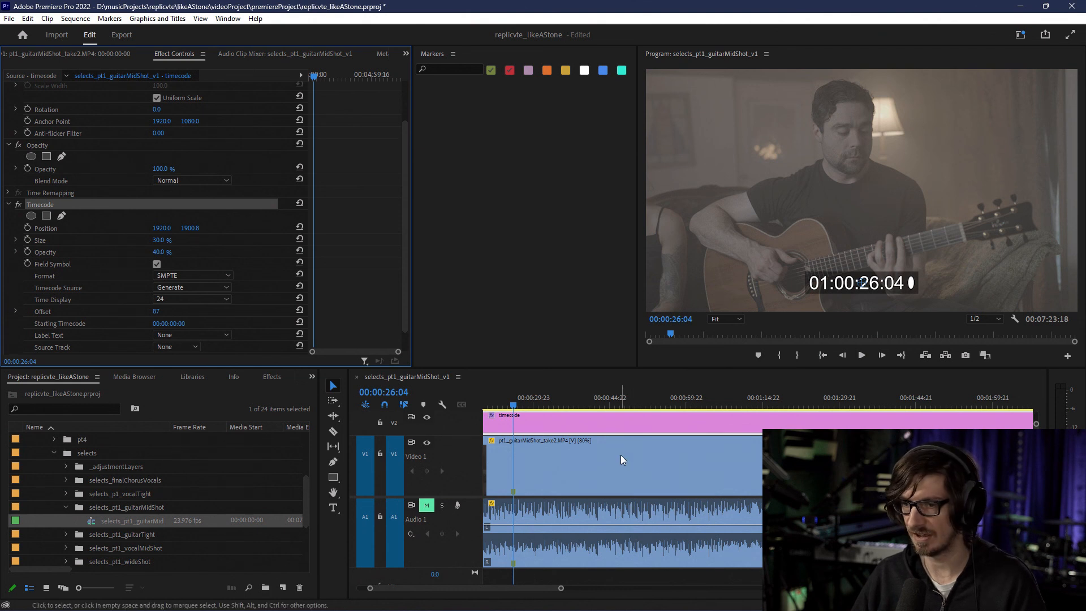
{"action": "left_click_drag", "start_coordinate": [530, 586], "coordinate": [685, 561]}
{"action": "right_click", "coordinate": [542, 427]}
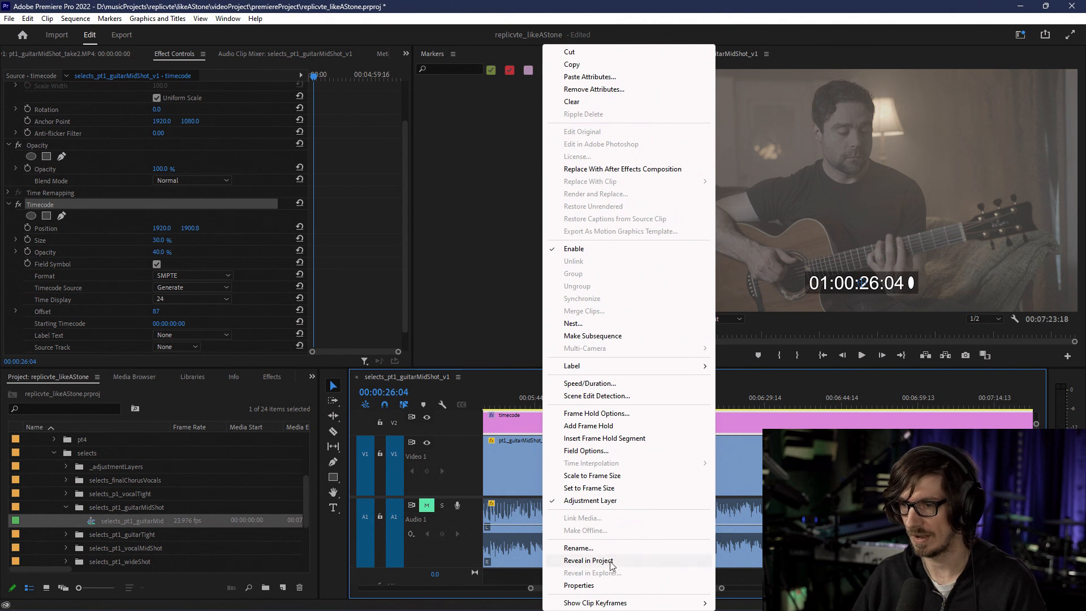
{"action": "left_click", "coordinate": [758, 422]}
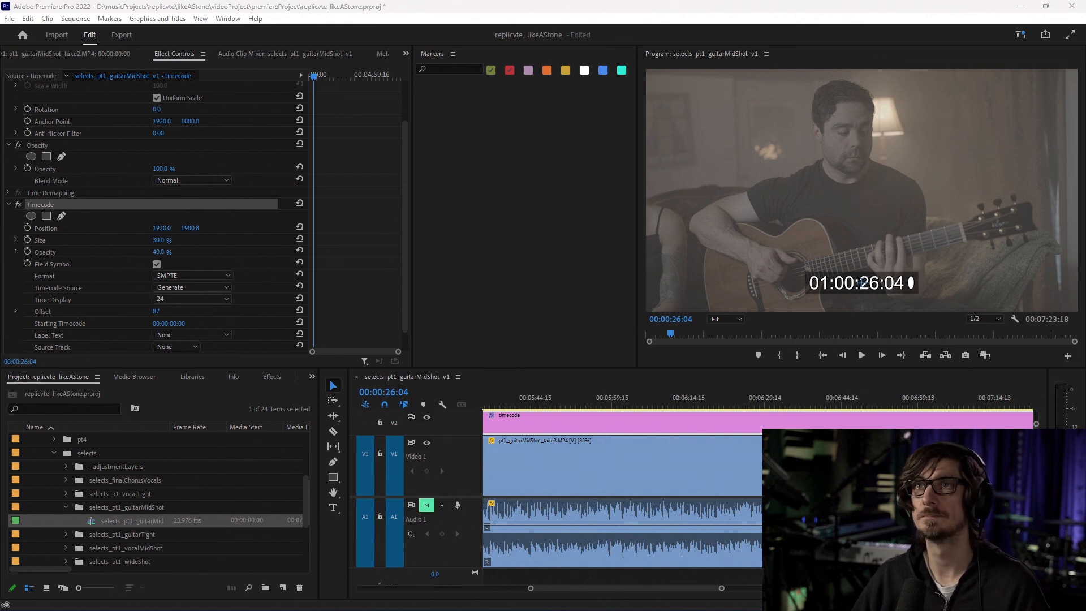
Step: Add a clip marker to pt1_guitarMidShot_take2.MP4 at 00:00:37:00
{"action": "left_click_drag", "start_coordinate": [622, 589], "coordinate": [457, 571]}
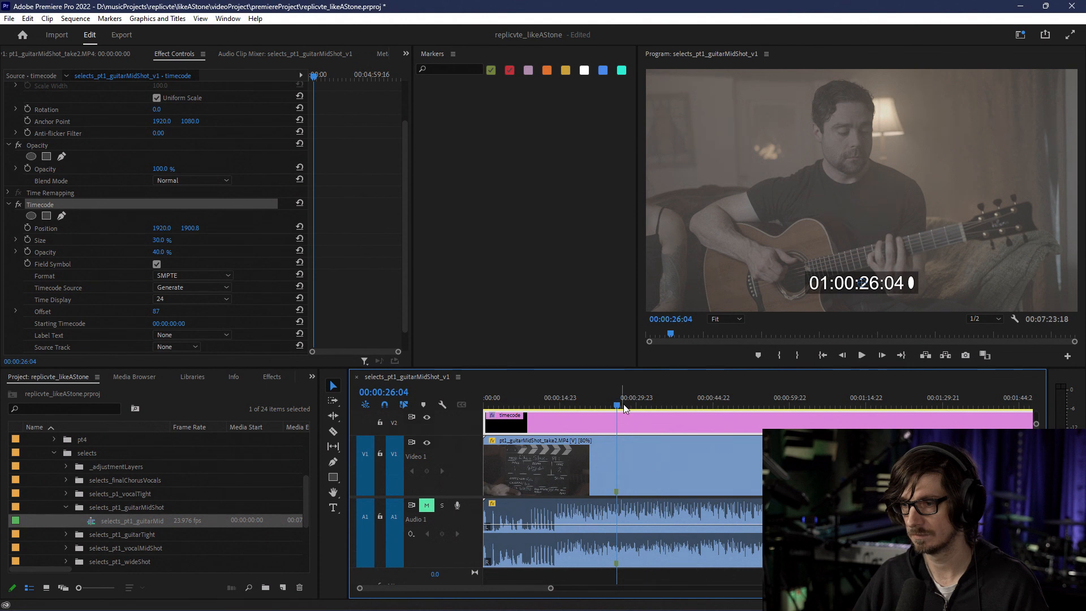
{"action": "left_click_drag", "start_coordinate": [621, 406], "coordinate": [931, 405]}
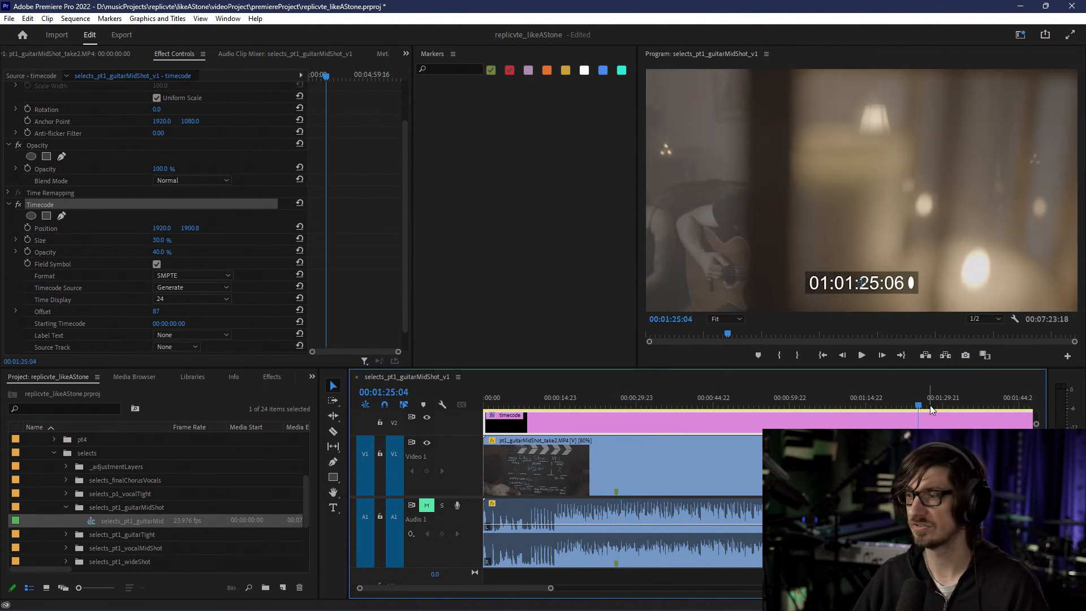
{"action": "left_click_drag", "start_coordinate": [918, 403], "coordinate": [666, 404]}
{"action": "scroll", "coordinate": [693, 463], "scroll_direction": "up", "scroll_amount": 6}
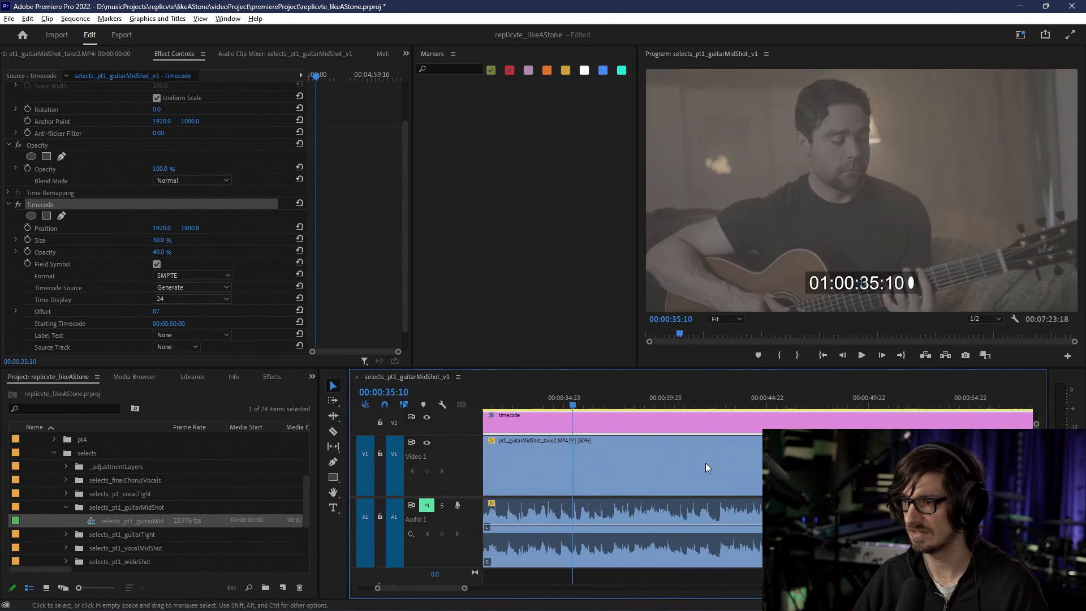
{"action": "left_click_drag", "start_coordinate": [572, 406], "coordinate": [554, 405]}
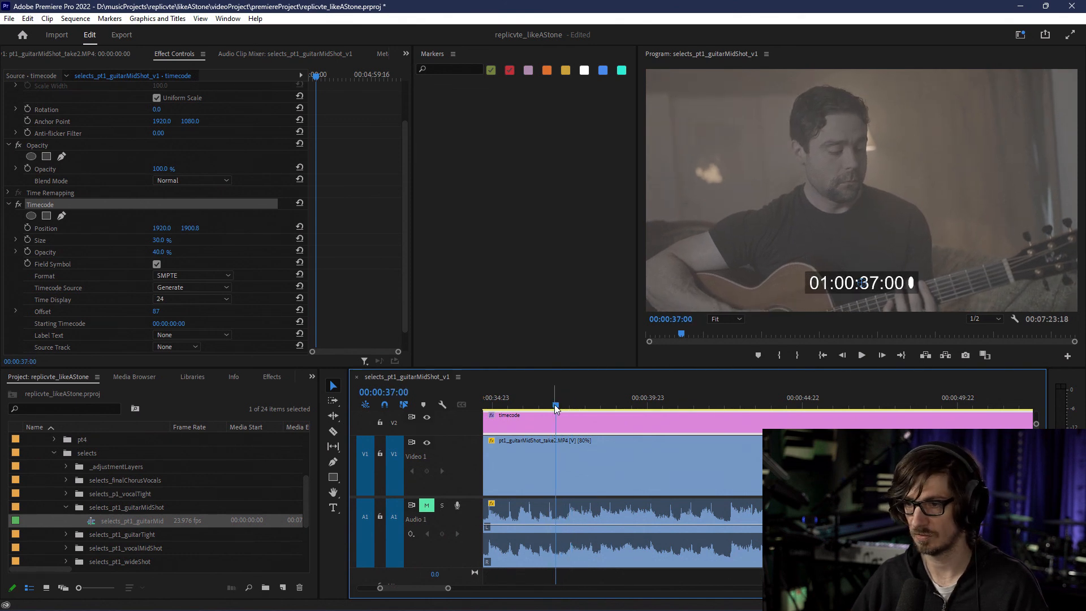
{"action": "right_click", "coordinate": [558, 467]}
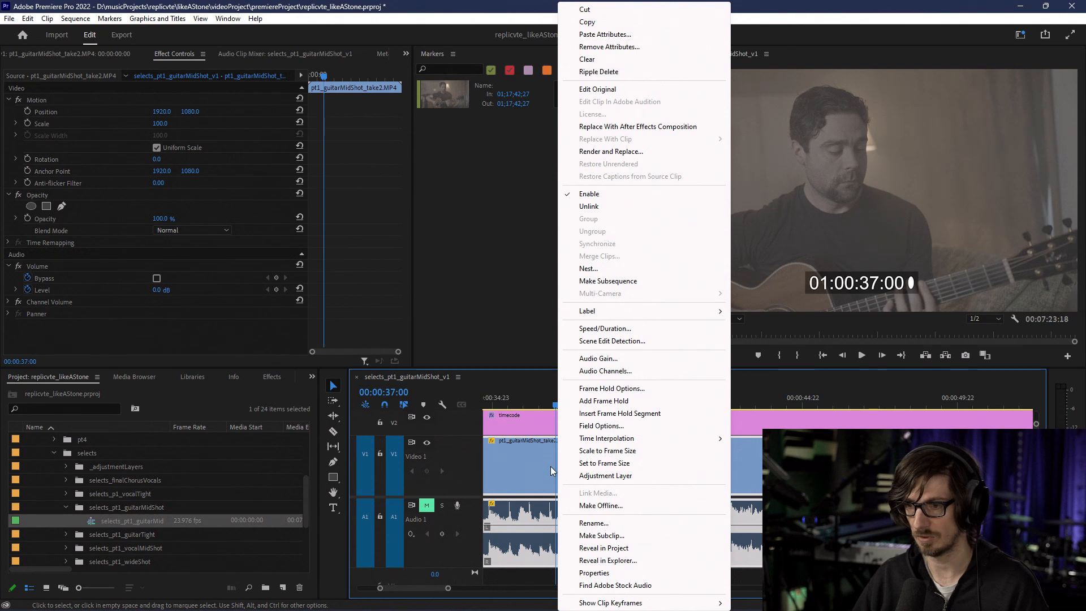
{"action": "key", "text": "Escape"}
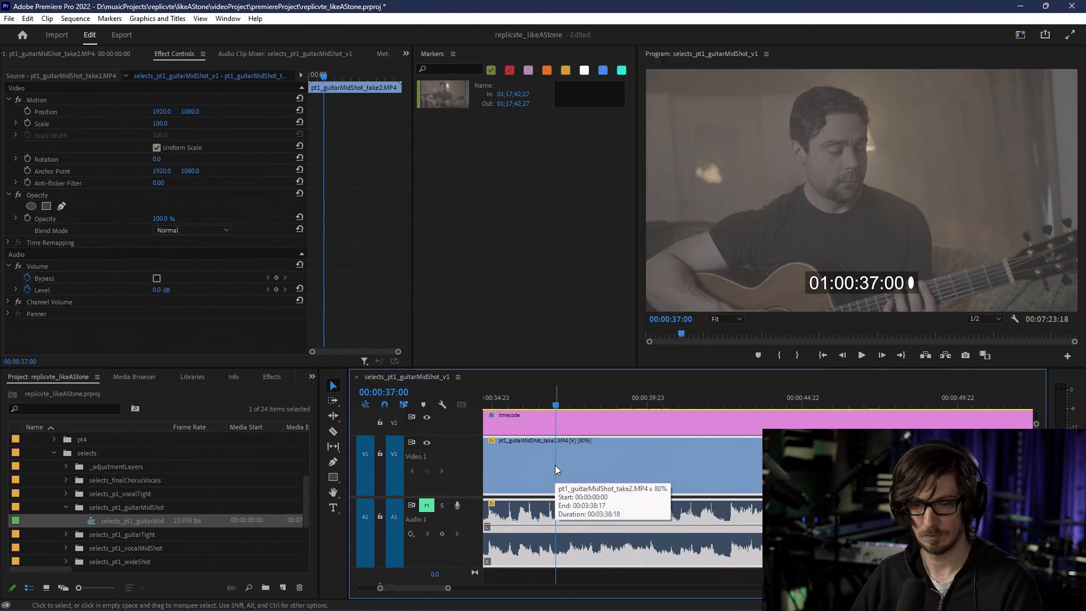
{"action": "key", "text": "m"}
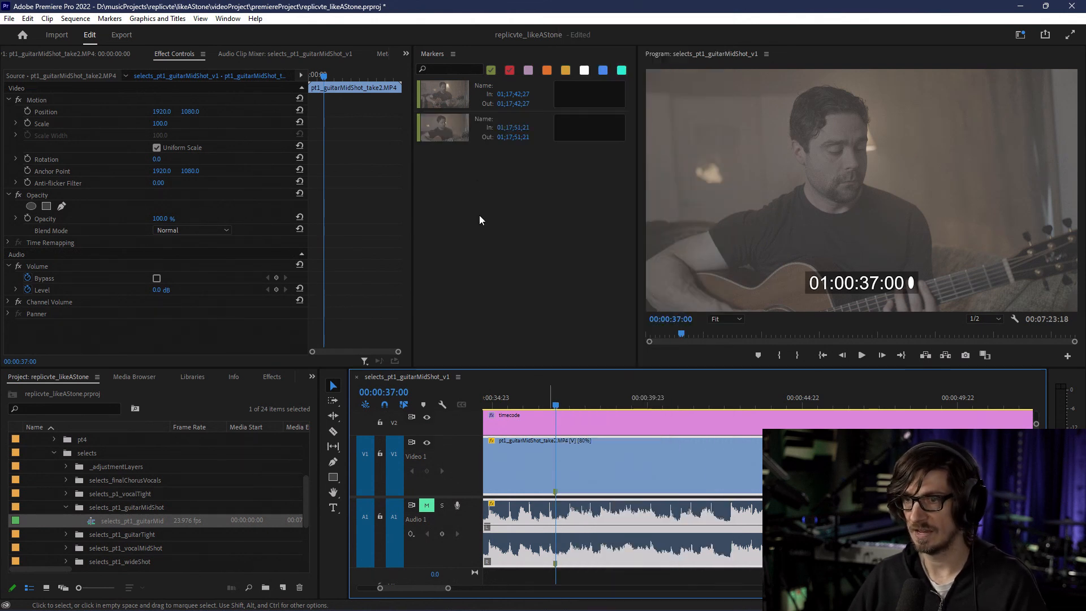
Step: Change the colour of the clip marker at 00:00:37:00 to red and view it alongside the green one
{"action": "double_click", "coordinate": [443, 131]}
{"action": "left_click", "coordinate": [510, 251]}
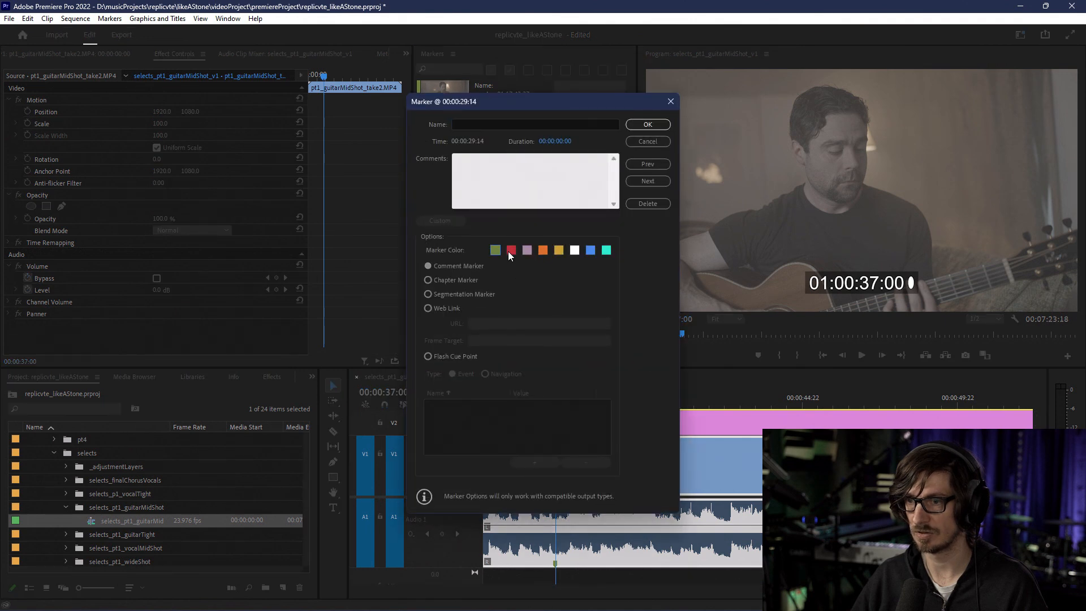
{"action": "left_click", "coordinate": [646, 127]}
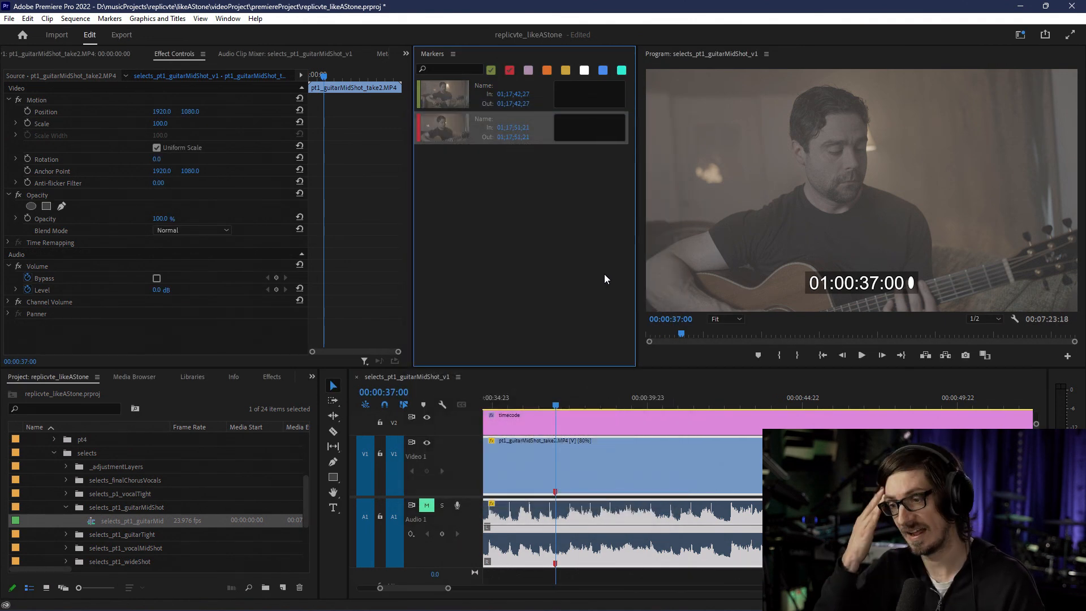
{"action": "scroll", "coordinate": [644, 483], "scroll_direction": "down", "scroll_amount": 4}
{"action": "scroll", "coordinate": [644, 491], "scroll_direction": "down", "scroll_amount": 1}
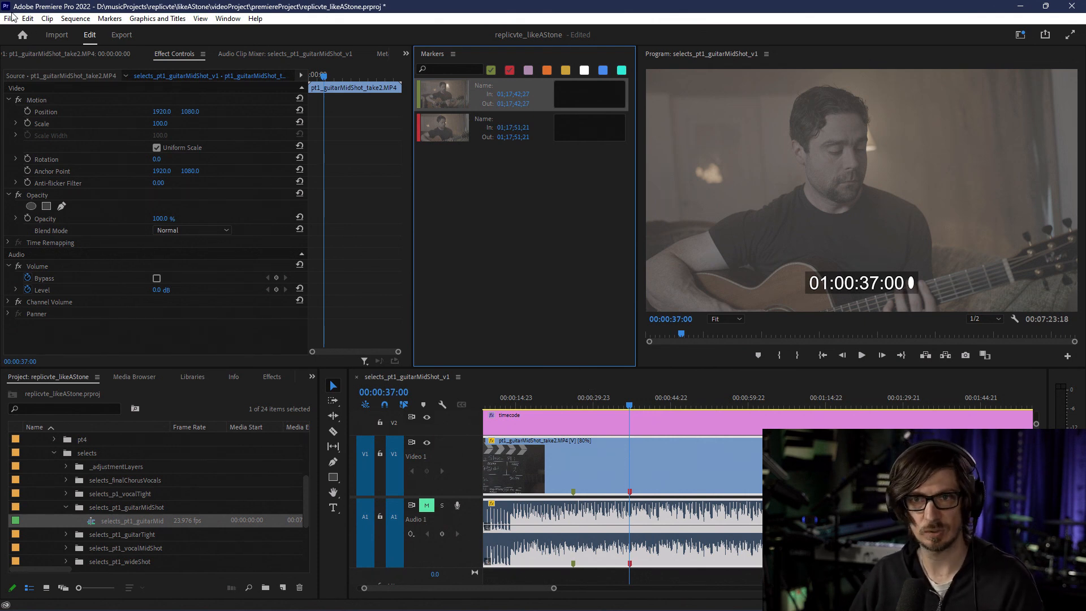
Step: Search the keyboard shortcuts for "marker" and examine the Go to Next Marker and Go to Previous Marker assignments
{"action": "left_click", "coordinate": [27, 18]}
{"action": "left_click", "coordinate": [85, 396]}
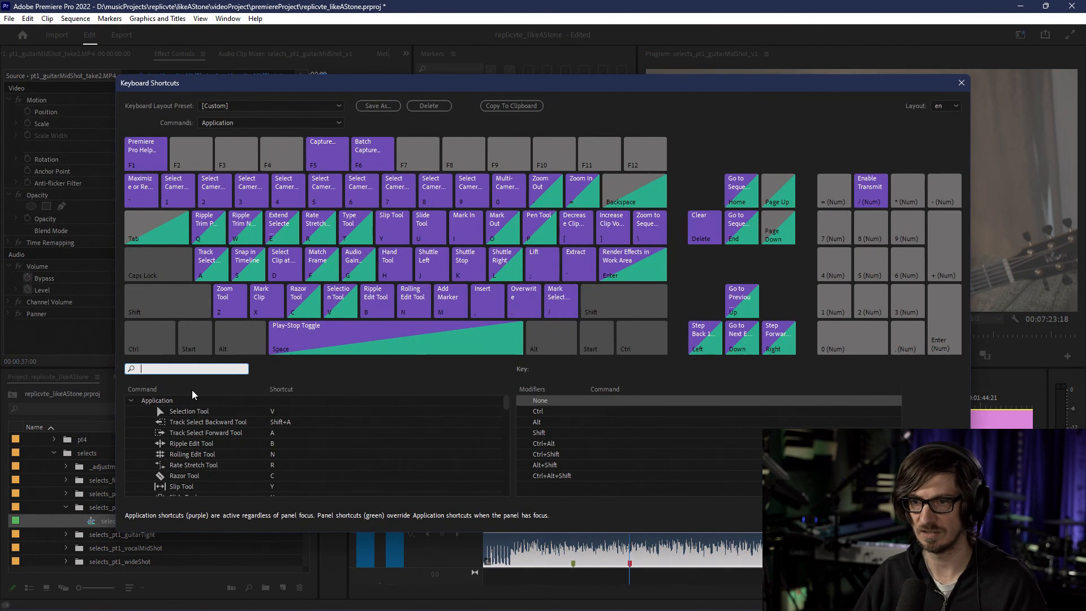
{"action": "left_click", "coordinate": [206, 371]}
{"action": "type", "text": "ma"}
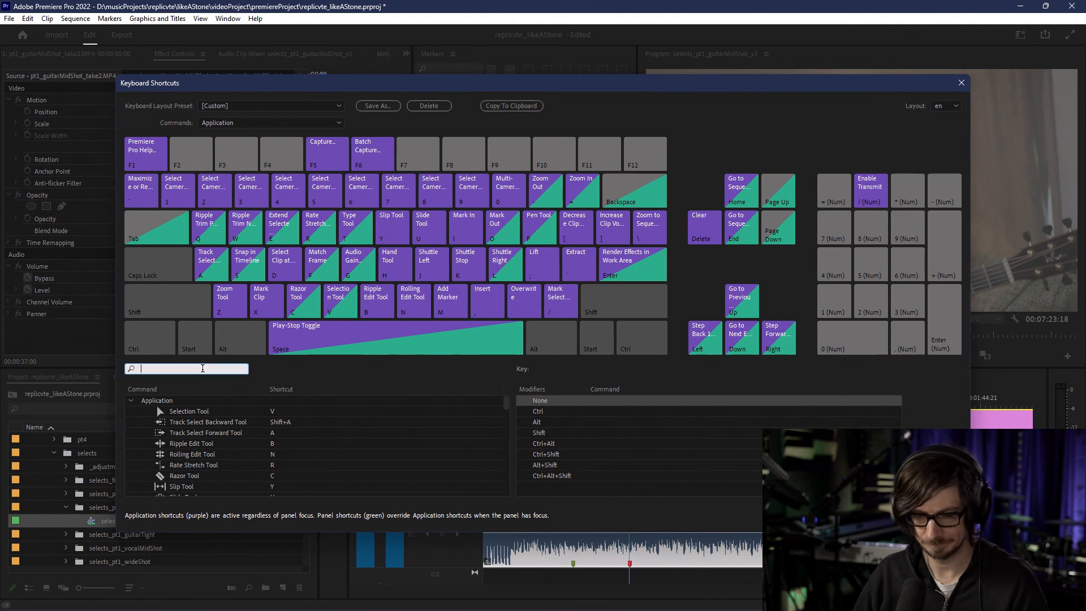
{"action": "type", "text": "rker"}
{"action": "scroll", "coordinate": [232, 448], "scroll_direction": "down", "scroll_amount": 2}
{"action": "scroll", "coordinate": [218, 448], "scroll_direction": "down", "scroll_amount": 3}
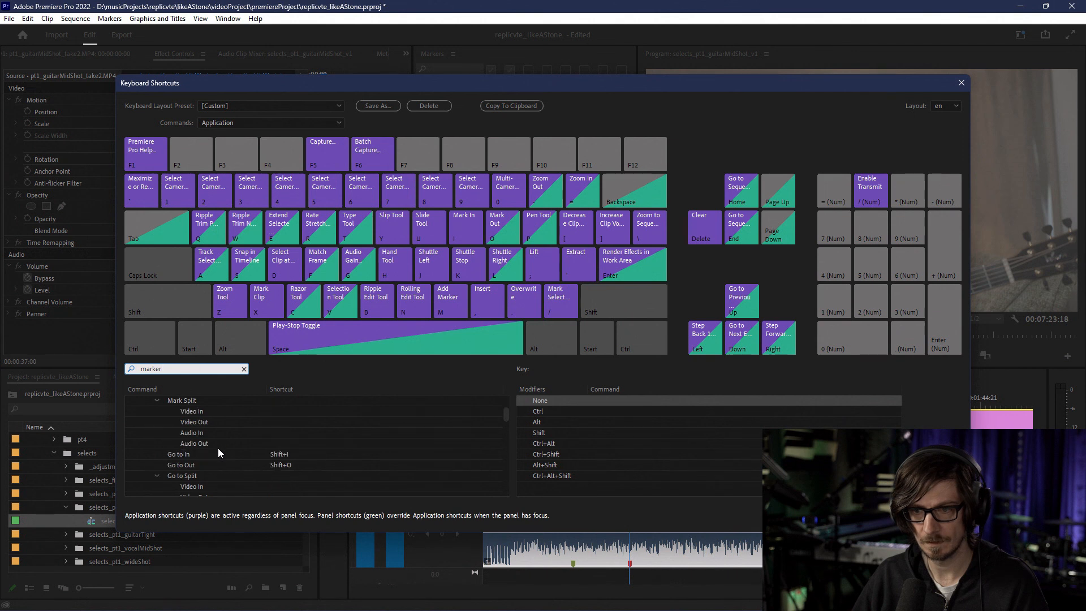
{"action": "scroll", "coordinate": [219, 452], "scroll_direction": "down", "scroll_amount": 2}
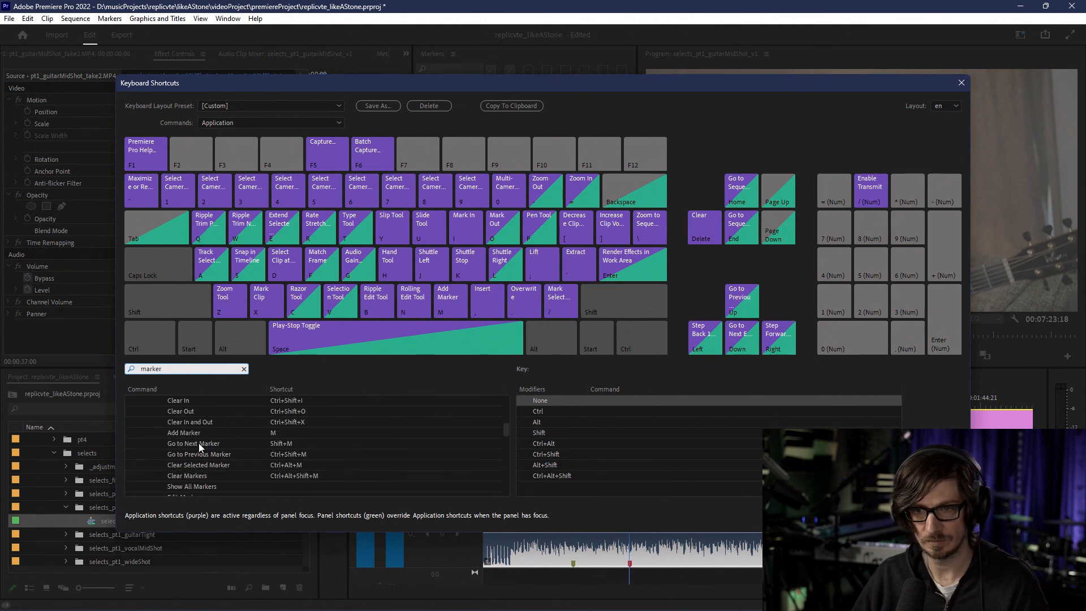
{"action": "left_click", "coordinate": [200, 444]}
{"action": "left_click", "coordinate": [195, 456]}
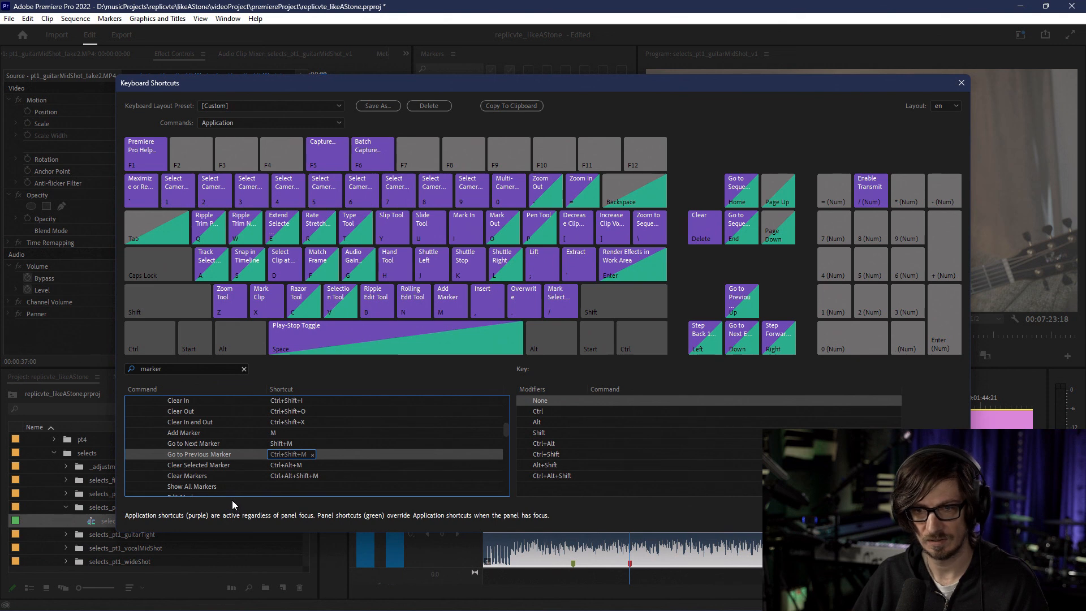
Step: Switch to the Stream Deck app and check the hotkeys of the prev Marker and next Marker buttons
{"action": "mouse_move", "coordinate": [292, 610]}
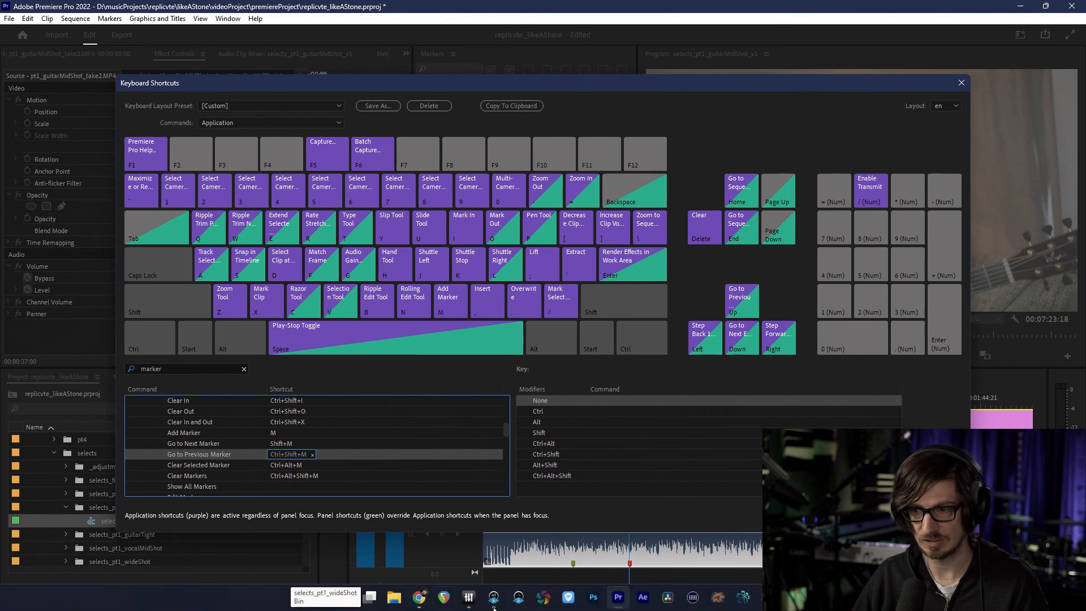
{"action": "left_click", "coordinate": [685, 599]}
{"action": "left_click", "coordinate": [231, 313]}
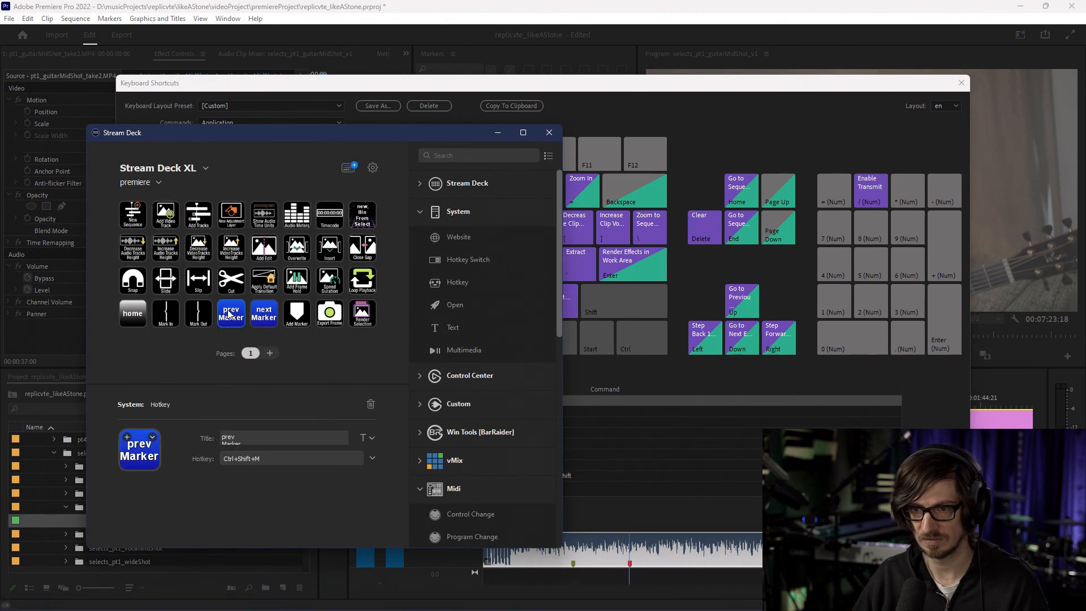
{"action": "left_click", "coordinate": [272, 321]}
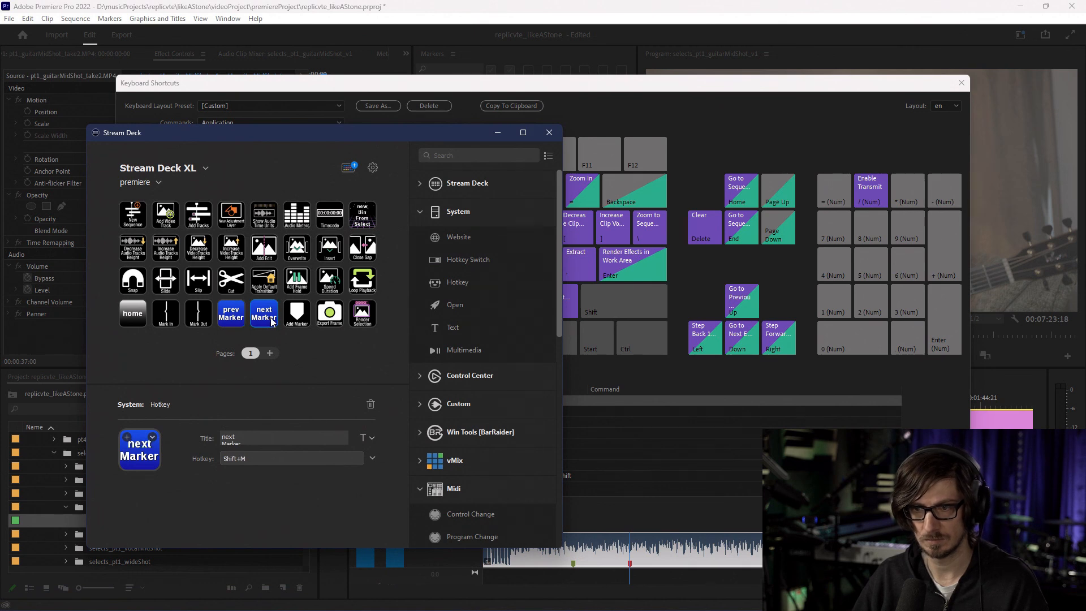
Step: Compare the prev Marker button's hotkey with the Go to Previous Marker shortcut, closing Stream Deck and the keyboard shortcuts
{"action": "left_click", "coordinate": [237, 317]}
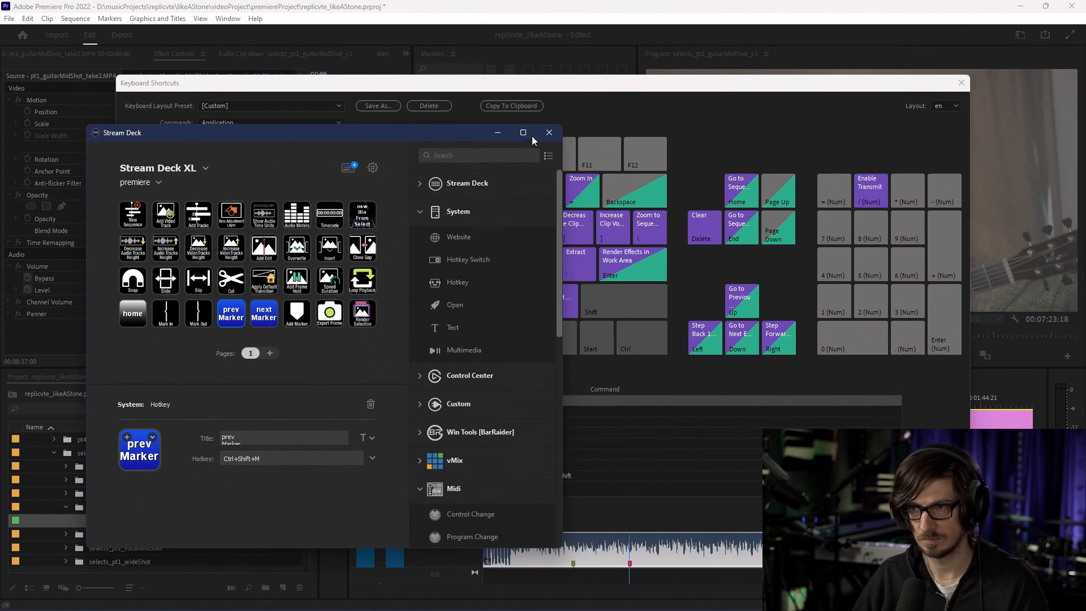
{"action": "left_click", "coordinate": [549, 133]}
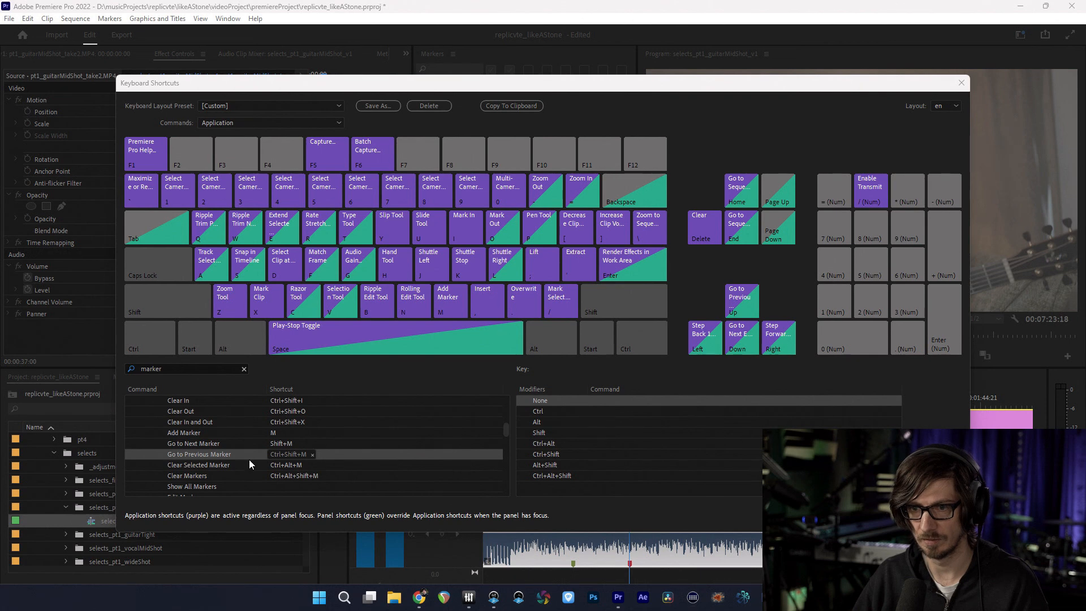
{"action": "left_click", "coordinate": [206, 455]}
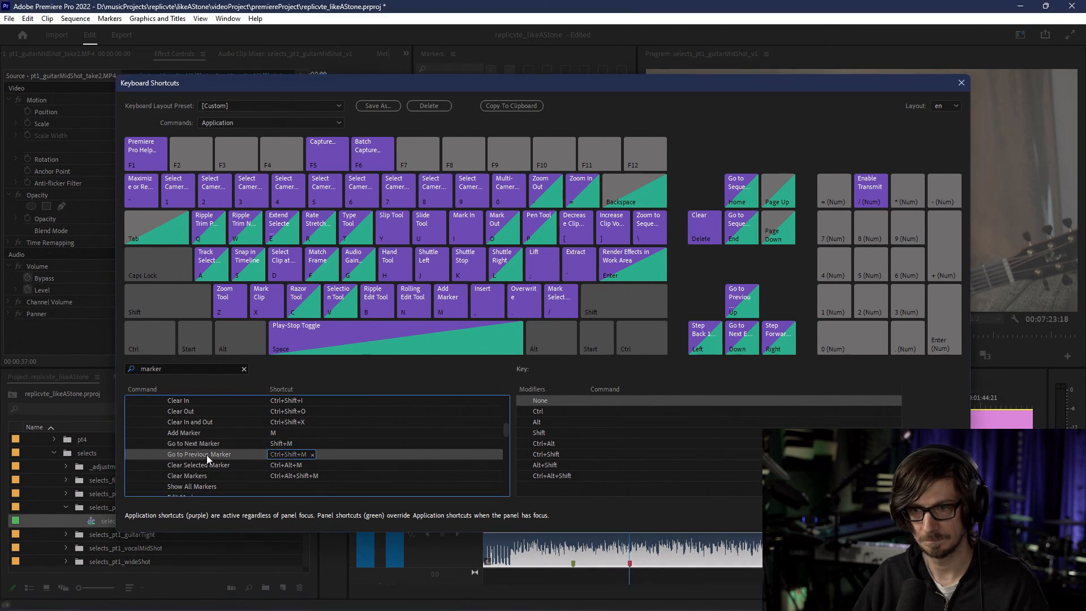
{"action": "left_click", "coordinate": [961, 83]}
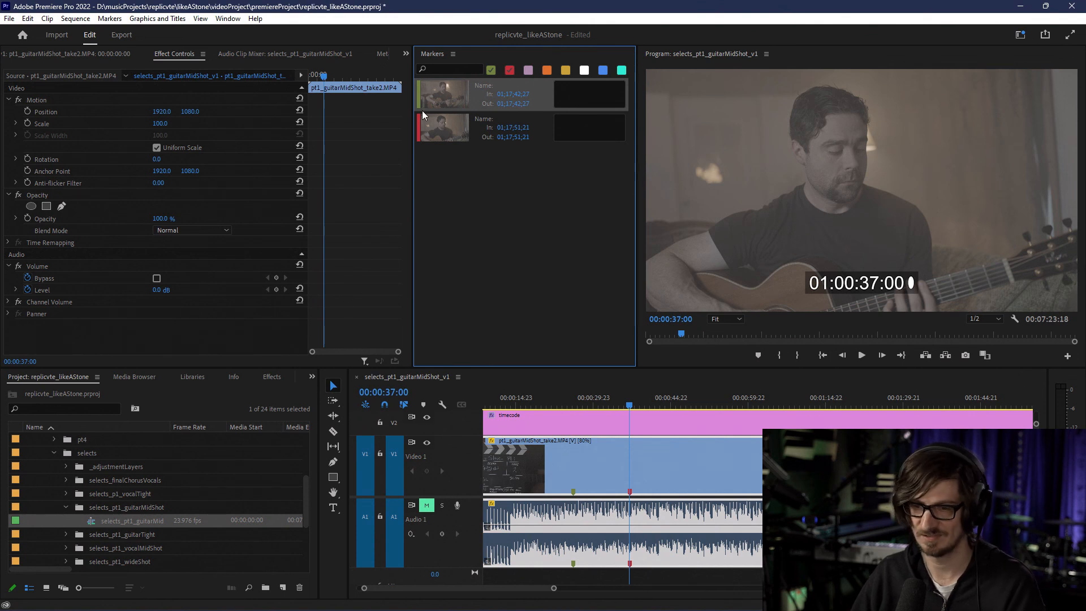
Step: Jump back and forth between the red and green clip markers in selects_pt1_guitarMidShot_v1, ending on the green one
{"action": "left_click", "coordinate": [593, 395]}
{"action": "key", "text": "ctrl+shift+m"}
{"action": "key", "text": "shift+m"}
{"action": "key", "text": "ctrl+shift+m"}
{"action": "key", "text": "shift+m"}
{"action": "key", "text": "ctrl+shift+m"}
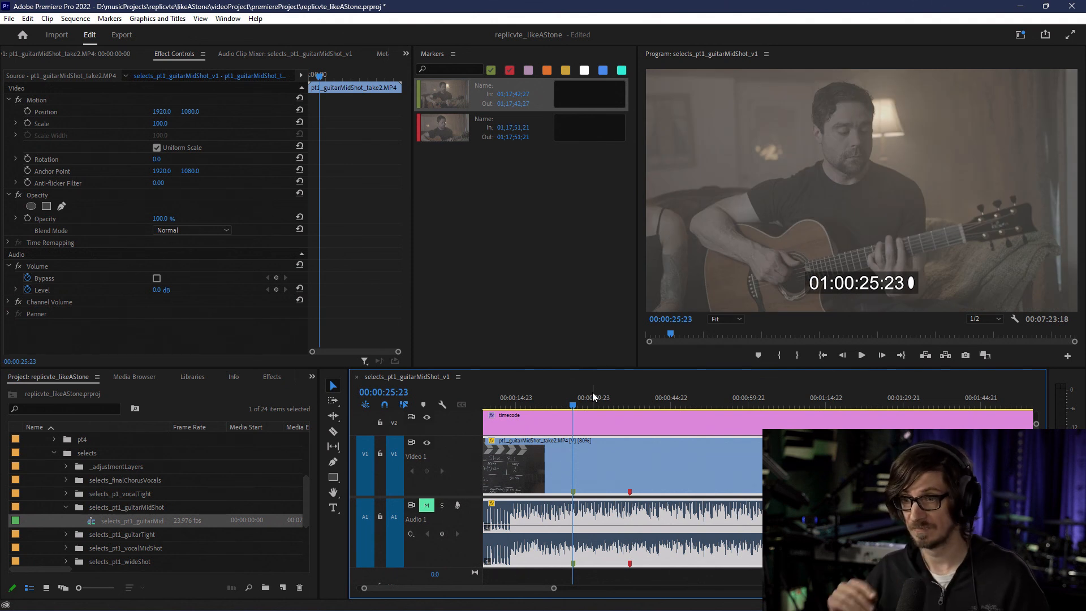
Step: Mark the sequence In point at the green marker, 00:00:25:23, and the Out point at the red marker, 00:00:36:23
{"action": "key", "text": "i"}
{"action": "key", "text": "shift+m"}
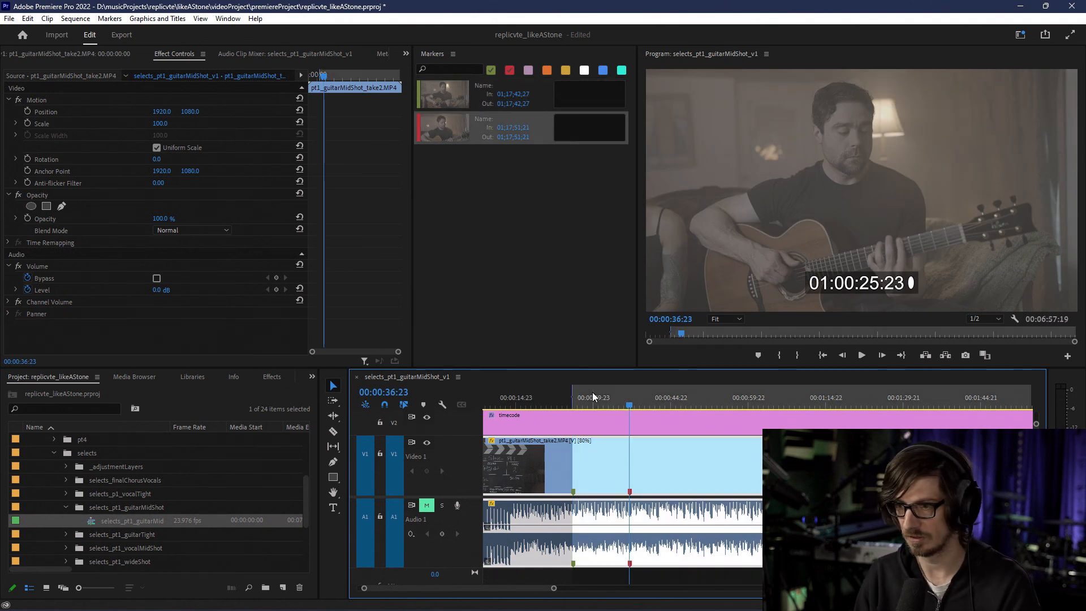
{"action": "key", "text": "o"}
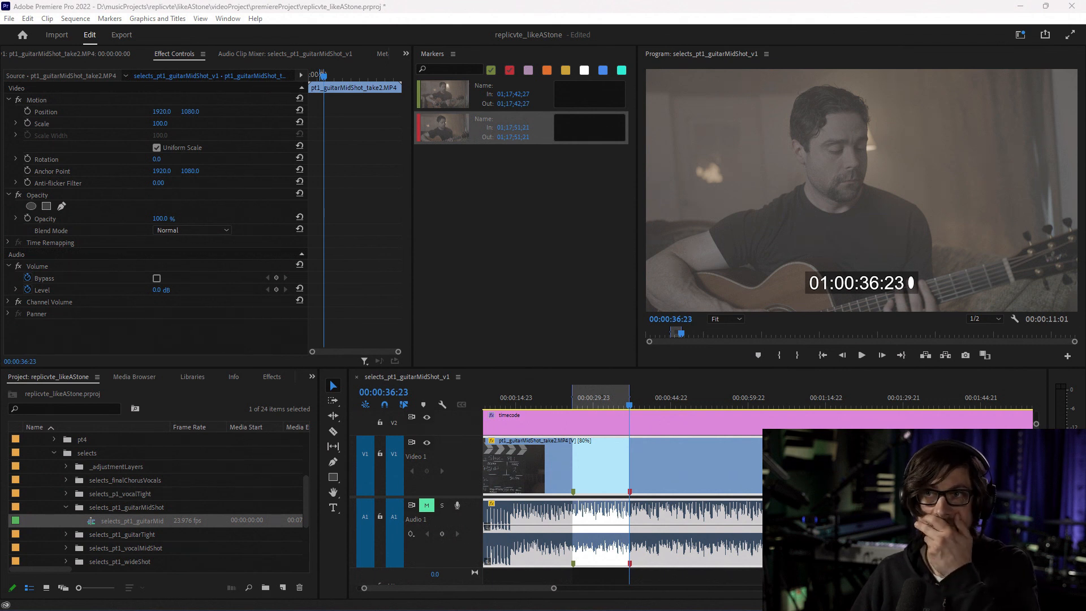
{"action": "left_click", "coordinate": [407, 14]}
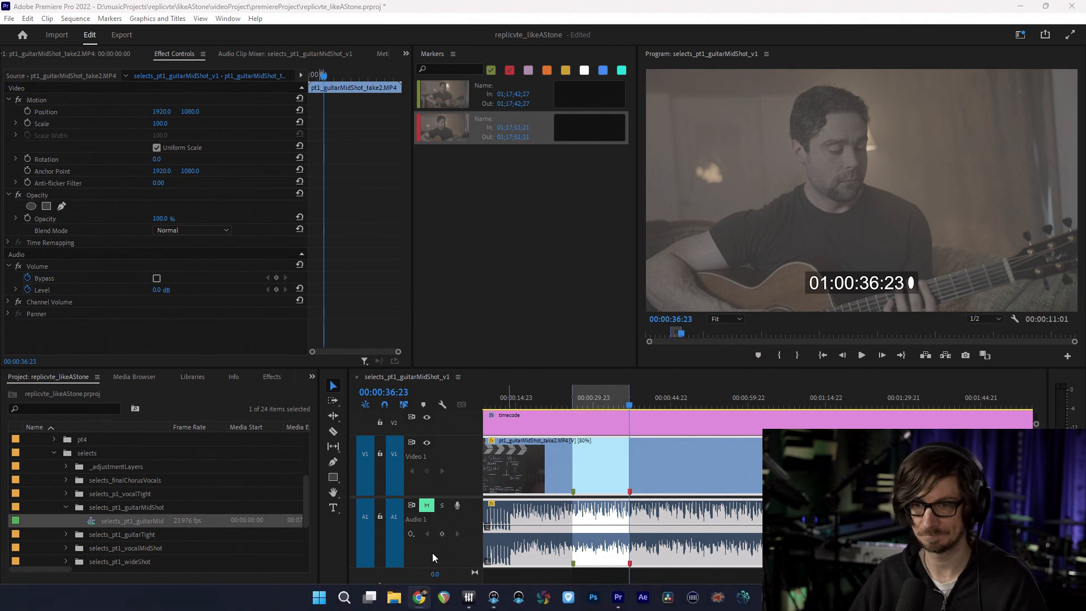
{"action": "left_click", "coordinate": [334, 433]}
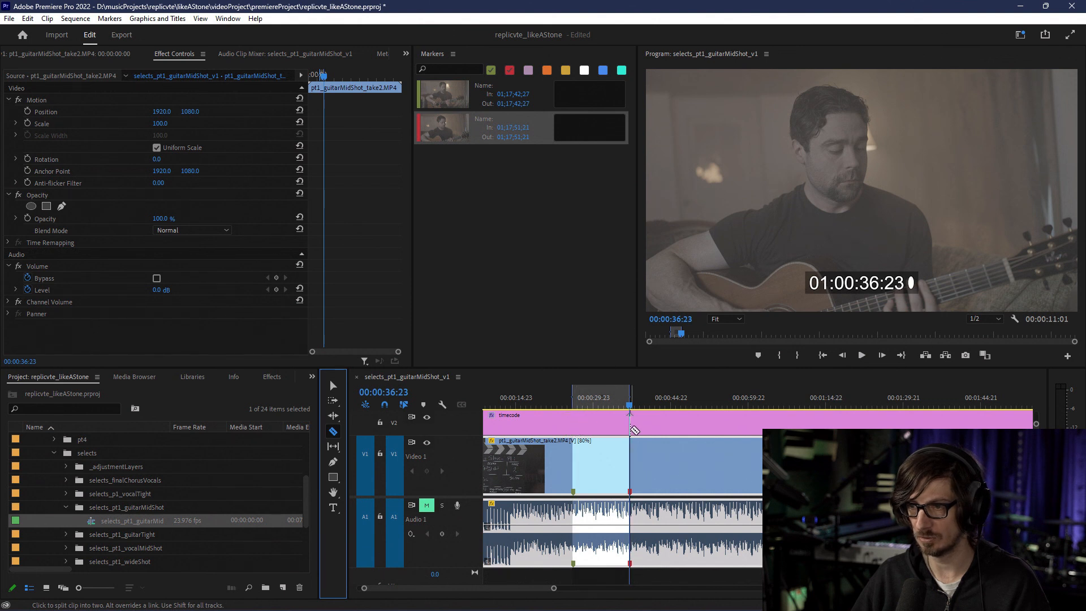
{"action": "left_click", "coordinate": [629, 427]}
{"action": "key", "text": "ctrl+z"}
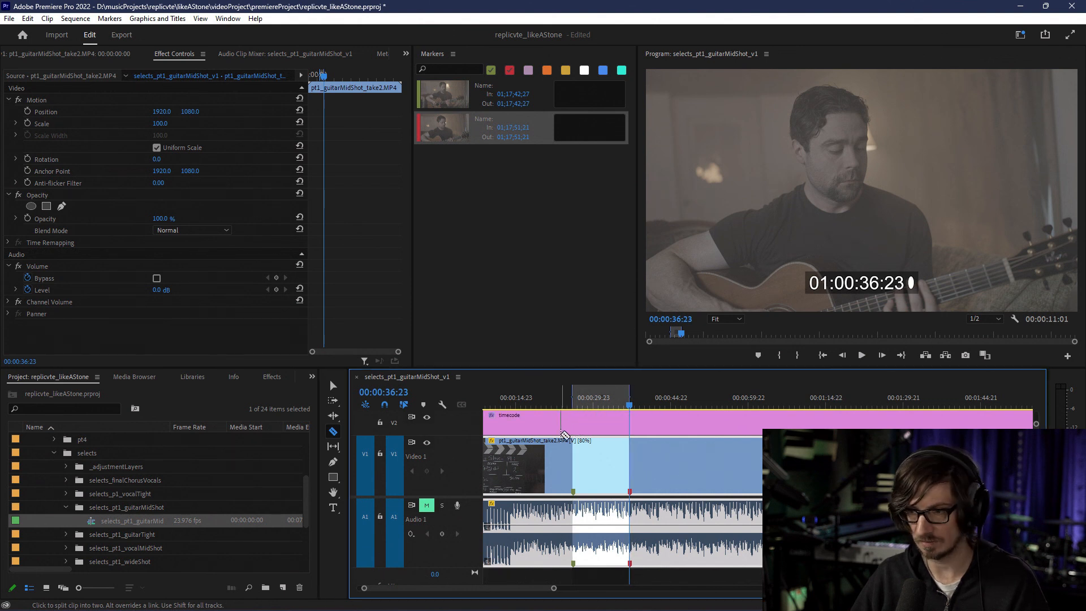
{"action": "left_click", "coordinate": [574, 475]}
{"action": "left_click", "coordinate": [630, 473]}
{"action": "key", "text": "ctrl+z"}
{"action": "key", "text": "ctrl+z"}
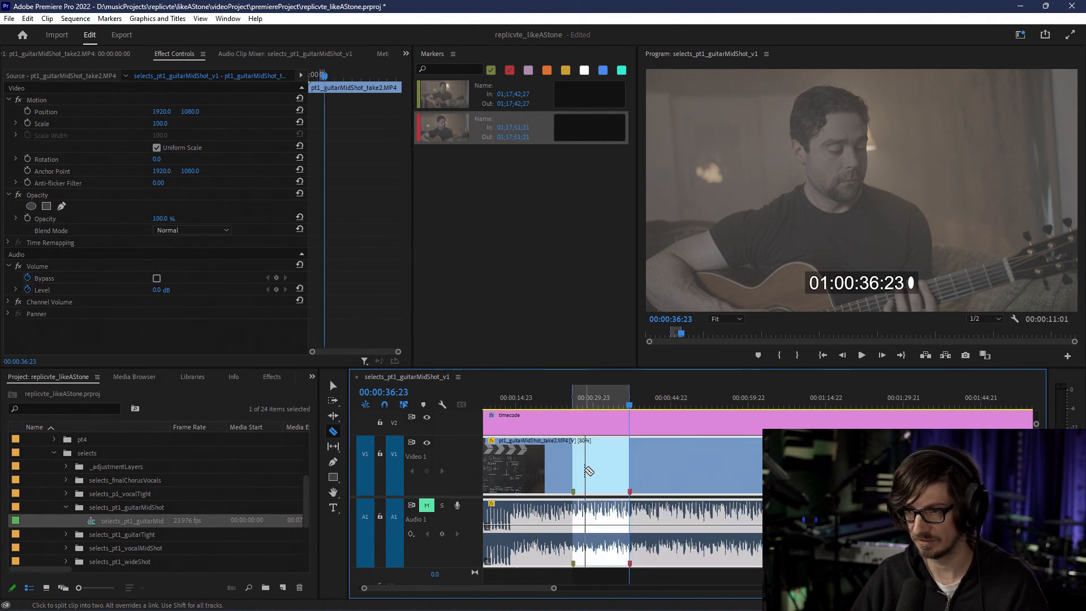
Step: Split pt1_guitarMidShot_take2.MP4 at 00:00:25:23 and 00:00:36:23 with the Razor tool, and return to the Selection tool
{"action": "left_click", "coordinate": [575, 465]}
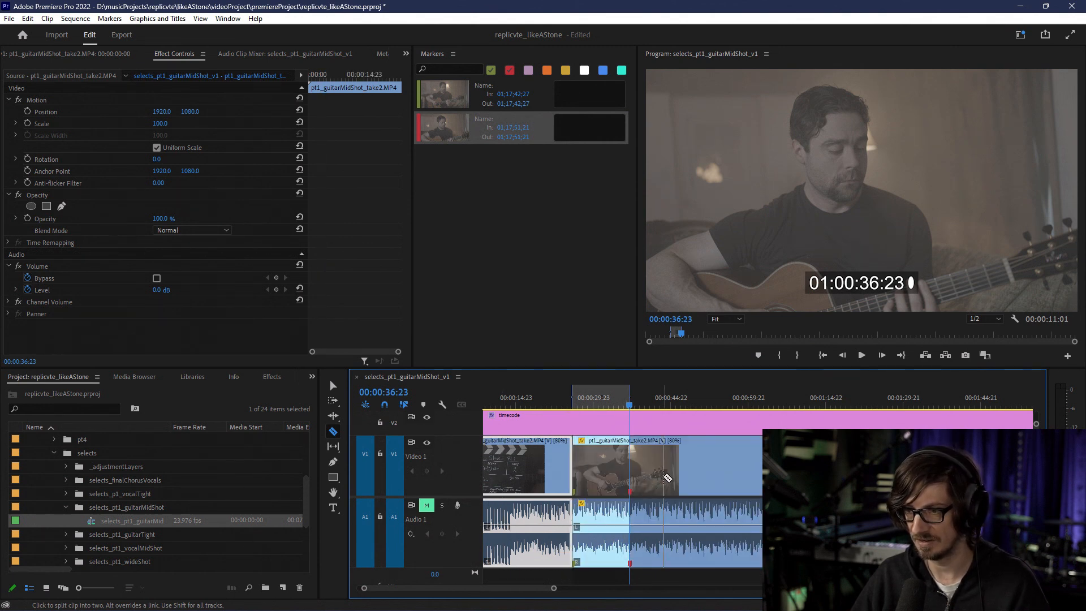
{"action": "scroll", "coordinate": [594, 480], "scroll_direction": "up", "scroll_amount": 2}
{"action": "scroll", "coordinate": [594, 480], "scroll_direction": "up", "scroll_amount": 1}
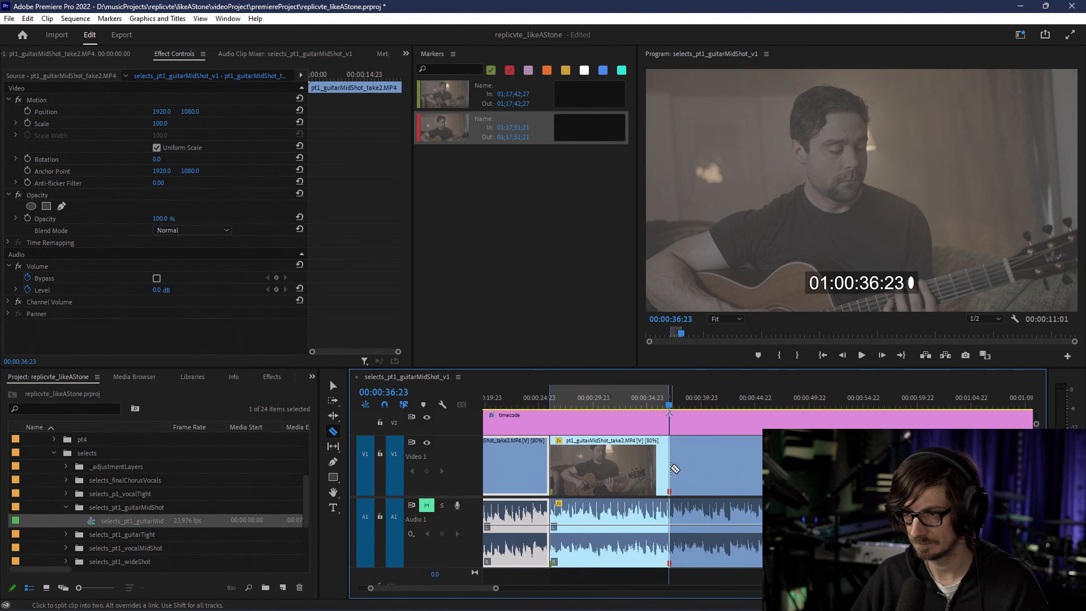
{"action": "left_click", "coordinate": [670, 471]}
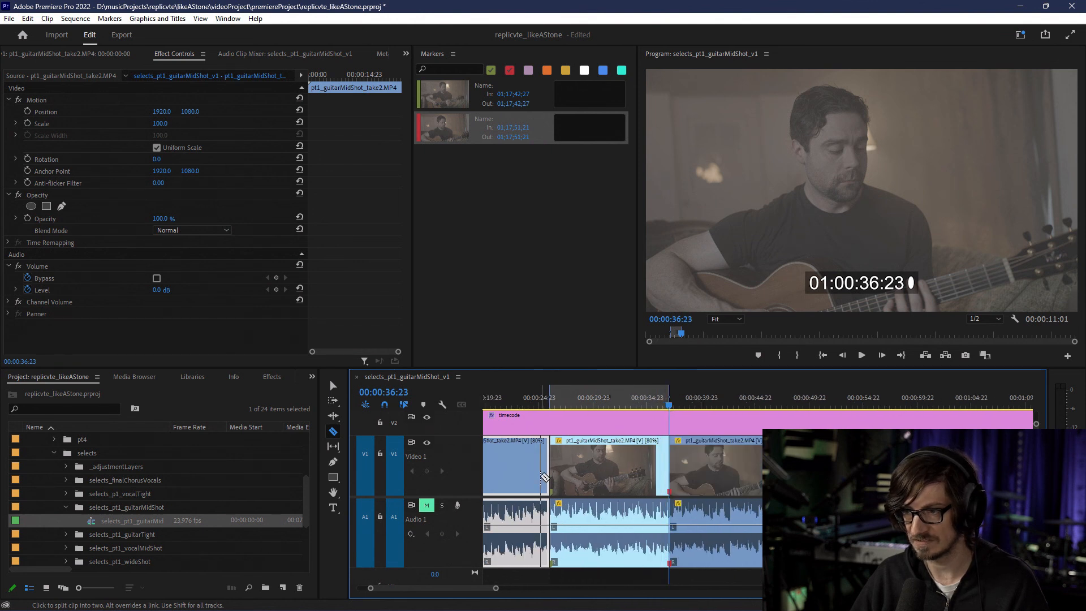
{"action": "key", "text": "ctrl+z"}
{"action": "key", "text": "ctrl+z"}
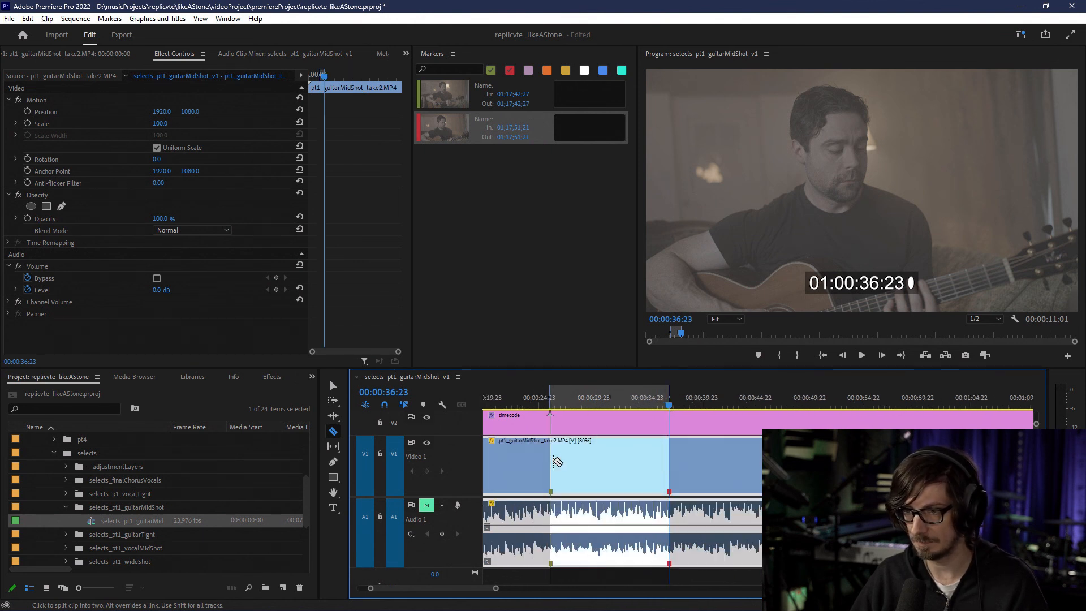
{"action": "left_click", "coordinate": [554, 463]}
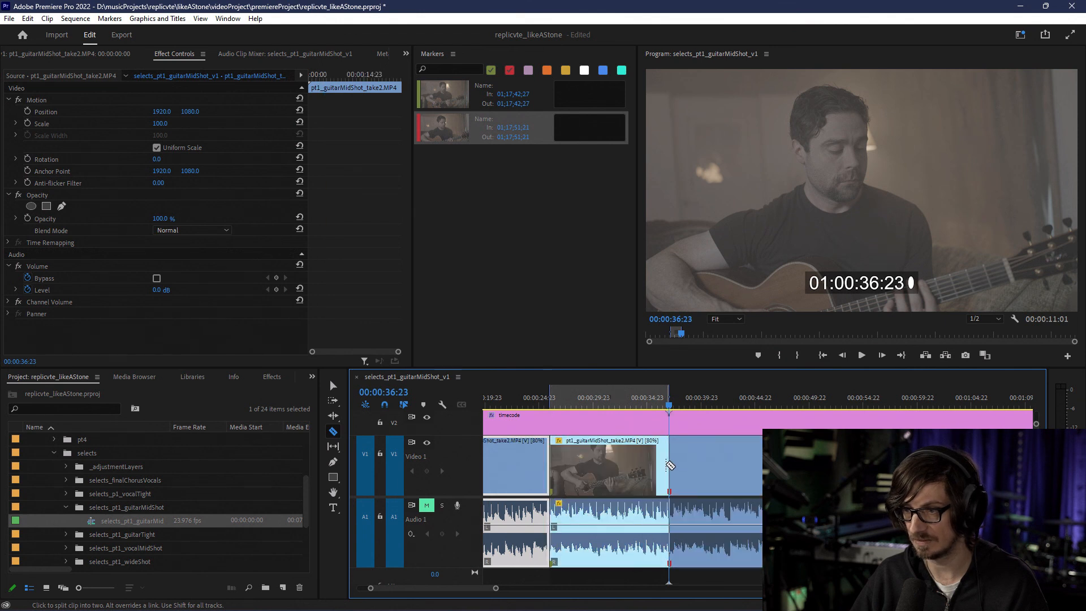
{"action": "left_click", "coordinate": [669, 465]}
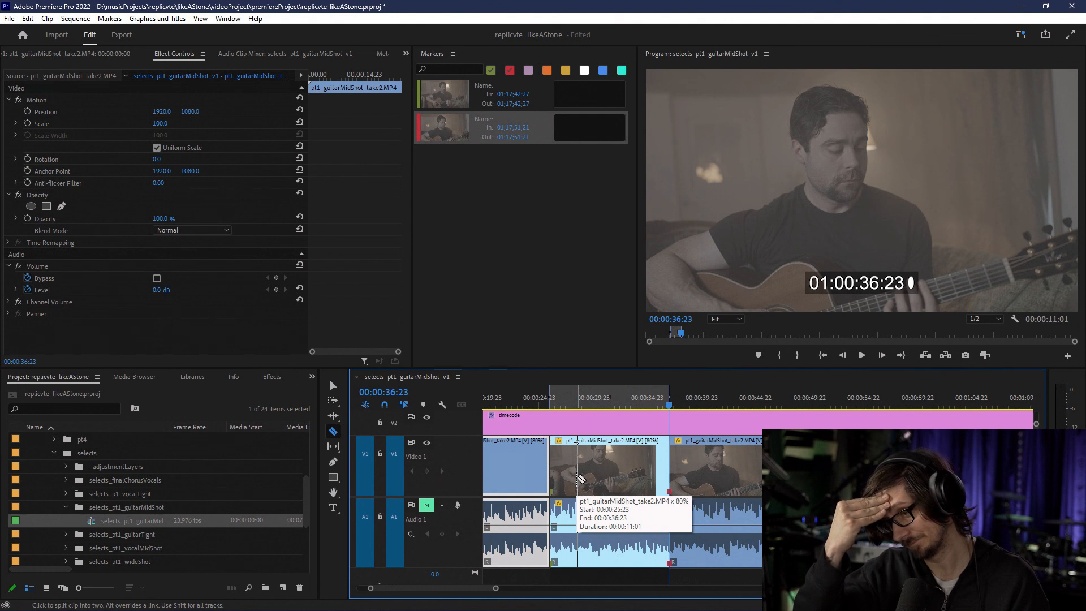
{"action": "key", "text": "v"}
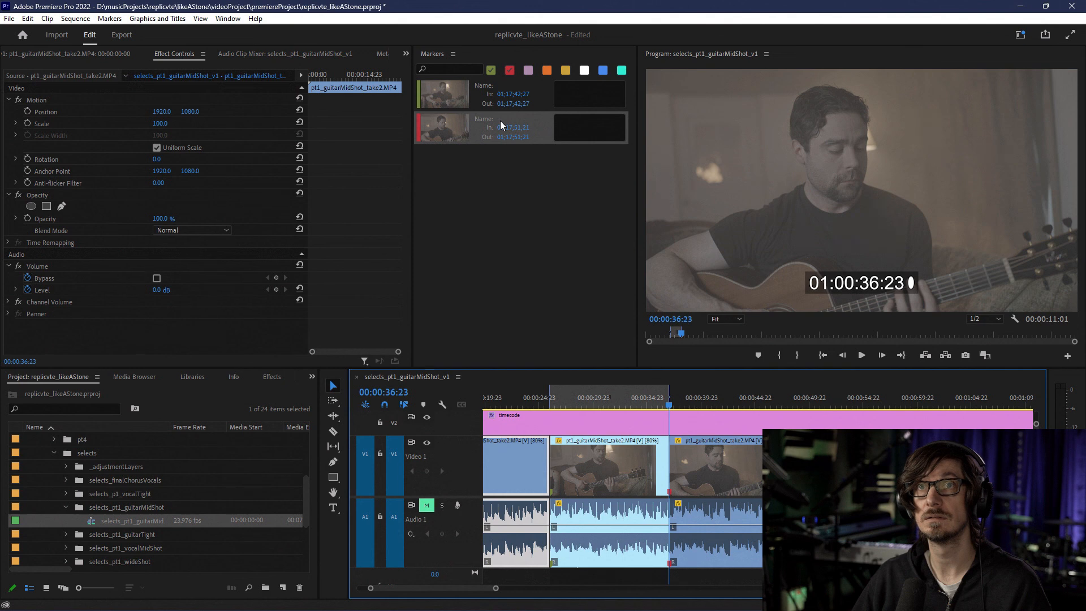
Step: Set the label colour of the pt1_guitarMidShot_take2.MP4 segment between the two cuts to Violet
{"action": "left_click", "coordinate": [582, 461]}
{"action": "right_click", "coordinate": [581, 460]}
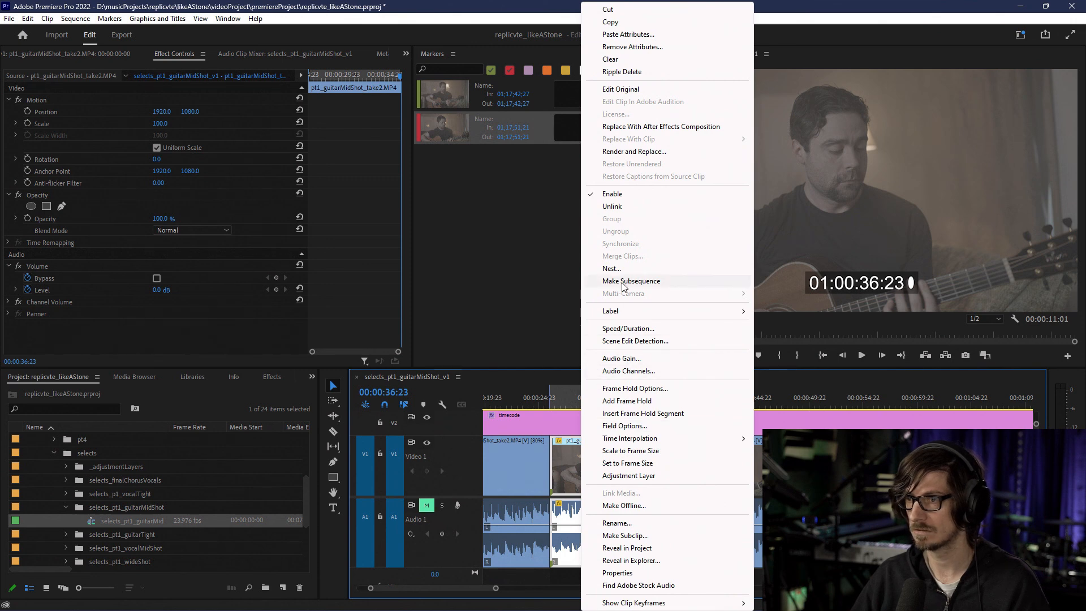
{"action": "right_click", "coordinate": [568, 422]}
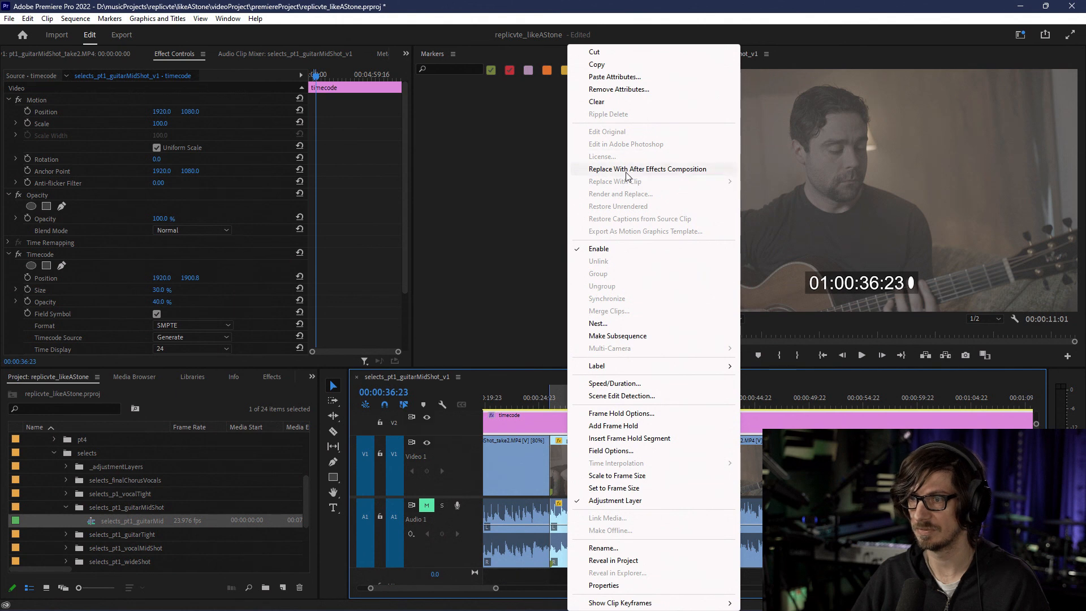
{"action": "left_click", "coordinate": [526, 435]}
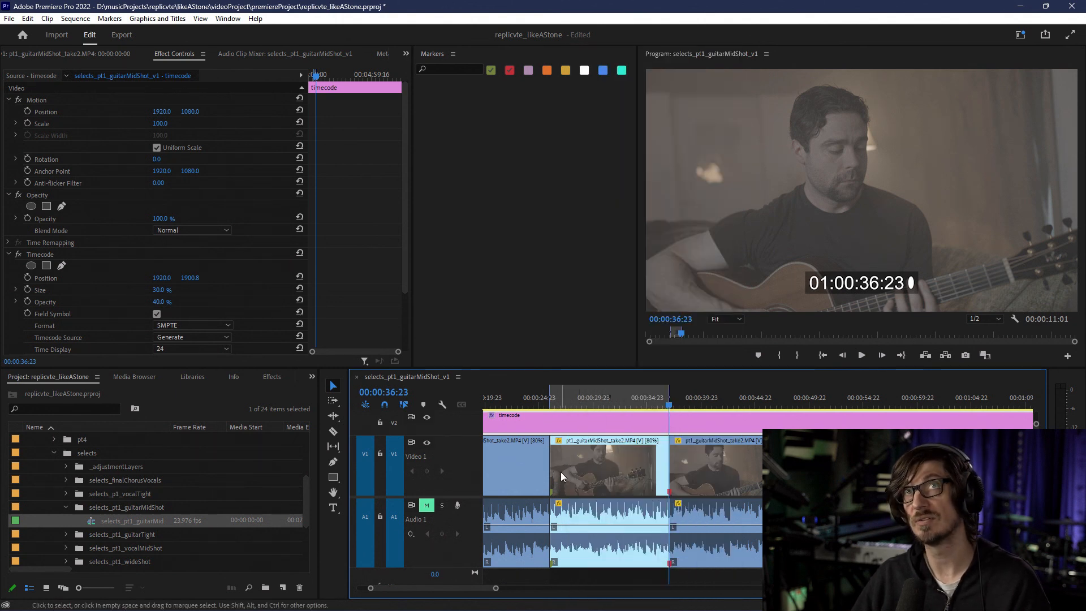
{"action": "right_click", "coordinate": [592, 476]}
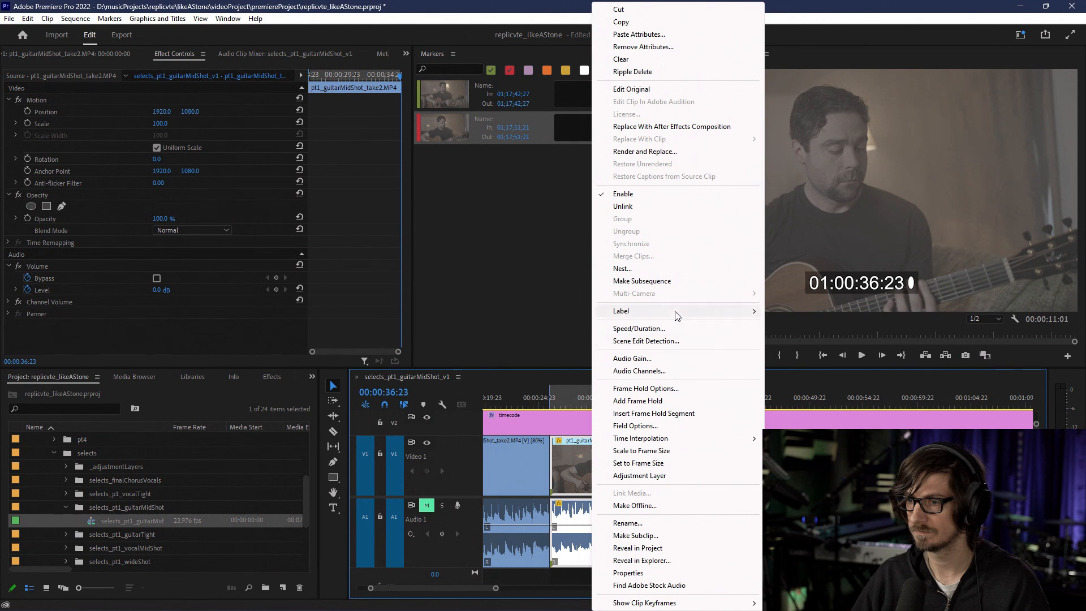
{"action": "mouse_move", "coordinate": [750, 321]}
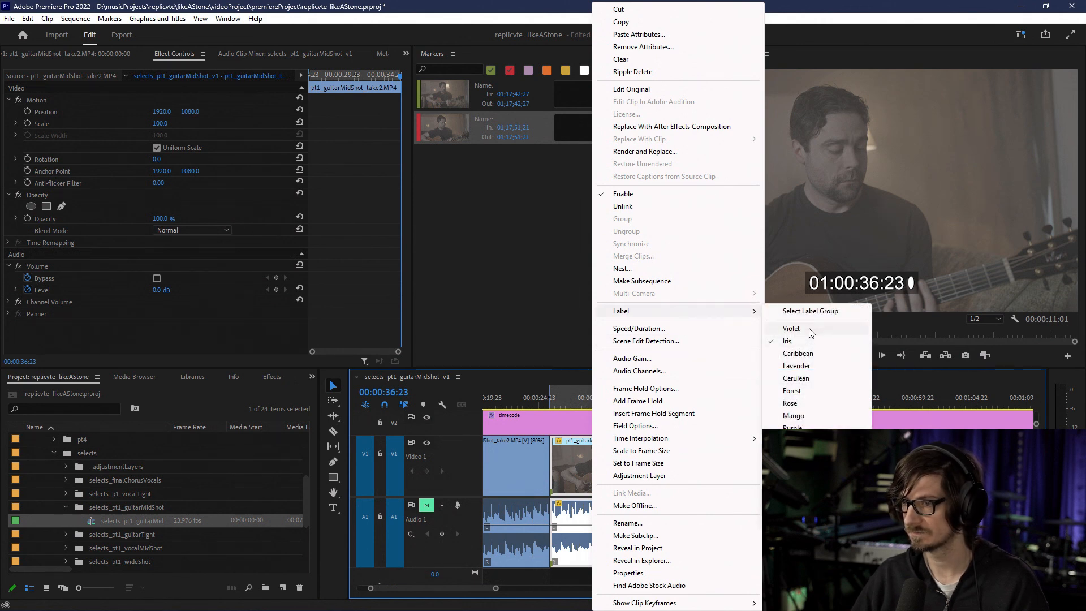
{"action": "left_click", "coordinate": [791, 328]}
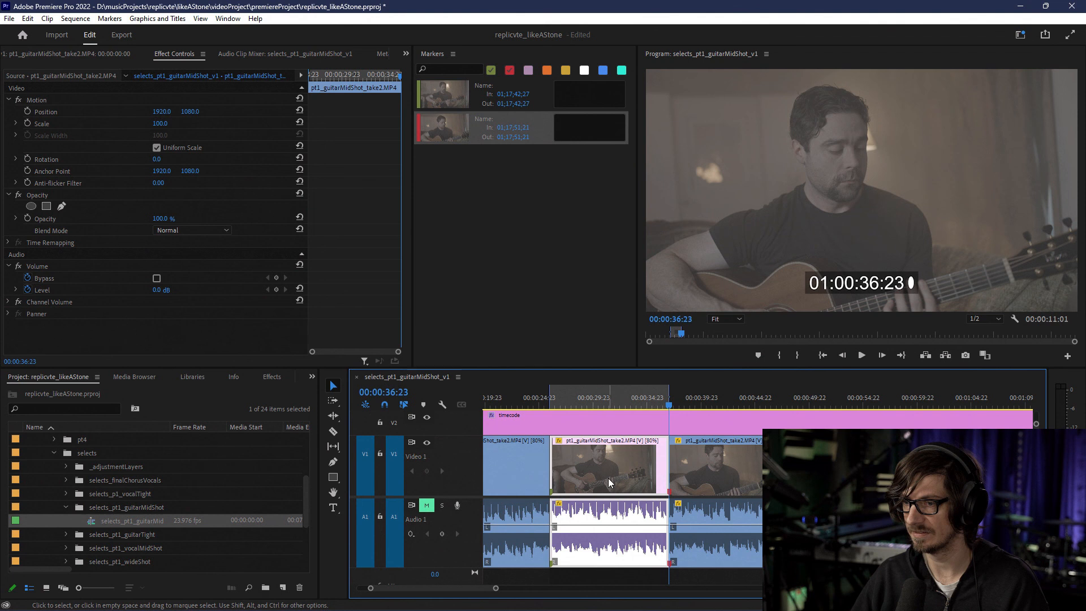
Step: Scrub past the violet segment and mark a new sequence In point at 00:00:43:00
{"action": "left_click", "coordinate": [614, 387]}
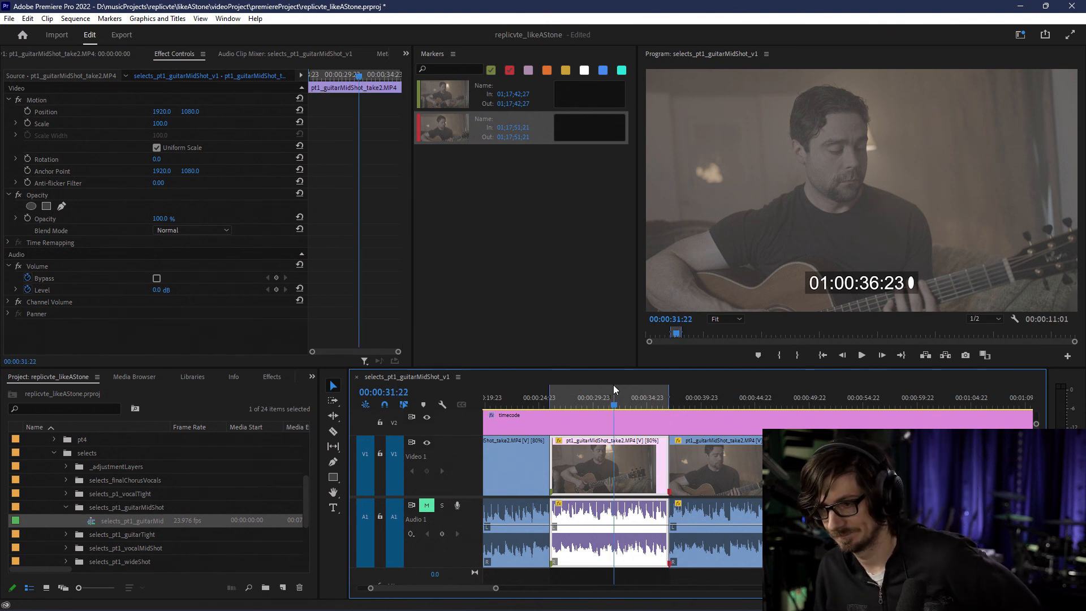
{"action": "left_click", "coordinate": [700, 399]}
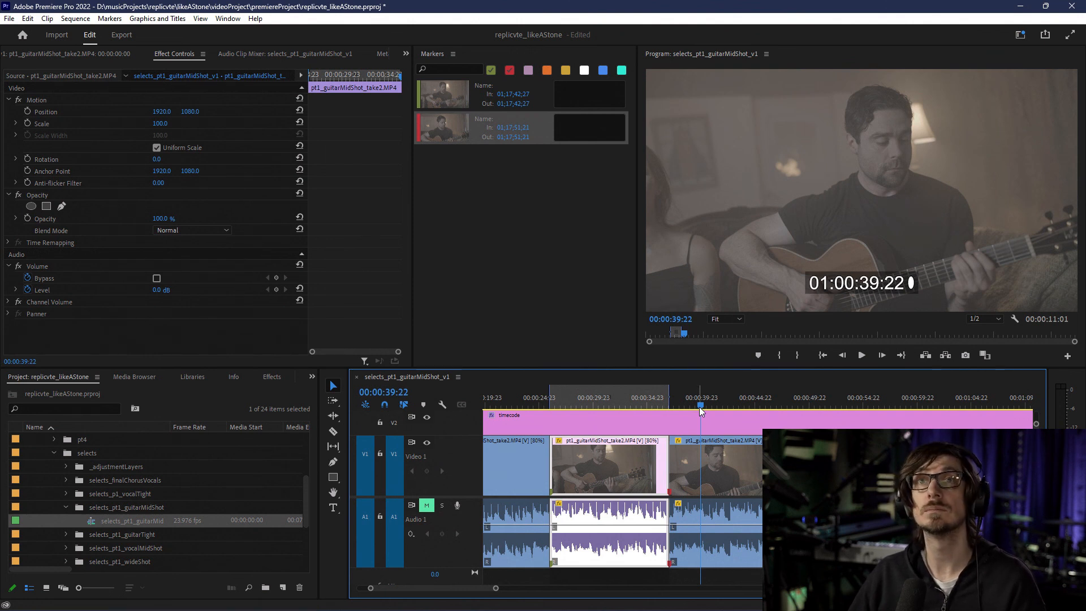
{"action": "left_click_drag", "start_coordinate": [699, 406], "coordinate": [680, 406]}
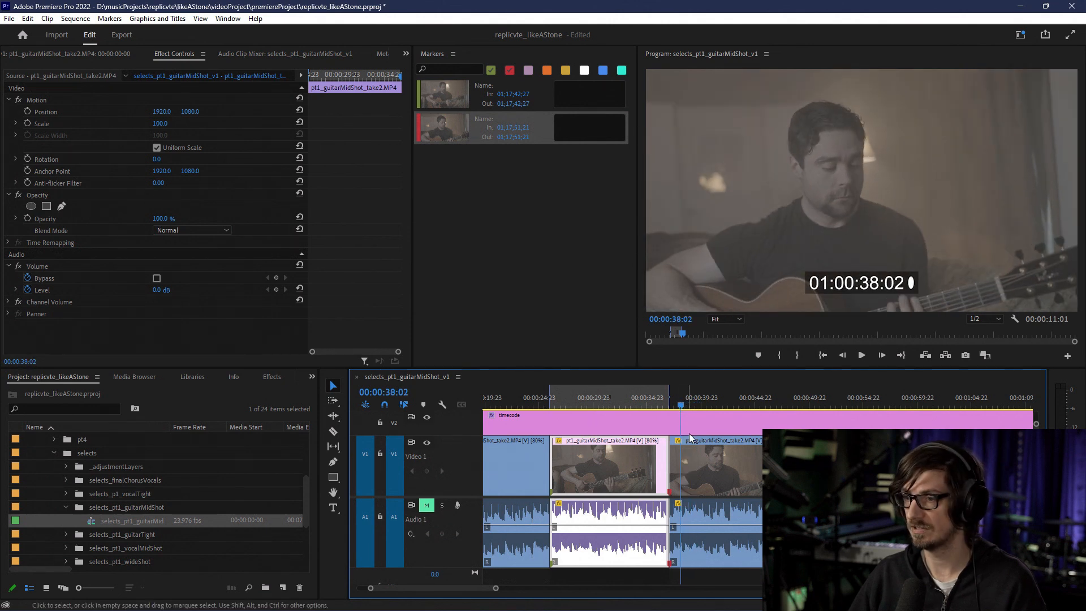
{"action": "key", "text": "="}
{"action": "key", "text": "="}
{"action": "left_click_drag", "start_coordinate": [646, 407], "coordinate": [837, 409]}
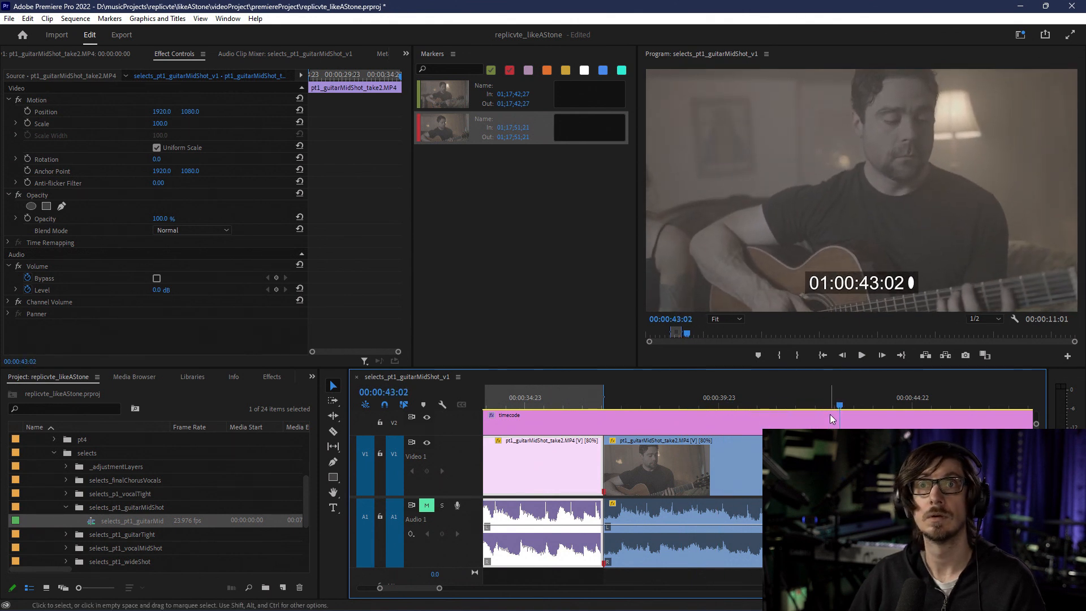
{"action": "key", "text": "i"}
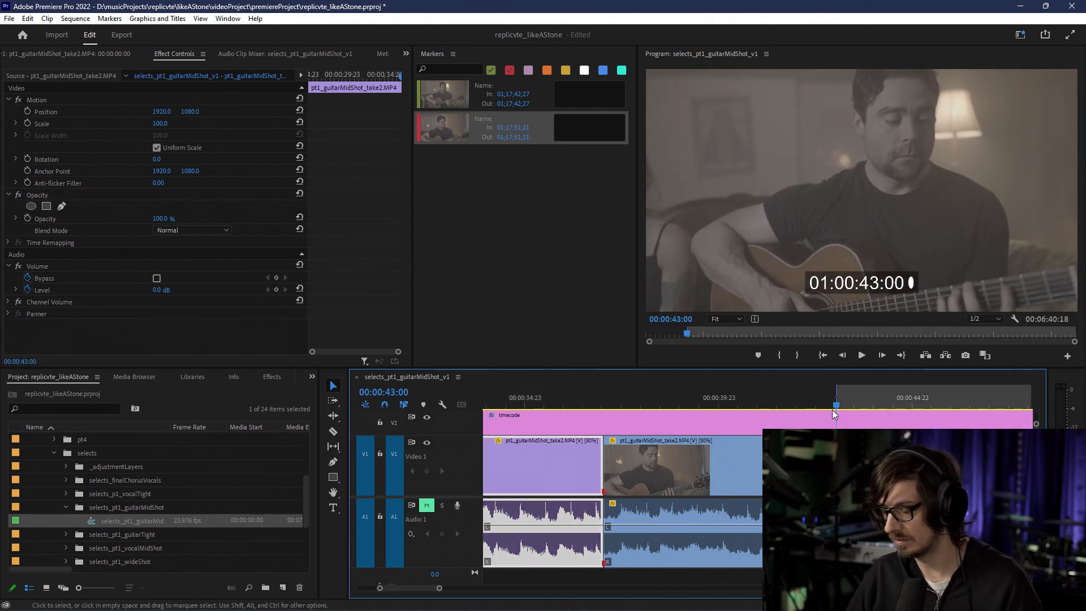
Step: Scrub on through pt1_guitarMidShot_take2.MP4 and mark the sequence Out point at 00:00:55:00
{"action": "key", "text": "minus"}
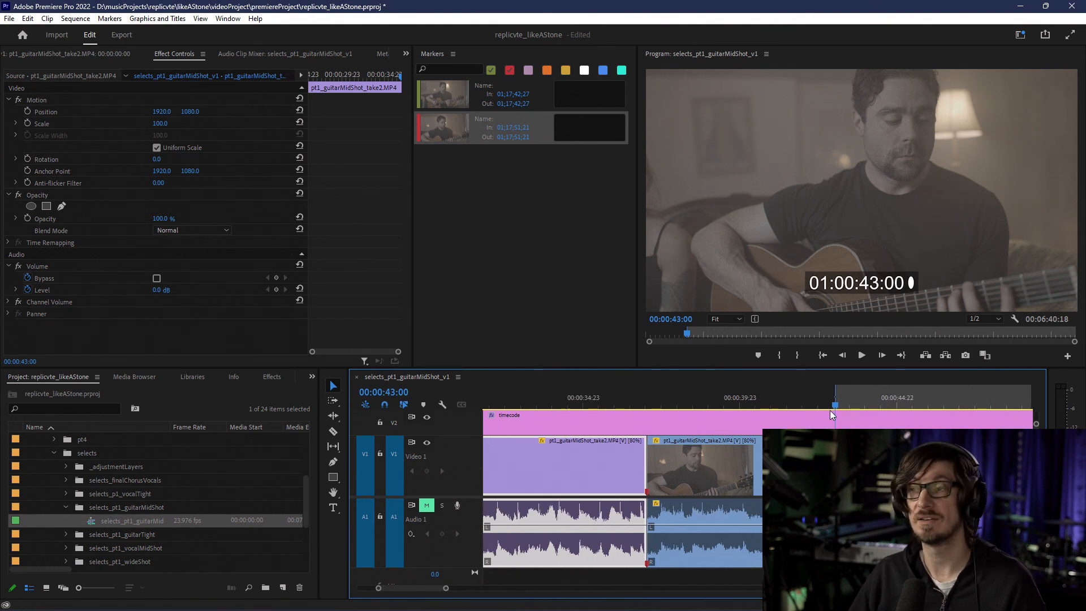
{"action": "left_click", "coordinate": [891, 404]}
{"action": "left_click_drag", "start_coordinate": [891, 404], "coordinate": [1005, 405]}
{"action": "scroll", "coordinate": [881, 419], "scroll_direction": "down", "scroll_amount": 3}
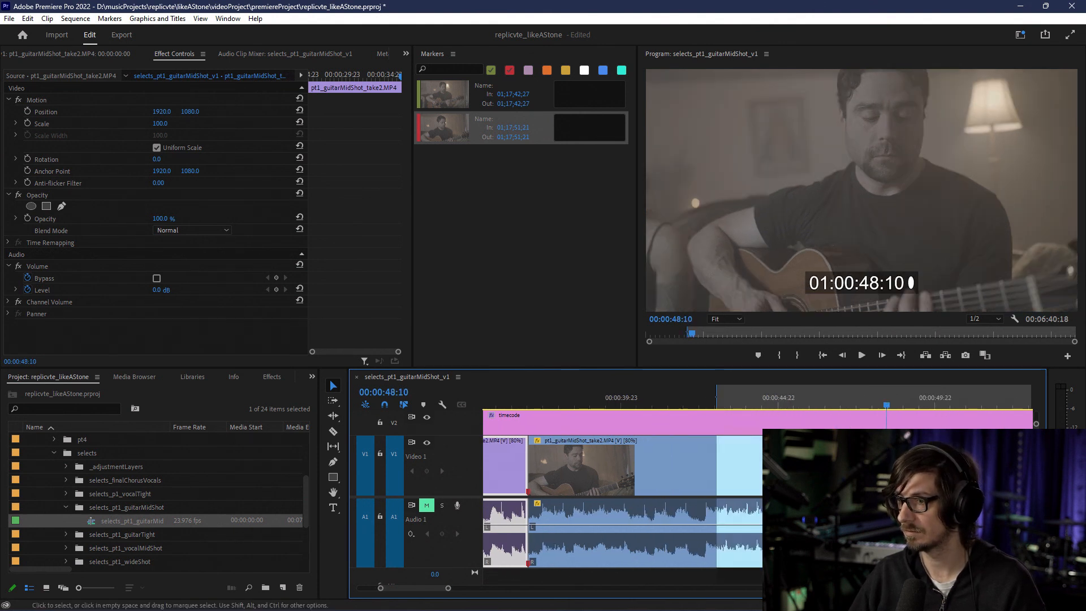
{"action": "left_click_drag", "start_coordinate": [996, 409], "coordinate": [875, 409]}
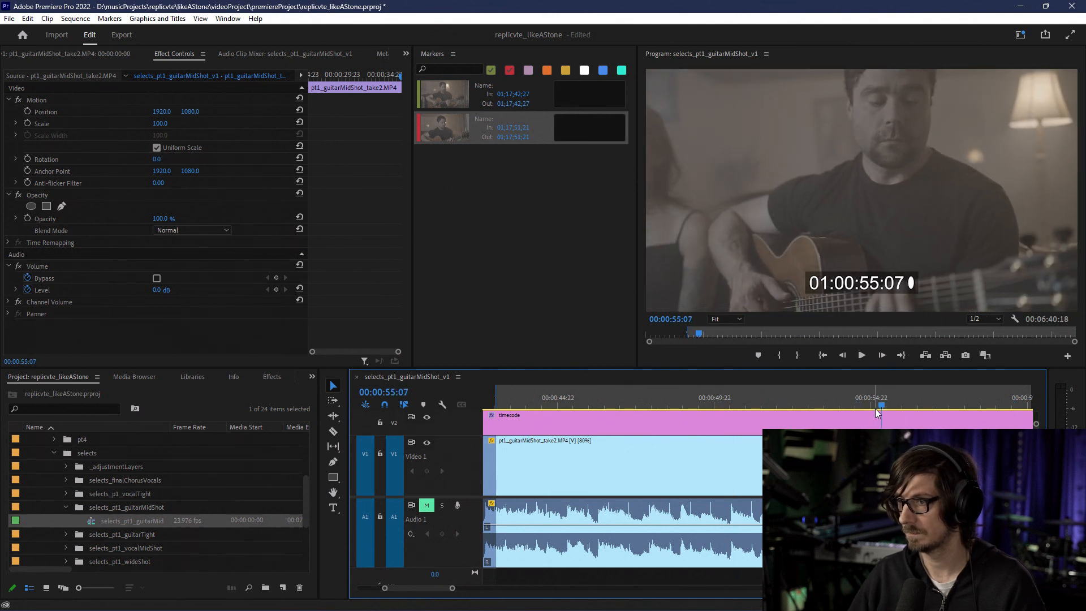
{"action": "key", "text": "Left"}
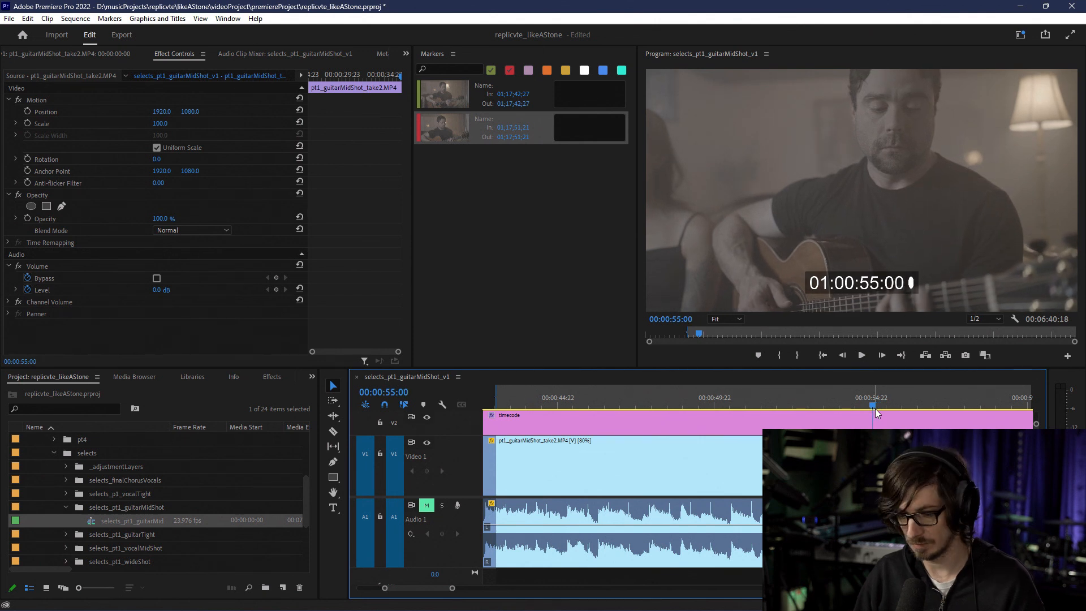
{"action": "key", "text": "o"}
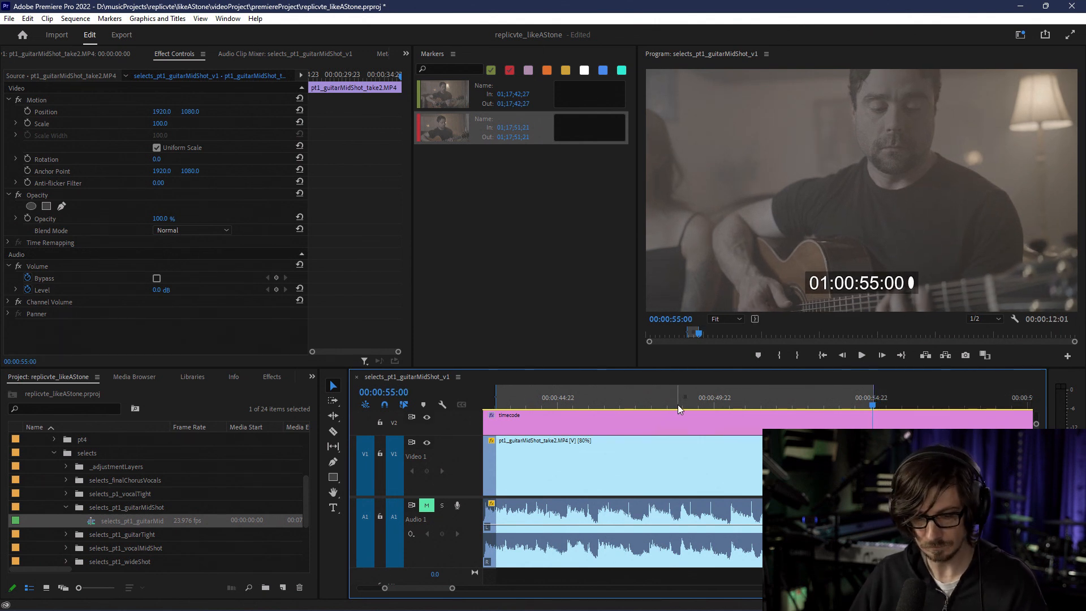
Step: Switch to the Razor tool and adjust the sequence Out point to line up with the playhead at 00:00:55:00
{"action": "key", "text": "r"}
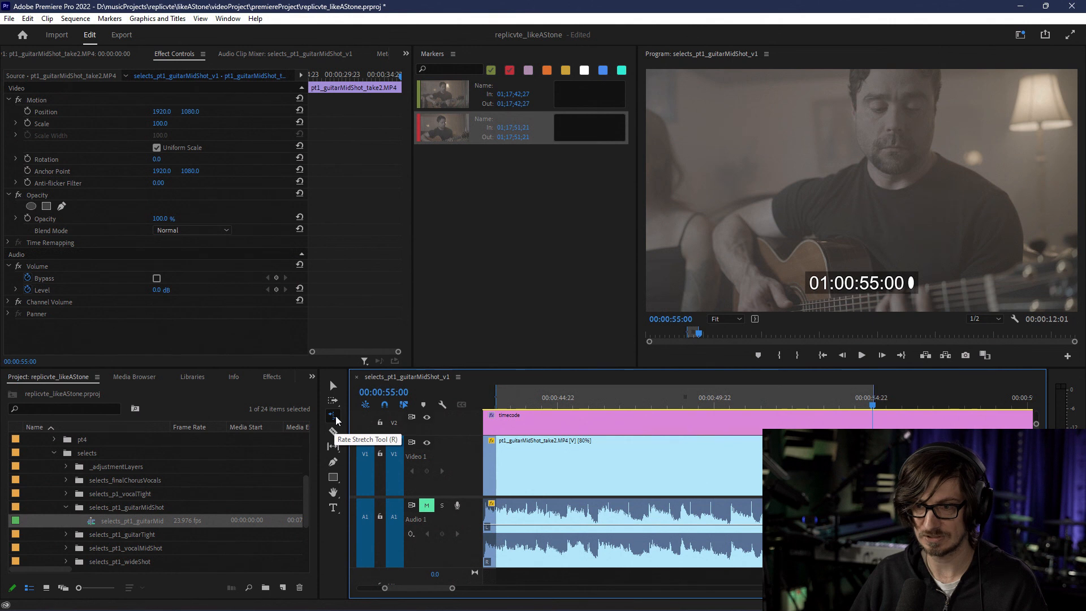
{"action": "left_click", "coordinate": [333, 431]}
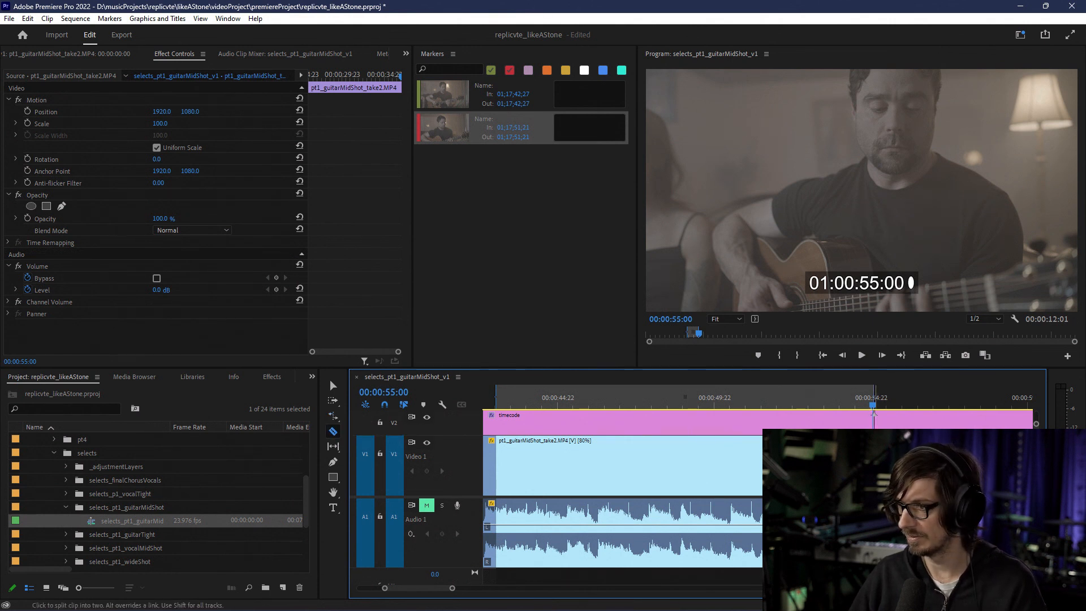
{"action": "scroll", "coordinate": [870, 464], "scroll_direction": "up", "scroll_amount": 5}
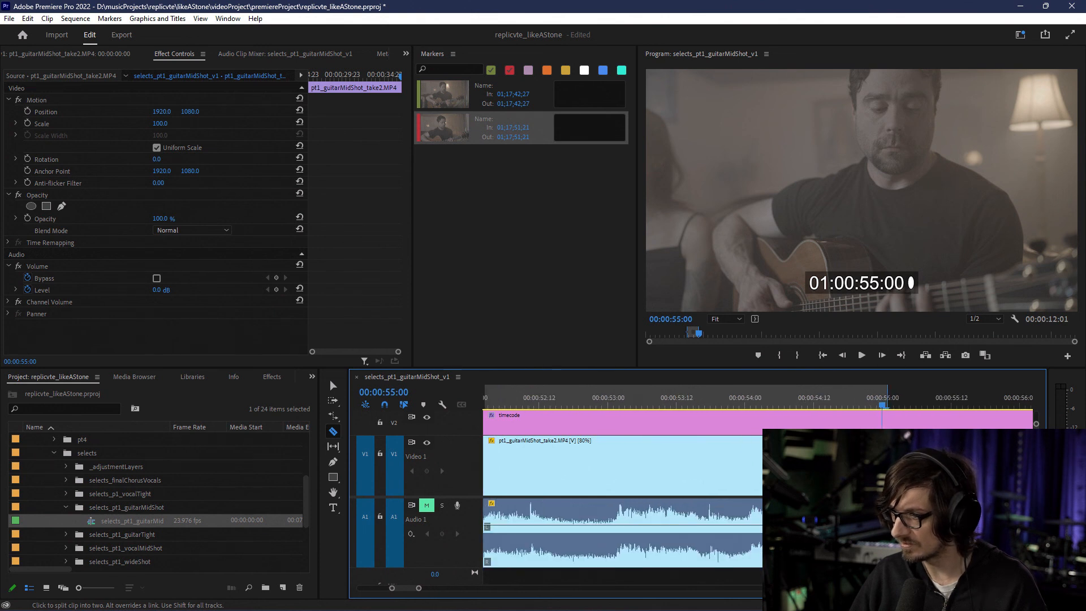
{"action": "scroll", "coordinate": [870, 464], "scroll_direction": "down", "scroll_amount": 3}
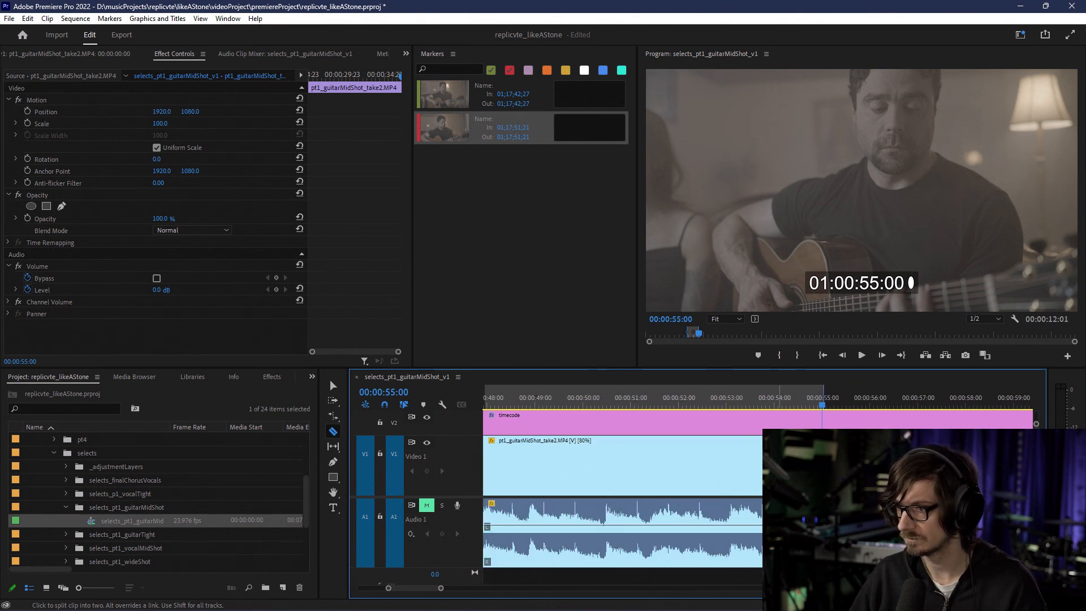
{"action": "scroll", "coordinate": [870, 463], "scroll_direction": "up", "scroll_amount": 4}
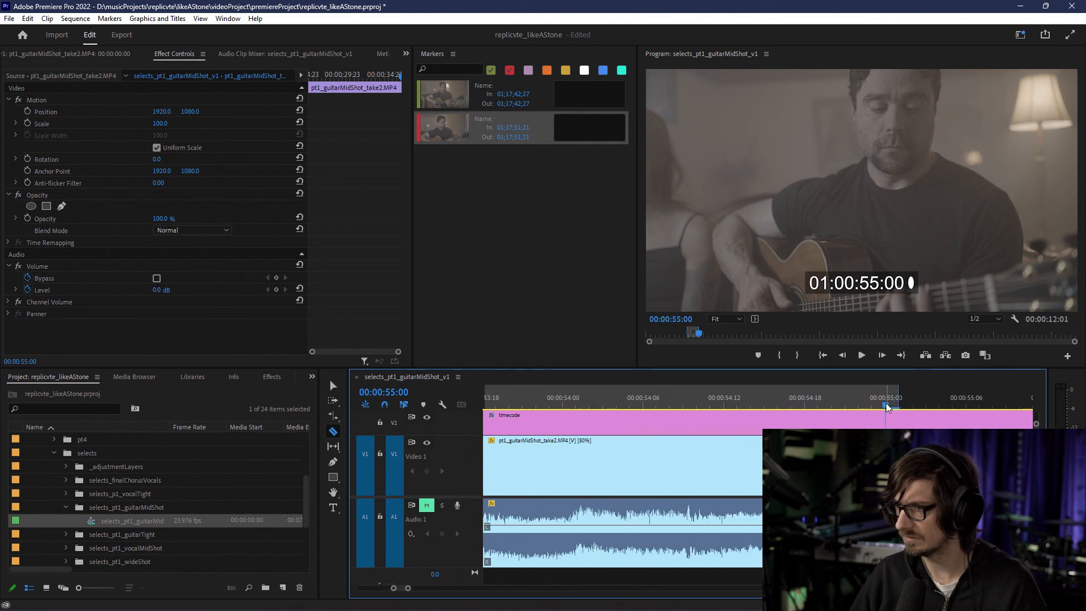
{"action": "left_click_drag", "start_coordinate": [894, 396], "coordinate": [886, 401]}
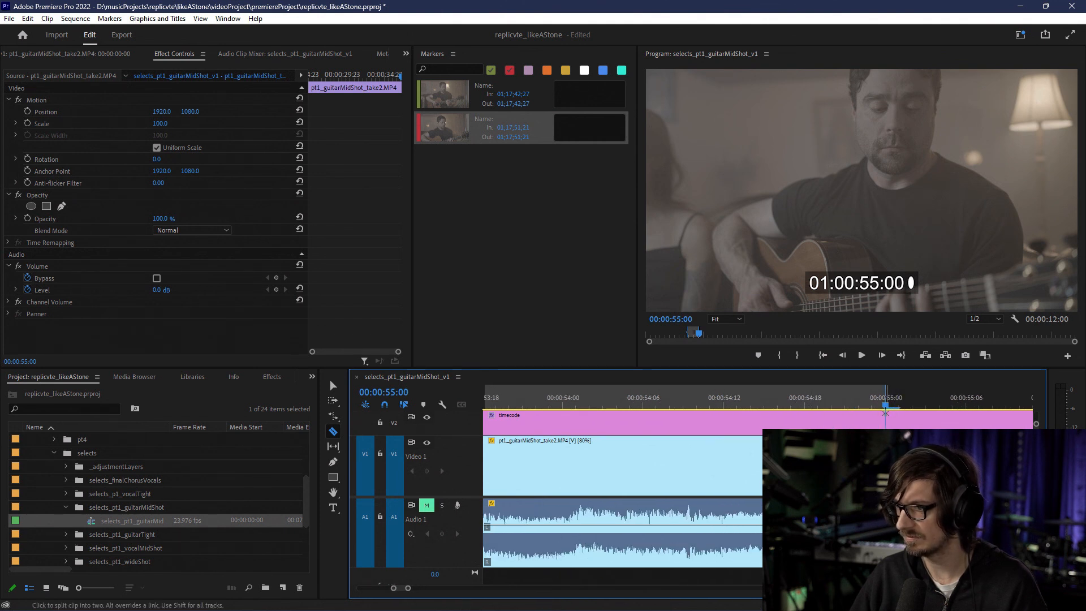
Step: Split pt1_guitarMidShot_take2.MP4 at 00:00:55:00 and 00:00:43:00 with the Razor tool, and return to the Selection tool
{"action": "scroll", "coordinate": [758, 478], "scroll_direction": "down", "scroll_amount": 4}
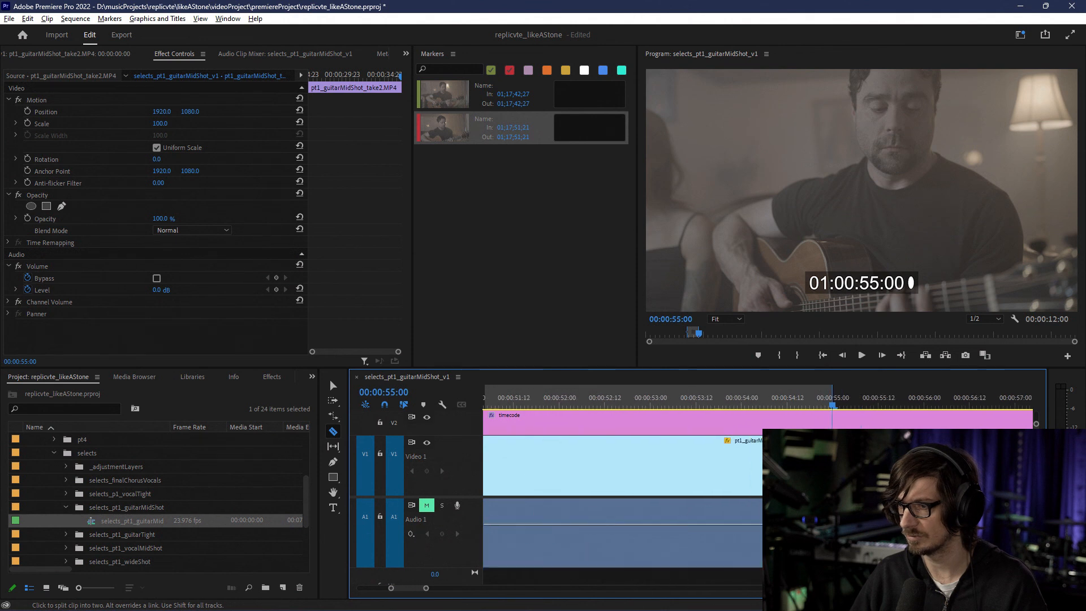
{"action": "scroll", "coordinate": [681, 496], "scroll_direction": "up", "scroll_amount": 5}
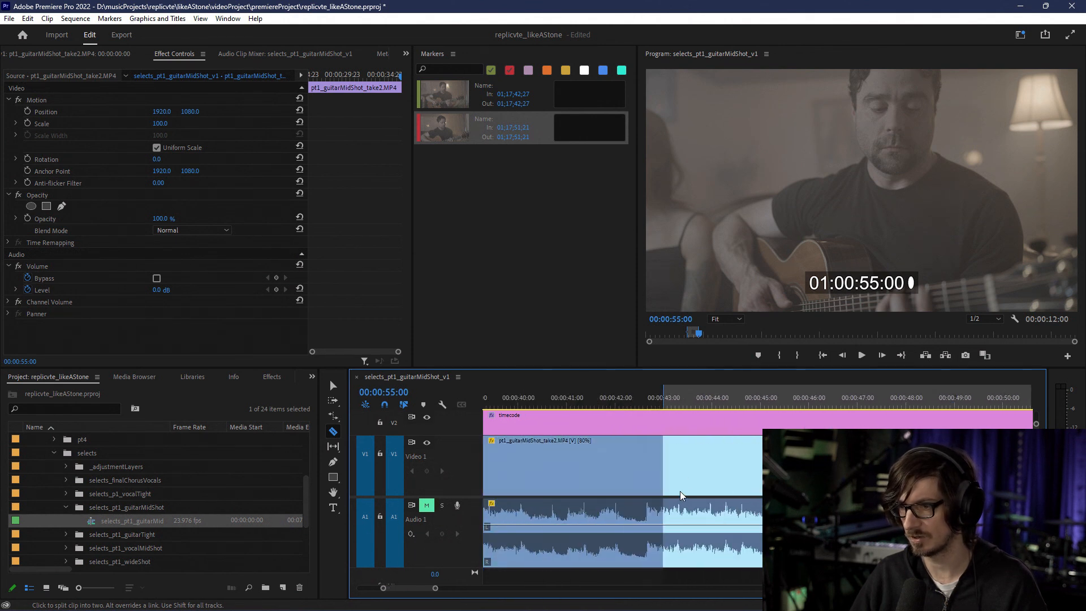
{"action": "left_click", "coordinate": [665, 461]}
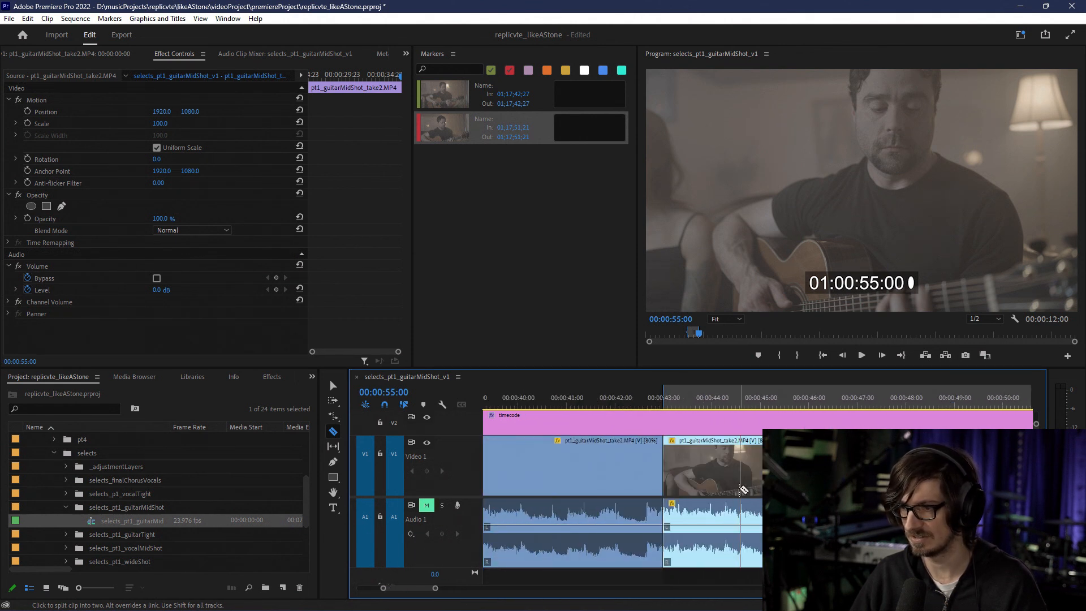
{"action": "scroll", "coordinate": [743, 490], "scroll_direction": "down", "scroll_amount": 2}
{"action": "key", "text": "v"}
Step: Set the label colour of the pt1_guitarMidShot_take2.MP4 segment from 00:00:43:00 to 00:00:55:00 to Violet
{"action": "right_click", "coordinate": [816, 464]}
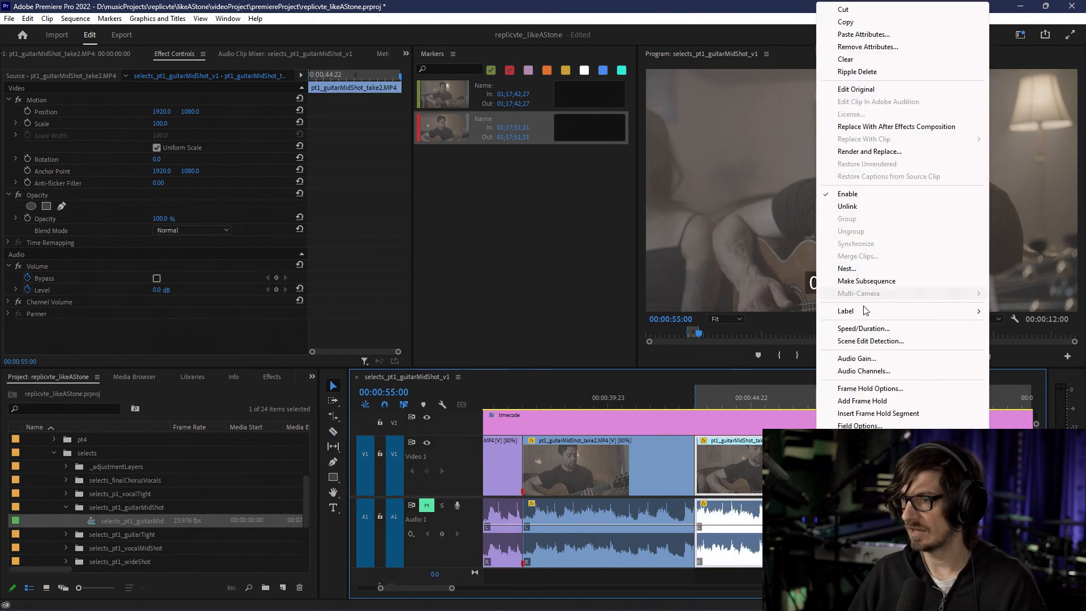
{"action": "mouse_move", "coordinate": [848, 316]}
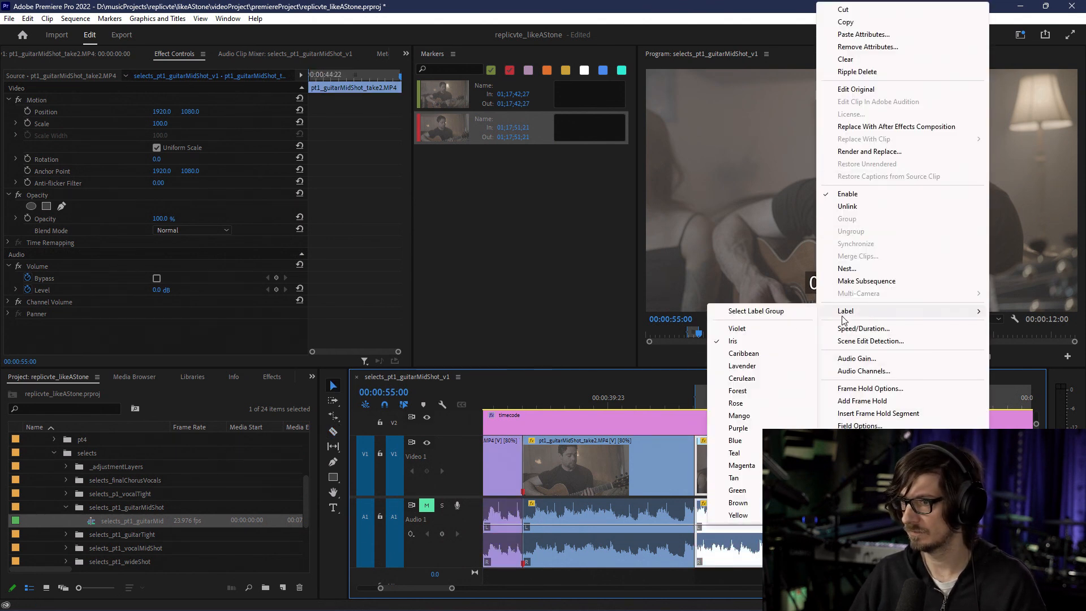
{"action": "left_click", "coordinate": [737, 328]}
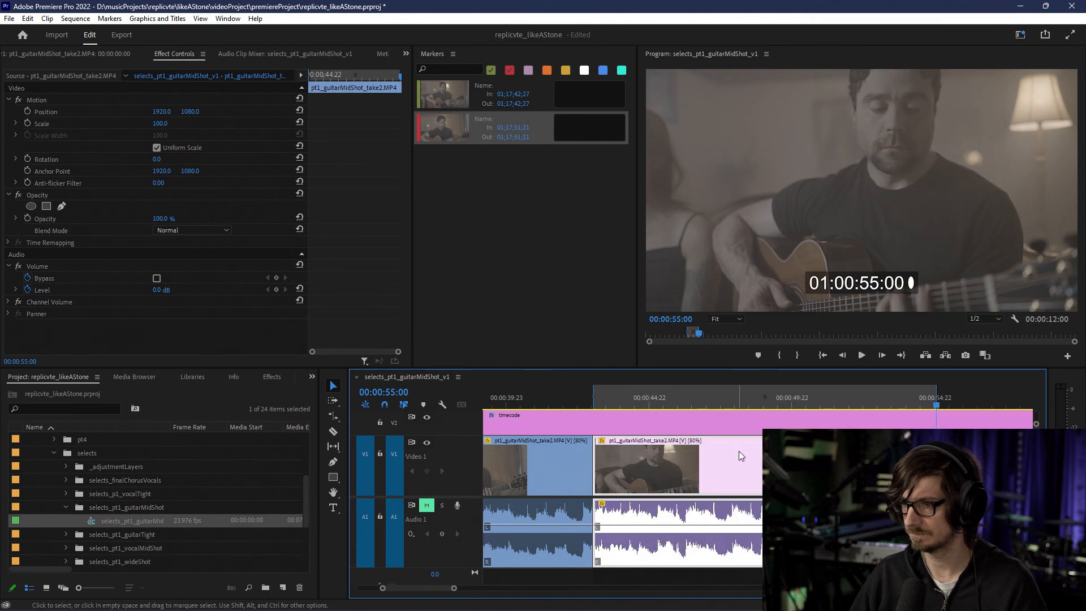
Step: Select every timeline clip in the Violet label group, starting from the newly labelled segment
{"action": "right_click", "coordinate": [738, 447]}
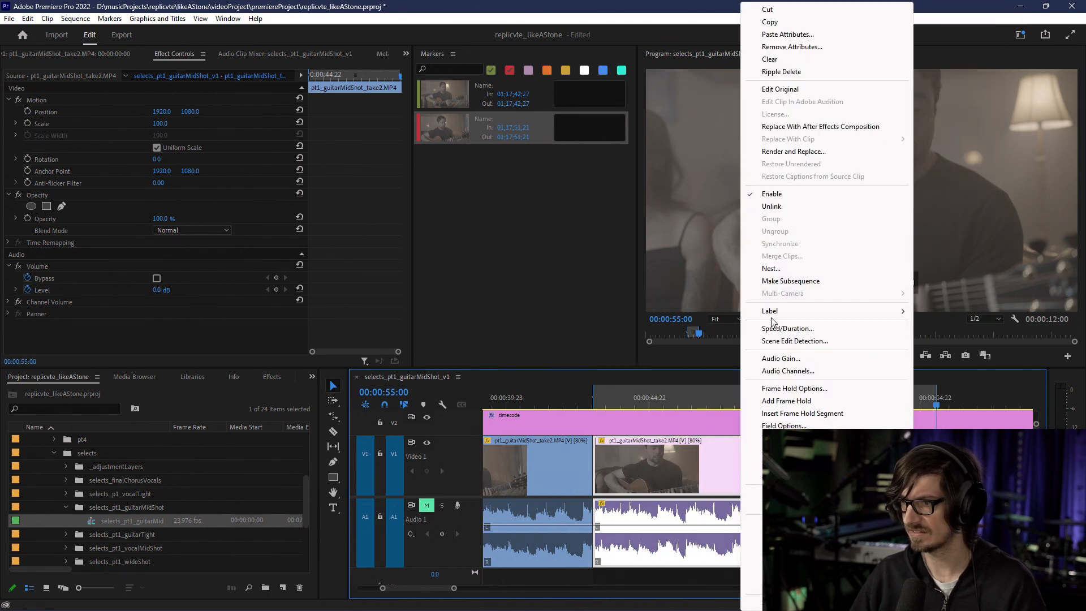
{"action": "mouse_move", "coordinate": [849, 312]}
{"action": "left_click", "coordinate": [964, 314]}
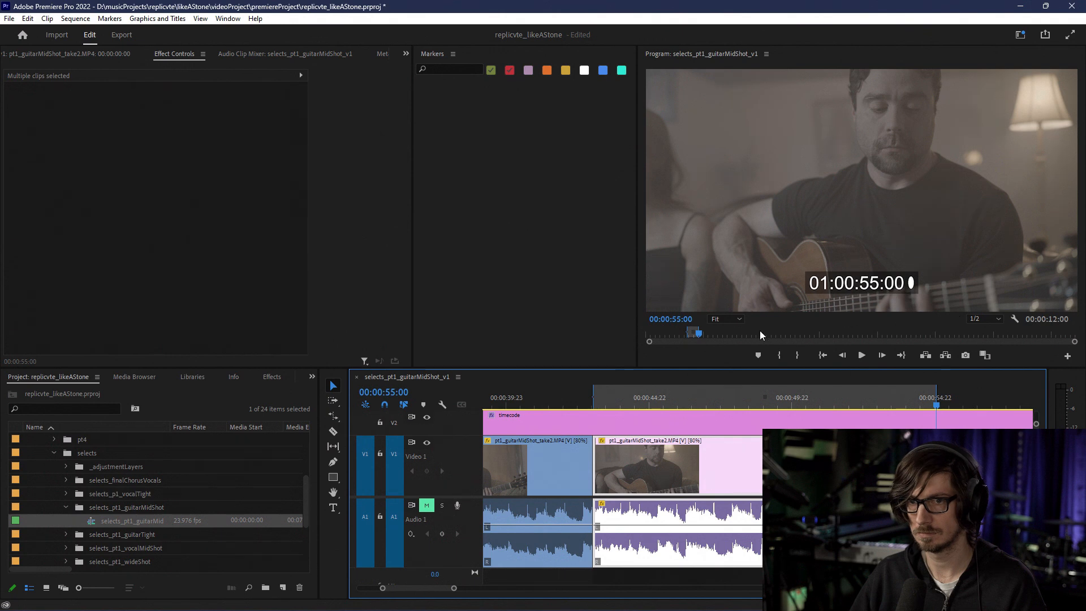
Step: View the take in the Source monitor, check the other panels grouped with it, and return to Effect Controls
{"action": "left_click", "coordinate": [83, 59]}
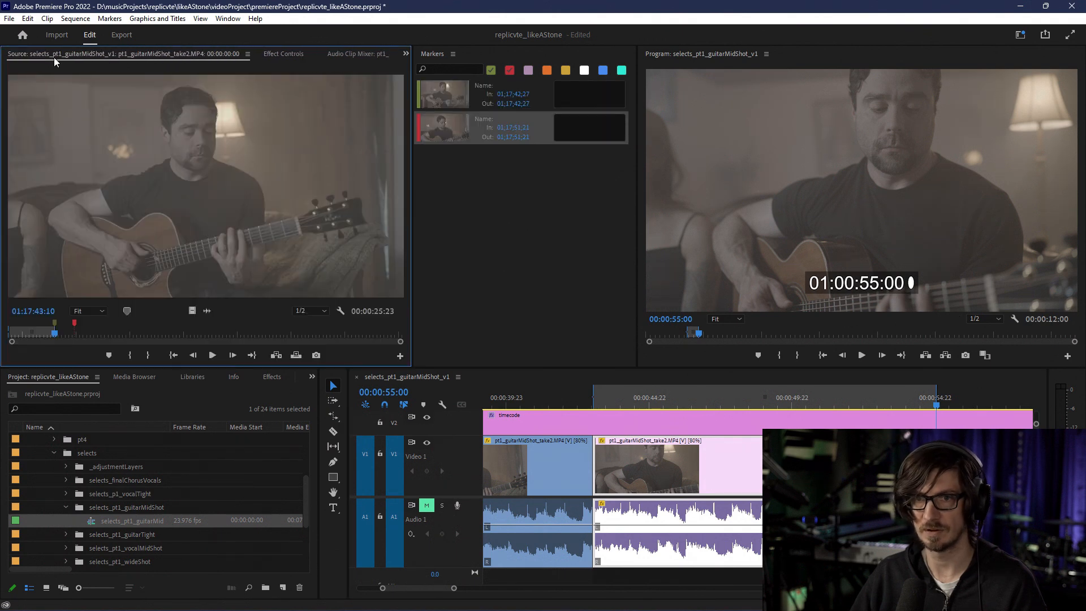
{"action": "left_click", "coordinate": [406, 54]}
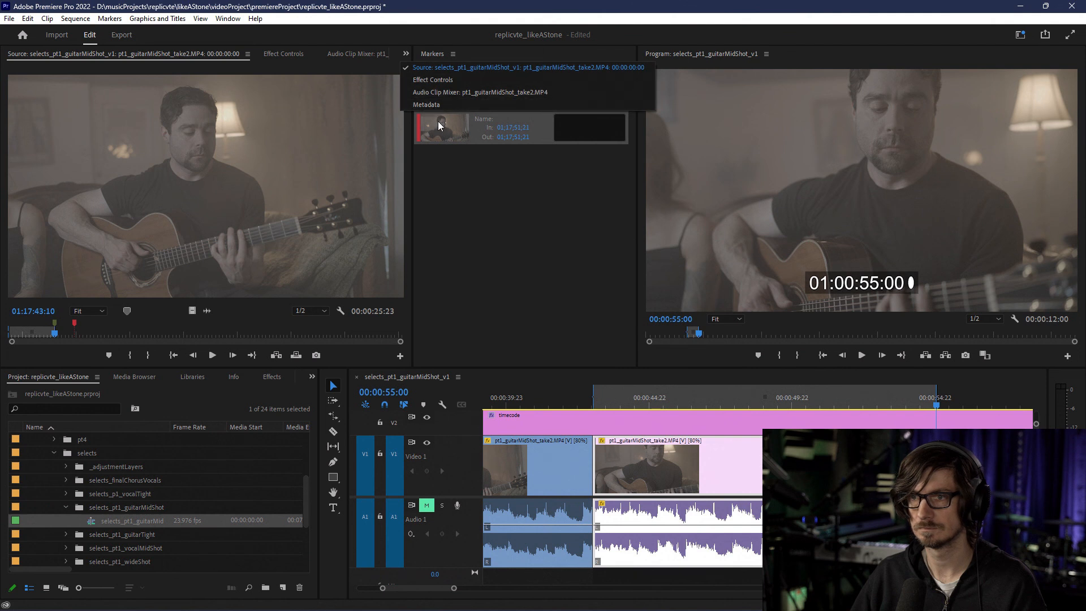
{"action": "left_click", "coordinate": [118, 57]}
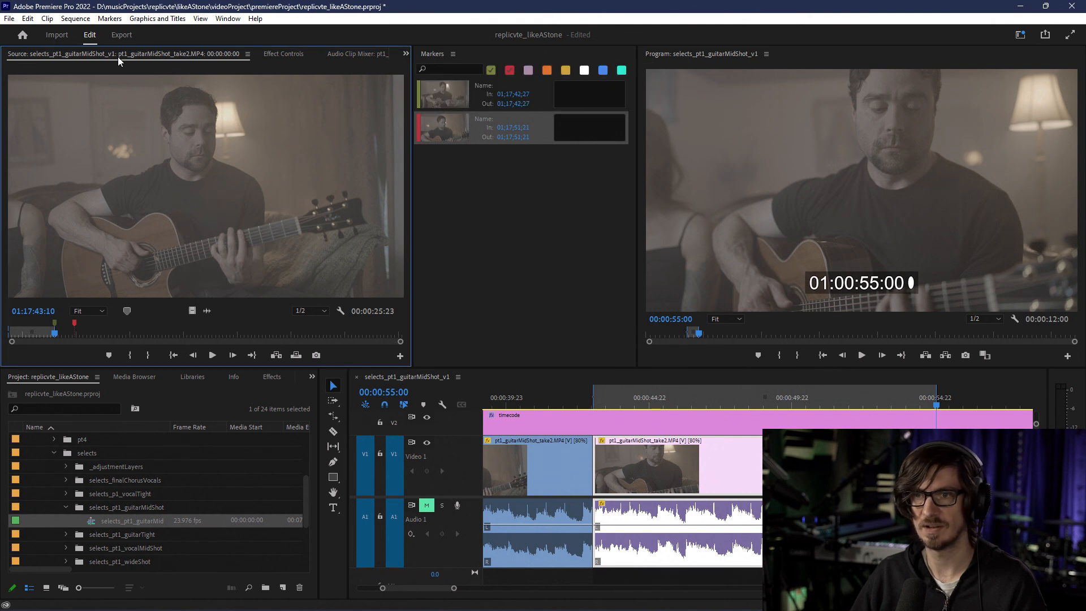
{"action": "left_click", "coordinate": [284, 54]}
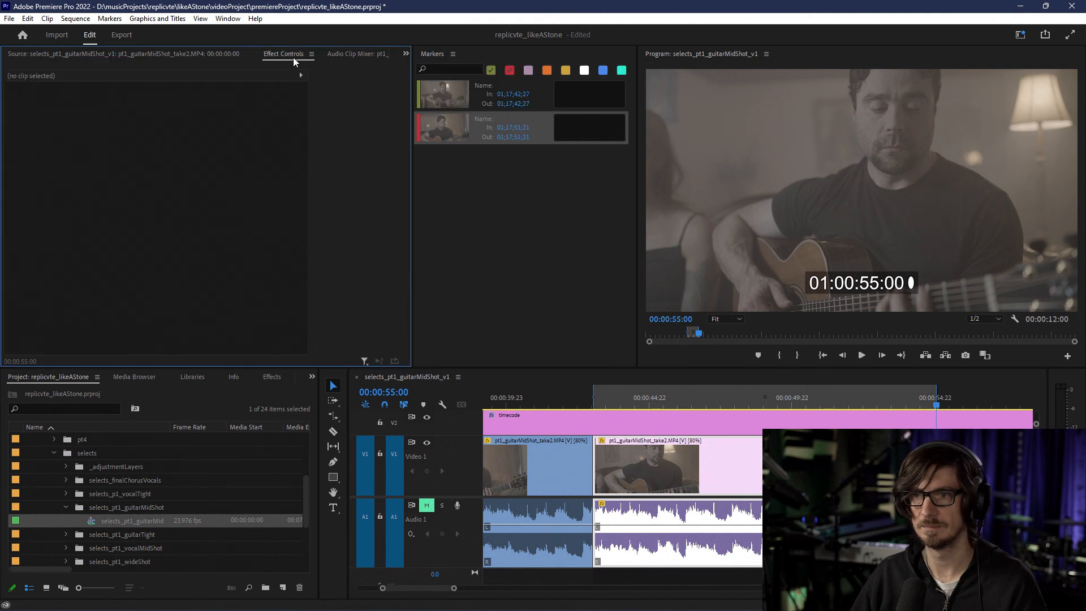
Step: Select the Violet label group again from the second violet segment, and finish with only the blue segment between the two violet ones selected
{"action": "left_click", "coordinate": [625, 483]}
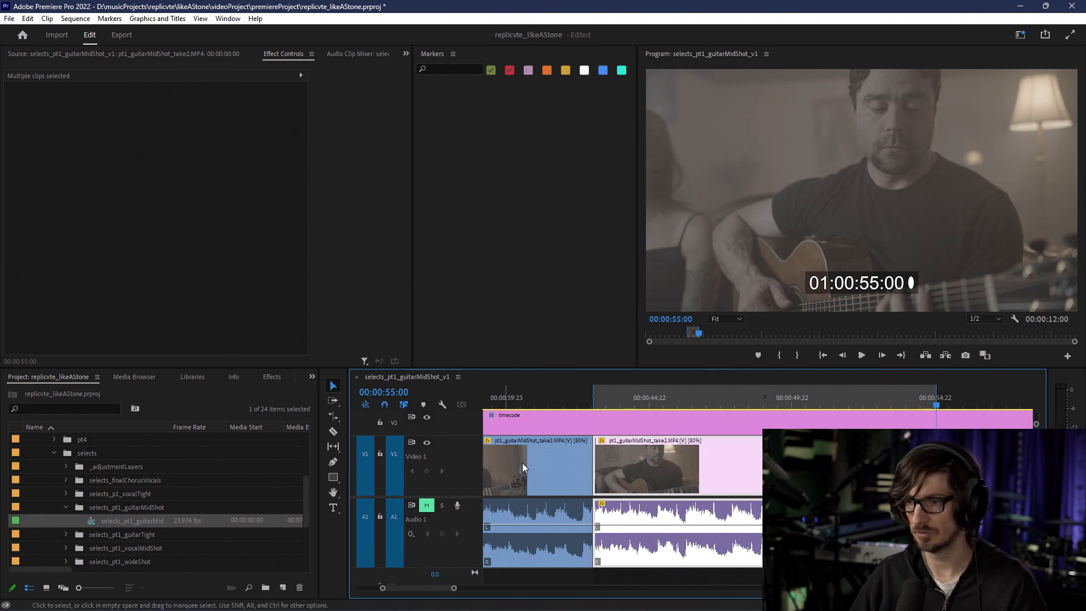
{"action": "left_click", "coordinate": [522, 462]}
{"action": "scroll", "coordinate": [632, 470], "scroll_direction": "down", "scroll_amount": 2}
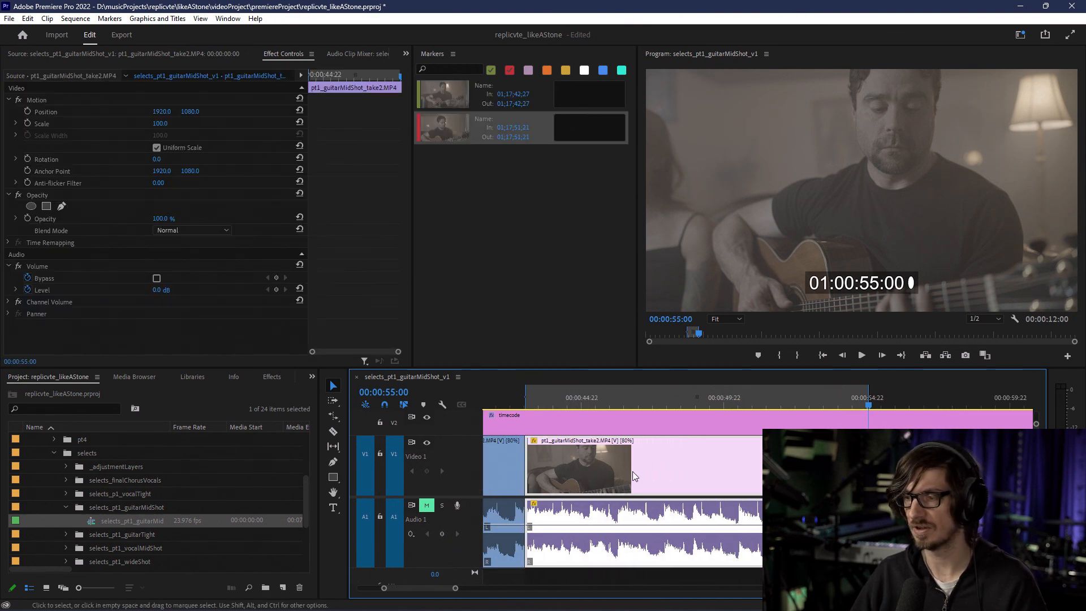
{"action": "scroll", "coordinate": [699, 462], "scroll_direction": "down", "scroll_amount": 4}
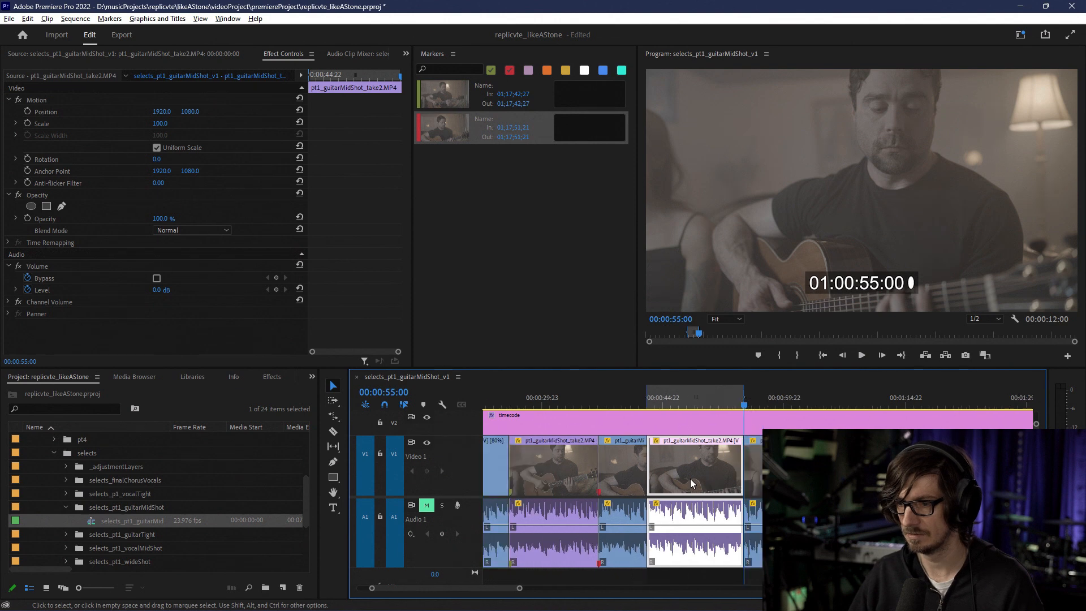
{"action": "right_click", "coordinate": [690, 479]}
{"action": "mouse_move", "coordinate": [755, 312]}
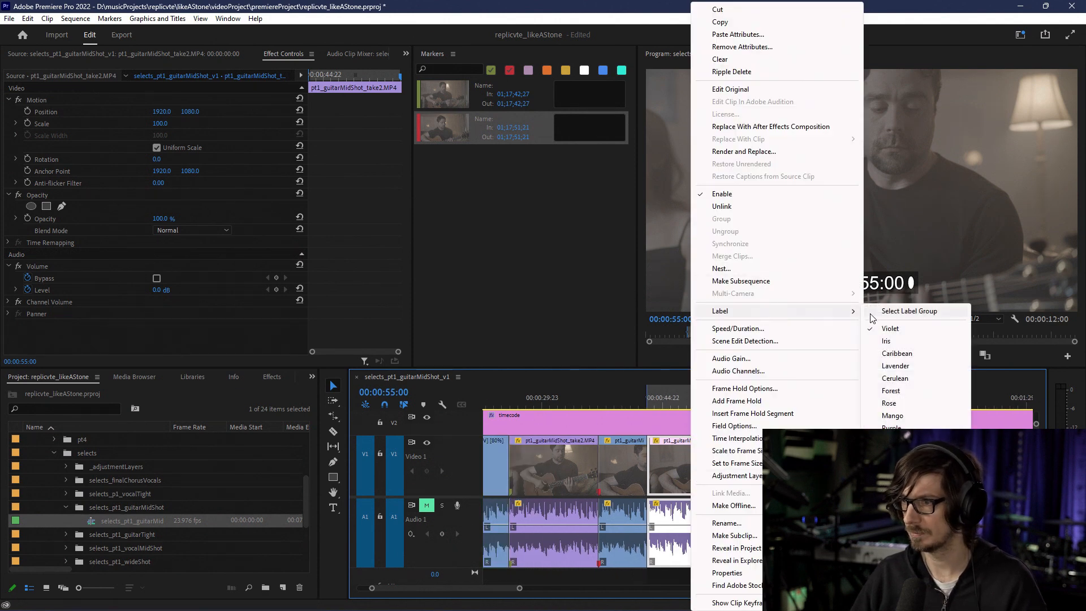
{"action": "left_click", "coordinate": [888, 312]}
{"action": "left_click", "coordinate": [626, 479]}
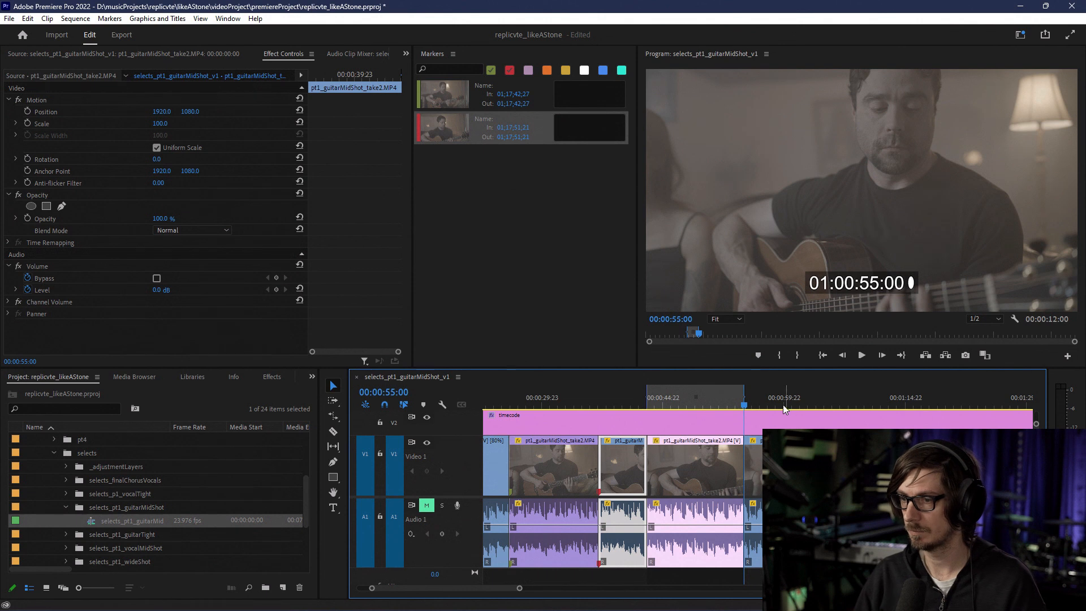
Step: Scrub past the second violet segment and mark a new sequence In point at 00:01:00:00
{"action": "scroll", "coordinate": [773, 403], "scroll_direction": "up", "scroll_amount": 3}
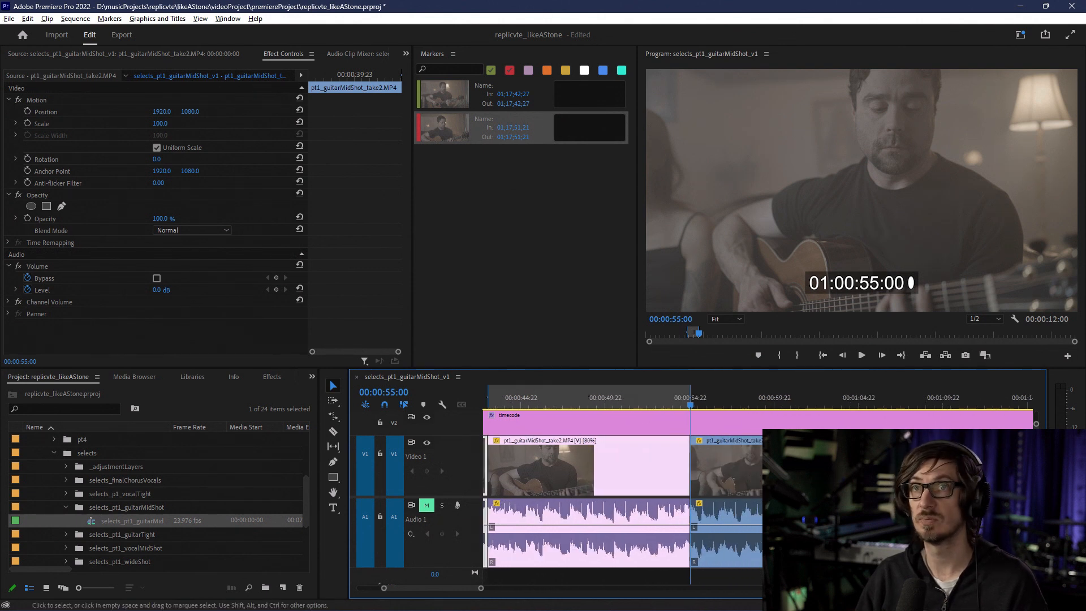
{"action": "left_click", "coordinate": [749, 398]}
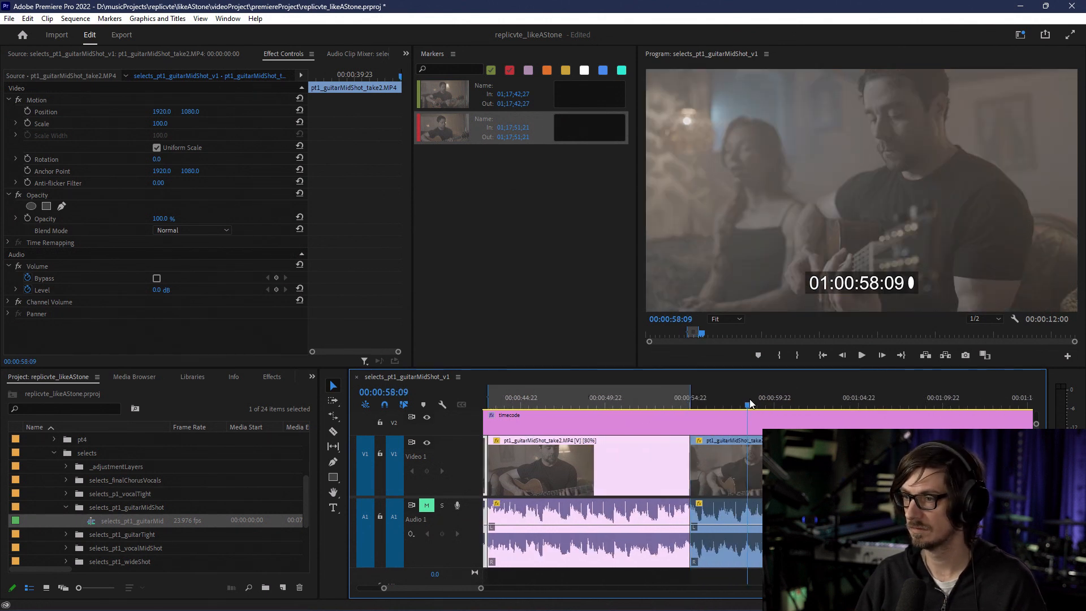
{"action": "left_click_drag", "start_coordinate": [747, 402], "coordinate": [777, 408]}
{"action": "key", "text": "Left"}
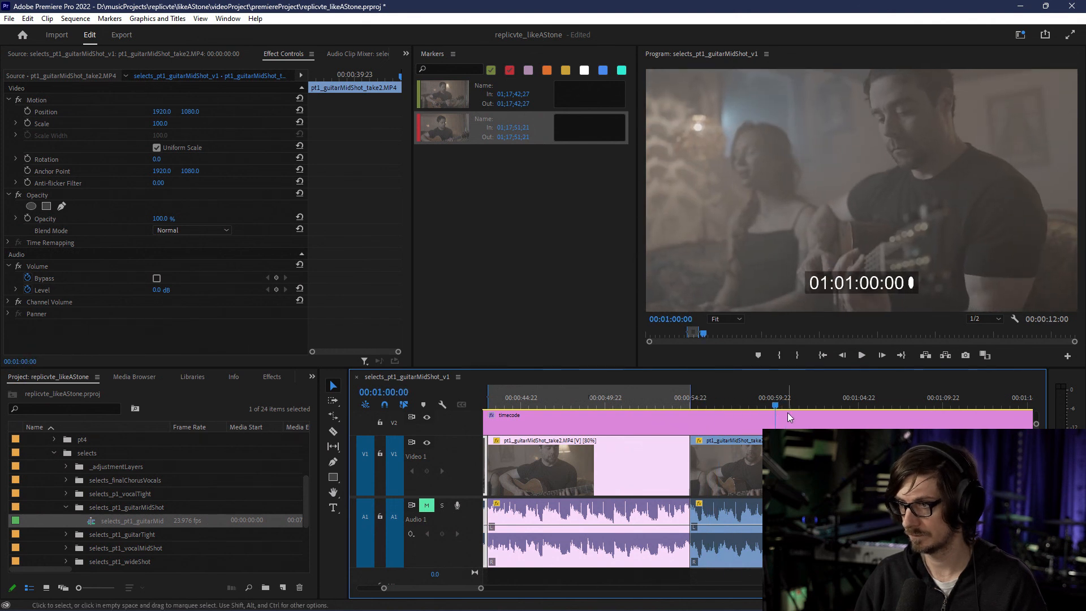
{"action": "key", "text": "i"}
Step: Scrub further through the take, step back frame by frame, and mark the sequence Out point at 00:01:11:00
{"action": "left_click", "coordinate": [868, 403]}
{"action": "left_click_drag", "start_coordinate": [890, 406], "coordinate": [923, 407]}
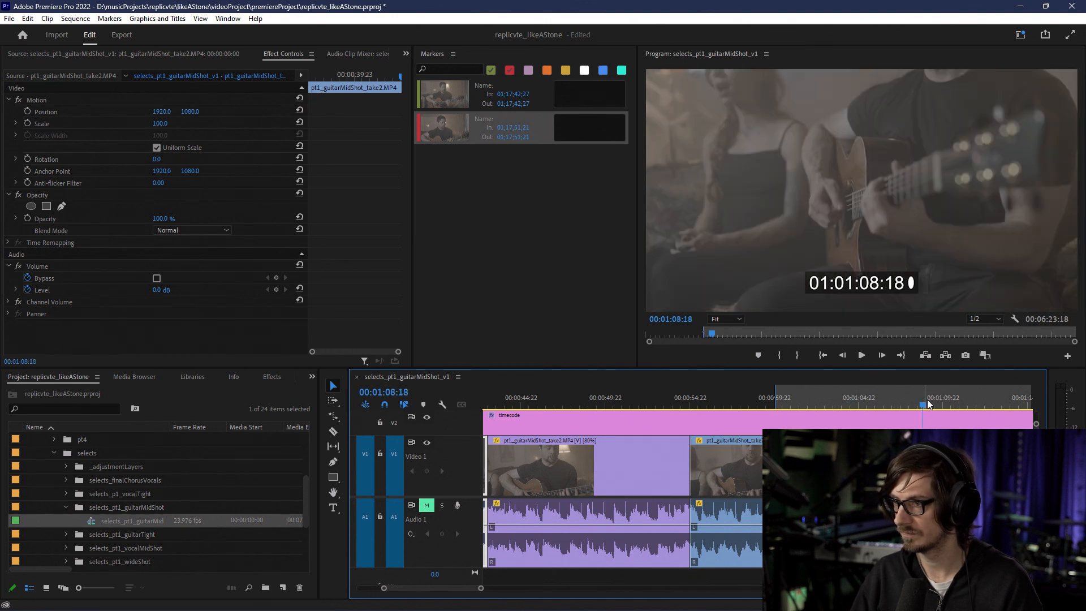
{"action": "key", "text": "Left"}
{"action": "key", "text": "Left"}
{"action": "key", "text": "Left"}
{"action": "key", "text": "Left"}
{"action": "key", "text": "Left"}
{"action": "key", "text": "Left"}
{"action": "key", "text": "Left"}
{"action": "key", "text": "Left"}
{"action": "key", "text": "Left"}
{"action": "key", "text": "Left"}
{"action": "key", "text": "Left"}
{"action": "key", "text": "Left"}
{"action": "key", "text": "Left"}
{"action": "key", "text": "Left"}
{"action": "key", "text": "Left"}
{"action": "key", "text": "Left"}
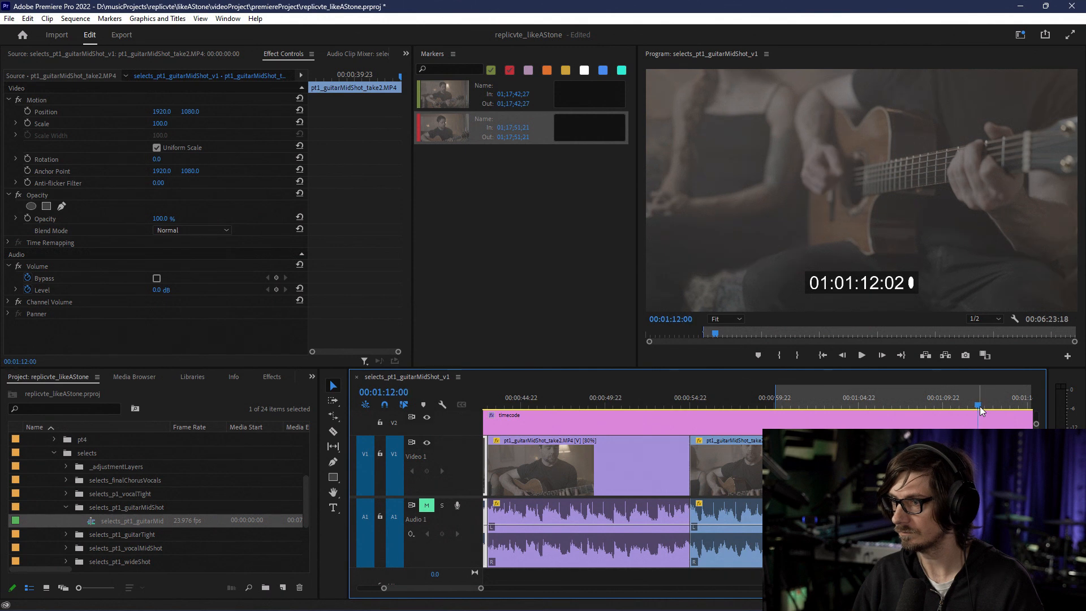
{"action": "key", "text": "Left"}
{"action": "key", "text": "Left"}
{"action": "key", "text": "Left"}
{"action": "key", "text": "Left"}
{"action": "key", "text": "Left"}
{"action": "key", "text": "Left"}
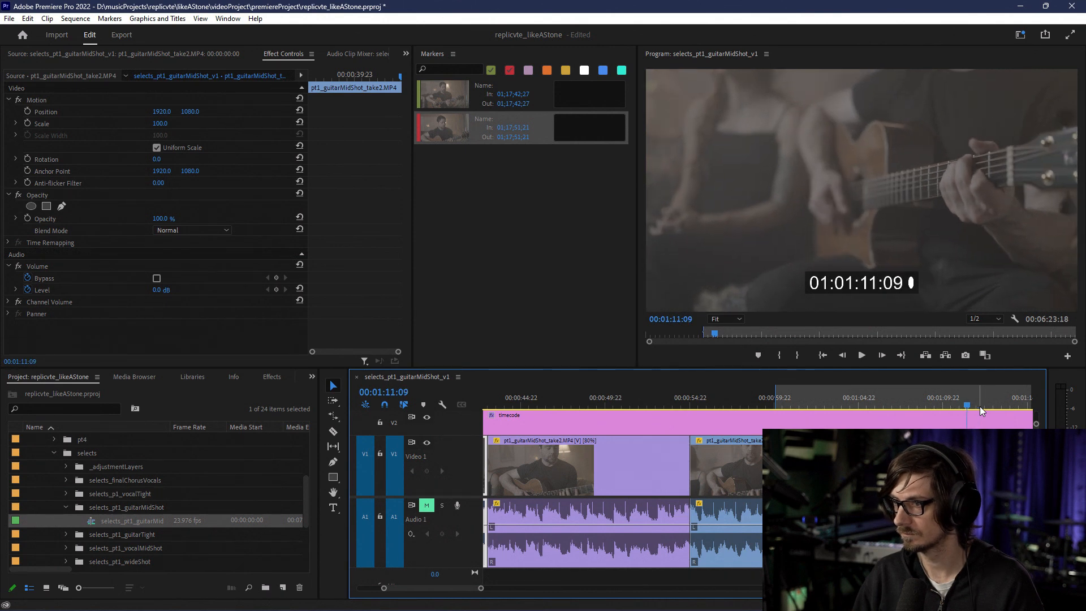
{"action": "key", "text": "Left"}
{"action": "key", "text": "Left"}
{"action": "key", "text": "Left"}
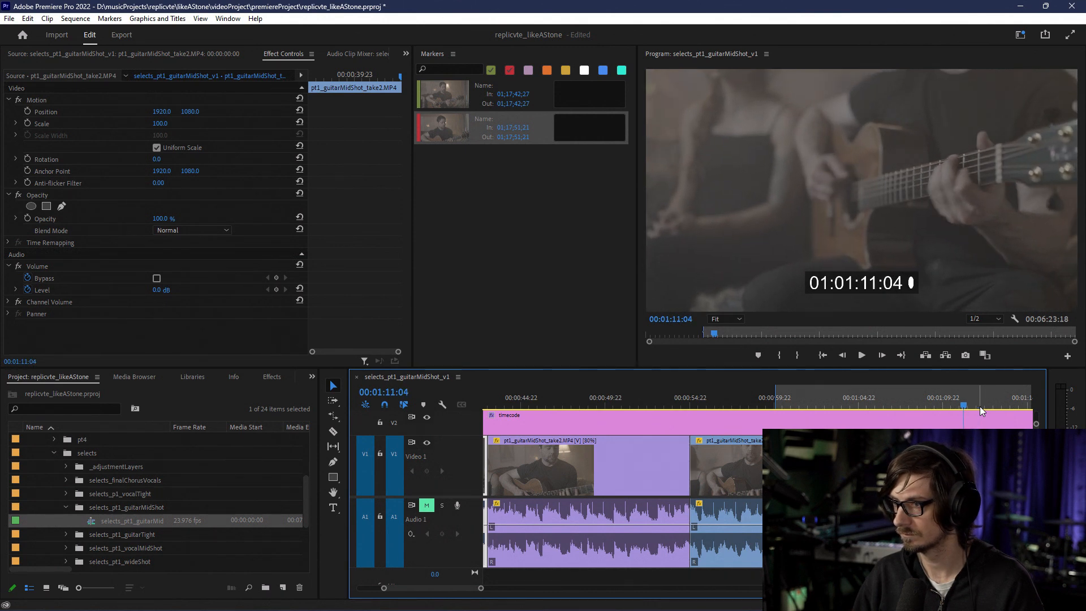
{"action": "key", "text": "Left"}
{"action": "key", "text": "Left"}
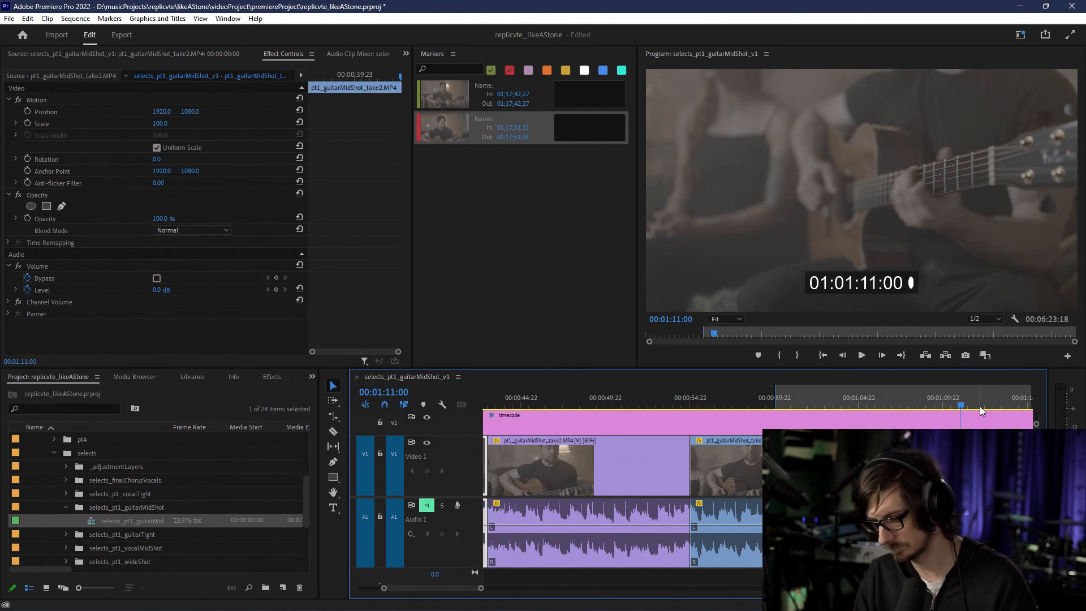
Step: Lower the Program monitor's playback resolution to 1/8 and play the marked range from about 00:01:03:13
{"action": "left_click", "coordinate": [981, 319]}
{"action": "left_click", "coordinate": [983, 355]}
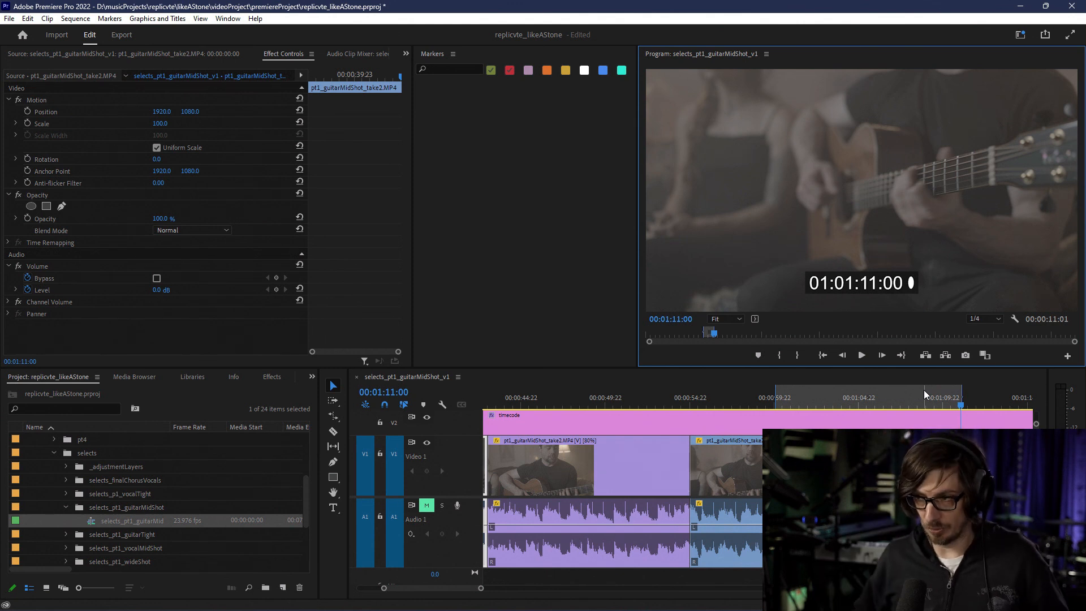
{"action": "left_click", "coordinate": [982, 317]}
{"action": "left_click", "coordinate": [989, 368]}
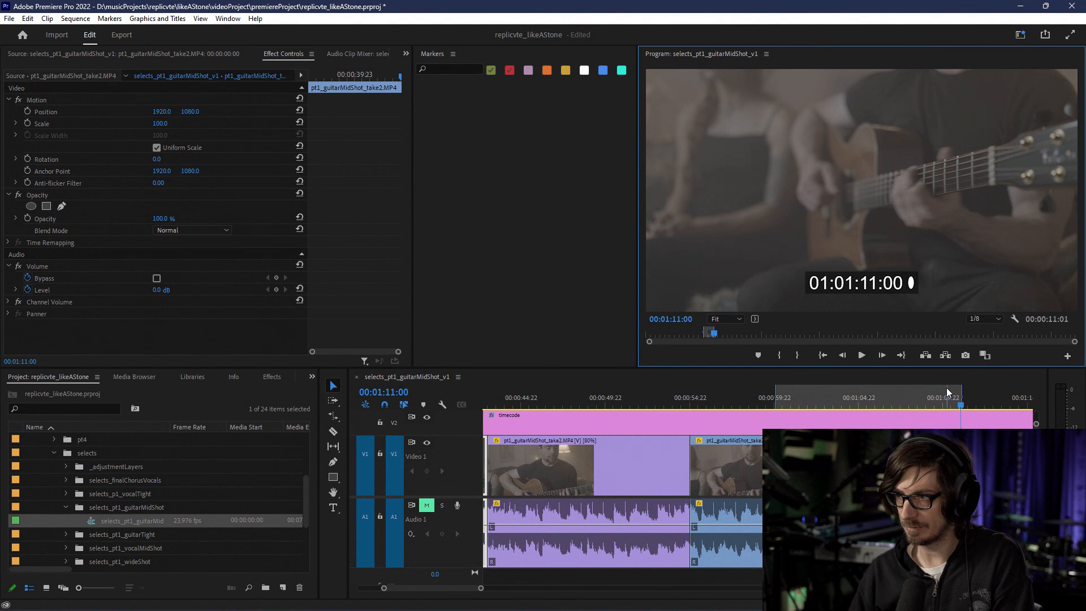
{"action": "left_click", "coordinate": [836, 405]}
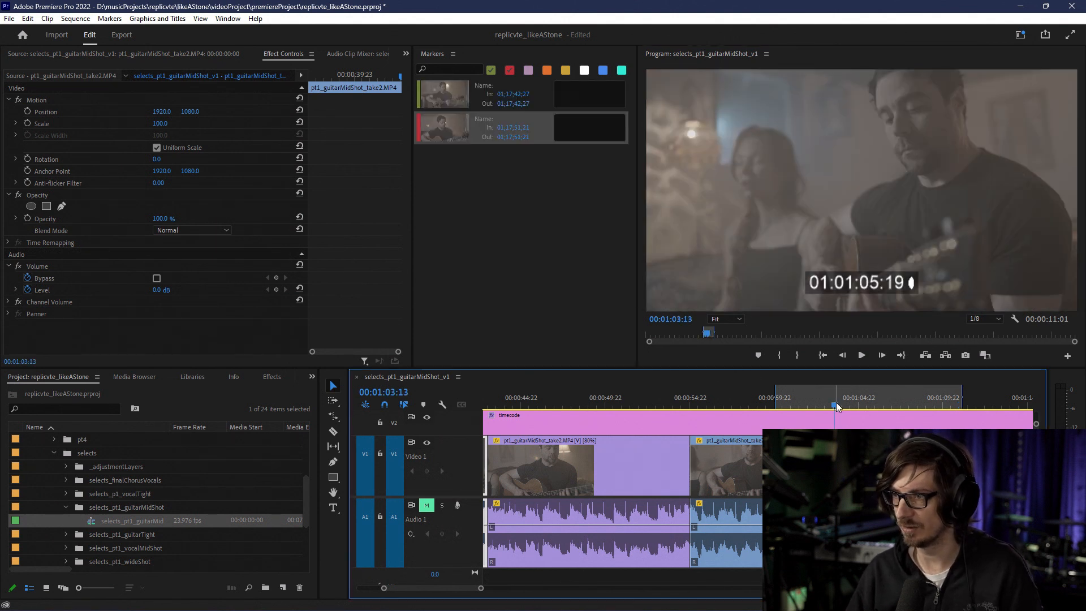
{"action": "key", "text": "space"}
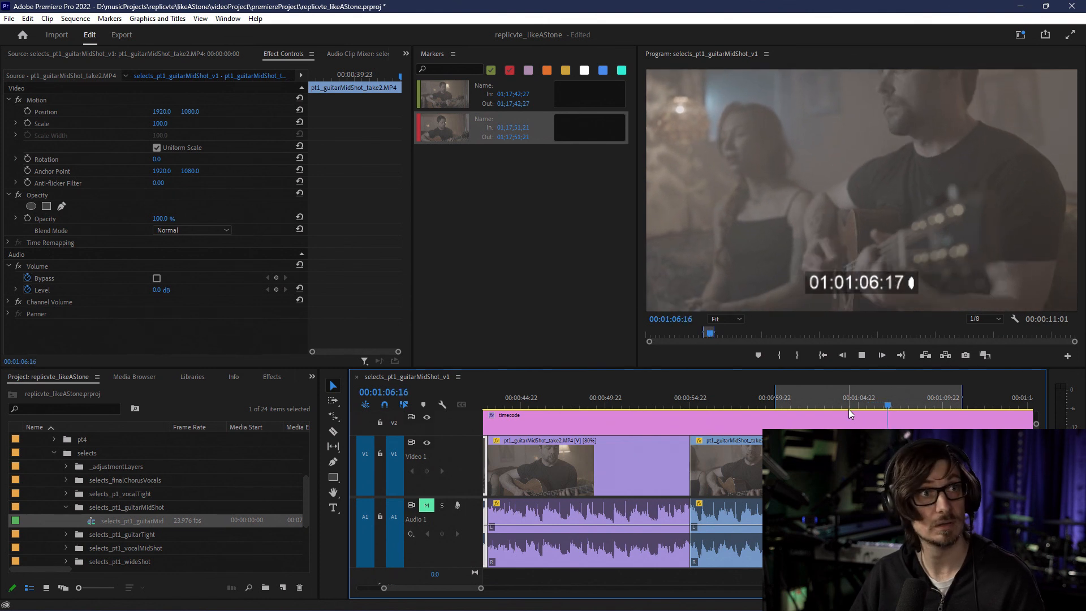
Step: Stop playback and scrub through the marked range to review it, finishing at 00:01:06:03
{"action": "key", "text": "space"}
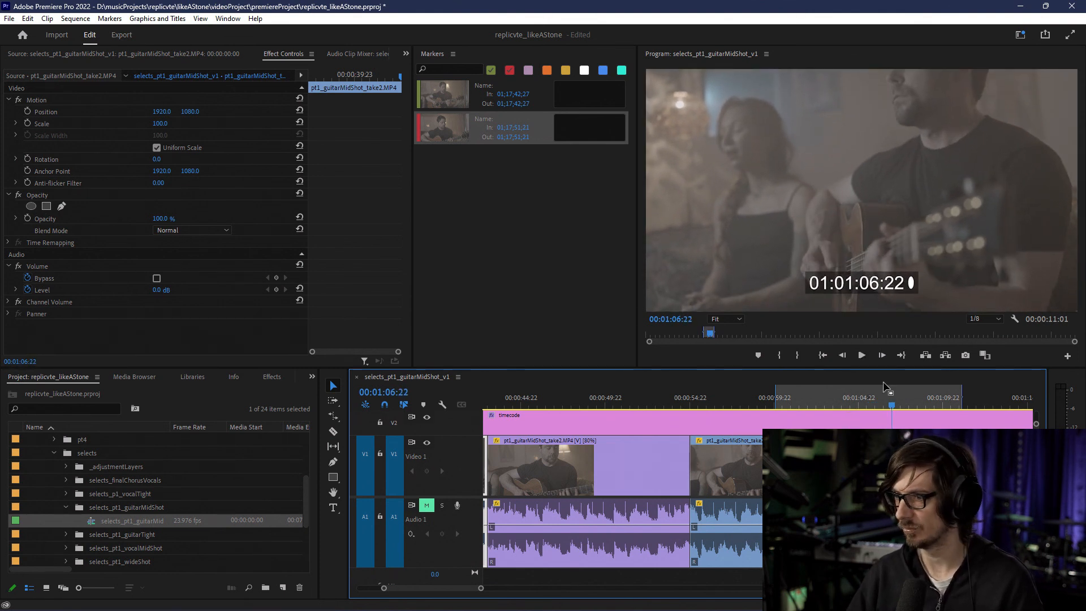
{"action": "left_click", "coordinate": [940, 406]}
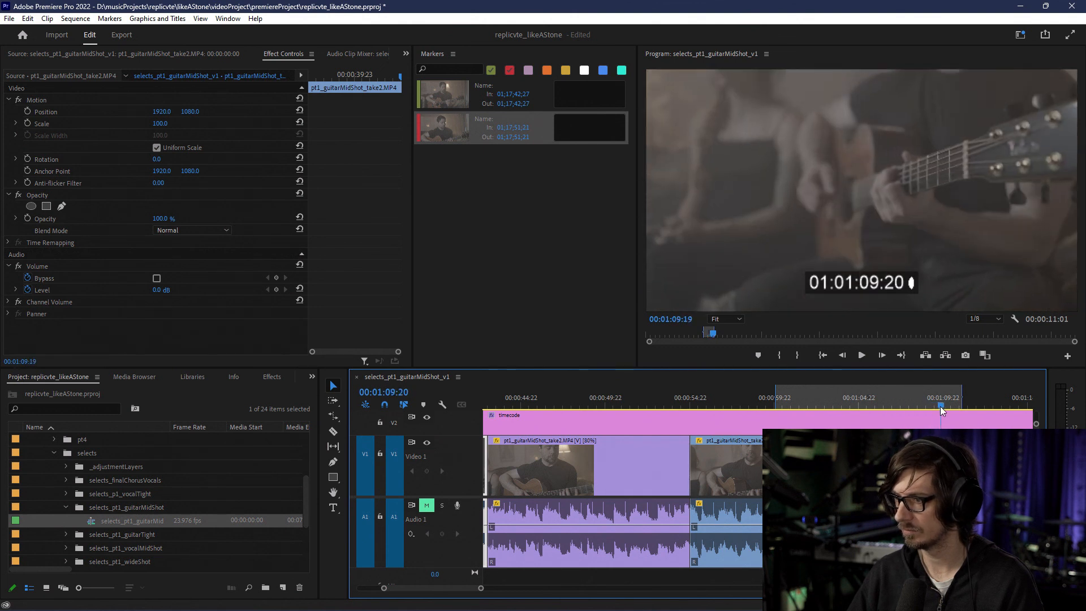
{"action": "left_click_drag", "start_coordinate": [940, 406], "coordinate": [879, 405]}
Step: Razor the take at the sequence In and Out points and label the segment between them Violet
{"action": "key", "text": "c"}
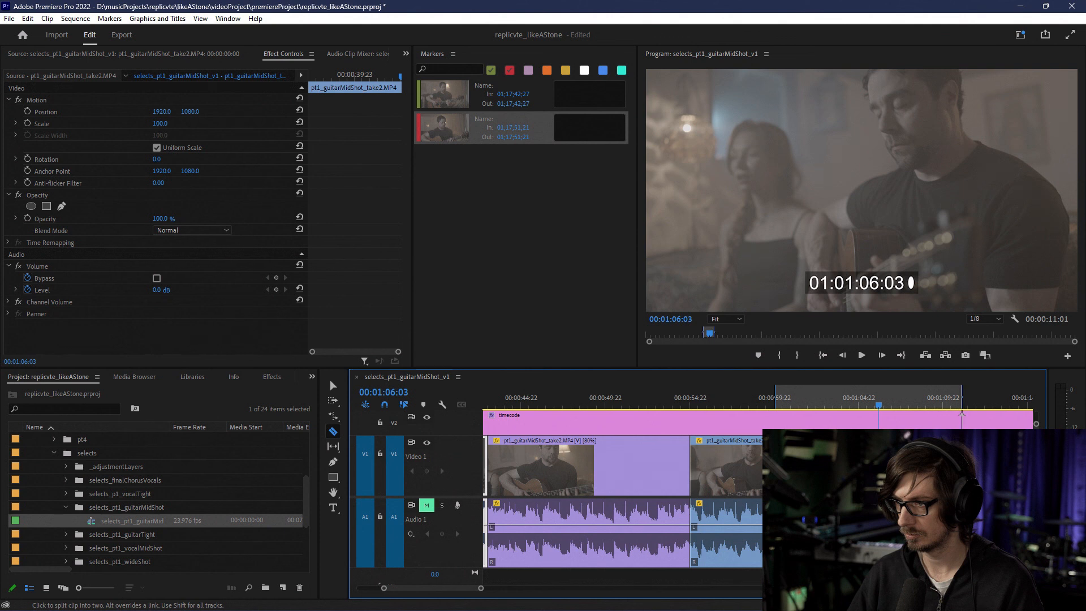
{"action": "key", "text": "v"}
{"action": "right_click", "coordinate": [884, 464]}
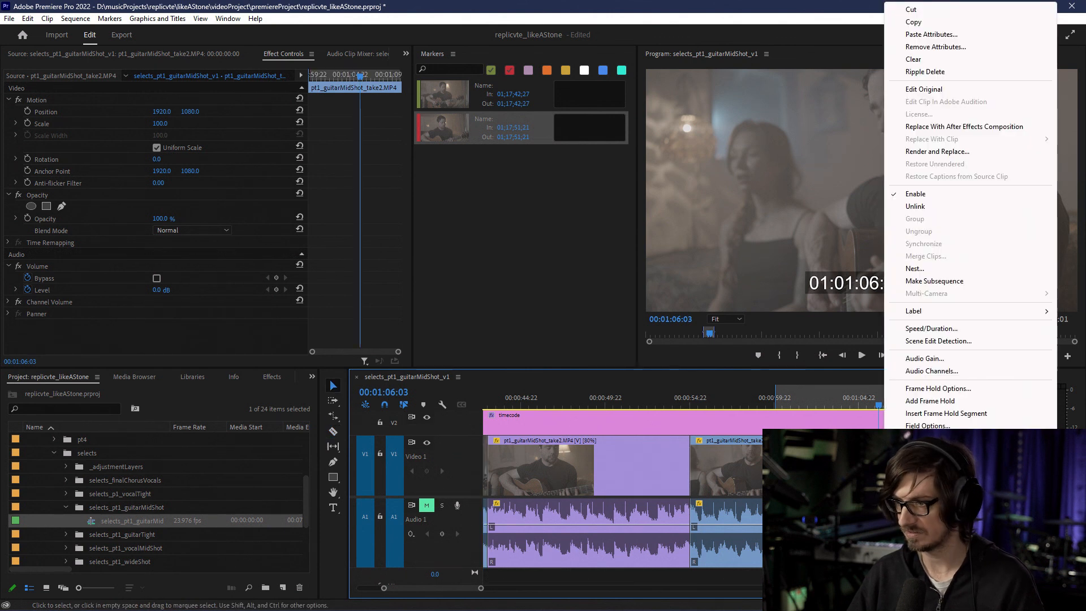
{"action": "mouse_move", "coordinate": [923, 312]}
{"action": "left_click", "coordinate": [864, 344]}
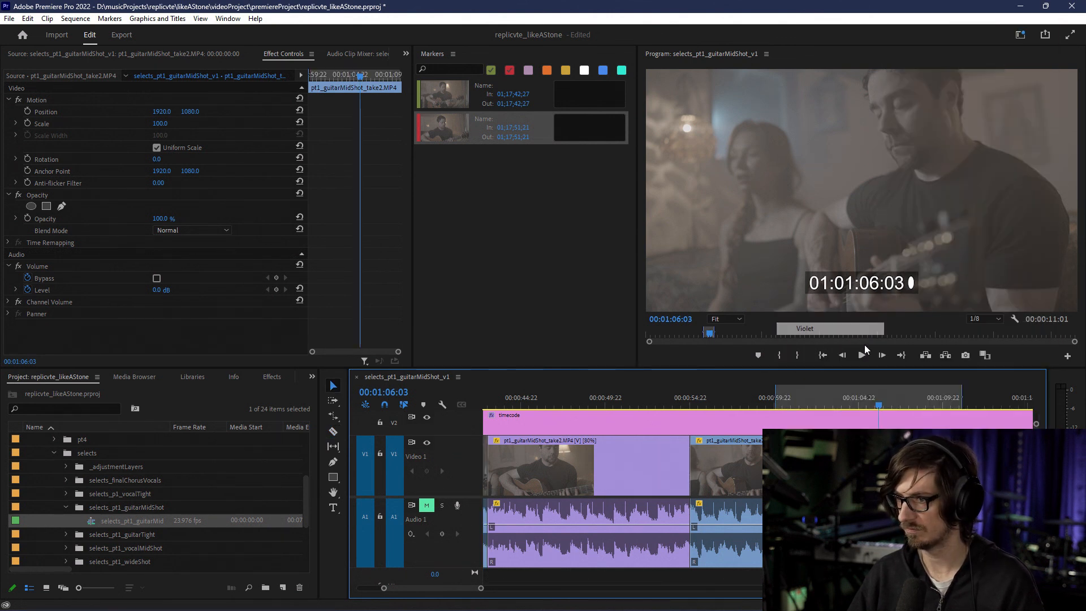
Step: Scrub through the take beyond the new violet segment to about 00:01:43:01 to look for the next select
{"action": "scroll", "coordinate": [746, 396], "scroll_direction": "right", "scroll_amount": 5}
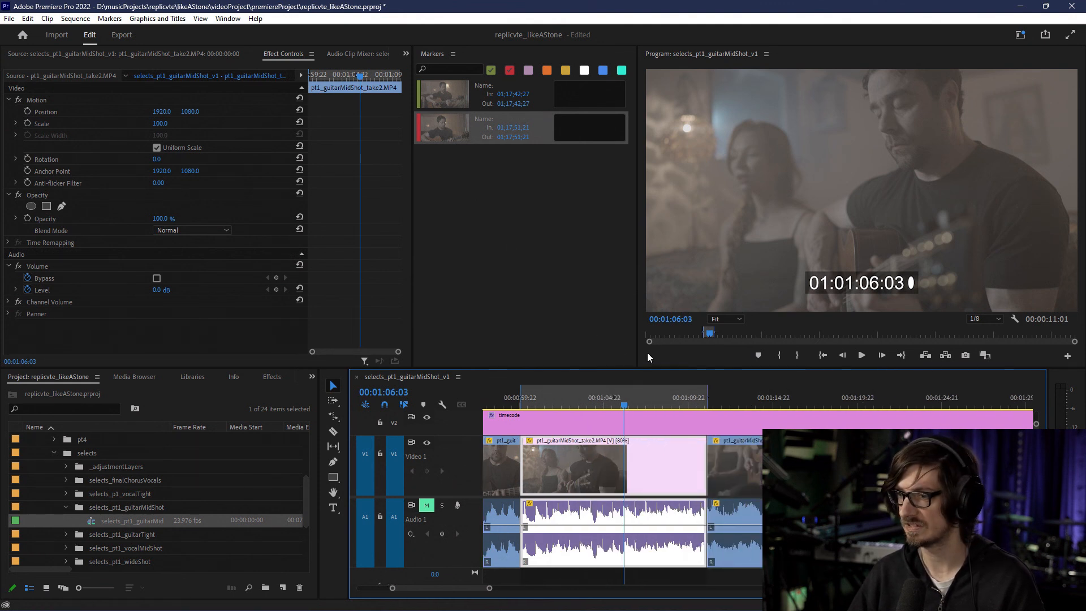
{"action": "left_click_drag", "start_coordinate": [840, 401], "coordinate": [1003, 397]}
{"action": "scroll", "coordinate": [798, 415], "scroll_direction": "right", "scroll_amount": 8}
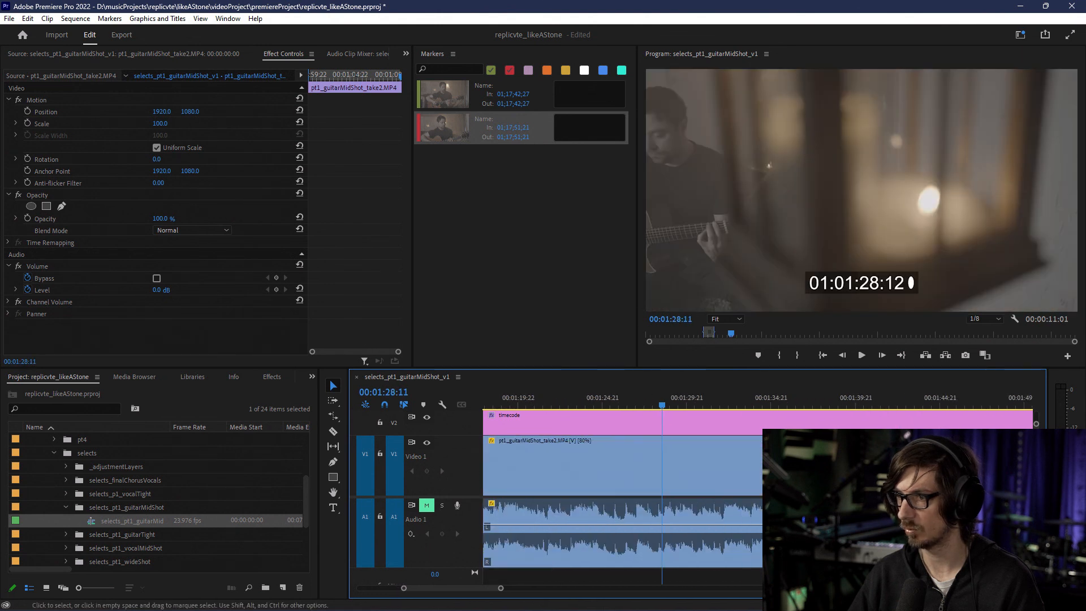
{"action": "left_click_drag", "start_coordinate": [837, 396], "coordinate": [822, 398]}
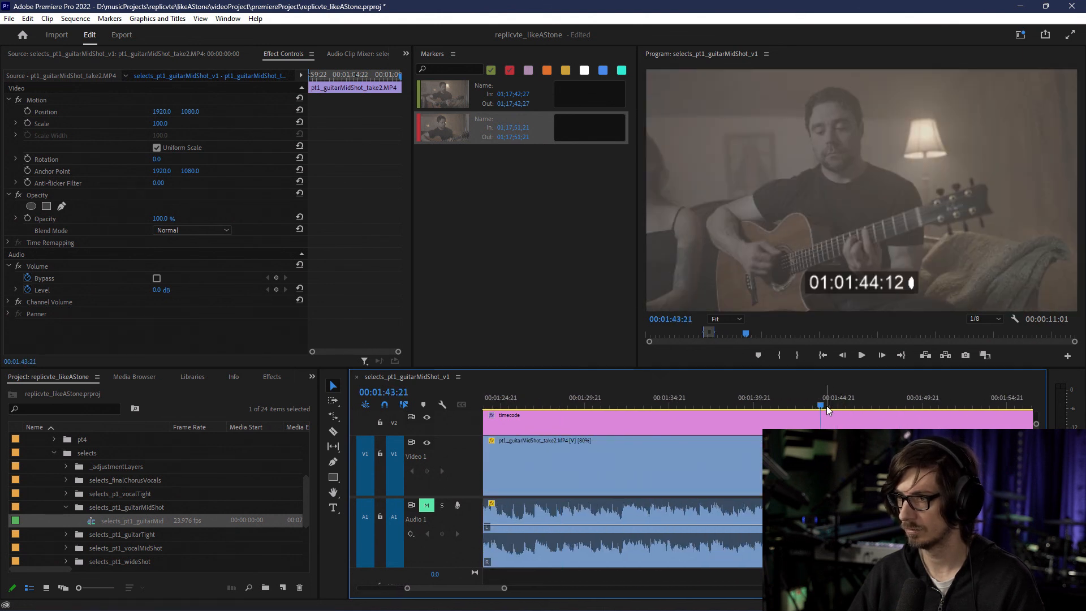
{"action": "scroll", "coordinate": [826, 411], "scroll_direction": "left", "scroll_amount": 2}
{"action": "scroll", "coordinate": [827, 410], "scroll_direction": "left", "scroll_amount": 1}
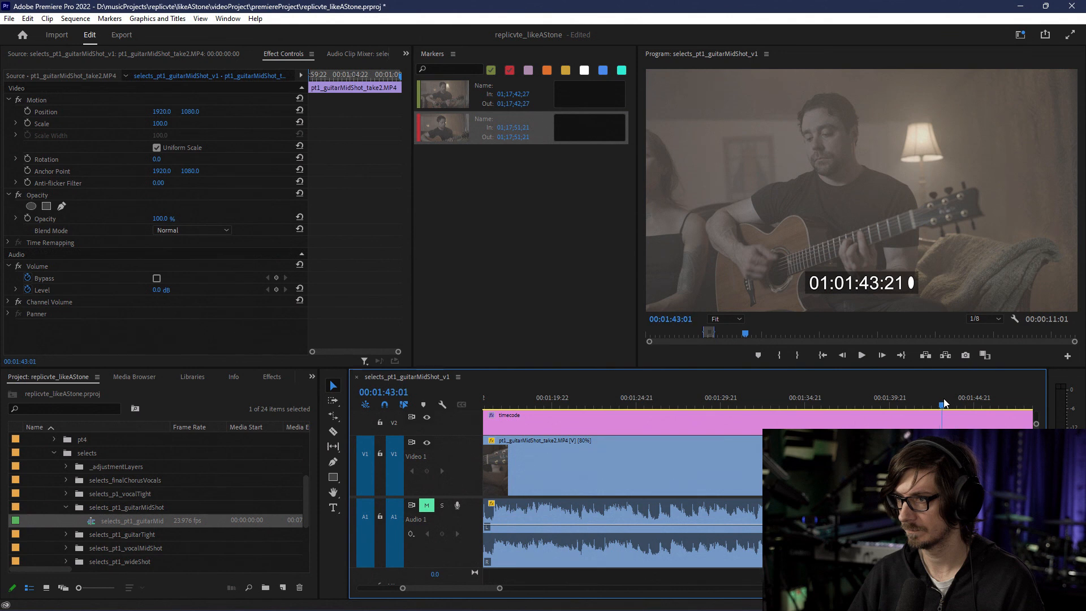
Step: Set the sequence In point at 00:01:41:00
{"action": "left_click", "coordinate": [941, 399]}
{"action": "left_click", "coordinate": [917, 402]}
{"action": "scroll", "coordinate": [924, 433], "scroll_direction": "up", "scroll_amount": 2}
{"action": "key", "text": "Left"}
{"action": "key", "text": "Left"}
{"action": "key", "text": "Left"}
{"action": "key", "text": "Left"}
{"action": "key", "text": "Left"}
{"action": "key", "text": "Left"}
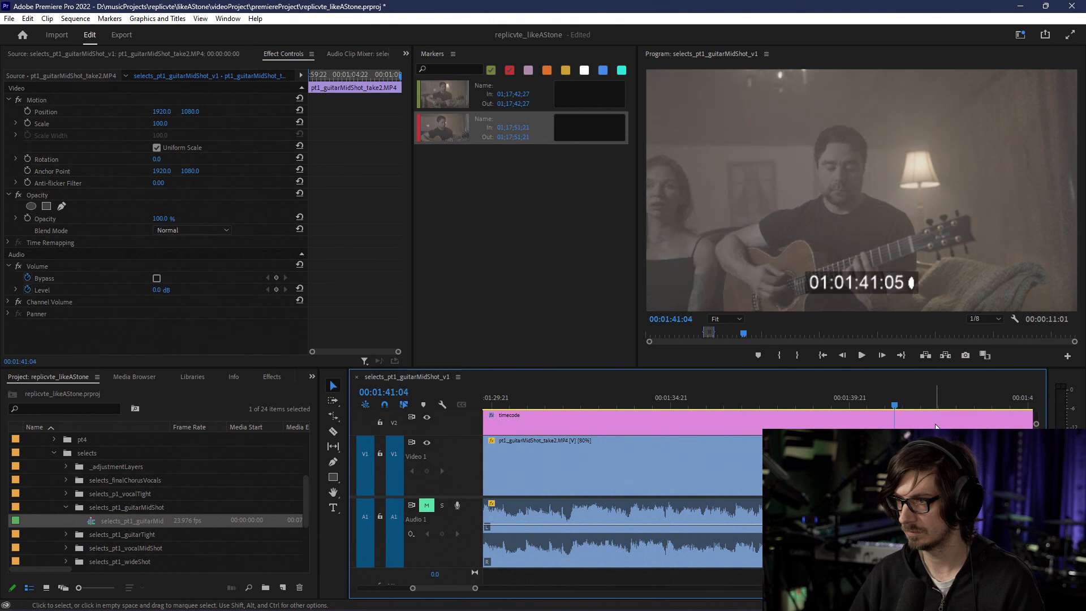
{"action": "key", "text": "Left"}
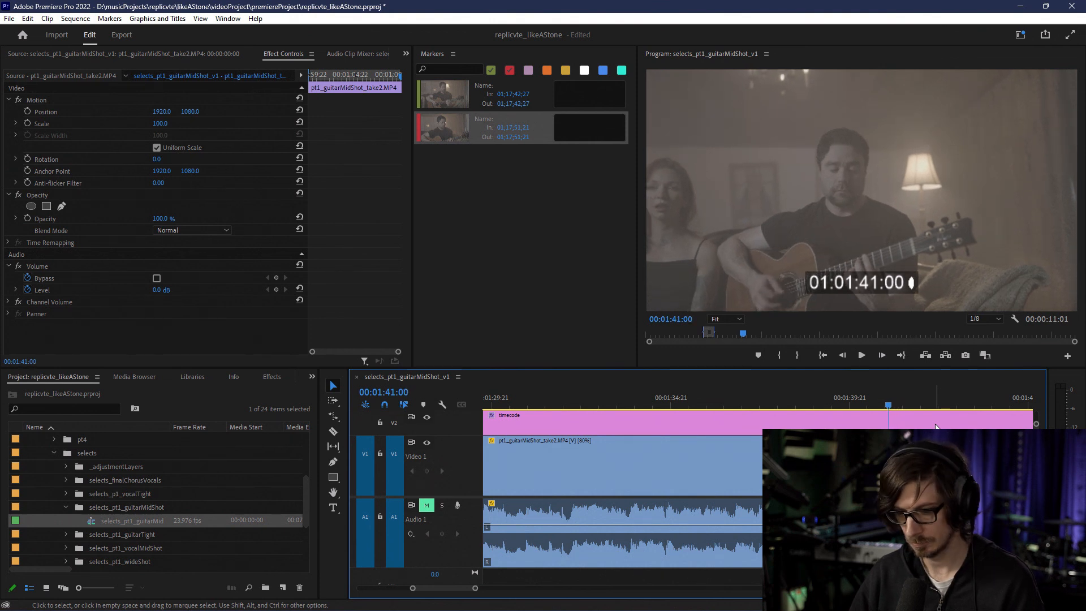
{"action": "key", "text": "i"}
Step: Set the sequence Out point at 00:01:52:00
{"action": "scroll", "coordinate": [936, 427], "scroll_direction": "down", "scroll_amount": 5}
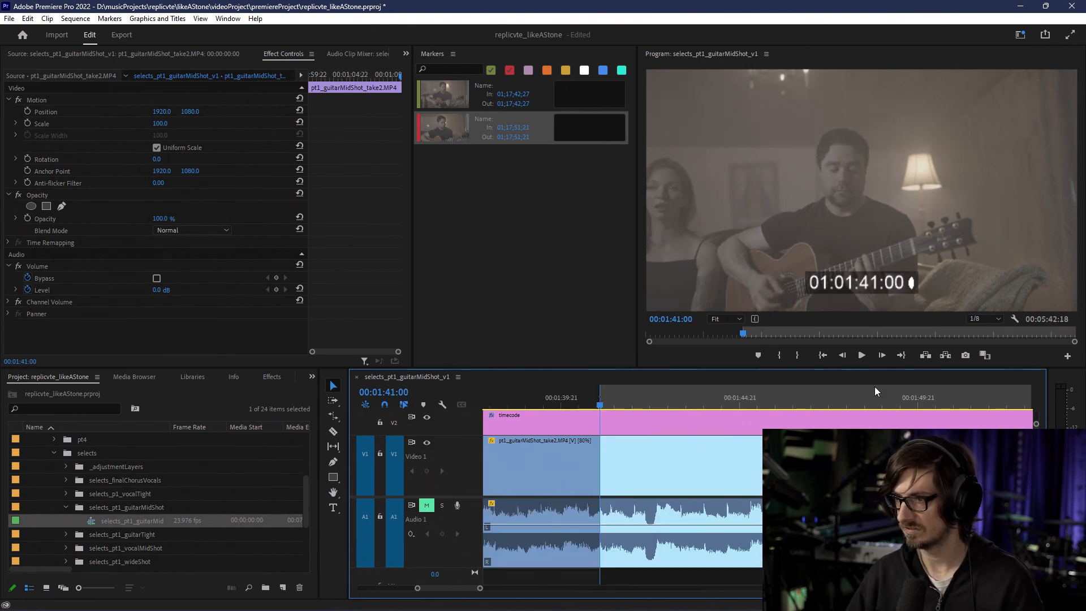
{"action": "left_click", "coordinate": [972, 403]}
{"action": "key", "text": "Right"}
{"action": "key", "text": "Right"}
{"action": "key", "text": "Right"}
{"action": "key", "text": "Right"}
{"action": "key", "text": "Right"}
{"action": "key", "text": "Right"}
{"action": "key", "text": "Right"}
{"action": "key", "text": "Right"}
{"action": "key", "text": "Right"}
{"action": "key", "text": "Right"}
{"action": "key", "text": "Right"}
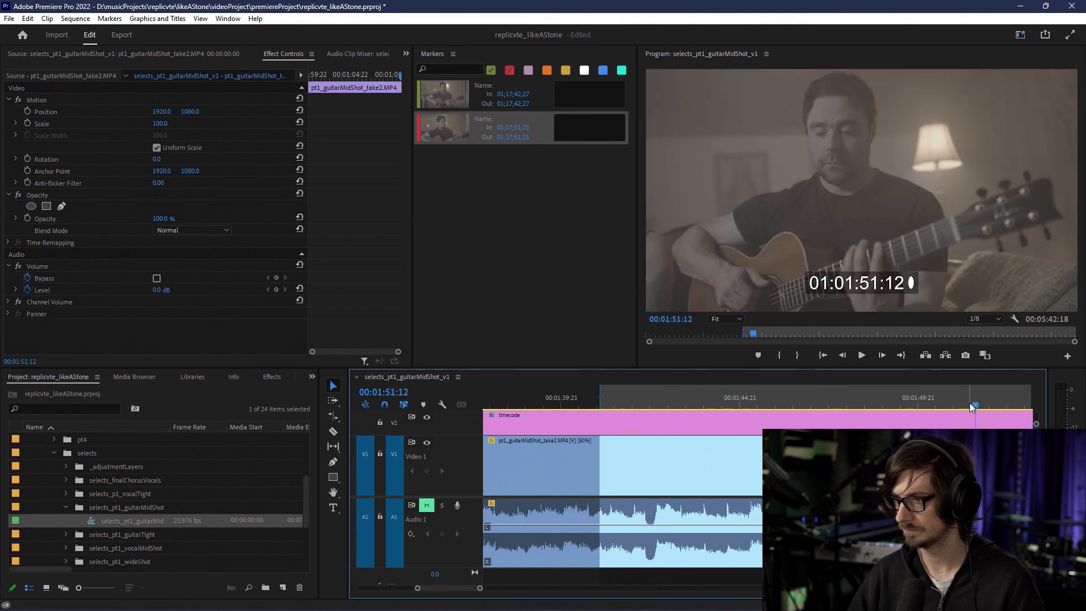
{"action": "key", "text": "Right"}
{"action": "key", "text": "Right"}
{"action": "key", "text": "Right"}
{"action": "key", "text": "Right"}
{"action": "key", "text": "Right"}
{"action": "key", "text": "Right"}
{"action": "key", "text": "Right"}
{"action": "key", "text": "Right"}
{"action": "key", "text": "Right"}
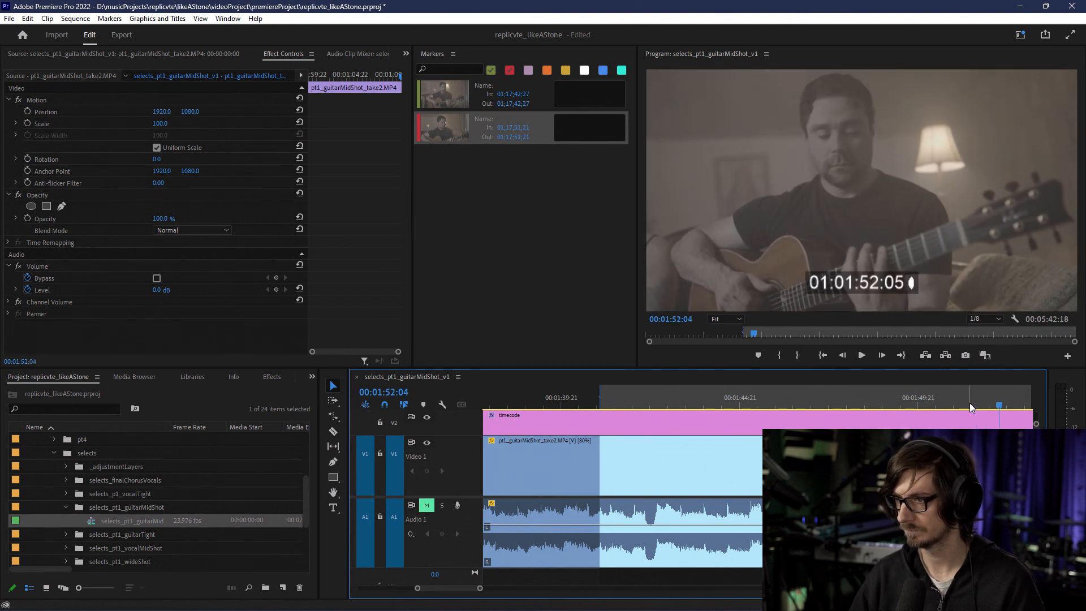
{"action": "key", "text": "Left"}
{"action": "key", "text": "Left"}
{"action": "key", "text": "Left"}
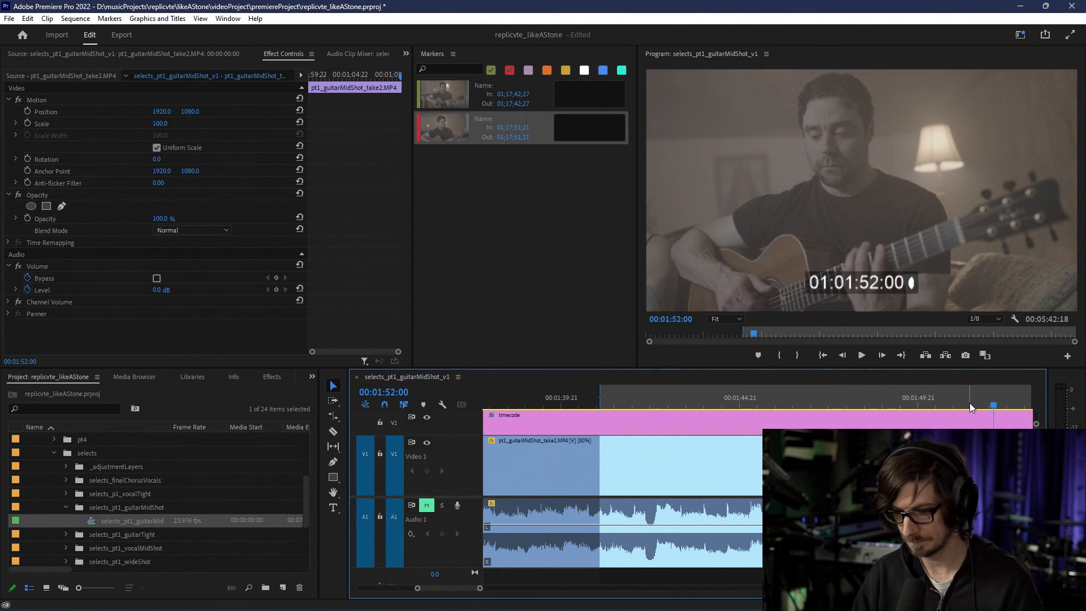
{"action": "key", "text": "o"}
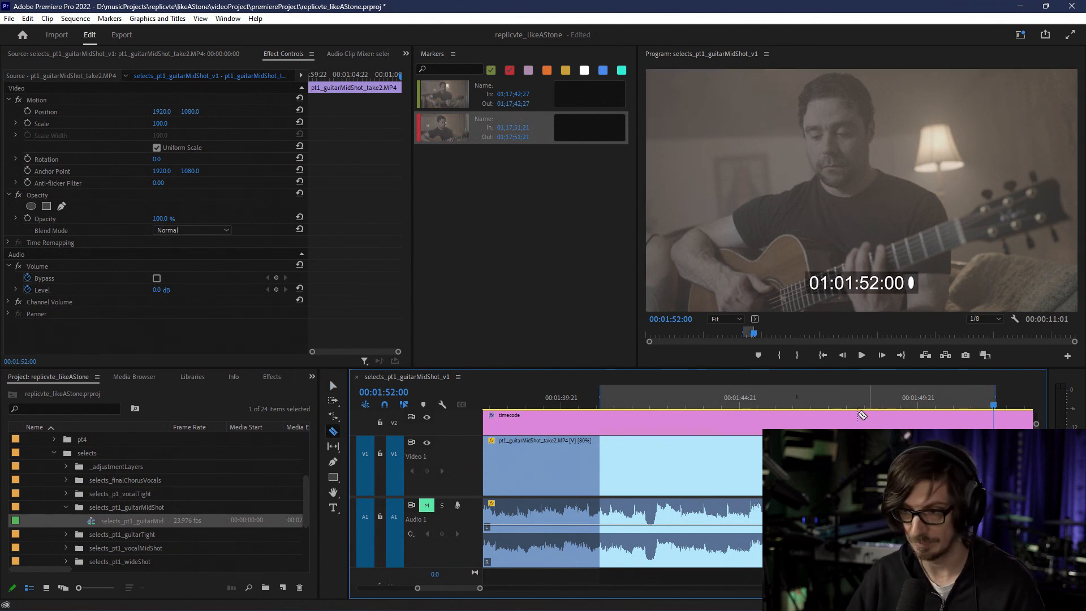
Step: Razor the pt1_guitarMidShot_take2.MP4 clip at the In point 00:01:41:00 and the Out point 00:01:52:00
{"action": "key", "text": "c"}
{"action": "left_click", "coordinate": [601, 462]}
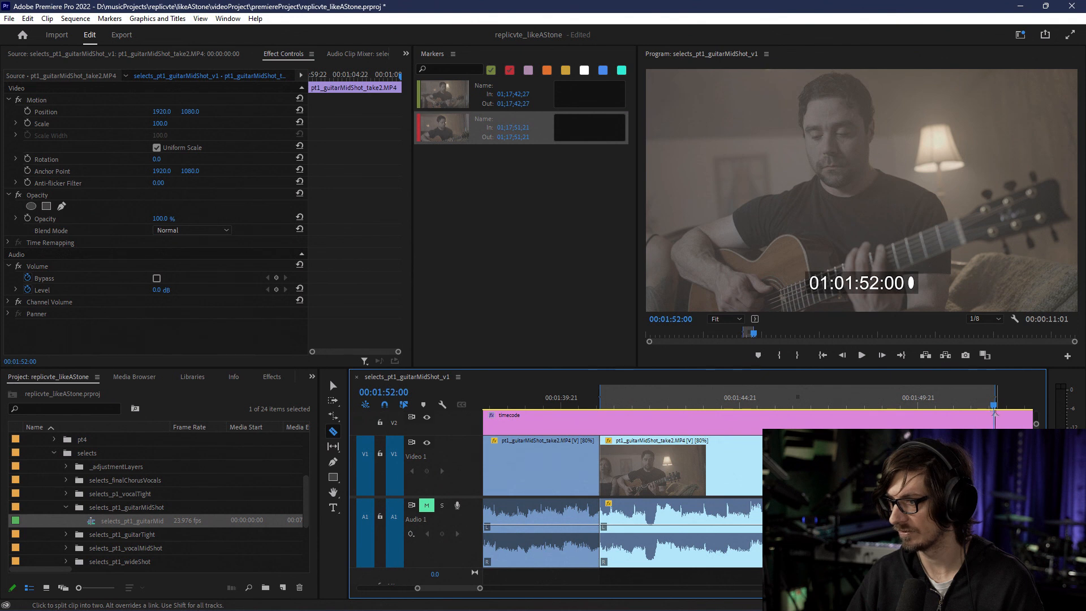
{"action": "key", "text": "v"}
{"action": "scroll", "coordinate": [758, 492], "scroll_direction": "right", "scroll_amount": 4}
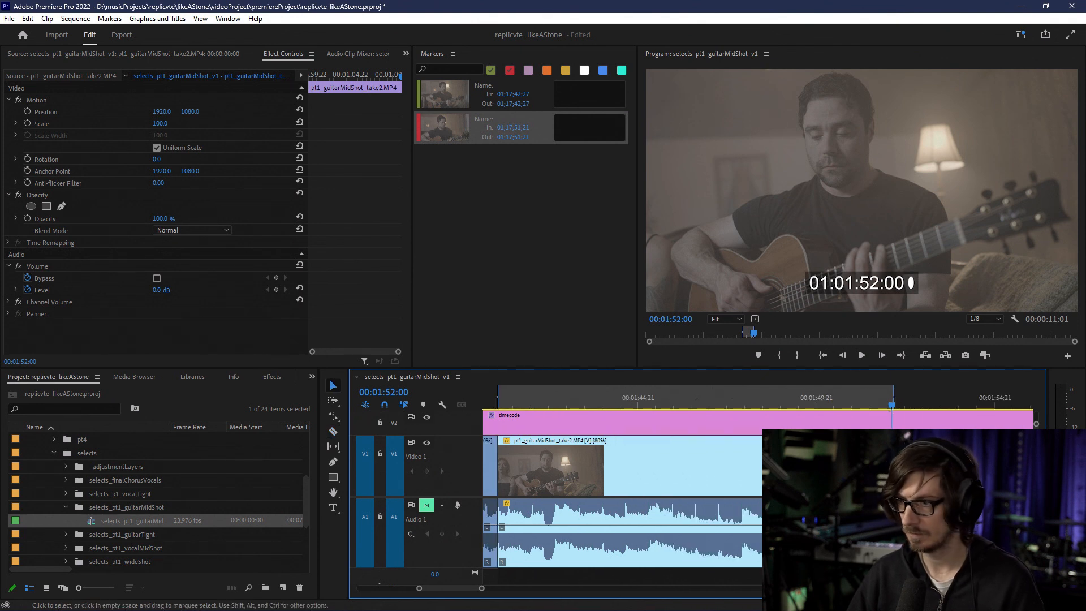
{"action": "scroll", "coordinate": [780, 420], "scroll_direction": "right", "scroll_amount": 1}
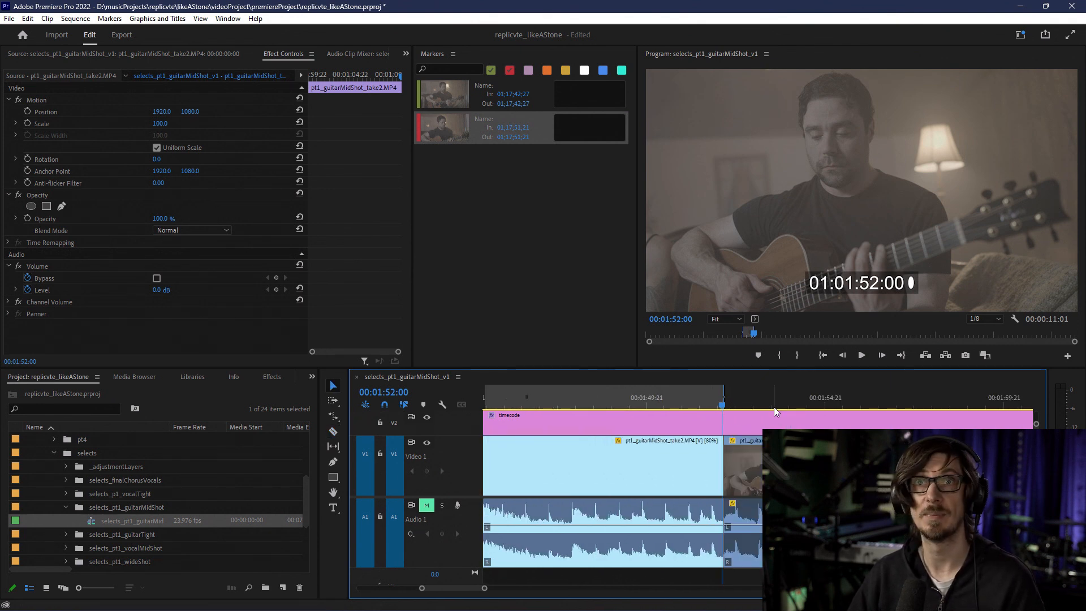
{"action": "scroll", "coordinate": [803, 406], "scroll_direction": "right", "scroll_amount": 3}
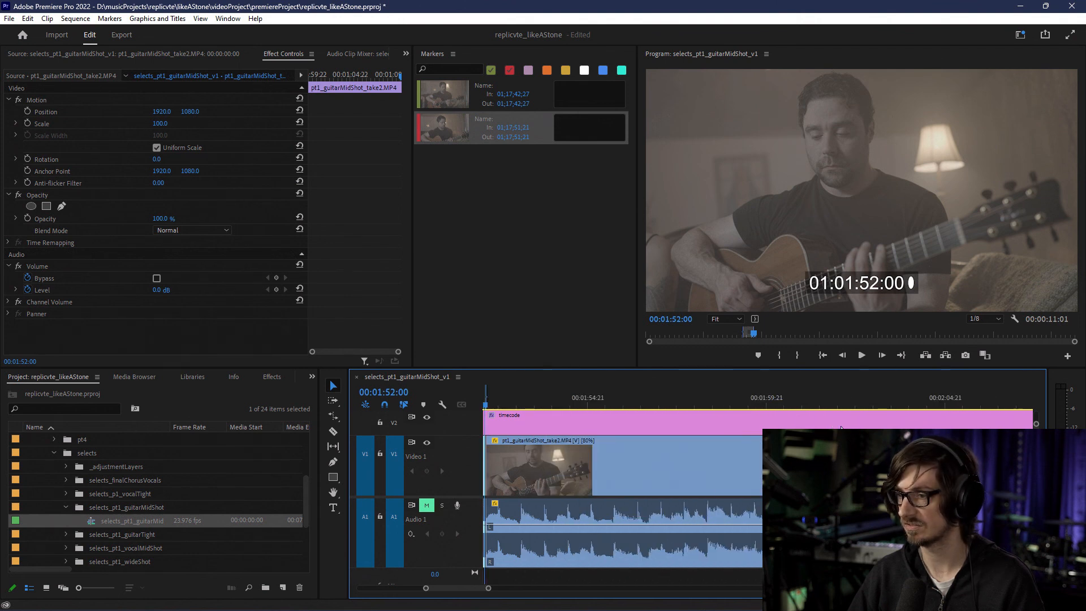
{"action": "scroll", "coordinate": [950, 407], "scroll_direction": "right", "scroll_amount": 1}
{"action": "left_click", "coordinate": [949, 402]}
{"action": "scroll", "coordinate": [948, 421], "scroll_direction": "right", "scroll_amount": 4}
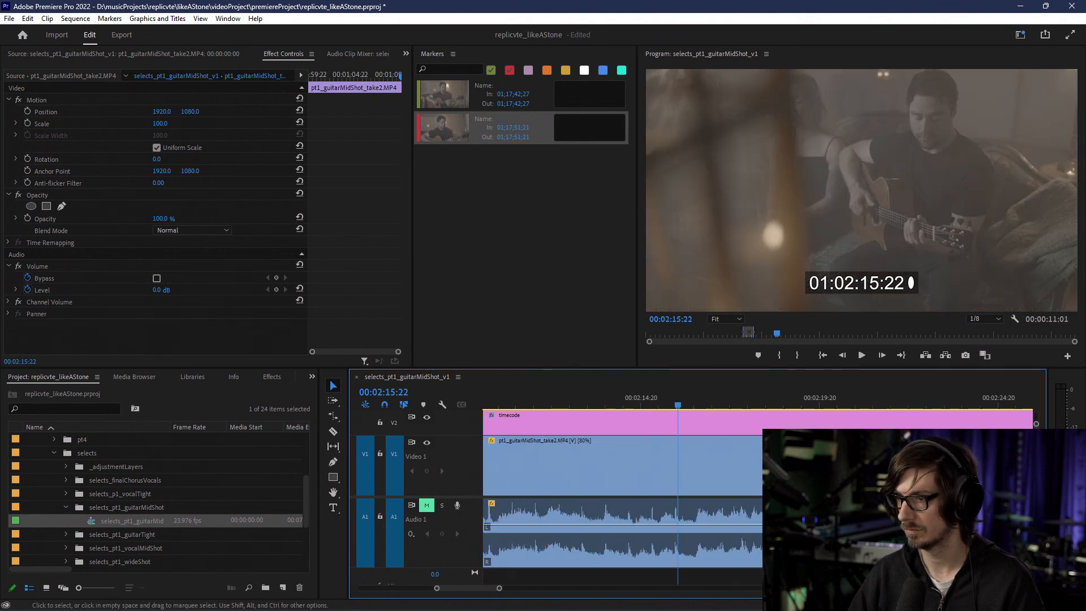
{"action": "scroll", "coordinate": [622, 481], "scroll_direction": "right", "scroll_amount": 4}
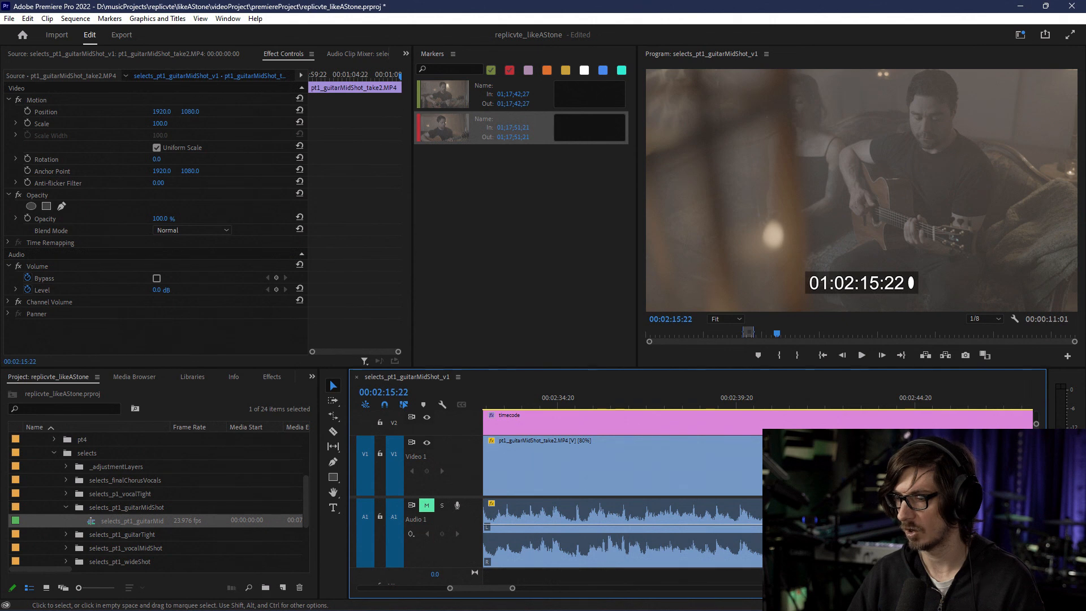
Step: Change the label color of the cut guitar mid shot segment between 00:01:41:00 and 00:01:52:00
{"action": "scroll", "coordinate": [679, 447], "scroll_direction": "left", "scroll_amount": 10}
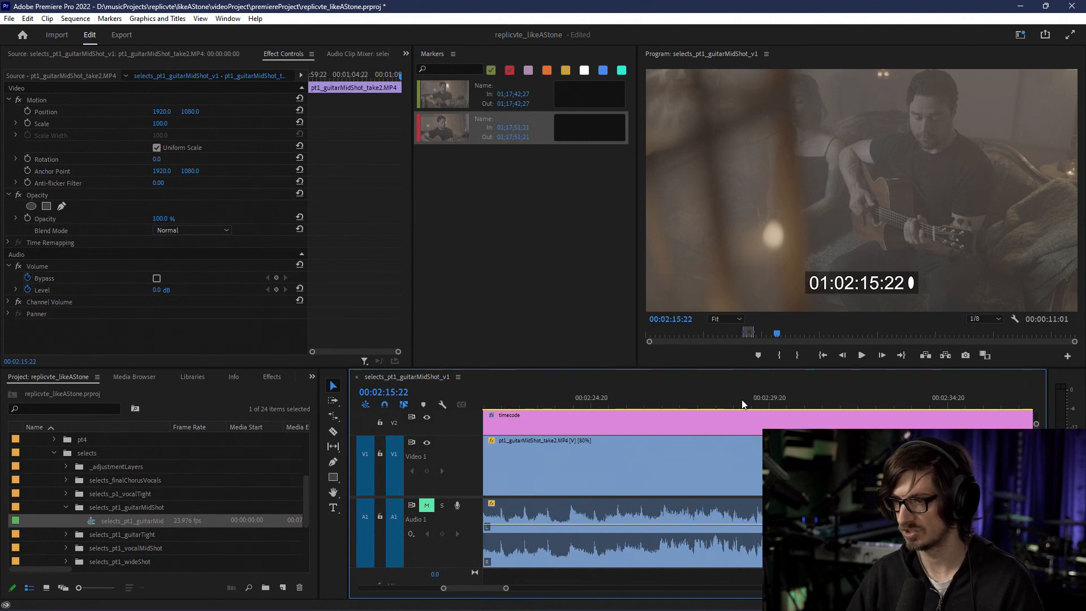
{"action": "left_click", "coordinate": [656, 447]}
{"action": "scroll", "coordinate": [662, 453], "scroll_direction": "left", "scroll_amount": 10}
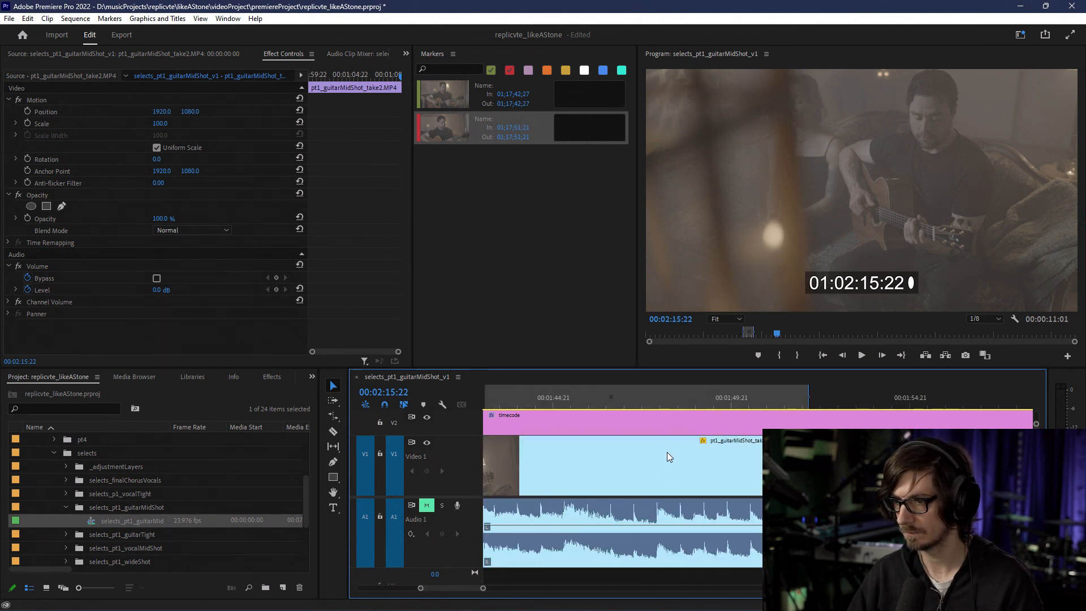
{"action": "right_click", "coordinate": [660, 470]}
{"action": "mouse_move", "coordinate": [736, 311]}
{"action": "left_click", "coordinate": [918, 331]}
Step: Set a new sequence In point at 00:02:56:00 for the next guitar mid shot select
{"action": "scroll", "coordinate": [876, 374], "scroll_direction": "right", "scroll_amount": 8}
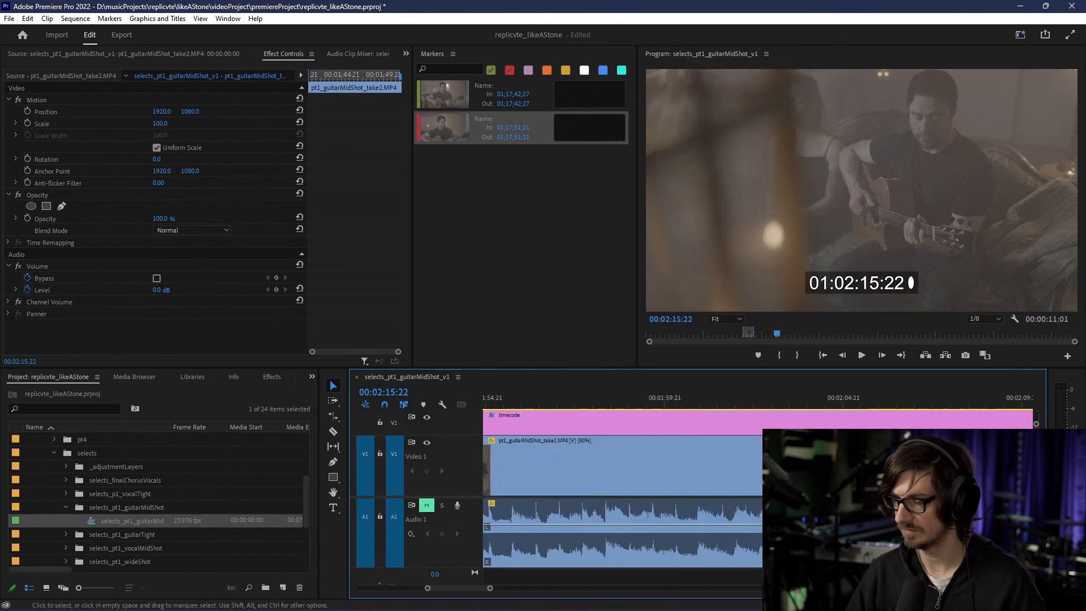
{"action": "scroll", "coordinate": [883, 396], "scroll_direction": "right", "scroll_amount": 8}
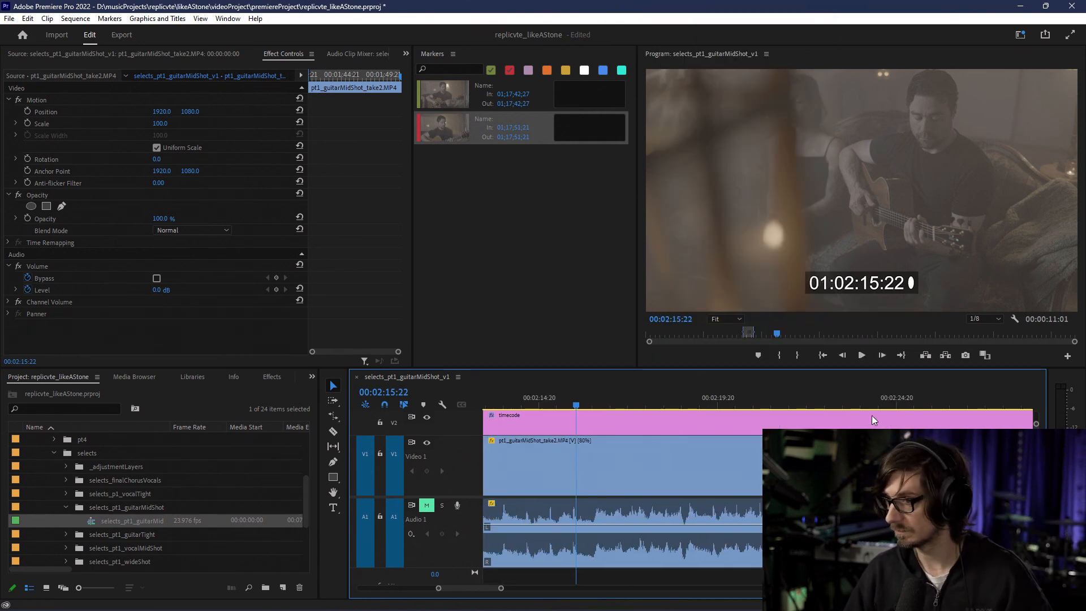
{"action": "scroll", "coordinate": [870, 424], "scroll_direction": "right", "scroll_amount": 6}
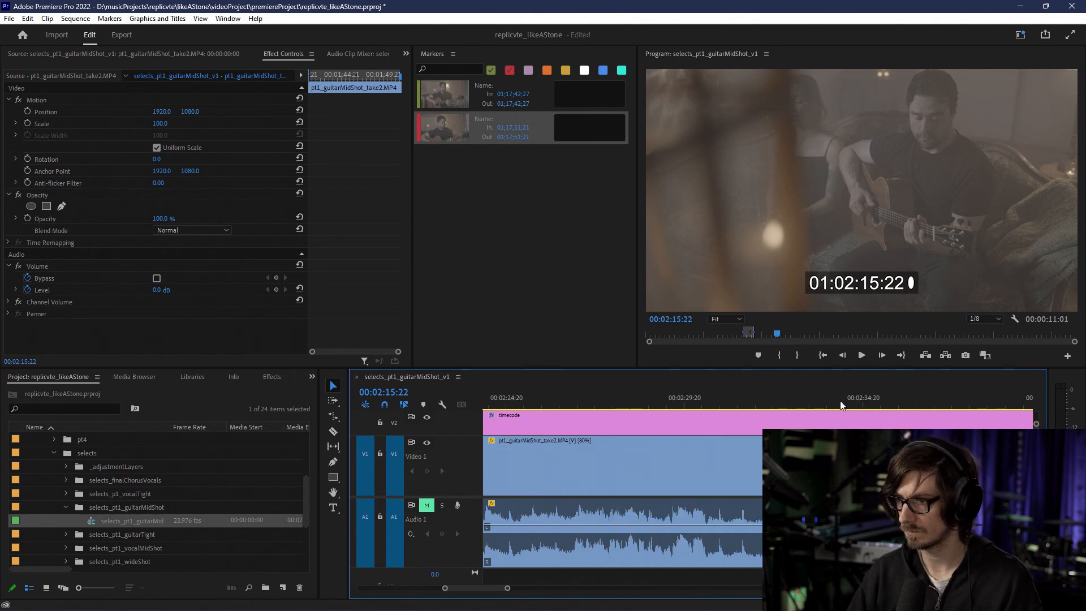
{"action": "scroll", "coordinate": [823, 413], "scroll_direction": "right", "scroll_amount": 5}
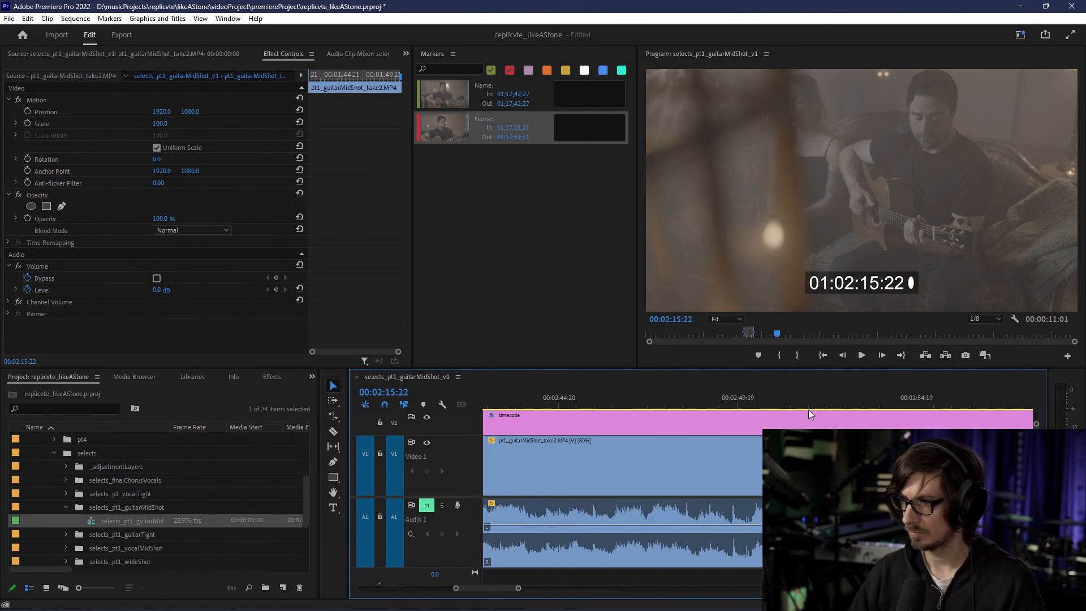
{"action": "left_click", "coordinate": [931, 400]}
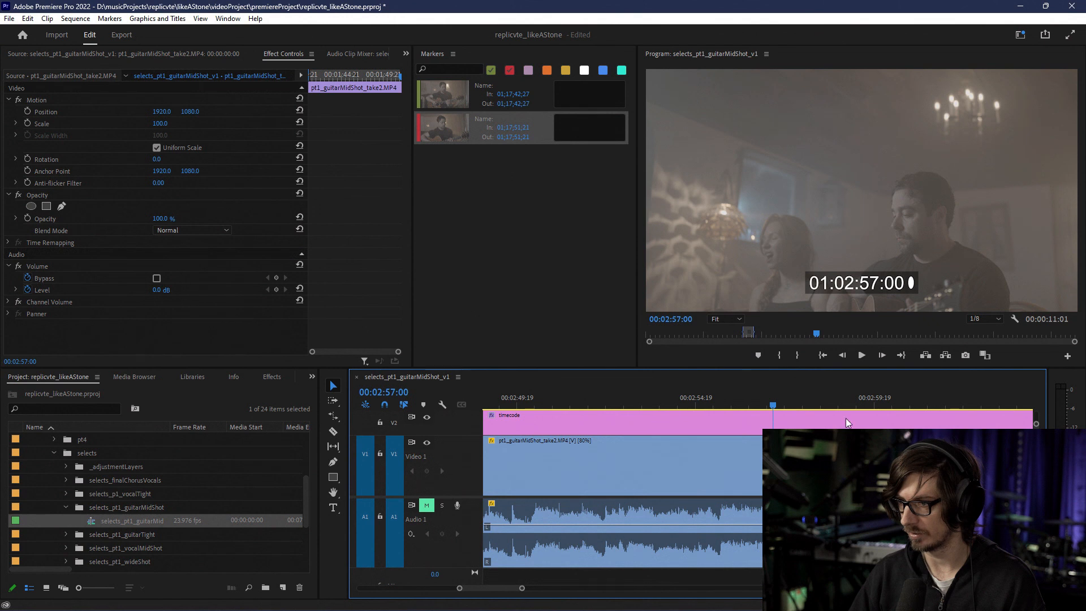
{"action": "key", "text": "Left"}
{"action": "key", "text": "Left"}
{"action": "key", "text": "Left"}
{"action": "key", "text": "Left"}
{"action": "key", "text": "Left"}
{"action": "key", "text": "Left"}
{"action": "key", "text": "Left"}
{"action": "key", "text": "Left"}
{"action": "key", "text": "Left"}
{"action": "key", "text": "Left"}
{"action": "key", "text": "Left"}
{"action": "key", "text": "Left"}
{"action": "key", "text": "Left"}
{"action": "key", "text": "Left"}
{"action": "key", "text": "Left"}
{"action": "key", "text": "Left"}
{"action": "key", "text": "Left"}
{"action": "key", "text": "Left"}
{"action": "key", "text": "Left"}
{"action": "key", "text": "Left"}
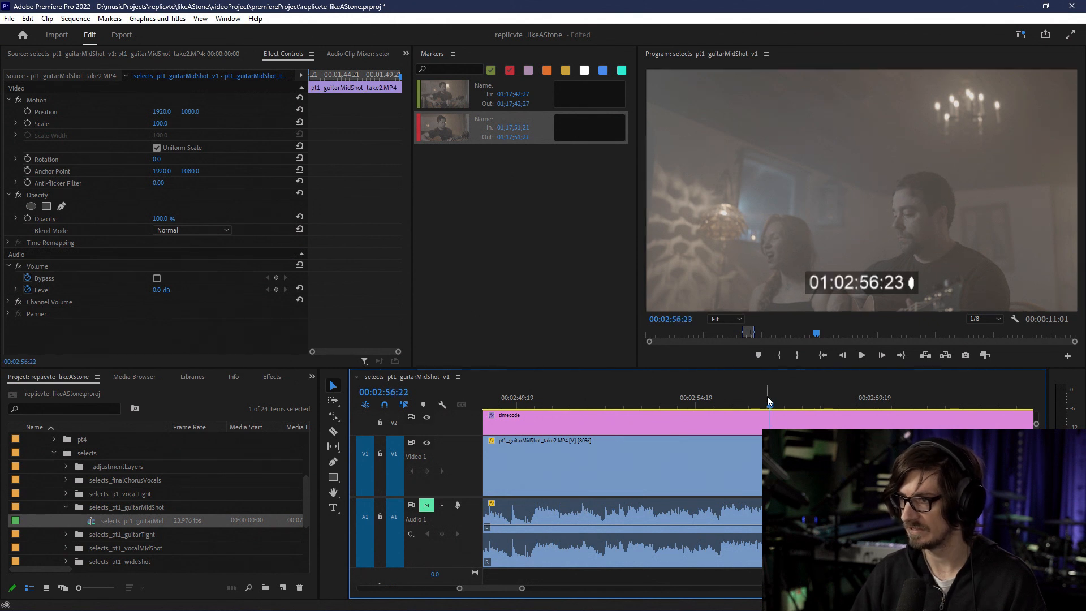
{"action": "key", "text": "Left"}
{"action": "key", "text": "Left"}
{"action": "key", "text": "Left"}
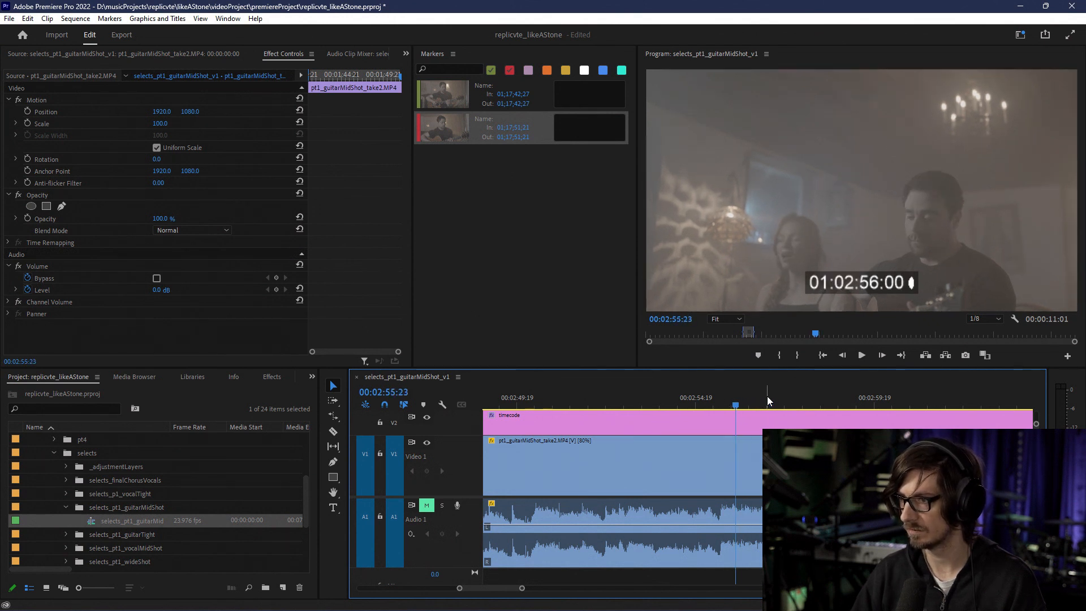
{"action": "key", "text": "Right"}
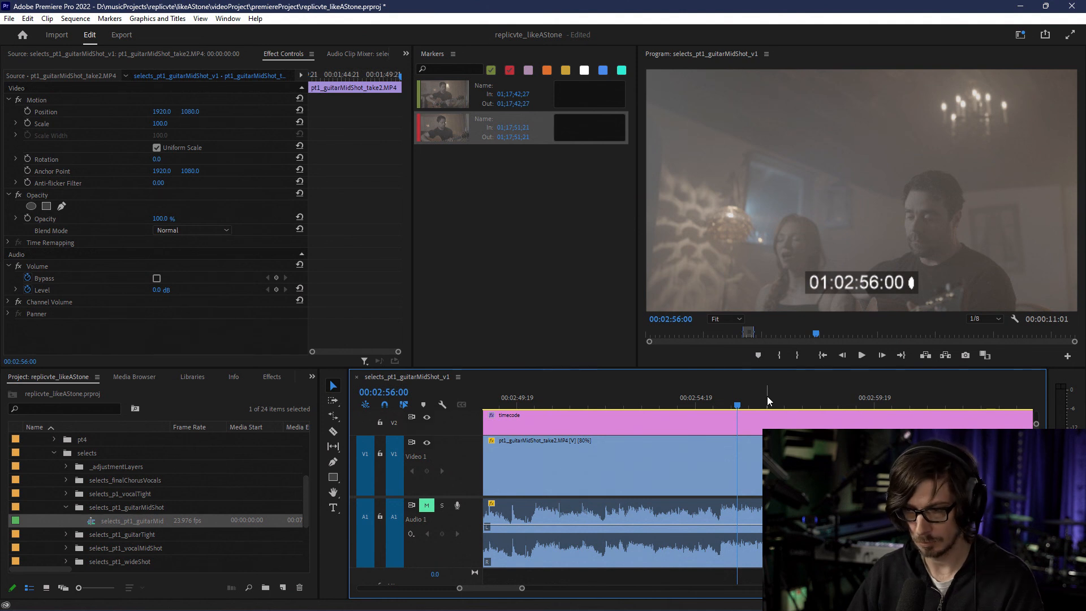
{"action": "key", "text": "i"}
Step: Set the sequence Out point at 00:03:04:00
{"action": "left_click", "coordinate": [972, 389]}
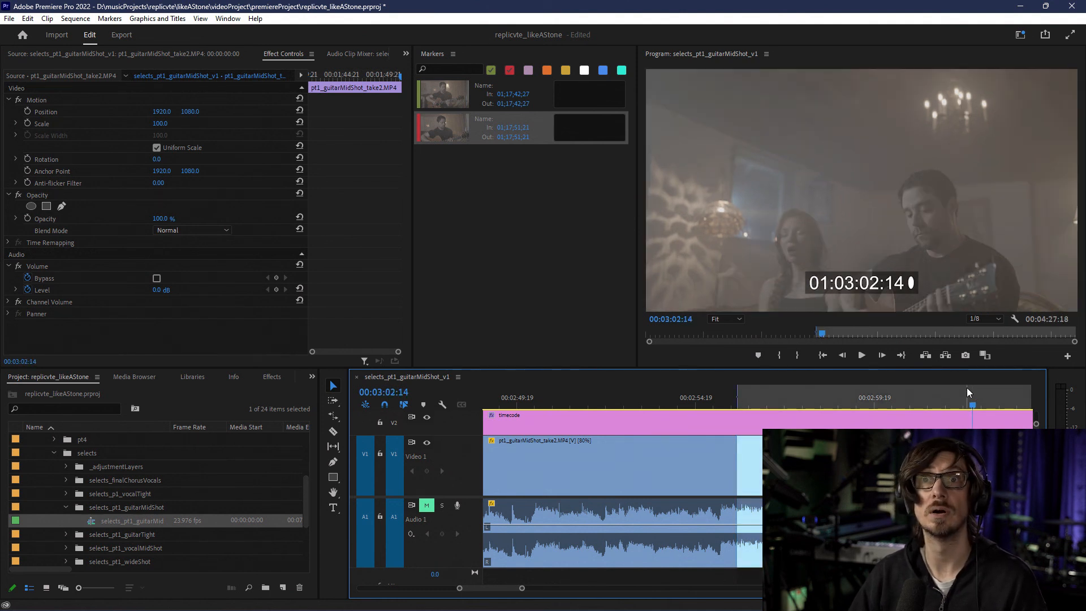
{"action": "scroll", "coordinate": [945, 407], "scroll_direction": "down", "scroll_amount": 2}
{"action": "scroll", "coordinate": [945, 407], "scroll_direction": "down", "scroll_amount": 2}
{"action": "key", "text": "Right"}
{"action": "key", "text": "Right"}
{"action": "key", "text": "Right"}
{"action": "key", "text": "Right"}
{"action": "key", "text": "Right"}
{"action": "key", "text": "Right"}
{"action": "key", "text": "Right"}
{"action": "key", "text": "Right"}
{"action": "key", "text": "Right"}
{"action": "key", "text": "Right"}
{"action": "key", "text": "Right"}
{"action": "key", "text": "Right"}
{"action": "key", "text": "Right"}
{"action": "key", "text": "Right"}
{"action": "key", "text": "Right"}
{"action": "key", "text": "Right"}
{"action": "key", "text": "Right"}
{"action": "key", "text": "Right"}
{"action": "key", "text": "Right"}
{"action": "key", "text": "Right"}
{"action": "key", "text": "Right"}
{"action": "key", "text": "Right"}
{"action": "key", "text": "Right"}
{"action": "key", "text": "Right"}
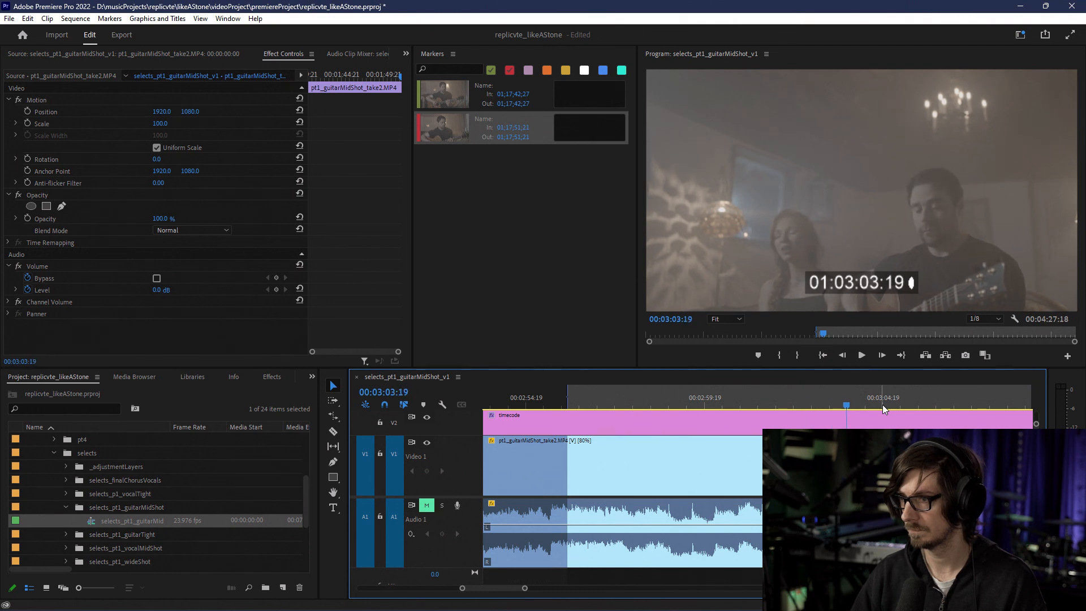
{"action": "key", "text": "Right"}
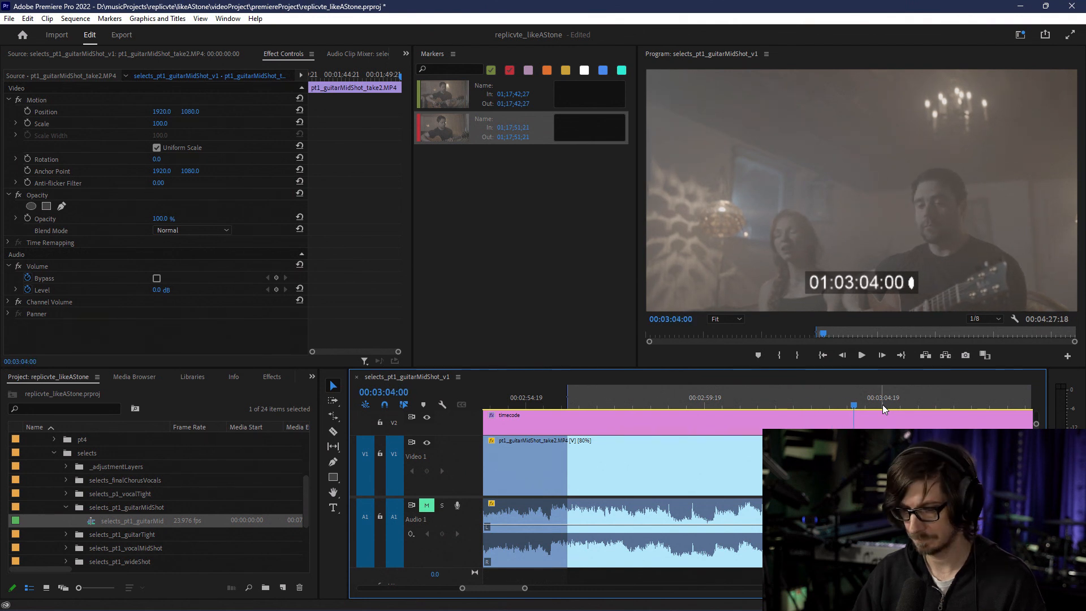
{"action": "key", "text": "o"}
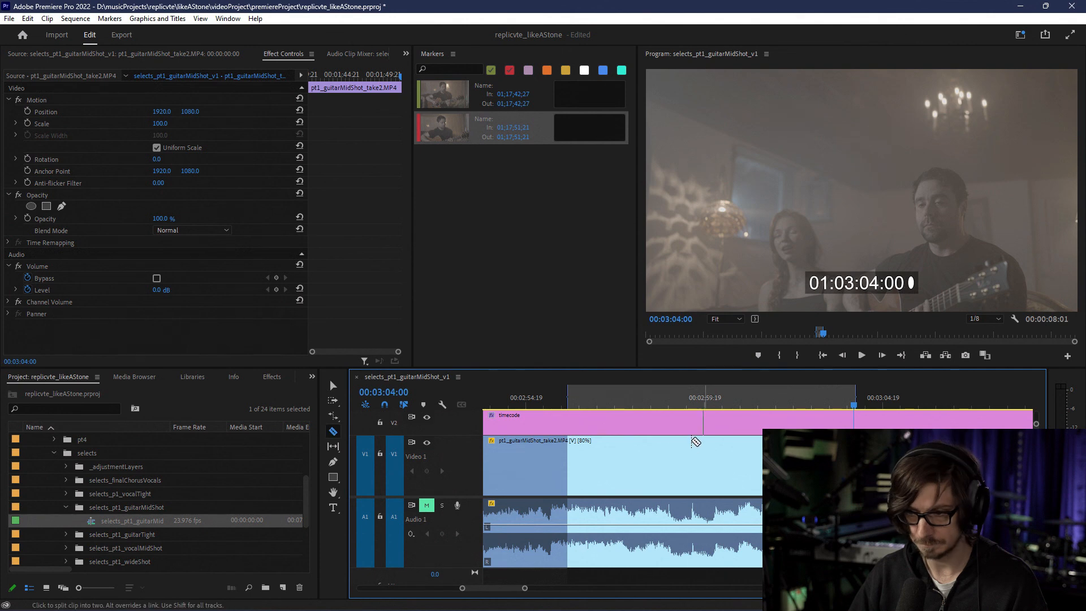
Step: Razor the guitar mid shot clip at the In point 00:02:56:00 and the Out point 00:03:04:00
{"action": "key", "text": "c"}
{"action": "left_click", "coordinate": [571, 466]}
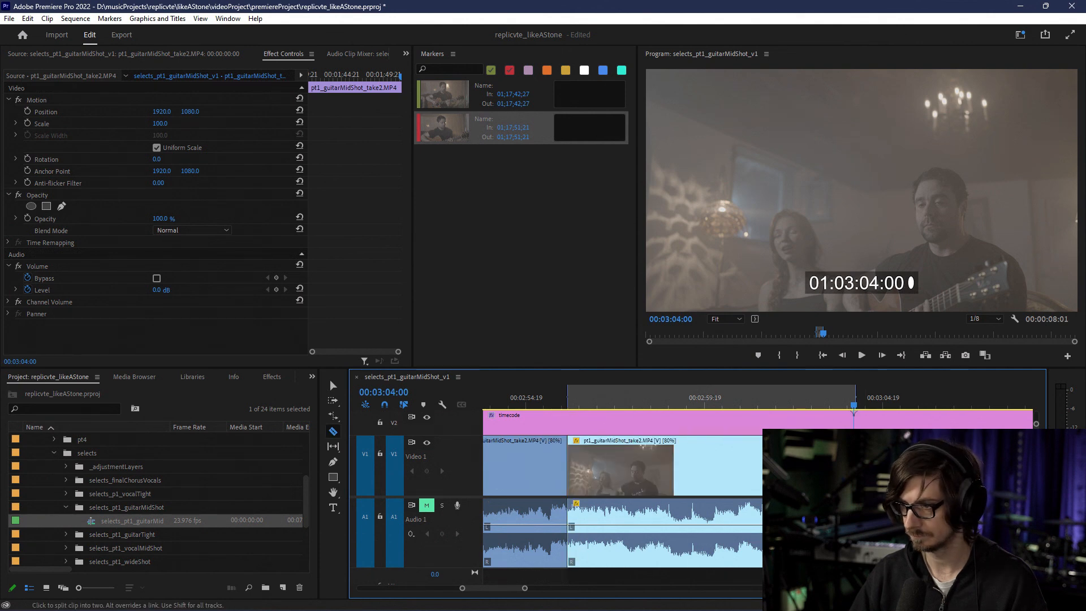
{"action": "key", "text": "v"}
Step: Give the cut segment between 00:02:56:00 and 00:03:04:00 a purple label color
{"action": "right_click", "coordinate": [739, 461]}
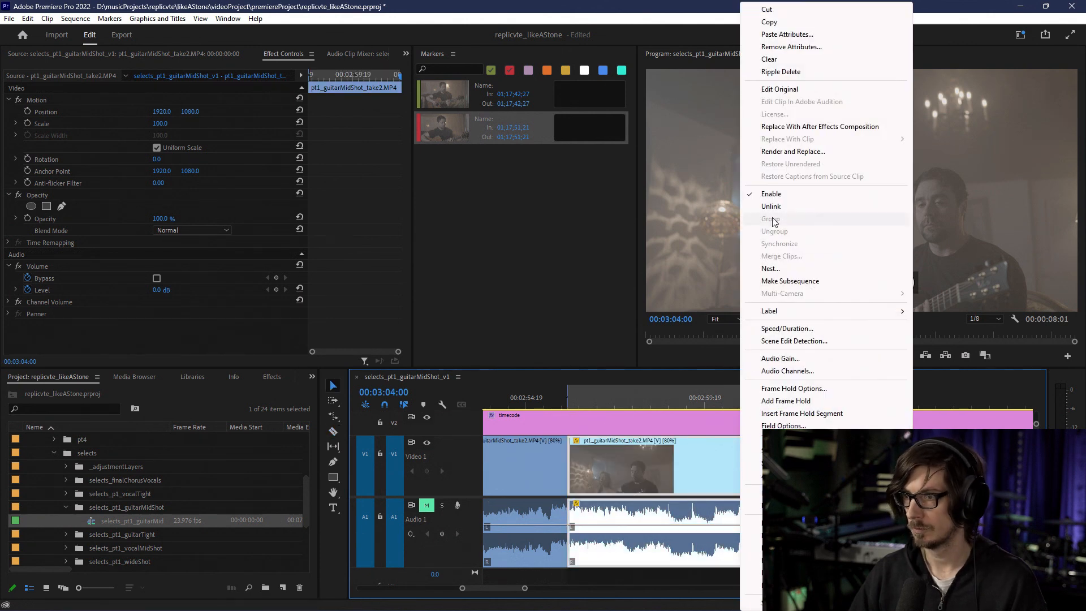
{"action": "mouse_move", "coordinate": [773, 310]}
{"action": "left_click", "coordinate": [956, 329]}
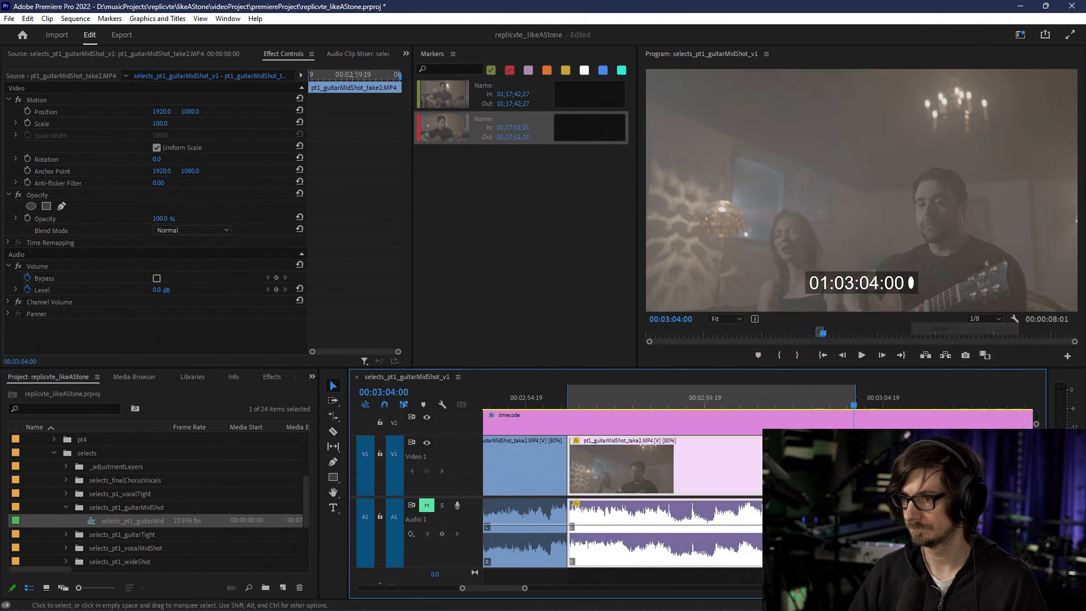
Step: Set a new sequence In point at 00:03:11:00
{"action": "scroll", "coordinate": [705, 478], "scroll_direction": "down", "scroll_amount": 3}
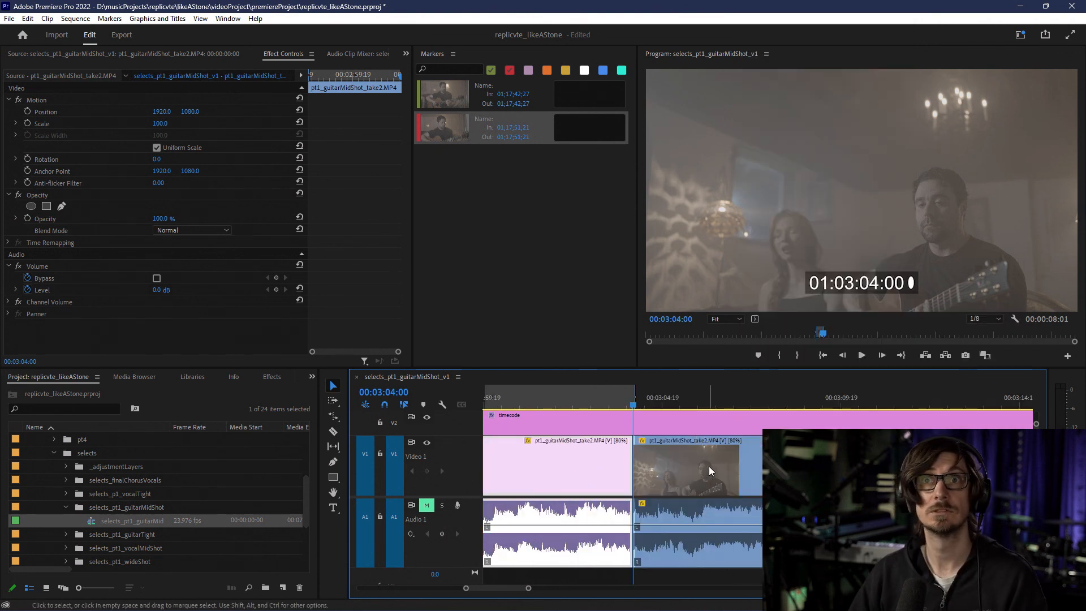
{"action": "scroll", "coordinate": [708, 461], "scroll_direction": "down", "scroll_amount": 1}
{"action": "left_click", "coordinate": [824, 401]}
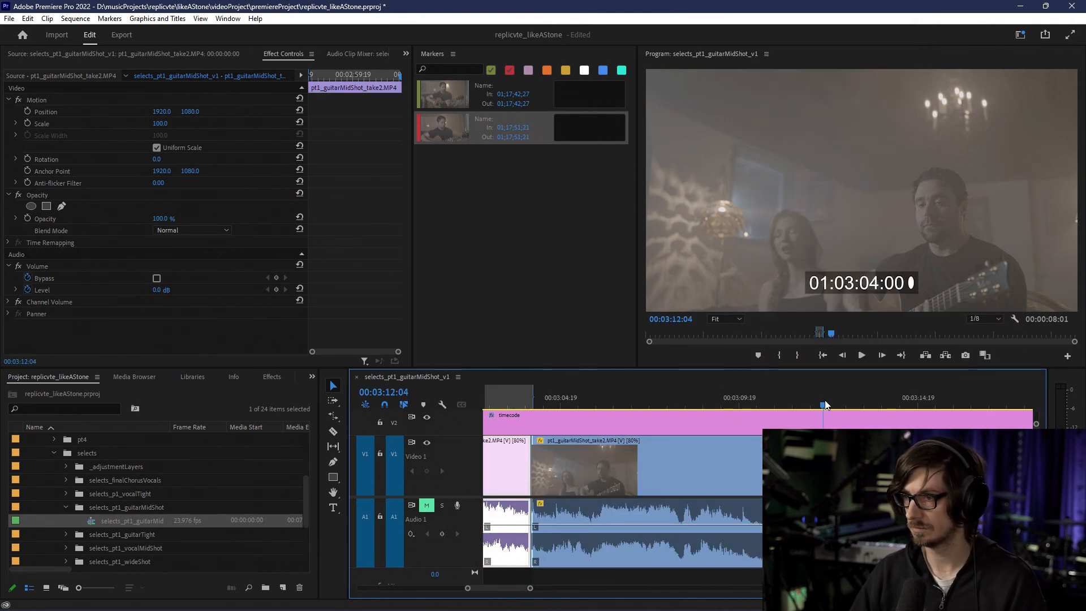
{"action": "left_click_drag", "start_coordinate": [824, 403], "coordinate": [803, 404]}
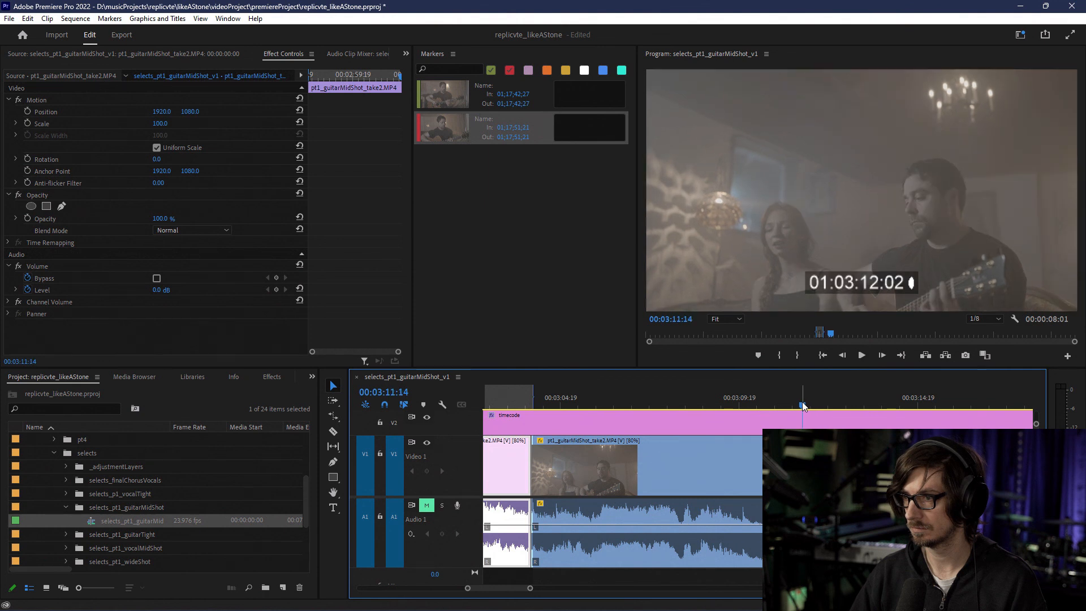
{"action": "key", "text": "Left"}
{"action": "key", "text": "Left"}
{"action": "key", "text": "Left"}
{"action": "key", "text": "Left"}
{"action": "key", "text": "Left"}
{"action": "key", "text": "Left"}
{"action": "key", "text": "Left"}
{"action": "key", "text": "Left"}
{"action": "key", "text": "Left"}
{"action": "key", "text": "Left"}
{"action": "key", "text": "Left"}
{"action": "key", "text": "Left"}
{"action": "key", "text": "Left"}
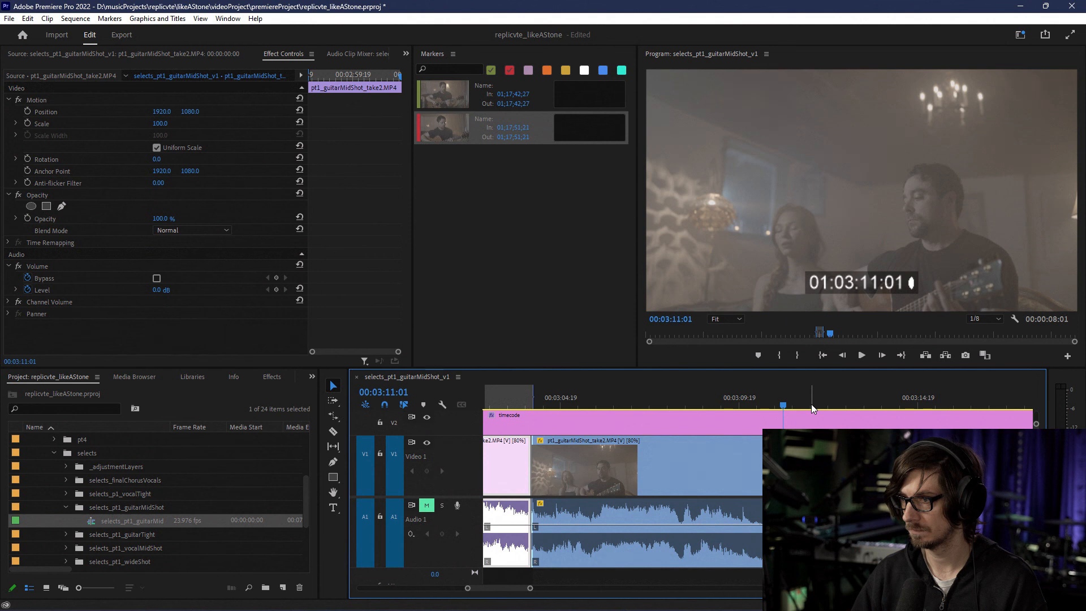
{"action": "key", "text": "Left"}
{"action": "key", "text": "i"}
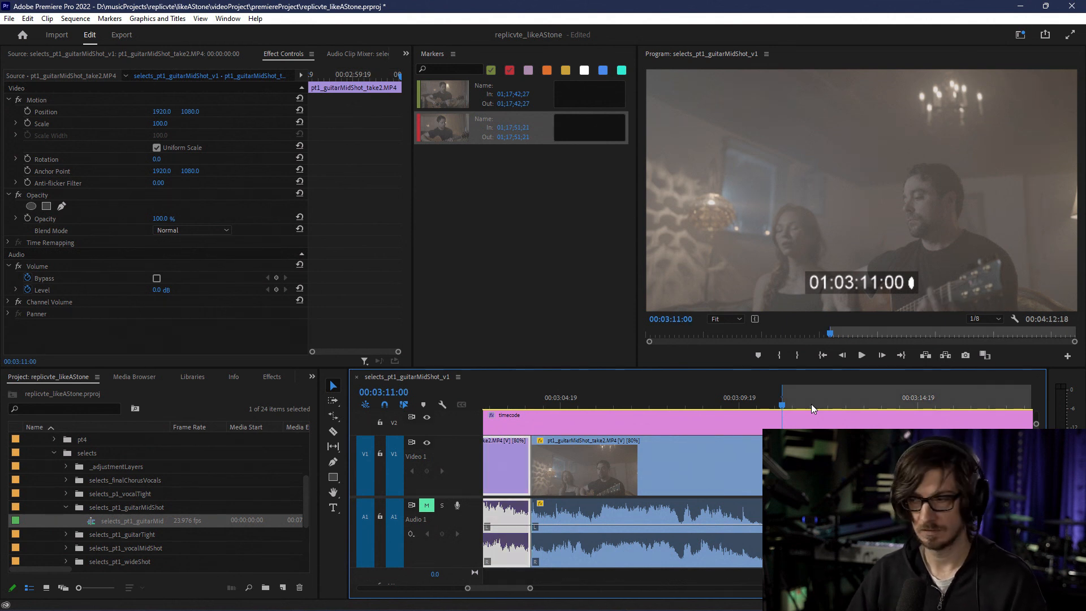
Step: Set the sequence Out point at 00:03:28:00
{"action": "scroll", "coordinate": [823, 411], "scroll_direction": "right", "scroll_amount": 1}
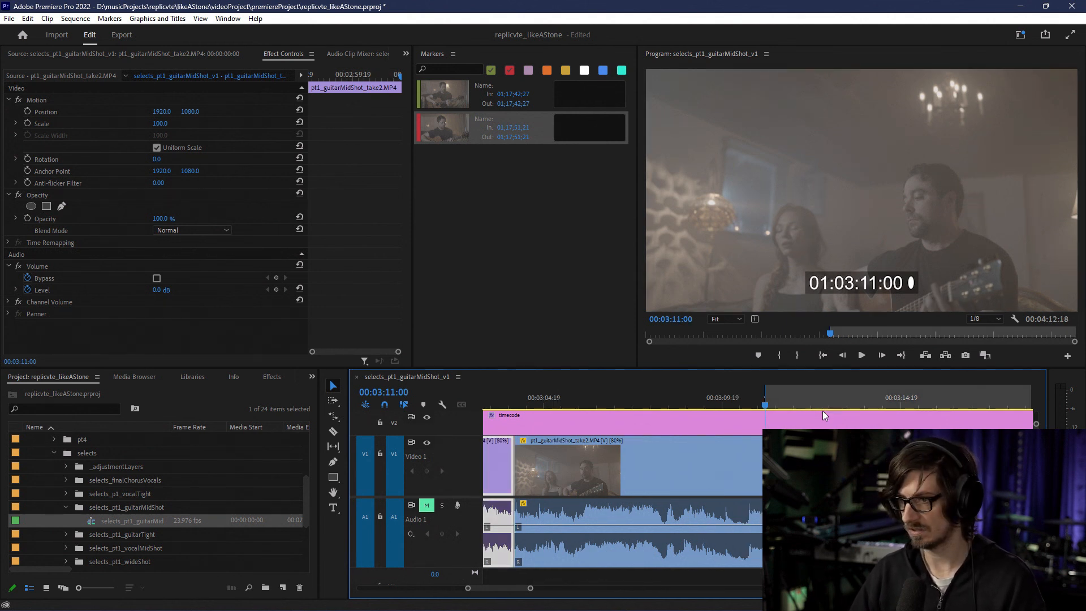
{"action": "scroll", "coordinate": [822, 410], "scroll_direction": "right", "scroll_amount": 3}
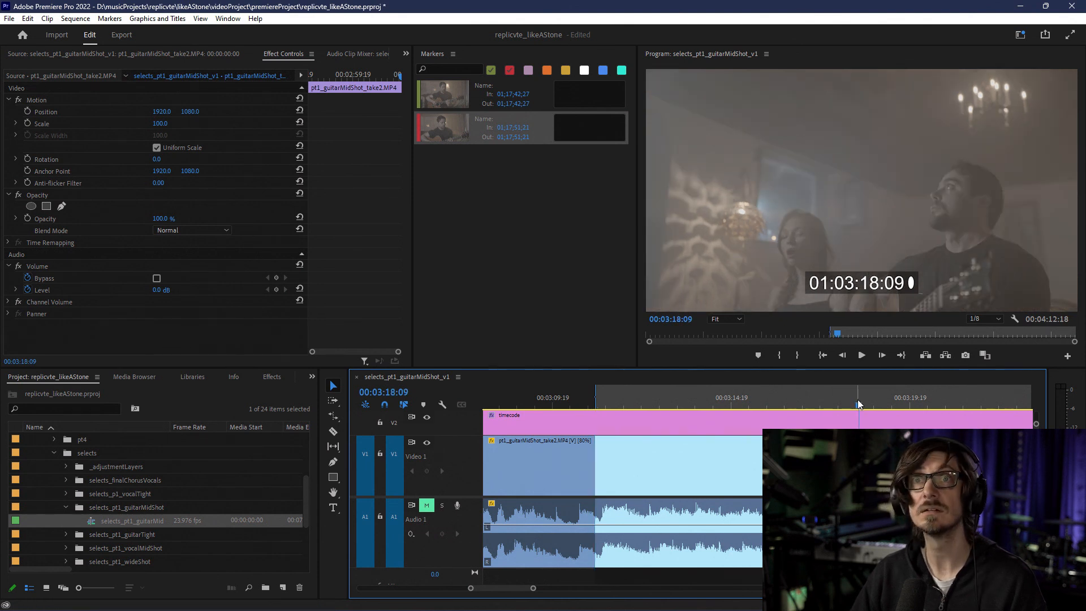
{"action": "left_click_drag", "start_coordinate": [860, 401], "coordinate": [921, 402]}
{"action": "scroll", "coordinate": [831, 392], "scroll_direction": "down", "scroll_amount": 3}
{"action": "left_click_drag", "start_coordinate": [830, 391], "coordinate": [862, 395]}
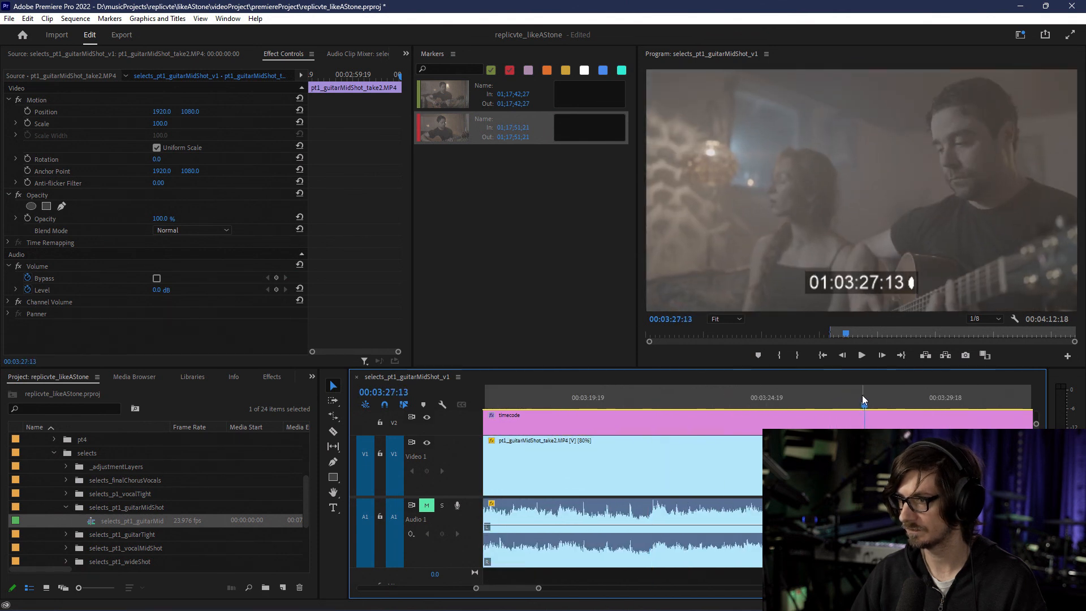
{"action": "key", "text": "Right"}
{"action": "key", "text": "Right"}
{"action": "key", "text": "Right"}
{"action": "key", "text": "Right"}
{"action": "key", "text": "Right"}
{"action": "key", "text": "Right"}
{"action": "key", "text": "Right"}
{"action": "key", "text": "Right"}
{"action": "key", "text": "Right"}
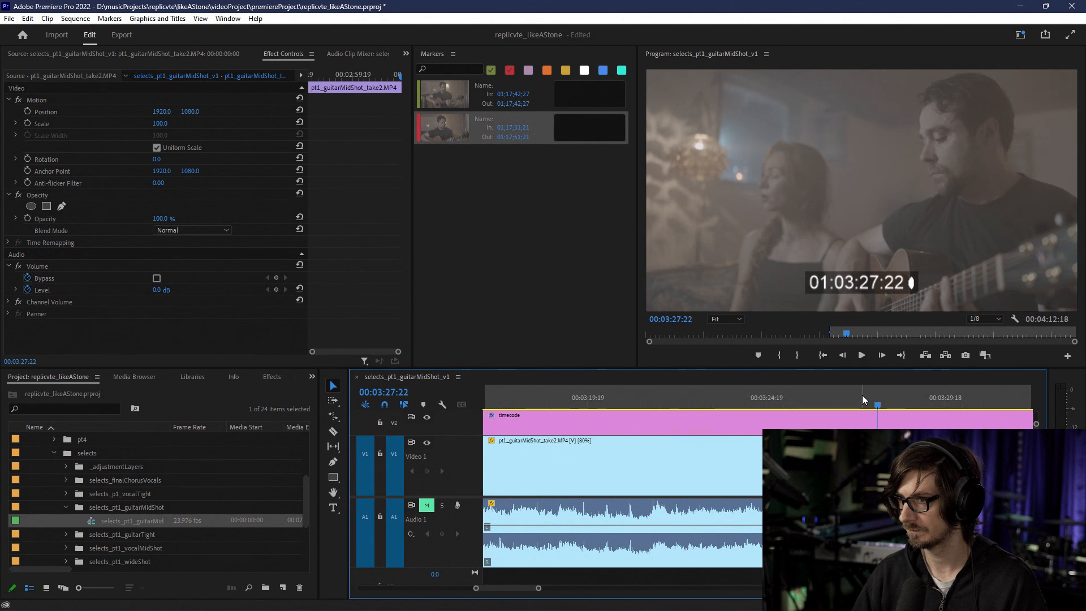
{"action": "key", "text": "Left"}
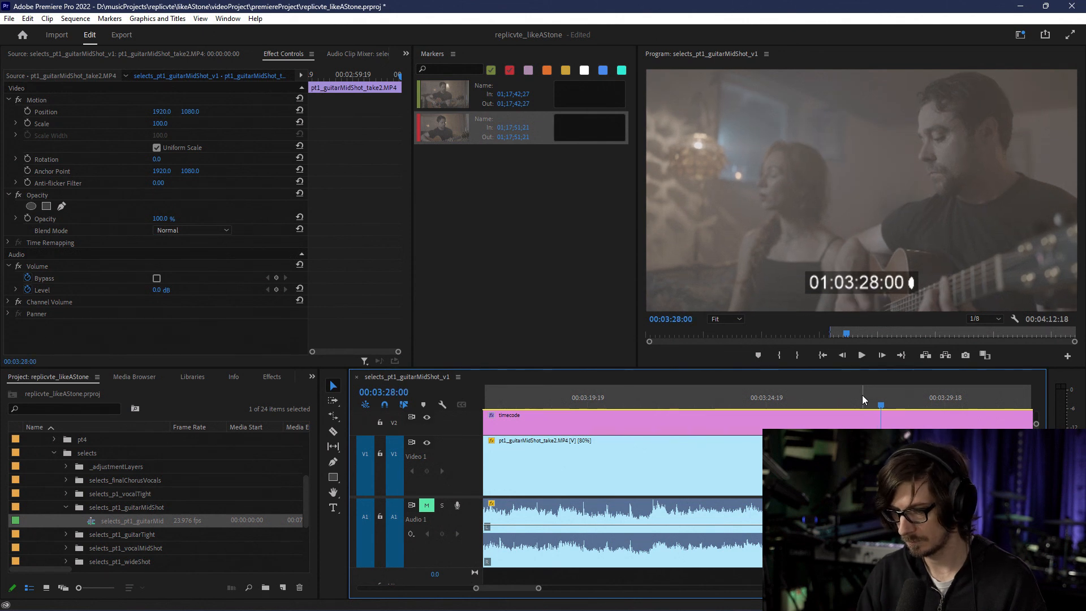
{"action": "key", "text": "o"}
Step: Razor the take 2 guitar mid shot clip at the In point 00:03:11:00 and the Out point 00:03:28:00
{"action": "key", "text": "c"}
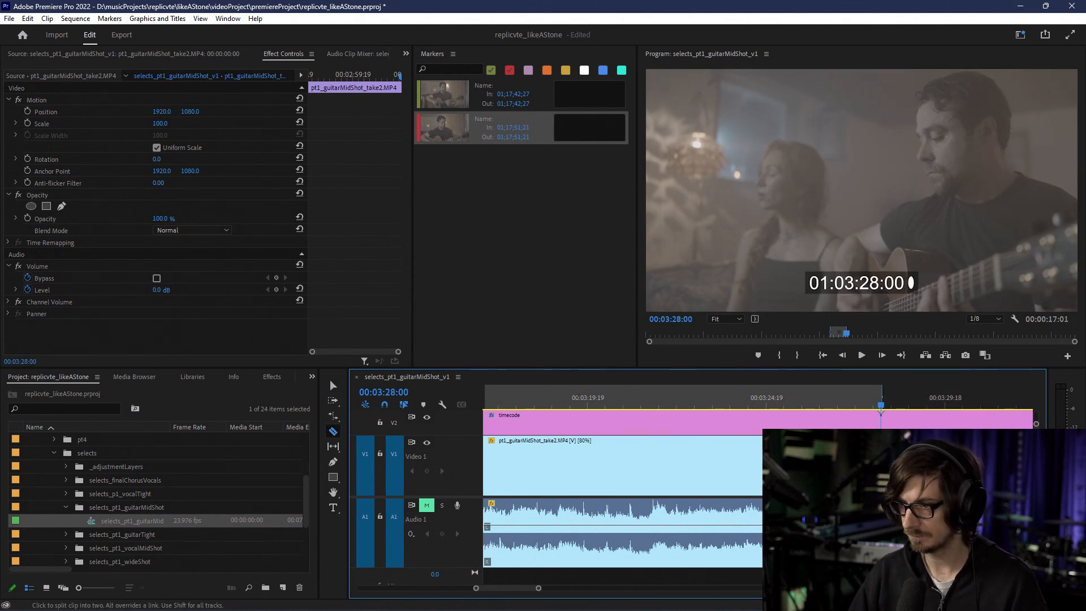
{"action": "scroll", "coordinate": [704, 482], "scroll_direction": "down", "scroll_amount": 3}
{"action": "scroll", "coordinate": [704, 482], "scroll_direction": "up", "scroll_amount": 15}
{"action": "left_click", "coordinate": [613, 466]}
Step: Give the take 2 segment between 00:03:11:00 and 00:03:28:00 a purple label color
{"action": "key", "text": "v"}
{"action": "right_click", "coordinate": [787, 464]}
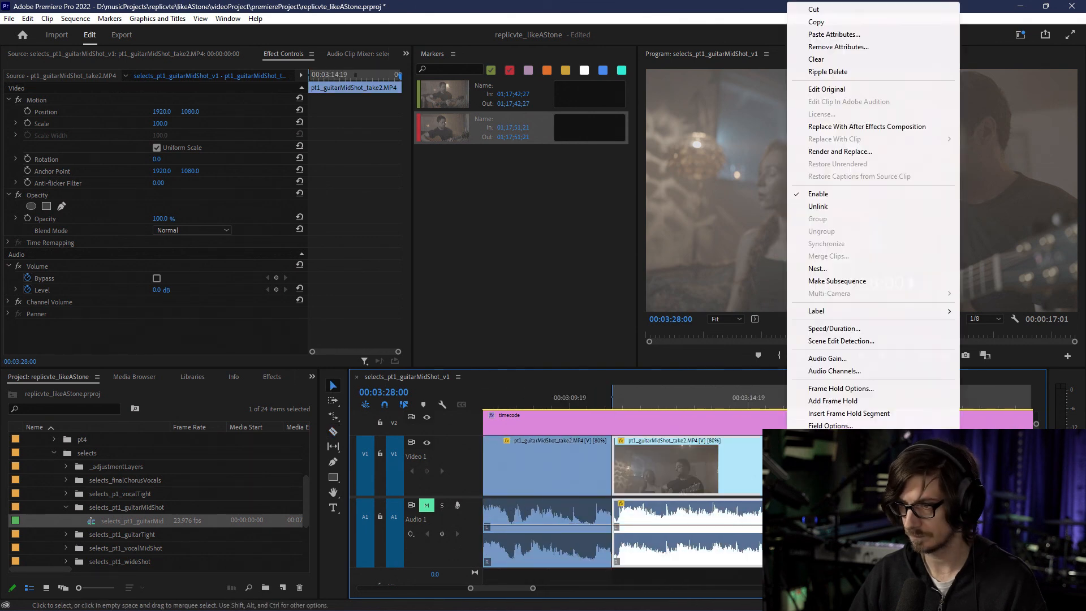
{"action": "mouse_move", "coordinate": [864, 310]}
{"action": "left_click", "coordinate": [989, 416]}
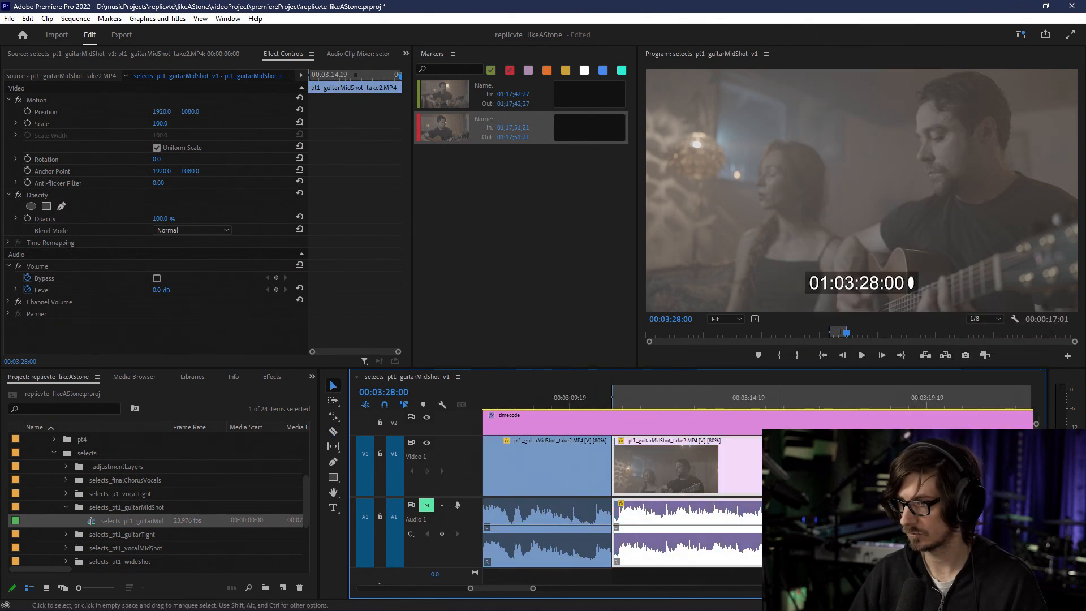
Step: Set a new sequence In point at 00:04:07:00 within the take 3 guitar mid shot clip
{"action": "scroll", "coordinate": [748, 422], "scroll_direction": "down", "scroll_amount": 3}
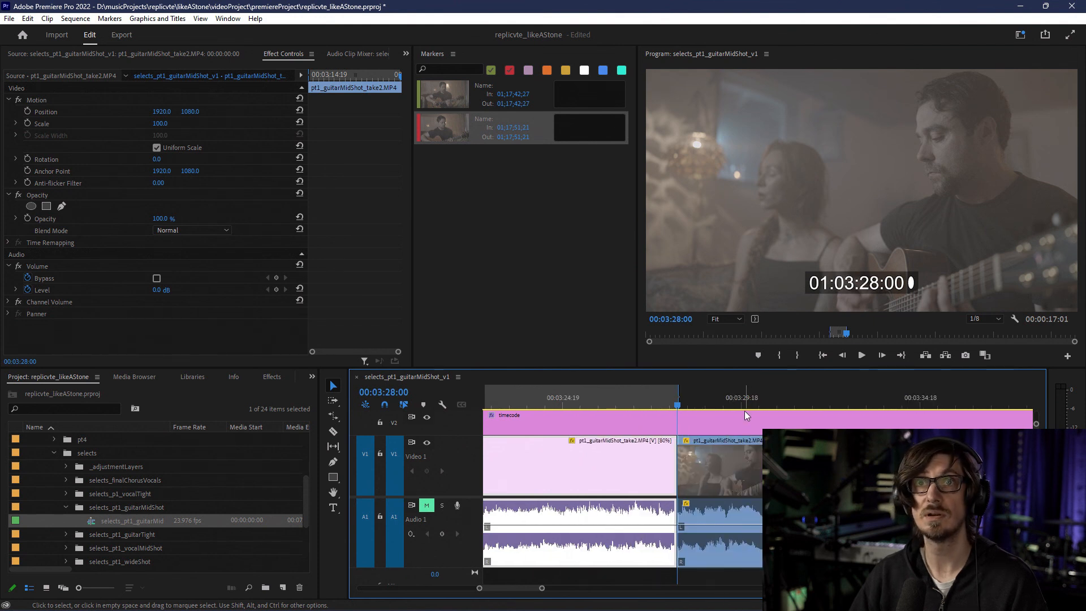
{"action": "scroll", "coordinate": [827, 406], "scroll_direction": "down", "scroll_amount": 9}
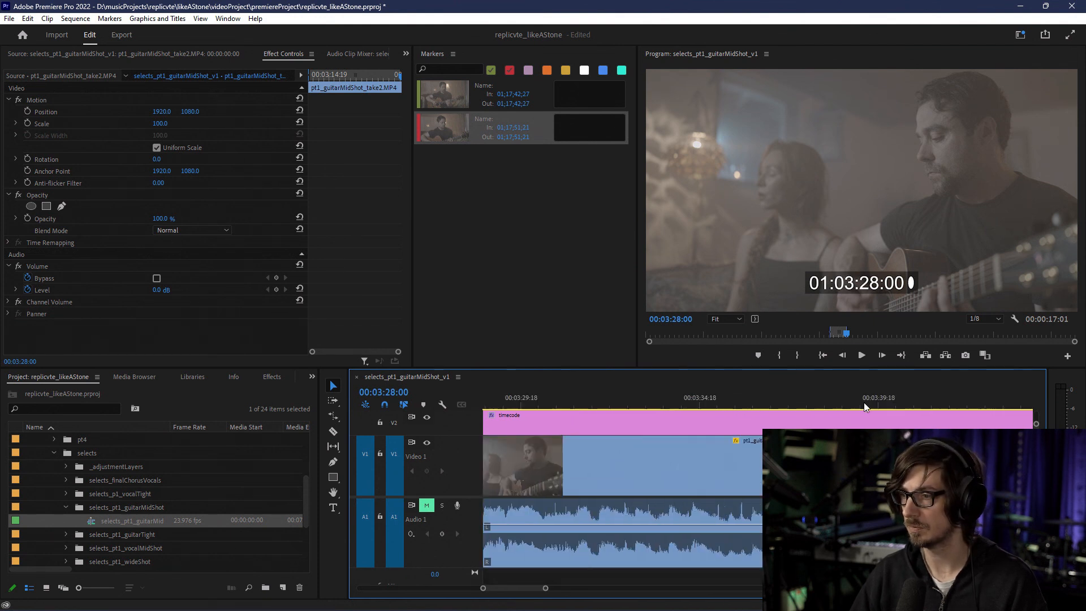
{"action": "left_click_drag", "start_coordinate": [720, 398], "coordinate": [807, 393]}
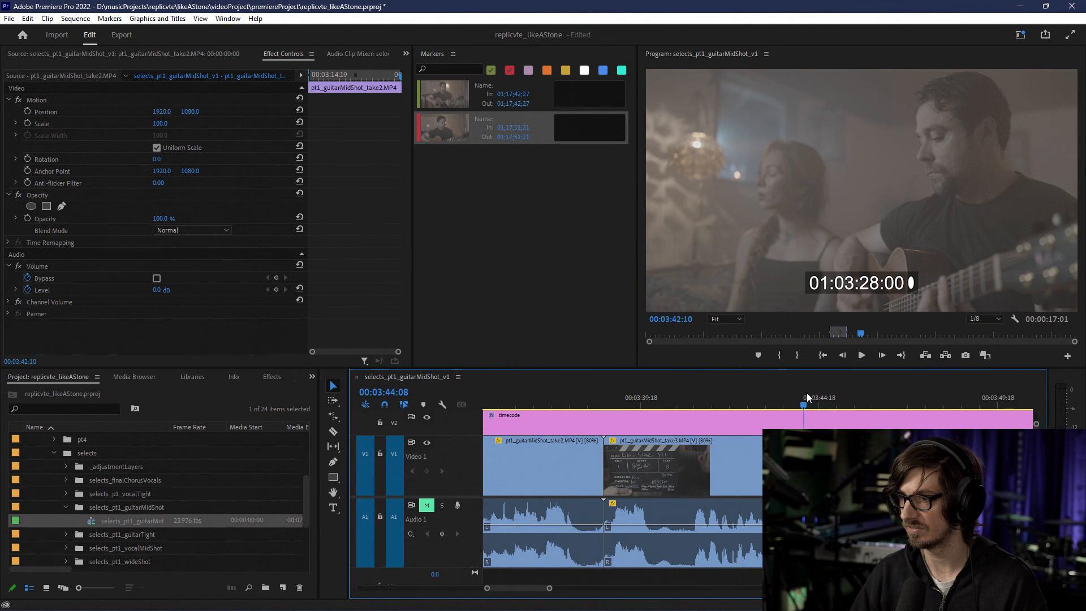
{"action": "scroll", "coordinate": [952, 420], "scroll_direction": "down", "scroll_amount": 5}
{"action": "left_click", "coordinate": [833, 403]}
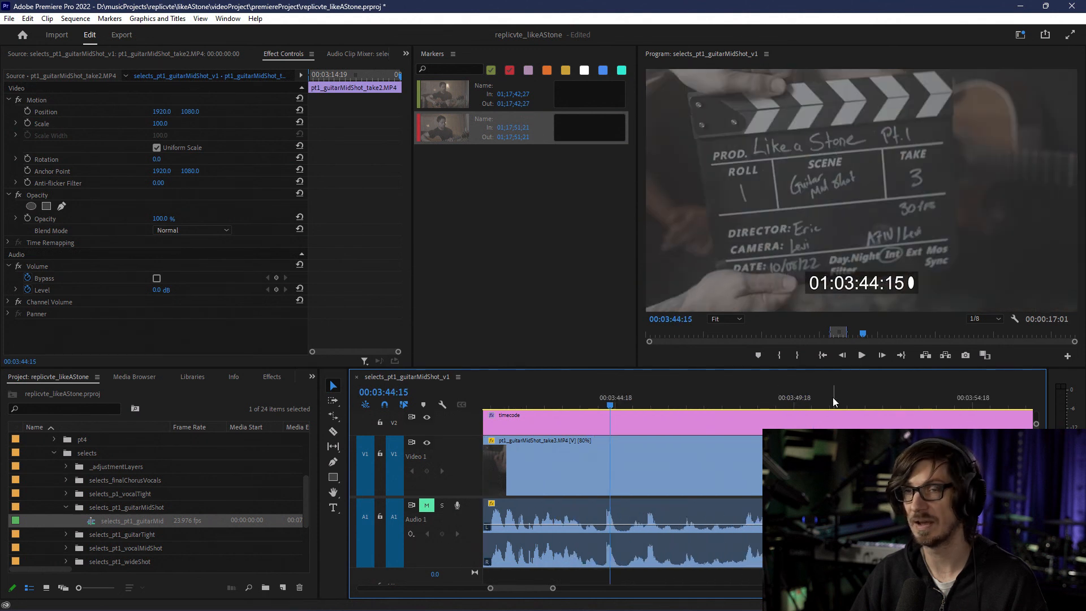
{"action": "scroll", "coordinate": [825, 402], "scroll_direction": "down", "scroll_amount": 6}
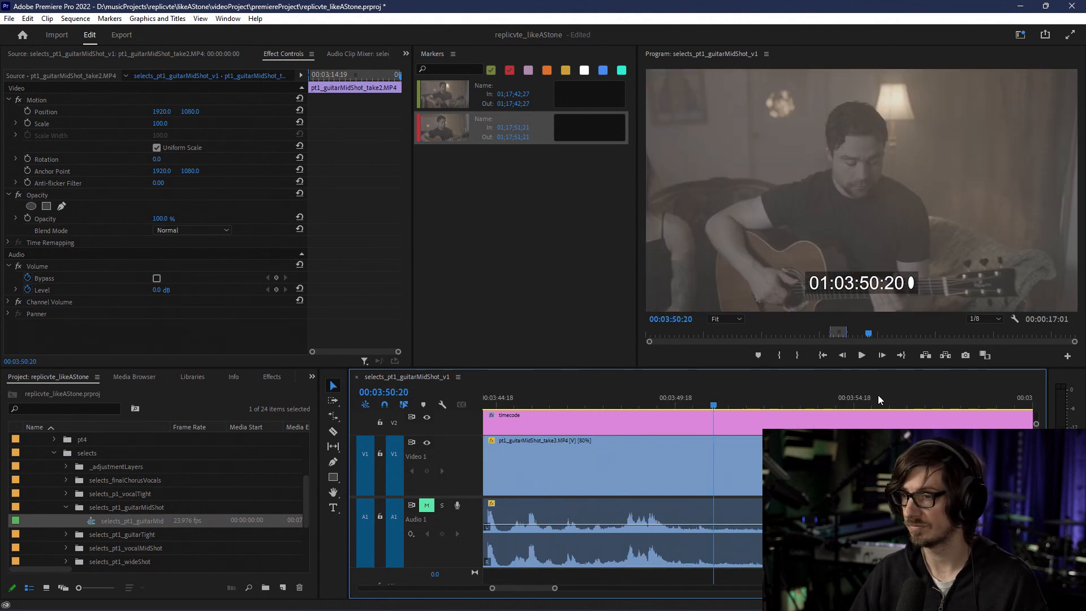
{"action": "scroll", "coordinate": [860, 409], "scroll_direction": "down", "scroll_amount": 10}
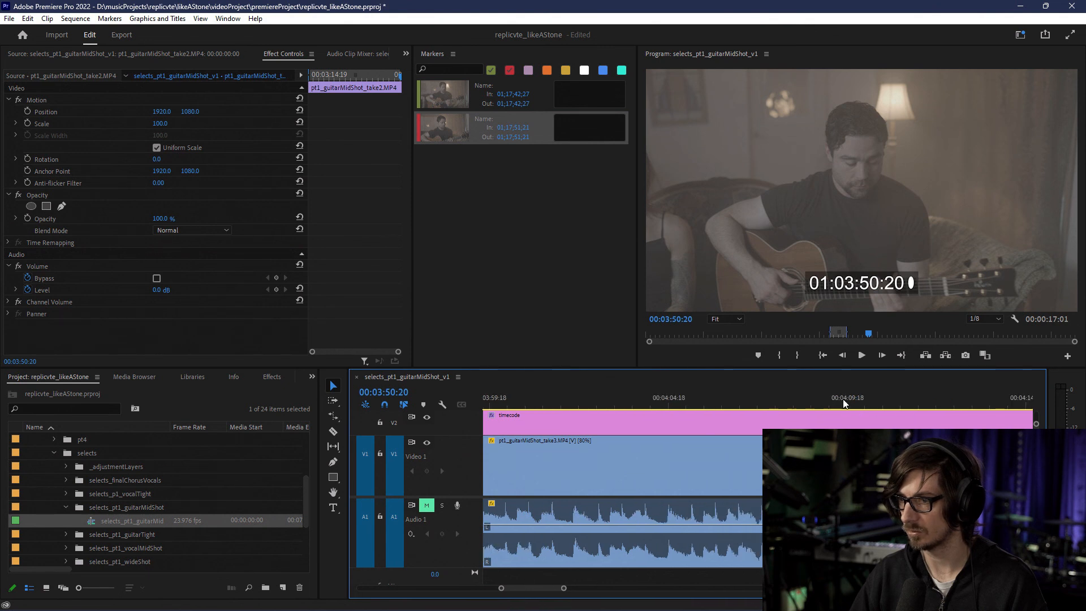
{"action": "left_click", "coordinate": [816, 399]}
{"action": "left_click_drag", "start_coordinate": [814, 405], "coordinate": [791, 405]}
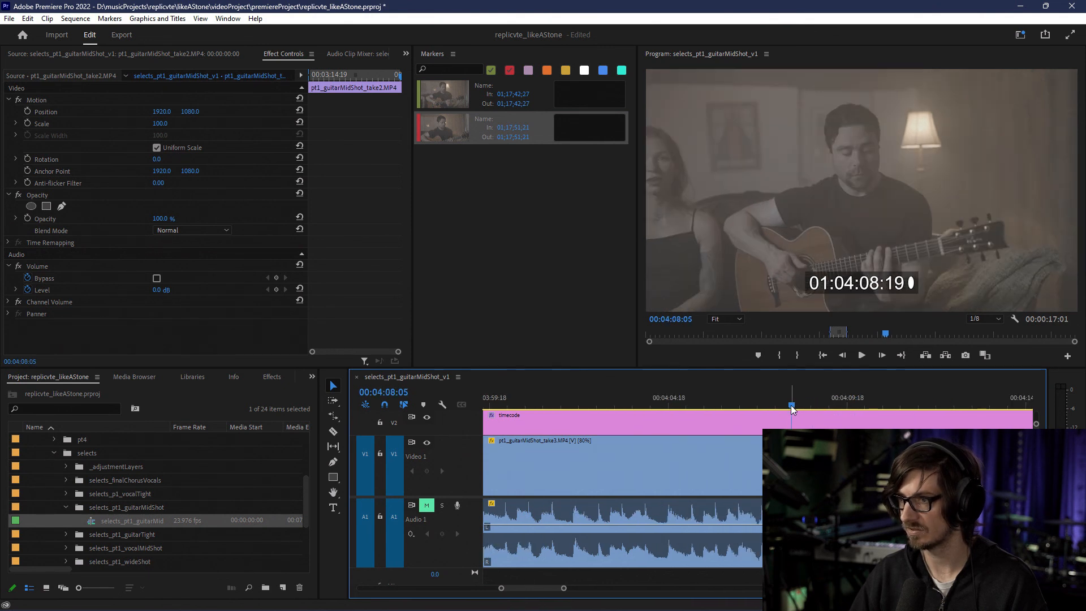
{"action": "key", "text": "Left"}
{"action": "key", "text": "Left"}
{"action": "key", "text": "Left"}
{"action": "key", "text": "Left"}
{"action": "key", "text": "Left"}
{"action": "key", "text": "Left"}
{"action": "key", "text": "Left"}
{"action": "key", "text": "Left"}
{"action": "key", "text": "Left"}
{"action": "key", "text": "Left"}
{"action": "key", "text": "Left"}
{"action": "key", "text": "Left"}
{"action": "key", "text": "Left"}
{"action": "key", "text": "Left"}
{"action": "key", "text": "Left"}
{"action": "key", "text": "Left"}
{"action": "key", "text": "Left"}
{"action": "key", "text": "Left"}
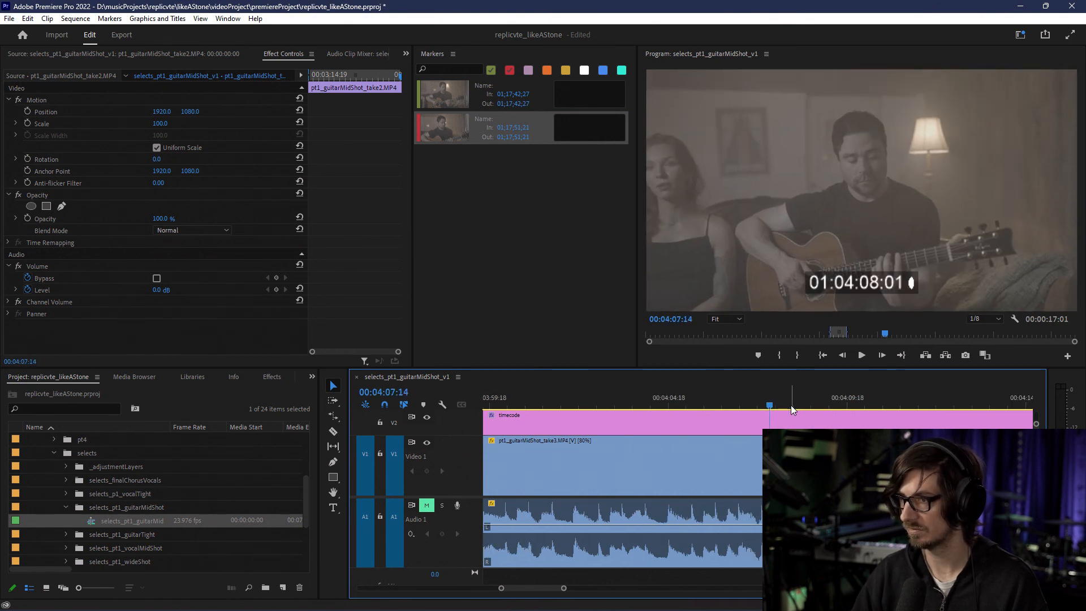
{"action": "key", "text": "Left"}
{"action": "key", "text": "Left"}
{"action": "key", "text": "Left"}
{"action": "key", "text": "Left"}
{"action": "key", "text": "Left"}
{"action": "key", "text": "Left"}
{"action": "key", "text": "Left"}
{"action": "key", "text": "Left"}
{"action": "key", "text": "Left"}
{"action": "key", "text": "Left"}
{"action": "key", "text": "Left"}
{"action": "key", "text": "Left"}
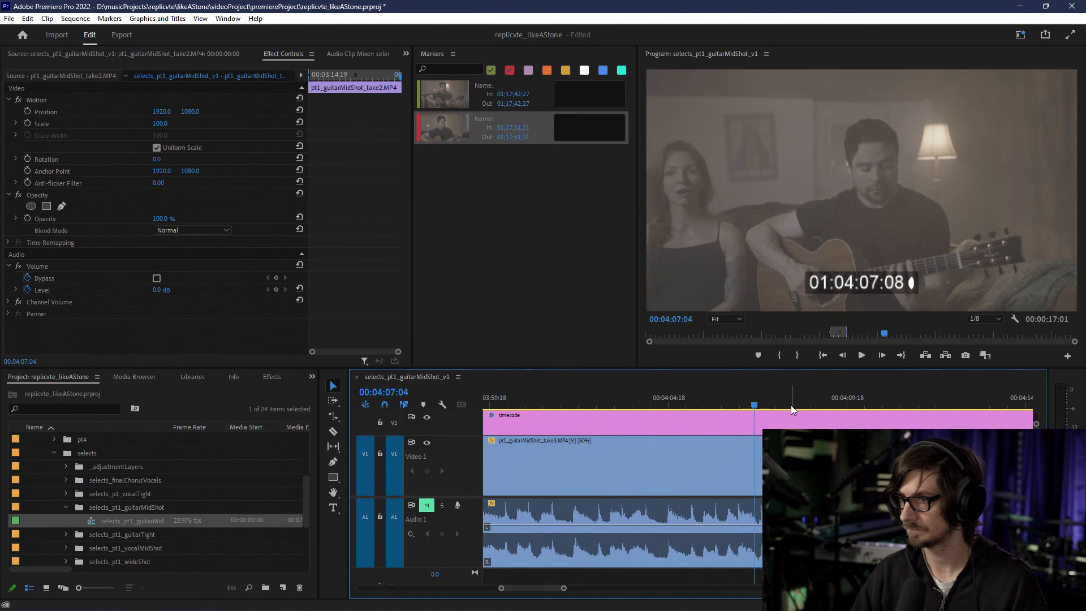
{"action": "key", "text": "Left"}
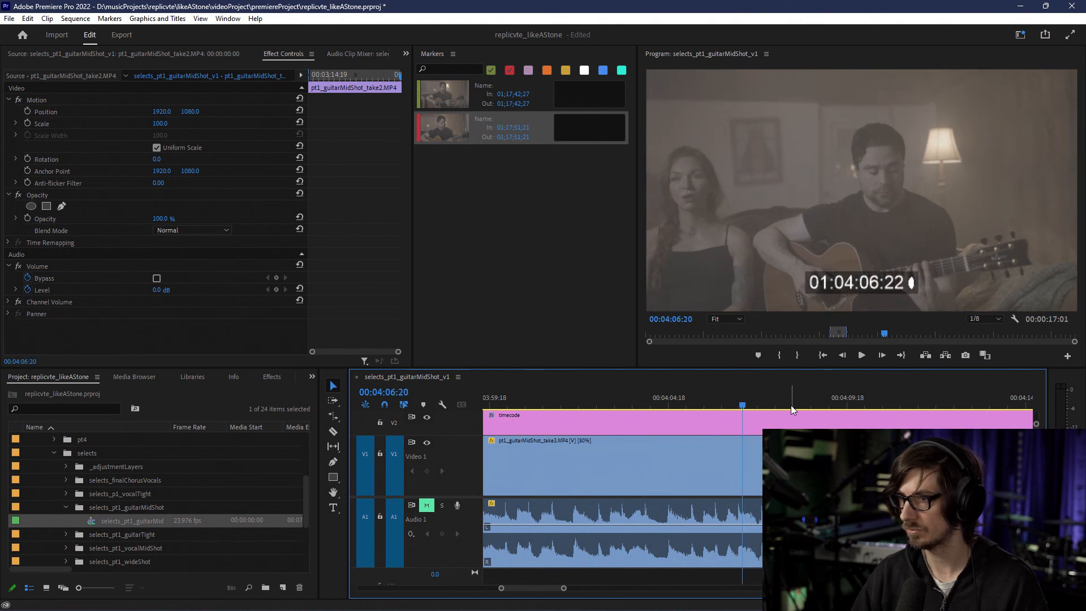
{"action": "key", "text": "Right"}
{"action": "key", "text": "Right"}
{"action": "key", "text": "Right"}
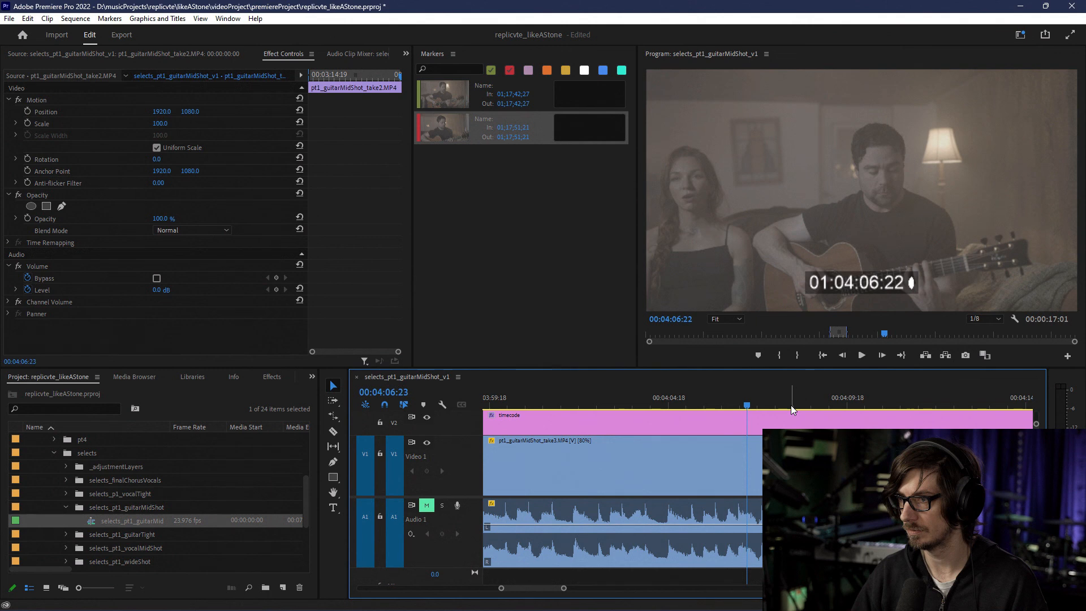
{"action": "key", "text": "i"}
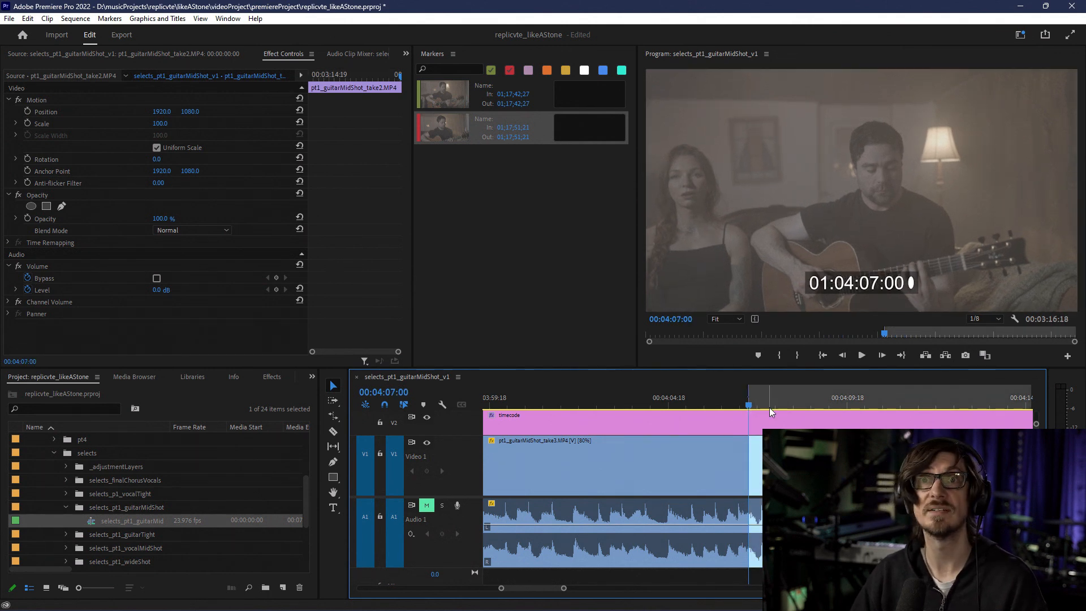
Step: Razor the take 3 guitar mid shot clip at 00:04:07:00 and 00:04:35:04
{"action": "left_click_drag", "start_coordinate": [826, 403], "coordinate": [991, 394]}
{"action": "scroll", "coordinate": [993, 452], "scroll_direction": "down", "scroll_amount": 15}
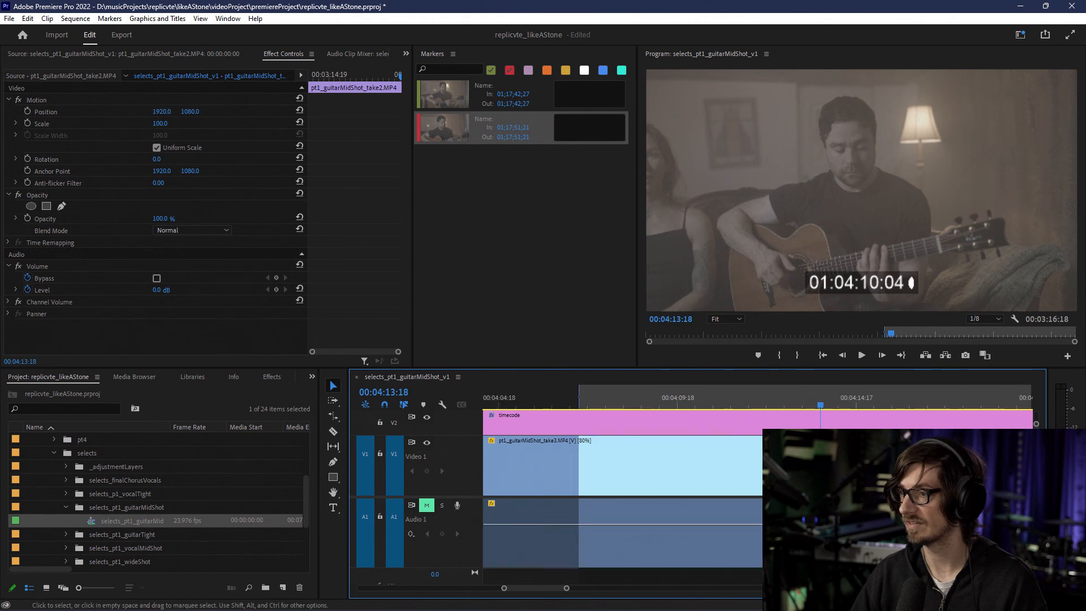
{"action": "scroll", "coordinate": [993, 452], "scroll_direction": "down", "scroll_amount": 20}
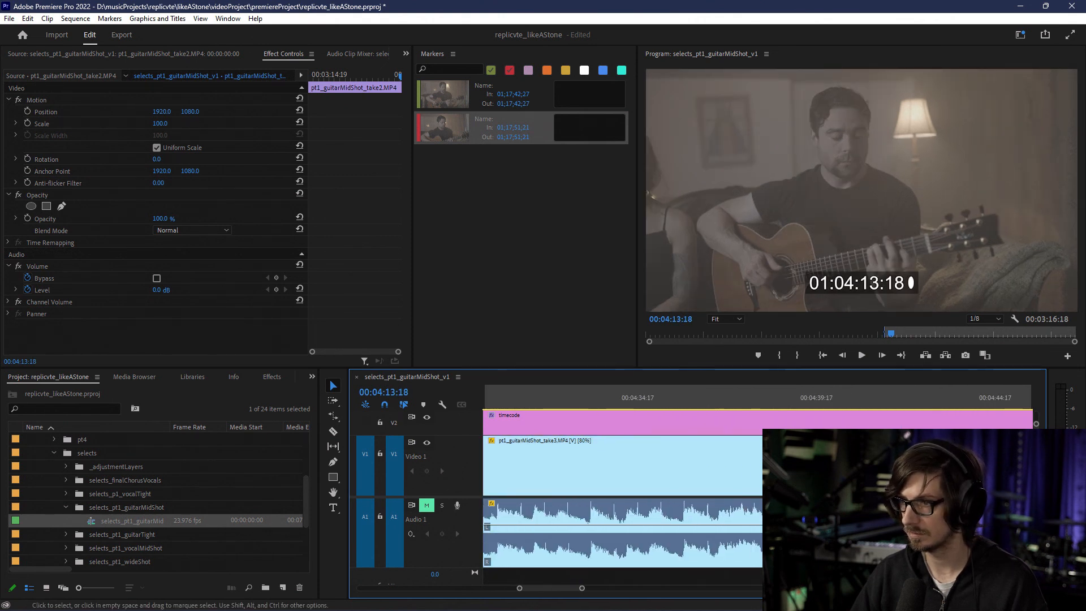
{"action": "scroll", "coordinate": [782, 403], "scroll_direction": "up", "scroll_amount": 10}
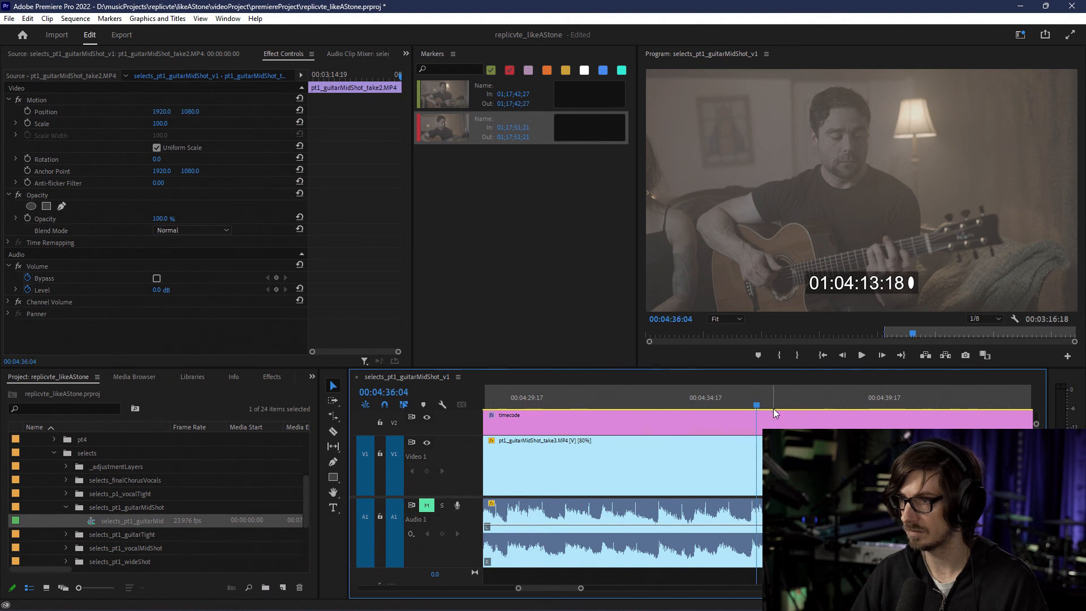
{"action": "key", "text": "Left"}
{"action": "key", "text": "Left"}
{"action": "key", "text": "Left"}
{"action": "key", "text": "Left"}
{"action": "key", "text": "Left"}
{"action": "key", "text": "Left"}
{"action": "key", "text": "Left"}
{"action": "key", "text": "Left"}
{"action": "key", "text": "Left"}
{"action": "key", "text": "Left"}
{"action": "key", "text": "Left"}
{"action": "key", "text": "Left"}
{"action": "key", "text": "Left"}
{"action": "key", "text": "Left"}
{"action": "key", "text": "Left"}
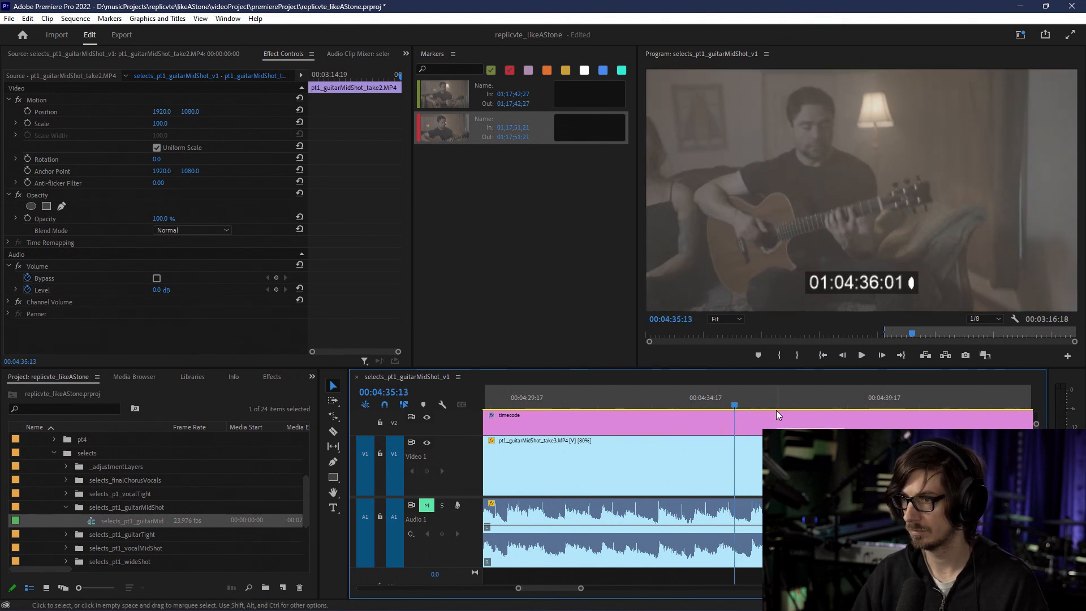
{"action": "key", "text": "Left"}
{"action": "key", "text": "Left"}
{"action": "key", "text": "Left"}
{"action": "key", "text": "Left"}
{"action": "key", "text": "Left"}
{"action": "key", "text": "Left"}
{"action": "key", "text": "Left"}
{"action": "key", "text": "Left"}
{"action": "key", "text": "Left"}
{"action": "key", "text": "c"}
{"action": "left_click", "coordinate": [722, 459]}
{"action": "key", "text": "minus"}
{"action": "key", "text": "minus"}
{"action": "key", "text": "minus"}
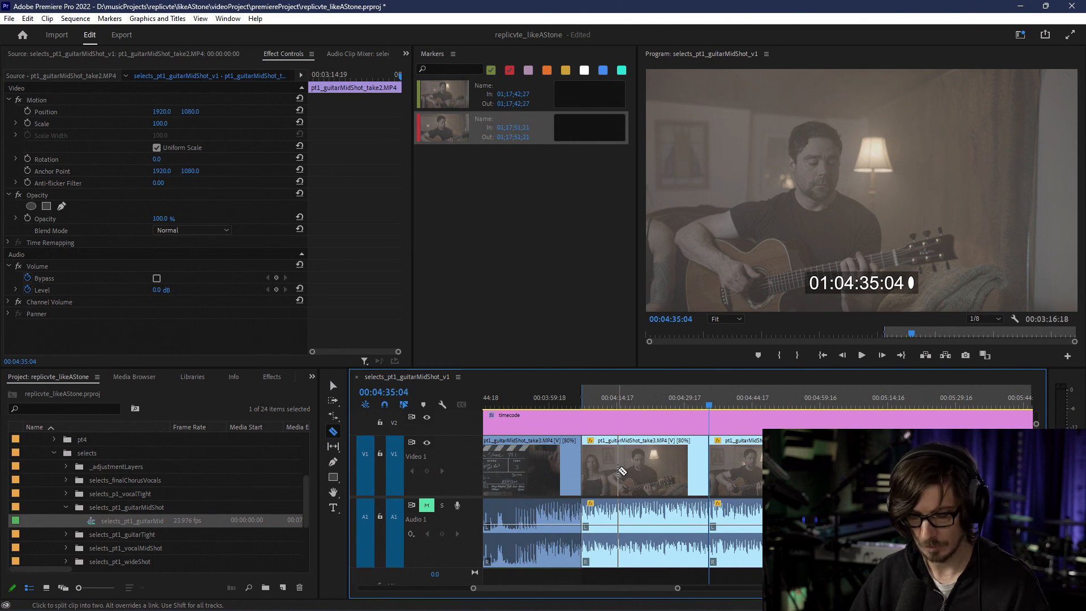
Step: Give the take 3 segment between 00:04:07:00 and 00:04:35:04 a purple label color
{"action": "key", "text": "v"}
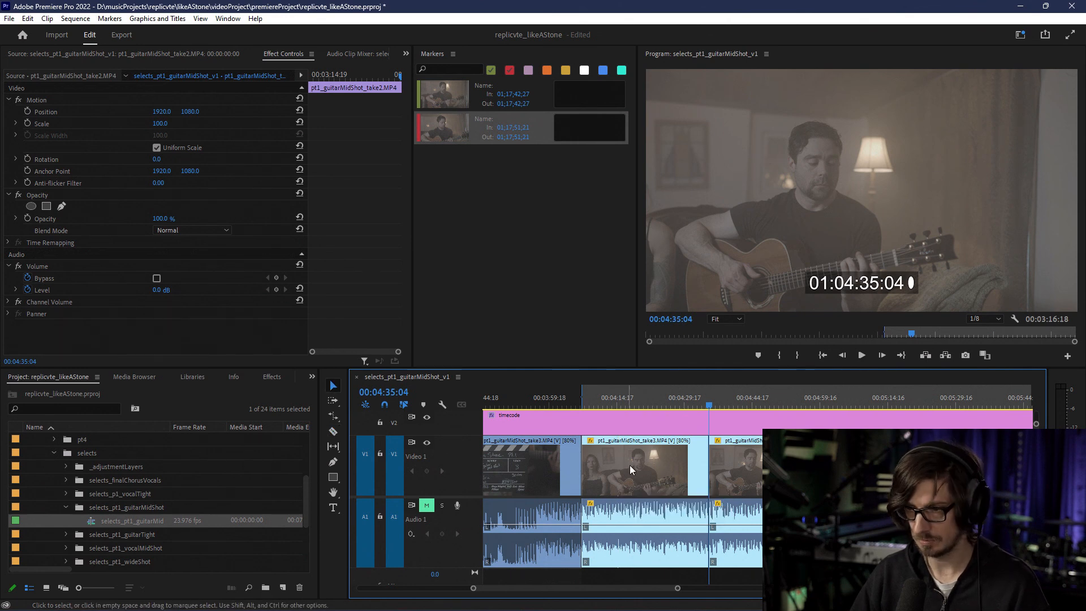
{"action": "right_click", "coordinate": [629, 465]}
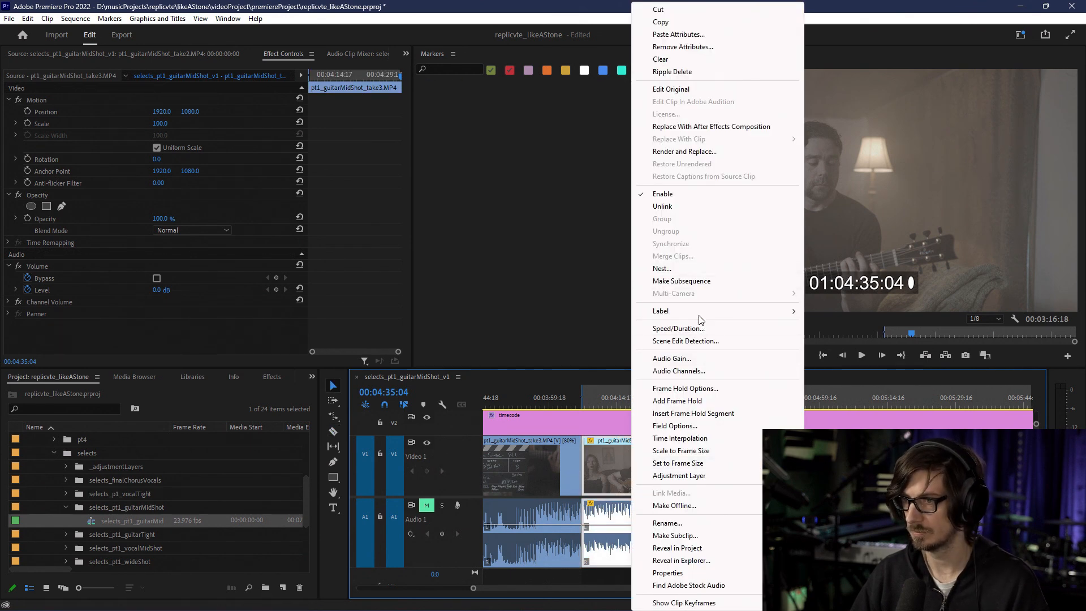
{"action": "mouse_move", "coordinate": [706, 313]}
{"action": "left_click", "coordinate": [857, 328]}
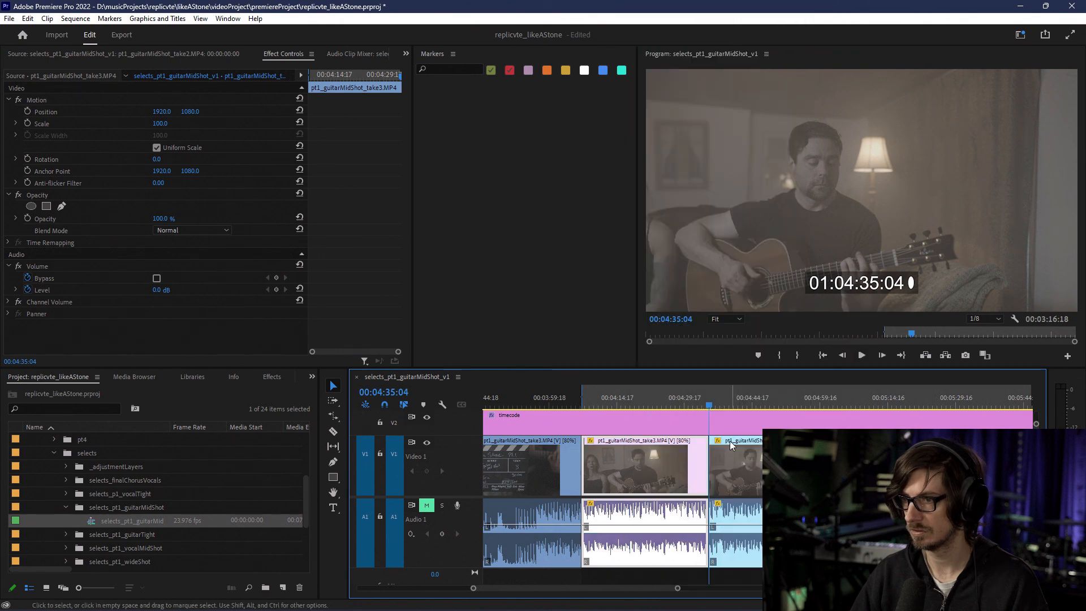
Step: Set a new sequence In point at 00:04:45:00 and razor the take 3 clip there
{"action": "left_click", "coordinate": [735, 398]}
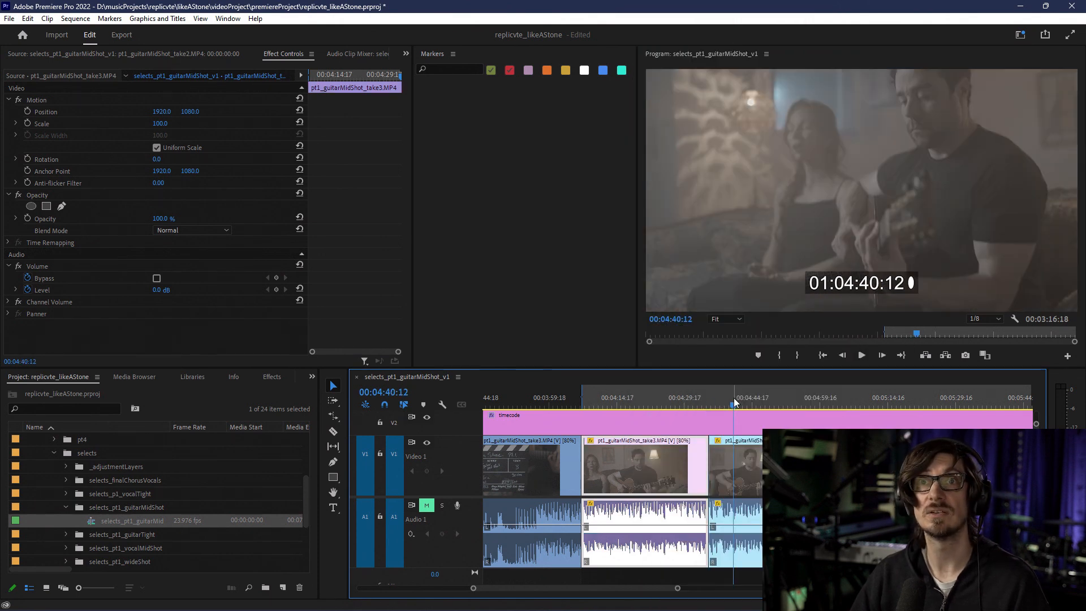
{"action": "left_click_drag", "start_coordinate": [742, 403], "coordinate": [750, 405]}
{"action": "key", "text": "Right"}
{"action": "key", "text": "Right"}
{"action": "key", "text": "Right"}
{"action": "key", "text": "Right"}
{"action": "key", "text": "Right"}
{"action": "key", "text": "Right"}
{"action": "key", "text": "Right"}
{"action": "key", "text": "Right"}
{"action": "key", "text": "Right"}
{"action": "key", "text": "Right"}
{"action": "key", "text": "Right"}
{"action": "key", "text": "Right"}
{"action": "key", "text": "Right"}
{"action": "key", "text": "Right"}
{"action": "key", "text": "Right"}
{"action": "key", "text": "Right"}
{"action": "key", "text": "Right"}
{"action": "key", "text": "Right"}
{"action": "key", "text": "Right"}
{"action": "key", "text": "Right"}
{"action": "key", "text": "Left"}
{"action": "key", "text": "Left"}
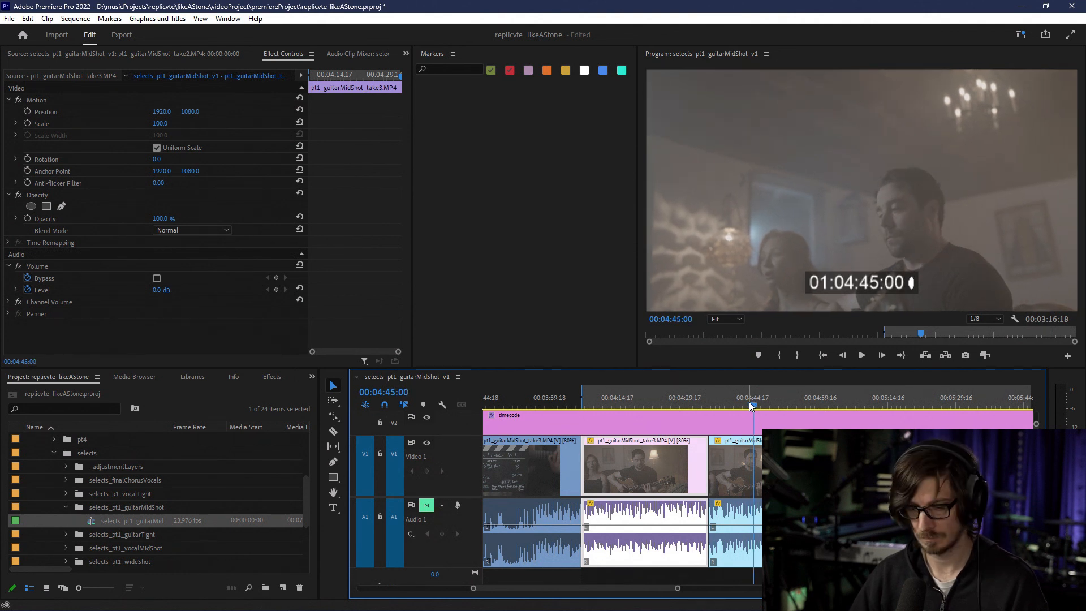
{"action": "key", "text": "i"}
{"action": "key", "text": "c"}
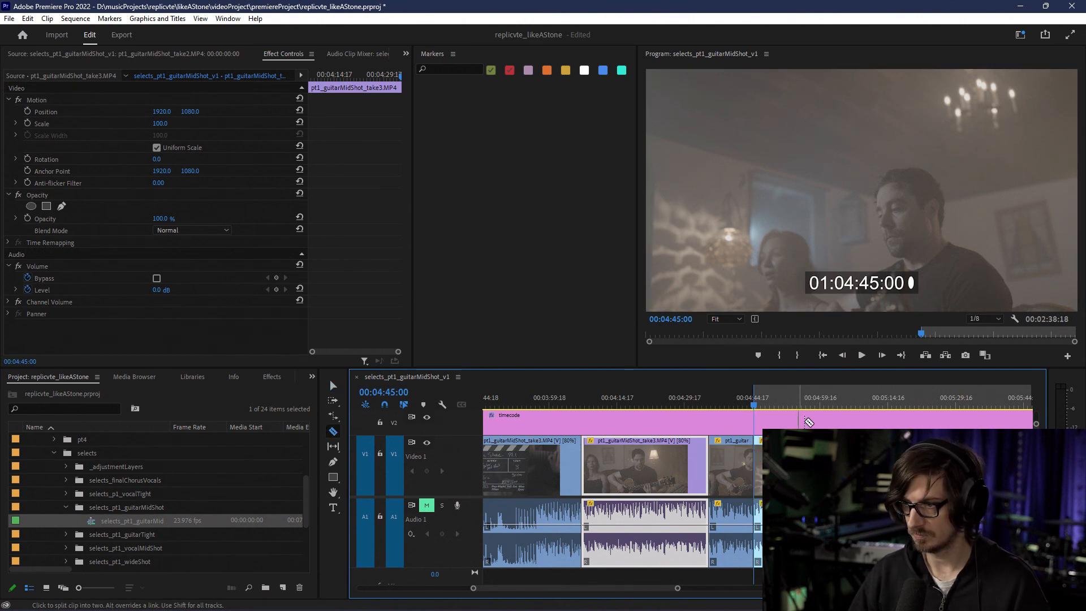
Step: Move the playhead to 00:04:52:00 and razor the take 3 guitar mid shot clip there
{"action": "left_click_drag", "start_coordinate": [843, 406], "coordinate": [860, 407]}
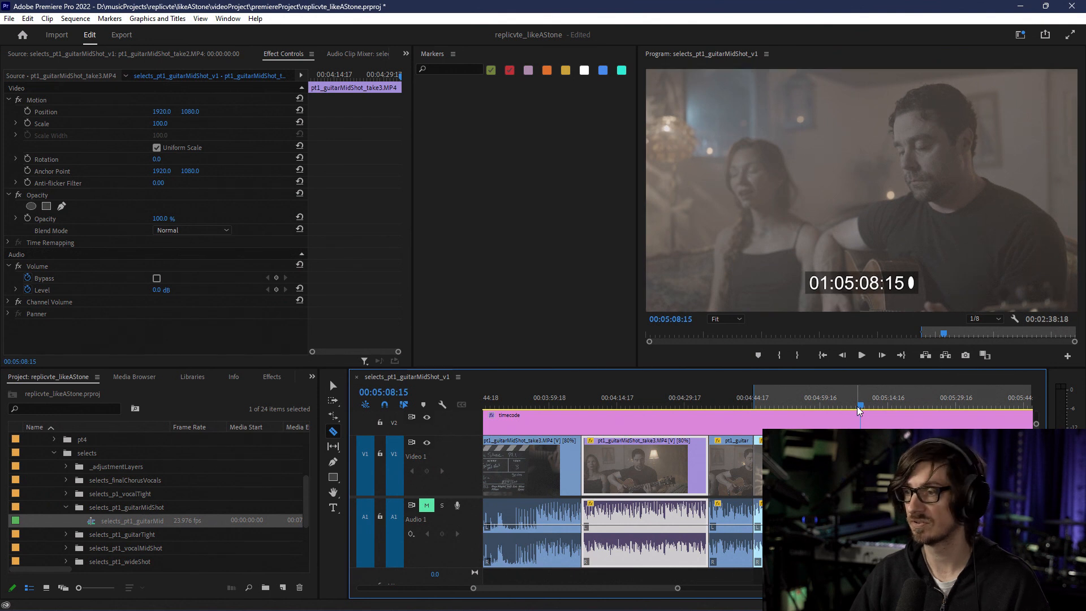
{"action": "left_click_drag", "start_coordinate": [855, 398], "coordinate": [783, 395]}
{"action": "scroll", "coordinate": [786, 461], "scroll_direction": "up", "scroll_amount": 5}
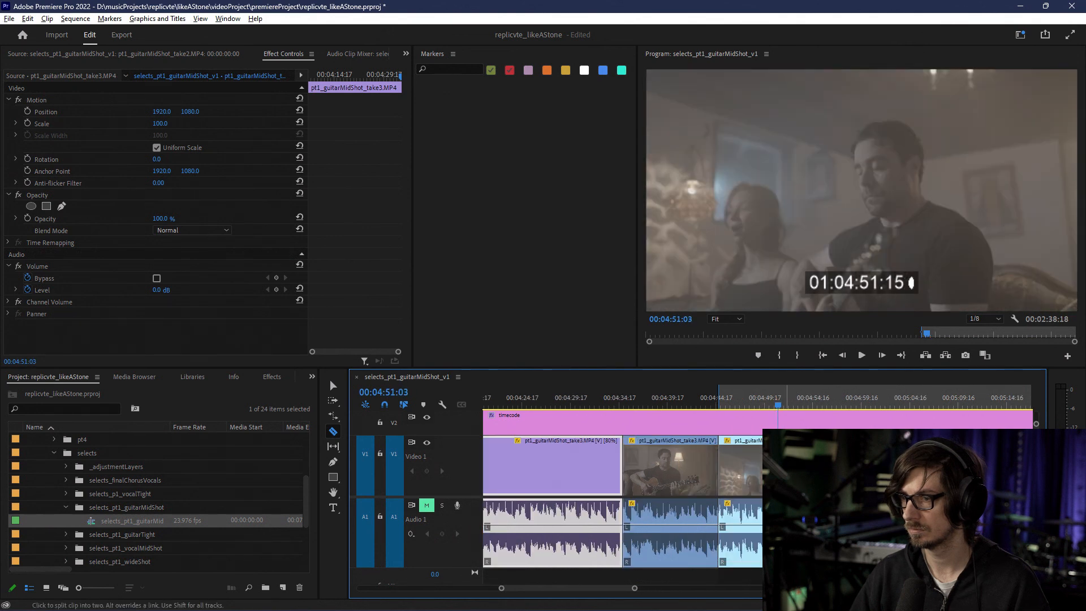
{"action": "key", "text": "Right"}
{"action": "key", "text": "Right"}
{"action": "key", "text": "Right"}
{"action": "key", "text": "Right"}
{"action": "key", "text": "Right"}
{"action": "key", "text": "Right"}
{"action": "key", "text": "Right"}
{"action": "key", "text": "Right"}
{"action": "key", "text": "Right"}
{"action": "key", "text": "Right"}
{"action": "key", "text": "Right"}
{"action": "key", "text": "Right"}
{"action": "key", "text": "Right"}
{"action": "key", "text": "Right"}
{"action": "key", "text": "Right"}
{"action": "key", "text": "Right"}
{"action": "key", "text": "Right"}
{"action": "key", "text": "Right"}
{"action": "key", "text": "Right"}
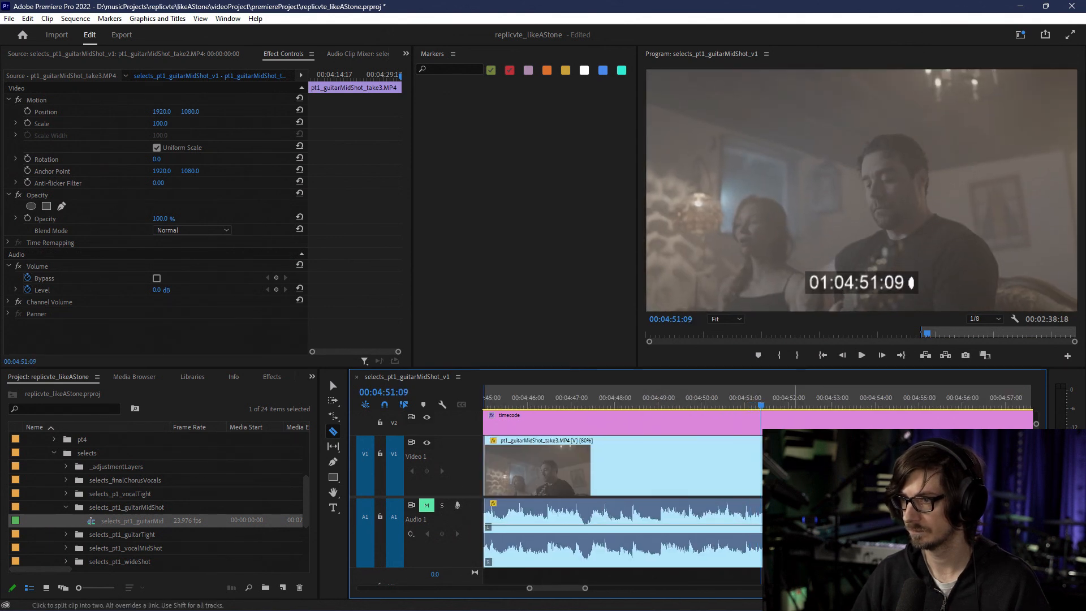
{"action": "key", "text": "Right"}
{"action": "key", "text": "Right"}
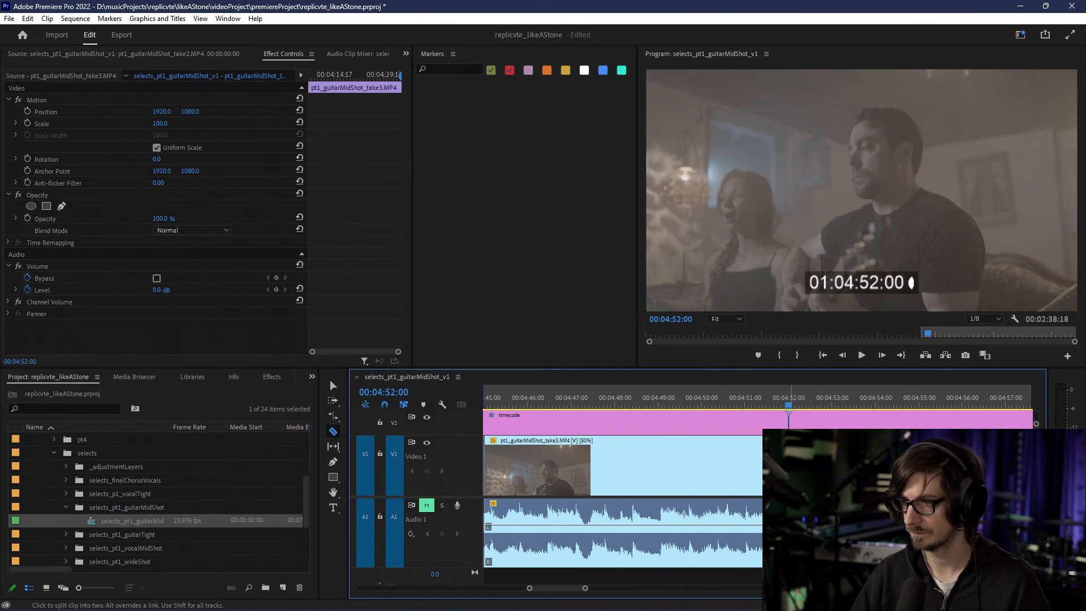
Step: Give the take 3 segment between 00:04:45:00 and 00:04:52:00 the Violet label color
{"action": "key", "text": "v"}
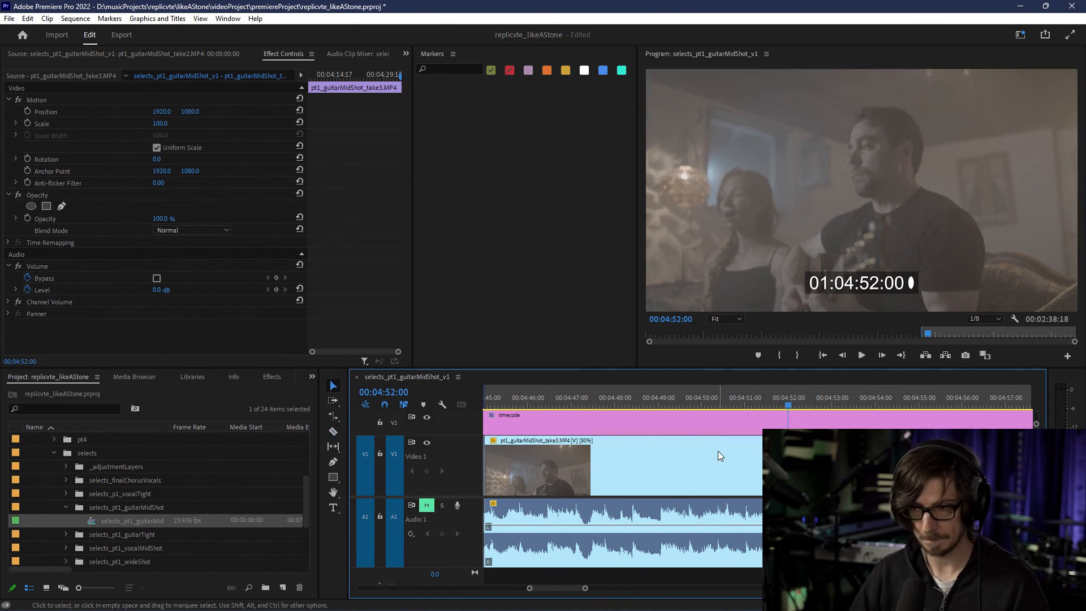
{"action": "right_click", "coordinate": [716, 452]}
{"action": "left_click", "coordinate": [752, 313]}
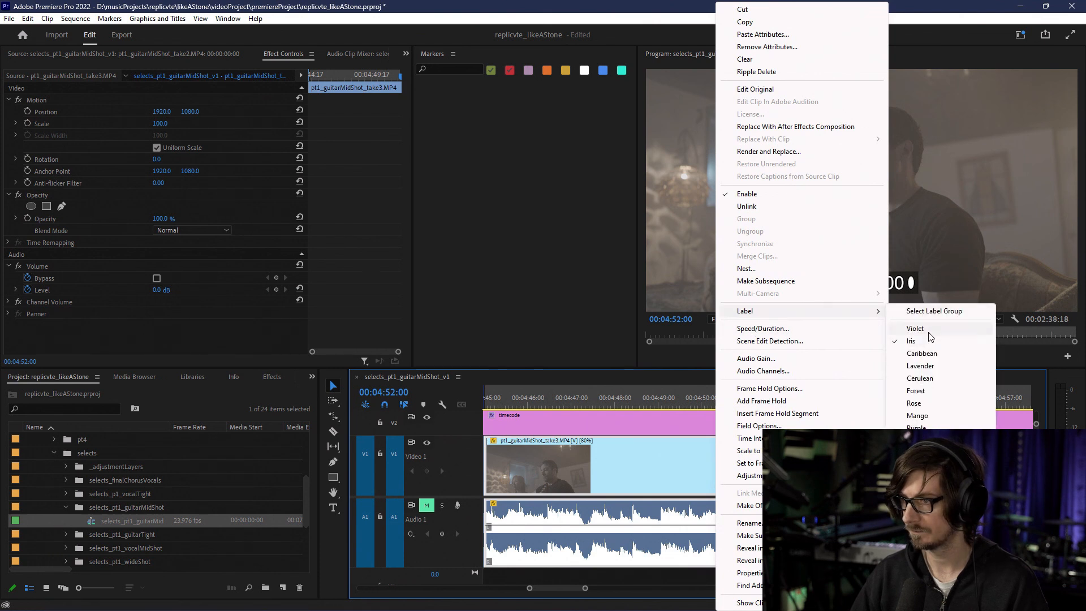
{"action": "left_click", "coordinate": [927, 328]}
{"action": "scroll", "coordinate": [776, 470], "scroll_direction": "down", "scroll_amount": 6}
{"action": "scroll", "coordinate": [776, 469], "scroll_direction": "down", "scroll_amount": 3}
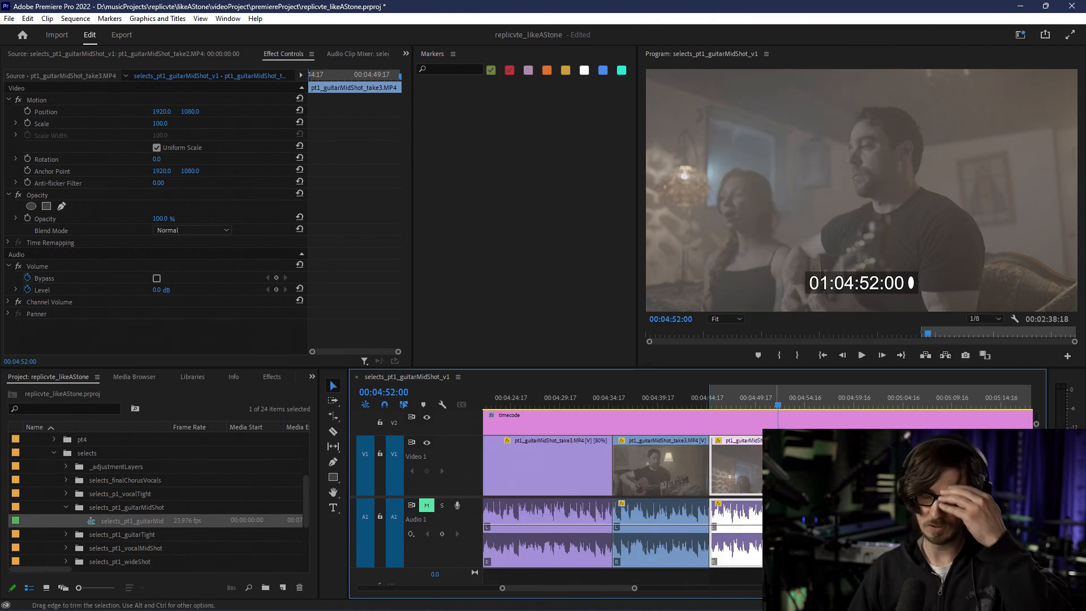
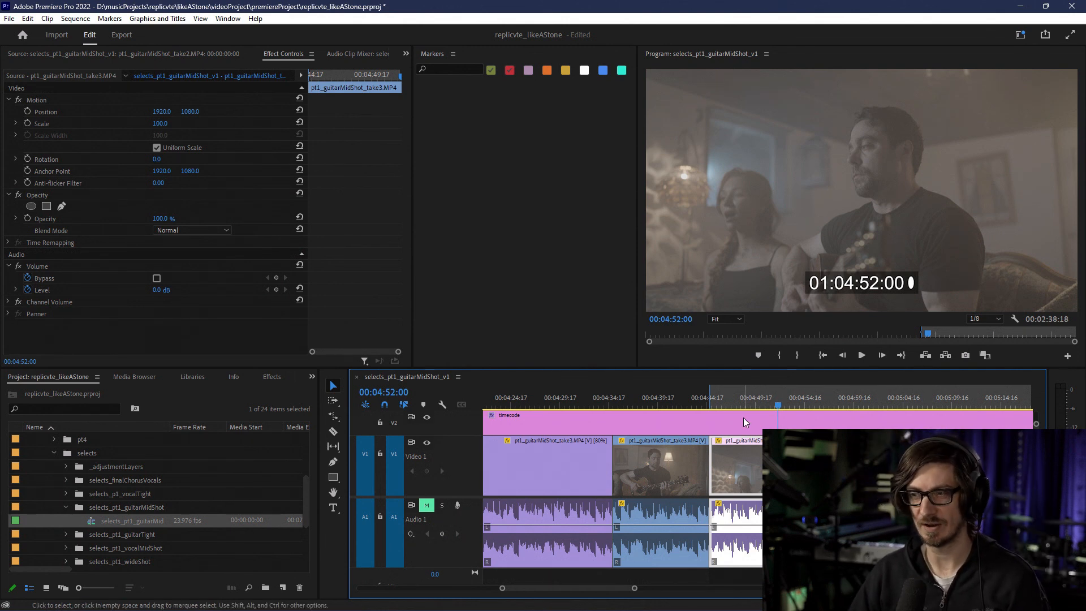
Step: Scrub through the remaining take 3 footage to 00:05:15:00 and razor the clip there
{"action": "scroll", "coordinate": [743, 417], "scroll_direction": "down", "scroll_amount": 6}
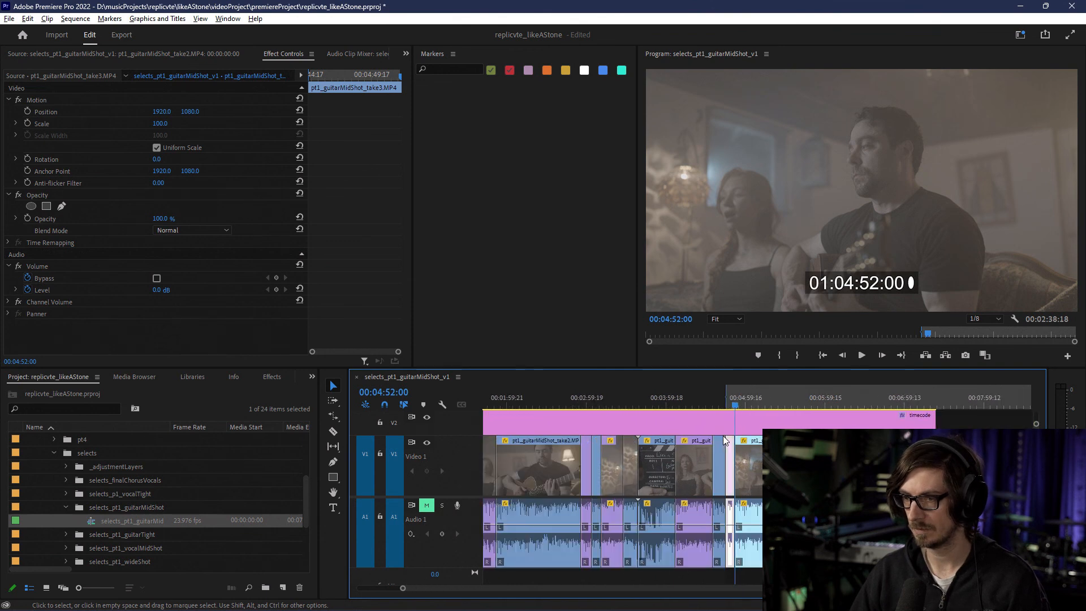
{"action": "scroll", "coordinate": [724, 436], "scroll_direction": "up", "scroll_amount": 6}
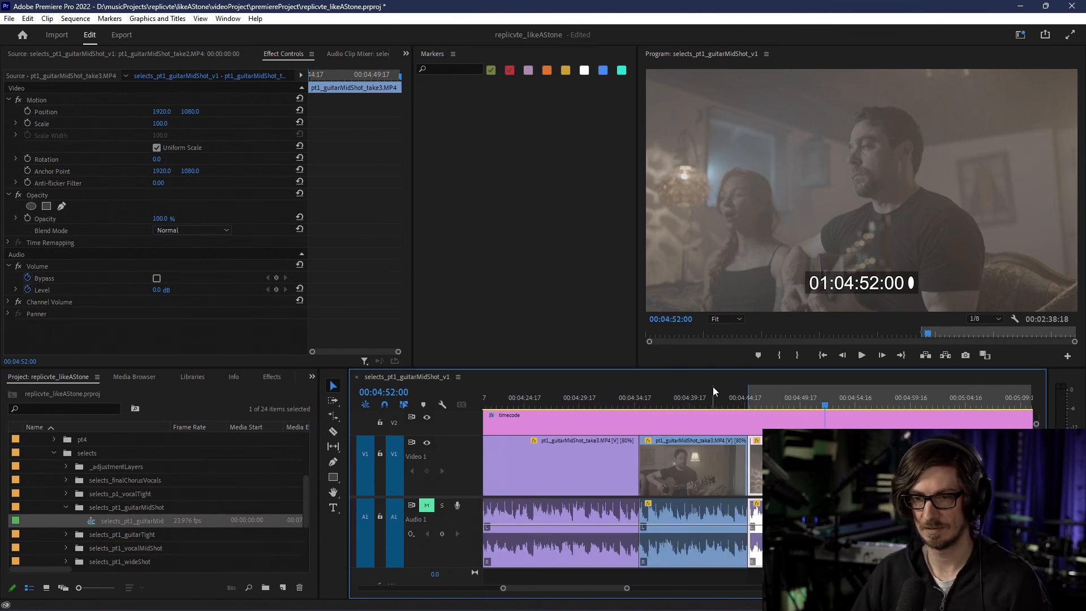
{"action": "left_click_drag", "start_coordinate": [827, 404], "coordinate": [992, 393]}
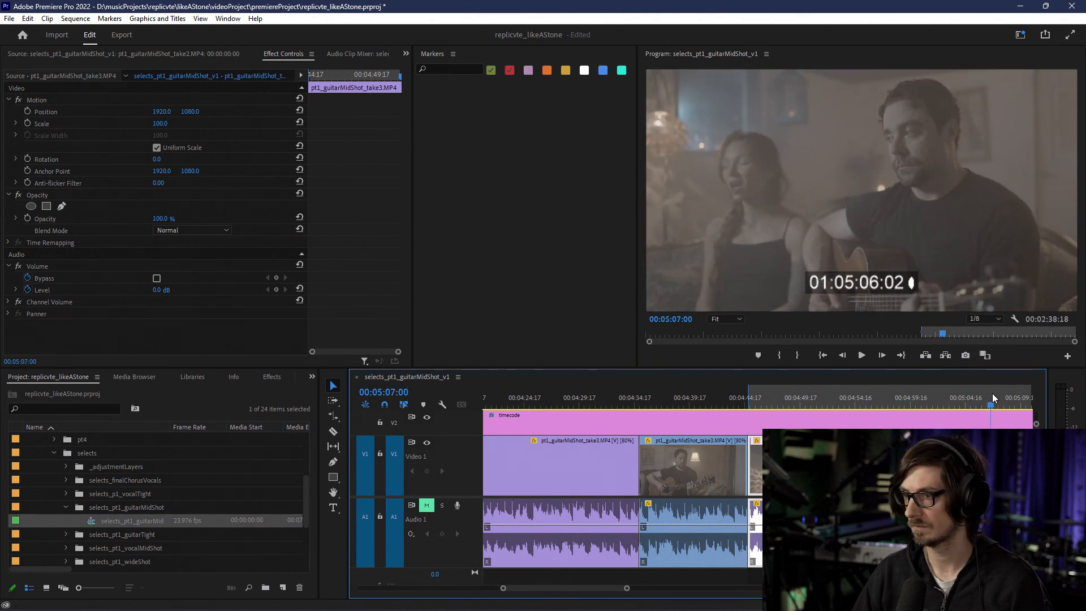
{"action": "scroll", "coordinate": [909, 423], "scroll_direction": "down", "scroll_amount": 1}
{"action": "scroll", "coordinate": [905, 422], "scroll_direction": "down", "scroll_amount": 5}
{"action": "scroll", "coordinate": [810, 404], "scroll_direction": "up", "scroll_amount": 7}
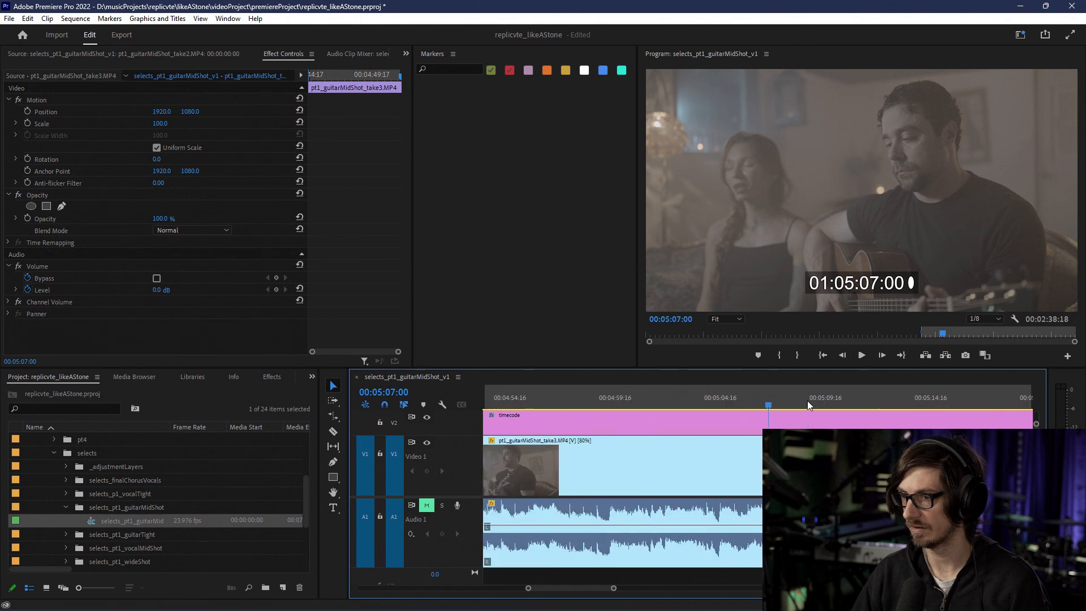
{"action": "left_click", "coordinate": [828, 399]}
{"action": "left_click_drag", "start_coordinate": [824, 402], "coordinate": [890, 398]}
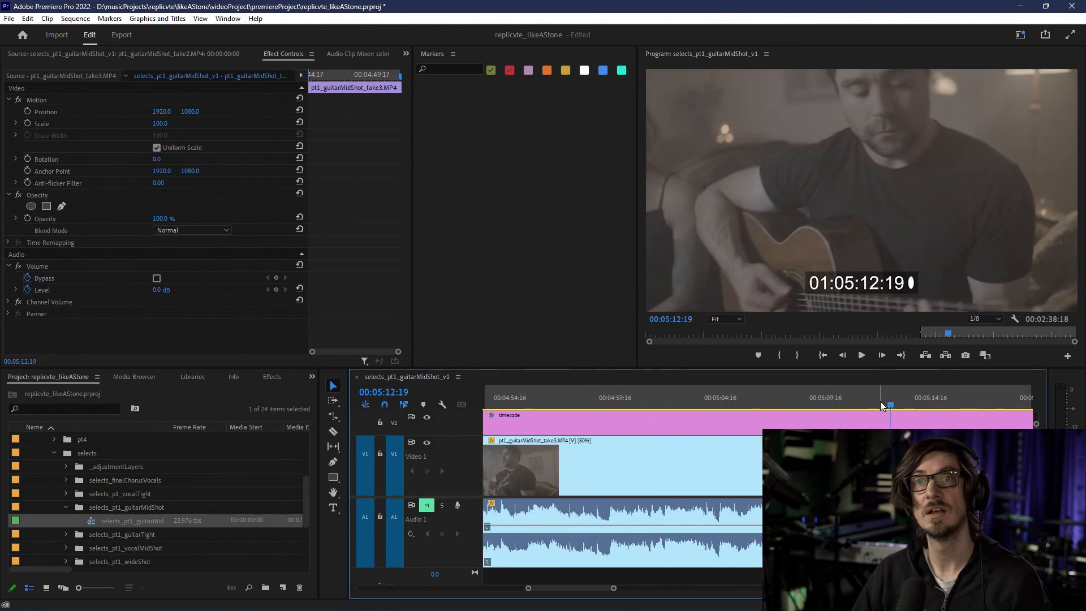
{"action": "left_click_drag", "start_coordinate": [890, 401], "coordinate": [938, 405]}
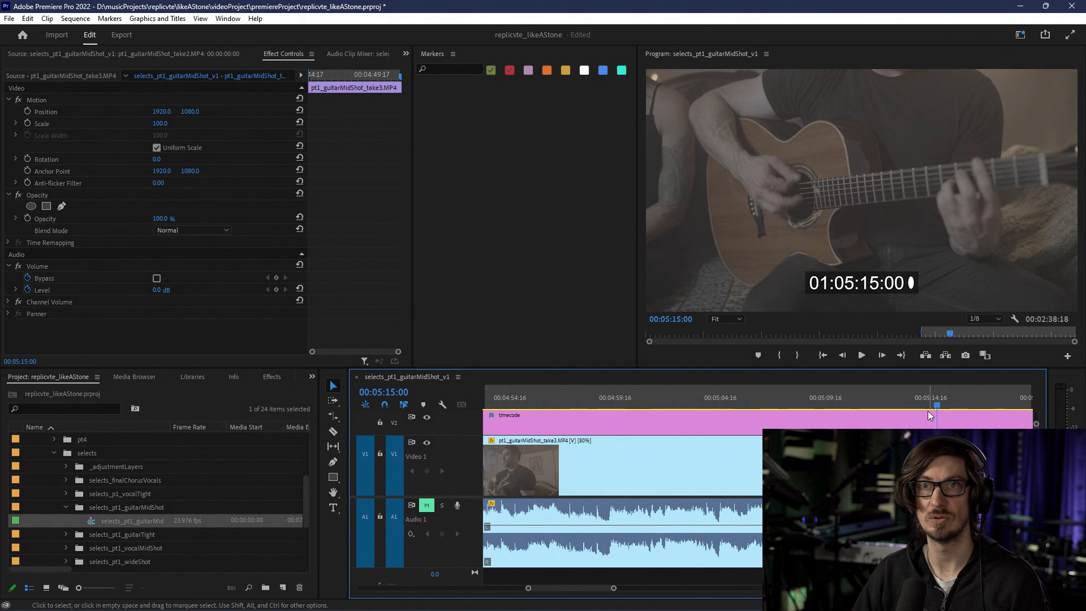
{"action": "key", "text": "c"}
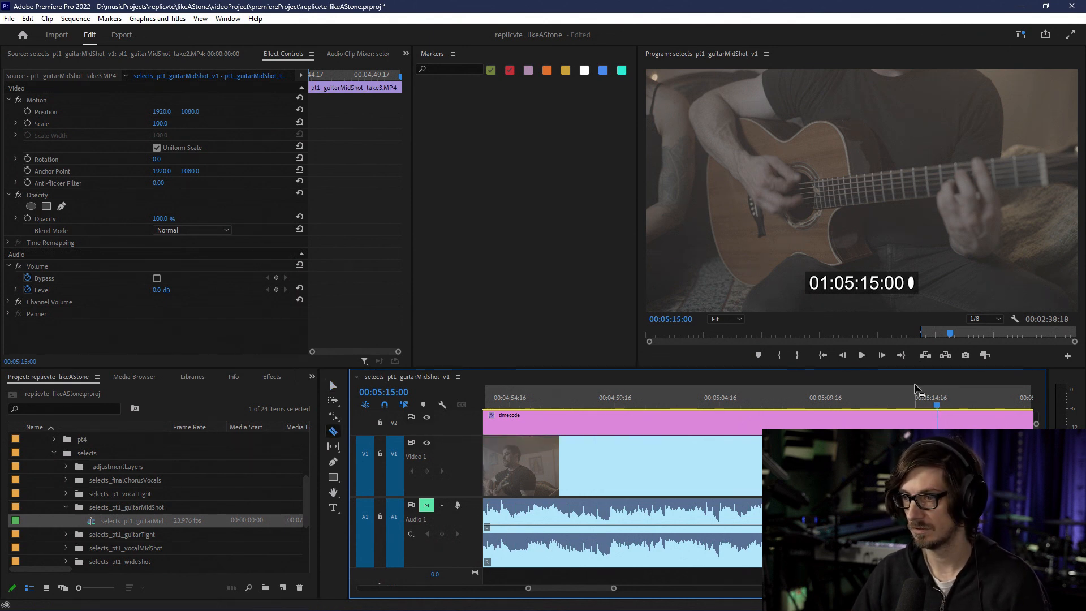
Step: Find the end of the guitar close-up at 00:05:21:00 and razor the take 3 clip there
{"action": "scroll", "coordinate": [913, 396], "scroll_direction": "down", "scroll_amount": 2}
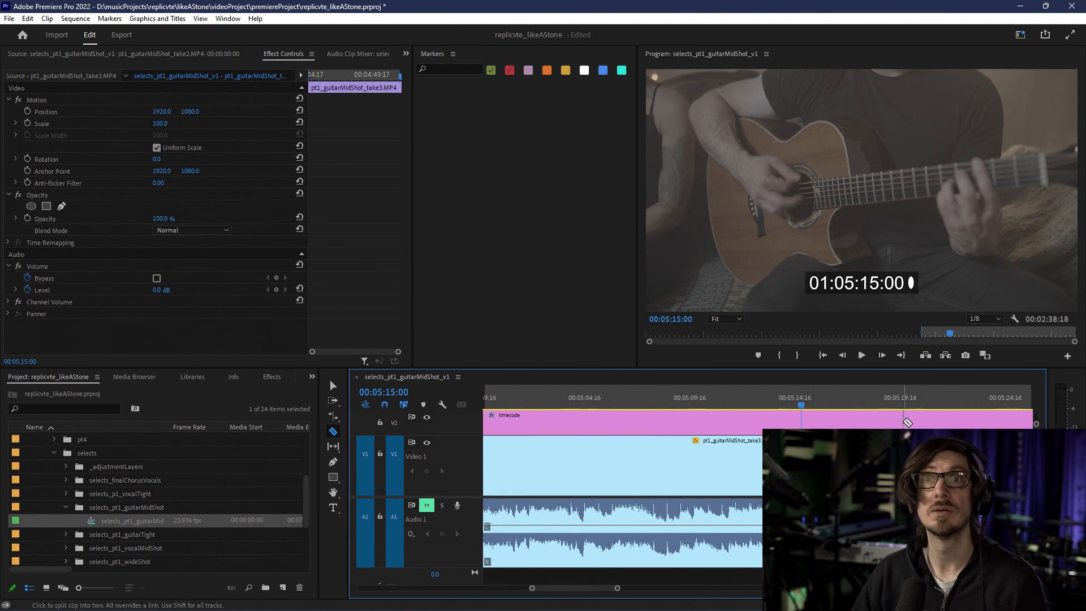
{"action": "scroll", "coordinate": [903, 421], "scroll_direction": "down", "scroll_amount": 3}
{"action": "left_click_drag", "start_coordinate": [794, 396], "coordinate": [833, 395]}
{"action": "key", "text": "Left"}
{"action": "key", "text": "Left"}
{"action": "key", "text": "Left"}
{"action": "key", "text": "Left"}
{"action": "key", "text": "Left"}
{"action": "key", "text": "Left"}
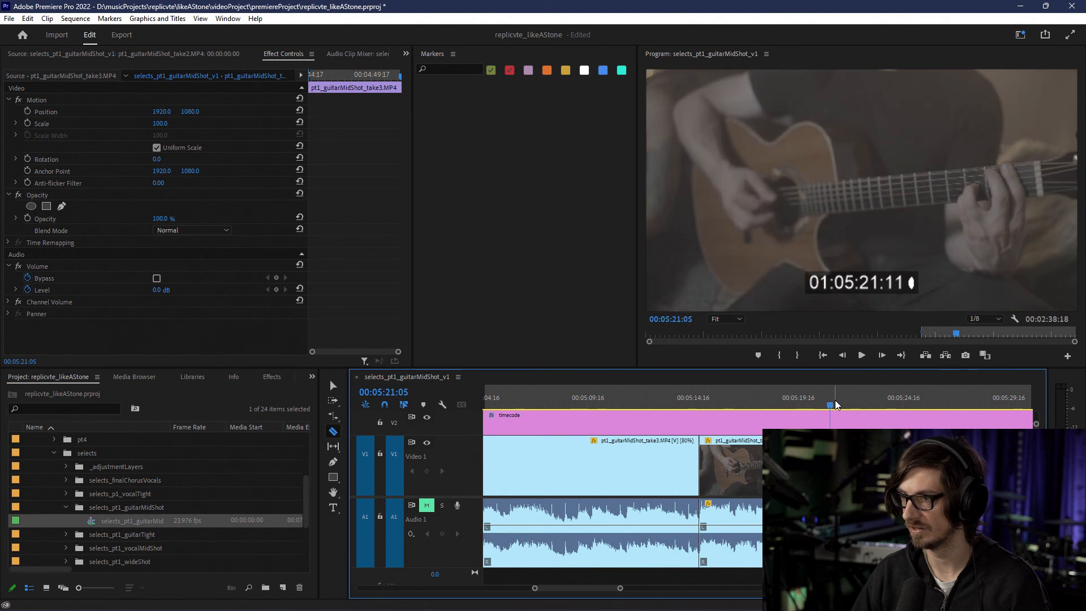
{"action": "key", "text": "Left"}
{"action": "key", "text": "Left"}
{"action": "key", "text": "Left"}
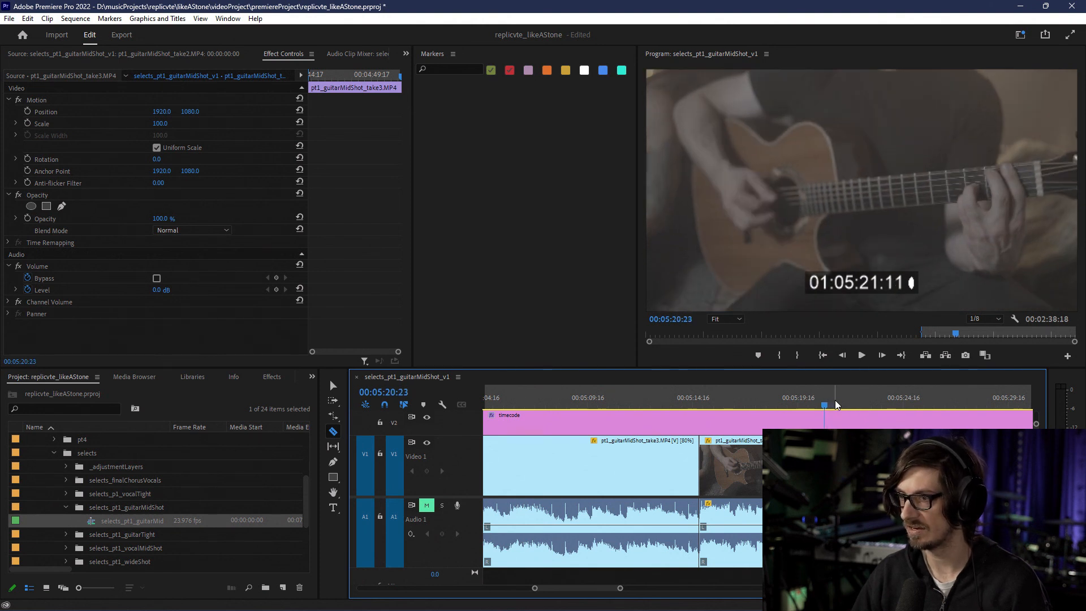
{"action": "scroll", "coordinate": [832, 400], "scroll_direction": "down", "scroll_amount": 3}
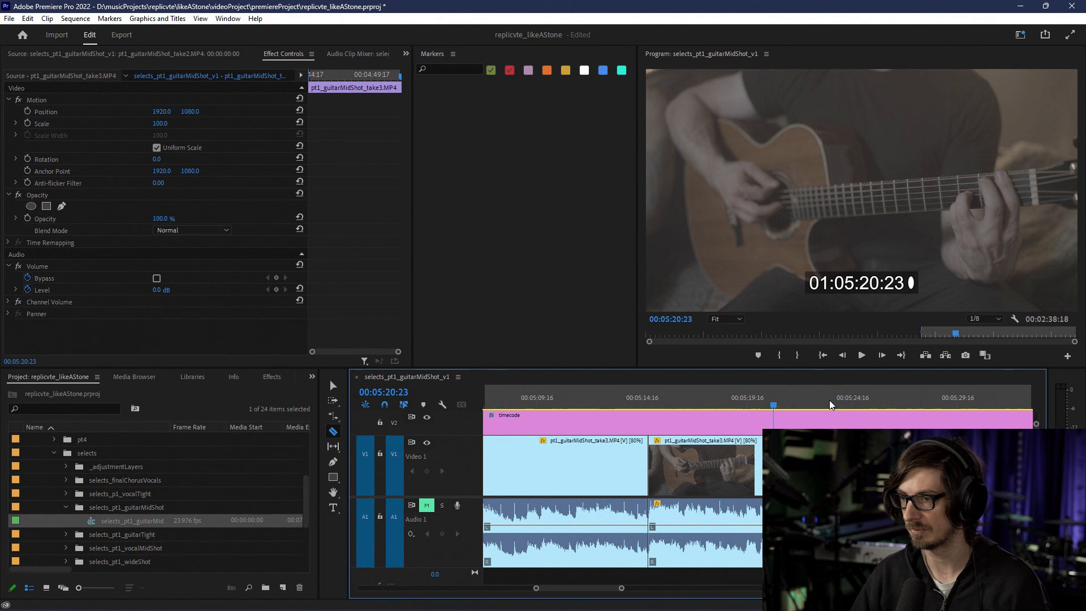
{"action": "scroll", "coordinate": [829, 400], "scroll_direction": "up", "scroll_amount": 5}
{"action": "key", "text": "Right"}
{"action": "key", "text": "Right"}
{"action": "key", "text": "Left"}
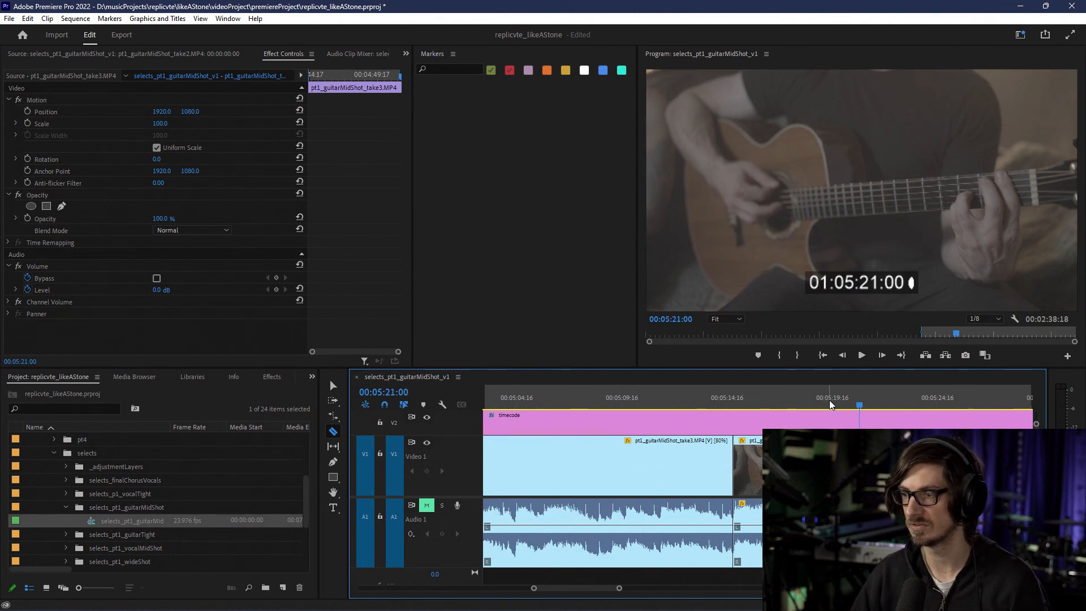
{"action": "left_click", "coordinate": [859, 464]}
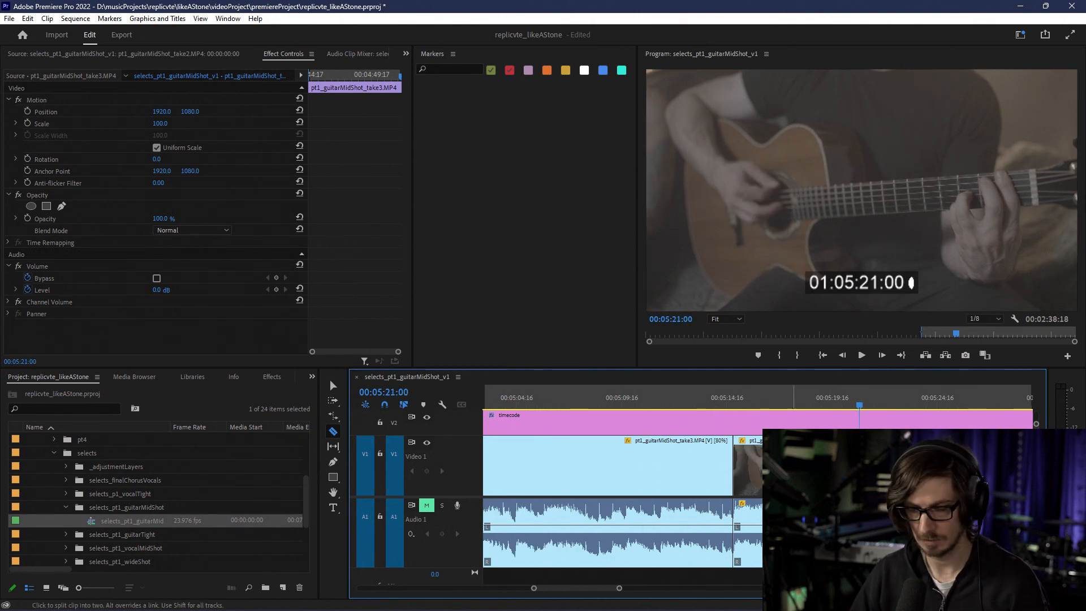
Step: Give the take 3 segment between 00:05:15:00 and 00:05:21:00 the Violet label color
{"action": "key", "text": "v"}
{"action": "right_click", "coordinate": [768, 467]}
{"action": "mouse_move", "coordinate": [809, 312]}
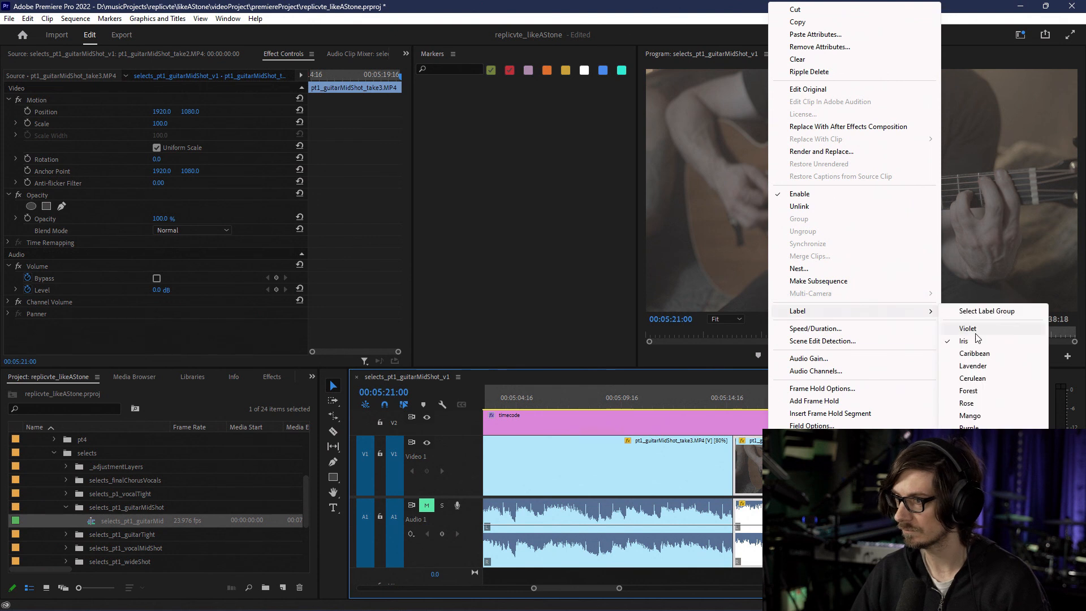
{"action": "left_click", "coordinate": [976, 331]}
{"action": "scroll", "coordinate": [860, 464], "scroll_direction": "down", "scroll_amount": 2}
{"action": "scroll", "coordinate": [860, 463], "scroll_direction": "down", "scroll_amount": 1}
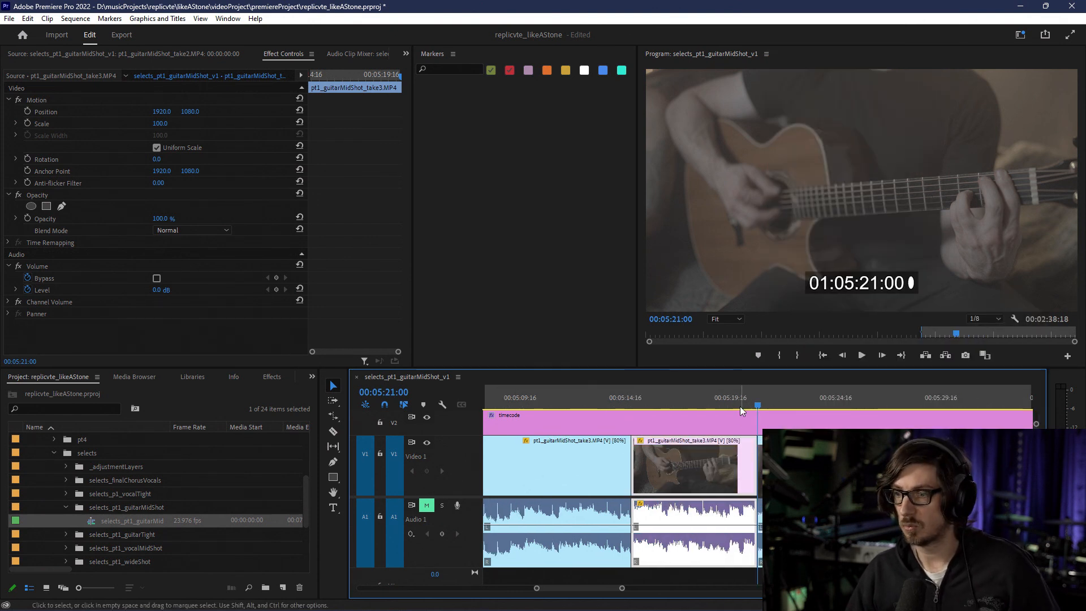
Step: Step the playhead to 00:05:28:00 and razor the take 3 clip at that frame
{"action": "scroll", "coordinate": [752, 405], "scroll_direction": "down", "scroll_amount": 5}
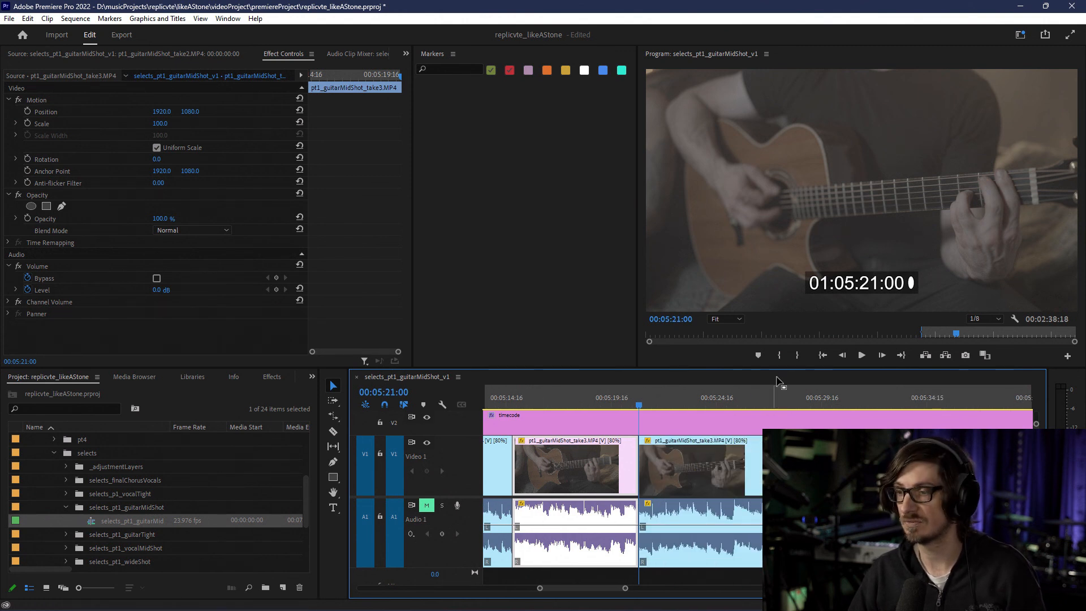
{"action": "left_click_drag", "start_coordinate": [773, 396], "coordinate": [809, 399]}
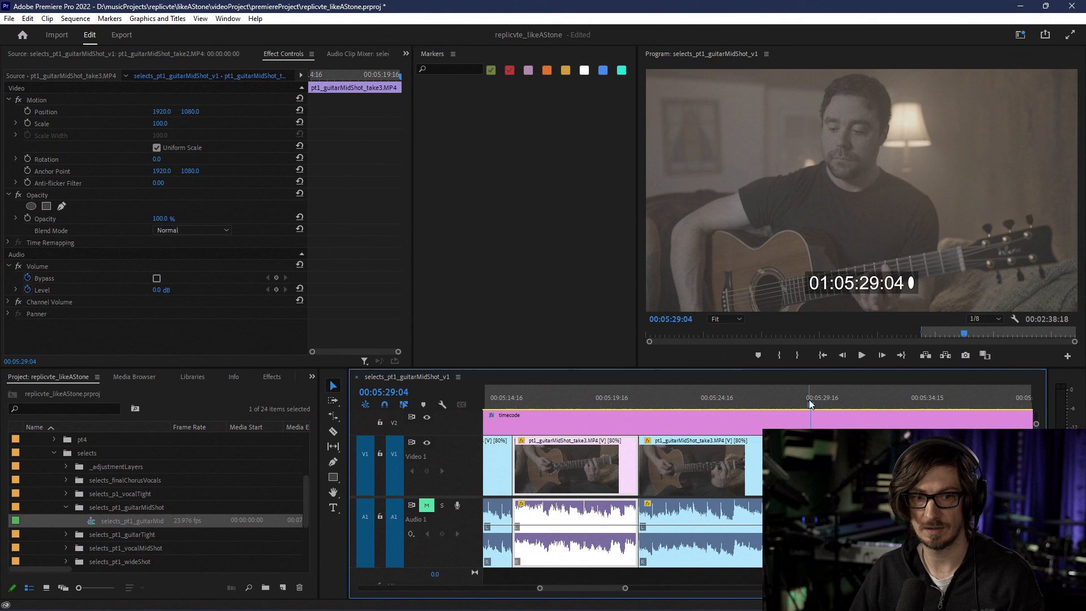
{"action": "scroll", "coordinate": [805, 404], "scroll_direction": "left", "scroll_amount": 2}
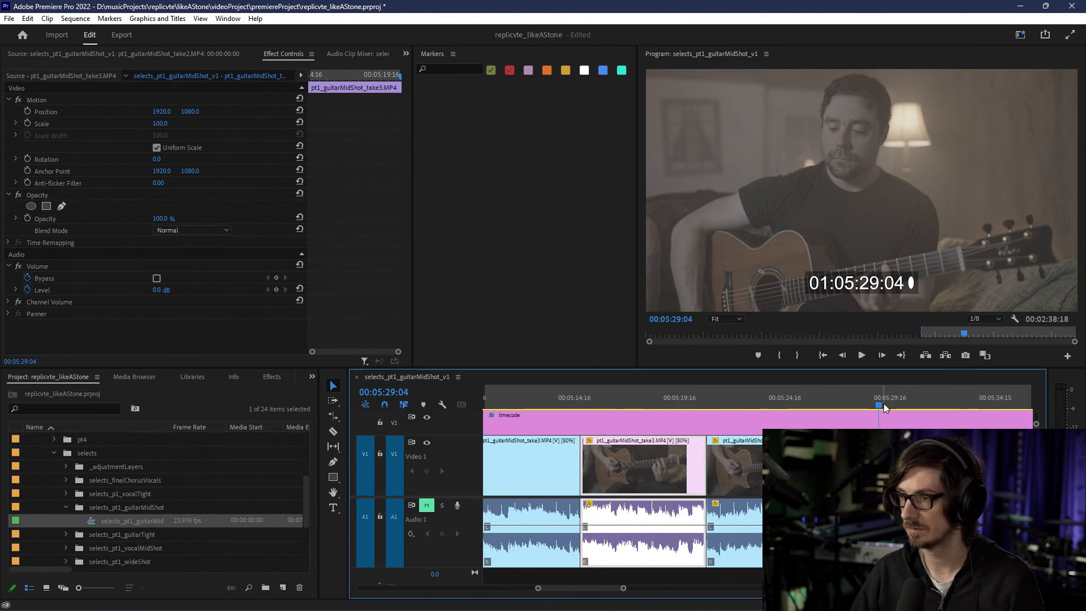
{"action": "left_click_drag", "start_coordinate": [873, 403], "coordinate": [871, 404]}
{"action": "key", "text": "Left"}
{"action": "key", "text": "Left"}
{"action": "key", "text": "Left"}
{"action": "key", "text": "Left"}
{"action": "key", "text": "Left"}
{"action": "key", "text": "Left"}
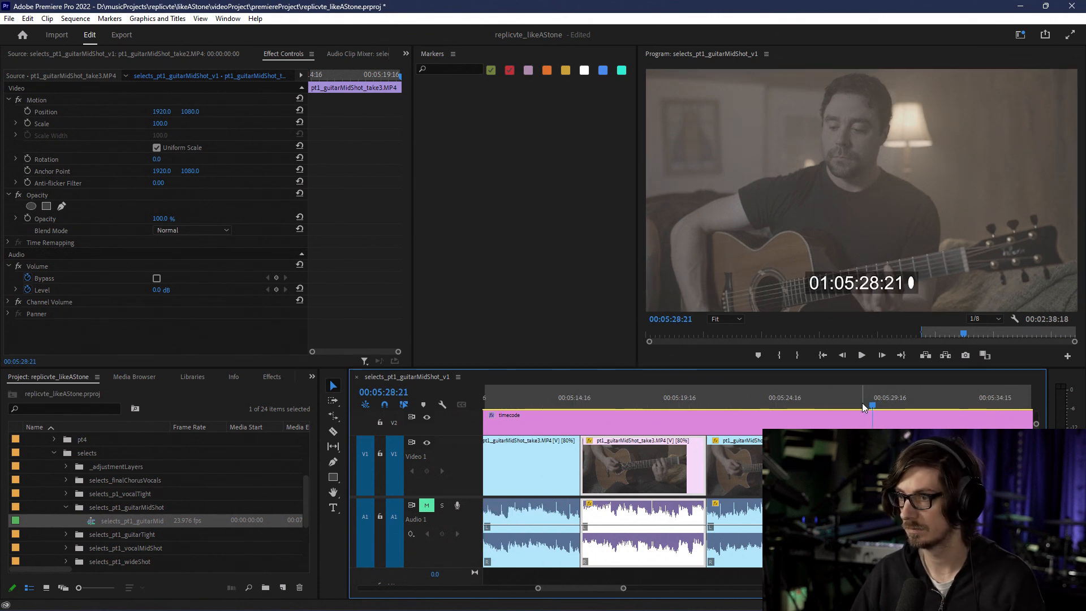
{"action": "key", "text": "Left"}
{"action": "key", "text": "Left"}
{"action": "key", "text": "Left"}
{"action": "key", "text": "Left"}
{"action": "key", "text": "Left"}
{"action": "key", "text": "Left"}
{"action": "key", "text": "Left"}
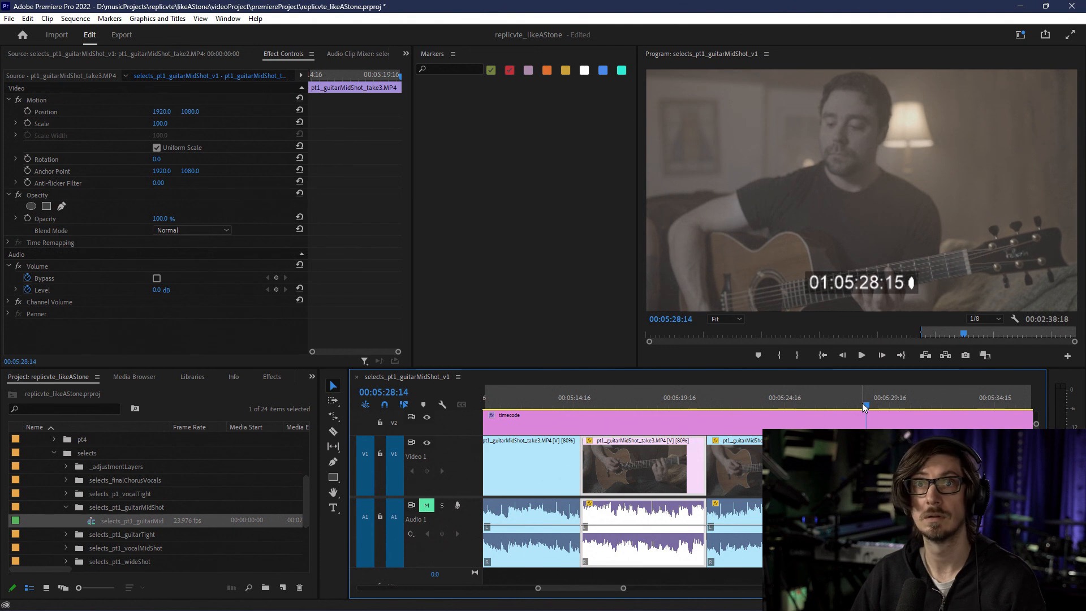
{"action": "key", "text": "Left"}
{"action": "key", "text": "Left"}
{"action": "key", "text": "Left"}
{"action": "key", "text": "Left"}
{"action": "key", "text": "Left"}
{"action": "key", "text": "Left"}
{"action": "key", "text": "Left"}
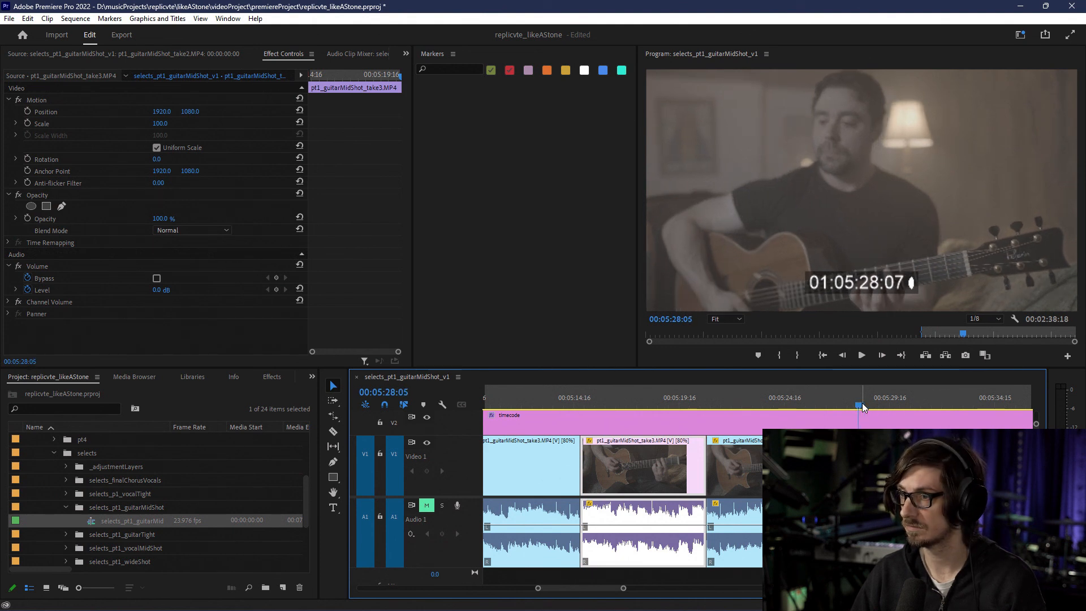
{"action": "key", "text": "Left"}
{"action": "key", "text": "c"}
{"action": "left_click", "coordinate": [855, 467]}
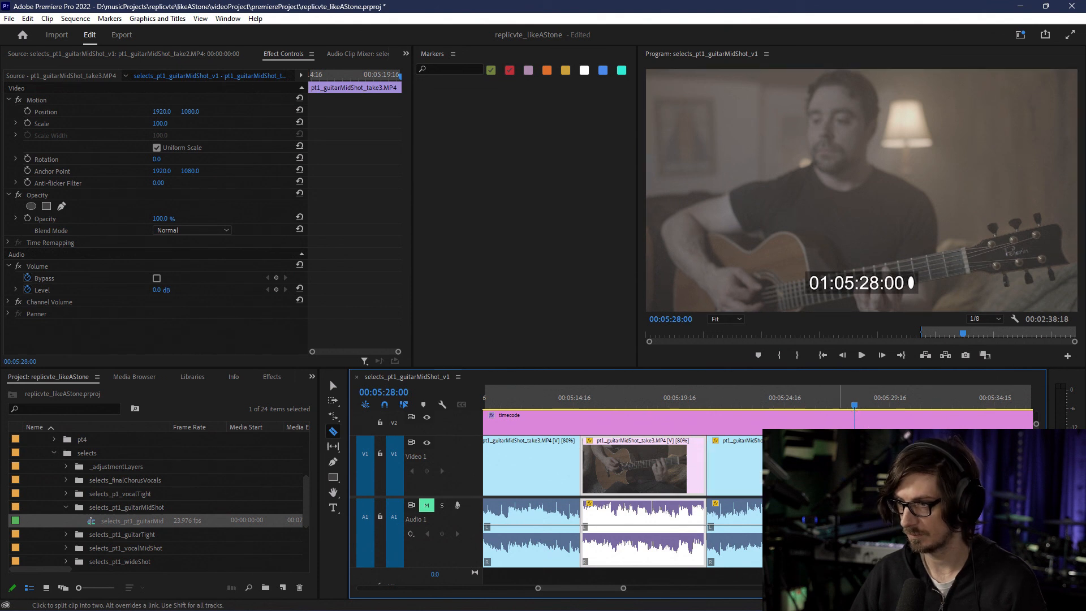
Step: Move the playhead to 00:05:34:02 and razor the take 3 clip there
{"action": "scroll", "coordinate": [815, 428], "scroll_direction": "down", "scroll_amount": 3}
{"action": "left_click", "coordinate": [776, 404]}
{"action": "key", "text": "Left"}
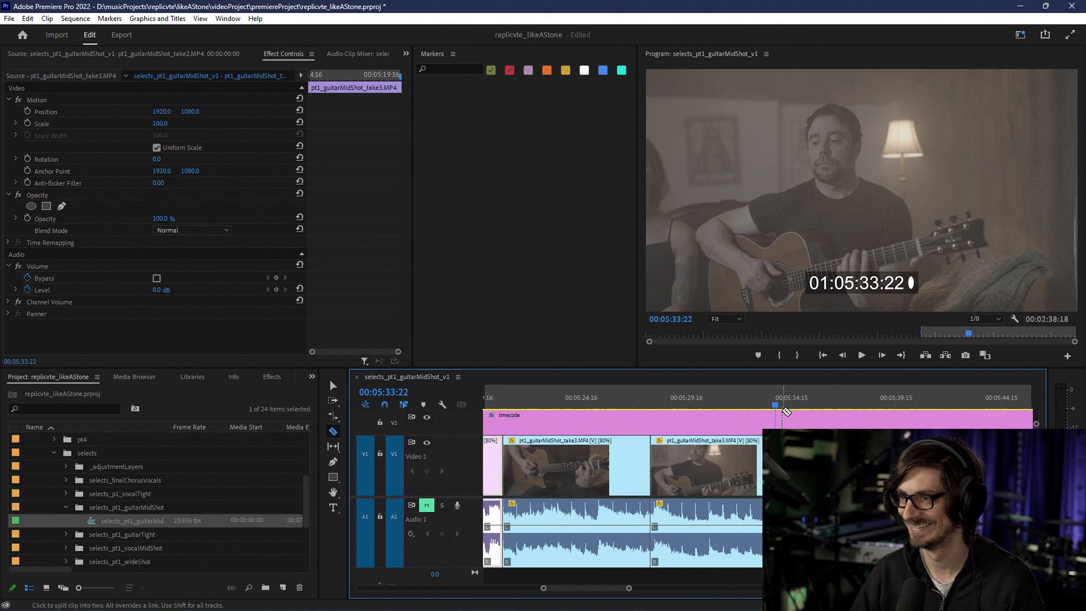
{"action": "mouse_move", "coordinate": [772, 403]}
{"action": "left_mouse_down"}
{"action": "mouse_move", "coordinate": [785, 406]}
{"action": "mouse_move", "coordinate": [775, 406]}
{"action": "left_mouse_up"}
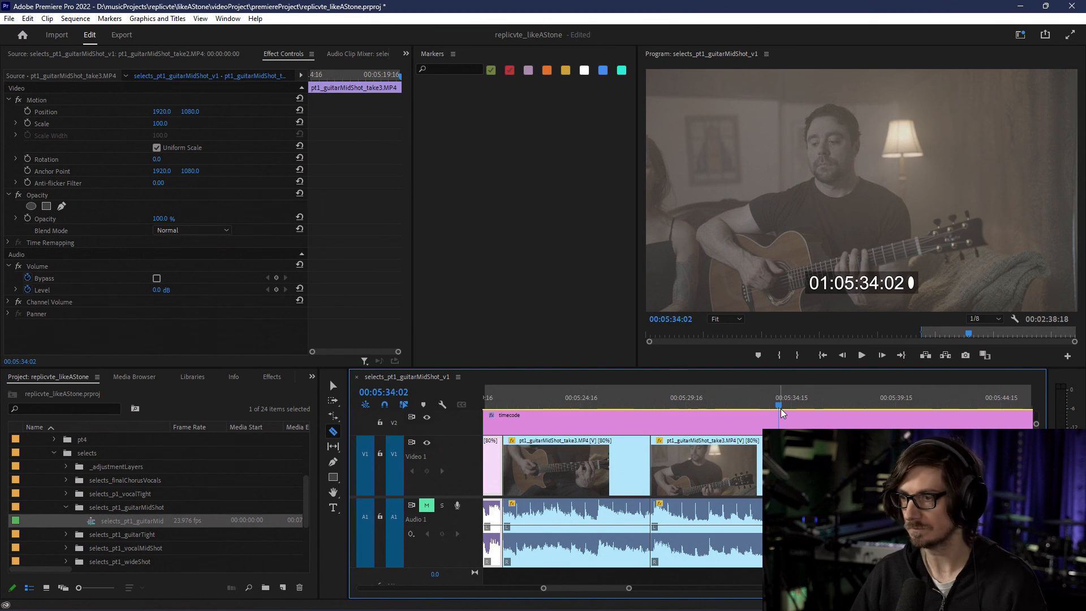
Step: Give the take 3 segment between 00:05:28:00 and 00:05:34:02 the Violet label color
{"action": "key", "text": "v"}
{"action": "right_click", "coordinate": [731, 457]}
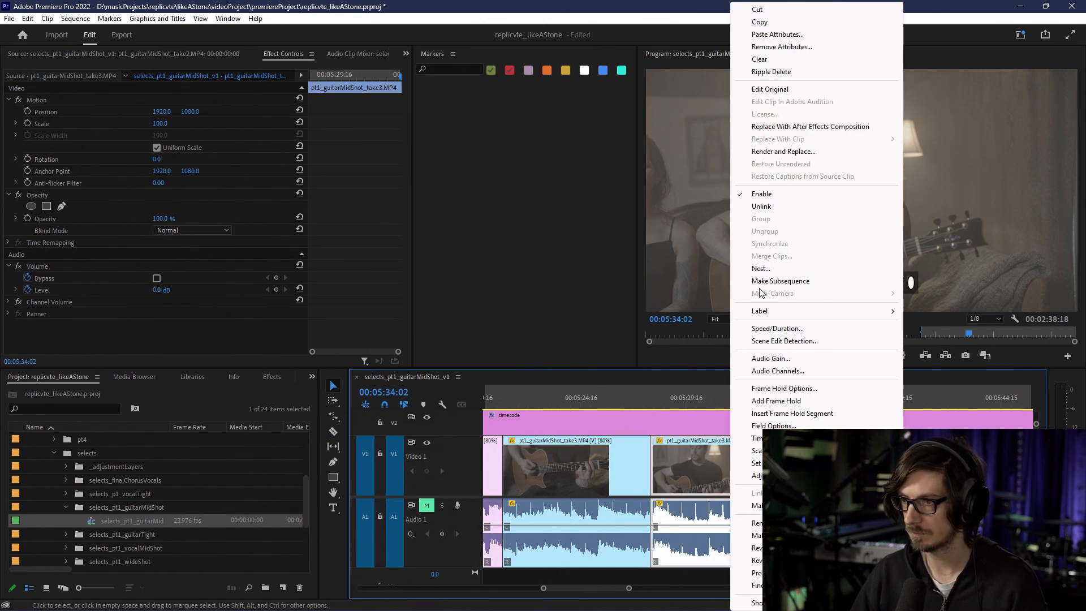
{"action": "mouse_move", "coordinate": [779, 317]}
{"action": "left_click", "coordinate": [946, 328]}
Step: Move the playhead to 00:06:04:00 and razor the take 3 clip at that frame
{"action": "scroll", "coordinate": [681, 406], "scroll_direction": "down", "scroll_amount": 4}
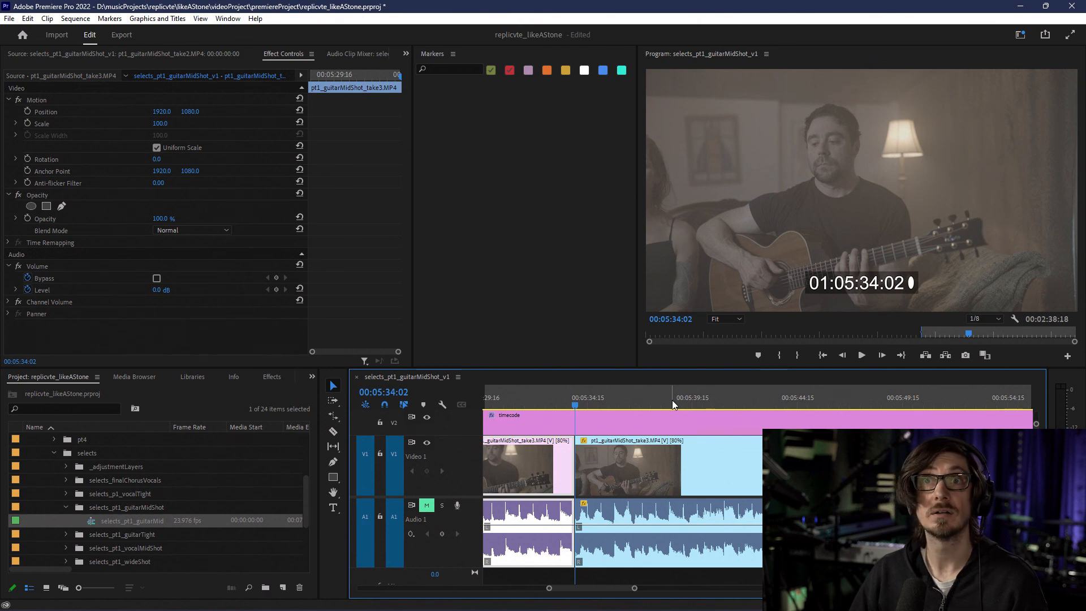
{"action": "left_click", "coordinate": [713, 398]}
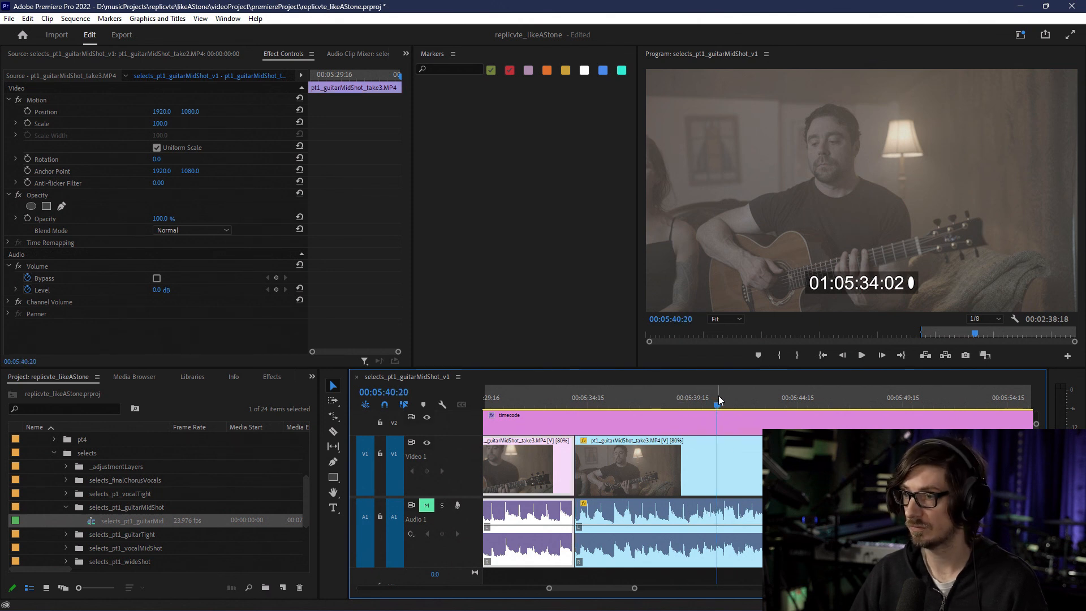
{"action": "left_click", "coordinate": [882, 398]}
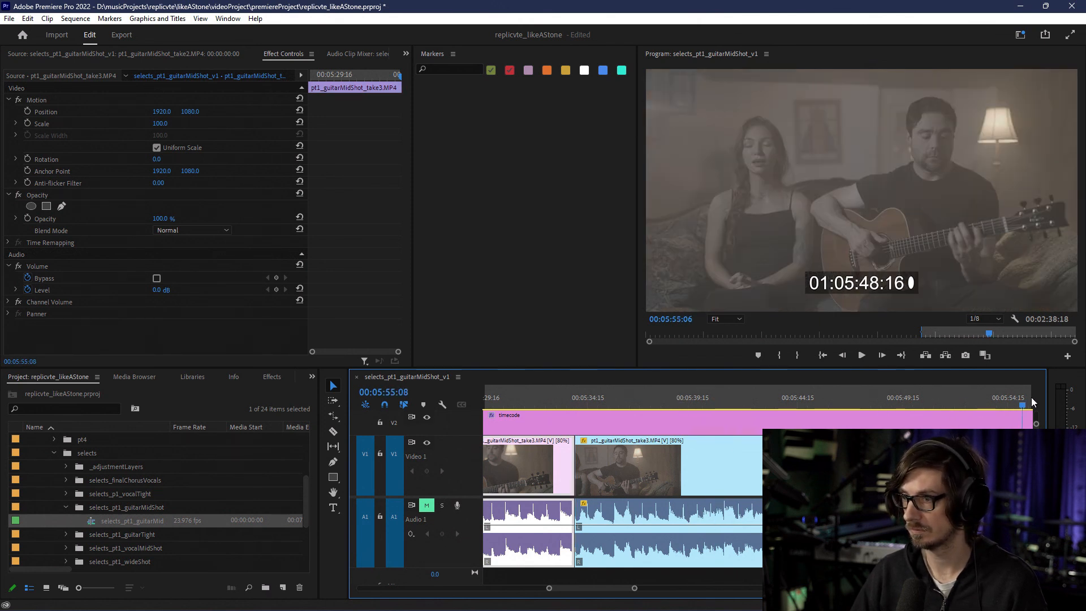
{"action": "scroll", "coordinate": [984, 405], "scroll_direction": "down", "scroll_amount": 6}
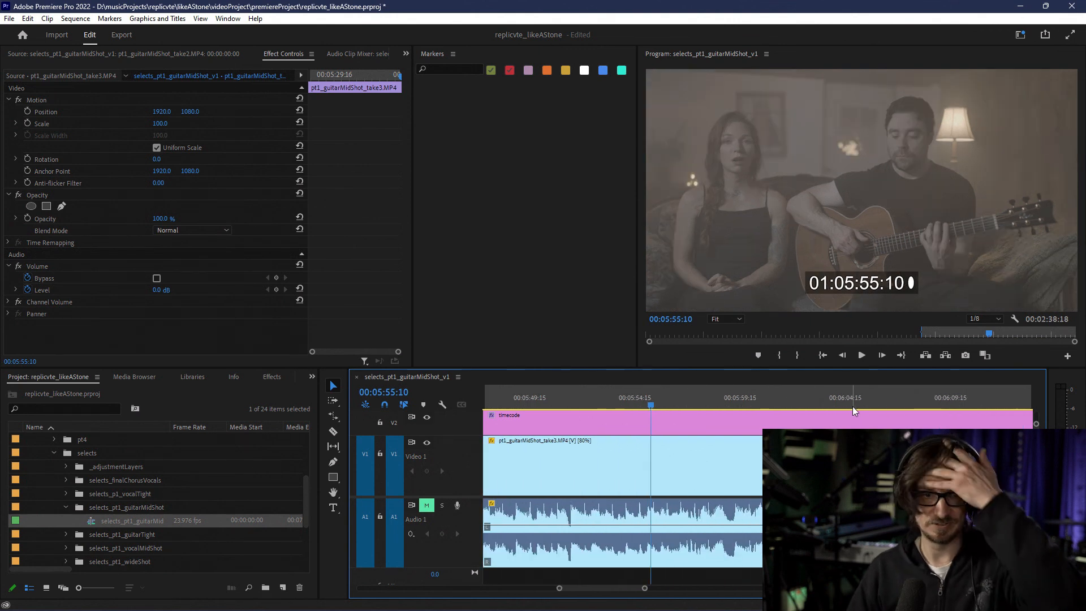
{"action": "left_click", "coordinate": [801, 398]}
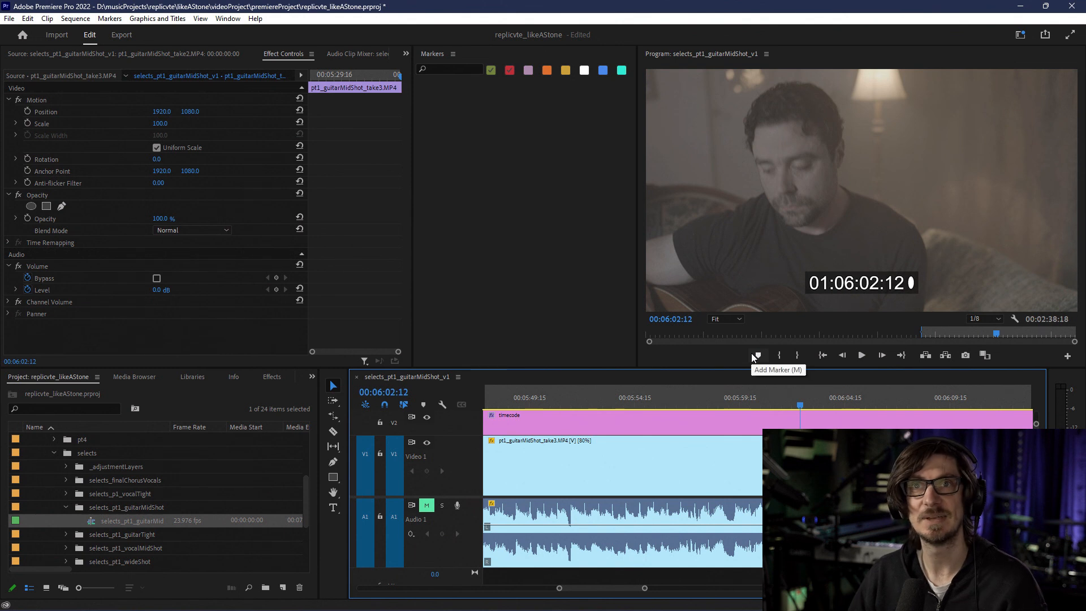
{"action": "left_click_drag", "start_coordinate": [809, 402], "coordinate": [820, 398]}
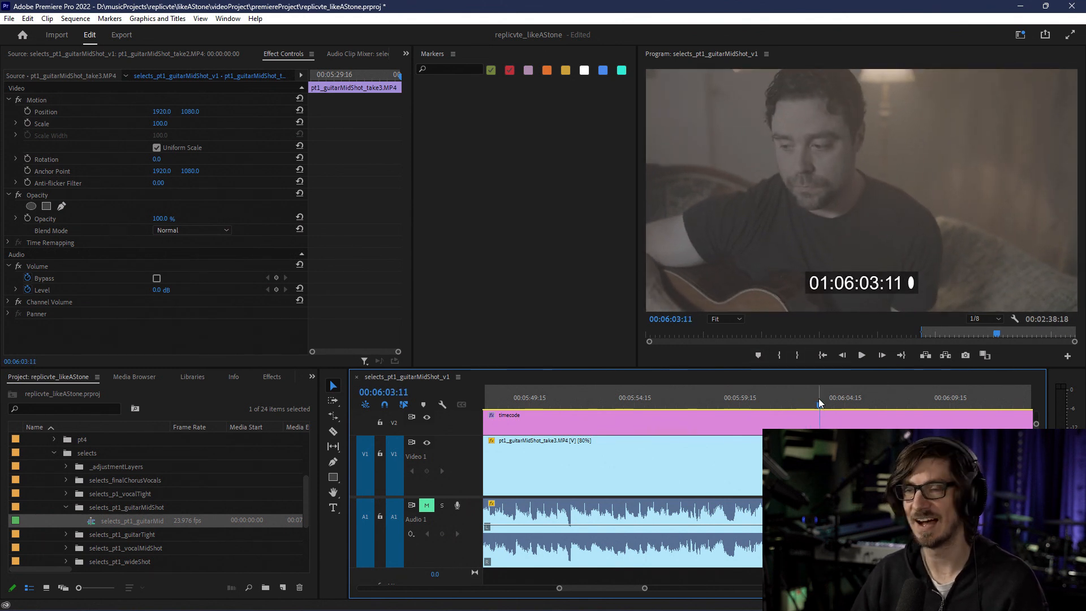
{"action": "key", "text": "space"}
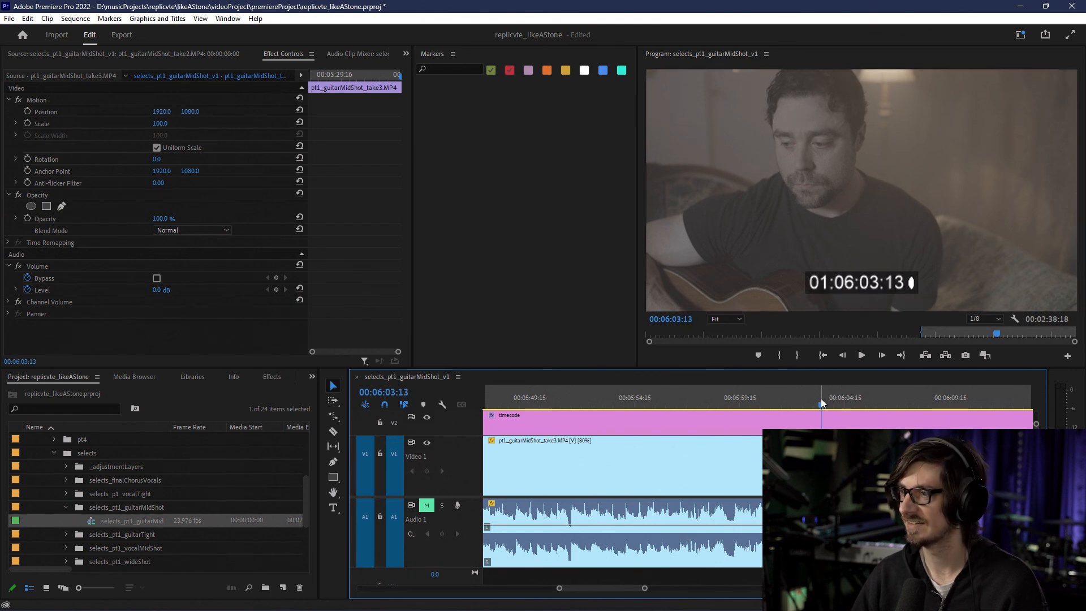
{"action": "key", "text": "Left"}
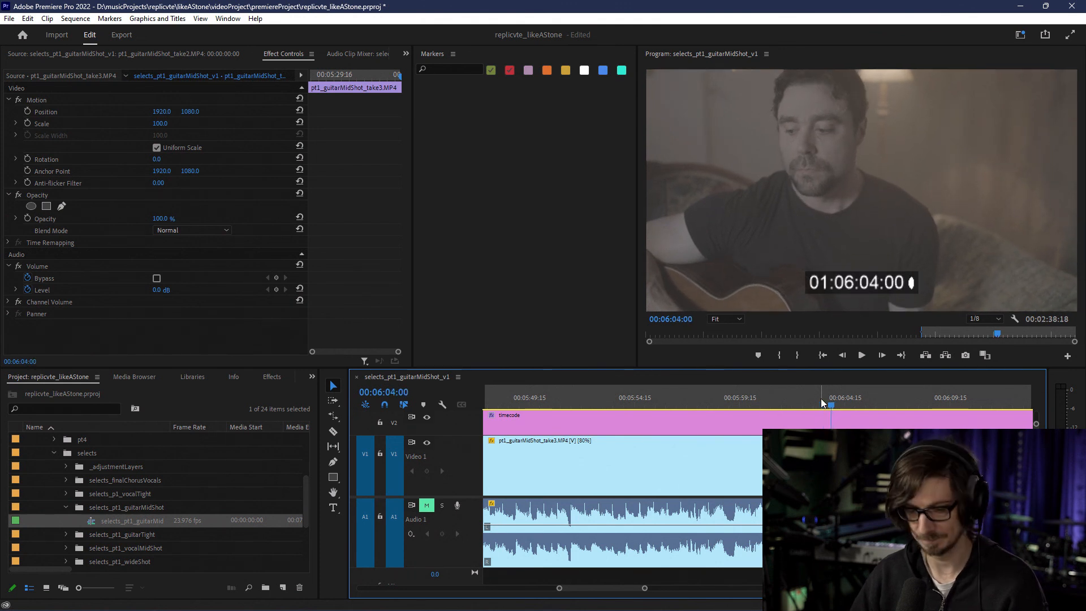
{"action": "key", "text": "c"}
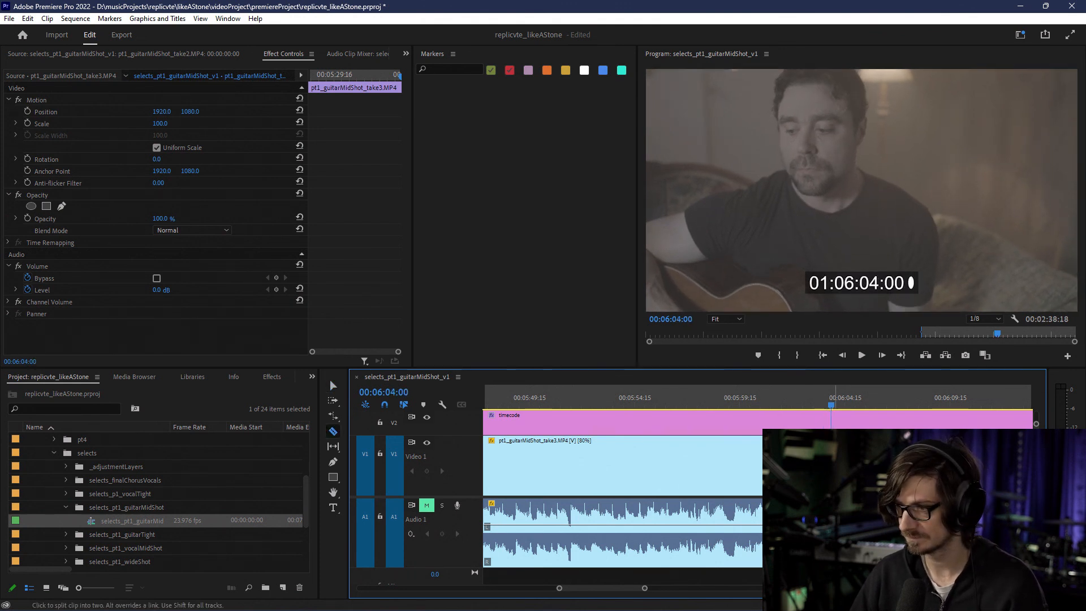
{"action": "left_click", "coordinate": [832, 463]}
Step: Find the end of the good passage at 00:06:12:00 and razor the take 3 clip there
{"action": "left_click_drag", "start_coordinate": [833, 403], "coordinate": [1014, 403]}
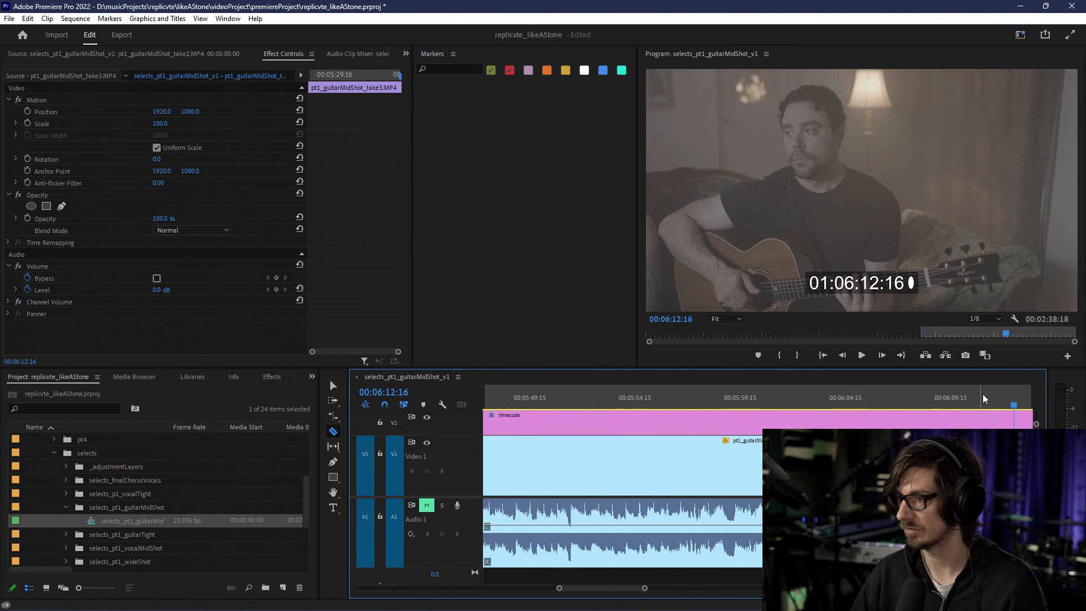
{"action": "key", "text": "Left"}
{"action": "key", "text": "Left"}
{"action": "key", "text": "Left"}
{"action": "key", "text": "Left"}
{"action": "key", "text": "Left"}
{"action": "key", "text": "Left"}
{"action": "key", "text": "Left"}
{"action": "key", "text": "Left"}
{"action": "key", "text": "Left"}
{"action": "key", "text": "Left"}
{"action": "key", "text": "Left"}
{"action": "key", "text": "Left"}
{"action": "key", "text": "Left"}
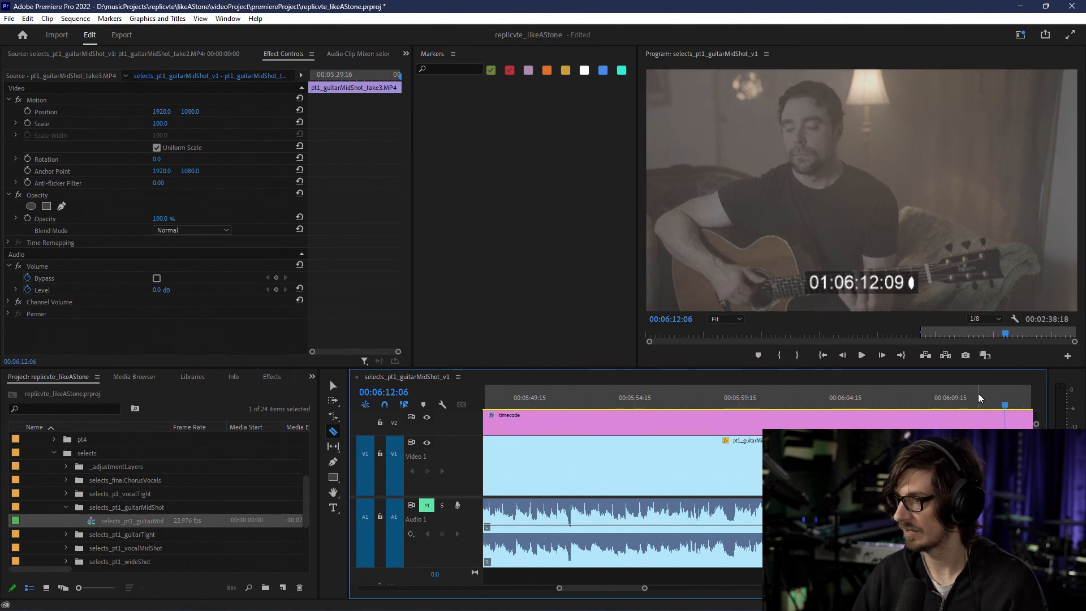
{"action": "key", "text": "Left"}
{"action": "key", "text": "Left"}
{"action": "key", "text": "Left"}
{"action": "key", "text": "Left"}
{"action": "key", "text": "Left"}
{"action": "key", "text": "Left"}
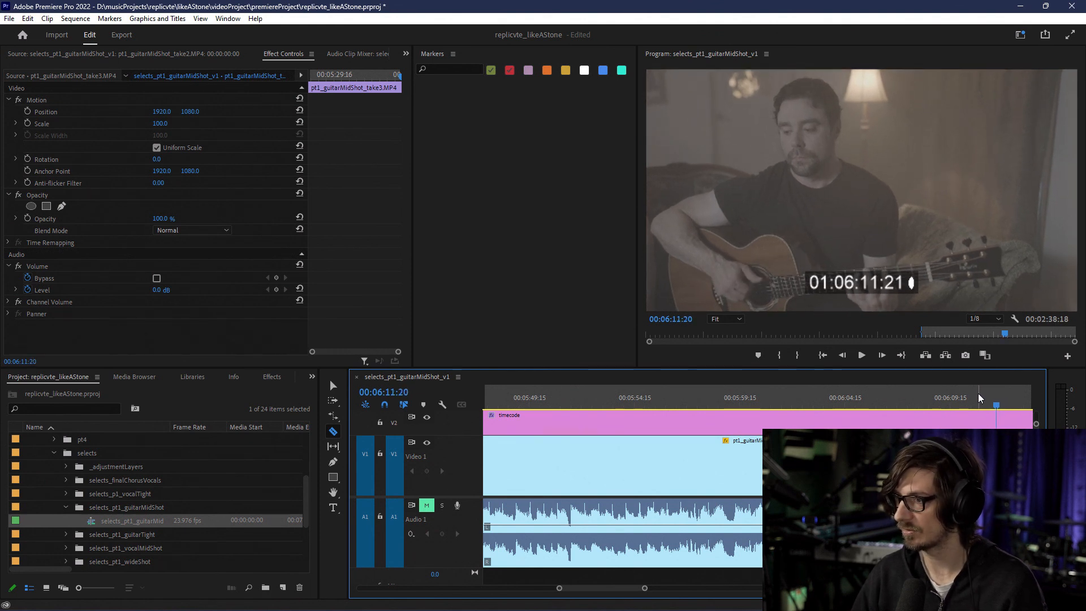
{"action": "key", "text": "Right"}
{"action": "key", "text": "Right"}
{"action": "key", "text": "Right"}
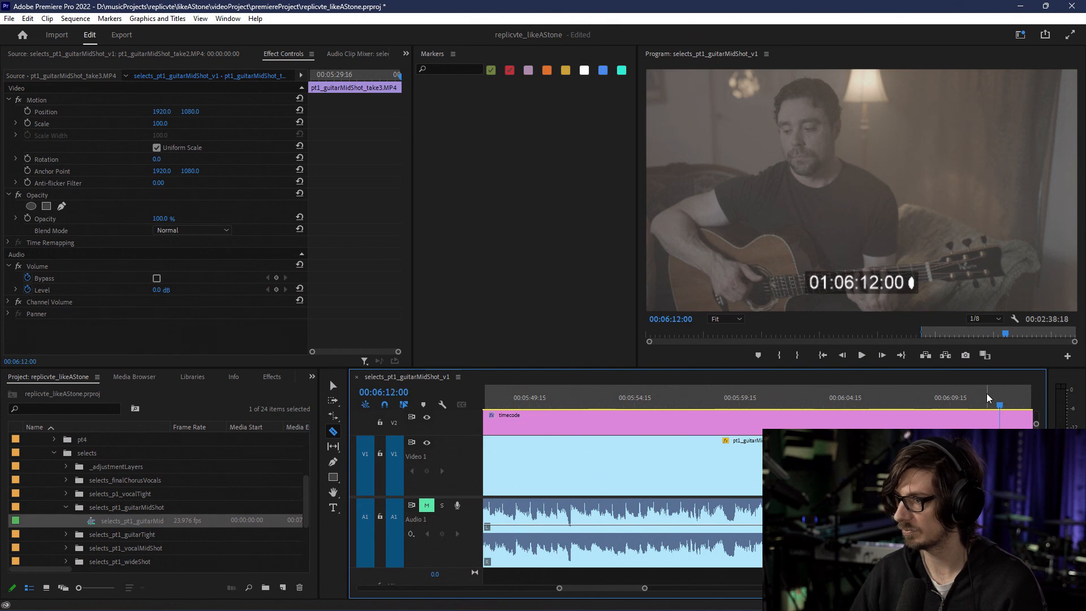
{"action": "left_click", "coordinate": [1000, 465]}
Step: Give the take 3 segment between 00:06:04:00 and 00:06:12:00 the Violet label color
{"action": "key", "text": "v"}
{"action": "right_click", "coordinate": [957, 465]}
{"action": "mouse_move", "coordinate": [956, 311]}
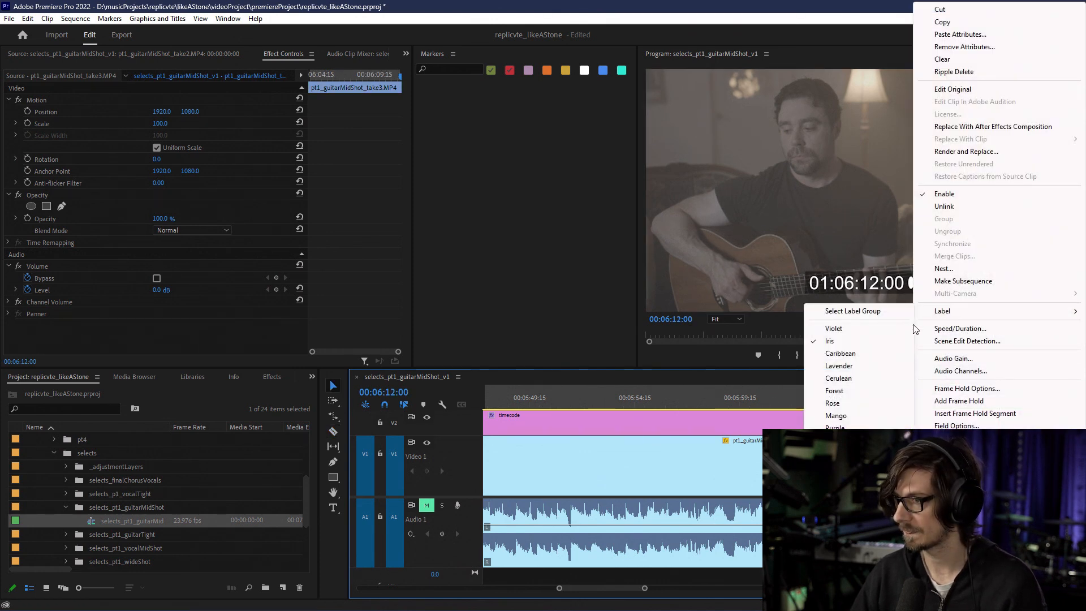
{"action": "left_click", "coordinate": [874, 333]}
Step: Step the playhead to 00:06:22:00 and razor the take 3 clip at that frame
{"action": "scroll", "coordinate": [711, 422], "scroll_direction": "down", "scroll_amount": 2}
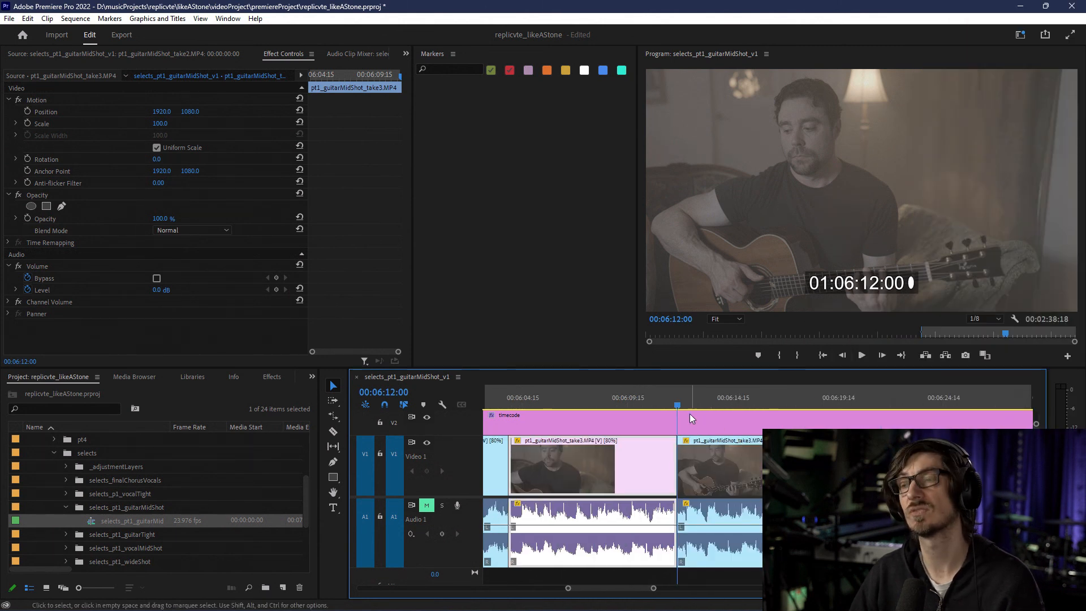
{"action": "left_click", "coordinate": [904, 398]}
{"action": "scroll", "coordinate": [900, 401], "scroll_direction": "down", "scroll_amount": 3}
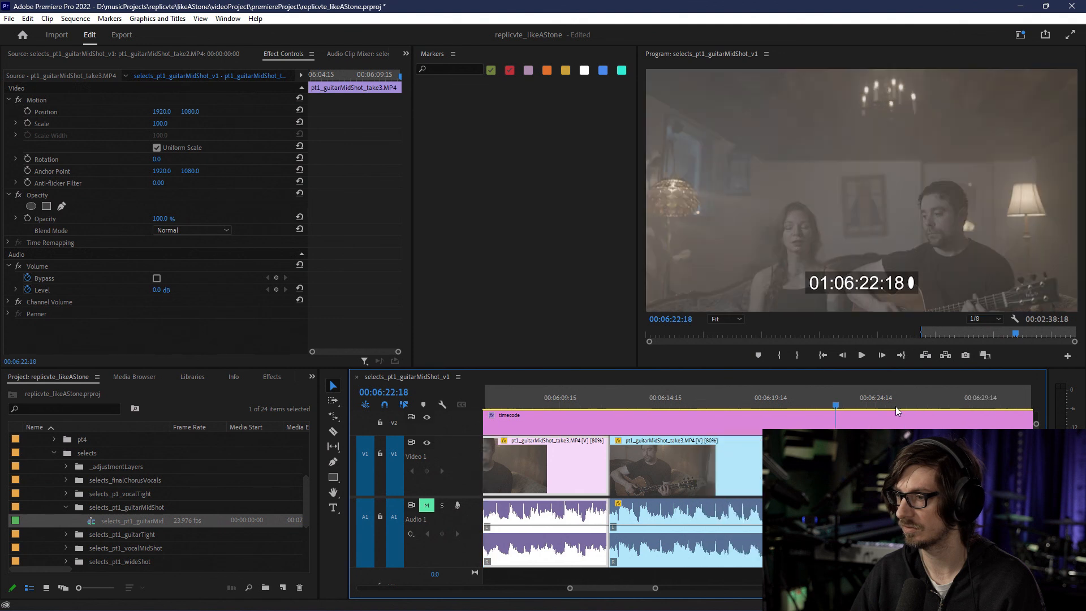
{"action": "key", "text": "Left"}
{"action": "key", "text": "Left"}
{"action": "key", "text": "Left"}
{"action": "key", "text": "Left"}
{"action": "key", "text": "Left"}
{"action": "key", "text": "Left"}
{"action": "key", "text": "Left"}
{"action": "key", "text": "Left"}
{"action": "key", "text": "Left"}
{"action": "key", "text": "Left"}
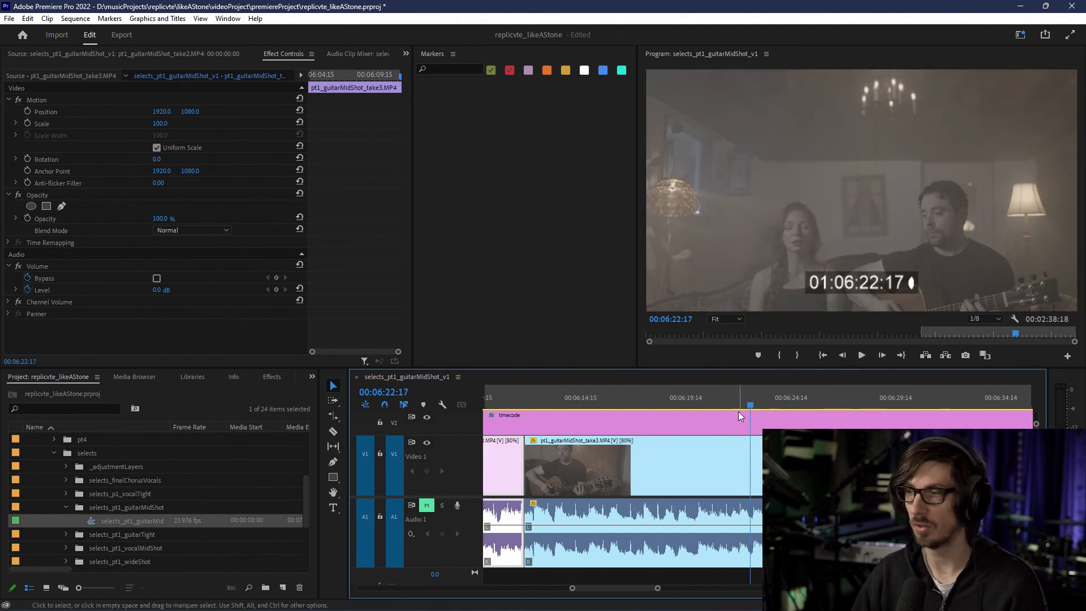
{"action": "key", "text": "Left"}
{"action": "key", "text": "Left"}
{"action": "key", "text": "Left"}
{"action": "key", "text": "Left"}
{"action": "key", "text": "Left"}
{"action": "key", "text": "Left"}
{"action": "key", "text": "Left"}
{"action": "key", "text": "Left"}
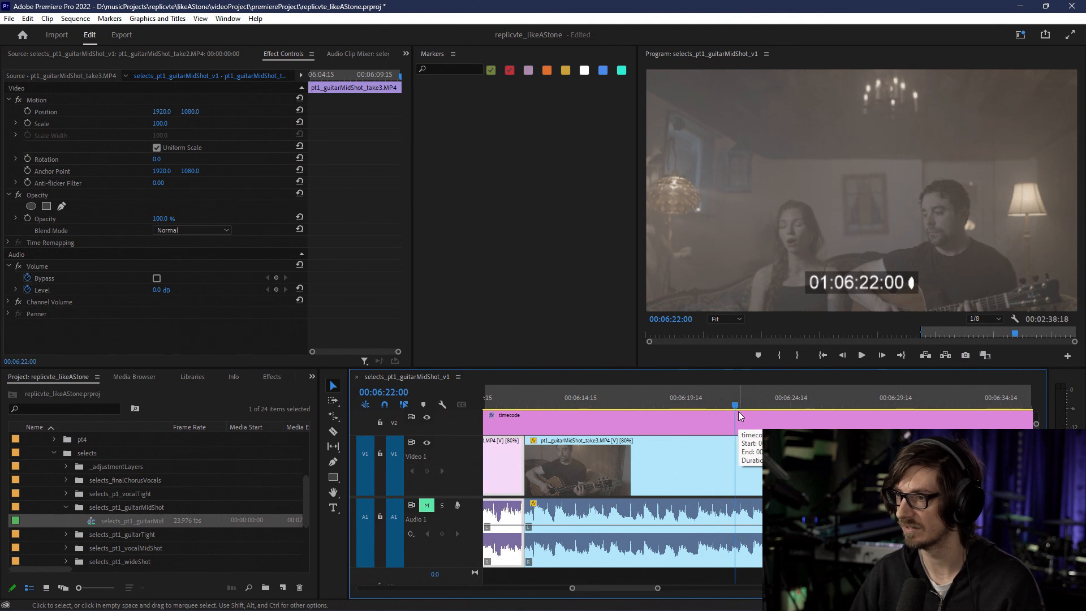
{"action": "key", "text": "c"}
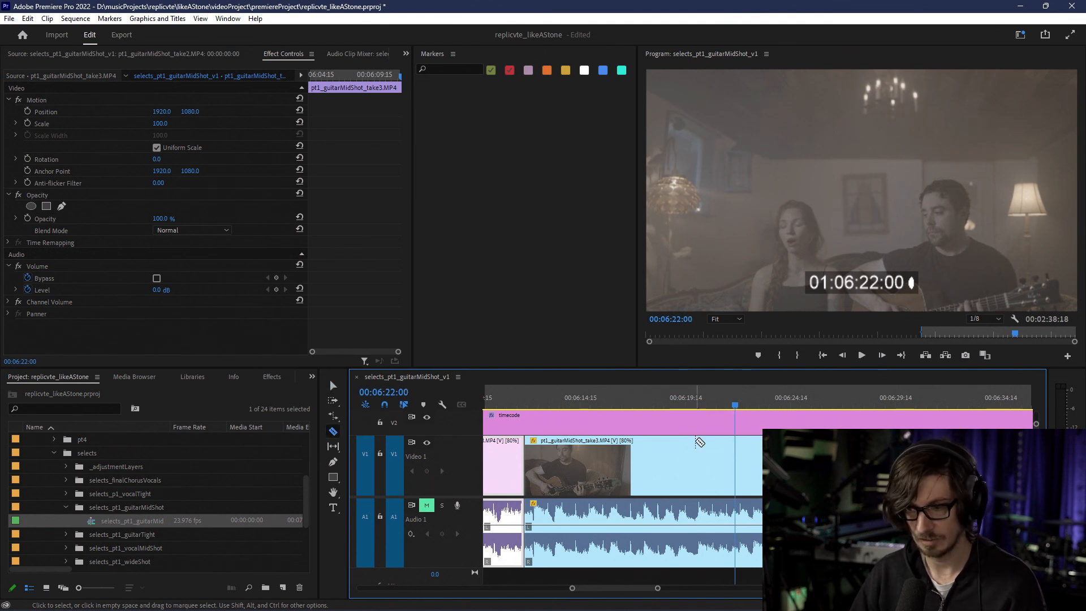
{"action": "left_click", "coordinate": [740, 458]}
Step: Scrub through the following shot, then set the playhead at 00:06:24:00 and razor the take 3 clip there
{"action": "left_click_drag", "start_coordinate": [734, 408], "coordinate": [818, 408]}
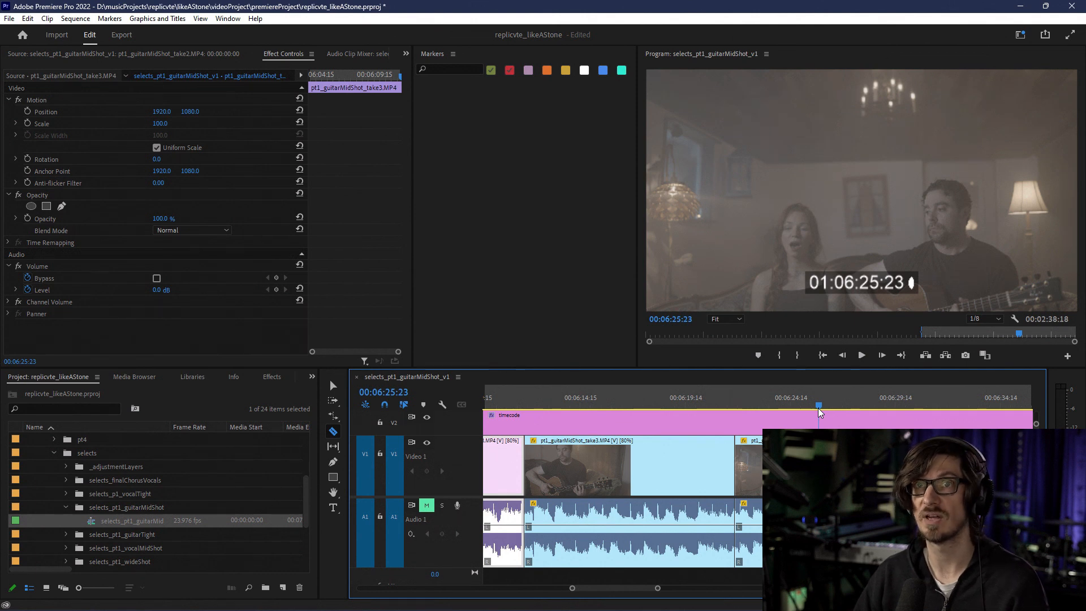
{"action": "left_click_drag", "start_coordinate": [818, 408], "coordinate": [769, 407]}
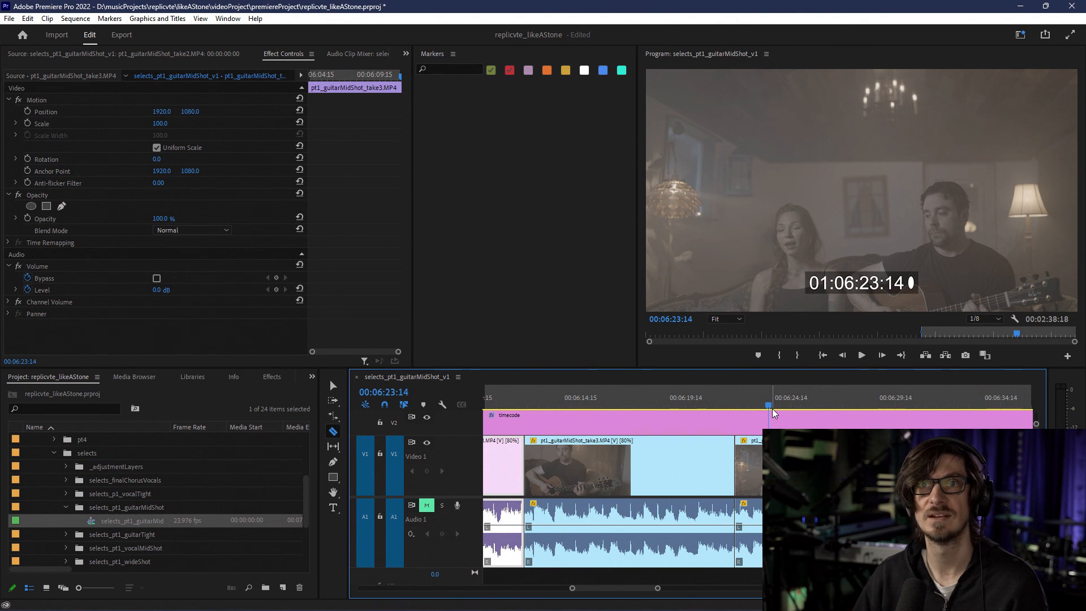
{"action": "key", "text": "Right"}
{"action": "key", "text": "Right"}
{"action": "key", "text": "Right"}
{"action": "key", "text": "Right"}
{"action": "key", "text": "Right"}
{"action": "key", "text": "Right"}
{"action": "key", "text": "Right"}
{"action": "key", "text": "Right"}
{"action": "key", "text": "Right"}
{"action": "key", "text": "Right"}
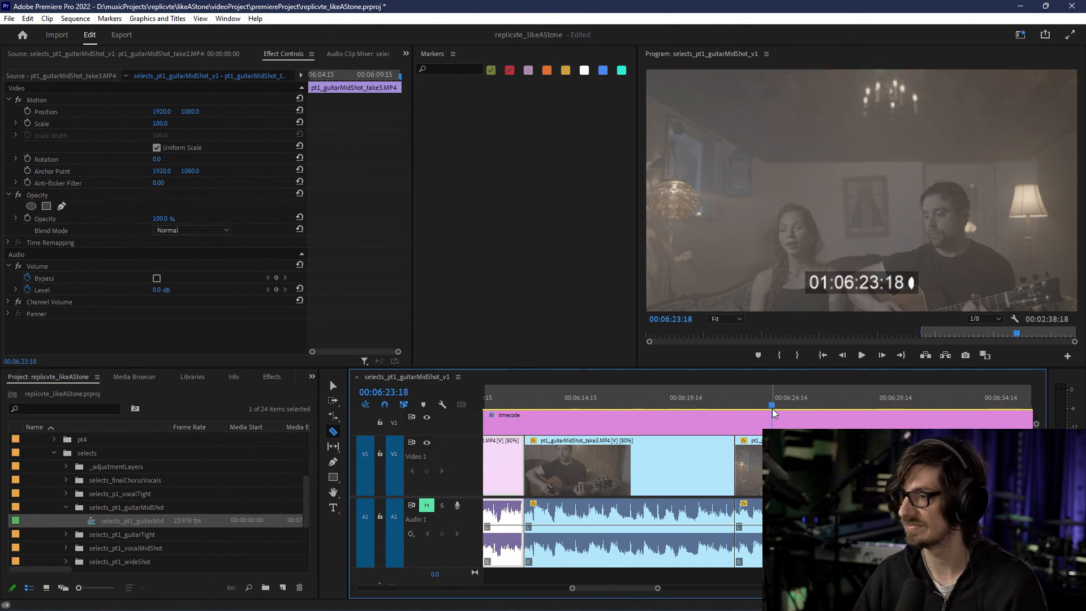
{"action": "key", "text": "Right"}
{"action": "key", "text": "Left"}
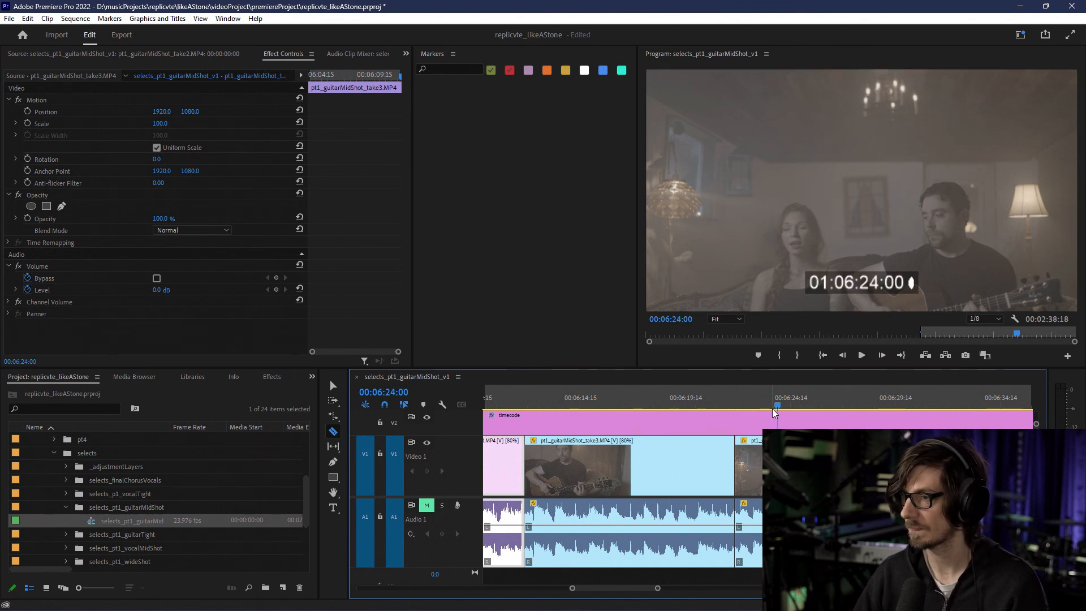
Step: Give the short take 3 segment between 00:06:22:00 and 00:06:24:00 the Violet label color
{"action": "left_click", "coordinate": [333, 385]}
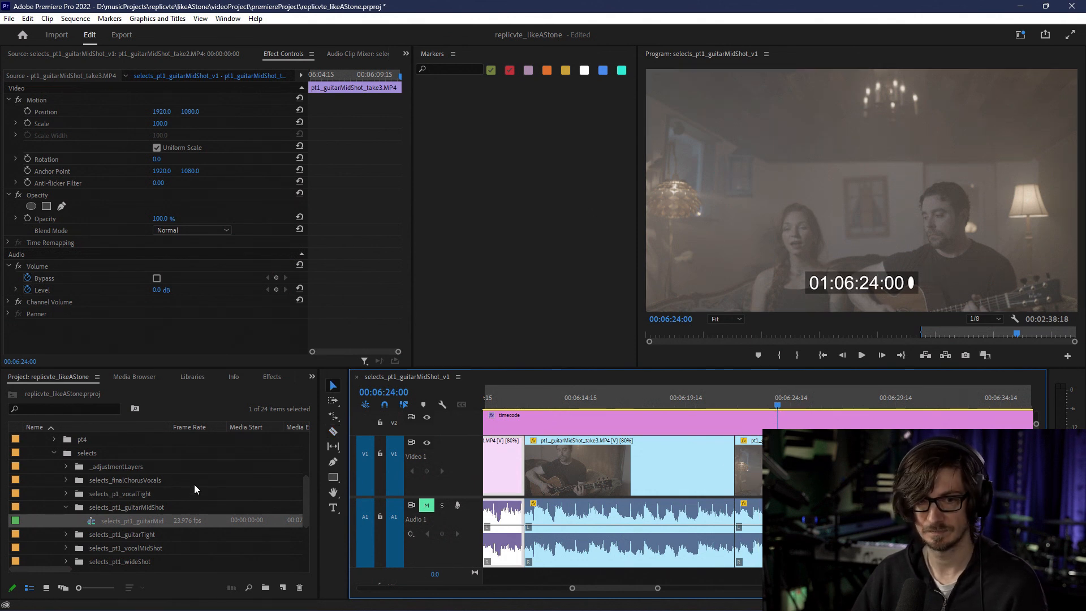
{"action": "right_click", "coordinate": [761, 467]}
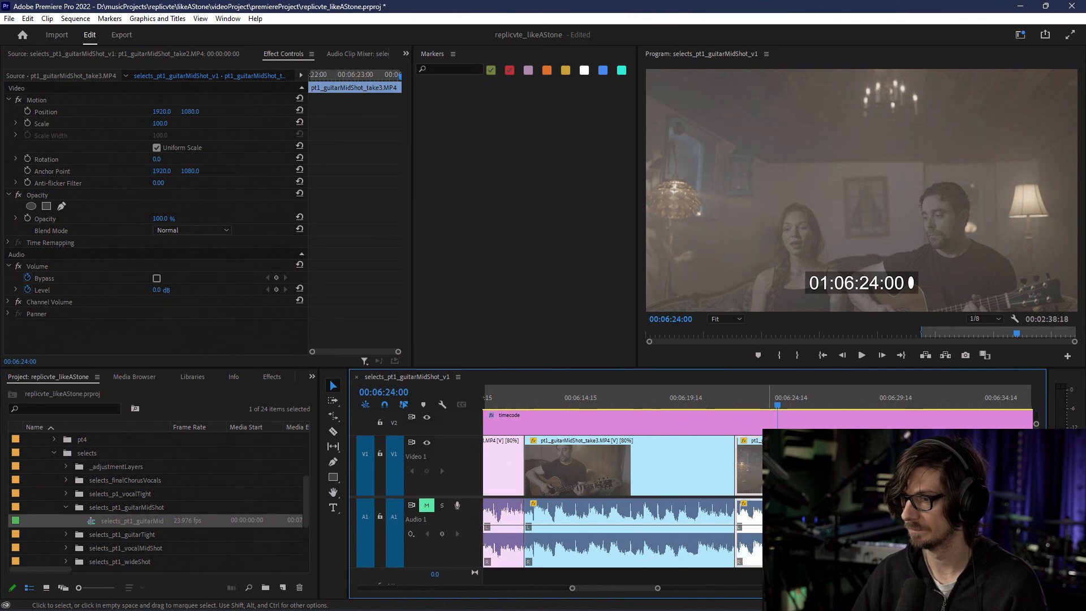
{"action": "mouse_move", "coordinate": [804, 312]}
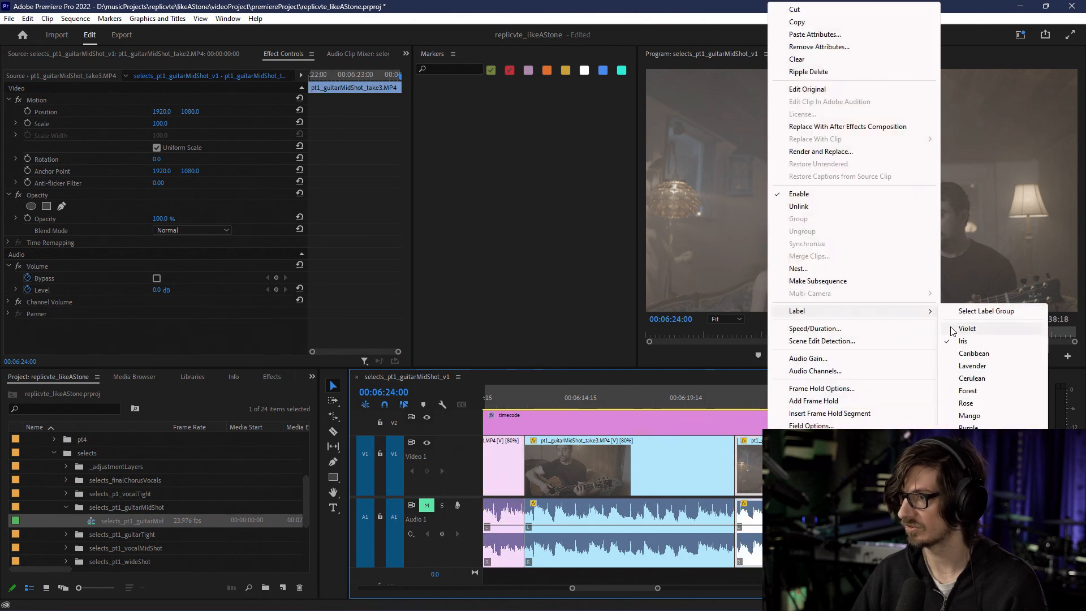
{"action": "left_click", "coordinate": [962, 329]}
Step: Scrub onward through take 3 to 00:07:10:00 and razor the clip at that frame
{"action": "scroll", "coordinate": [755, 457], "scroll_direction": "down", "scroll_amount": 2}
{"action": "left_click_drag", "start_coordinate": [745, 395], "coordinate": [935, 396]}
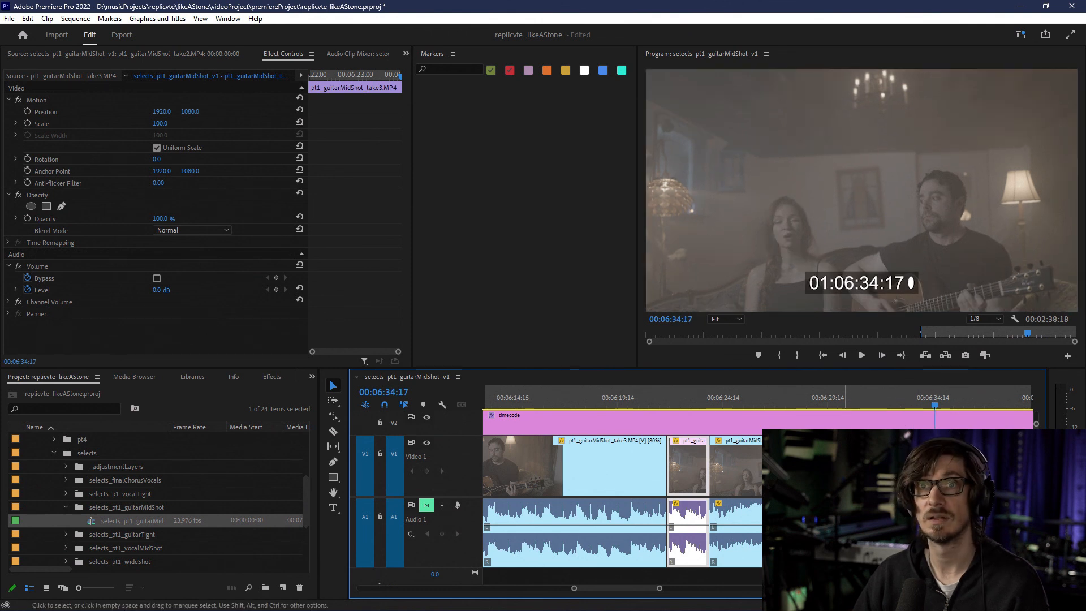
{"action": "scroll", "coordinate": [622, 493], "scroll_direction": "down", "scroll_amount": 5}
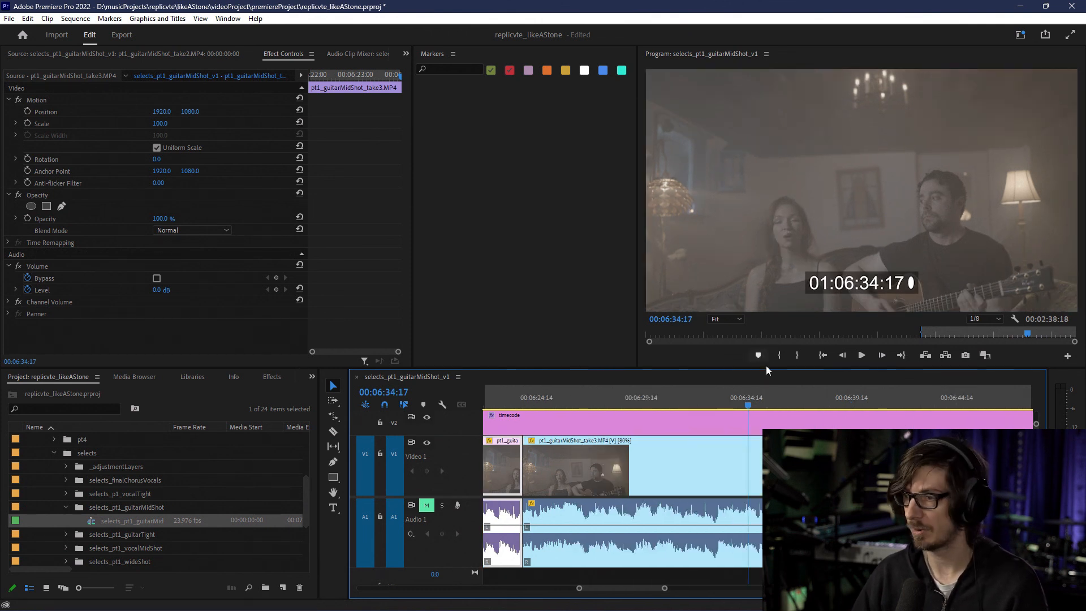
{"action": "left_click_drag", "start_coordinate": [748, 406], "coordinate": [972, 413]}
{"action": "scroll", "coordinate": [962, 464], "scroll_direction": "down", "scroll_amount": 8}
{"action": "scroll", "coordinate": [849, 464], "scroll_direction": "down", "scroll_amount": 4}
{"action": "left_click_drag", "start_coordinate": [761, 398], "coordinate": [983, 400]}
{"action": "scroll", "coordinate": [849, 406], "scroll_direction": "down", "scroll_amount": 8}
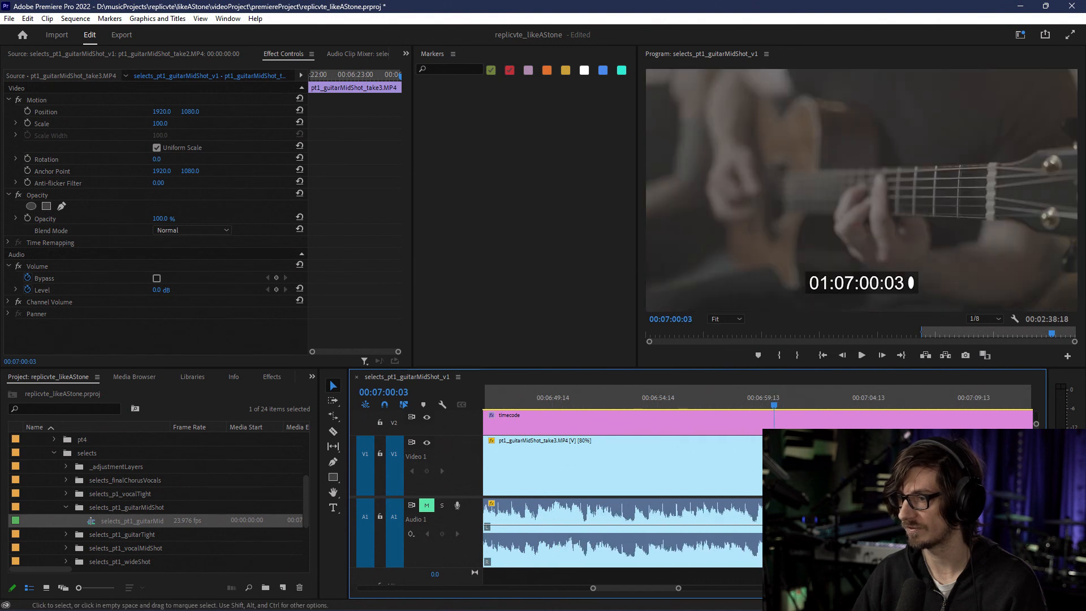
{"action": "left_click_drag", "start_coordinate": [855, 395], "coordinate": [985, 399]}
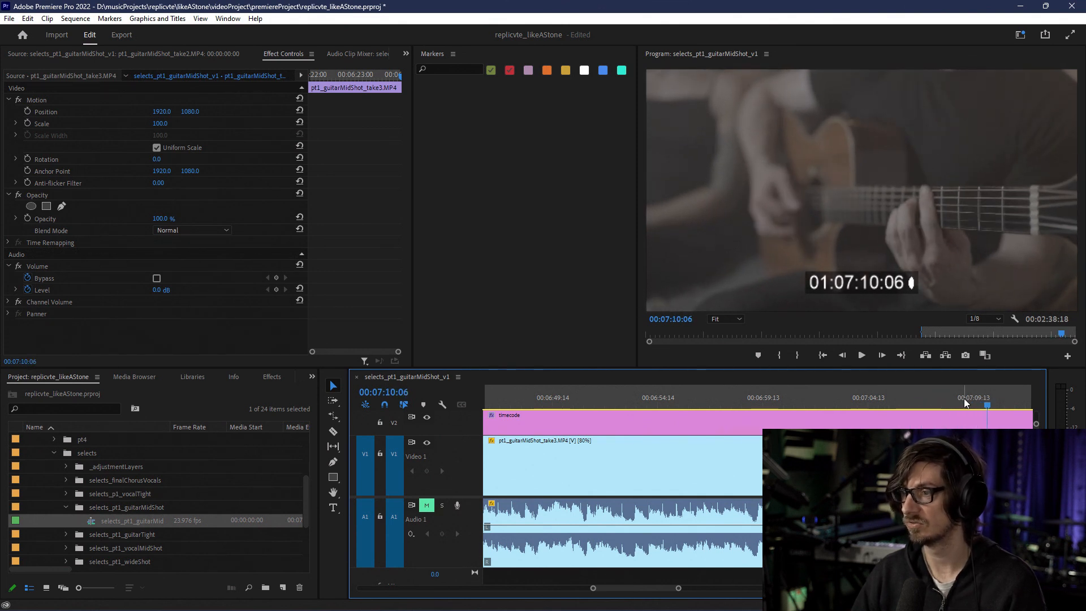
{"action": "key", "text": "Left"}
{"action": "key", "text": "Left"}
{"action": "key", "text": "Left"}
{"action": "key", "text": "Right"}
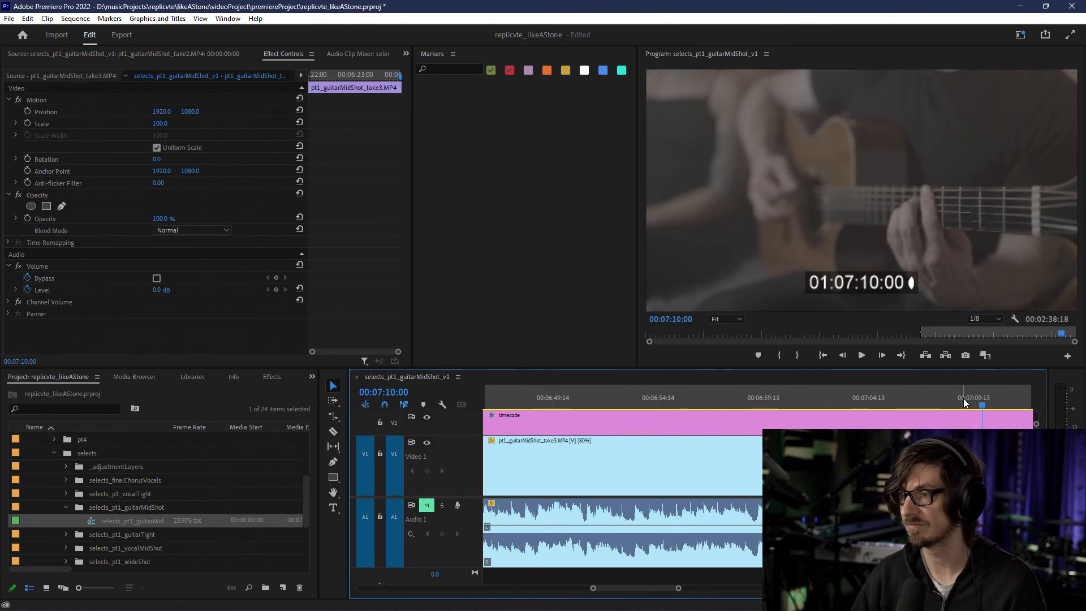
{"action": "key", "text": "c"}
{"action": "left_click", "coordinate": [983, 467]}
Step: Move the playhead to 00:07:19:00 and razor the take 3 clip there
{"action": "scroll", "coordinate": [983, 467], "scroll_direction": "down", "scroll_amount": 10}
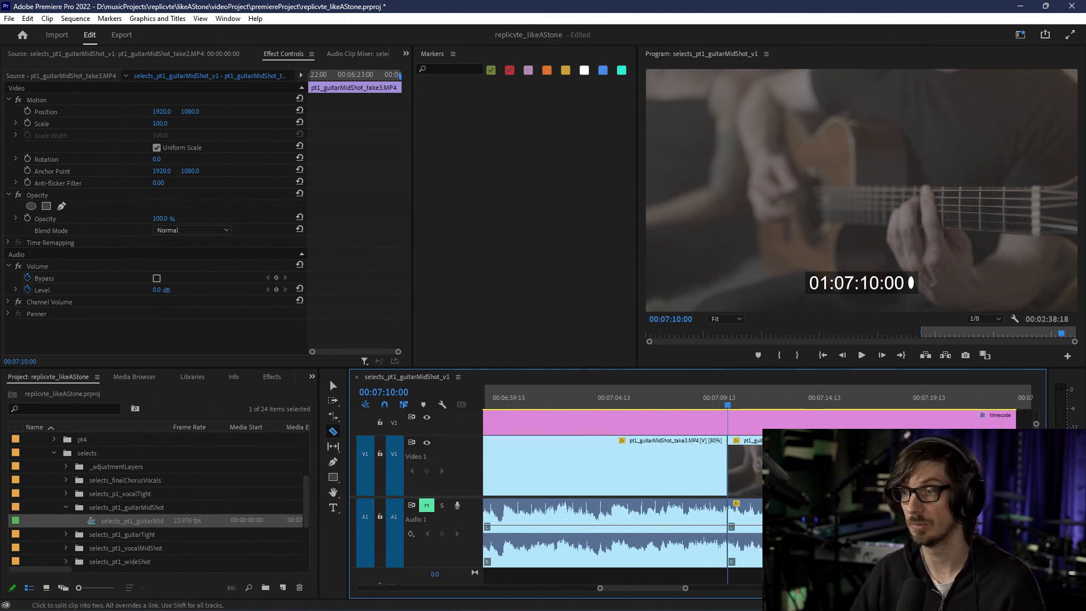
{"action": "left_click_drag", "start_coordinate": [758, 398], "coordinate": [834, 398]}
{"action": "key", "text": "Left"}
{"action": "key", "text": "Left"}
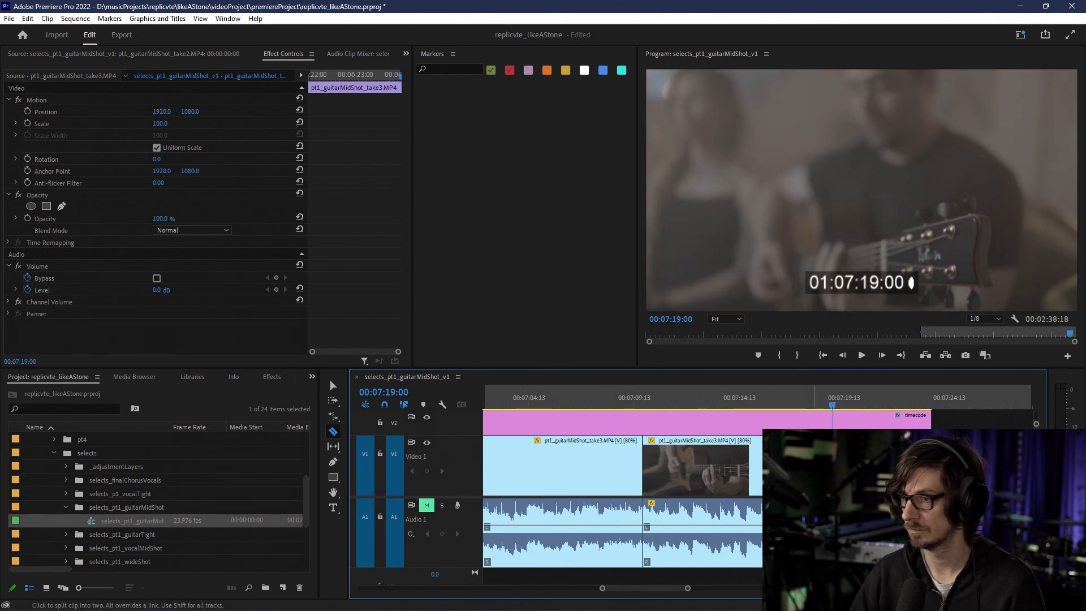
{"action": "left_click", "coordinate": [832, 464]}
Step: Give the take 3 segment between 00:07:10:00 and 00:07:19:00 the Violet label color
{"action": "key", "text": "v"}
{"action": "right_click", "coordinate": [724, 474]}
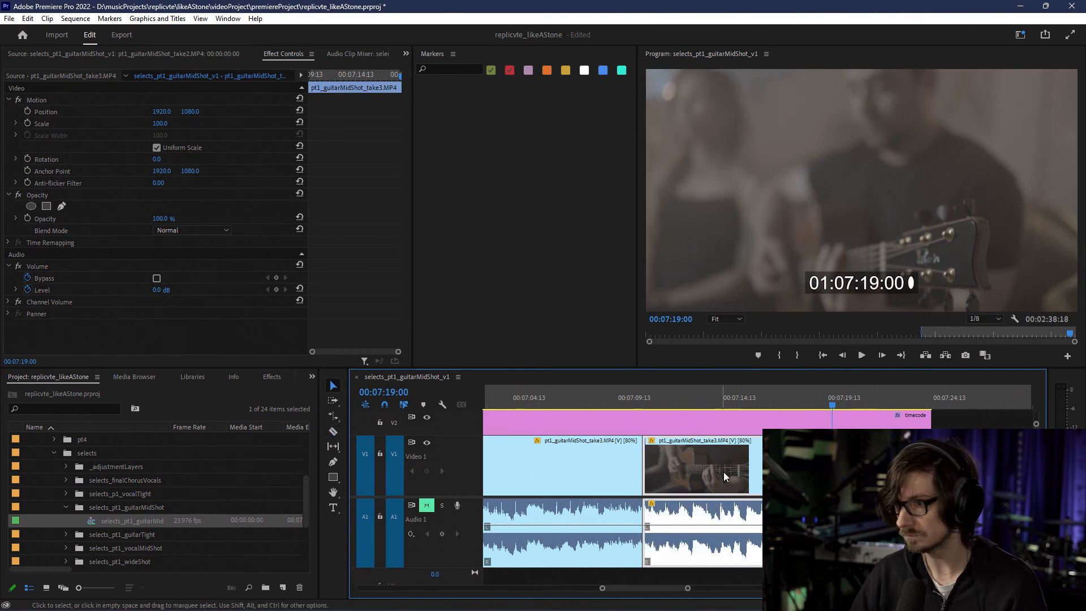
{"action": "mouse_move", "coordinate": [771, 312]}
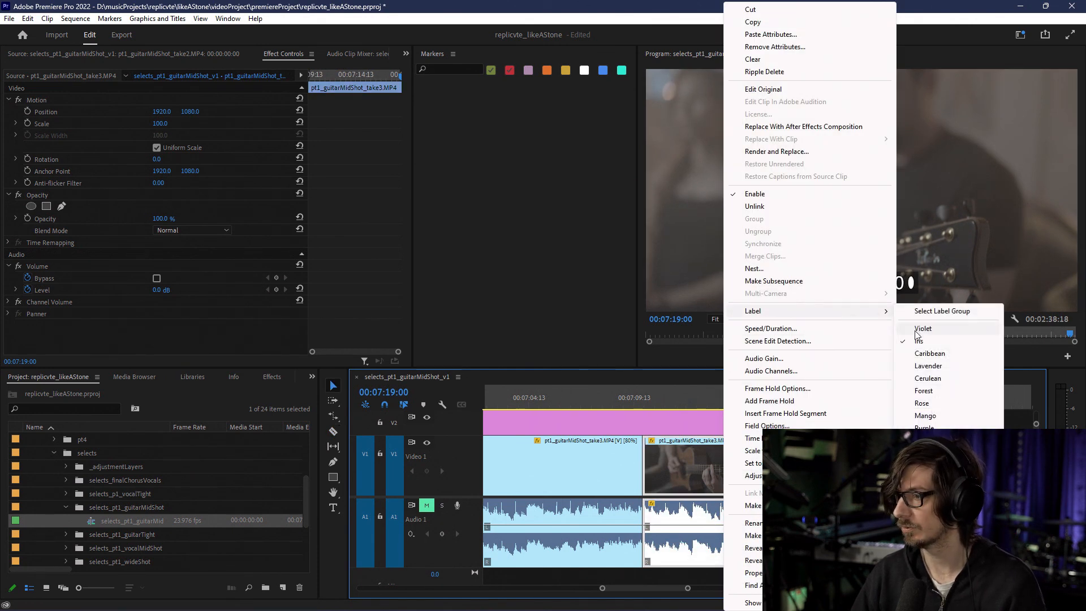
{"action": "left_click", "coordinate": [945, 329]}
Step: Review the color-labeled segments of both takes along the sequence, including the short violet segment around 00:06:23:07
{"action": "scroll", "coordinate": [609, 497], "scroll_direction": "down", "scroll_amount": 2}
{"action": "left_click_drag", "start_coordinate": [632, 589], "coordinate": [606, 574]}
{"action": "left_click", "coordinate": [691, 465]}
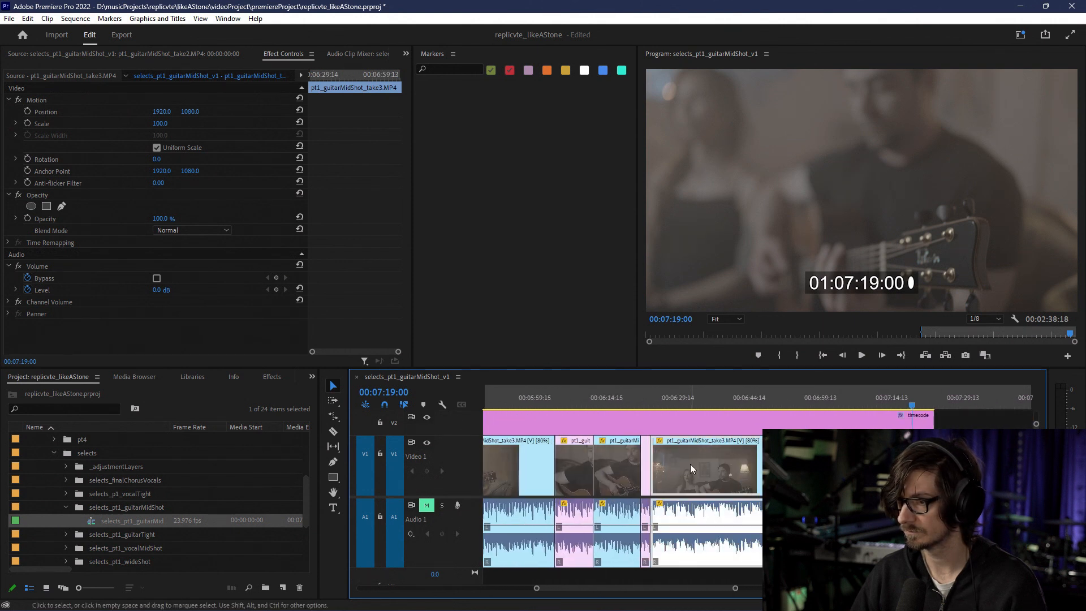
{"action": "left_click", "coordinate": [641, 396]}
{"action": "left_click_drag", "start_coordinate": [641, 396], "coordinate": [647, 399]}
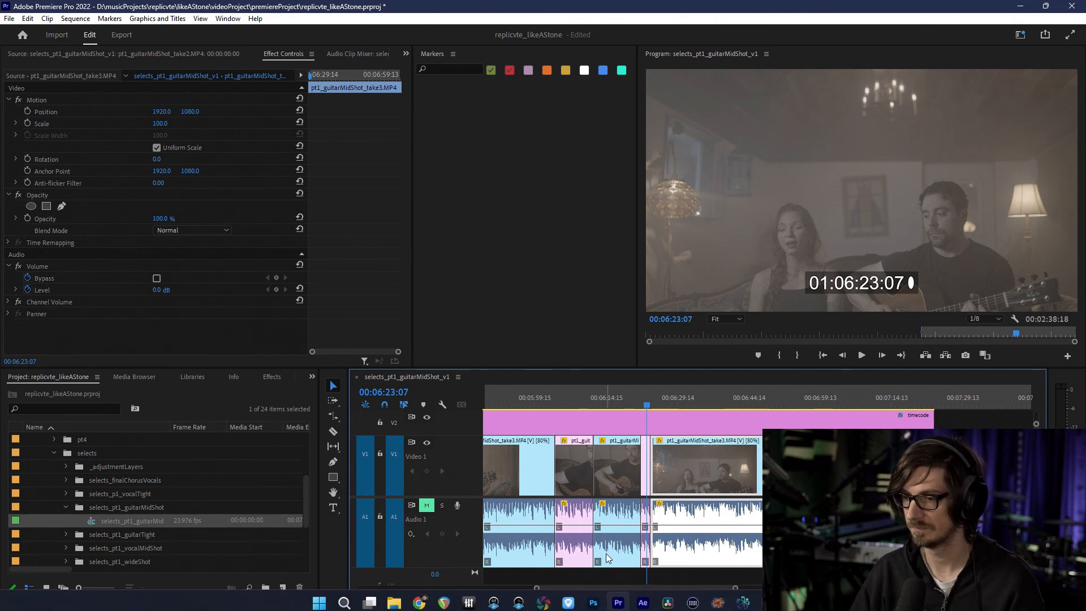
{"action": "left_click_drag", "start_coordinate": [600, 589], "coordinate": [453, 577]}
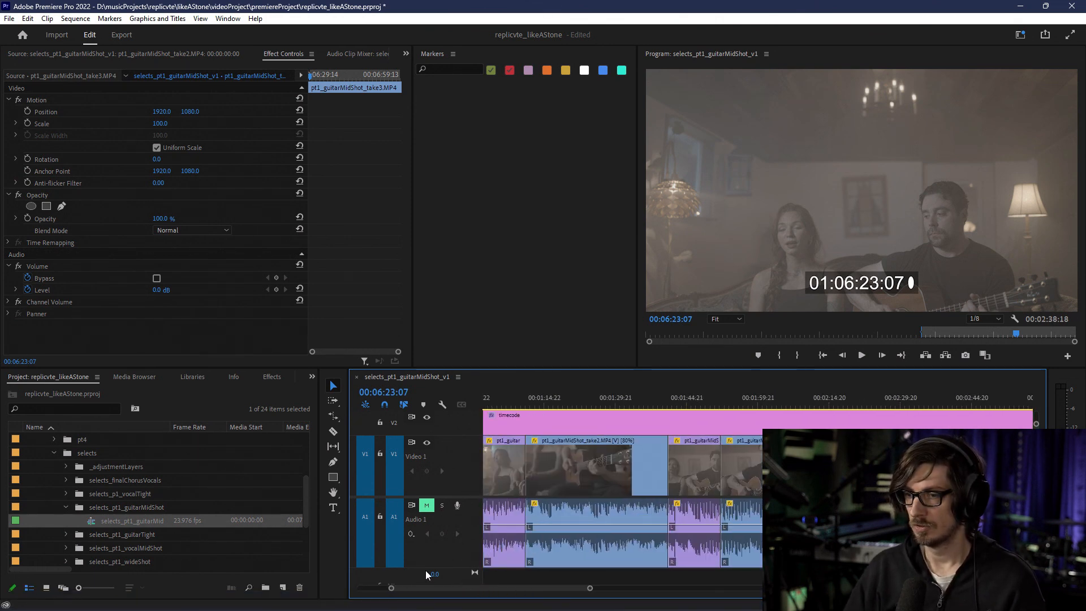
{"action": "scroll", "coordinate": [649, 513], "scroll_direction": "down", "scroll_amount": 5}
{"action": "scroll", "coordinate": [649, 512], "scroll_direction": "down", "scroll_amount": 2}
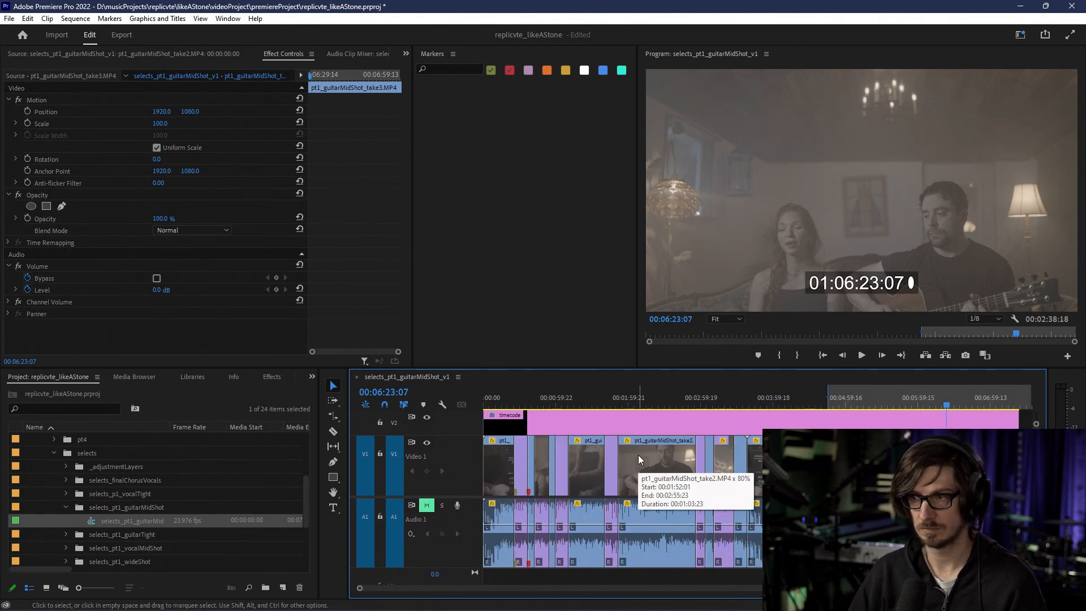
Step: Inspect the Timecode effect settings of the timecode clip on V2 with the playhead at the sequence start
{"action": "left_click", "coordinate": [521, 423]}
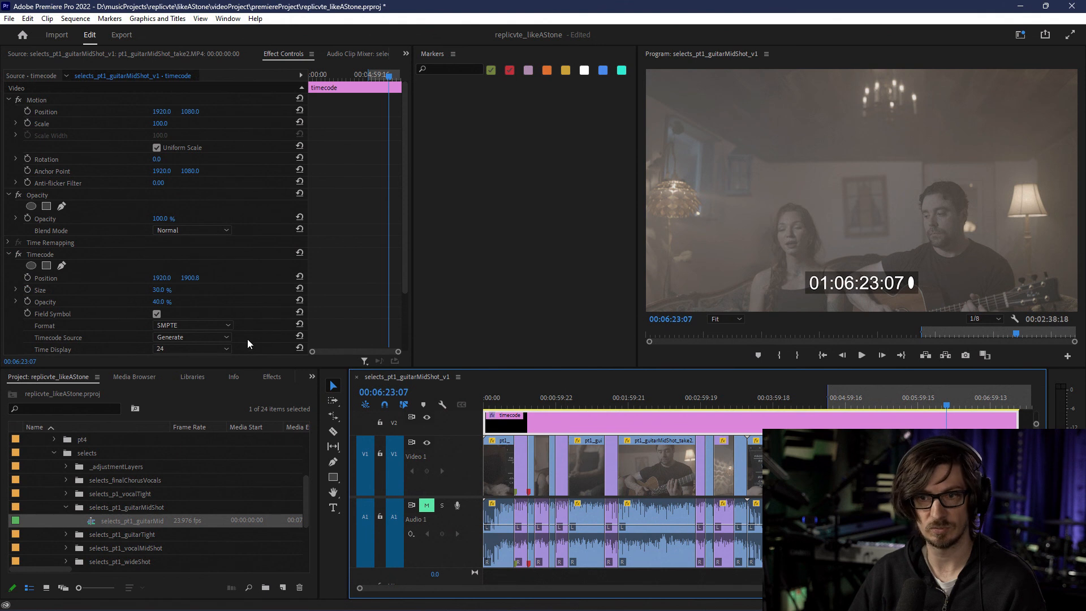
{"action": "scroll", "coordinate": [276, 303], "scroll_direction": "down", "scroll_amount": 4}
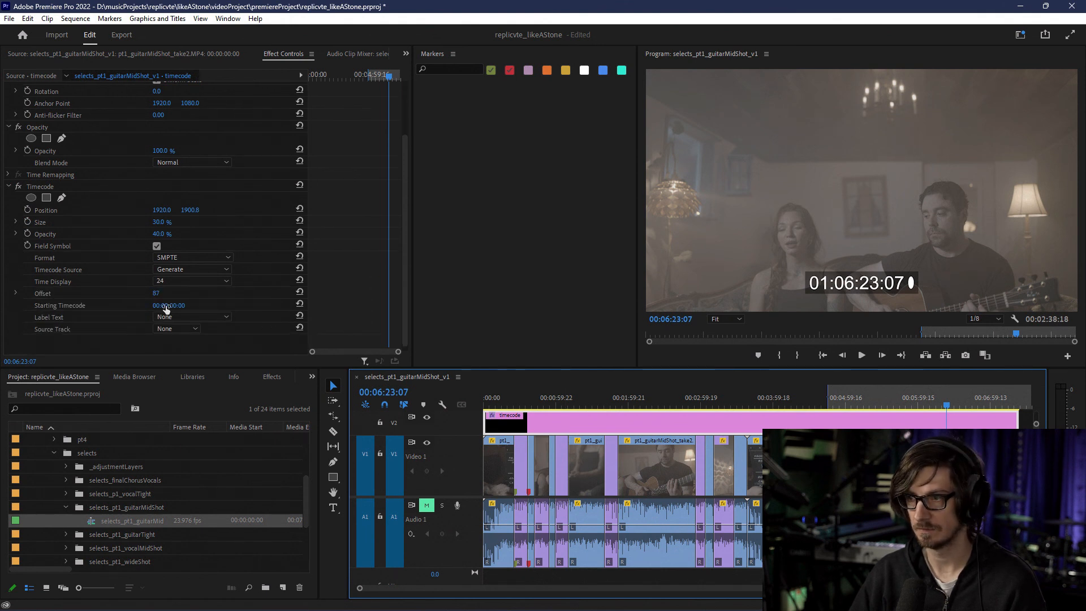
{"action": "left_click_drag", "start_coordinate": [501, 396], "coordinate": [449, 393]}
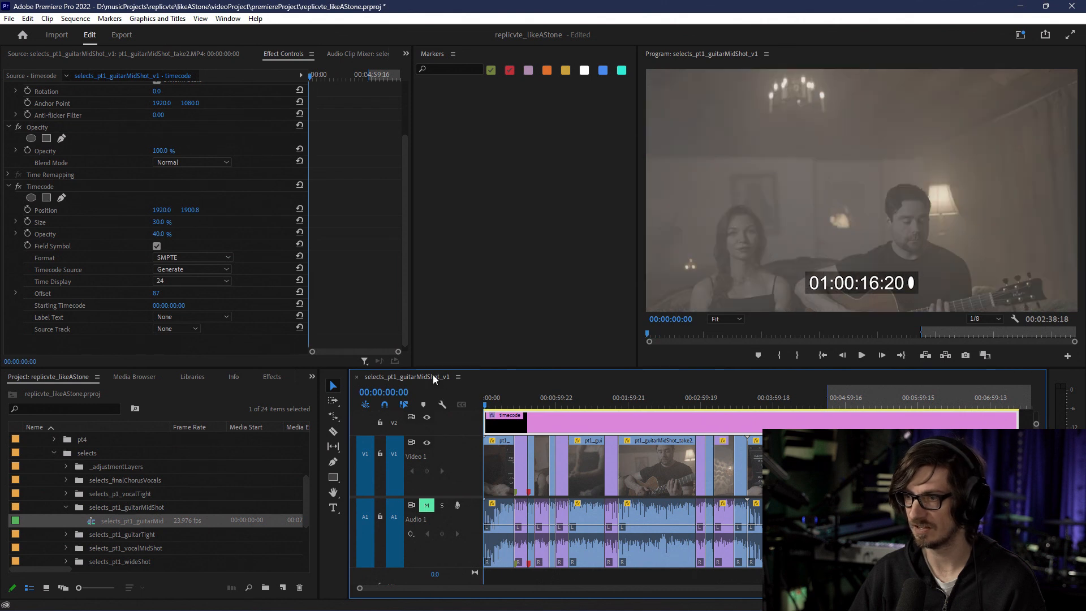
{"action": "mouse_move", "coordinate": [166, 305]}
{"action": "left_mouse_down"}
{"action": "mouse_move", "coordinate": [186, 306]}
{"action": "mouse_move", "coordinate": [172, 307]}
{"action": "left_mouse_up"}
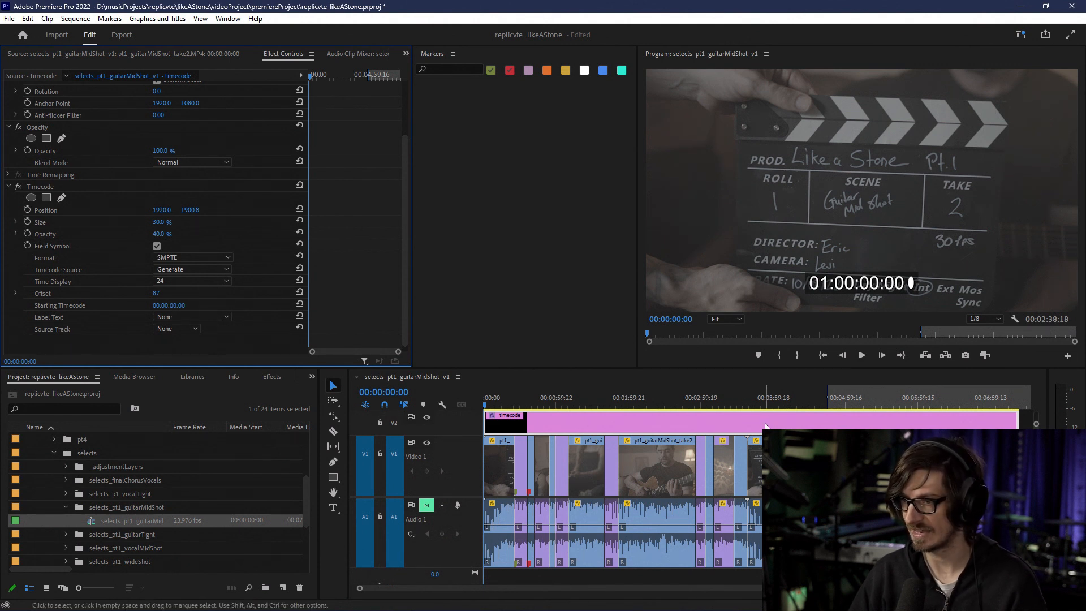
Step: Place the playhead on the cut where take 3 begins, at 00:03:38:15
{"action": "left_click", "coordinate": [745, 397]}
{"action": "key", "text": "="}
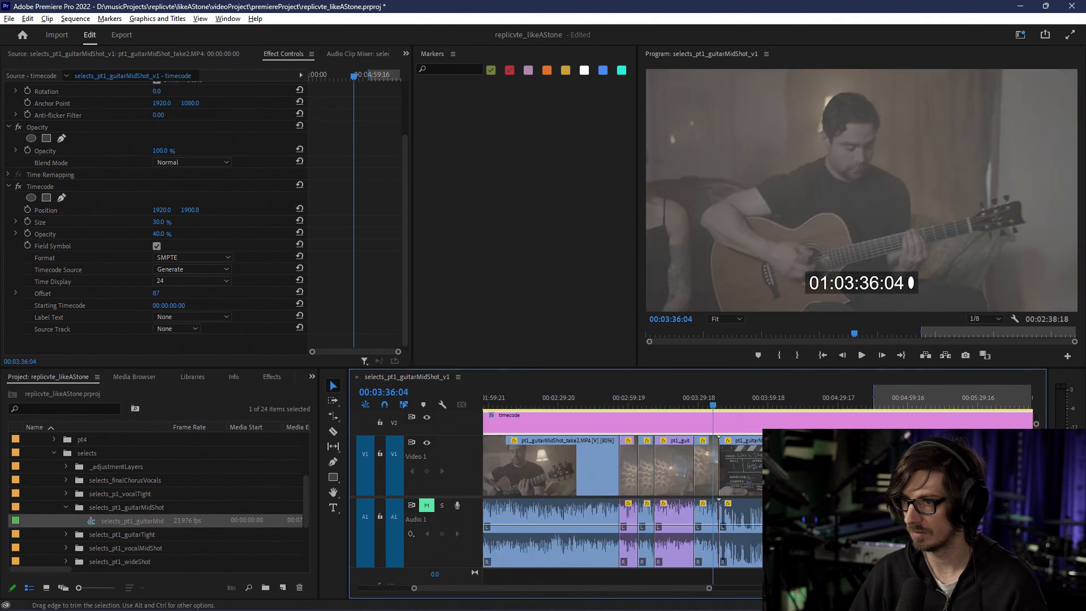
{"action": "scroll", "coordinate": [787, 487], "scroll_direction": "up", "scroll_amount": 3}
{"action": "scroll", "coordinate": [787, 488], "scroll_direction": "down", "scroll_amount": 4}
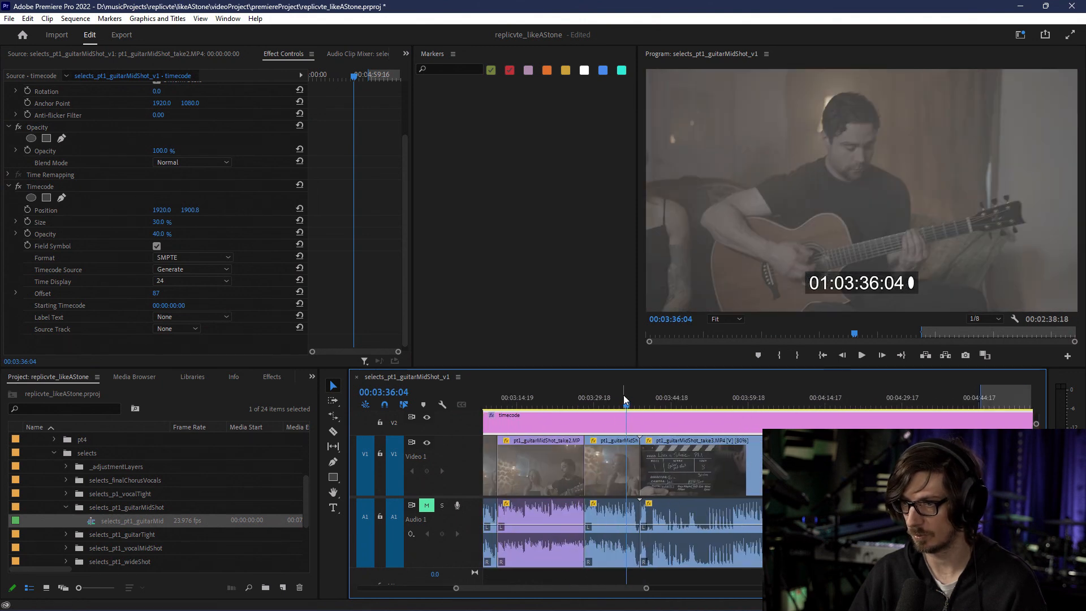
{"action": "left_click_drag", "start_coordinate": [622, 405], "coordinate": [640, 406]}
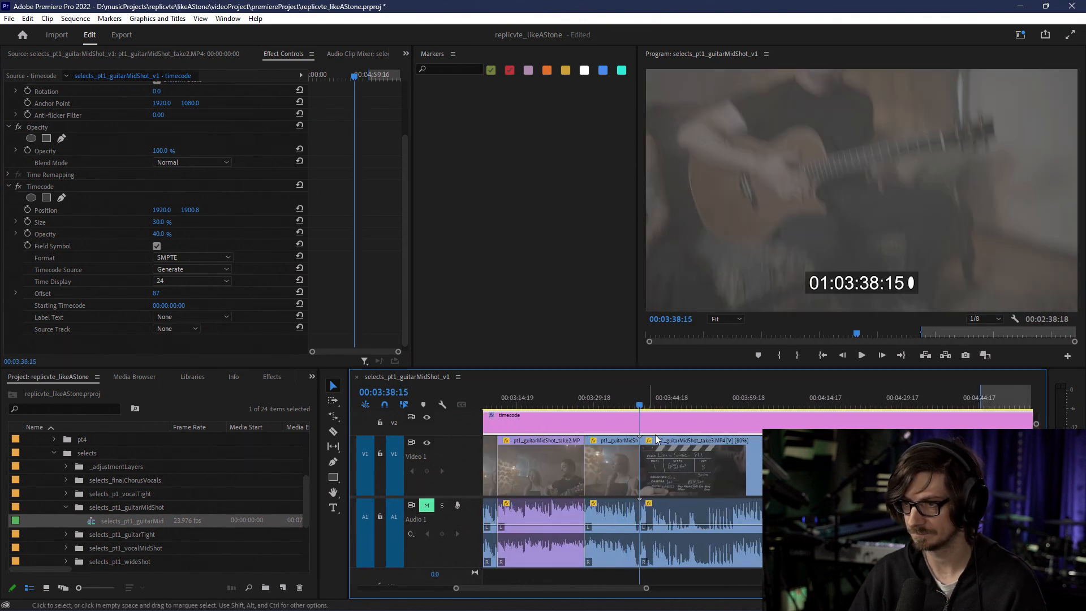
Step: Select all take 3 clips on V1, from the slate clip through the last clip of the sequence
{"action": "left_click", "coordinate": [674, 481]}
{"action": "scroll", "coordinate": [681, 480], "scroll_direction": "down", "scroll_amount": 5}
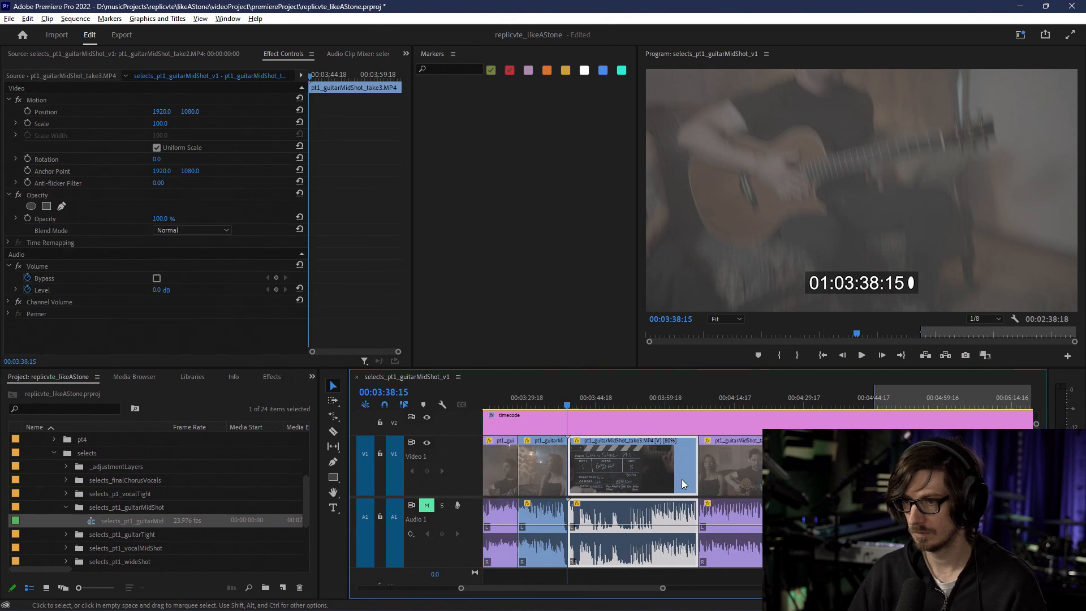
{"action": "scroll", "coordinate": [681, 480], "scroll_direction": "down", "scroll_amount": 3}
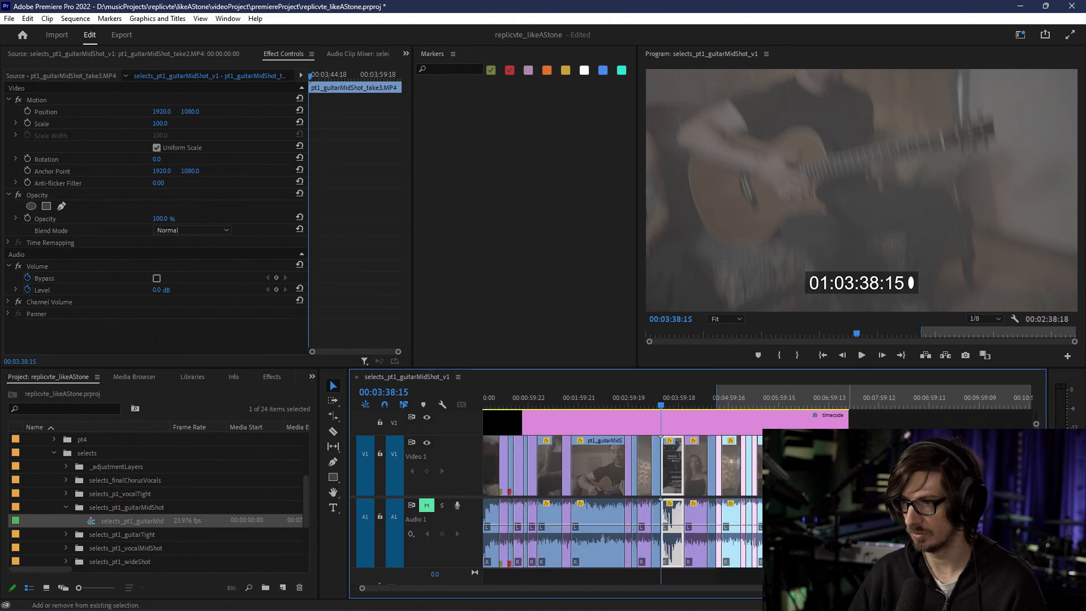
{"action": "left_click", "coordinate": [806, 476], "text": "shift"}
{"action": "left_click_drag", "start_coordinate": [859, 461], "coordinate": [666, 541]}
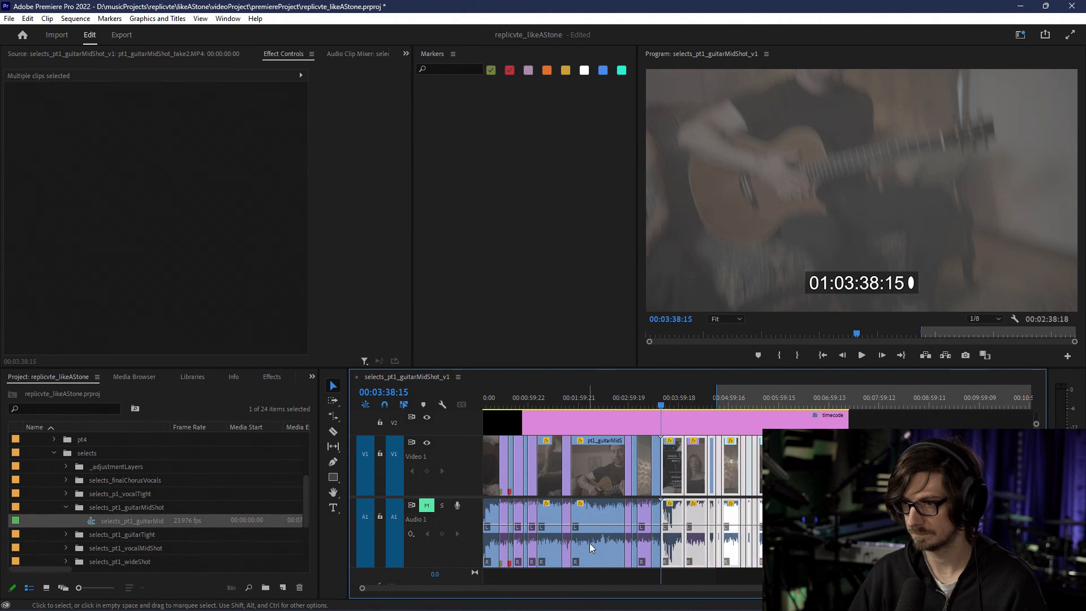
Step: Move the playhead to 00:02:17:23 and add one video track after Video 2 and one audio track after Audio 1
{"action": "left_click_drag", "start_coordinate": [575, 586], "coordinate": [511, 592]}
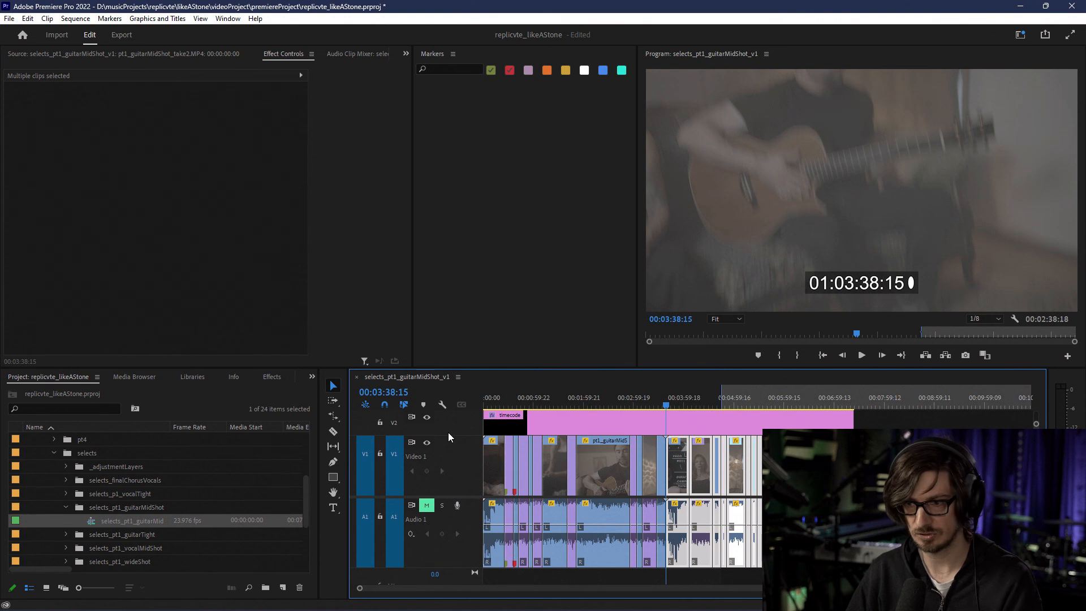
{"action": "left_click", "coordinate": [600, 396]}
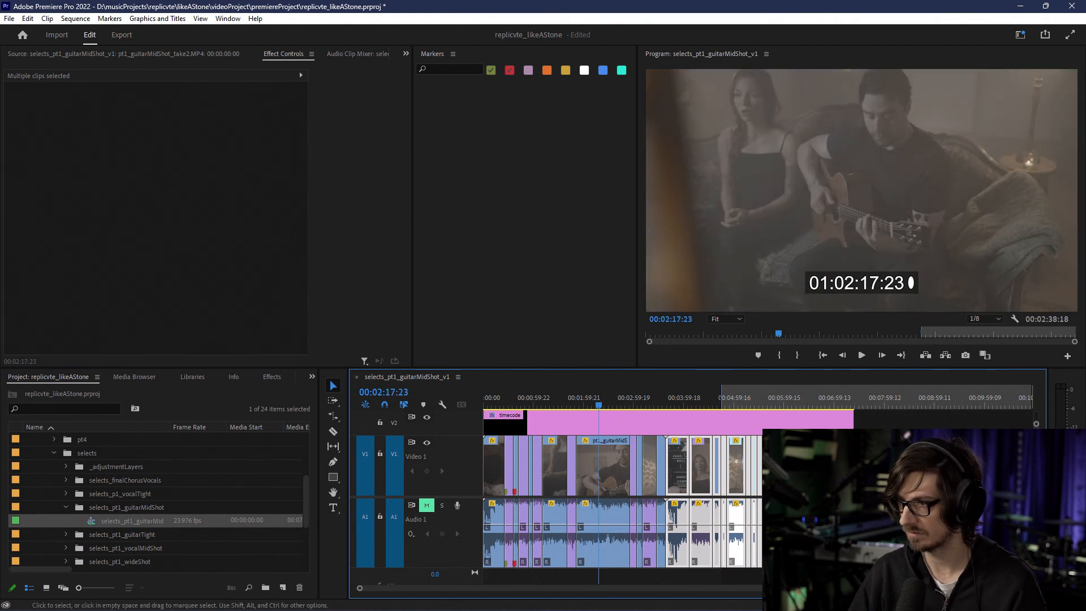
{"action": "scroll", "coordinate": [759, 458], "scroll_direction": "up", "scroll_amount": 3}
{"action": "scroll", "coordinate": [389, 446], "scroll_direction": "down", "scroll_amount": 2}
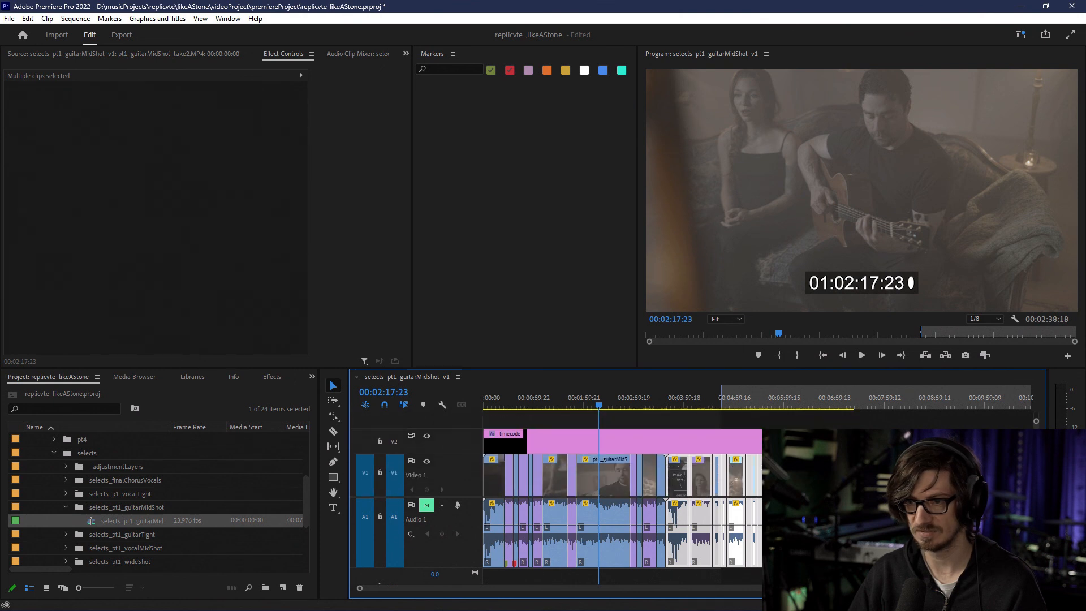
{"action": "right_click", "coordinate": [396, 426]}
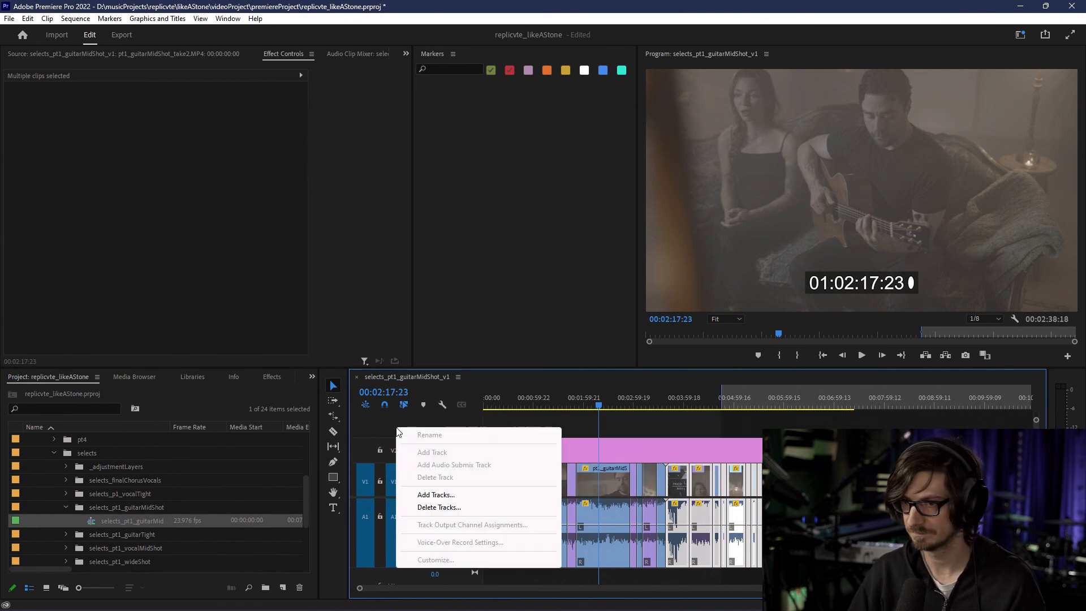
{"action": "left_click", "coordinate": [431, 489]}
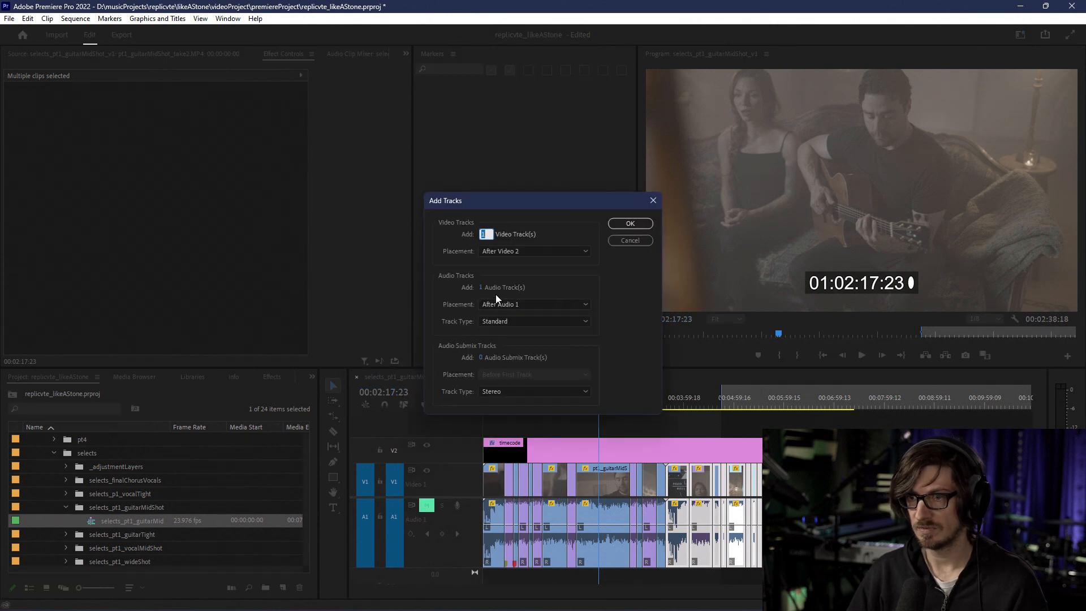
{"action": "left_click", "coordinate": [628, 224]}
{"action": "scroll", "coordinate": [520, 502], "scroll_direction": "down", "scroll_amount": 4}
{"action": "scroll", "coordinate": [519, 501], "scroll_direction": "up", "scroll_amount": 4}
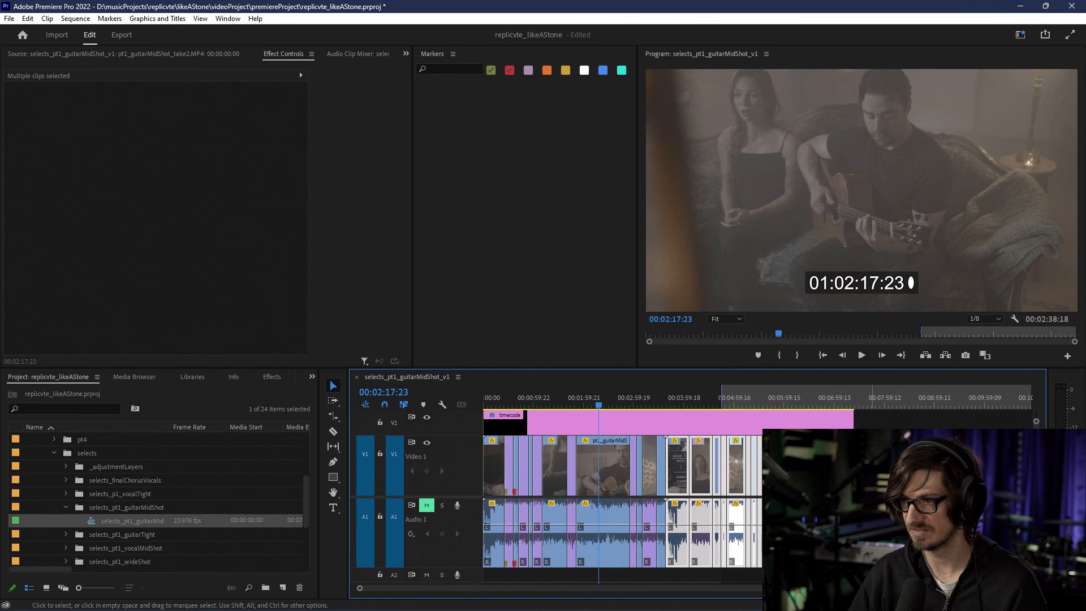
Step: Enlarge the timeline area and expand the height of the new Video 3 track
{"action": "left_click_drag", "start_coordinate": [1036, 422], "coordinate": [1033, 399]}
{"action": "left_click_drag", "start_coordinate": [588, 367], "coordinate": [589, 227]}
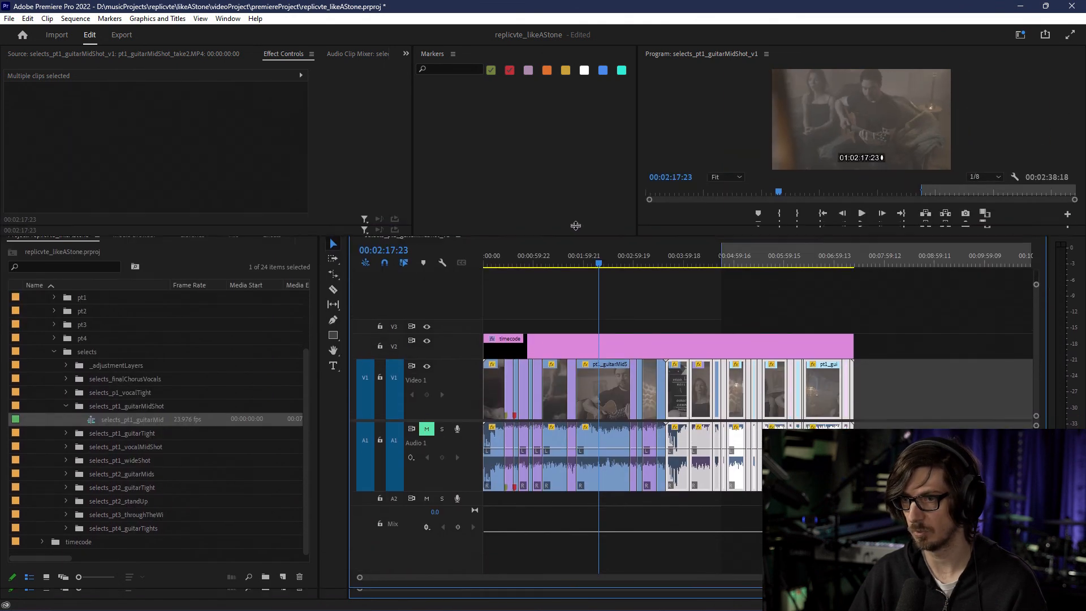
{"action": "left_click_drag", "start_coordinate": [438, 325], "coordinate": [445, 281]}
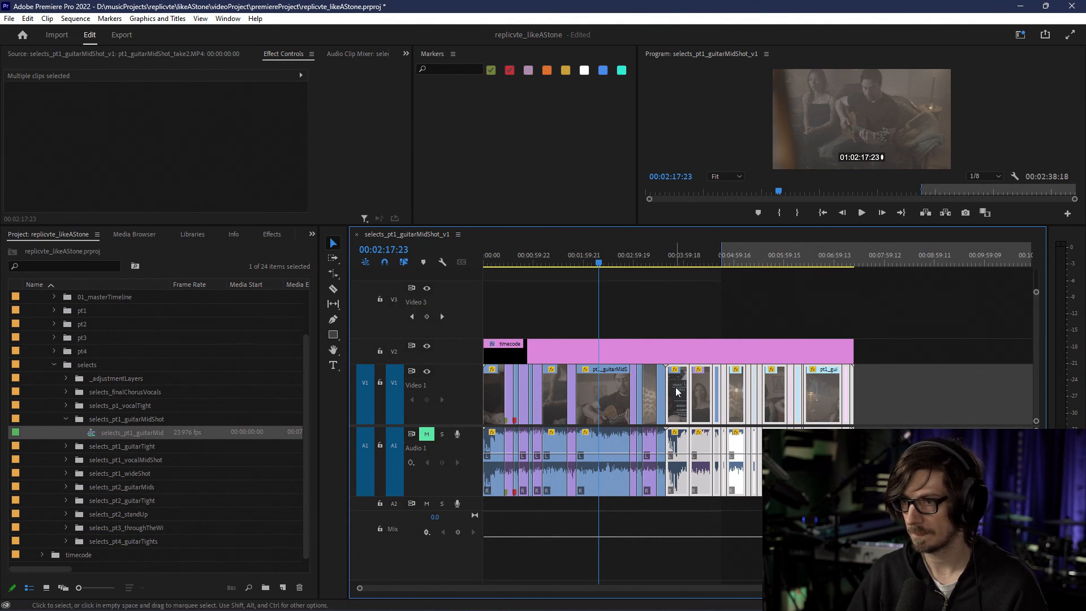
Step: Move the selected take 3 clips up to Video 3 with their audio on Audio 2, starting at the sequence start
{"action": "left_click_drag", "start_coordinate": [677, 392], "coordinate": [679, 331]}
{"action": "left_click_drag", "start_coordinate": [684, 490], "coordinate": [686, 504]}
{"action": "left_click_drag", "start_coordinate": [681, 324], "coordinate": [496, 327]}
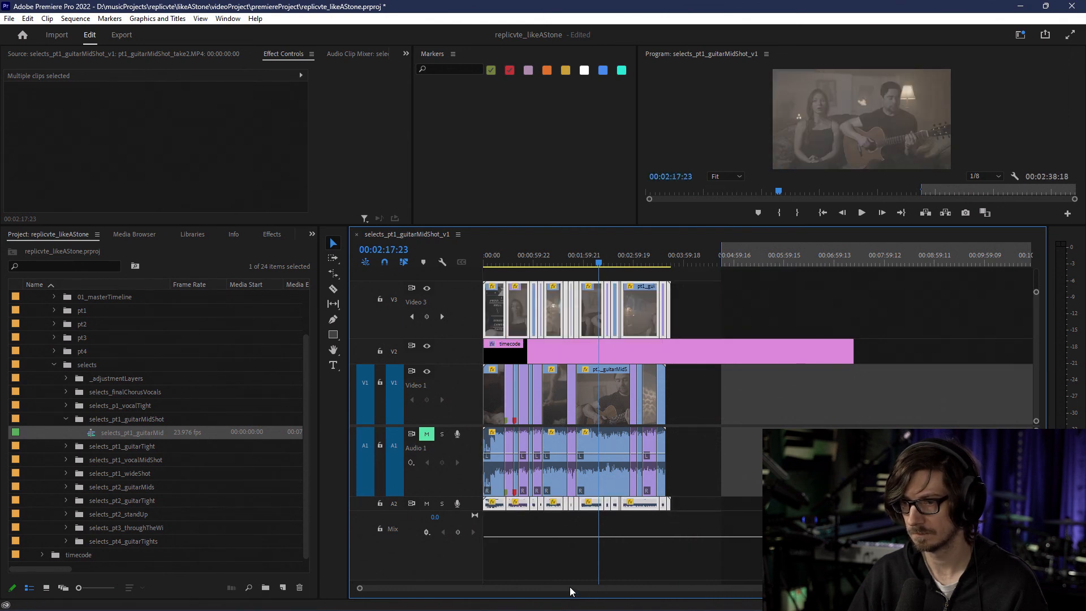
Step: Increase the height of the audio tracks to compare the take 2 and take 3 waveforms at the sequence start
{"action": "scroll", "coordinate": [522, 372], "scroll_direction": "up", "scroll_amount": 6}
{"action": "scroll", "coordinate": [546, 438], "scroll_direction": "up", "scroll_amount": 1}
{"action": "left_click_drag", "start_coordinate": [479, 588], "coordinate": [433, 589]}
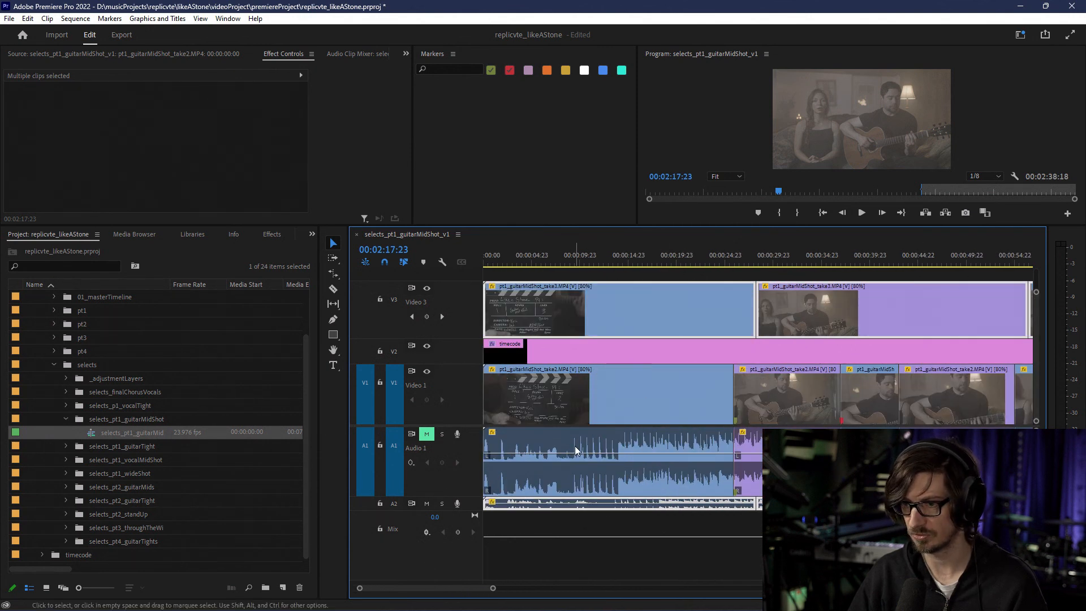
{"action": "left_click_drag", "start_coordinate": [1037, 576], "coordinate": [1036, 543]}
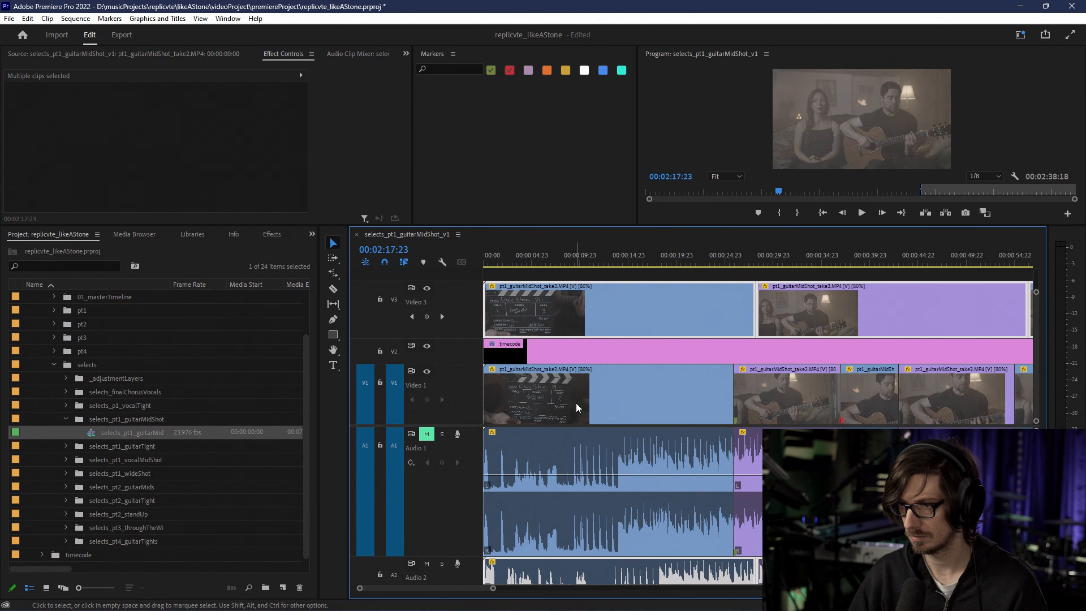
Step: Select all take 2 clips on Video 1 together with their audio on Audio 1
{"action": "key", "text": "minus"}
{"action": "key", "text": "minus"}
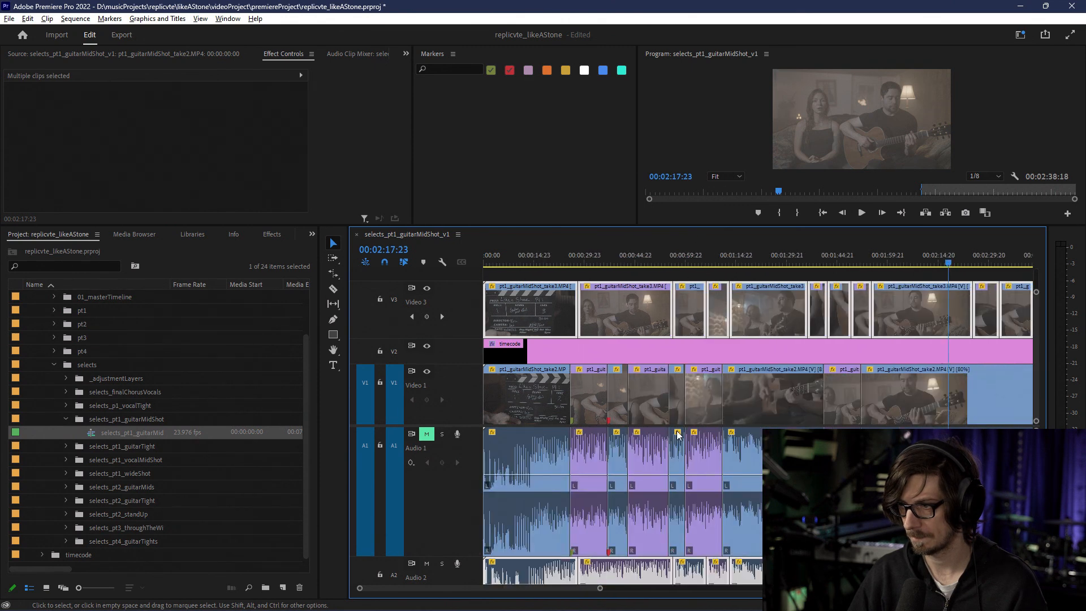
{"action": "key", "text": "minus"}
{"action": "left_click_drag", "start_coordinate": [946, 461], "coordinate": [518, 416]}
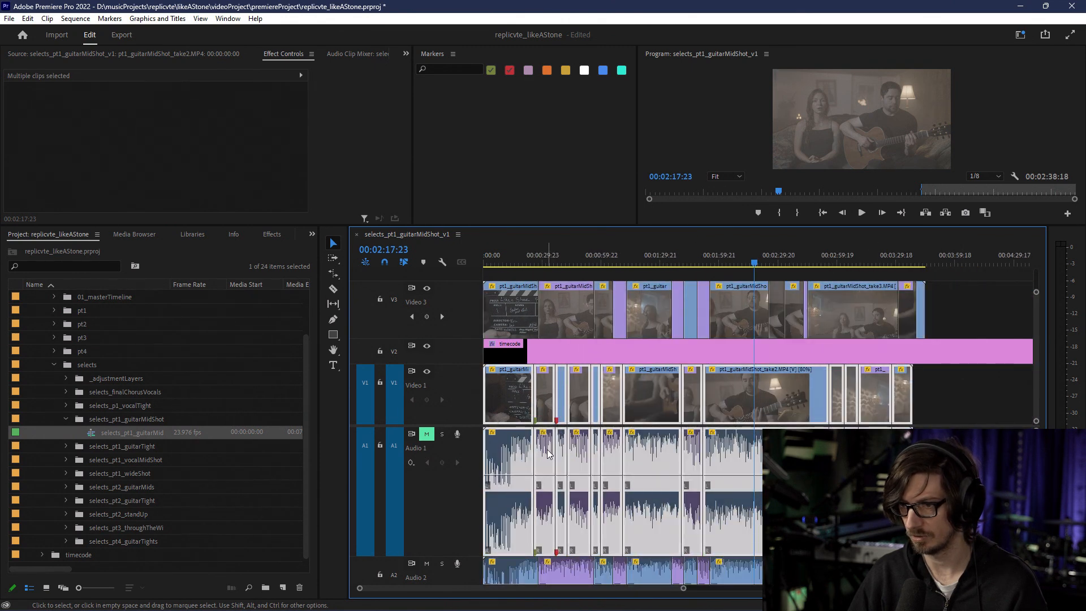
Step: Align the take 2 waveform with take 3 by shifting the selected take 2 clips to start at 00:00:04:04
{"action": "scroll", "coordinate": [536, 452], "scroll_direction": "up", "scroll_amount": 5}
{"action": "left_click_drag", "start_coordinate": [430, 589], "coordinate": [415, 589]}
{"action": "scroll", "coordinate": [616, 404], "scroll_direction": "down", "scroll_amount": 1}
{"action": "scroll", "coordinate": [611, 418], "scroll_direction": "up", "scroll_amount": 1}
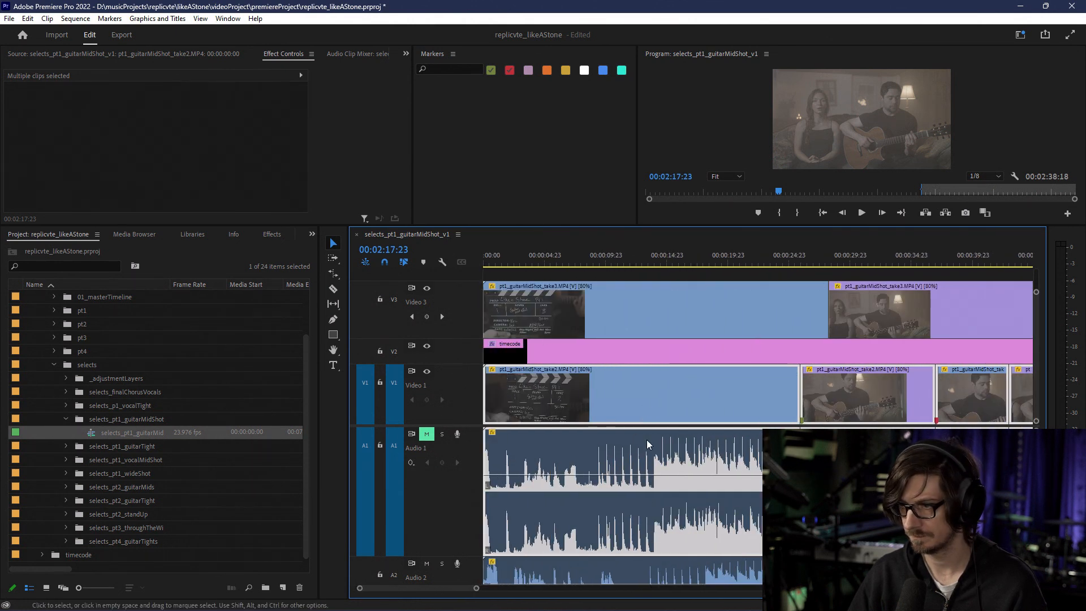
{"action": "left_click_drag", "start_coordinate": [1036, 475], "coordinate": [1036, 527]}
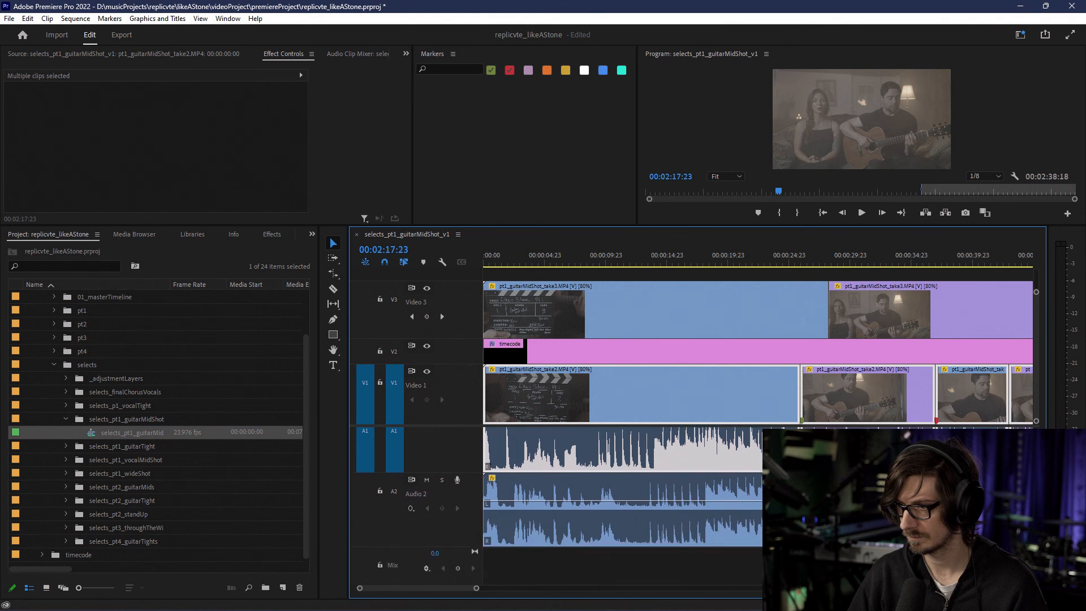
{"action": "left_click_drag", "start_coordinate": [576, 396], "coordinate": [616, 406]}
{"action": "scroll", "coordinate": [647, 401], "scroll_direction": "up", "scroll_amount": 3}
{"action": "scroll", "coordinate": [622, 443], "scroll_direction": "up", "scroll_amount": 3}
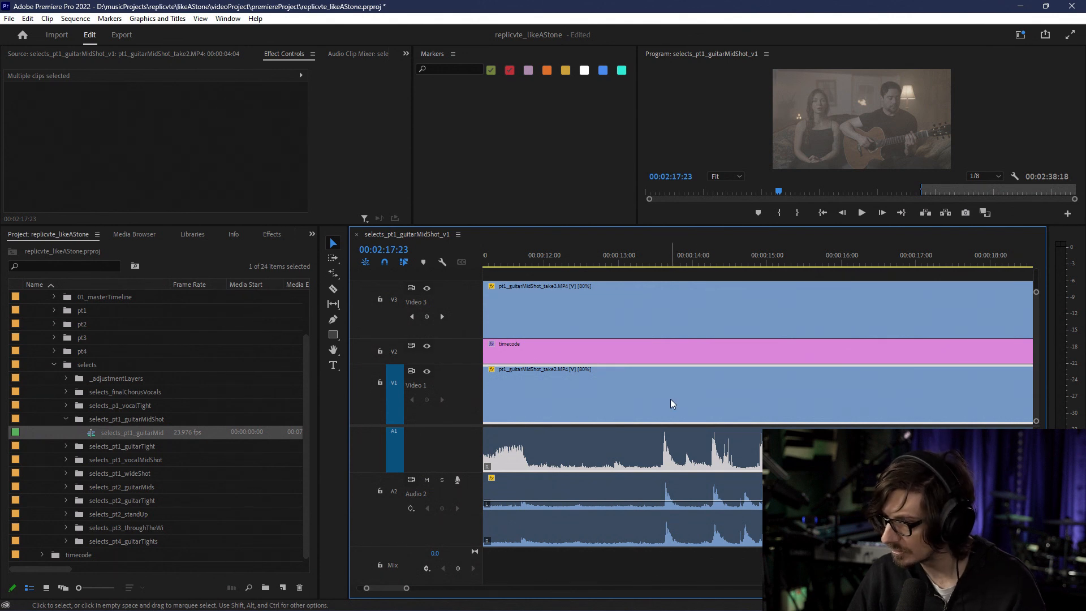
{"action": "scroll", "coordinate": [695, 404], "scroll_direction": "down", "scroll_amount": 3}
{"action": "scroll", "coordinate": [707, 418], "scroll_direction": "down", "scroll_amount": 8}
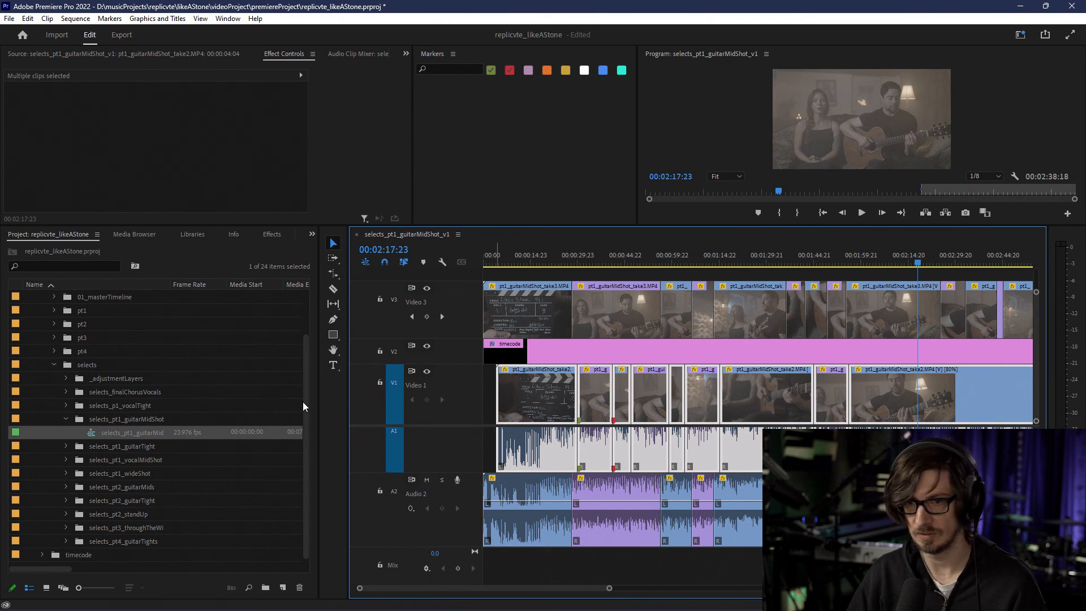
Step: Duplicate the guitar mid shot selects sequence in its project bin
{"action": "right_click", "coordinate": [147, 433]}
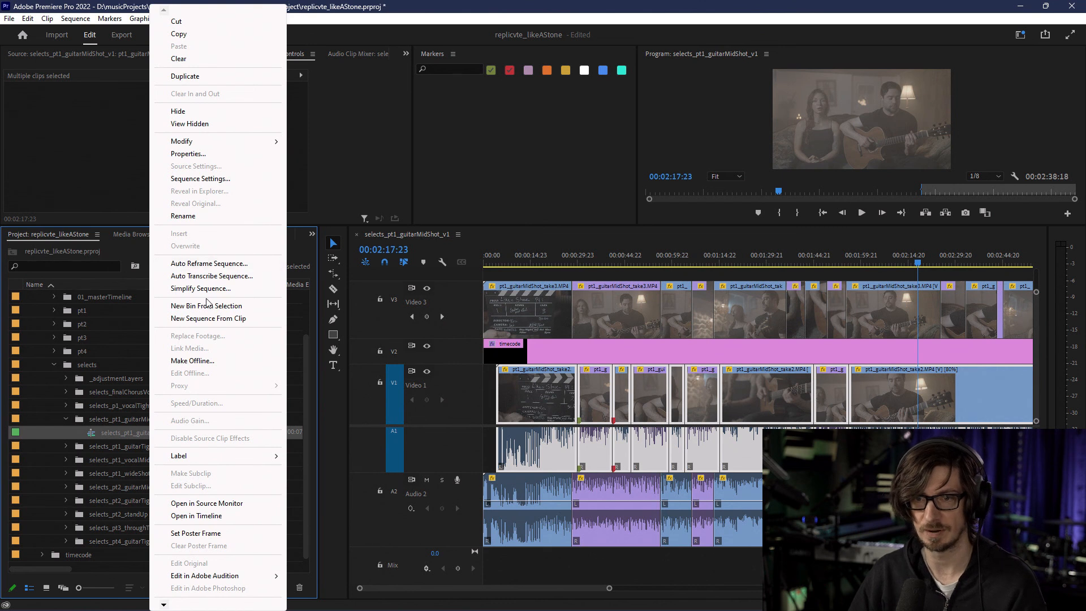
{"action": "left_click", "coordinate": [199, 78]}
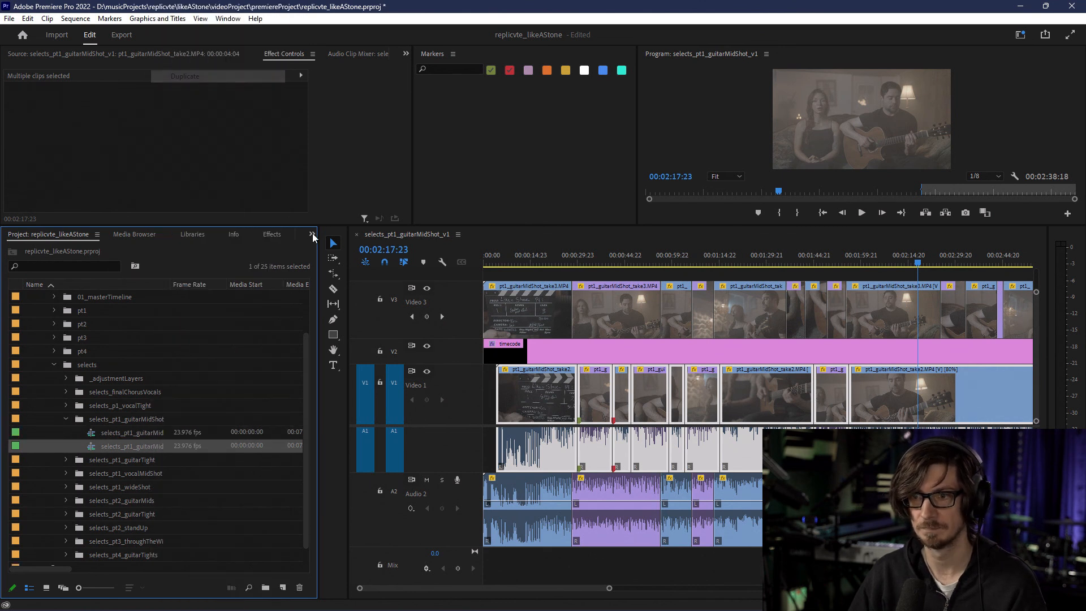
Step: Widen the project bin's Name column and open the duplicated guitar mid shot sequence in place of the original
{"action": "left_click_drag", "start_coordinate": [172, 278], "coordinate": [234, 289]}
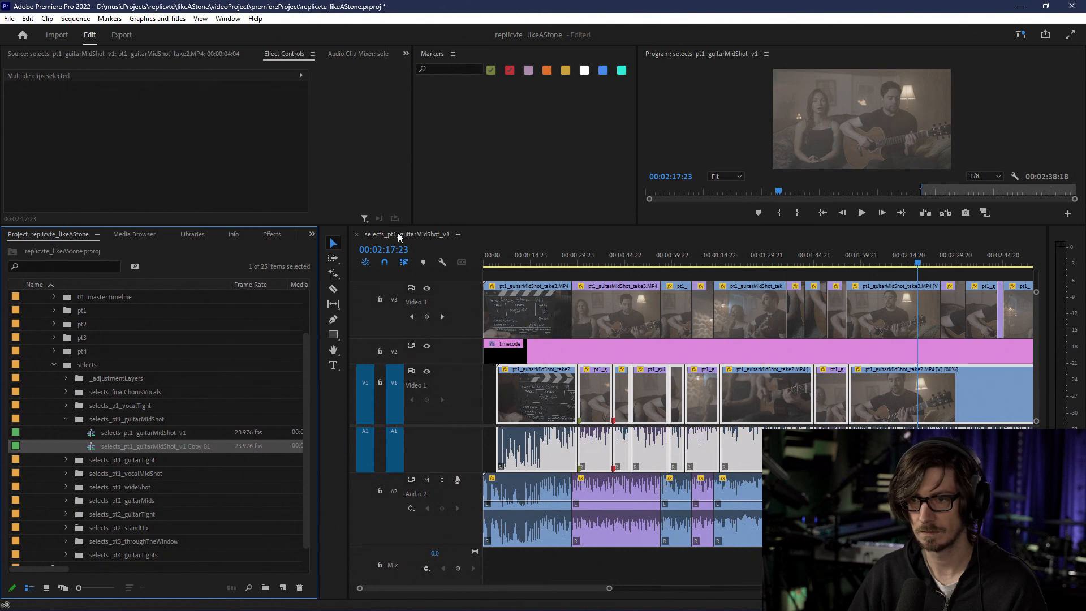
{"action": "left_click", "coordinate": [357, 234]}
{"action": "left_click", "coordinate": [142, 446]}
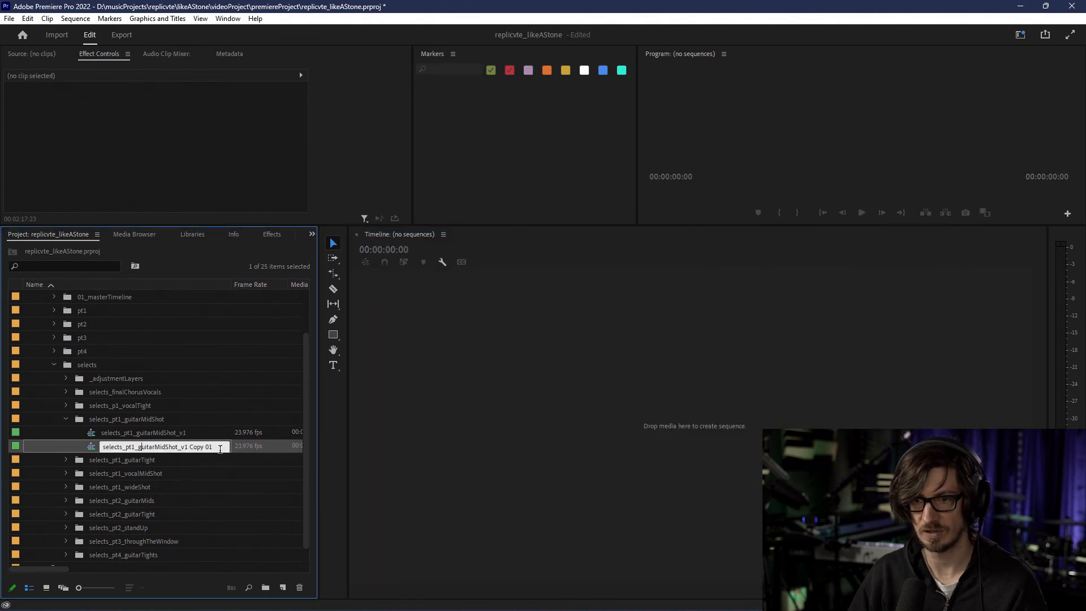
{"action": "double_click", "coordinate": [90, 445]}
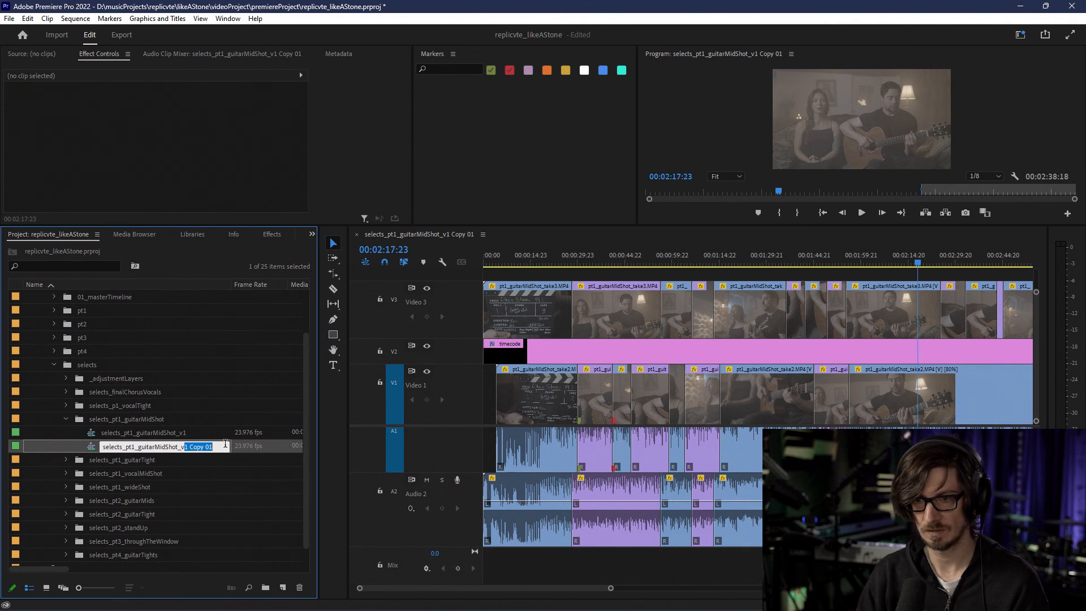
Step: Rename the original selects sequence as selects_pt1_guitarMidShot, without its version suffix
{"action": "left_click", "coordinate": [156, 434]}
{"action": "left_click", "coordinate": [159, 435]}
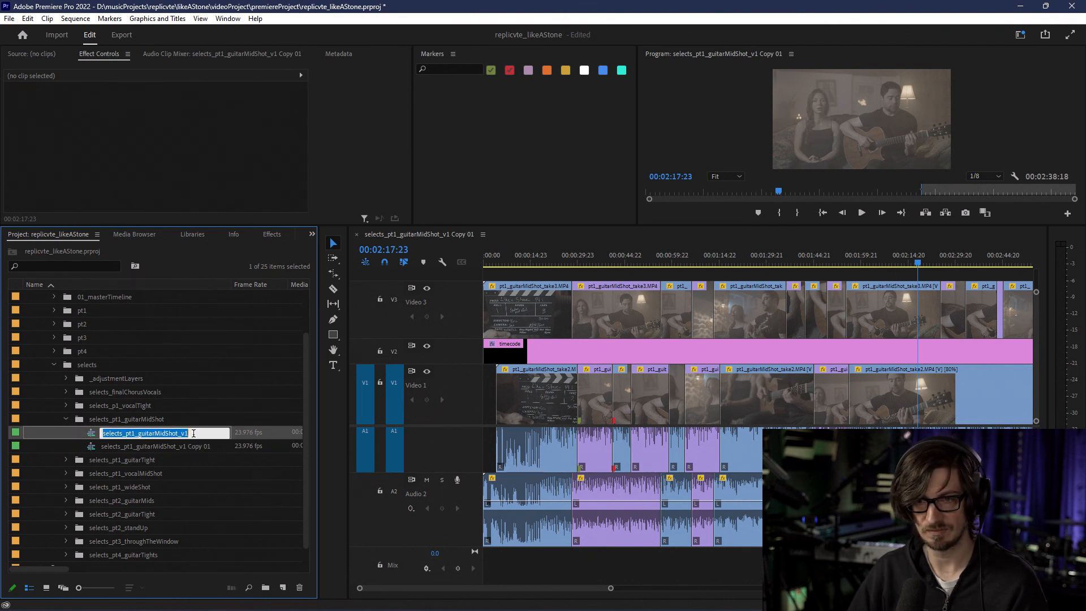
{"action": "left_click", "coordinate": [193, 434]}
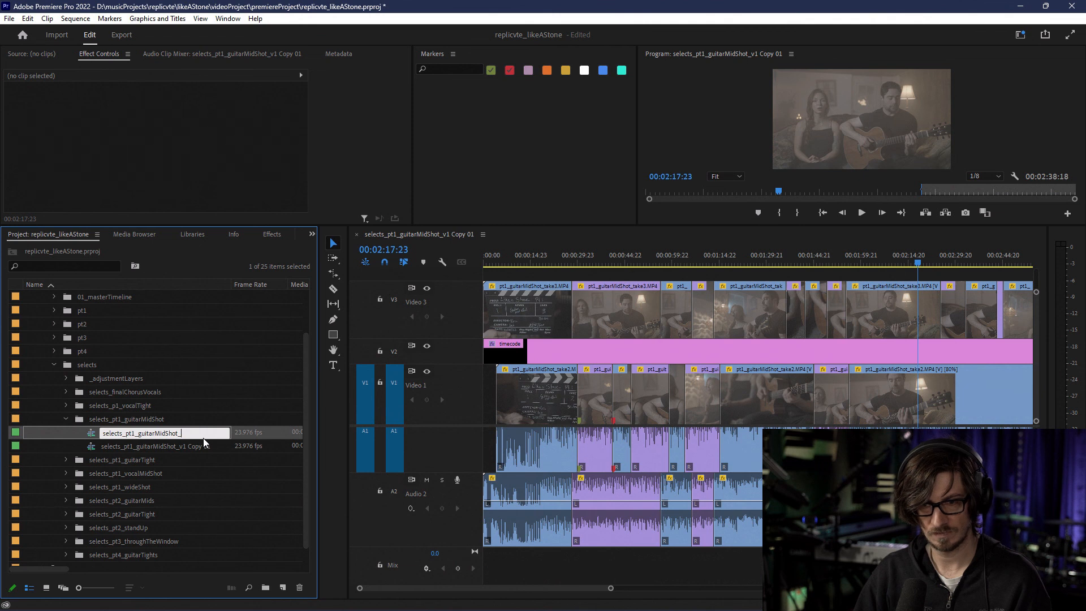
{"action": "key", "text": "BackSpace"}
Step: Rename the duplicated guitar mid shot sequence as edits_pt1_guitarMidShot_v1
{"action": "left_click", "coordinate": [191, 446]}
{"action": "left_click", "coordinate": [192, 447]}
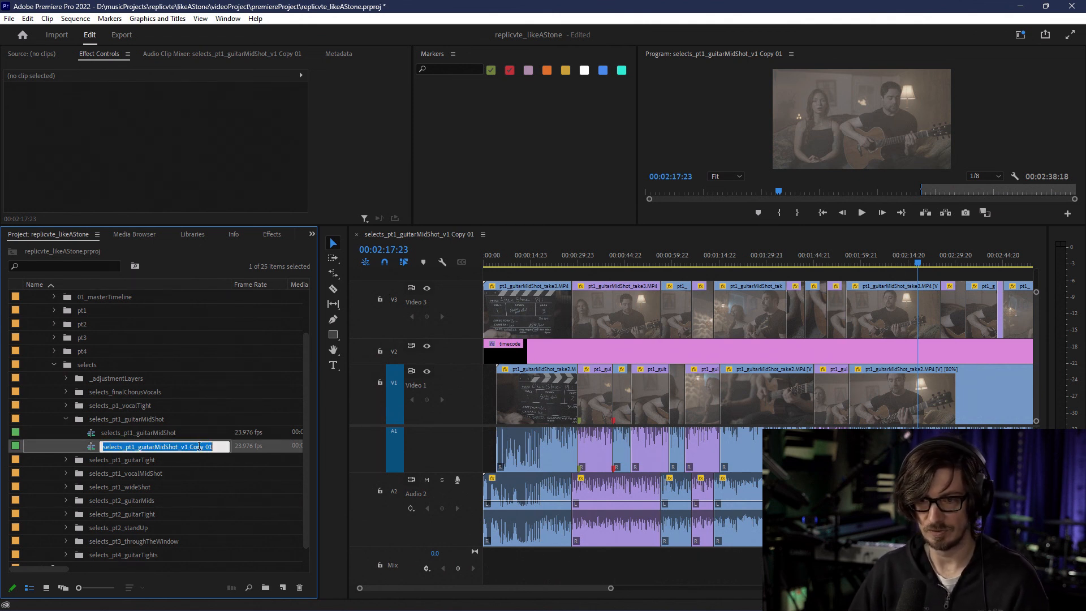
{"action": "left_click_drag", "start_coordinate": [189, 446], "coordinate": [221, 445]}
{"action": "key", "text": "BackSpace"}
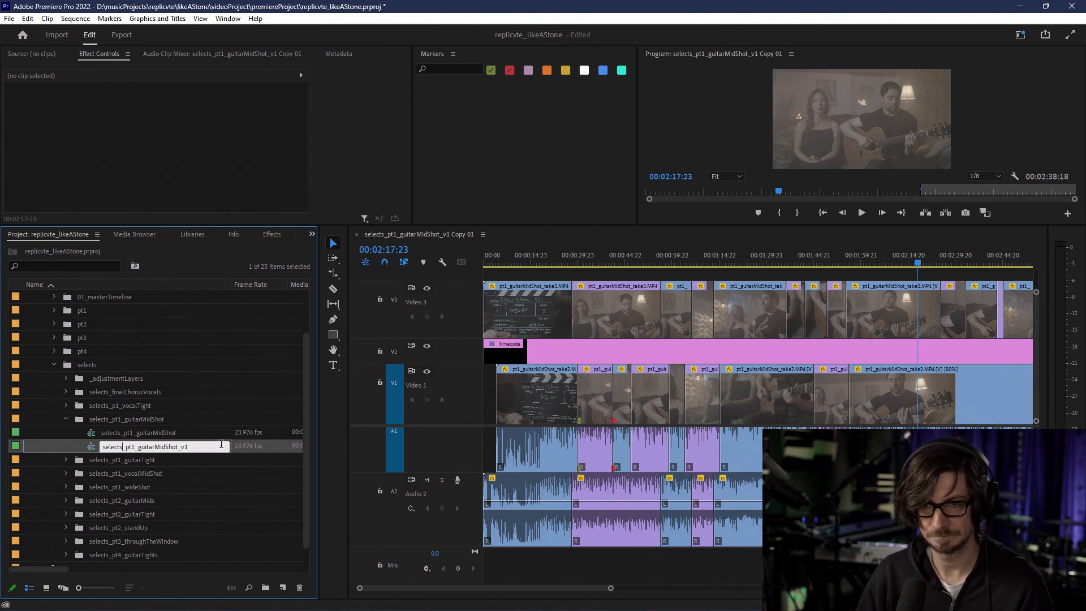
{"action": "key", "text": "Home"}
{"action": "key", "text": "Delete"}
{"action": "key", "text": "Delete"}
{"action": "key", "text": "Delete"}
{"action": "key", "text": "Delete"}
{"action": "key", "text": "Delete"}
{"action": "key", "text": "Delete"}
{"action": "key", "text": "Delete"}
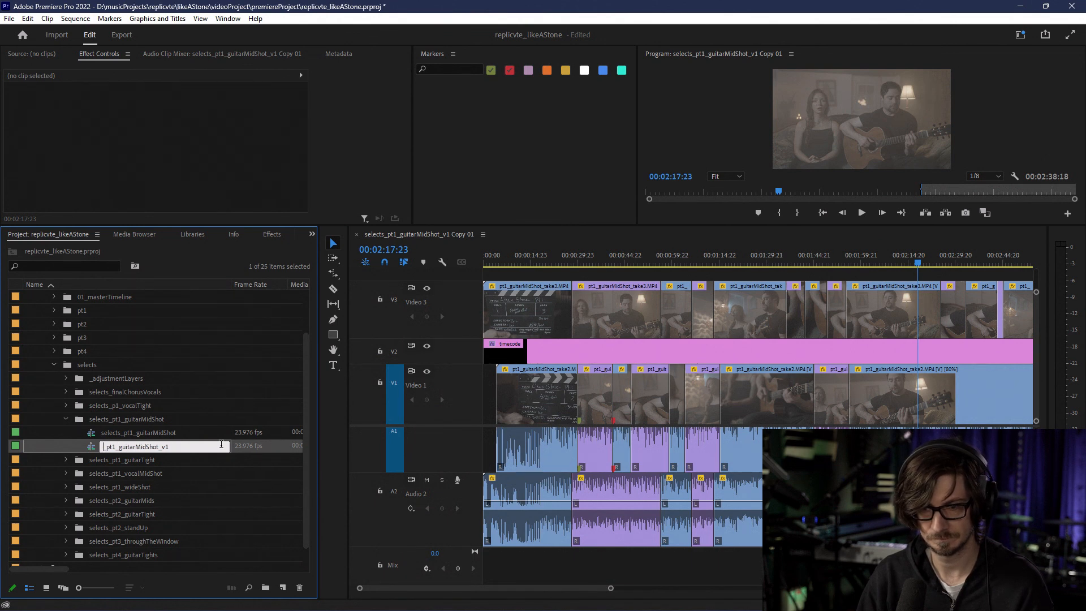
{"action": "type", "text": "edits"}
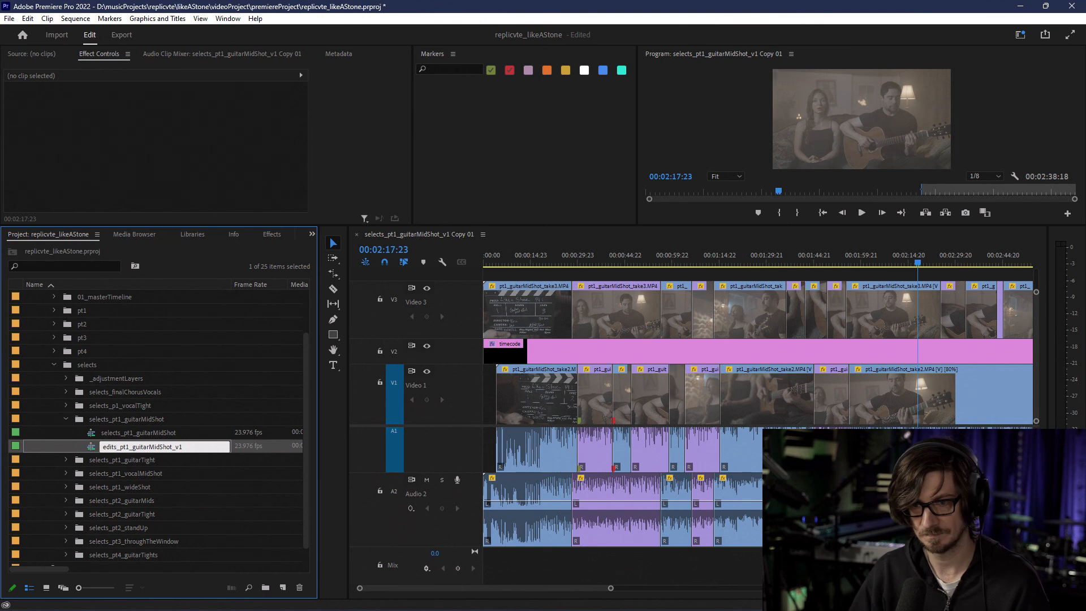
{"action": "key", "text": "Return"}
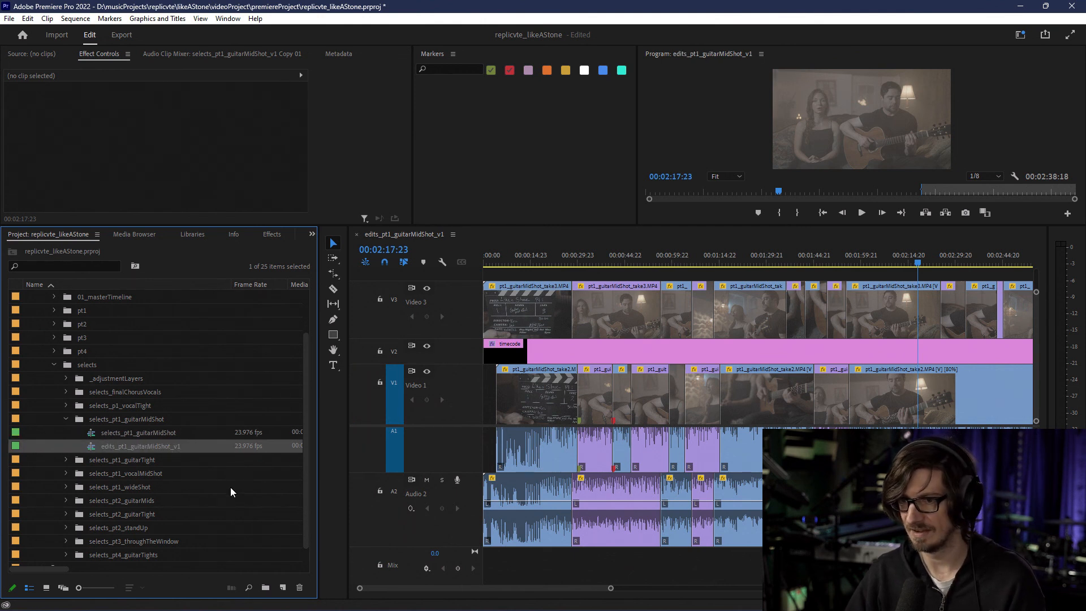
Step: Delete the visible blue take 3 clips from Video 3 with their audio, keeping the purple best segments
{"action": "left_click", "coordinate": [519, 259]}
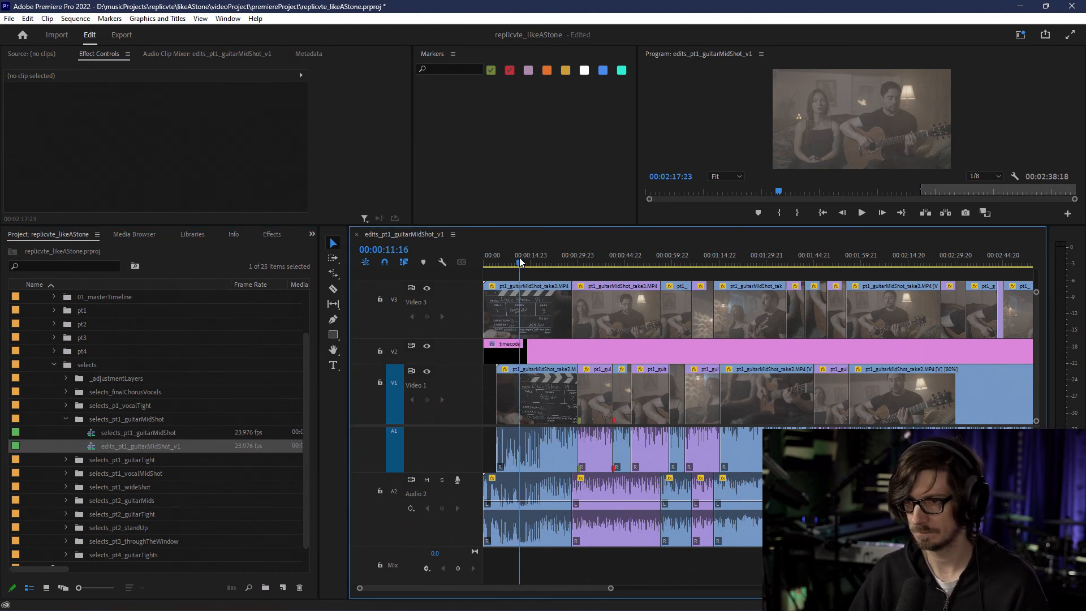
{"action": "left_click", "coordinate": [535, 310]}
{"action": "key", "text": "Delete"}
{"action": "left_click", "coordinate": [672, 310]}
{"action": "key", "text": "Delete"}
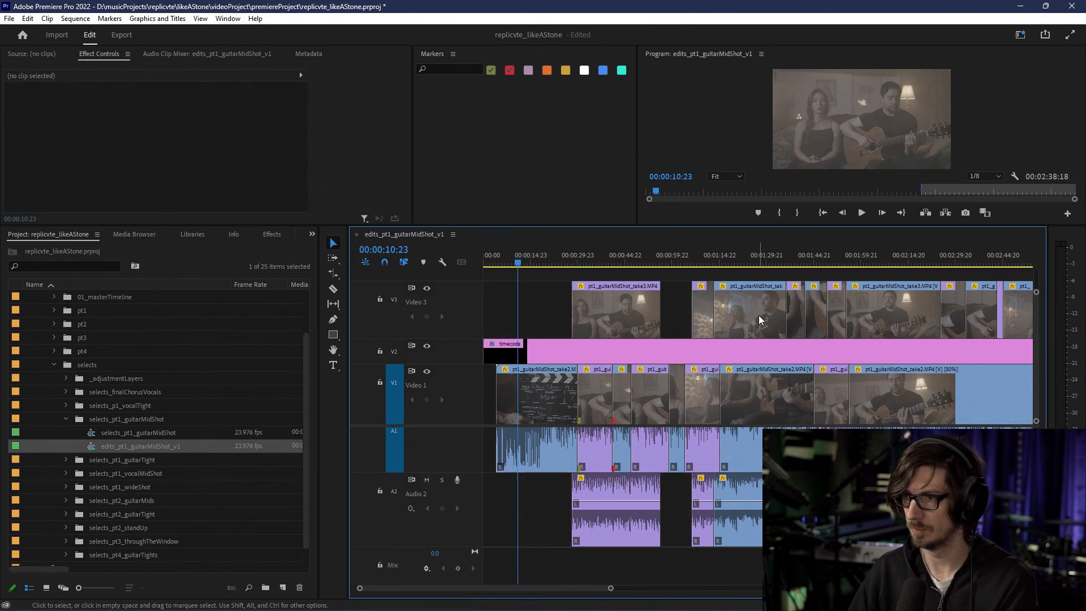
{"action": "left_click", "coordinate": [759, 317]}
{"action": "key", "text": "Delete"}
{"action": "left_click", "coordinate": [815, 317]}
{"action": "key", "text": "Delete"}
{"action": "left_click", "coordinate": [926, 327]}
{"action": "key", "text": "Delete"}
{"action": "left_click", "coordinate": [983, 317]}
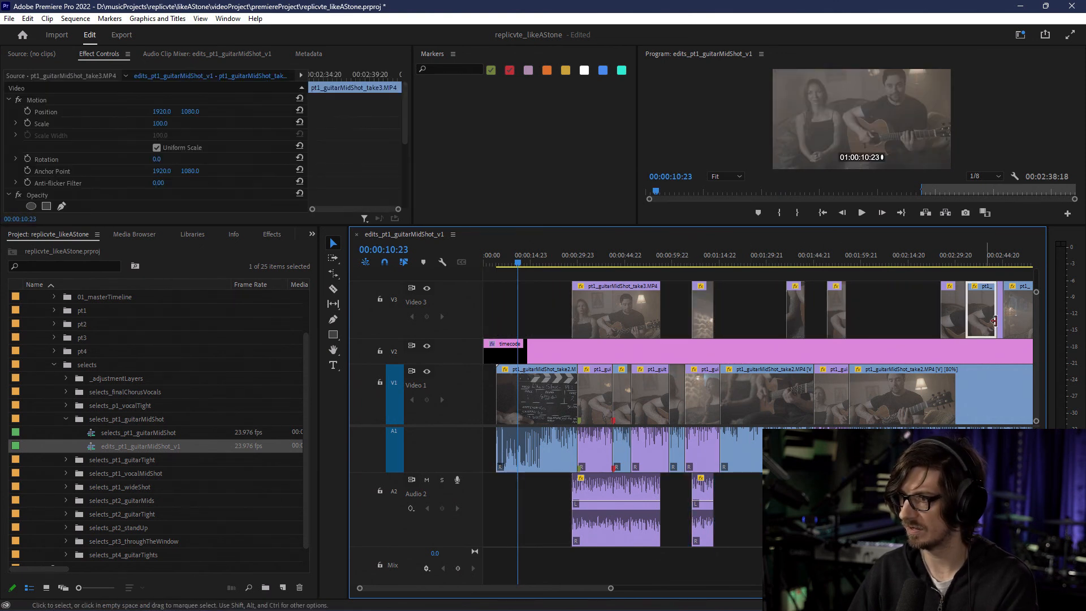
{"action": "key", "text": "Delete"}
{"action": "left_click", "coordinate": [1021, 322]}
{"action": "key", "text": "Delete"}
Step: Unlink the first take 2 clip from its audio and delete only its video part on Video 1
{"action": "left_click", "coordinate": [526, 411]}
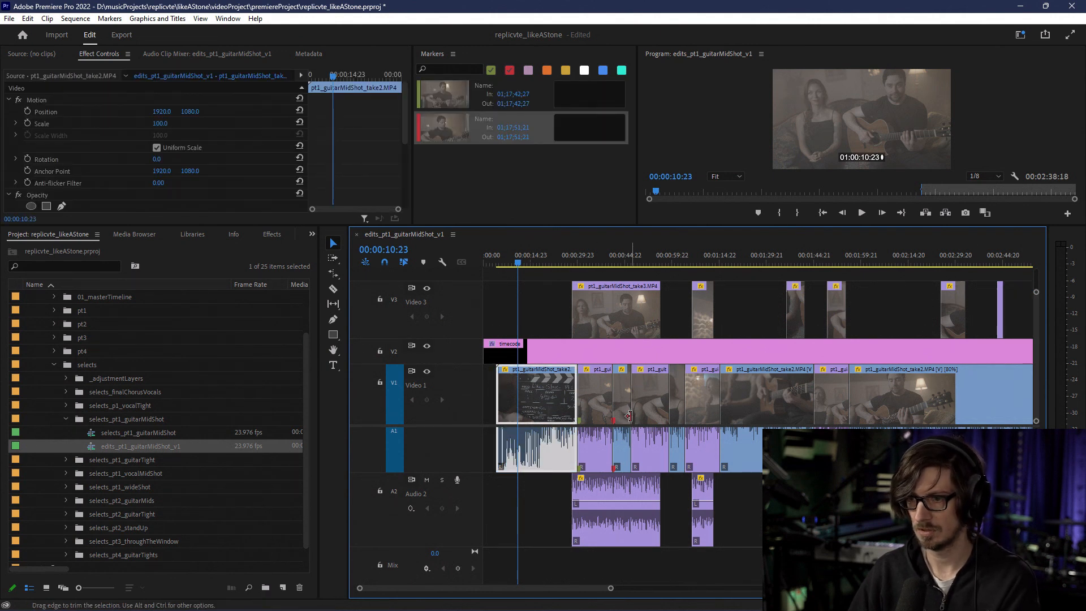
{"action": "right_click", "coordinate": [531, 447]}
{"action": "left_click", "coordinate": [588, 207]}
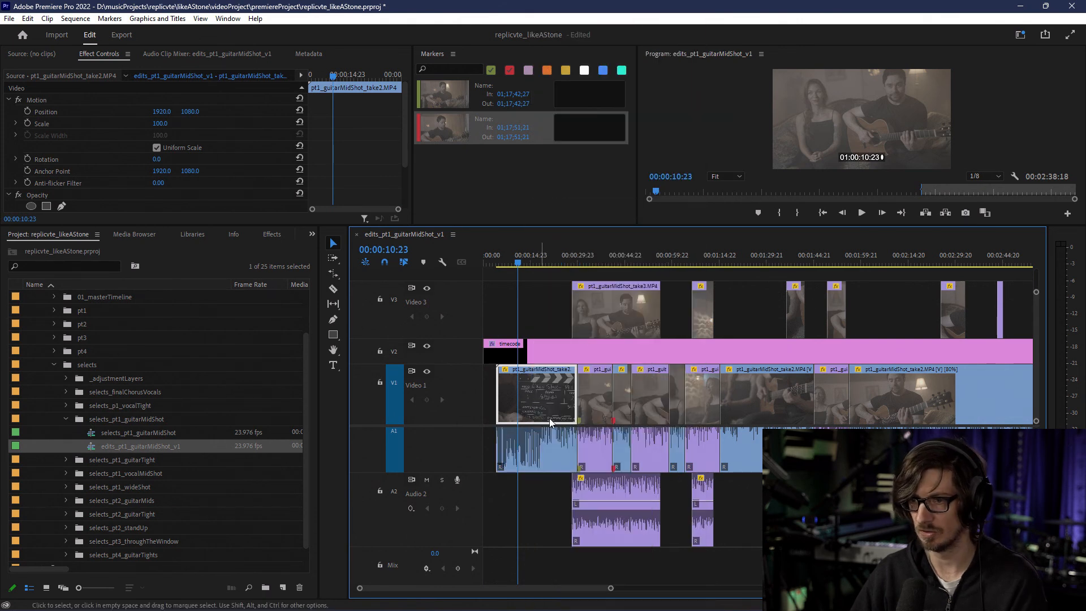
{"action": "key", "text": "Delete"}
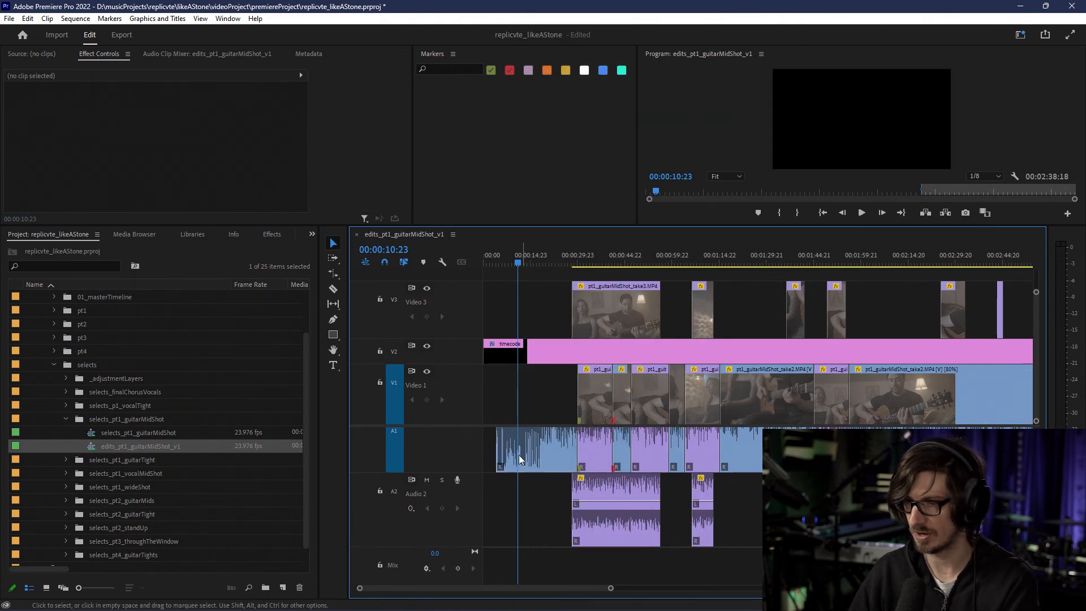
Step: Increase the height of Audio 1 and delete the timecode clip from Video 2
{"action": "left_click_drag", "start_coordinate": [1037, 576], "coordinate": [1037, 558]}
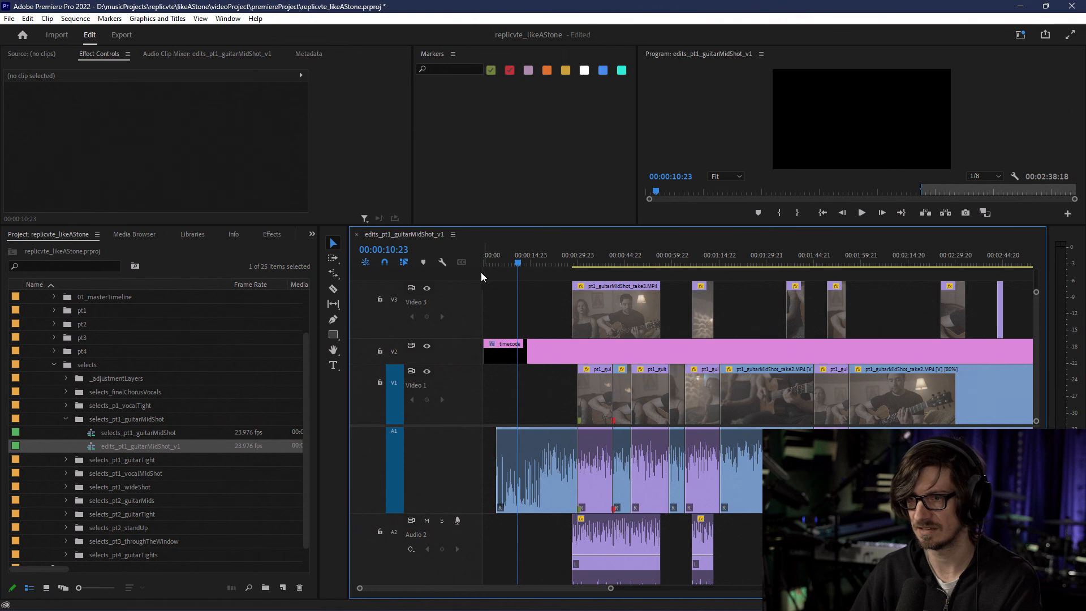
{"action": "scroll", "coordinate": [1033, 379], "scroll_direction": "up", "scroll_amount": 1}
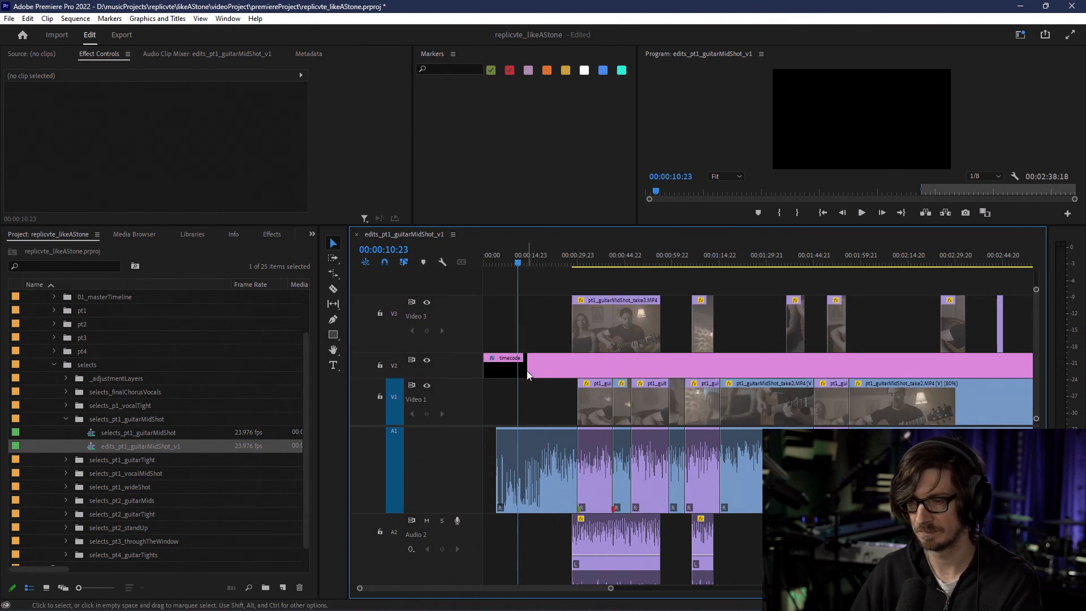
{"action": "left_click_drag", "start_coordinate": [518, 261], "coordinate": [476, 265]}
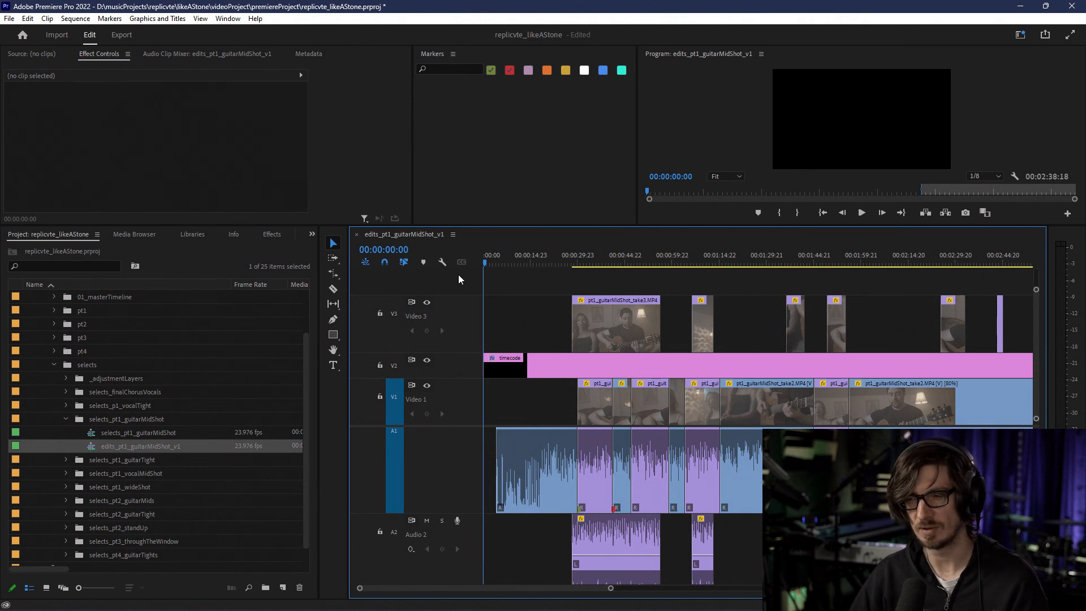
{"action": "left_click", "coordinate": [631, 374]}
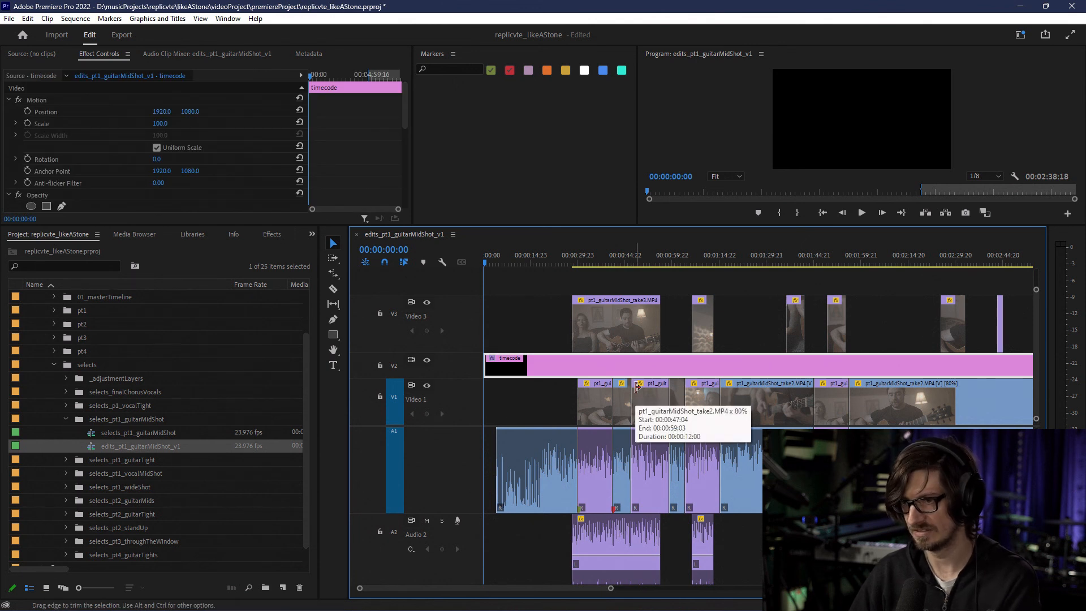
{"action": "key", "text": "Delete"}
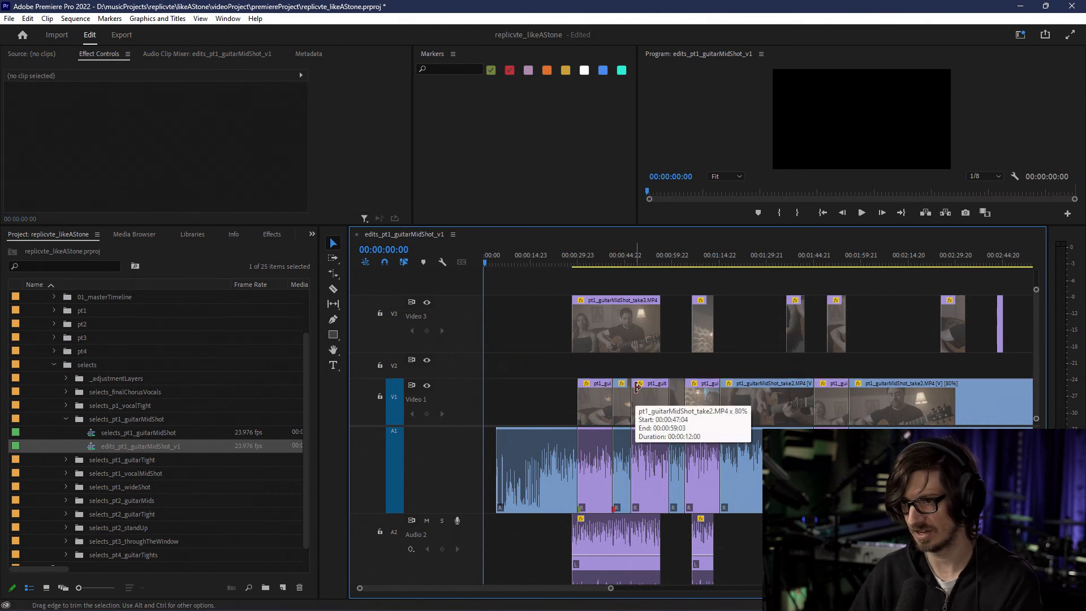
Step: Try to remove the empty video track using the Delete Tracks command
{"action": "right_click", "coordinate": [393, 371]}
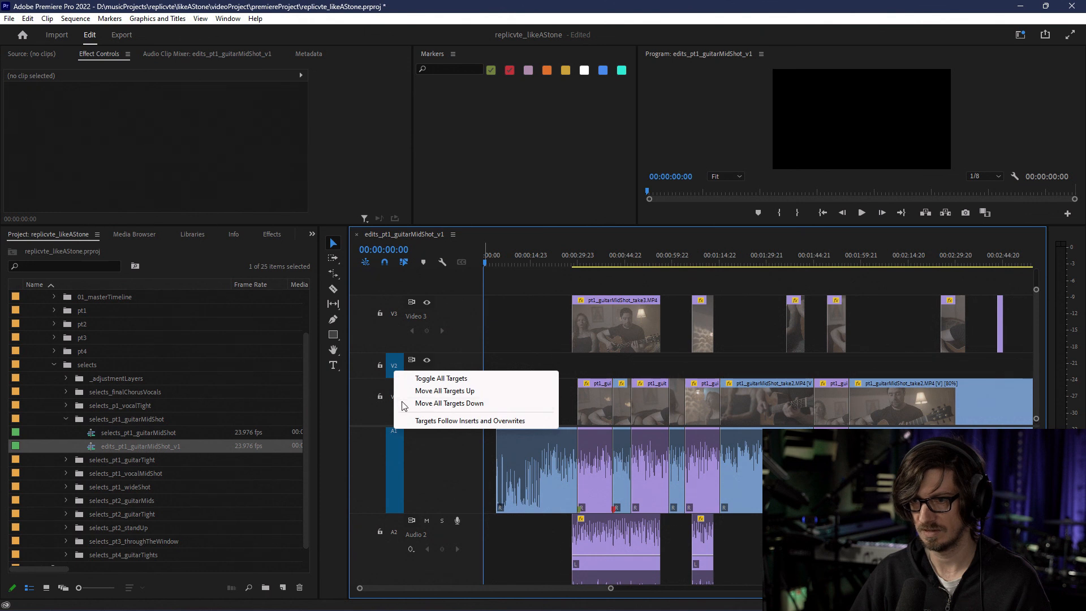
{"action": "right_click", "coordinate": [365, 364]}
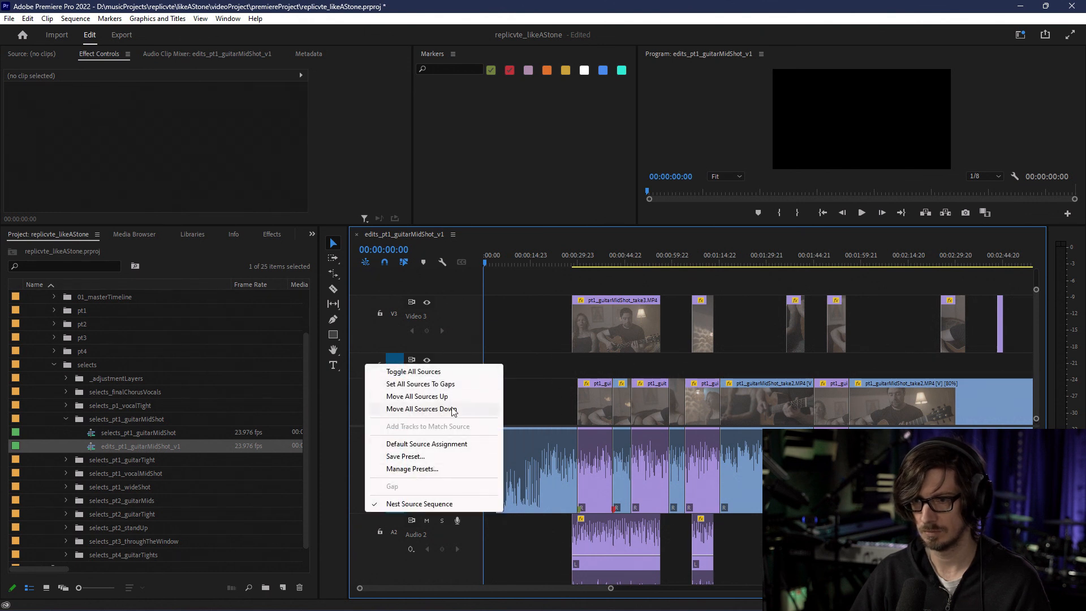
{"action": "left_click", "coordinate": [459, 338]}
{"action": "right_click", "coordinate": [453, 278]}
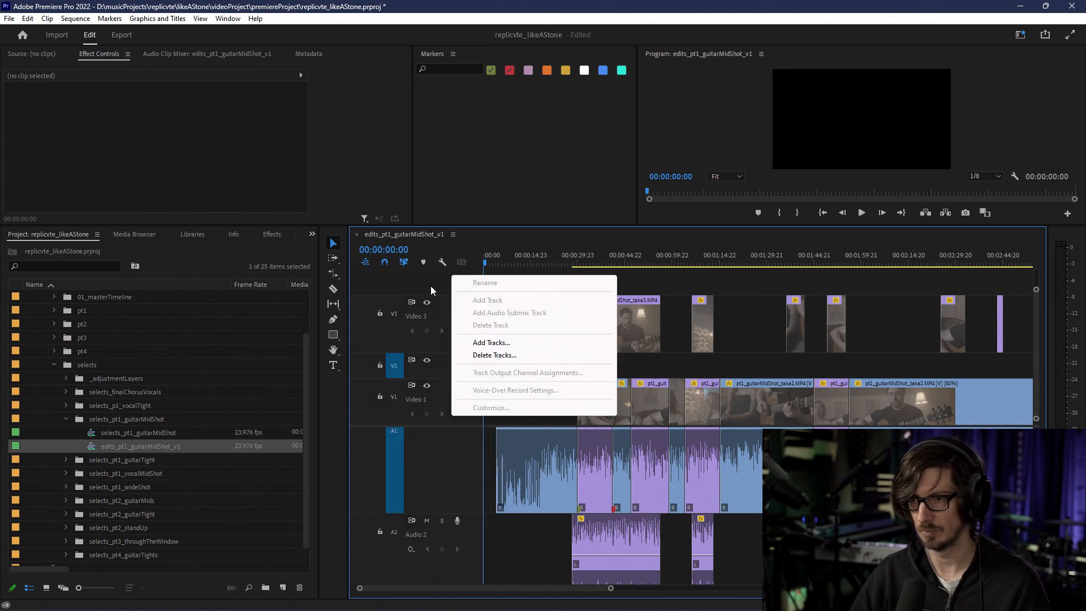
{"action": "left_click", "coordinate": [480, 355]}
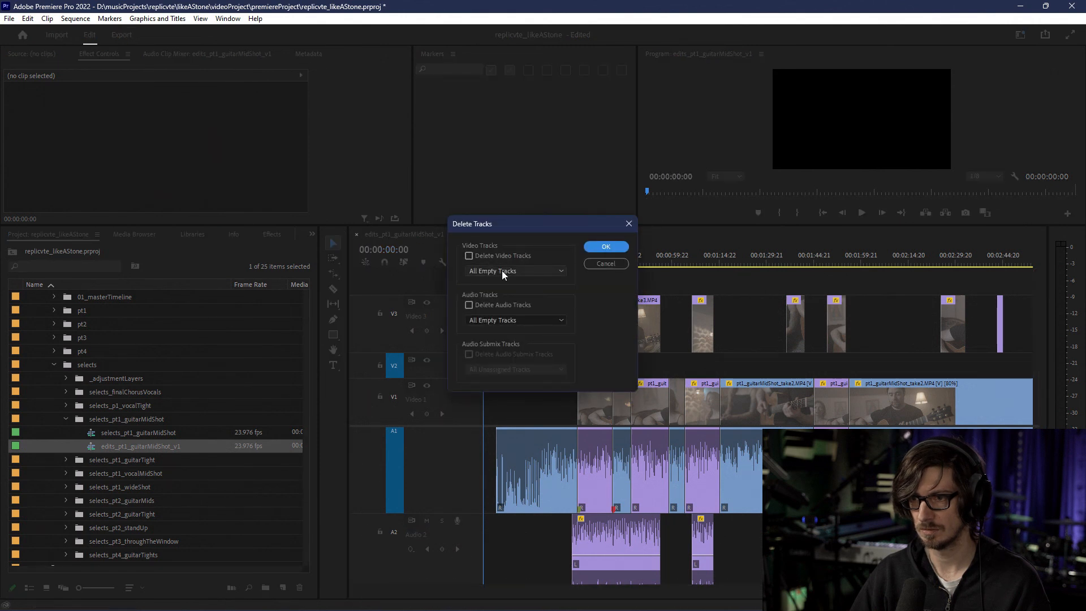
{"action": "left_click", "coordinate": [605, 244]}
Step: Clear the sequence's in and out points
{"action": "left_click_drag", "start_coordinate": [600, 589], "coordinate": [692, 591]}
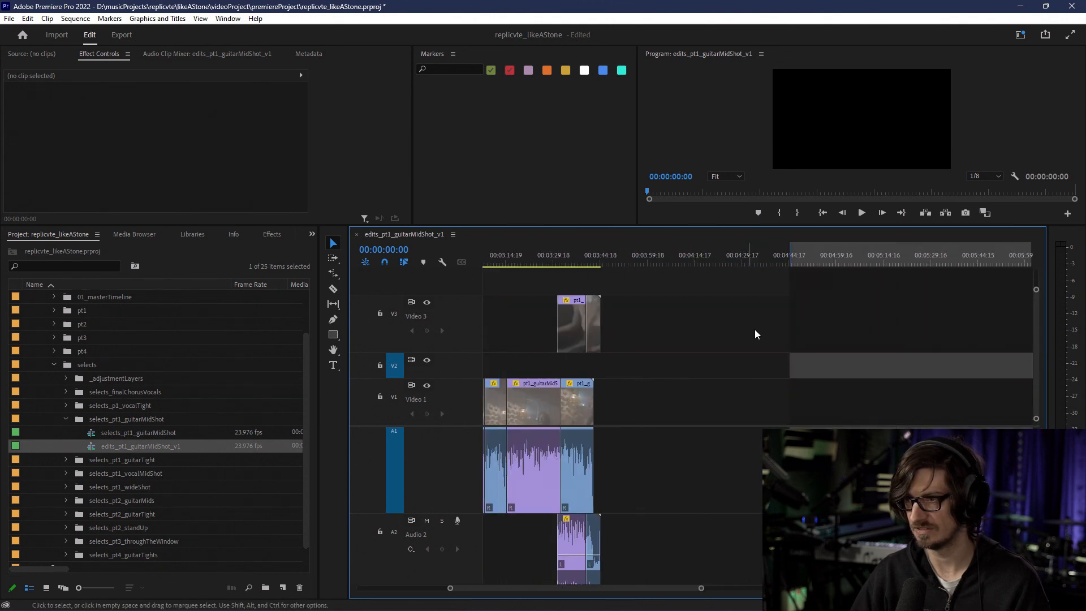
{"action": "left_click", "coordinate": [793, 255]}
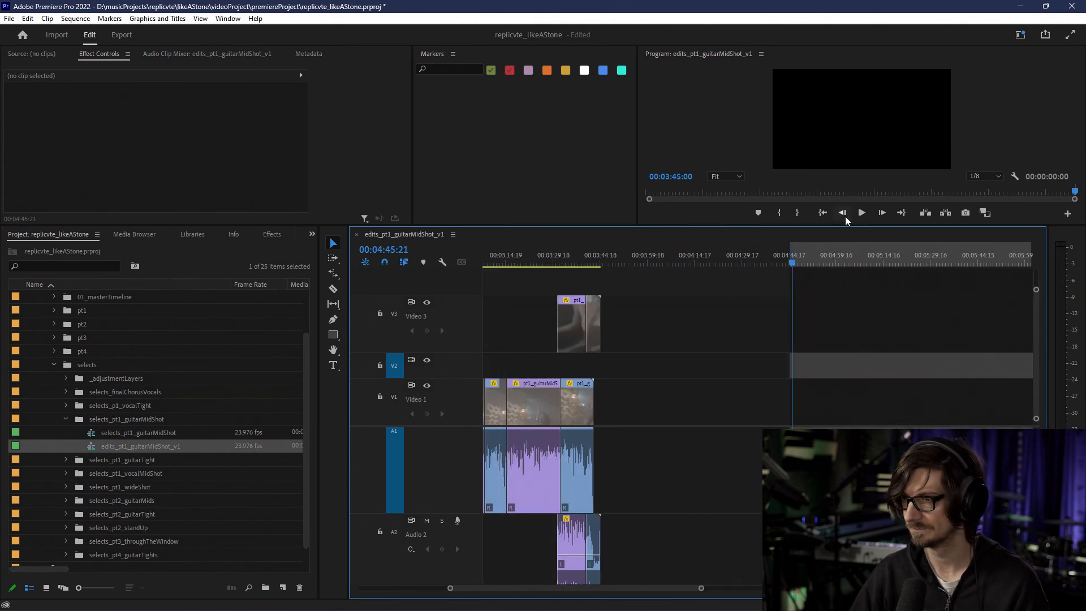
{"action": "right_click", "coordinate": [783, 250]}
{"action": "left_click", "coordinate": [807, 341]}
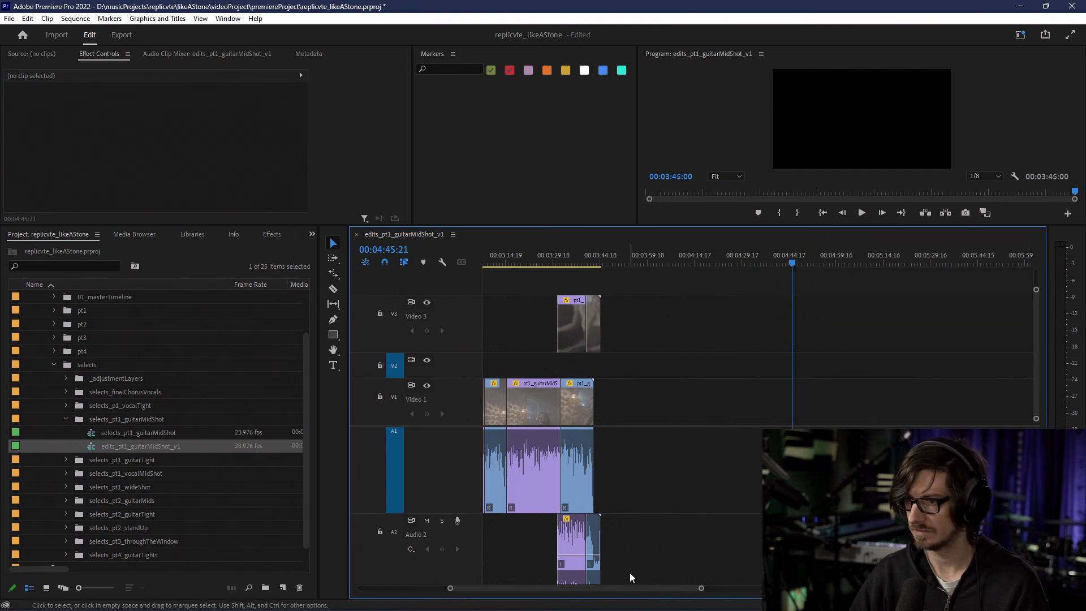
Step: Move all remaining purple take 3 clips from Video 3 down to Video 2
{"action": "scroll", "coordinate": [588, 593], "scroll_direction": "left", "scroll_amount": 5}
{"action": "scroll", "coordinate": [540, 594], "scroll_direction": "left", "scroll_amount": 5}
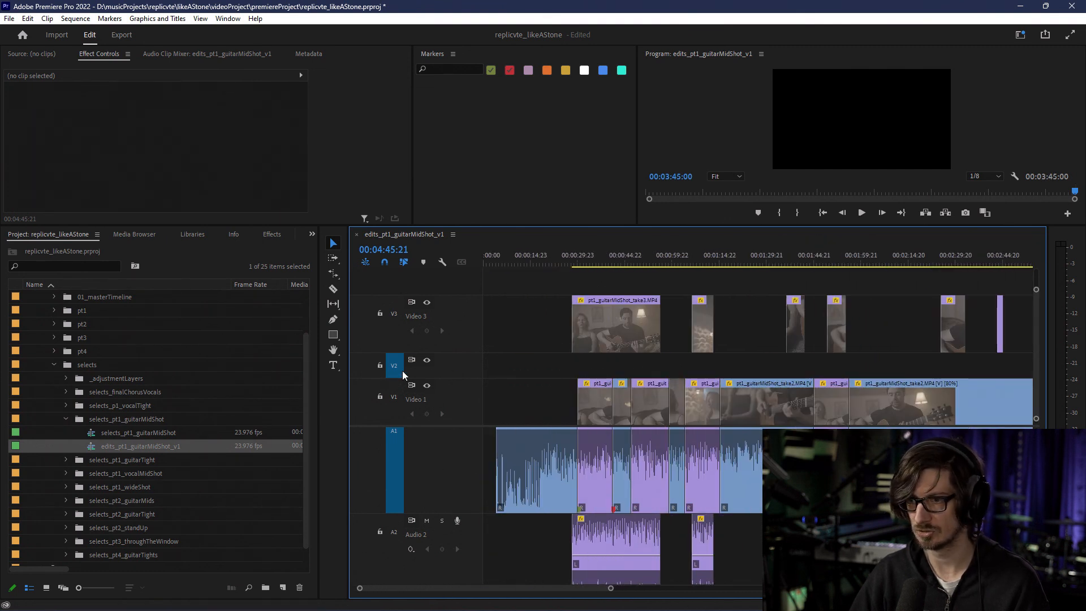
{"action": "scroll", "coordinate": [649, 402], "scroll_direction": "left", "scroll_amount": 1}
{"action": "scroll", "coordinate": [648, 402], "scroll_direction": "right", "scroll_amount": 6}
{"action": "left_click_drag", "start_coordinate": [907, 334], "coordinate": [594, 362]}
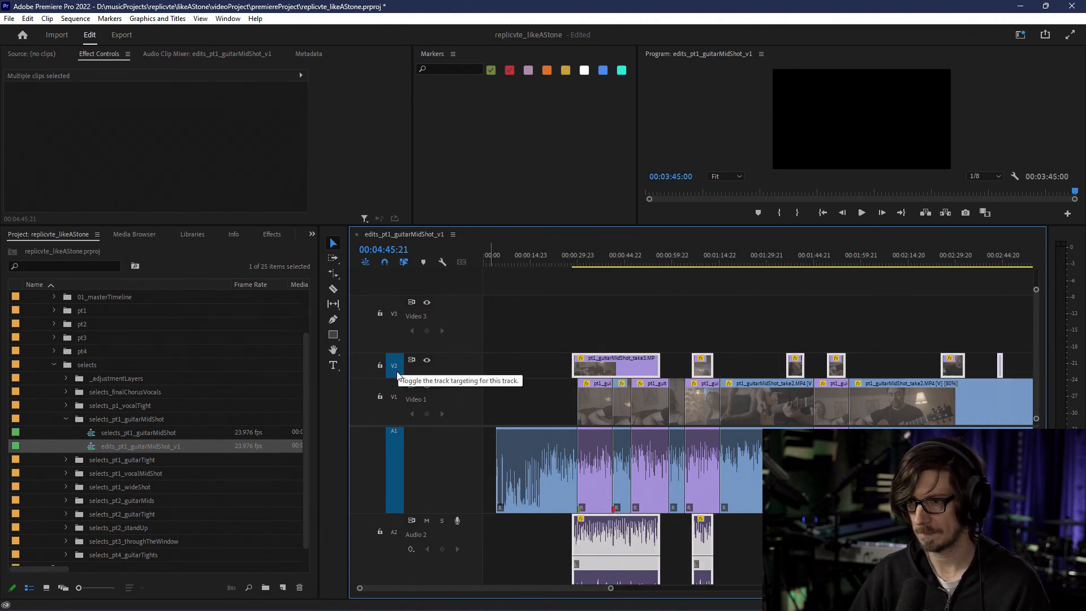
Step: Delete the empty Video 3 track from the sequence
{"action": "left_click", "coordinate": [387, 321]}
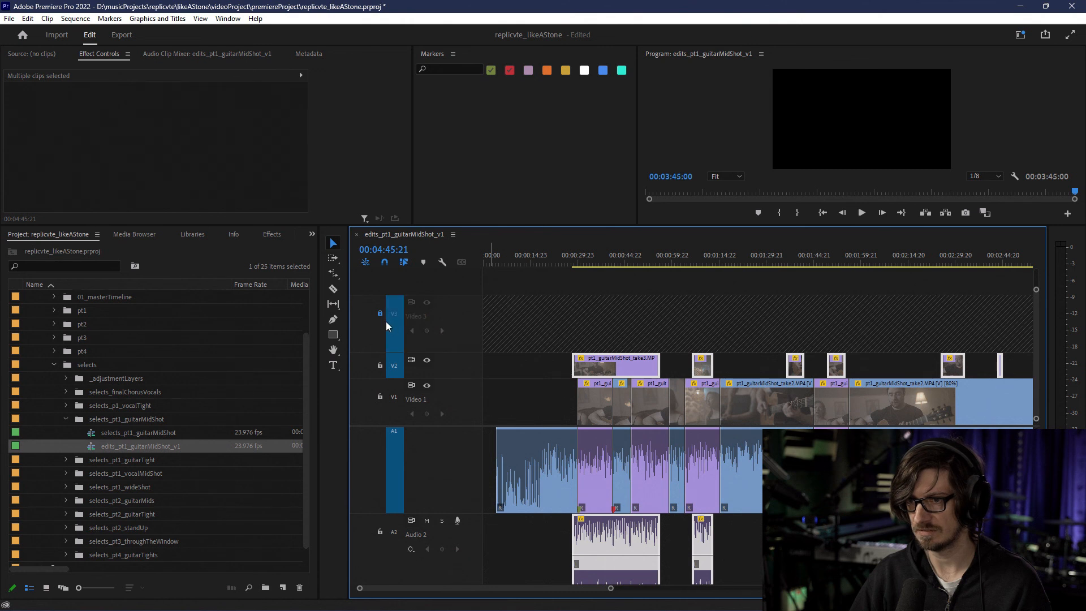
{"action": "left_click", "coordinate": [388, 319]}
{"action": "left_click", "coordinate": [394, 366]}
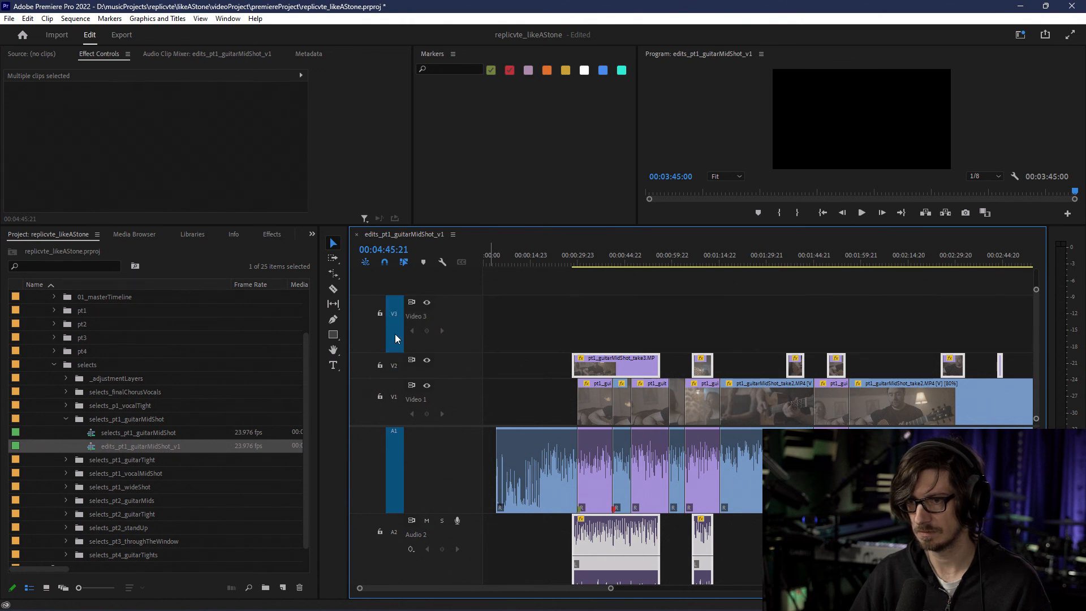
{"action": "right_click", "coordinate": [459, 344]}
{"action": "left_click", "coordinate": [478, 389]}
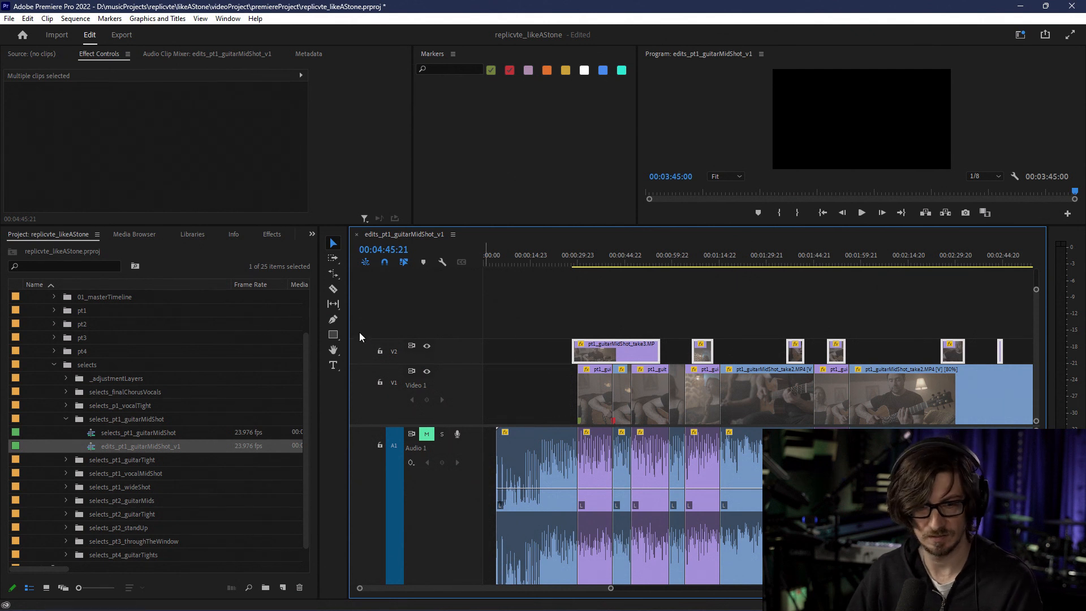
Step: Increase the height of the video tracks and enlarge the video area of the timeline
{"action": "key", "text": "ctrl+equal"}
{"action": "key", "text": "ctrl+equal"}
{"action": "key", "text": "ctrl+equal"}
{"action": "key", "text": "ctrl+equal"}
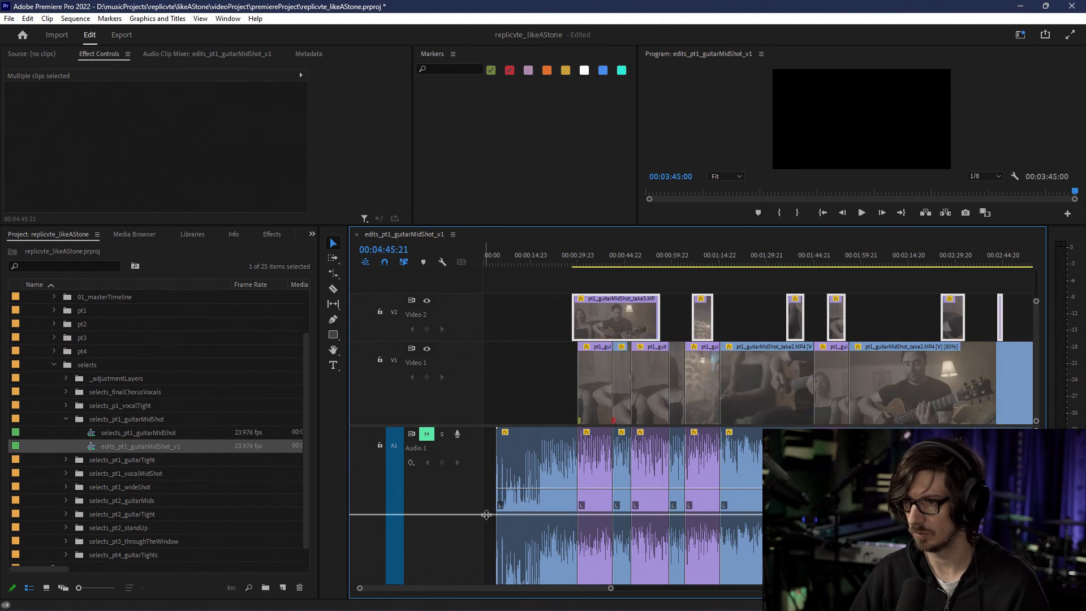
{"action": "left_click_drag", "start_coordinate": [485, 514], "coordinate": [487, 515]}
Step: Delete the blue take 2 segments with their audio between the purple segments on Video 1
{"action": "left_click", "coordinate": [622, 485]}
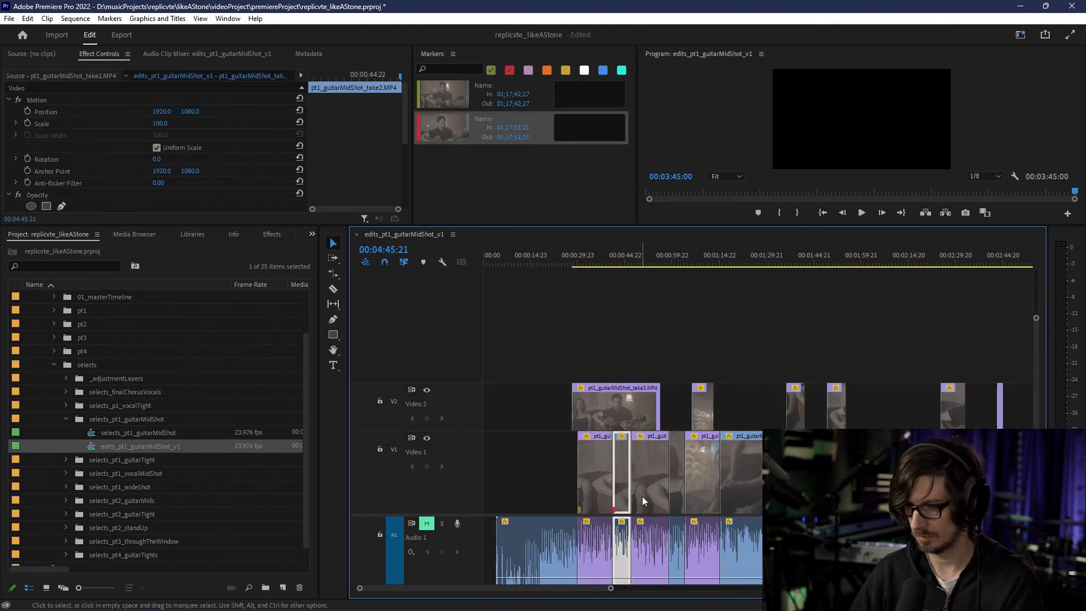
{"action": "key", "text": "Delete"}
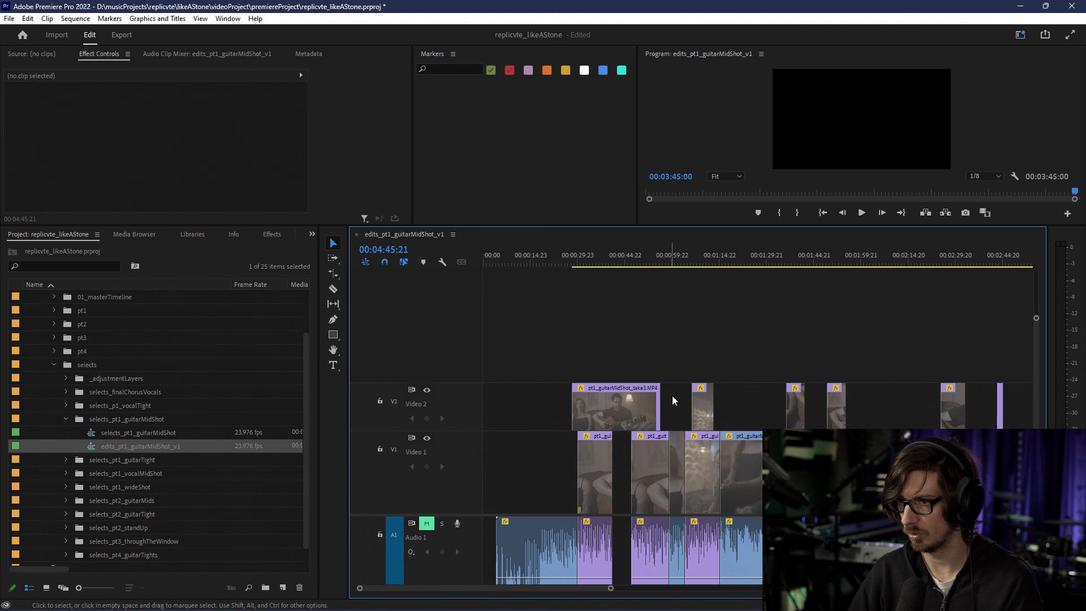
{"action": "scroll", "coordinate": [666, 425], "scroll_direction": "up", "scroll_amount": 3}
{"action": "left_click", "coordinate": [698, 471]}
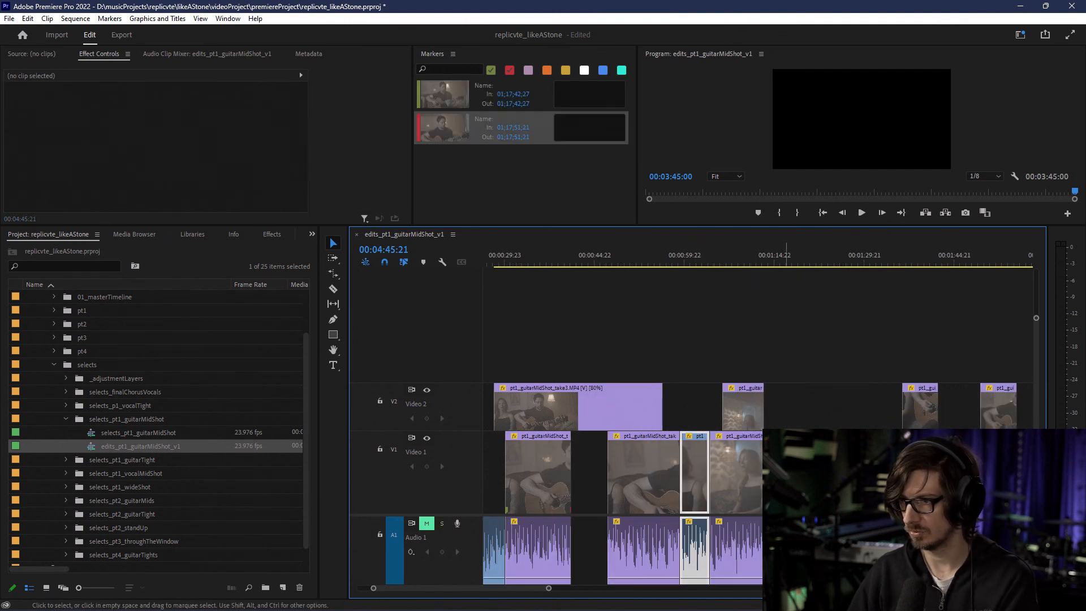
{"action": "key", "text": "Delete"}
{"action": "left_click", "coordinate": [825, 471]}
{"action": "key", "text": "Delete"}
{"action": "scroll", "coordinate": [824, 470], "scroll_direction": "down", "scroll_amount": 12}
{"action": "left_click", "coordinate": [890, 470]}
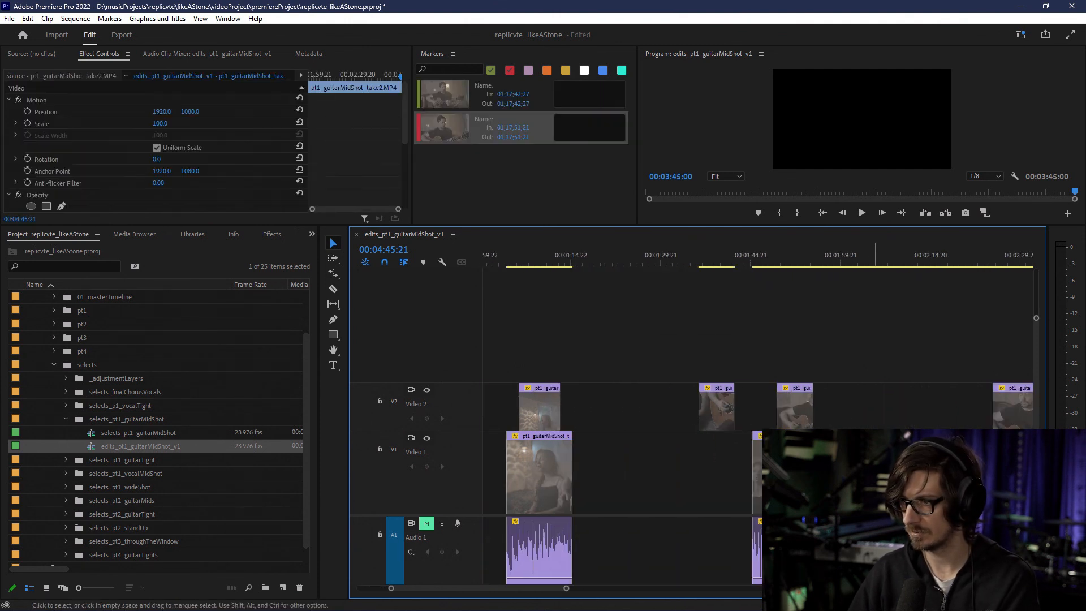
{"action": "key", "text": "Delete"}
Step: Delete the blue take 3 clip at the very end of Video 2
{"action": "scroll", "coordinate": [874, 471], "scroll_direction": "down", "scroll_amount": 5}
{"action": "scroll", "coordinate": [874, 471], "scroll_direction": "down", "scroll_amount": 5}
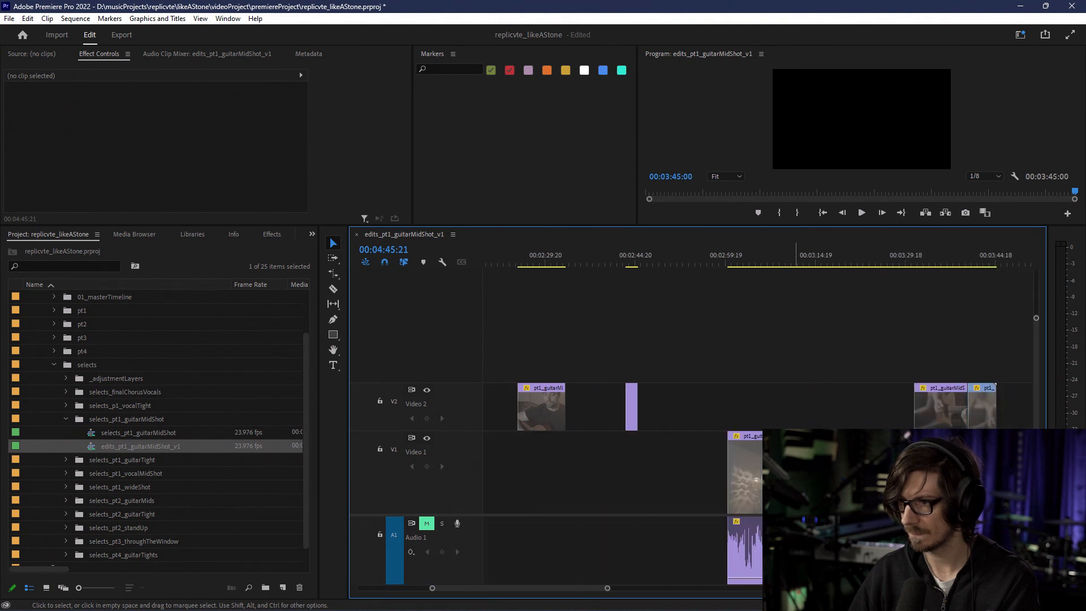
{"action": "scroll", "coordinate": [874, 471], "scroll_direction": "down", "scroll_amount": 2}
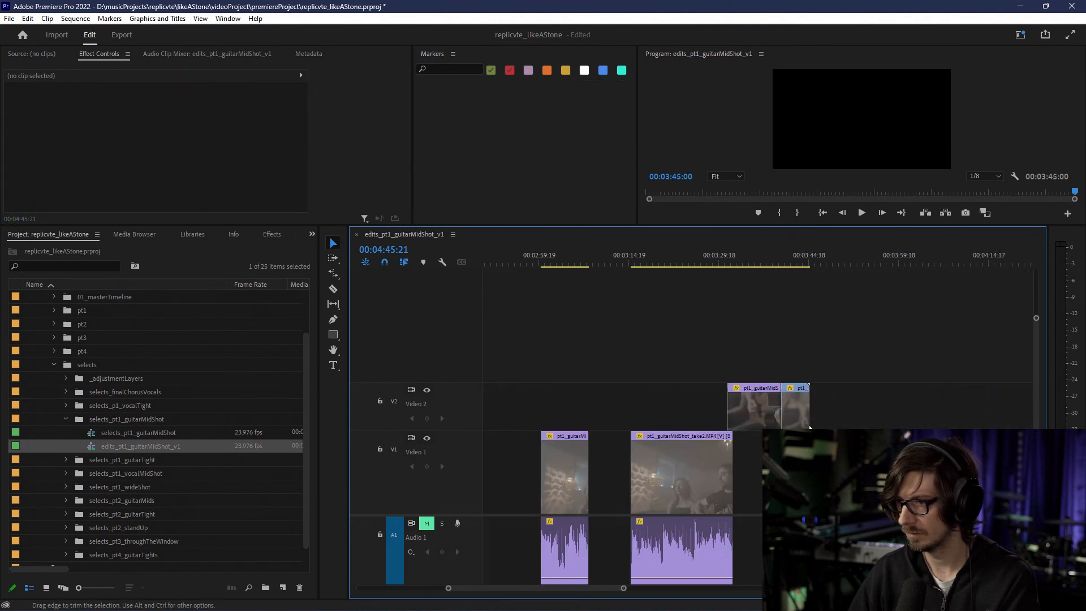
{"action": "scroll", "coordinate": [809, 472], "scroll_direction": "down", "scroll_amount": 9}
{"action": "scroll", "coordinate": [809, 472], "scroll_direction": "up", "scroll_amount": 10}
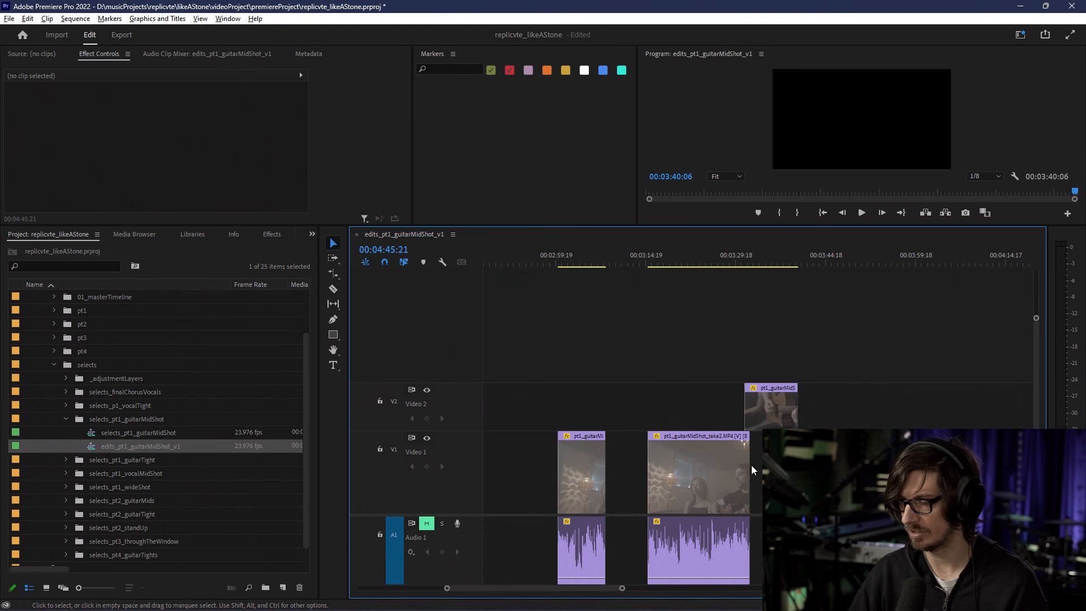
{"action": "scroll", "coordinate": [749, 480], "scroll_direction": "down", "scroll_amount": 3}
{"action": "left_click_drag", "start_coordinate": [603, 589], "coordinate": [497, 589]}
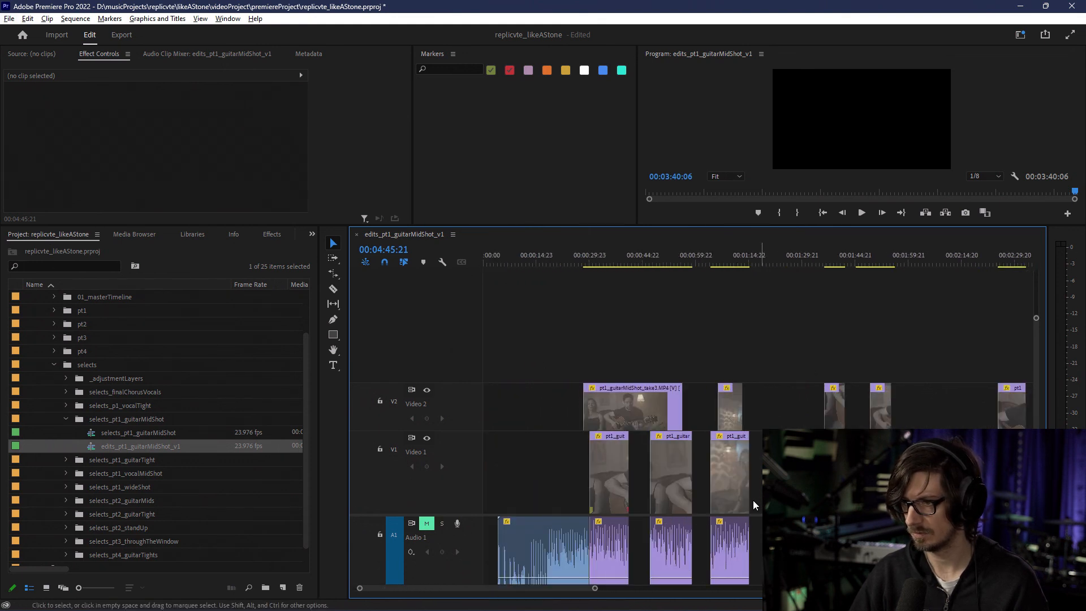
{"action": "left_click", "coordinate": [665, 474]}
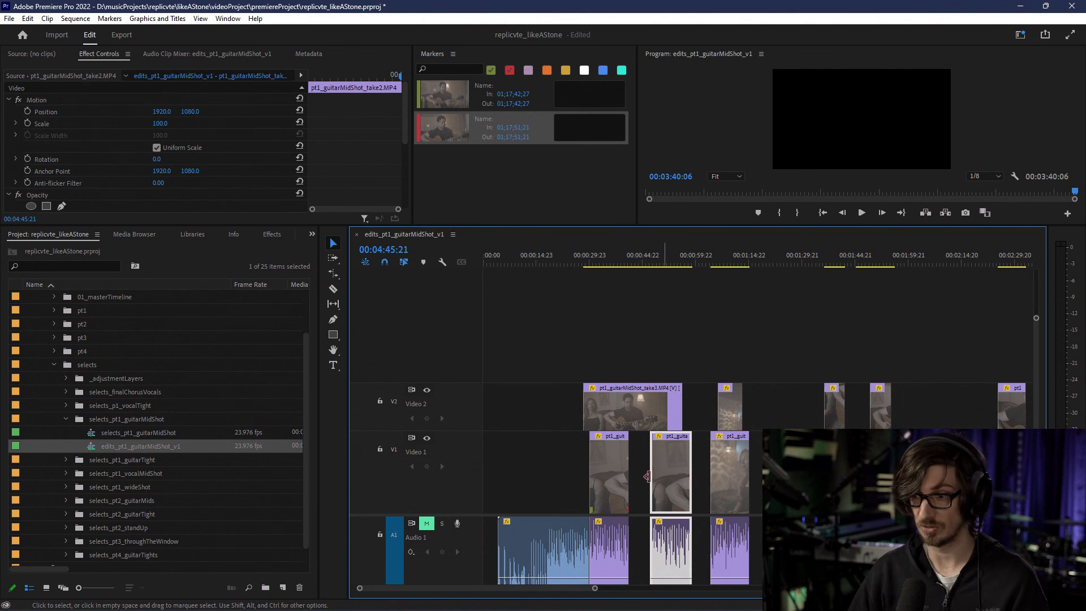
{"action": "left_click", "coordinate": [608, 475]}
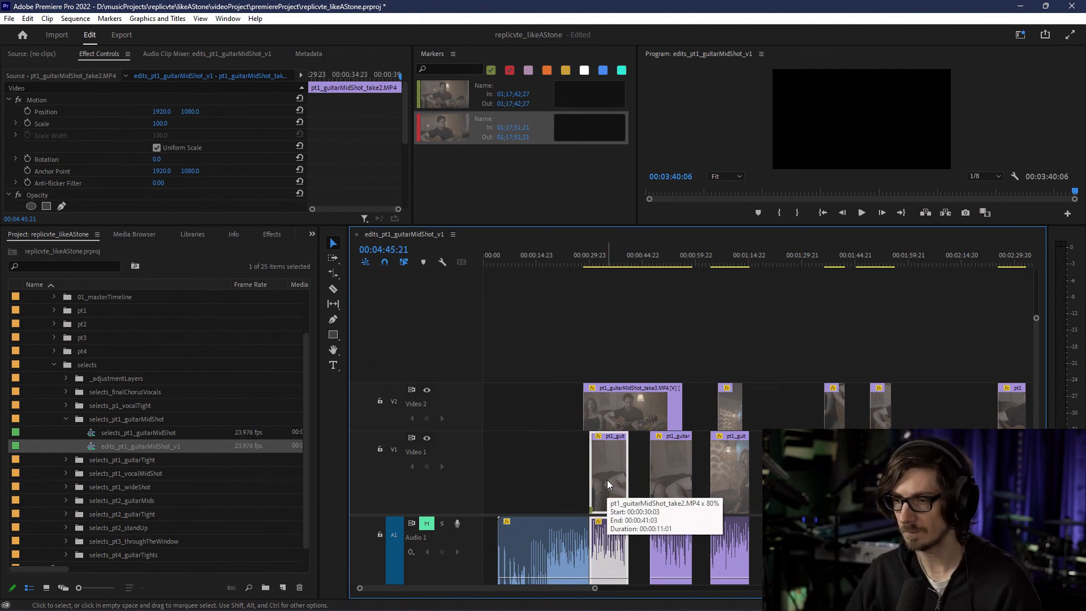
{"action": "mouse_move", "coordinate": [540, 595]}
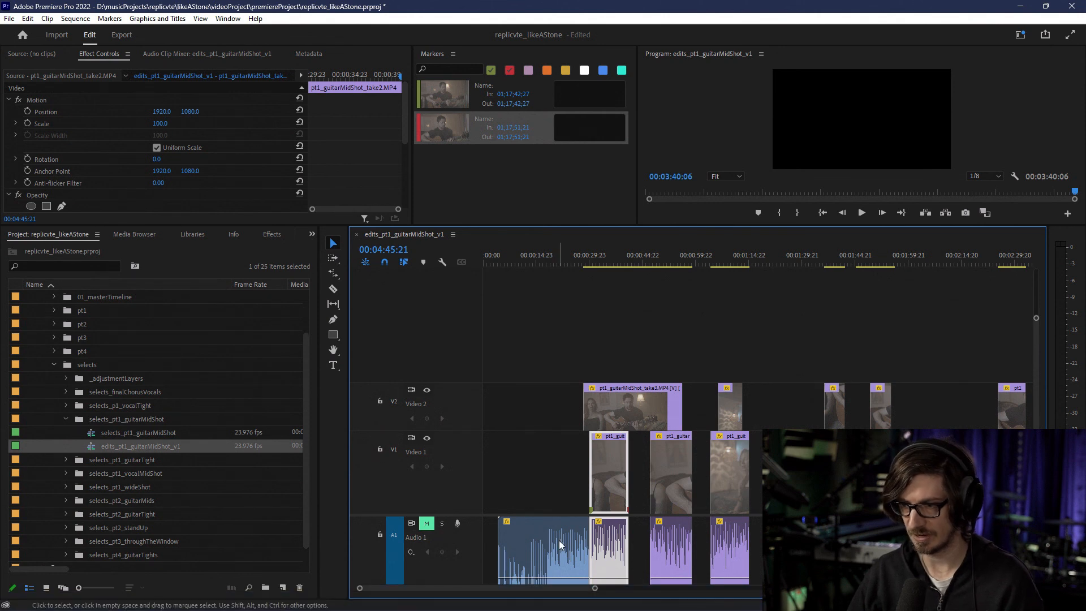
Step: Unmute Audio 1 and play the count-in clicks near the start of the sequence
{"action": "left_click_drag", "start_coordinate": [513, 261], "coordinate": [496, 262]}
{"action": "scroll", "coordinate": [547, 313], "scroll_direction": "up", "scroll_amount": 3}
{"action": "scroll", "coordinate": [566, 334], "scroll_direction": "up", "scroll_amount": 2}
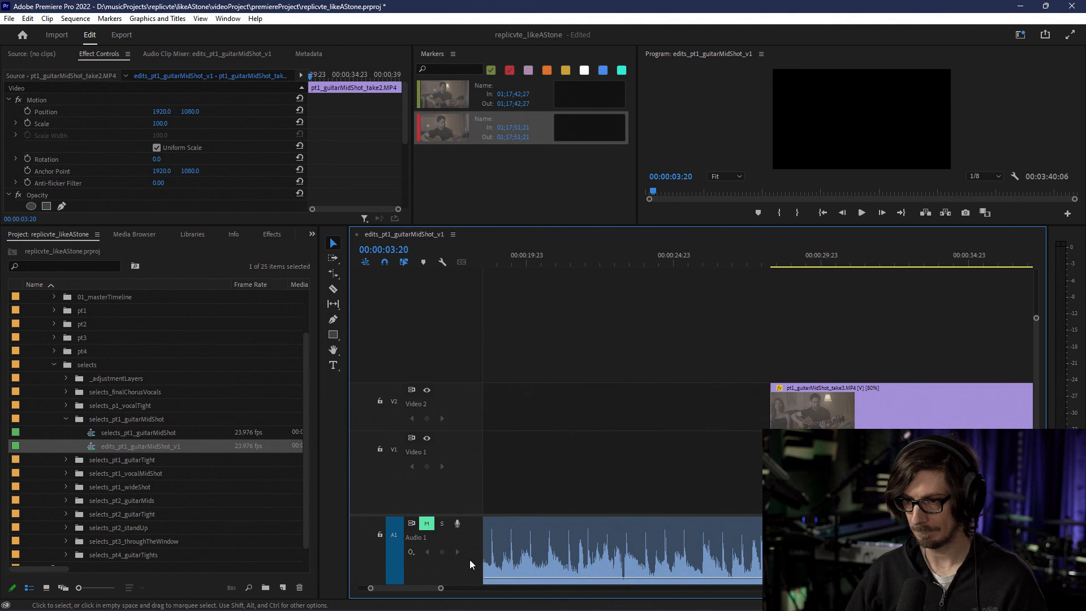
{"action": "mouse_move", "coordinate": [425, 589]}
{"action": "left_mouse_down"}
{"action": "mouse_move", "coordinate": [408, 594]}
{"action": "mouse_move", "coordinate": [422, 591]}
{"action": "left_mouse_up"}
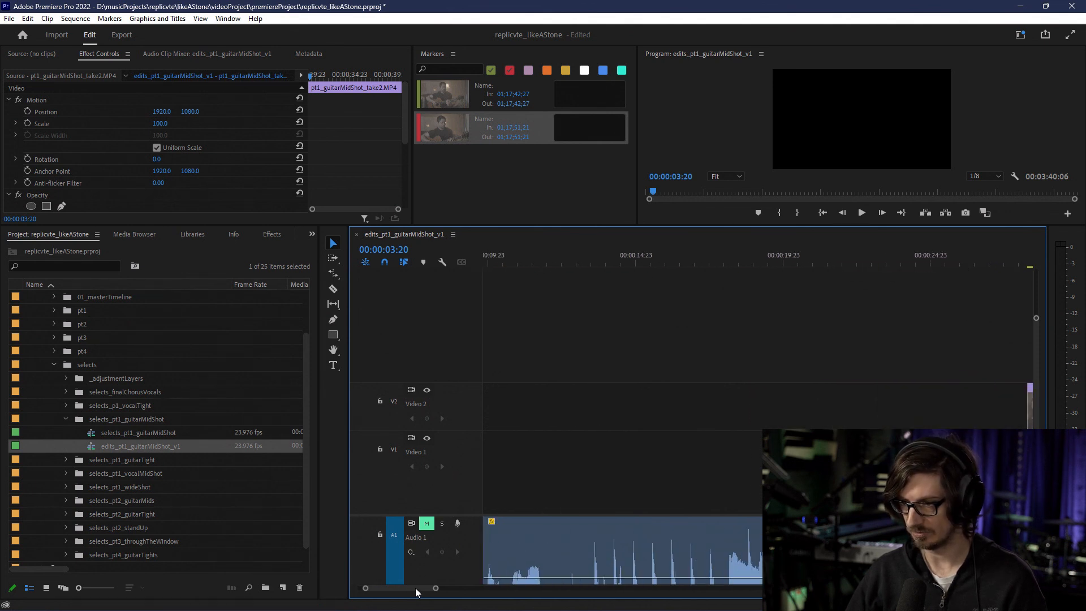
{"action": "left_click", "coordinate": [741, 263]}
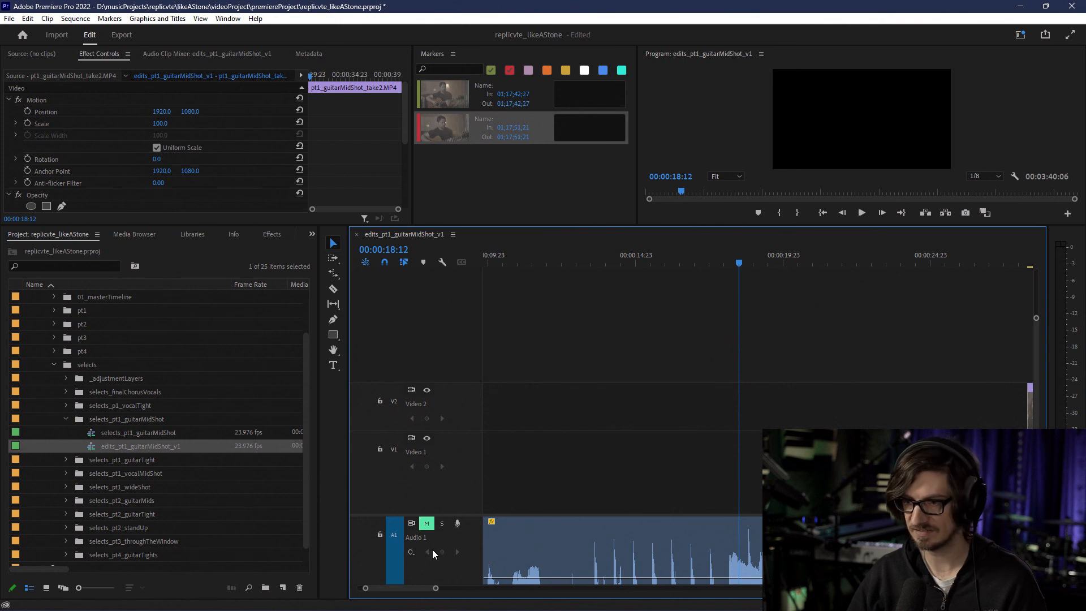
{"action": "left_click", "coordinate": [428, 525]}
{"action": "left_click_drag", "start_coordinate": [647, 262], "coordinate": [593, 264]}
{"action": "key", "text": "space"}
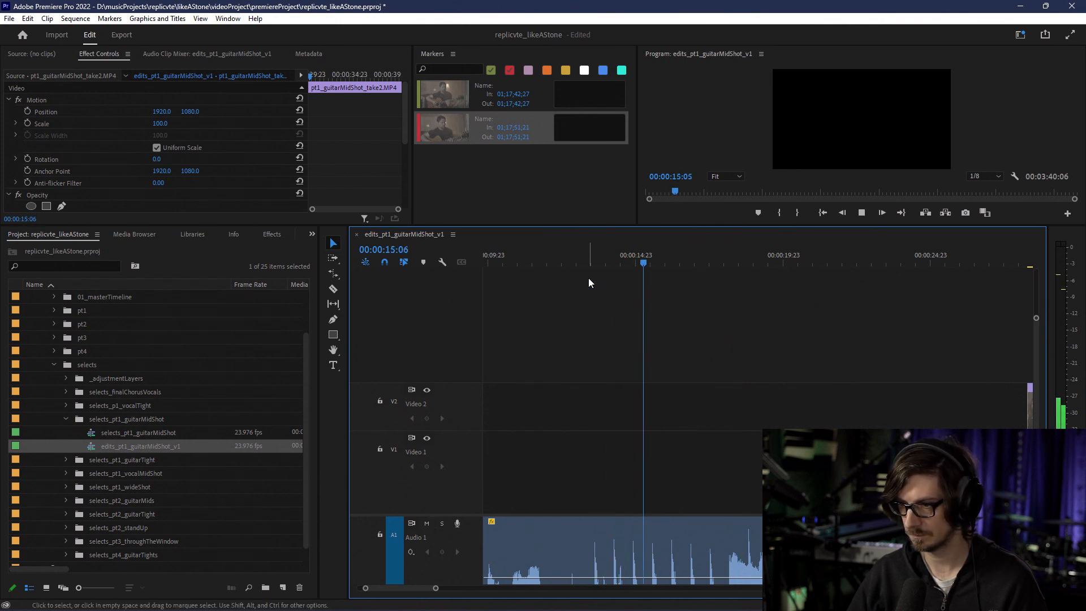
Step: Place the playhead at 00:00:15:13 on a count-in click in the audio
{"action": "left_click_drag", "start_coordinate": [636, 261], "coordinate": [654, 260]}
{"action": "scroll", "coordinate": [713, 424], "scroll_direction": "up", "scroll_amount": 2}
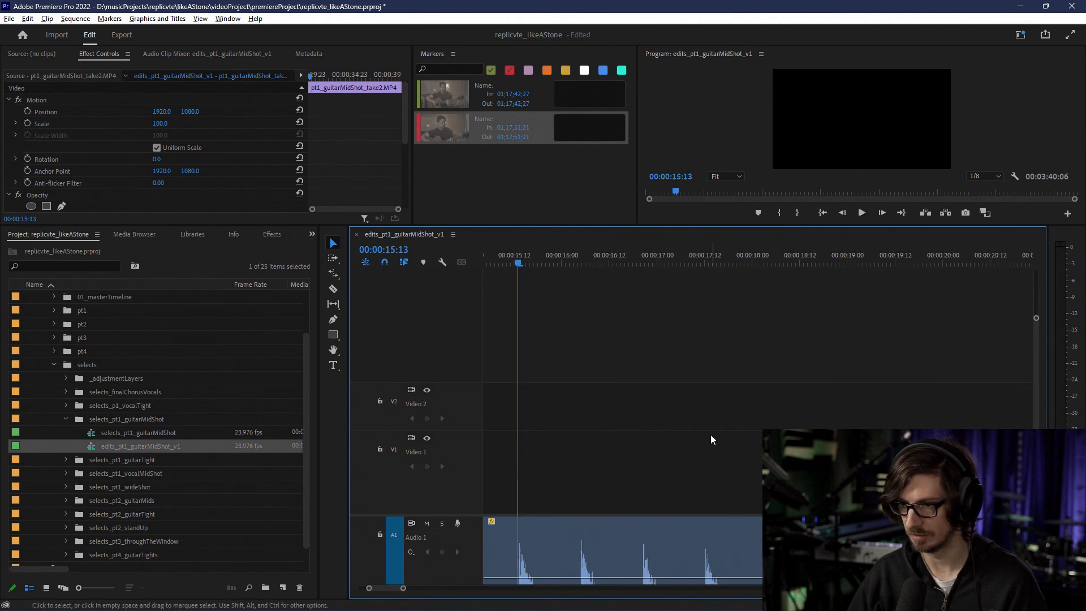
{"action": "left_click_drag", "start_coordinate": [521, 263], "coordinate": [521, 264]}
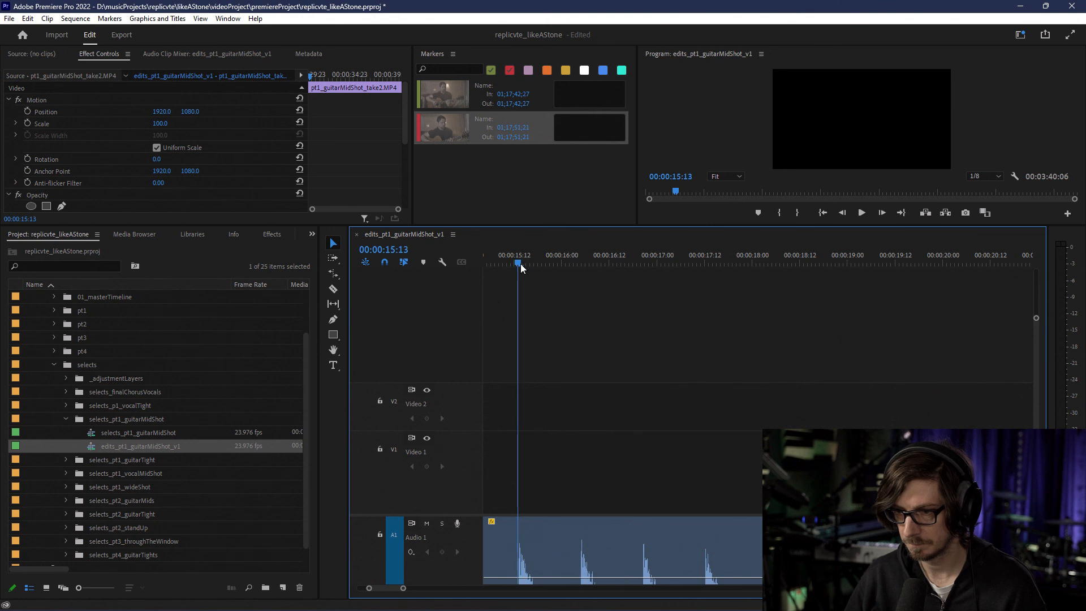
Step: Expand the selects bin and its _adjustmentLayers bin inside the project's _editing bin
{"action": "left_click", "coordinate": [54, 365]}
{"action": "right_click", "coordinate": [77, 485]}
{"action": "left_click", "coordinate": [52, 444]}
{"action": "left_click", "coordinate": [46, 339]}
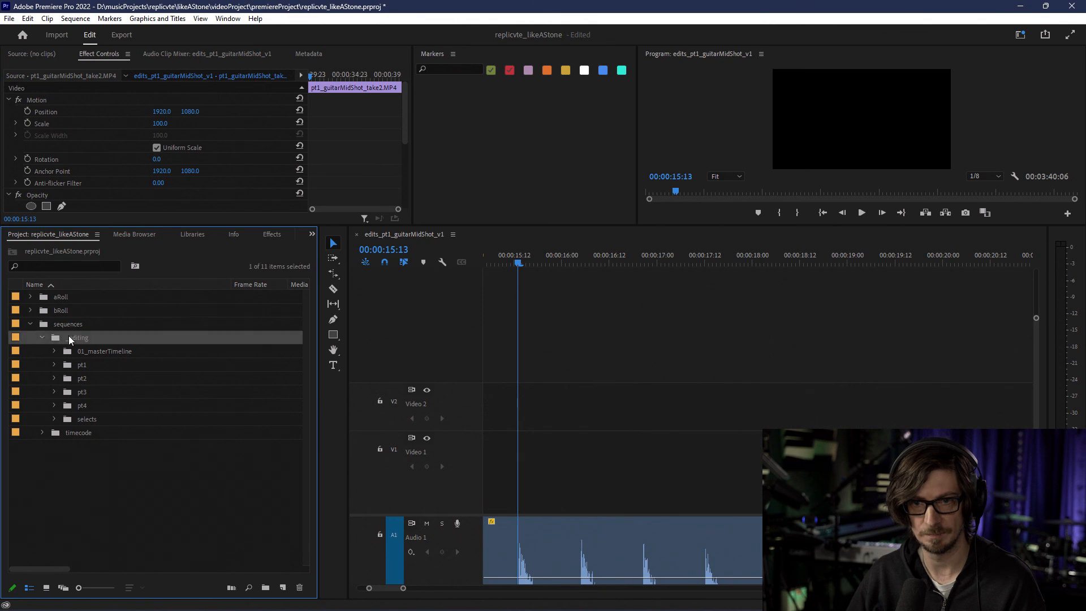
{"action": "left_click", "coordinate": [42, 338]}
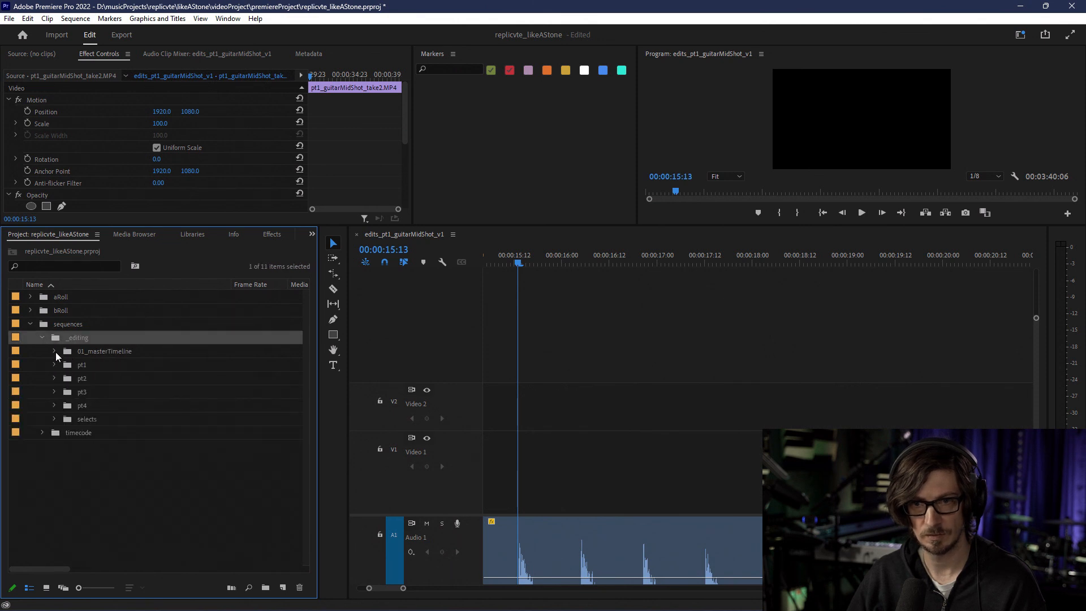
{"action": "left_click", "coordinate": [54, 419]}
{"action": "left_click", "coordinate": [97, 433]}
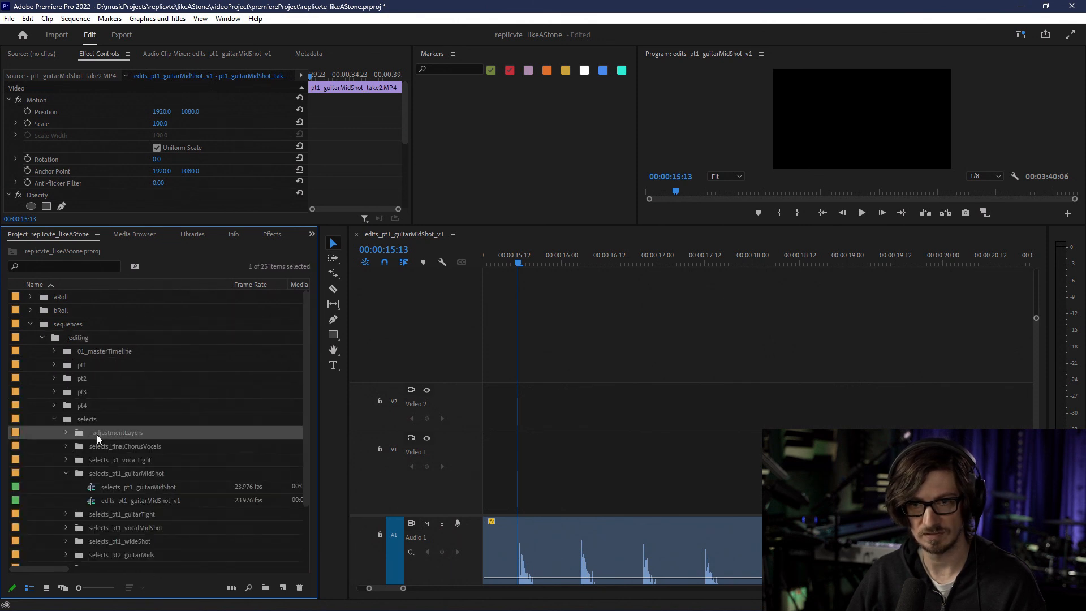
{"action": "left_click", "coordinate": [66, 432]}
Step: Create a Universal Counting Leader at 23.976 fps with cue blips on out and on 2, in the _adjustmentLayers bin
{"action": "right_click", "coordinate": [113, 436]}
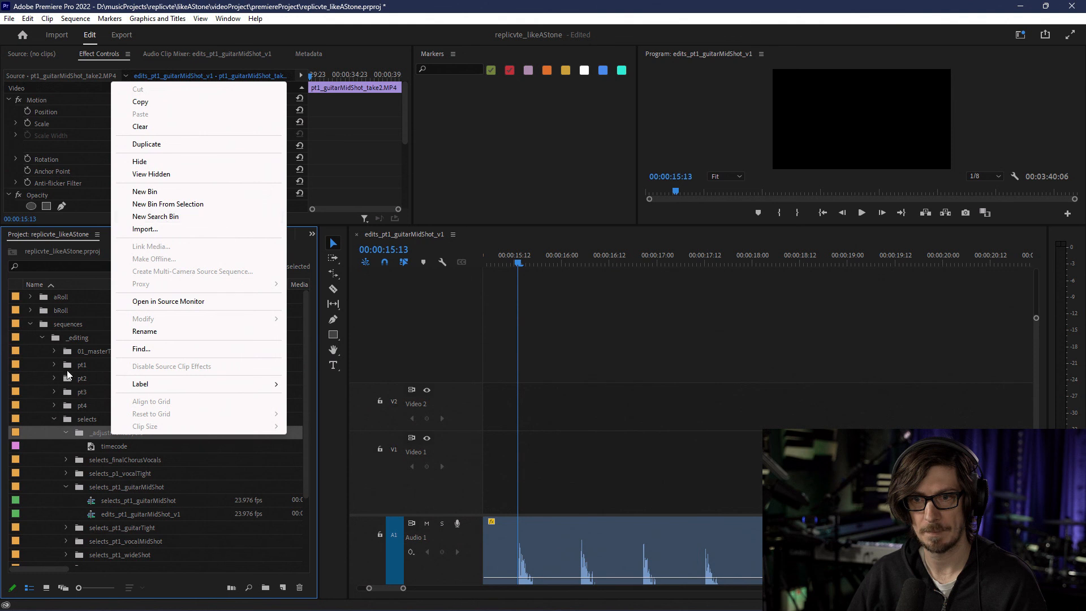
{"action": "right_click", "coordinate": [47, 434]}
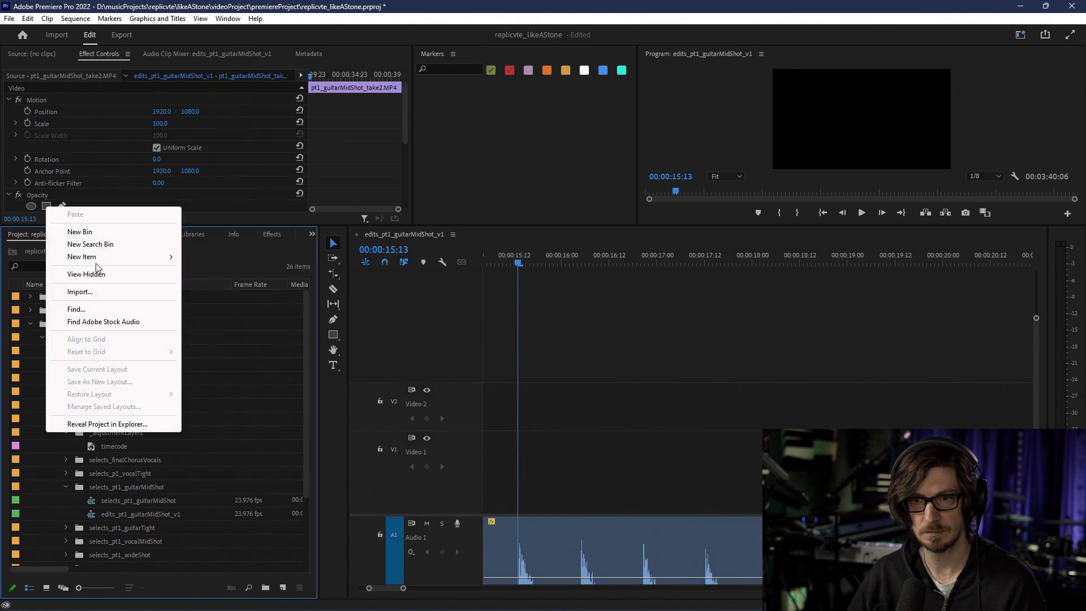
{"action": "mouse_move", "coordinate": [164, 257]}
{"action": "left_click", "coordinate": [241, 344]}
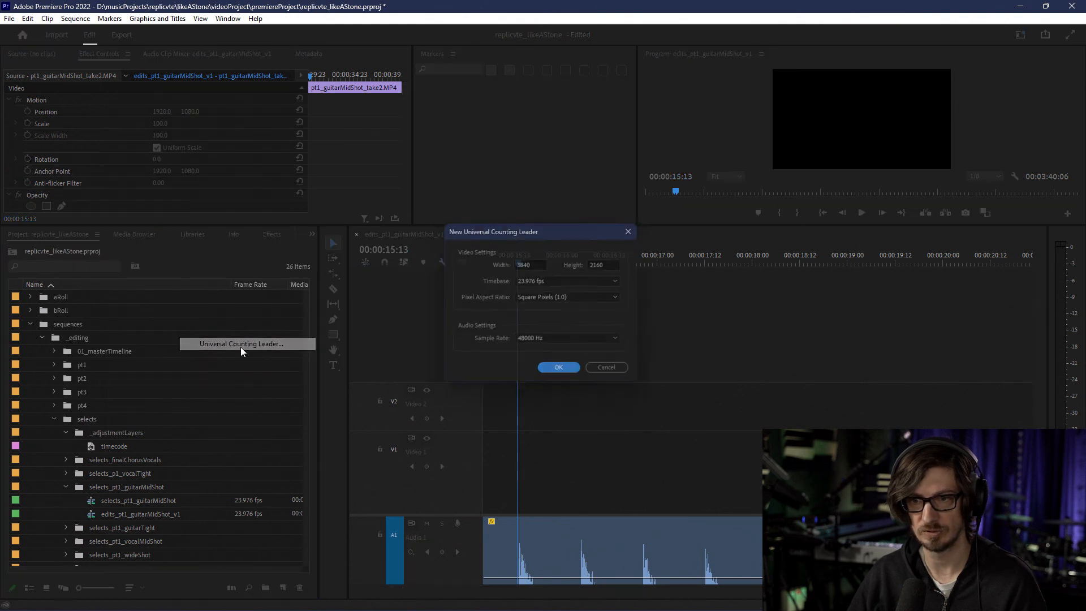
{"action": "left_click", "coordinate": [569, 372]}
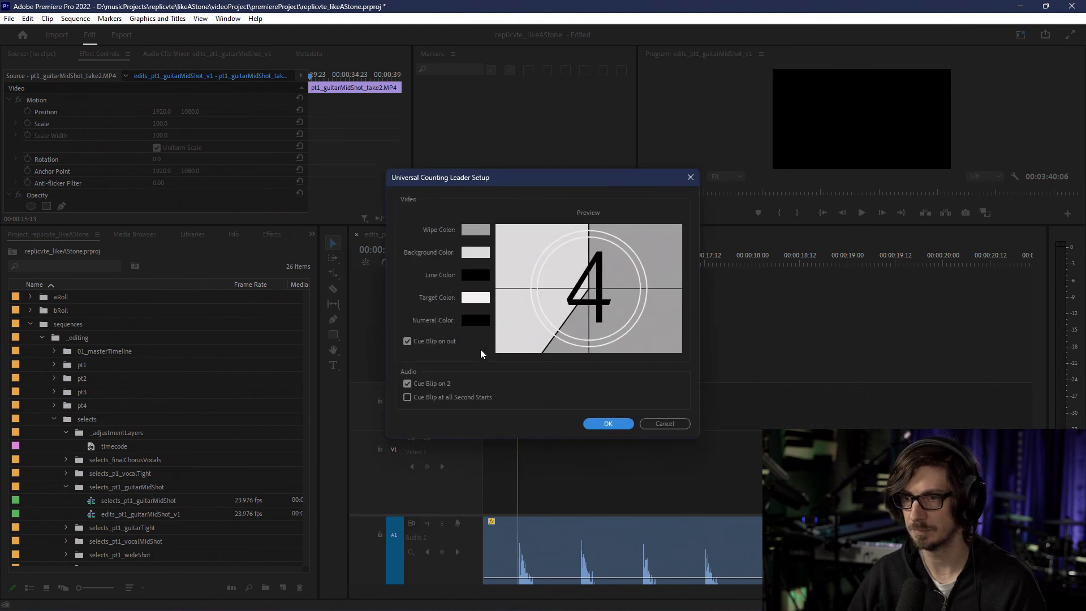
{"action": "left_click", "coordinate": [611, 424]}
Step: Place the Universal Counting Leader on Video 2 before the first take 3 clip and shift it so its 8 falls at 00:00:15:13
{"action": "left_click_drag", "start_coordinate": [90, 555], "coordinate": [503, 411]}
{"action": "scroll", "coordinate": [564, 432], "scroll_direction": "down", "scroll_amount": 6}
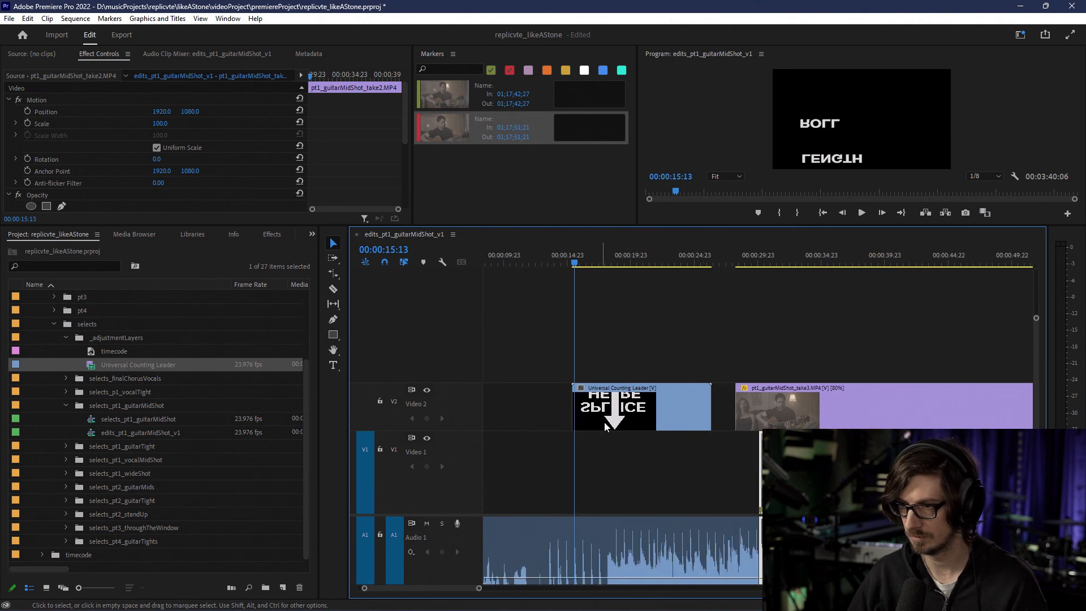
{"action": "scroll", "coordinate": [603, 424], "scroll_direction": "up", "scroll_amount": 3}
{"action": "left_click_drag", "start_coordinate": [629, 415], "coordinate": [558, 417]}
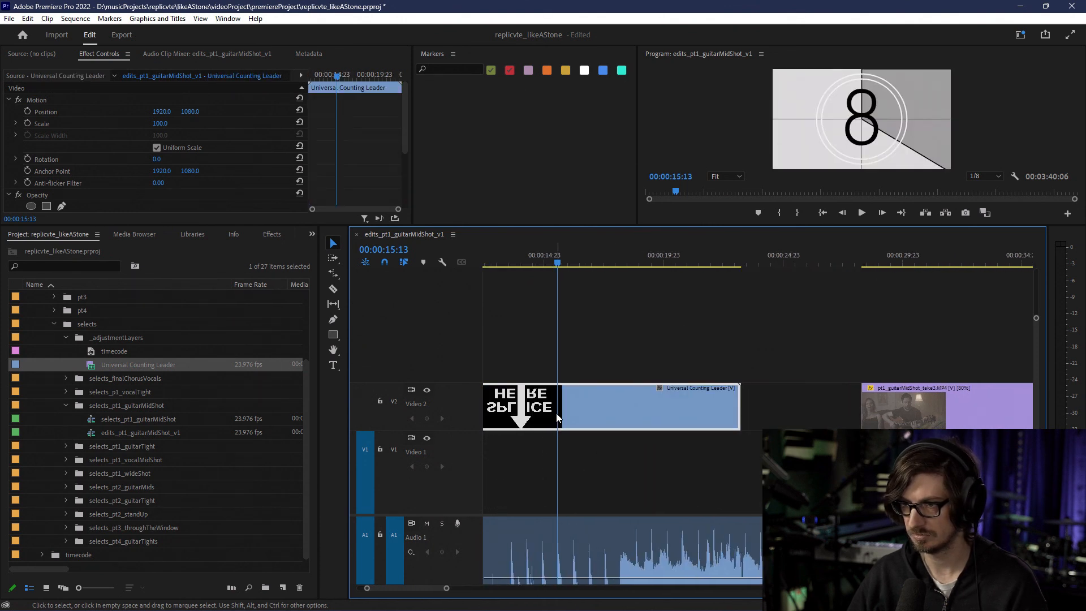
Step: Scrub the counting leader to 00:00:21:08 and examine how its video and audio line up with the count-in
{"action": "left_click_drag", "start_coordinate": [558, 263], "coordinate": [696, 270]}
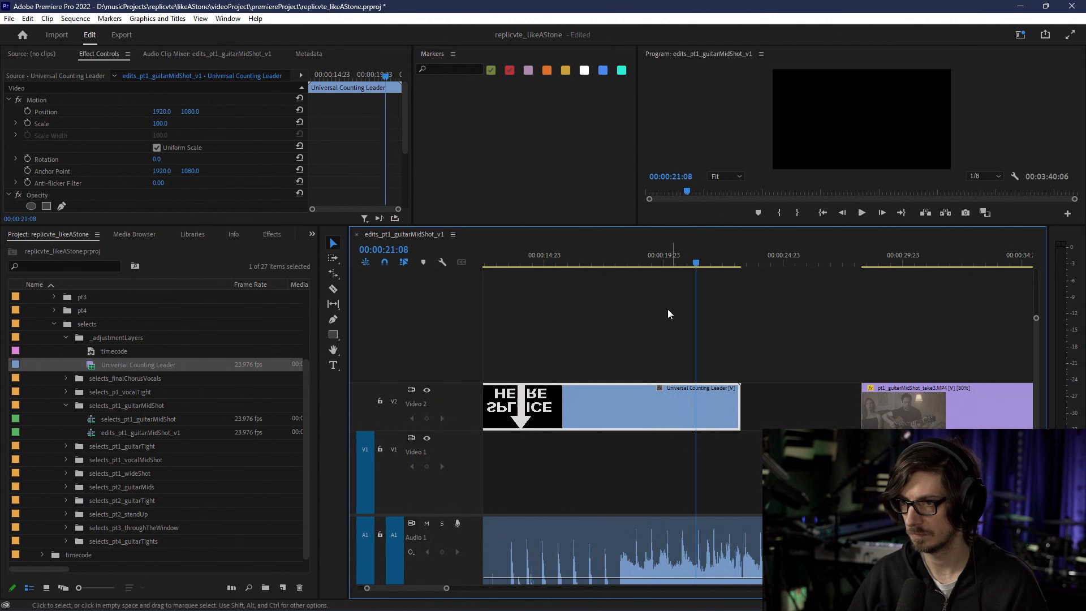
{"action": "scroll", "coordinate": [660, 473], "scroll_direction": "down", "scroll_amount": 2}
{"action": "scroll", "coordinate": [654, 485], "scroll_direction": "up", "scroll_amount": 3}
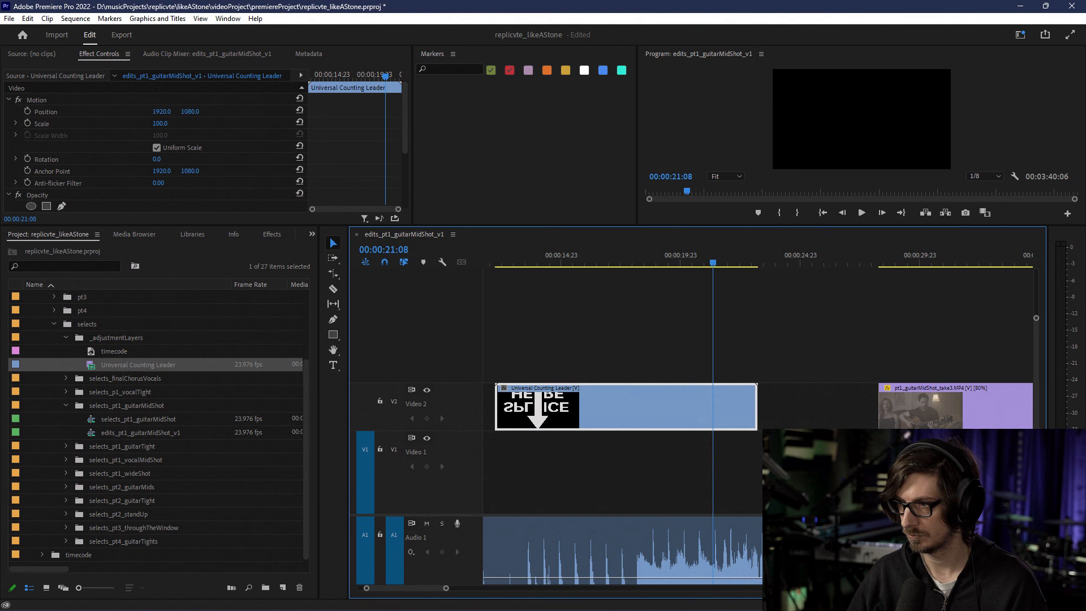
{"action": "scroll", "coordinate": [780, 550], "scroll_direction": "down", "scroll_amount": 4}
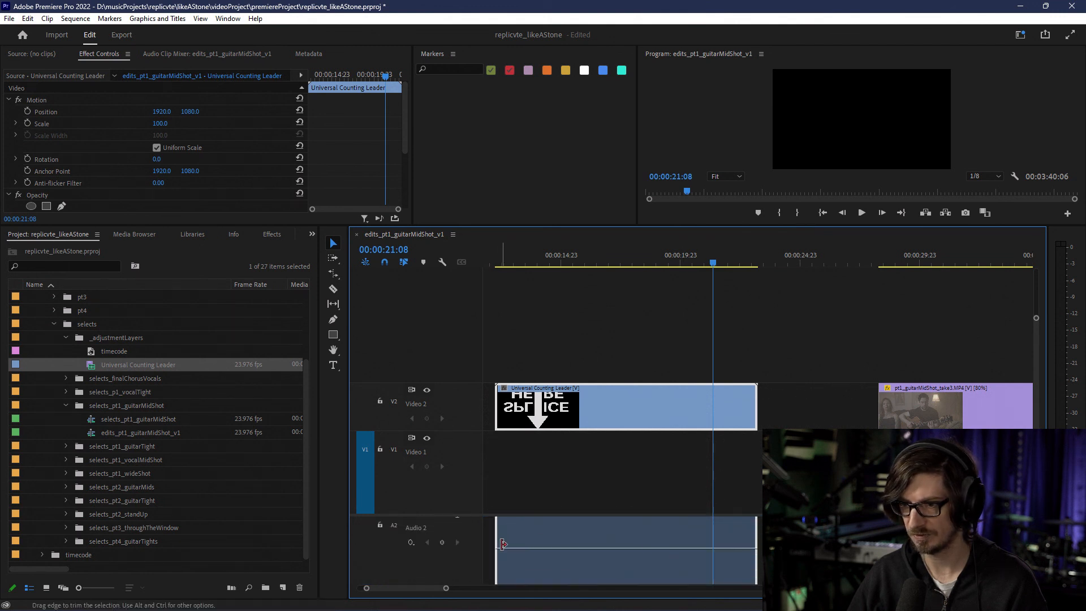
{"action": "scroll", "coordinate": [498, 556], "scroll_direction": "up", "scroll_amount": 2}
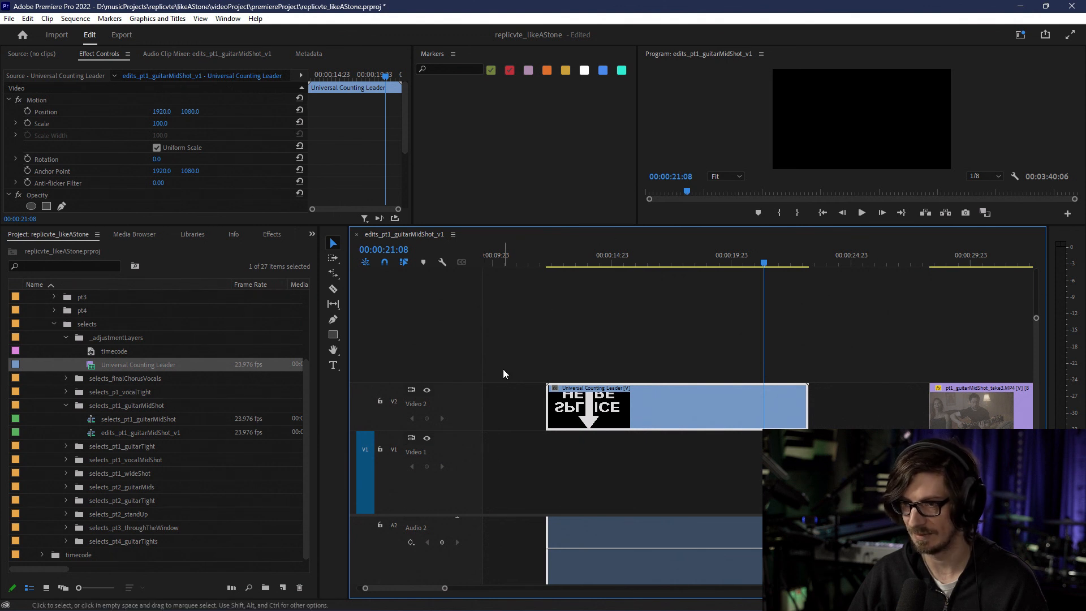
Step: Enlarge the timeline's audio area to show Audio 2 with Audio 1, and move the playhead to 00:00:20:00 in the counting leader
{"action": "left_click", "coordinate": [500, 517]}
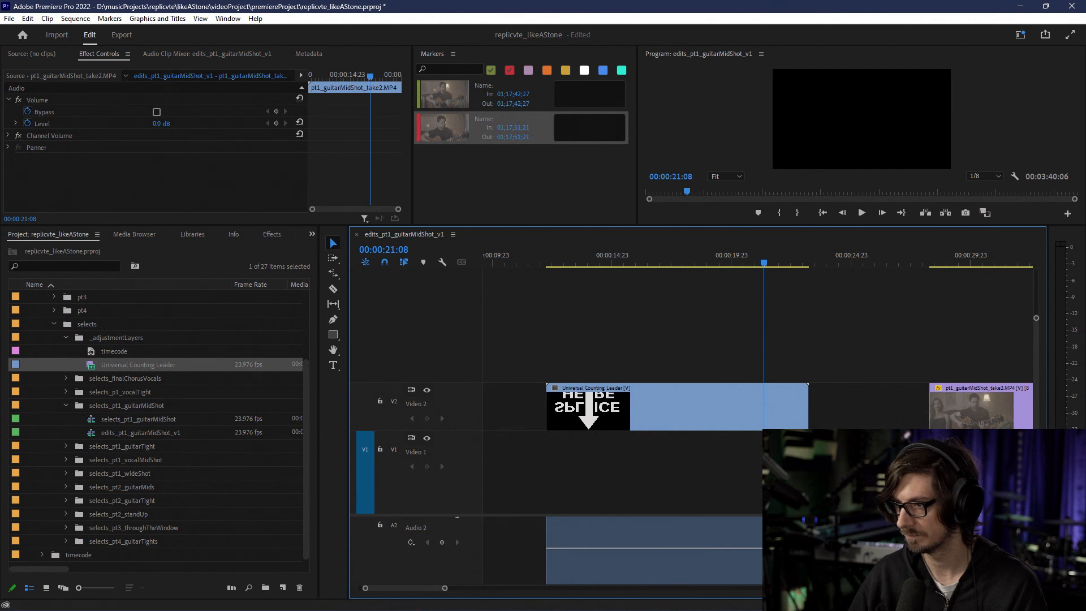
{"action": "left_click_drag", "start_coordinate": [809, 516], "coordinate": [809, 430]}
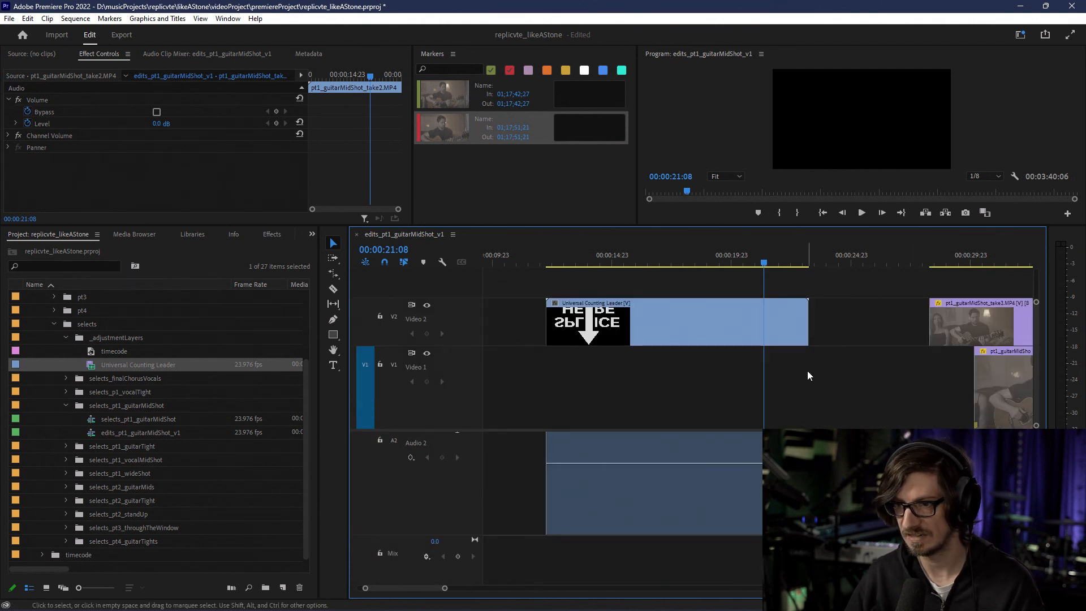
{"action": "scroll", "coordinate": [656, 477], "scroll_direction": "up", "scroll_amount": 2}
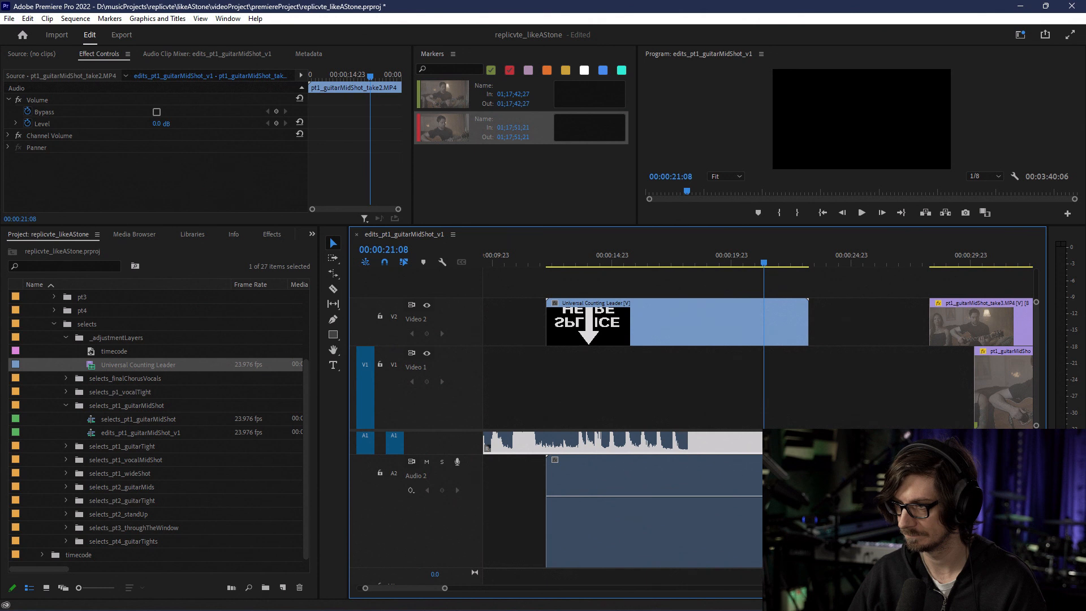
{"action": "scroll", "coordinate": [656, 503], "scroll_direction": "down", "scroll_amount": 2}
{"action": "scroll", "coordinate": [656, 504], "scroll_direction": "up", "scroll_amount": 2}
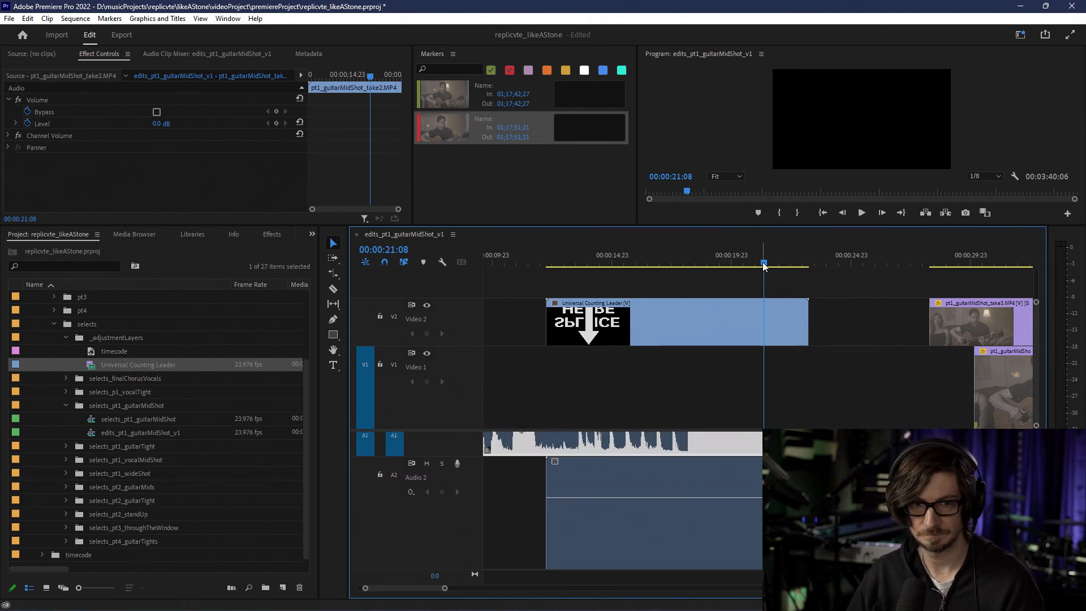
{"action": "left_click_drag", "start_coordinate": [763, 265], "coordinate": [732, 265]}
{"action": "scroll", "coordinate": [527, 505], "scroll_direction": "up", "scroll_amount": 1}
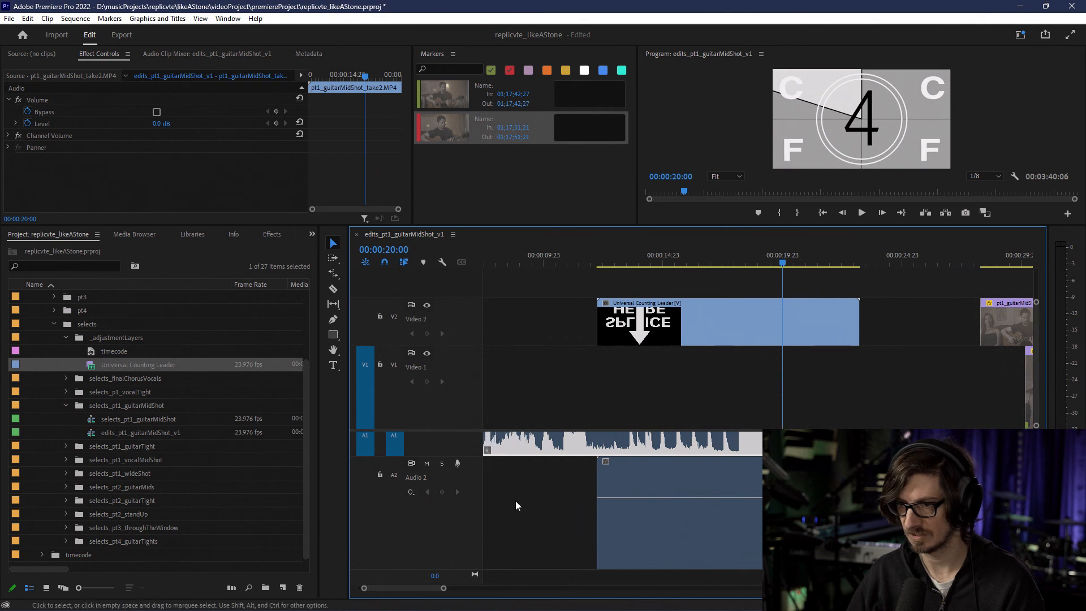
Step: Mute Audio 1 and play the counting leader around 00:00:21:00 to check it without the count-in audio
{"action": "scroll", "coordinate": [446, 481], "scroll_direction": "up", "scroll_amount": 2}
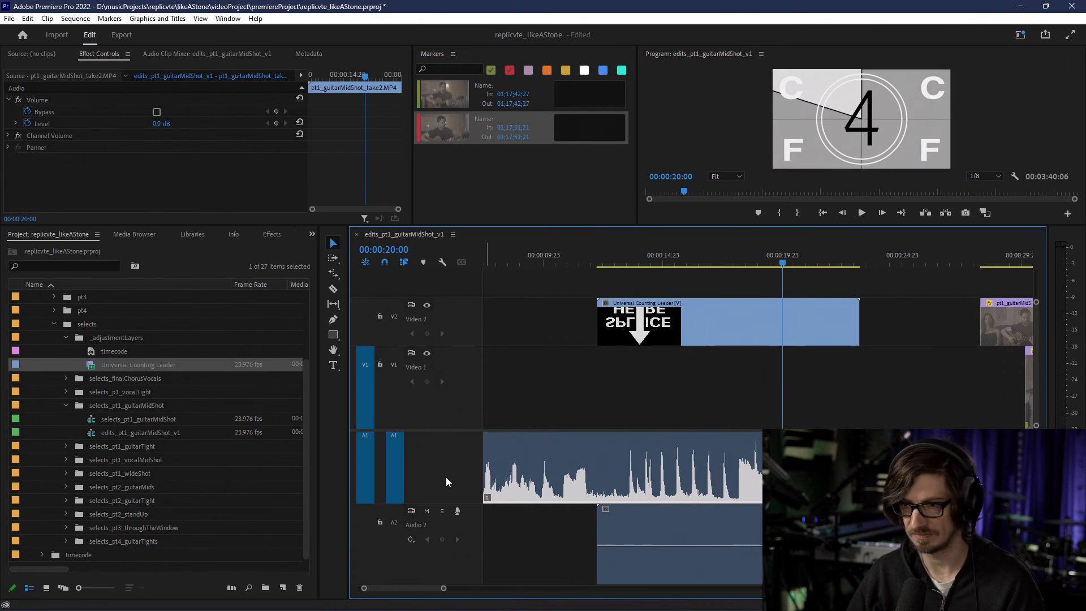
{"action": "scroll", "coordinate": [447, 482], "scroll_direction": "up", "scroll_amount": 1}
{"action": "scroll", "coordinate": [622, 492], "scroll_direction": "up", "scroll_amount": 1}
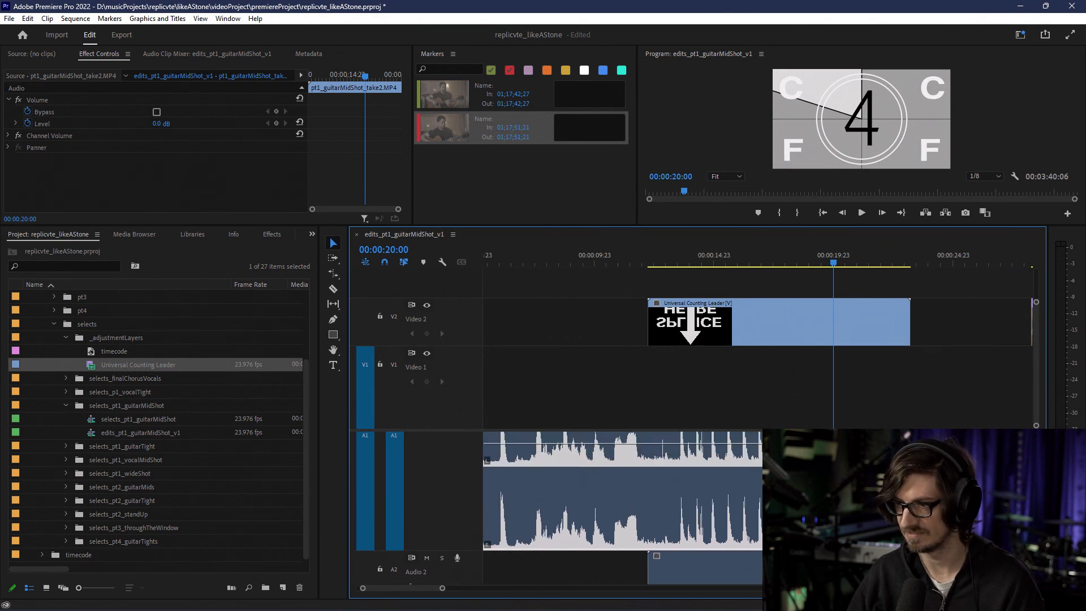
{"action": "scroll", "coordinate": [623, 497], "scroll_direction": "up", "scroll_amount": 1}
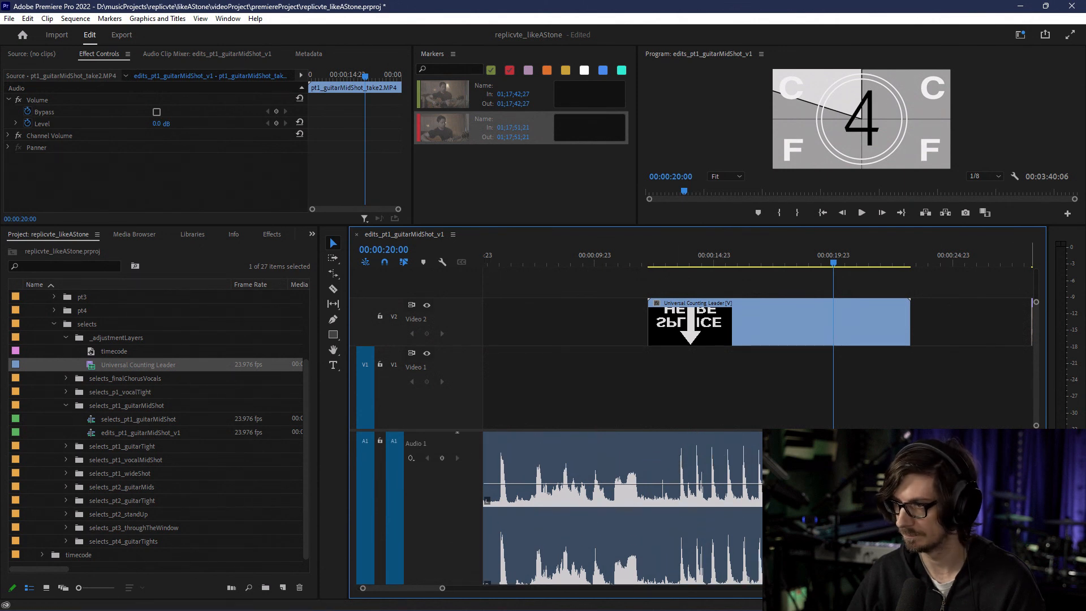
{"action": "scroll", "coordinate": [622, 492], "scroll_direction": "up", "scroll_amount": 1}
{"action": "left_click", "coordinate": [427, 438]}
{"action": "left_click_drag", "start_coordinate": [760, 258], "coordinate": [846, 264]}
{"action": "key", "text": "space"}
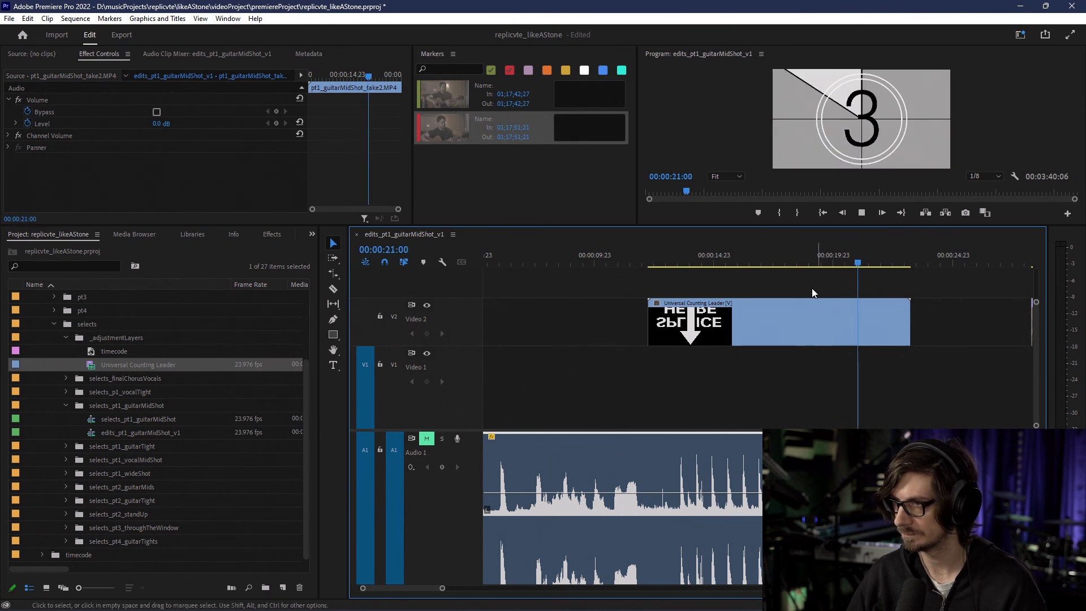
{"action": "left_click", "coordinate": [857, 265]}
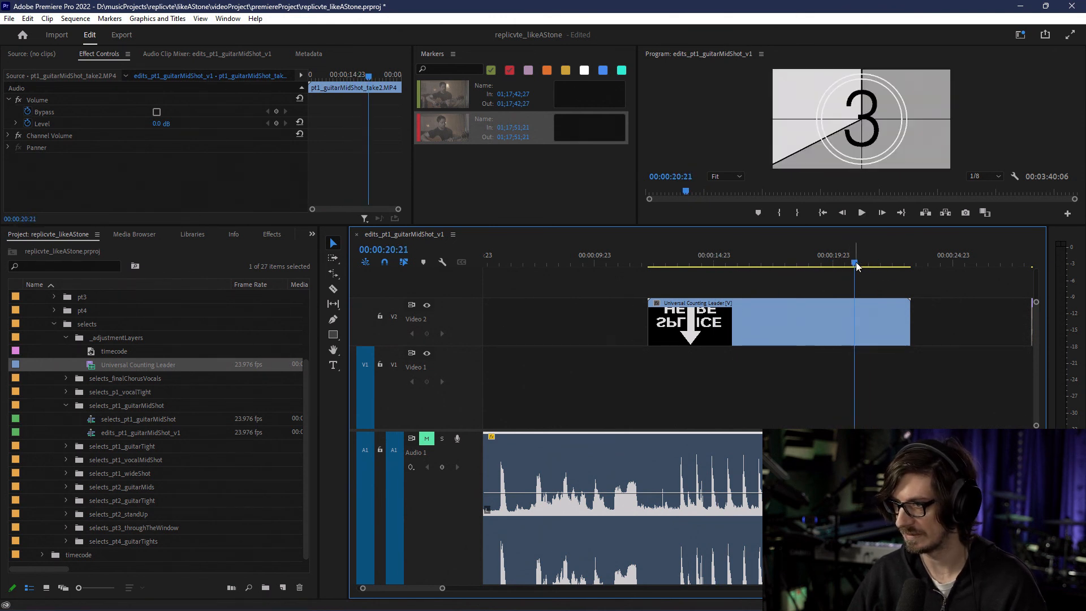
Step: Shift the Universal Counting Leader about 2 seconds earlier and play from 00:00:15:12 with Audio 1 briefly unmuted to compare it with the count-in
{"action": "left_click_drag", "start_coordinate": [841, 344], "coordinate": [806, 331]}
{"action": "left_click", "coordinate": [790, 259]}
{"action": "left_click_drag", "start_coordinate": [791, 259], "coordinate": [728, 266]}
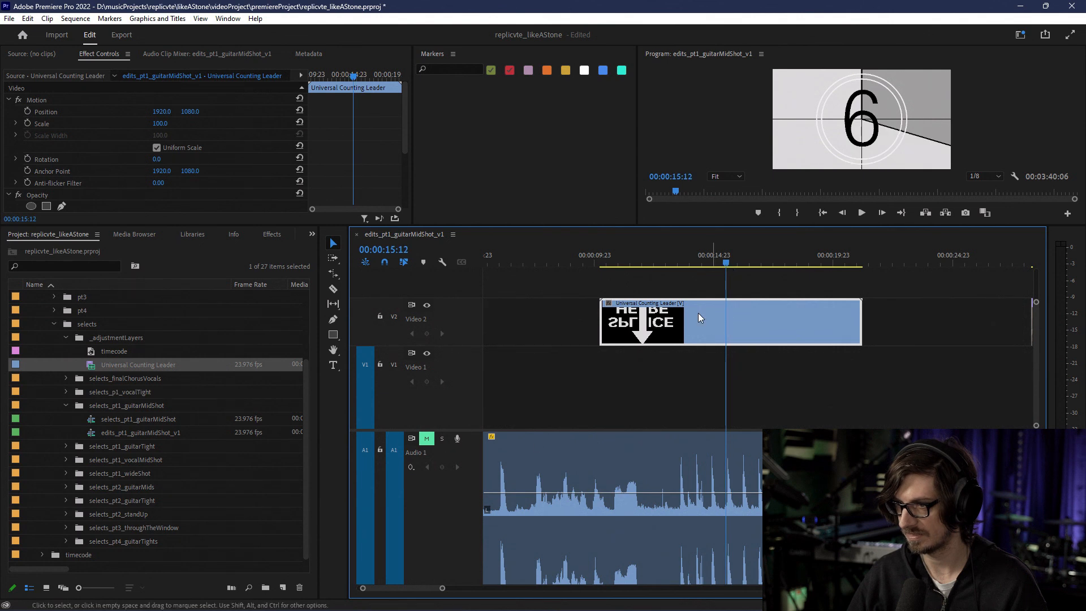
{"action": "left_click", "coordinate": [427, 438]}
{"action": "key", "text": "space"}
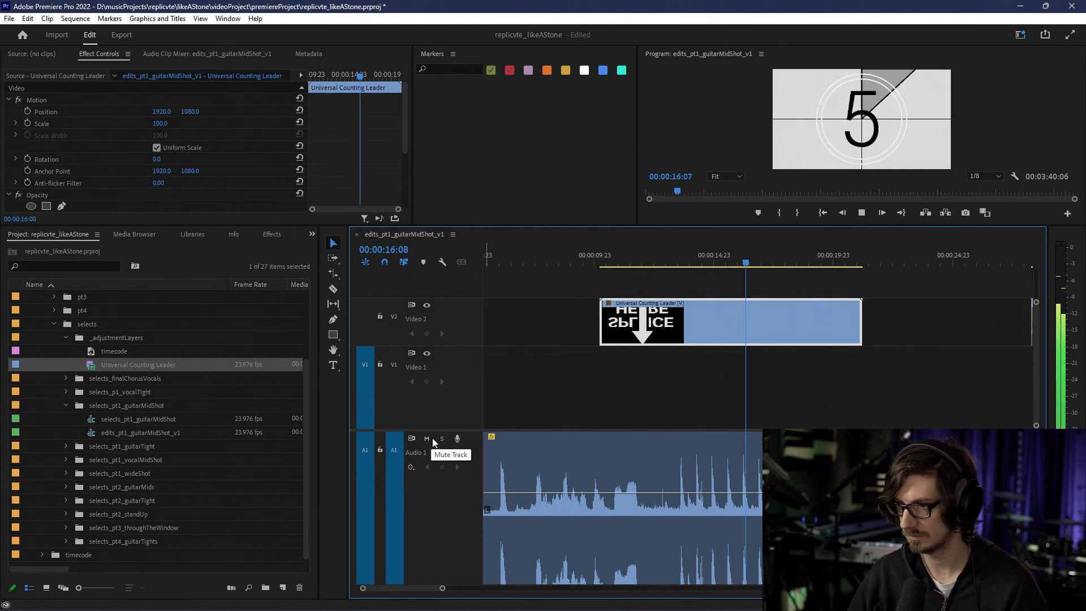
{"action": "key", "text": "space"}
{"action": "left_click", "coordinate": [427, 438]}
Step: Shift the Universal Counting Leader earlier to end at about 00:00:18:13, and compare its cue blip with the Audio 1 count-in hits around 00:00:16:16
{"action": "left_click_drag", "start_coordinate": [807, 347], "coordinate": [736, 345]}
{"action": "mouse_move", "coordinate": [751, 266]}
{"action": "left_mouse_down"}
{"action": "mouse_move", "coordinate": [735, 264]}
{"action": "mouse_move", "coordinate": [755, 267]}
{"action": "left_mouse_up"}
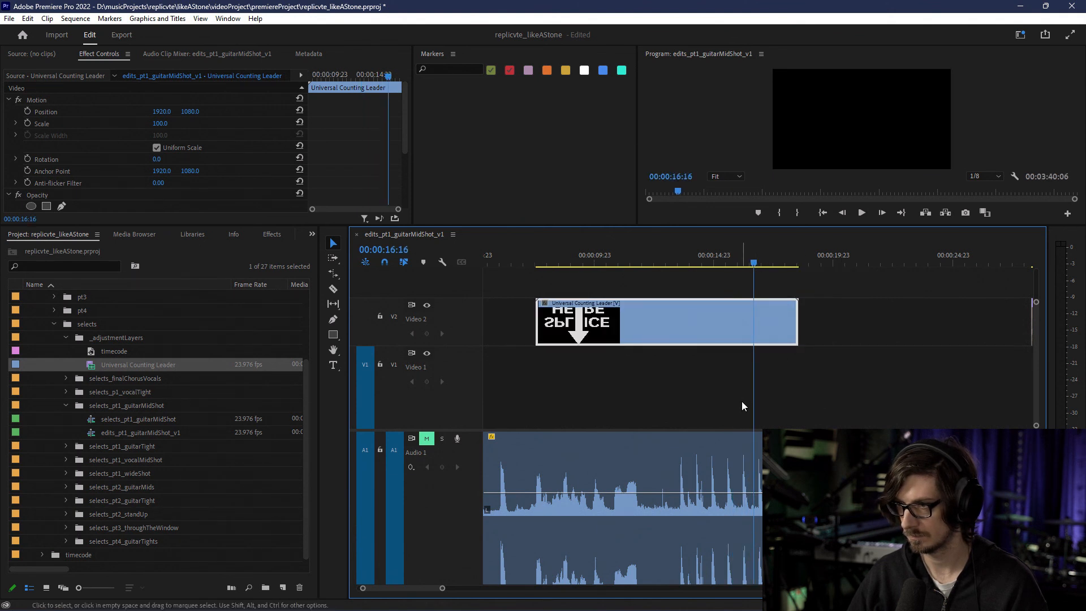
{"action": "scroll", "coordinate": [742, 402], "scroll_direction": "up", "scroll_amount": 3}
{"action": "scroll", "coordinate": [992, 413], "scroll_direction": "up", "scroll_amount": 1}
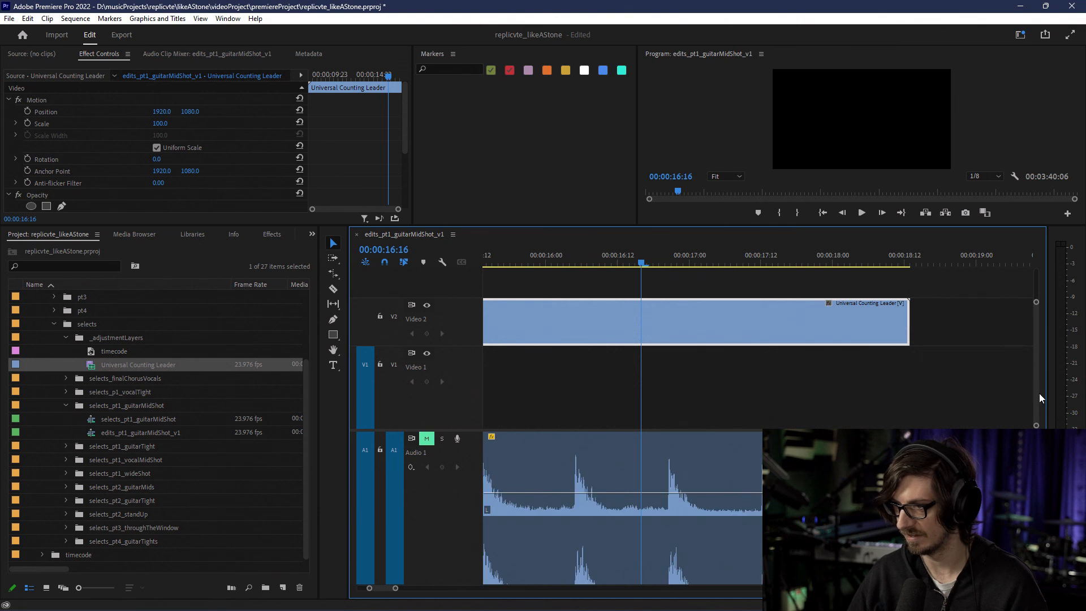
{"action": "scroll", "coordinate": [996, 481], "scroll_direction": "down", "scroll_amount": 3}
{"action": "scroll", "coordinate": [905, 493], "scroll_direction": "down", "scroll_amount": 3}
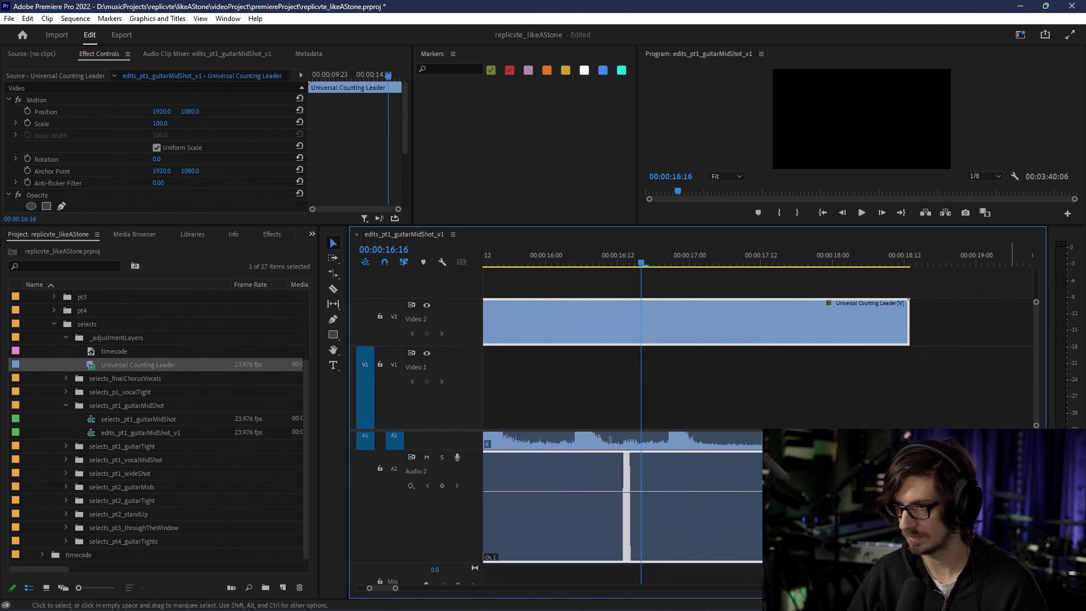
{"action": "scroll", "coordinate": [687, 469], "scroll_direction": "left", "scroll_amount": 2}
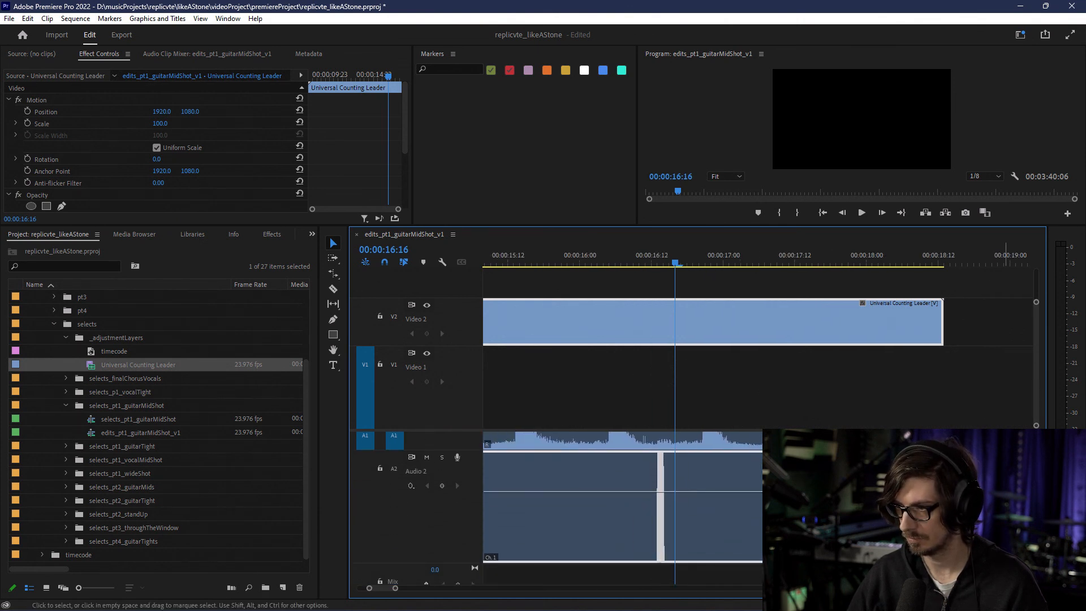
{"action": "scroll", "coordinate": [625, 491], "scroll_direction": "up", "scroll_amount": 2}
{"action": "scroll", "coordinate": [625, 491], "scroll_direction": "down", "scroll_amount": 1}
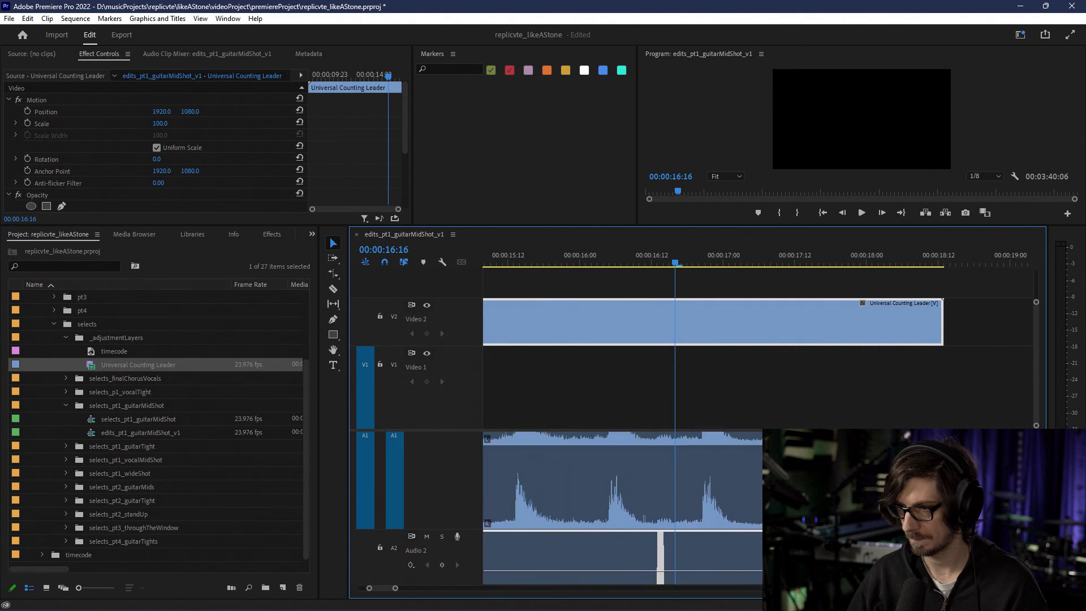
Step: Shift the counting leader about one second earlier so its cue blip on 2 lines up with the count-in hit at about 00:00:15:13
{"action": "left_click_drag", "start_coordinate": [692, 550], "coordinate": [575, 558]}
{"action": "scroll", "coordinate": [547, 549], "scroll_direction": "up", "scroll_amount": 3}
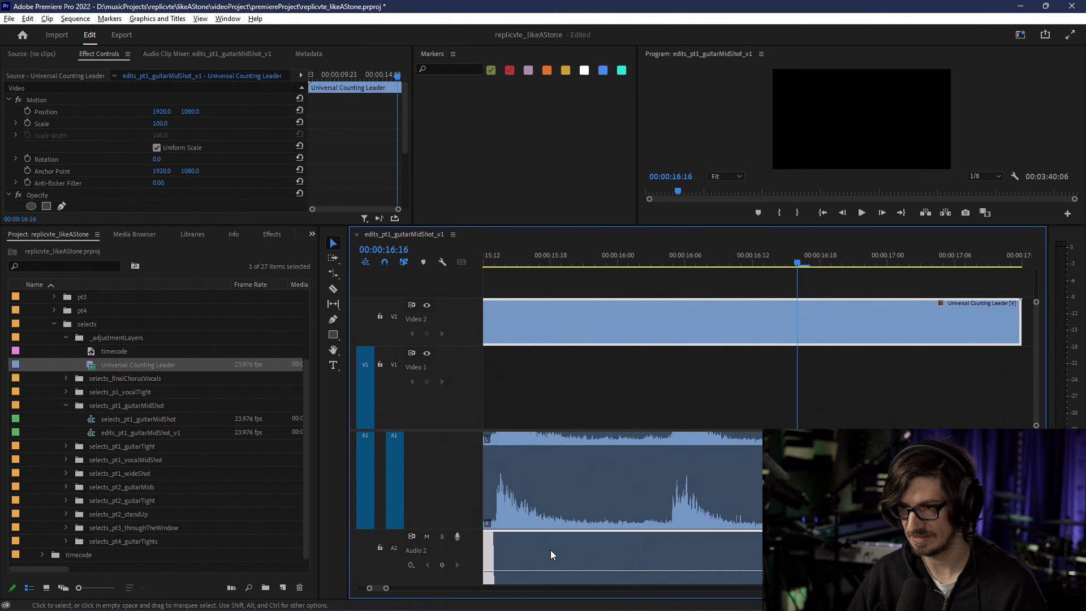
{"action": "scroll", "coordinate": [610, 544], "scroll_direction": "right", "scroll_amount": 2}
{"action": "scroll", "coordinate": [632, 534], "scroll_direction": "left", "scroll_amount": 4}
{"action": "scroll", "coordinate": [656, 543], "scroll_direction": "left", "scroll_amount": 2}
{"action": "mouse_move", "coordinate": [649, 552]}
{"action": "left_mouse_down"}
{"action": "mouse_move", "coordinate": [670, 554]}
{"action": "mouse_move", "coordinate": [653, 552]}
{"action": "left_mouse_up"}
{"action": "scroll", "coordinate": [662, 553], "scroll_direction": "right", "scroll_amount": 2}
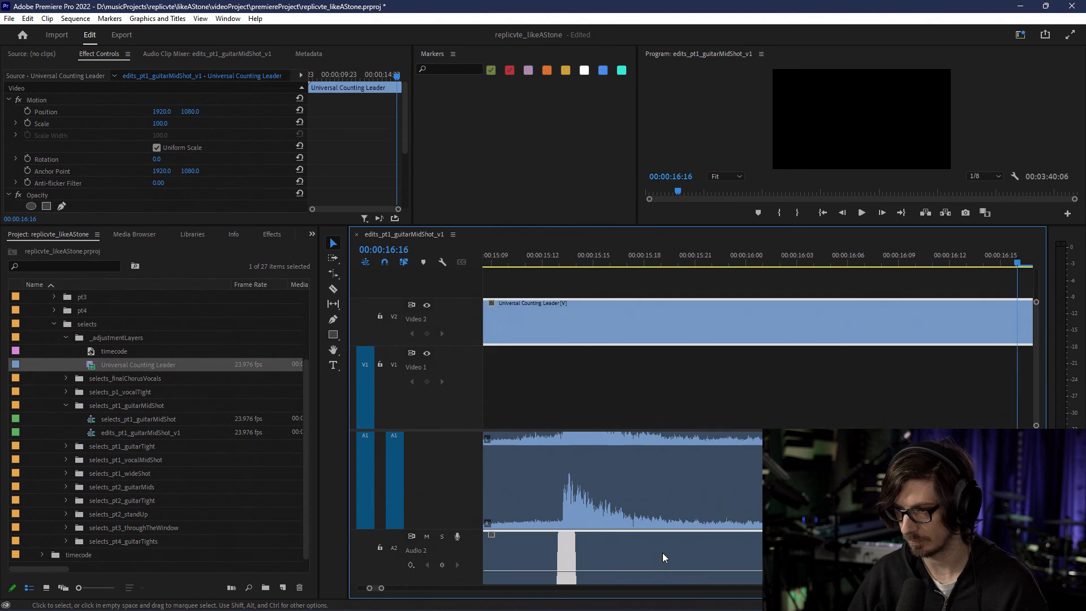
Step: Examine the count-in hits around the counting leader's end and play across that end with Audio 1 muted
{"action": "scroll", "coordinate": [665, 547], "scroll_direction": "down", "scroll_amount": 4}
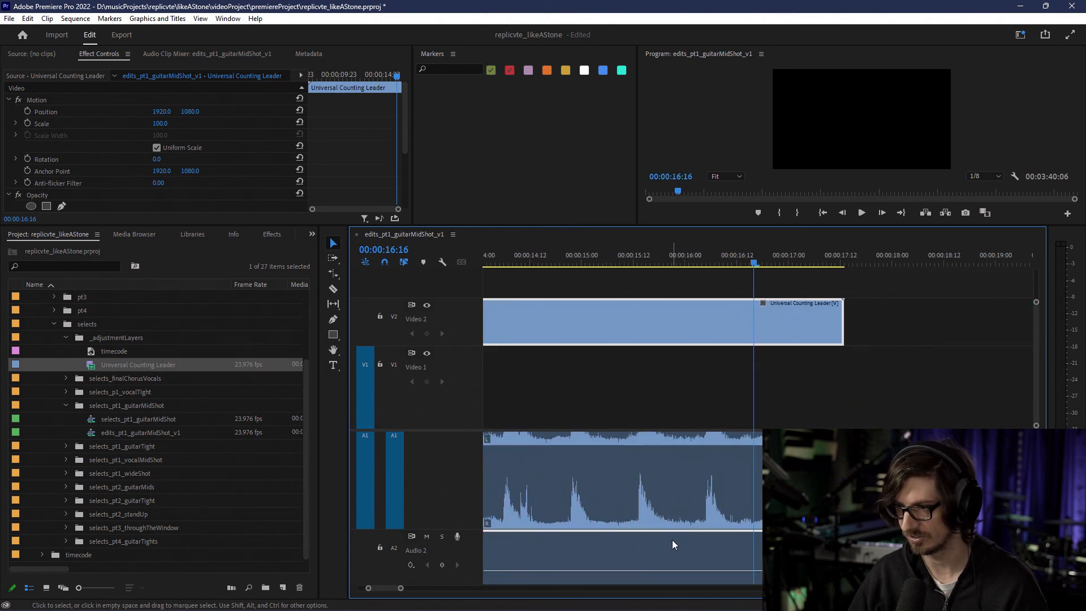
{"action": "scroll", "coordinate": [673, 539], "scroll_direction": "down", "scroll_amount": 2}
{"action": "scroll", "coordinate": [430, 473], "scroll_direction": "left", "scroll_amount": 1}
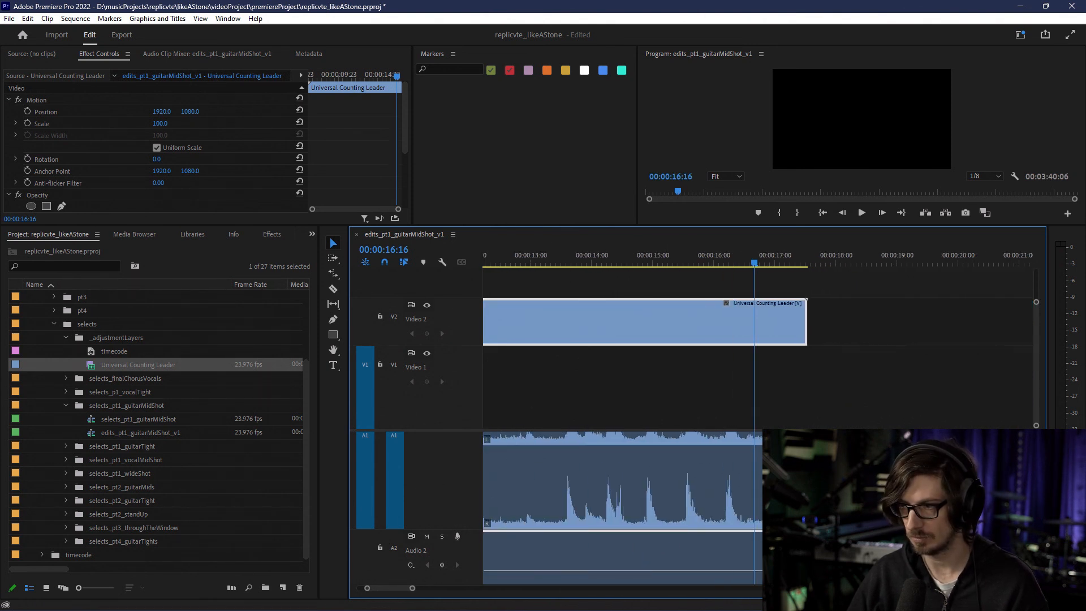
{"action": "scroll", "coordinate": [512, 480], "scroll_direction": "up", "scroll_amount": 1}
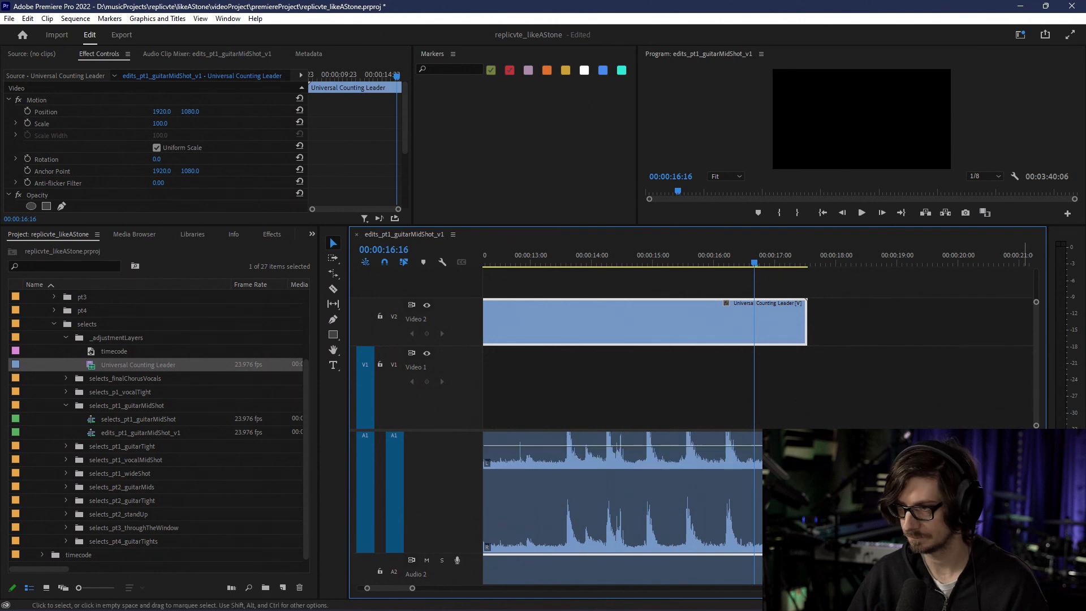
{"action": "scroll", "coordinate": [521, 498], "scroll_direction": "up", "scroll_amount": 1}
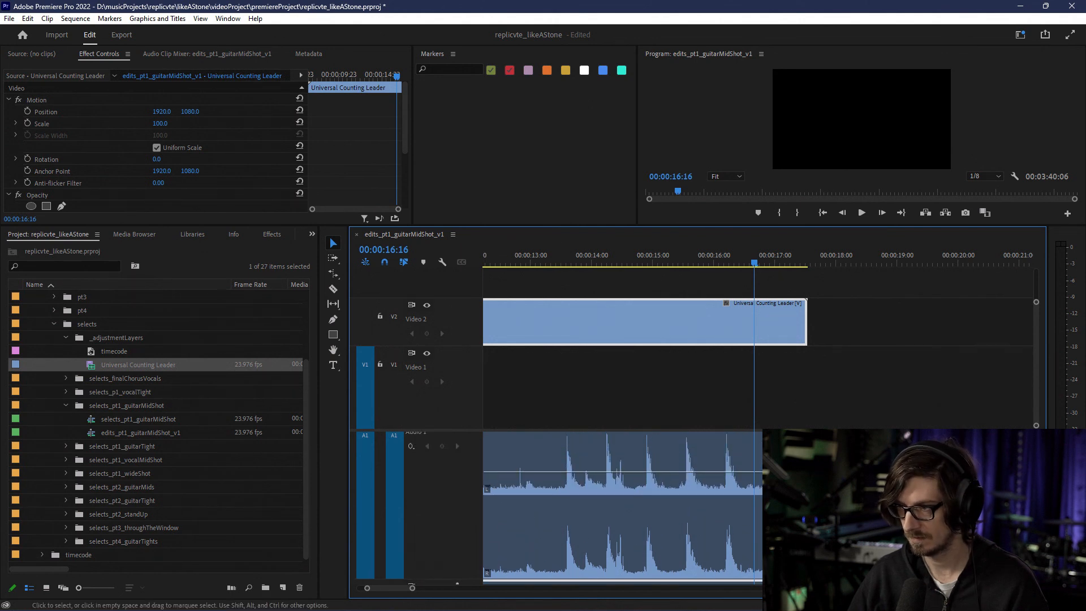
{"action": "scroll", "coordinate": [560, 508], "scroll_direction": "up", "scroll_amount": 1}
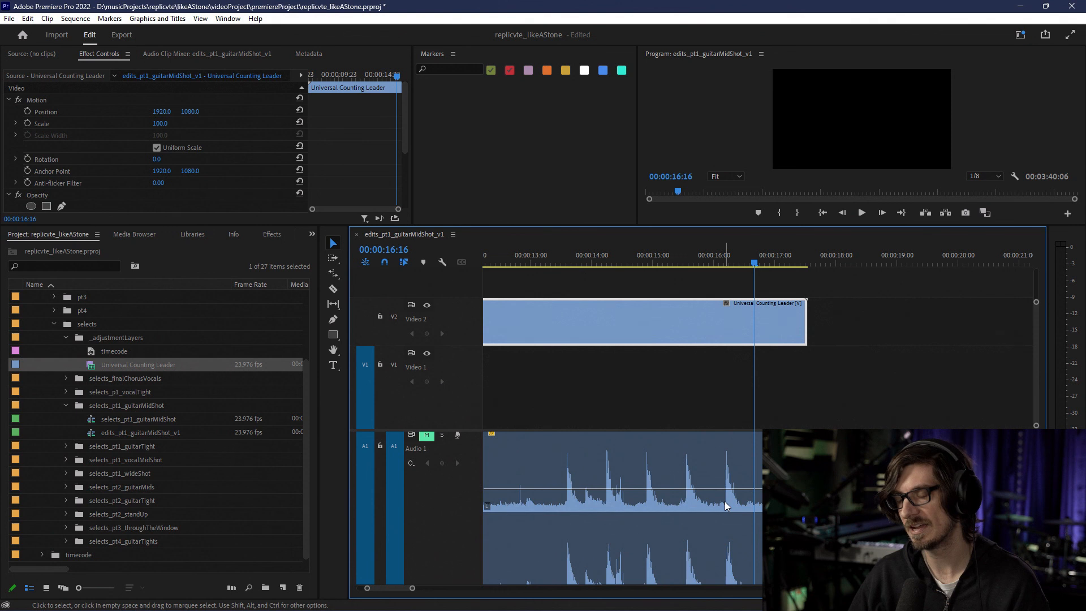
{"action": "scroll", "coordinate": [705, 470], "scroll_direction": "right", "scroll_amount": 4}
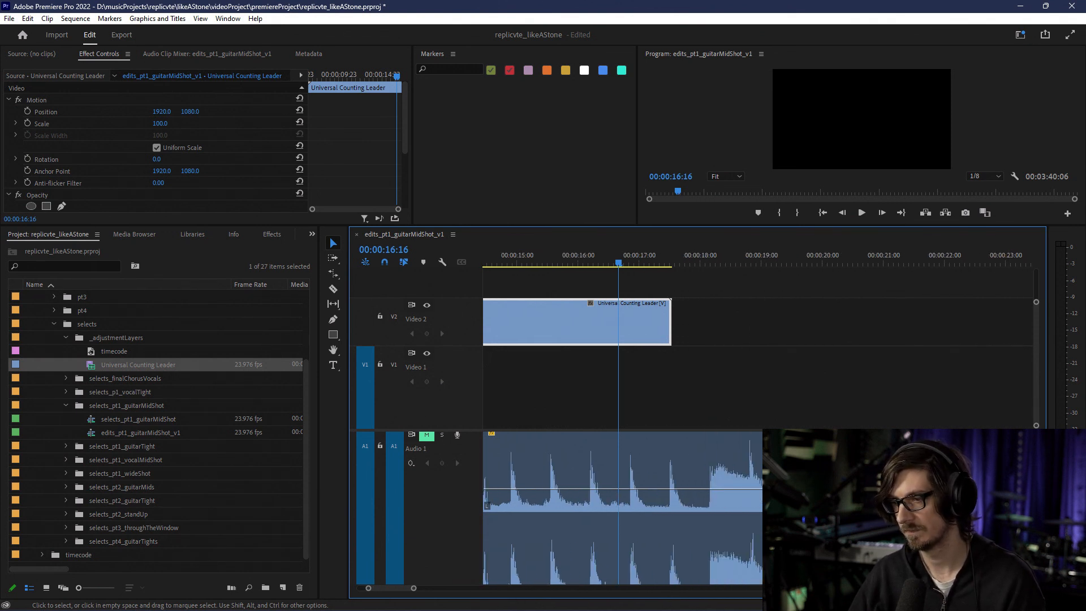
{"action": "left_click_drag", "start_coordinate": [707, 259], "coordinate": [657, 268]}
{"action": "key", "text": "space"}
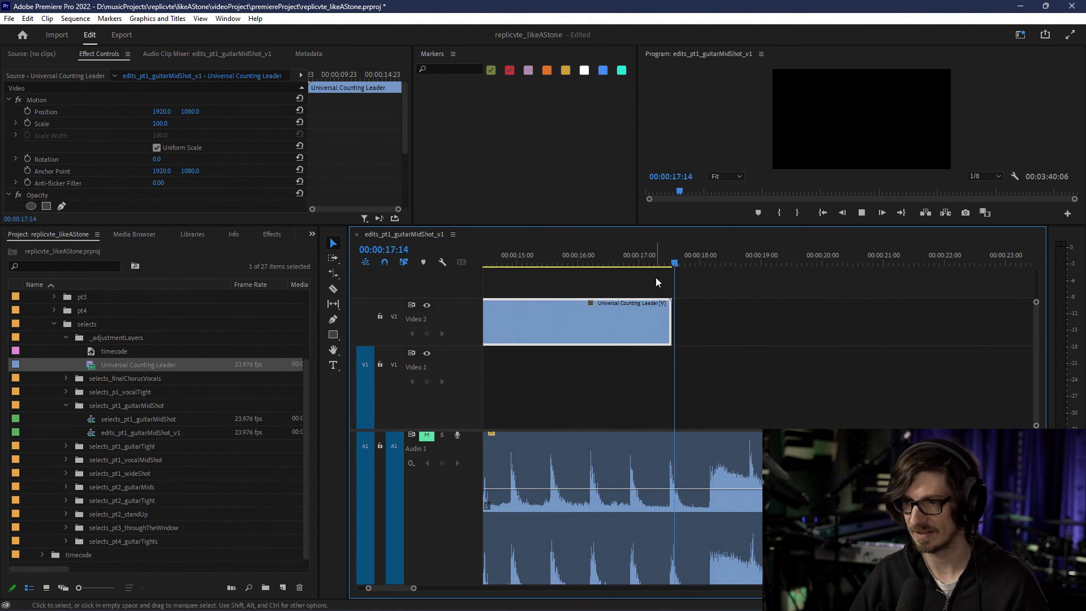
{"action": "key", "text": "space"}
Step: Replay the count-in around the counting leader's end with Audio 1 both unmuted and muted, leaving the track muted
{"action": "left_click", "coordinate": [421, 436]}
{"action": "left_click", "coordinate": [641, 262]}
{"action": "key", "text": "space"}
{"action": "key", "text": "space"}
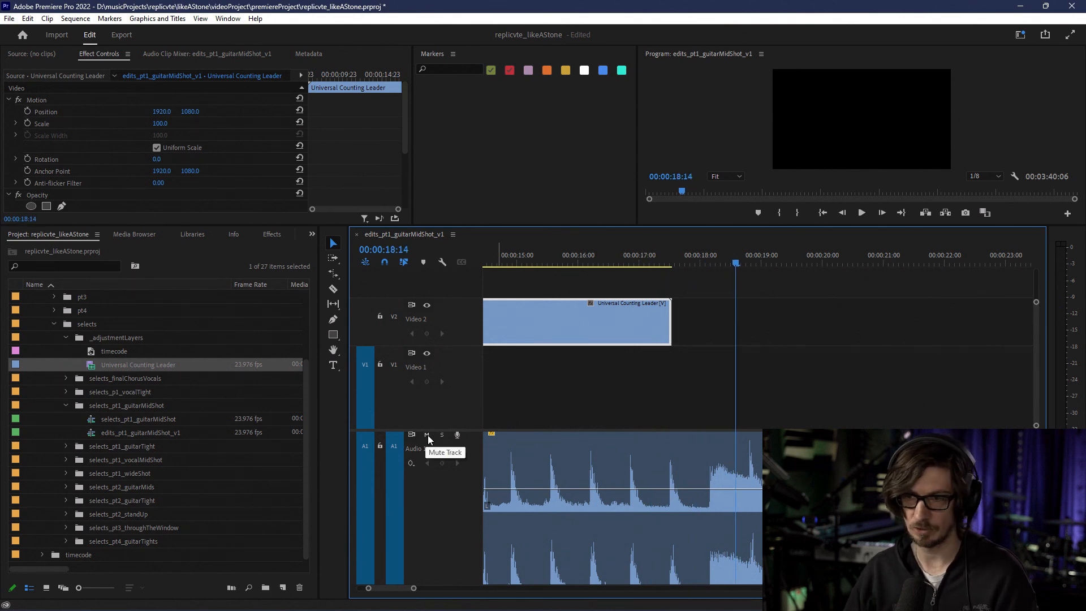
{"action": "left_click", "coordinate": [428, 436]}
{"action": "left_click_drag", "start_coordinate": [609, 260], "coordinate": [558, 259]}
{"action": "key", "text": "space"}
{"action": "left_click", "coordinate": [427, 436]}
{"action": "key", "text": "space"}
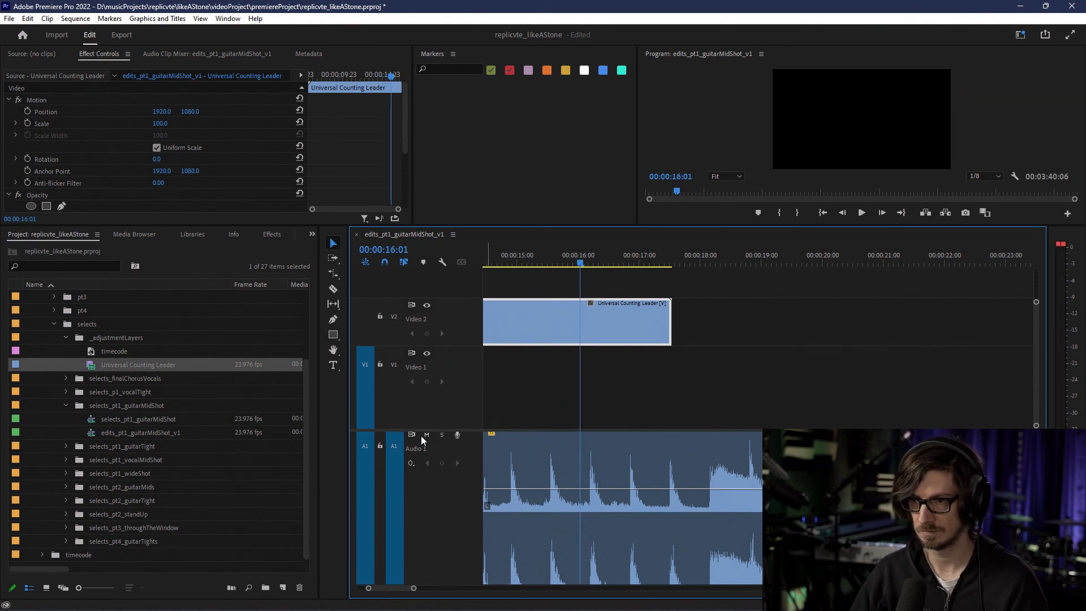
{"action": "left_click", "coordinate": [427, 435]}
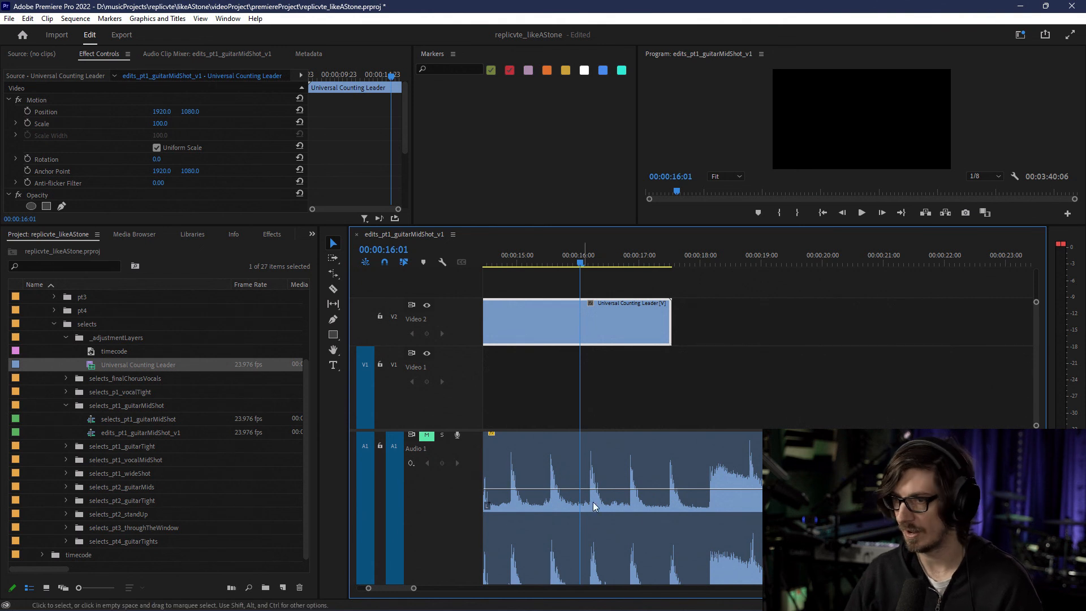
Step: Make the Program monitor taller and play the first take 2 clip on Video 1 up to 00:00:35:21
{"action": "scroll", "coordinate": [650, 521], "scroll_direction": "down", "scroll_amount": 4}
{"action": "scroll", "coordinate": [649, 521], "scroll_direction": "down", "scroll_amount": 2}
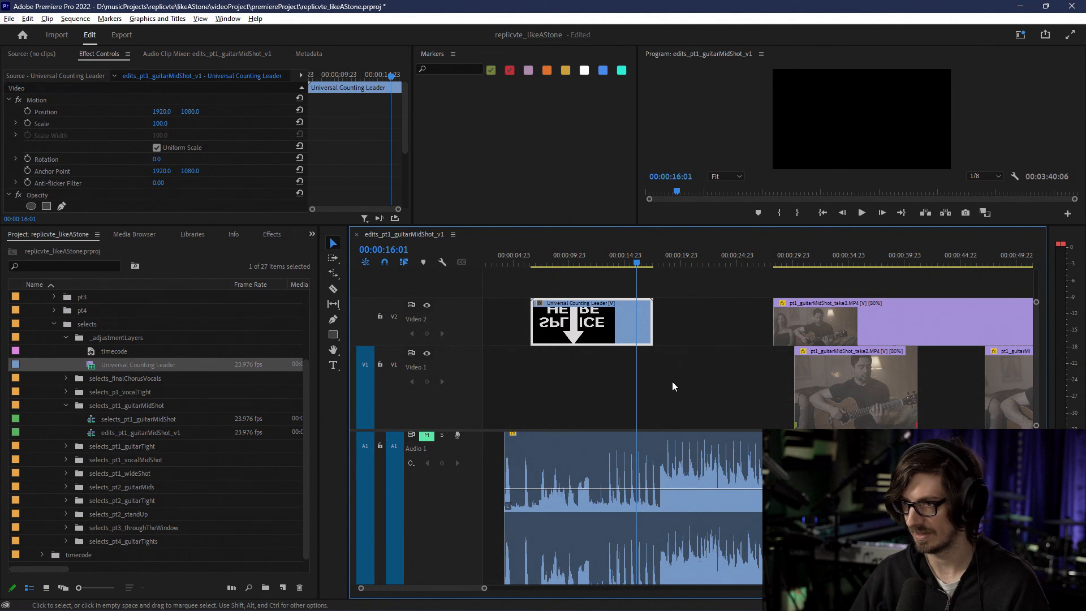
{"action": "scroll", "coordinate": [647, 371], "scroll_direction": "down", "scroll_amount": 4}
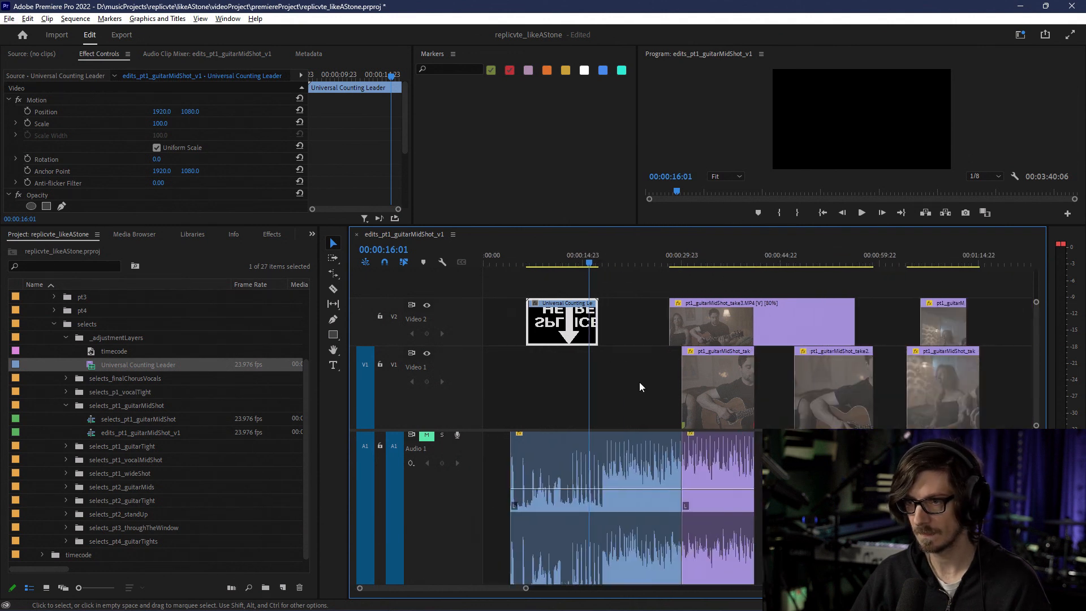
{"action": "scroll", "coordinate": [650, 389], "scroll_direction": "down", "scroll_amount": 3}
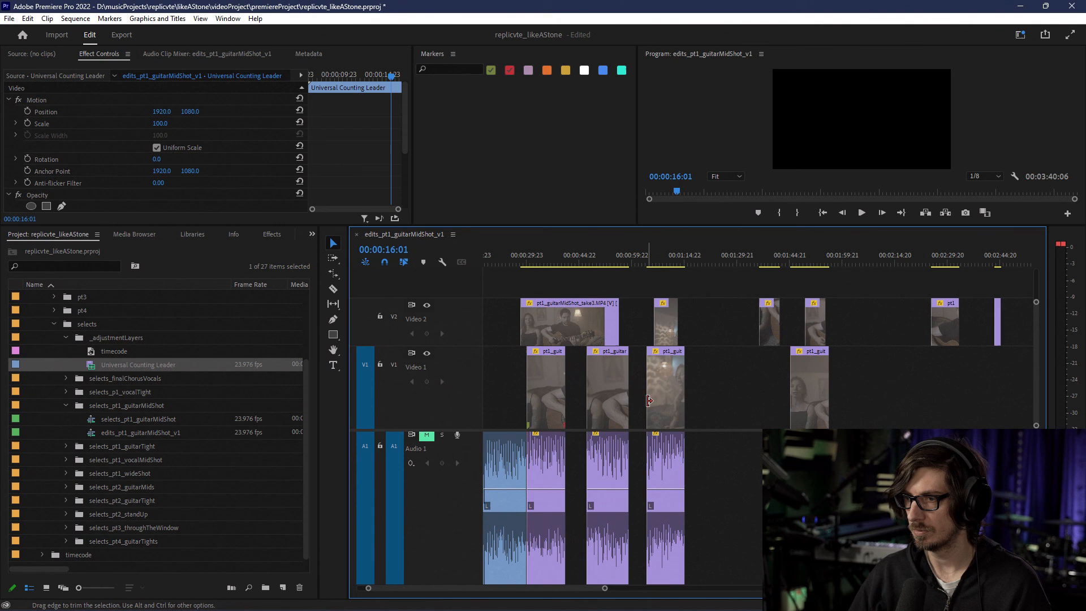
{"action": "scroll", "coordinate": [649, 402], "scroll_direction": "down", "scroll_amount": 4}
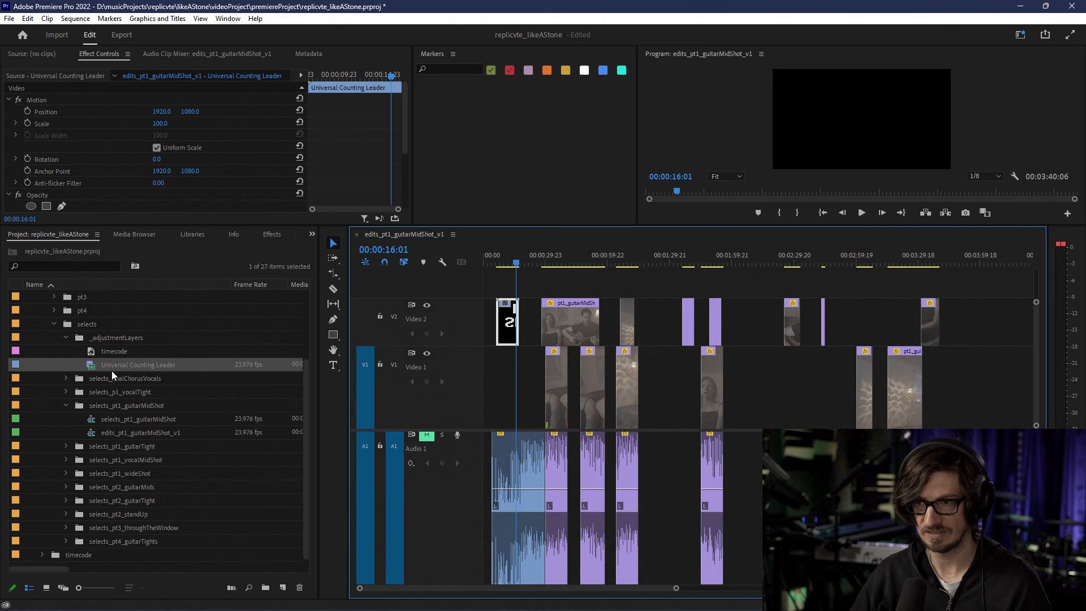
{"action": "left_click_drag", "start_coordinate": [572, 226], "coordinate": [585, 374]}
{"action": "left_click", "coordinate": [555, 405]}
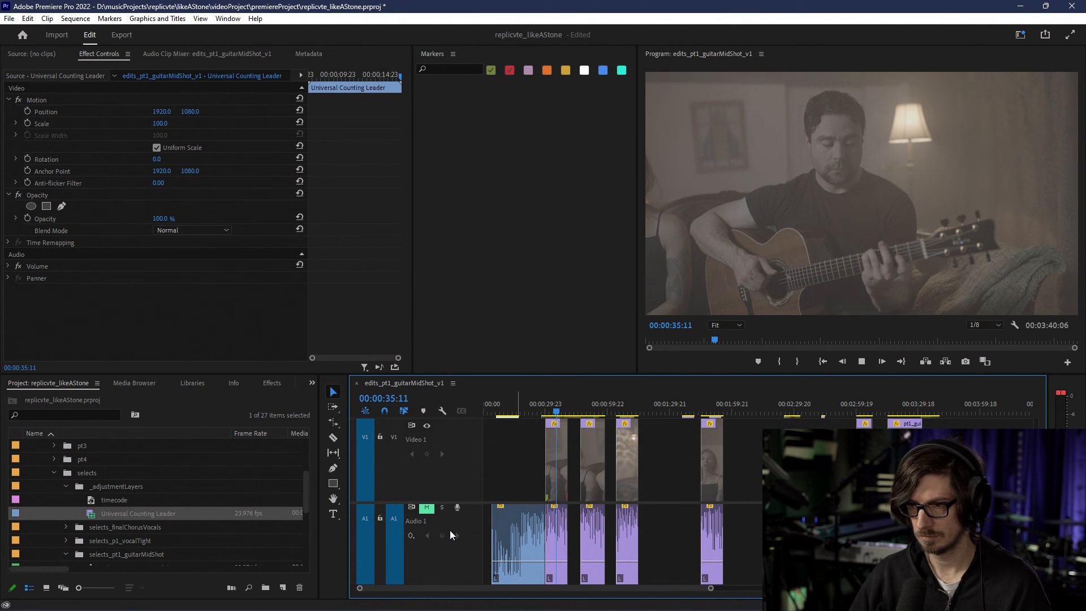
{"action": "key", "text": "space"}
{"action": "key", "text": "space"}
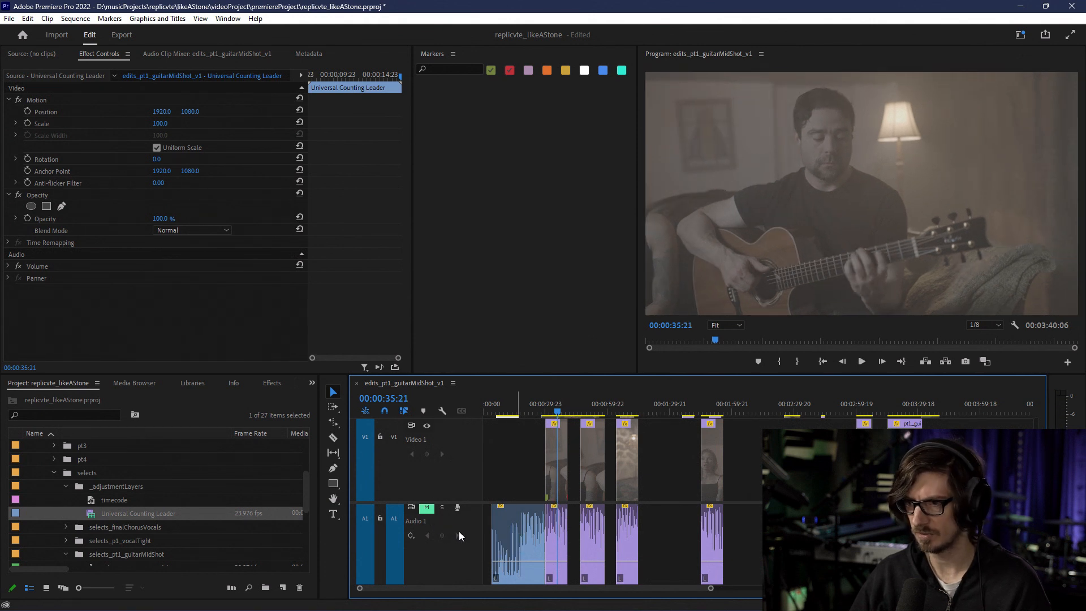
Step: Mute the Audio 2 track that holds the counting leader and take 3 audio
{"action": "scroll", "coordinate": [454, 531], "scroll_direction": "down", "scroll_amount": 3}
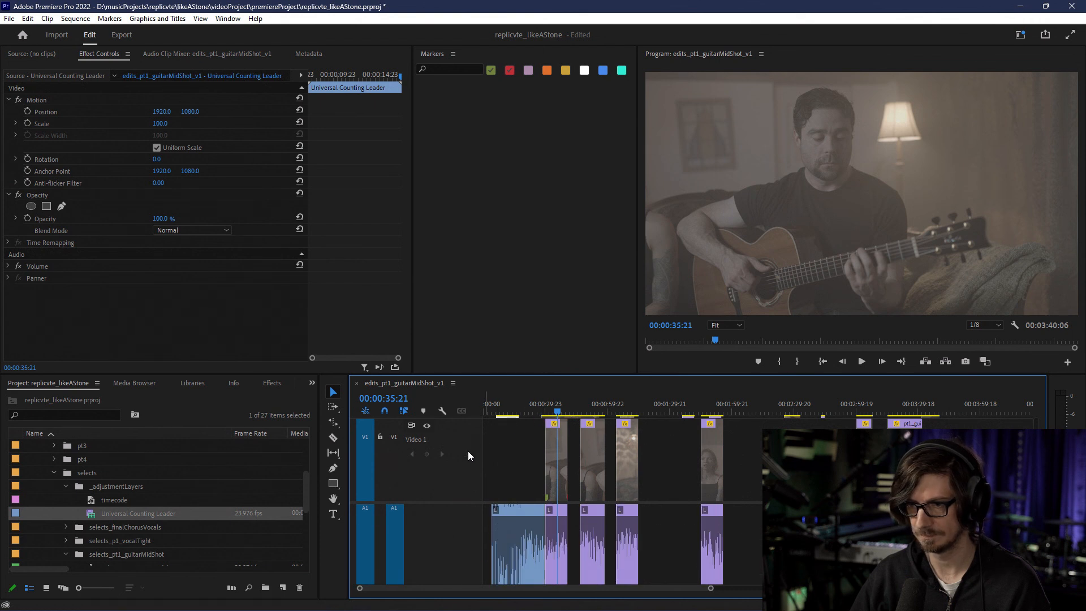
{"action": "scroll", "coordinate": [471, 543], "scroll_direction": "down", "scroll_amount": 5}
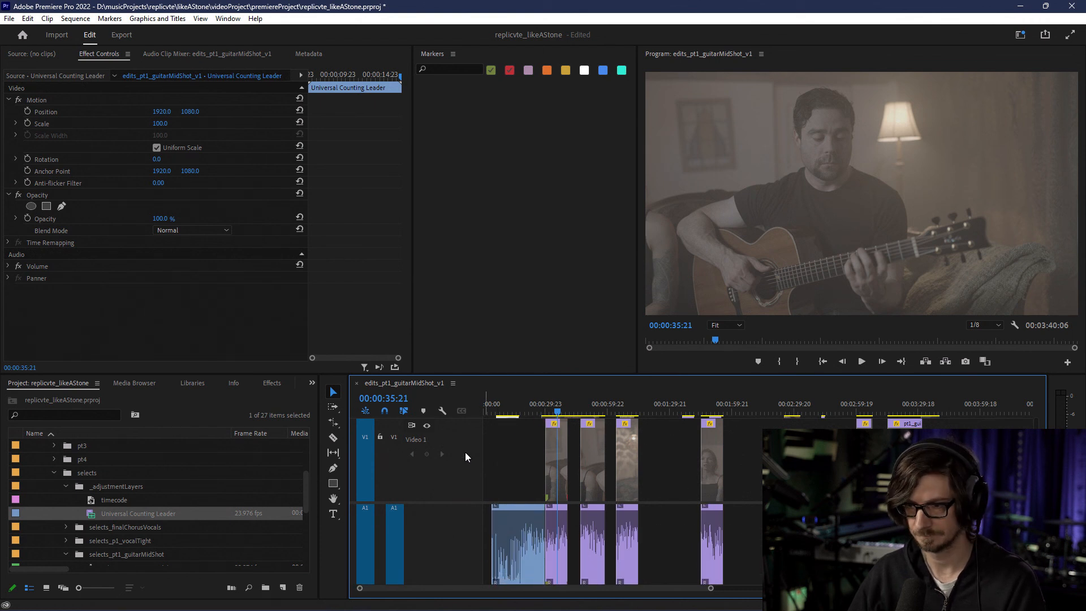
{"action": "scroll", "coordinate": [453, 546], "scroll_direction": "down", "scroll_amount": 1}
{"action": "left_click", "coordinate": [428, 548]}
{"action": "scroll", "coordinate": [476, 555], "scroll_direction": "down", "scroll_amount": 2}
{"action": "scroll", "coordinate": [477, 555], "scroll_direction": "up", "scroll_amount": 1}
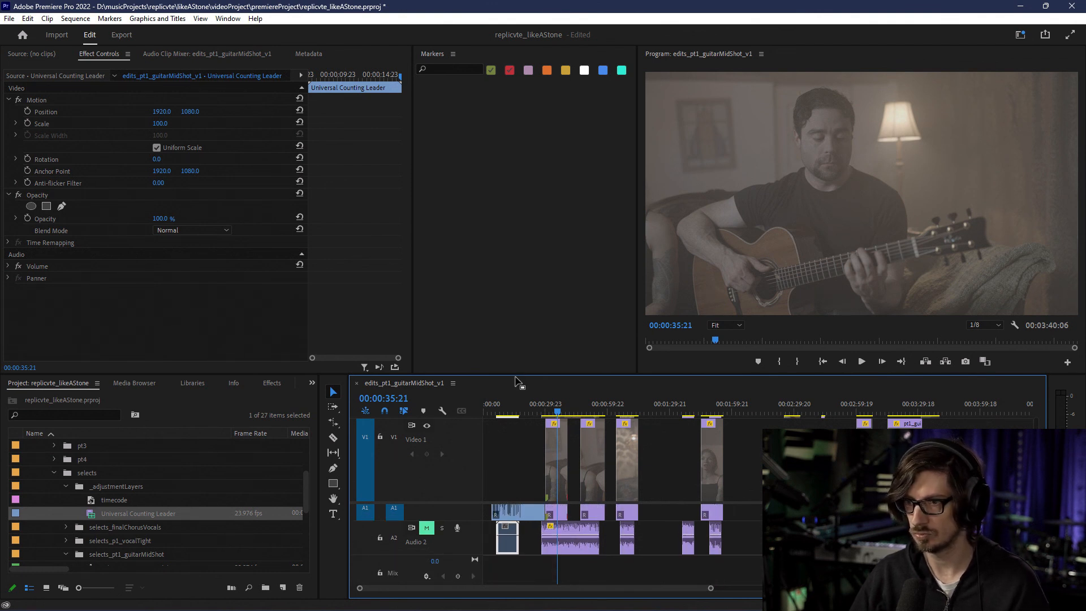
Step: Make the timeline taller and the Program monitor narrower, and select the empty gap before the first clip on Video 1
{"action": "left_click_drag", "start_coordinate": [515, 374], "coordinate": [515, 332]}
{"action": "left_click_drag", "start_coordinate": [638, 162], "coordinate": [688, 162]}
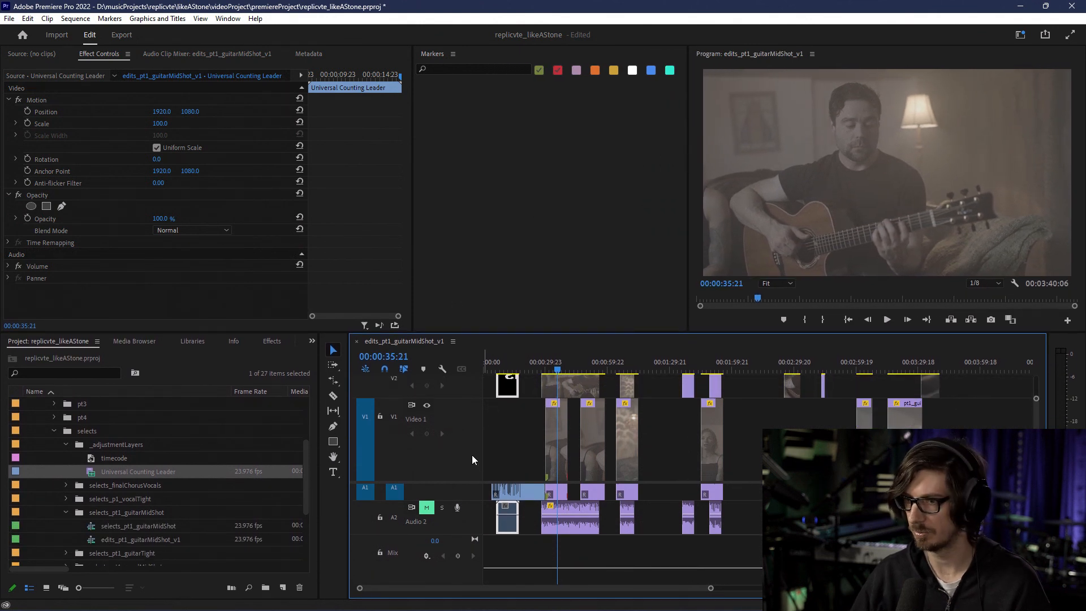
{"action": "left_click", "coordinate": [508, 478]}
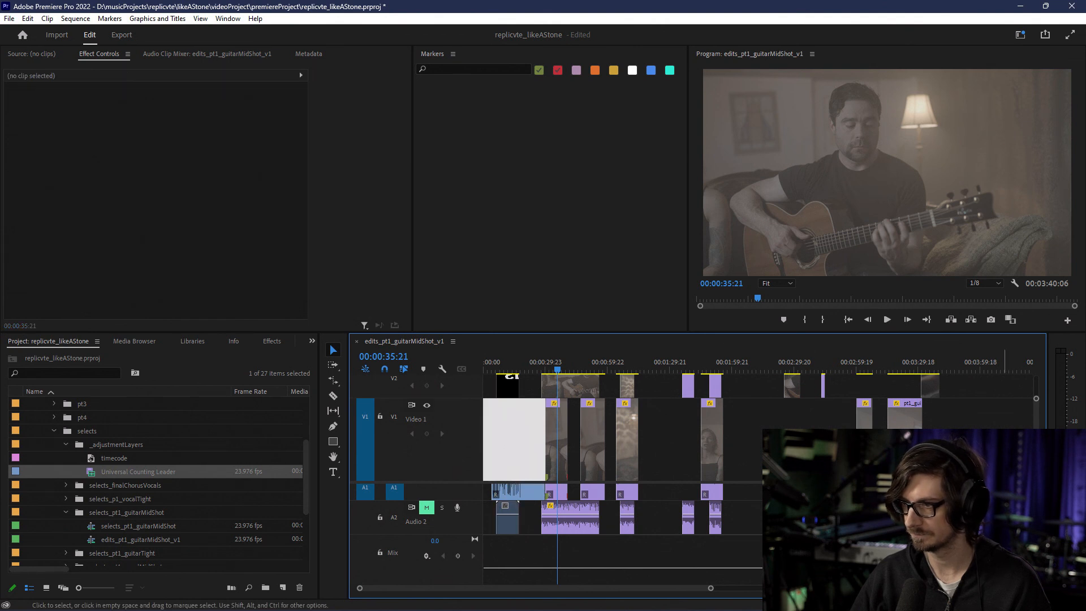
Step: Shorten the Audio 1 track so Audio 2 shows below it, and enlarge the video track area
{"action": "scroll", "coordinate": [1037, 520], "scroll_direction": "up", "scroll_amount": 3}
{"action": "scroll", "coordinate": [1037, 520], "scroll_direction": "up", "scroll_amount": 1}
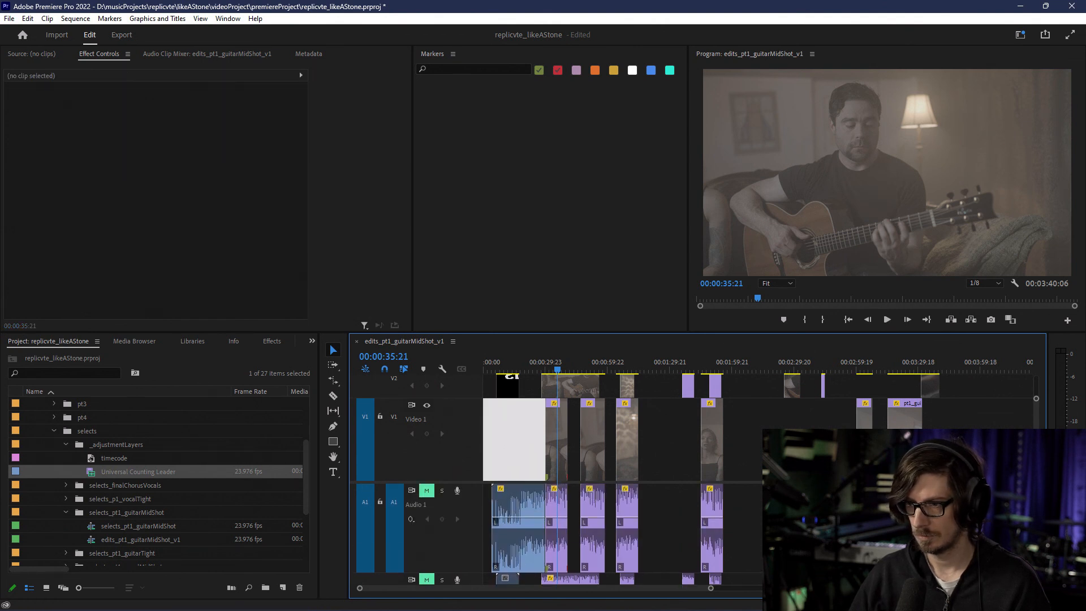
{"action": "left_click_drag", "start_coordinate": [432, 572], "coordinate": [443, 526]}
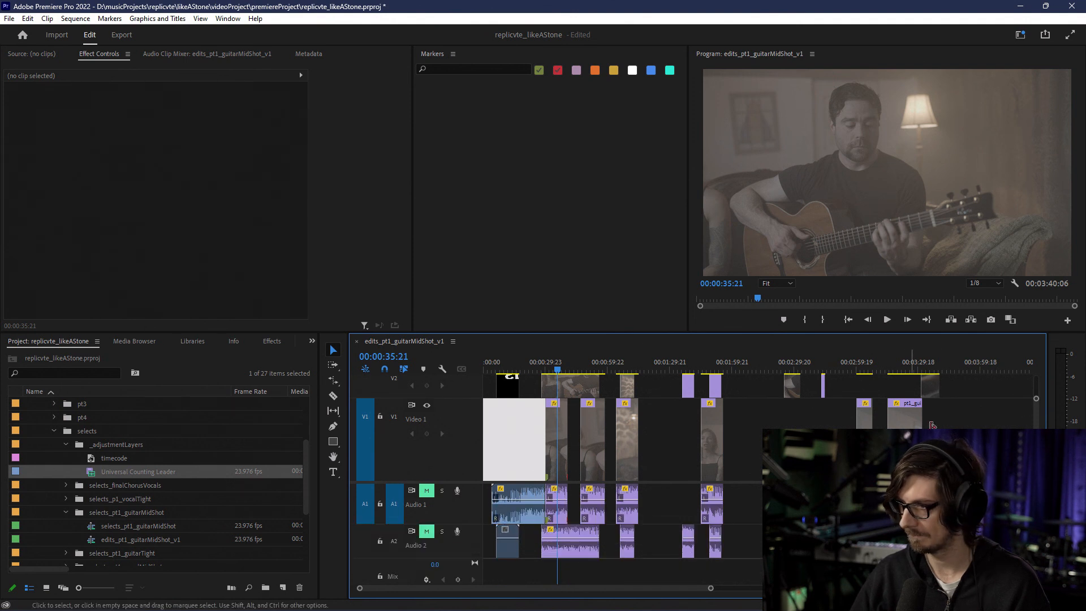
{"action": "scroll", "coordinate": [1037, 414], "scroll_direction": "up", "scroll_amount": 2}
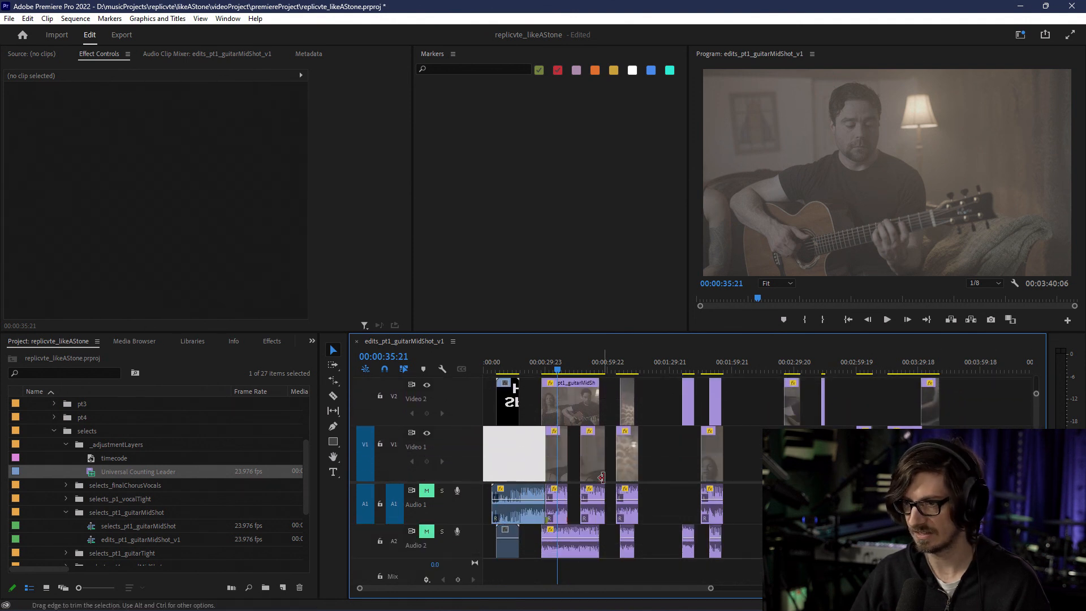
{"action": "left_click_drag", "start_coordinate": [457, 483], "coordinate": [458, 509]}
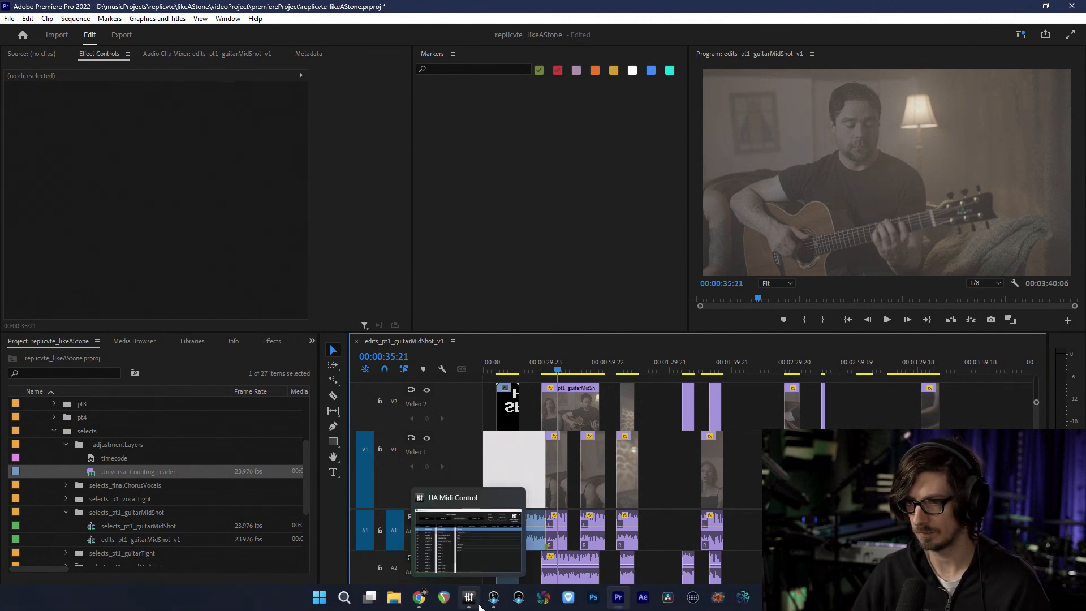
Step: Switch to the Console mixer, inspect the darthVox channel's sends, and return to Premiere Pro
{"action": "left_click", "coordinate": [479, 606]}
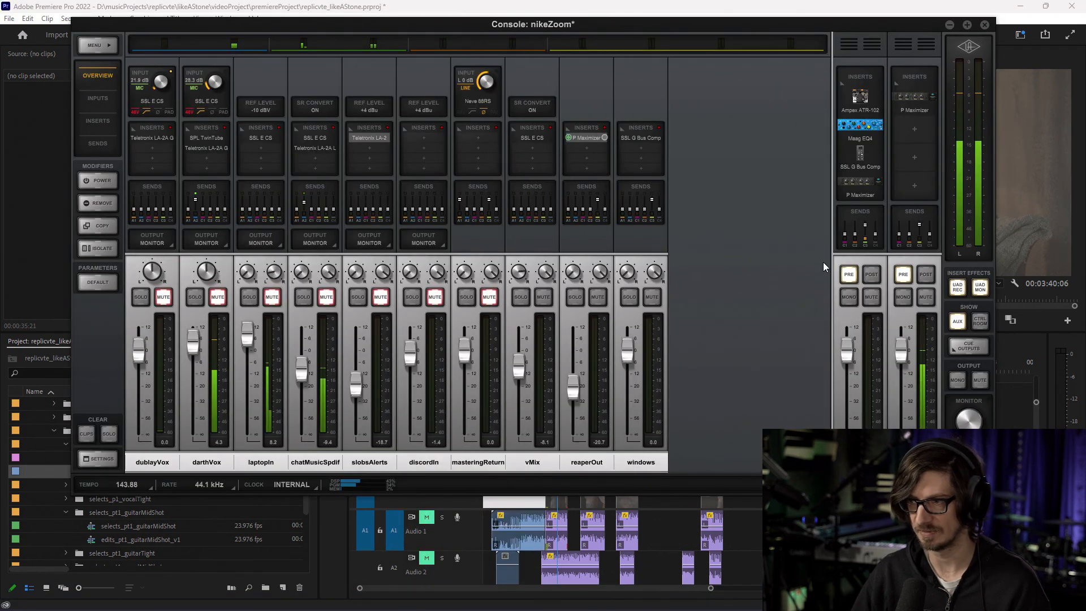
{"action": "left_click", "coordinate": [207, 204]}
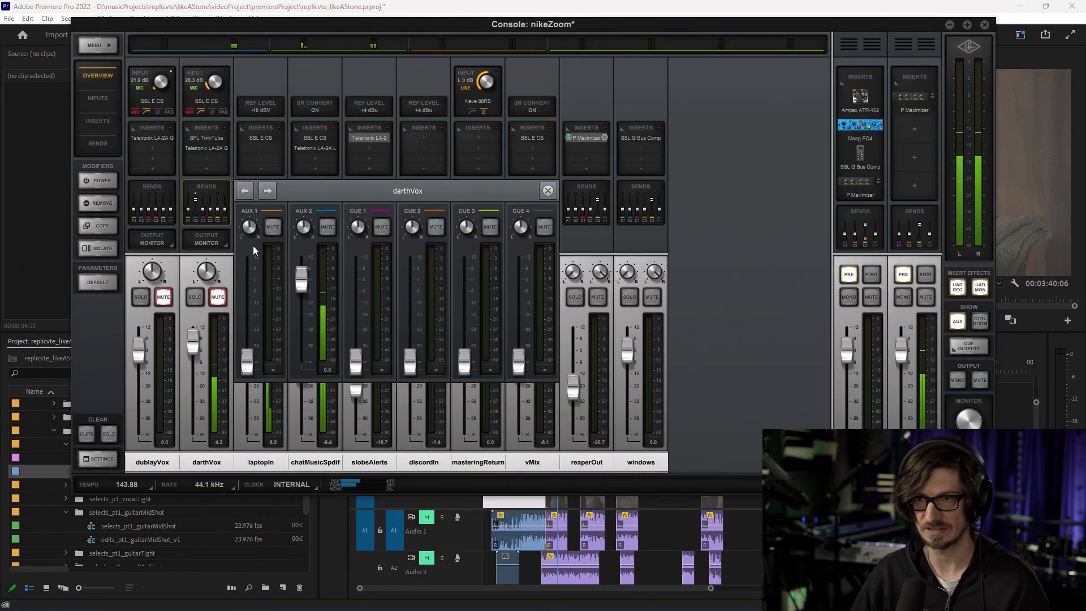
{"action": "left_click", "coordinate": [328, 228]}
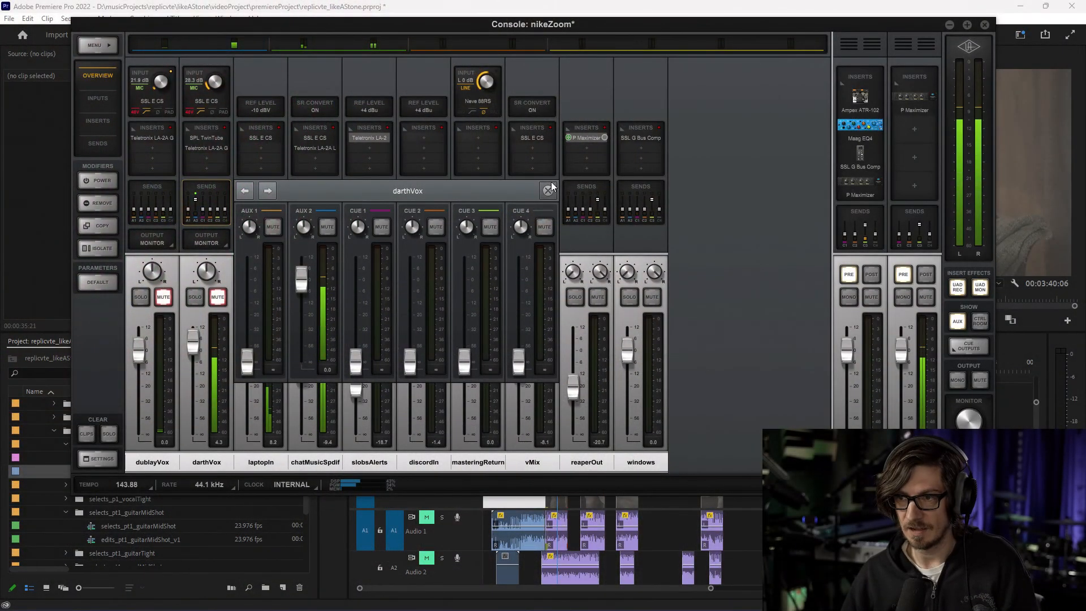
{"action": "left_click", "coordinate": [547, 190]}
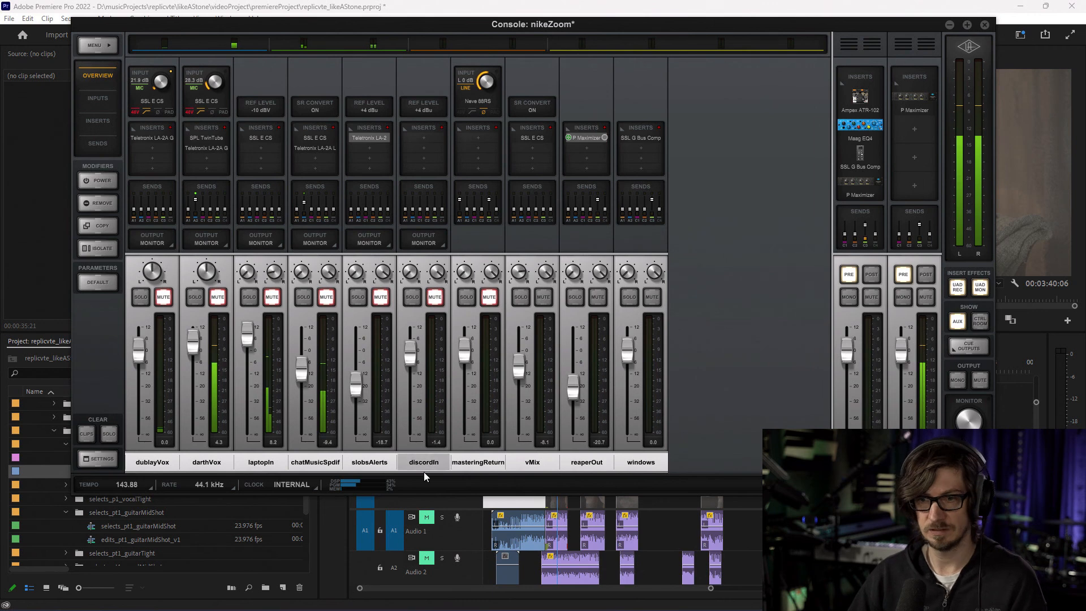
{"action": "left_click", "coordinate": [334, 538]}
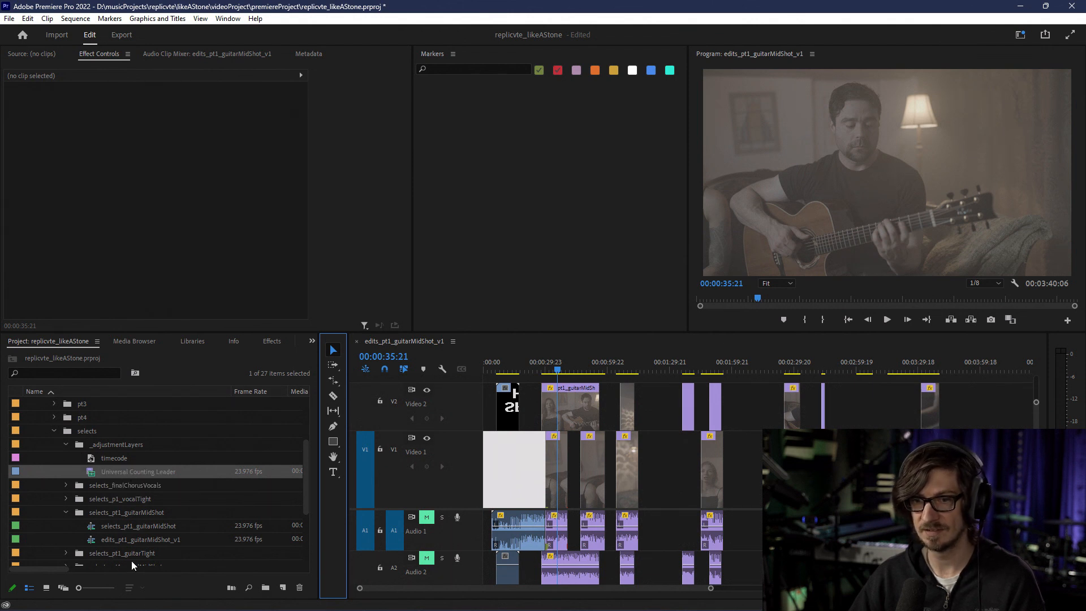
Step: Open the pt1_v1 sequence from the pt1 bin in the project
{"action": "left_click", "coordinate": [130, 534]}
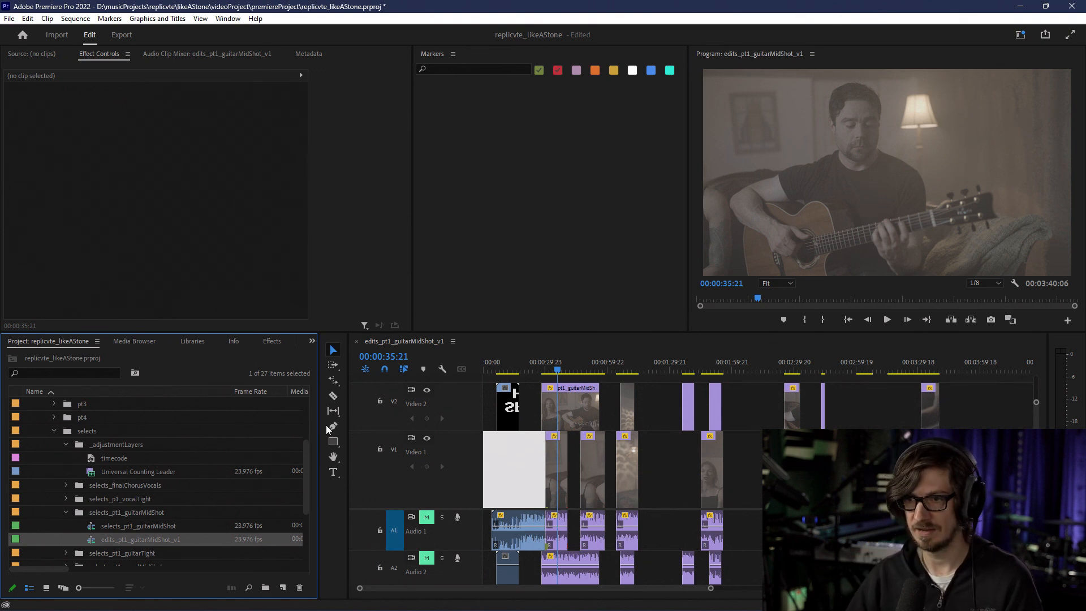
{"action": "scroll", "coordinate": [53, 439], "scroll_direction": "up", "scroll_amount": 1}
{"action": "left_click", "coordinate": [86, 420]}
{"action": "left_click", "coordinate": [54, 418]}
{"action": "left_click", "coordinate": [90, 433]}
{"action": "double_click", "coordinate": [89, 433]}
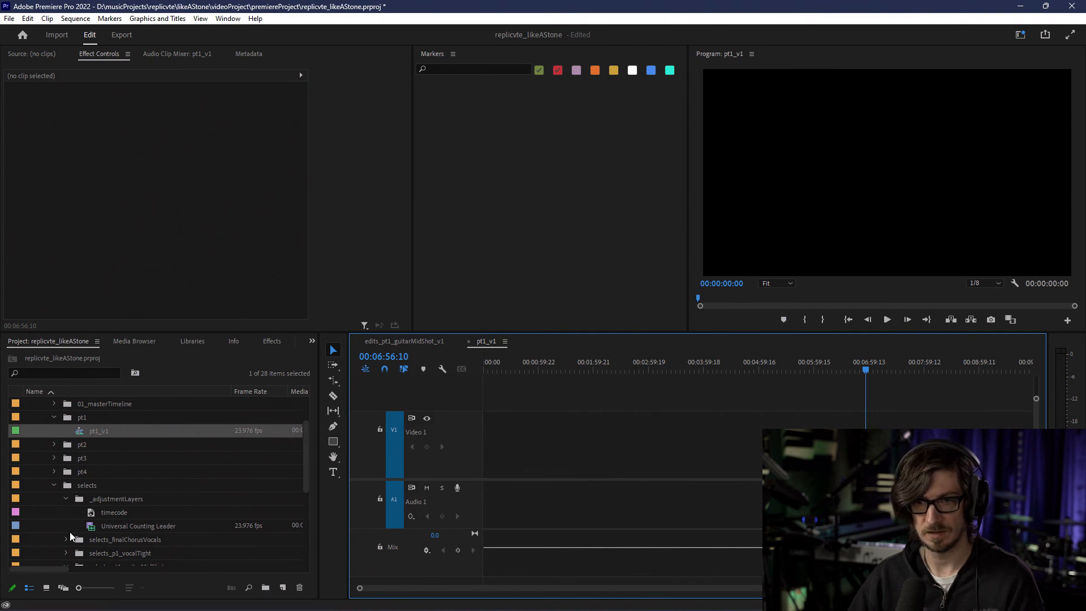
Step: Collapse the _adjustmentLayers bin and place edits_pt1_guitarMidShot_v1 at the start of pt1_v1 on Video 1 and Audio 1
{"action": "left_click", "coordinate": [65, 499]}
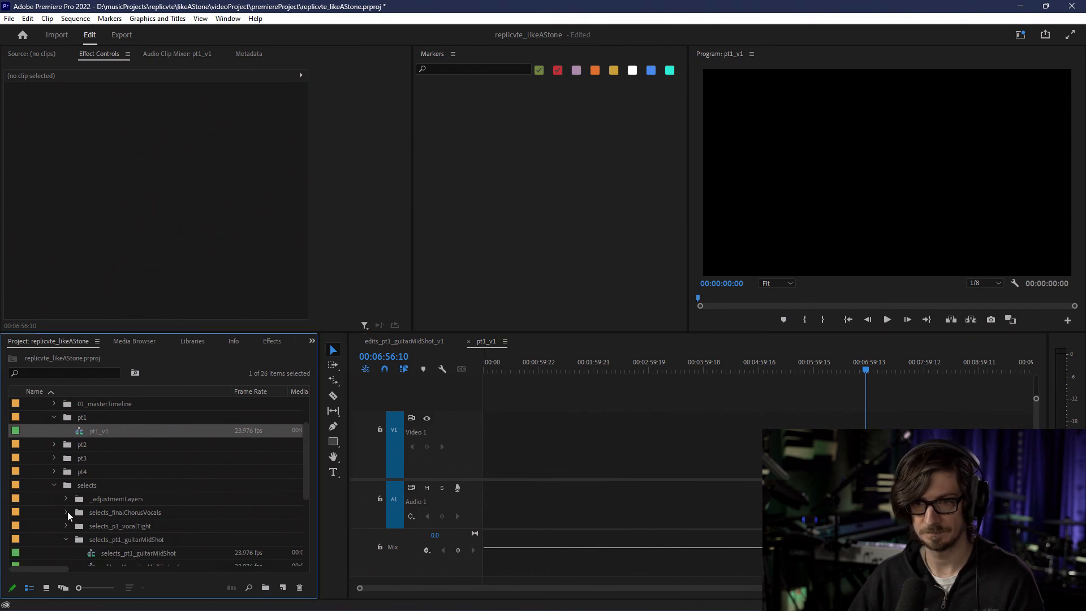
{"action": "scroll", "coordinate": [102, 552], "scroll_direction": "down", "scroll_amount": 1}
{"action": "left_click_drag", "start_coordinate": [111, 552], "coordinate": [485, 451]}
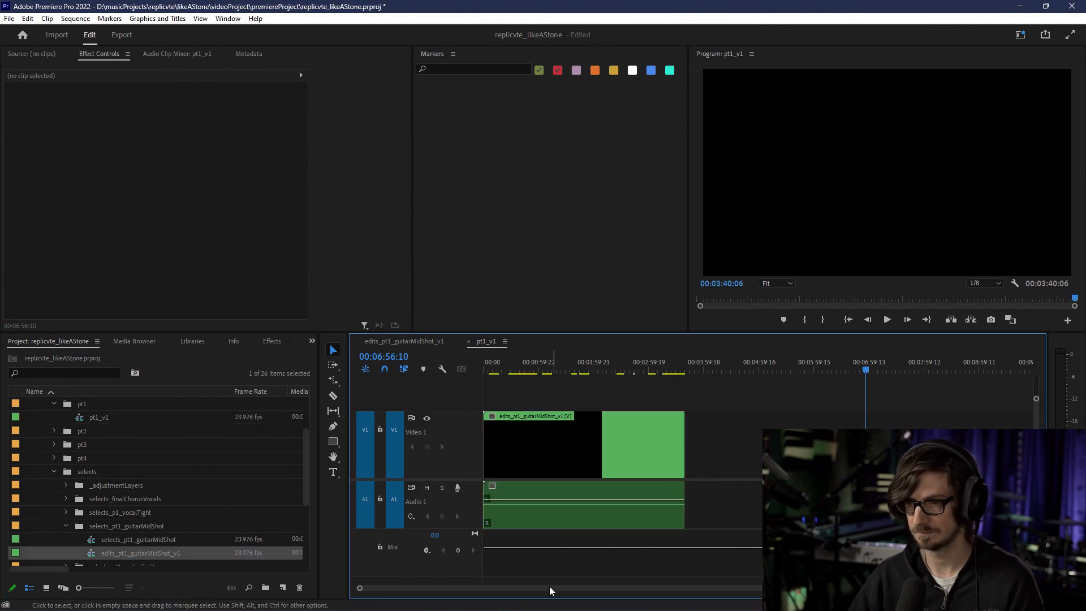
Step: Scrub the nested guitar mid shot sequence from its start and play it from 00:00:24:17 to 00:00:26:13
{"action": "left_click_drag", "start_coordinate": [502, 369], "coordinate": [483, 371]}
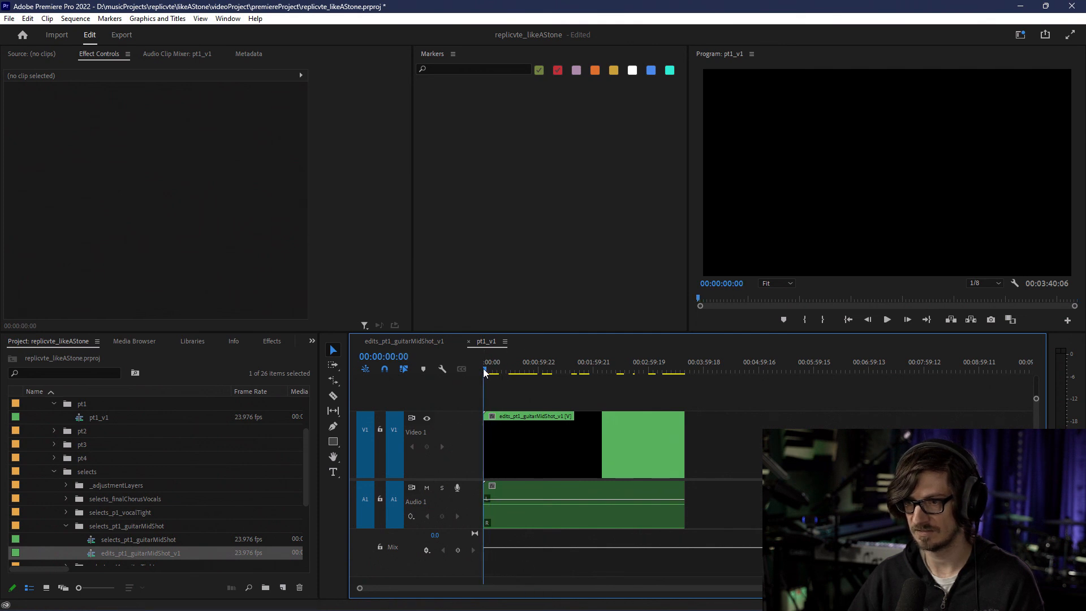
{"action": "scroll", "coordinate": [513, 444], "scroll_direction": "up", "scroll_amount": 2}
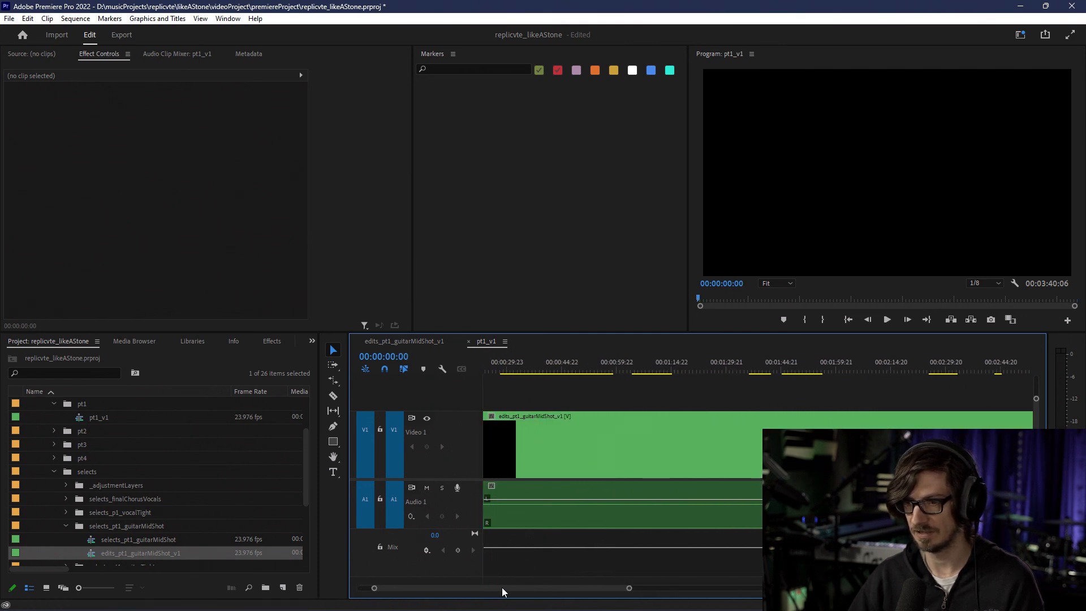
{"action": "left_click_drag", "start_coordinate": [501, 588], "coordinate": [487, 588]}
{"action": "left_click_drag", "start_coordinate": [494, 369], "coordinate": [921, 383]}
{"action": "scroll", "coordinate": [730, 415], "scroll_direction": "down", "scroll_amount": 3}
{"action": "left_click", "coordinate": [594, 371]}
{"action": "left_click_drag", "start_coordinate": [594, 371], "coordinate": [509, 373]}
{"action": "key", "text": "space"}
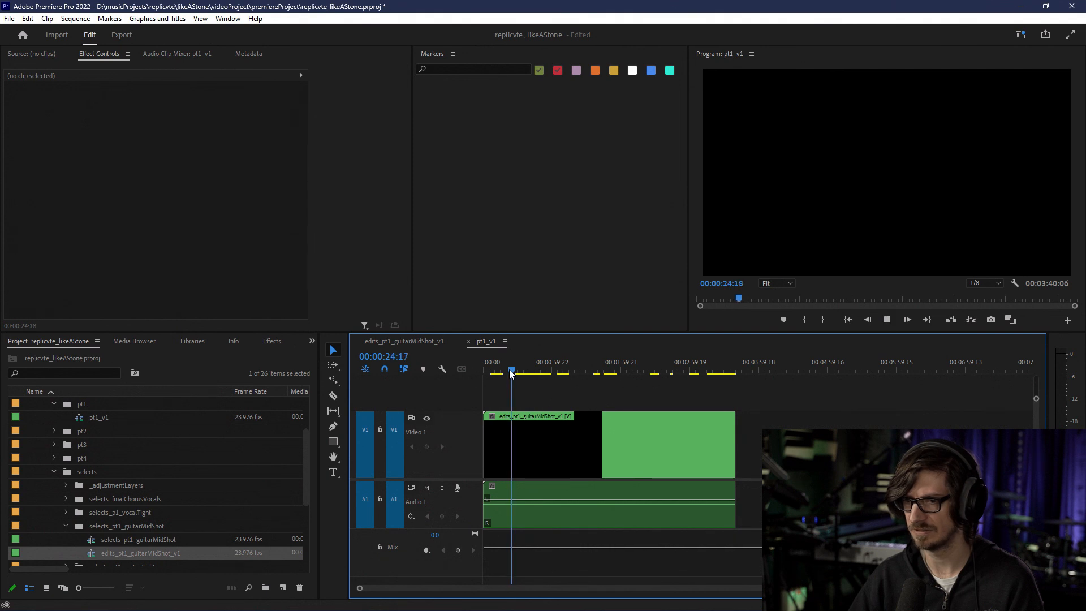
{"action": "key", "text": "space"}
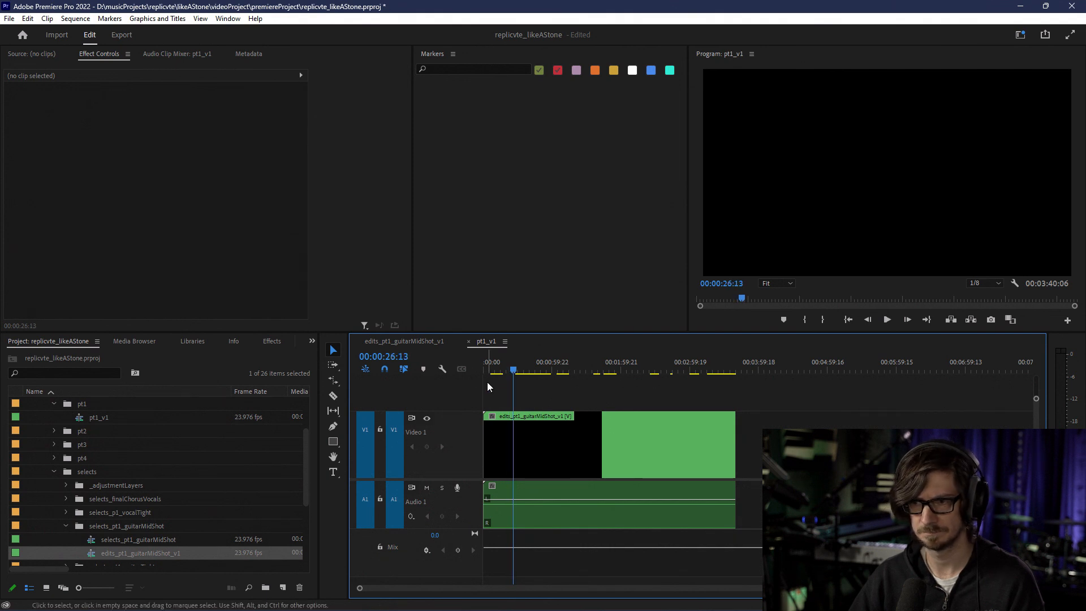
Step: Scrub through the rest of the nested sequence, check the frame at 00:02:25:08, and return near its start
{"action": "left_click_drag", "start_coordinate": [492, 371], "coordinate": [727, 373]}
{"action": "scroll", "coordinate": [558, 409], "scroll_direction": "up", "scroll_amount": 4}
{"action": "scroll", "coordinate": [660, 440], "scroll_direction": "down", "scroll_amount": 4}
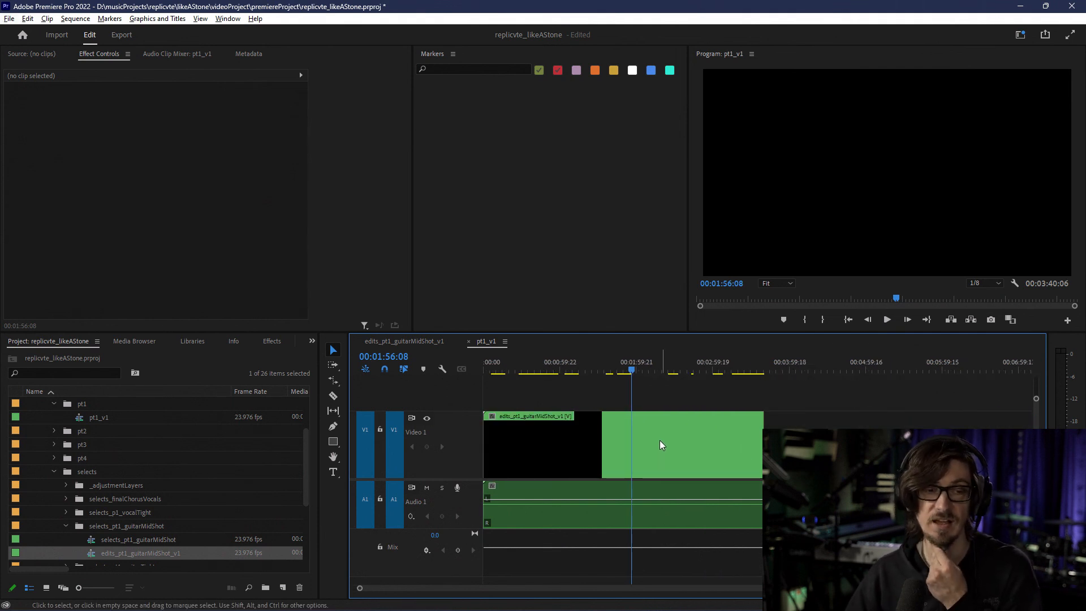
{"action": "left_click", "coordinate": [670, 372]}
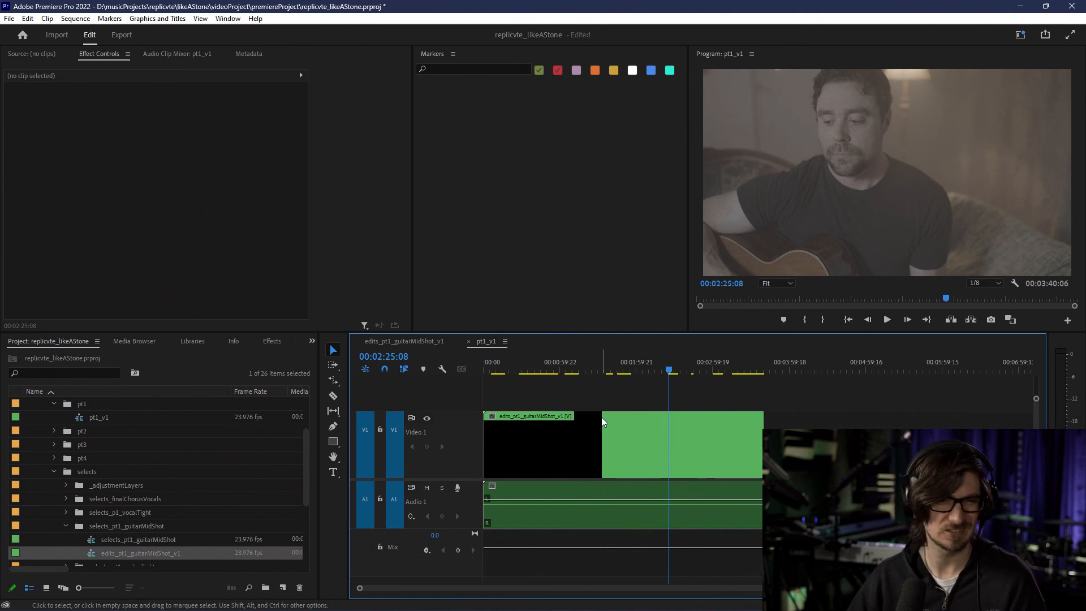
{"action": "left_click_drag", "start_coordinate": [500, 366], "coordinate": [486, 368]}
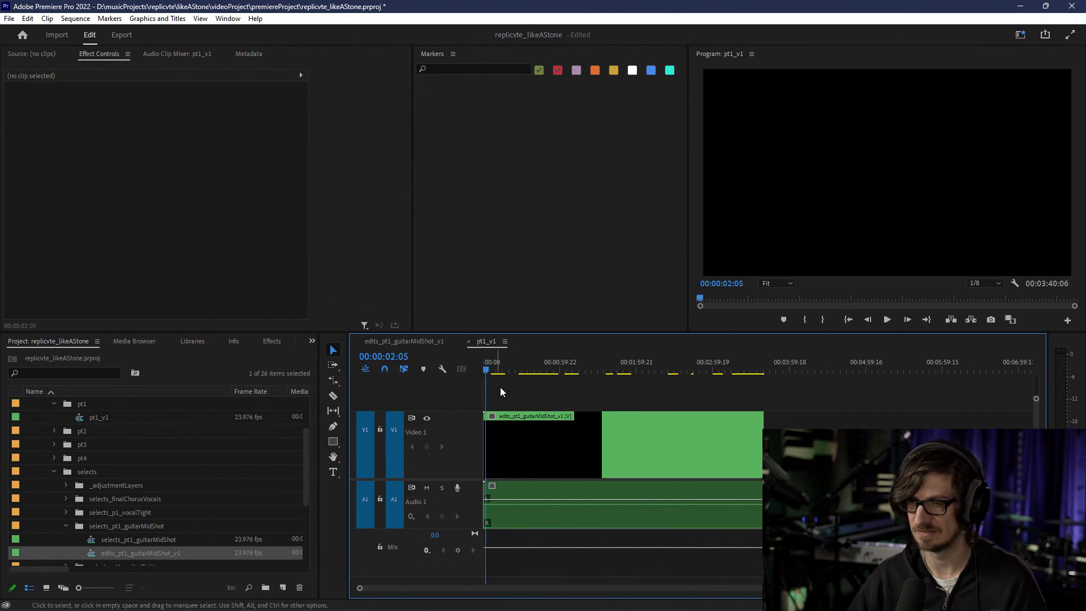
{"action": "scroll", "coordinate": [516, 512], "scroll_direction": "up", "scroll_amount": 4}
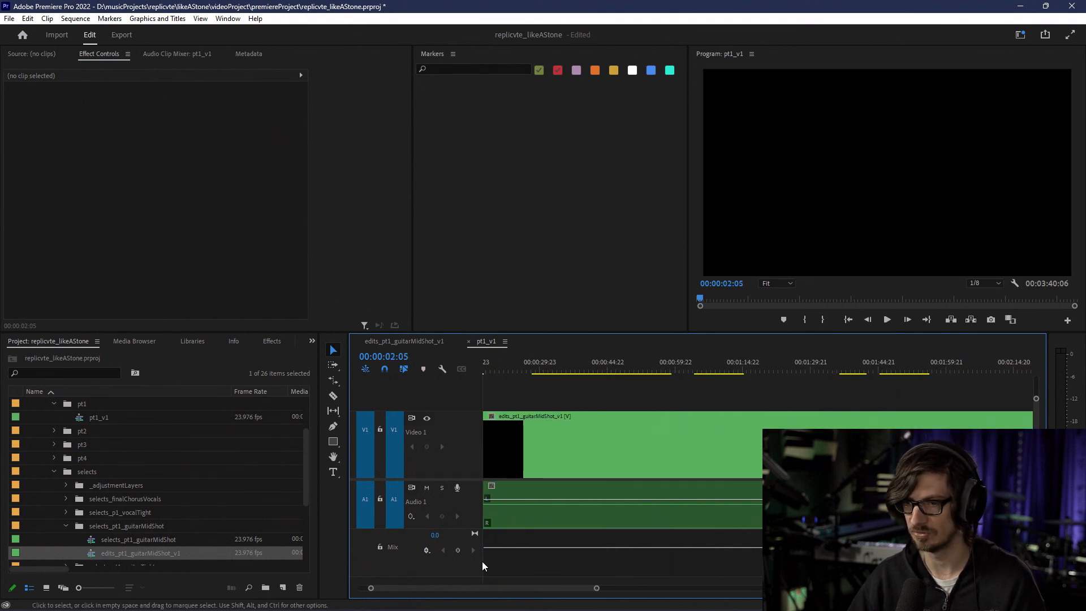
Step: Return to the edits_pt1_guitarMidShot_v1 sequence and bring its two audio tracks into view
{"action": "left_click", "coordinate": [405, 341]}
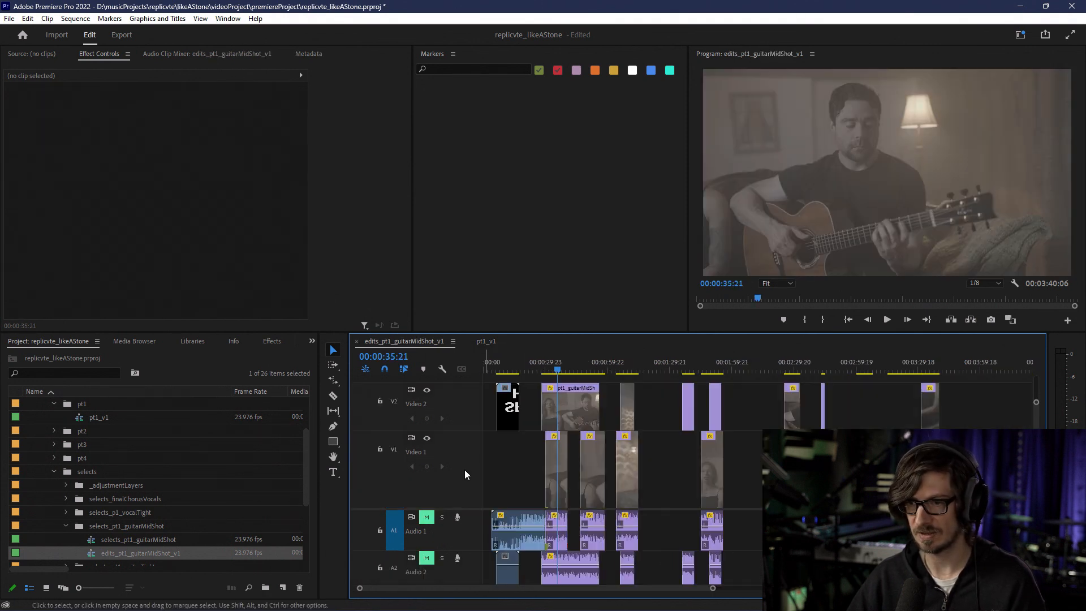
{"action": "scroll", "coordinate": [466, 486], "scroll_direction": "down", "scroll_amount": 2}
{"action": "scroll", "coordinate": [476, 484], "scroll_direction": "up", "scroll_amount": 2}
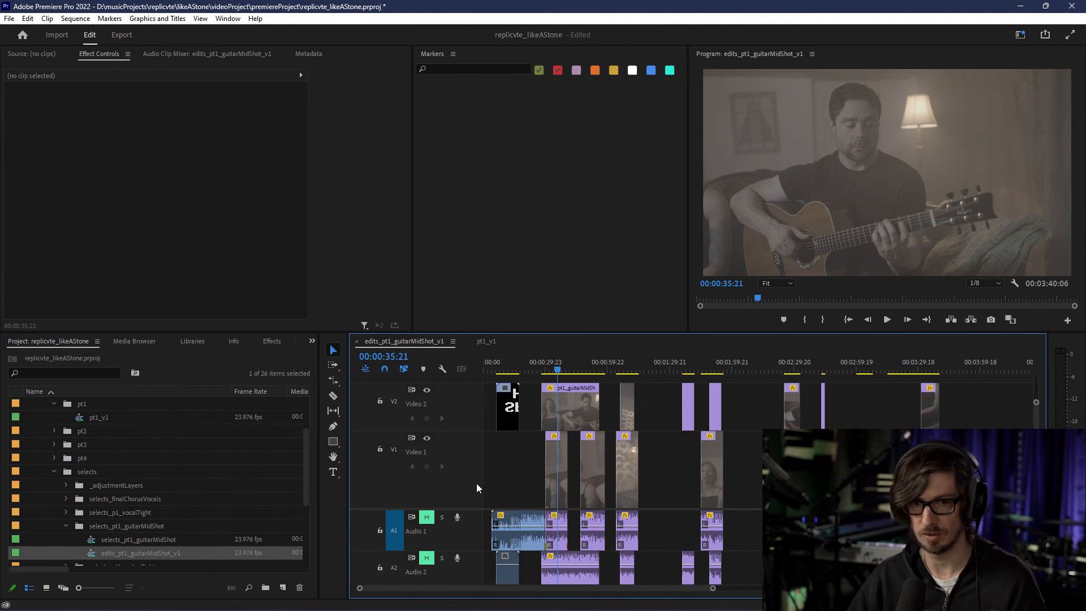
{"action": "mouse_move", "coordinate": [1036, 536]}
{"action": "left_mouse_down"}
{"action": "mouse_move", "coordinate": [1036, 554]}
{"action": "mouse_move", "coordinate": [1036, 544]}
{"action": "left_mouse_up"}
{"action": "scroll", "coordinate": [838, 546], "scroll_direction": "down", "scroll_amount": 1}
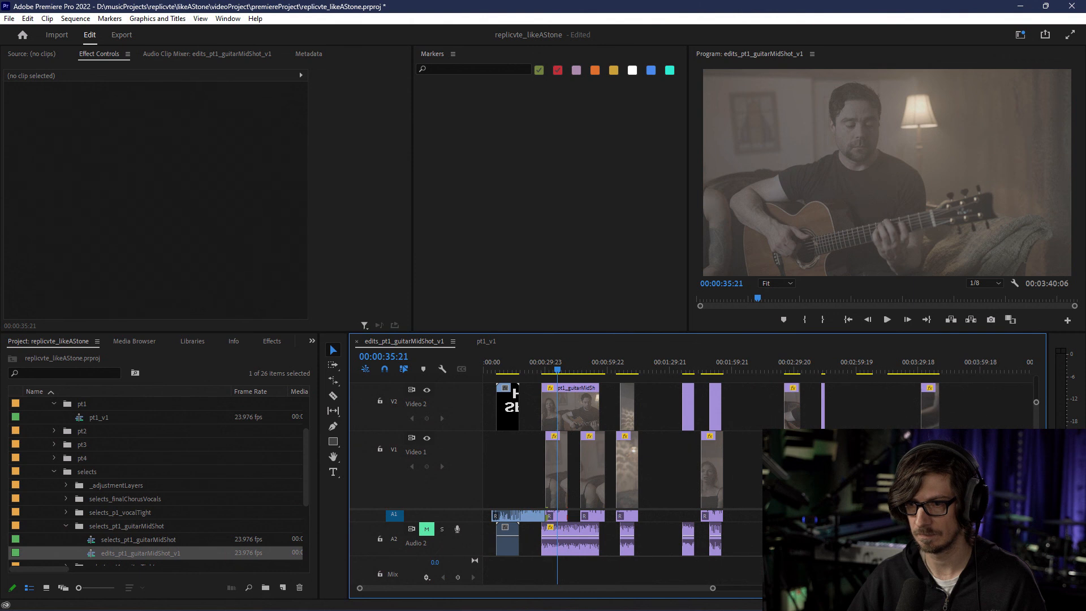
{"action": "mouse_move", "coordinate": [1036, 544]}
{"action": "left_mouse_down"}
{"action": "mouse_move", "coordinate": [1036, 563]}
{"action": "mouse_move", "coordinate": [1037, 533]}
{"action": "left_mouse_up"}
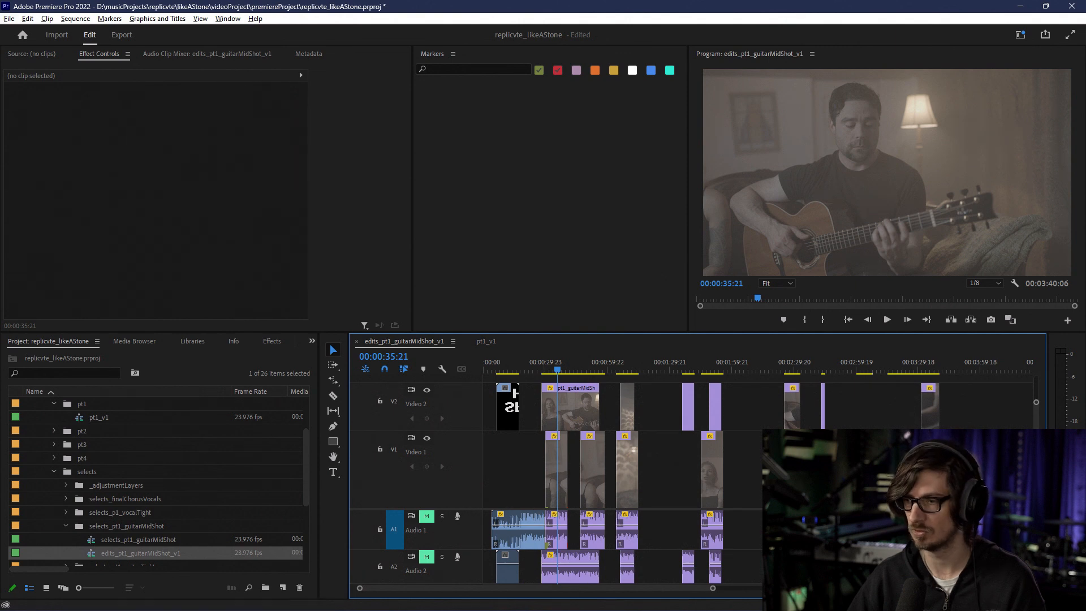
{"action": "left_click_drag", "start_coordinate": [769, 579], "coordinate": [579, 561]}
{"action": "right_click", "coordinate": [580, 560]}
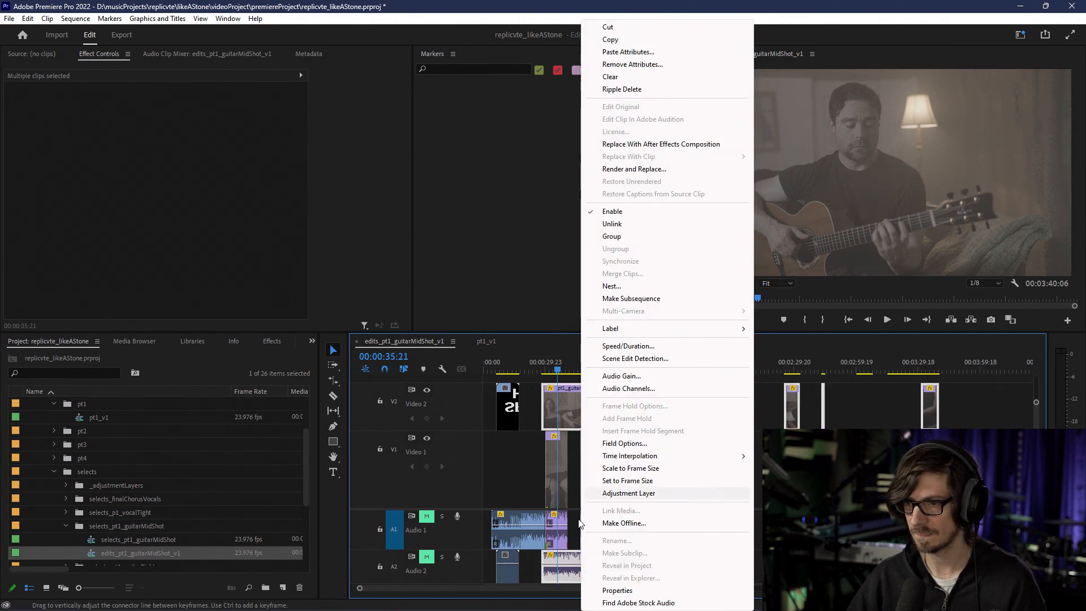
{"action": "left_click", "coordinate": [552, 571]}
Step: Unlink the take 3 clips on Video 2 from their audio and delete that audio from Audio 2
{"action": "left_click_drag", "start_coordinate": [951, 571], "coordinate": [576, 568]}
{"action": "right_click", "coordinate": [576, 568]}
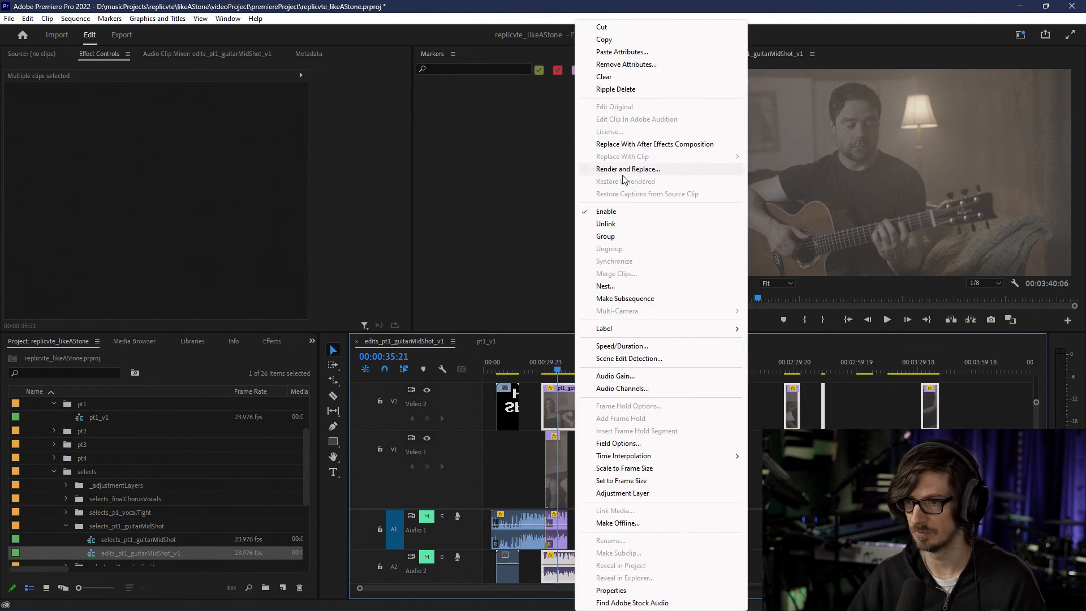
{"action": "left_click", "coordinate": [612, 226]}
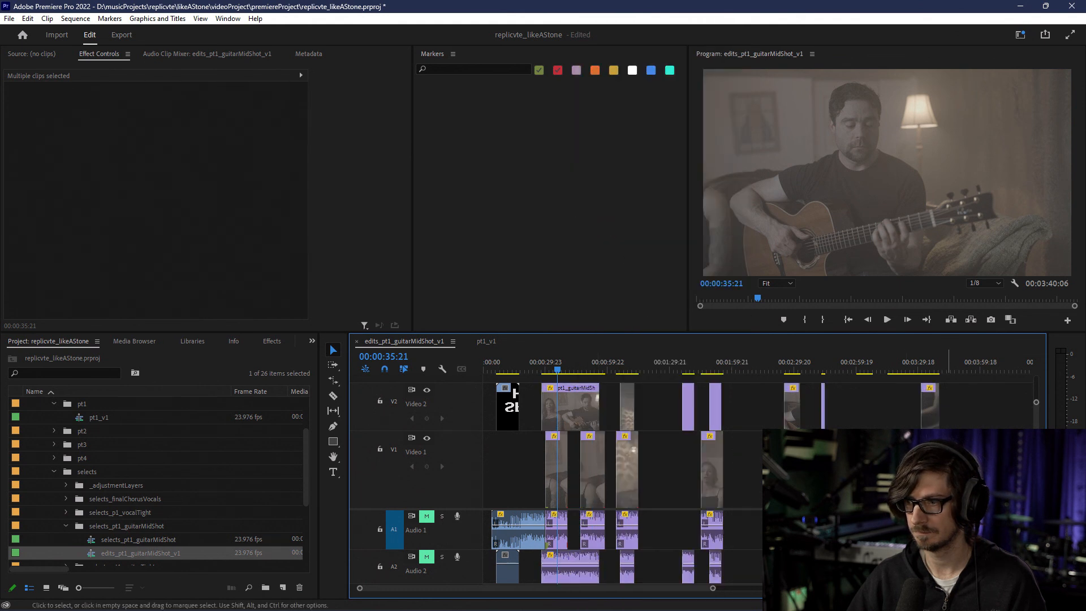
{"action": "key", "text": "Delete"}
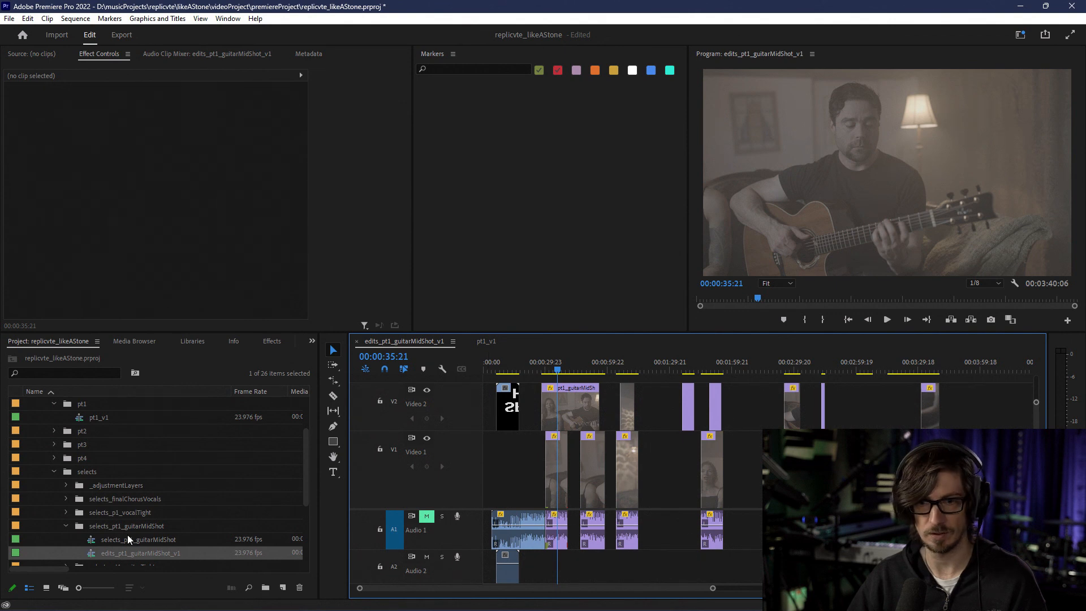
Step: Go back to pt1_v1 and play the counting leader from 00:00:09:12 to 00:00:18:19
{"action": "left_click", "coordinate": [486, 341]}
{"action": "left_click_drag", "start_coordinate": [538, 364], "coordinate": [513, 366]}
{"action": "key", "text": "Home"}
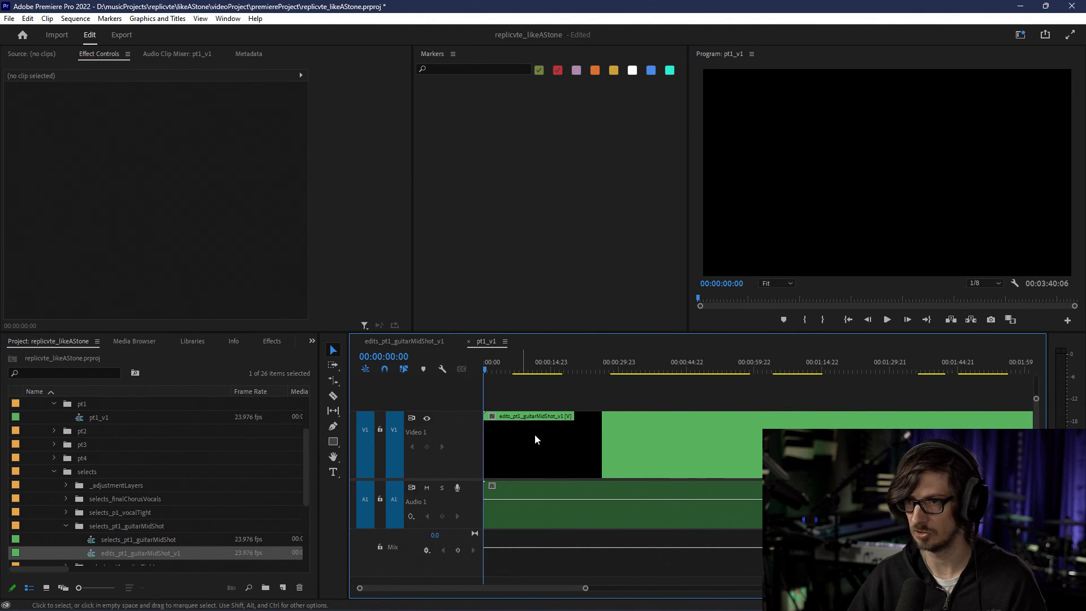
{"action": "left_click_drag", "start_coordinate": [492, 365], "coordinate": [528, 368]}
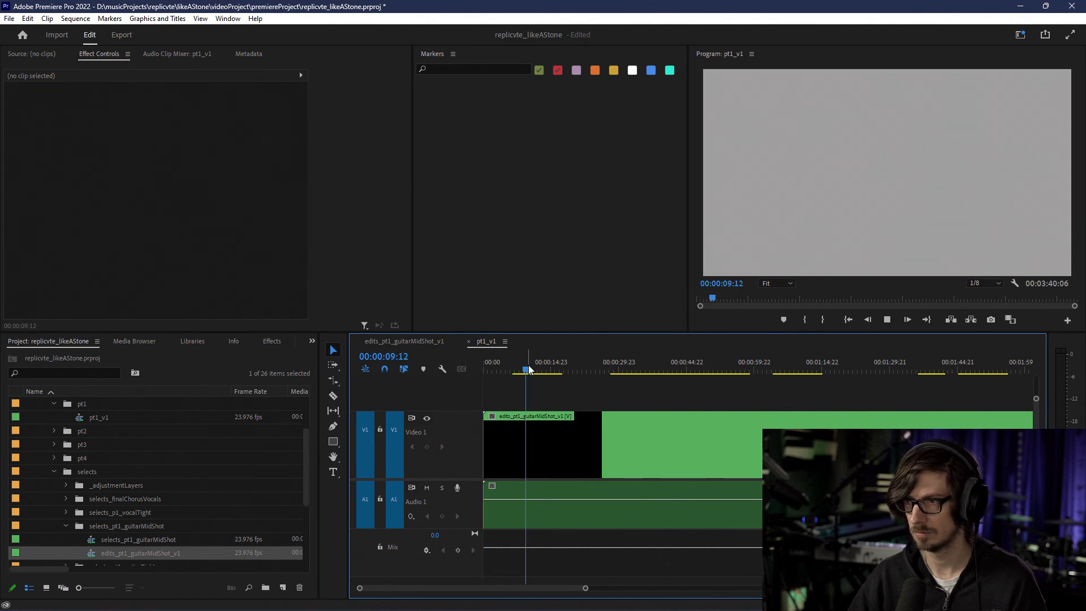
{"action": "key", "text": "space"}
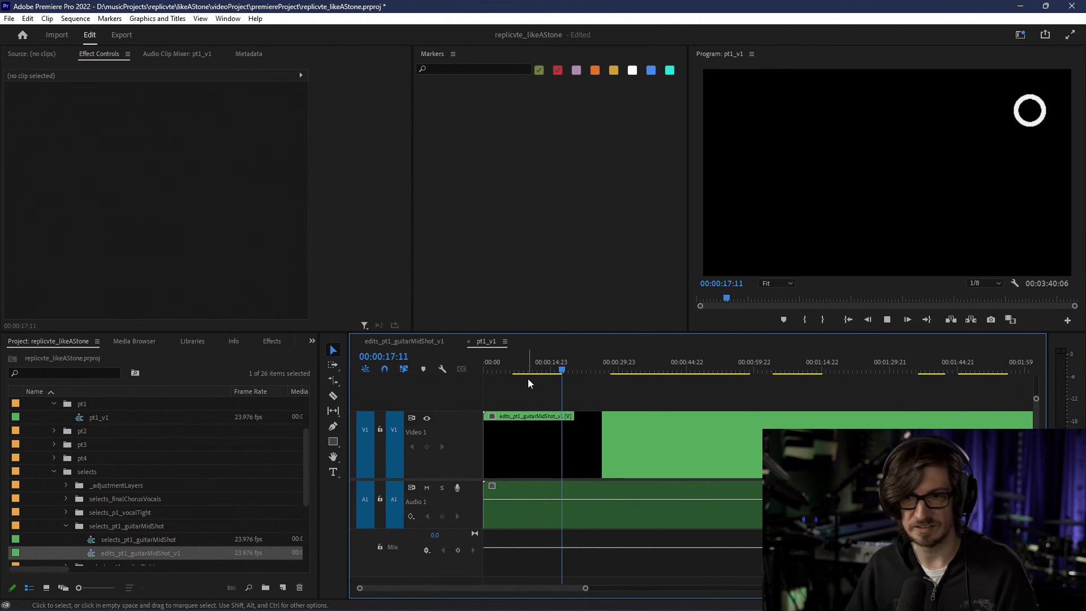
{"action": "key", "text": "space"}
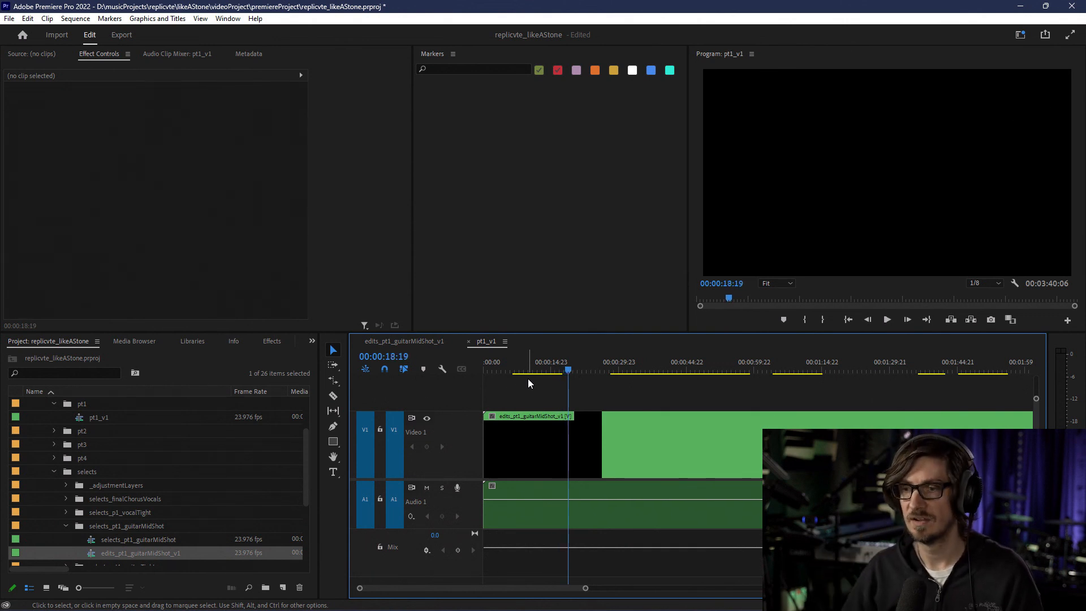
Step: Rename the Video 1 track in pt1_v1 as guitarMidShot
{"action": "double_click", "coordinate": [414, 433]}
{"action": "double_click", "coordinate": [456, 470]}
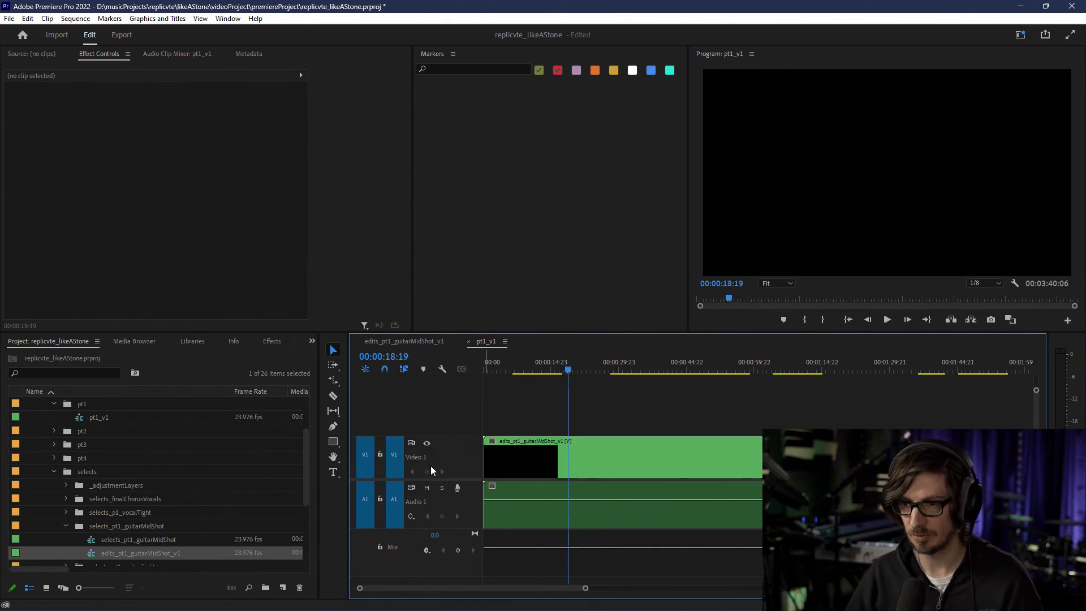
{"action": "right_click", "coordinate": [421, 456]}
{"action": "left_click", "coordinate": [465, 463]}
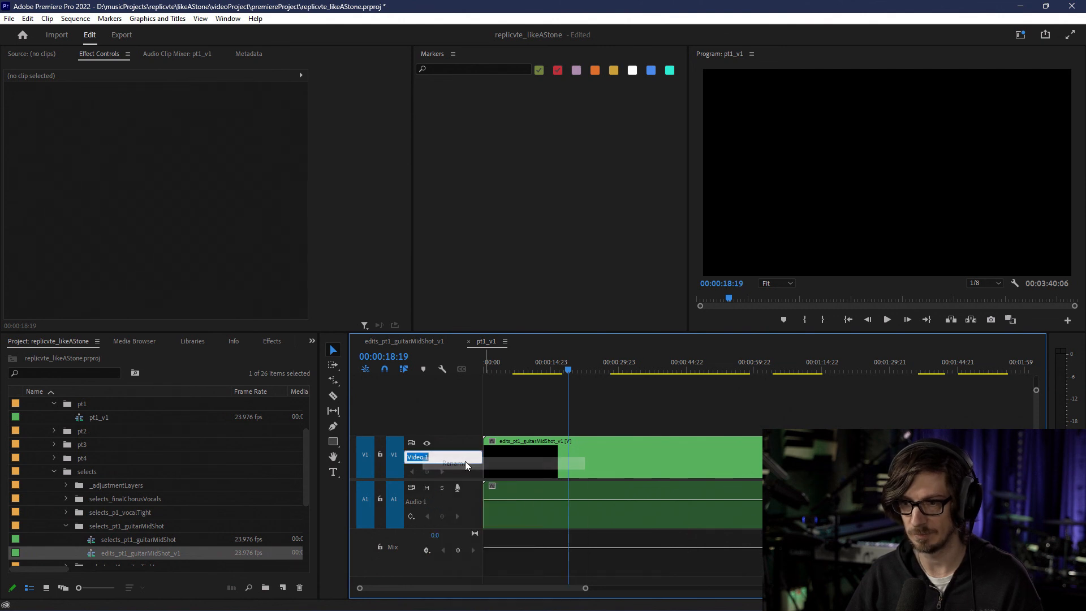
{"action": "type", "text": "guitar"}
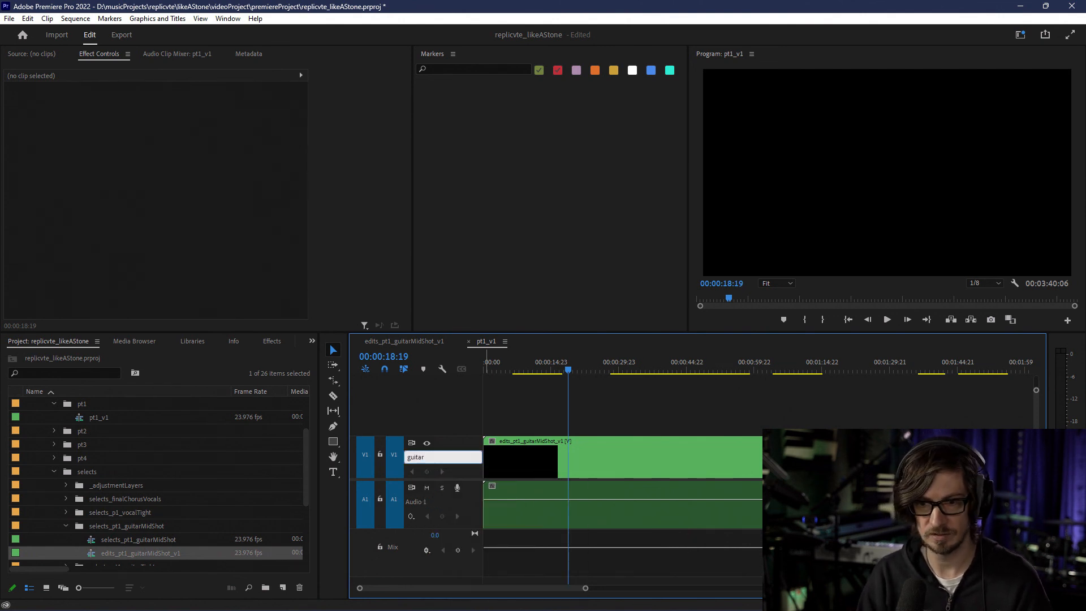
{"action": "type", "text": "MidShot"}
{"action": "key", "text": "Return"}
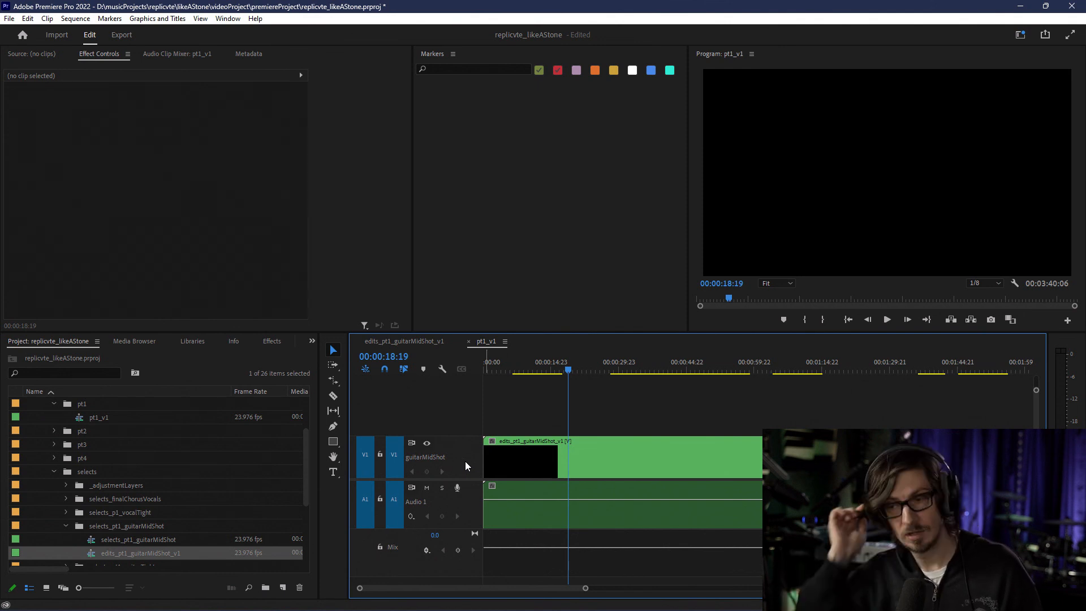
Step: Check pt1_v1 at 00:01:12:08, then review the edits_pt1_guitarMidShot_v1 sequence around 00:00:52:16
{"action": "left_click_drag", "start_coordinate": [661, 373], "coordinate": [812, 371]}
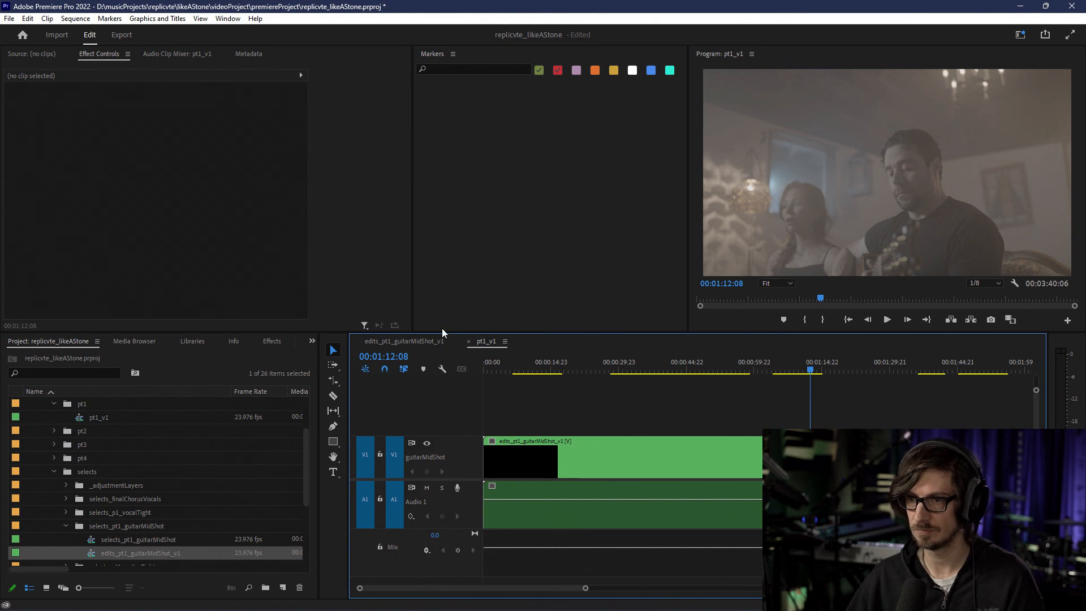
{"action": "left_click", "coordinate": [405, 341]}
{"action": "left_click_drag", "start_coordinate": [559, 375], "coordinate": [593, 375]}
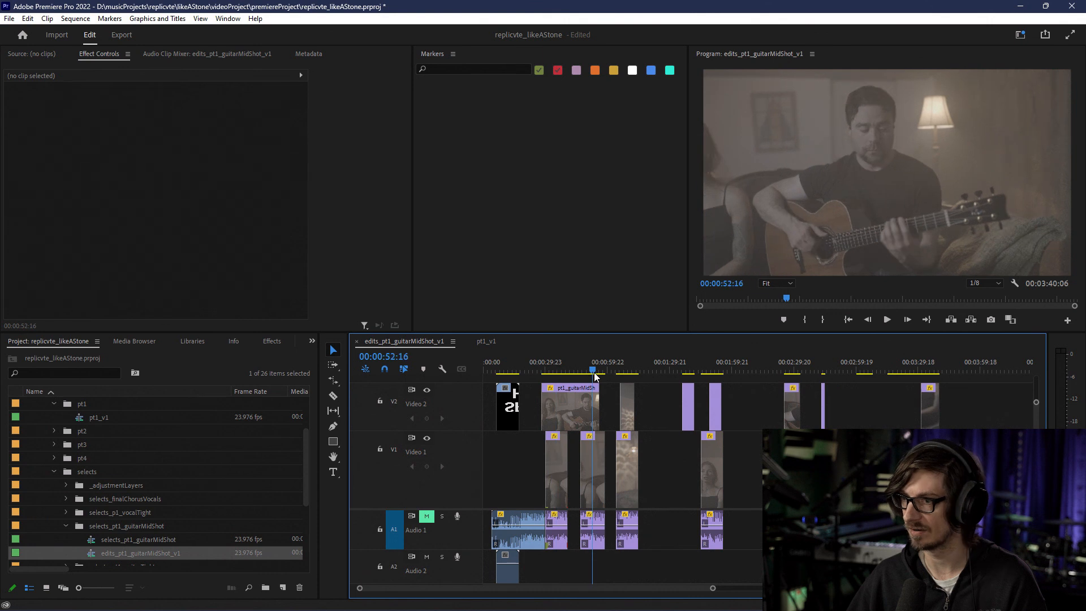
{"action": "scroll", "coordinate": [621, 439], "scroll_direction": "up", "scroll_amount": 5}
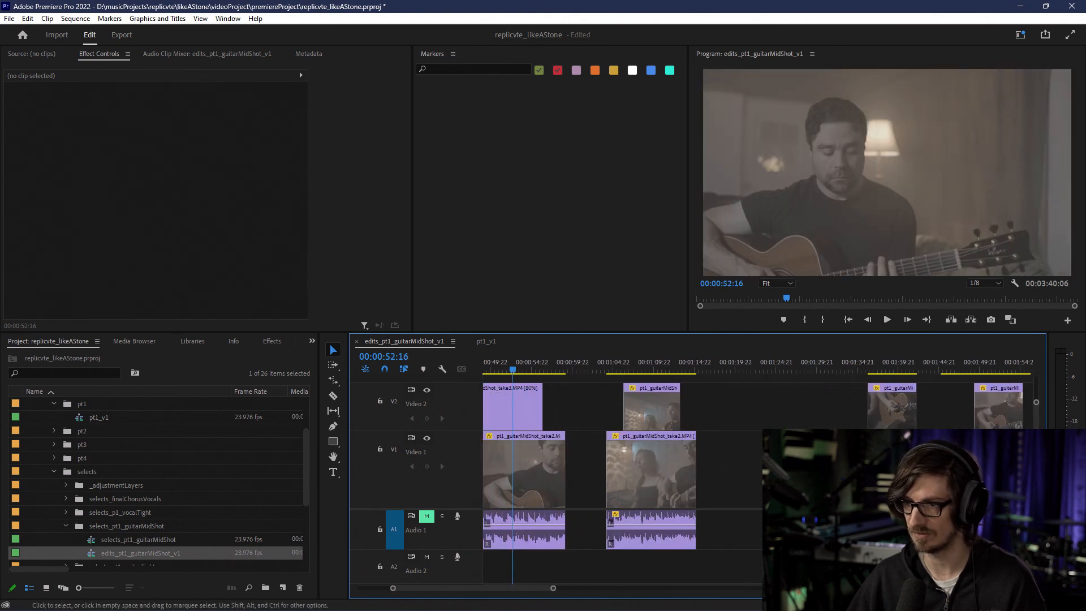
{"action": "left_click_drag", "start_coordinate": [514, 589], "coordinate": [497, 587]}
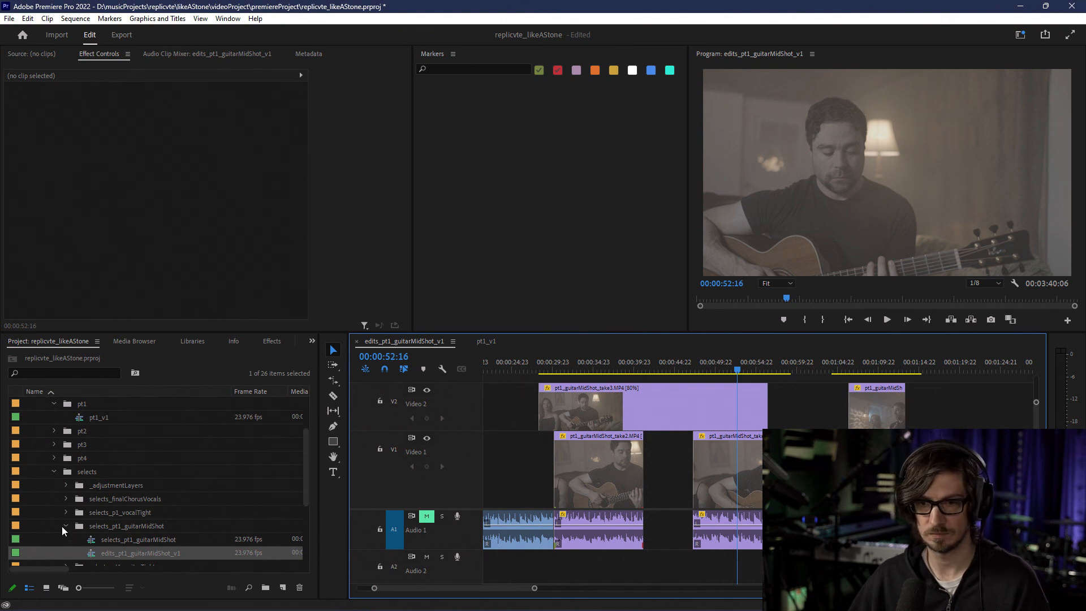
Step: Collapse the selects_pt1_guitarMidShot bin in the project
{"action": "scroll", "coordinate": [154, 526], "scroll_direction": "down", "scroll_amount": 2}
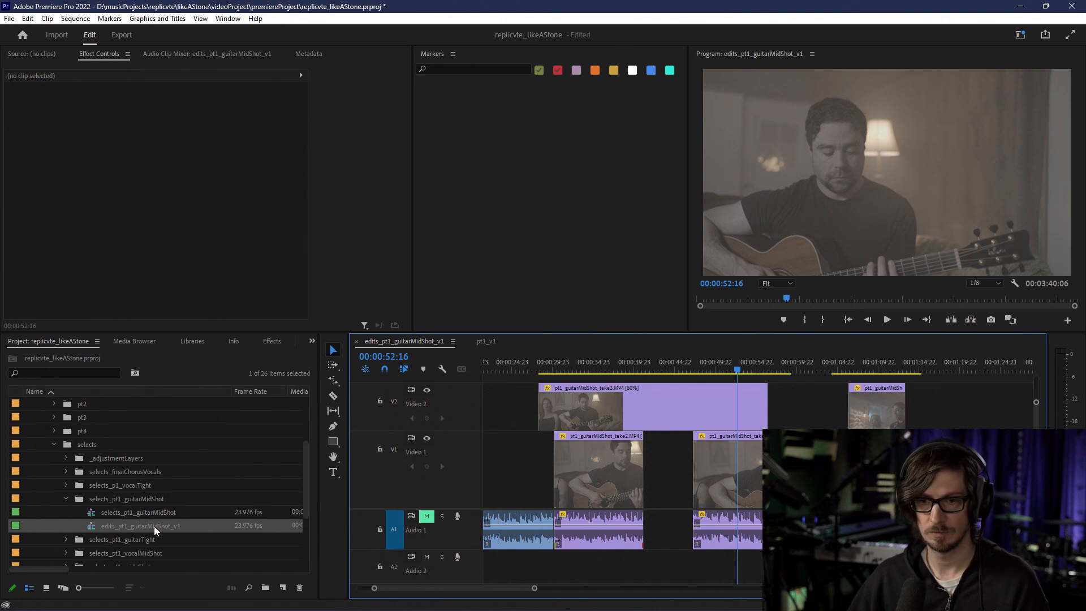
{"action": "left_click", "coordinate": [84, 500]}
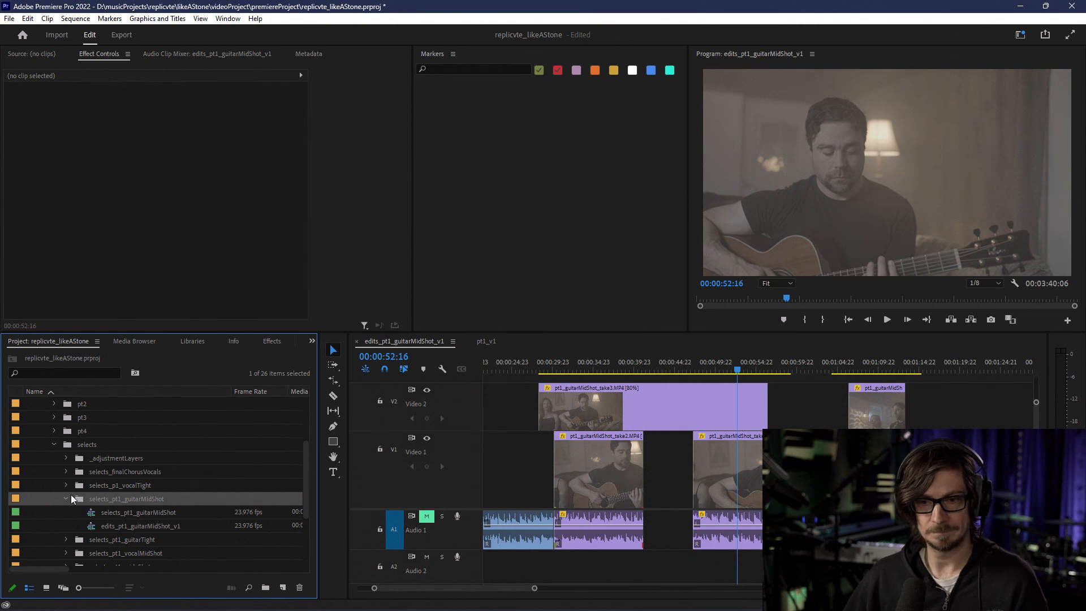
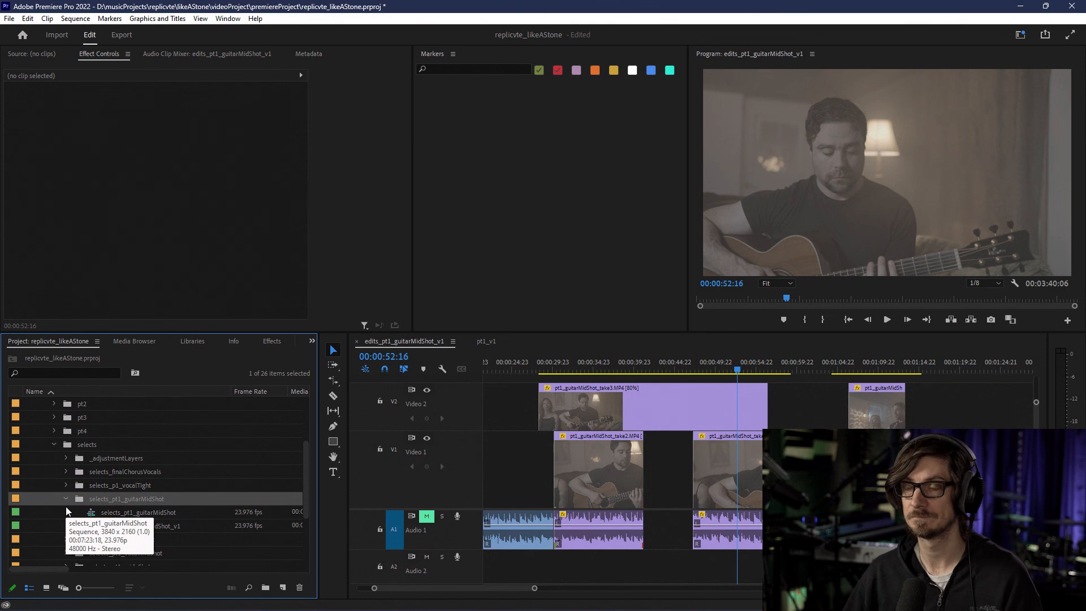
{"action": "left_click", "coordinate": [66, 498]}
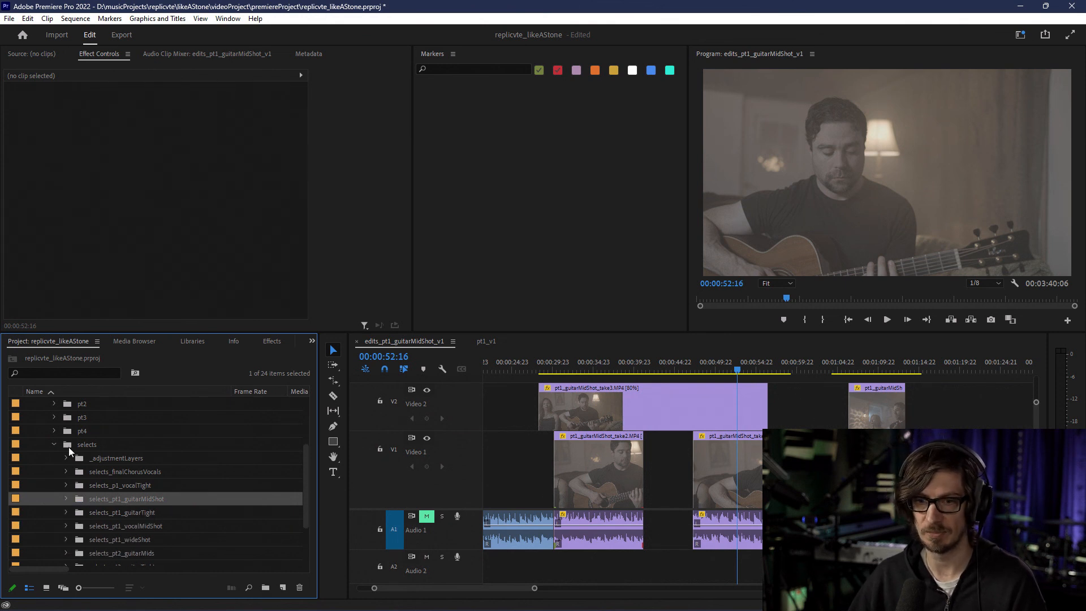
Step: Close the edits_pt1_guitarMidShot_v1 sequence and save the project
{"action": "scroll", "coordinate": [107, 470], "scroll_direction": "down", "scroll_amount": 2}
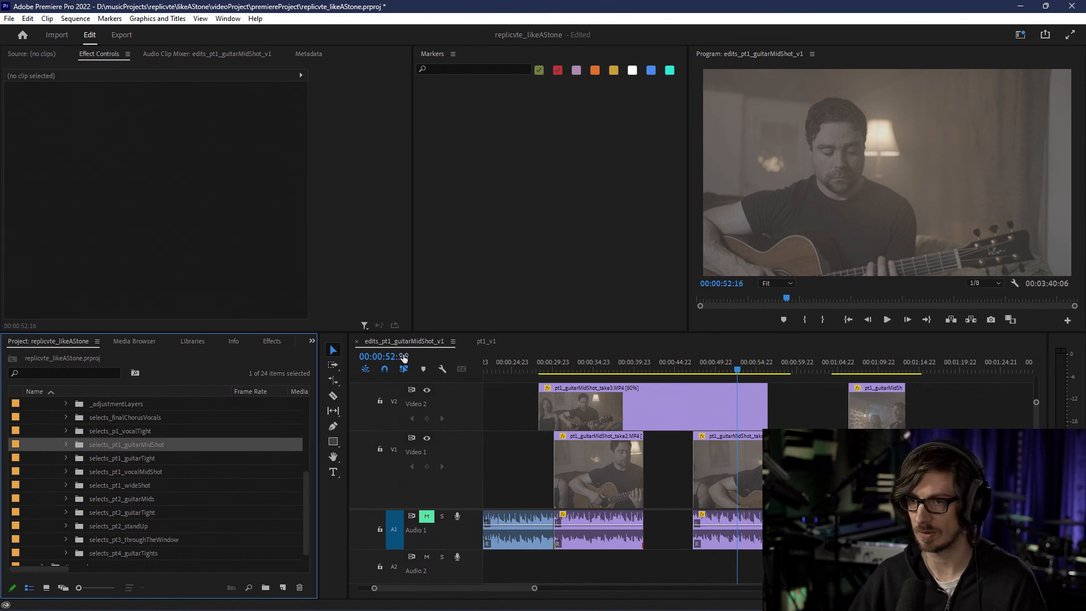
{"action": "left_click", "coordinate": [356, 341]}
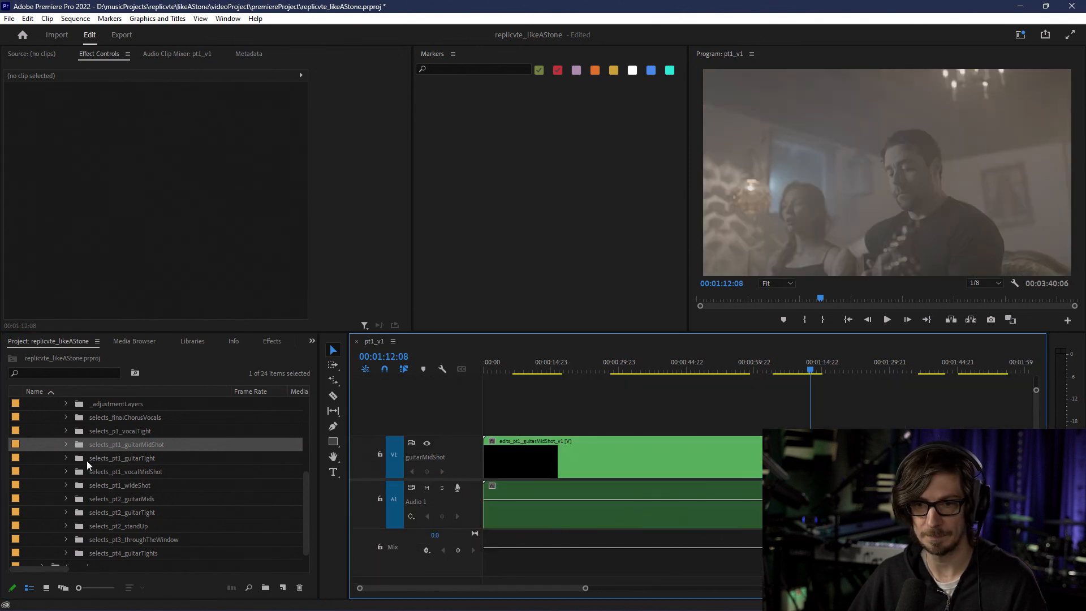
{"action": "key", "text": "ctrl+s"}
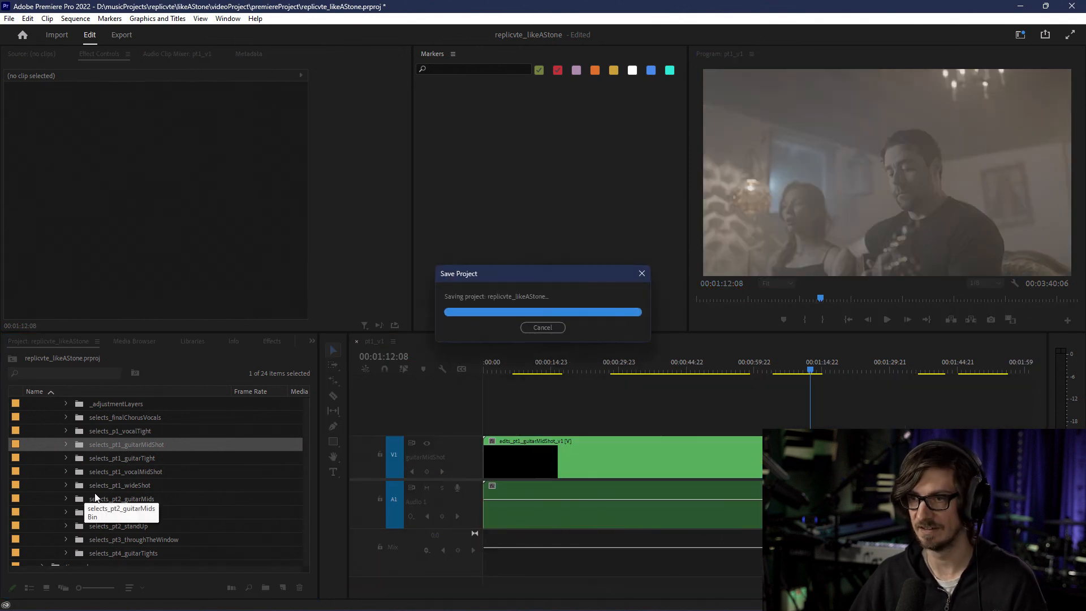
Step: Open the selects_pt1_wideShot sequence from its bin and enlarge its video and audio tracks
{"action": "left_click", "coordinate": [67, 484]}
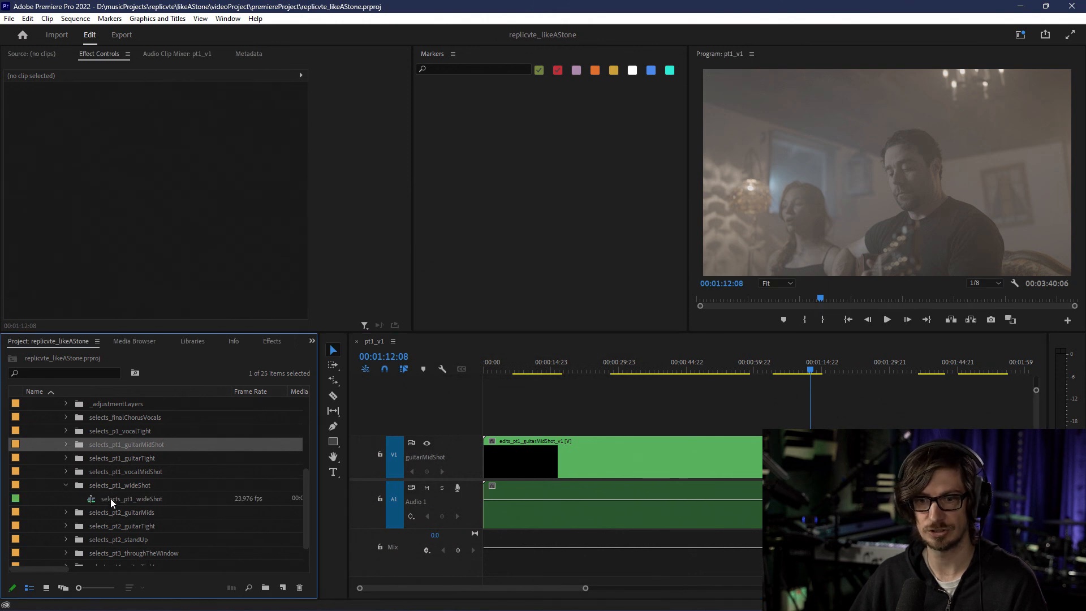
{"action": "left_click", "coordinate": [93, 500]}
{"action": "double_click", "coordinate": [92, 500]}
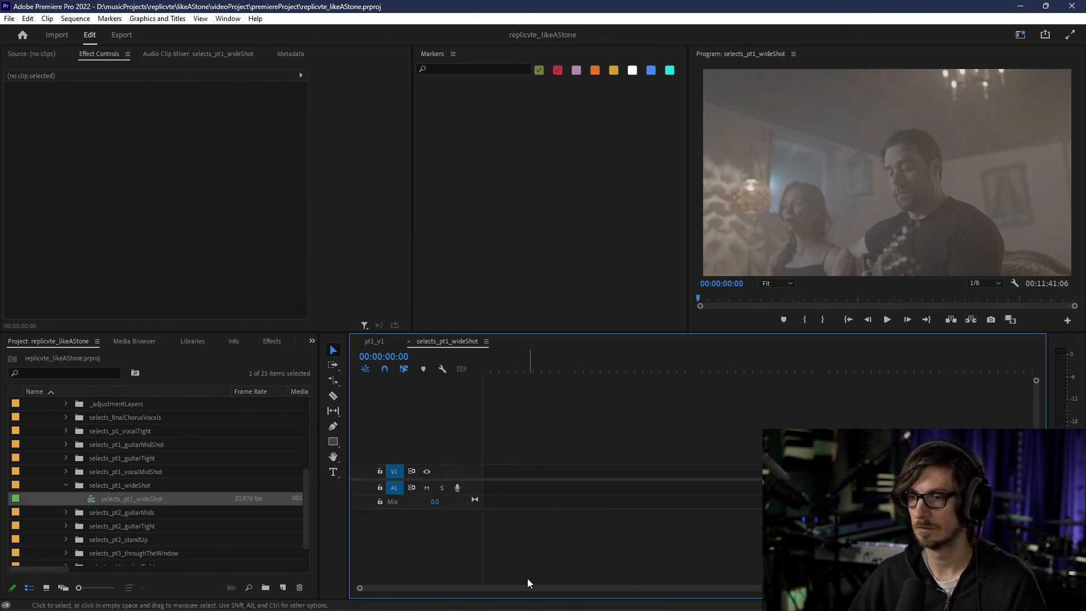
{"action": "scroll", "coordinate": [550, 481], "scroll_direction": "up", "scroll_amount": 5}
{"action": "left_click_drag", "start_coordinate": [539, 586], "coordinate": [400, 589]}
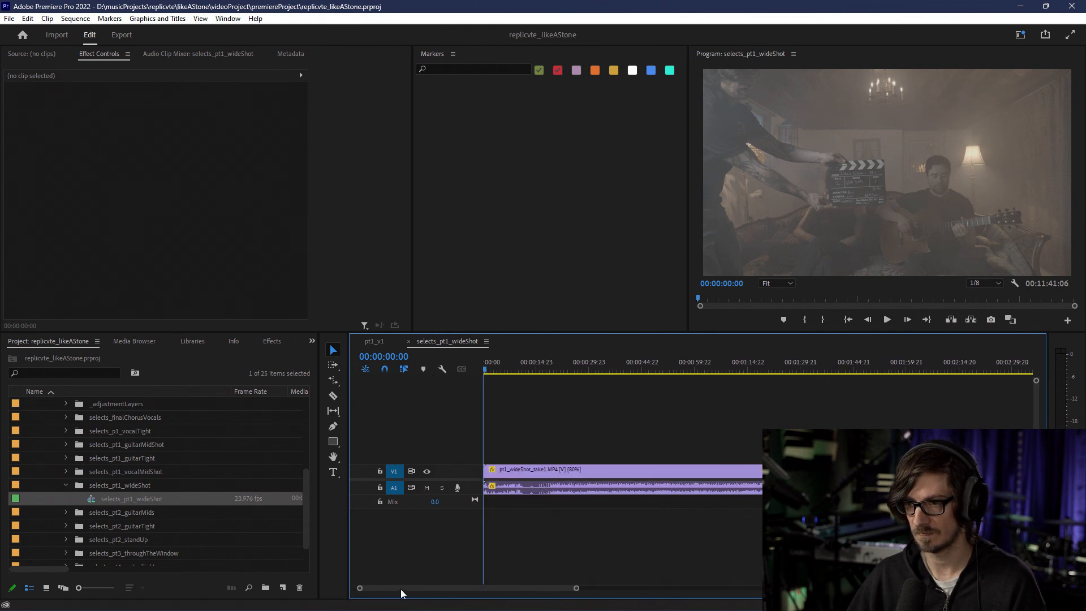
{"action": "left_click_drag", "start_coordinate": [1037, 381], "coordinate": [1037, 405]}
{"action": "left_click_drag", "start_coordinate": [1036, 488], "coordinate": [1037, 516]}
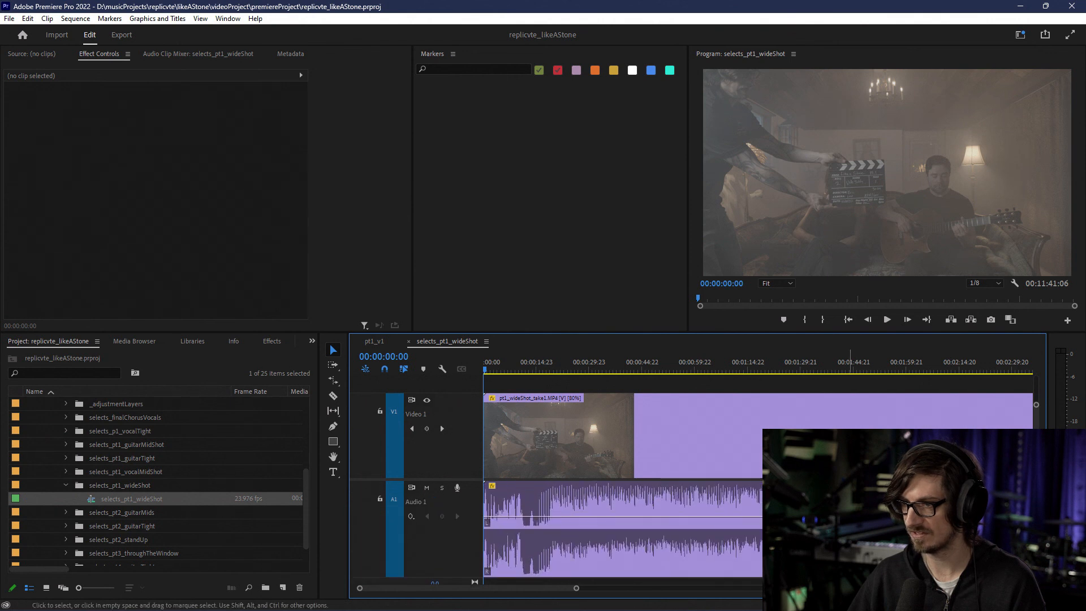
Step: Bring all three wide shot takes into view and check the frame at 00:04:38:08
{"action": "scroll", "coordinate": [838, 481], "scroll_direction": "down", "scroll_amount": 4}
{"action": "scroll", "coordinate": [837, 481], "scroll_direction": "down", "scroll_amount": 2}
{"action": "left_click_drag", "start_coordinate": [677, 365], "coordinate": [683, 367]}
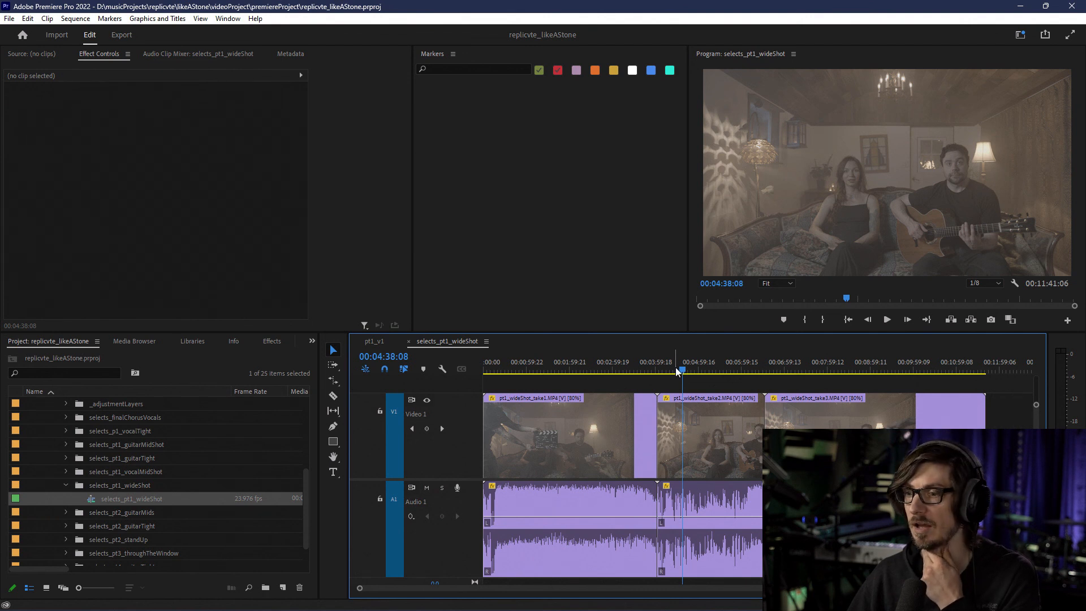
{"action": "left_click_drag", "start_coordinate": [1036, 405], "coordinate": [1037, 398]}
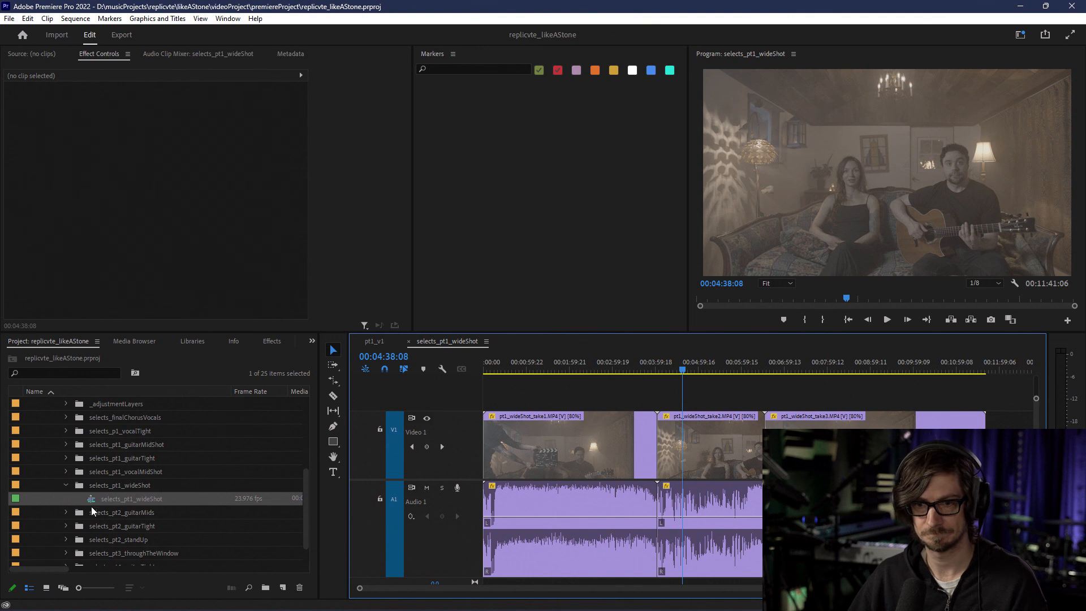
Step: Place the timecode adjustment layer on a new Video 2 track at the sequence start and extend it over all three wide shot takes
{"action": "scroll", "coordinate": [88, 491], "scroll_direction": "up", "scroll_amount": 2}
{"action": "left_click", "coordinate": [65, 458]}
{"action": "left_click_drag", "start_coordinate": [113, 471], "coordinate": [485, 399]}
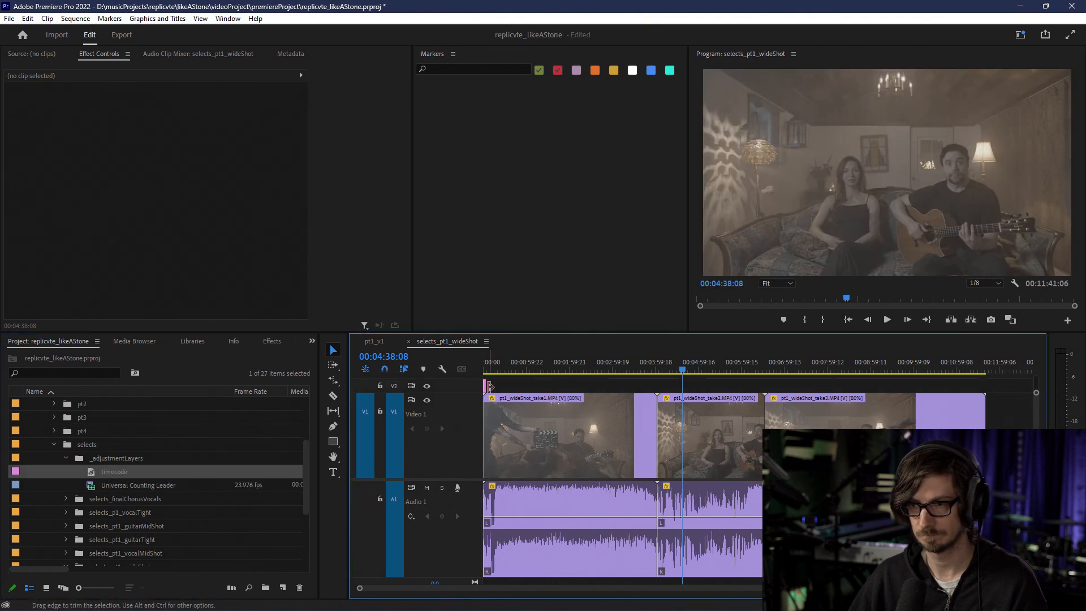
{"action": "left_click", "coordinate": [486, 387]}
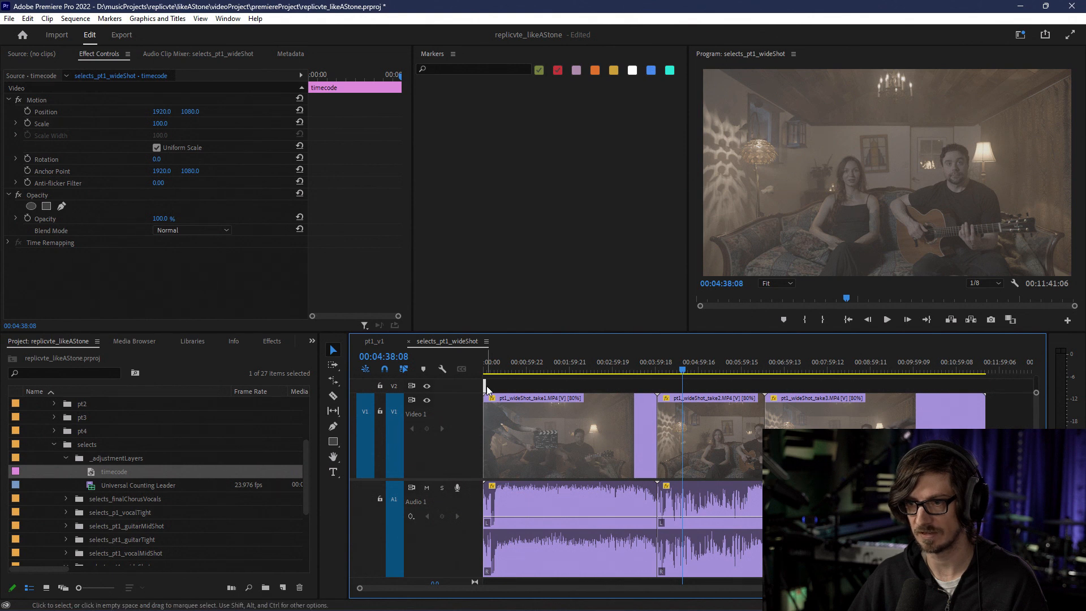
{"action": "left_click_drag", "start_coordinate": [487, 385], "coordinate": [986, 411]}
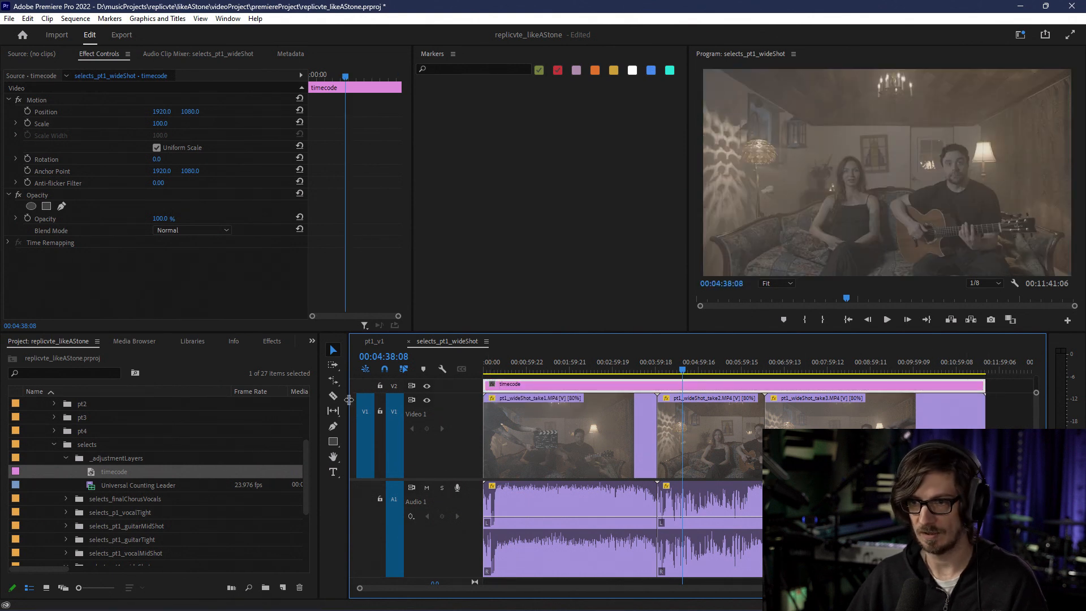
Step: Copy the Timecode effect from the timecode layer in selects_pt1_guitarMidShot and paste it onto the timecode layer in selects_pt1_wideShot
{"action": "scroll", "coordinate": [83, 524], "scroll_direction": "down", "scroll_amount": 1}
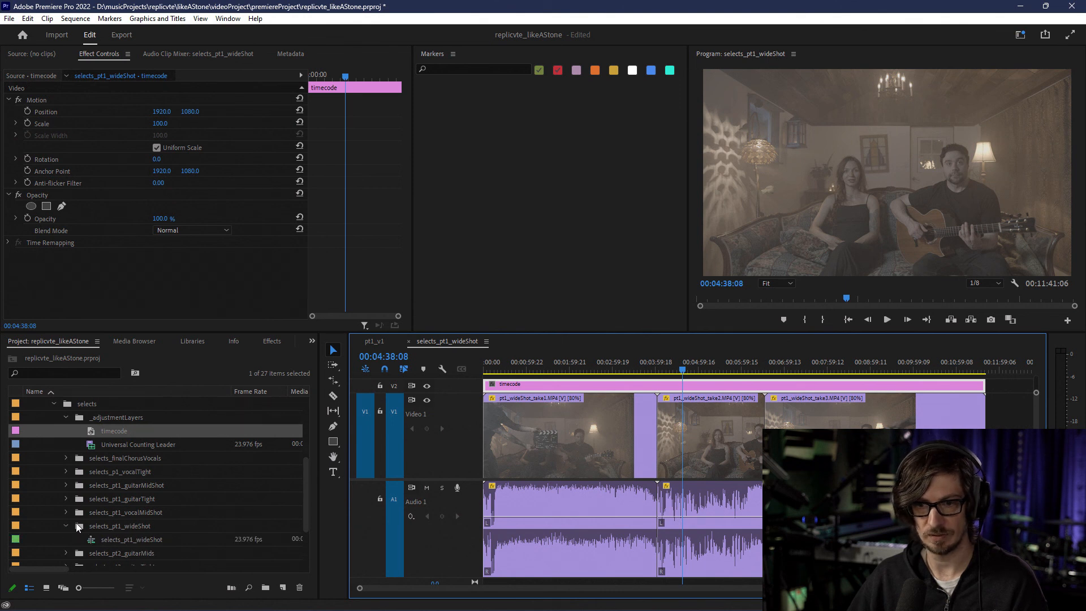
{"action": "left_click", "coordinate": [66, 485]}
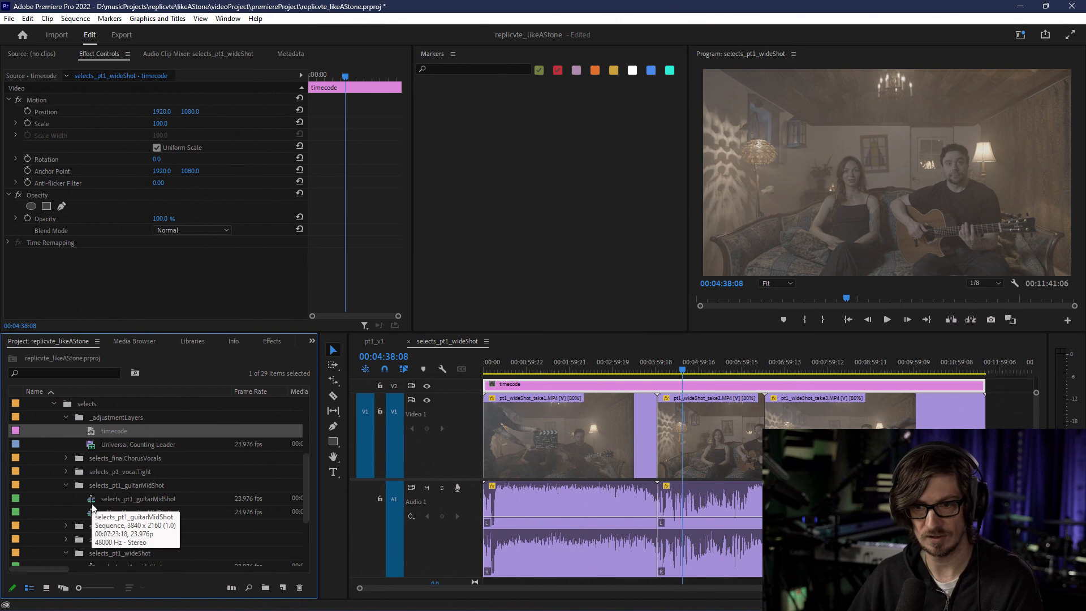
{"action": "double_click", "coordinate": [90, 501]}
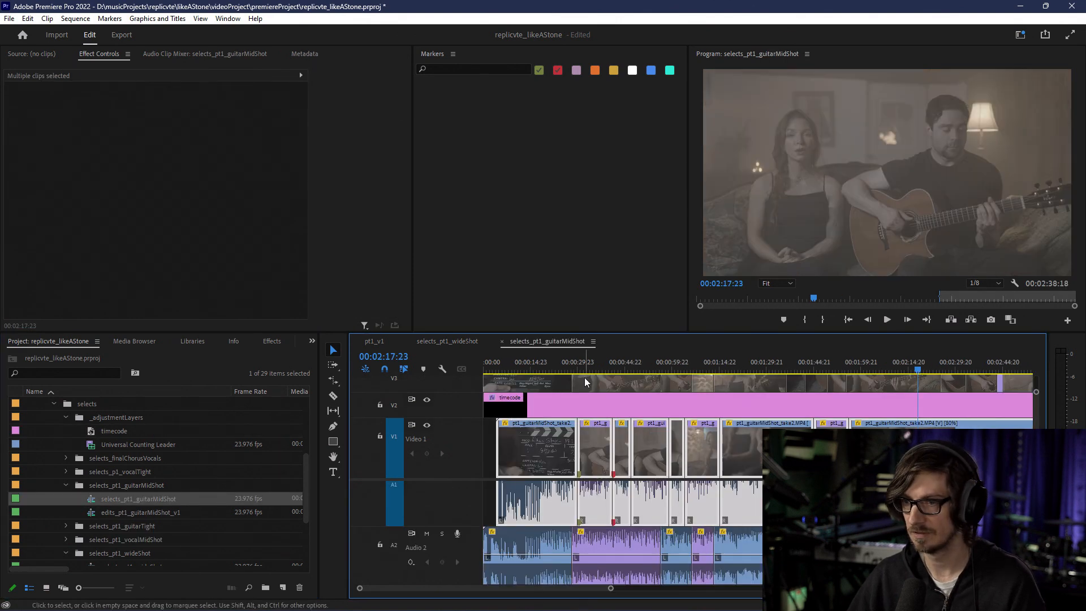
{"action": "left_click", "coordinate": [565, 400]}
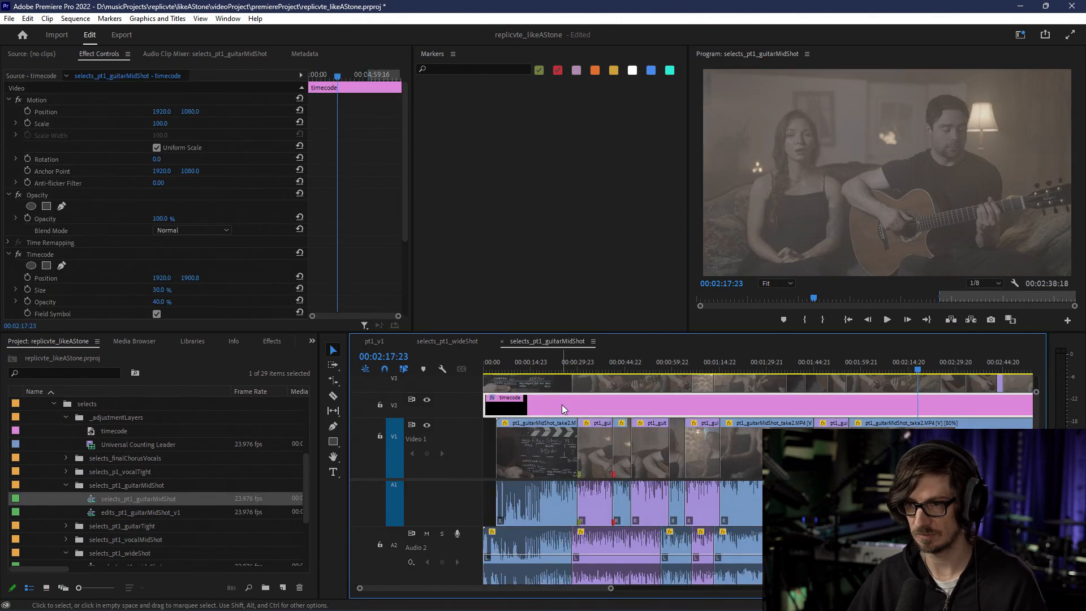
{"action": "left_click", "coordinate": [44, 256]}
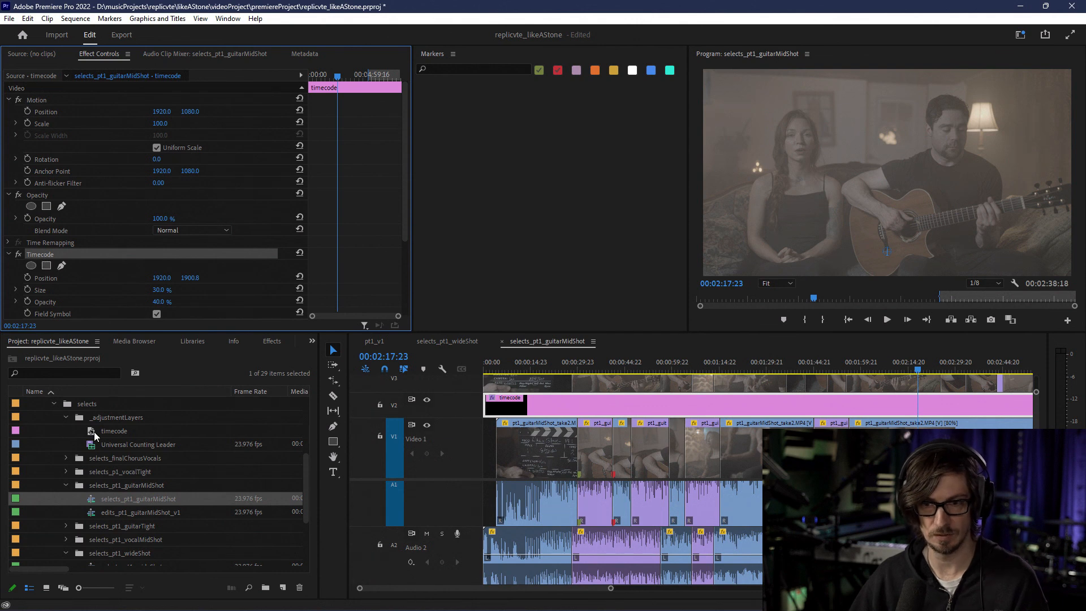
{"action": "left_click", "coordinate": [63, 486]}
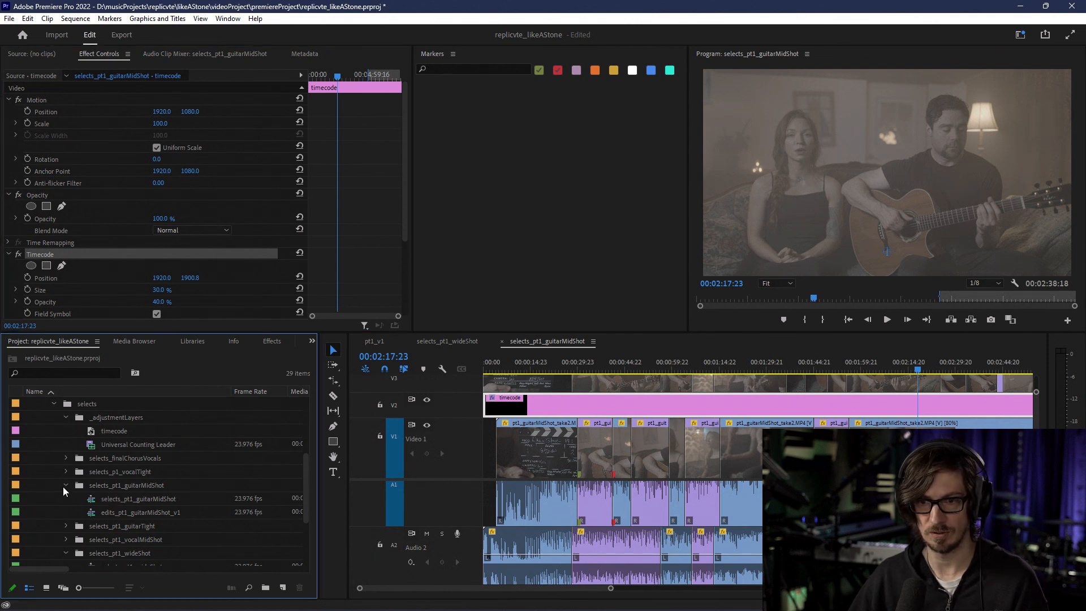
{"action": "left_click", "coordinate": [66, 485]}
{"action": "scroll", "coordinate": [91, 497], "scroll_direction": "up", "scroll_amount": 1}
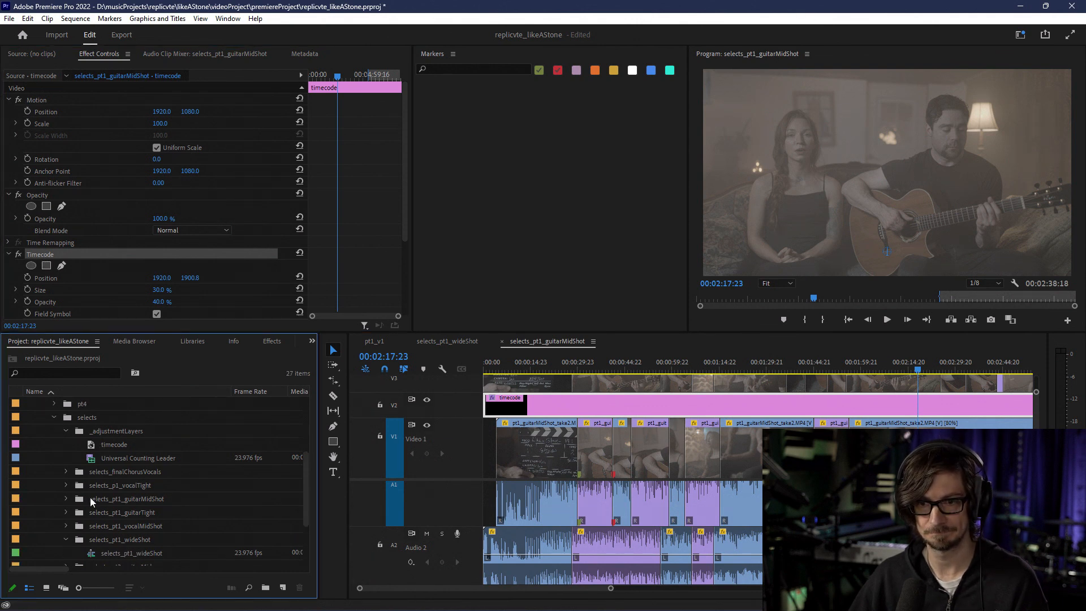
{"action": "left_click", "coordinate": [431, 342]}
{"action": "left_click", "coordinate": [130, 277]}
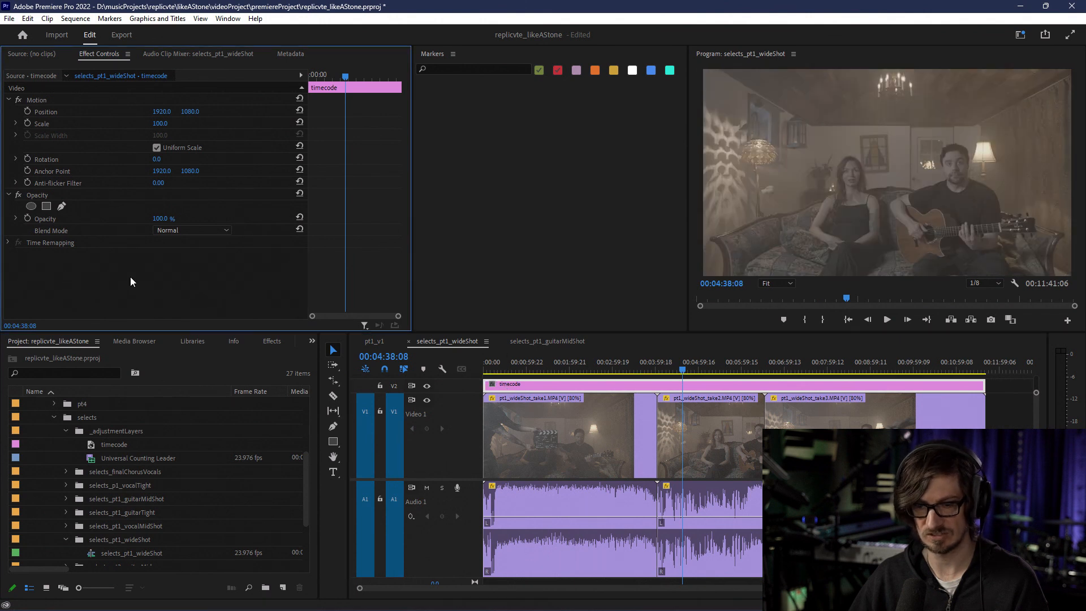
{"action": "key", "text": "ctrl+v"}
Step: Mute Audio 1 and play selects_pt1_wideShot from its start to 00:00:07:05, then select the take 1 clip
{"action": "left_click_drag", "start_coordinate": [605, 373], "coordinate": [402, 377]}
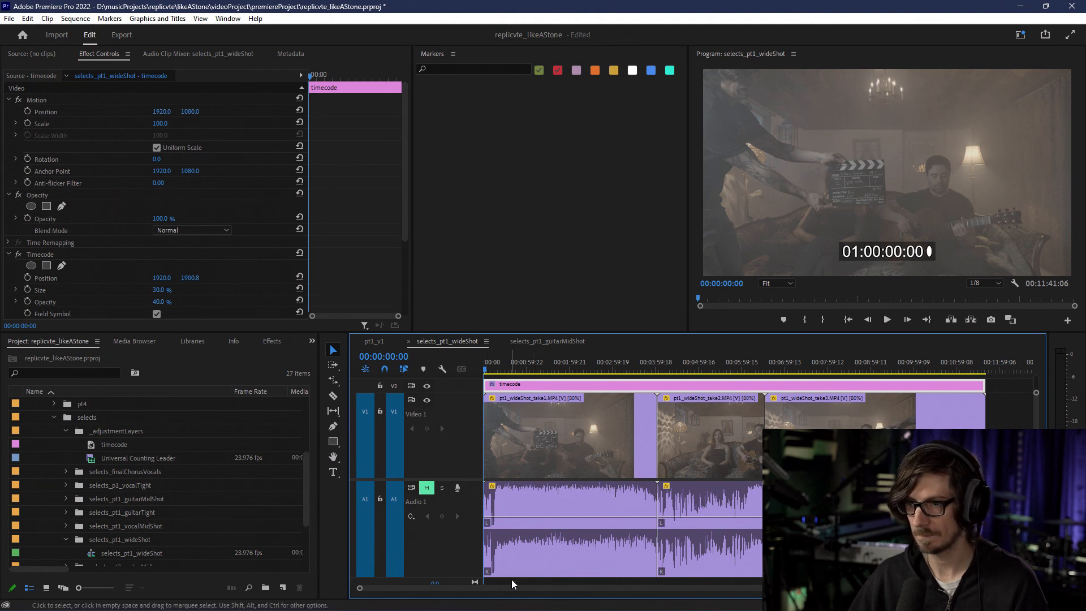
{"action": "key", "text": "space"}
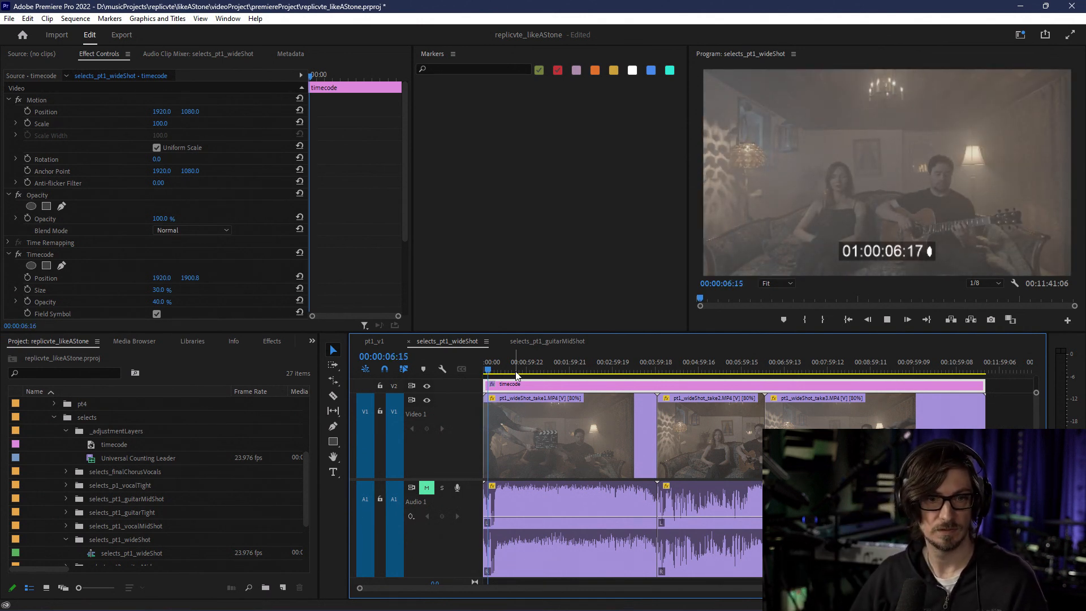
{"action": "left_click", "coordinate": [552, 444]}
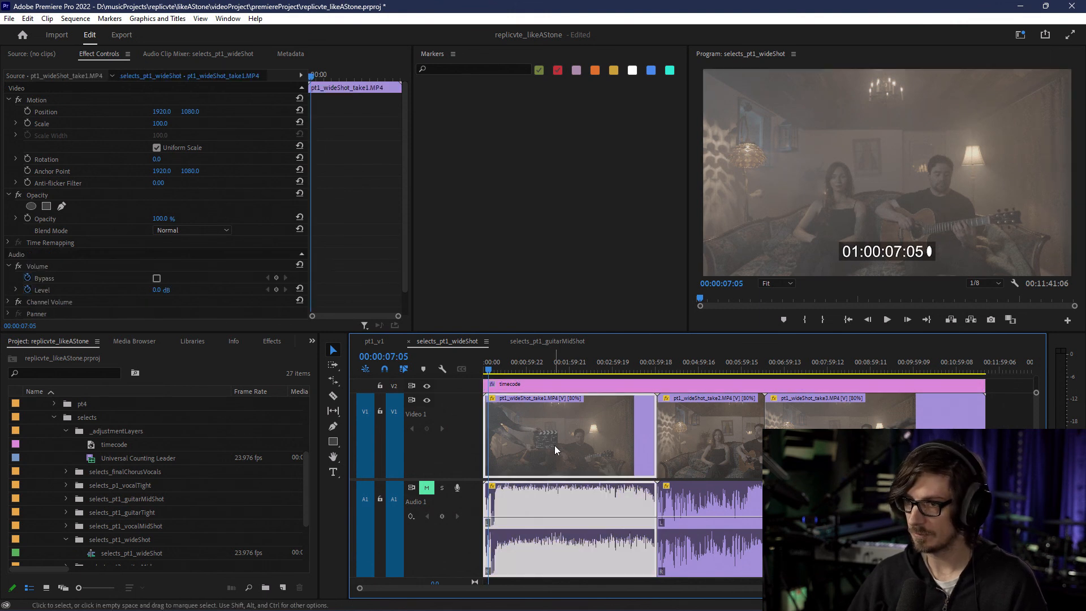
Step: Play take 1 from its middle, set the playback resolution to 1/4, and stop at 00:02:27:10
{"action": "left_click_drag", "start_coordinate": [561, 369], "coordinate": [578, 369]}
{"action": "key", "text": "space"}
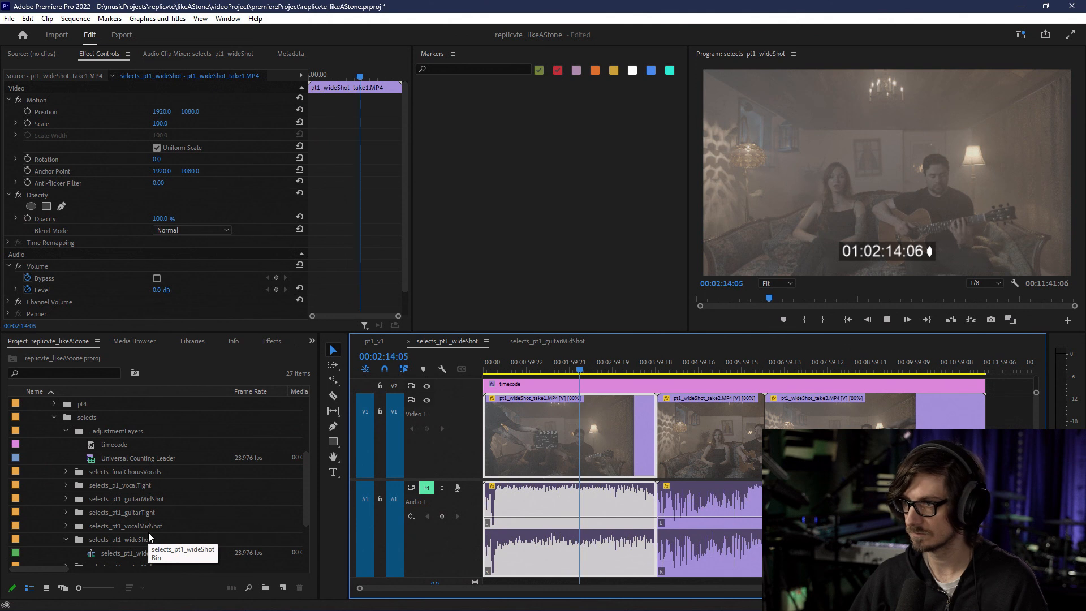
{"action": "left_click", "coordinate": [985, 283]}
{"action": "left_click", "coordinate": [981, 318]}
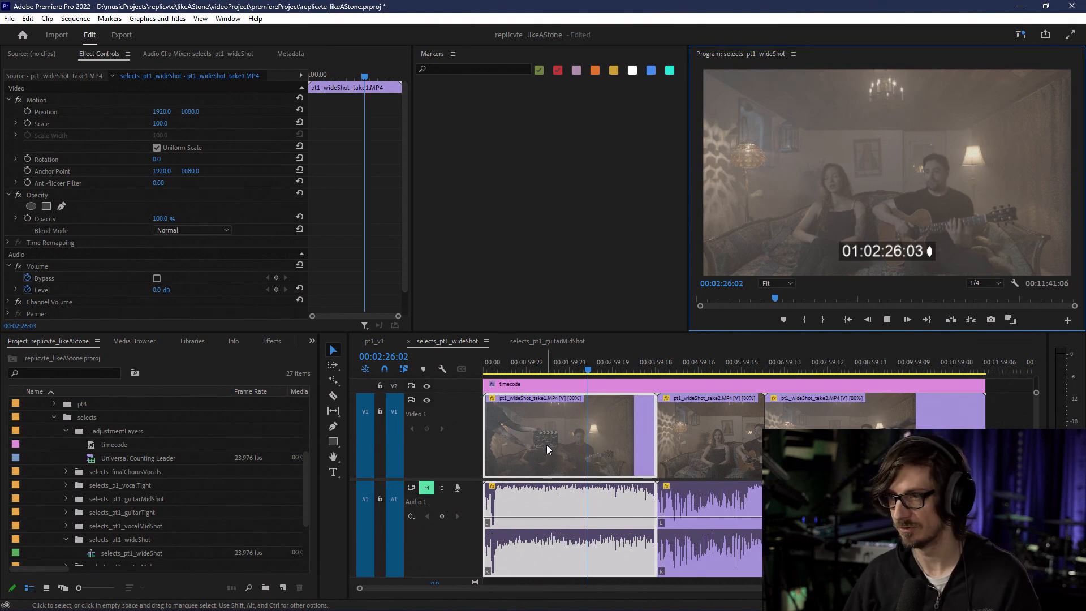
{"action": "key", "text": "space"}
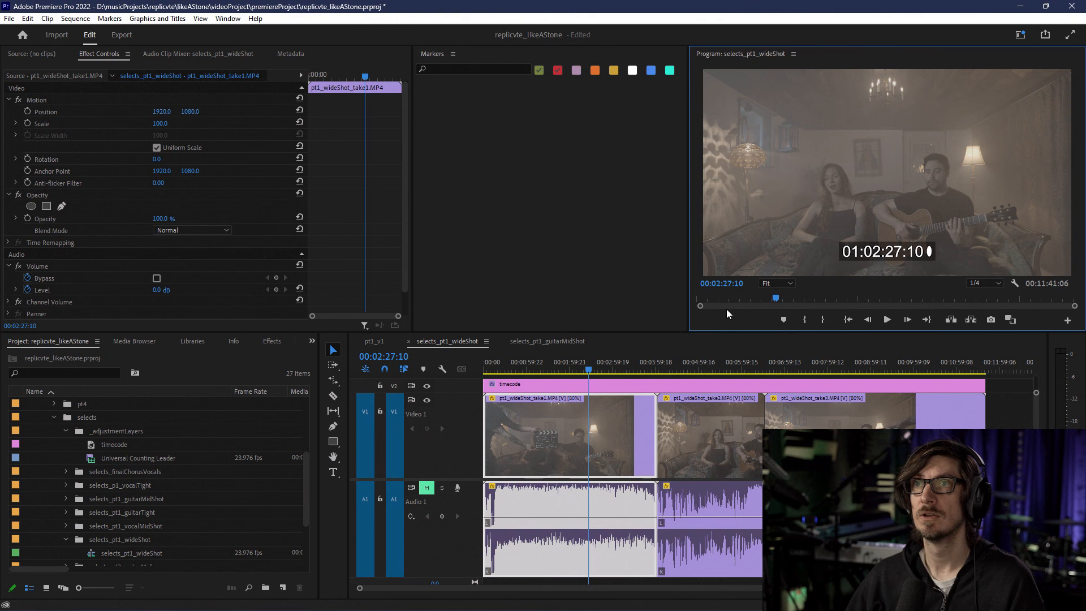
Step: Find the start of the usable performance in wide shot take 3 and mark an In point at 00:06:59:00
{"action": "left_click_drag", "start_coordinate": [660, 366], "coordinate": [798, 369]}
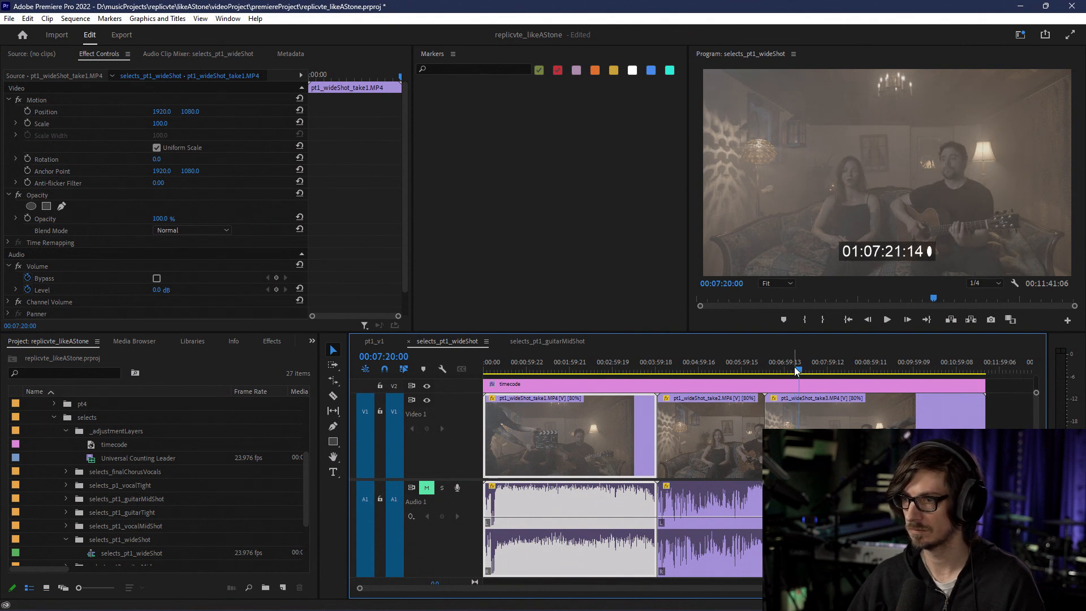
{"action": "scroll", "coordinate": [829, 447], "scroll_direction": "up", "scroll_amount": 4}
{"action": "left_click_drag", "start_coordinate": [735, 376], "coordinate": [717, 372]}
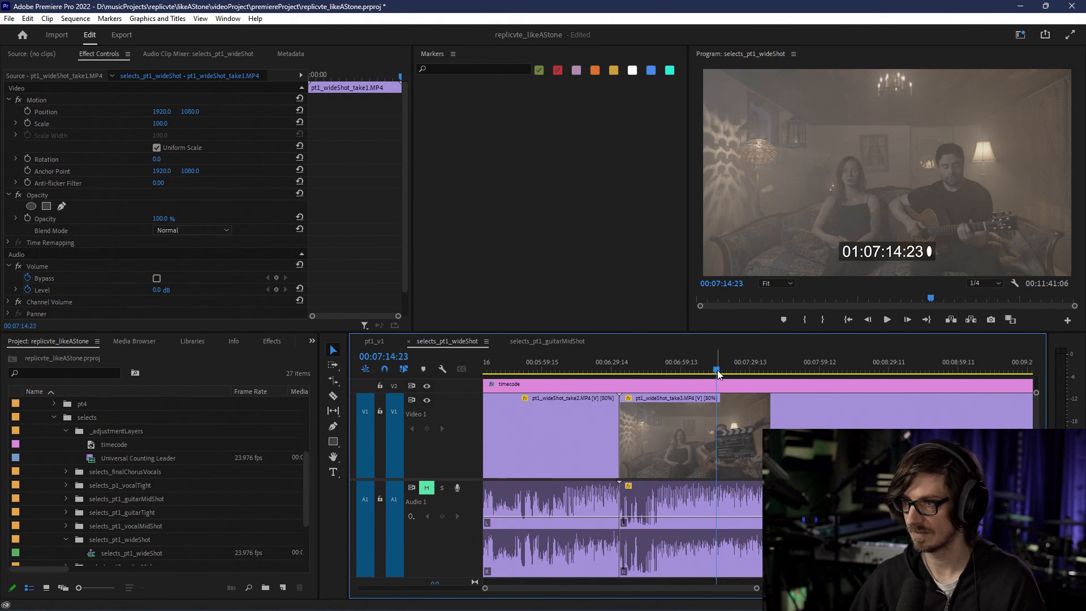
{"action": "left_click", "coordinate": [704, 371]}
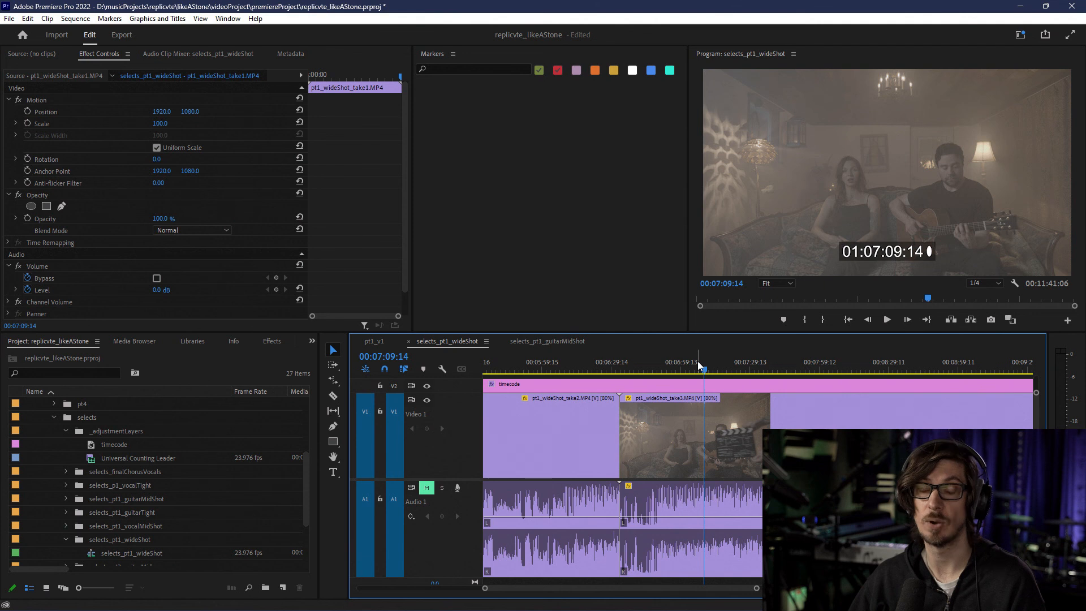
{"action": "left_click_drag", "start_coordinate": [697, 371], "coordinate": [694, 371]}
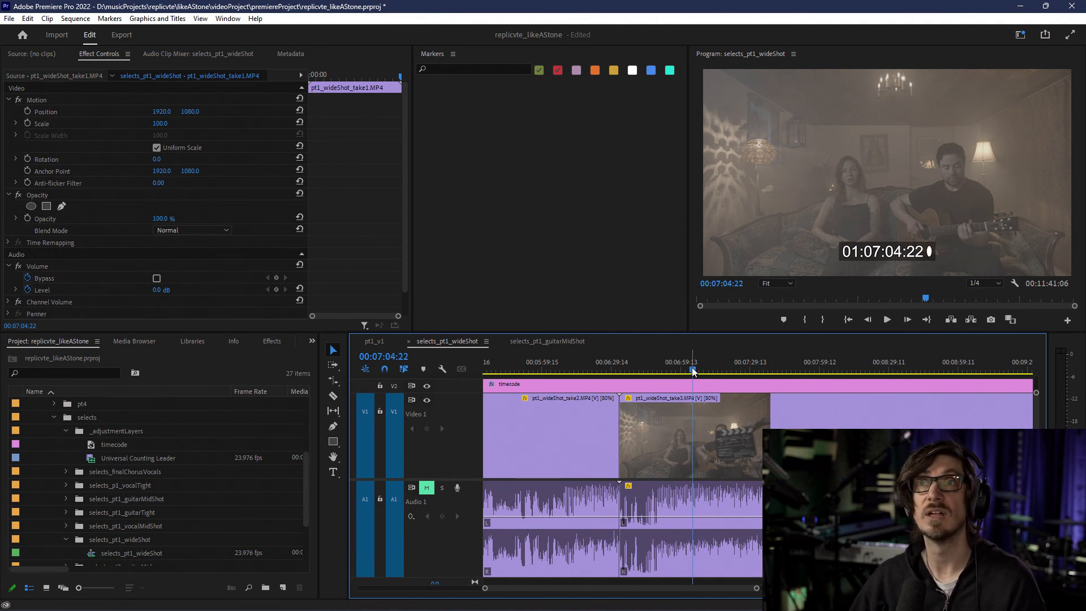
{"action": "left_click_drag", "start_coordinate": [693, 370], "coordinate": [675, 369]}
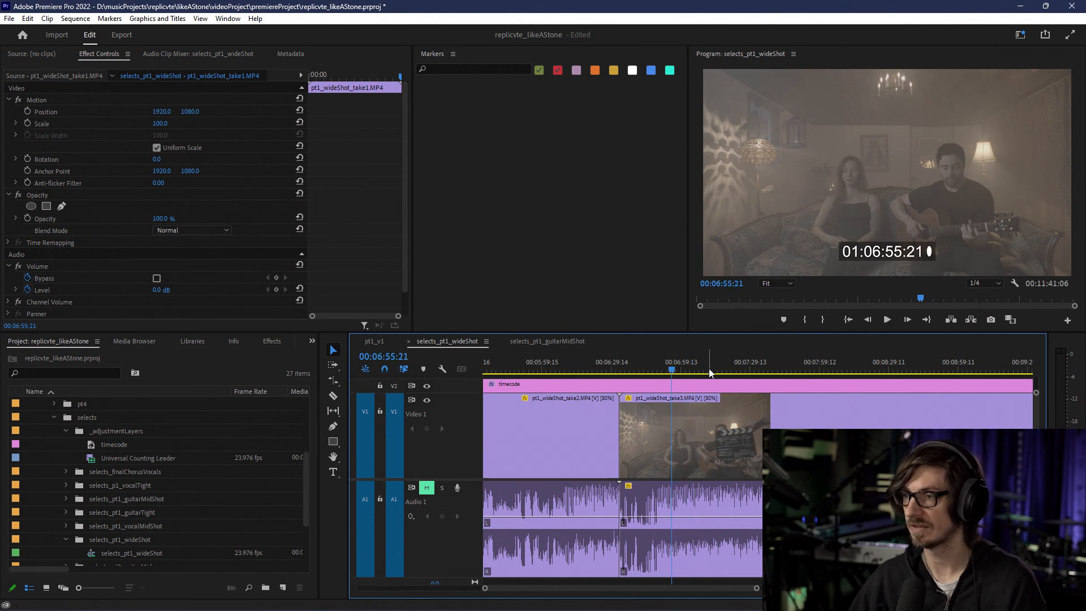
{"action": "key", "text": "Right"}
{"action": "key", "text": "Right"}
{"action": "key", "text": "Right"}
{"action": "key", "text": "Right"}
{"action": "key", "text": "Right"}
{"action": "key", "text": "Right"}
{"action": "key", "text": "Right"}
{"action": "key", "text": "Right"}
{"action": "key", "text": "Right"}
{"action": "key", "text": "Right"}
{"action": "key", "text": "Right"}
{"action": "key", "text": "Right"}
{"action": "key", "text": "Right"}
{"action": "key", "text": "Right"}
{"action": "key", "text": "Right"}
{"action": "key", "text": "Right"}
{"action": "key", "text": "Right"}
{"action": "key", "text": "Right"}
{"action": "key", "text": "Right"}
{"action": "key", "text": "Right"}
{"action": "key", "text": "Right"}
{"action": "key", "text": "Right"}
{"action": "key", "text": "Right"}
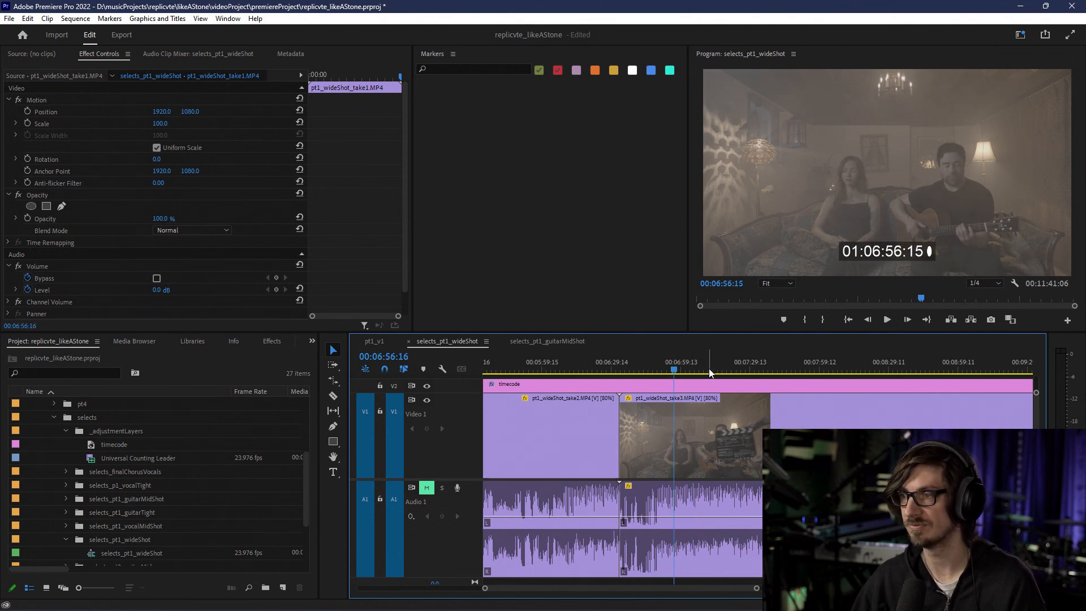
{"action": "key", "text": "Right"}
{"action": "key", "text": "Right"}
{"action": "key", "text": "Right"}
{"action": "key", "text": "Right"}
{"action": "key", "text": "Right"}
{"action": "key", "text": "Right"}
{"action": "key", "text": "Right"}
{"action": "key", "text": "Right"}
{"action": "key", "text": "Right"}
{"action": "key", "text": "Right"}
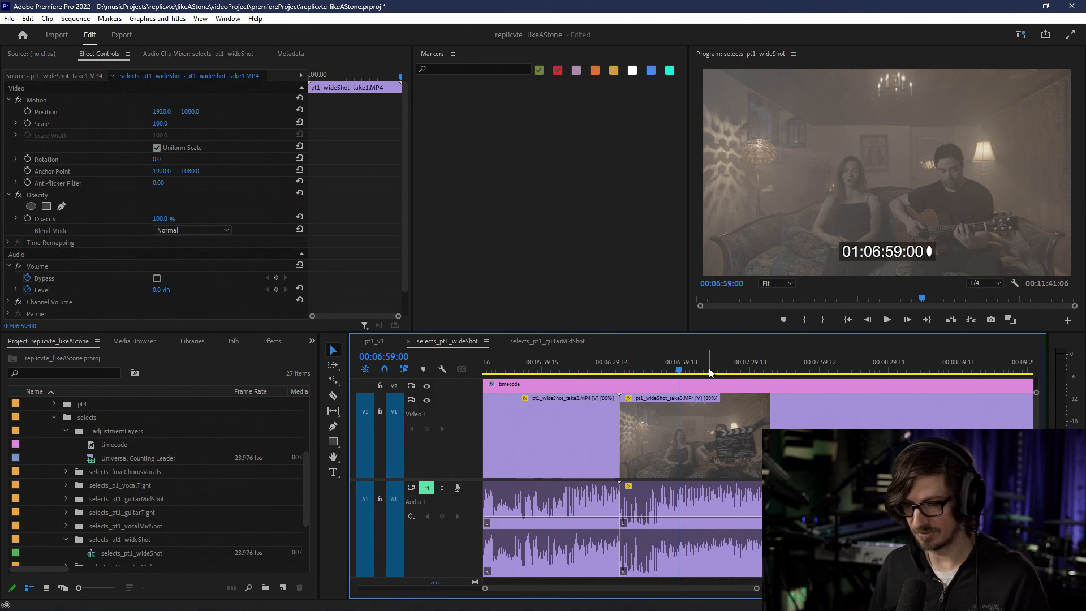
{"action": "key", "text": "i"}
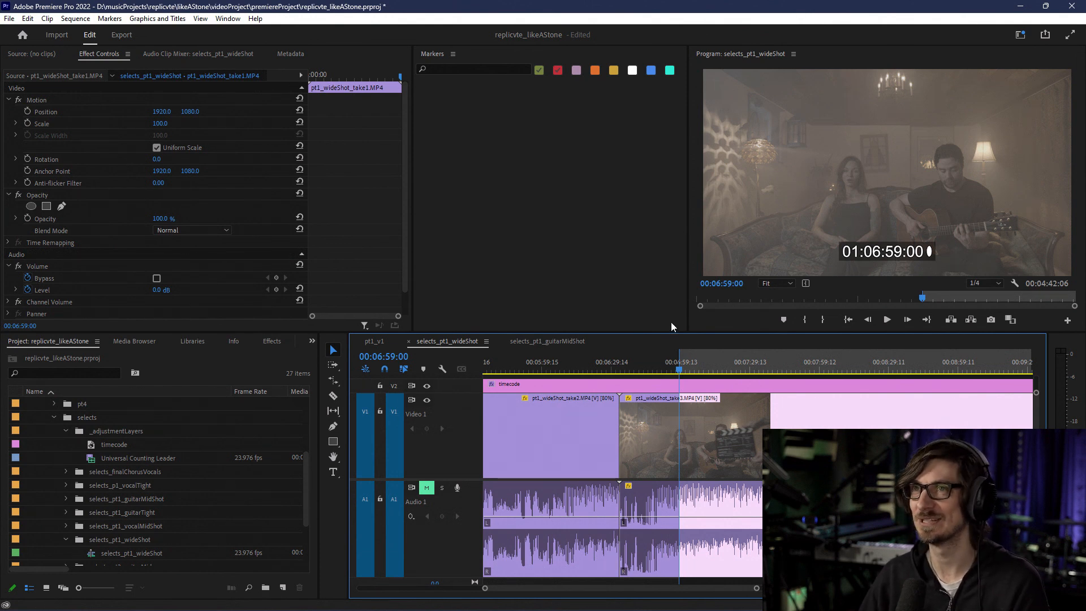
Step: Bring the end of wide shot take 3 into view in the selects_pt1_wideShot timeline
{"action": "left_click_drag", "start_coordinate": [674, 592], "coordinate": [720, 592]}
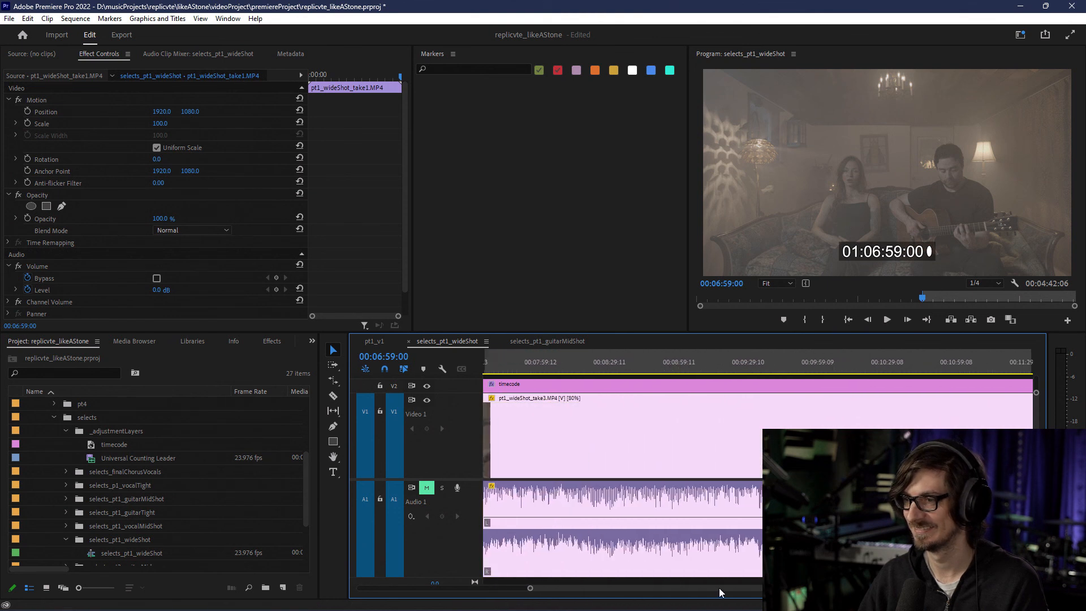
Step: Scrub through the end of the third wide-shot take and mark the Out point at 00:10:12:00
{"action": "scroll", "coordinate": [809, 368], "scroll_direction": "down", "scroll_amount": 3}
{"action": "left_click_drag", "start_coordinate": [818, 368], "coordinate": [737, 372]}
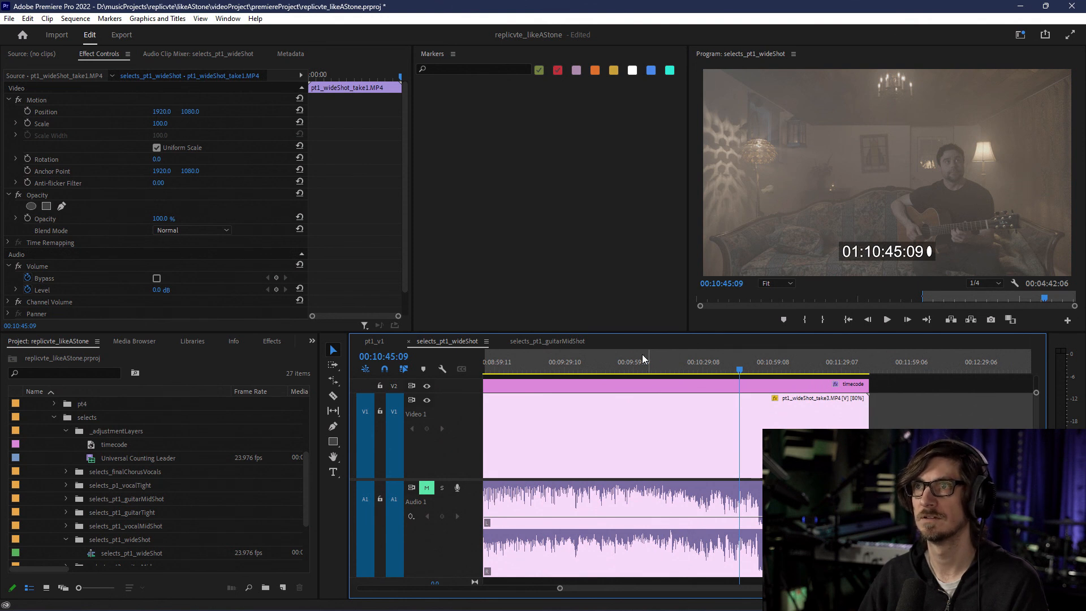
{"action": "left_click_drag", "start_coordinate": [740, 370], "coordinate": [728, 370]}
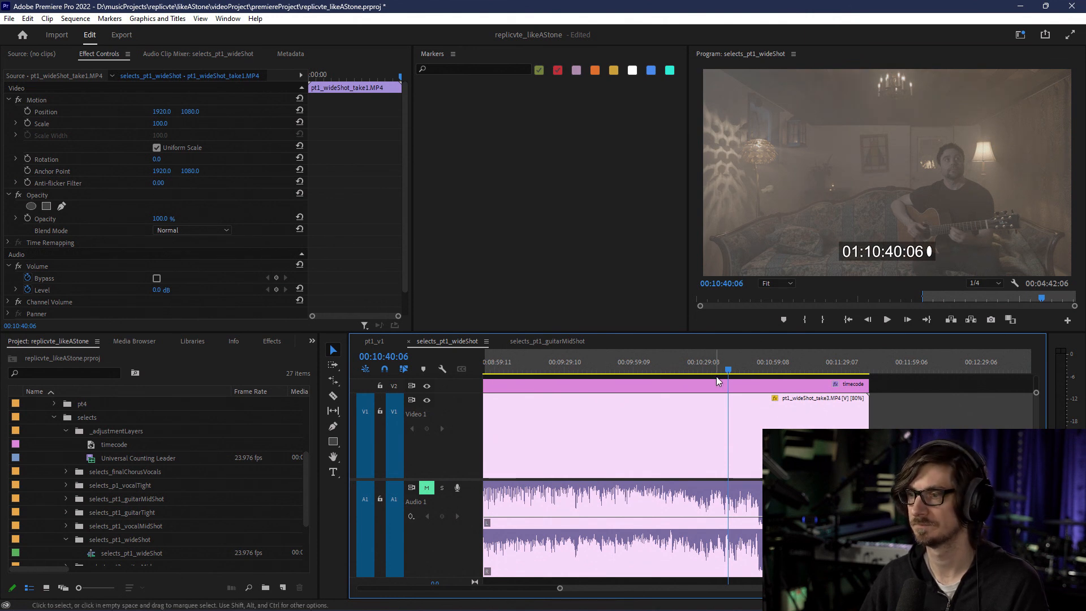
{"action": "left_click_drag", "start_coordinate": [730, 371], "coordinate": [655, 369]}
{"action": "key", "text": "Right"}
{"action": "key", "text": "Right"}
{"action": "key", "text": "Right"}
{"action": "key", "text": "Right"}
{"action": "key", "text": "Right"}
{"action": "key", "text": "Right"}
{"action": "key", "text": "Right"}
{"action": "key", "text": "Right"}
{"action": "key", "text": "Right"}
{"action": "key", "text": "Right"}
{"action": "key", "text": "Right"}
{"action": "key", "text": "Right"}
{"action": "key", "text": "Right"}
{"action": "key", "text": "Right"}
{"action": "key", "text": "Right"}
{"action": "key", "text": "Right"}
{"action": "key", "text": "Right"}
{"action": "key", "text": "Right"}
{"action": "key", "text": "Right"}
{"action": "key", "text": "Right"}
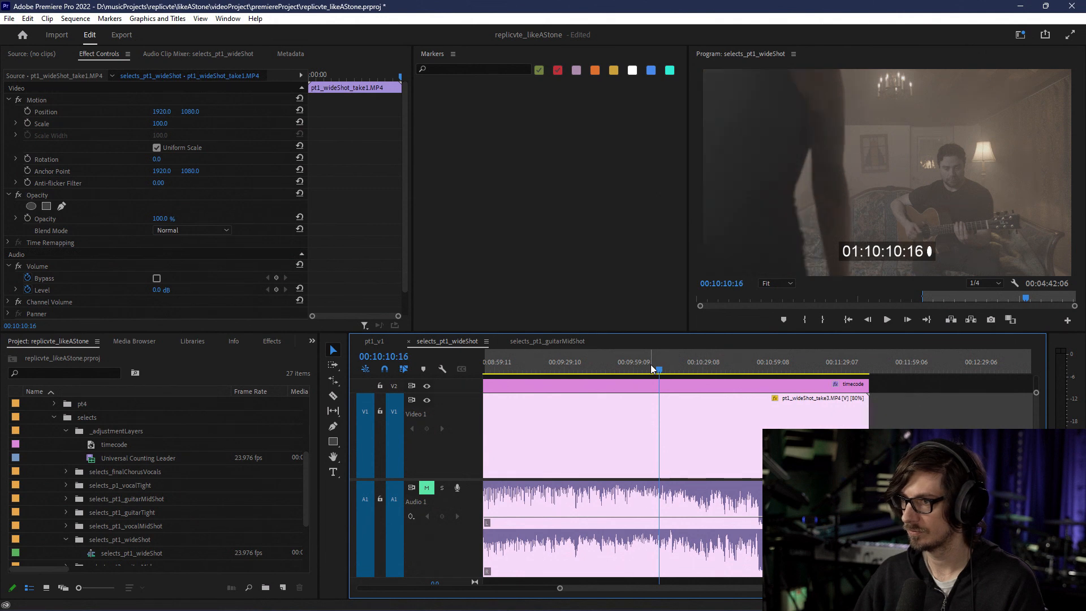
{"action": "key", "text": "Right"}
{"action": "key", "text": "Right"}
{"action": "key", "text": "Right"}
{"action": "key", "text": "Right"}
{"action": "key", "text": "Right"}
{"action": "key", "text": "Right"}
{"action": "key", "text": "Right"}
{"action": "key", "text": "Right"}
{"action": "key", "text": "Right"}
{"action": "key", "text": "Right"}
{"action": "key", "text": "Left"}
{"action": "key", "text": "Left"}
{"action": "key", "text": "Left"}
{"action": "key", "text": "Left"}
{"action": "key", "text": "Left"}
{"action": "key", "text": "Left"}
{"action": "key", "text": "Left"}
{"action": "key", "text": "Left"}
{"action": "key", "text": "Left"}
{"action": "key", "text": "Left"}
{"action": "key", "text": "Left"}
{"action": "key", "text": "Left"}
{"action": "key", "text": "Left"}
{"action": "key", "text": "Left"}
{"action": "key", "text": "Left"}
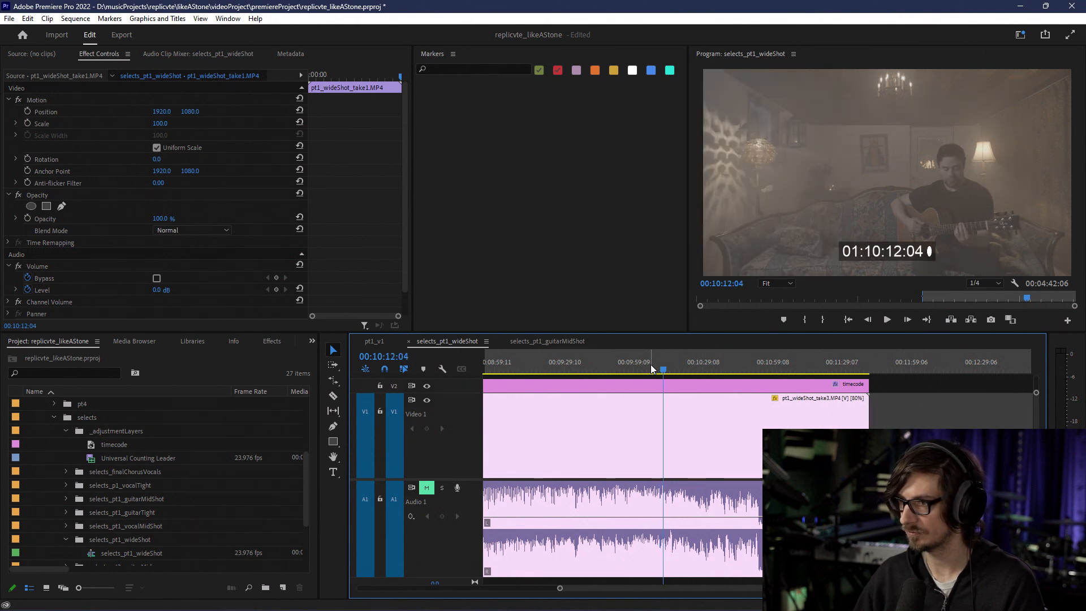
{"action": "key", "text": "Right"}
{"action": "key", "text": "i"}
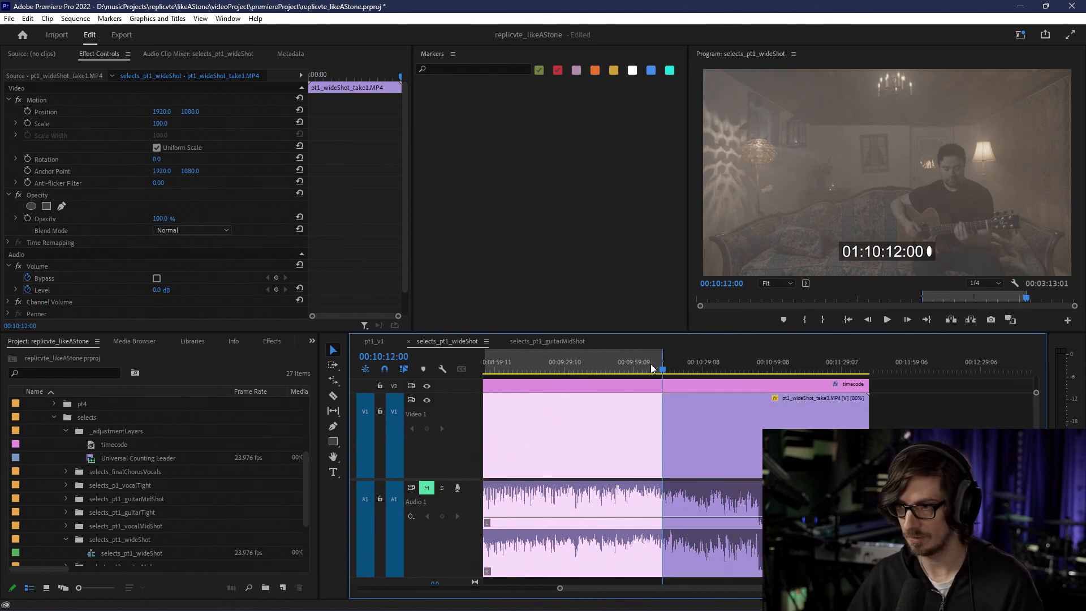
Step: Split the pt1_wideShot_take3 clip at the In point and at the Out point with the Razor tool
{"action": "scroll", "coordinate": [613, 464], "scroll_direction": "down", "scroll_amount": 4}
{"action": "scroll", "coordinate": [610, 475], "scroll_direction": "up", "scroll_amount": 1}
{"action": "left_click_drag", "start_coordinate": [598, 589], "coordinate": [554, 590]}
{"action": "key", "text": "o"}
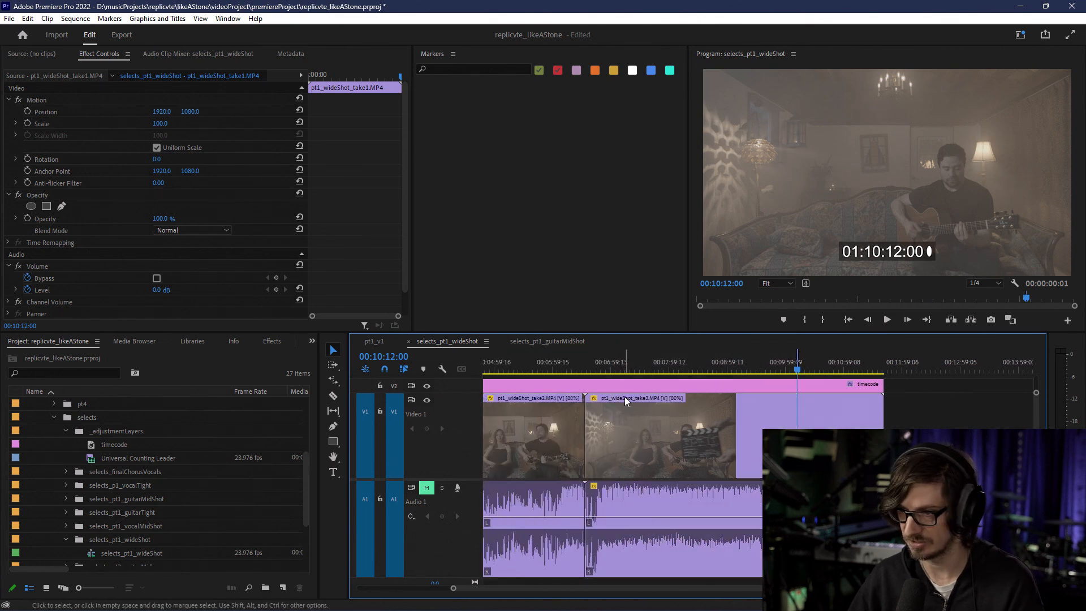
{"action": "key", "text": "ctrl+z"}
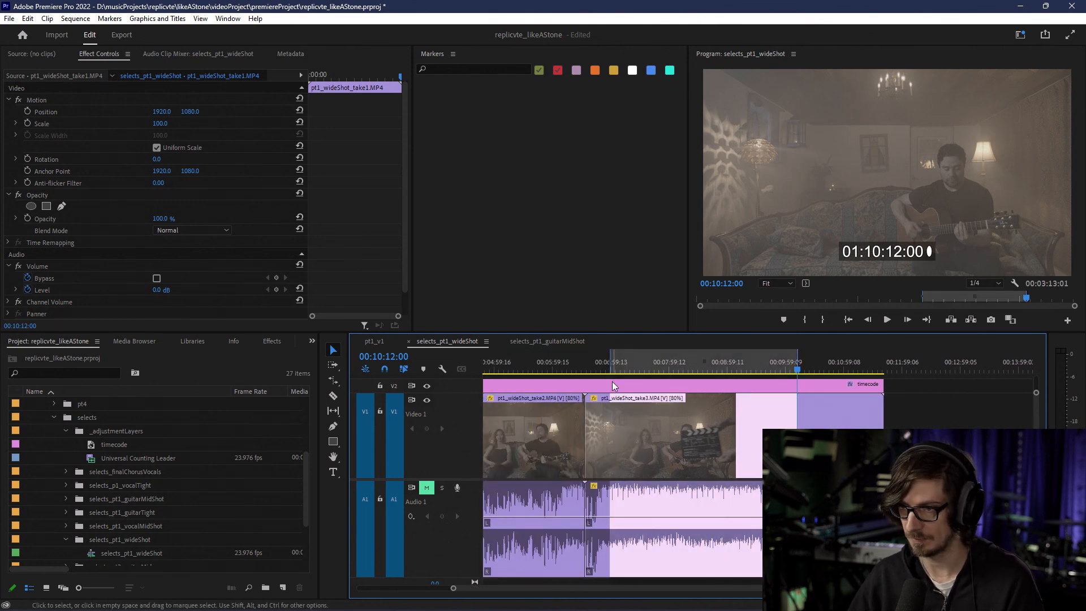
{"action": "key", "text": "c"}
{"action": "left_click", "coordinate": [610, 421]}
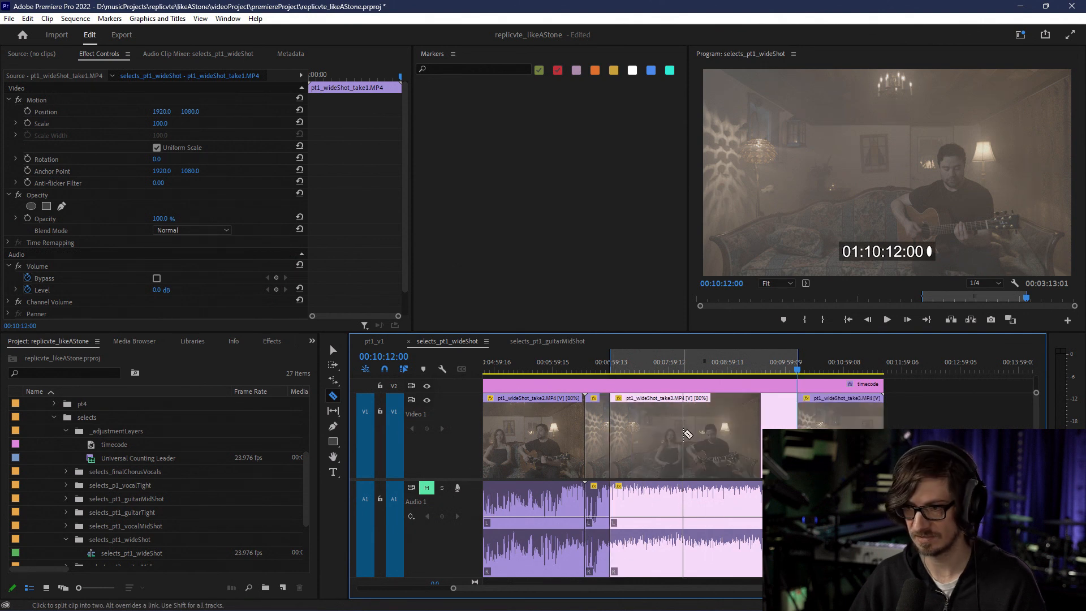
{"action": "key", "text": "v"}
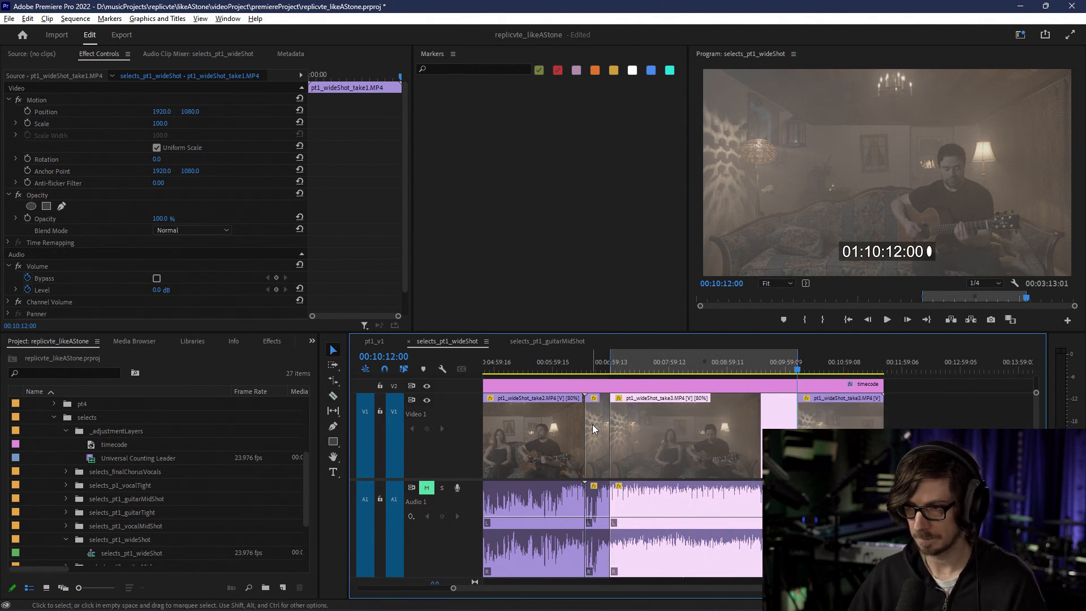
{"action": "scroll", "coordinate": [593, 425], "scroll_direction": "up", "scroll_amount": 2}
{"action": "scroll", "coordinate": [594, 426], "scroll_direction": "up", "scroll_amount": 4}
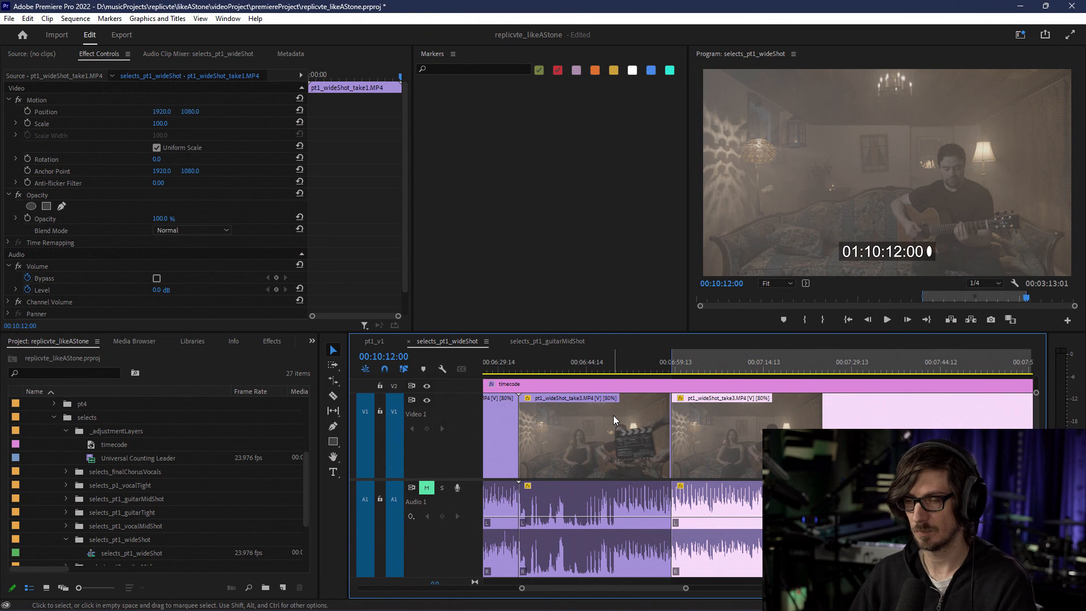
{"action": "scroll", "coordinate": [610, 425], "scroll_direction": "down", "scroll_amount": 3}
{"action": "scroll", "coordinate": [606, 433], "scroll_direction": "down", "scroll_amount": 5}
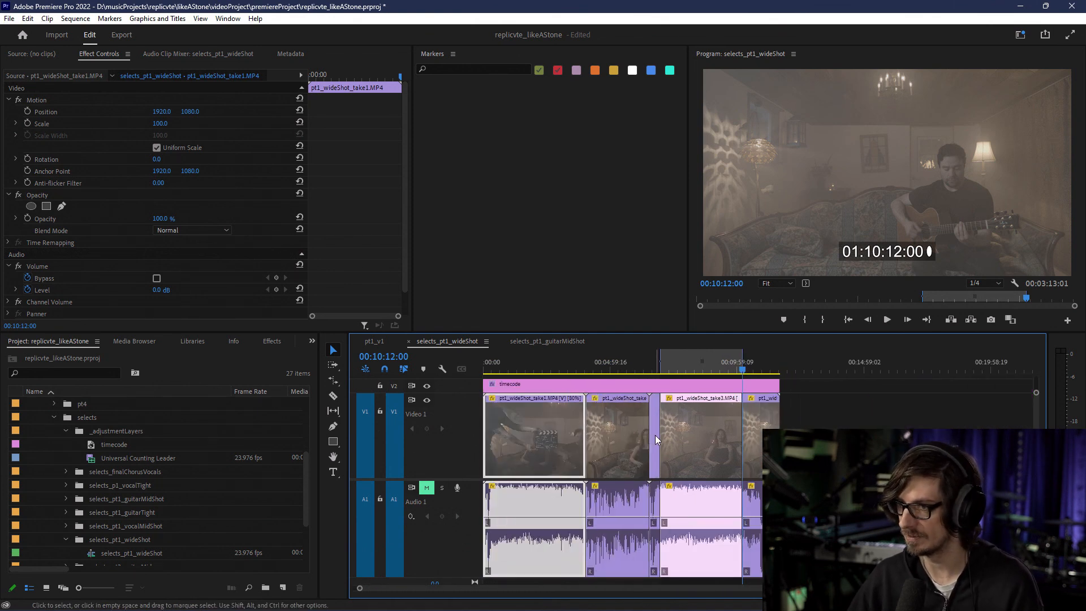
{"action": "left_click", "coordinate": [655, 435]}
{"action": "left_click", "coordinate": [635, 435]}
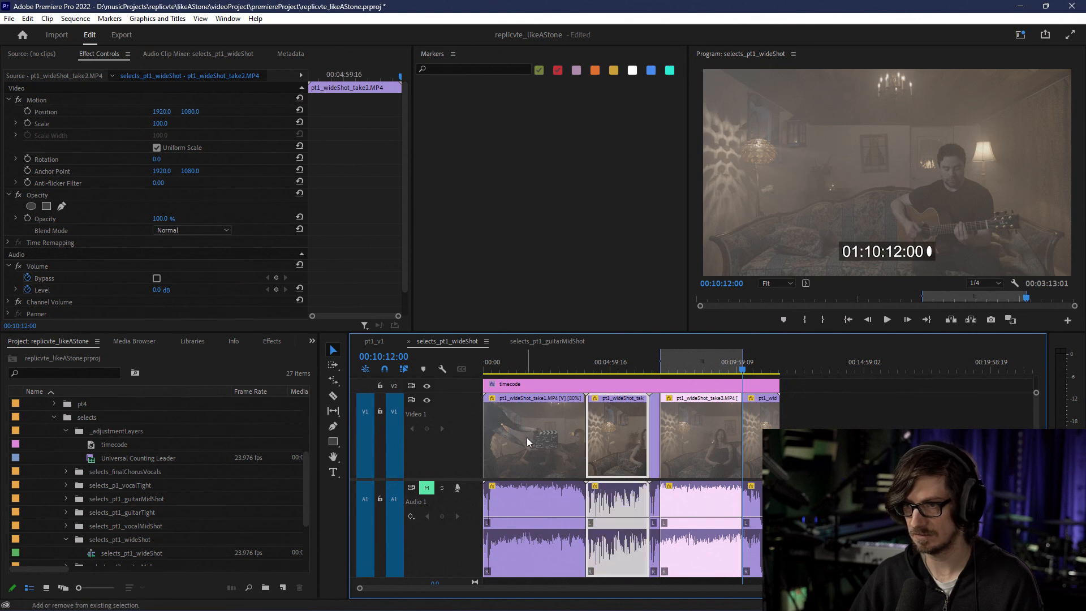
{"action": "left_click", "coordinate": [529, 437], "text": "shift"}
{"action": "key", "text": "Delete"}
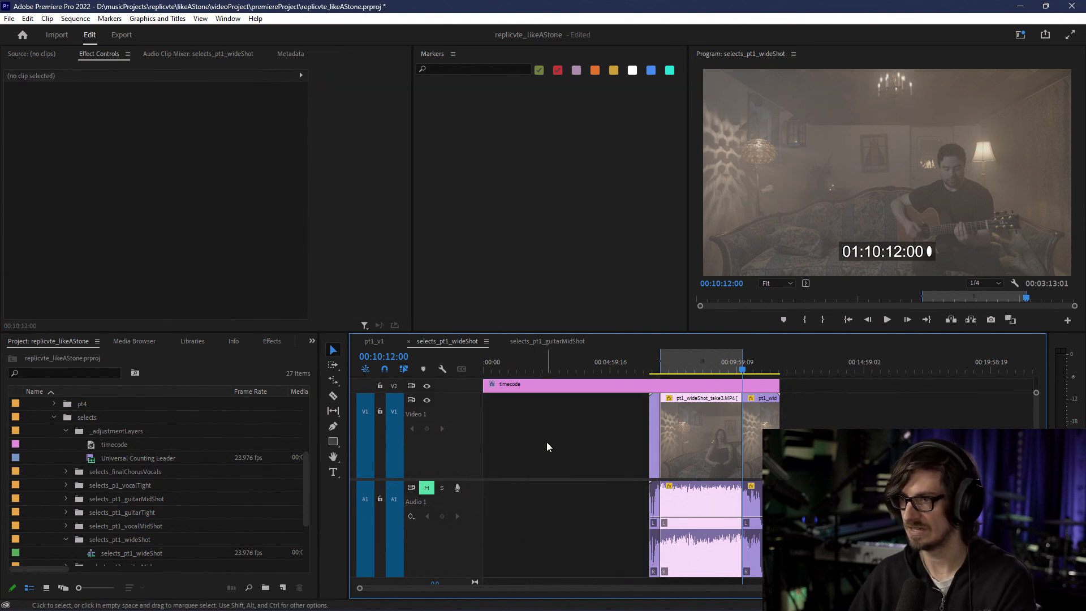
{"action": "key", "text": "ctrl+z"}
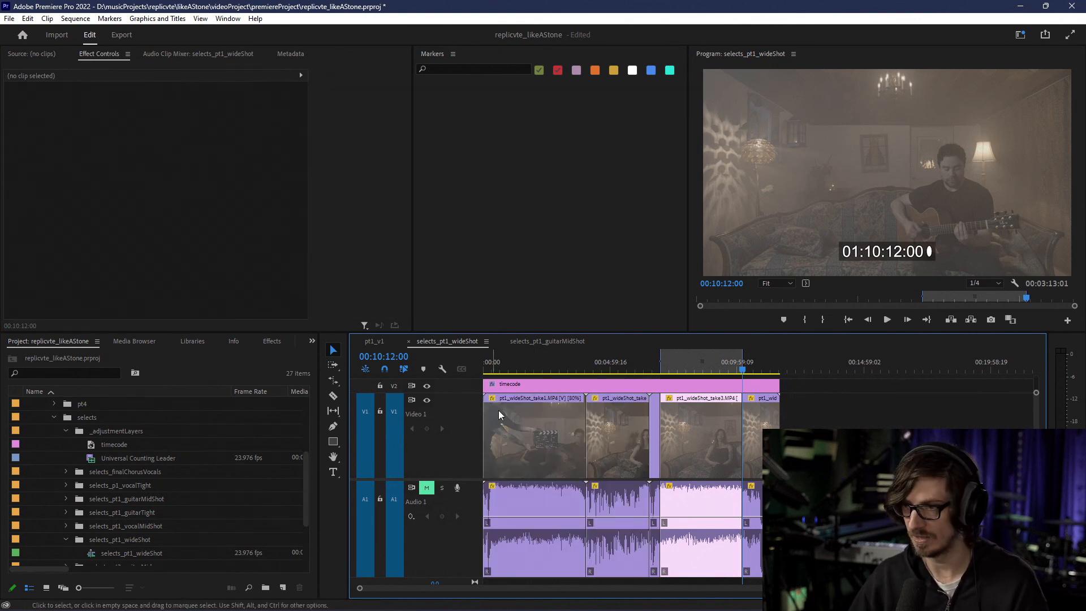
Step: Apply the Caribbean label colour to all the wide-shot take clips in the timeline
{"action": "right_click", "coordinate": [701, 436]}
{"action": "mouse_move", "coordinate": [770, 321]}
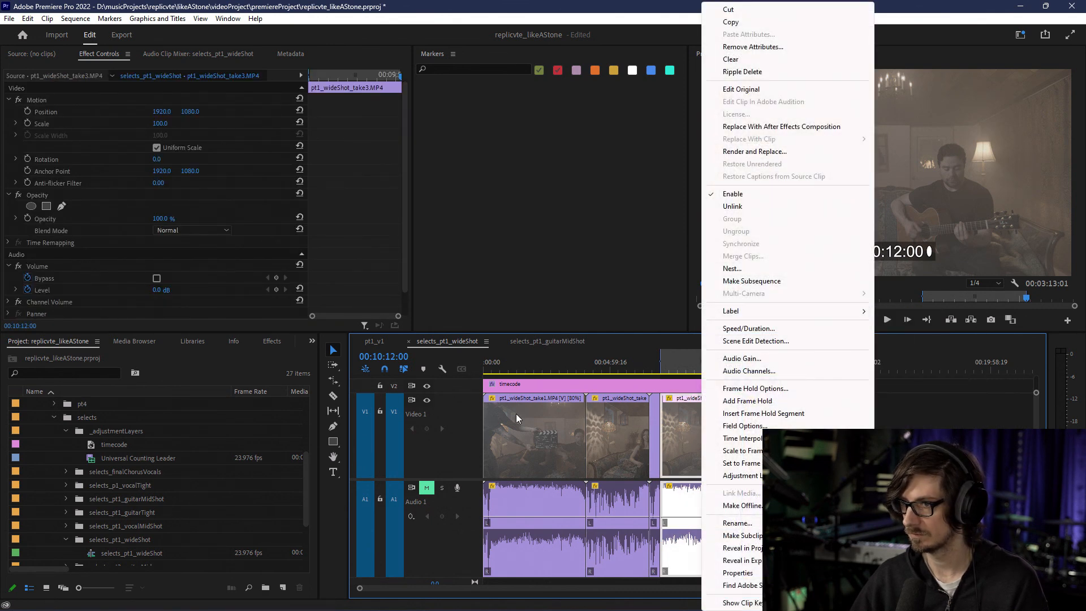
{"action": "left_click", "coordinate": [637, 438]}
{"action": "left_click_drag", "start_coordinate": [815, 431], "coordinate": [480, 528]}
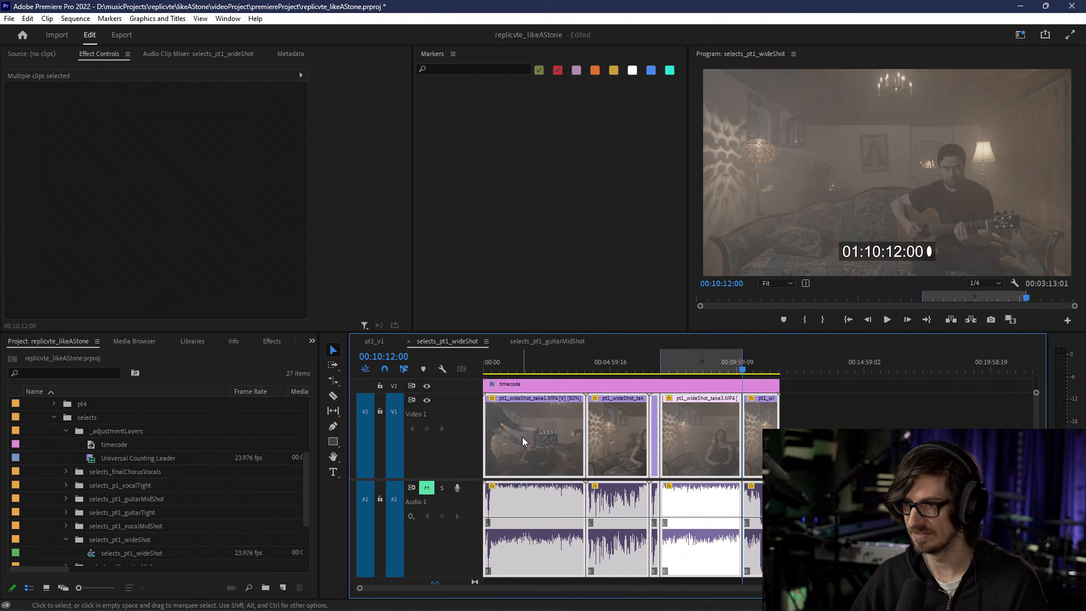
{"action": "right_click", "coordinate": [523, 439]}
{"action": "mouse_move", "coordinate": [560, 329]}
{"action": "left_click", "coordinate": [748, 371]}
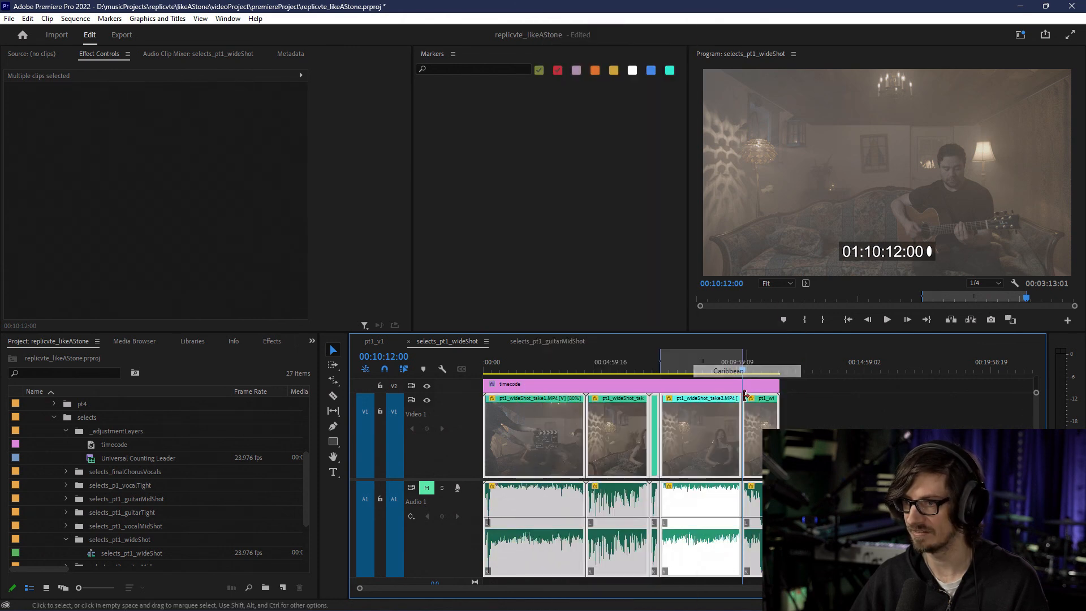
Step: Change the label colour of the take 3 section between the In and Out points to Violet
{"action": "left_click", "coordinate": [705, 433]}
{"action": "right_click", "coordinate": [705, 433]}
{"action": "mouse_move", "coordinate": [792, 310]}
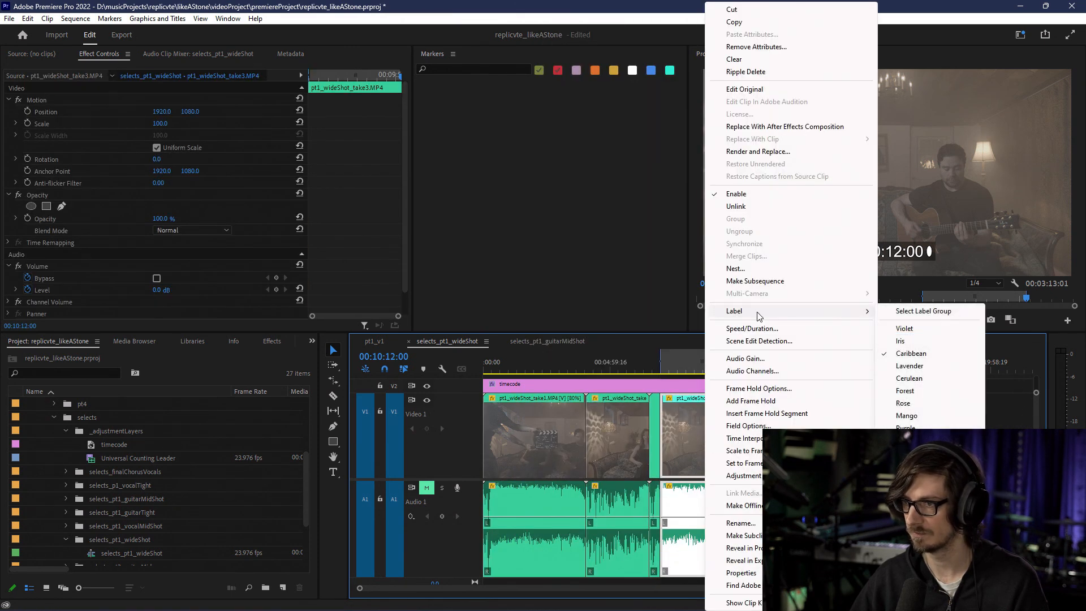
{"action": "left_click", "coordinate": [893, 331]}
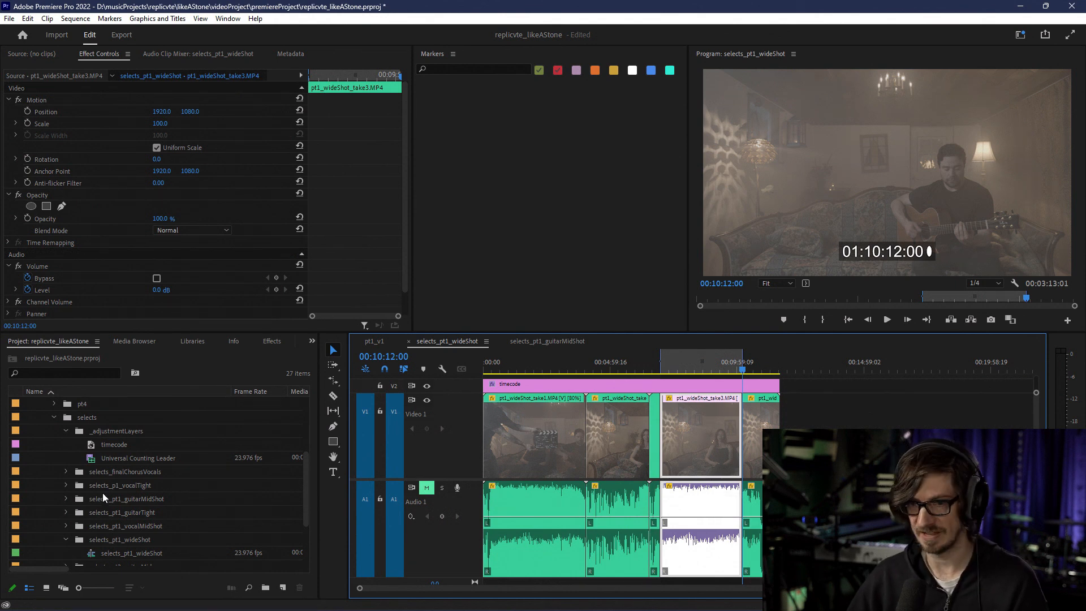
Step: Duplicate the selects_pt1_wideShot sequence twice in its bin
{"action": "left_click", "coordinate": [108, 553]}
{"action": "scroll", "coordinate": [121, 547], "scroll_direction": "down", "scroll_amount": 1}
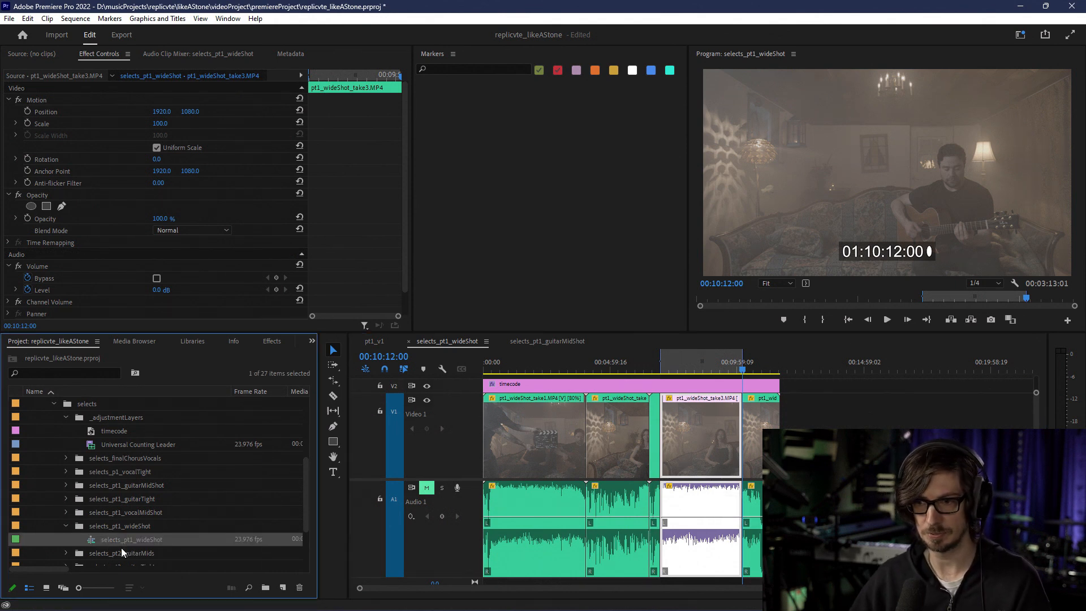
{"action": "right_click", "coordinate": [93, 541]}
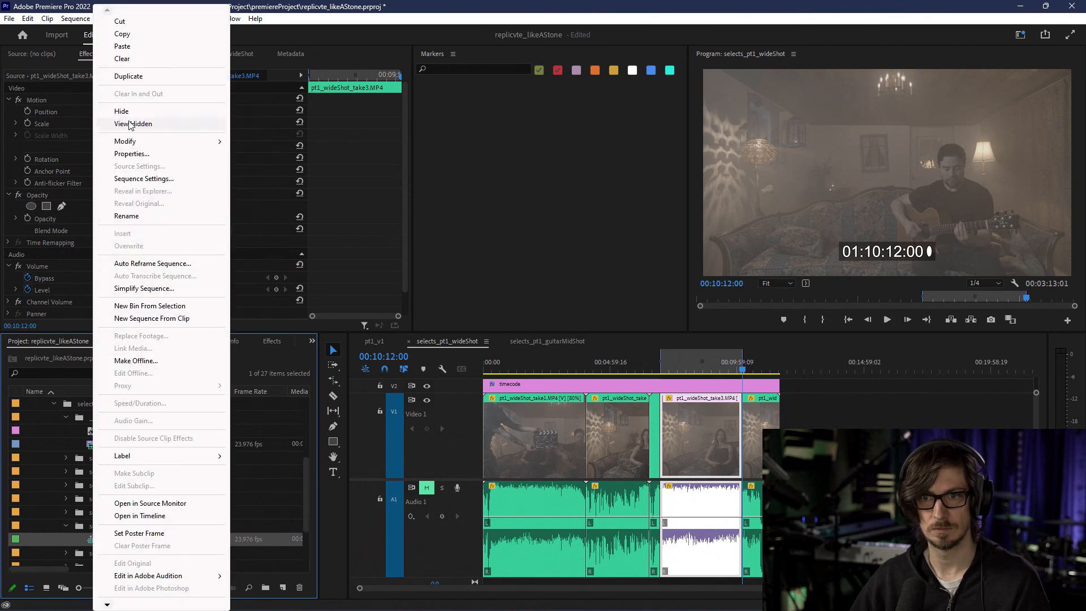
{"action": "left_click", "coordinate": [128, 76]}
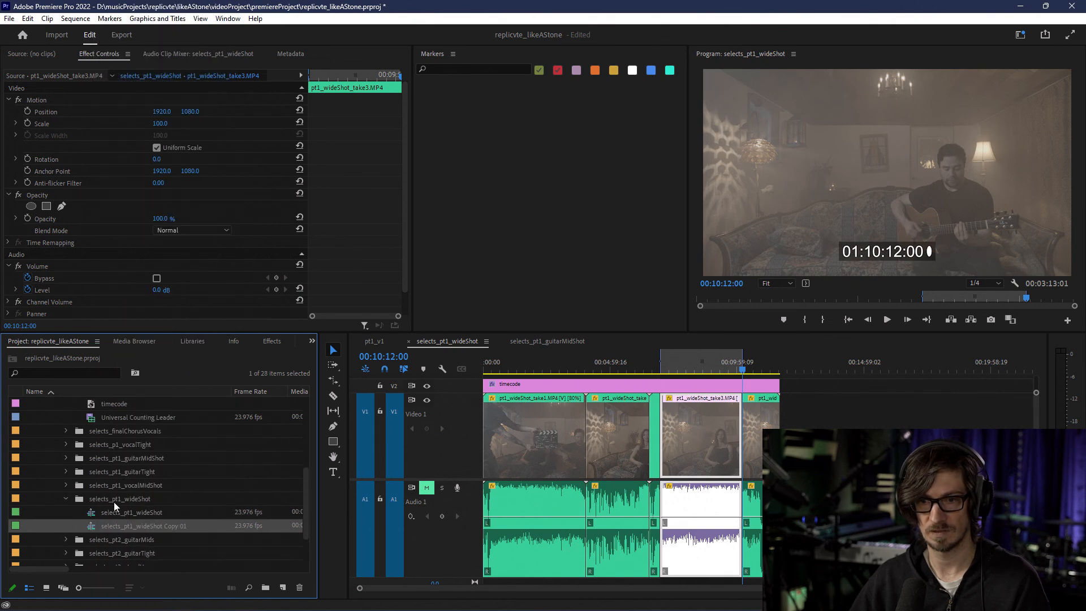
{"action": "right_click", "coordinate": [93, 532]}
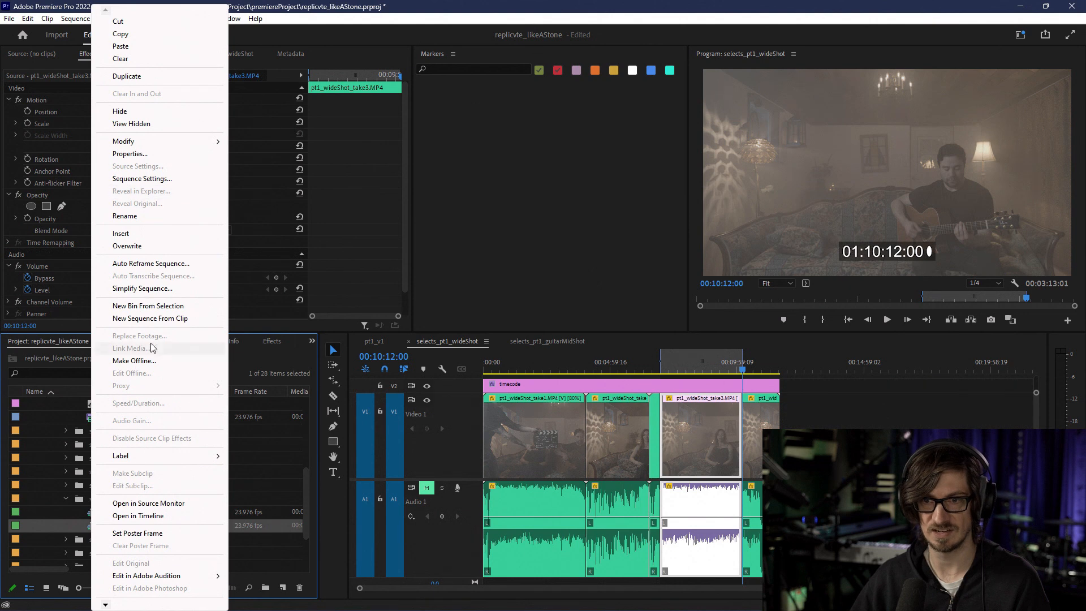
{"action": "left_click", "coordinate": [131, 84]}
Step: Rename the first duplicated sequence as edits_pt1_wideShot_v1
{"action": "left_click", "coordinate": [135, 500]}
{"action": "left_click", "coordinate": [168, 498]}
{"action": "left_click", "coordinate": [122, 500]}
{"action": "key", "text": "shift+Home"}
{"action": "type", "text": "edits"}
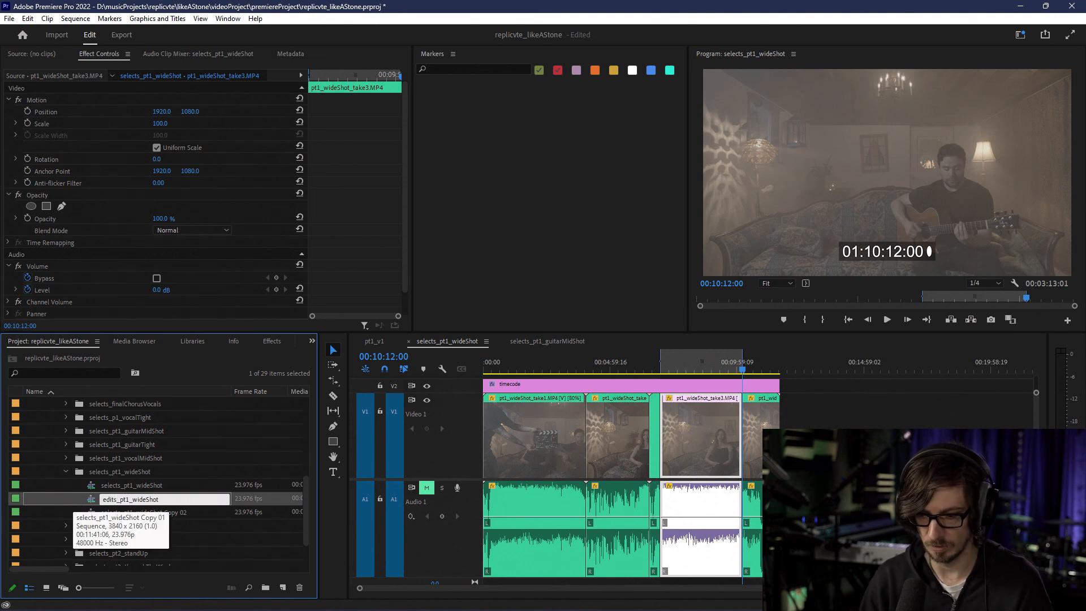
{"action": "type", "text": "1"}
Step: Rename the second duplicated sequence as edits_pt1_wideShot_empty
{"action": "key", "text": "Tab"}
{"action": "type", "text": "edits"}
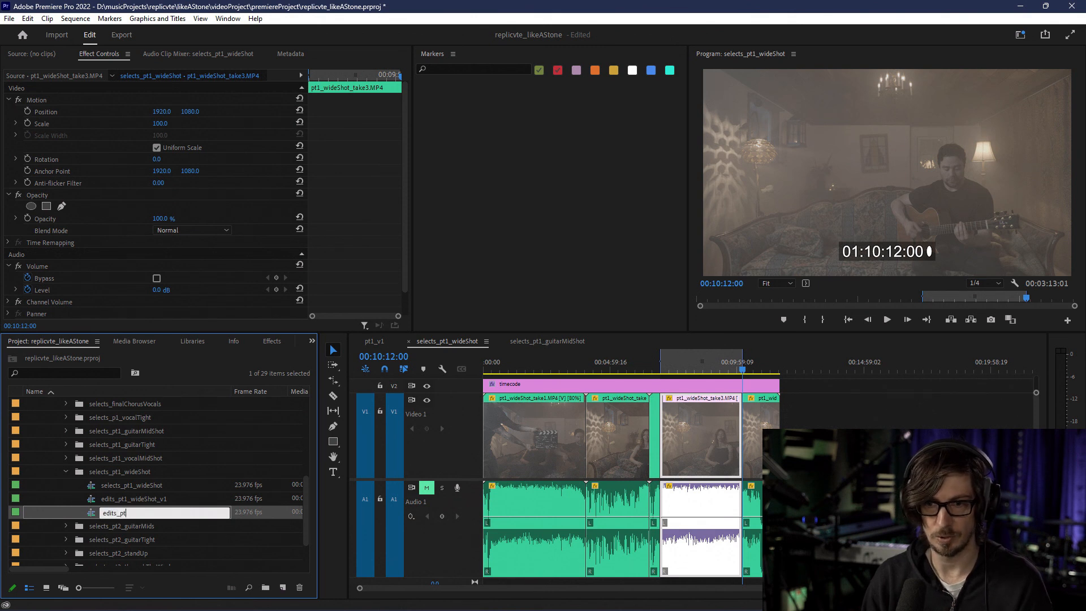
{"action": "type", "text": "_pt1wideShot_empty"}
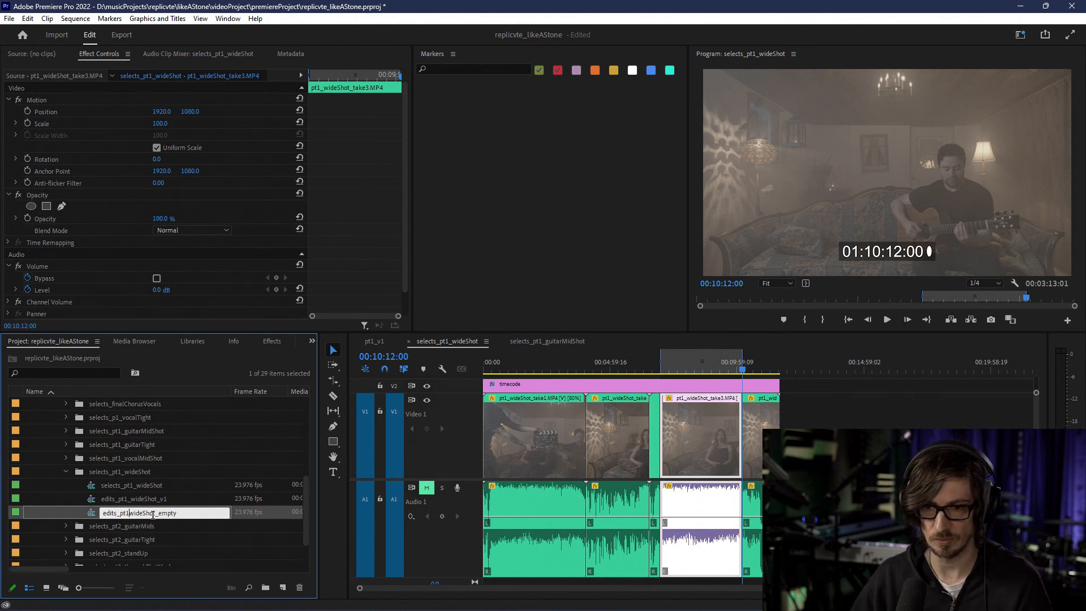
{"action": "type", "text": "_"}
{"action": "left_click", "coordinate": [158, 497]}
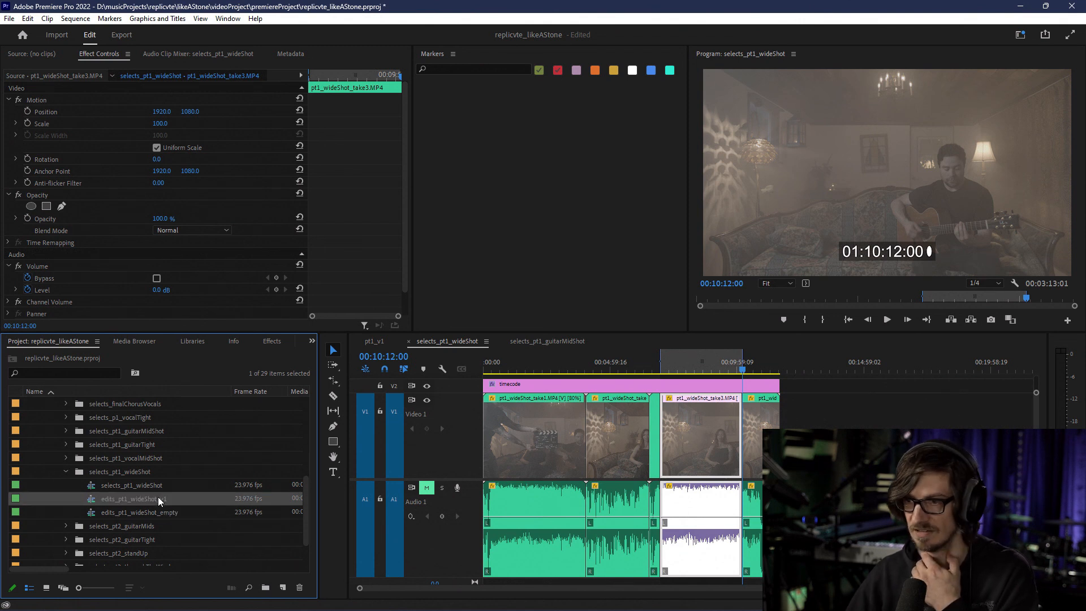
Step: Open the edits_pt1_wideShot_v1 sequence and close the two open selects sequences in the timeline
{"action": "double_click", "coordinate": [92, 500]}
{"action": "left_click", "coordinate": [413, 342]}
{"action": "left_click", "coordinate": [407, 341]}
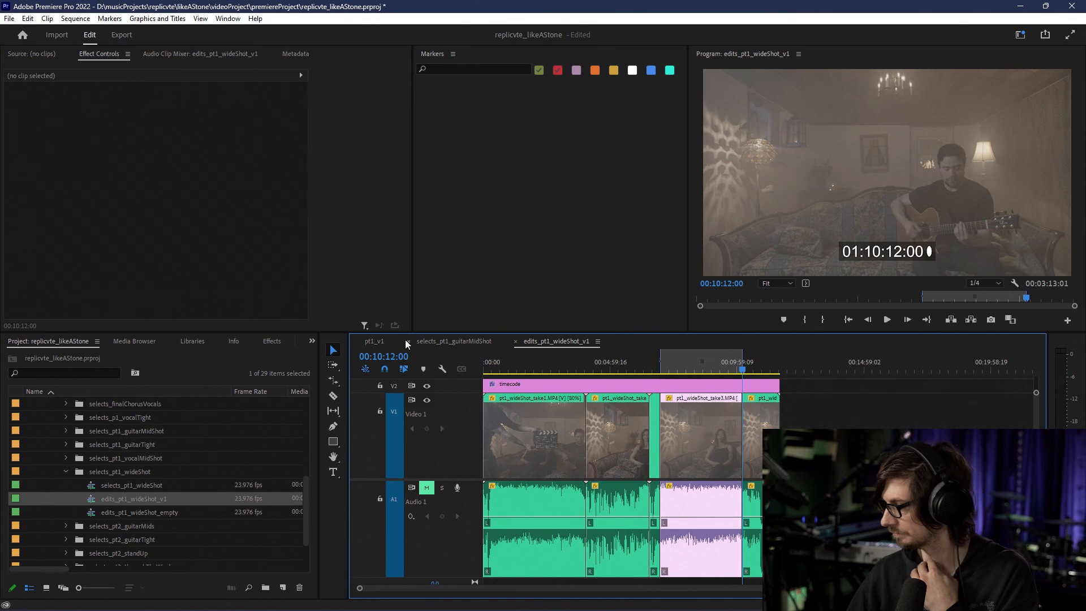
{"action": "left_click", "coordinate": [486, 342]}
{"action": "left_click", "coordinate": [552, 341]}
{"action": "left_click", "coordinate": [473, 343]}
{"action": "left_click", "coordinate": [407, 341]}
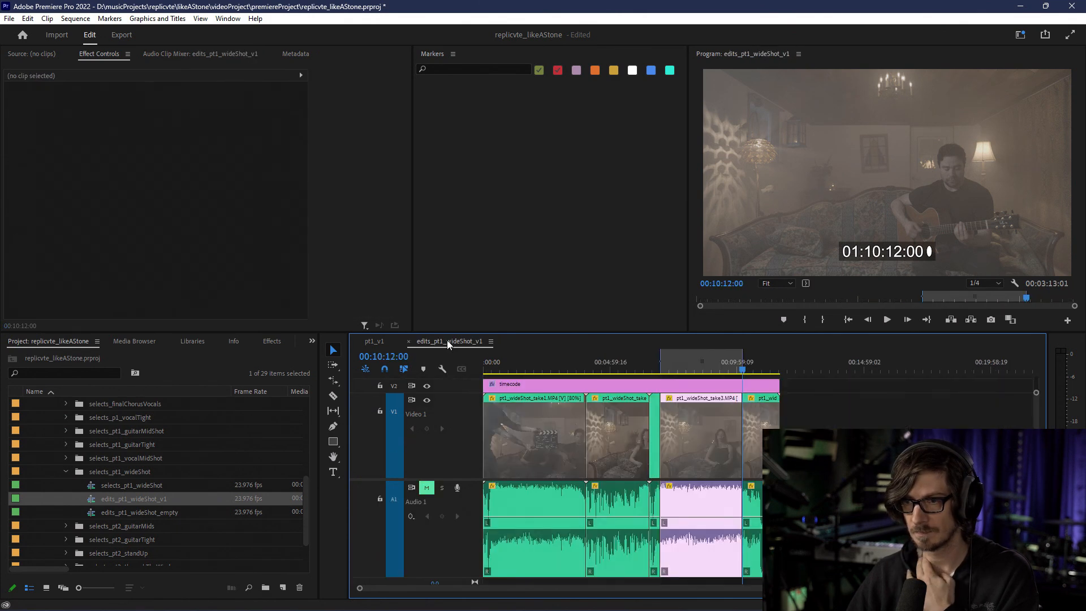
Step: Delete the take 1 and take 2 clips, the timecode clip and the leftover end of take 3 from edits_pt1_wideShot_v1
{"action": "left_click", "coordinate": [628, 440]}
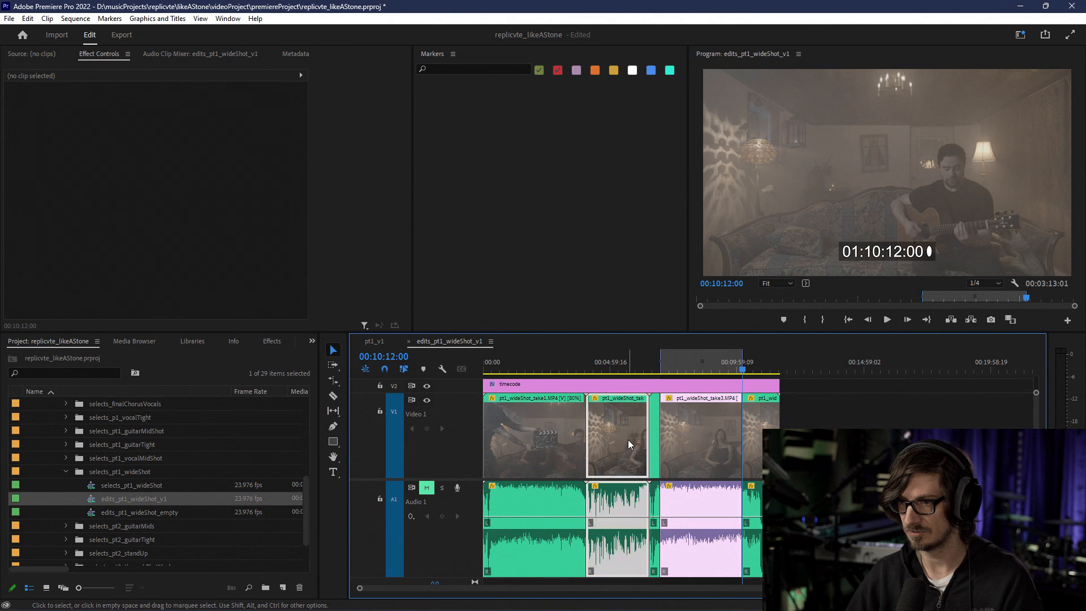
{"action": "left_click", "coordinate": [549, 427], "text": "shift"}
{"action": "key", "text": "Delete"}
{"action": "left_click", "coordinate": [560, 387]}
{"action": "key", "text": "Delete"}
{"action": "left_click", "coordinate": [777, 447]}
{"action": "key", "text": "Delete"}
Step: Move the two remaining take 3 clips to the start of the sequence and clear its In and Out points
{"action": "left_click_drag", "start_coordinate": [829, 443], "coordinate": [623, 525]}
{"action": "left_click_drag", "start_coordinate": [687, 439], "coordinate": [526, 443]}
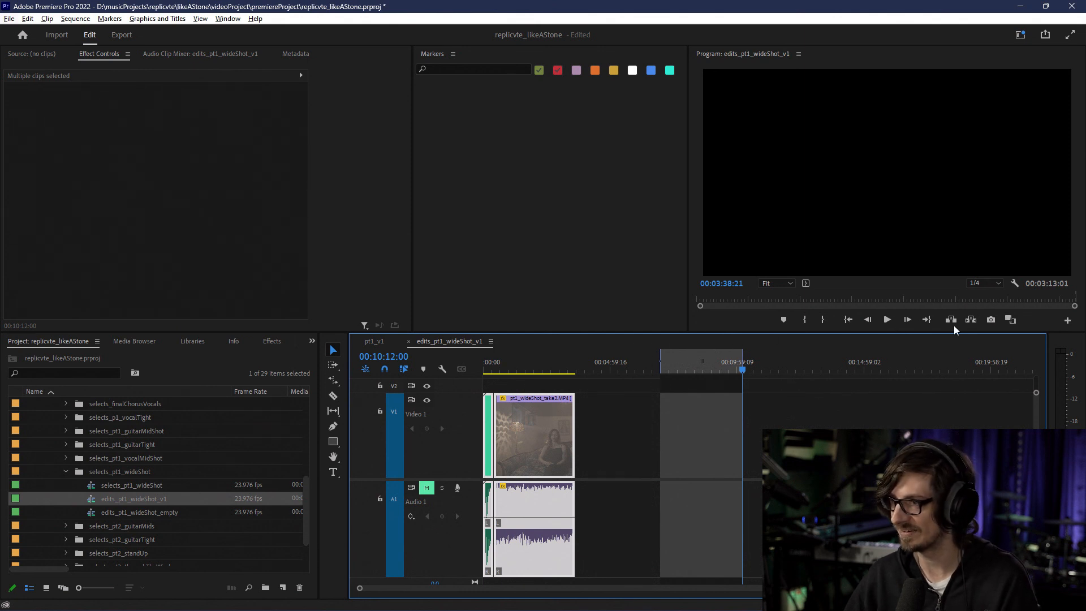
{"action": "left_click", "coordinate": [717, 369]}
{"action": "right_click", "coordinate": [718, 368]}
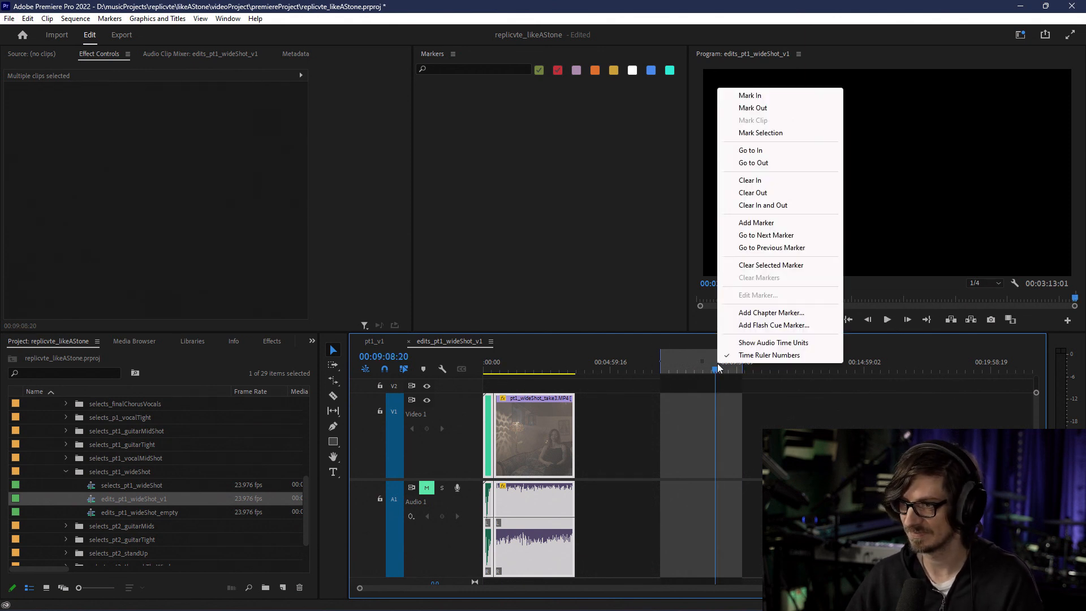
{"action": "left_click", "coordinate": [746, 205]}
{"action": "scroll", "coordinate": [532, 588], "scroll_direction": "up", "scroll_amount": 5}
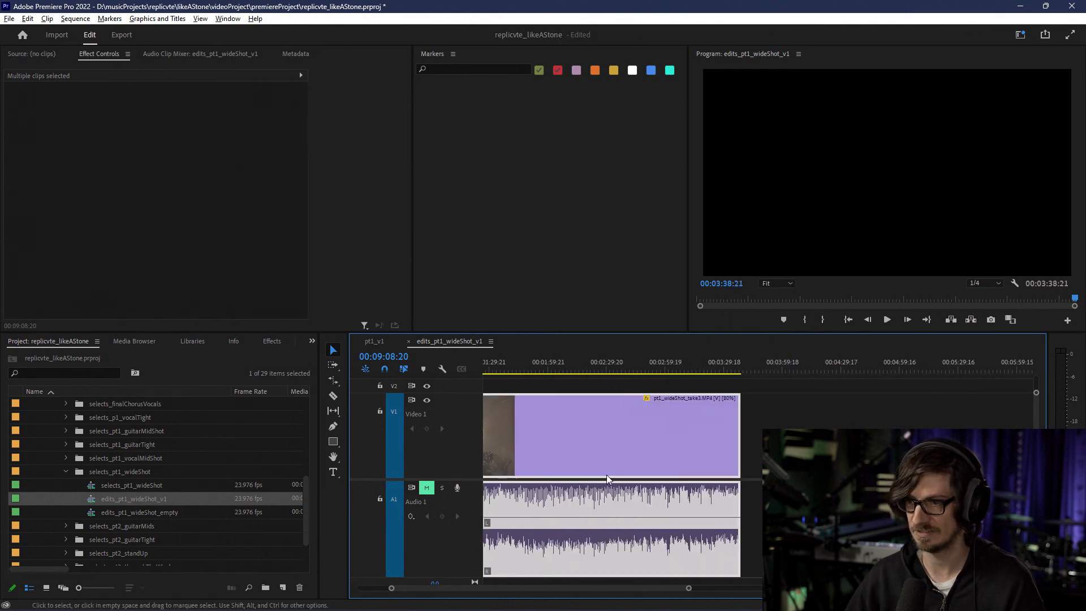
{"action": "left_click_drag", "start_coordinate": [498, 589], "coordinate": [451, 589]}
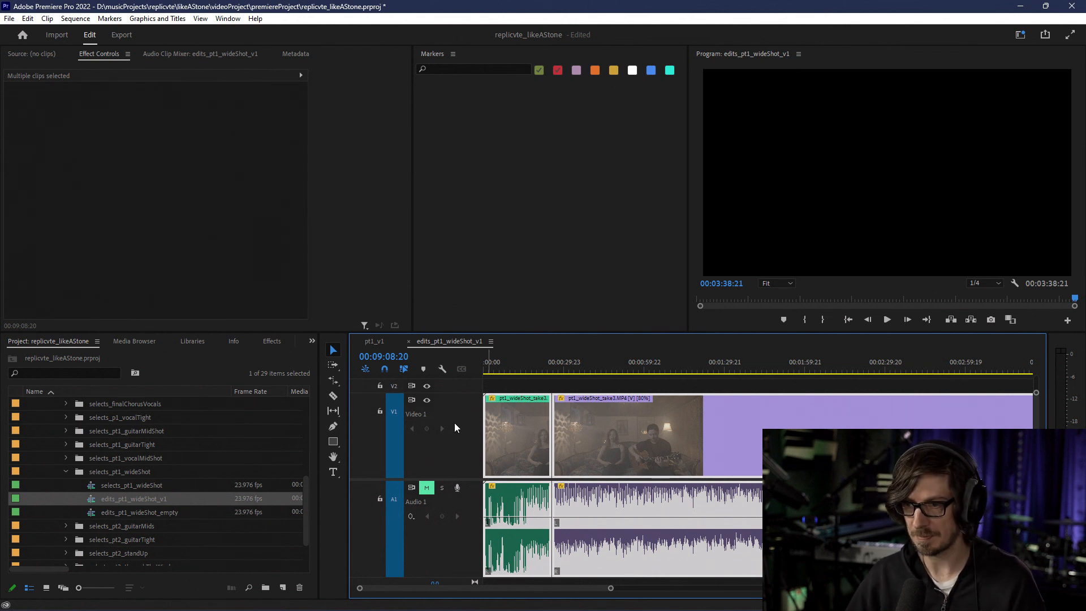
{"action": "scroll", "coordinate": [603, 452], "scroll_direction": "up", "scroll_amount": 4}
{"action": "left_click_drag", "start_coordinate": [484, 590], "coordinate": [375, 591]}
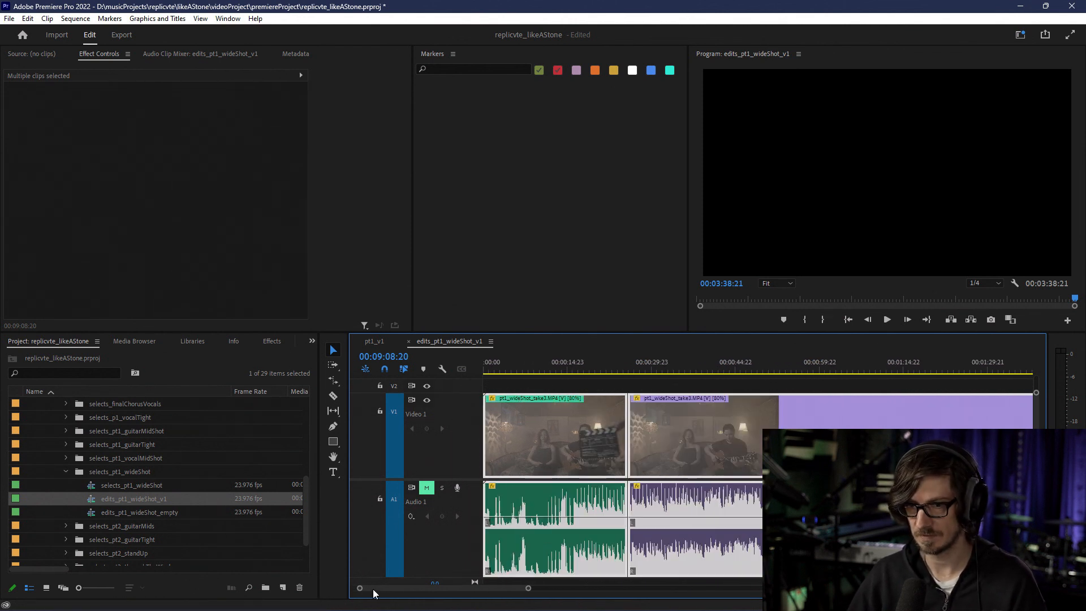
Step: Place the Universal Counting Leader on V2 above the first take 3 clip and shift it over the spoken count-in
{"action": "left_click", "coordinate": [65, 471]}
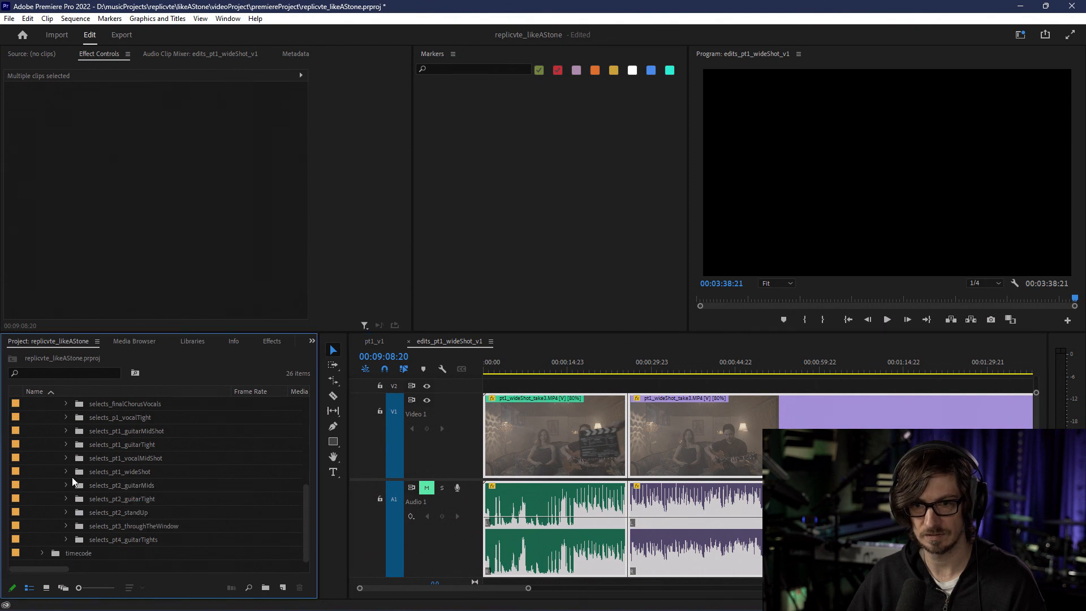
{"action": "left_click_drag", "start_coordinate": [98, 429], "coordinate": [500, 385]}
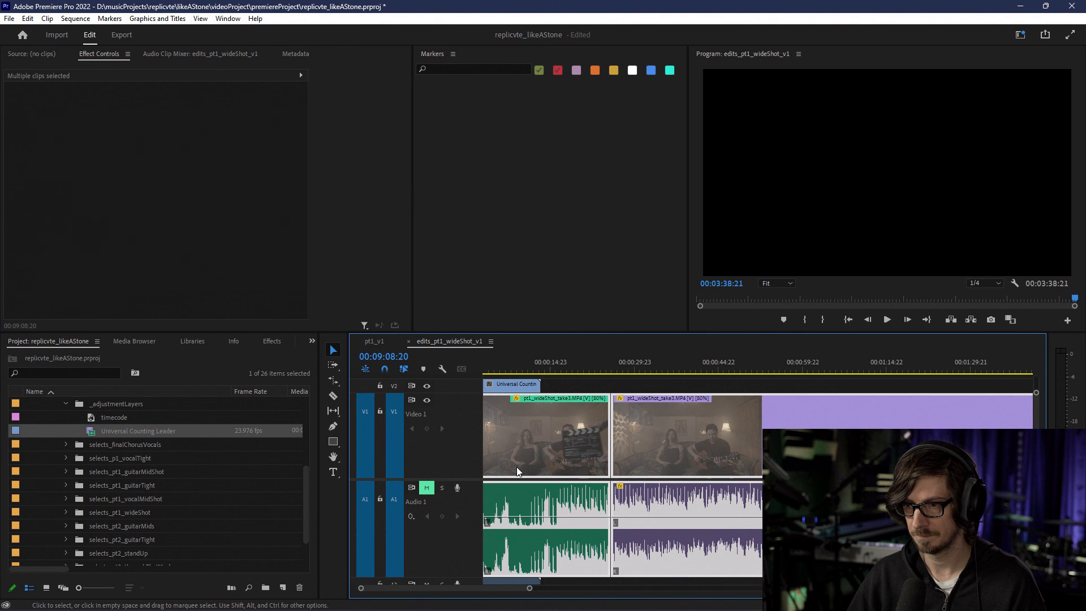
{"action": "scroll", "coordinate": [628, 518], "scroll_direction": "down", "scroll_amount": 1}
{"action": "scroll", "coordinate": [537, 533], "scroll_direction": "up", "scroll_amount": 1}
{"action": "scroll", "coordinate": [527, 488], "scroll_direction": "up", "scroll_amount": 2}
{"action": "scroll", "coordinate": [527, 488], "scroll_direction": "up", "scroll_amount": 2}
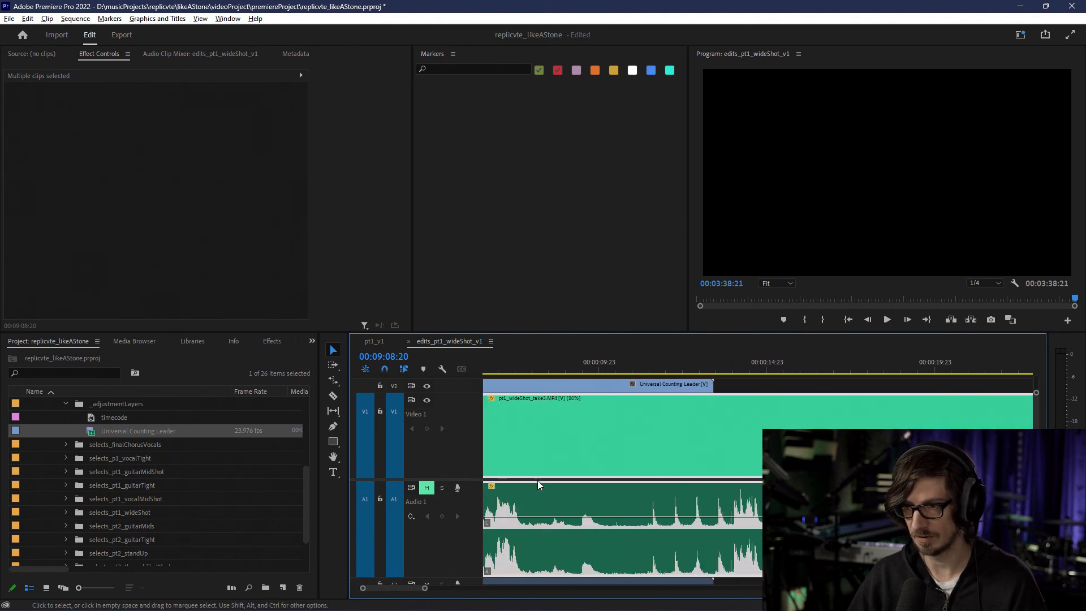
{"action": "left_click_drag", "start_coordinate": [545, 360], "coordinate": [636, 384]}
{"action": "left_click_drag", "start_coordinate": [679, 383], "coordinate": [677, 385]}
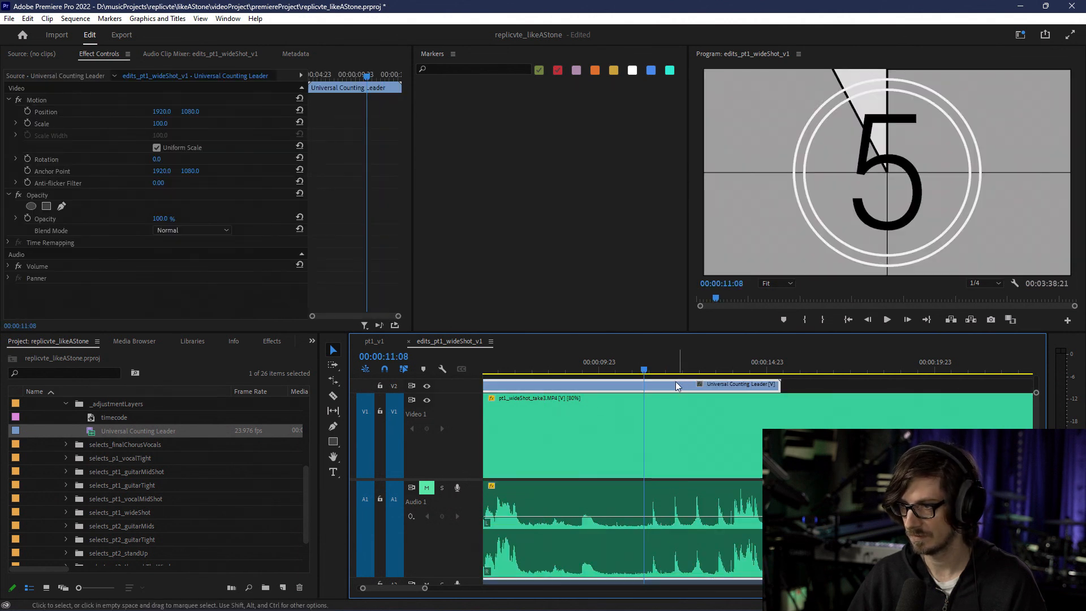
Step: Unmute A1 to listen to the count-in, park the playhead on the count's waveform peak at 00:00:13:13, and mute A1 again
{"action": "left_click", "coordinate": [427, 488]}
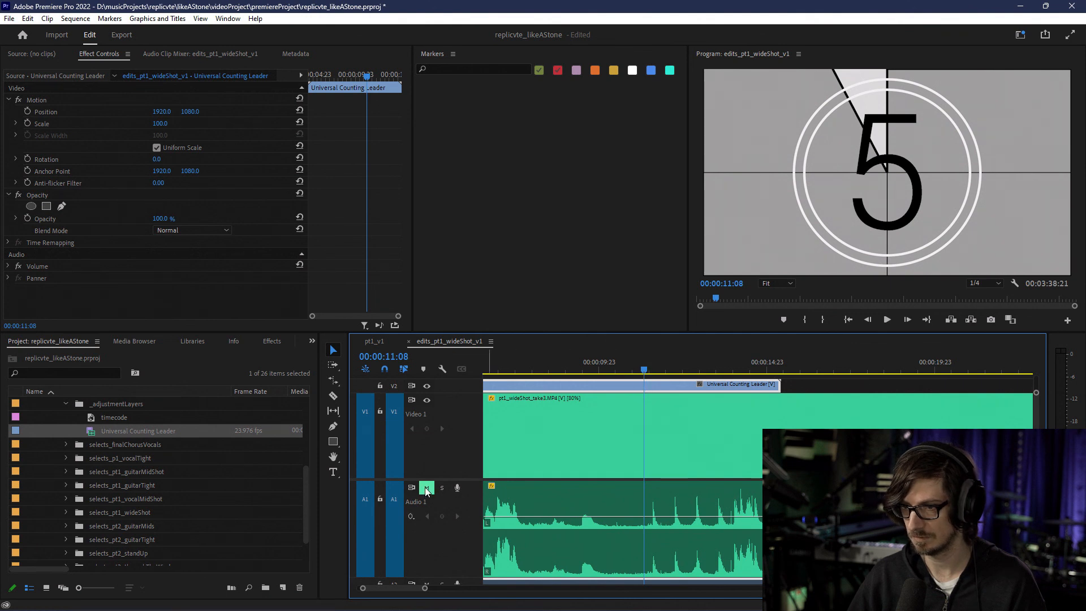
{"action": "key", "text": "space"}
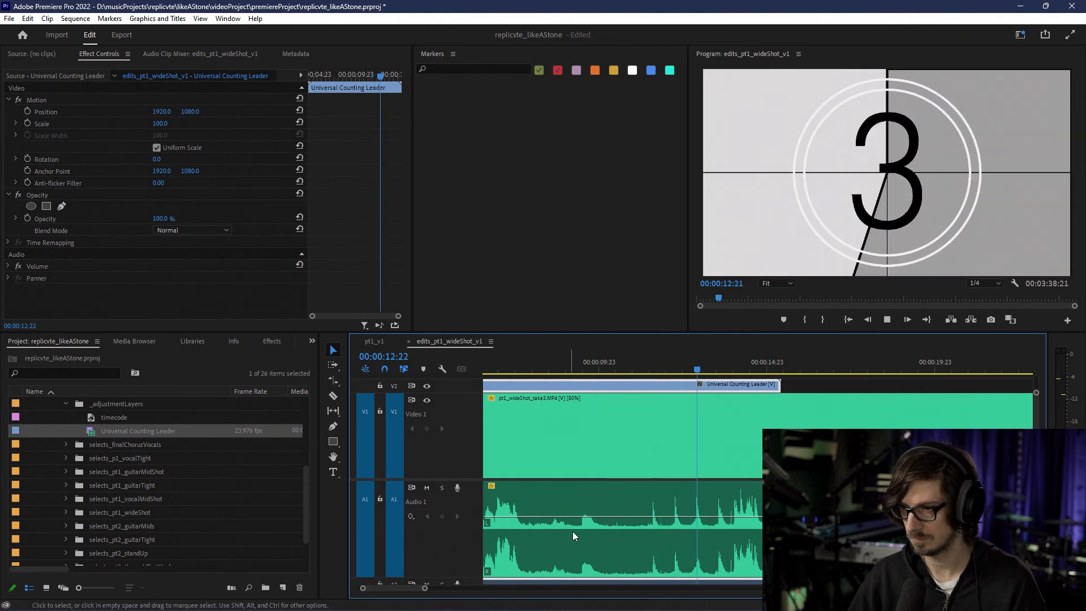
{"action": "left_click", "coordinate": [716, 367]}
{"action": "left_click_drag", "start_coordinate": [716, 367], "coordinate": [718, 366]}
{"action": "left_click", "coordinate": [426, 487]}
{"action": "key", "text": "="}
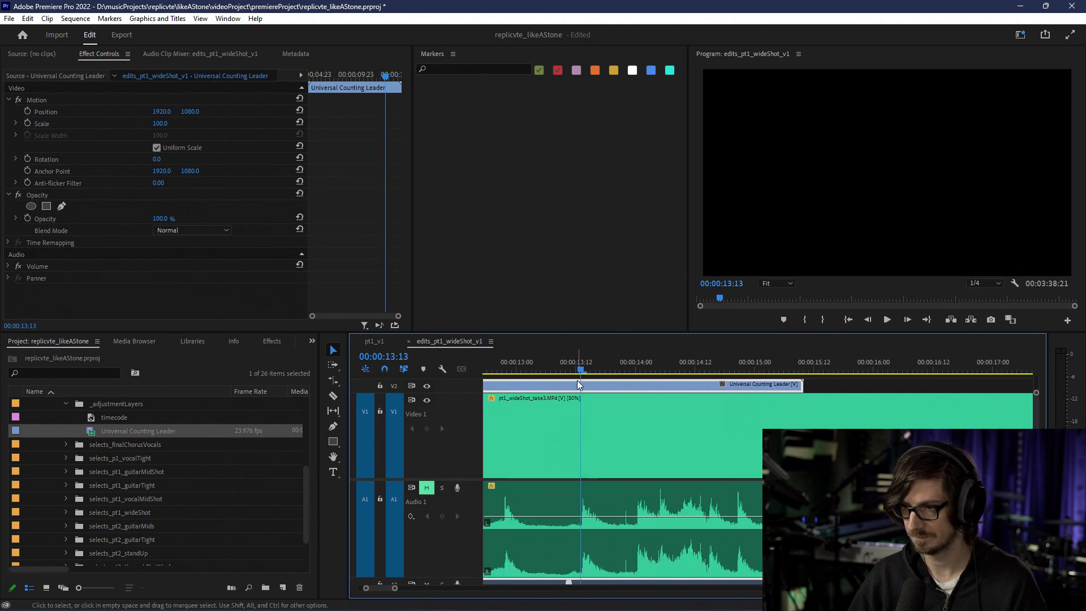
{"action": "scroll", "coordinate": [622, 473], "scroll_direction": "down", "scroll_amount": 1}
{"action": "scroll", "coordinate": [592, 489], "scroll_direction": "up", "scroll_amount": 2}
{"action": "scroll", "coordinate": [576, 501], "scroll_direction": "up", "scroll_amount": 2}
{"action": "scroll", "coordinate": [572, 501], "scroll_direction": "down", "scroll_amount": 1}
{"action": "scroll", "coordinate": [573, 504], "scroll_direction": "up", "scroll_amount": 5}
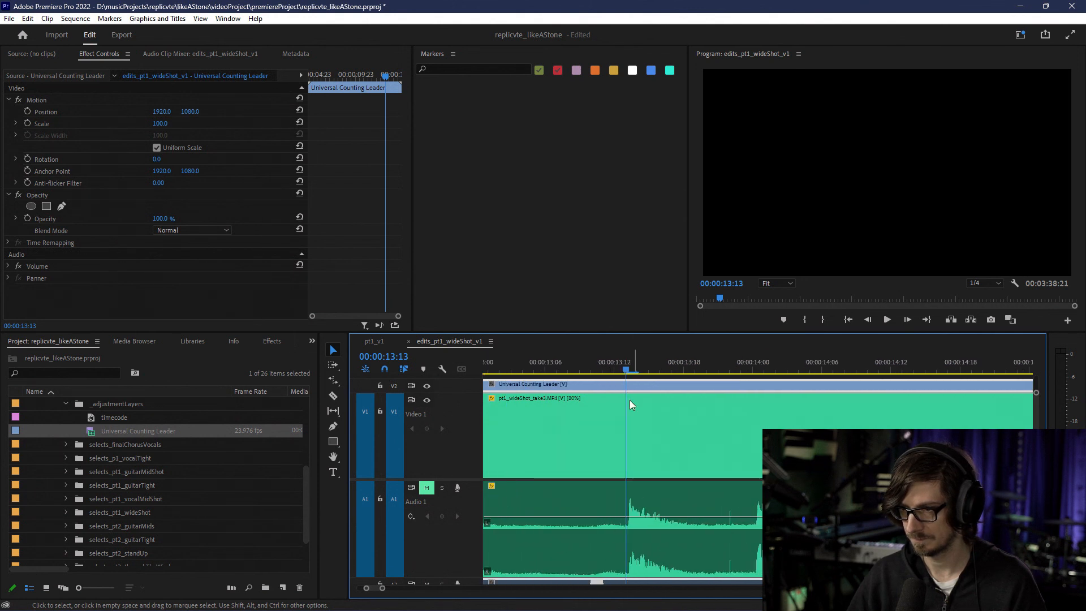
{"action": "right_click", "coordinate": [626, 372]}
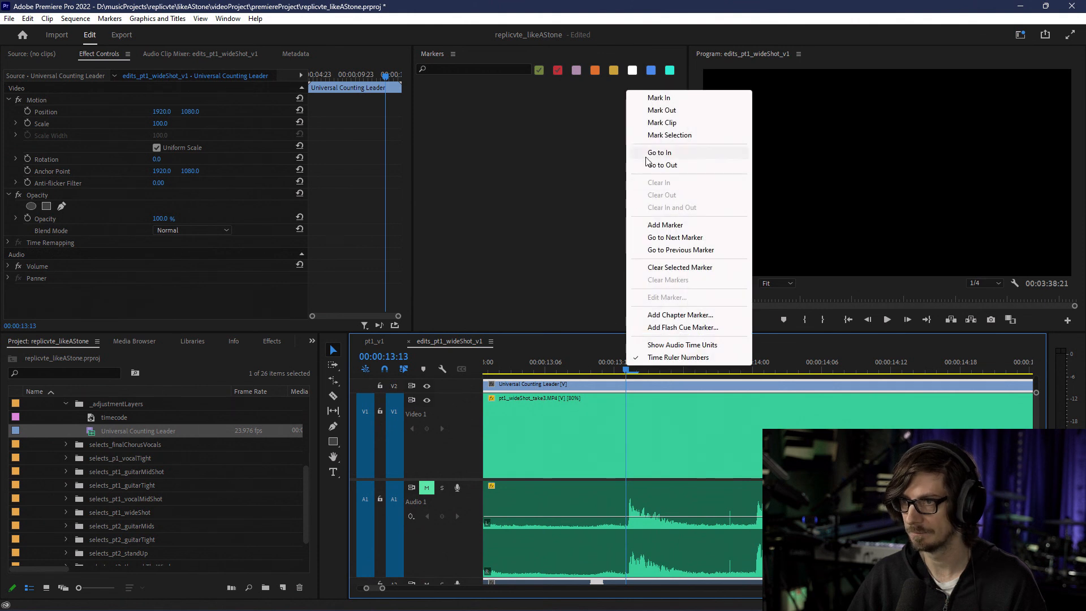
{"action": "left_click", "coordinate": [666, 226]}
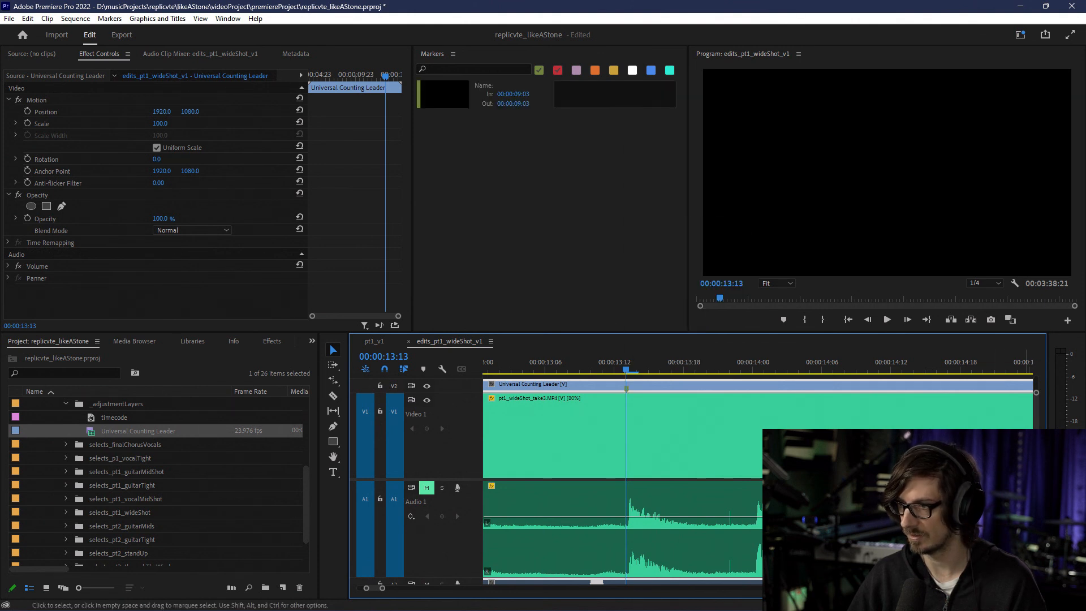
{"action": "scroll", "coordinate": [566, 532], "scroll_direction": "down", "scroll_amount": 3}
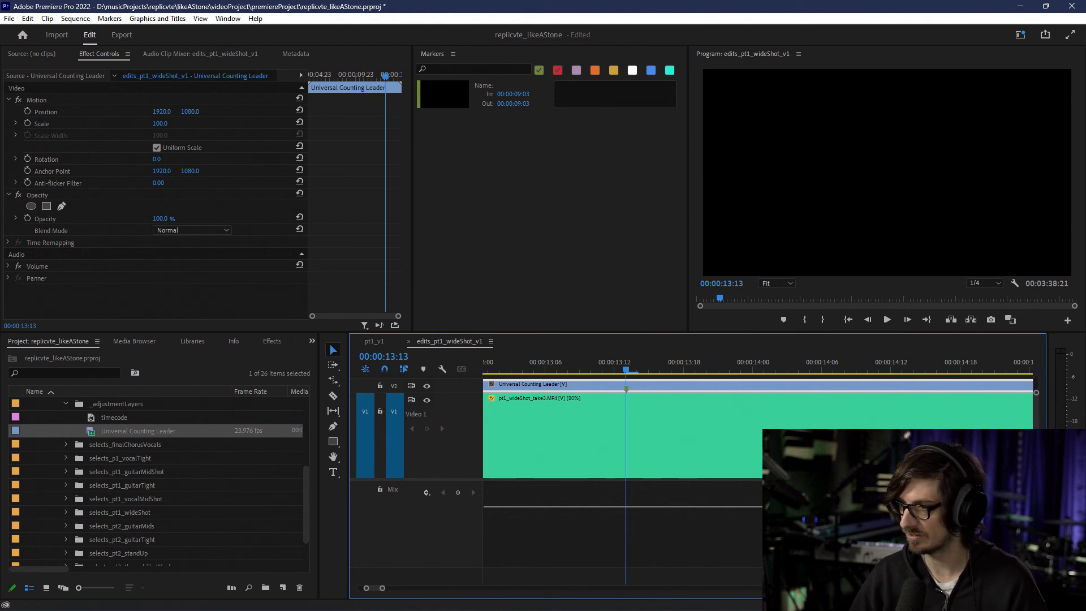
{"action": "scroll", "coordinate": [601, 537], "scroll_direction": "up", "scroll_amount": 3}
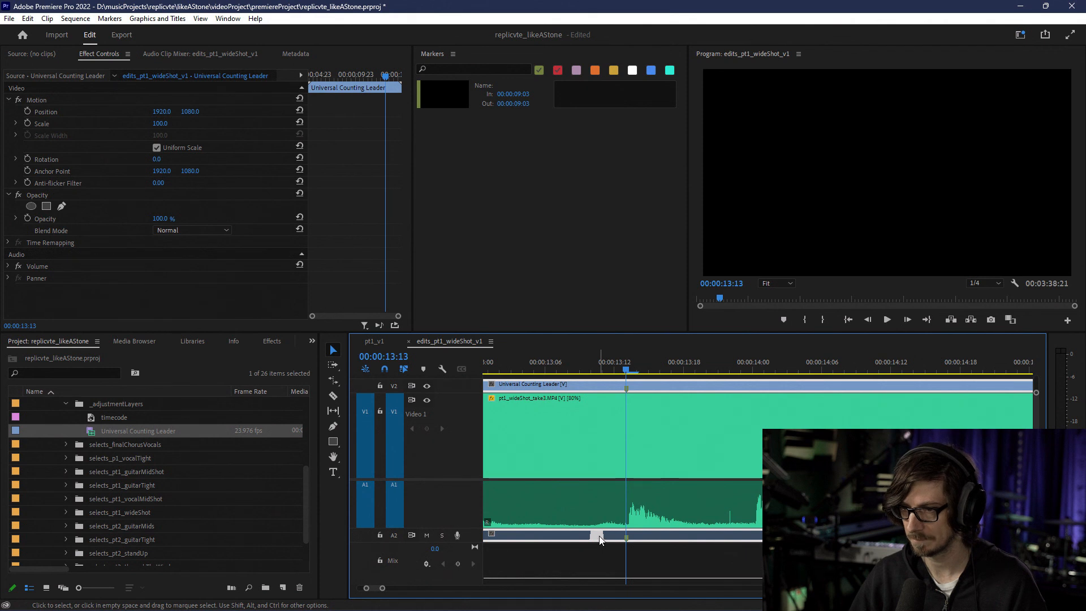
{"action": "left_click", "coordinate": [602, 541]}
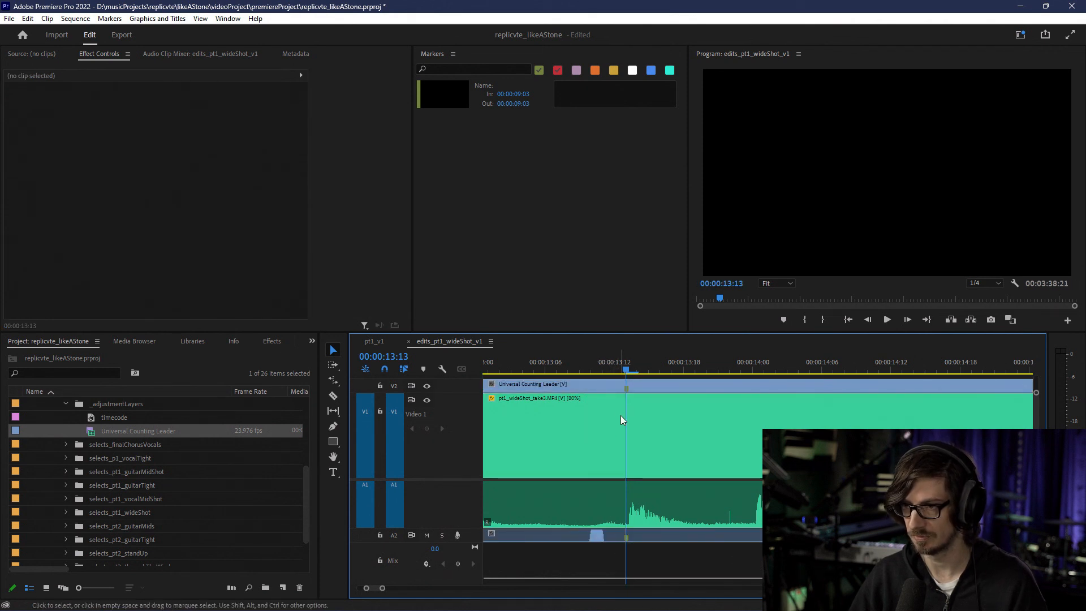
{"action": "key", "text": "ctrl+z"}
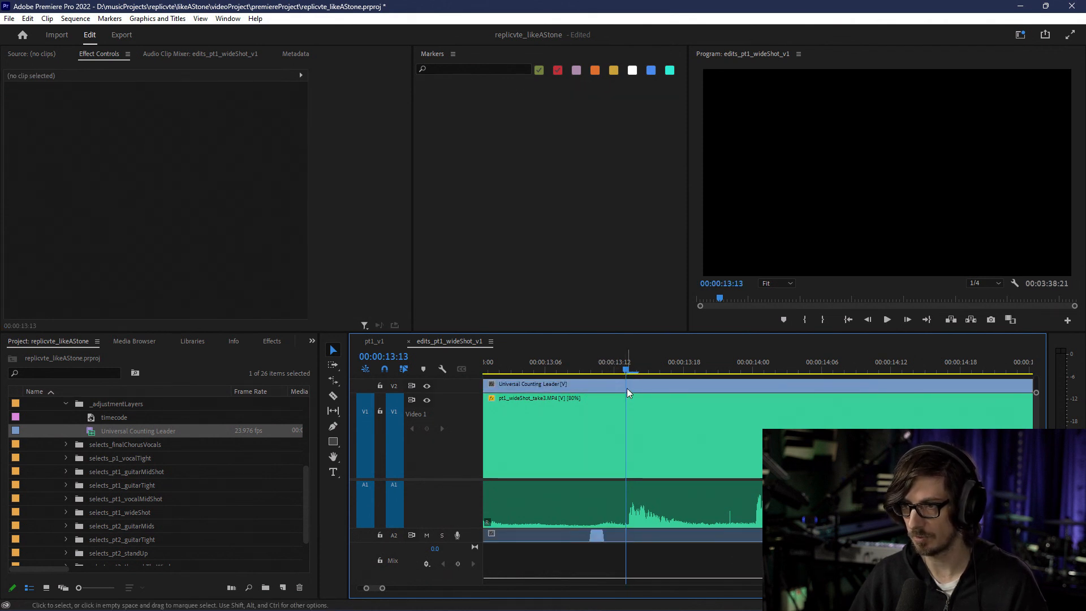
Step: Add a sequence marker at 00:00:13:13 and move the Universal Counting Leader so its beep starts at that marker
{"action": "right_click", "coordinate": [626, 365]}
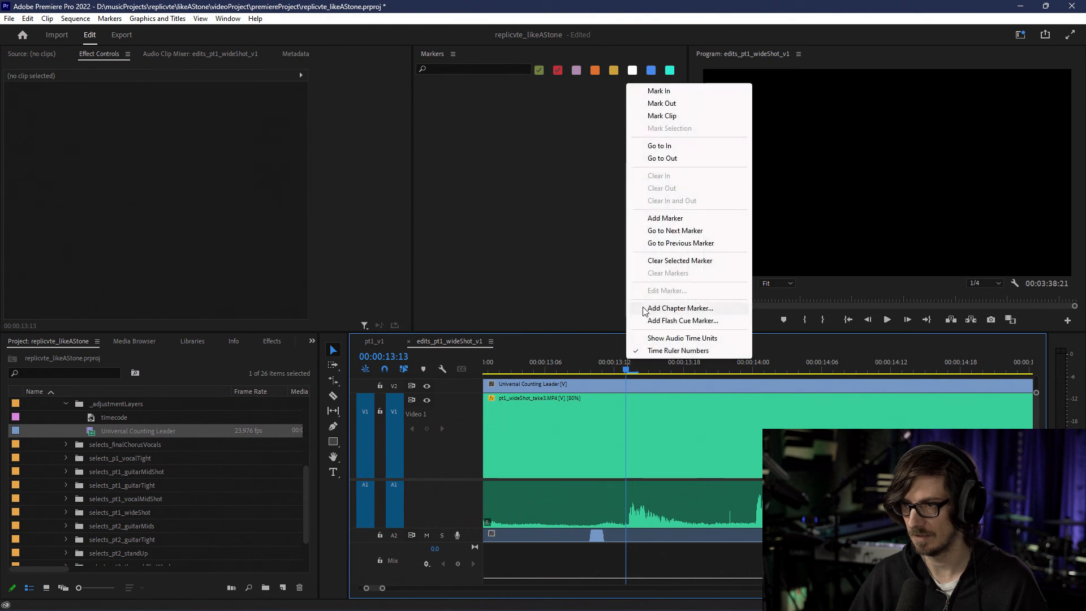
{"action": "left_click", "coordinate": [673, 219]}
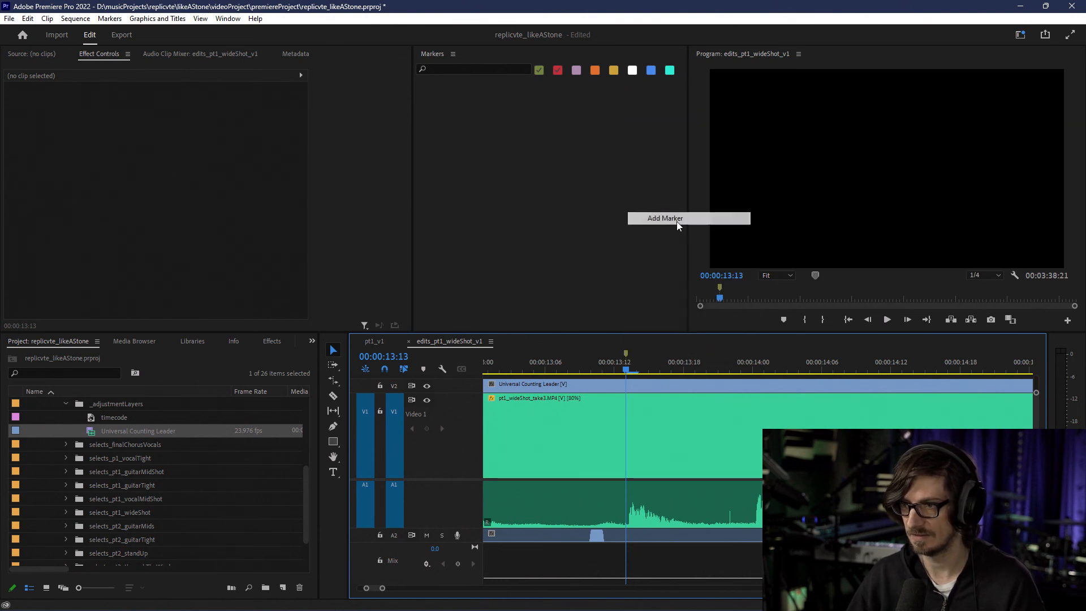
{"action": "left_click", "coordinate": [599, 536]}
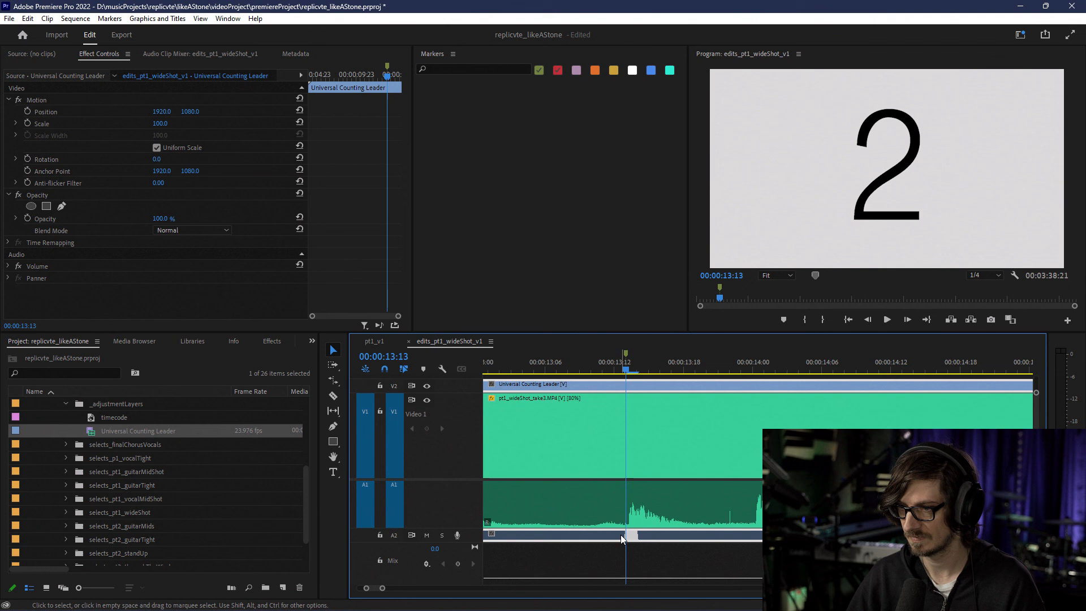
{"action": "scroll", "coordinate": [619, 544], "scroll_direction": "down", "scroll_amount": 6}
{"action": "scroll", "coordinate": [615, 543], "scroll_direction": "up", "scroll_amount": 2}
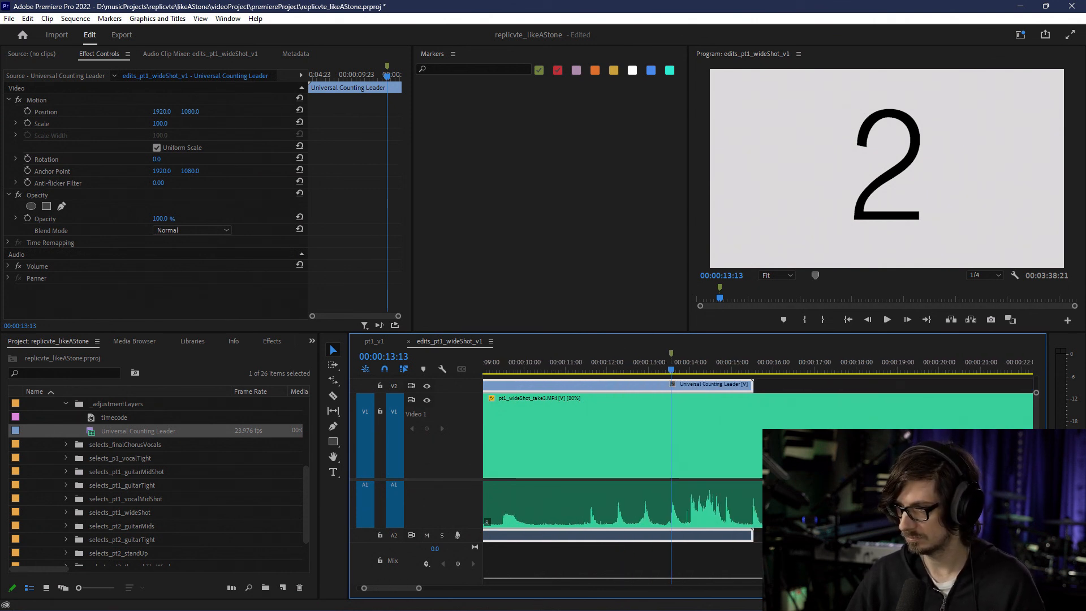
{"action": "left_click_drag", "start_coordinate": [1037, 538], "coordinate": [1037, 525]}
{"action": "scroll", "coordinate": [470, 511], "scroll_direction": "up", "scroll_amount": 3}
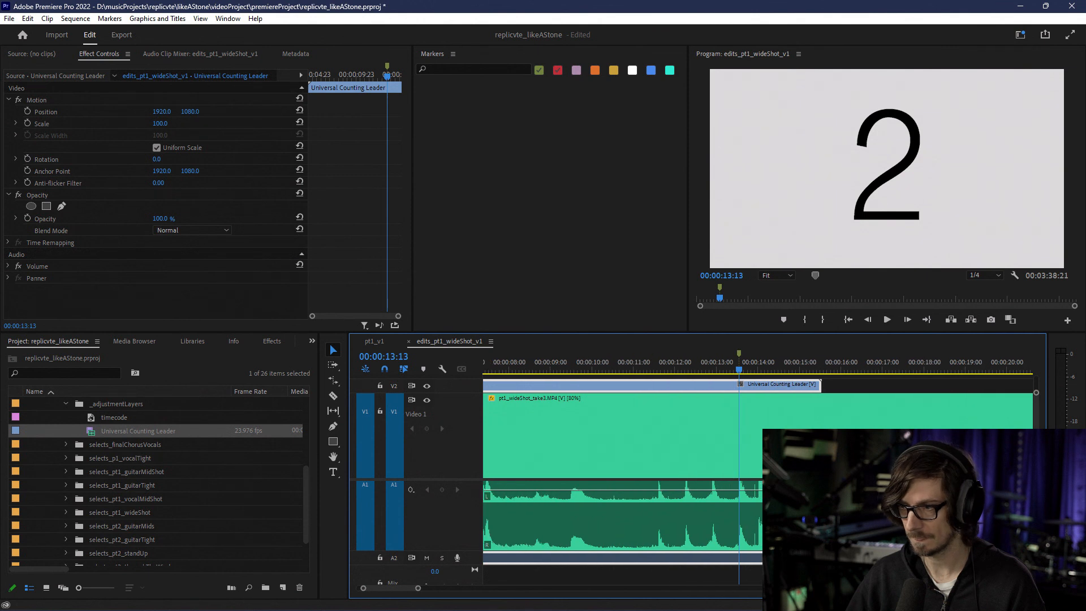
{"action": "scroll", "coordinate": [479, 505], "scroll_direction": "up", "scroll_amount": 1}
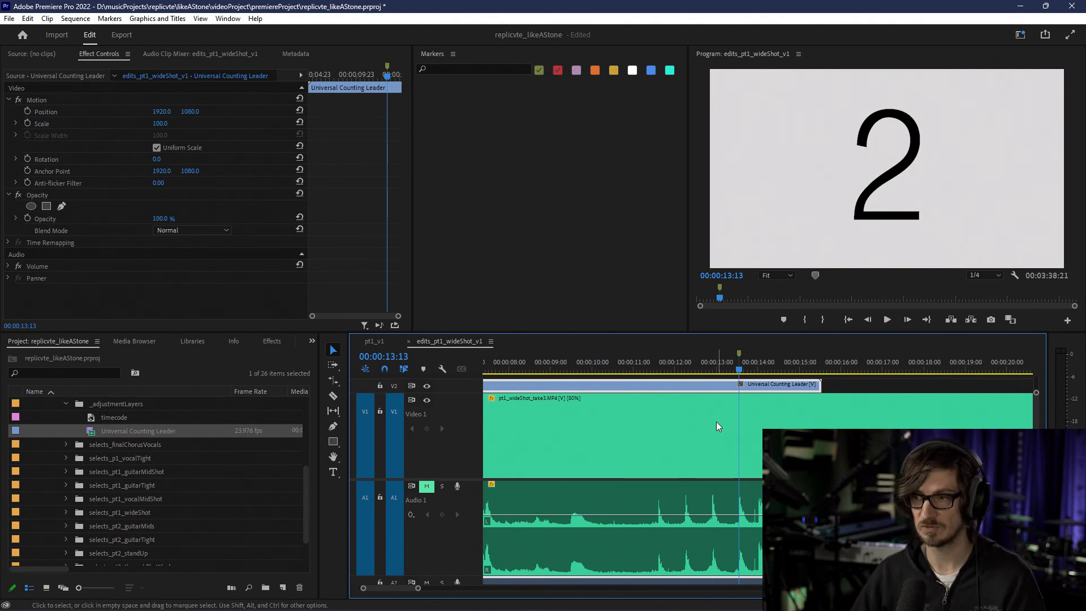
Step: Delete the first take 3 clip, the one beneath the counting leader, from edits_pt1_wideShot_v1
{"action": "scroll", "coordinate": [622, 489], "scroll_direction": "down", "scroll_amount": 8}
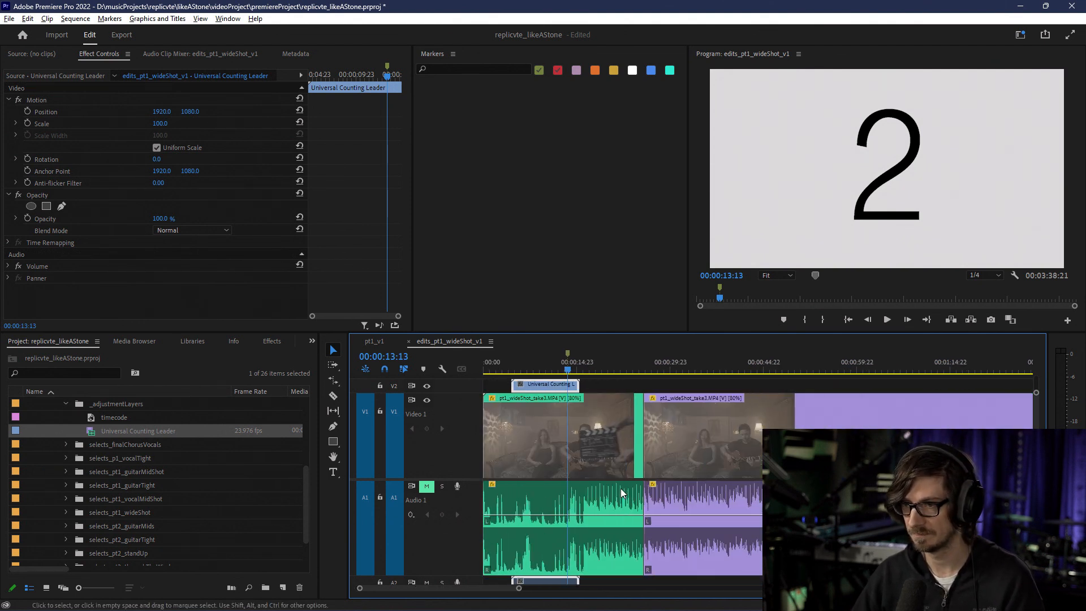
{"action": "right_click", "coordinate": [520, 464]}
{"action": "left_click", "coordinate": [524, 464]}
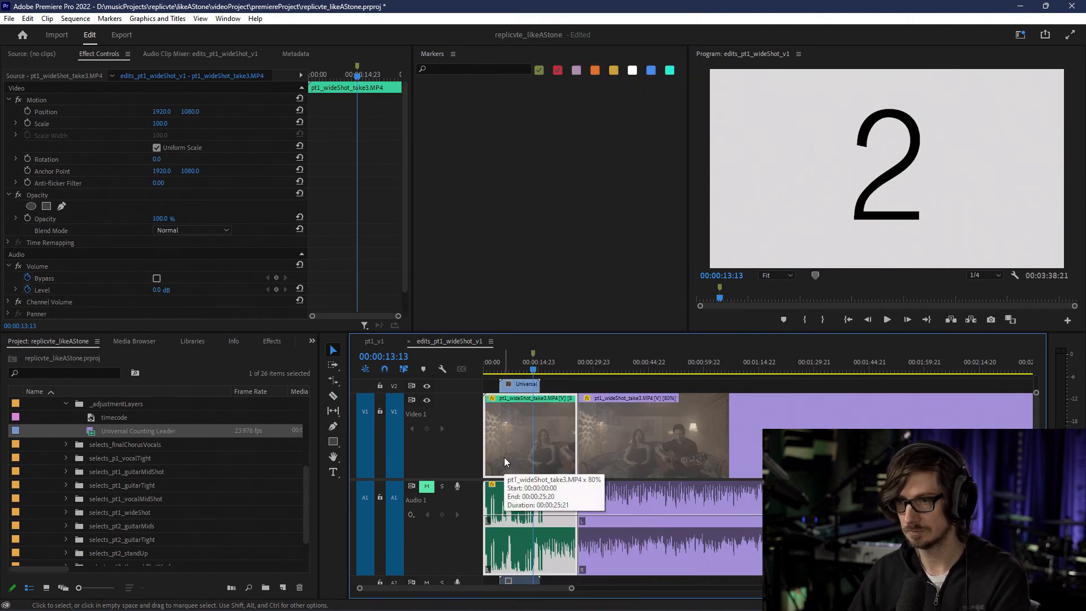
{"action": "key", "text": "Delete"}
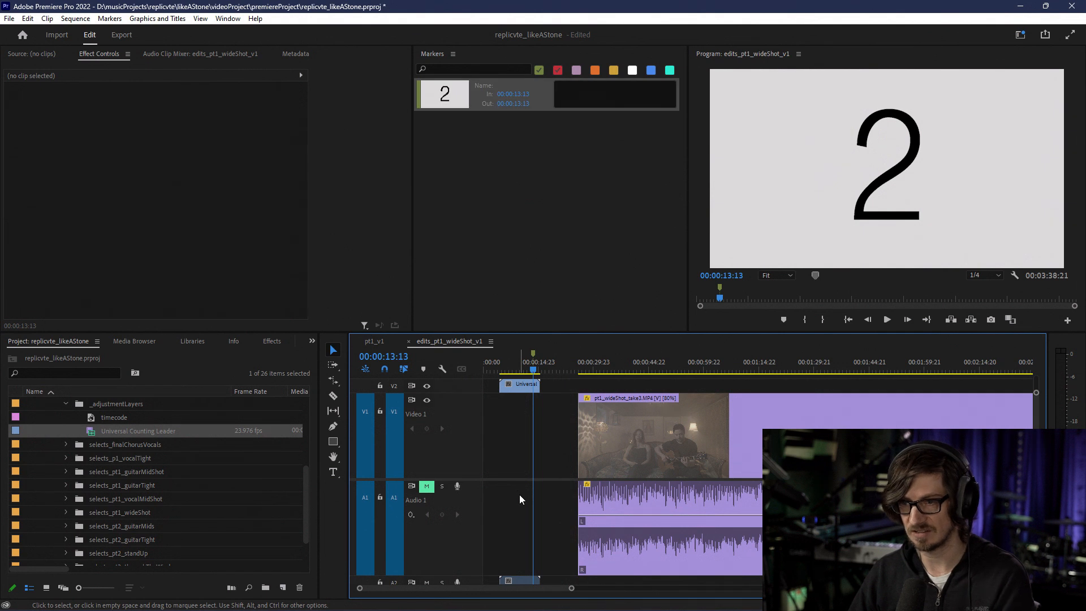
{"action": "scroll", "coordinate": [560, 491], "scroll_direction": "down", "scroll_amount": 5}
{"action": "scroll", "coordinate": [559, 491], "scroll_direction": "up", "scroll_amount": 2}
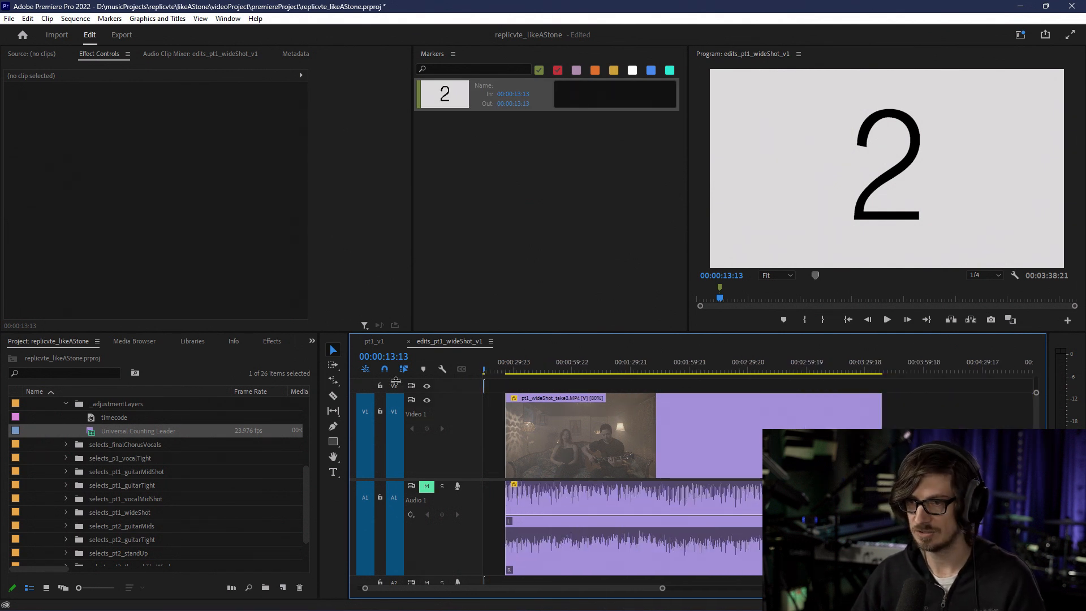
{"action": "scroll", "coordinate": [86, 460], "scroll_direction": "up", "scroll_amount": 2}
Step: Collapse the _adjustmentLayers bin and open the edits_pt1_wideShot_empty sequence from the selects_pt1_wideShot bin
{"action": "left_click", "coordinate": [64, 432]}
{"action": "scroll", "coordinate": [86, 480], "scroll_direction": "down", "scroll_amount": 3}
{"action": "scroll", "coordinate": [63, 488], "scroll_direction": "up", "scroll_amount": 3}
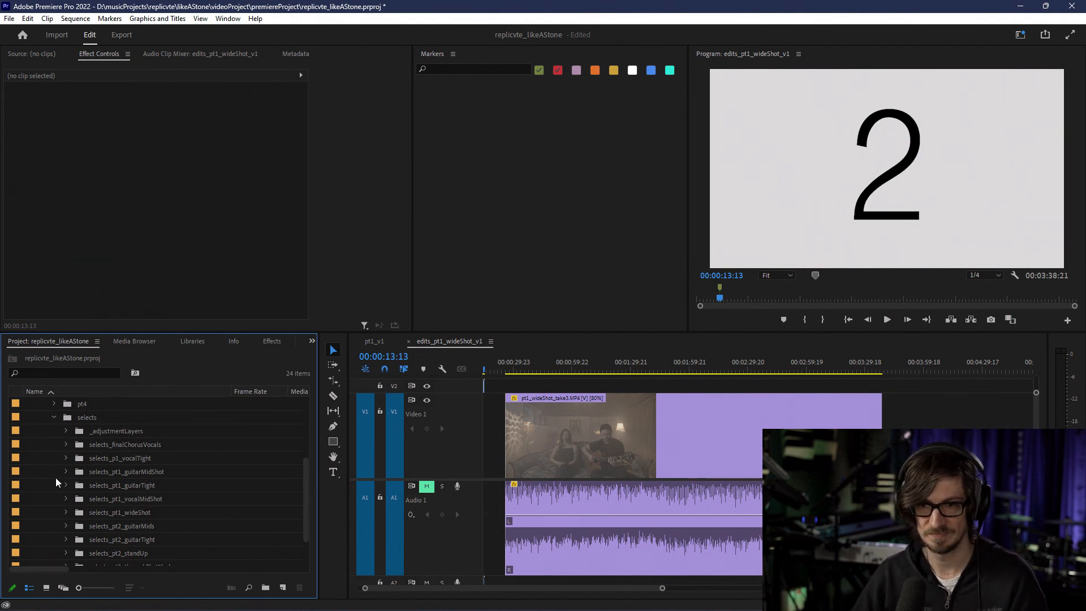
{"action": "left_click", "coordinate": [64, 513]}
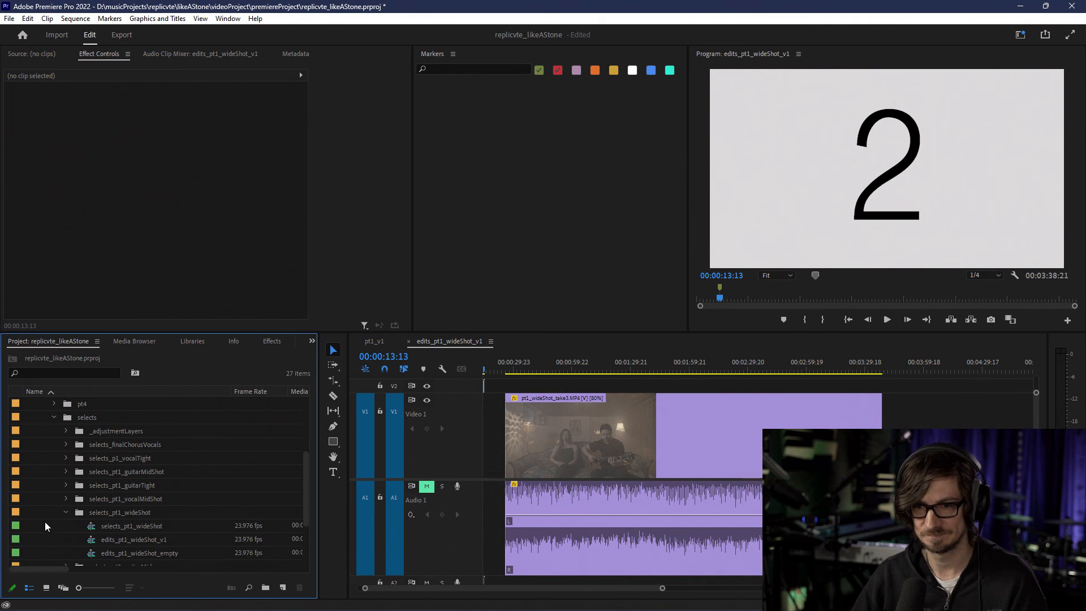
{"action": "left_click", "coordinate": [144, 553]}
{"action": "left_click", "coordinate": [148, 554]}
{"action": "double_click", "coordinate": [90, 554]}
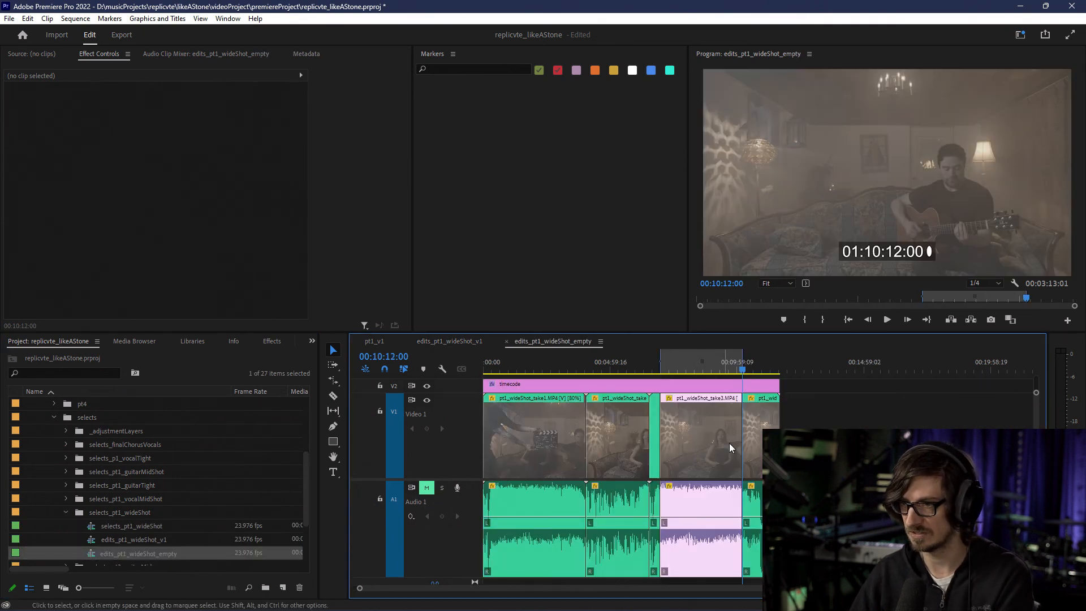
Step: Delete the timecode clip and all clips except the last take 3 clip, and move that clip to the start of the sequence
{"action": "left_click", "coordinate": [746, 383]}
{"action": "key", "text": "Delete"}
{"action": "left_click", "coordinate": [726, 423]}
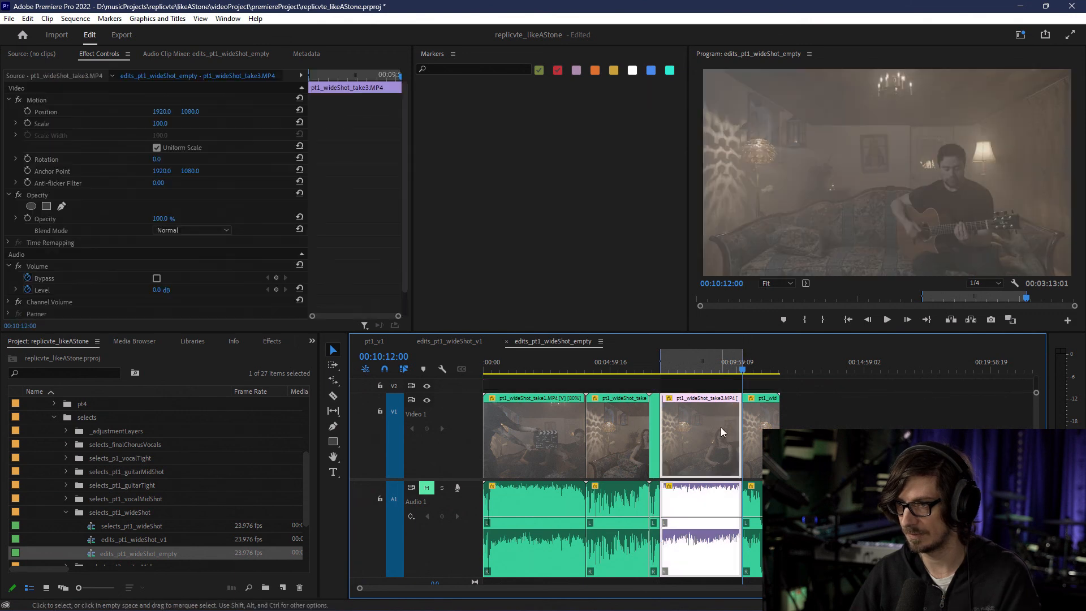
{"action": "left_click", "coordinate": [530, 449], "text": "shift"}
{"action": "key", "text": "Delete"}
{"action": "left_click", "coordinate": [595, 431]}
{"action": "key", "text": "Delete"}
{"action": "left_click_drag", "start_coordinate": [758, 436], "coordinate": [515, 436]}
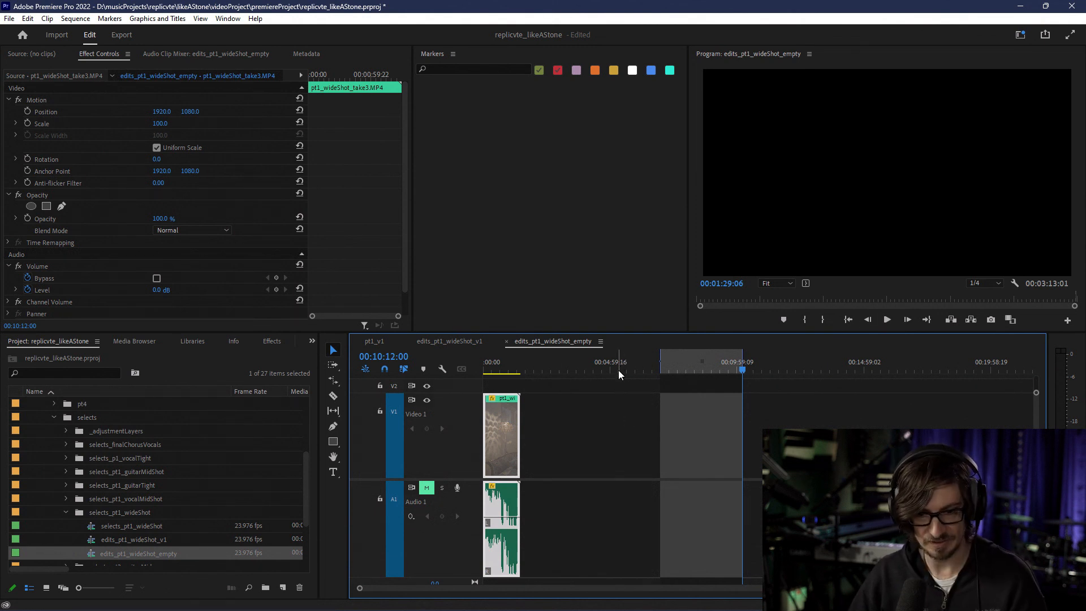
Step: Clear the sequence's In and Out points and give the remaining take 3 clip a purple label colour
{"action": "right_click", "coordinate": [570, 365]}
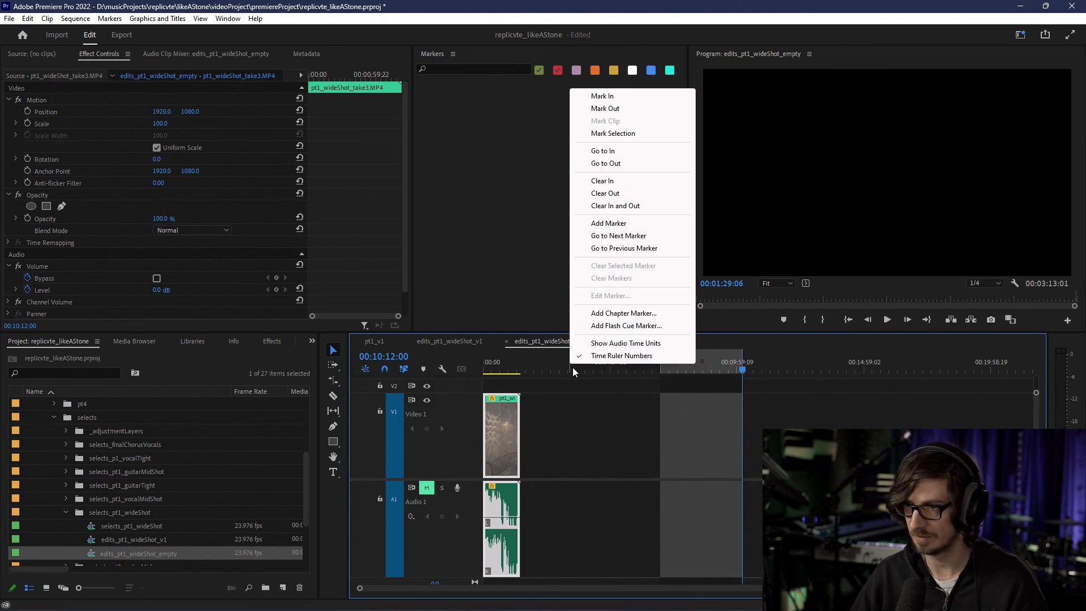
{"action": "left_click", "coordinate": [618, 207]}
{"action": "left_click_drag", "start_coordinate": [502, 365], "coordinate": [486, 366]}
{"action": "right_click", "coordinate": [501, 423]}
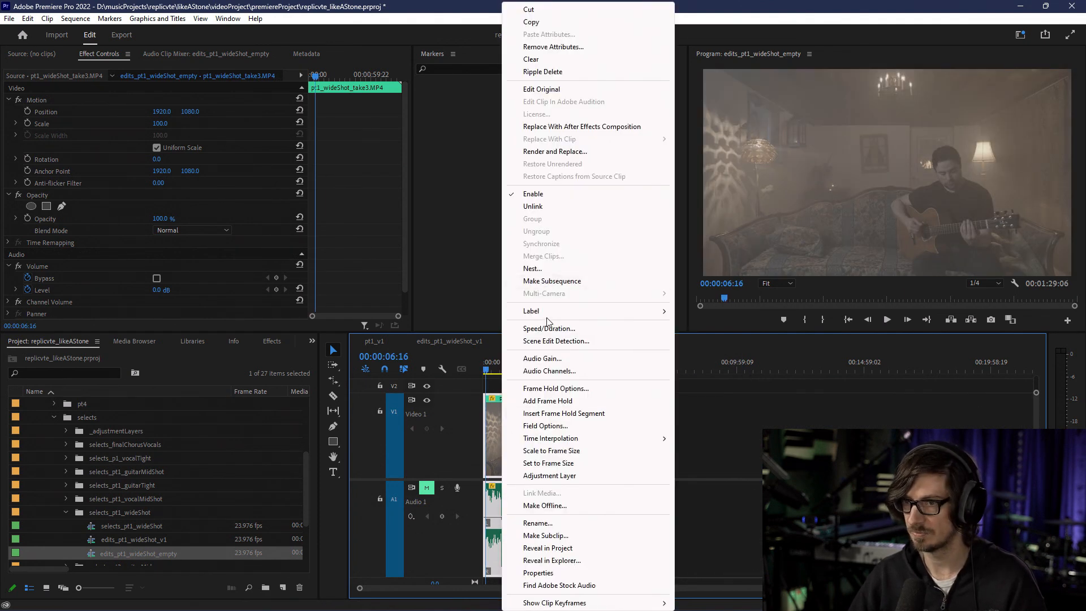
{"action": "mouse_move", "coordinate": [569, 315]}
{"action": "left_click", "coordinate": [730, 328]}
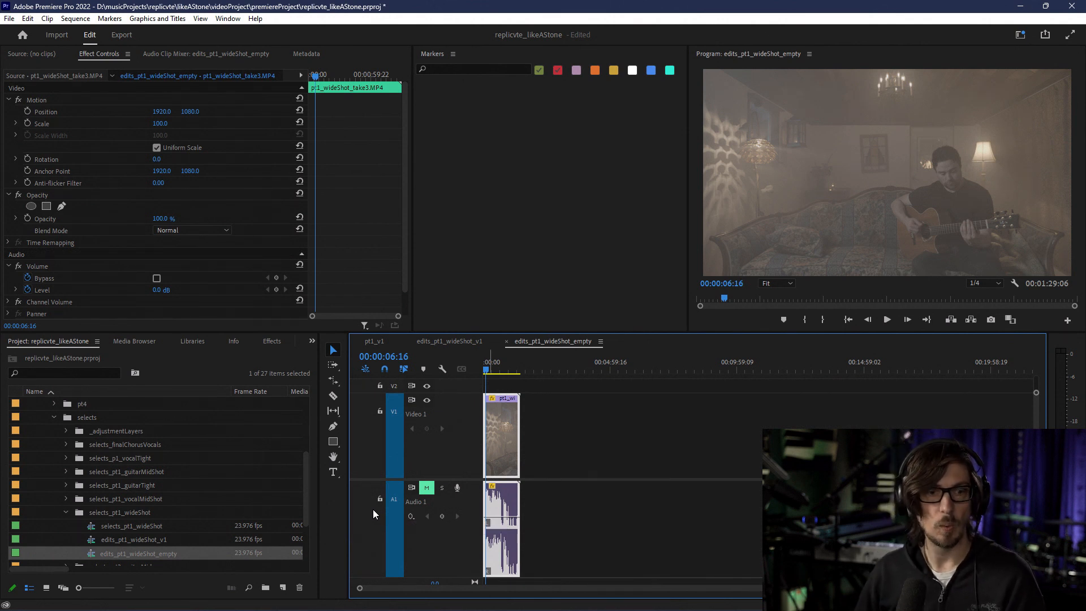
Step: Collapse the selects_pt1_wideShot bin and open the pt1_v1 sequence from the pt1 bin
{"action": "left_click", "coordinate": [66, 512]}
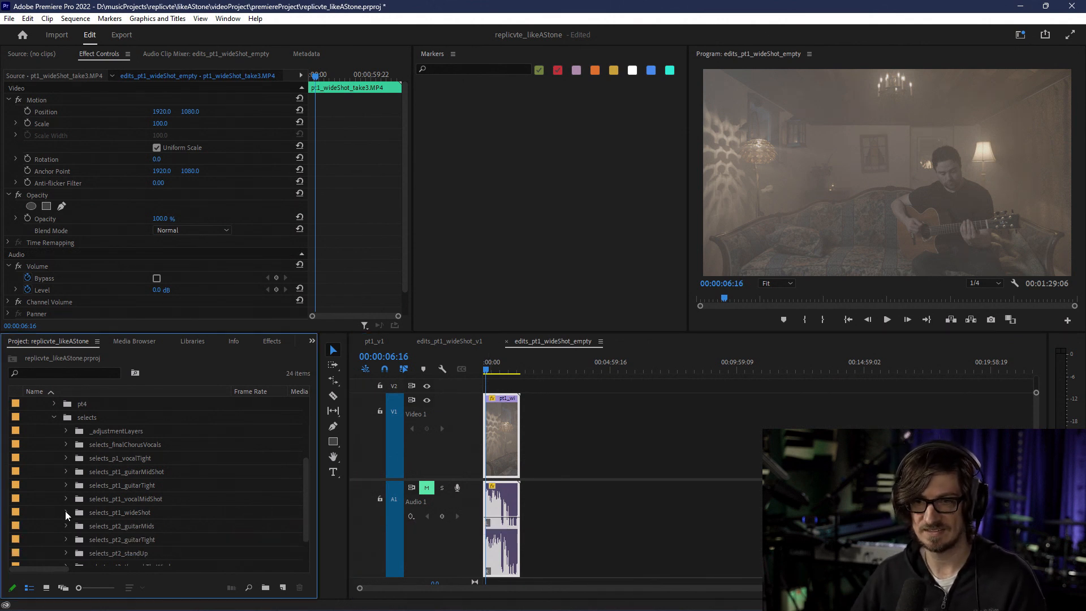
{"action": "double_click", "coordinate": [80, 419]}
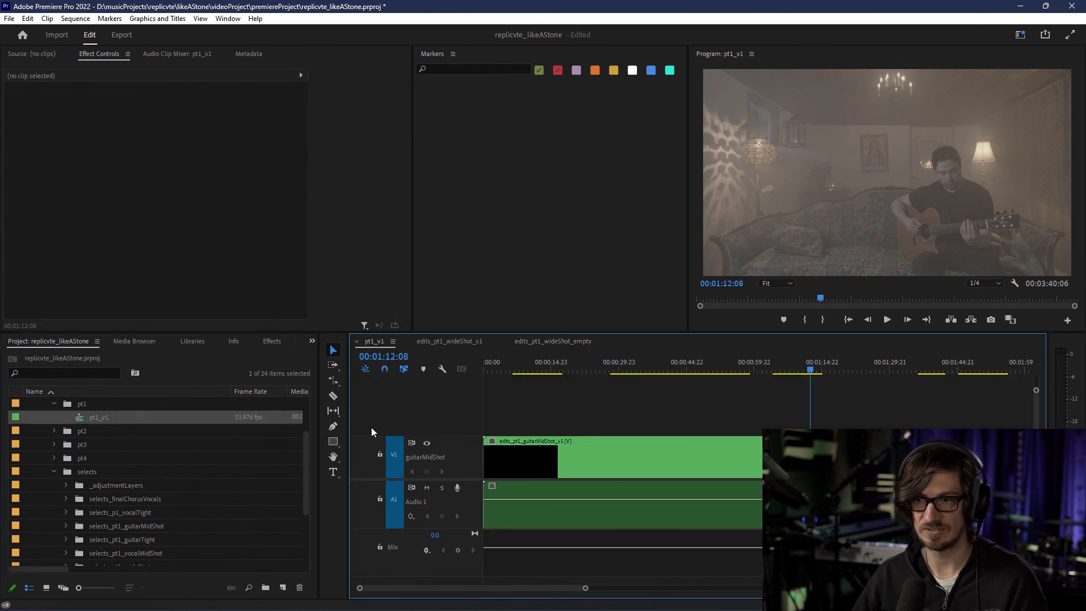
{"action": "scroll", "coordinate": [569, 446], "scroll_direction": "down", "scroll_amount": 5}
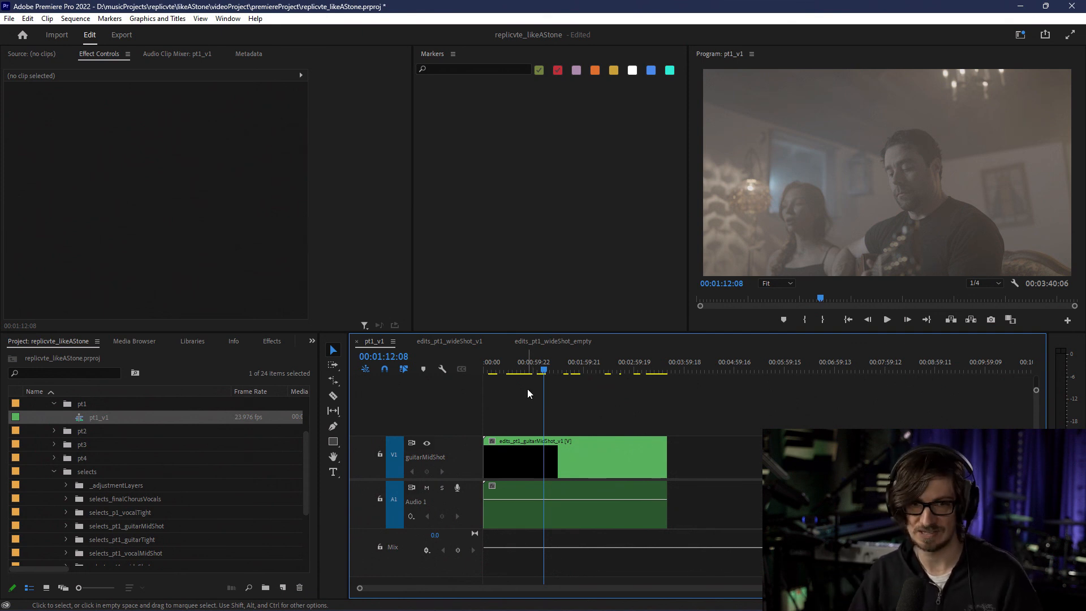
Step: Collapse the pt1 bin and save the project
{"action": "left_click", "coordinate": [53, 403]}
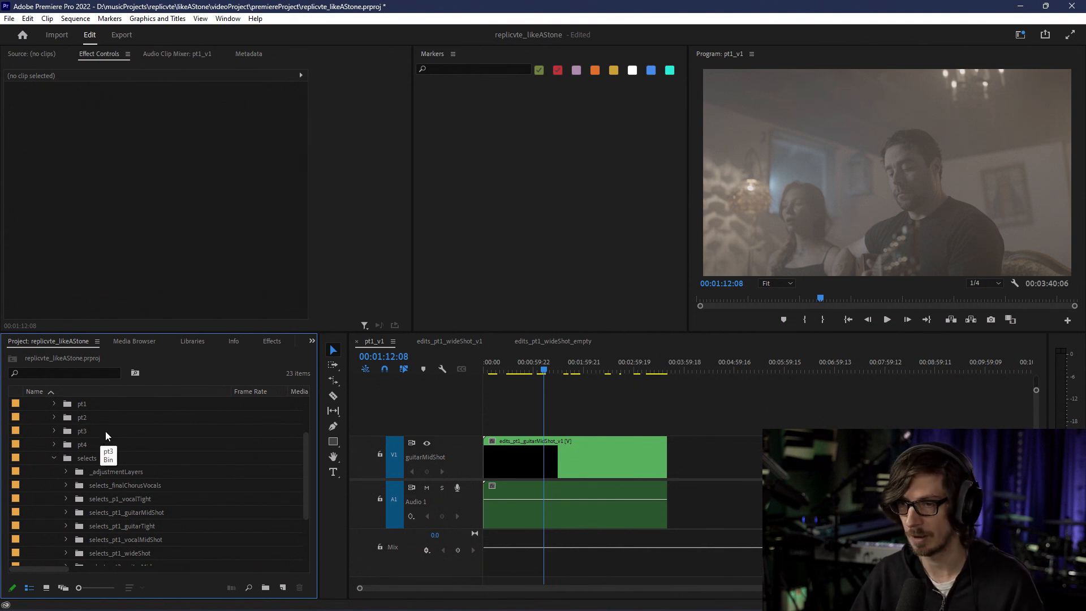
{"action": "key", "text": "ctrl+s"}
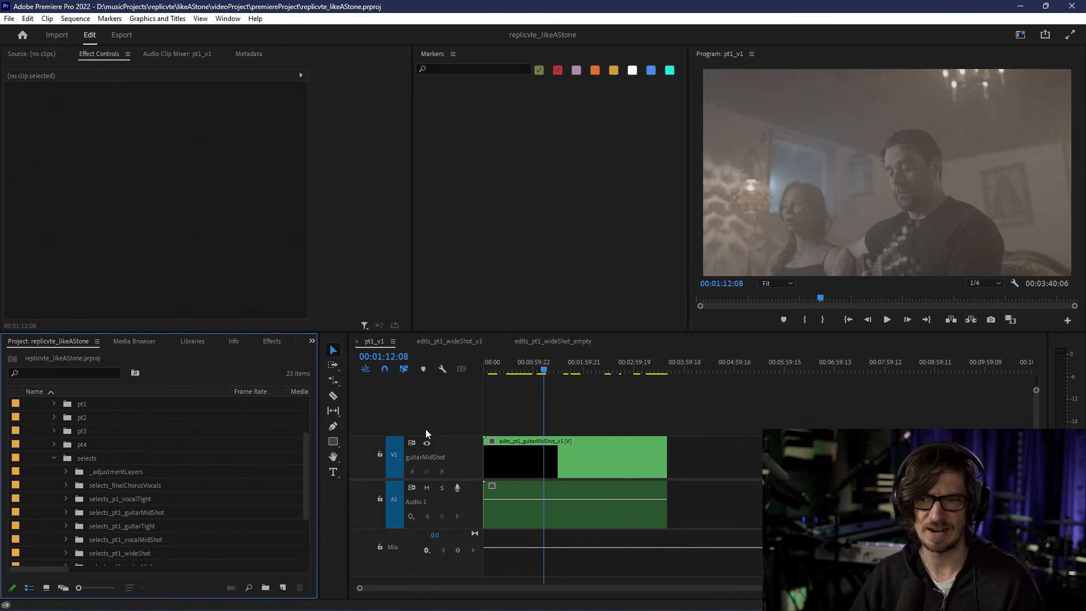
Step: Add a marker to the pt1_v1 sequence on the countdown's "2" frame at 00:00:15:13
{"action": "left_click", "coordinate": [542, 369]}
{"action": "left_click_drag", "start_coordinate": [534, 369], "coordinate": [498, 370]}
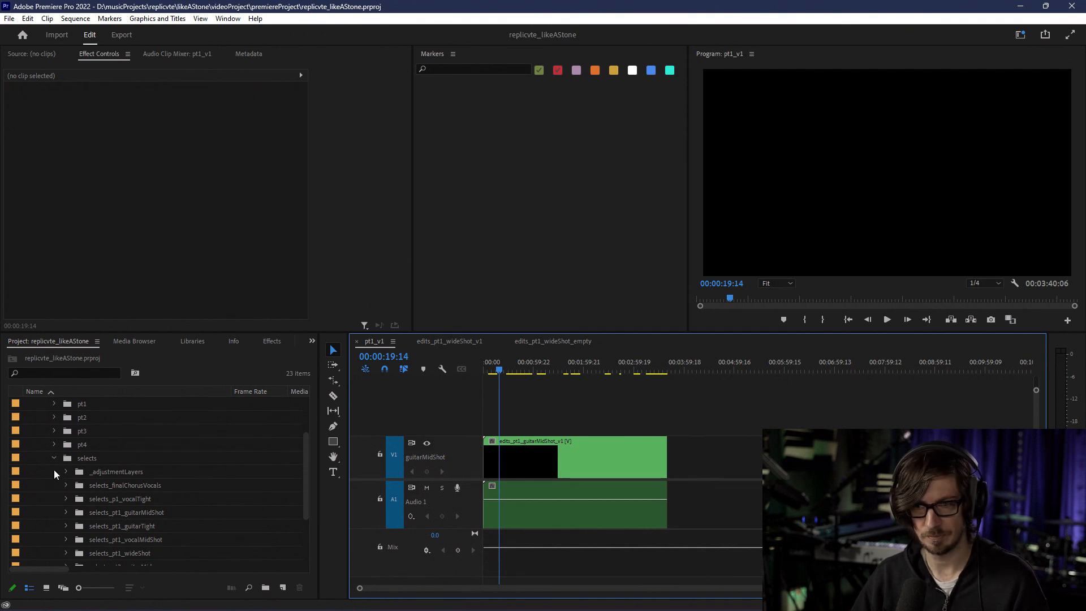
{"action": "scroll", "coordinate": [54, 471], "scroll_direction": "down", "scroll_amount": 1}
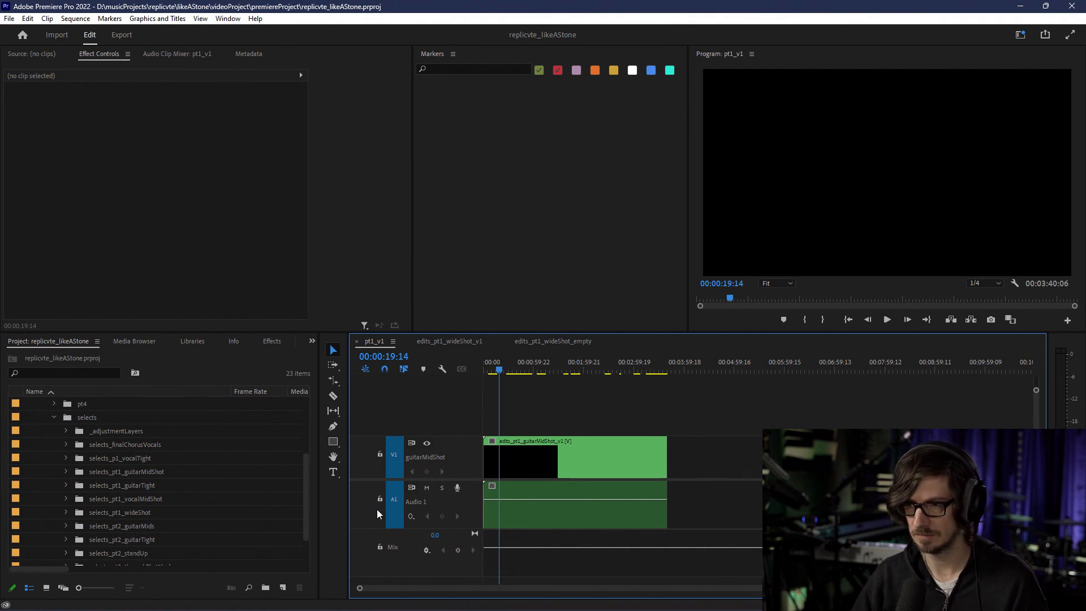
{"action": "scroll", "coordinate": [526, 469], "scroll_direction": "up", "scroll_amount": 5}
{"action": "scroll", "coordinate": [575, 460], "scroll_direction": "up", "scroll_amount": 6}
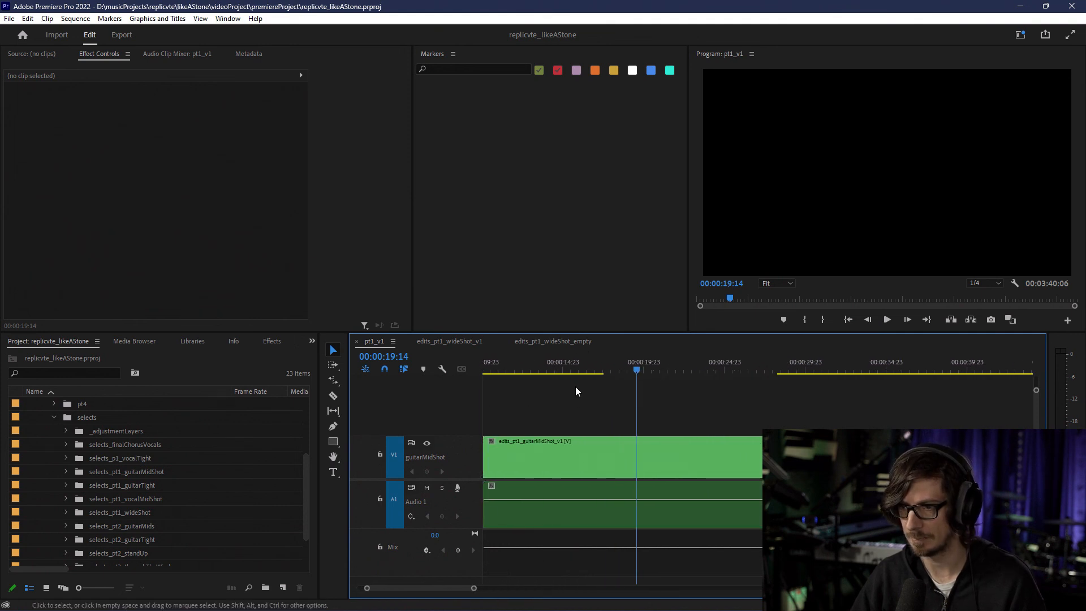
{"action": "left_click_drag", "start_coordinate": [560, 373], "coordinate": [582, 369]}
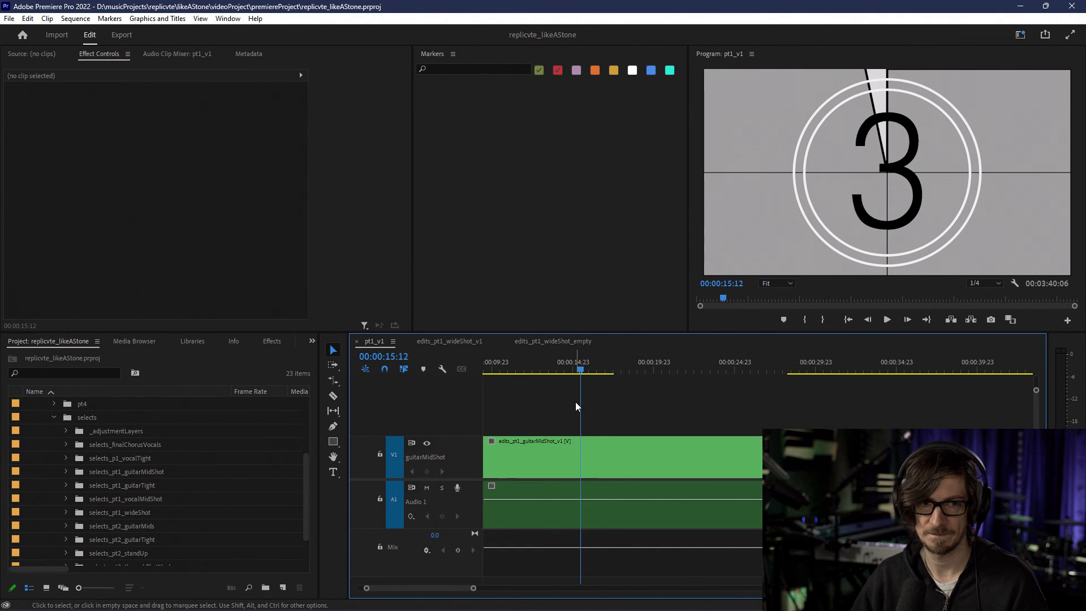
{"action": "key", "text": "Right"}
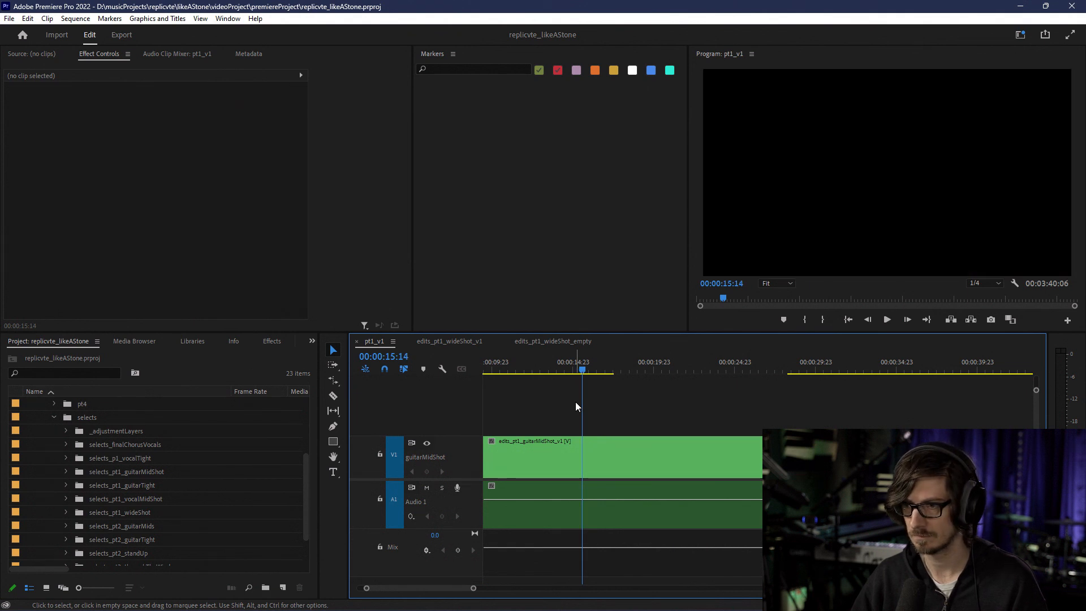
{"action": "scroll", "coordinate": [575, 402], "scroll_direction": "up", "scroll_amount": 10}
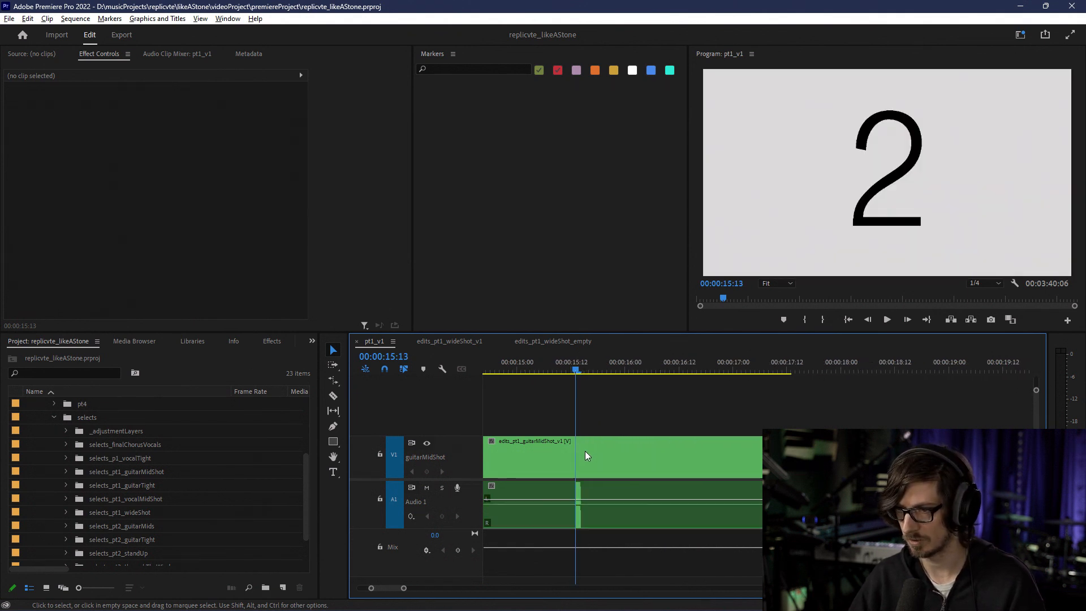
{"action": "scroll", "coordinate": [568, 464], "scroll_direction": "up", "scroll_amount": 2}
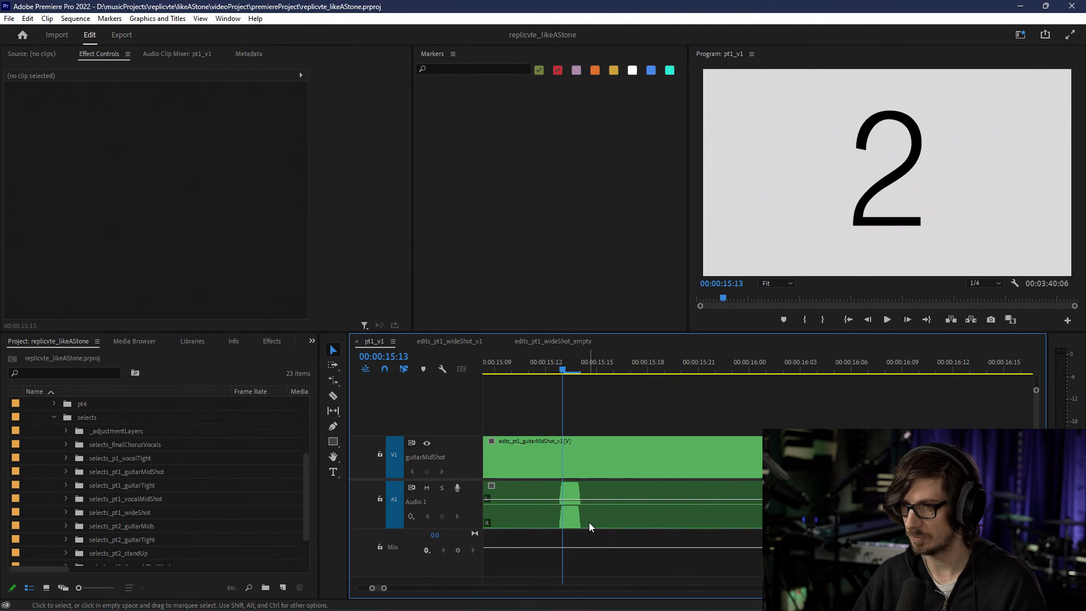
{"action": "right_click", "coordinate": [563, 374]}
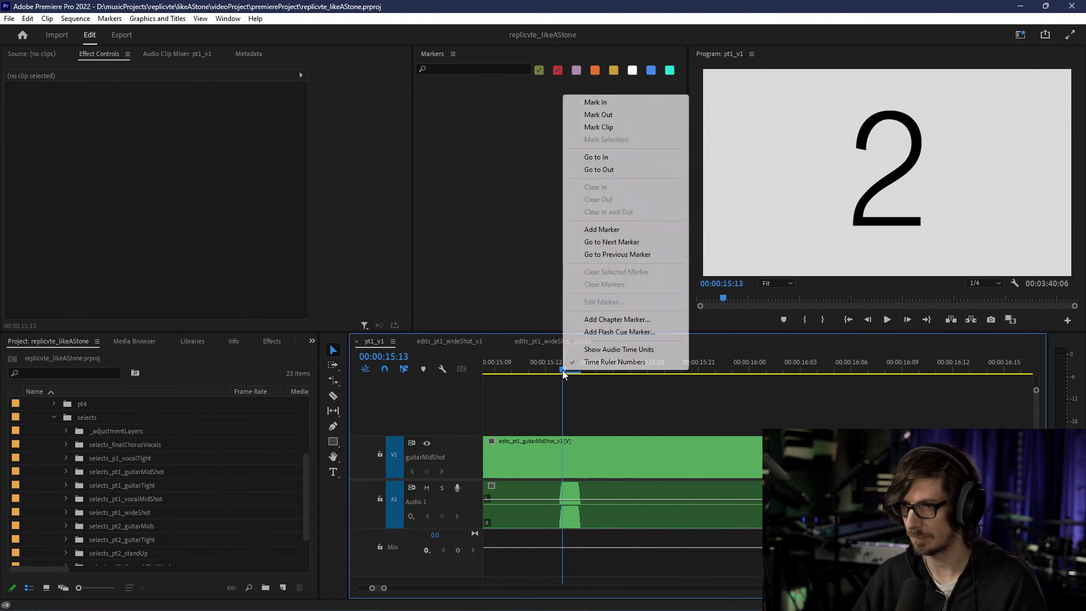
{"action": "left_click", "coordinate": [601, 230]}
Step: Give the new marker the comment twoPopSync and the name twoPop
{"action": "left_click", "coordinate": [582, 114]}
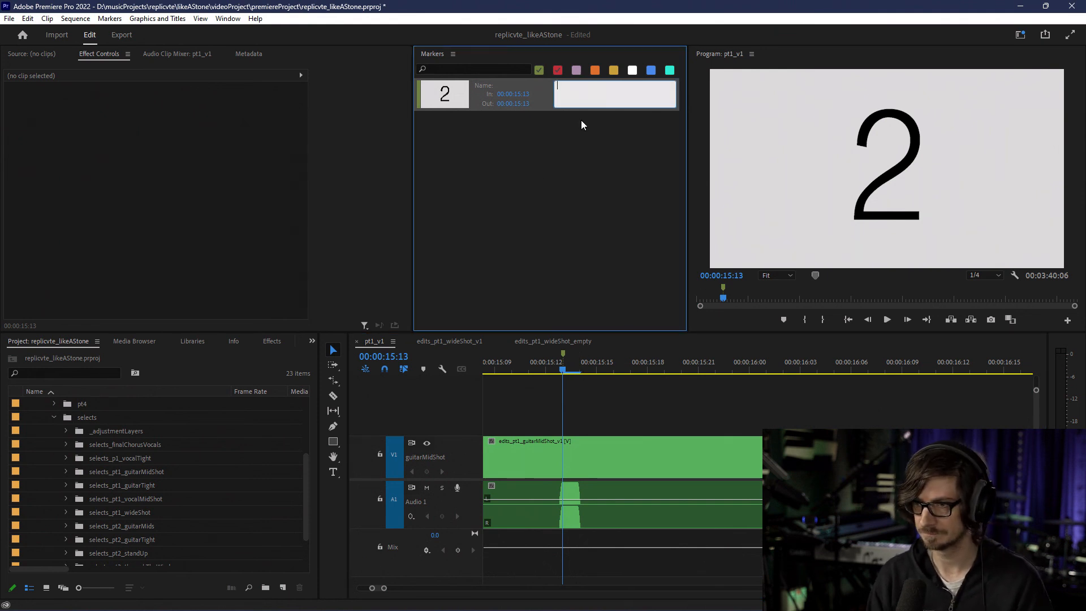
{"action": "type", "text": "twoPo"}
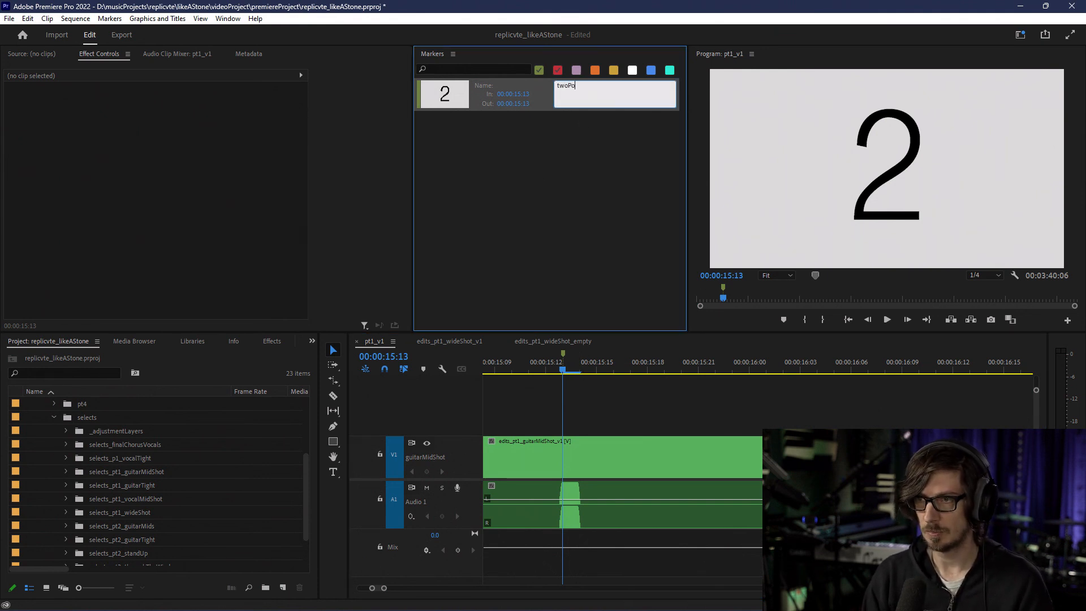
{"action": "type", "text": "pSync"}
{"action": "key", "text": "Return"}
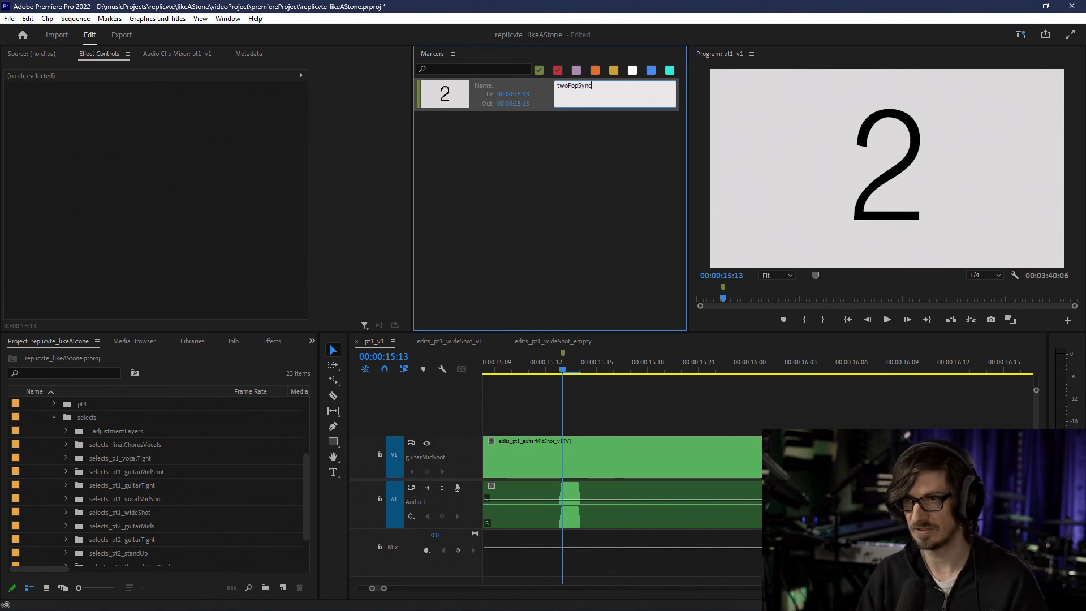
{"action": "left_click", "coordinate": [500, 84]}
{"action": "type", "text": "twoPop"}
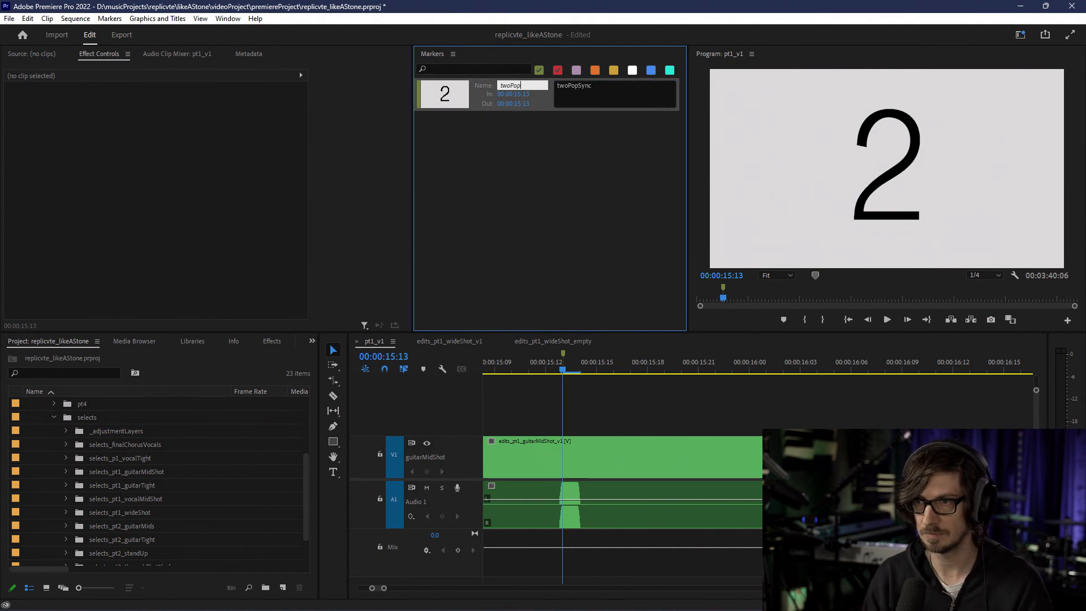
{"action": "key", "text": "Return"}
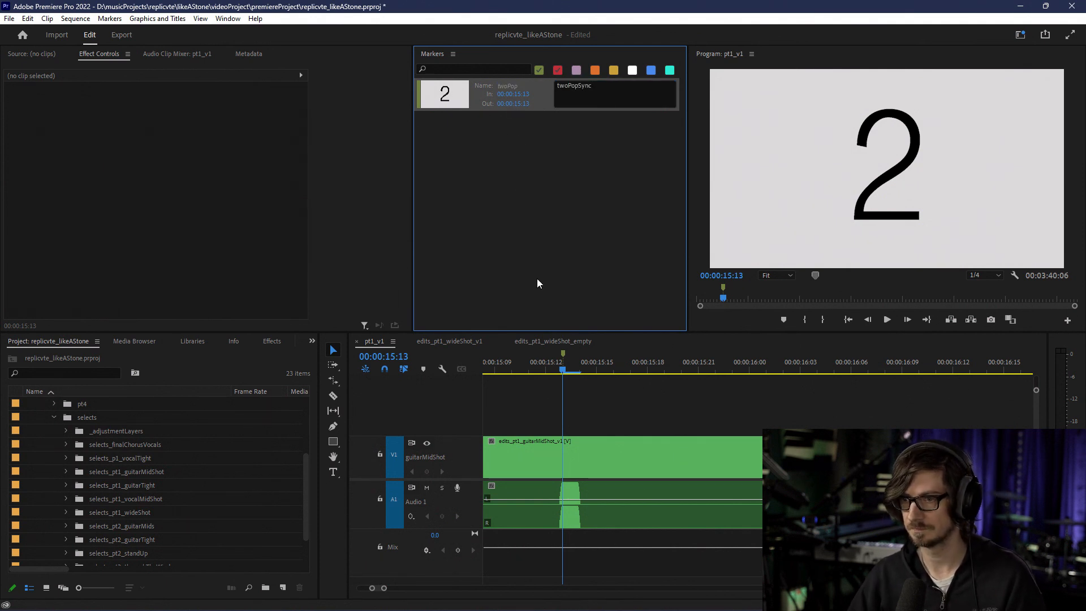
Step: Unlink the edits_pt1_guitarMidShot_v1 clip's audio from its video and delete the audio part
{"action": "left_click", "coordinate": [549, 521]}
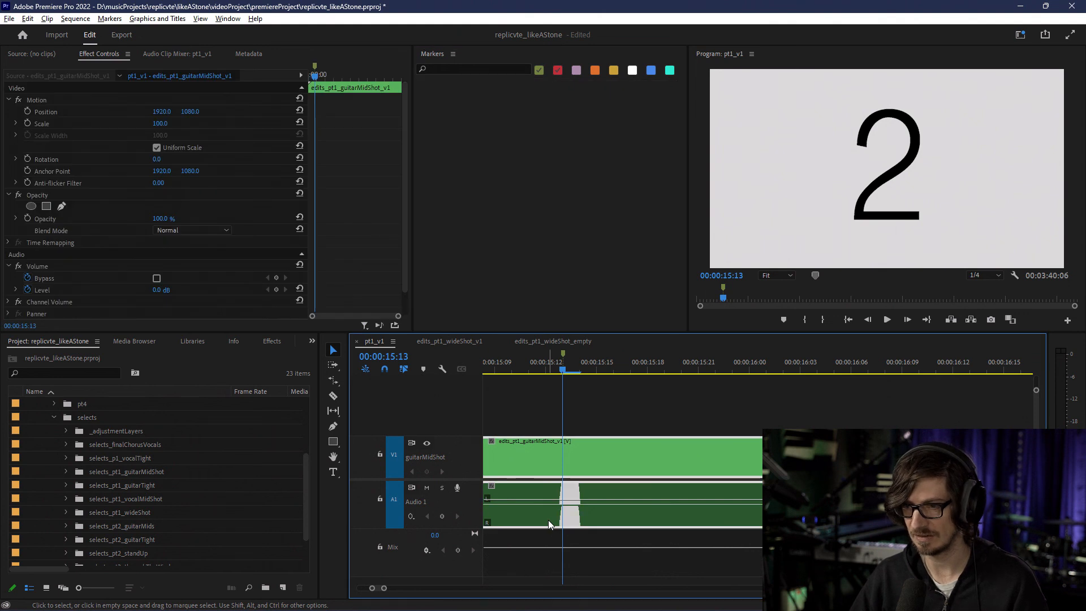
{"action": "key", "text": "minus"}
{"action": "key", "text": "minus"}
{"action": "key", "text": "minus"}
{"action": "key", "text": "minus"}
{"action": "key", "text": "minus"}
{"action": "key", "text": "minus"}
{"action": "key", "text": "minus"}
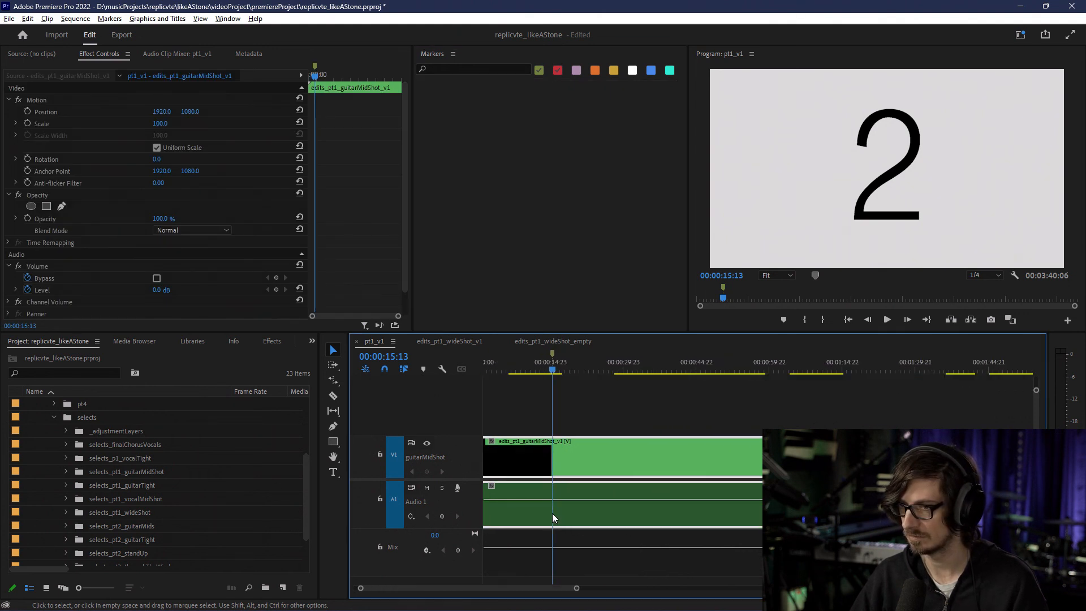
{"action": "key", "text": "minus"}
{"action": "right_click", "coordinate": [498, 506]}
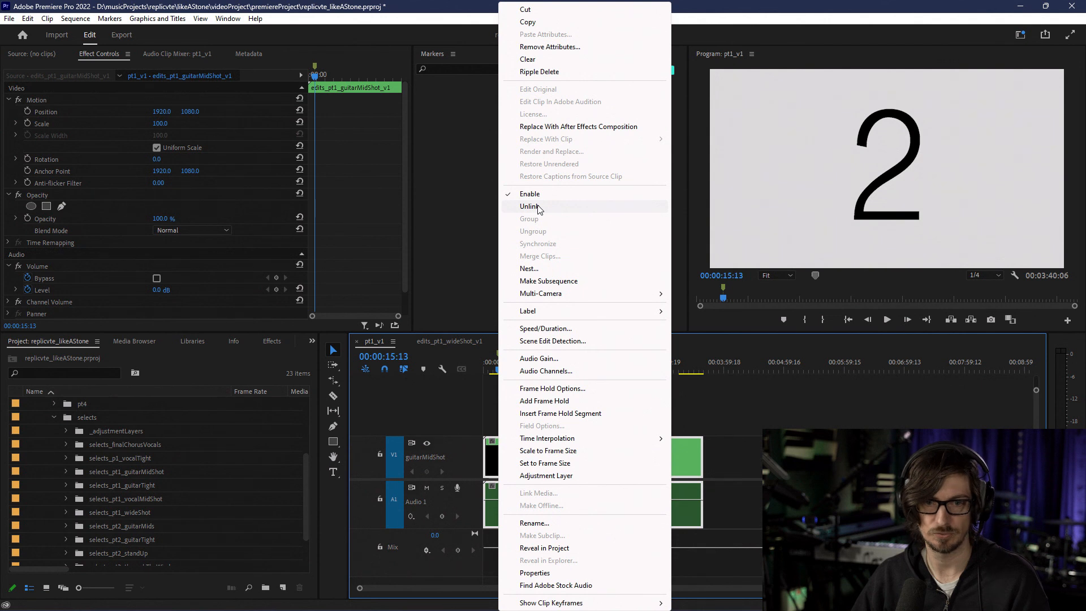
{"action": "left_click", "coordinate": [553, 212]}
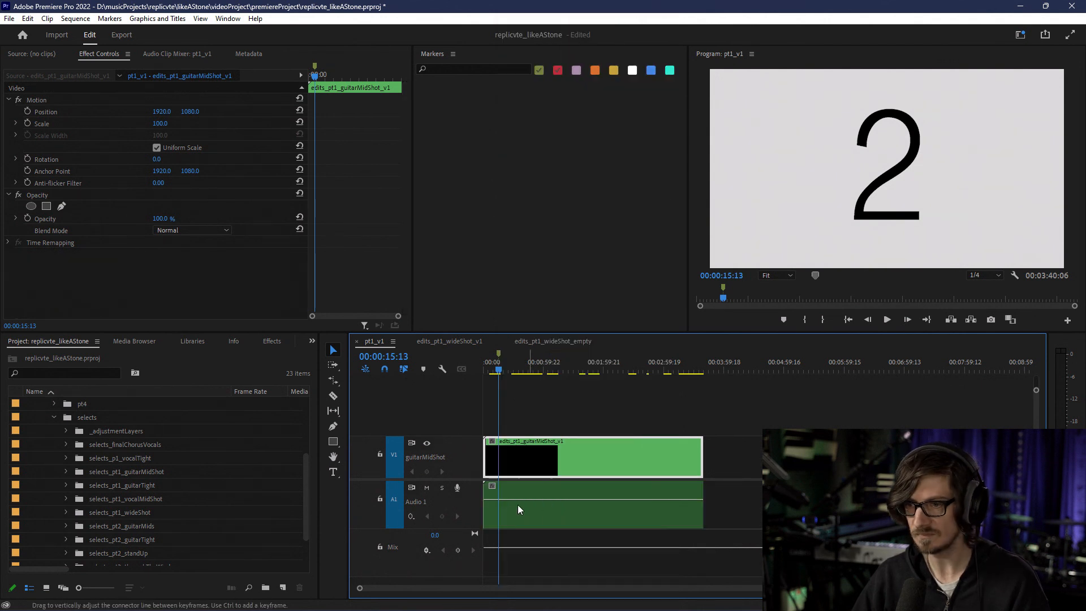
{"action": "left_click", "coordinate": [508, 510]}
{"action": "key", "text": "Delete"}
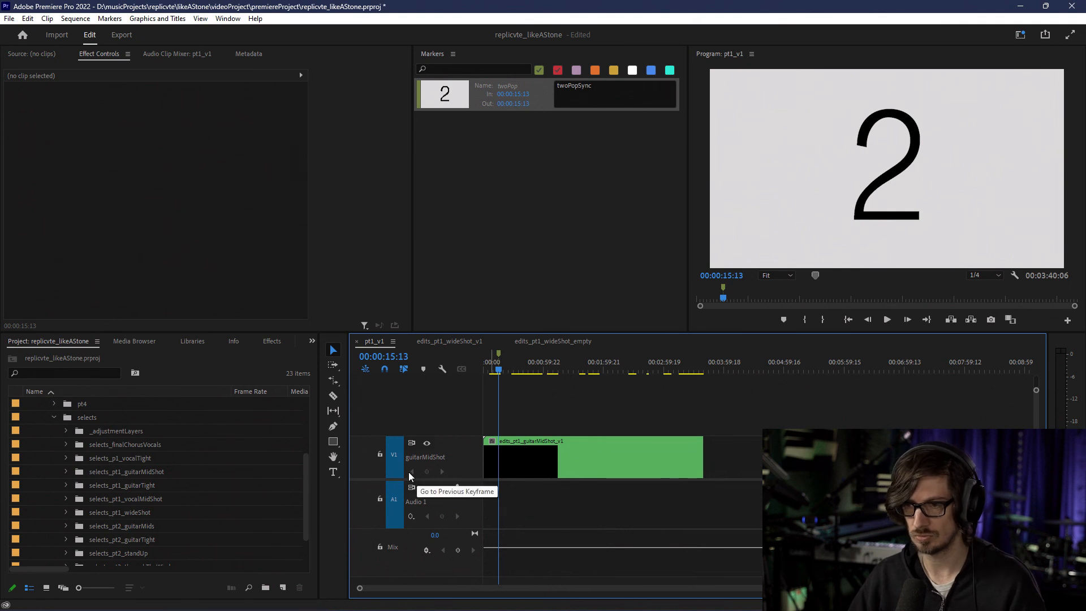
Step: Place edits_pt1_wideShot_v1 from the selects_pt1_wideShot bin on V2 with its audio on A1, and delete the empty A2 track
{"action": "left_click", "coordinate": [64, 512]}
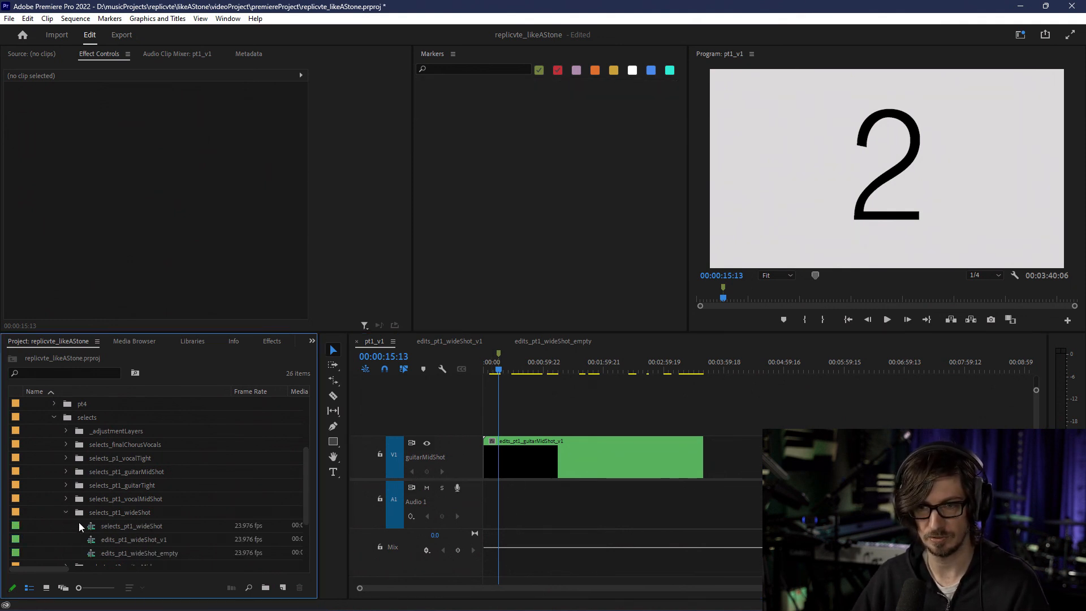
{"action": "left_click_drag", "start_coordinate": [92, 541], "coordinate": [505, 498]}
{"action": "left_click", "coordinate": [366, 538]}
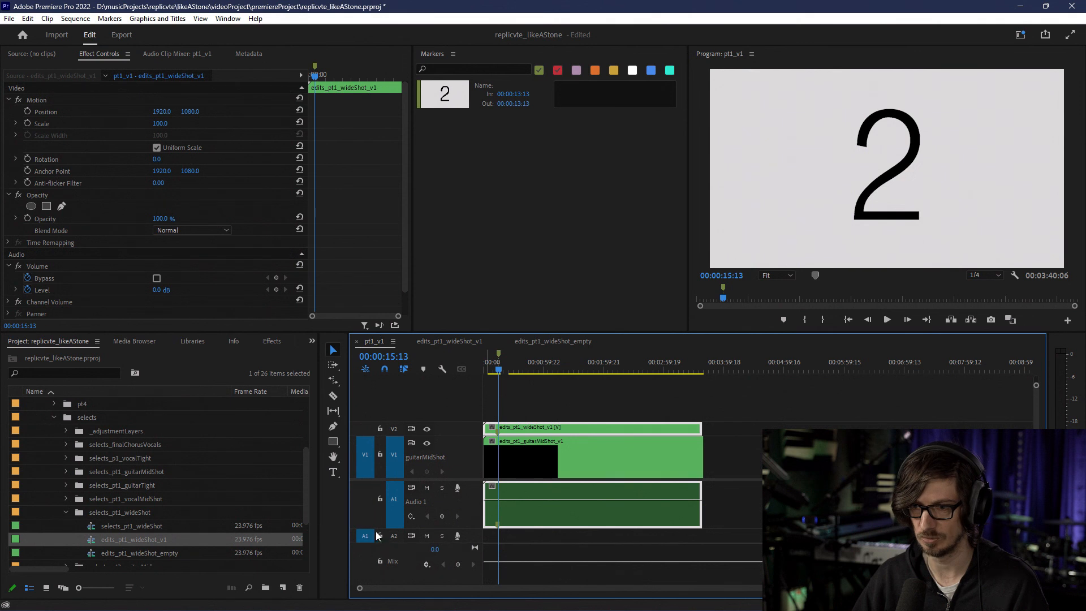
{"action": "left_click", "coordinate": [362, 505]}
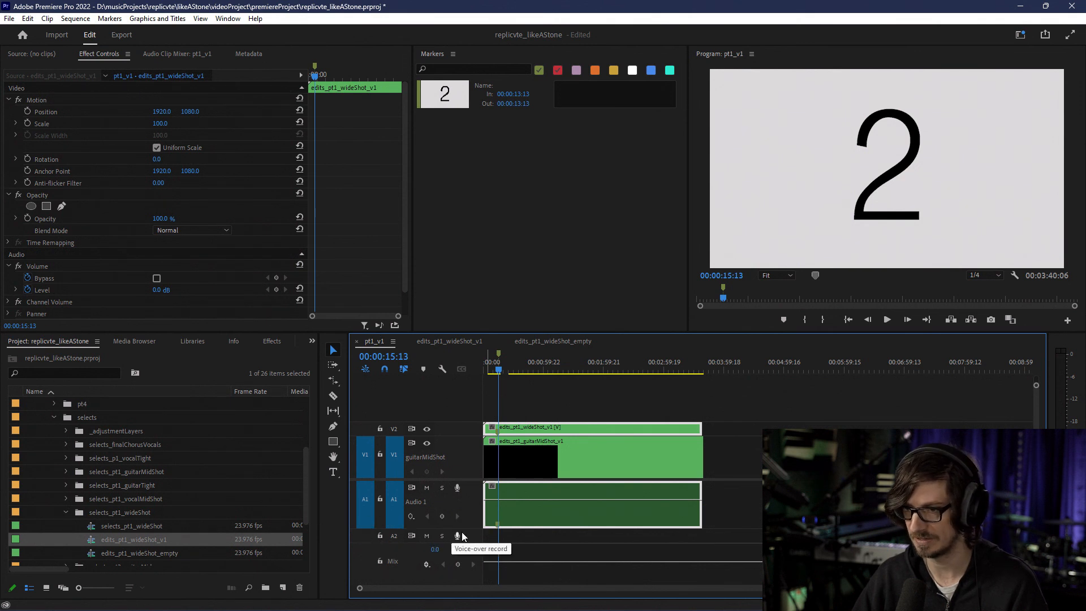
{"action": "right_click", "coordinate": [473, 538]}
{"action": "left_click", "coordinate": [501, 441]}
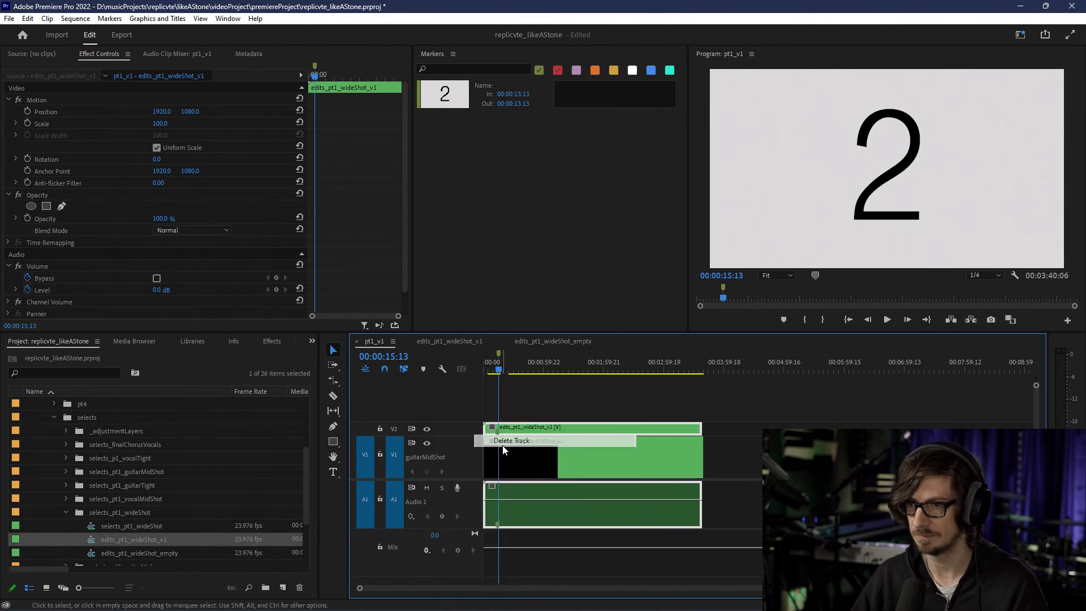
Step: Set the source video patch to V2 and shift the wide-shot clip so its two-pop marker aligns with the sequence marker at 00:00:15:13
{"action": "scroll", "coordinate": [511, 519], "scroll_direction": "up", "scroll_amount": 6}
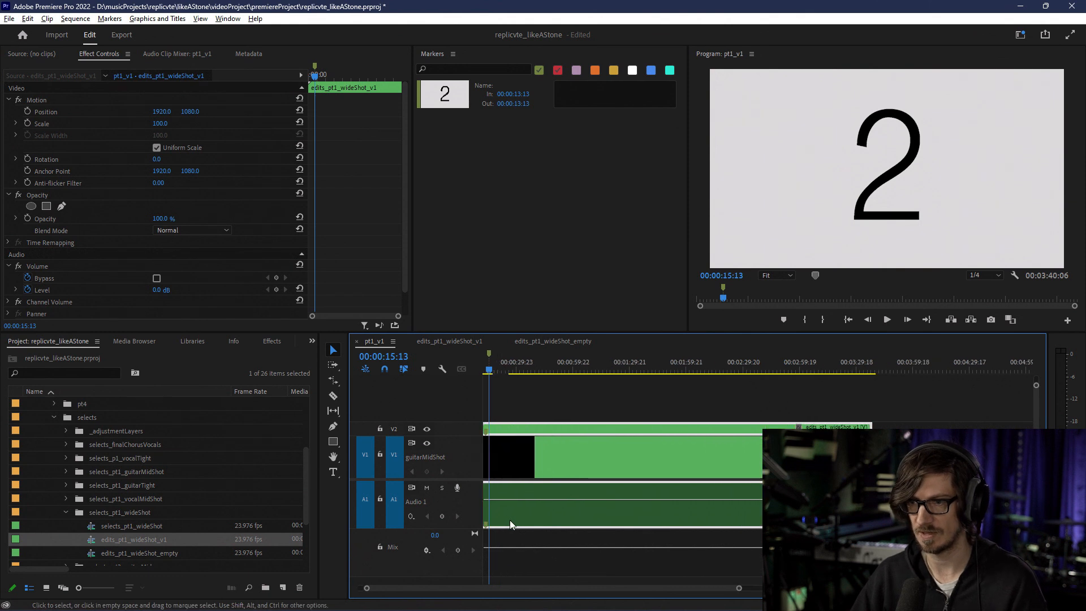
{"action": "left_click_drag", "start_coordinate": [497, 588], "coordinate": [479, 588]}
{"action": "scroll", "coordinate": [592, 446], "scroll_direction": "up", "scroll_amount": 5}
{"action": "left_click_drag", "start_coordinate": [566, 369], "coordinate": [524, 372]}
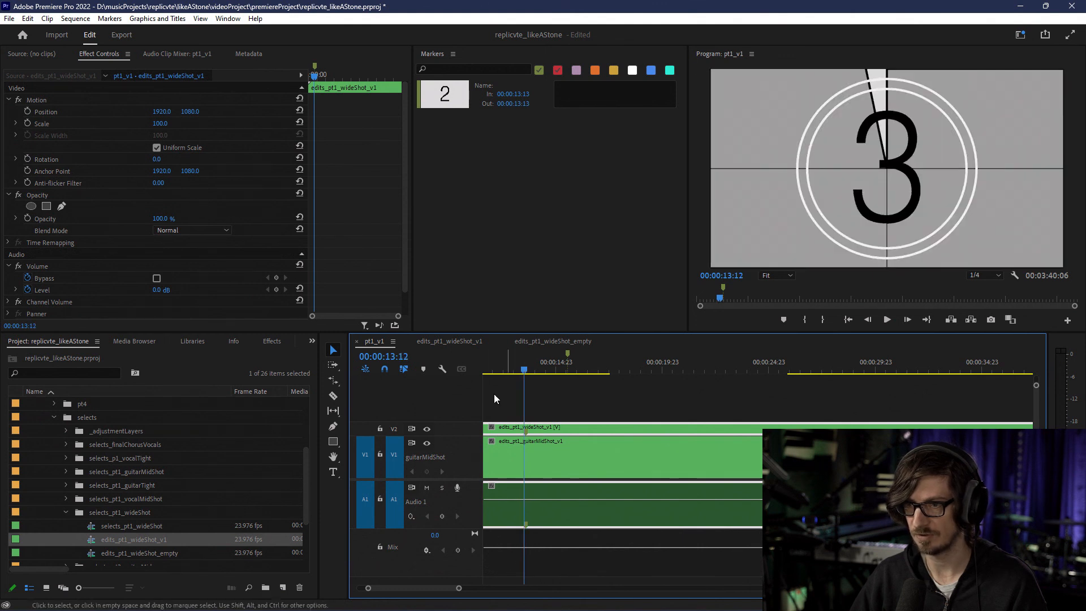
{"action": "left_click", "coordinate": [365, 429]}
{"action": "scroll", "coordinate": [564, 484], "scroll_direction": "up", "scroll_amount": 3}
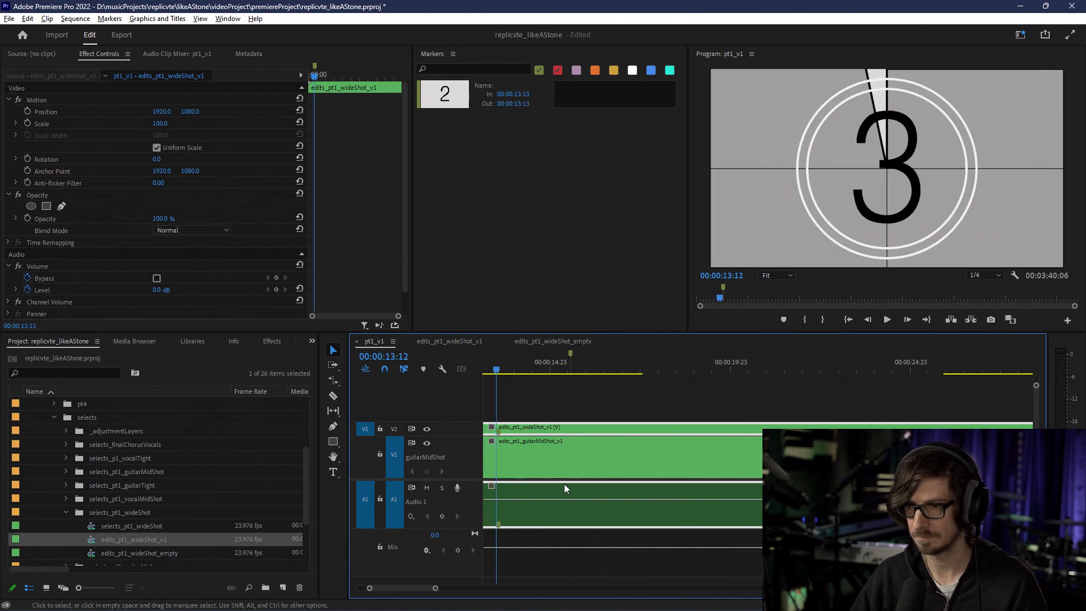
{"action": "scroll", "coordinate": [683, 431], "scroll_direction": "up", "scroll_amount": 5}
{"action": "mouse_move", "coordinate": [694, 369]}
{"action": "left_mouse_down"}
{"action": "mouse_move", "coordinate": [712, 371]}
{"action": "mouse_move", "coordinate": [652, 371]}
{"action": "mouse_move", "coordinate": [722, 371]}
{"action": "mouse_move", "coordinate": [695, 374]}
{"action": "left_mouse_up"}
{"action": "mouse_move", "coordinate": [710, 430]}
{"action": "left_mouse_down"}
{"action": "mouse_move", "coordinate": [795, 444]}
{"action": "mouse_move", "coordinate": [809, 430]}
{"action": "left_mouse_up"}
{"action": "left_click", "coordinate": [798, 371]}
{"action": "scroll", "coordinate": [803, 417], "scroll_direction": "up", "scroll_amount": 7}
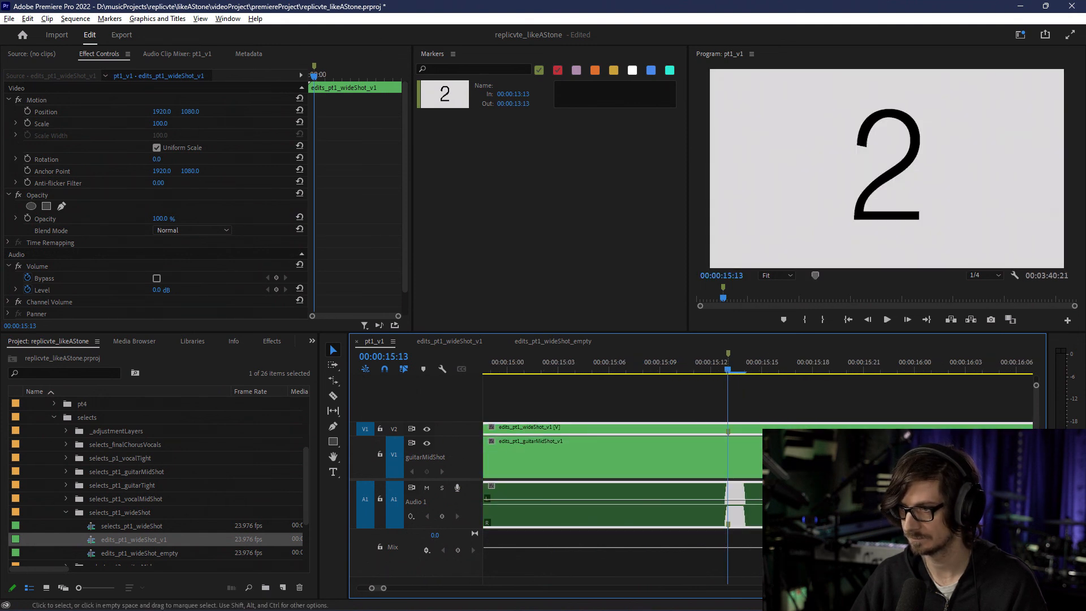
Step: Review the placed wide-shot clip by playing and scrubbing through the pt1_v1 sequence
{"action": "scroll", "coordinate": [744, 430], "scroll_direction": "down", "scroll_amount": 8}
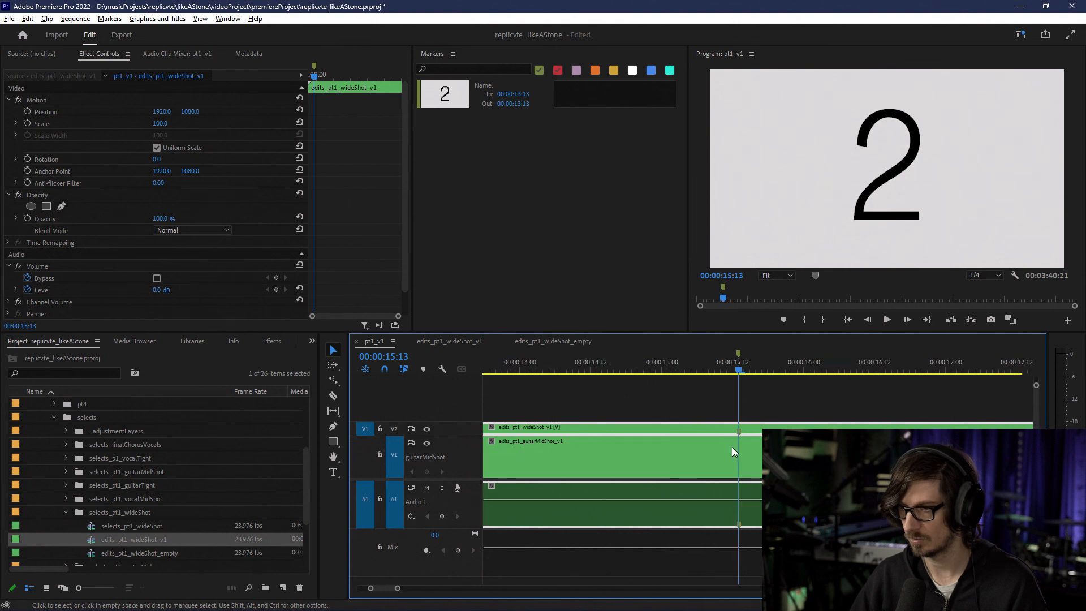
{"action": "scroll", "coordinate": [719, 452], "scroll_direction": "down", "scroll_amount": 4}
{"action": "left_click", "coordinate": [655, 373]}
{"action": "key", "text": "space"}
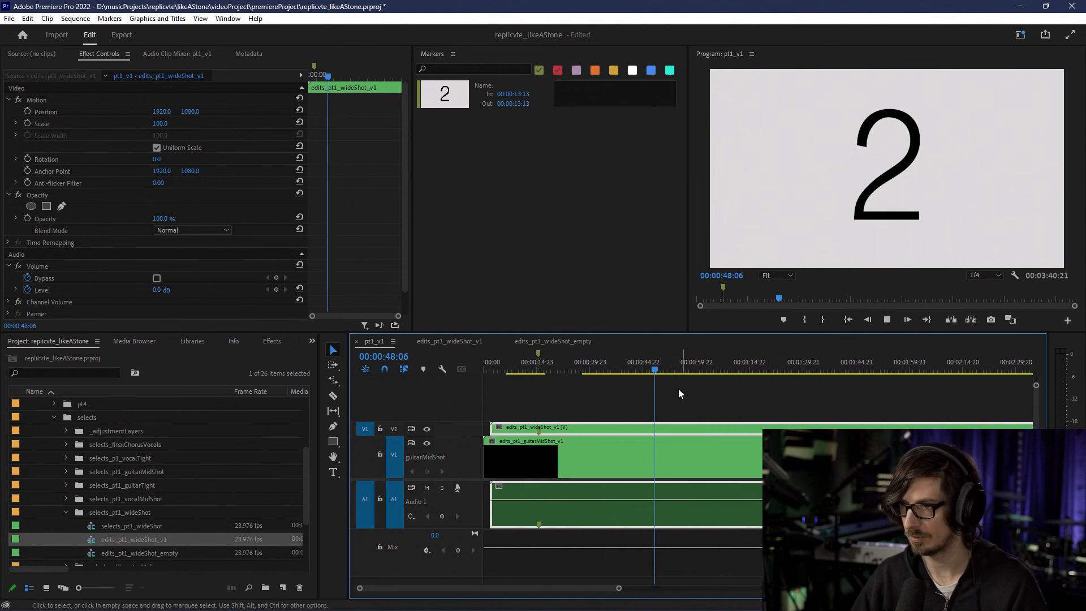
{"action": "left_click_drag", "start_coordinate": [655, 370], "coordinate": [579, 371]}
{"action": "scroll", "coordinate": [592, 436], "scroll_direction": "down", "scroll_amount": 4}
{"action": "scroll", "coordinate": [574, 390], "scroll_direction": "up", "scroll_amount": 4}
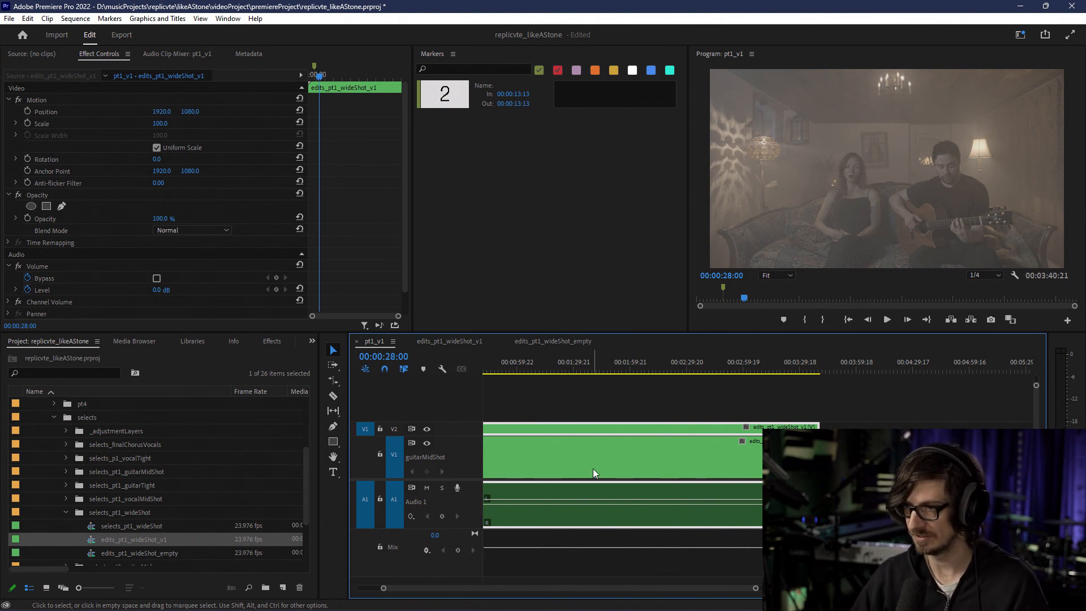
{"action": "scroll", "coordinate": [593, 469], "scroll_direction": "down", "scroll_amount": 3}
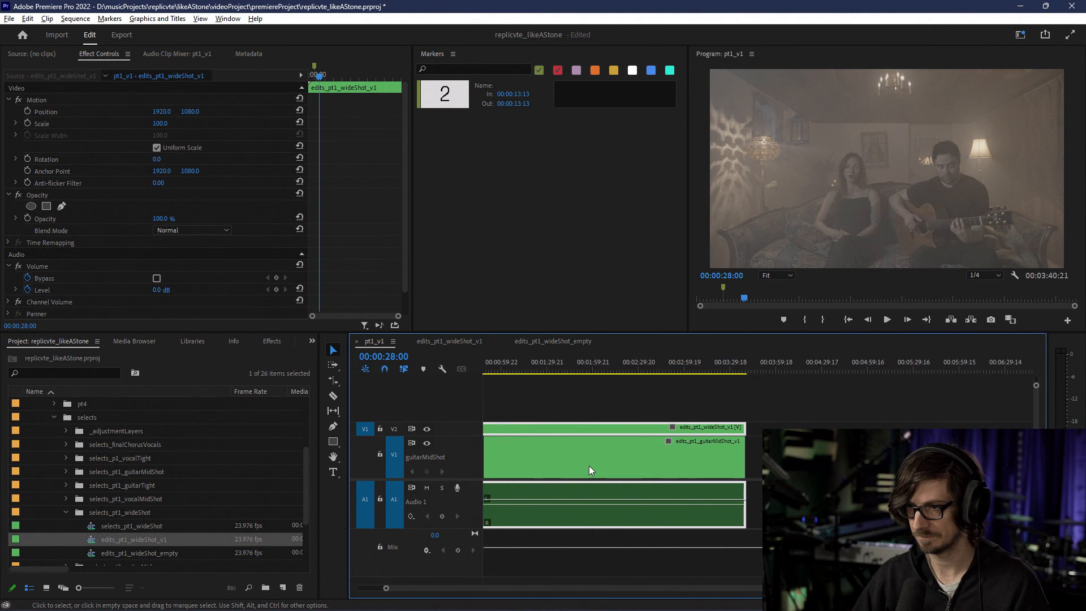
{"action": "left_click_drag", "start_coordinate": [519, 373], "coordinate": [592, 369]}
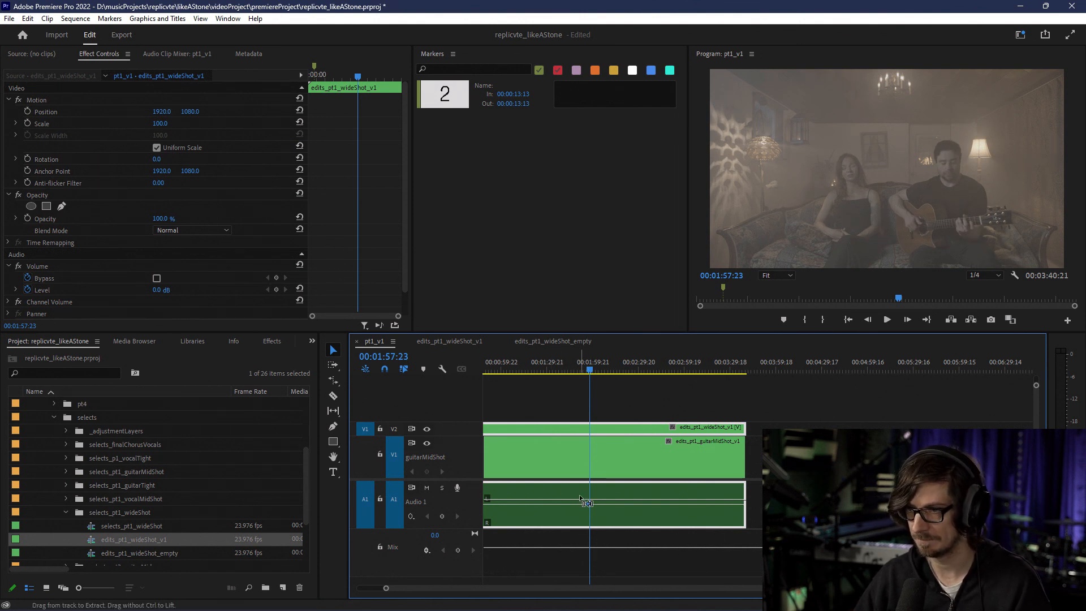
Step: Enlarge the video tracks in pt1_v1 and open the nested edits_pt1_guitarMidShot_v1 sequence
{"action": "scroll", "coordinate": [582, 495], "scroll_direction": "up", "scroll_amount": 2, "text": "alt"}
{"action": "scroll", "coordinate": [581, 495], "scroll_direction": "up", "scroll_amount": 1, "text": "alt"}
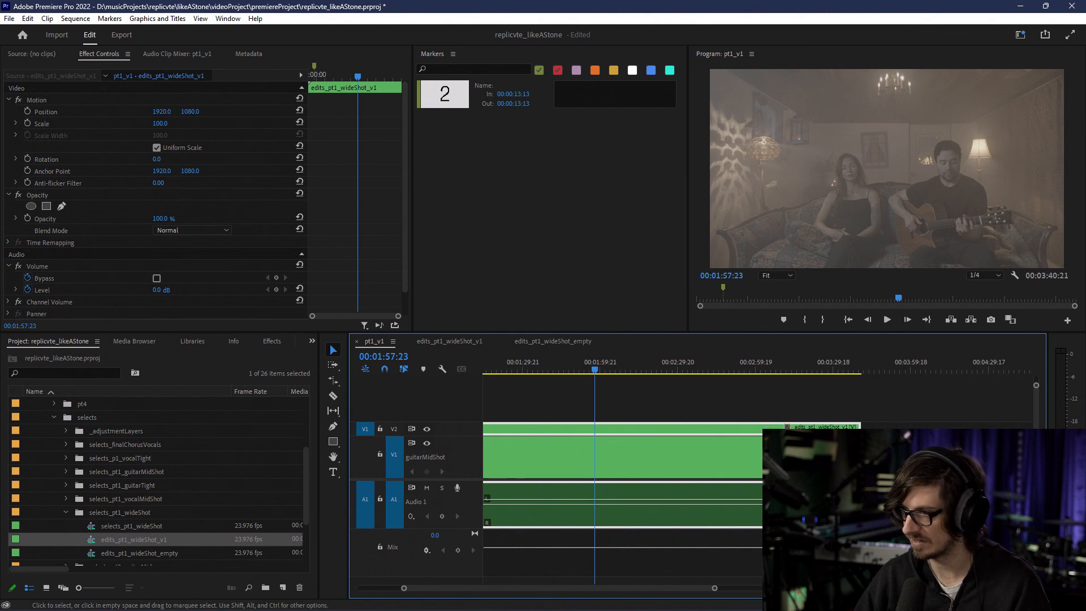
{"action": "scroll", "coordinate": [582, 457], "scroll_direction": "up", "scroll_amount": 4, "text": "shift"}
{"action": "scroll", "coordinate": [582, 457], "scroll_direction": "down", "scroll_amount": 3, "text": "shift"}
{"action": "scroll", "coordinate": [581, 458], "scroll_direction": "up", "scroll_amount": 3, "text": "shift"}
{"action": "scroll", "coordinate": [582, 457], "scroll_direction": "up", "scroll_amount": 2, "text": "shift"}
{"action": "left_click", "coordinate": [635, 467]}
{"action": "right_click", "coordinate": [611, 456]}
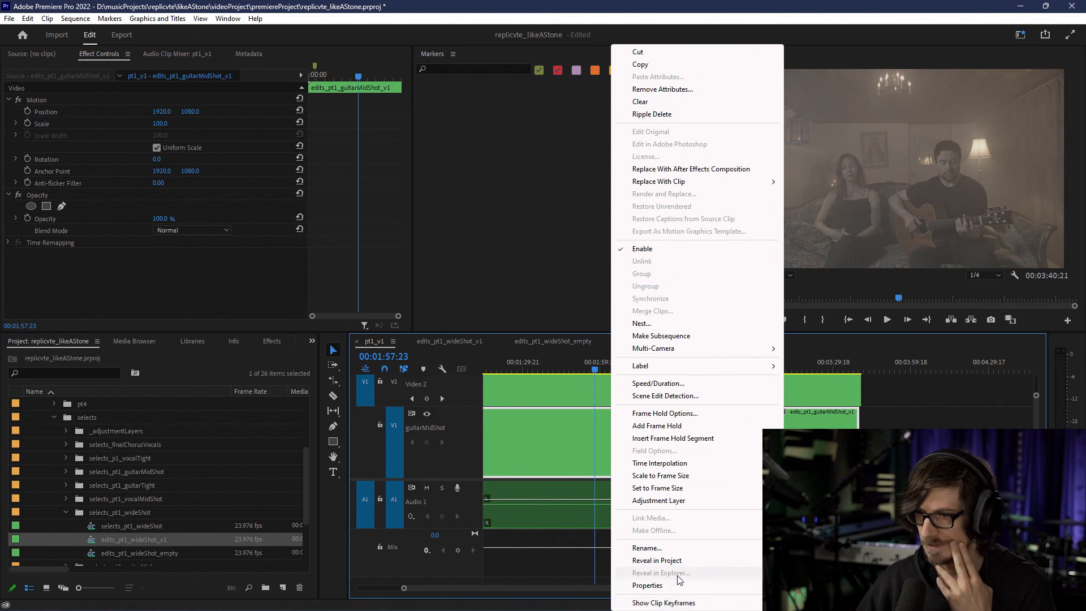
{"action": "left_click", "coordinate": [549, 402]}
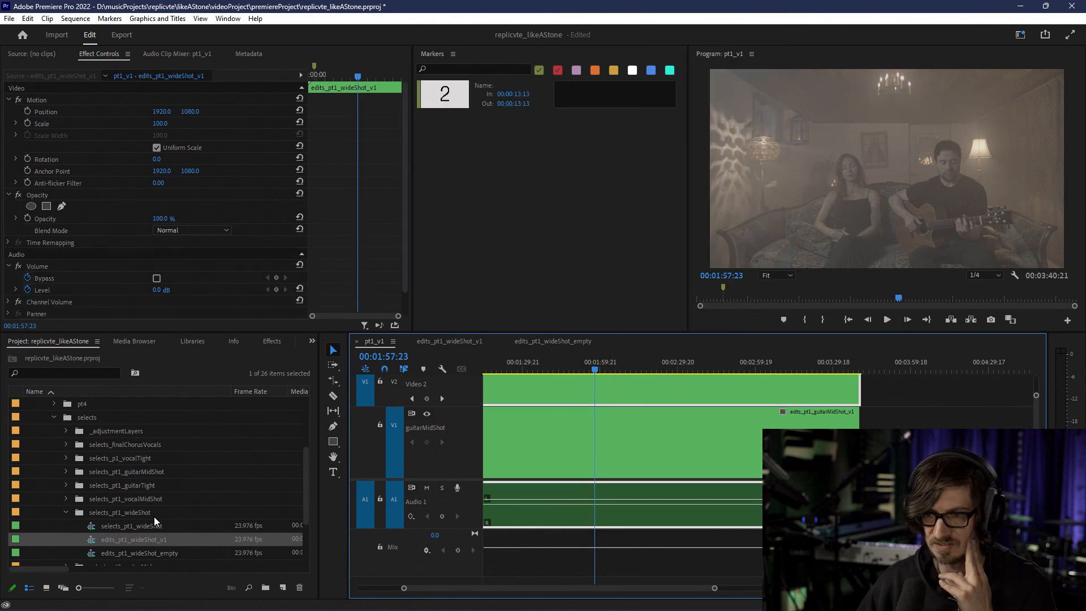
{"action": "double_click", "coordinate": [505, 435]}
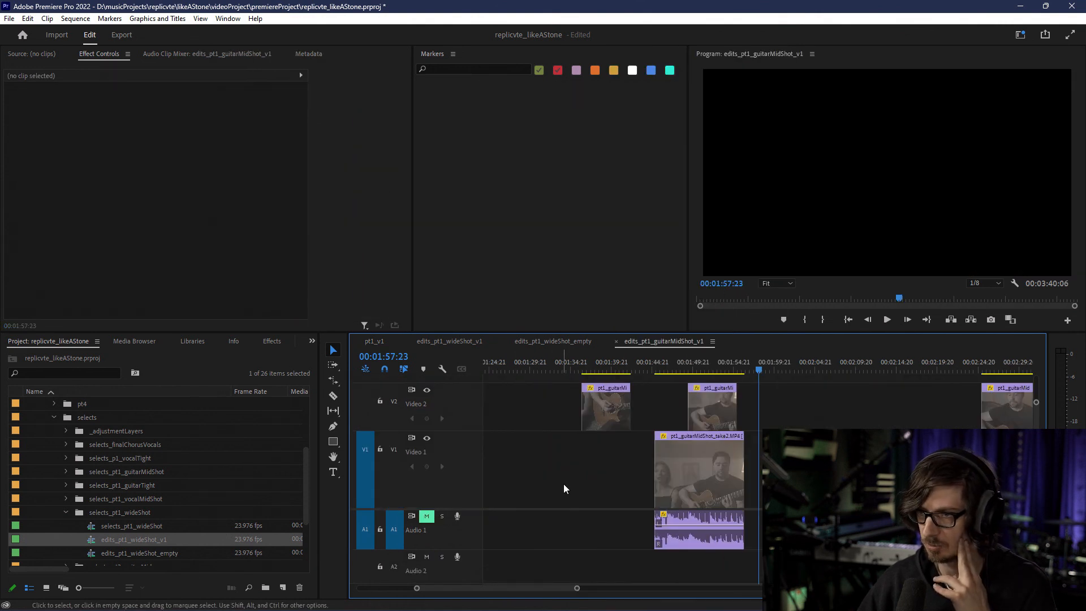
Step: Examine how the guitar mid-shot takes are laid out across V1 and V2 in edits_pt1_guitarMidShot_v1
{"action": "scroll", "coordinate": [583, 592], "scroll_direction": "down", "scroll_amount": 2}
{"action": "scroll", "coordinate": [583, 591], "scroll_direction": "down", "scroll_amount": 1}
{"action": "scroll", "coordinate": [613, 559], "scroll_direction": "up", "scroll_amount": 3}
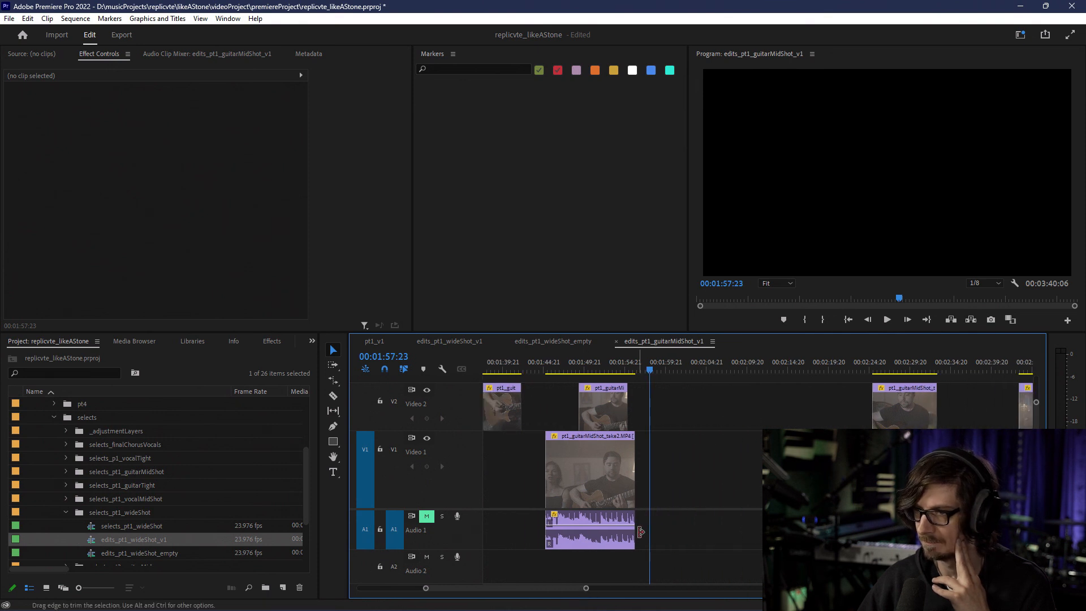
{"action": "scroll", "coordinate": [637, 530], "scroll_direction": "up", "scroll_amount": 1}
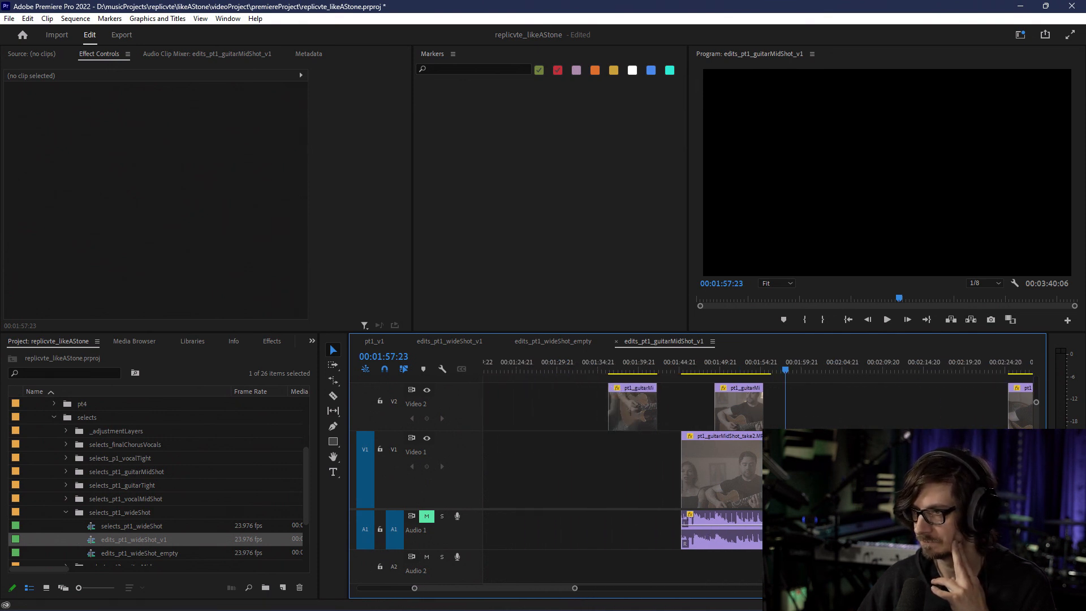
{"action": "scroll", "coordinate": [1036, 418], "scroll_direction": "up", "scroll_amount": 2}
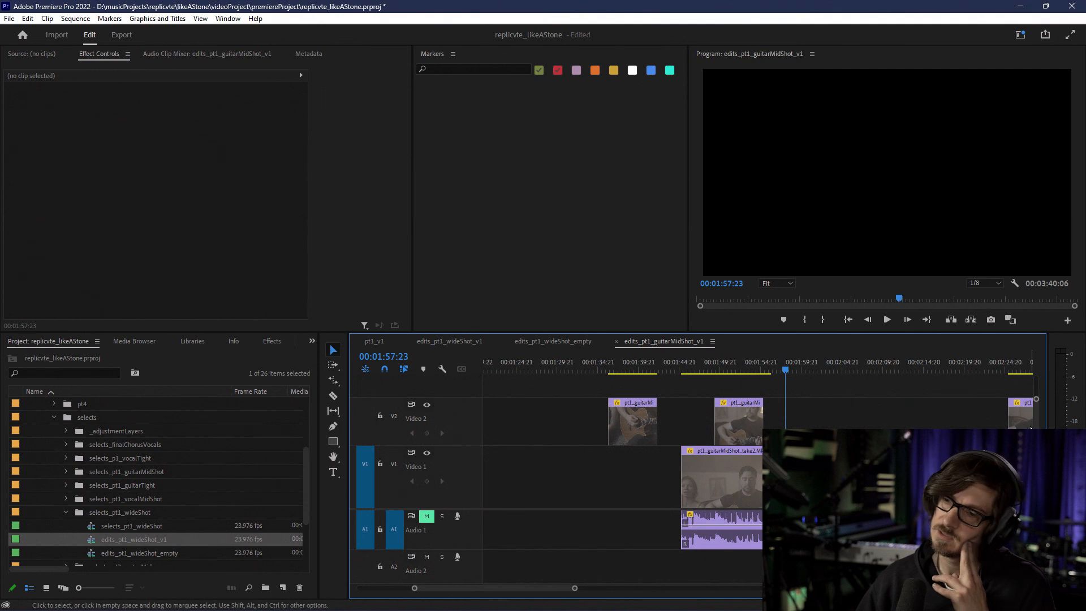
{"action": "left_click", "coordinate": [1030, 424]}
{"action": "scroll", "coordinate": [1030, 425], "scroll_direction": "down", "scroll_amount": 1}
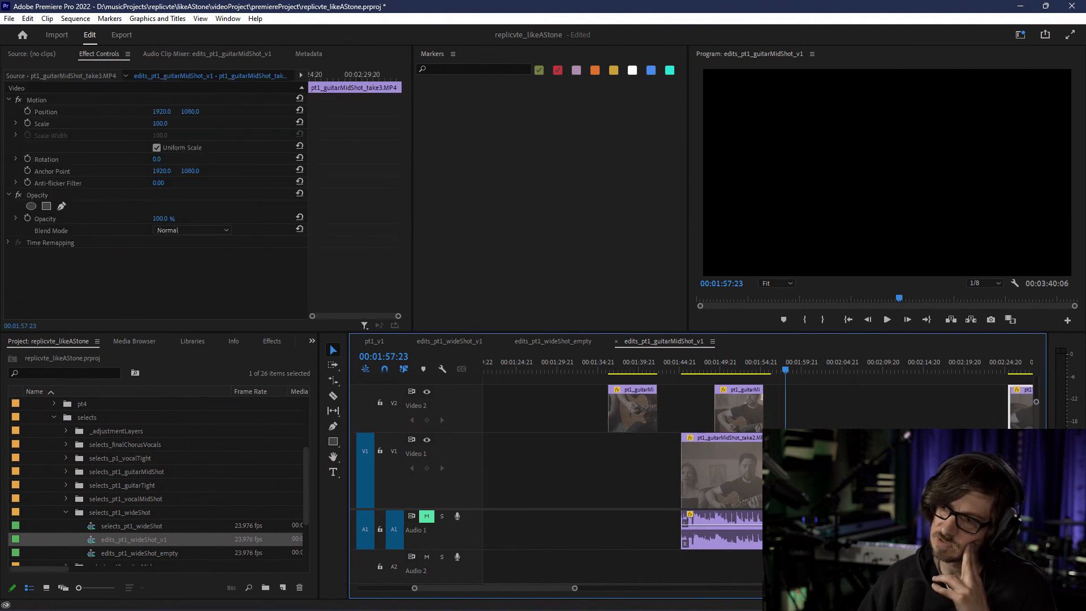
{"action": "left_click_drag", "start_coordinate": [497, 587], "coordinate": [504, 586]}
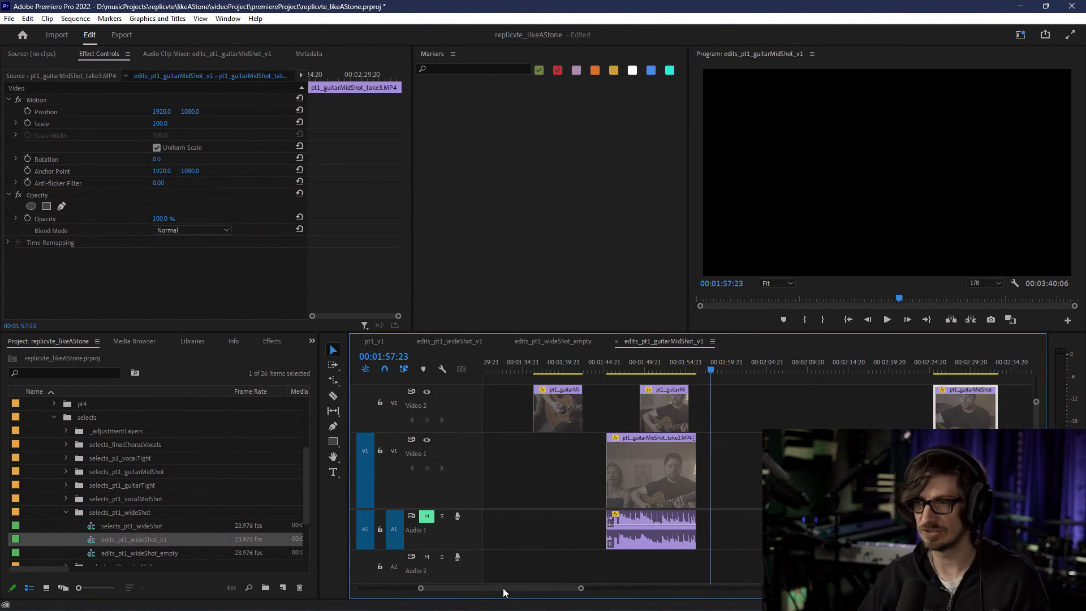
Step: Return to the pt1_v1 sequence and scrub the start of the stacked clips to 00:00:54:03
{"action": "left_click", "coordinate": [546, 339]}
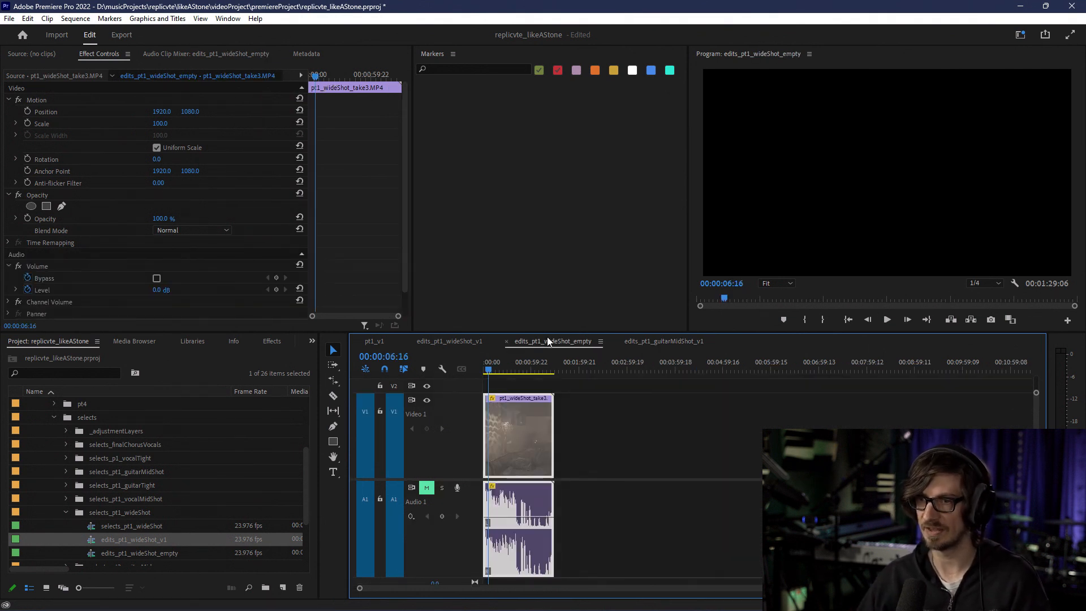
{"action": "left_click", "coordinate": [395, 340]}
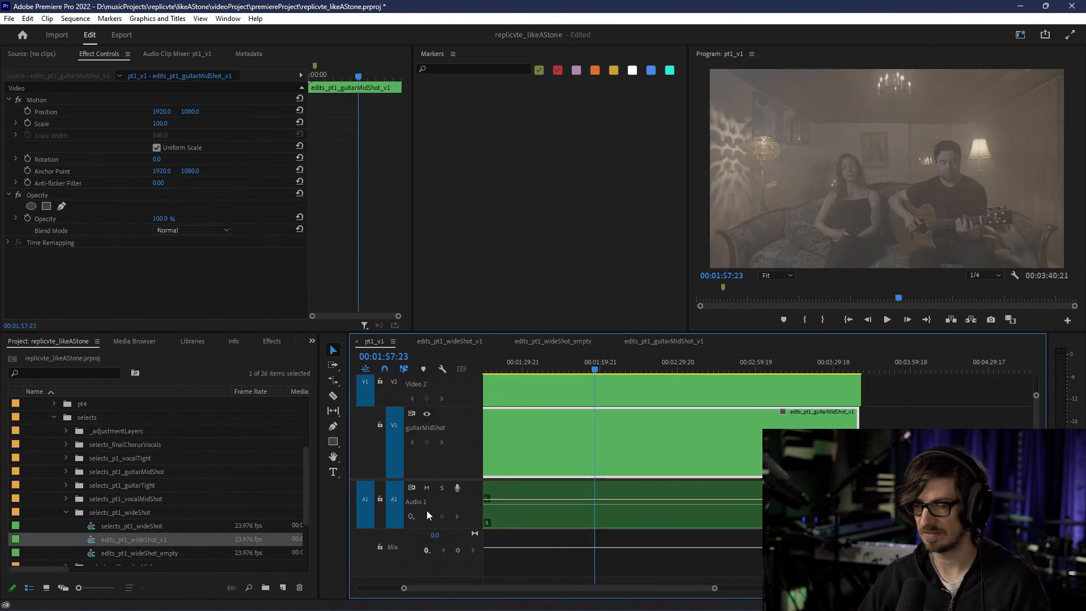
{"action": "scroll", "coordinate": [622, 430], "scroll_direction": "up", "scroll_amount": 2}
{"action": "scroll", "coordinate": [623, 419], "scroll_direction": "down", "scroll_amount": 1}
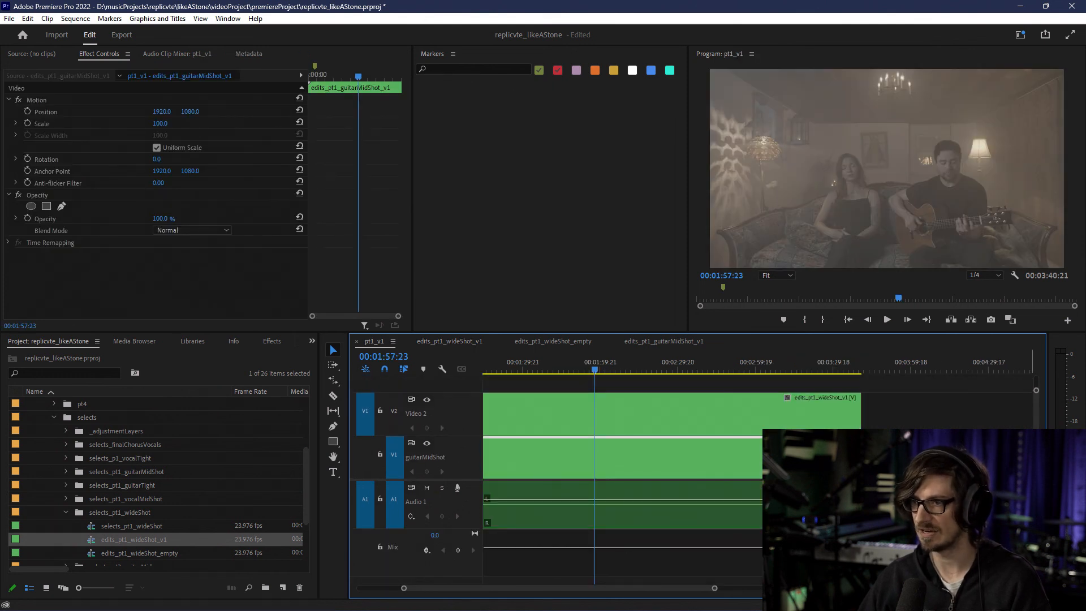
{"action": "left_click_drag", "start_coordinate": [625, 591], "coordinate": [566, 588]}
{"action": "left_click", "coordinate": [561, 368]}
{"action": "left_click_drag", "start_coordinate": [561, 366], "coordinate": [624, 375]}
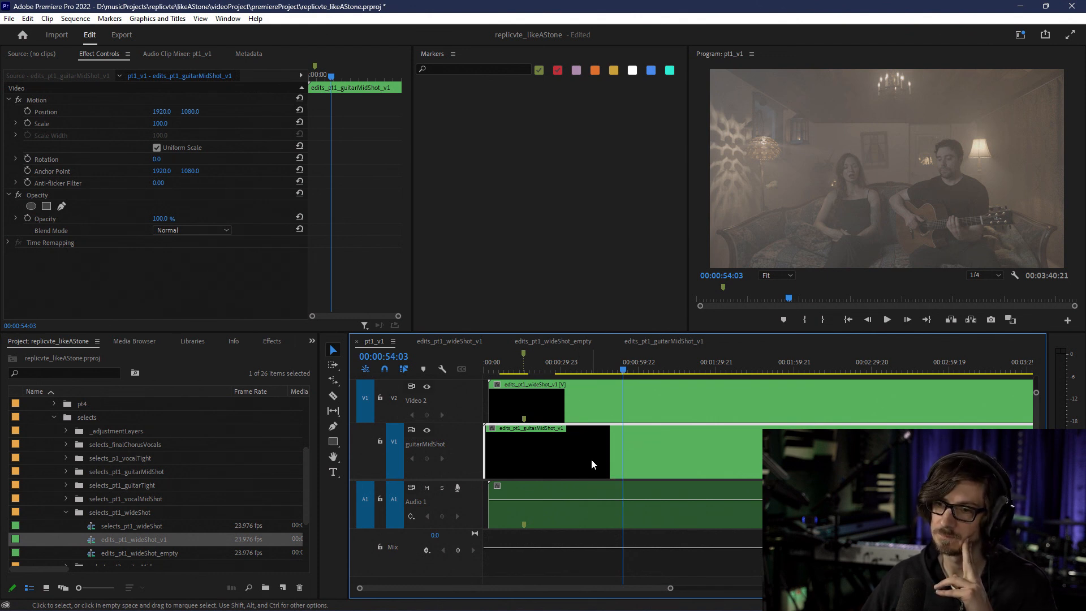
Step: Rename the V1 track of pt1_v1 to guitarMidShot_1
{"action": "double_click", "coordinate": [445, 443]}
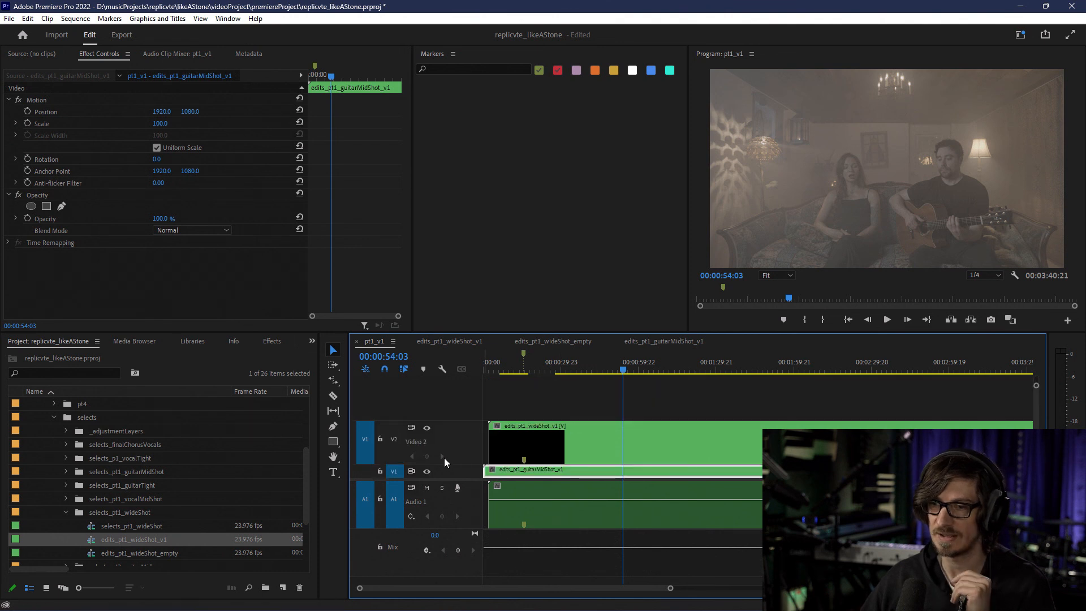
{"action": "double_click", "coordinate": [448, 470]}
{"action": "double_click", "coordinate": [447, 471]}
{"action": "double_click", "coordinate": [447, 472]}
{"action": "right_click", "coordinate": [442, 457]}
{"action": "left_click", "coordinate": [466, 464]}
{"action": "left_click", "coordinate": [459, 458]}
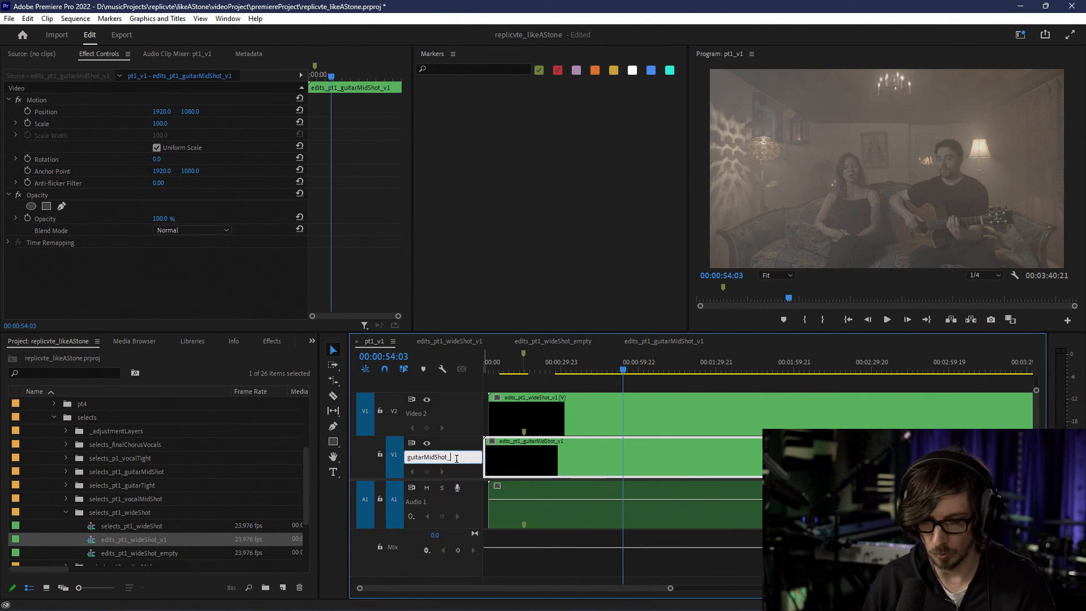
{"action": "type", "text": "_1"}
{"action": "key", "text": "Return"}
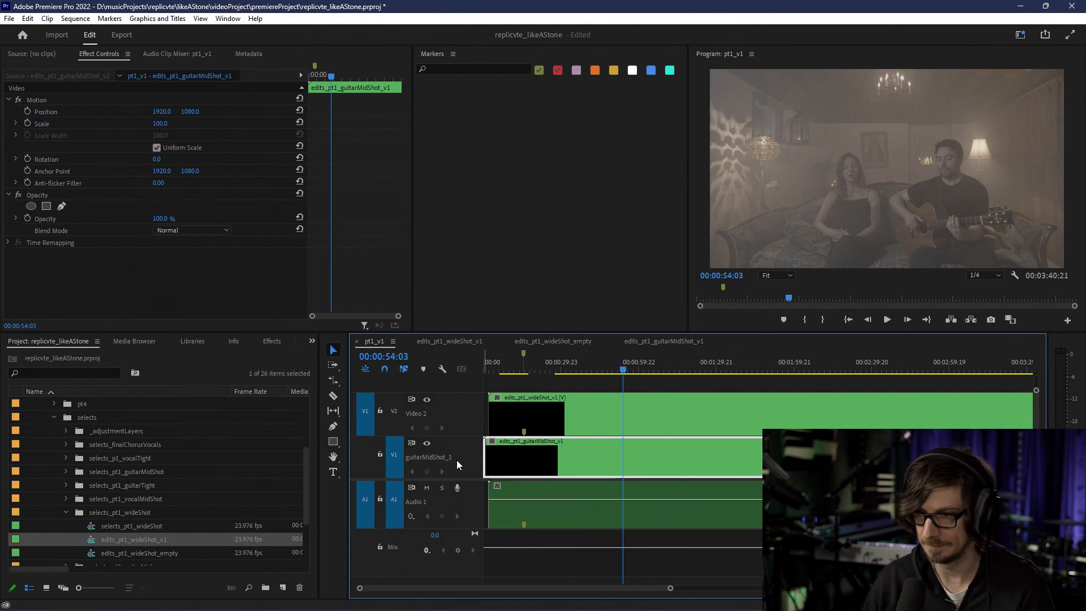
Step: Rename the V2 track of pt1_v1 to guitarMidShot_2
{"action": "double_click", "coordinate": [414, 418]}
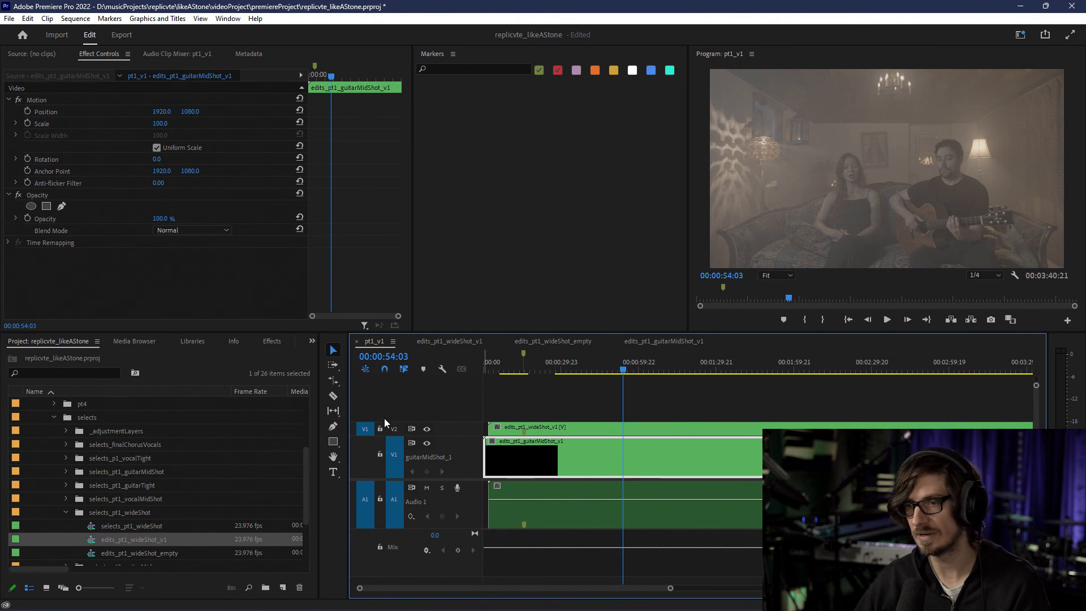
{"action": "double_click", "coordinate": [452, 430]}
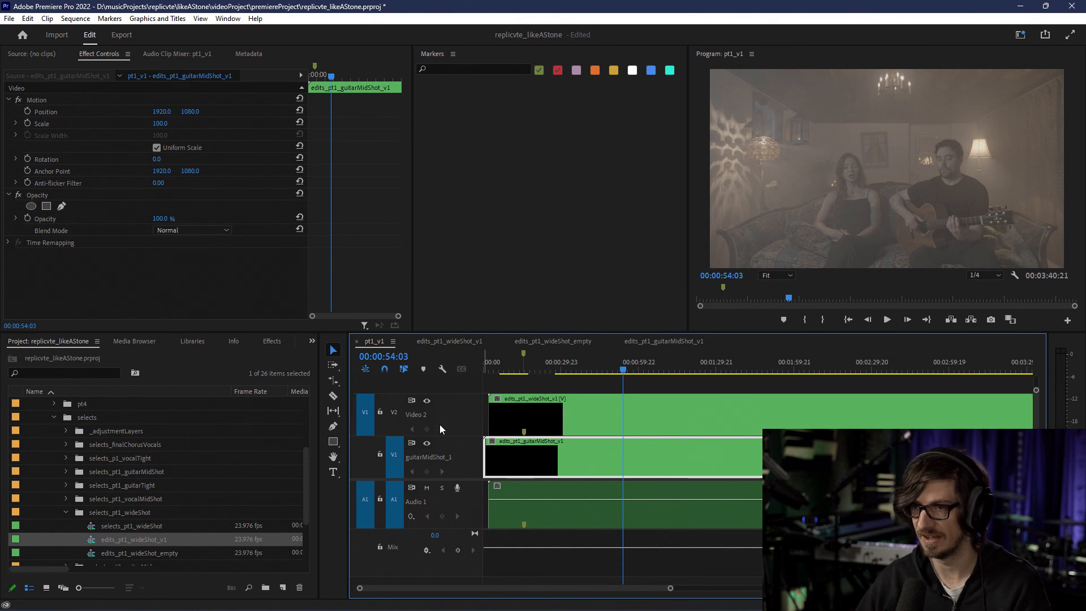
{"action": "right_click", "coordinate": [426, 415]}
{"action": "left_click", "coordinate": [440, 422]}
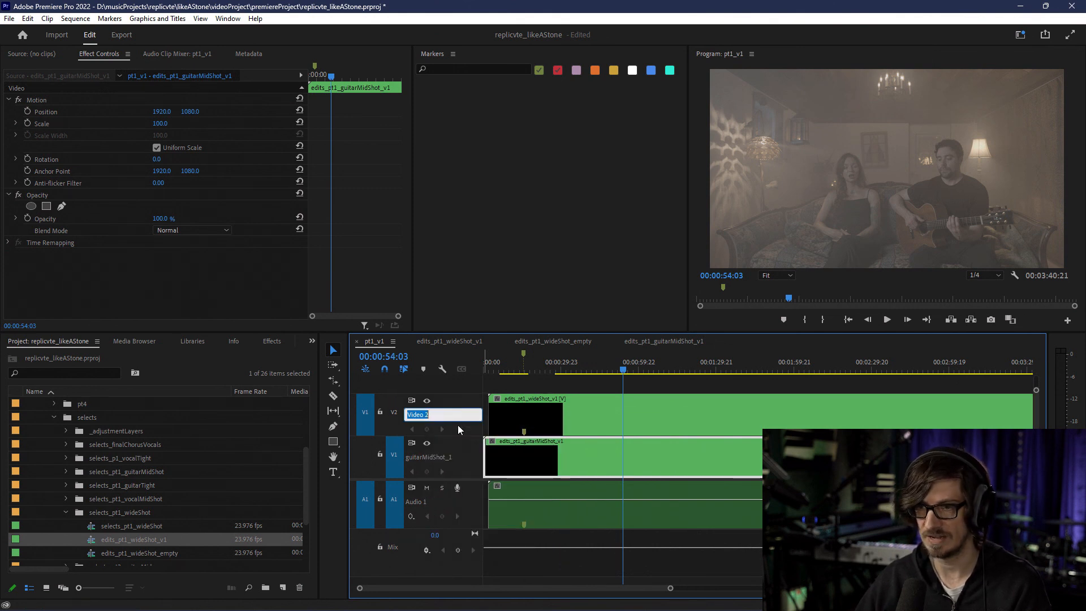
{"action": "type", "text": "guitarMi"}
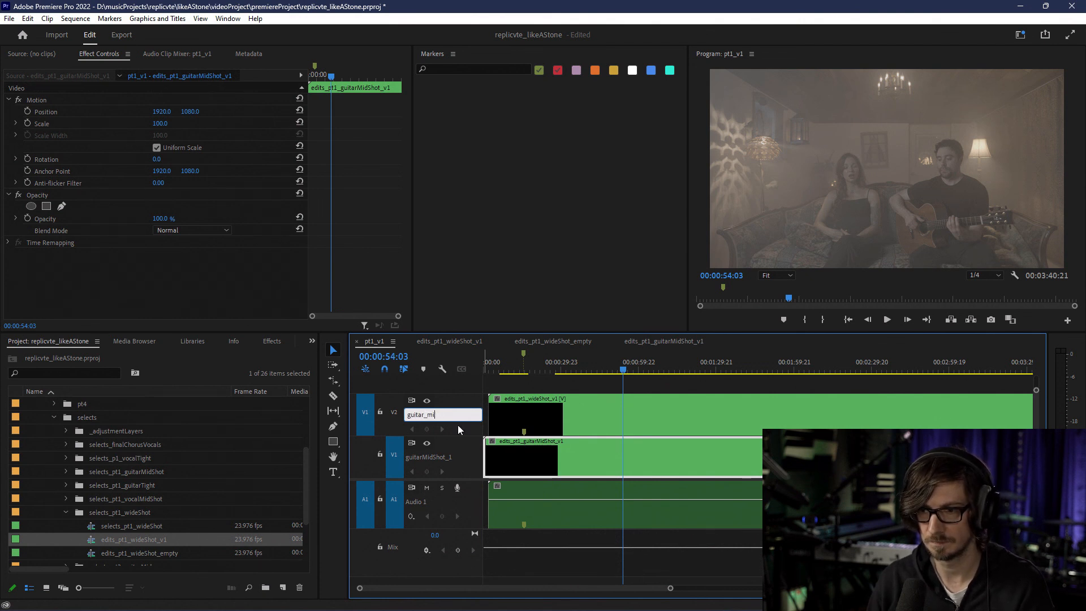
{"action": "type", "text": "d"}
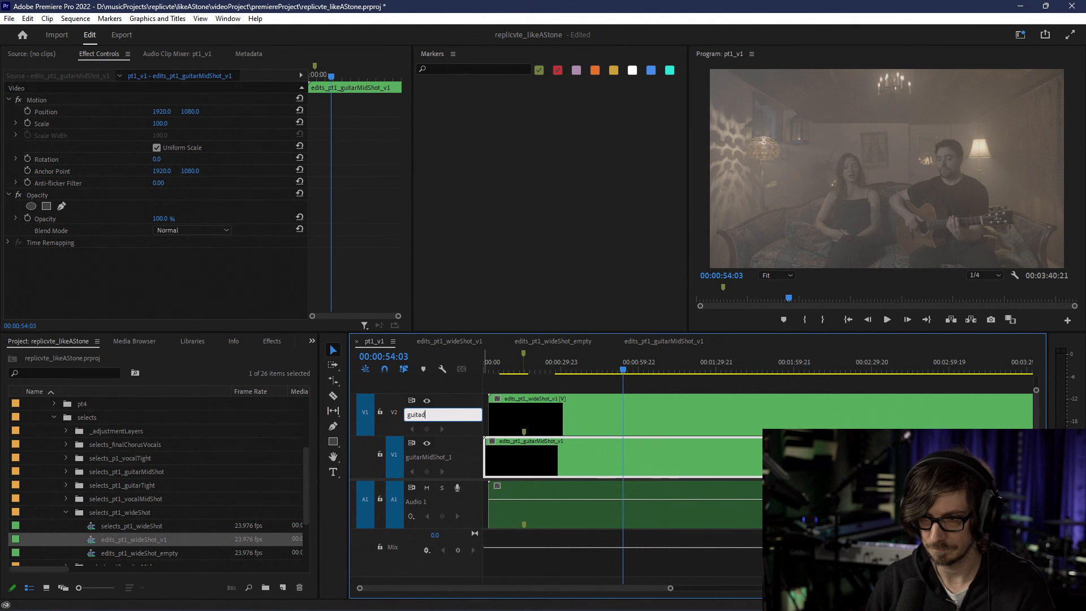
{"action": "type", "text": "Shot_2"}
{"action": "key", "text": "Return"}
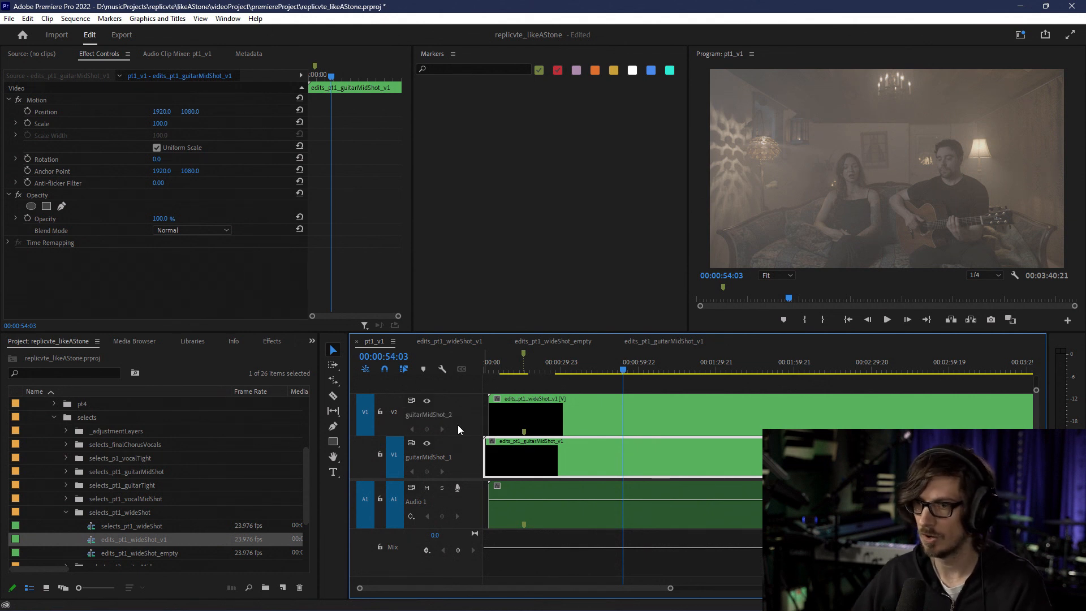
Step: Delete the wide-shot and guitar mid-shot clips from pt1_v1, leaving its tracks empty
{"action": "left_click", "coordinate": [565, 405]}
{"action": "key", "text": "Delete"}
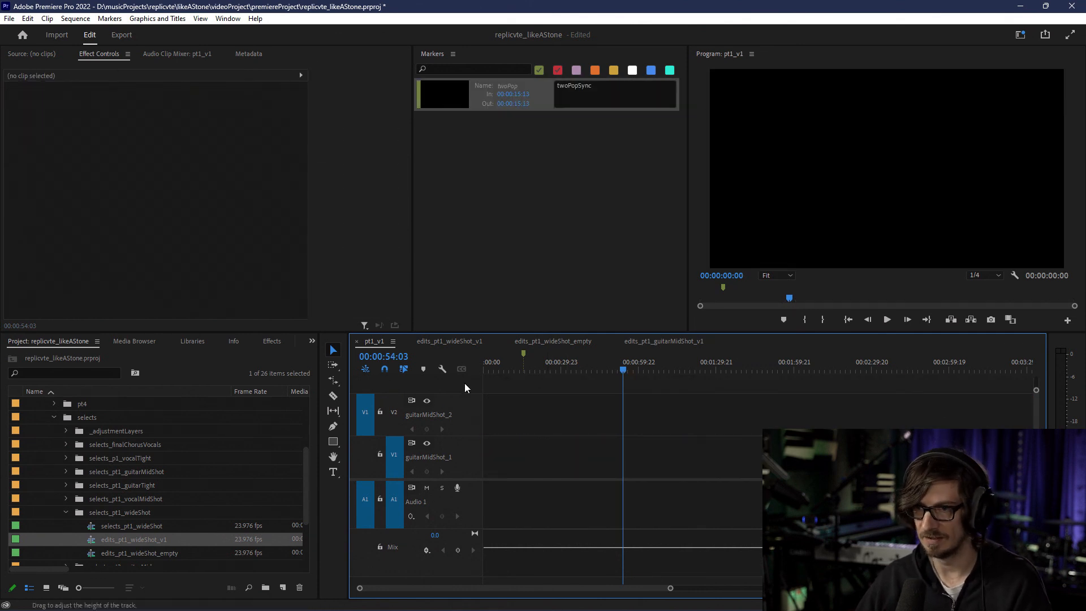
Step: Close the edits_pt1_wideShot_v1 and edits_pt1_wideShot_empty sequences and collapse the selects_pt1_wideShot bin
{"action": "left_click", "coordinate": [456, 341]}
{"action": "left_click", "coordinate": [558, 344]}
{"action": "left_click", "coordinate": [507, 342]}
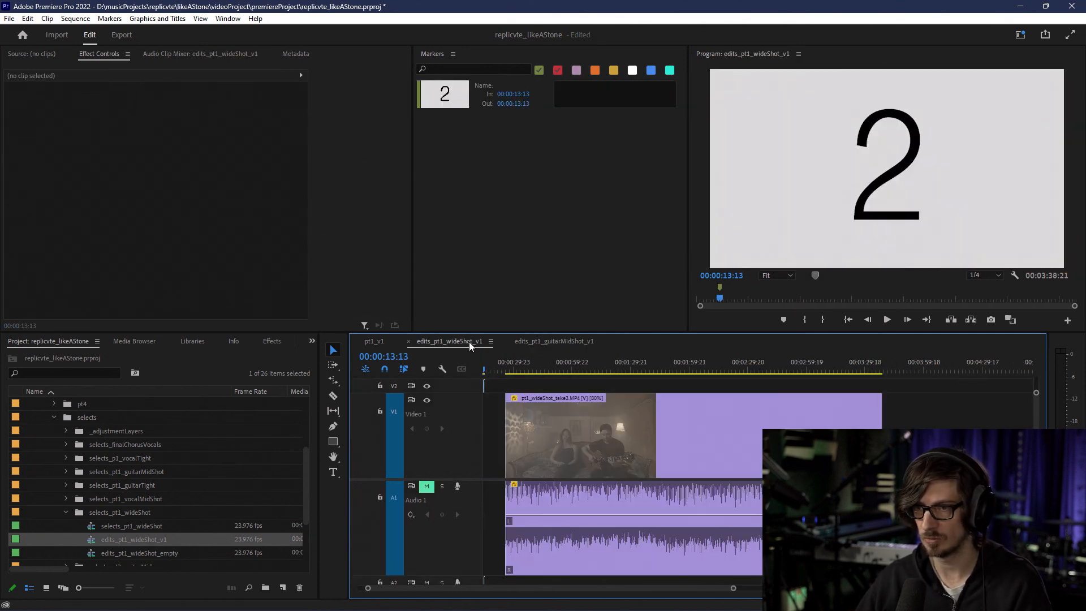
{"action": "left_click", "coordinate": [409, 340]}
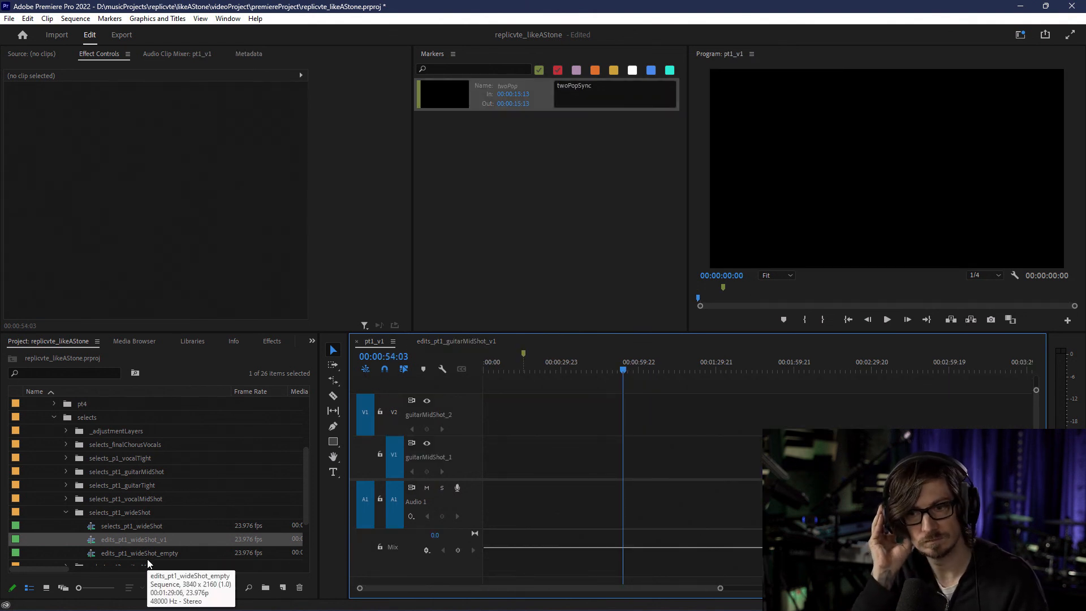
{"action": "left_click", "coordinate": [66, 512]}
{"action": "scroll", "coordinate": [131, 467], "scroll_direction": "down", "scroll_amount": 1}
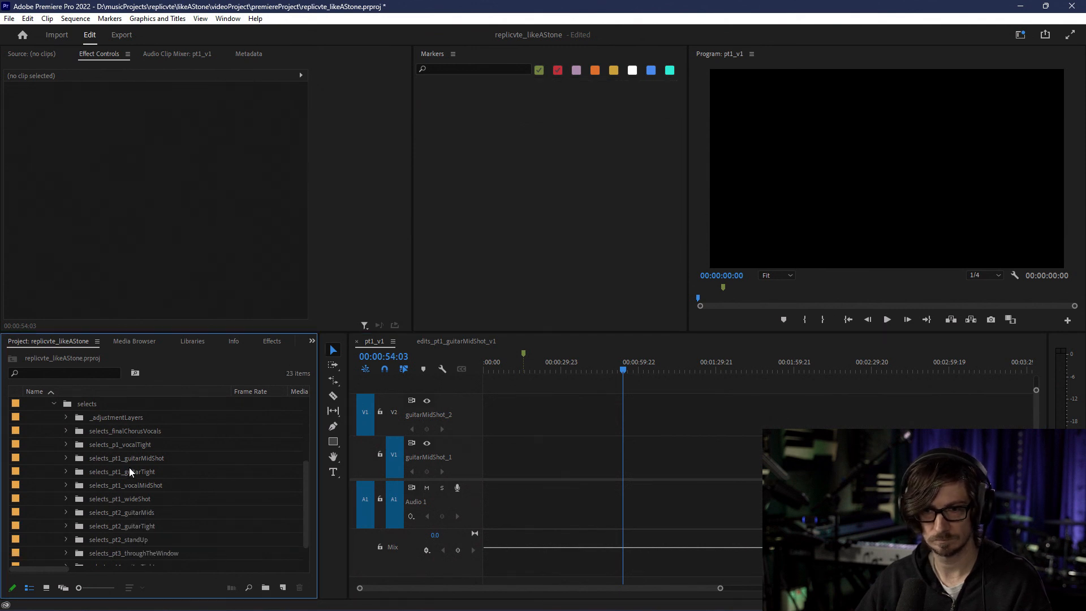
Step: In edits_pt1_guitarMidShot_v1, duplicate the Universal Counting Leader video from V2 onto V1 directly below the original
{"action": "left_click", "coordinate": [452, 341]}
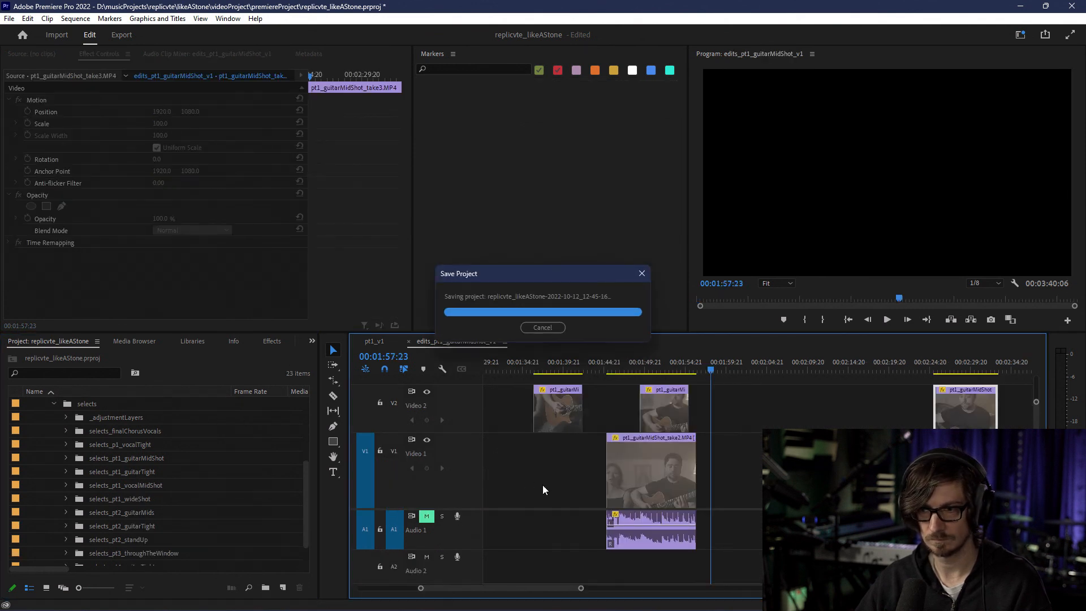
{"action": "scroll", "coordinate": [561, 445], "scroll_direction": "up", "scroll_amount": 1}
{"action": "scroll", "coordinate": [575, 516], "scroll_direction": "up", "scroll_amount": 10}
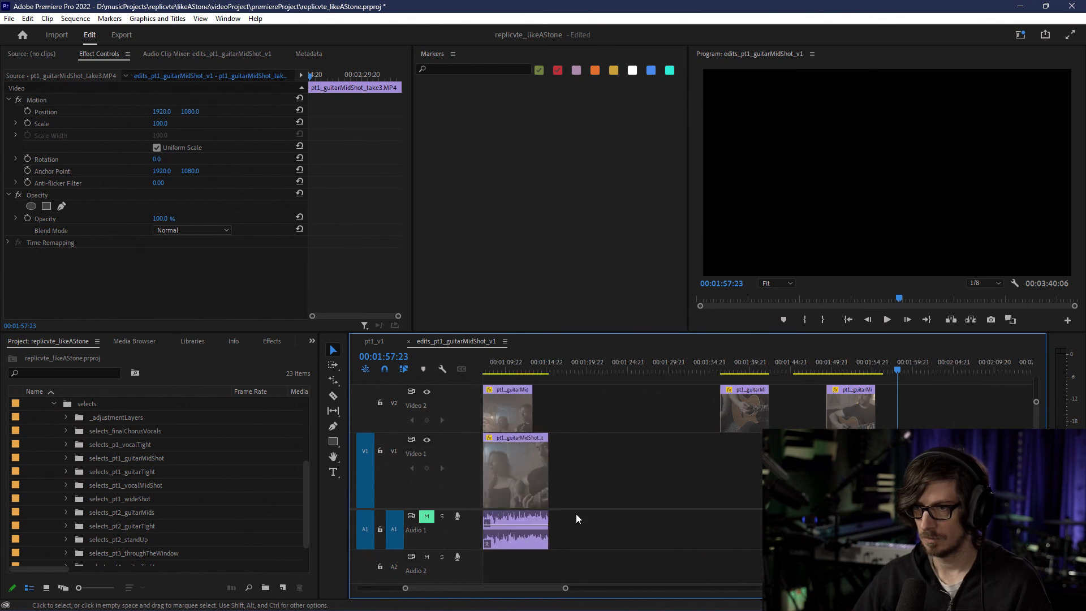
{"action": "scroll", "coordinate": [580, 516], "scroll_direction": "up", "scroll_amount": 1}
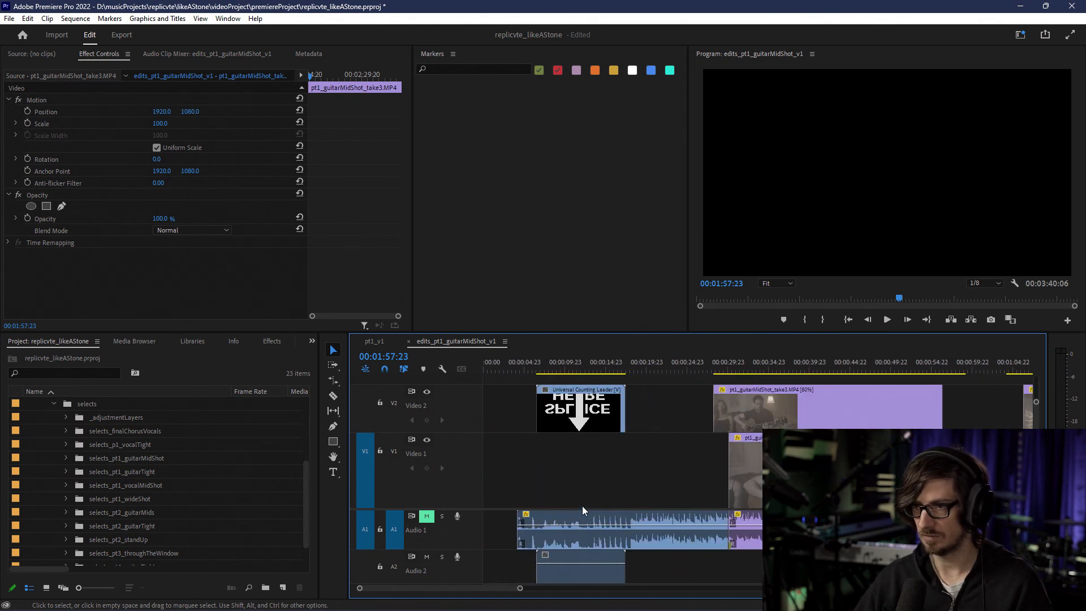
{"action": "left_click", "coordinate": [560, 425]}
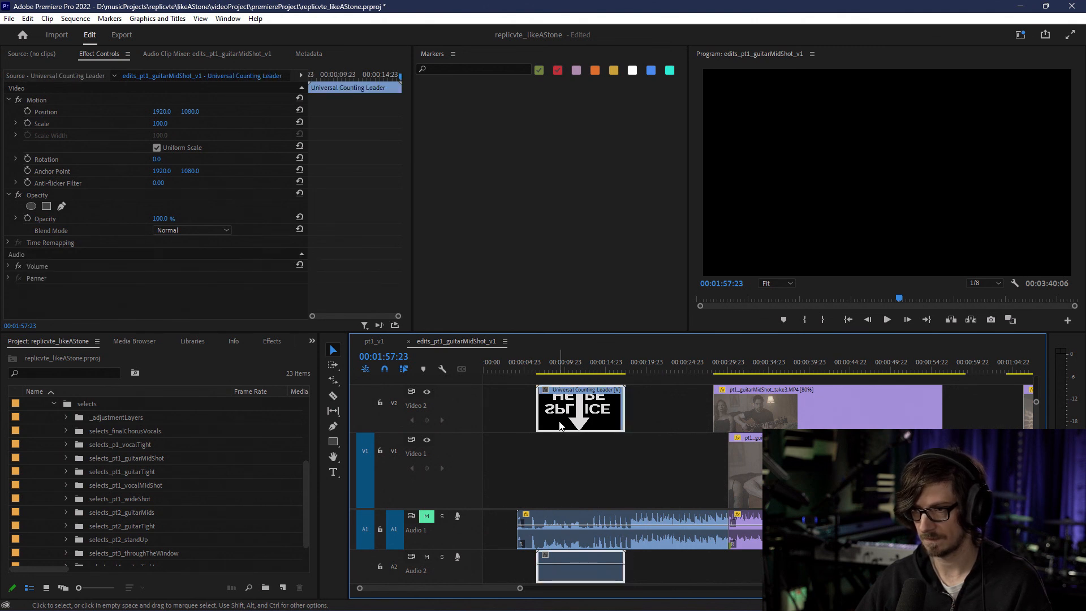
{"action": "left_click", "coordinate": [569, 438]}
{"action": "left_click_drag", "start_coordinate": [574, 395], "coordinate": [577, 457]}
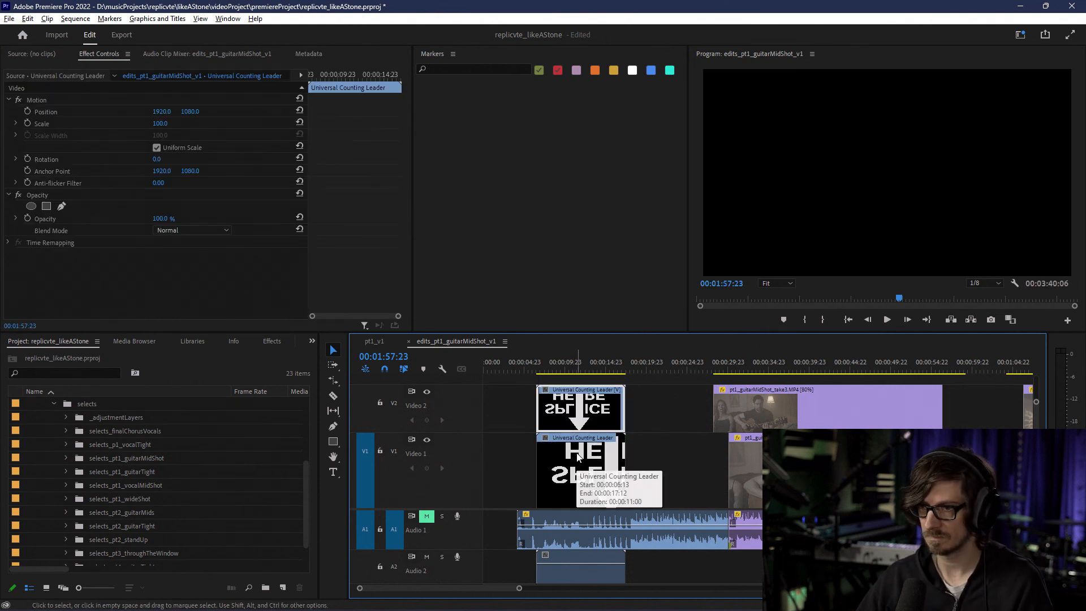
Step: Unlink the V2 Universal Counting Leader's video from its audio on A2
{"action": "key", "text": "minus"}
{"action": "key", "text": "minus"}
{"action": "key", "text": "minus"}
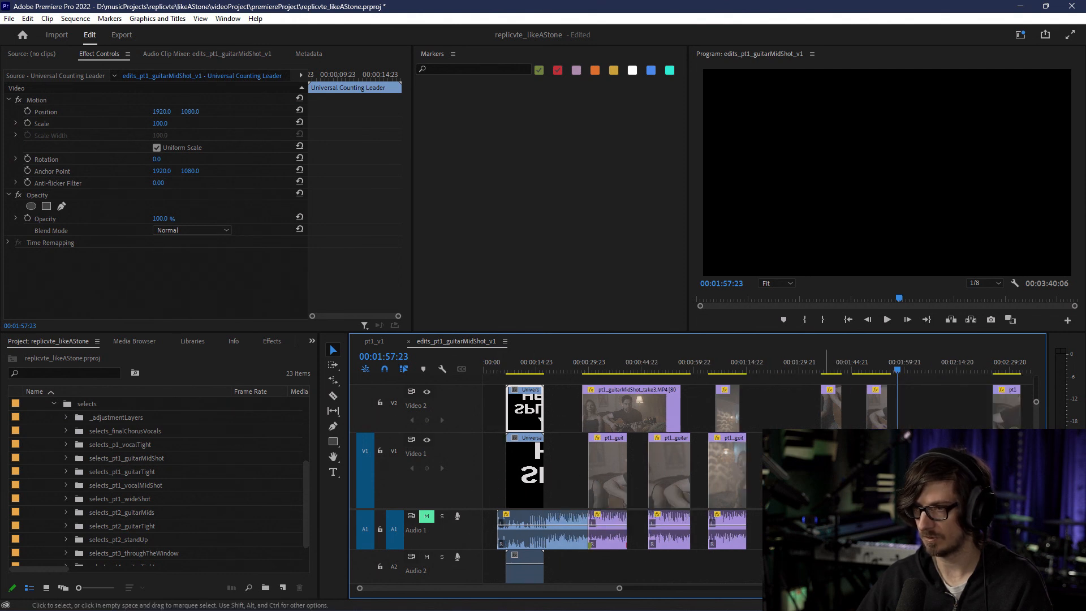
{"action": "key", "text": "minus"}
{"action": "key", "text": "minus"}
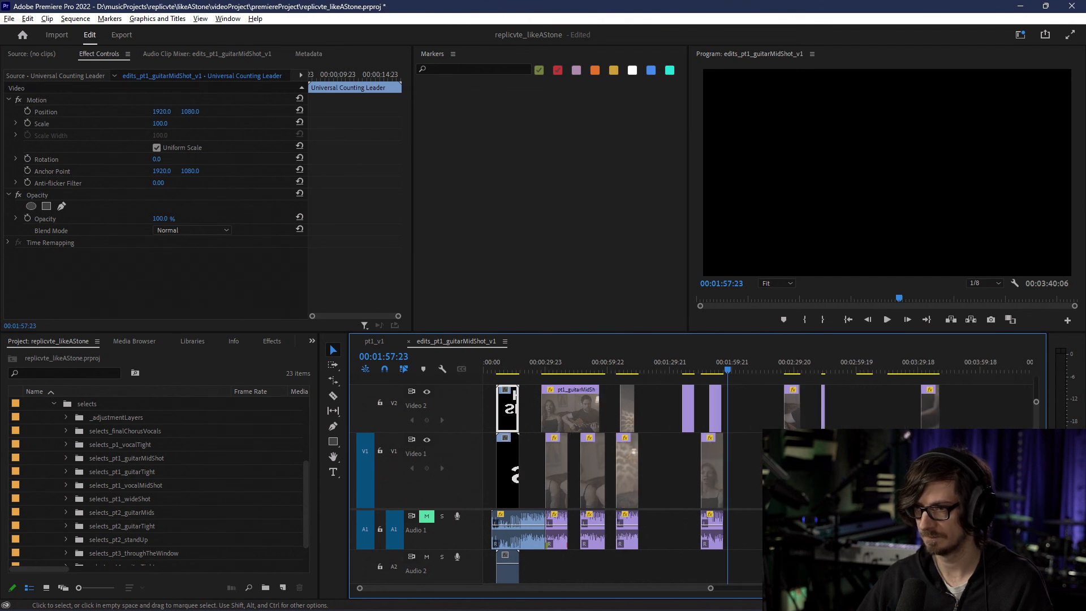
{"action": "left_click_drag", "start_coordinate": [792, 575], "coordinate": [497, 470]}
{"action": "left_click", "coordinate": [509, 418]}
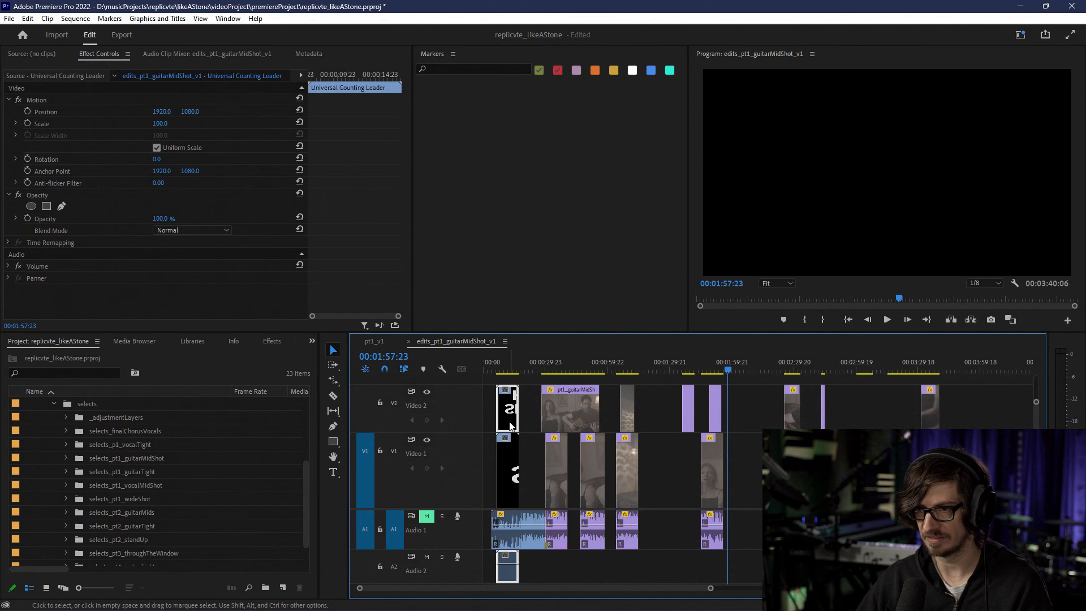
{"action": "right_click", "coordinate": [509, 425]}
{"action": "left_click", "coordinate": [538, 207]}
Step: Copy the V1 clips, counting leader and audio from edits_pt1_guitarMidShot_v1 into pt1_v1 on the guitarMidShot_1 track
{"action": "left_click_drag", "start_coordinate": [936, 567], "coordinate": [441, 477]}
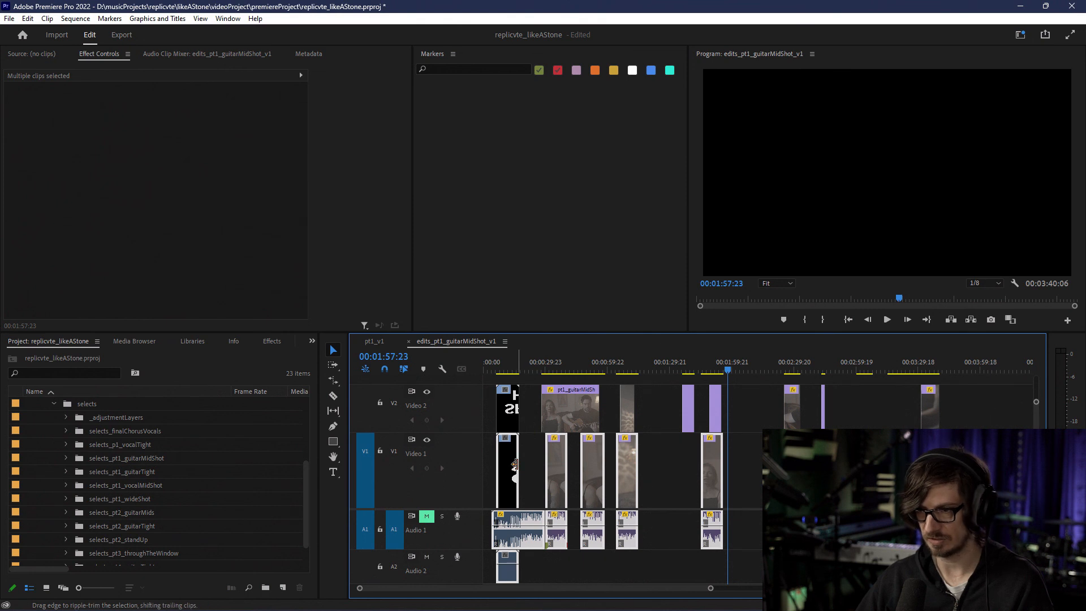
{"action": "left_click", "coordinate": [375, 344]}
{"action": "key", "text": "ctrl+v"}
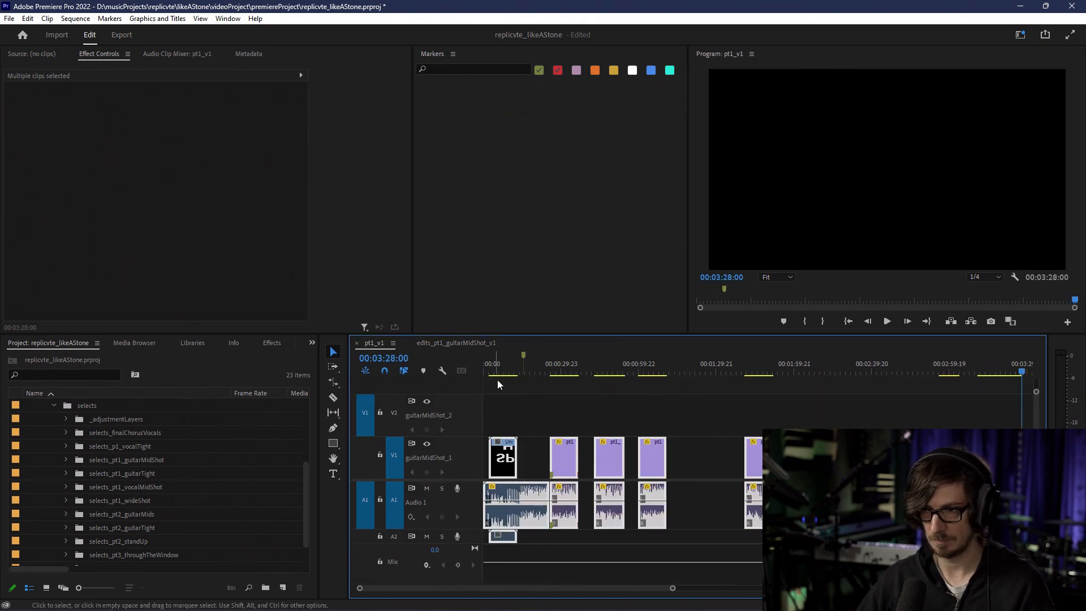
Step: Move the playhead to the sequence marker near the leader in pt1_v1 and mute the Audio 1 track
{"action": "left_click_drag", "start_coordinate": [520, 366], "coordinate": [525, 365]}
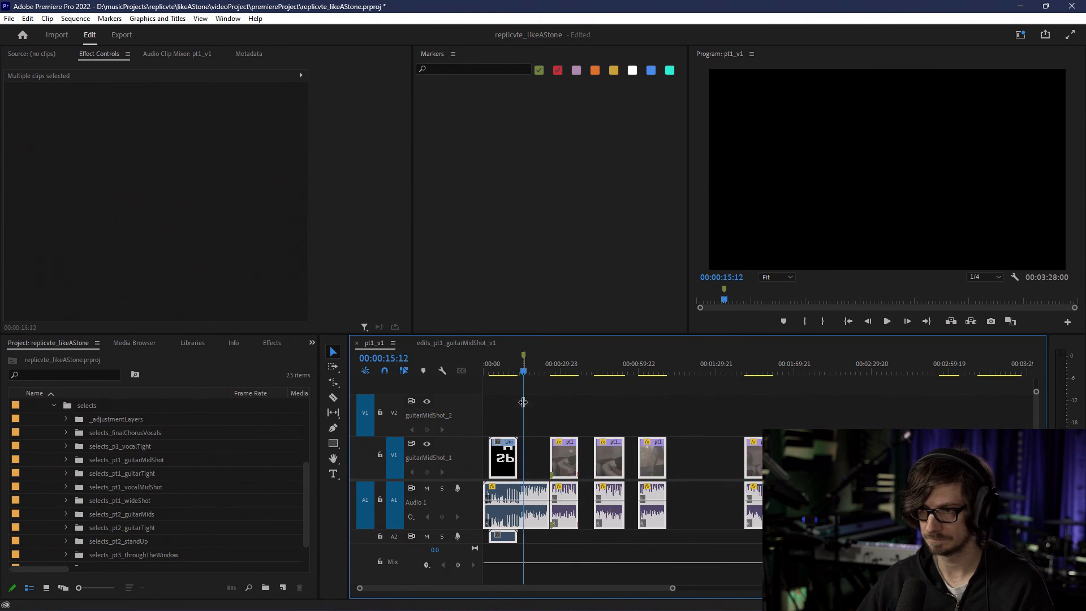
{"action": "key", "text": "="}
{"action": "key", "text": "="}
{"action": "key", "text": "="}
{"action": "left_click", "coordinate": [426, 488]}
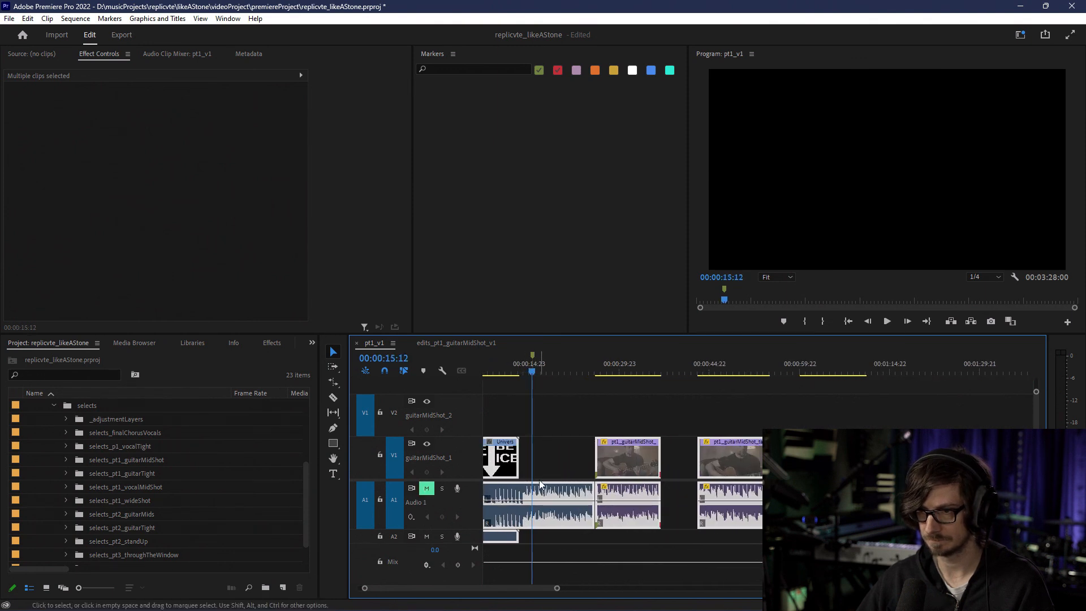
Step: Shift all pasted clips together to bring the leader's two-pop roughly to the sequence marker
{"action": "left_click_drag", "start_coordinate": [505, 454], "coordinate": [559, 453]}
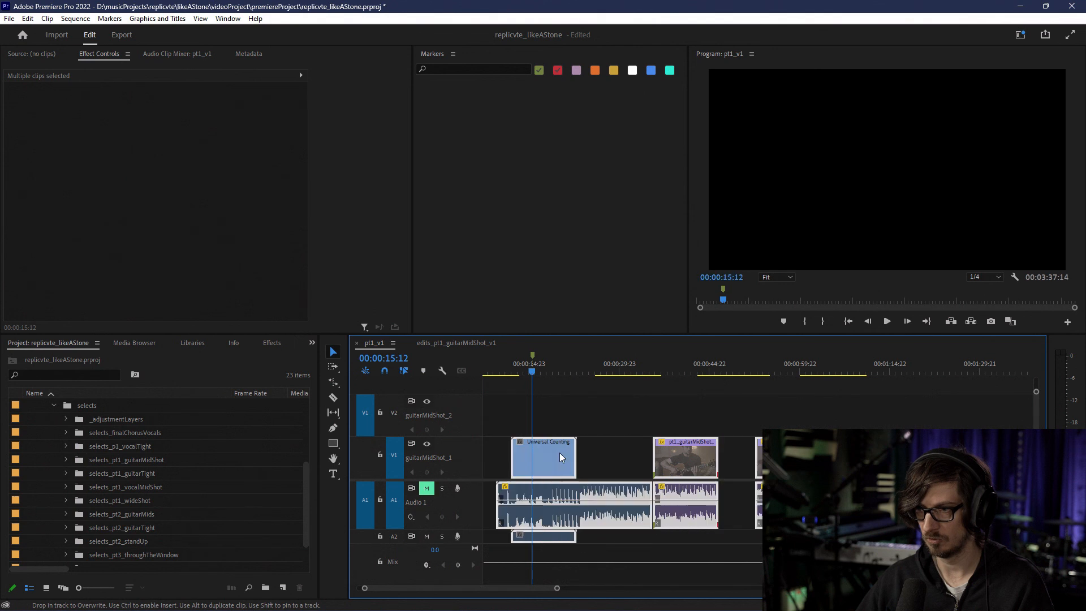
{"action": "key", "text": "="}
{"action": "key", "text": "="}
{"action": "key", "text": "="}
{"action": "key", "text": "="}
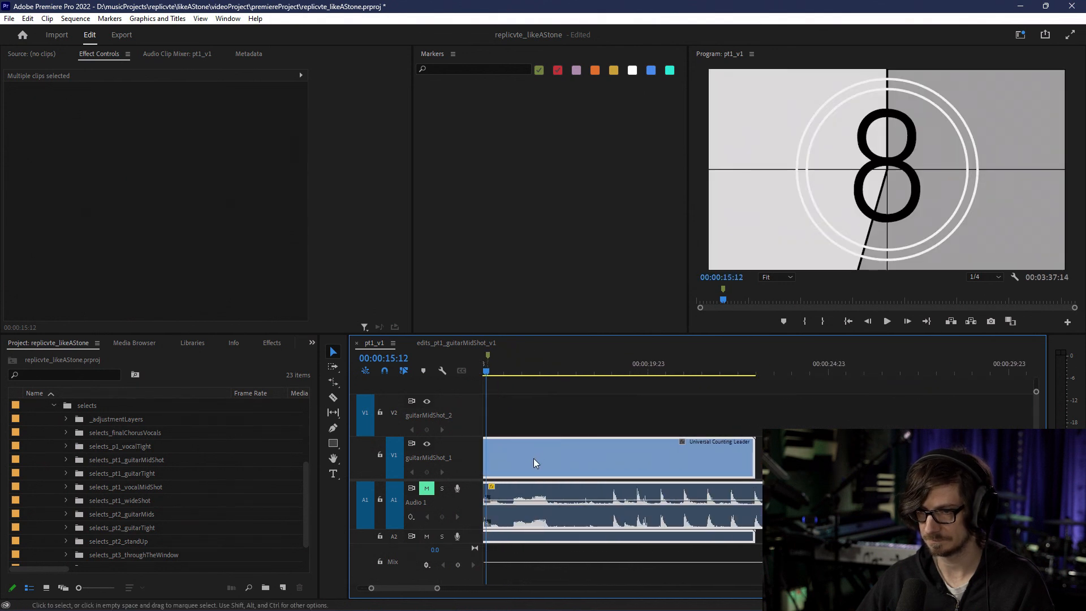
{"action": "mouse_move", "coordinate": [414, 587]}
{"action": "left_mouse_down"}
{"action": "mouse_move", "coordinate": [398, 585]}
{"action": "mouse_move", "coordinate": [409, 585]}
{"action": "left_mouse_up"}
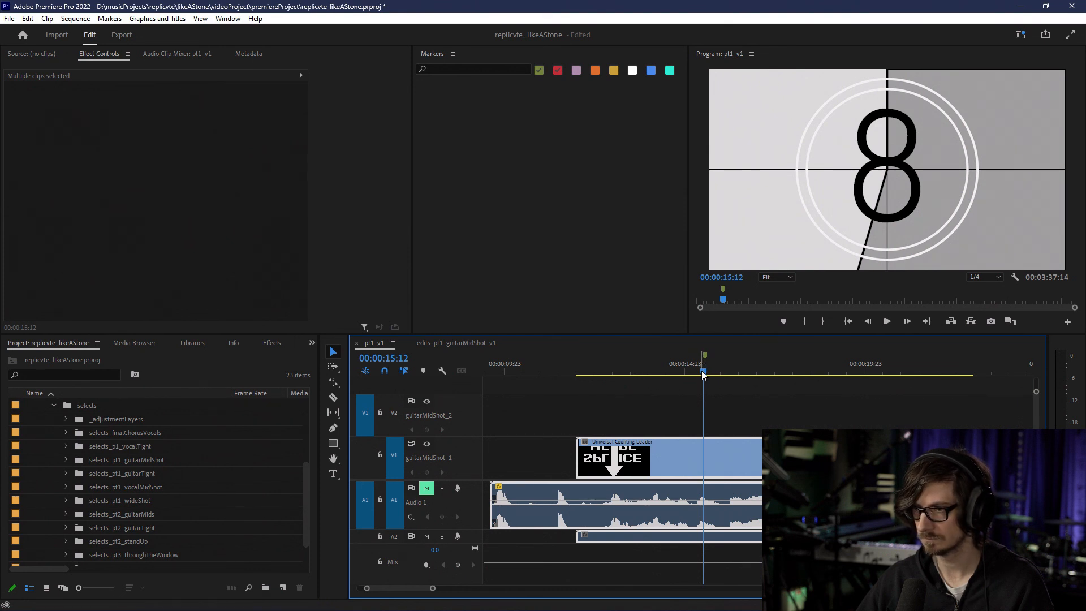
{"action": "left_click_drag", "start_coordinate": [704, 375], "coordinate": [895, 382]}
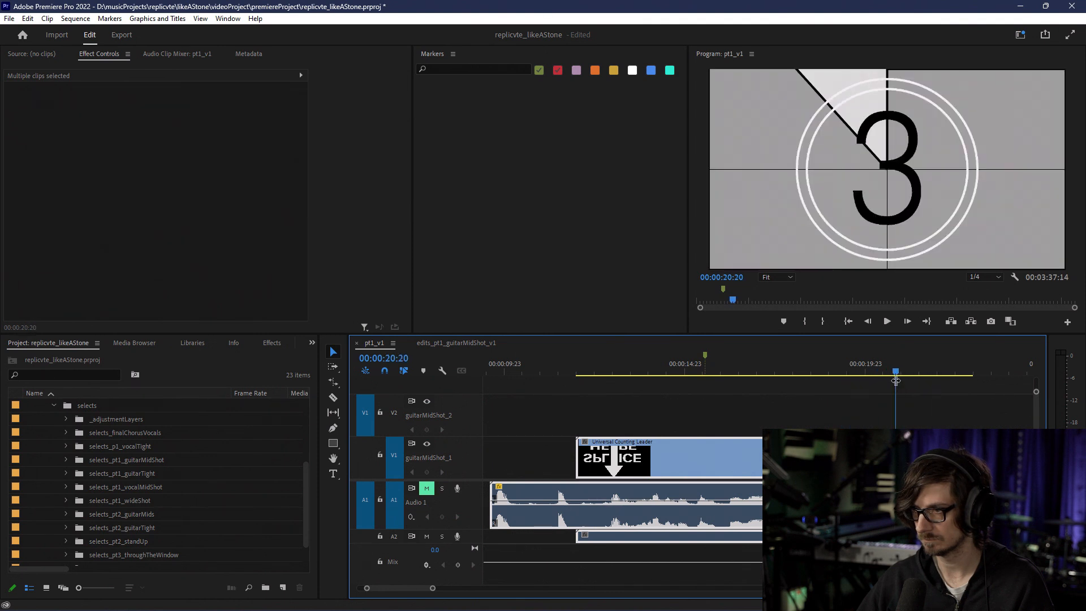
{"action": "left_click_drag", "start_coordinate": [860, 461], "coordinate": [660, 460]}
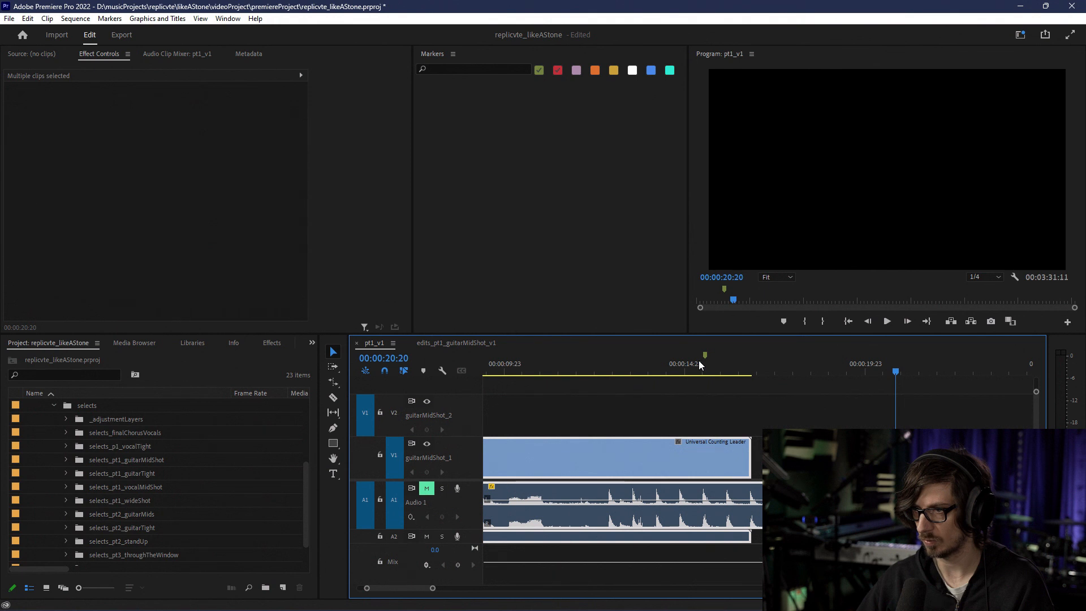
Step: Nudge the selected clips until the leader's 2 frame falls at 00:00:15:12
{"action": "left_click", "coordinate": [704, 365]}
{"action": "scroll", "coordinate": [674, 467], "scroll_direction": "up", "scroll_amount": 4, "text": "alt"}
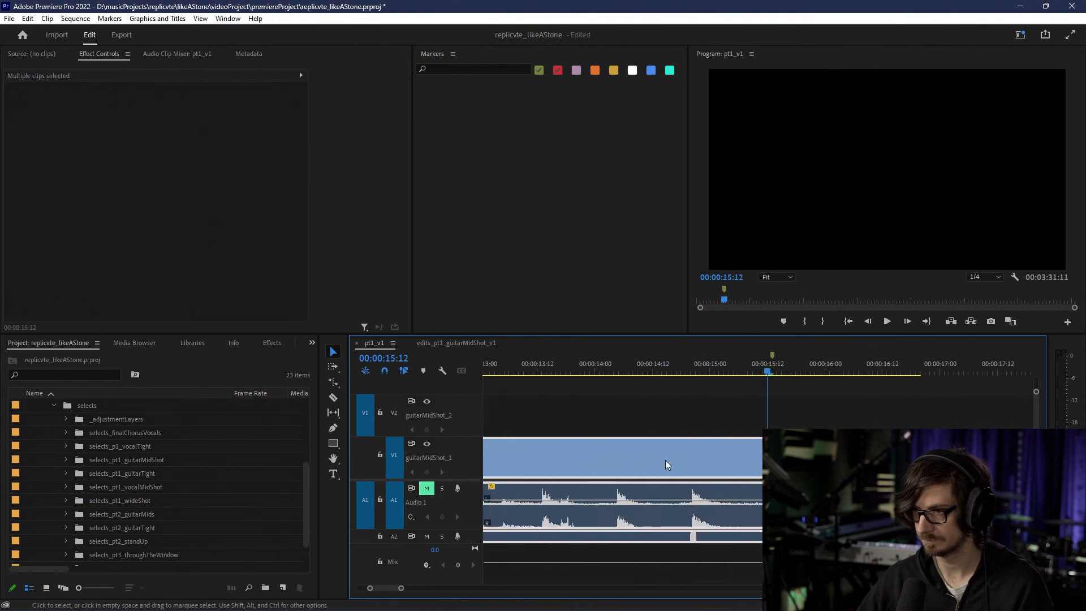
{"action": "left_click_drag", "start_coordinate": [695, 456], "coordinate": [705, 450]}
{"action": "scroll", "coordinate": [712, 455], "scroll_direction": "up", "scroll_amount": 2, "text": "alt"}
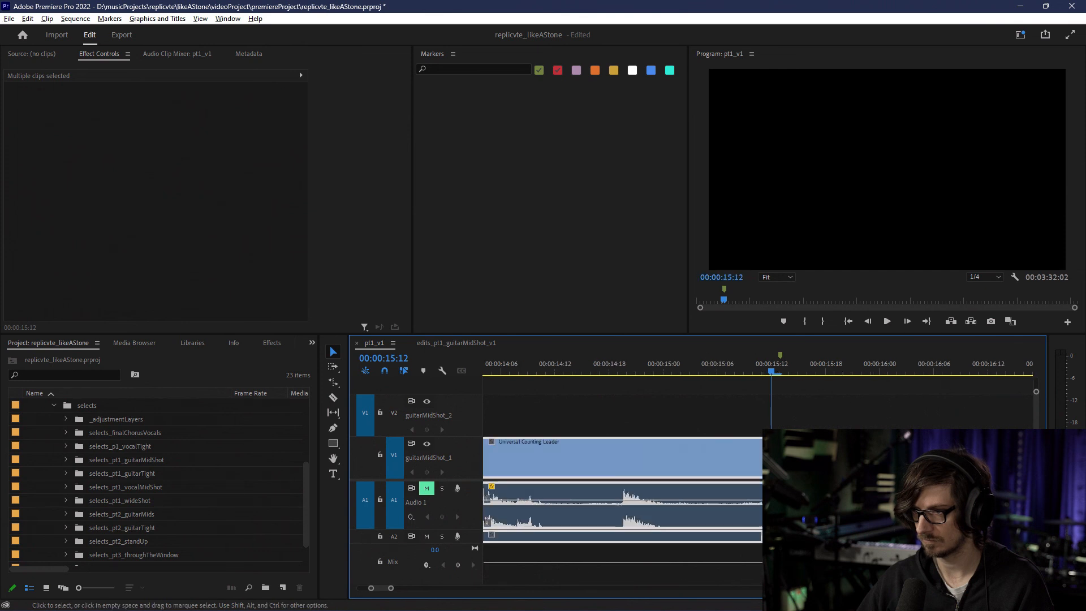
{"action": "left_click_drag", "start_coordinate": [721, 457], "coordinate": [732, 456]}
{"action": "scroll", "coordinate": [708, 479], "scroll_direction": "down", "scroll_amount": 6, "text": "alt"}
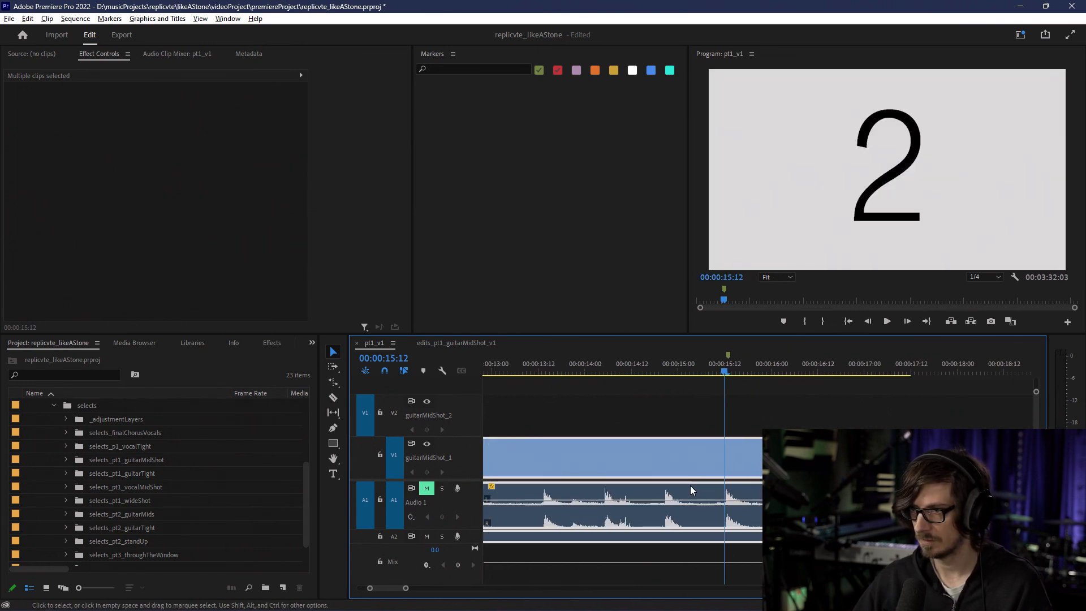
Step: Set the playhead exactly on the sequence marker at 00:00:15:13 and shift the clips one frame so the two-pop starts there
{"action": "scroll", "coordinate": [679, 493], "scroll_direction": "down", "scroll_amount": 2, "text": "alt"}
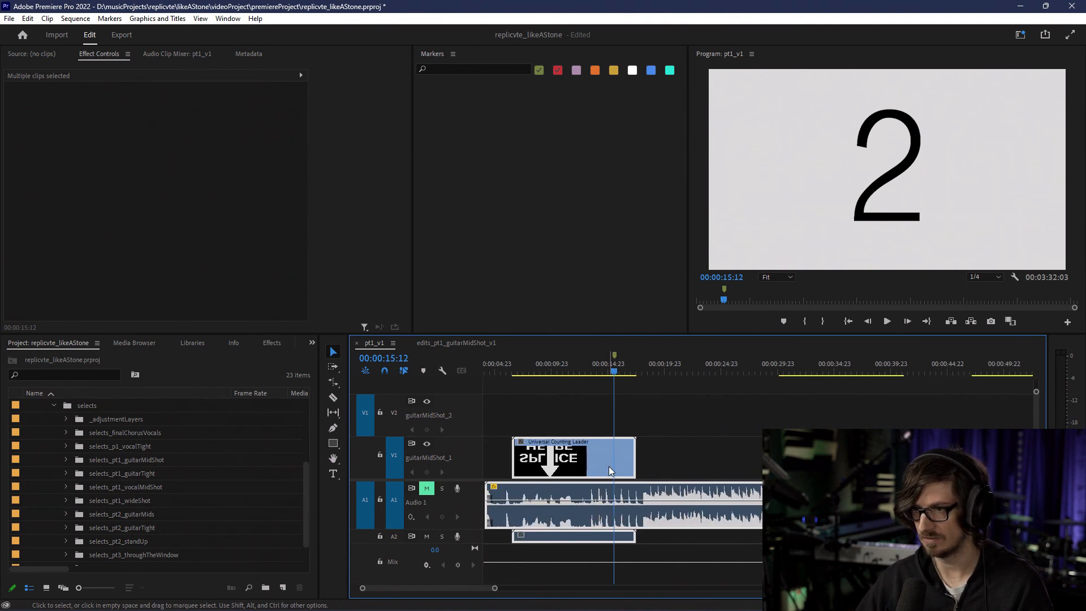
{"action": "scroll", "coordinate": [608, 466], "scroll_direction": "up", "scroll_amount": 5, "text": "alt"}
{"action": "scroll", "coordinate": [622, 464], "scroll_direction": "up", "scroll_amount": 5, "text": "alt"}
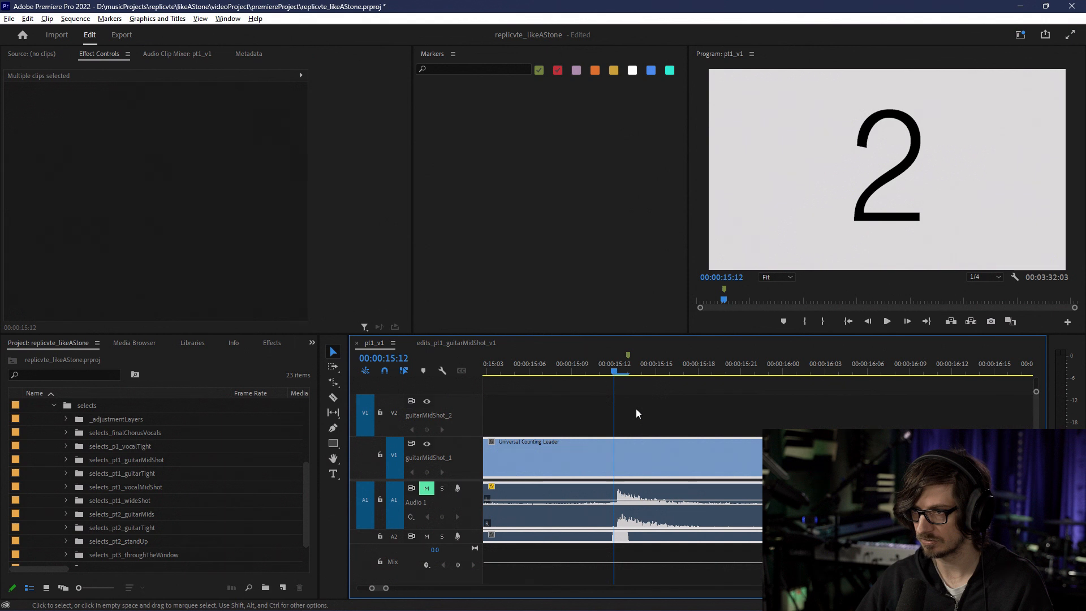
{"action": "left_click", "coordinate": [628, 372]}
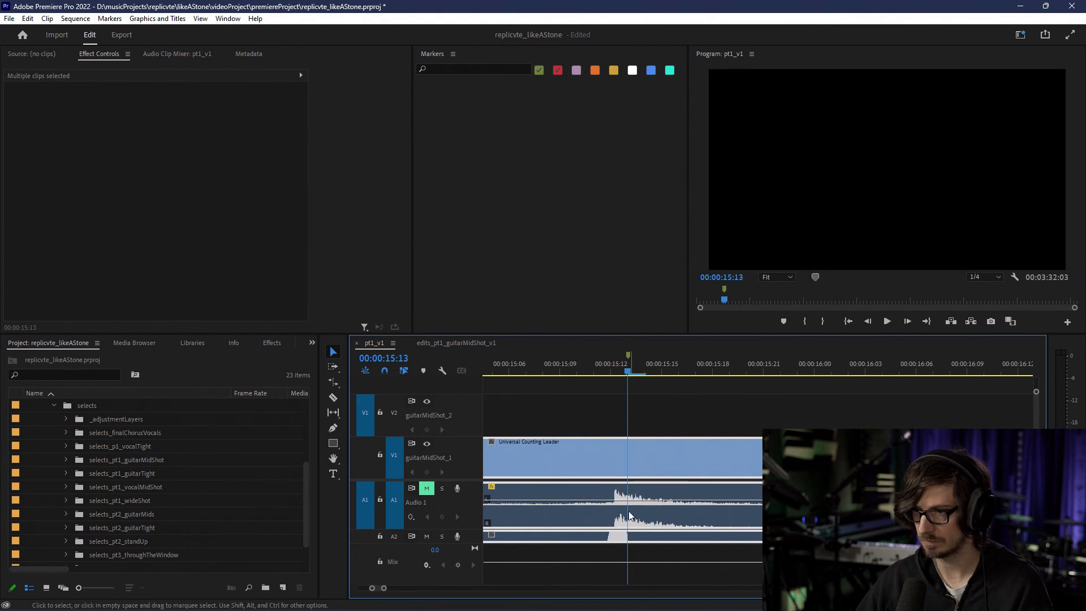
{"action": "left_click_drag", "start_coordinate": [610, 540], "coordinate": [628, 538]}
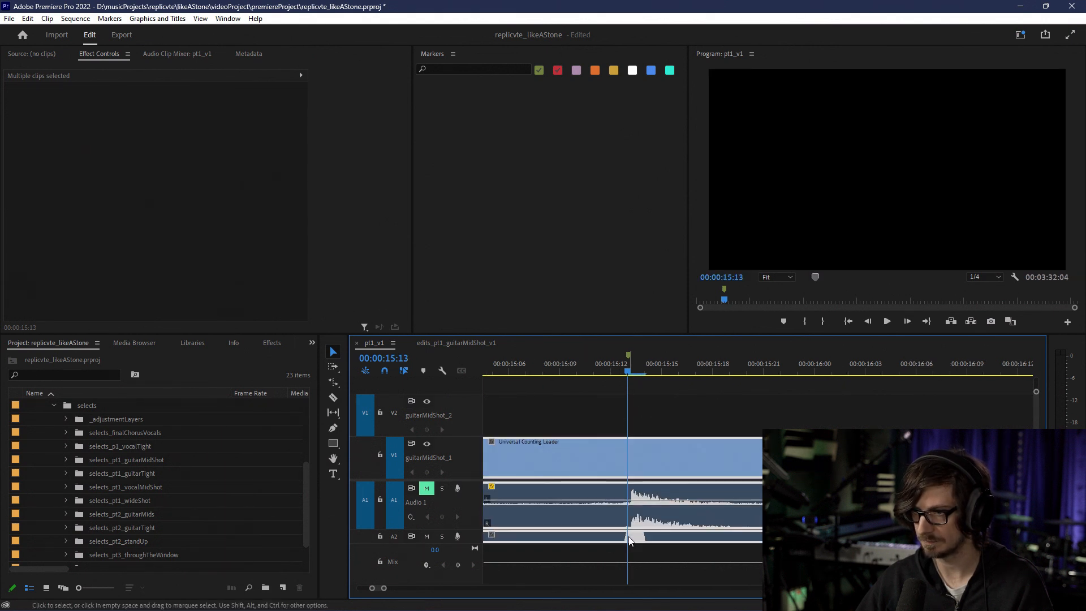
{"action": "scroll", "coordinate": [628, 533], "scroll_direction": "down", "scroll_amount": 10, "text": "alt"}
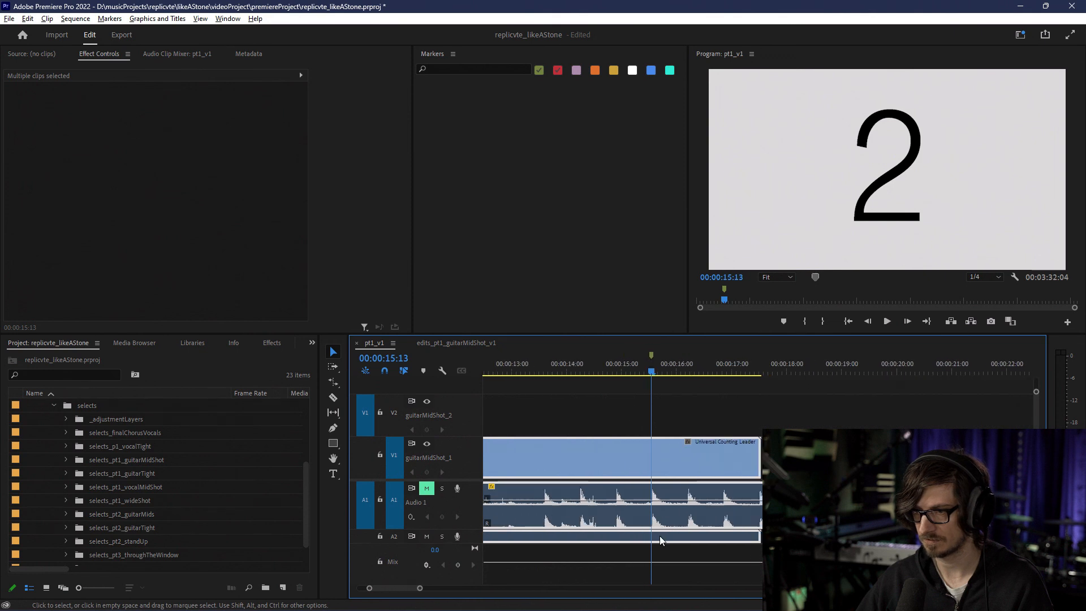
{"action": "scroll", "coordinate": [660, 535], "scroll_direction": "up", "scroll_amount": 1, "text": "alt"}
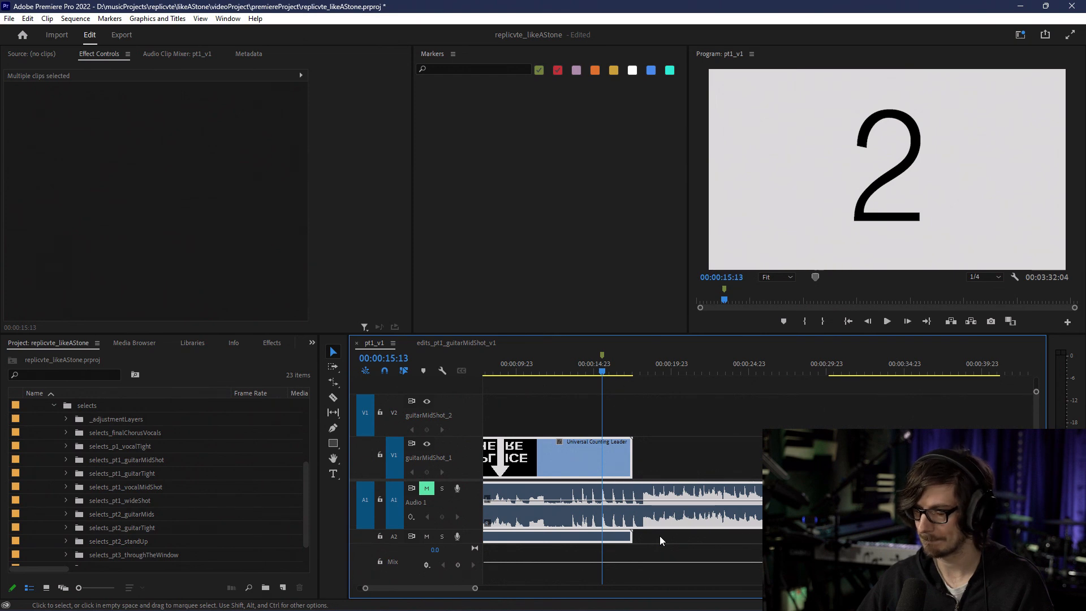
Step: Add a clip marker to the Universal Counting Leader on guitarMidShot_1 at the two-pop frame
{"action": "left_click", "coordinate": [602, 471]}
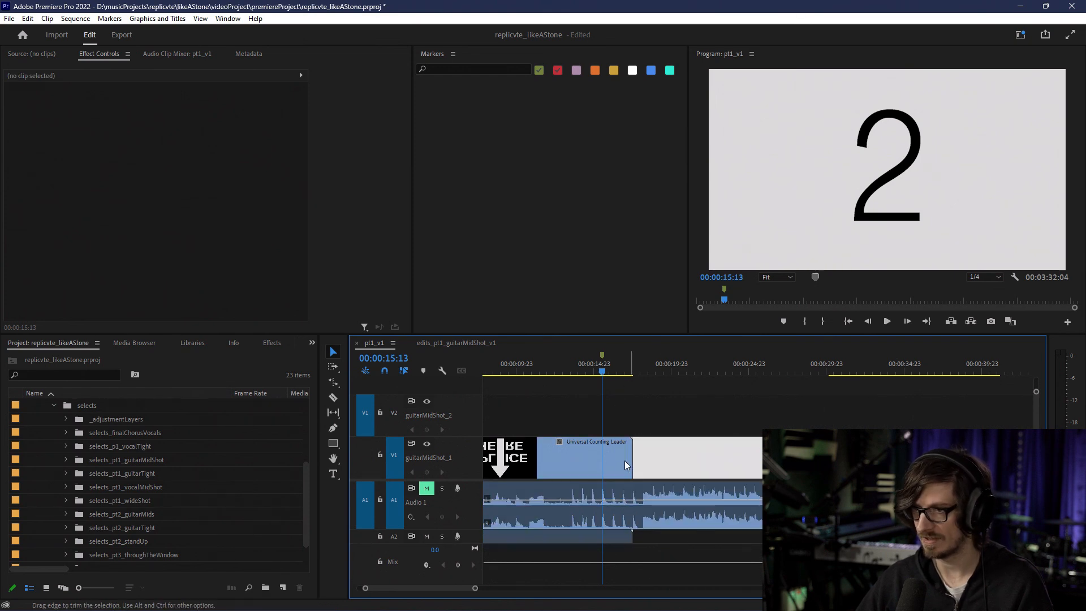
{"action": "right_click", "coordinate": [605, 472]}
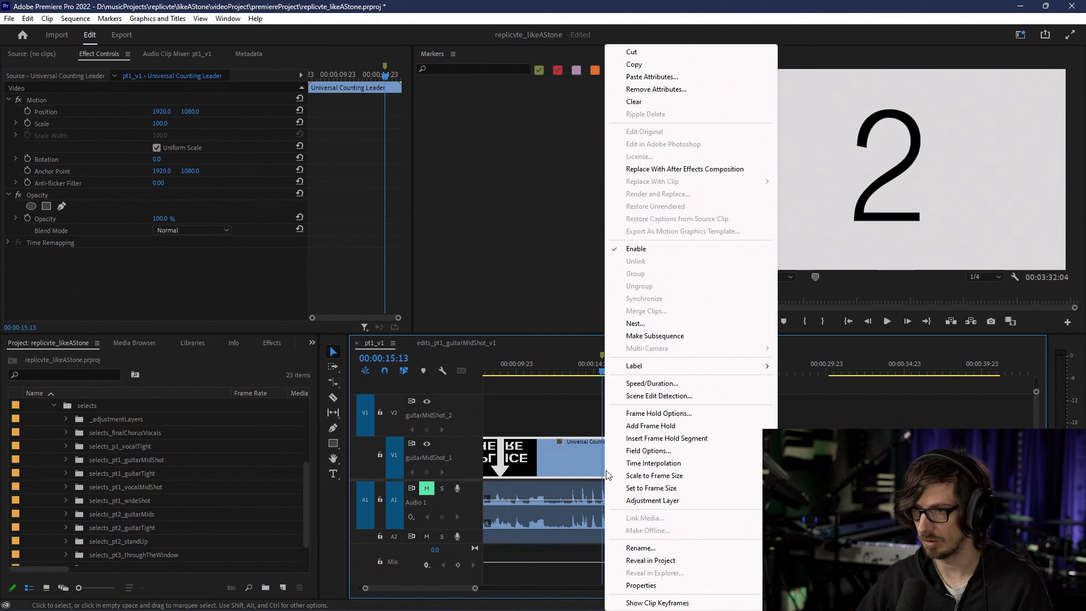
{"action": "left_click", "coordinate": [597, 474]}
{"action": "right_click", "coordinate": [605, 476]}
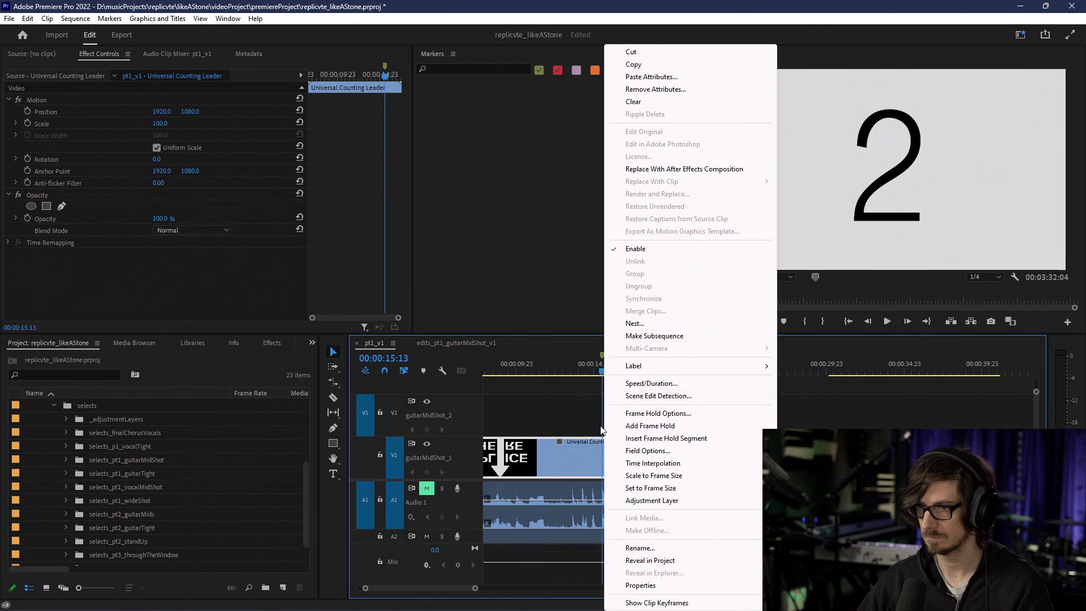
{"action": "left_click", "coordinate": [598, 450]}
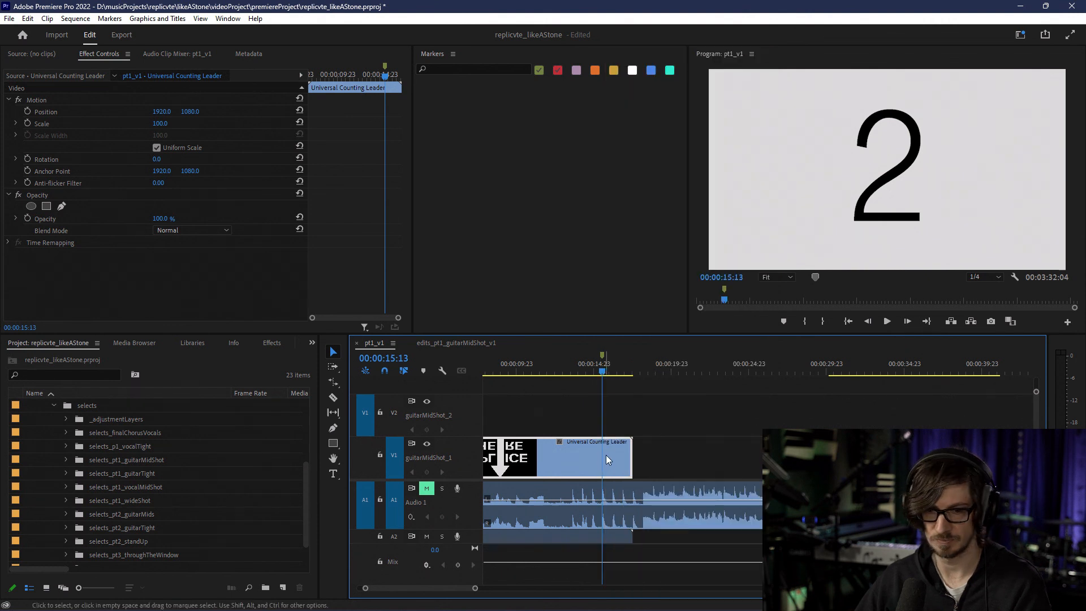
{"action": "key", "text": "m"}
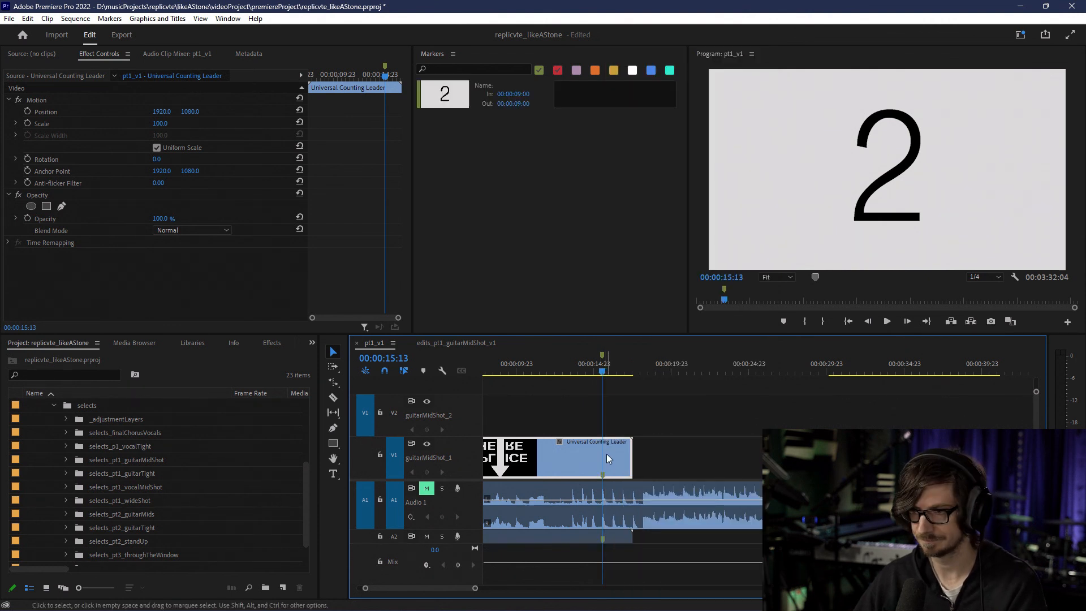
Step: Name the leader's new clip marker guitarMid1_twoPop
{"action": "key", "text": "="}
{"action": "scroll", "coordinate": [556, 424], "scroll_direction": "up", "scroll_amount": 8}
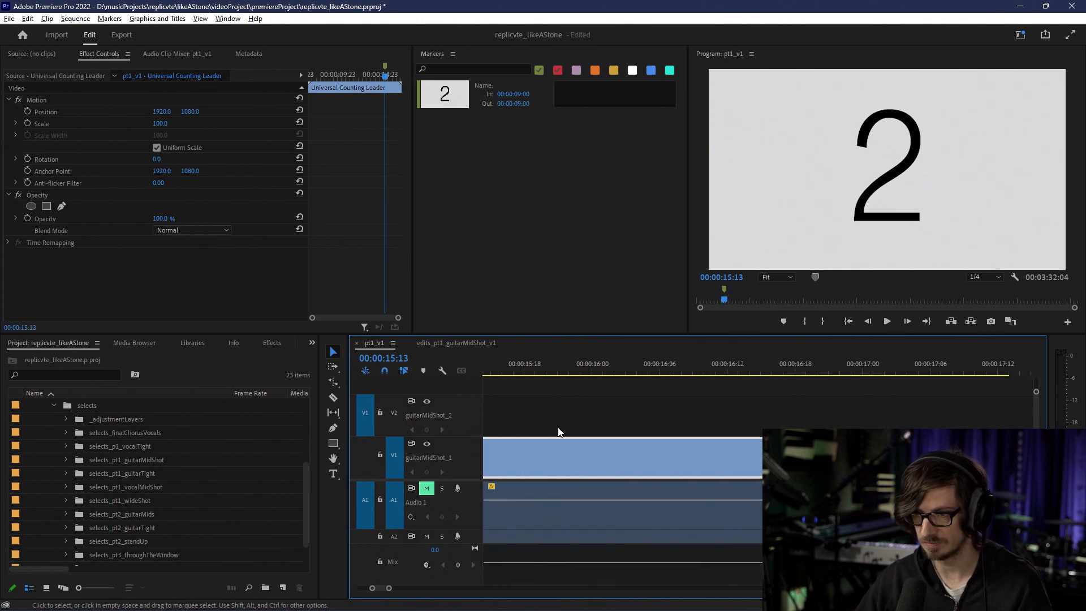
{"action": "scroll", "coordinate": [613, 459], "scroll_direction": "left", "scroll_amount": 4}
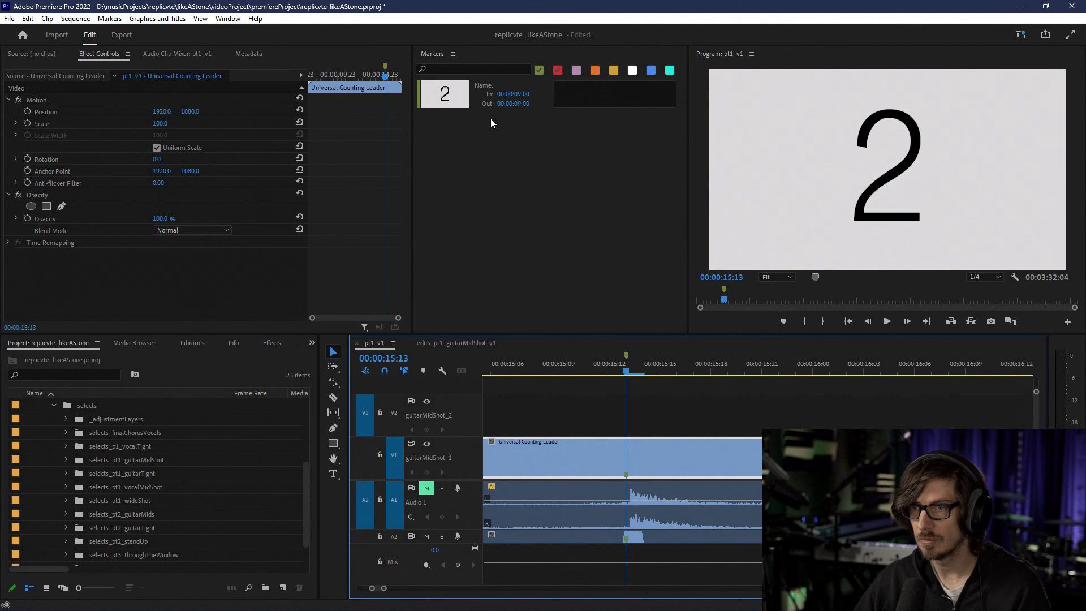
{"action": "left_click", "coordinate": [510, 85]}
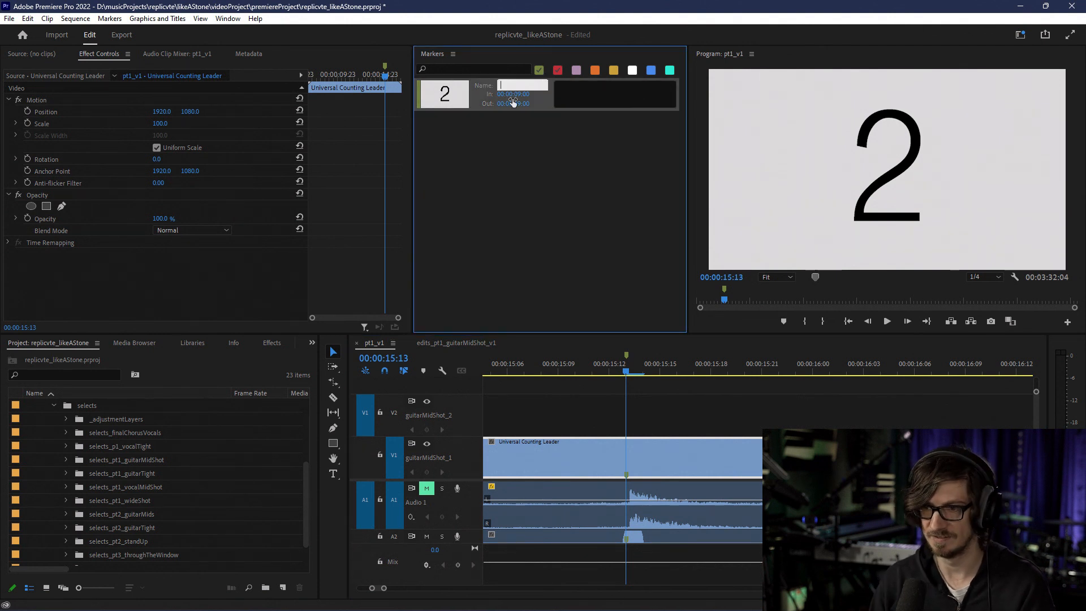
{"action": "type", "text": "guita"}
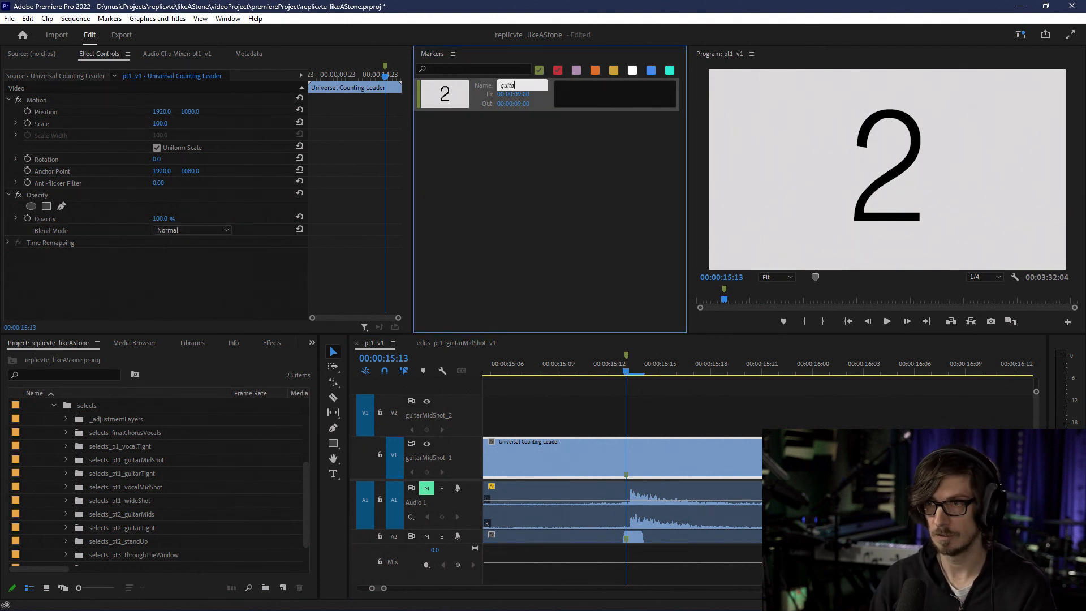
{"action": "type", "text": "rMid1_"}
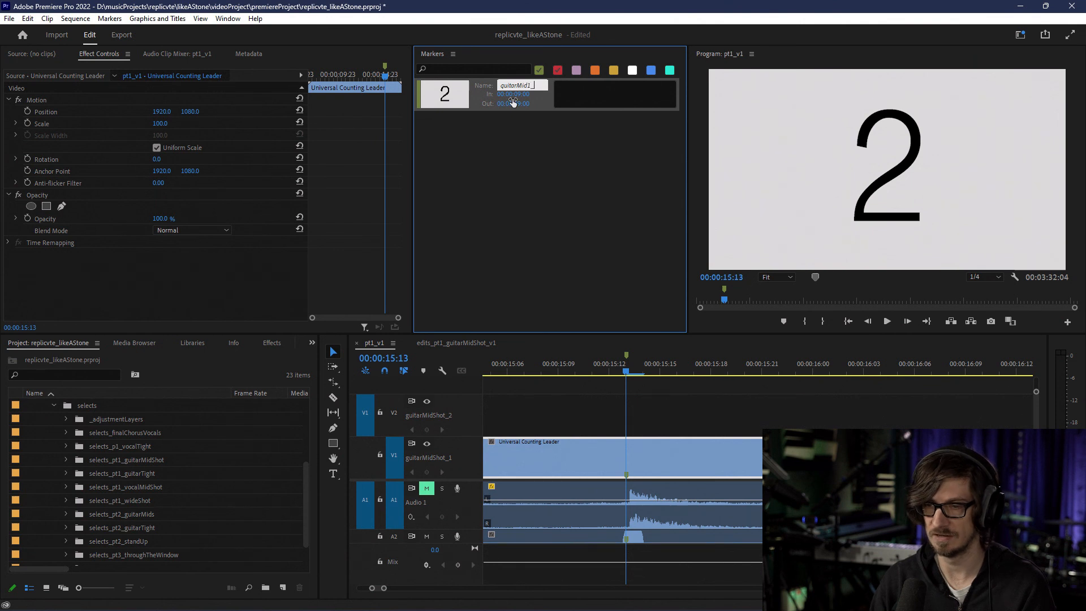
{"action": "type", "text": "twoPop"}
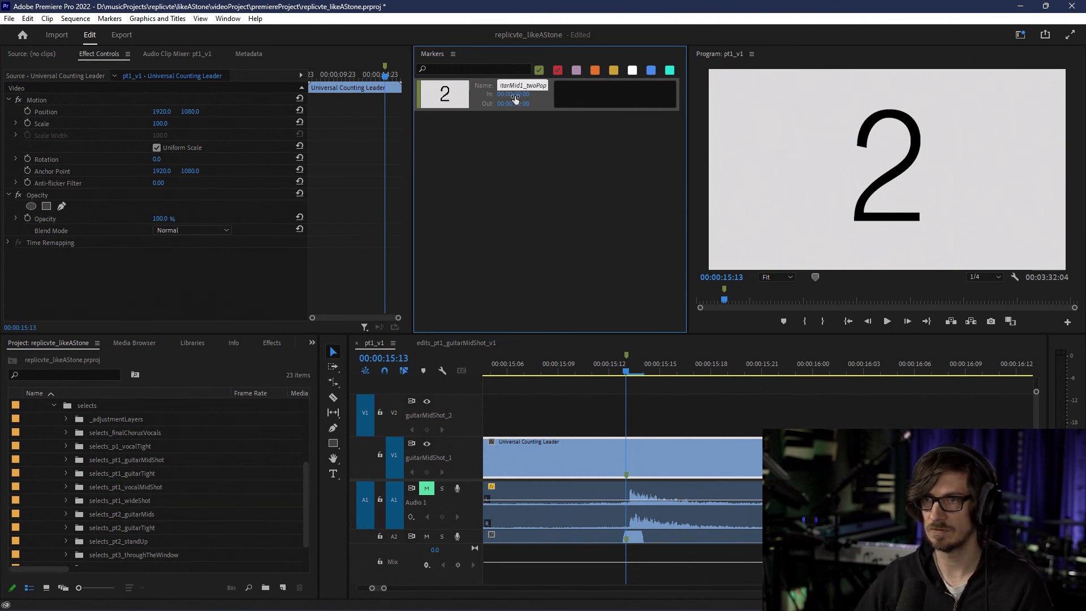
{"action": "key", "text": "Return"}
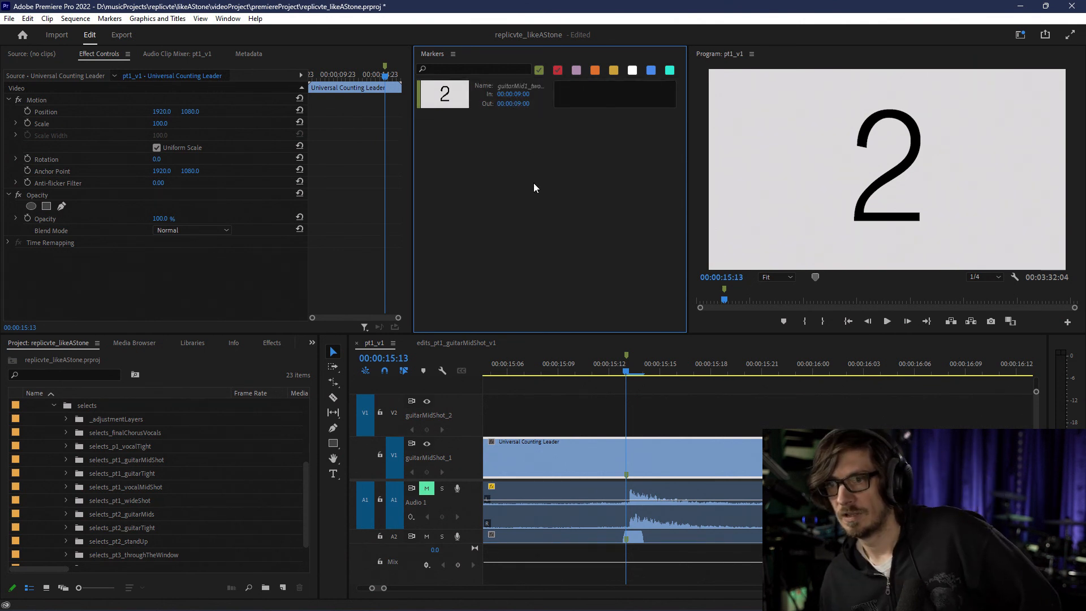
Step: Rename the leader's clip marker as twoPop
{"action": "double_click", "coordinate": [516, 86]}
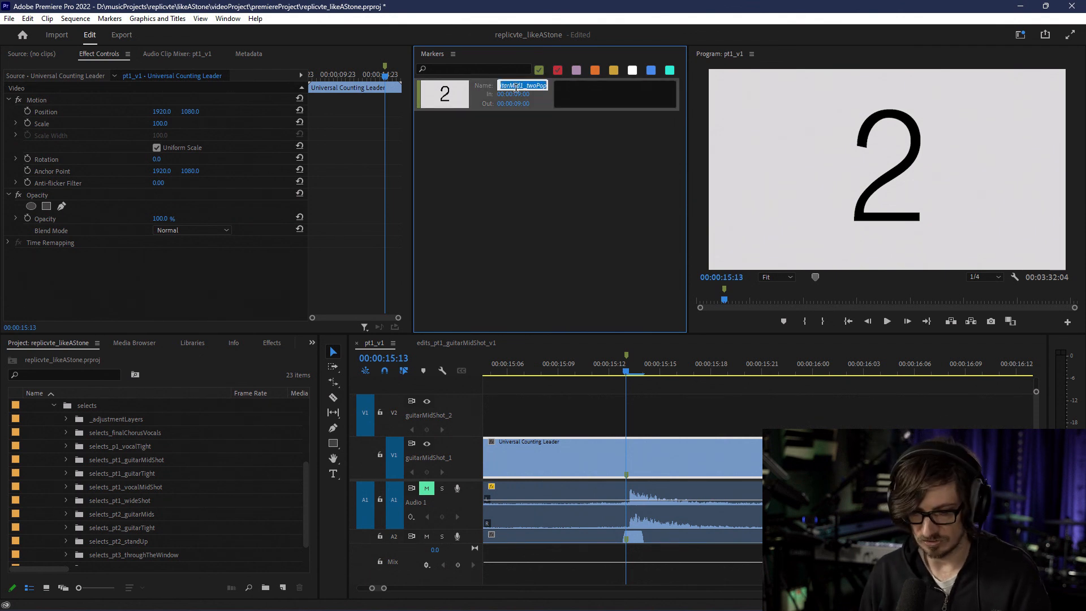
{"action": "type", "text": "two"}
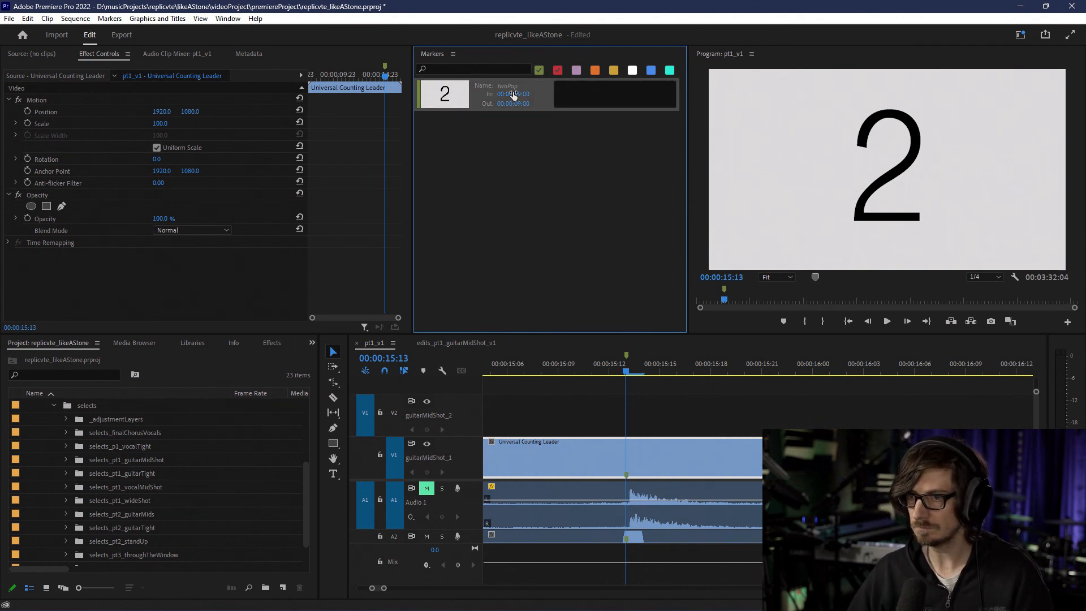
Step: Group the counting leader, guitar mid-shot clips and their audio in pt1_v1
{"action": "scroll", "coordinate": [701, 497], "scroll_direction": "down", "scroll_amount": 5}
{"action": "scroll", "coordinate": [688, 500], "scroll_direction": "down", "scroll_amount": 10}
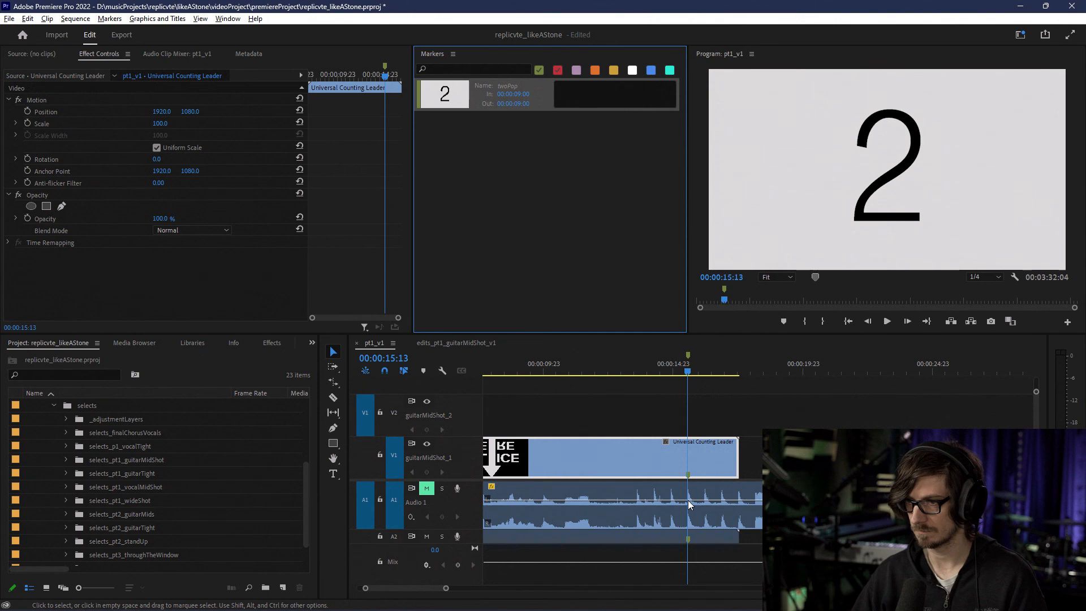
{"action": "left_click_drag", "start_coordinate": [912, 545], "coordinate": [503, 502]}
{"action": "right_click", "coordinate": [526, 511]}
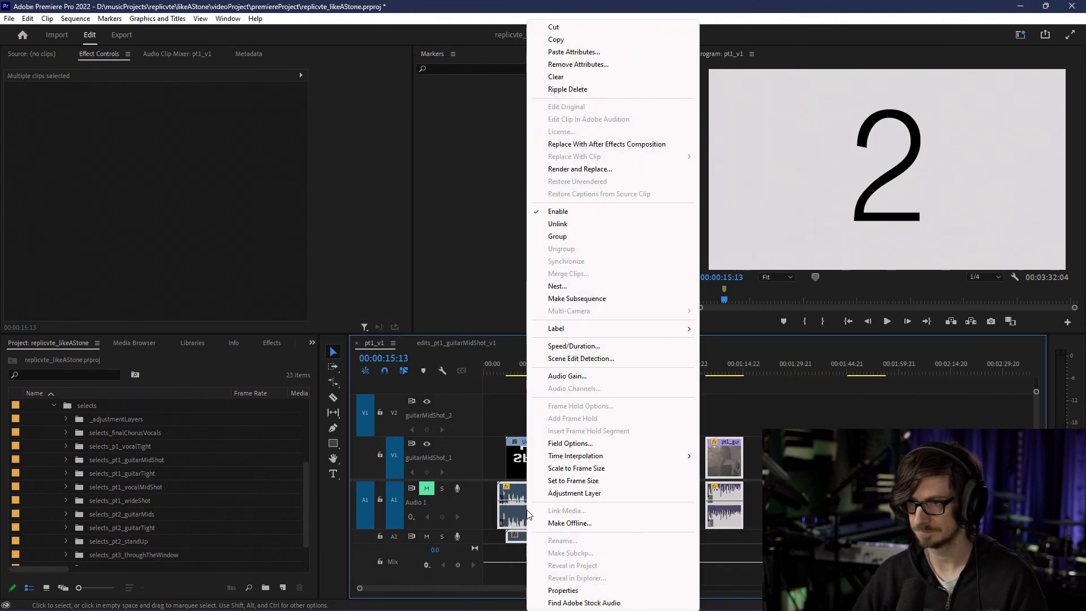
{"action": "left_click", "coordinate": [551, 236]}
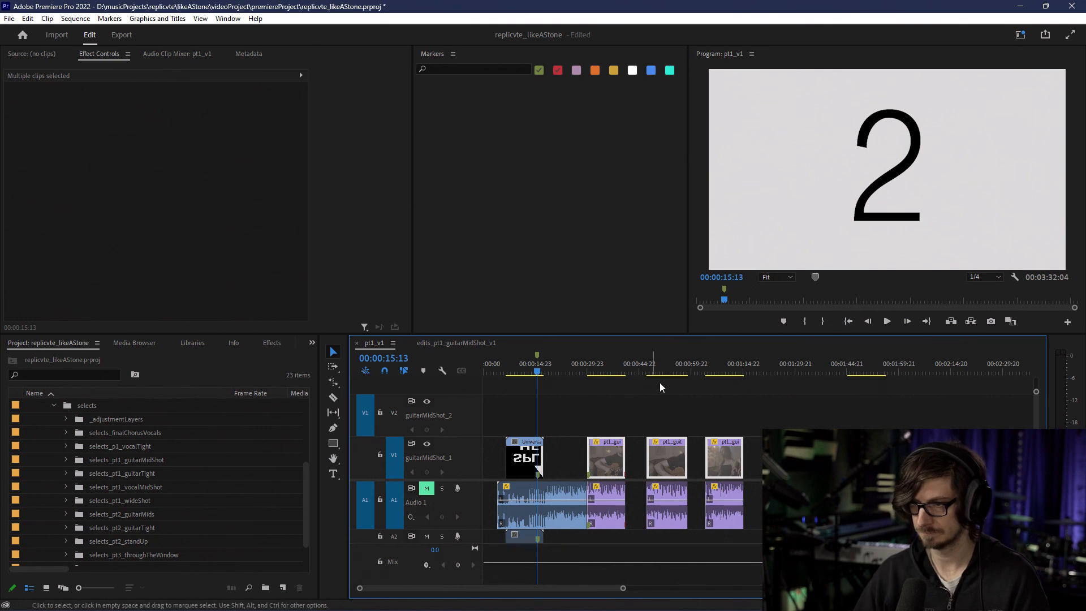
Step: Delete the leader and guitar audio clips in the first part of pt1_v1 and open the edits_pt1_guitarMidShot_v1 sequence
{"action": "left_click_drag", "start_coordinate": [928, 559], "coordinate": [490, 492]}
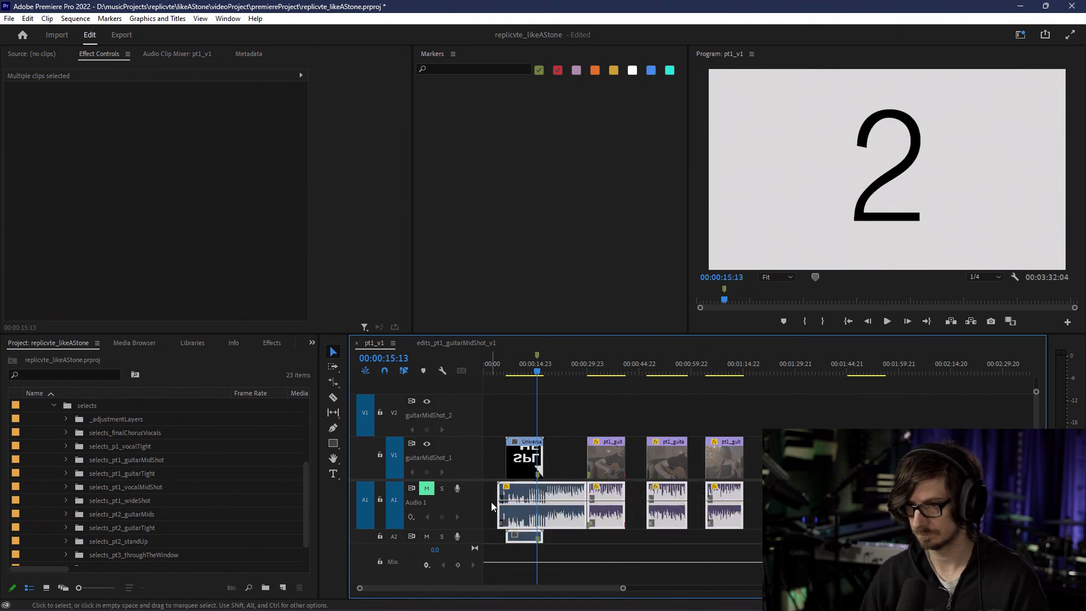
{"action": "key", "text": "Delete"}
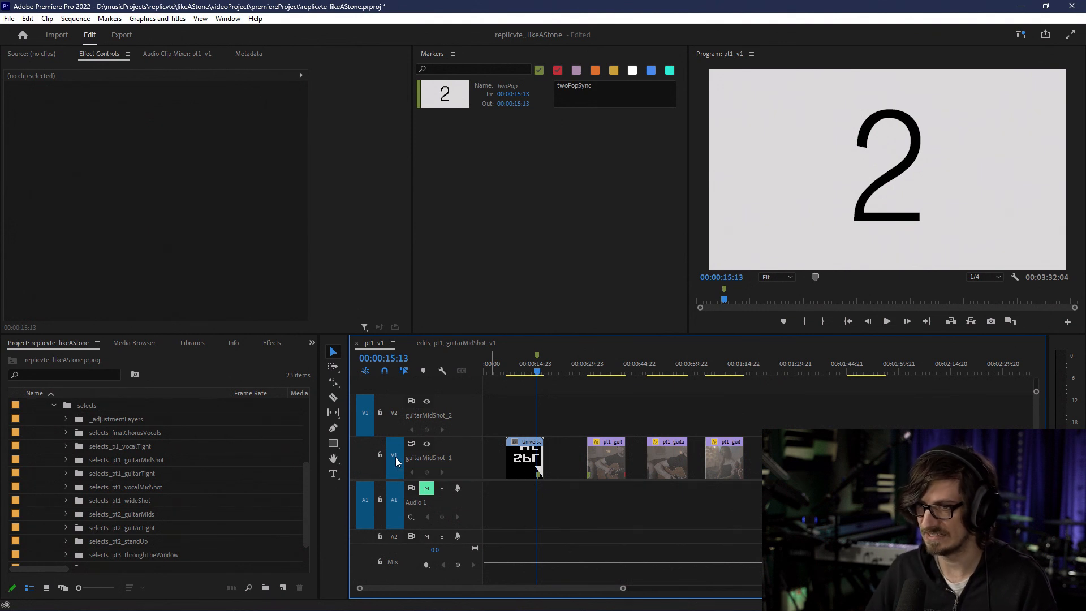
{"action": "left_click", "coordinate": [473, 343]}
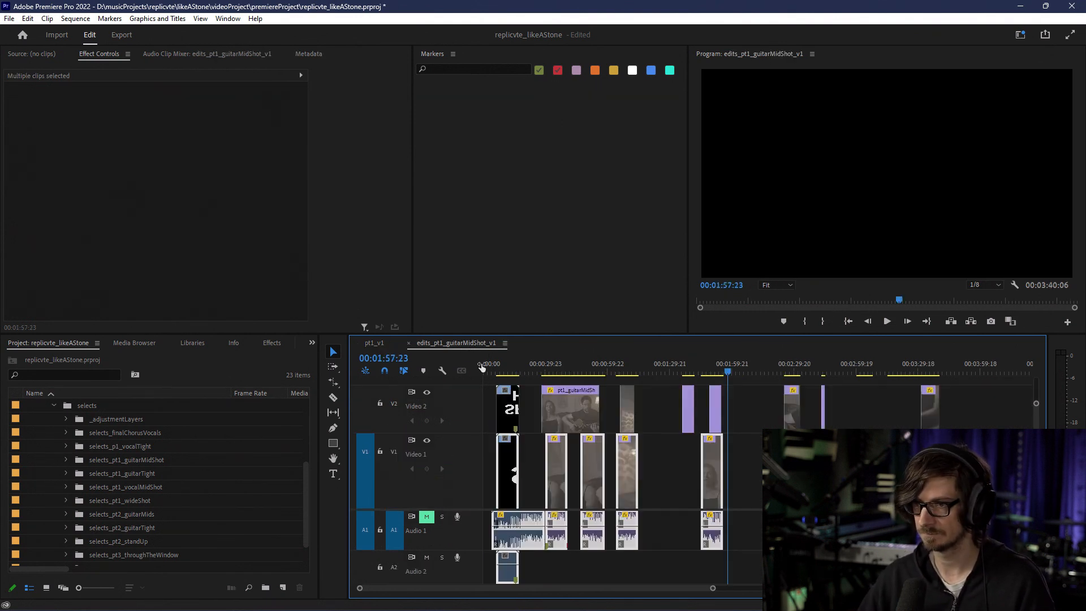
{"action": "left_click_drag", "start_coordinate": [961, 419], "coordinate": [474, 402]}
{"action": "left_click_drag", "start_coordinate": [506, 370], "coordinate": [516, 370]}
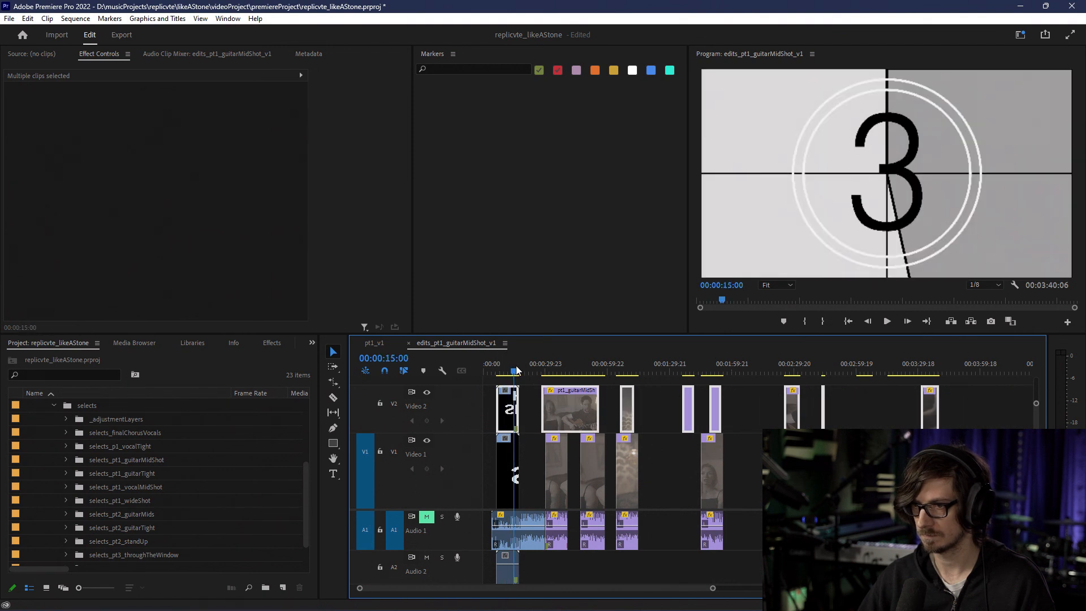
{"action": "left_click_drag", "start_coordinate": [973, 572], "coordinate": [501, 410]}
{"action": "left_click_drag", "start_coordinate": [1028, 486], "coordinate": [479, 457]}
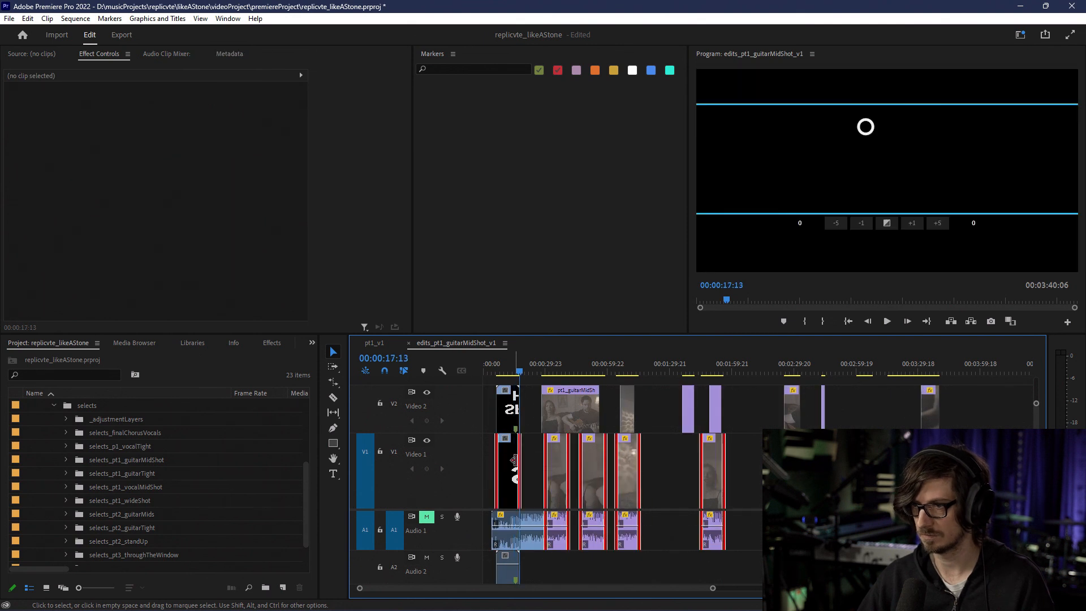
{"action": "left_click_drag", "start_coordinate": [961, 413], "coordinate": [485, 414]}
{"action": "left_click_drag", "start_coordinate": [962, 572], "coordinate": [478, 533]}
{"action": "left_click", "coordinate": [557, 559]}
{"action": "left_click_drag", "start_coordinate": [938, 568], "coordinate": [508, 529]}
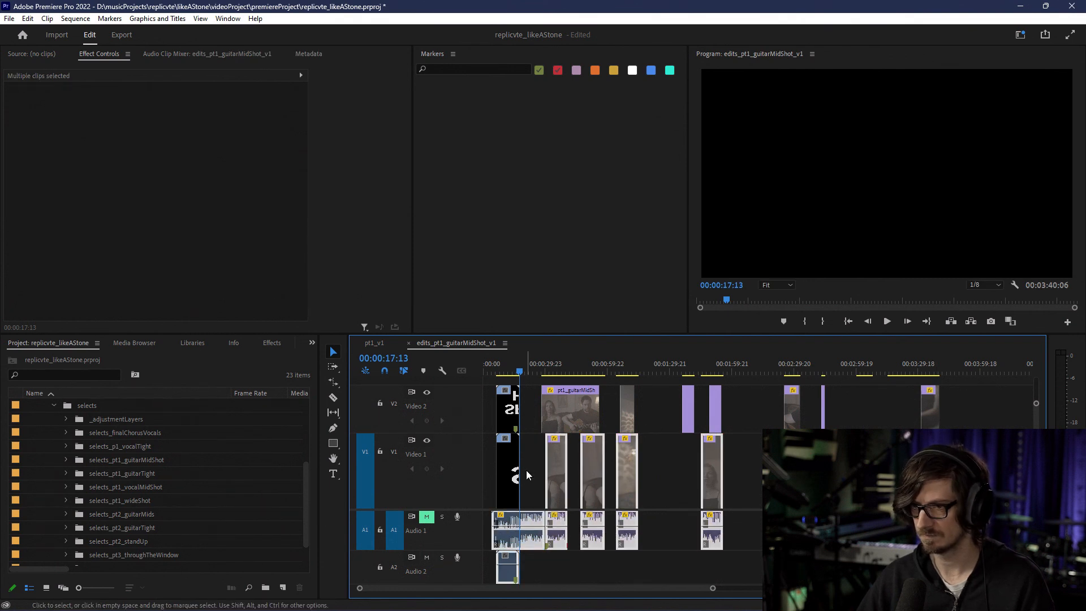
{"action": "right_click", "coordinate": [560, 478]}
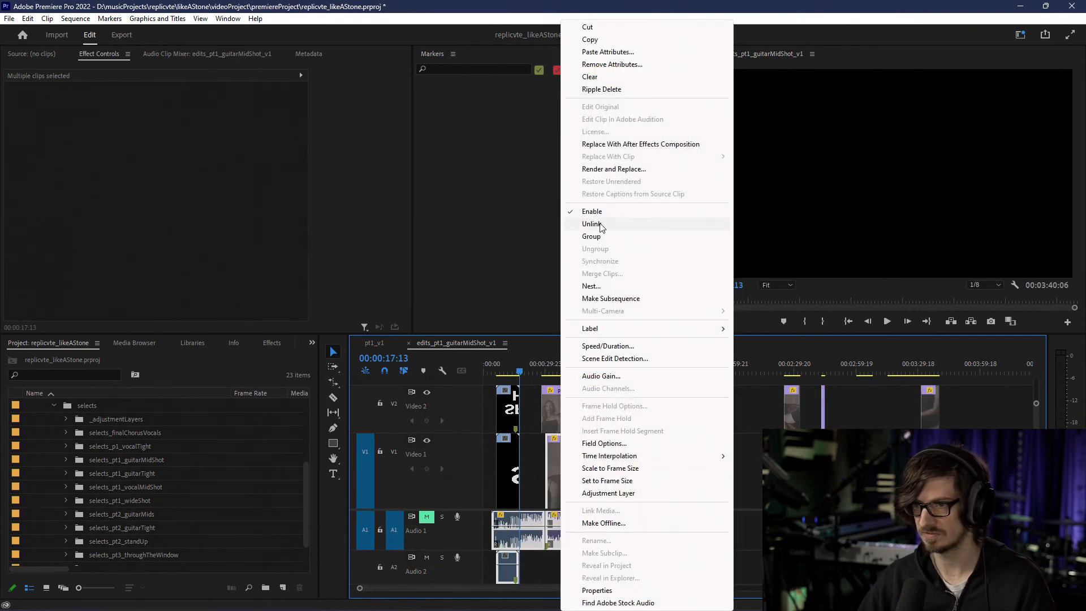
{"action": "left_click", "coordinate": [508, 549]}
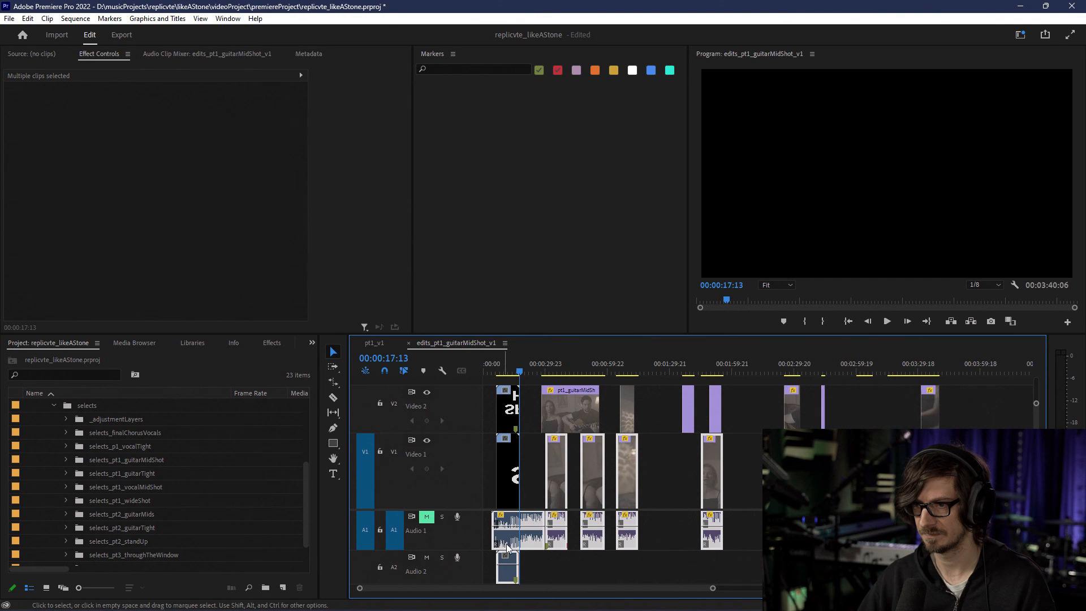
{"action": "left_click", "coordinate": [511, 416]}
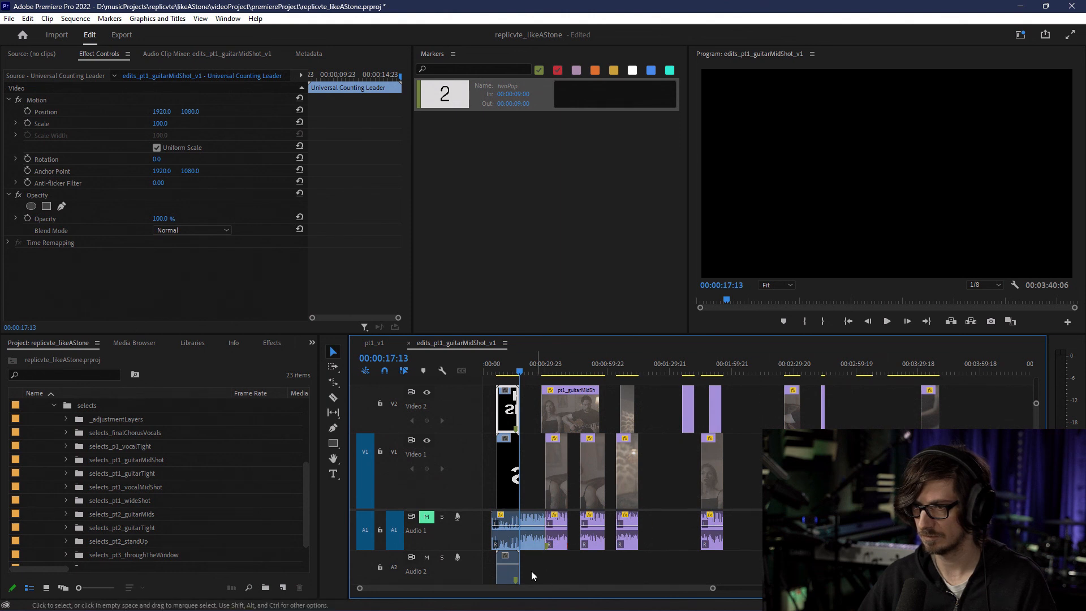
Step: Copy all Video 2 clips together with the leader's audio, and return to the start of the pt1_v1 sequence
{"action": "left_click", "coordinate": [510, 577]}
{"action": "left_click", "coordinate": [507, 409], "text": "shift"}
{"action": "left_click", "coordinate": [571, 412], "text": "shift"}
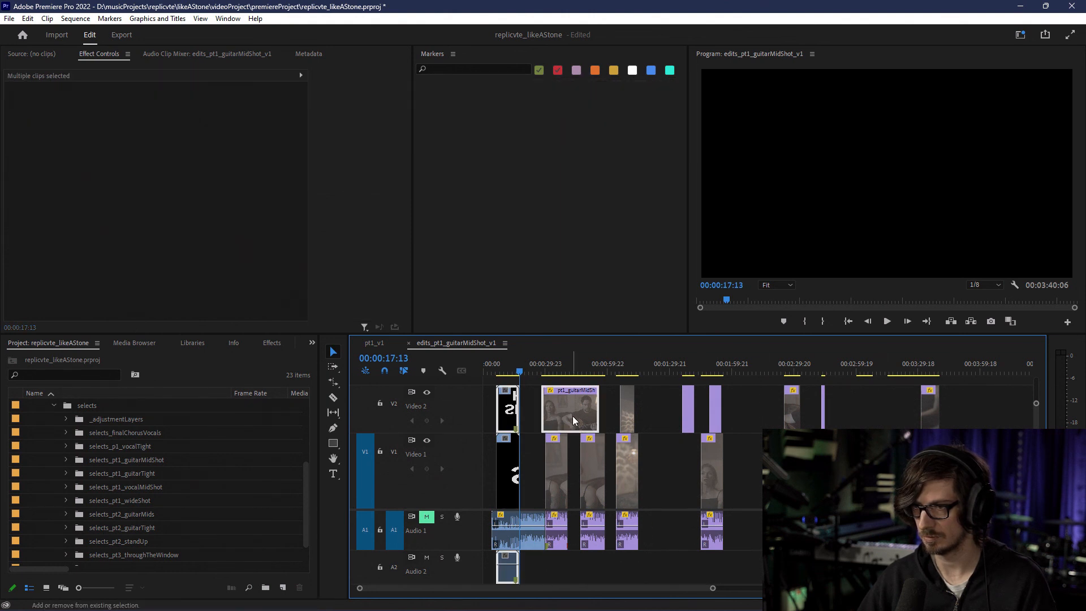
{"action": "left_click_drag", "start_coordinate": [964, 414], "coordinate": [527, 430]}
{"action": "left_click", "coordinate": [510, 408], "text": "shift"}
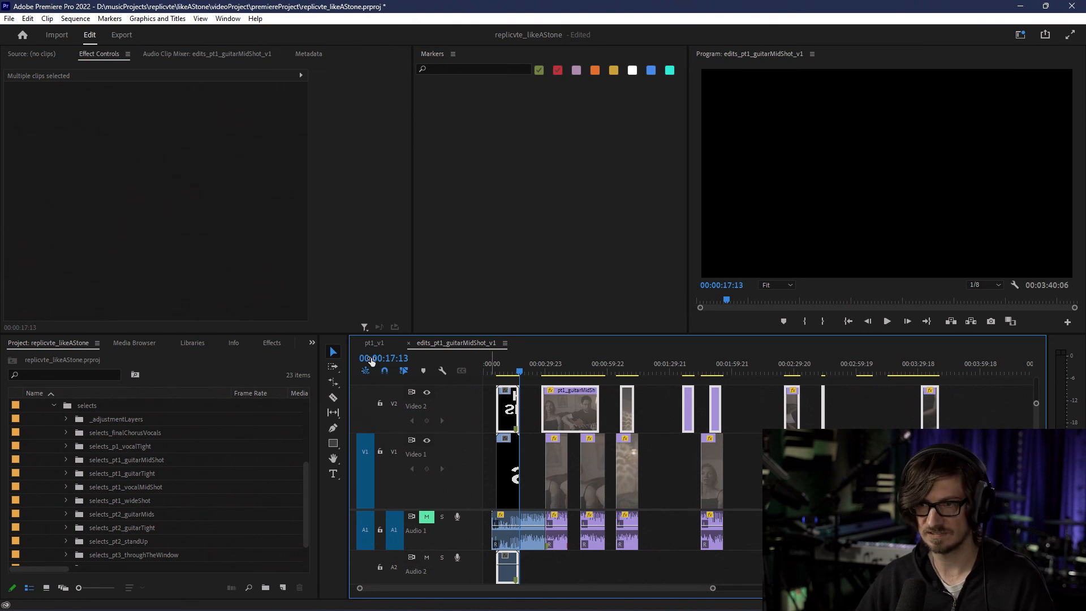
{"action": "left_click", "coordinate": [375, 342]}
{"action": "left_click_drag", "start_coordinate": [526, 373], "coordinate": [484, 367]}
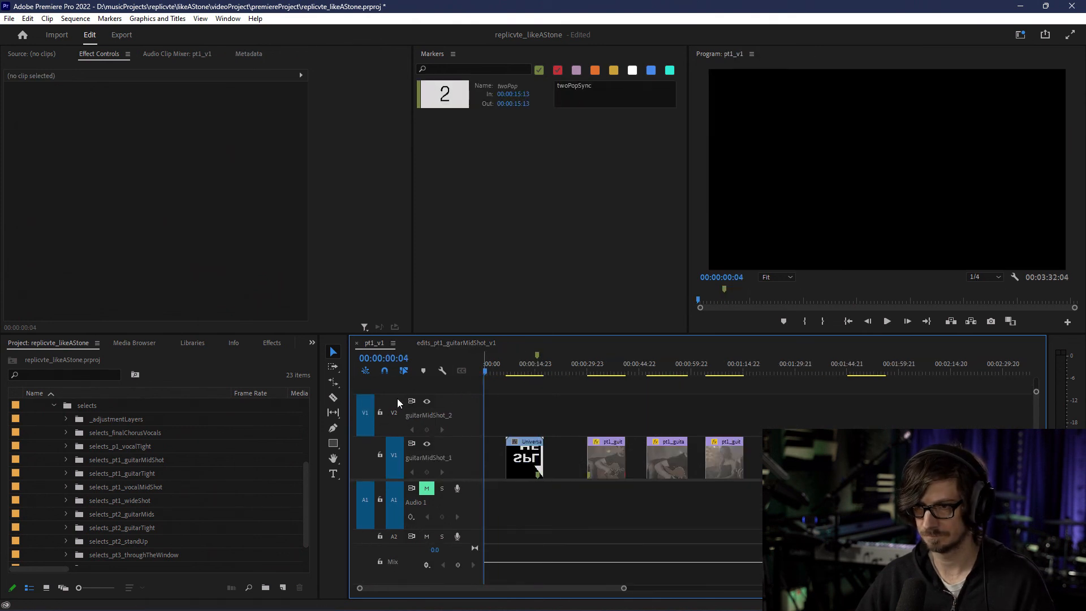
Step: Try pasting the copied clips onto guitarMidShot_1 at the start of pt1_v1, and undo the paste
{"action": "key", "text": "ctrl+v"}
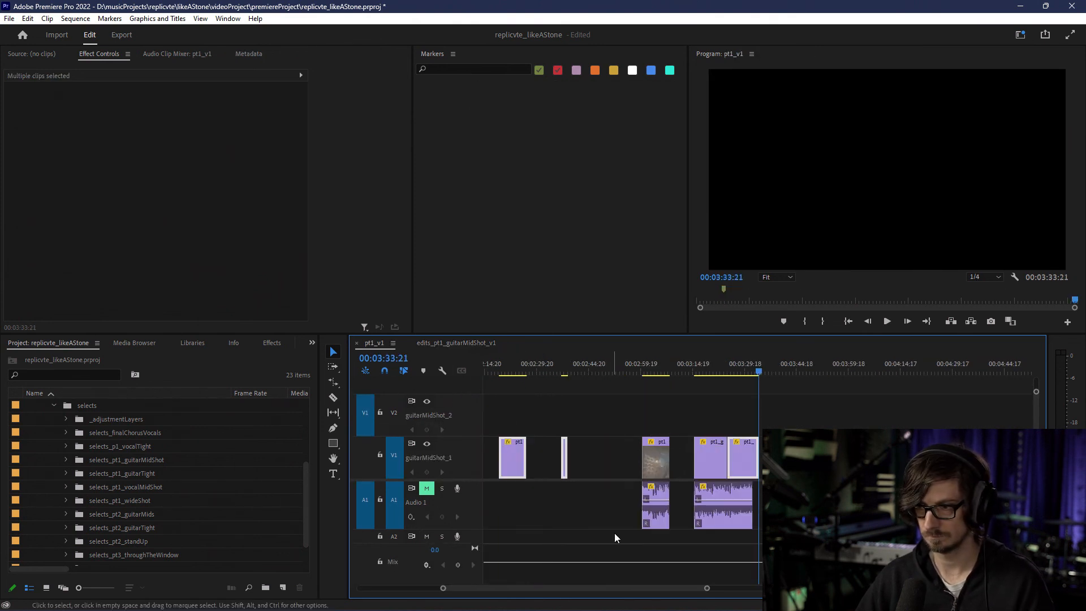
{"action": "left_click_drag", "start_coordinate": [583, 589], "coordinate": [436, 579]}
{"action": "key", "text": "ctrl+z"}
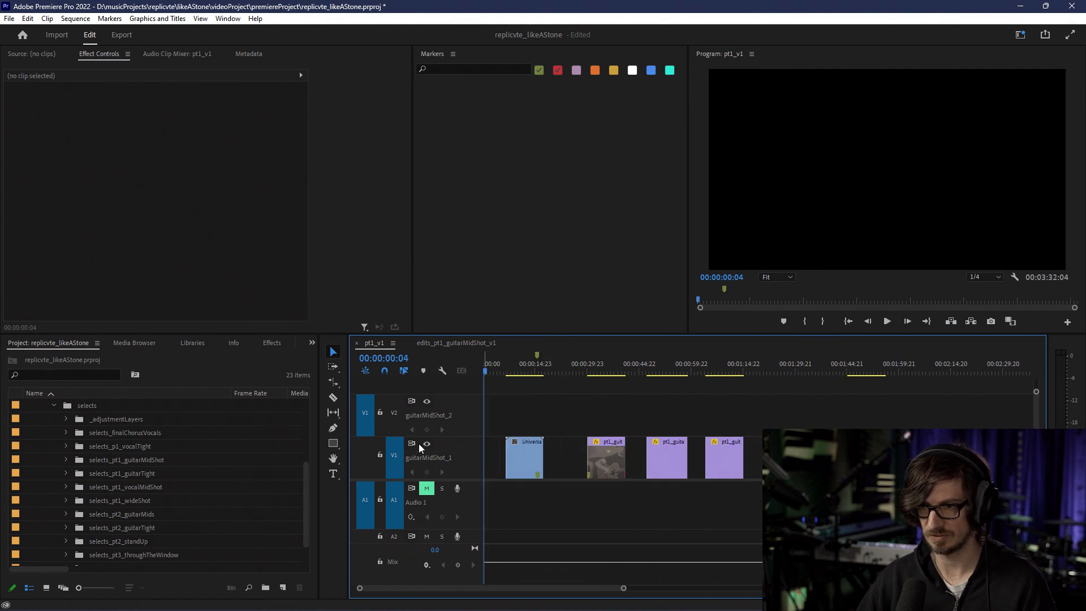
Step: Target guitarMidShot_2 instead of guitarMidShot_1 and paste the copied clips at the start of pt1_v1
{"action": "left_click", "coordinate": [395, 414]}
{"action": "left_click", "coordinate": [395, 457]}
{"action": "key", "text": "ctrl+v"}
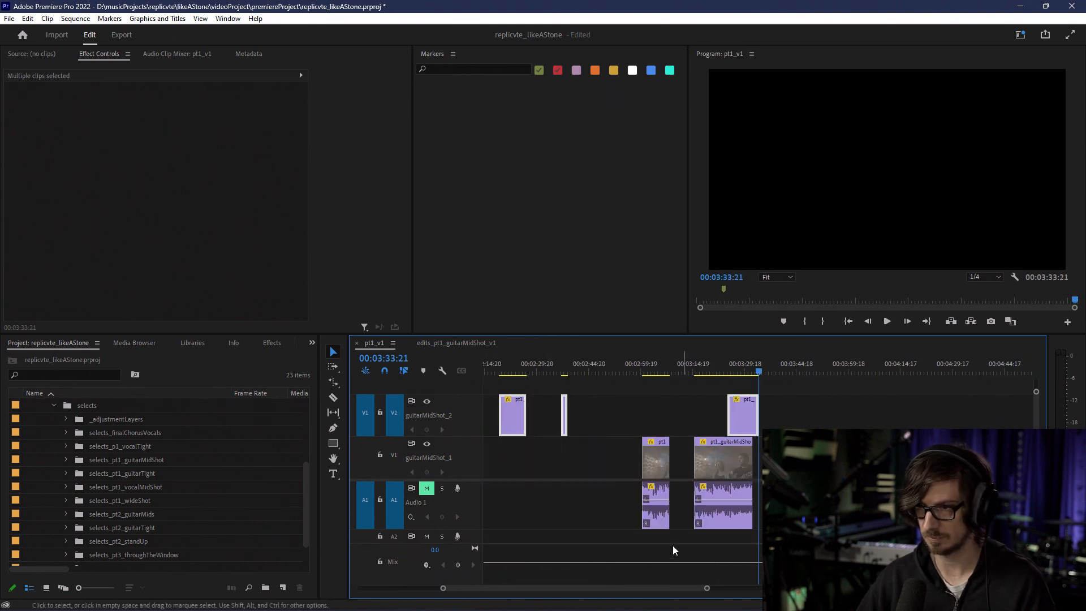
{"action": "left_click_drag", "start_coordinate": [602, 588], "coordinate": [427, 569]}
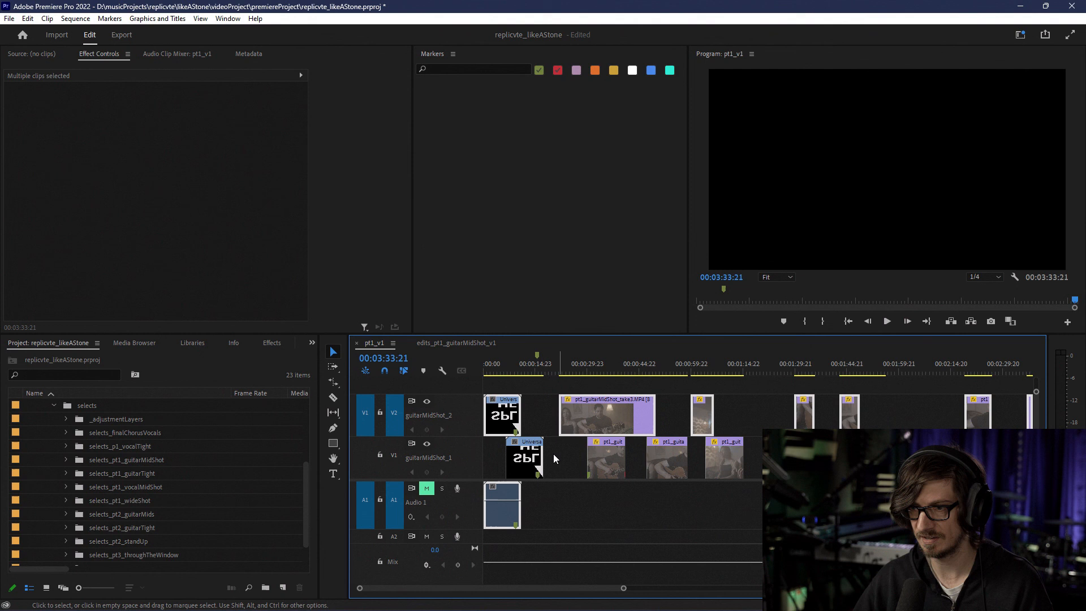
Step: Move the pasted guitarMidShot_2 clips so their leader's twoPop marker lines up with the sequence's twoPop marker
{"action": "left_click_drag", "start_coordinate": [508, 428], "coordinate": [531, 428]}
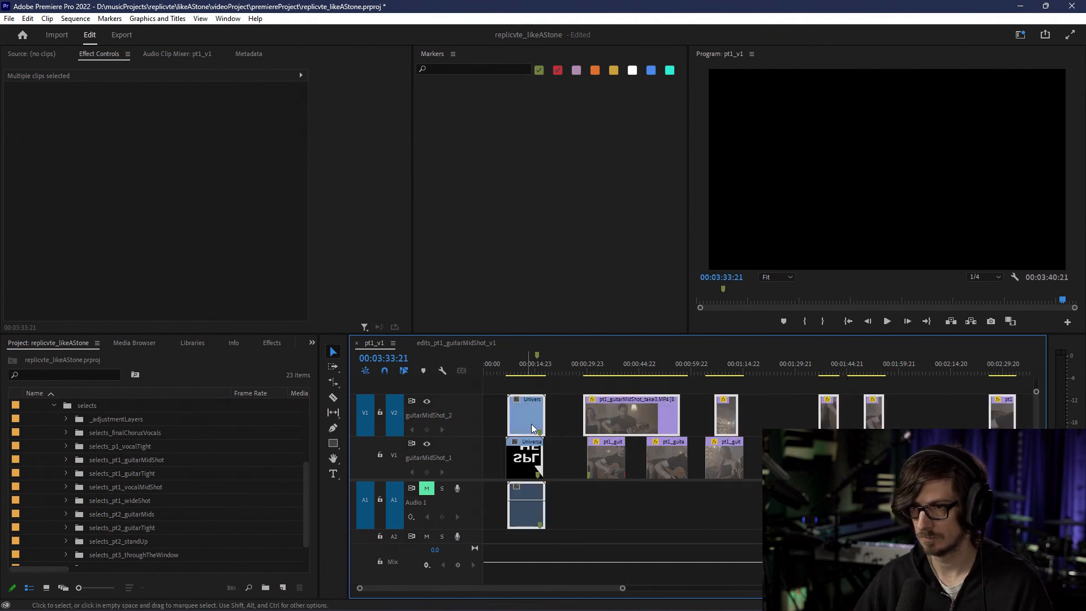
{"action": "scroll", "coordinate": [532, 424], "scroll_direction": "up", "scroll_amount": 12, "text": "alt"}
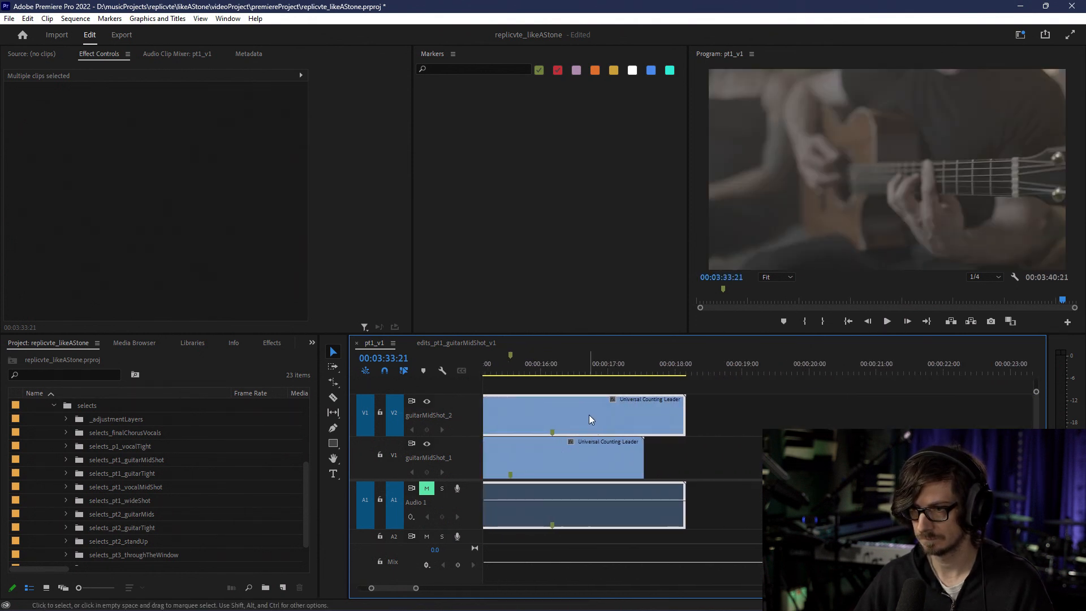
{"action": "scroll", "coordinate": [587, 422], "scroll_direction": "down", "scroll_amount": 2}
{"action": "scroll", "coordinate": [610, 437], "scroll_direction": "up", "scroll_amount": 5}
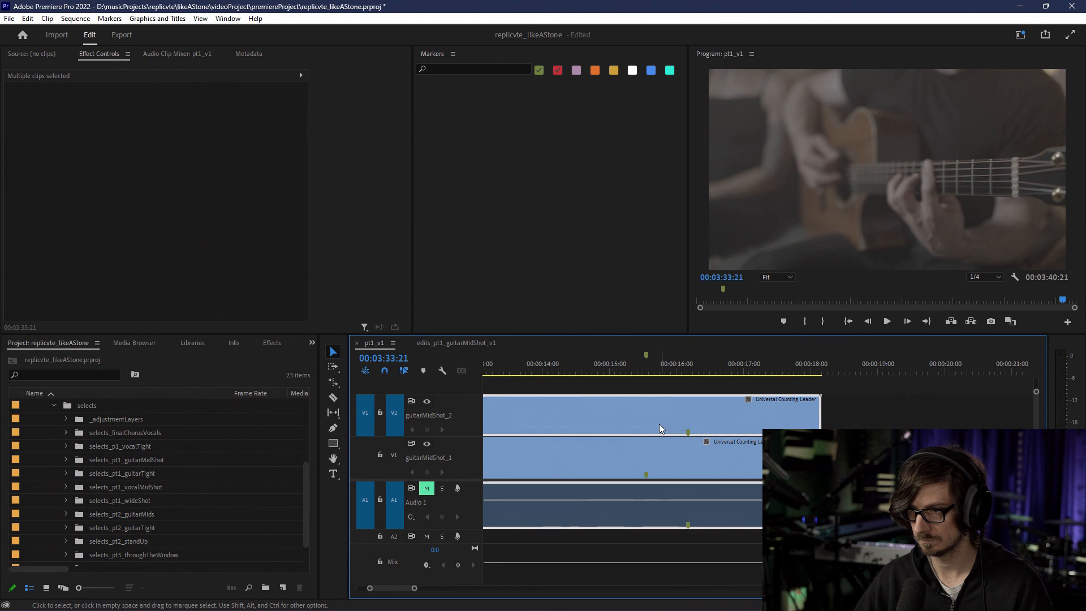
{"action": "mouse_move", "coordinate": [691, 423]}
{"action": "left_mouse_down"}
{"action": "mouse_move", "coordinate": [630, 426]}
{"action": "mouse_move", "coordinate": [648, 426]}
{"action": "left_mouse_up"}
{"action": "scroll", "coordinate": [656, 441], "scroll_direction": "up", "scroll_amount": 6, "text": "alt"}
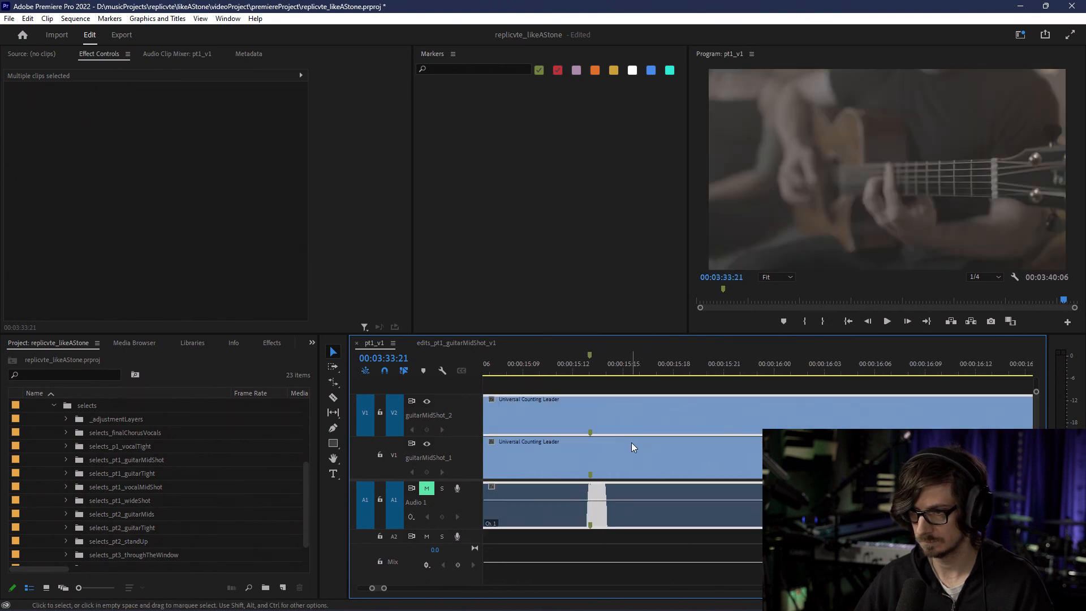
{"action": "scroll", "coordinate": [636, 449], "scroll_direction": "down", "scroll_amount": 6, "text": "alt"}
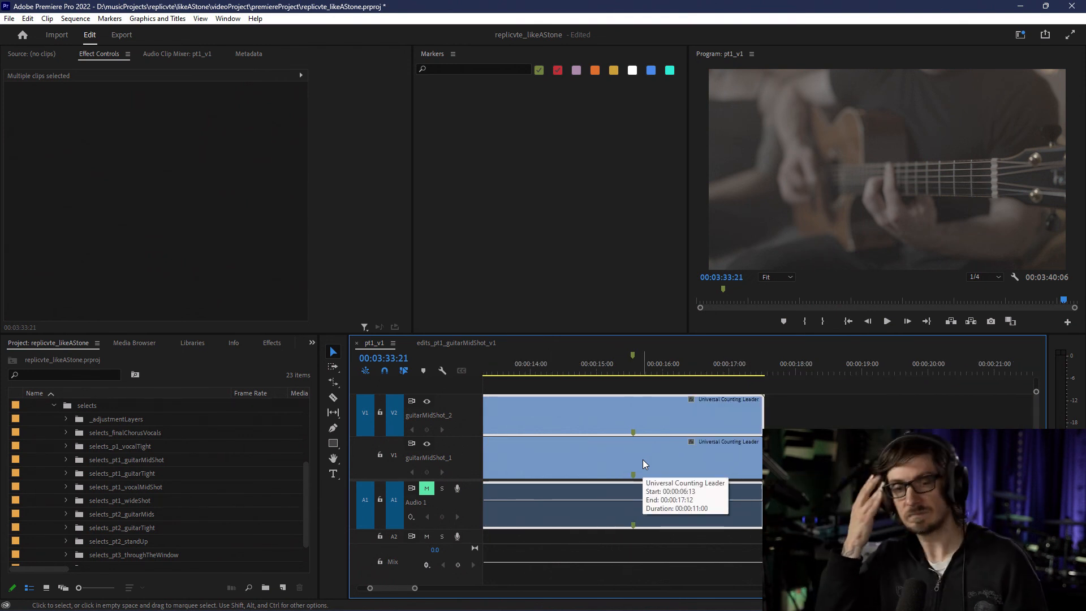
Step: Delete the pasted counting leader's audio clip from Audio 1 without removing the leader video
{"action": "scroll", "coordinate": [749, 504], "scroll_direction": "down", "scroll_amount": 4, "text": "alt"}
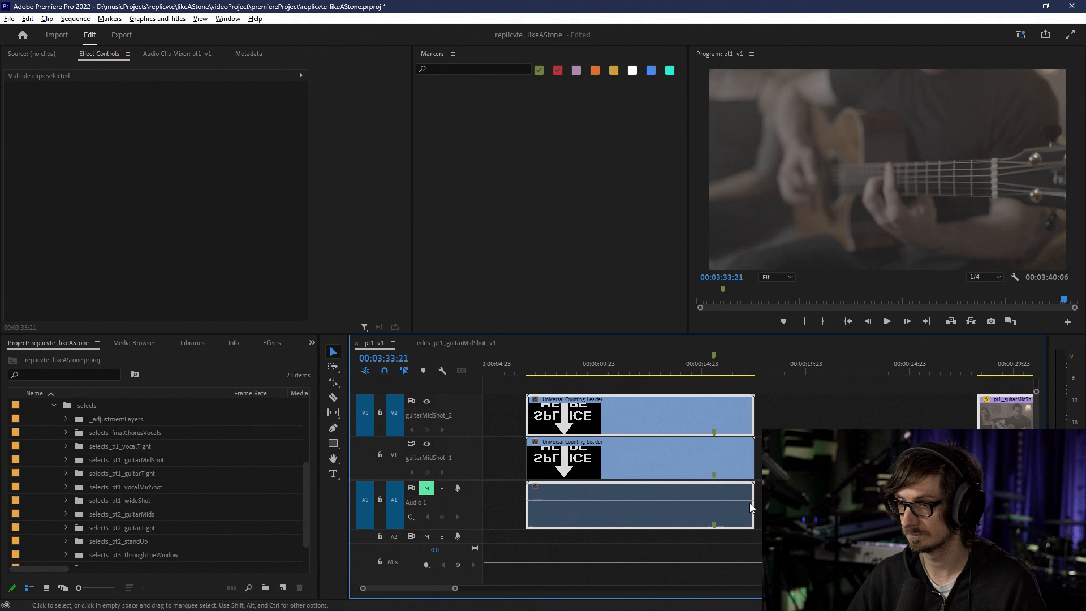
{"action": "scroll", "coordinate": [749, 503], "scroll_direction": "down", "scroll_amount": 5, "text": "alt"}
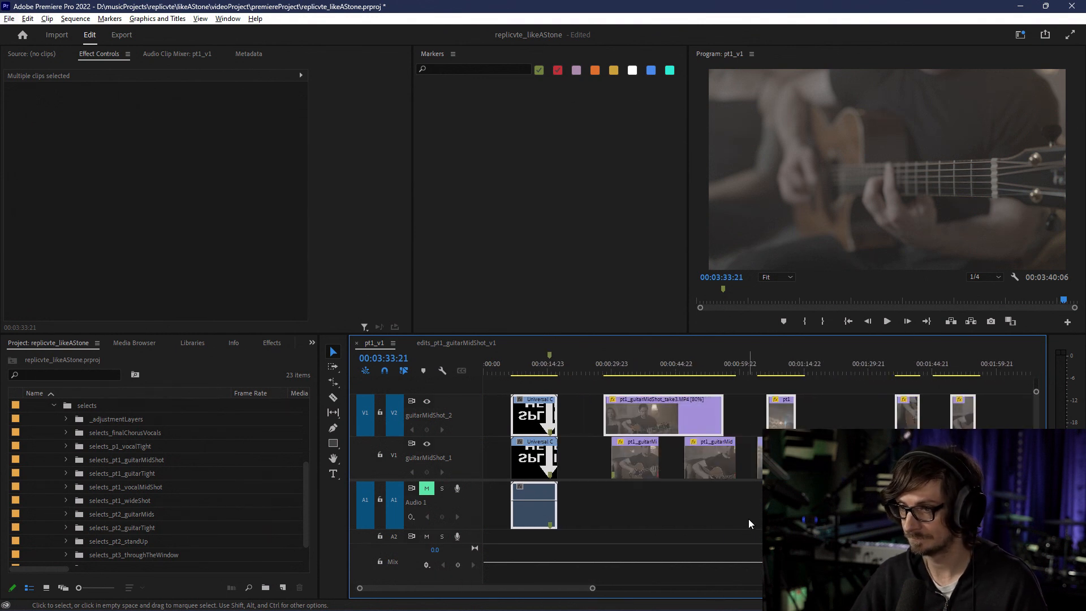
{"action": "left_click", "coordinate": [545, 515]}
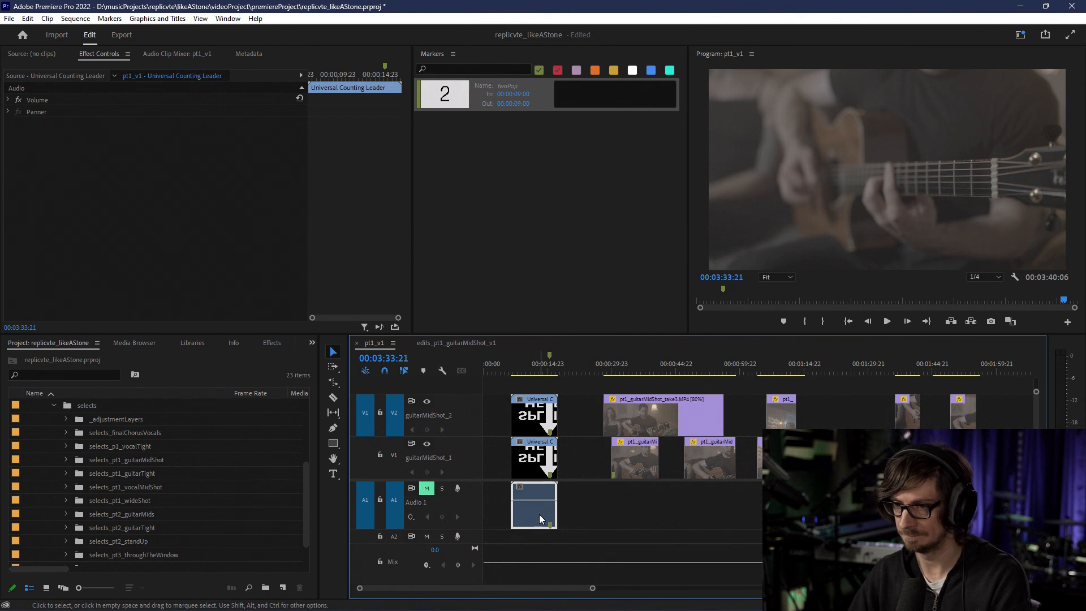
{"action": "key", "text": "Delete"}
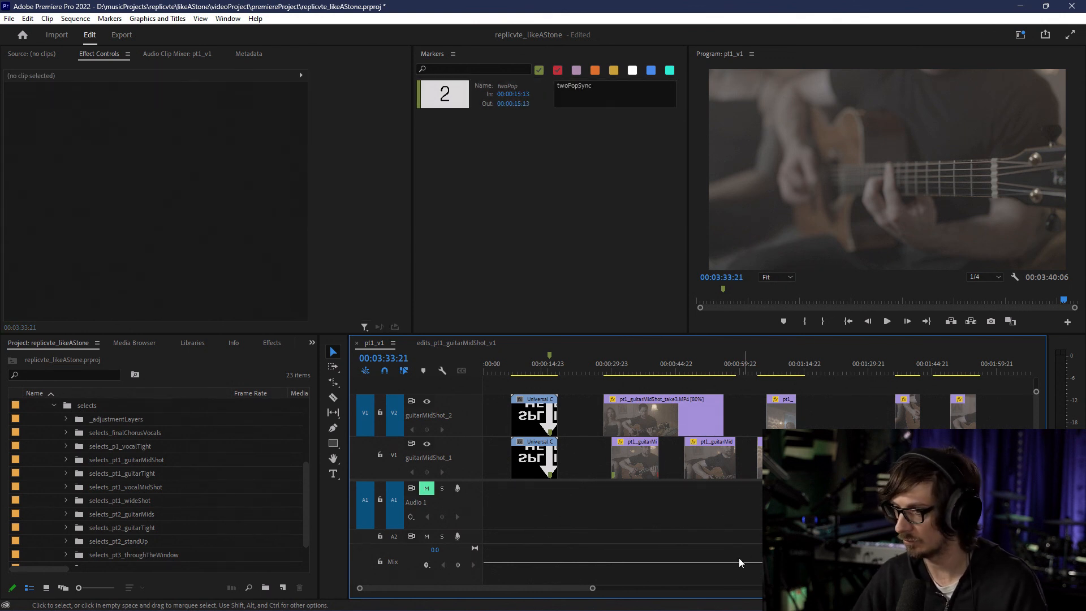
Step: Unlink the last two guitar clips on guitarMidShot_1 from their audio and remove that audio from Audio 1
{"action": "left_click_drag", "start_coordinate": [557, 593], "coordinate": [630, 593]}
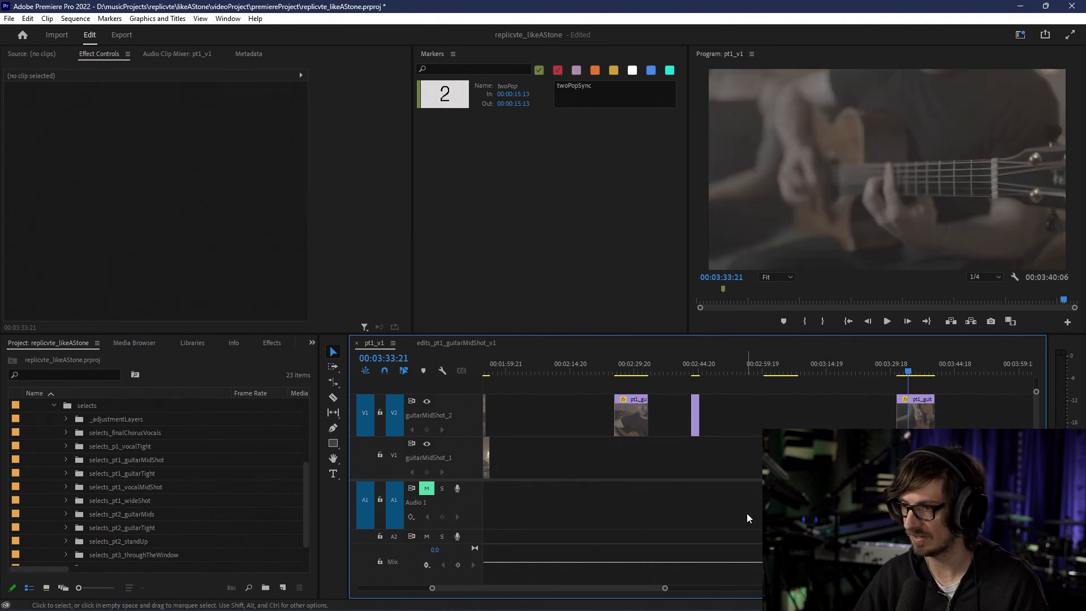
{"action": "left_click", "coordinate": [860, 457]}
{"action": "left_click", "coordinate": [786, 457], "text": "shift"}
{"action": "right_click", "coordinate": [786, 457]}
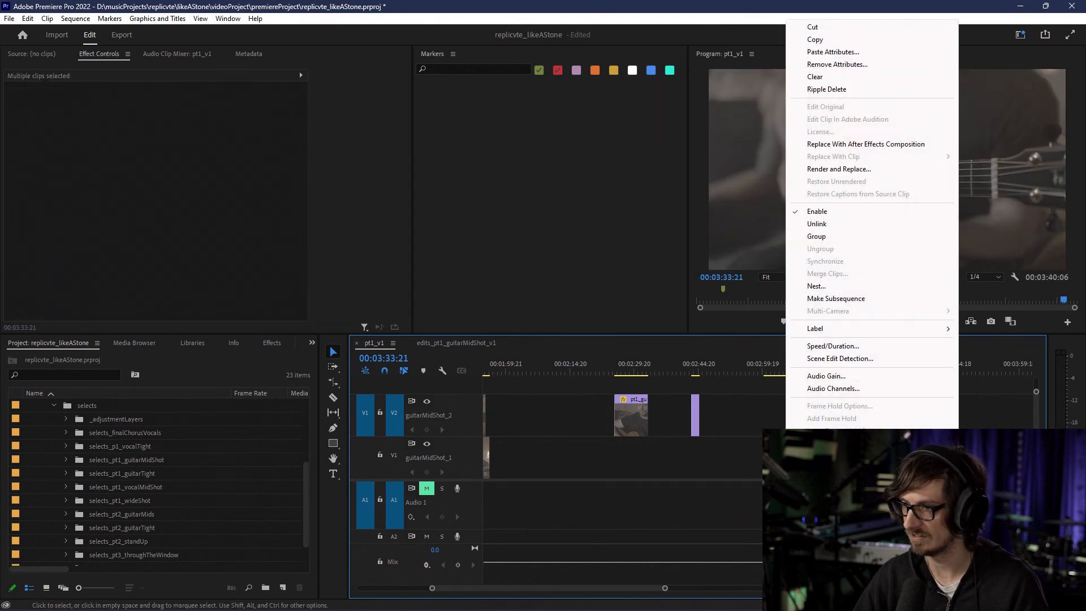
{"action": "left_click", "coordinate": [817, 224]}
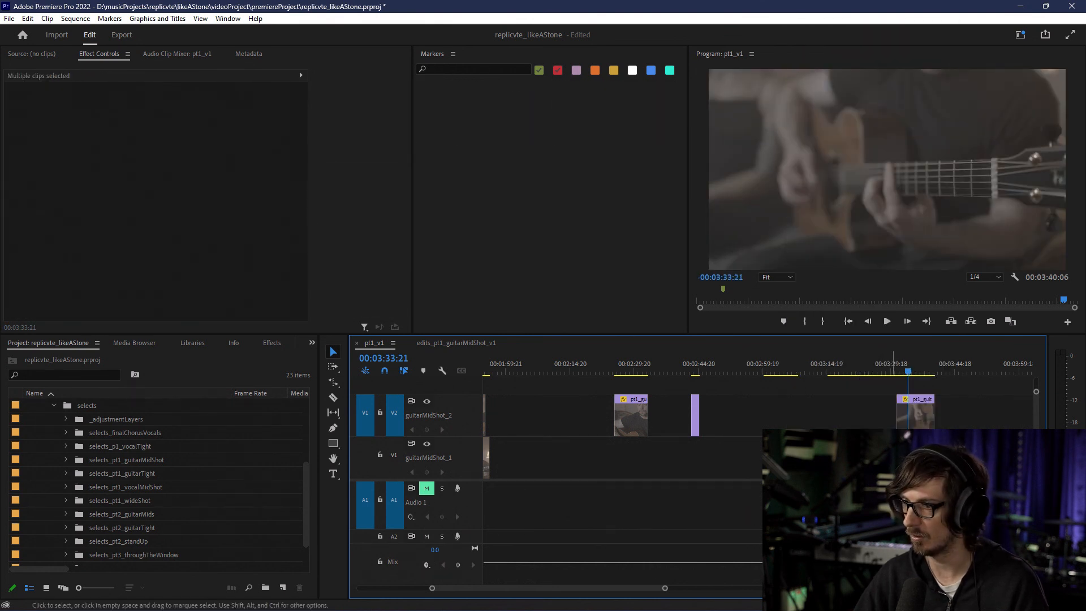
{"action": "left_click", "coordinate": [750, 522]}
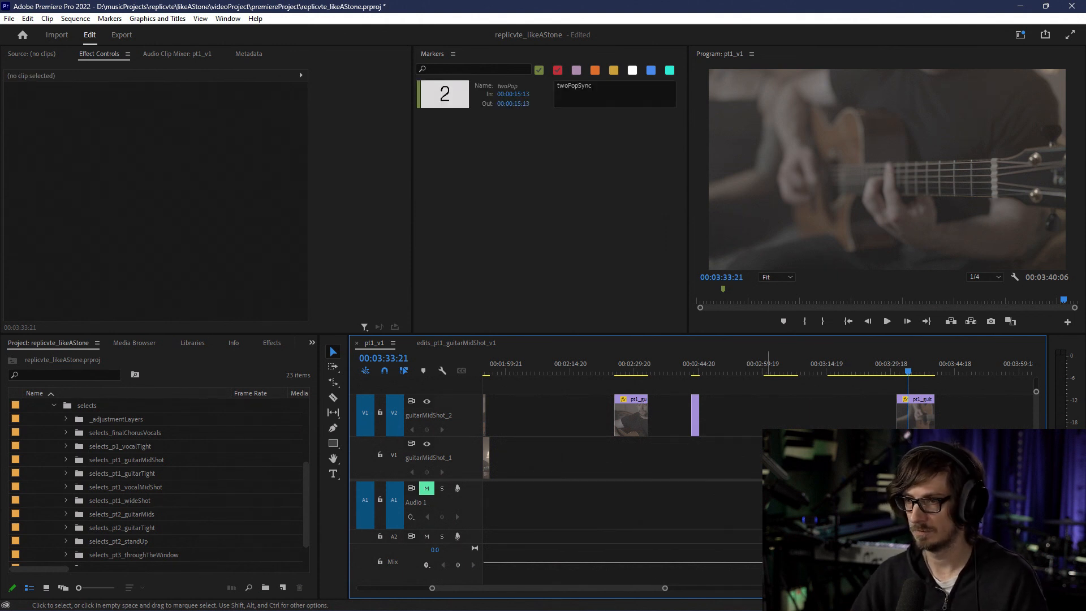
{"action": "key", "text": "minus"}
{"action": "key", "text": "minus"}
{"action": "key", "text": "minus"}
{"action": "key", "text": "minus"}
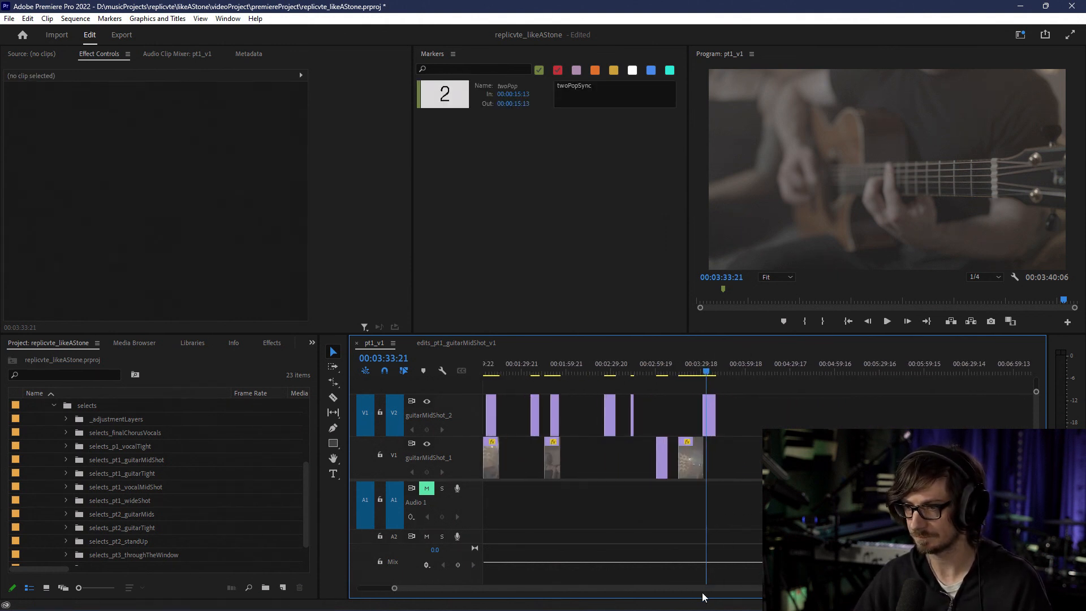
{"action": "scroll", "coordinate": [668, 590], "scroll_direction": "up", "scroll_amount": 3}
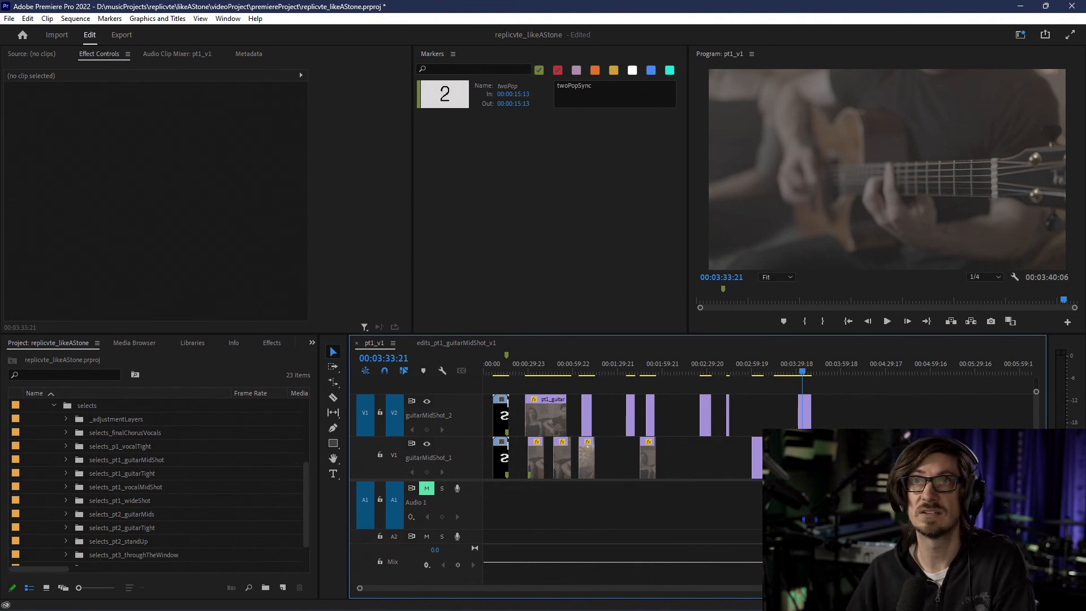
{"action": "key", "text": "alt+Tab"}
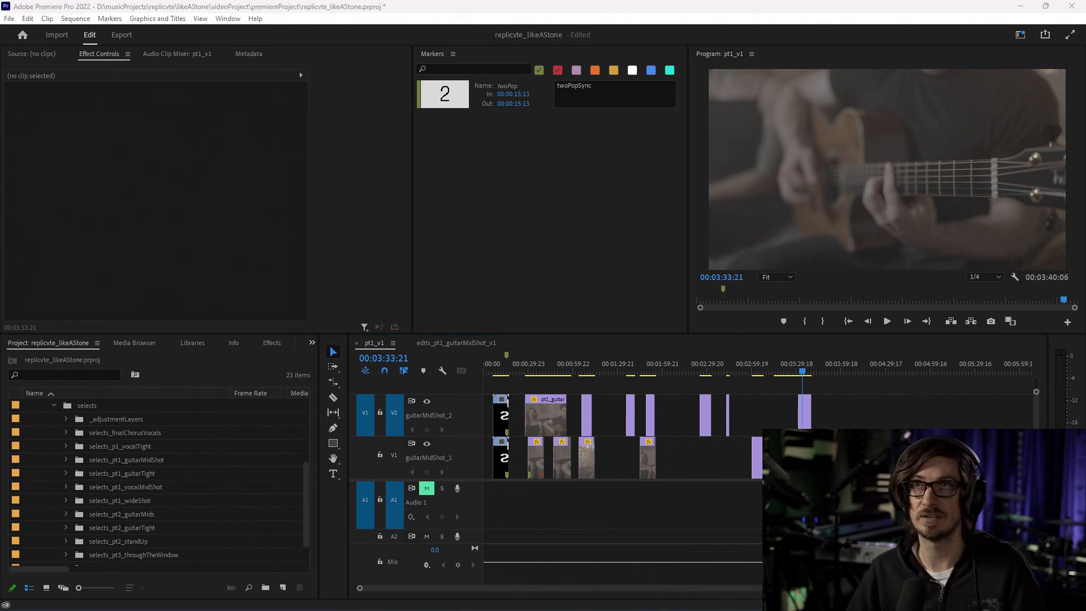
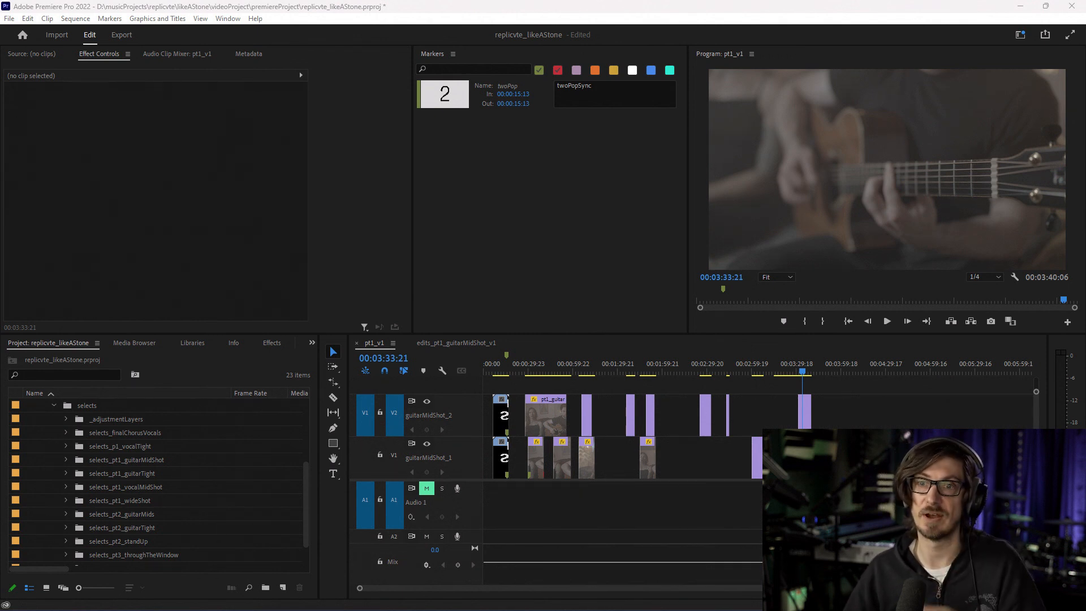
{"action": "key", "text": "alt+Tab"}
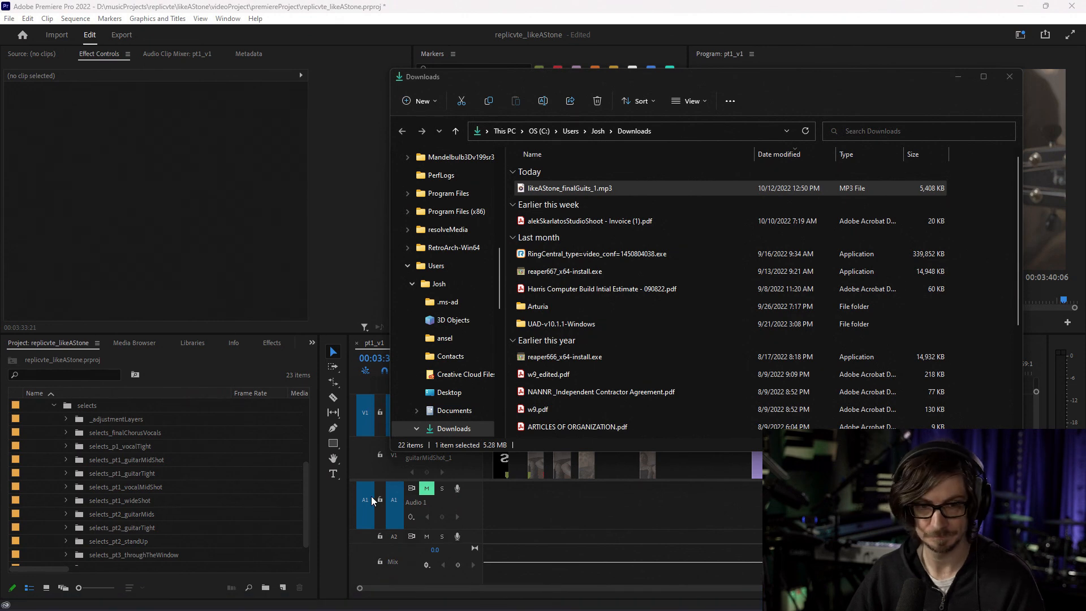
{"action": "key", "text": "super+e"}
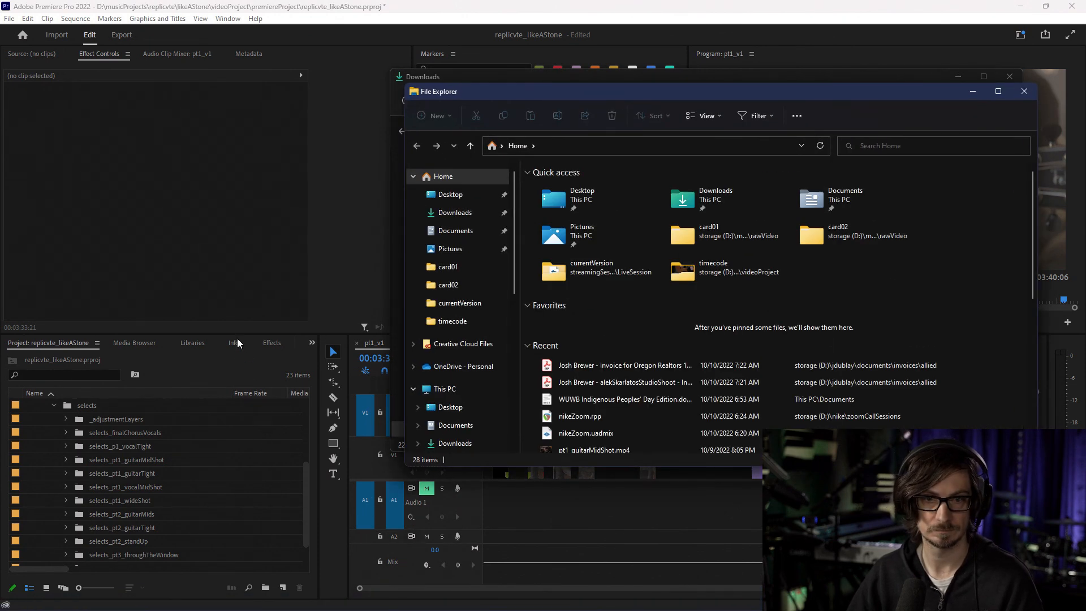
{"action": "left_click", "coordinate": [1021, 92]}
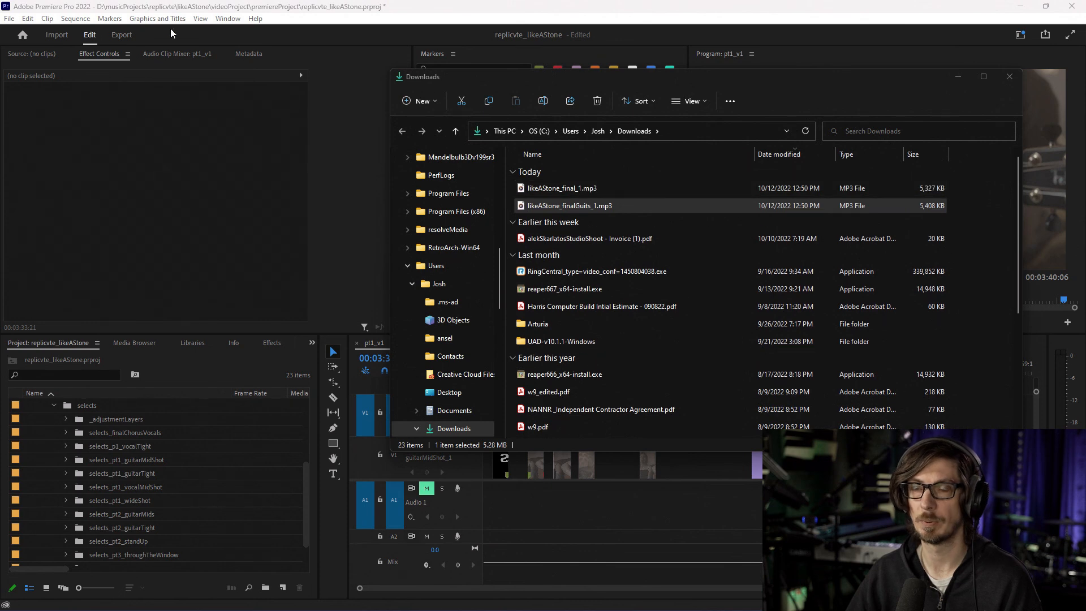
{"action": "left_click", "coordinate": [235, 208]}
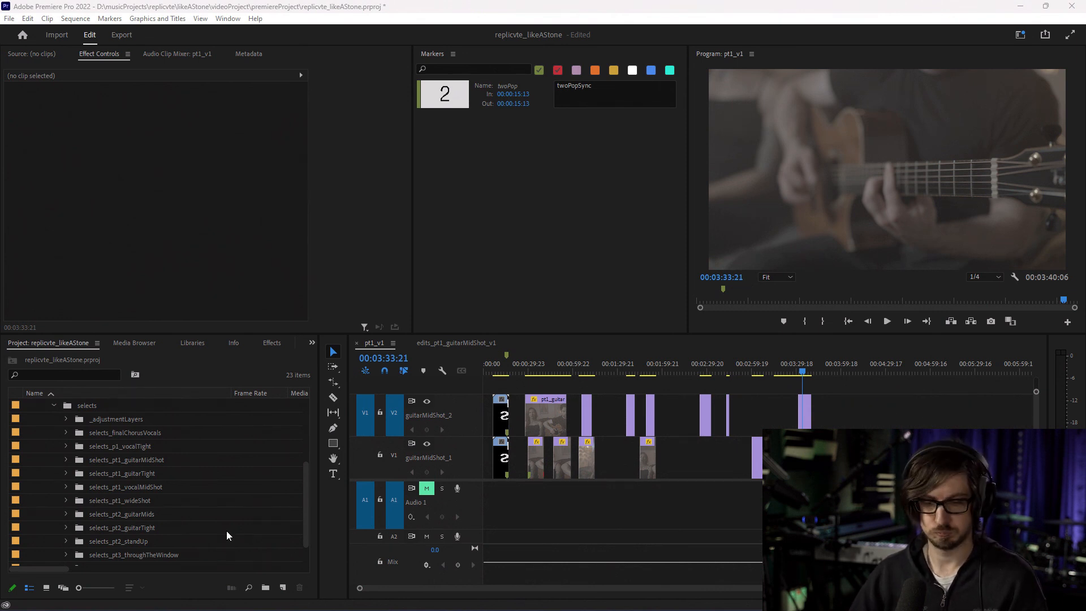
Step: Switch to a new File Explorer window and place it so that the Downloads window's file dates remain visible
{"action": "key", "text": "super+e"}
{"action": "key", "text": "alt+Tab"}
{"action": "key", "text": "alt+Tab"}
{"action": "key", "text": "alt+Tab"}
{"action": "key", "text": "alt+Tab"}
{"action": "key", "text": "alt+Tab"}
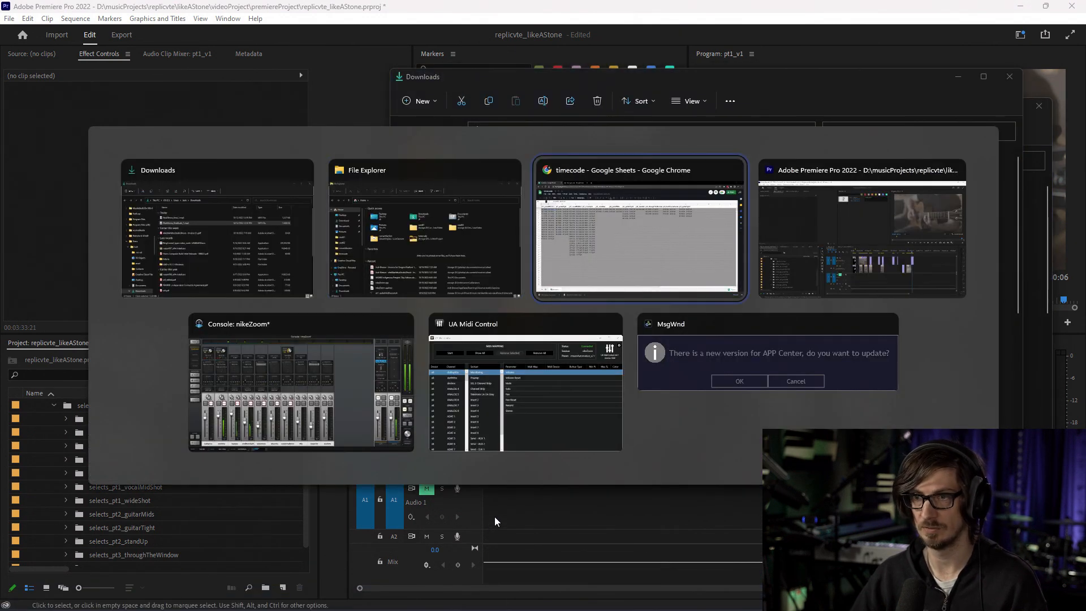
{"action": "key", "text": "alt+shift+Tab"}
{"action": "left_click_drag", "start_coordinate": [579, 110], "coordinate": [240, 44]}
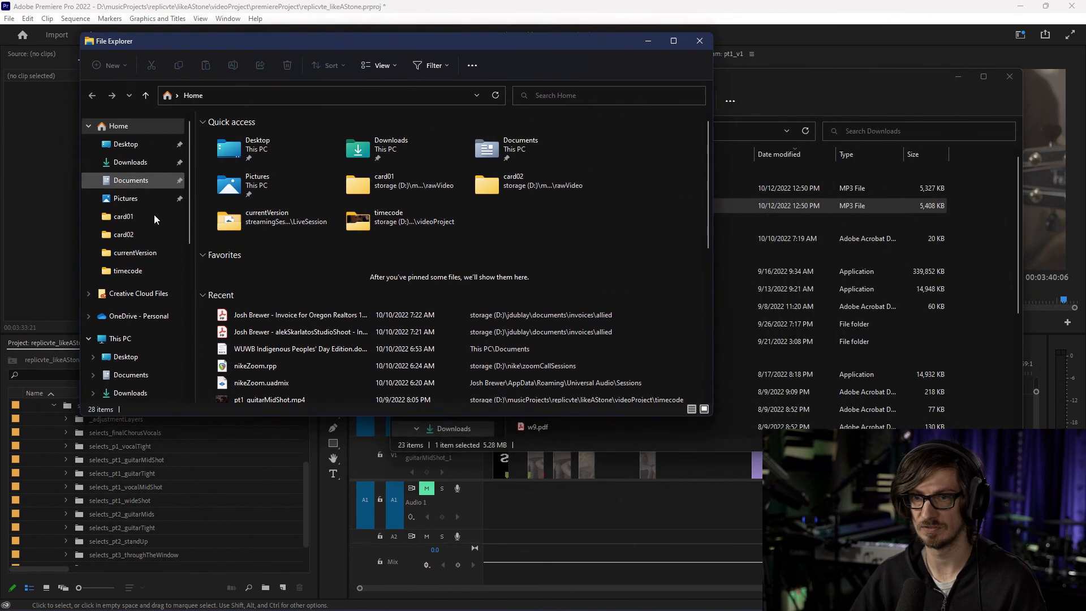
Step: Browse storage (D:) through musicProjects and replicvte to the likeAStone project's videoProject folder
{"action": "scroll", "coordinate": [155, 220], "scroll_direction": "down", "scroll_amount": 3}
{"action": "left_click", "coordinate": [131, 352]}
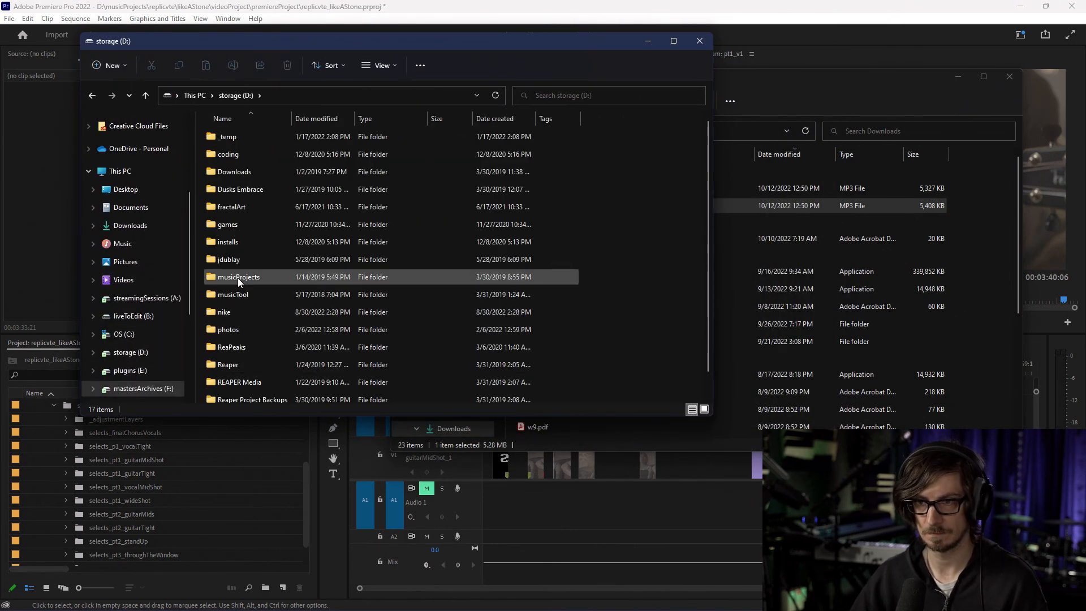
{"action": "double_click", "coordinate": [238, 277]}
{"action": "scroll", "coordinate": [245, 207], "scroll_direction": "down", "scroll_amount": 5}
{"action": "left_click", "coordinate": [242, 202]}
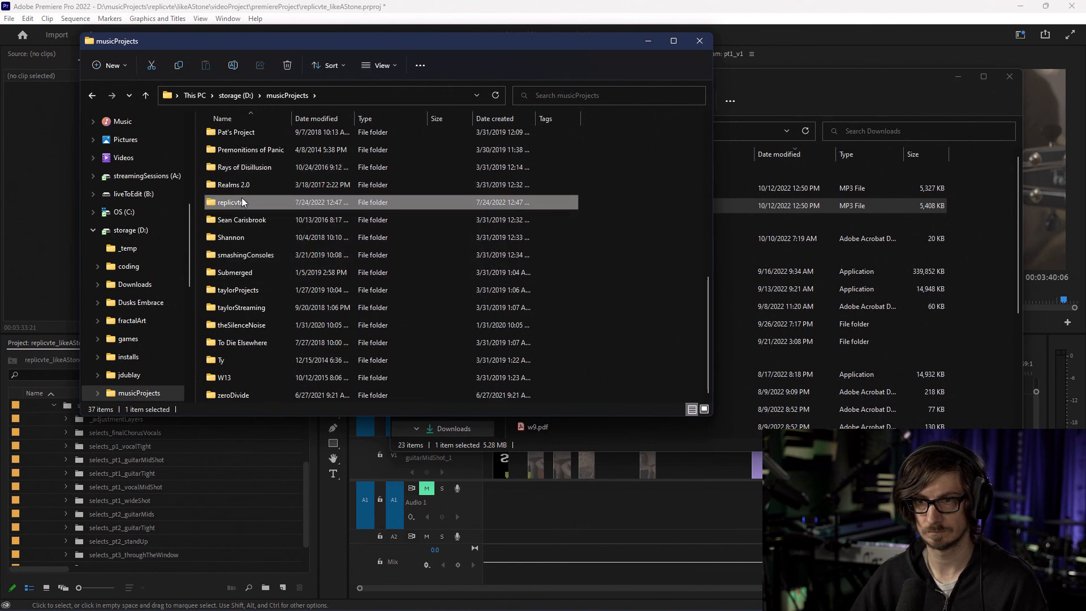
{"action": "double_click", "coordinate": [242, 201]}
{"action": "double_click", "coordinate": [239, 157]}
{"action": "double_click", "coordinate": [253, 140]}
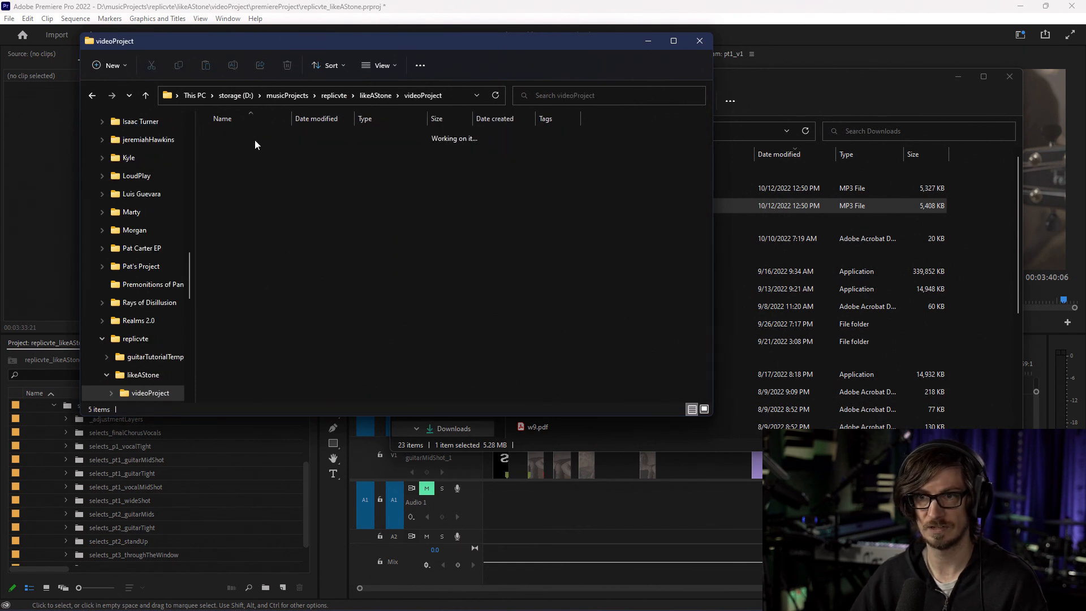
Step: Return to the likeAStone folder and create a folder named audioProject beside videoProject
{"action": "right_click", "coordinate": [252, 234]}
{"action": "left_click", "coordinate": [236, 303]}
{"action": "left_click", "coordinate": [354, 96]}
{"action": "right_click", "coordinate": [255, 202]}
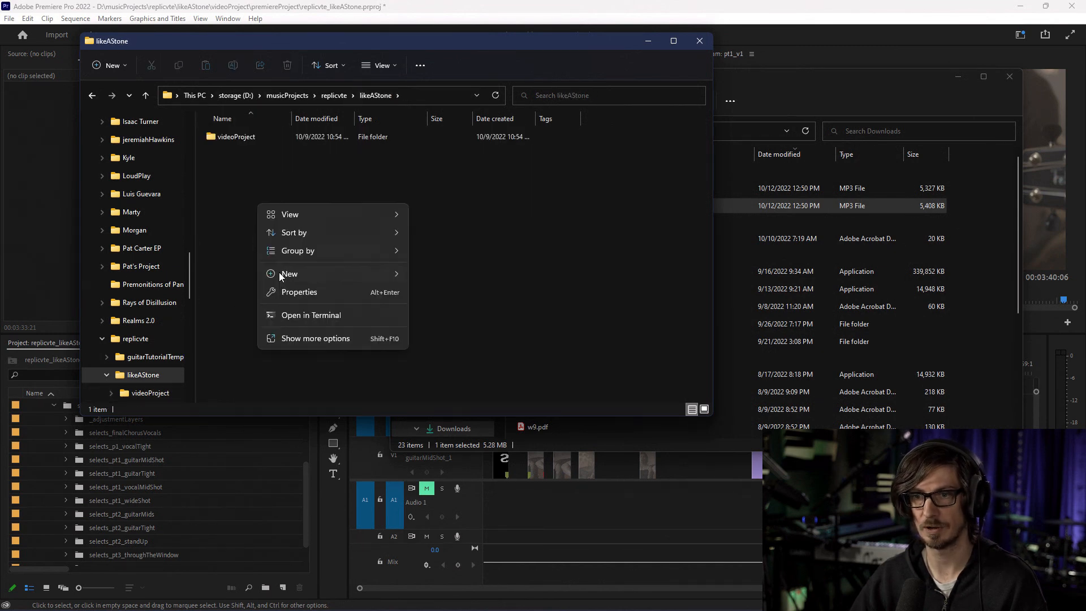
{"action": "mouse_move", "coordinate": [287, 277]}
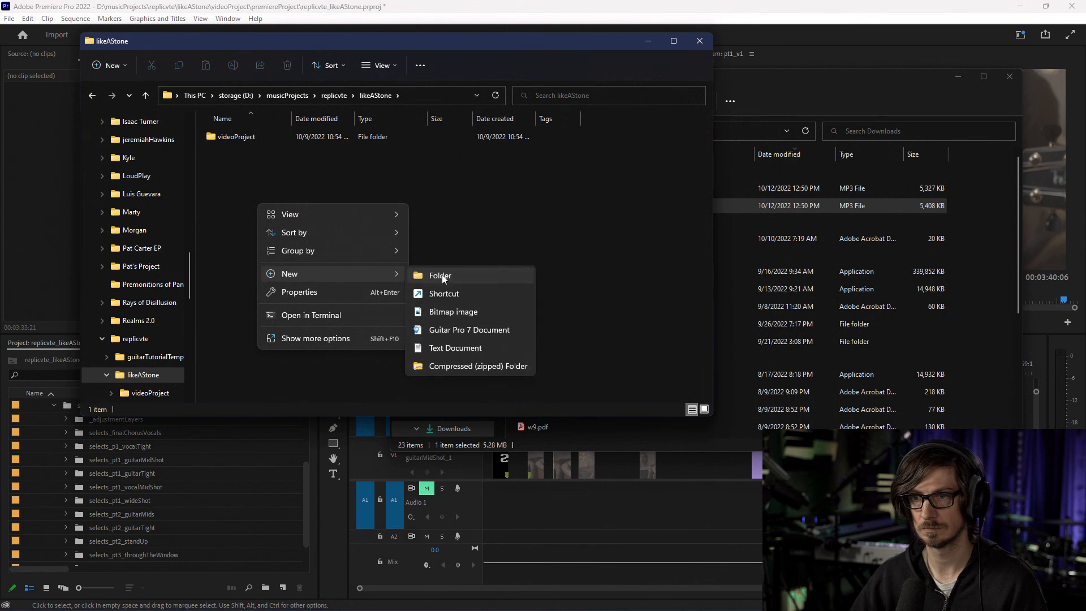
{"action": "left_click", "coordinate": [442, 274]}
{"action": "type", "text": "audioProject"}
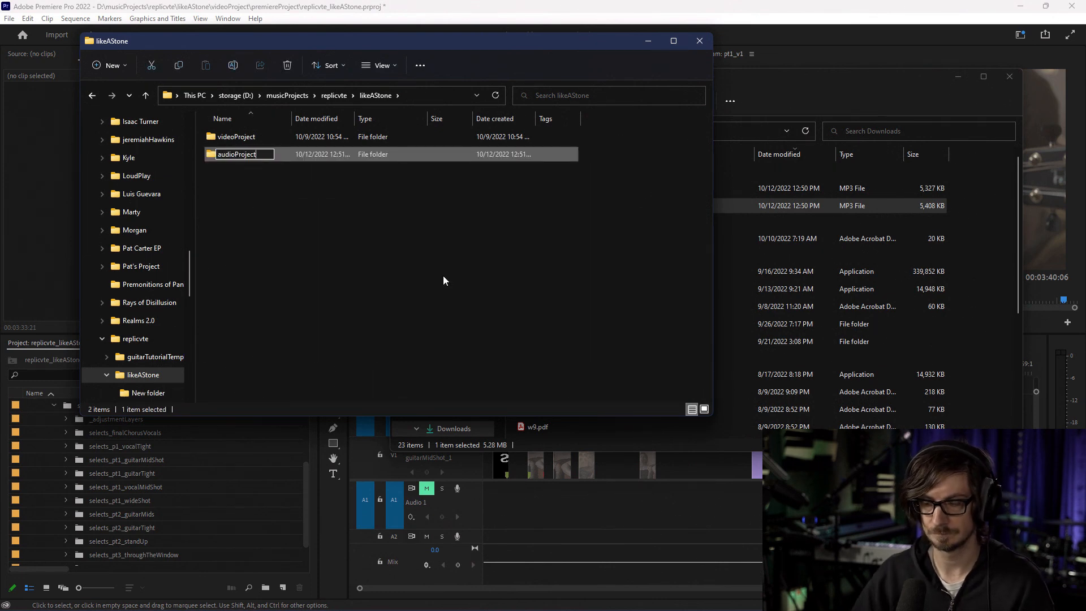
{"action": "key", "text": "Return"}
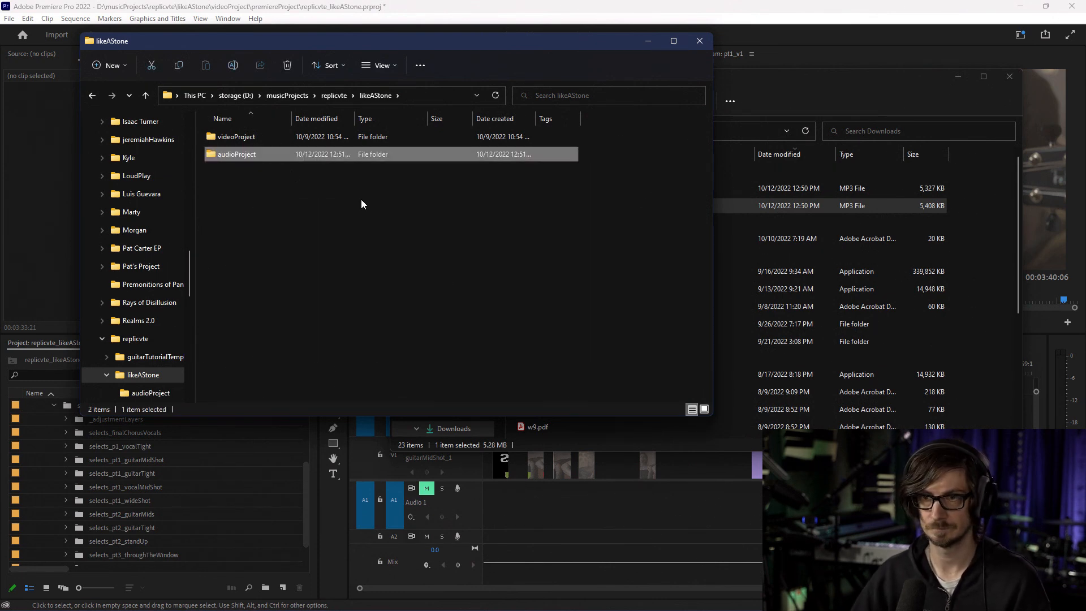
Step: Create a folder named finals inside audioProject and open it
{"action": "double_click", "coordinate": [259, 156]}
{"action": "right_click", "coordinate": [275, 194]}
{"action": "mouse_move", "coordinate": [315, 277]}
{"action": "left_click", "coordinate": [436, 273]}
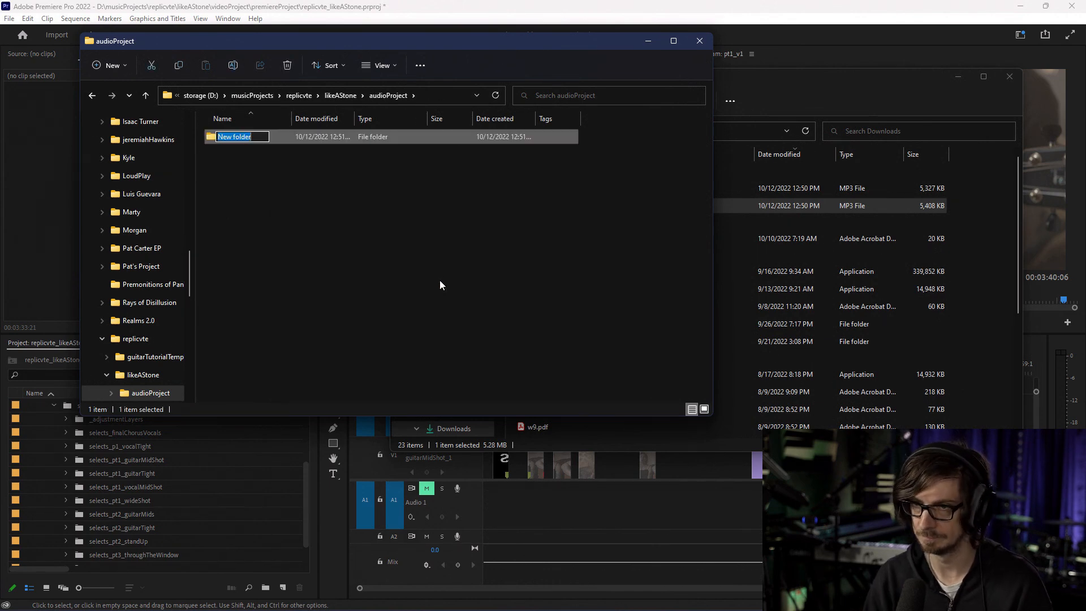
{"action": "type", "text": "finals"}
{"action": "key", "text": "Return"}
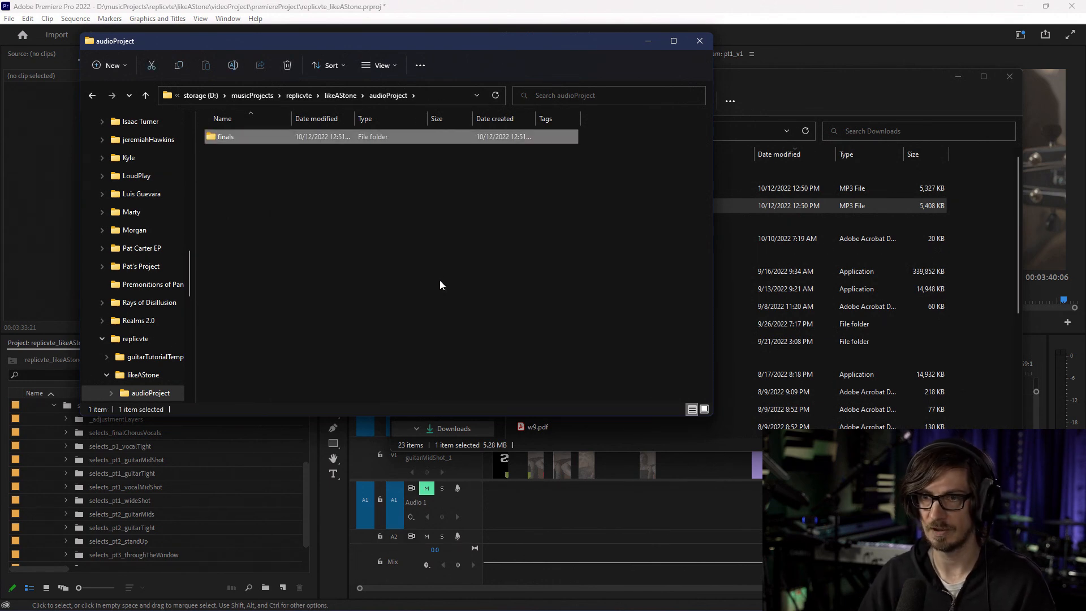
{"action": "double_click", "coordinate": [236, 136]}
Step: Copy likeAStone_final_1.mp3 and likeAStone_finalGuits_1.mp3 from Downloads into the finals folder, and close the Downloads window
{"action": "left_click", "coordinate": [801, 113]}
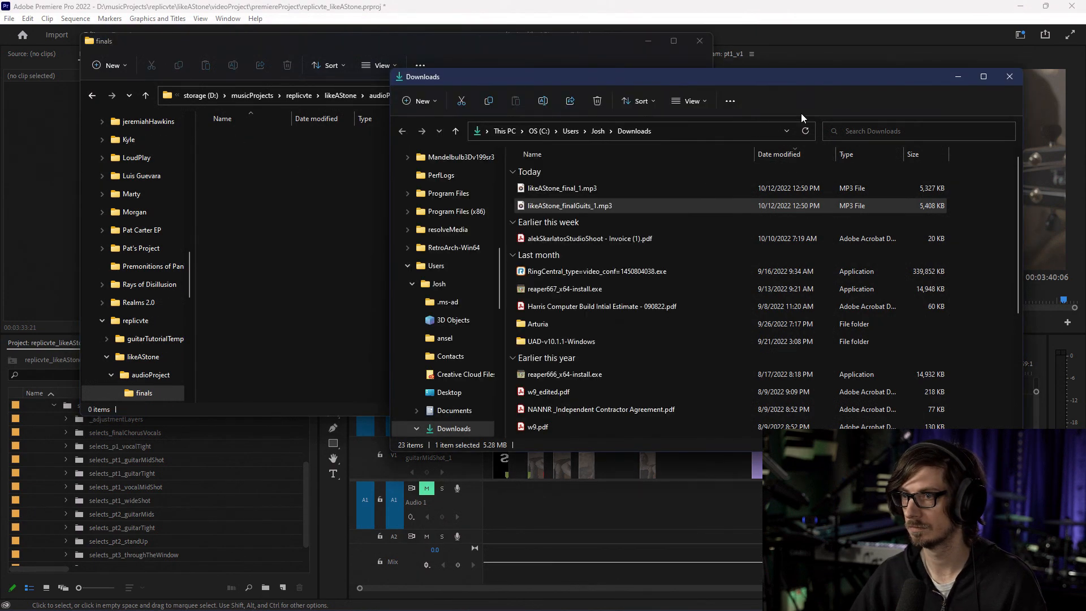
{"action": "left_click", "coordinate": [605, 191]}
{"action": "left_click", "coordinate": [610, 206], "text": "shift"}
{"action": "left_click_drag", "start_coordinate": [610, 205], "coordinate": [313, 188]}
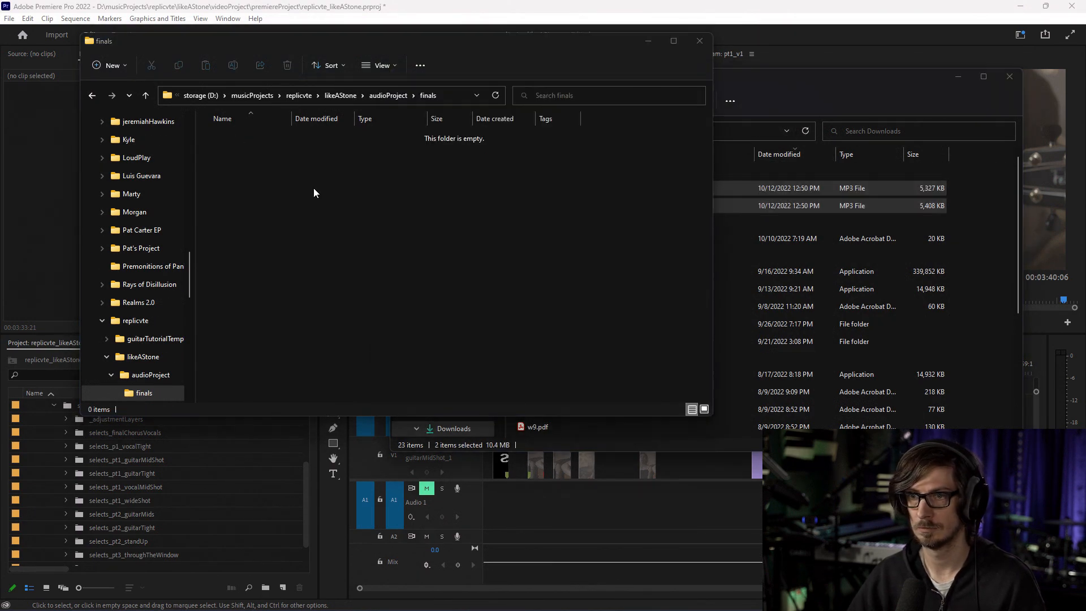
{"action": "left_click_drag", "start_coordinate": [291, 122], "coordinate": [393, 120]}
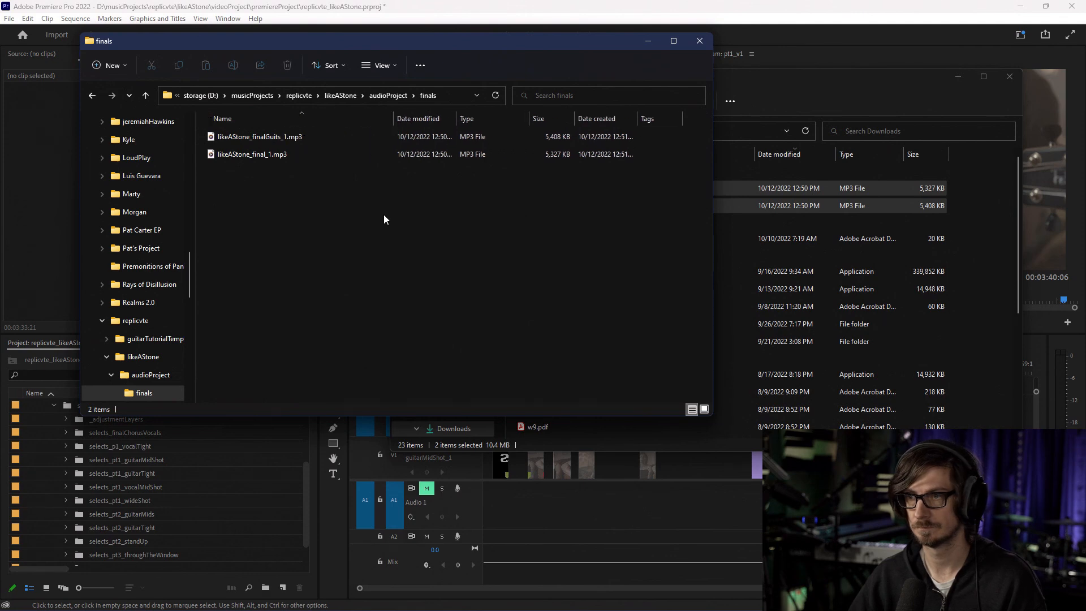
{"action": "left_click", "coordinate": [902, 97]}
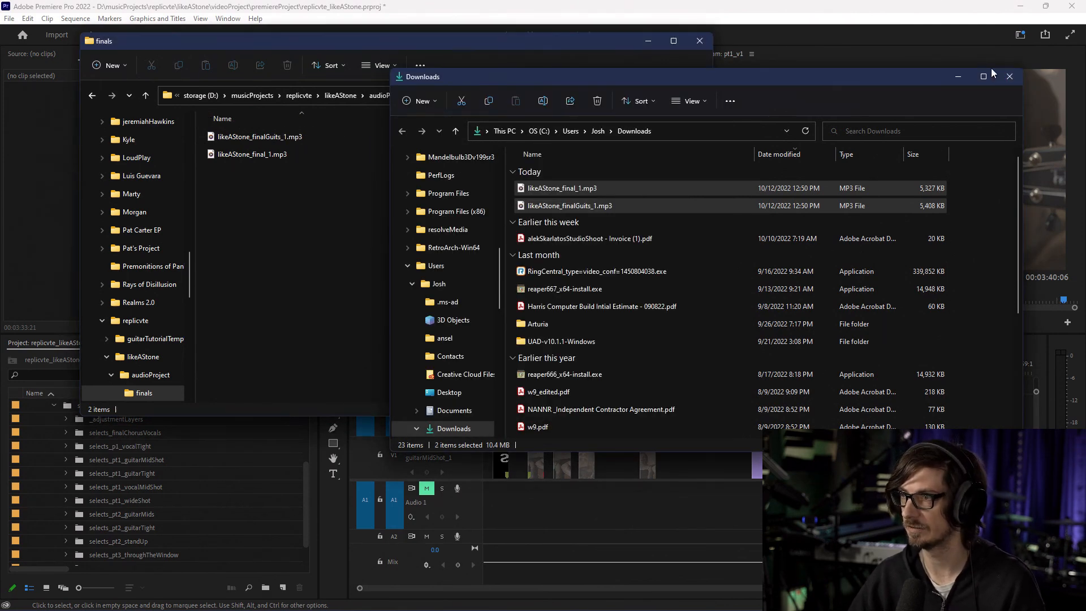
{"action": "left_click", "coordinate": [1010, 76]}
Step: Switch to Premiere Pro, collapse the sequences bin and create a new bin named audio at the project's top level
{"action": "left_click", "coordinate": [952, 56]}
{"action": "scroll", "coordinate": [83, 472], "scroll_direction": "up", "scroll_amount": 3}
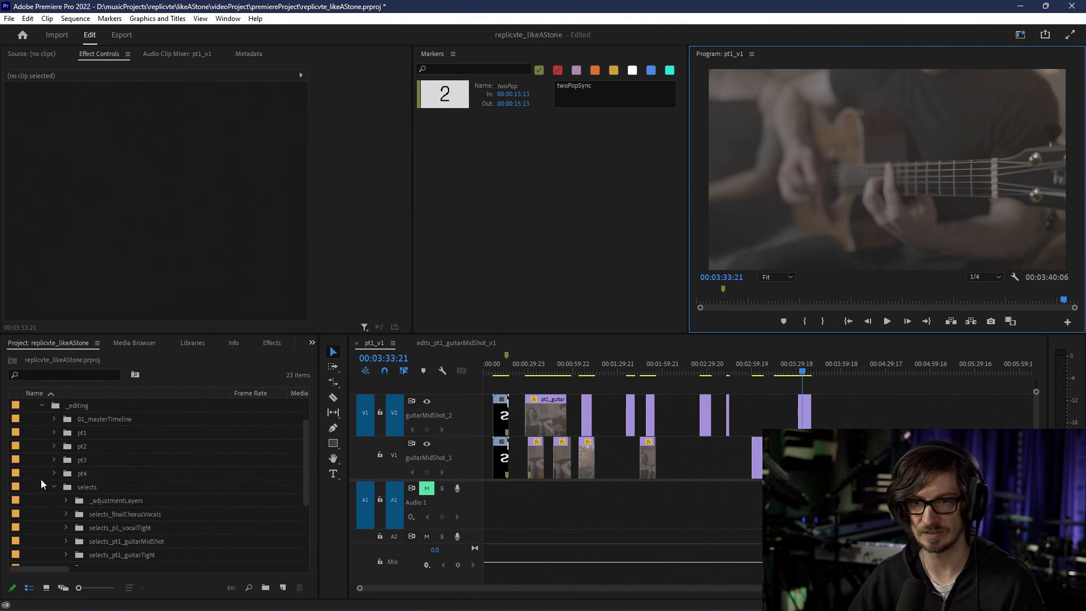
{"action": "scroll", "coordinate": [42, 475], "scroll_direction": "up", "scroll_amount": 2}
{"action": "left_click", "coordinate": [29, 433]}
{"action": "right_click", "coordinate": [53, 460]}
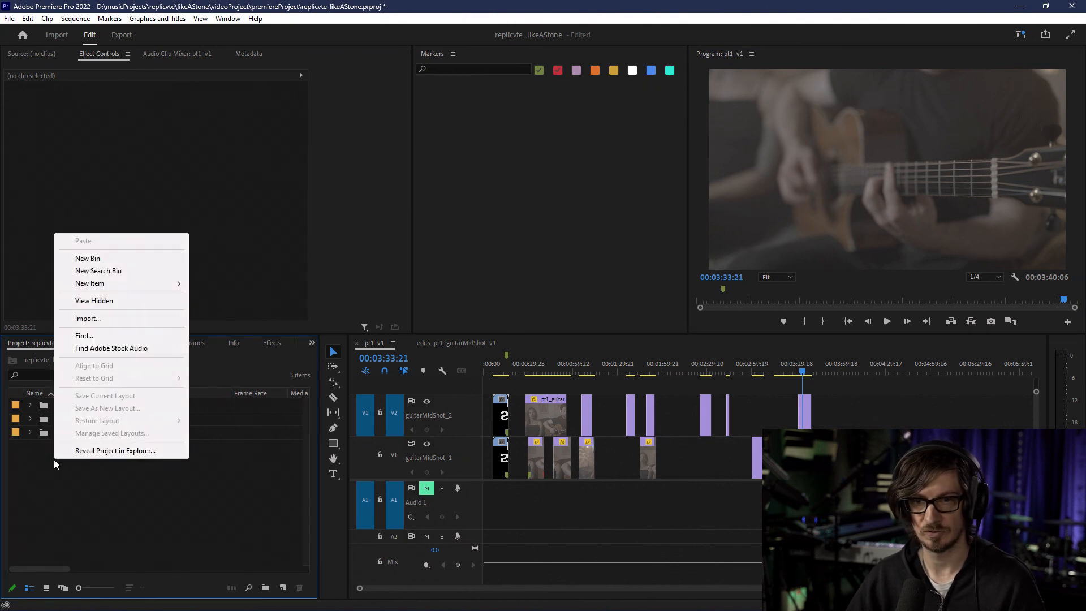
{"action": "left_click", "coordinate": [95, 258]}
{"action": "type", "text": "audi"}
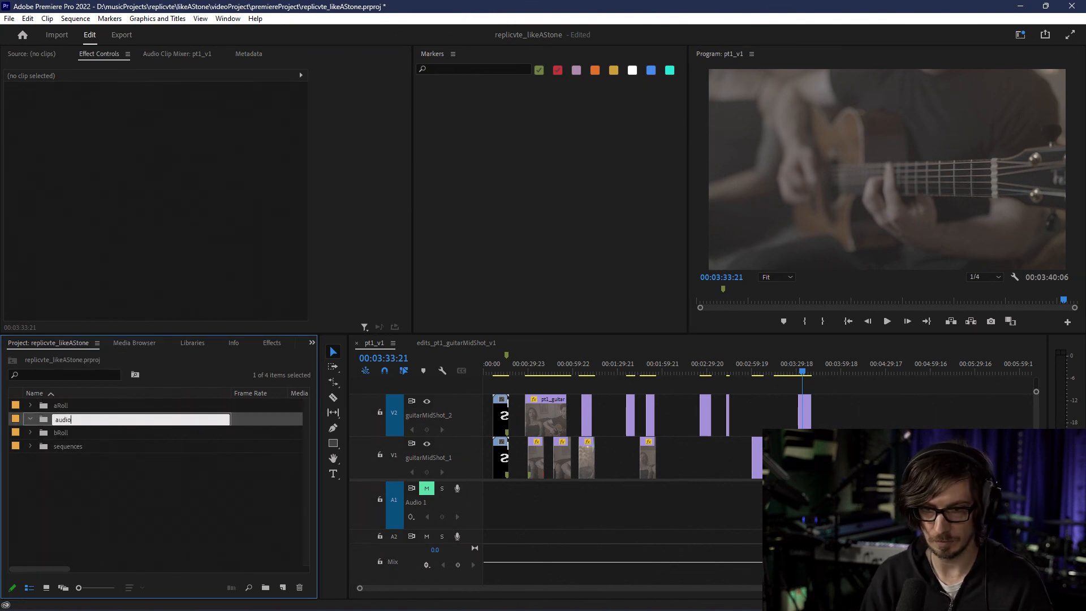
{"action": "type", "text": "o"}
{"action": "key", "text": "Tab"}
Step: Rename the audio bin to _audio
{"action": "left_click", "coordinate": [60, 420]}
{"action": "left_click", "coordinate": [61, 419]}
{"action": "left_click", "coordinate": [85, 421]}
{"action": "key", "text": "Home"}
{"action": "type", "text": "_"}
{"action": "key", "text": "Tab"}
{"action": "key", "text": "Return"}
{"action": "left_click", "coordinate": [99, 511]}
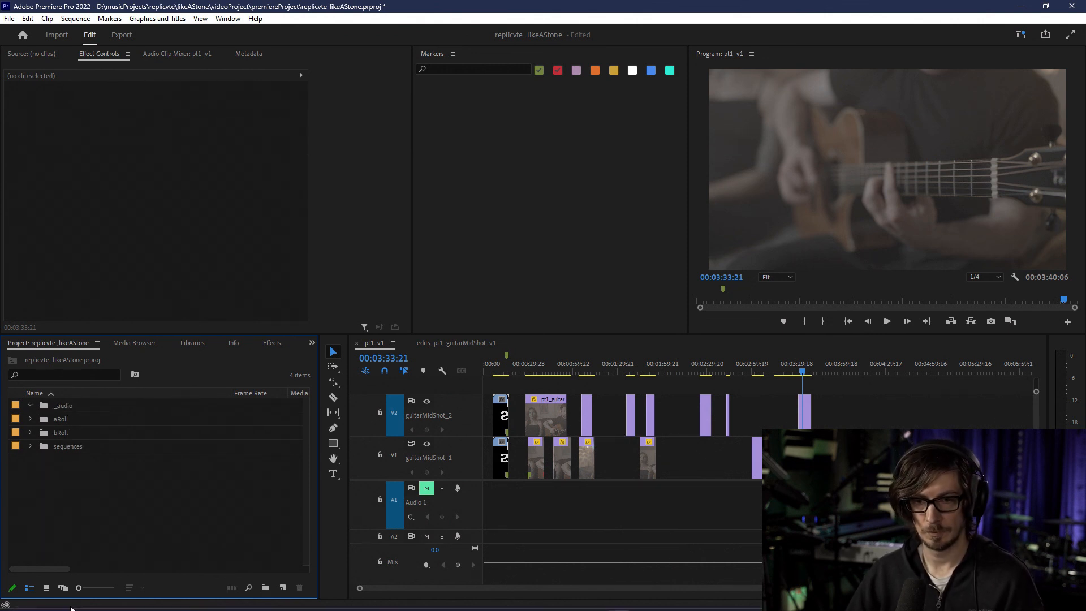
Step: Import likeAStone_final_1.mp3 and likeAStone_finalGuits_1.mp3 from the finals folder into the _audio bin
{"action": "key", "text": "alt+Tab"}
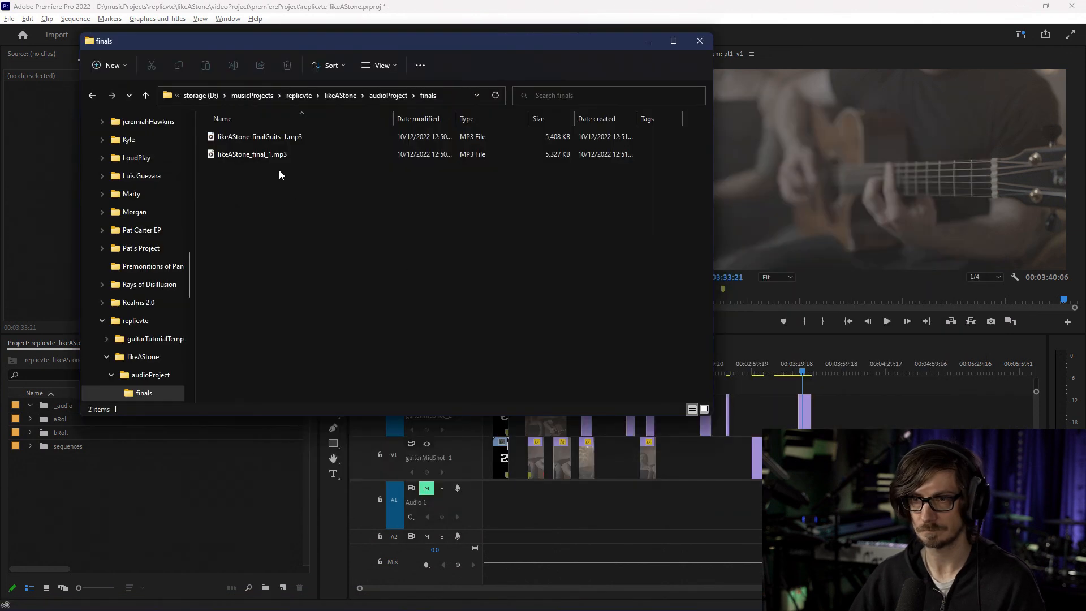
{"action": "left_click_drag", "start_coordinate": [277, 186], "coordinate": [238, 138]}
{"action": "left_click_drag", "start_coordinate": [218, 48], "coordinate": [476, 104]}
{"action": "left_click_drag", "start_coordinate": [499, 188], "coordinate": [70, 412]}
{"action": "left_click", "coordinate": [36, 409]}
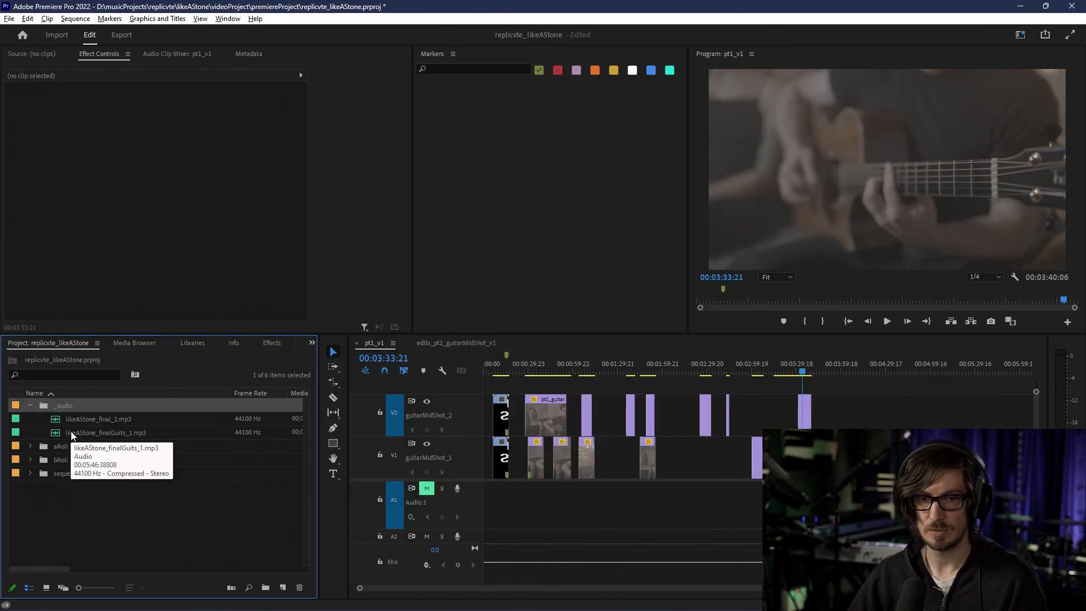
Step: Place likeAStone_final_1.mp3 on track A2 at the start of pt1_v1 and return the playhead to the sequence start
{"action": "mouse_move", "coordinate": [83, 419]}
{"action": "left_mouse_down"}
{"action": "mouse_move", "coordinate": [55, 419]}
{"action": "mouse_move", "coordinate": [420, 502]}
{"action": "mouse_move", "coordinate": [459, 540]}
{"action": "mouse_move", "coordinate": [480, 535]}
{"action": "left_mouse_up"}
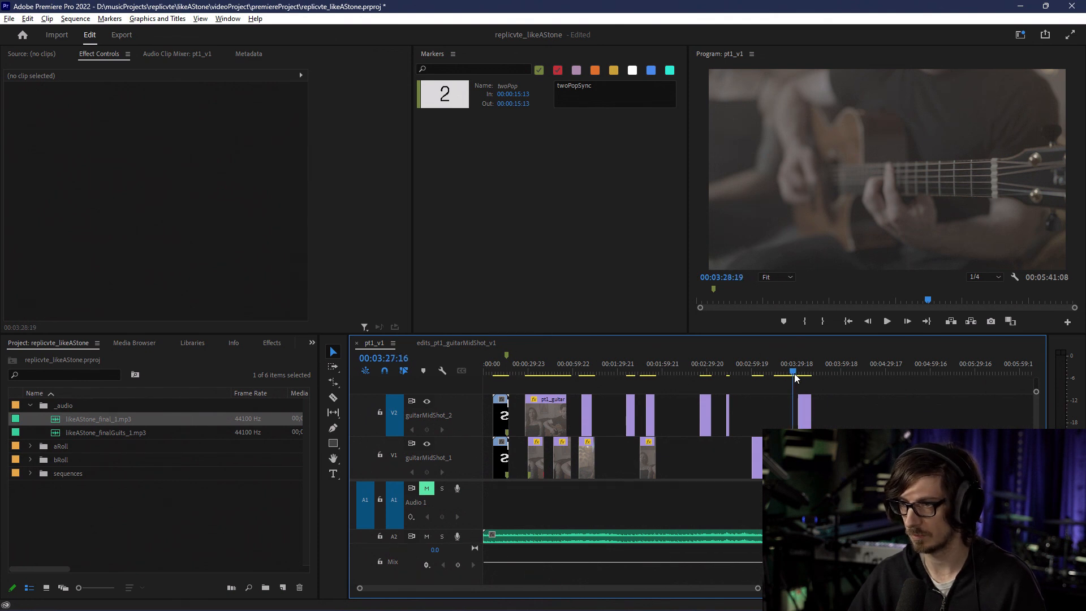
{"action": "left_click", "coordinate": [484, 373]}
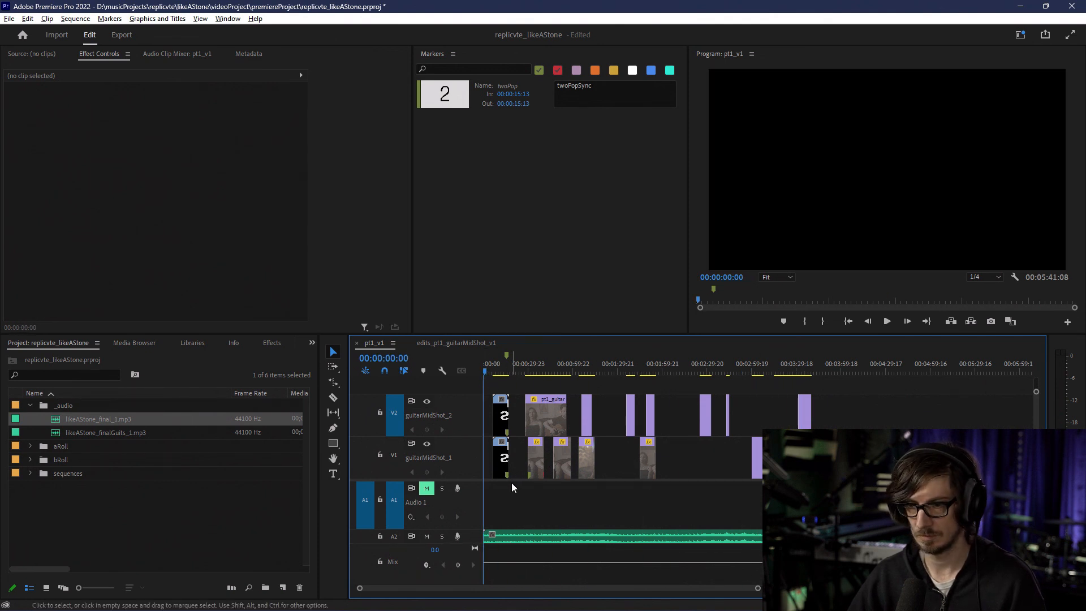
Step: Switch to the Console mixer, inspect the chatMusicSpdif channel's sends, and return to Premiere Pro
{"action": "key", "text": "alt+Tab"}
{"action": "left_click", "coordinate": [270, 408]}
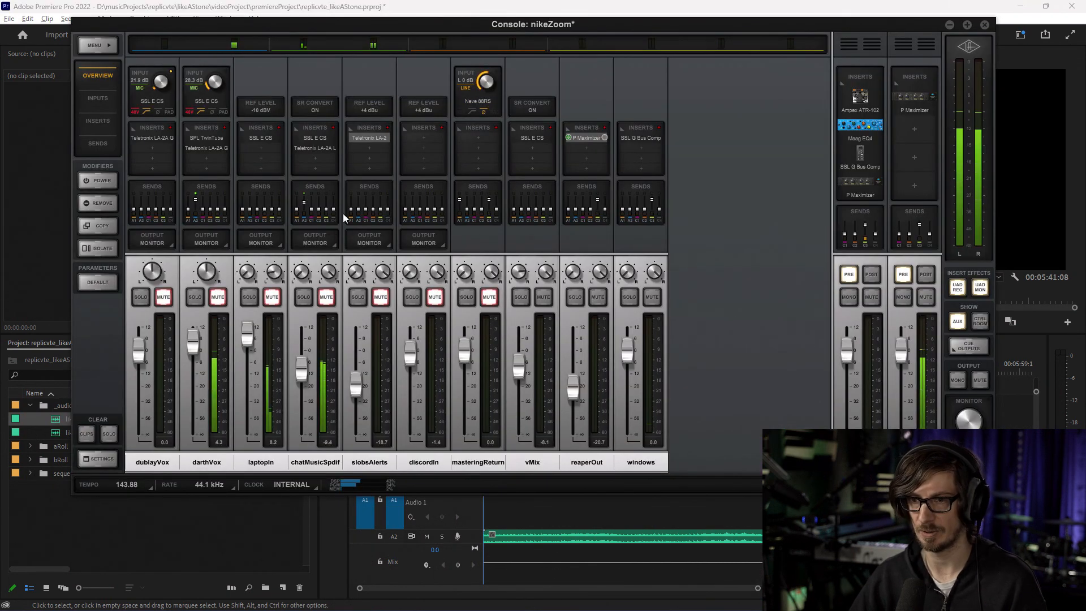
{"action": "left_click", "coordinate": [324, 214]}
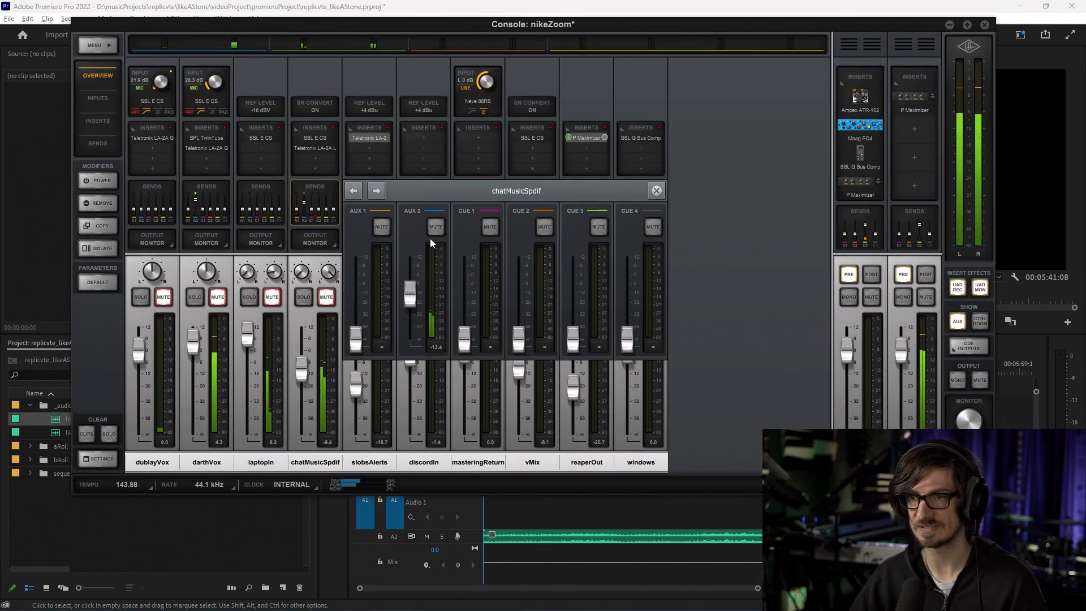
{"action": "left_click", "coordinate": [656, 191]}
{"action": "left_click", "coordinate": [182, 547]}
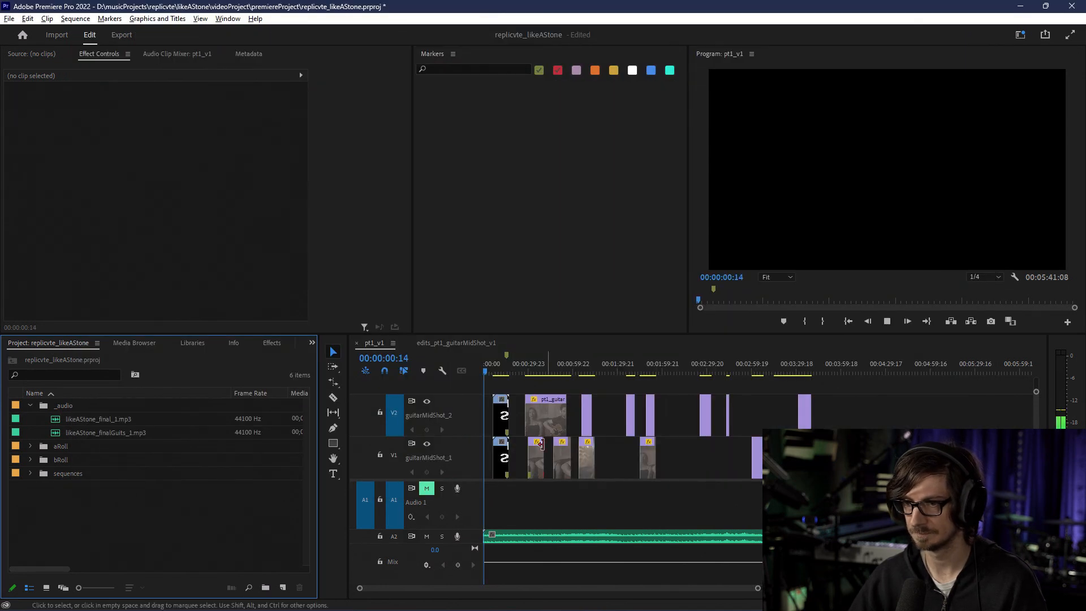
Step: Move the likeAStone_final_1.mp3 clip on A2 to start where the counting leader ends, and increase the A2 track's height
{"action": "key", "text": "equal"}
{"action": "key", "text": "equal"}
{"action": "key", "text": "space"}
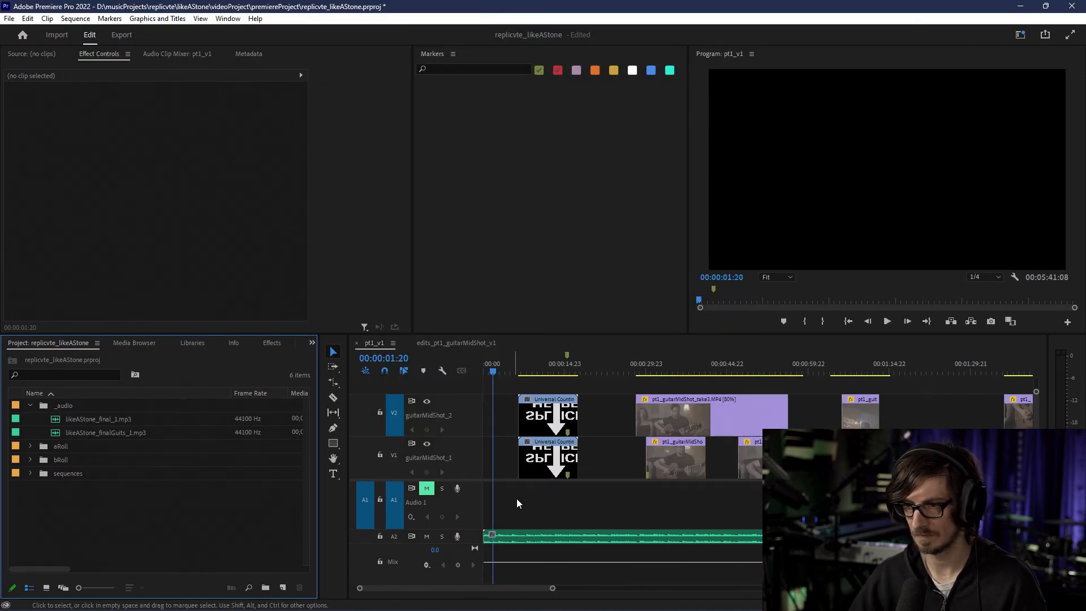
{"action": "scroll", "coordinate": [517, 501], "scroll_direction": "up", "scroll_amount": 5}
{"action": "scroll", "coordinate": [517, 509], "scroll_direction": "down", "scroll_amount": 6}
{"action": "left_click", "coordinate": [508, 539]}
{"action": "left_click_drag", "start_coordinate": [508, 539], "coordinate": [594, 534]}
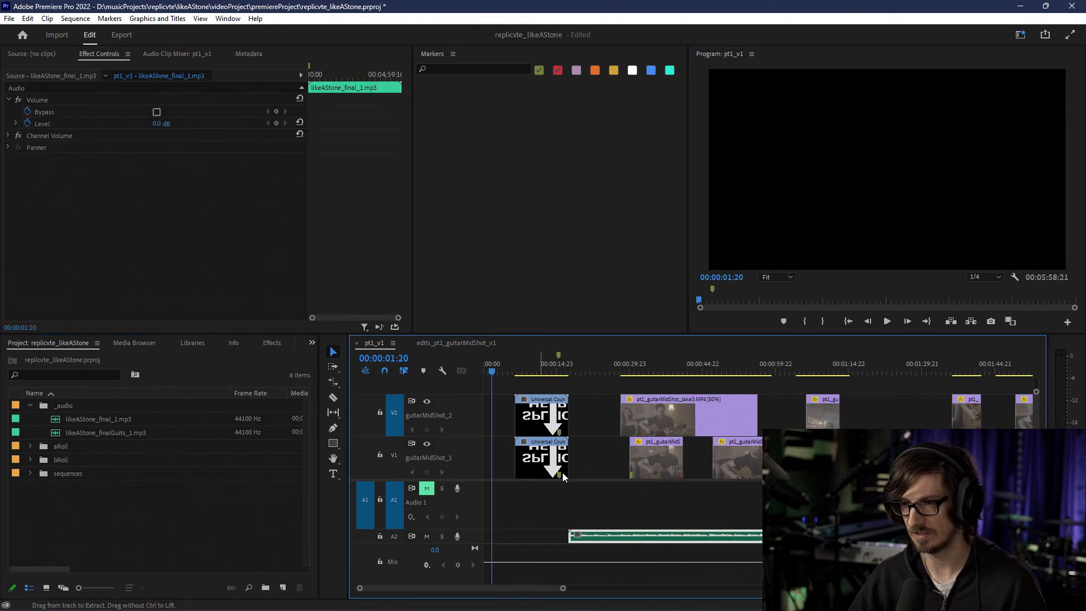
{"action": "scroll", "coordinate": [453, 512], "scroll_direction": "up", "scroll_amount": 7}
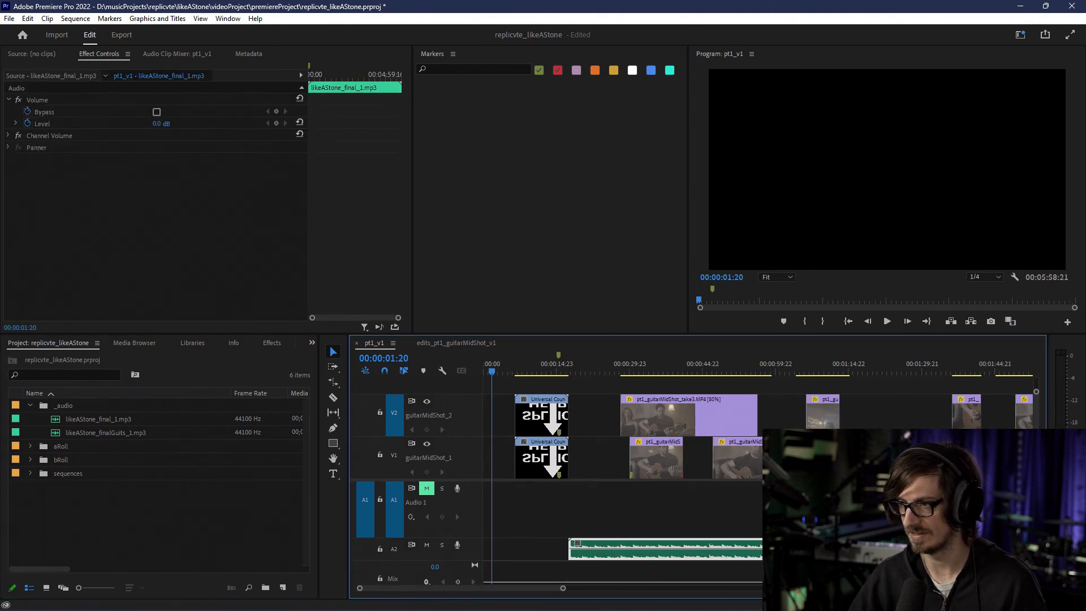
Step: Try moving likeAStone_final_1.mp3 on A2 to start with the first guitarMidShot_2 take
{"action": "scroll", "coordinate": [537, 527], "scroll_direction": "down", "scroll_amount": 2}
{"action": "scroll", "coordinate": [538, 526], "scroll_direction": "up", "scroll_amount": 1}
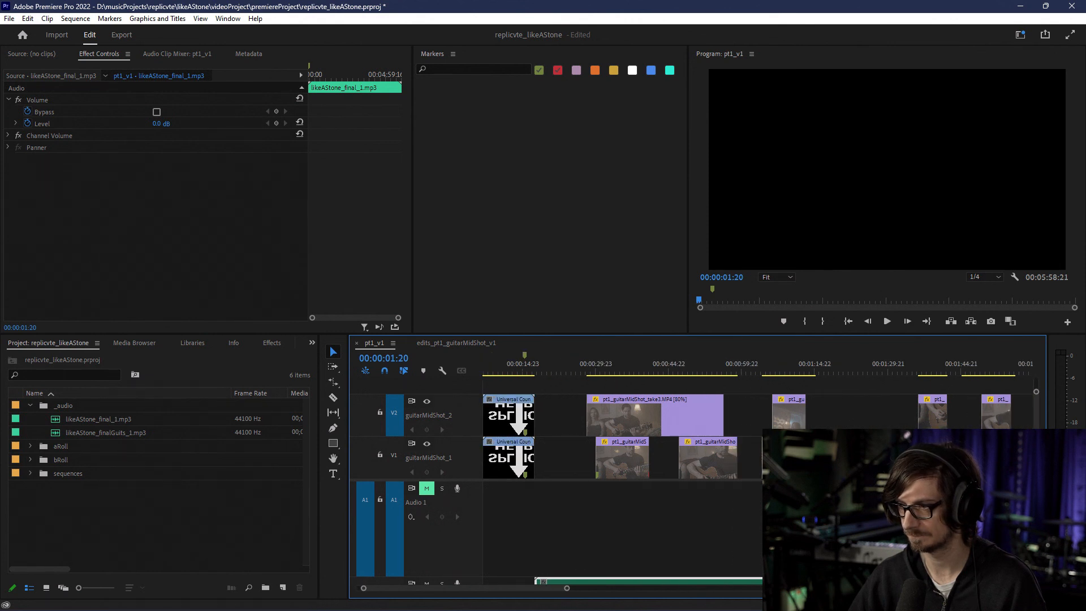
{"action": "scroll", "coordinate": [621, 518], "scroll_direction": "down", "scroll_amount": 3}
{"action": "mouse_move", "coordinate": [537, 371]}
{"action": "left_mouse_down"}
{"action": "mouse_move", "coordinate": [575, 372]}
{"action": "mouse_move", "coordinate": [534, 373]}
{"action": "left_mouse_up"}
{"action": "left_click_drag", "start_coordinate": [577, 537], "coordinate": [577, 528]}
{"action": "key", "text": "ctrl+z"}
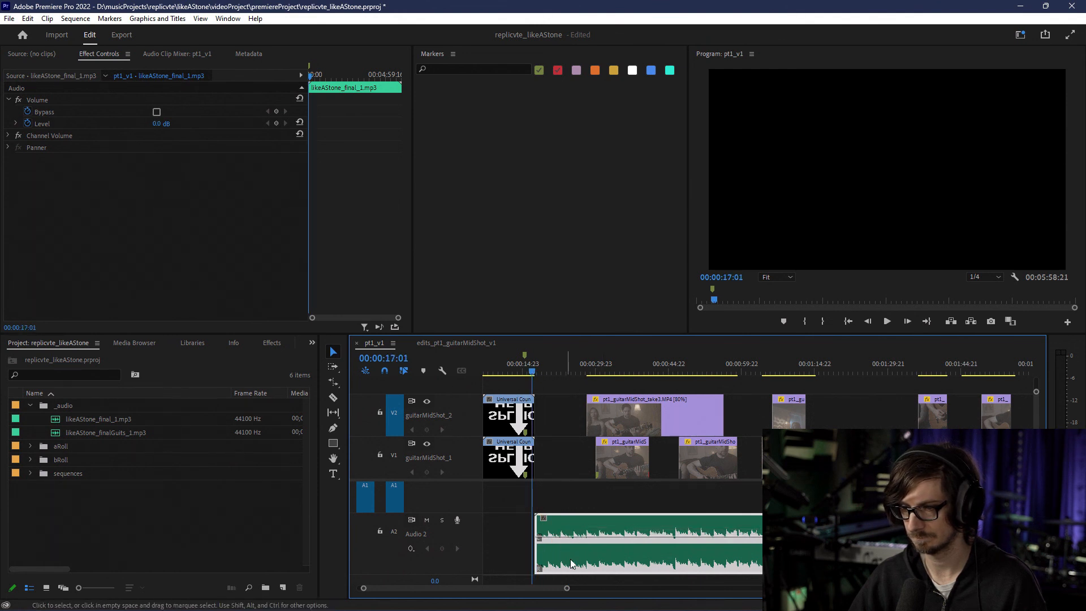
{"action": "key", "text": "ctrl+z"}
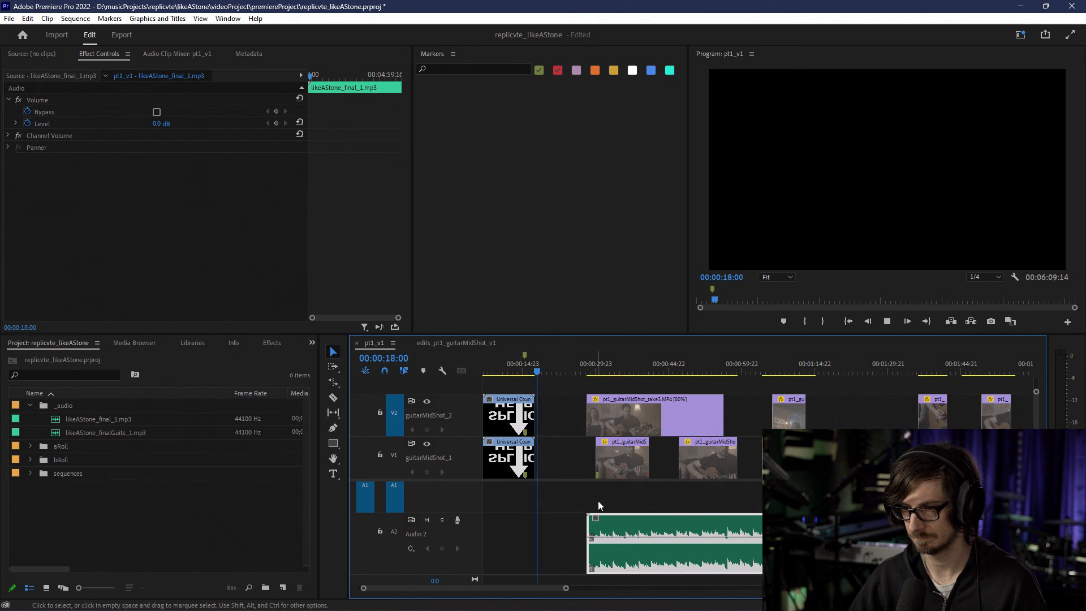
Step: Place the playhead at 00:00:23:13 and delete likeAStone_final_1.mp3 from track A2 of pt1_v1
{"action": "left_click", "coordinate": [568, 374]}
{"action": "left_click_drag", "start_coordinate": [569, 376], "coordinate": [564, 375]}
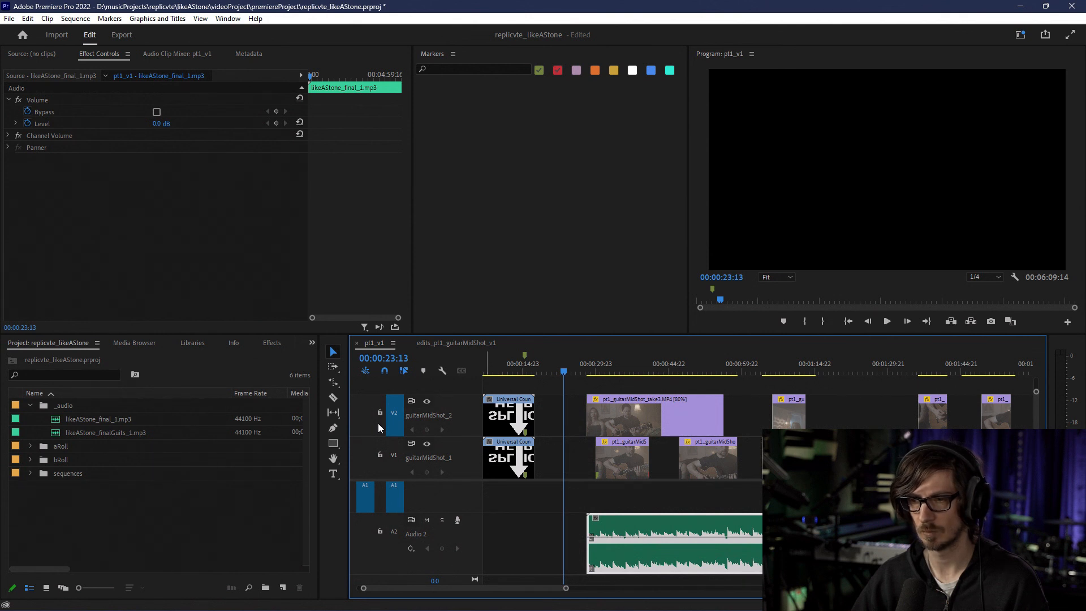
{"action": "key", "text": "Delete"}
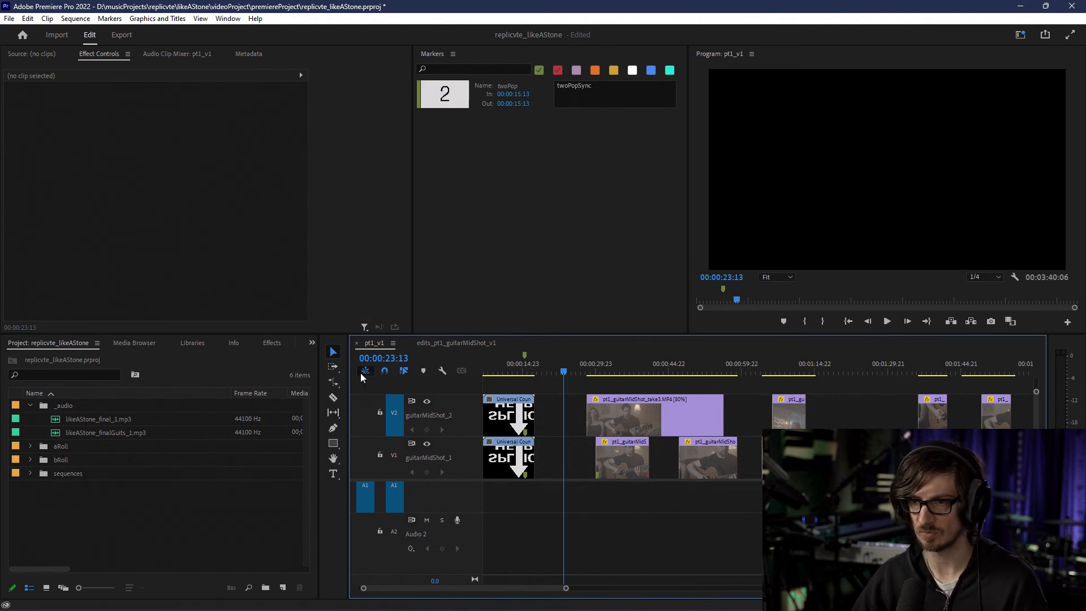
Step: Open the edits_pt1_wideShot_v1 sequence from the selects_pt1_wideShot bin
{"action": "left_click", "coordinate": [29, 473]}
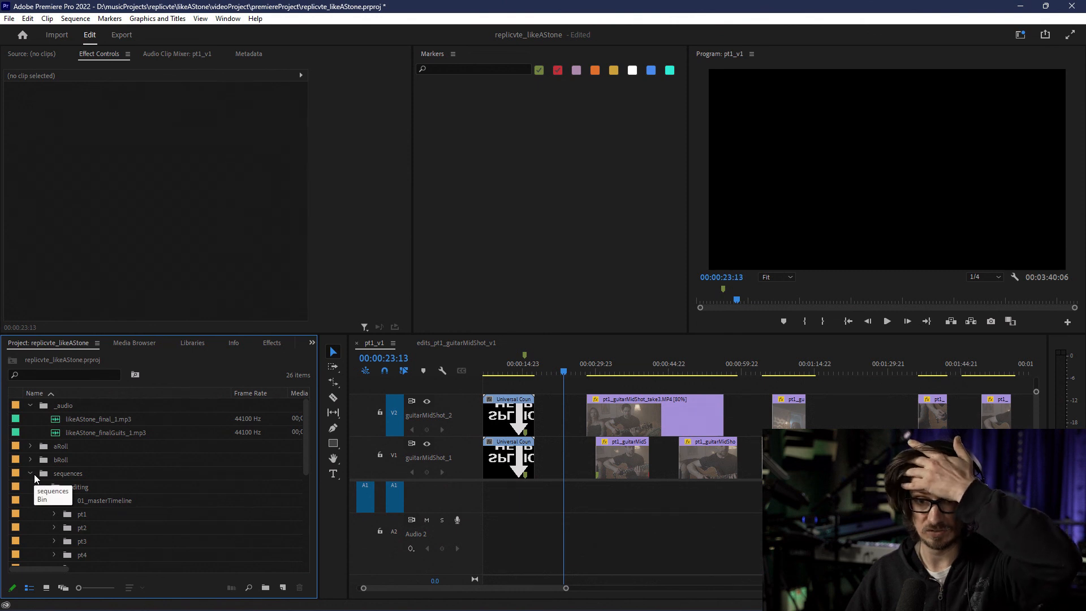
{"action": "scroll", "coordinate": [65, 514], "scroll_direction": "down", "scroll_amount": 3}
{"action": "scroll", "coordinate": [62, 513], "scroll_direction": "down", "scroll_amount": 2}
{"action": "left_click", "coordinate": [66, 500]}
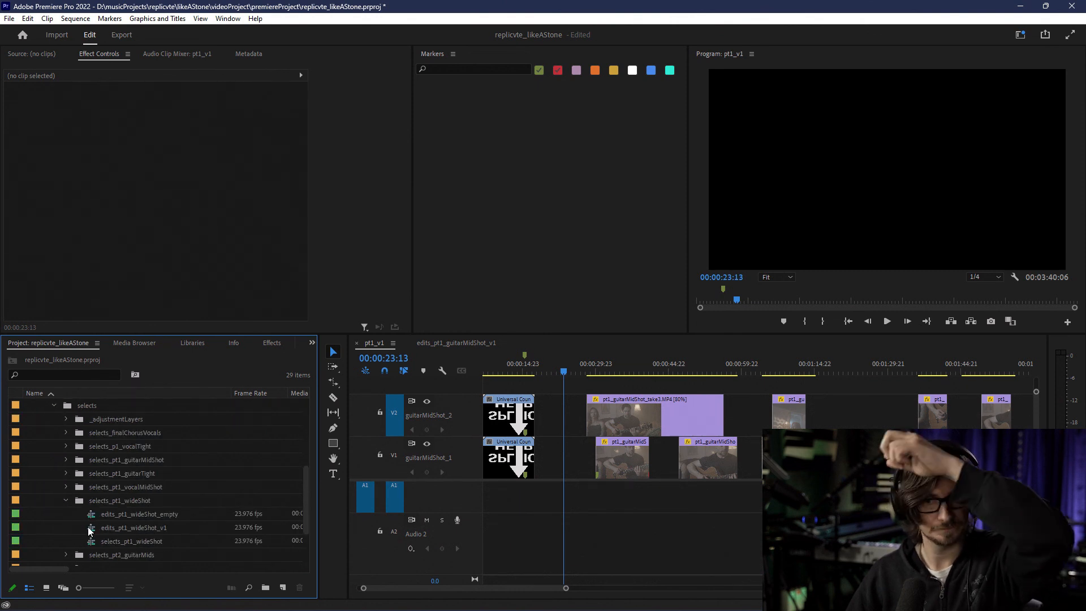
{"action": "double_click", "coordinate": [97, 526]}
{"action": "scroll", "coordinate": [537, 460], "scroll_direction": "down", "scroll_amount": 1}
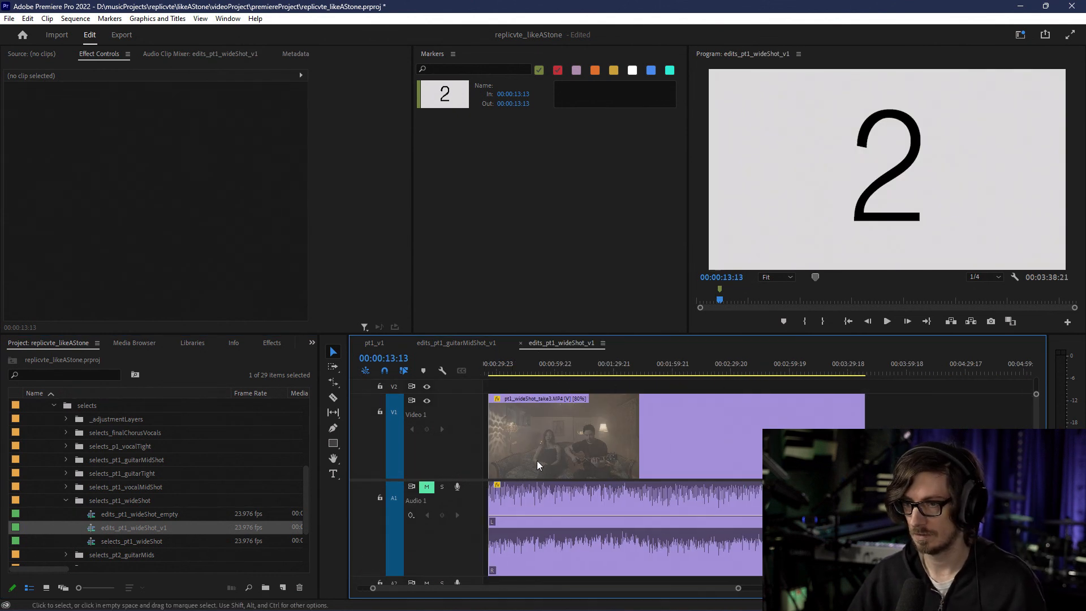
Step: Play the beginning of pt1_wideShot_take3.MP4 and unmute the Audio 1 track
{"action": "scroll", "coordinate": [537, 461], "scroll_direction": "up", "scroll_amount": 3}
{"action": "left_click", "coordinate": [530, 371]}
{"action": "key", "text": "space"}
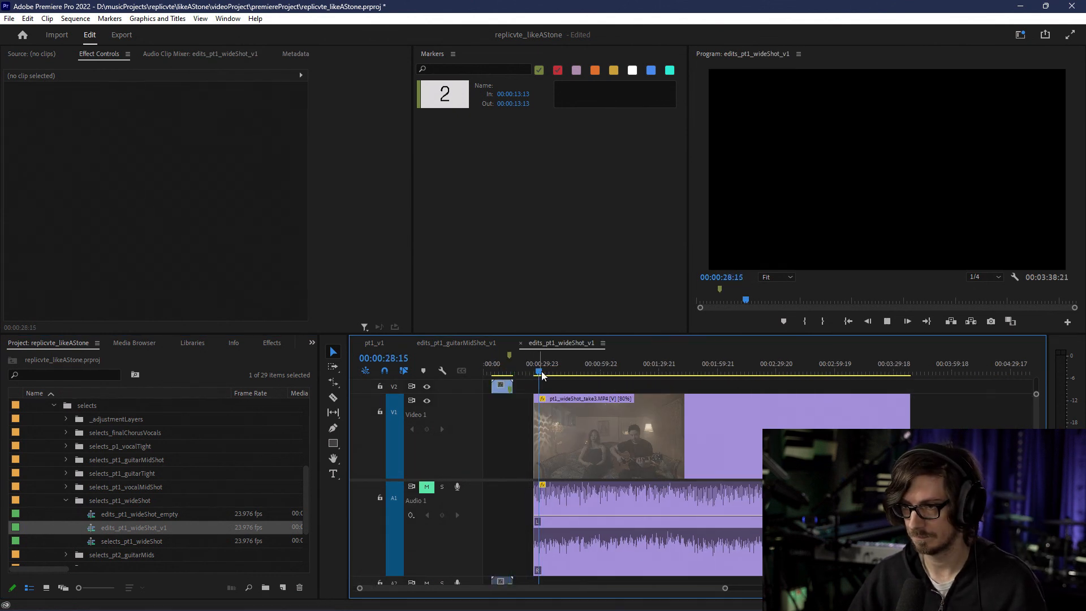
{"action": "left_click", "coordinate": [533, 371]}
{"action": "key", "text": "space"}
{"action": "key", "text": "="}
{"action": "left_click", "coordinate": [432, 488]}
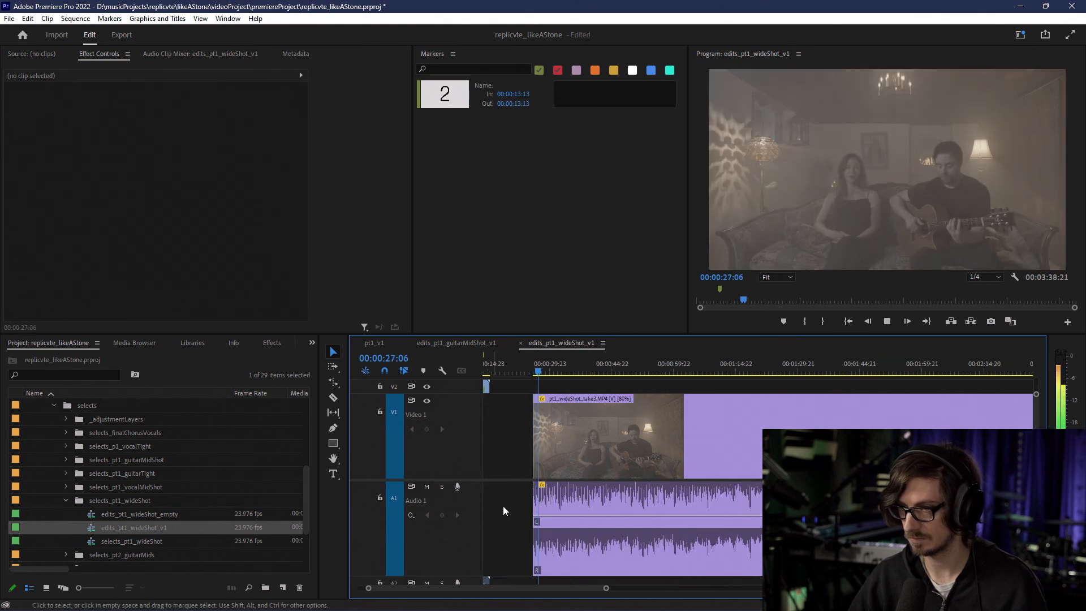
Step: Extend the head of pt1_wideShot_take3.MP4 and its audio back underneath the counting leader
{"action": "scroll", "coordinate": [509, 506], "scroll_direction": "up", "scroll_amount": 3}
{"action": "left_click_drag", "start_coordinate": [578, 378], "coordinate": [541, 371]}
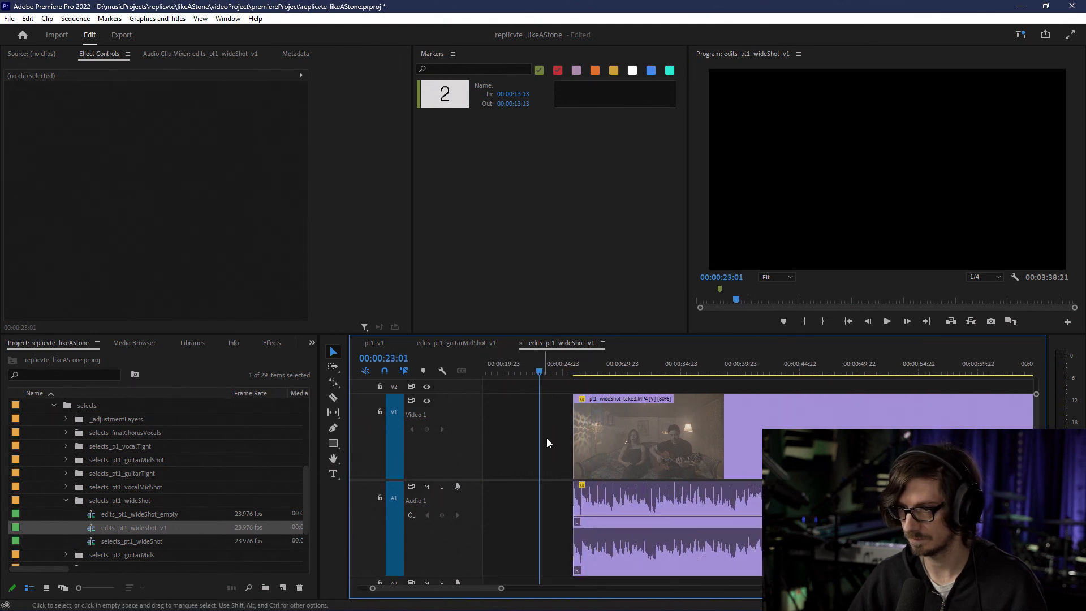
{"action": "key", "text": "minus"}
{"action": "left_click_drag", "start_coordinate": [550, 436], "coordinate": [488, 436]}
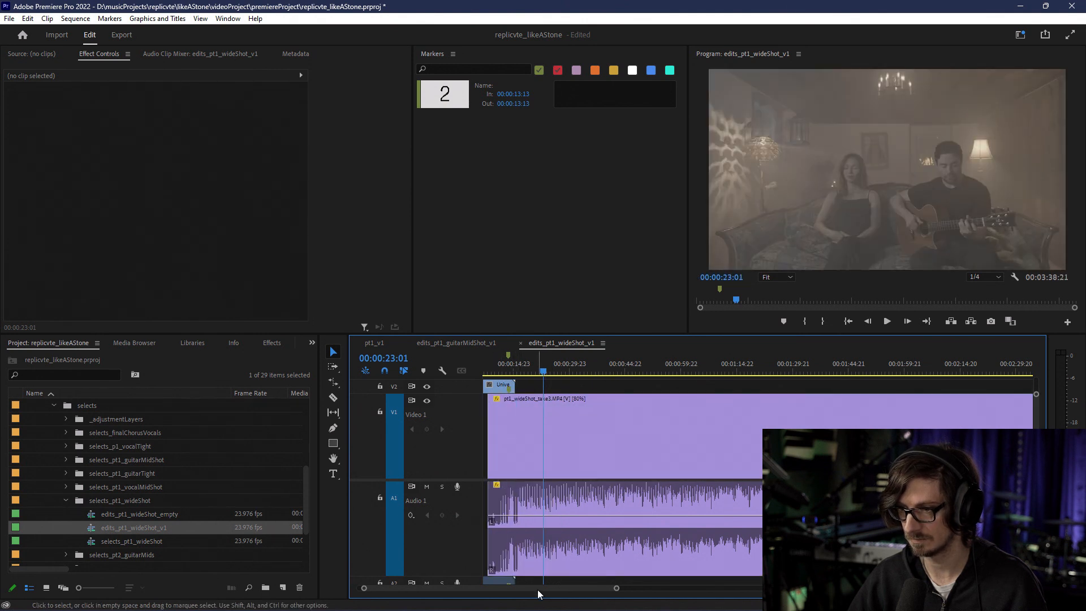
Step: Play the sequence from the counting leader through the two-pop to check the take's count-in
{"action": "scroll", "coordinate": [537, 590], "scroll_direction": "up", "scroll_amount": 1}
{"action": "left_click", "coordinate": [528, 367]}
{"action": "key", "text": "space"}
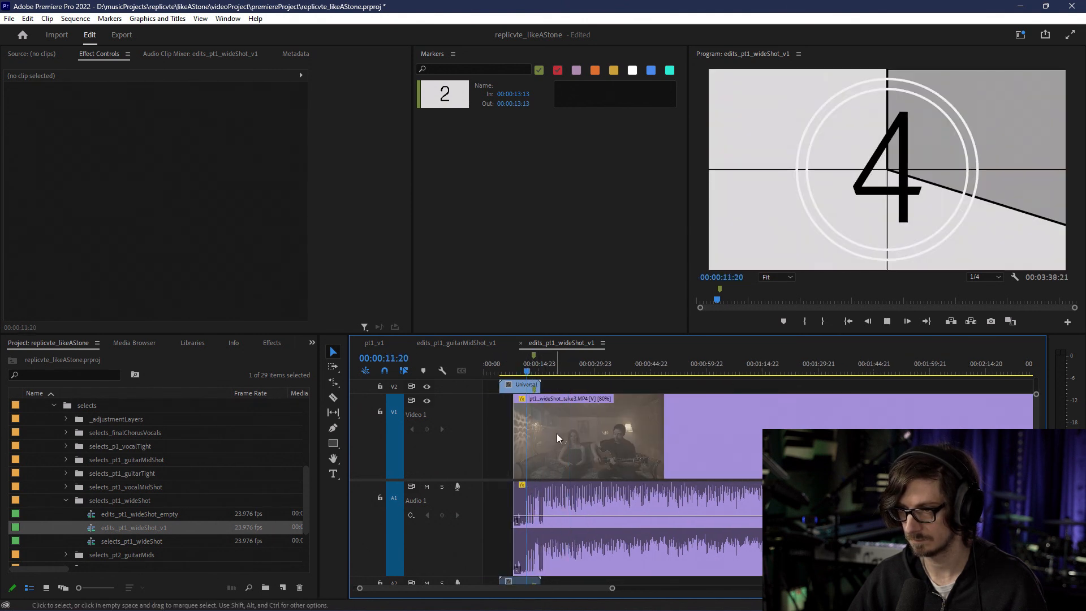
{"action": "scroll", "coordinate": [555, 446], "scroll_direction": "down", "scroll_amount": 1}
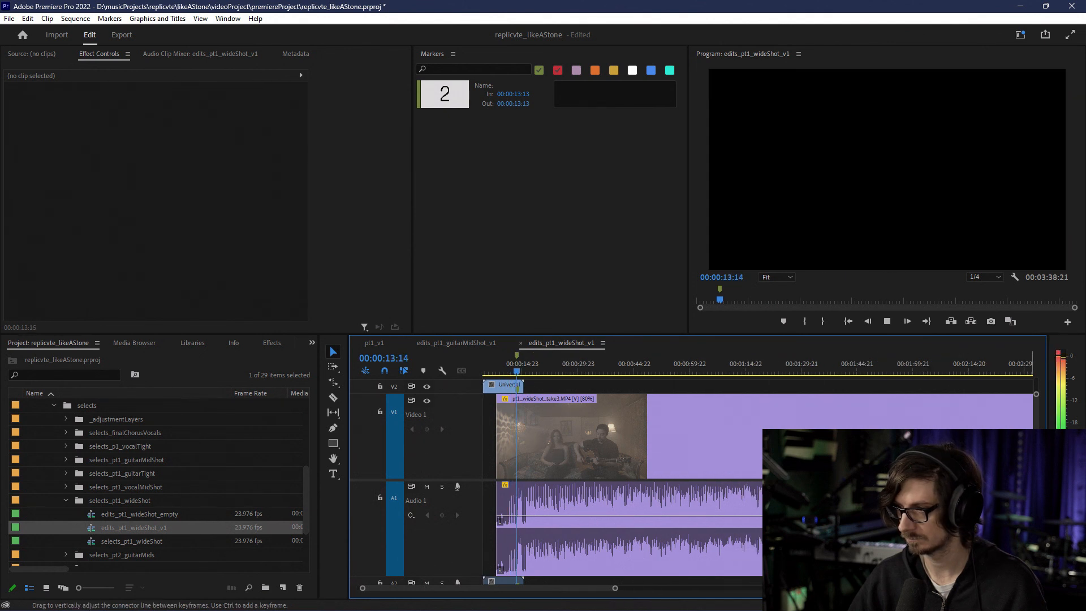
{"action": "scroll", "coordinate": [618, 548], "scroll_direction": "down", "scroll_amount": 2}
{"action": "key", "text": "space"}
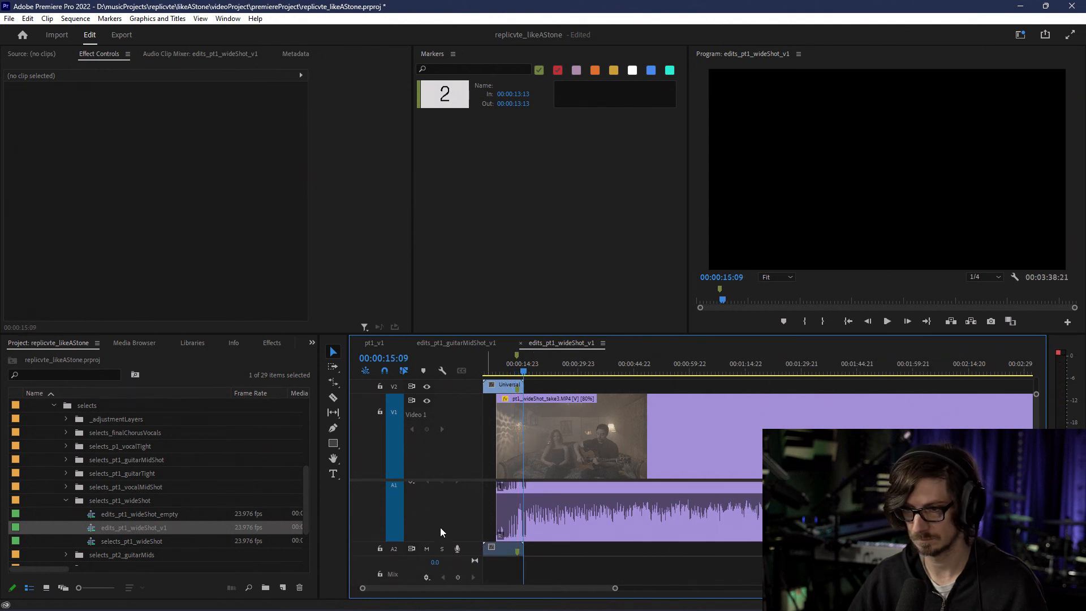
Step: Add an empty audio track between Audio 1 and the counting leader's audio track
{"action": "right_click", "coordinate": [444, 526]}
{"action": "left_click", "coordinate": [487, 412]}
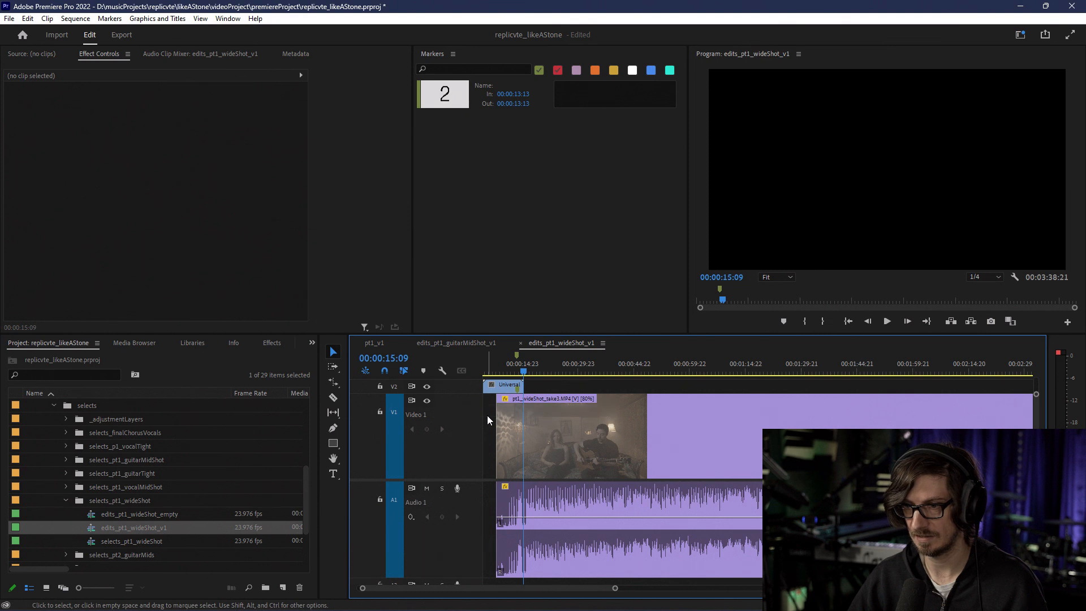
{"action": "scroll", "coordinate": [507, 485], "scroll_direction": "down", "scroll_amount": 5}
{"action": "scroll", "coordinate": [792, 529], "scroll_direction": "down", "scroll_amount": 5}
{"action": "scroll", "coordinate": [646, 499], "scroll_direction": "up", "scroll_amount": 5}
{"action": "left_click_drag", "start_coordinate": [488, 587], "coordinate": [464, 587]}
{"action": "scroll", "coordinate": [525, 500], "scroll_direction": "up", "scroll_amount": 3}
{"action": "scroll", "coordinate": [525, 501], "scroll_direction": "up", "scroll_amount": 4}
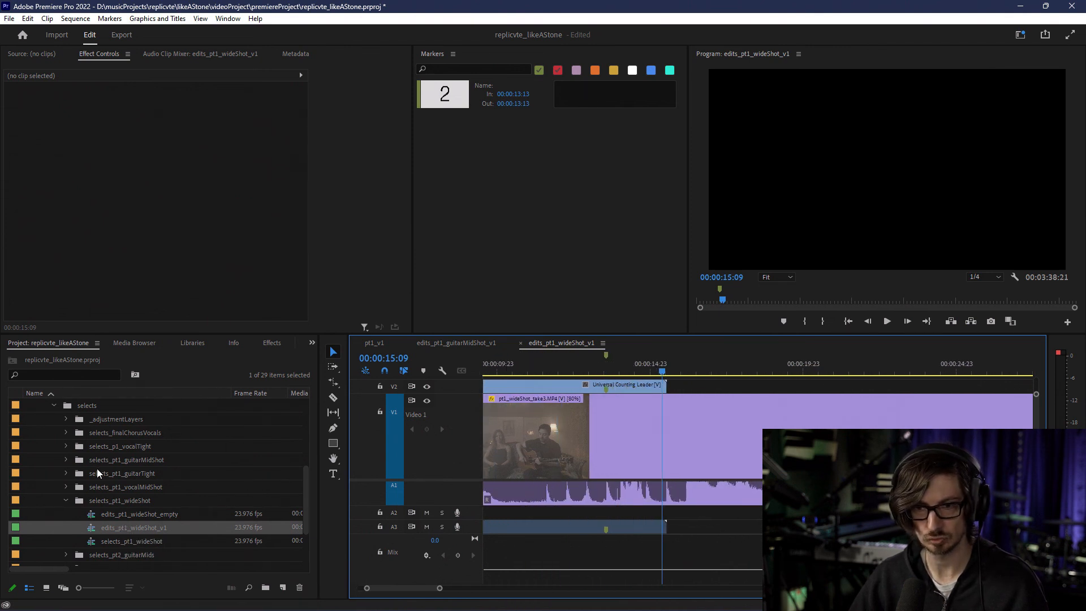
Step: Place likeAStone_final_1.mp3 on the empty A2 track just after the counting leader and play across the leader's end
{"action": "scroll", "coordinate": [101, 462], "scroll_direction": "up", "scroll_amount": 5}
{"action": "left_click_drag", "start_coordinate": [79, 419], "coordinate": [686, 517]}
{"action": "left_click_drag", "start_coordinate": [598, 370], "coordinate": [559, 375]}
{"action": "key", "text": "space"}
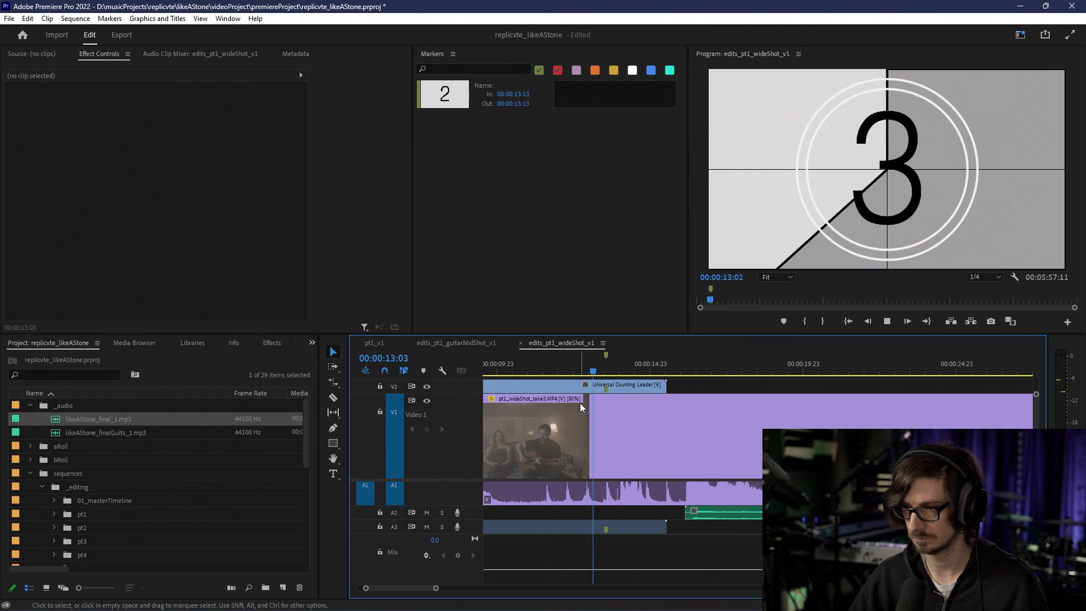
{"action": "scroll", "coordinate": [691, 504], "scroll_direction": "up", "scroll_amount": 3}
{"action": "scroll", "coordinate": [695, 513], "scroll_direction": "up", "scroll_amount": 3}
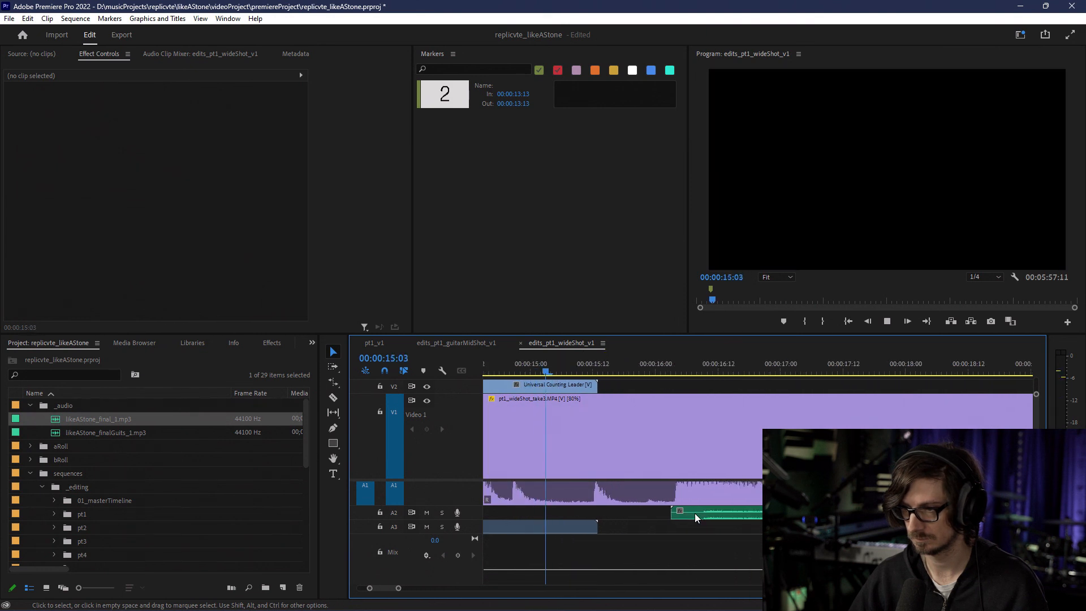
{"action": "key", "text": "space"}
Step: Move likeAStone_final_1.mp3 earlier to line up with the take's audio onset at 00:00:16:04, and play it back
{"action": "left_click", "coordinate": [676, 368]}
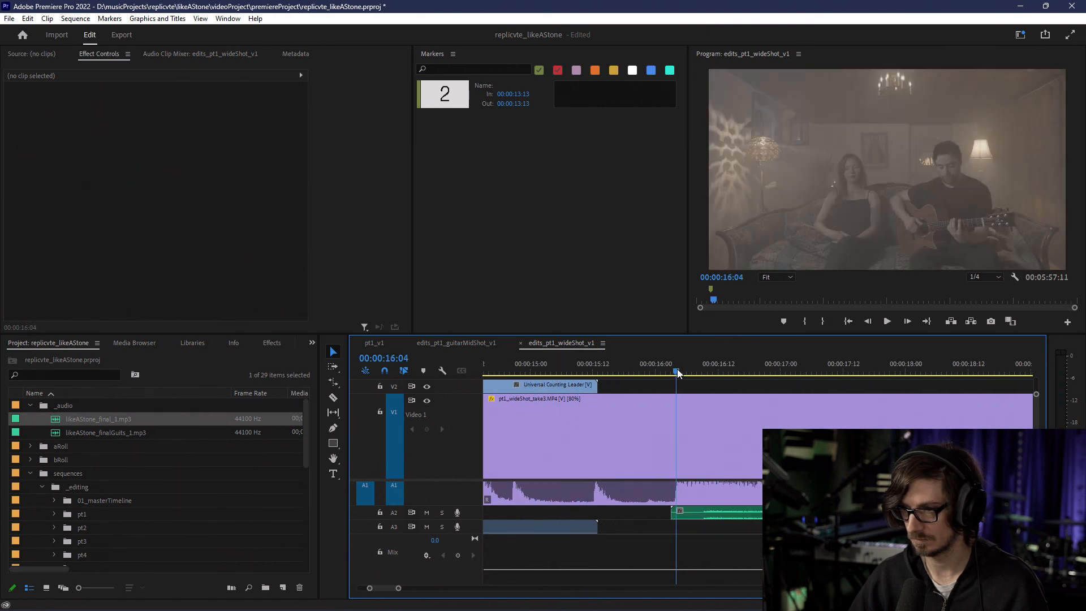
{"action": "left_click_drag", "start_coordinate": [697, 518], "coordinate": [668, 518]}
{"action": "key", "text": "space"}
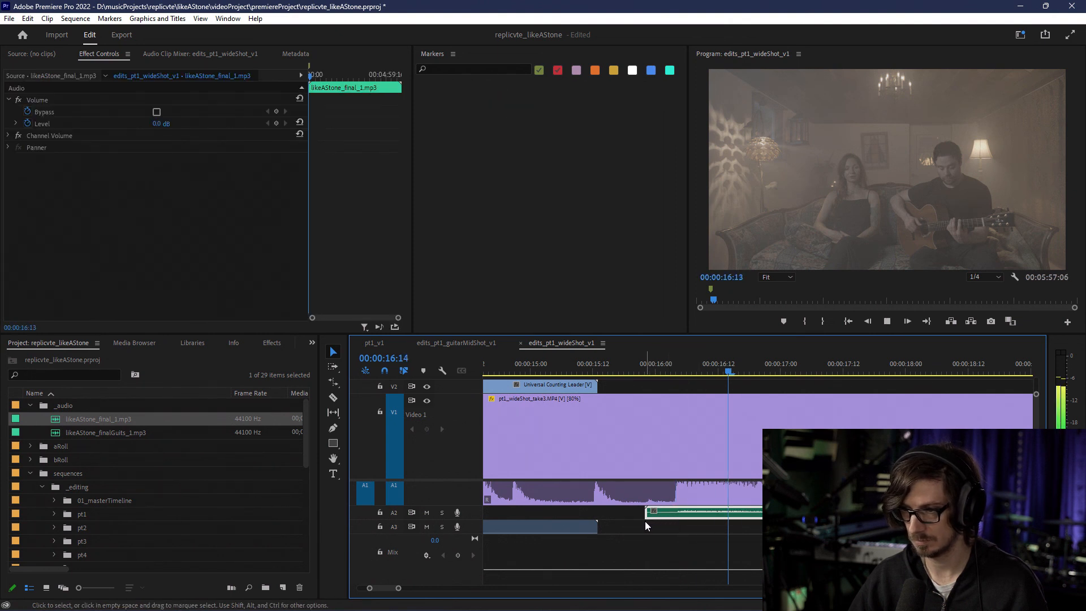
{"action": "key", "text": "space"}
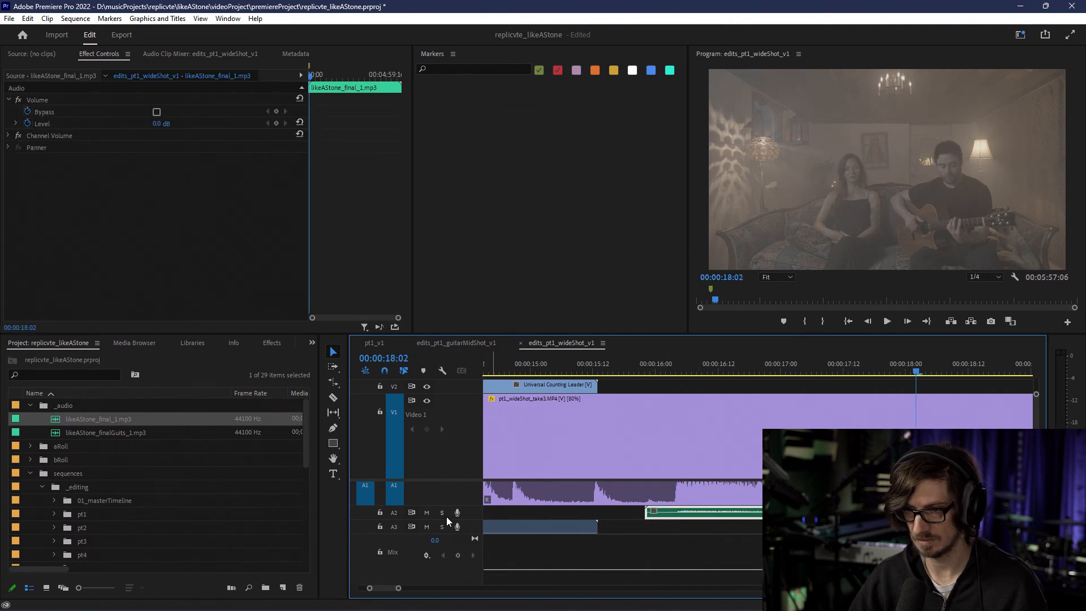
Step: Switch the time ruler to audio time units at the 00:00:16:04 onset and increase the A2 track's height
{"action": "left_click", "coordinate": [674, 365]}
{"action": "right_click", "coordinate": [675, 367]}
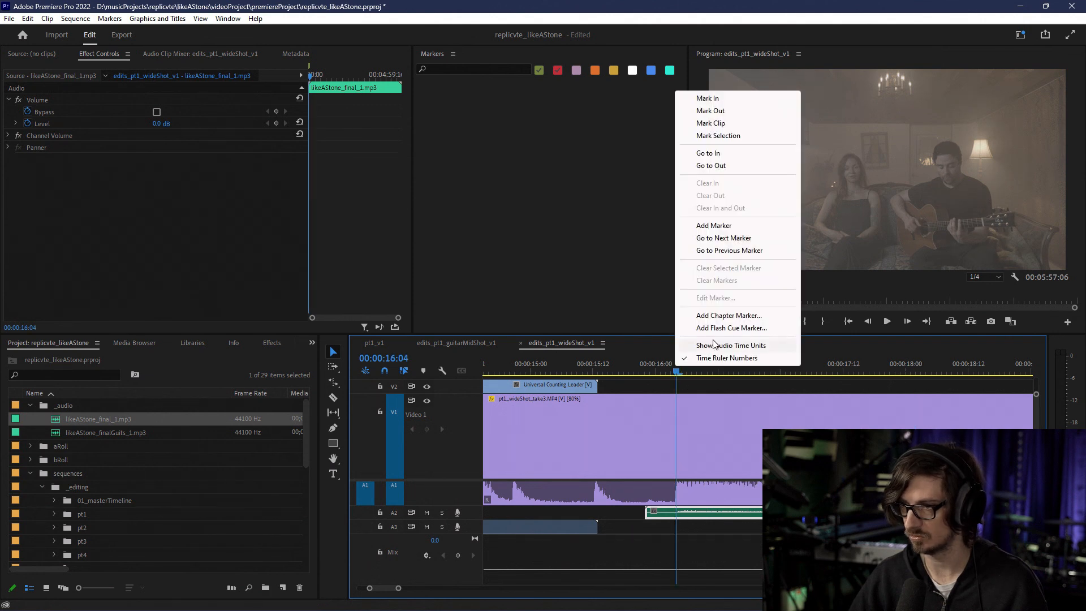
{"action": "left_click", "coordinate": [730, 346]}
{"action": "left_click_drag", "start_coordinate": [474, 519], "coordinate": [475, 549]}
{"action": "scroll", "coordinate": [629, 564], "scroll_direction": "up", "scroll_amount": 2}
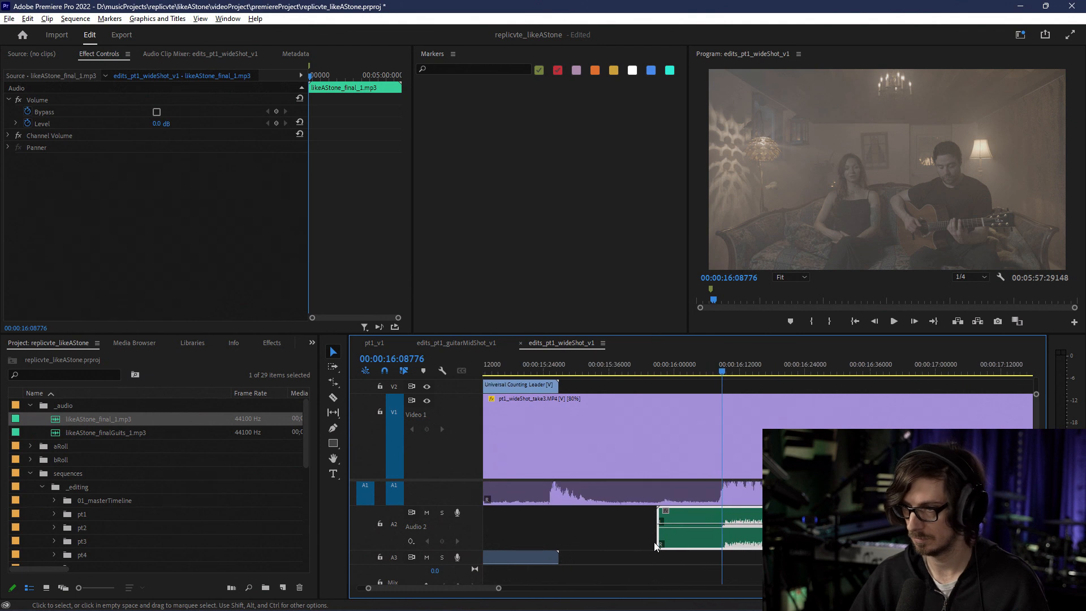
Step: Nudge likeAStone_final_1.mp3 slightly earlier at sample level against the take's waveform and play back the result
{"action": "scroll", "coordinate": [648, 542], "scroll_direction": "up", "scroll_amount": 3}
{"action": "scroll", "coordinate": [820, 529], "scroll_direction": "up", "scroll_amount": 1}
{"action": "mouse_move", "coordinate": [827, 530]}
{"action": "left_mouse_down"}
{"action": "mouse_move", "coordinate": [805, 529]}
{"action": "mouse_move", "coordinate": [814, 529]}
{"action": "left_mouse_up"}
{"action": "key", "text": "space"}
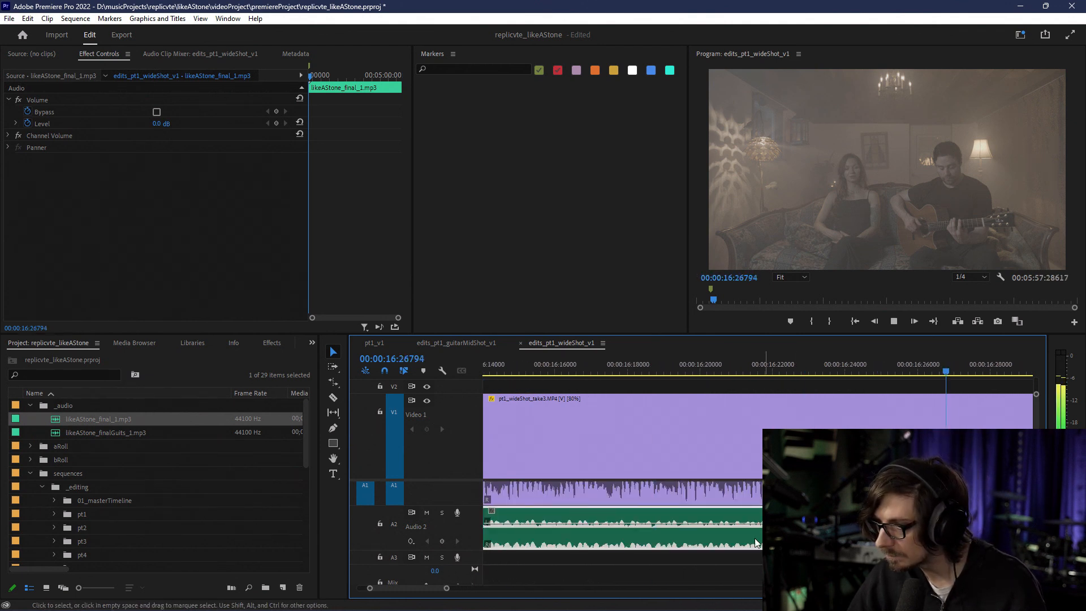
{"action": "scroll", "coordinate": [705, 541], "scroll_direction": "down", "scroll_amount": 3}
{"action": "scroll", "coordinate": [704, 541], "scroll_direction": "down", "scroll_amount": 1}
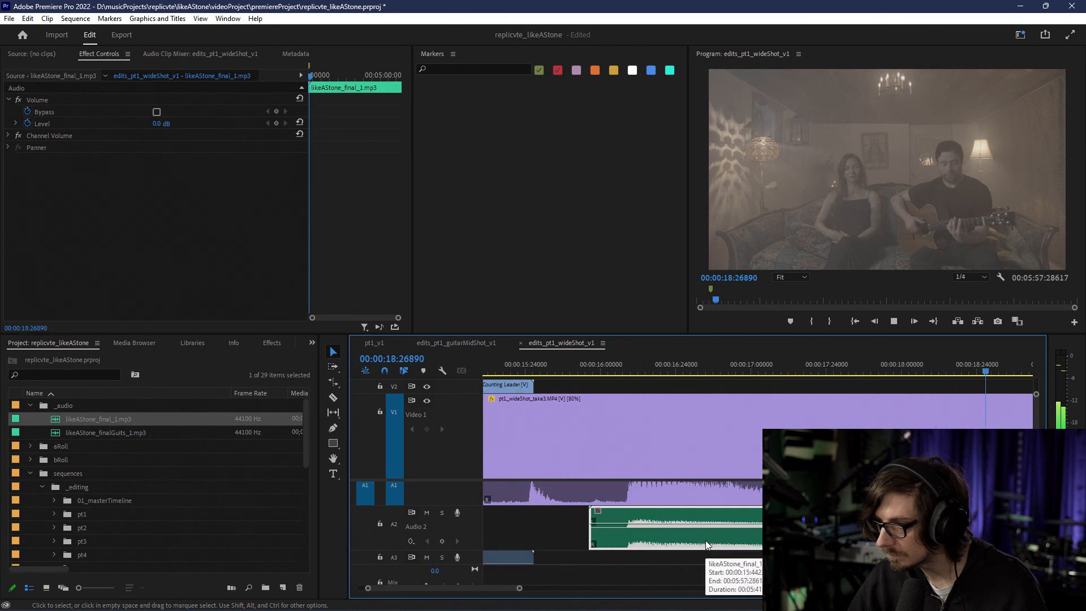
{"action": "key", "text": "space"}
Step: Compare the A1 and A2 waveforms around 00:00:18:36215, shift likeAStone_final_1.mp3 slightly later, and play it back
{"action": "left_click", "coordinate": [515, 368]}
{"action": "scroll", "coordinate": [563, 510], "scroll_direction": "up", "scroll_amount": 2}
{"action": "scroll", "coordinate": [654, 528], "scroll_direction": "up", "scroll_amount": 3}
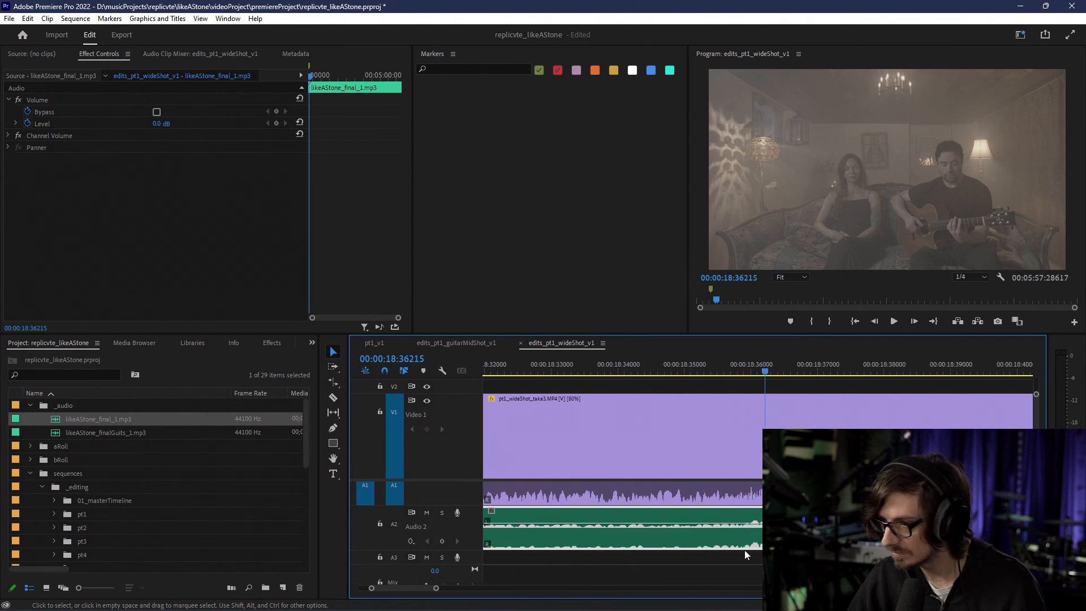
{"action": "scroll", "coordinate": [748, 545], "scroll_direction": "up", "scroll_amount": 2}
{"action": "scroll", "coordinate": [751, 543], "scroll_direction": "down", "scroll_amount": 10}
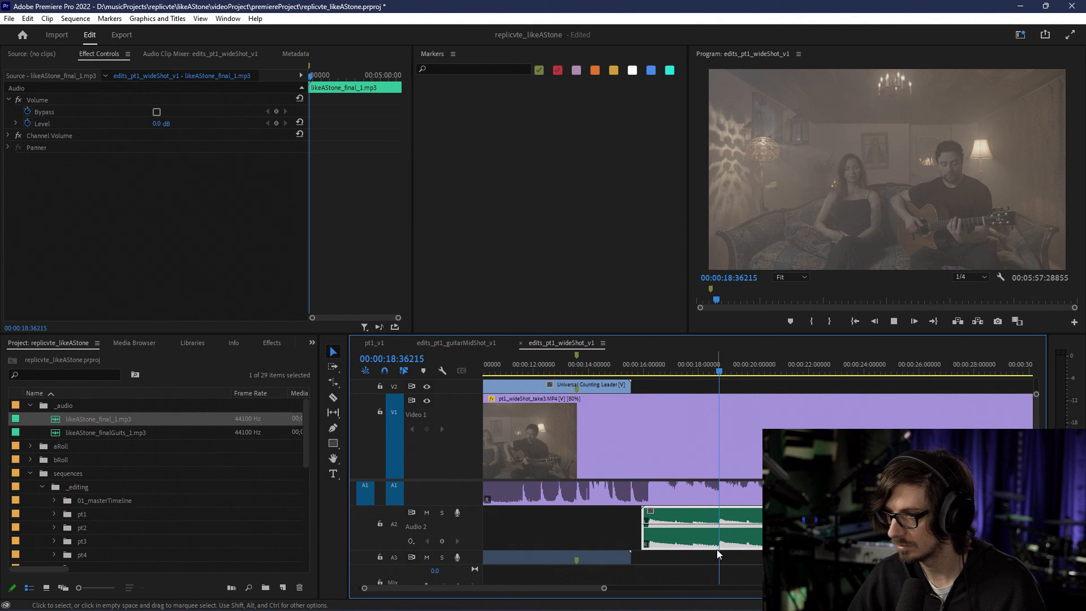
{"action": "key", "text": "space"}
Step: Adjust the audio track heights so Audio 1, Audio 2 and Audio 3 are all visible, and stop playback
{"action": "scroll", "coordinate": [717, 549], "scroll_direction": "down", "scroll_amount": 5}
{"action": "scroll", "coordinate": [715, 548], "scroll_direction": "down", "scroll_amount": 3}
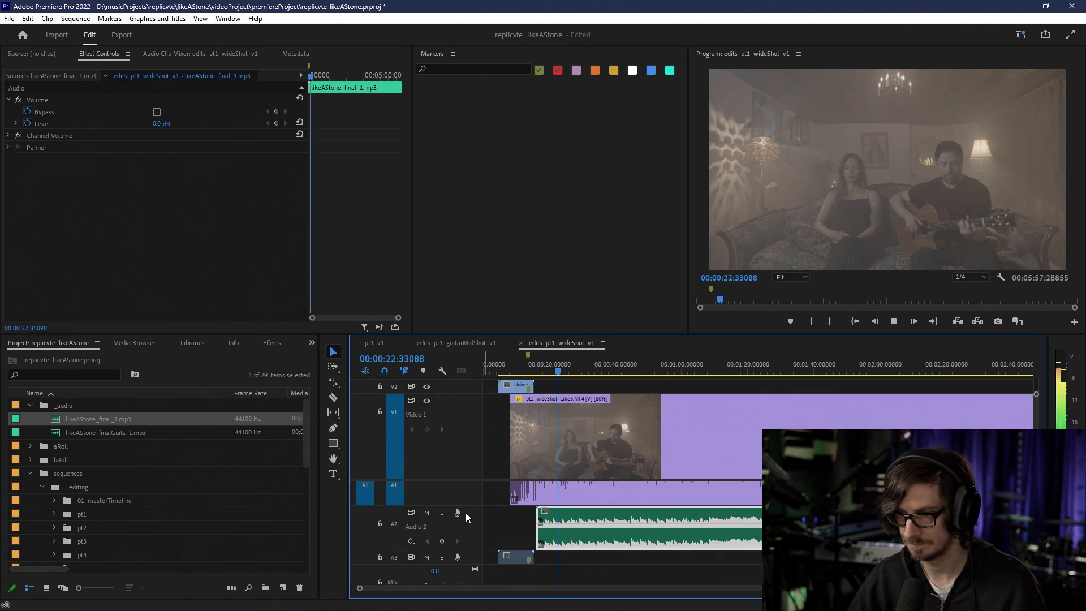
{"action": "left_click_drag", "start_coordinate": [1037, 542], "coordinate": [1037, 523]}
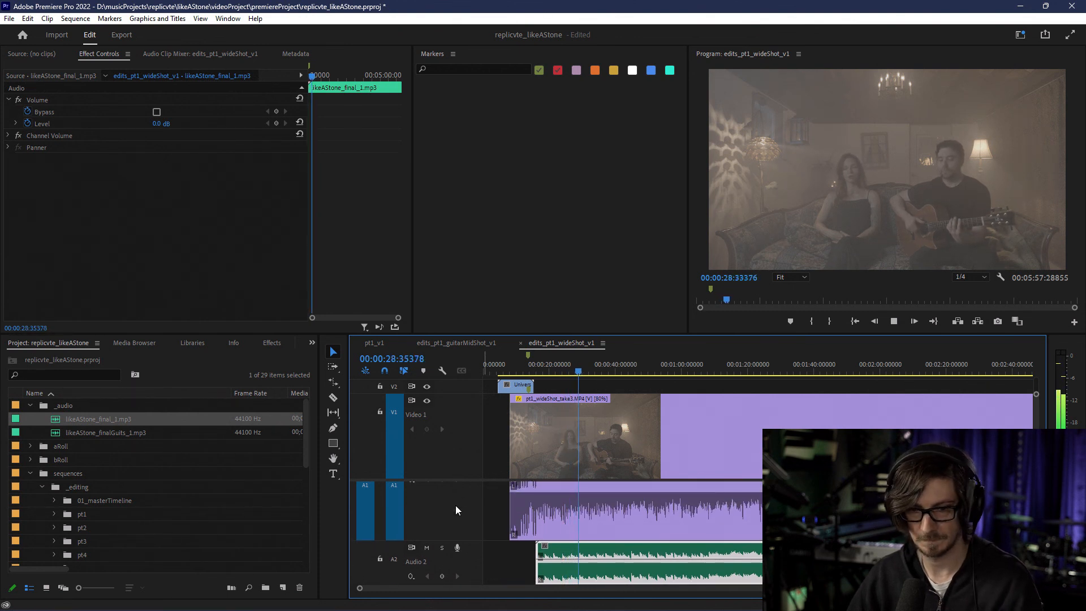
{"action": "scroll", "coordinate": [456, 505], "scroll_direction": "down", "scroll_amount": 5}
{"action": "scroll", "coordinate": [457, 509], "scroll_direction": "up", "scroll_amount": 5}
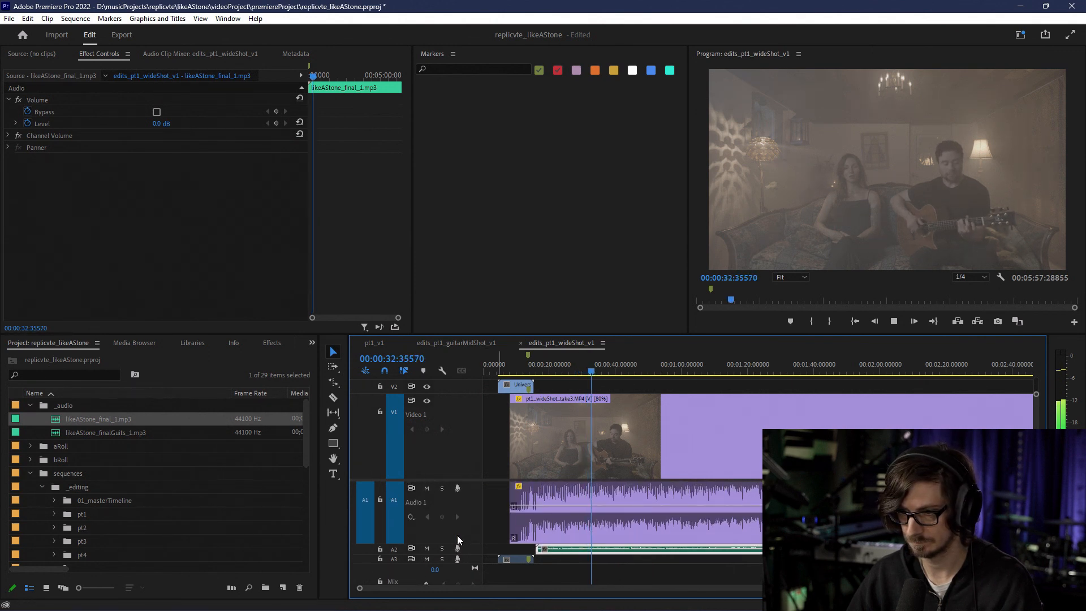
{"action": "left_click_drag", "start_coordinate": [468, 544], "coordinate": [464, 479]}
{"action": "scroll", "coordinate": [471, 507], "scroll_direction": "up", "scroll_amount": 3}
{"action": "scroll", "coordinate": [471, 509], "scroll_direction": "up", "scroll_amount": 3}
{"action": "key", "text": "space"}
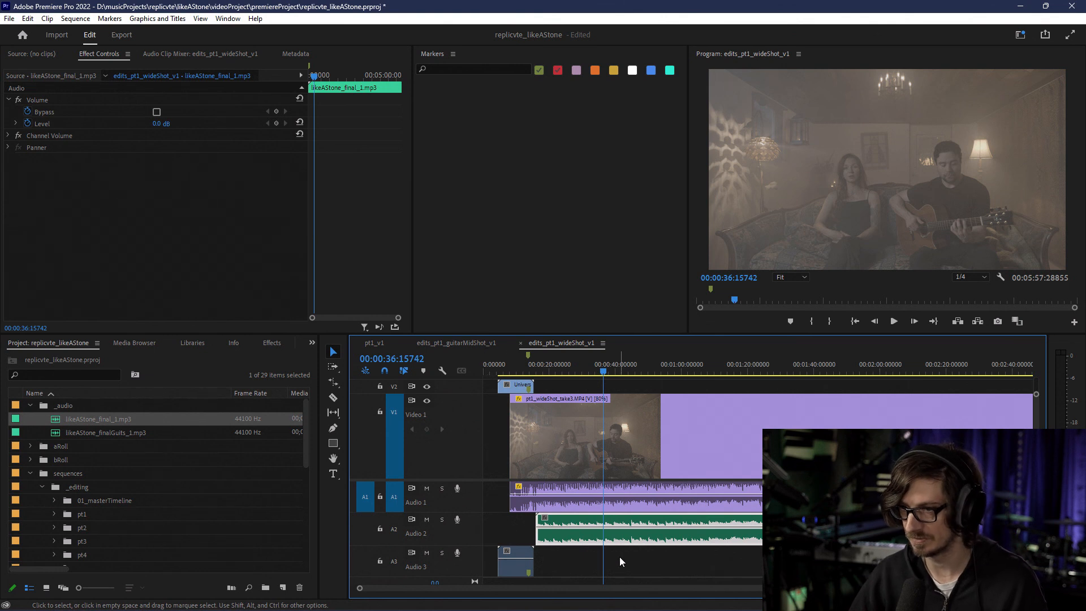
Step: Copy all clips of the edits_pt1_wideShot_v1 sequence and switch to the start of the pt1_v1 sequence
{"action": "left_click_drag", "start_coordinate": [637, 578], "coordinate": [491, 390]}
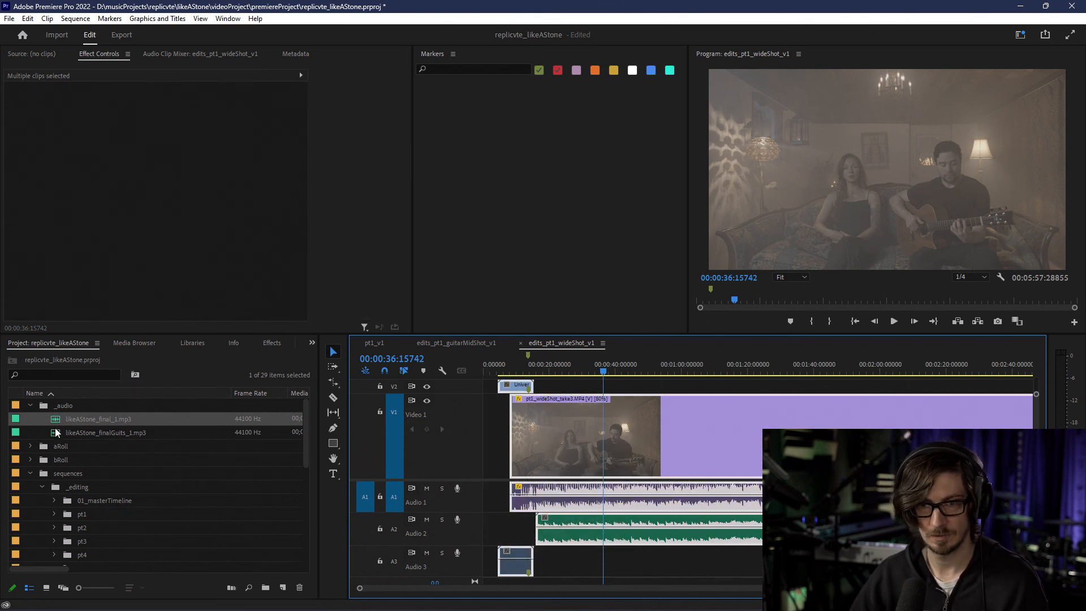
{"action": "left_click", "coordinate": [380, 345]}
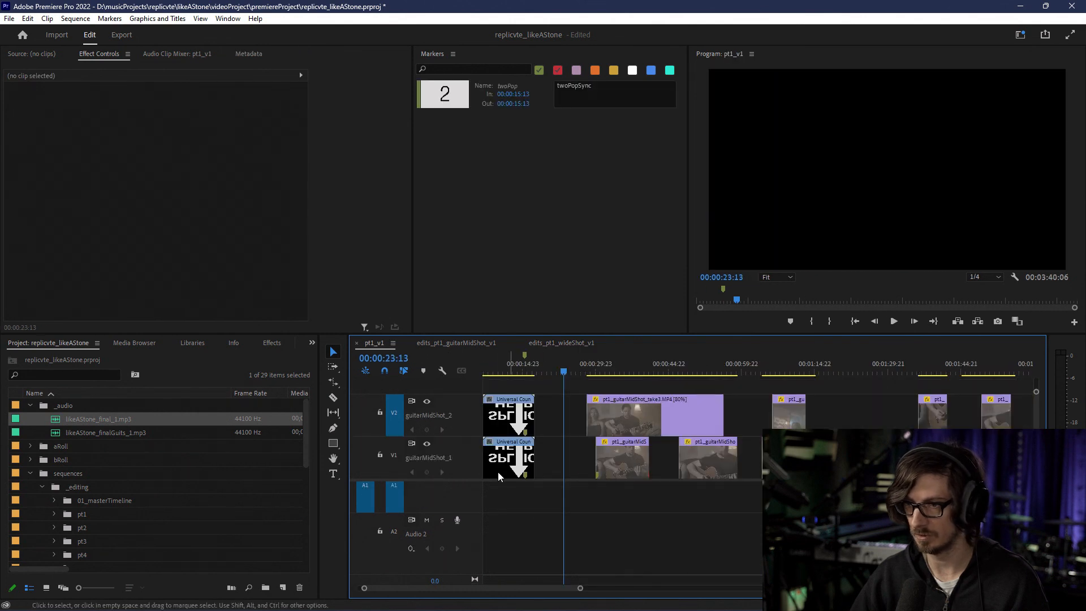
{"action": "left_click_drag", "start_coordinate": [551, 589], "coordinate": [534, 589]}
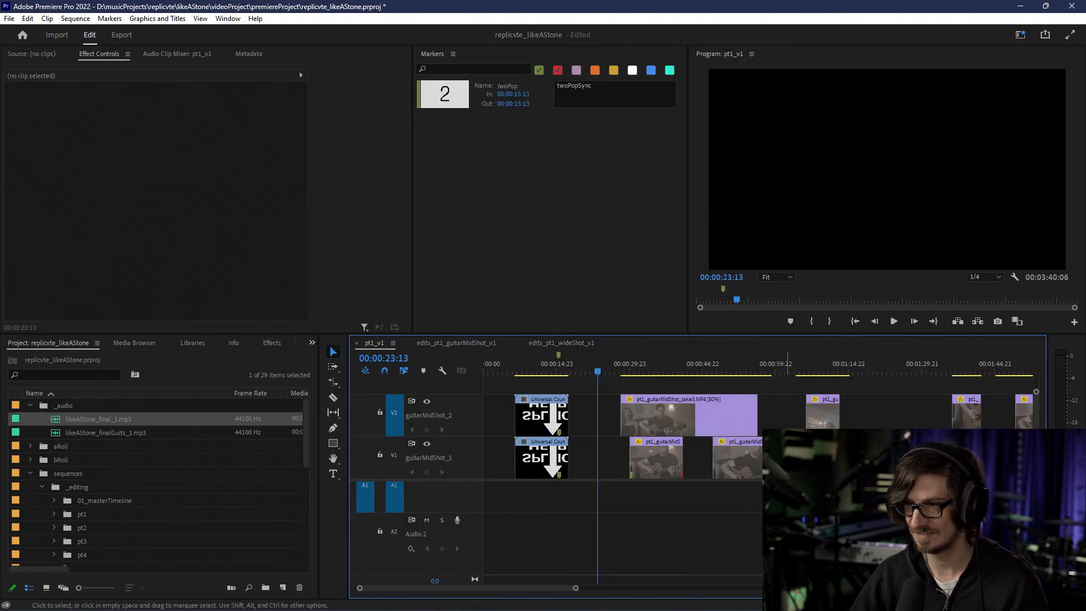
Step: Add one video track after guitarMidShot_2 and one standard audio track after Audio 2 in pt1_v1
{"action": "scroll", "coordinate": [599, 429], "scroll_direction": "up", "scroll_amount": 2}
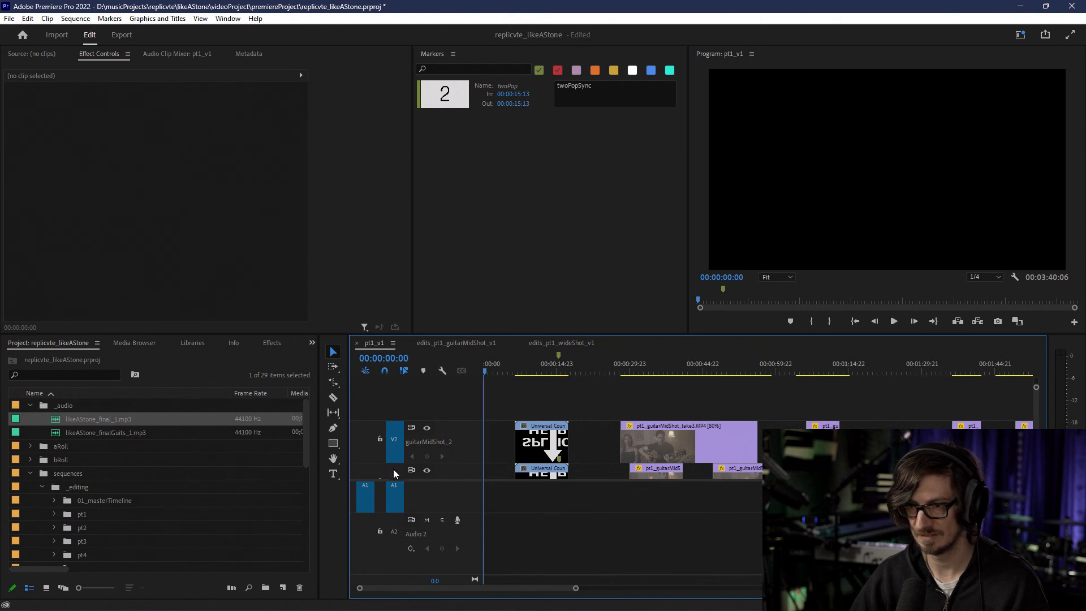
{"action": "right_click", "coordinate": [416, 399]}
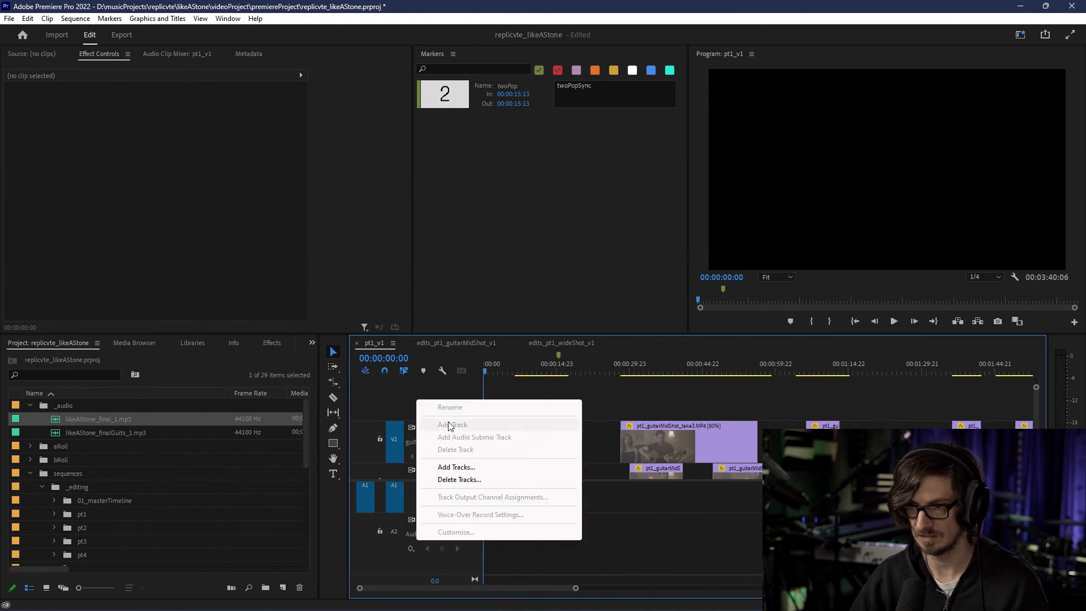
{"action": "left_click", "coordinate": [461, 467]}
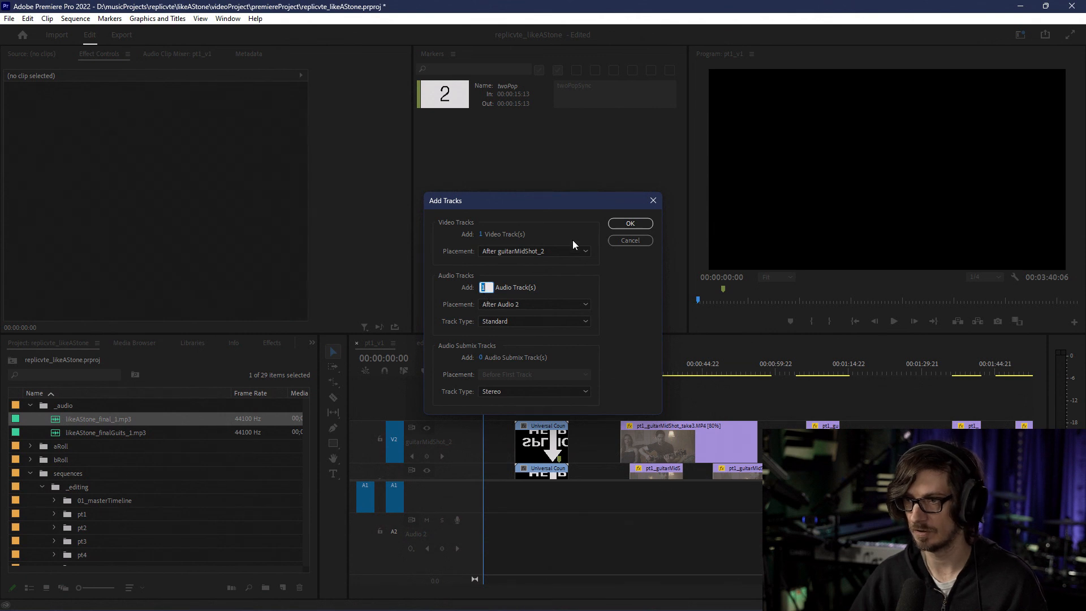
{"action": "left_click", "coordinate": [630, 224]}
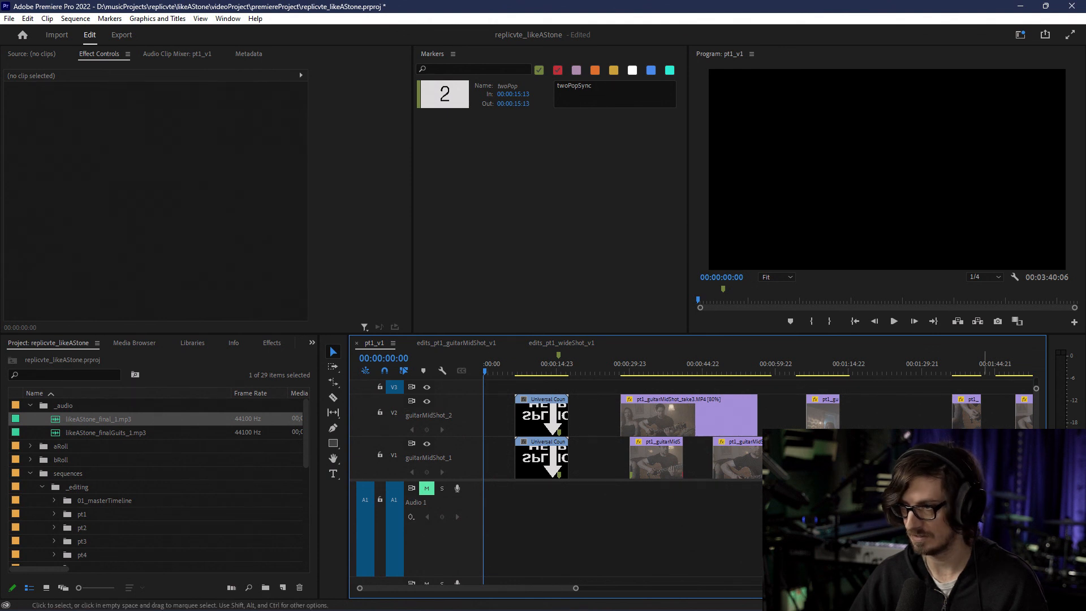
{"action": "mouse_move", "coordinate": [1036, 439]}
{"action": "left_mouse_down"}
{"action": "mouse_move", "coordinate": [1037, 424]}
{"action": "mouse_move", "coordinate": [1036, 439]}
{"action": "left_mouse_up"}
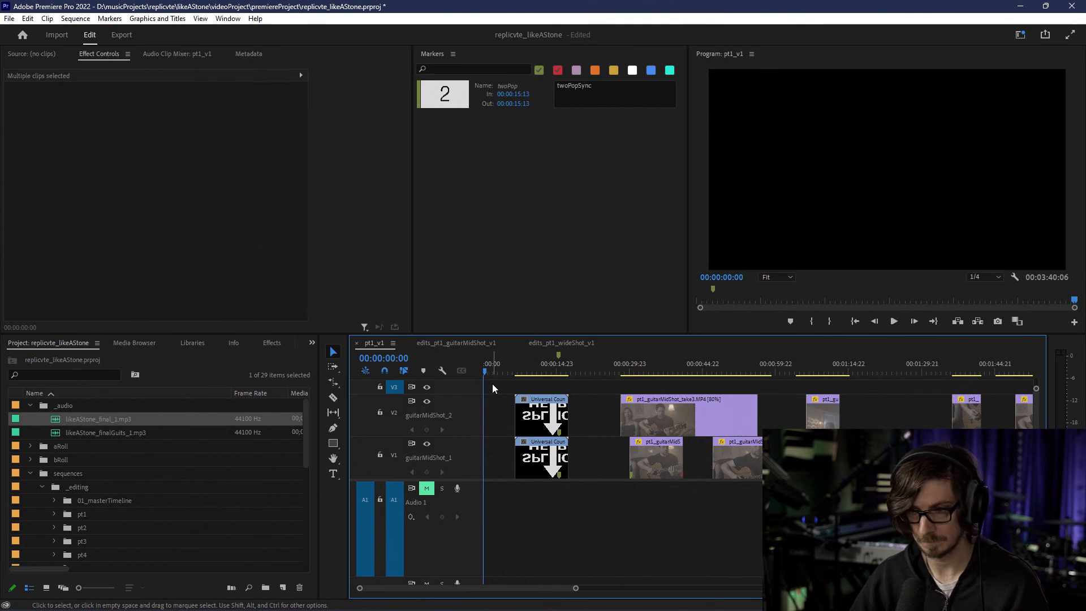
{"action": "key", "text": "ctrl+v"}
{"action": "left_click_drag", "start_coordinate": [1036, 426], "coordinate": [1036, 421]}
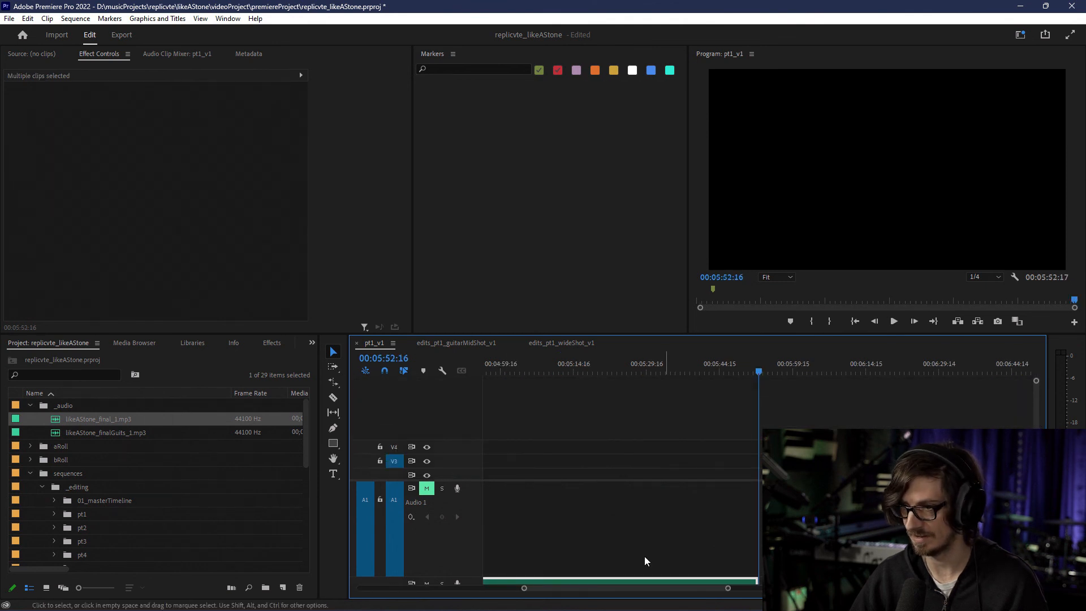
{"action": "left_click_drag", "start_coordinate": [610, 588], "coordinate": [438, 573]}
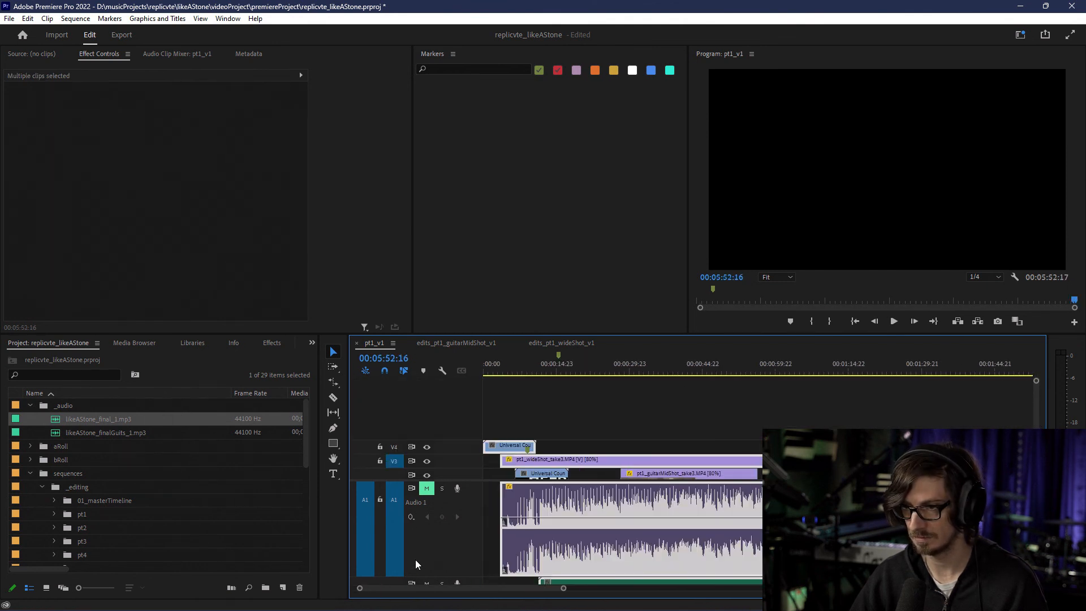
{"action": "scroll", "coordinate": [520, 485], "scroll_direction": "down", "scroll_amount": 2}
{"action": "scroll", "coordinate": [521, 495], "scroll_direction": "up", "scroll_amount": 2}
{"action": "key", "text": "ctrl+z"}
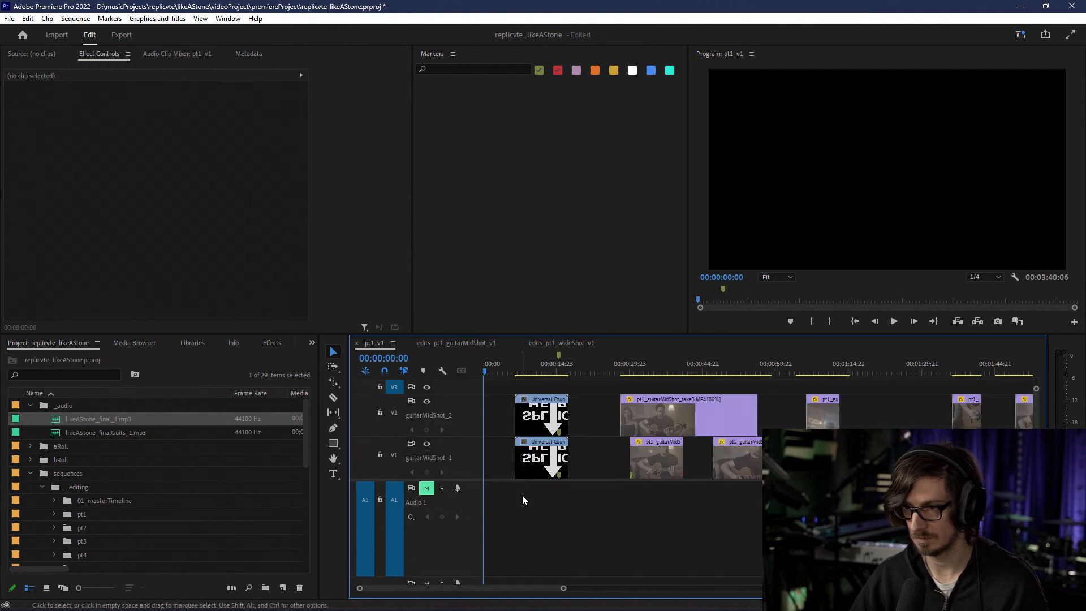
Step: Add another video track above V3 and paste the copied wide-shot and song clips at the start of pt1_v1
{"action": "right_click", "coordinate": [454, 391]}
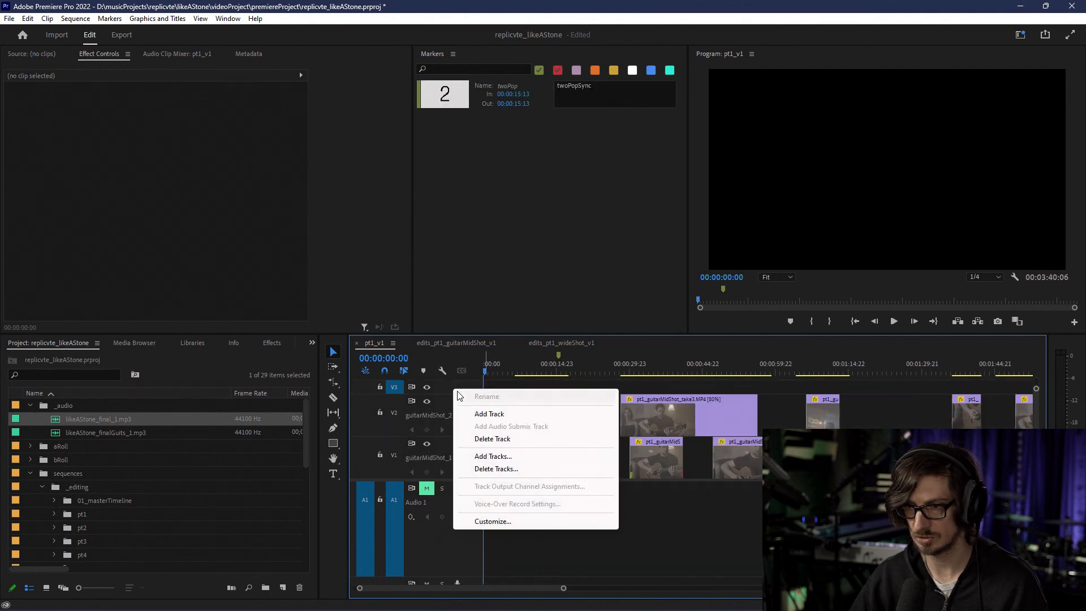
{"action": "left_click", "coordinate": [482, 416]}
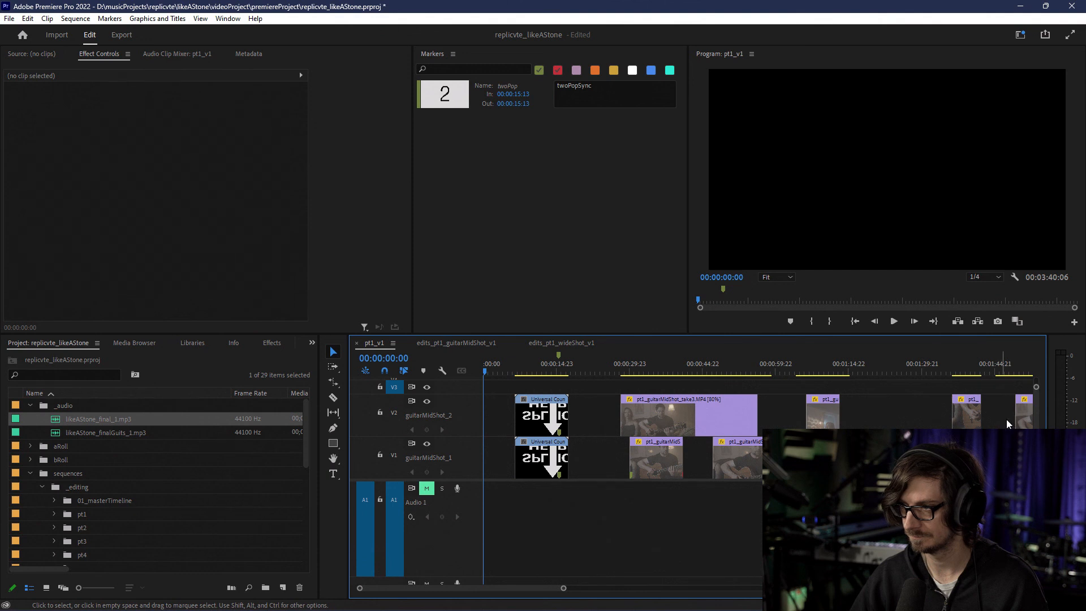
{"action": "scroll", "coordinate": [1037, 412], "scroll_direction": "up", "scroll_amount": 2}
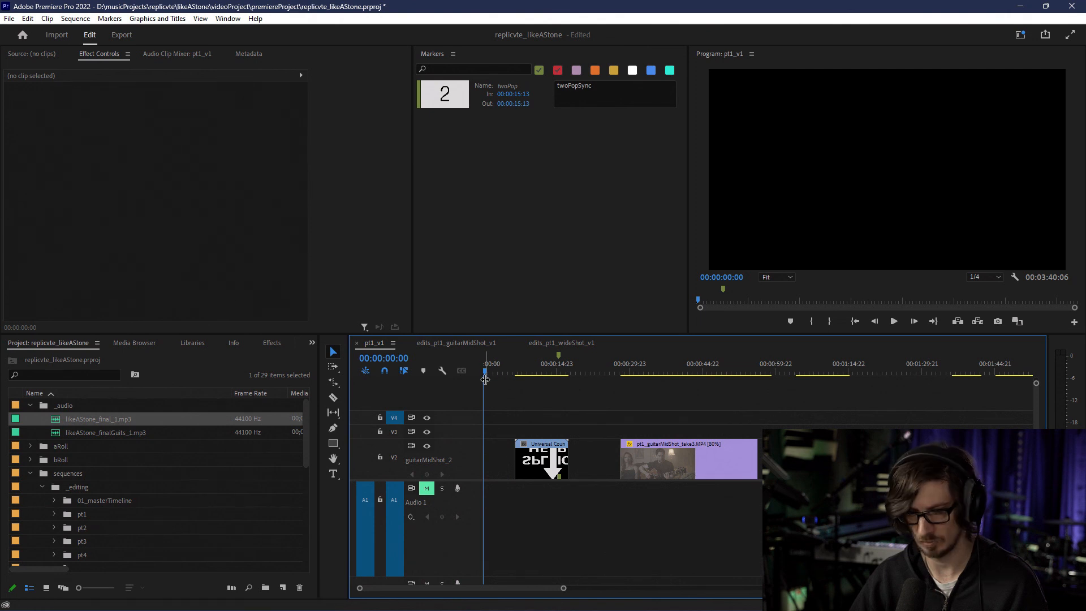
{"action": "key", "text": "ctrl+v"}
{"action": "left_click_drag", "start_coordinate": [1036, 422], "coordinate": [1036, 413]}
{"action": "left_click_drag", "start_coordinate": [657, 588], "coordinate": [460, 589]}
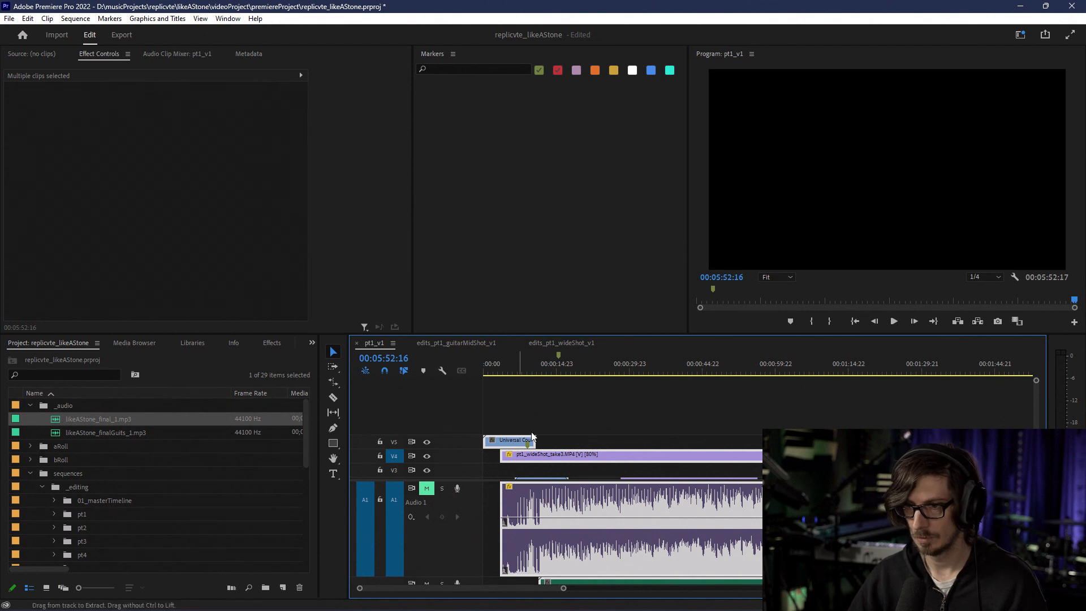
Step: Move the pasted clips down one video track and align their two-pop marker with the twoPopSync marker at 00:00:15:13
{"action": "scroll", "coordinate": [547, 414], "scroll_direction": "down", "scroll_amount": 2}
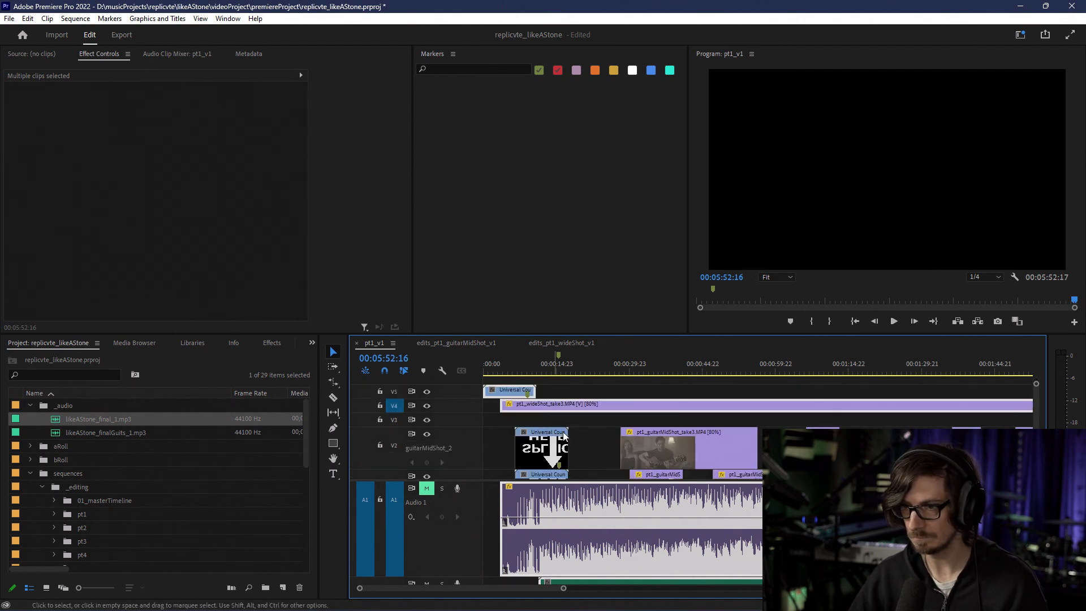
{"action": "scroll", "coordinate": [662, 431], "scroll_direction": "down", "scroll_amount": 2}
{"action": "scroll", "coordinate": [664, 435], "scroll_direction": "down", "scroll_amount": 8}
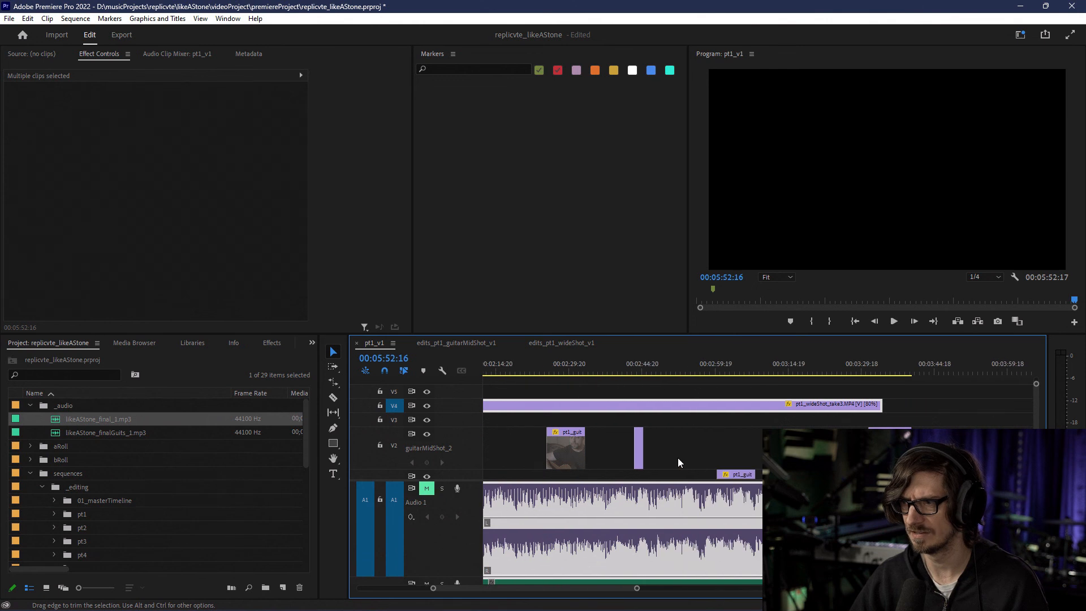
{"action": "scroll", "coordinate": [673, 457], "scroll_direction": "up", "scroll_amount": 10}
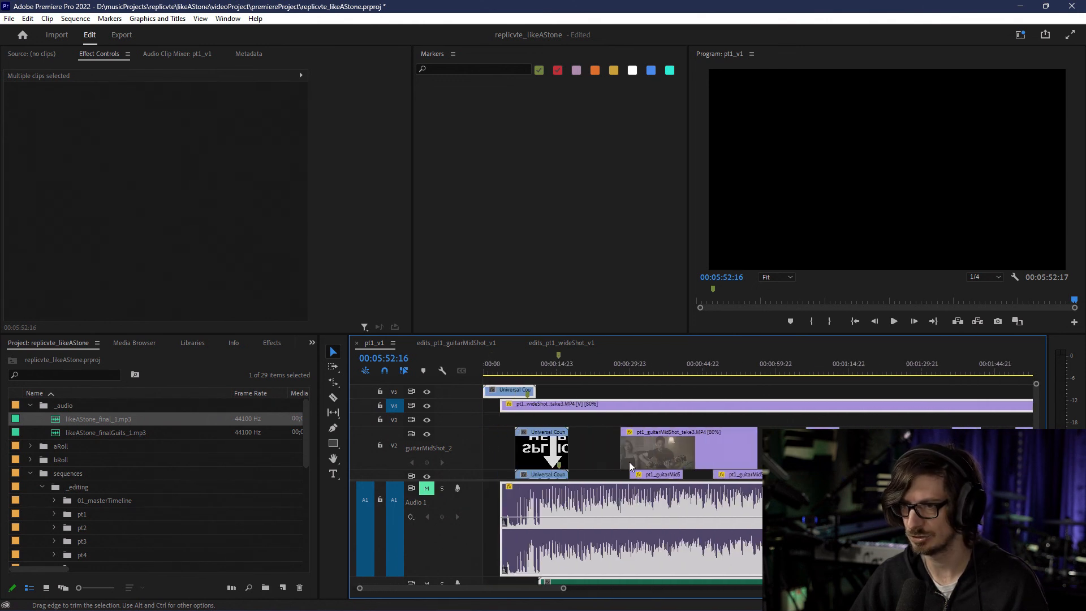
{"action": "left_click_drag", "start_coordinate": [529, 406], "coordinate": [547, 423]}
{"action": "scroll", "coordinate": [577, 410], "scroll_direction": "up", "scroll_amount": 3}
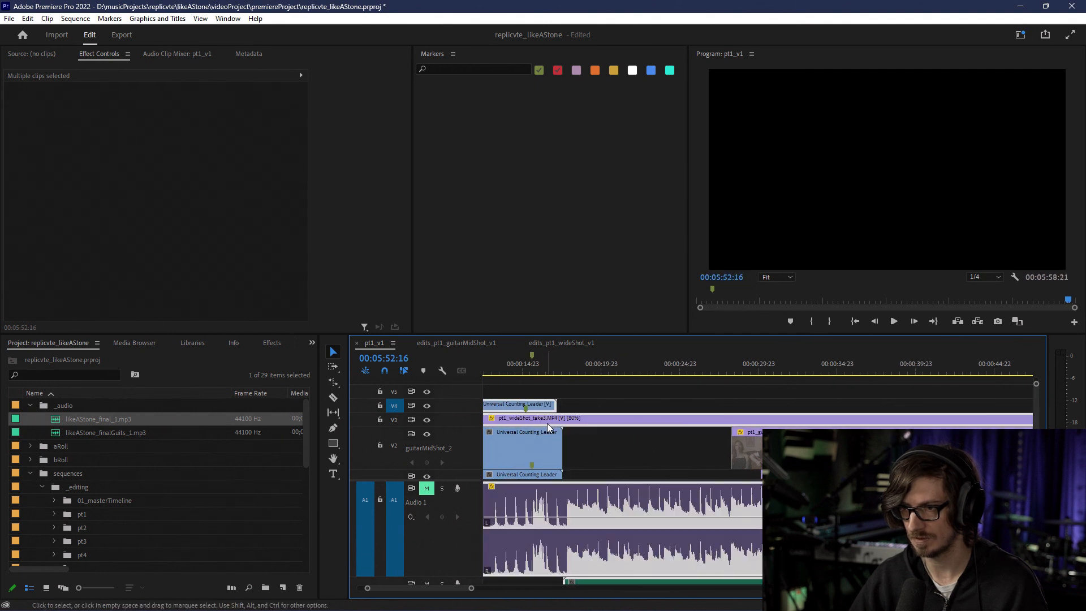
{"action": "scroll", "coordinate": [516, 422], "scroll_direction": "up", "scroll_amount": 5}
{"action": "left_click_drag", "start_coordinate": [569, 418], "coordinate": [608, 421]}
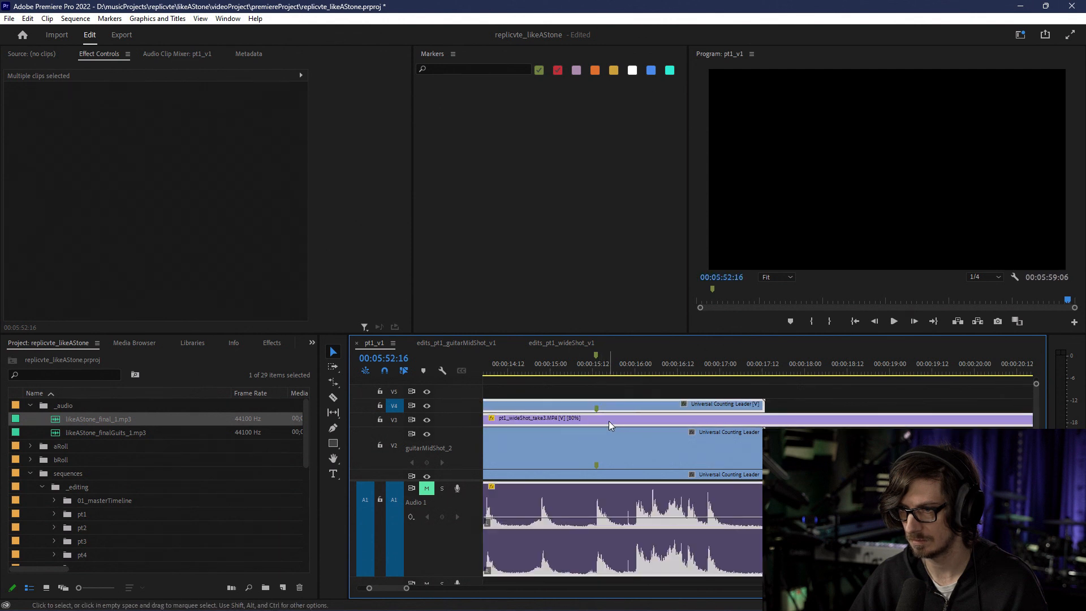
{"action": "left_click", "coordinate": [597, 366]}
{"action": "scroll", "coordinate": [605, 430], "scroll_direction": "up", "scroll_amount": 3}
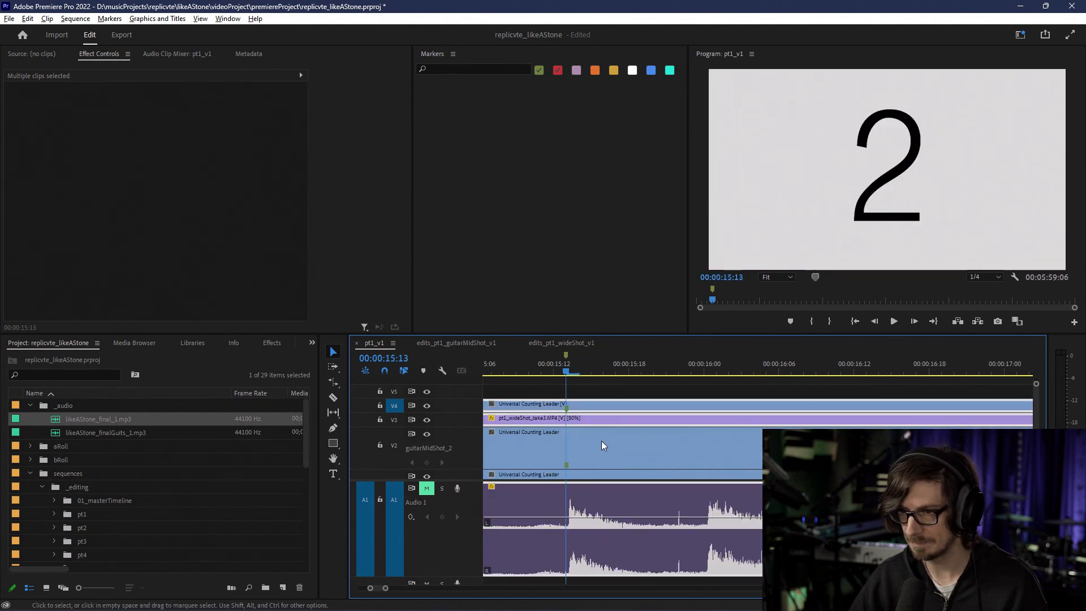
{"action": "scroll", "coordinate": [590, 460], "scroll_direction": "down", "scroll_amount": 5}
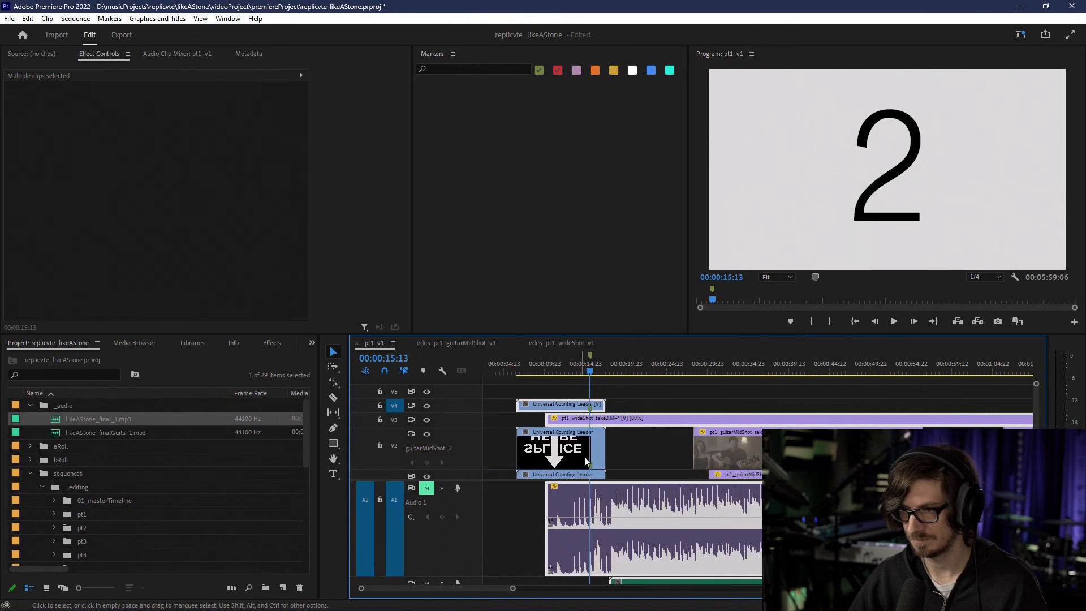
Step: Unlink the pasted clips and delete the wide-shot take's camera audio from Audio 1
{"action": "right_click", "coordinate": [625, 509]}
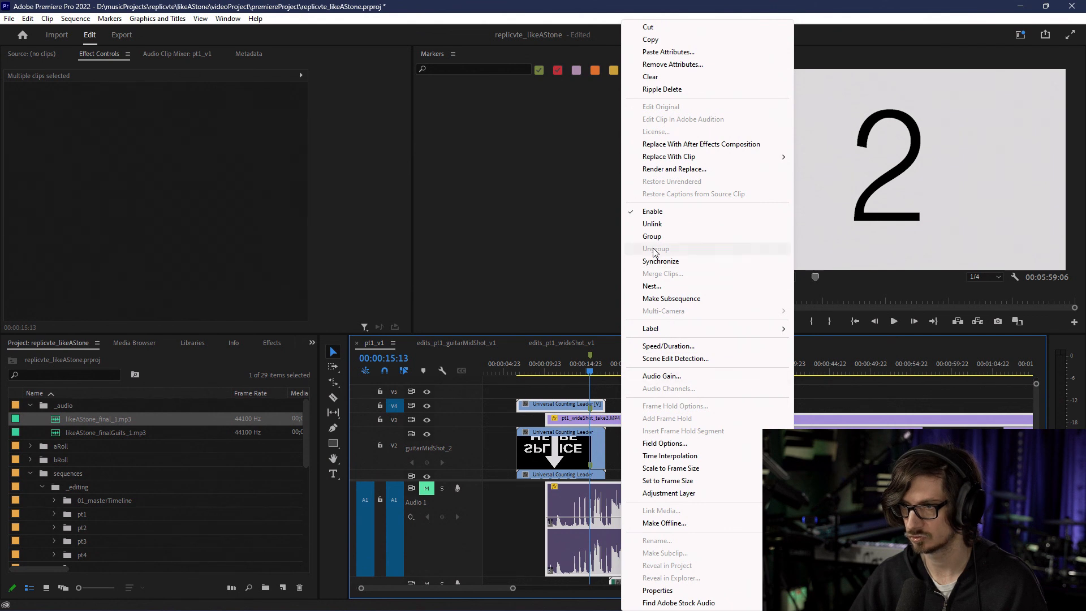
{"action": "left_click", "coordinate": [652, 223]}
{"action": "left_click", "coordinate": [608, 494]}
{"action": "key", "text": "Delete"}
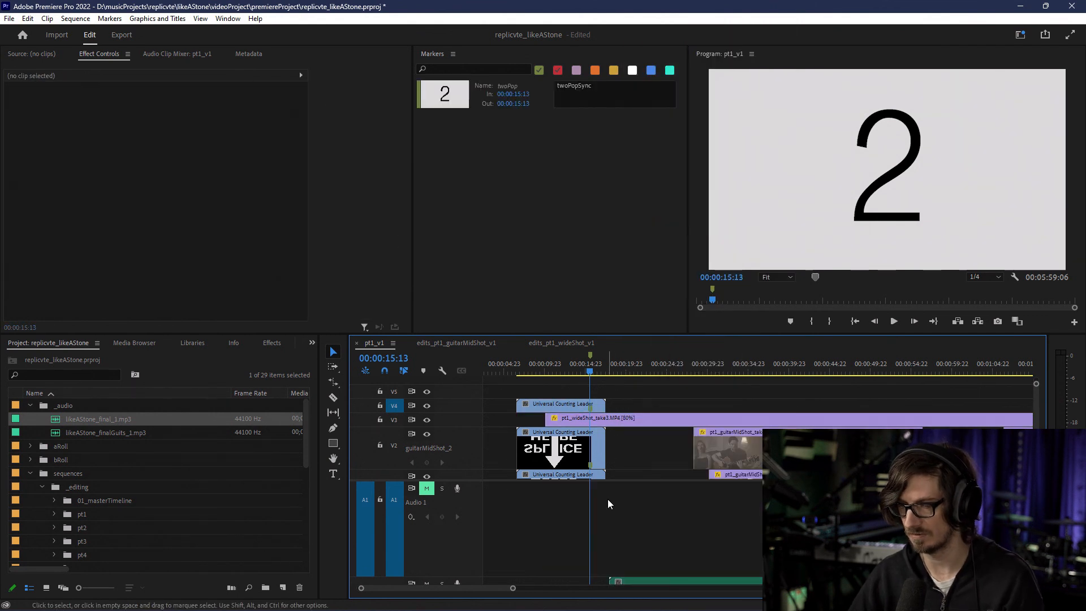
Step: Delete the Universal Counting Leader audio clip from the A3 track
{"action": "scroll", "coordinate": [667, 541], "scroll_direction": "down", "scroll_amount": 6}
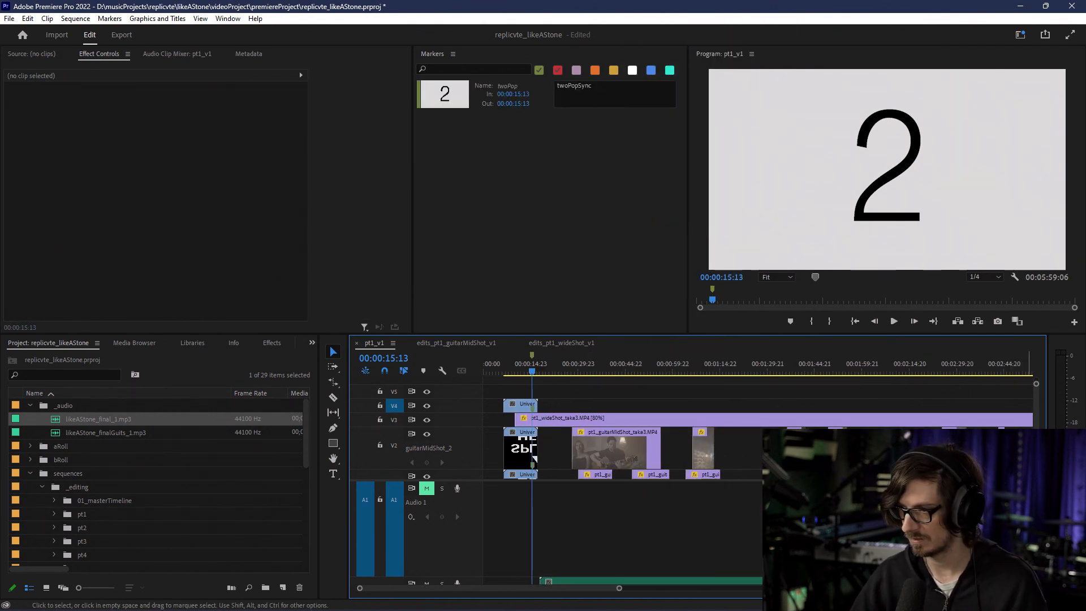
{"action": "scroll", "coordinate": [619, 532], "scroll_direction": "down", "scroll_amount": 4}
{"action": "left_click", "coordinate": [511, 536]}
{"action": "right_click", "coordinate": [520, 538]}
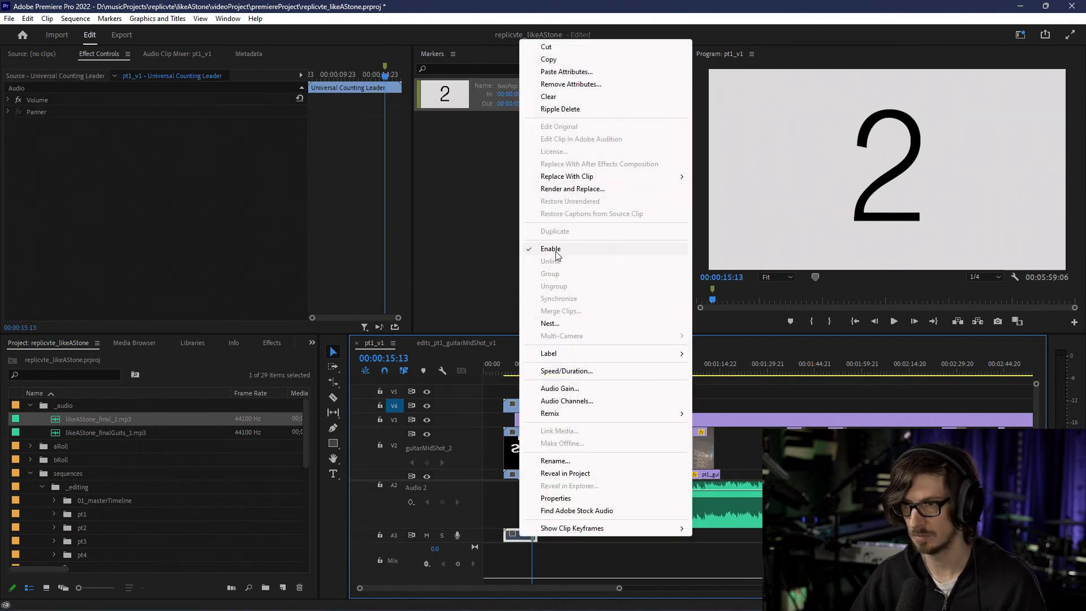
{"action": "left_click", "coordinate": [507, 547]}
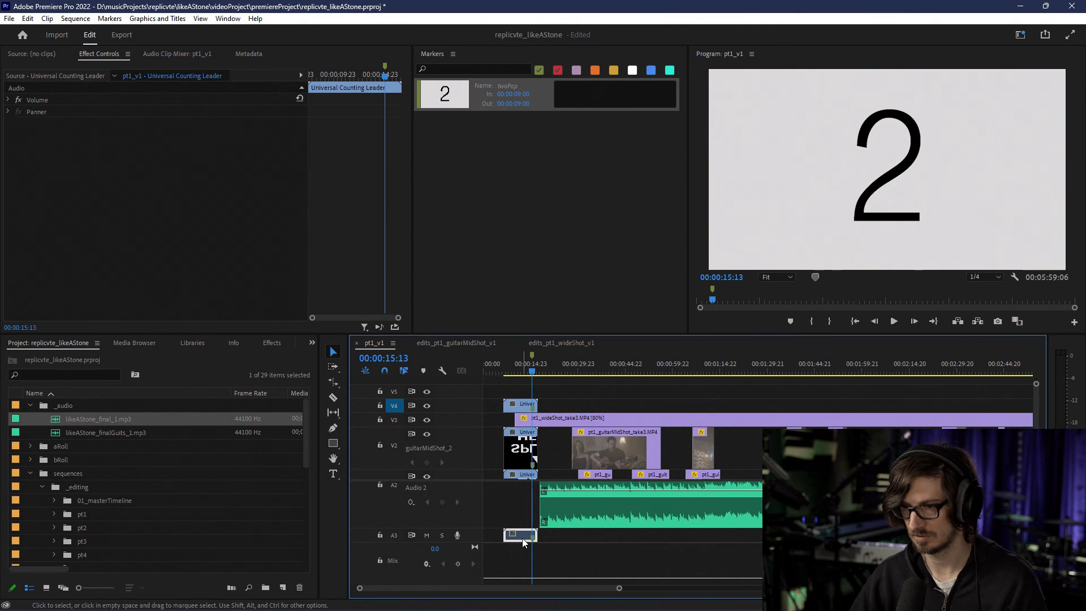
{"action": "key", "text": "Delete"}
Step: Play back pt1_v1 from just after the counting leaders to check the song mix against the picture
{"action": "left_click", "coordinate": [547, 365]}
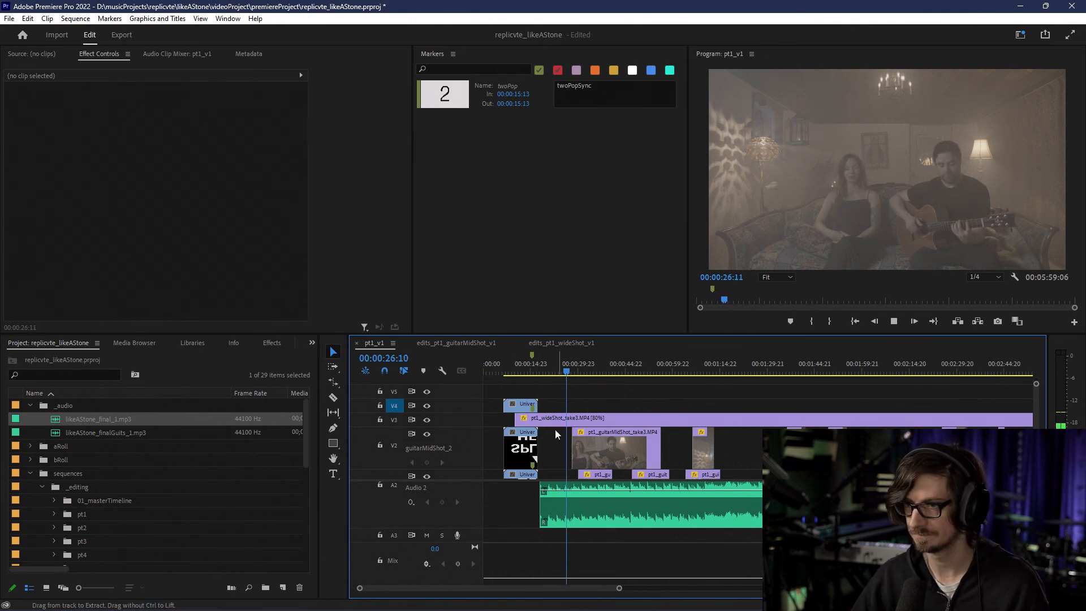
{"action": "scroll", "coordinate": [553, 430], "scroll_direction": "up", "scroll_amount": 2, "text": "alt"}
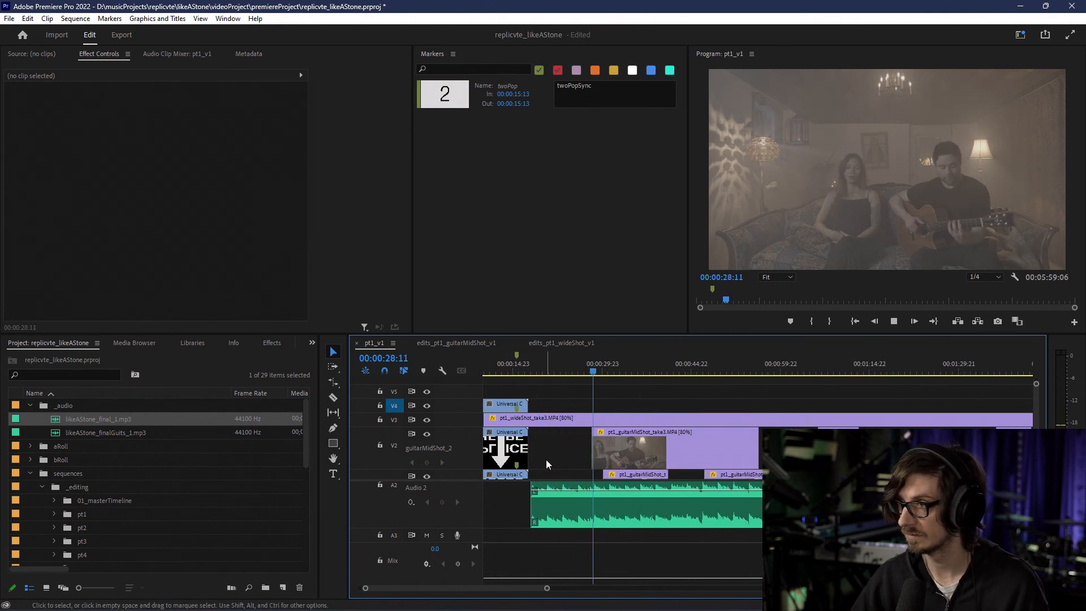
{"action": "scroll", "coordinate": [544, 459], "scroll_direction": "left", "scroll_amount": 2}
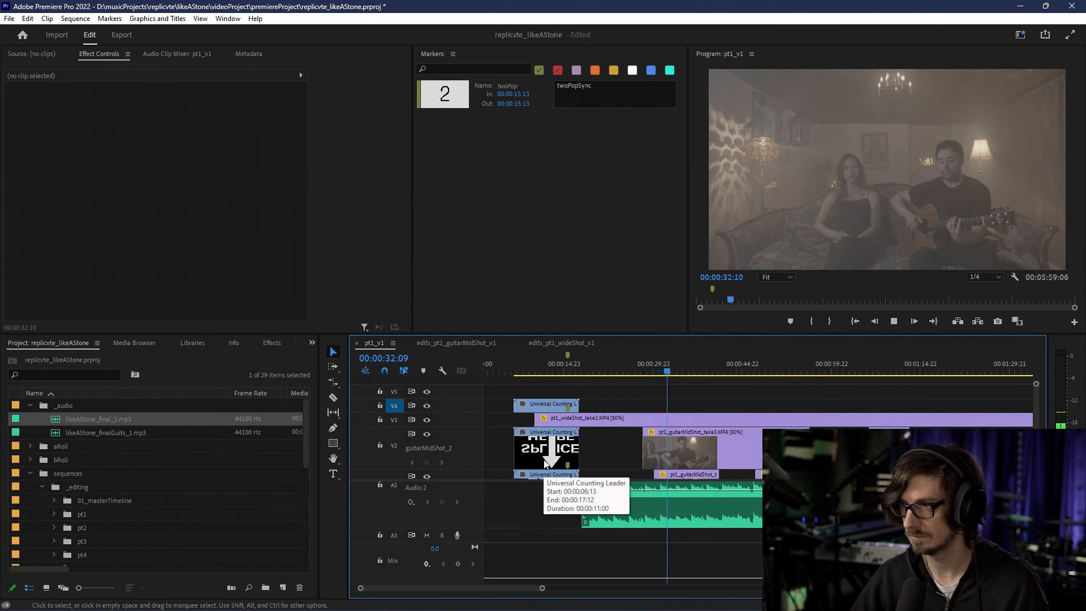
Step: Trim the start of pt1_wideShot_take3.MP4 to the counting leader's end and move the leader from V4 down to V3
{"action": "left_click_drag", "start_coordinate": [1036, 427], "coordinate": [1036, 424]}
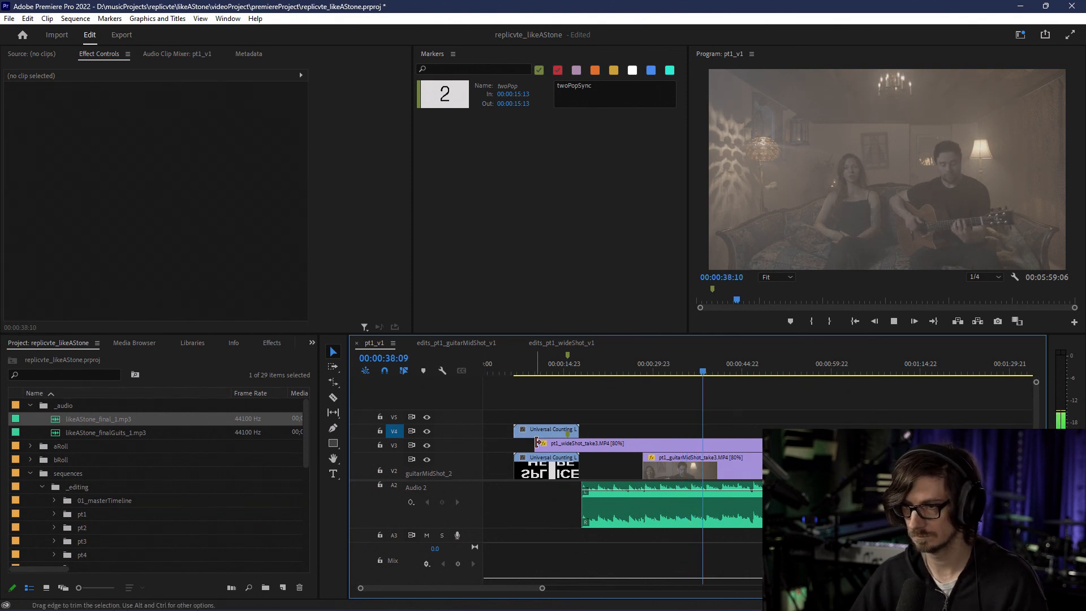
{"action": "mouse_move", "coordinate": [535, 444]}
{"action": "left_mouse_down"}
{"action": "mouse_move", "coordinate": [584, 444]}
{"action": "mouse_move", "coordinate": [538, 435]}
{"action": "mouse_move", "coordinate": [540, 450]}
{"action": "mouse_move", "coordinate": [549, 444]}
{"action": "left_mouse_up"}
{"action": "key", "text": "ctrl+z"}
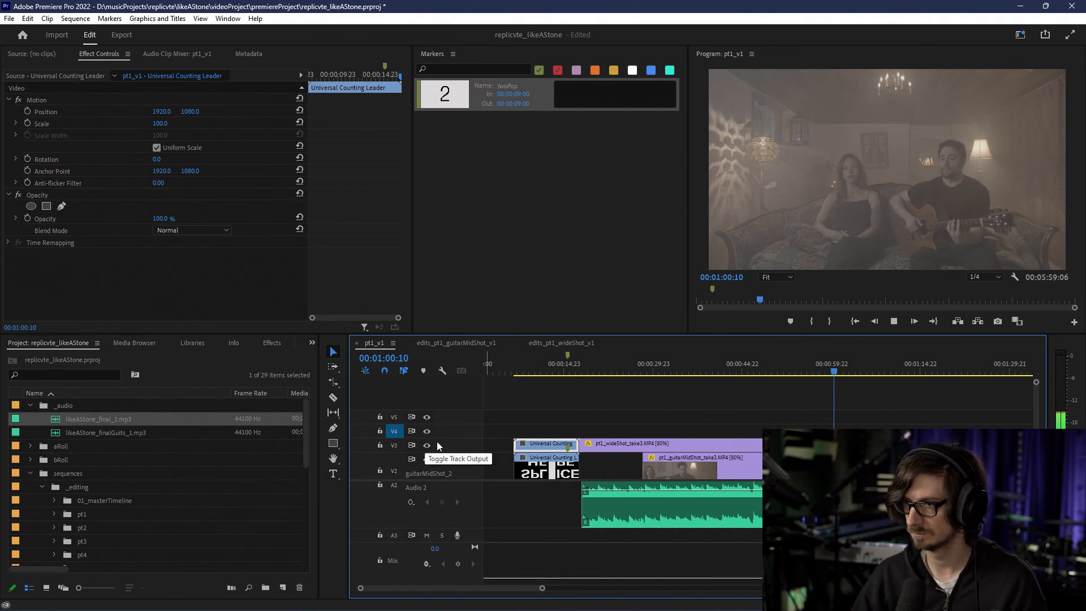
Step: Stop playback at 00:00:28:15 and examine where the wide-shot take ends relative to the song mix
{"action": "left_click", "coordinate": [645, 372]}
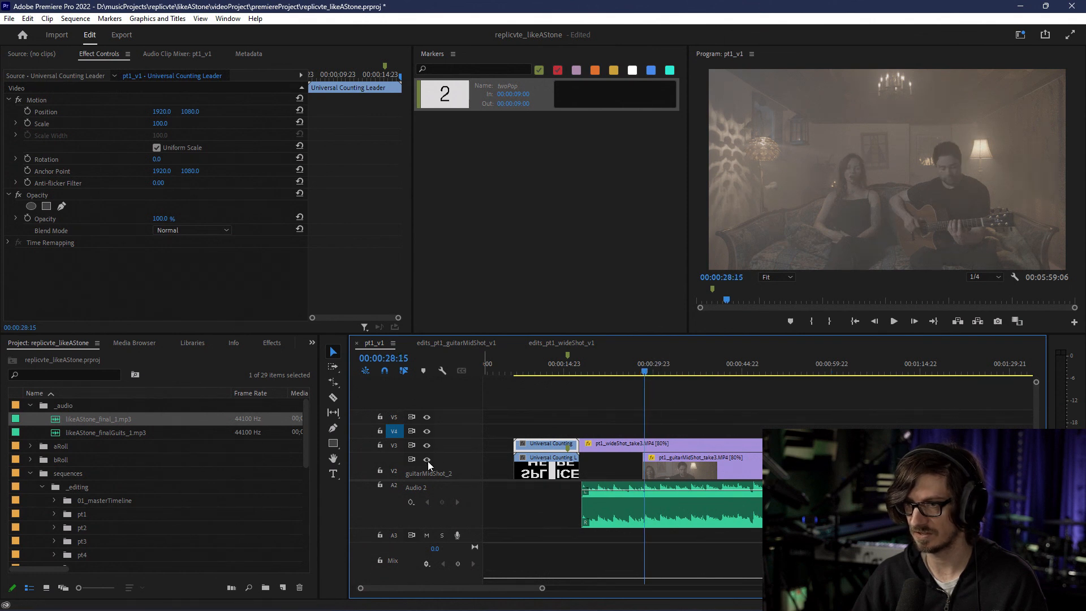
{"action": "scroll", "coordinate": [731, 475], "scroll_direction": "down", "scroll_amount": 3}
{"action": "scroll", "coordinate": [740, 478], "scroll_direction": "down", "scroll_amount": 5}
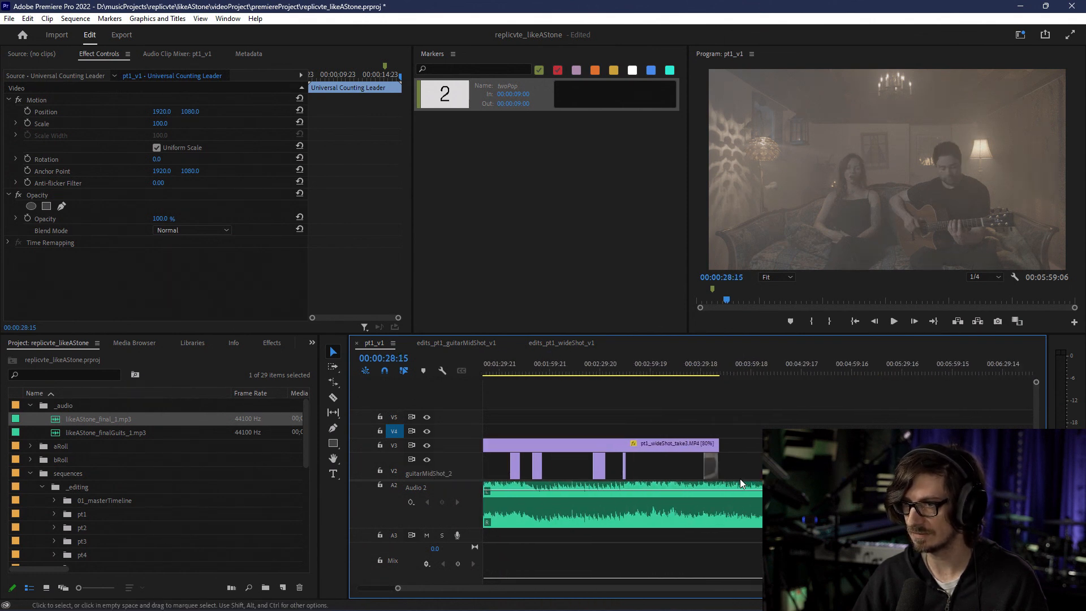
{"action": "left_click", "coordinate": [740, 479]}
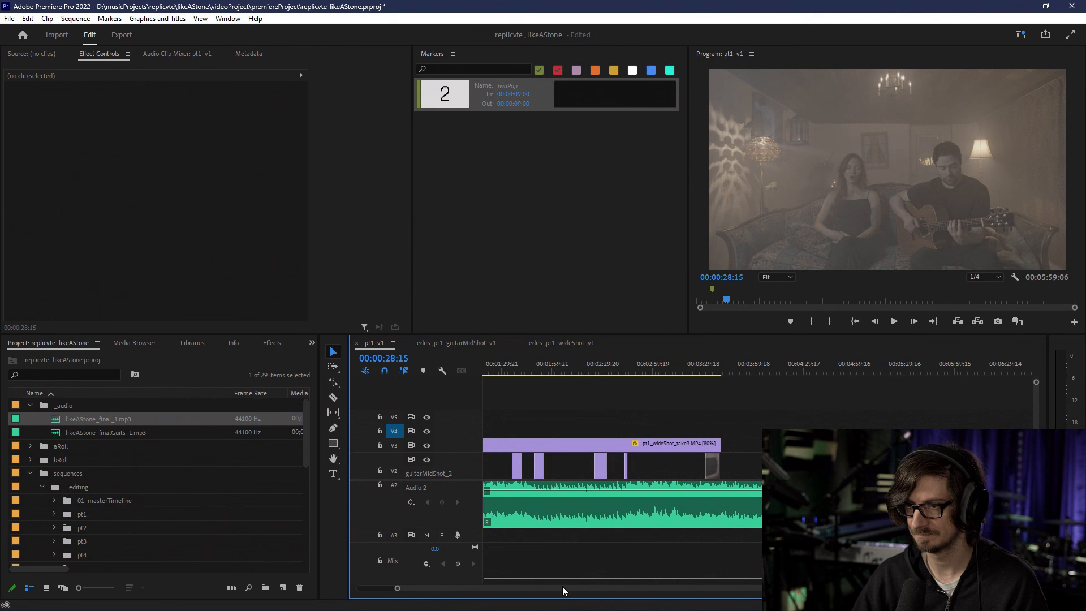
Step: Undo the wide-shot edits in pt1_v1 back to before the wide-shot clips were pasted
{"action": "left_click_drag", "start_coordinate": [563, 586], "coordinate": [472, 582]}
{"action": "key", "text": "ctrl+z"}
{"action": "key", "text": "ctrl+z"}
{"action": "key", "text": "ctrl+z"}
{"action": "key", "text": "ctrl+z"}
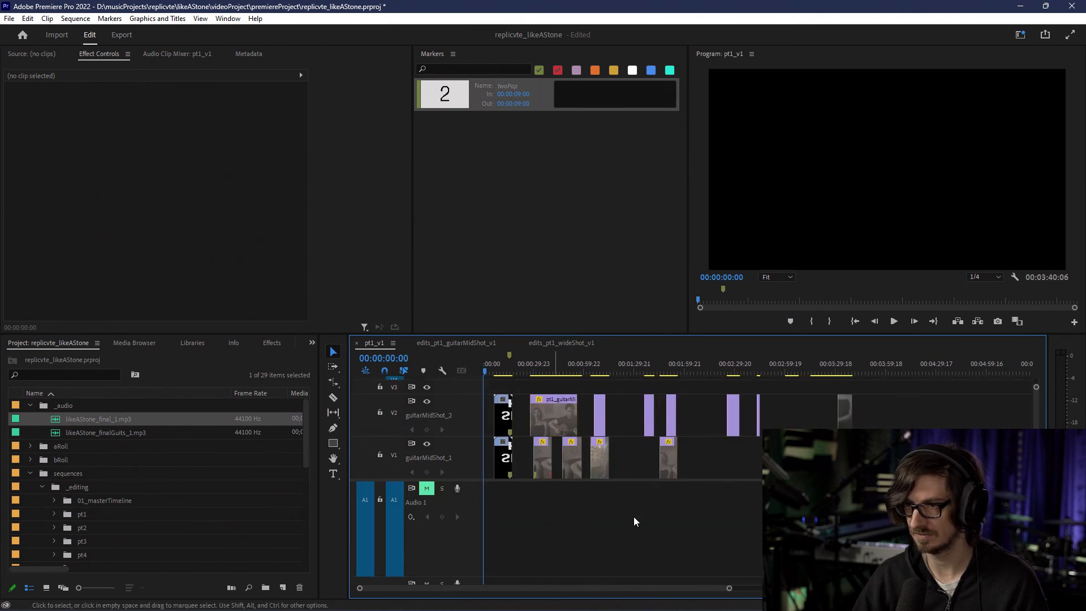
Step: Paste the copied wide-shot clips at the start of pt1_v1, placing the picture on the tracks above V3
{"action": "scroll", "coordinate": [1036, 452], "scroll_direction": "up", "scroll_amount": 3}
{"action": "scroll", "coordinate": [1036, 452], "scroll_direction": "down", "scroll_amount": 2}
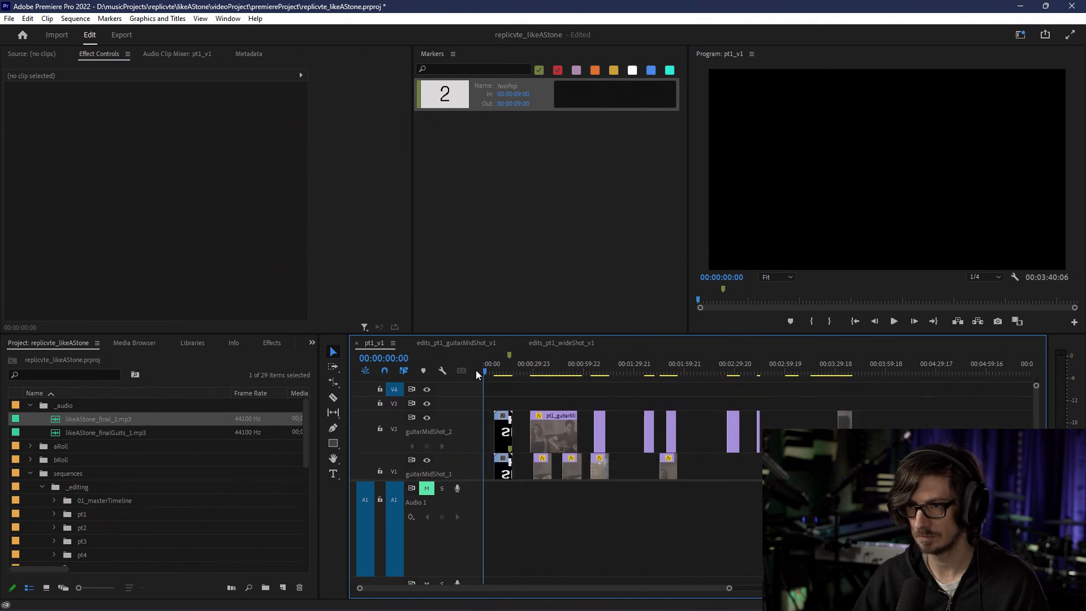
{"action": "key", "text": "ctrl+v"}
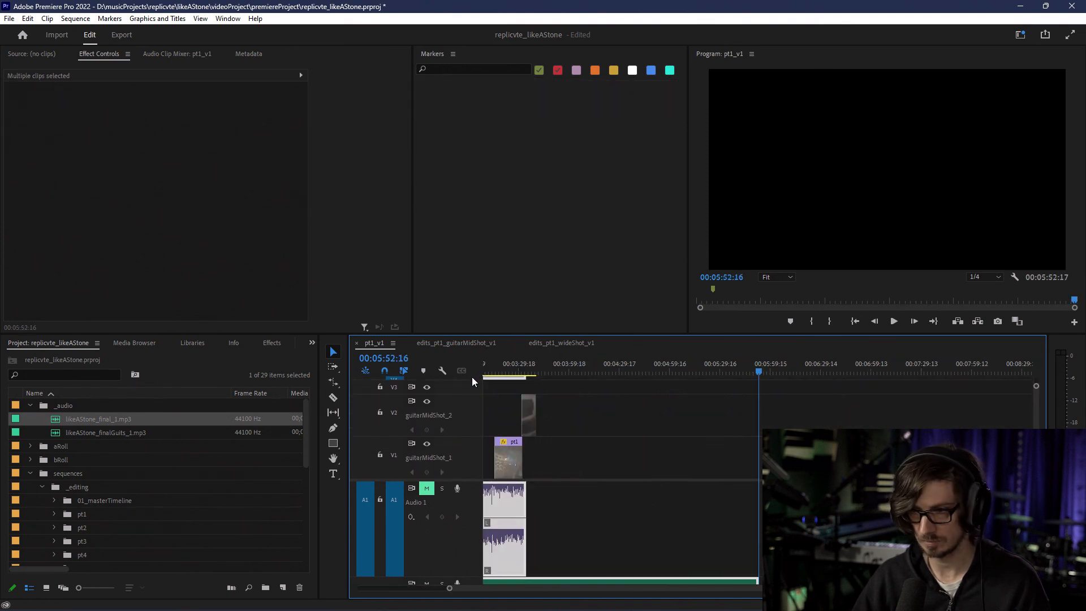
{"action": "left_click_drag", "start_coordinate": [604, 589], "coordinate": [459, 554]}
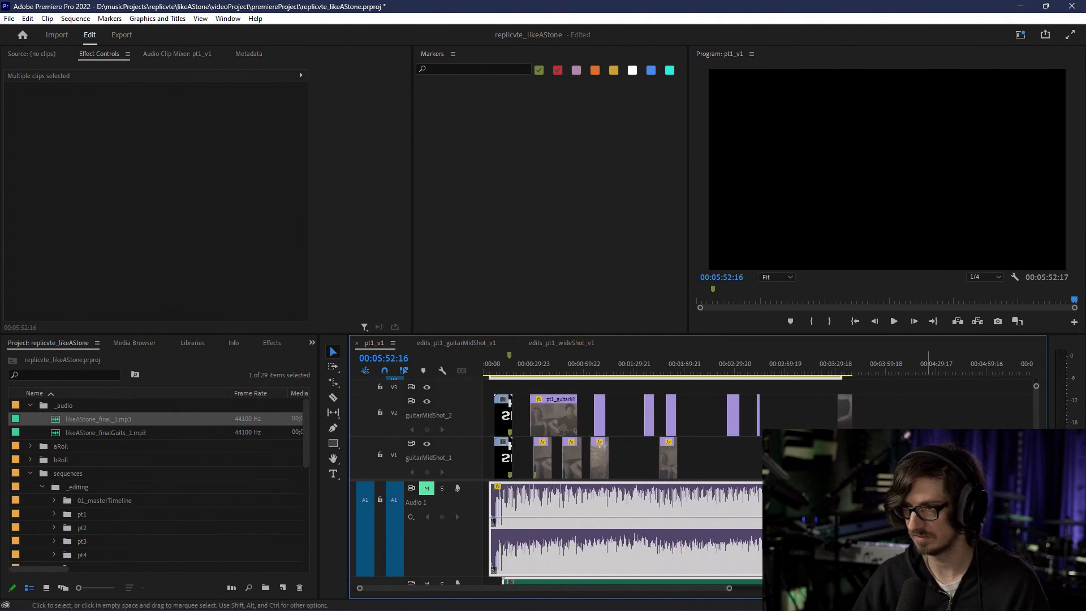
{"action": "left_click_drag", "start_coordinate": [1036, 447], "coordinate": [1036, 445]}
Step: Shift the pasted wide-shot clips later so their two-pop marker lines up with the guitar layers' marker at 00:00:15:13
{"action": "left_click", "coordinate": [514, 367]}
{"action": "scroll", "coordinate": [507, 395], "scroll_direction": "up", "scroll_amount": 8}
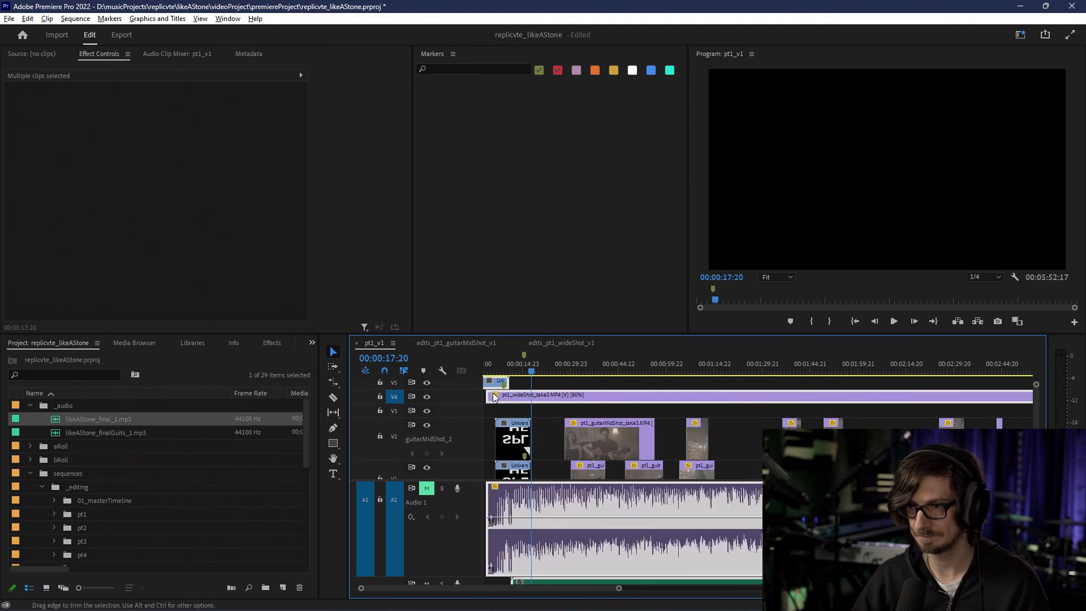
{"action": "left_click_drag", "start_coordinate": [540, 397], "coordinate": [655, 399]}
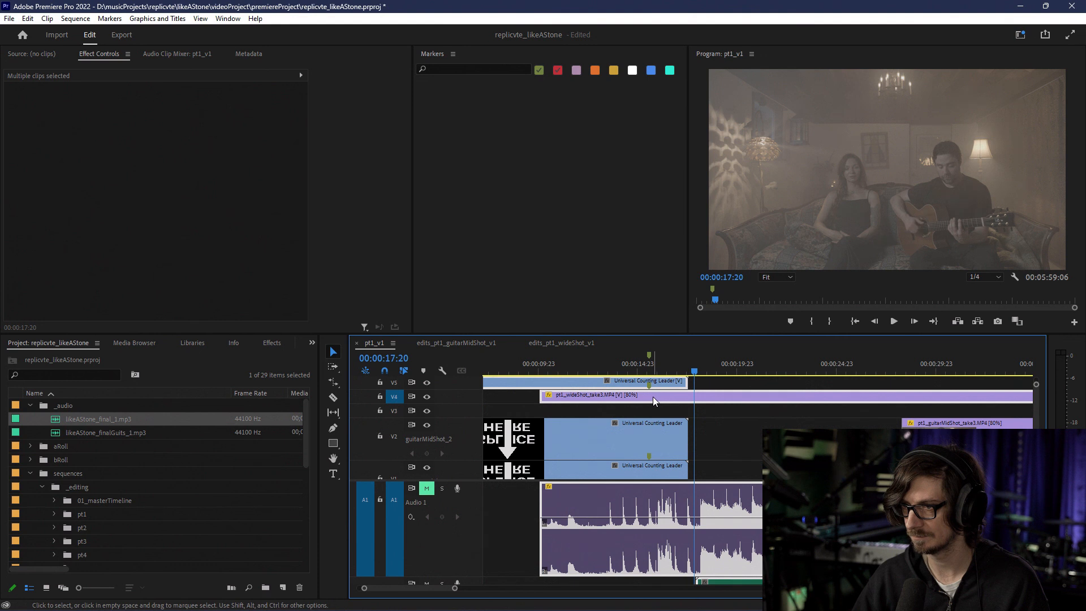
{"action": "left_click", "coordinate": [650, 366]}
{"action": "scroll", "coordinate": [654, 402], "scroll_direction": "up", "scroll_amount": 6}
{"action": "scroll", "coordinate": [651, 402], "scroll_direction": "up", "scroll_amount": 2}
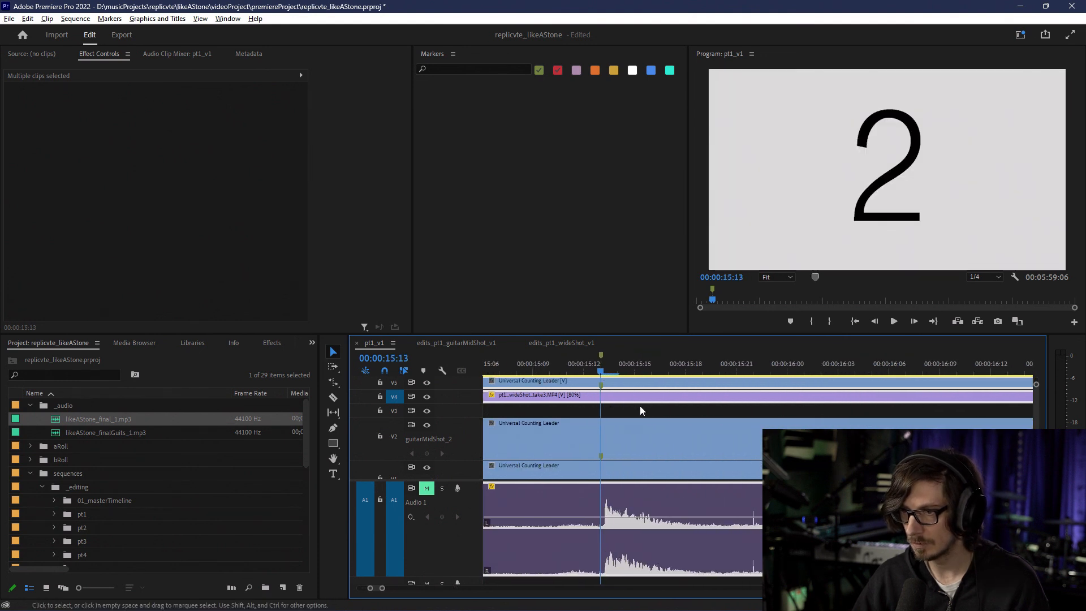
{"action": "scroll", "coordinate": [650, 455], "scroll_direction": "down", "scroll_amount": 8}
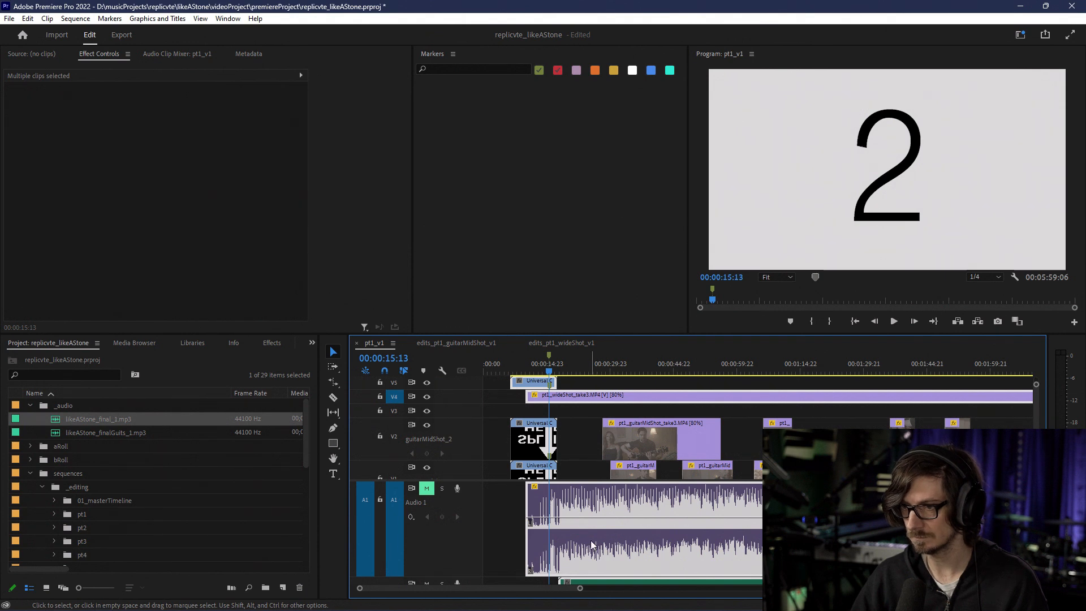
Step: Unlink pt1_wideShot_take3.MP4 and delete its camera audio from A1
{"action": "right_click", "coordinate": [594, 399]}
{"action": "left_click", "coordinate": [619, 226]}
{"action": "left_click", "coordinate": [614, 511]}
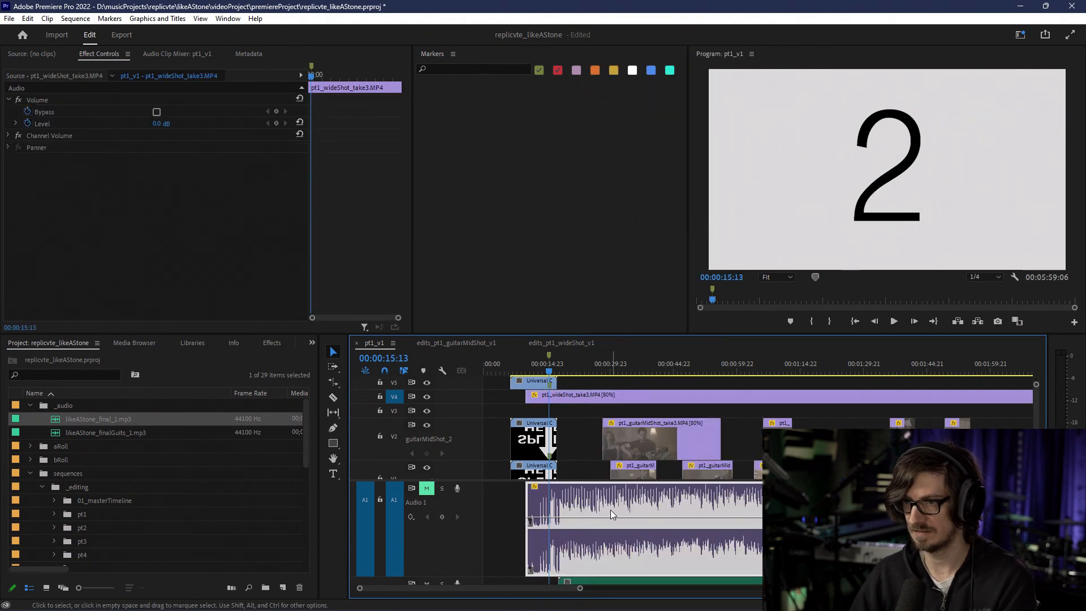
{"action": "key", "text": "Delete"}
Step: Move pt1_wideShot_take3.MP4 down to V3, trim its start to about 00:00:15:13, and place the counting leader before it on V3
{"action": "left_click_drag", "start_coordinate": [601, 396], "coordinate": [604, 408]}
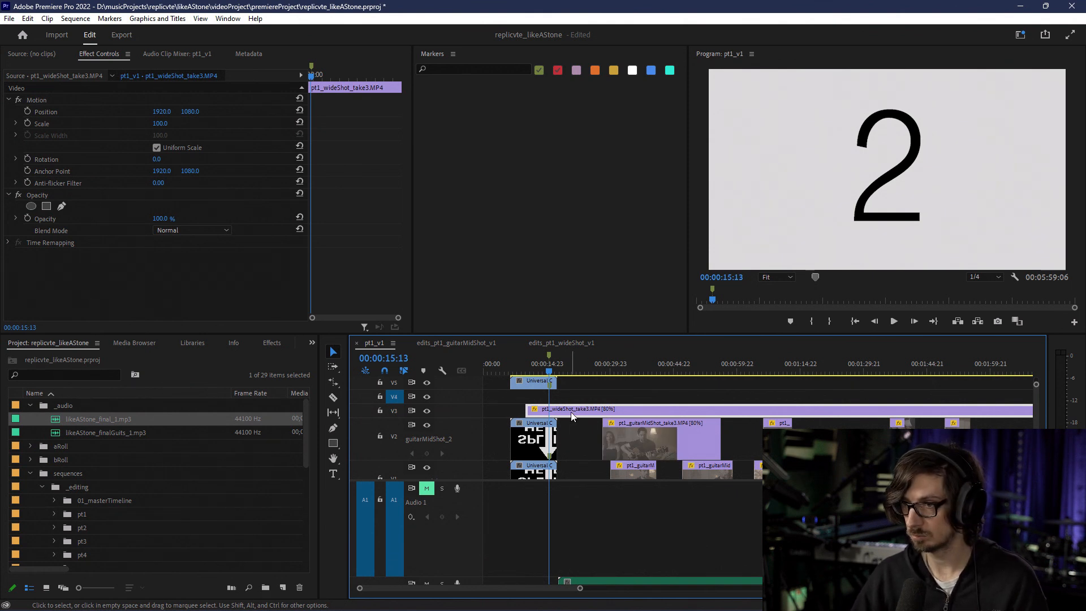
{"action": "mouse_move", "coordinate": [531, 409]}
{"action": "left_mouse_down"}
{"action": "mouse_move", "coordinate": [551, 410]}
{"action": "mouse_move", "coordinate": [548, 385]}
{"action": "mouse_move", "coordinate": [533, 412]}
{"action": "left_mouse_up"}
Step: Play back pt1_v1 after the counting leaders and hide the V3 wide-shot track to review the guitar layers, stopping at 00:00:41:13
{"action": "left_click_drag", "start_coordinate": [553, 371], "coordinate": [590, 373]}
{"action": "key", "text": "space"}
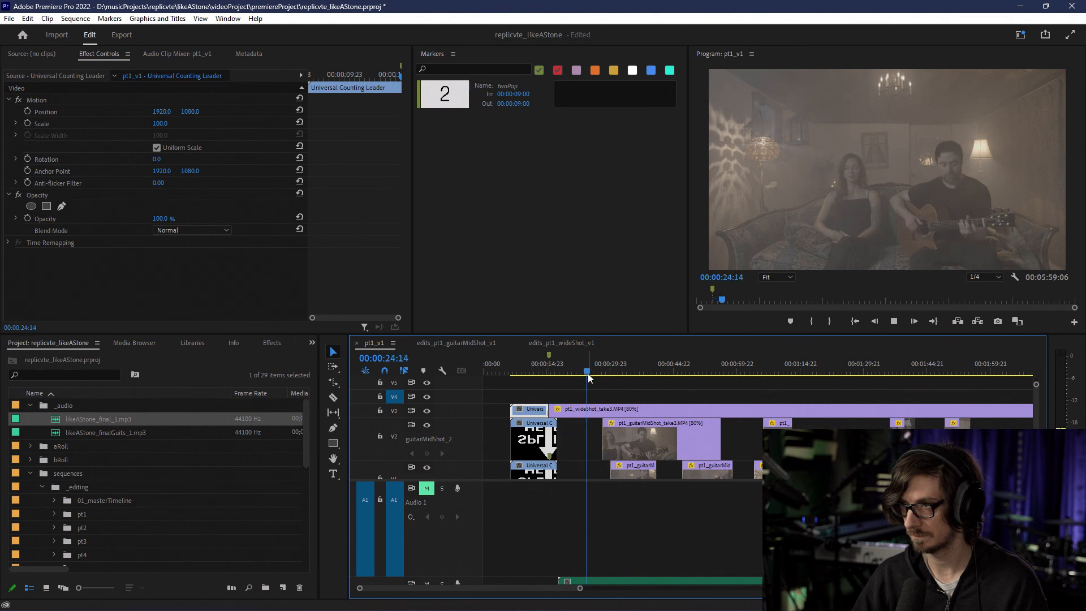
{"action": "left_click", "coordinate": [427, 412]}
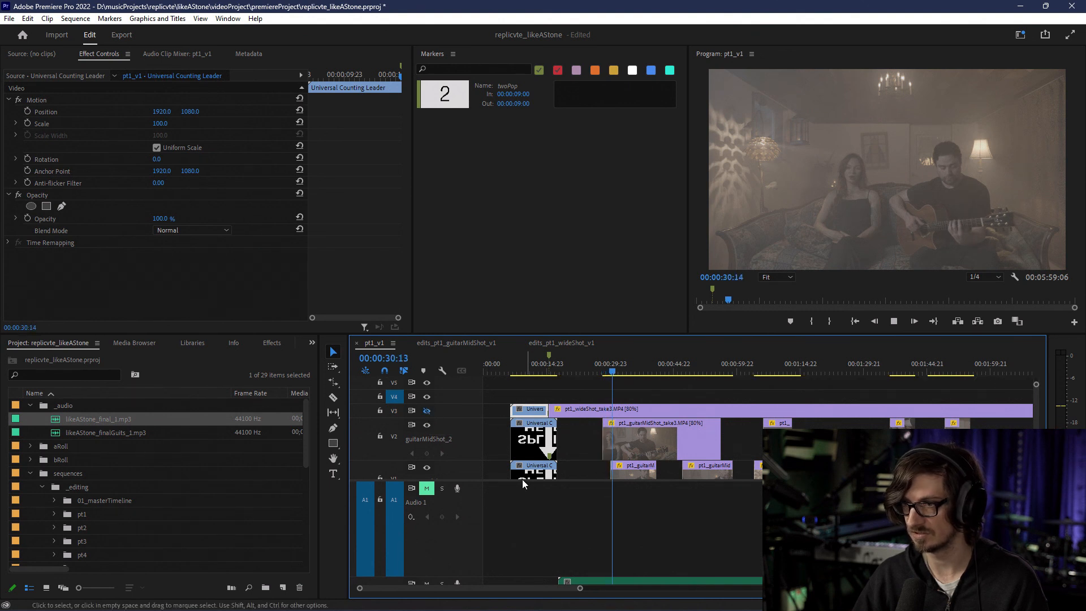
{"action": "mouse_move", "coordinate": [608, 374]}
{"action": "left_mouse_down"}
{"action": "mouse_move", "coordinate": [627, 378]}
{"action": "mouse_move", "coordinate": [618, 378]}
{"action": "left_mouse_up"}
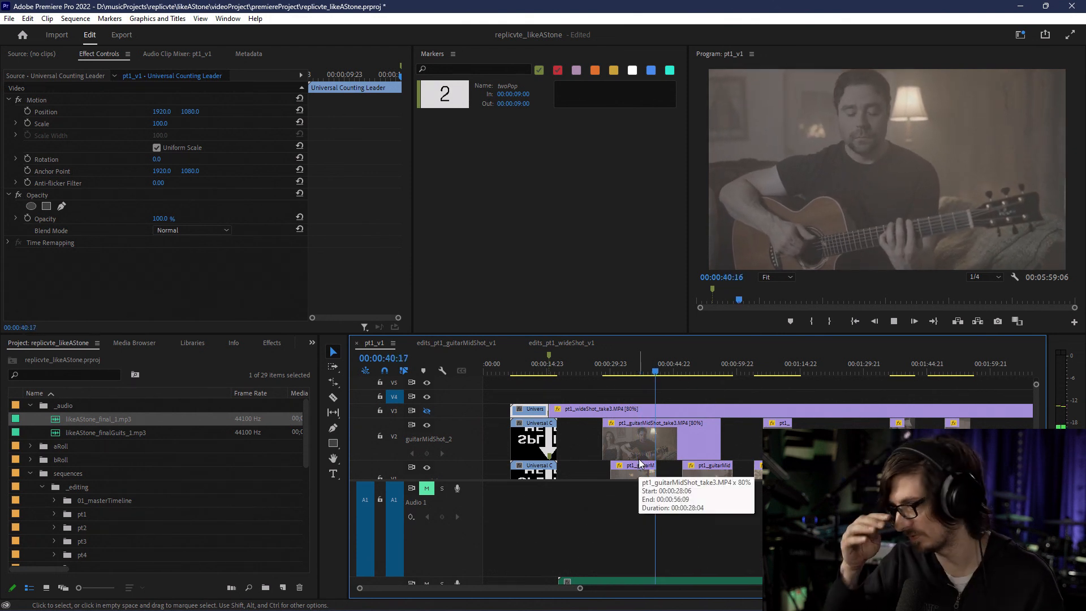
{"action": "key", "text": "space"}
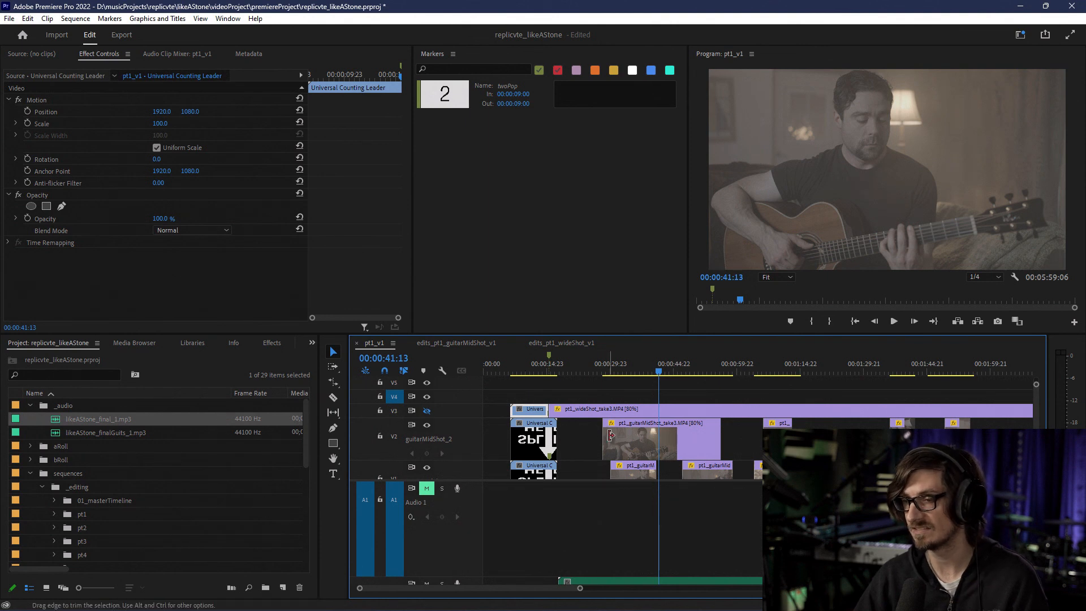
Step: Split the first pt1_guitarMidShot_take3.MP4 clip on V2 at 00:00:51:13
{"action": "scroll", "coordinate": [623, 445], "scroll_direction": "down", "scroll_amount": 9}
{"action": "scroll", "coordinate": [625, 448], "scroll_direction": "up", "scroll_amount": 1}
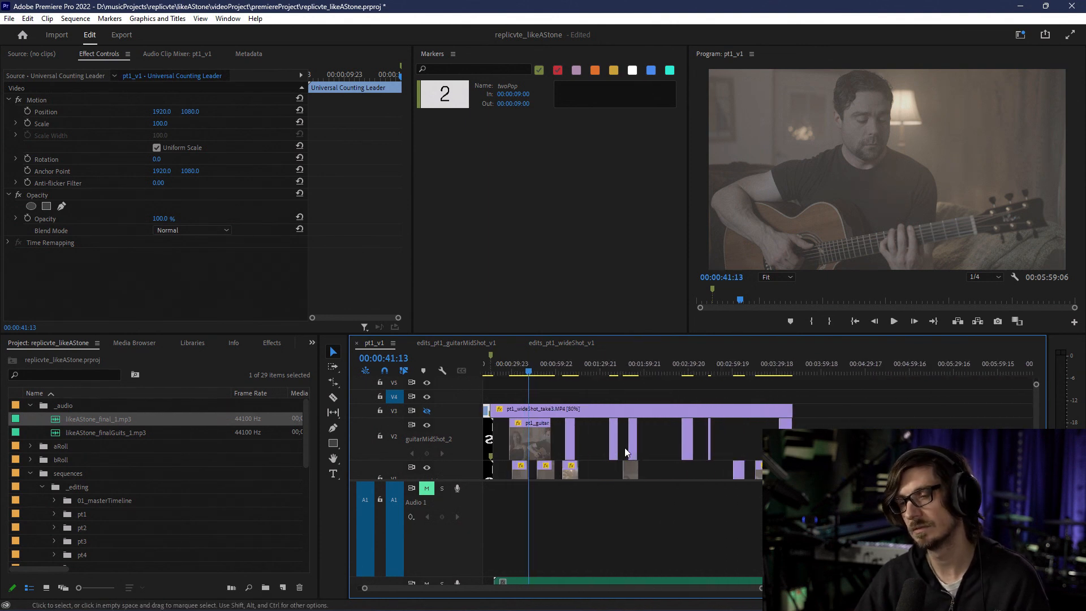
{"action": "left_click_drag", "start_coordinate": [631, 588], "coordinate": [615, 593]}
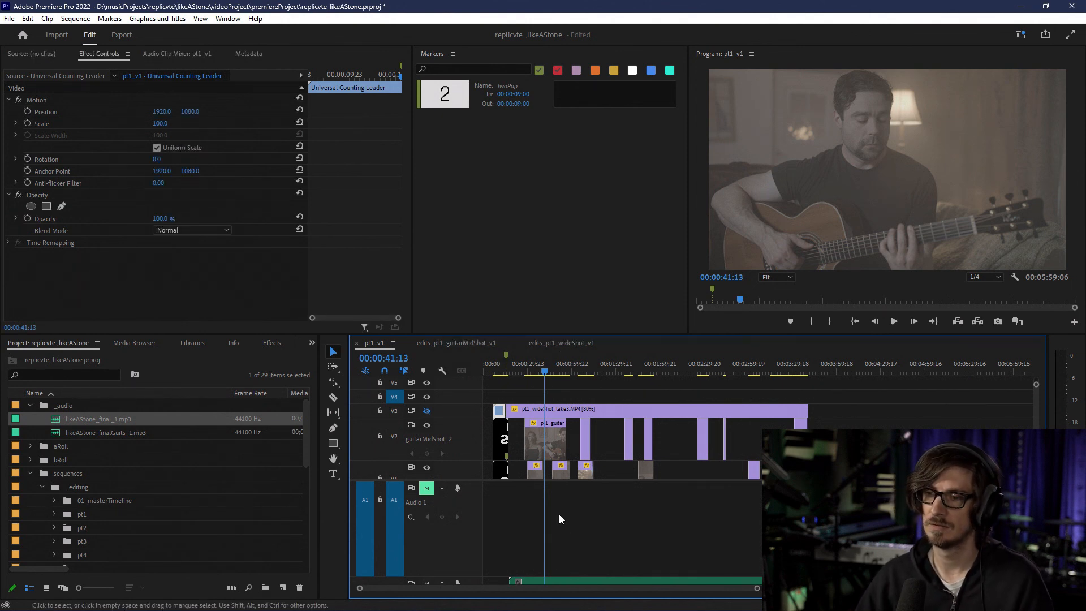
{"action": "scroll", "coordinate": [557, 514], "scroll_direction": "up", "scroll_amount": 2}
{"action": "scroll", "coordinate": [557, 518], "scroll_direction": "up", "scroll_amount": 1}
{"action": "left_click", "coordinate": [562, 439]}
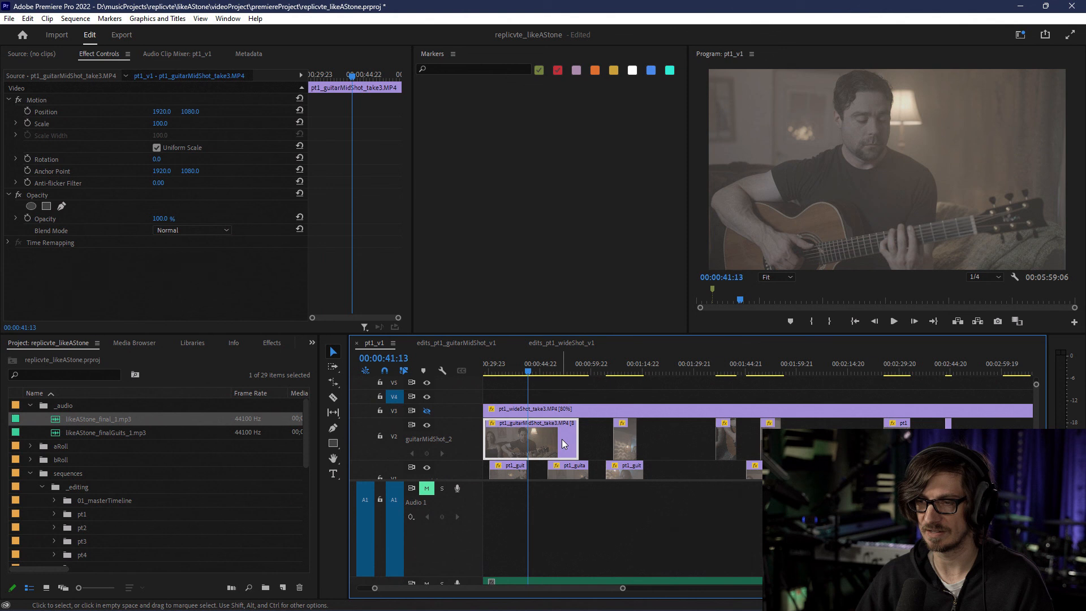
{"action": "left_click_drag", "start_coordinate": [528, 376], "coordinate": [562, 375]}
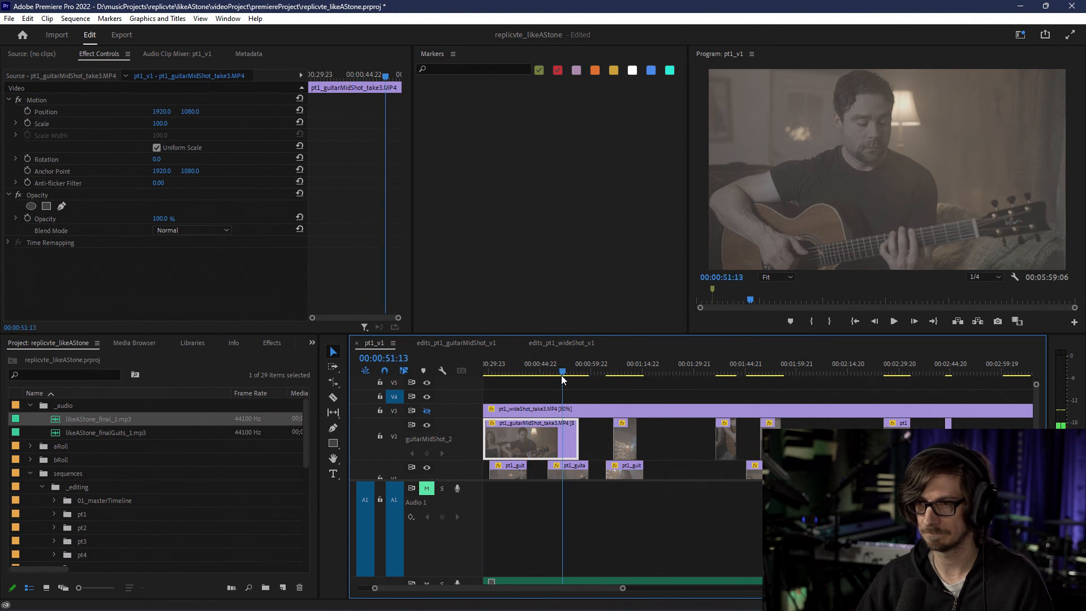
{"action": "key", "text": "c"}
{"action": "left_click", "coordinate": [563, 435]}
{"action": "key", "text": "v"}
Step: Set the opacity of the short guitar mid-shot piece after the V2 cut to 0%
{"action": "left_click", "coordinate": [572, 440]}
{"action": "right_click", "coordinate": [572, 440]}
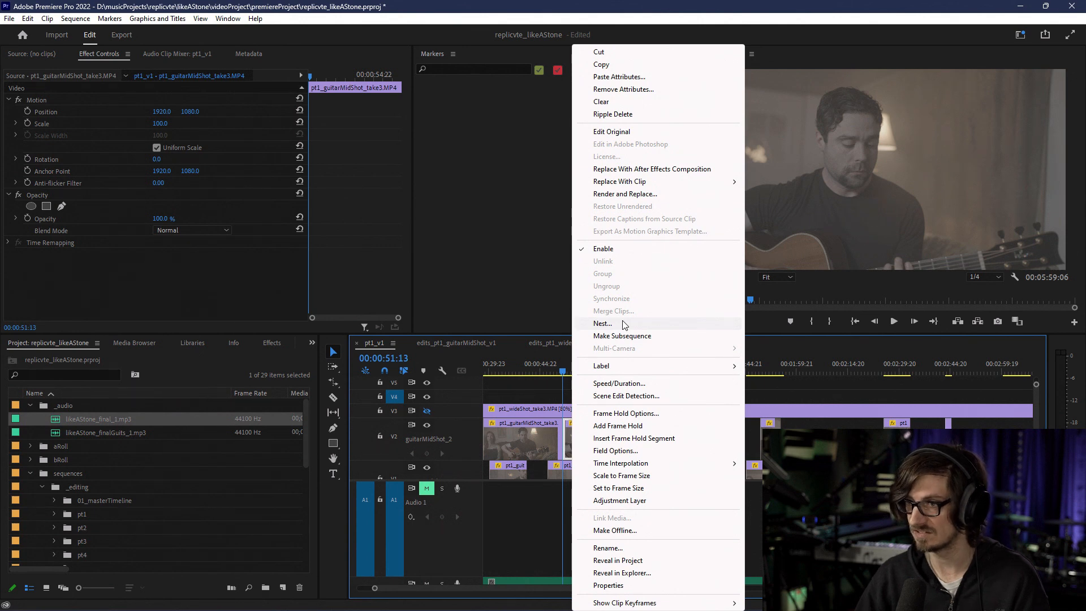
{"action": "mouse_move", "coordinate": [618, 377]}
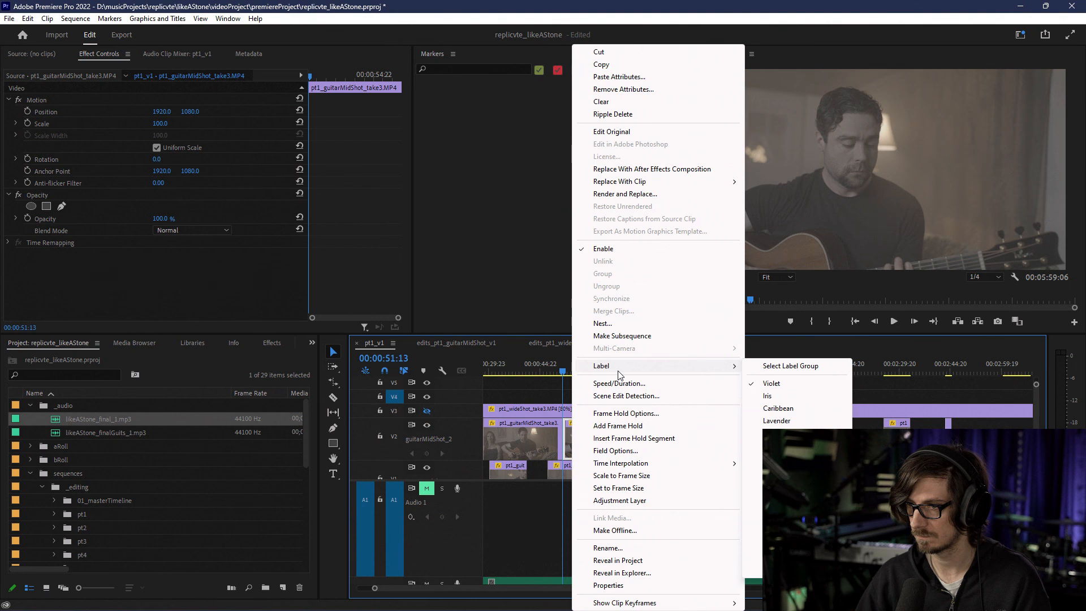
{"action": "left_click", "coordinate": [222, 305]}
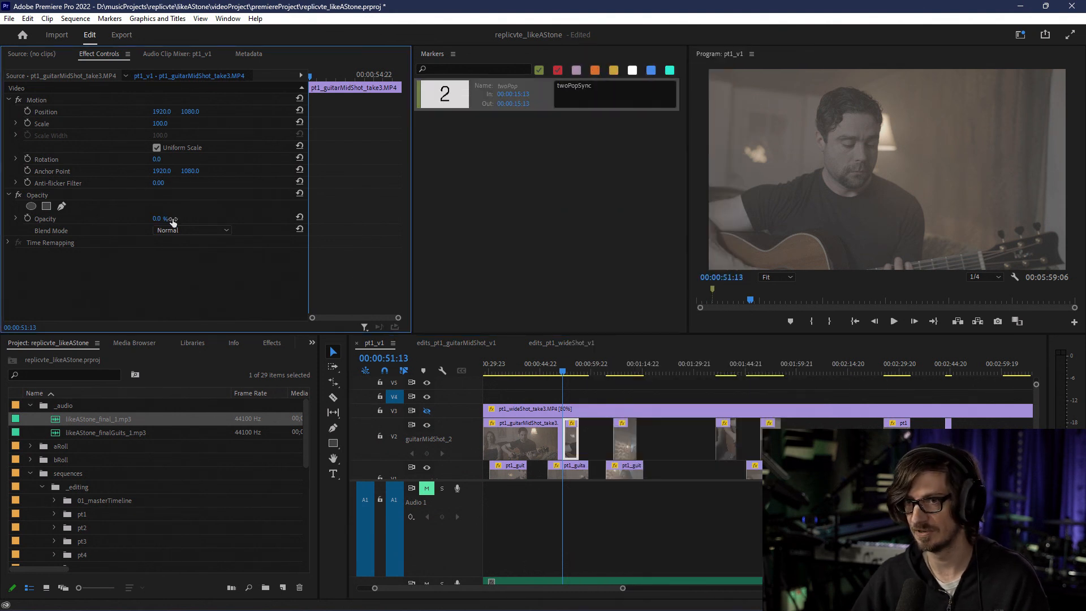
Step: Set the opacity of the short V2 guitar piece to 50% and view the blend with V1 at 00:00:54:02
{"action": "mouse_move", "coordinate": [559, 367]}
{"action": "left_mouse_down"}
{"action": "mouse_move", "coordinate": [572, 369]}
{"action": "mouse_move", "coordinate": [545, 371]}
{"action": "mouse_move", "coordinate": [563, 374]}
{"action": "left_mouse_up"}
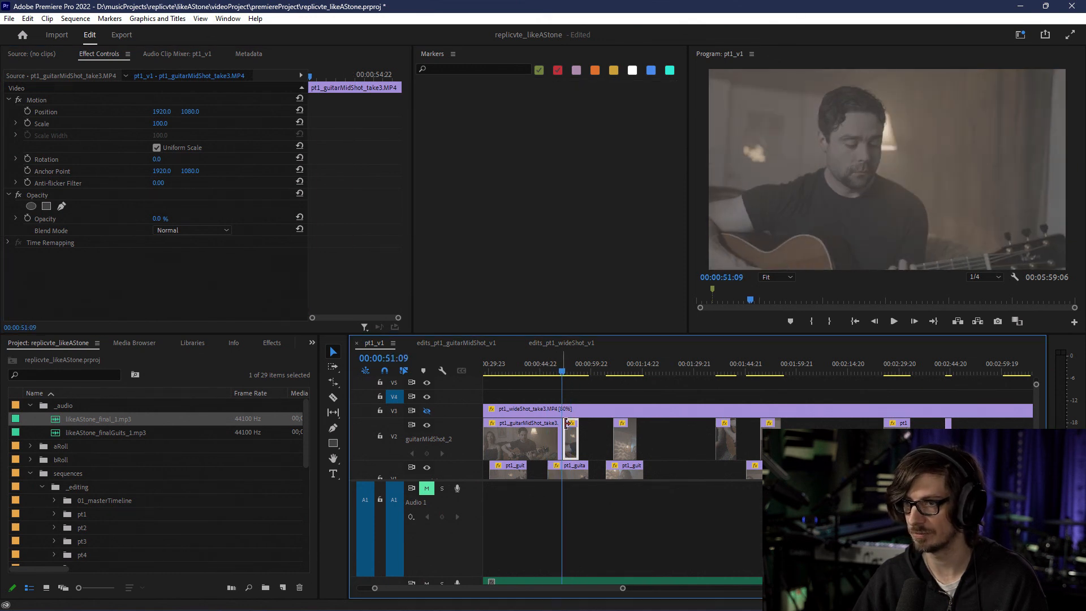
{"action": "left_click", "coordinate": [576, 446]}
{"action": "left_click", "coordinate": [572, 448]}
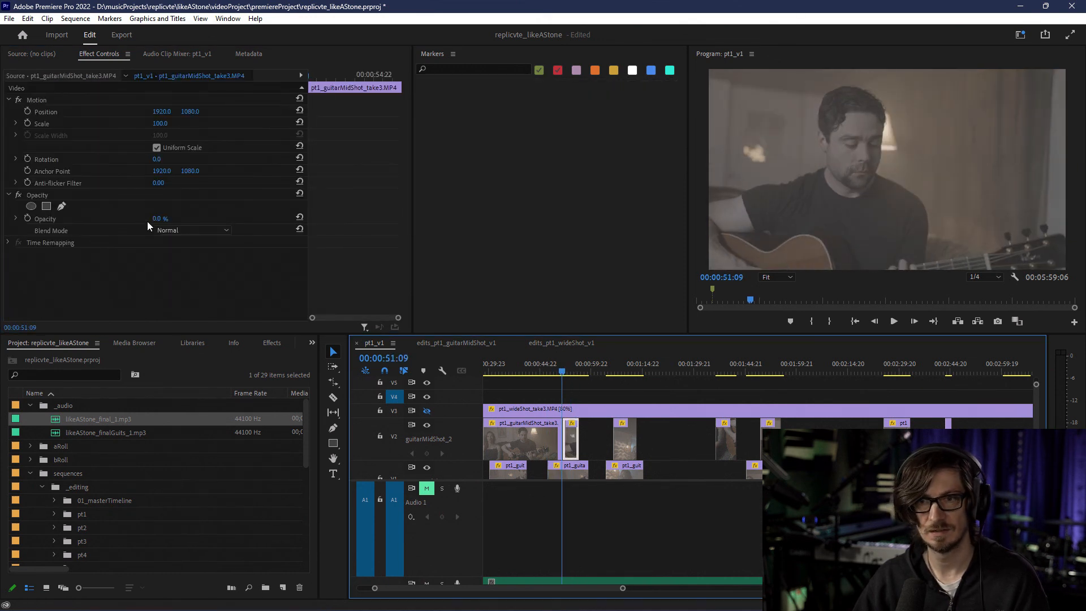
{"action": "left_click", "coordinate": [166, 219]}
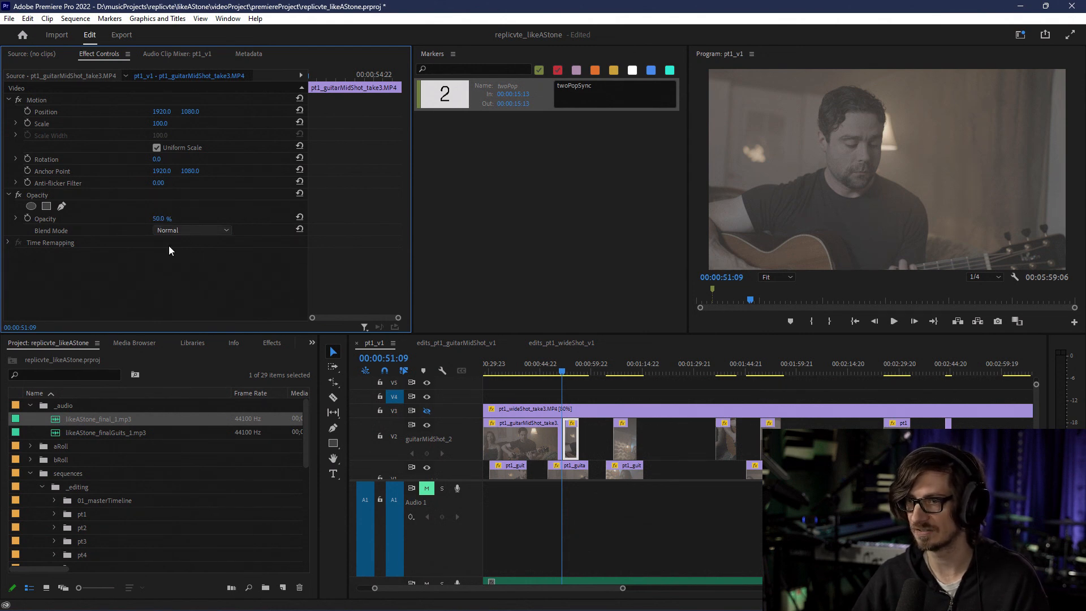
{"action": "scroll", "coordinate": [610, 440], "scroll_direction": "up", "scroll_amount": 4}
{"action": "scroll", "coordinate": [527, 396], "scroll_direction": "down", "scroll_amount": 2}
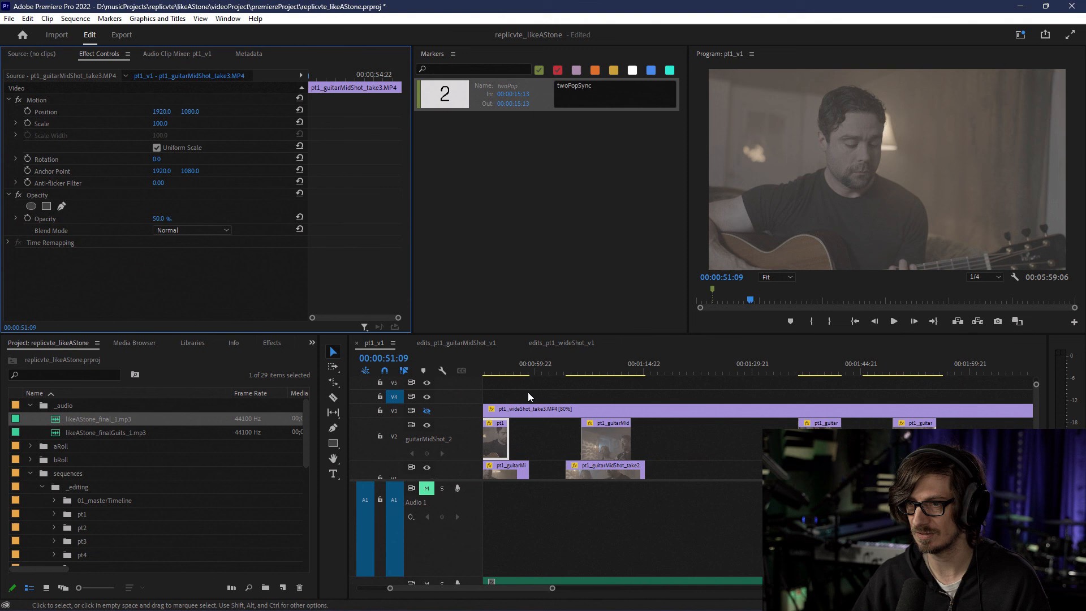
{"action": "left_click", "coordinate": [492, 369]}
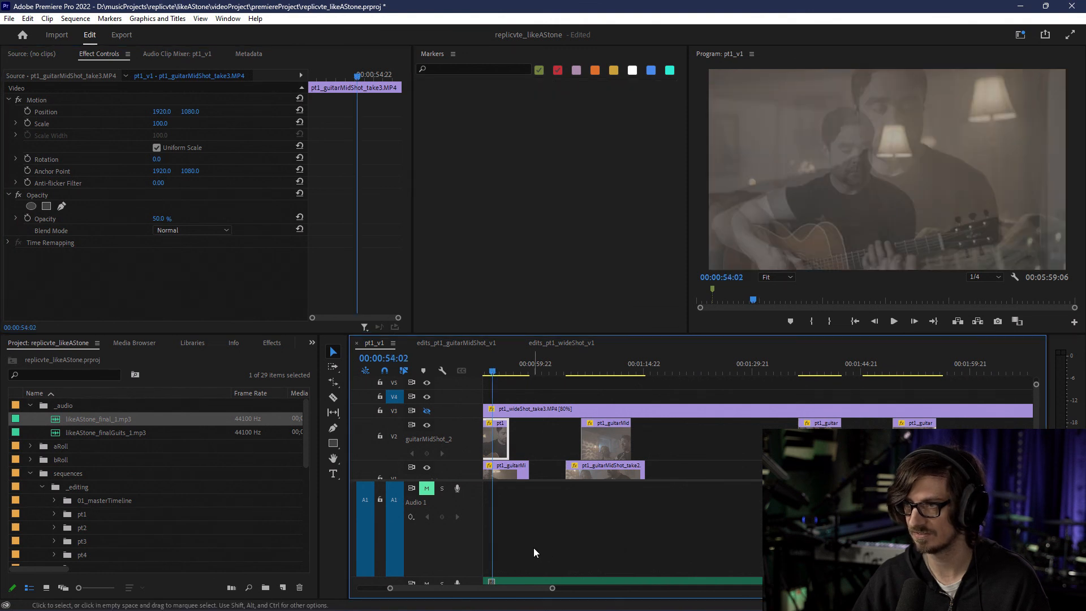
{"action": "left_click_drag", "start_coordinate": [507, 589], "coordinate": [496, 587]}
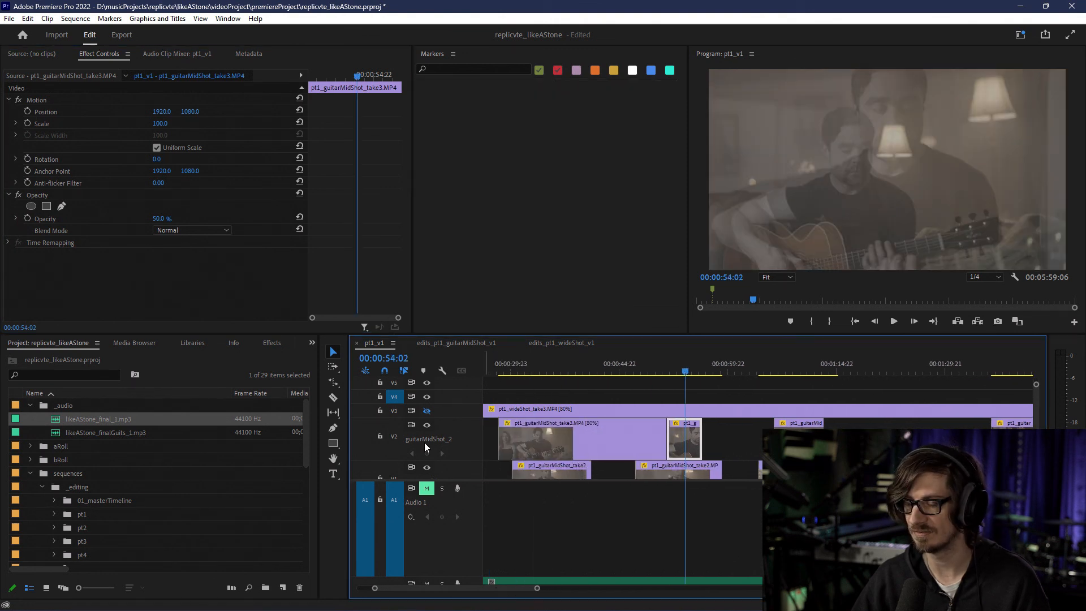
Step: Set the opacity of the short V2 guitar piece to 100%
{"action": "left_click", "coordinate": [161, 219]}
{"action": "type", "text": "100"}
{"action": "key", "text": "Return"}
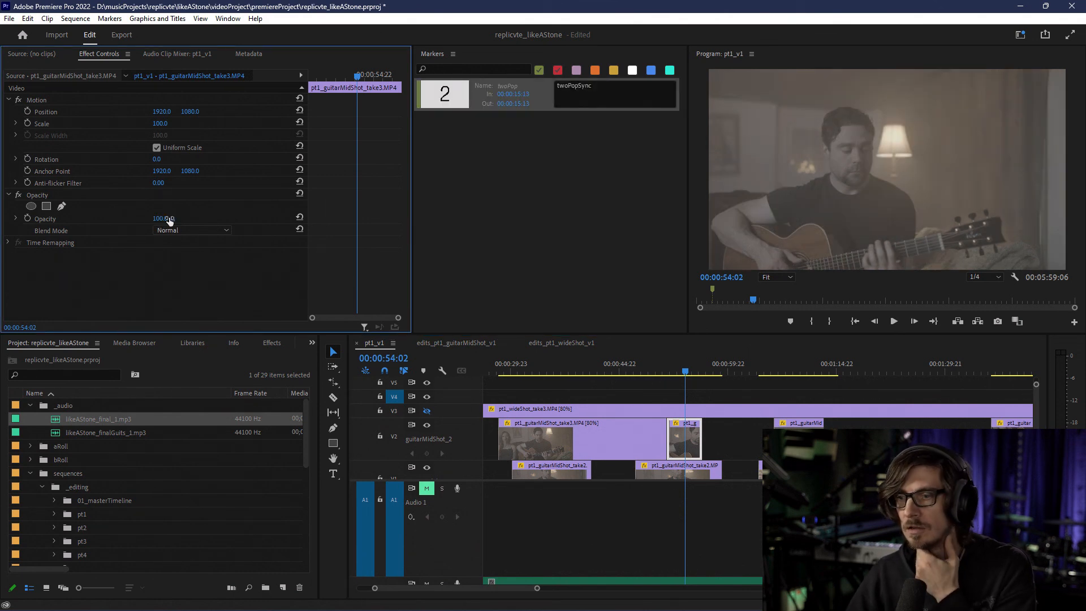
{"action": "right_click", "coordinate": [683, 442]}
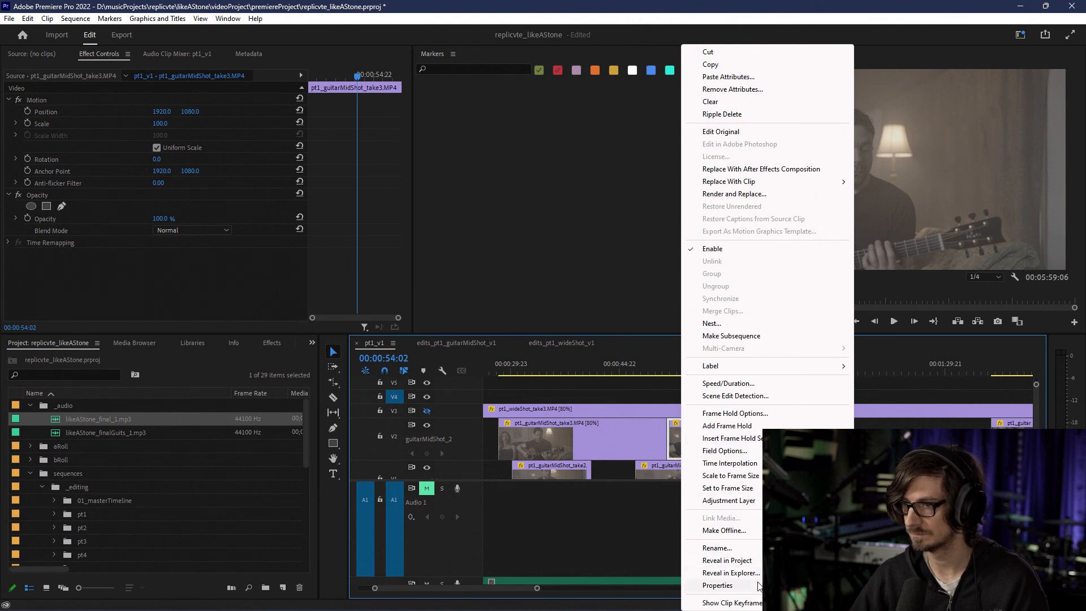
{"action": "left_click", "coordinate": [607, 441]}
{"action": "left_click", "coordinate": [686, 450]}
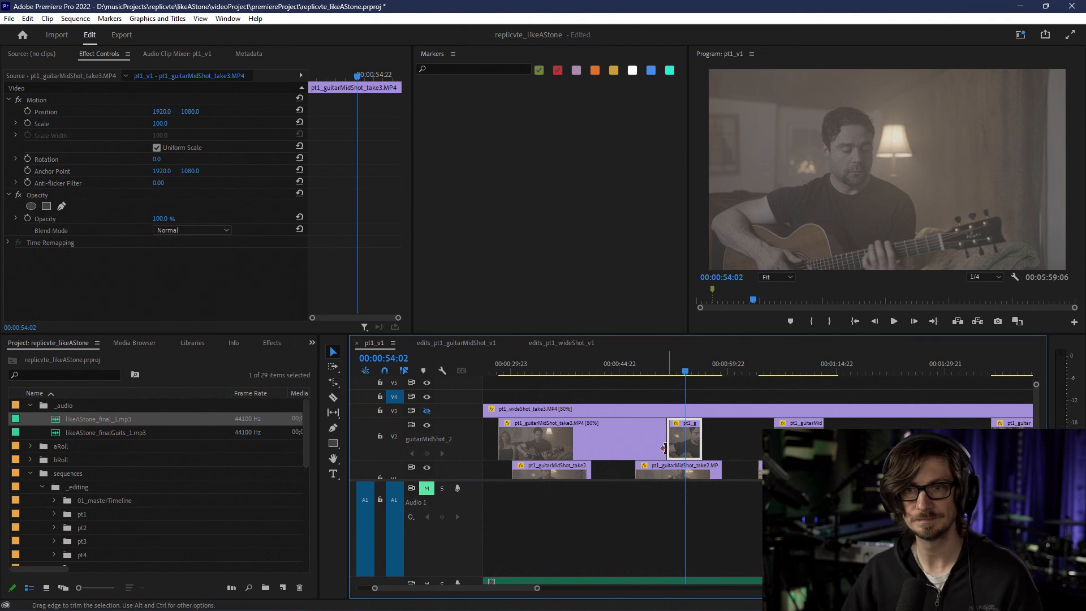
{"action": "left_click", "coordinate": [174, 229]}
{"action": "left_click", "coordinate": [161, 236]}
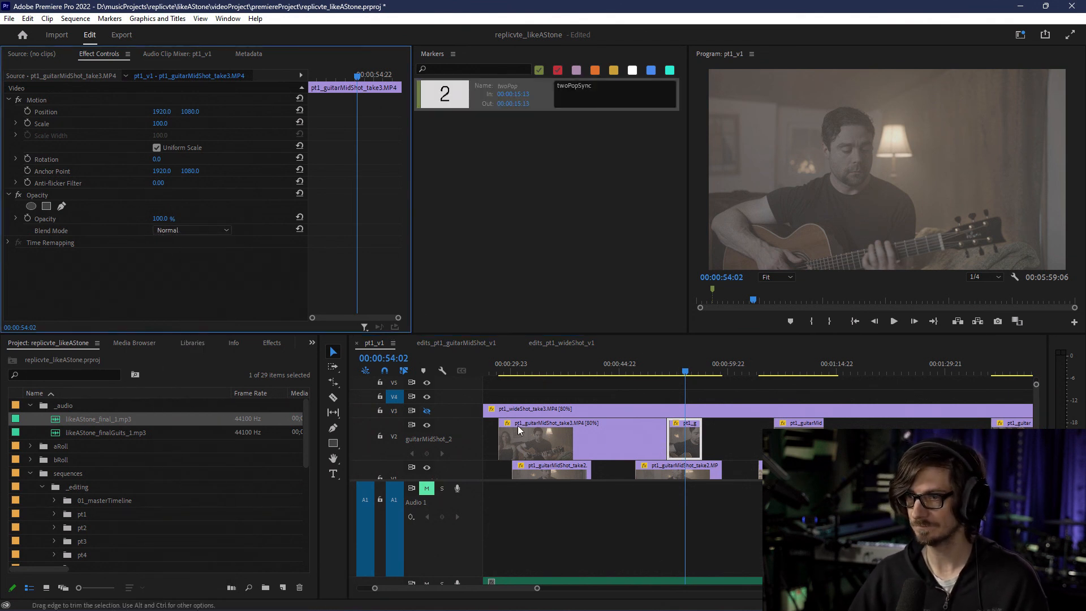
Step: Delete the short V2 guitar piece and extend the preceding guitar mid-shot clip to about 00:01:01
{"action": "left_click", "coordinate": [681, 441]}
{"action": "key", "text": "Delete"}
{"action": "left_click_drag", "start_coordinate": [666, 438], "coordinate": [735, 437]}
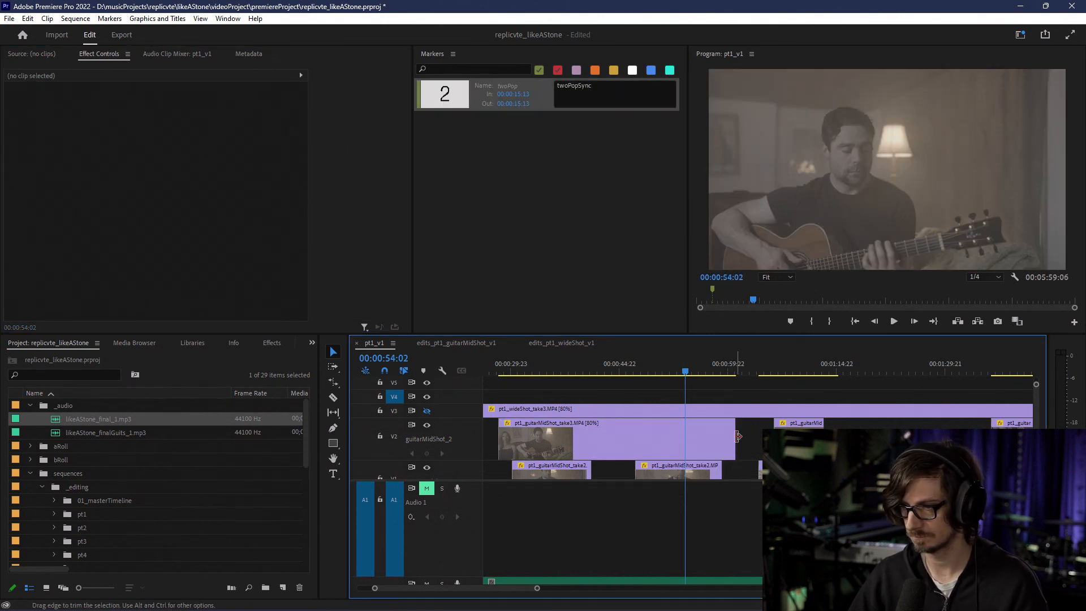
Step: Undo the extension, deletion, opacity changes and split of the first guitar mid-shot clip on V2
{"action": "key", "text": "ctrl+z"}
{"action": "key", "text": "ctrl+z"}
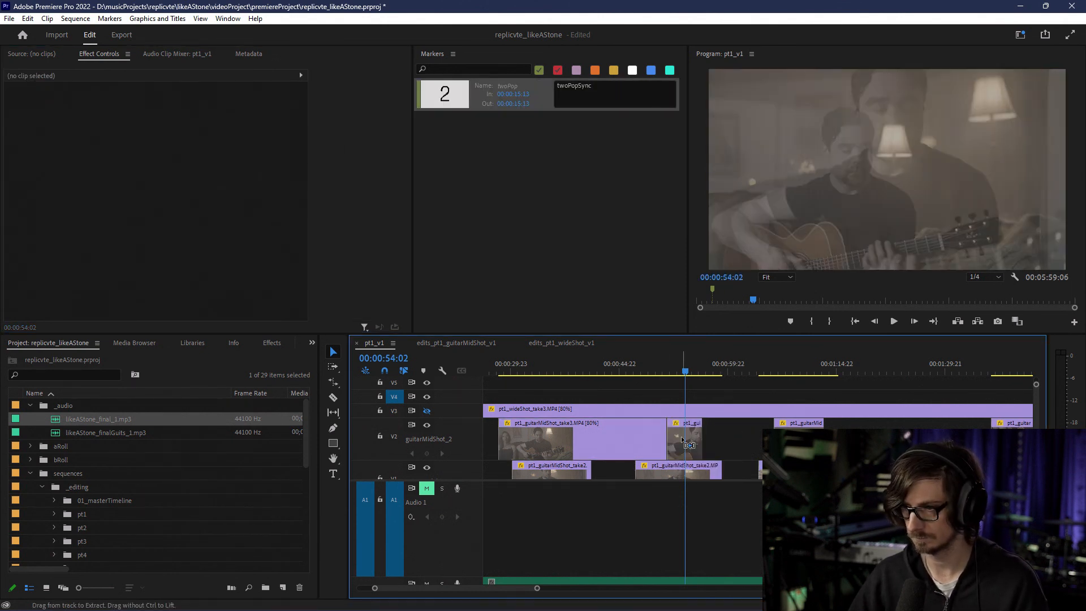
{"action": "key", "text": "ctrl+z"}
{"action": "key", "text": "ctrl+z"}
{"action": "key", "text": "ctrl+z"}
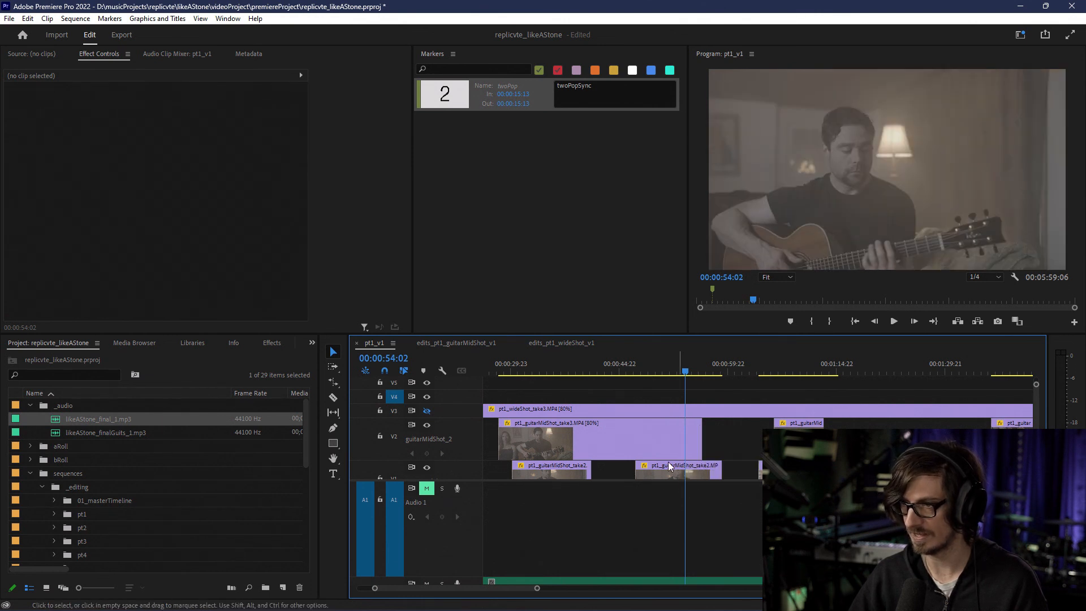
{"action": "scroll", "coordinate": [630, 459], "scroll_direction": "down", "scroll_amount": 5}
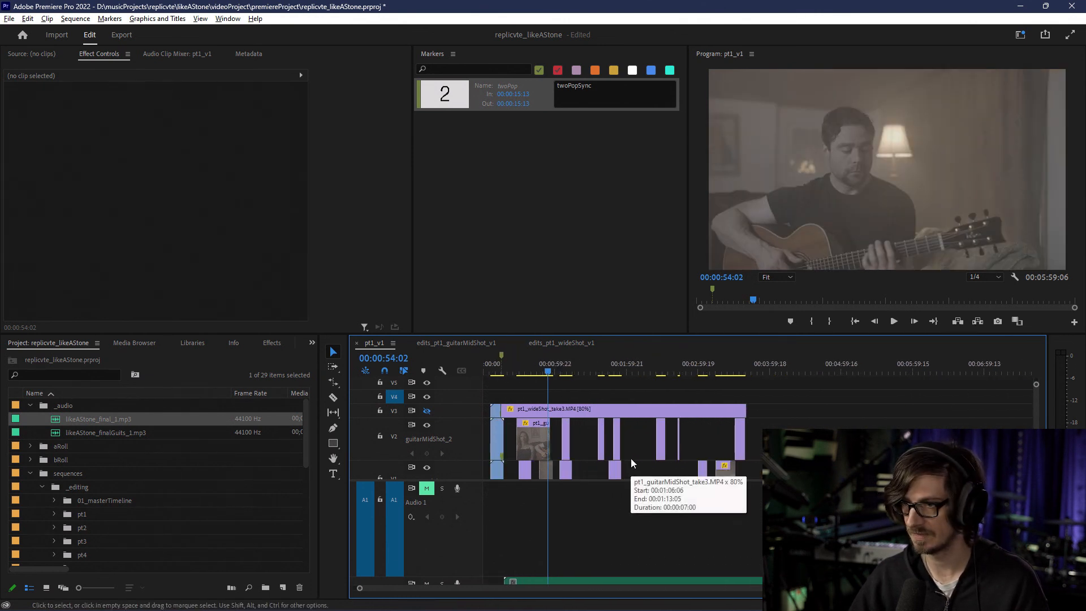
{"action": "scroll", "coordinate": [632, 461], "scroll_direction": "up", "scroll_amount": 1}
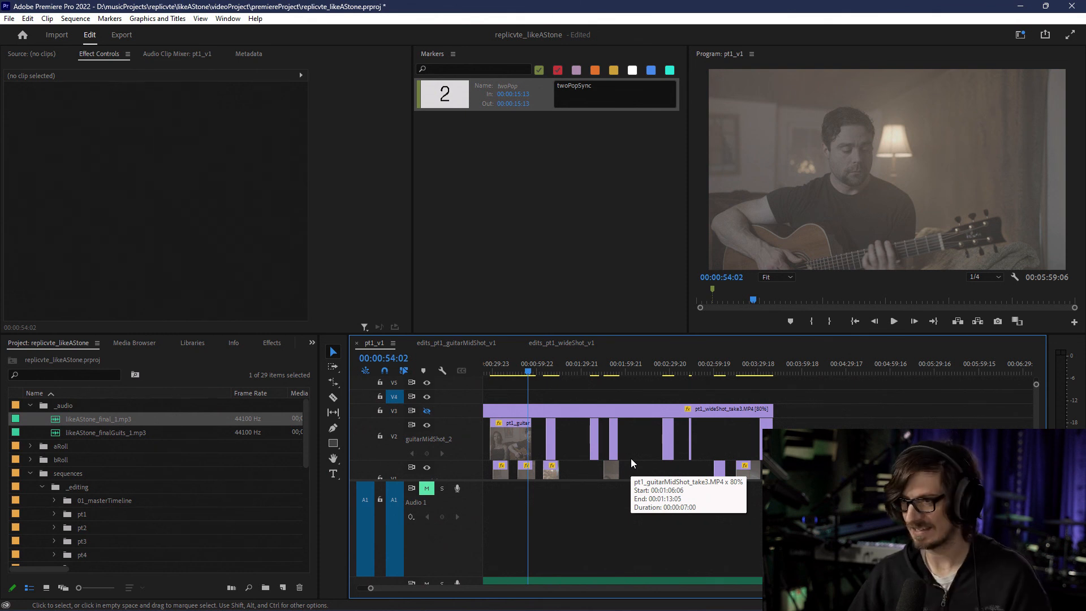
{"action": "scroll", "coordinate": [593, 588], "scroll_direction": "up", "scroll_amount": 2}
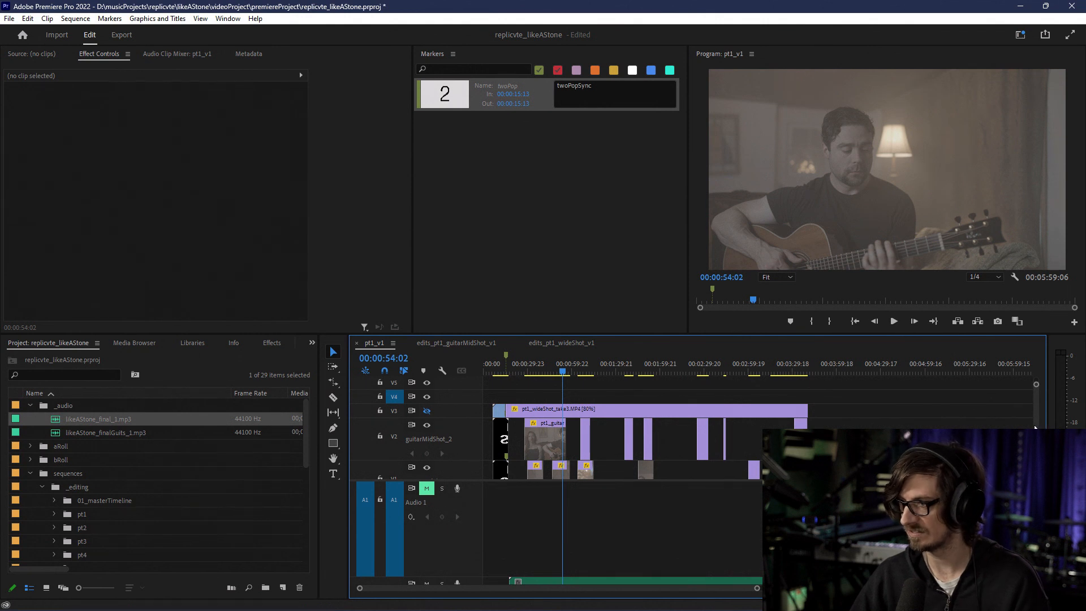
{"action": "scroll", "coordinate": [1028, 426], "scroll_direction": "down", "scroll_amount": 1}
{"action": "scroll", "coordinate": [1039, 428], "scroll_direction": "down", "scroll_amount": 1}
{"action": "scroll", "coordinate": [1040, 428], "scroll_direction": "up", "scroll_amount": 2}
{"action": "scroll", "coordinate": [623, 538], "scroll_direction": "down", "scroll_amount": 2}
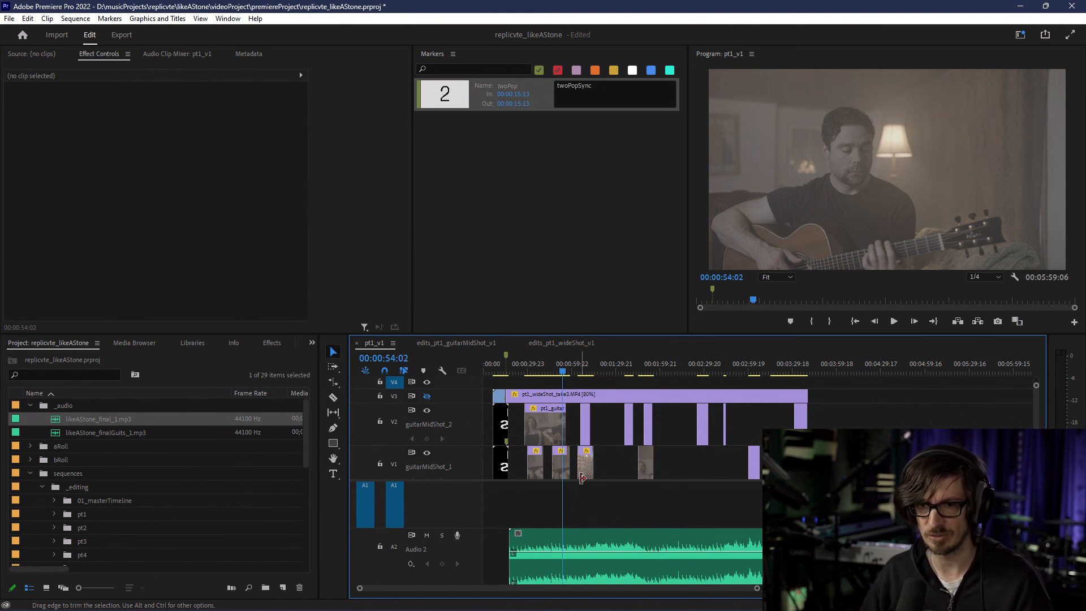
Step: Collapse the _audio and selects_pt1_guitarMidShot bins in the project, and save the project
{"action": "left_click", "coordinate": [29, 406]}
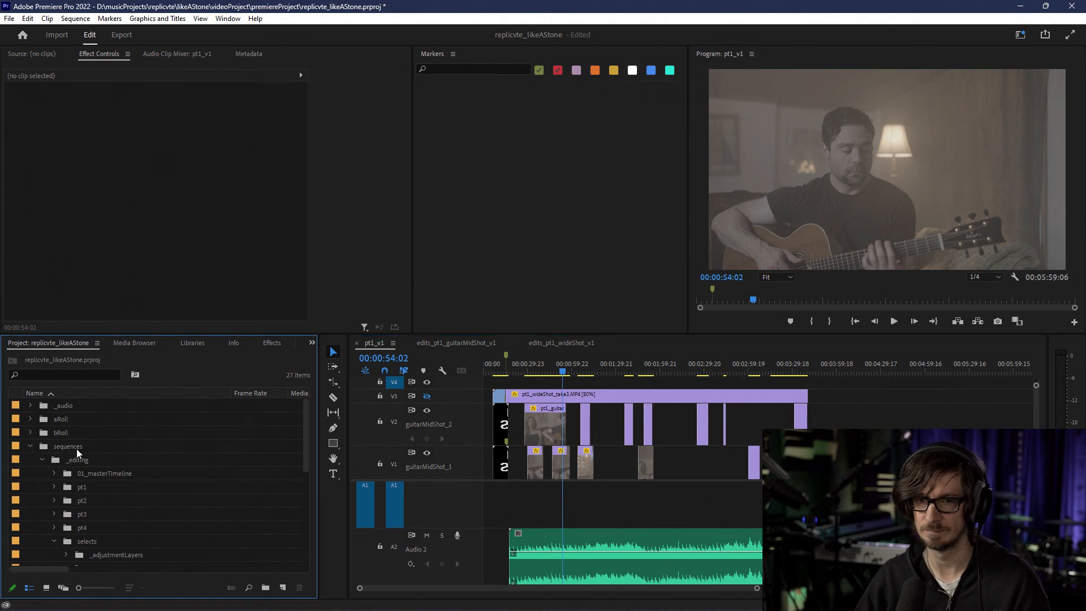
{"action": "scroll", "coordinate": [77, 464], "scroll_direction": "down", "scroll_amount": 5}
{"action": "left_click", "coordinate": [66, 433]}
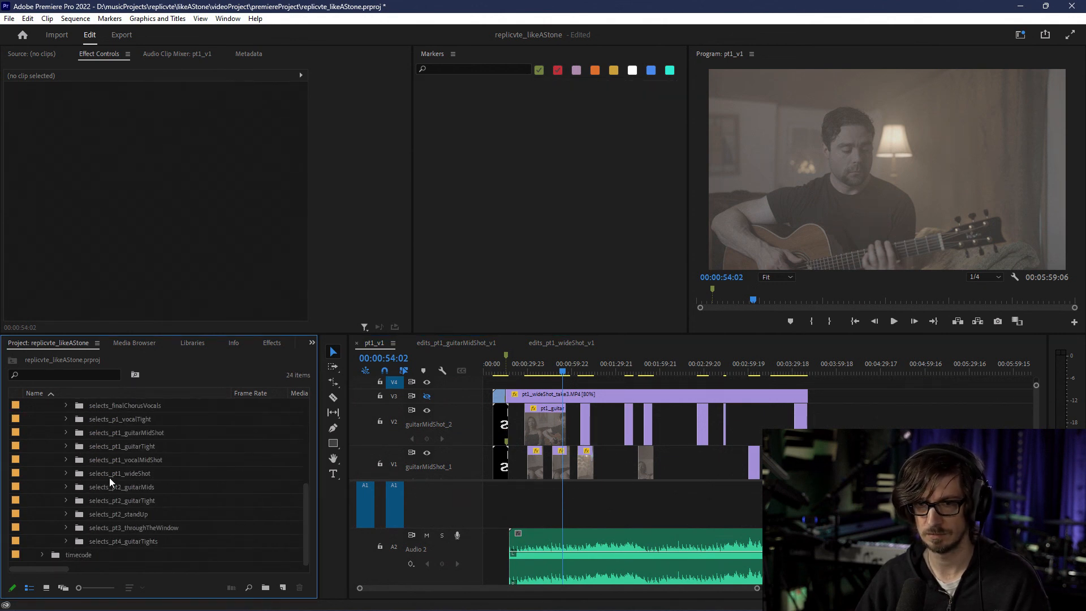
{"action": "scroll", "coordinate": [110, 481], "scroll_direction": "up", "scroll_amount": 5}
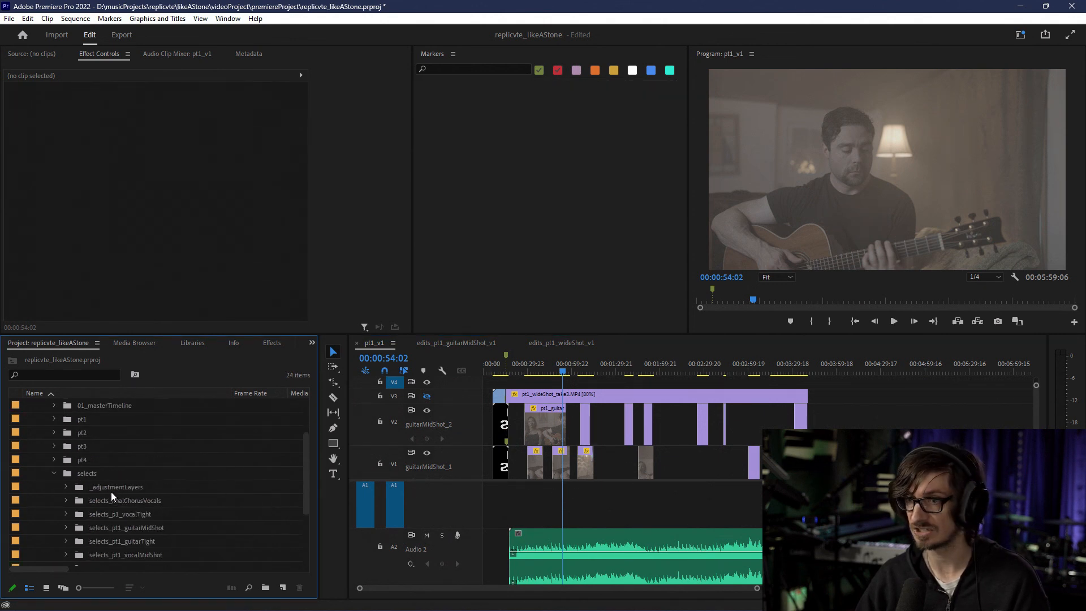
{"action": "key", "text": "ctrl+s"}
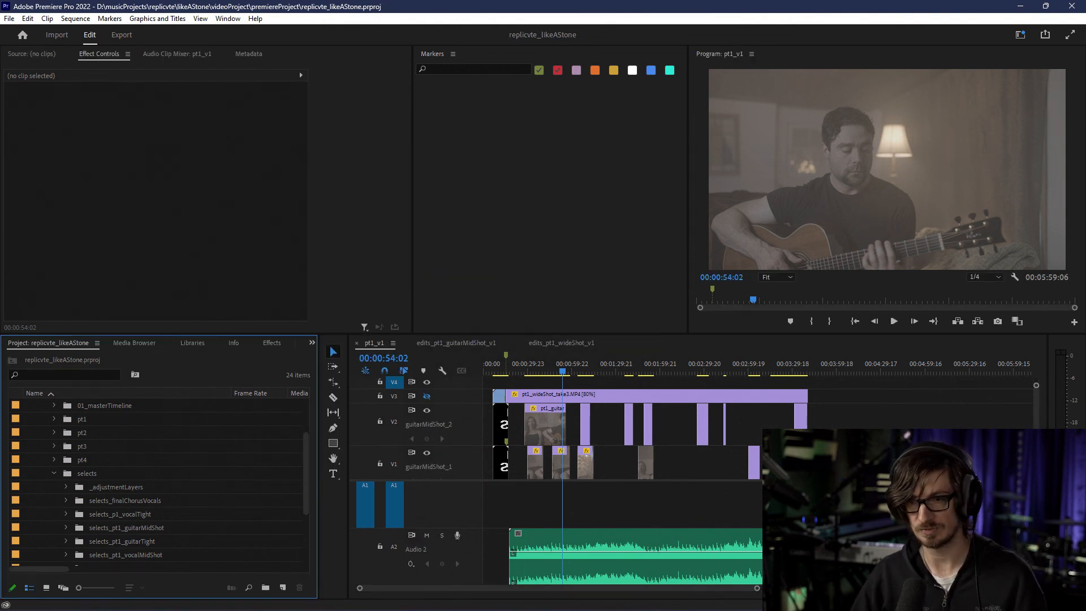
Step: Switch to the Console mixer and check the send levels of the laptopIn, chatMusicSpdif and darthVox channels
{"action": "mouse_move", "coordinate": [294, 595]}
{"action": "left_click", "coordinate": [494, 597]}
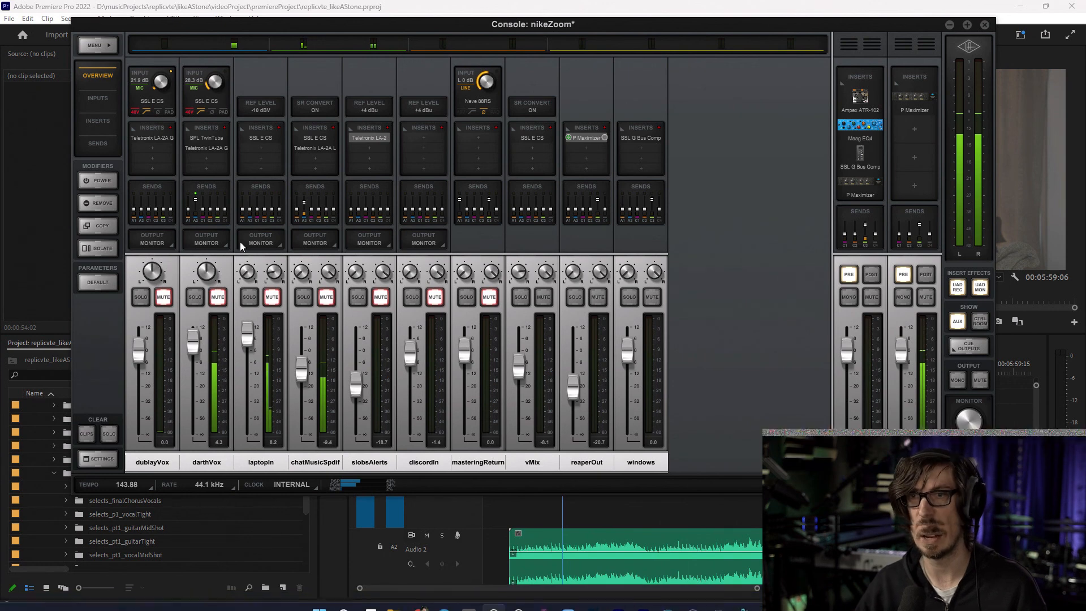
{"action": "left_click", "coordinate": [258, 221]}
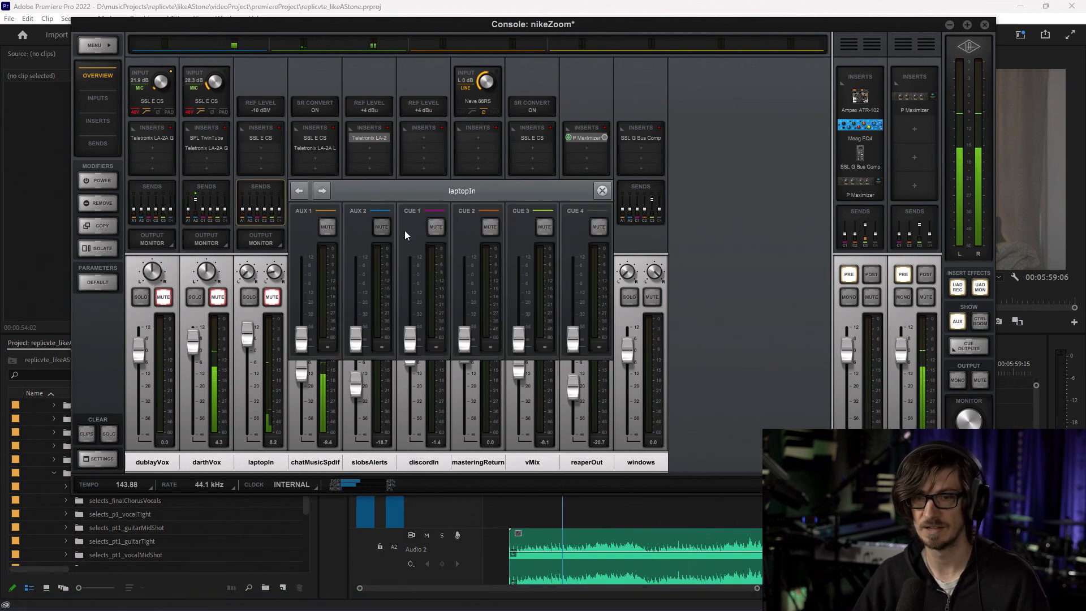
{"action": "left_click", "coordinate": [597, 194]}
{"action": "left_click", "coordinate": [308, 205]}
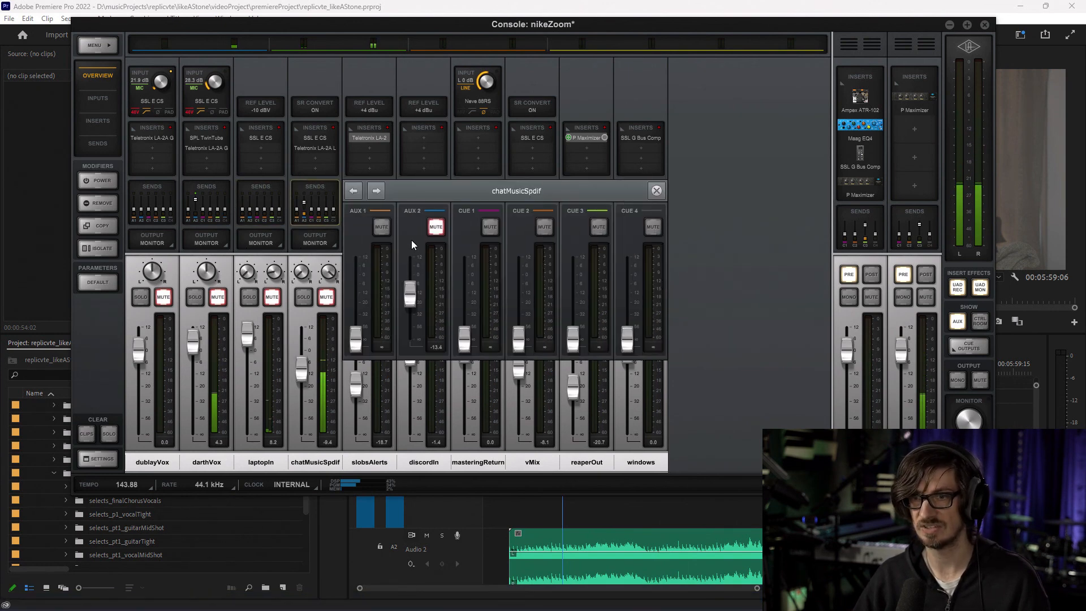
{"action": "left_click", "coordinate": [656, 191]}
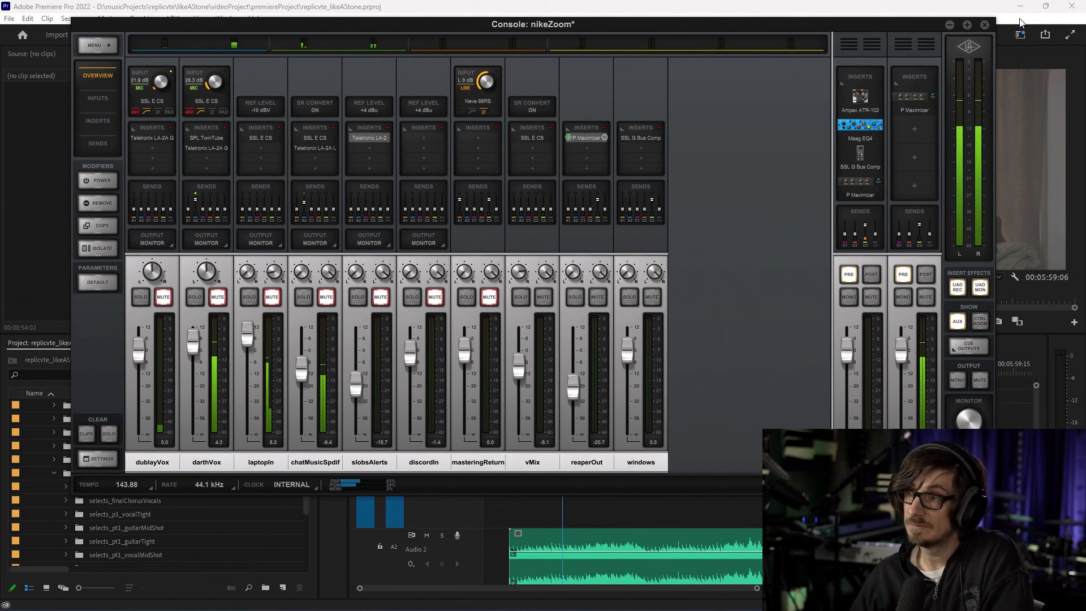
{"action": "left_click", "coordinate": [214, 208]}
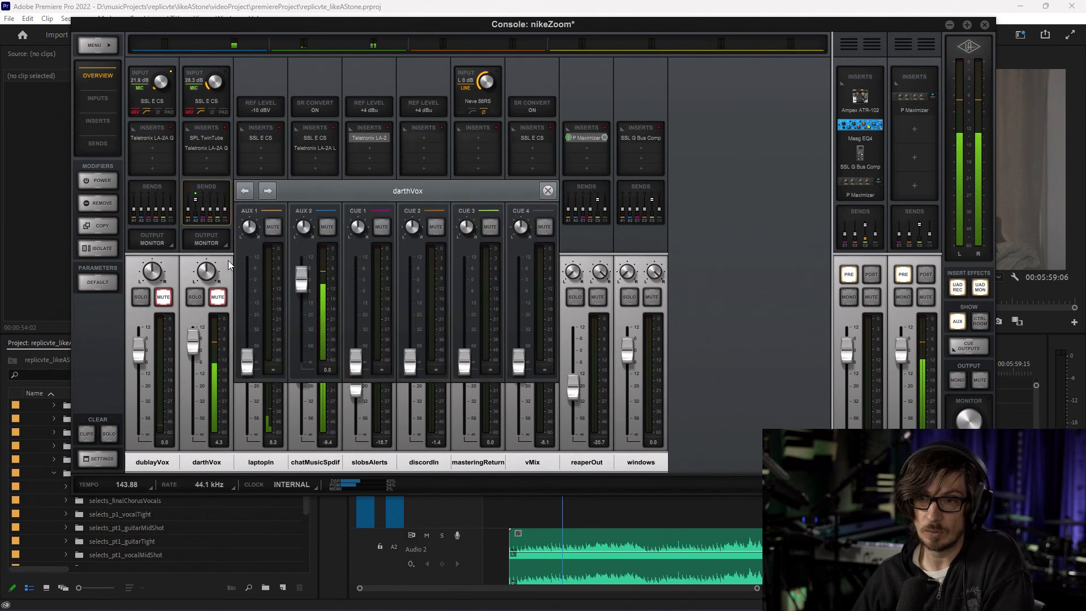